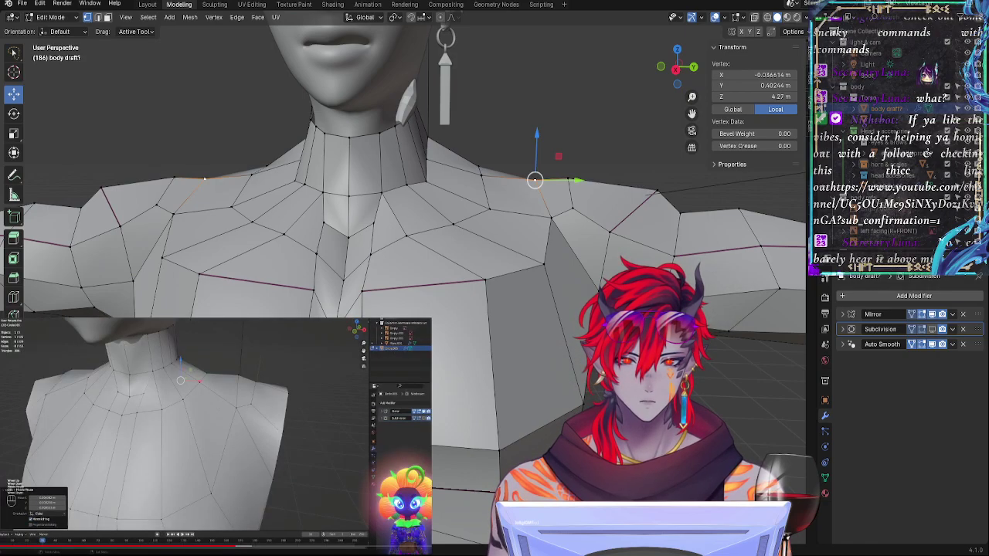
# Step: Move the shoulder vertex inward and slightly up, then vertex-slide it along its edge
pyautogui.click(655, 193)
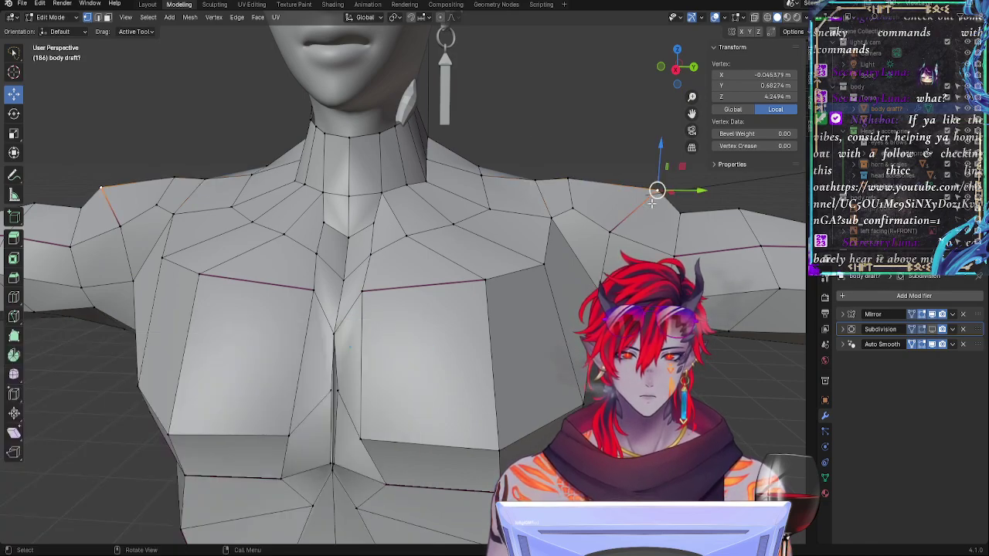
pyautogui.moveTo(684, 188); pyautogui.dragTo(615, 170)
pyautogui.scroll(1, 616, 170)
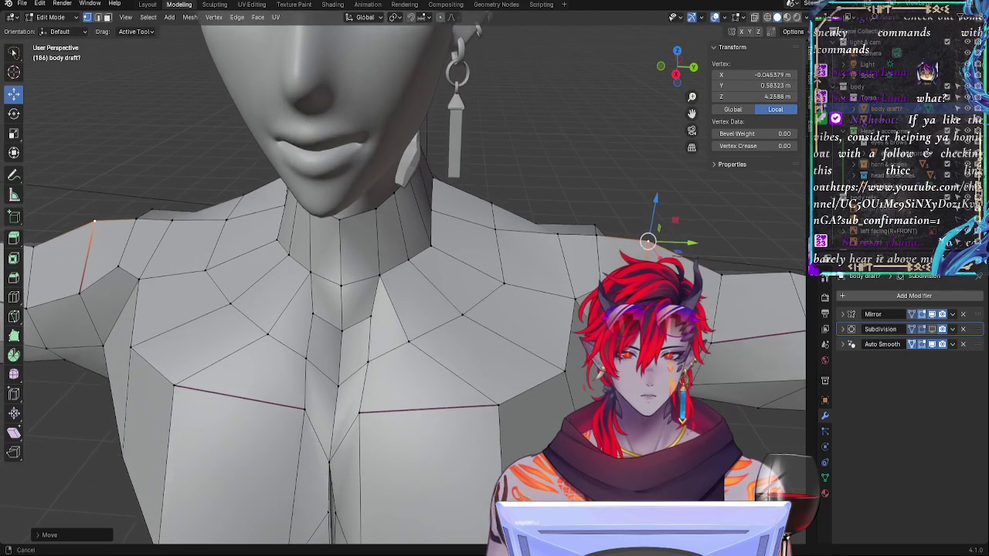
pyautogui.scroll(-1, 616, 170)
pyautogui.moveTo(625, 178); pyautogui.dragTo(606, 198, button='middle')
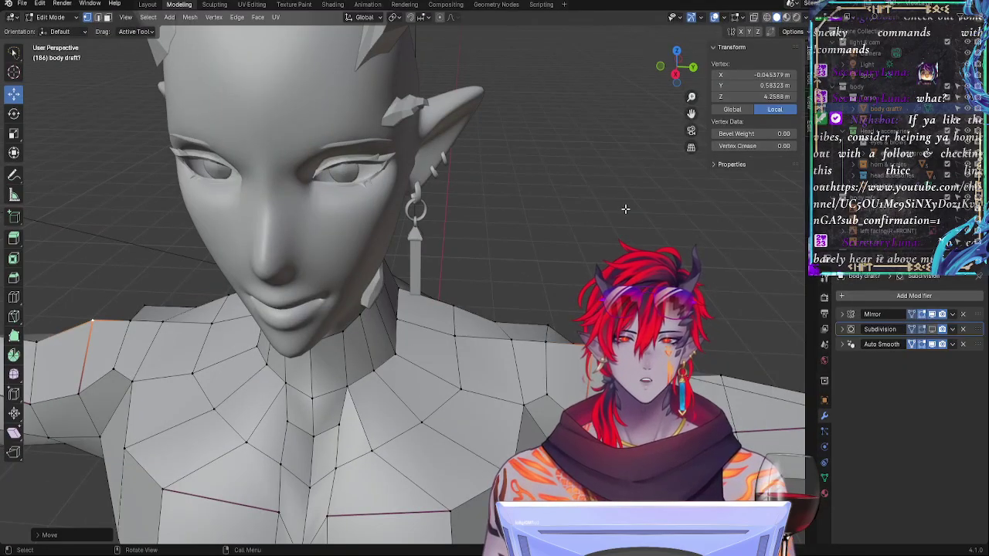
pyautogui.moveTo(625, 209); pyautogui.dragTo(505, 216, button='middle')
pyautogui.moveTo(231, 299); pyautogui.dragTo(541, 274, button='middle')
pyautogui.press('g')
pyautogui.press('g')
pyautogui.click(251, 279)
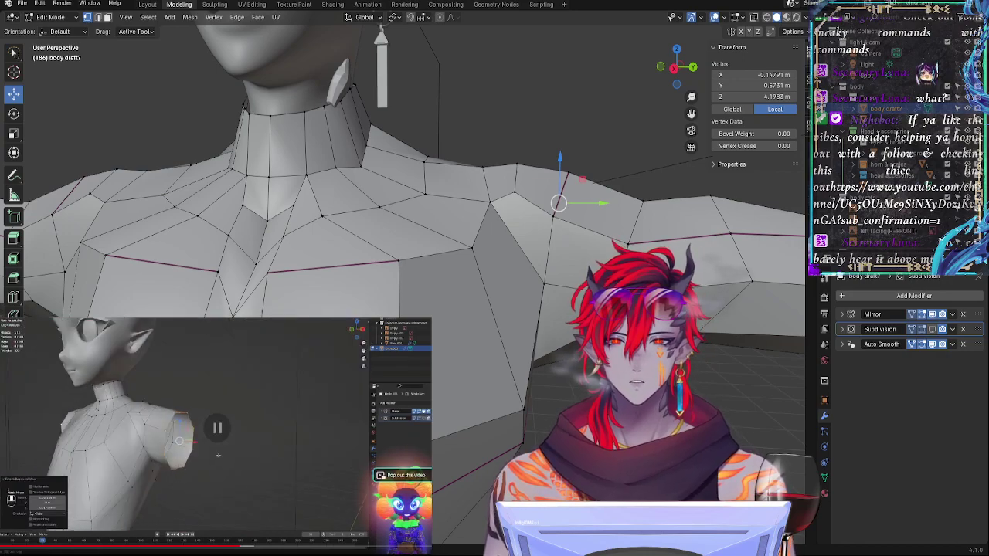
# Step: Select the shoulder edge loop and round it into a circle with LoopTools Circle
pyautogui.click(552, 221)
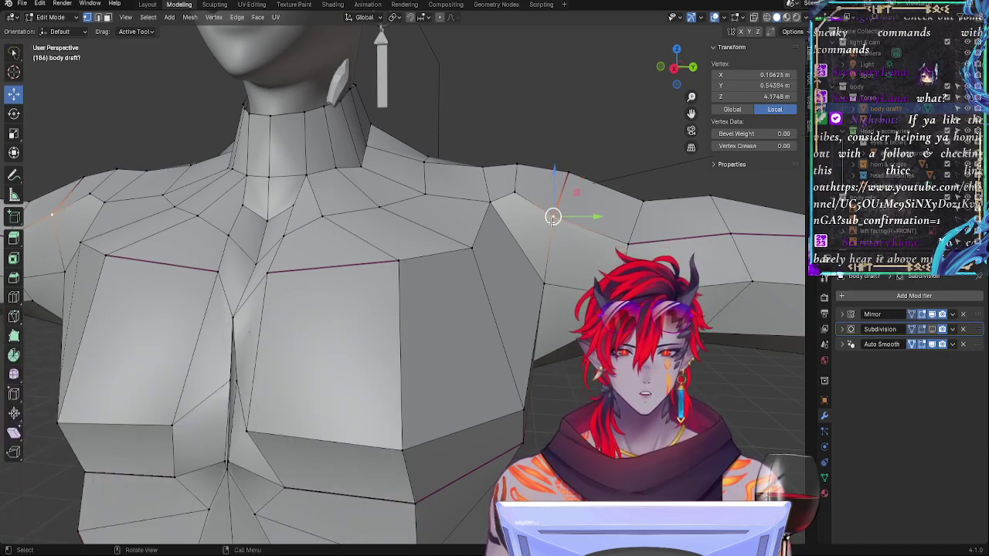
pyautogui.keyDown('alt'); pyautogui.click(551, 231); pyautogui.keyUp('alt')
pyautogui.moveTo(555, 238); pyautogui.dragTo(571, 277, button='middle')
pyautogui.rightClick(575, 289)
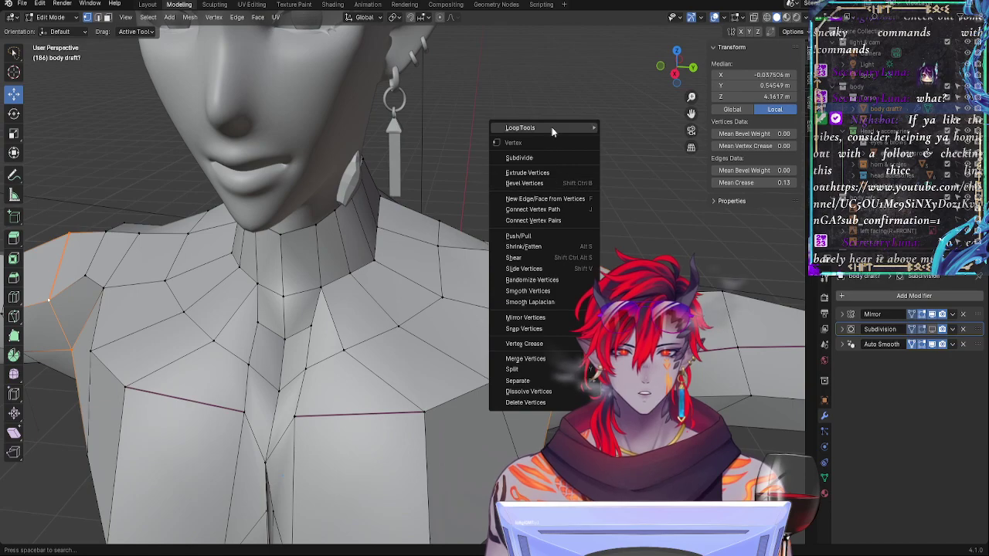
pyautogui.moveTo(552, 127)
pyautogui.click(624, 140)
pyautogui.moveTo(624, 140); pyautogui.dragTo(560, 332, button='middle')
pyautogui.keyDown('ctrl'); pyautogui.moveTo(437, 353); pyautogui.dragTo(382, 306, button='middle'); pyautogui.keyUp('ctrl')
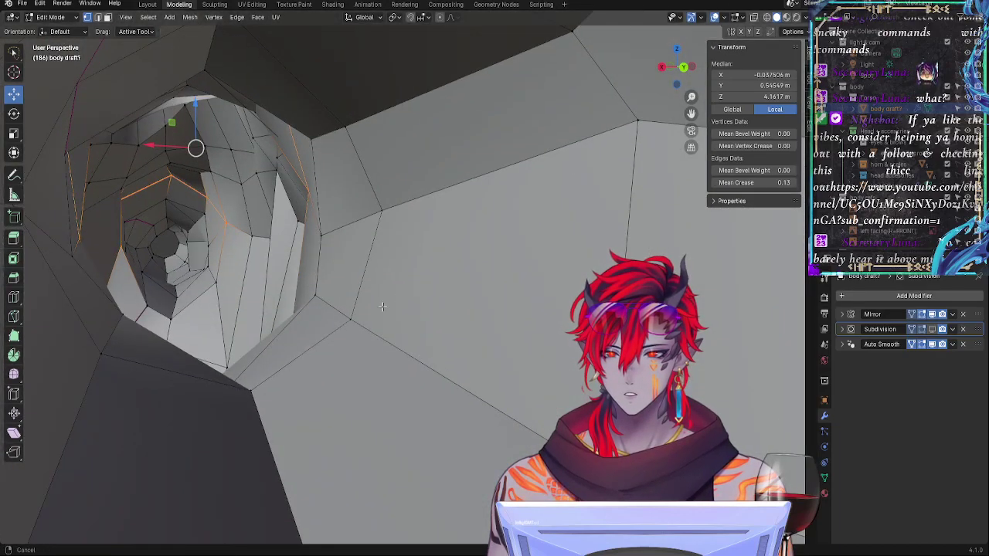
pyautogui.keyDown('ctrl'); pyautogui.keyDown('alt'); pyautogui.moveTo(382, 307); pyautogui.dragTo(489, 251); pyautogui.keyUp('alt'); pyautogui.keyUp('ctrl')
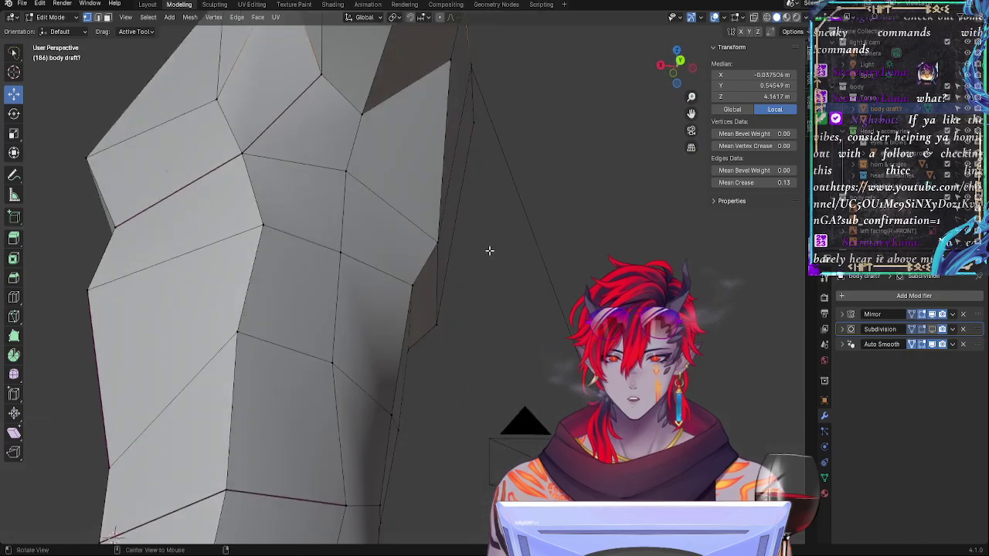
# Step: Add three more shoulder vertices to the selection
pyautogui.keyDown('shift'); pyautogui.click(316, 75); pyautogui.keyUp('shift')
pyautogui.keyDown('shift'); pyautogui.click(361, 113); pyautogui.keyUp('shift')
pyautogui.keyDown('shift'); pyautogui.click(443, 64); pyautogui.keyUp('shift')
pyautogui.moveTo(450, 68); pyautogui.dragTo(545, 132, button='middle')
pyautogui.scroll(-4, 572, 153)
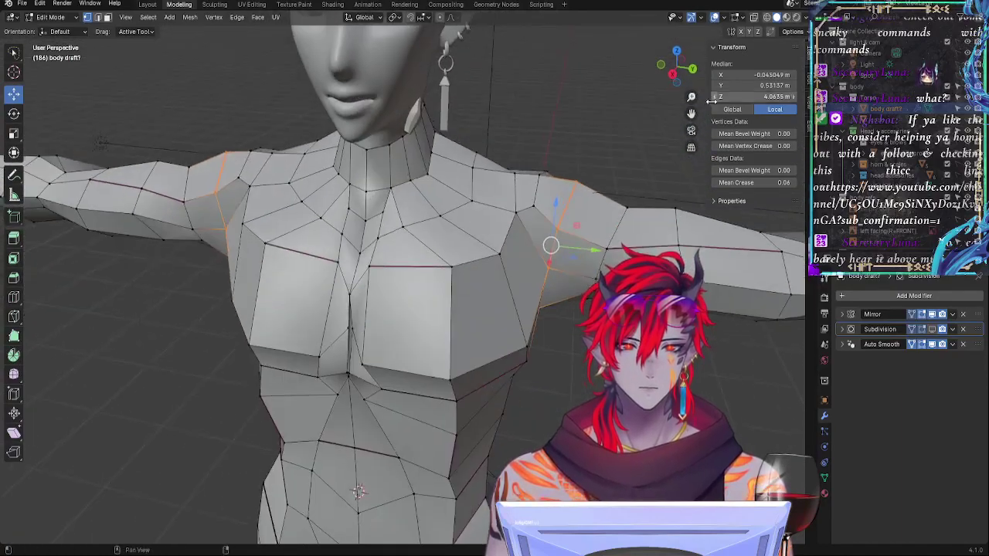
# Step: Check normals with the Face Orientation overlay, then try LoopTools Circle and undo it
pyautogui.click(724, 17)
pyautogui.click(670, 230)
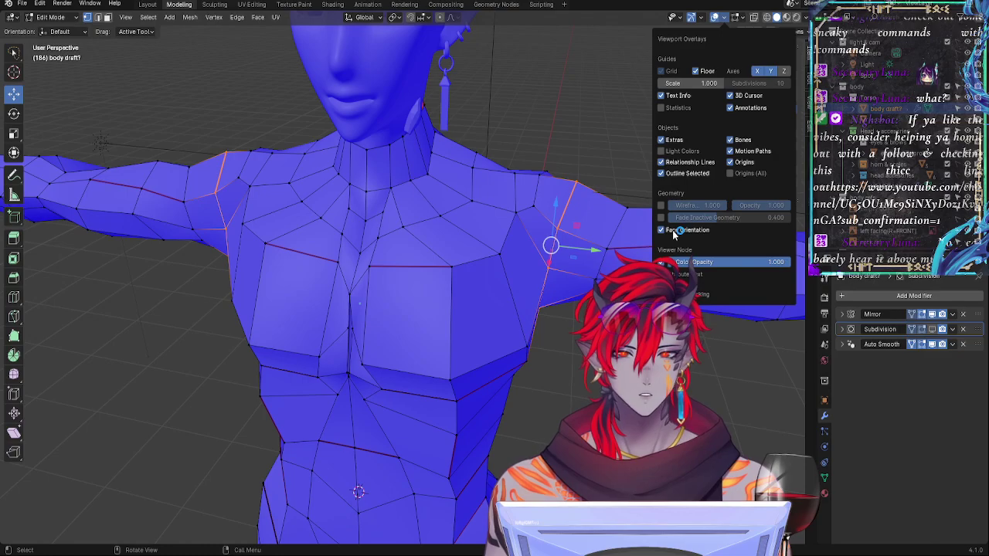
pyautogui.click(673, 233)
pyautogui.rightClick(533, 191)
pyautogui.moveTo(572, 192)
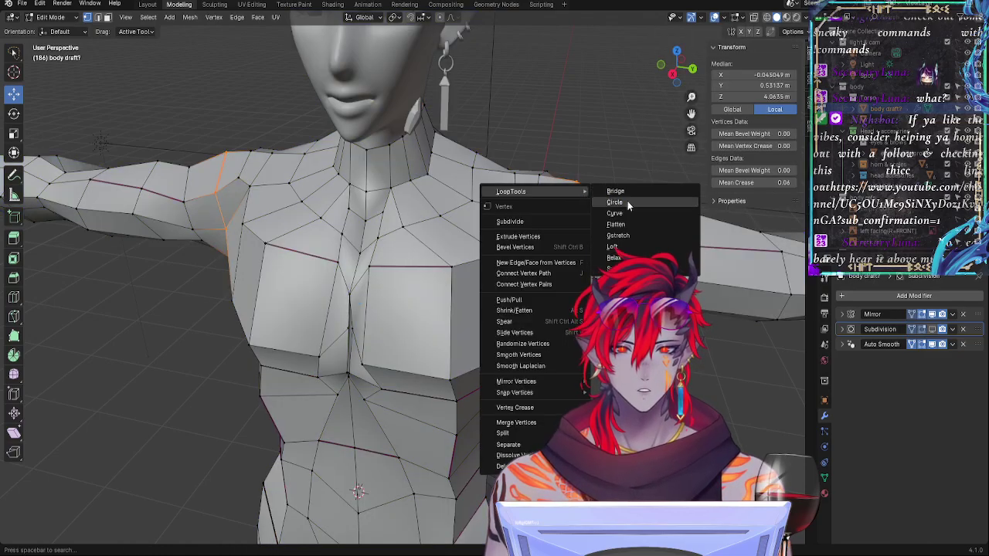
pyautogui.click(627, 200)
pyautogui.moveTo(627, 202); pyautogui.dragTo(575, 332, button='middle')
pyautogui.hotkey('ctrl', 'z')
# Step: Push three top-shoulder vertices slightly outward with Shrink/Fatten
pyautogui.click(535, 260)
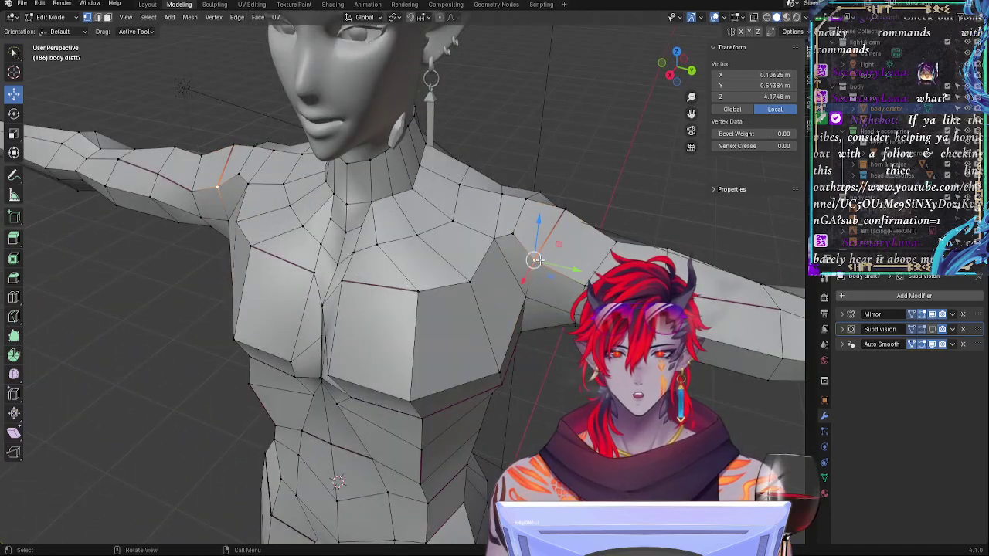
pyautogui.keyDown('shift'); pyautogui.click(565, 208); pyautogui.keyUp('shift')
pyautogui.moveTo(570, 213); pyautogui.dragTo(553, 287, button='middle')
pyautogui.keyDown('shift'); pyautogui.click(540, 326); pyautogui.keyUp('shift')
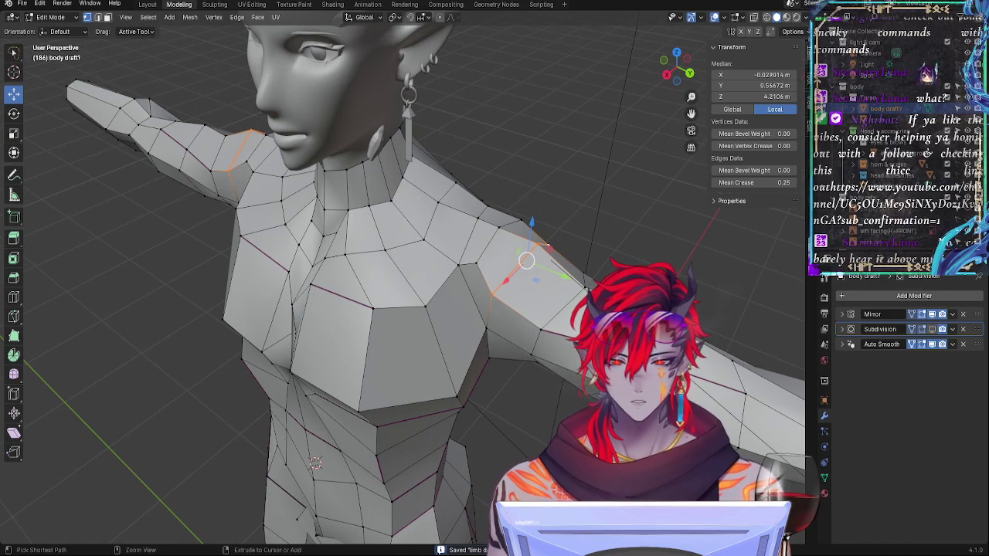
pyautogui.hotkey('alt', 's')
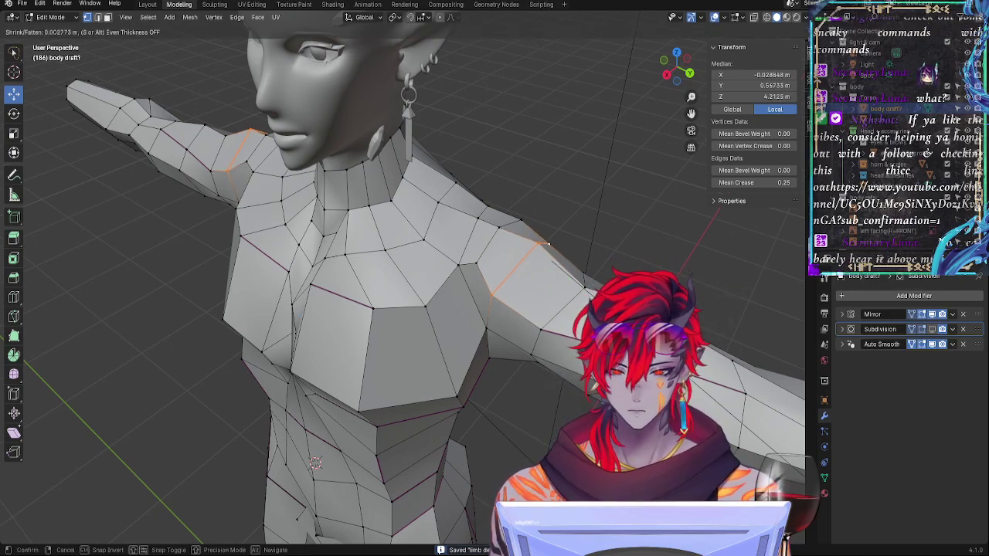
pyautogui.click(317, 463)
pyautogui.moveTo(317, 463); pyautogui.dragTo(342, 485, button='middle')
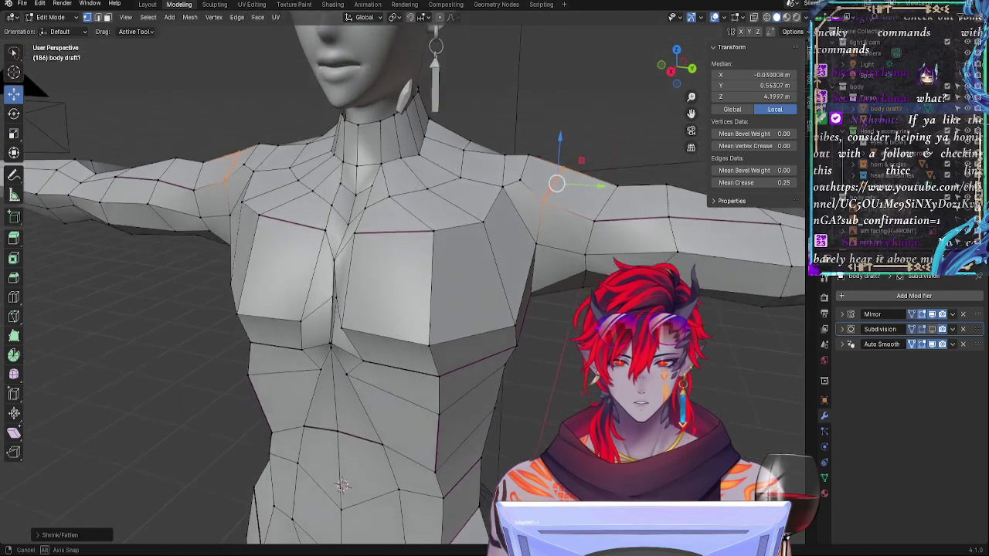
# Step: Shift the shoulder vertices and two armpit vertices along Y, then clear the selection
pyautogui.moveTo(599, 201); pyautogui.dragTo(601, 196, button='middle')
pyautogui.moveTo(592, 180); pyautogui.dragTo(590, 178)
pyautogui.click(590, 178)
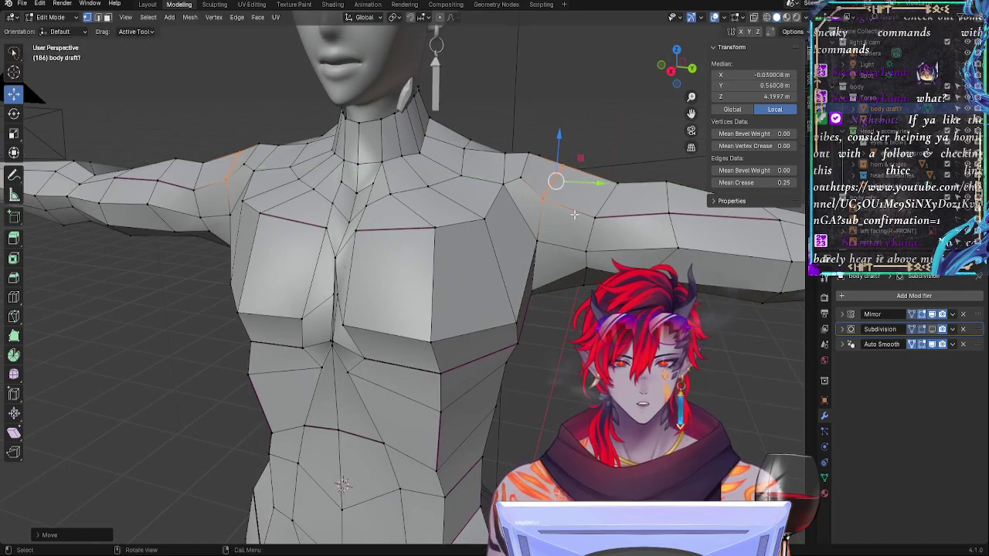
pyautogui.moveTo(590, 179); pyautogui.dragTo(513, 245, button='middle')
pyautogui.click(506, 245)
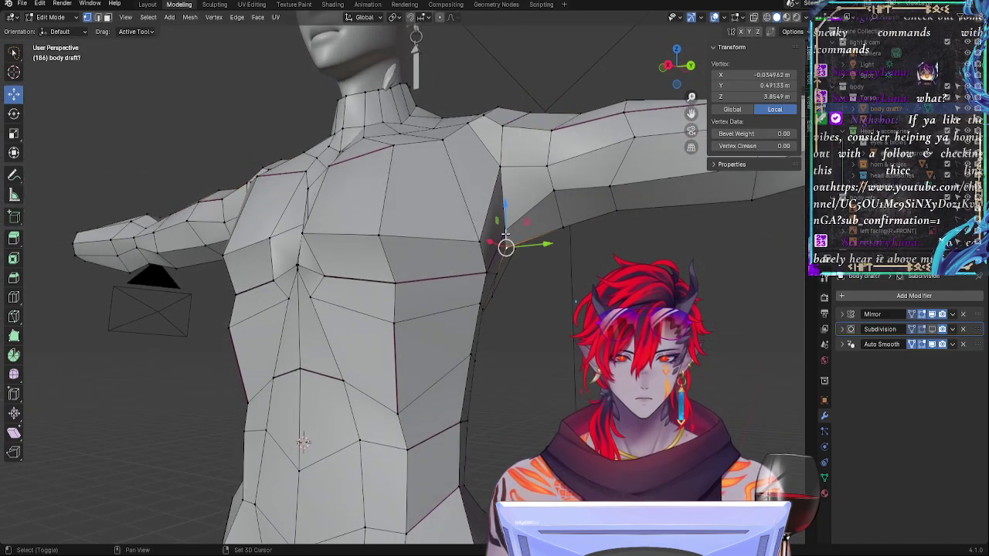
pyautogui.keyDown('shift'); pyautogui.click(506, 233); pyautogui.keyUp('shift')
pyautogui.moveTo(540, 240); pyautogui.dragTo(549, 236)
pyautogui.moveTo(550, 241); pyautogui.dragTo(608, 328, button='middle')
pyautogui.click(590, 306)
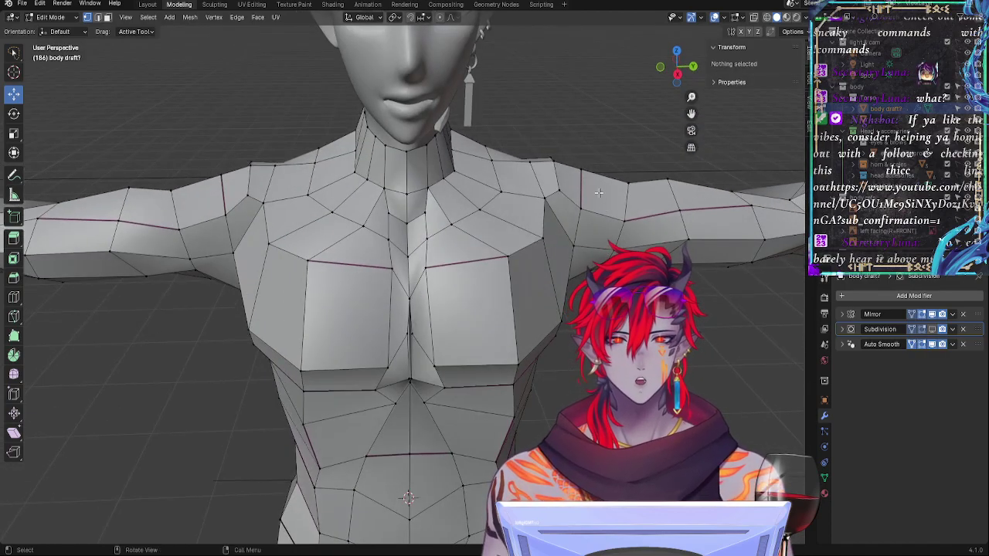
pyautogui.moveTo(598, 193); pyautogui.dragTo(589, 176, button='middle')
pyautogui.hotkey('alt', 'Tab')
pyautogui.press('space')
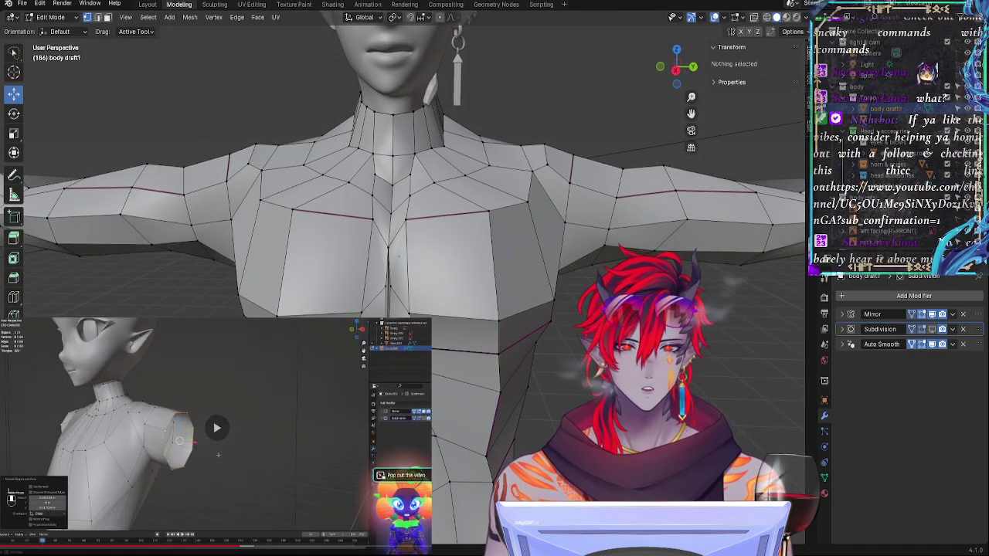
pyautogui.press('space')
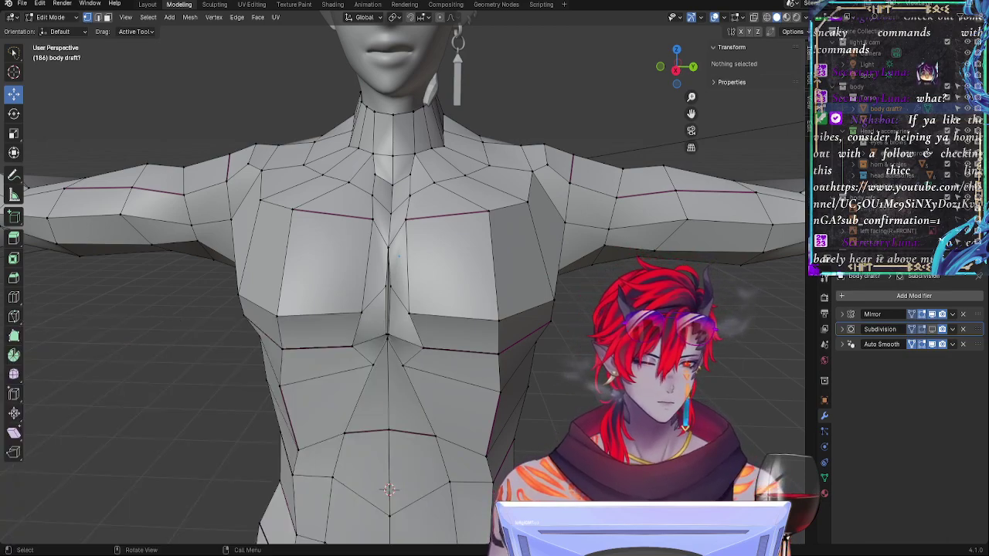
pyautogui.moveTo(399, 256); pyautogui.dragTo(360, 244, button='middle')
pyautogui.moveTo(311, 535); pyautogui.dragTo(300, 533, button='middle')
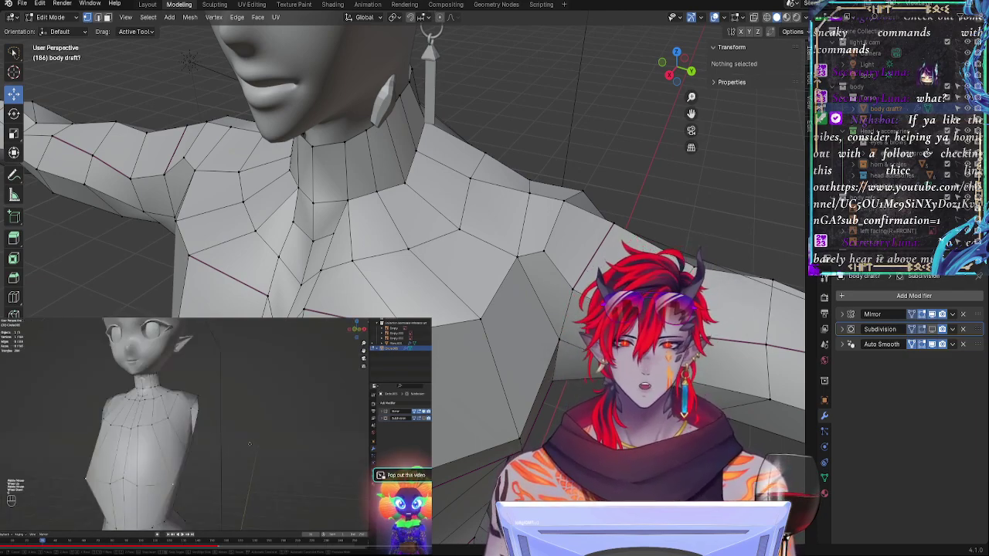
pyautogui.click(216, 428)
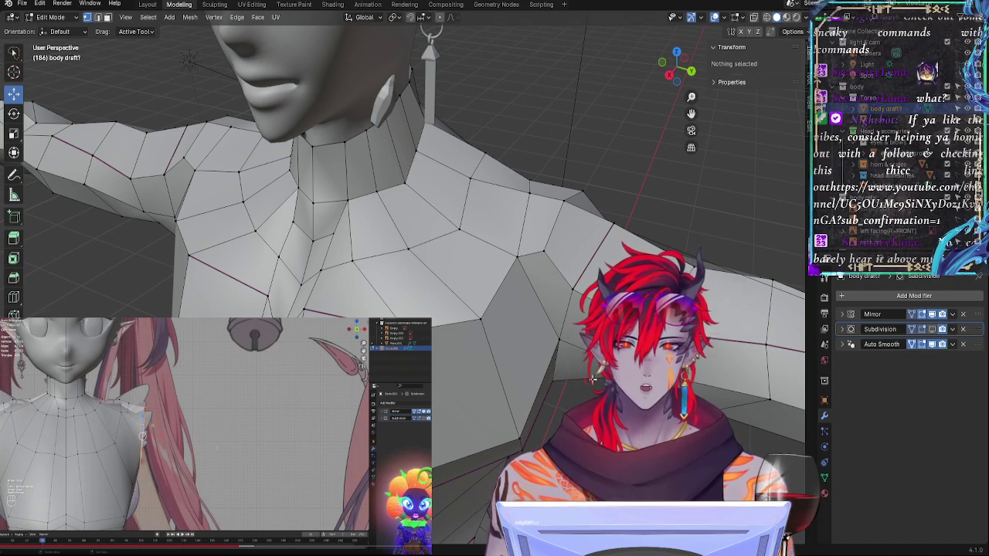
pyautogui.moveTo(597, 386); pyautogui.dragTo(572, 382, button='middle')
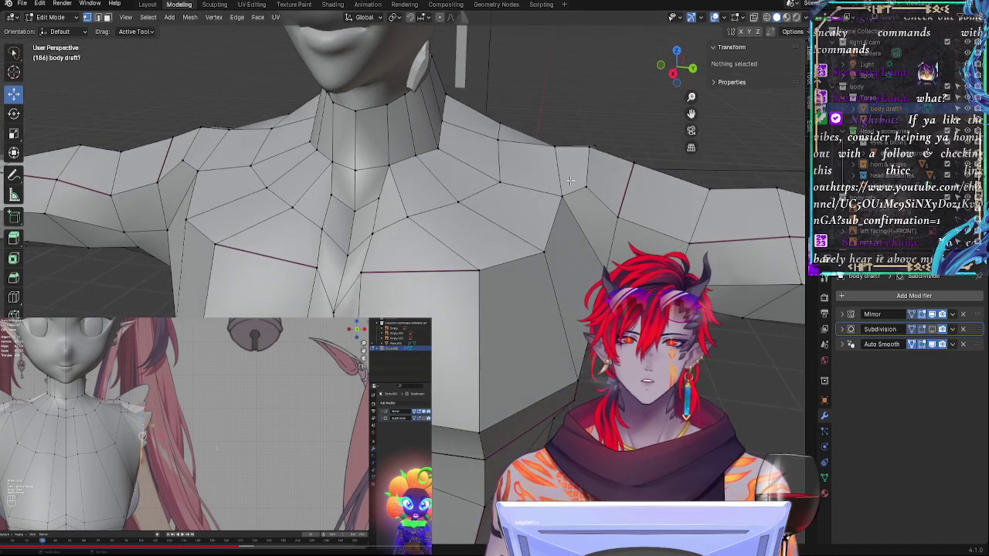
pyautogui.moveTo(570, 181); pyautogui.dragTo(527, 260, button='middle')
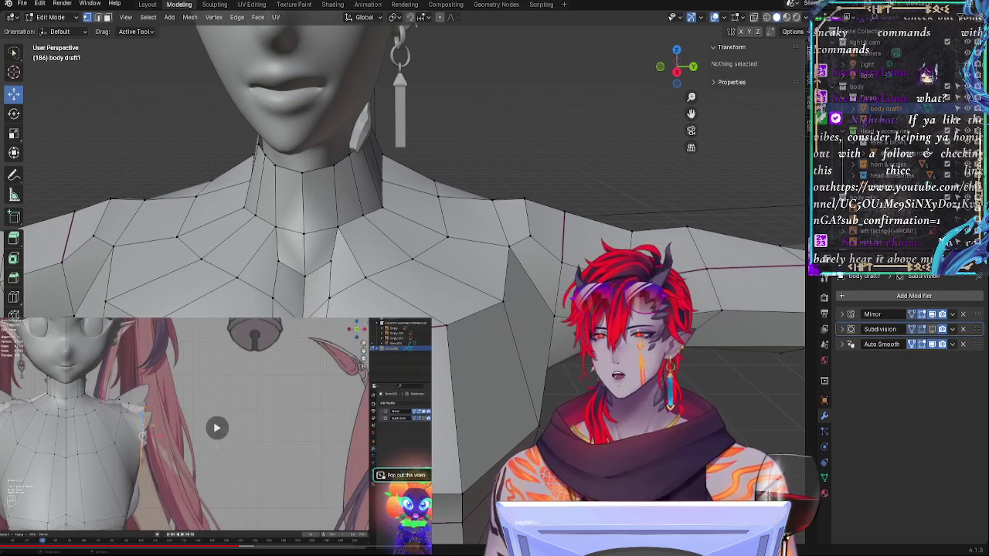
pyautogui.press('space')
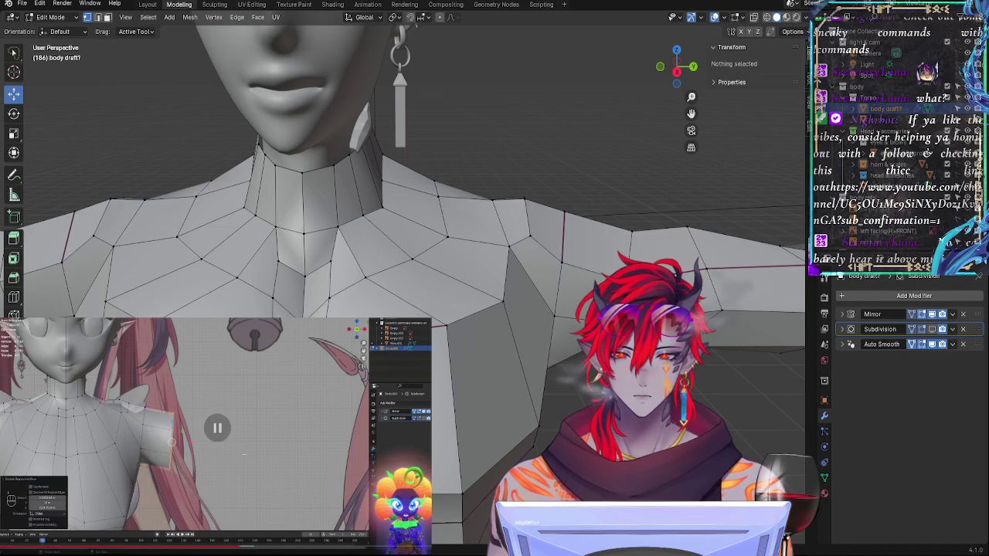
# Step: Nudge a shoulder vertex along Y, then select the shoulder and arm edge loops
pyautogui.click(559, 235)
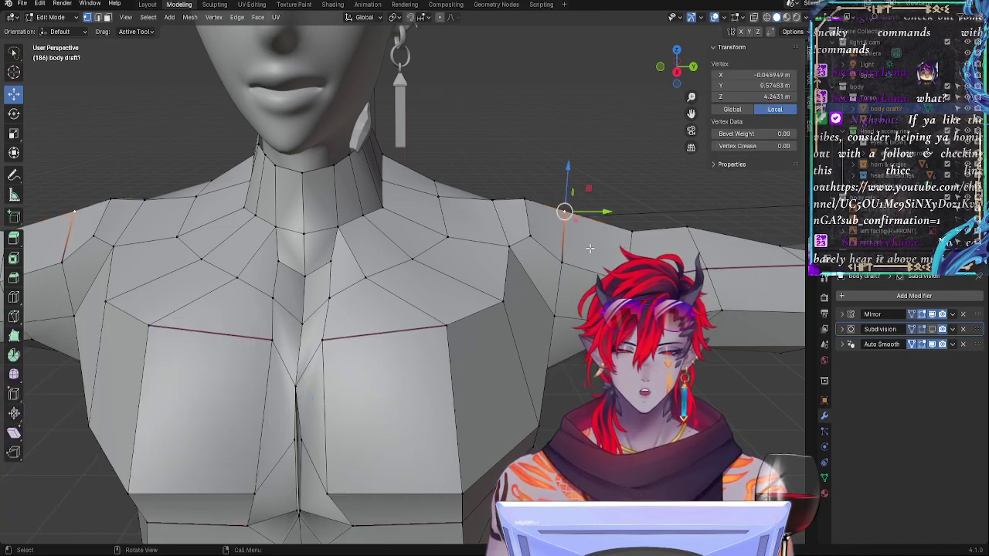
pyautogui.moveTo(559, 236); pyautogui.dragTo(582, 246, button='middle')
pyautogui.moveTo(584, 214); pyautogui.dragTo(578, 213)
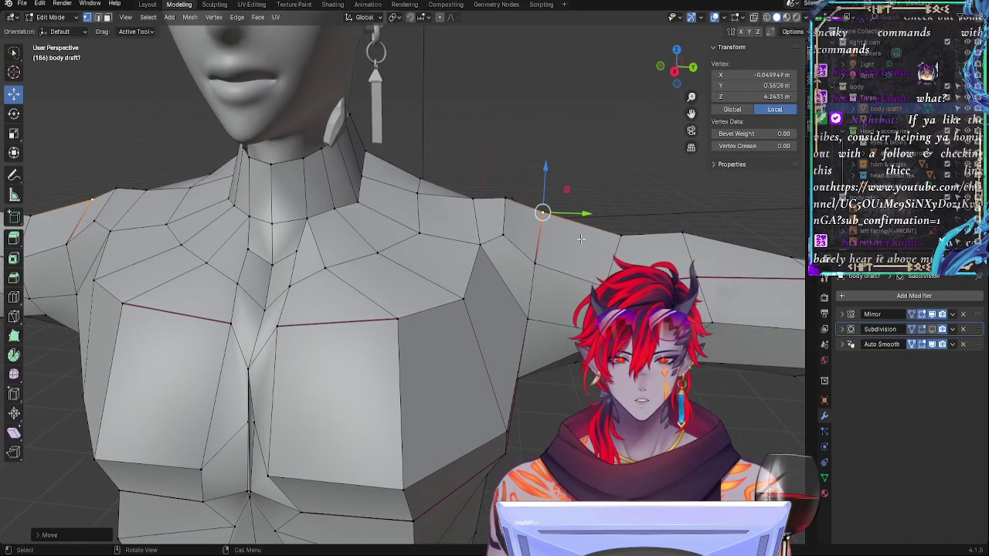
pyautogui.hotkey('alt', 'a')
pyautogui.keyDown('alt'); pyautogui.click(601, 231); pyautogui.keyUp('alt')
pyautogui.keyDown('alt'); pyautogui.click(611, 269); pyautogui.keyUp('alt')
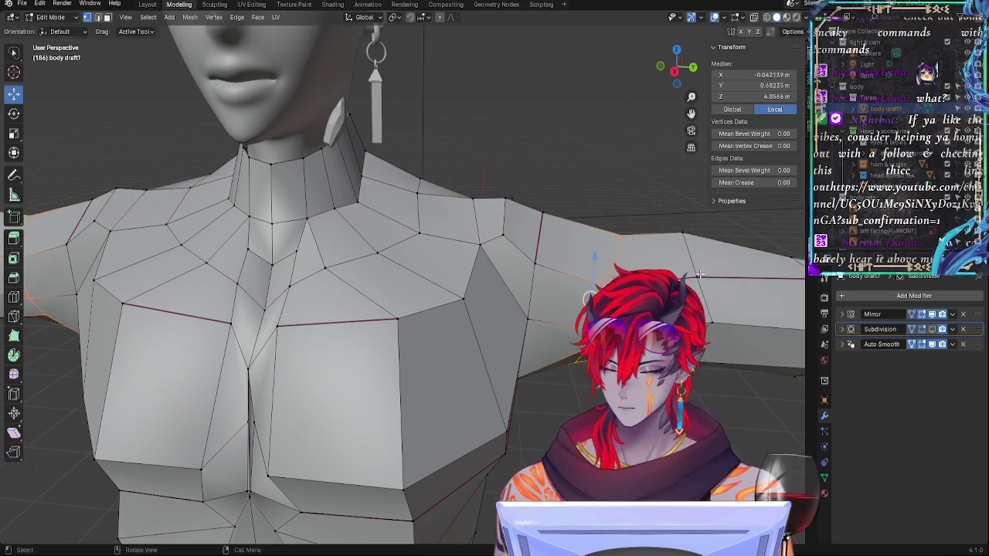
# Step: After trial rotations, flatten the shoulder loop to zero scale along Y
pyautogui.press('r')
pyautogui.press('z')
pyautogui.press('Return')
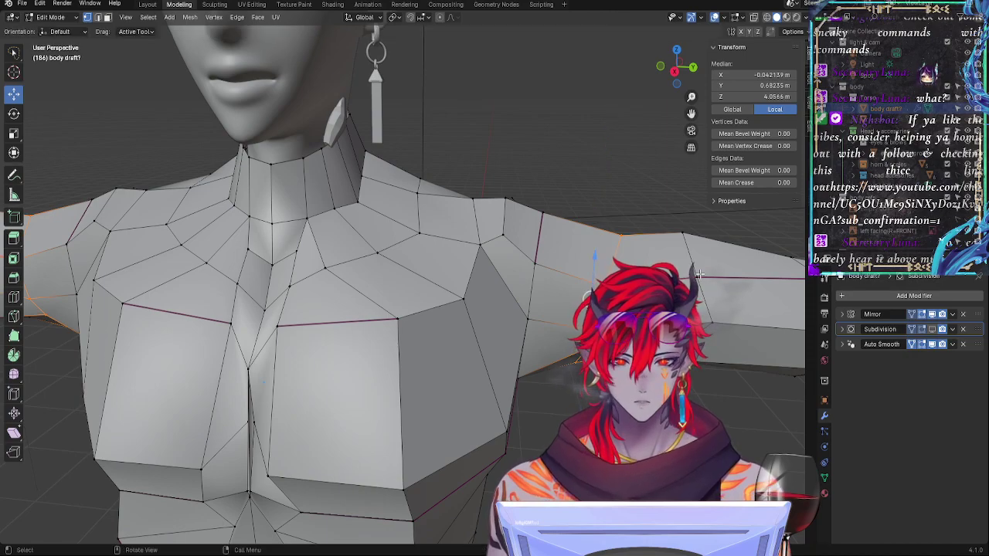
pyautogui.press('r')
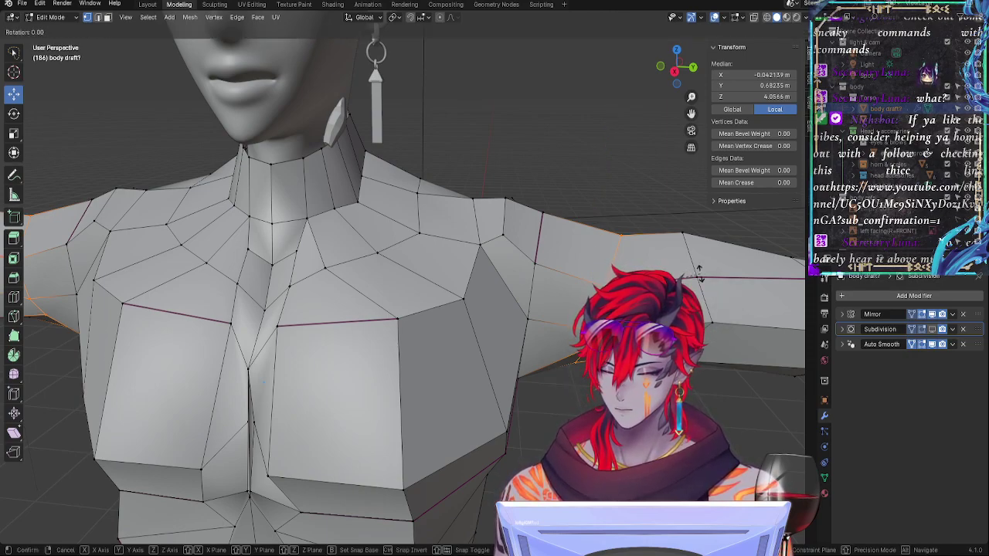
pyautogui.press('y')
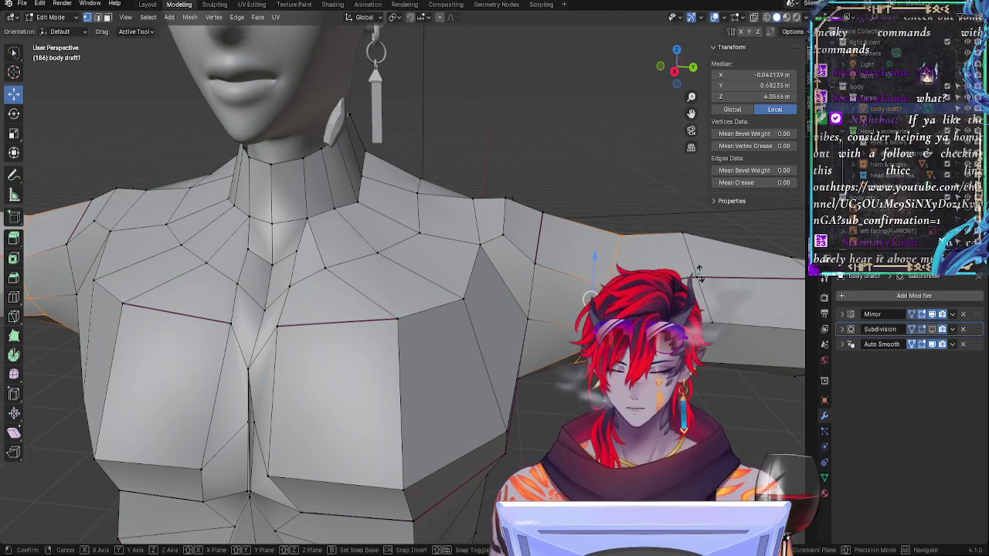
pyautogui.press('x')
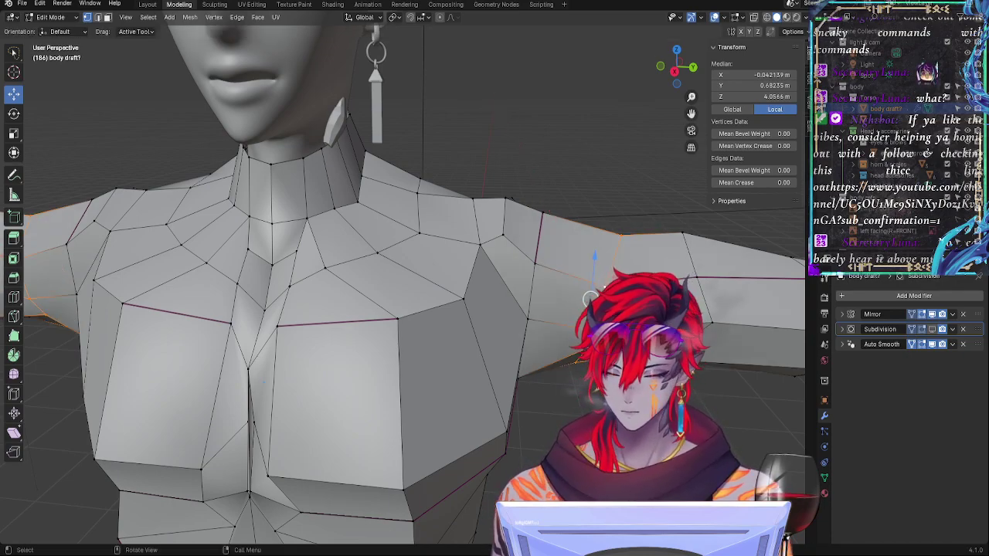
pyautogui.press('s')
pyautogui.press('y')
pyautogui.press('0')
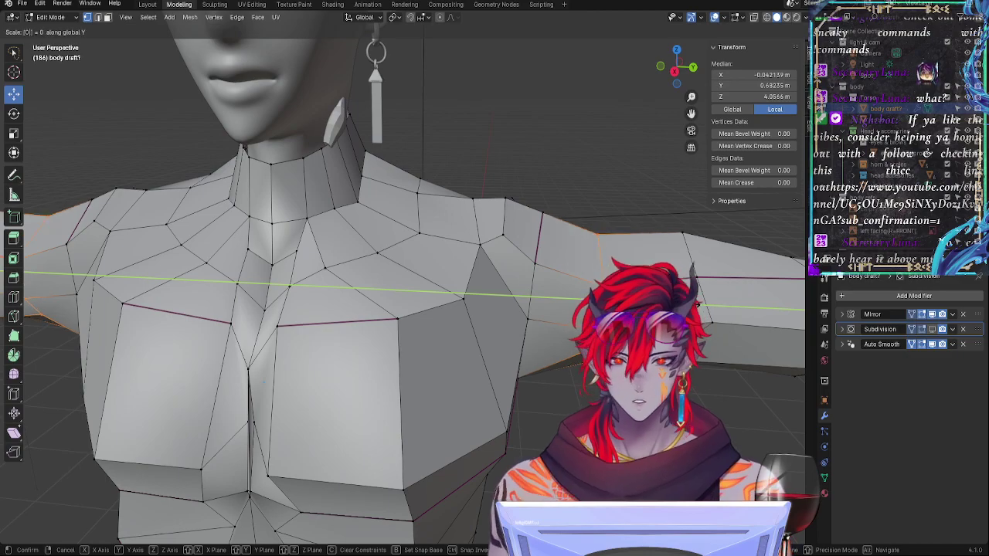
pyautogui.press('Return')
pyautogui.moveTo(433, 293); pyautogui.dragTo(397, 293, button='middle')
# Step: Round the loop with LoopTools Circle and shrink it along its normals
pyautogui.rightClick(516, 299)
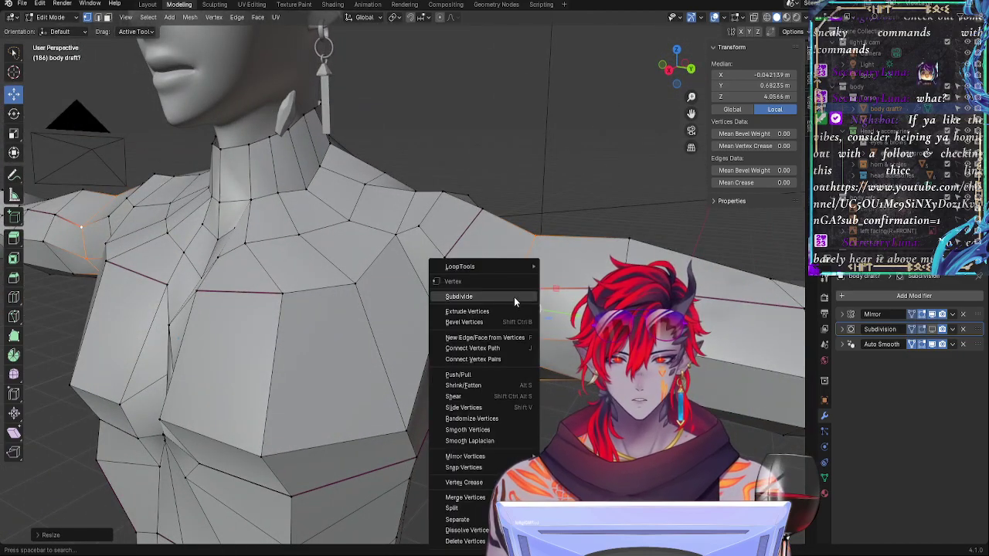
pyautogui.moveTo(504, 266)
pyautogui.click(572, 283)
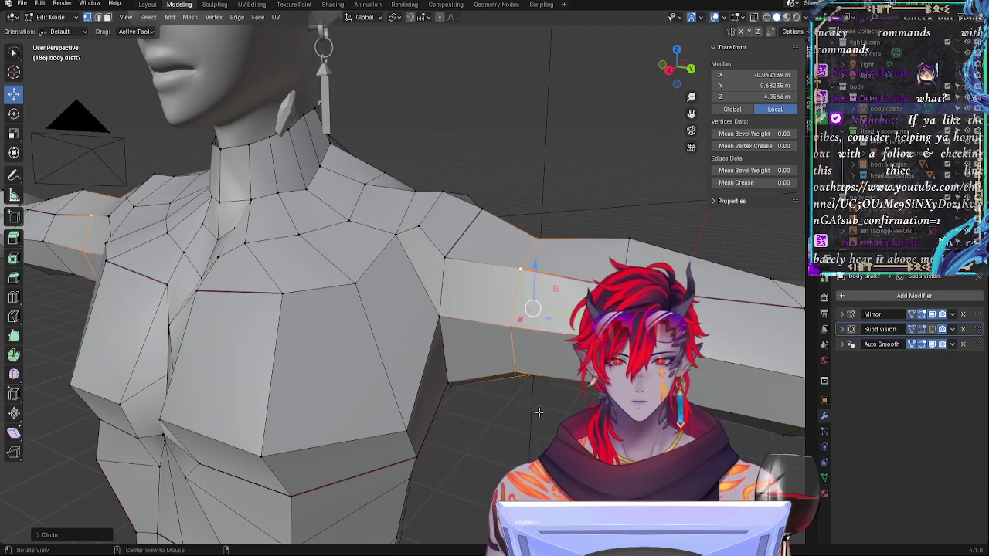
pyautogui.moveTo(572, 282); pyautogui.dragTo(537, 439, button='middle')
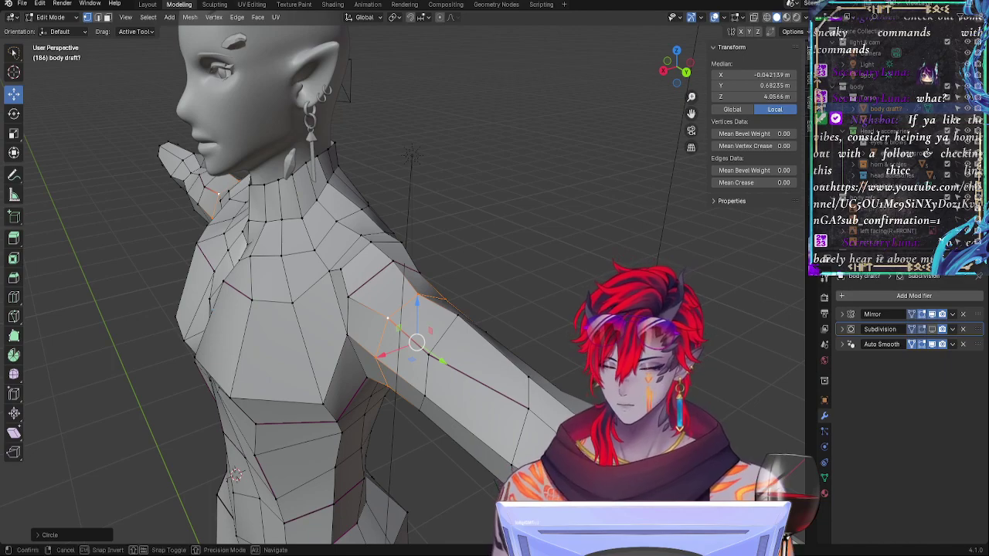
pyautogui.hotkey('alt', 's')
pyautogui.click(570, 395)
pyautogui.moveTo(569, 395); pyautogui.dragTo(548, 405, button='middle')
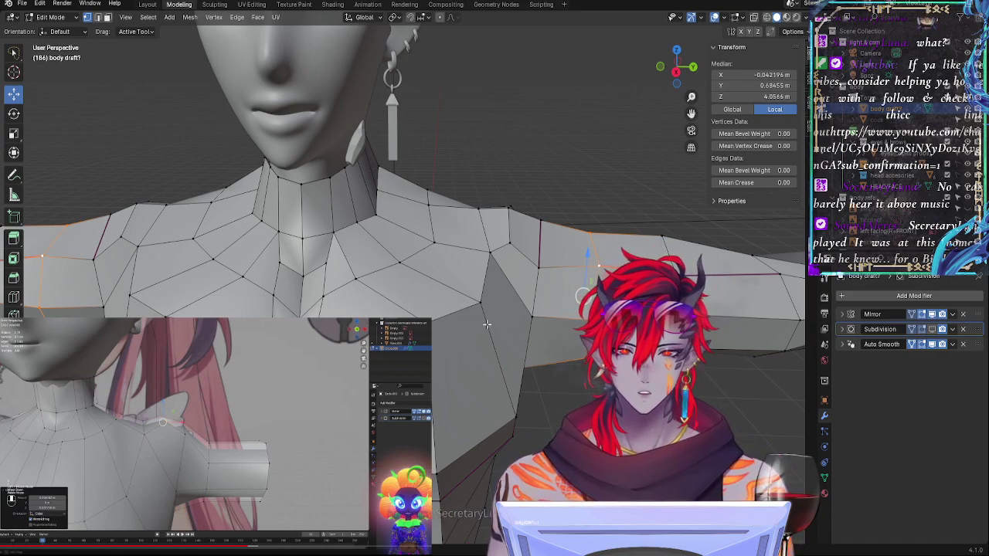
pyautogui.moveTo(486, 324)
pyautogui.mouseDown(button='middle')
pyautogui.moveTo(484, 302)
pyautogui.moveTo(488, 314)
pyautogui.mouseUp(button='middle')
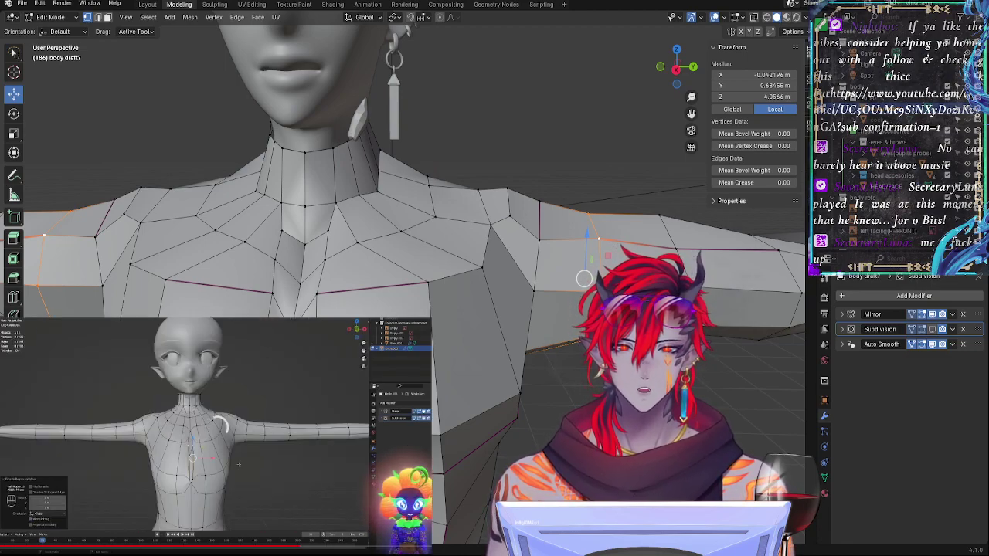
# Step: Skip the reference video ahead to its back view and orbit to the body's back
pyautogui.press('Right')
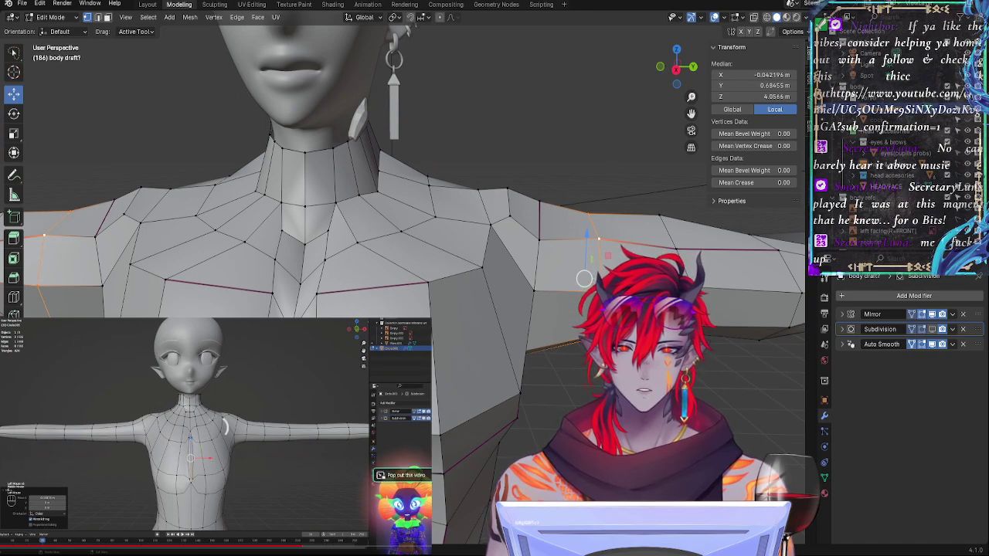
pyautogui.press('space')
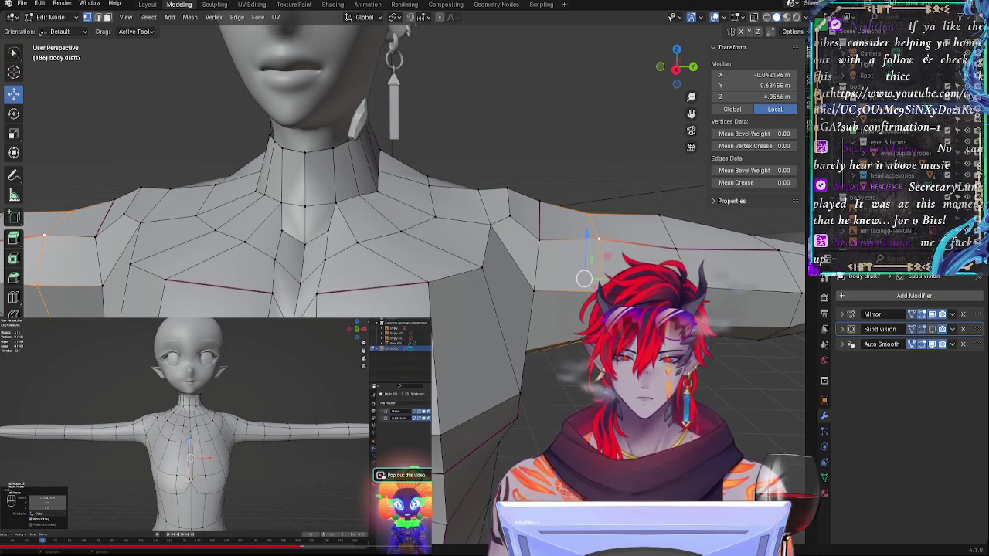
pyautogui.click(420, 332)
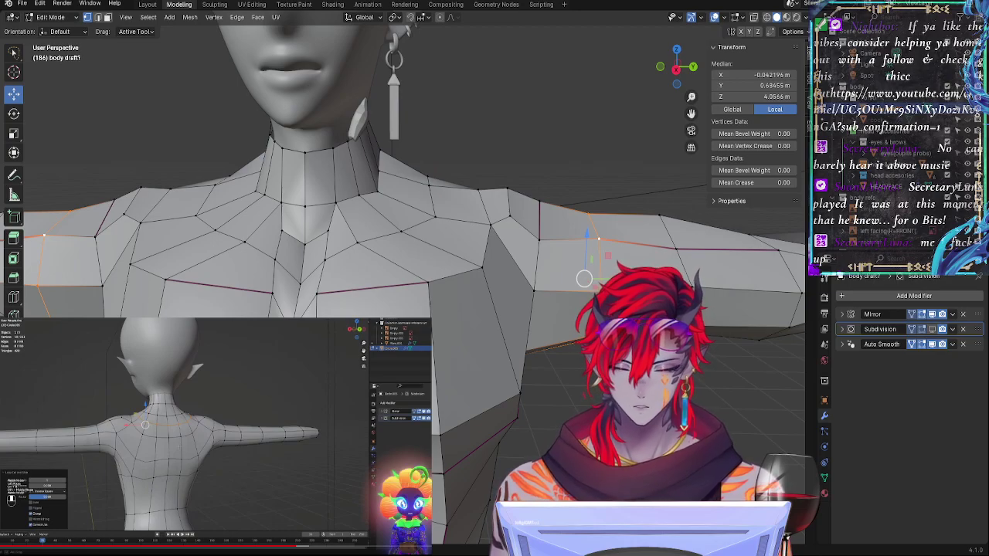
pyautogui.moveTo(528, 331); pyautogui.dragTo(280, 331, button='middle')
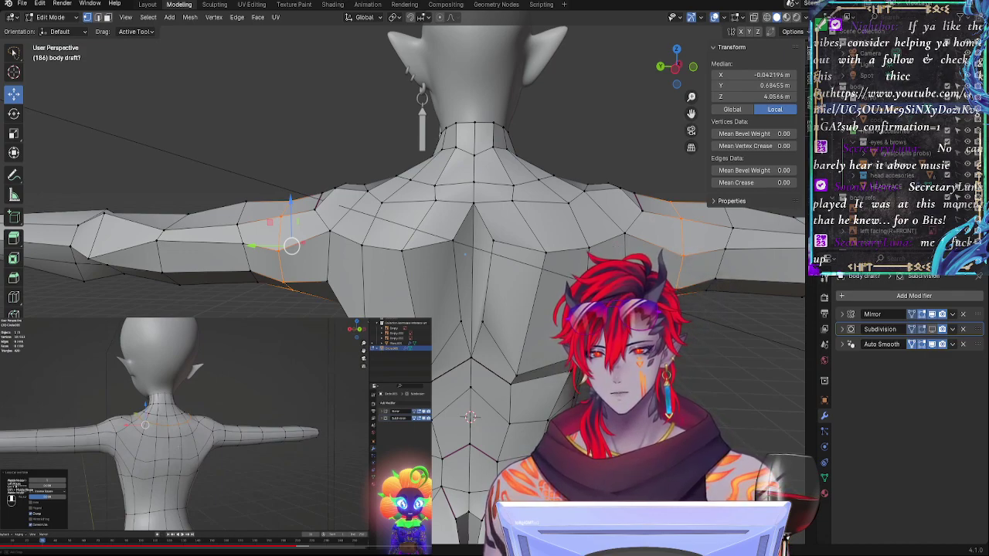
# Step: Turn on the Subdivision modifier's edit-mode display so the smoothed surface shows while editing
pyautogui.moveTo(495, 193); pyautogui.dragTo(541, 197, button='middle')
pyautogui.click(544, 195)
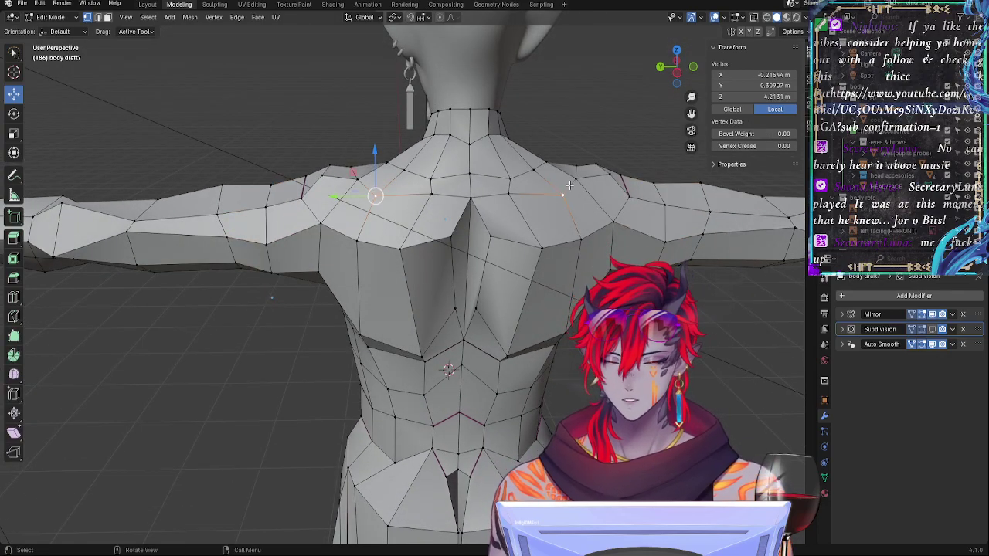
pyautogui.click(570, 171)
pyautogui.hotkey('ctrl', 'r')
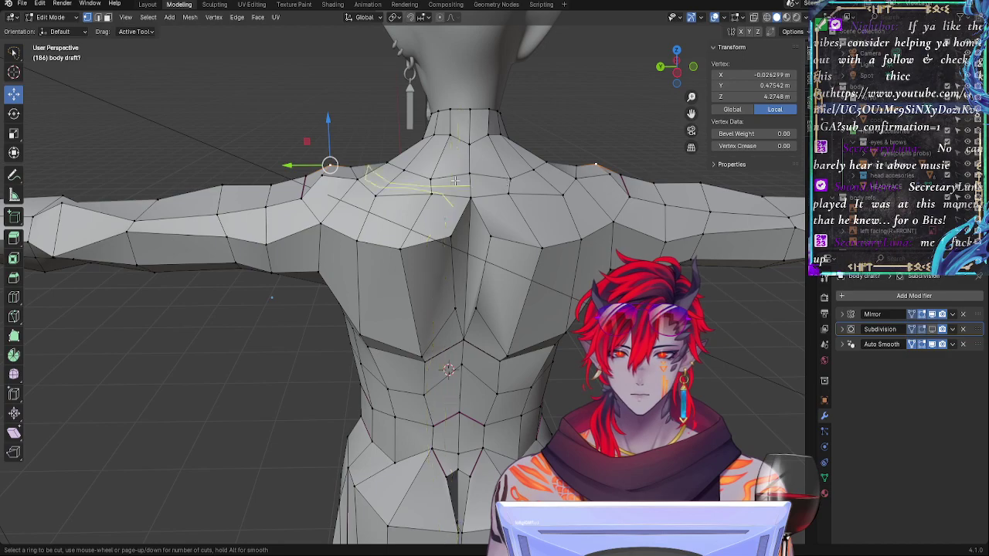
pyautogui.press('Escape')
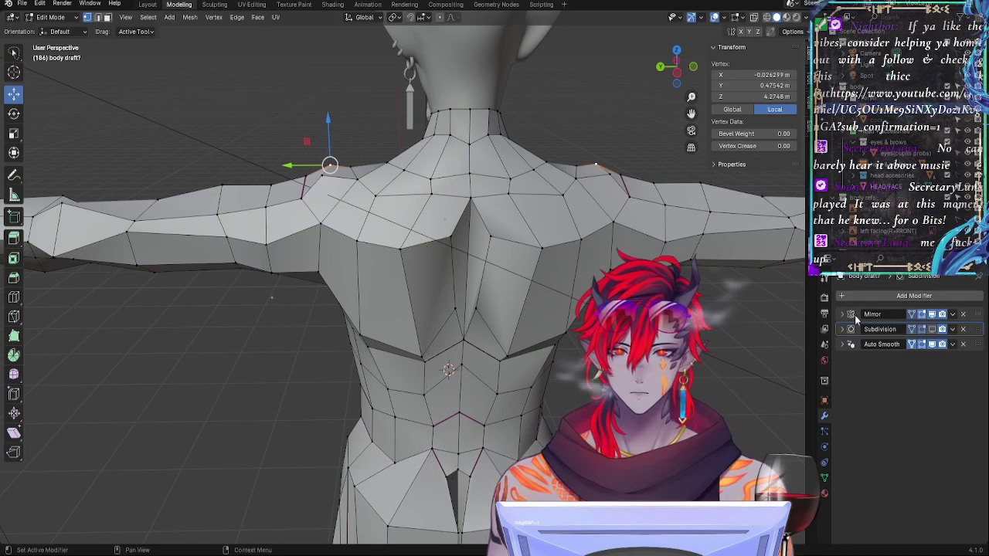
pyautogui.click(932, 330)
pyautogui.hotkey('alt', 'a')
# Step: Add a loop cut running across the upper back and collarbones
pyautogui.hotkey('ctrl', 'r')
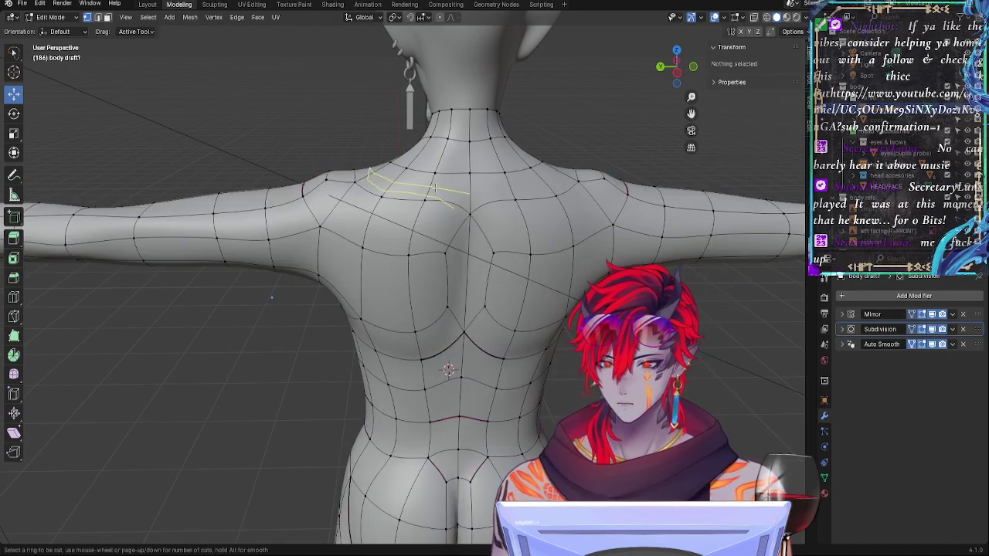
pyautogui.click(423, 188)
pyautogui.click(426, 187)
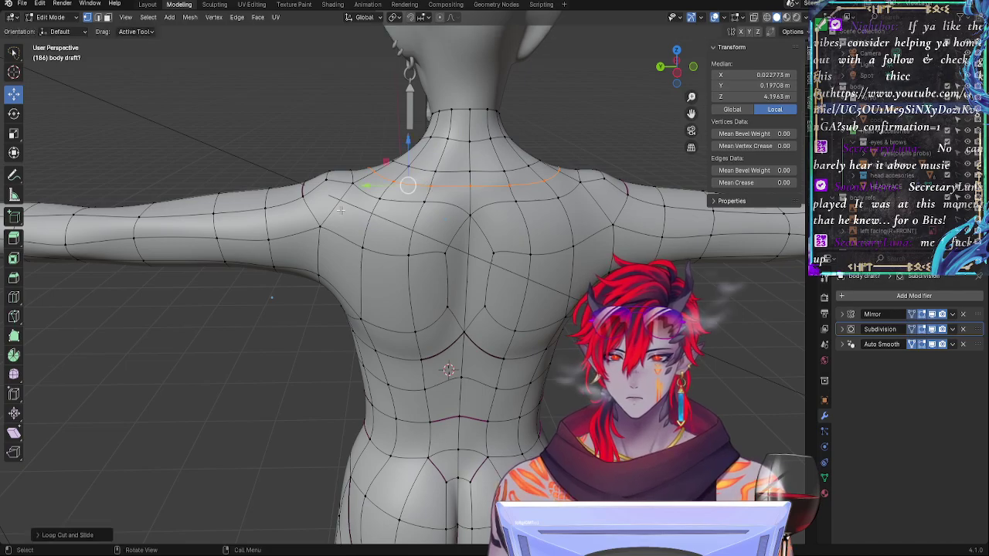
pyautogui.moveTo(340, 211); pyautogui.dragTo(541, 213, button='middle')
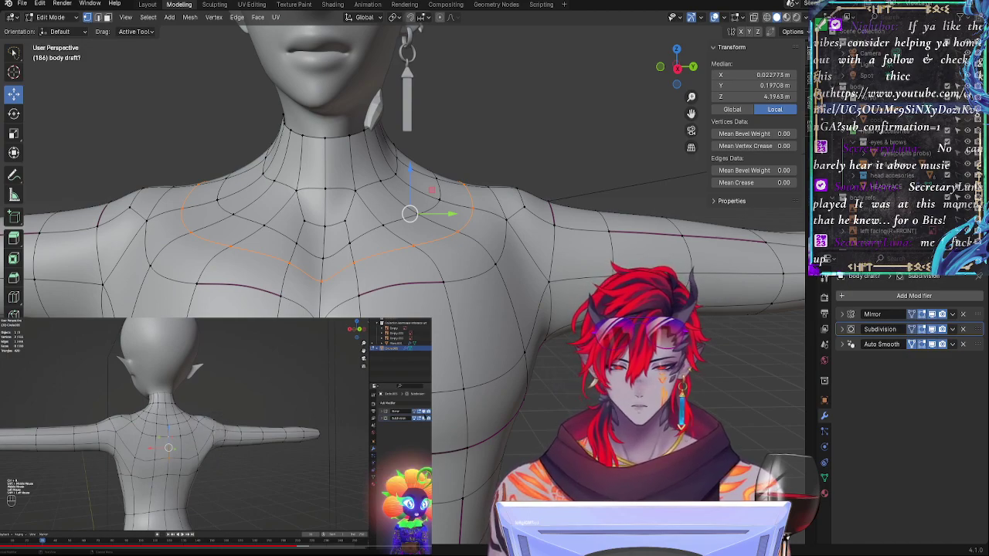
# Step: Reposition an upper-back vertex near the shoulder blade, then select a centre-line vertex
pyautogui.moveTo(309, 157); pyautogui.dragTo(451, 157, button='middle')
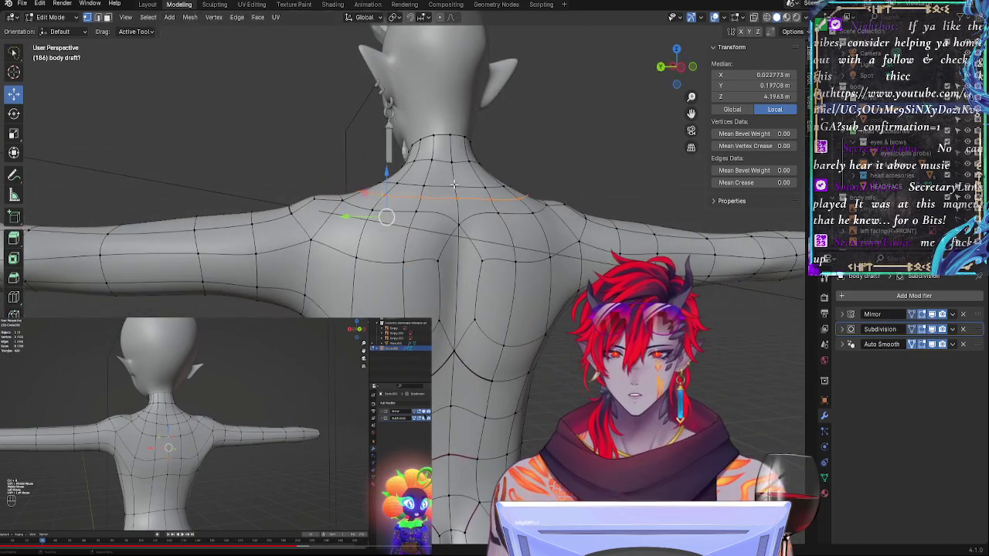
pyautogui.click(516, 260)
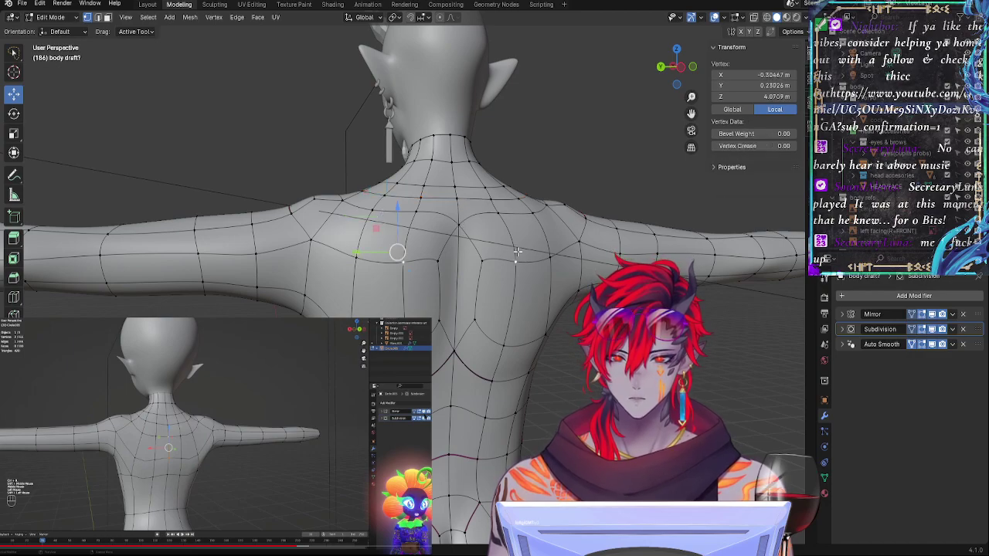
pyautogui.moveTo(516, 261); pyautogui.dragTo(533, 268, button='middle')
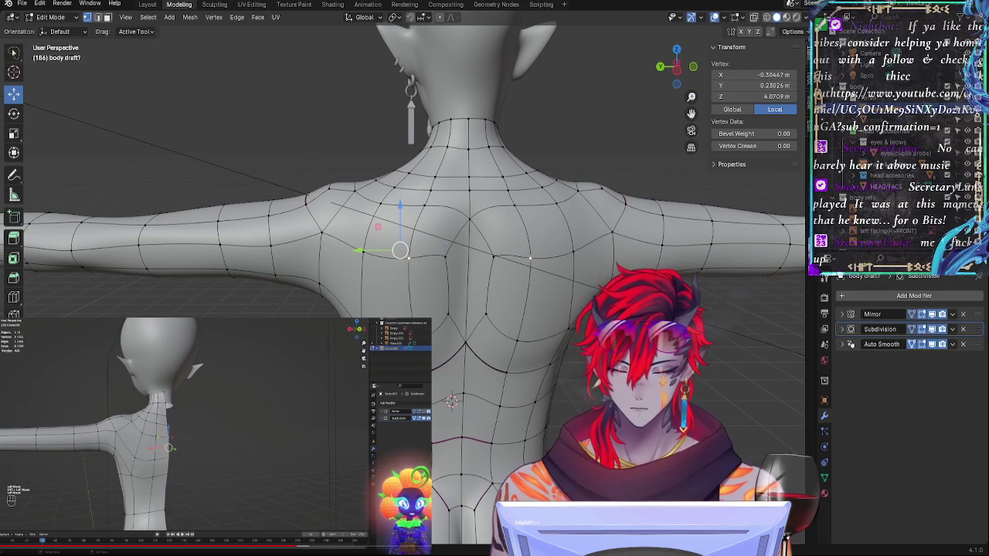
pyautogui.click(467, 220)
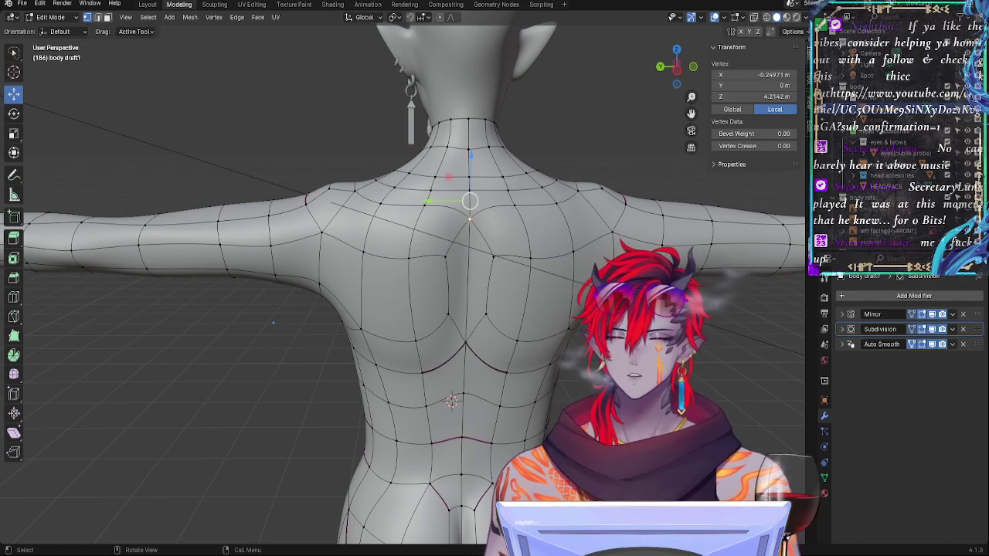
pyautogui.moveTo(464, 236); pyautogui.dragTo(333, 286, button='middle')
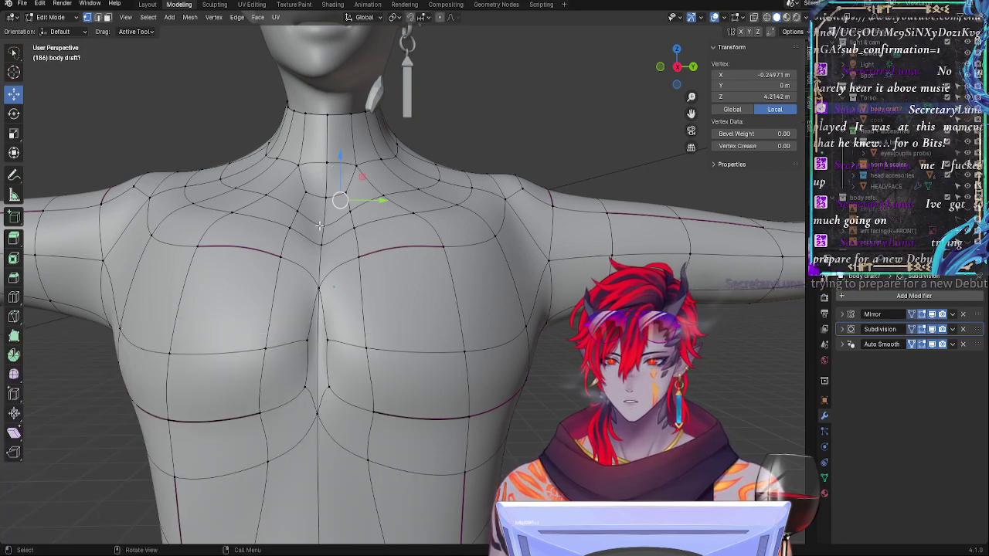
# Step: Nudge the neck vertex slightly sideways, then select a vertex at the neck base
pyautogui.moveTo(515, 332); pyautogui.dragTo(519, 332)
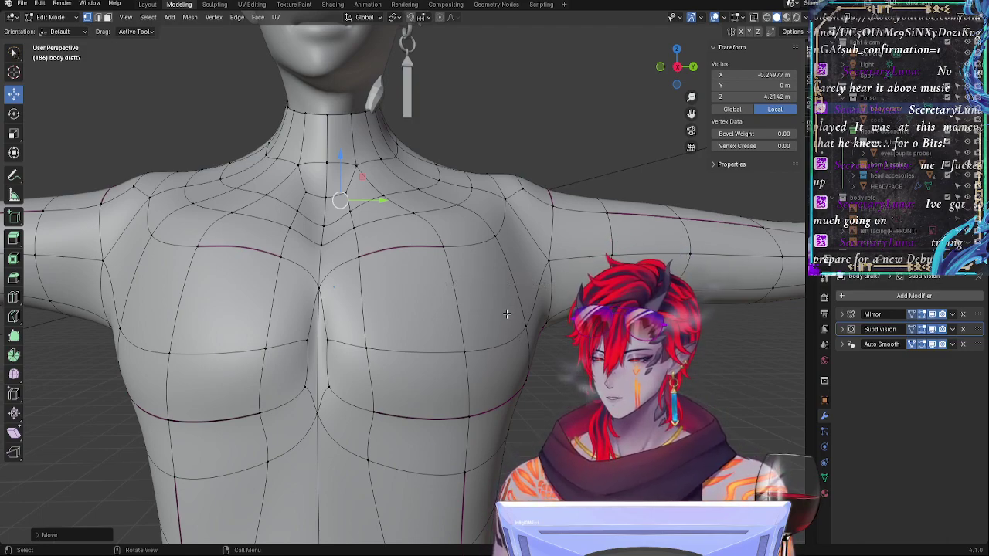
pyautogui.click(588, 365)
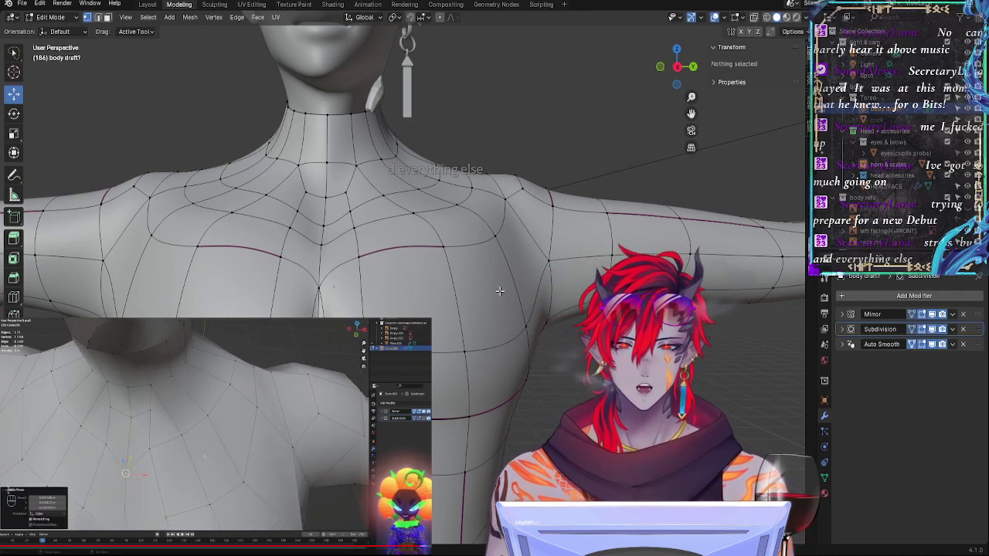
pyautogui.moveTo(500, 292); pyautogui.dragTo(533, 158, button='middle')
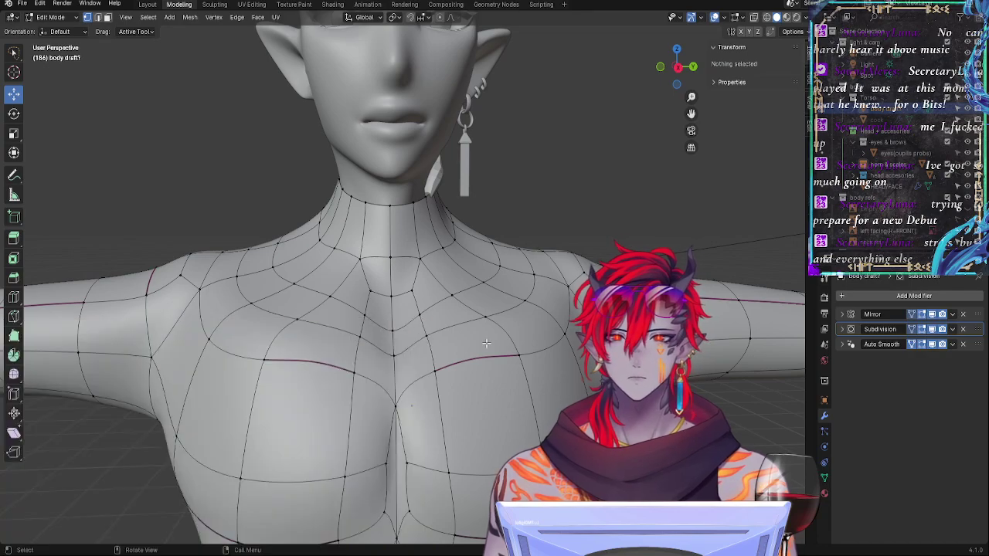
pyautogui.click(442, 244)
pyautogui.moveTo(541, 255); pyautogui.dragTo(581, 258, button='middle')
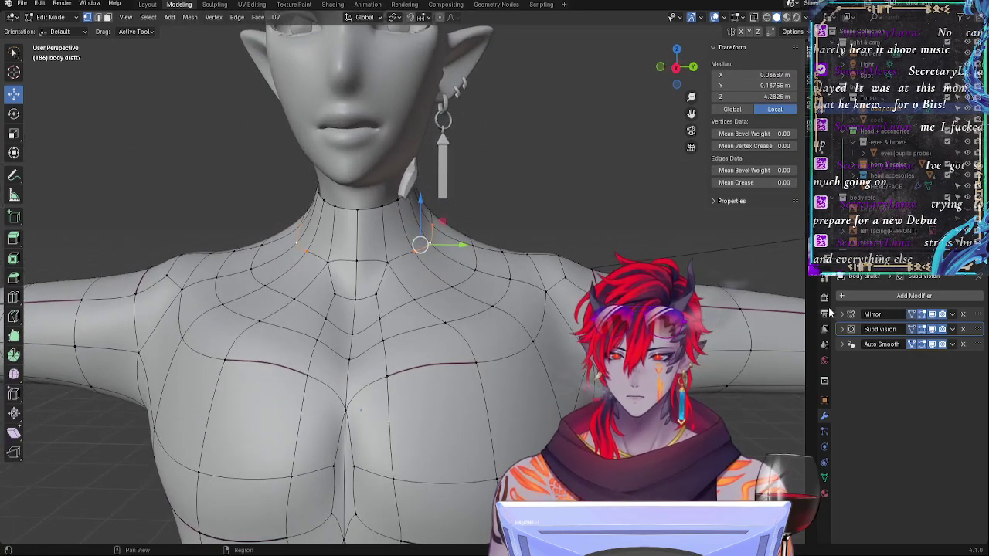
# Step: Switch off the Subdivision viewport display to show the low-poly neck and chest cage
pyautogui.click(934, 330)
pyautogui.click(936, 329)
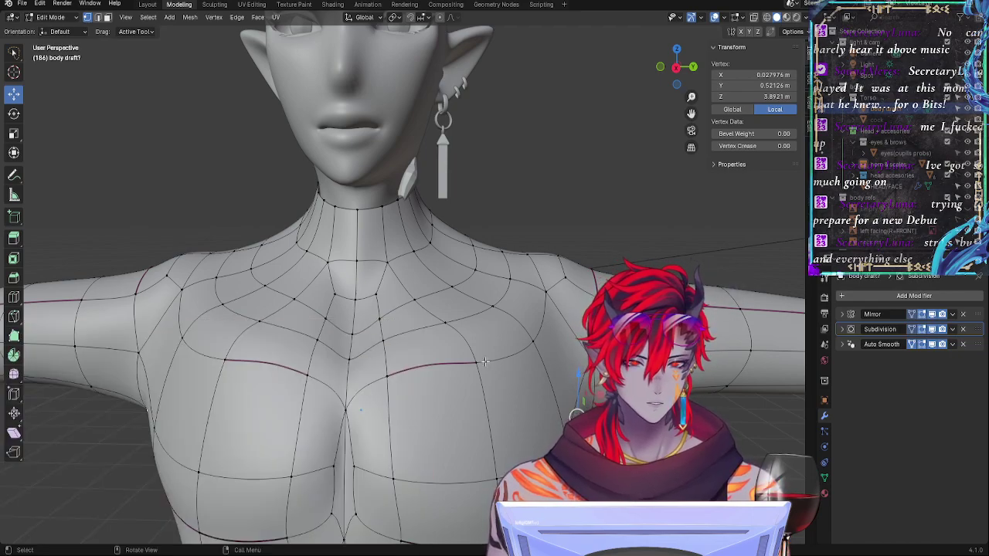
pyautogui.click(352, 345)
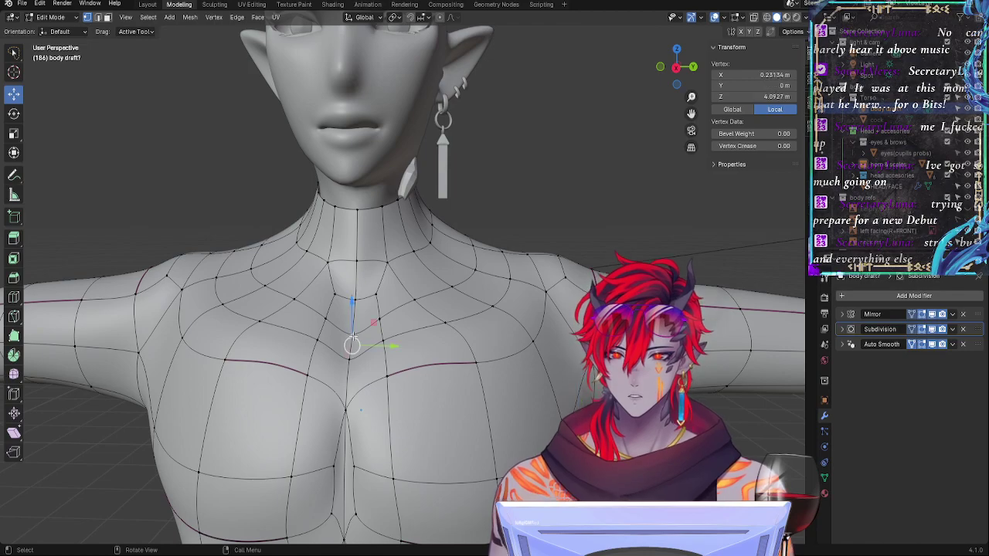
pyautogui.click(932, 329)
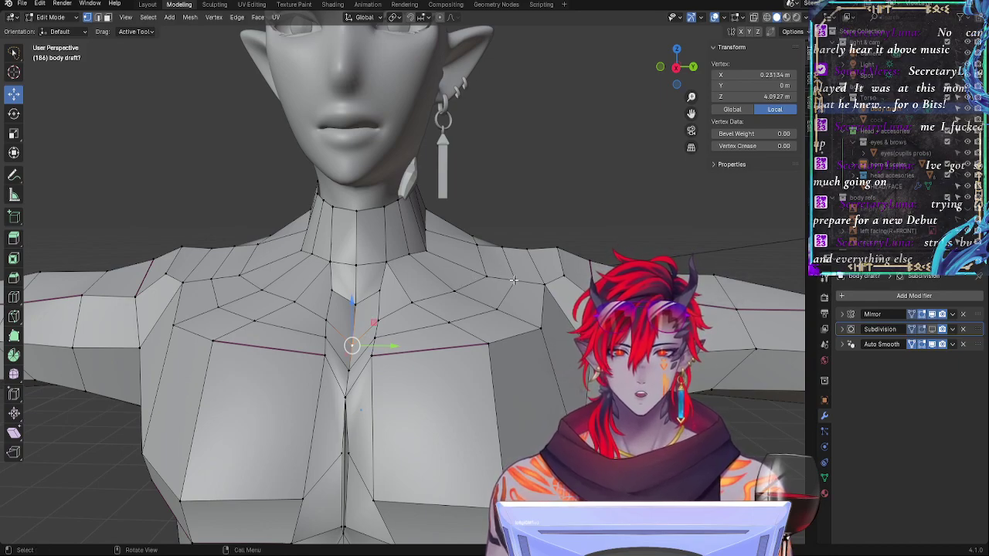
# Step: Knife-cut new edges from the collarbone vertex down to the sternum vertex
pyautogui.scroll(5, 513, 281)
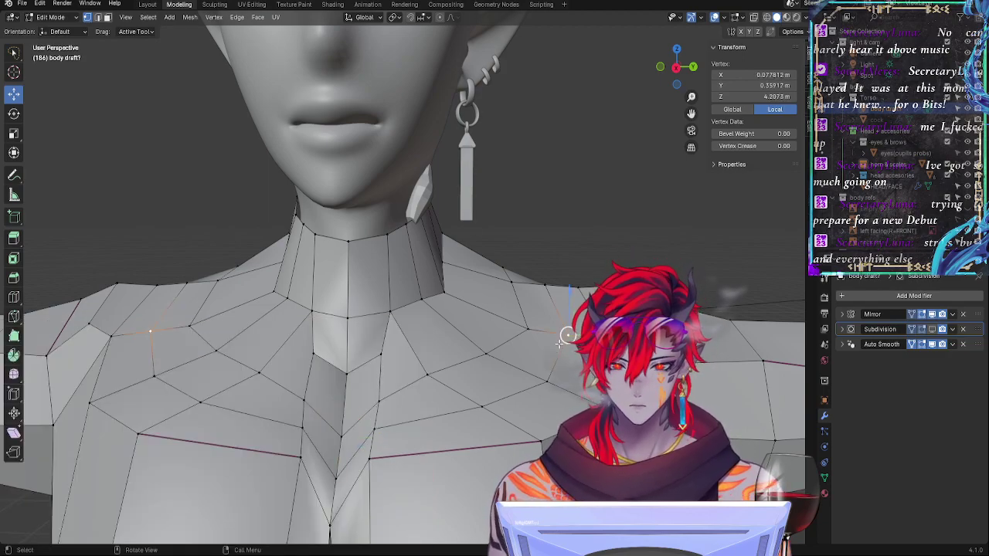
pyautogui.click(531, 339)
pyautogui.click(569, 334)
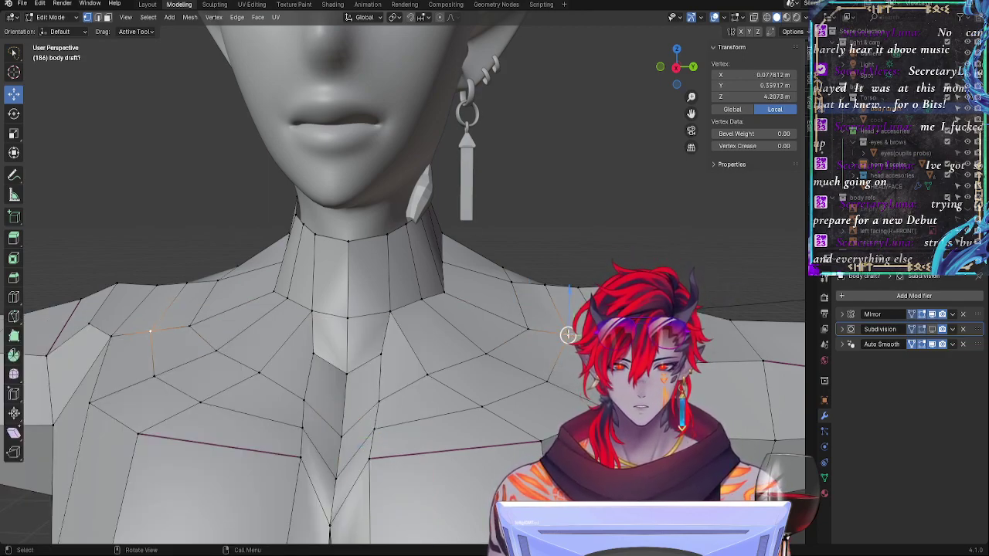
pyautogui.press('k')
pyautogui.click(543, 343)
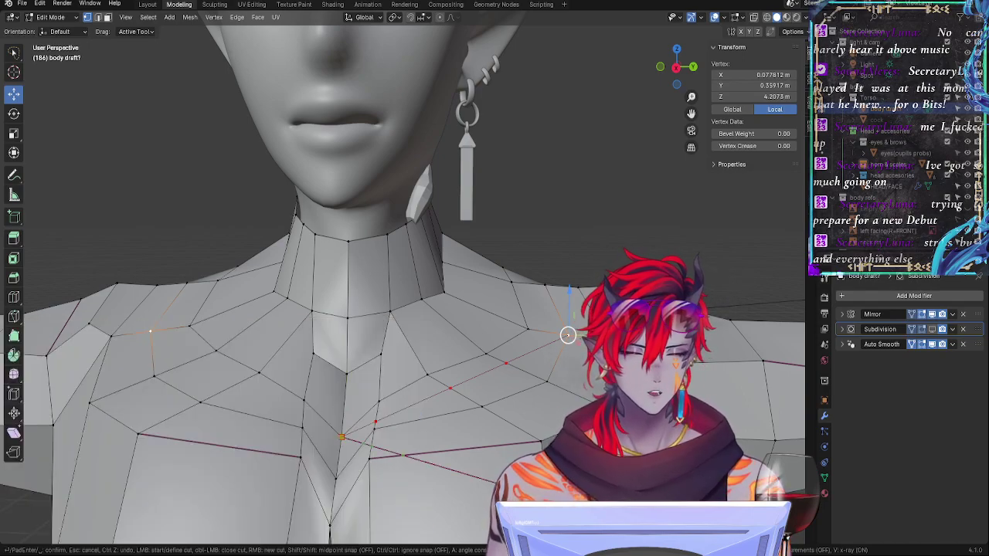
pyautogui.click(341, 437)
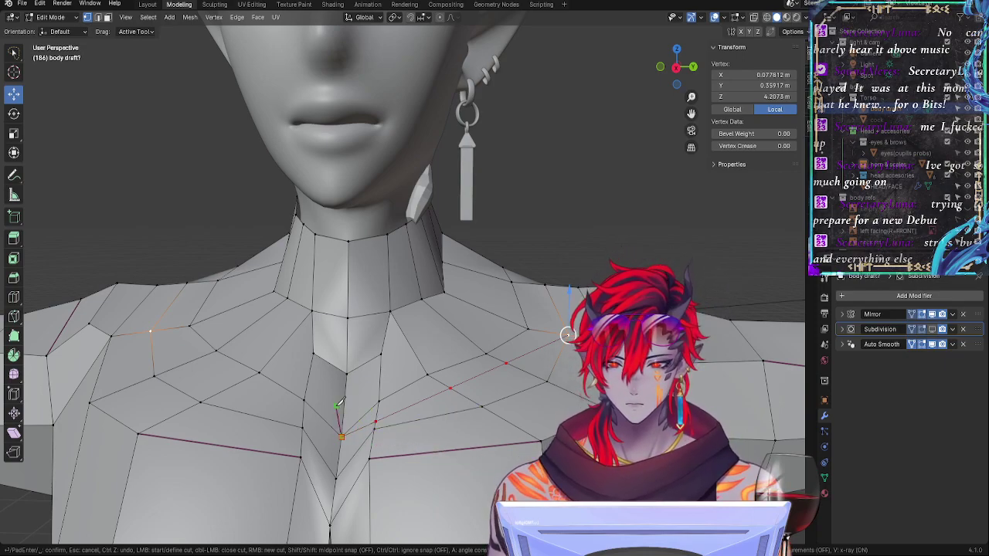
pyautogui.press('Return')
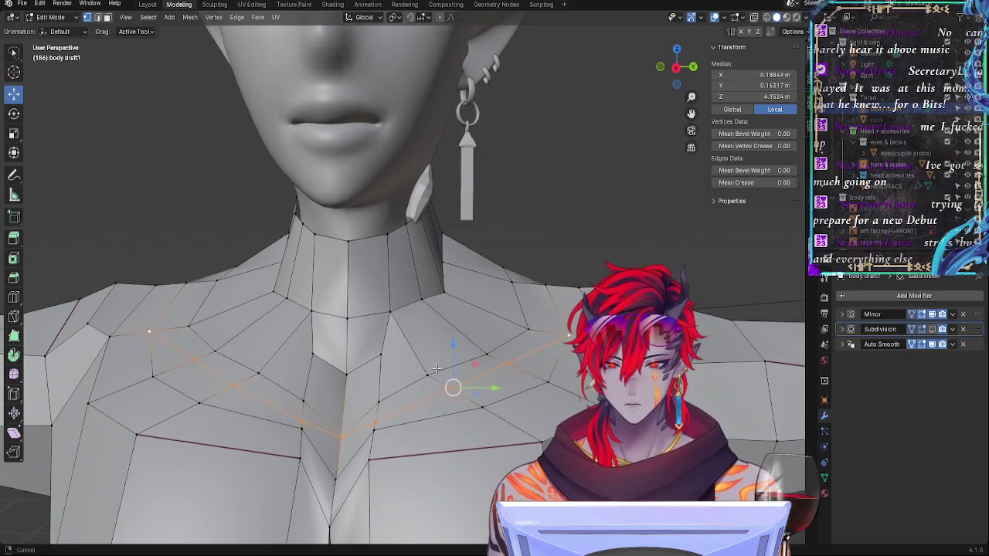
# Step: Inspect the new cut, select a chest vertex and snap to an orthographic torso view
pyautogui.moveTo(417, 363); pyautogui.dragTo(444, 361, button='middle')
pyautogui.keyDown('alt'); pyautogui.moveTo(444, 361); pyautogui.dragTo(434, 391); pyautogui.keyUp('alt')
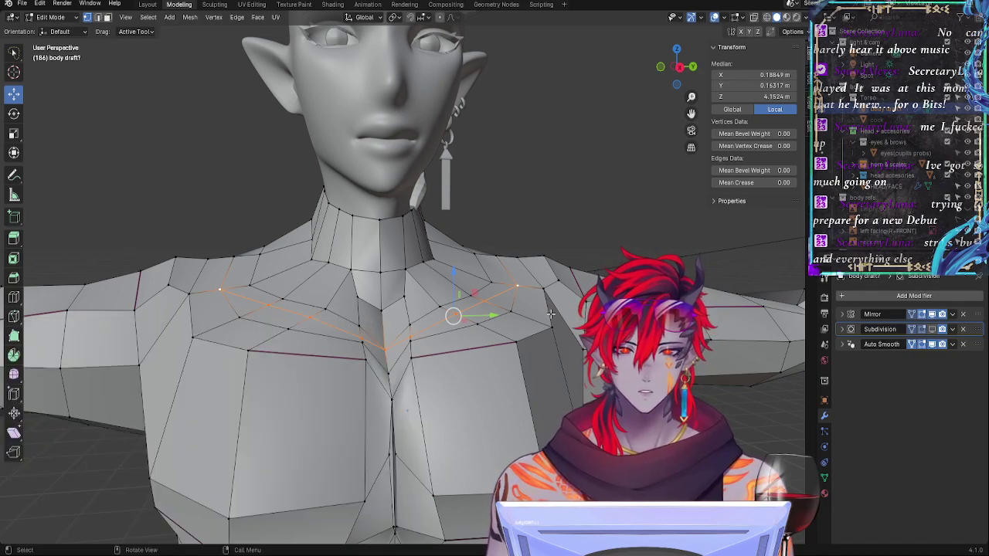
pyautogui.click(482, 260)
pyautogui.click(683, 68)
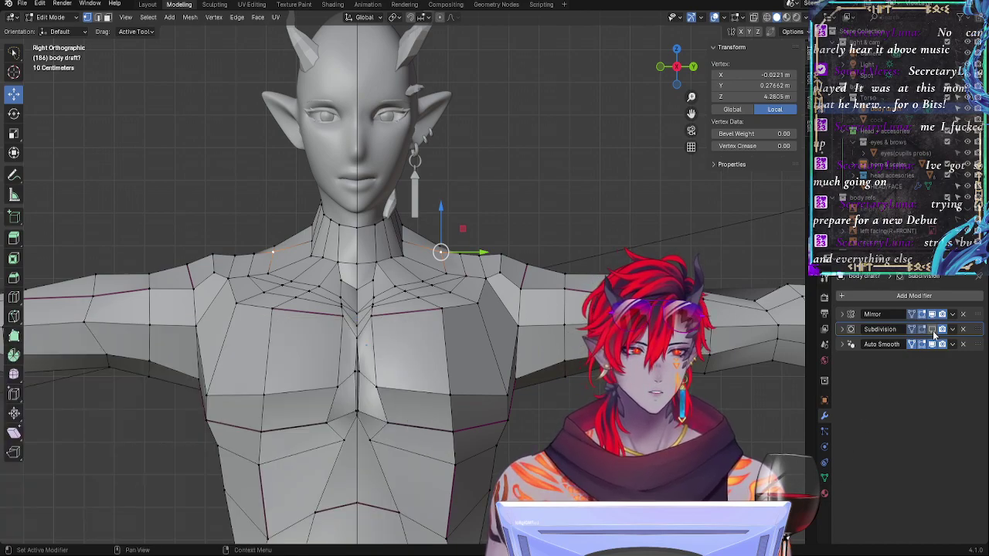
# Step: Show the Subdivision smoothing preview and select the upper-chest vertex below the neck
pyautogui.click(933, 331)
pyautogui.scroll(5, 499, 441)
pyautogui.keyDown('shift'); pyautogui.moveTo(416, 282); pyautogui.dragTo(511, 224, button='middle'); pyautogui.keyUp('shift')
pyautogui.moveTo(527, 324)
pyautogui.mouseDown(button='middle')
pyautogui.moveTo(534, 397)
pyautogui.moveTo(522, 341)
pyautogui.mouseUp(button='middle')
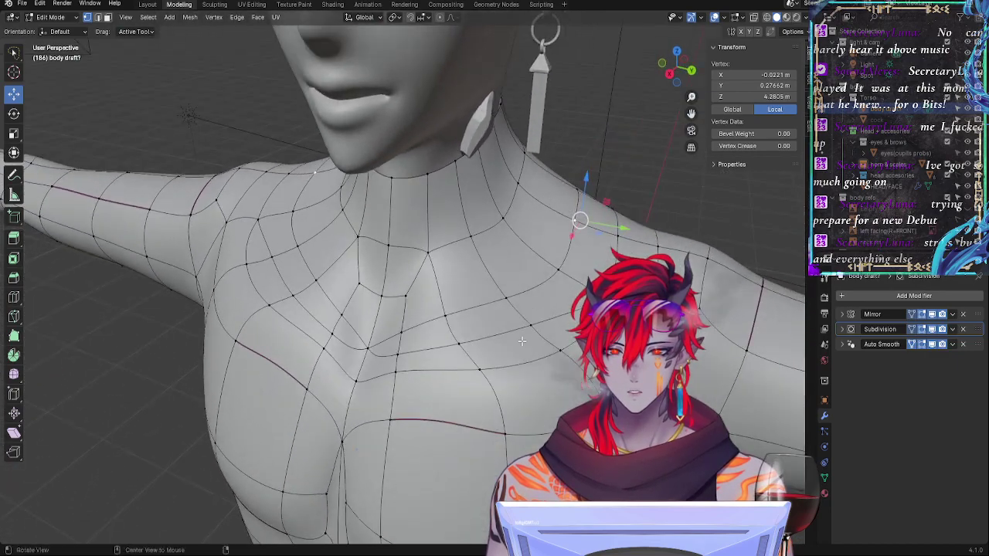
pyautogui.click(368, 355)
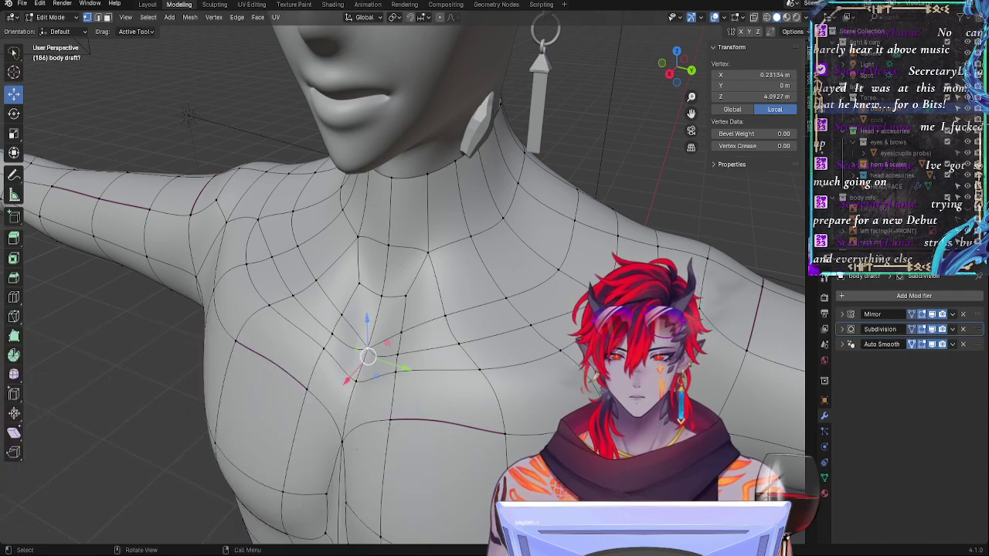
pyautogui.moveTo(369, 357); pyautogui.dragTo(402, 347, button='middle')
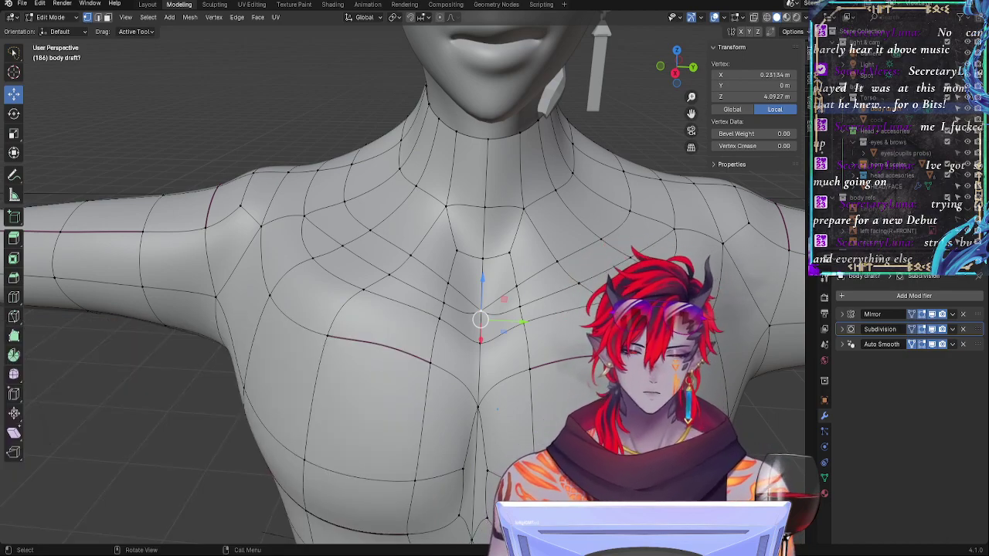
# Step: Raise the sternum vertex to Z 4.0996 m, shift it sideways, and hide the smoothing
pyautogui.click(674, 71)
pyautogui.scroll(3, 423, 254)
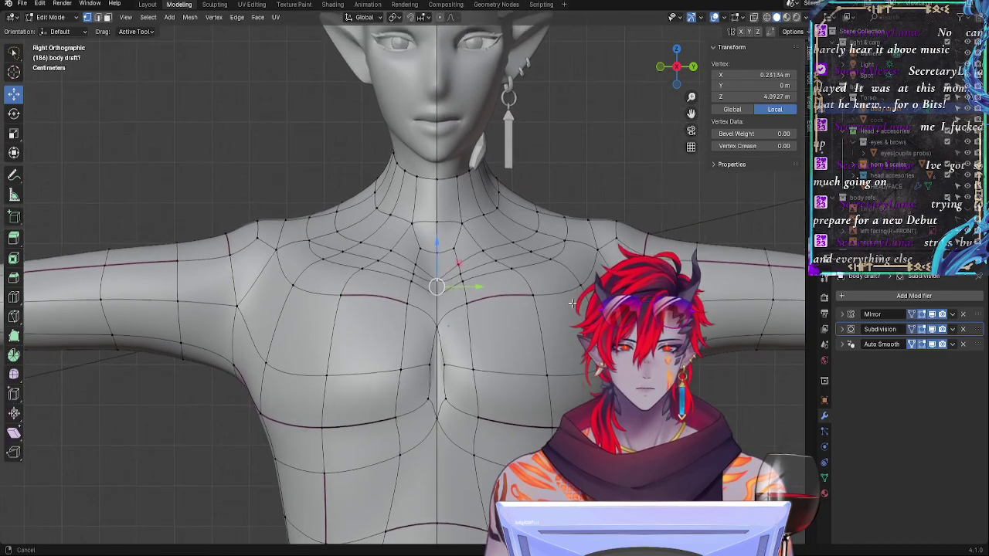
pyautogui.moveTo(436, 247); pyautogui.dragTo(437, 245)
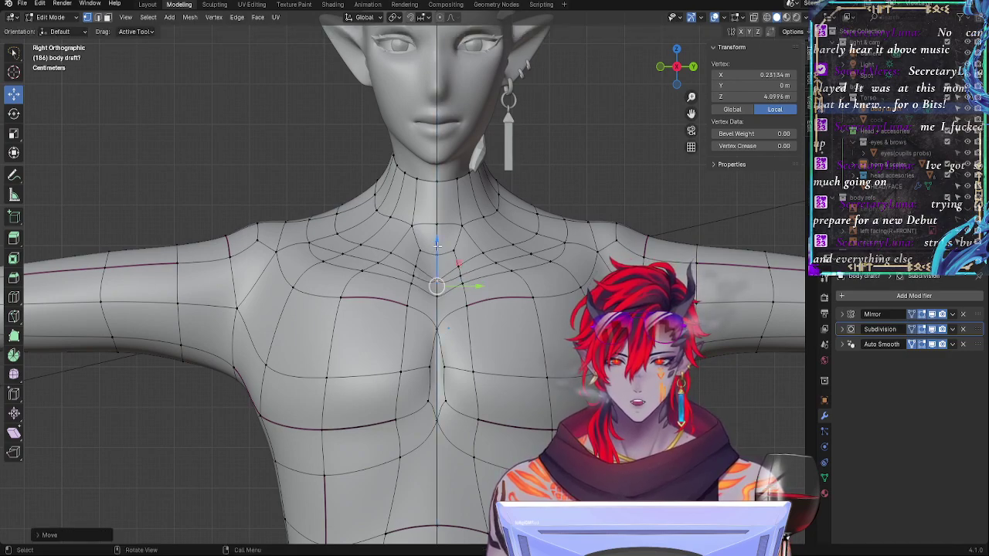
pyautogui.moveTo(459, 268); pyautogui.dragTo(394, 373, button='middle')
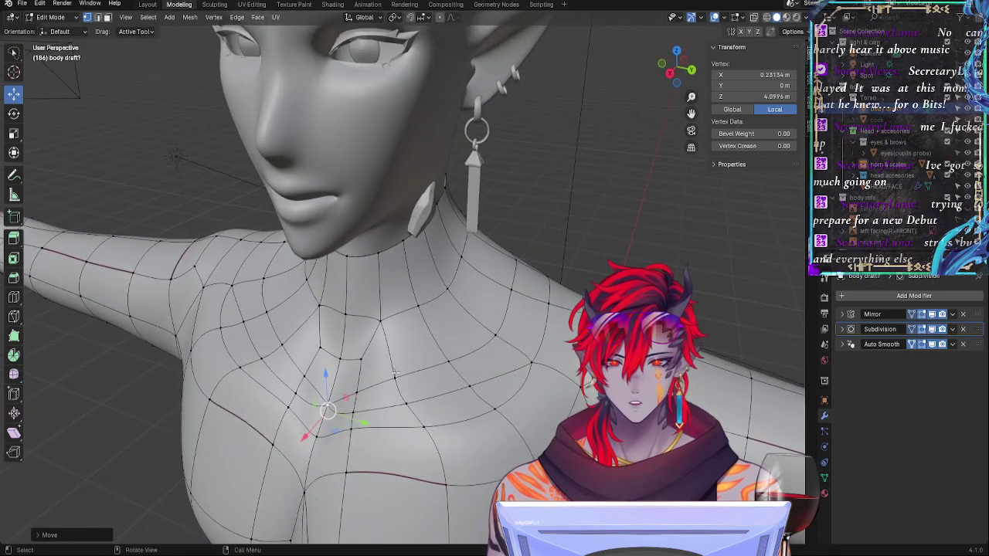
pyautogui.moveTo(309, 432); pyautogui.dragTo(314, 429)
pyautogui.click(353, 386)
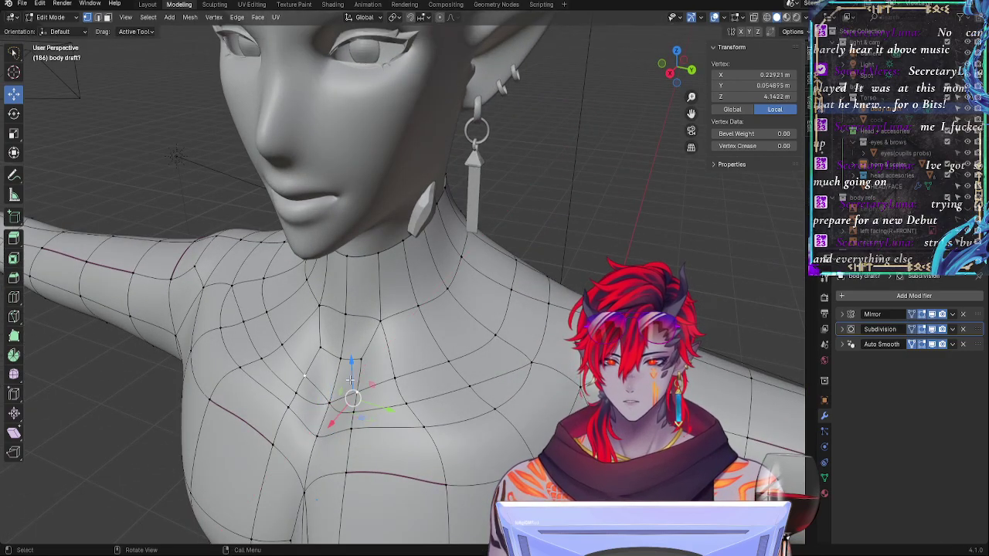
pyautogui.click(932, 330)
pyautogui.moveTo(498, 371); pyautogui.dragTo(441, 339, button='middle')
# Step: Move the selected vertex vertically along Z, then shift it slightly along X
pyautogui.press('g')
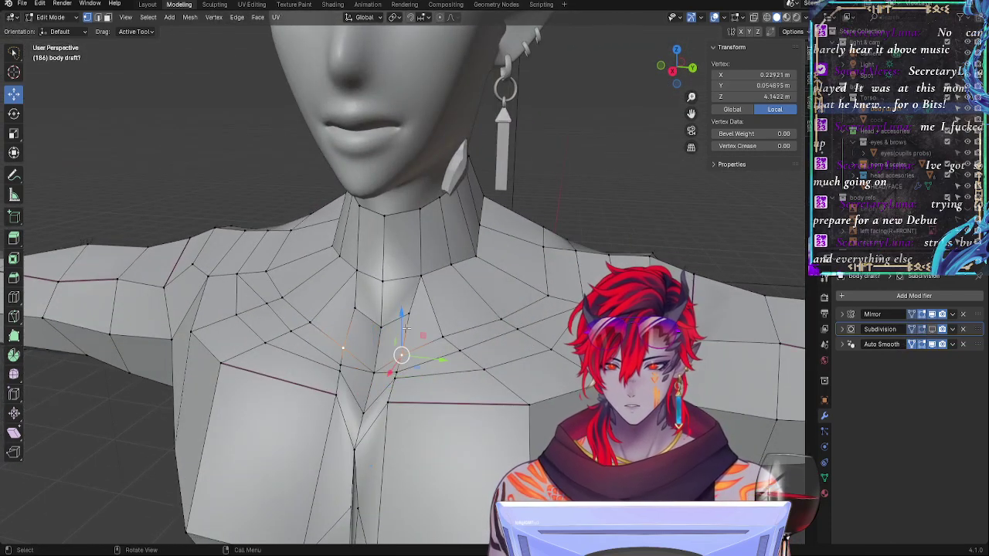
pyautogui.press('z')
pyautogui.click(403, 315)
pyautogui.moveTo(404, 315); pyautogui.dragTo(743, 417, button='middle')
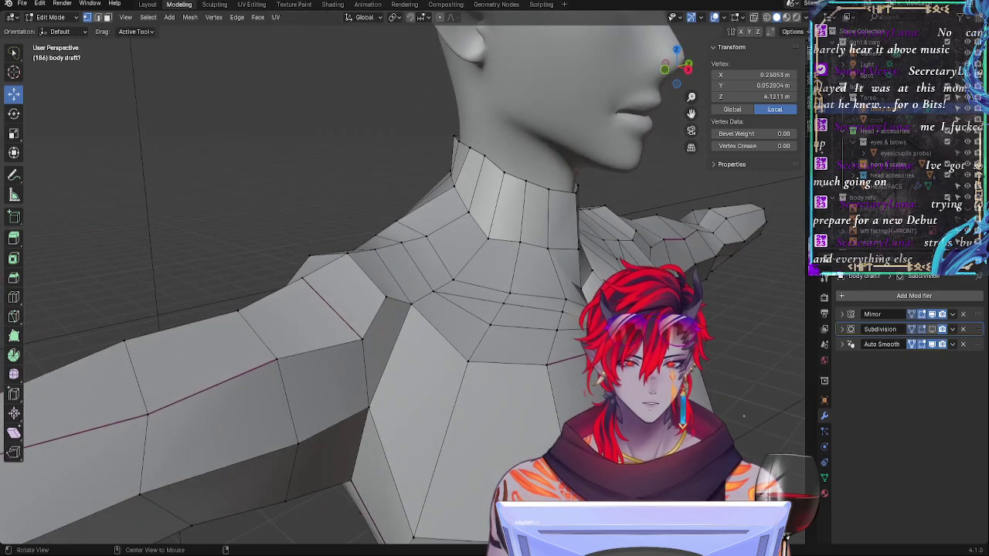
pyautogui.press('g')
pyautogui.press('x')
pyautogui.click(610, 344)
pyautogui.moveTo(610, 343); pyautogui.dragTo(471, 342, button='middle')
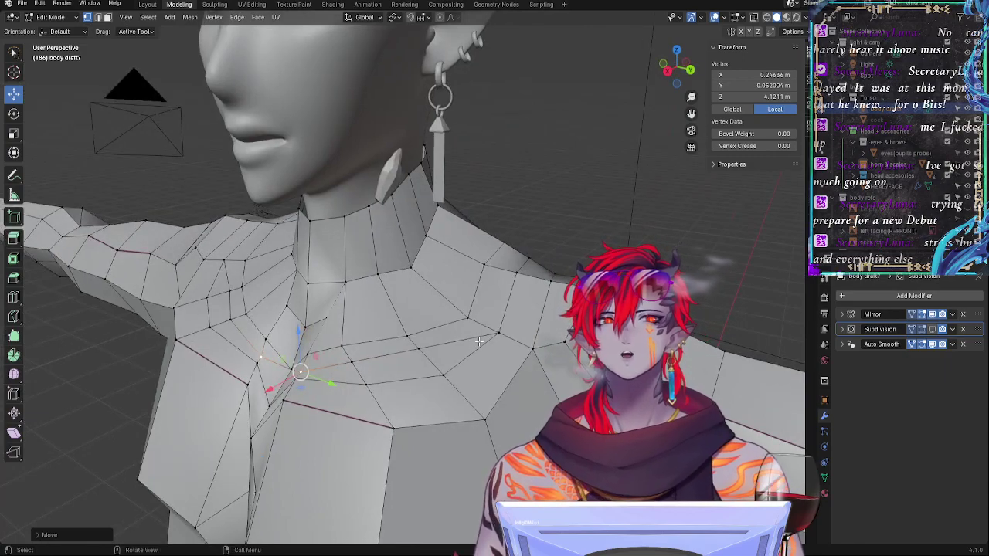
# Step: Vertex-slide a collarbone-line vertex and a neighbouring chest vertex along their edges
pyautogui.click(421, 351)
pyautogui.moveTo(421, 350); pyautogui.dragTo(567, 369, button='middle')
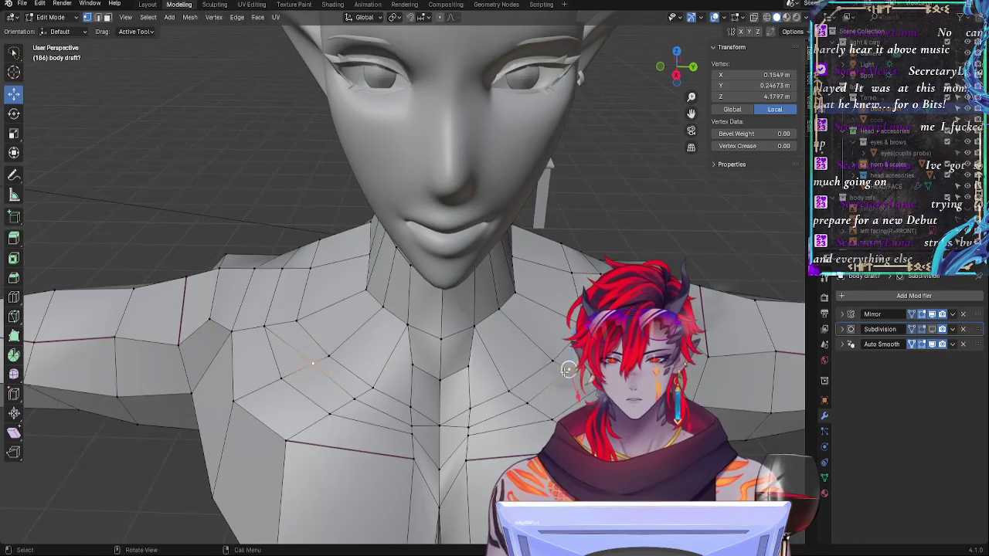
pyautogui.click(508, 394)
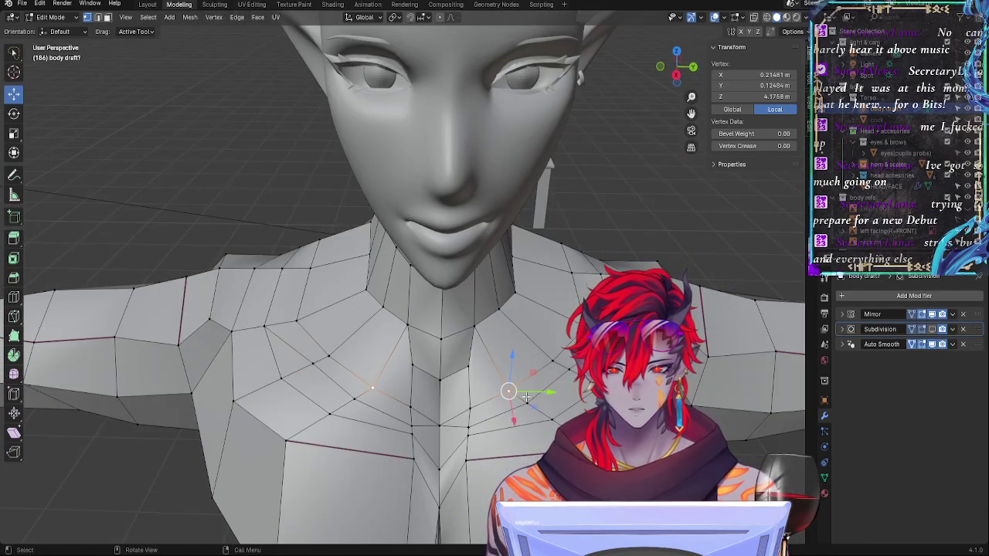
pyautogui.press('g')
pyautogui.press('g')
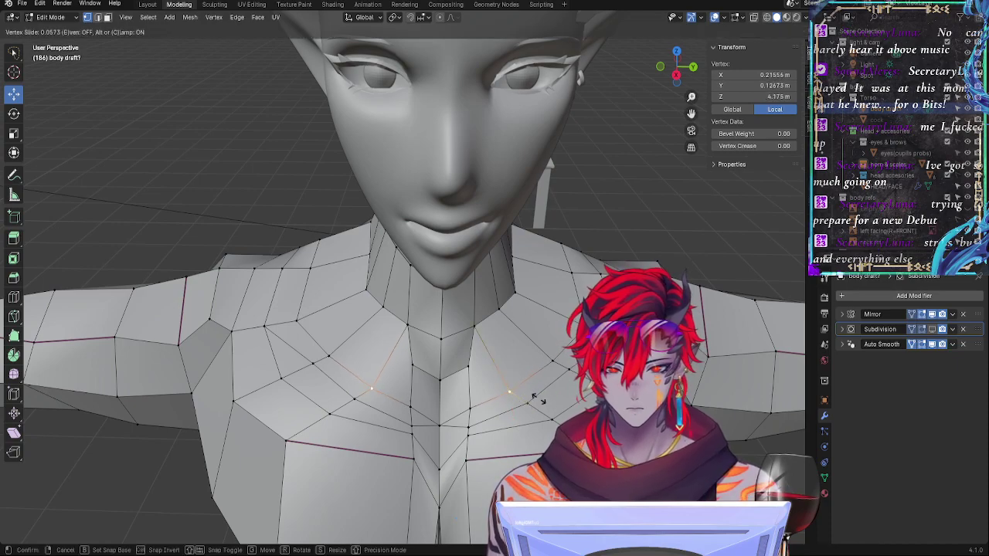
pyautogui.click(533, 396)
pyautogui.click(555, 363)
pyautogui.press('g')
pyautogui.press('g')
pyautogui.click(564, 390)
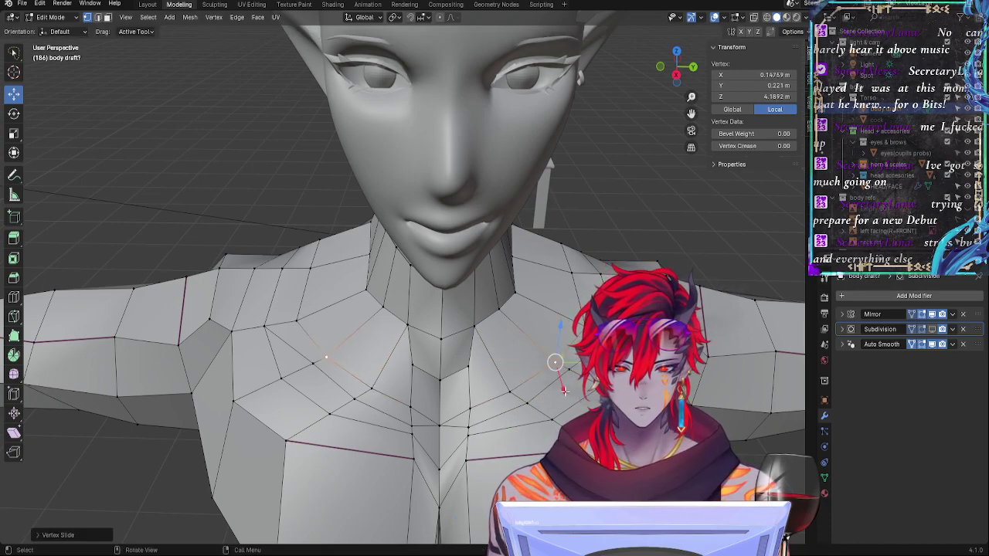
pyautogui.press('g')
pyautogui.press('g')
pyautogui.click(568, 369)
# Step: Slide the chest vertex repeatedly along its edge around the neck, then nudge it along X
pyautogui.keyDown('alt'); pyautogui.moveTo(571, 400); pyautogui.dragTo(490, 333); pyautogui.keyUp('alt')
pyautogui.press('g')
pyautogui.press('g')
pyautogui.click(523, 357)
pyautogui.moveTo(491, 332); pyautogui.dragTo(366, 392, button='middle')
pyautogui.press('g')
pyautogui.press('g')
pyautogui.click(340, 367)
pyautogui.press('g')
pyautogui.press('g')
pyautogui.click(541, 323)
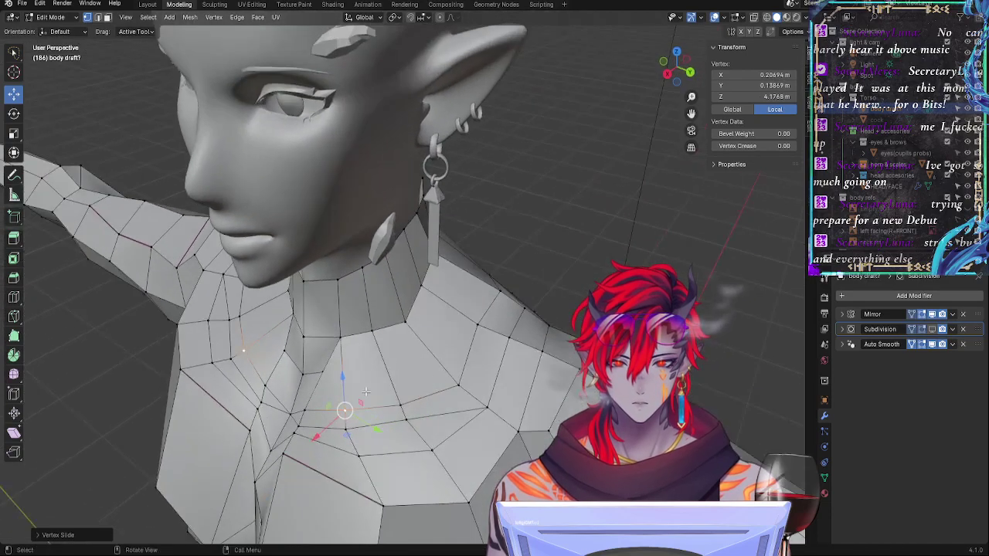
pyautogui.moveTo(318, 435); pyautogui.dragTo(321, 431)
# Step: Slide a neighbouring vertex pair, then an upper-chest vertex and one toward the shoulder
pyautogui.keyDown('shift'); pyautogui.click(401, 404); pyautogui.keyUp('shift')
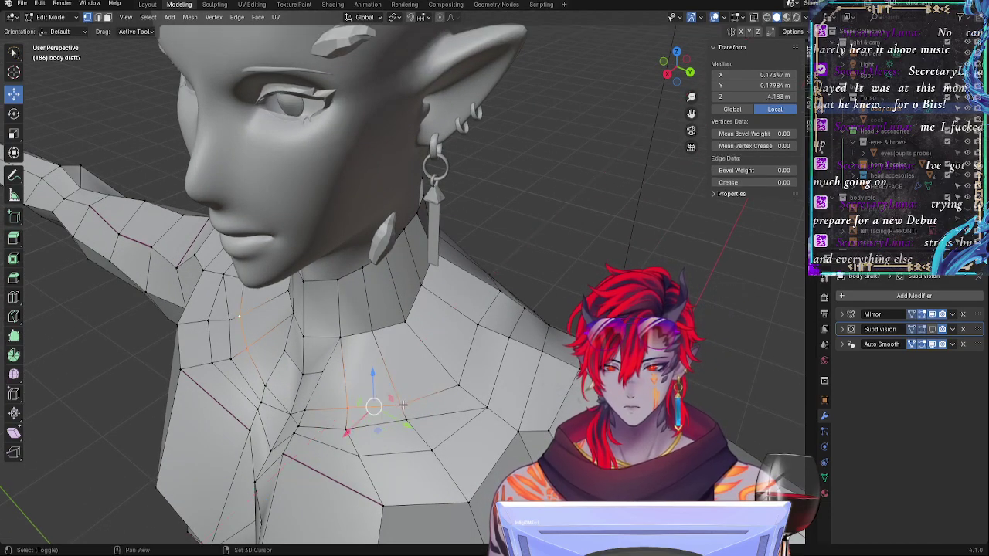
pyautogui.press('g')
pyautogui.press('g')
pyautogui.click(410, 398)
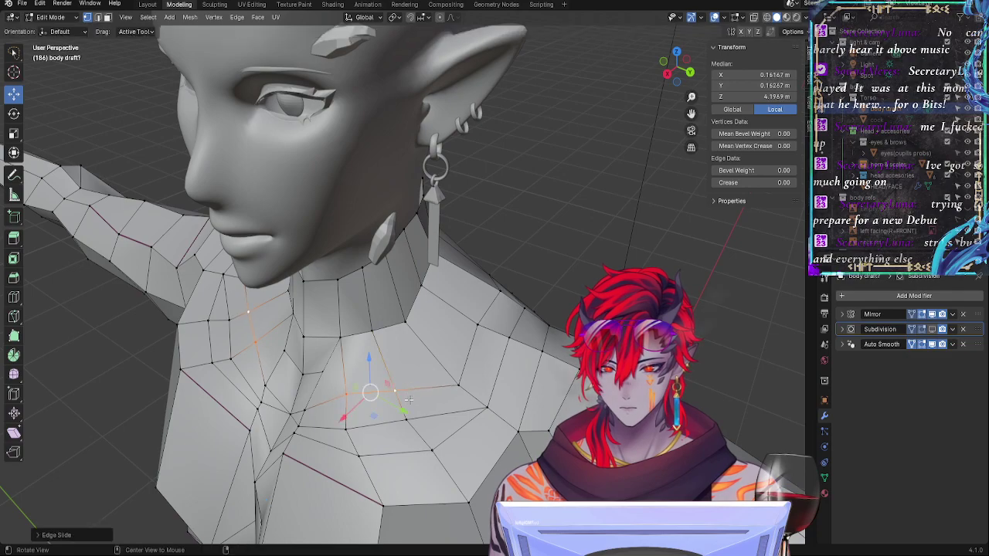
pyautogui.moveTo(410, 398); pyautogui.dragTo(492, 353, button='middle')
pyautogui.click(493, 351)
pyautogui.press('g')
pyautogui.press('g')
pyautogui.click(494, 342)
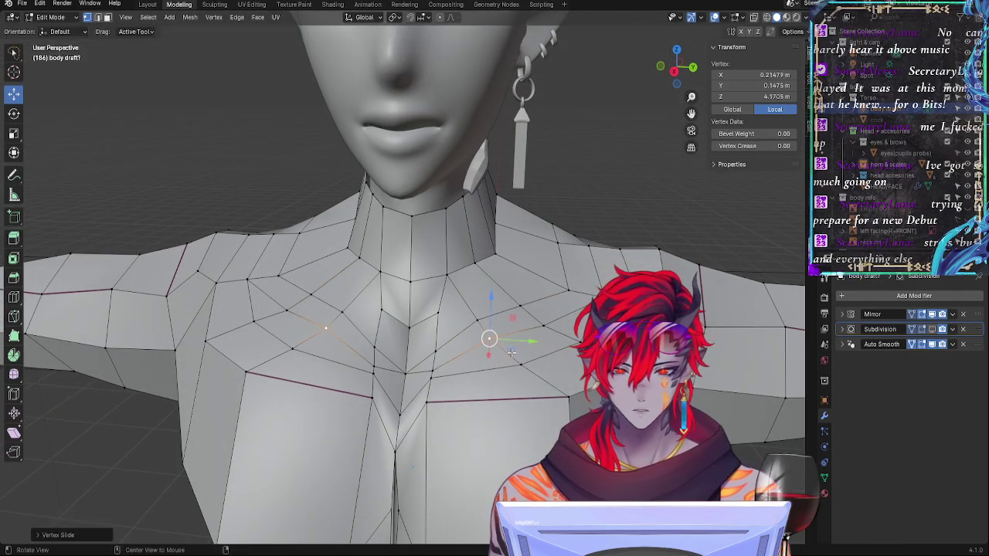
pyautogui.click(541, 325)
pyautogui.press('g')
pyautogui.press('g')
pyautogui.click(536, 322)
# Step: Shift the next collarbone vertex slightly along X and raise it a little
pyautogui.moveTo(536, 322); pyautogui.dragTo(626, 263, button='middle')
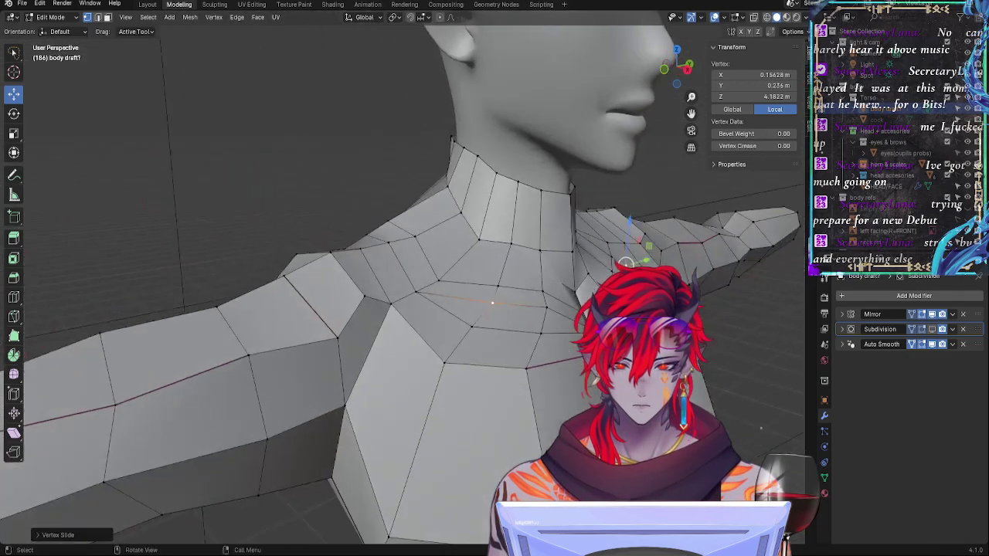
pyautogui.click(547, 308)
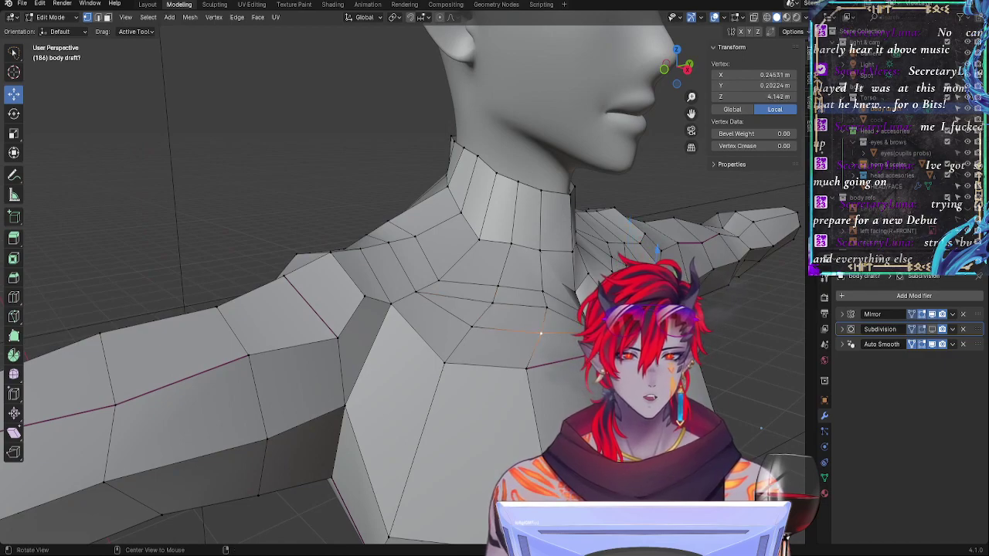
pyautogui.press('g')
pyautogui.click(546, 308)
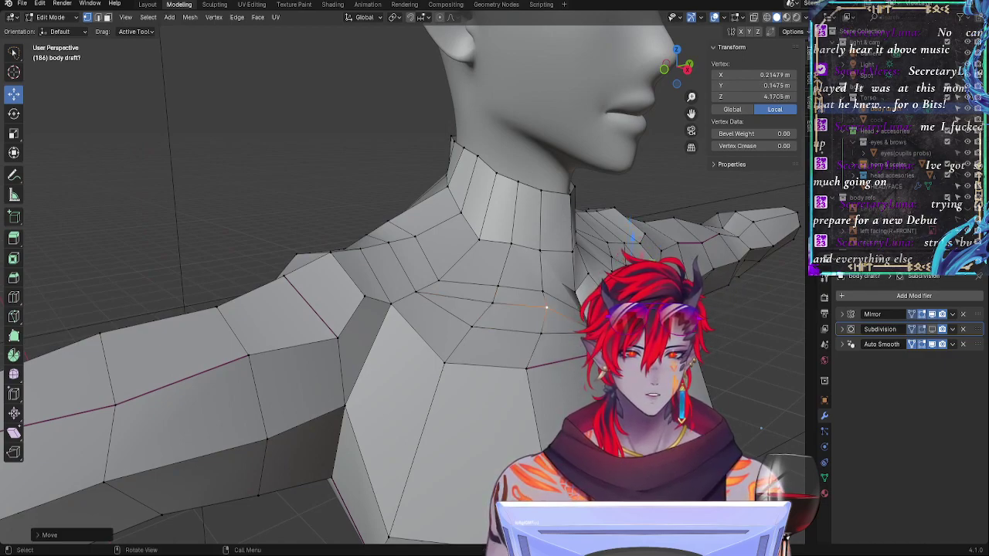
pyautogui.moveTo(663, 292); pyautogui.dragTo(665, 294)
pyautogui.moveTo(631, 246); pyautogui.dragTo(632, 249)
# Step: Nudge the vertex above slightly left and pick neighbouring vertices near the shoulder
pyautogui.moveTo(633, 250); pyautogui.dragTo(583, 264, button='middle')
pyautogui.click(525, 348)
pyautogui.moveTo(556, 346); pyautogui.dragTo(452, 382, button='middle')
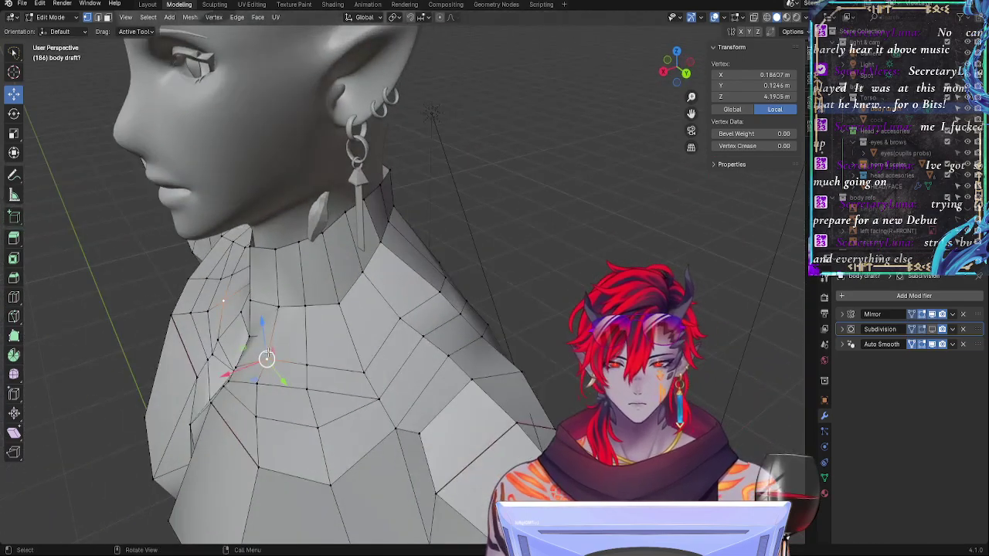
pyautogui.moveTo(268, 356); pyautogui.dragTo(260, 360)
pyautogui.moveTo(259, 360); pyautogui.dragTo(407, 332, button='middle')
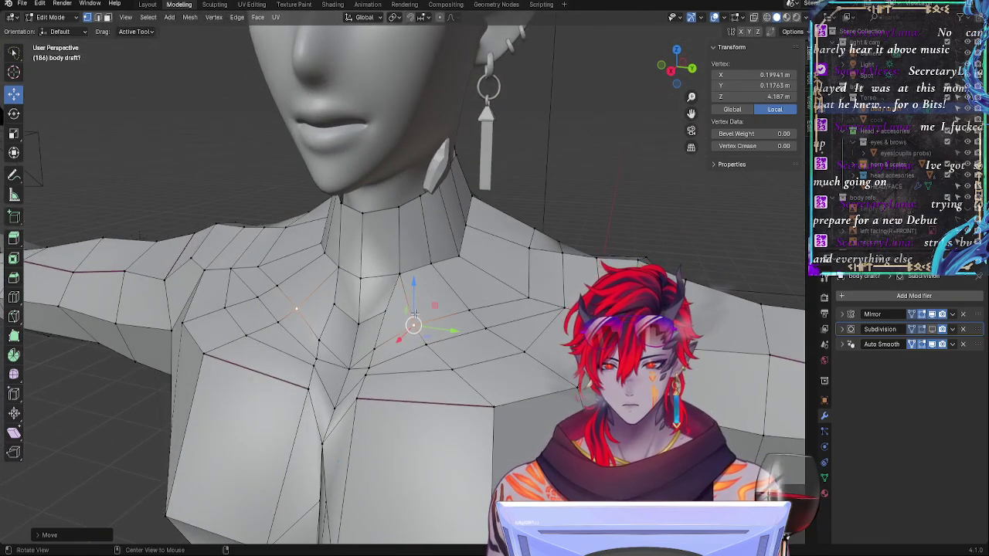
pyautogui.click(468, 310)
pyautogui.moveTo(468, 310); pyautogui.dragTo(526, 349, button='middle')
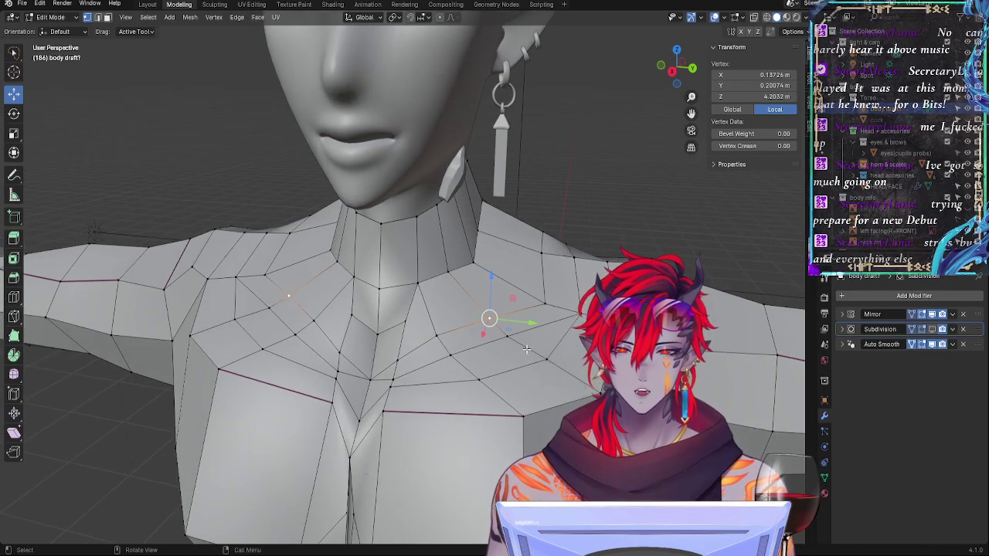
pyautogui.click(549, 351)
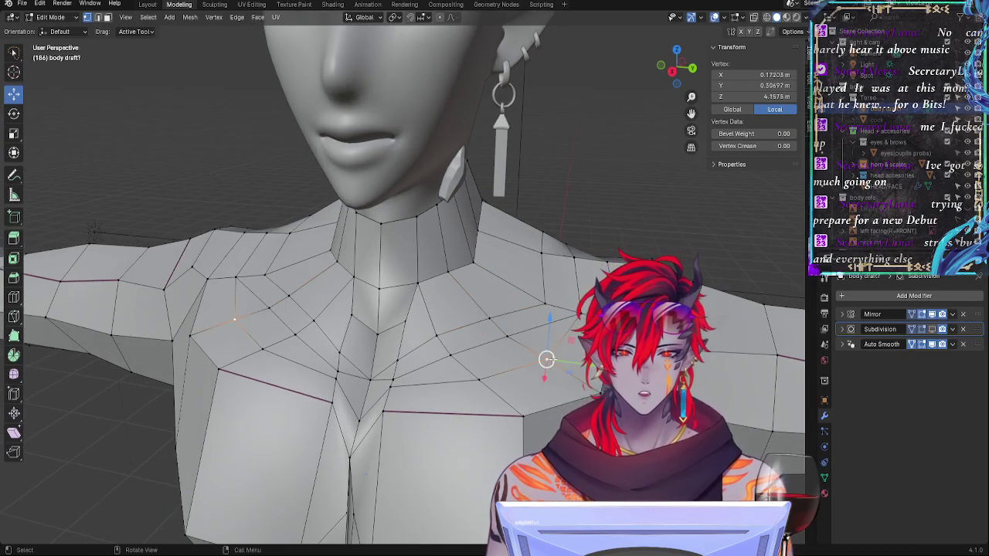
# Step: Move a collarbone vertex along X and nudge it and the next one along Y
pyautogui.click(579, 311)
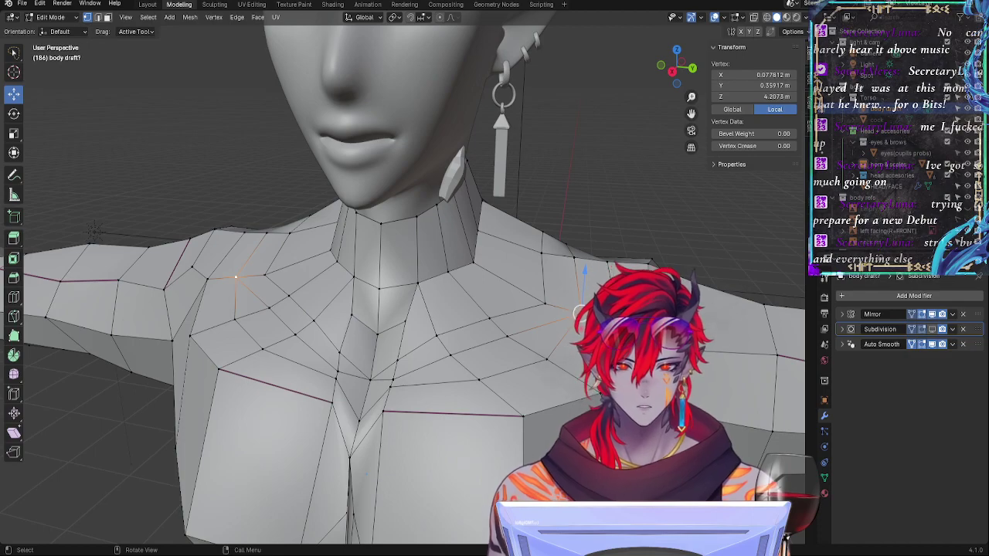
pyautogui.press('g')
pyautogui.press('x')
pyautogui.click(566, 311)
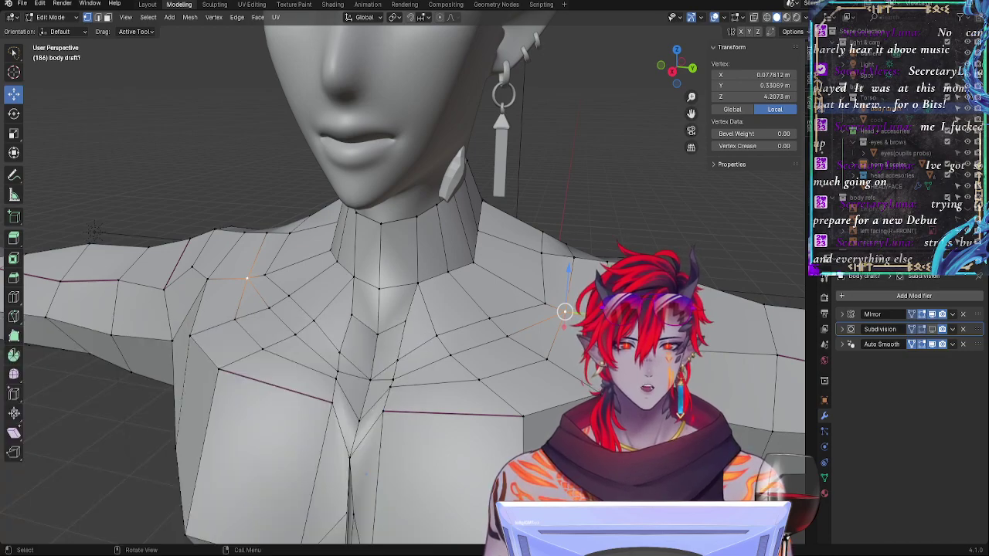
pyautogui.moveTo(591, 316); pyautogui.dragTo(595, 317)
pyautogui.click(546, 361)
pyautogui.moveTo(573, 363); pyautogui.dragTo(582, 363)
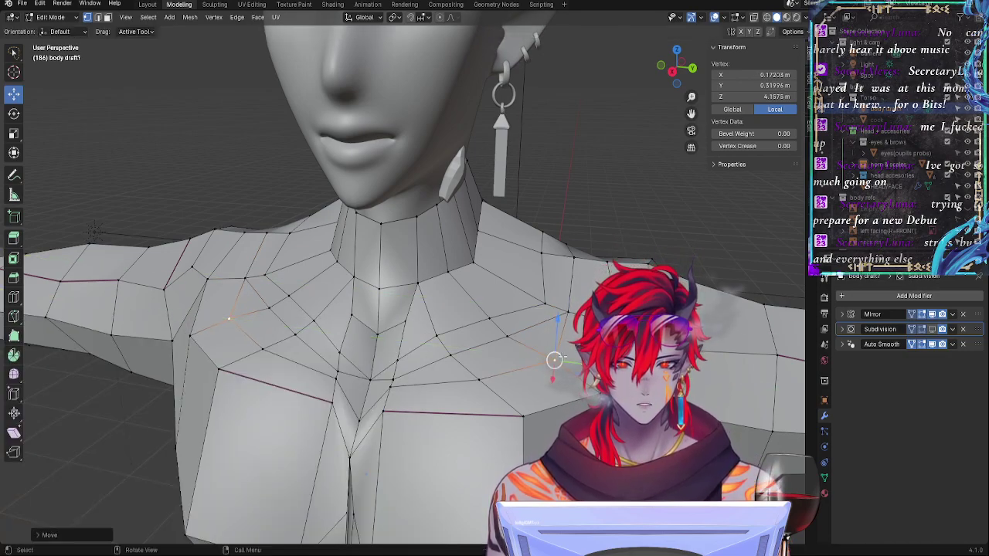
# Step: Reposition a vertex, then raise it and two neighbouring chest vertices slightly along Z
pyautogui.press('g')
pyautogui.click(506, 338)
pyautogui.press('g')
pyautogui.press('z')
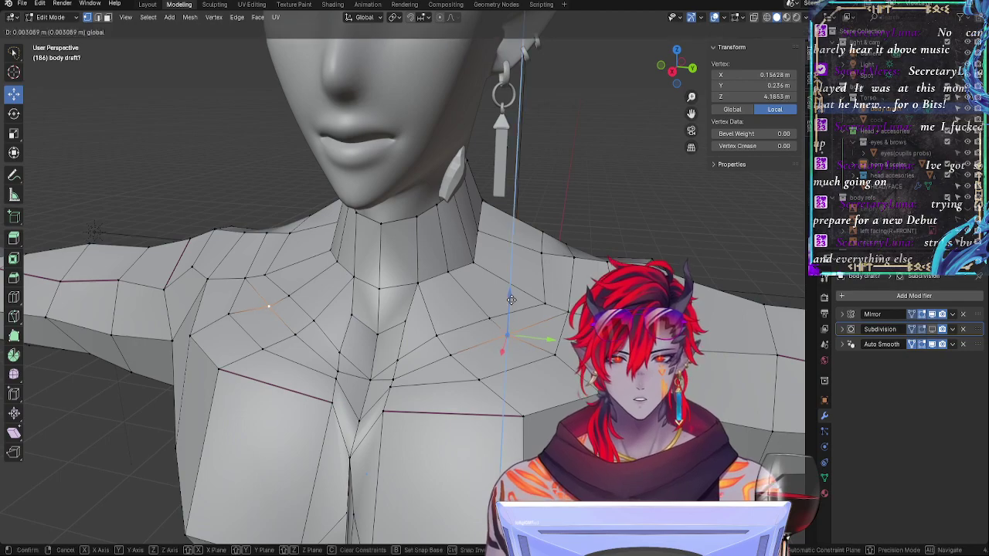
pyautogui.moveTo(511, 299); pyautogui.dragTo(512, 296)
pyautogui.click(545, 304)
pyautogui.moveTo(548, 264); pyautogui.dragTo(548, 257)
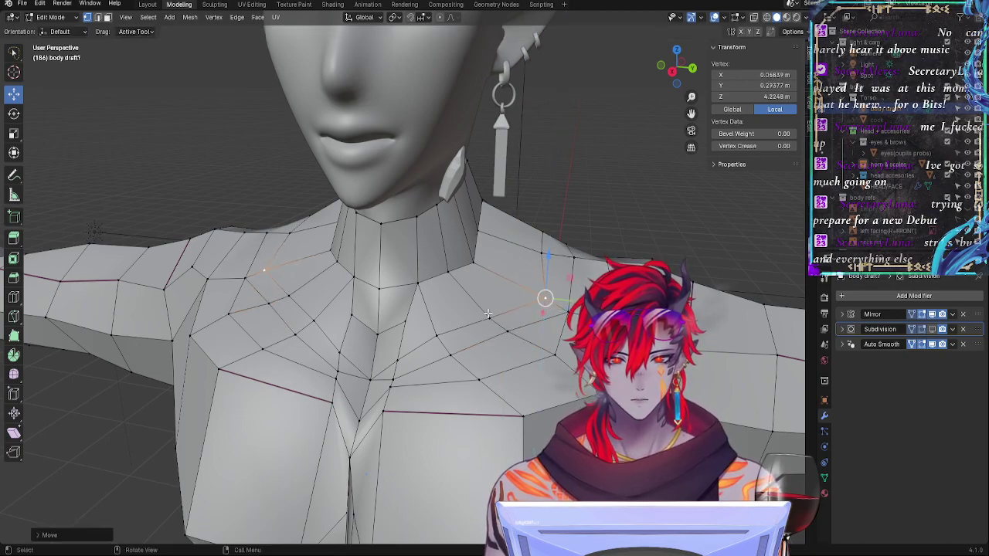
pyautogui.click(488, 314)
pyautogui.moveTo(495, 278); pyautogui.dragTo(495, 271)
# Step: Slide the shoulder-line vertex and slide the vertex below the neck up toward it
pyautogui.press('g')
pyautogui.press('g')
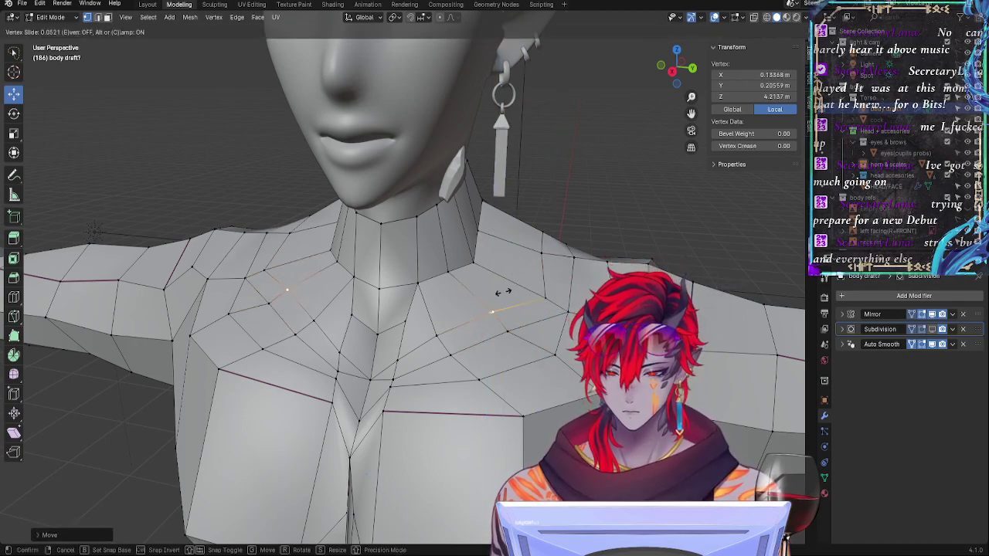
pyautogui.click(503, 292)
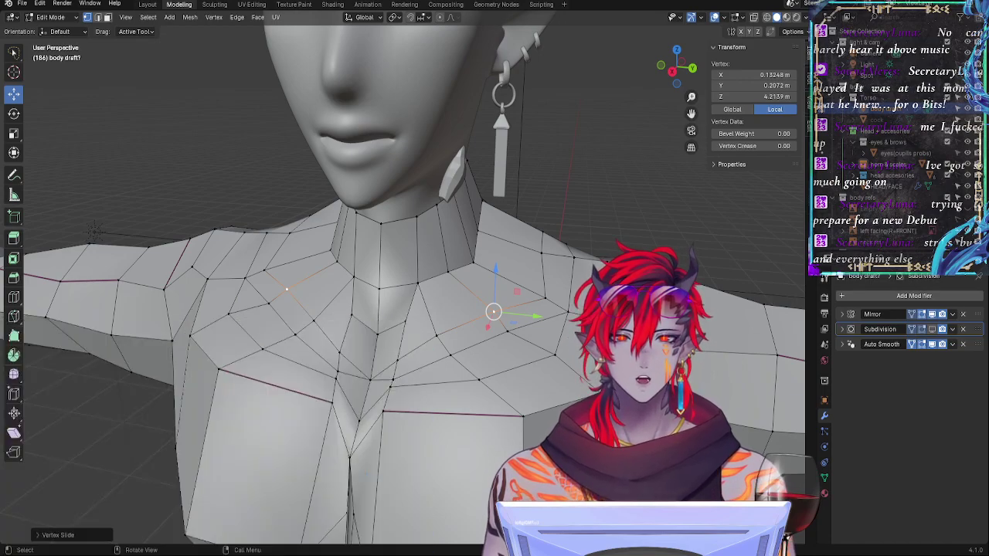
pyautogui.click(546, 298)
pyautogui.click(474, 265)
pyautogui.press('g')
pyautogui.press('g')
pyautogui.click(473, 263)
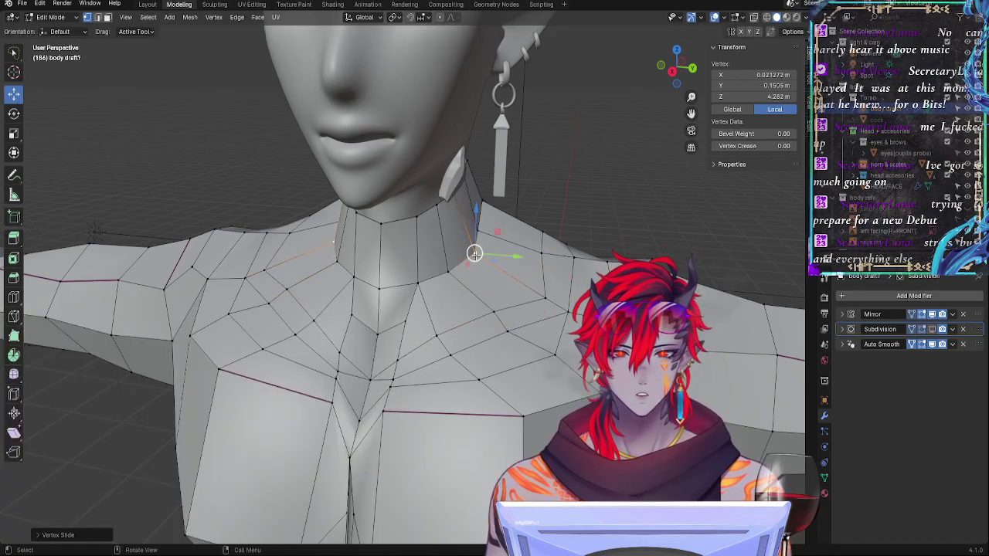
pyautogui.press('g')
pyautogui.click(477, 269)
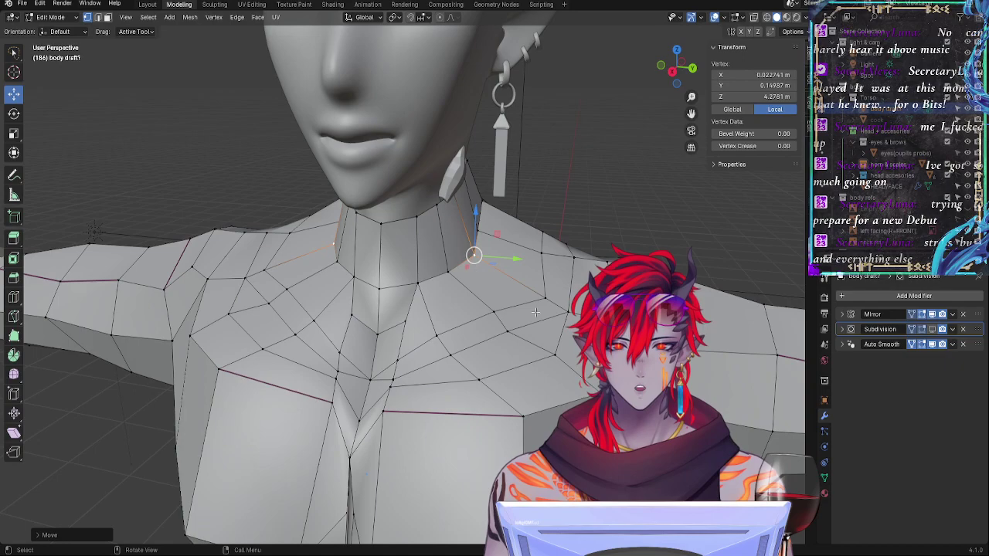
# Step: Slide the next chest vertex, lower it slightly, and nudge it along Y
pyautogui.click(542, 305)
pyautogui.press('g')
pyautogui.press('g')
pyautogui.click(531, 296)
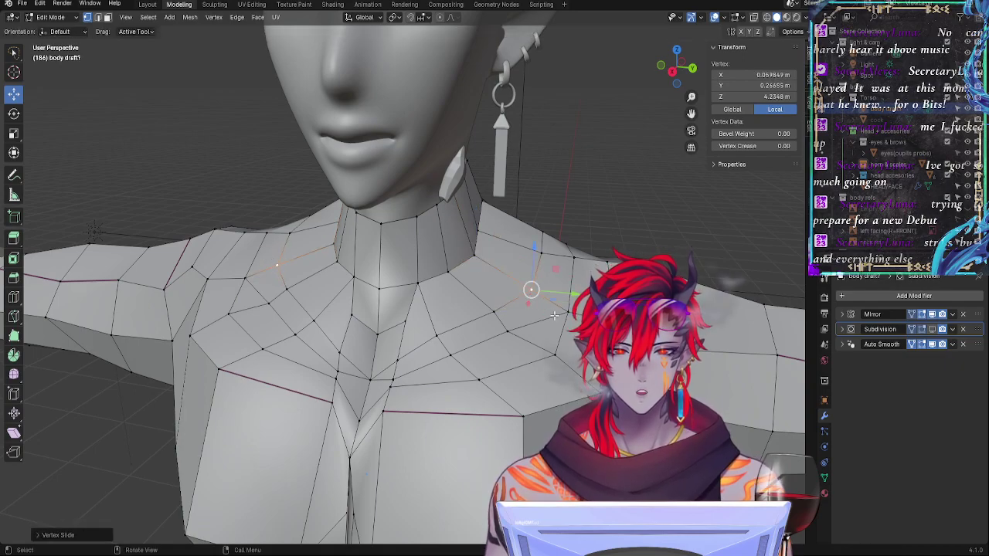
pyautogui.press('g')
pyautogui.click(532, 266)
pyautogui.moveTo(531, 266); pyautogui.dragTo(597, 279, button='middle')
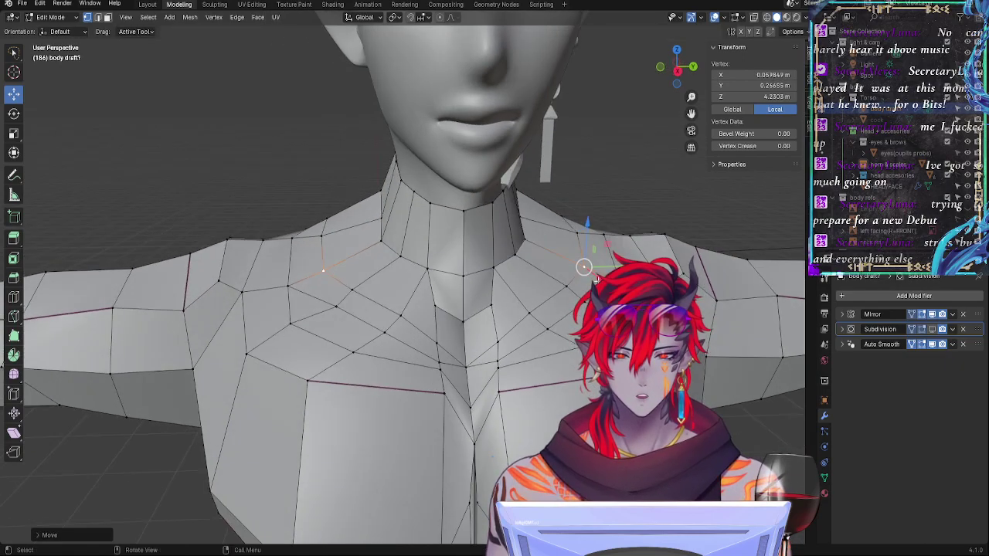
pyautogui.moveTo(616, 267); pyautogui.dragTo(609, 266)
# Step: Move the outward vertex, slide the adjacent collarbone vertex inward, and slide the outer shoulder vertex
pyautogui.click(620, 279)
pyautogui.press('g')
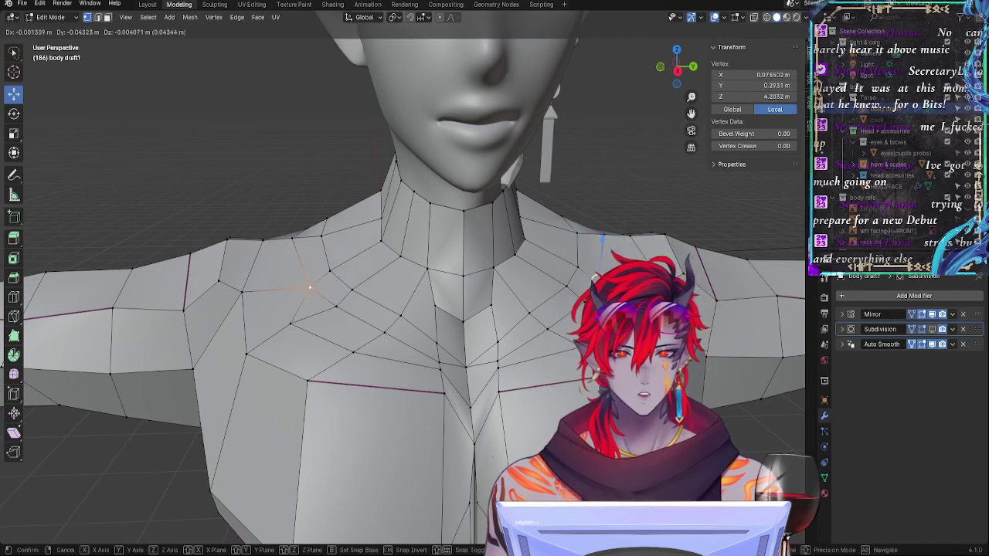
pyautogui.click(595, 266)
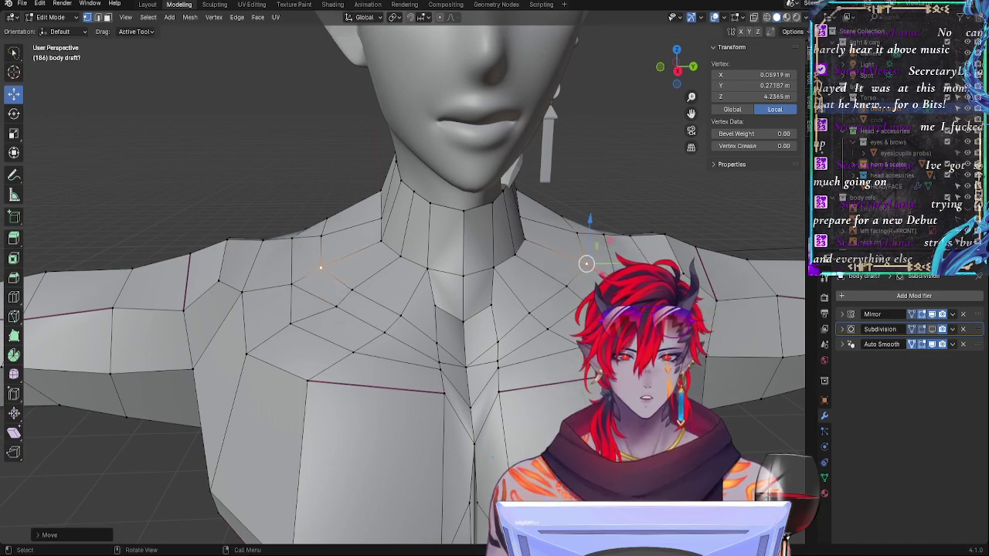
pyautogui.click(616, 279)
pyautogui.press('g')
pyautogui.press('g')
pyautogui.click(609, 276)
pyautogui.click(665, 287)
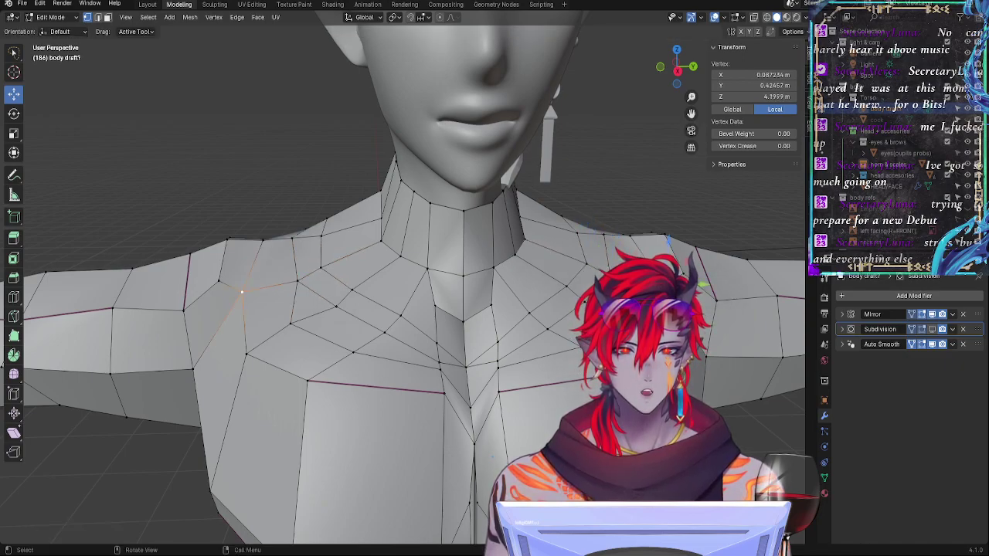
pyautogui.press('g')
pyautogui.press('g')
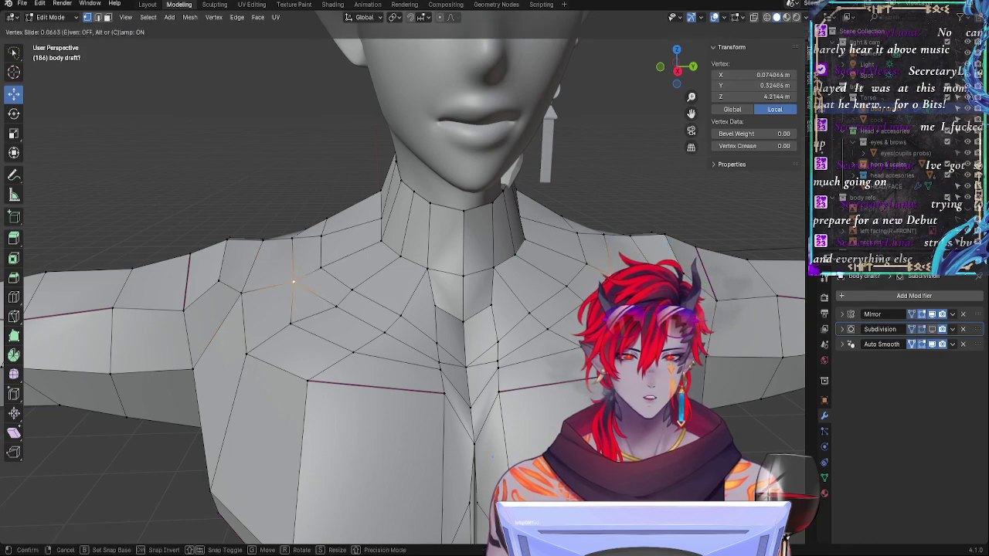
pyautogui.click(611, 277)
# Step: Slide the outer shoulder vertex slightly and the chest vertex below it along their edges
pyautogui.click(665, 287)
pyautogui.press('g')
pyautogui.press('g')
pyautogui.click(662, 287)
pyautogui.click(615, 317)
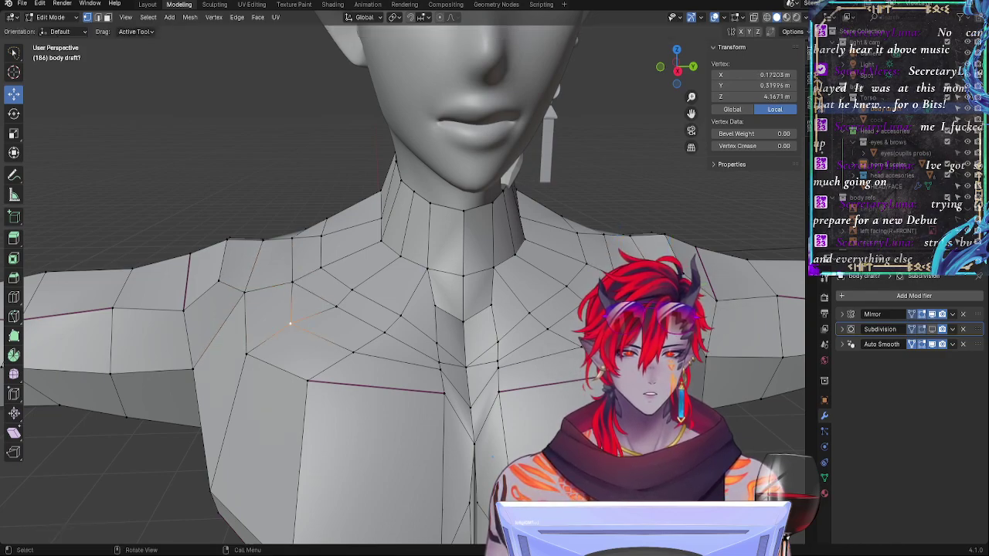
pyautogui.press('g')
pyautogui.press('g')
pyautogui.press('Return')
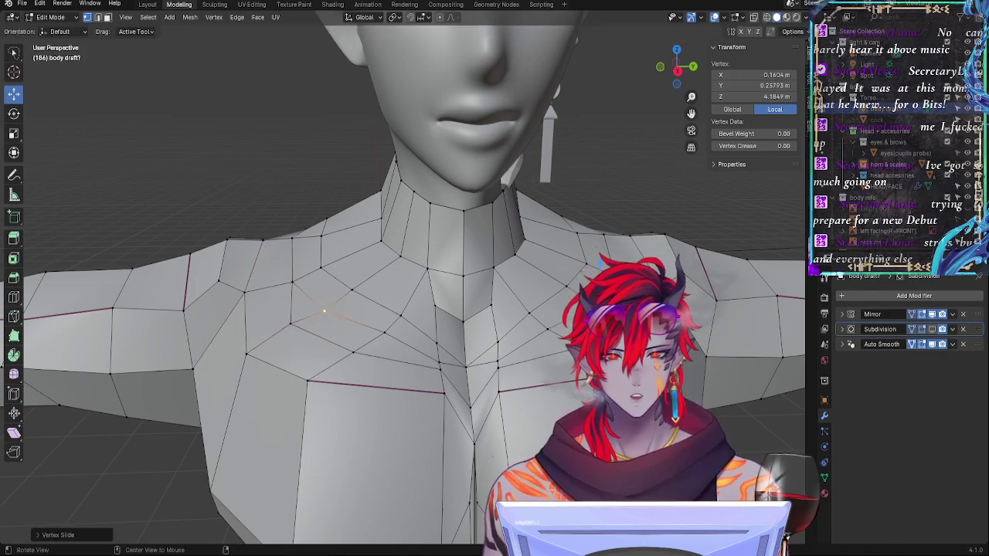
pyautogui.moveTo(387, 332); pyautogui.dragTo(460, 309, button='middle')
pyautogui.click(444, 353)
# Step: Nudge the collarbone vertex and slide it slightly further along its edge to Z 4.2038 m
pyautogui.press('g')
pyautogui.press('Return')
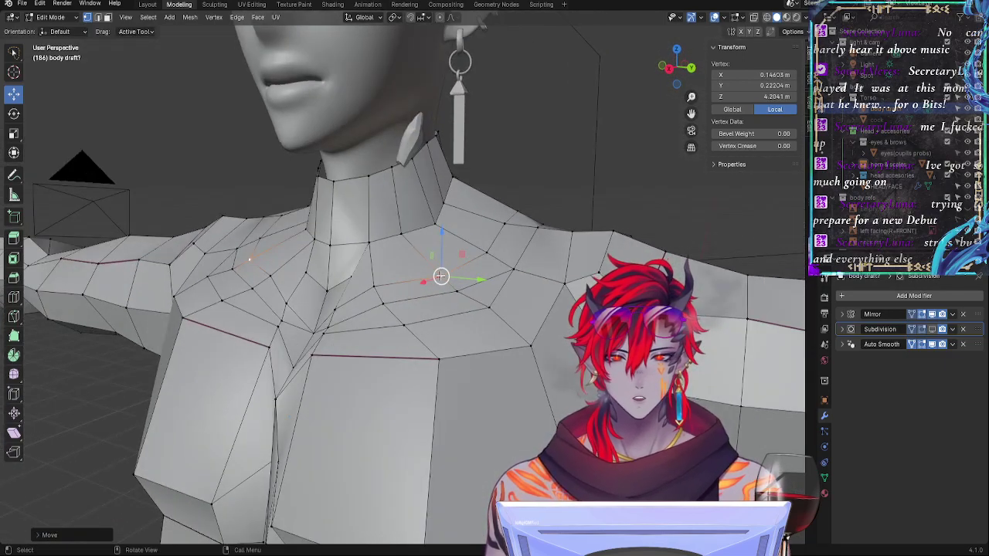
pyautogui.press('g')
pyautogui.press('g')
pyautogui.press('Return')
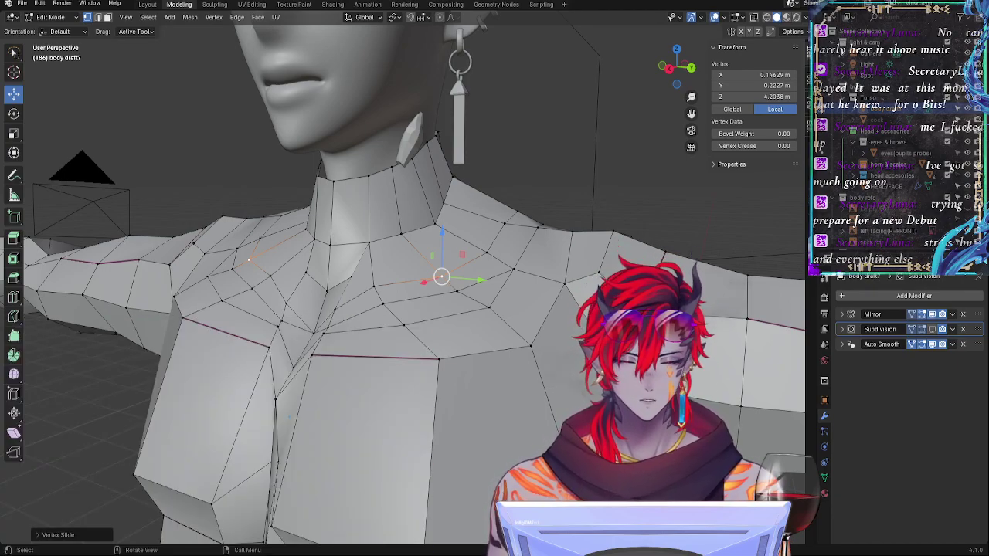
# Step: Hide the head mesh in the Outliner to expose the hollow neck stub
pyautogui.moveTo(495, 390); pyautogui.dragTo(428, 528, button='middle')
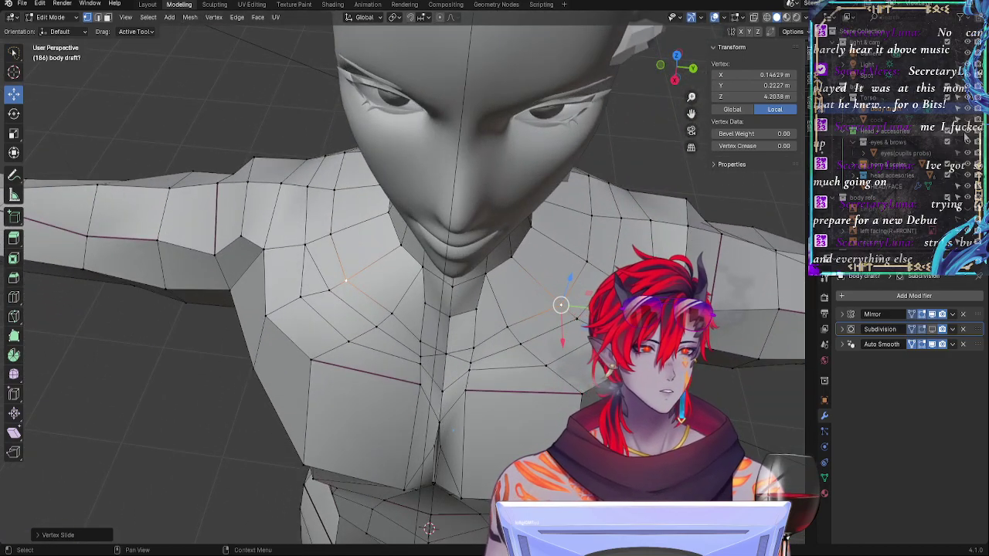
pyautogui.click(967, 132)
pyautogui.moveTo(494, 301); pyautogui.dragTo(467, 272, button='middle')
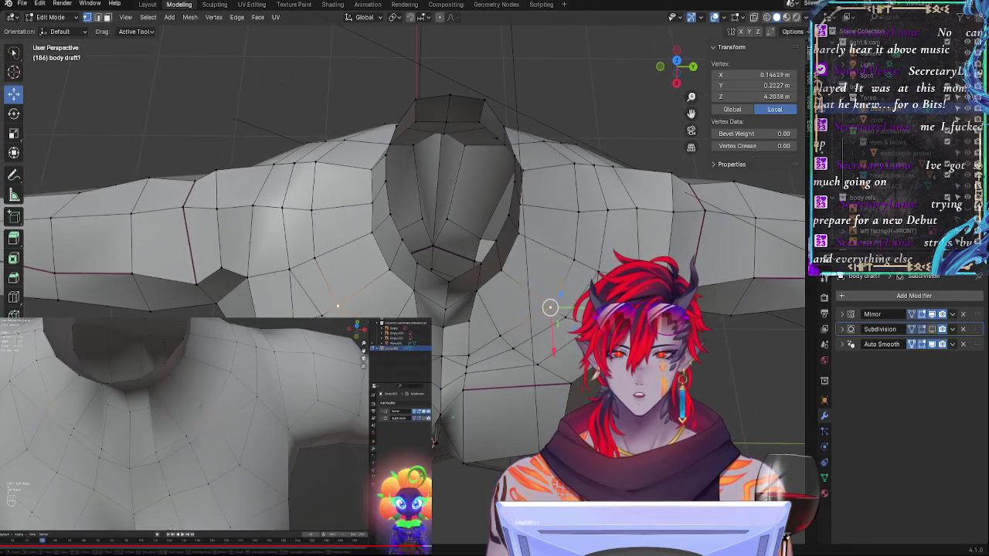
pyautogui.click(442, 354)
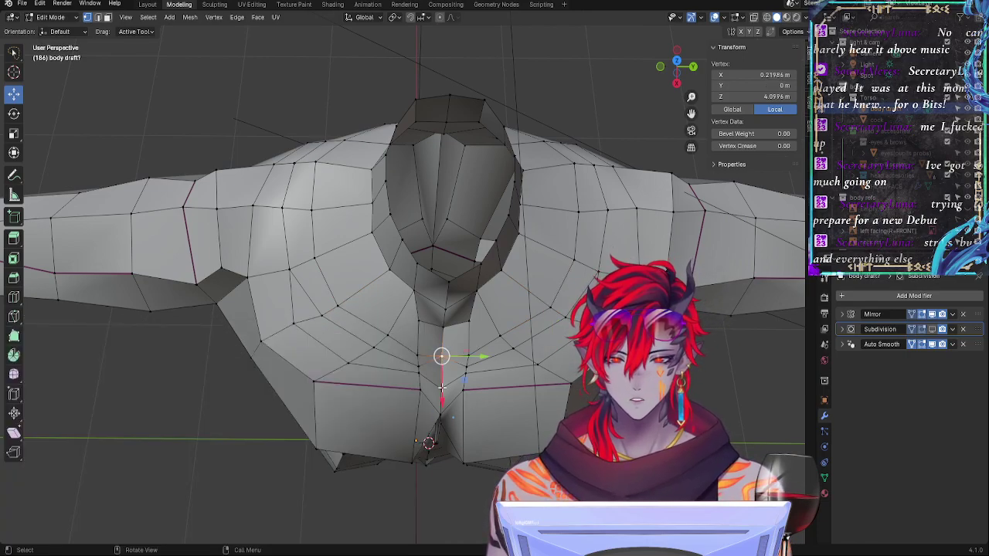
# Step: Move the centre chest vertex slightly outward and pull the vertex beside the centre line inward along X
pyautogui.moveTo(441, 386); pyautogui.dragTo(441, 393)
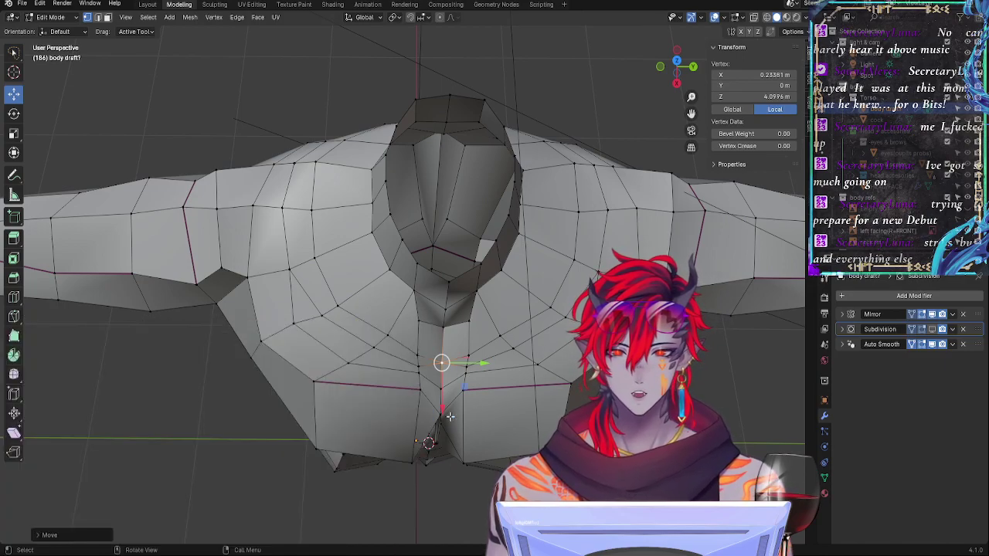
pyautogui.click(446, 324)
pyautogui.keyDown('shift'); pyautogui.click(468, 317); pyautogui.keyUp('shift')
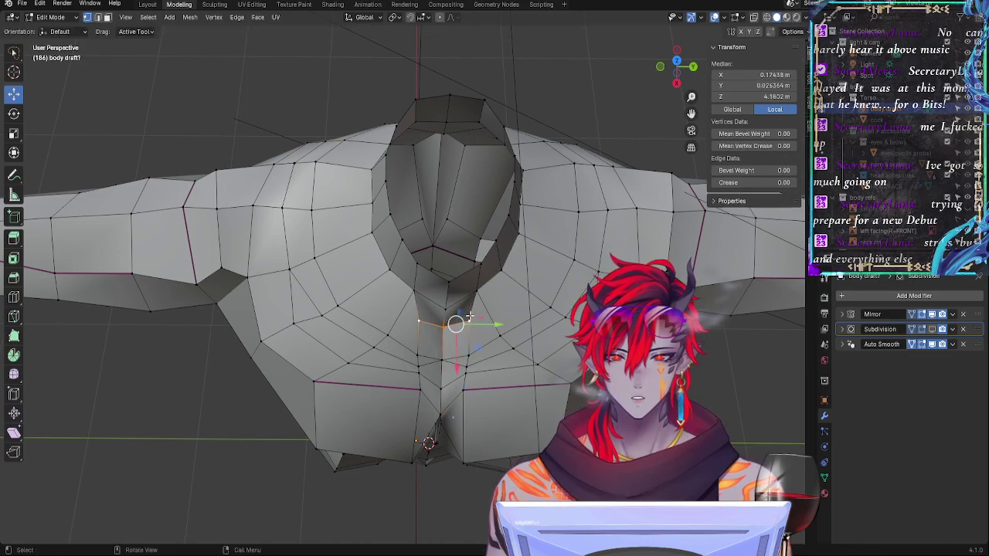
pyautogui.click(466, 316)
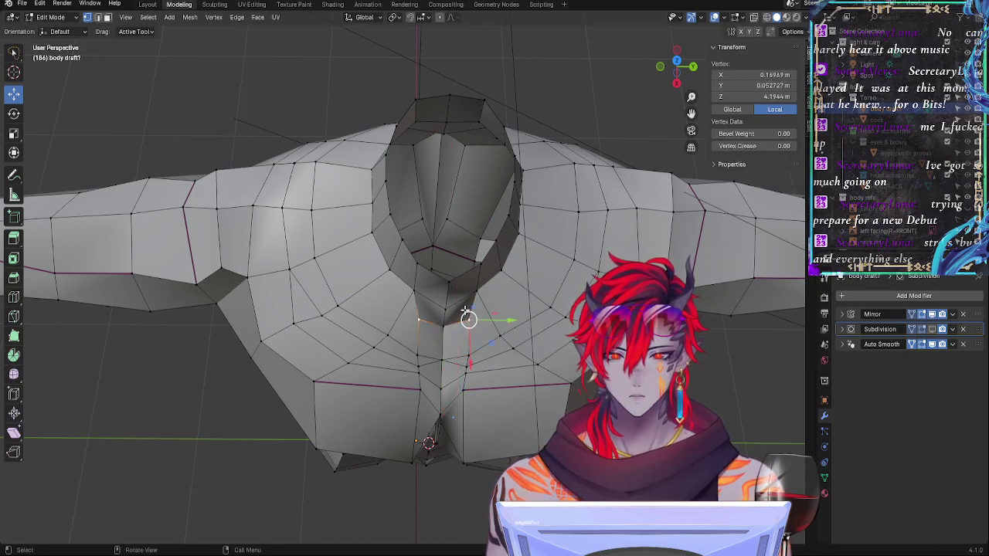
pyautogui.moveTo(472, 356); pyautogui.dragTo(459, 311)
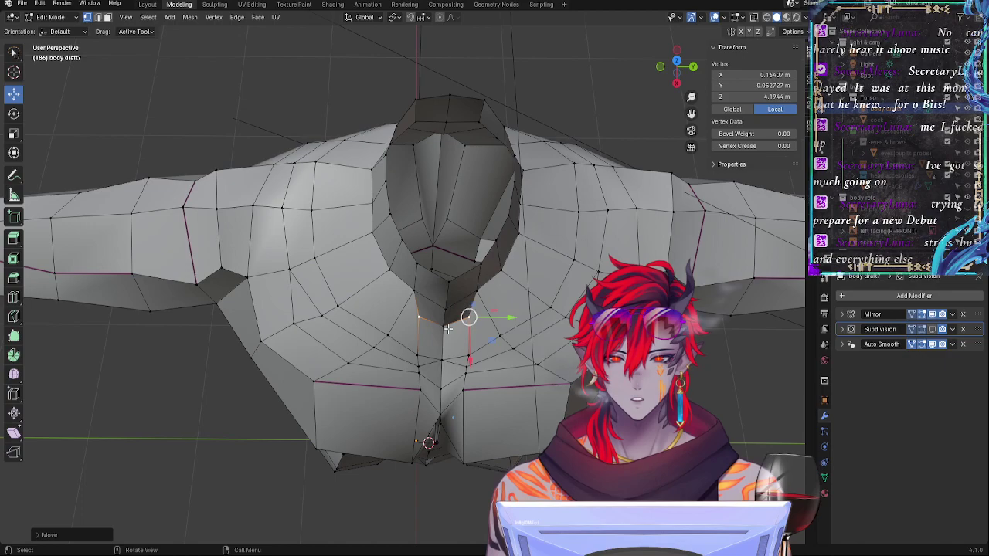
# Step: Shift the lower pair of vertices beside the centre line slightly along X
pyautogui.click(441, 358)
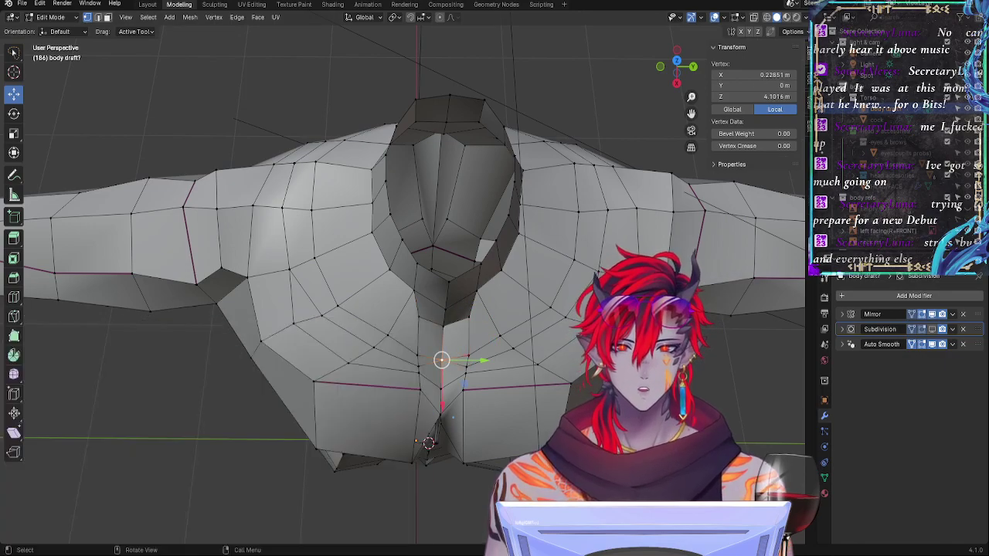
pyautogui.click(468, 354)
pyautogui.keyDown('shift'); pyautogui.click(467, 364); pyautogui.keyUp('shift')
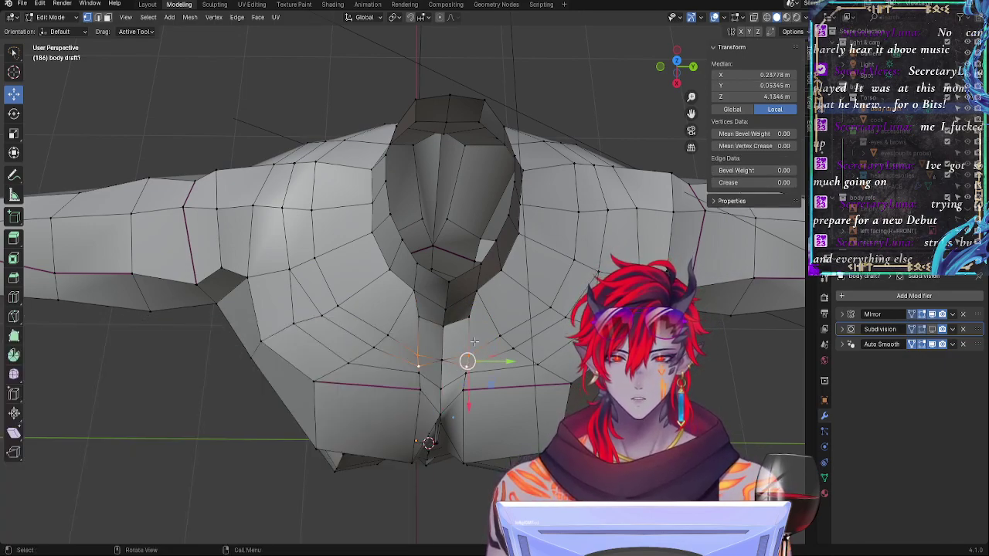
pyautogui.moveTo(472, 389); pyautogui.dragTo(464, 361)
pyautogui.click(468, 350)
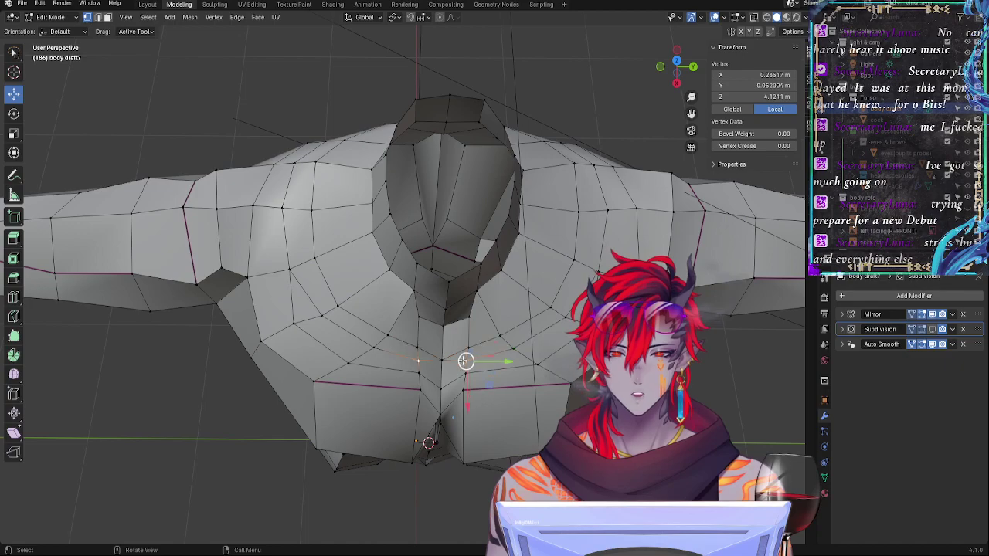
# Step: Vertex-slide the chest vertex three times along its edge to settle it
pyautogui.press('g')
pyautogui.press('g')
pyautogui.click(493, 353)
pyautogui.press('g')
pyautogui.press('g')
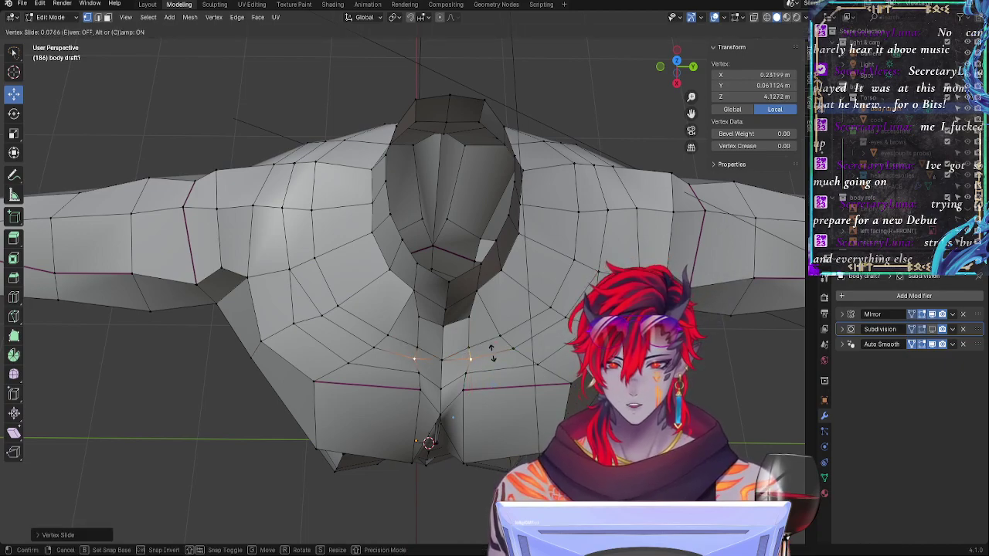
pyautogui.click(491, 355)
pyautogui.press('g')
pyautogui.press('g')
pyautogui.click(487, 352)
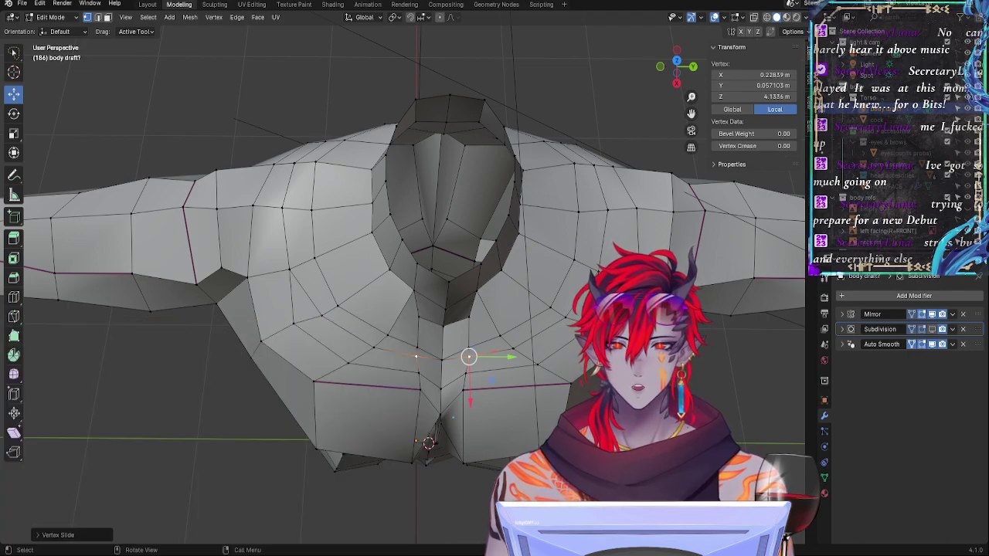
# Step: Nudge the centre-line vertex upward and slide the neighbouring chest vertex along its edge
pyautogui.click(439, 349)
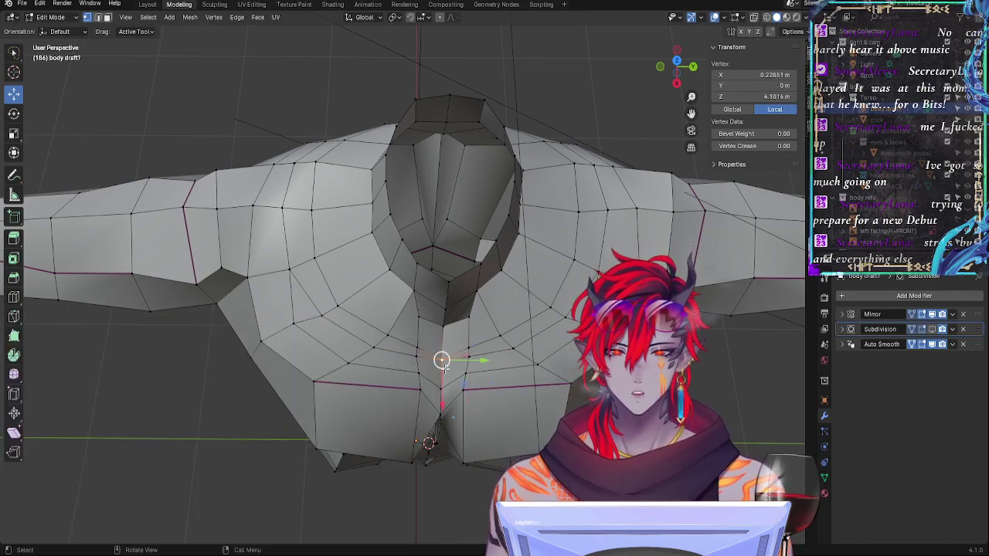
pyautogui.moveTo(445, 369); pyautogui.dragTo(471, 345)
pyautogui.click(471, 348)
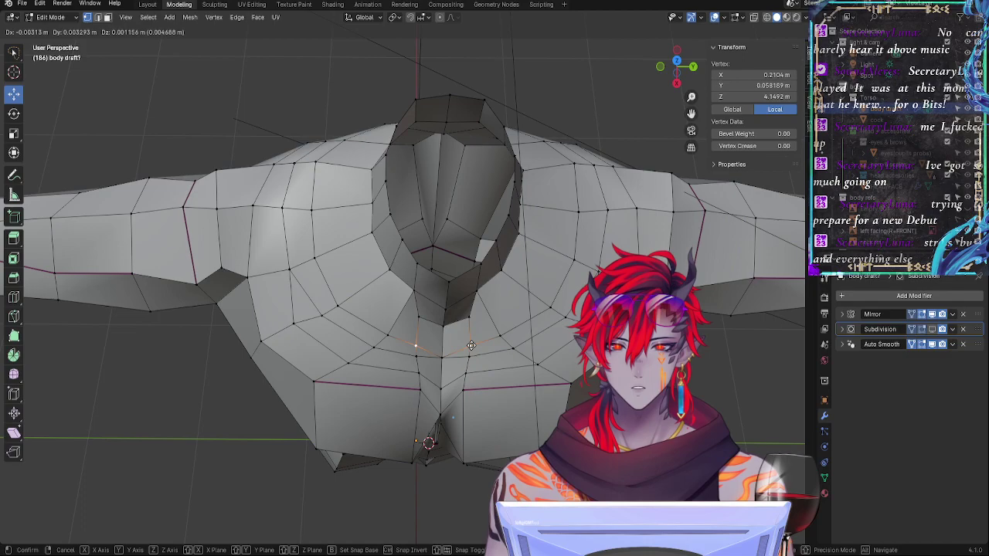
pyautogui.click(470, 346)
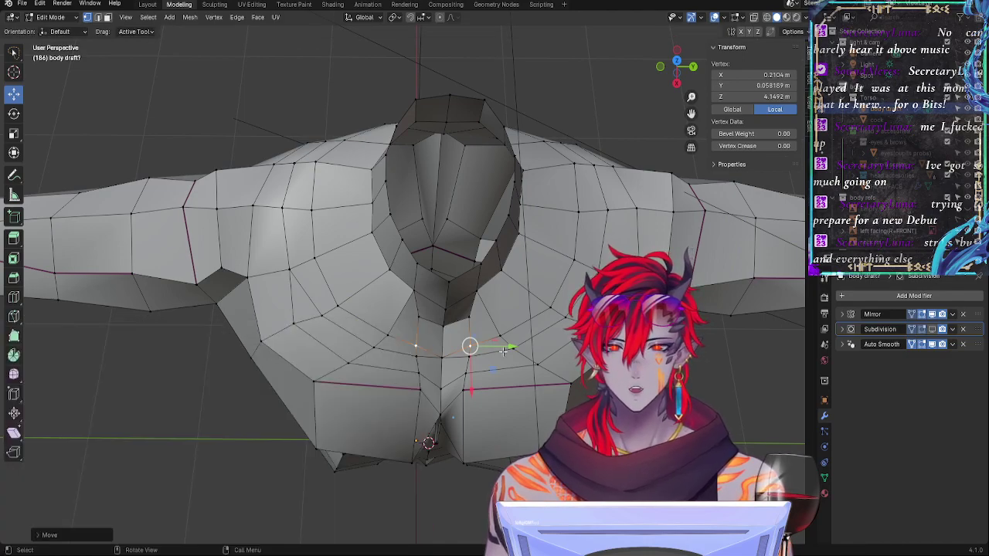
pyautogui.press('g')
pyautogui.press('g')
pyautogui.click(496, 350)
# Step: Slide the vertex below along its edge, leaving the sternum-side vertex at Z 4.1373 m
pyautogui.click(468, 355)
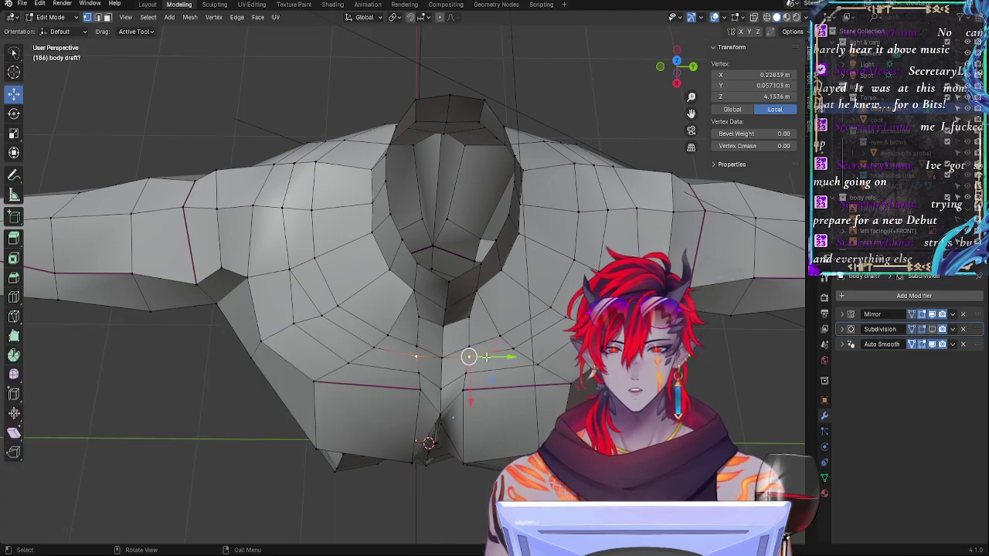
pyautogui.press('g')
pyautogui.press('g')
pyautogui.click(488, 356)
pyautogui.press('g')
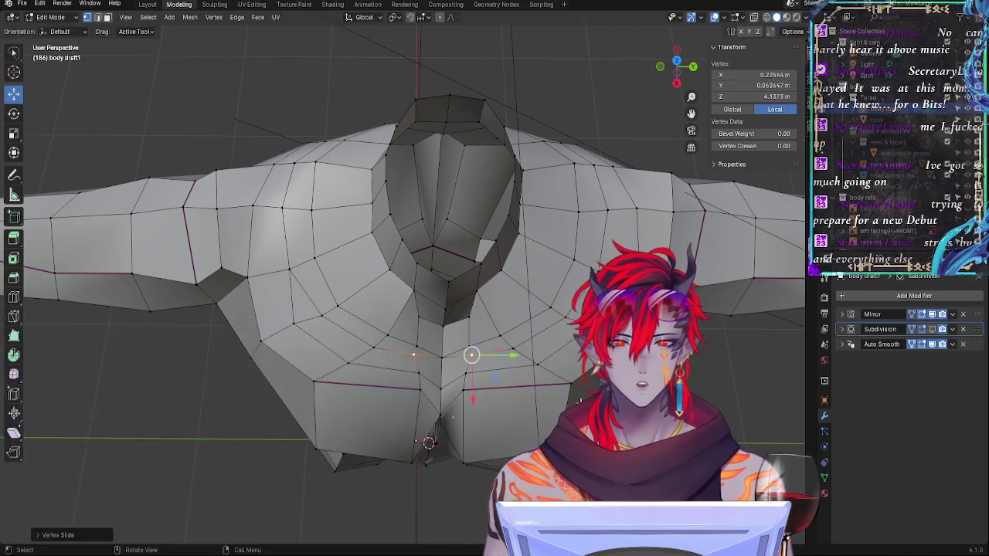
pyautogui.click(495, 334)
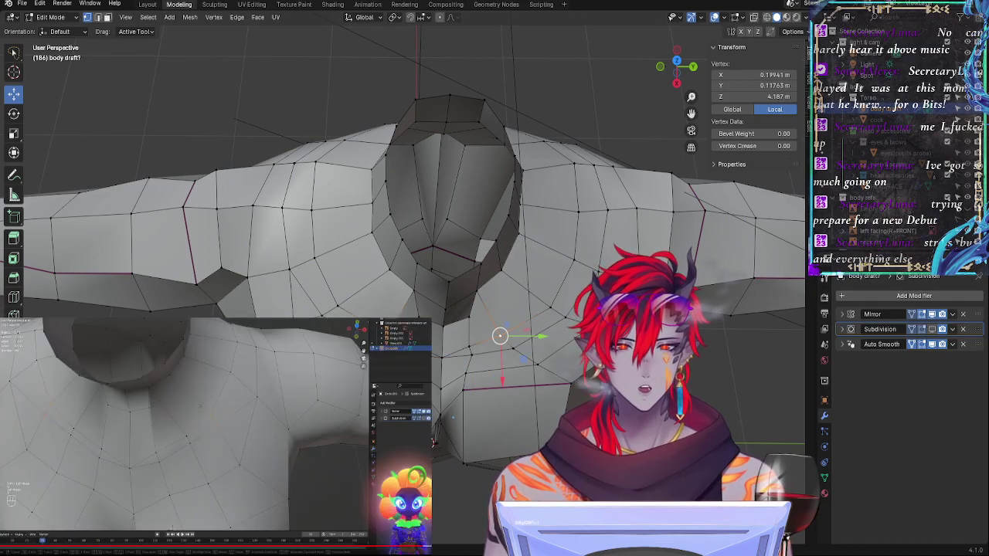
# Step: Edge-slide two vertices below the neck base along their loops to even out the spacing
pyautogui.click(466, 298)
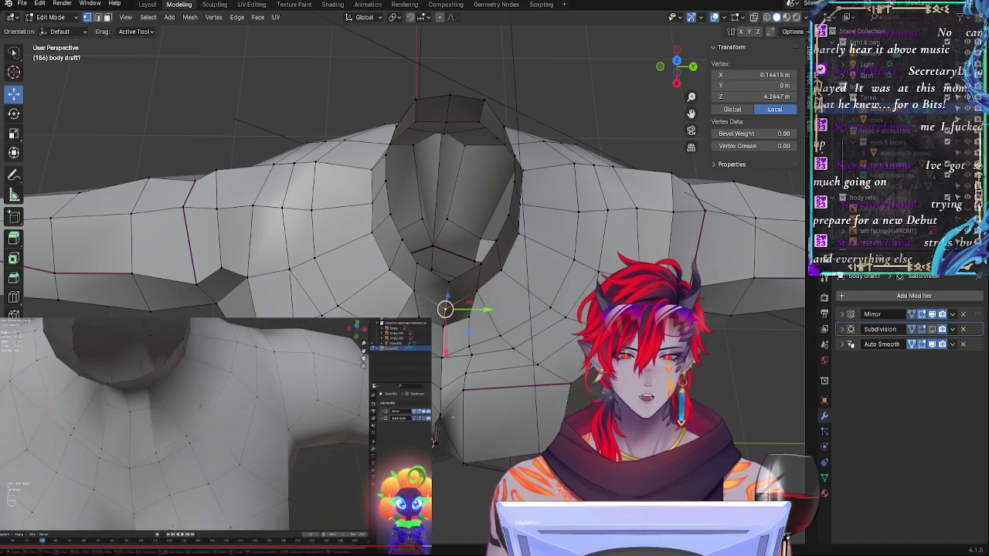
pyautogui.press('g')
pyautogui.press('g')
pyautogui.click(462, 311)
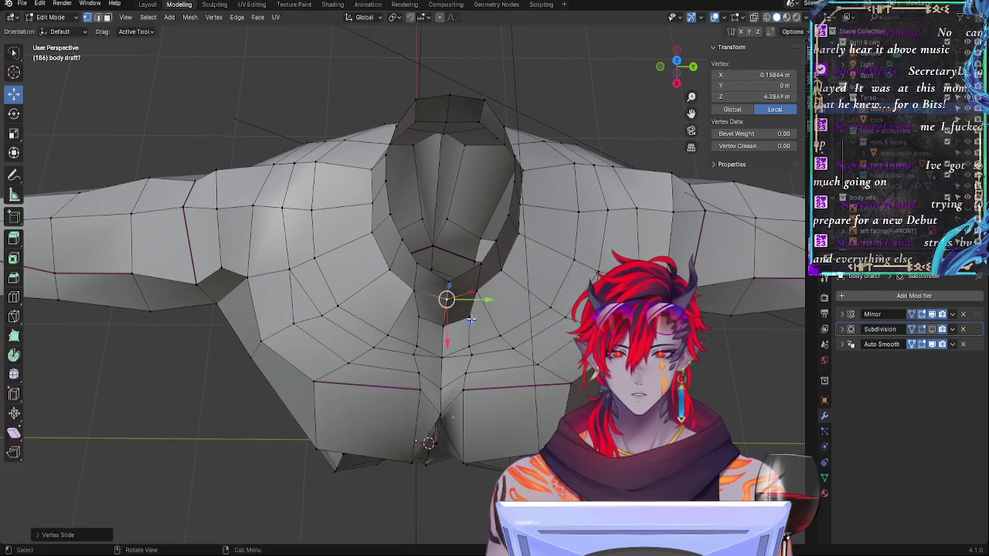
pyautogui.click(466, 290)
pyautogui.press('g')
pyautogui.press('g')
pyautogui.click(476, 287)
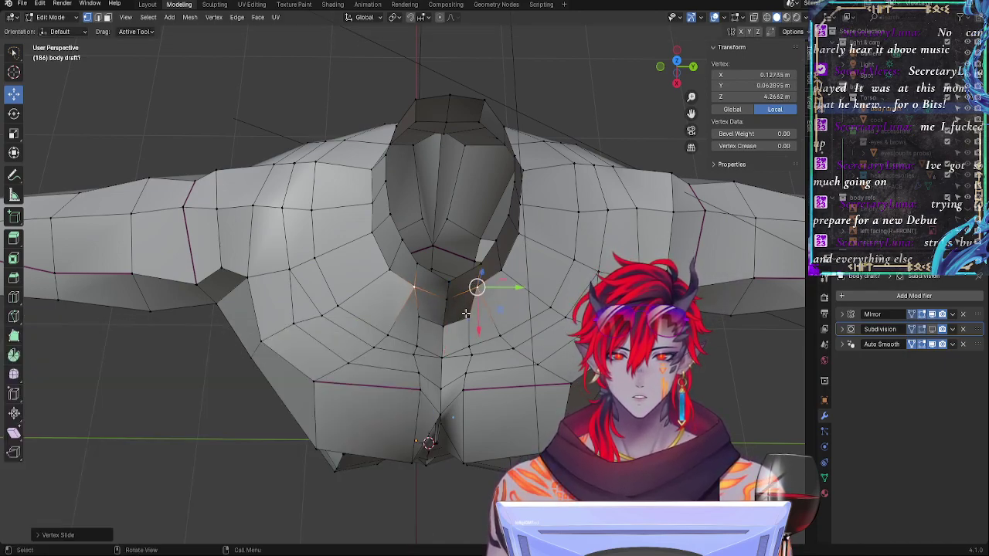
pyautogui.press('g')
pyautogui.press('g')
pyautogui.click(472, 289)
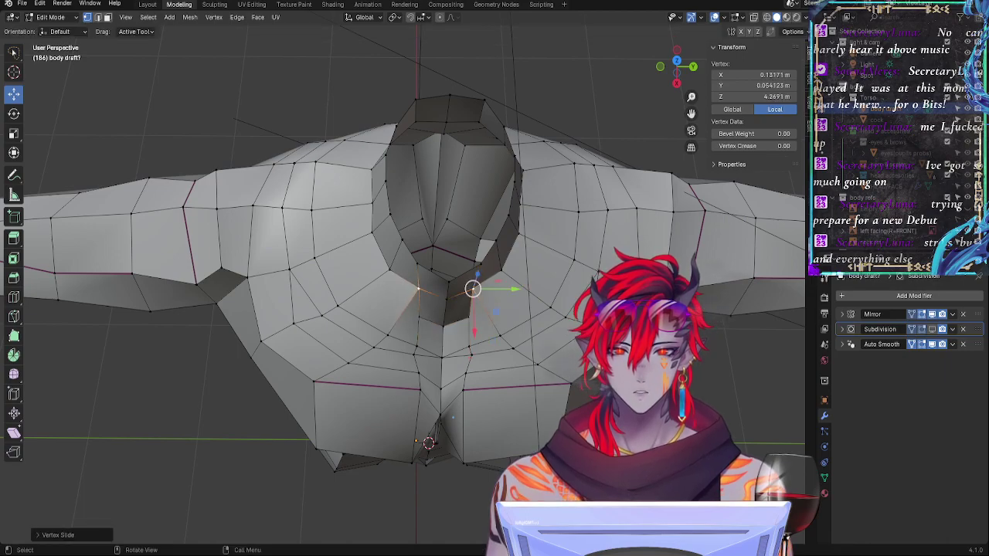
# Step: Nudge the neck-base vertices and the ones beneath them sideways with the move gizmo
pyautogui.click(473, 261)
pyautogui.click(478, 270)
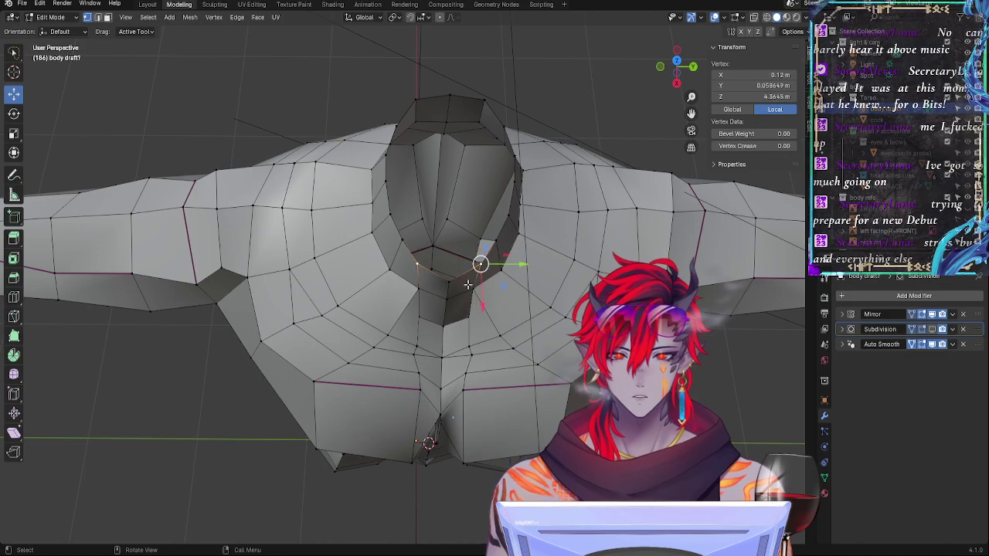
pyautogui.click(469, 286)
pyautogui.moveTo(473, 327); pyautogui.dragTo(473, 325)
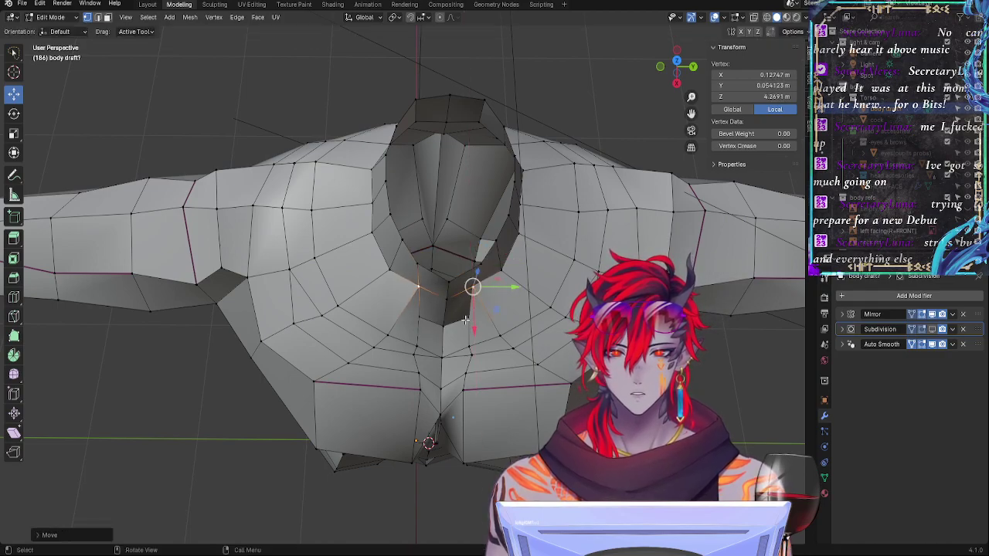
pyautogui.click(469, 318)
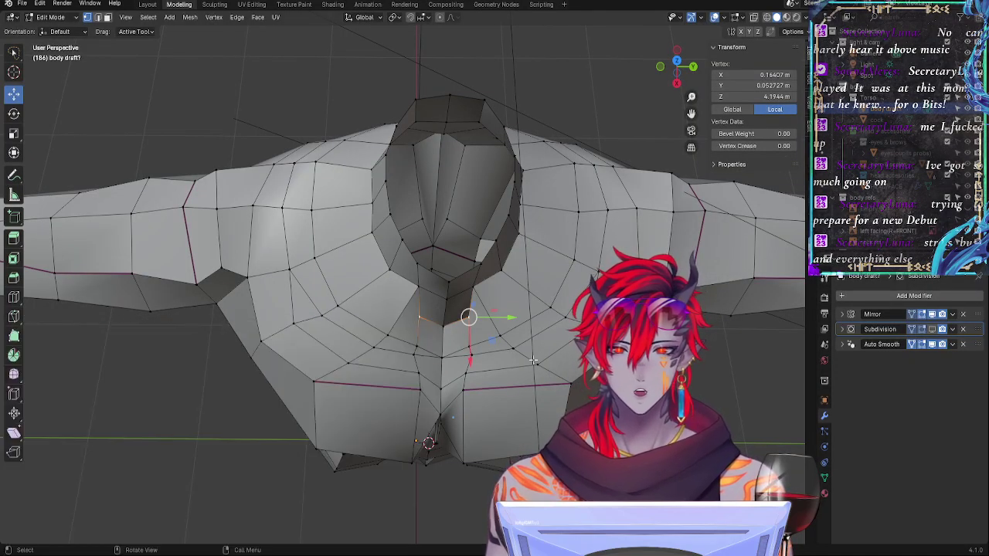
pyautogui.click(478, 299)
pyautogui.moveTo(503, 291); pyautogui.dragTo(475, 324)
# Step: Shift a neck-base vertex sideways and reposition a chest vertex near the centre line
pyautogui.click(470, 269)
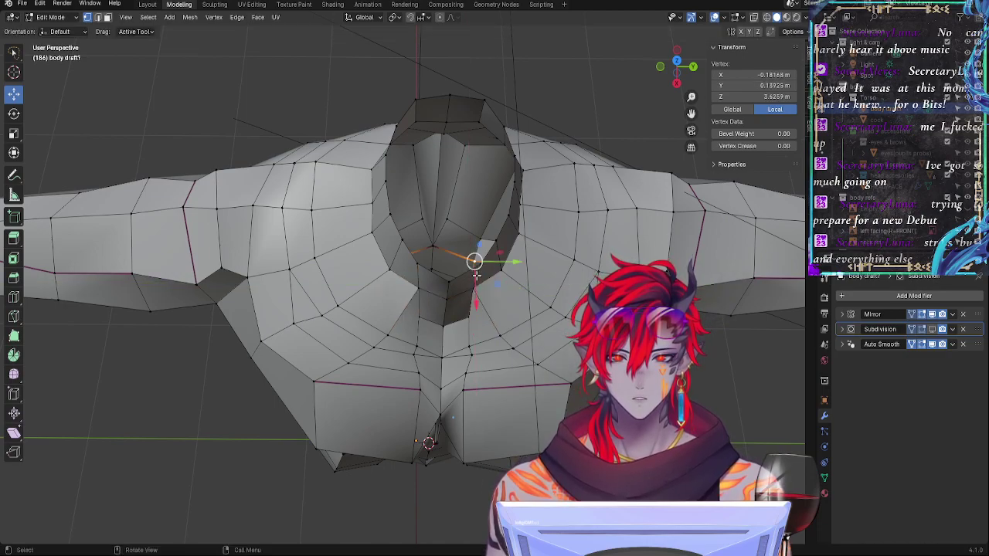
pyautogui.click(478, 265)
pyautogui.moveTo(483, 290); pyautogui.dragTo(485, 295)
pyautogui.click(444, 278)
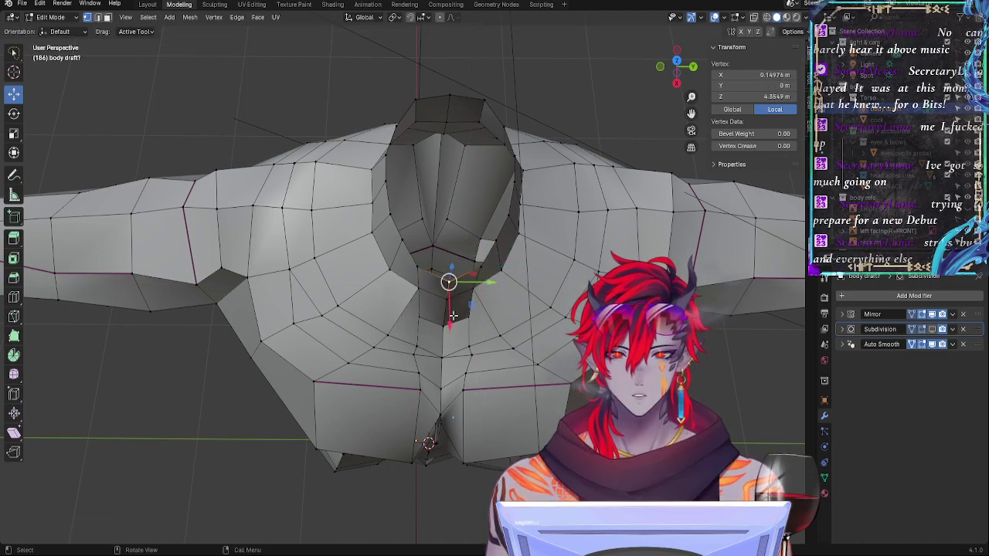
pyautogui.hotkey('ctrl', 'z')
pyautogui.hotkey('ctrl', 'z')
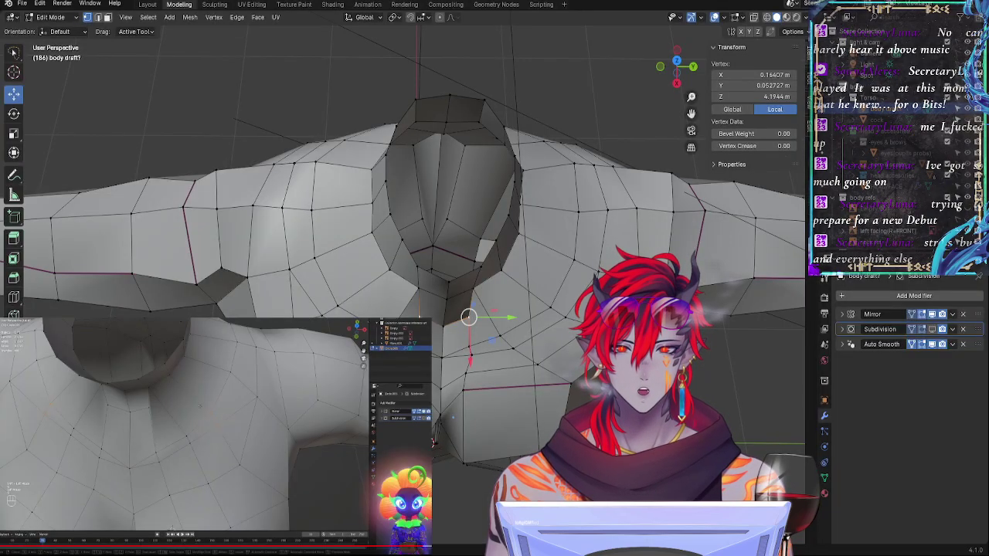
pyautogui.moveTo(470, 358); pyautogui.dragTo(445, 380)
# Step: Adjust chest vertices beside the centre line and pull a vertex near the neck base upward
pyautogui.click(442, 327)
pyautogui.click(443, 357)
pyautogui.click(467, 347)
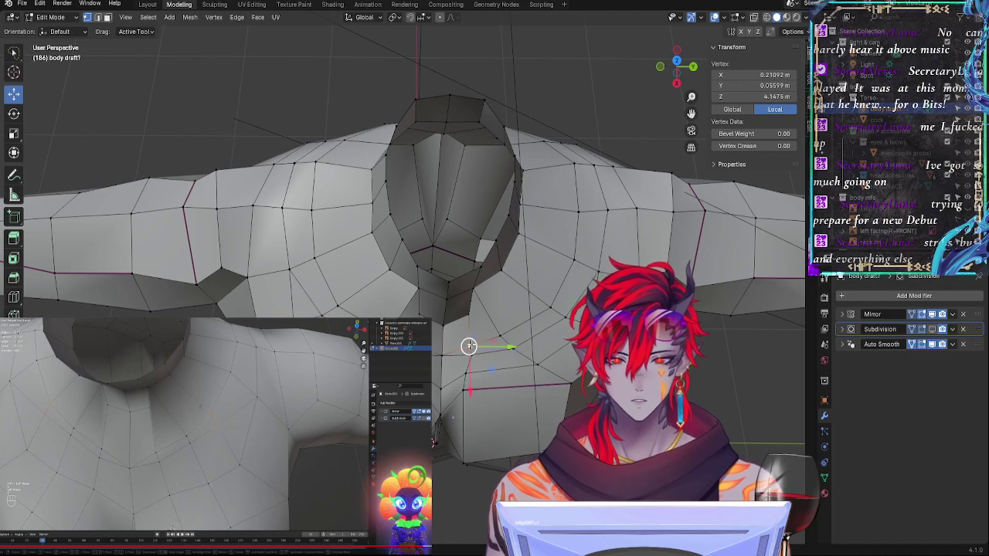
pyautogui.moveTo(469, 346); pyautogui.dragTo(472, 343)
pyautogui.click(474, 357)
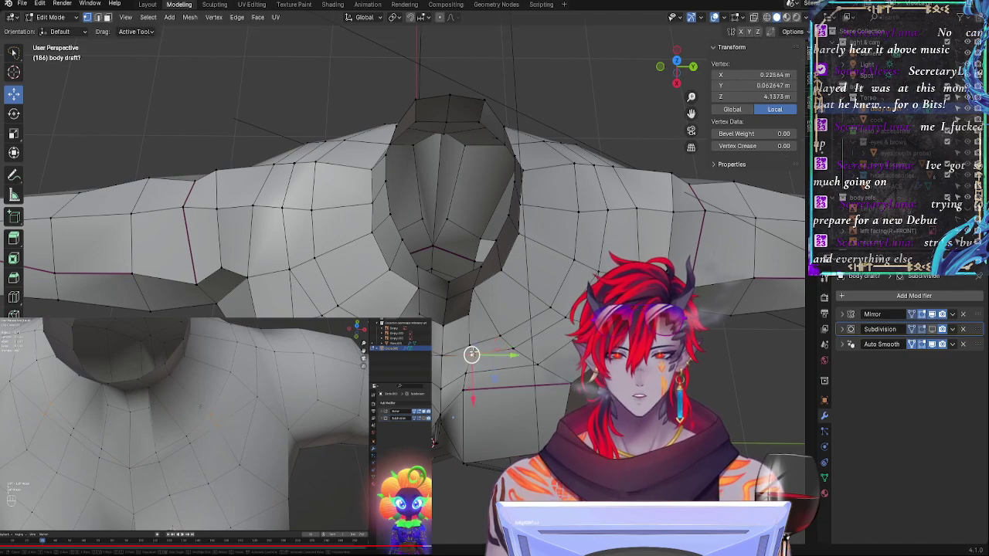
pyautogui.click(471, 346)
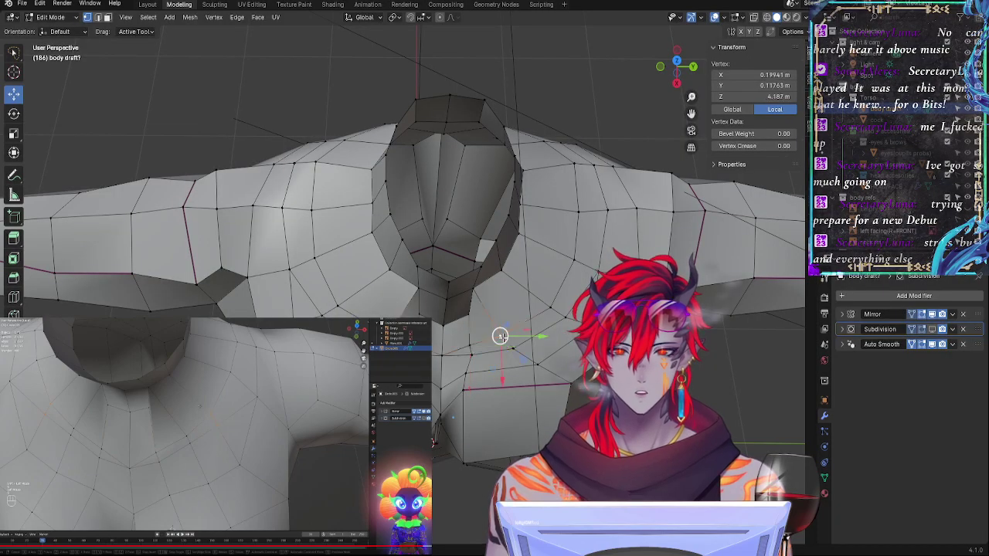
pyautogui.moveTo(499, 337); pyautogui.dragTo(510, 344)
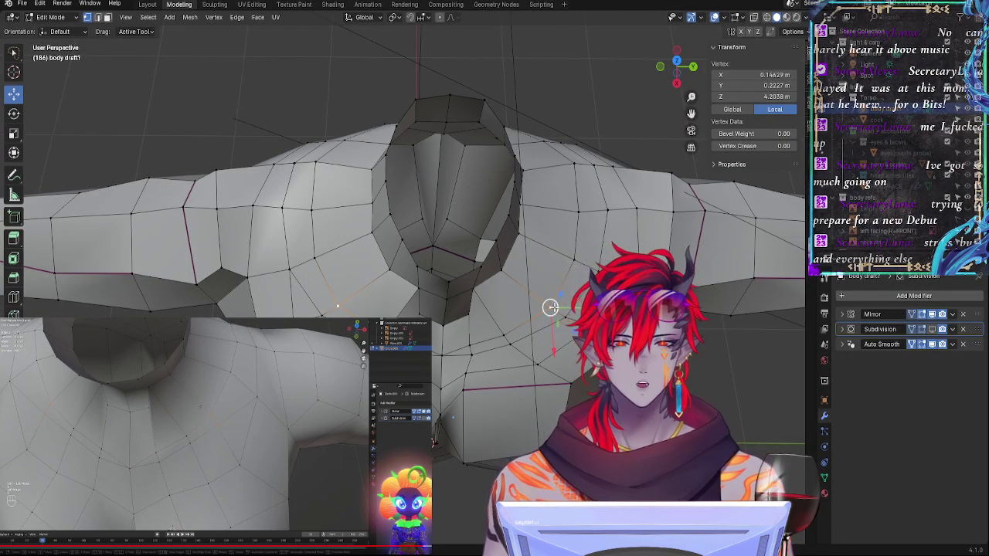
pyautogui.moveTo(550, 306)
pyautogui.mouseDown()
pyautogui.moveTo(499, 271)
pyautogui.moveTo(564, 316)
pyautogui.mouseUp()
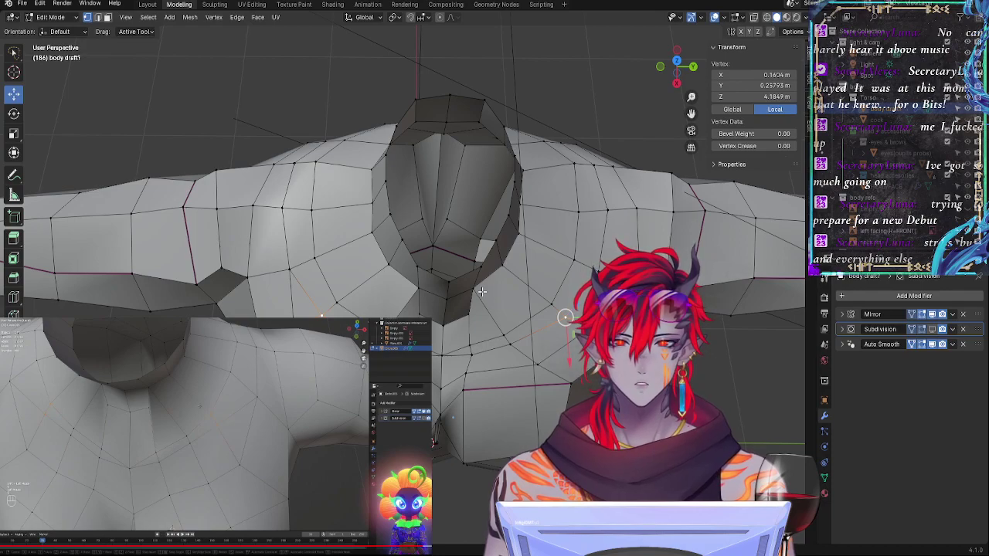
pyautogui.moveTo(481, 291); pyautogui.dragTo(497, 240)
# Step: Set the neck vertex in place, then slide and reposition the vertex toward the shoulder
pyautogui.press('g')
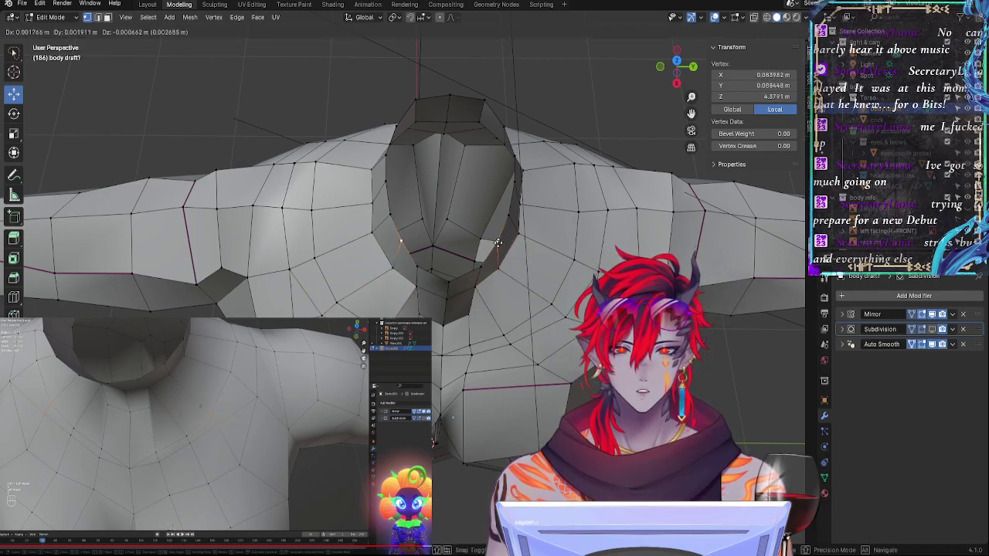
pyautogui.click(496, 241)
pyautogui.click(550, 304)
pyautogui.press('g')
pyautogui.press('g')
pyautogui.click(544, 308)
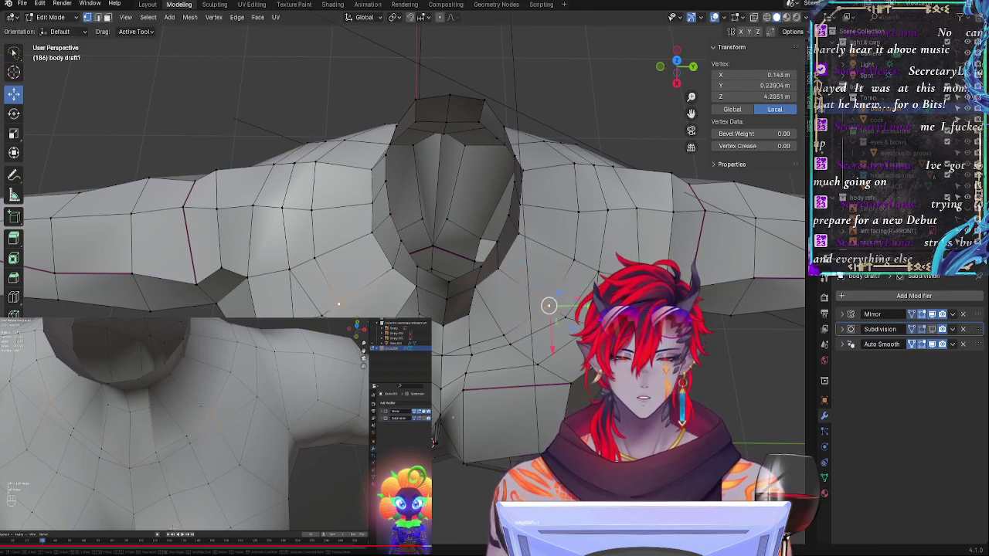
pyautogui.press('g')
pyautogui.press('g')
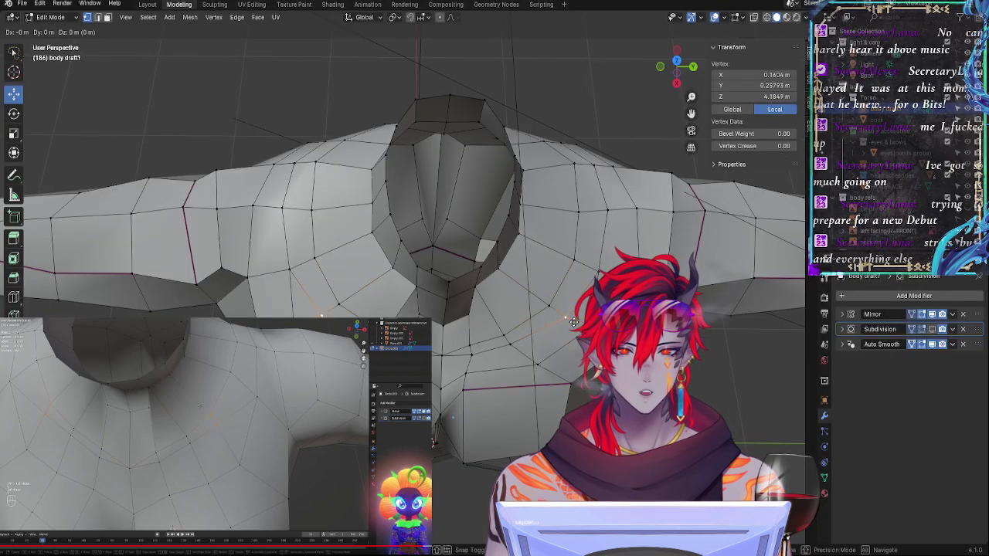
pyautogui.click(562, 322)
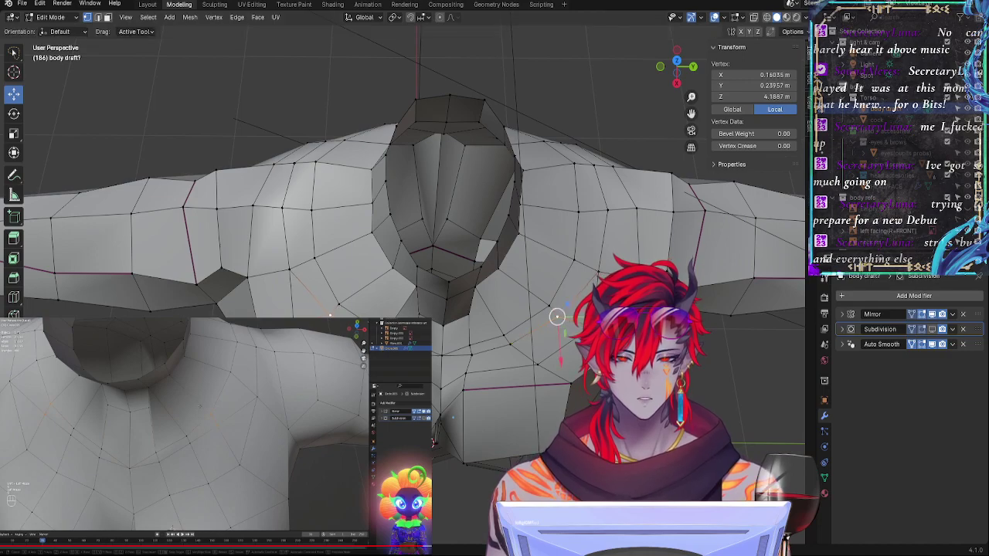
pyautogui.press('g')
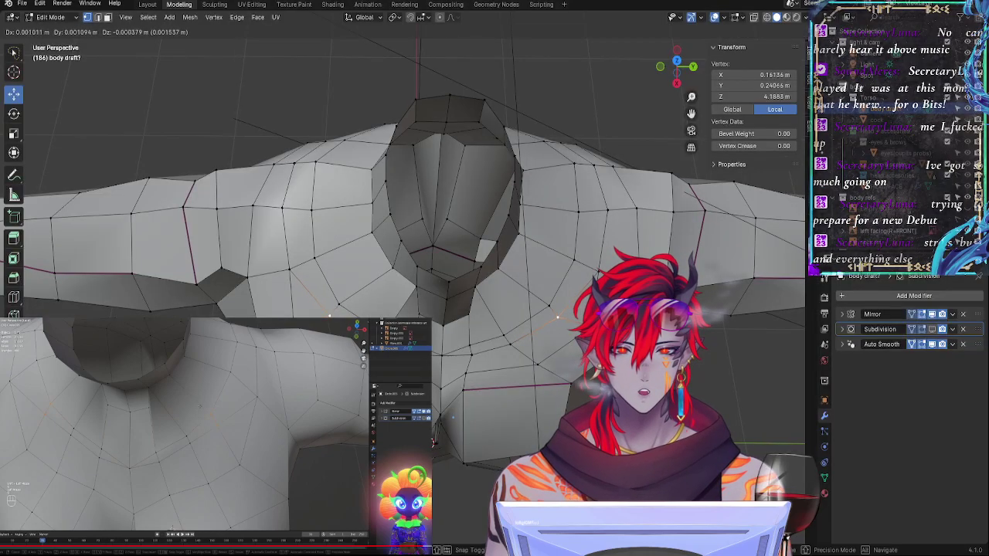
pyautogui.click(557, 317)
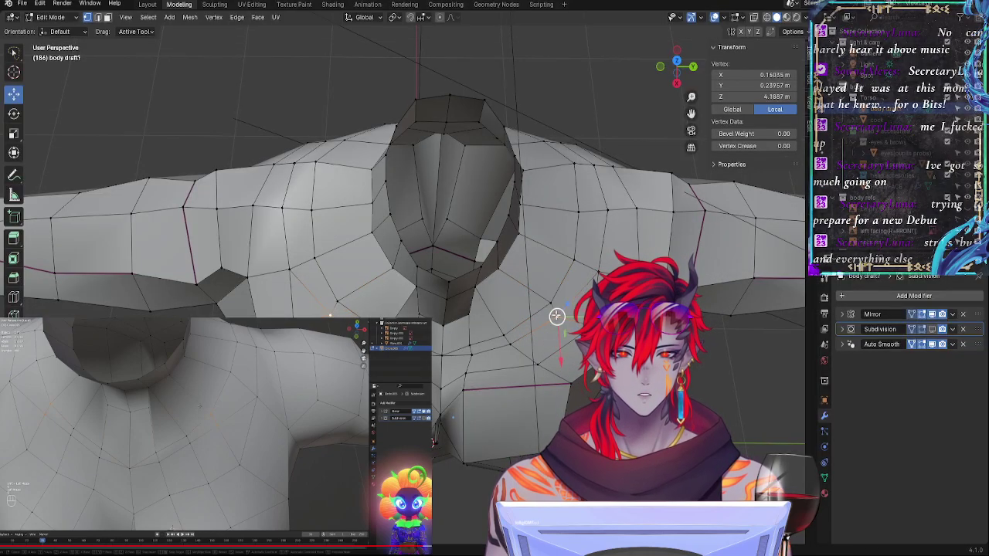
pyautogui.press('g')
pyautogui.click(555, 314)
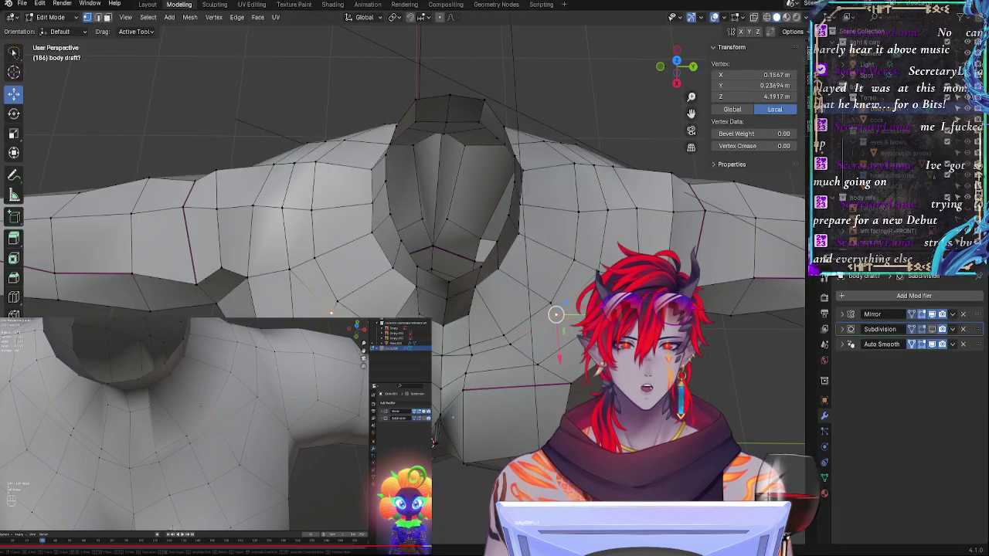
# Step: Move a shoulder vertex up and right, then adjust it along the Z axis
pyautogui.click(599, 272)
pyautogui.press('g')
pyautogui.click(599, 272)
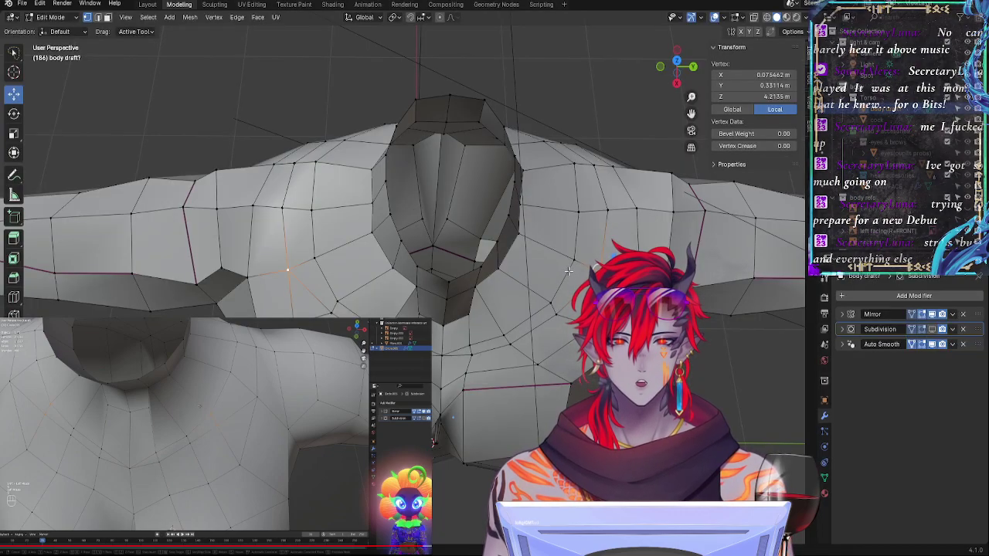
pyautogui.press('g')
pyautogui.moveTo(585, 244); pyautogui.dragTo(587, 241)
pyautogui.moveTo(579, 290); pyautogui.dragTo(597, 251)
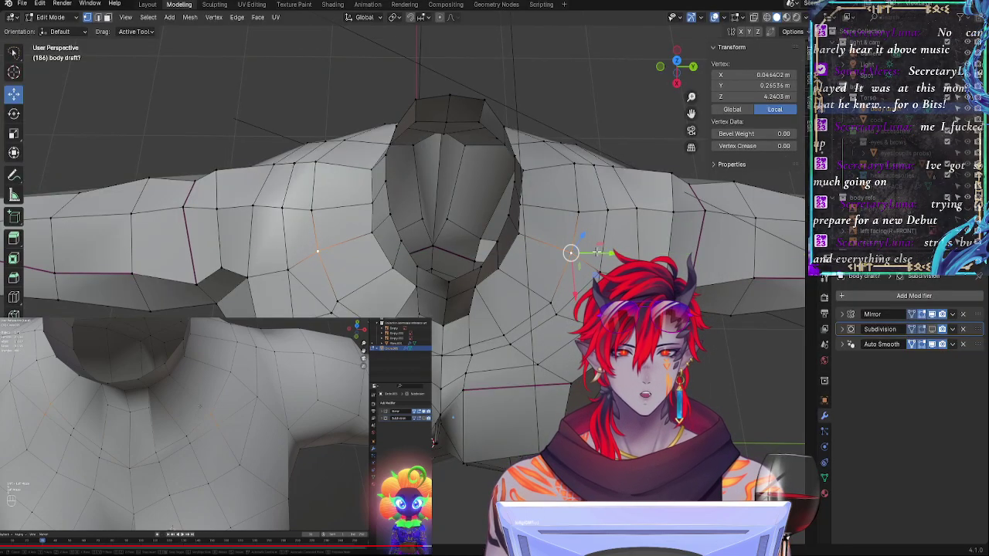
pyautogui.press('g')
pyautogui.press('z')
pyautogui.press('Return')
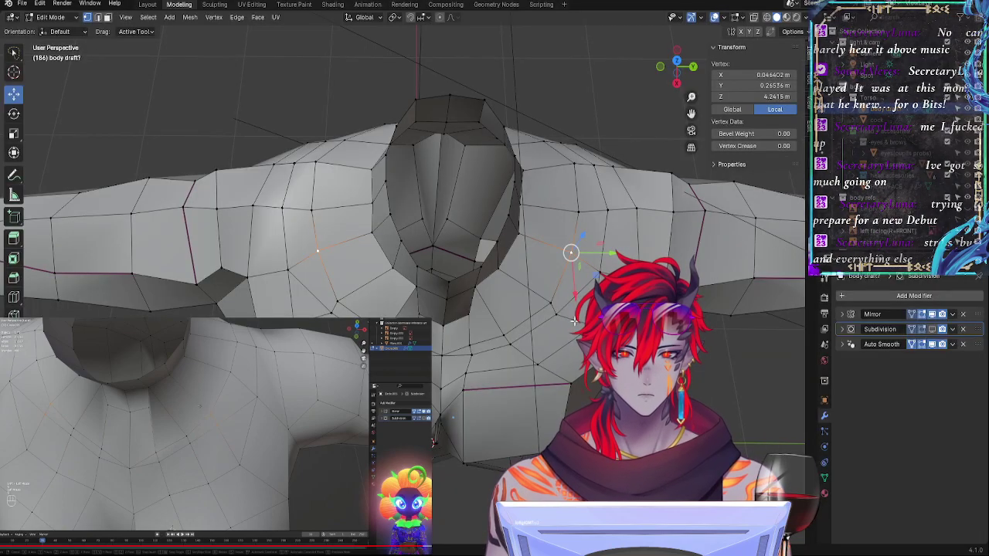
# Step: Move another collarbone vertex along Z to 4.1916 m and slide its neighbour into line
pyautogui.click(574, 321)
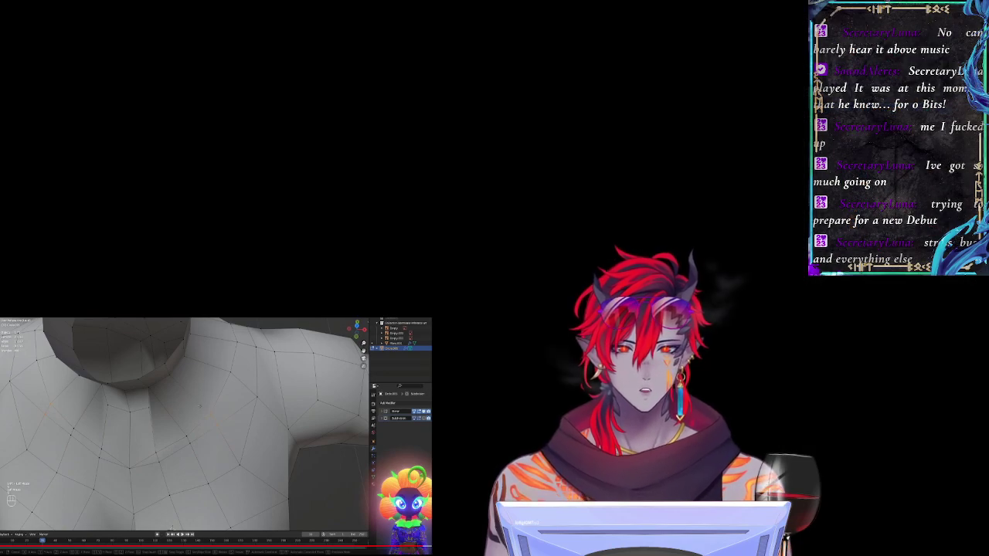
pyautogui.press('g')
pyautogui.press('z')
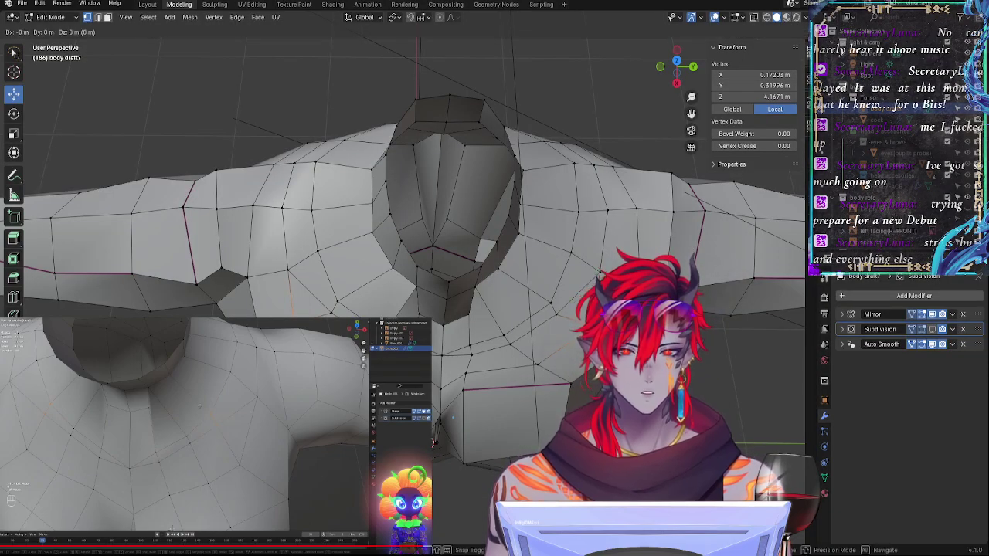
pyautogui.click(592, 328)
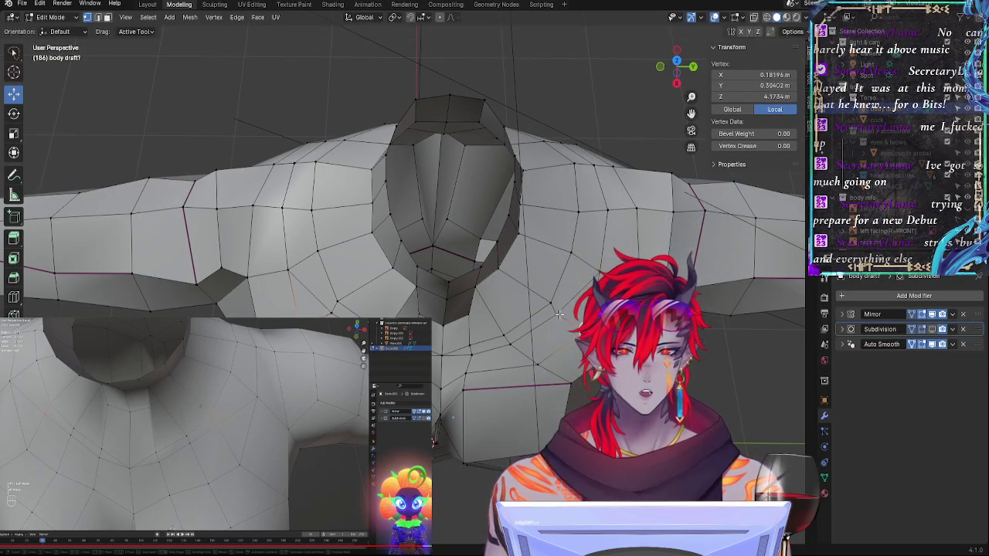
pyautogui.click(557, 317)
pyautogui.press('g')
pyautogui.press('g')
pyautogui.click(567, 319)
pyautogui.press('g')
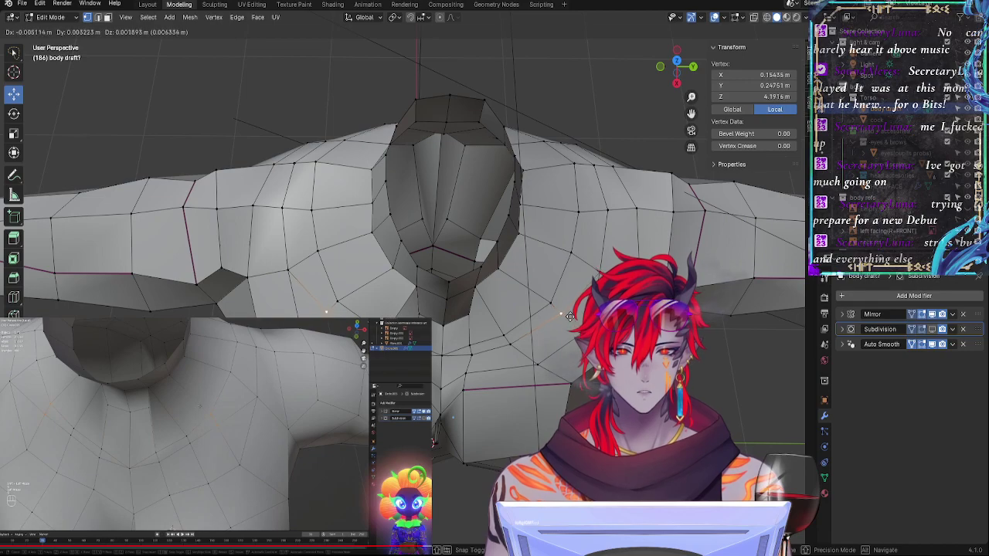
pyautogui.click(570, 316)
pyautogui.moveTo(570, 316); pyautogui.dragTo(561, 245, button='middle')
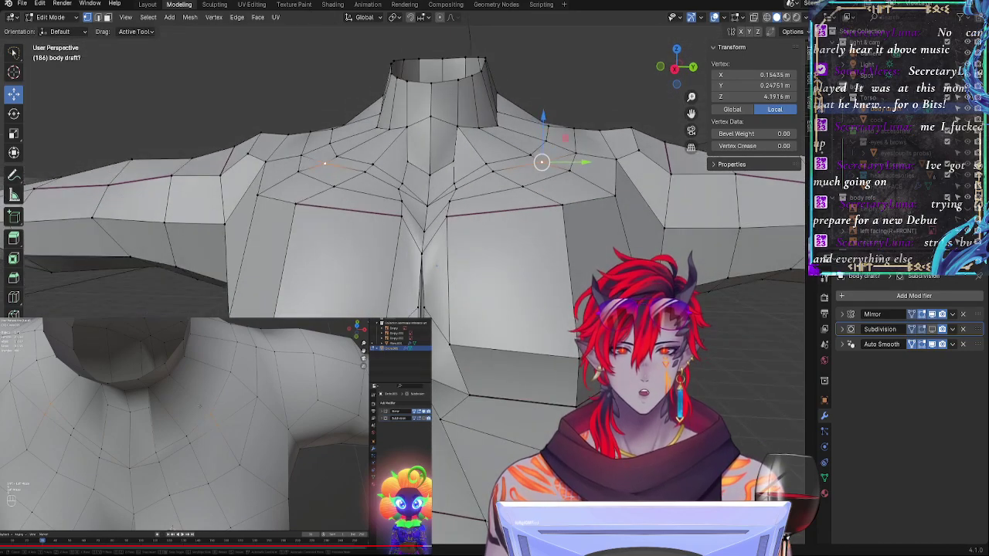
# Step: Turn on the Subdivision modifier's edit-mode display and inspect the smoothed chest and shoulders
pyautogui.click(647, 307)
pyautogui.click(933, 330)
pyautogui.scroll(3, 674, 340)
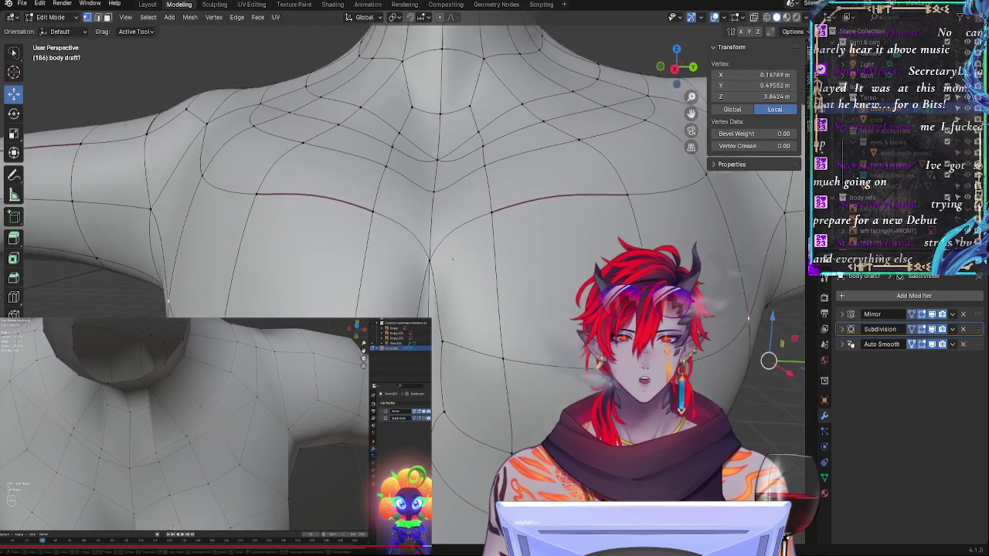
pyautogui.scroll(-1, 673, 340)
pyautogui.moveTo(674, 339); pyautogui.dragTo(417, 85, button='middle')
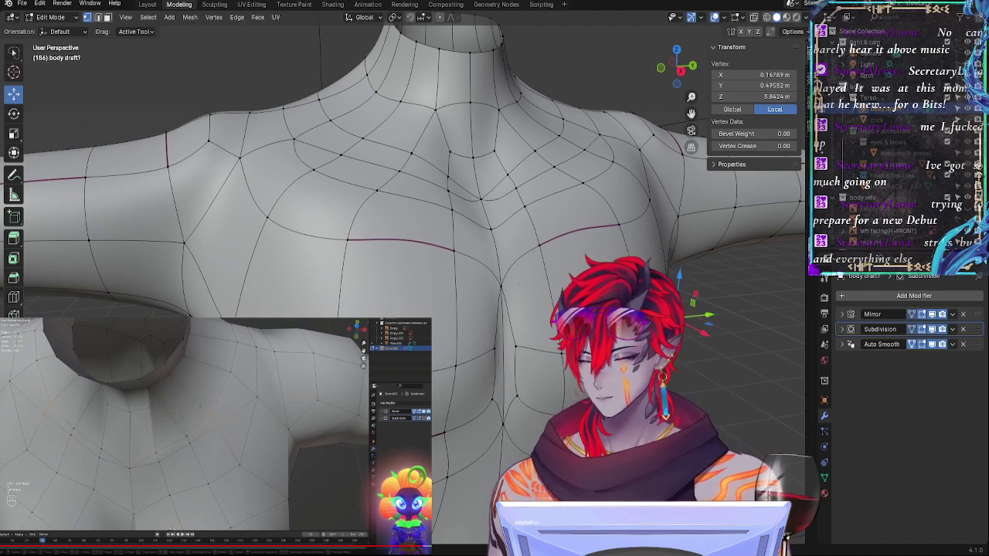
pyautogui.moveTo(432, 263); pyautogui.dragTo(494, 262, button='middle')
# Step: Preview the smooth body in Object Mode, then return to Edit Mode
pyautogui.press('Tab')
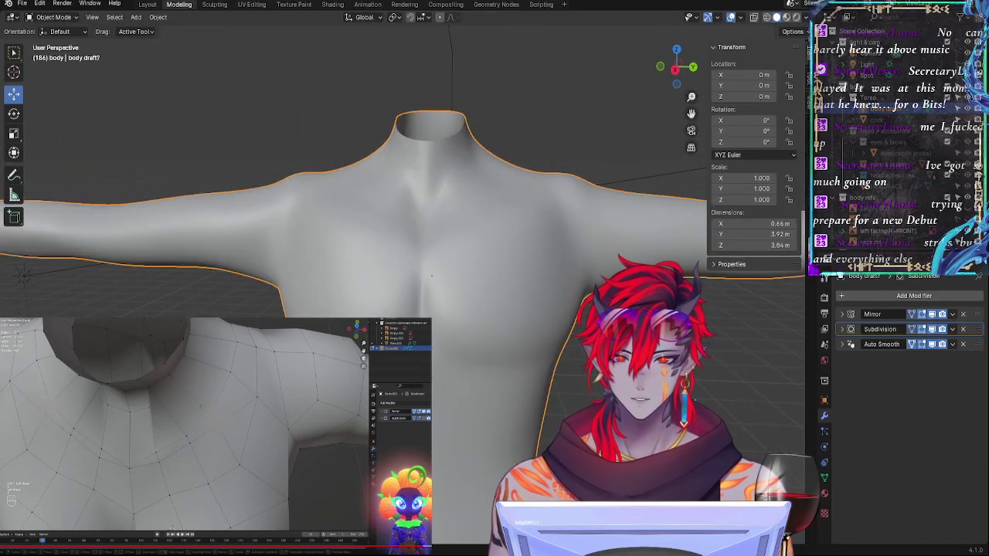
pyautogui.moveTo(541, 324); pyautogui.dragTo(592, 361, button='middle')
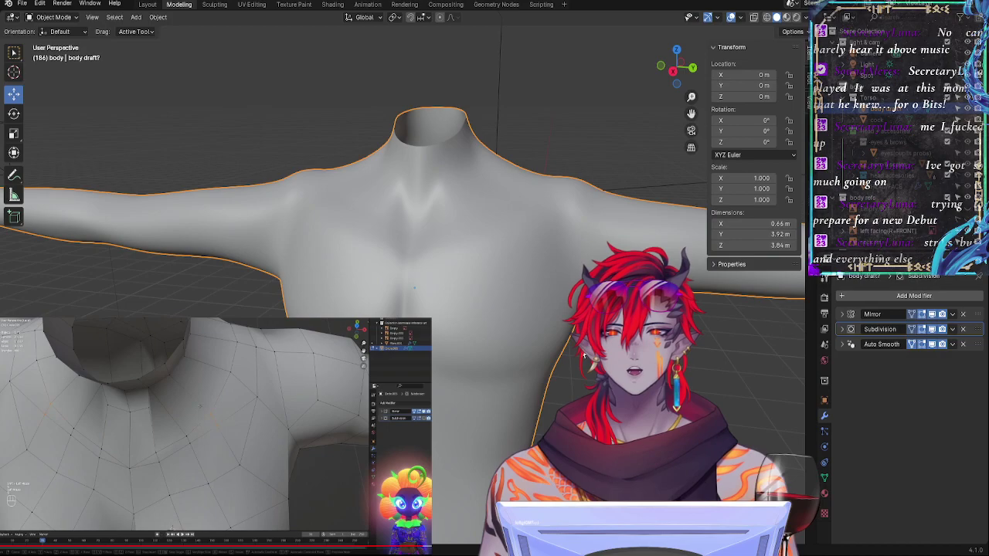
pyautogui.press('Tab')
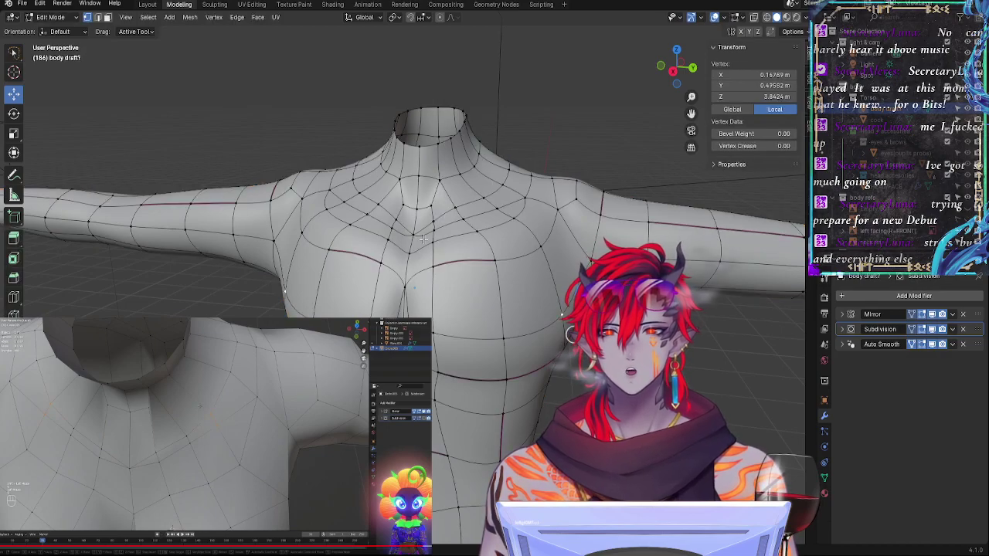
# Step: Push a shoulder-side collarbone vertex outward along X and check the smooth shape
pyautogui.click(503, 209)
pyautogui.moveTo(503, 209)
pyautogui.mouseDown(button='middle')
pyautogui.moveTo(398, 241)
pyautogui.moveTo(494, 216)
pyautogui.moveTo(508, 193)
pyautogui.mouseUp(button='middle')
pyautogui.press('g')
pyautogui.press('x')
pyautogui.click(396, 270)
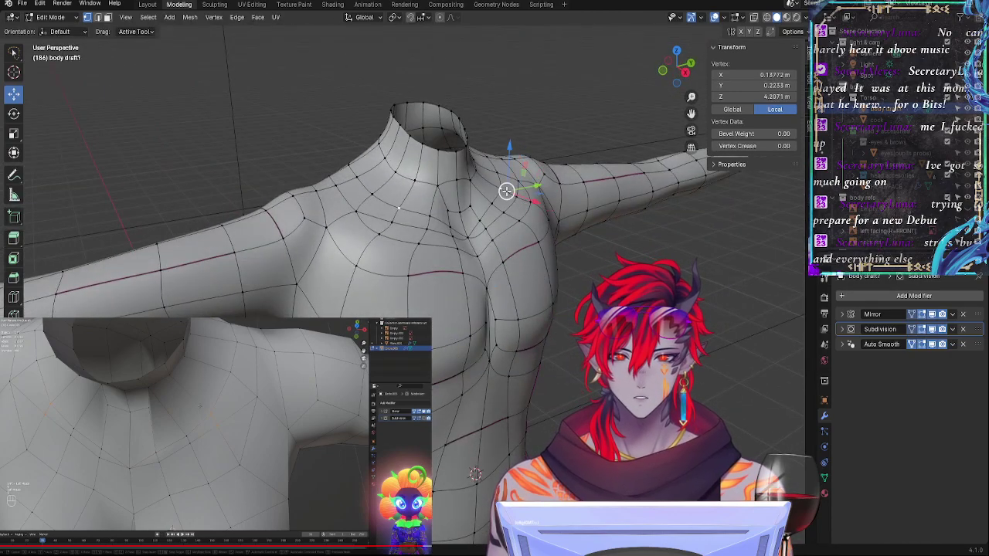
pyautogui.press('g')
pyautogui.press('x')
pyautogui.click(540, 203)
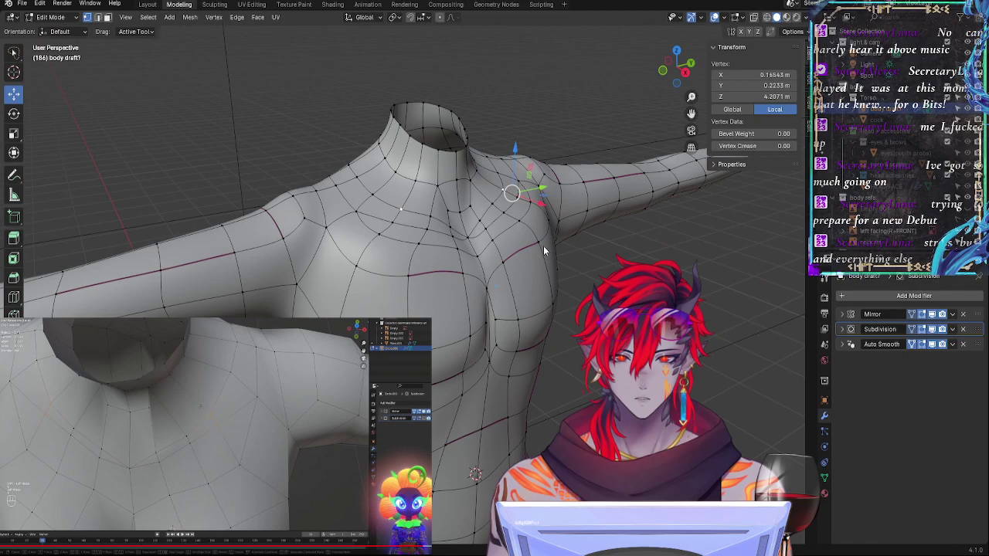
pyautogui.press('Tab')
pyautogui.press('Tab')
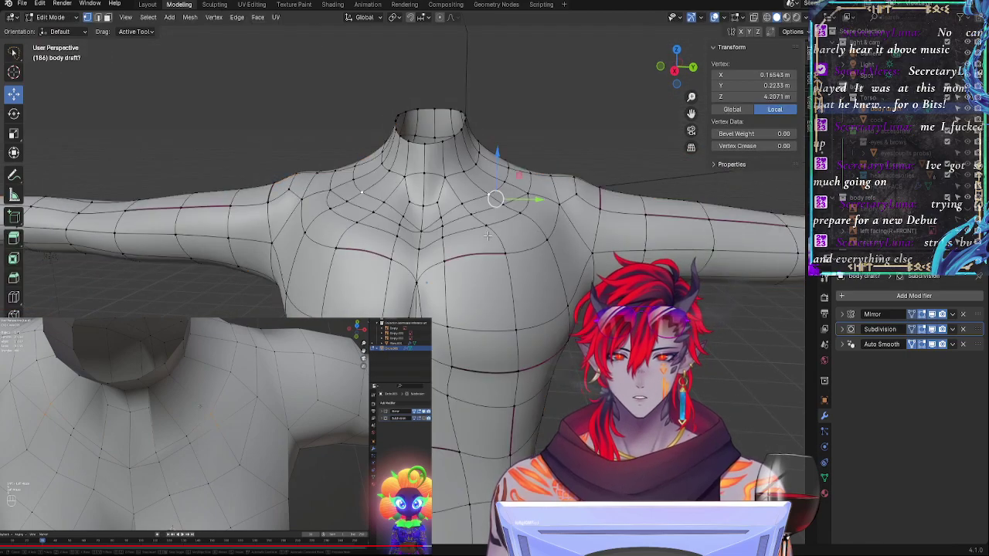
# Step: Shift another collarbone vertex outward along X, fine-tune it toward the neck, and preview in Object Mode
pyautogui.moveTo(514, 305); pyautogui.dragTo(374, 280, button='middle')
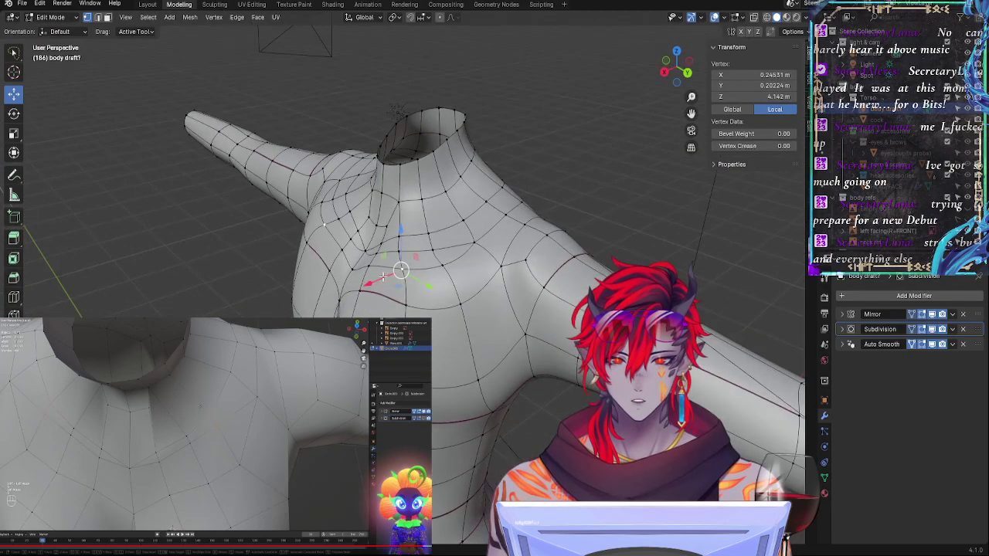
pyautogui.press('g')
pyautogui.press('x')
pyautogui.click(399, 240)
pyautogui.moveTo(400, 240); pyautogui.dragTo(401, 245)
pyautogui.moveTo(369, 289); pyautogui.dragTo(376, 287)
pyautogui.click(401, 251)
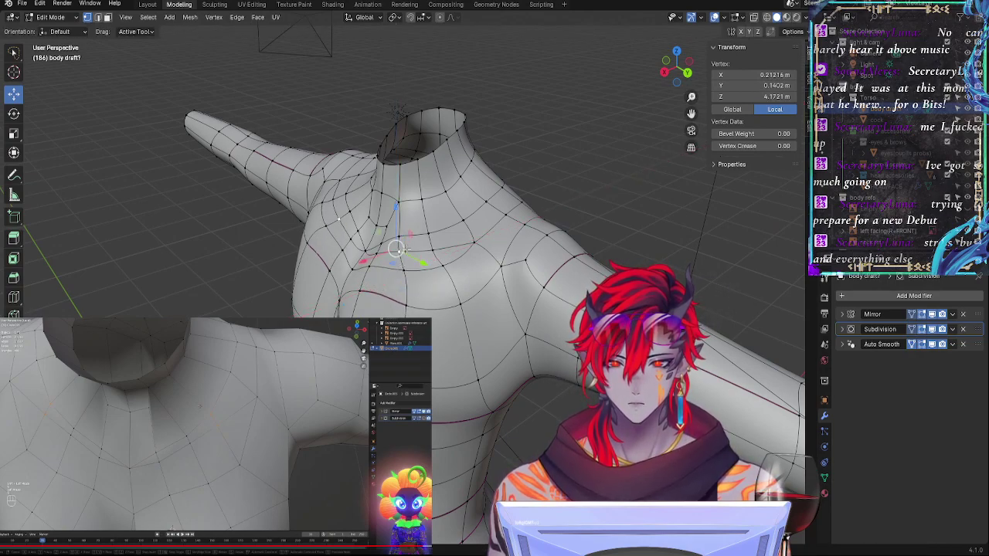
pyautogui.keyDown('shift'); pyautogui.click(398, 238); pyautogui.keyUp('shift')
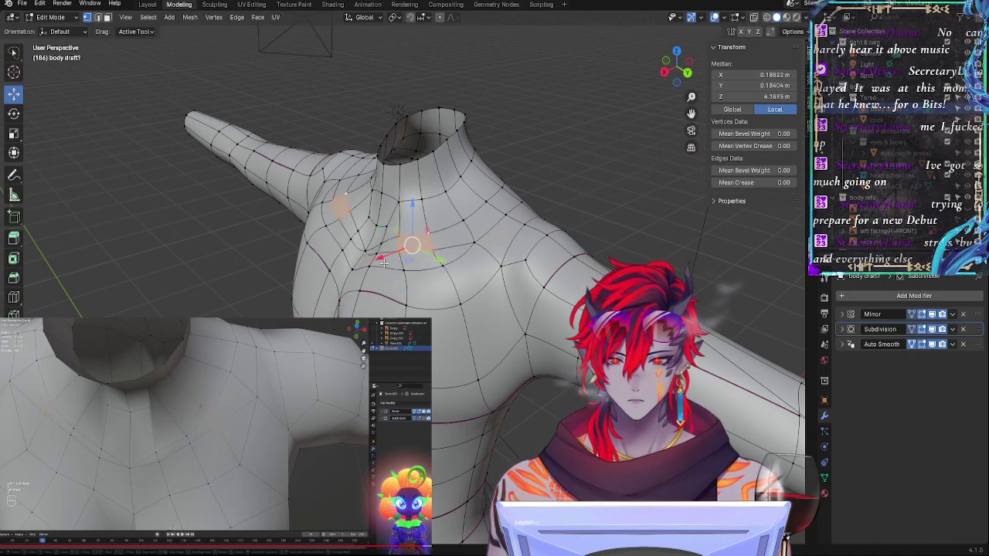
pyautogui.press('Tab')
pyautogui.moveTo(432, 324); pyautogui.dragTo(490, 289, button='middle')
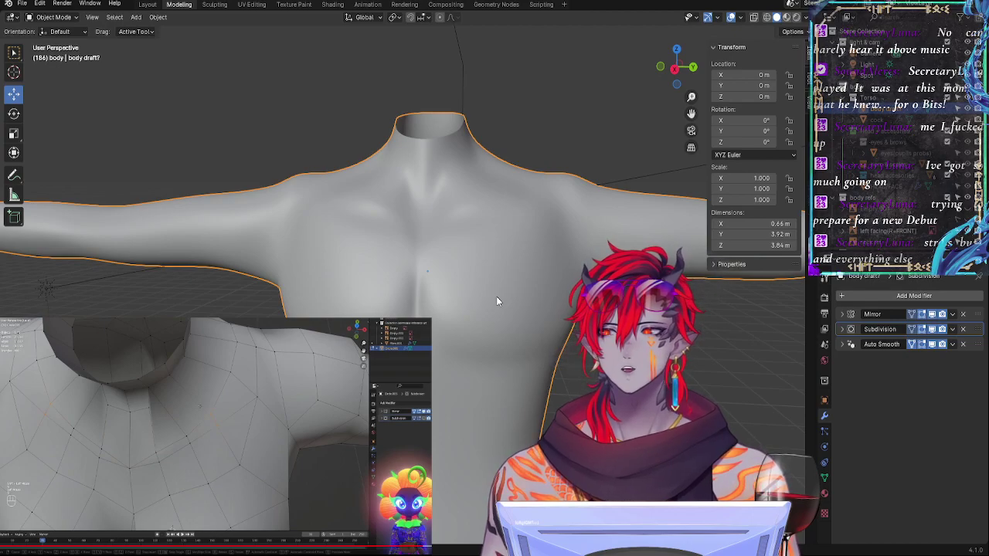
# Step: Raise the sternum-side vertex and push it forward to Y 0.1402 m, Z 4.1721 m, comparing the smoothed result
pyautogui.press('Tab')
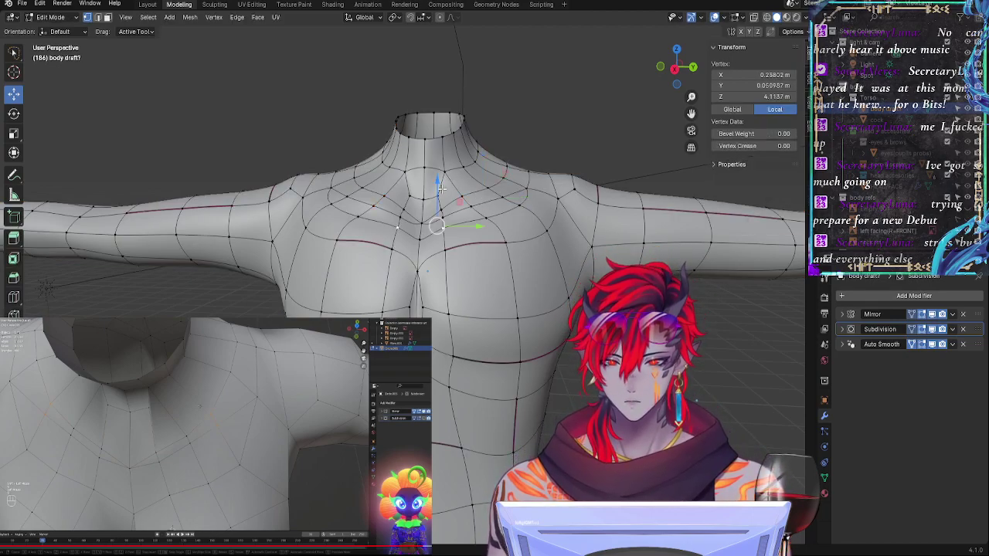
pyautogui.moveTo(439, 186); pyautogui.dragTo(440, 177)
pyautogui.moveTo(465, 222); pyautogui.dragTo(473, 221)
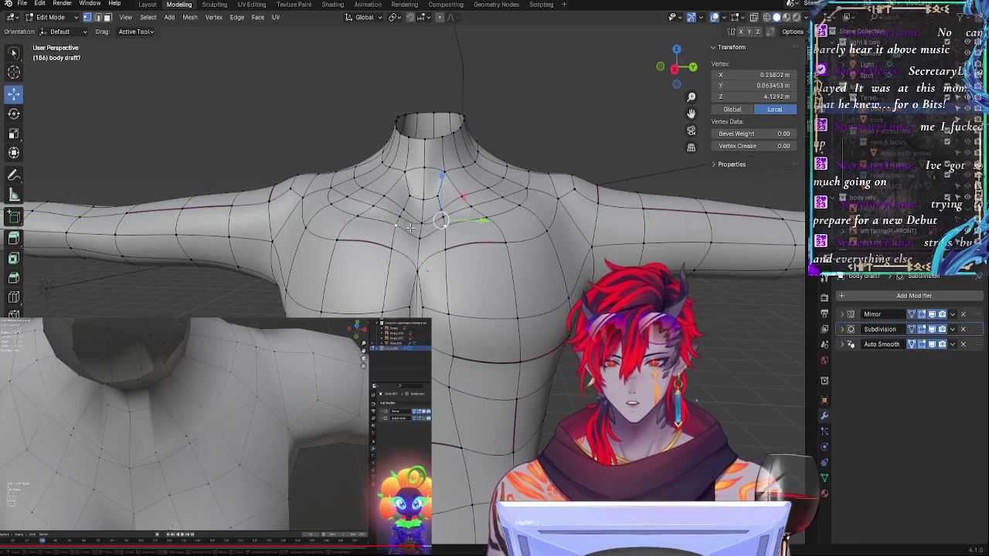
pyautogui.press('Tab')
pyautogui.press('Tab')
pyautogui.press('Tab')
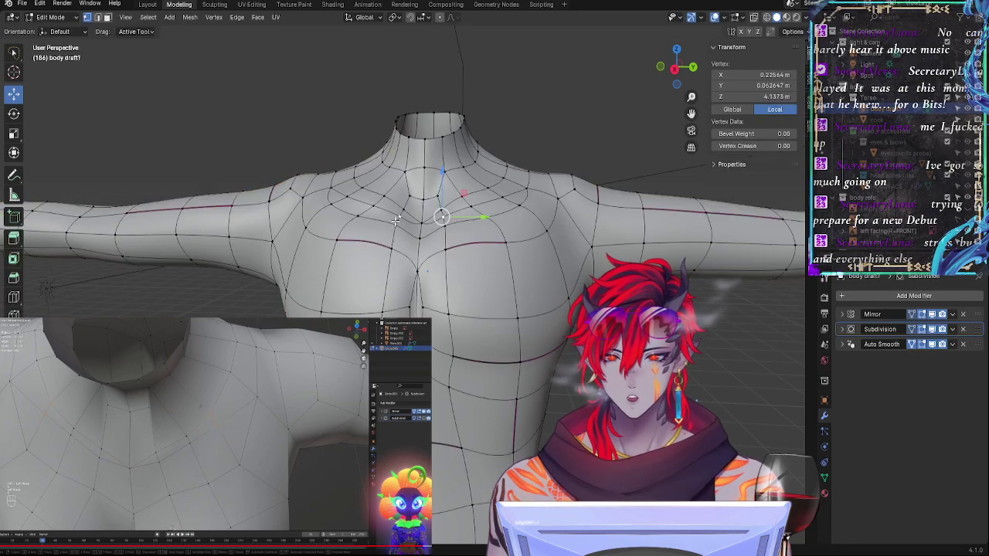
pyautogui.press('Tab')
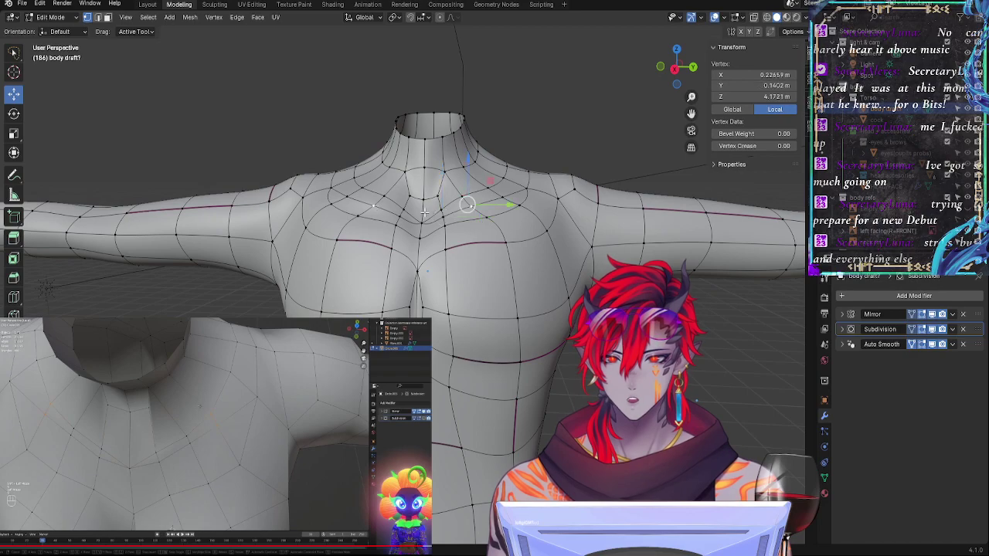
pyautogui.press('Tab')
pyautogui.press('Tab')
pyautogui.moveTo(432, 225); pyautogui.dragTo(481, 244, button='middle')
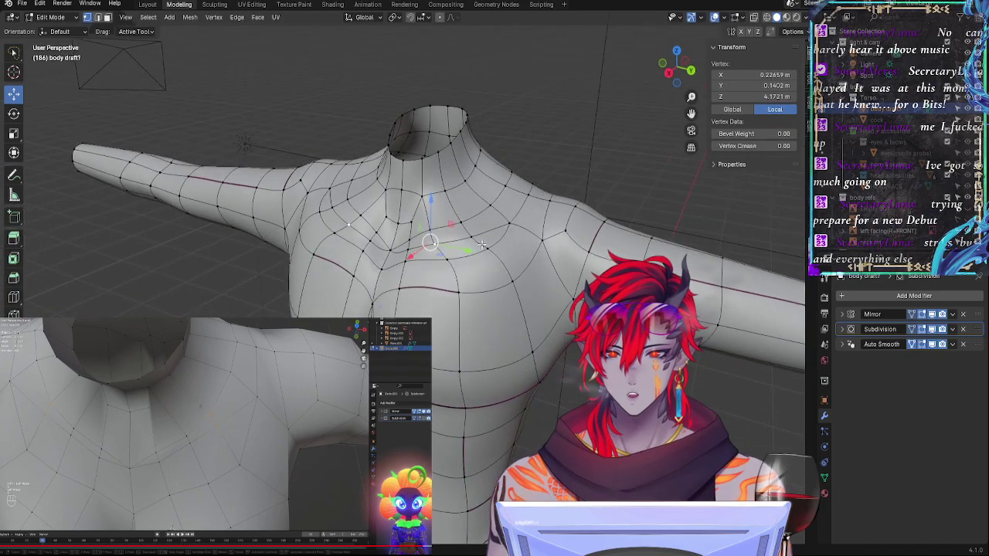
pyautogui.moveTo(470, 250); pyautogui.dragTo(476, 251)
pyautogui.moveTo(476, 250); pyautogui.dragTo(529, 240, button='middle')
pyautogui.press('Tab')
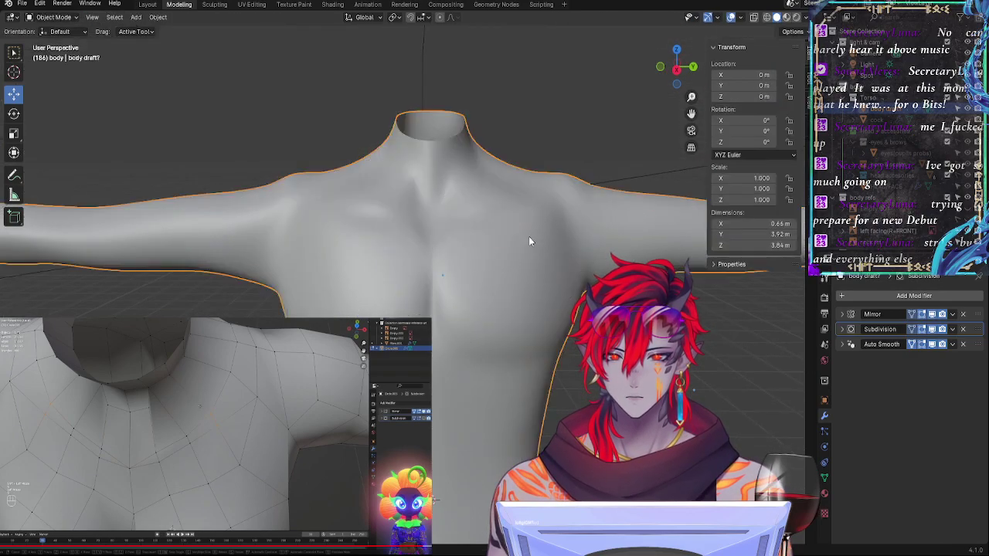
pyautogui.press('Tab')
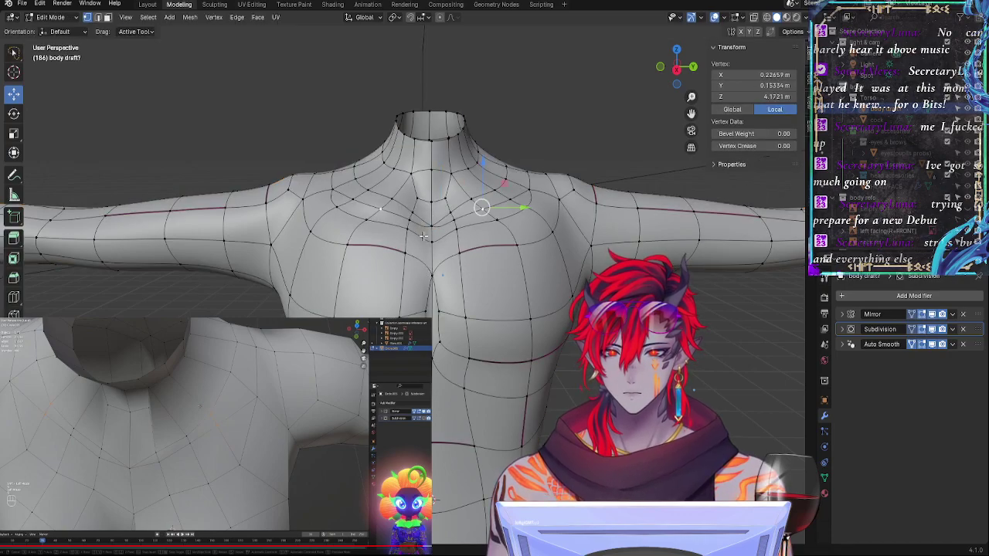
# Step: Move two upper-chest vertices sideways along X, nudging one front-to-back
pyautogui.moveTo(423, 236); pyautogui.dragTo(478, 294, button='middle')
pyautogui.press('g')
pyautogui.press('x')
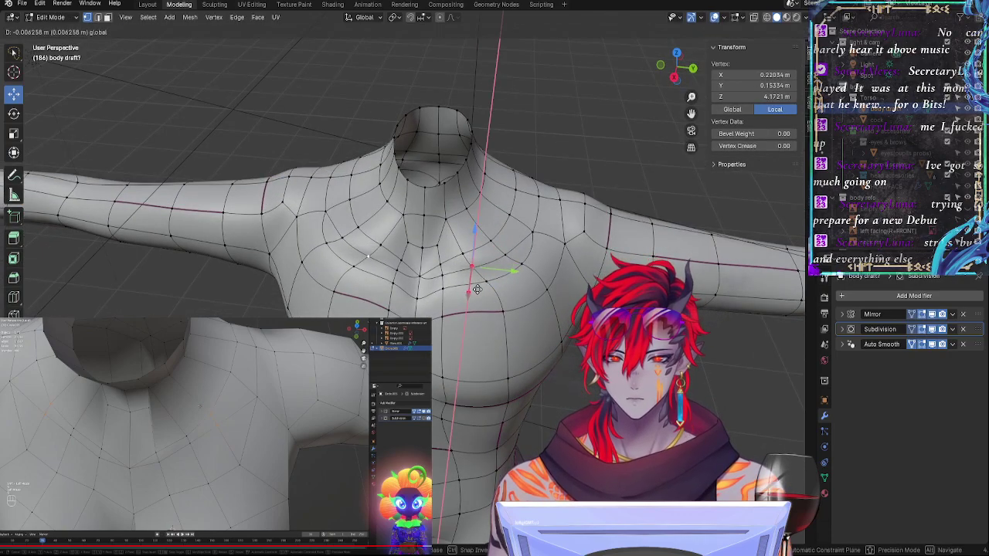
pyautogui.click(476, 289)
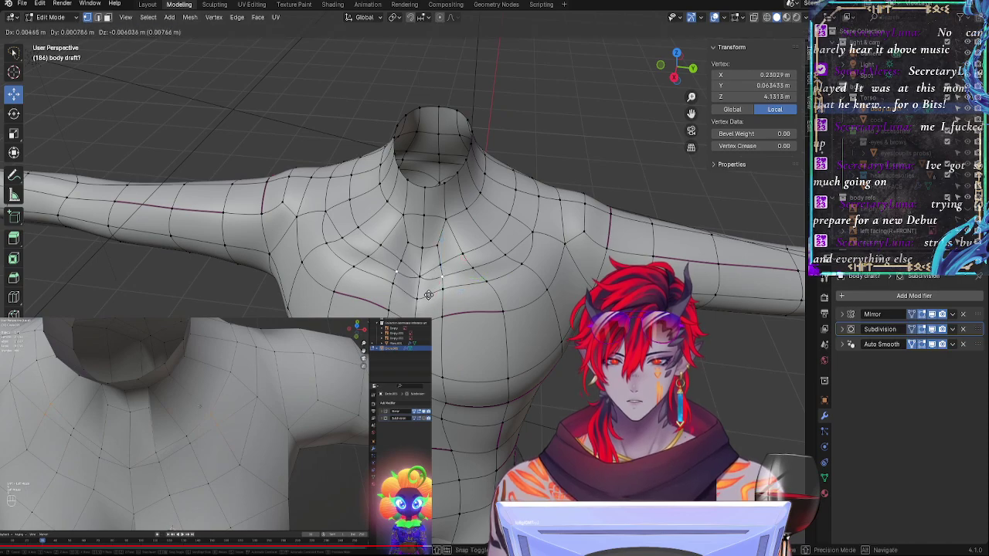
pyautogui.click(486, 286)
pyautogui.press('g')
pyautogui.press('x')
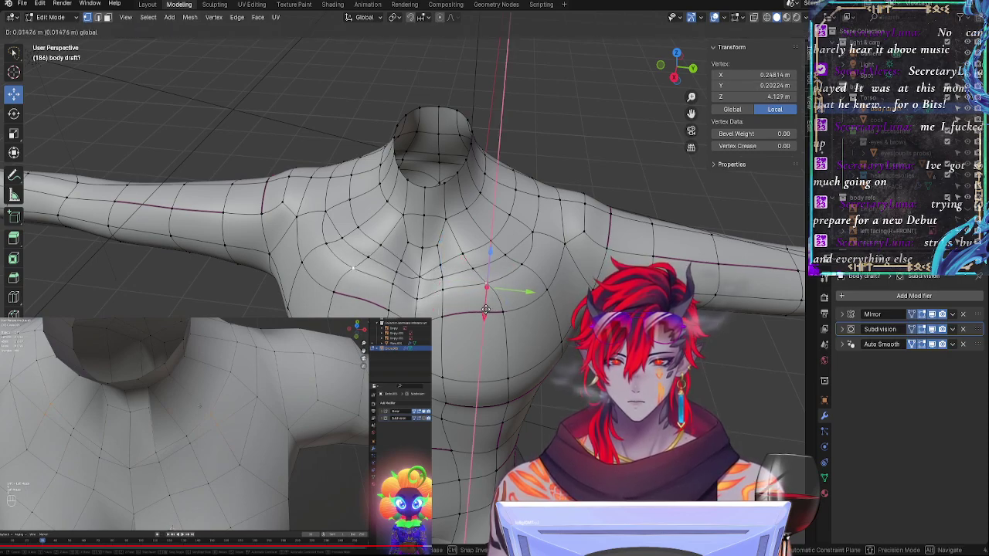
pyautogui.click(492, 307)
pyautogui.moveTo(535, 290); pyautogui.dragTo(531, 290)
# Step: Shift a vertex below the collarbone inward toward the centre along X
pyautogui.click(475, 266)
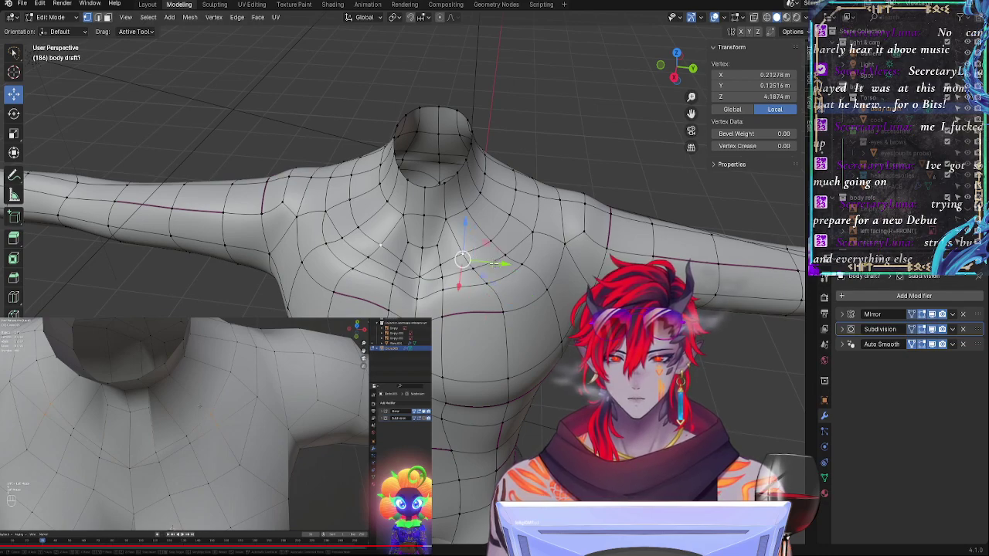
pyautogui.press('g')
pyautogui.press('x')
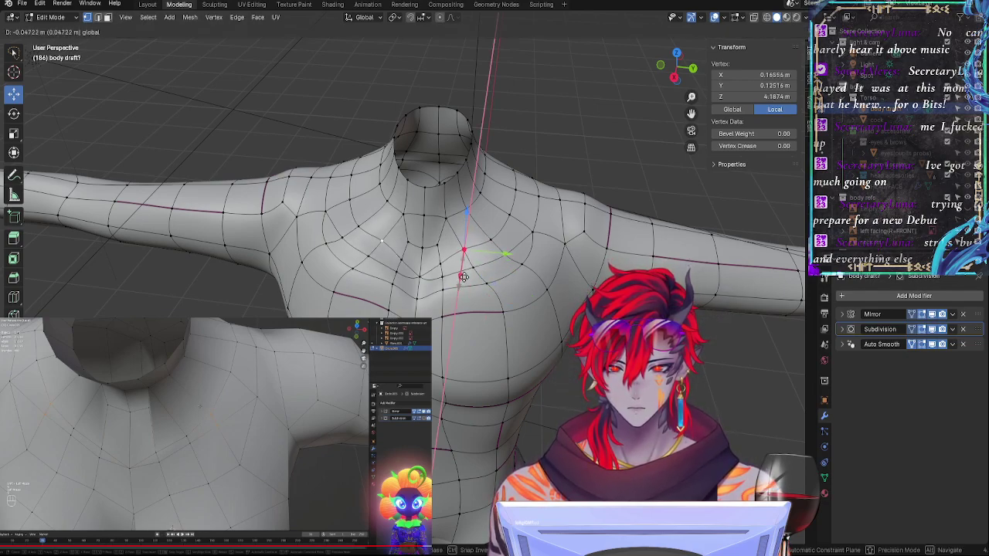
pyautogui.click(463, 277)
pyautogui.moveTo(503, 258); pyautogui.dragTo(469, 265)
pyautogui.click(469, 266)
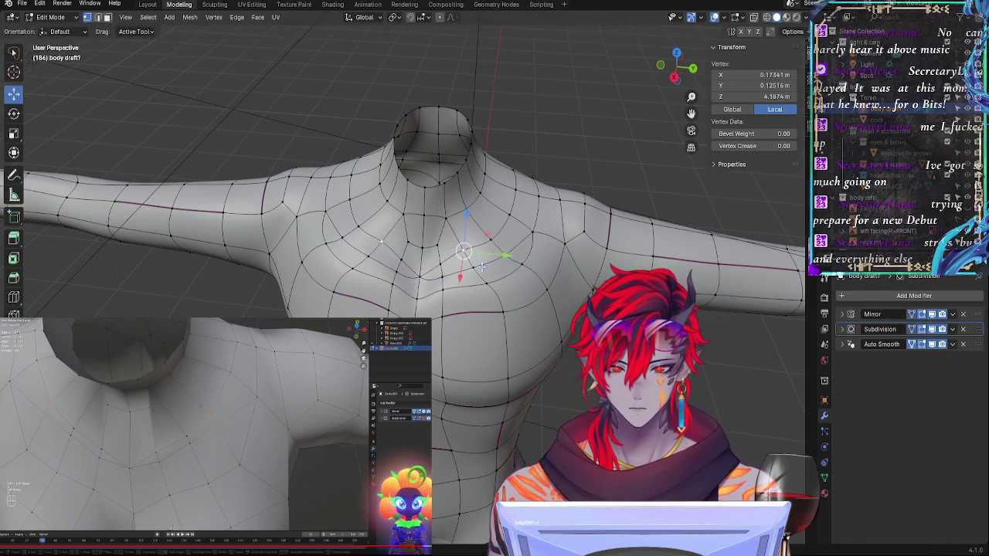
pyautogui.moveTo(469, 266); pyautogui.dragTo(489, 233, button='middle')
pyautogui.press('g')
pyautogui.press('x')
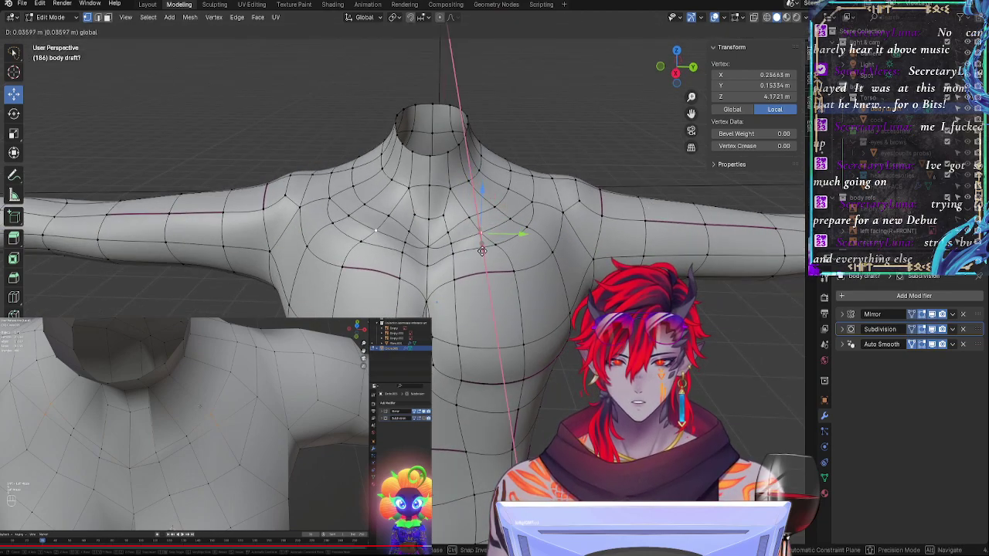
pyautogui.click(482, 250)
# Step: Move another chest vertex sideways along the X axis
pyautogui.moveTo(482, 249); pyautogui.dragTo(481, 170, button='middle')
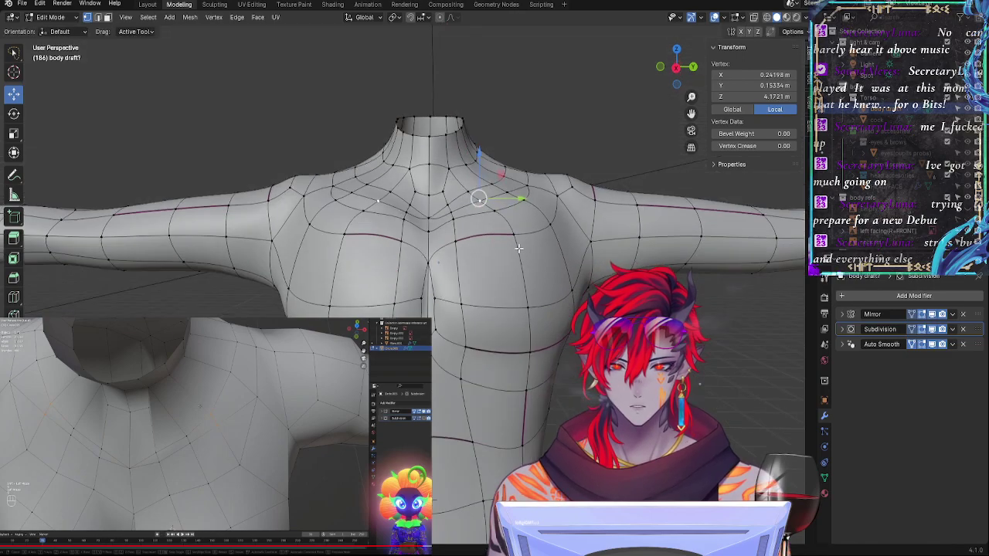
pyautogui.moveTo(499, 248); pyautogui.dragTo(495, 261, button='middle')
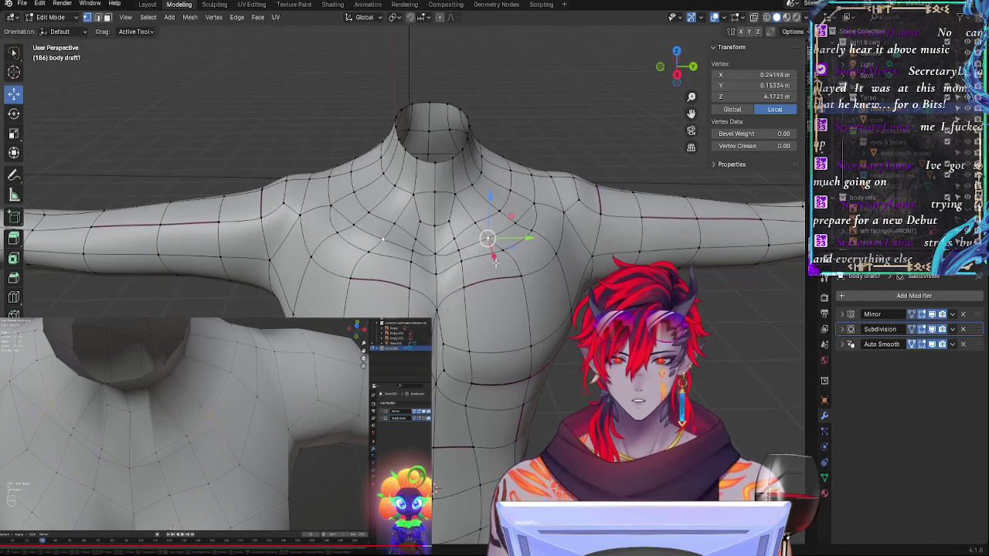
pyautogui.press('g')
pyautogui.press('x')
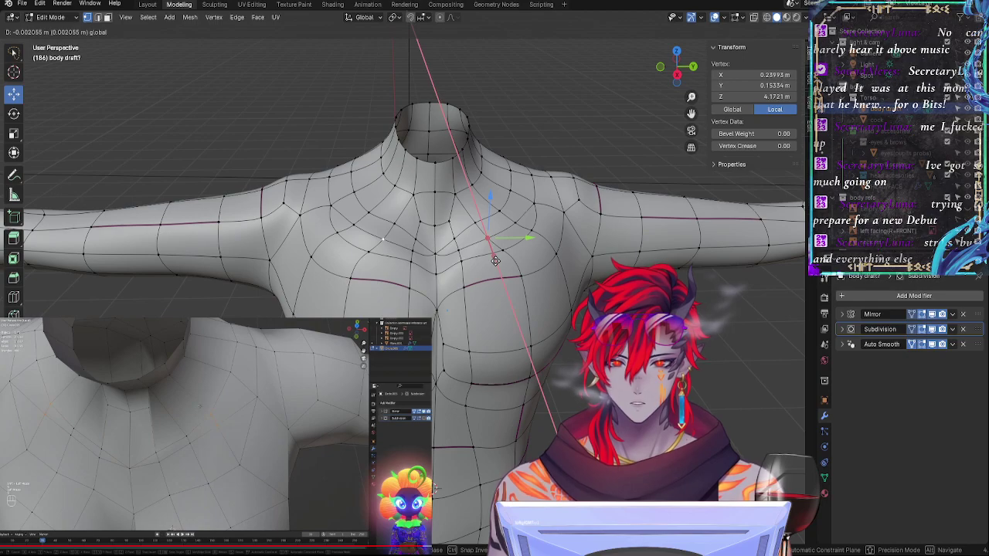
pyautogui.click(495, 262)
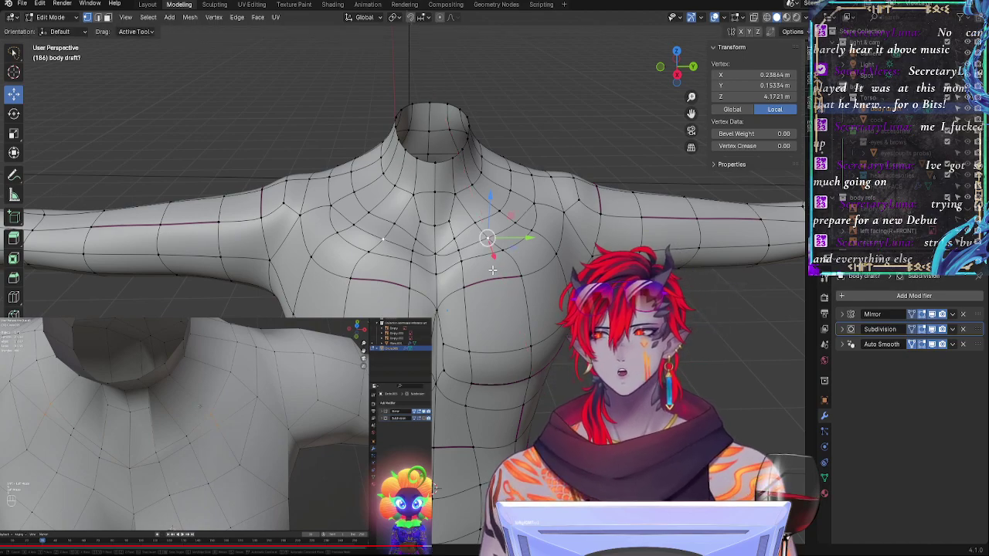
# Step: Select the four vertices of a front-shoulder face and shift it along X to 0.27239 m
pyautogui.moveTo(525, 308); pyautogui.dragTo(493, 237, button='middle')
pyautogui.click(493, 237)
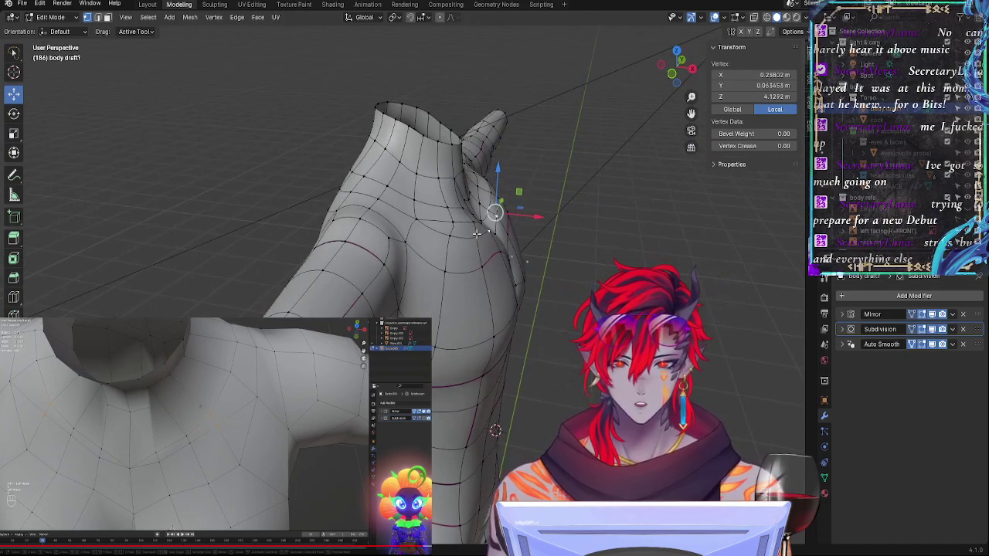
pyautogui.keyDown('shift'); pyautogui.click(478, 235); pyautogui.keyUp('shift')
pyautogui.keyDown('shift'); pyautogui.click(499, 252); pyautogui.keyUp('shift')
pyautogui.keyDown('shift'); pyautogui.click(482, 262); pyautogui.keyUp('shift')
pyautogui.moveTo(533, 216); pyautogui.dragTo(537, 217)
# Step: Shift three selected chest vertices sideways along the X axis
pyautogui.click(674, 75)
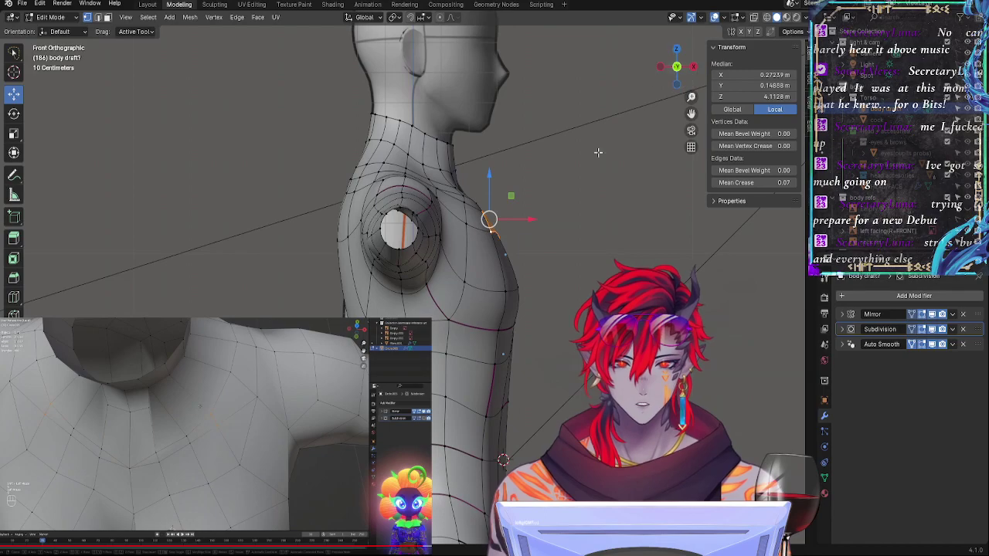
pyautogui.click(537, 219)
pyautogui.moveTo(579, 231); pyautogui.dragTo(530, 265, button='middle')
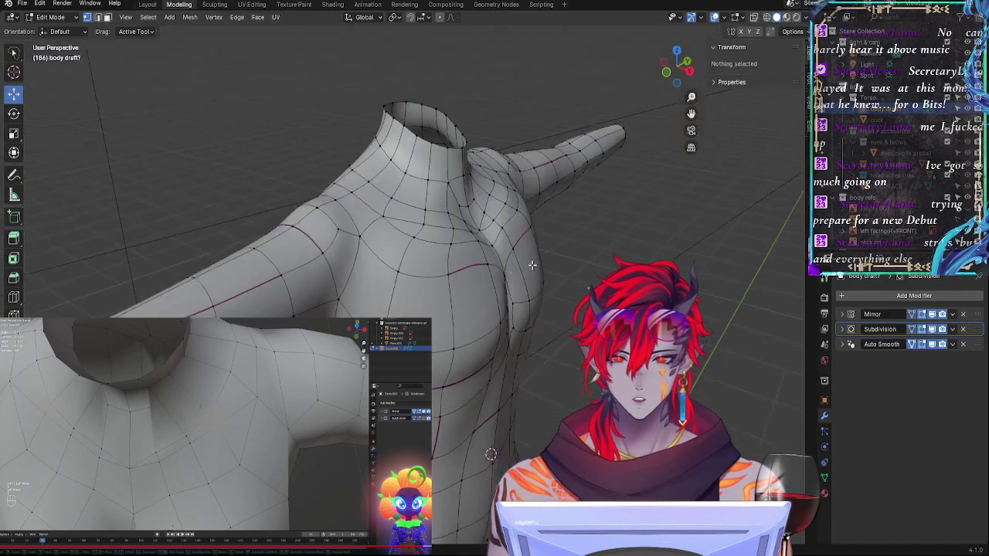
pyautogui.click(476, 243)
pyautogui.keyDown('shift'); pyautogui.click(487, 264); pyautogui.keyUp('shift')
pyautogui.keyDown('shift'); pyautogui.click(451, 244); pyautogui.keyUp('shift')
pyautogui.press('g')
pyautogui.press('x')
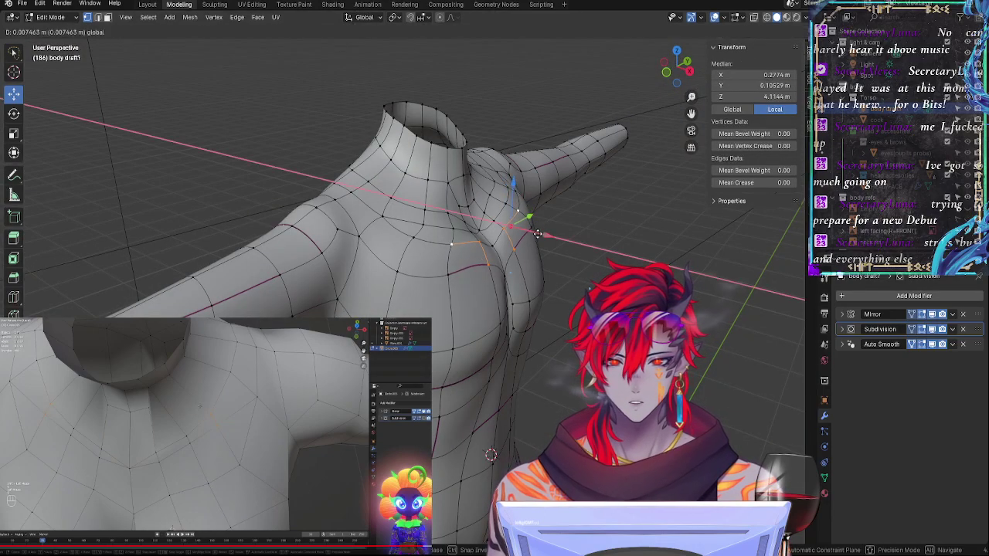
pyautogui.click(533, 232)
# Step: Push a single chest vertex sideways along X
pyautogui.moveTo(533, 231); pyautogui.dragTo(479, 207, button='middle')
pyautogui.click(455, 240)
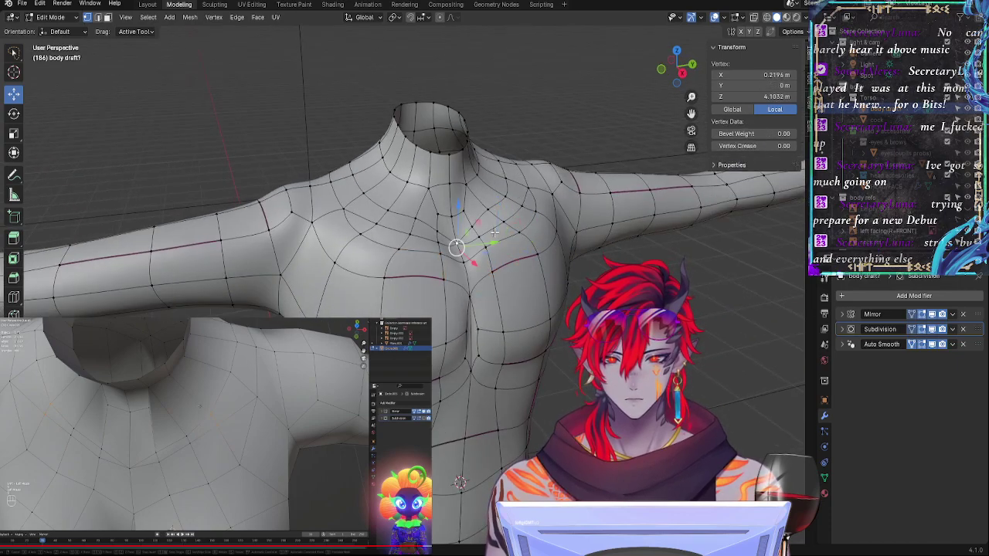
pyautogui.moveTo(454, 241); pyautogui.dragTo(384, 243, button='middle')
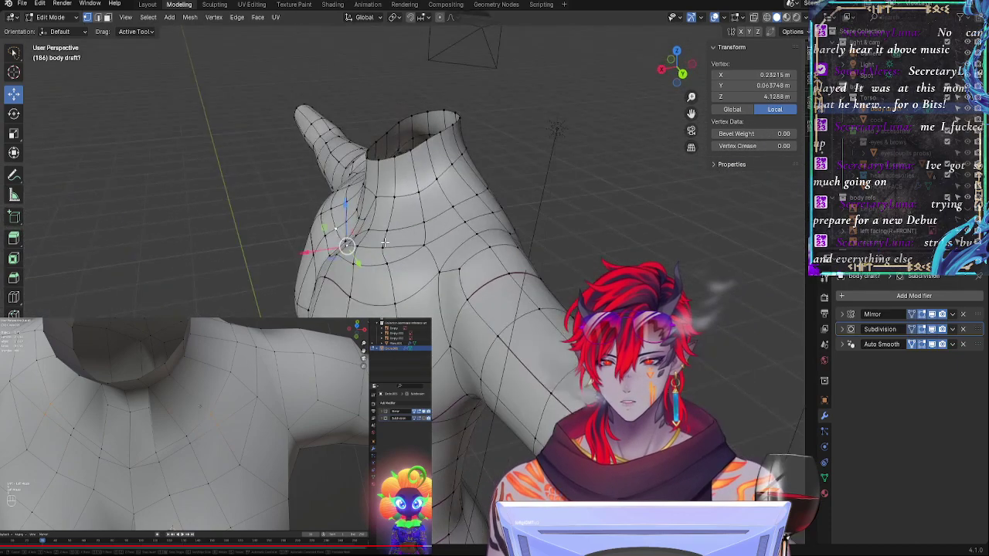
pyautogui.moveTo(317, 251); pyautogui.dragTo(340, 259)
pyautogui.moveTo(387, 248); pyautogui.dragTo(515, 254, button='middle')
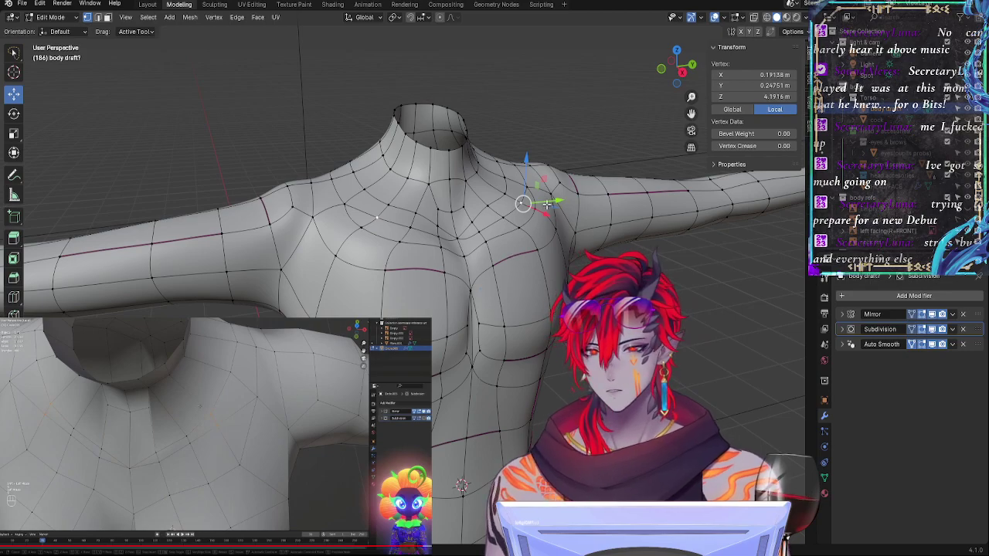
pyautogui.moveTo(461, 486); pyautogui.dragTo(463, 456, button='middle')
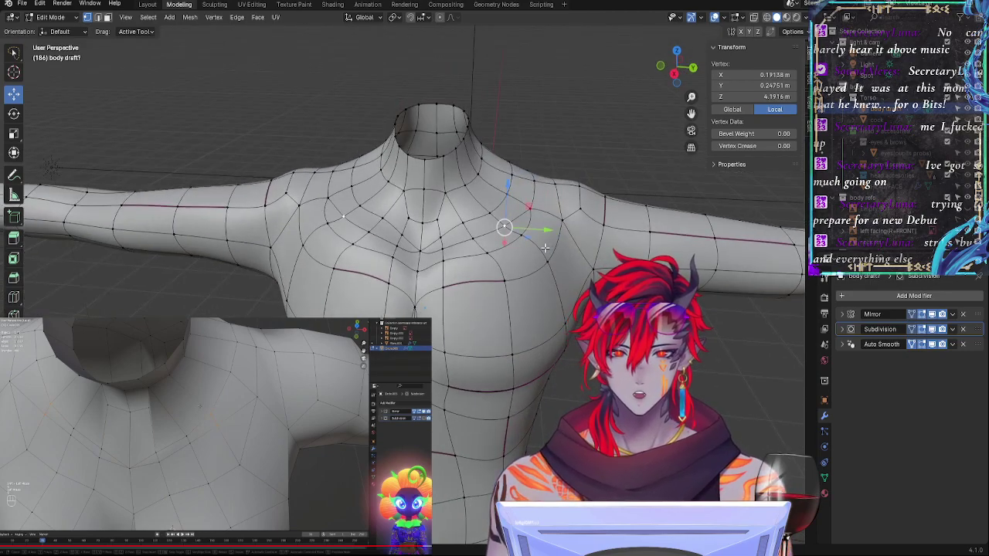
# Step: Move a shoulder vertex slightly right, down and along X, then pick its neighbour
pyautogui.click(561, 218)
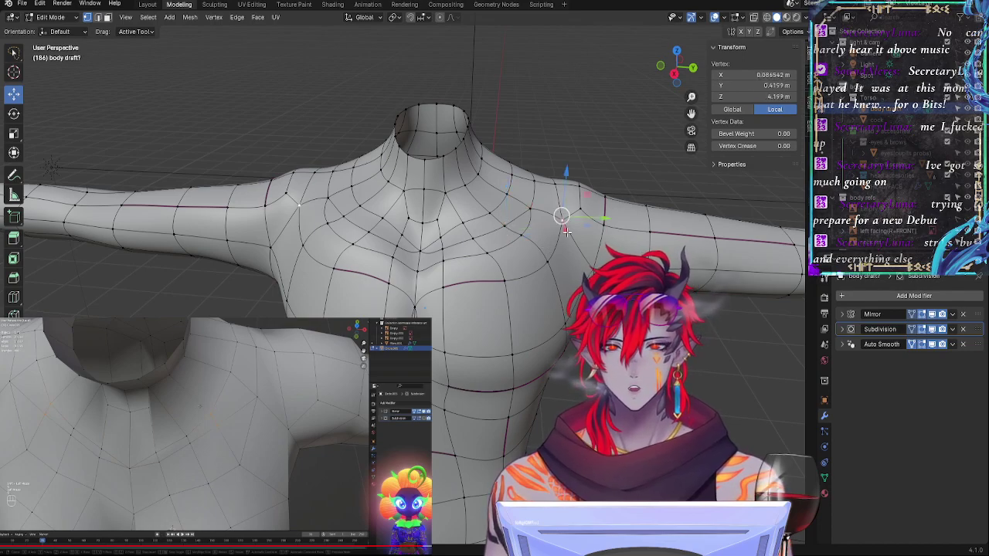
pyautogui.moveTo(565, 218); pyautogui.dragTo(570, 224)
pyautogui.moveTo(570, 224); pyautogui.dragTo(522, 248, button='middle')
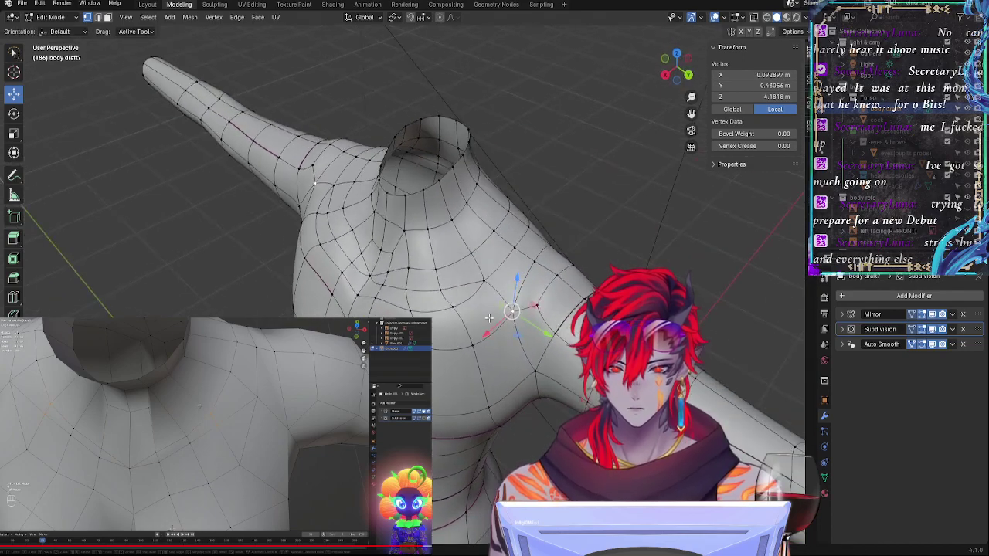
pyautogui.moveTo(494, 335); pyautogui.dragTo(490, 337)
pyautogui.click(491, 337)
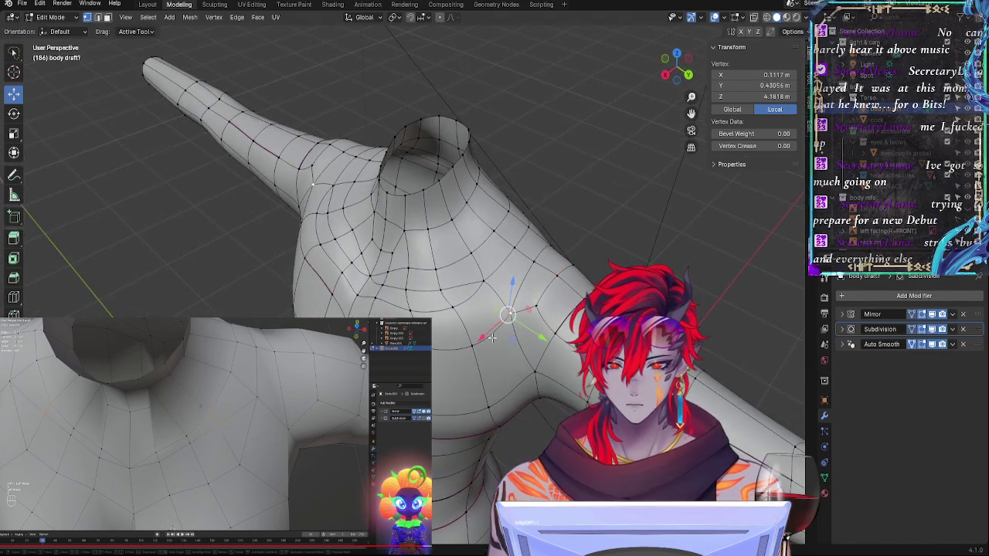
pyautogui.click(486, 280)
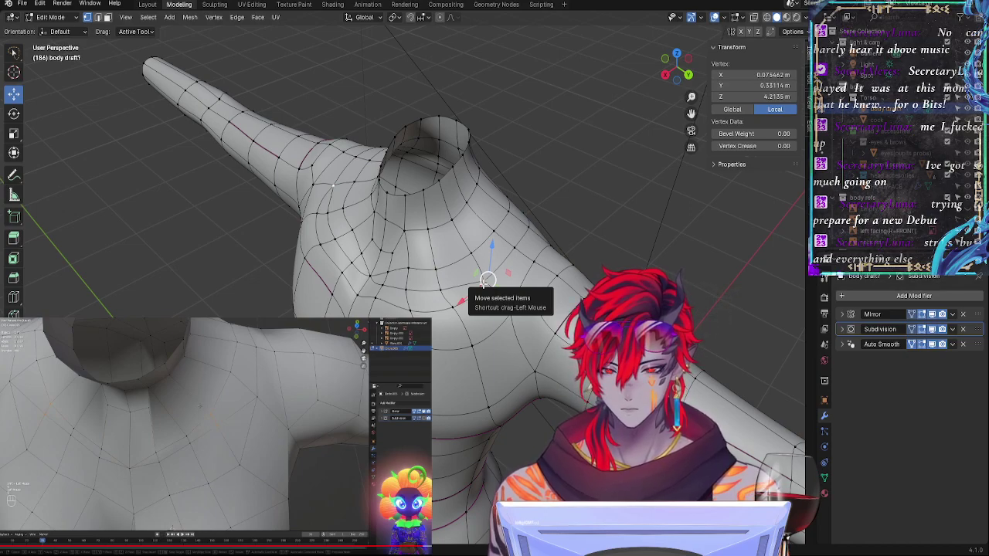
pyautogui.moveTo(487, 279); pyautogui.dragTo(519, 201, button='middle')
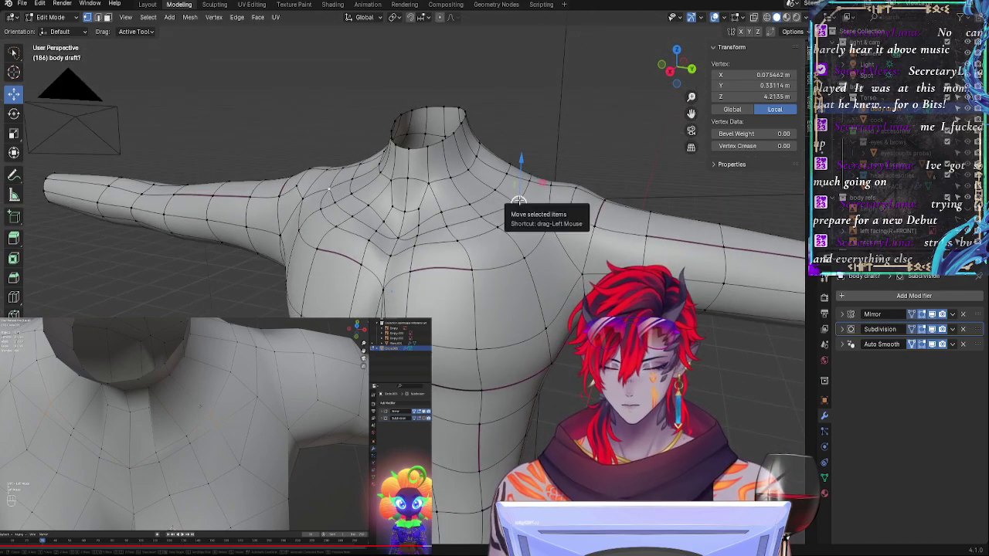
# Step: Nudge two collarbone vertices slightly right and down
pyautogui.click(498, 228)
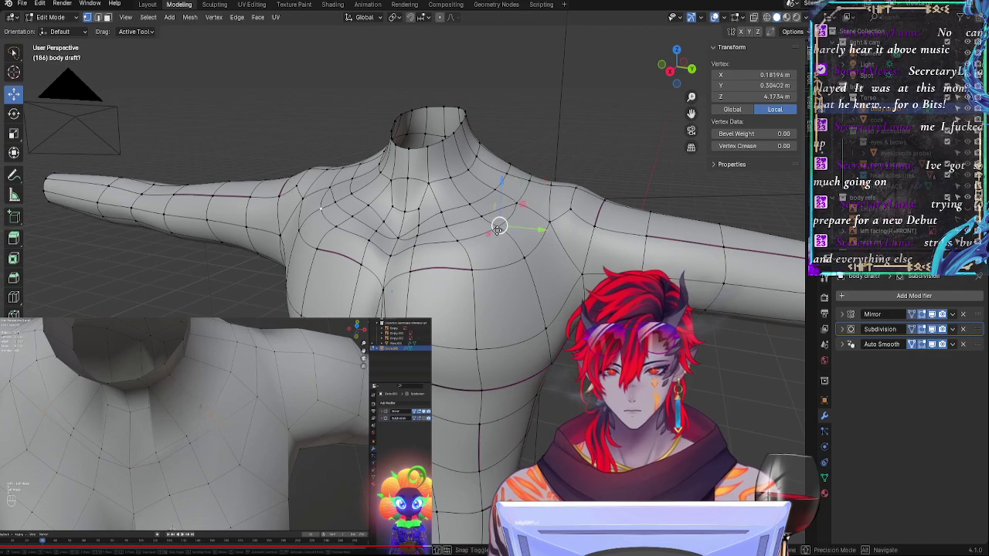
pyautogui.click(455, 242)
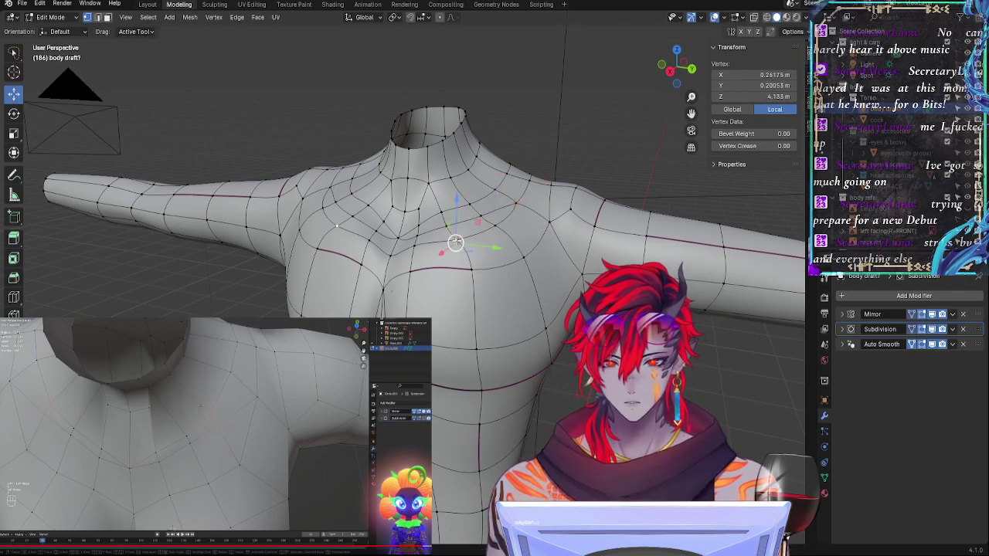
pyautogui.moveTo(511, 251); pyautogui.dragTo(547, 240, button='middle')
pyautogui.click(543, 210)
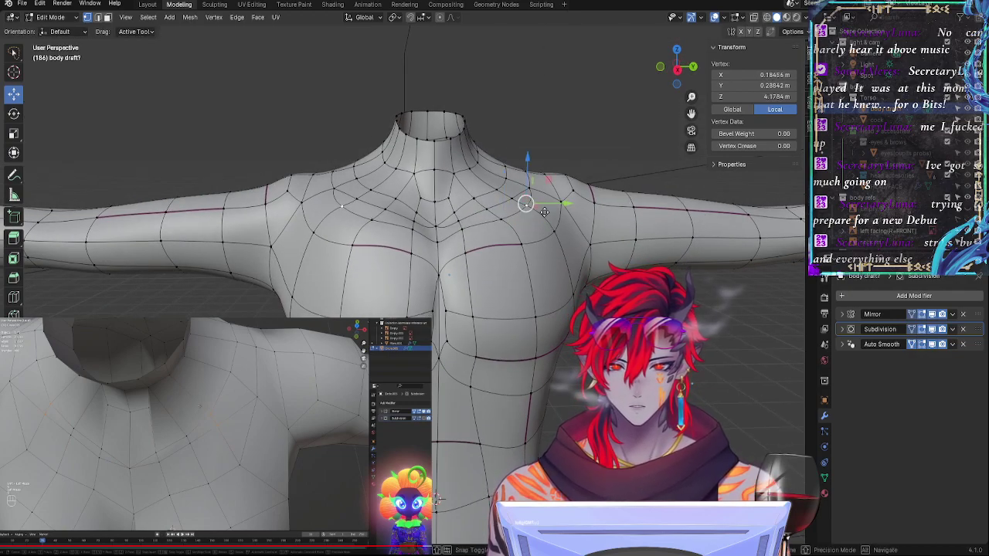
pyautogui.press('g')
pyautogui.click(546, 219)
pyautogui.click(514, 198)
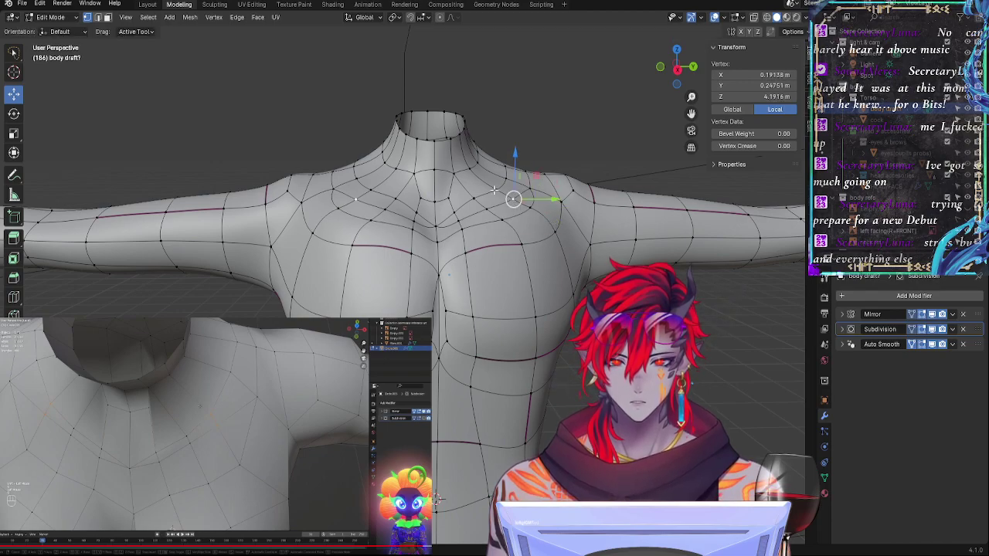
pyautogui.moveTo(505, 193)
pyautogui.mouseDown()
pyautogui.moveTo(531, 196)
pyautogui.moveTo(511, 200)
pyautogui.mouseUp()
# Step: Nudge nearby chest vertices sideways and inward, leaving a lower chest vertex at Z 4.1849 m
pyautogui.moveTo(523, 220); pyautogui.dragTo(416, 290, button='middle')
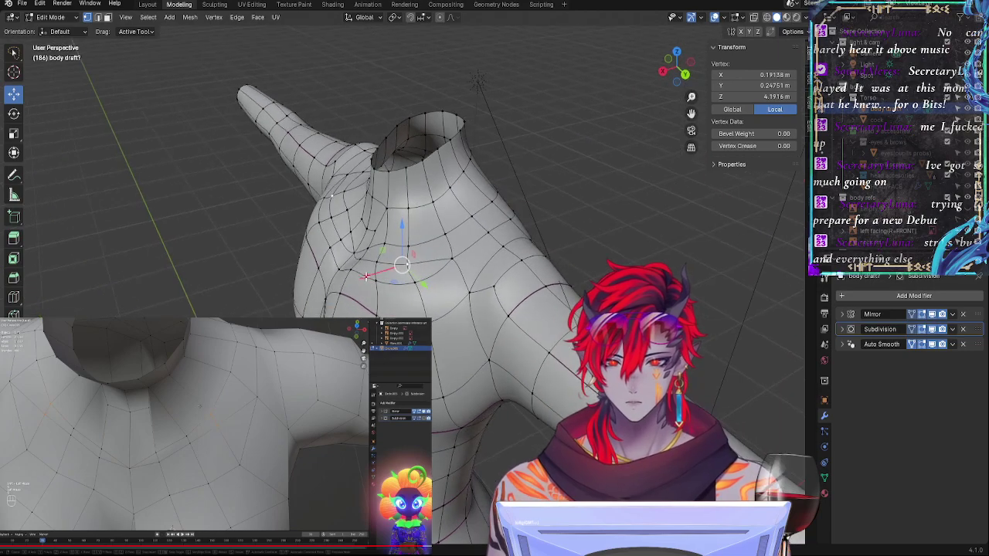
pyautogui.moveTo(369, 277); pyautogui.dragTo(355, 253)
pyautogui.click(378, 276)
pyautogui.click(380, 249)
pyautogui.moveTo(355, 252); pyautogui.dragTo(506, 249, button='middle')
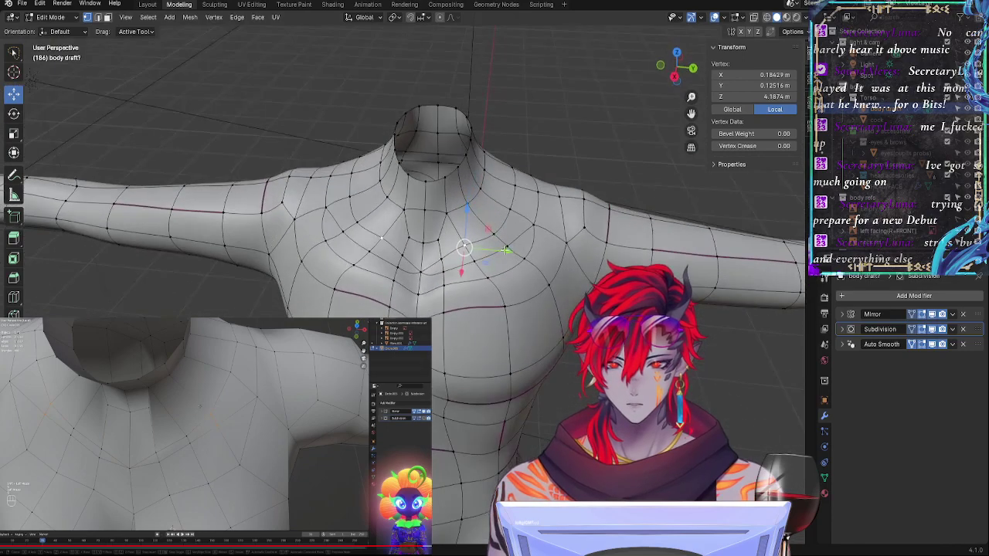
pyautogui.moveTo(506, 252); pyautogui.dragTo(480, 252)
pyautogui.moveTo(479, 252); pyautogui.dragTo(431, 275, button='middle')
# Step: Slide the current vertex along its edge twice with vertex slide
pyautogui.press('g')
pyautogui.press('g')
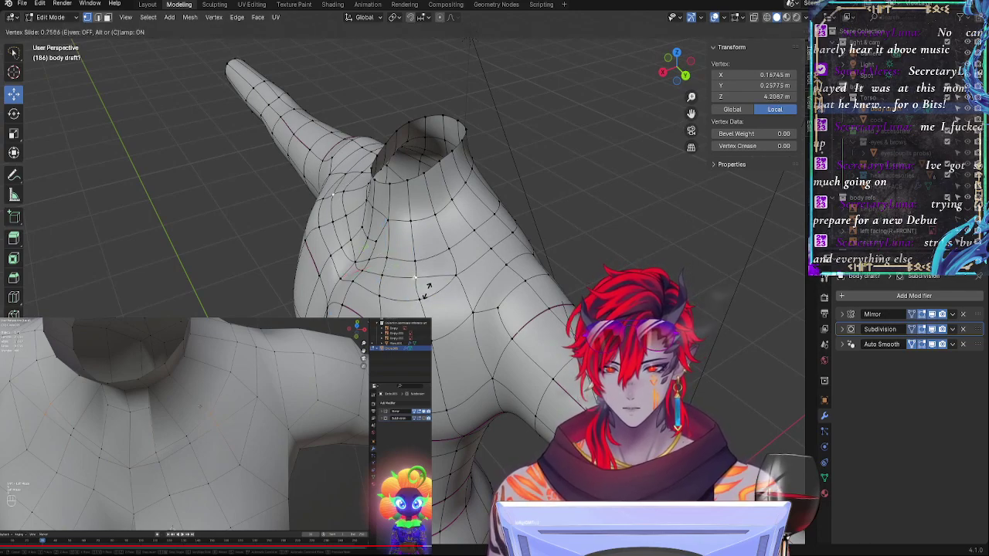
pyautogui.click(429, 287)
pyautogui.press('g')
pyautogui.press('g')
pyautogui.click(425, 287)
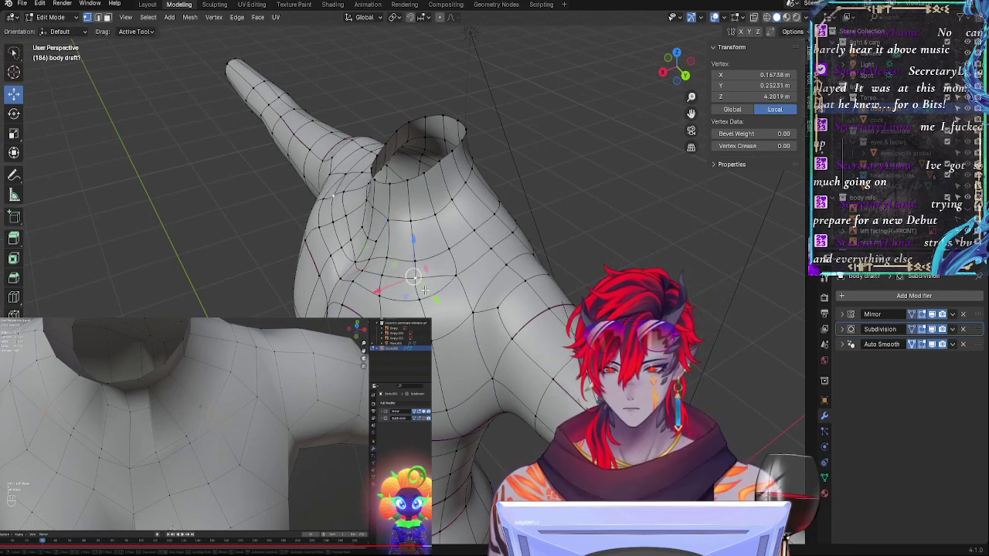
pyautogui.moveTo(425, 287); pyautogui.dragTo(499, 259, button='middle')
# Step: Select another chest vertex and shift it sideways along X in three passes
pyautogui.click(441, 217)
pyautogui.moveTo(441, 217); pyautogui.dragTo(399, 309, button='middle')
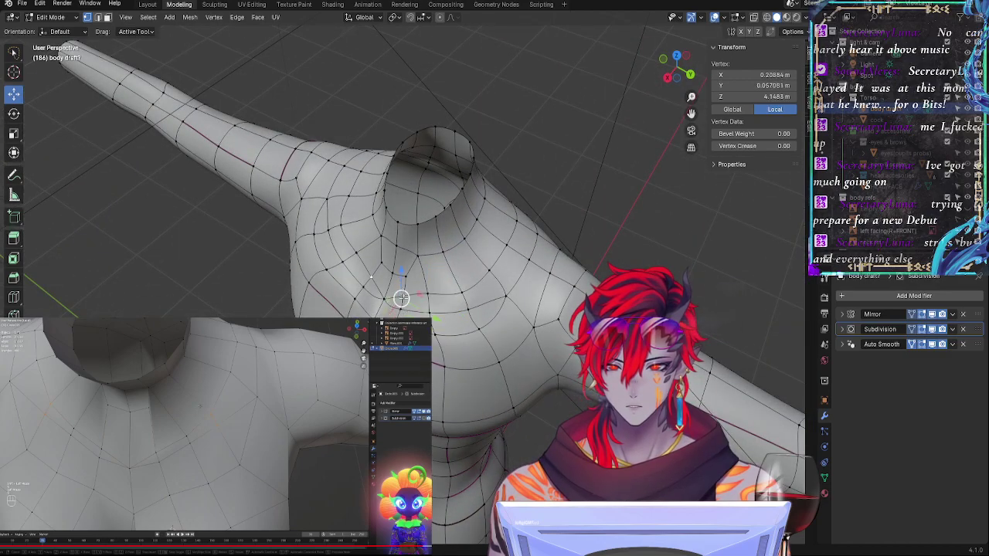
pyautogui.press('g')
pyautogui.press('x')
pyautogui.click(381, 318)
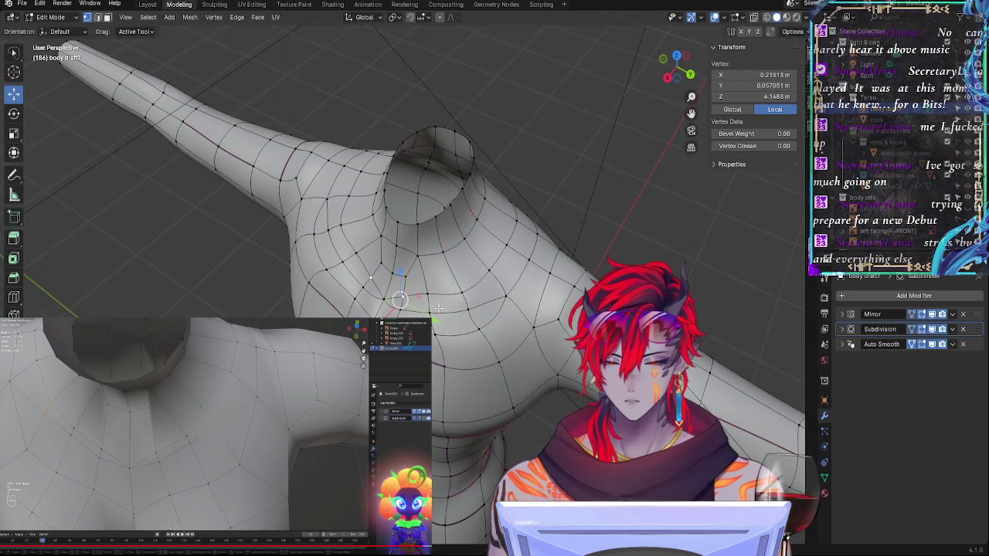
pyautogui.moveTo(381, 318); pyautogui.dragTo(479, 301, button='middle')
pyautogui.press('g')
pyautogui.press('x')
pyautogui.click(402, 309)
pyautogui.press('g')
pyautogui.press('x')
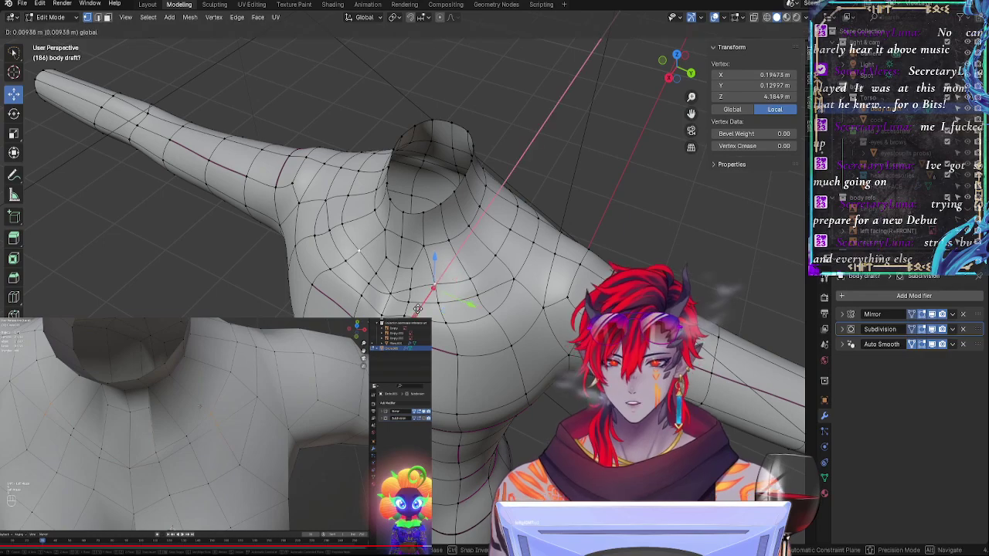
pyautogui.click(417, 310)
# Step: Try moving the vertex slightly down-left, then undo that move
pyautogui.moveTo(418, 311); pyautogui.dragTo(482, 190, button='middle')
pyautogui.press('g')
pyautogui.click(478, 195)
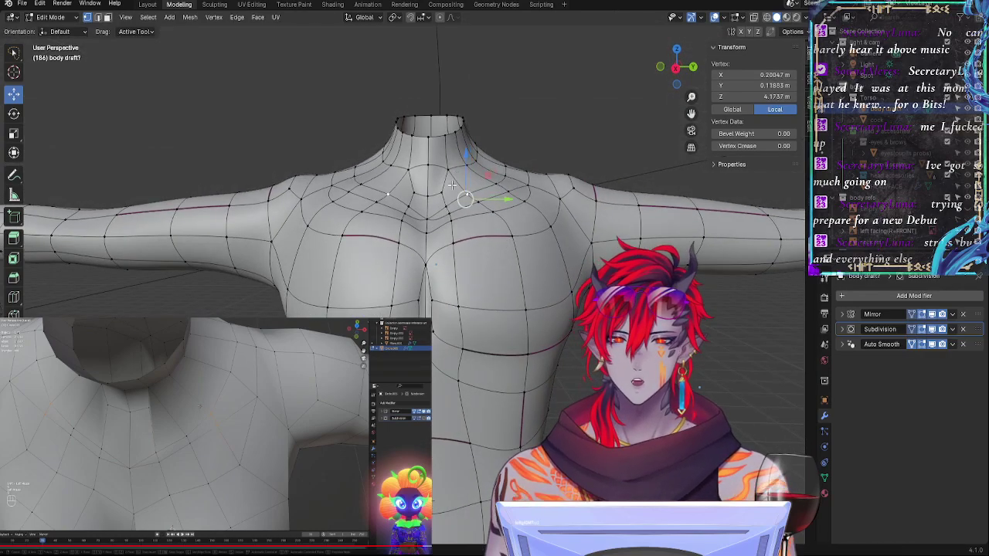
pyautogui.hotkey('ctrl', 'z')
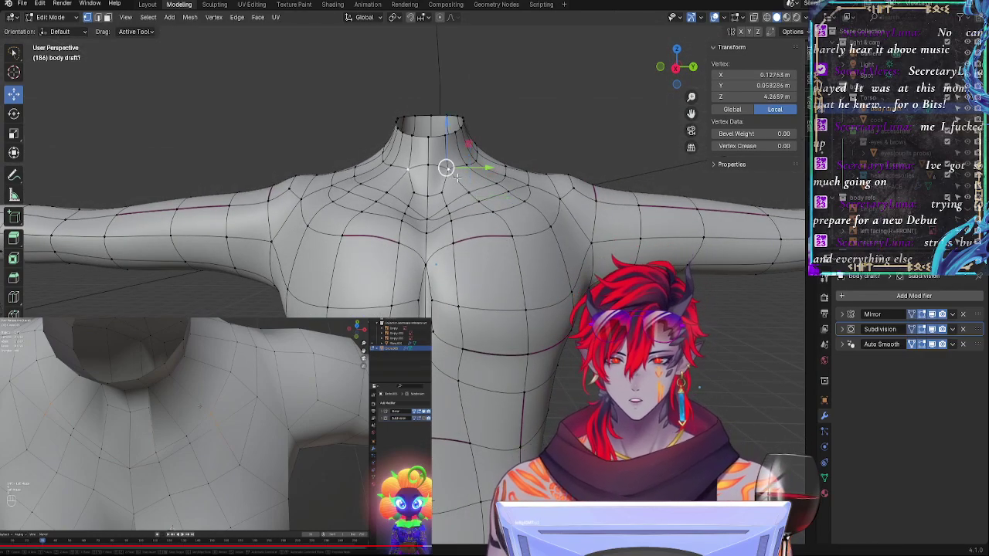
pyautogui.moveTo(502, 231); pyautogui.dragTo(524, 277, button='middle')
# Step: Slide two neck-base vertices along their edges
pyautogui.press('g')
pyautogui.press('g')
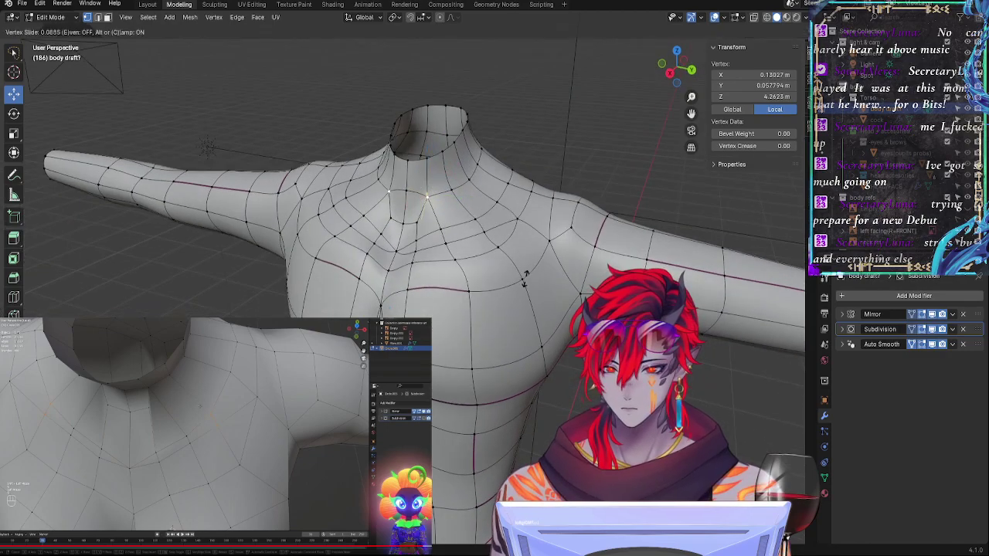
pyautogui.click(408, 191)
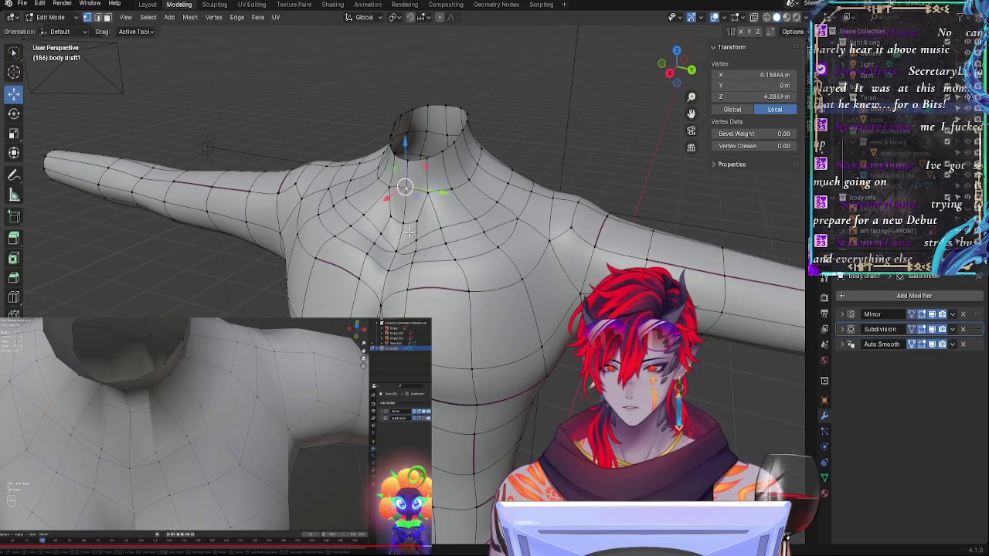
pyautogui.press('g')
pyautogui.press('g')
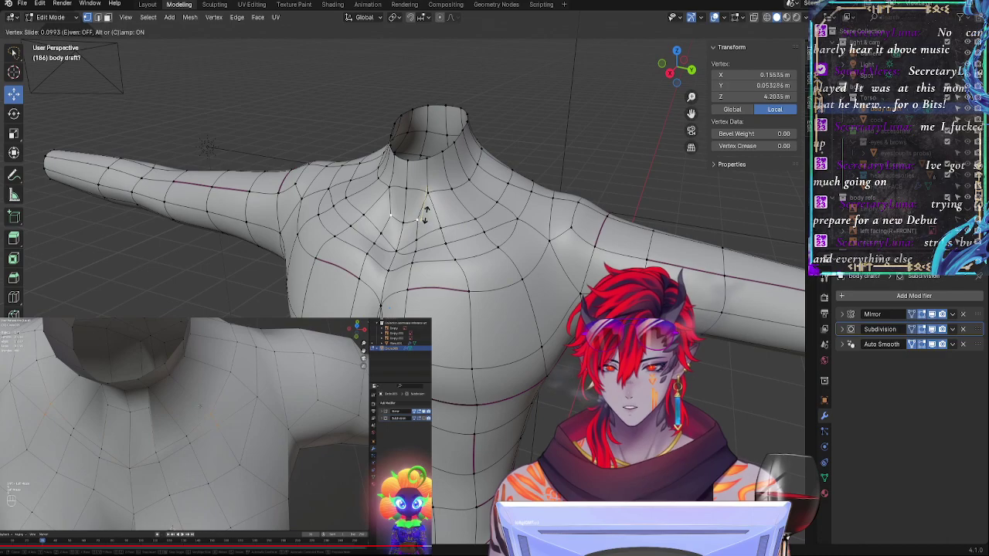
pyautogui.click(419, 218)
pyautogui.moveTo(420, 219)
pyautogui.mouseDown(button='middle')
pyautogui.moveTo(442, 244)
pyautogui.moveTo(469, 220)
pyautogui.moveTo(424, 201)
pyautogui.mouseUp(button='middle')
# Step: Move the neck-base vertex along the Y axis and nudge it freely
pyautogui.press('g')
pyautogui.press('y')
pyautogui.click(468, 220)
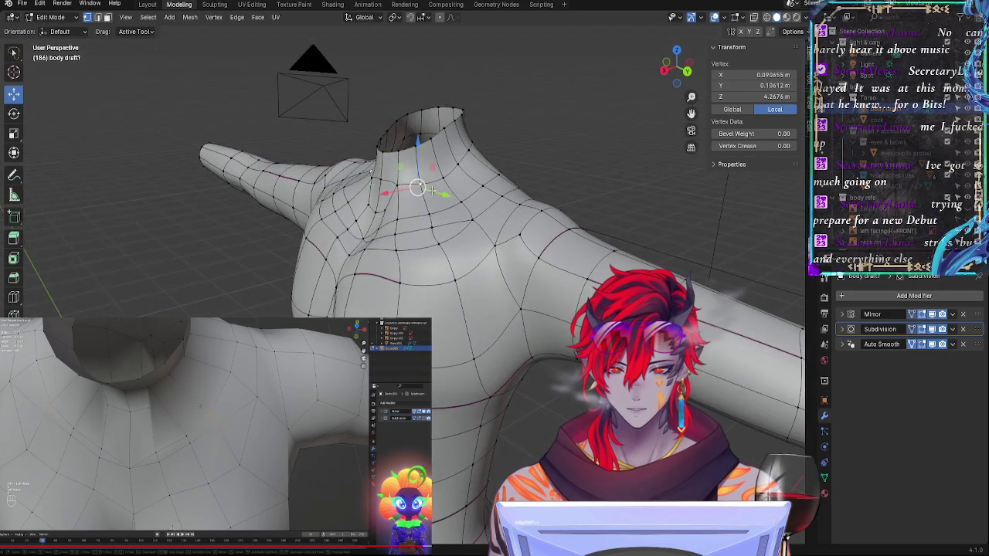
pyautogui.moveTo(433, 192); pyautogui.dragTo(463, 174)
pyautogui.moveTo(464, 175); pyautogui.dragTo(479, 206, button='middle')
# Step: Slide and lower the vertex, ending at Y 0.14073 m and Z 4.2825 m
pyautogui.press('g')
pyautogui.press('g')
pyautogui.click(514, 201)
pyautogui.moveTo(424, 157); pyautogui.dragTo(426, 164)
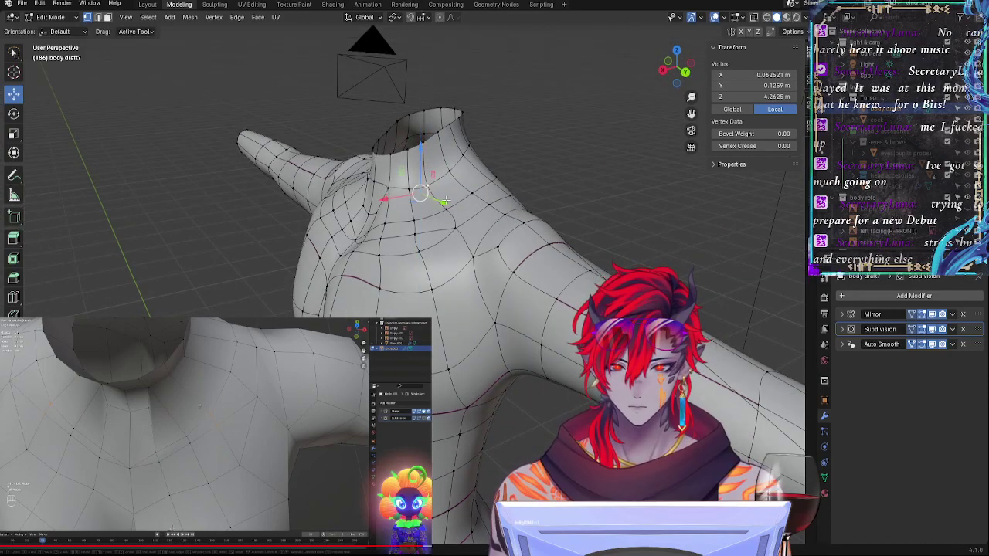
pyautogui.moveTo(426, 164); pyautogui.dragTo(507, 182, button='middle')
pyautogui.moveTo(503, 175); pyautogui.dragTo(505, 174)
# Step: Move a collarbone vertex near the shoulder along Y, then slightly outward and down
pyautogui.click(498, 185)
pyautogui.moveTo(500, 185); pyautogui.dragTo(506, 201, button='middle')
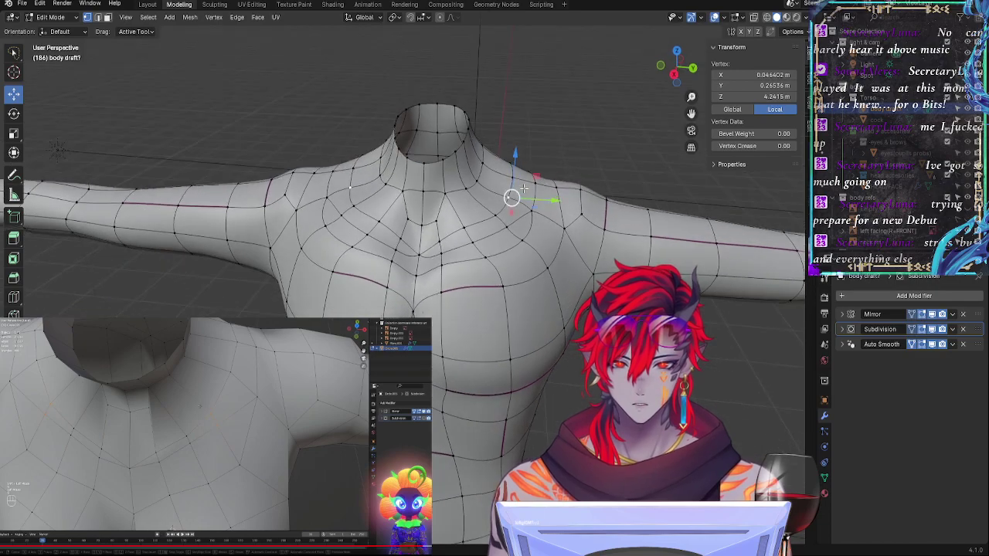
pyautogui.moveTo(542, 200); pyautogui.dragTo(550, 201)
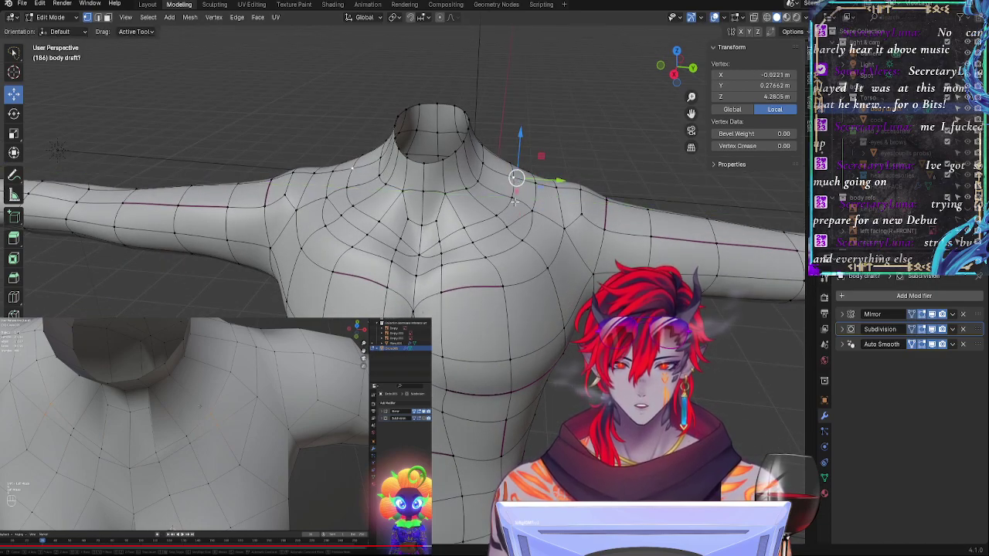
pyautogui.hotkey('shift', 'v')
pyautogui.press('g')
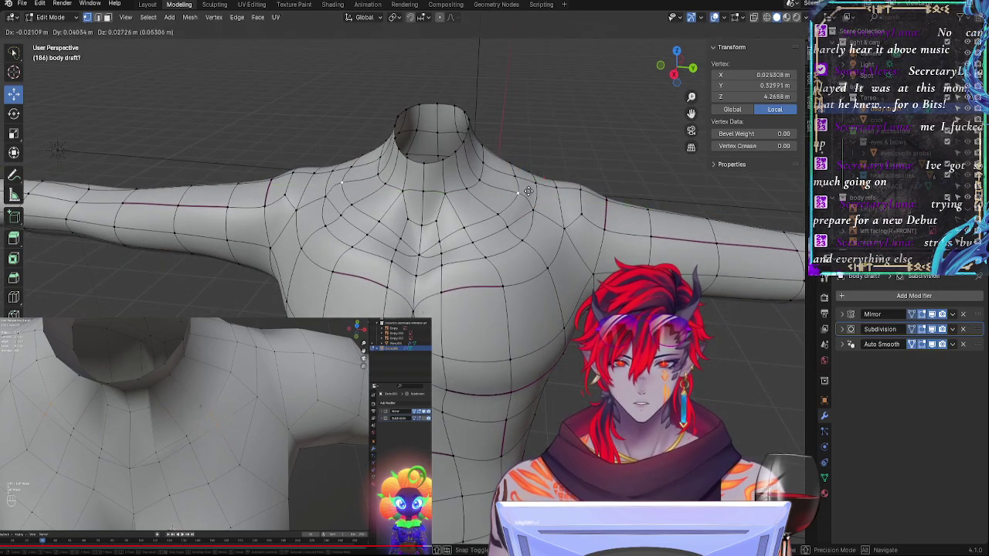
pyautogui.click(534, 195)
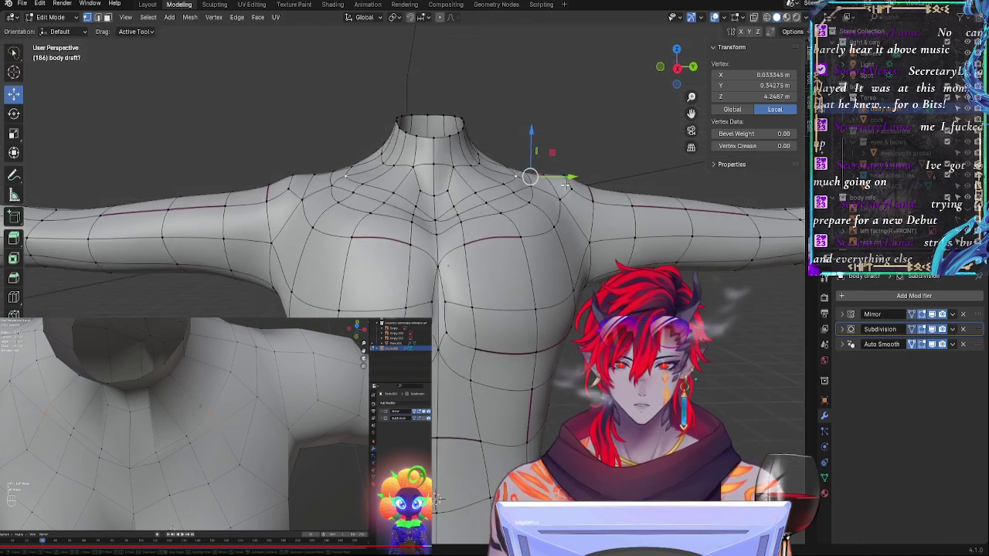
pyautogui.moveTo(549, 202); pyautogui.dragTo(543, 210)
pyautogui.click(539, 209)
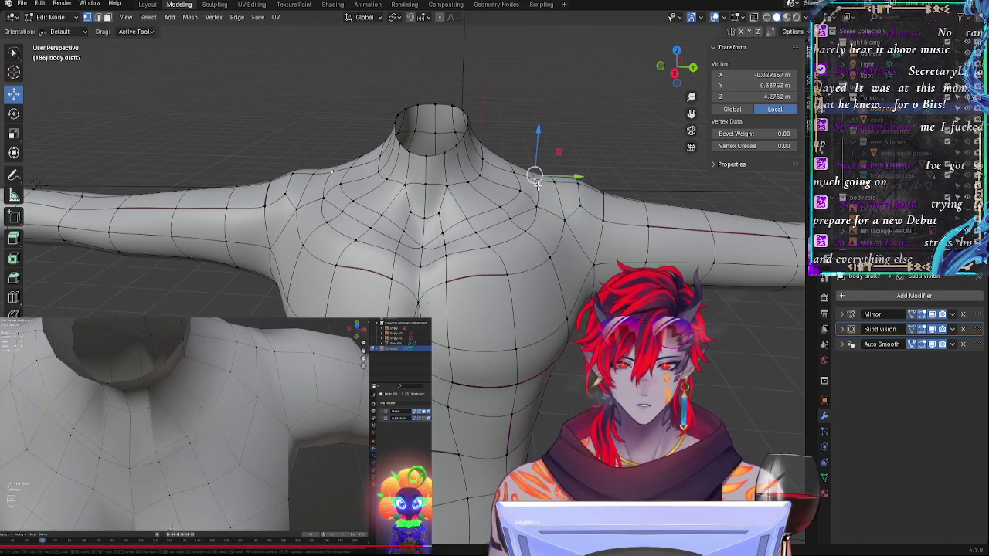
# Step: Reposition the shoulder vertex slightly higher through repeated small moves and a slide
pyautogui.press('g')
pyautogui.click(540, 177)
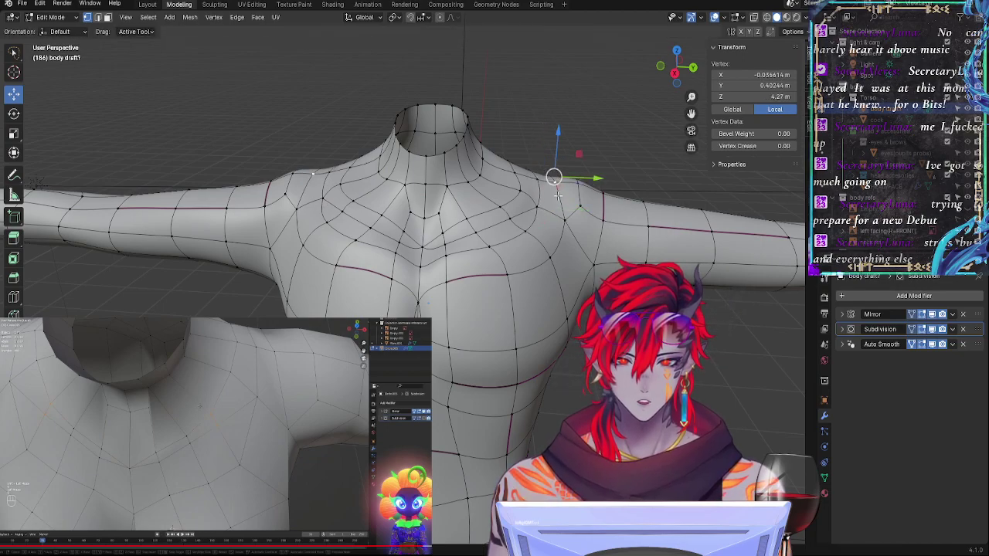
pyautogui.moveTo(540, 176); pyautogui.dragTo(510, 232, button='middle')
pyautogui.press('g')
pyautogui.click(502, 244)
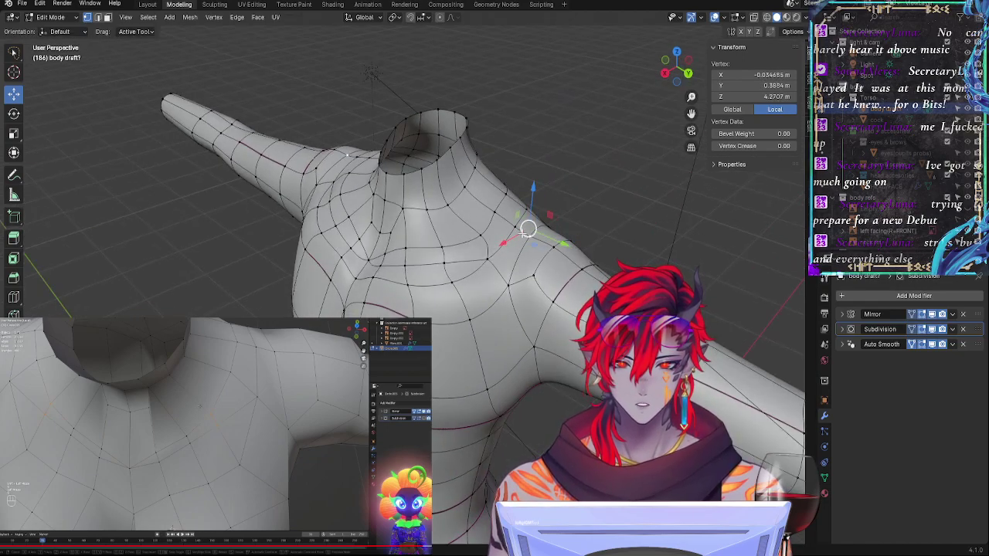
pyautogui.press('g')
pyautogui.press('g')
pyautogui.click(521, 233)
pyautogui.press('g')
pyautogui.click(522, 222)
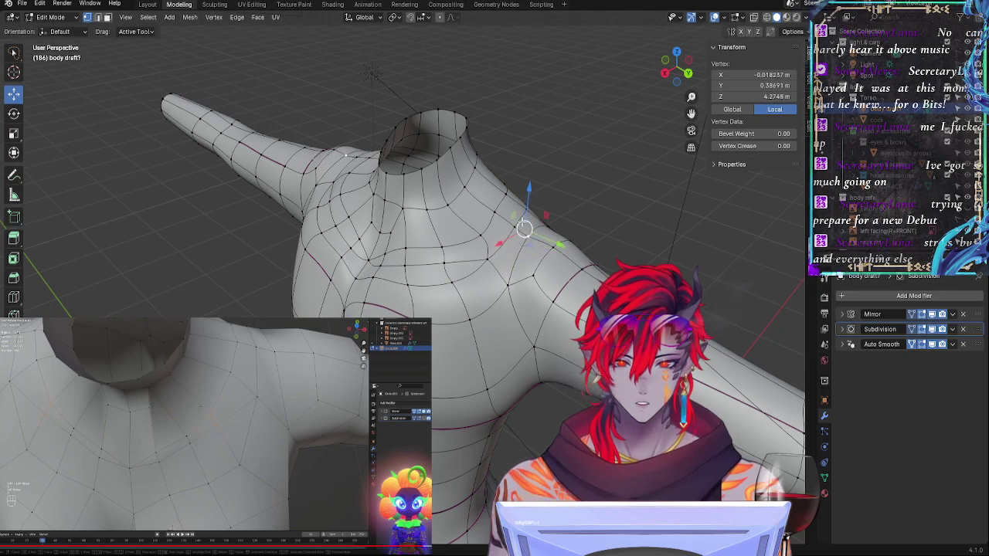
pyautogui.press('g')
pyautogui.click(529, 231)
# Step: Adjust the vertex along Y and pull it slightly inward along X
pyautogui.moveTo(529, 231); pyautogui.dragTo(576, 218, button='middle')
pyautogui.press('g')
pyautogui.click(537, 218)
pyautogui.moveTo(582, 211); pyautogui.dragTo(586, 212)
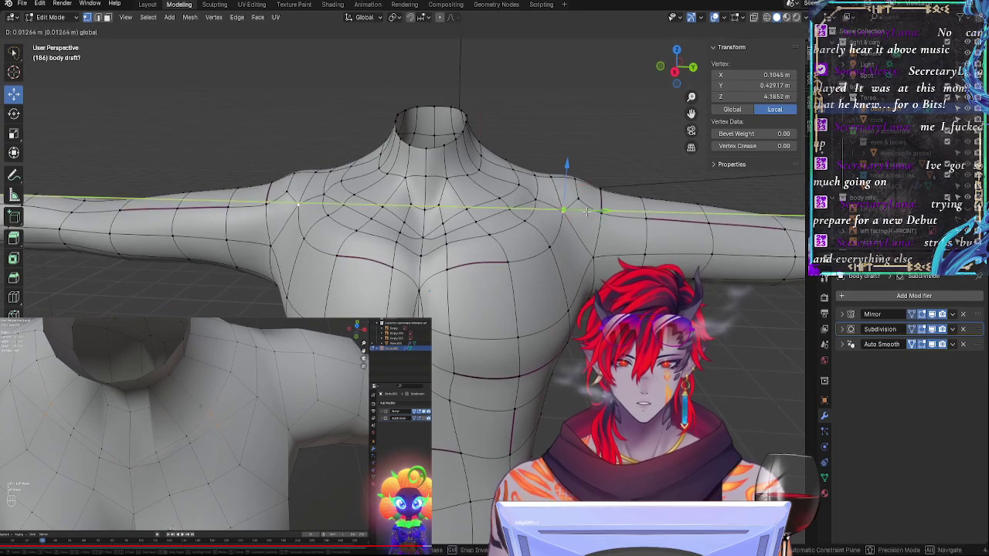
pyautogui.moveTo(586, 212); pyautogui.dragTo(529, 246, button='middle')
pyautogui.moveTo(467, 297); pyautogui.dragTo(473, 294)
pyautogui.moveTo(474, 293); pyautogui.dragTo(565, 281, button='middle')
# Step: Move a different shoulder vertex inward, then along the X axis
pyautogui.click(533, 206)
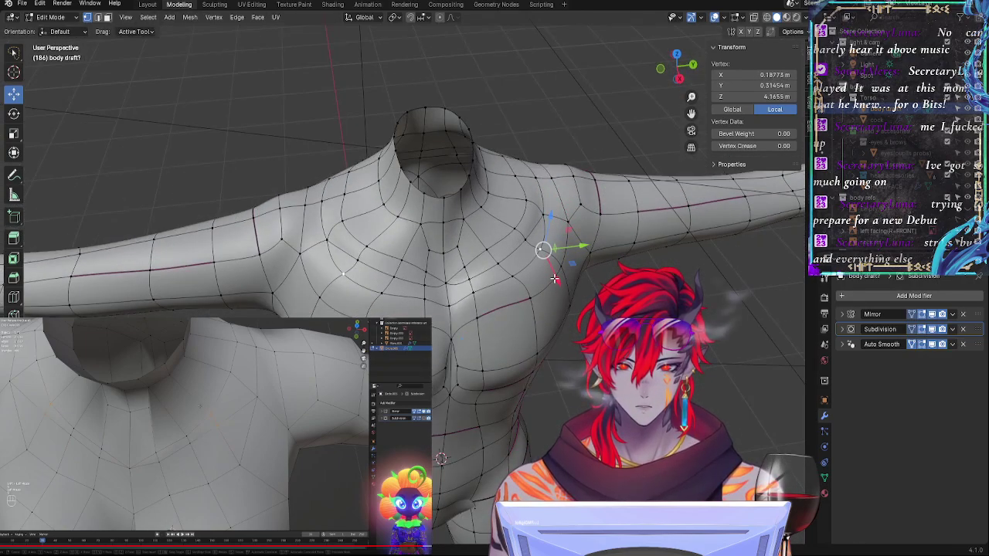
pyautogui.press('g')
pyautogui.click(541, 247)
pyautogui.moveTo(541, 247); pyautogui.dragTo(564, 221, button='middle')
pyautogui.press('g')
pyautogui.press('x')
pyautogui.click(585, 255)
# Step: Preview the smoothed body in Object Mode from several angles, then return to Edit Mode
pyautogui.press('Tab')
pyautogui.moveTo(587, 287); pyautogui.dragTo(487, 474, button='middle')
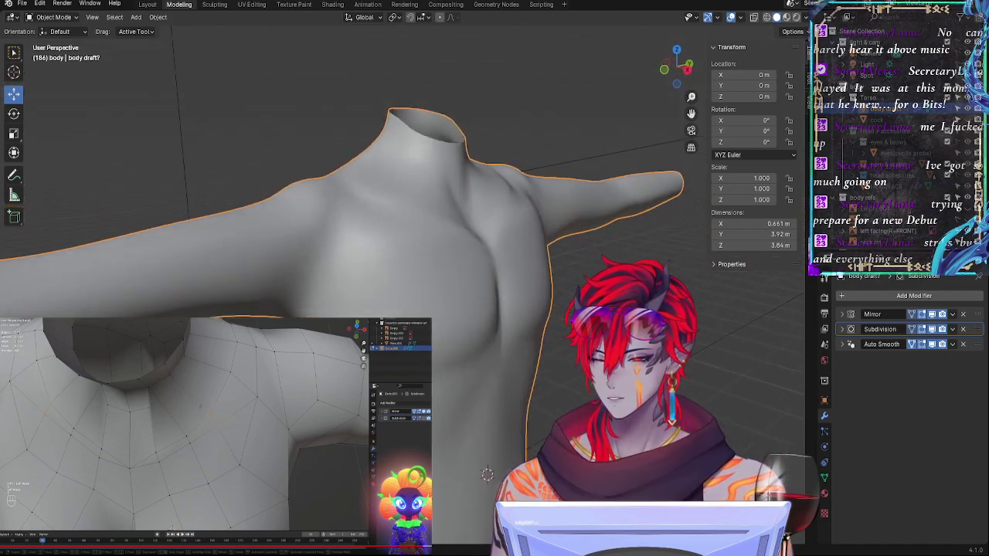
pyautogui.moveTo(485, 280); pyautogui.dragTo(432, 258, button='middle')
pyautogui.scroll(-1, 427, 266)
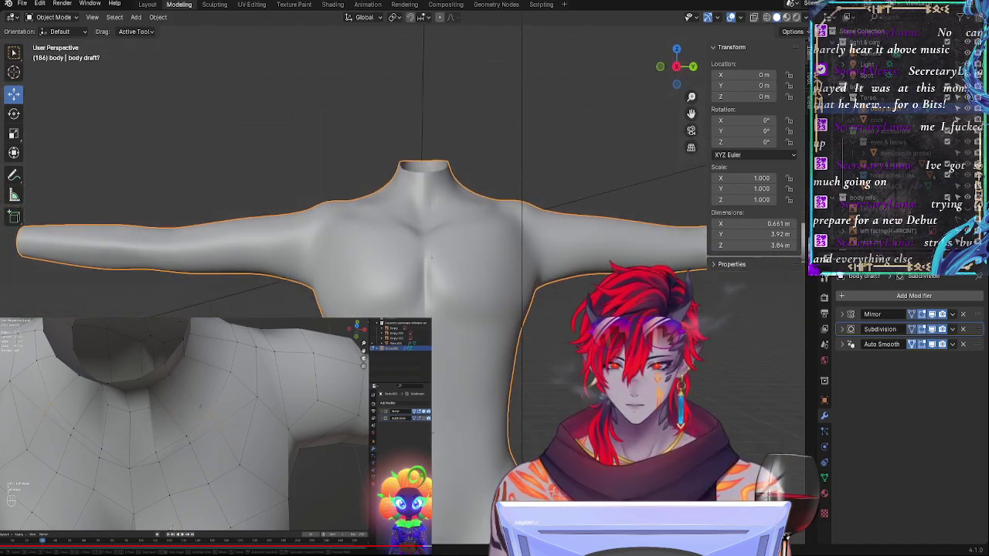
pyautogui.moveTo(585, 305); pyautogui.dragTo(507, 251, button='middle')
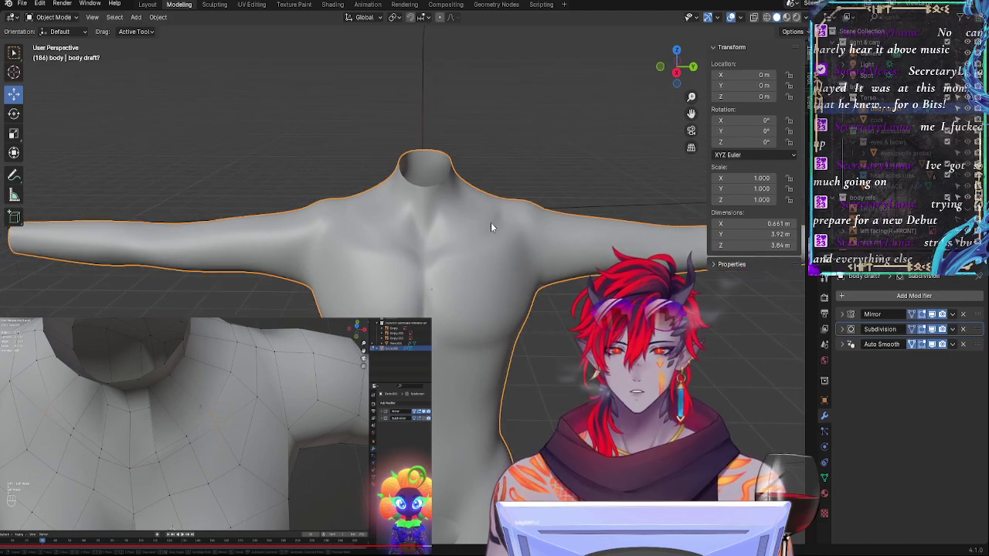
pyautogui.press('Tab')
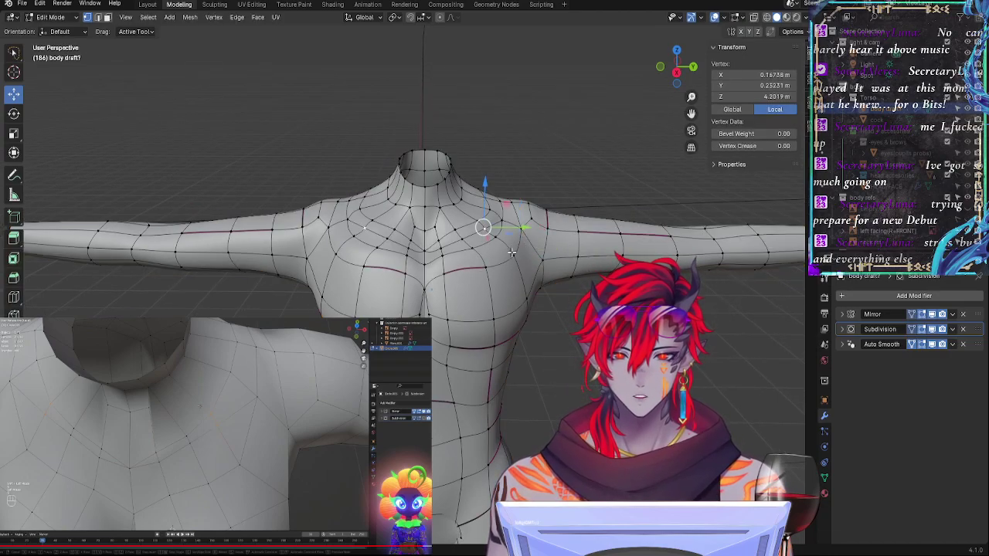
# Step: Apply a partial crease to the edges of the selected chest vertices
pyautogui.moveTo(511, 253); pyautogui.dragTo(499, 281, button='middle')
pyautogui.keyDown('shift'); pyautogui.click(501, 252); pyautogui.keyUp('shift')
pyautogui.keyDown('shift'); pyautogui.click(455, 277); pyautogui.keyUp('shift')
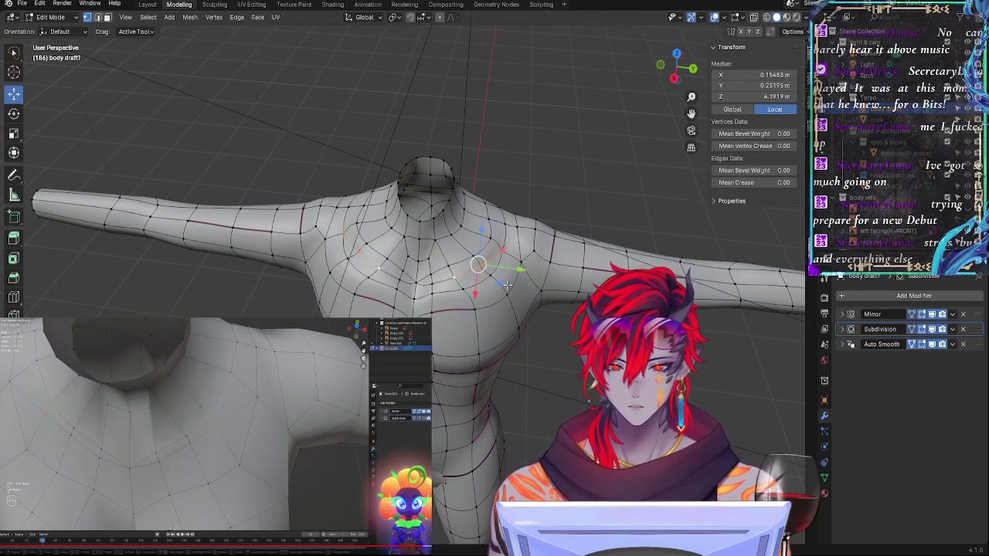
pyautogui.hotkey('shift', 'e')
pyautogui.click(512, 297)
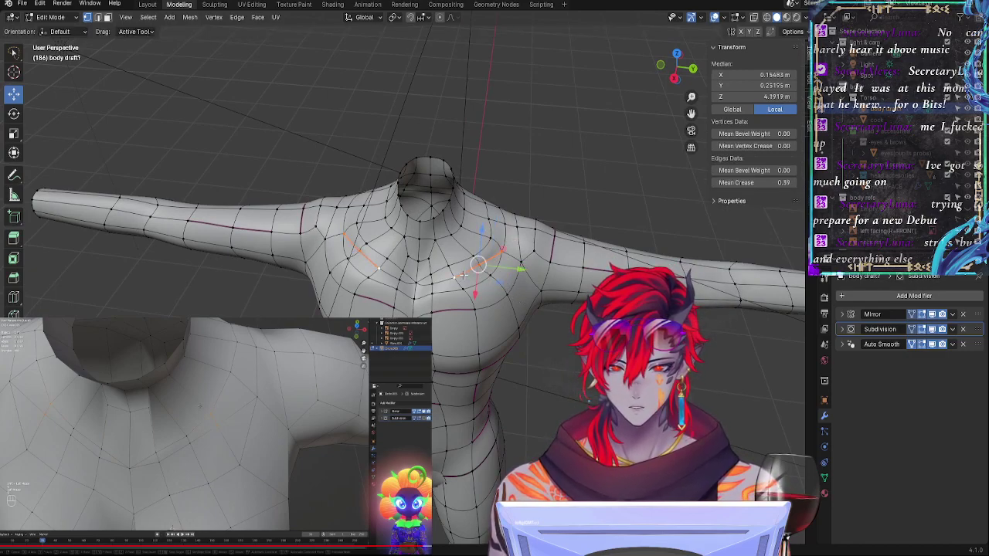
# Step: Nudge and slide two chest vertices slightly inward
pyautogui.click(454, 277)
pyautogui.moveTo(453, 277); pyautogui.dragTo(457, 279)
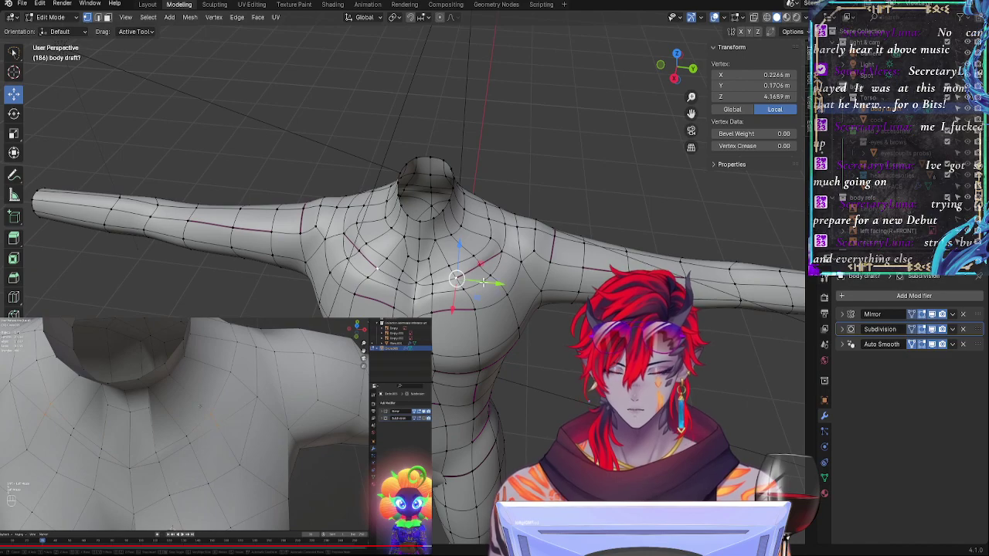
pyautogui.click(503, 254)
pyautogui.press('g')
pyautogui.press('g')
pyautogui.click(507, 255)
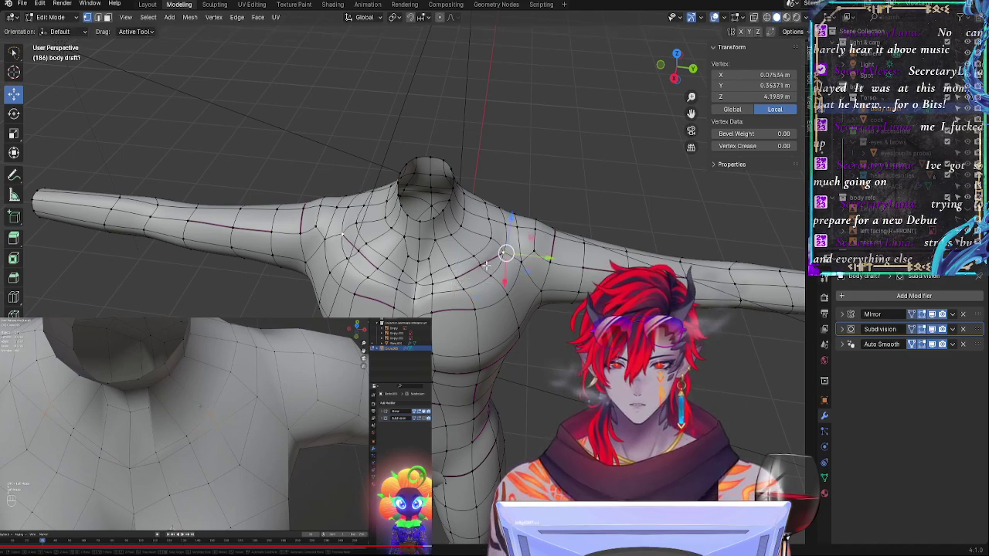
pyautogui.moveTo(480, 279)
pyautogui.mouseDown()
pyautogui.moveTo(478, 263)
pyautogui.moveTo(486, 271)
pyautogui.mouseUp()
pyautogui.hotkey('shift', 'v')
# Step: Check the smoothed body in Object Mode and go back to Edit Mode
pyautogui.press('Tab')
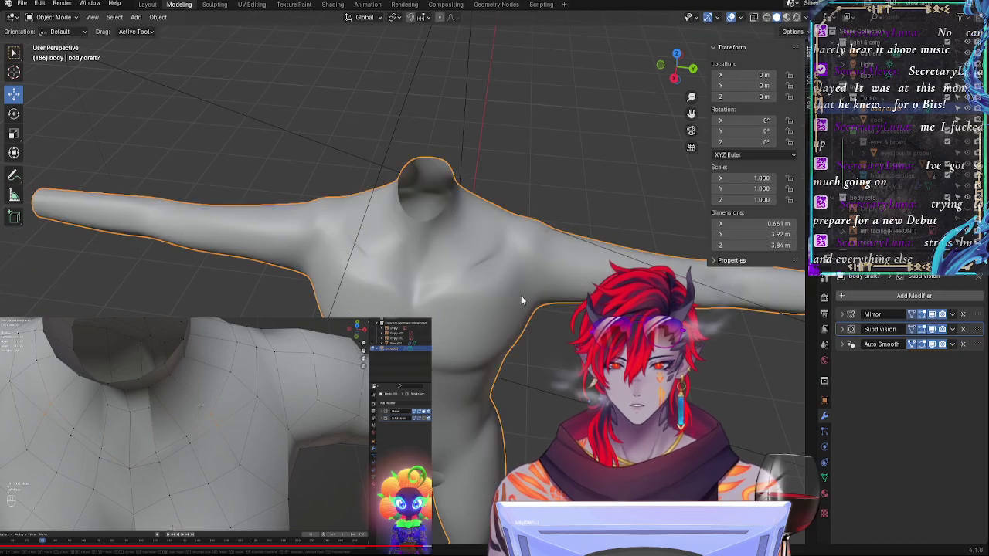
pyautogui.moveTo(521, 295); pyautogui.dragTo(552, 266, button='middle')
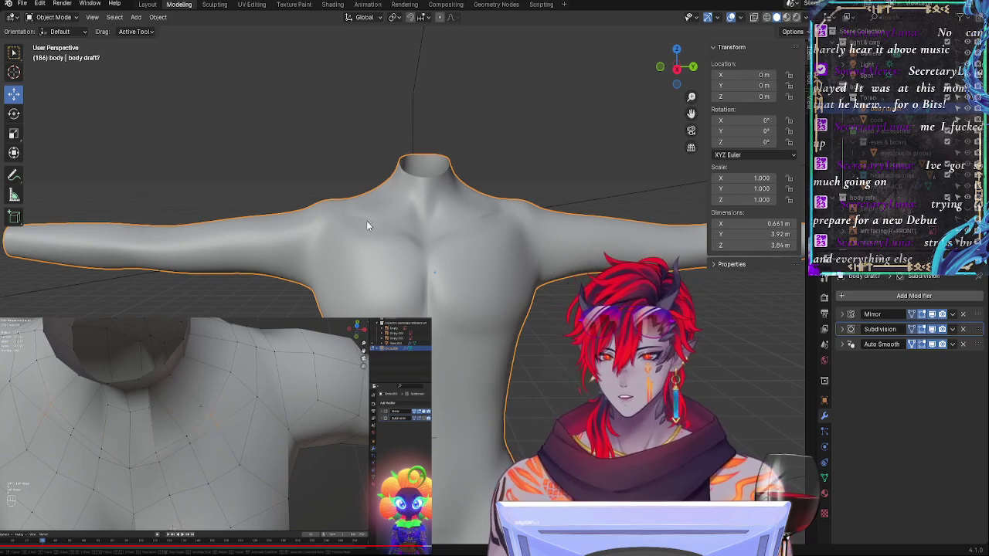
pyautogui.press('Tab')
# Step: Slide and raise the upper-chest vertex beside the neck to Z 4.2119 m
pyautogui.moveTo(378, 225); pyautogui.dragTo(380, 257, button='middle')
pyautogui.press('g')
pyautogui.press('g')
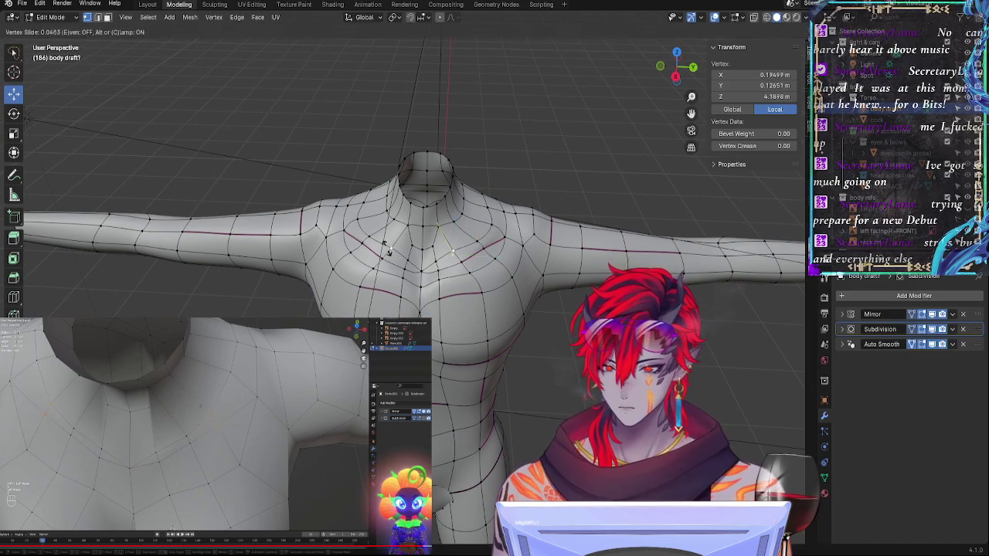
pyautogui.click(390, 249)
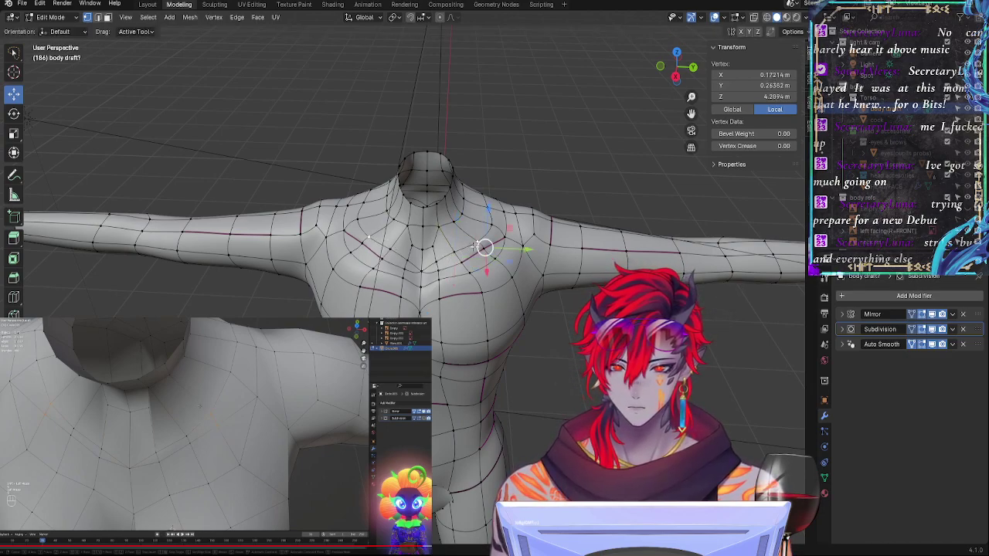
pyautogui.moveTo(484, 247); pyautogui.dragTo(482, 249)
pyautogui.moveTo(482, 249); pyautogui.dragTo(404, 269, button='middle')
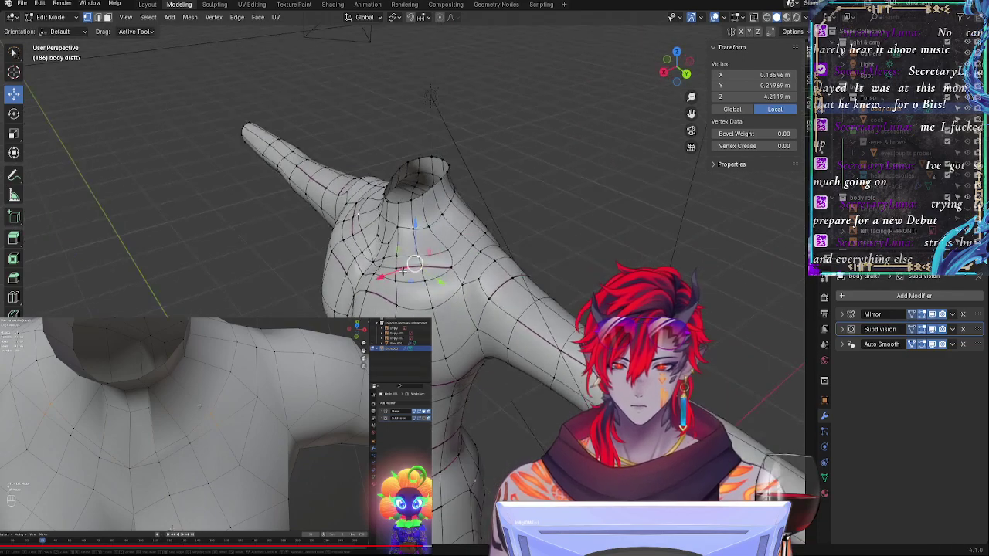
# Step: Slide the upper-chest vertex along its edge, then shift it along Y
pyautogui.hotkey('shift', 'v')
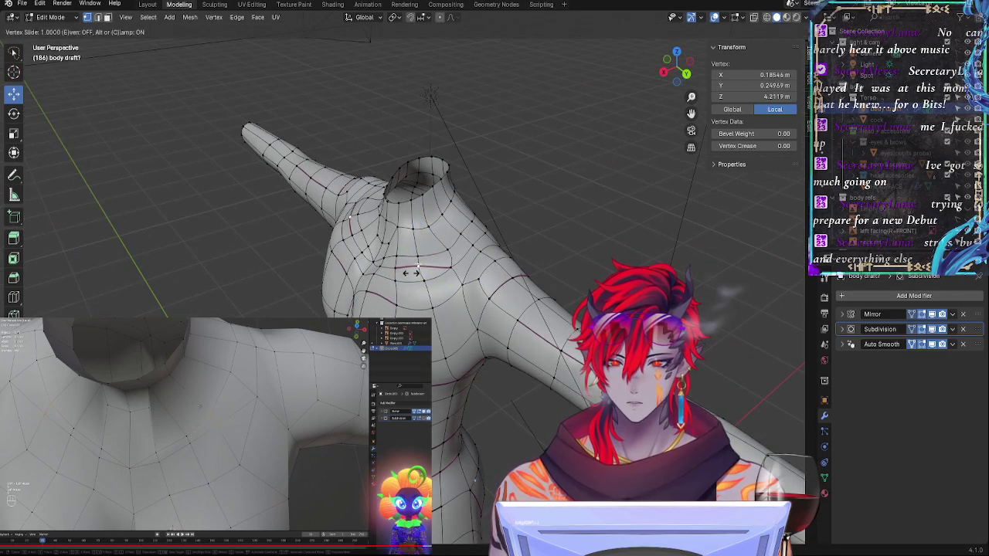
pyautogui.click(418, 273)
pyautogui.moveTo(418, 274); pyautogui.dragTo(497, 253, button='middle')
pyautogui.moveTo(505, 245); pyautogui.dragTo(456, 252)
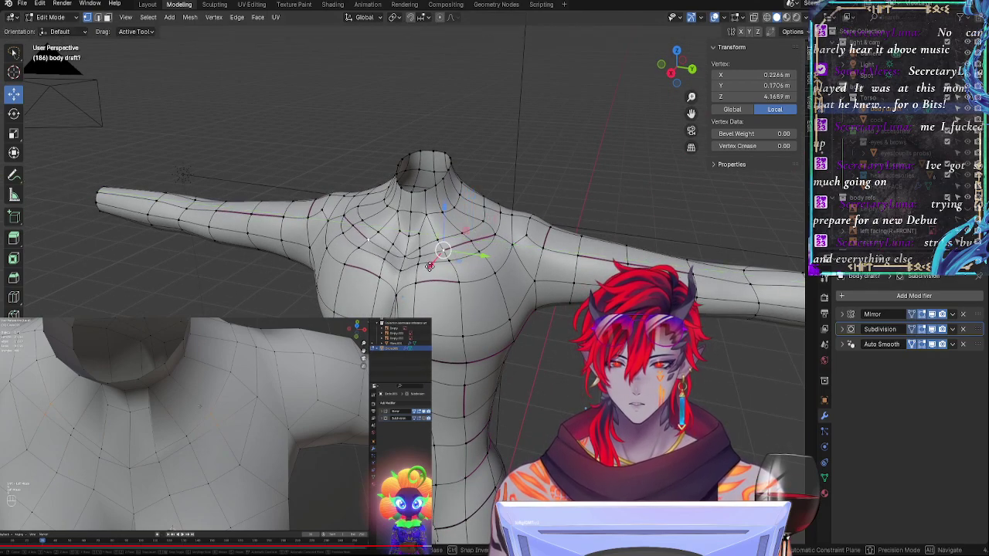
pyautogui.press('g')
pyautogui.press('x')
pyautogui.press('y')
pyautogui.click(466, 262)
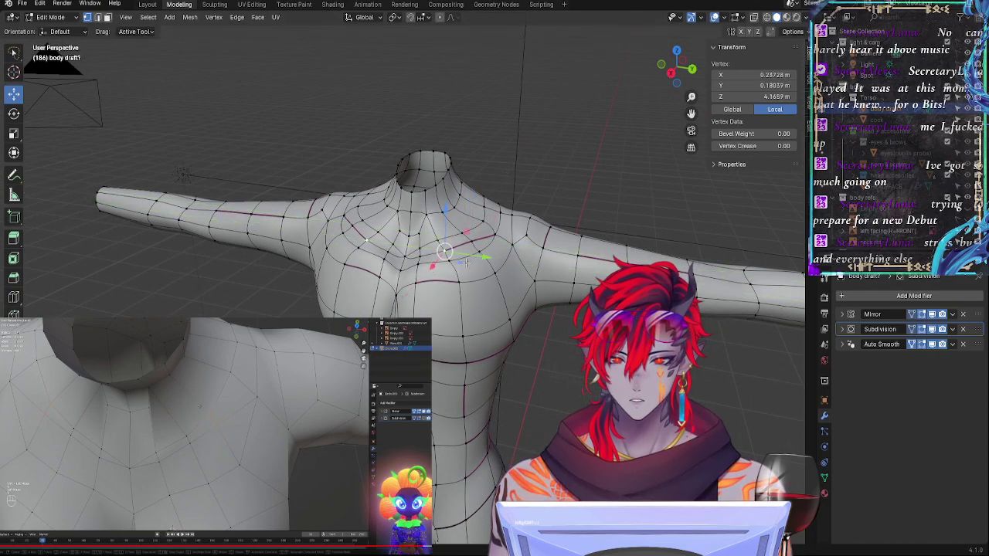
# Step: Nudge the vertex along X, slide it again and settle it at Y 0.19768 m, Z 4.1763 m
pyautogui.press('g')
pyautogui.press('x')
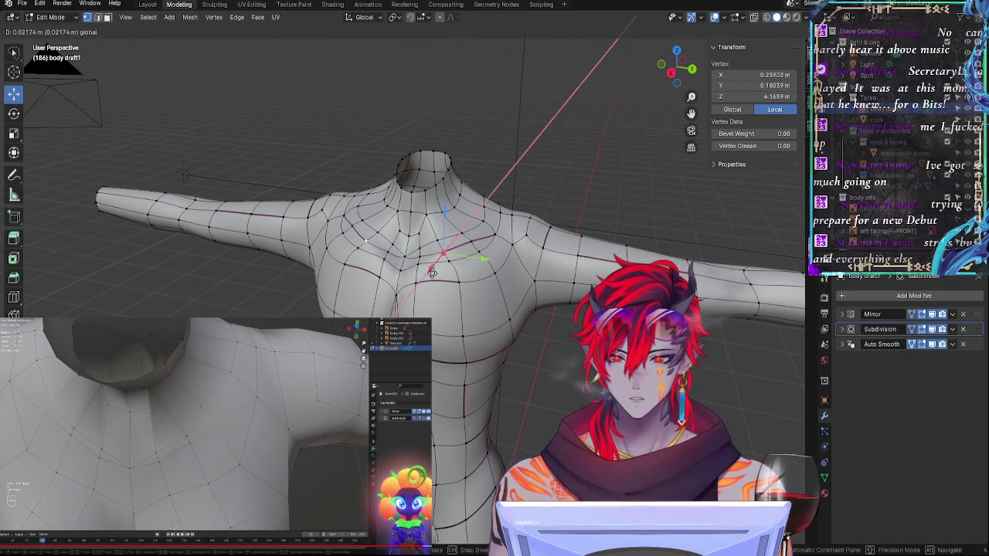
pyautogui.click(433, 272)
pyautogui.moveTo(433, 272); pyautogui.dragTo(458, 199, button='middle')
pyautogui.hotkey('shift', 'v')
pyautogui.click(485, 250)
pyautogui.press('g')
pyautogui.click(432, 253)
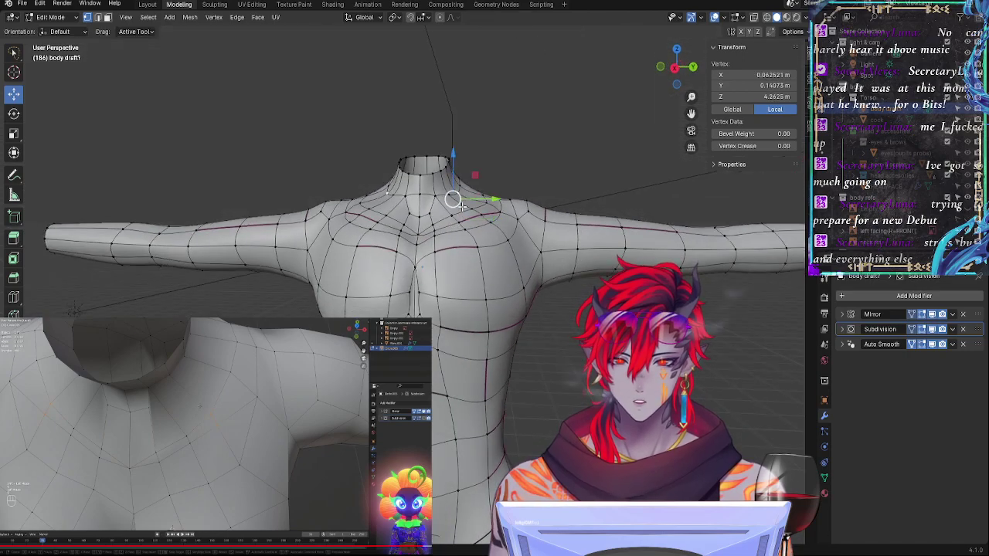
# Step: Preview the smoothed body in Object Mode from another angle, then return to Edit Mode
pyautogui.press('Tab')
pyautogui.moveTo(502, 254); pyautogui.dragTo(594, 293, button='middle')
pyautogui.press('Tab')
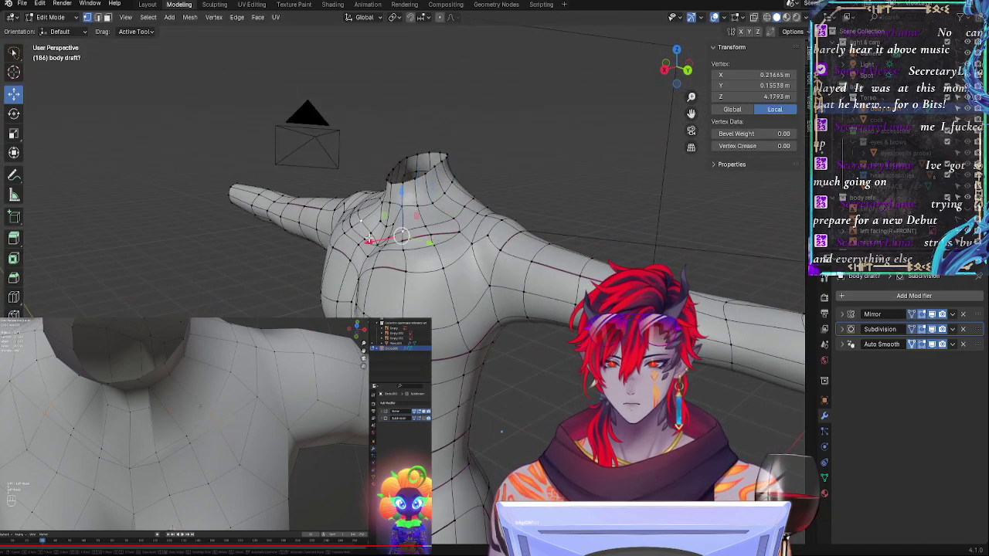
# Step: Push the collarbone vertices beside the neck slightly outward along X and slide one along its edge
pyautogui.keyDown('shift'); pyautogui.click(363, 232); pyautogui.keyUp('shift')
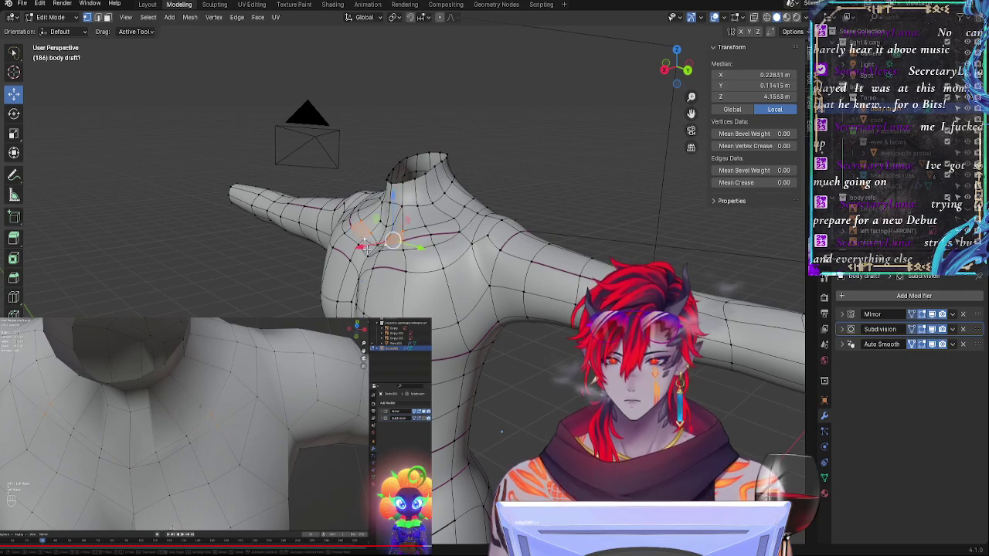
pyautogui.moveTo(366, 247); pyautogui.dragTo(388, 244)
pyautogui.click(363, 222)
pyautogui.moveTo(388, 244); pyautogui.dragTo(440, 284, button='middle')
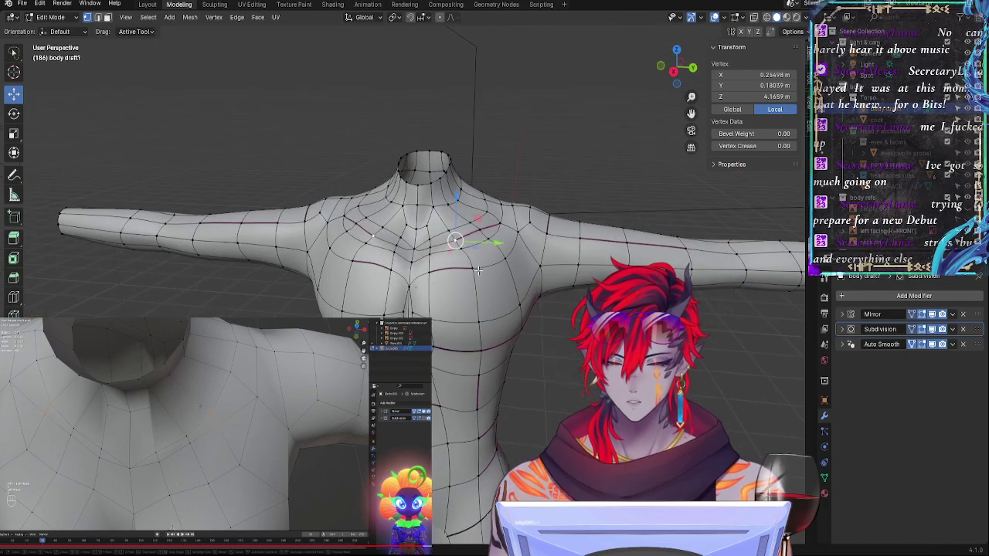
pyautogui.hotkey('shift', 'v')
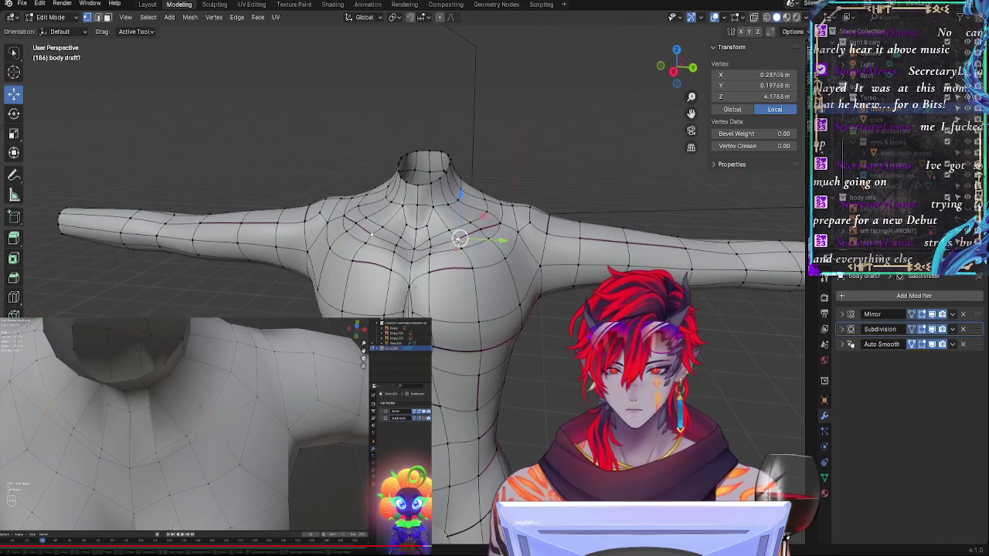
# Step: Check the smoothed torso, then move another collarbone vertex to reshape the collarbone
pyautogui.press('Tab')
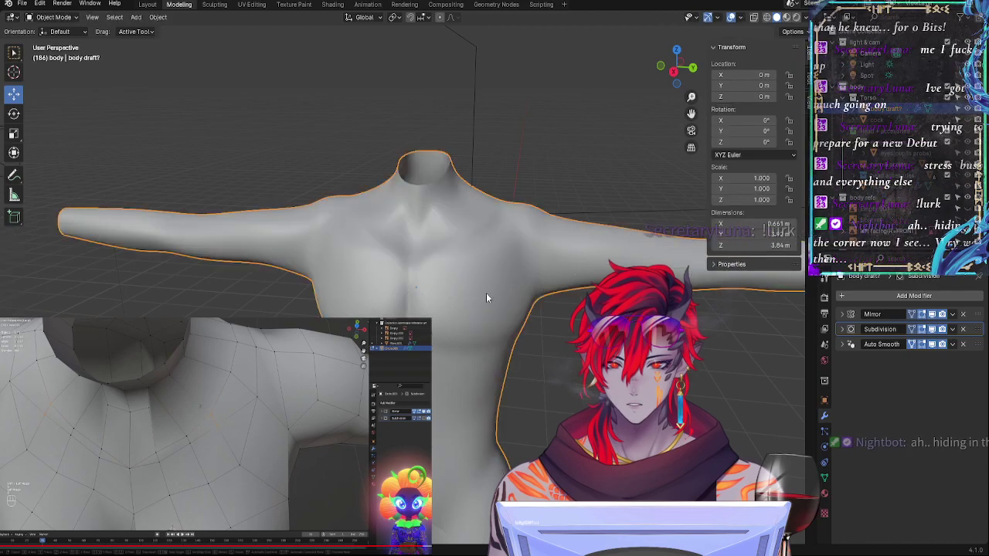
pyautogui.moveTo(485, 297); pyautogui.dragTo(506, 289, button='middle')
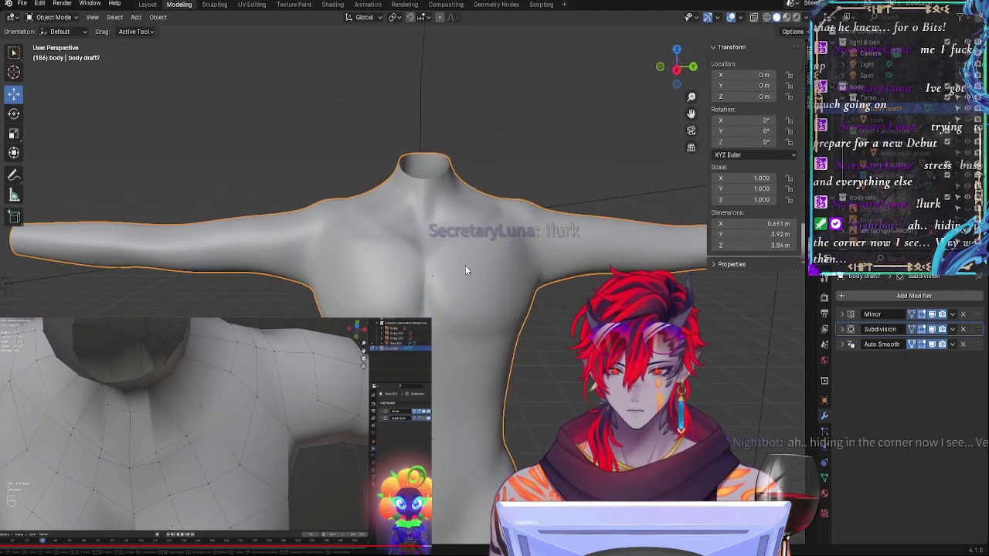
pyautogui.press('Tab')
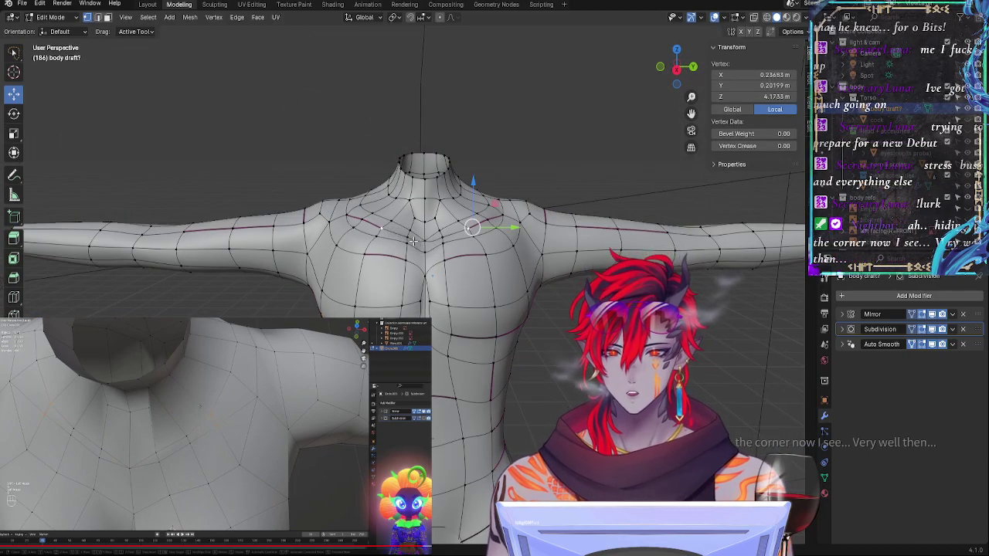
pyautogui.click(415, 245)
pyautogui.moveTo(439, 240); pyautogui.dragTo(437, 253)
# Step: Inspect the smoothed shoulder and nudge the collarbone vertex along X, Y and slightly up Z
pyautogui.press('Tab')
pyautogui.moveTo(438, 304); pyautogui.dragTo(457, 311, button='middle')
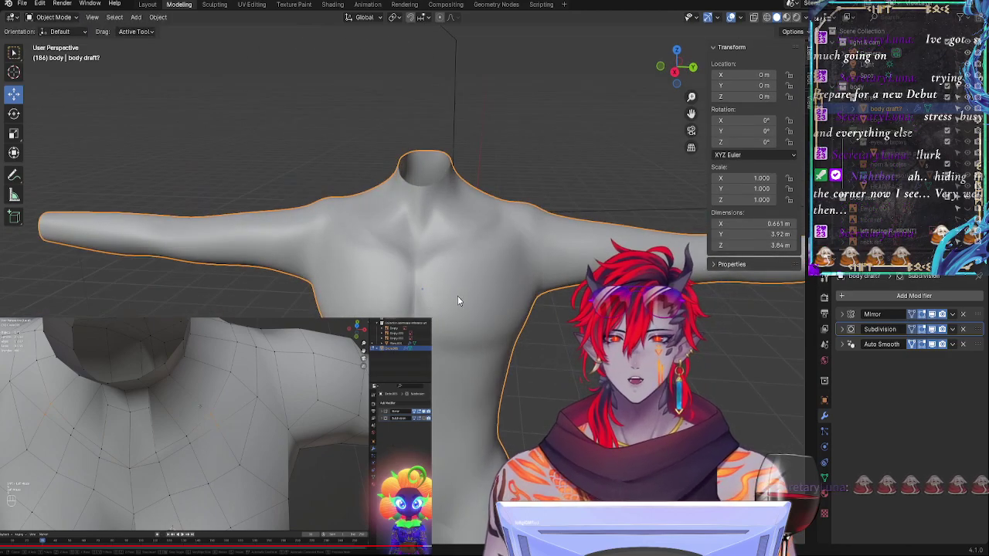
pyautogui.press('Tab')
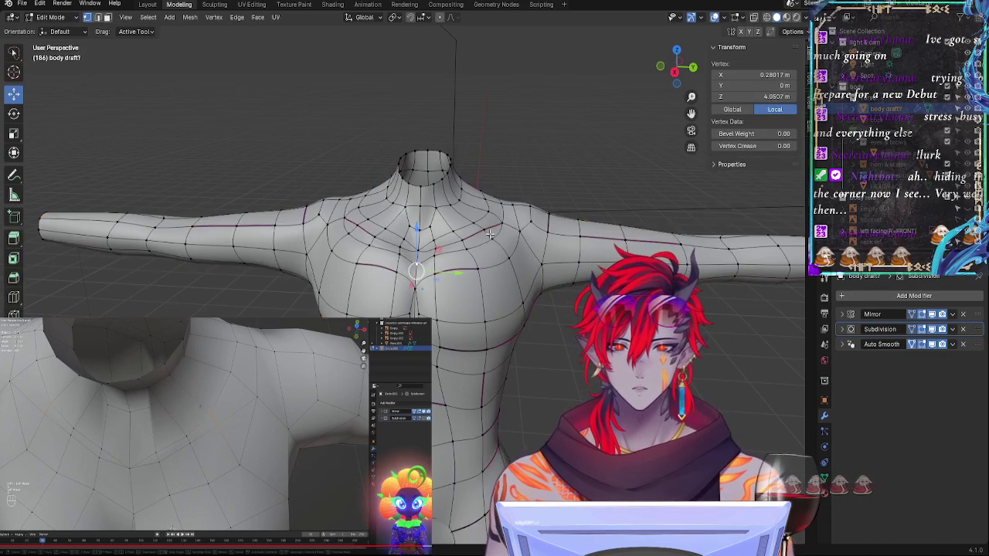
pyautogui.moveTo(493, 239)
pyautogui.mouseDown()
pyautogui.moveTo(504, 228)
pyautogui.moveTo(483, 229)
pyautogui.moveTo(482, 247)
pyautogui.moveTo(511, 233)
pyautogui.mouseUp()
pyautogui.press('Tab')
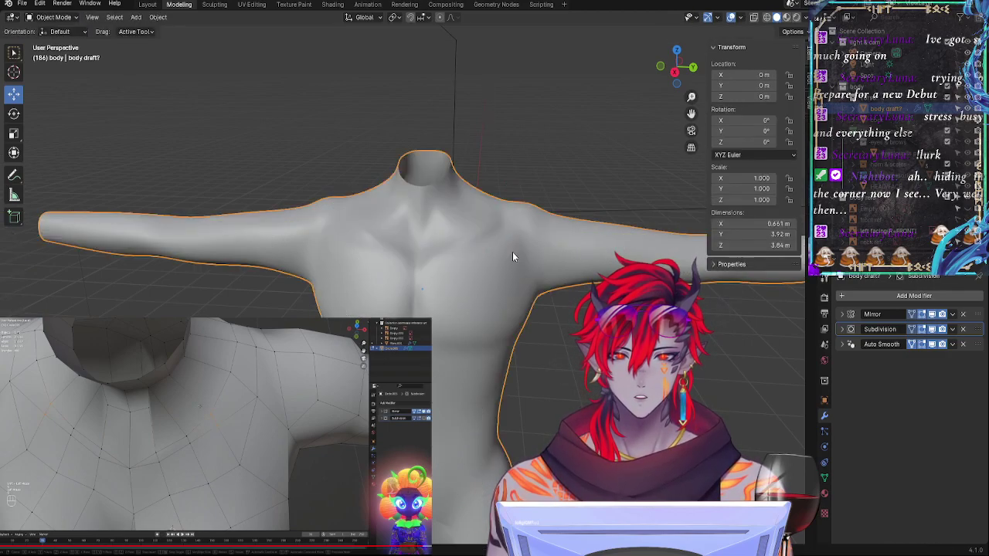
pyautogui.moveTo(523, 272)
pyautogui.mouseDown(button='middle')
pyautogui.moveTo(530, 251)
pyautogui.moveTo(514, 272)
pyautogui.mouseUp(button='middle')
pyautogui.press('Tab')
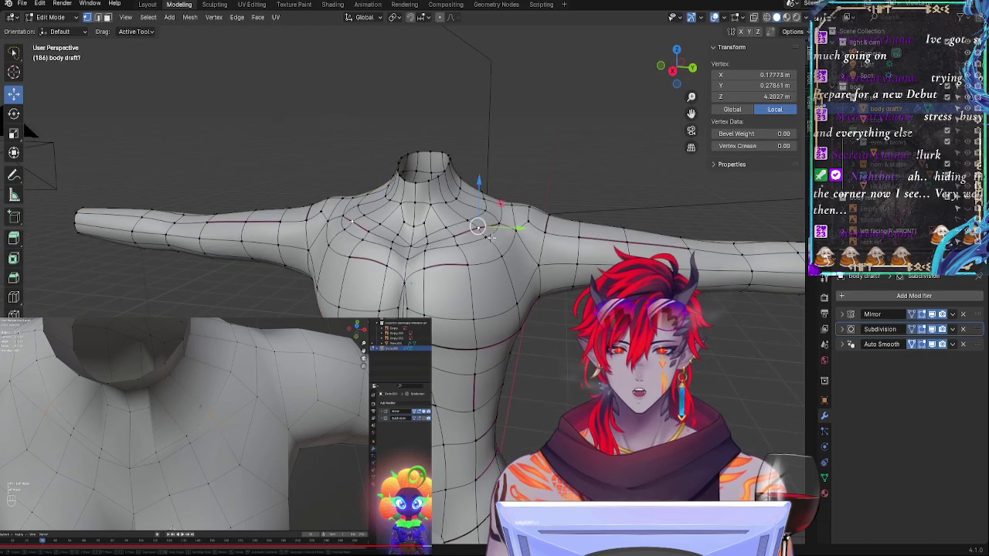
pyautogui.moveTo(538, 210); pyautogui.dragTo(542, 209)
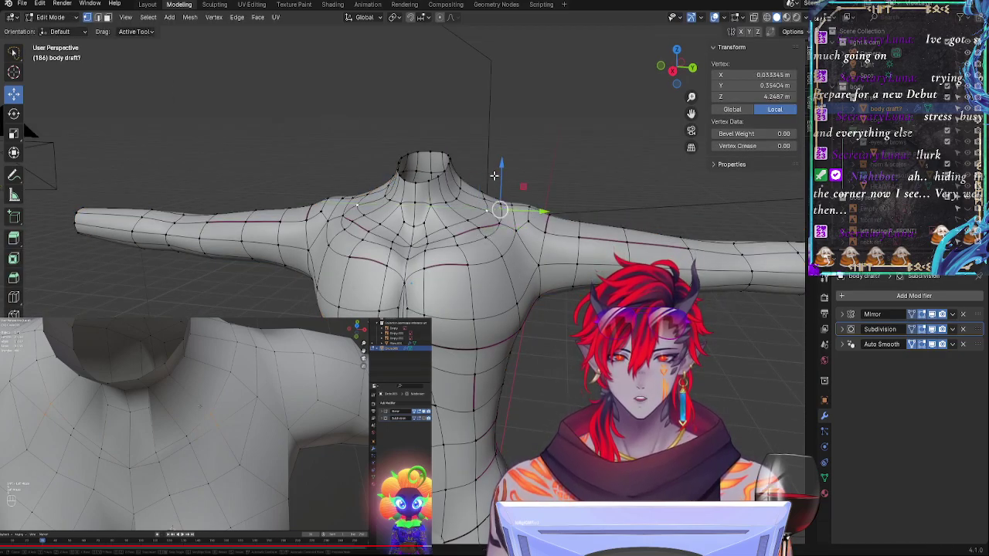
pyautogui.moveTo(499, 164); pyautogui.dragTo(500, 159)
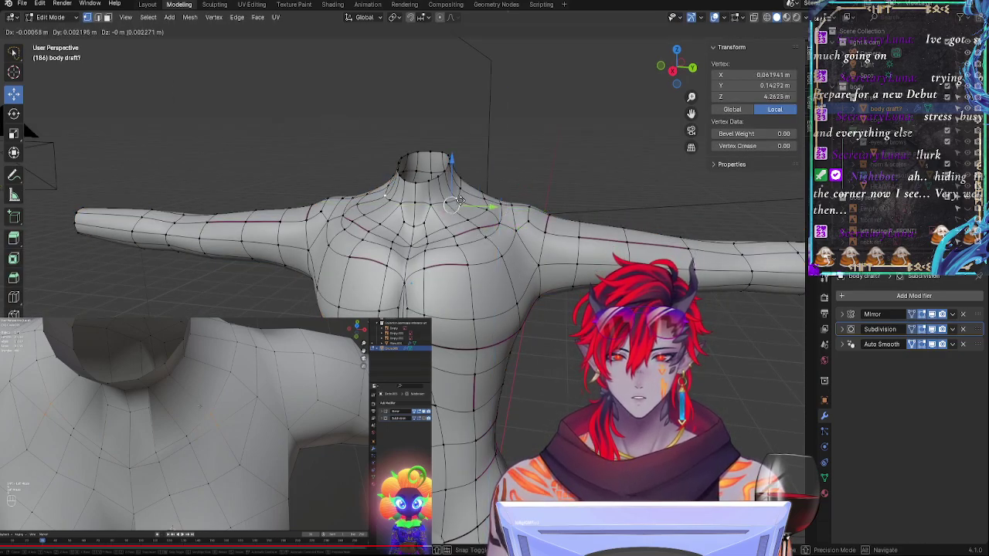
# Step: Add more collarbone vertices to the selection, previewing the smoothed shape before and after
pyautogui.press('Tab')
pyautogui.moveTo(493, 251); pyautogui.dragTo(483, 213, button='middle')
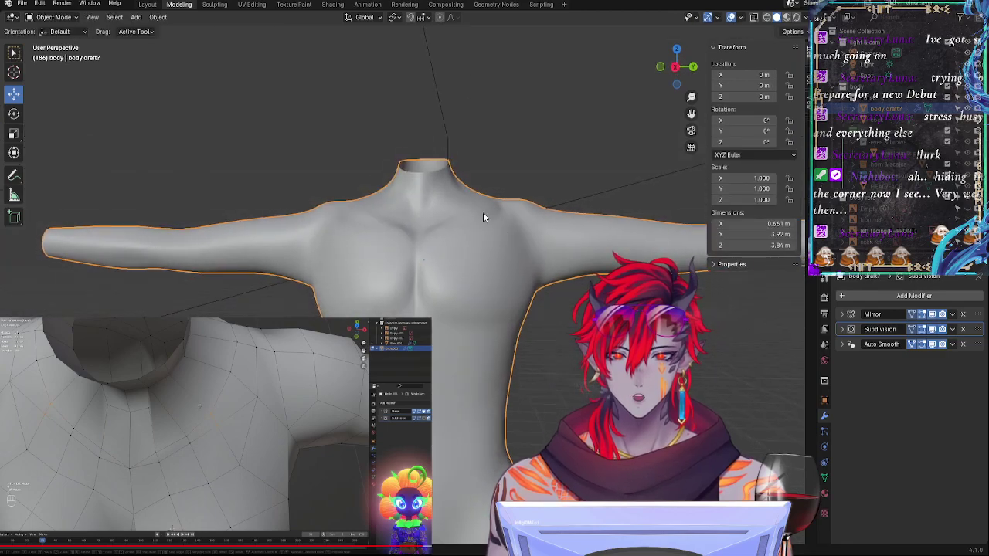
pyautogui.press('Tab')
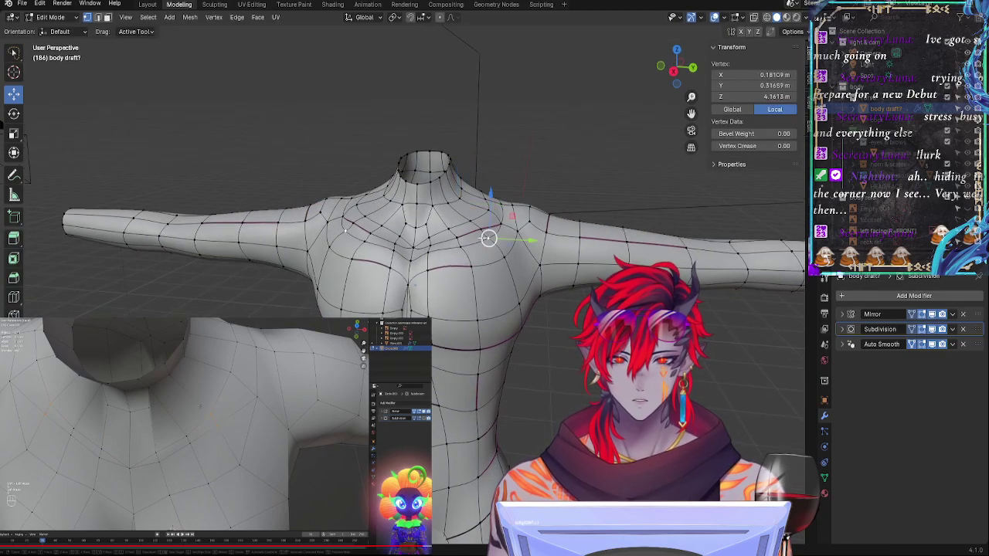
pyautogui.keyDown('shift'); pyautogui.click(457, 240); pyautogui.keyUp('shift')
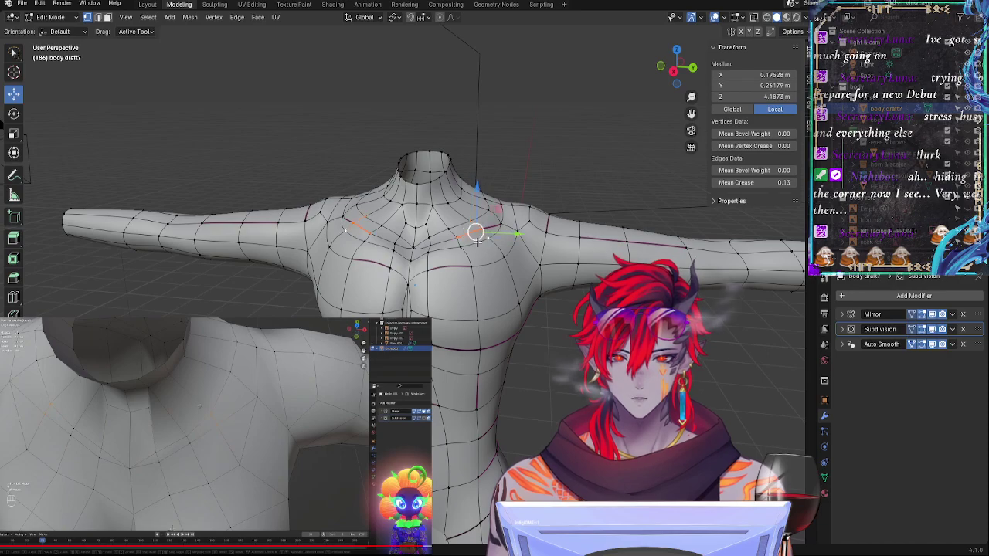
pyautogui.press('Tab')
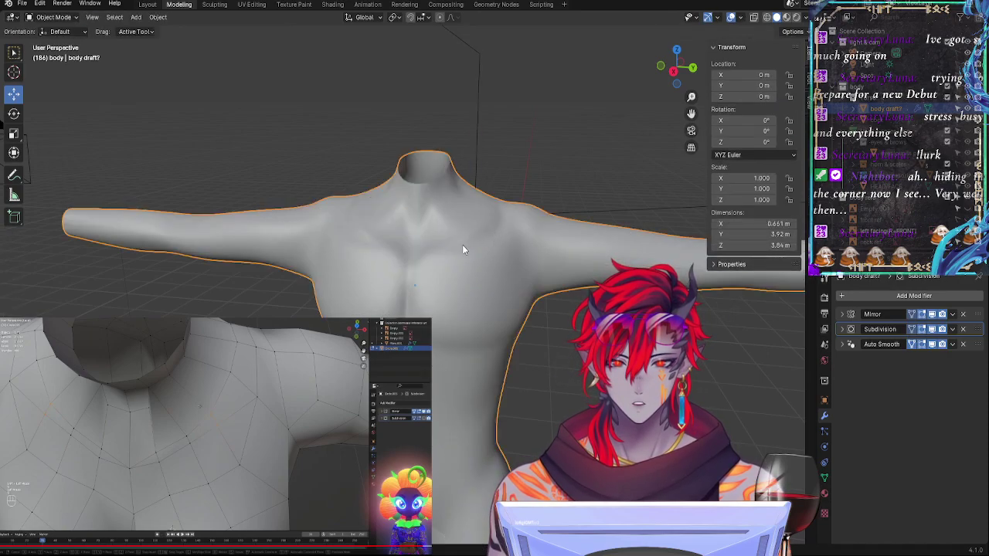
pyautogui.moveTo(533, 302); pyautogui.dragTo(557, 283, button='middle')
pyautogui.press('Tab')
# Step: Raise a chest vertex near the neck slightly along Z to 4.2032 m and preview the smoothing
pyautogui.click(468, 232)
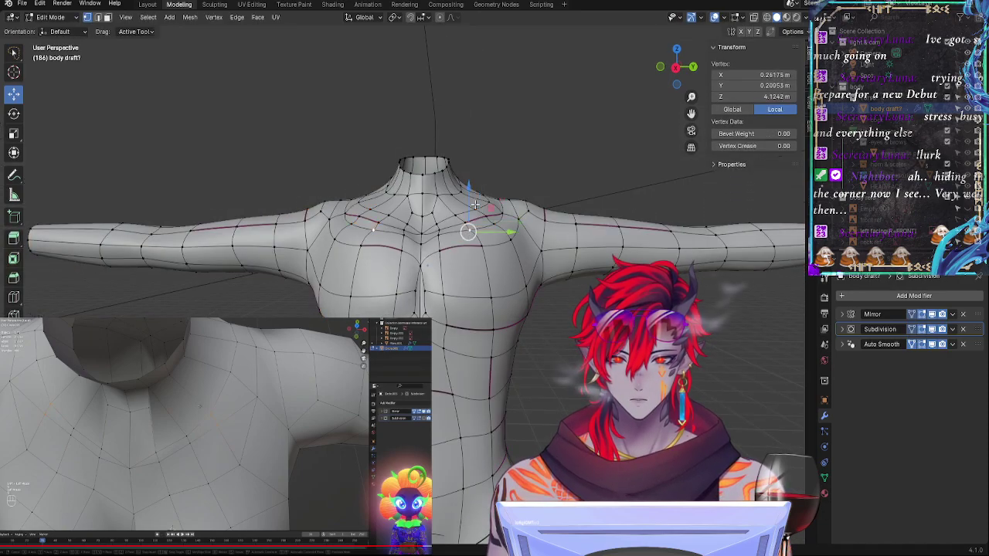
pyautogui.moveTo(469, 189); pyautogui.dragTo(469, 187)
pyautogui.click(469, 189)
pyautogui.press('Tab')
pyautogui.moveTo(500, 278); pyautogui.dragTo(514, 336, button='middle')
pyautogui.press('Tab')
# Step: Nudge another chest vertex along Y, then move a shoulder vertex slightly inward along X
pyautogui.click(497, 274)
pyautogui.moveTo(539, 277); pyautogui.dragTo(538, 276)
pyautogui.press('Tab')
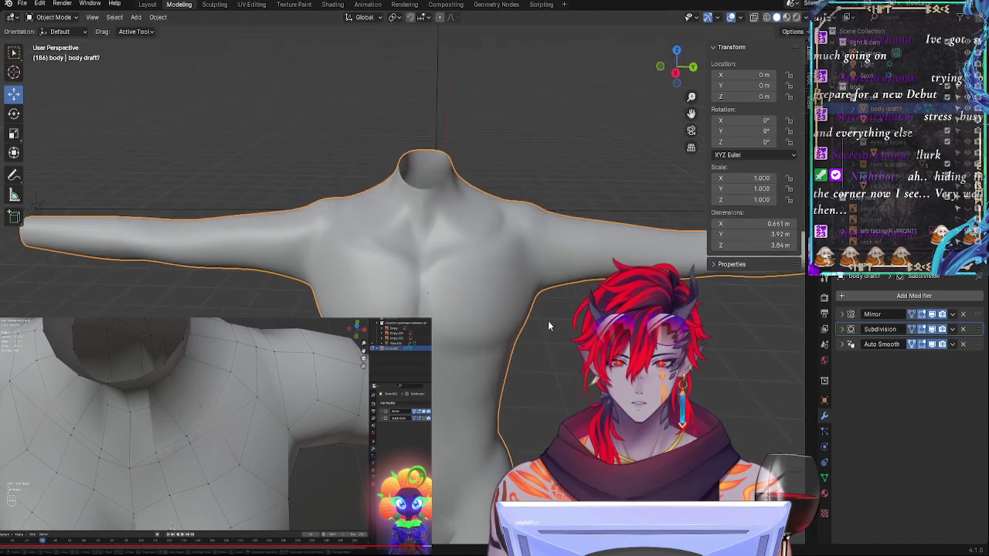
pyautogui.press('Tab')
pyautogui.moveTo(550, 306); pyautogui.dragTo(502, 340, button='middle')
pyautogui.moveTo(365, 283); pyautogui.dragTo(392, 270)
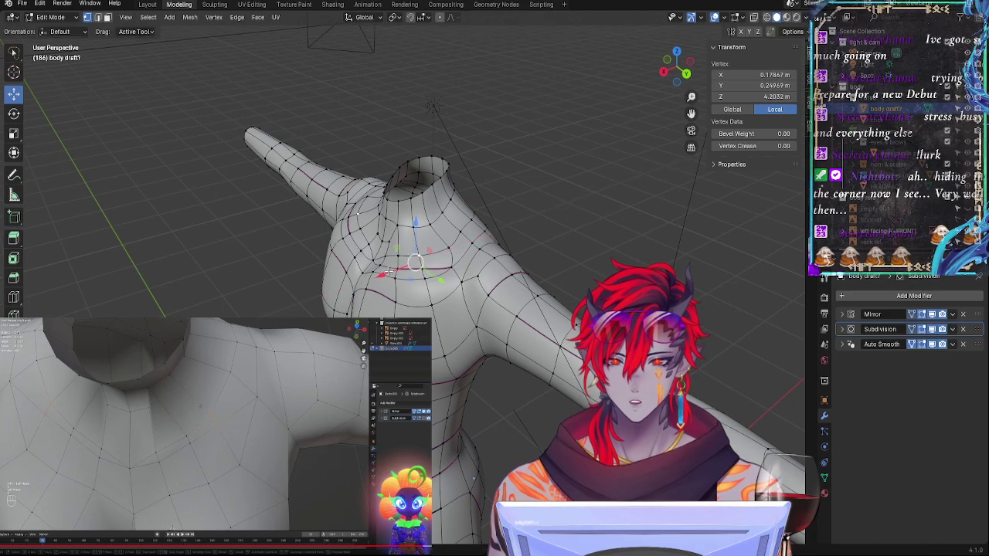
# Step: Orbit the smooth-shaded torso in Object Mode to inspect the chest from the front and side
pyautogui.press('Tab')
pyautogui.moveTo(421, 317); pyautogui.dragTo(471, 287, button='middle')
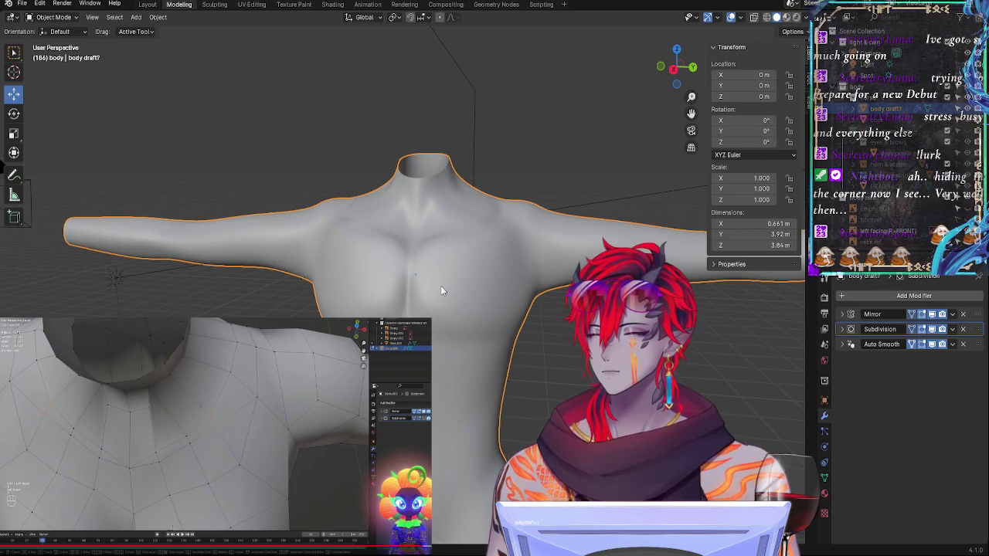
pyautogui.moveTo(441, 290); pyautogui.dragTo(487, 313, button='middle')
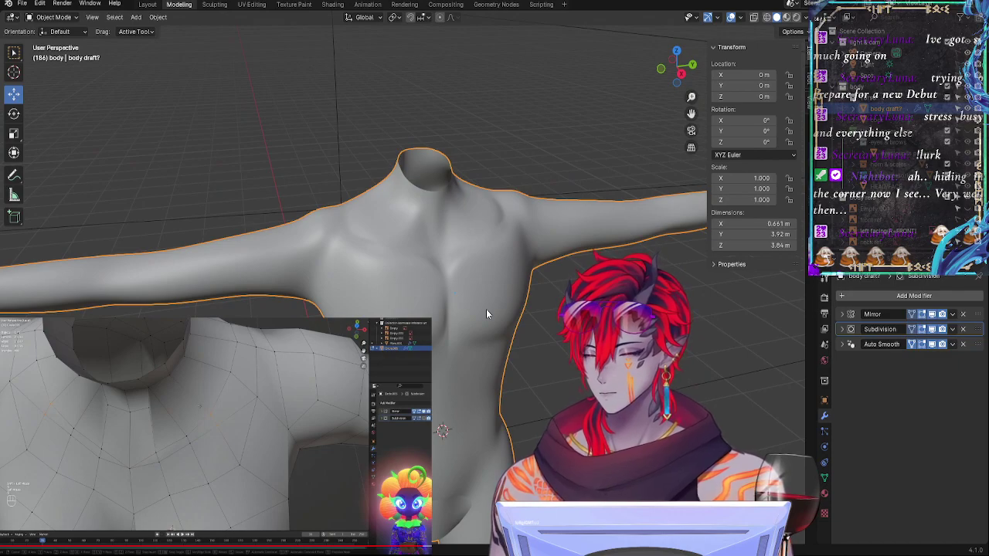
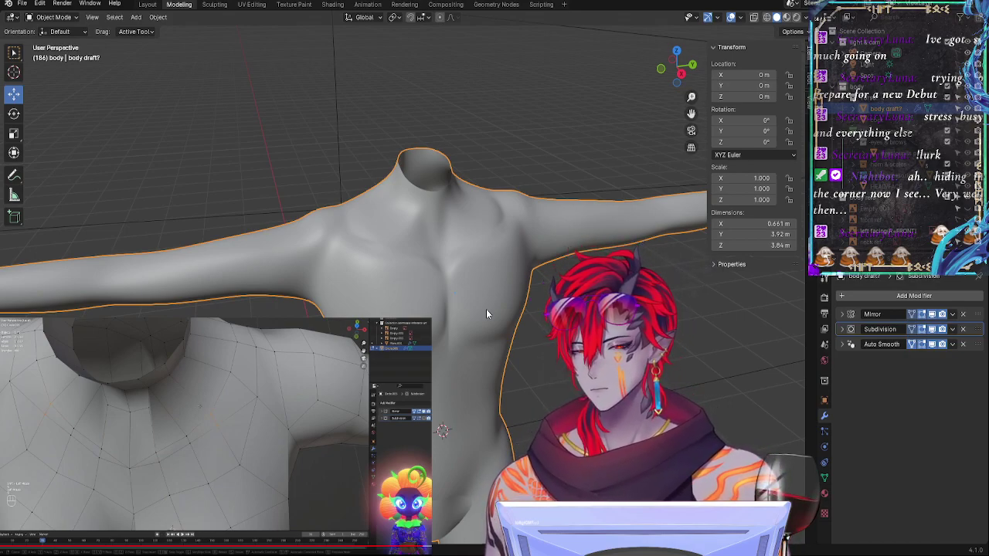
# Step: Select two lower-chest vertices and shift them along X to widen the pectoral edge
pyautogui.moveTo(486, 312); pyautogui.dragTo(559, 272, button='middle')
pyautogui.press('Tab')
pyautogui.press('Tab')
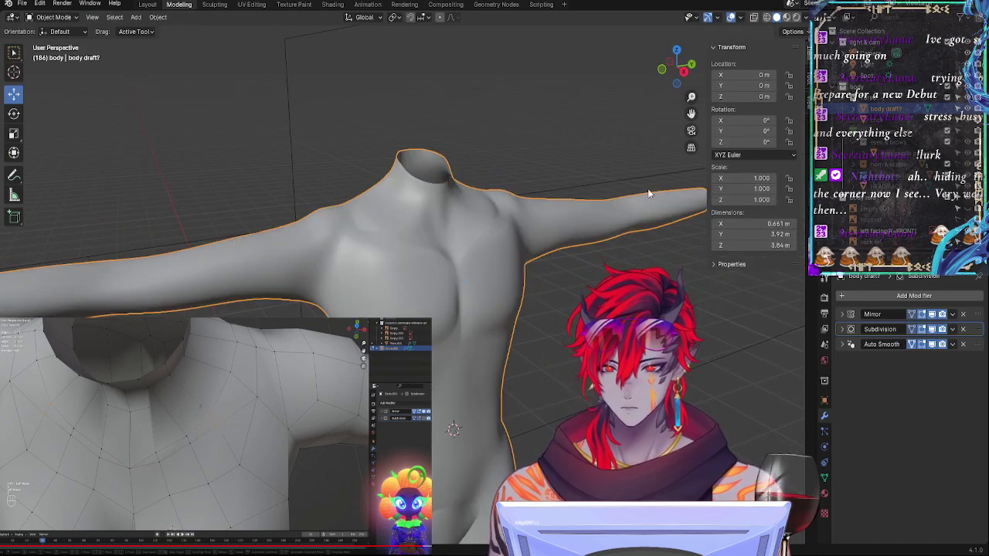
pyautogui.press('KP_1')
pyautogui.press('Tab')
pyautogui.press('Tab')
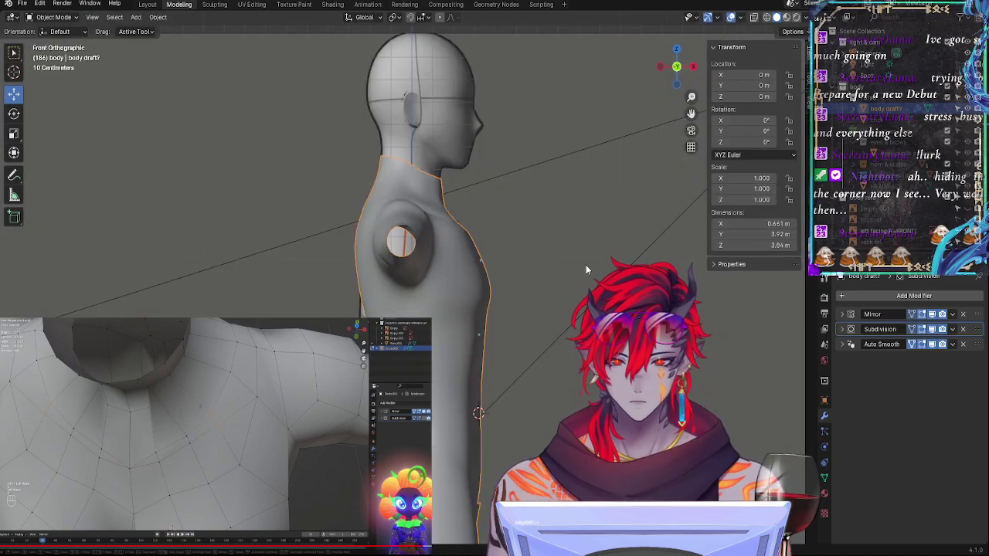
pyautogui.press('Tab')
pyautogui.moveTo(585, 268); pyautogui.dragTo(406, 254, button='middle')
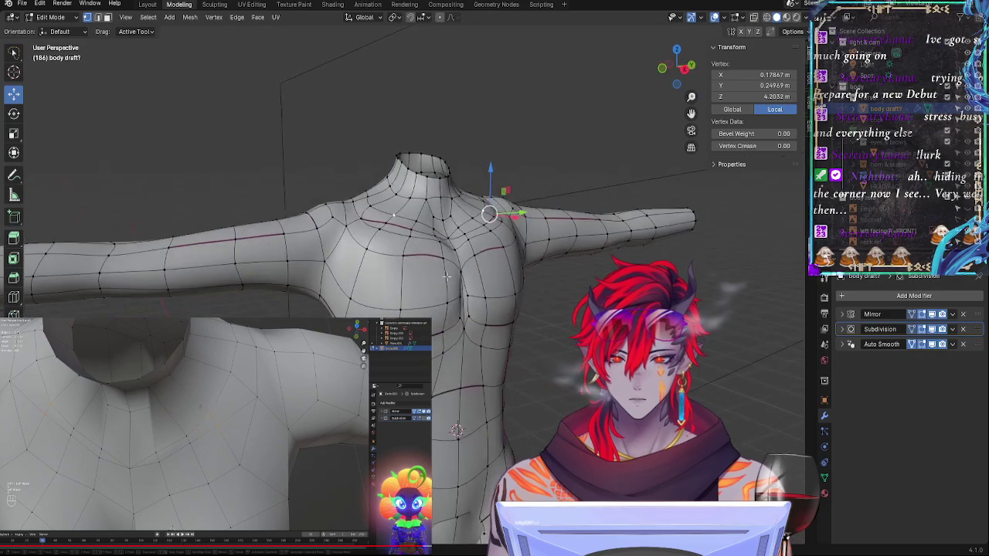
pyautogui.keyDown('shift'); pyautogui.click(406, 254); pyautogui.keyUp('shift')
pyautogui.moveTo(510, 252); pyautogui.dragTo(513, 267)
pyautogui.moveTo(512, 270); pyautogui.dragTo(468, 298, button='middle')
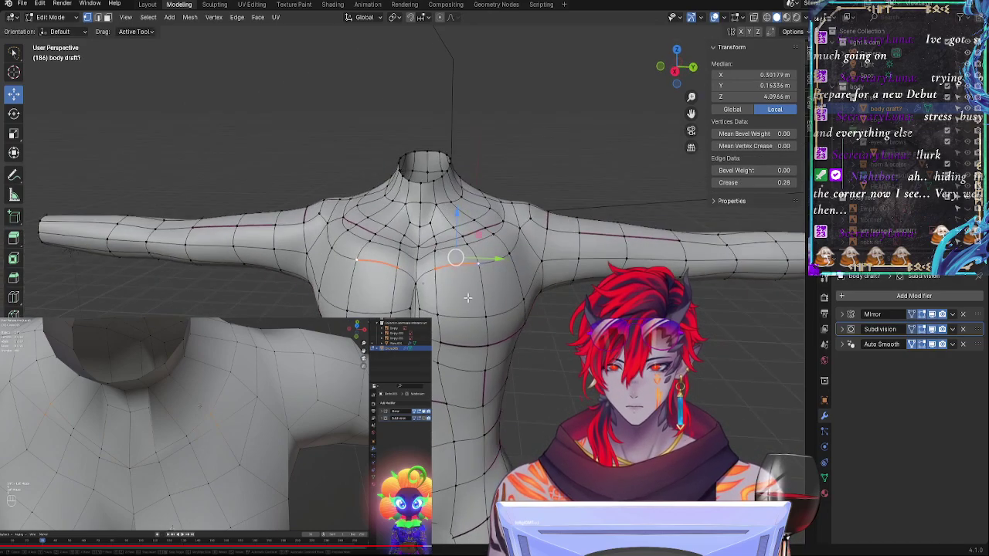
# Step: Push a vertex below the chest outward along X and Y, then preview the smoothed body
pyautogui.click(482, 316)
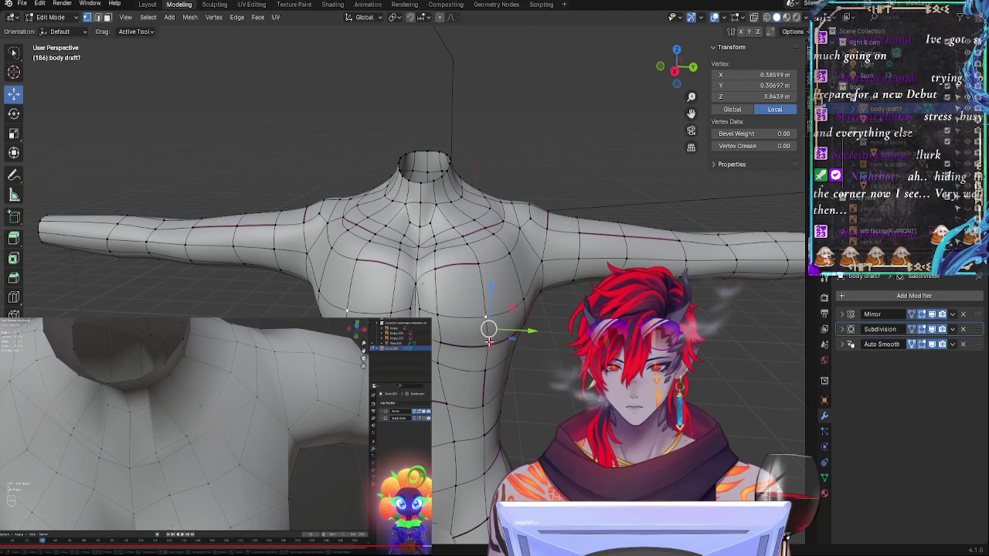
pyautogui.moveTo(490, 344); pyautogui.dragTo(490, 348)
pyautogui.moveTo(528, 333); pyautogui.dragTo(532, 334)
pyautogui.press('Tab')
pyautogui.moveTo(515, 379); pyautogui.dragTo(433, 370, button='middle')
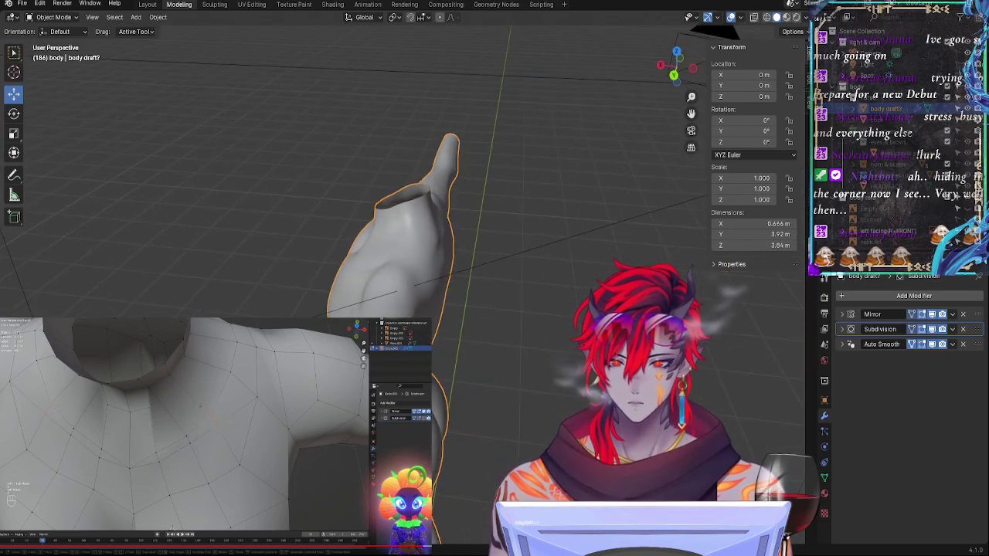
# Step: Move a shoulder vertex with G and lower a vertex on the back of the shoulder
pyautogui.press('Tab')
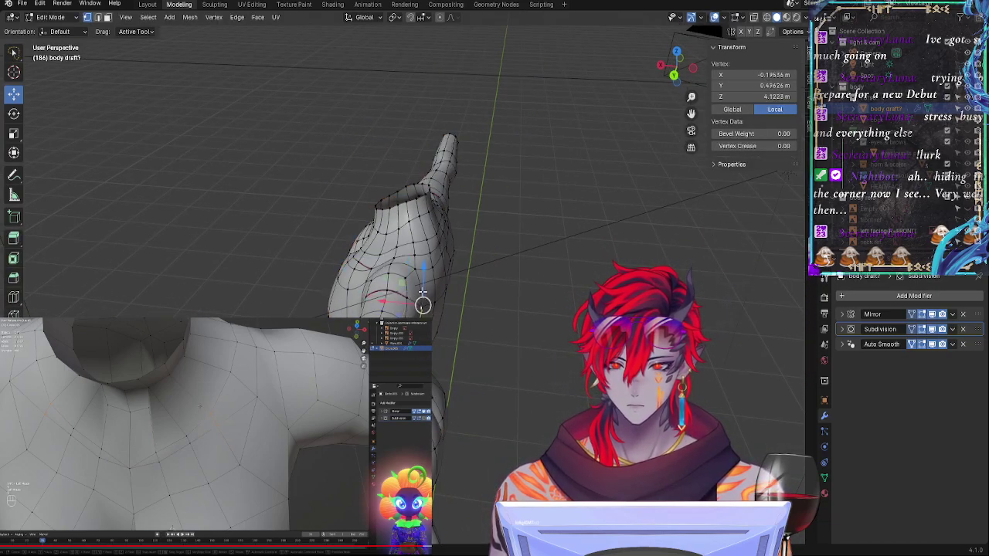
pyautogui.keyDown('shift'); pyautogui.click(416, 271); pyautogui.keyUp('shift')
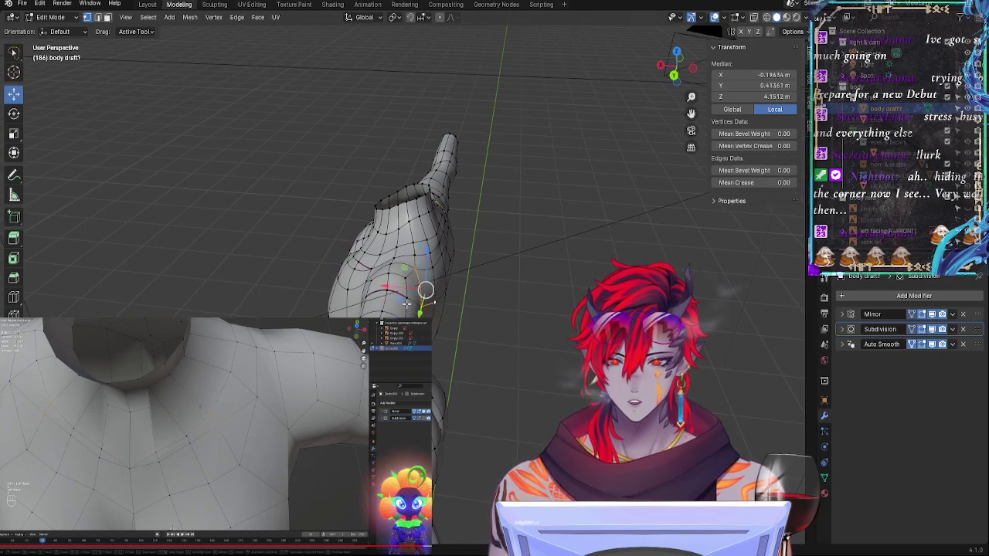
pyautogui.click(434, 307)
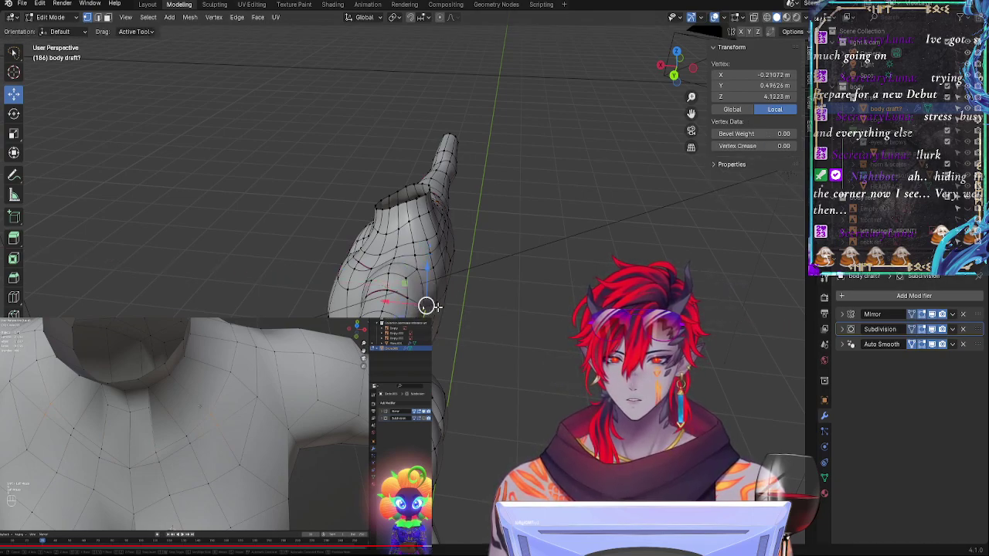
pyautogui.press('g')
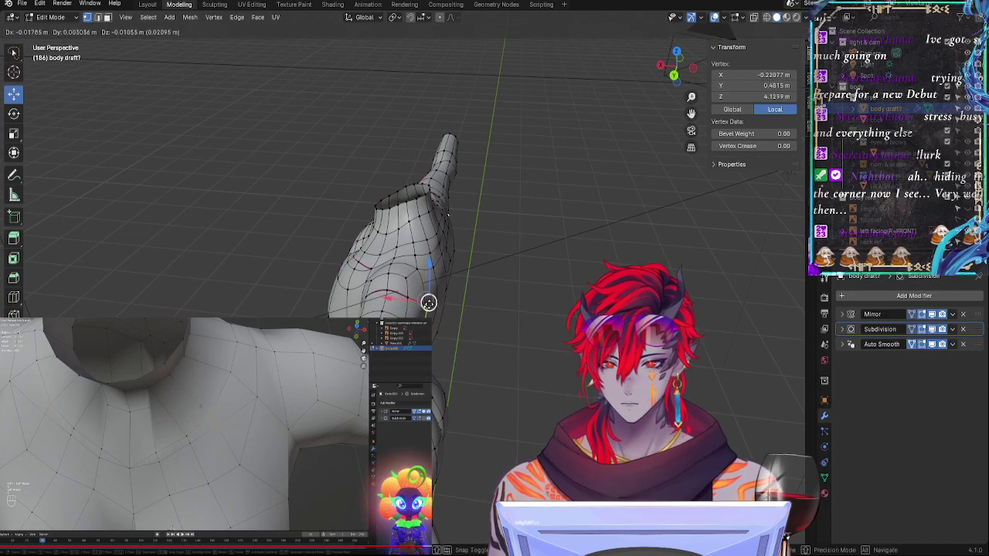
pyautogui.click(428, 302)
pyautogui.moveTo(425, 302); pyautogui.dragTo(436, 310, button='middle')
pyautogui.moveTo(318, 247); pyautogui.dragTo(343, 260)
# Step: Slide a back-shoulder vertex along its edge near the raised arm, deselect, and preview the smoothing
pyautogui.moveTo(363, 287); pyautogui.dragTo(448, 285, button='middle')
pyautogui.press('g')
pyautogui.press('g')
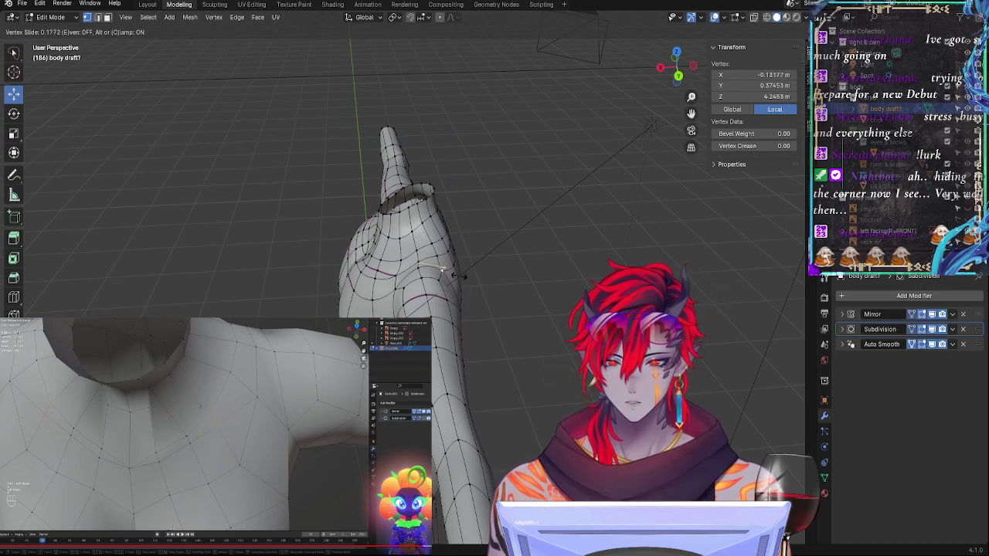
pyautogui.click(457, 274)
pyautogui.click(500, 285)
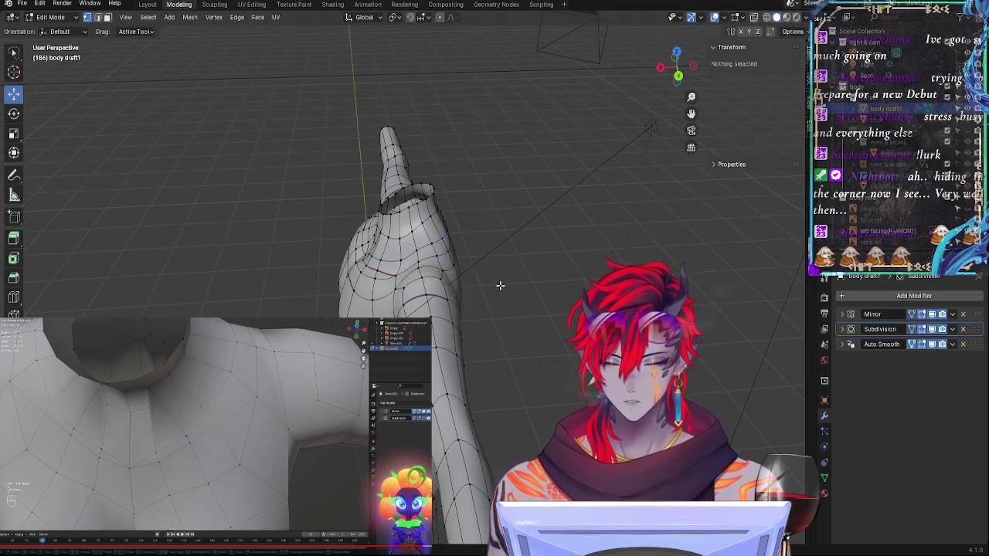
pyautogui.press('Tab')
pyautogui.moveTo(548, 338); pyautogui.dragTo(185, 315, button='middle')
# Step: Lower a vertex at the base of the neck slightly and preview the shoulders from above
pyautogui.click(483, 216)
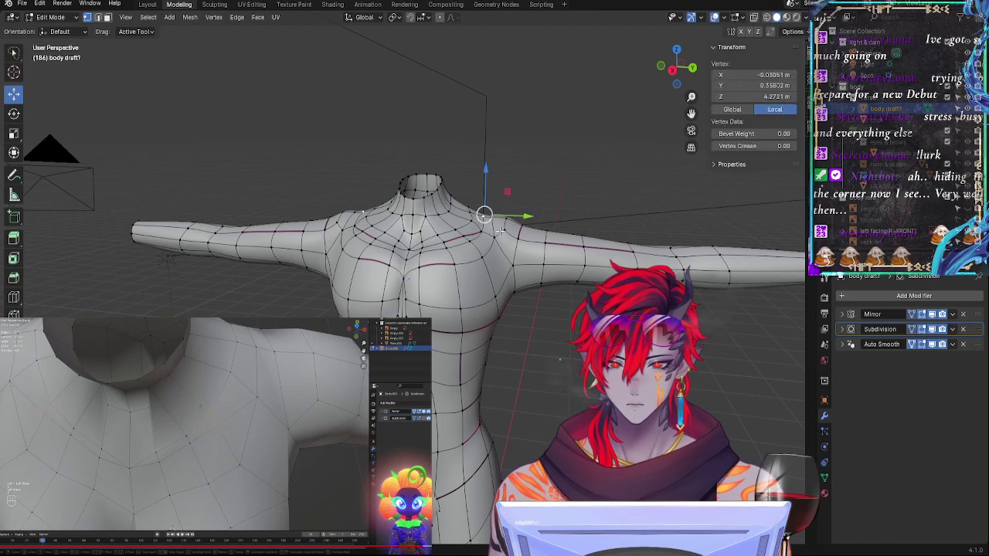
pyautogui.moveTo(484, 175); pyautogui.dragTo(484, 178)
pyautogui.press('Tab')
pyautogui.moveTo(516, 214)
pyautogui.mouseDown(button='middle')
pyautogui.moveTo(549, 209)
pyautogui.moveTo(510, 224)
pyautogui.mouseUp(button='middle')
# Step: Fine-tune the neck vertex height and push it along Y, previewing the smoothed shape
pyautogui.press('Tab')
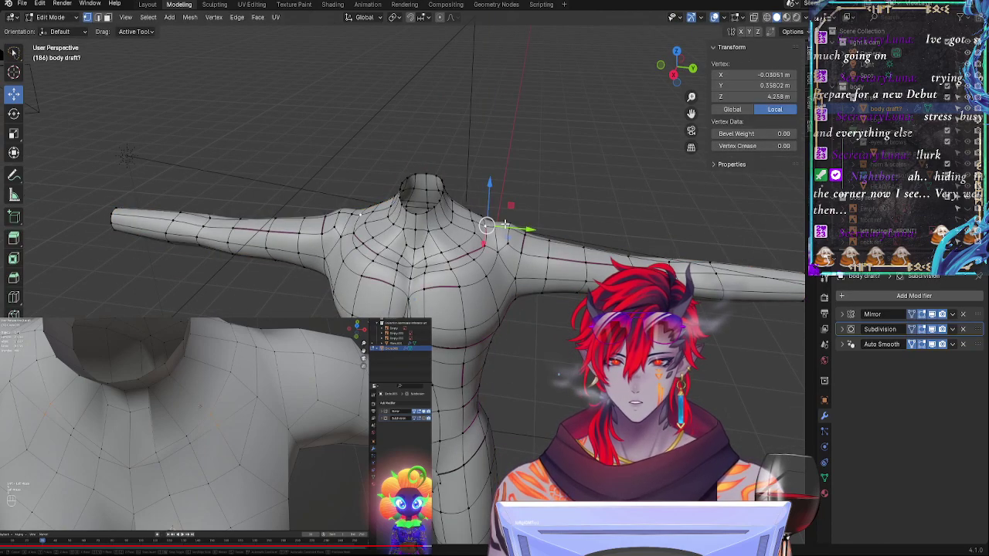
pyautogui.moveTo(489, 192); pyautogui.dragTo(490, 189)
pyautogui.moveTo(527, 226); pyautogui.dragTo(529, 227)
pyautogui.moveTo(479, 179); pyautogui.dragTo(488, 188)
pyautogui.moveTo(520, 219); pyautogui.dragTo(524, 228)
pyautogui.press('Tab')
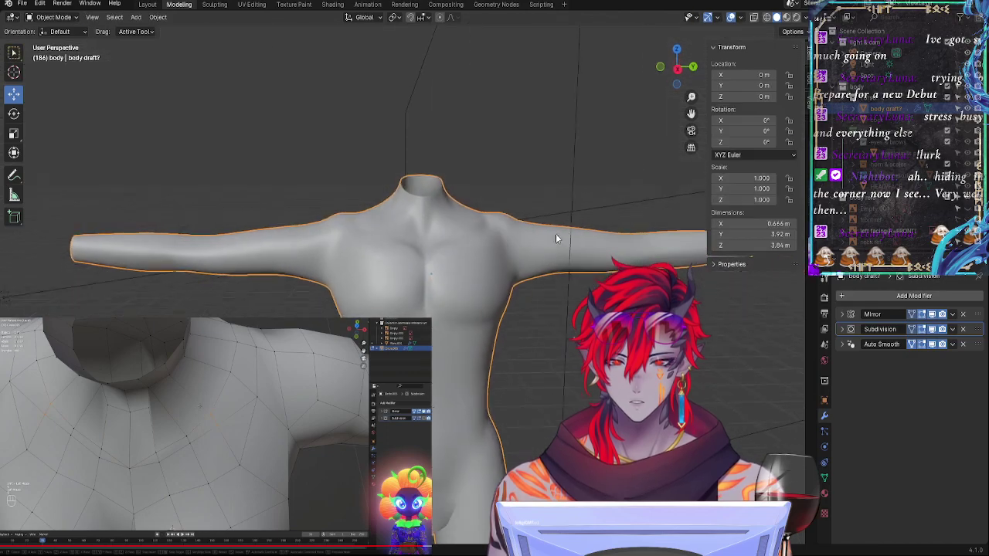
pyautogui.press('Tab')
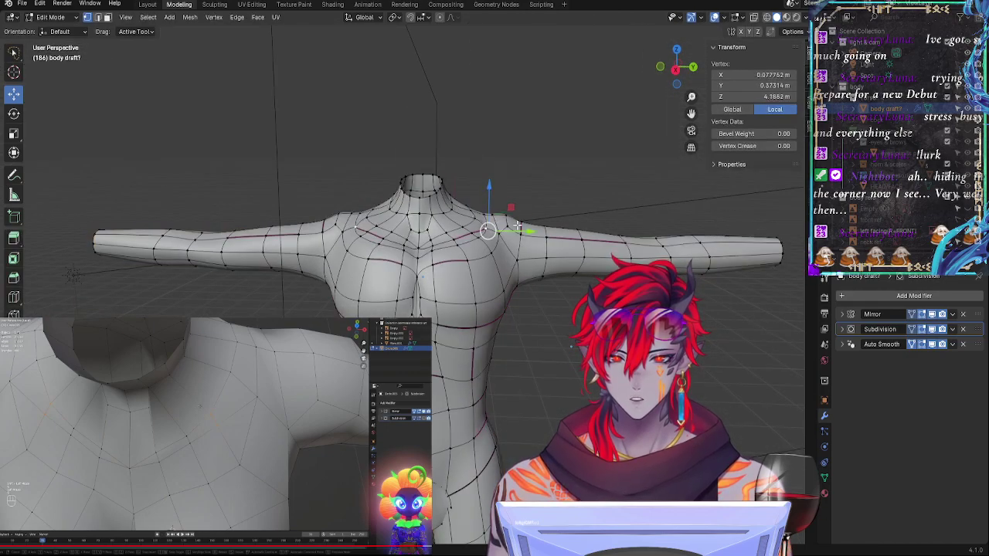
# Step: Nudge a shoulder vertex along Y, select another neck vertex, and check the front view
pyautogui.moveTo(487, 230); pyautogui.dragTo(523, 217)
pyautogui.moveTo(485, 178); pyautogui.dragTo(448, 164)
pyautogui.click(440, 215)
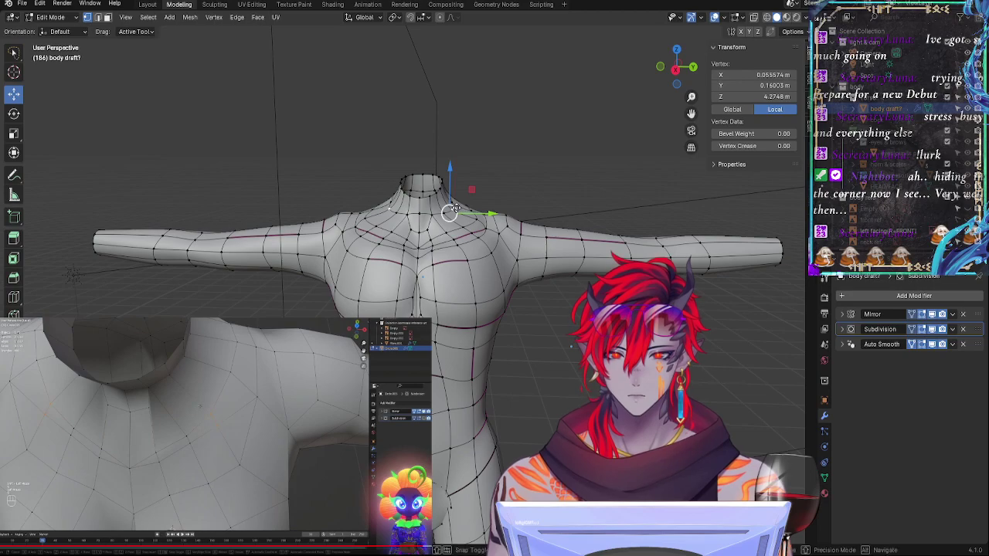
pyautogui.press('Tab')
pyautogui.moveTo(532, 255); pyautogui.dragTo(497, 267, button='middle')
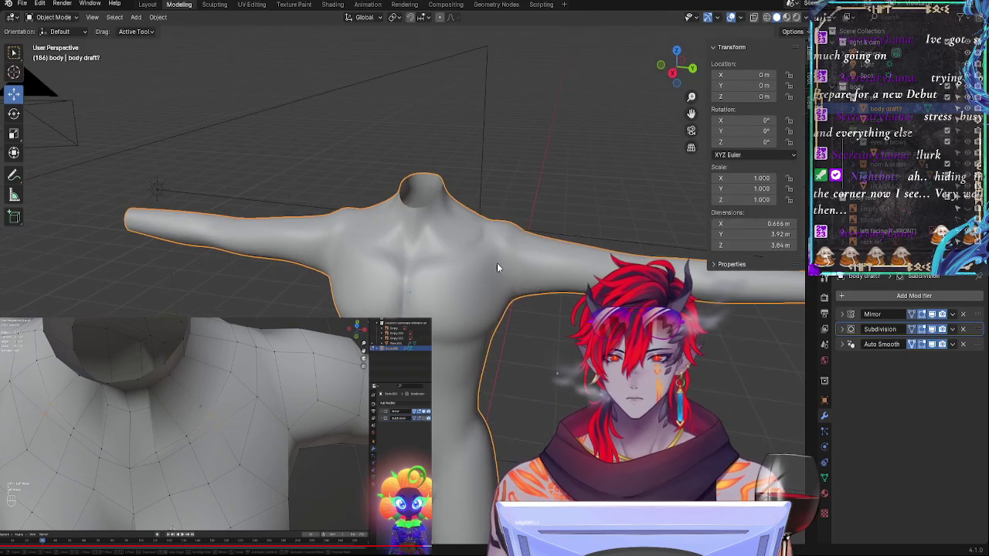
pyautogui.press('Tab')
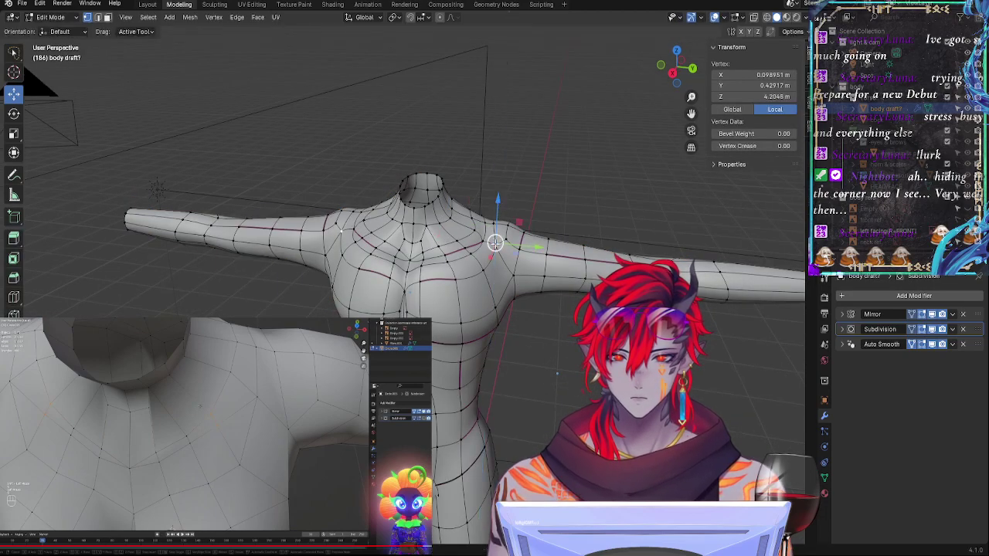
pyautogui.press('Tab')
pyautogui.moveTo(526, 261); pyautogui.dragTo(556, 300, button='middle')
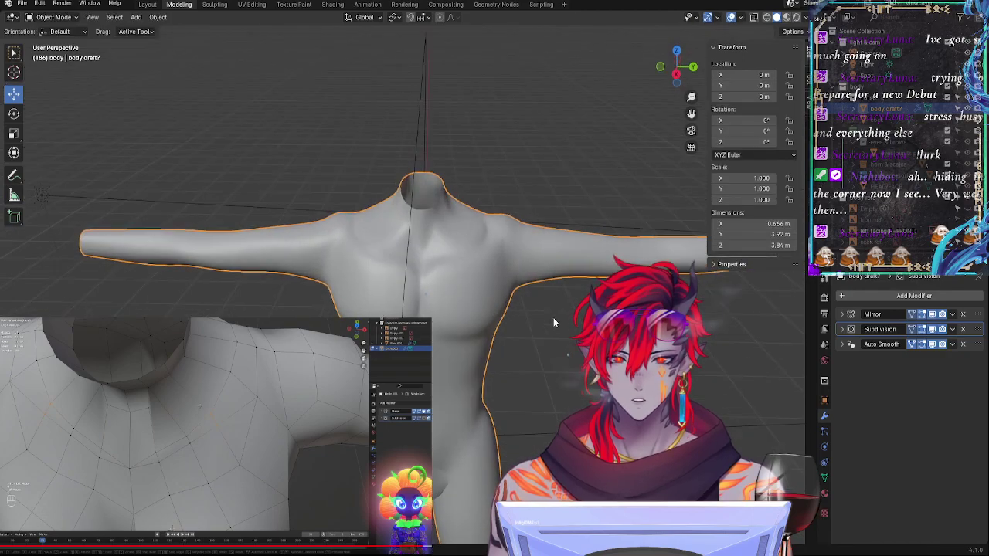
# Step: Nudge the neck vertex slightly along Y, checking the smoothed shape from an angle
pyautogui.press('Tab')
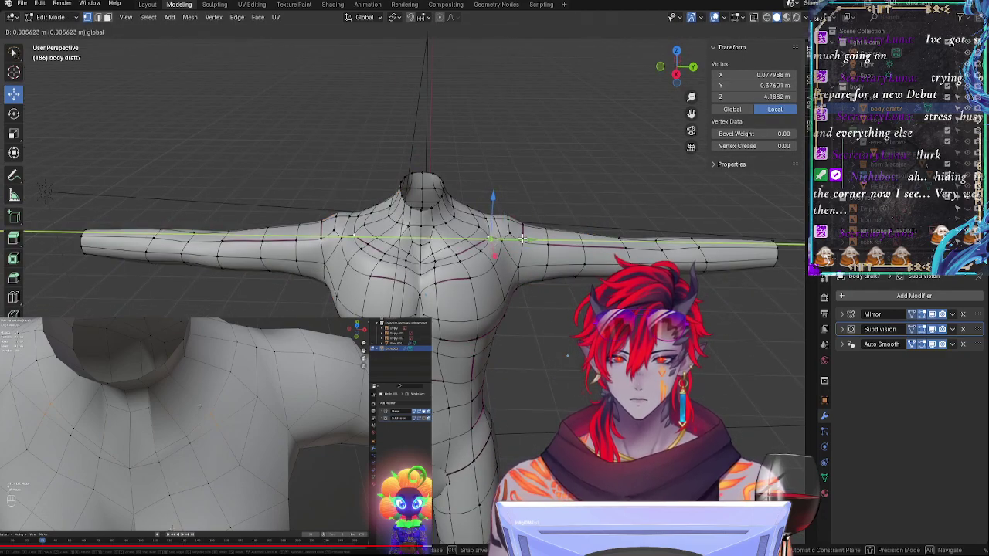
pyautogui.press('Tab')
pyautogui.moveTo(520, 285); pyautogui.dragTo(474, 292, button='middle')
pyautogui.press('Tab')
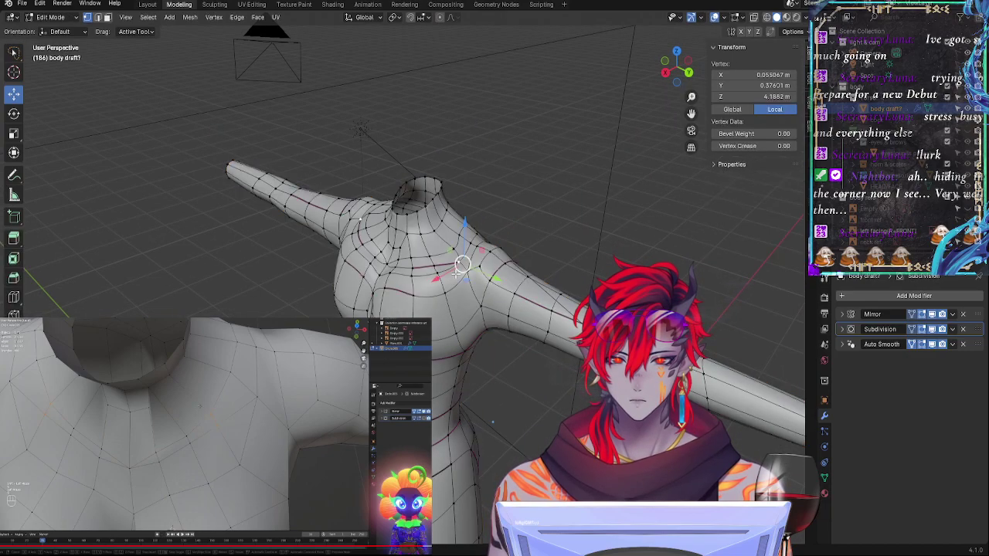
pyautogui.moveTo(479, 272); pyautogui.dragTo(477, 272)
pyautogui.press('Tab')
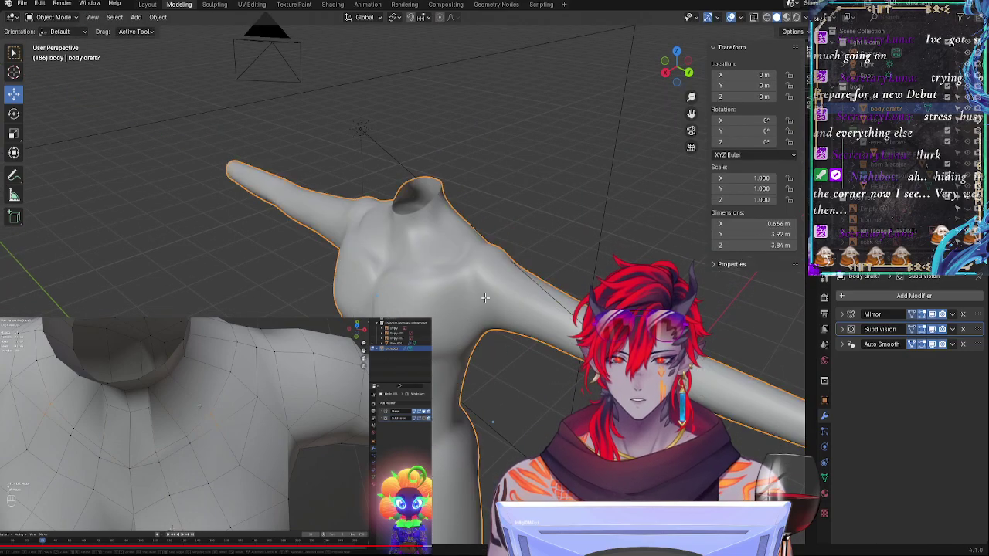
pyautogui.press('Tab')
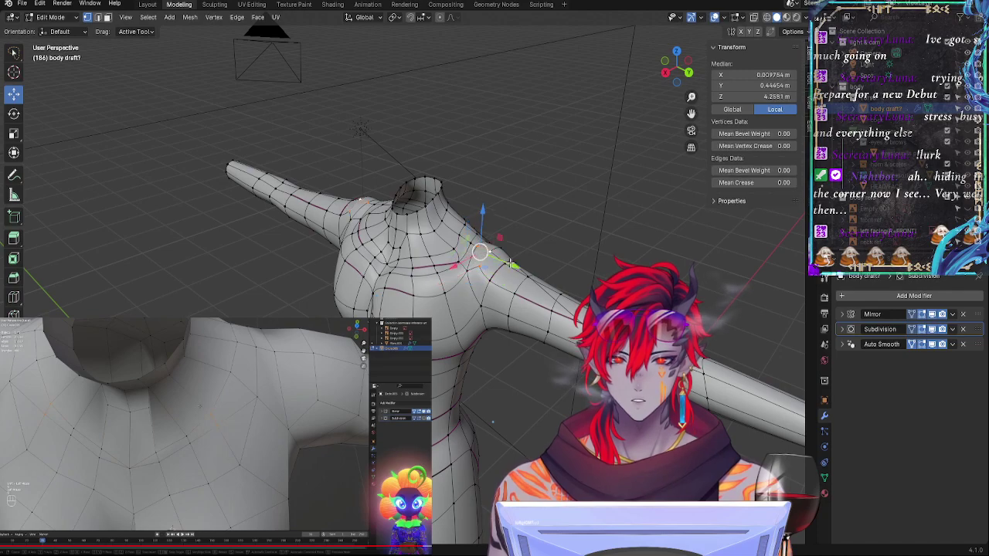
# Step: Move the selected neck vertices along Y with G Y, then along Z, and preview
pyautogui.press('g')
pyautogui.press('y')
pyautogui.moveTo(510, 261); pyautogui.dragTo(510, 261)
pyautogui.moveTo(481, 211); pyautogui.dragTo(483, 214)
pyautogui.press('Tab')
pyautogui.moveTo(512, 289); pyautogui.dragTo(569, 268, button='middle')
# Step: Move the selected vertices vertically with G Z after another smoothing check
pyautogui.press('Tab')
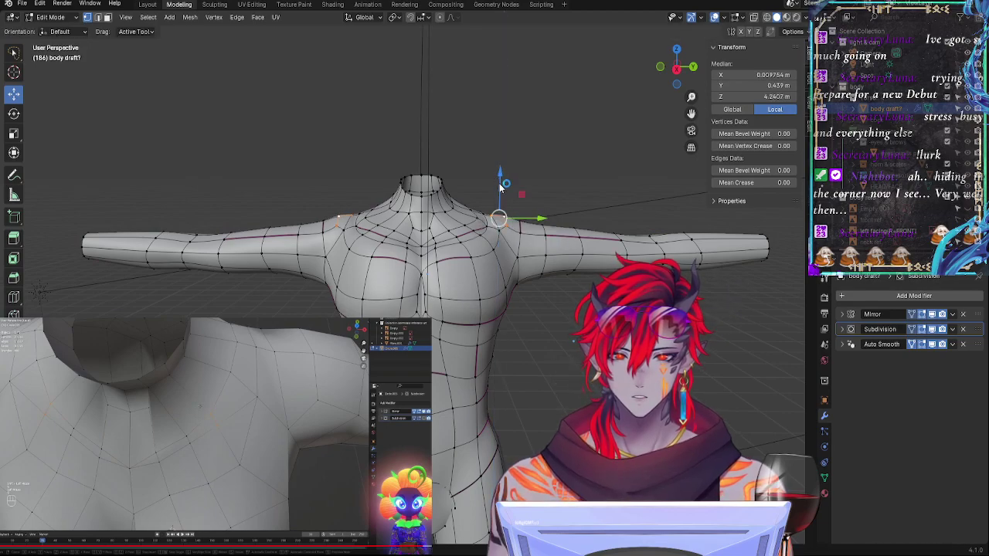
pyautogui.press('Tab')
pyautogui.moveTo(536, 315)
pyautogui.mouseDown(button='middle')
pyautogui.moveTo(513, 328)
pyautogui.moveTo(519, 324)
pyautogui.mouseUp(button='middle')
pyautogui.press('Tab')
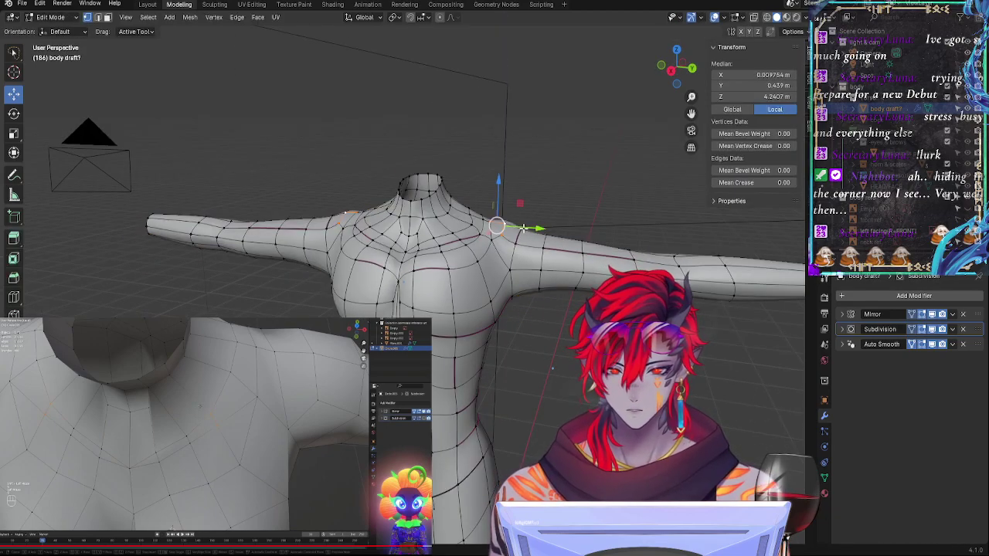
pyautogui.press('g')
pyautogui.press('z')
pyautogui.moveTo(527, 185); pyautogui.dragTo(527, 183)
# Step: Push a shoulder vertex along Y and preview the smoothed body
pyautogui.click(545, 233)
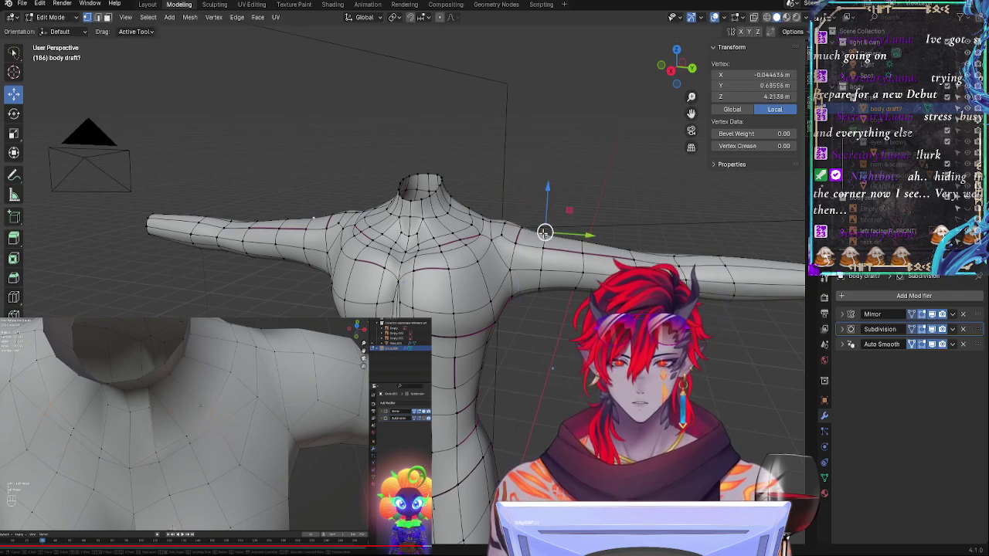
pyautogui.moveTo(558, 220); pyautogui.dragTo(547, 252)
pyautogui.press('Tab')
# Step: Unhide the head collection in the Outliner and view it above the body from the front
pyautogui.moveTo(536, 315); pyautogui.dragTo(541, 255, button='middle')
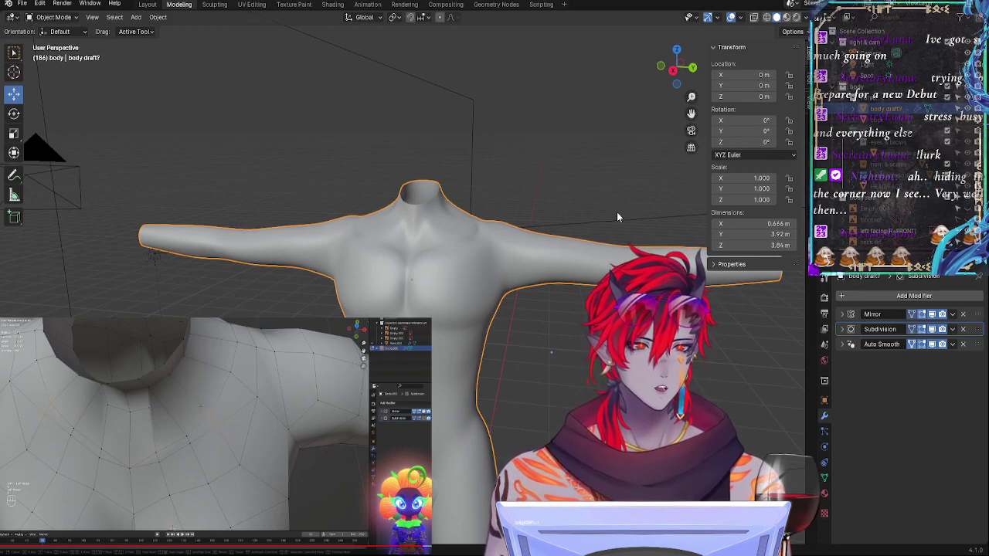
pyautogui.moveTo(616, 212); pyautogui.dragTo(558, 212, button='middle')
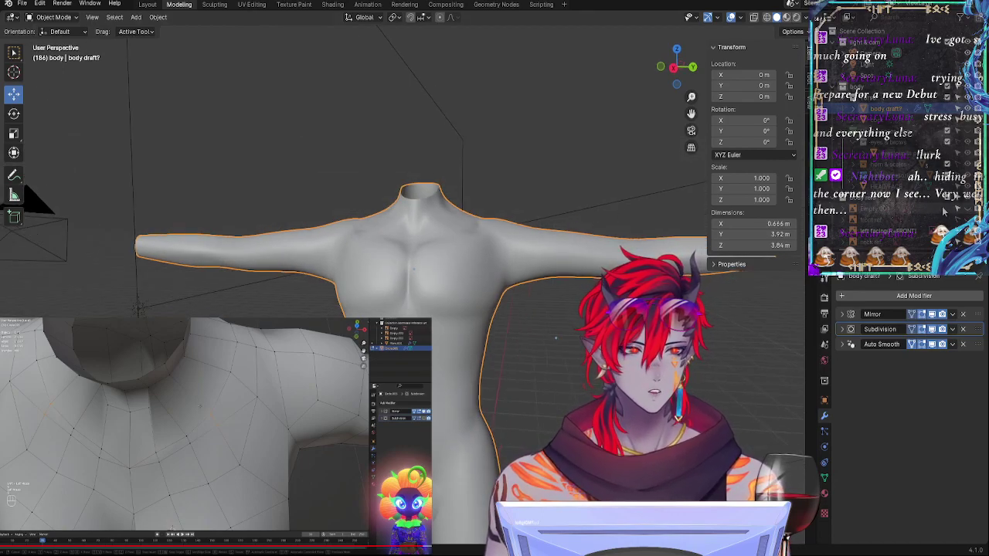
pyautogui.click(969, 132)
pyautogui.moveTo(573, 303)
pyautogui.mouseDown(button='middle')
pyautogui.moveTo(621, 306)
pyautogui.moveTo(578, 309)
pyautogui.mouseUp(button='middle')
# Step: Zoom and orbit to a front view of the body, then return to Edit Mode
pyautogui.press('Tab')
pyautogui.press('Tab')
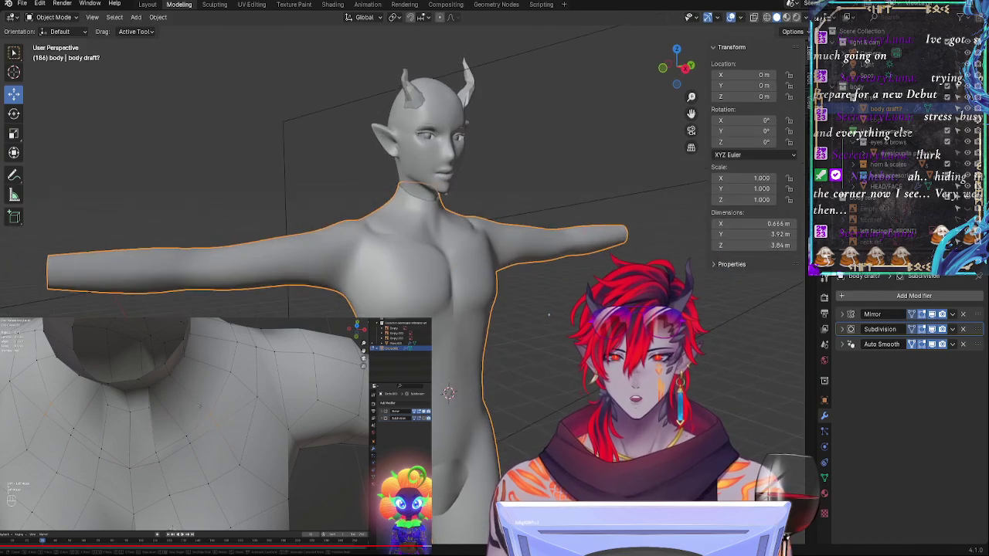
pyautogui.moveTo(570, 349); pyautogui.dragTo(540, 386, button='middle')
pyautogui.scroll(4, 586, 384)
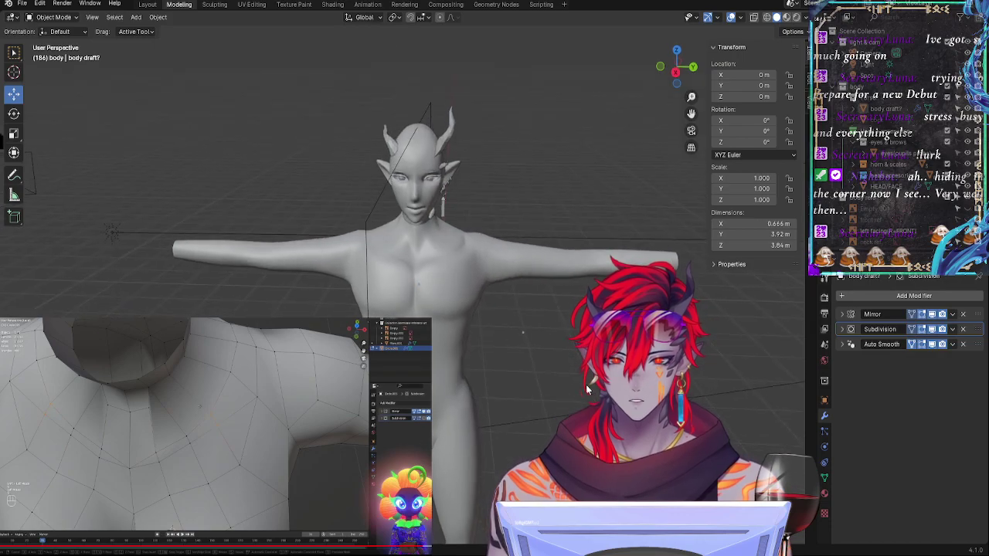
pyautogui.moveTo(563, 318); pyautogui.dragTo(543, 331, button='middle')
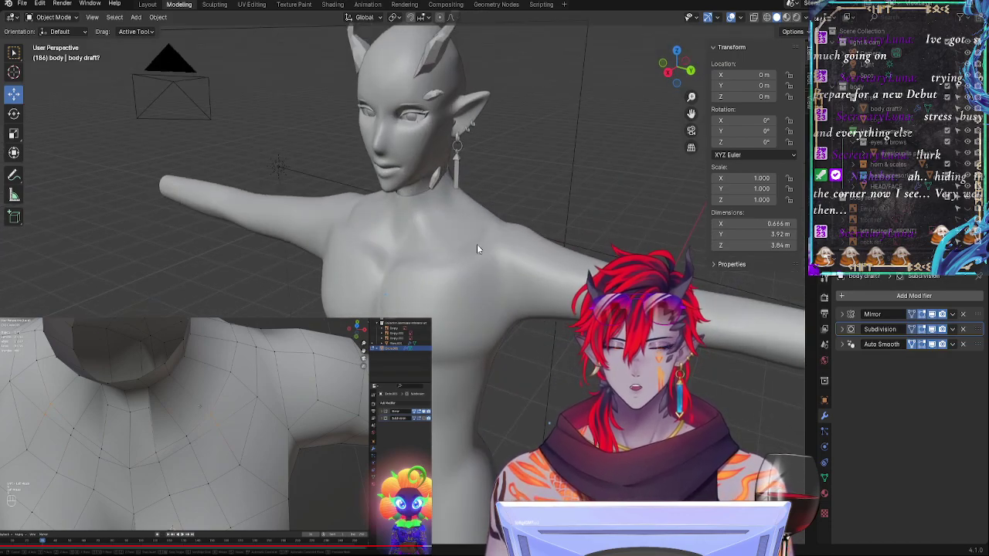
pyautogui.moveTo(477, 326); pyautogui.dragTo(560, 321, button='middle')
pyautogui.press('Tab')
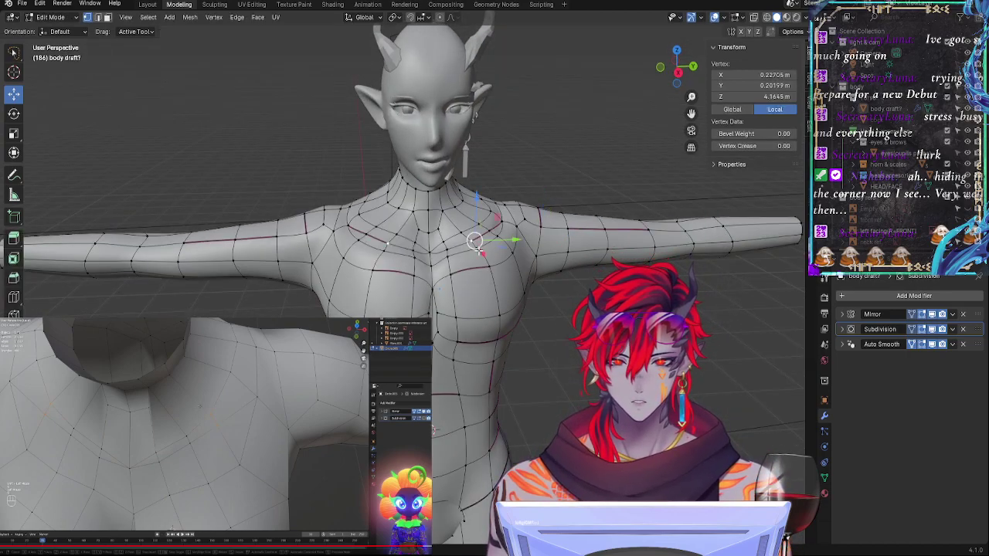
# Step: Shift a shoulder vertex slightly outward, moving it along X with G X
pyautogui.click(490, 230)
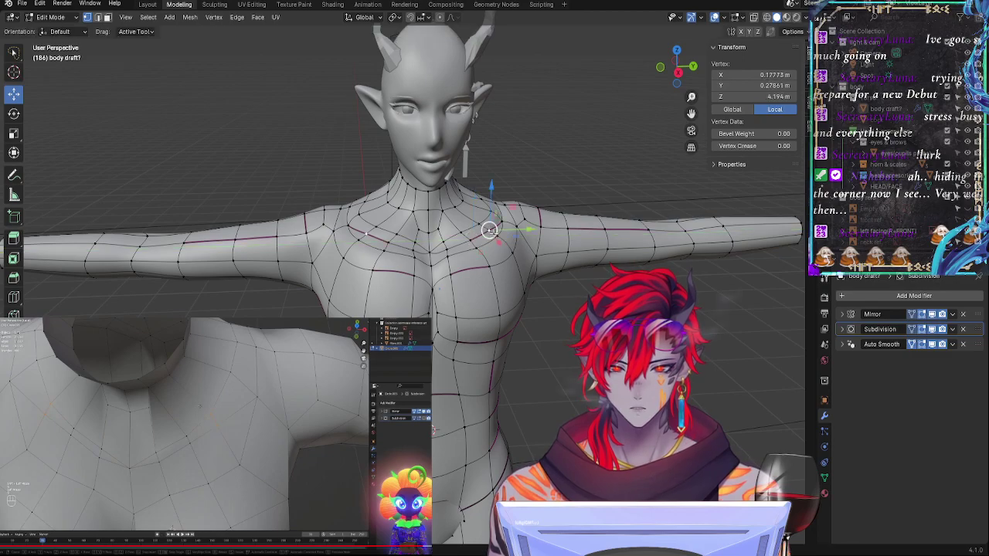
pyautogui.click(498, 245)
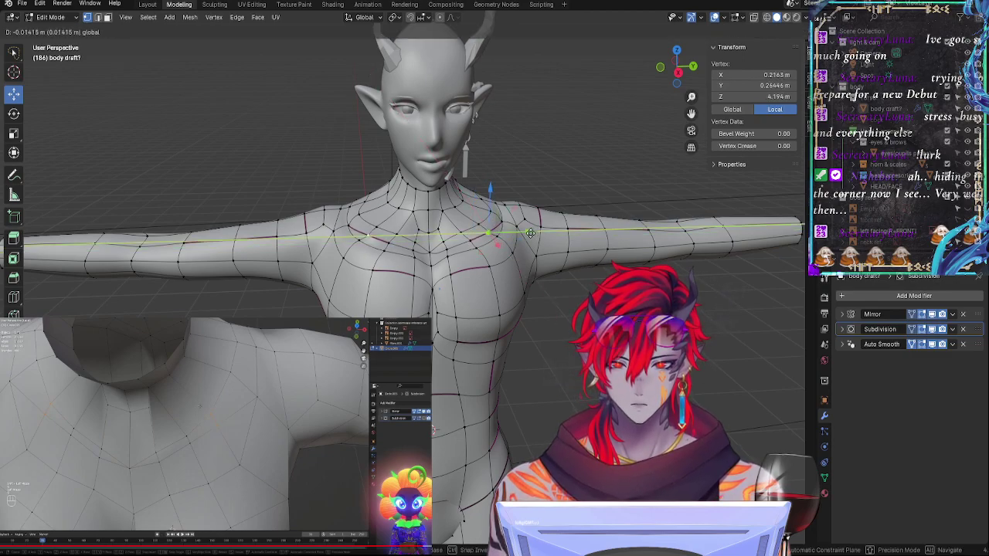
pyautogui.click(504, 223)
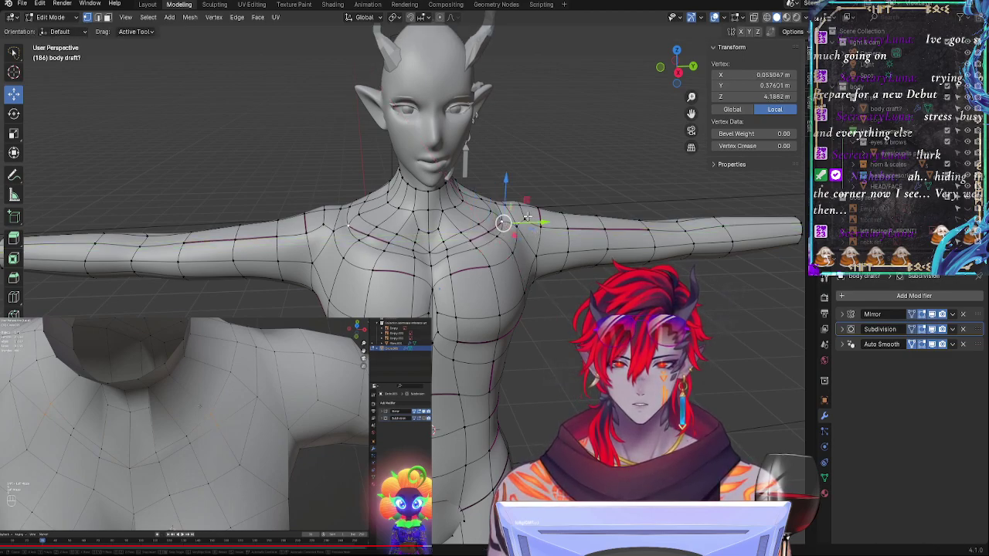
pyautogui.moveTo(528, 221); pyautogui.dragTo(520, 239)
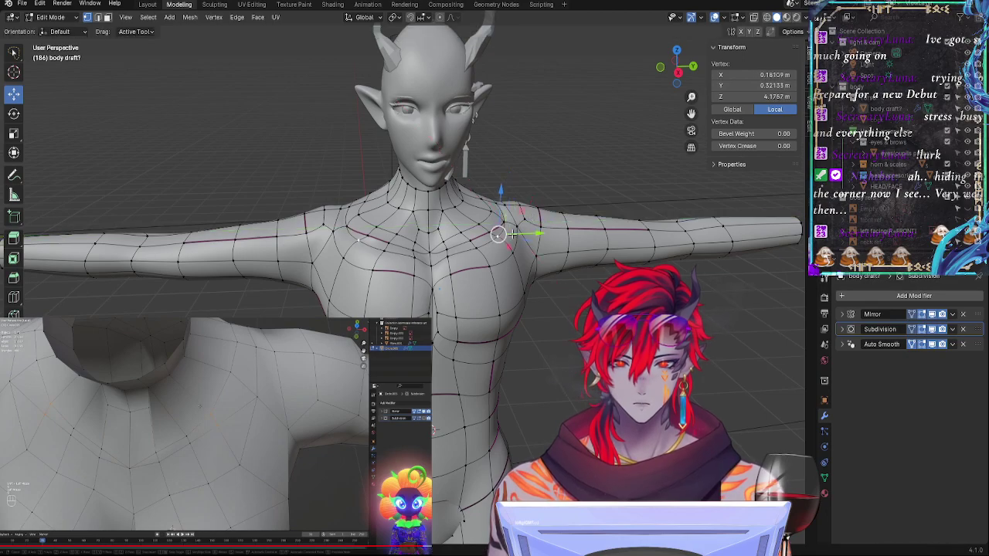
pyautogui.press('g')
pyautogui.press('x')
pyautogui.click(507, 242)
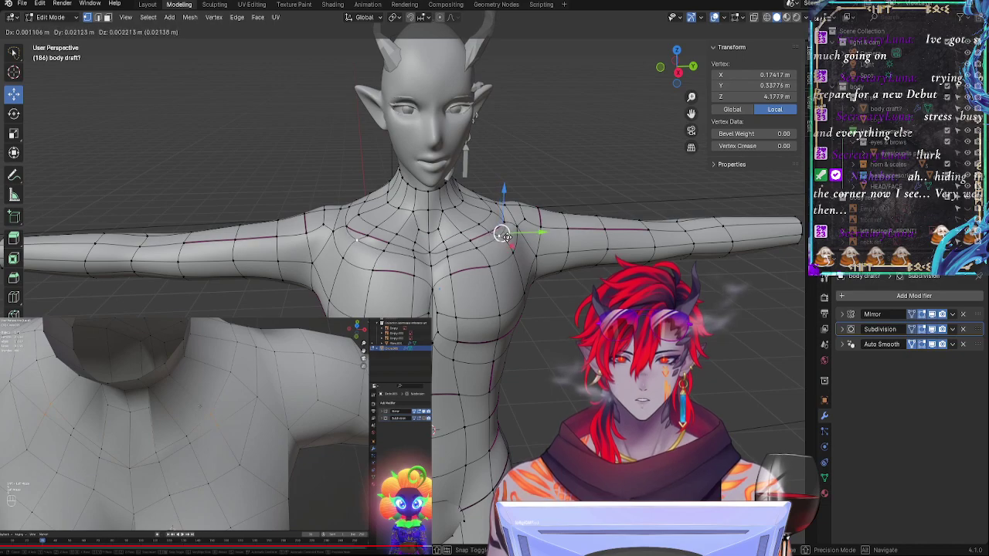
# Step: Raise the neighbouring shoulder vertex slightly and inspect the smoothed shoulder
pyautogui.click(502, 233)
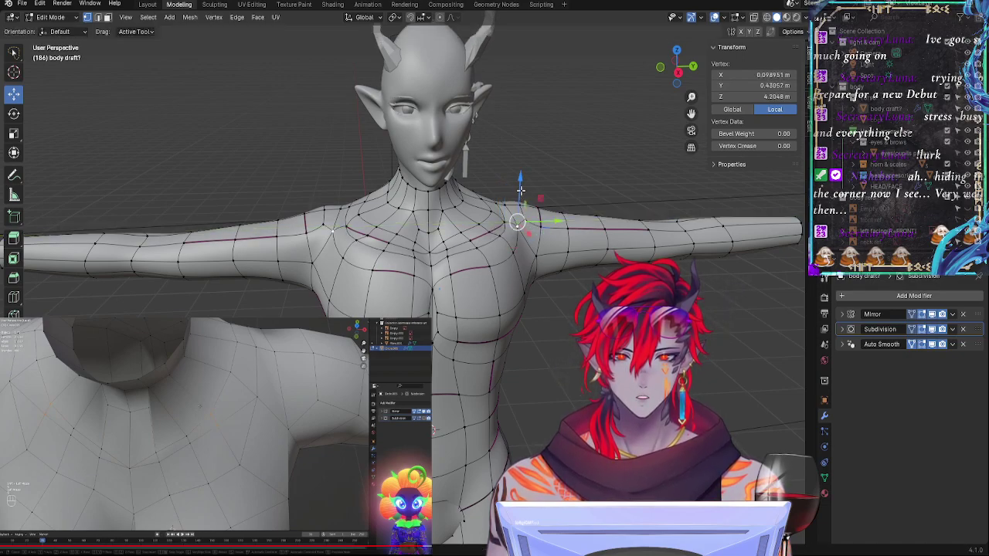
pyautogui.click(507, 224)
pyautogui.moveTo(510, 188); pyautogui.dragTo(510, 193)
pyautogui.press('Tab')
pyautogui.moveTo(537, 299); pyautogui.dragTo(568, 343, button='middle')
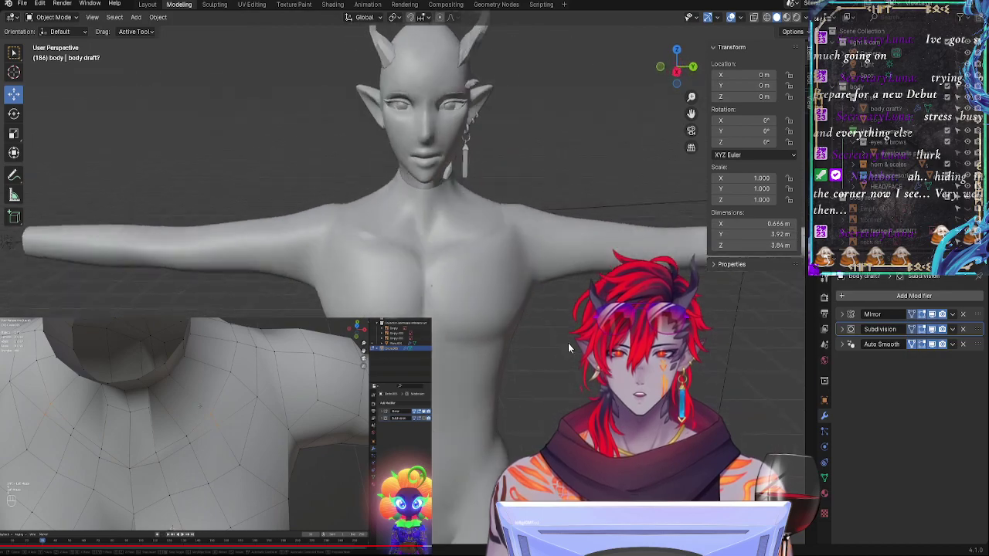
# Step: Move a collarbone vertex along X and slide a neighbour along Y, then check from the side
pyautogui.press('Tab')
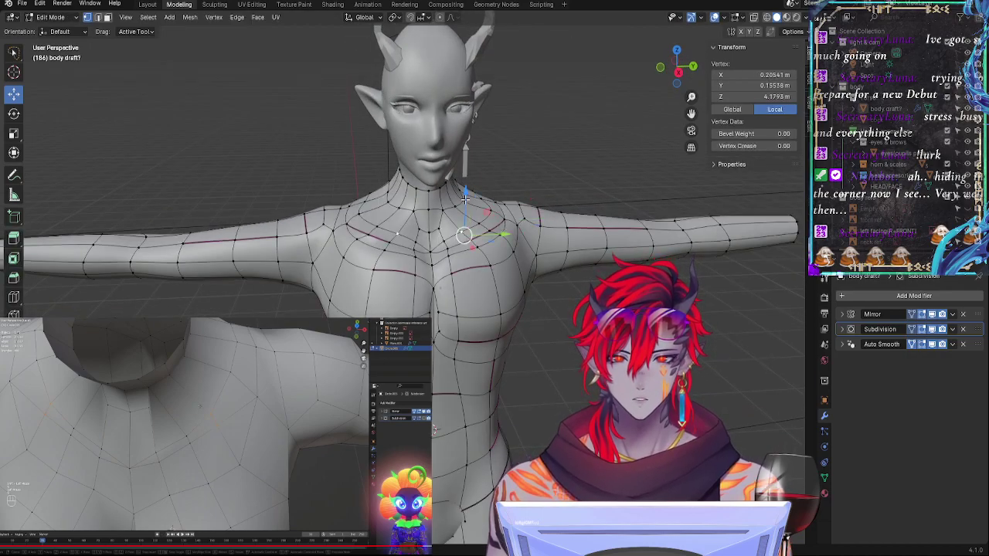
pyautogui.press('g')
pyautogui.press('x')
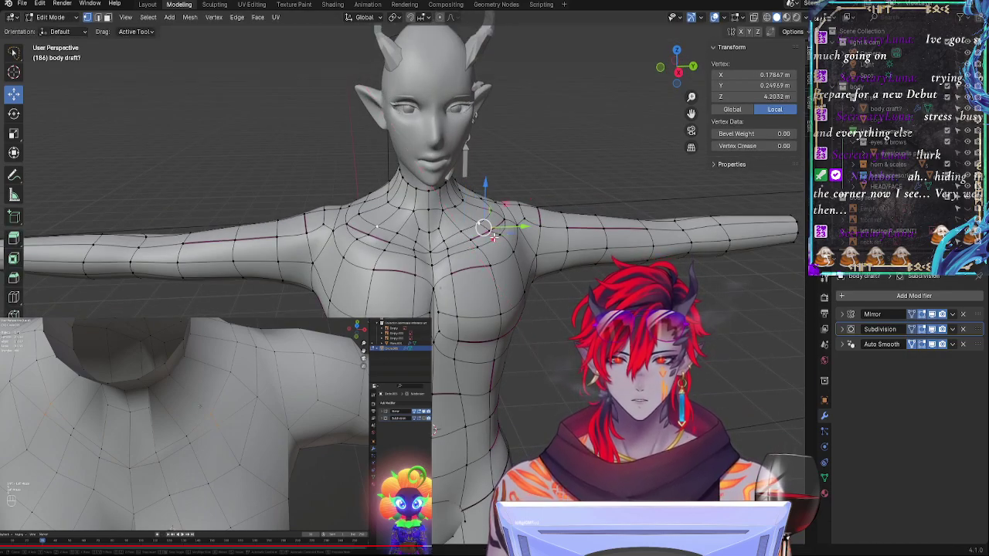
pyautogui.click(473, 238)
pyautogui.moveTo(495, 234)
pyautogui.mouseDown()
pyautogui.moveTo(473, 240)
pyautogui.moveTo(512, 239)
pyautogui.mouseUp()
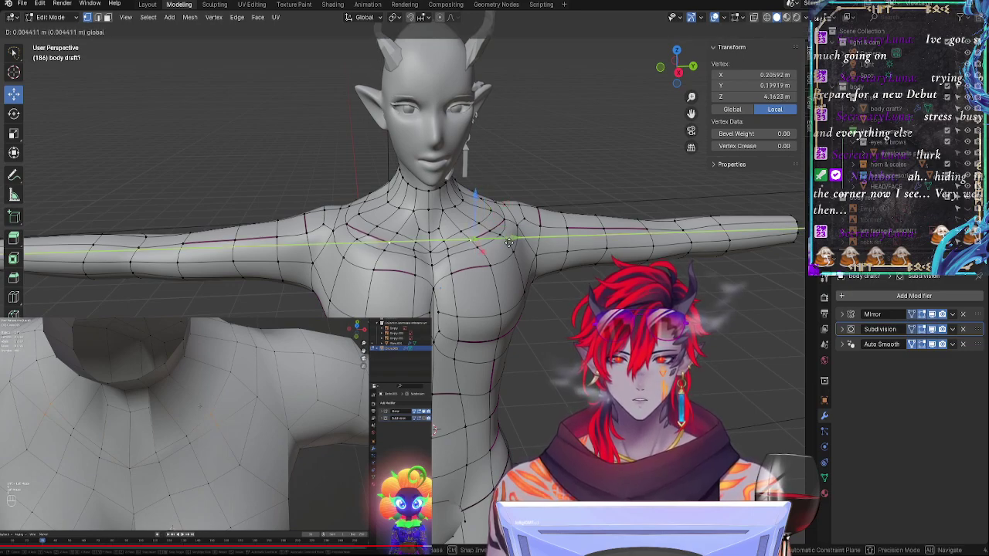
pyautogui.click(508, 243)
pyautogui.press('Tab')
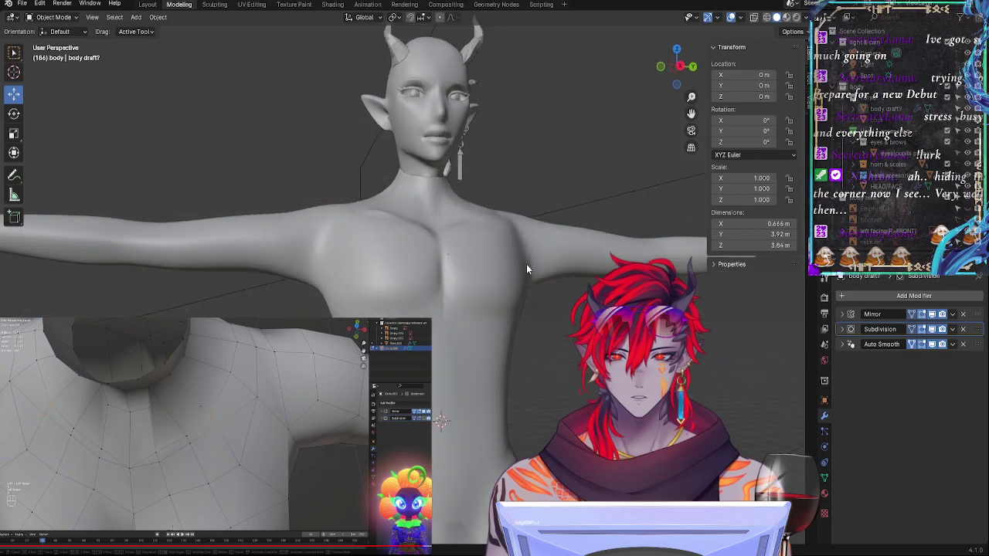
pyautogui.moveTo(526, 264); pyautogui.dragTo(507, 293, button='middle')
# Step: Move a two-vertex chest edge in the horizontal plane with G Shift+Z and preview
pyautogui.press('Tab')
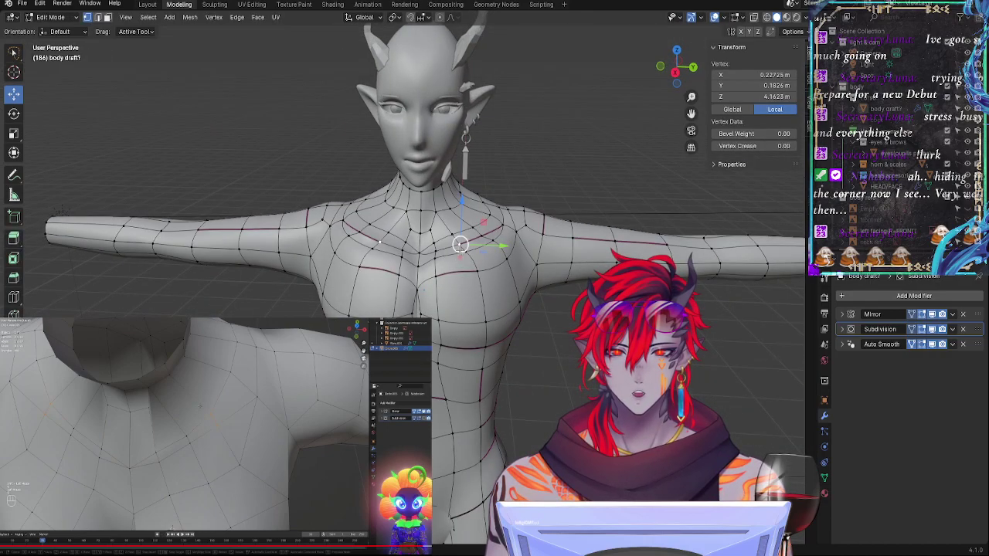
pyautogui.click(438, 247)
pyautogui.keyDown('shift'); pyautogui.click(454, 234); pyautogui.keyUp('shift')
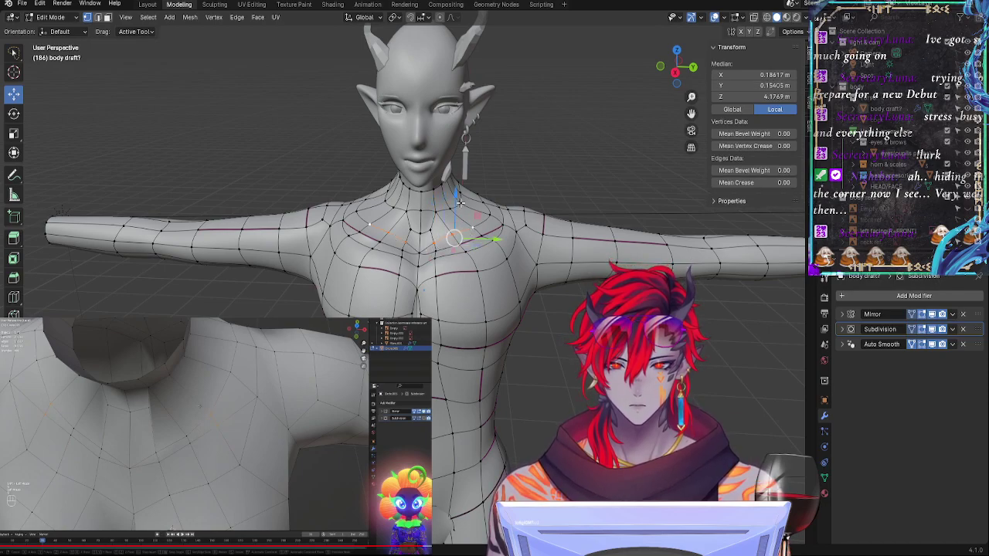
pyautogui.press('g')
pyautogui.hotkey('shift', 'z')
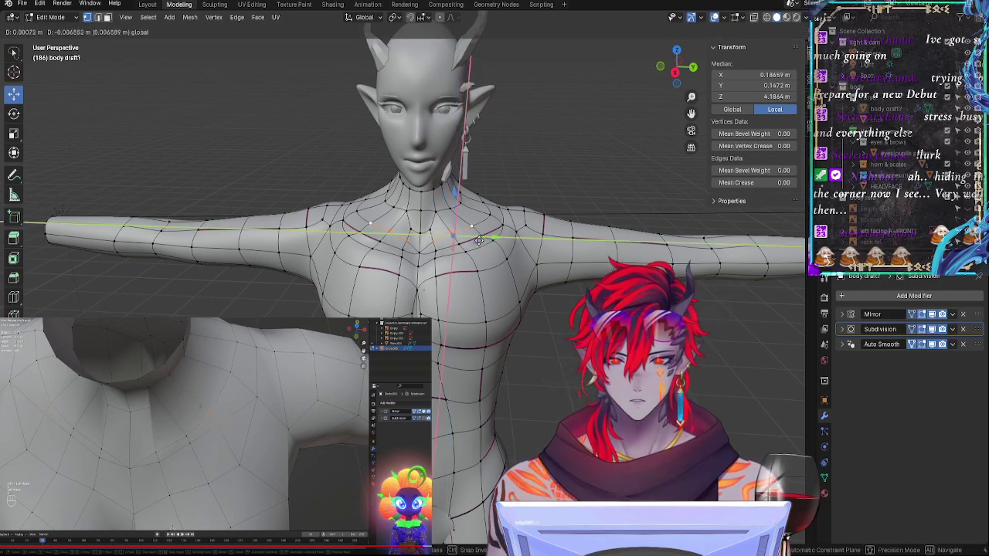
pyautogui.click(479, 240)
pyautogui.click(460, 245)
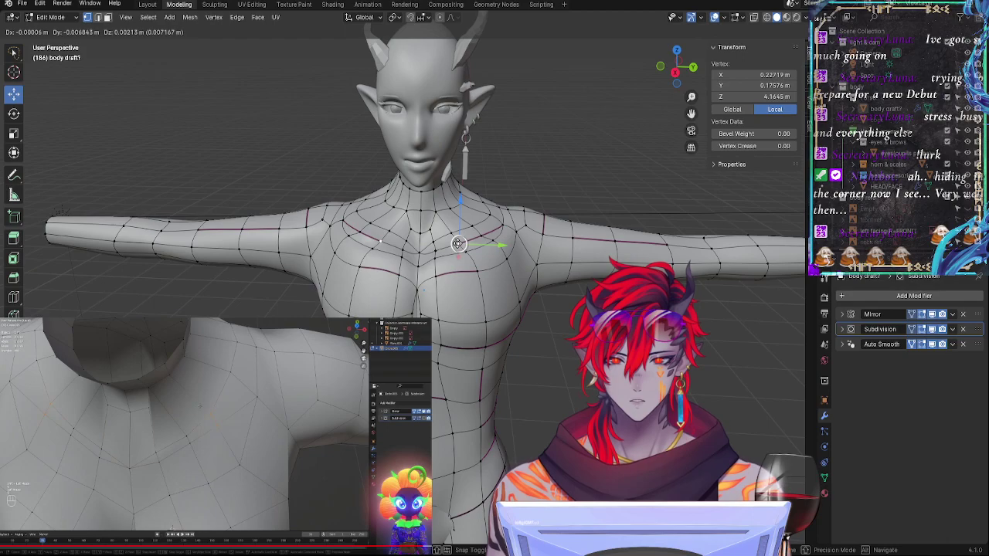
pyautogui.press('Tab')
pyautogui.moveTo(487, 285)
pyautogui.mouseDown(button='middle')
pyautogui.moveTo(534, 289)
pyautogui.moveTo(537, 314)
pyautogui.moveTo(494, 279)
pyautogui.mouseUp(button='middle')
# Step: Move a collarbone edge along X with G X and review the smoothed upper body
pyautogui.press('Tab')
pyautogui.click(504, 246)
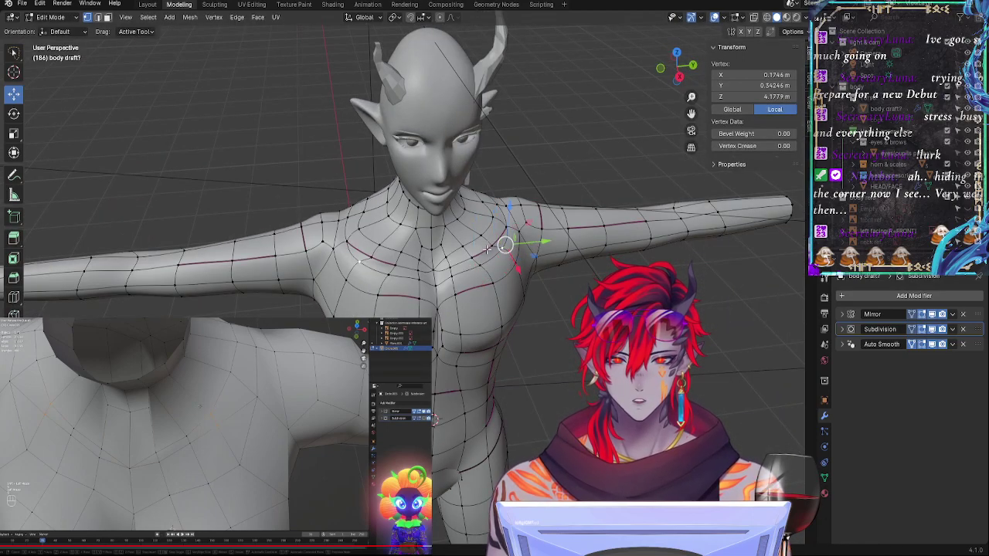
pyautogui.keyDown('shift'); pyautogui.click(472, 256); pyautogui.keyUp('shift')
pyautogui.press('g')
pyautogui.press('x')
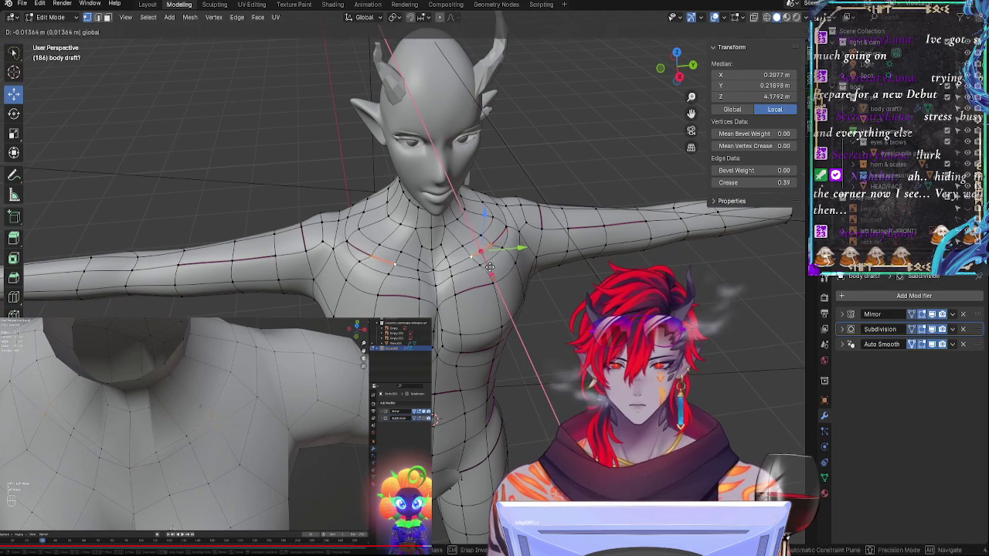
pyautogui.click(488, 266)
pyautogui.press('Tab')
pyautogui.moveTo(495, 276); pyautogui.dragTo(504, 306, button='middle')
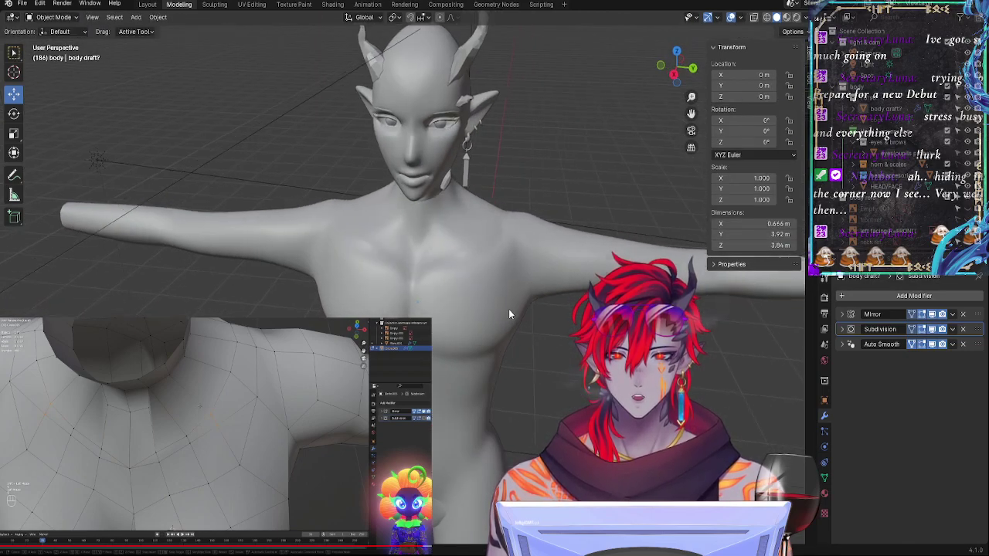
# Step: Nudge a central chest vertex down along Z and slightly along Y, then review the smoothing
pyautogui.press('Tab')
pyautogui.click(441, 248)
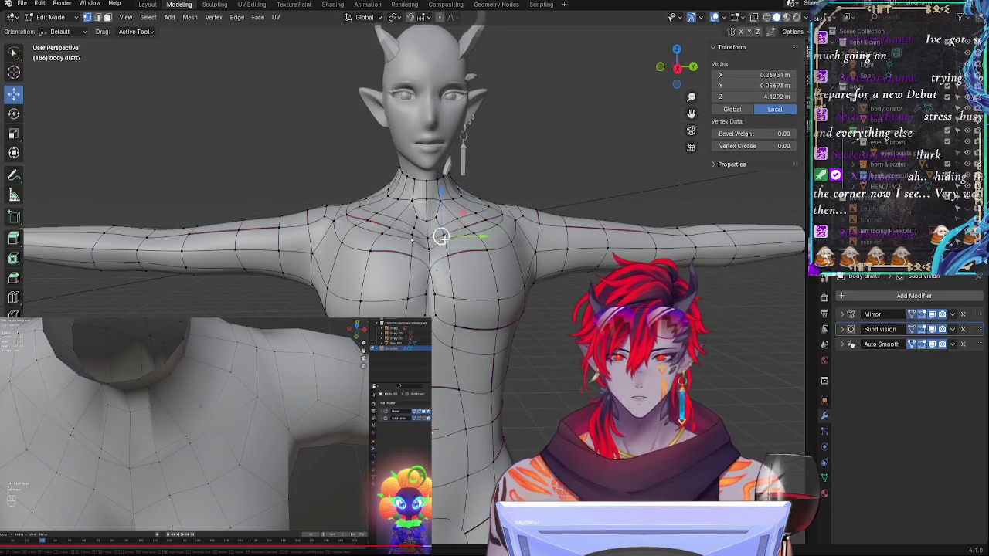
pyautogui.moveTo(442, 240); pyautogui.dragTo(471, 280, button='middle')
pyautogui.moveTo(459, 232); pyautogui.dragTo(477, 279)
pyautogui.moveTo(477, 278); pyautogui.dragTo(488, 256, button='middle')
pyautogui.moveTo(489, 242); pyautogui.dragTo(494, 266)
pyautogui.press('Tab')
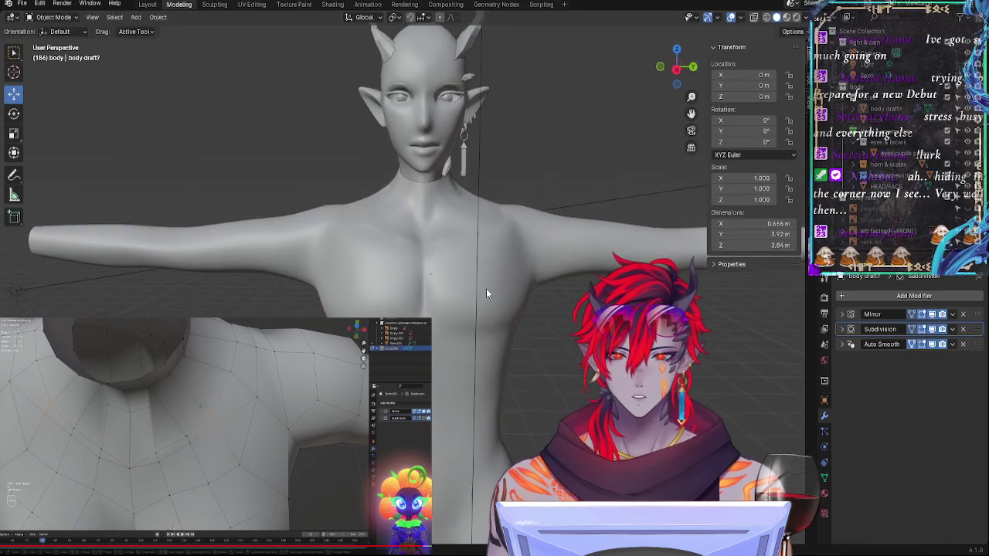
pyautogui.moveTo(486, 293); pyautogui.dragTo(452, 289, button='middle')
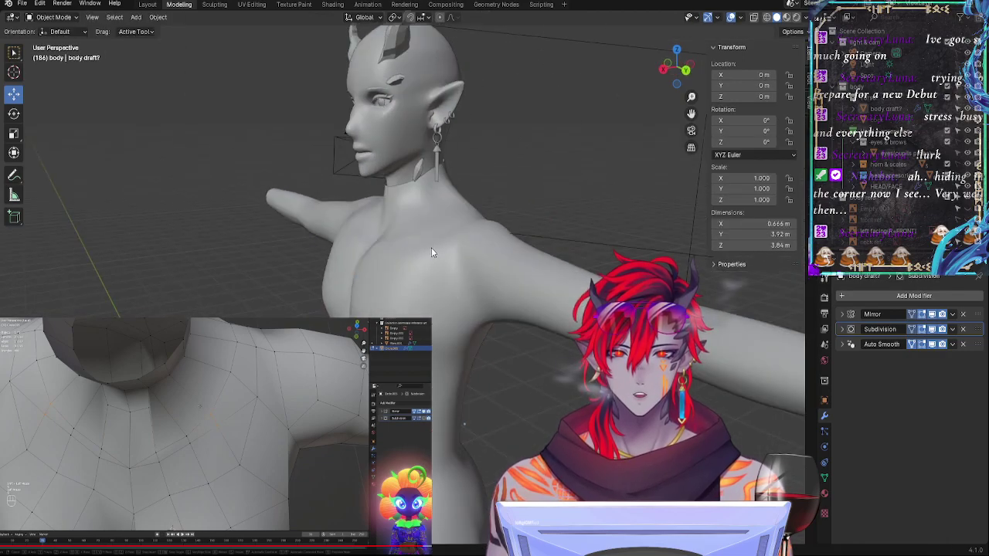
# Step: Raise two neck-side vertices slightly and nudge a chest vertex along X, then preview the smoothed body
pyautogui.press('Tab')
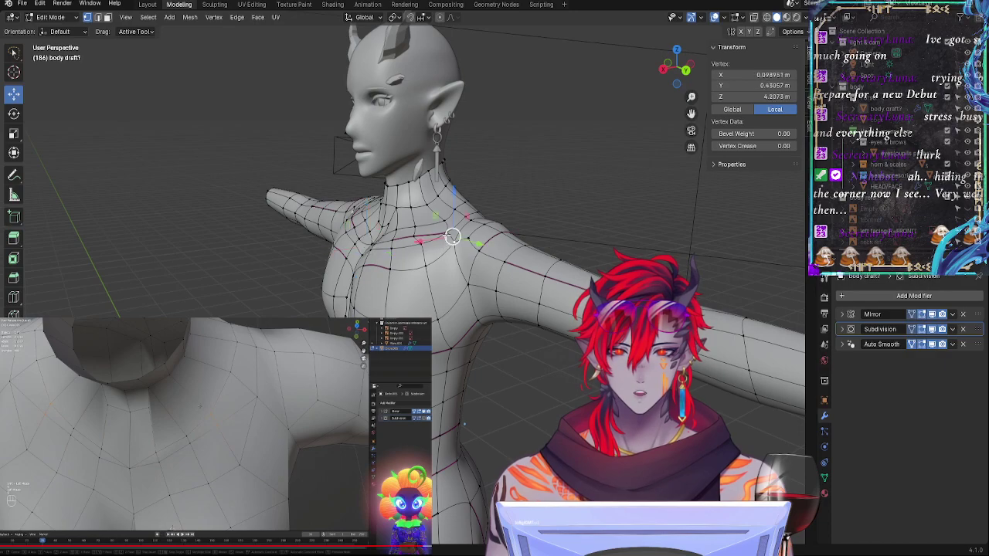
pyautogui.keyDown('shift'); pyautogui.click(452, 235); pyautogui.keyUp('shift')
pyautogui.moveTo(453, 197); pyautogui.dragTo(454, 200)
pyautogui.click(423, 245)
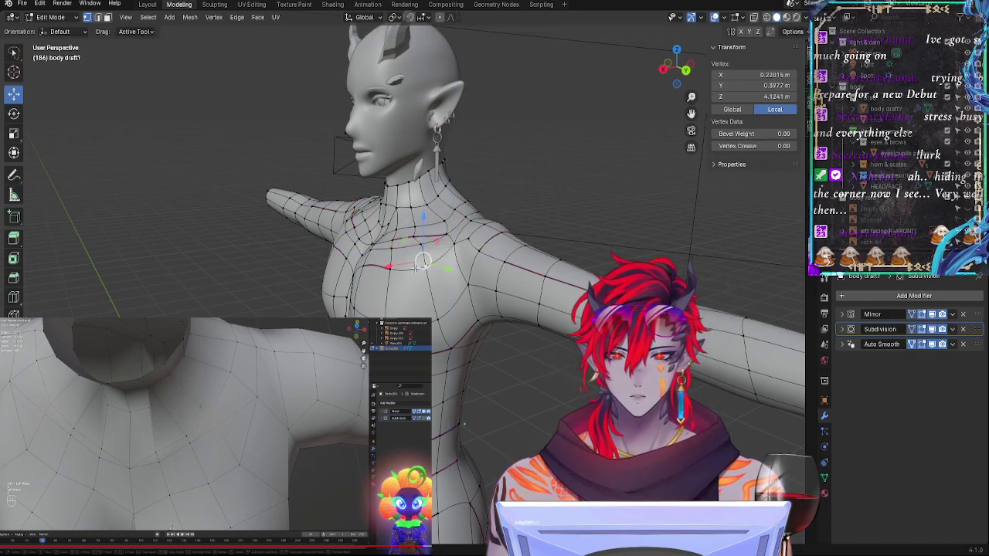
pyautogui.moveTo(390, 267); pyautogui.dragTo(394, 265)
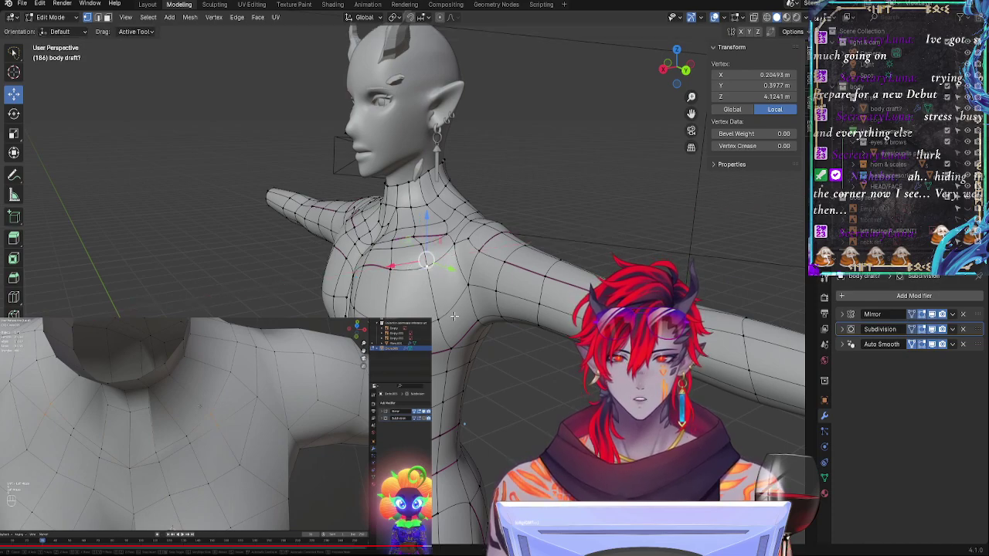
pyautogui.press('Tab')
pyautogui.moveTo(432, 360); pyautogui.dragTo(485, 354, button='middle')
# Step: Select the shoulder vertices and shift the vertex nearest the neck sideways along X
pyautogui.click(506, 226)
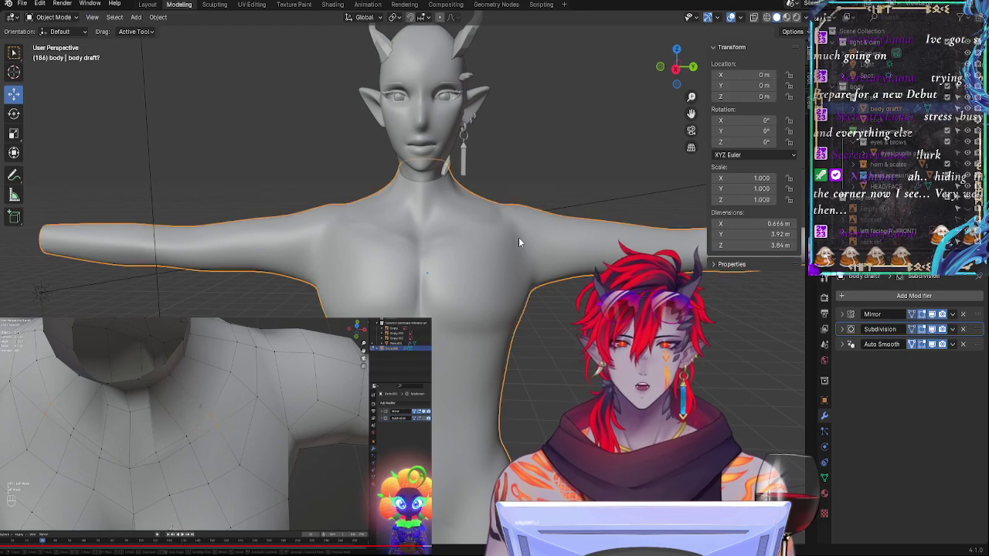
pyautogui.press('Tab')
pyautogui.click(509, 227)
pyautogui.moveTo(519, 272); pyautogui.dragTo(457, 296, button='middle')
pyautogui.keyDown('shift'); pyautogui.click(493, 284); pyautogui.keyUp('shift')
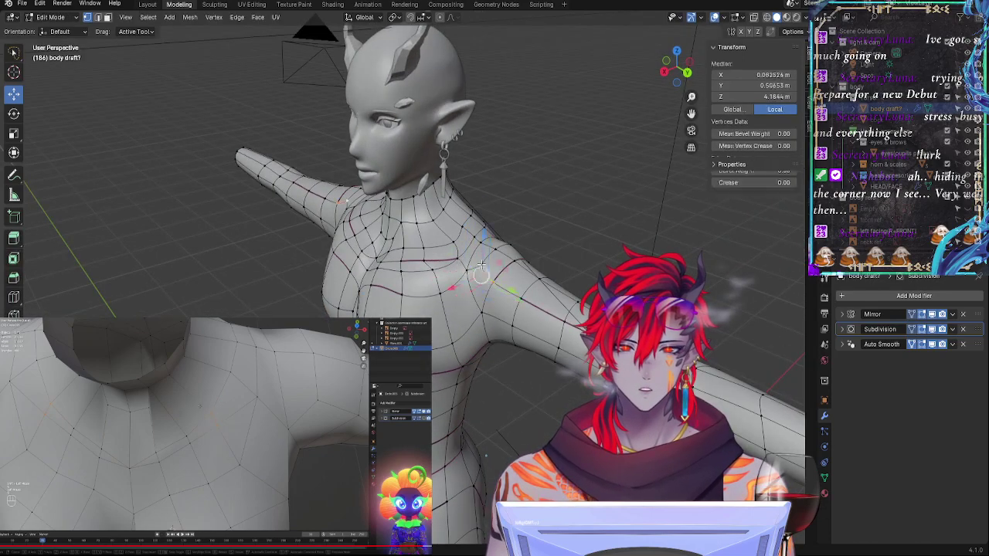
pyautogui.moveTo(464, 284); pyautogui.dragTo(461, 286)
pyautogui.moveTo(460, 286); pyautogui.dragTo(526, 241, button='middle')
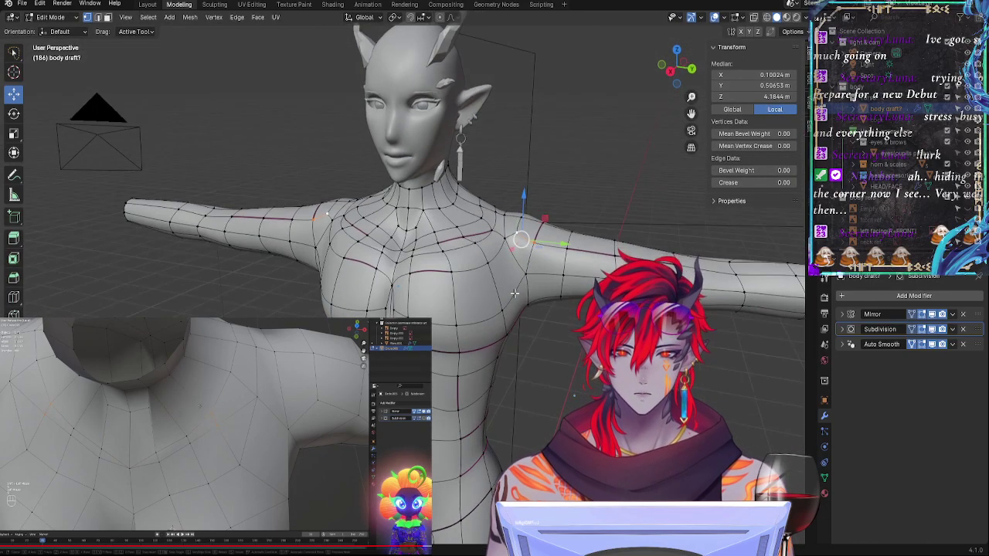
pyautogui.click(550, 246)
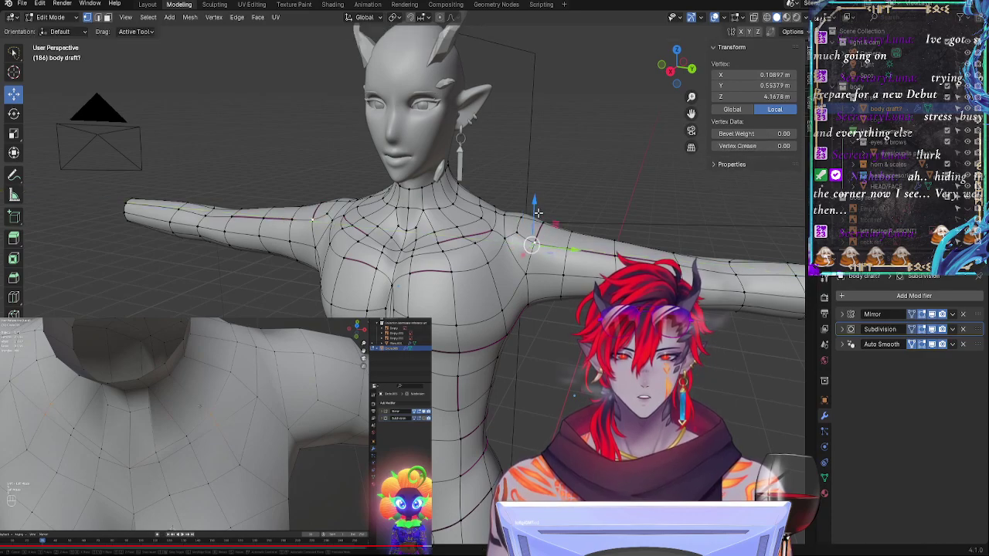
pyautogui.click(504, 235)
pyautogui.moveTo(496, 244); pyautogui.dragTo(493, 249)
pyautogui.press('Tab')
# Step: Fine-tune the neck-base vertex height, lowering then raising it slightly, and check the smoothed shape
pyautogui.moveTo(526, 307); pyautogui.dragTo(570, 323, button='middle')
pyautogui.scroll(-2, 570, 322)
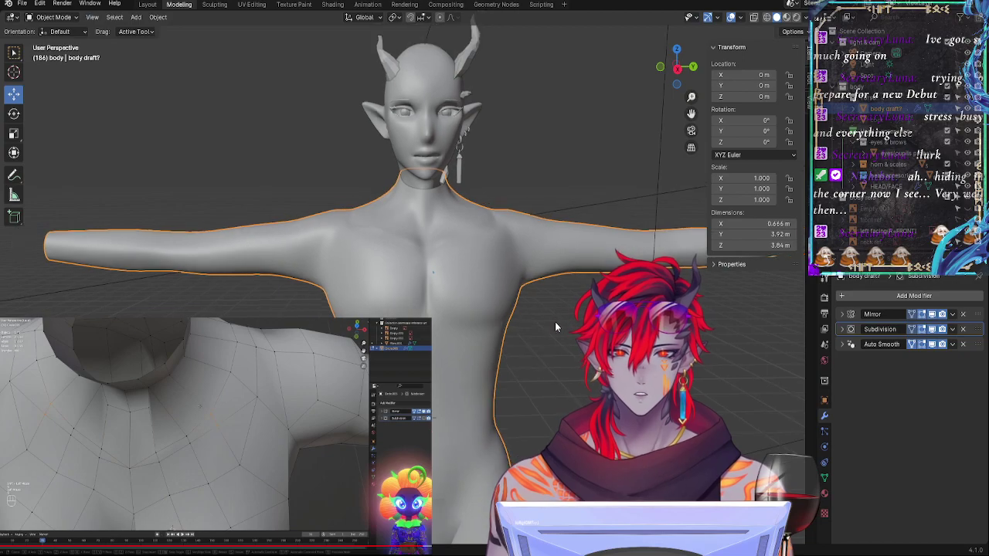
pyautogui.press('Tab')
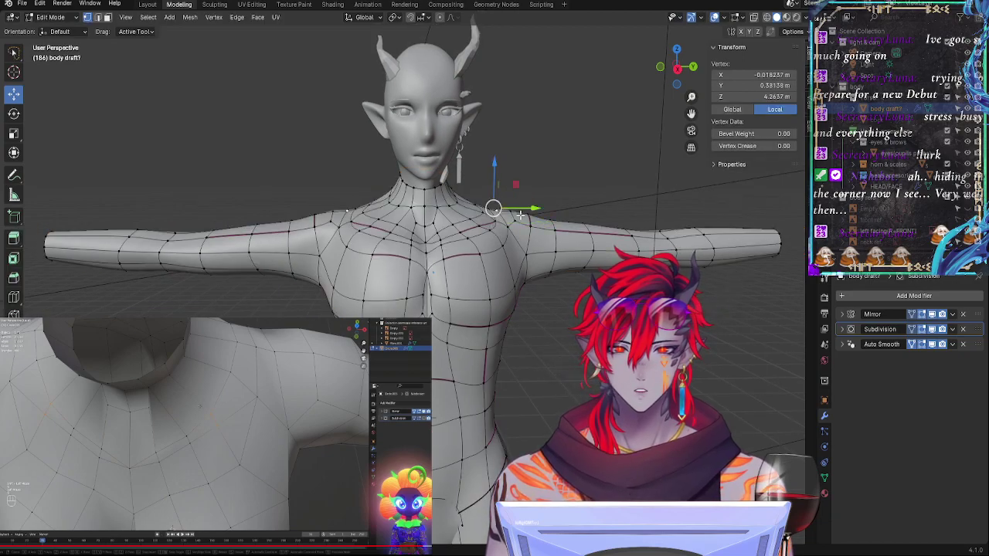
pyautogui.moveTo(493, 176); pyautogui.dragTo(536, 200)
pyautogui.moveTo(499, 169); pyautogui.dragTo(493, 173)
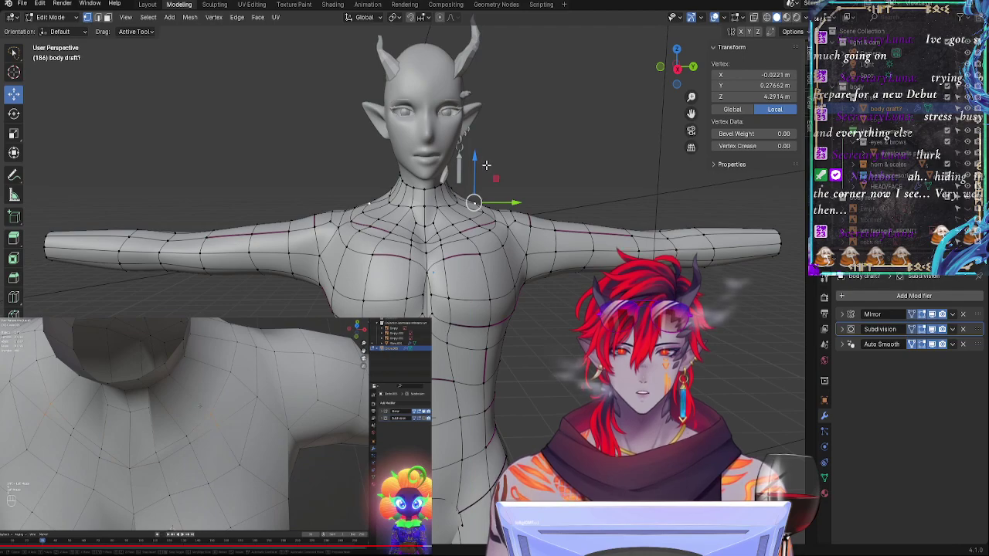
pyautogui.press('Tab')
pyautogui.moveTo(535, 248); pyautogui.dragTo(463, 247, button='middle')
# Step: Raise a vertex near the neck along Z and preview the smoothed result from the front
pyautogui.press('Tab')
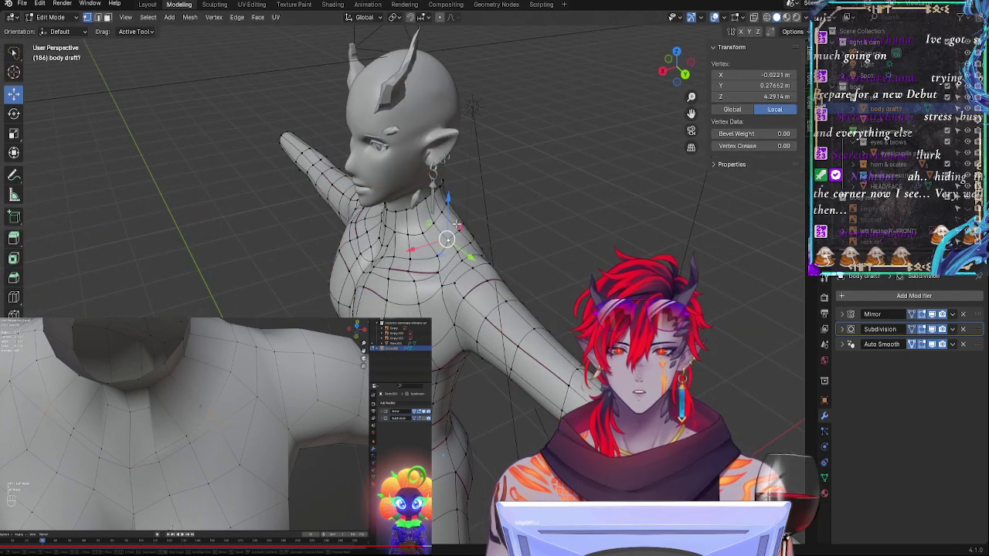
pyautogui.click(461, 224)
pyautogui.moveTo(472, 194); pyautogui.dragTo(497, 243)
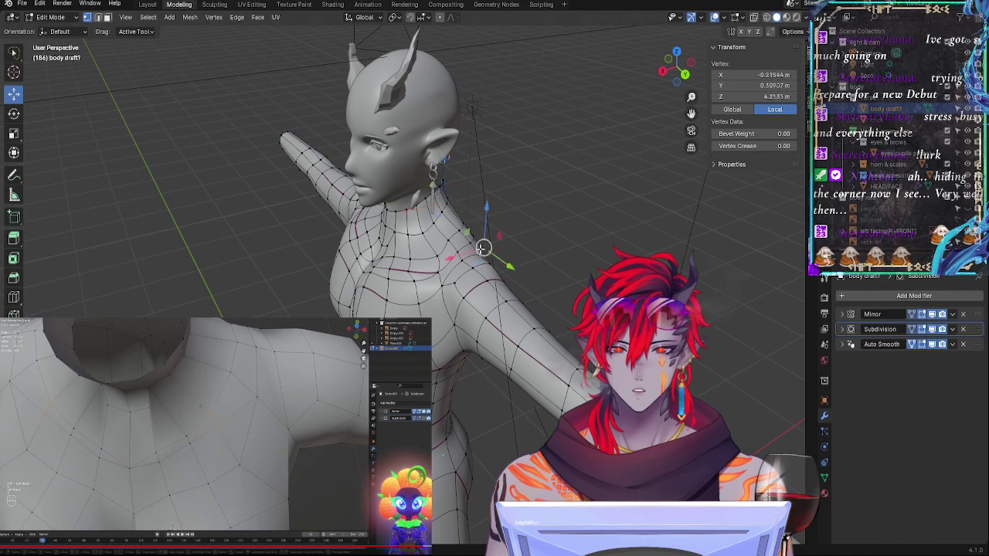
pyautogui.press('Tab')
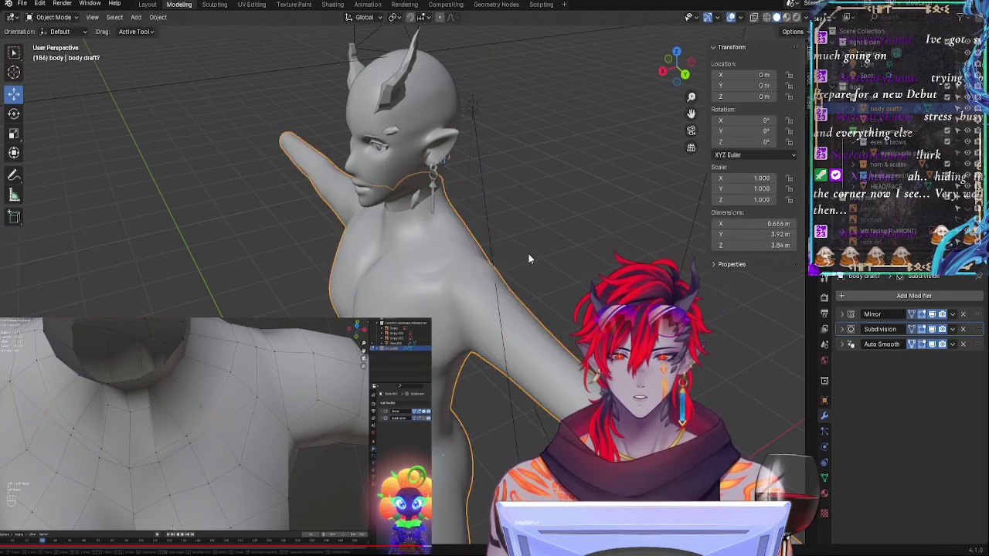
pyautogui.moveTo(528, 254); pyautogui.dragTo(603, 220, button='middle')
# Step: In the right orthographic view, lower two shoulder vertices along Z
pyautogui.click(675, 70)
pyautogui.press('Tab')
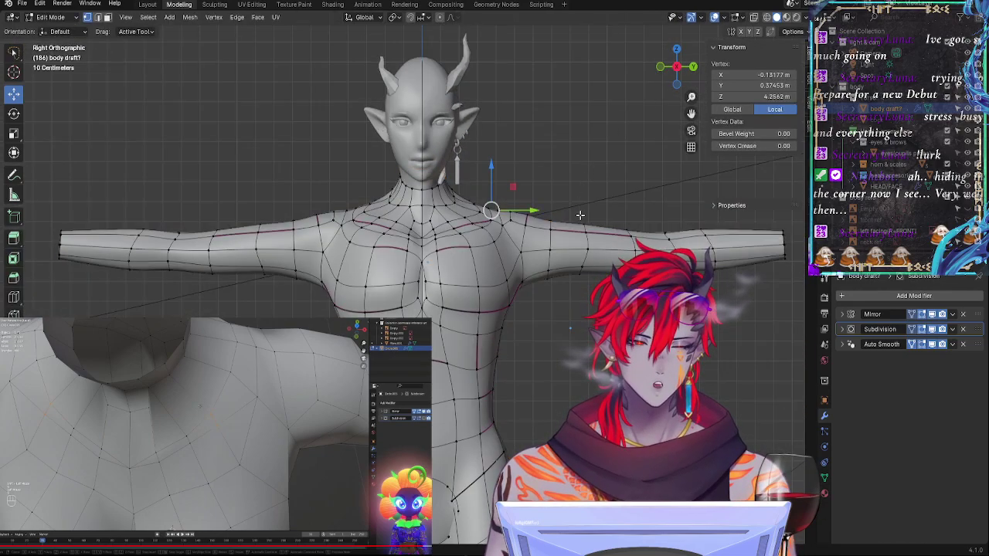
pyautogui.press('Tab')
pyautogui.click(573, 297)
pyautogui.press('Tab')
pyautogui.press('Tab')
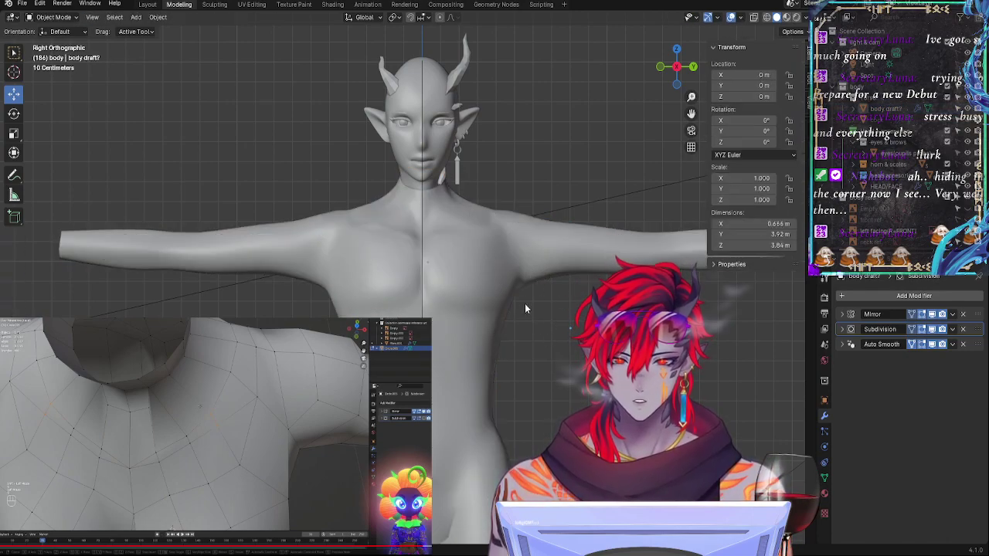
pyautogui.press('Tab')
pyautogui.click(474, 205)
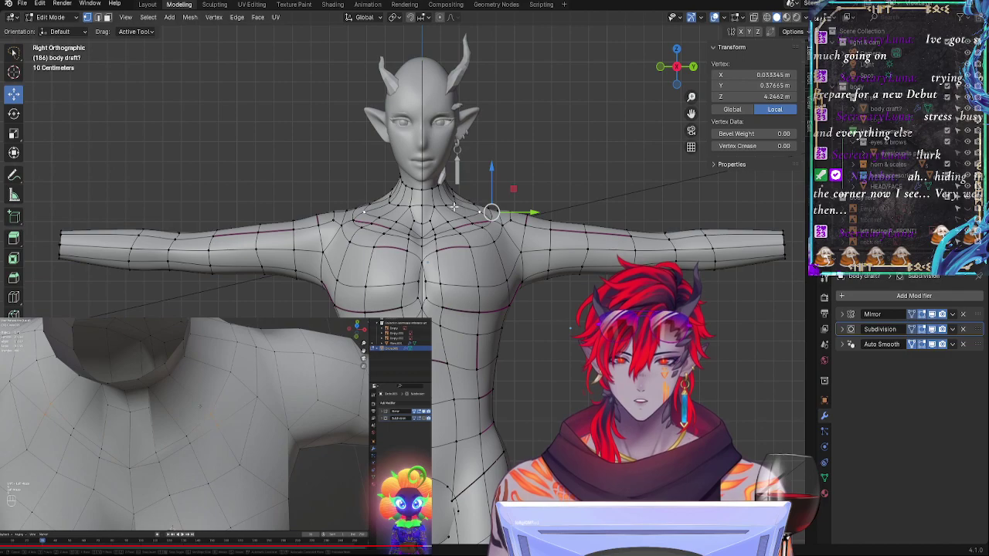
pyautogui.keyDown('shift'); pyautogui.click(455, 207); pyautogui.keyUp('shift')
pyautogui.moveTo(472, 177); pyautogui.dragTo(479, 203)
# Step: Move the neck-base vertex along Y, then along Z, and save the blend file
pyautogui.click(473, 202)
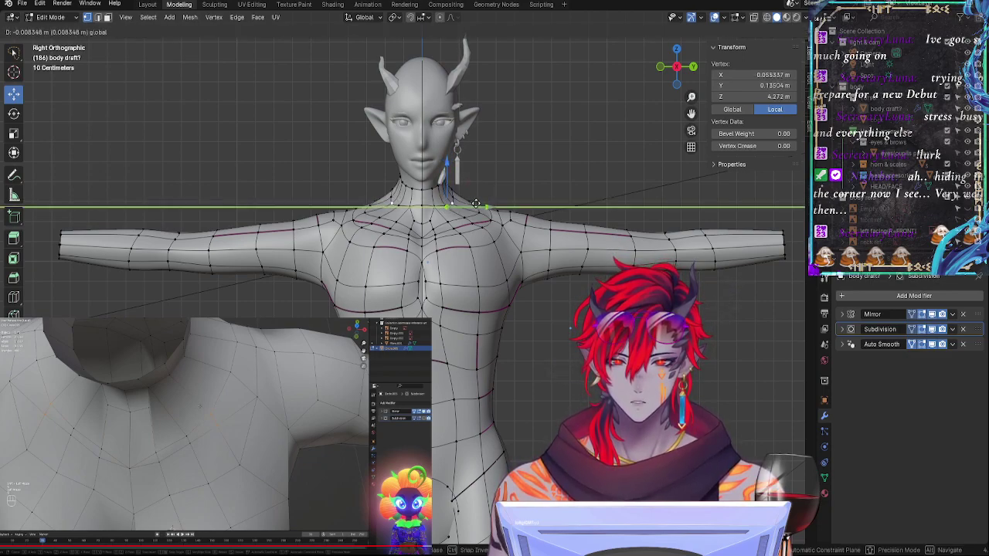
pyautogui.click(462, 192)
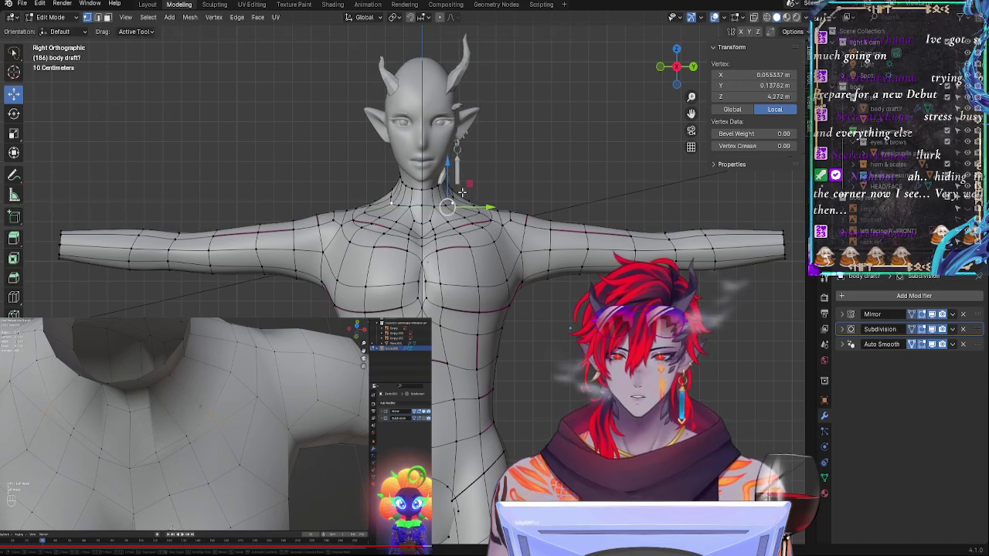
pyautogui.press('g')
pyautogui.press('z')
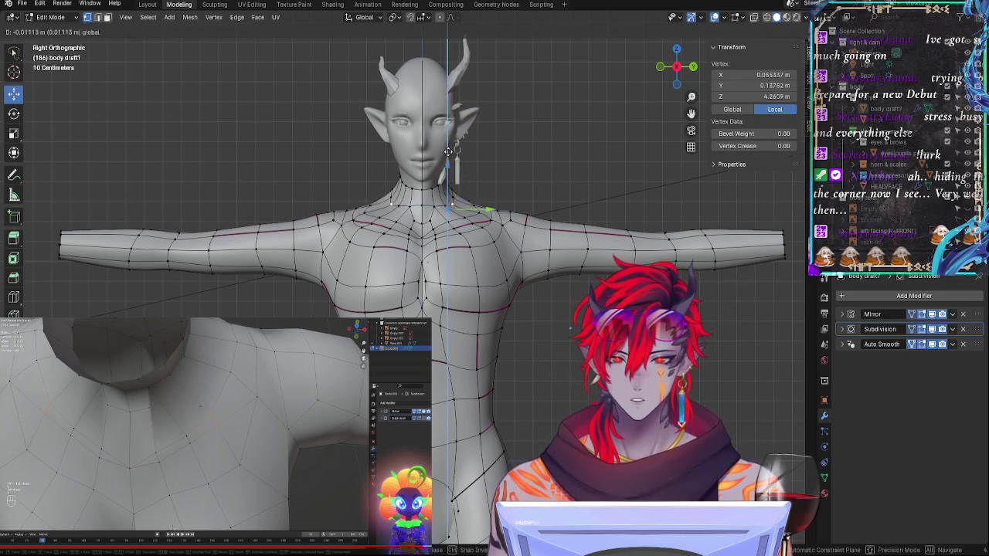
pyautogui.click(449, 151)
pyautogui.press('Tab')
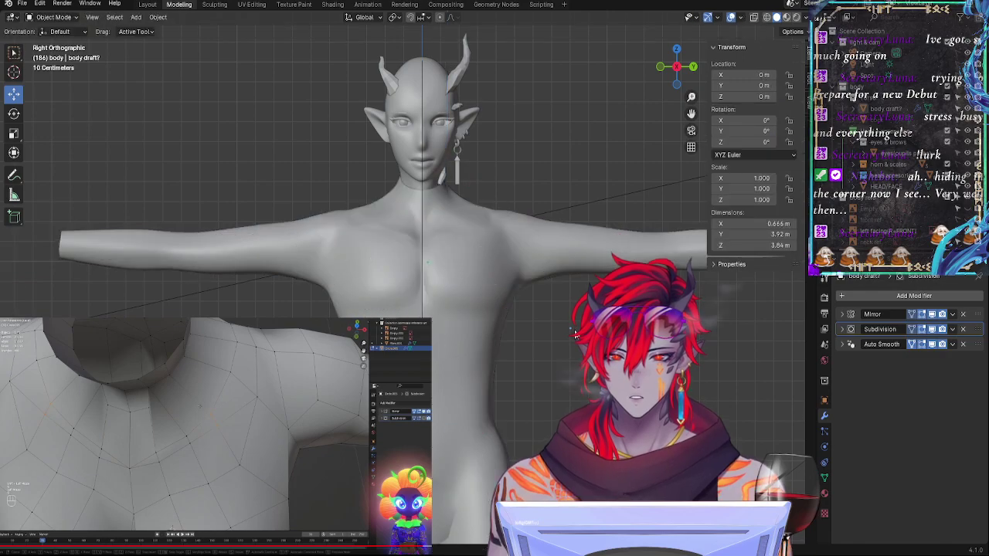
pyautogui.moveTo(448, 151); pyautogui.dragTo(438, 416, button='middle')
pyautogui.hotkey('ctrl', 's')
# Step: Crease a front waist edge to 0.38 and preview the smoothed torso
pyautogui.keyDown('shift'); pyautogui.moveTo(611, 379); pyautogui.dragTo(571, 274, button='middle'); pyautogui.keyUp('shift')
pyautogui.press('Tab')
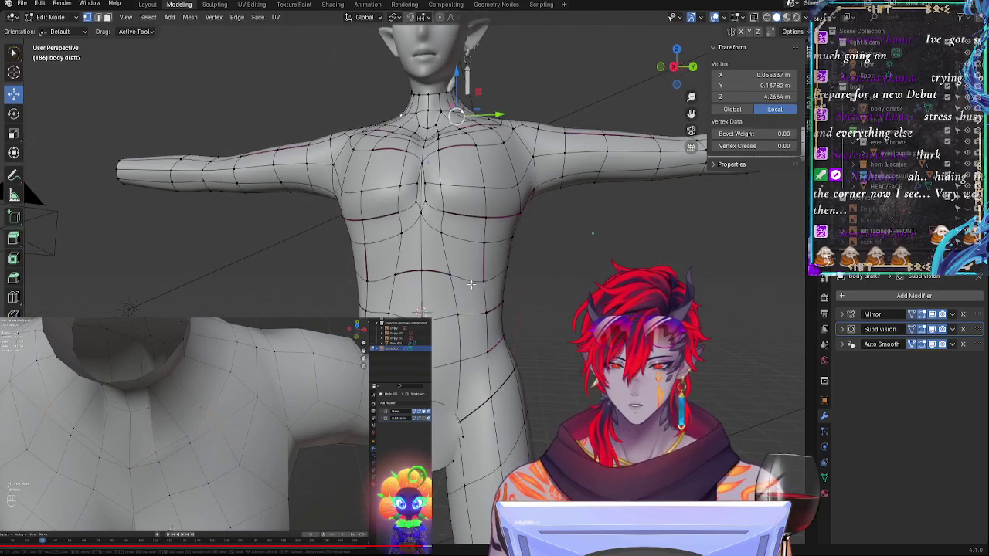
pyautogui.click(448, 277)
pyautogui.keyDown('shift'); pyautogui.click(483, 283); pyautogui.keyUp('shift')
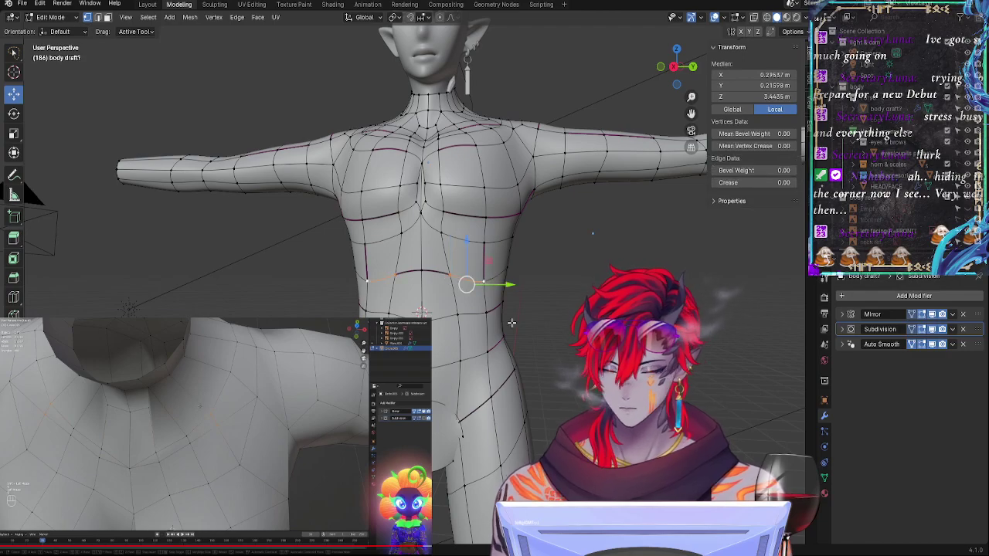
pyautogui.hotkey('shift', 'e')
pyautogui.click(519, 348)
pyautogui.press('Tab')
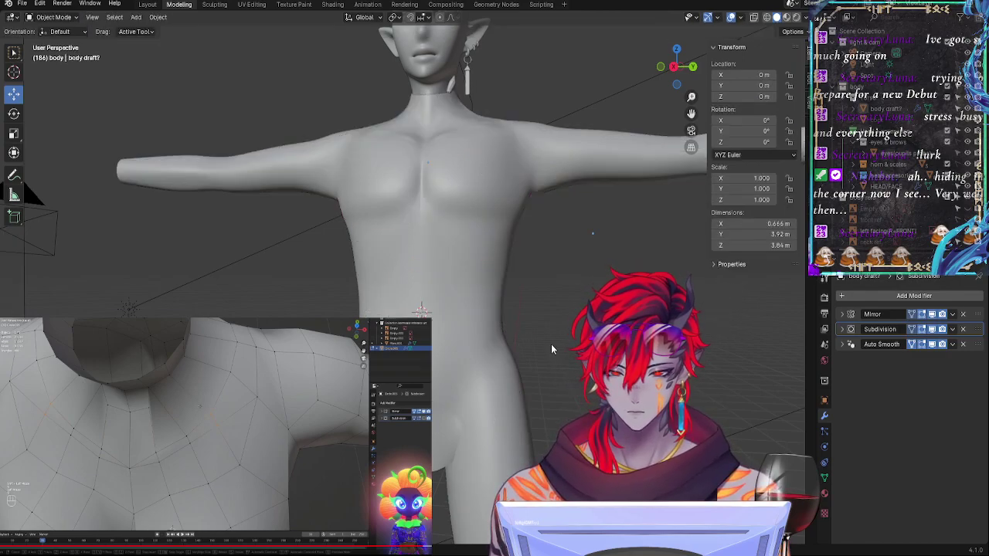
pyautogui.moveTo(550, 344); pyautogui.dragTo(584, 343, button='middle')
# Step: Move a side waist vertex outward along X and check the smoothed body
pyautogui.press('Tab')
pyautogui.moveTo(506, 315); pyautogui.dragTo(508, 317, button='middle')
pyautogui.click(509, 316)
pyautogui.press('g')
pyautogui.press('x')
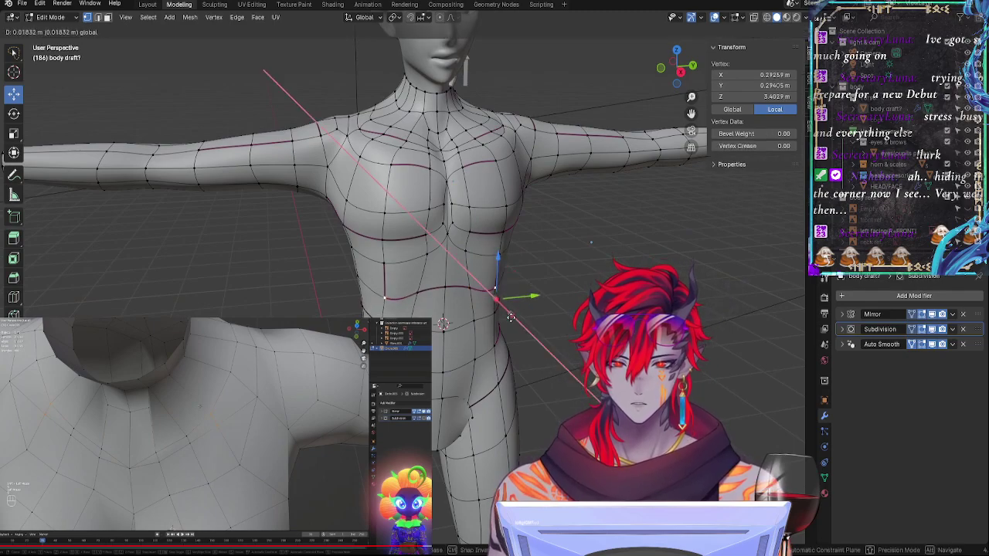
pyautogui.click(521, 332)
pyautogui.press('Tab')
pyautogui.moveTo(547, 353); pyautogui.dragTo(512, 339, button='middle')
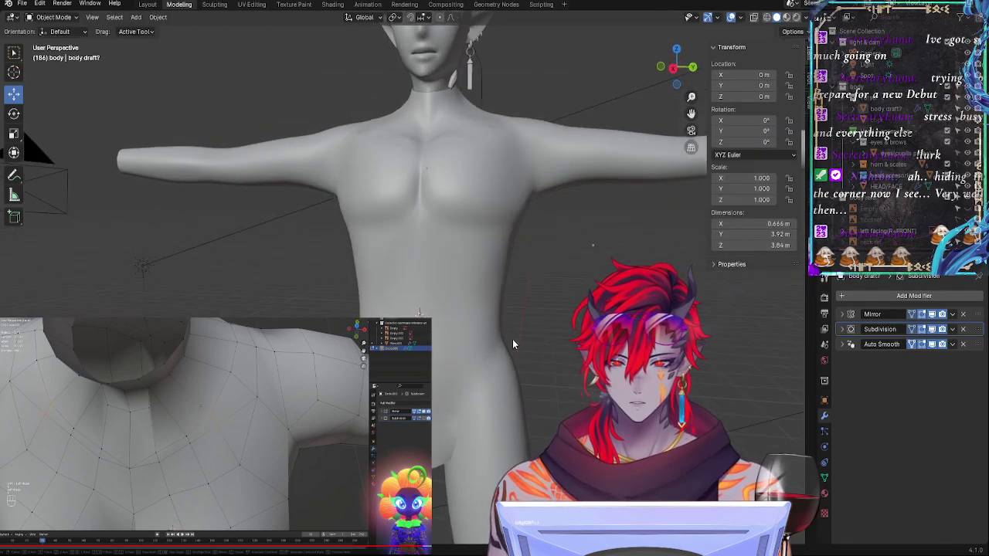
# Step: Crease a side waist edge and shift two waist vertices along X
pyautogui.press('Tab')
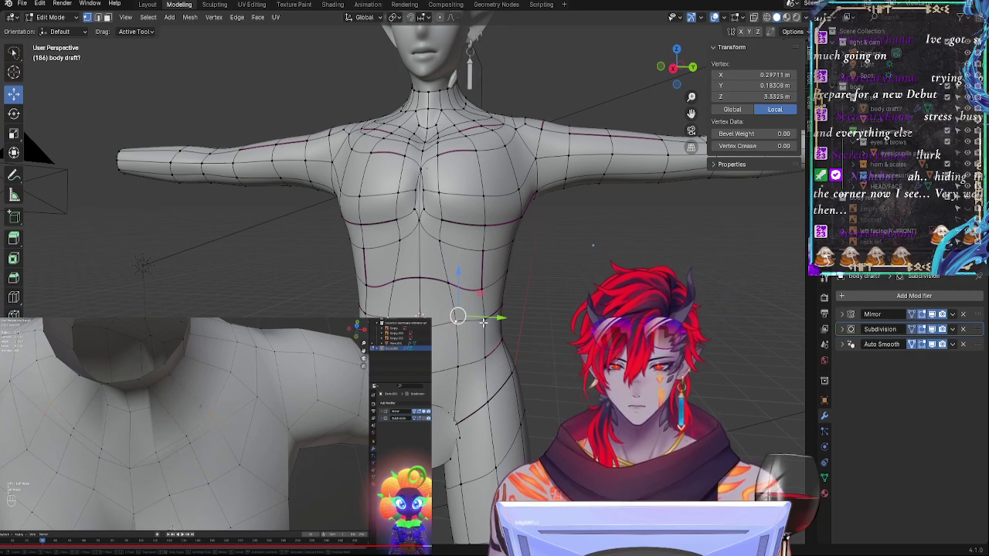
pyautogui.click(472, 320)
pyautogui.hotkey('shift', 'e')
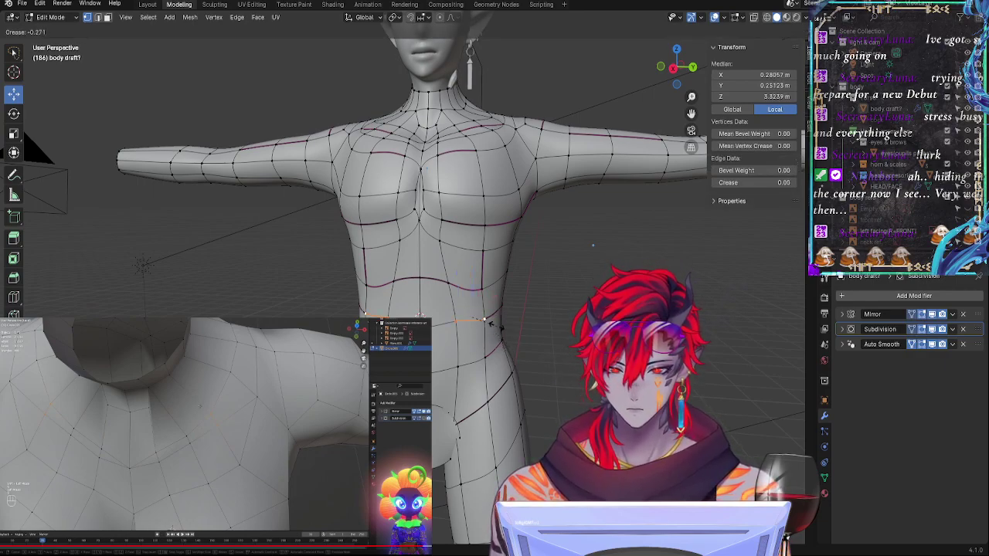
pyautogui.click(473, 318)
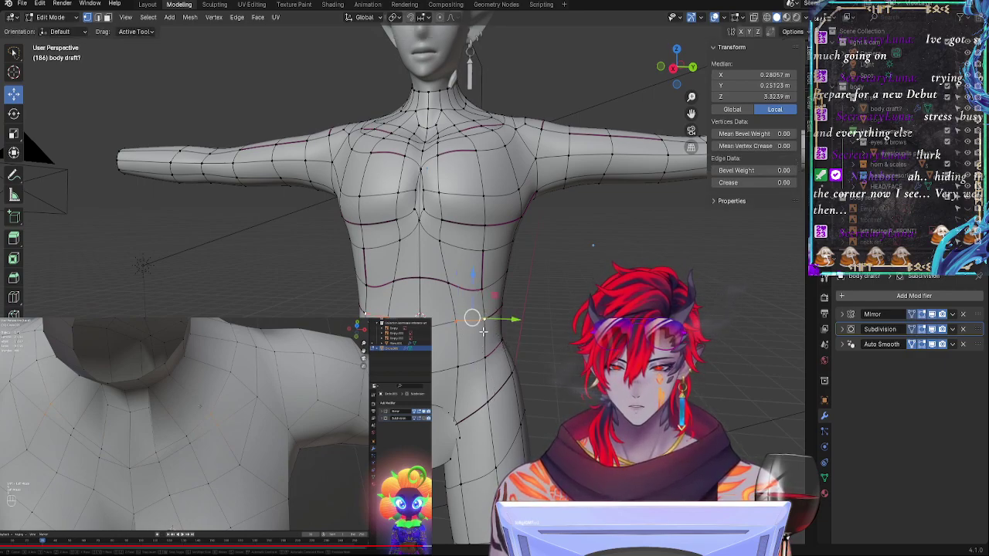
pyautogui.click(486, 320)
pyautogui.moveTo(487, 338); pyautogui.dragTo(461, 364, button='middle')
pyautogui.press('g')
pyautogui.press('x')
pyautogui.click(485, 338)
pyautogui.moveTo(462, 364); pyautogui.dragTo(486, 365)
pyautogui.click(485, 359)
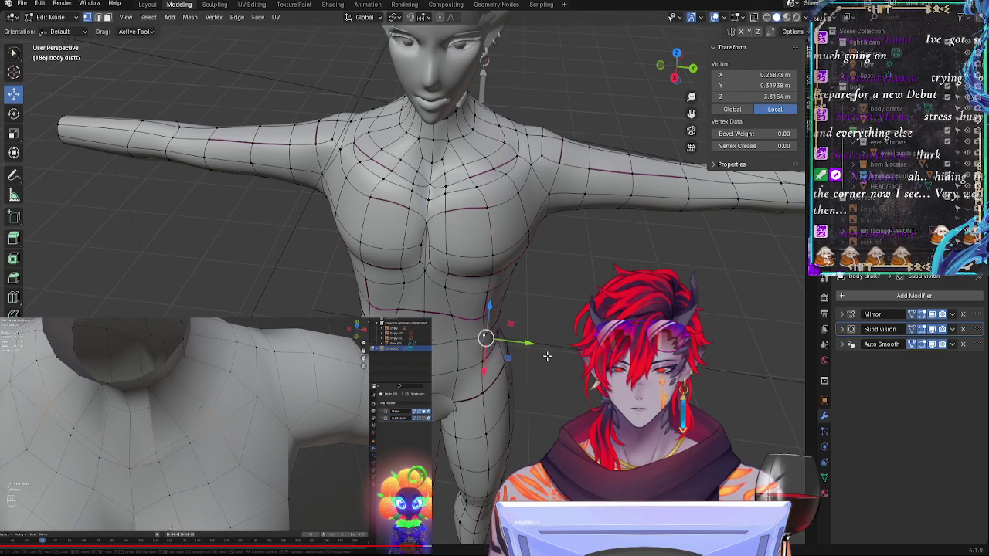
# Step: Partially crease two more waist edges on the side of the torso
pyautogui.moveTo(485, 336)
pyautogui.mouseDown(button='middle')
pyautogui.moveTo(498, 309)
pyautogui.moveTo(494, 318)
pyautogui.mouseUp(button='middle')
pyautogui.keyDown('shift'); pyautogui.click(468, 322); pyautogui.keyUp('shift')
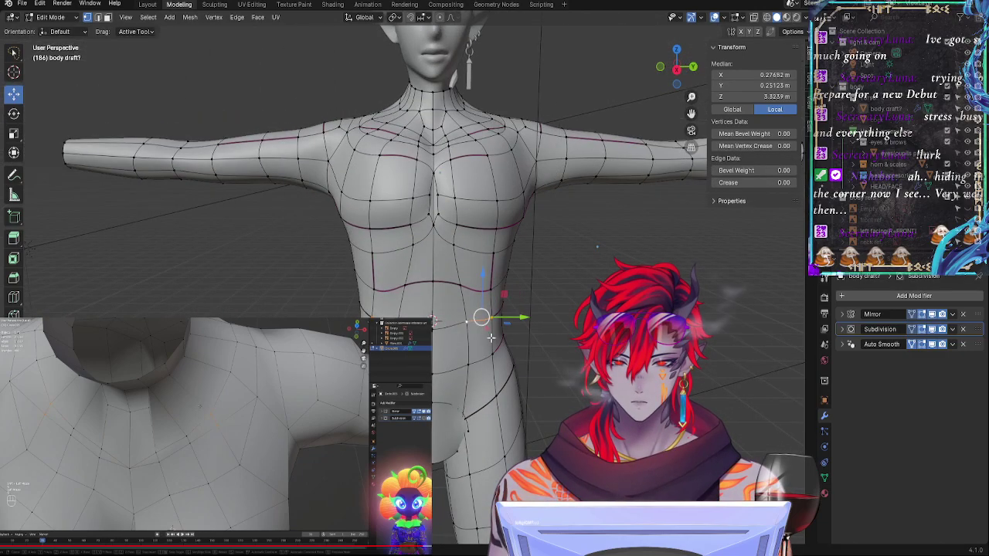
pyautogui.hotkey('shift', 'e')
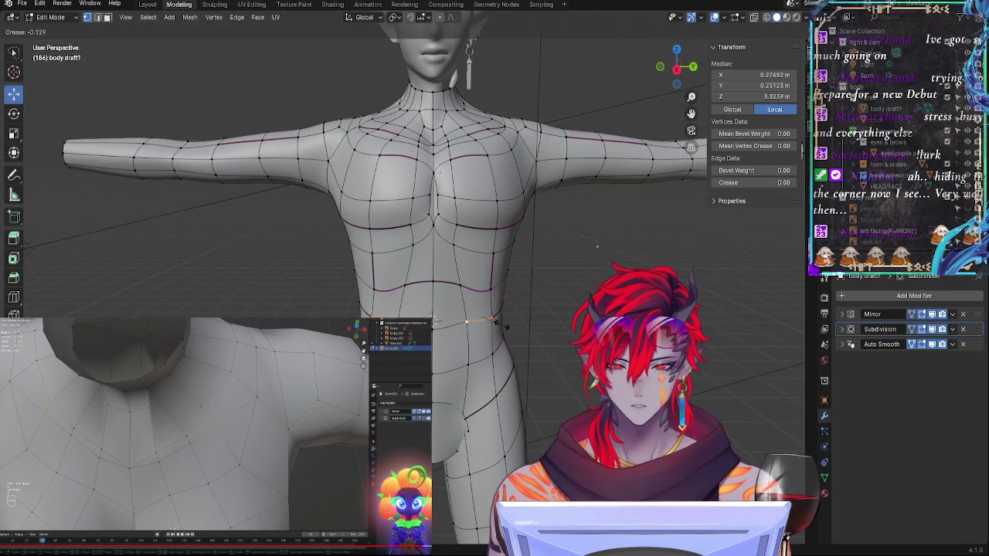
pyautogui.click(502, 345)
pyautogui.click(549, 349)
pyautogui.moveTo(549, 348); pyautogui.dragTo(510, 346, button='middle')
pyautogui.click(434, 336)
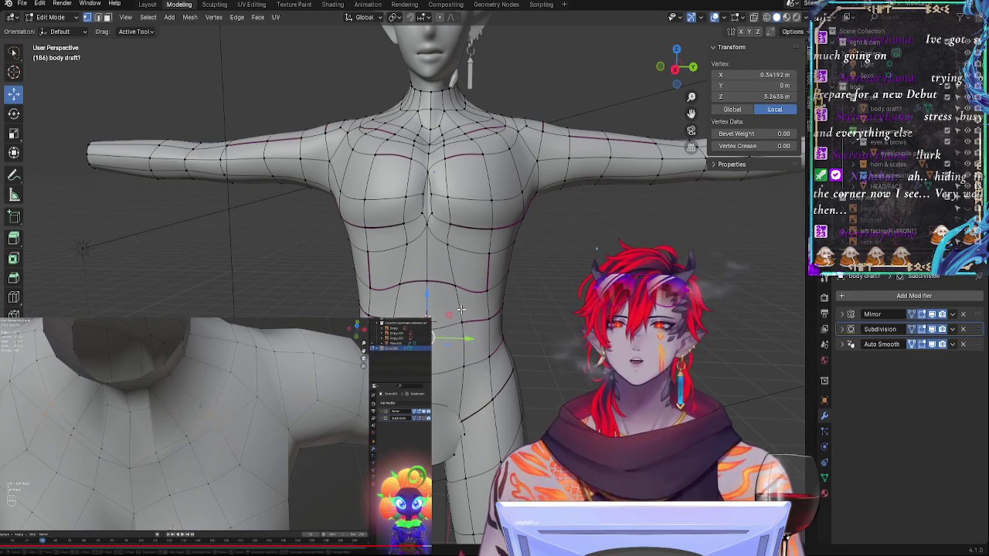
pyautogui.keyDown('shift'); pyautogui.click(430, 286); pyautogui.keyUp('shift')
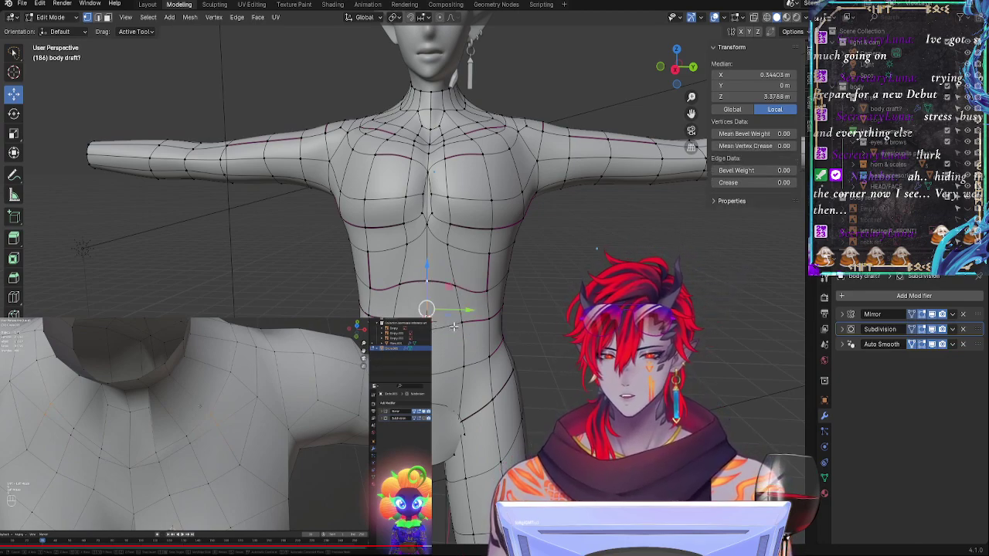
pyautogui.hotkey('shift', 'e')
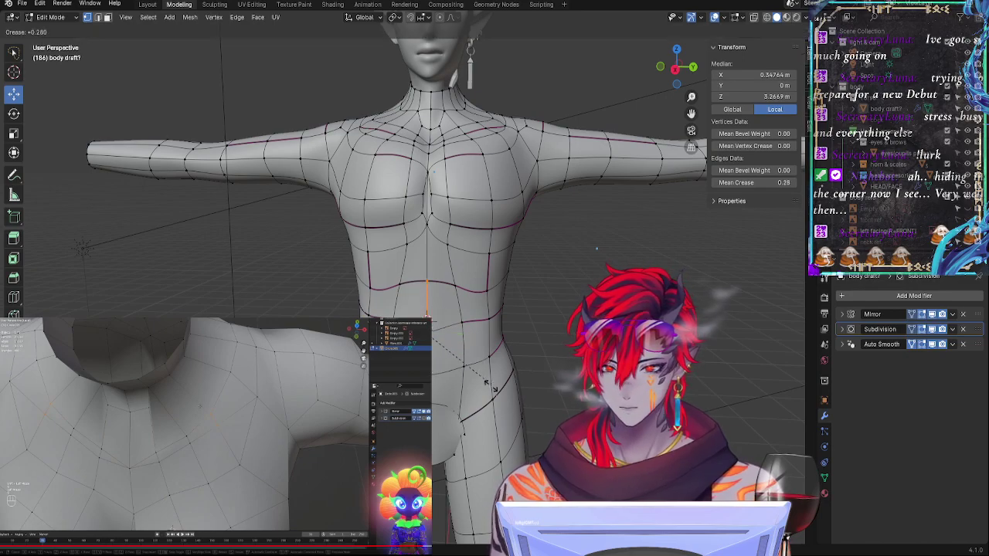
pyautogui.click(479, 370)
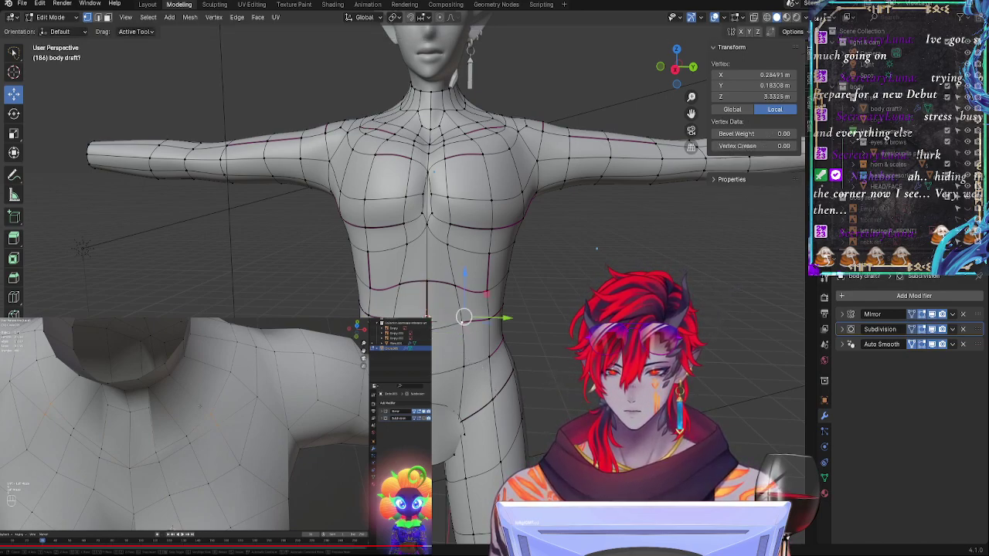
# Step: Partially crease two lower-torso edges
pyautogui.hotkey('alt', 'a')
pyautogui.click(464, 316)
pyautogui.keyDown('shift'); pyautogui.click(441, 325); pyautogui.keyUp('shift')
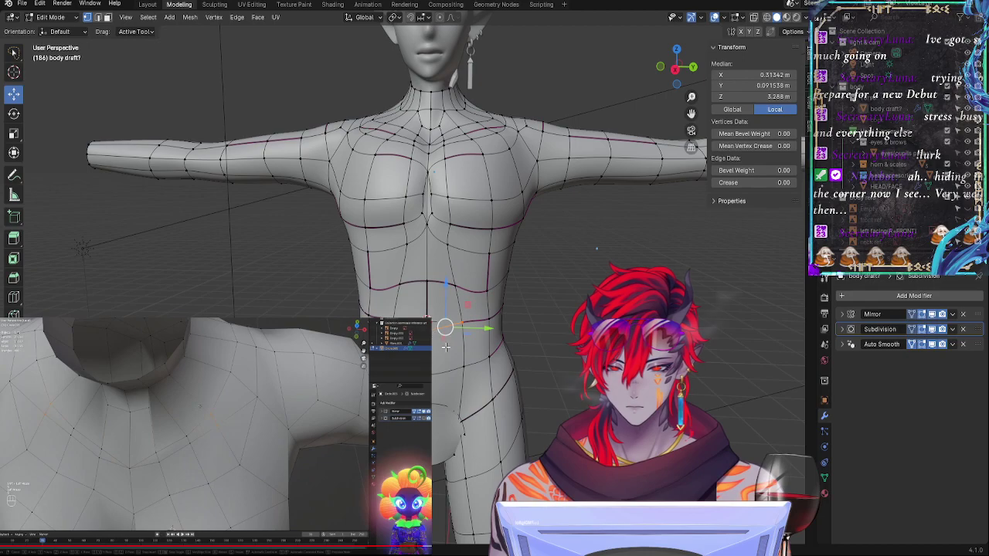
pyautogui.hotkey('shift', 'e')
pyautogui.click(448, 348)
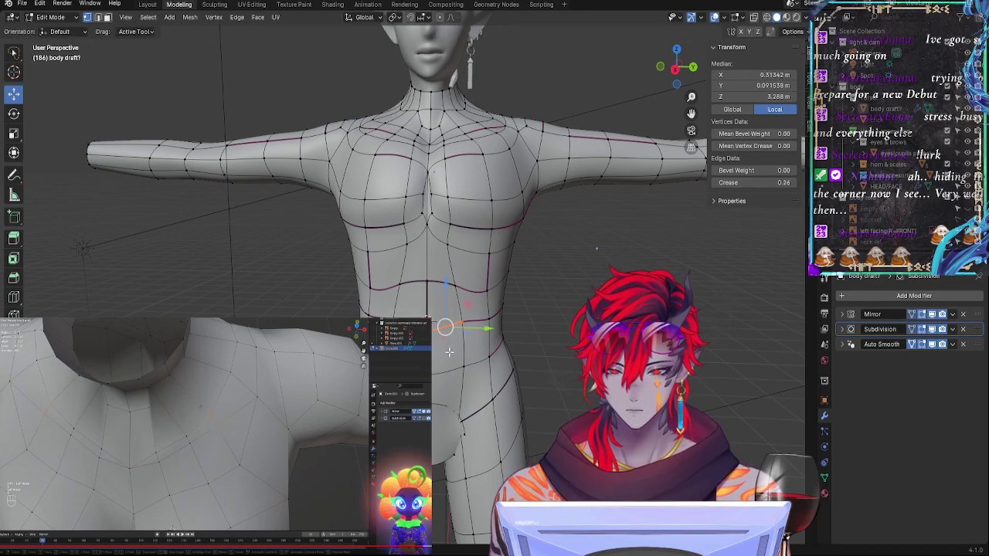
pyautogui.click(449, 371)
pyautogui.keyDown('shift'); pyautogui.click(447, 375); pyautogui.keyUp('shift')
pyautogui.hotkey('shift', 'e')
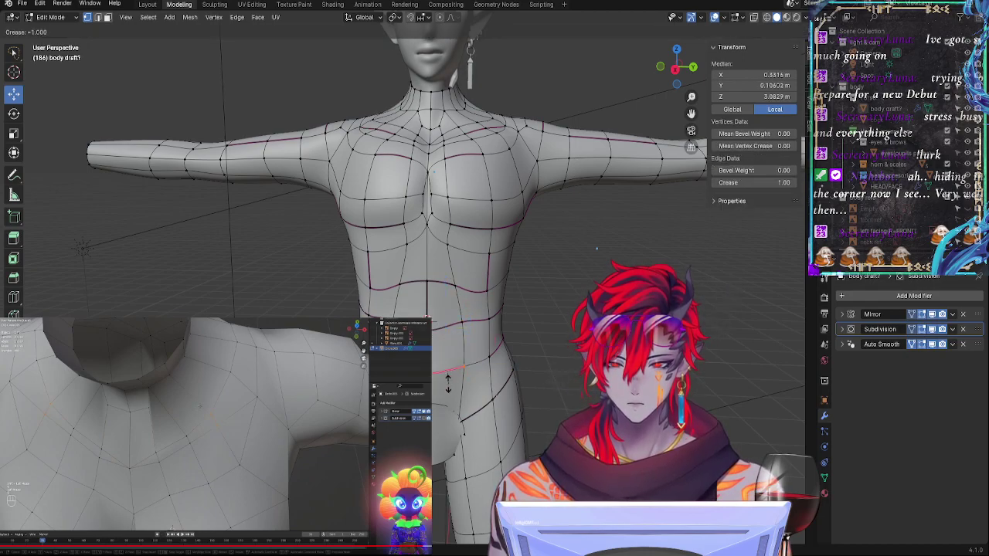
pyautogui.click(447, 367)
pyautogui.moveTo(447, 367); pyautogui.dragTo(549, 339, button='middle')
# Step: Select torso centre-line vertices and a side-waist vertex for adjustment
pyautogui.click(515, 347)
pyautogui.click(473, 279)
pyautogui.click(570, 307)
pyautogui.press('Tab')
pyautogui.press('Tab')
pyautogui.click(417, 287)
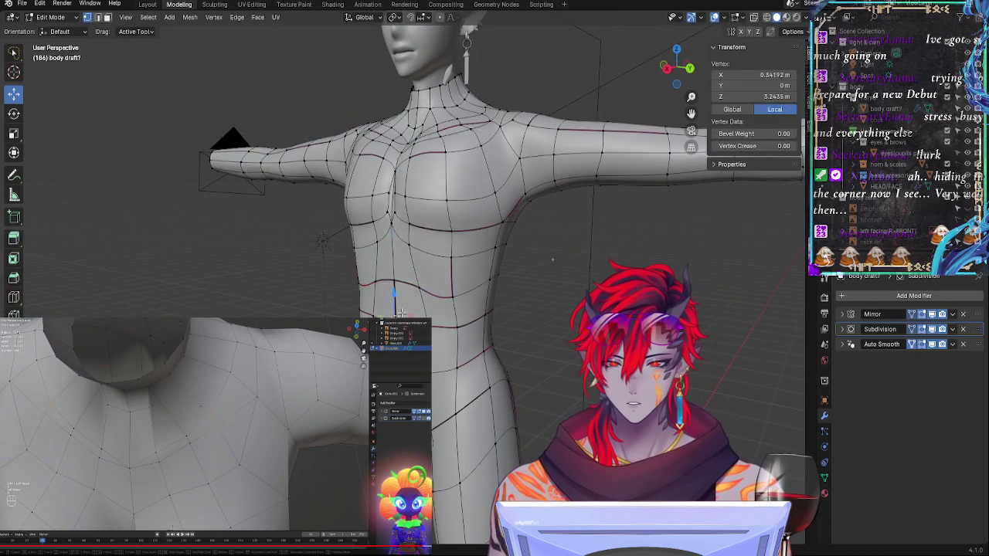
pyautogui.keyDown('shift'); pyautogui.click(394, 284); pyautogui.keyUp('shift')
pyautogui.keyDown('shift'); pyautogui.click(394, 336); pyautogui.keyUp('shift')
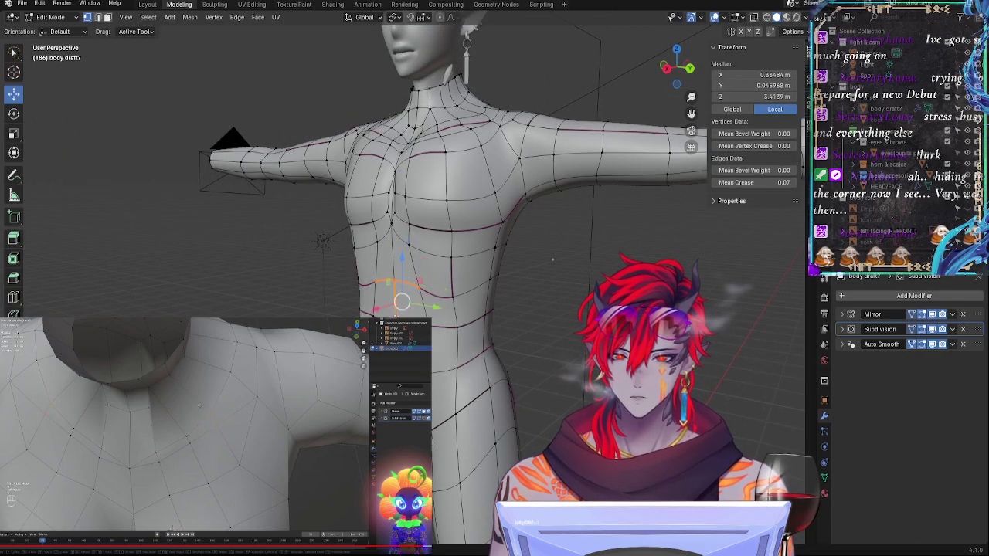
pyautogui.click(395, 336)
pyautogui.click(423, 311)
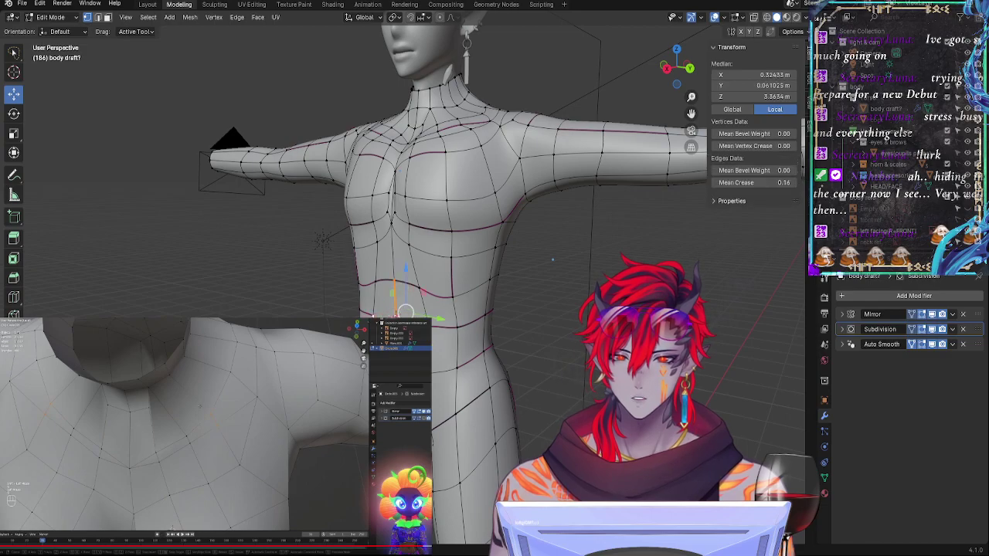
pyautogui.moveTo(446, 321); pyautogui.dragTo(531, 343, button='middle')
# Step: Shift the side-waist vertex slightly along X, reposition it, then pull it inward
pyautogui.moveTo(502, 329); pyautogui.dragTo(498, 329)
pyautogui.press('Escape')
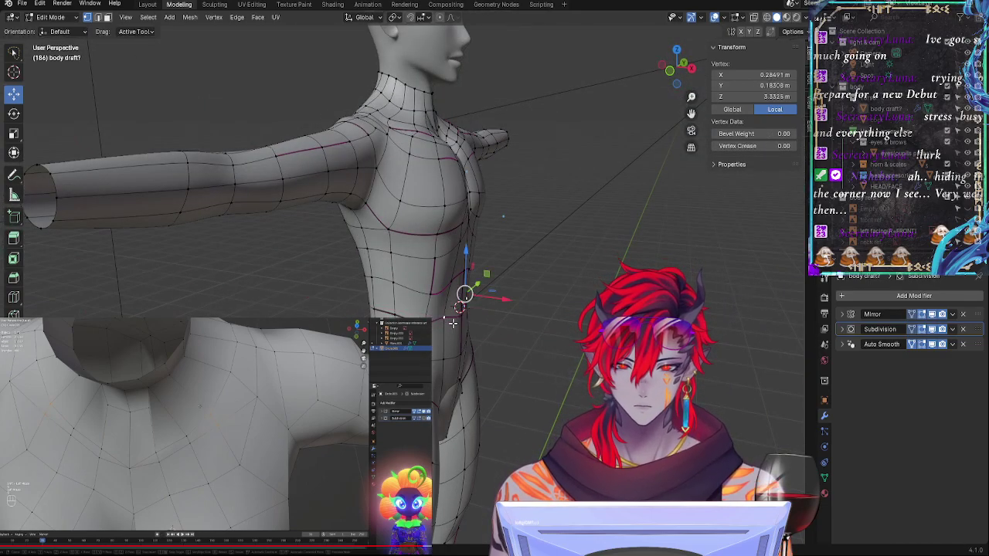
pyautogui.press('g')
pyautogui.press('x')
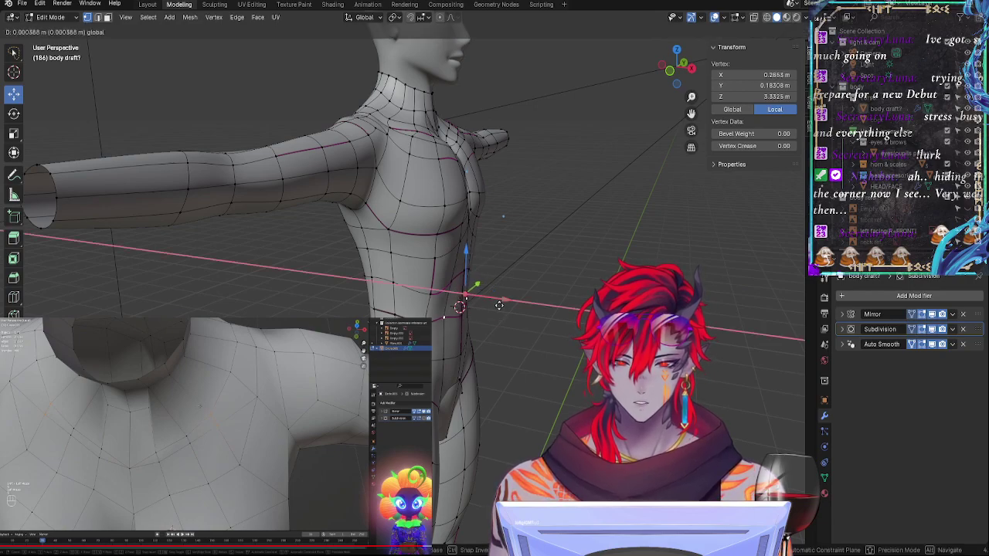
pyautogui.click(503, 304)
pyautogui.moveTo(502, 302); pyautogui.dragTo(458, 316, button='middle')
pyautogui.press('g')
pyautogui.click(510, 298)
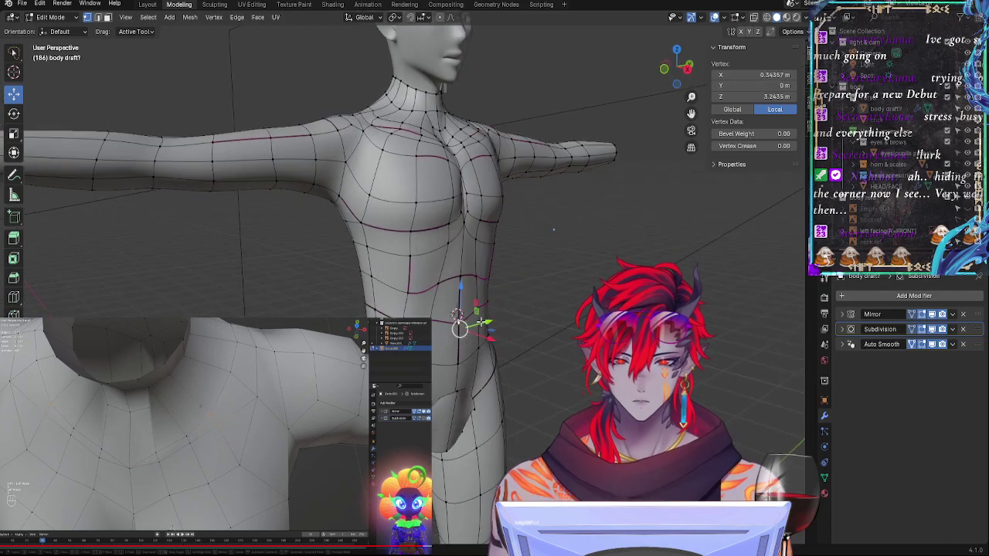
pyautogui.press('g')
pyautogui.press('x')
pyautogui.click(478, 332)
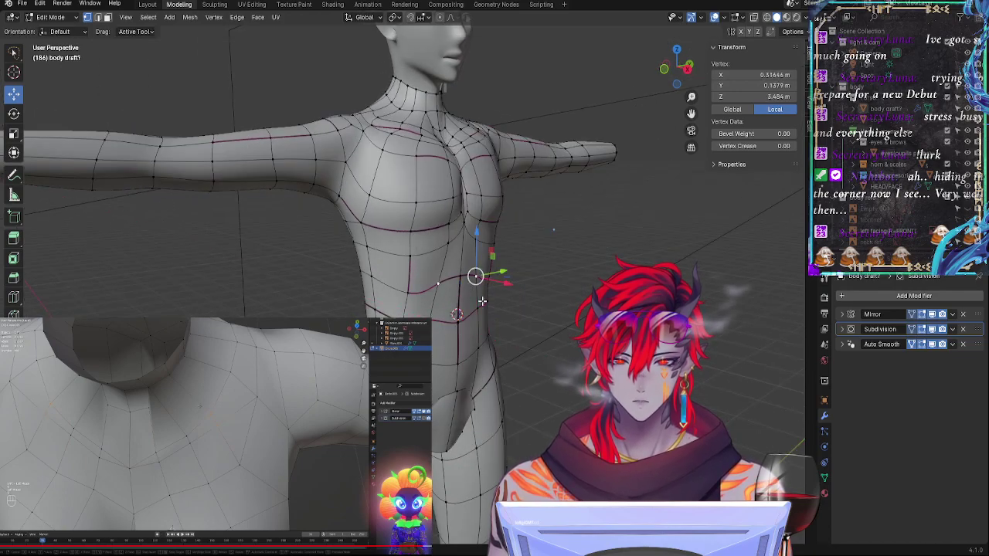
# Step: Nudge a midline waist vertex and a neighbouring side vertex along X, then preview the smoothed body
pyautogui.click(462, 277)
pyautogui.press('g')
pyautogui.press('x')
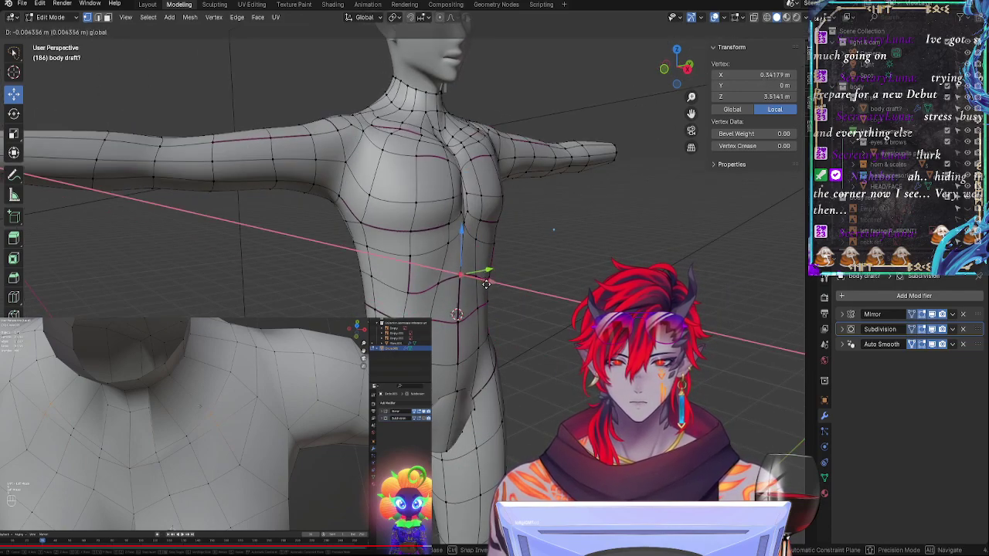
pyautogui.click(433, 283)
pyautogui.moveTo(486, 286); pyautogui.dragTo(480, 278)
pyautogui.press('Tab')
pyautogui.moveTo(514, 312); pyautogui.dragTo(548, 310, button='middle')
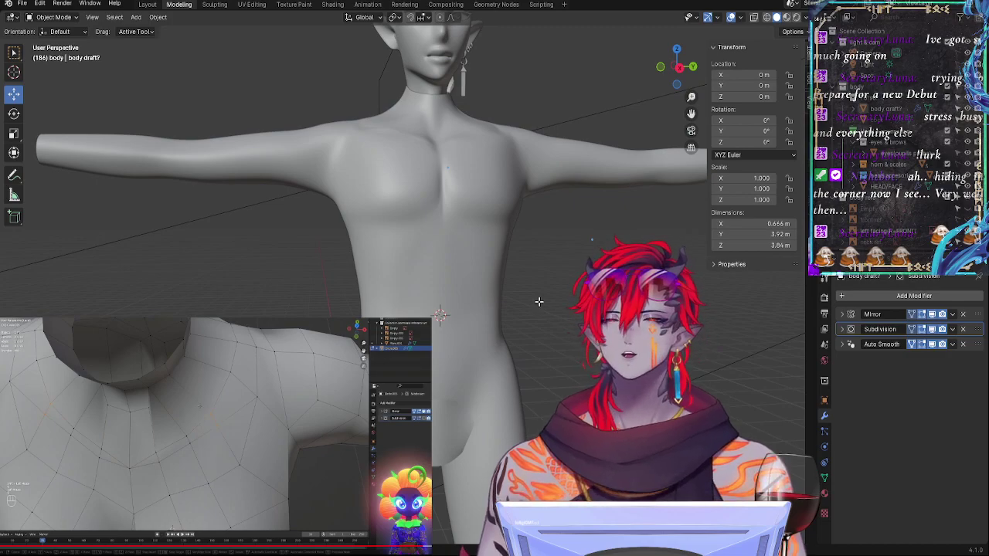
# Step: Nudge the selected chest vertex slightly along Y and check the smoothed body
pyautogui.press('Tab')
pyautogui.press('g')
pyautogui.press('y')
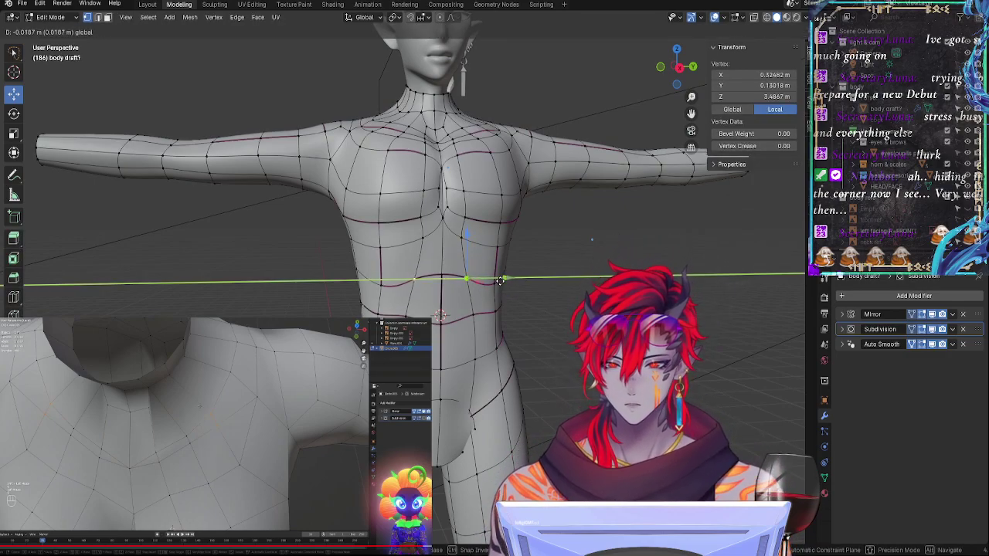
pyautogui.click(480, 303)
pyautogui.press('Tab')
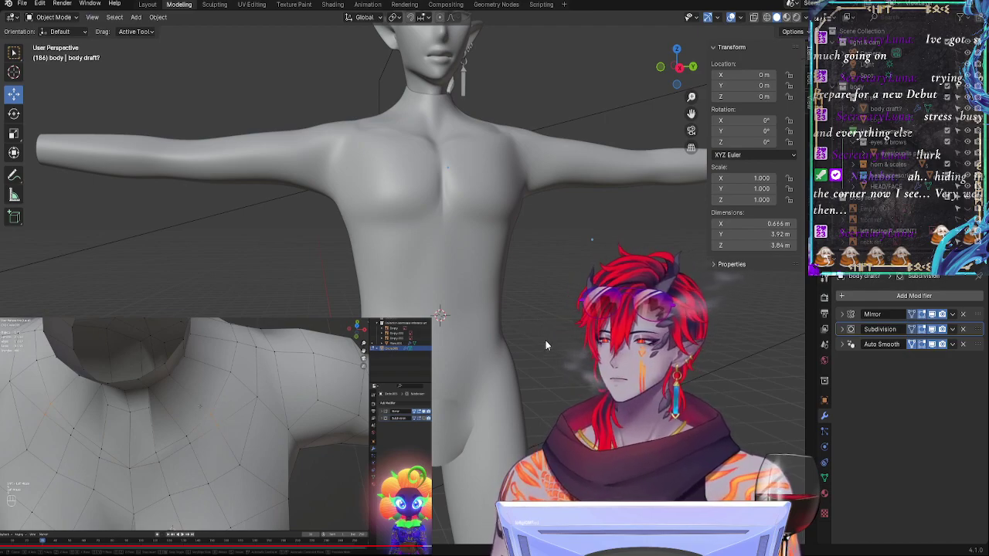
pyautogui.moveTo(531, 305); pyautogui.dragTo(510, 295, button='middle')
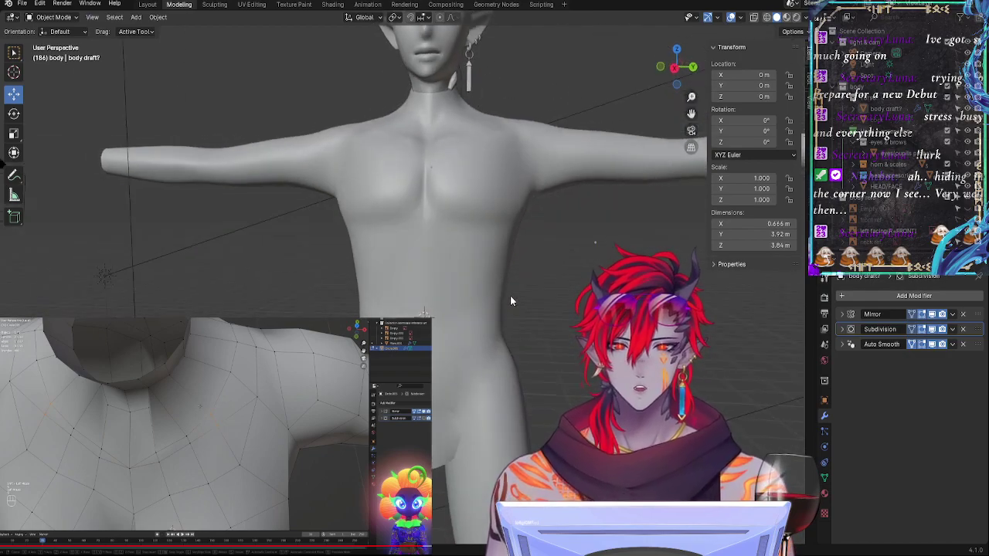
# Step: Partially crease the edge below the chest centre and preview the smoothed chest
pyautogui.press('Tab')
pyautogui.scroll(4, 566, 309)
pyautogui.scroll(1, 566, 309)
pyautogui.click(464, 218)
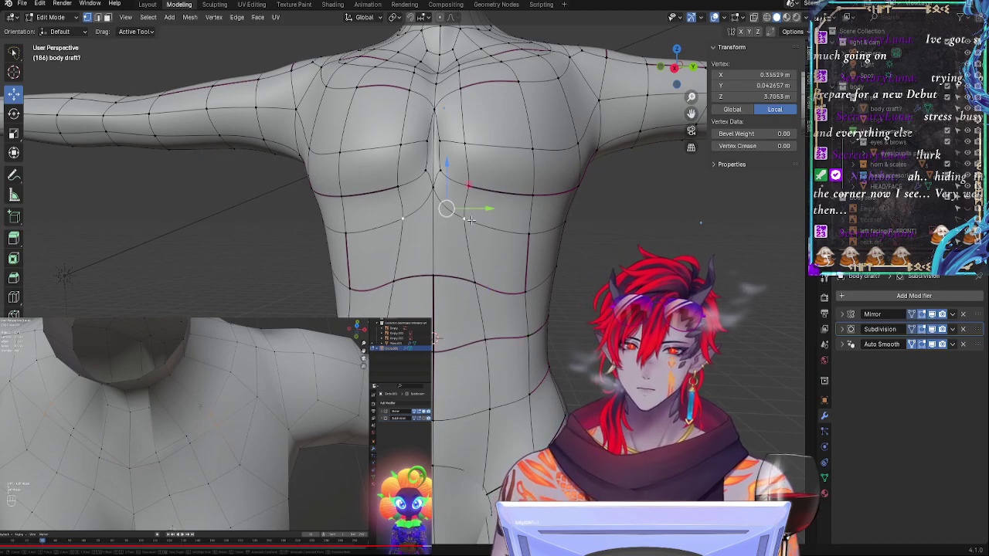
pyautogui.keyDown('shift'); pyautogui.click(438, 202); pyautogui.keyUp('shift')
pyautogui.hotkey('shift', 'e')
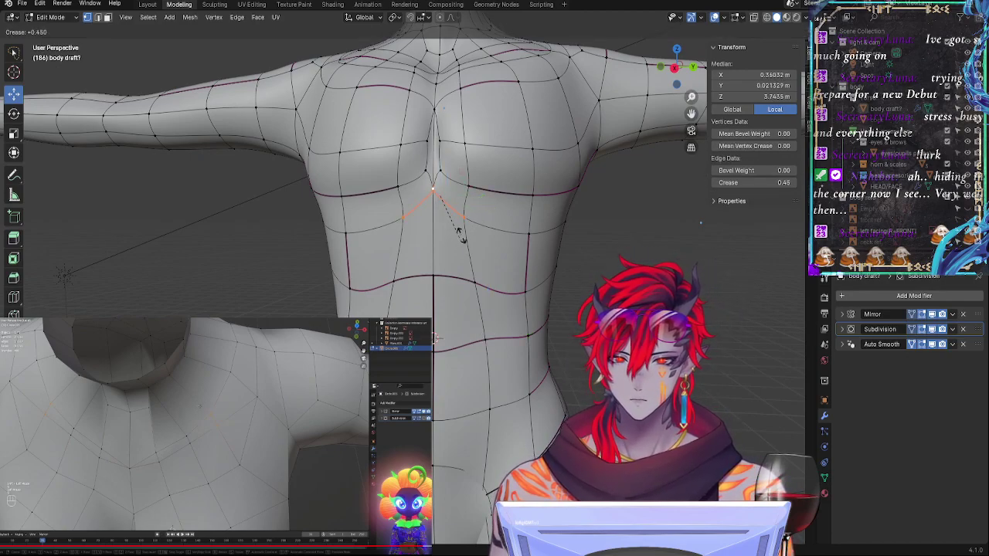
pyautogui.click(461, 234)
pyautogui.press('Tab')
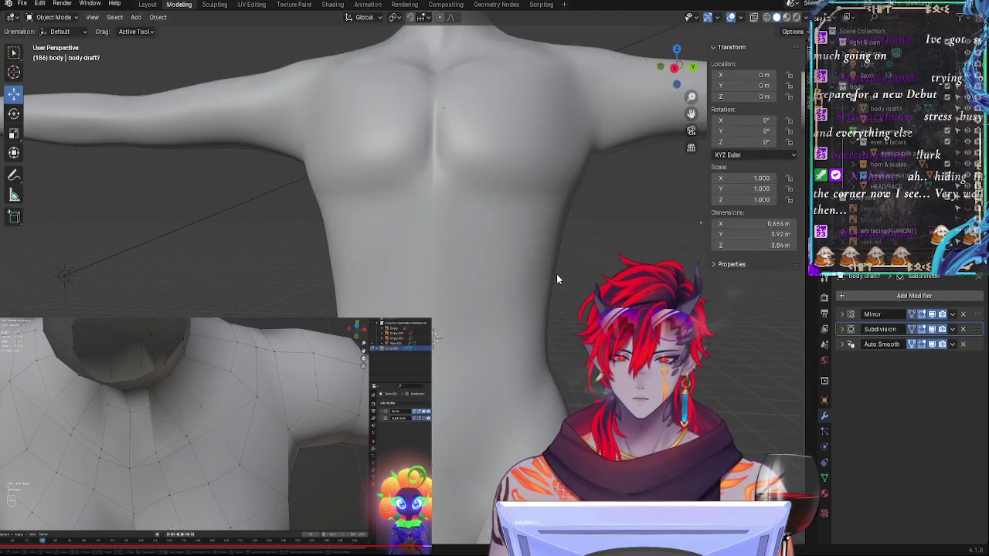
pyautogui.moveTo(556, 273); pyautogui.dragTo(573, 297, button='middle')
# Step: Partially crease the lower rib edges and inspect the smoothed torso from the side
pyautogui.press('Tab')
pyautogui.press('Tab')
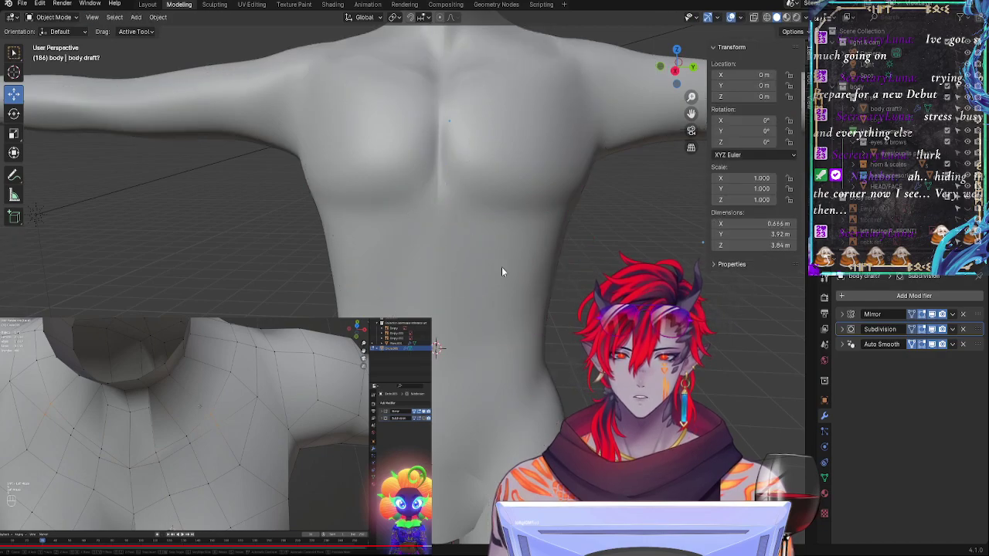
pyautogui.press('Tab')
pyautogui.moveTo(502, 270); pyautogui.dragTo(544, 284, button='middle')
pyautogui.press('Tab')
pyautogui.press('Tab')
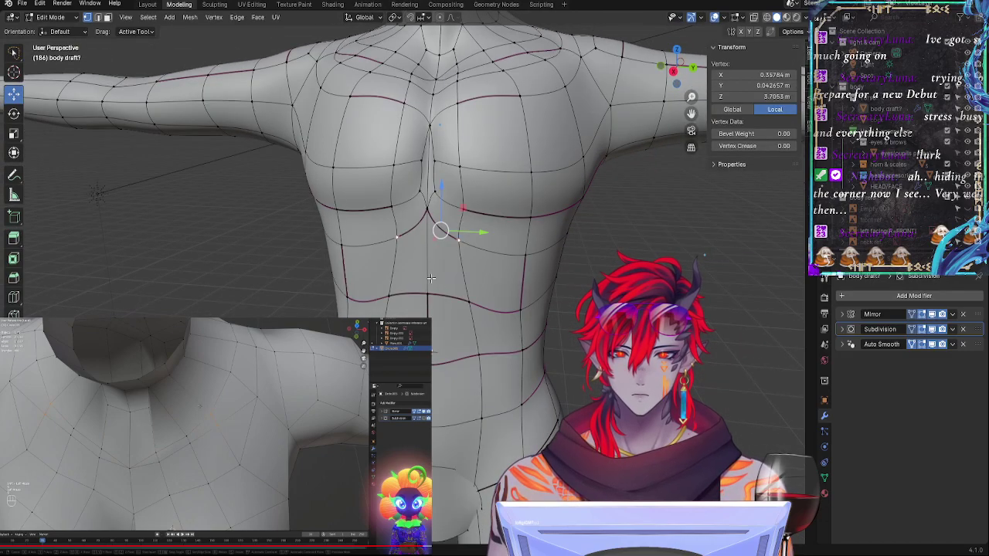
pyautogui.keyDown('shift'); pyautogui.click(470, 304); pyautogui.keyUp('shift')
pyautogui.hotkey('shift', 'e')
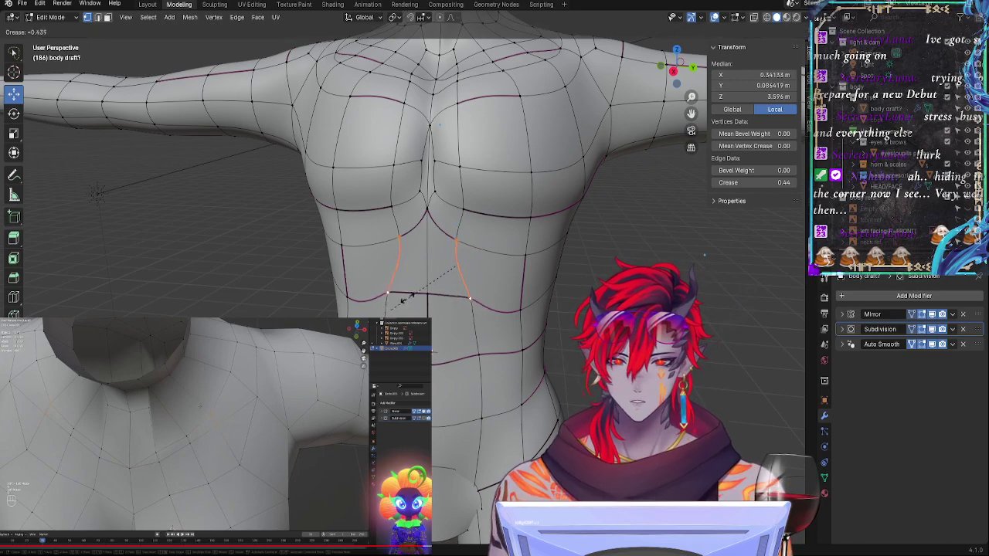
pyautogui.click(395, 296)
pyautogui.press('Tab')
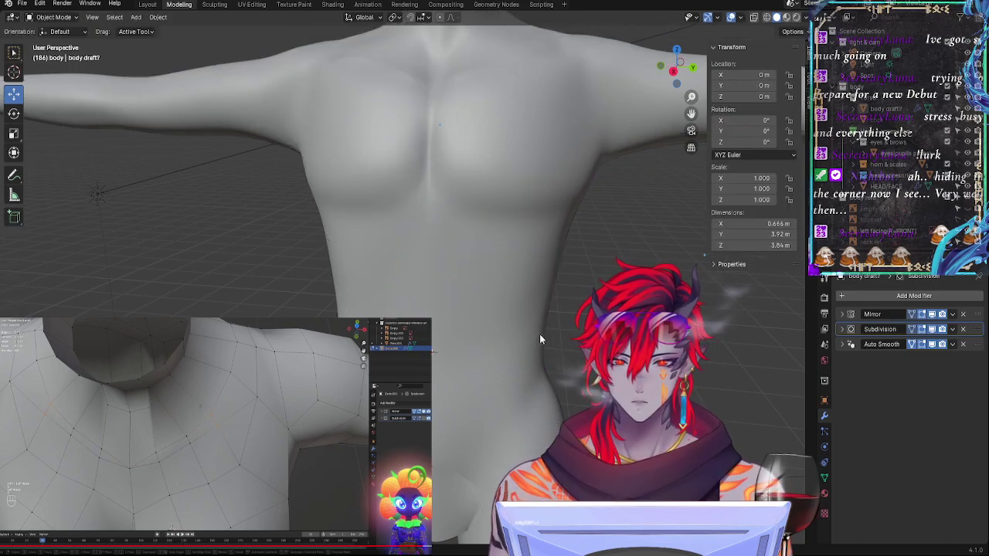
pyautogui.moveTo(540, 336); pyautogui.dragTo(566, 341, button='middle')
pyautogui.press('Tab')
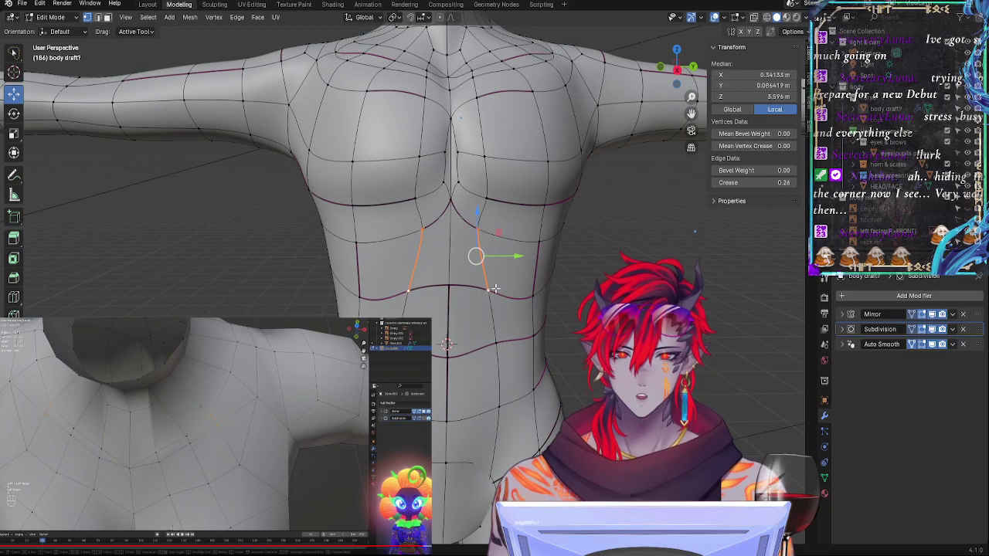
pyautogui.moveTo(494, 286); pyautogui.dragTo(532, 329, button='middle')
# Step: Shift the creased rib edges slightly along X, then review the smoothed body
pyautogui.moveTo(530, 300); pyautogui.dragTo(532, 303)
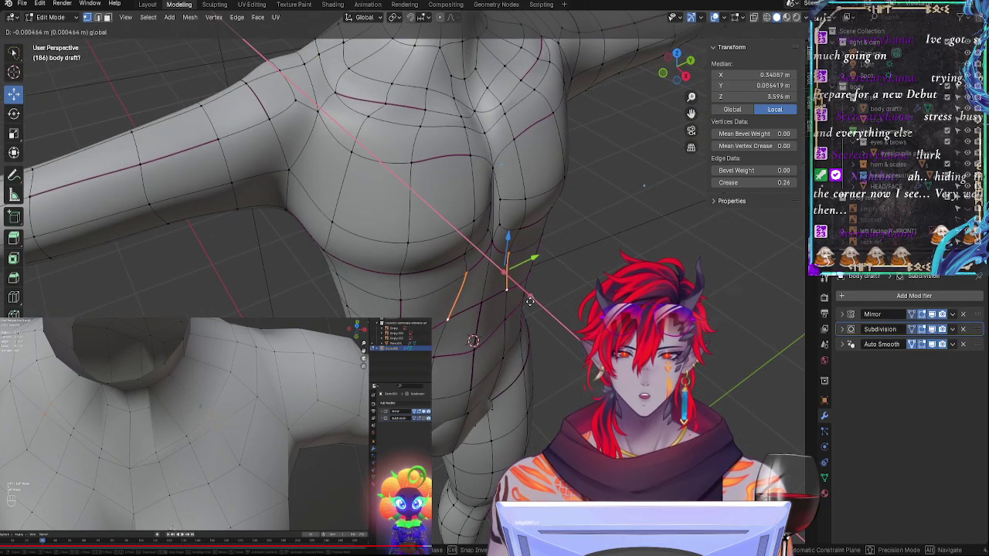
pyautogui.click(532, 303)
pyautogui.click(482, 301)
pyautogui.press('Tab')
pyautogui.moveTo(572, 338); pyautogui.dragTo(503, 309, button='middle')
pyautogui.scroll(-3, 568, 326)
pyautogui.moveTo(581, 325); pyautogui.dragTo(548, 319, button='middle')
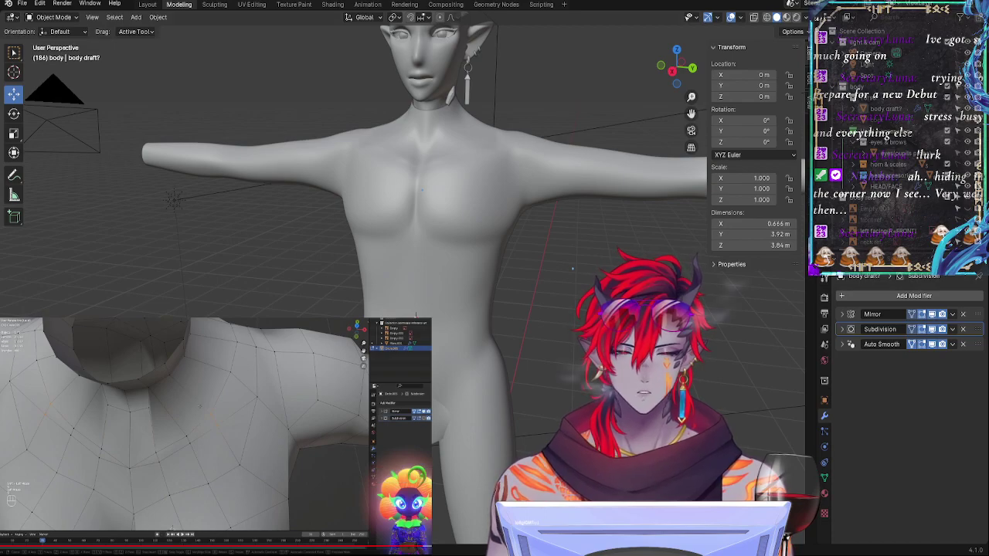
pyautogui.press('Tab')
pyautogui.moveTo(595, 390)
pyautogui.mouseDown(button='middle')
pyautogui.moveTo(627, 394)
pyautogui.moveTo(598, 381)
pyautogui.mouseUp(button='middle')
pyautogui.click(626, 392)
pyautogui.press('Tab')
pyautogui.press('Tab')
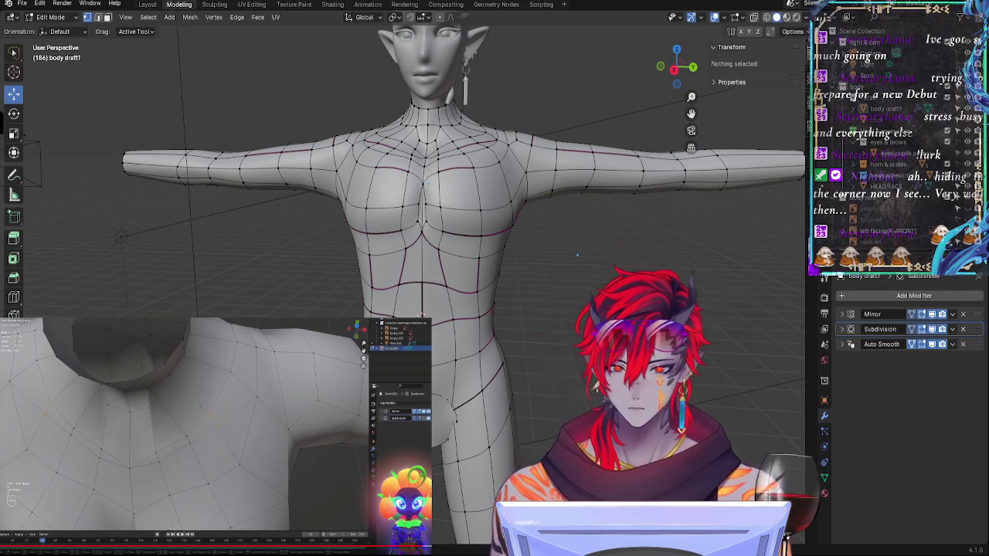
pyautogui.scroll(4, 437, 324)
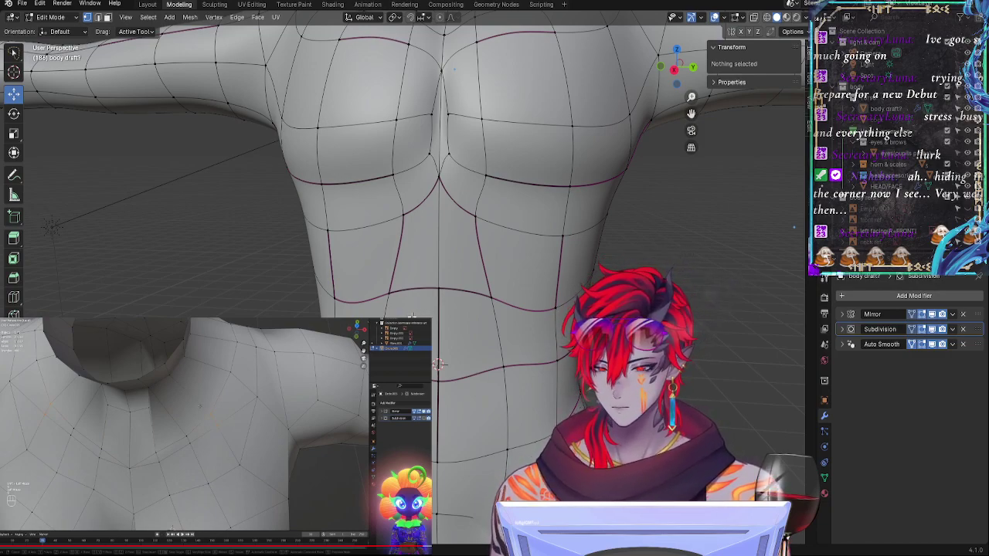
pyautogui.hotkey('ctrl', 'r')
pyautogui.press('Escape')
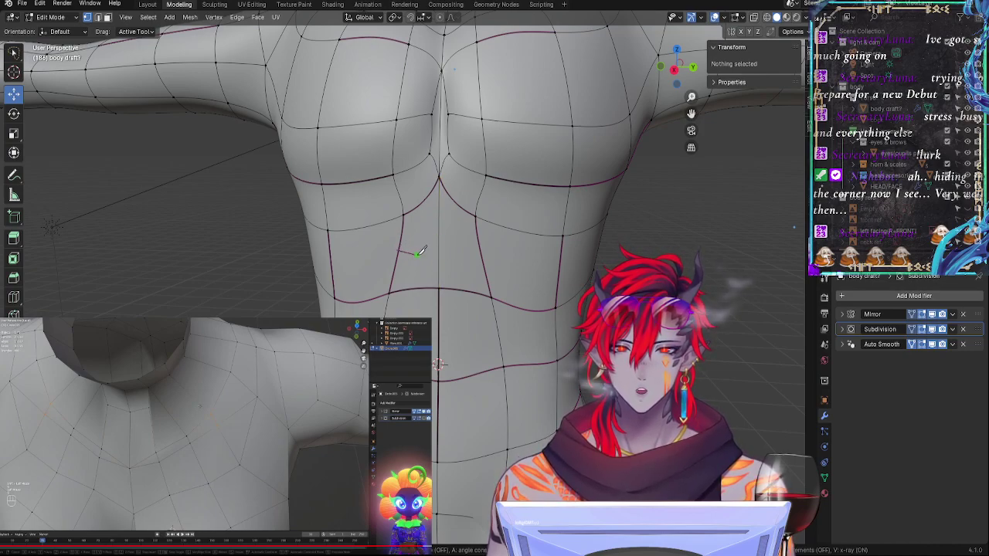
# Step: Set the crease on the two vertical edges below the chest to 0
pyautogui.moveTo(437, 261); pyautogui.dragTo(511, 264, button='middle')
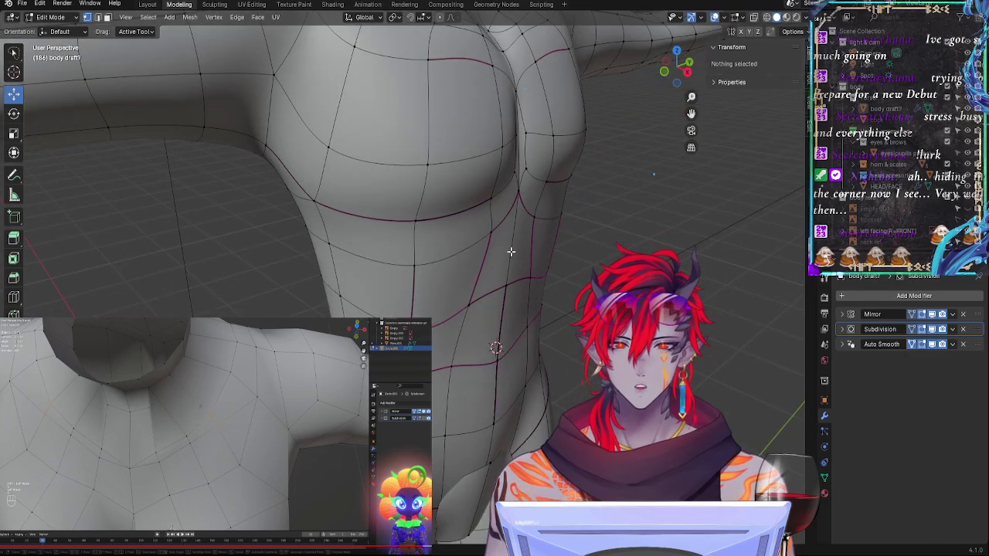
pyautogui.press('k')
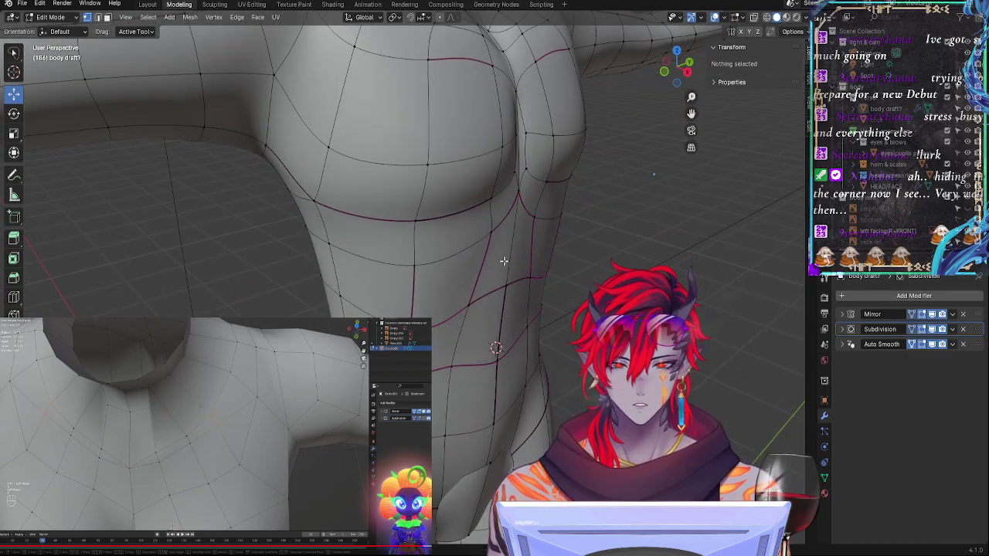
pyautogui.moveTo(503, 261); pyautogui.dragTo(462, 267, button='middle')
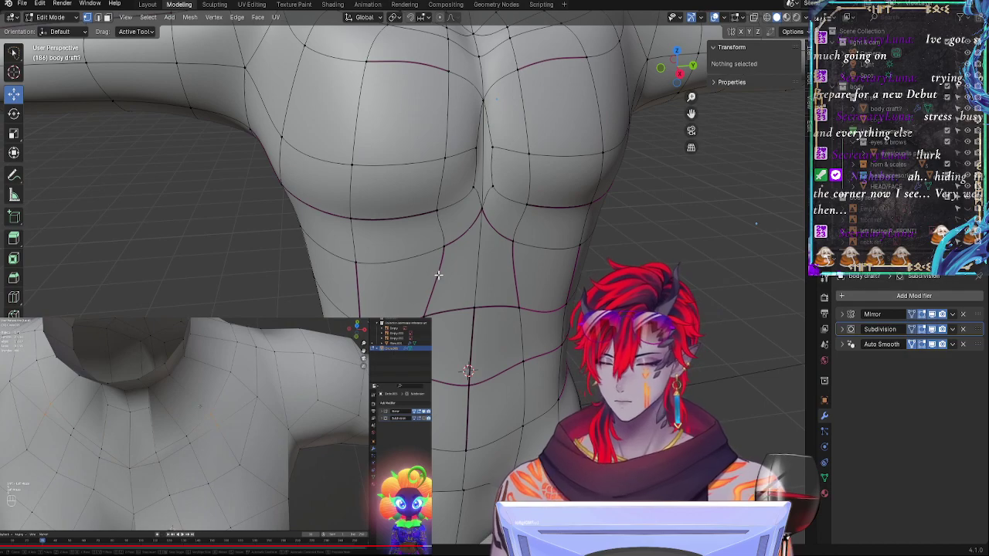
pyautogui.click(437, 275)
pyautogui.keyDown('shift'); pyautogui.click(514, 270); pyautogui.keyUp('shift')
pyautogui.hotkey('shift', 'e')
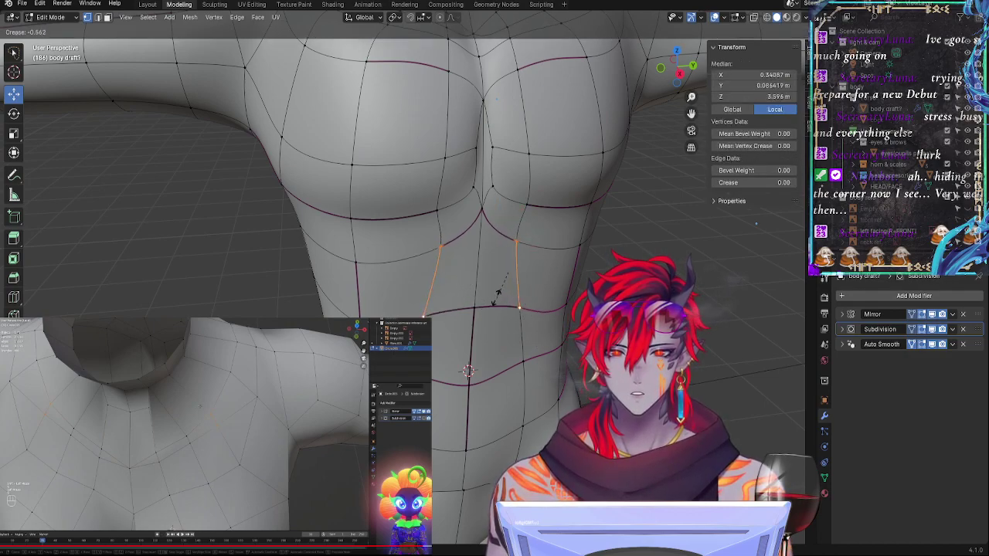
pyautogui.click(504, 272)
# Step: Clear the selection, cancel the knife without making any cuts, and inspect the chest
pyautogui.click(477, 283)
pyautogui.hotkey('alt', 'a')
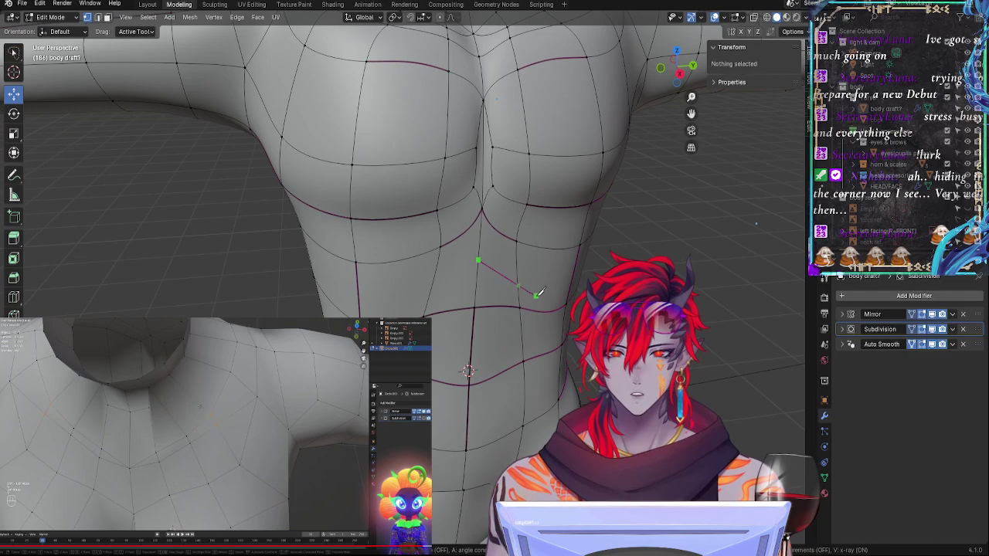
pyautogui.moveTo(468, 371); pyautogui.dragTo(441, 376, button='middle')
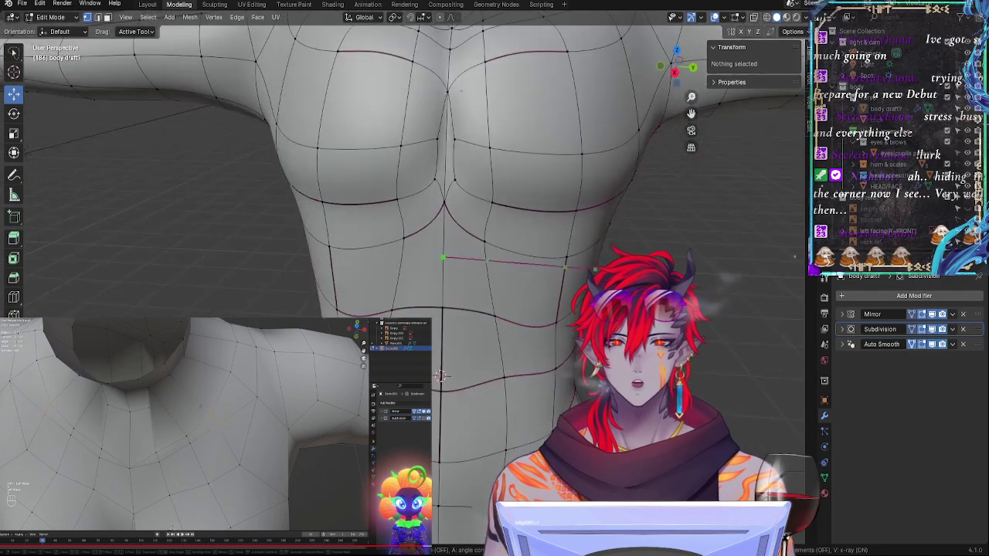
pyautogui.press('Escape')
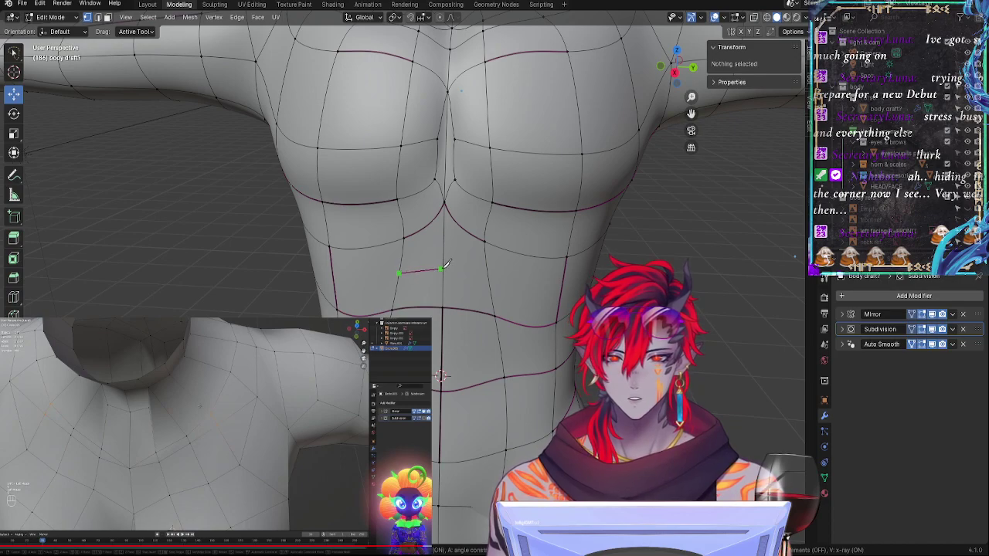
pyautogui.press('a')
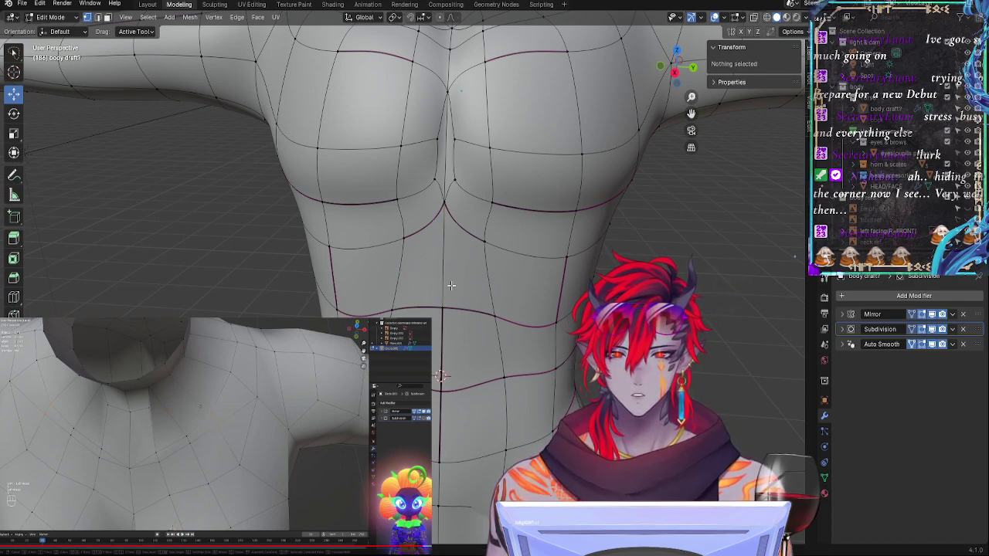
pyautogui.moveTo(452, 285)
pyautogui.mouseDown(button='middle')
pyautogui.moveTo(512, 298)
pyautogui.moveTo(488, 315)
pyautogui.moveTo(536, 287)
pyautogui.moveTo(484, 312)
pyautogui.moveTo(481, 280)
pyautogui.moveTo(456, 286)
pyautogui.mouseUp(button='middle')
# Step: Crease the V-shaped edge chain under the chest
pyautogui.click(386, 214)
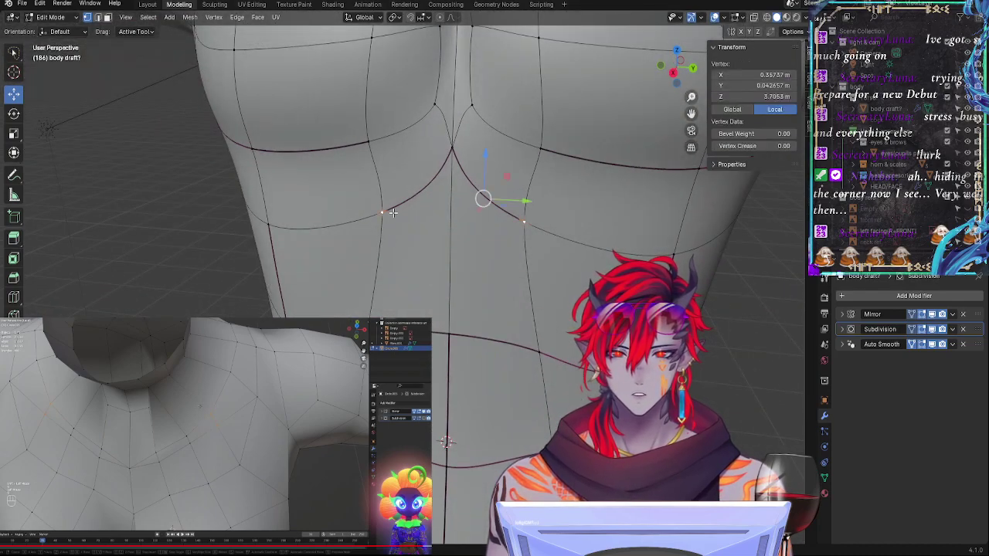
pyautogui.keyDown('alt'); pyautogui.click(437, 174); pyautogui.keyUp('alt')
pyautogui.hotkey('shift', 'e')
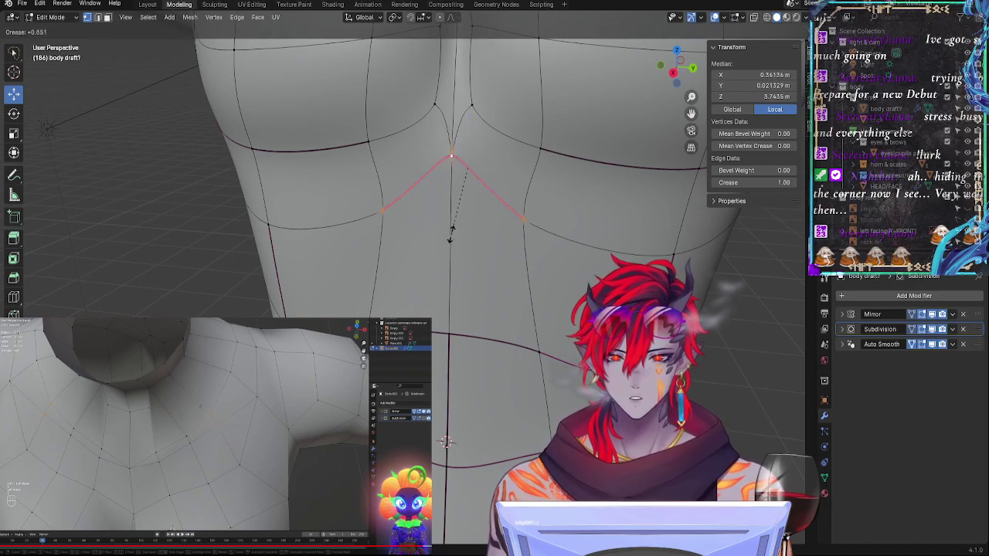
pyautogui.click(456, 267)
pyautogui.hotkey('alt', 'a')
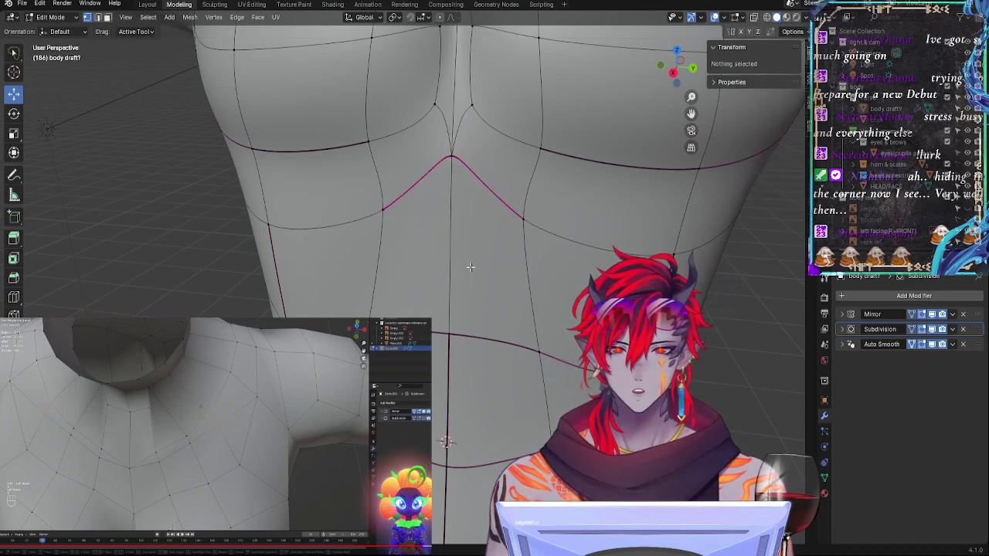
# Step: Reduce the crease on the V edge at the apex to a lighter value
pyautogui.click(432, 169)
pyautogui.click(384, 207)
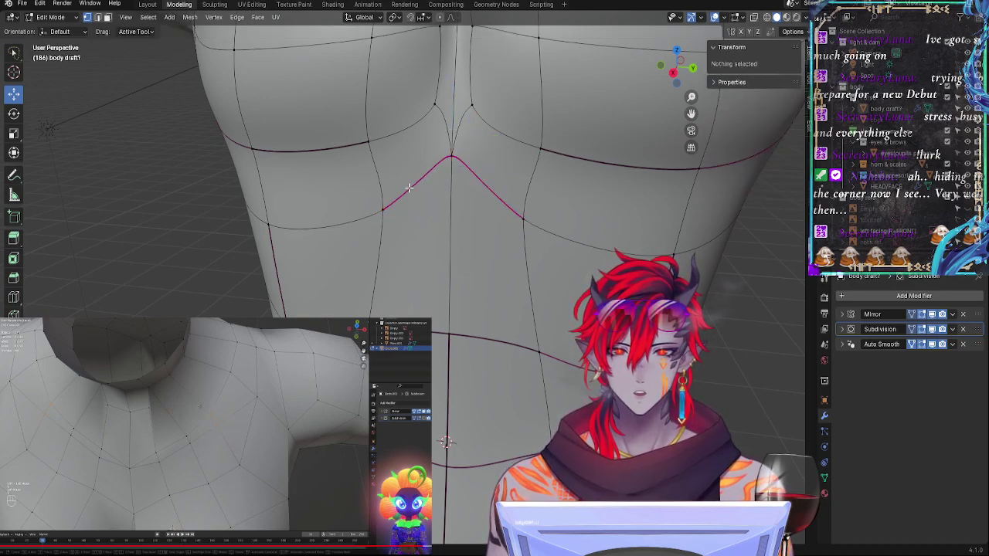
pyautogui.keyDown('alt'); pyautogui.click(411, 183); pyautogui.keyUp('alt')
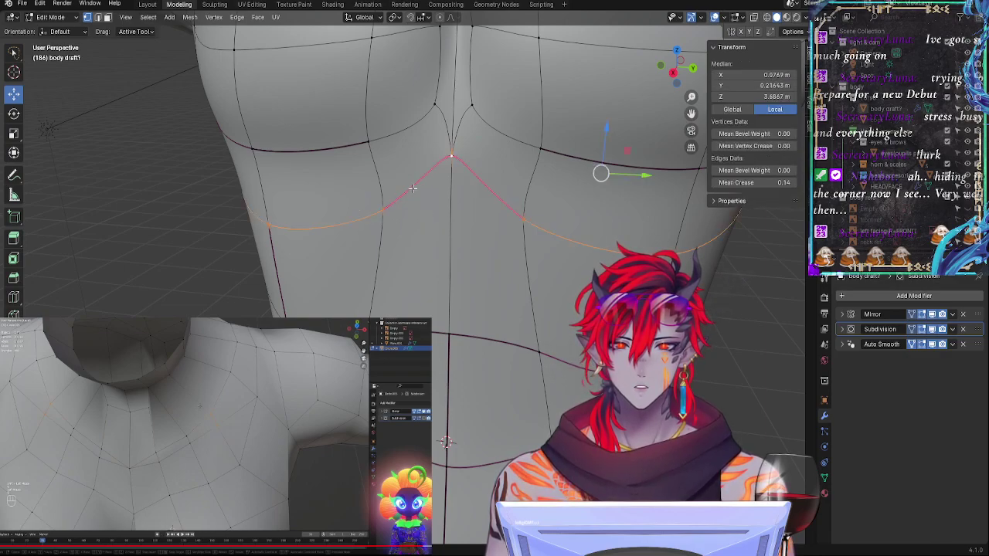
pyautogui.hotkey('alt', 'a')
pyautogui.click(385, 208)
pyautogui.keyDown('shift'); pyautogui.click(452, 161); pyautogui.keyUp('shift')
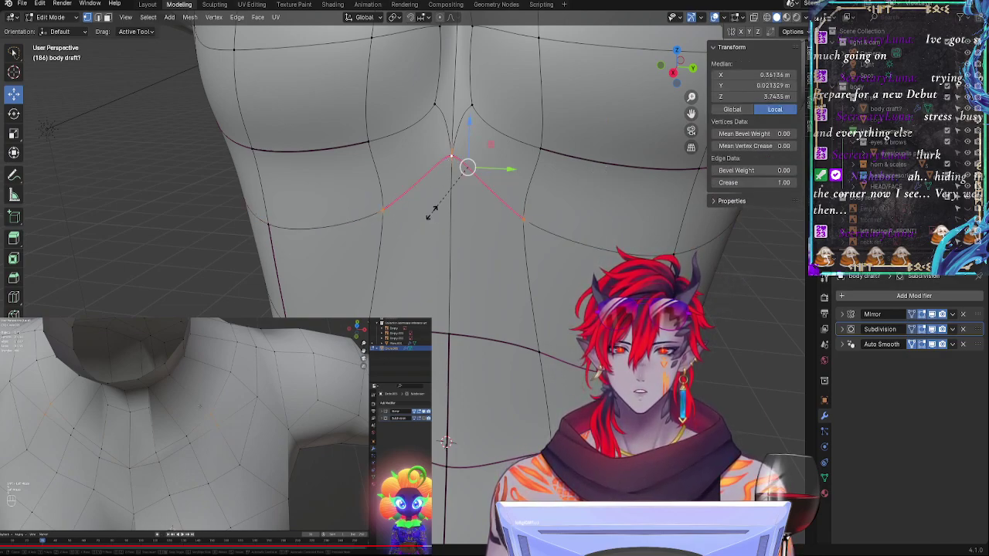
pyautogui.hotkey('shift', 'e')
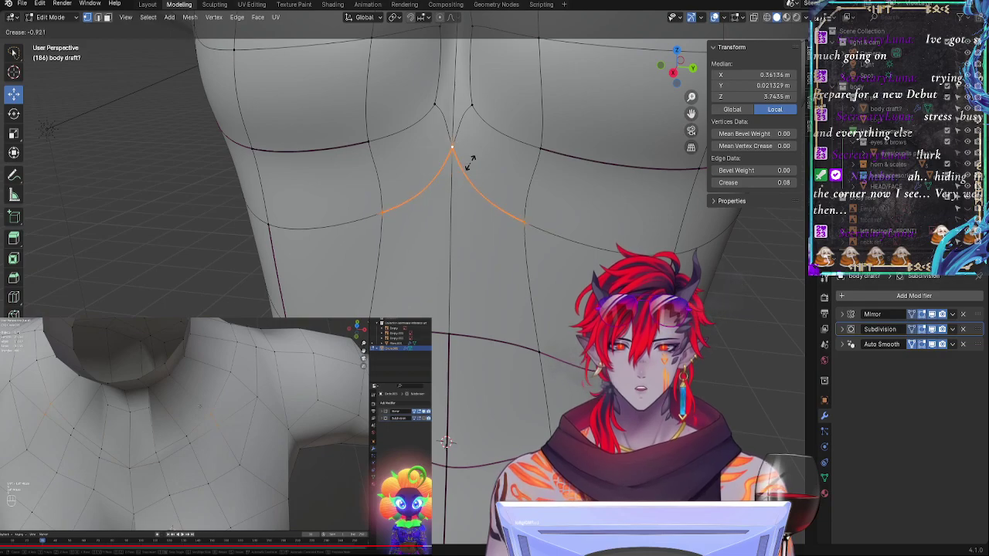
pyautogui.click(470, 160)
pyautogui.hotkey('alt', 'a')
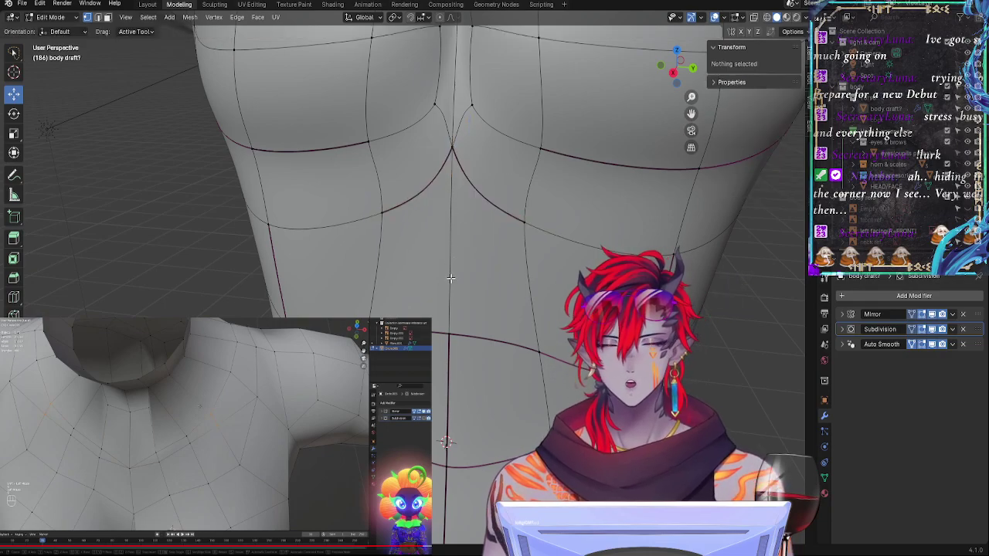
pyautogui.moveTo(450, 279); pyautogui.dragTo(431, 273, button='middle')
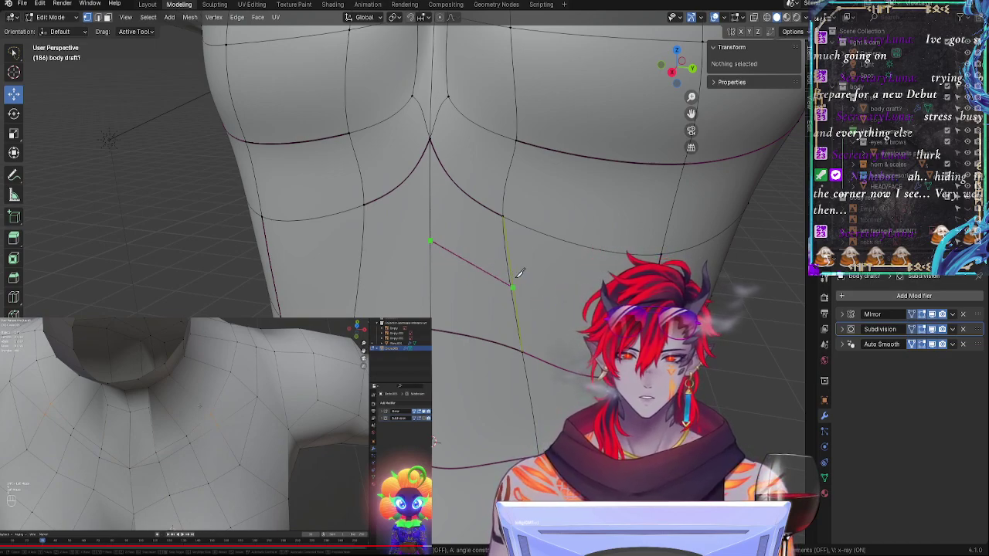
# Step: Complete the knife cut across the abdomen and move its new vertex lower
pyautogui.press('Return')
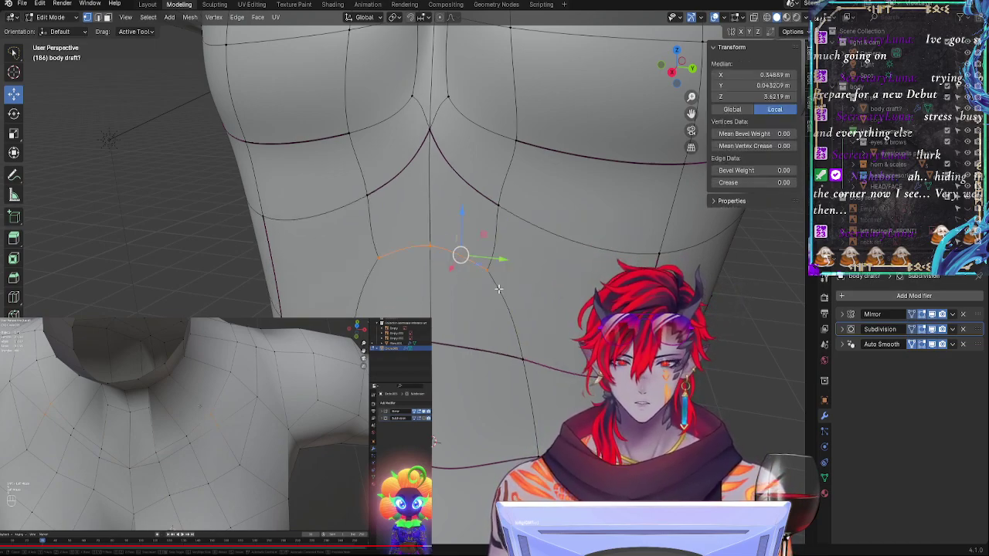
pyautogui.click(467, 275)
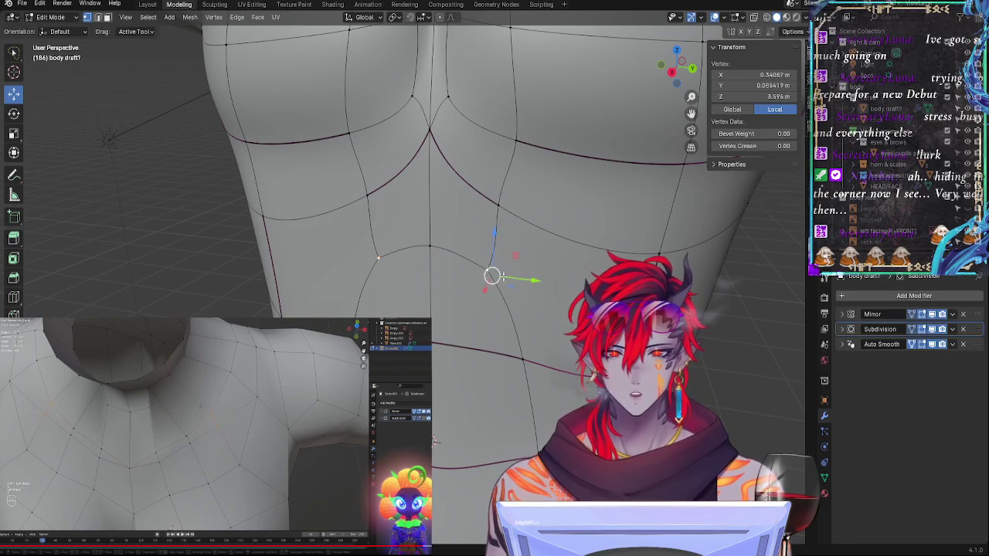
pyautogui.scroll(-3, 495, 302)
pyautogui.scroll(1, 494, 336)
pyautogui.moveTo(494, 336); pyautogui.dragTo(482, 253, button='middle')
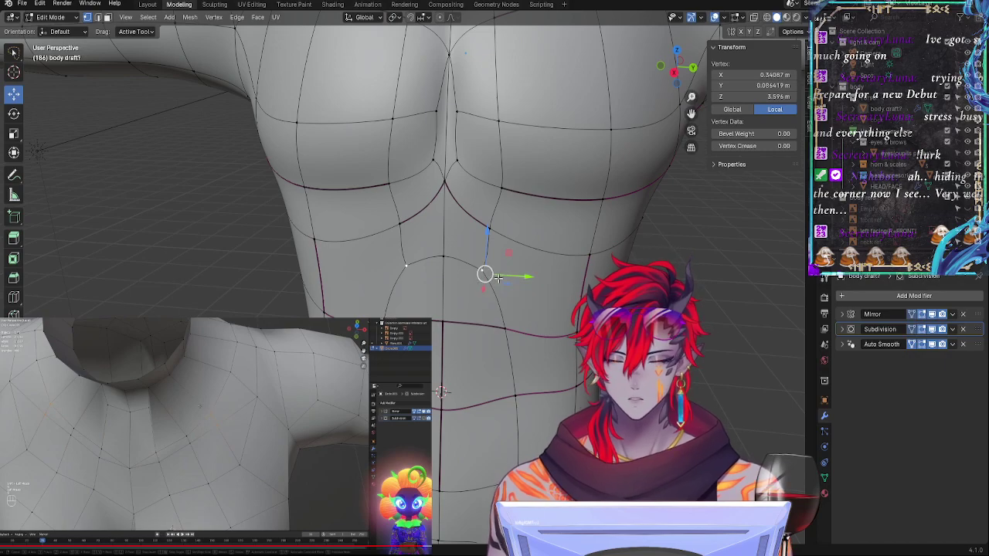
pyautogui.press('g')
pyautogui.click(510, 306)
# Step: Turn off the viewport subdivision and slide the chest-centre vertex along the central edge
pyautogui.click(932, 329)
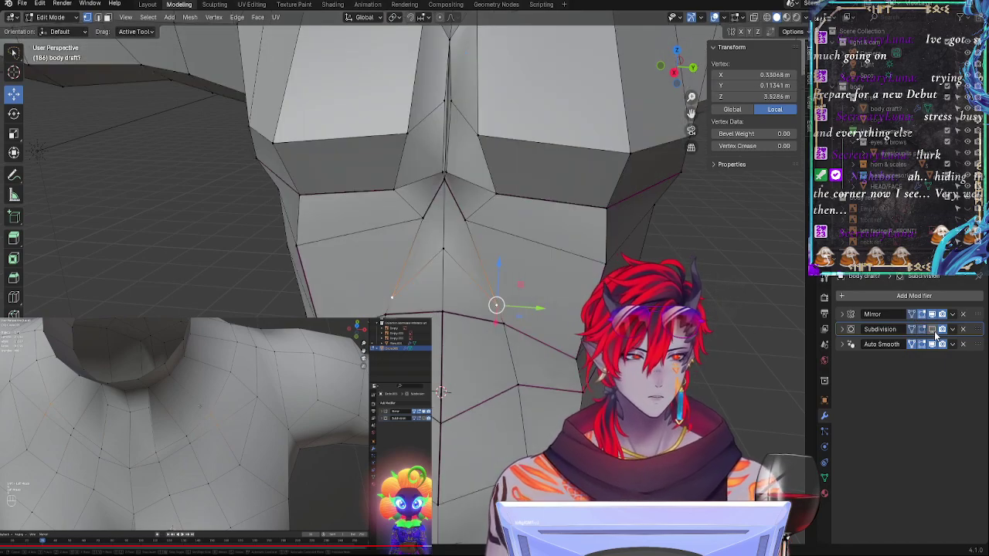
pyautogui.click(465, 219)
pyautogui.click(444, 176)
pyautogui.press('g')
pyautogui.press('g')
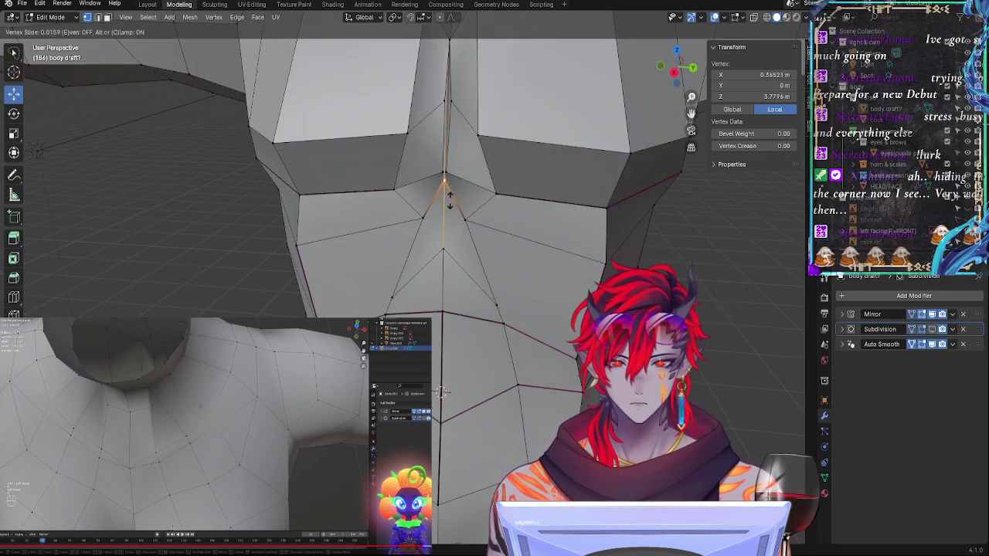
pyautogui.click(451, 211)
# Step: Slide the neighbouring sternum vertex outward and lower the central vertex slightly
pyautogui.click(466, 221)
pyautogui.press('g')
pyautogui.press('g')
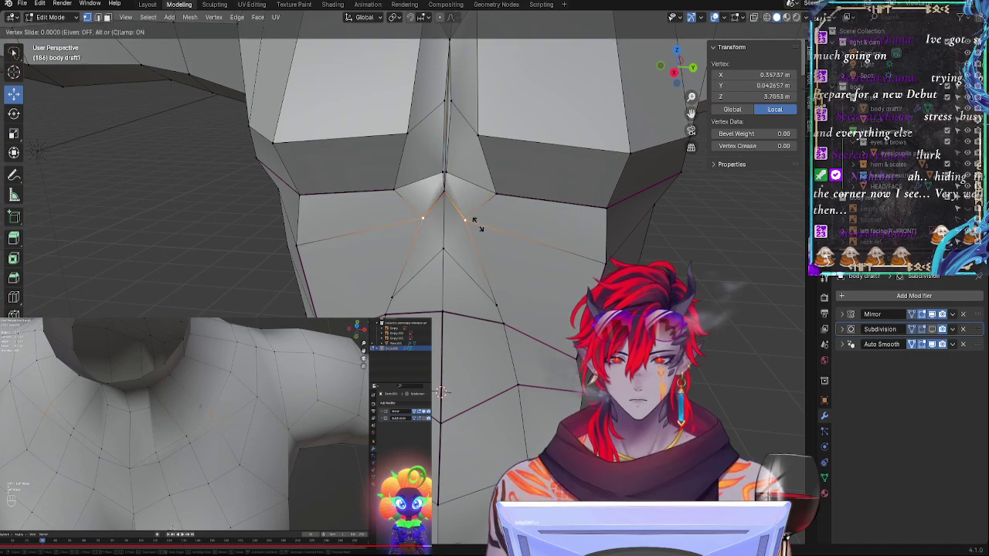
pyautogui.click(485, 222)
pyautogui.press('g')
pyautogui.press('g')
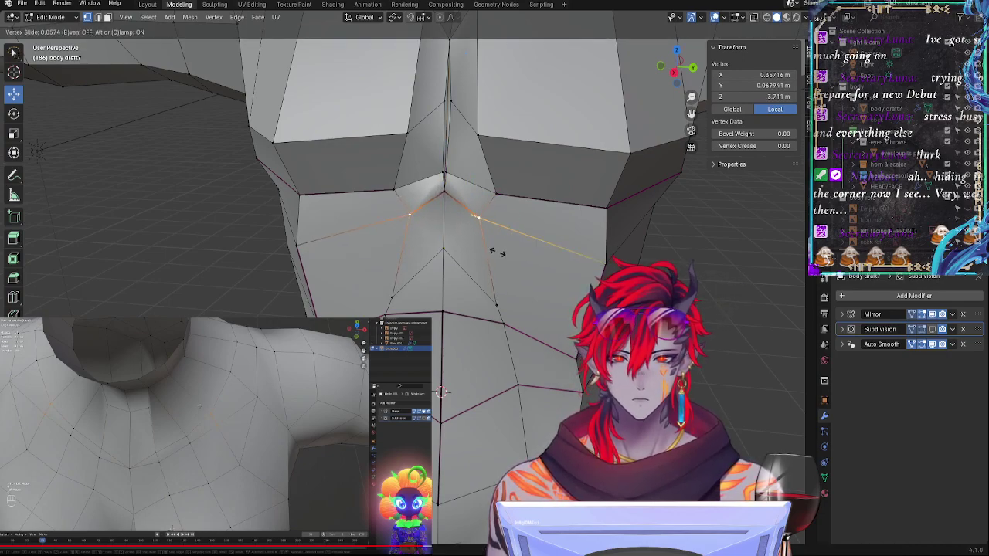
pyautogui.click(500, 252)
pyautogui.click(594, 273)
pyautogui.click(497, 303)
pyautogui.click(443, 249)
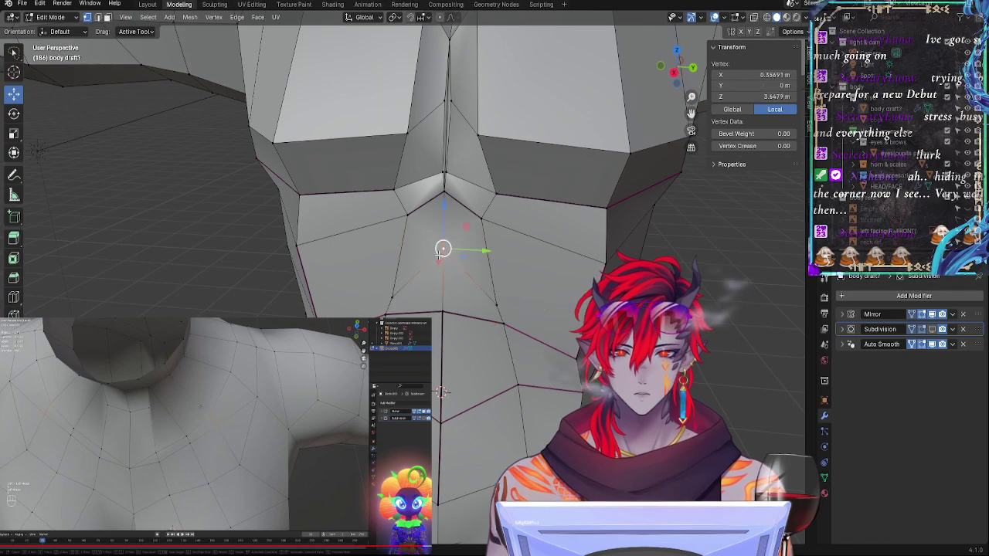
pyautogui.press('g')
pyautogui.click(452, 277)
pyautogui.moveTo(507, 317); pyautogui.dragTo(511, 335, button='middle')
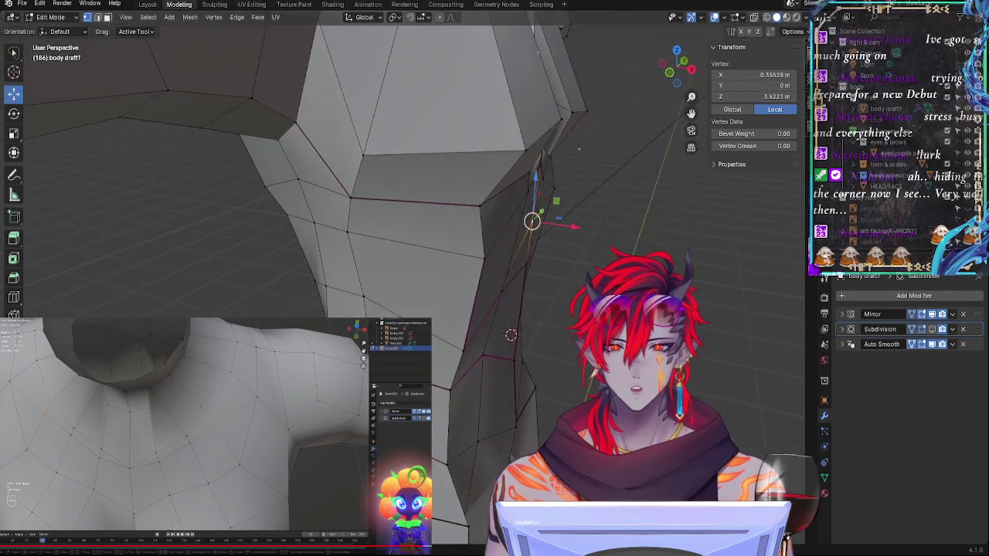
pyautogui.moveTo(568, 224); pyautogui.dragTo(479, 282, button='middle')
# Step: Raise the vertex below the chest and slide the centre vertex and its side neighbour down
pyautogui.click(467, 327)
pyautogui.press('g')
pyautogui.click(476, 306)
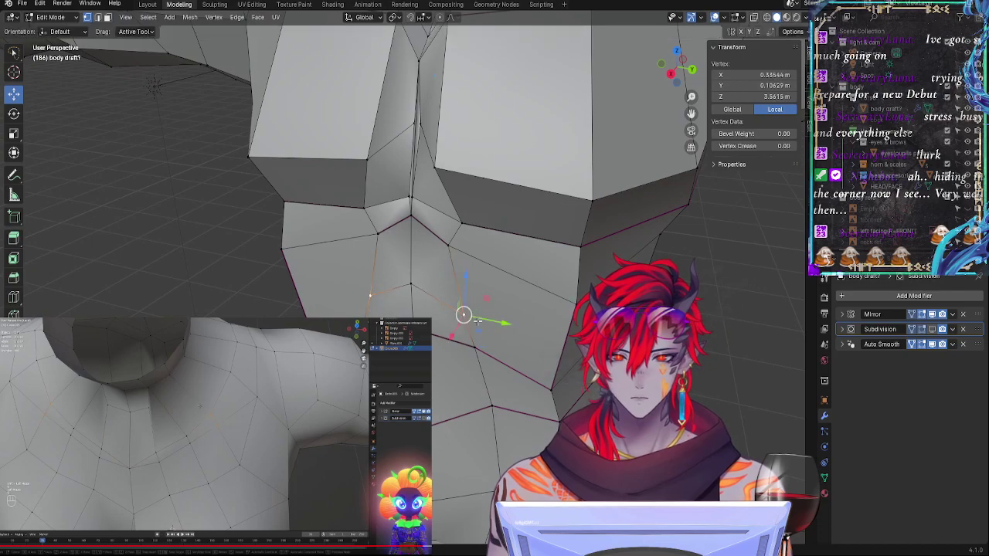
pyautogui.press('g')
pyautogui.click(474, 304)
pyautogui.moveTo(439, 328); pyautogui.dragTo(496, 317, button='middle')
pyautogui.click(518, 253)
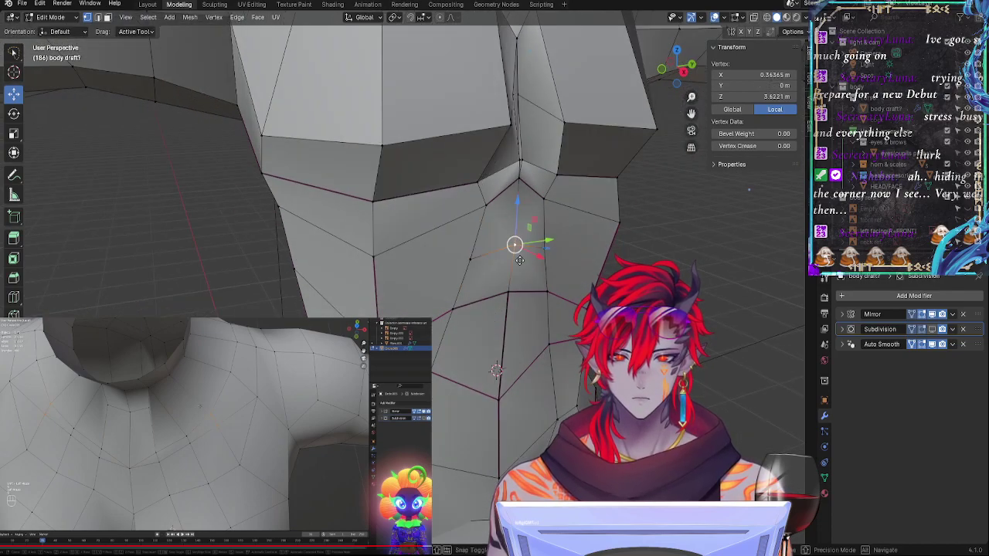
pyautogui.press('g')
pyautogui.press('g')
pyautogui.click(521, 258)
pyautogui.click(478, 260)
pyautogui.press('g')
pyautogui.press('g')
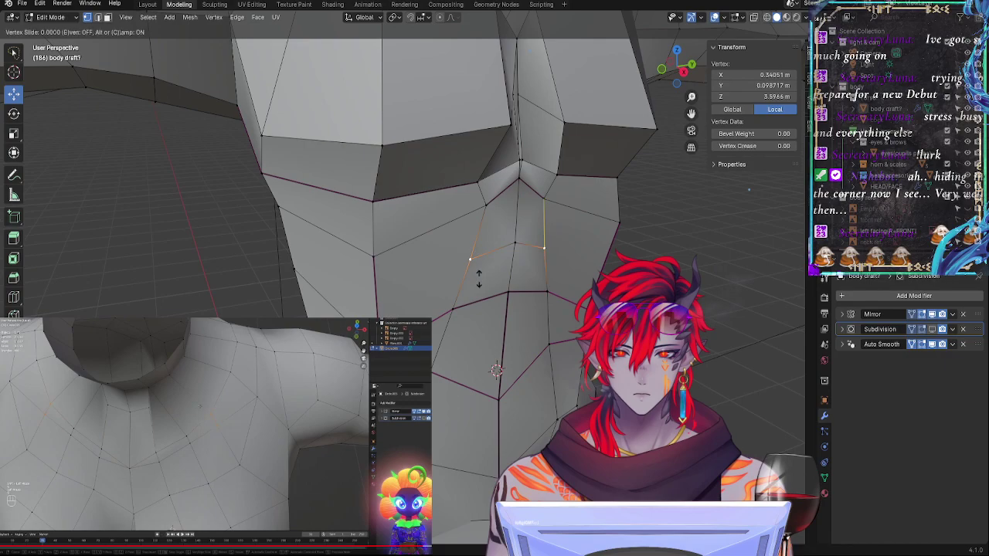
pyautogui.click(481, 282)
# Step: Crease a centre-line edge below the chest to 1.00
pyautogui.click(517, 248)
pyautogui.moveTo(516, 248); pyautogui.dragTo(516, 285, button='middle')
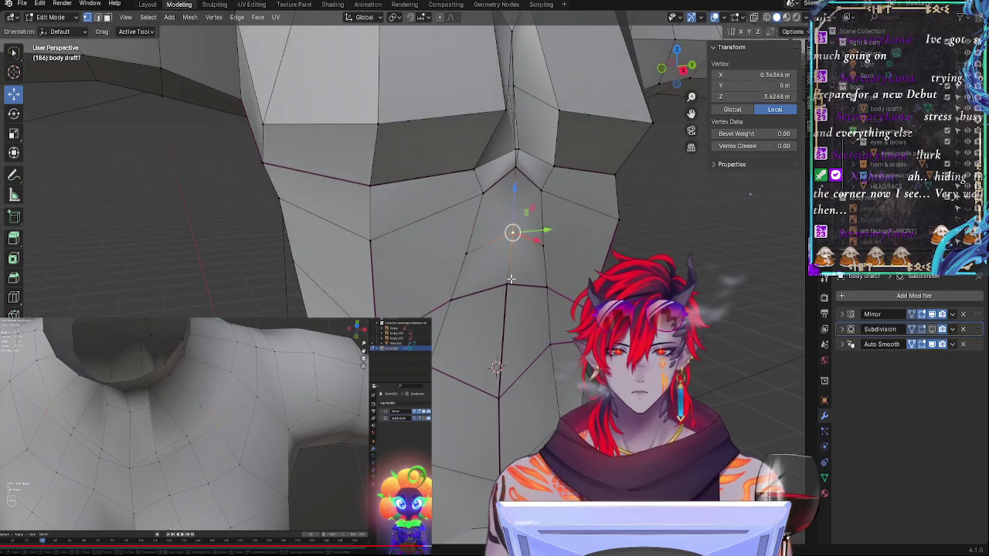
pyautogui.keyDown('shift'); pyautogui.click(507, 284); pyautogui.keyUp('shift')
pyautogui.hotkey('shift', 'e')
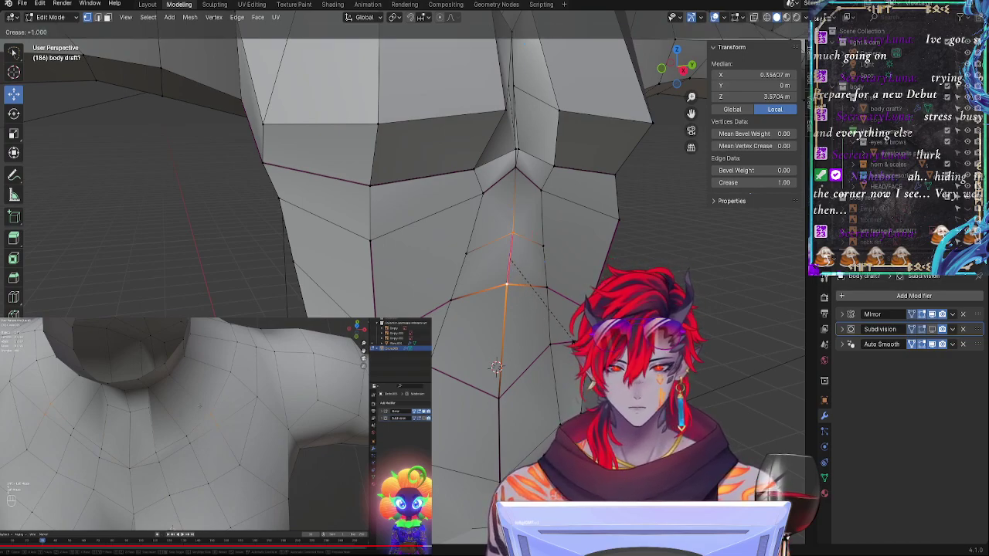
pyautogui.click(550, 311)
pyautogui.click(512, 233)
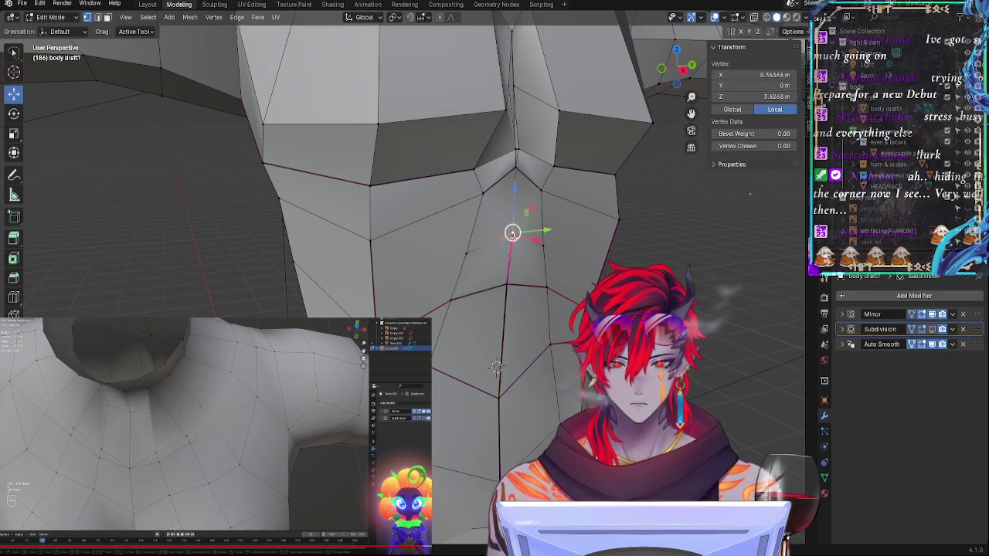
pyautogui.click(546, 287)
pyautogui.click(508, 284)
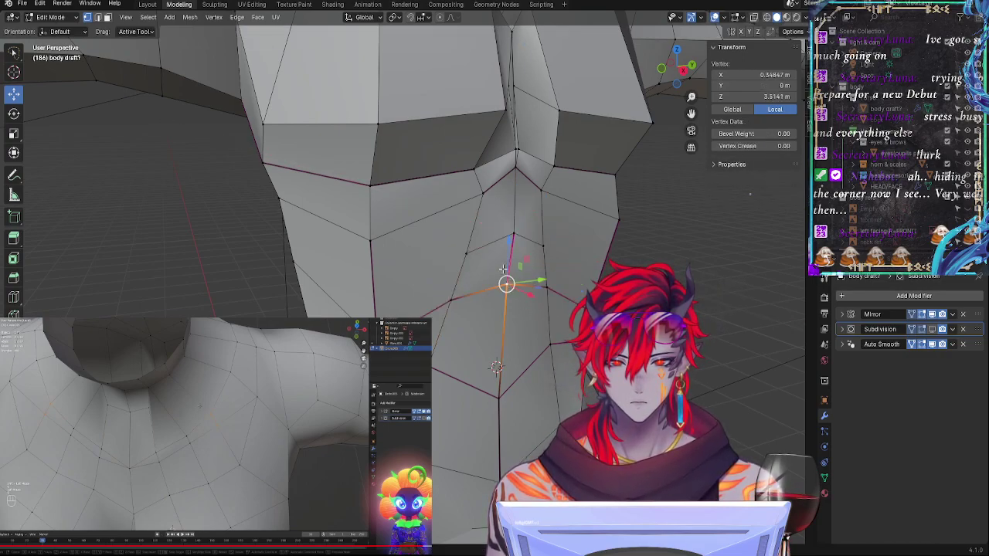
pyautogui.hotkey('alt', 'a')
# Step: Crease the lower centre-line edge to 0.67
pyautogui.moveTo(526, 283); pyautogui.dragTo(494, 309, button='middle')
pyautogui.click(514, 319)
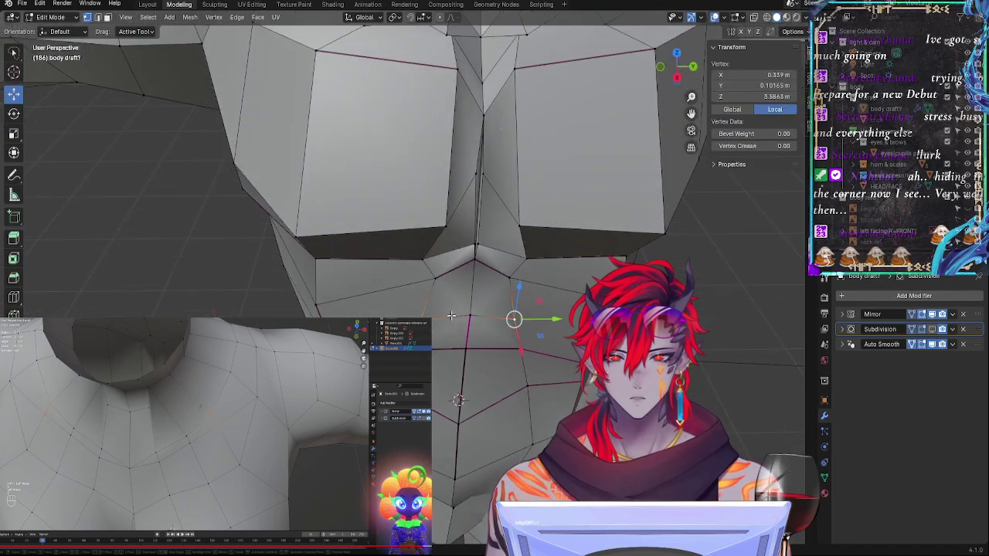
pyautogui.keyDown('shift'); pyautogui.click(468, 320); pyautogui.keyUp('shift')
pyautogui.keyDown('shift'); pyautogui.click(449, 320); pyautogui.keyUp('shift')
pyautogui.keyDown('shift'); pyautogui.click(435, 319); pyautogui.keyUp('shift')
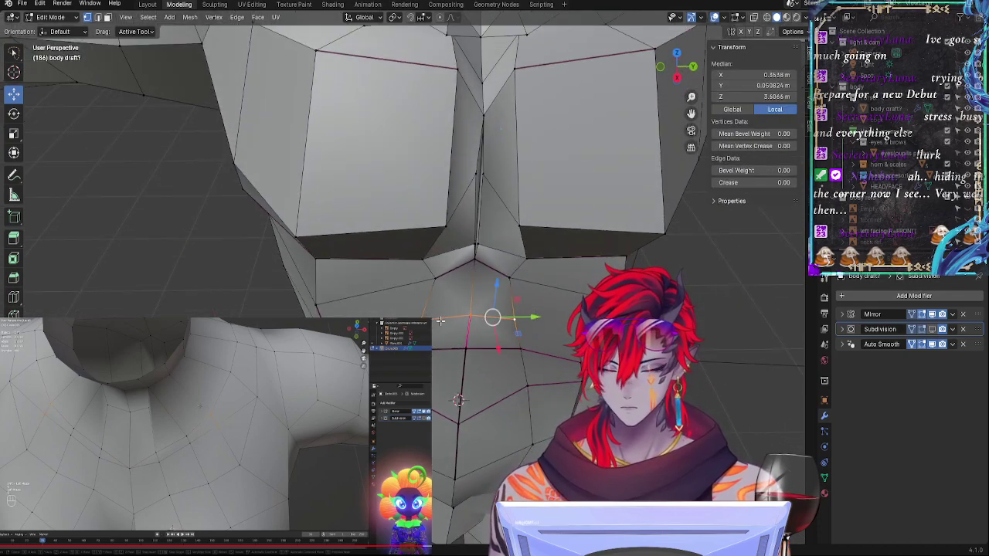
pyautogui.hotkey('shift', 'e')
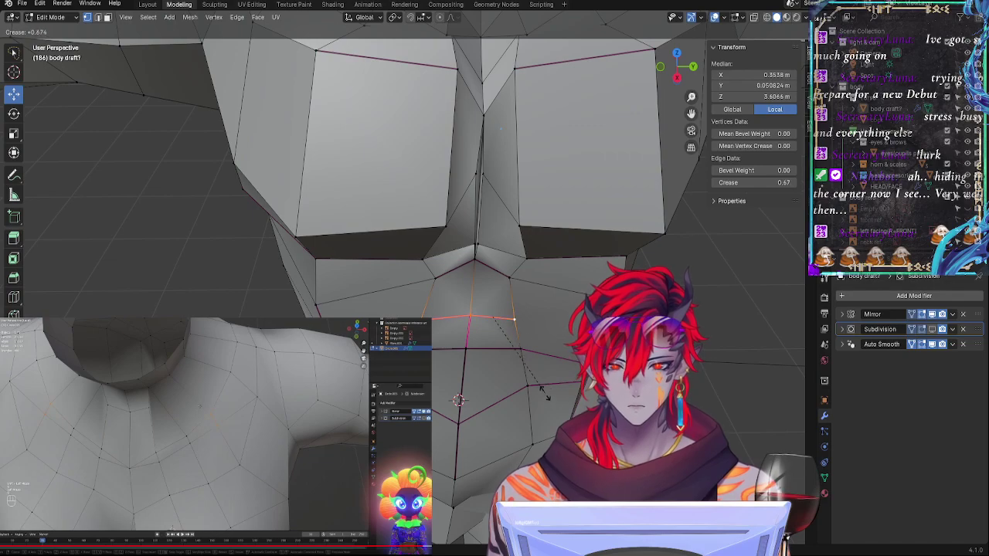
pyautogui.click(543, 392)
pyautogui.moveTo(543, 392); pyautogui.dragTo(509, 227, button='middle')
pyautogui.click(509, 227)
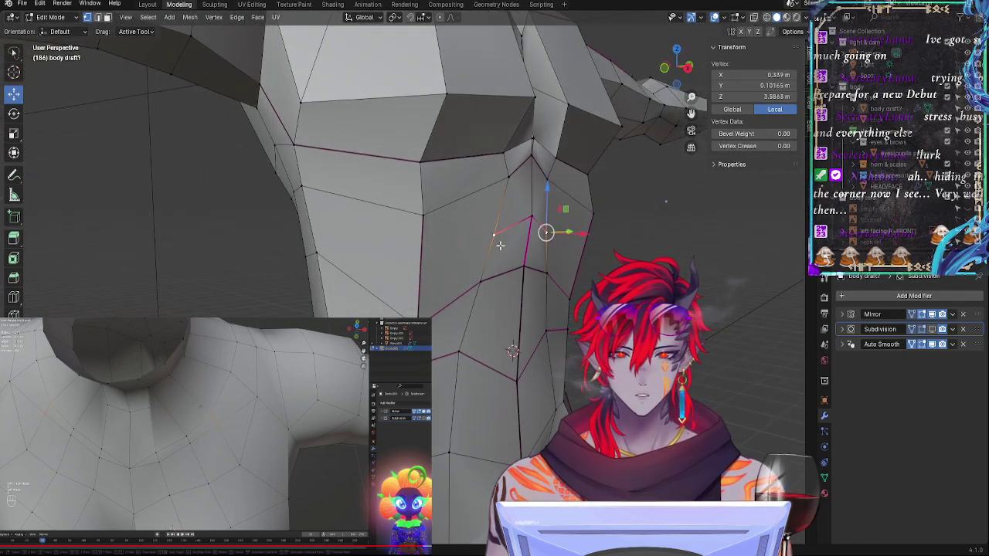
# Step: Crease the neck-side edge between its upper and lower vertices
pyautogui.click(512, 186)
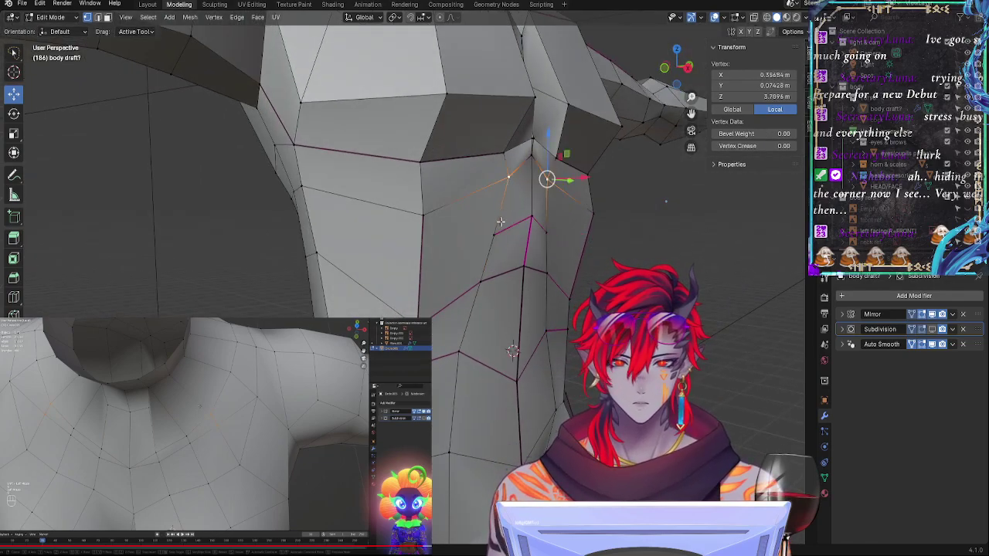
pyautogui.keyDown('shift'); pyautogui.click(501, 221); pyautogui.keyUp('shift')
pyautogui.hotkey('shift', 'e')
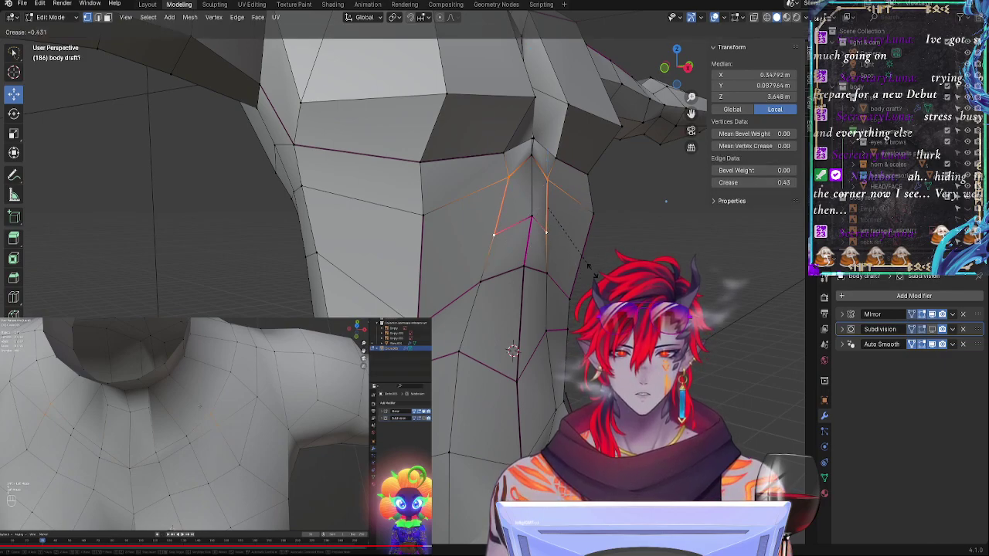
pyautogui.doubleClick(609, 286)
# Step: Slide the chest-notch vertex lower in two grab moves
pyautogui.click(499, 233)
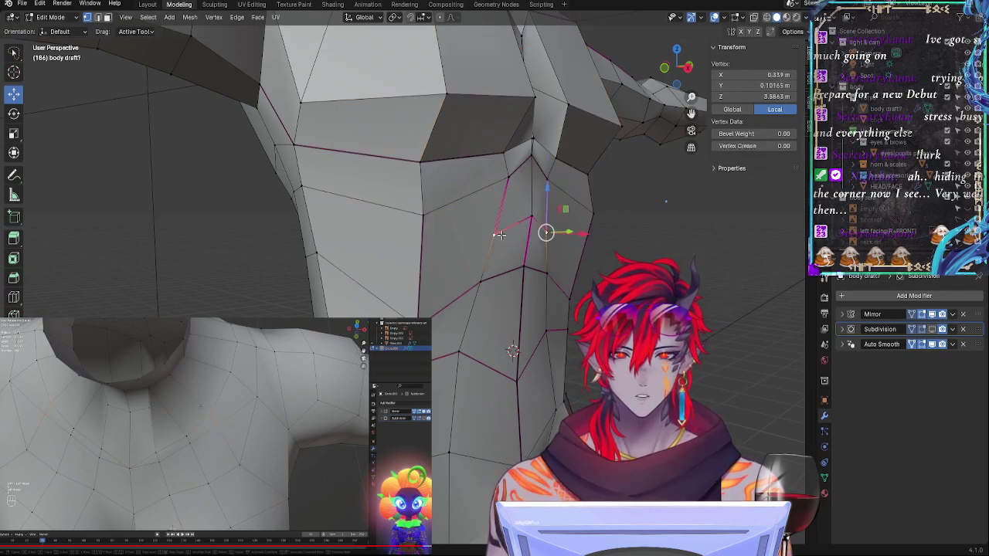
pyautogui.click(508, 177)
pyautogui.moveTo(555, 228); pyautogui.dragTo(533, 255, button='middle')
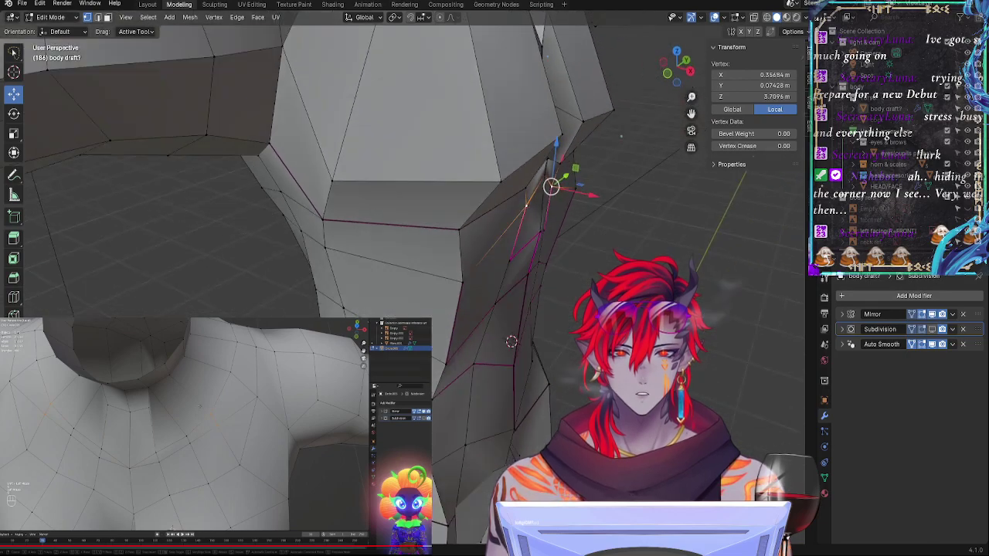
pyautogui.press('g')
pyautogui.click(540, 254)
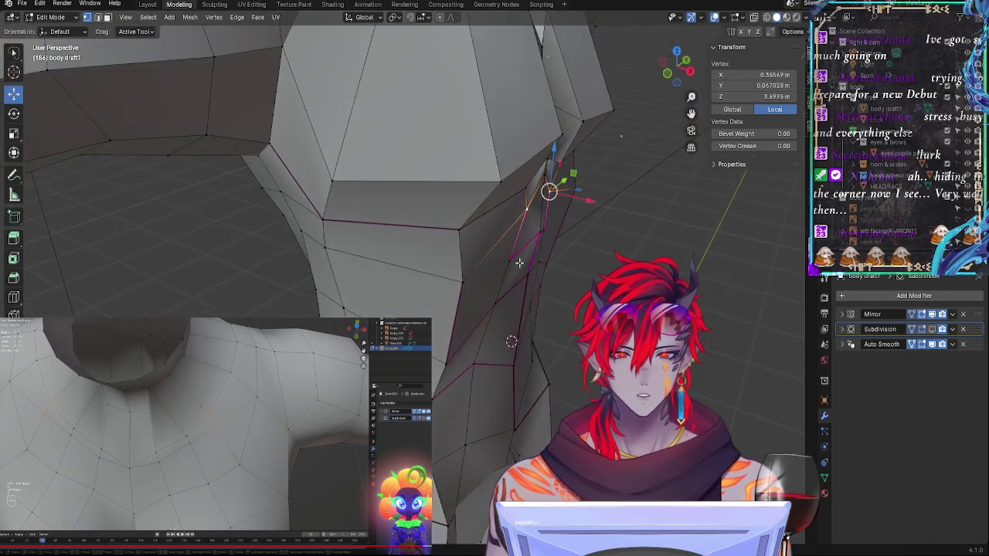
pyautogui.press('g')
pyautogui.click(516, 262)
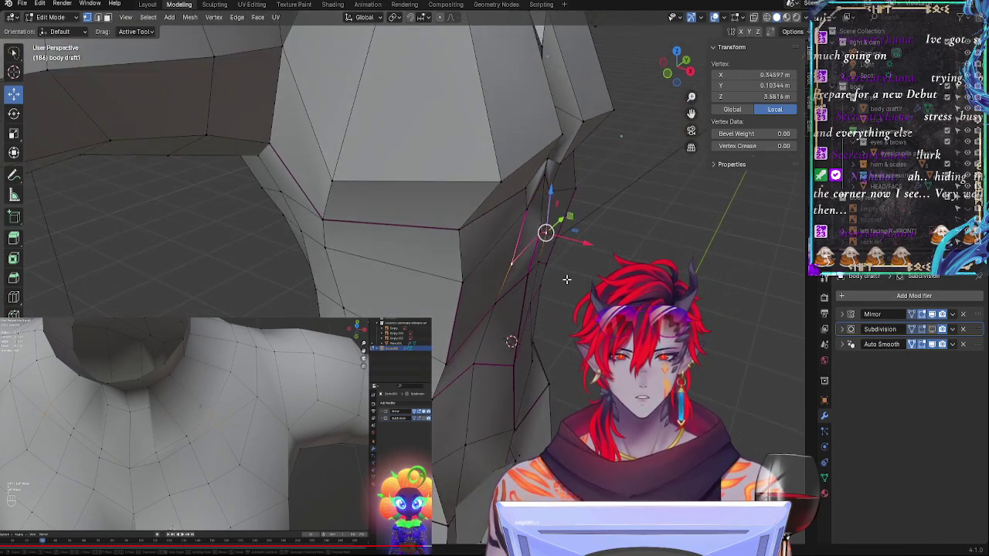
# Step: Lower the centre seam vertex and reposition the vertex below the chest slightly right
pyautogui.moveTo(516, 262); pyautogui.dragTo(504, 276, button='middle')
pyautogui.click(496, 233)
pyautogui.moveTo(496, 234); pyautogui.dragTo(493, 317, button='middle')
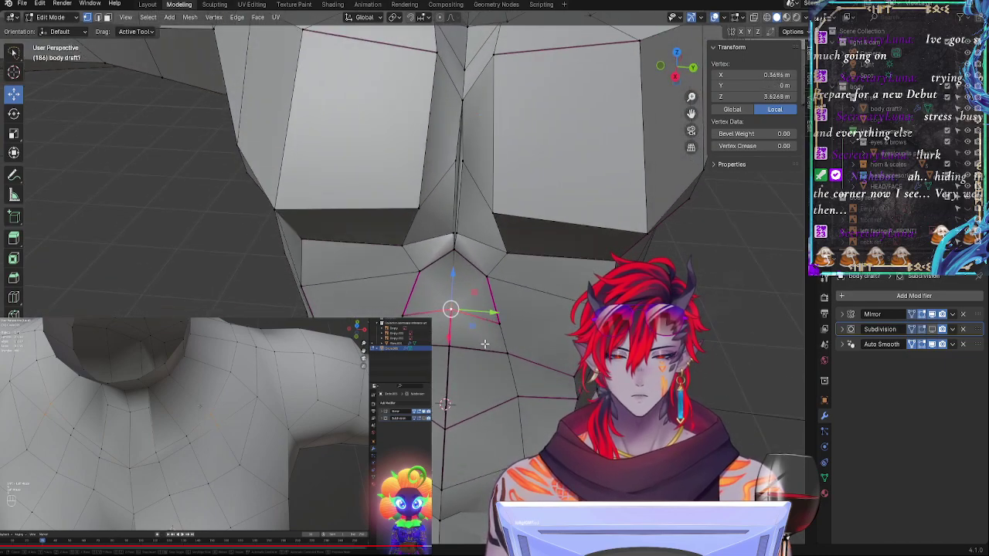
pyautogui.press('g')
pyautogui.press('g')
pyautogui.click(486, 343)
pyautogui.moveTo(478, 366); pyautogui.dragTo(451, 341, button='middle')
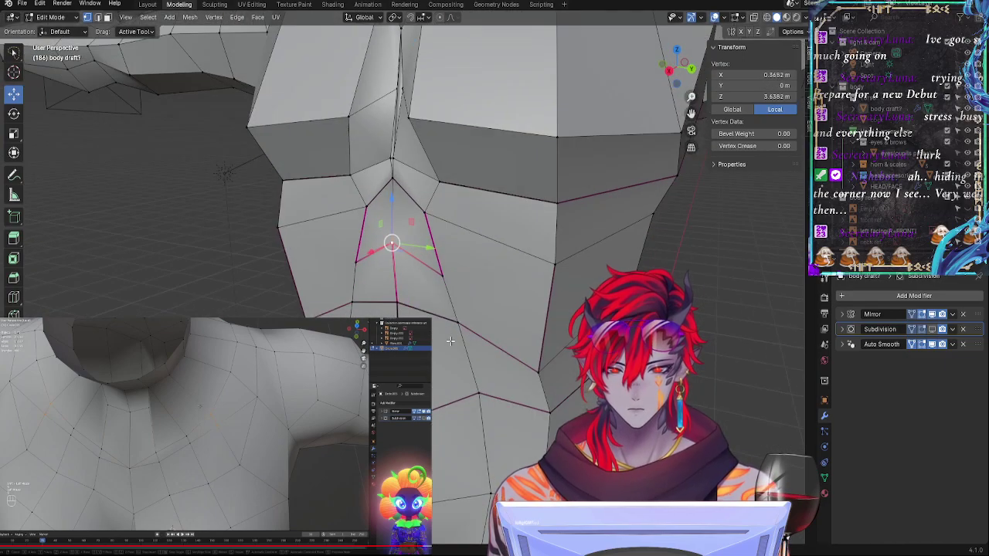
pyautogui.click(452, 316)
pyautogui.press('g')
pyautogui.press('g')
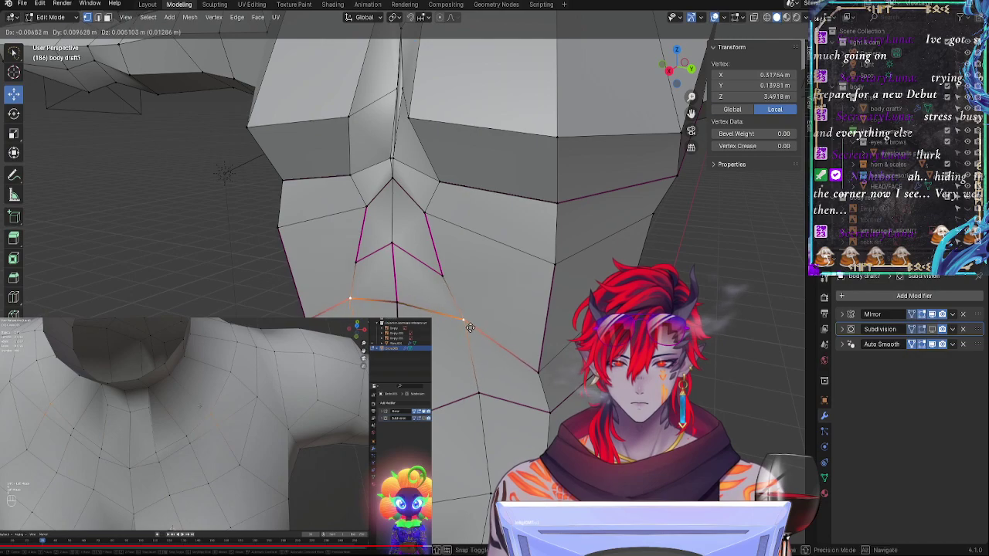
pyautogui.click(446, 323)
pyautogui.press('g')
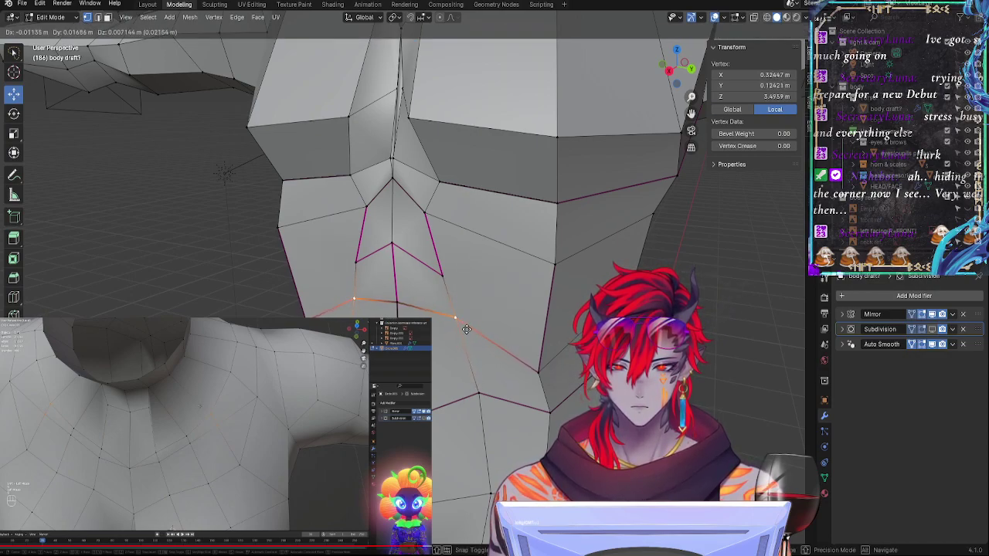
pyautogui.click(460, 329)
# Step: Slide the upper V vertex down-right, the centre vertex down and the right vertex up
pyautogui.click(453, 286)
pyautogui.press('g')
pyautogui.press('g')
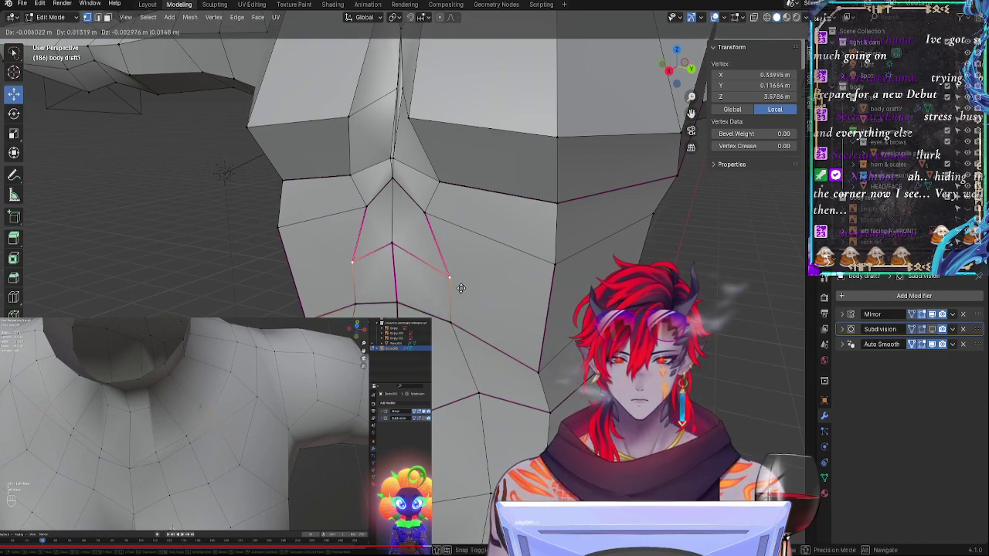
pyautogui.click(459, 291)
pyautogui.click(394, 245)
pyautogui.press('g')
pyautogui.press('g')
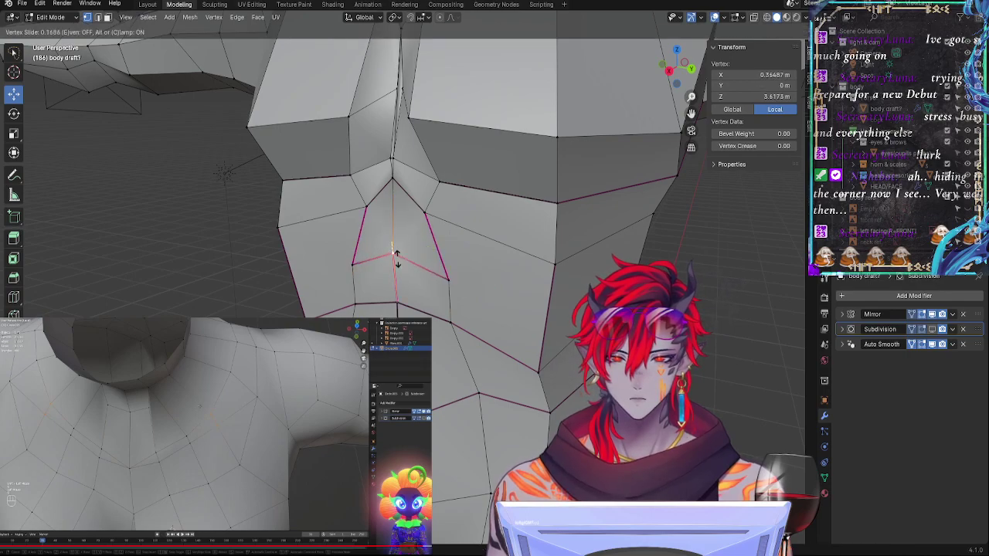
pyautogui.click(397, 260)
pyautogui.click(449, 283)
pyautogui.press('g')
pyautogui.press('g')
pyautogui.click(444, 264)
# Step: Fine-tune the remaining V vertices, sliding the lower middle vertex further down
pyautogui.click(430, 216)
pyautogui.press('g')
pyautogui.press('g')
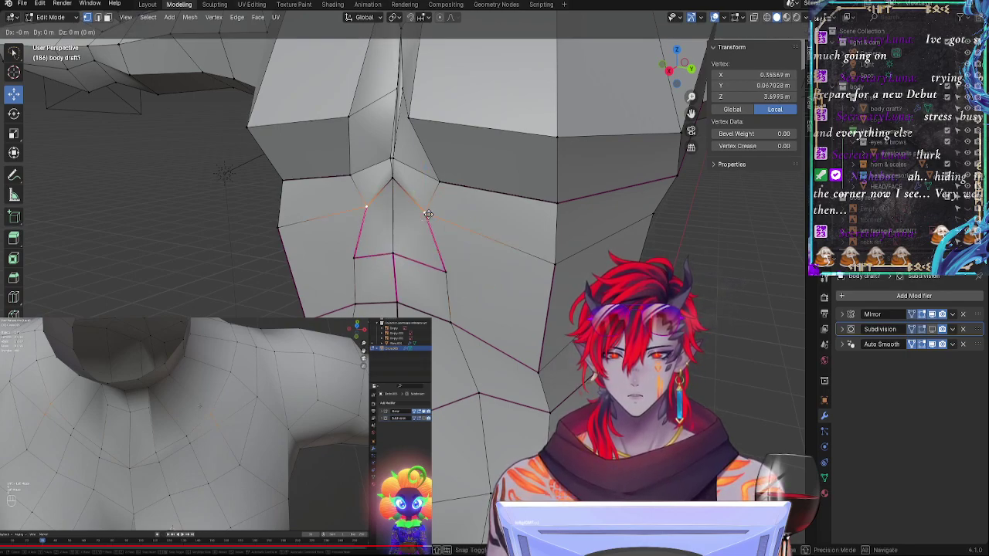
pyautogui.click(435, 219)
pyautogui.click(436, 269)
pyautogui.press('g')
pyautogui.press('g')
pyautogui.click(439, 270)
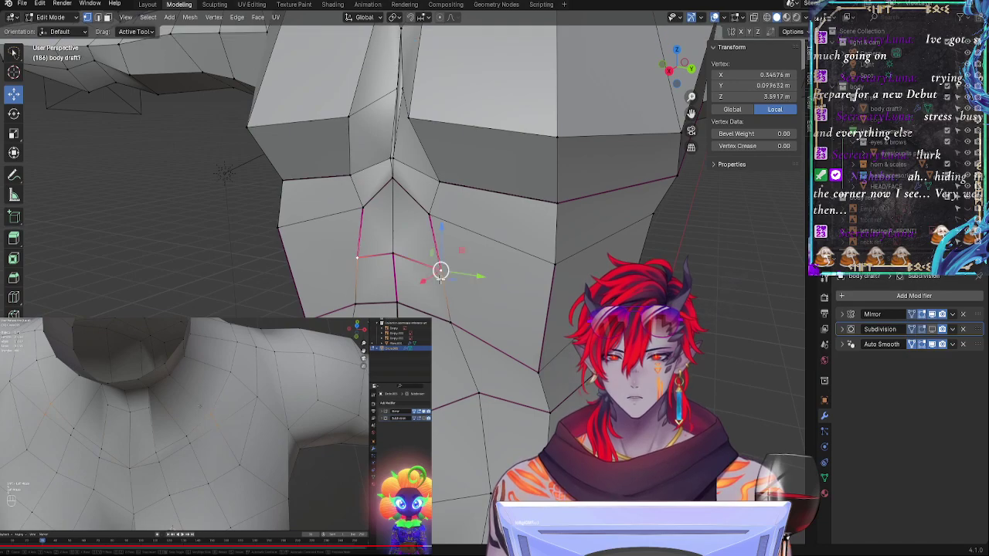
pyautogui.click(447, 310)
pyautogui.press('g')
pyautogui.press('g')
pyautogui.click(448, 313)
pyautogui.click(397, 303)
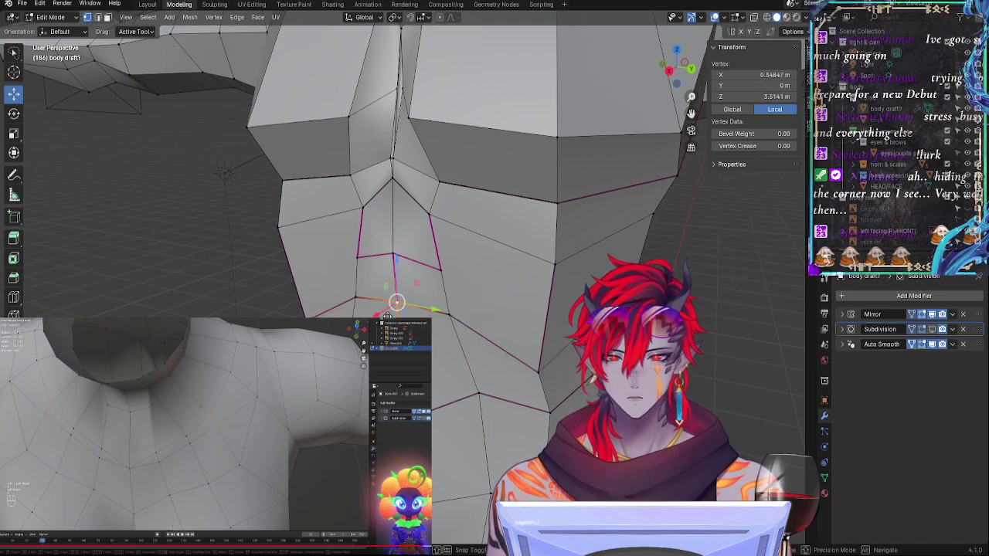
pyautogui.press('g')
pyautogui.press('g')
pyautogui.click(437, 352)
# Step: Show the subdivided torso in Object Mode with viewport subdivision enabled
pyautogui.moveTo(436, 353); pyautogui.dragTo(473, 354, button='middle')
pyautogui.press('Tab')
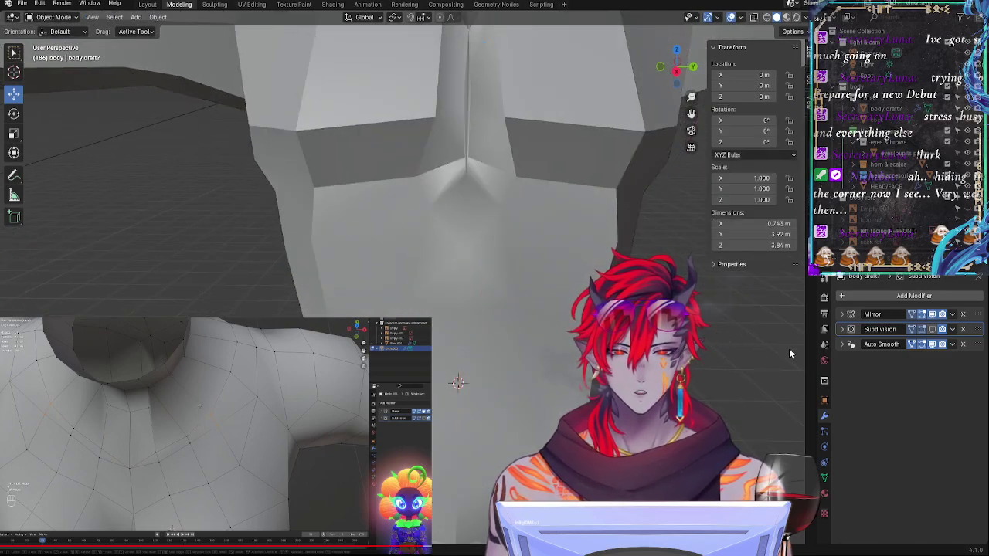
pyautogui.click(932, 330)
pyautogui.press('Tab')
pyautogui.press('Tab')
pyautogui.moveTo(463, 309)
pyautogui.mouseDown(button='middle')
pyautogui.moveTo(405, 309)
pyautogui.moveTo(460, 311)
pyautogui.mouseUp(button='middle')
pyautogui.scroll(-3, 460, 310)
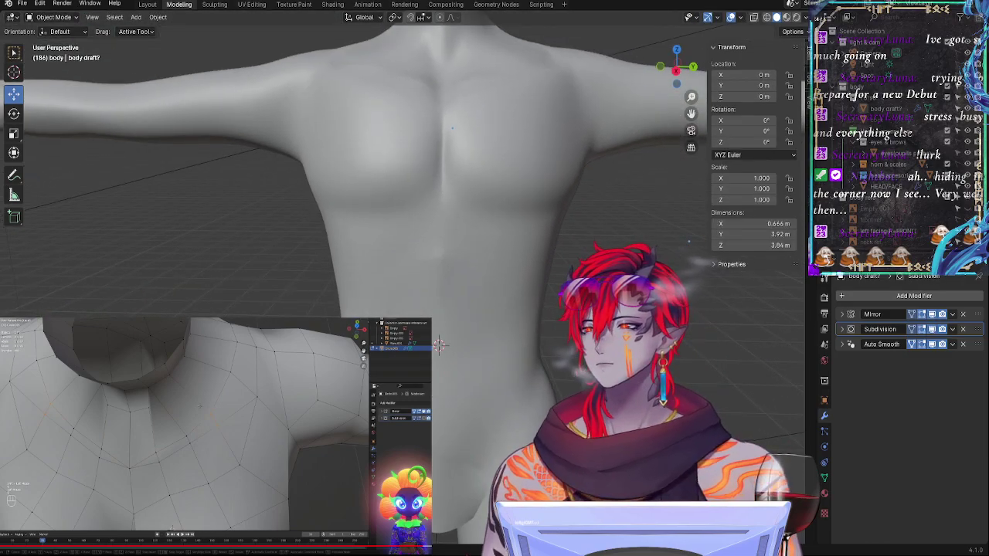
# Step: Lower the crease on the belly edges below the chest and preview the smooth body
pyautogui.moveTo(438, 345)
pyautogui.mouseDown(button='middle')
pyautogui.moveTo(470, 327)
pyautogui.moveTo(434, 354)
pyautogui.mouseUp(button='middle')
pyautogui.press('Tab')
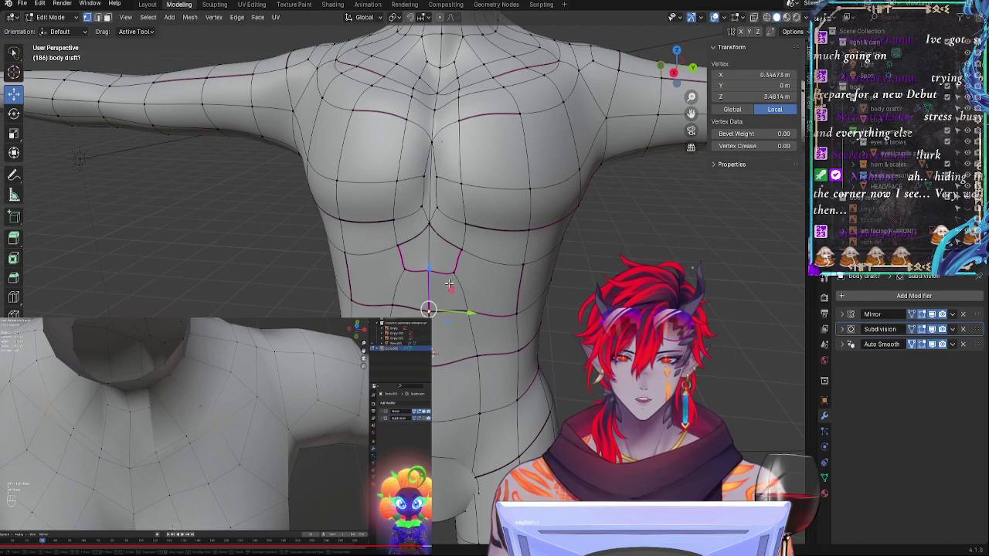
pyautogui.click(433, 284)
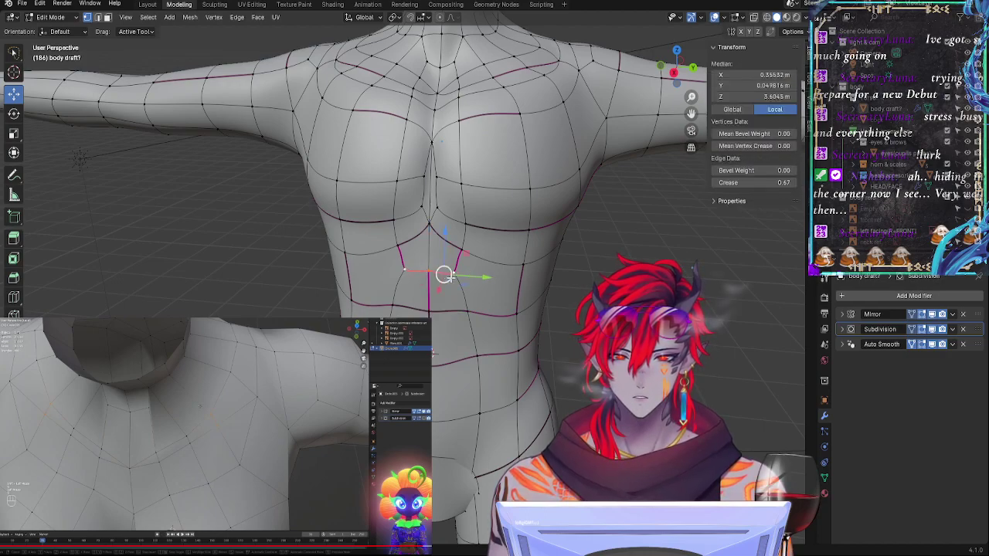
pyautogui.hotkey('shift', 'e')
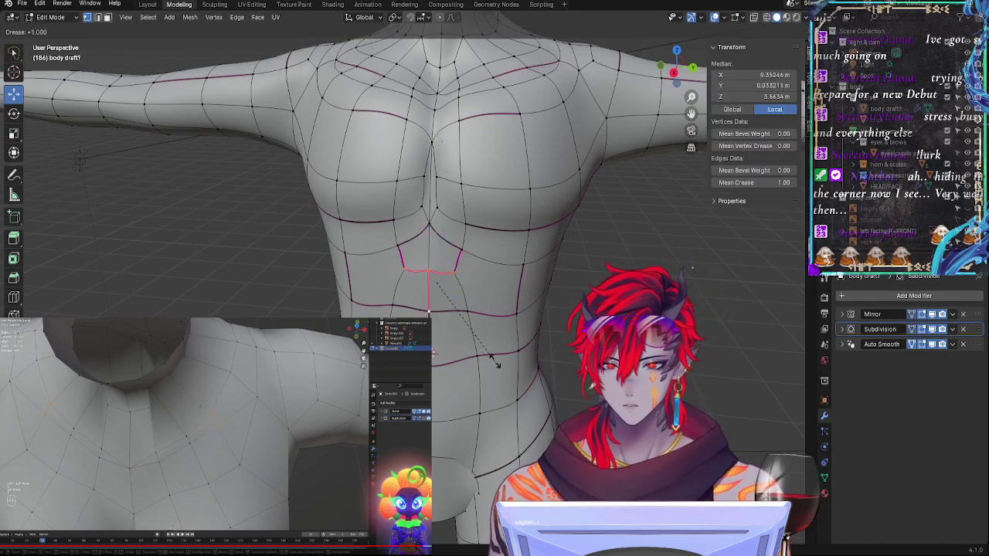
pyautogui.click(441, 277)
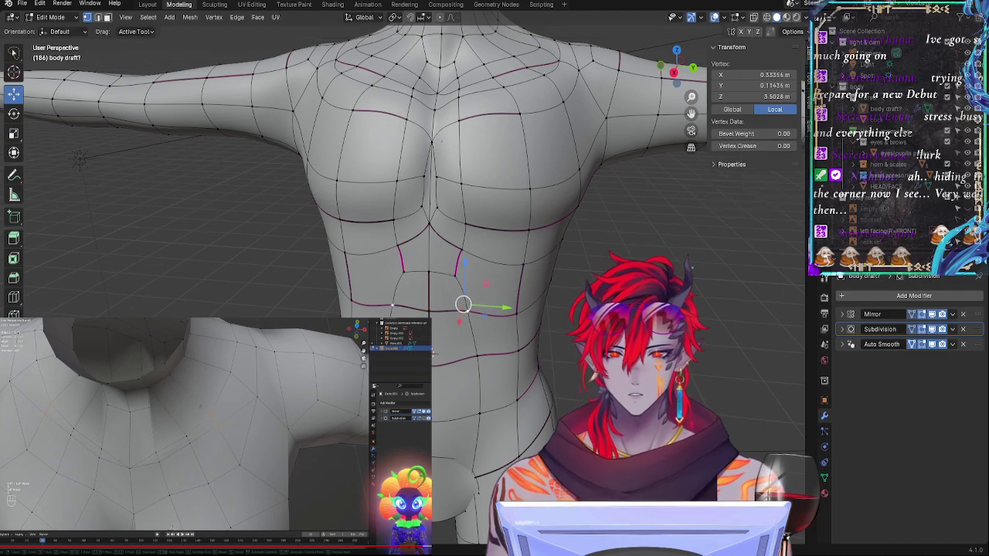
pyautogui.hotkey('alt', 'a')
pyautogui.press('Tab')
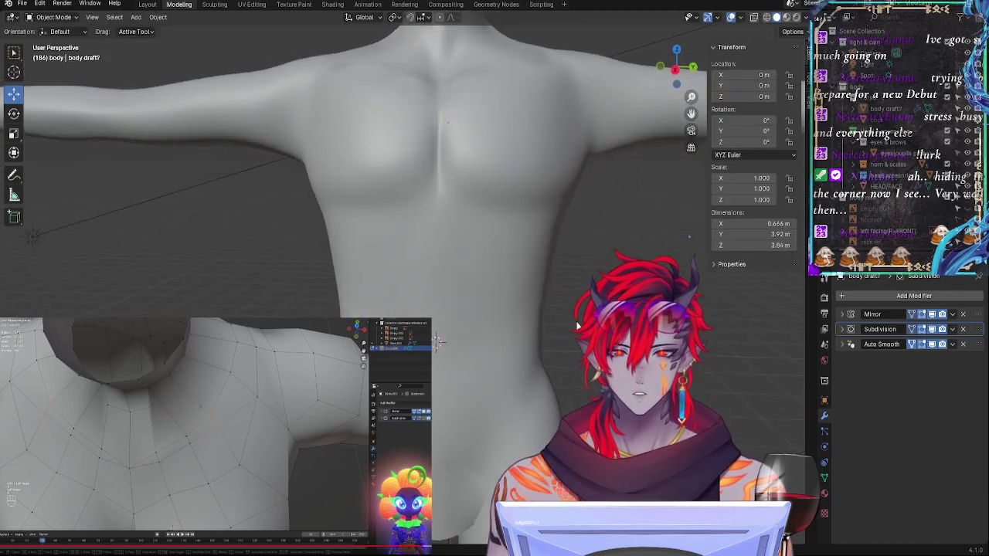
# Step: Reduce the crease on a second abdomen edge and nudge it forward slightly
pyautogui.press('Tab')
pyautogui.press('Tab')
pyautogui.moveTo(524, 330); pyautogui.dragTo(522, 365, button='middle')
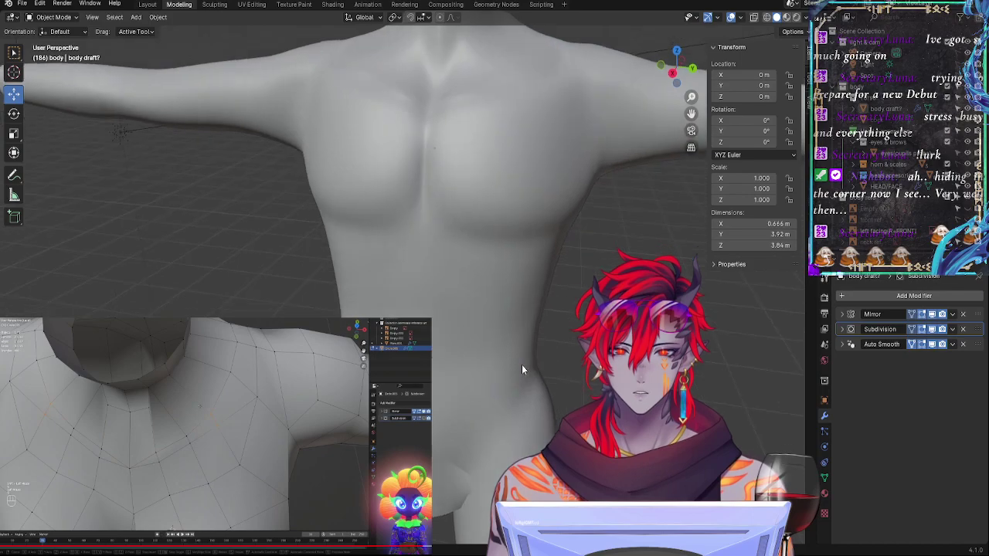
pyautogui.press('Tab')
pyautogui.click(451, 286)
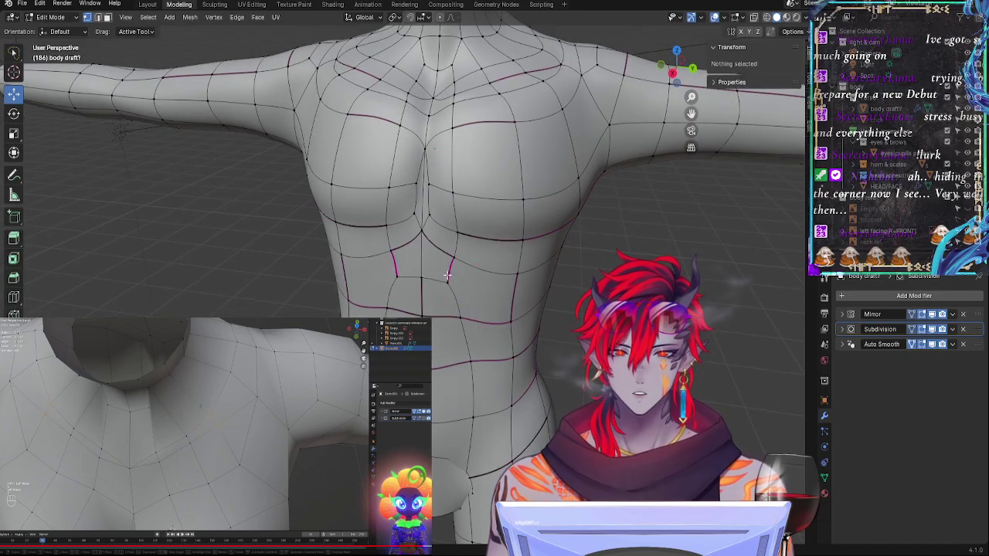
pyautogui.keyDown('shift'); pyautogui.click(445, 254); pyautogui.keyUp('shift')
pyautogui.hotkey('shift', 'e')
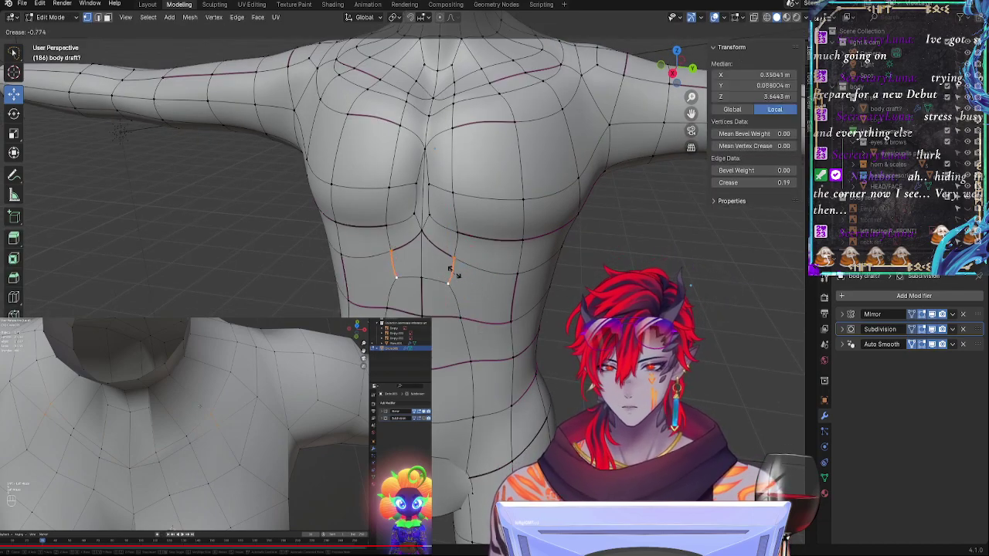
pyautogui.click(470, 275)
pyautogui.moveTo(490, 274); pyautogui.dragTo(491, 274)
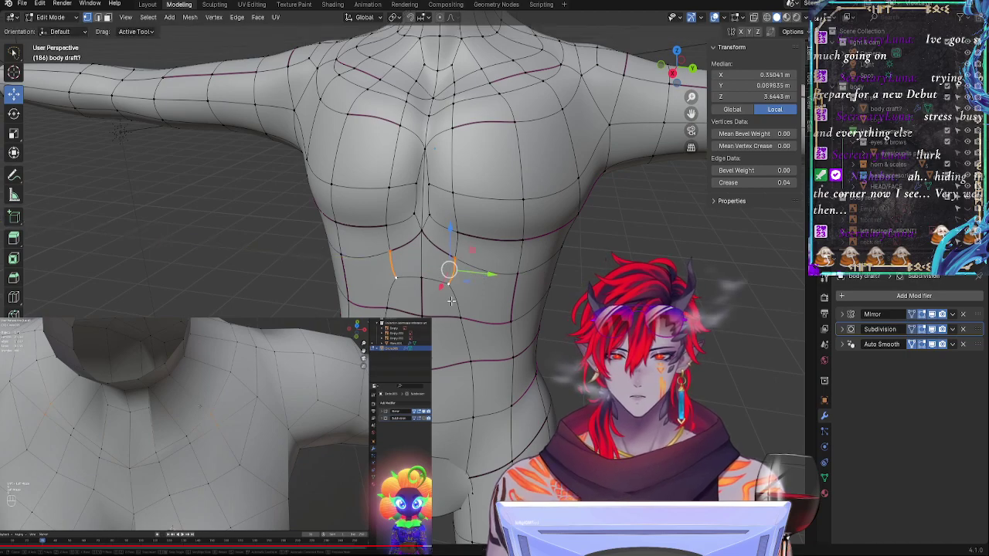
# Step: Move four vertices under the chest slightly outward and check the smoothed result
pyautogui.moveTo(490, 274); pyautogui.dragTo(364, 300, button='middle')
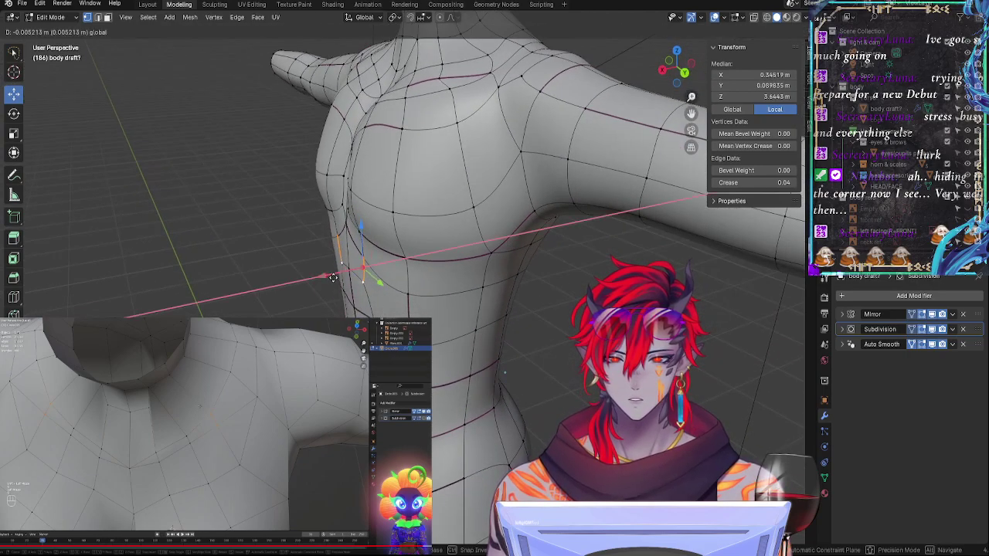
pyautogui.click(346, 266)
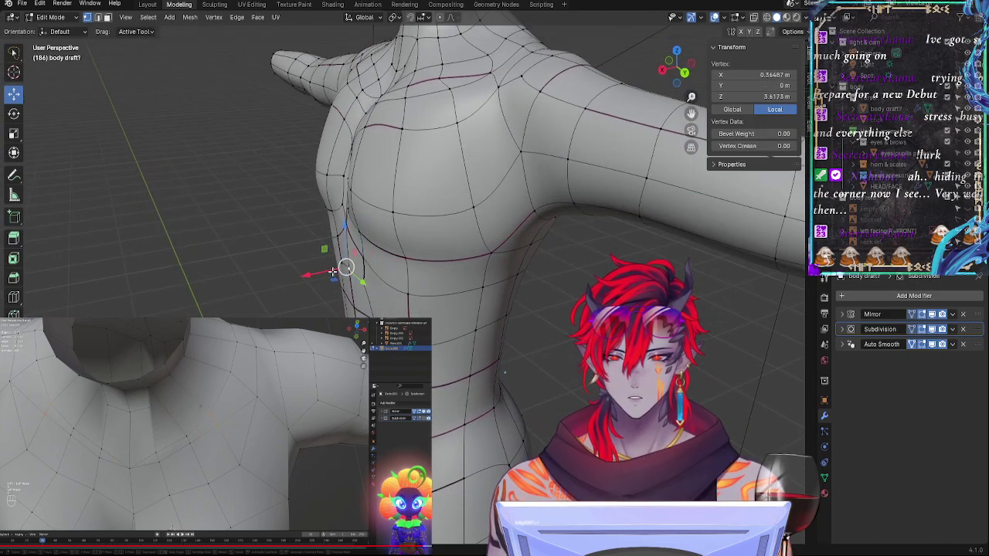
pyautogui.click(347, 225)
pyautogui.keyDown('shift'); pyautogui.click(362, 281); pyautogui.keyUp('shift')
pyautogui.keyDown('shift'); pyautogui.click(347, 269); pyautogui.keyUp('shift')
pyautogui.moveTo(349, 268); pyautogui.dragTo(410, 272, button='middle')
pyautogui.moveTo(411, 271); pyautogui.dragTo(394, 290)
pyautogui.press('Tab')
pyautogui.moveTo(498, 324); pyautogui.dragTo(529, 306, button='middle')
pyautogui.press('Tab')
# Step: Shift two abdomen vertices slightly
pyautogui.click(438, 285)
pyautogui.keyDown('shift'); pyautogui.click(402, 279); pyautogui.keyUp('shift')
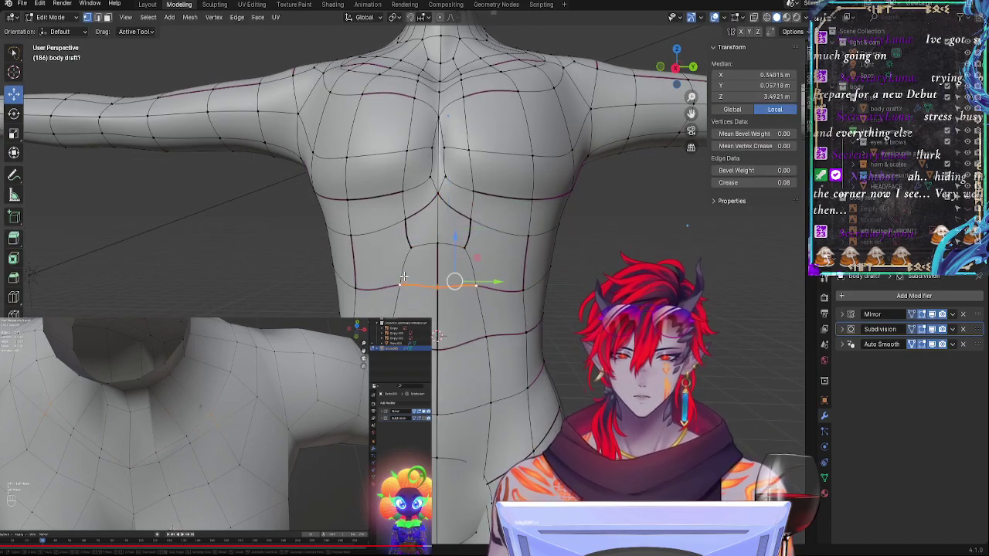
pyautogui.keyDown('shift'); pyautogui.click(404, 276); pyautogui.keyUp('shift')
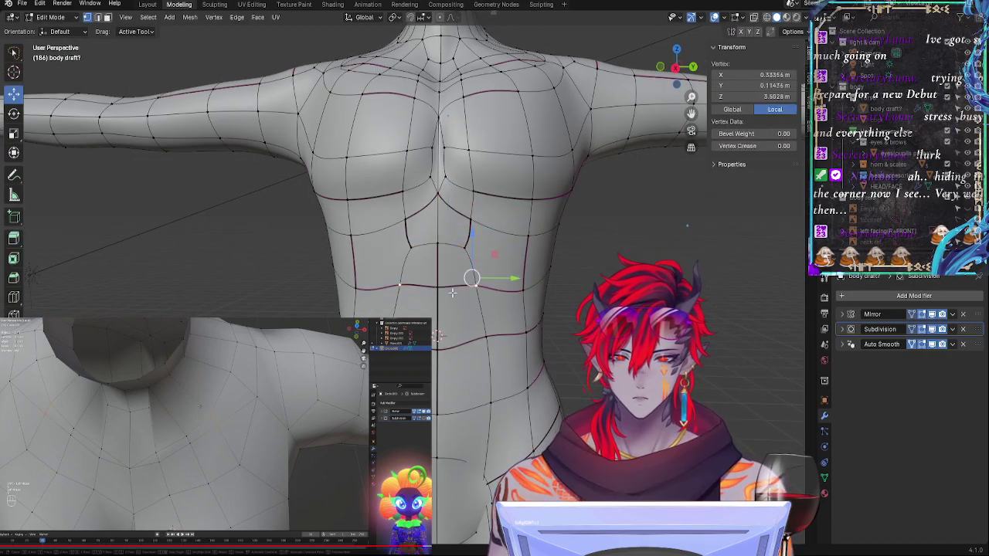
pyautogui.keyDown('shift'); pyautogui.click(408, 252); pyautogui.keyUp('shift')
pyautogui.moveTo(505, 267); pyautogui.dragTo(503, 267)
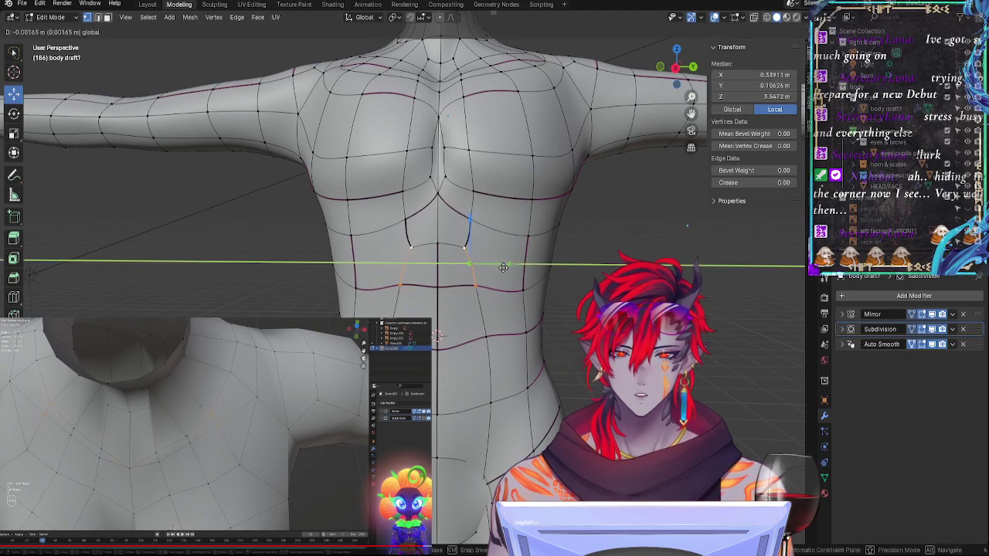
pyautogui.click(503, 267)
# Step: Move the two chest-abdomen junction vertices sideways along X and preview from the front
pyautogui.moveTo(503, 268); pyautogui.dragTo(378, 311, button='middle')
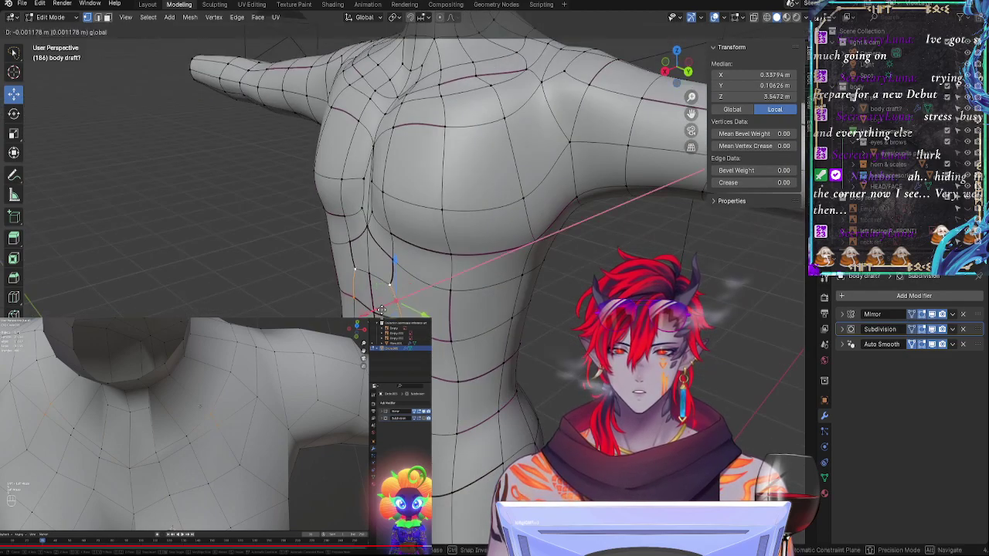
pyautogui.click(373, 310)
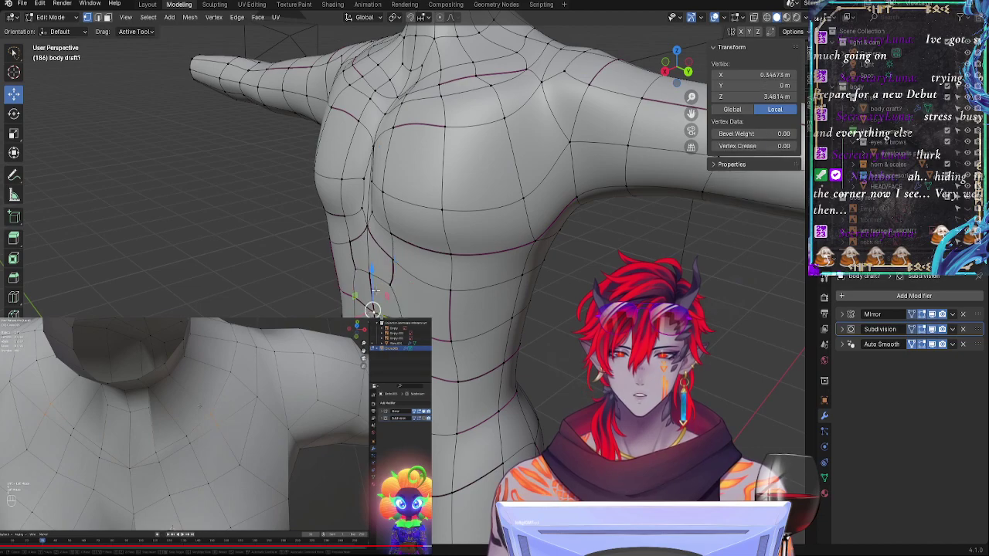
pyautogui.keyDown('shift'); pyautogui.click(368, 275); pyautogui.keyUp('shift')
pyautogui.moveTo(358, 299); pyautogui.dragTo(356, 304)
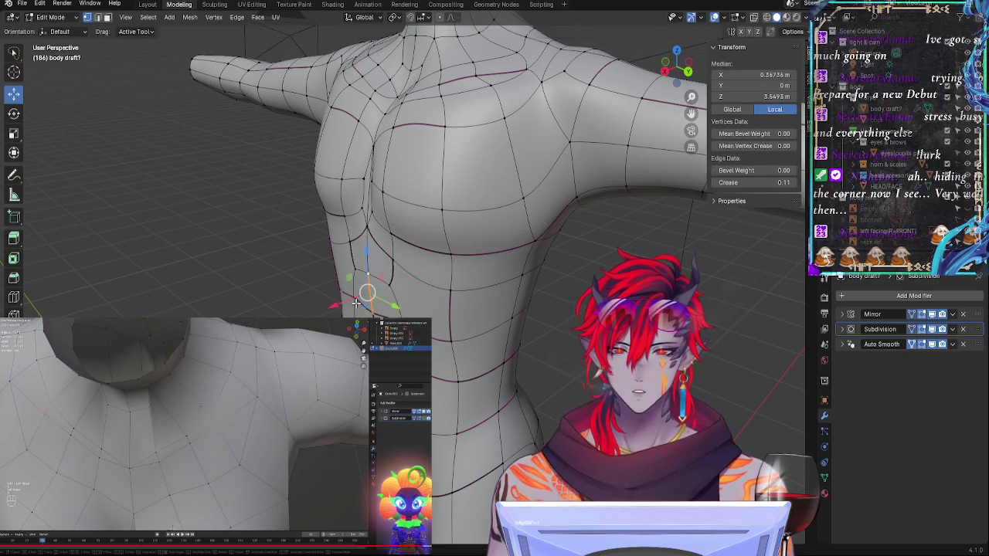
pyautogui.press('KP_1')
pyautogui.press('Tab')
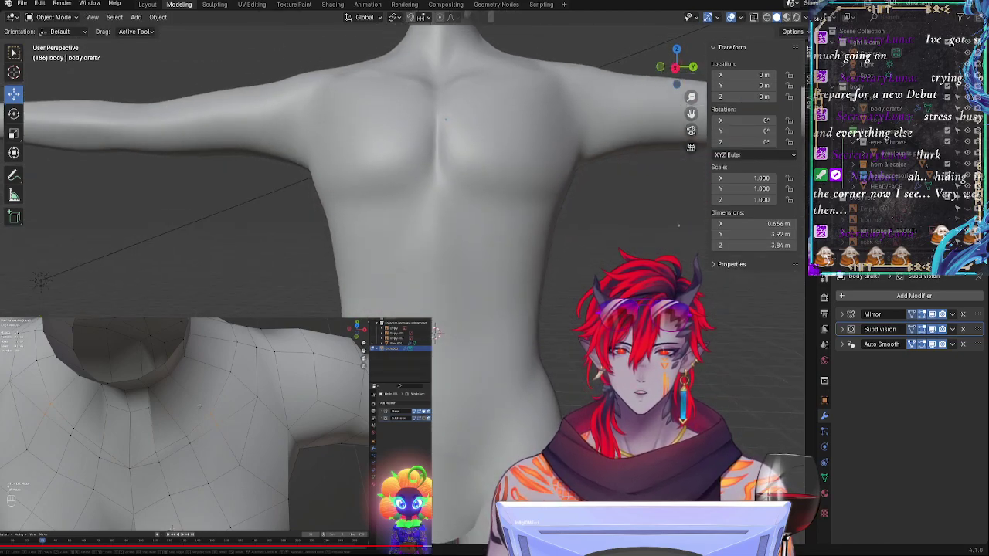
# Step: Move the lower-chest vertex inward and slightly down, then preview the smooth body
pyautogui.scroll(-4, 437, 332)
pyautogui.moveTo(437, 333); pyautogui.dragTo(395, 291, button='middle')
pyautogui.press('Tab')
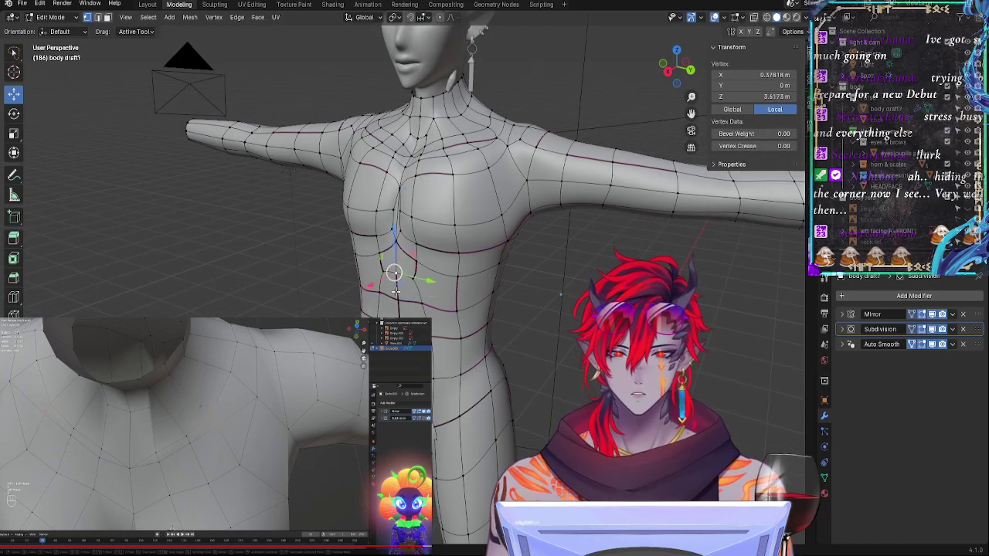
pyautogui.moveTo(371, 285); pyautogui.dragTo(375, 283)
pyautogui.moveTo(415, 257); pyautogui.dragTo(414, 262)
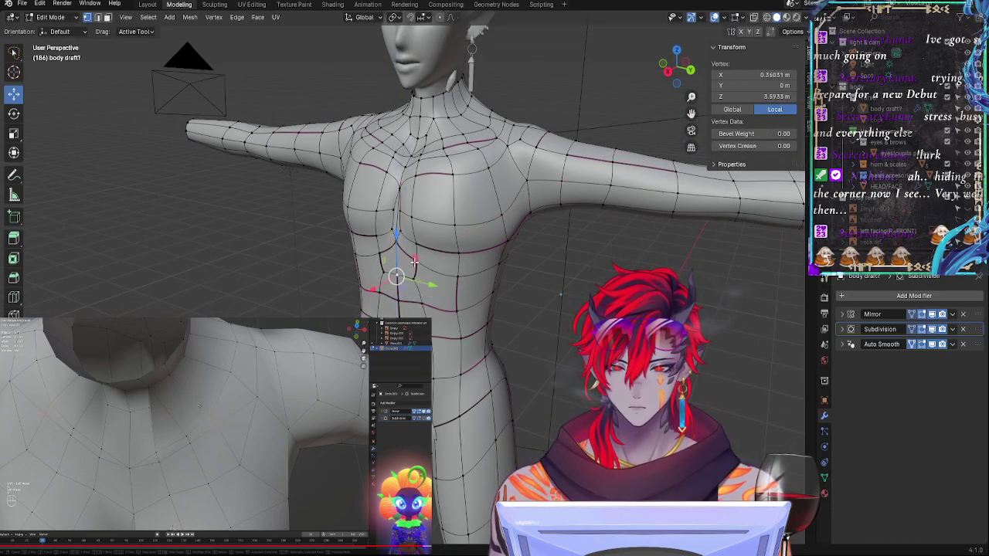
pyautogui.press('Tab')
pyautogui.moveTo(415, 262); pyautogui.dragTo(567, 286, button='middle')
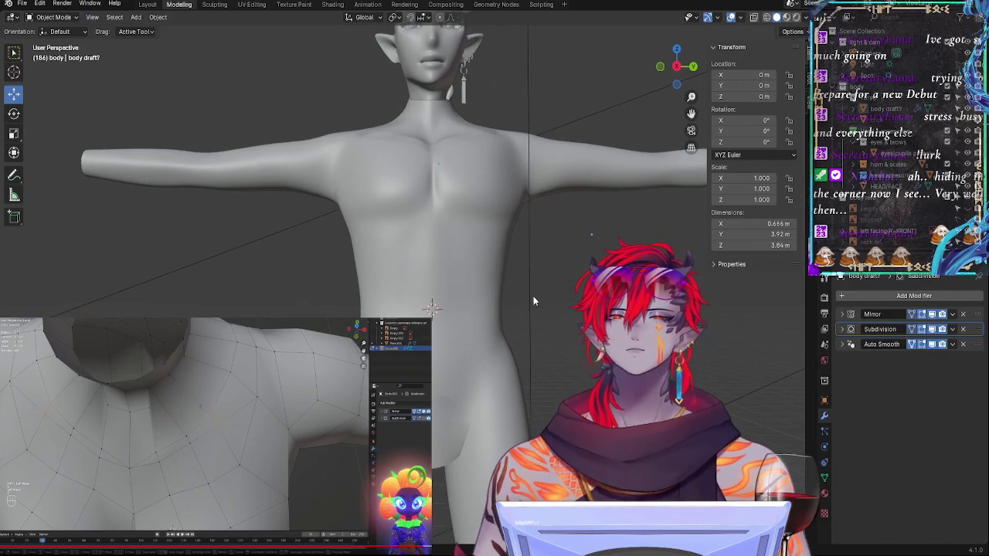
pyautogui.press('Tab')
# Step: Push the vertex beside the V slightly outward and check it from the front
pyautogui.moveTo(479, 289); pyautogui.dragTo(541, 333, button='middle')
pyautogui.moveTo(384, 324); pyautogui.dragTo(377, 315)
pyautogui.press('Tab')
pyautogui.moveTo(426, 331); pyautogui.dragTo(468, 305, button='middle')
# Step: Lower two belly vertices slightly and vertex-slide a side vertex along its edge
pyautogui.press('Tab')
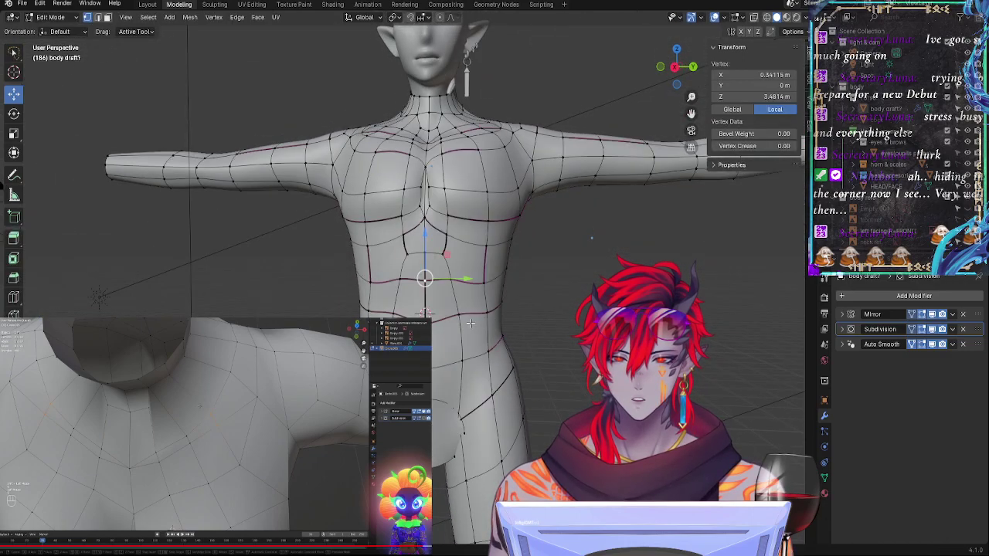
pyautogui.keyDown('shift'); pyautogui.click(453, 284); pyautogui.keyUp('shift')
pyautogui.moveTo(438, 245); pyautogui.dragTo(417, 259)
pyautogui.click(506, 292)
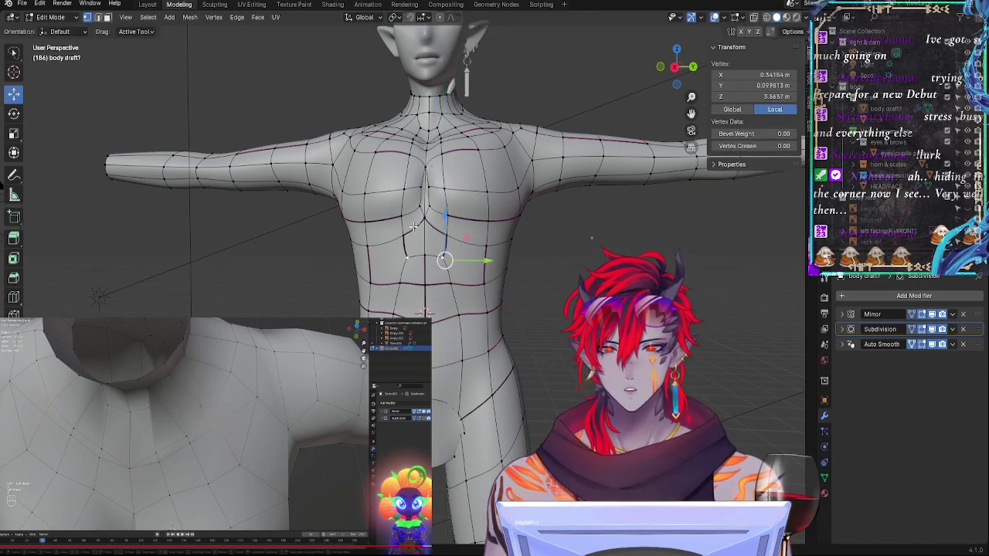
pyautogui.hotkey('shift', 'v')
pyautogui.click(432, 264)
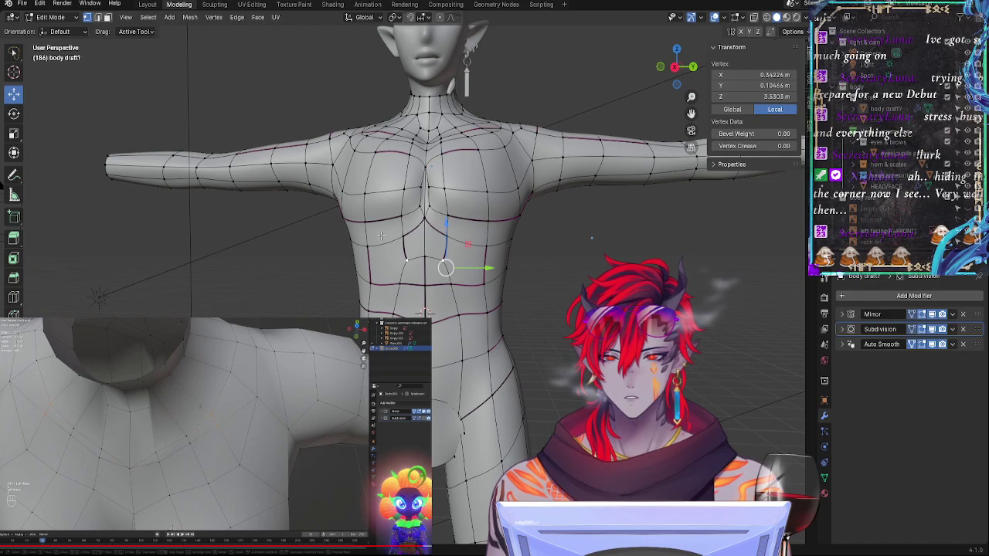
# Step: Merge two chest vertices at their midpoint
pyautogui.keyDown('shift'); pyautogui.click(423, 259); pyautogui.keyUp('shift')
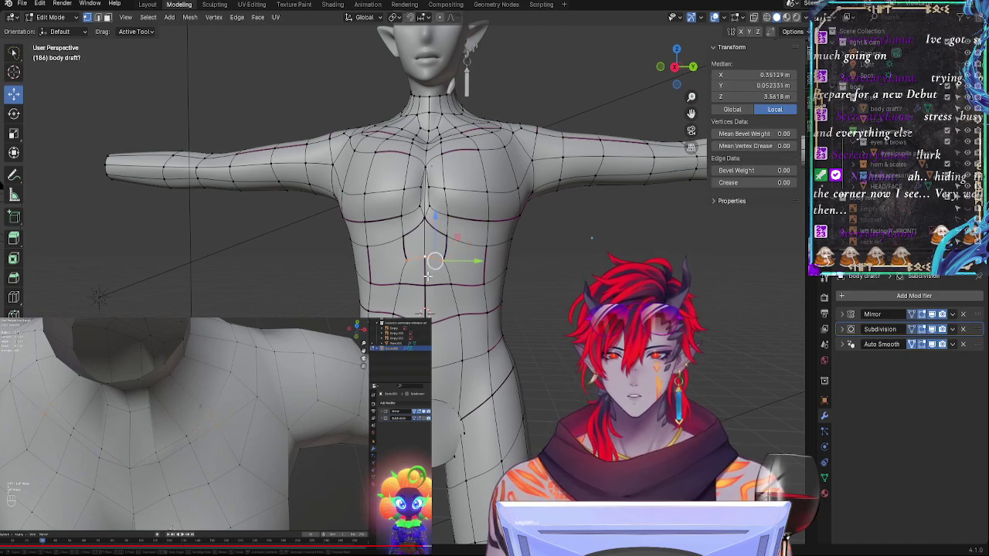
pyautogui.press('m')
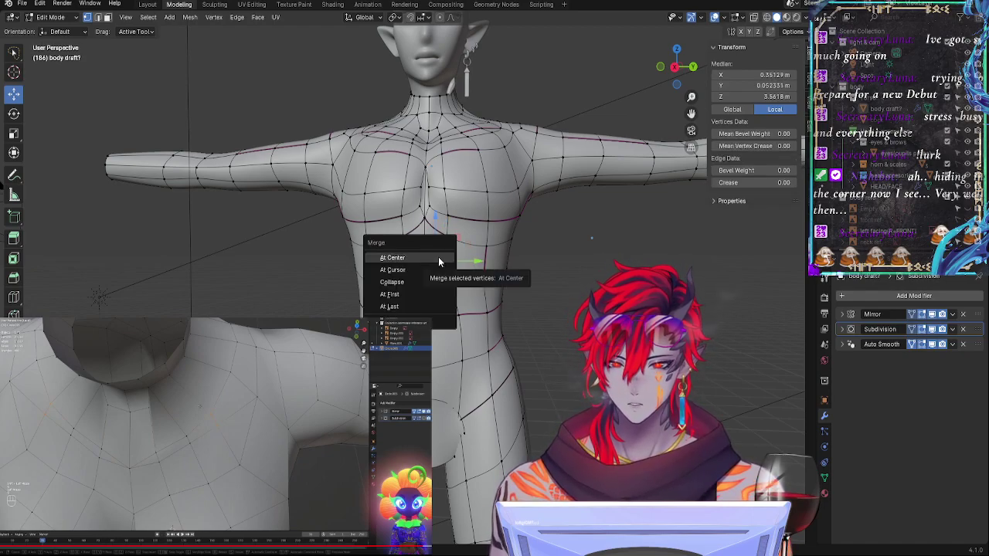
pyautogui.click(429, 283)
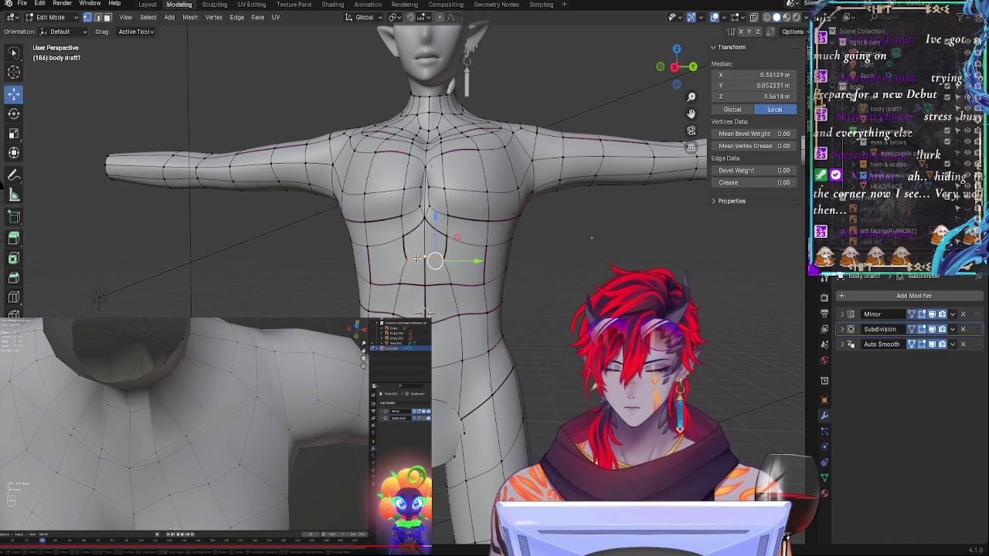
pyautogui.rightClick(417, 258)
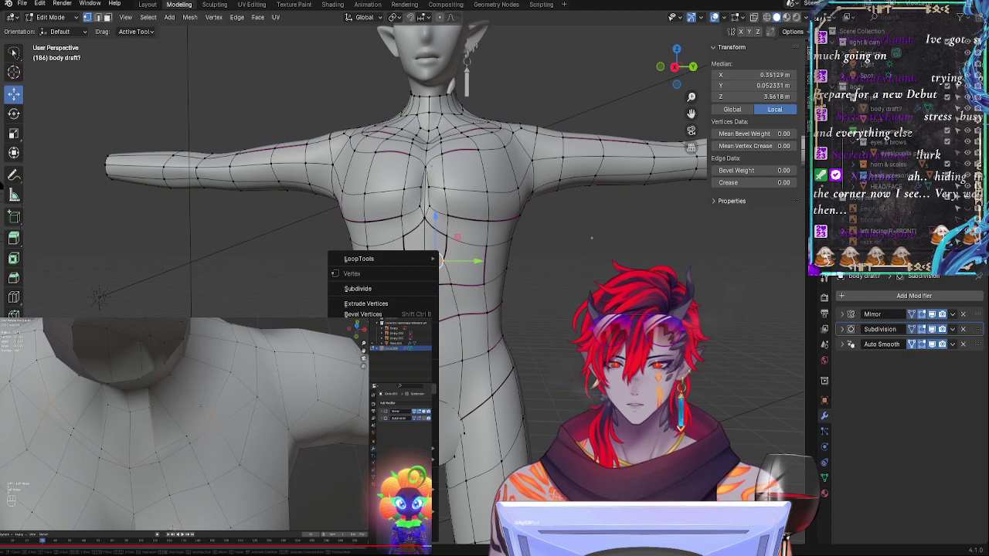
pyautogui.press('Escape')
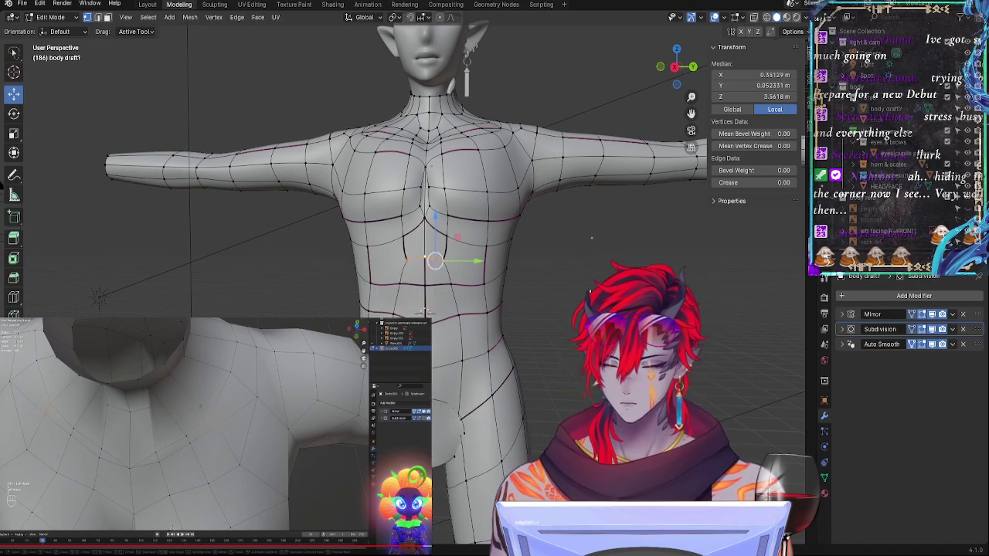
# Step: Dissolve the two chest vertices and the extra edges across the chest
pyautogui.hotkey('alt', 'a')
pyautogui.click(424, 258)
pyautogui.keyDown('shift'); pyautogui.click(408, 262); pyautogui.keyUp('shift')
pyautogui.press('x')
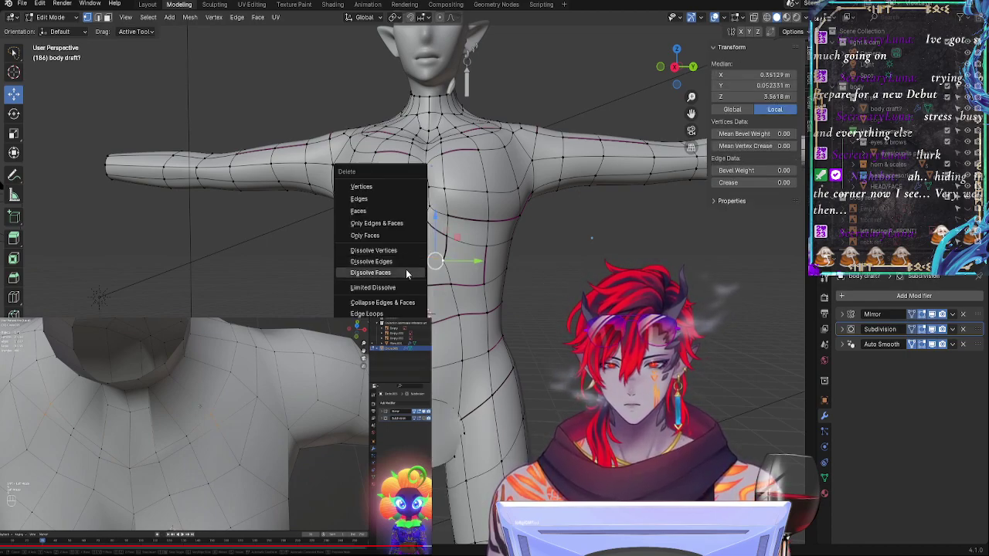
pyautogui.click(394, 252)
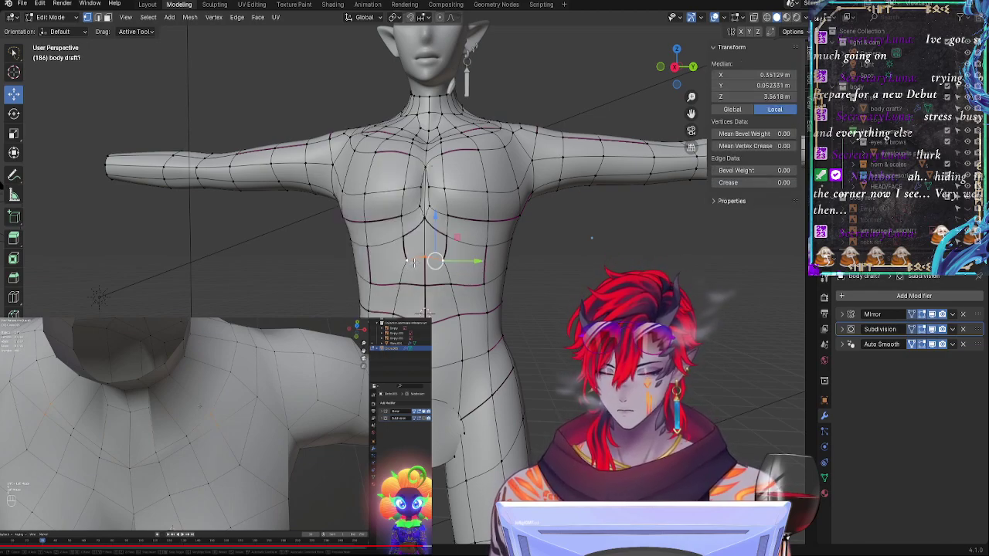
pyautogui.press('x')
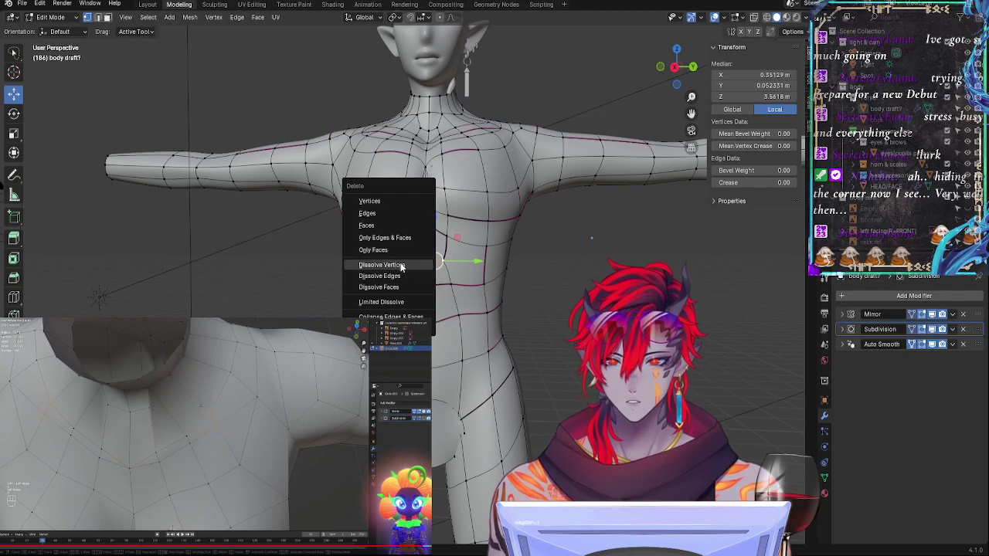
pyautogui.click(410, 272)
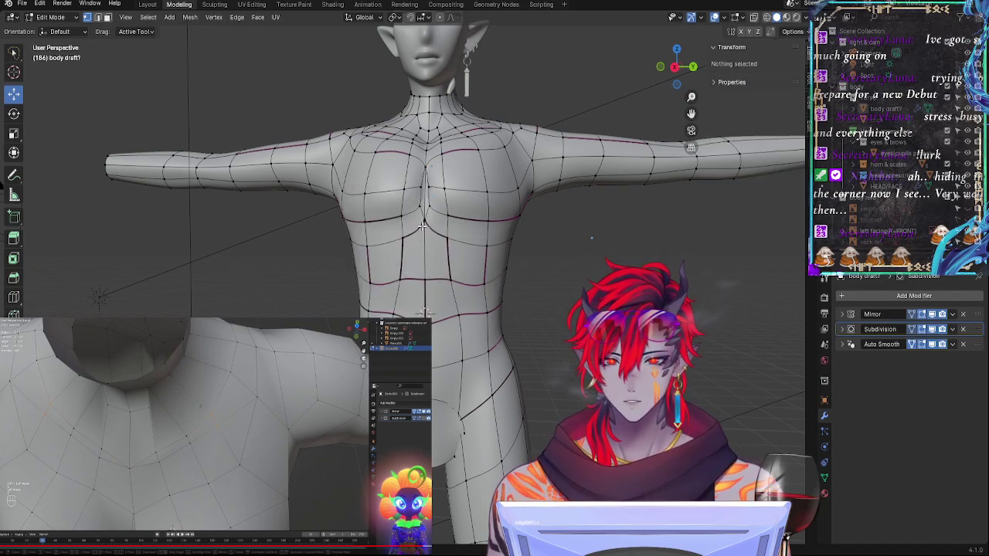
# Step: Slide a vertex below the chest downward, then slide it with a neighbour upward
pyautogui.click(422, 225)
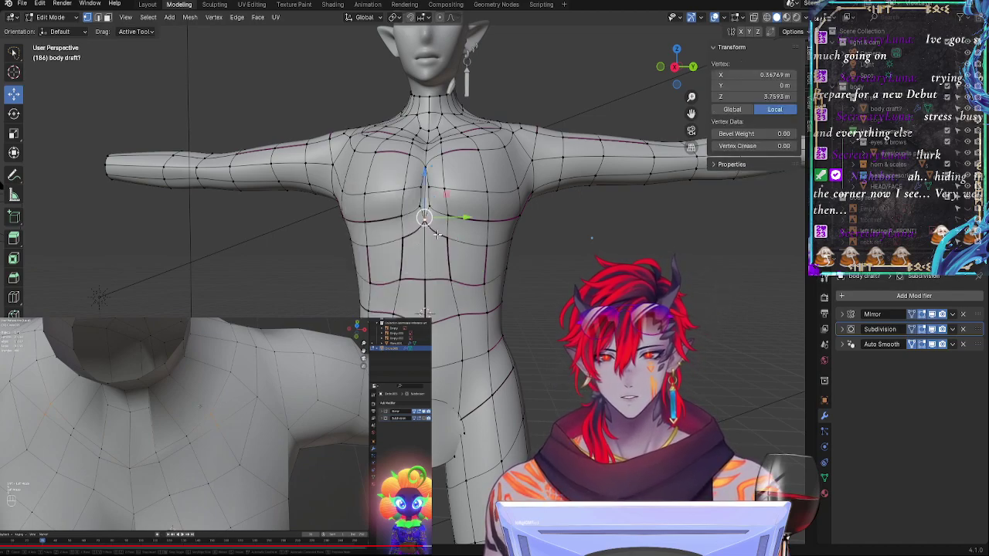
pyautogui.press('g')
pyautogui.press('g')
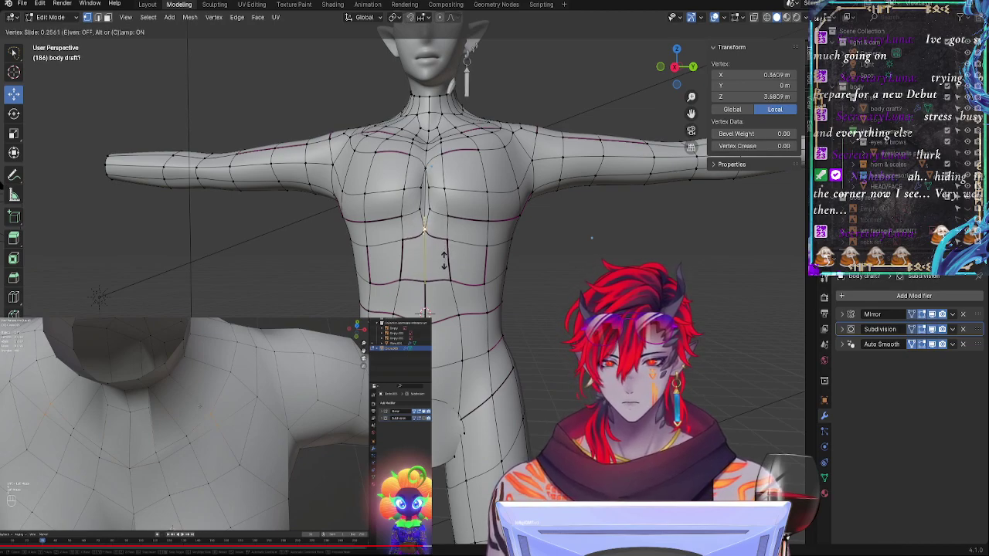
pyautogui.click(447, 284)
pyautogui.keyDown('shift'); pyautogui.click(447, 283); pyautogui.keyUp('shift')
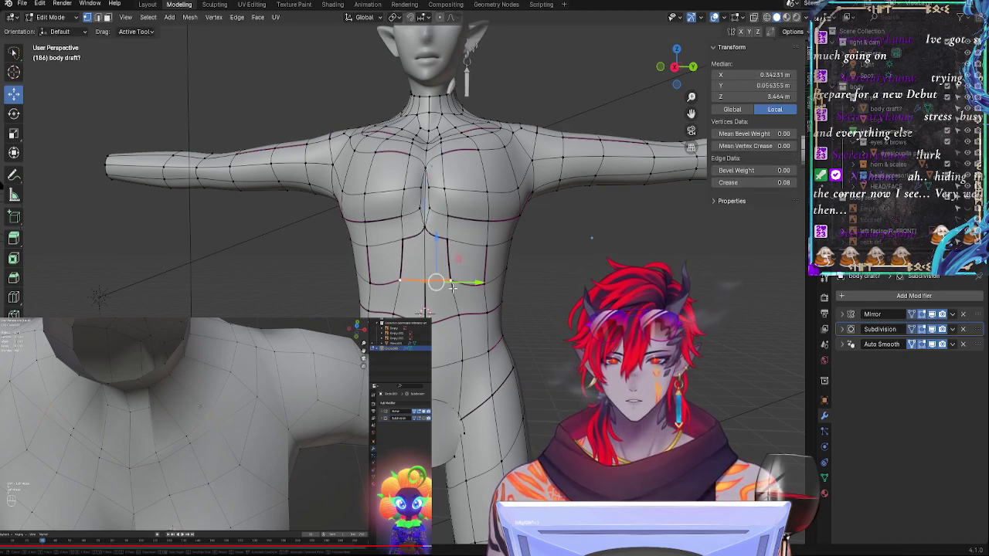
pyautogui.press('g')
pyautogui.press('g')
pyautogui.click(456, 271)
# Step: Adjust the lower-chest vertices, sliding the lowest one along its edge
pyautogui.click(482, 281)
pyautogui.click(445, 243)
pyautogui.press('g')
pyautogui.press('g')
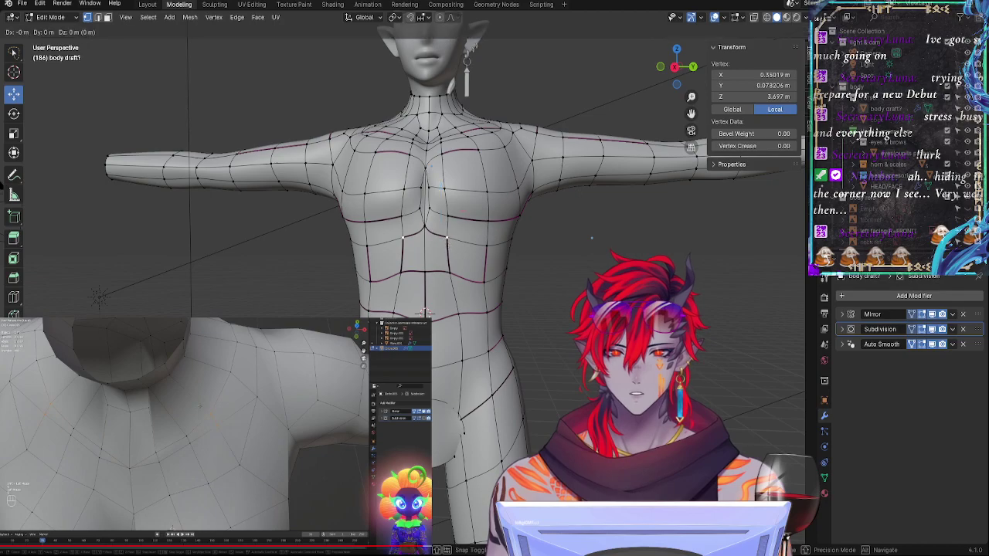
pyautogui.click(451, 245)
pyautogui.press('g')
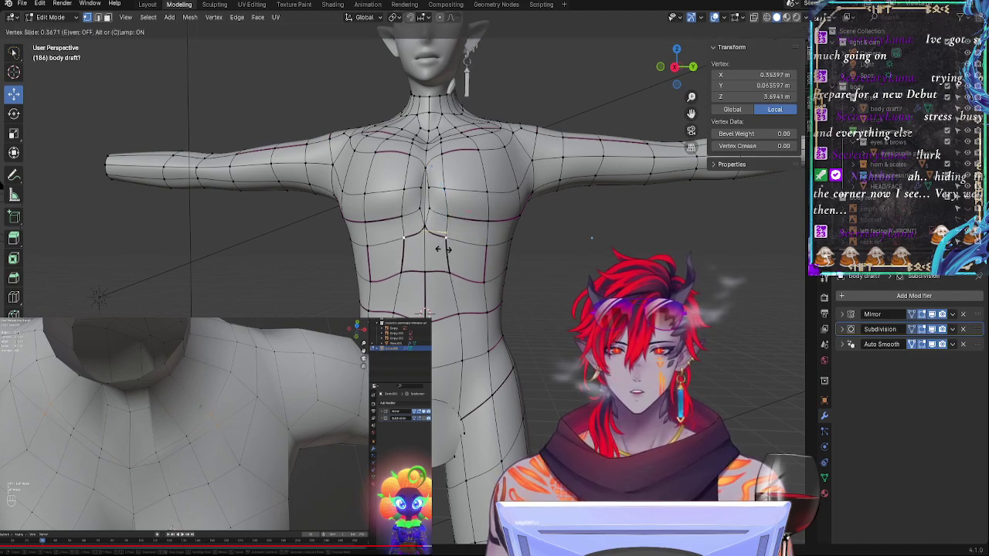
pyautogui.click(446, 227)
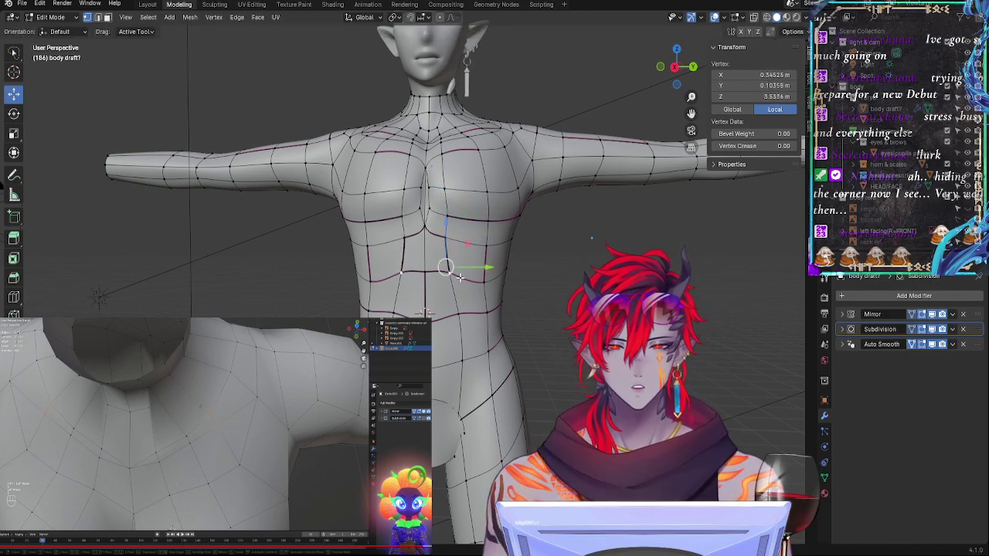
pyautogui.click(484, 287)
pyautogui.press('g')
pyautogui.press('g')
pyautogui.click(496, 286)
# Step: Check the smoothed chest, then select the collarbone edge loop and shrink it inward with Alt+S
pyautogui.press('Tab')
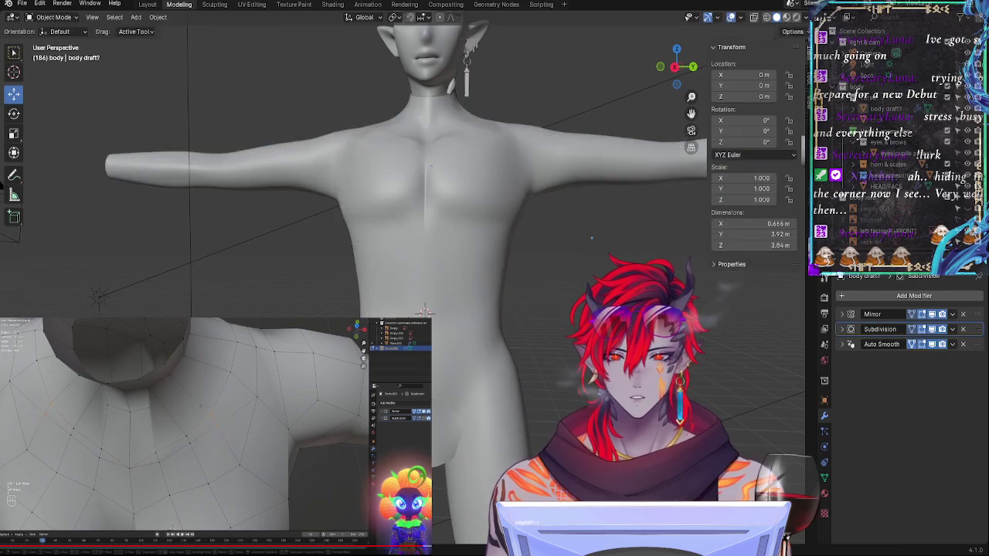
pyautogui.moveTo(458, 325); pyautogui.dragTo(506, 316, button='middle')
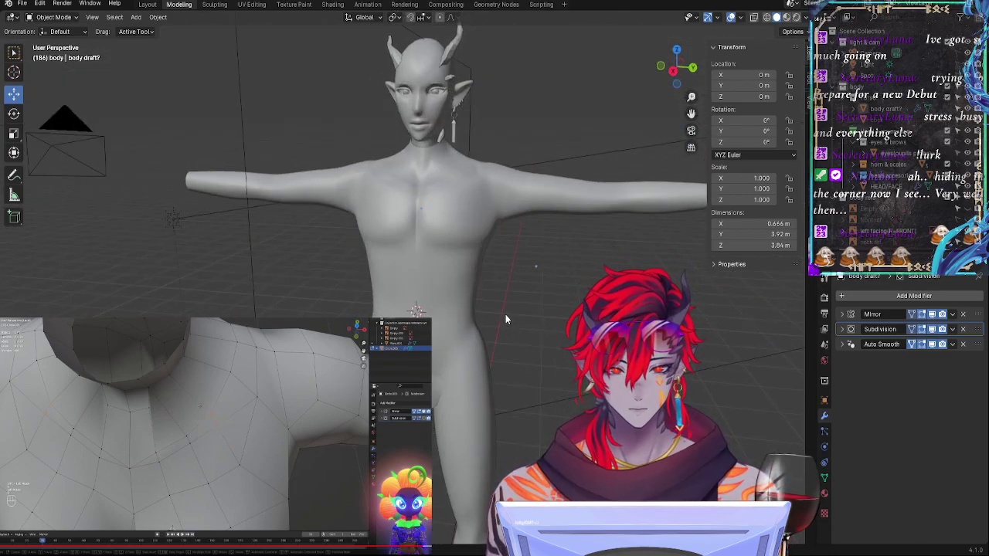
pyautogui.press('Tab')
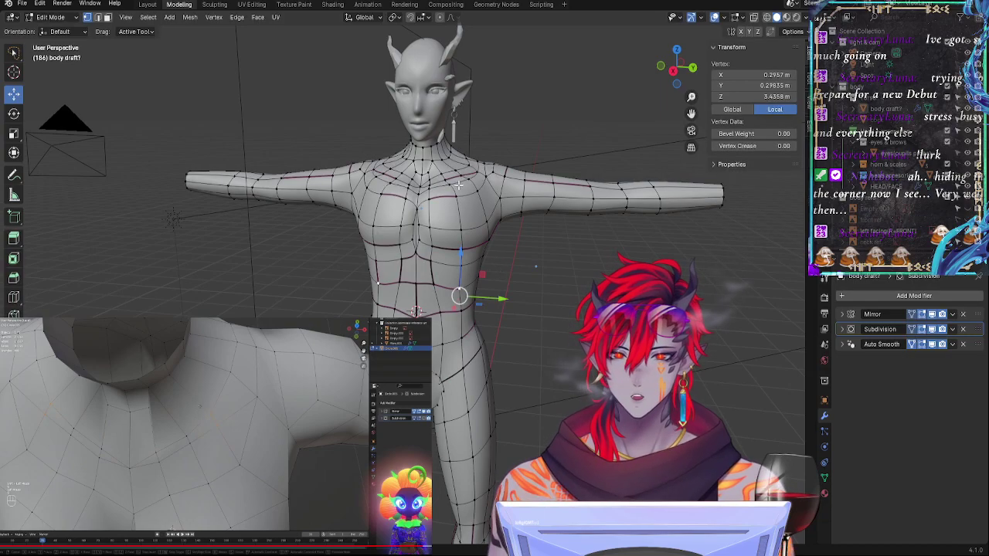
pyautogui.moveTo(486, 257); pyautogui.dragTo(433, 286, button='middle')
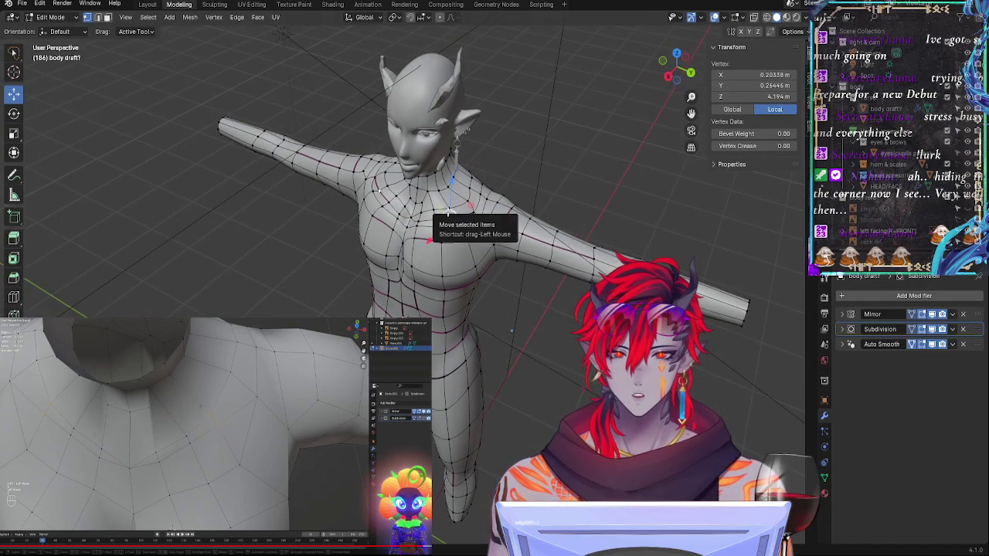
pyautogui.click(452, 221)
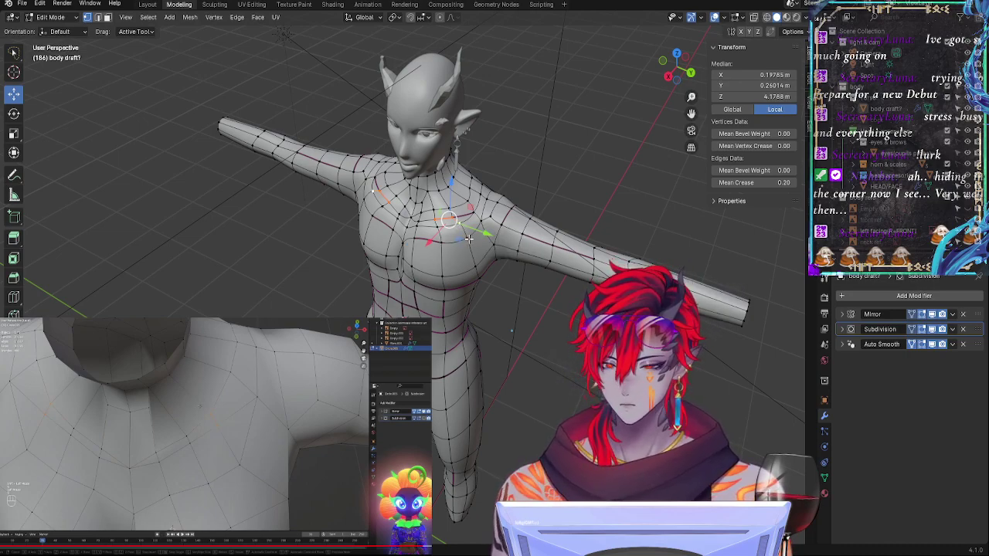
pyautogui.hotkey('alt', 's')
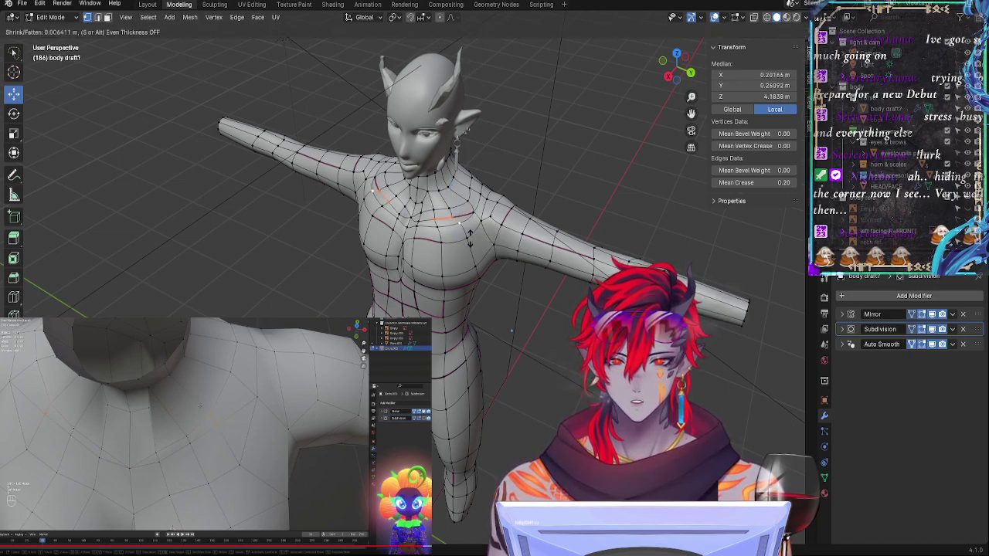
pyautogui.click(470, 243)
# Step: Nudge a neck-base vertex slightly sideways and down, then preview the smoothed body from the front
pyautogui.click(475, 266)
pyautogui.click(433, 221)
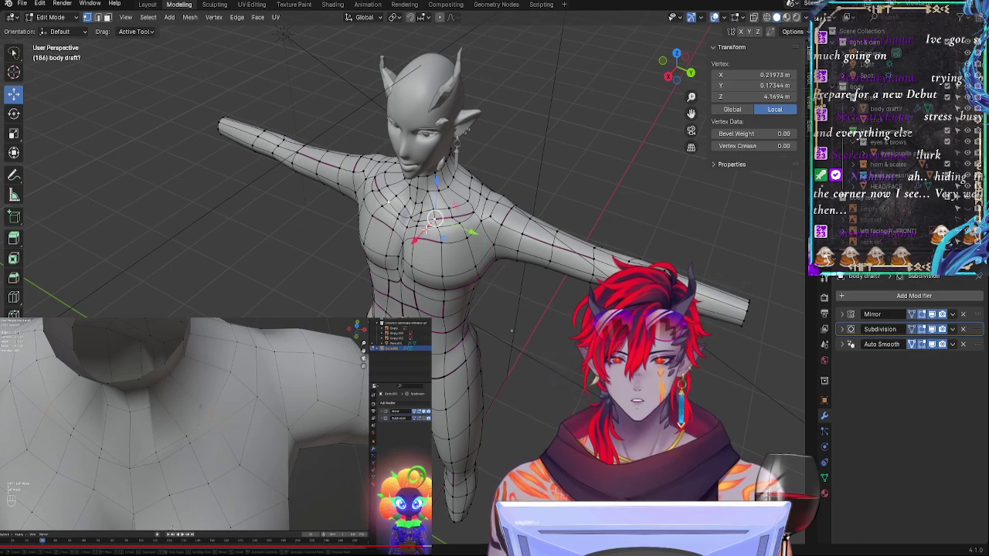
pyautogui.moveTo(417, 237); pyautogui.dragTo(415, 239)
pyautogui.moveTo(438, 188); pyautogui.dragTo(438, 191)
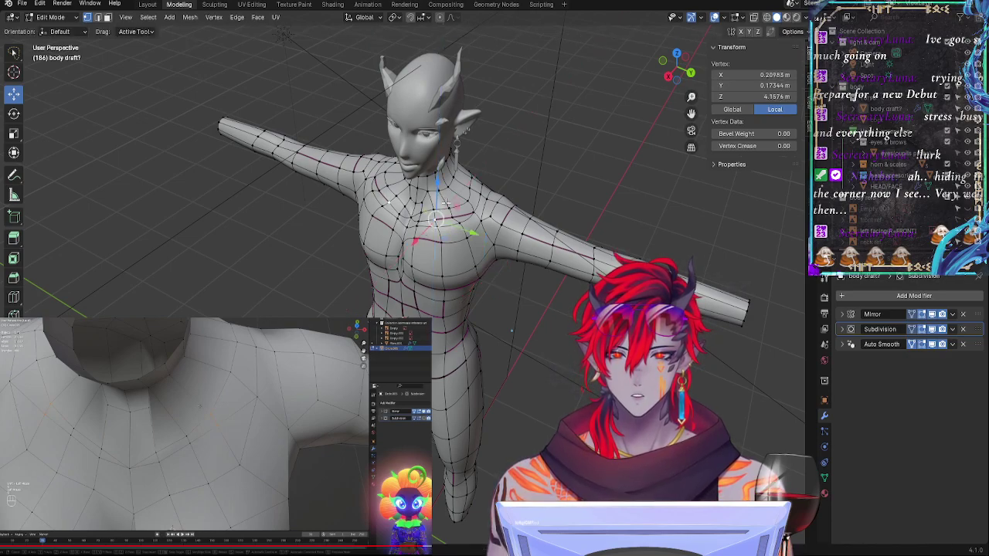
pyautogui.press('Tab')
pyautogui.click(508, 332)
pyautogui.moveTo(508, 332); pyautogui.dragTo(545, 298, button='middle')
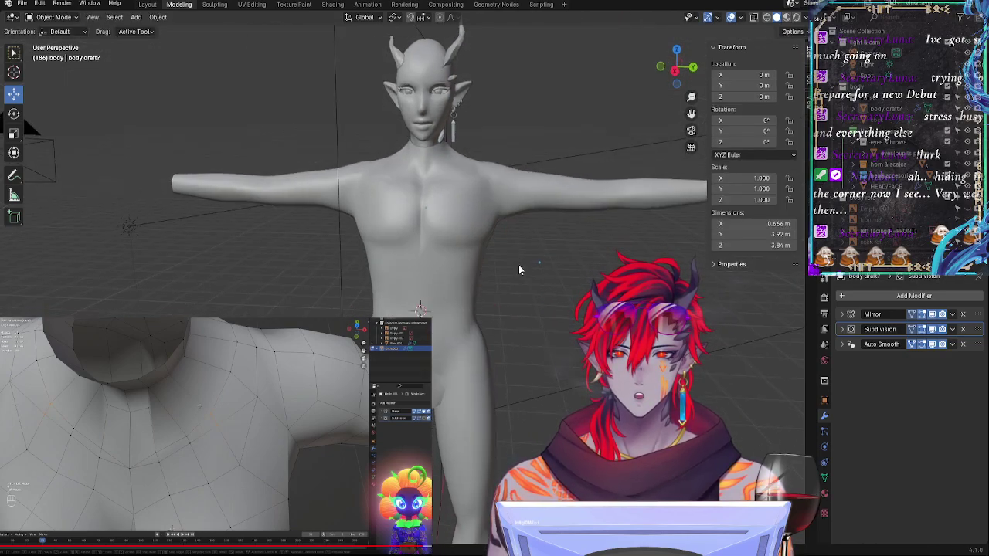
pyautogui.moveTo(518, 264); pyautogui.dragTo(441, 252, button='middle')
# Step: Move one neck-base vertex a small amount along Z
pyautogui.press('Tab')
pyautogui.press('Tab')
pyautogui.click(420, 200)
pyautogui.press('Tab')
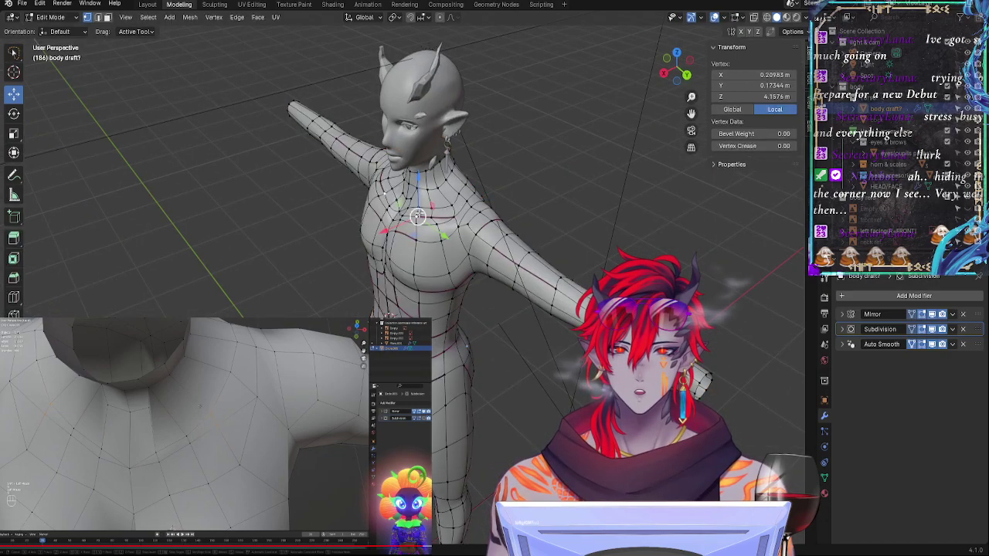
pyautogui.click(419, 200)
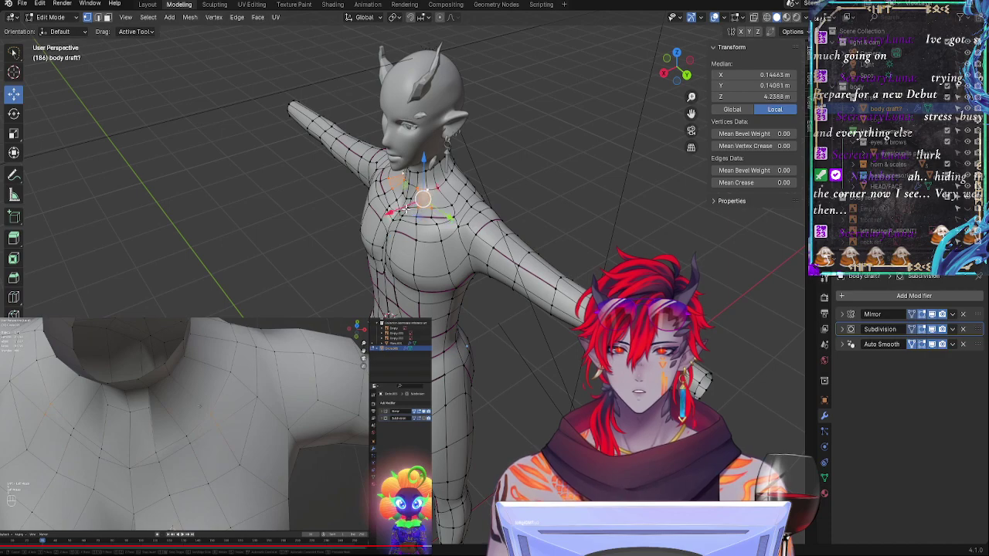
pyautogui.click(430, 209)
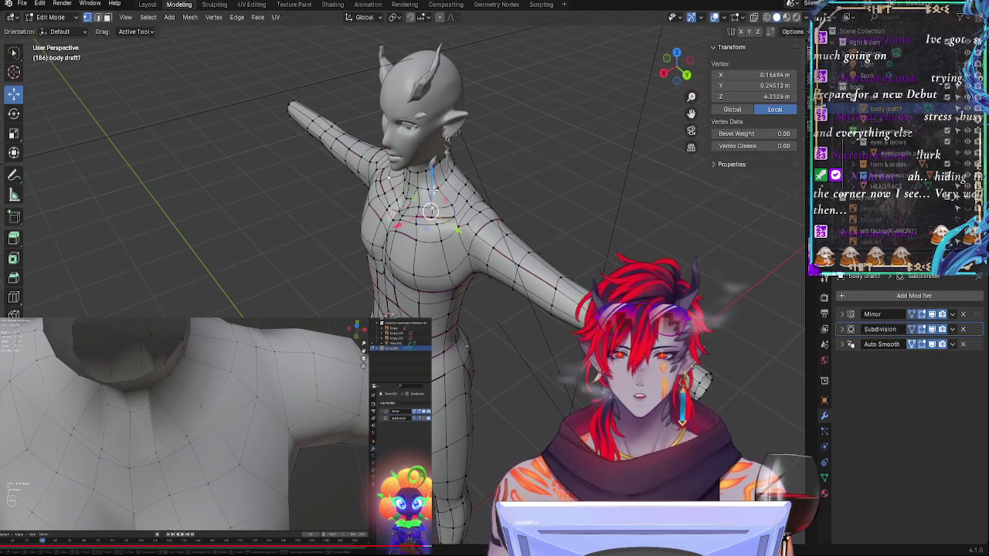
pyautogui.press('g')
pyautogui.press('z')
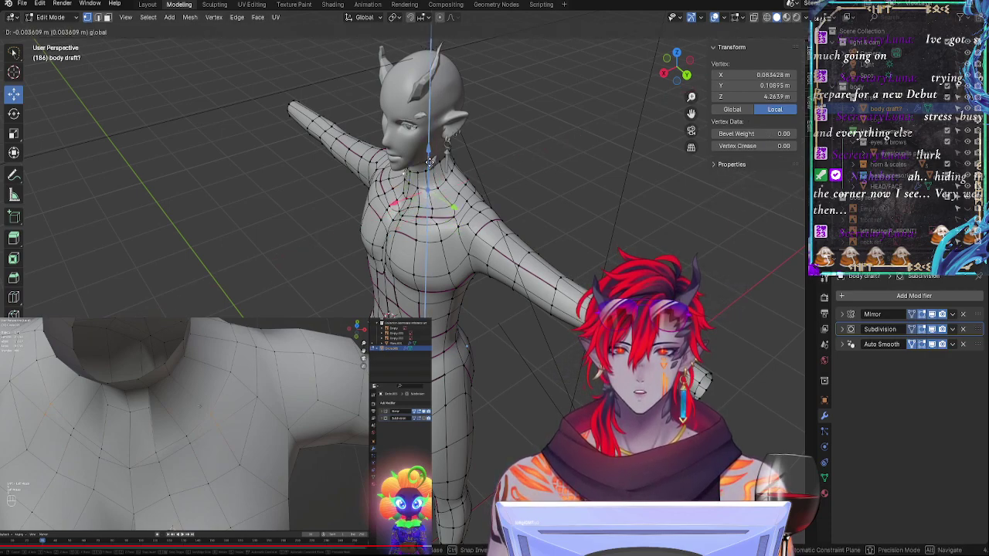
pyautogui.moveTo(430, 162); pyautogui.dragTo(429, 164)
# Step: Inspect the smoothed neck from the front, select upper-chest vertices, and inspect the smoothed chest again
pyautogui.press('Tab')
pyautogui.moveTo(458, 286); pyautogui.dragTo(499, 243, button='middle')
pyautogui.press('Tab')
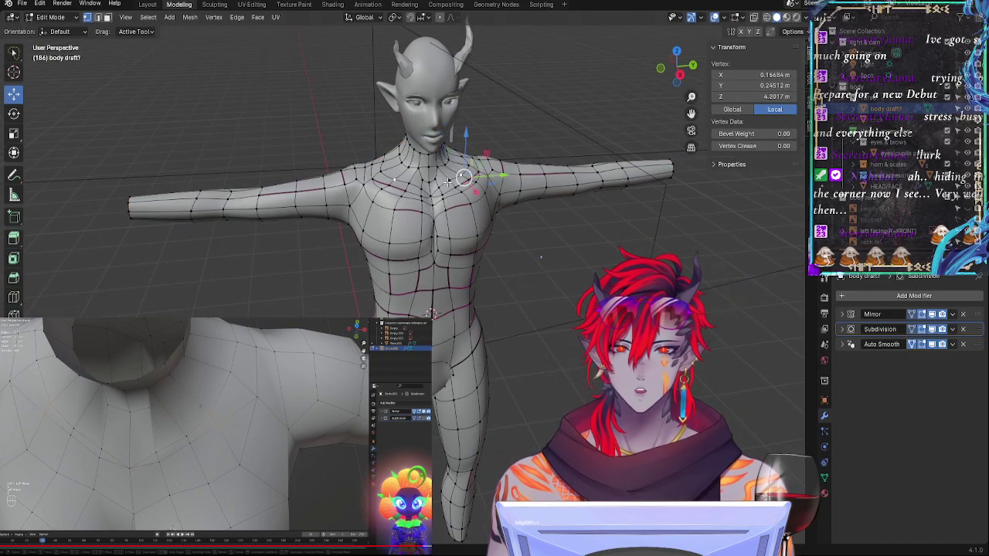
pyautogui.keyDown('shift'); pyautogui.click(452, 183); pyautogui.keyUp('shift')
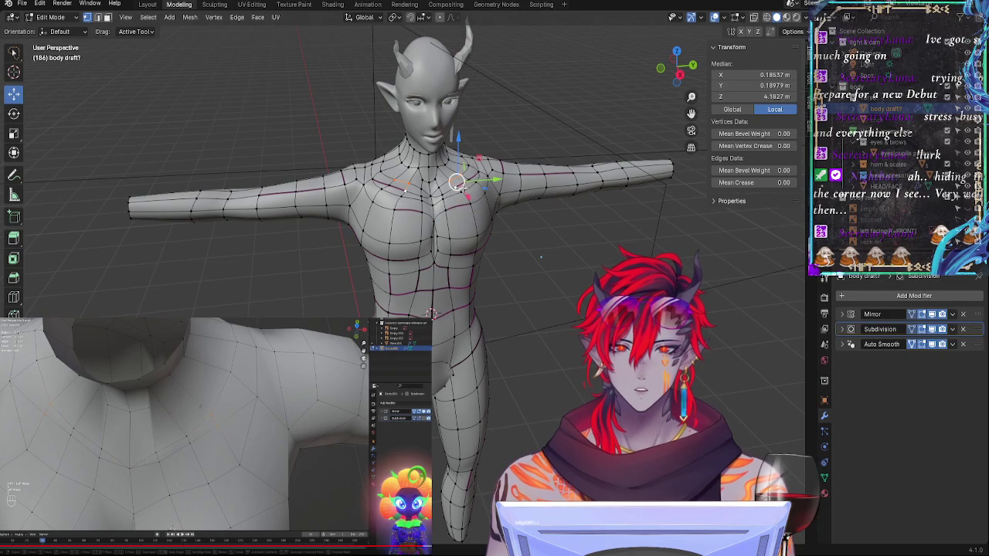
pyautogui.press('Tab')
pyautogui.moveTo(534, 265); pyautogui.dragTo(561, 272, button='middle')
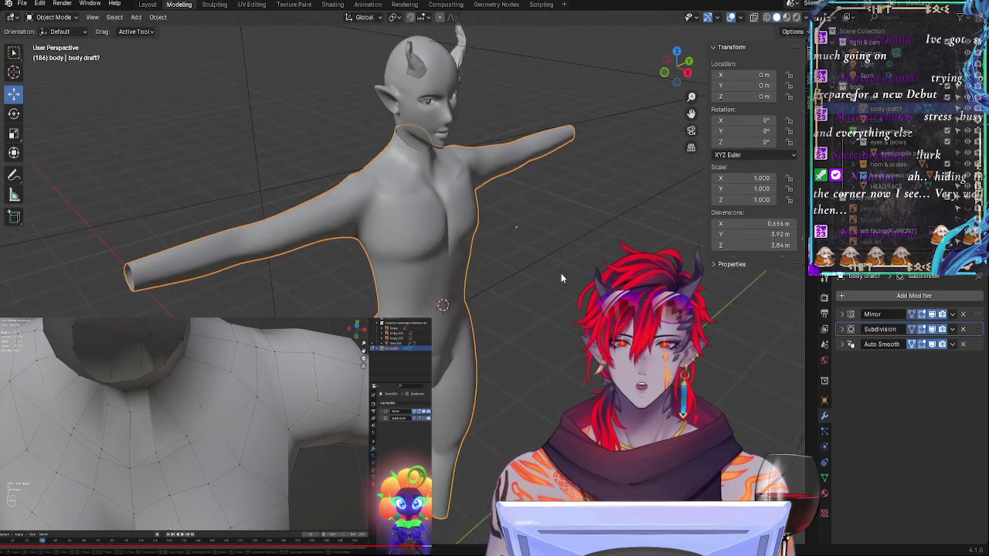
# Step: Nudge a pair of chest vertices and then a single chest vertex slightly up and sideways
pyautogui.press('Tab')
pyautogui.click(450, 177)
pyautogui.keyDown('shift'); pyautogui.click(451, 178); pyautogui.keyUp('shift')
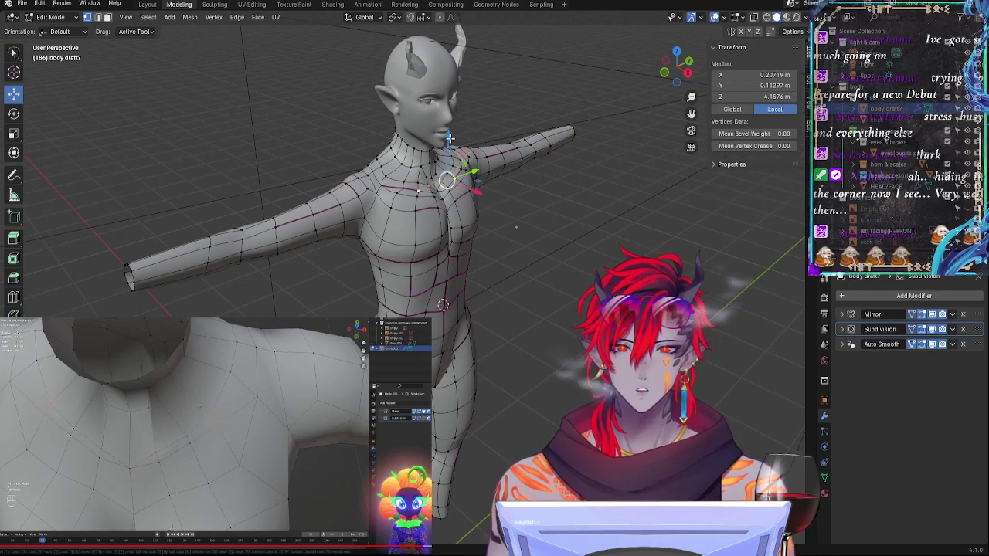
pyautogui.moveTo(451, 137); pyautogui.dragTo(451, 143)
pyautogui.moveTo(469, 191); pyautogui.dragTo(466, 189)
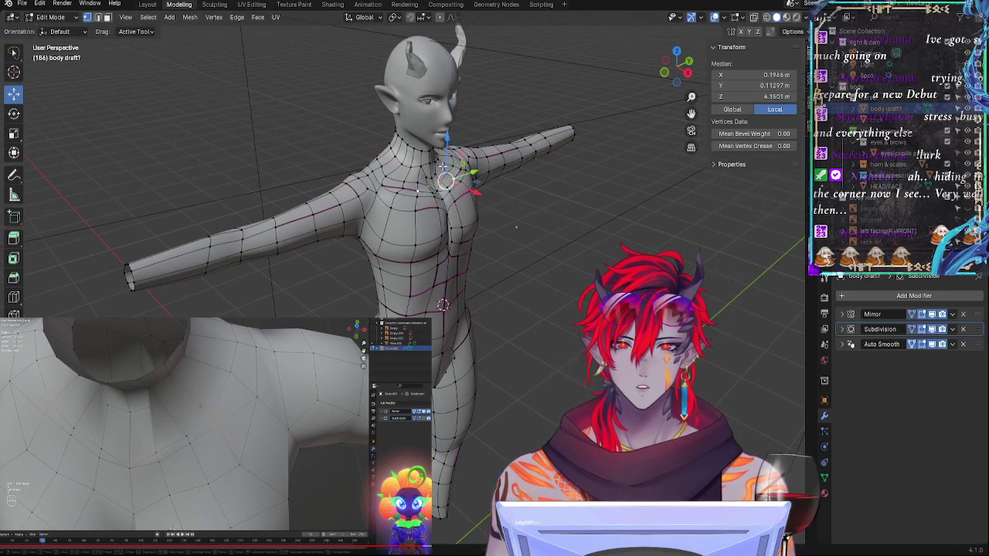
pyautogui.click(444, 168)
pyautogui.moveTo(450, 136); pyautogui.dragTo(449, 139)
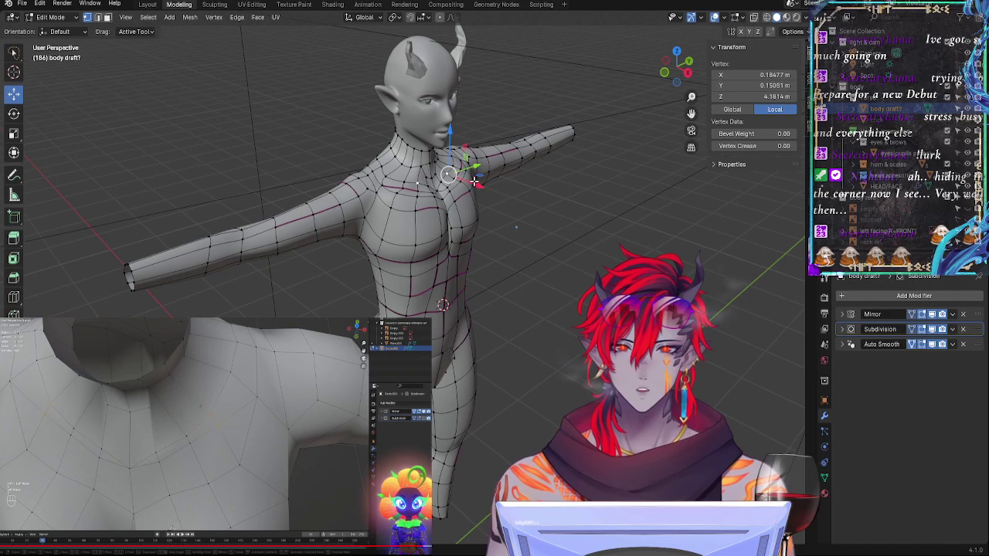
pyautogui.moveTo(474, 181); pyautogui.dragTo(472, 181)
# Step: After a smoothed front-view check, raise a chest vertex slightly and shift two chest vertices sideways
pyautogui.press('Tab')
pyautogui.moveTo(511, 238); pyautogui.dragTo(416, 243, button='middle')
pyautogui.press('Tab')
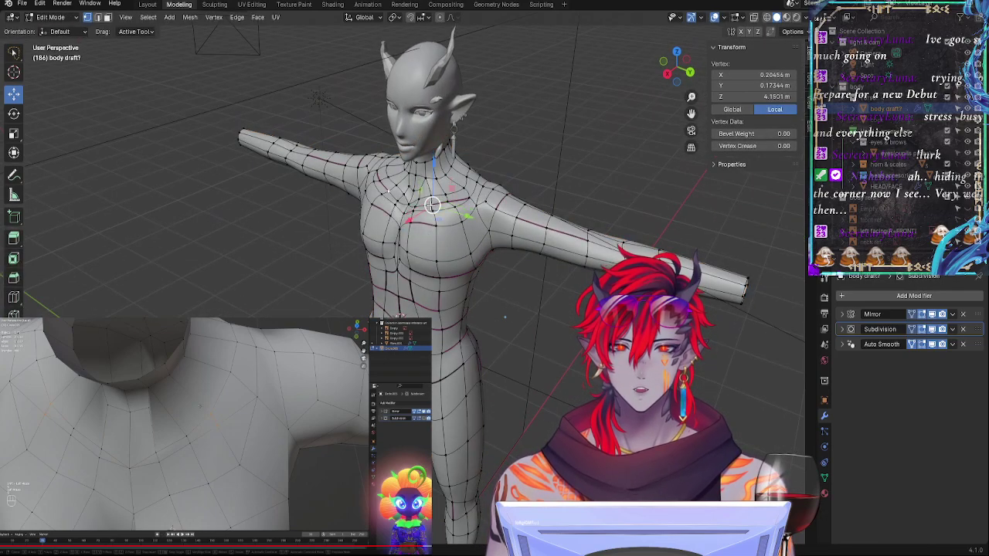
pyautogui.moveTo(433, 170); pyautogui.dragTo(433, 169)
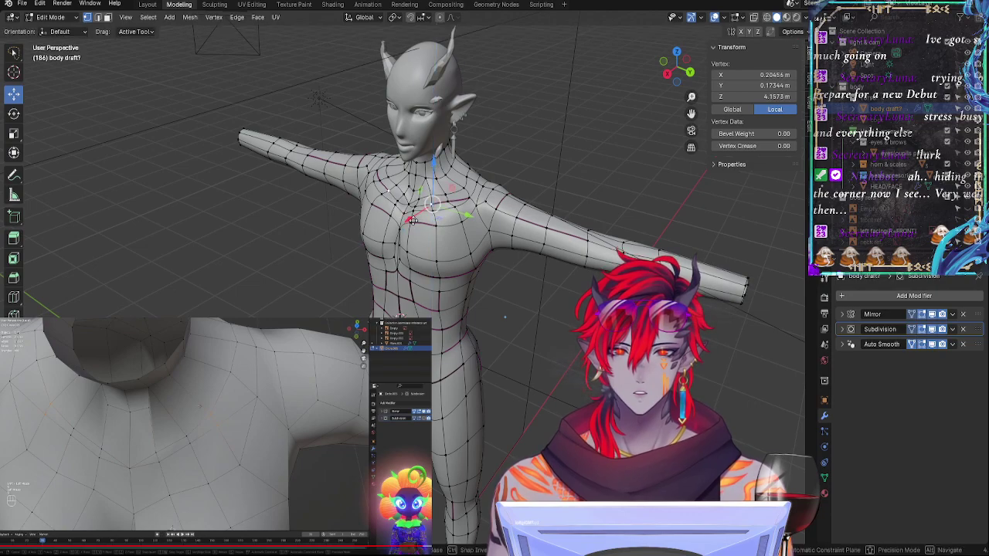
pyautogui.press('Tab')
pyautogui.moveTo(413, 220); pyautogui.dragTo(485, 276, button='middle')
pyautogui.press('Tab')
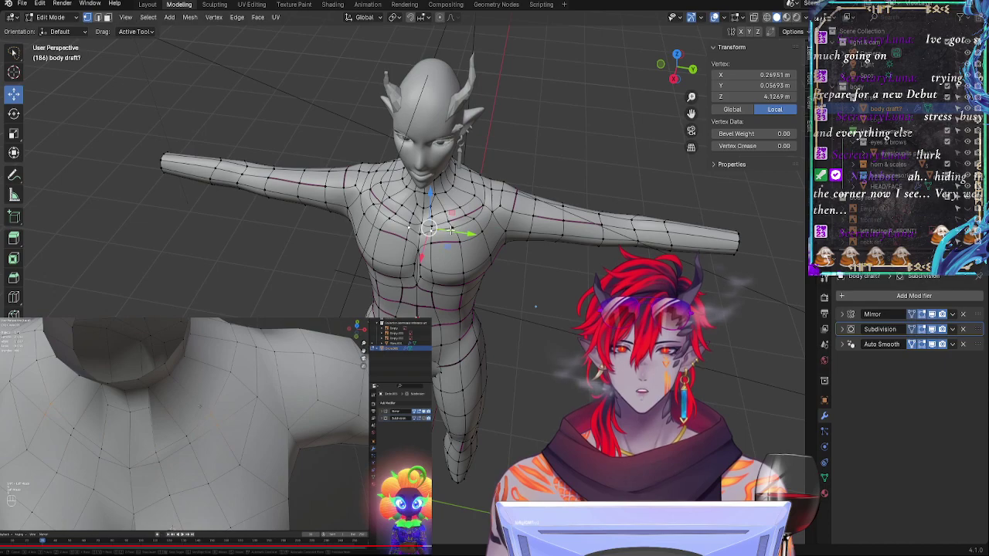
pyautogui.keyDown('shift'); pyautogui.click(451, 230); pyautogui.keyUp('shift')
pyautogui.moveTo(439, 246); pyautogui.dragTo(429, 238)
# Step: Select chest vertices where the neck meets the chest and shift them slightly along X
pyautogui.click(432, 226)
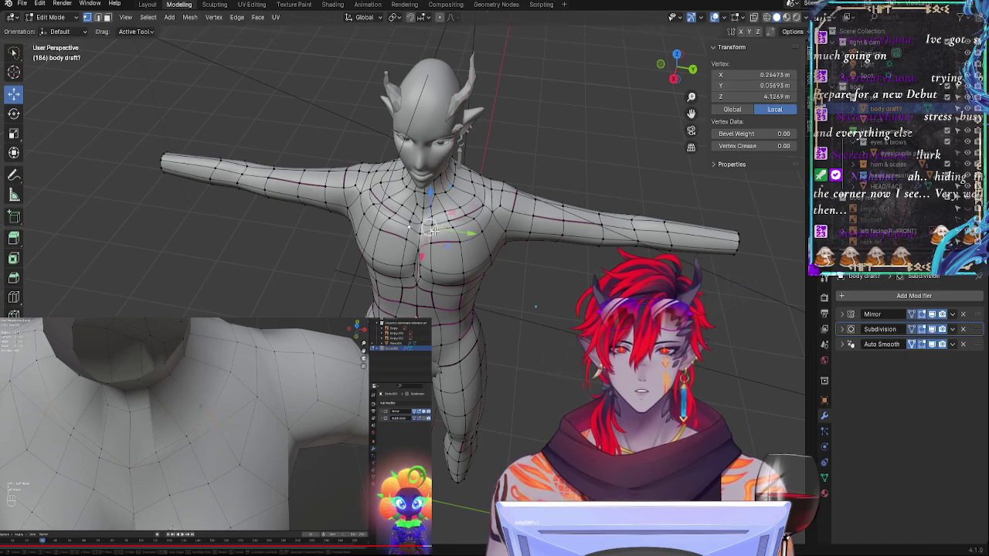
pyautogui.press('Tab')
pyautogui.moveTo(505, 275); pyautogui.dragTo(416, 232, button='middle')
pyautogui.press('Tab')
pyautogui.keyDown('shift'); pyautogui.click(414, 214); pyautogui.keyUp('shift')
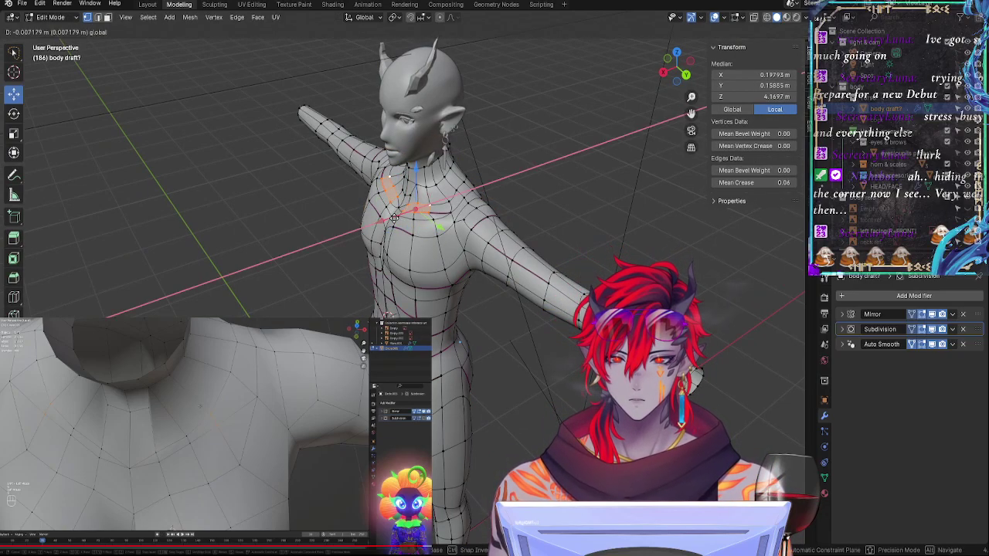
pyautogui.press('Tab')
pyautogui.moveTo(393, 218); pyautogui.dragTo(432, 298, button='middle')
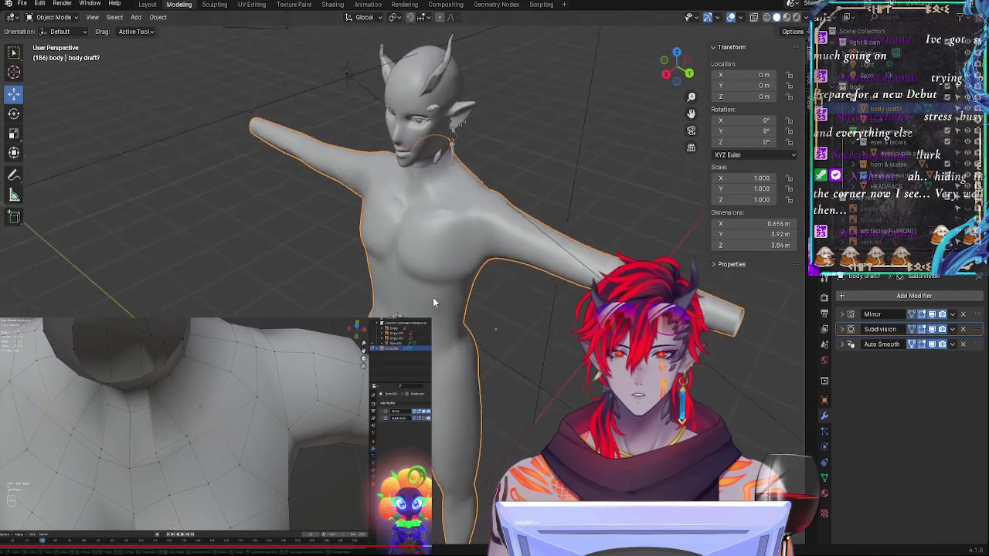
pyautogui.press('Tab')
pyautogui.click(414, 218)
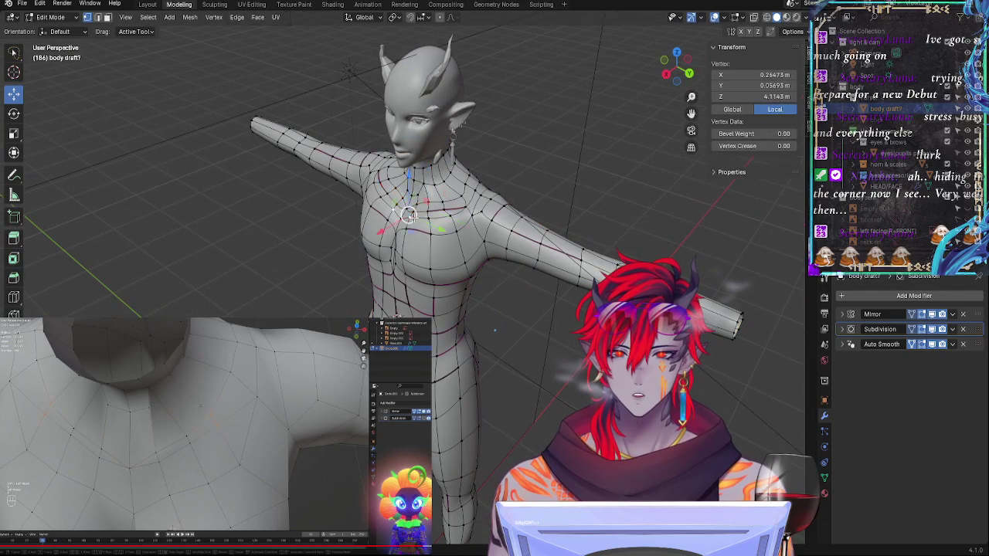
pyautogui.keyDown('shift'); pyautogui.click(439, 221); pyautogui.keyUp('shift')
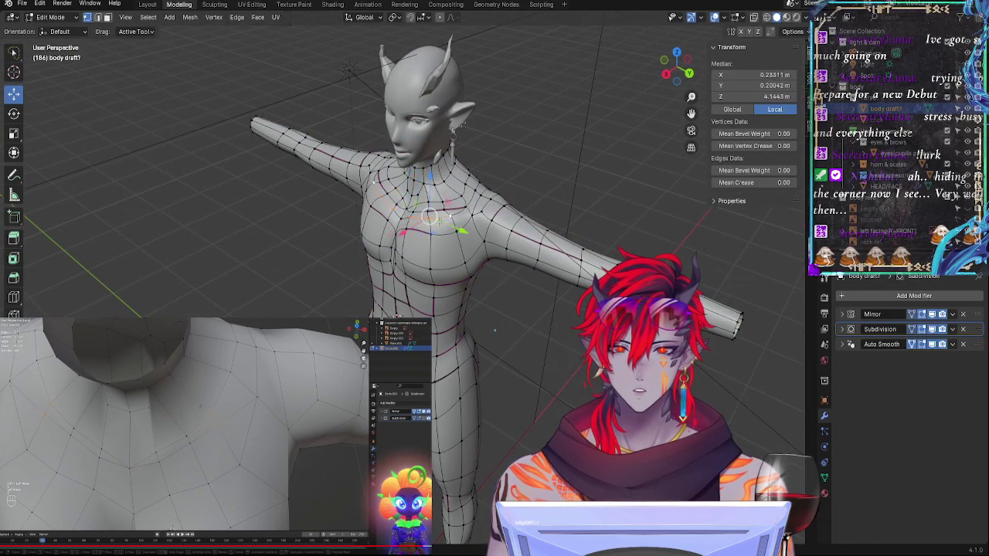
pyautogui.moveTo(402, 232); pyautogui.dragTo(409, 231)
pyautogui.click(409, 232)
# Step: Move three more upper-chest vertices slightly and select another pair of chest vertices
pyautogui.moveTo(409, 232)
pyautogui.mouseDown(button='middle')
pyautogui.moveTo(407, 279)
pyautogui.moveTo(466, 275)
pyautogui.moveTo(448, 291)
pyautogui.moveTo(421, 230)
pyautogui.mouseUp(button='middle')
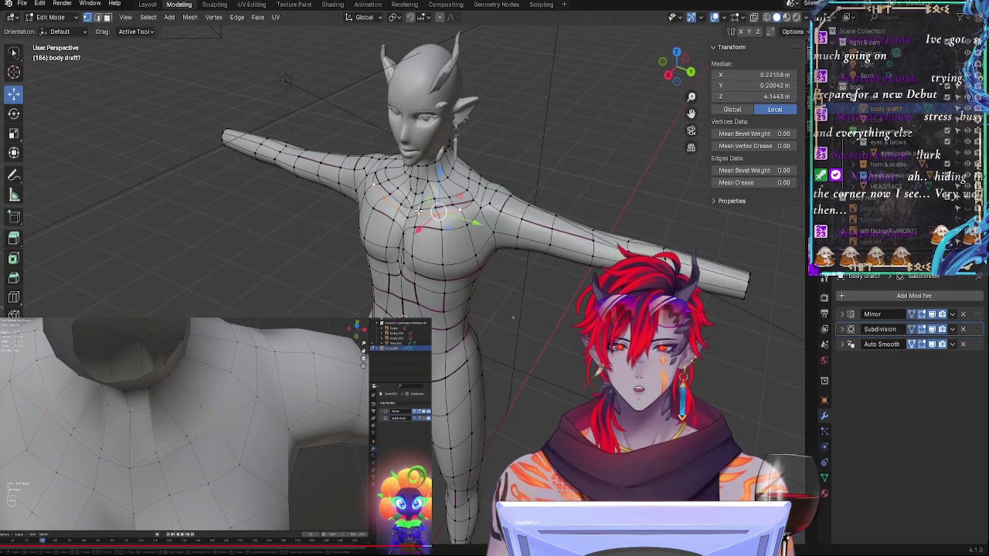
pyautogui.click(418, 211)
pyautogui.keyDown('shift'); pyautogui.click(440, 212); pyautogui.keyUp('shift')
pyautogui.keyDown('shift'); pyautogui.click(442, 214); pyautogui.keyUp('shift')
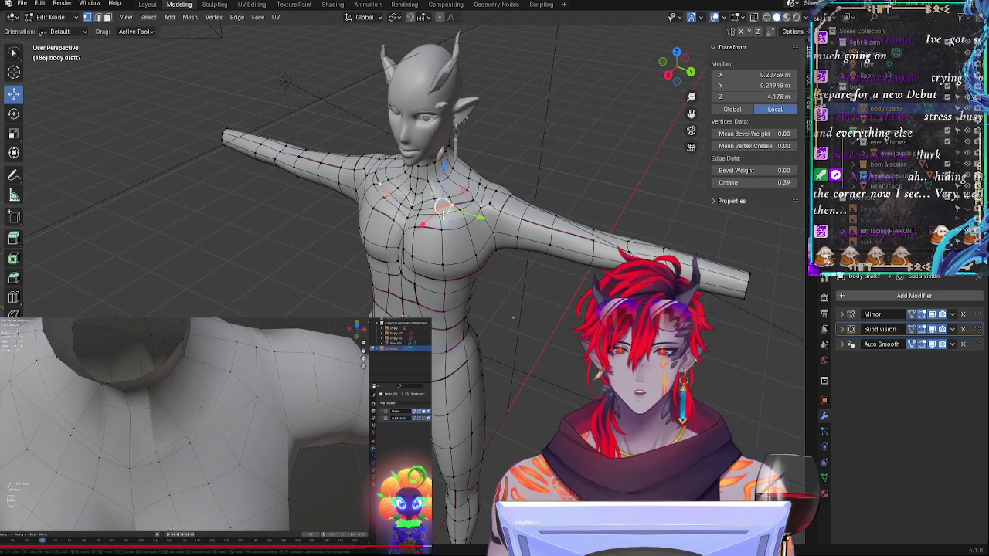
pyautogui.moveTo(415, 226)
pyautogui.mouseDown()
pyautogui.moveTo(416, 245)
pyautogui.moveTo(421, 217)
pyautogui.mouseUp()
pyautogui.click(421, 203)
pyautogui.keyDown('shift'); pyautogui.click(447, 198); pyautogui.keyUp('shift')
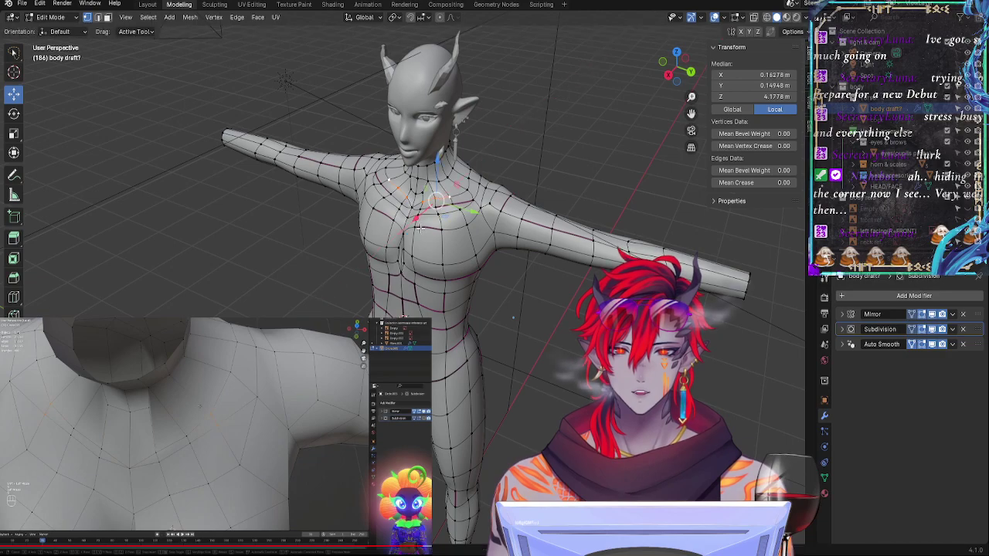
# Step: Preview the smoothed body, then slide the selected chest vertices along X with G, X
pyautogui.press('Tab')
pyautogui.moveTo(463, 280); pyautogui.dragTo(499, 306, button='middle')
pyautogui.press('Tab')
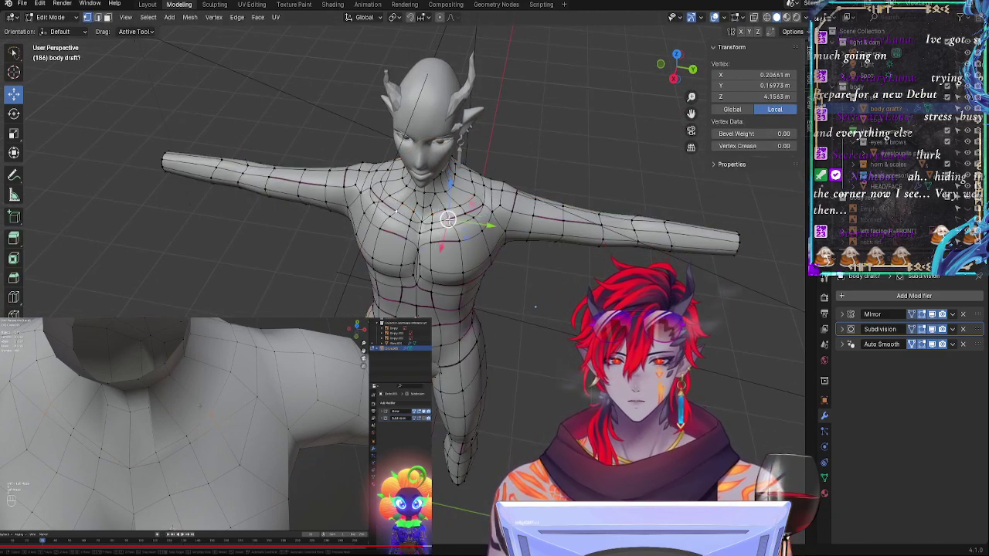
pyautogui.click(446, 237)
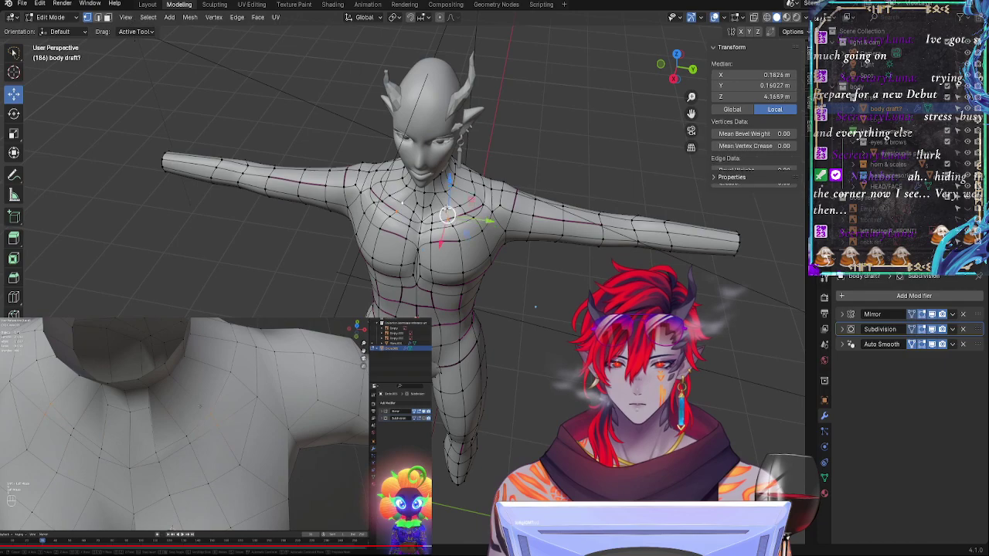
pyautogui.press('g')
pyautogui.press('x')
pyautogui.click(442, 238)
# Step: After a smoothed front-view check, shift three upper-chest vertices slightly along X
pyautogui.press('Tab')
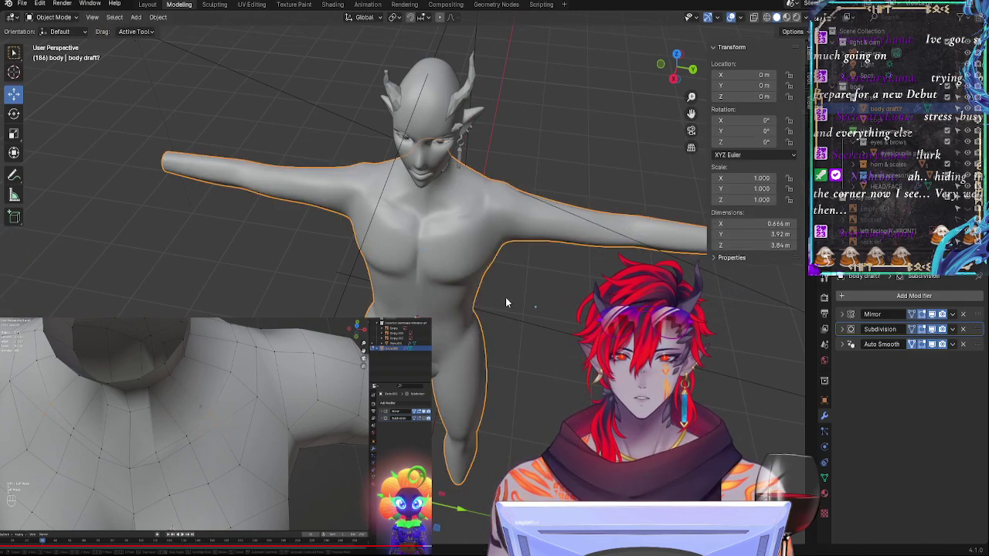
pyautogui.moveTo(506, 298); pyautogui.dragTo(504, 333, button='middle')
pyautogui.press('Tab')
pyautogui.click(446, 221)
pyautogui.keyDown('shift'); pyautogui.click(454, 213); pyautogui.keyUp('shift')
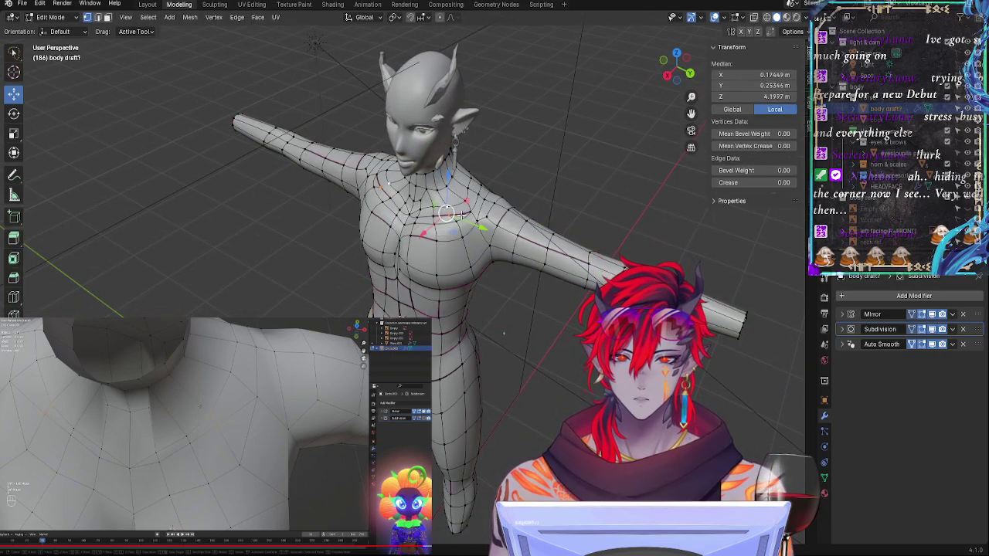
pyautogui.keyDown('shift'); pyautogui.click(465, 206); pyautogui.keyUp('shift')
pyautogui.moveTo(446, 225); pyautogui.dragTo(442, 230)
# Step: Select left-chest vertices and nudge a chest edge slightly along X
pyautogui.click(450, 211)
pyautogui.keyDown('shift'); pyautogui.click(442, 215); pyautogui.keyUp('shift')
pyautogui.keyDown('shift'); pyautogui.click(433, 217); pyautogui.keyUp('shift')
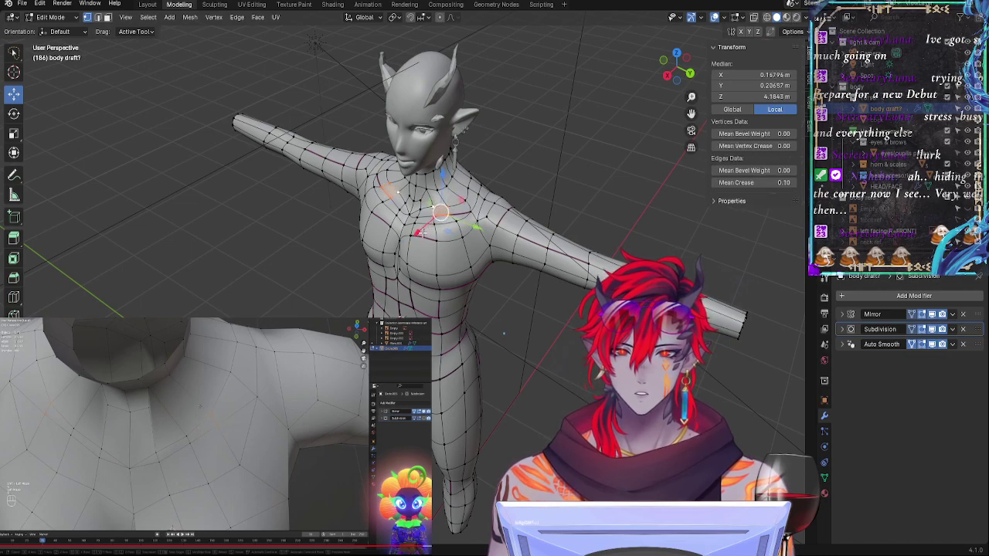
pyautogui.click(431, 224)
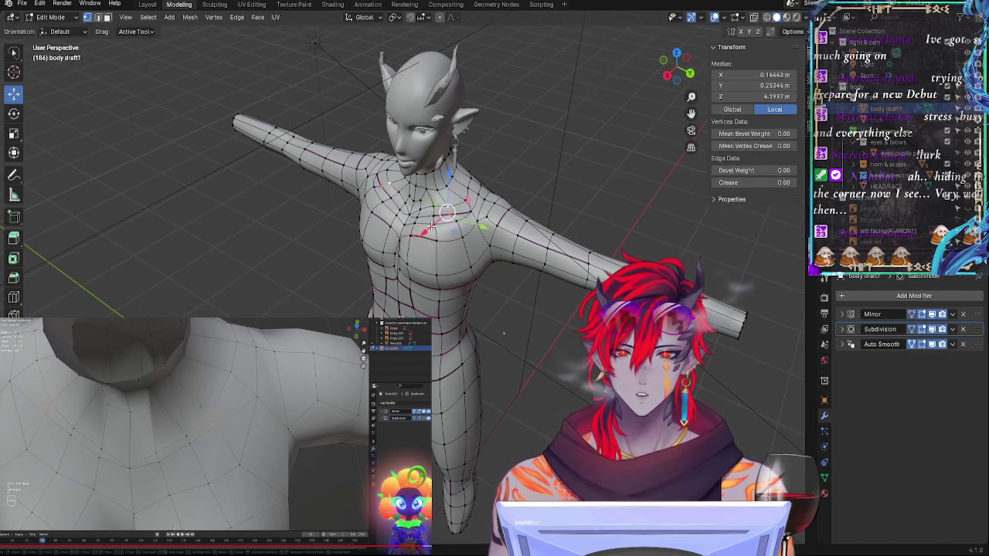
pyautogui.moveTo(429, 228); pyautogui.dragTo(426, 230)
# Step: Lower a vertex near the collarbone slightly
pyautogui.press('Tab')
pyautogui.moveTo(475, 321); pyautogui.dragTo(436, 329, button='middle')
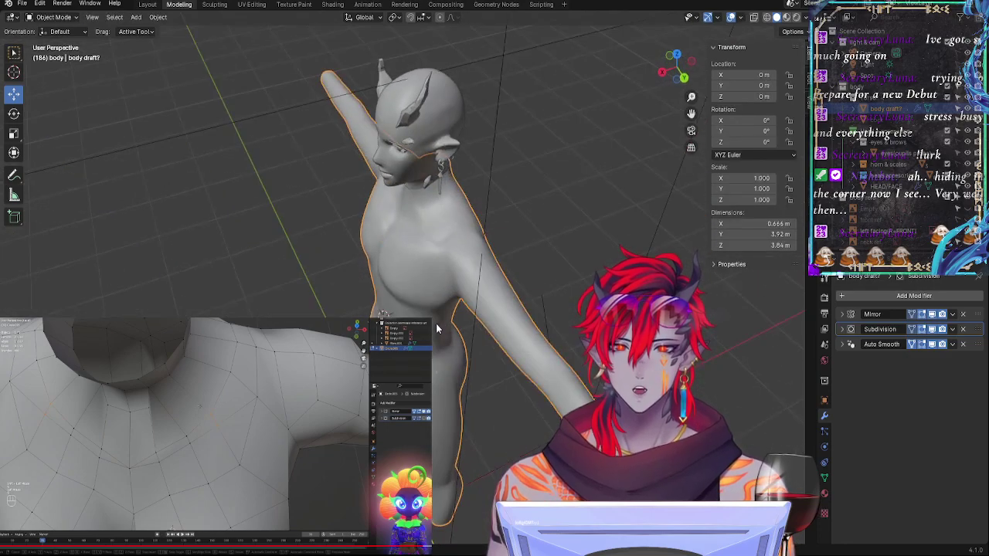
pyautogui.press('Tab')
pyautogui.click(395, 248)
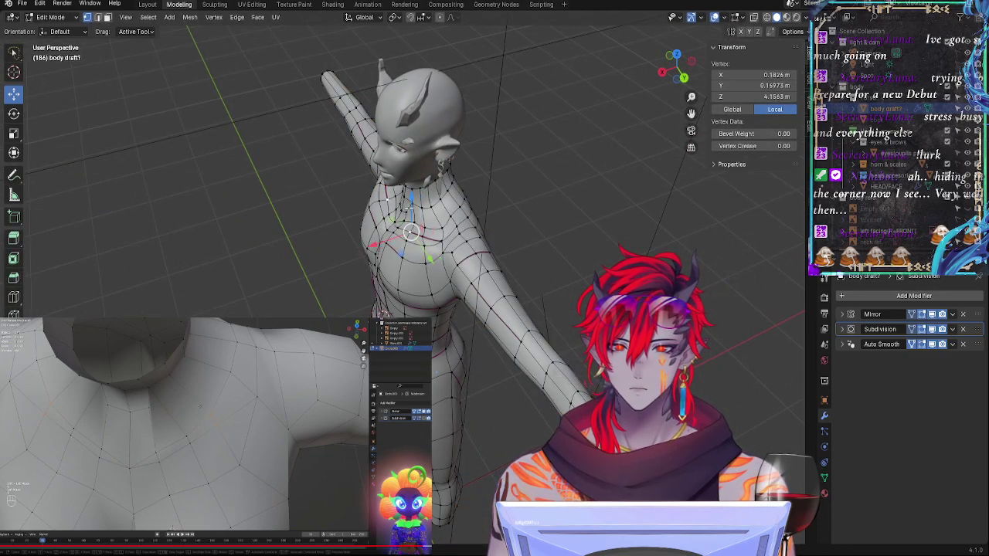
pyautogui.moveTo(409, 207); pyautogui.dragTo(409, 209)
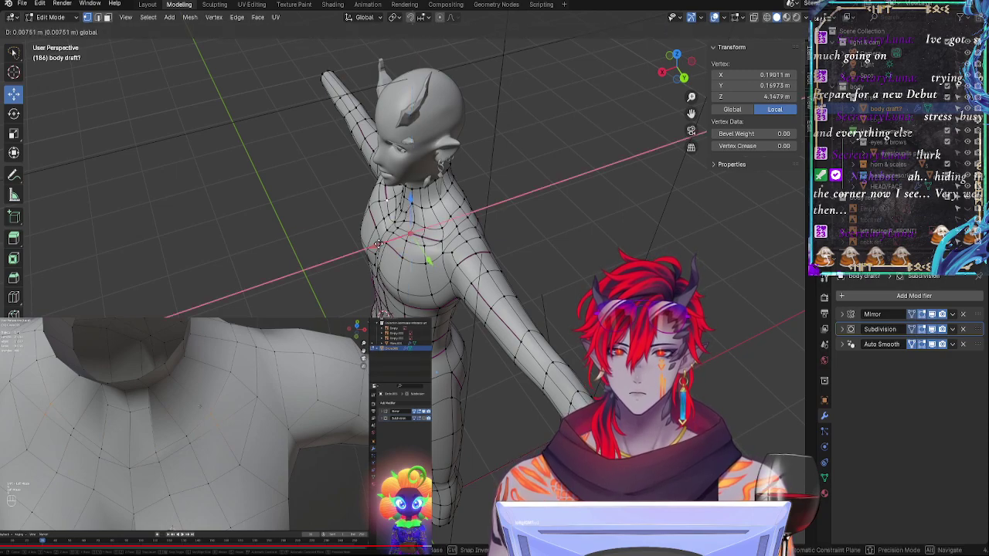
# Step: Nudge the collarbone vertex slightly along X and raise it a touch
pyautogui.press('Tab')
pyautogui.moveTo(378, 250); pyautogui.dragTo(437, 250, button='middle')
pyautogui.press('Tab')
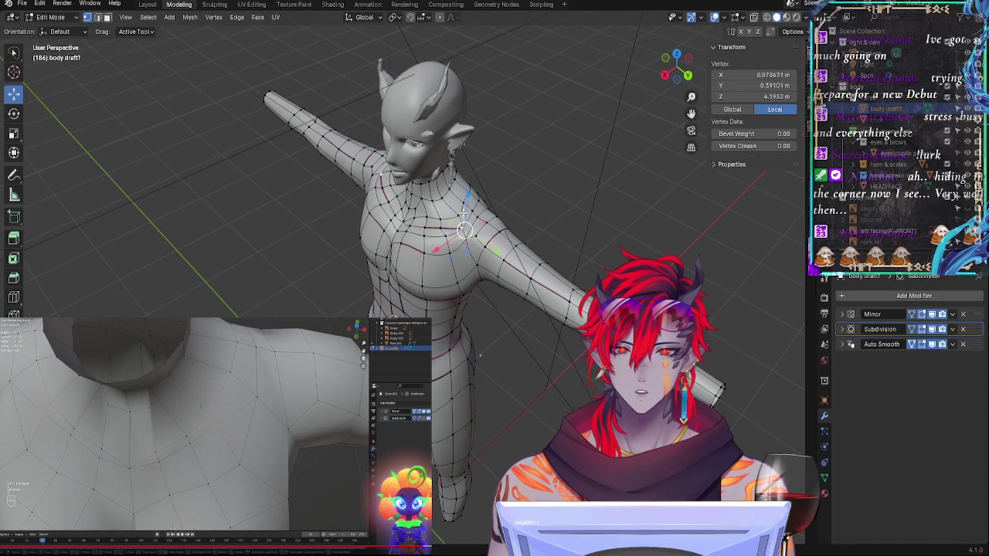
pyautogui.moveTo(437, 249); pyautogui.dragTo(438, 248)
pyautogui.moveTo(466, 195); pyautogui.dragTo(467, 191)
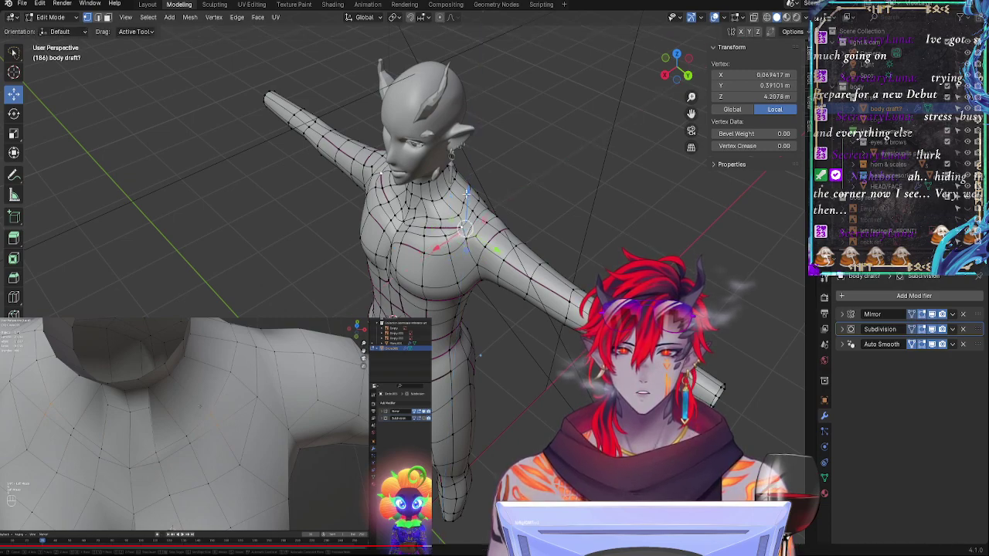
pyautogui.moveTo(425, 234); pyautogui.dragTo(445, 231)
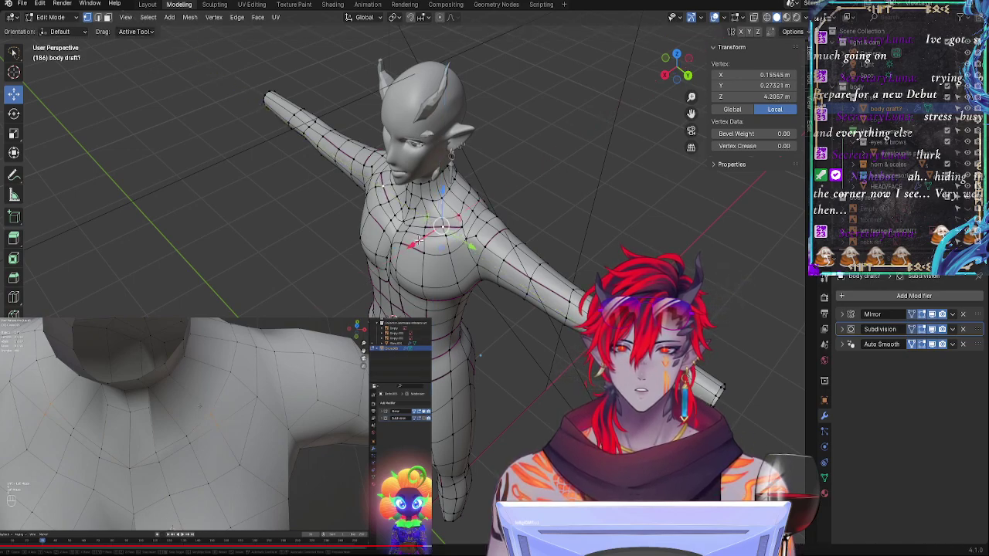
# Step: Push the collarbone vertex outward along X and raise it slightly, checking the smoothed chest between edits
pyautogui.press('Tab')
pyautogui.moveTo(432, 288); pyautogui.dragTo(445, 255, button='middle')
pyautogui.press('Tab')
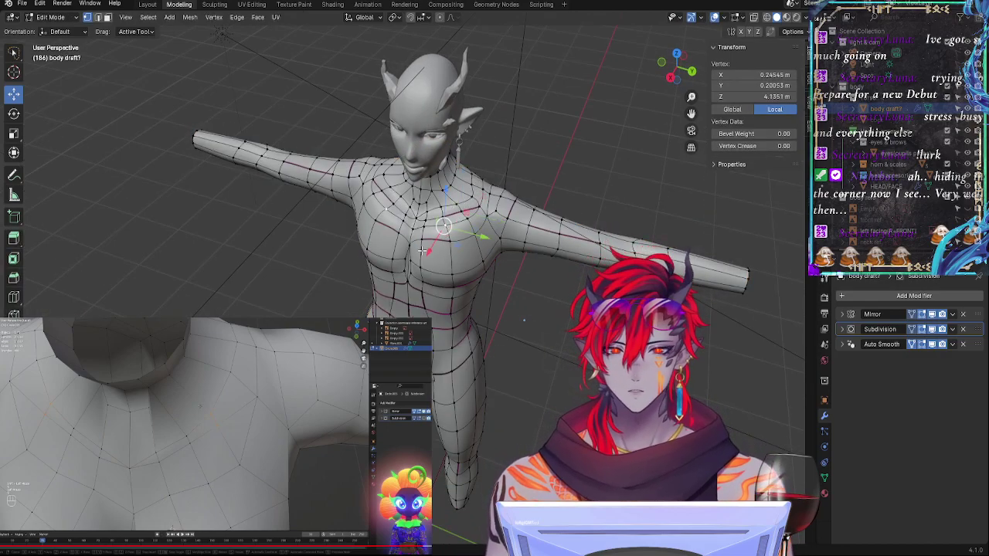
pyautogui.moveTo(422, 250); pyautogui.dragTo(424, 231)
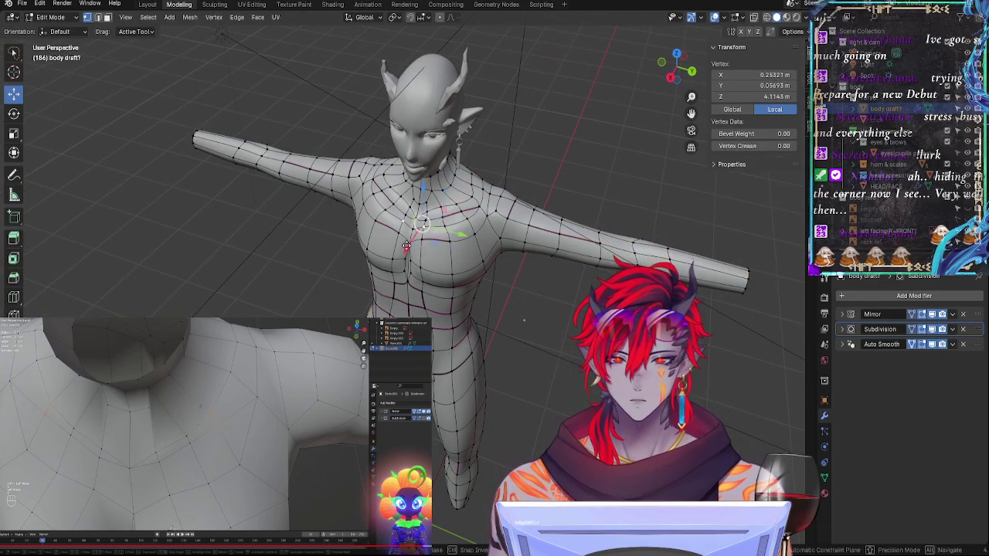
pyautogui.press('Tab')
pyautogui.moveTo(429, 287)
pyautogui.mouseDown(button='middle')
pyautogui.moveTo(451, 235)
pyautogui.moveTo(438, 276)
pyautogui.moveTo(424, 278)
pyautogui.mouseUp(button='middle')
pyautogui.press('Tab')
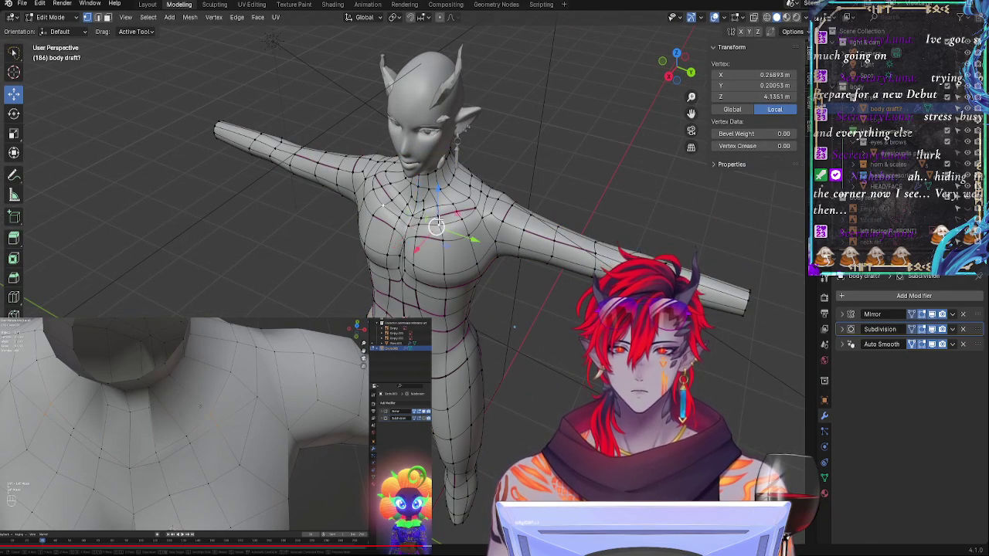
pyautogui.moveTo(442, 183); pyautogui.dragTo(441, 179)
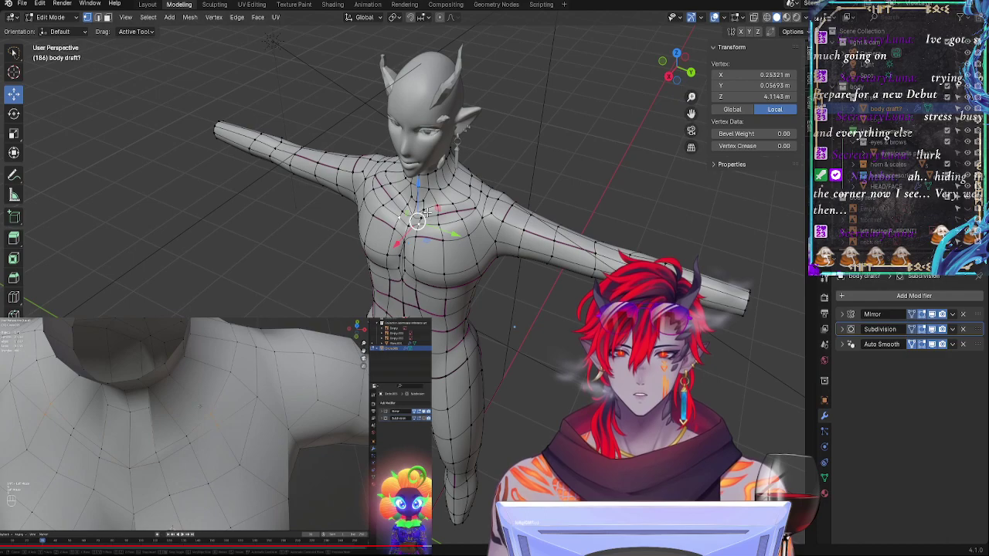
pyautogui.moveTo(421, 192); pyautogui.dragTo(421, 187)
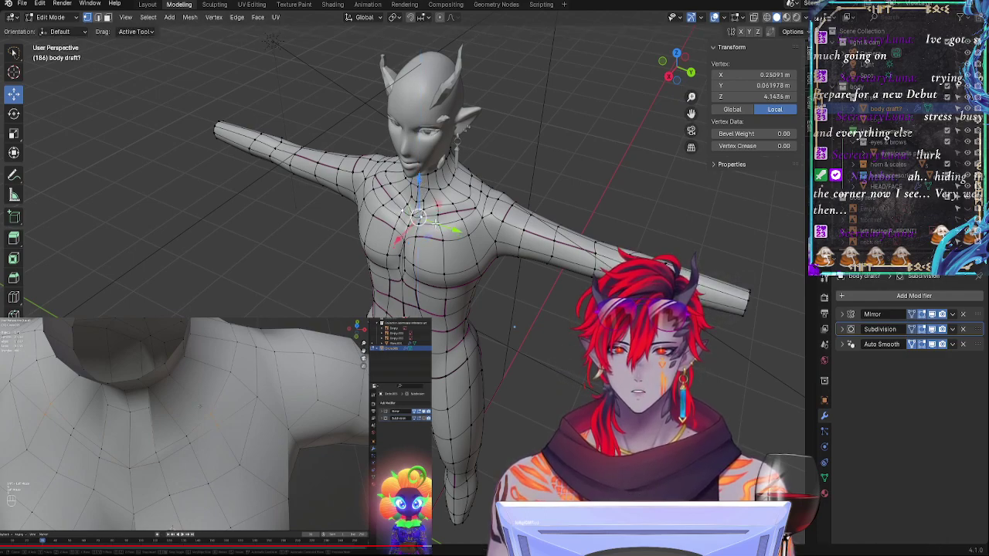
pyautogui.moveTo(418, 247); pyautogui.dragTo(427, 260)
# Step: Select two collarbone vertices and lower them slightly along Z
pyautogui.click(446, 237)
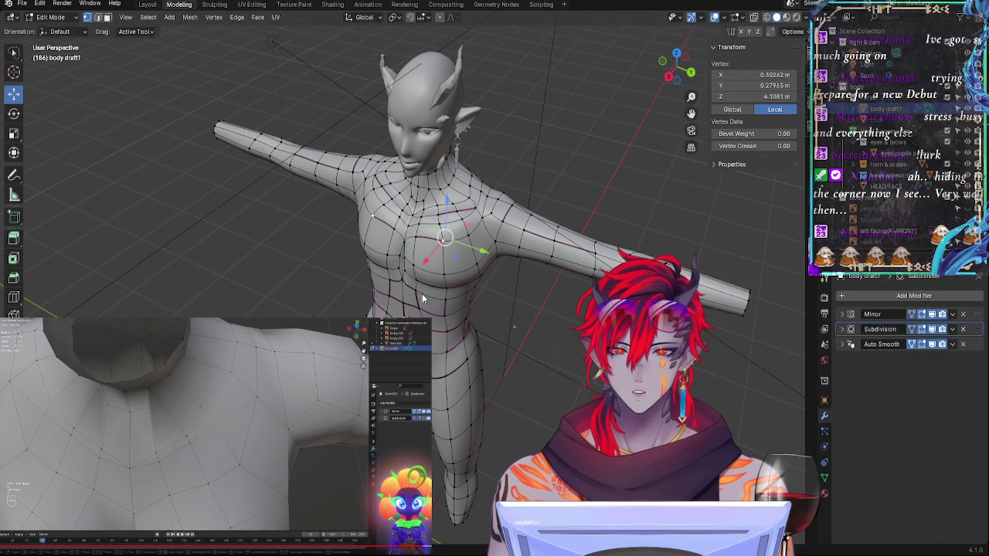
pyautogui.press('Tab')
pyautogui.moveTo(424, 301)
pyautogui.mouseDown(button='middle')
pyautogui.moveTo(473, 278)
pyautogui.moveTo(425, 303)
pyautogui.mouseUp(button='middle')
pyautogui.press('Tab')
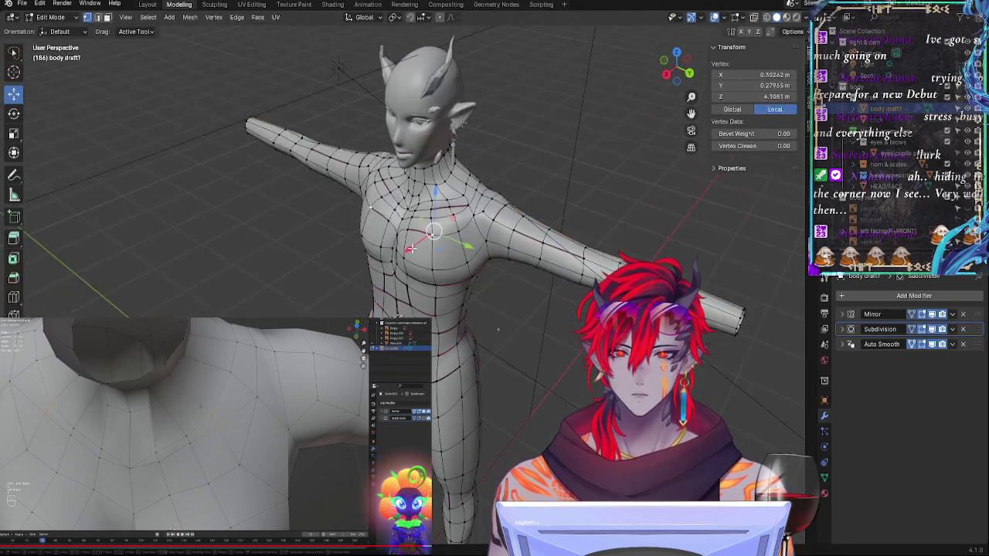
pyautogui.keyDown('shift'); pyautogui.click(422, 181); pyautogui.keyUp('shift')
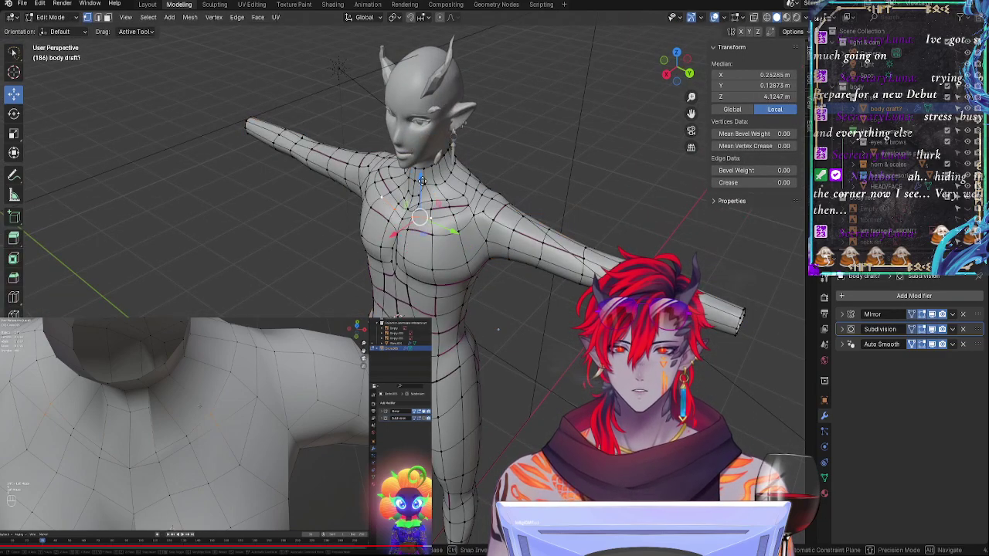
pyautogui.click(406, 223)
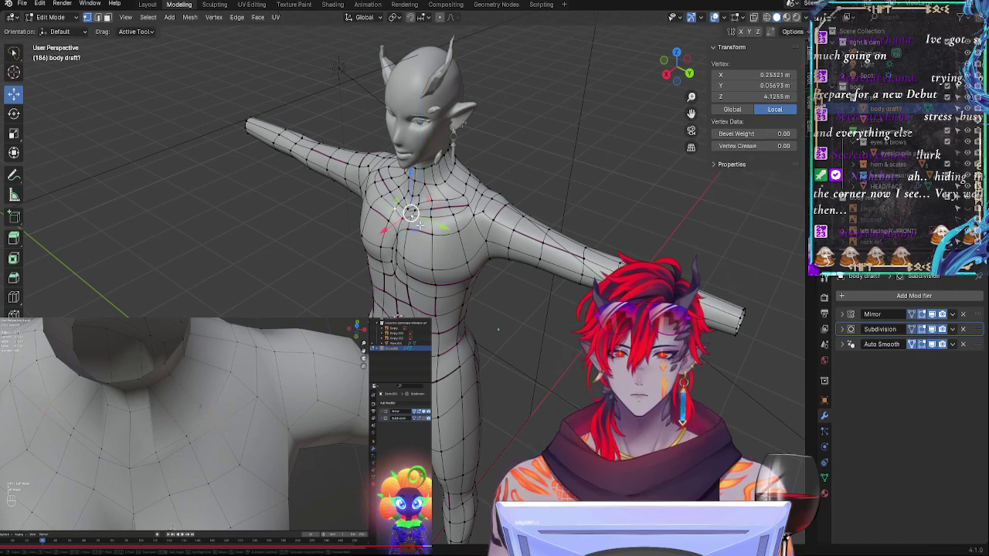
pyautogui.press('Tab')
pyautogui.moveTo(402, 230); pyautogui.dragTo(462, 209, button='middle')
pyautogui.press('Tab')
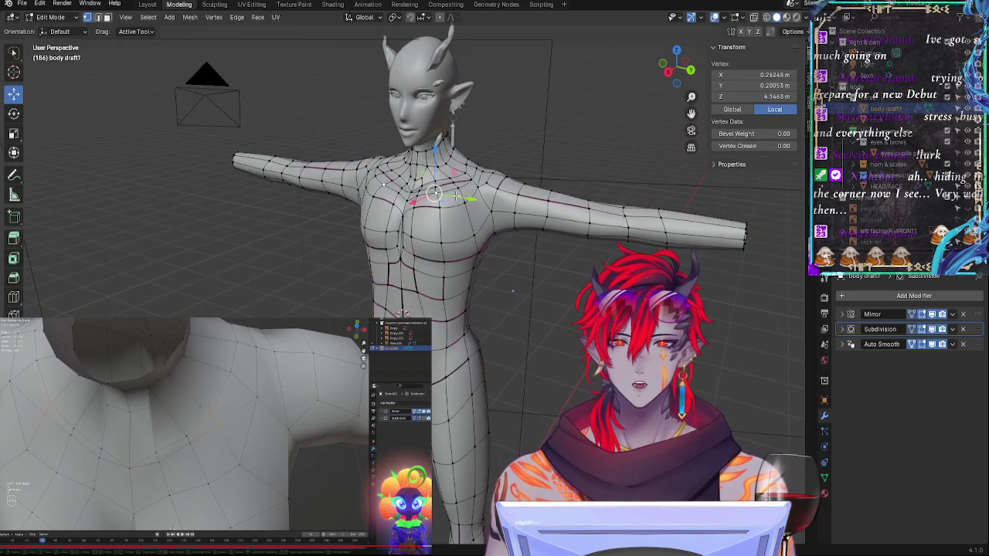
pyautogui.keyDown('shift'); pyautogui.click(464, 203); pyautogui.keyUp('shift')
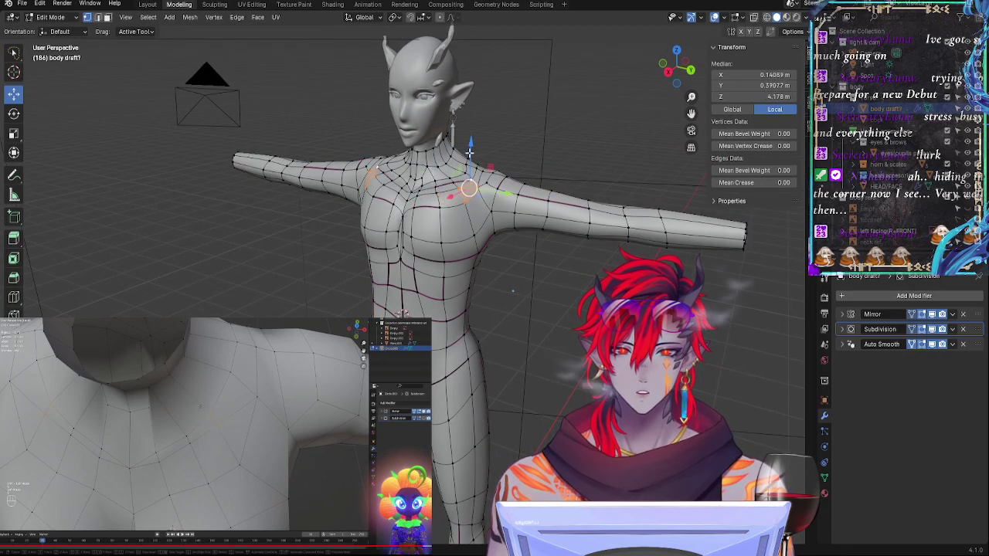
pyautogui.moveTo(469, 153); pyautogui.dragTo(473, 156)
# Step: Orbit around the smoothed body, then raise two chest vertices slightly
pyautogui.press('Tab')
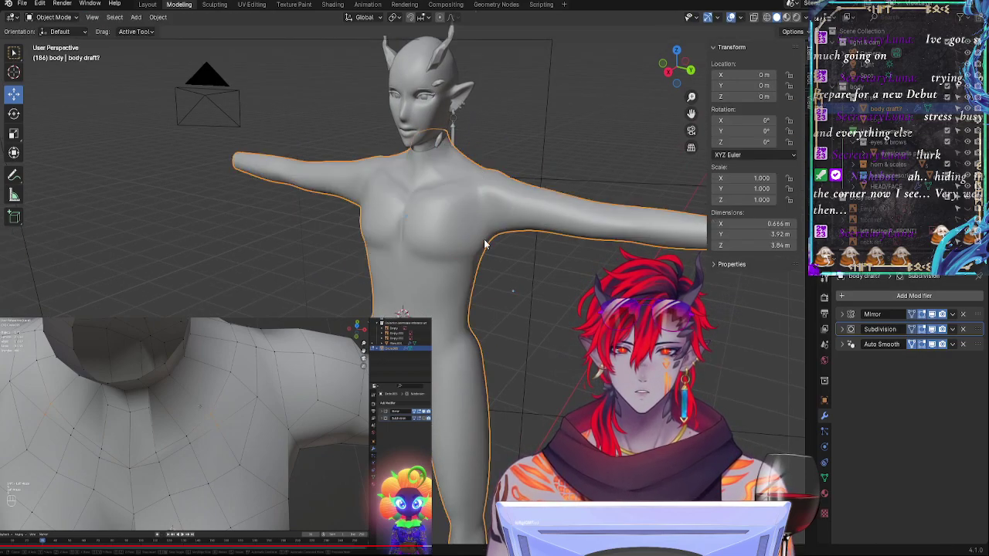
pyautogui.moveTo(486, 241); pyautogui.dragTo(538, 241, button='middle')
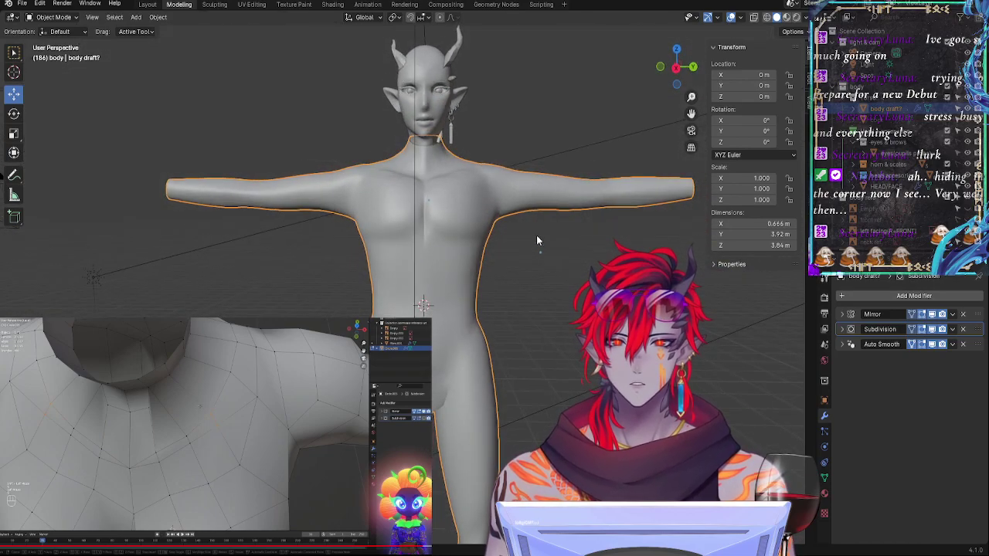
pyautogui.moveTo(526, 285); pyautogui.dragTo(496, 320, button='middle')
pyautogui.press('Tab')
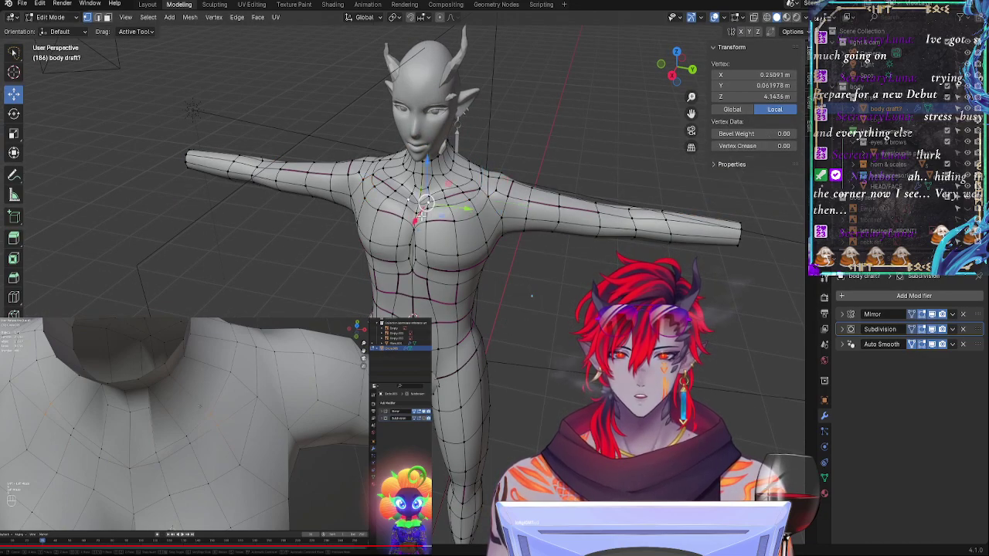
pyautogui.keyDown('shift'); pyautogui.click(428, 205); pyautogui.keyUp('shift')
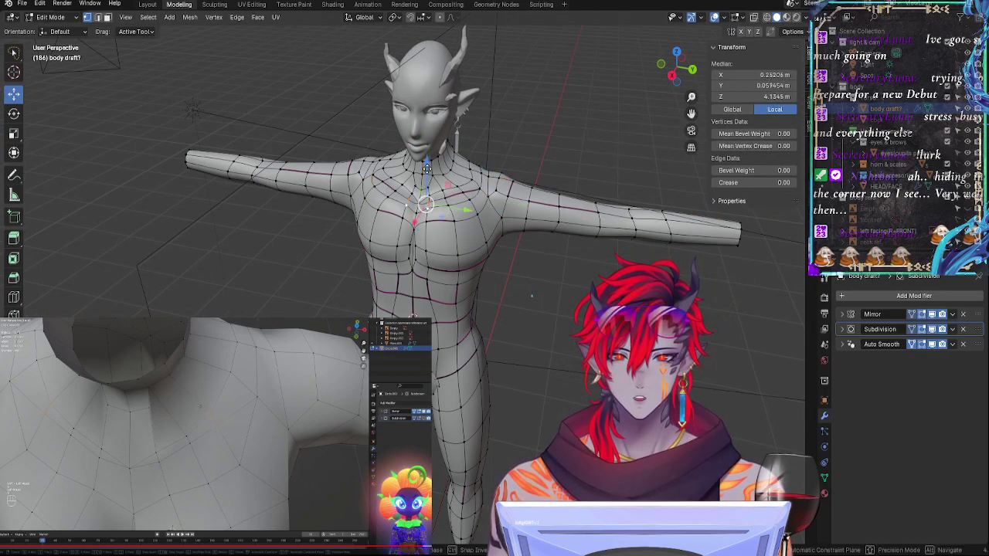
pyautogui.moveTo(427, 168); pyautogui.dragTo(427, 167)
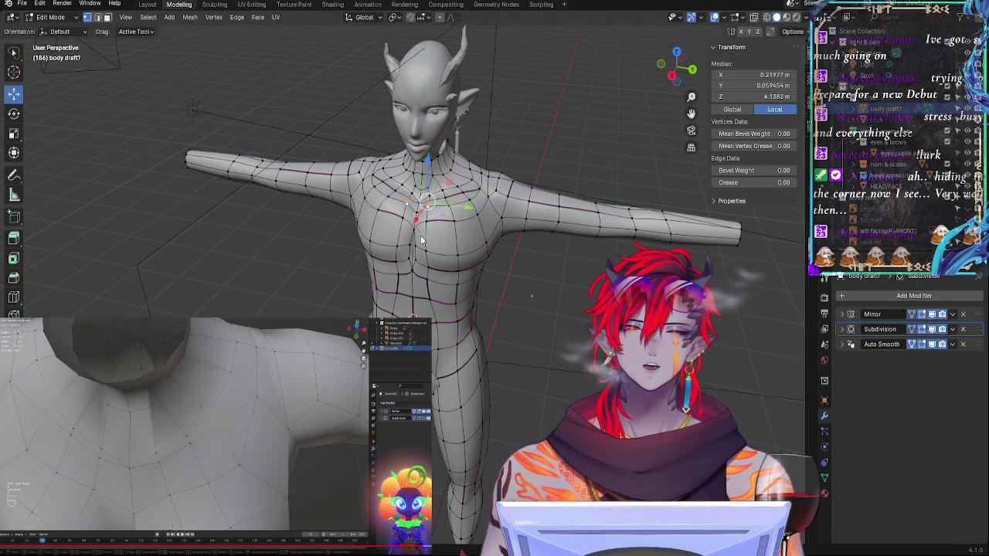
# Step: Move an upper-chest vertex along X, lower it slightly, and vertex-slide it along its edges
pyautogui.press('Tab')
pyautogui.moveTo(469, 238); pyautogui.dragTo(427, 268, button='middle')
pyautogui.press('Tab')
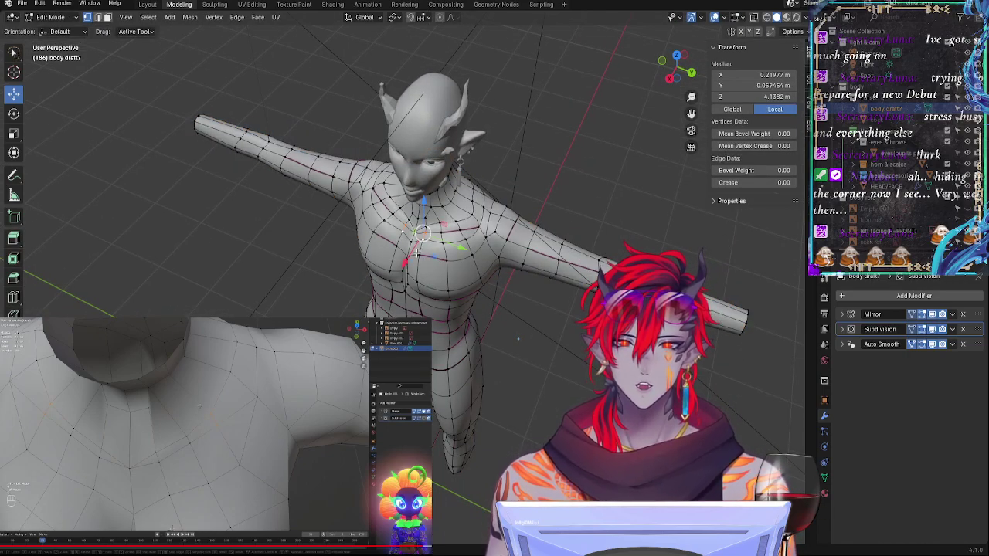
pyautogui.click(416, 251)
pyautogui.moveTo(407, 265); pyautogui.dragTo(404, 270)
pyautogui.moveTo(423, 213); pyautogui.dragTo(421, 216)
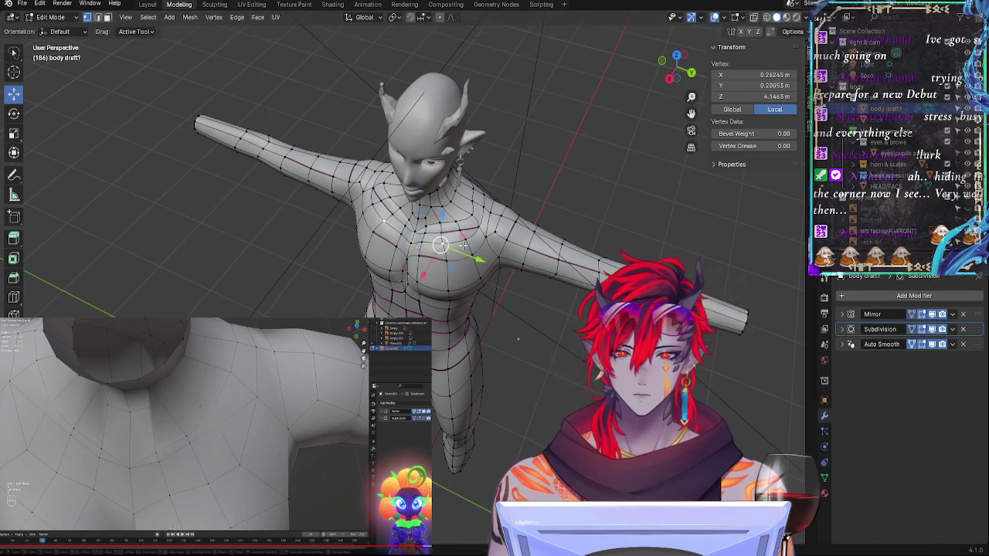
pyautogui.press('g')
pyautogui.press('g')
pyautogui.click(443, 243)
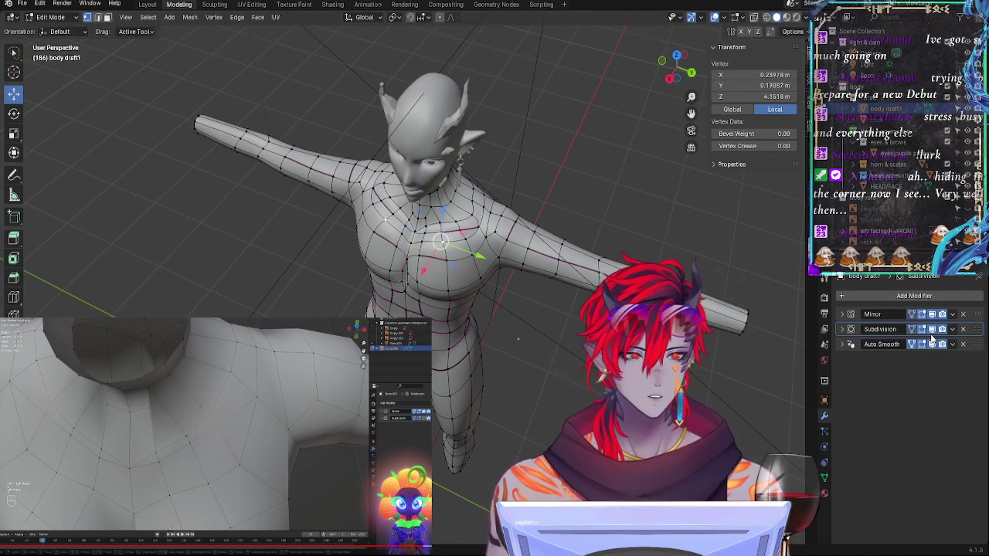
# Step: Hide the Subdivision preview in Edit Mode and vertex-slide two chest vertices near the centerline
pyautogui.click(932, 331)
pyautogui.moveTo(509, 352); pyautogui.dragTo(531, 345, button='middle')
pyautogui.press('g')
pyautogui.press('g')
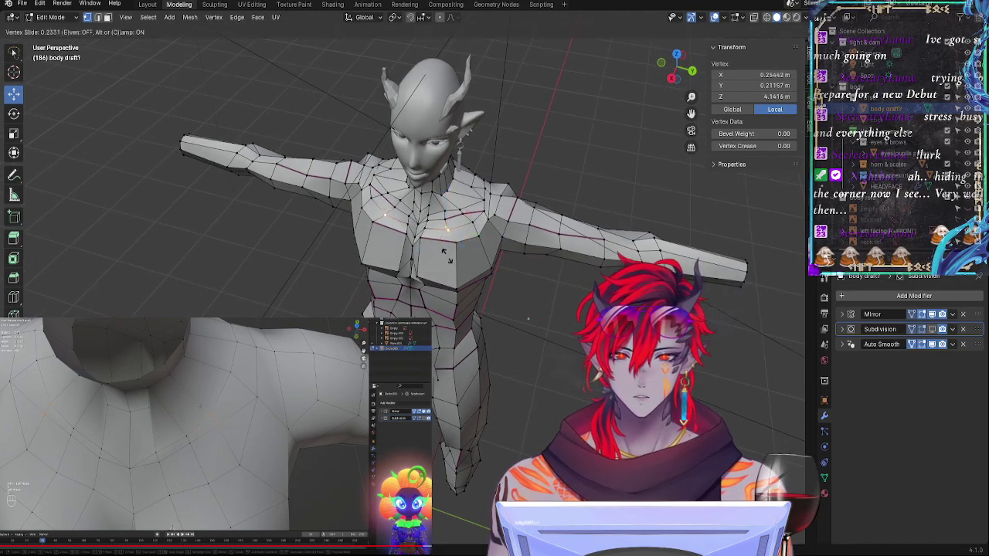
pyautogui.click(448, 255)
pyautogui.click(427, 231)
pyautogui.press('g')
pyautogui.press('g')
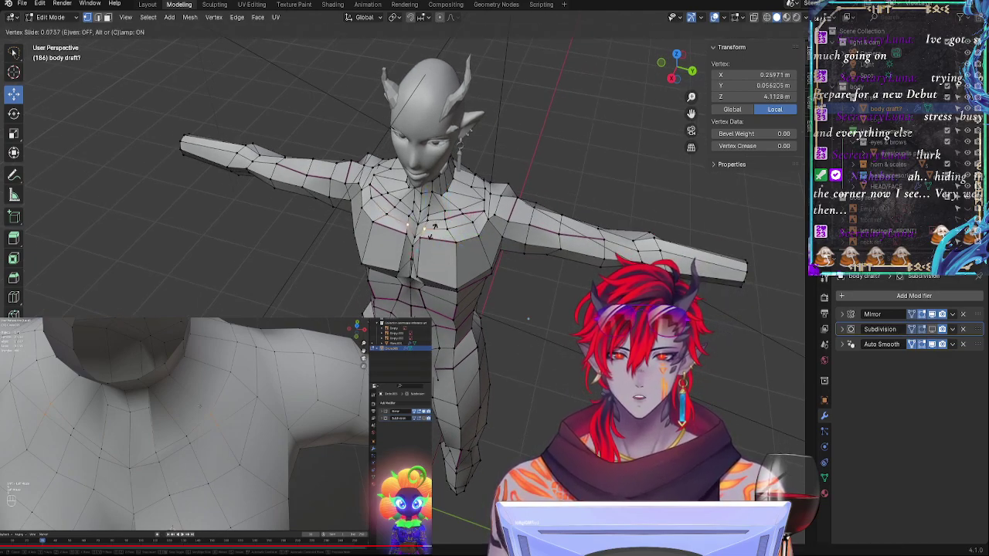
pyautogui.click(432, 232)
# Step: Slide the chest vertex along its edge in three small increments
pyautogui.press('g')
pyautogui.press('g')
pyautogui.click(435, 226)
pyautogui.press('g')
pyautogui.press('g')
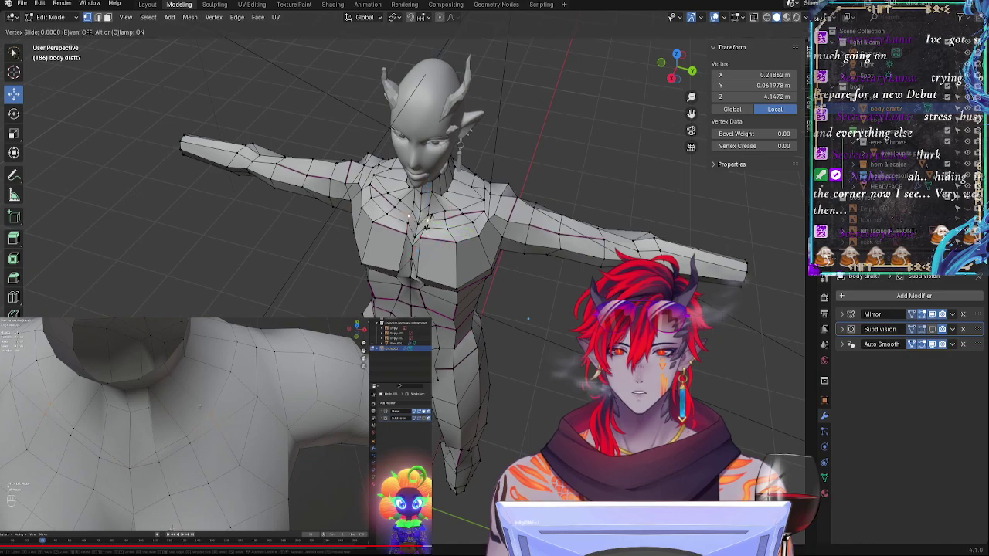
pyautogui.click(428, 220)
pyautogui.press('g')
pyautogui.press('g')
pyautogui.click(461, 219)
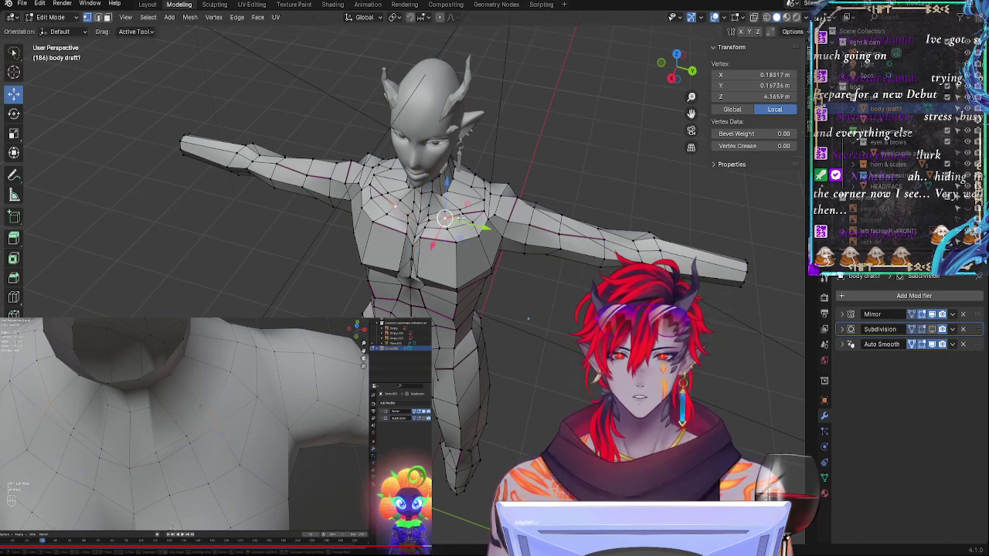
# Step: Slide and reposition the collarbone vertices, raising one slightly
pyautogui.press('g')
pyautogui.press('g')
pyautogui.click(464, 217)
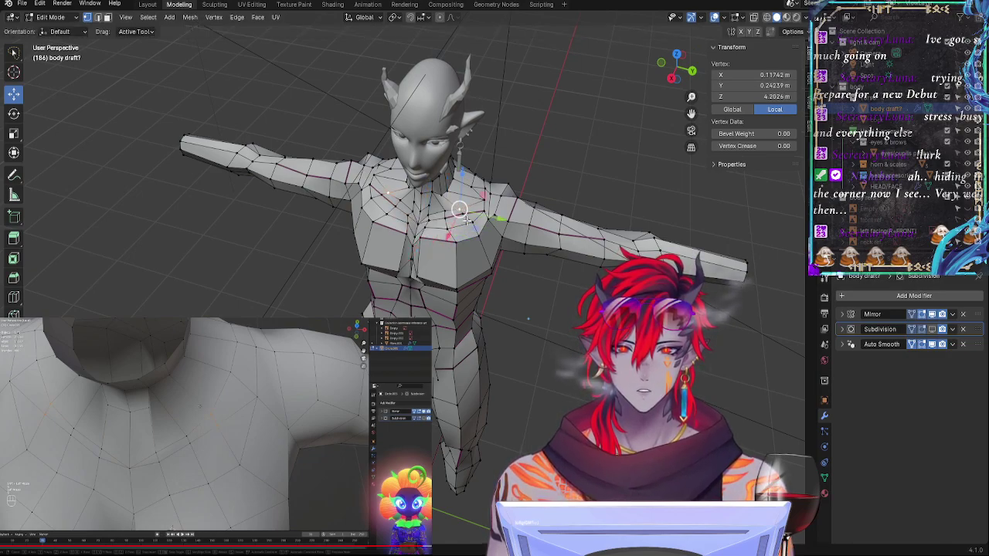
pyautogui.press('g')
pyautogui.press('g')
pyautogui.click(473, 225)
pyautogui.press('g')
pyautogui.press('g')
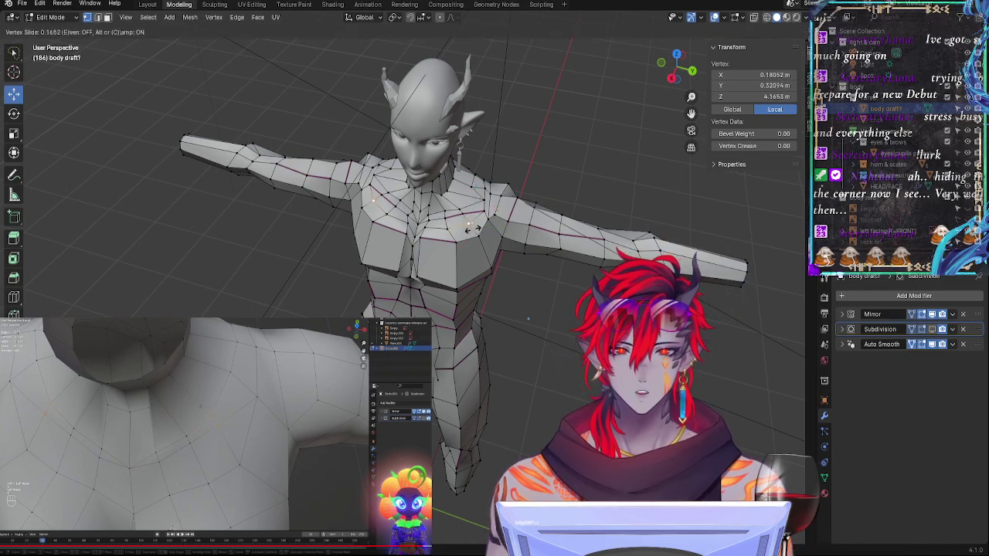
pyautogui.press('g')
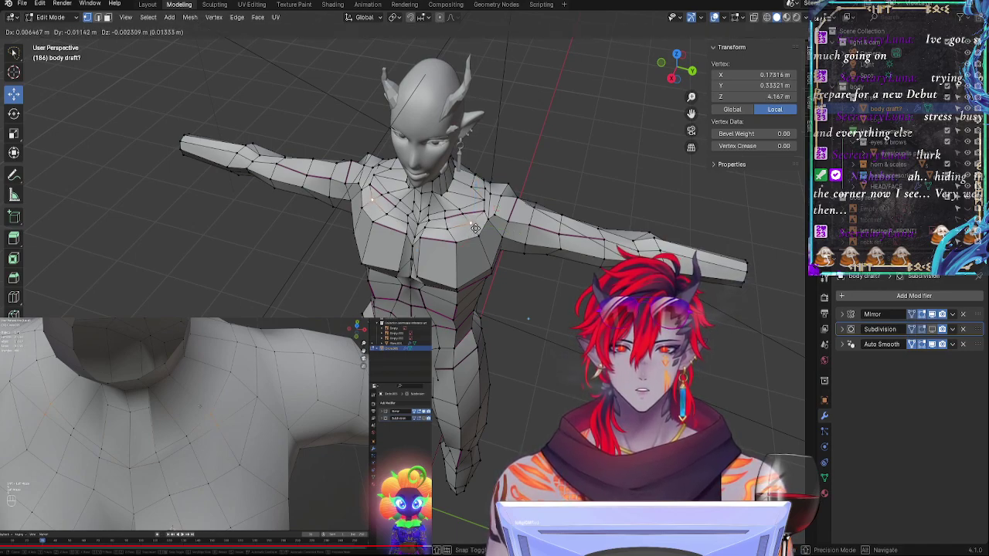
pyautogui.click(475, 229)
pyautogui.press('g')
pyautogui.press('g')
pyautogui.click(459, 241)
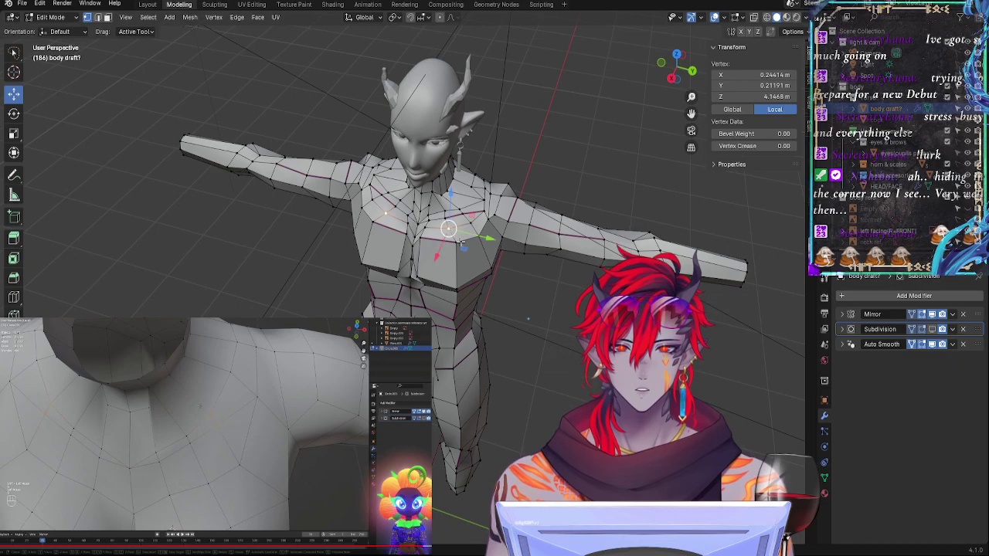
pyautogui.moveTo(438, 253); pyautogui.dragTo(439, 254)
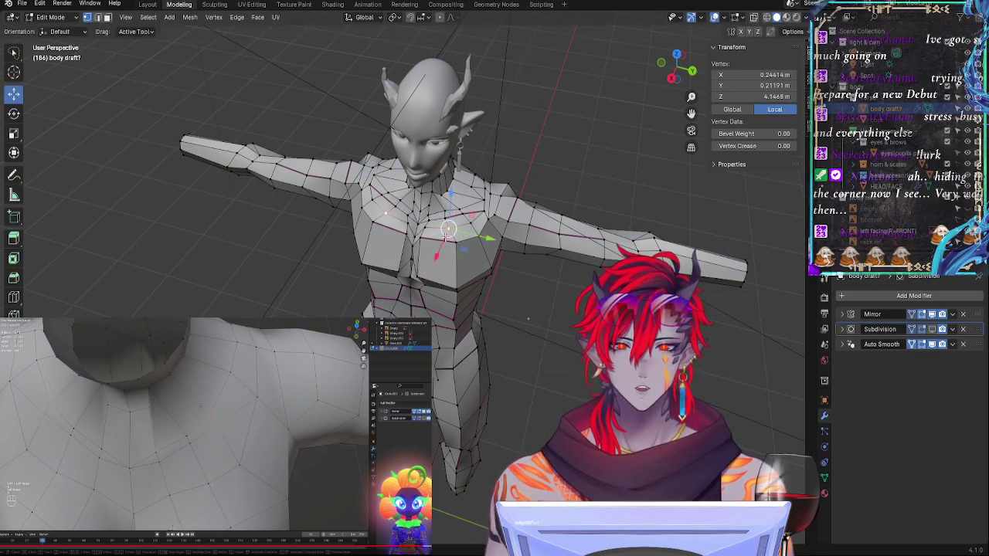
pyautogui.moveTo(451, 190); pyautogui.dragTo(452, 189)
# Step: Slide a shoulder-collarbone vertex three times, then re-enable the Subdivision edit-mode display
pyautogui.click(932, 335)
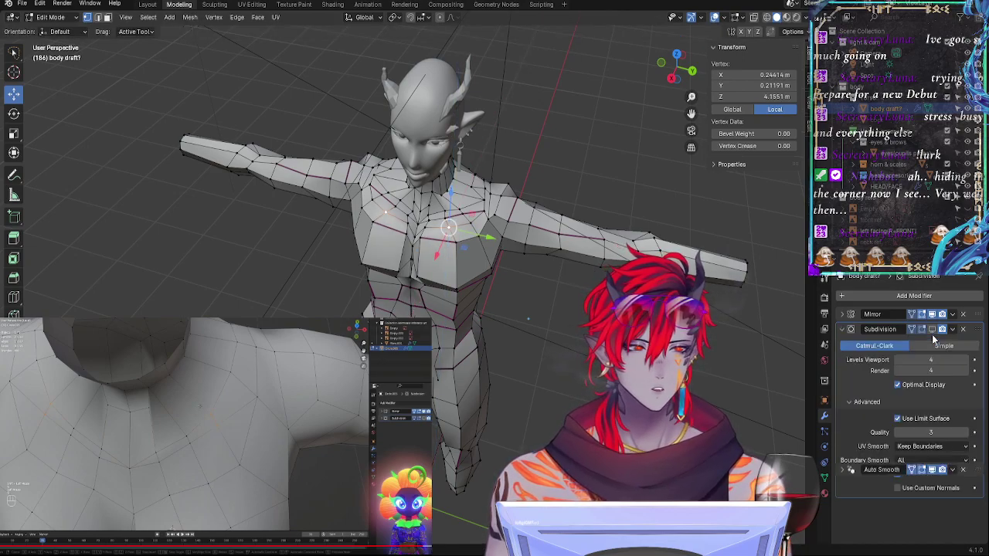
pyautogui.click(537, 308)
pyautogui.click(474, 195)
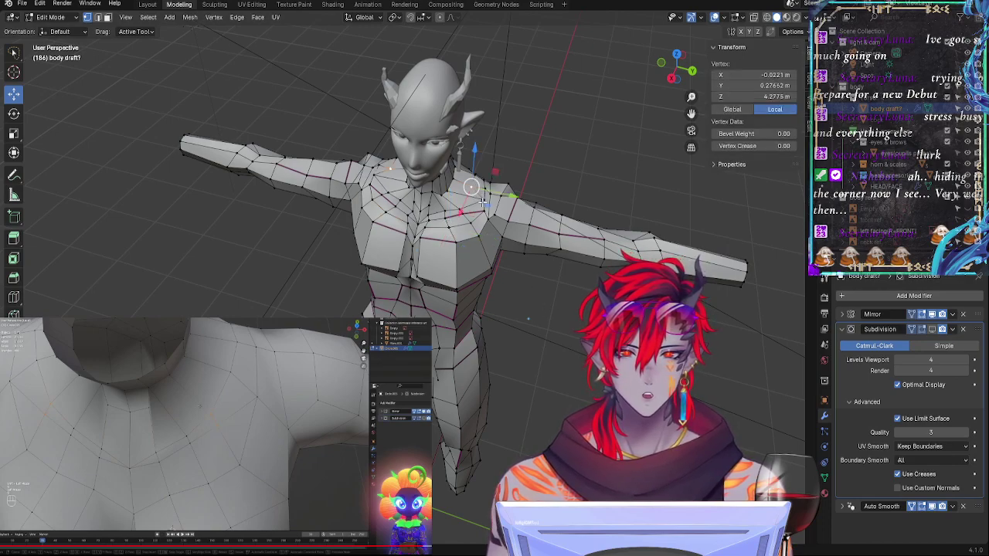
pyautogui.press('g')
pyautogui.press('g')
pyautogui.click(500, 207)
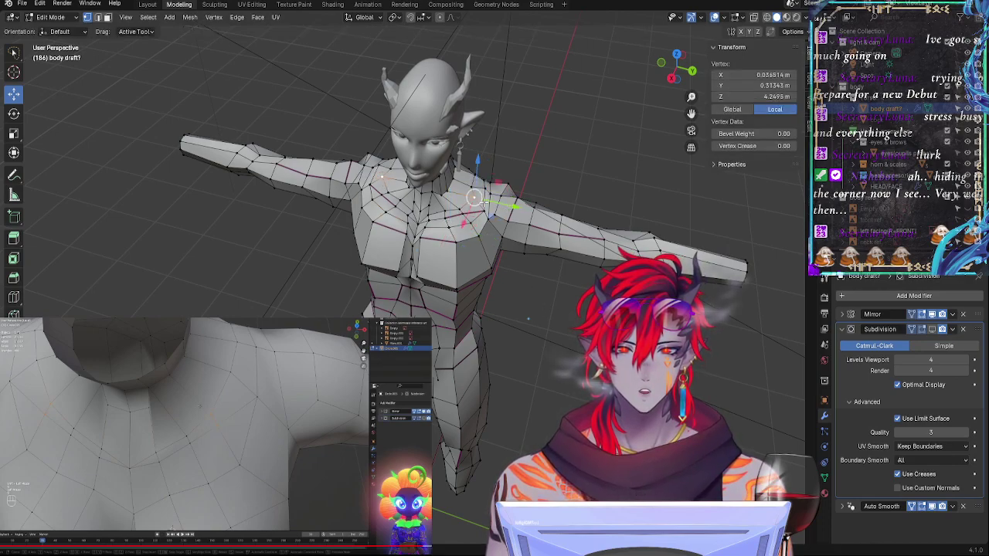
pyautogui.press('g')
pyautogui.press('g')
pyautogui.click(498, 209)
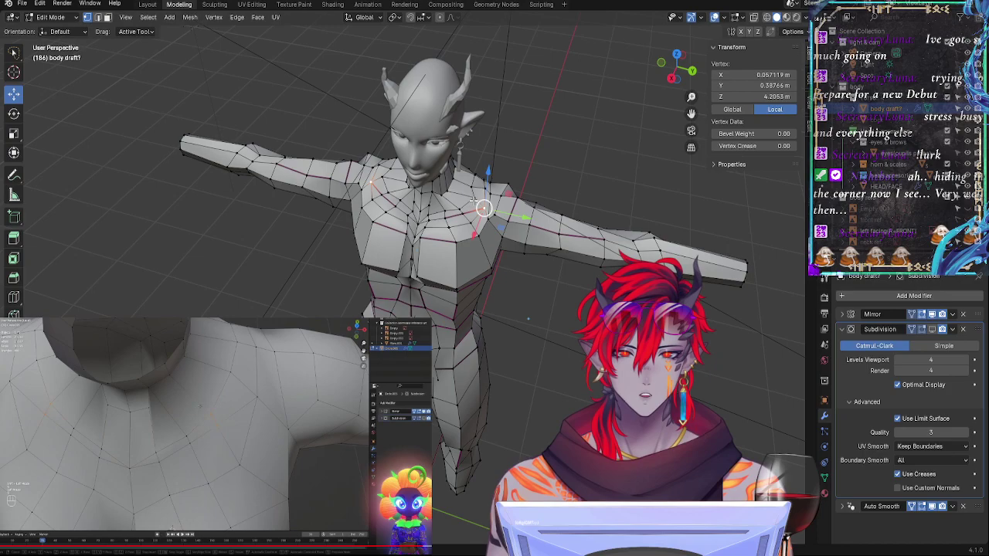
pyautogui.press('g')
pyautogui.press('g')
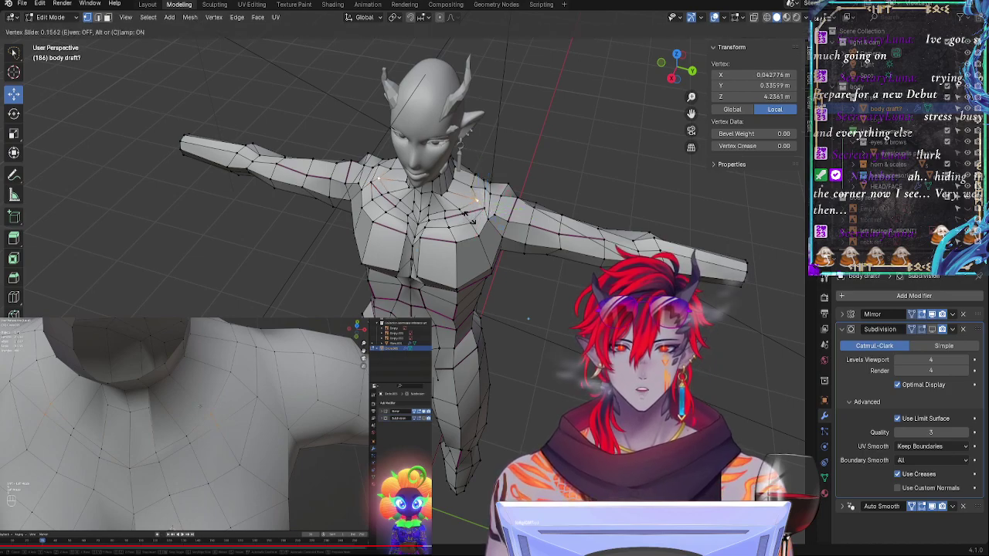
pyautogui.click(472, 220)
pyautogui.click(931, 330)
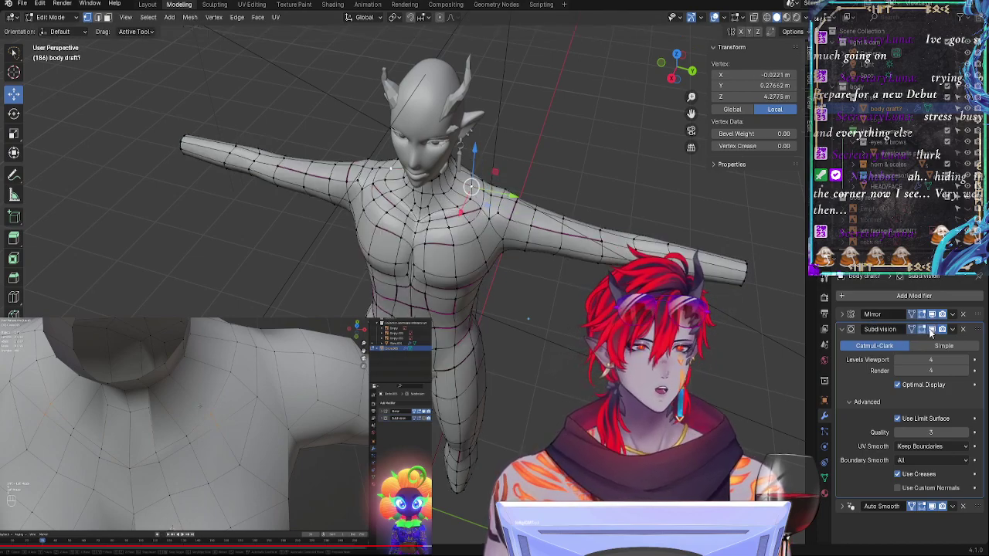
pyautogui.click(585, 335)
# Step: Return to Object Mode, view the body from the front, and save the file with Ctrl+S
pyautogui.press('Tab')
pyautogui.moveTo(585, 335); pyautogui.dragTo(572, 288, button='middle')
pyautogui.scroll(-2, 558, 339)
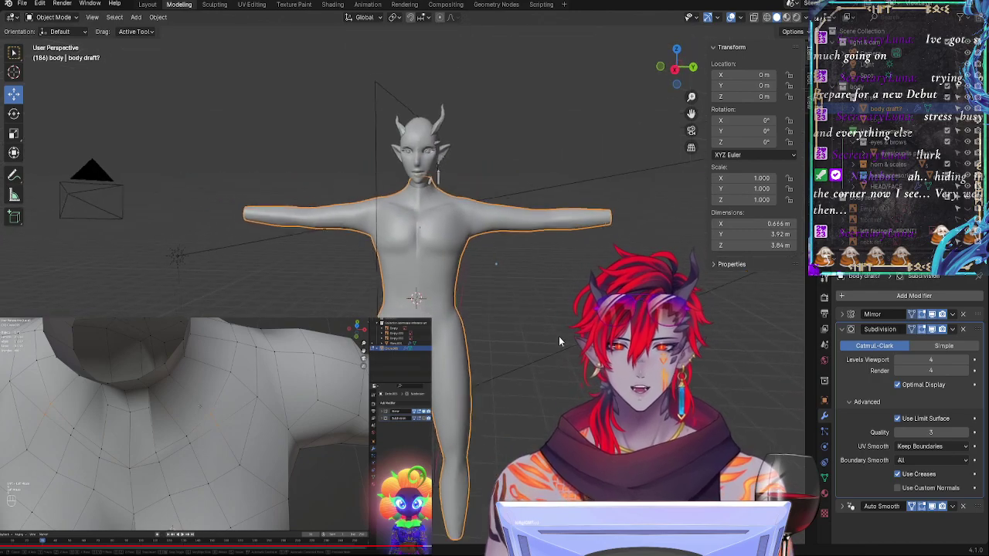
pyautogui.scroll(-1, 559, 336)
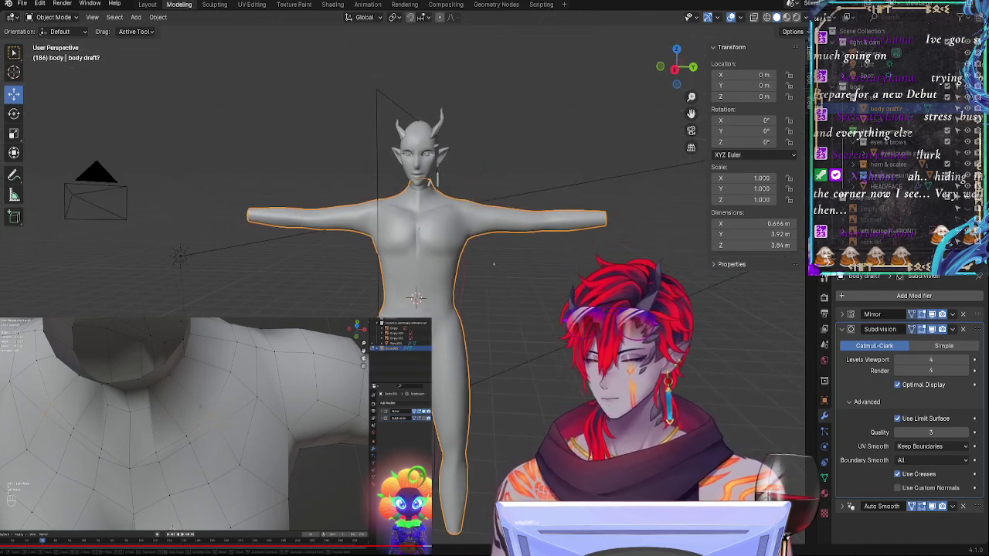
pyautogui.hotkey('ctrl', 's')
pyautogui.moveTo(578, 309); pyautogui.dragTo(545, 301, button='middle')
pyautogui.scroll(4, 553, 321)
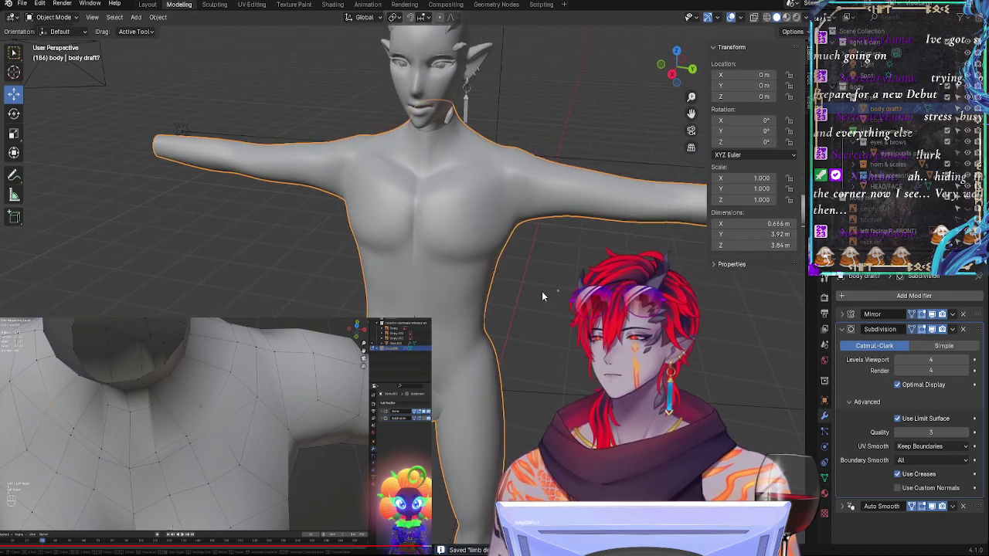
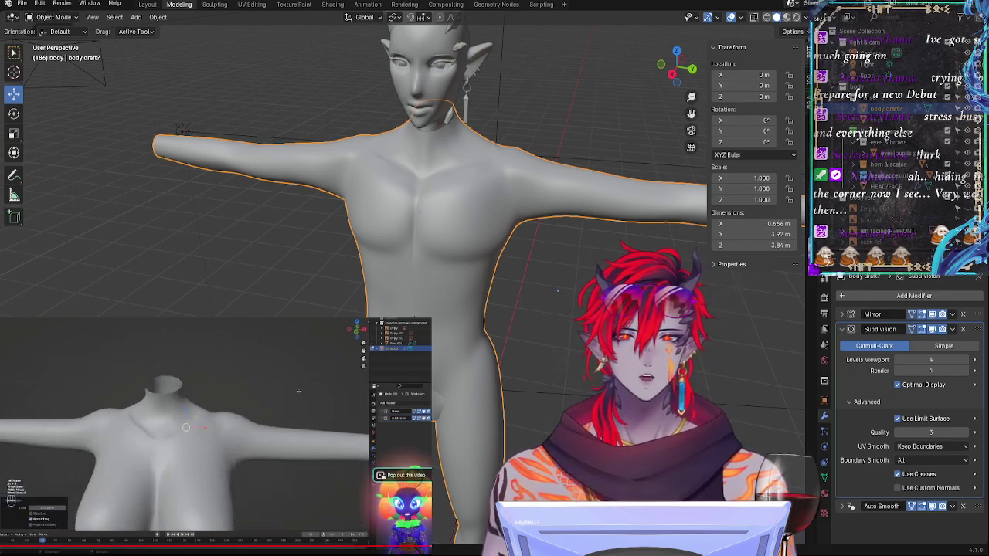
# Step: Pause the reference tutorial, zoom and orbit onto the chest, and enter Edit Mode on the body
pyautogui.press('space')
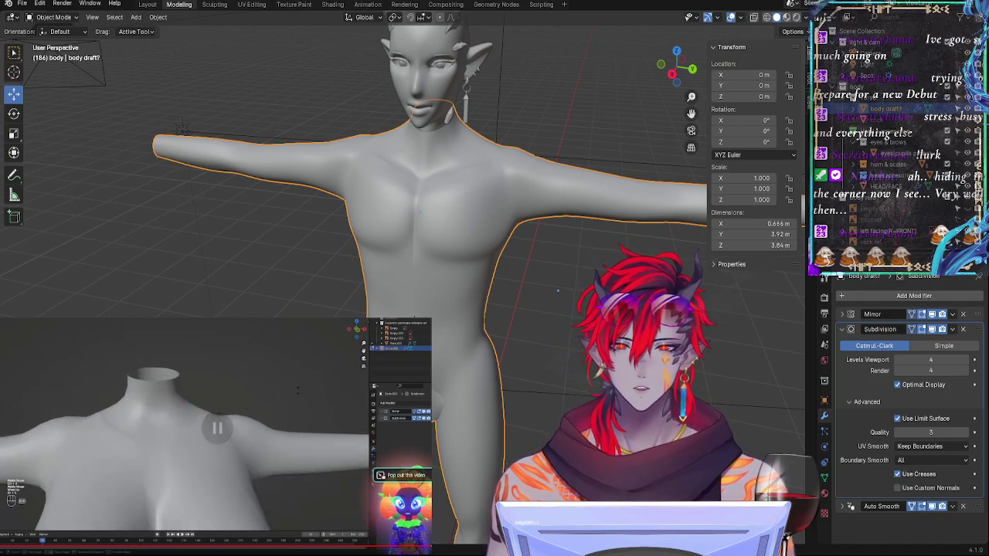
pyautogui.scroll(4, 575, 349)
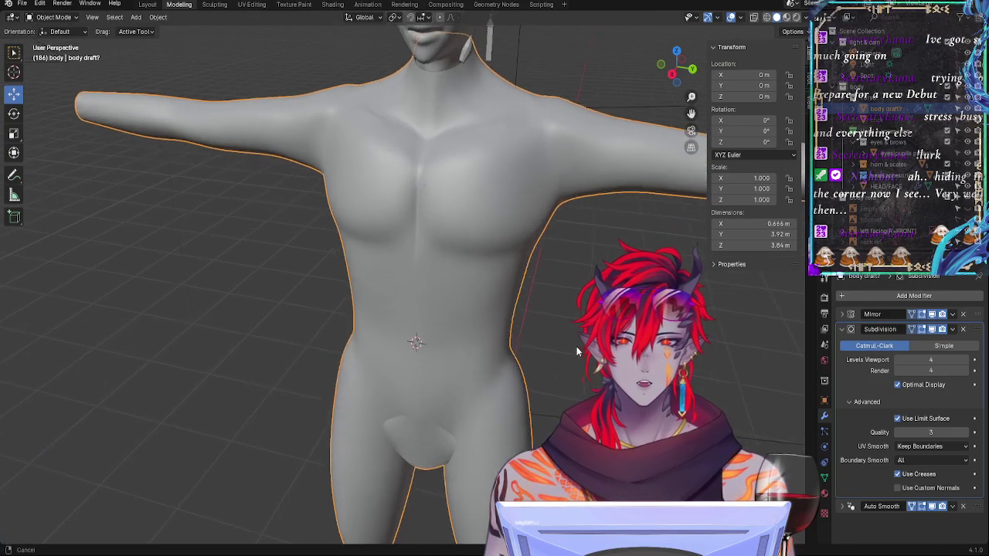
pyautogui.keyDown('shift'); pyautogui.moveTo(554, 268); pyautogui.dragTo(527, 459, button='middle'); pyautogui.keyUp('shift')
pyautogui.press('Tab')
# Step: Select four chest vertices near the collarbone and move them together into a new position
pyautogui.click(490, 344)
pyautogui.keyDown('shift'); pyautogui.click(509, 321); pyautogui.keyUp('shift')
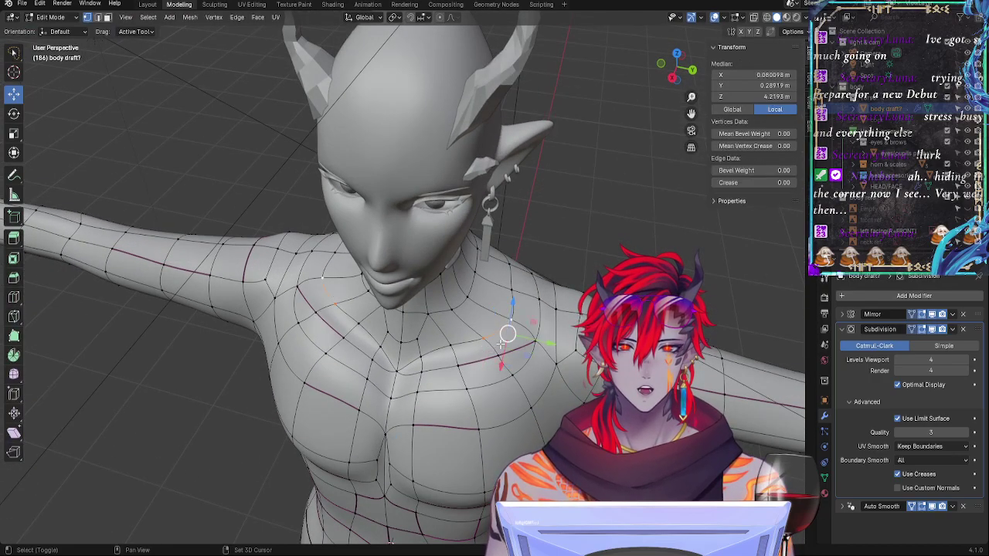
pyautogui.keyDown('shift'); pyautogui.click(501, 355); pyautogui.keyUp('shift')
pyautogui.keyDown('shift'); pyautogui.click(534, 341); pyautogui.keyUp('shift')
pyautogui.press('g')
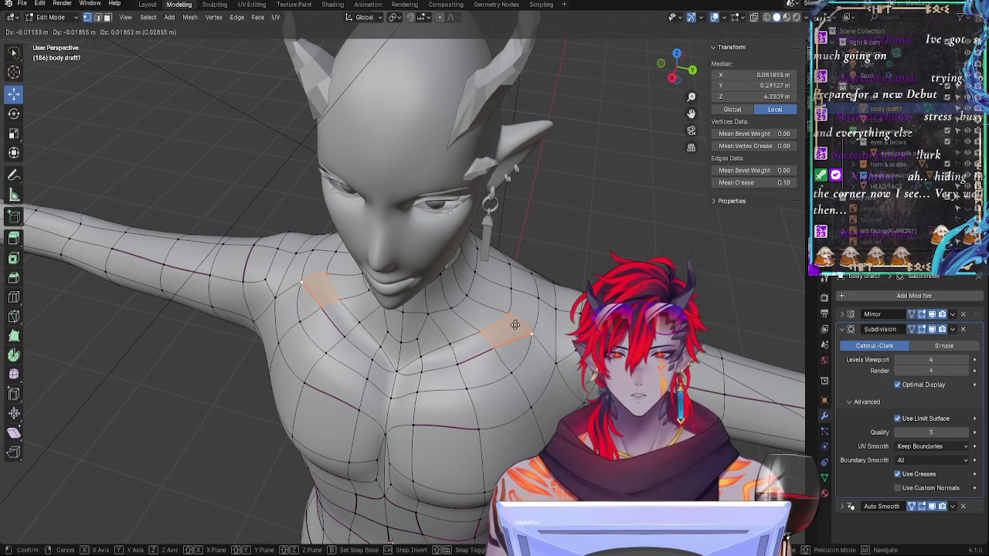
pyautogui.click(510, 329)
# Step: Nudge individual chest and shoulder vertices around the collarbone into smoother placement
pyautogui.click(483, 335)
pyautogui.press('g')
pyautogui.moveTo(483, 340); pyautogui.dragTo(485, 340)
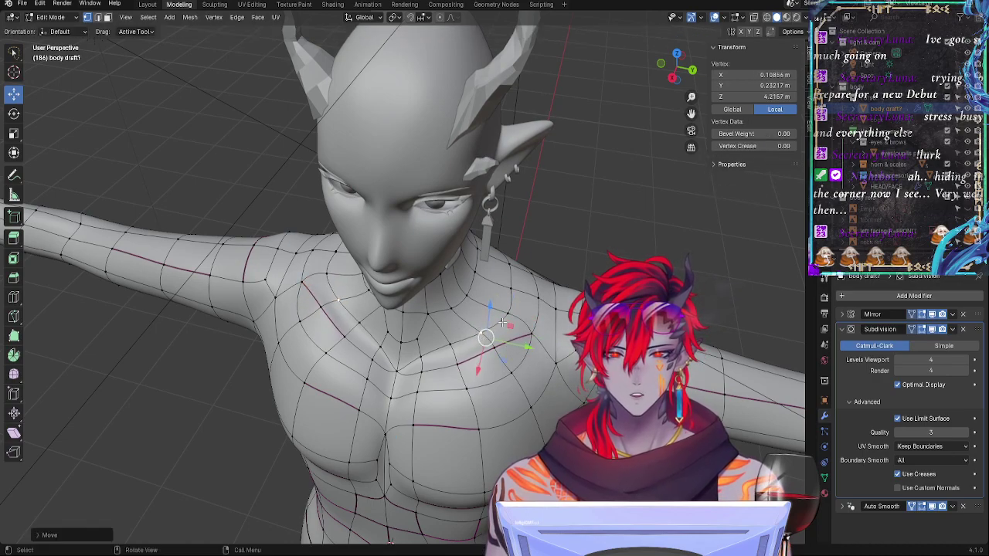
pyautogui.click(509, 313)
pyautogui.moveTo(524, 314); pyautogui.dragTo(525, 309)
pyautogui.click(486, 337)
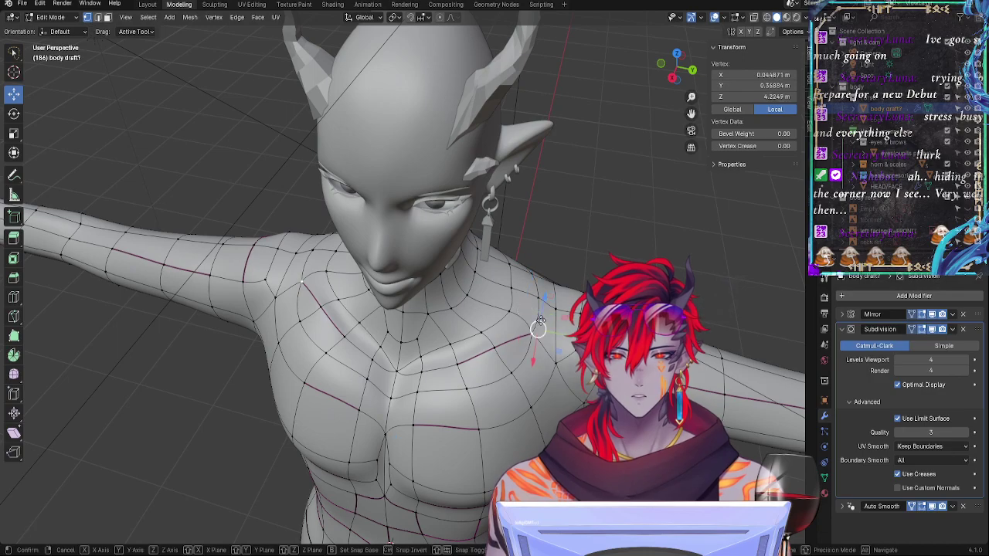
pyautogui.press('g')
pyautogui.click(492, 330)
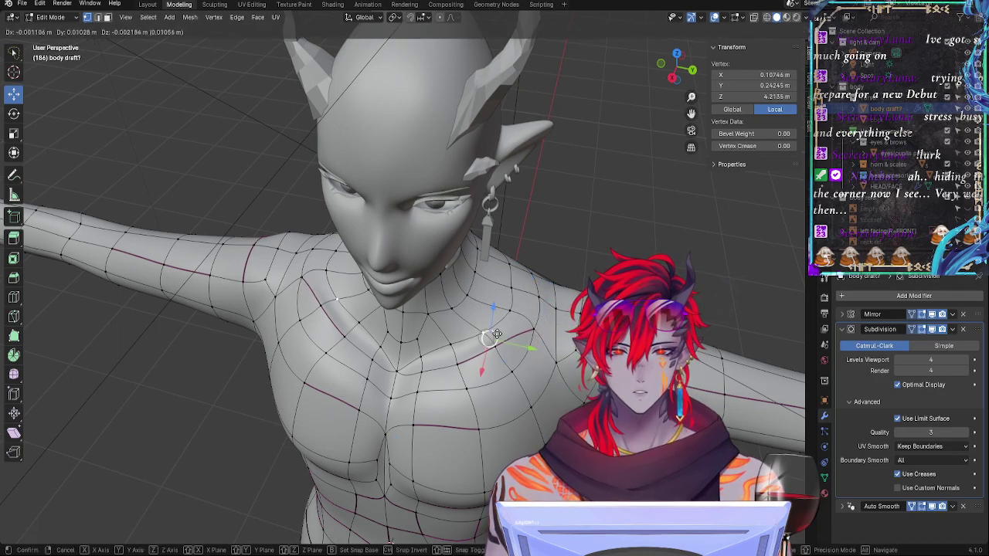
pyautogui.click(516, 310)
pyautogui.press('g')
pyautogui.click(515, 308)
# Step: From the front, try pushing the neck-base vertex inward, then undo that push
pyautogui.moveTo(515, 308); pyautogui.dragTo(537, 274, button='middle')
pyautogui.click(465, 265)
pyautogui.keyDown('shift'); pyautogui.click(496, 256); pyautogui.keyUp('shift')
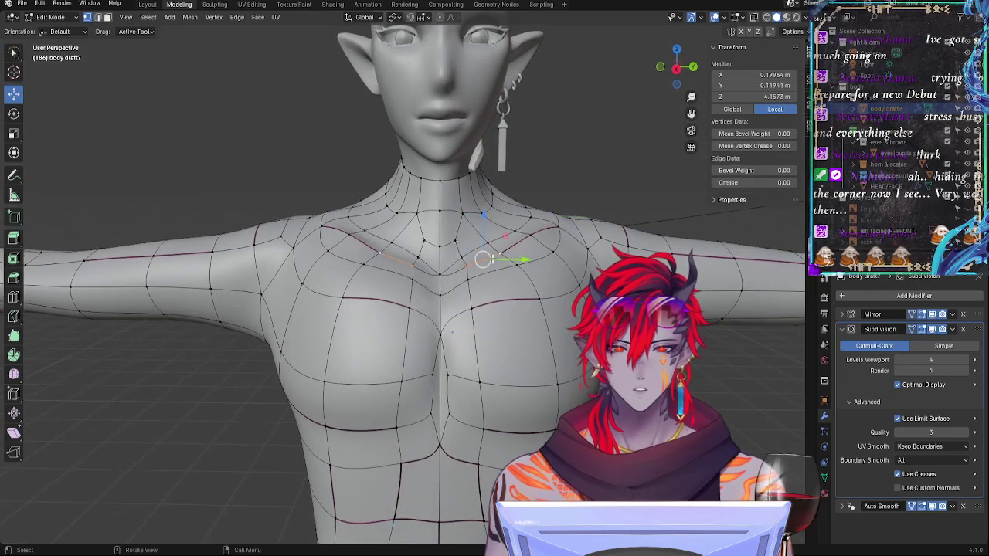
pyautogui.click(460, 260)
pyautogui.keyDown('shift'); pyautogui.moveTo(494, 260); pyautogui.dragTo(498, 283); pyautogui.keyUp('shift')
pyautogui.hotkey('ctrl', 'z')
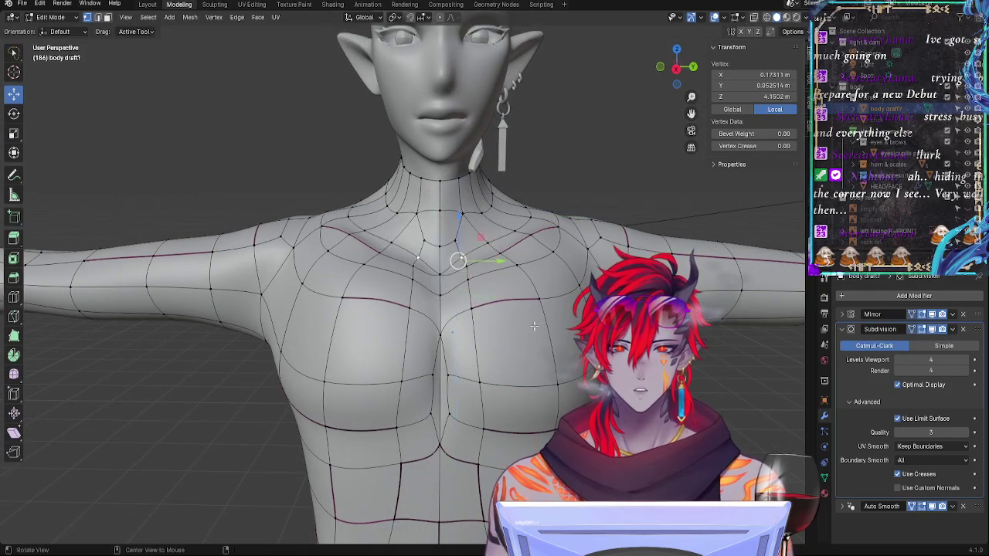
# Step: Reposition chest and collarbone vertices from a high three-quarter view
pyautogui.moveTo(533, 327); pyautogui.dragTo(443, 391, button='middle')
pyautogui.press('g')
pyautogui.click(394, 379)
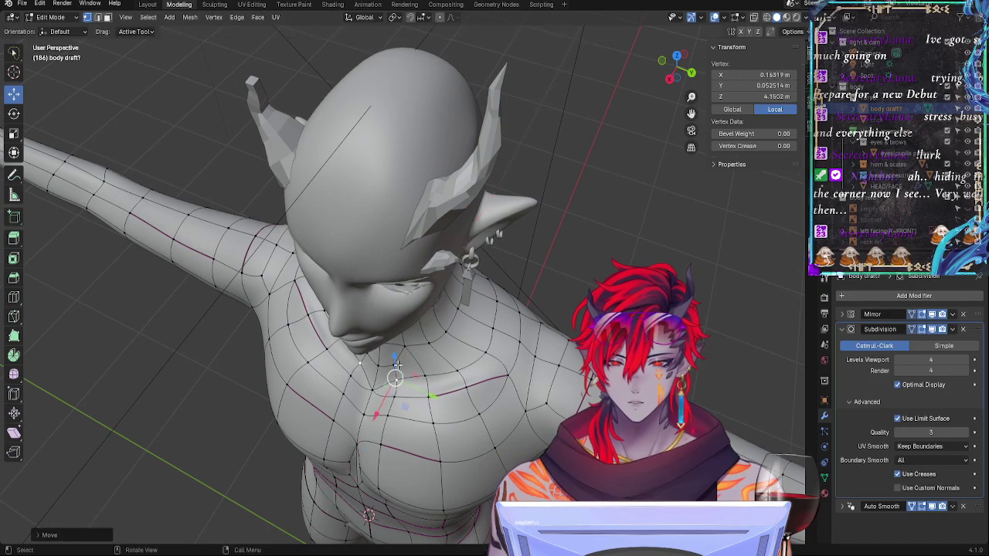
pyautogui.press('g')
pyautogui.click(394, 374)
pyautogui.press('g')
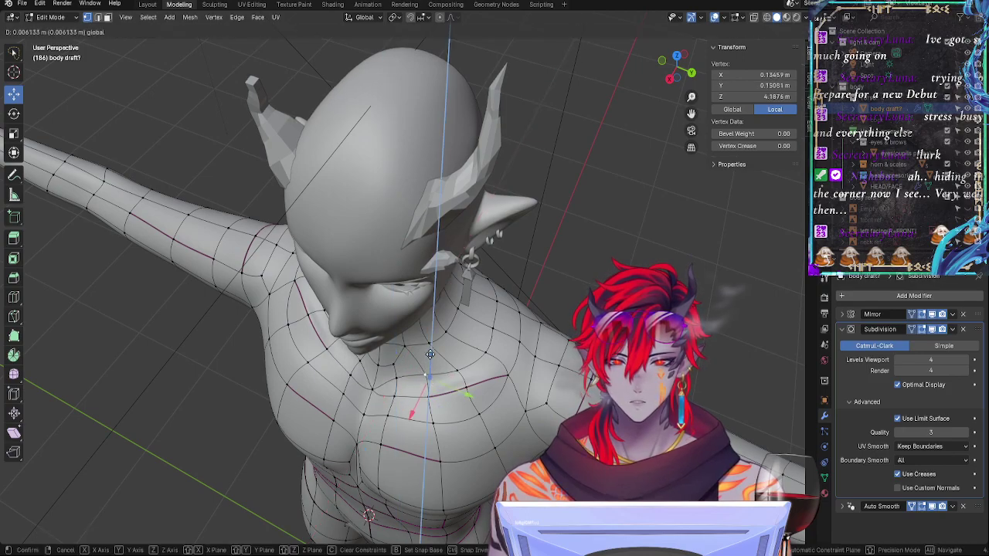
pyautogui.moveTo(466, 370); pyautogui.dragTo(433, 378)
pyautogui.click(429, 376)
pyautogui.click(493, 354)
# Step: Nudge a third chest vertex twice to settle its position
pyautogui.moveTo(488, 352); pyautogui.dragTo(487, 362, button='middle')
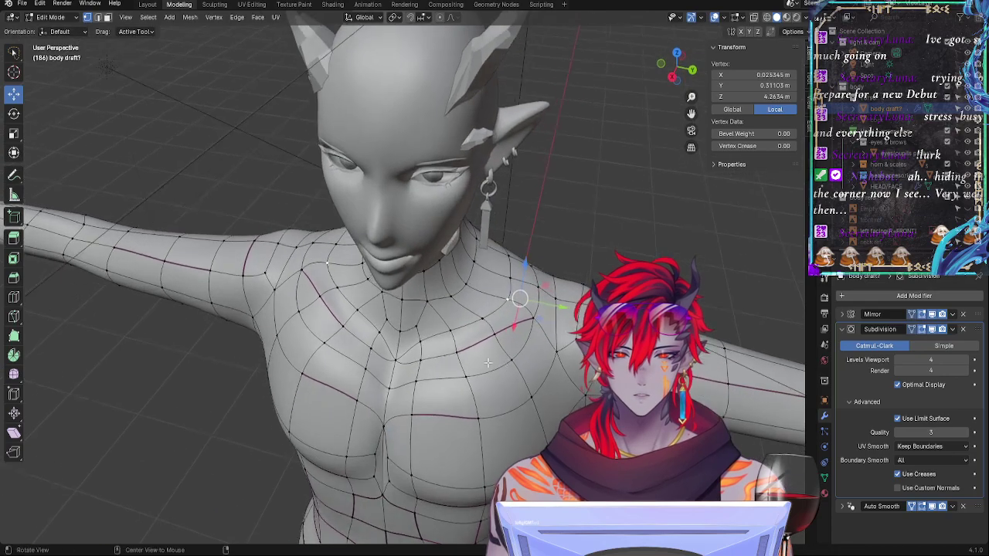
pyautogui.press('g')
pyautogui.click(434, 363)
pyautogui.press('g')
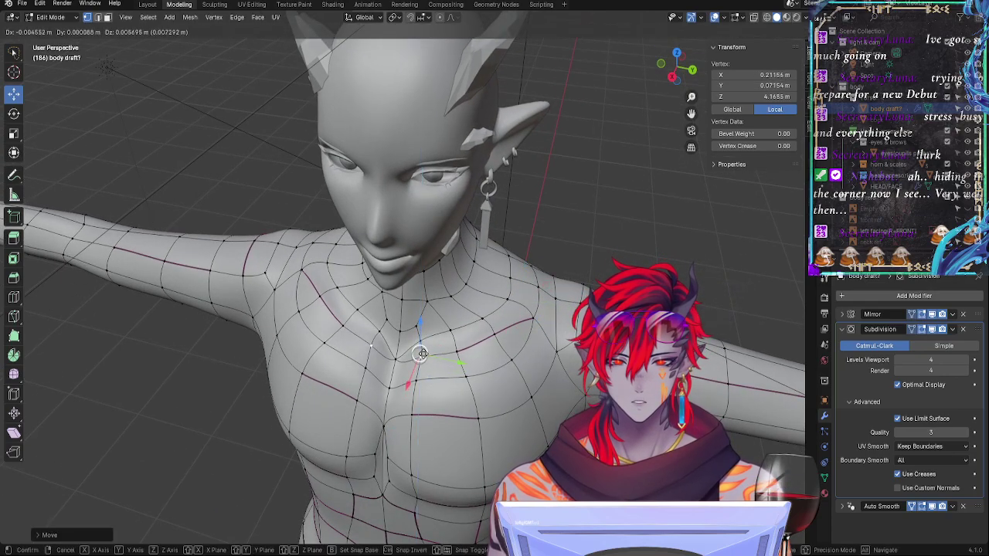
pyautogui.click(439, 374)
# Step: From the side, adjust the shoulder vertices vertically and in depth
pyautogui.moveTo(439, 375); pyautogui.dragTo(295, 313, button='middle')
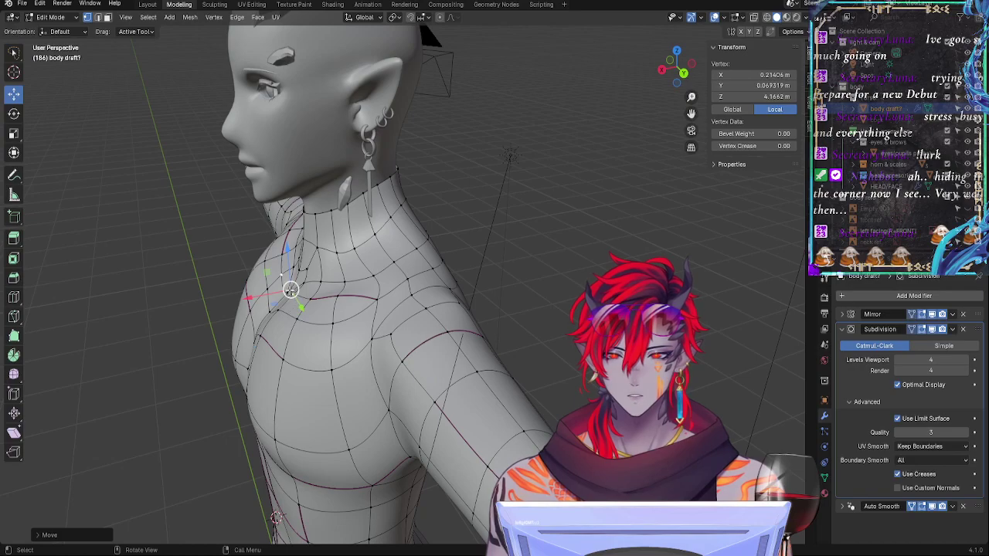
pyautogui.moveTo(290, 290); pyautogui.dragTo(288, 294)
pyautogui.click(292, 315)
pyautogui.moveTo(309, 314)
pyautogui.mouseDown(button='middle')
pyautogui.moveTo(461, 323)
pyautogui.moveTo(303, 313)
pyautogui.mouseUp(button='middle')
pyautogui.press('g')
pyautogui.click(301, 304)
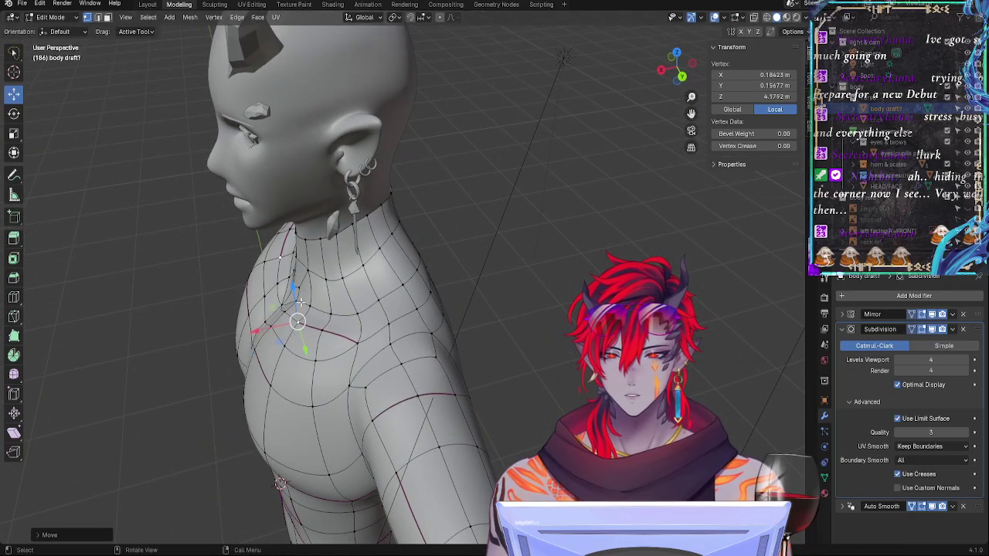
pyautogui.moveTo(294, 289); pyautogui.dragTo(294, 288)
pyautogui.moveTo(306, 349); pyautogui.dragTo(309, 353)
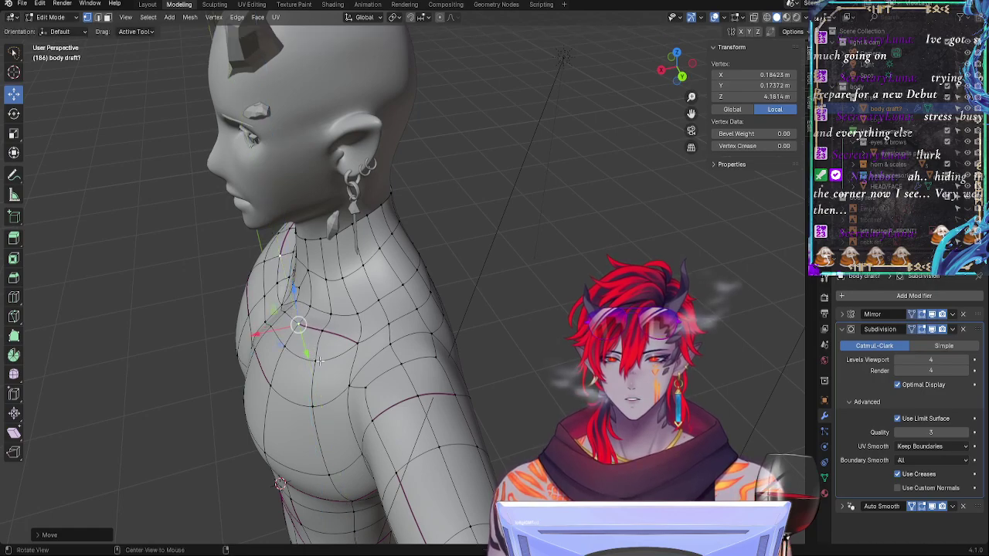
# Step: Slide a front chest vertex, then move it freely into place
pyautogui.moveTo(317, 360); pyautogui.dragTo(484, 342, button='middle')
pyautogui.press('g')
pyautogui.press('g')
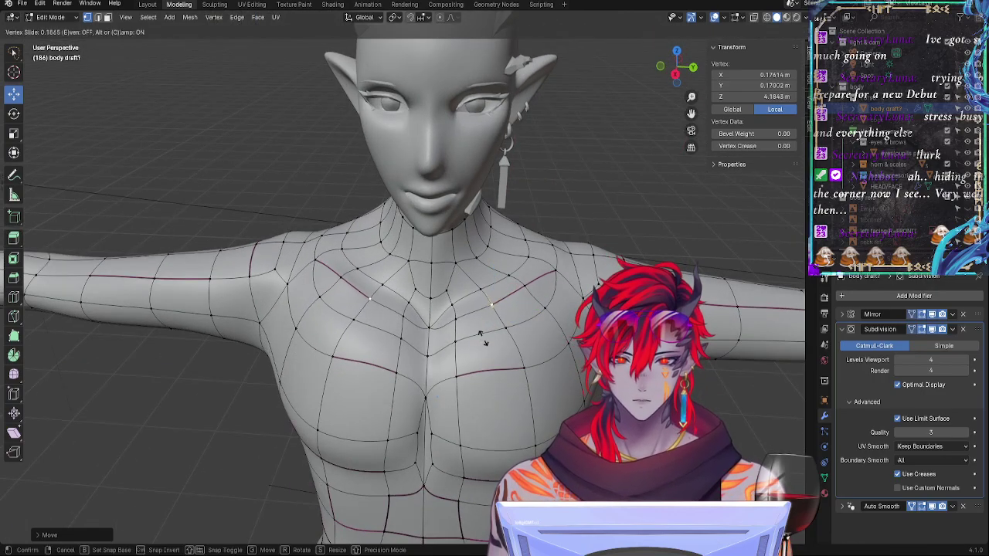
pyautogui.press('g')
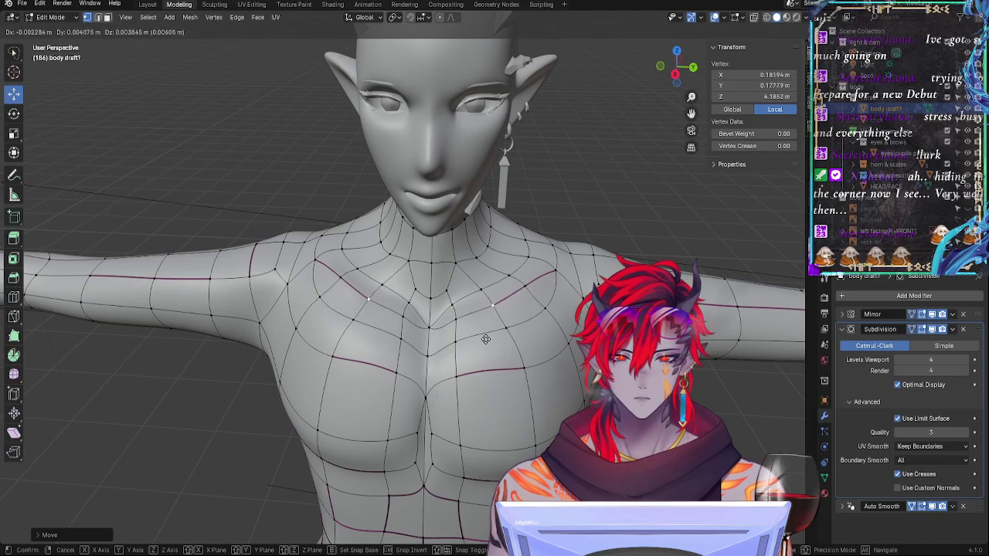
pyautogui.click(487, 341)
# Step: Move a shoulder vertex and a chest vertex, toggling the Z constraint on and off
pyautogui.moveTo(467, 309); pyautogui.dragTo(440, 259, button='middle')
pyautogui.press('g')
pyautogui.click(333, 337)
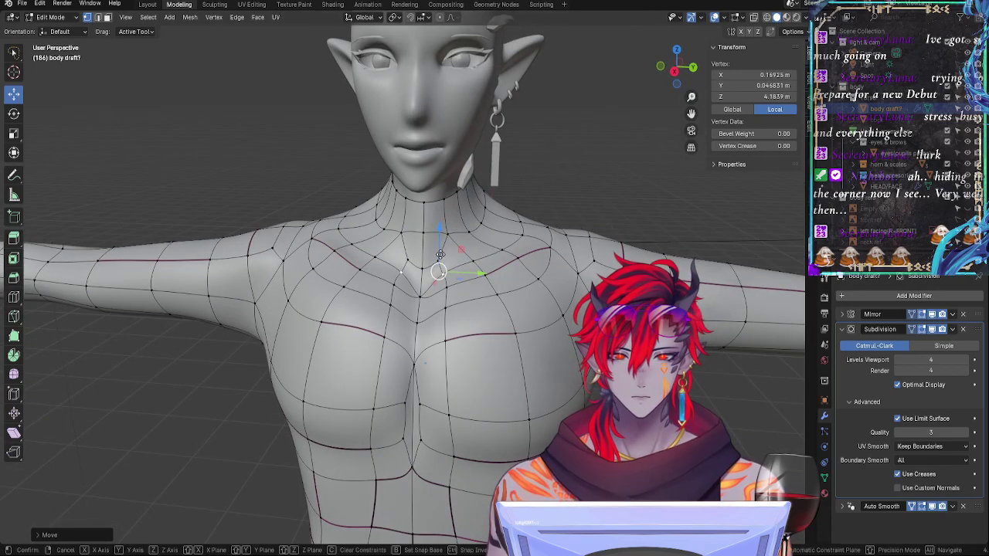
pyautogui.press('g')
pyautogui.press('z')
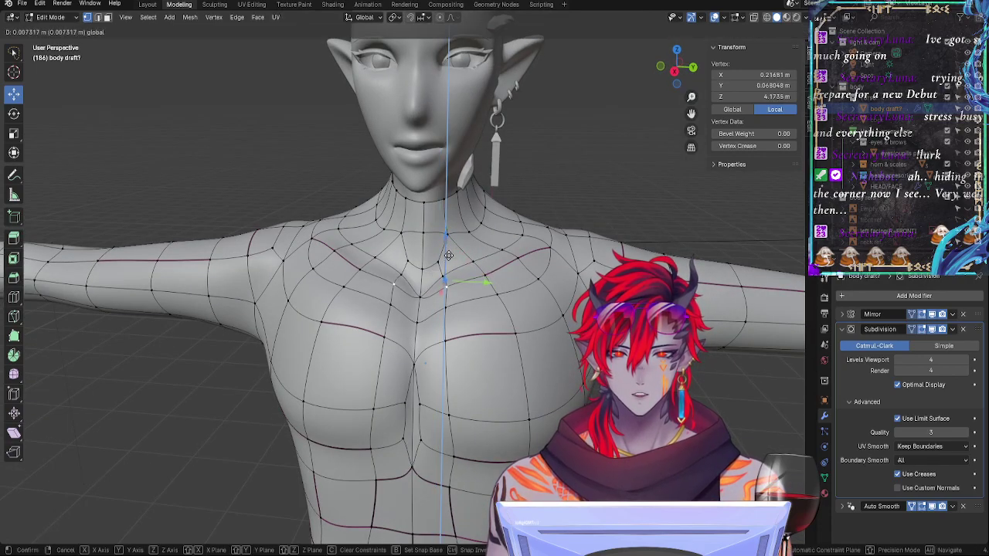
pyautogui.press('z')
pyautogui.press('z')
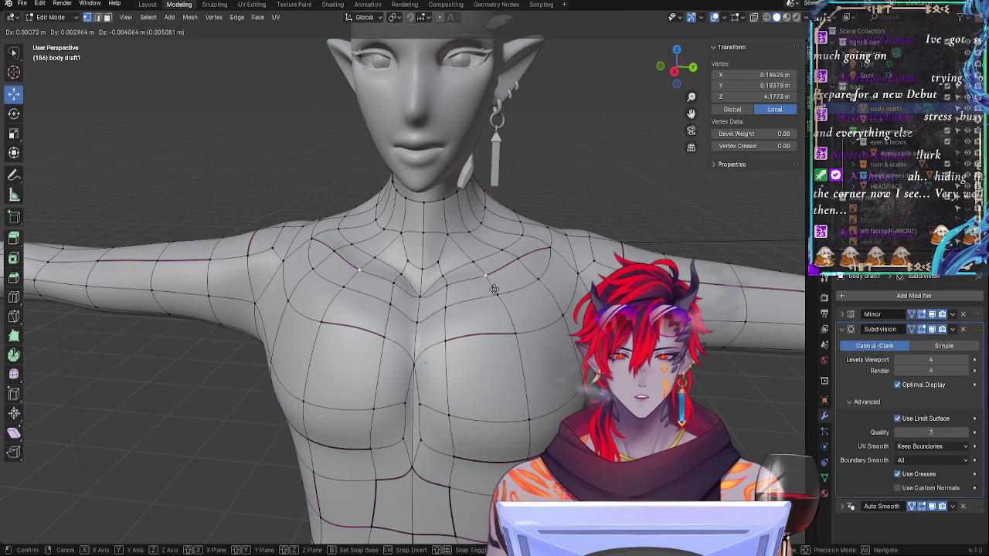
pyautogui.click(494, 289)
pyautogui.moveTo(498, 280); pyautogui.dragTo(527, 349, button='middle')
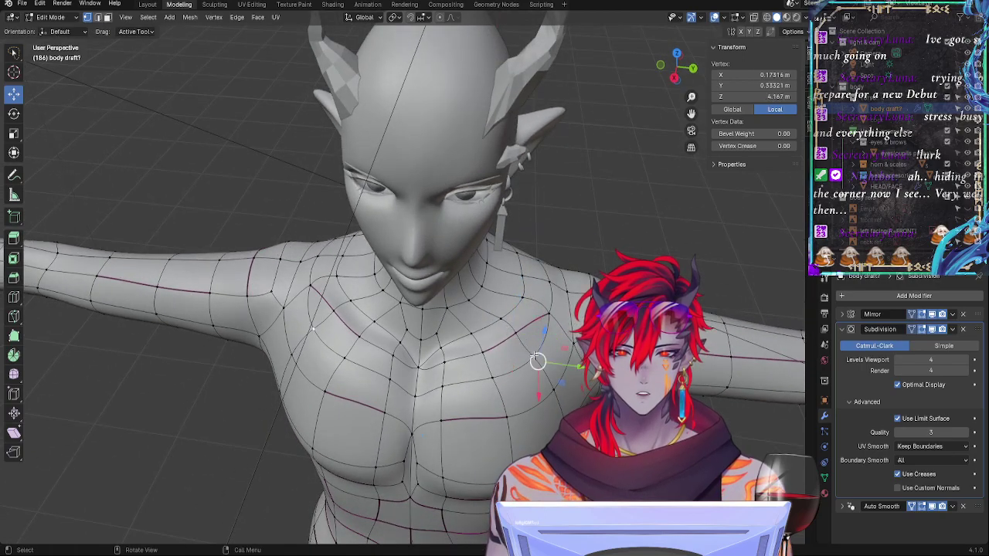
# Step: Nudge a chest vertex and its neighbouring collarbone vertex slightly
pyautogui.press('g')
pyautogui.click(516, 338)
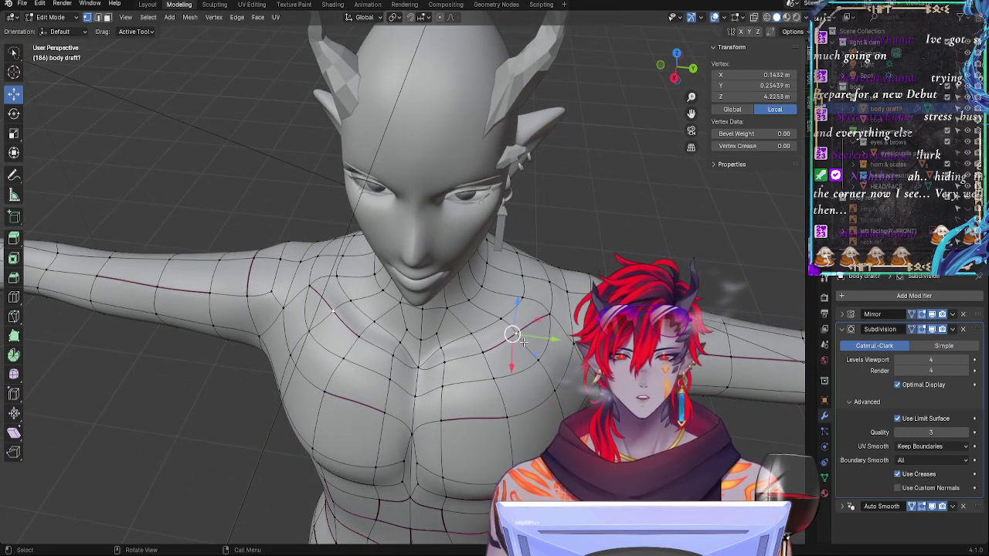
pyautogui.press('g')
pyautogui.click(520, 338)
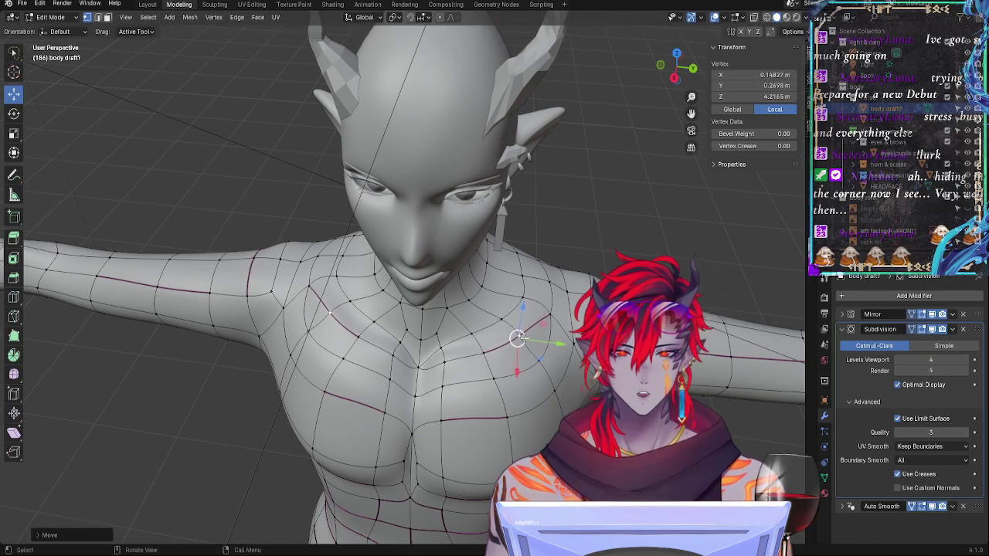
pyautogui.click(546, 313)
pyautogui.press('g')
pyautogui.click(545, 310)
# Step: Lower two vertices, raise a shoulder vertex, and move its lower neighbour into place
pyautogui.click(532, 298)
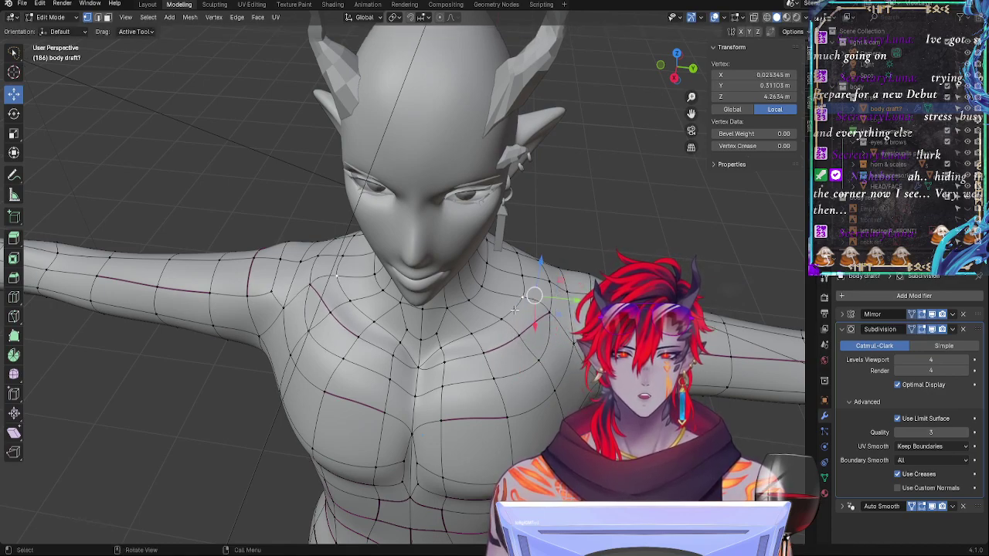
pyautogui.keyDown('shift'); pyautogui.click(506, 315); pyautogui.keyUp('shift')
pyautogui.moveTo(527, 277); pyautogui.dragTo(530, 288)
pyautogui.moveTo(542, 306)
pyautogui.mouseDown(button='middle')
pyautogui.moveTo(550, 266)
pyautogui.moveTo(524, 303)
pyautogui.mouseUp(button='middle')
pyautogui.click(485, 307)
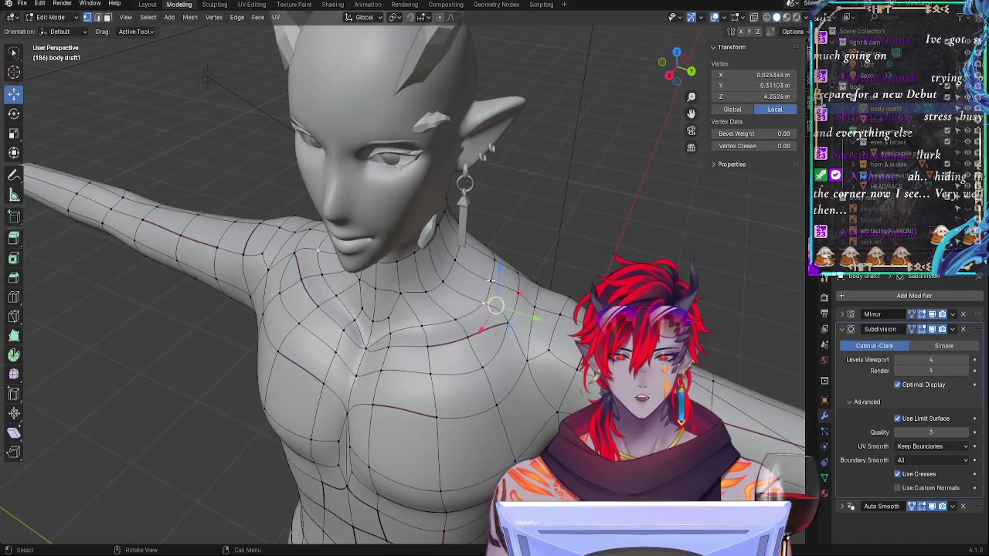
pyautogui.moveTo(498, 274); pyautogui.dragTo(498, 269)
pyautogui.click(509, 321)
pyautogui.moveTo(518, 313); pyautogui.dragTo(523, 311)
pyautogui.moveTo(535, 339); pyautogui.dragTo(516, 399, button='middle')
# Step: Preview the smoothed body in Object Mode, then shift two chest vertices sideways
pyautogui.press('Tab')
pyautogui.scroll(-4, 561, 308)
pyautogui.press('Tab')
pyautogui.click(363, 309)
pyautogui.moveTo(421, 359); pyautogui.dragTo(459, 368, button='middle')
pyautogui.keyDown('shift'); pyautogui.click(447, 313); pyautogui.keyUp('shift')
pyautogui.moveTo(447, 315); pyautogui.dragTo(413, 311, button='middle')
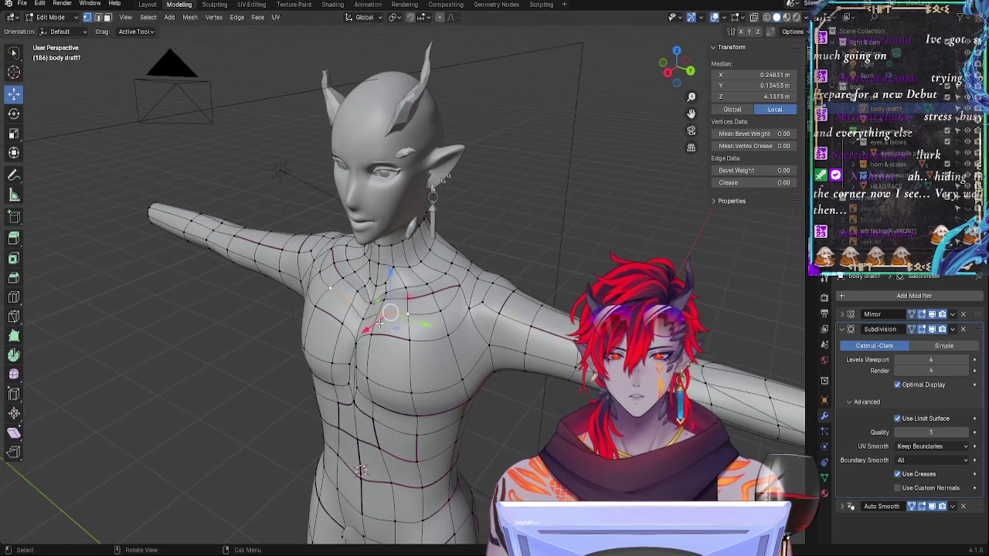
pyautogui.moveTo(377, 323); pyautogui.dragTo(374, 326)
# Step: Slide chest vertices along their edges and move one along Y, then preview the surface
pyautogui.click(376, 314)
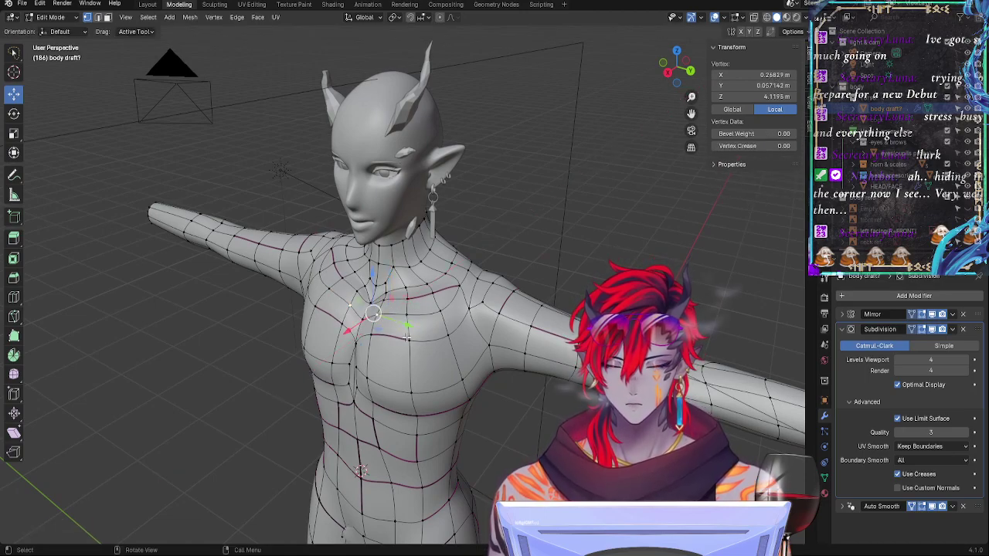
pyautogui.press('g')
pyautogui.press('g')
pyautogui.click(389, 330)
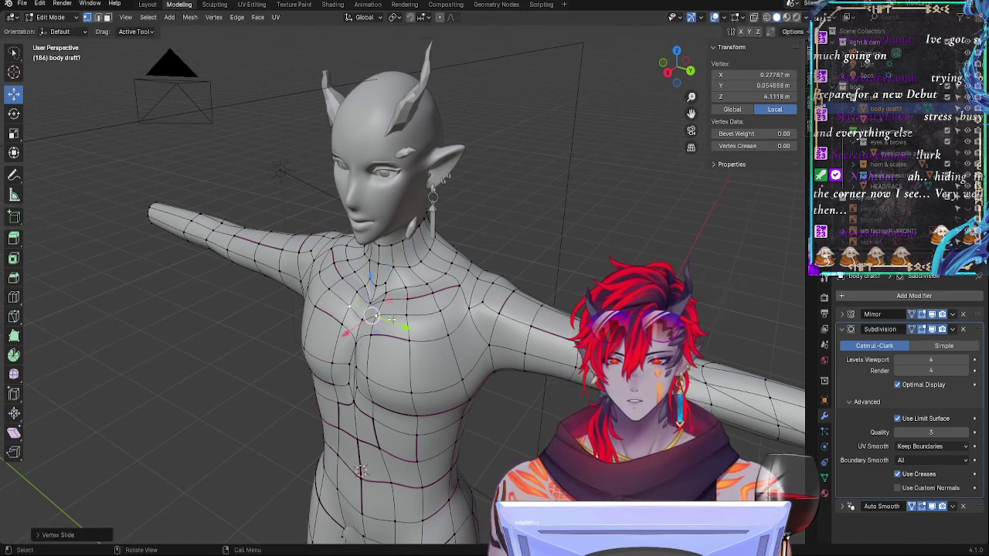
pyautogui.press('g')
pyautogui.press('y')
pyautogui.click(390, 319)
pyautogui.click(408, 316)
pyautogui.press('g')
pyautogui.press('g')
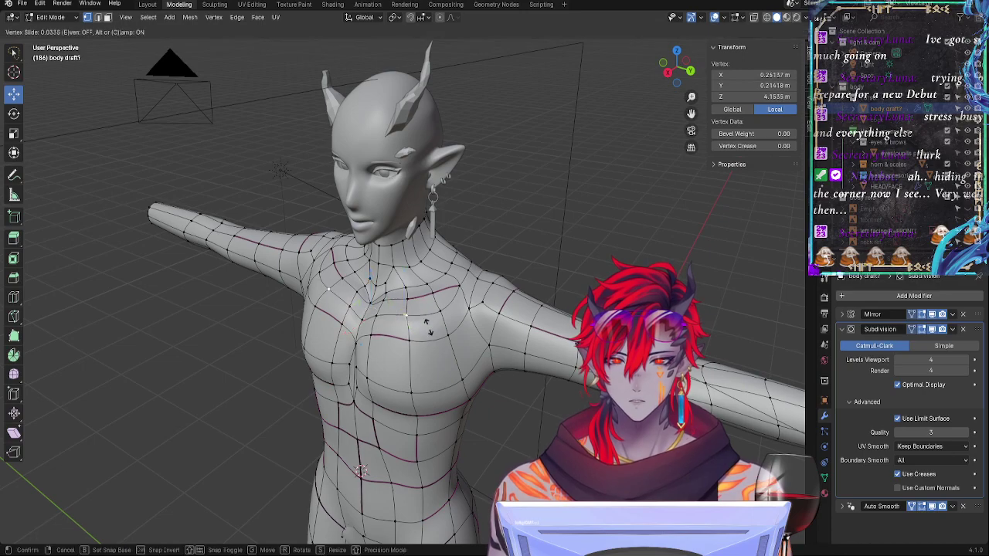
pyautogui.click(429, 323)
pyautogui.moveTo(432, 323); pyautogui.dragTo(495, 344, button='middle')
pyautogui.press('Tab')
pyautogui.press('Tab')
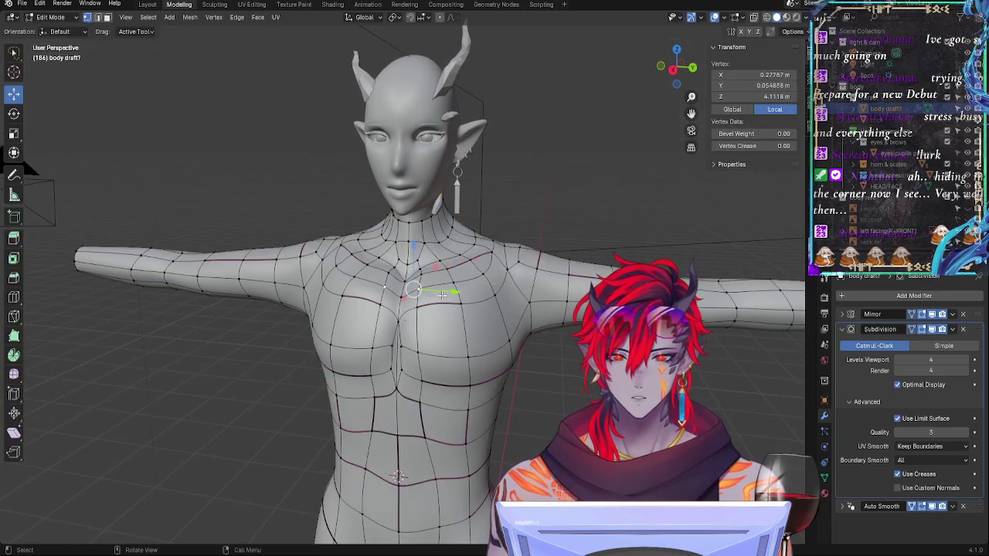
# Step: Move a chest vertex along Z, then along X, previewing the smooth surface
pyautogui.click(452, 285)
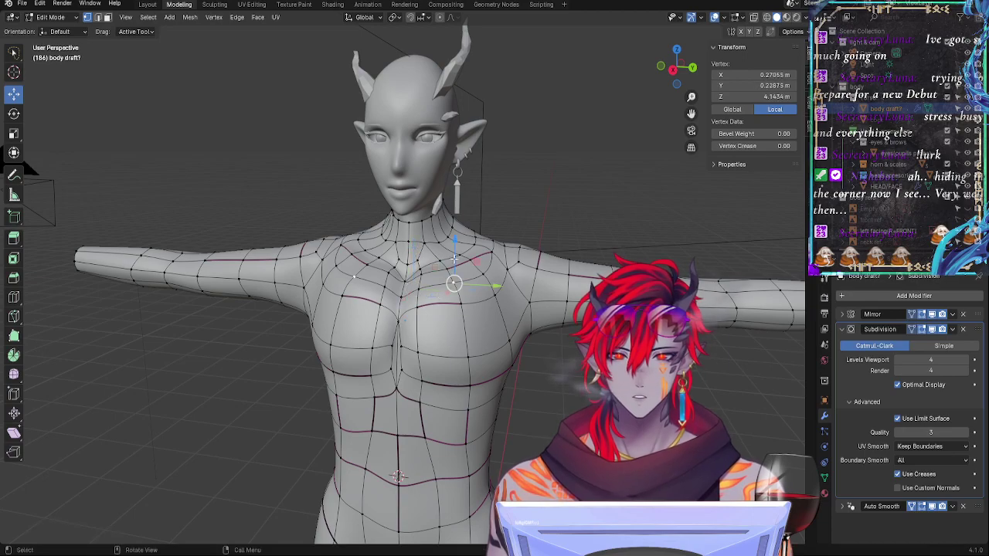
pyautogui.press('g')
pyautogui.press('z')
pyautogui.click(456, 244)
pyautogui.moveTo(457, 244); pyautogui.dragTo(402, 349, button='middle')
pyautogui.press('g')
pyautogui.press('x')
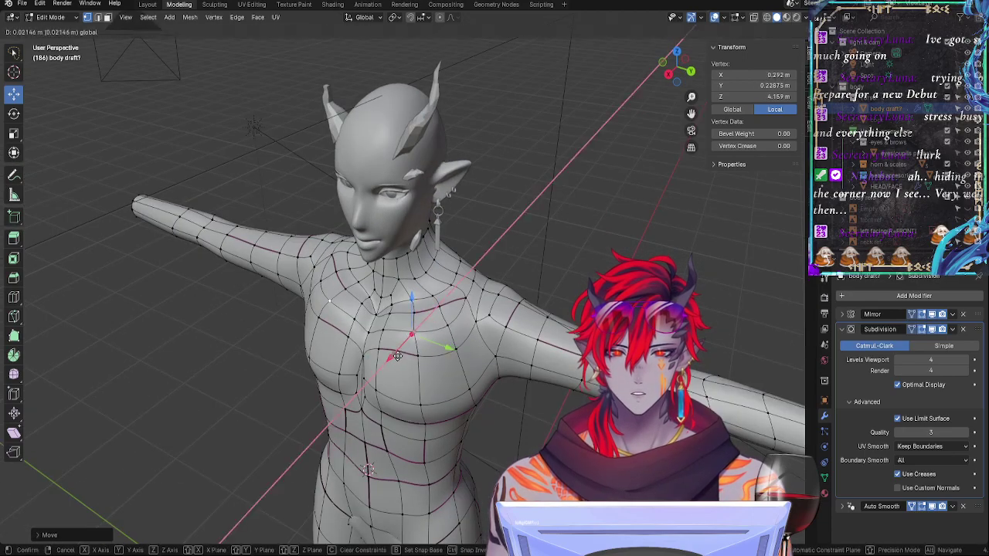
pyautogui.moveTo(400, 353); pyautogui.dragTo(402, 353)
pyautogui.press('Tab')
pyautogui.moveTo(431, 363); pyautogui.dragTo(511, 334, button='middle')
pyautogui.press('Tab')
pyautogui.press('Tab')
pyautogui.press('Tab')
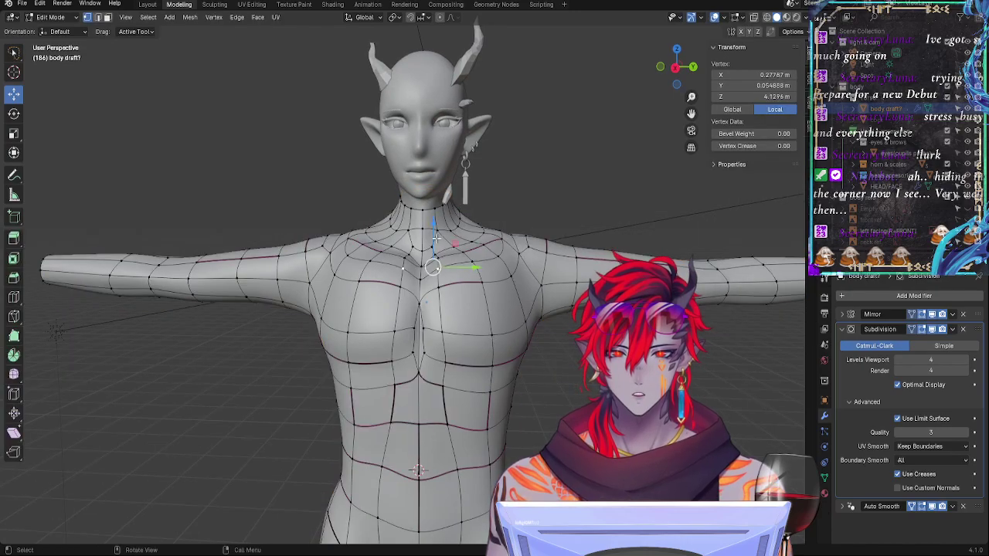
# Step: Lower a chest vertex and shift it along Y, then check the result
pyautogui.moveTo(435, 231); pyautogui.dragTo(434, 238)
pyautogui.moveTo(471, 276); pyautogui.dragTo(467, 279)
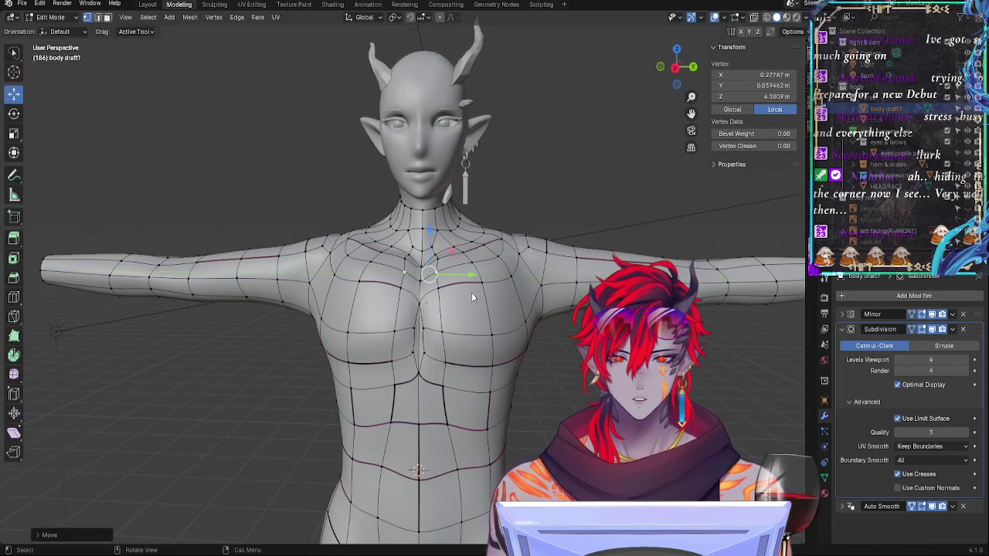
pyautogui.press('Tab')
pyautogui.moveTo(472, 297); pyautogui.dragTo(419, 349, button='middle')
pyautogui.press('Tab')
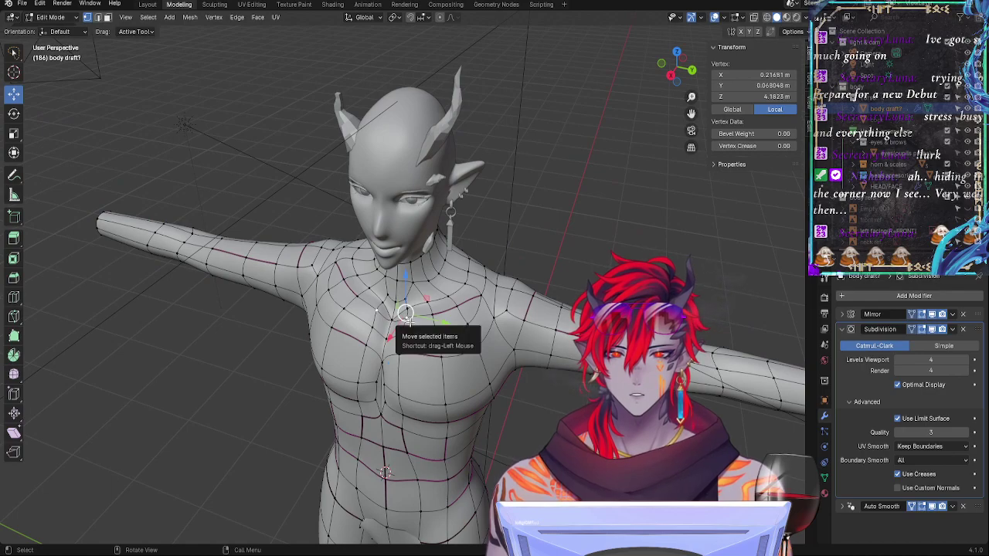
# Step: Nudge sternum-area vertices along X and raise one, then preview the body in Object Mode
pyautogui.moveTo(404, 314)
pyautogui.mouseDown()
pyautogui.moveTo(385, 339)
pyautogui.moveTo(399, 318)
pyautogui.mouseUp()
pyautogui.click(409, 313)
pyautogui.click(407, 310)
pyautogui.click(406, 299)
pyautogui.click(433, 312)
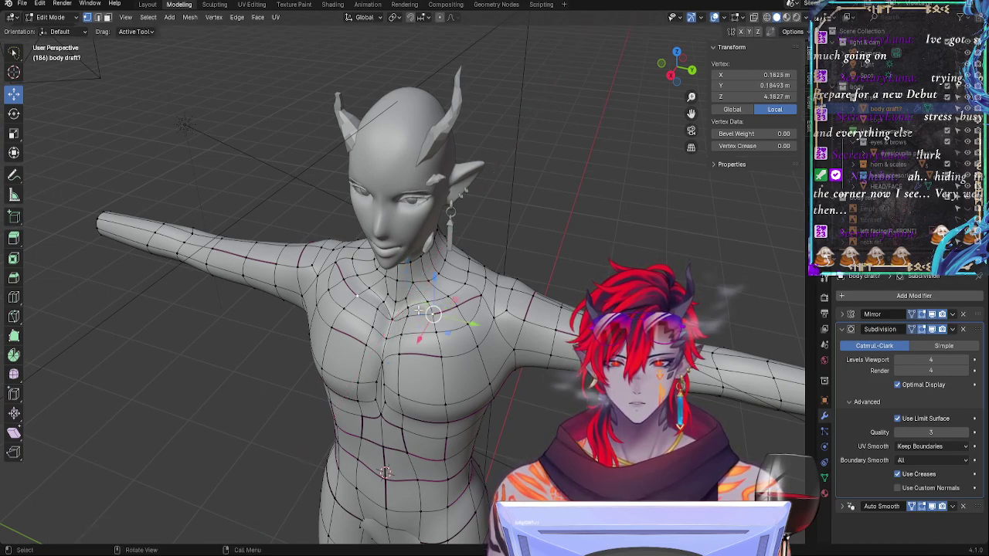
pyautogui.click(408, 307)
pyautogui.moveTo(409, 281); pyautogui.dragTo(408, 284)
pyautogui.press('Tab')
pyautogui.moveTo(472, 353); pyautogui.dragTo(381, 354, button='middle')
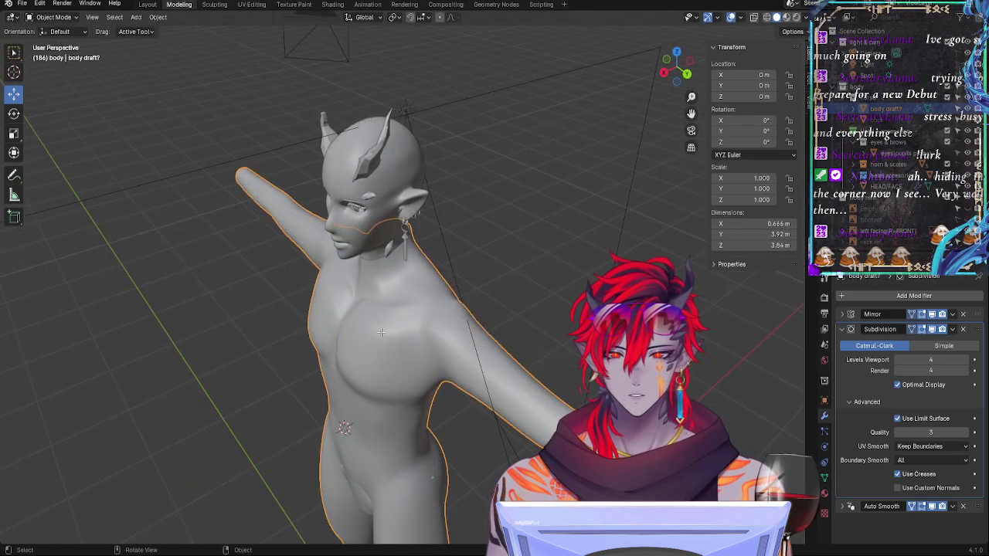
# Step: Shift an upper-chest vertex along X, then inspect the smooth body in Front Ortho view
pyautogui.press('Tab')
pyautogui.moveTo(337, 310); pyautogui.dragTo(332, 314)
pyautogui.click(354, 287)
pyautogui.press('Tab')
pyautogui.moveTo(348, 356); pyautogui.dragTo(556, 285, button='middle')
pyautogui.click(674, 69)
pyautogui.scroll(1, 572, 316)
# Step: Select five neck-base vertices in Edit Mode and move them inward and up in Front Ortho
pyautogui.press('Tab')
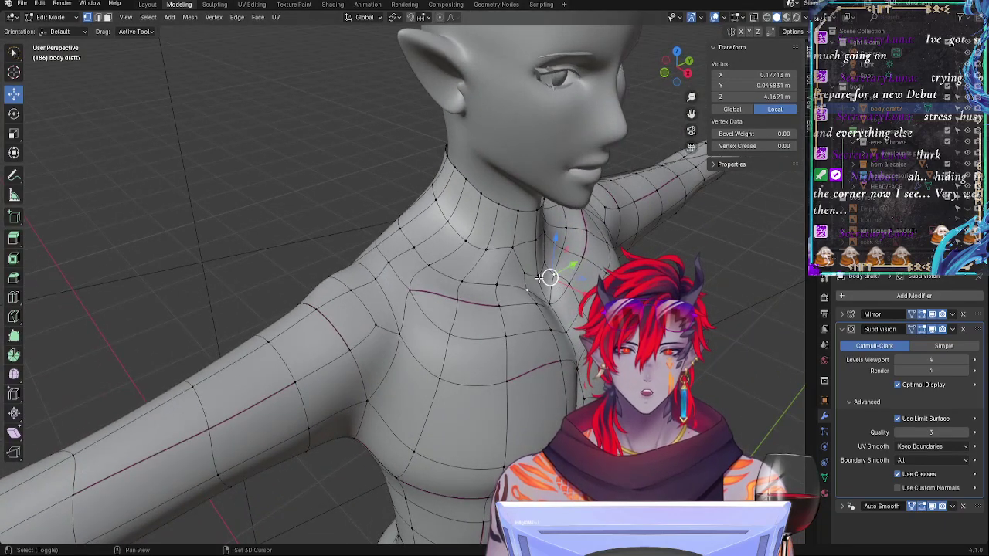
pyautogui.keyDown('shift'); pyautogui.click(539, 275); pyautogui.keyUp('shift')
pyautogui.keyDown('shift'); pyautogui.click(541, 287); pyautogui.keyUp('shift')
pyautogui.keyDown('shift'); pyautogui.click(549, 300); pyautogui.keyUp('shift')
pyautogui.keyDown('shift'); pyautogui.click(525, 272); pyautogui.keyUp('shift')
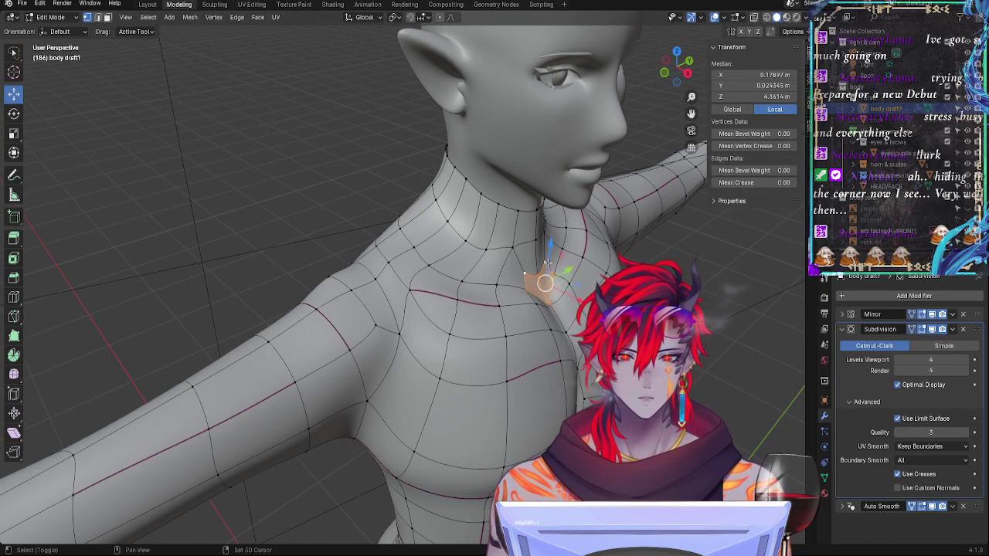
pyautogui.keyDown('alt'); pyautogui.moveTo(564, 284); pyautogui.dragTo(567, 274); pyautogui.keyUp('alt')
pyautogui.keyDown('shift'); pyautogui.click(570, 275); pyautogui.keyUp('shift')
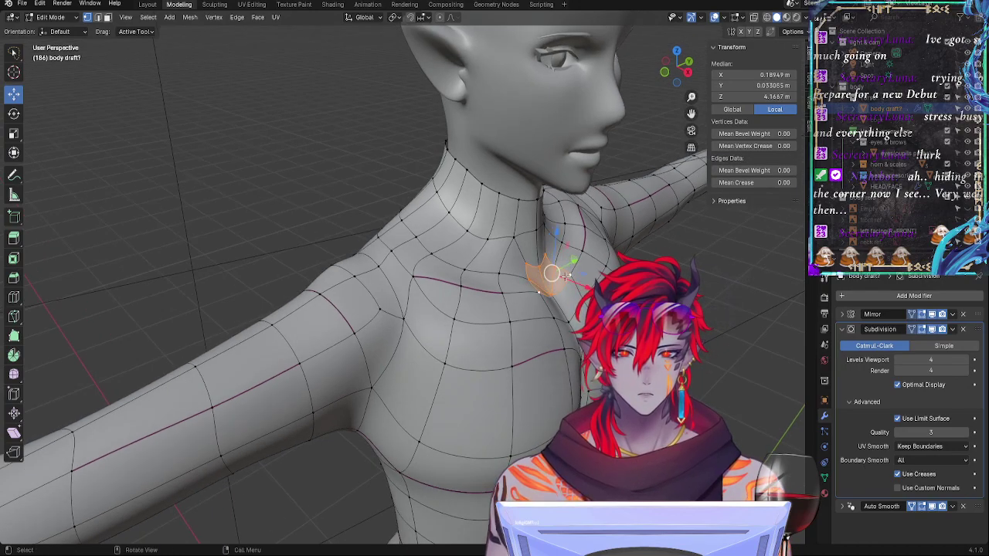
pyautogui.click(688, 75)
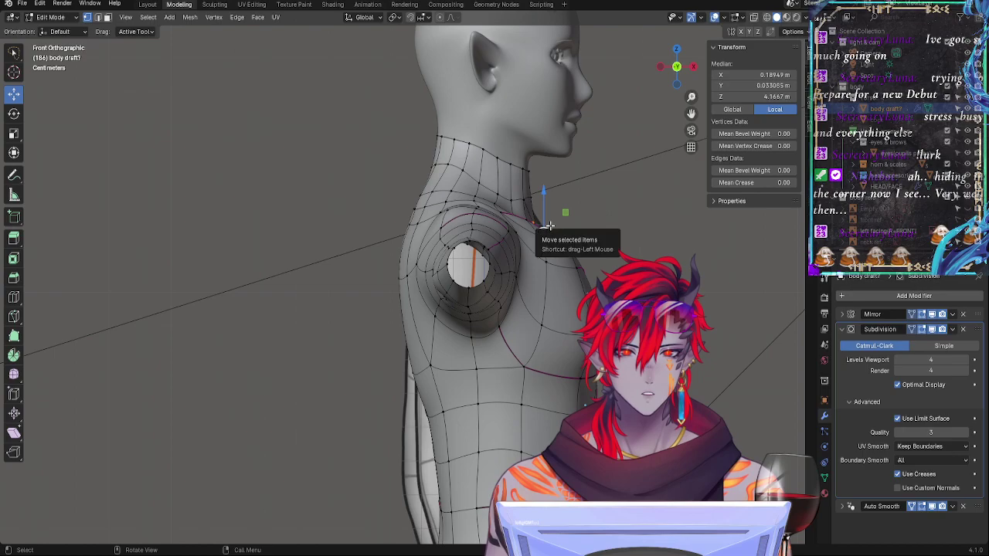
pyautogui.moveTo(544, 232); pyautogui.dragTo(543, 227)
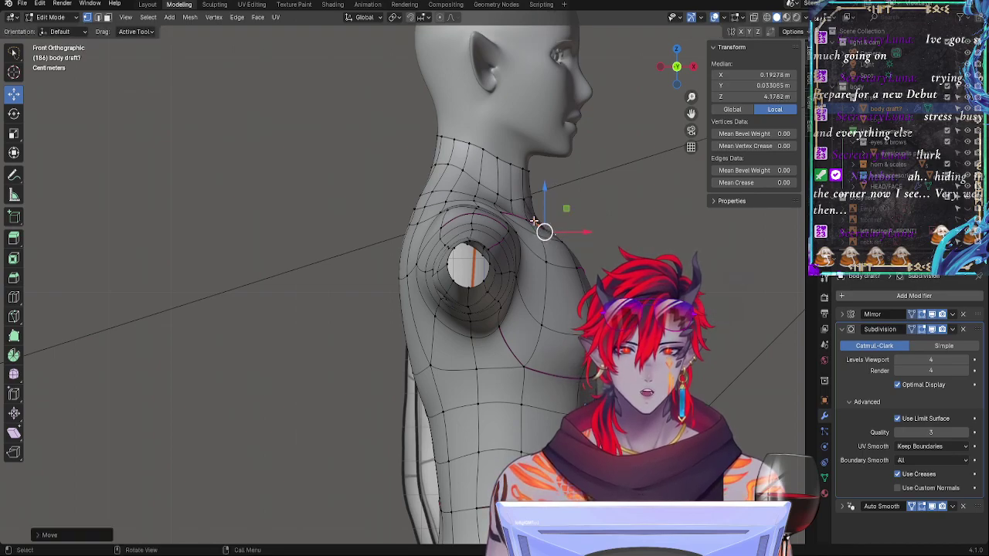
pyautogui.moveTo(543, 227)
pyautogui.mouseDown(button='middle')
pyautogui.moveTo(536, 214)
pyautogui.moveTo(541, 243)
pyautogui.mouseUp(button='middle')
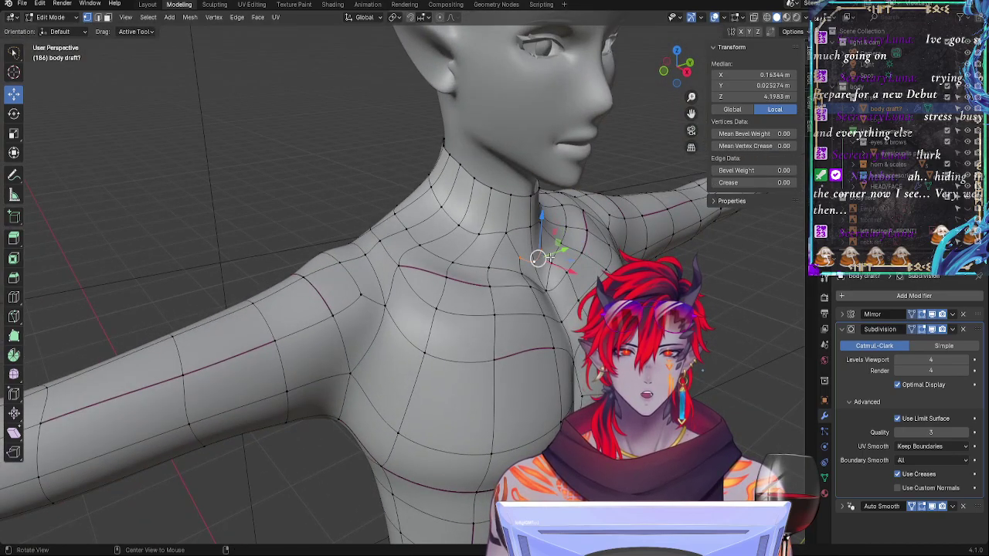
pyautogui.press('KP_1')
pyautogui.moveTo(539, 224); pyautogui.dragTo(514, 186)
# Step: Nudge individual neck vertices left along X, undoing a stray collarbone selection
pyautogui.click(535, 193)
pyautogui.click(507, 203)
pyautogui.click(499, 200)
pyautogui.click(479, 181)
pyautogui.moveTo(509, 181); pyautogui.dragTo(516, 226, button='middle')
pyautogui.click(529, 219)
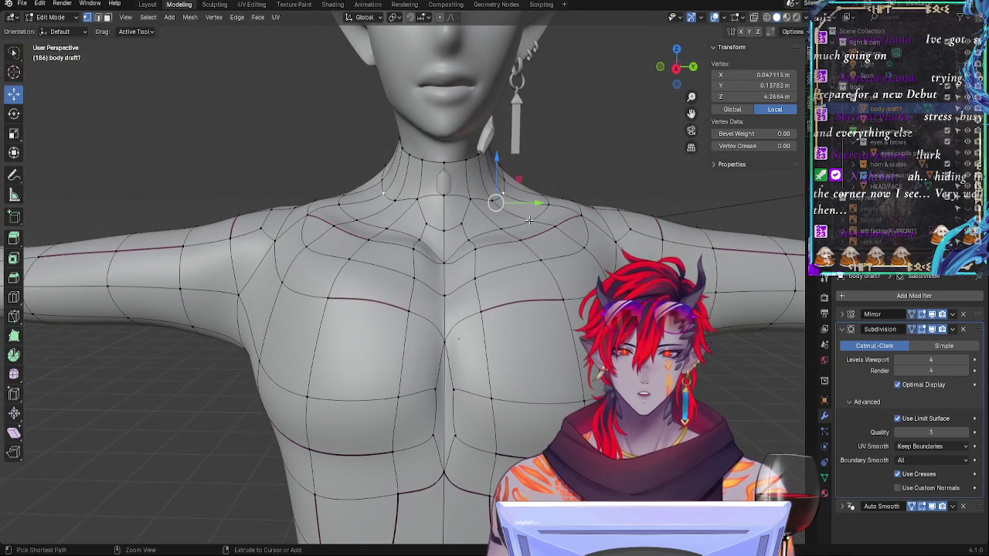
pyautogui.hotkey('ctrl', 'z')
pyautogui.hotkey('ctrl', 'z')
pyautogui.hotkey('ctrl', 'z')
pyautogui.hotkey('ctrl', 'z')
pyautogui.hotkey('ctrl', 'z')
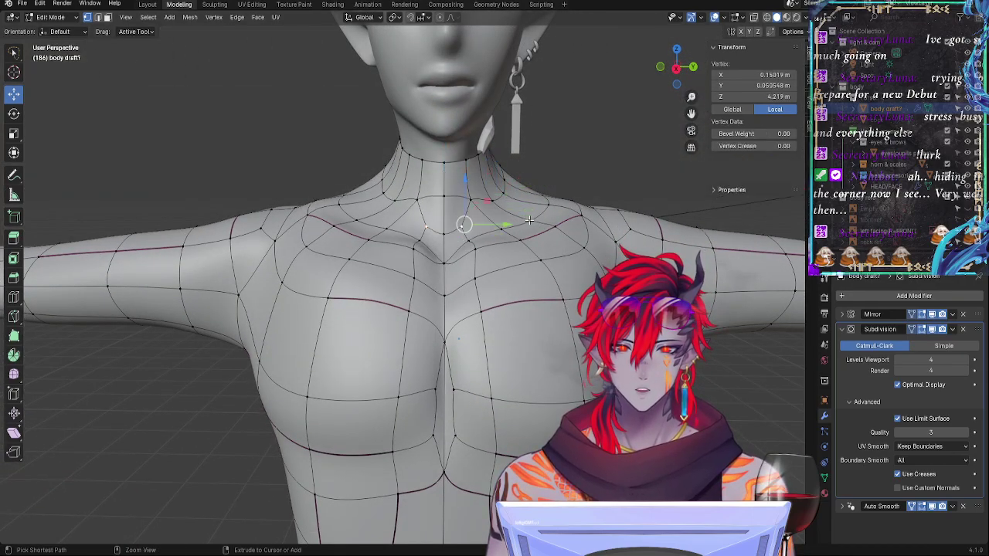
pyautogui.click(512, 232)
# Step: Slide the upper neck vertex along the X axis
pyautogui.moveTo(513, 231); pyautogui.dragTo(329, 220, button='middle')
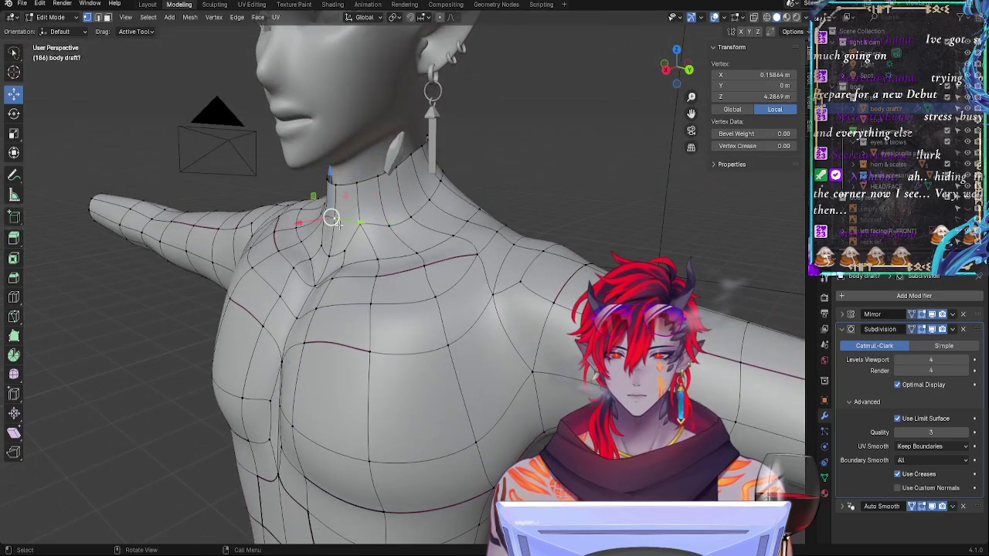
pyautogui.moveTo(315, 225); pyautogui.dragTo(320, 224)
pyautogui.click(337, 191)
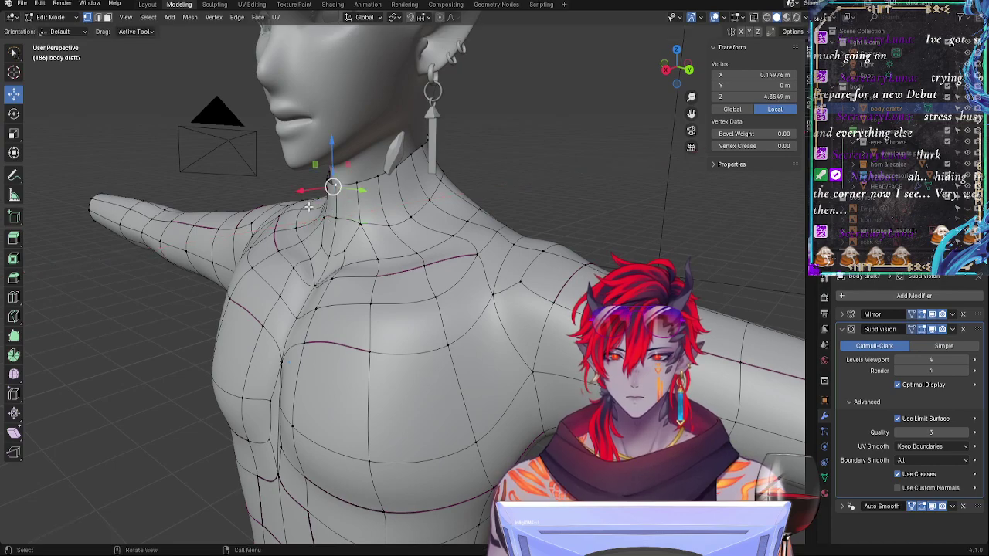
pyautogui.press('g')
pyautogui.press('x')
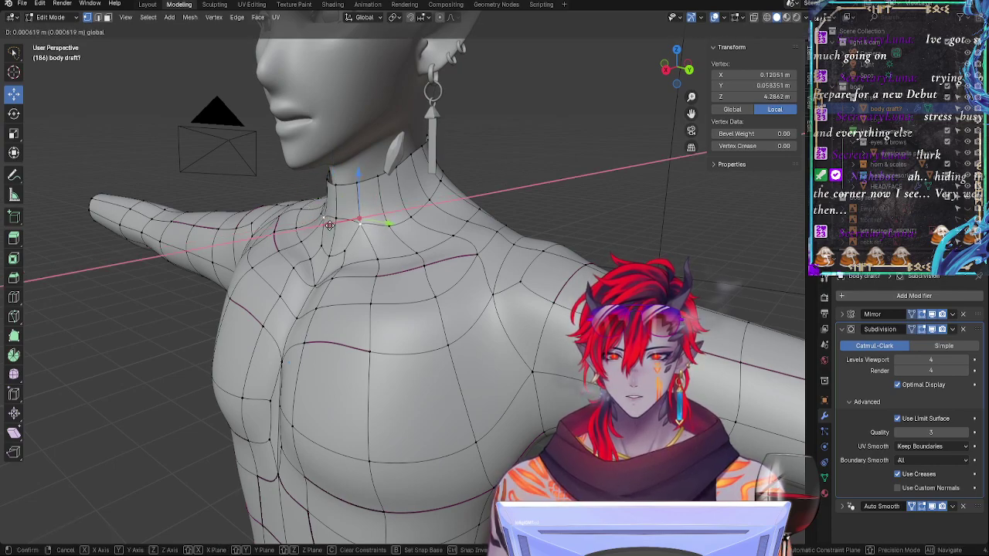
pyautogui.press('Escape')
pyautogui.press('g')
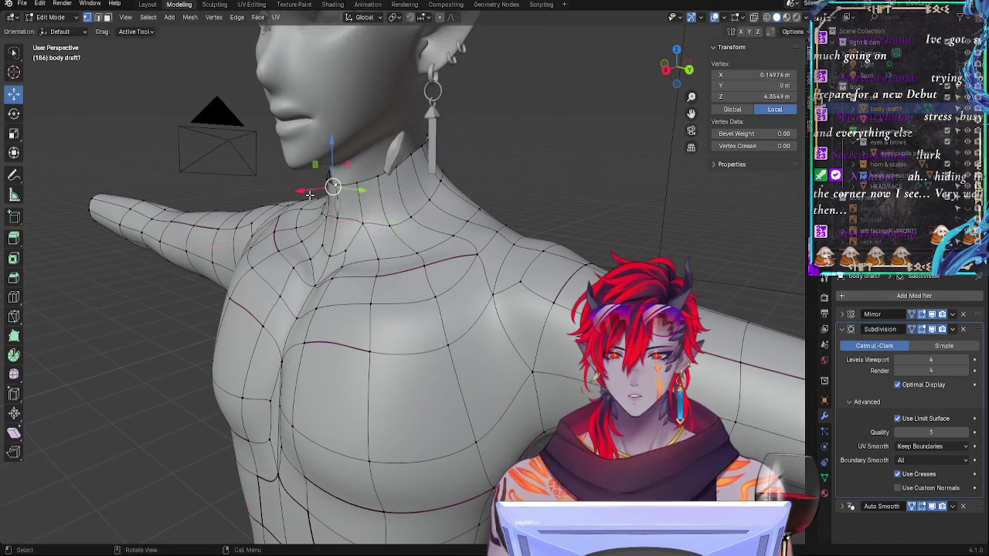
pyautogui.press('x')
pyautogui.click(311, 196)
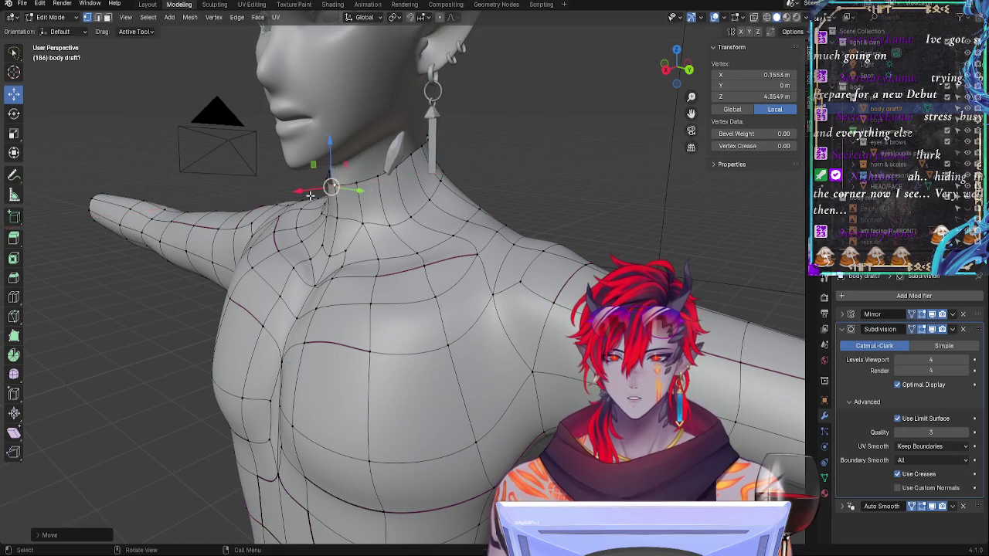
# Step: Move the lower neck vertex along X, undoing the unwanted free move and lowering
pyautogui.click(340, 219)
pyautogui.press('g')
pyautogui.click(330, 195)
pyautogui.hotkey('ctrl', 'z')
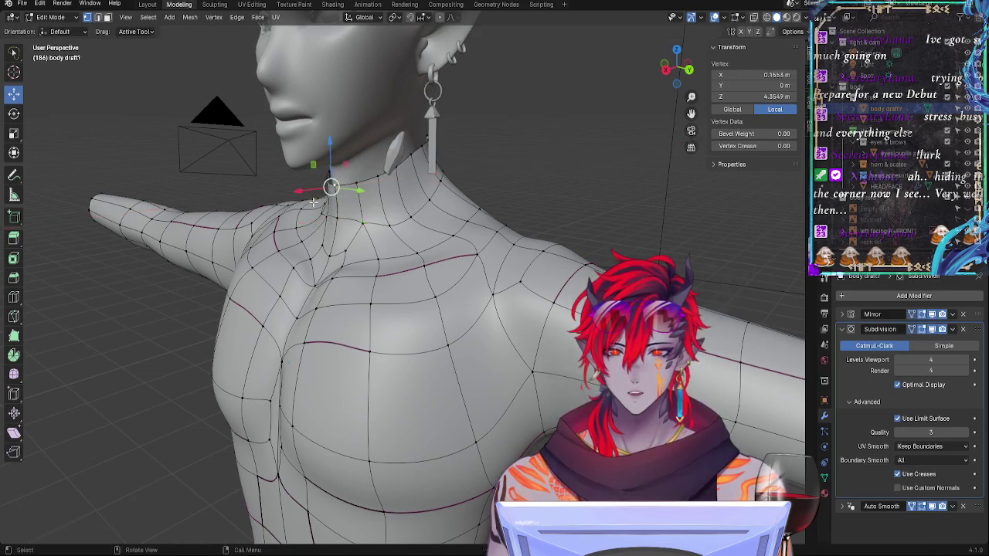
pyautogui.press('g')
pyautogui.press('x')
pyautogui.click(315, 191)
pyautogui.press('g')
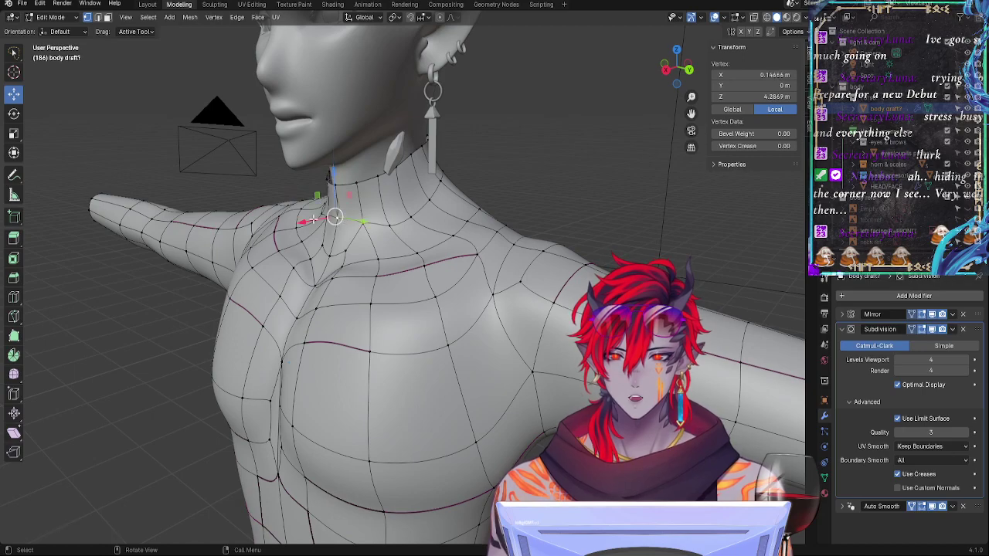
pyautogui.click(354, 198)
pyautogui.hotkey('ctrl', 'z')
pyautogui.press('g')
pyautogui.press('x')
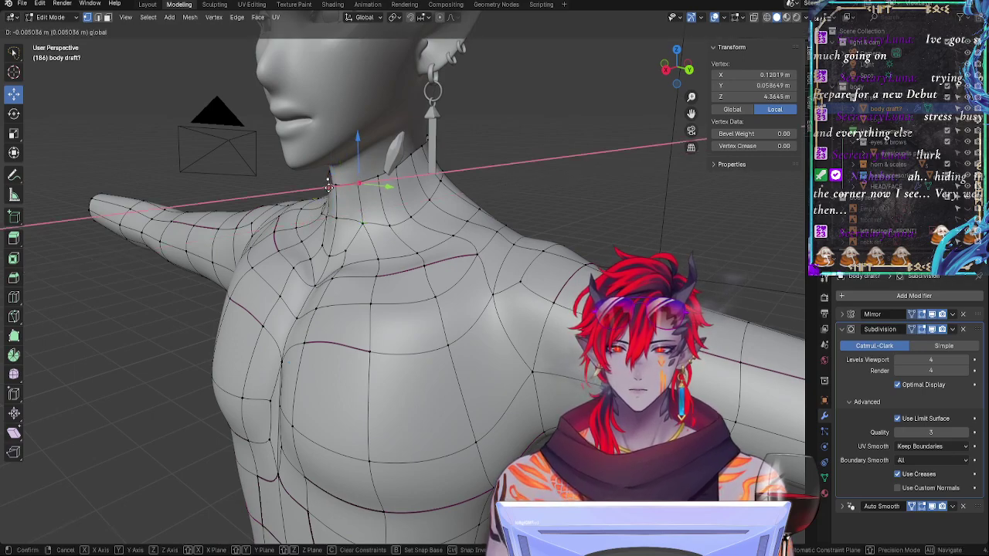
pyautogui.click(329, 185)
# Step: Pull a lower neck-base vertex back about 0.009 m along X and Y
pyautogui.moveTo(329, 185); pyautogui.dragTo(385, 184, button='middle')
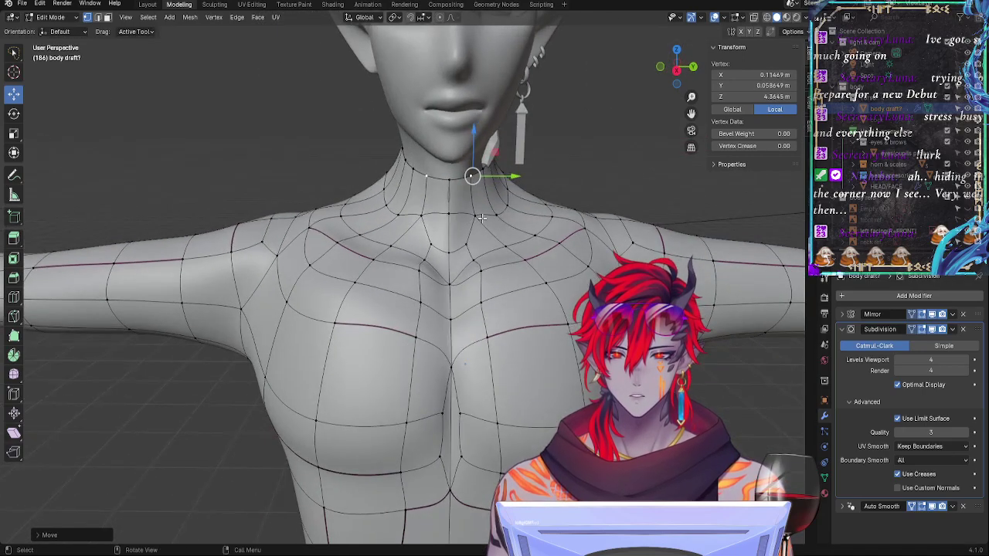
pyautogui.click(484, 225)
pyautogui.moveTo(482, 224); pyautogui.dragTo(499, 252, button='middle')
pyautogui.press('g')
pyautogui.press('x')
pyautogui.click(535, 273)
pyautogui.moveTo(495, 213); pyautogui.dragTo(483, 181)
# Step: Reposition a lower neck vertex and shift two collarbone vertices along X
pyautogui.click(458, 182)
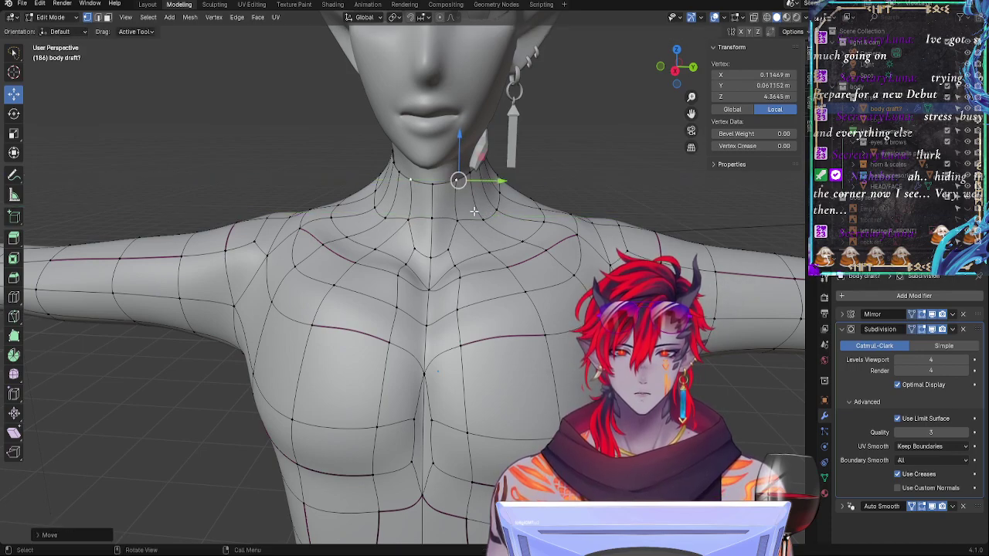
pyautogui.click(474, 216)
pyautogui.moveTo(478, 228); pyautogui.dragTo(482, 228)
pyautogui.click(486, 253)
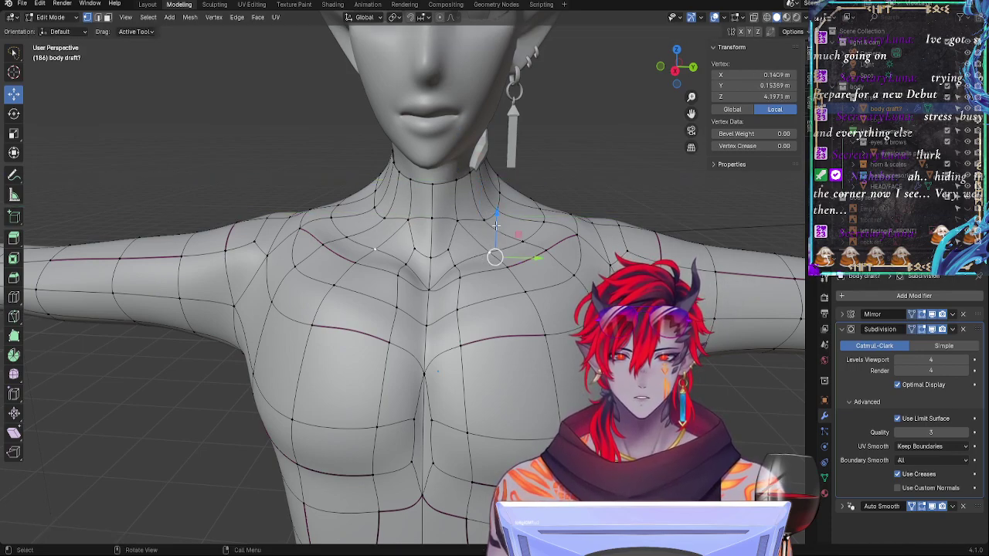
pyautogui.moveTo(496, 226); pyautogui.dragTo(437, 332, button='middle')
pyautogui.keyDown('shift'); pyautogui.click(443, 333); pyautogui.keyUp('shift')
pyautogui.moveTo(424, 361); pyautogui.dragTo(426, 358)
# Step: Confirm the collarbone move and slide an upper-chest vertex along its edge
pyautogui.click(344, 398)
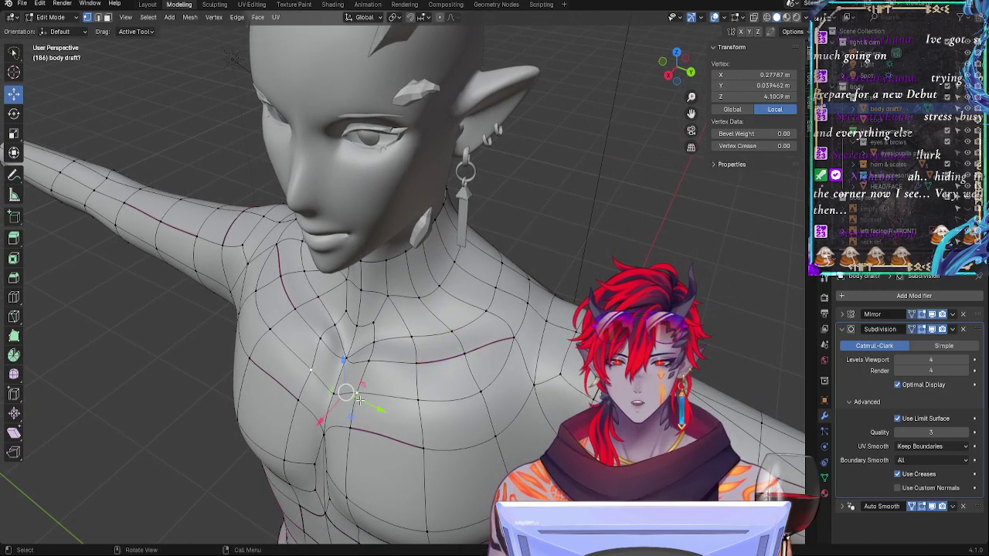
pyautogui.moveTo(360, 401); pyautogui.dragTo(367, 374, button='middle')
pyautogui.keyDown('shift'); pyautogui.click(319, 317); pyautogui.keyUp('shift')
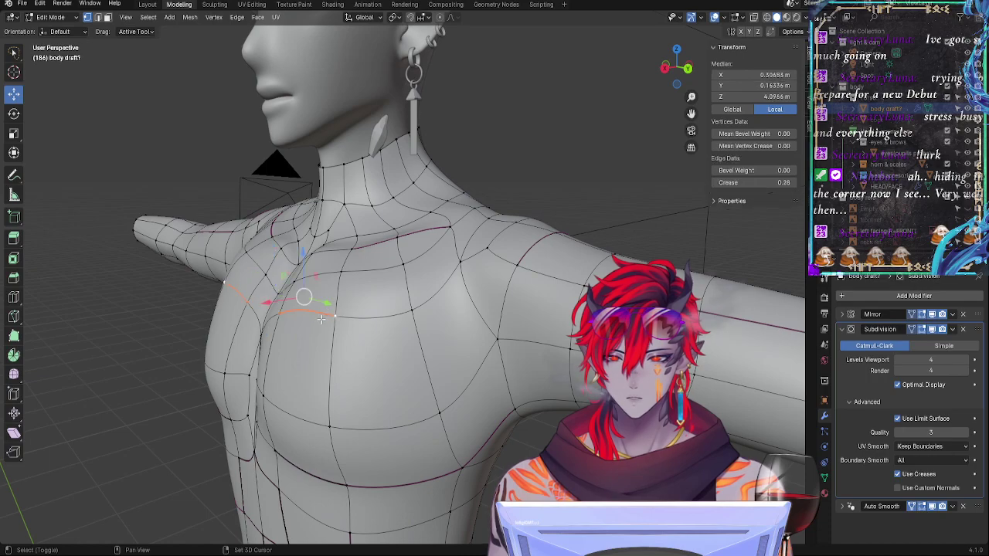
pyautogui.click(307, 299)
pyautogui.click(350, 311)
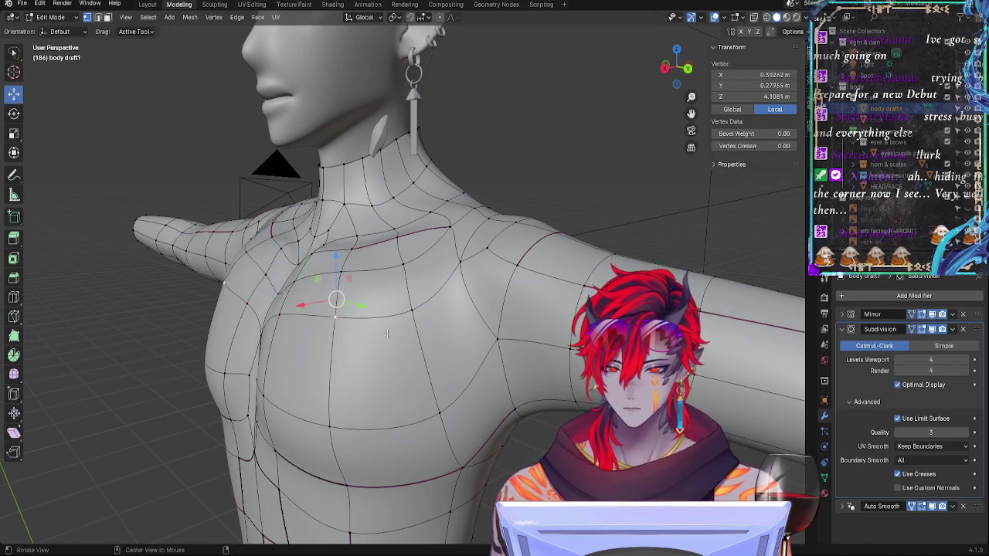
pyautogui.moveTo(384, 333); pyautogui.dragTo(517, 335, button='middle')
pyautogui.press('g')
pyautogui.press('g')
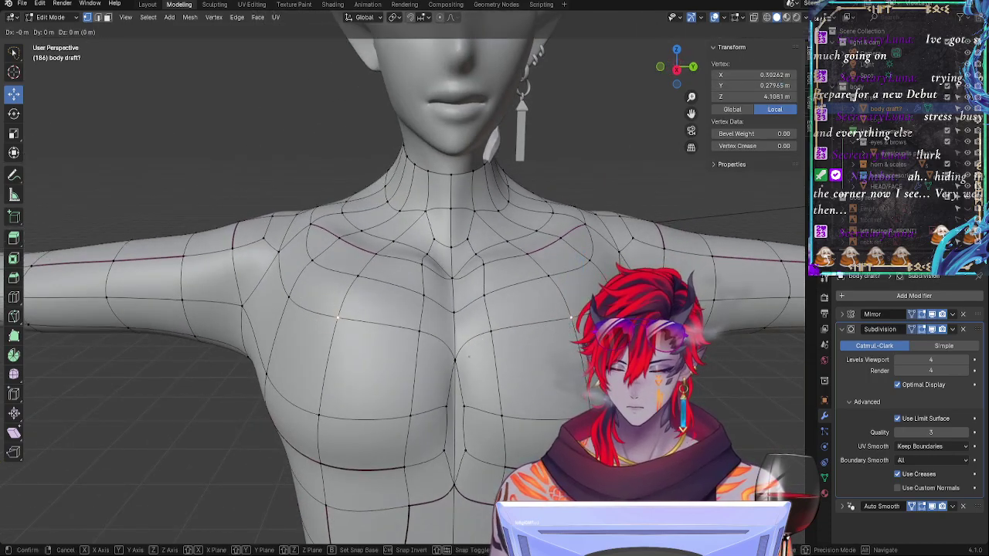
pyautogui.click(557, 328)
# Step: Make small moves on neighbouring chest vertices to even out the chest loop
pyautogui.click(492, 305)
pyautogui.moveTo(492, 306); pyautogui.dragTo(498, 371, button='middle')
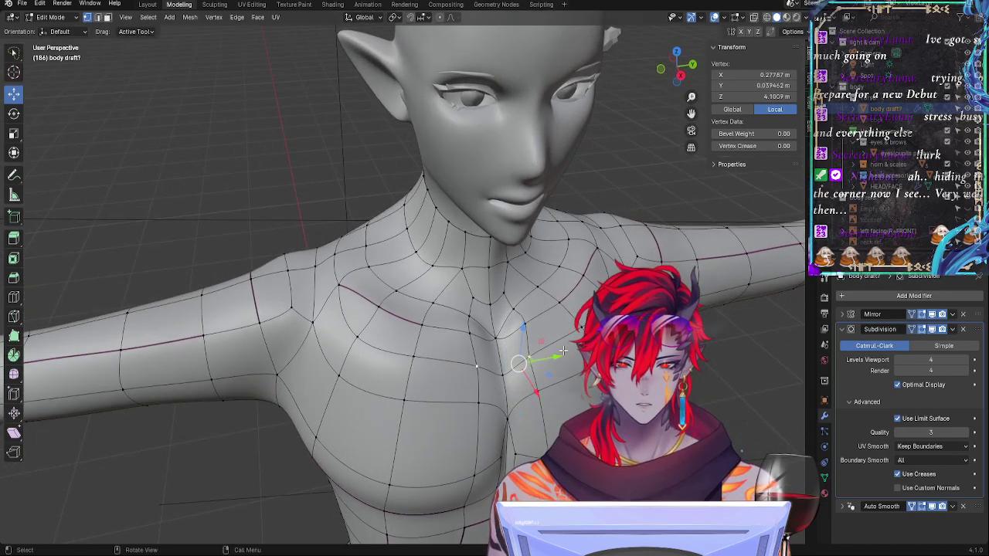
pyautogui.keyDown('shift'); pyautogui.click(581, 328); pyautogui.keyUp('shift')
pyautogui.click(582, 328)
pyautogui.press('g')
pyautogui.click(585, 332)
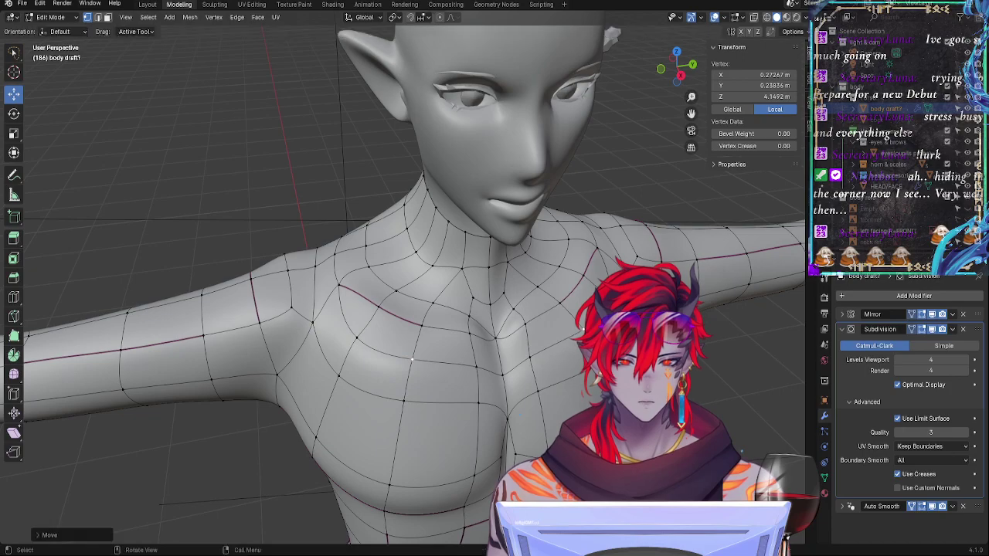
pyautogui.click(533, 360)
pyautogui.press('g')
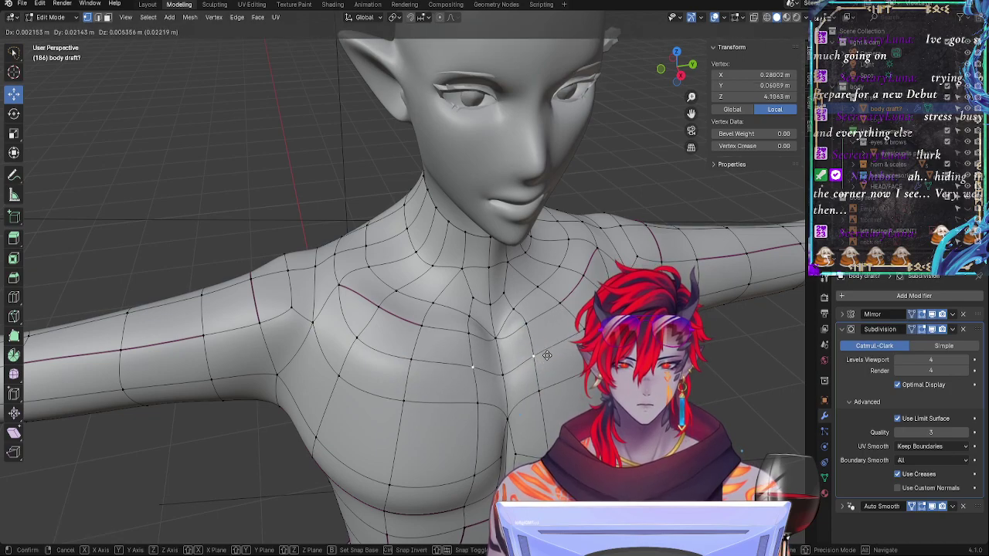
pyautogui.click(546, 354)
pyautogui.moveTo(546, 354); pyautogui.dragTo(522, 337, button='middle')
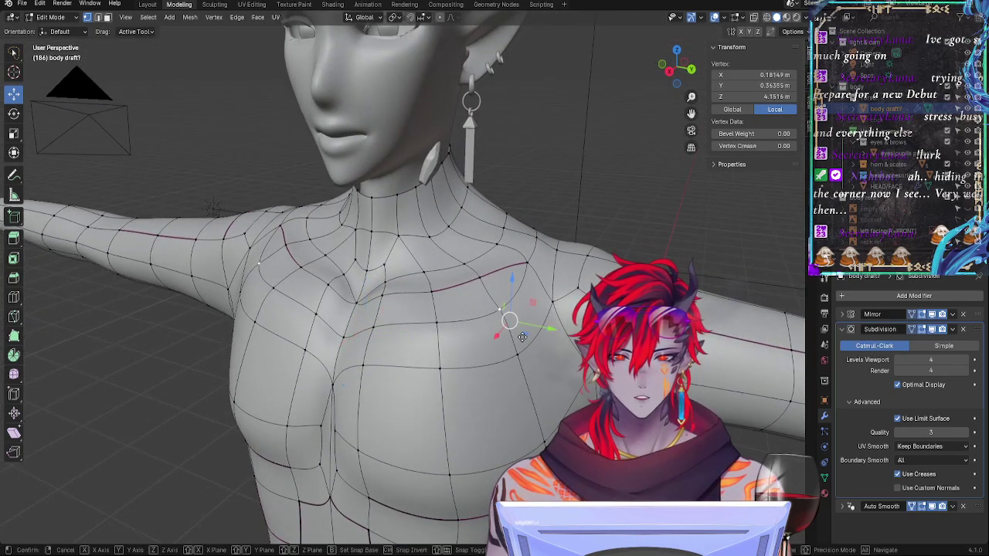
pyautogui.click(527, 344)
# Step: Move the shoulder-side vertex and slide it along its edge toward the shoulder
pyautogui.click(523, 352)
pyautogui.click(529, 272)
pyautogui.press('g')
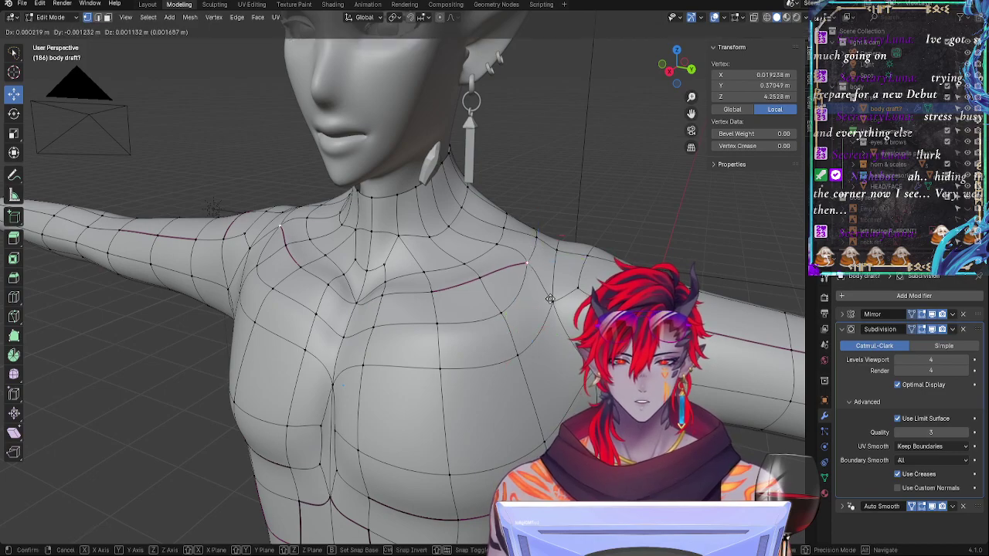
pyautogui.click(552, 302)
pyautogui.click(554, 304)
pyautogui.press('g')
pyautogui.press('g')
pyautogui.click(568, 314)
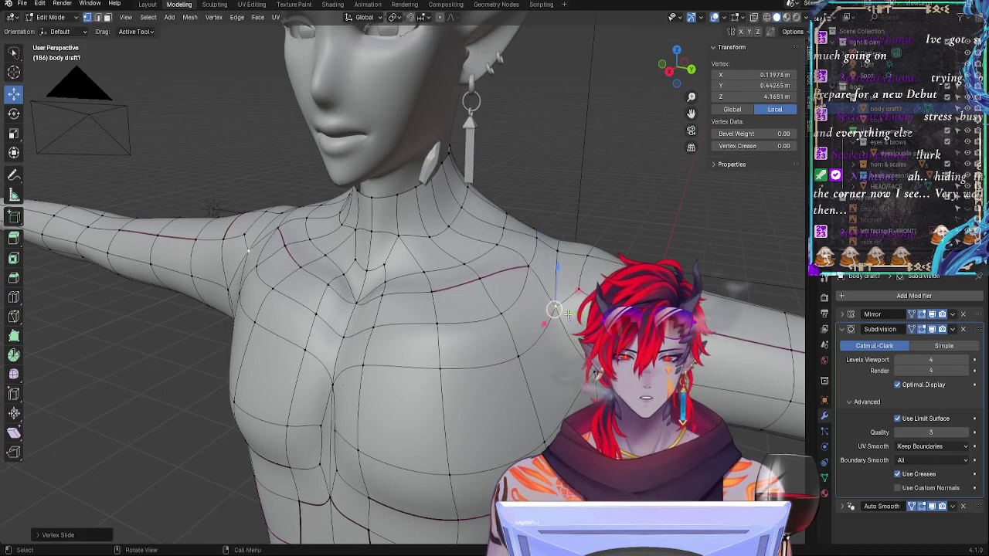
# Step: Shift a pair of chest vertices sideways and view the torso front orthographically
pyautogui.moveTo(568, 314); pyautogui.dragTo(541, 305, button='middle')
pyautogui.keyDown('shift'); pyautogui.click(475, 373); pyautogui.keyUp('shift')
pyautogui.moveTo(669, 380); pyautogui.dragTo(674, 386)
pyautogui.click(398, 368)
pyautogui.click(308, 417)
pyautogui.moveTo(308, 417); pyautogui.dragTo(283, 414, button='middle')
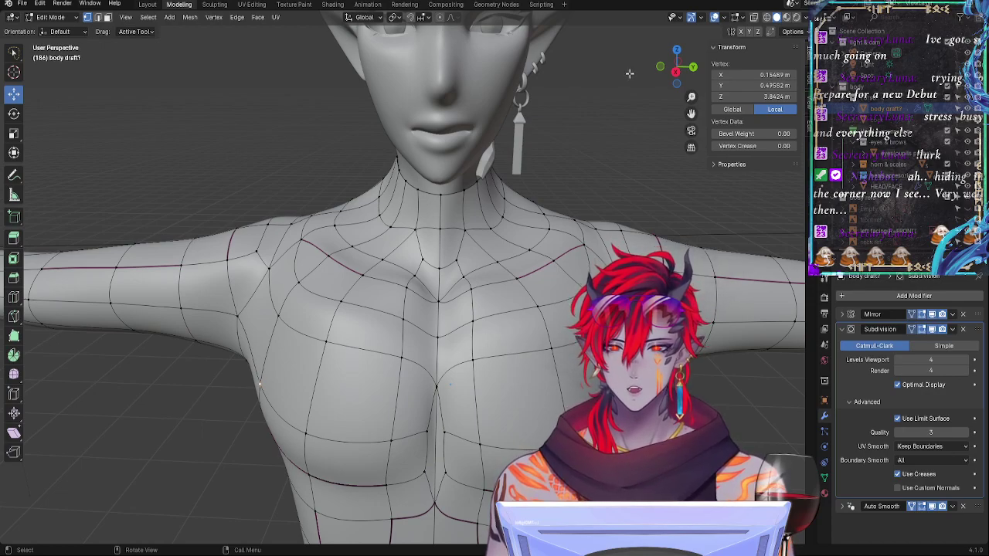
pyautogui.click(676, 75)
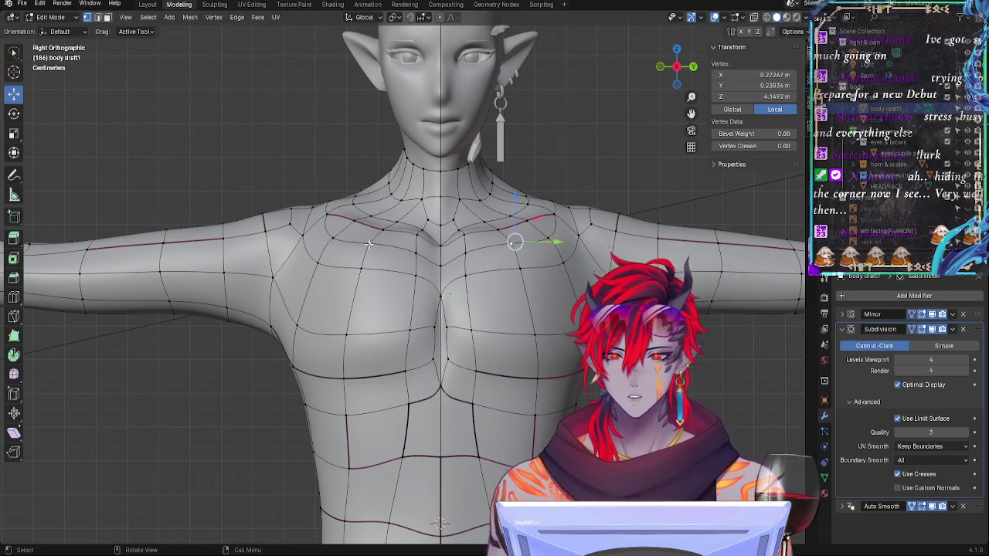
# Step: Raise the shoulder vertex and move it outward with the gizmo
pyautogui.moveTo(558, 208); pyautogui.dragTo(559, 209)
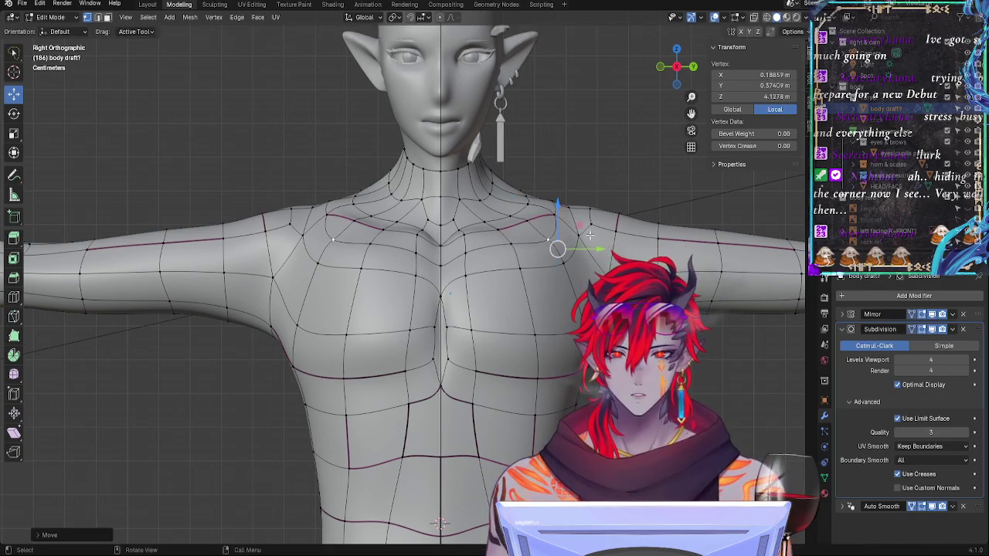
pyautogui.moveTo(597, 246); pyautogui.dragTo(603, 243)
pyautogui.moveTo(568, 210); pyautogui.dragTo(569, 204)
# Step: Vertex-slide the chest vertex near the collarbone several times, then nudge it slightly
pyautogui.click(532, 267)
pyautogui.press('g')
pyautogui.press('g')
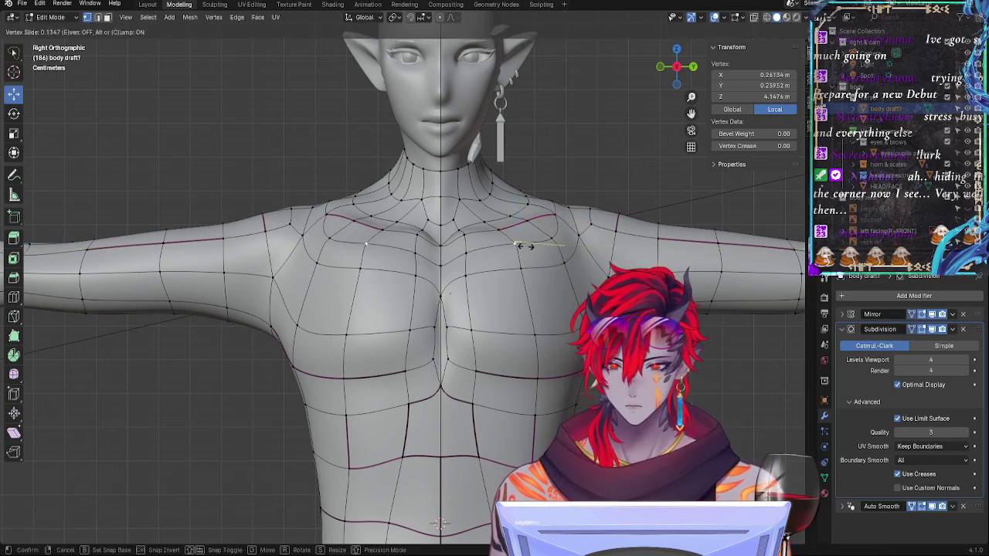
pyautogui.click(530, 261)
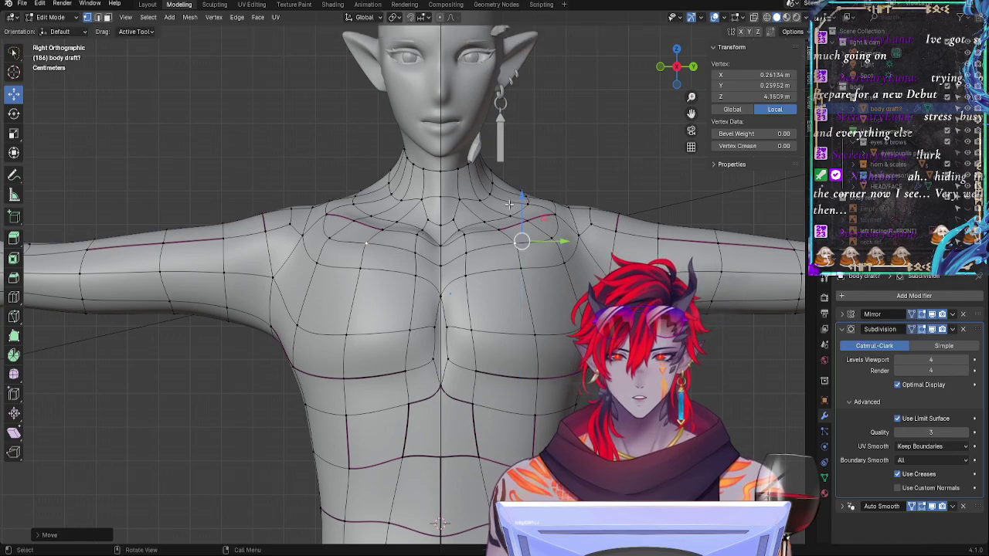
pyautogui.press('g')
pyautogui.press('g')
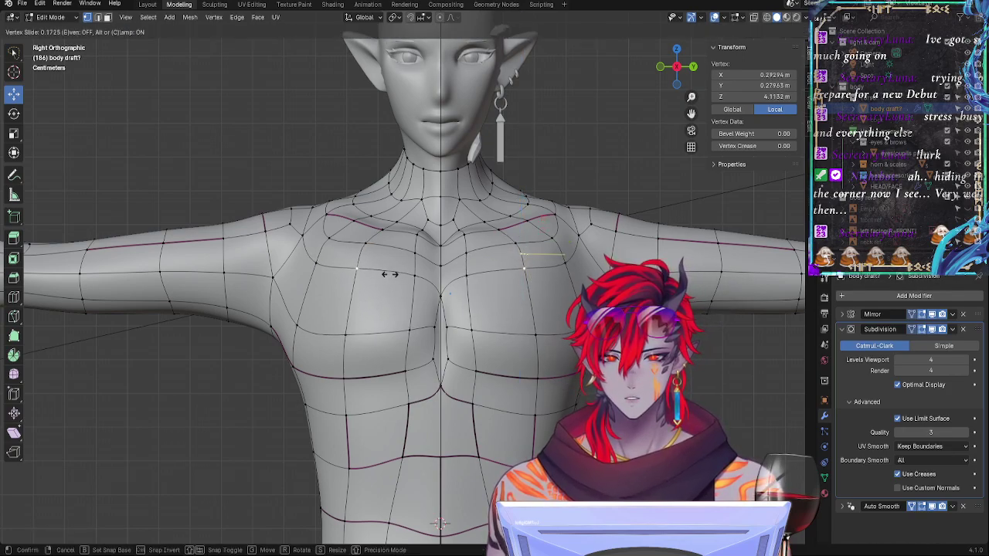
pyautogui.click(395, 274)
pyautogui.press('g')
pyautogui.press('g')
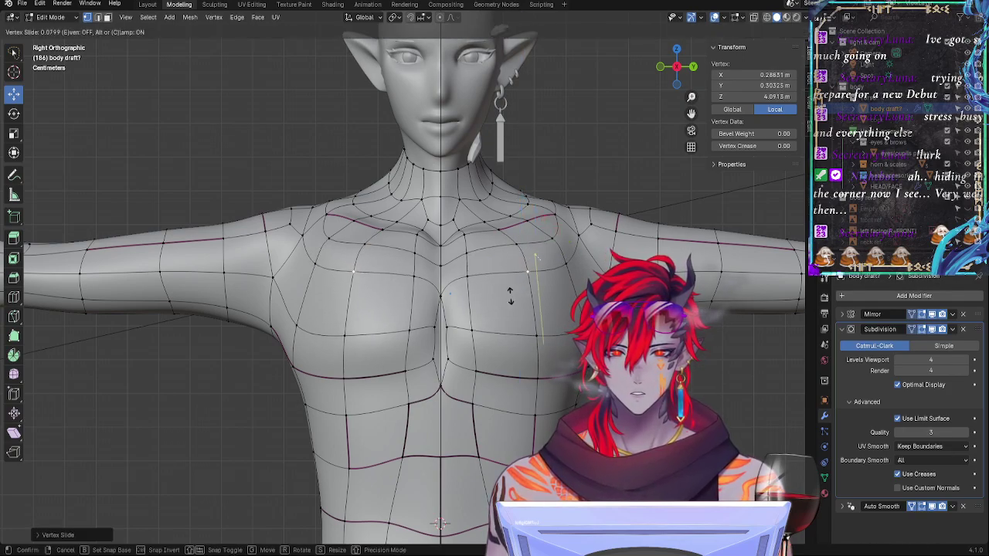
pyautogui.click(557, 322)
pyautogui.keyDown('alt'); pyautogui.moveTo(557, 322); pyautogui.dragTo(591, 349); pyautogui.keyUp('alt')
pyautogui.press('g')
pyautogui.click(596, 363)
pyautogui.moveTo(533, 328); pyautogui.dragTo(287, 283, button='middle')
# Step: Reposition the selected vertex and slide a lower chest vertex along its edge
pyautogui.press('g')
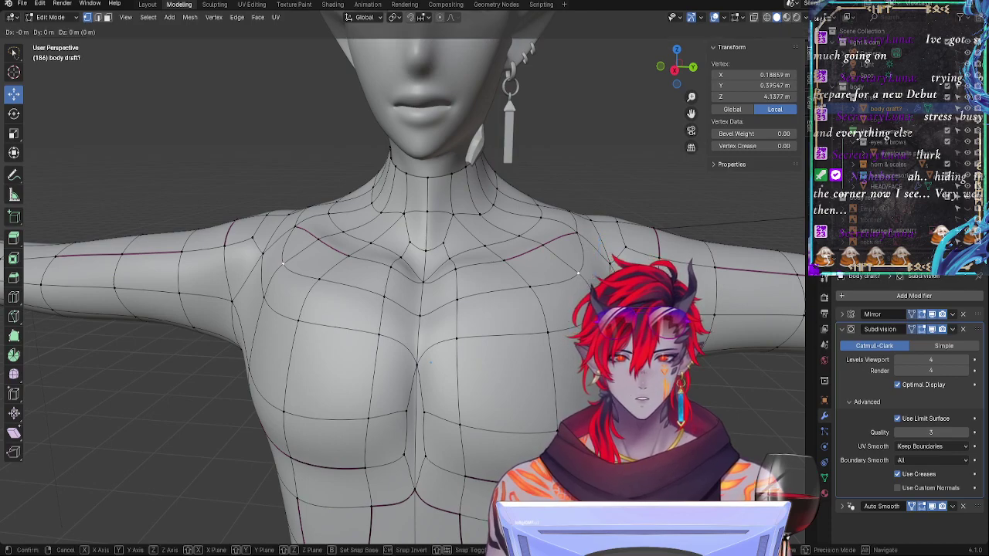
pyautogui.click(618, 328)
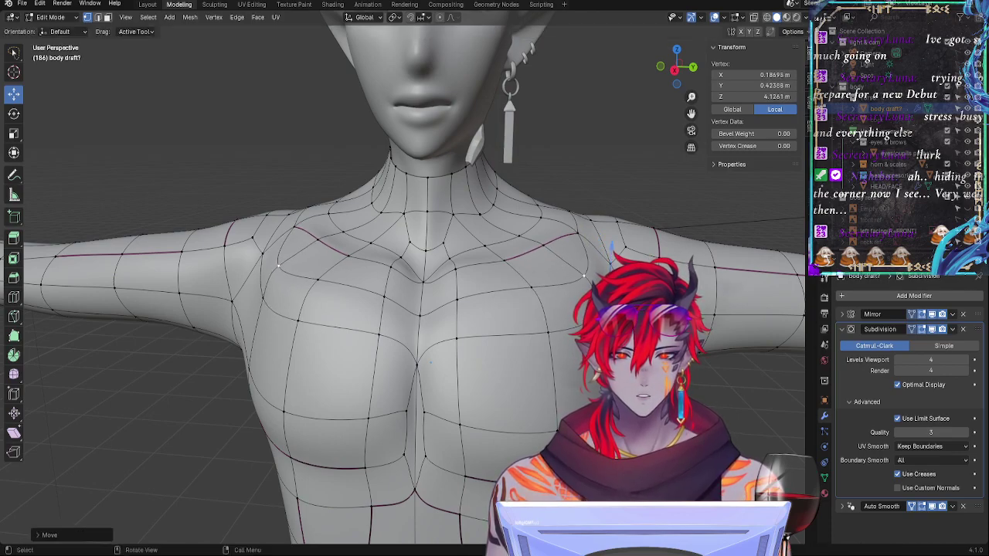
pyautogui.keyDown('alt'); pyautogui.moveTo(626, 330); pyautogui.dragTo(565, 335); pyautogui.keyUp('alt')
pyautogui.click(391, 346)
pyautogui.press('g')
pyautogui.press('g')
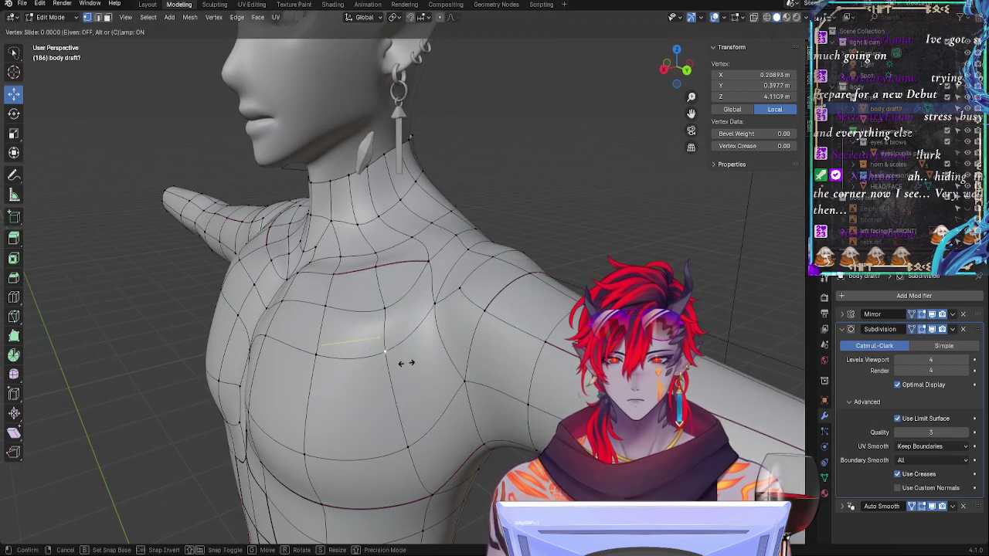
pyautogui.click(419, 389)
pyautogui.moveTo(437, 413); pyautogui.dragTo(533, 410, button='middle')
# Step: Nudge the current vertex into place and move the vertex below the armpit
pyautogui.press('g')
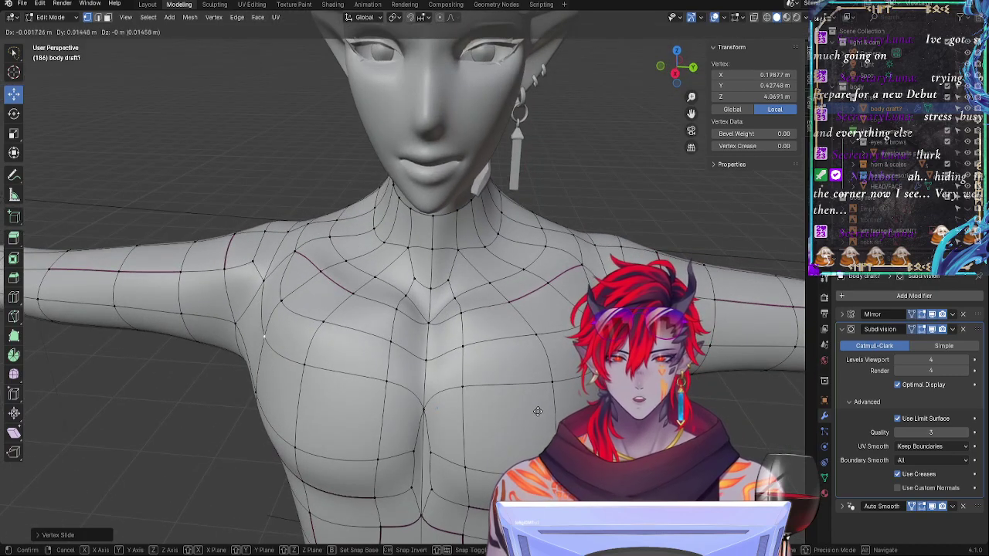
pyautogui.click(536, 410)
pyautogui.press('g')
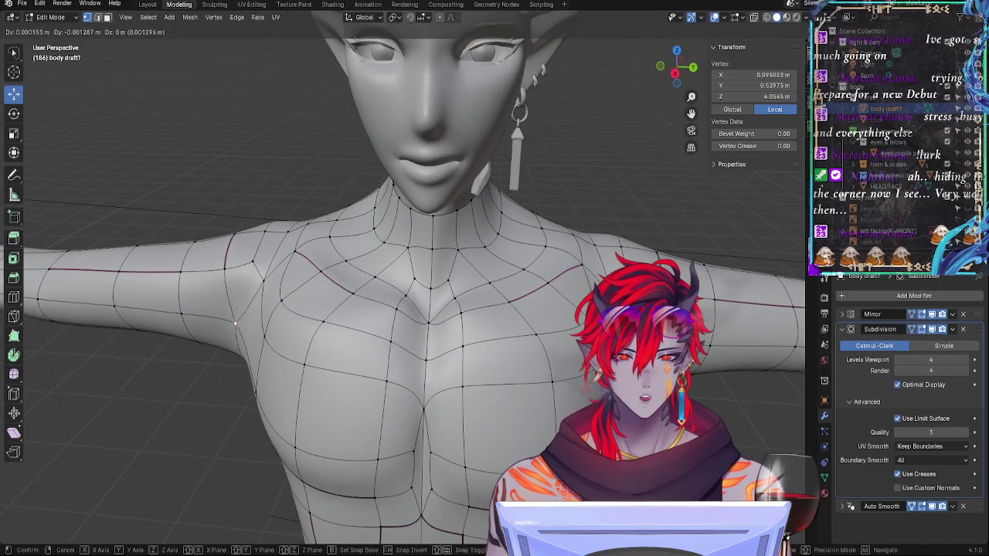
pyautogui.click(642, 340)
pyautogui.moveTo(643, 340); pyautogui.dragTo(587, 318, button='middle')
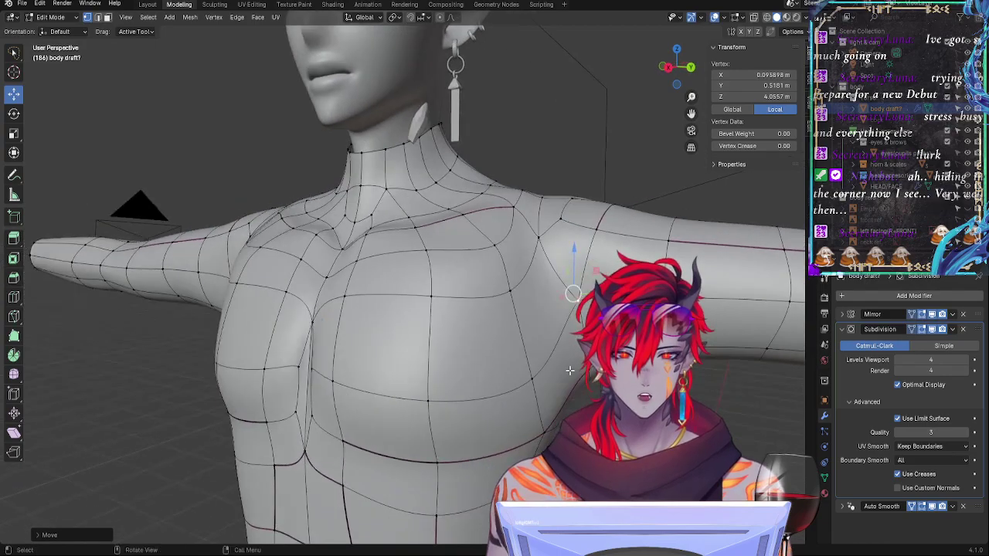
pyautogui.click(581, 370)
pyautogui.press('g')
pyautogui.click(555, 374)
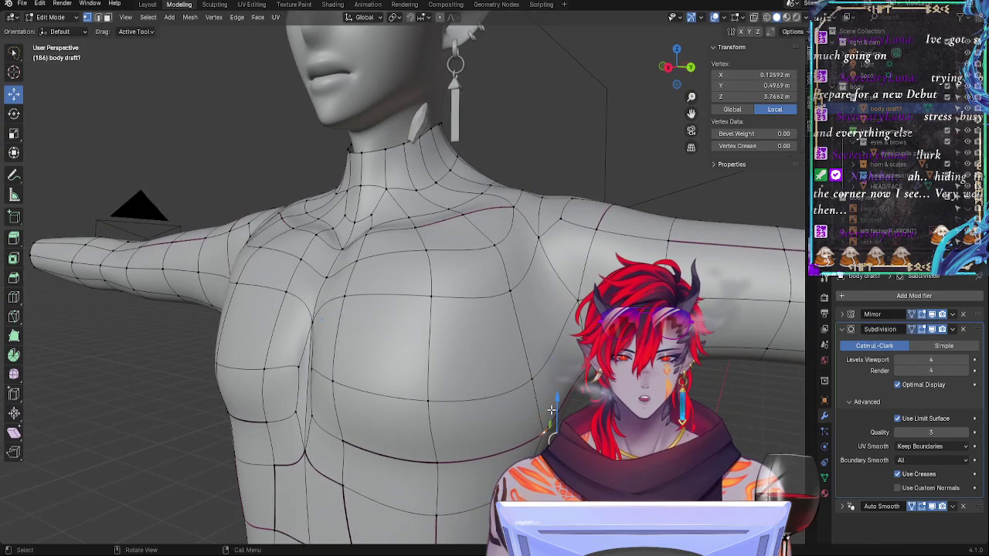
# Step: Slide a side vertex along its edge, then slide the centre neckline vertex
pyautogui.press('g')
pyautogui.press('g')
pyautogui.click(552, 391)
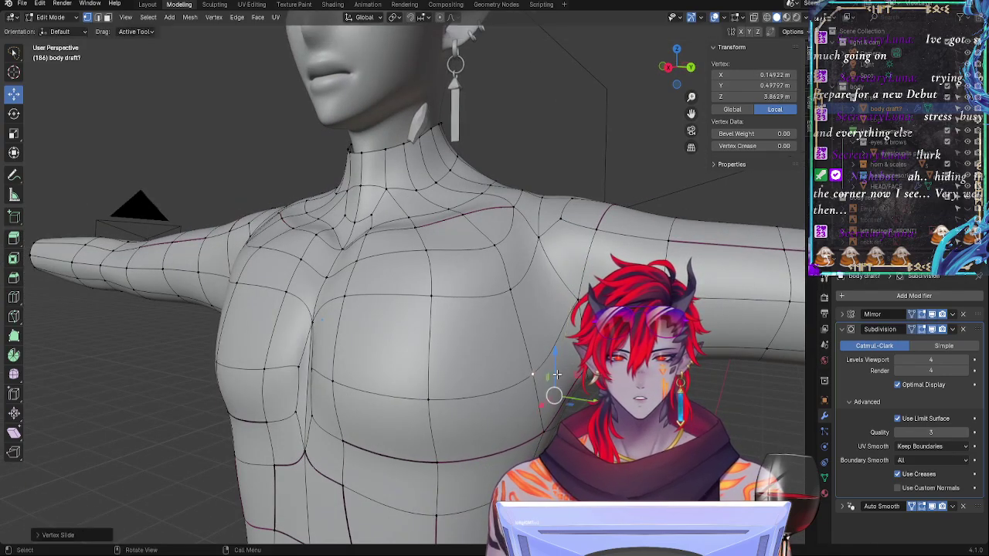
pyautogui.moveTo(551, 391); pyautogui.dragTo(537, 325, button='middle')
pyautogui.moveTo(331, 358); pyautogui.dragTo(463, 266, button='middle')
pyautogui.click(447, 246)
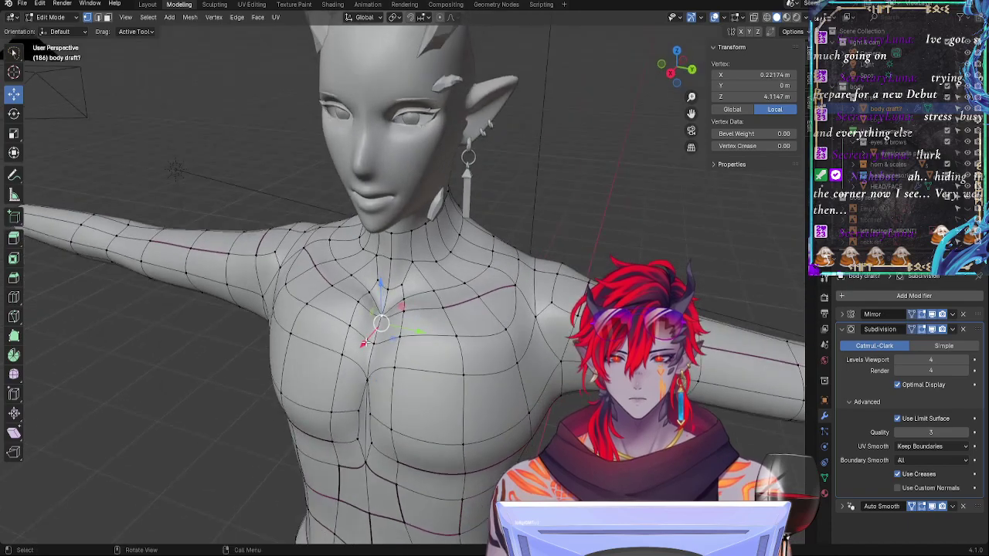
pyautogui.press('g')
pyautogui.press('g')
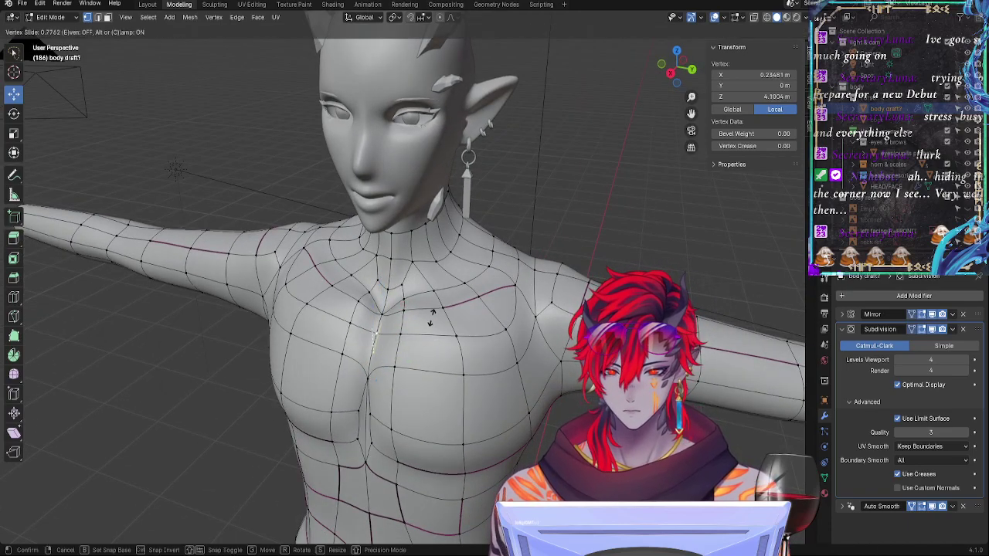
pyautogui.moveTo(431, 317); pyautogui.dragTo(487, 372, button='middle')
pyautogui.click(489, 353)
# Step: Slide the neckline vertex once more and reposition another chest vertex
pyautogui.press('g')
pyautogui.press('g')
pyautogui.click(485, 366)
pyautogui.click(442, 333)
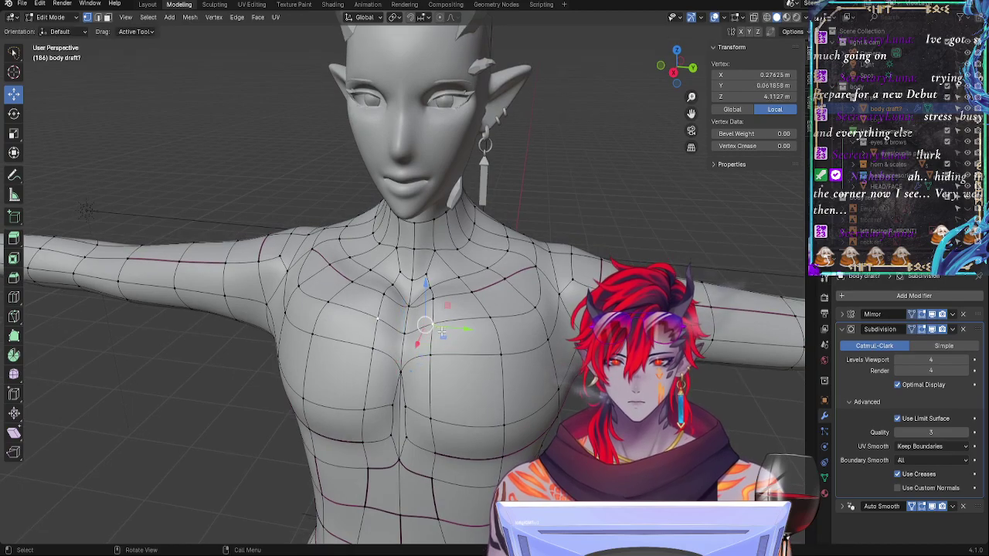
pyautogui.moveTo(442, 332)
pyautogui.mouseDown(button='middle')
pyautogui.moveTo(290, 334)
pyautogui.moveTo(433, 314)
pyautogui.mouseUp(button='middle')
pyautogui.press('g')
pyautogui.click(289, 334)
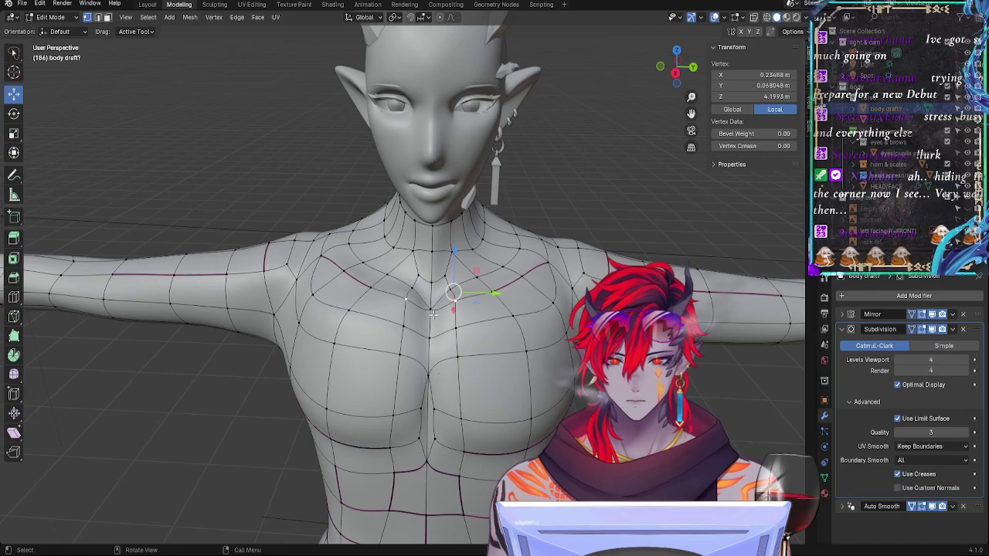
# Step: Slide the centre chest vertices and shift the two centre vertices slightly along X
pyautogui.click(433, 315)
pyautogui.press('g')
pyautogui.press('g')
pyautogui.click(436, 320)
pyautogui.click(435, 288)
pyautogui.press('g')
pyautogui.press('g')
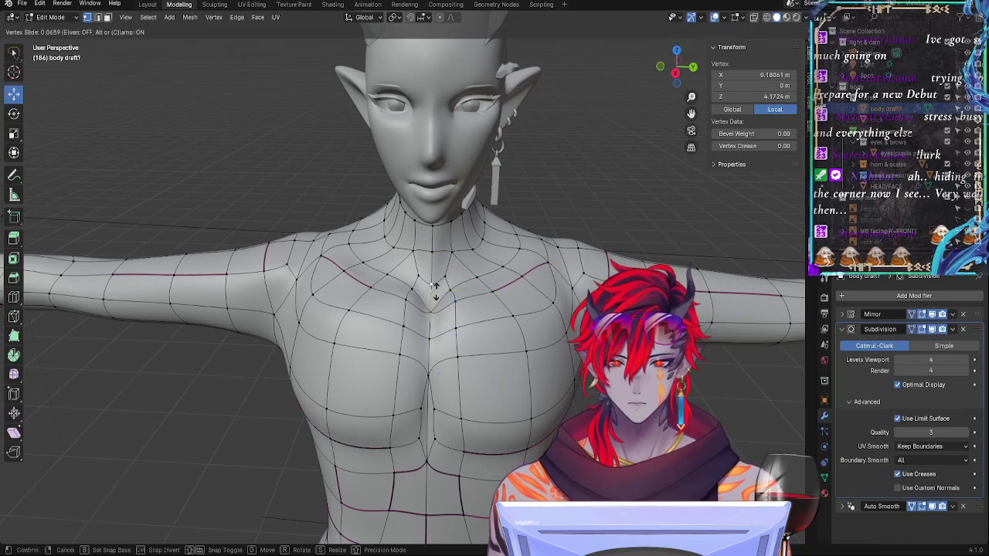
pyautogui.click(435, 292)
pyautogui.keyDown('shift'); pyautogui.click(431, 313); pyautogui.keyUp('shift')
pyautogui.moveTo(431, 324); pyautogui.dragTo(430, 328)
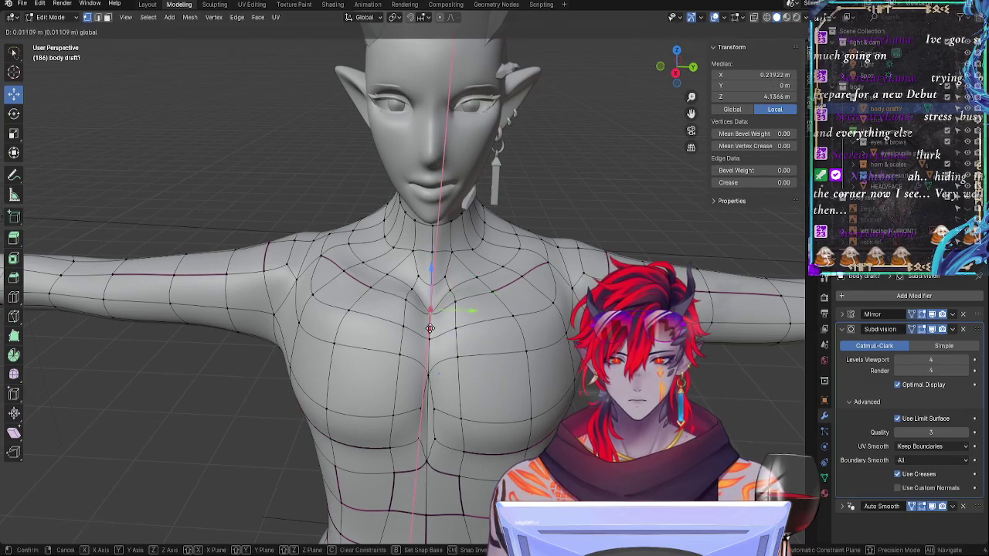
pyautogui.click(430, 328)
# Step: Adjust the vertices near the neck, sliding one down its edge and nudging along X
pyautogui.moveTo(429, 328); pyautogui.dragTo(568, 272, button='middle')
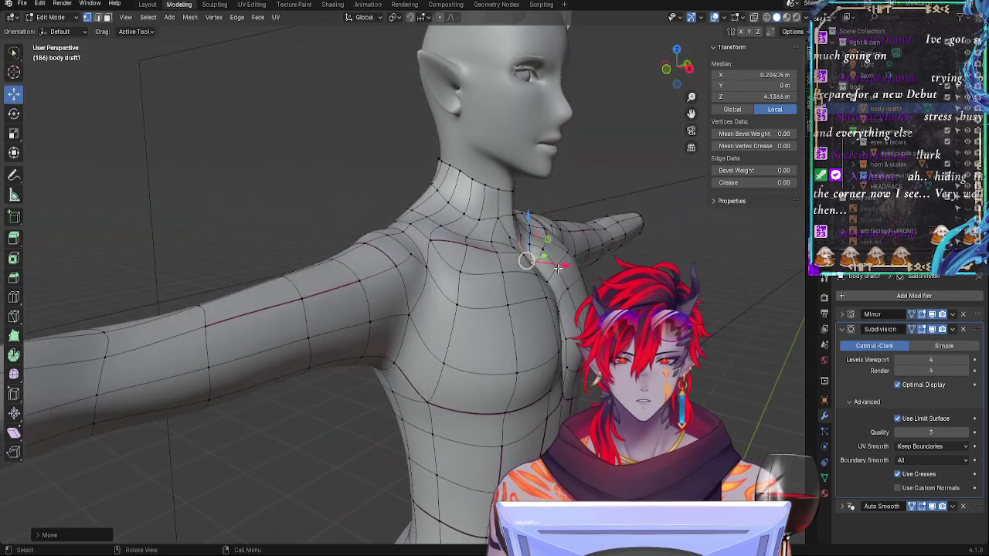
pyautogui.click(521, 235)
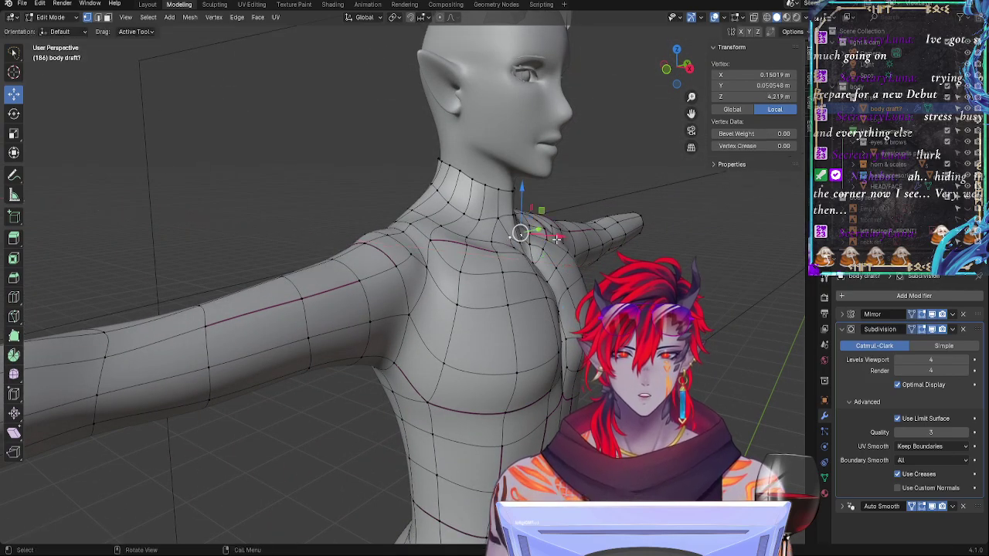
pyautogui.moveTo(556, 239); pyautogui.dragTo(561, 239)
pyautogui.click(531, 243)
pyautogui.hotkey('alt', 'a')
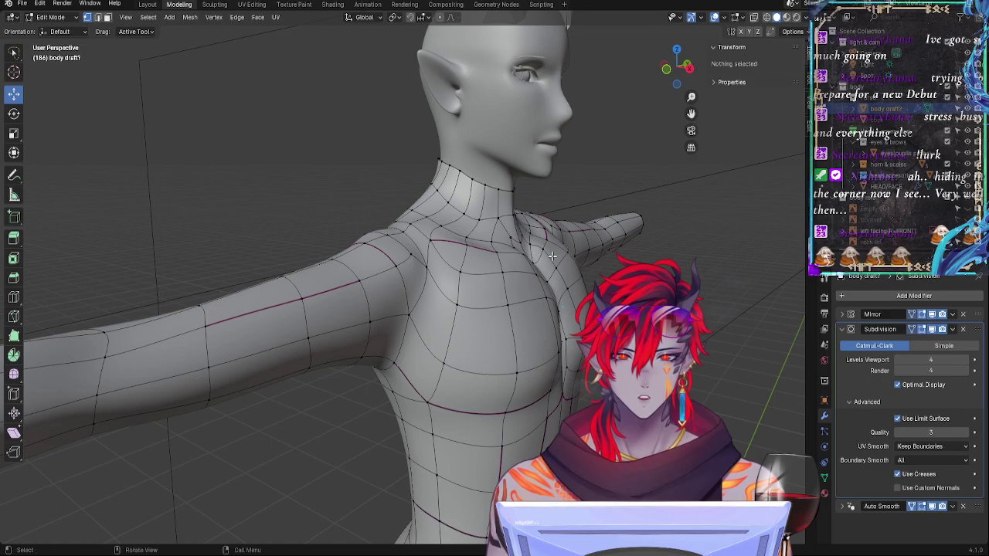
pyautogui.click(543, 254)
pyautogui.press('g')
pyautogui.press('g')
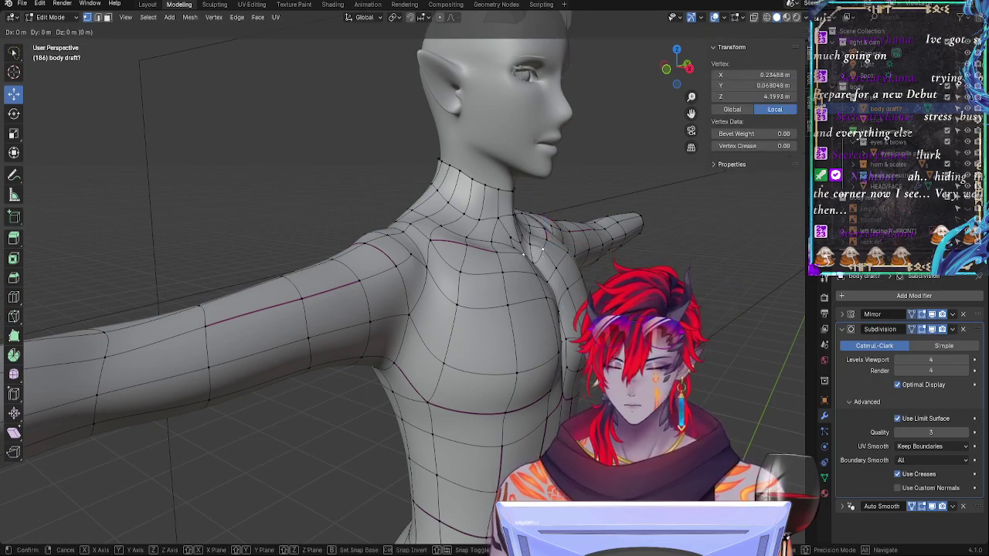
pyautogui.click(555, 259)
pyautogui.moveTo(580, 253); pyautogui.dragTo(584, 254)
# Step: Reposition the chest vertices near the centre line and beside the collarbone
pyautogui.moveTo(584, 254); pyautogui.dragTo(488, 276, button='middle')
pyautogui.click(386, 345)
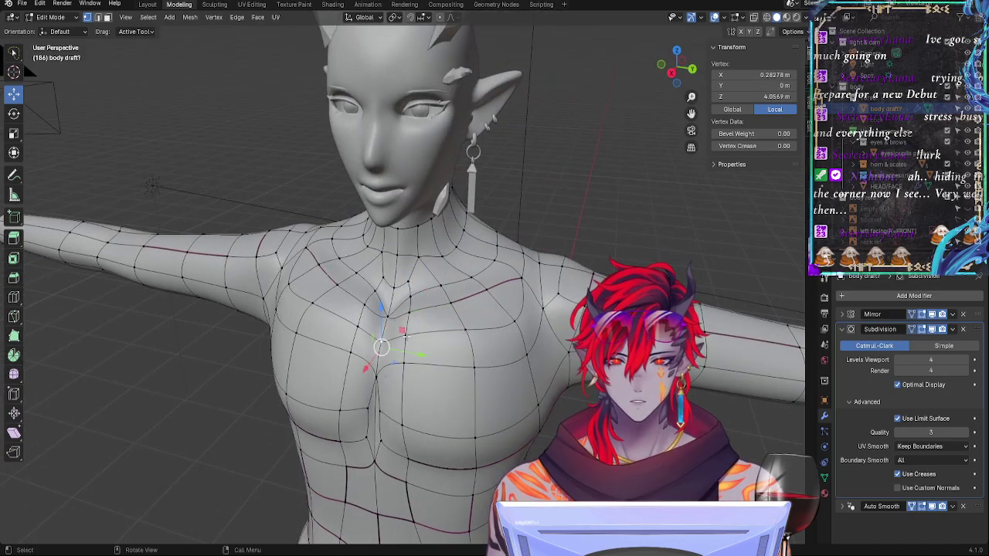
pyautogui.press('g')
pyautogui.click(434, 342)
pyautogui.click(412, 313)
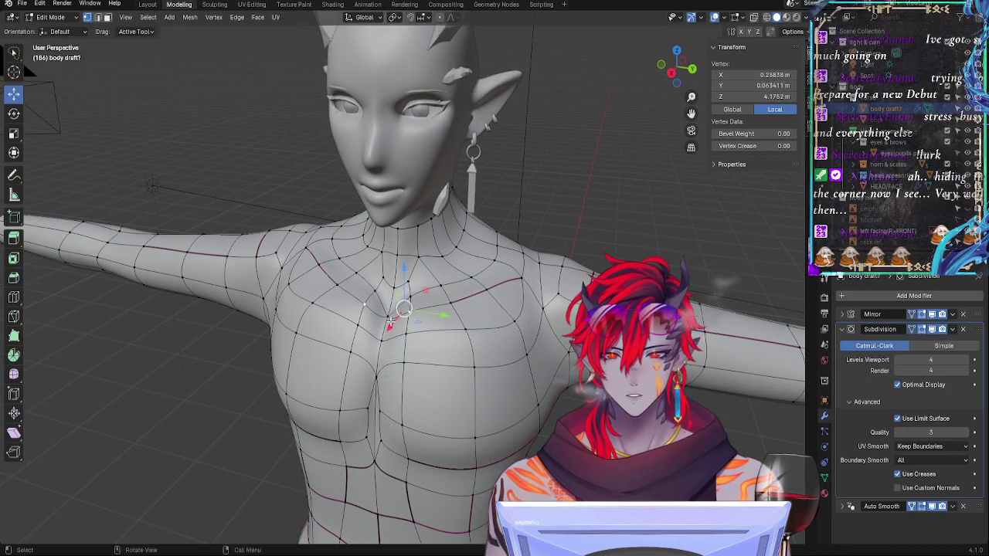
pyautogui.moveTo(389, 330); pyautogui.dragTo(387, 333)
pyautogui.click(410, 297)
pyautogui.press('g')
pyautogui.press('g')
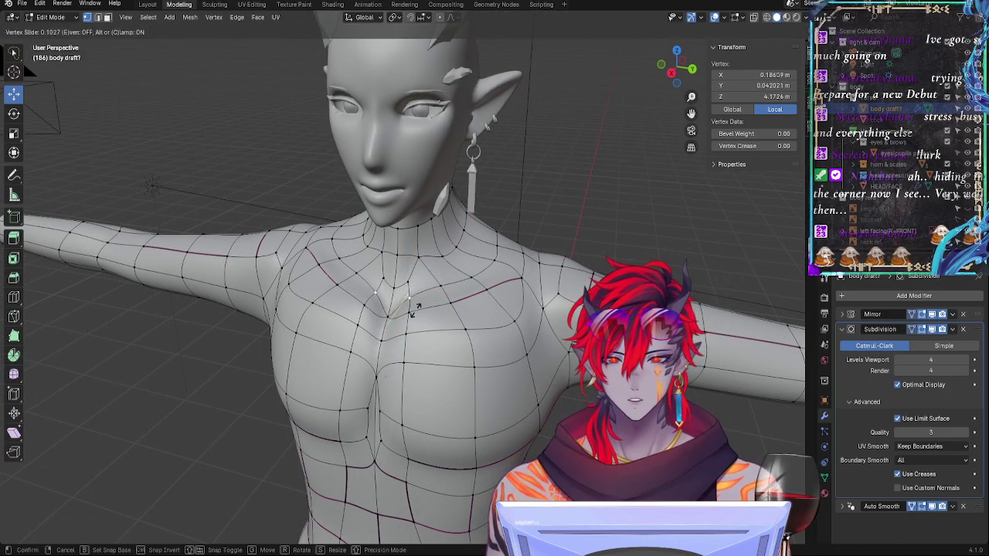
pyautogui.click(396, 301)
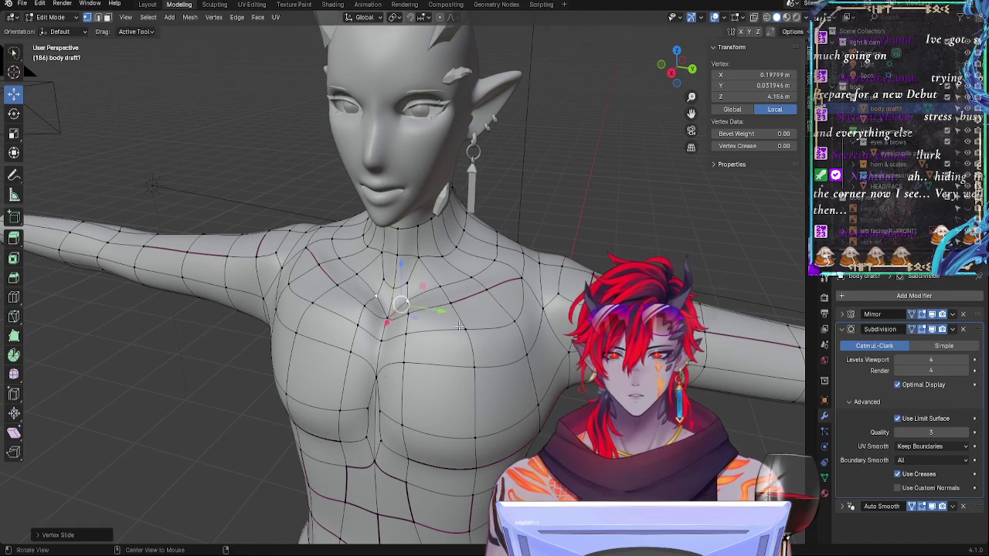
# Step: Nudge a vertex along Z from the side, then slide another chest vertex
pyautogui.moveTo(396, 302); pyautogui.dragTo(531, 281, button='middle')
pyautogui.moveTo(525, 254); pyautogui.dragTo(526, 248)
pyautogui.moveTo(525, 251); pyautogui.dragTo(468, 244, button='middle')
pyautogui.click(465, 275)
pyautogui.press('g')
pyautogui.press('g')
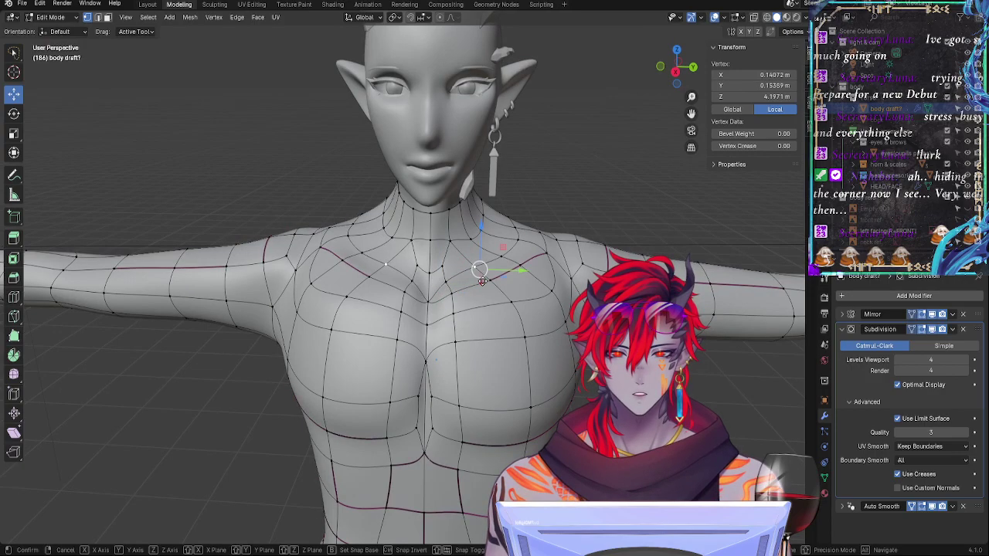
pyautogui.click(479, 283)
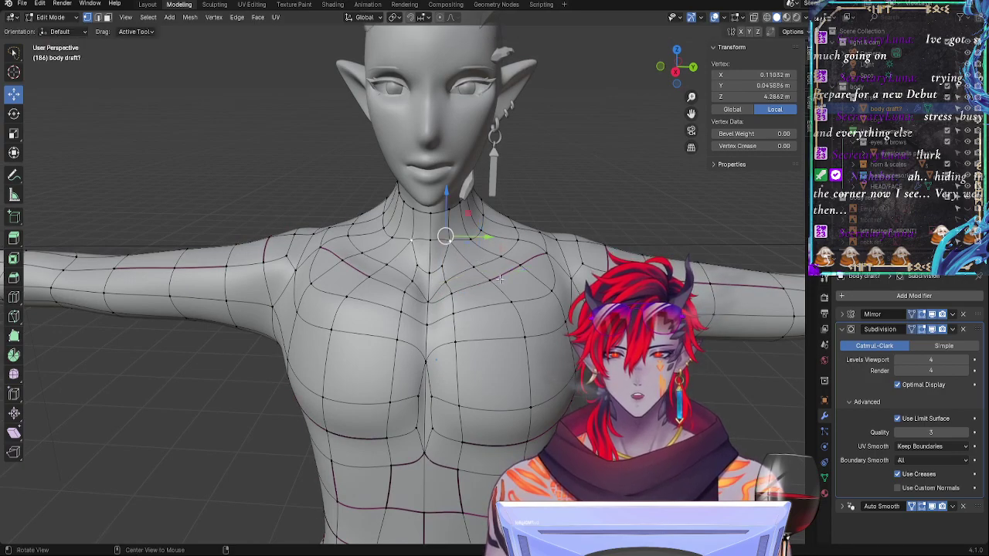
# Step: Move a vertex freely and shift a collarbone vertex constrained to the X axis
pyautogui.moveTo(448, 245); pyautogui.dragTo(467, 316, button='middle')
pyautogui.press('g')
pyautogui.click(478, 334)
pyautogui.click(479, 340)
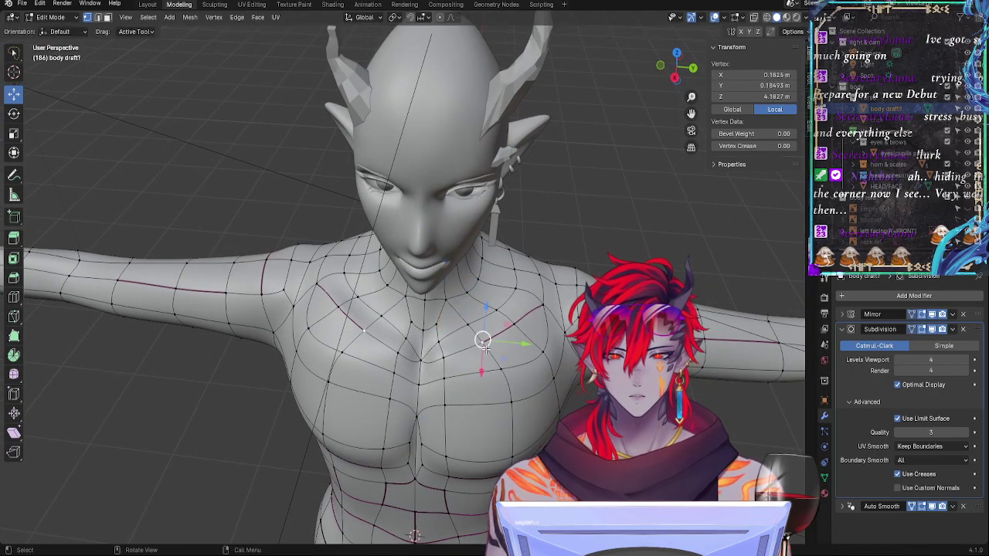
pyautogui.press('g')
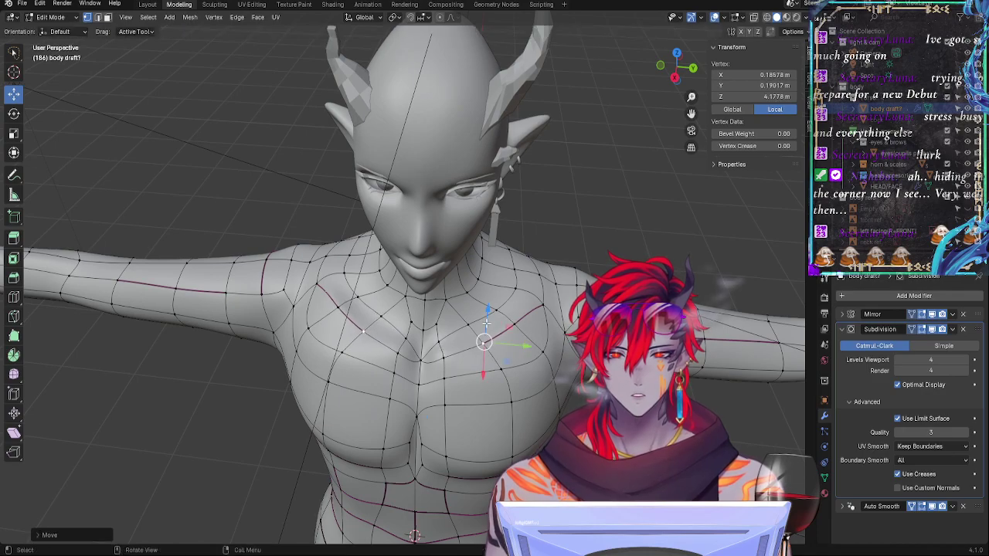
pyautogui.press('x')
pyautogui.click(470, 352)
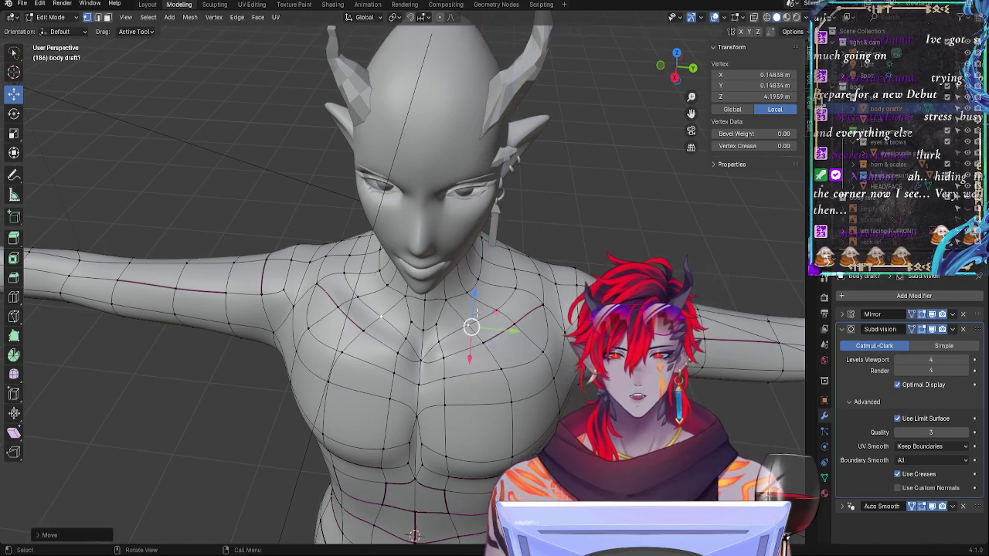
pyautogui.moveTo(471, 340); pyautogui.dragTo(514, 349, button='middle')
# Step: Preview the smooth body from Right Orthographic view, then return to Edit Mode
pyautogui.click(678, 73)
pyautogui.press('Tab')
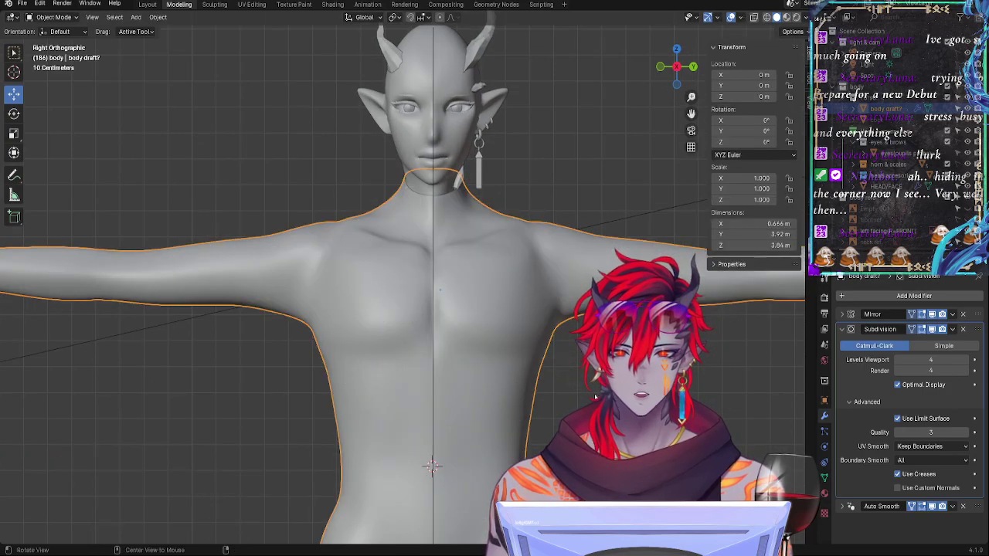
pyautogui.moveTo(595, 397); pyautogui.dragTo(616, 401, button='middle')
pyautogui.click(677, 70)
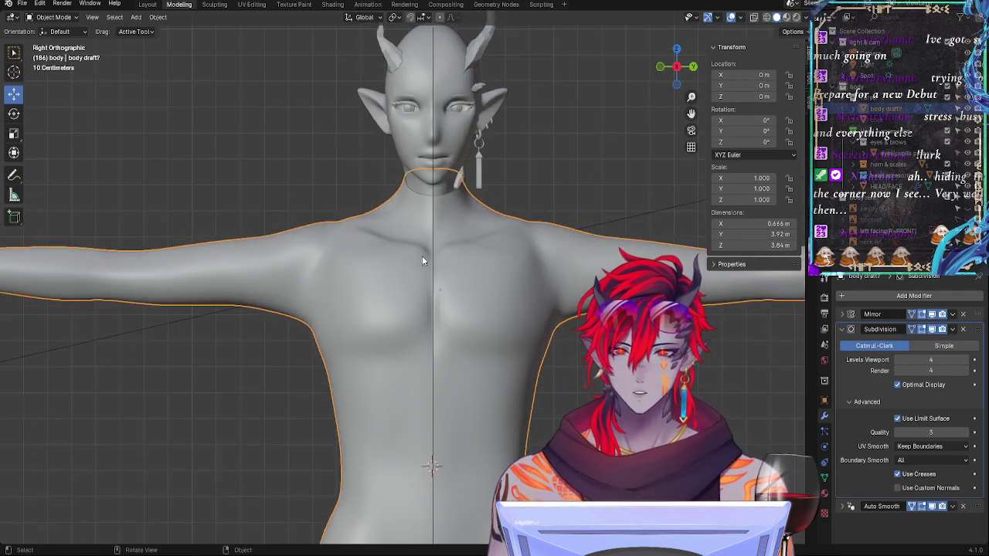
pyautogui.press('Tab')
pyautogui.press('Tab')
pyautogui.press('Tab')
# Step: Move the collarbone vertex along X and reposition it from an angled chest view
pyautogui.moveTo(431, 277); pyautogui.dragTo(395, 319, button='middle')
pyautogui.moveTo(347, 370); pyautogui.dragTo(341, 375)
pyautogui.moveTo(350, 349); pyautogui.dragTo(434, 330, button='middle')
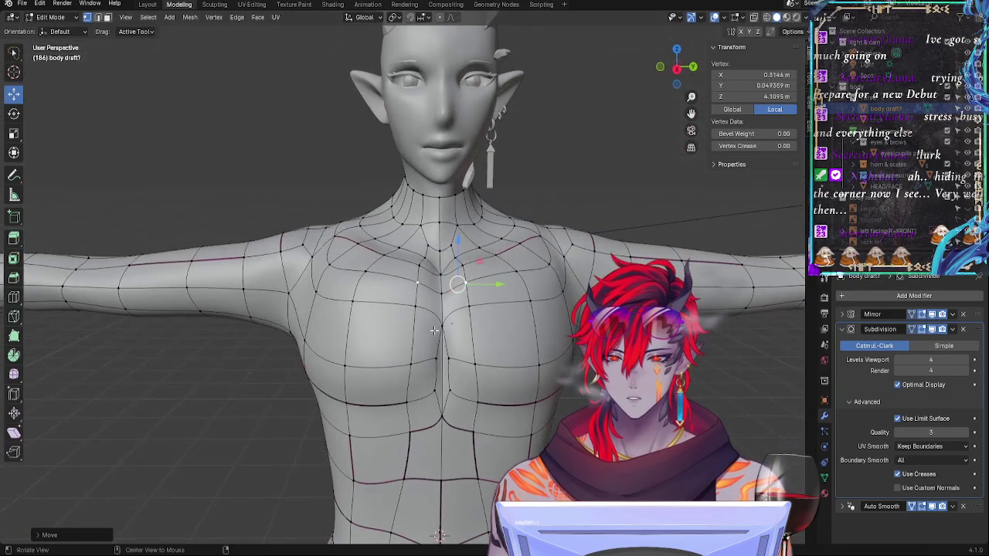
pyautogui.moveTo(419, 263); pyautogui.dragTo(351, 274, button='middle')
pyautogui.press('g')
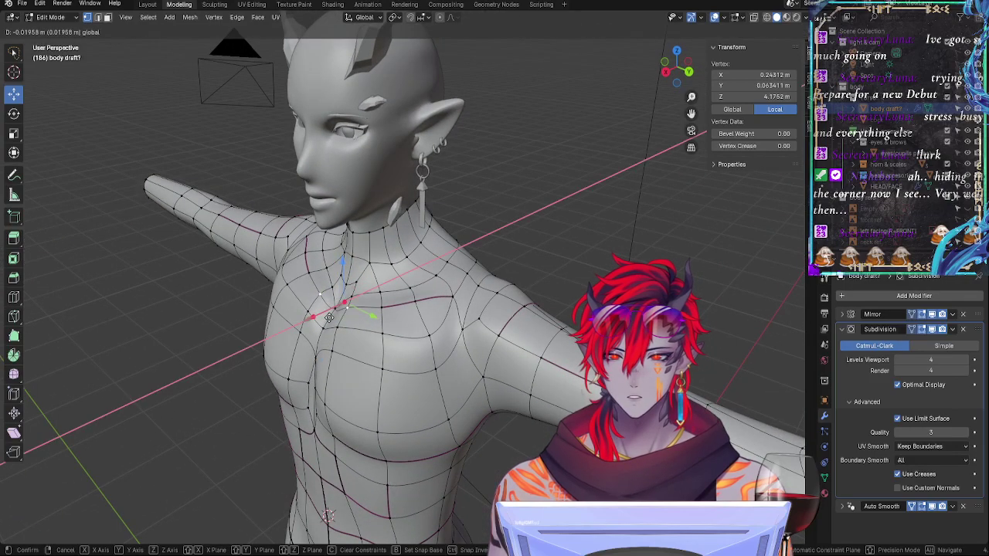
pyautogui.click(350, 275)
# Step: Nudge a vertex up along Z, comparing the cage against the smooth preview repeatedly
pyautogui.click(665, 72)
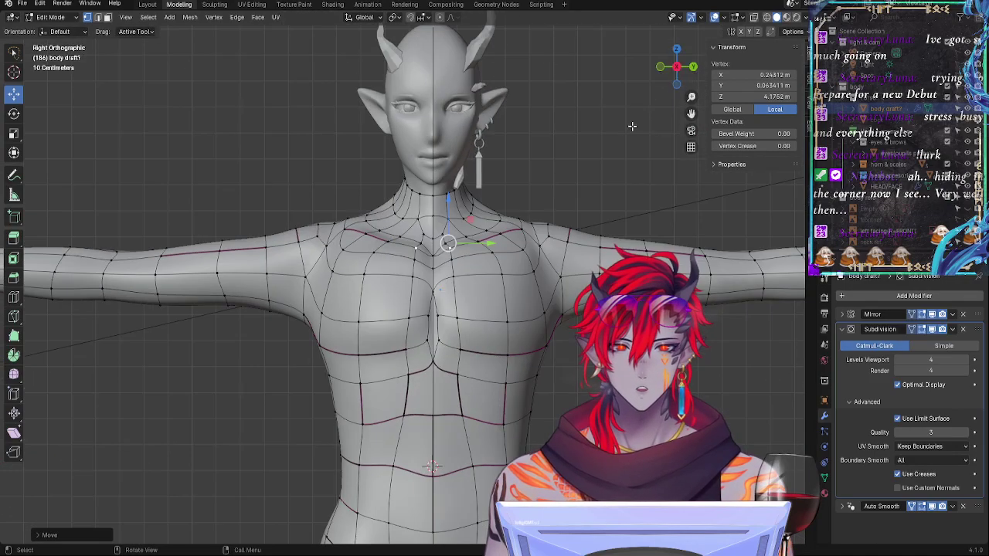
pyautogui.press('Tab')
pyautogui.press('Tab')
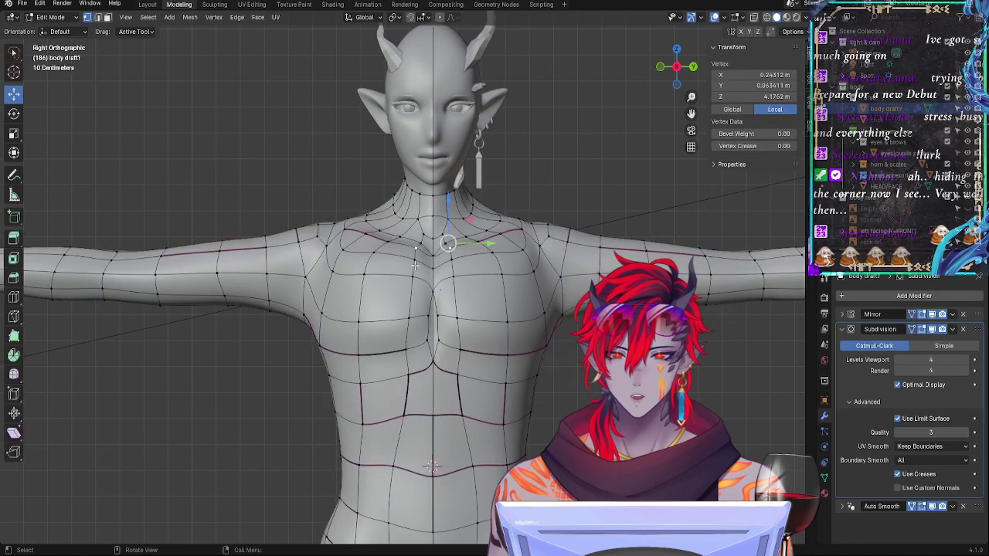
pyautogui.moveTo(447, 221); pyautogui.dragTo(450, 205)
pyautogui.click(414, 247)
pyautogui.press('Tab')
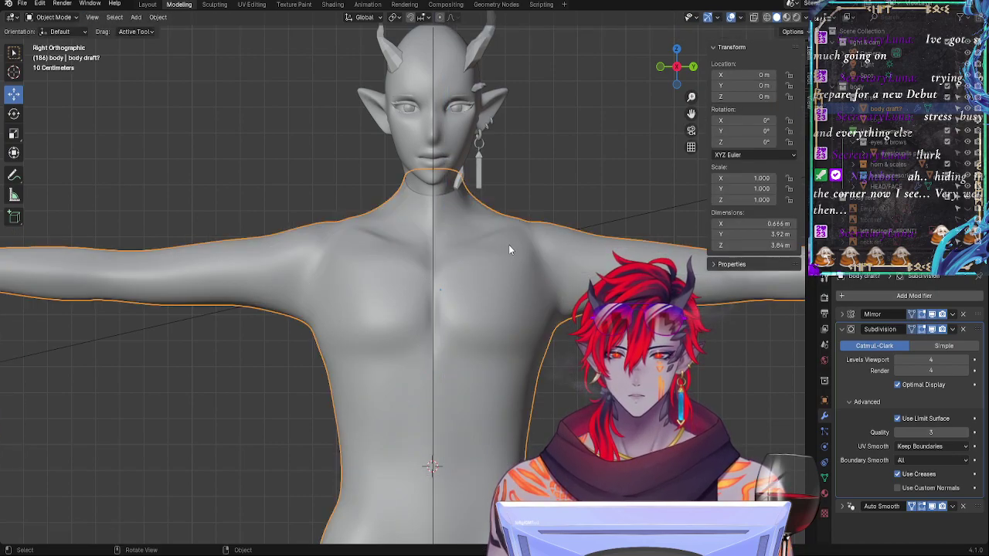
pyautogui.press('Tab')
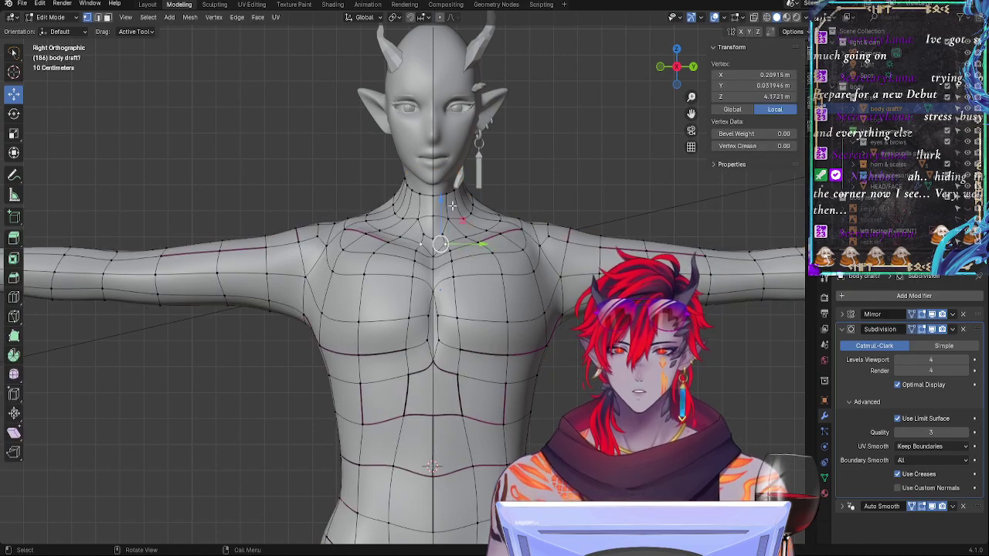
pyautogui.press('Tab')
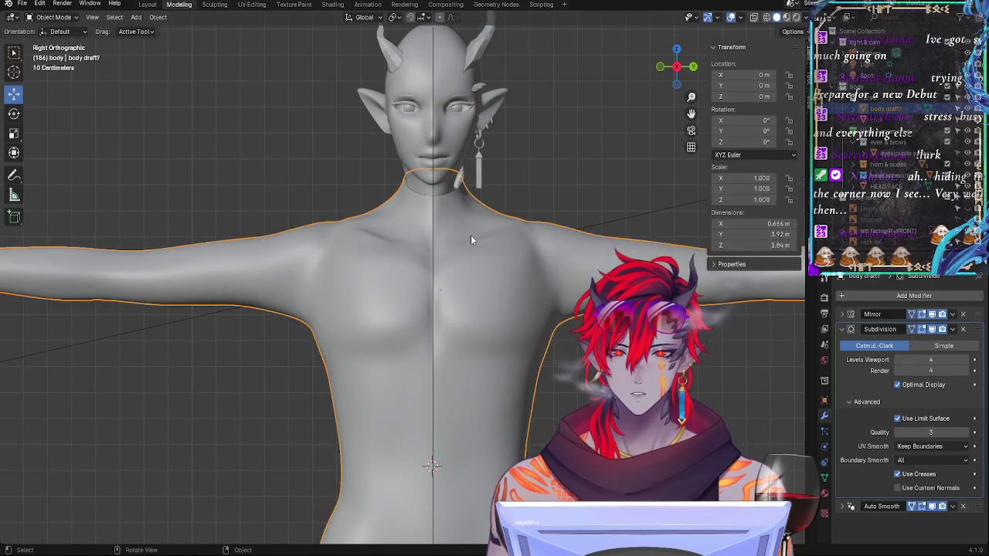
pyautogui.press('Tab')
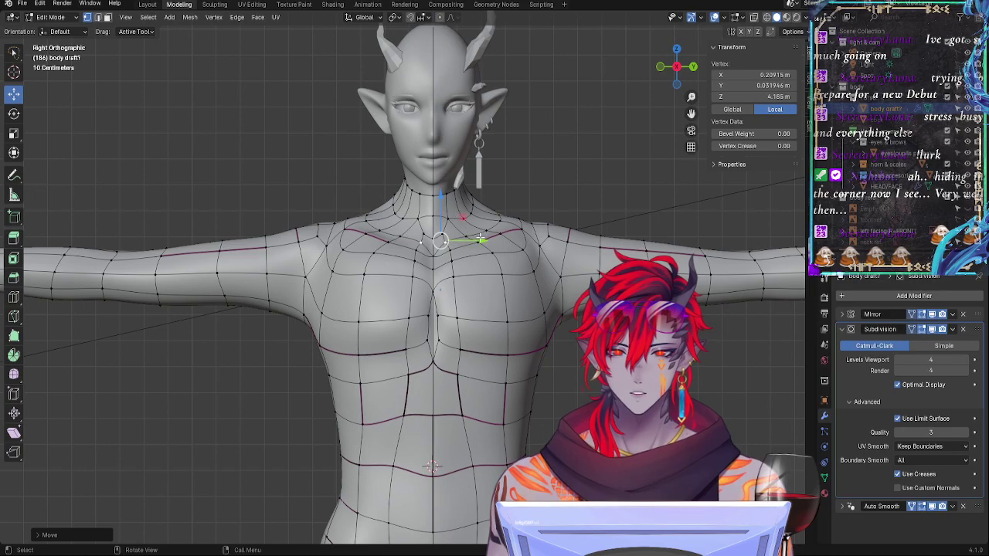
pyautogui.press('Tab')
pyautogui.press('Tab')
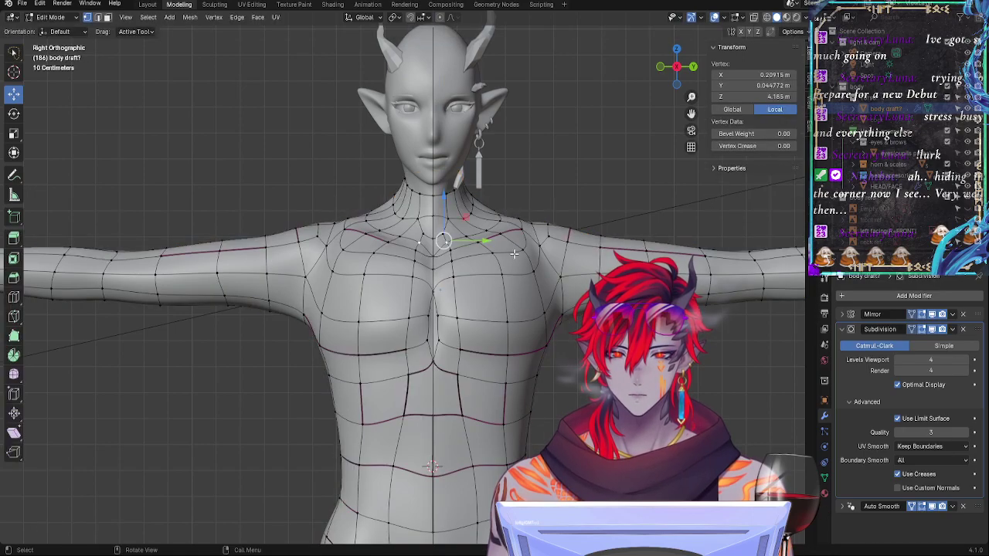
# Step: Slide a vertex slightly along its edge and compare the smoothed result
pyautogui.press('g')
pyautogui.press('g')
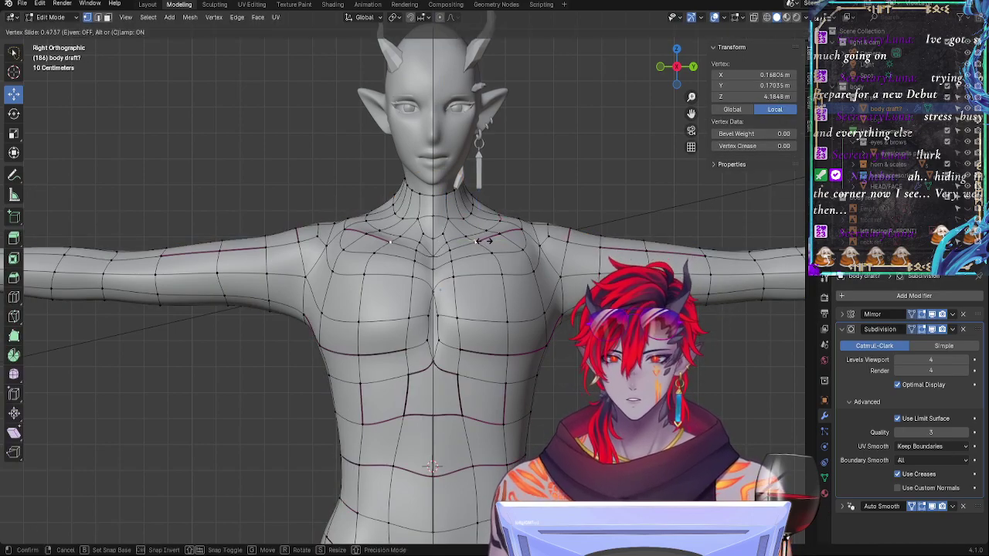
pyautogui.click(485, 241)
pyautogui.press('Tab')
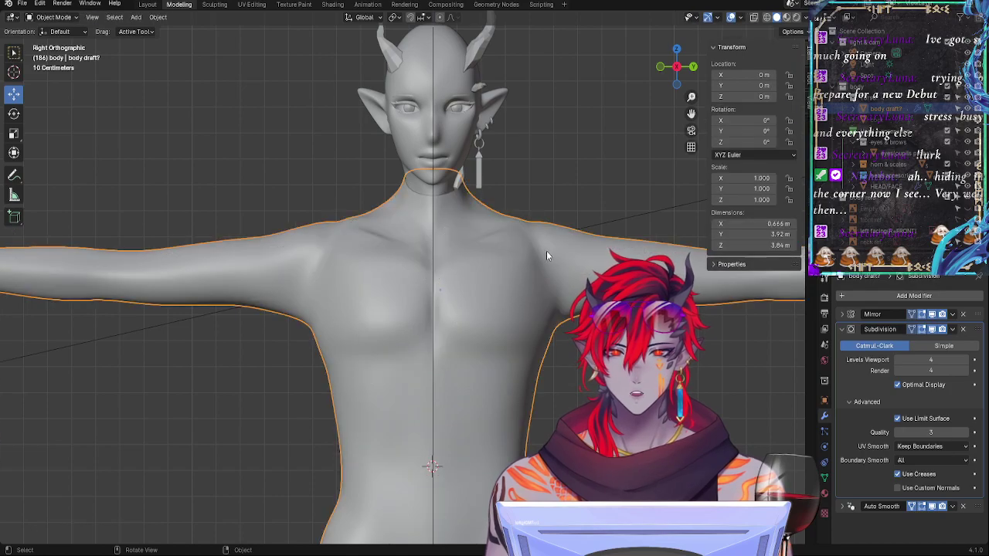
pyautogui.press('Tab')
pyautogui.press('Tab')
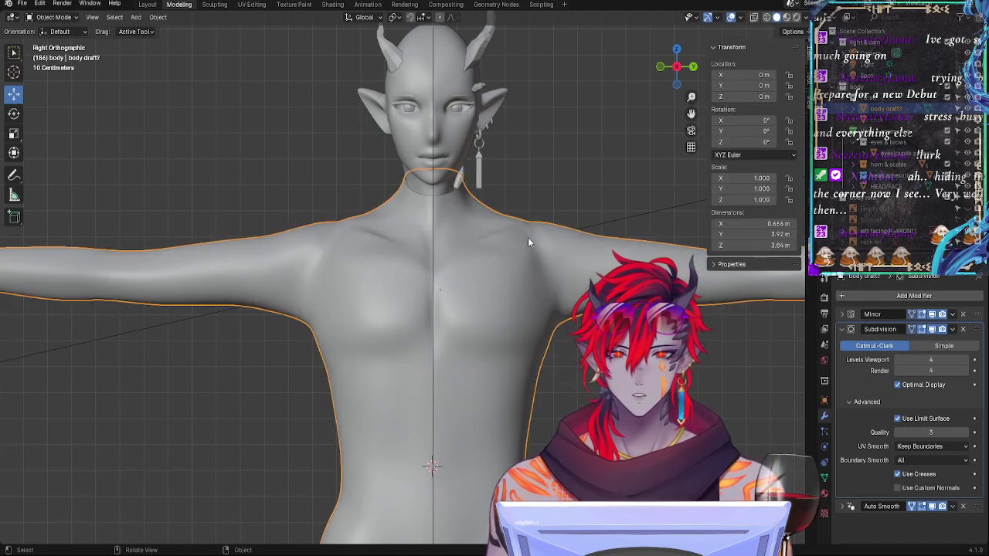
# Step: Try moving the collarbone vertex along Y, cancelling, while toggling between wireframe and smooth preview
pyautogui.press('Tab')
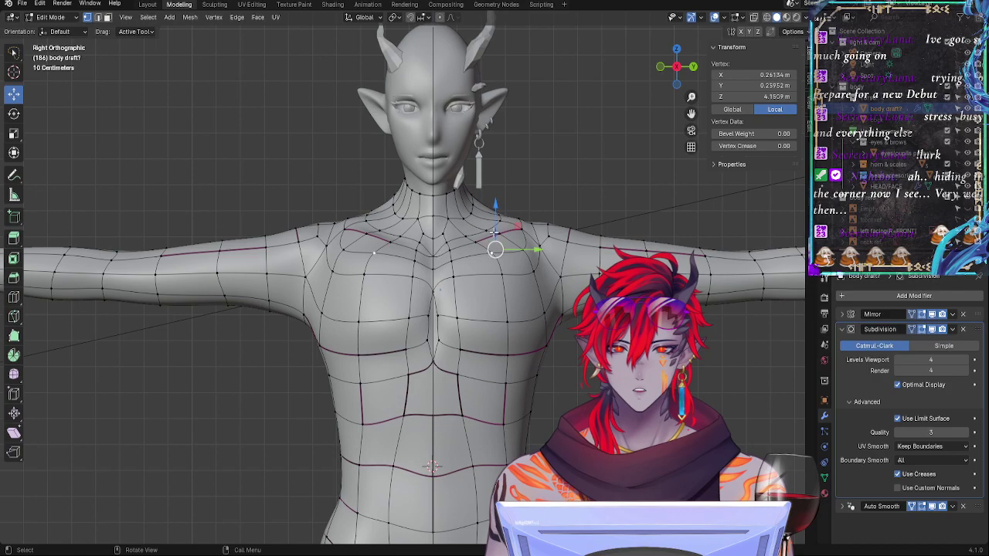
pyautogui.press('g')
pyautogui.press('y')
pyautogui.press('Escape')
pyautogui.press('Tab')
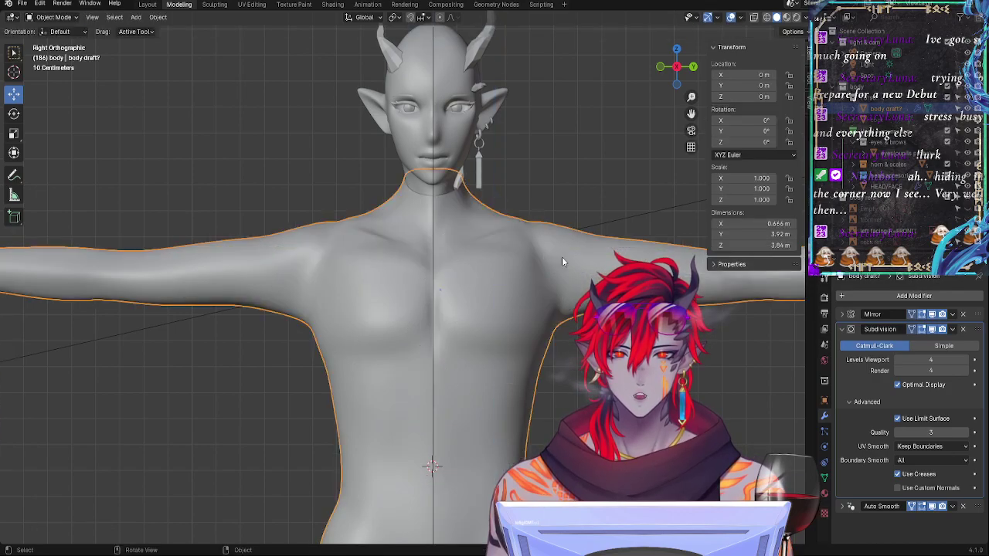
pyautogui.press('Tab')
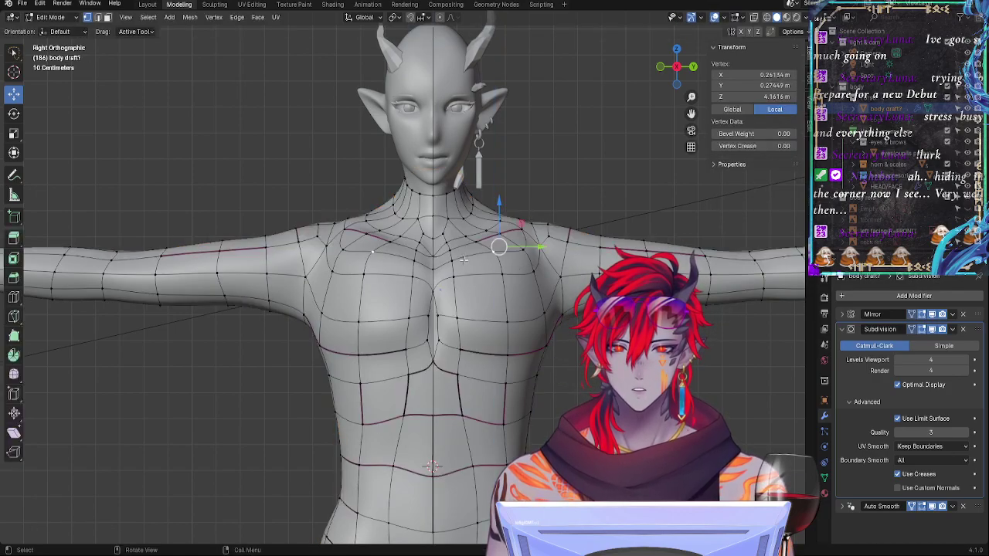
pyautogui.press('g')
pyautogui.press('y')
pyautogui.press('Escape')
pyautogui.press('Tab')
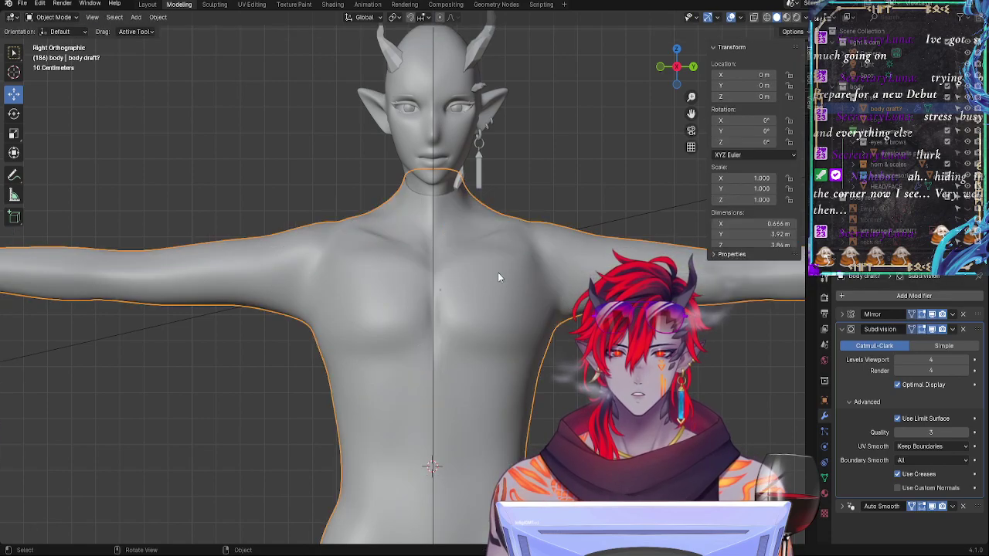
pyautogui.press('Tab')
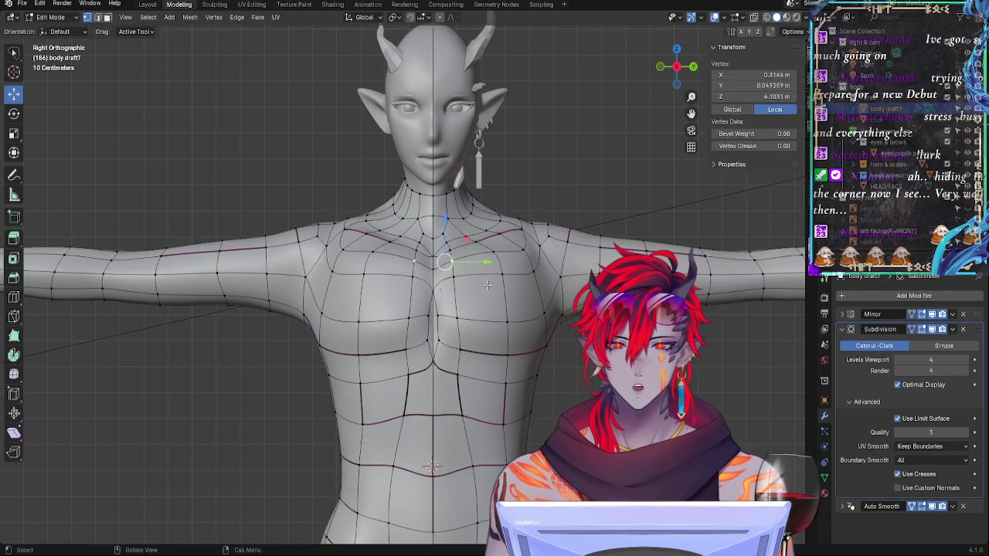
pyautogui.press('Tab')
# Step: In Edit Mode, reposition and edge-slide several chest vertices from a three-quarter view
pyautogui.moveTo(487, 288); pyautogui.dragTo(545, 343, button='middle')
pyautogui.click(662, 83)
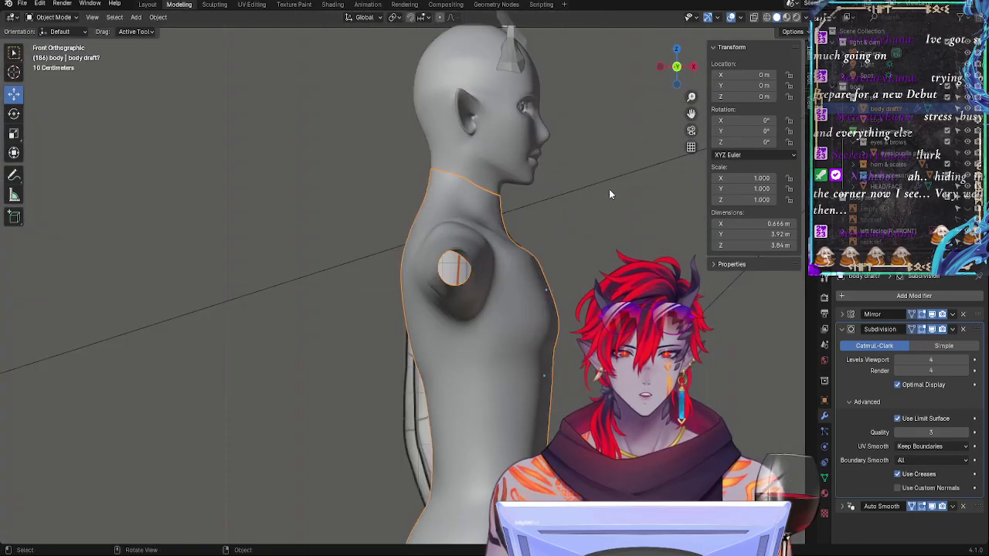
pyautogui.press('Tab')
pyautogui.moveTo(582, 255); pyautogui.dragTo(437, 356, button='middle')
pyautogui.click(445, 341)
pyautogui.press('g')
pyautogui.press('g')
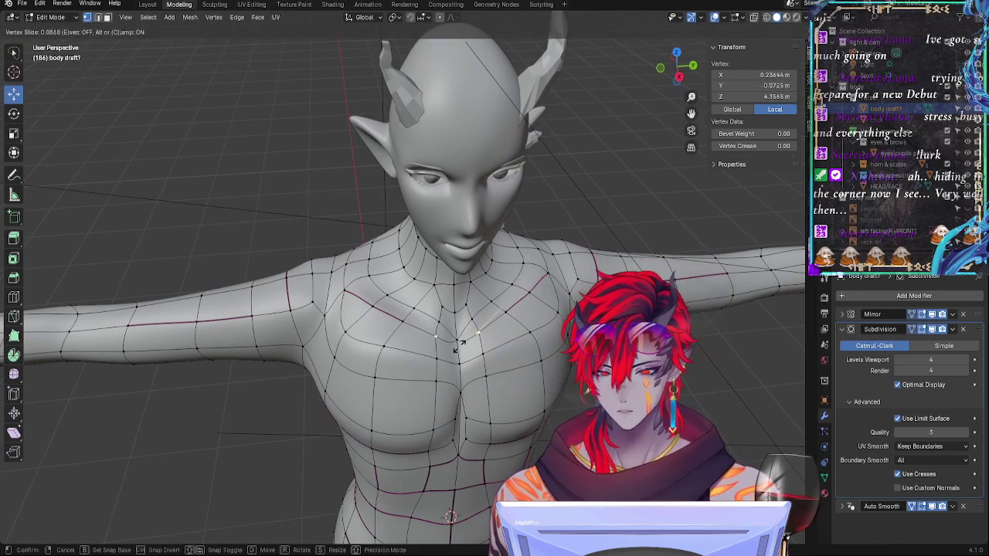
pyautogui.click(460, 344)
pyautogui.press('g')
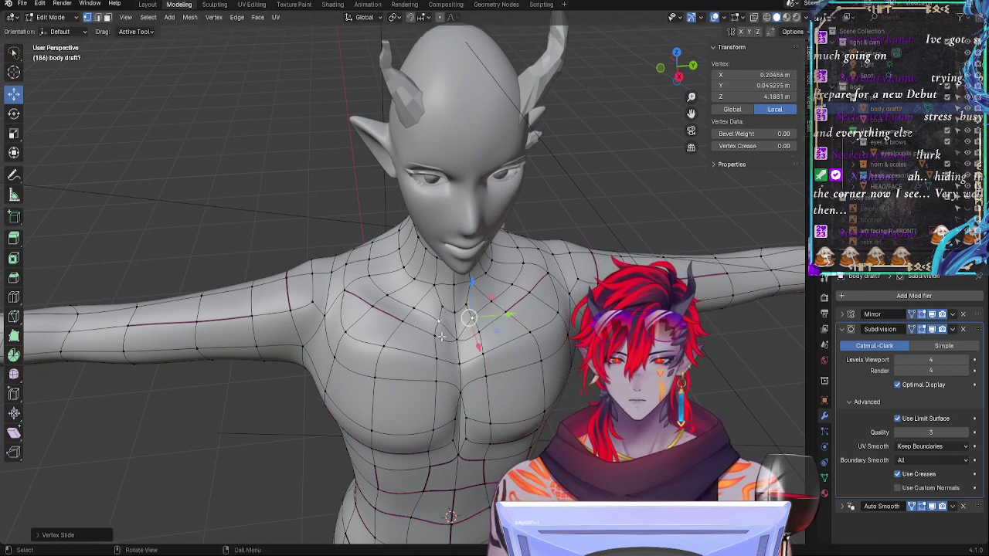
pyautogui.press('g')
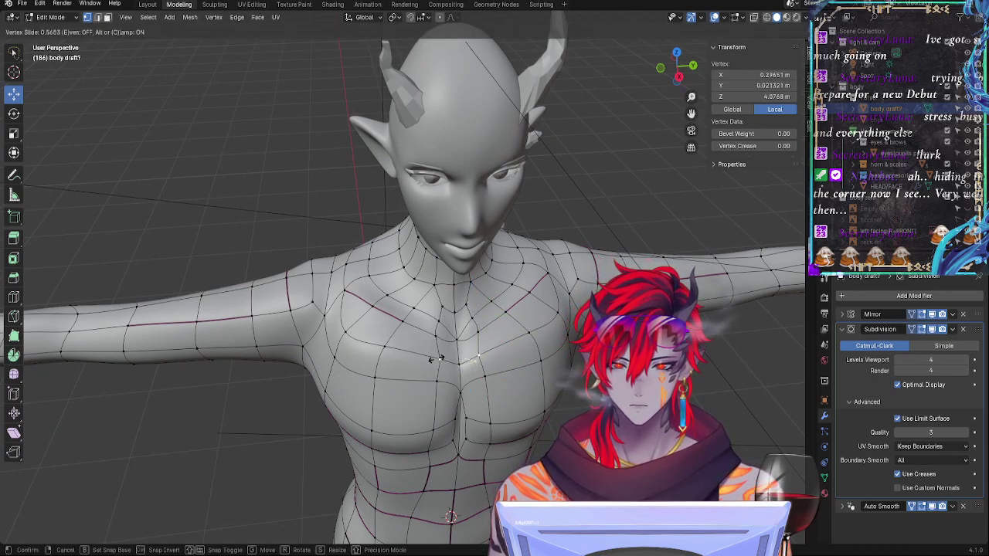
pyautogui.click(436, 360)
pyautogui.press('g')
pyautogui.click(438, 354)
# Step: Shift a shoulder vertex along X, then move and edge-slide shoulder vertices from the side view
pyautogui.moveTo(438, 355); pyautogui.dragTo(555, 302, button='middle')
pyautogui.press('g')
pyautogui.press('x')
pyautogui.click(513, 327)
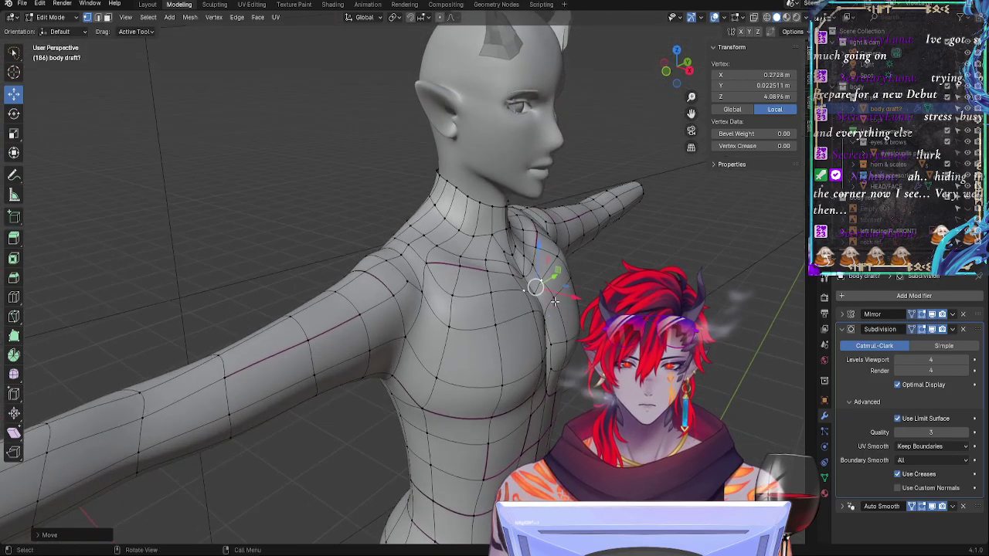
pyautogui.press('KP_1')
pyautogui.press('g')
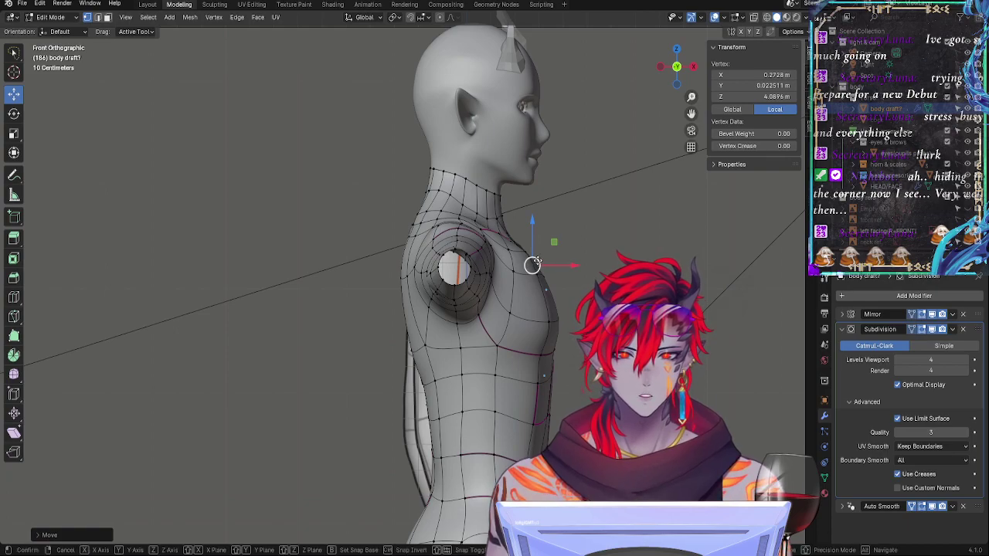
pyautogui.click(534, 263)
pyautogui.moveTo(535, 263); pyautogui.dragTo(531, 280, button='middle')
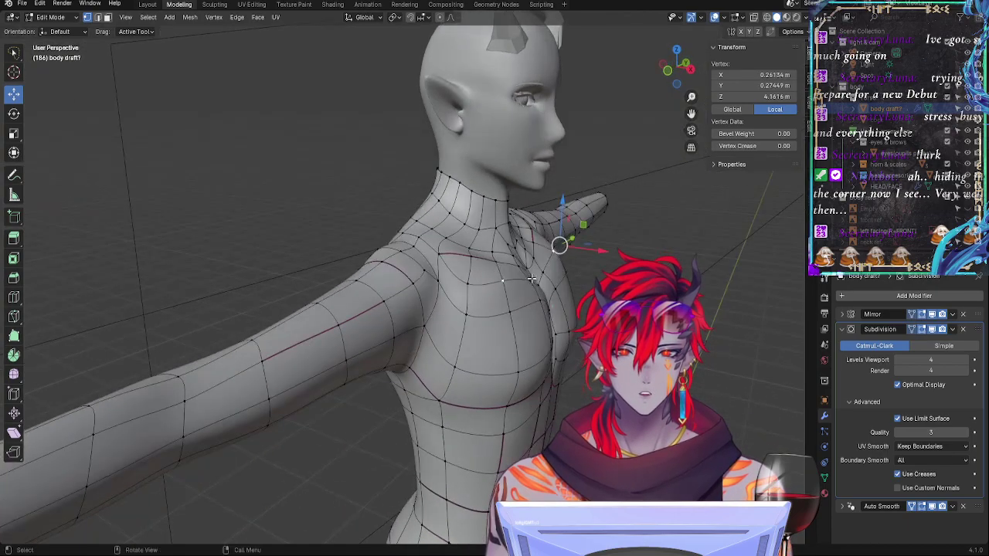
pyautogui.press('g')
pyautogui.press('g')
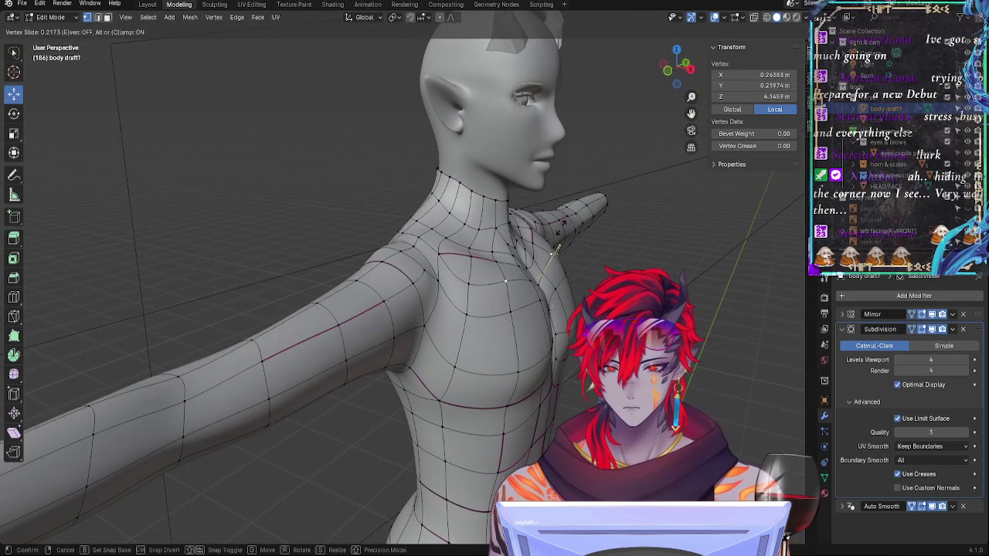
pyautogui.click(562, 249)
# Step: Move vertices on the front of the chest along the X axis
pyautogui.moveTo(562, 249); pyautogui.dragTo(597, 252, button='middle')
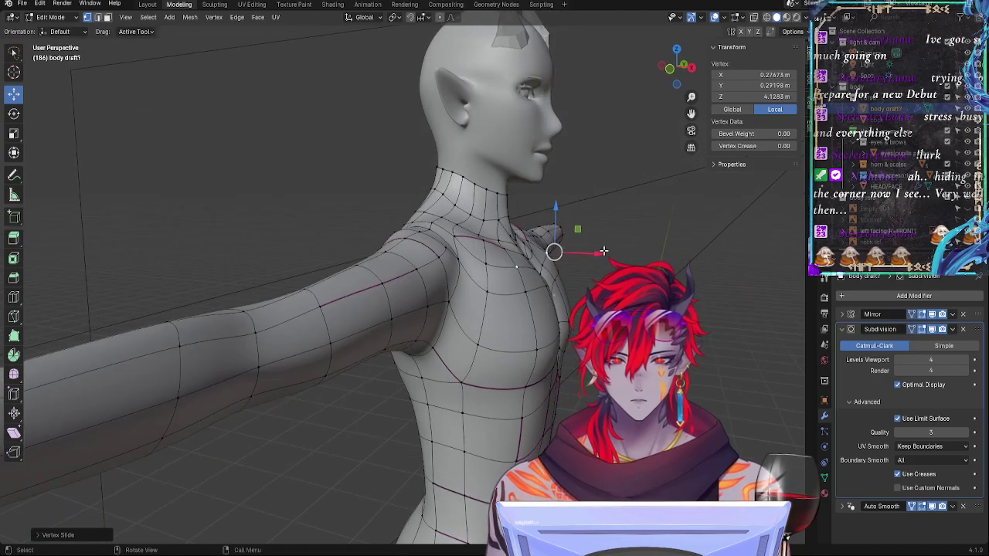
pyautogui.press('g')
pyautogui.press('x')
pyautogui.moveTo(596, 251); pyautogui.dragTo(594, 252)
pyautogui.moveTo(595, 252); pyautogui.dragTo(478, 282, button='middle')
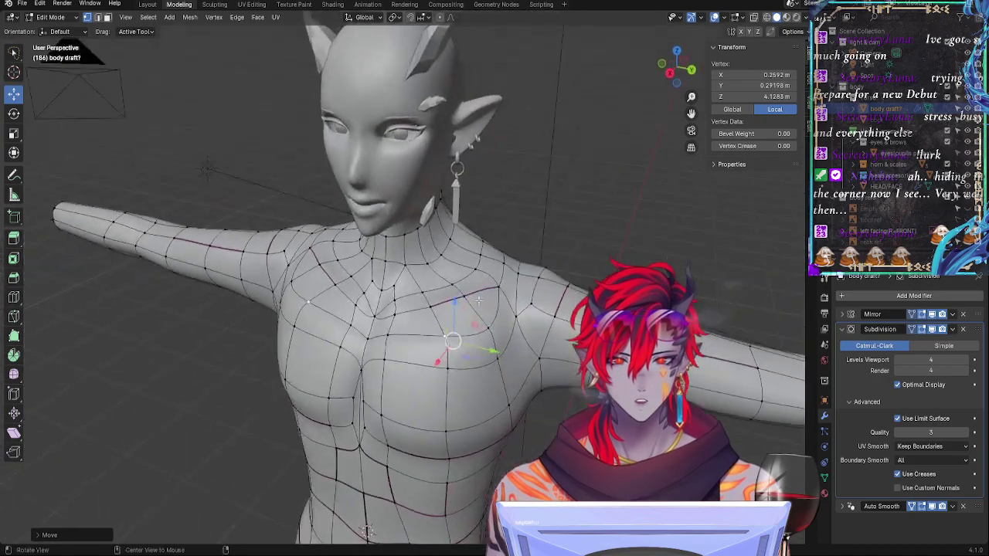
pyautogui.click(391, 309)
pyautogui.moveTo(391, 309); pyautogui.dragTo(345, 331, button='middle')
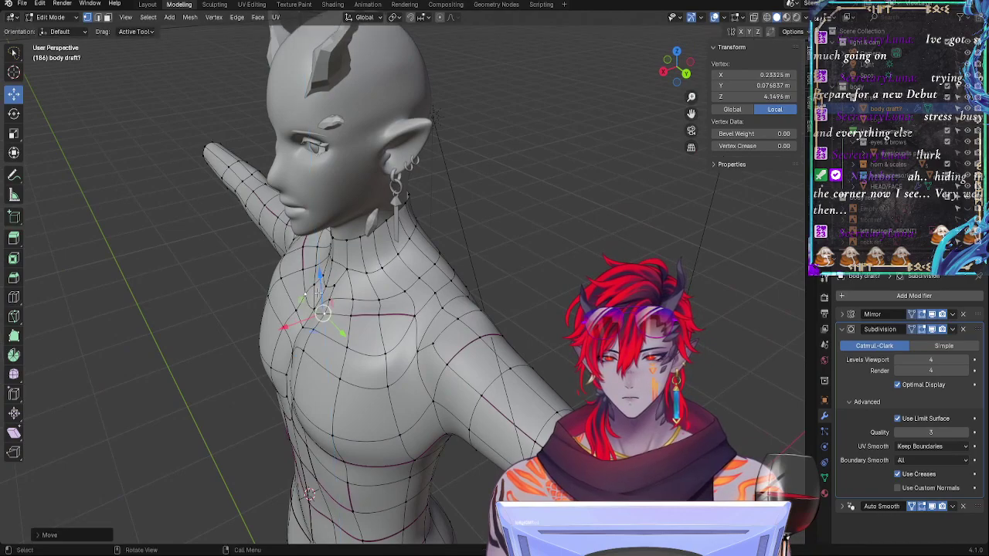
pyautogui.press('g')
pyautogui.press('x')
pyautogui.moveTo(297, 325); pyautogui.dragTo(316, 316)
# Step: Move outer chest vertices outward and down, then adjust another vertically along Z
pyautogui.click(352, 315)
pyautogui.press('g')
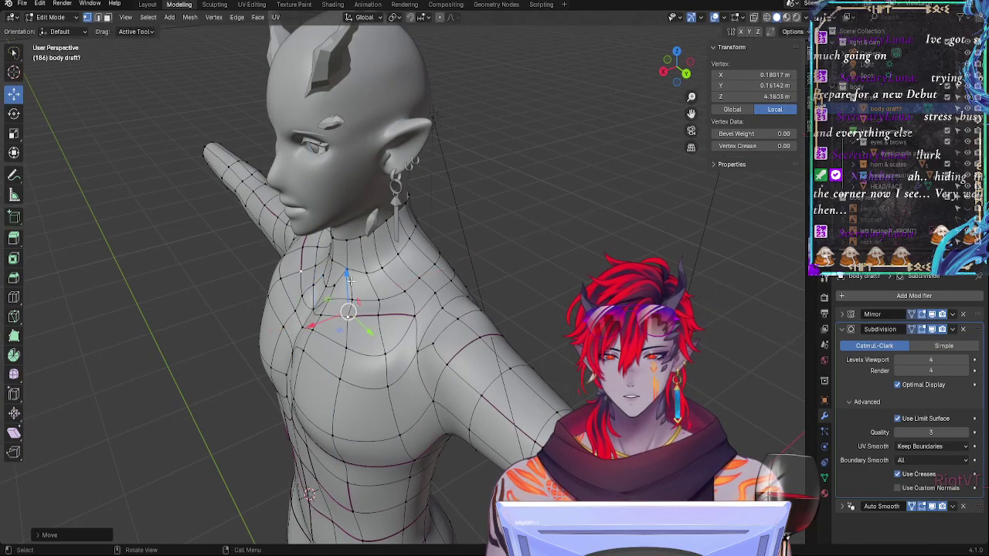
pyautogui.click(355, 289)
pyautogui.click(376, 317)
pyautogui.moveTo(376, 278); pyautogui.dragTo(375, 279)
pyautogui.moveTo(429, 315); pyautogui.dragTo(521, 287, button='middle')
pyautogui.press('g')
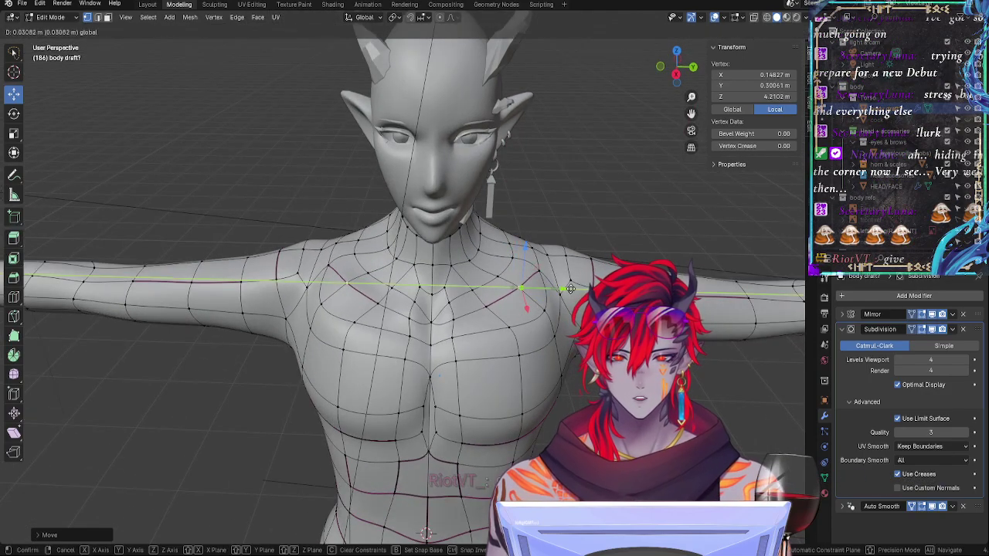
pyautogui.press('z')
pyautogui.moveTo(528, 266); pyautogui.dragTo(527, 266)
# Step: Slide the collarbone vertices along their edges
pyautogui.click(503, 279)
pyautogui.press('g')
pyautogui.press('g')
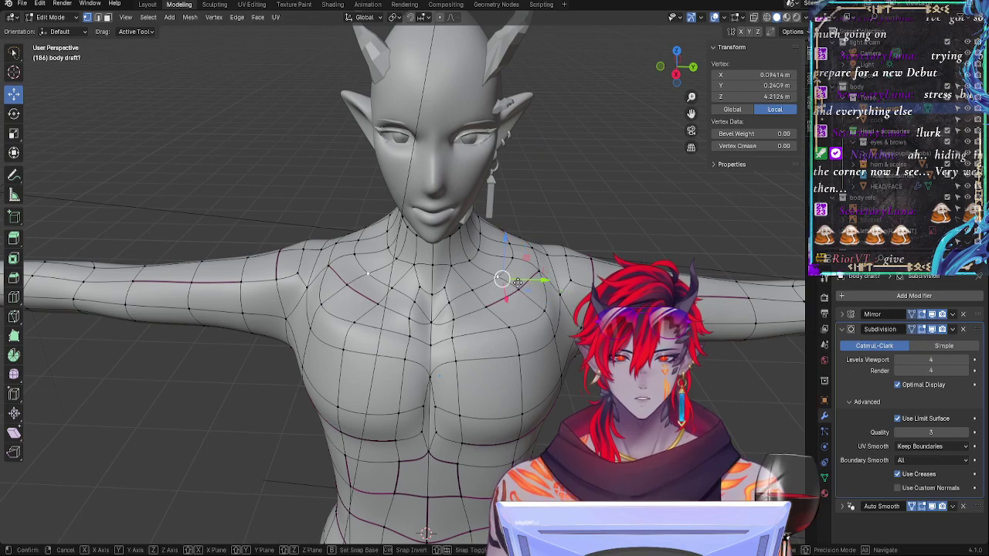
pyautogui.click(528, 289)
pyautogui.click(516, 262)
pyautogui.press('g')
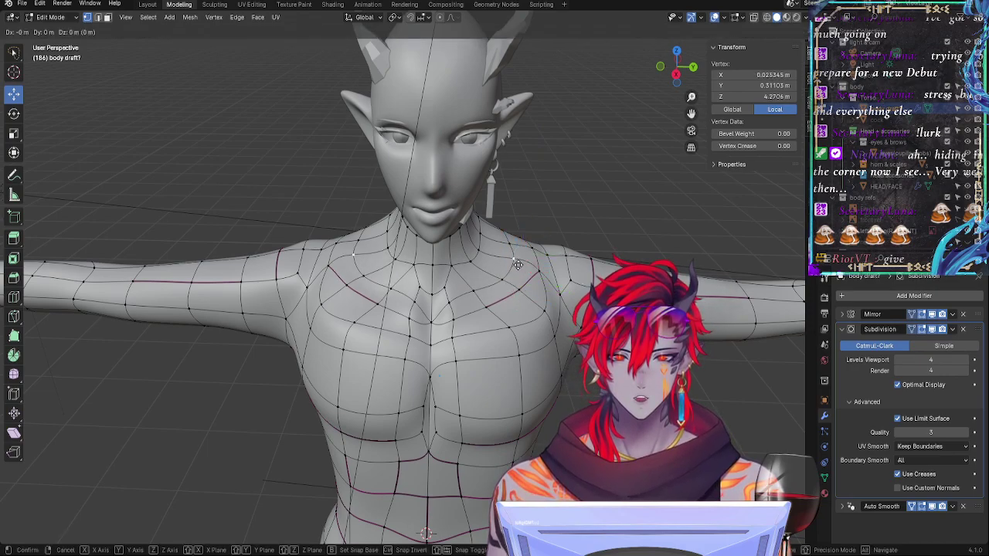
pyautogui.press('g')
pyautogui.click(529, 268)
pyautogui.press('g')
pyautogui.press('g')
pyautogui.click(473, 296)
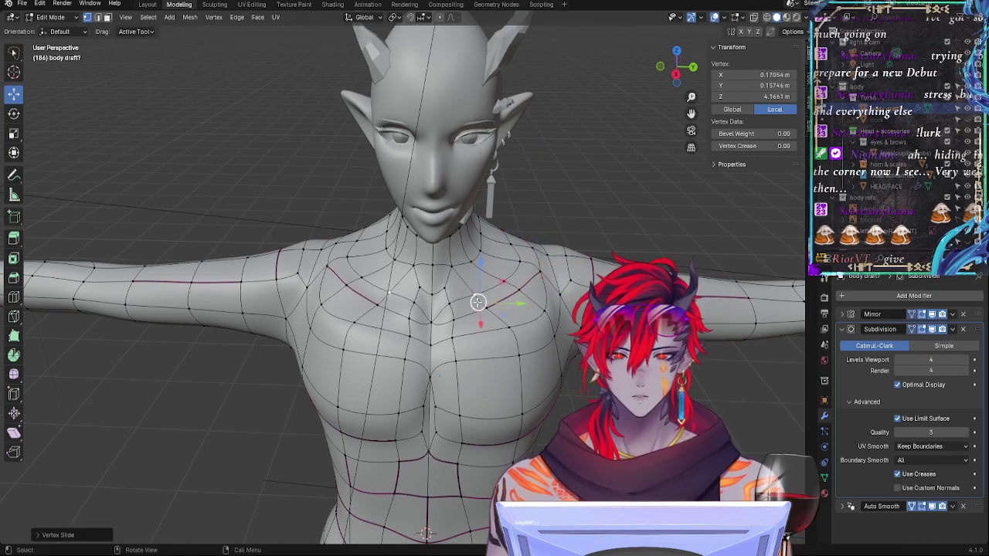
# Step: Adjust the height of a group of collarbone vertices, then of a single collarbone vertex
pyautogui.moveTo(473, 297); pyautogui.dragTo(348, 272, button='middle')
pyautogui.keyDown('shift'); pyautogui.click(372, 286); pyautogui.keyUp('shift')
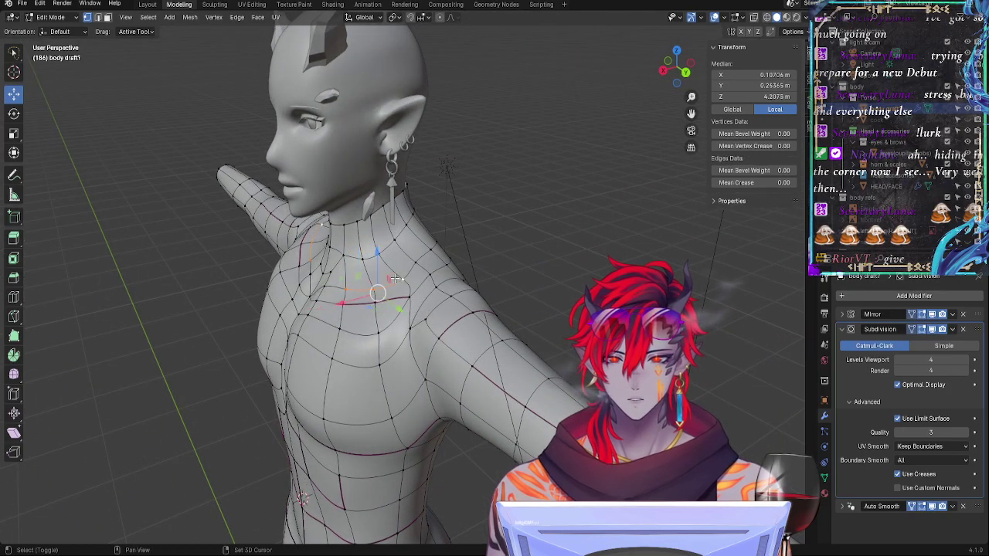
pyautogui.moveTo(377, 252); pyautogui.dragTo(378, 261)
pyautogui.keyDown('alt'); pyautogui.moveTo(421, 265); pyautogui.dragTo(490, 239); pyautogui.keyUp('alt')
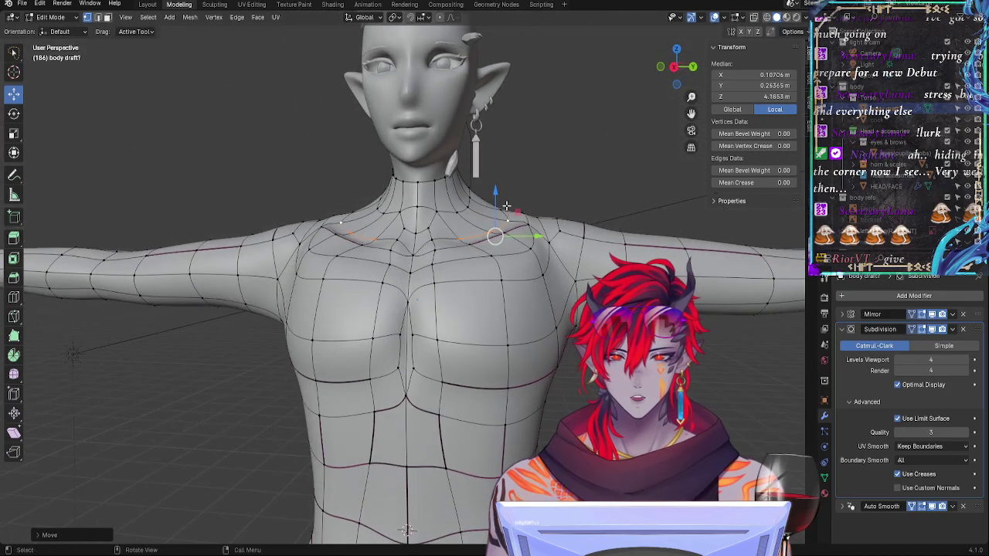
pyautogui.press('g')
pyautogui.click(489, 223)
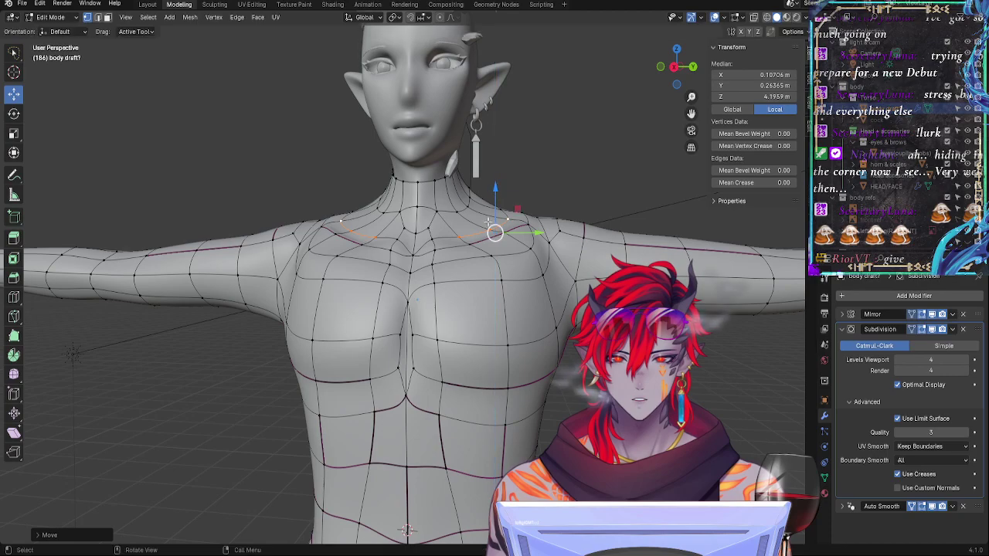
pyautogui.click(490, 225)
pyautogui.moveTo(497, 192); pyautogui.dragTo(496, 188)
# Step: Raise the vertex nearest the neck, undo, and edge-slide it instead
pyautogui.click(461, 217)
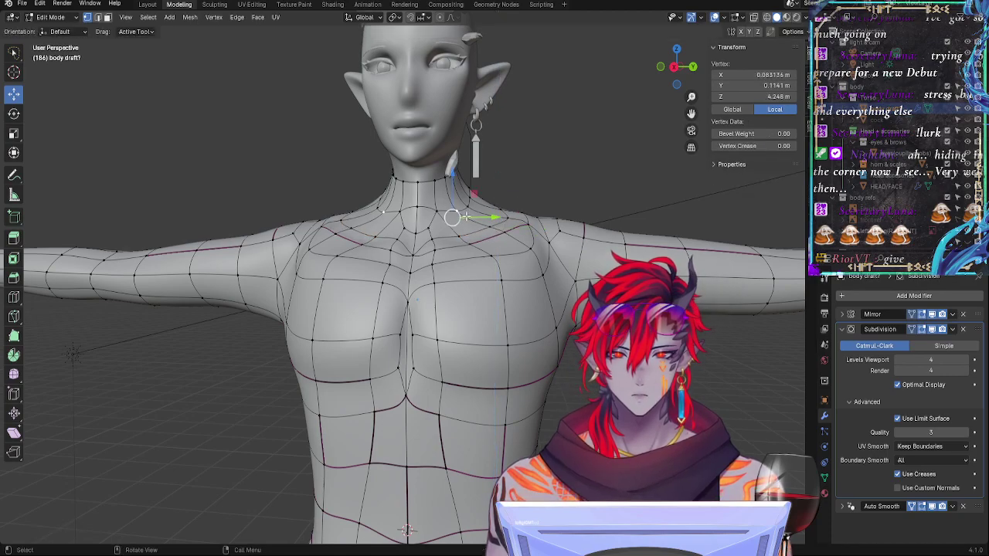
pyautogui.press('g')
pyautogui.press('g')
pyautogui.click(473, 208)
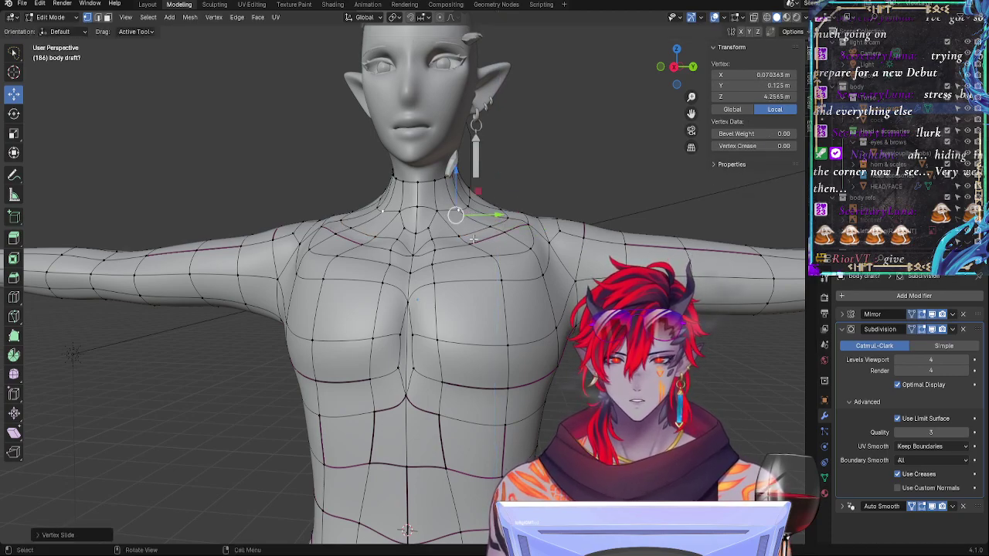
pyautogui.moveTo(473, 210); pyautogui.dragTo(482, 251, button='middle')
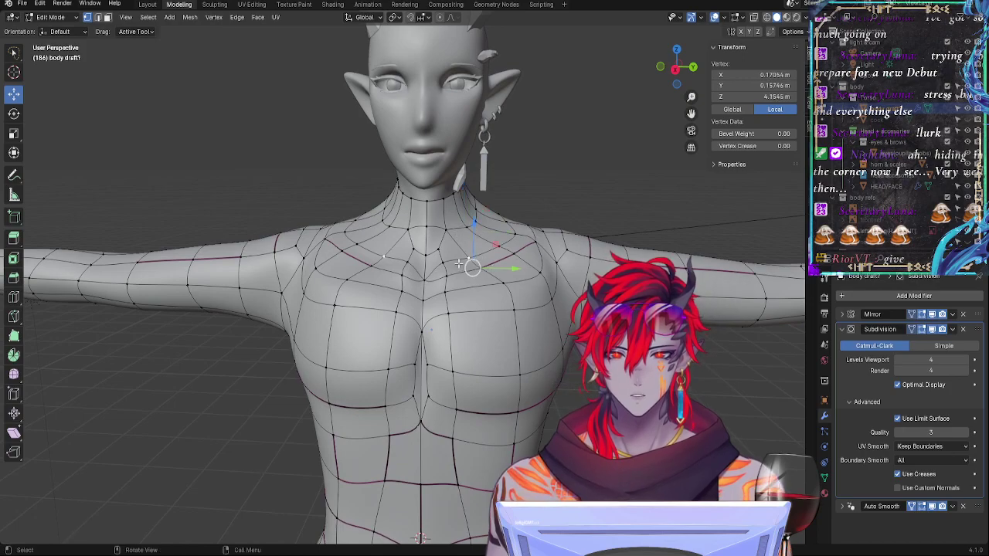
pyautogui.moveTo(449, 234); pyautogui.dragTo(451, 224)
pyautogui.moveTo(451, 224); pyautogui.dragTo(476, 290, button='middle')
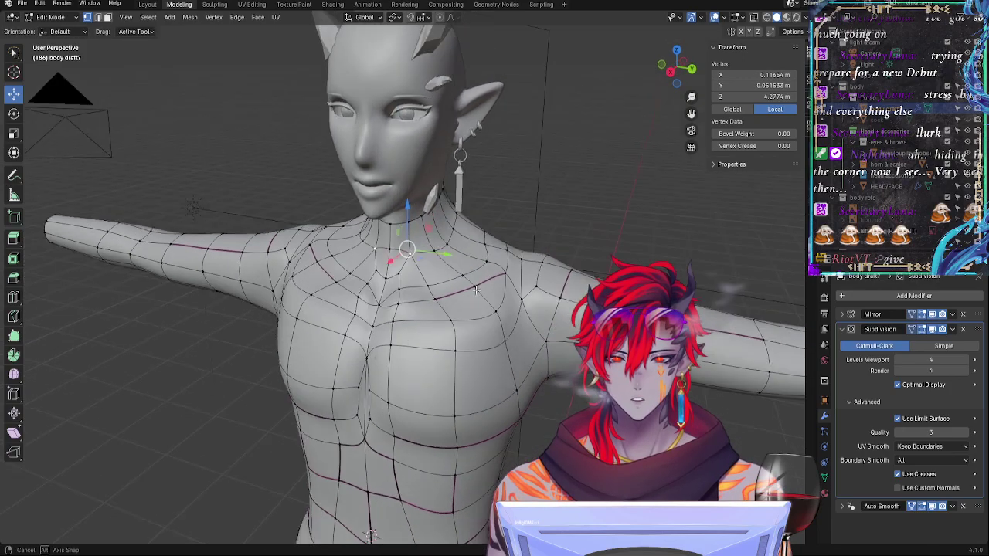
pyautogui.moveTo(435, 264); pyautogui.dragTo(432, 288)
pyautogui.hotkey('ctrl', 'z')
pyautogui.hotkey('shift', 'v')
pyautogui.click(438, 282)
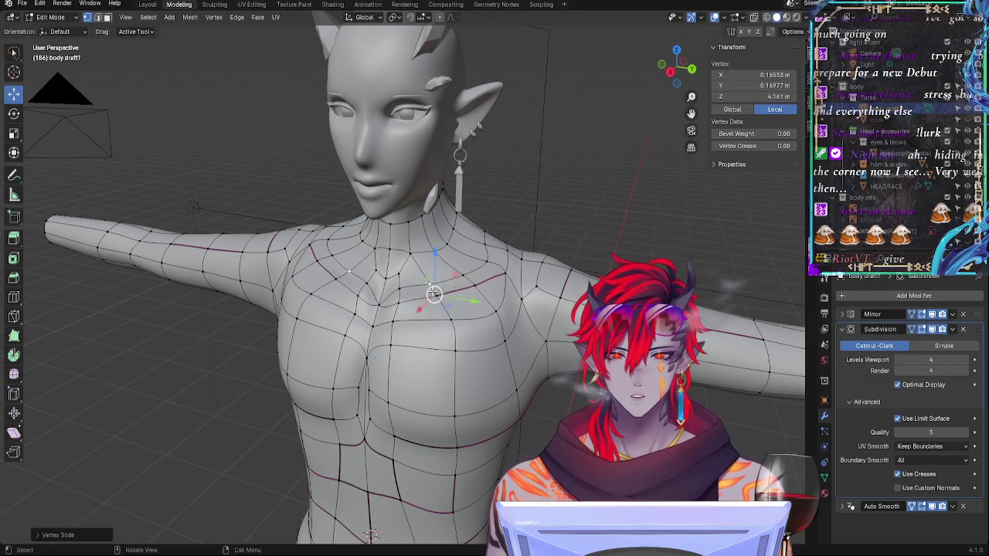
# Step: Lift the neck-base vertices slightly higher and check from the front view
pyautogui.moveTo(437, 283); pyautogui.dragTo(436, 334, button='middle')
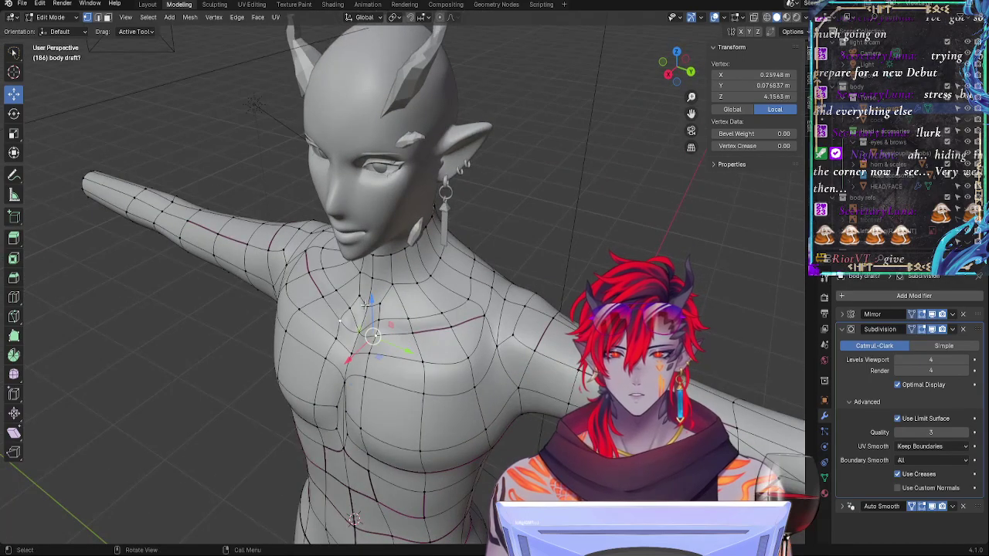
pyautogui.moveTo(372, 302); pyautogui.dragTo(352, 335)
pyautogui.click(380, 321)
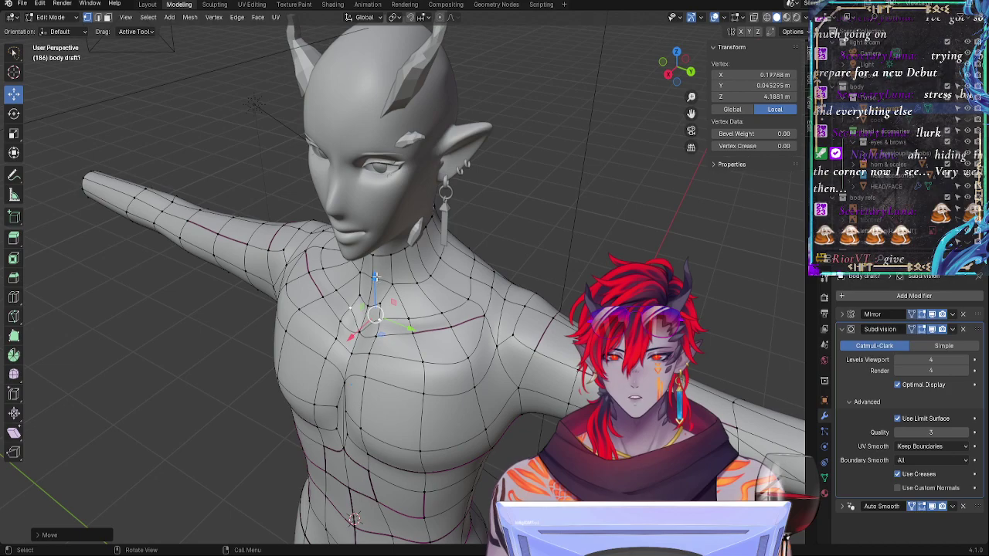
pyautogui.moveTo(375, 277); pyautogui.dragTo(382, 264)
pyautogui.moveTo(382, 264); pyautogui.dragTo(382, 262)
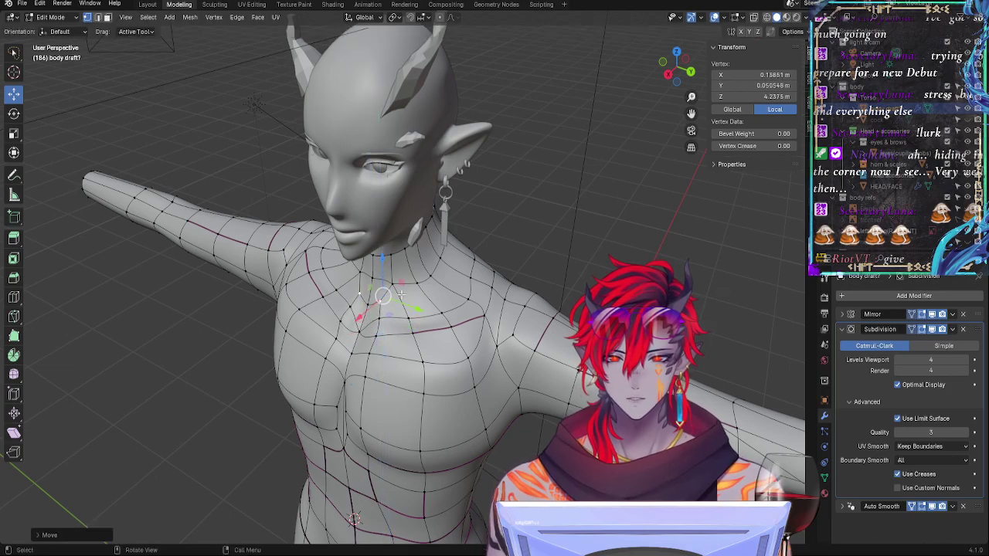
pyautogui.moveTo(382, 262); pyautogui.dragTo(427, 249, button='middle')
pyautogui.click(673, 72)
# Step: Preview the smoothed chest front-on, then move a chest vertex sideways and slightly back along Y
pyautogui.press('Tab')
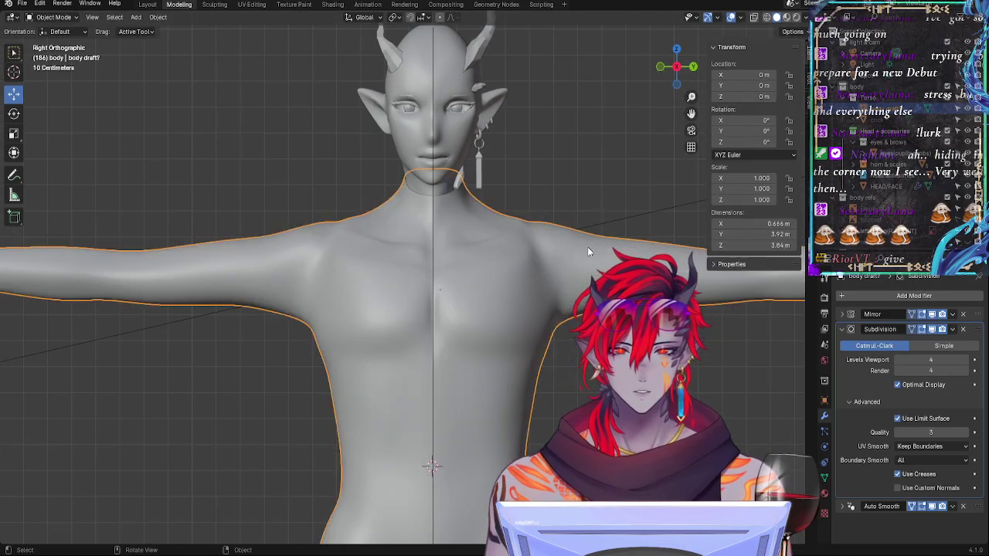
pyautogui.moveTo(587, 340); pyautogui.dragTo(644, 247, button='middle')
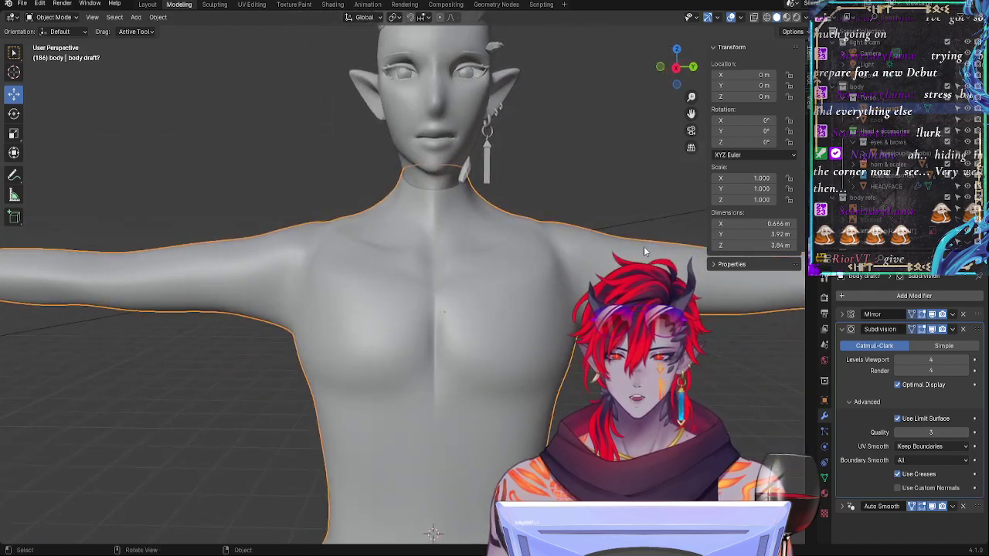
pyautogui.press('KP_3')
pyautogui.press('Tab')
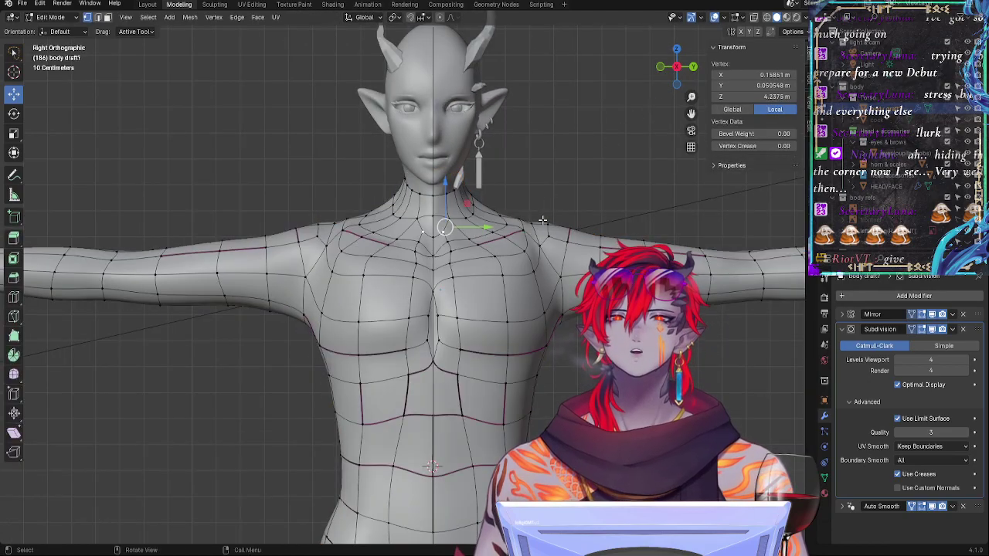
pyautogui.moveTo(553, 204); pyautogui.dragTo(332, 356, button='middle')
pyautogui.press('g')
pyautogui.click(310, 367)
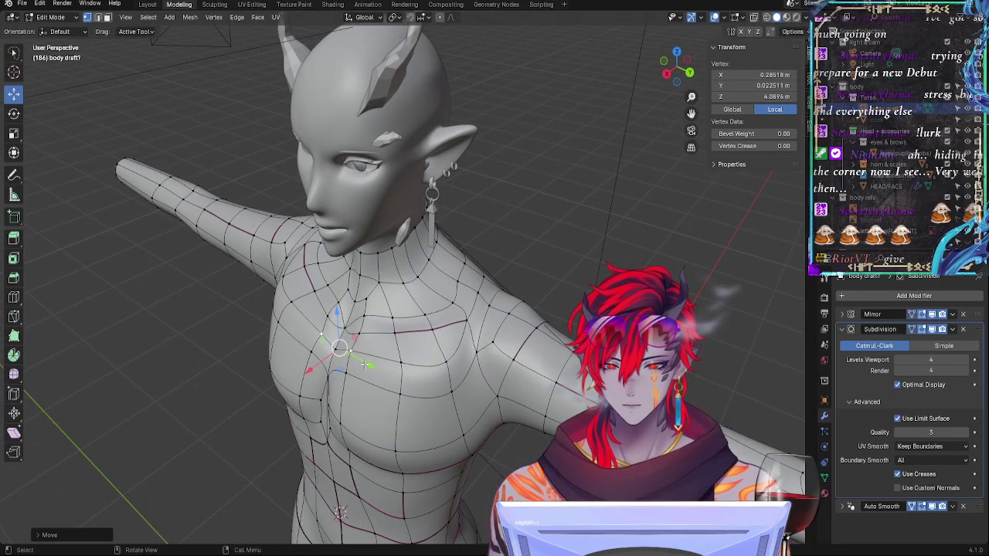
pyautogui.press('g')
pyautogui.press('y')
pyautogui.moveTo(363, 364); pyautogui.dragTo(364, 366)
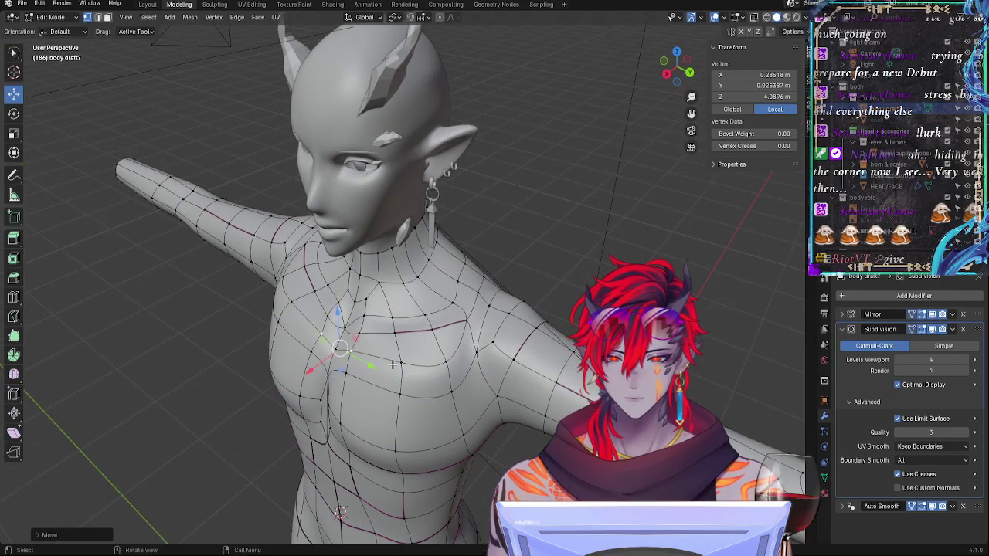
# Step: Edge-slide and raise a chest vertex, then lower an upper-chest vertex and shift it toward the centre
pyautogui.click(403, 364)
pyautogui.press('g')
pyautogui.press('g')
pyautogui.click(410, 367)
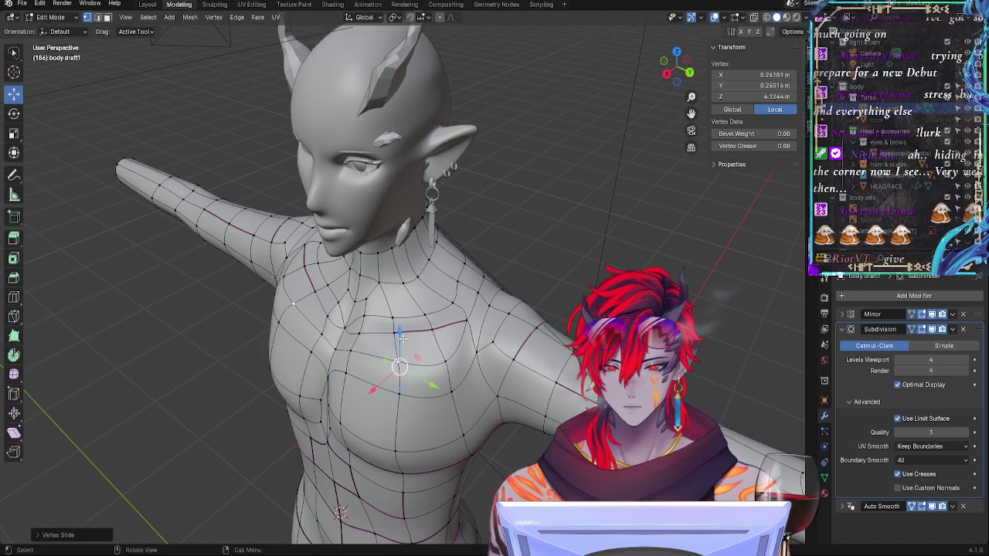
pyautogui.moveTo(403, 338); pyautogui.dragTo(402, 334)
pyautogui.click(356, 334)
pyautogui.keyDown('shift'); pyautogui.click(393, 333); pyautogui.keyUp('shift')
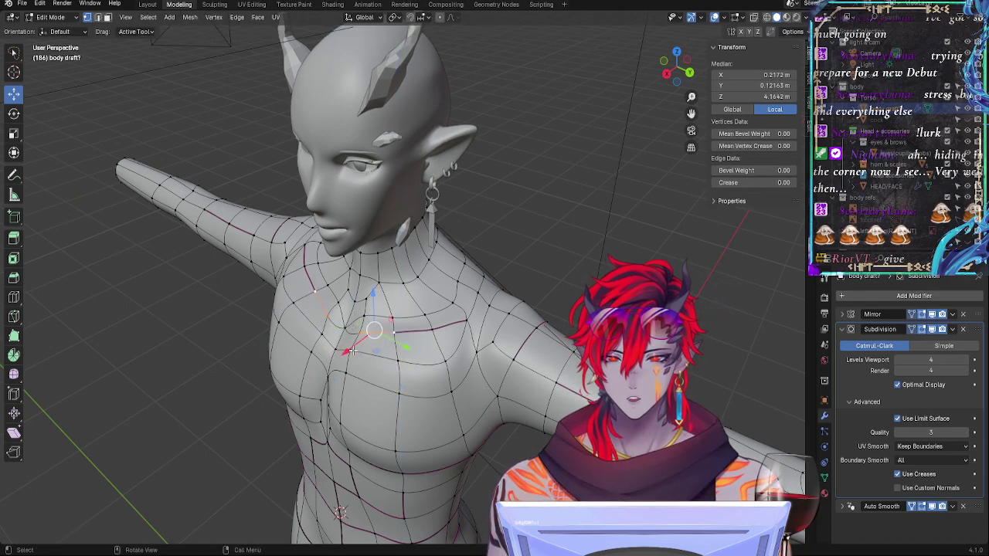
pyautogui.click(368, 325)
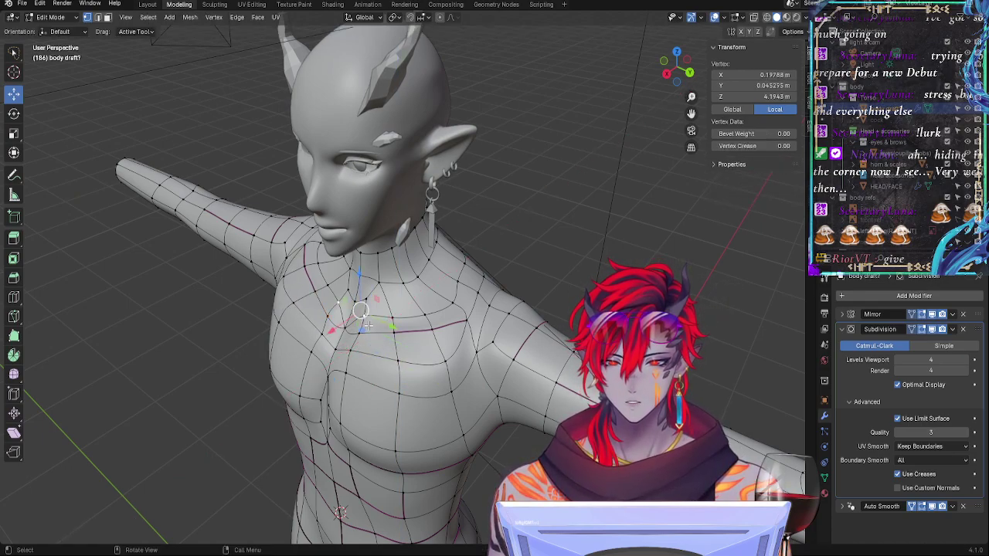
pyautogui.moveTo(360, 282); pyautogui.dragTo(360, 285)
pyautogui.moveTo(339, 331); pyautogui.dragTo(352, 295)
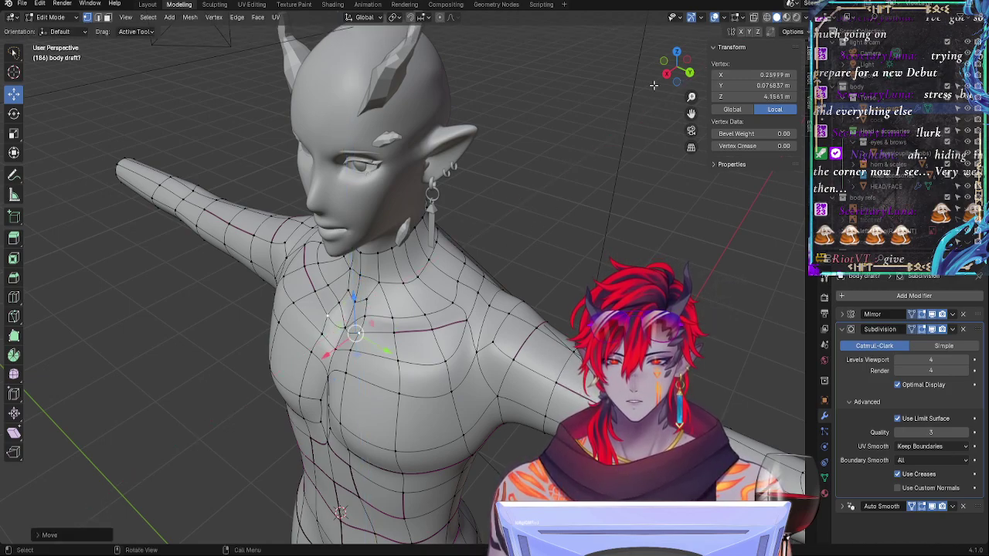
# Step: Check the smoothed chest from the front, then raise a collarbone vertex slightly
pyautogui.click(666, 73)
pyautogui.press('Tab')
pyautogui.moveTo(540, 329); pyautogui.dragTo(509, 345, button='middle')
pyautogui.press('Tab')
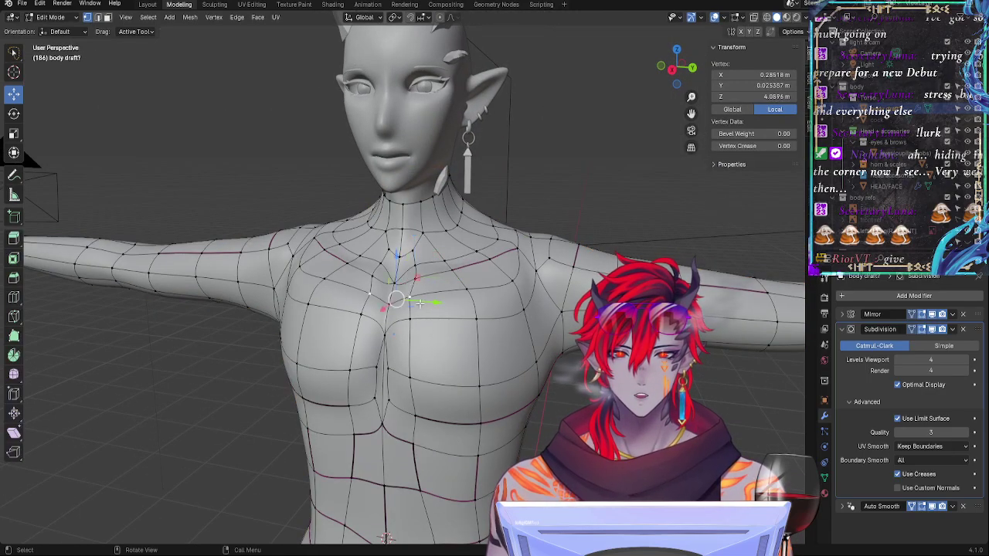
pyautogui.keyDown('shift'); pyautogui.click(467, 290); pyautogui.keyUp('shift')
pyautogui.click(467, 289)
pyautogui.moveTo(474, 247); pyautogui.dragTo(475, 240)
pyautogui.click(412, 290)
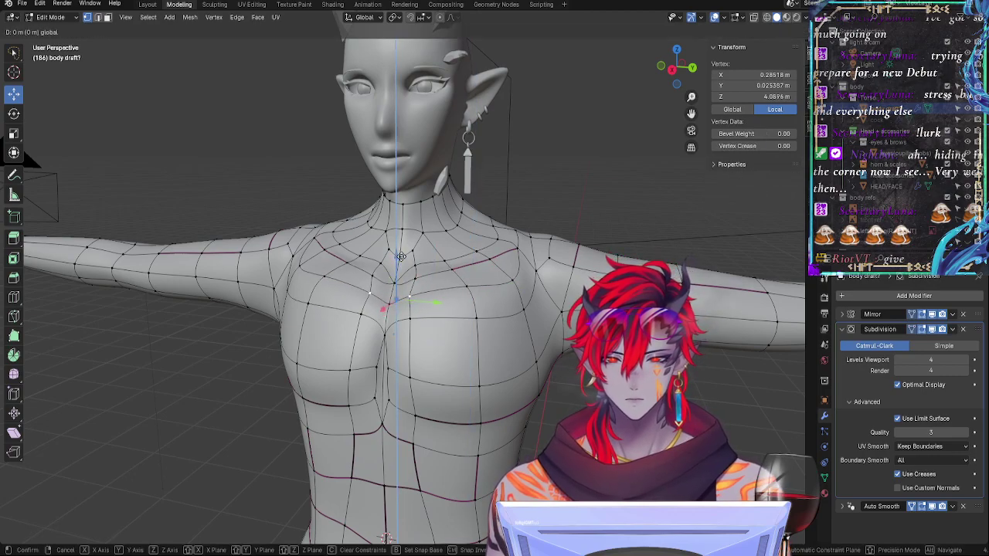
# Step: Compare smoothed and edit views, then shift two chest vertices sideways slightly
pyautogui.press('Tab')
pyautogui.click(672, 67)
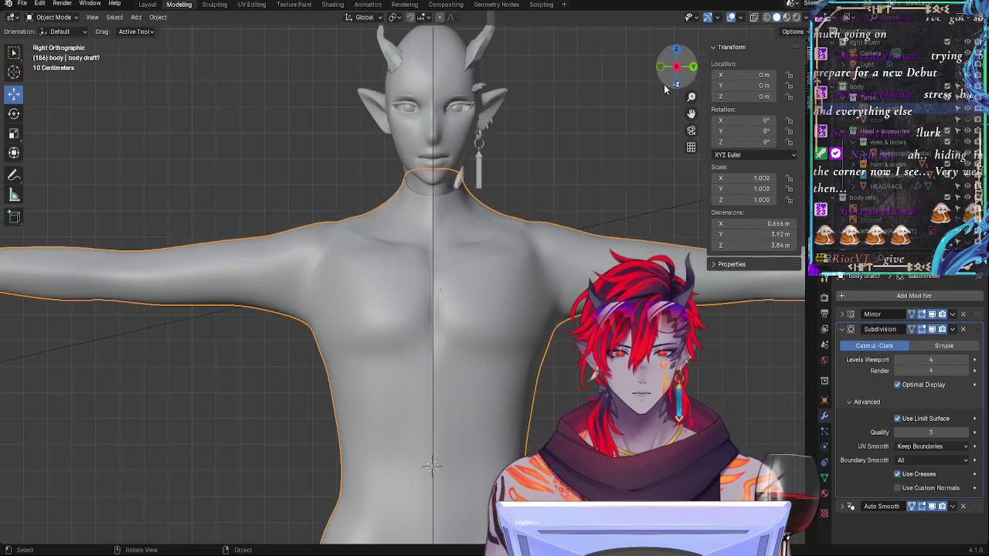
pyautogui.press('Tab')
pyautogui.press('Tab')
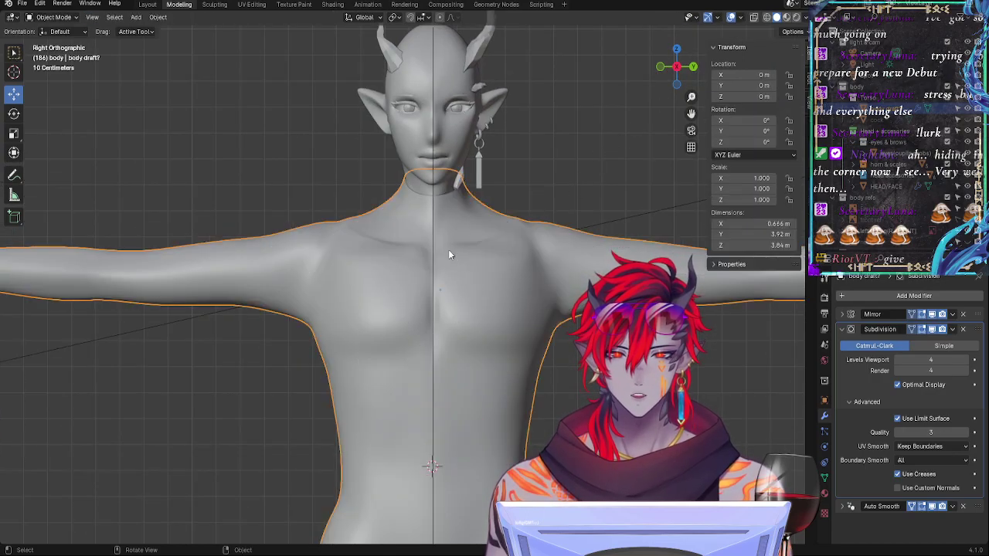
pyautogui.press('Tab')
pyautogui.moveTo(451, 251); pyautogui.dragTo(393, 348, button='middle')
pyautogui.keyDown('shift'); pyautogui.click(393, 348); pyautogui.keyUp('shift')
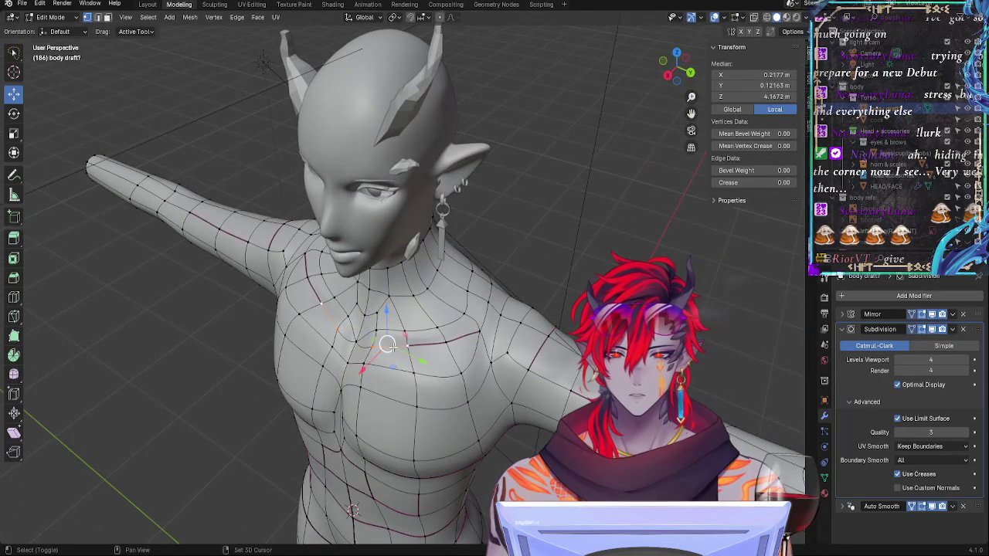
pyautogui.moveTo(370, 367); pyautogui.dragTo(373, 364)
# Step: Move two collarbone vertices along X, nudge a chest vertex sideways and down, and preview the smoothed front
pyautogui.click(375, 331)
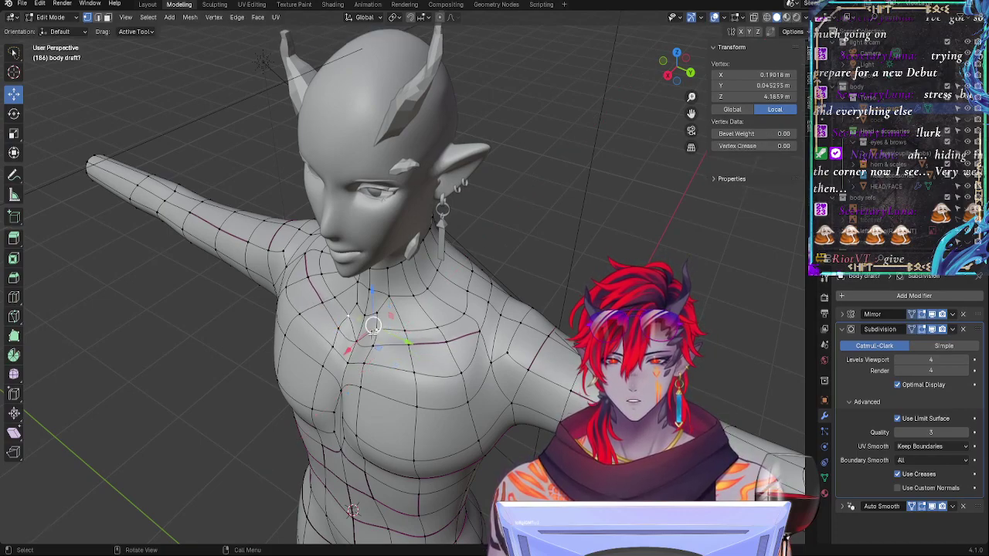
pyautogui.keyDown('shift'); pyautogui.click(401, 333); pyautogui.keyUp('shift')
pyautogui.press('g')
pyautogui.press('x')
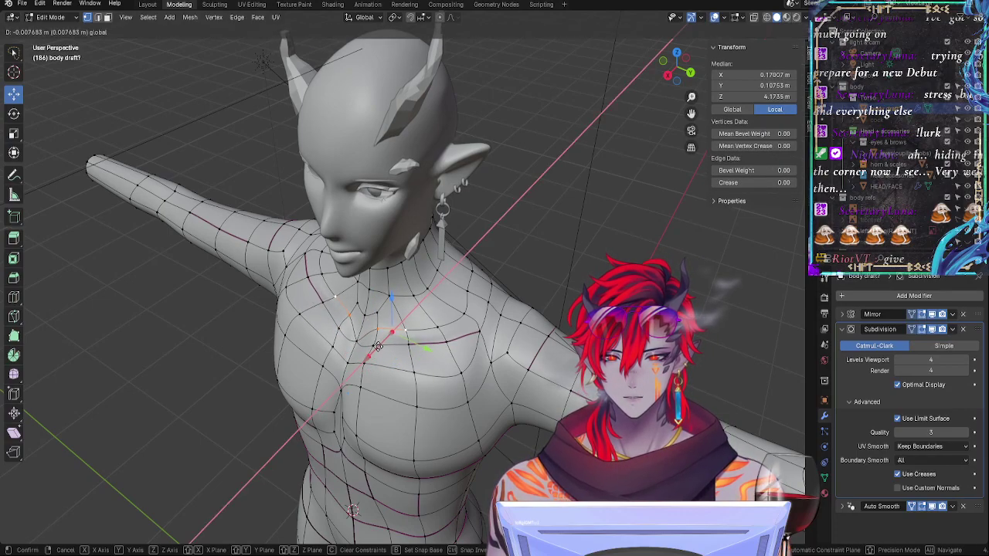
pyautogui.click(378, 347)
pyautogui.click(373, 326)
pyautogui.moveTo(353, 348); pyautogui.dragTo(350, 350)
pyautogui.moveTo(371, 294); pyautogui.dragTo(370, 299)
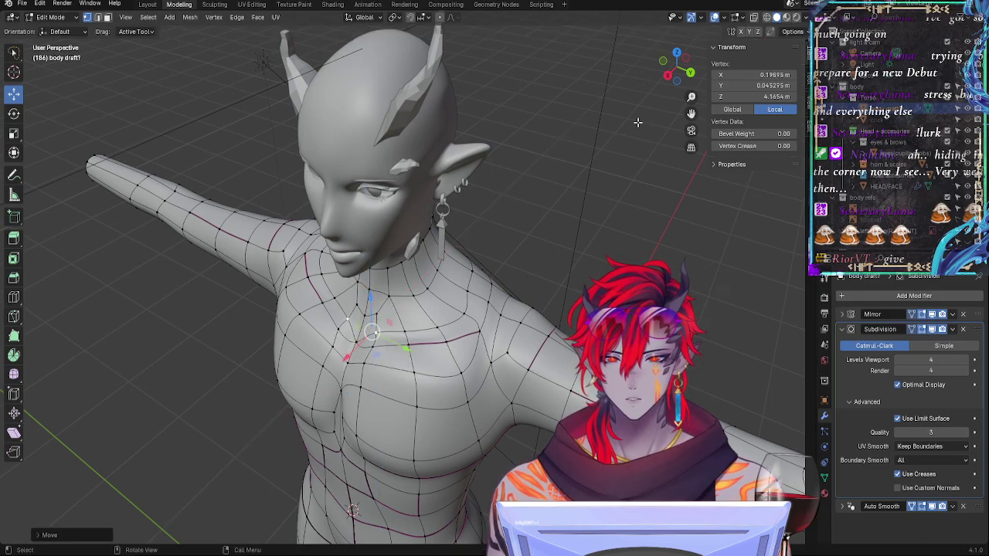
pyautogui.click(668, 73)
pyautogui.press('Tab')
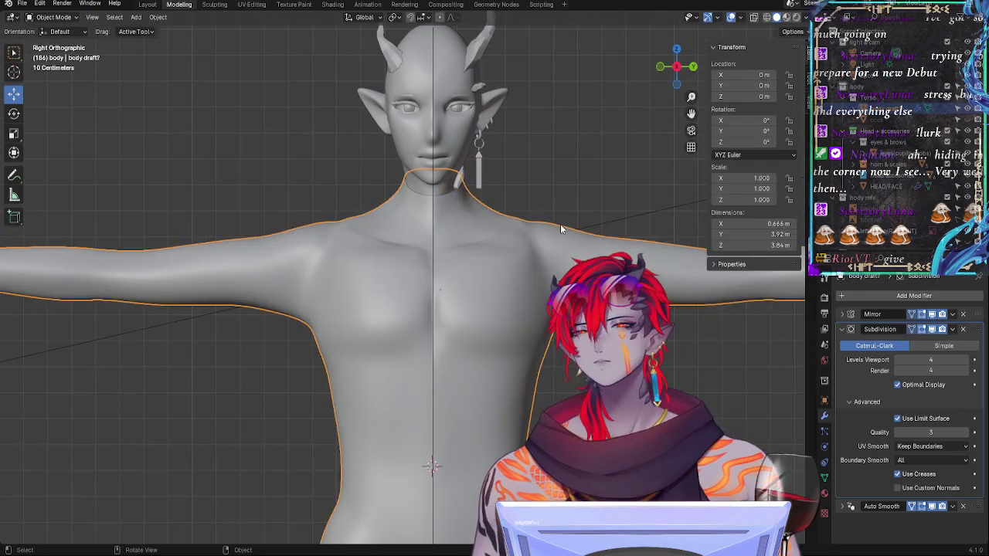
# Step: Raise a pair of neck vertices slightly, locked to the Z axis
pyautogui.press('Tab')
pyautogui.keyDown('shift'); pyautogui.click(455, 232); pyautogui.keyUp('shift')
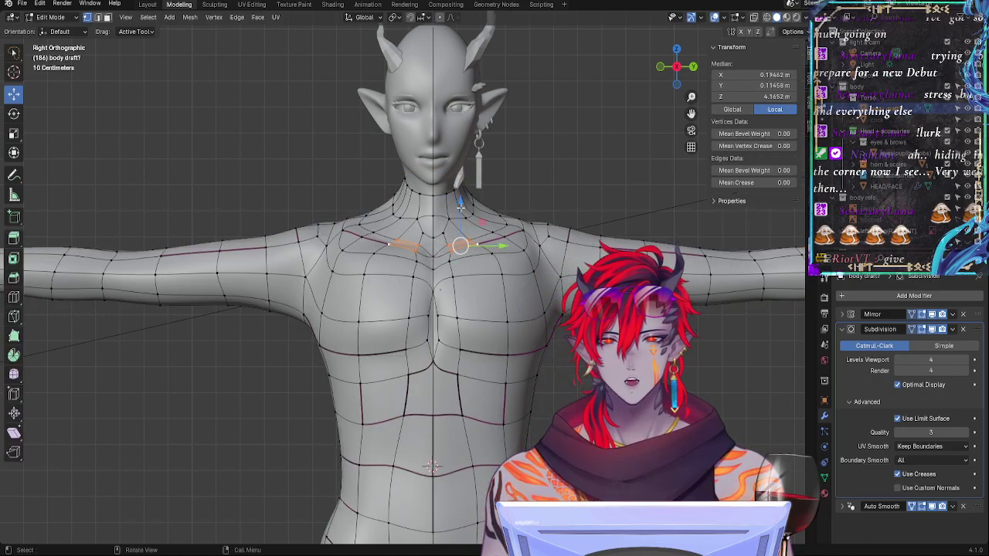
pyautogui.press('g')
pyautogui.press('z')
pyautogui.moveTo(462, 203); pyautogui.dragTo(439, 224)
pyautogui.click(445, 263)
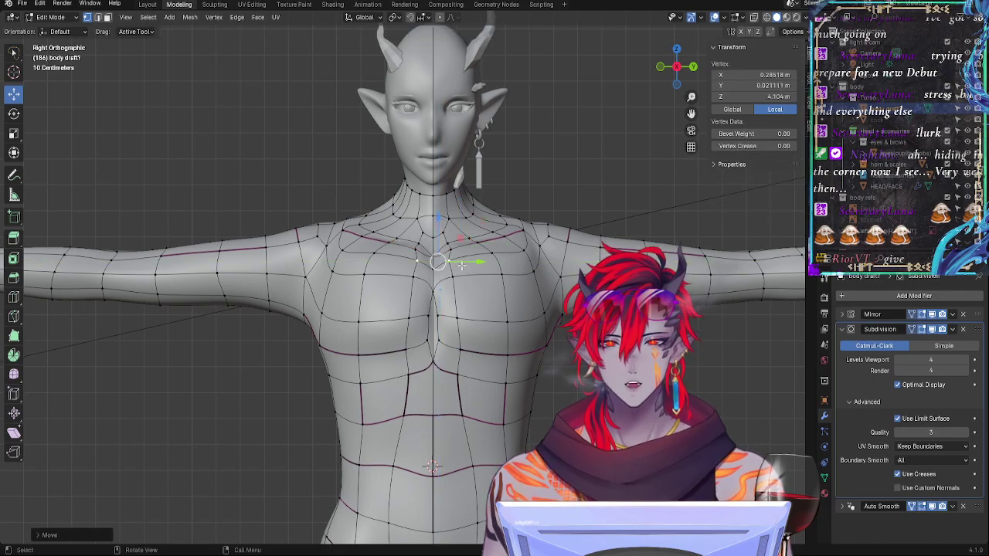
# Step: Compare the smoothed body against the edit-mode mesh around the neck
pyautogui.press('Tab')
pyautogui.press('Tab')
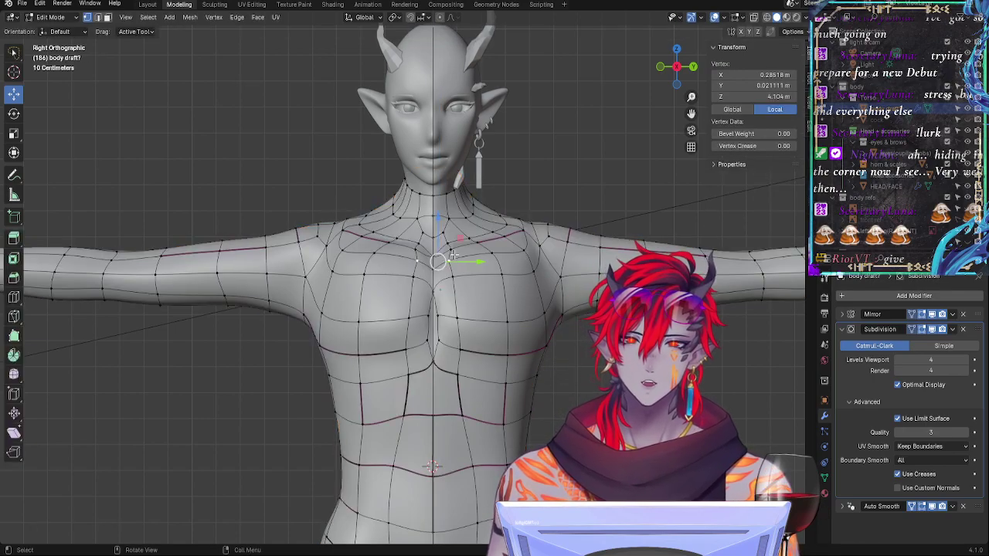
pyautogui.press('Tab')
pyautogui.press('Tab')
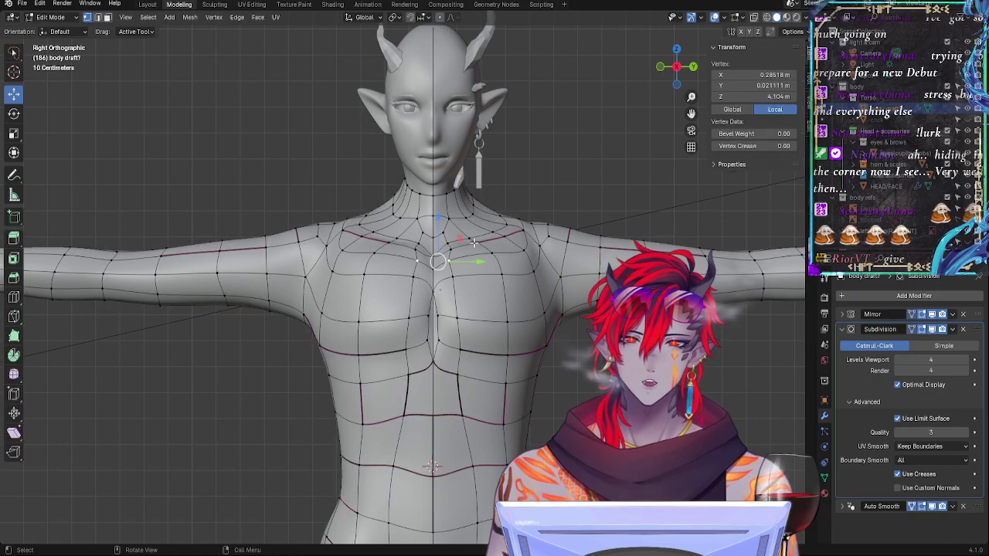
pyautogui.press('Tab')
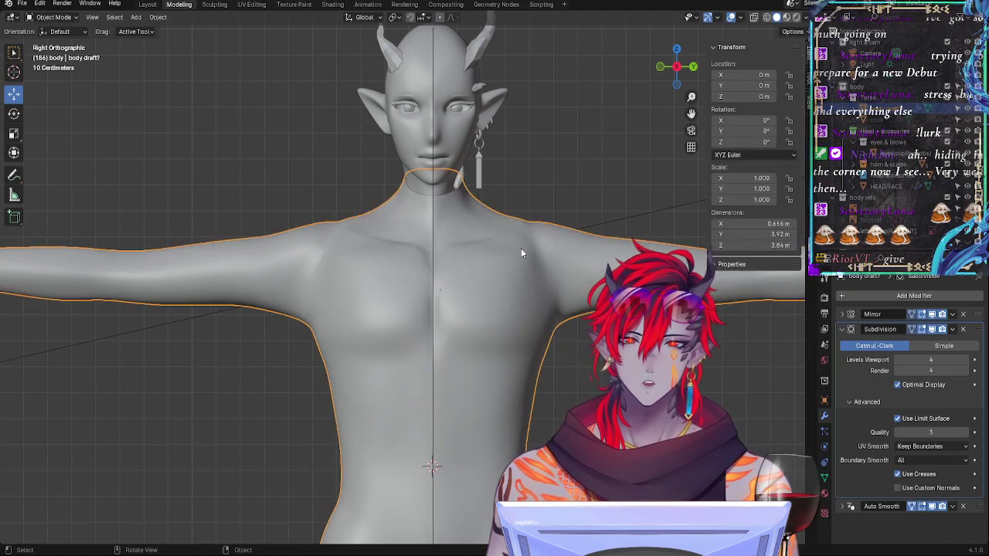
pyautogui.press('Tab')
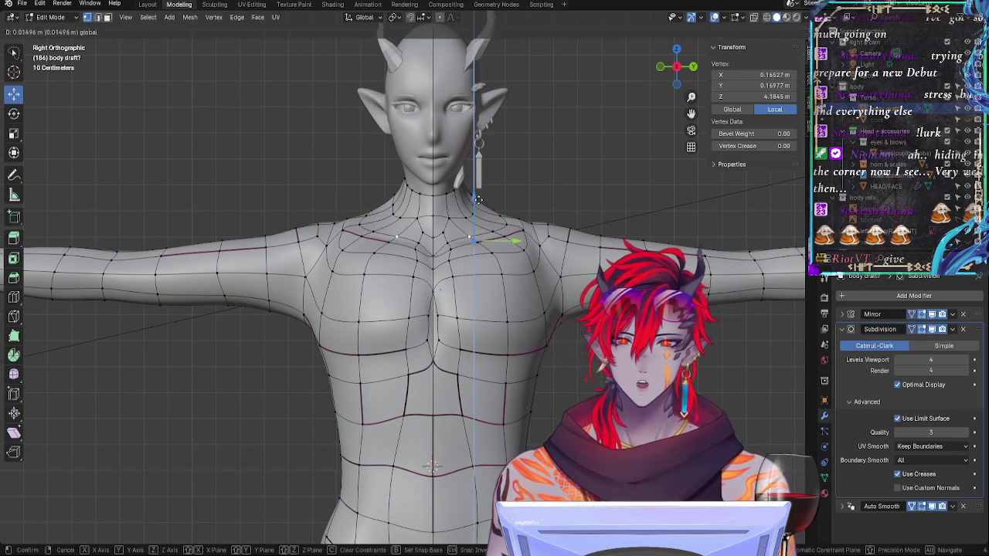
pyautogui.press('Tab')
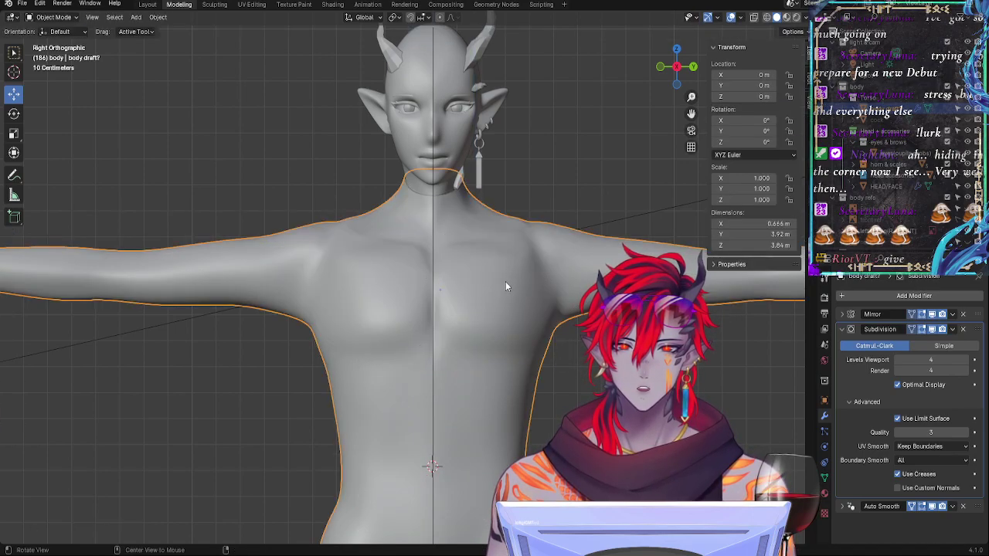
pyautogui.moveTo(506, 287); pyautogui.dragTo(469, 325, button='middle')
pyautogui.press('Tab')
pyautogui.press('Tab')
pyautogui.scroll(3, 431, 339)
pyautogui.press('Tab')
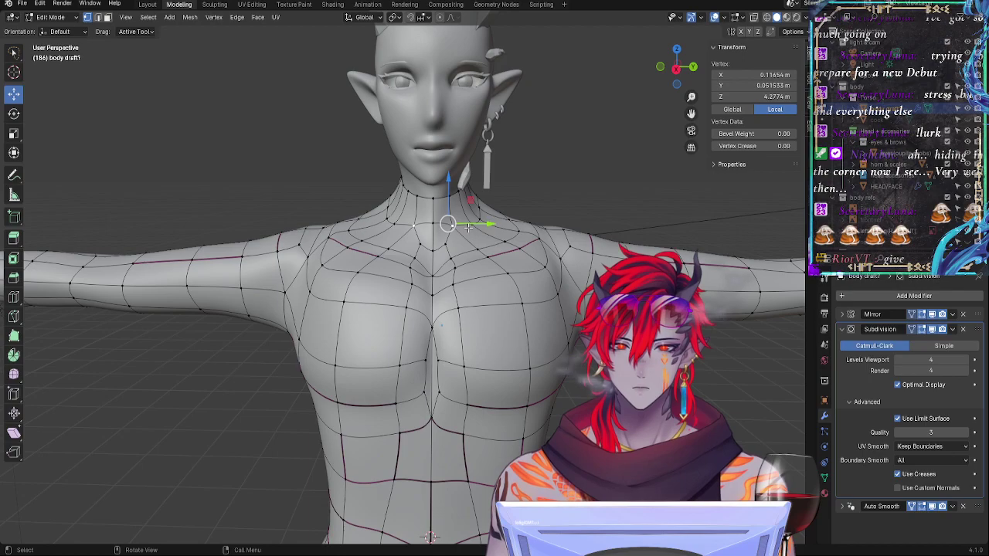
# Step: Slide the collarbone vertex along its depth axis and sideways along X
pyautogui.moveTo(495, 230); pyautogui.dragTo(498, 230)
pyautogui.moveTo(459, 249); pyautogui.dragTo(380, 289, button='middle')
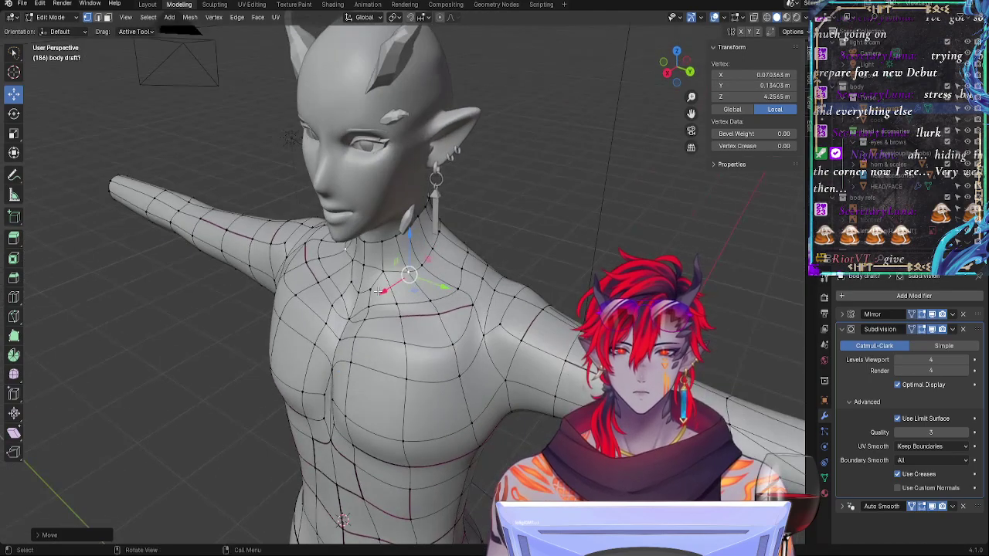
pyautogui.moveTo(377, 290); pyautogui.dragTo(374, 292)
pyautogui.click(380, 276)
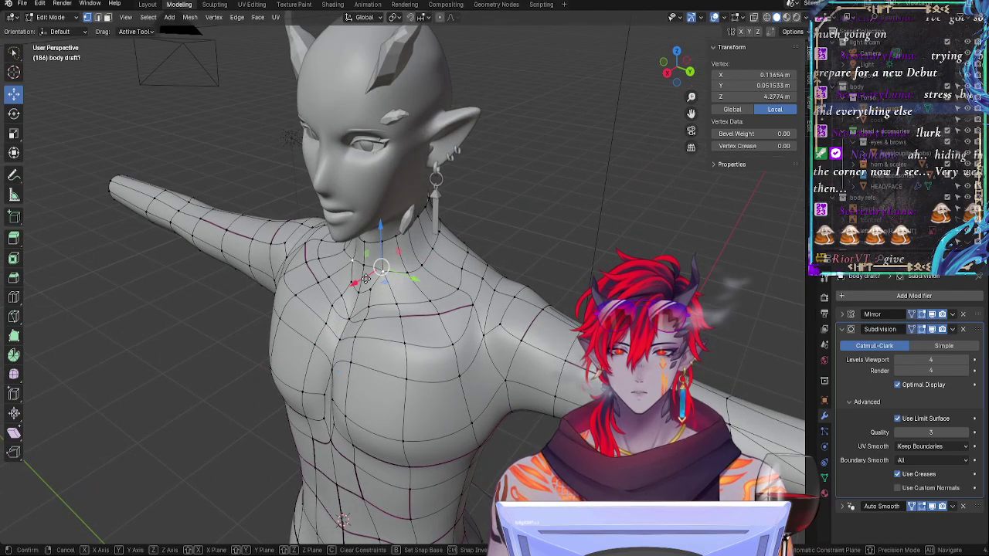
# Step: Shift two more collarbone vertices sideways after checking the smoothed front view
pyautogui.press('Tab')
pyautogui.scroll(3, 394, 310)
pyautogui.moveTo(394, 310)
pyautogui.mouseDown(button='middle')
pyautogui.moveTo(449, 287)
pyautogui.moveTo(501, 295)
pyautogui.moveTo(410, 318)
pyautogui.mouseUp(button='middle')
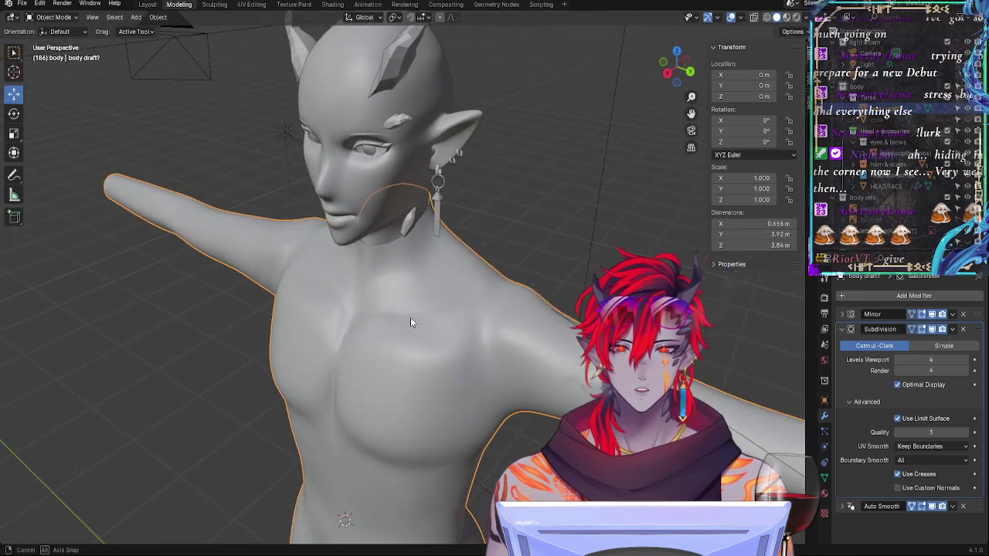
pyautogui.press('Tab')
pyautogui.keyDown('shift'); pyautogui.click(368, 307); pyautogui.keyUp('shift')
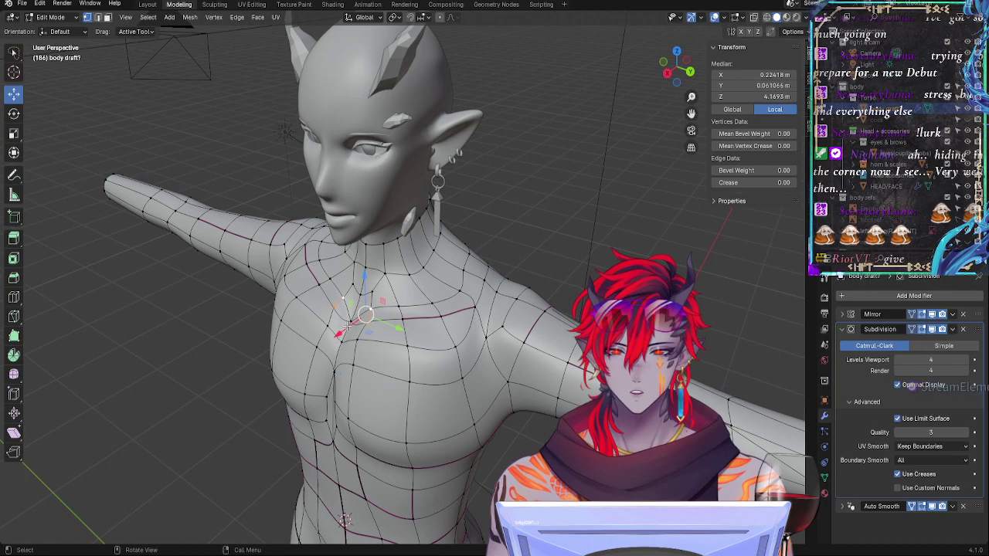
pyautogui.moveTo(347, 326); pyautogui.dragTo(342, 329)
pyautogui.click(402, 318)
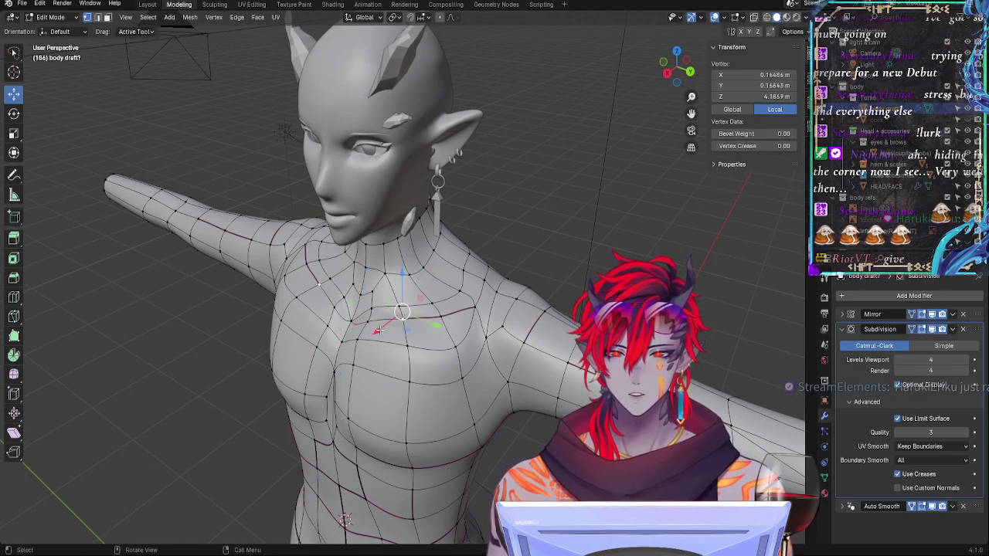
pyautogui.click(372, 340)
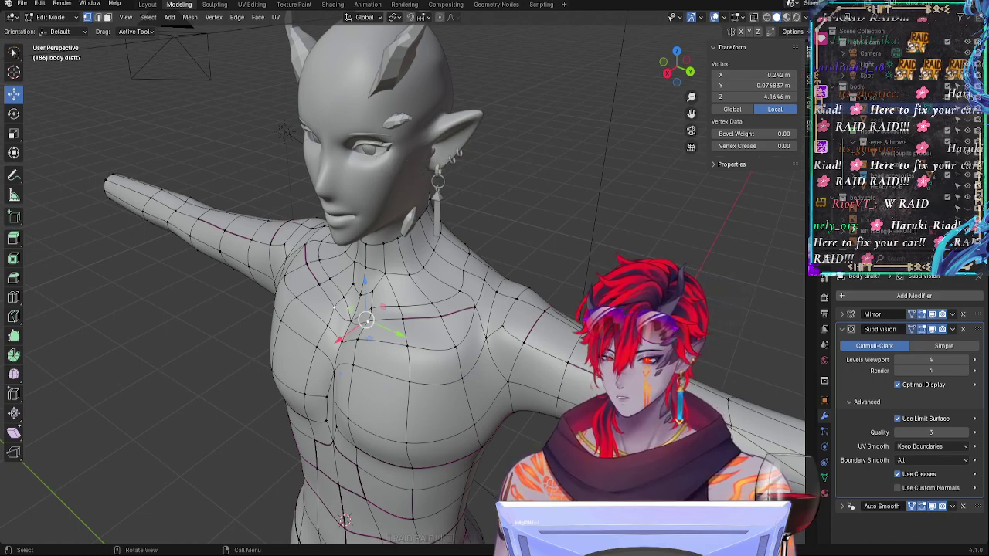
# Step: Orbit around the figure and leave Edit Mode to see the smooth subdivided chest and collarbones
pyautogui.moveTo(514, 212); pyautogui.dragTo(547, 195, button='middle')
pyautogui.press('Tab')
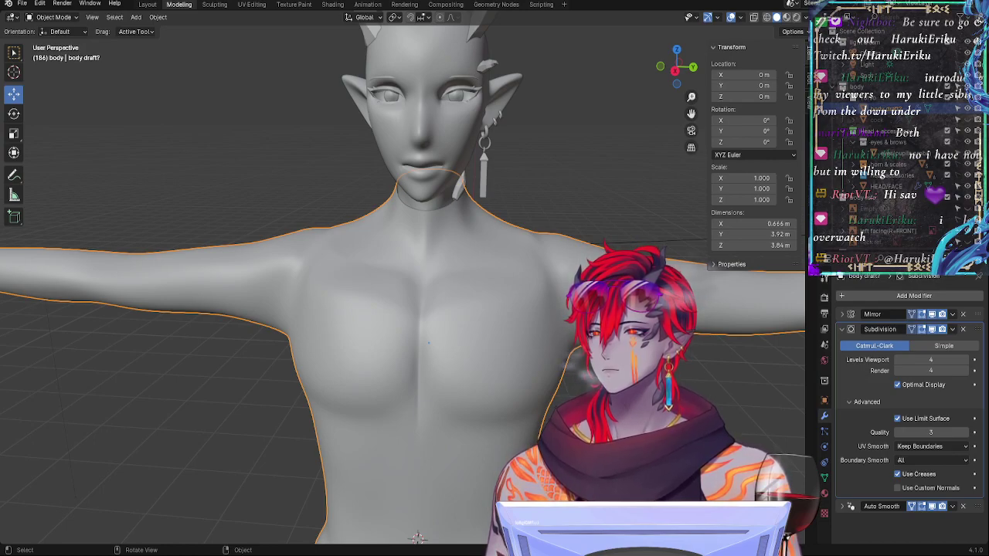
# Step: Deselect the body and orbit around it to inspect the side, upper back and front
pyautogui.click(591, 242)
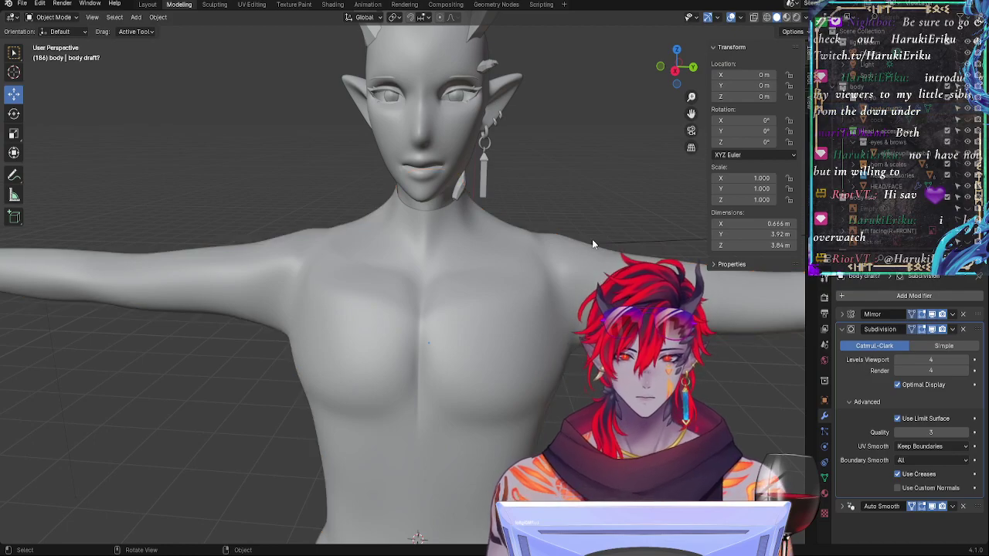
pyautogui.scroll(-3, 592, 242)
pyautogui.keyDown('shift'); pyautogui.moveTo(550, 376); pyautogui.dragTo(530, 263, button='middle'); pyautogui.keyUp('shift')
pyautogui.moveTo(178, 232); pyautogui.dragTo(432, 294, button='middle')
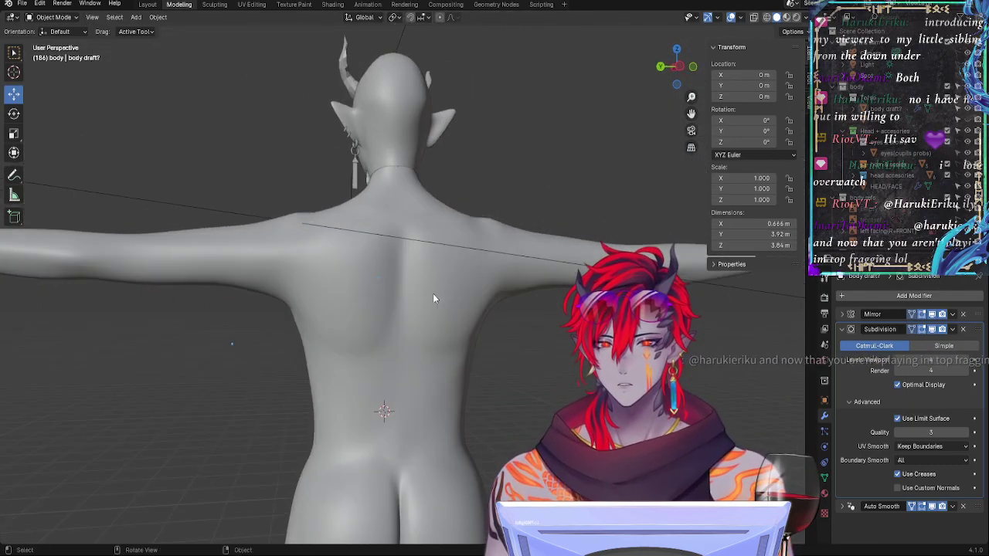
pyautogui.moveTo(465, 324); pyautogui.dragTo(404, 346, button='middle')
pyautogui.moveTo(674, 81); pyautogui.dragTo(502, 332)
pyautogui.scroll(1, 498, 328)
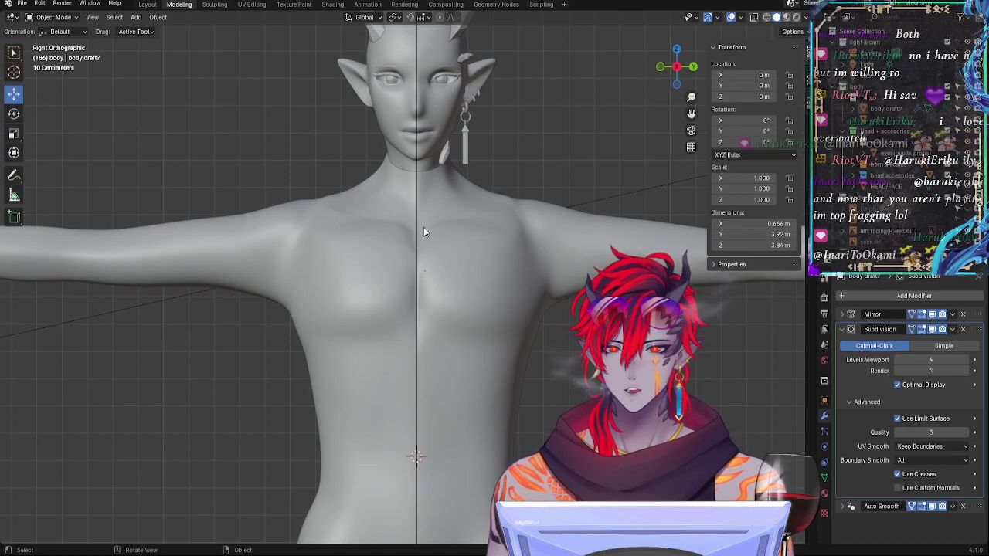
pyautogui.moveTo(498, 263); pyautogui.dragTo(493, 295, button='middle')
# Step: Show the wireframe in Edit Mode and frame the body, head included, in Right Orthographic view
pyautogui.press('Tab')
pyautogui.press('Tab')
pyautogui.moveTo(554, 335); pyautogui.dragTo(531, 321, button='middle')
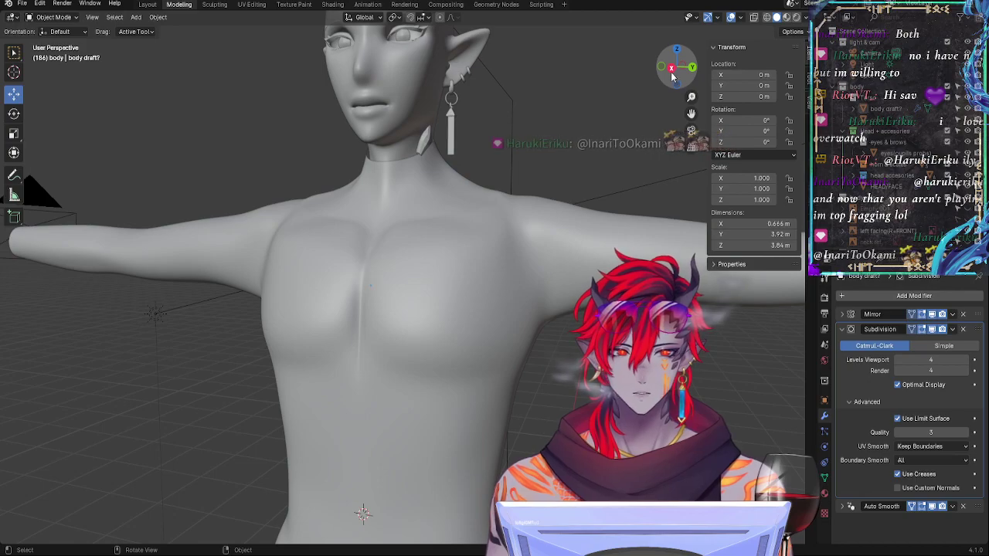
pyautogui.click(676, 85)
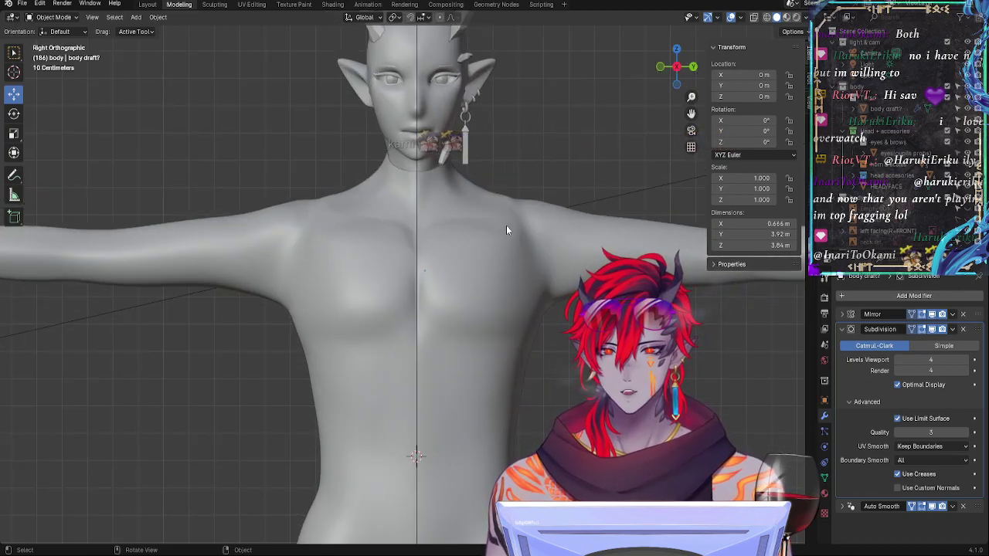
pyautogui.keyDown('ctrl'); pyautogui.moveTo(509, 249); pyautogui.dragTo(342, 307, button='middle'); pyautogui.keyUp('ctrl')
pyautogui.scroll(-2, 495, 334)
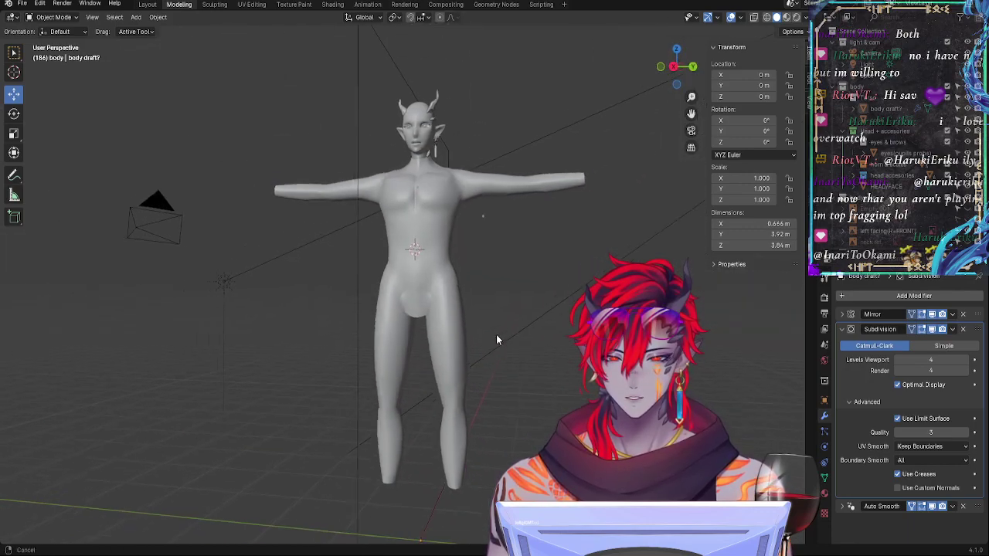
pyautogui.scroll(5, 489, 286)
pyautogui.keyDown('shift'); pyautogui.moveTo(505, 198); pyautogui.dragTo(498, 378, button='middle'); pyautogui.keyUp('shift')
pyautogui.keyDown('alt'); pyautogui.moveTo(498, 378); pyautogui.dragTo(548, 380); pyautogui.keyUp('alt')
pyautogui.click(676, 68)
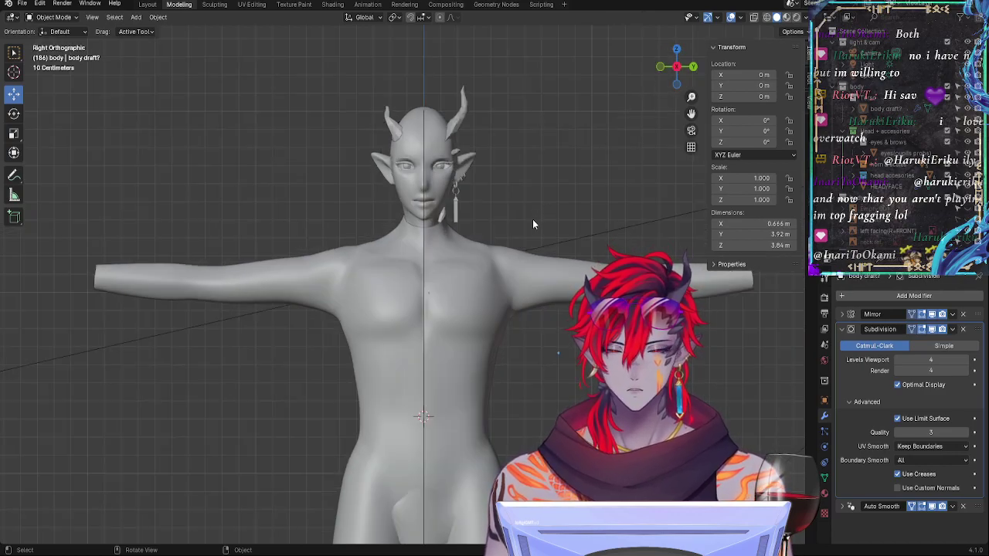
# Step: Raise a chest vertex slightly, seen from an angled view of the chest
pyautogui.press('Tab')
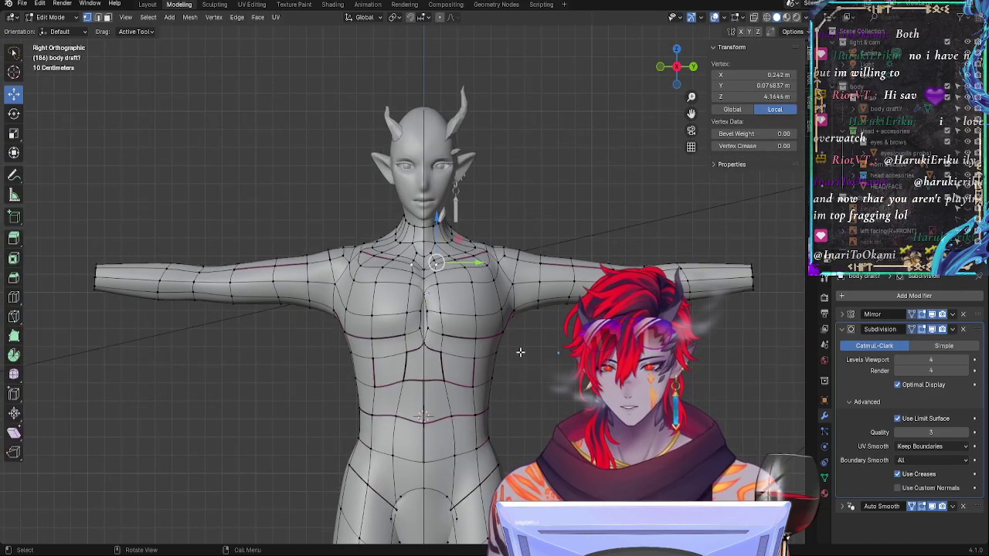
pyautogui.press('Tab')
pyautogui.scroll(3, 555, 394)
pyautogui.scroll(-1, 517, 268)
pyautogui.moveTo(543, 328); pyautogui.dragTo(503, 354, button='middle')
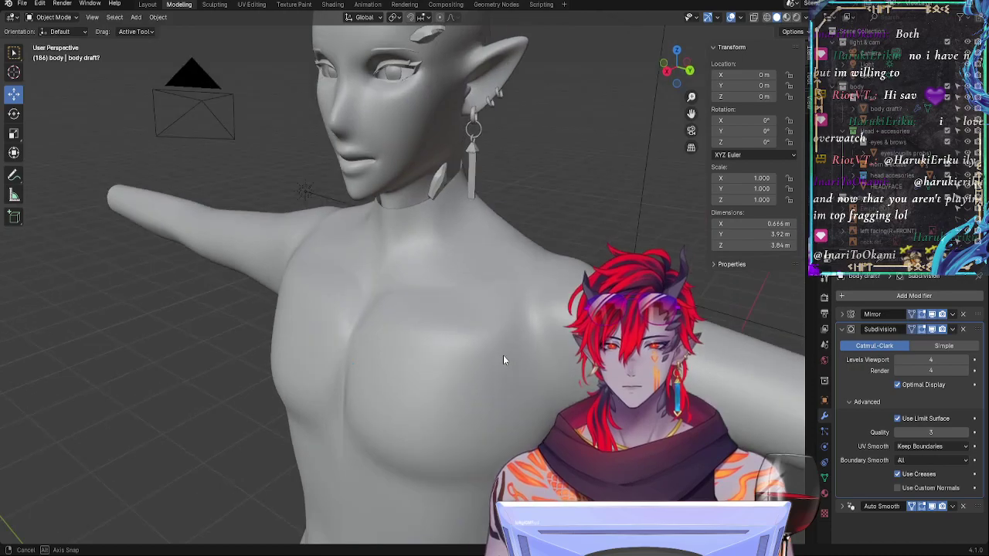
pyautogui.press('Tab')
pyautogui.click(485, 331)
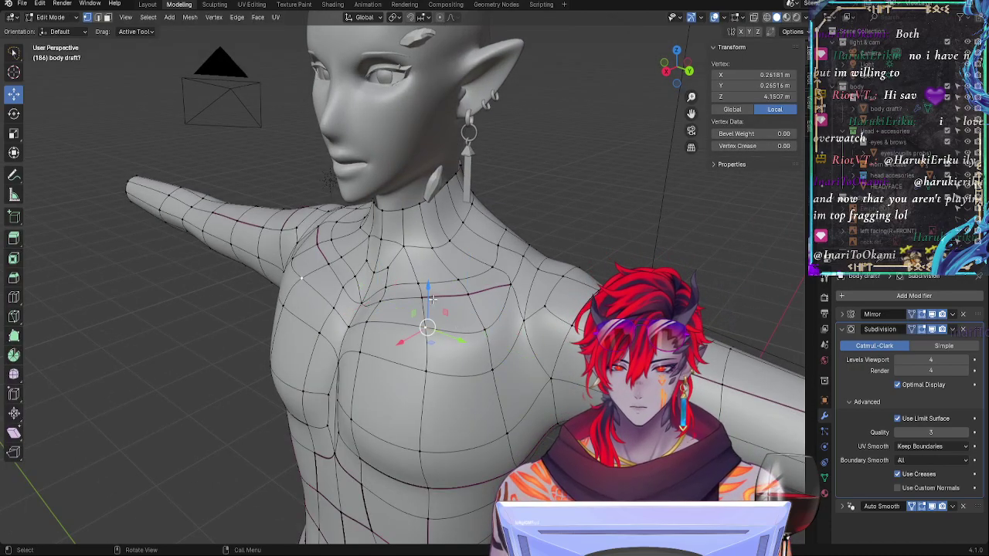
pyautogui.moveTo(429, 295); pyautogui.dragTo(429, 292)
# Step: Slide the neighbouring chest vertex along Y and preview the smoothing
pyautogui.click(486, 333)
pyautogui.moveTo(487, 333); pyautogui.dragTo(539, 334, button='middle')
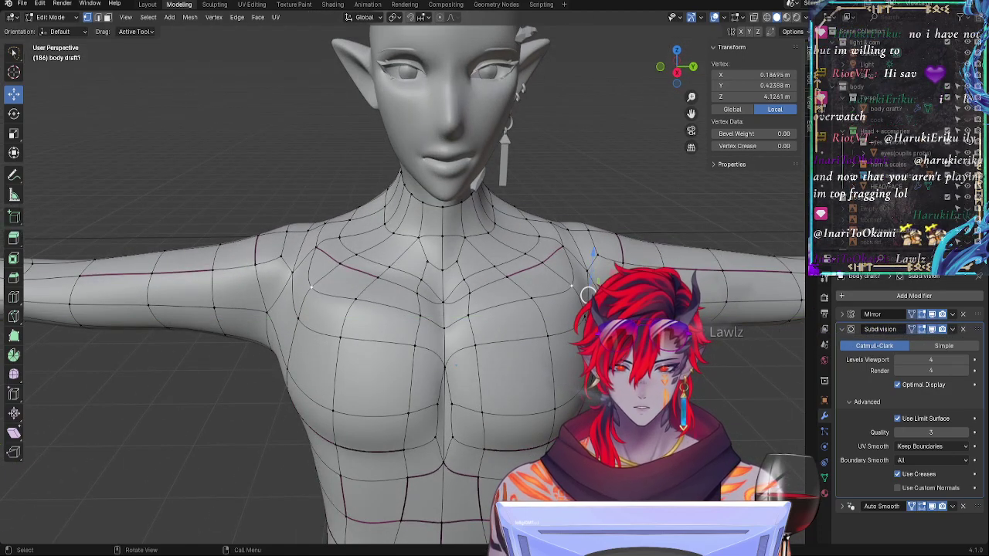
pyautogui.moveTo(630, 295); pyautogui.dragTo(621, 295)
pyautogui.click(585, 318)
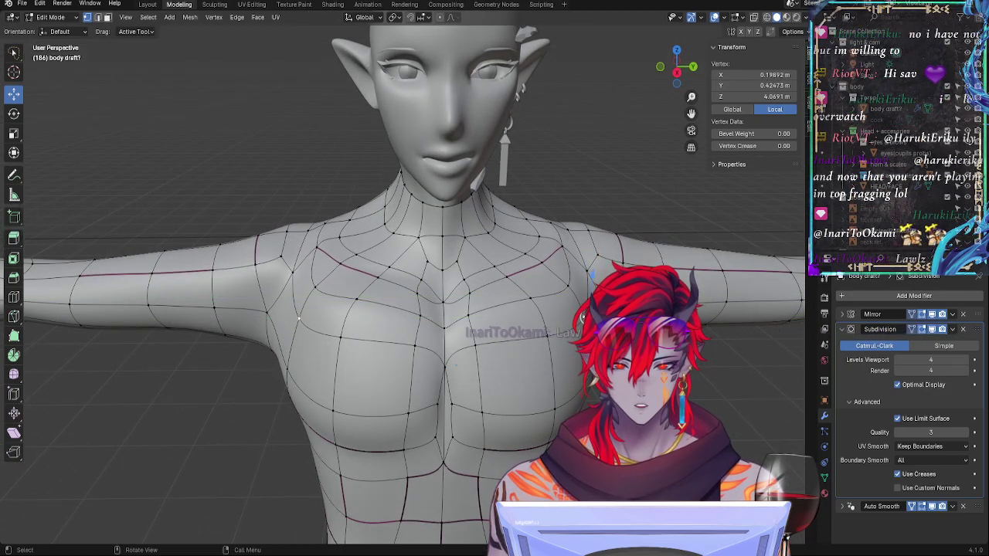
pyautogui.press('Tab')
pyautogui.moveTo(533, 371); pyautogui.dragTo(472, 376, button='middle')
pyautogui.press('Tab')
pyautogui.press('Tab')
pyautogui.moveTo(420, 304); pyautogui.dragTo(544, 335, button='middle')
pyautogui.press('Tab')
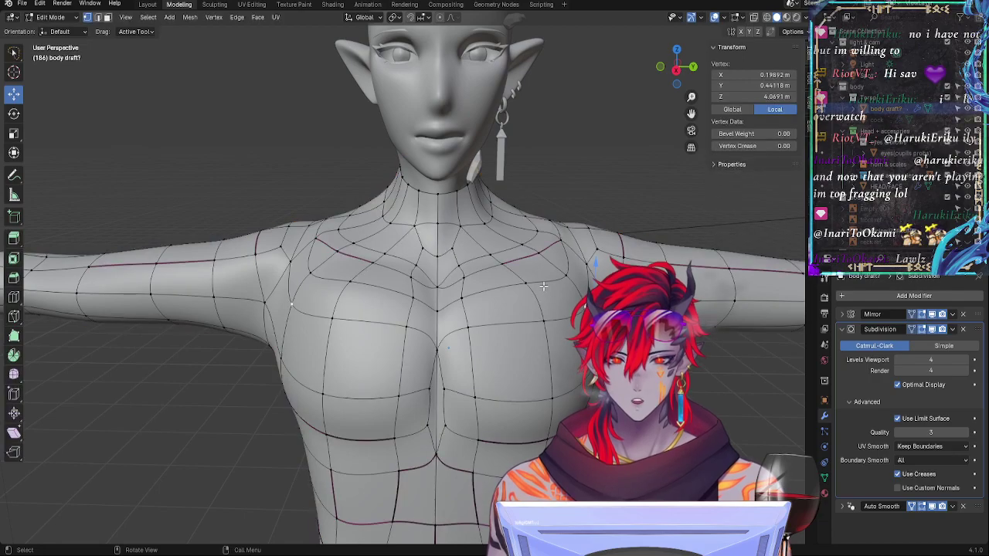
# Step: Shift two shoulder vertices sideways and up, undoing an accidental whole-body move
pyautogui.keyDown('shift'); pyautogui.click(543, 235); pyautogui.keyUp('shift')
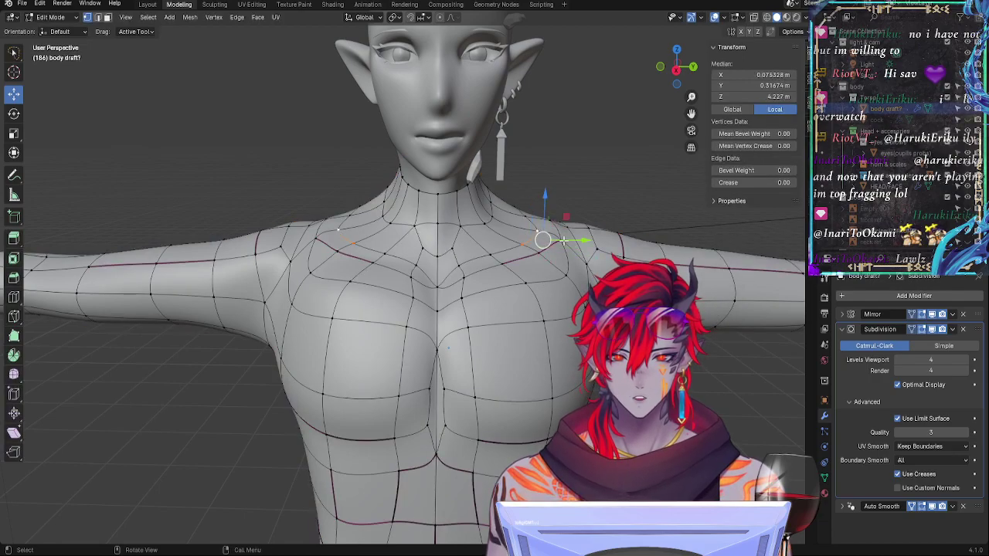
pyautogui.moveTo(576, 238); pyautogui.dragTo(531, 300)
pyautogui.click(539, 254)
pyautogui.press('Tab')
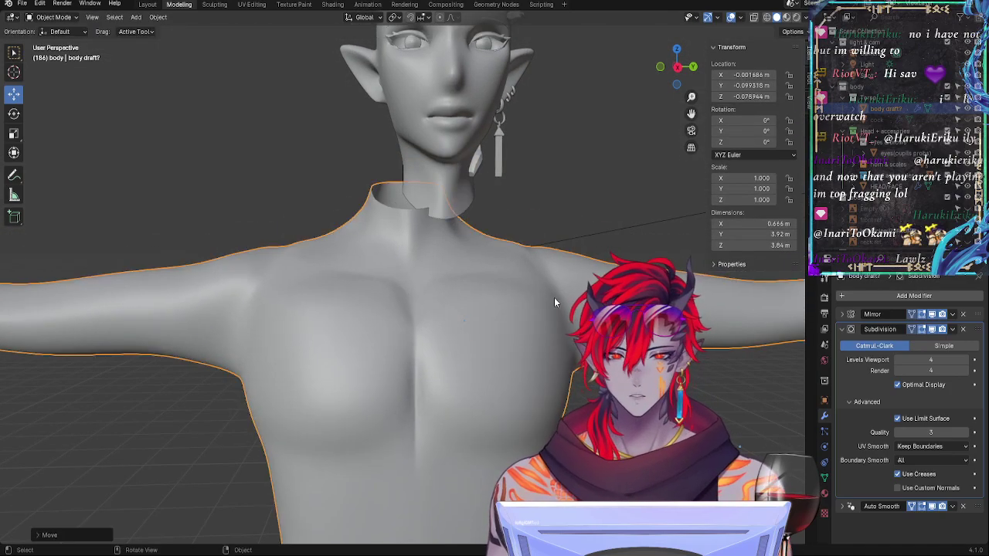
pyautogui.hotkey('ctrl', 'z')
pyautogui.press('Tab')
pyautogui.press('Tab')
pyautogui.press('Tab')
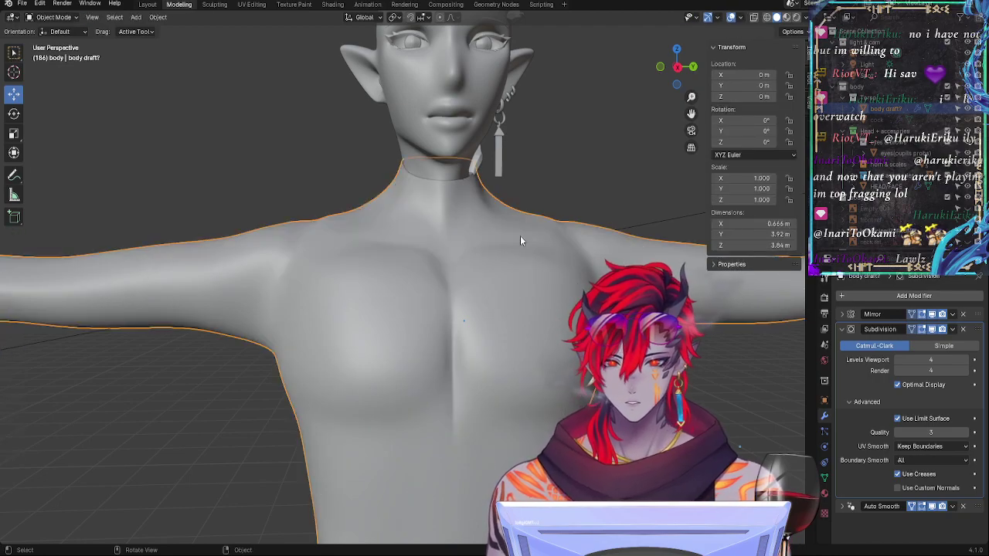
# Step: Nudge two neck vertices up and outward, checking the result over the shoulder
pyautogui.click(501, 210)
pyautogui.moveTo(502, 209); pyautogui.dragTo(504, 208)
pyautogui.press('Tab')
pyautogui.press('Tab')
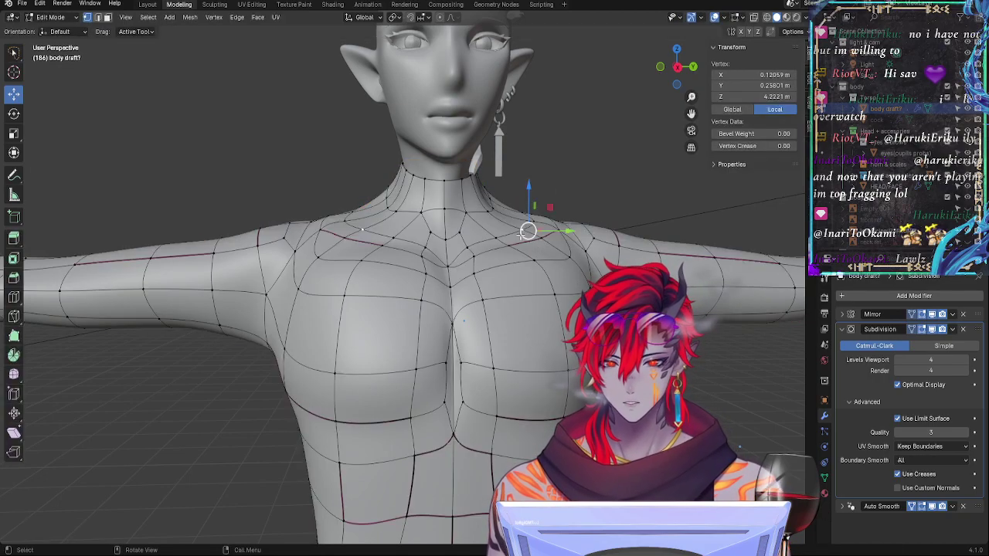
pyautogui.click(522, 215)
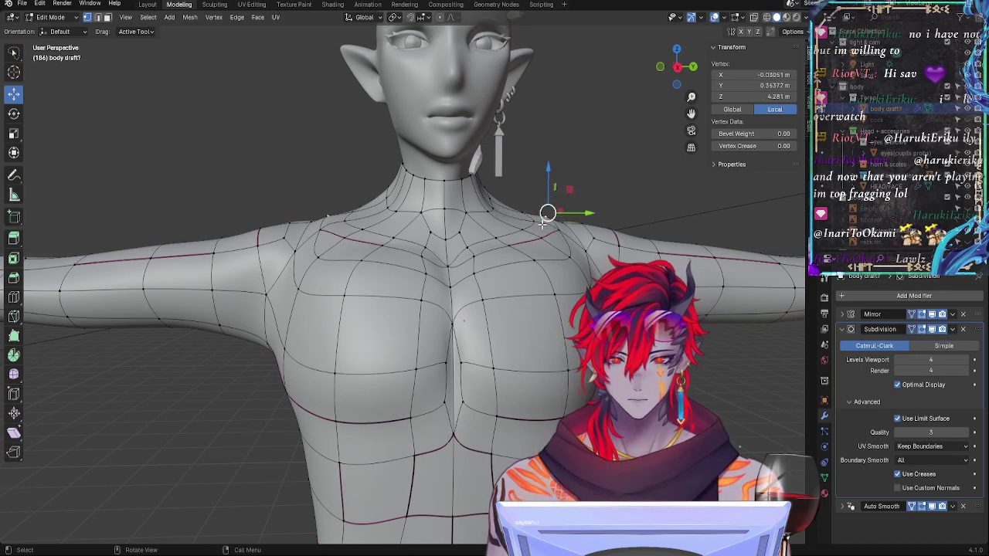
pyautogui.press('g')
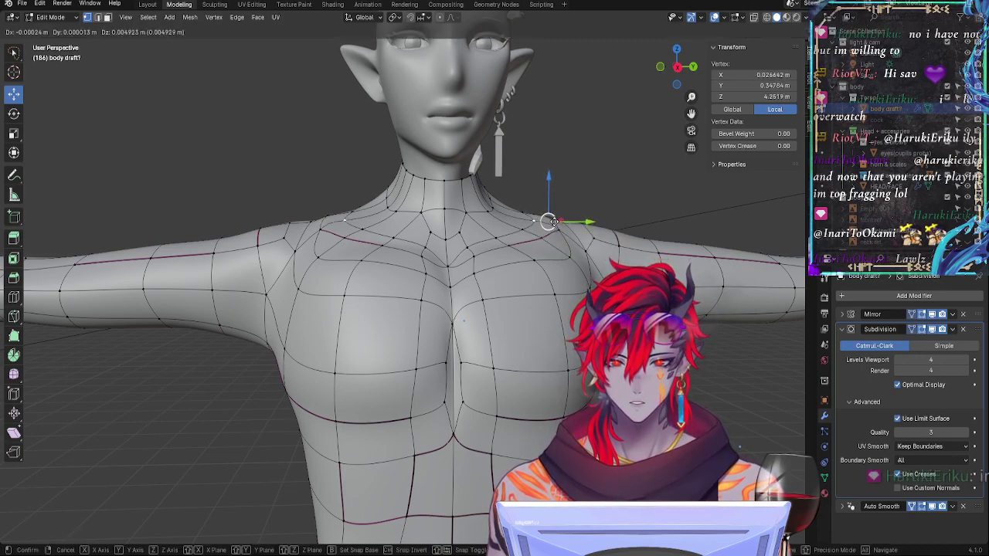
pyautogui.click(549, 222)
pyautogui.press('Tab')
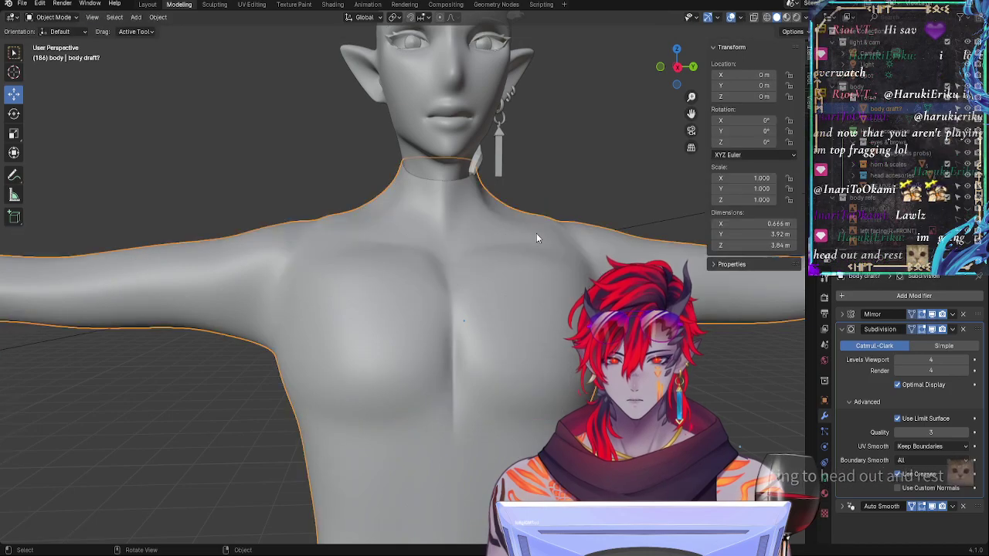
pyautogui.moveTo(535, 259); pyautogui.dragTo(496, 219, button='middle')
pyautogui.press('Tab')
# Step: Move two shoulder vertices near the neck freely and preview the smoothing
pyautogui.click(489, 274)
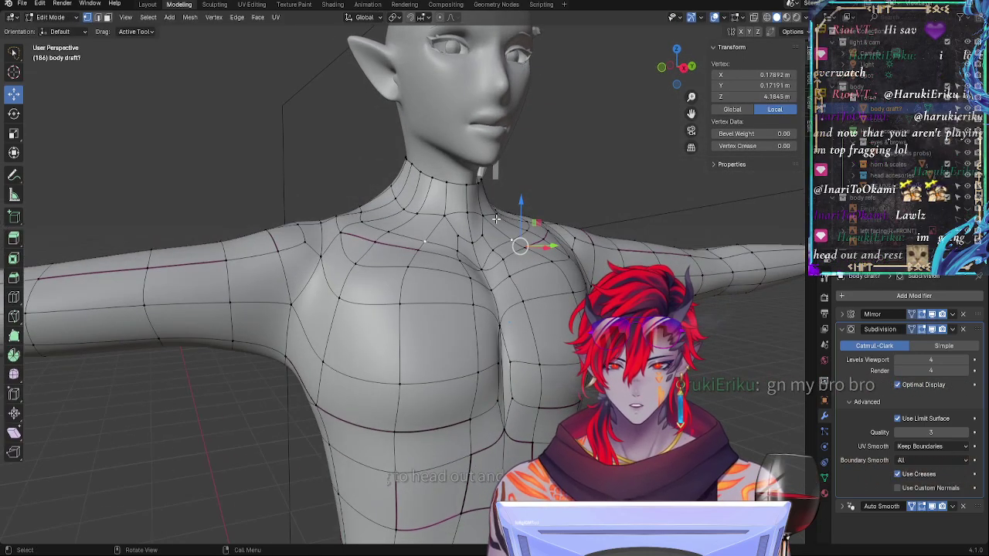
pyautogui.click(496, 217)
pyautogui.keyDown('shift'); pyautogui.click(526, 226); pyautogui.keyUp('shift')
pyautogui.press('g')
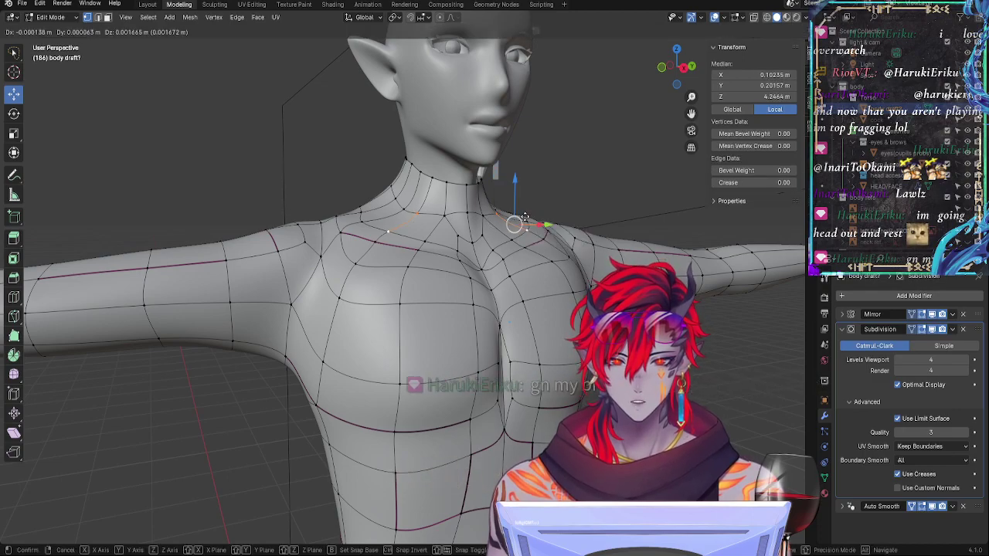
pyautogui.press('Tab')
pyautogui.moveTo(554, 258); pyautogui.dragTo(512, 284, button='middle')
pyautogui.press('Tab')
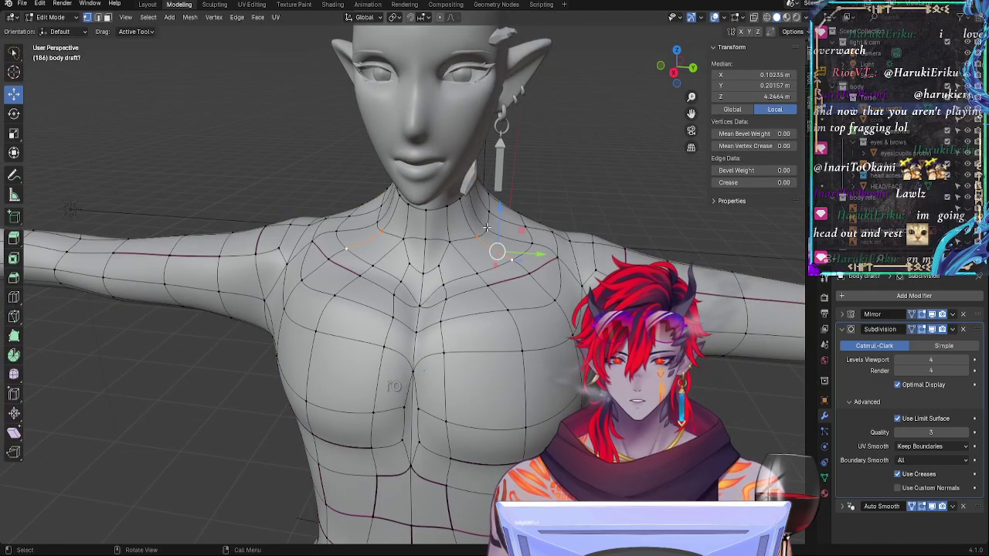
# Step: Nudge a side-of-neck vertex up and outward, comparing with the smoothed preview
pyautogui.click(476, 234)
pyautogui.moveTo(477, 234); pyautogui.dragTo(484, 230)
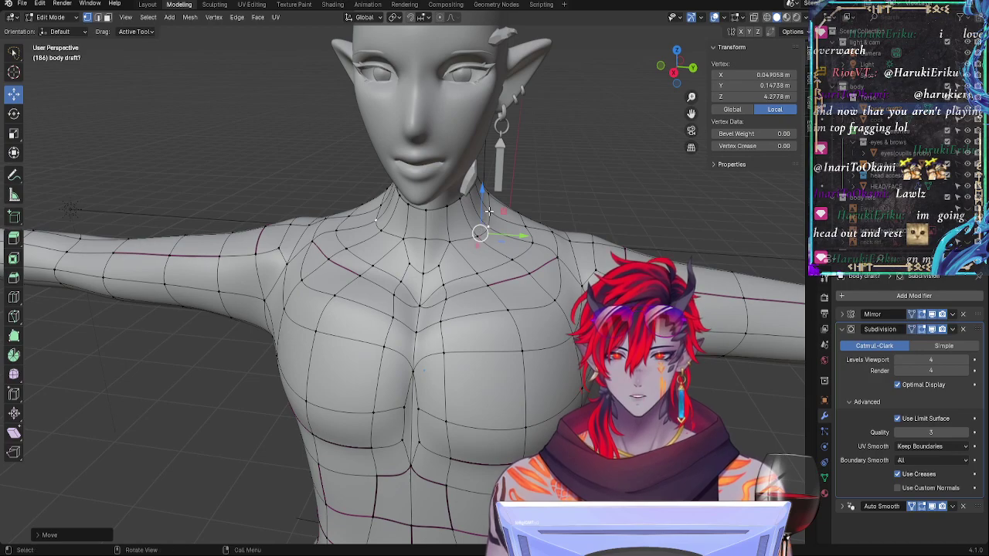
pyautogui.click(489, 211)
pyautogui.moveTo(491, 213); pyautogui.dragTo(525, 239, button='middle')
pyautogui.press('Tab')
pyautogui.press('Tab')
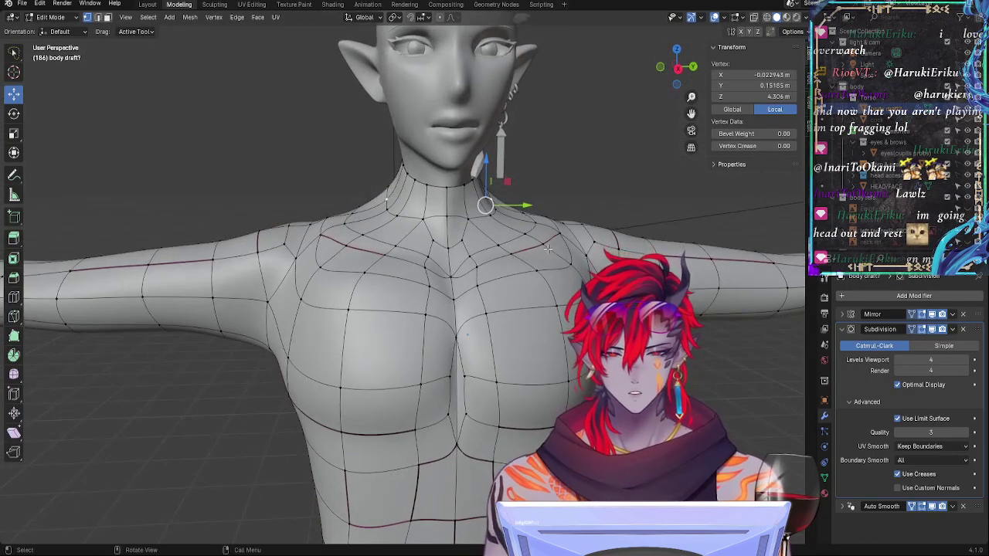
pyautogui.press('Tab')
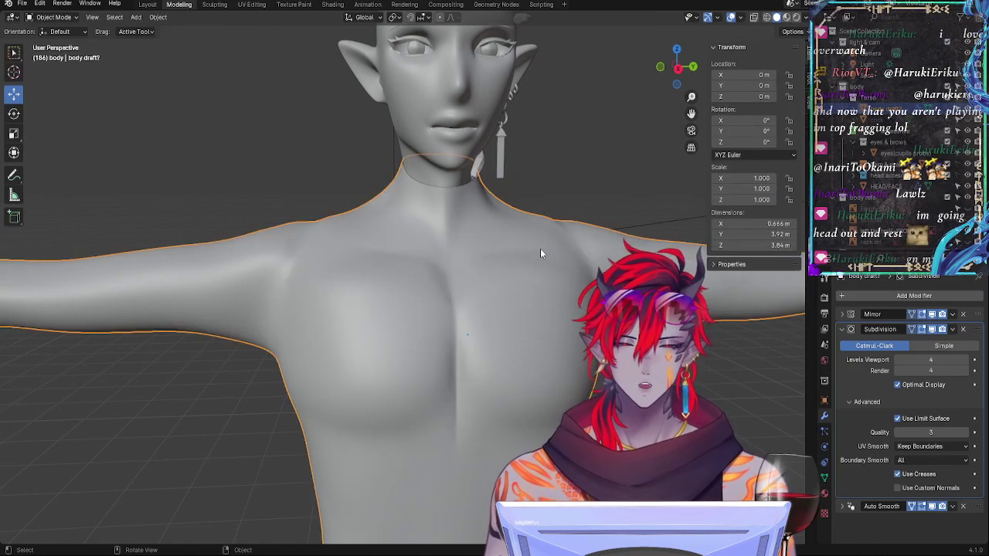
pyautogui.press('Tab')
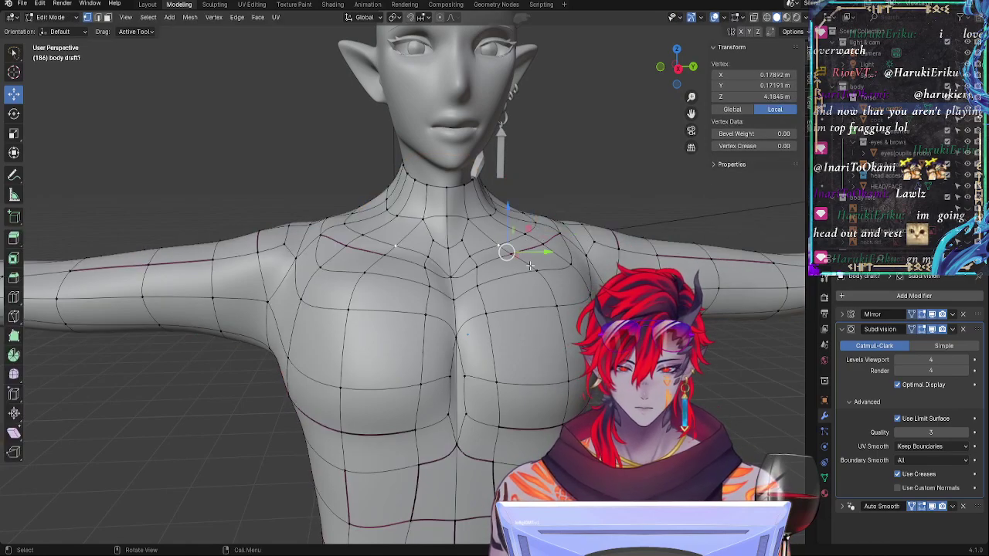
pyautogui.moveTo(530, 265)
pyautogui.mouseDown(button='middle')
pyautogui.moveTo(518, 311)
pyautogui.moveTo(457, 299)
pyautogui.moveTo(387, 312)
pyautogui.moveTo(377, 338)
pyautogui.moveTo(460, 340)
pyautogui.moveTo(472, 286)
pyautogui.moveTo(523, 271)
pyautogui.mouseUp(button='middle')
pyautogui.press('Tab')
pyautogui.press('Tab')
pyautogui.press('Tab')
pyautogui.press('Tab')
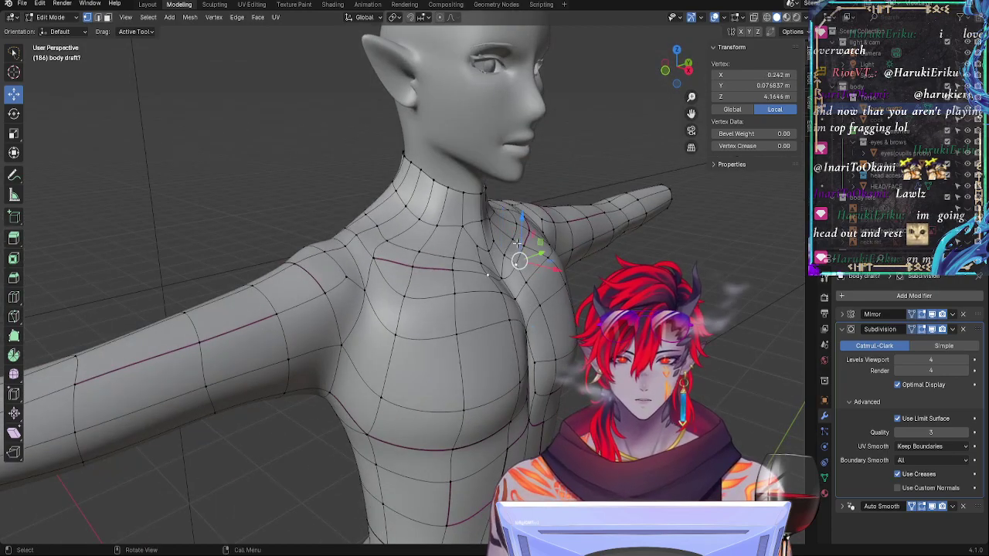
# Step: Move the collarbone vertex along X and raise it, to about X 0.165 m, Z 4.19 m
pyautogui.press('g')
pyautogui.press('x')
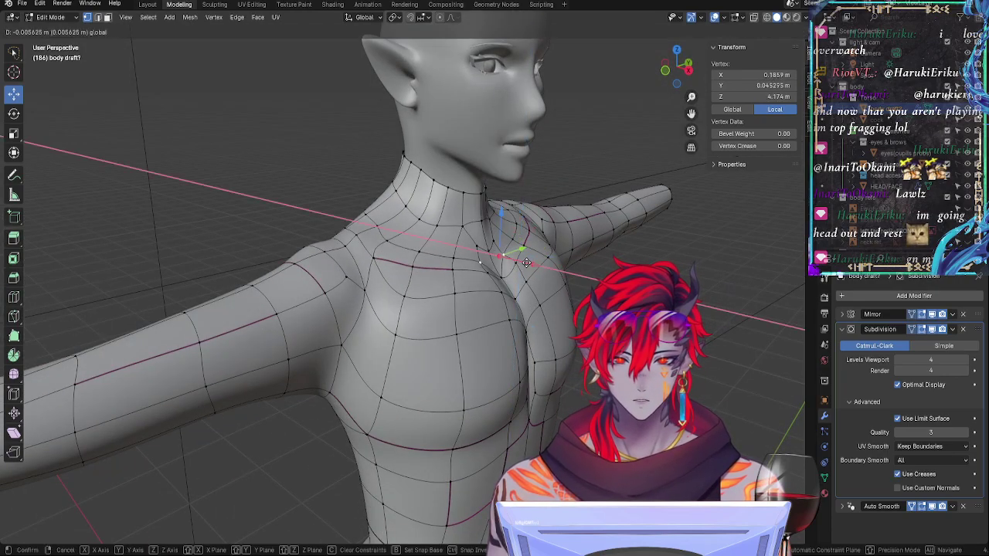
pyautogui.moveTo(526, 263); pyautogui.dragTo(528, 263)
pyautogui.moveTo(503, 217); pyautogui.dragTo(519, 203)
# Step: Select a neighbouring collarbone vertex, orbit around the back and side, then show the smooth body
pyautogui.click(525, 239)
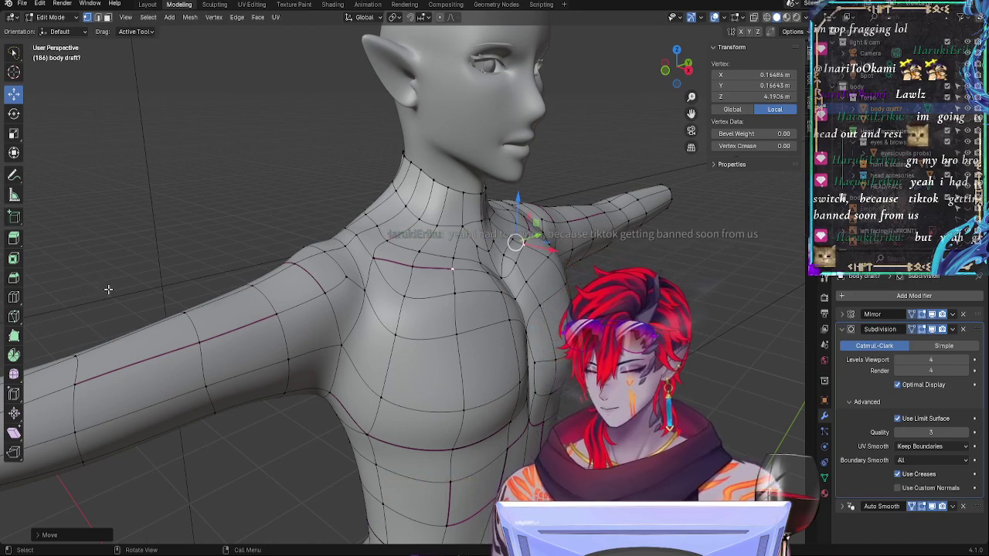
pyautogui.moveTo(510, 262); pyautogui.dragTo(424, 268, button='middle')
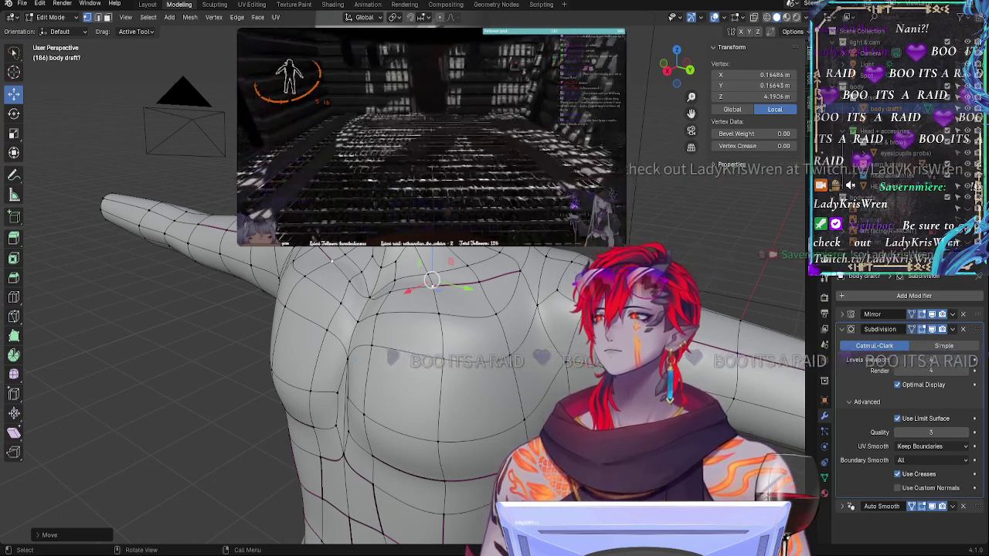
pyautogui.moveTo(353, 362); pyautogui.dragTo(521, 302, button='middle')
pyautogui.scroll(-2, 468, 407)
pyautogui.press('Tab')
pyautogui.press('Tab')
pyautogui.press('Tab')
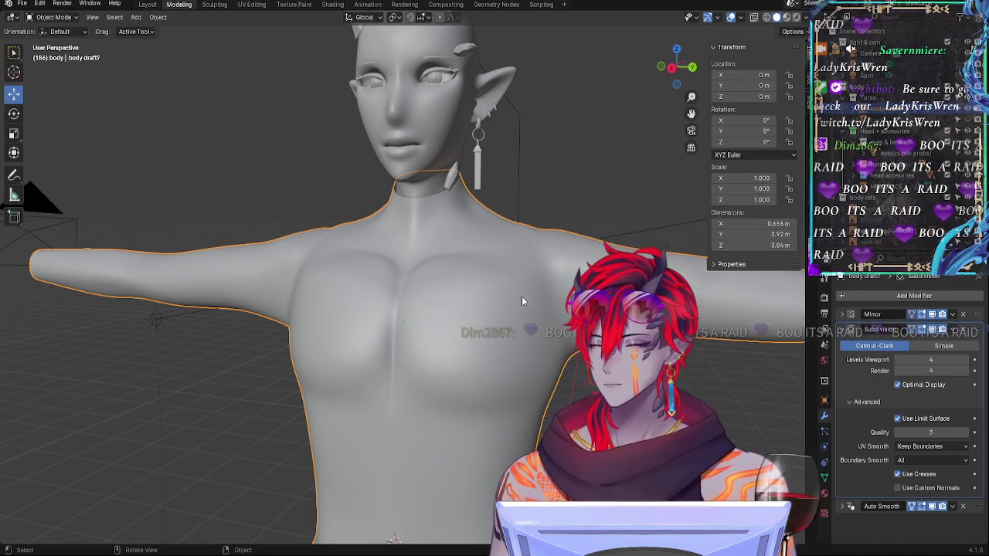
# Step: From a side-rear view, shift neck vertices along X and slide the upper-back vertex along its edge
pyautogui.moveTo(563, 298); pyautogui.dragTo(545, 365, button='middle')
pyautogui.press('Tab')
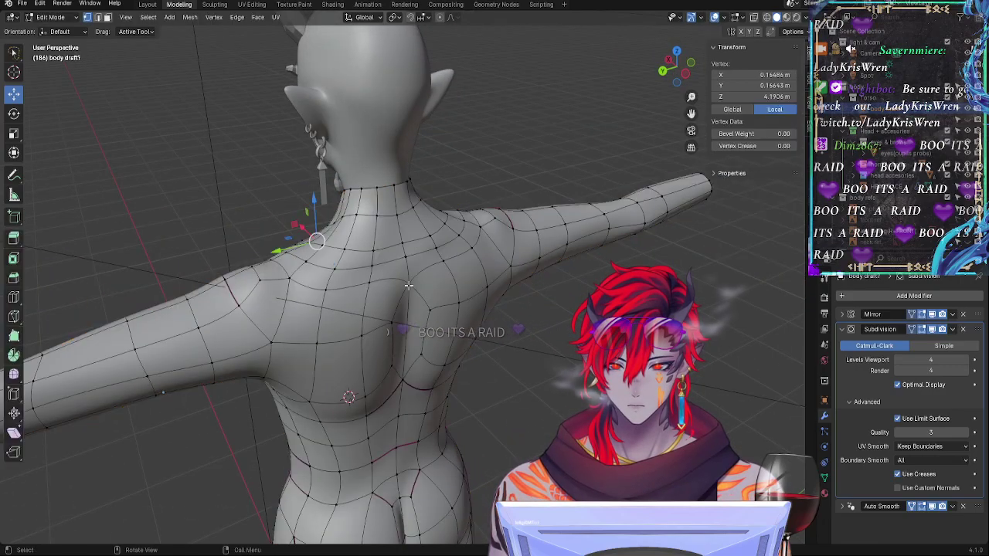
pyautogui.moveTo(445, 251); pyautogui.dragTo(380, 256, button='middle')
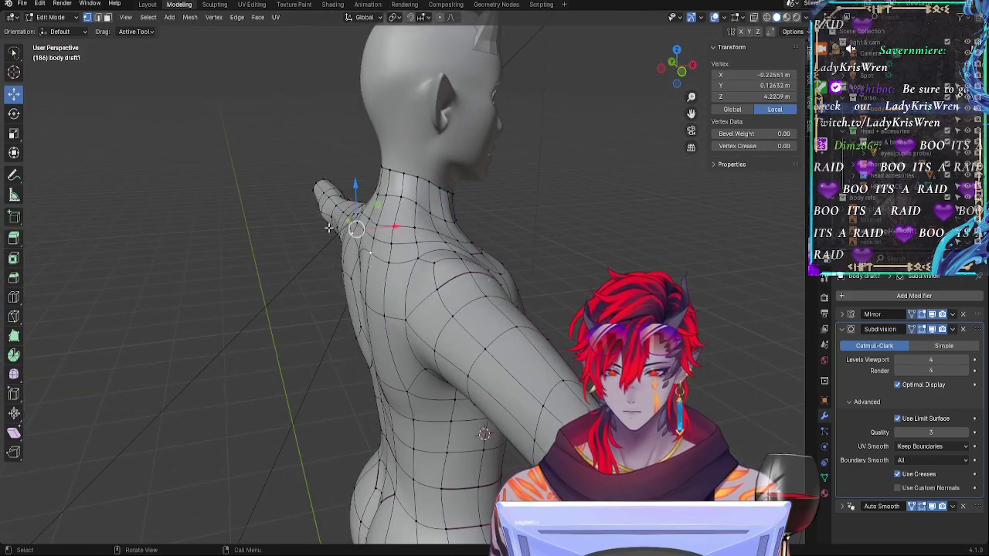
pyautogui.click(379, 226)
pyautogui.moveTo(397, 221); pyautogui.dragTo(402, 221)
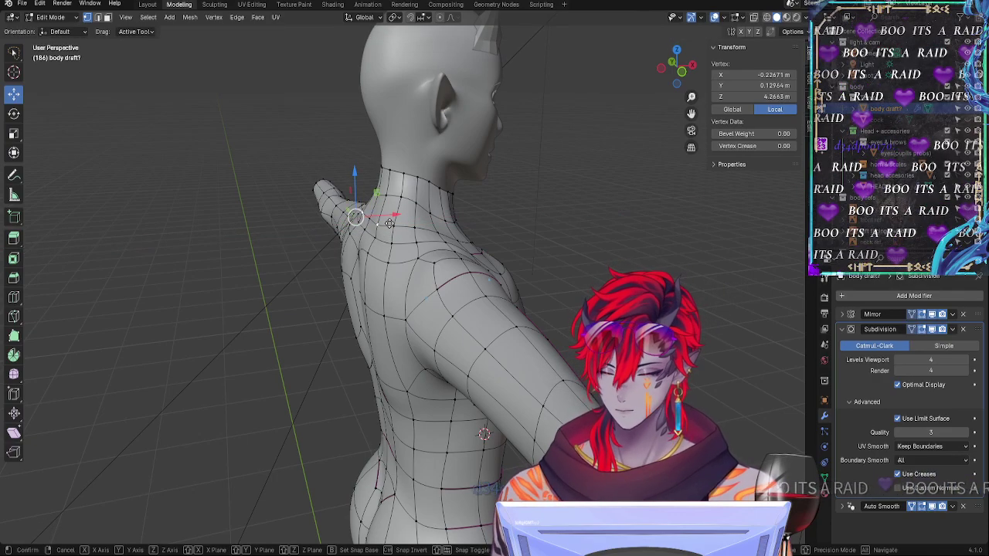
pyautogui.press('g')
pyautogui.press('g')
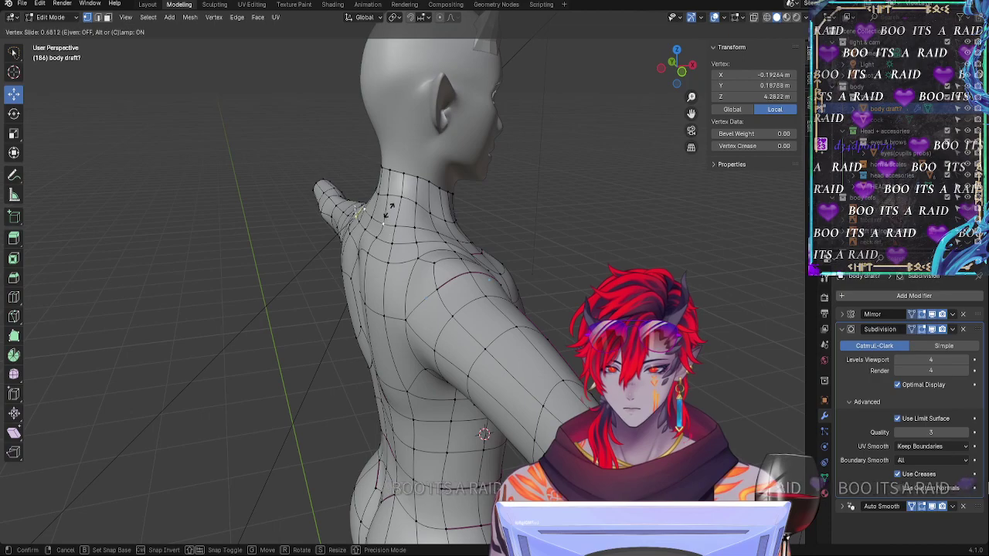
pyautogui.moveTo(384, 213); pyautogui.dragTo(424, 256, button='middle')
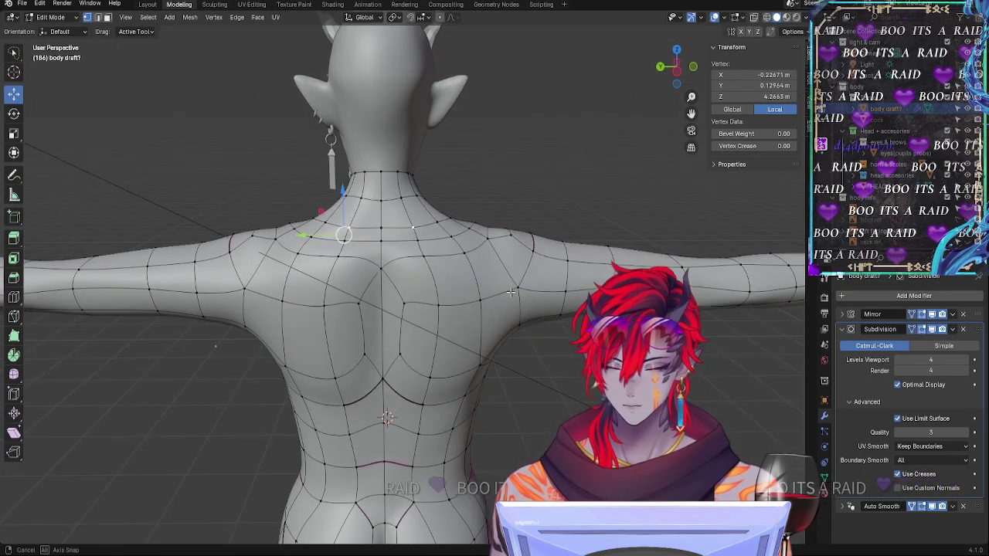
pyautogui.click(438, 249)
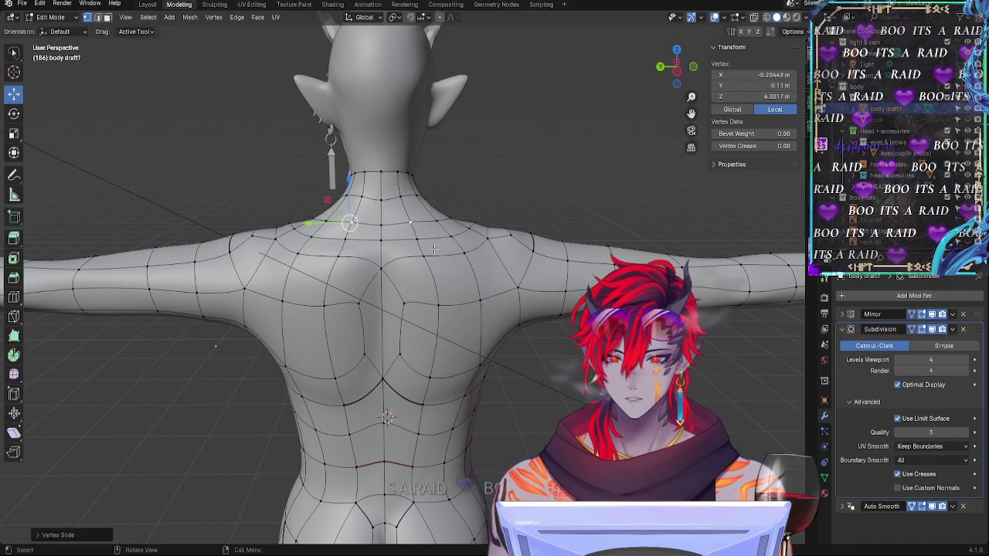
# Step: Drop a neck-base vertex and move it along X to about X -0.2325 m, Z 4.2546 m
pyautogui.moveTo(438, 249); pyautogui.dragTo(381, 211, button='middle')
pyautogui.press('g')
pyautogui.click(382, 219)
pyautogui.moveTo(405, 210); pyautogui.dragTo(396, 225)
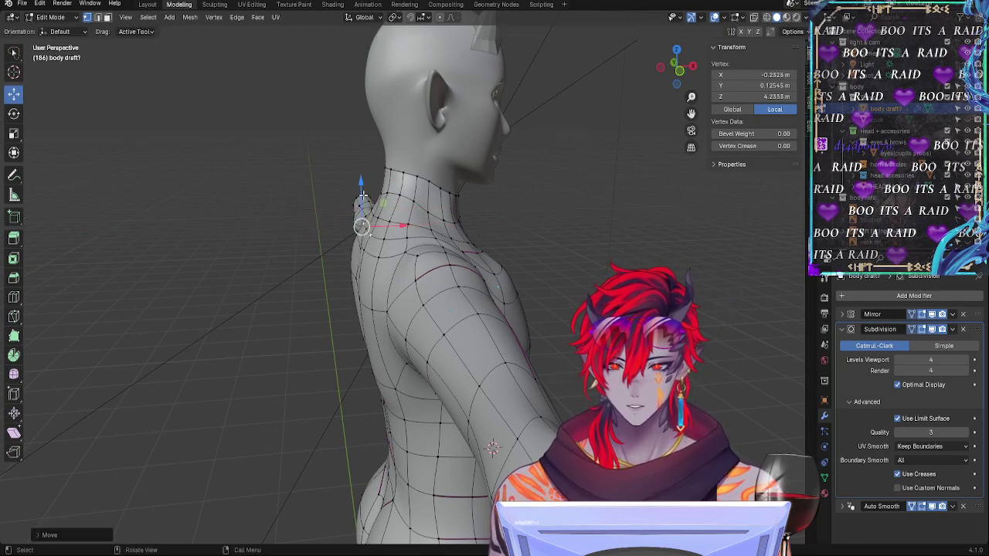
pyautogui.moveTo(396, 225); pyautogui.dragTo(544, 230, button='middle')
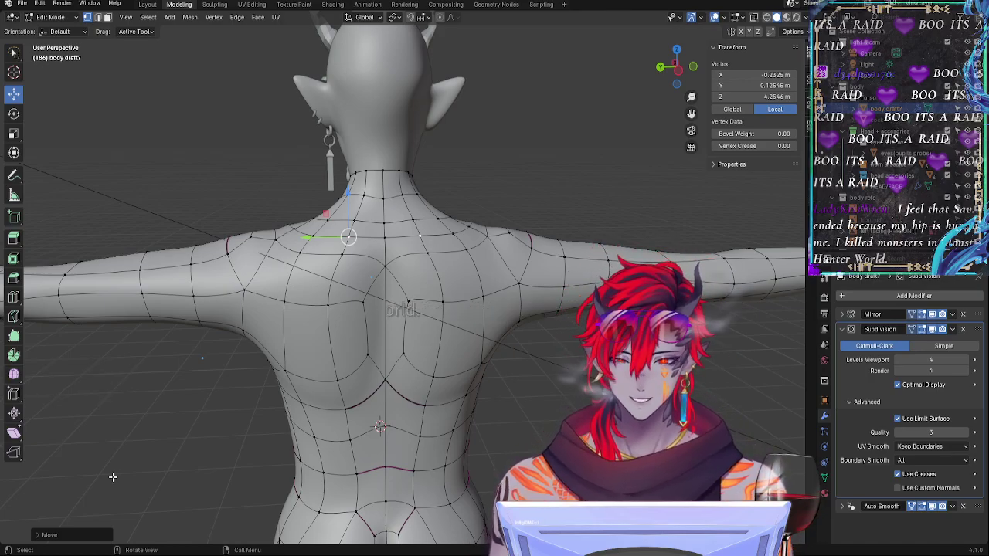
pyautogui.moveTo(263, 490); pyautogui.dragTo(555, 262, button='middle')
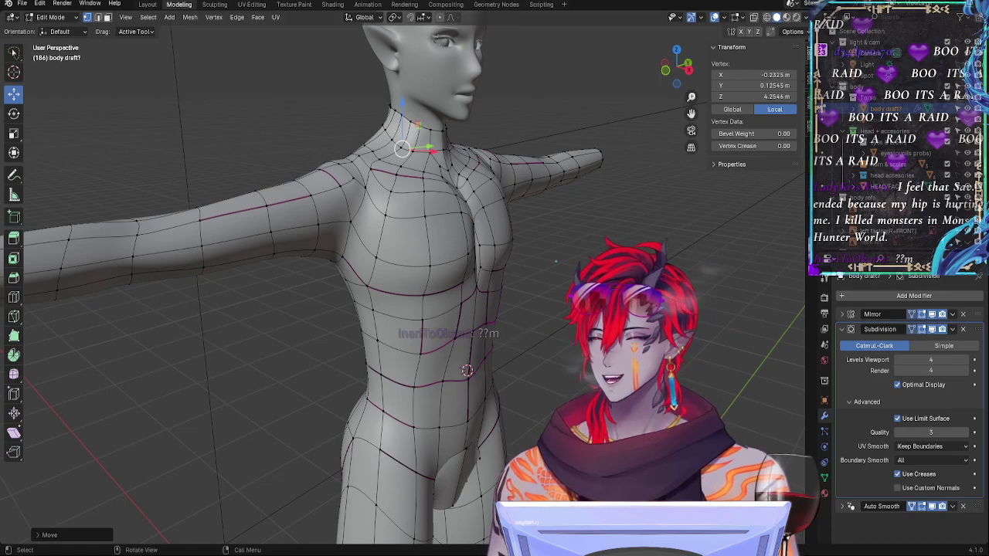
# Step: Compare the smoothed and wireframe body from frontal and side views
pyautogui.moveTo(479, 398)
pyautogui.mouseDown(button='middle')
pyautogui.moveTo(516, 401)
pyautogui.moveTo(490, 401)
pyautogui.mouseUp(button='middle')
pyautogui.press('Tab')
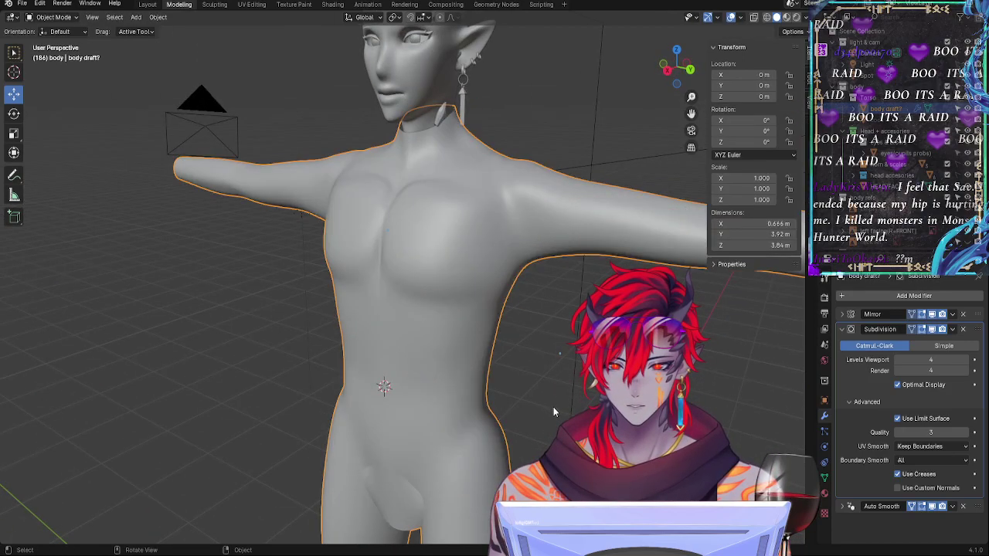
pyautogui.moveTo(554, 408); pyautogui.dragTo(554, 295, button='middle')
pyautogui.scroll(-2, 562, 405)
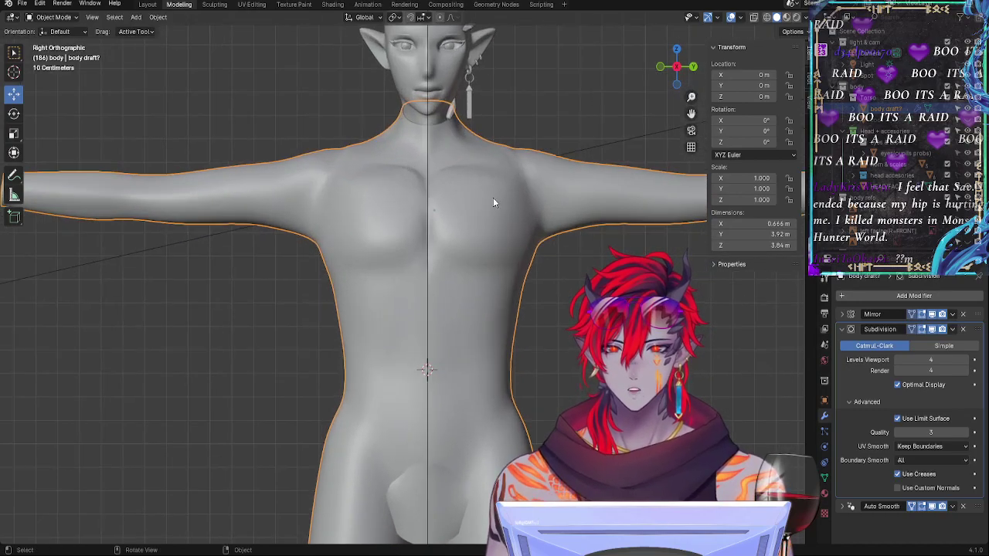
pyautogui.press('Tab')
pyautogui.press('Tab')
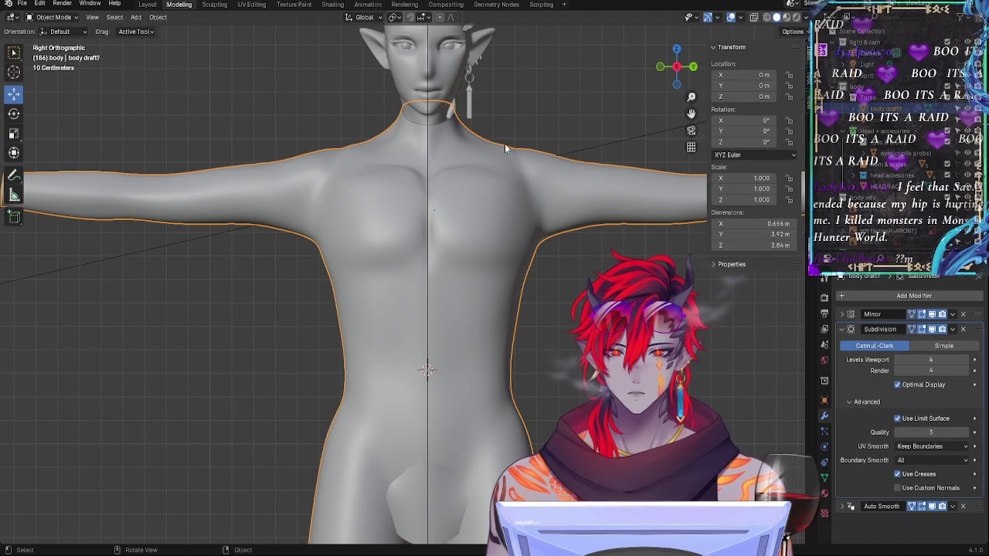
pyautogui.press('Tab')
pyautogui.press('Tab')
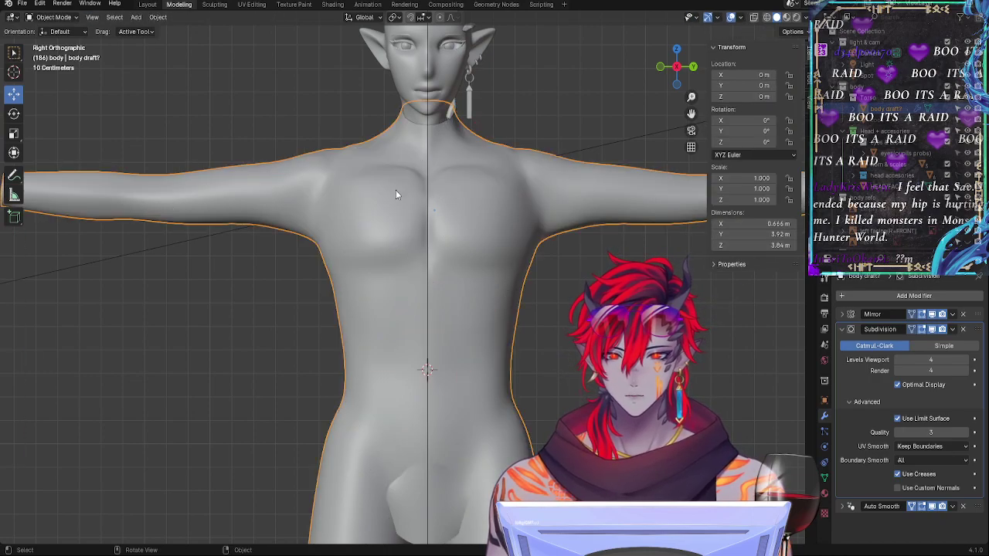
pyautogui.moveTo(470, 168); pyautogui.dragTo(369, 178, button='middle')
pyautogui.moveTo(431, 195); pyautogui.dragTo(425, 143, button='middle')
pyautogui.press('Tab')
pyautogui.press('Tab')
pyautogui.press('Tab')
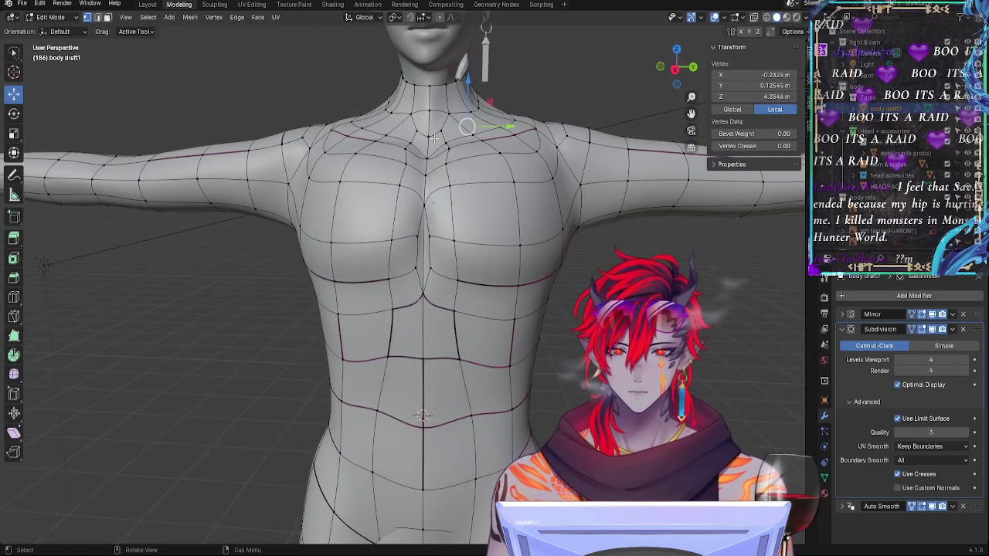
# Step: Raise the centre-front neck vertex along Z and add its neighbour to the selection
pyautogui.click(429, 142)
pyautogui.moveTo(447, 144); pyautogui.dragTo(443, 125)
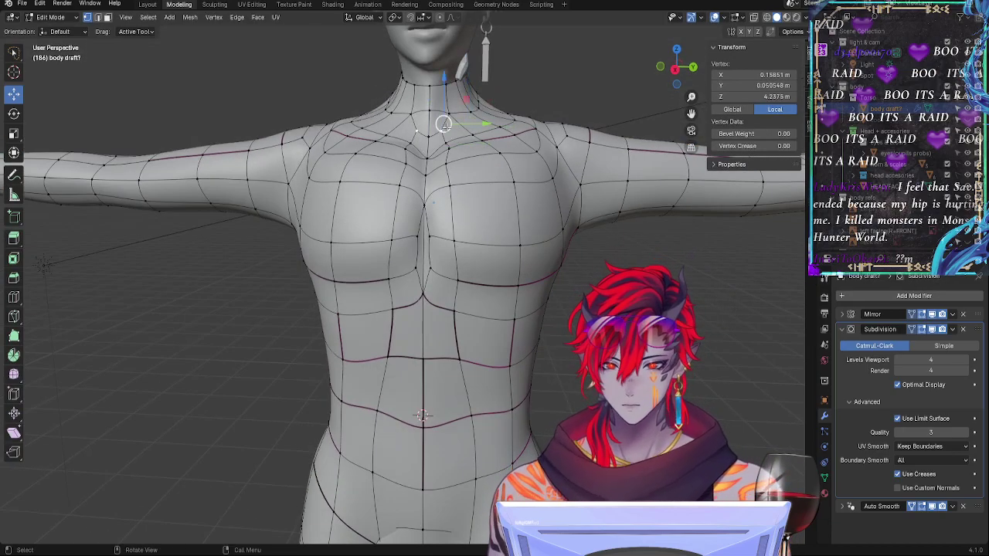
pyautogui.keyDown('shift'); pyautogui.click(430, 110); pyautogui.keyUp('shift')
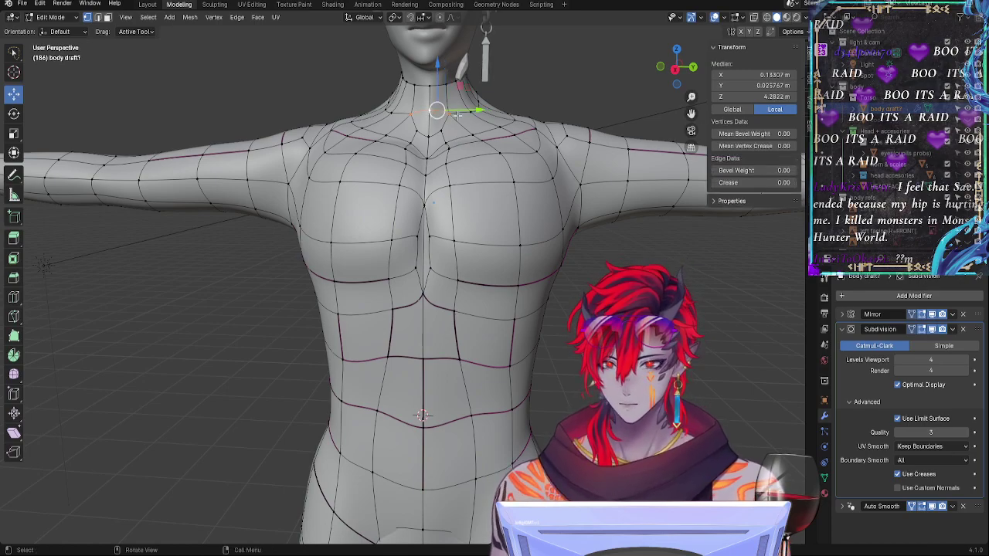
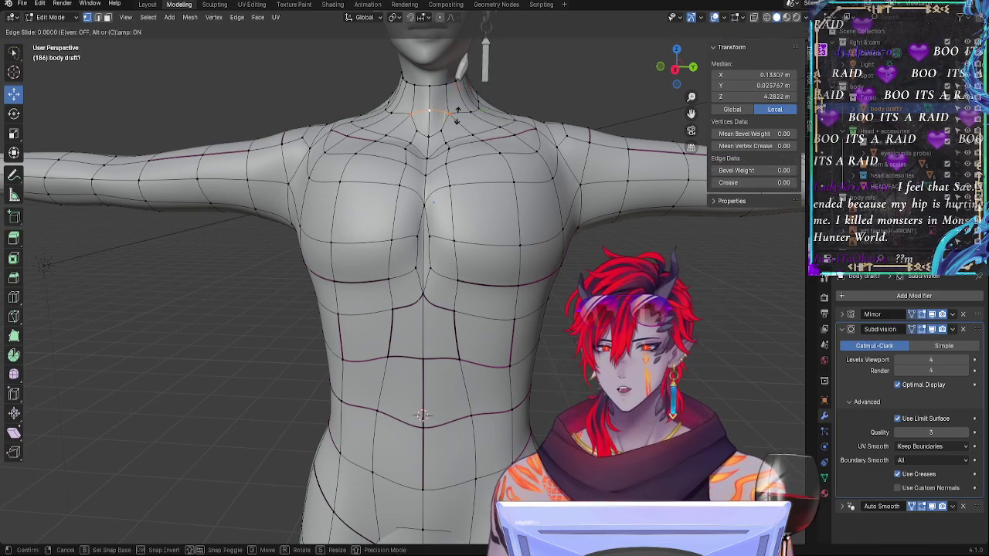
# Step: Select the two centre neck vertices and edge-slide them into place
pyautogui.click(444, 126)
pyautogui.keyDown('shift'); pyautogui.click(430, 136); pyautogui.keyUp('shift')
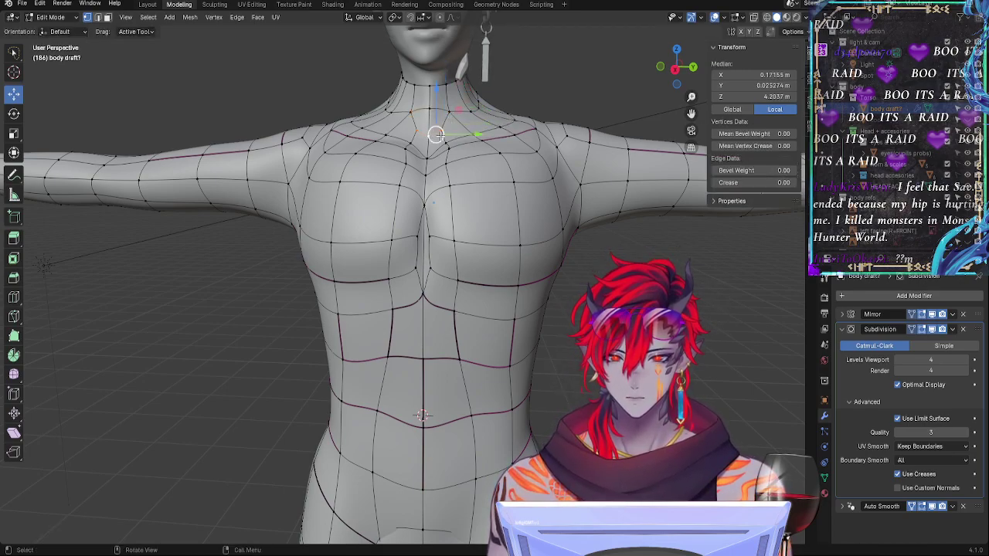
pyautogui.press('g')
pyautogui.press('g')
pyautogui.click(442, 134)
# Step: Compare the smoothed chest with the edit mesh and pick a chest vertex
pyautogui.press('Tab')
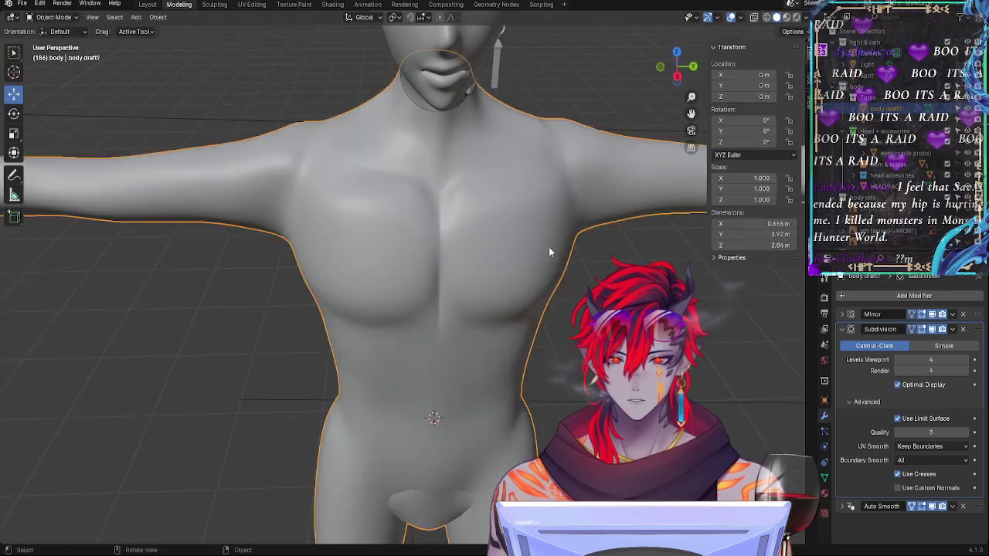
pyautogui.moveTo(548, 246); pyautogui.dragTo(458, 155, button='middle')
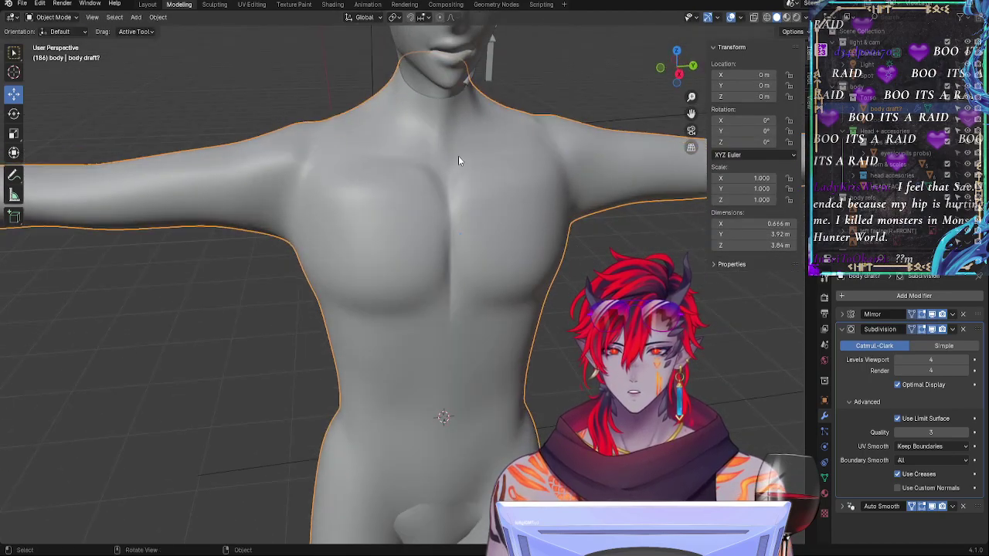
pyautogui.press('Tab')
pyautogui.click(457, 162)
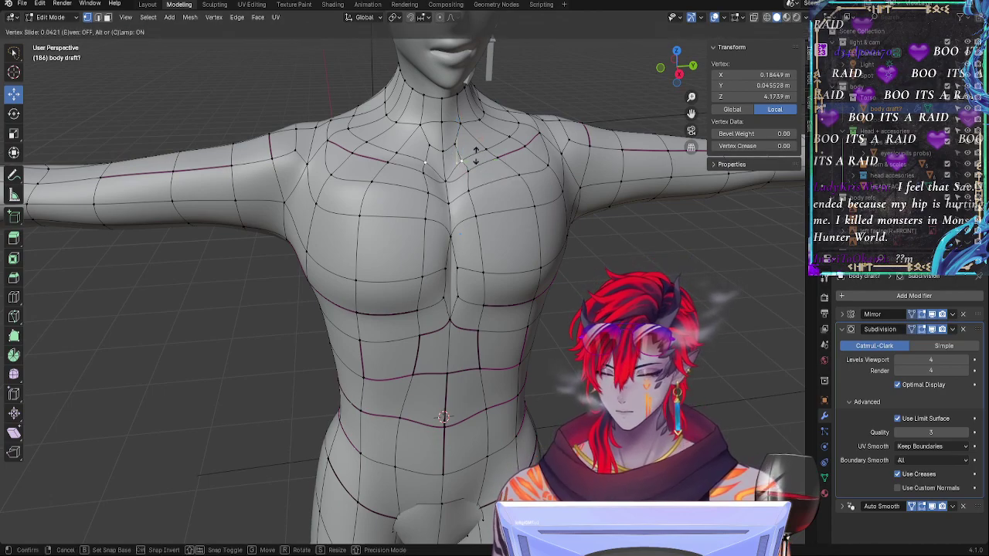
pyautogui.press('Tab')
pyautogui.moveTo(516, 202); pyautogui.dragTo(478, 227, button='middle')
pyautogui.press('Tab')
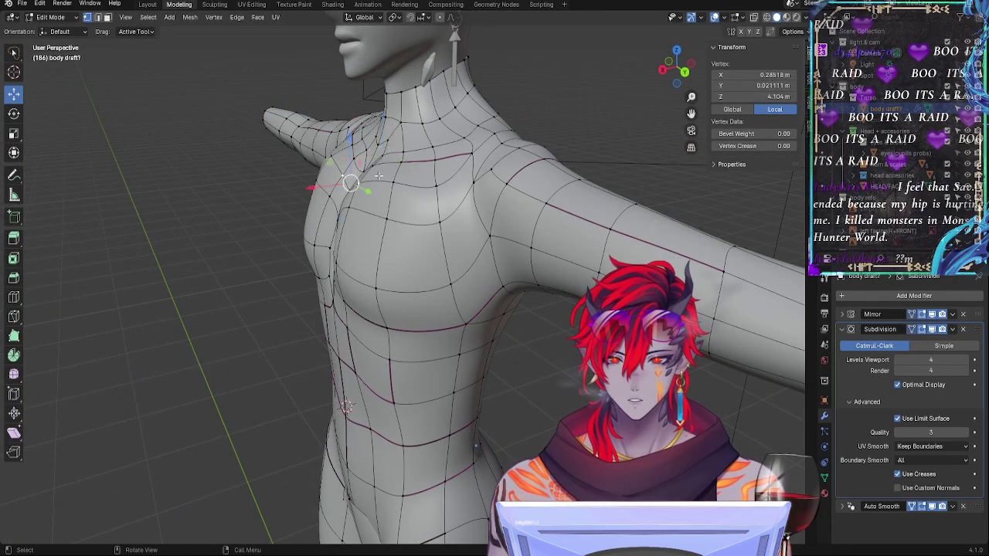
# Step: From a front three-quarter view, crease the upper-chest sternum edges to about 0.30
pyautogui.moveTo(354, 177); pyautogui.dragTo(388, 213, button='middle')
pyautogui.moveTo(386, 248); pyautogui.dragTo(341, 224, button='middle')
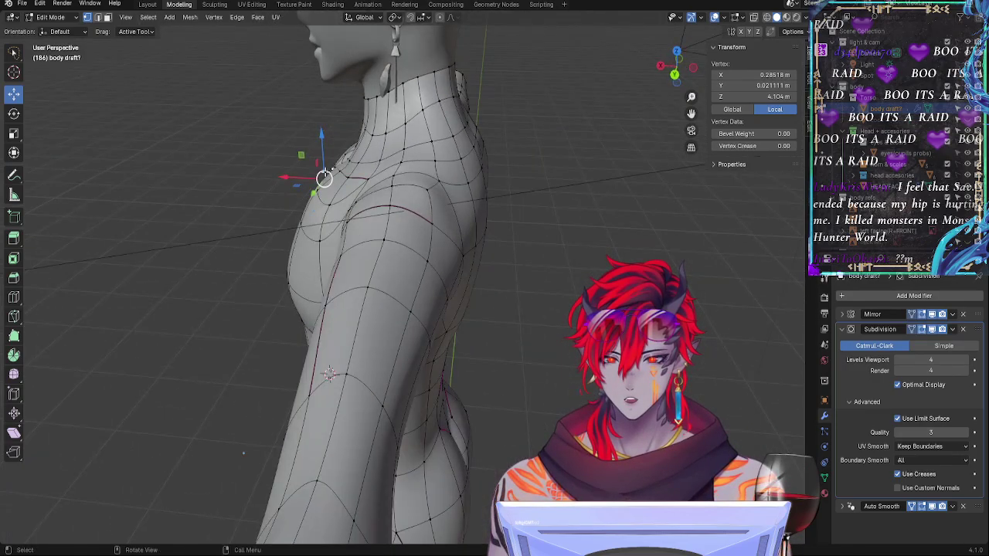
pyautogui.moveTo(332, 168); pyautogui.dragTo(469, 183, button='middle')
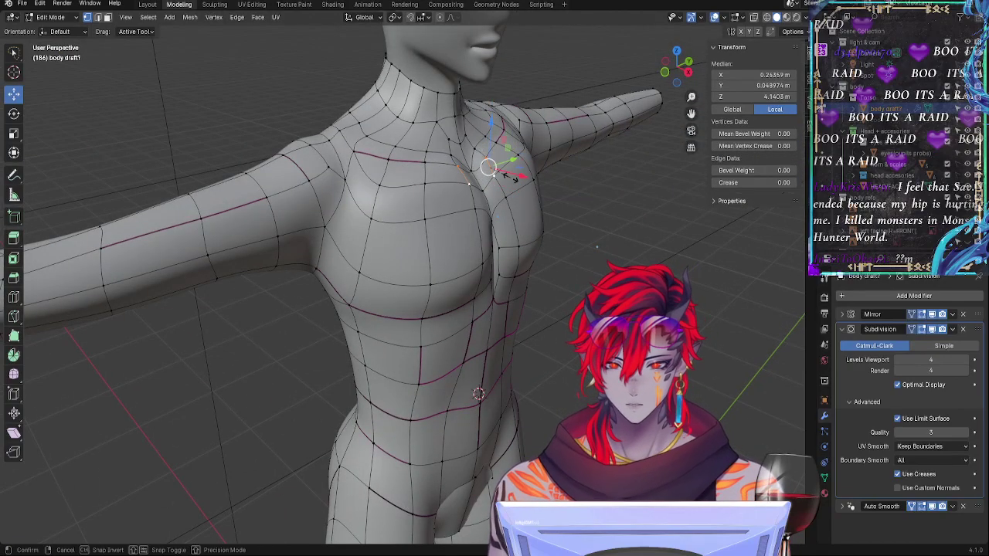
pyautogui.hotkey('shift', 'e')
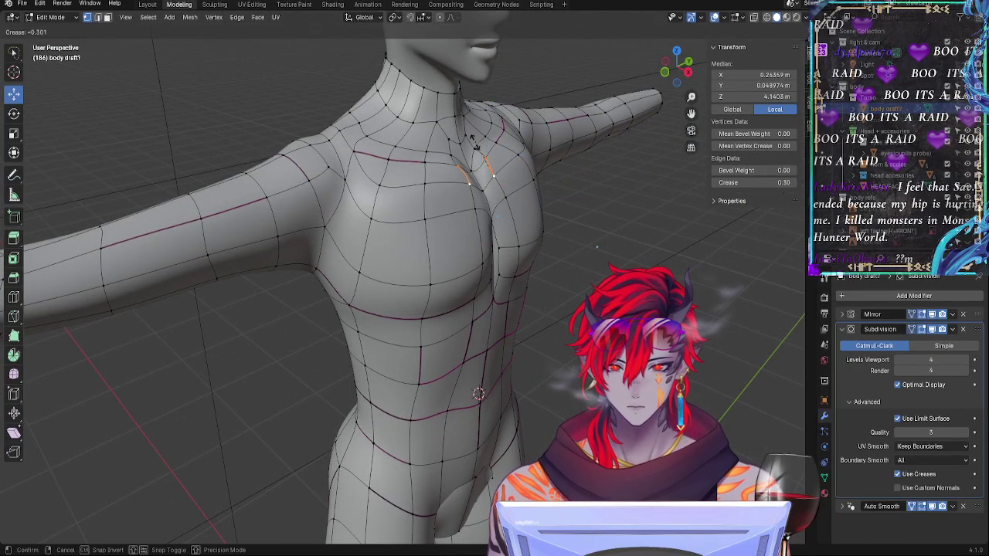
# Step: Cancel the sternum edge crease, retrying once before abandoning it
pyautogui.rightClick(474, 142)
pyautogui.moveTo(578, 221); pyautogui.dragTo(529, 226, button='middle')
pyautogui.hotkey('shift', 'e')
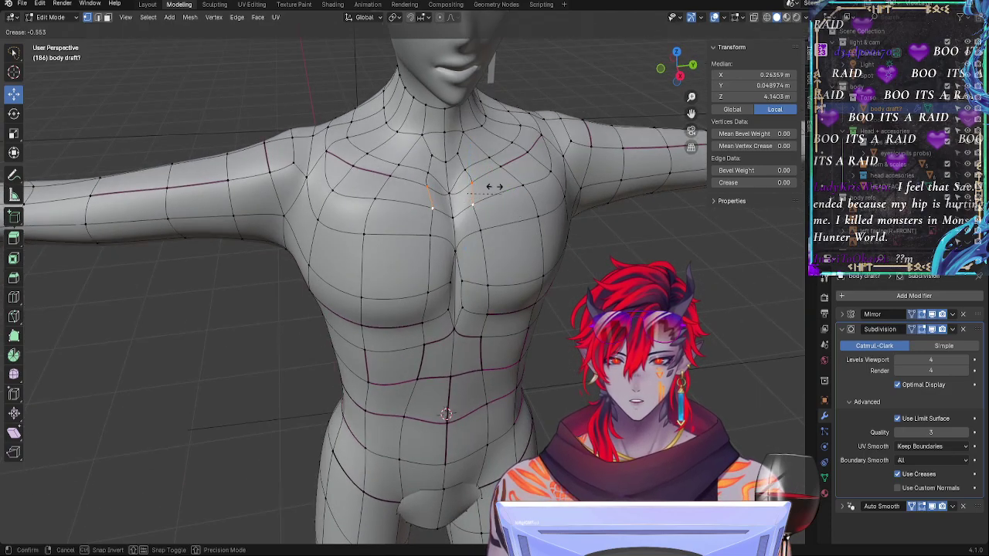
pyautogui.rightClick(528, 230)
# Step: Select a chest vertex near the sternum and lower it about 0.0057 m
pyautogui.click(549, 277)
pyautogui.moveTo(549, 277); pyautogui.dragTo(491, 217, button='middle')
pyautogui.scroll(3, 535, 250)
pyautogui.moveTo(472, 176); pyautogui.dragTo(379, 182, button='middle')
pyautogui.moveTo(394, 237); pyautogui.dragTo(462, 138, button='middle')
pyautogui.moveTo(452, 99); pyautogui.dragTo(453, 103)
# Step: Check the smoothed chest from an angle and return to vertex editing
pyautogui.press('Tab')
pyautogui.moveTo(506, 187); pyautogui.dragTo(385, 223, button='middle')
pyautogui.press('Tab')
pyautogui.moveTo(327, 199); pyautogui.dragTo(296, 225, button='middle')
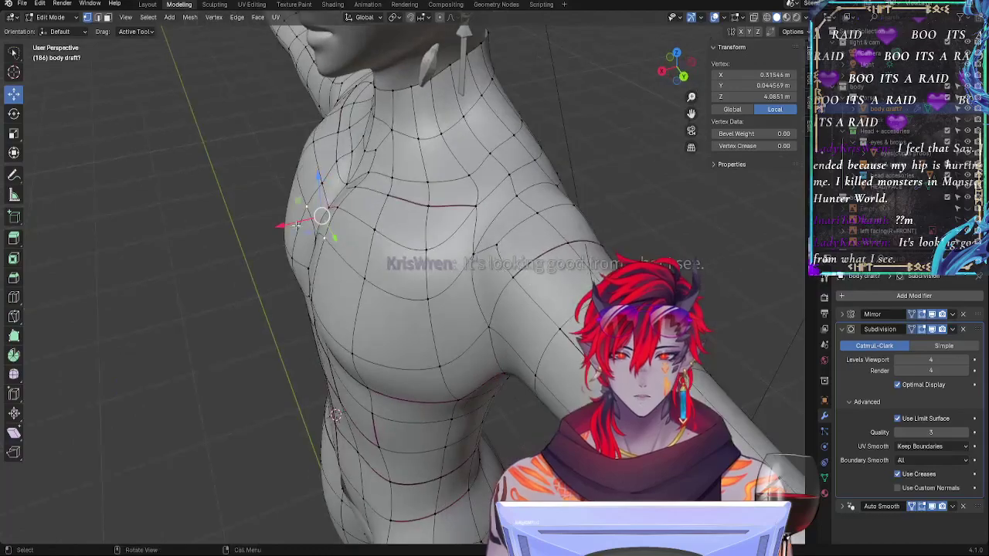
# Step: Move the vertex along X and compare the smoothed chest from above
pyautogui.moveTo(296, 224); pyautogui.dragTo(285, 223)
pyautogui.moveTo(284, 223); pyautogui.dragTo(531, 237, button='middle')
pyautogui.press('Tab')
pyautogui.press('Tab')
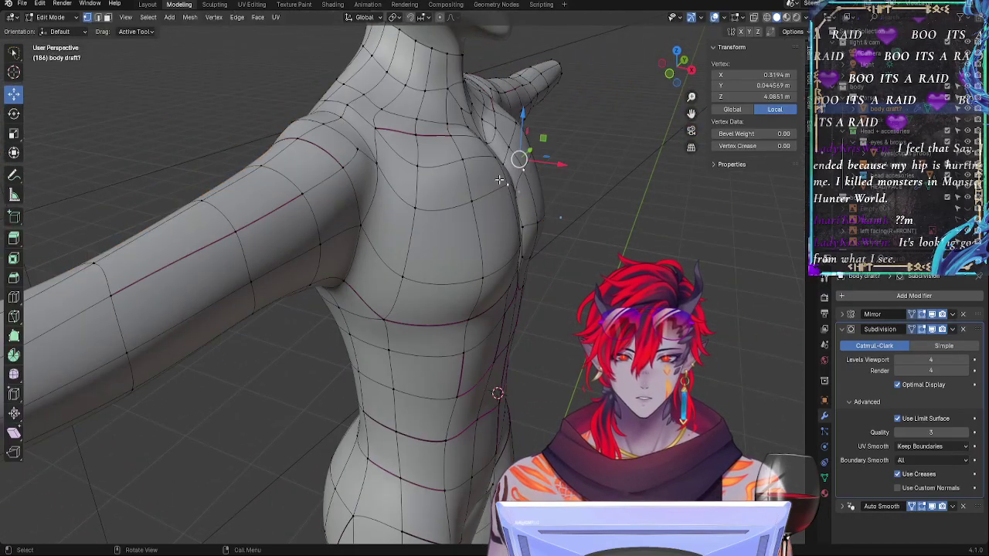
pyautogui.moveTo(503, 183); pyautogui.dragTo(538, 211, button='middle')
pyautogui.click(511, 164)
pyautogui.press('Tab')
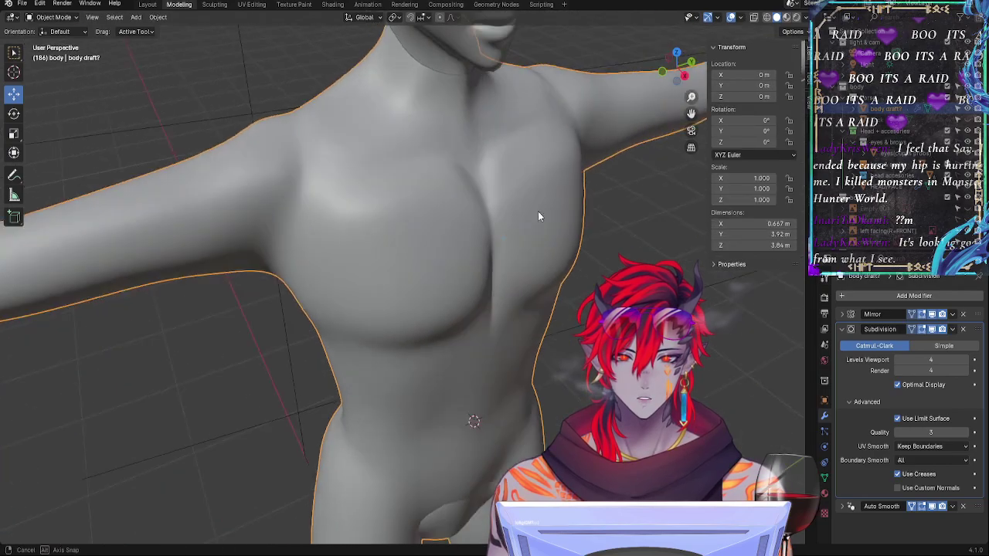
# Step: Push the selected chest vertex outward along X and view the smoothed front
pyautogui.press('Tab')
pyautogui.press('Tab')
pyautogui.press('Tab')
pyautogui.press('Tab')
pyautogui.moveTo(464, 206); pyautogui.dragTo(442, 203, button='middle')
pyautogui.press('Tab')
pyautogui.moveTo(415, 171); pyautogui.dragTo(401, 225, button='middle')
pyautogui.moveTo(352, 223); pyautogui.dragTo(371, 207)
pyautogui.press('Tab')
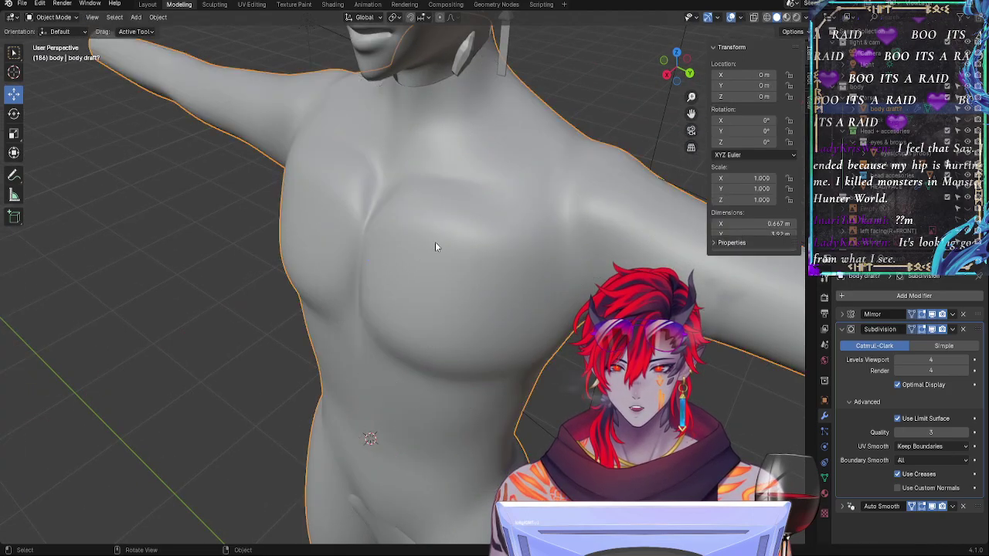
pyautogui.moveTo(435, 243); pyautogui.dragTo(399, 226, button='middle')
pyautogui.press('Tab')
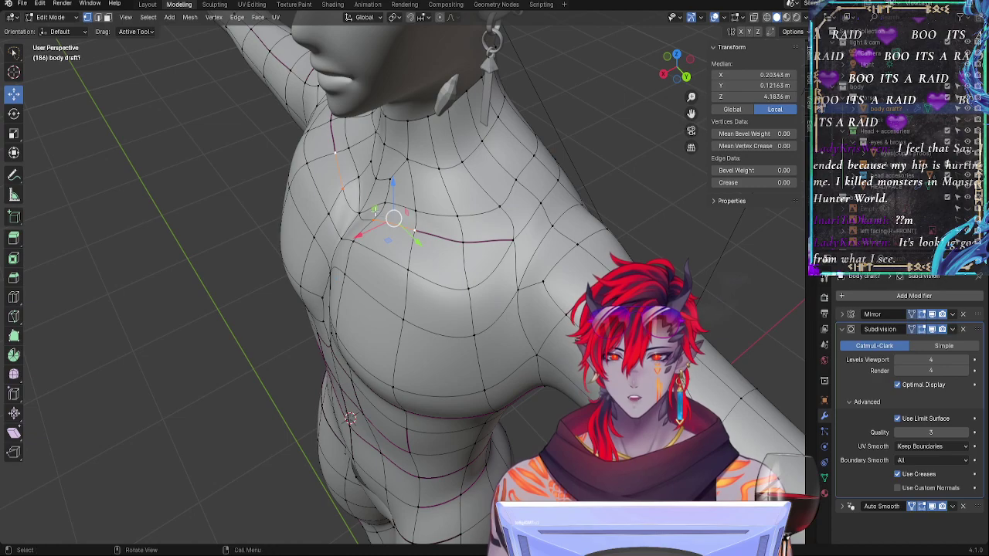
# Step: Shift the collarbone vertex outward along X in several small moves
pyautogui.click(367, 222)
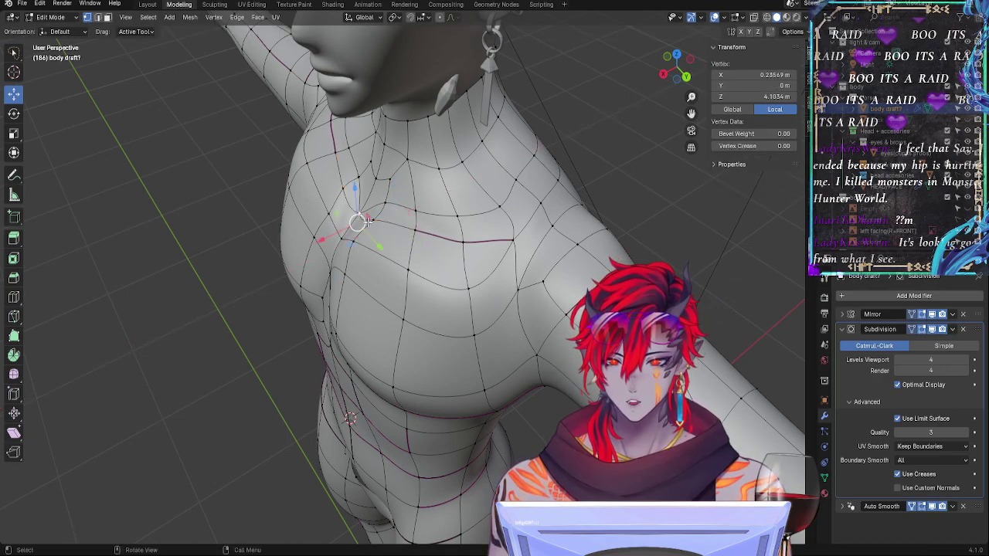
pyautogui.press('x')
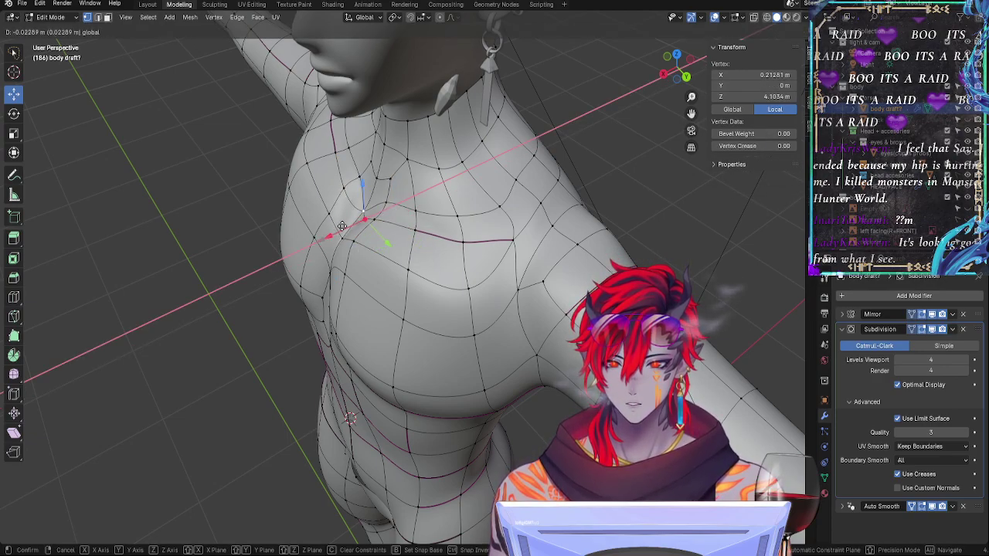
pyautogui.click(338, 228)
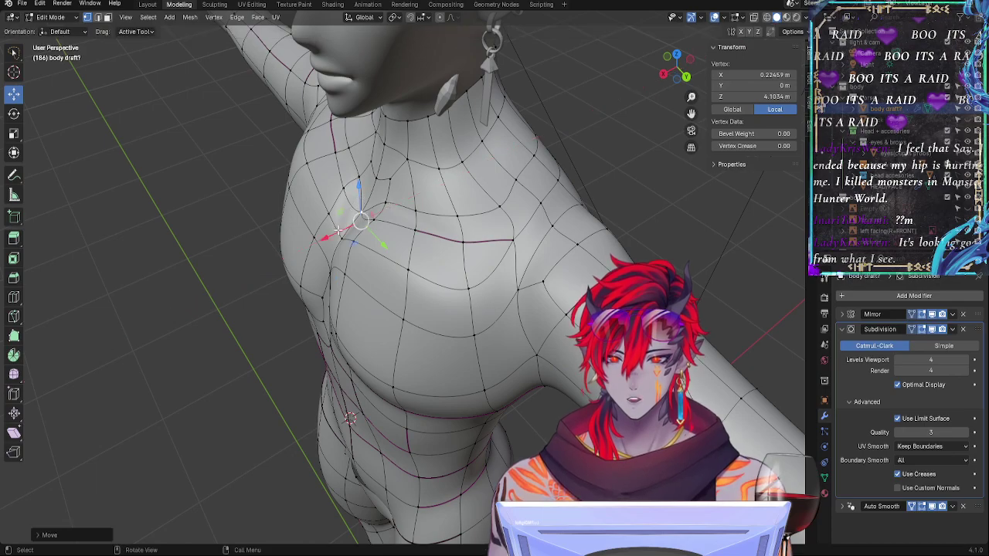
pyautogui.press('g')
pyautogui.press('x')
pyautogui.click(384, 209)
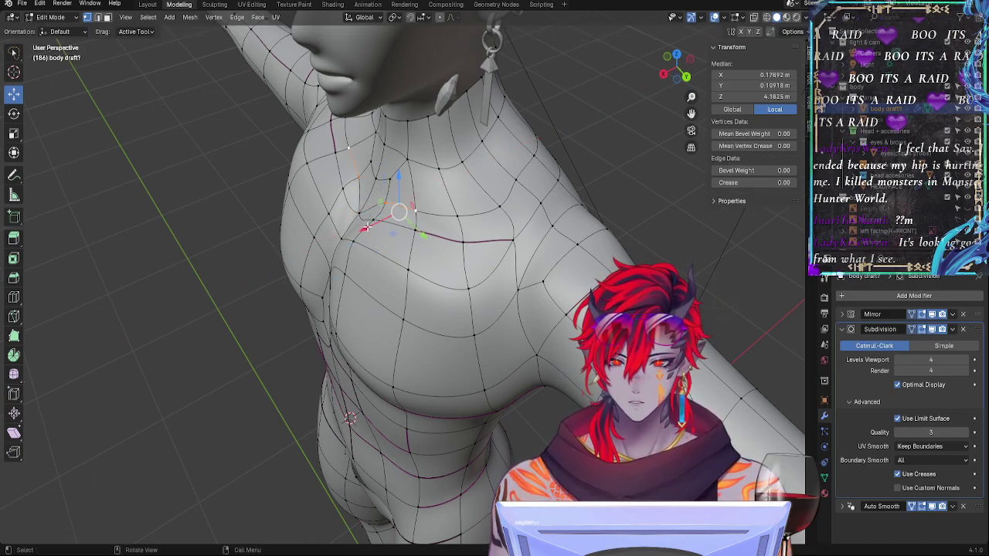
pyautogui.press('g')
pyautogui.press('x')
pyautogui.moveTo(363, 229); pyautogui.dragTo(397, 218)
# Step: Review the smoothed body from the front and all around
pyautogui.moveTo(395, 185); pyautogui.dragTo(518, 182, button='middle')
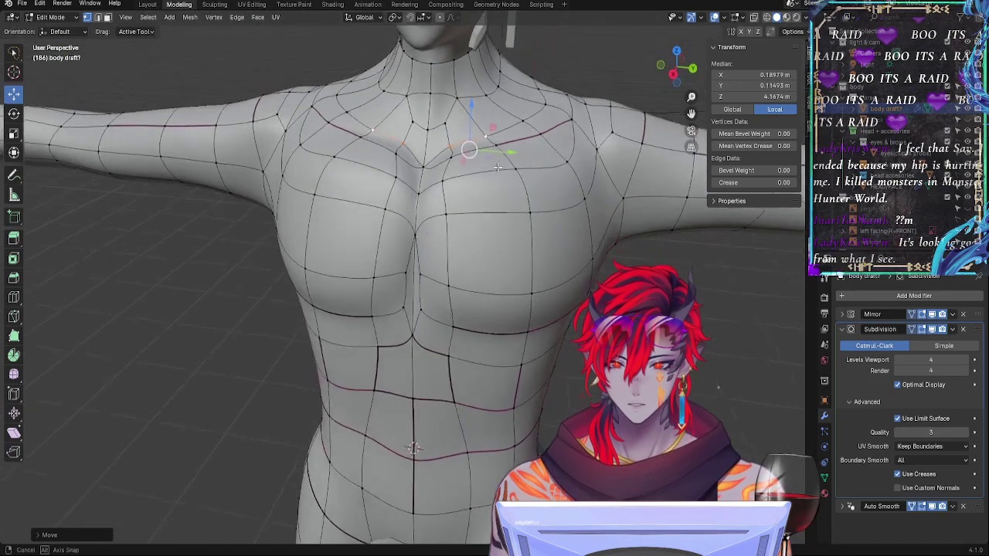
pyautogui.press('Tab')
pyautogui.scroll(-5, 532, 182)
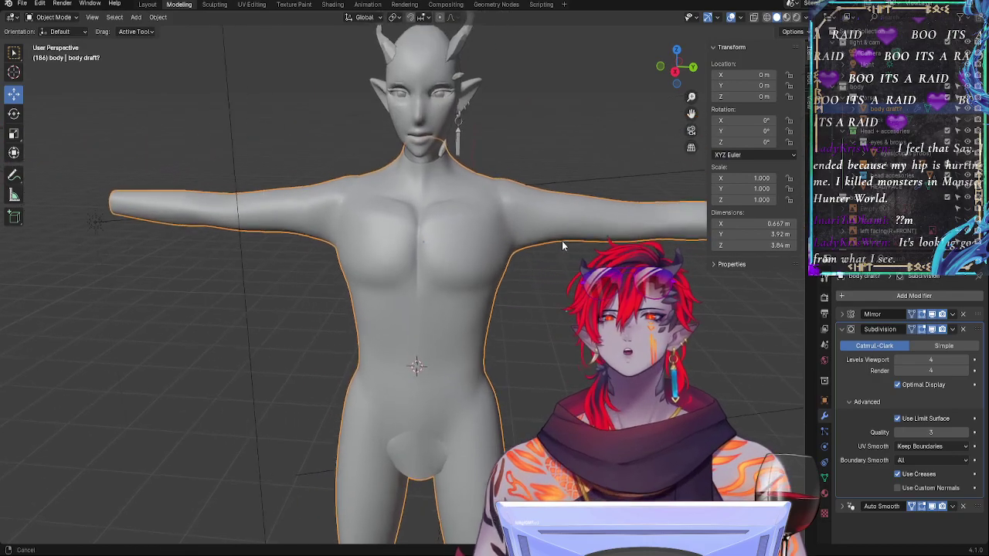
pyautogui.scroll(5, 560, 236)
pyautogui.moveTo(512, 185); pyautogui.dragTo(433, 249, button='middle')
pyautogui.press('Tab')
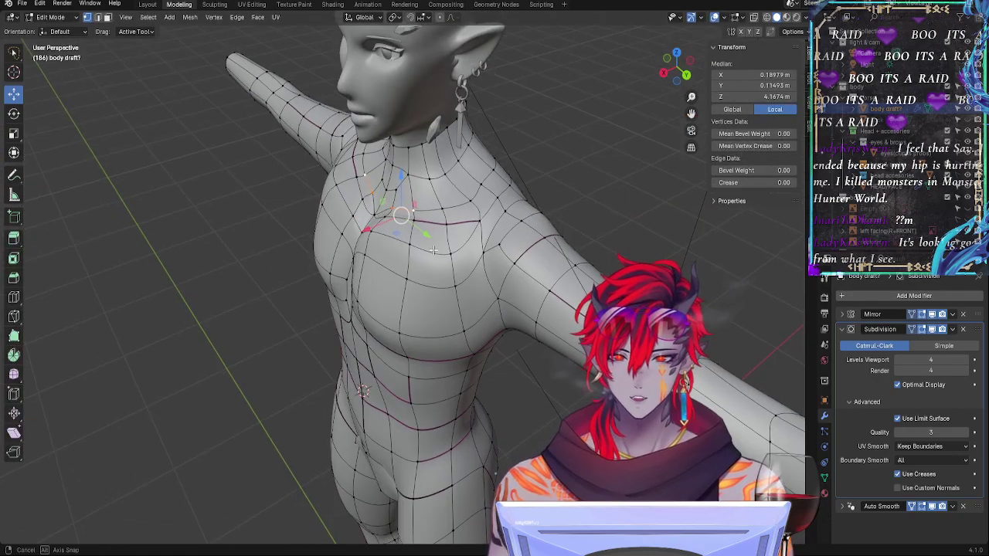
# Step: Edge-slide an upper-chest vertex, undoing the extra free move afterward
pyautogui.click(390, 224)
pyautogui.moveTo(390, 224); pyautogui.dragTo(451, 232, button='middle')
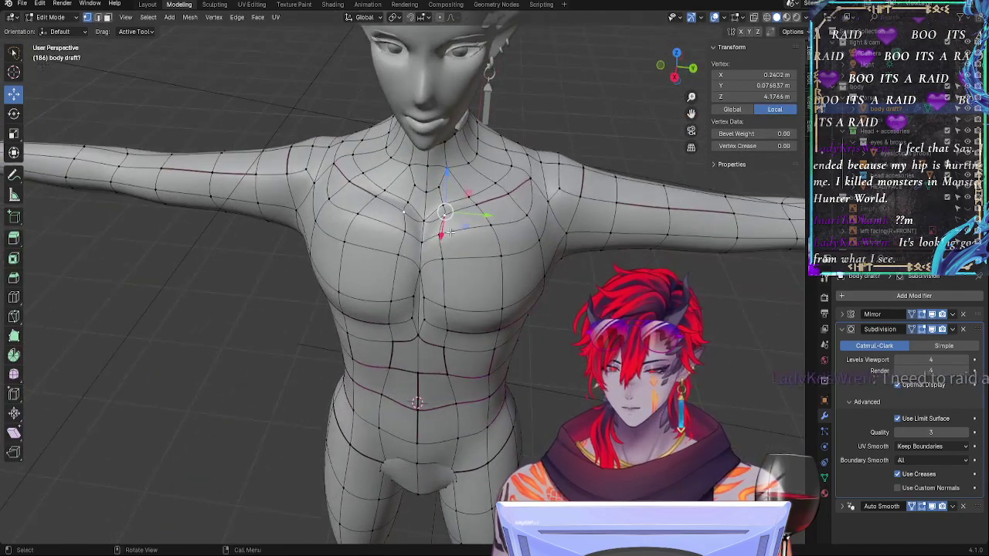
pyautogui.press('g')
pyautogui.press('g')
pyautogui.click(457, 217)
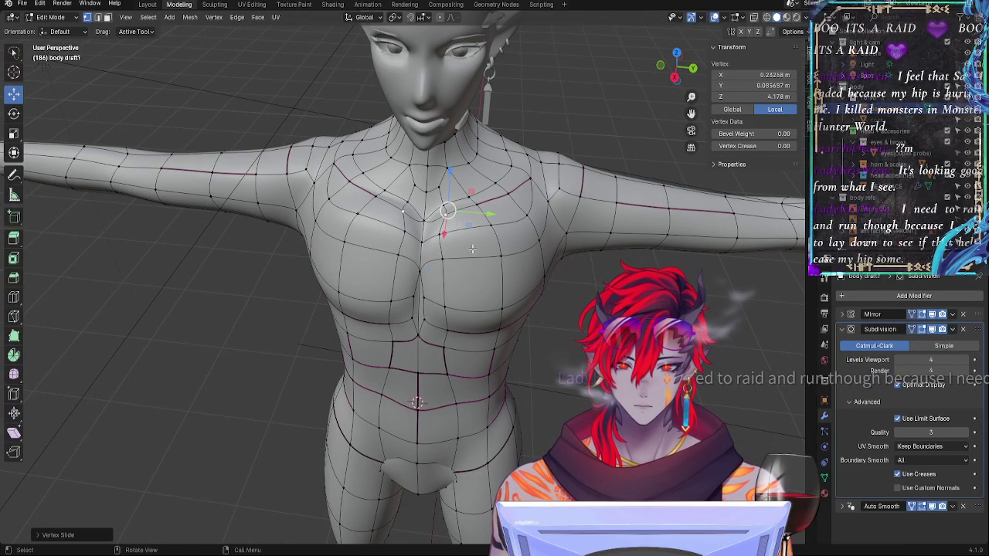
pyautogui.press('g')
pyautogui.click(489, 201)
pyautogui.hotkey('ctrl', 'z')
pyautogui.moveTo(533, 307); pyautogui.dragTo(547, 283, button='middle')
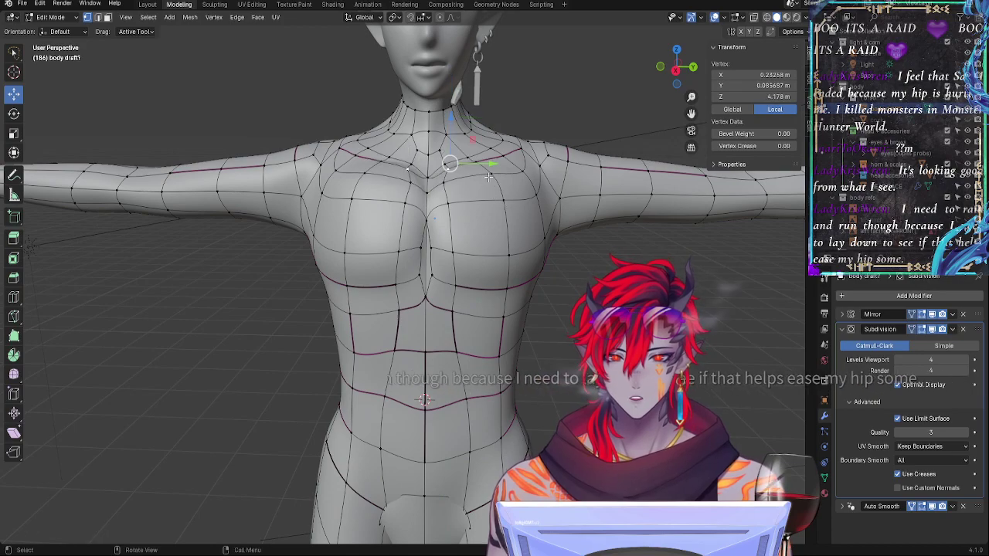
pyautogui.moveTo(488, 177); pyautogui.dragTo(514, 241, button='middle')
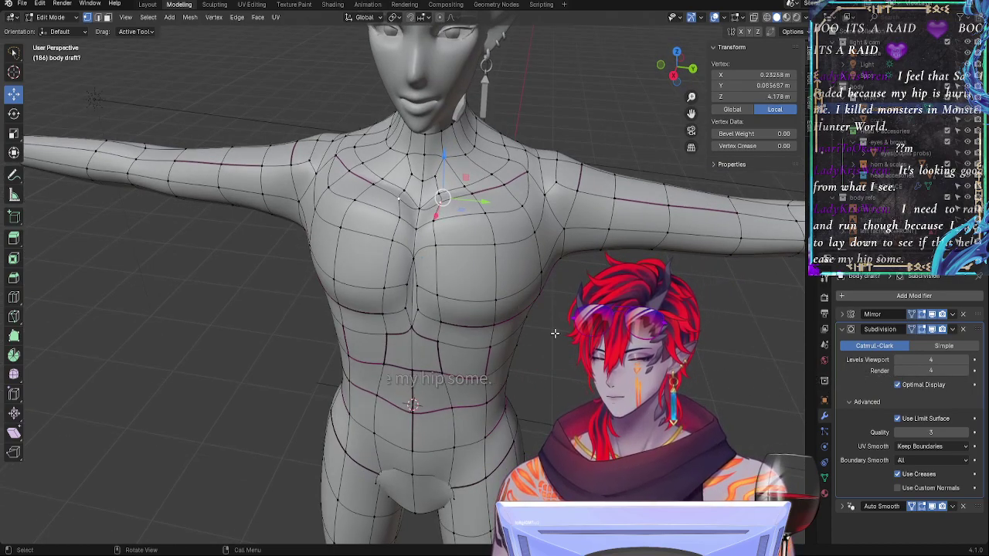
# Step: Raise the chest-centre vertex along Z
pyautogui.press('Tab')
pyautogui.moveTo(554, 333); pyautogui.dragTo(578, 241, button='middle')
pyautogui.press('Tab')
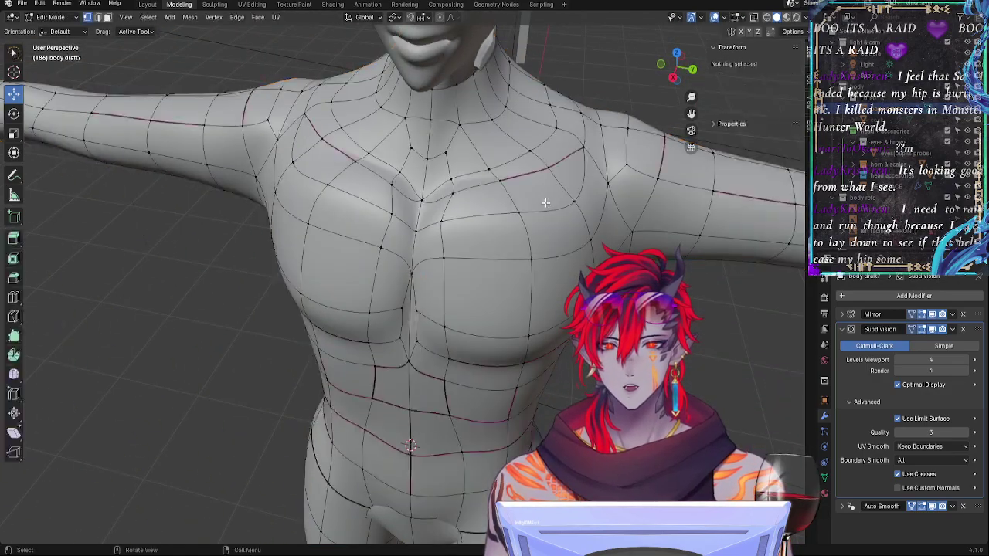
pyautogui.click(441, 177)
pyautogui.press('g')
pyautogui.press('z')
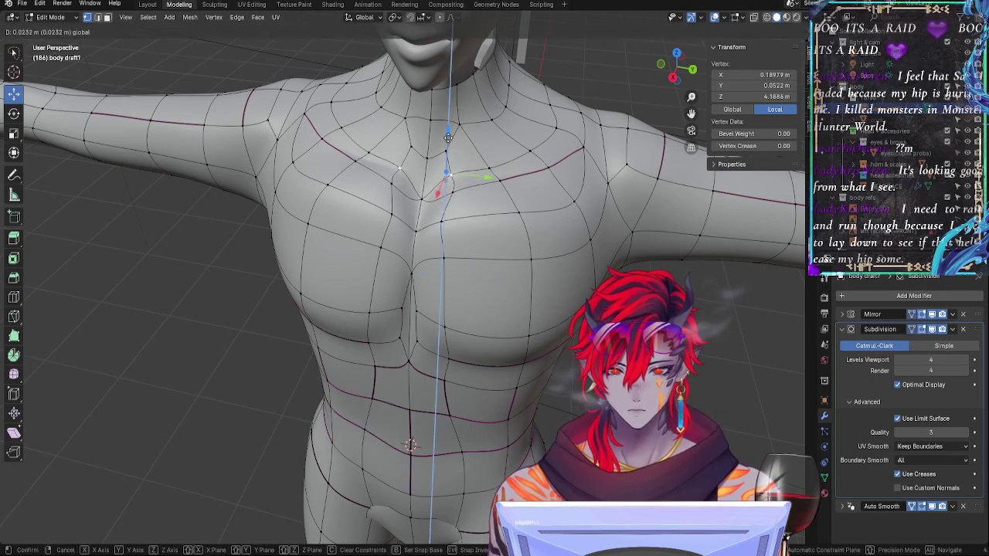
pyautogui.click(448, 137)
# Step: Raise another chest vertex and view the smoothed torso
pyautogui.click(486, 172)
pyautogui.moveTo(501, 153); pyautogui.dragTo(502, 139)
pyautogui.moveTo(534, 196); pyautogui.dragTo(486, 243, button='middle')
pyautogui.press('Tab')
pyautogui.press('Tab')
pyautogui.press('Tab')
pyautogui.press('Tab')
pyautogui.press('Tab')
# Step: Compare the smoothed and wireframe torso from the side and front
pyautogui.press('Tab')
pyautogui.press('Tab')
pyautogui.press('Tab')
pyautogui.press('Tab')
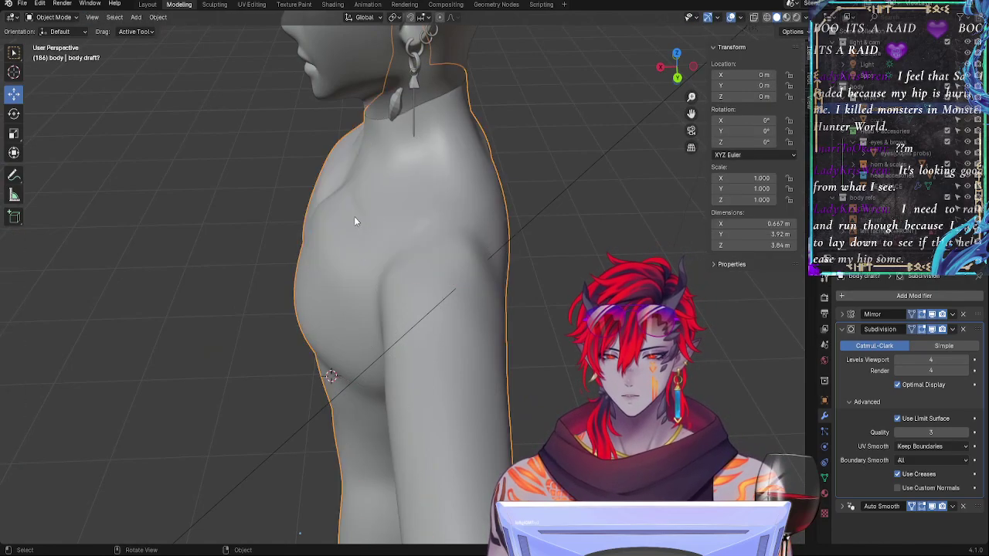
pyautogui.press('Tab')
pyautogui.moveTo(333, 212); pyautogui.dragTo(355, 216, button='middle')
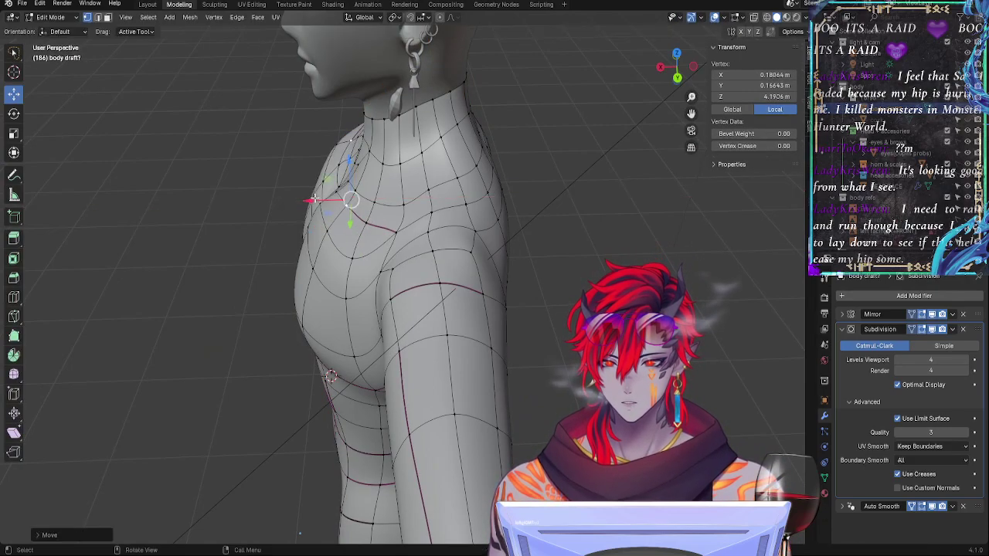
pyautogui.press('Tab')
pyautogui.moveTo(442, 218); pyautogui.dragTo(494, 221, button='middle')
pyautogui.scroll(-3, 567, 199)
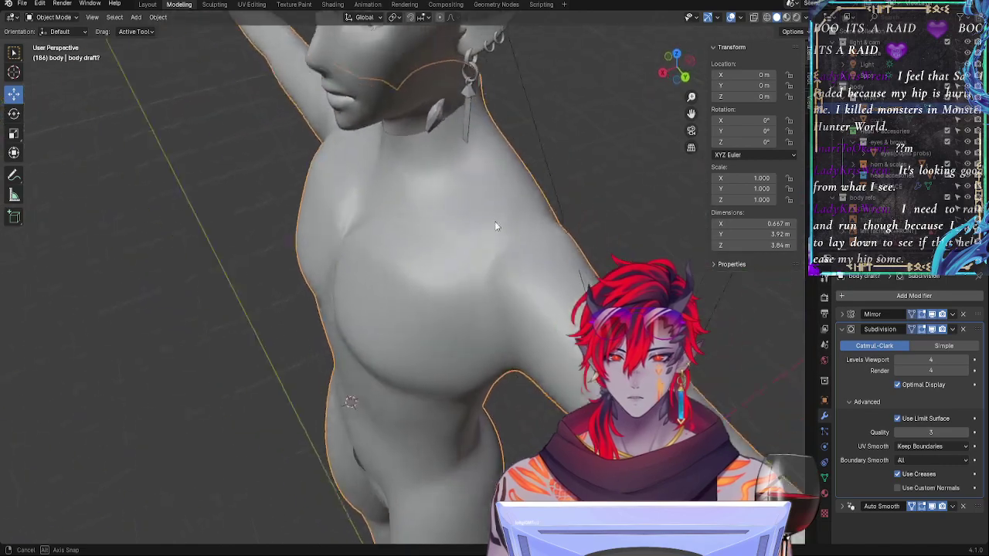
pyautogui.press('Tab')
pyautogui.moveTo(390, 241); pyautogui.dragTo(483, 124, button='middle')
# Step: Move the neck vertex vertically along Z and preview the smooth body
pyautogui.press('g')
pyautogui.press('z')
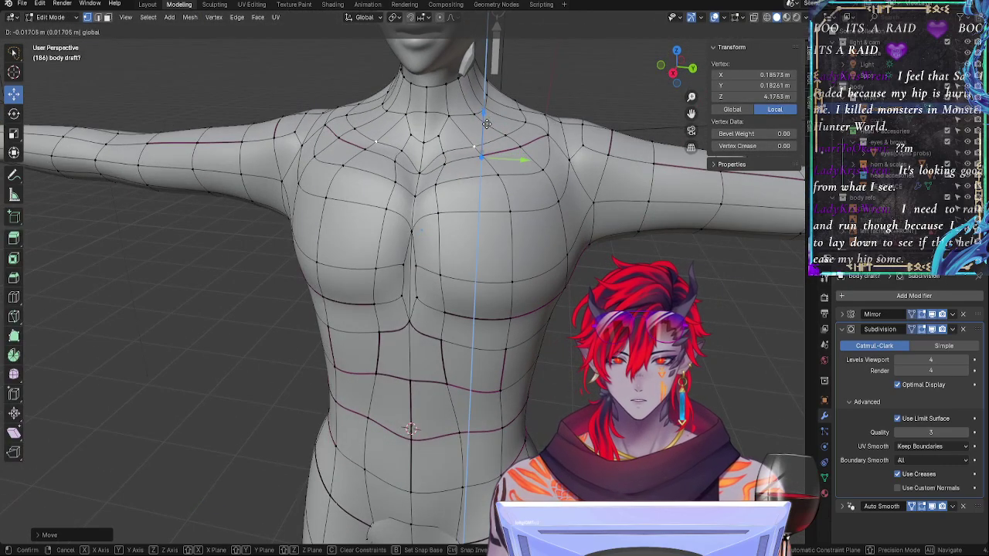
pyautogui.click(486, 124)
pyautogui.press('Tab')
# Step: Raise the shoulder vertex slightly and shift it inward, checking neck and shoulder
pyautogui.moveTo(535, 183); pyautogui.dragTo(400, 213, button='middle')
pyautogui.press('Tab')
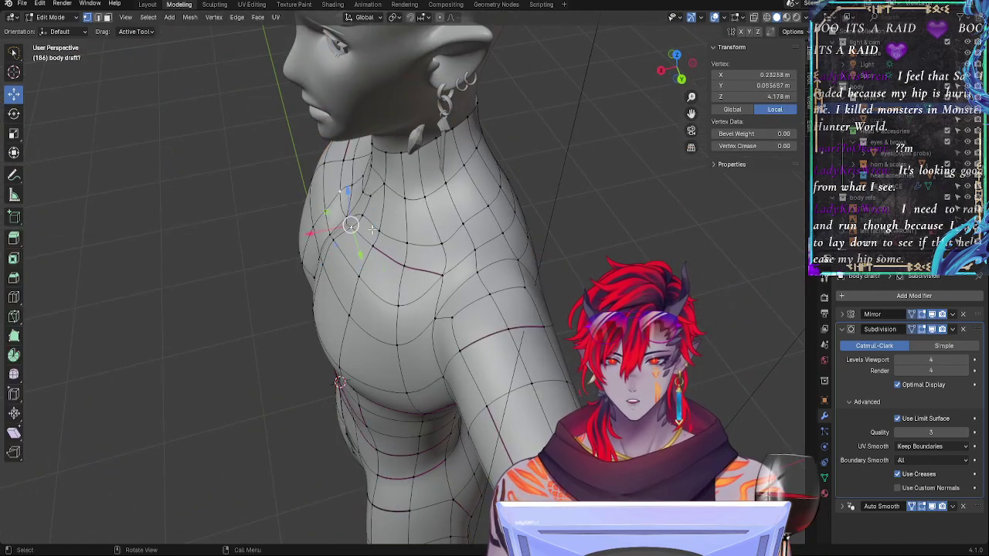
pyautogui.moveTo(348, 193); pyautogui.dragTo(348, 197)
pyautogui.moveTo(310, 234); pyautogui.dragTo(314, 233)
pyautogui.moveTo(359, 240); pyautogui.dragTo(468, 206, button='middle')
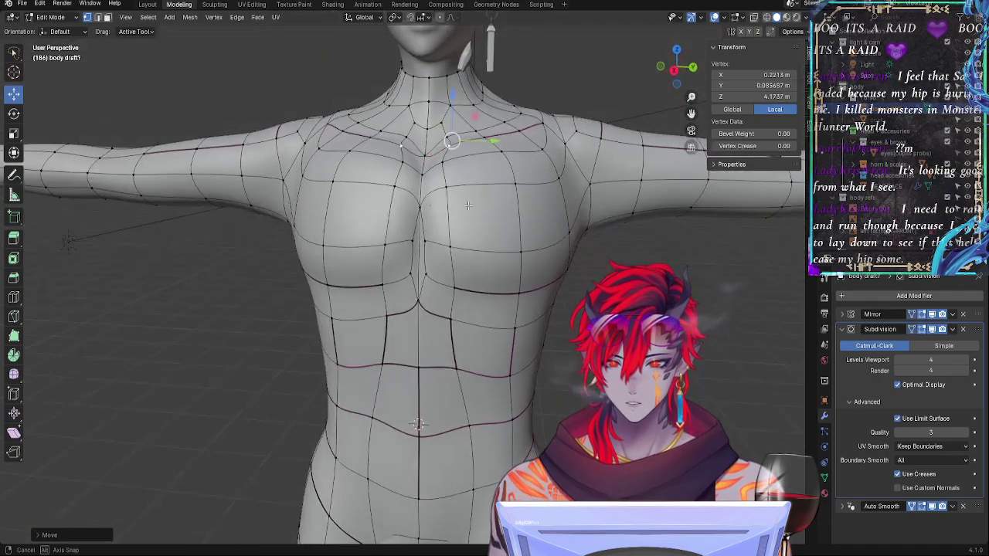
pyautogui.moveTo(452, 101); pyautogui.dragTo(346, 248, button='middle')
pyautogui.moveTo(408, 260); pyautogui.dragTo(487, 303, button='middle')
# Step: Slide the two selected chest vertices along their edges
pyautogui.press('Tab')
pyautogui.press('Tab')
pyautogui.scroll(4, 486, 303)
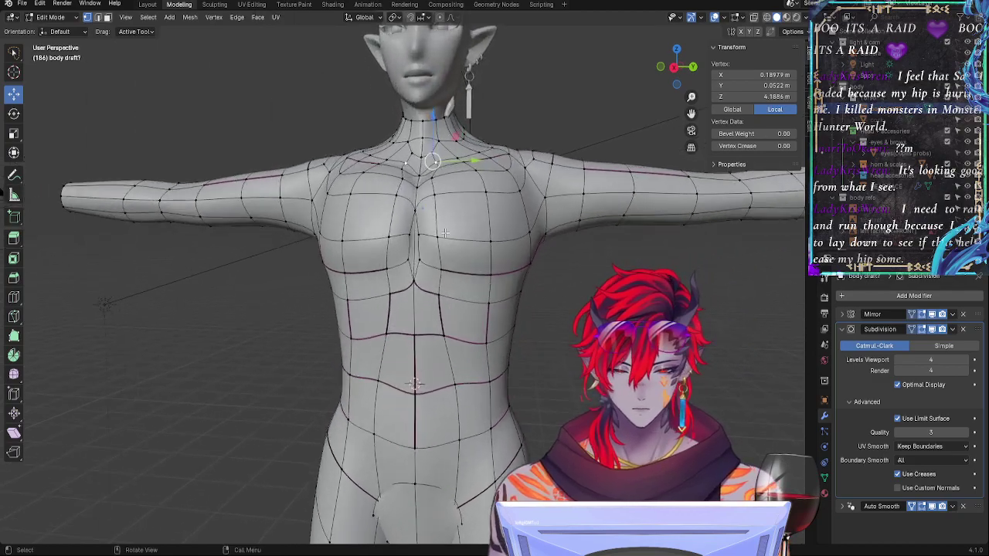
pyautogui.keyDown('shift'); pyautogui.click(498, 240); pyautogui.keyUp('shift')
pyautogui.press('g')
pyautogui.press('g')
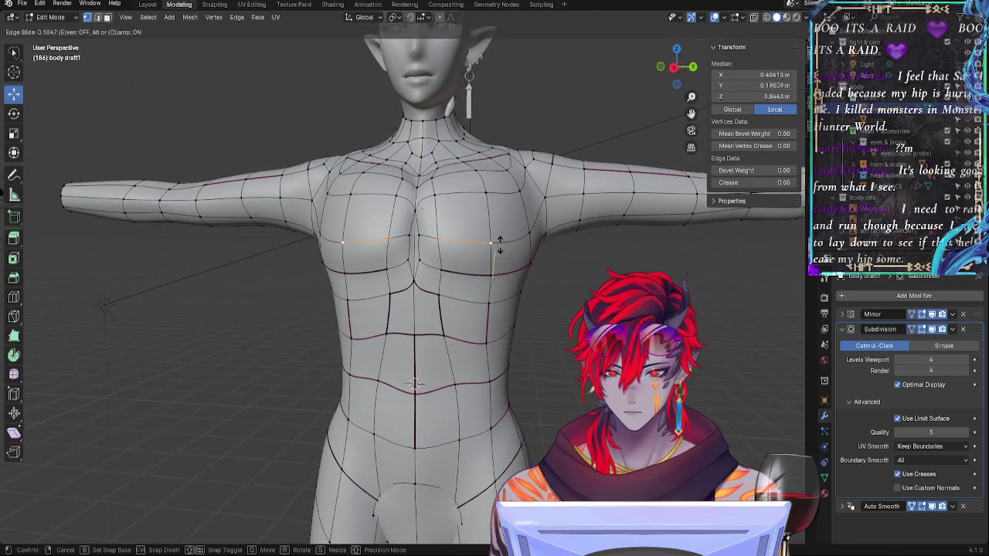
pyautogui.click(501, 245)
# Step: Reposition a lower chest vertex in two moves
pyautogui.click(442, 244)
pyautogui.press('g')
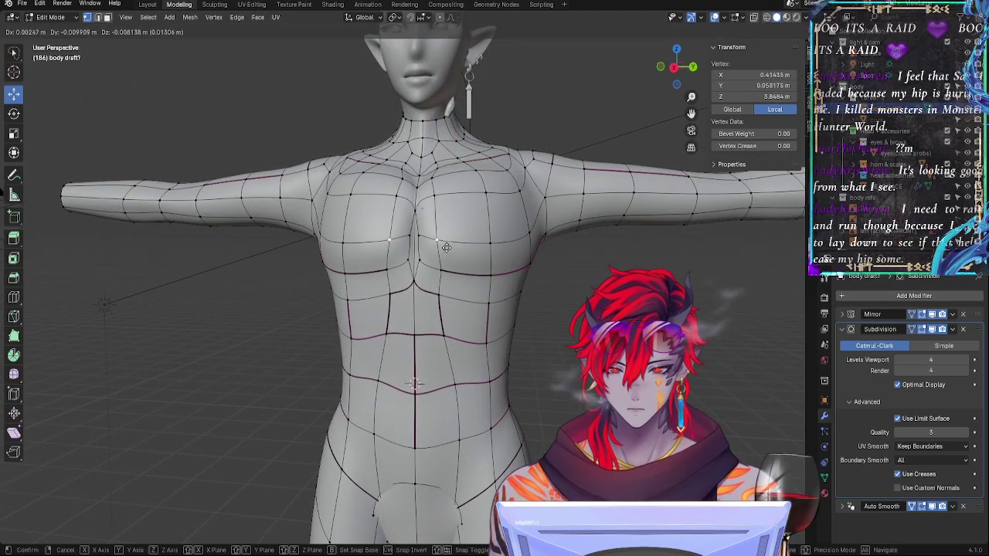
pyautogui.click(448, 246)
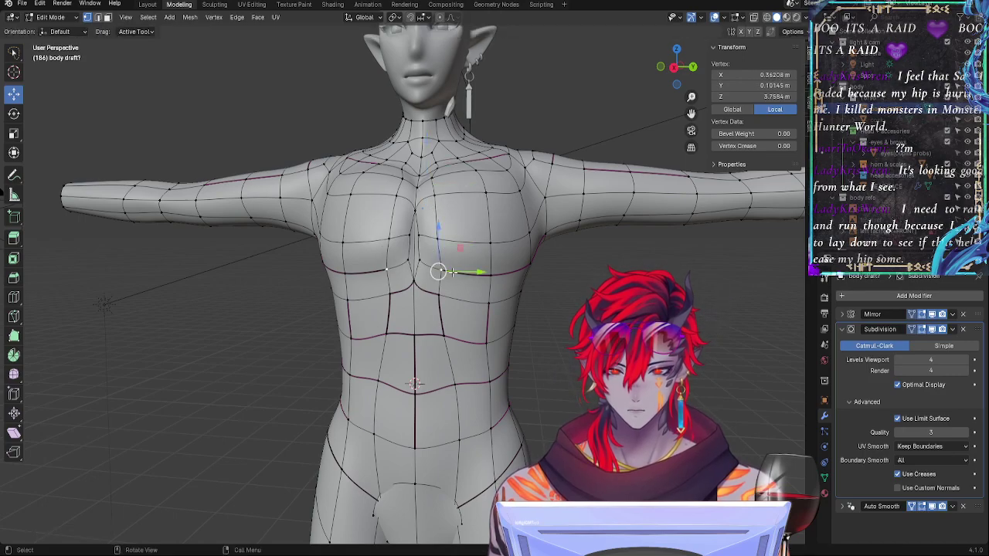
pyautogui.press('g')
pyautogui.click(494, 282)
pyautogui.press('Tab')
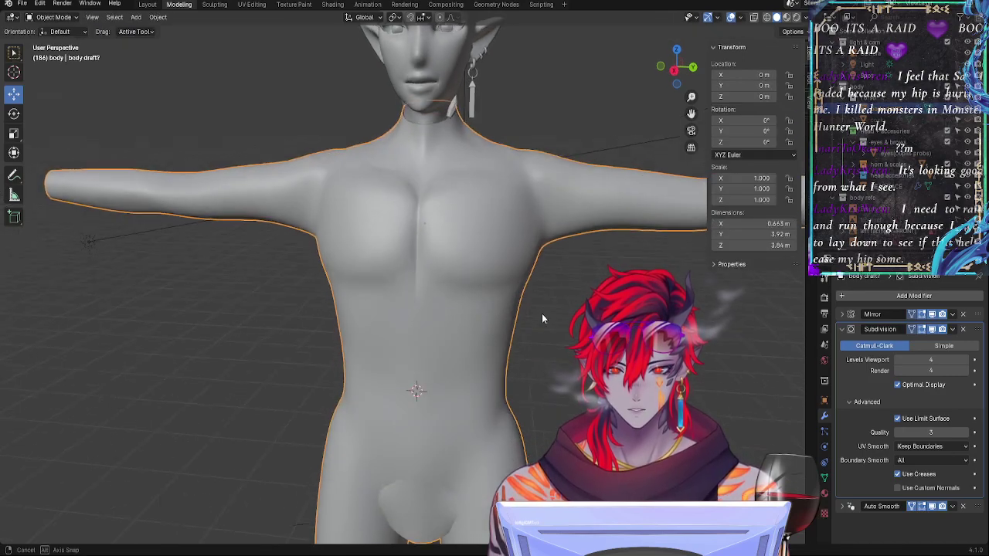
# Step: Adjust the side chest vertex's depth, checking it from the side
pyautogui.moveTo(542, 313); pyautogui.dragTo(503, 297, button='middle')
pyautogui.press('Tab')
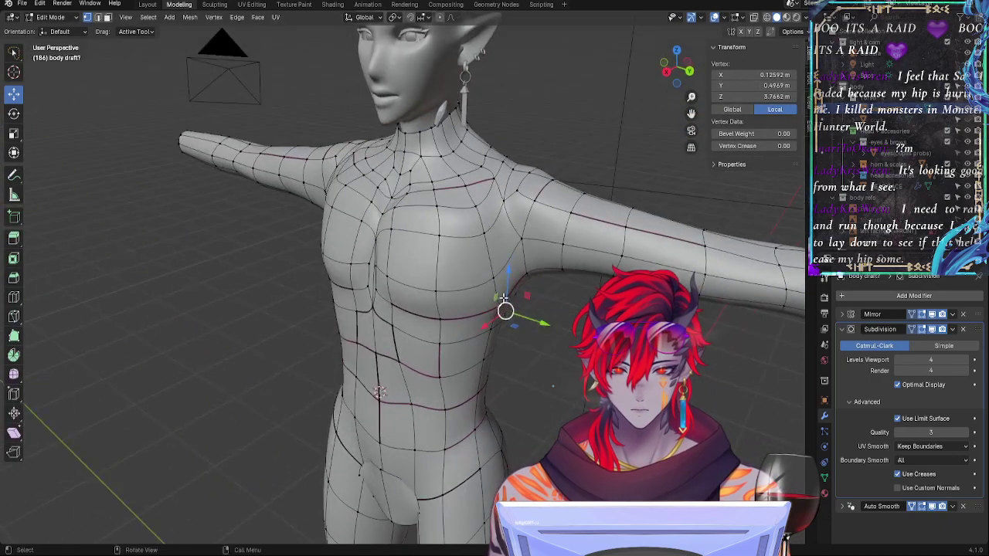
pyautogui.click(502, 302)
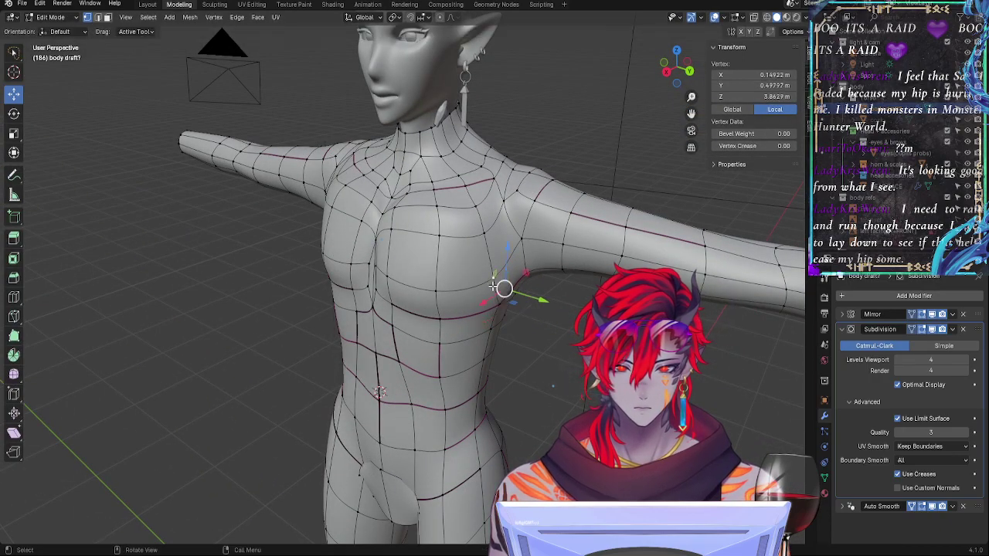
pyautogui.moveTo(526, 294); pyautogui.dragTo(501, 271)
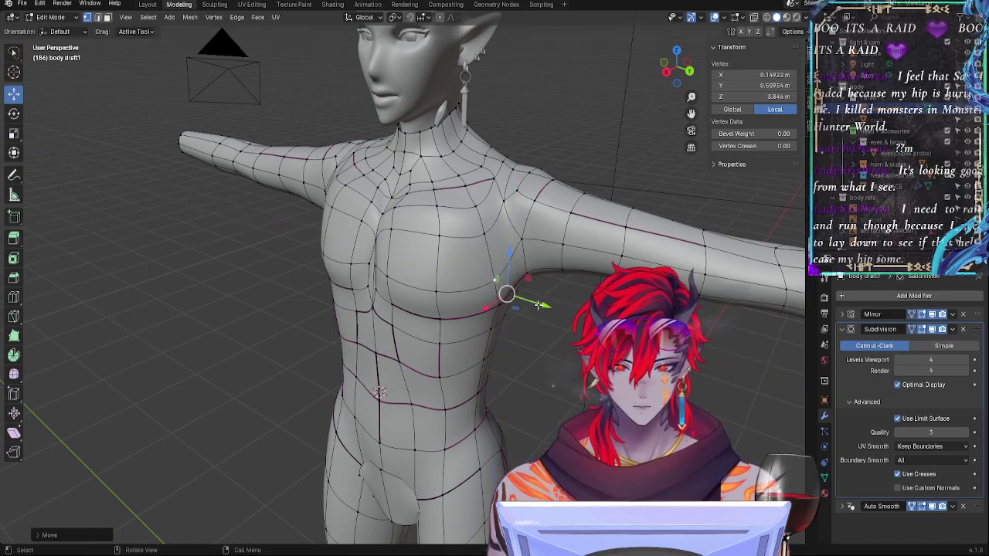
pyautogui.press('Tab')
pyautogui.moveTo(564, 338); pyautogui.dragTo(515, 322, button='middle')
pyautogui.press('Tab')
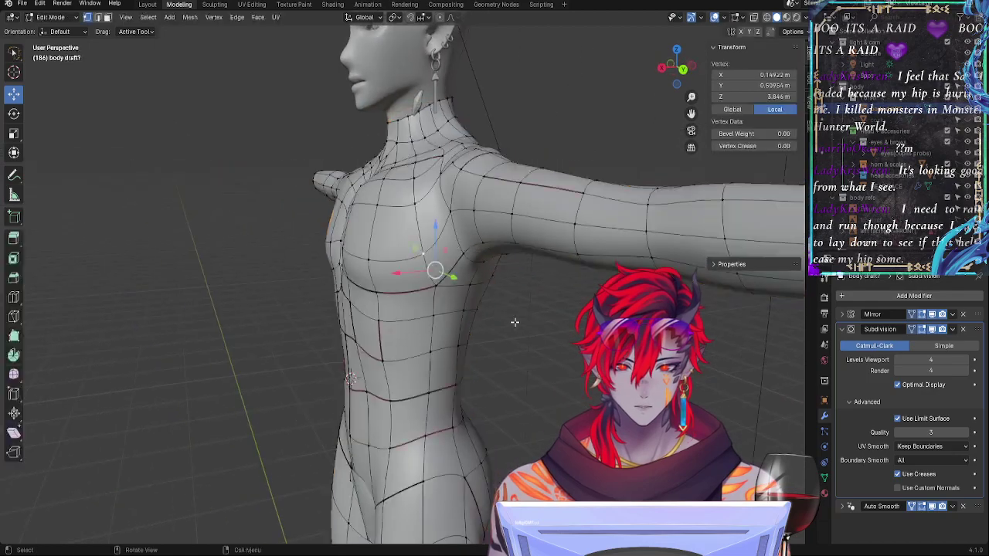
# Step: Slide a different chest vertex along its edge
pyautogui.click(376, 265)
pyautogui.moveTo(376, 265); pyautogui.dragTo(530, 327, button='middle')
pyautogui.press('g')
pyautogui.press('g')
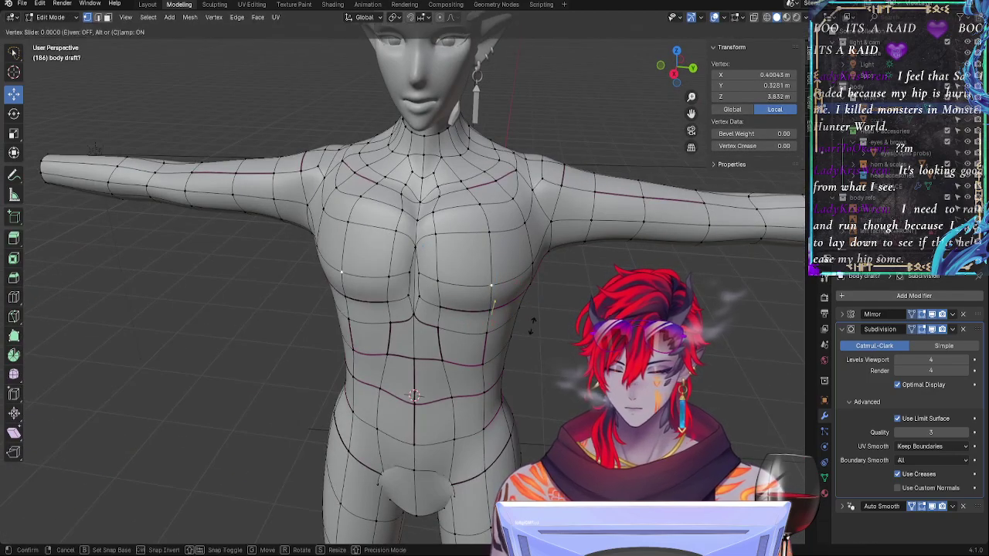
pyautogui.click(542, 325)
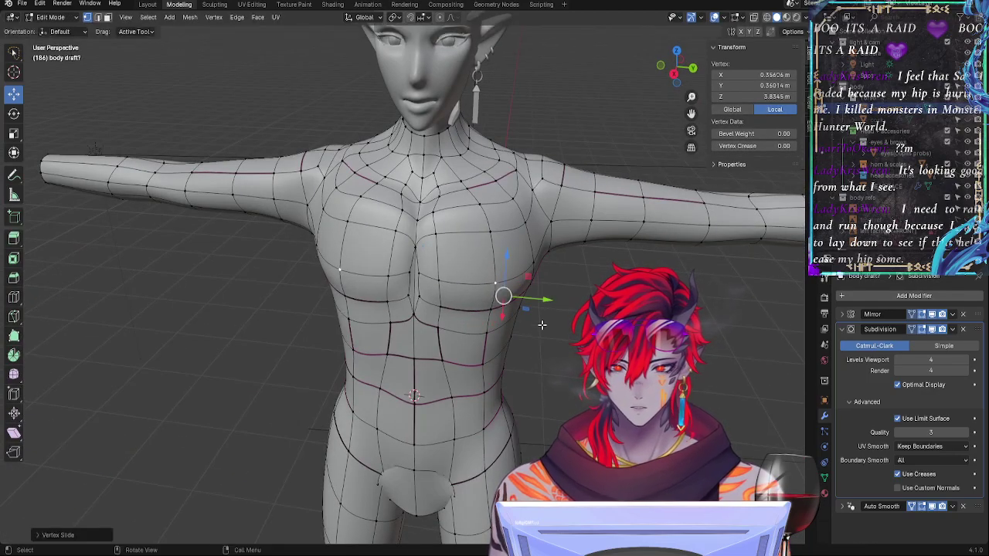
pyautogui.moveTo(503, 302); pyautogui.dragTo(484, 291, button='middle')
pyautogui.press('Tab')
pyautogui.press('Tab')
# Step: Fine-tune that chest vertex with two small slides, then nudge the sternum vertex in depth
pyautogui.moveTo(492, 302)
pyautogui.keyDown('alt'); pyautogui.mouseDown()
pyautogui.moveTo(504, 315)
pyautogui.moveTo(491, 313)
pyautogui.mouseUp(); pyautogui.keyUp('alt')
pyautogui.press('g')
pyautogui.press('g')
pyautogui.click(498, 316)
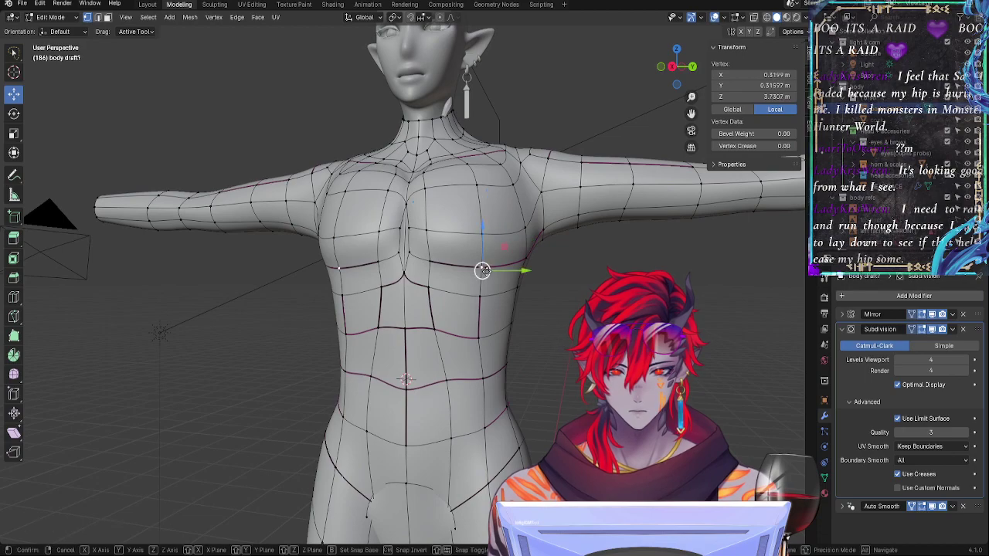
pyautogui.press('g')
pyautogui.click(486, 279)
pyautogui.moveTo(486, 281); pyautogui.dragTo(569, 299, button='middle')
pyautogui.press('Tab')
pyautogui.press('Tab')
pyautogui.press('Tab')
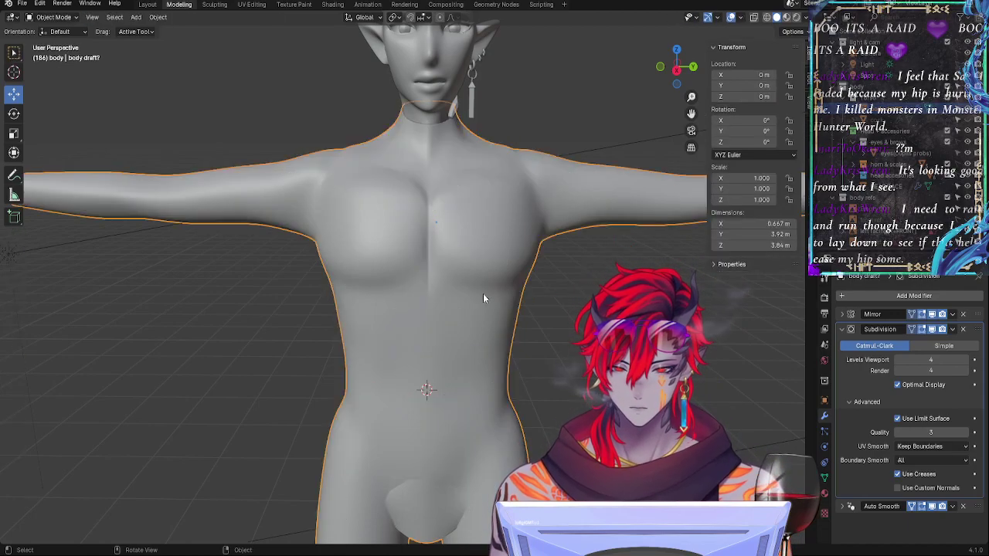
pyautogui.press('Tab')
pyautogui.moveTo(466, 276); pyautogui.dragTo(462, 275)
# Step: Slide the sternum vertex and the vertex above it along their edges, then check the smoothed chest
pyautogui.press('g')
pyautogui.press('g')
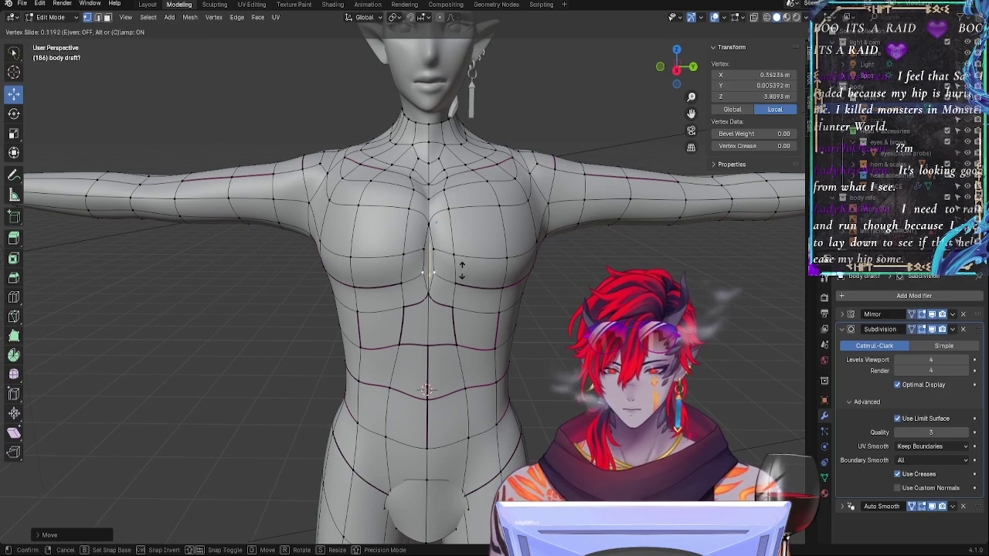
pyautogui.click(462, 275)
pyautogui.click(435, 252)
pyautogui.press('g')
pyautogui.press('g')
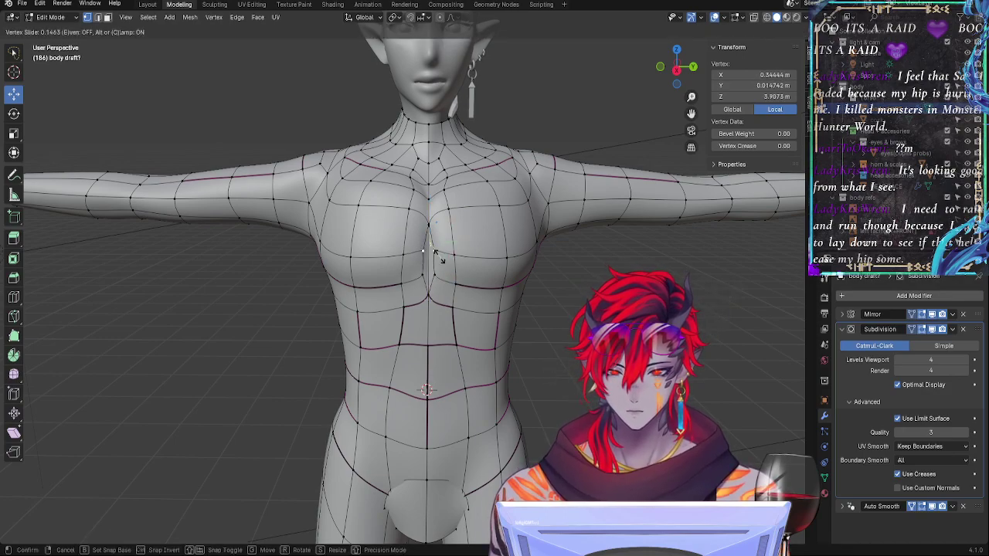
pyautogui.click(438, 253)
pyautogui.press('Tab')
pyautogui.moveTo(516, 273); pyautogui.dragTo(541, 339, button='middle')
pyautogui.moveTo(525, 298); pyautogui.dragTo(510, 267, button='middle')
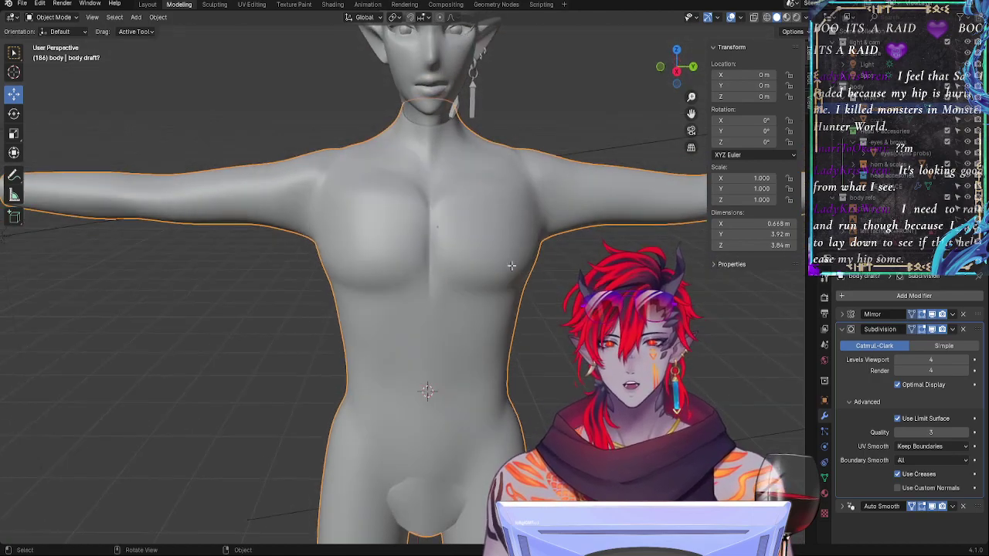
pyautogui.press('Tab')
# Step: Slide the sternum vertex further along its edge in two passes, previewing the smoothed body in between
pyautogui.press('g')
pyautogui.press('g')
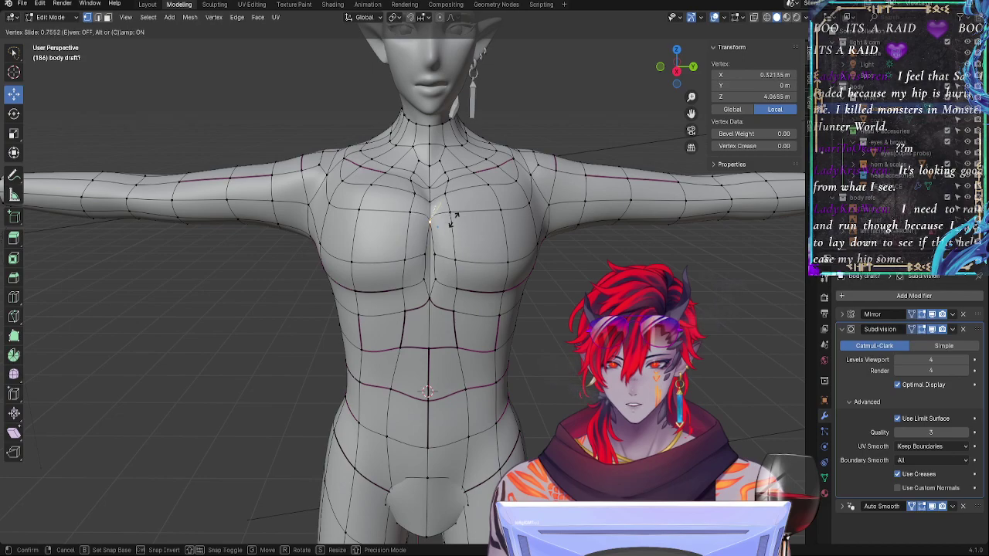
pyautogui.click(454, 242)
pyautogui.press('Tab')
pyautogui.moveTo(492, 276)
pyautogui.mouseDown(button='middle')
pyautogui.moveTo(562, 287)
pyautogui.moveTo(532, 294)
pyautogui.moveTo(468, 267)
pyautogui.moveTo(491, 283)
pyautogui.mouseUp(button='middle')
pyautogui.press('Tab')
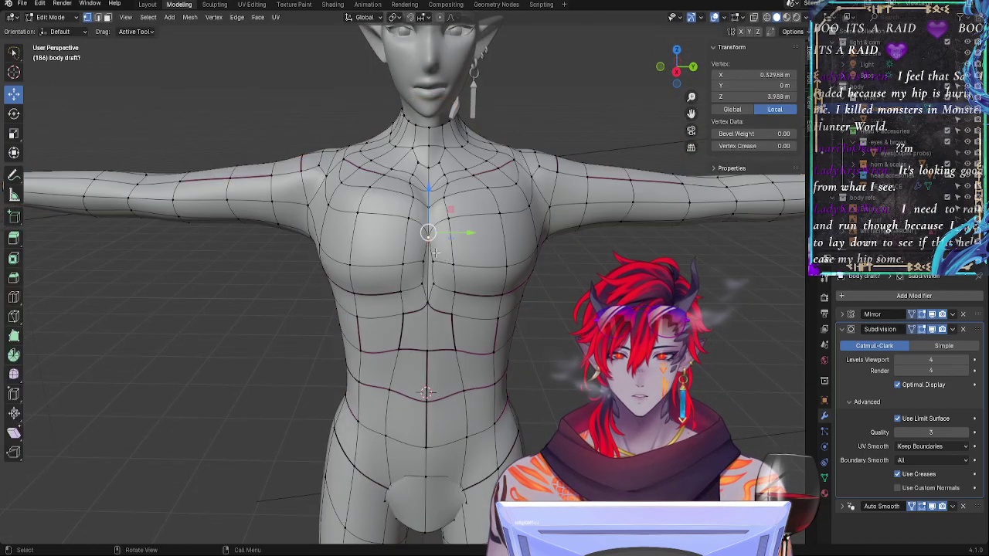
pyautogui.press('g')
pyautogui.press('g')
pyautogui.click(443, 247)
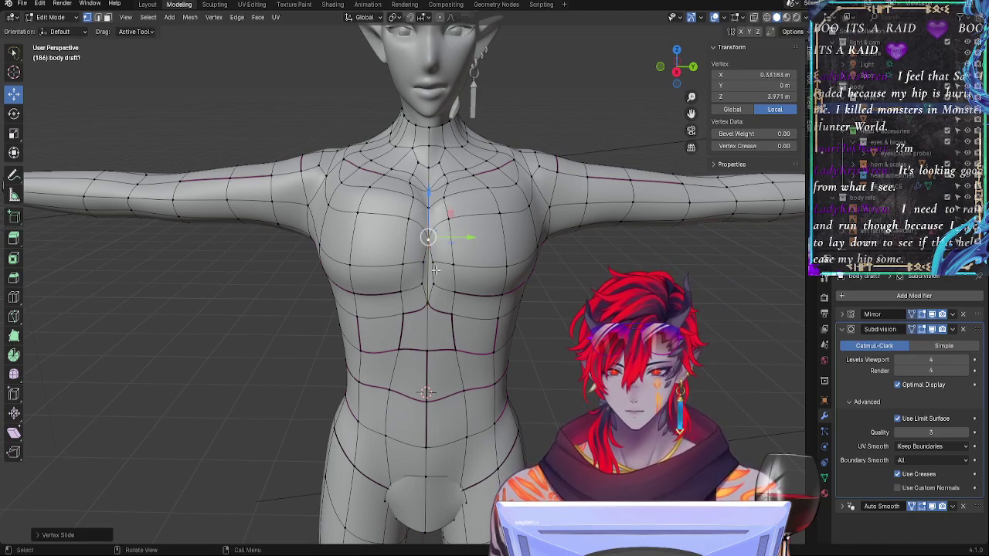
pyautogui.moveTo(436, 270); pyautogui.dragTo(474, 266, button='middle')
# Step: Move the sternum vertex sideways along X and compare the smoothed body with the mesh
pyautogui.press('g')
pyautogui.press('x')
pyautogui.click(375, 262)
pyautogui.press('Tab')
pyautogui.press('Tab')
pyautogui.press('Tab')
pyautogui.press('Tab')
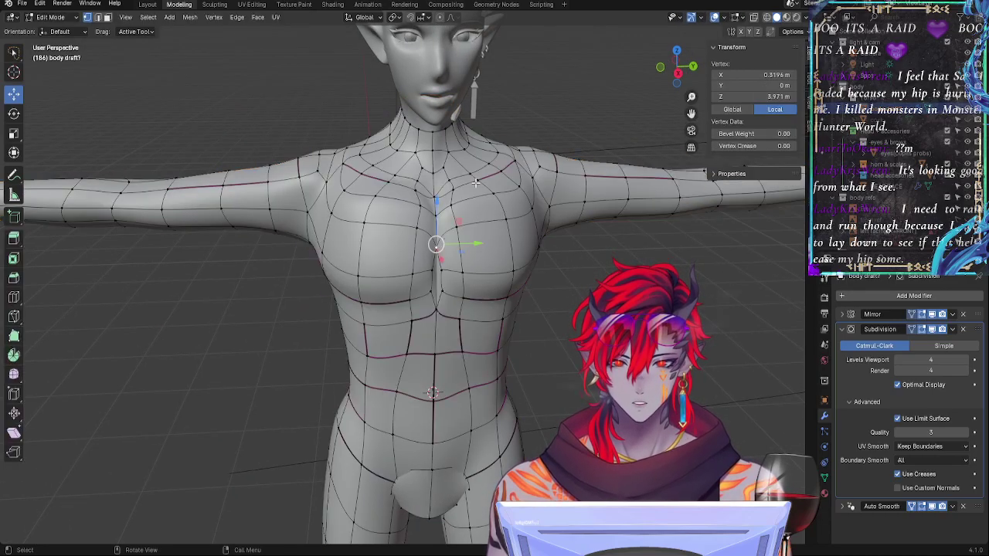
# Step: Drag the neck-base vertex down, then fine-tune its height up and down
pyautogui.press('Tab')
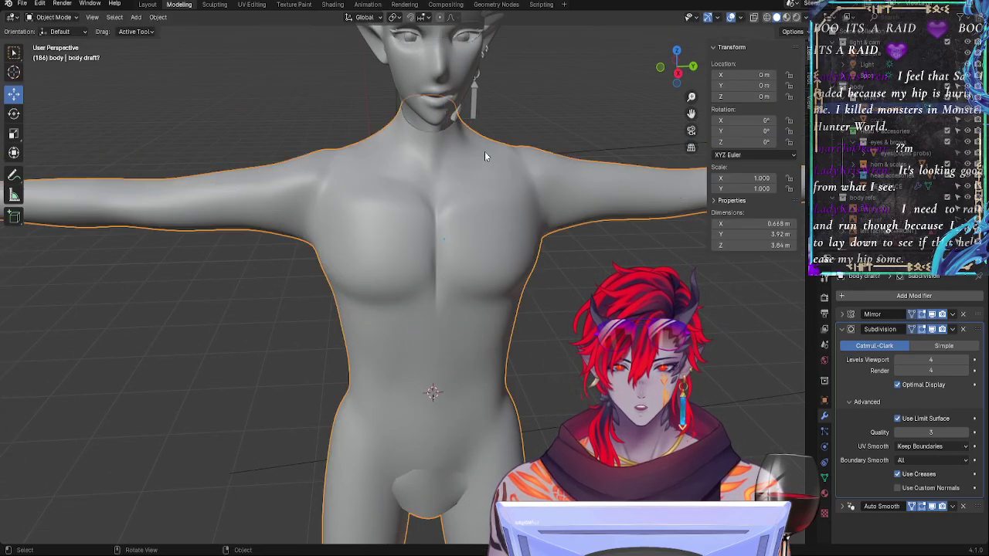
pyautogui.press('Tab')
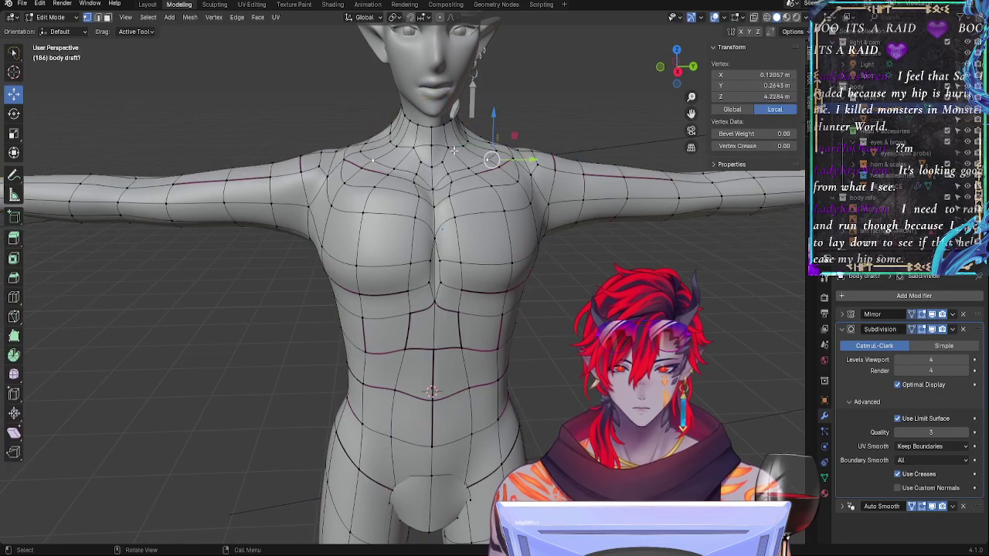
pyautogui.moveTo(438, 106); pyautogui.dragTo(490, 157)
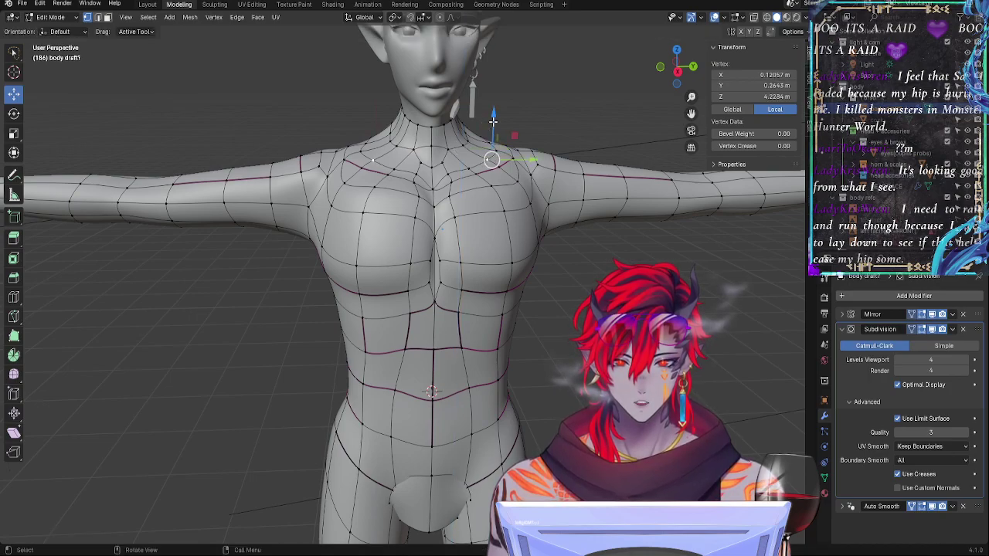
pyautogui.moveTo(493, 121); pyautogui.dragTo(499, 171)
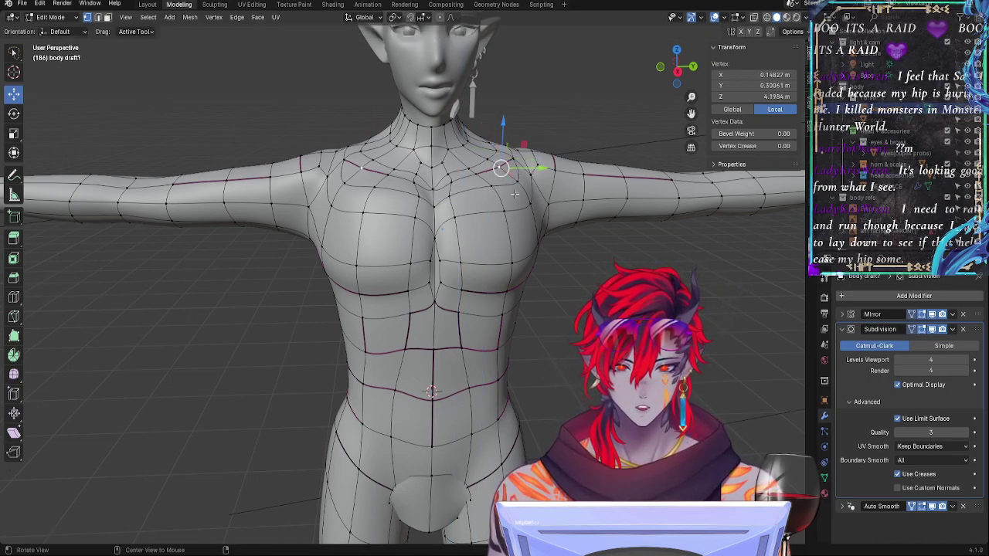
pyautogui.moveTo(476, 128); pyautogui.dragTo(492, 172)
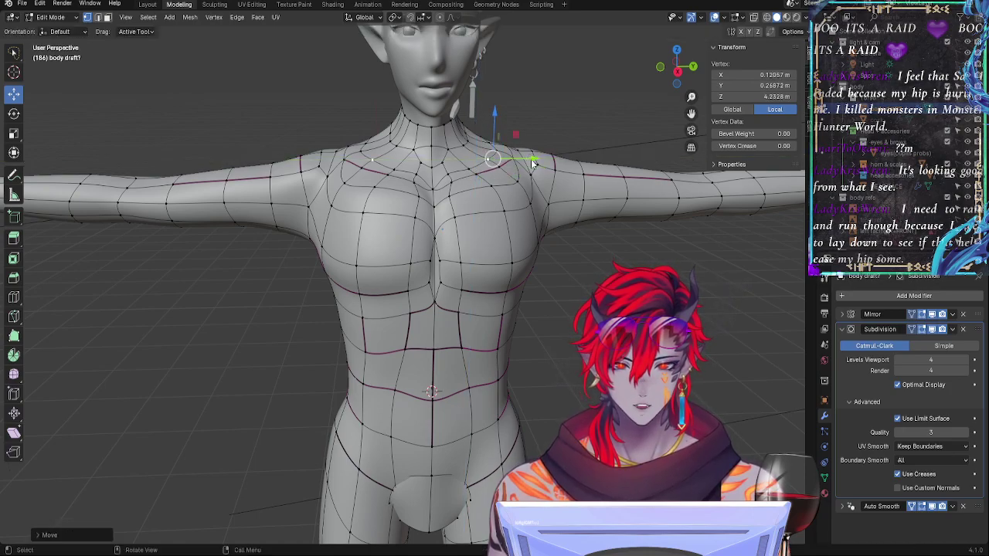
pyautogui.press('Tab')
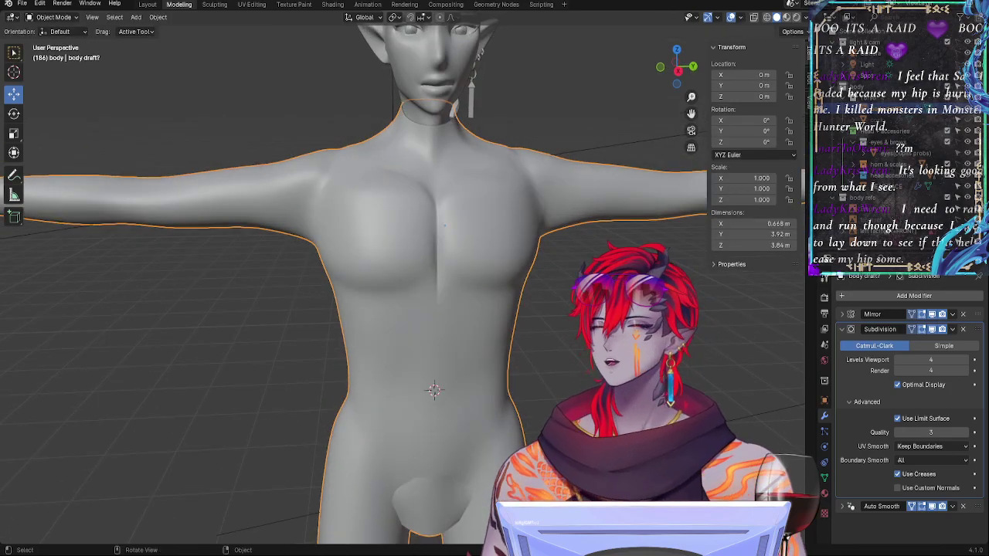
pyautogui.press('Tab')
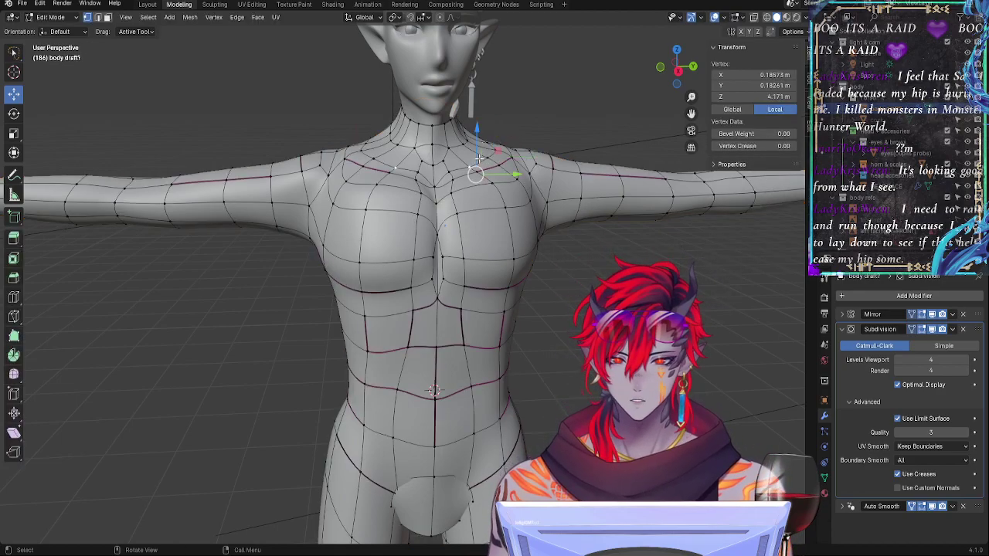
# Step: Raise the neck vertex slightly and check the smoothed body from several angles
pyautogui.moveTo(478, 154); pyautogui.dragTo(478, 153)
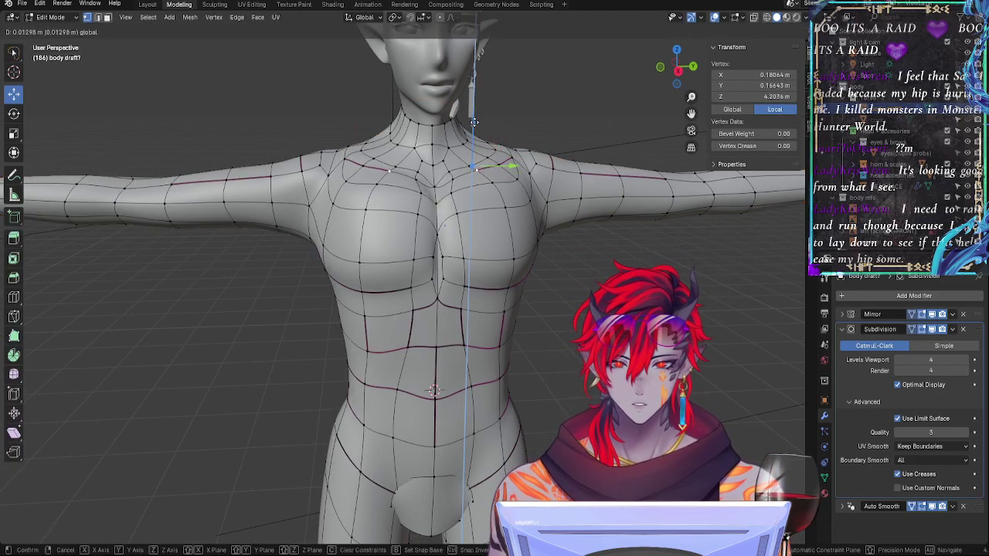
pyautogui.press('Tab')
pyautogui.moveTo(533, 213); pyautogui.dragTo(405, 310, button='middle')
pyautogui.press('Tab')
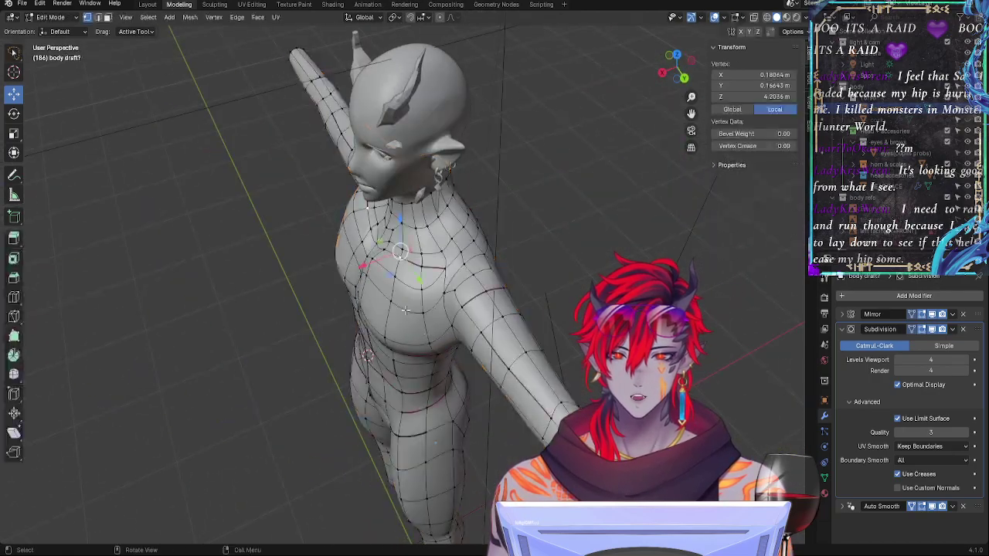
pyautogui.press('Tab')
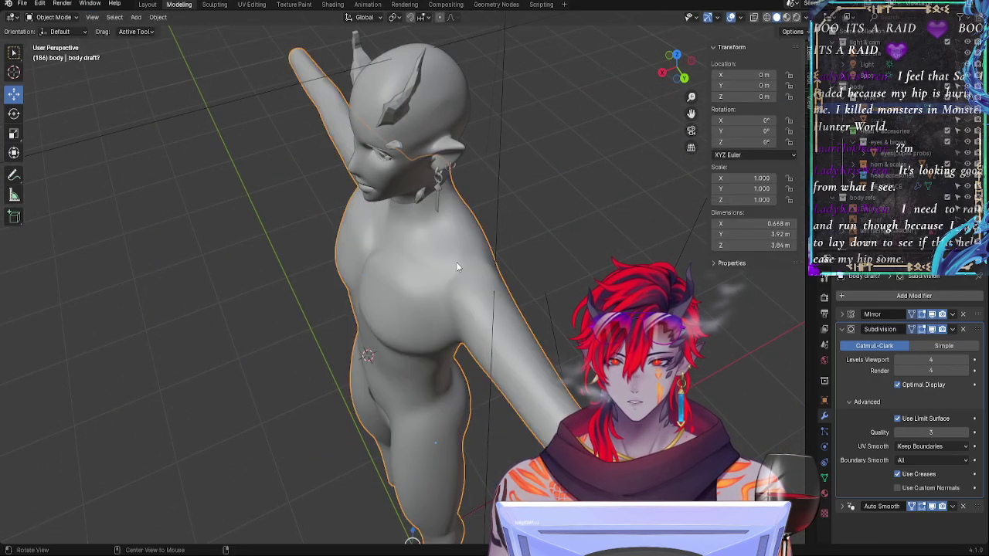
pyautogui.moveTo(541, 255); pyautogui.dragTo(464, 247, button='middle')
pyautogui.press('Tab')
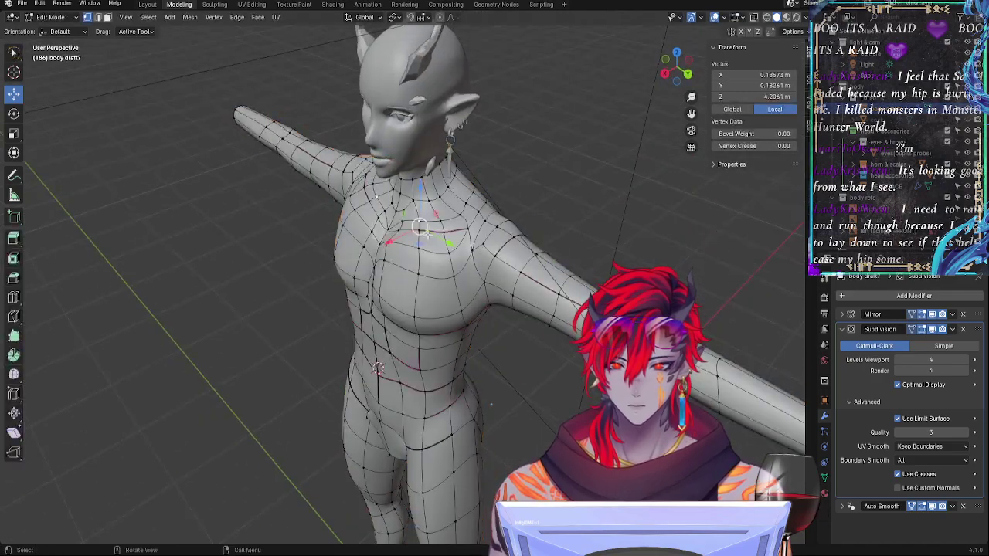
# Step: Nudge the neck vertex inward along X and lower it to about 4.195 m height
pyautogui.moveTo(393, 238); pyautogui.dragTo(387, 242)
pyautogui.click(418, 225)
pyautogui.moveTo(420, 190); pyautogui.dragTo(419, 196)
pyautogui.moveTo(491, 202); pyautogui.dragTo(560, 173, button='middle')
pyautogui.press('Tab')
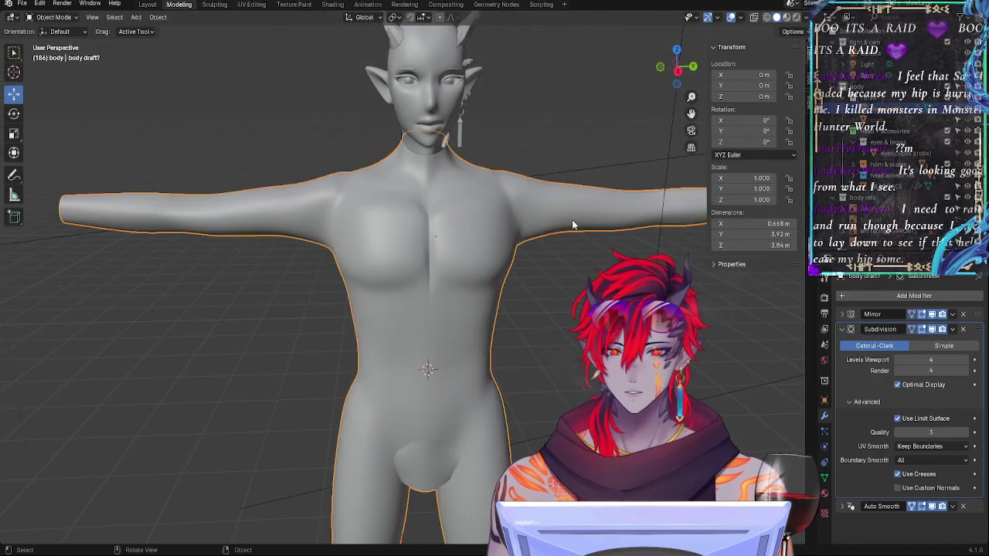
# Step: Compare the smoothed body with the mesh from a slightly orbited view
pyautogui.press('Tab')
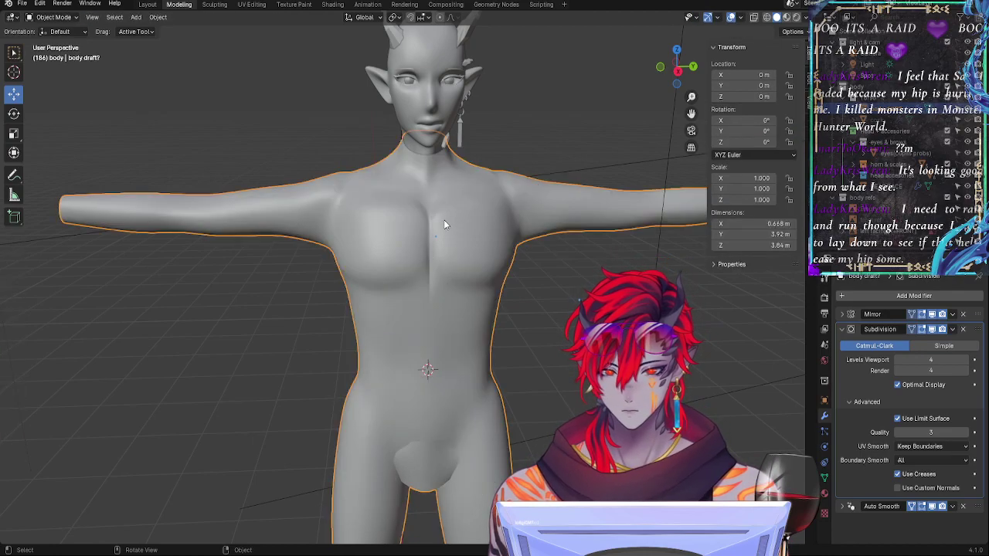
pyautogui.press('Tab')
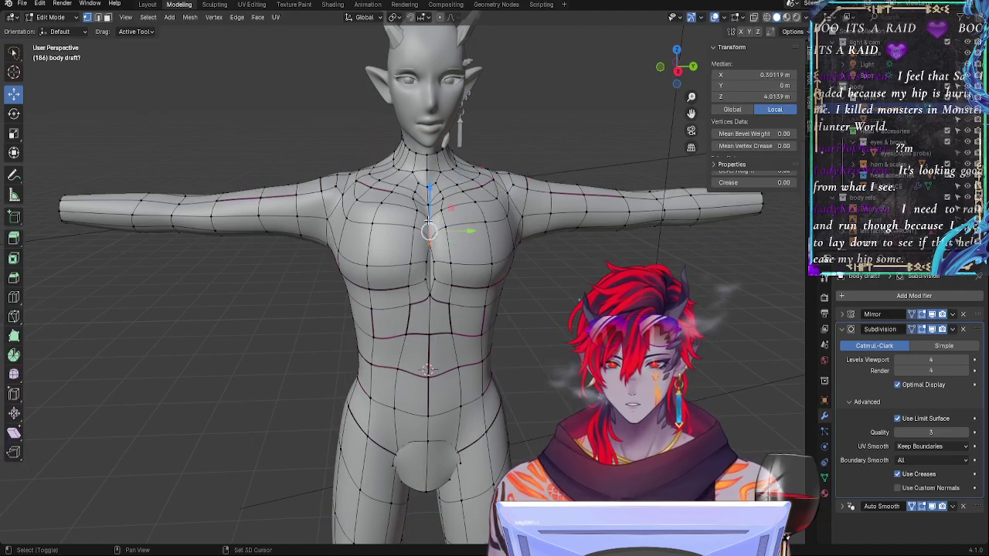
pyautogui.press('Tab')
pyautogui.moveTo(492, 238); pyautogui.dragTo(490, 263, button='middle')
pyautogui.press('Tab')
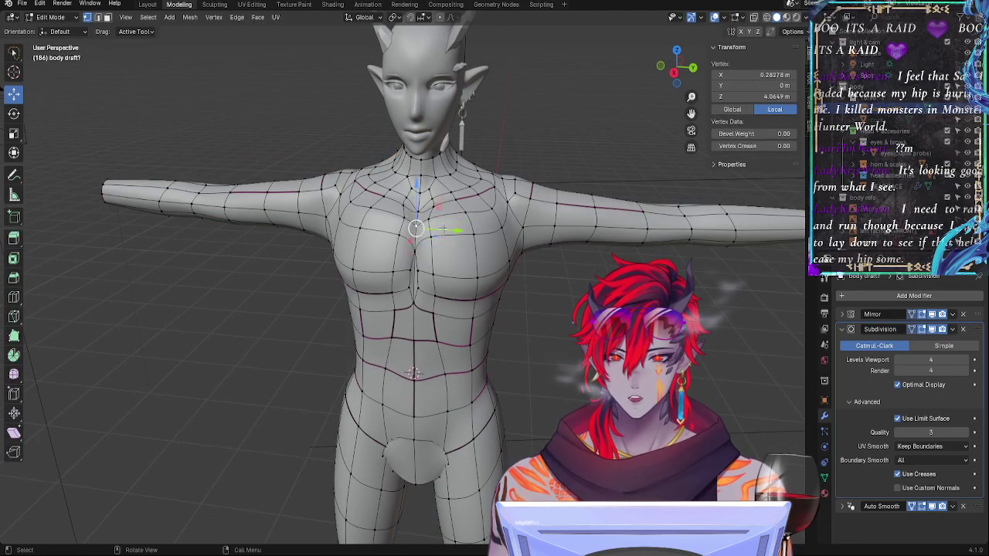
pyautogui.press('Tab')
pyautogui.press('Tab')
pyautogui.press('Tab')
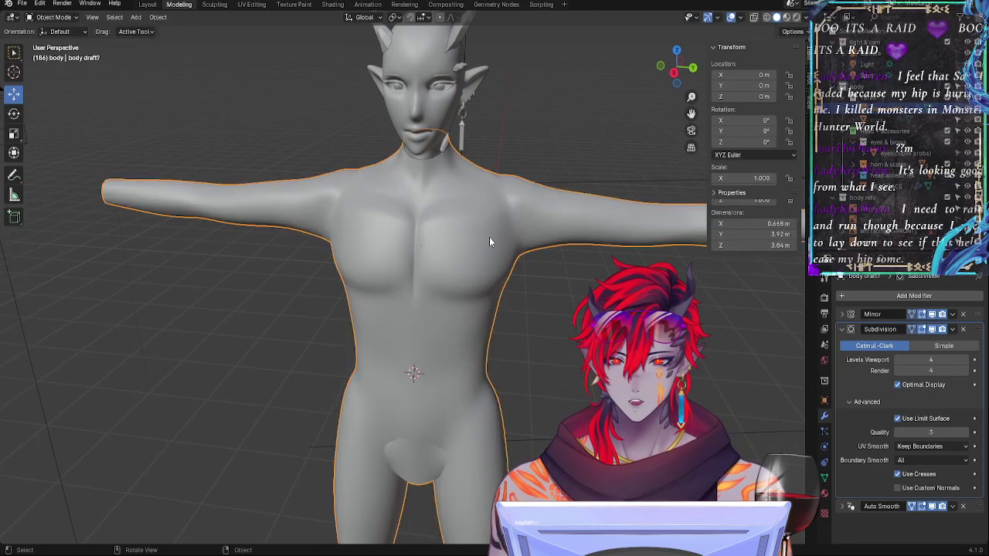
pyautogui.press('Tab')
# Step: Add a light crease to the chest-centre edge and preview it smoothed
pyautogui.moveTo(453, 242); pyautogui.dragTo(480, 224, button='middle')
pyautogui.keyDown('shift'); pyautogui.click(462, 242); pyautogui.keyUp('shift')
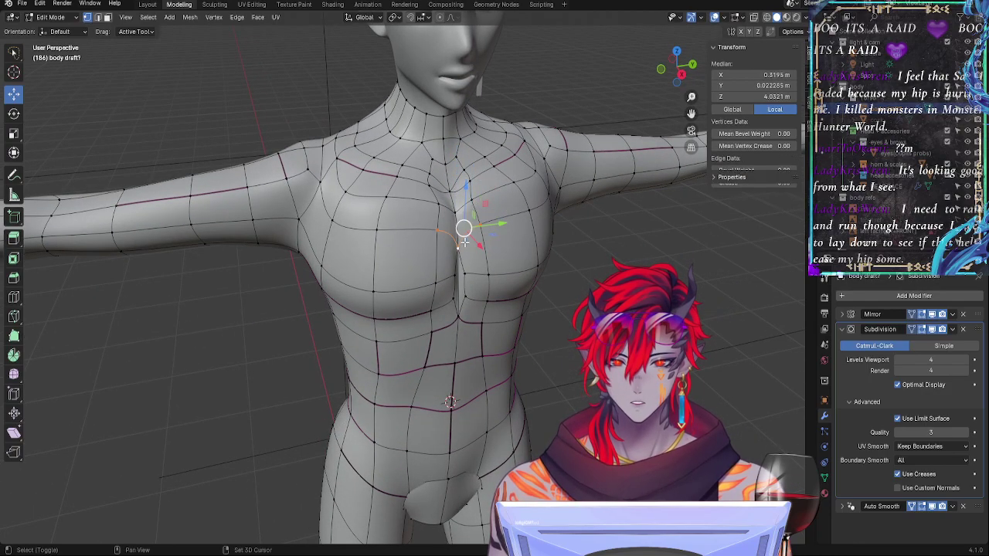
pyautogui.hotkey('shift', 'e')
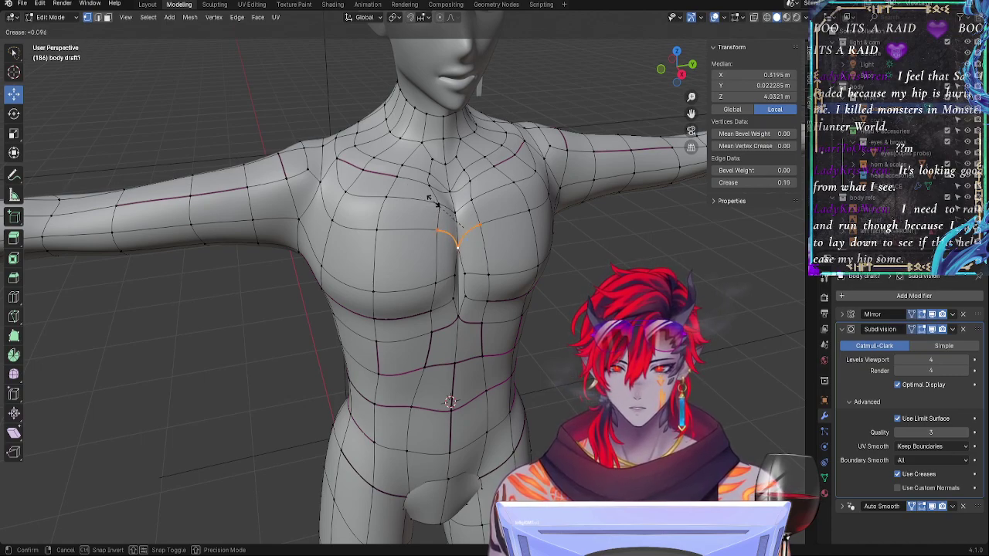
pyautogui.click(434, 201)
pyautogui.press('Tab')
pyautogui.moveTo(551, 267); pyautogui.dragTo(516, 253, button='middle')
pyautogui.press('Tab')
# Step: Crease the upper-chest edge at the top of the sternum and check the result
pyautogui.click(428, 191)
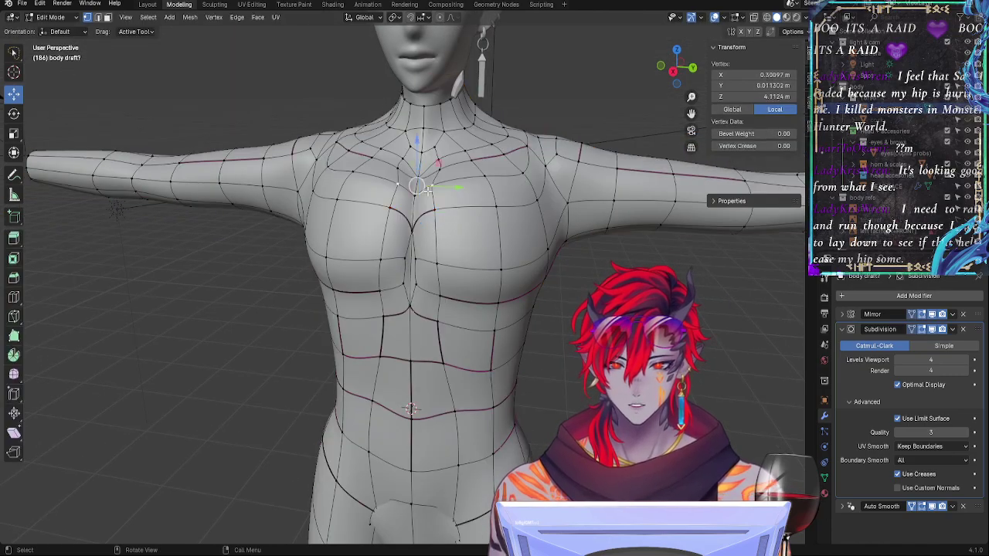
pyautogui.keyDown('shift'); pyautogui.click(437, 176); pyautogui.keyUp('shift')
pyautogui.hotkey('shift', 'e')
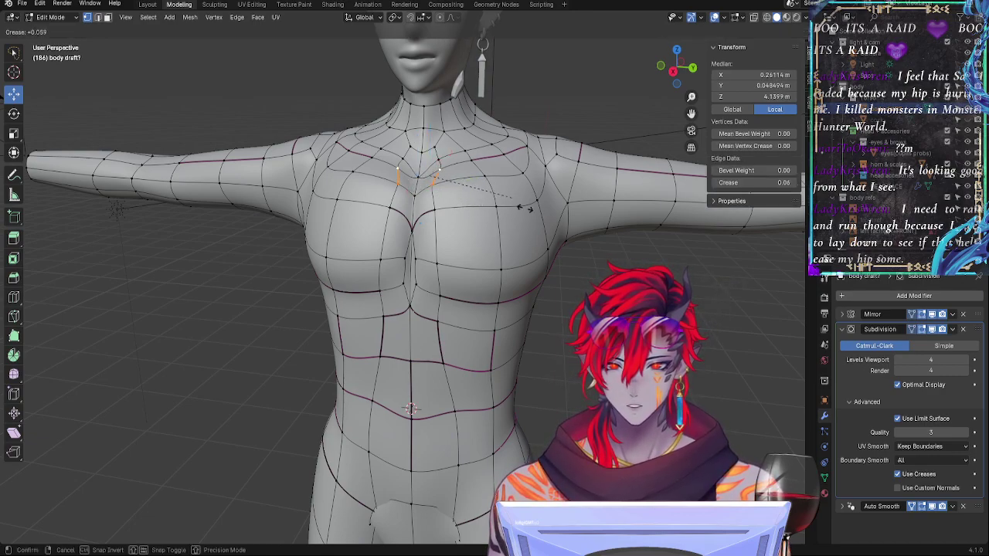
pyautogui.click(501, 260)
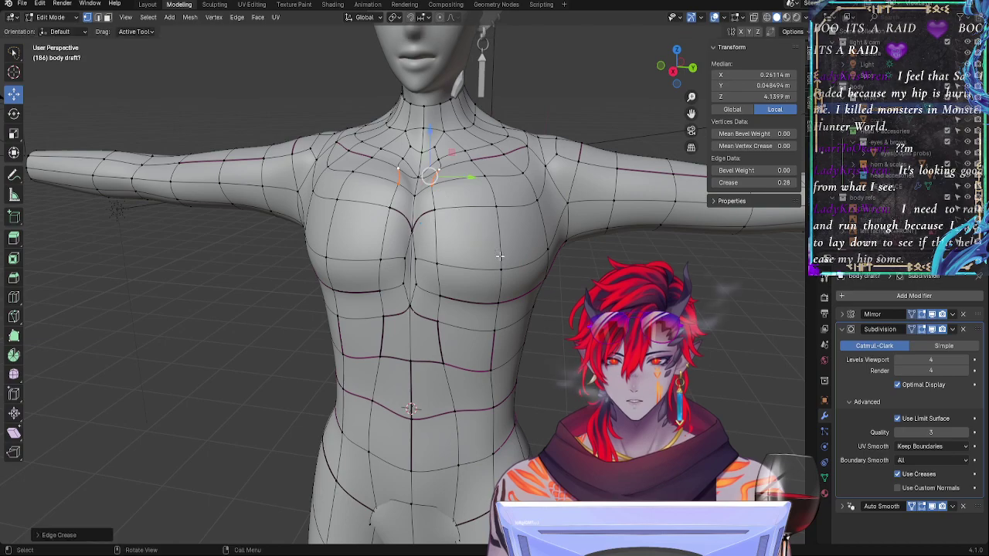
pyautogui.press('Tab')
pyautogui.moveTo(506, 264); pyautogui.dragTo(399, 224, button='middle')
pyautogui.press('Tab')
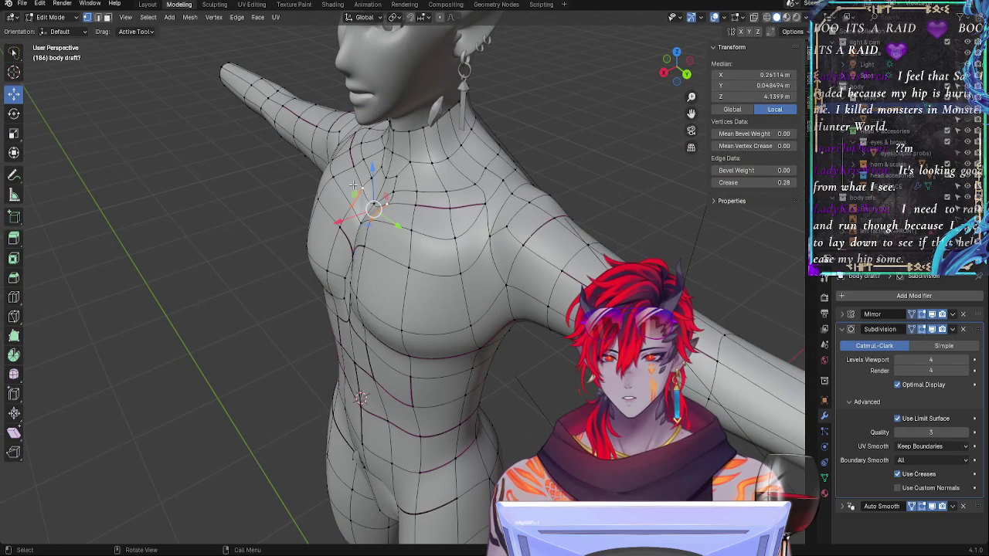
# Step: Reposition a collarbone vertex and nudge a neighbouring chest vertex along X
pyautogui.click(387, 198)
pyautogui.press('g')
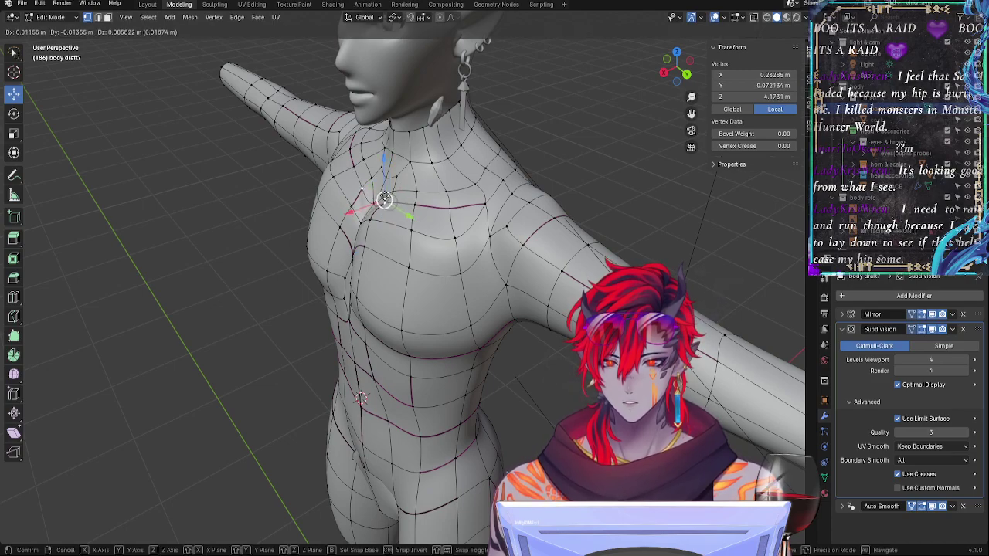
pyautogui.click(386, 198)
pyautogui.moveTo(386, 198); pyautogui.dragTo(516, 175, button='middle')
pyautogui.click(482, 198)
pyautogui.moveTo(516, 175); pyautogui.dragTo(513, 174)
pyautogui.click(470, 190)
pyautogui.press('Tab')
pyautogui.moveTo(593, 238); pyautogui.dragTo(397, 260, button='middle')
pyautogui.press('Tab')
# Step: Move another chest vertex along X and preview the smoothed torso from the front
pyautogui.click(390, 276)
pyautogui.press('g')
pyautogui.press('x')
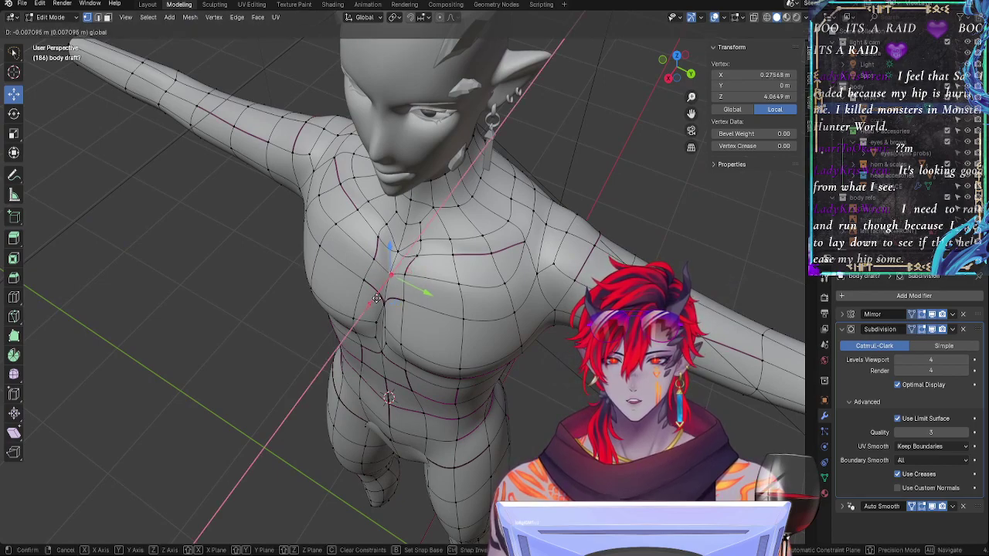
pyautogui.click(380, 297)
pyautogui.press('Tab')
pyautogui.moveTo(380, 297); pyautogui.dragTo(513, 334, button='middle')
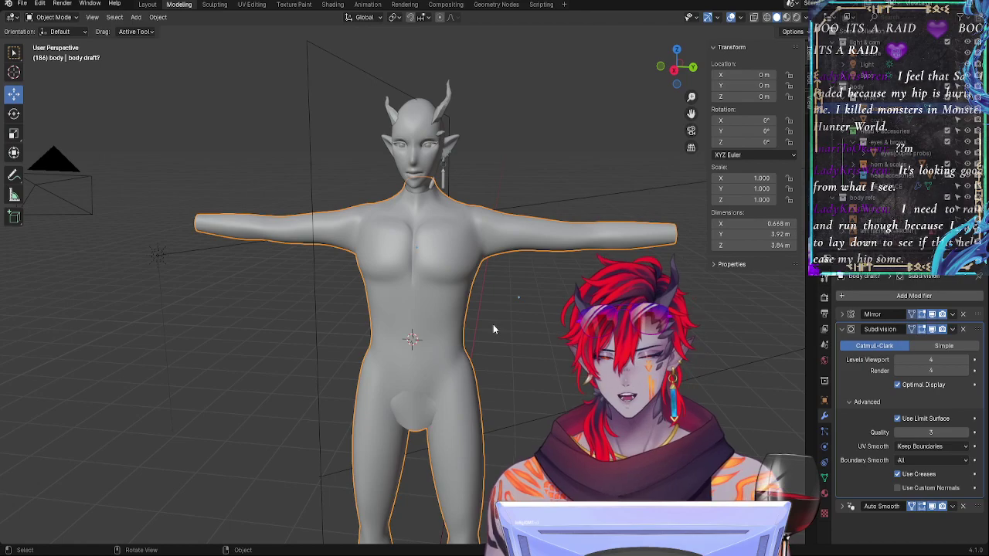
pyautogui.press('Tab')
# Step: Shift the sternum edge along X and preview the smoothed chest
pyautogui.keyDown('ctrl'); pyautogui.moveTo(499, 330); pyautogui.dragTo(437, 208, button='middle'); pyautogui.keyUp('ctrl')
pyautogui.keyDown('shift'); pyautogui.click(431, 207); pyautogui.keyUp('shift')
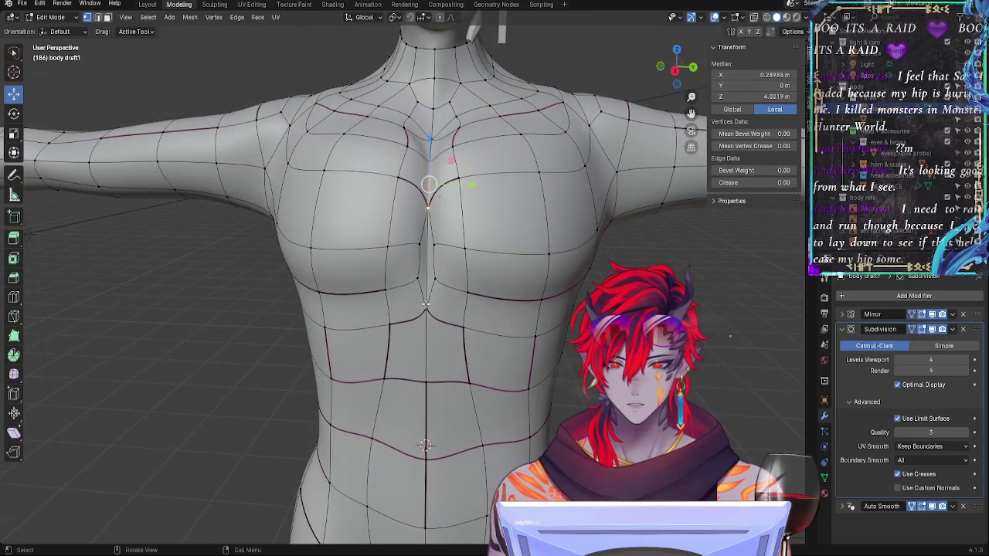
pyautogui.moveTo(431, 306); pyautogui.dragTo(350, 268, button='middle')
pyautogui.press('g')
pyautogui.press('x')
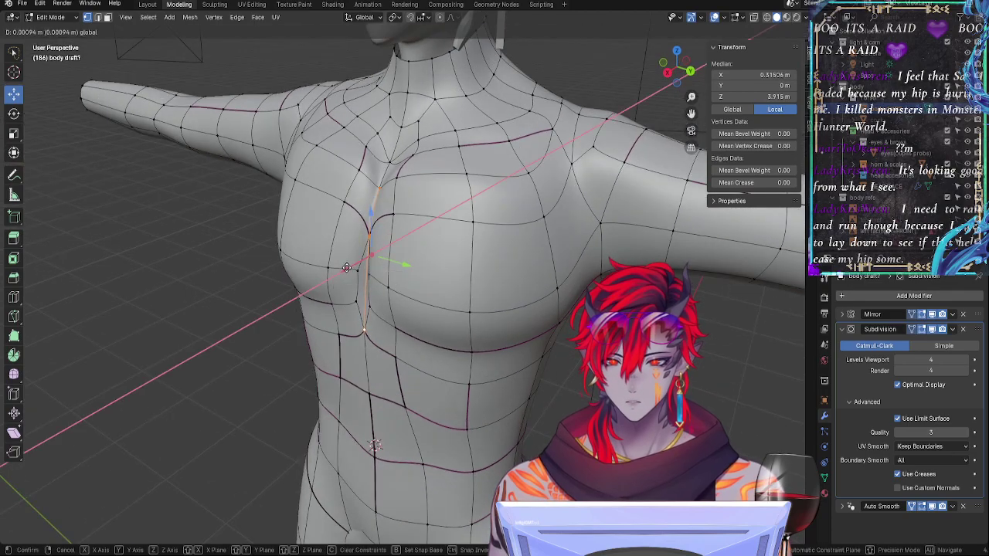
pyautogui.moveTo(345, 268); pyautogui.dragTo(344, 268)
pyautogui.press('Tab')
pyautogui.moveTo(358, 279); pyautogui.dragTo(464, 224, button='middle')
pyautogui.press('Tab')
# Step: Crease the chest-centre edge and the upper-chest edge again, then view the chest from below
pyautogui.click(468, 216)
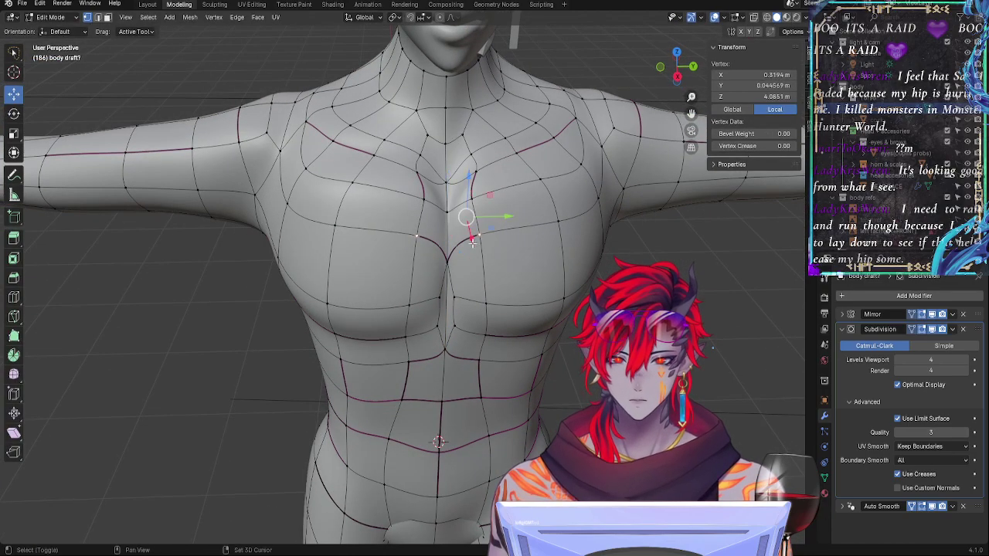
pyautogui.keyDown('shift'); pyautogui.click(471, 241); pyautogui.keyUp('shift')
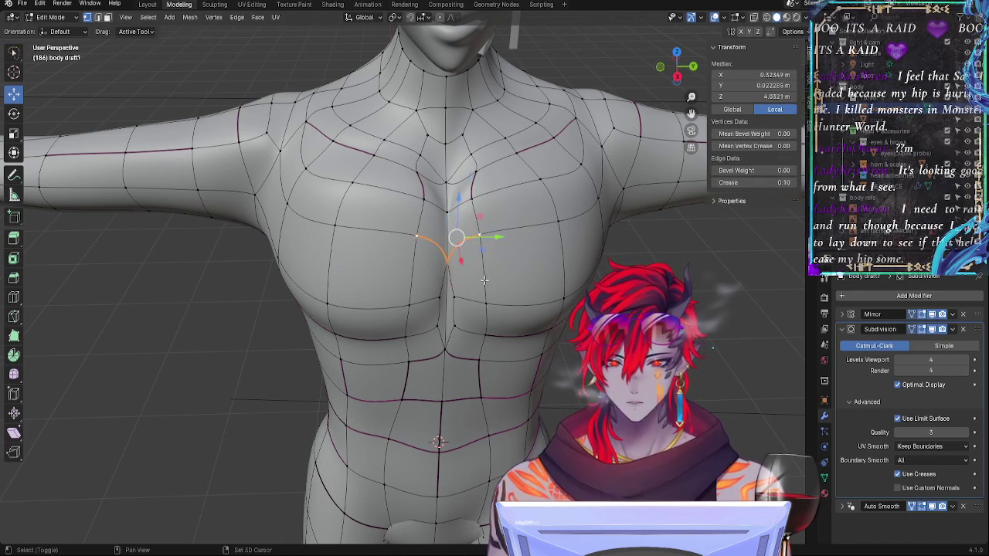
pyautogui.hotkey('shift', 'e')
pyautogui.click(477, 271)
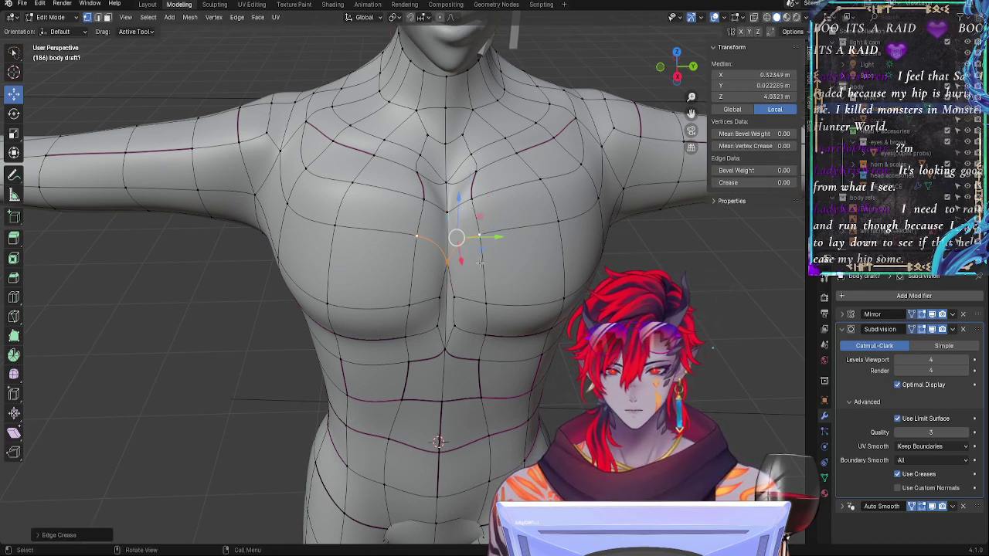
pyautogui.click(472, 201)
pyautogui.keyDown('shift'); pyautogui.click(476, 173); pyautogui.keyUp('shift')
pyautogui.hotkey('shift', 'e')
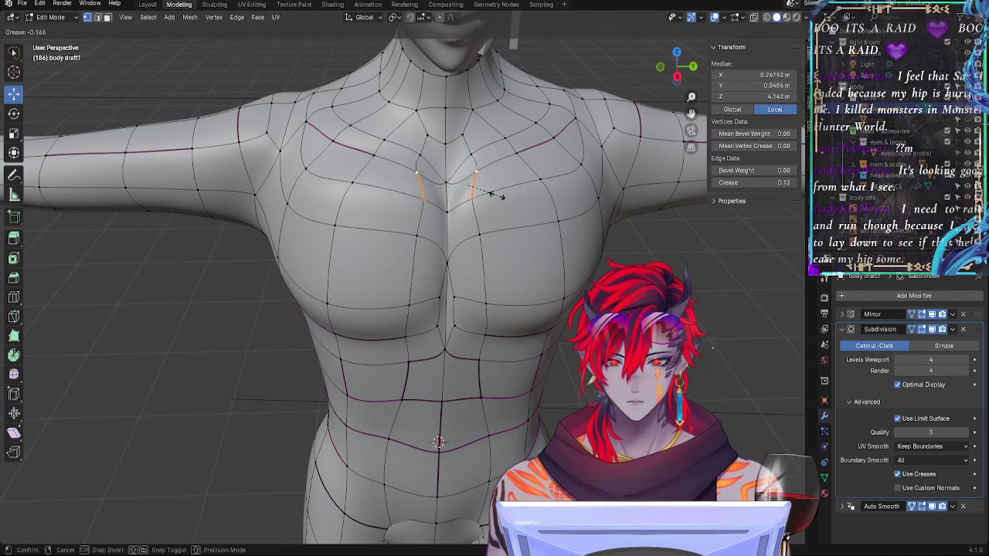
pyautogui.click(501, 197)
pyautogui.press('Tab')
pyautogui.moveTo(513, 236)
pyautogui.mouseDown(button='middle')
pyautogui.moveTo(502, 280)
pyautogui.moveTo(514, 243)
pyautogui.mouseUp(button='middle')
pyautogui.press('Tab')
# Step: Nudge a chest vertex along X twice and lower it slightly
pyautogui.click(479, 226)
pyautogui.moveTo(453, 208); pyautogui.dragTo(454, 214)
pyautogui.moveTo(454, 213); pyautogui.dragTo(516, 231, button='middle')
pyautogui.moveTo(526, 202); pyautogui.dragTo(529, 203)
pyautogui.moveTo(499, 161); pyautogui.dragTo(499, 164)
pyautogui.click(478, 148)
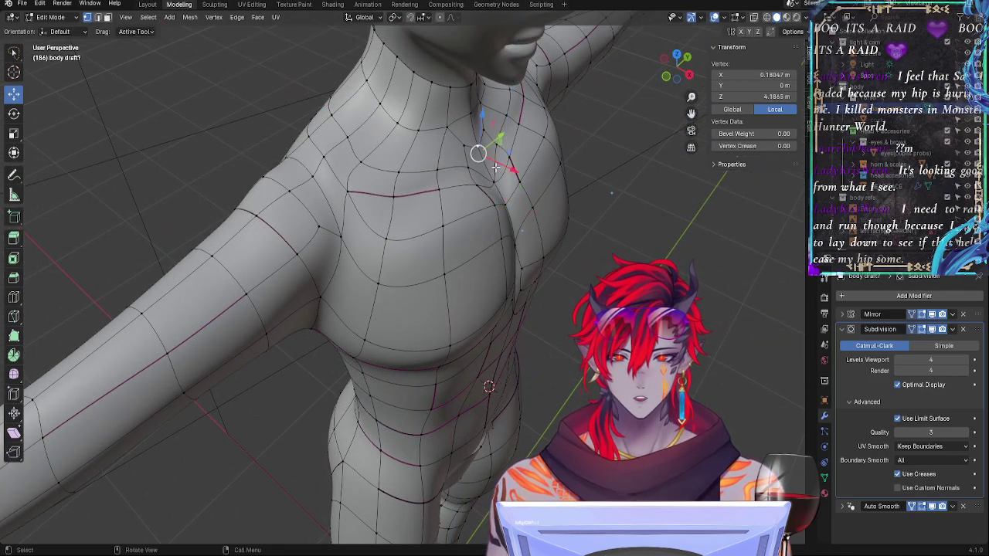
pyautogui.moveTo(495, 167); pyautogui.dragTo(525, 191, button='middle')
pyautogui.press('Tab')
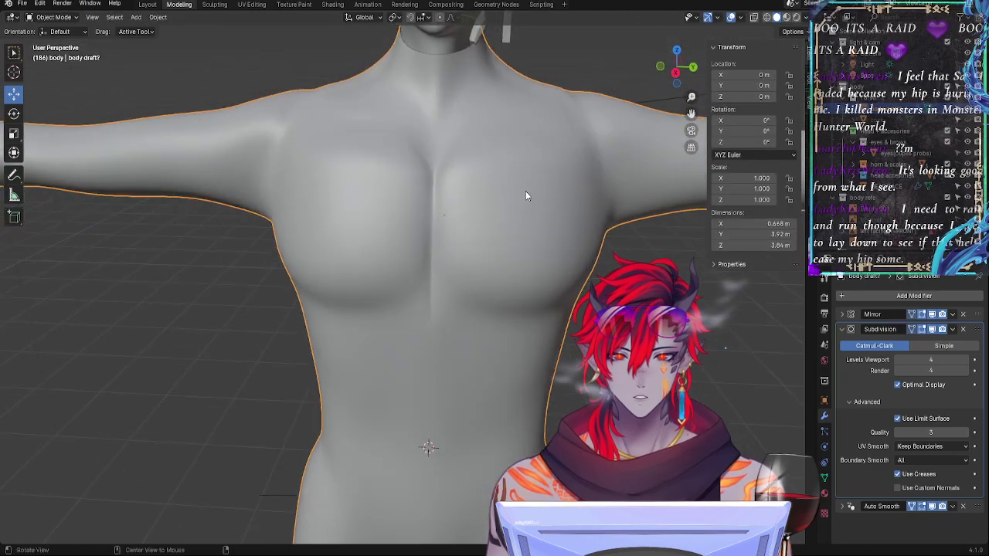
pyautogui.press('Tab')
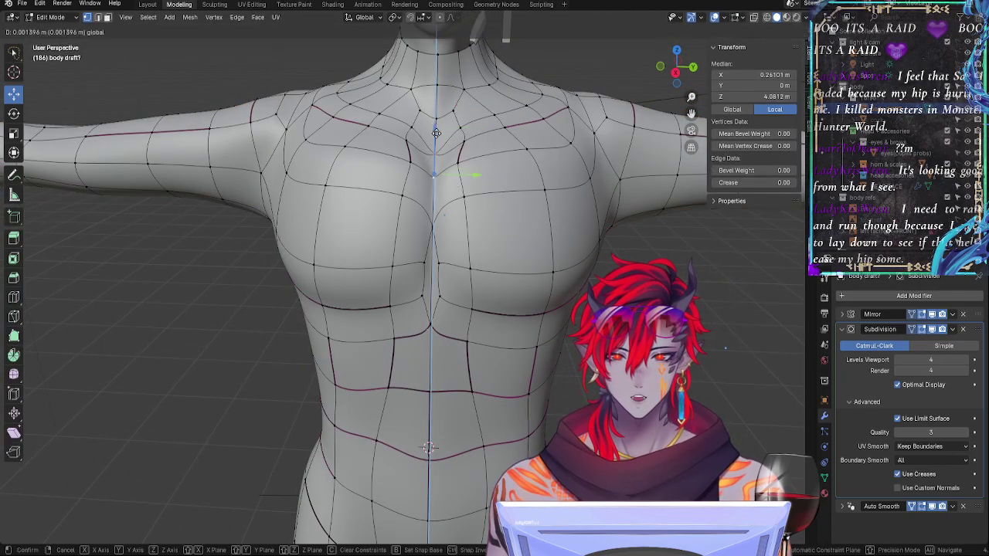
# Step: Raise and reposition an upper-chest vertex near the collarbone, shifting it outward along X
pyautogui.press('Tab')
pyautogui.moveTo(515, 212); pyautogui.dragTo(470, 178, button='middle')
pyautogui.press('Tab')
pyautogui.moveTo(477, 177); pyautogui.dragTo(478, 170)
pyautogui.moveTo(474, 196); pyautogui.dragTo(499, 220)
pyautogui.press('Tab')
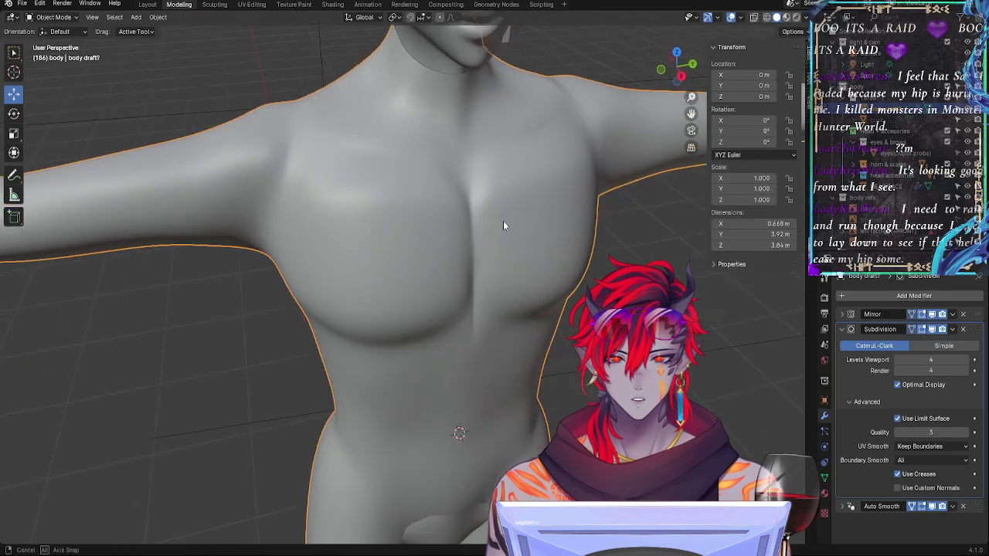
pyautogui.moveTo(502, 221); pyautogui.dragTo(522, 204, button='middle')
pyautogui.press('Tab')
pyautogui.moveTo(540, 161); pyautogui.dragTo(509, 187)
pyautogui.press('Tab')
pyautogui.scroll(-6, 550, 215)
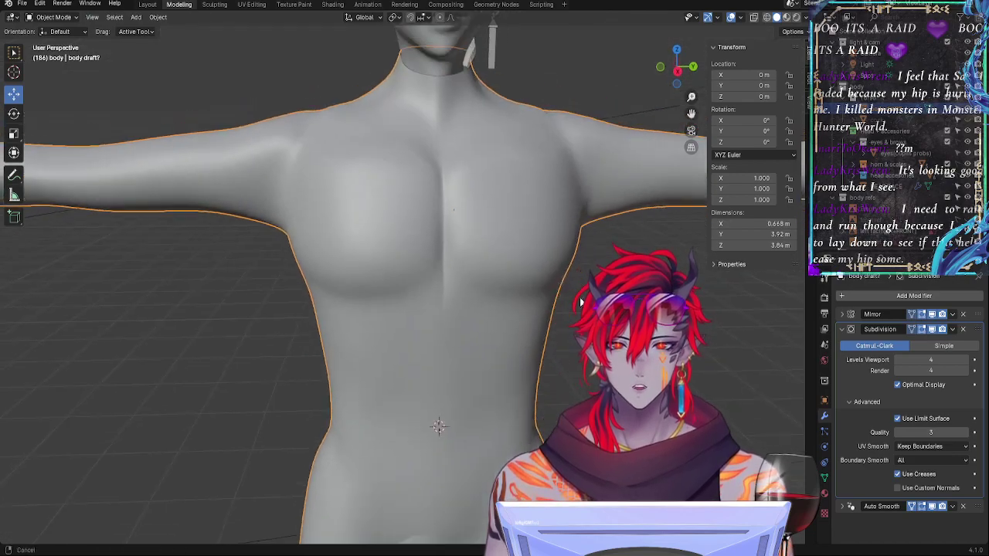
pyautogui.press('Tab')
# Step: Clear the selection and select four chest faces on the body draft mesh
pyautogui.click(587, 319)
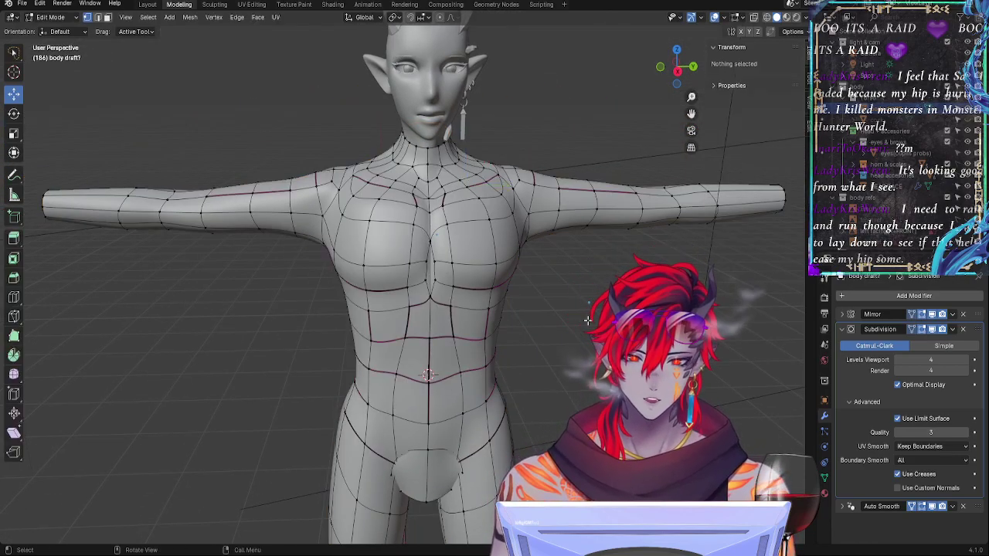
pyautogui.press('Tab')
pyautogui.press('Tab')
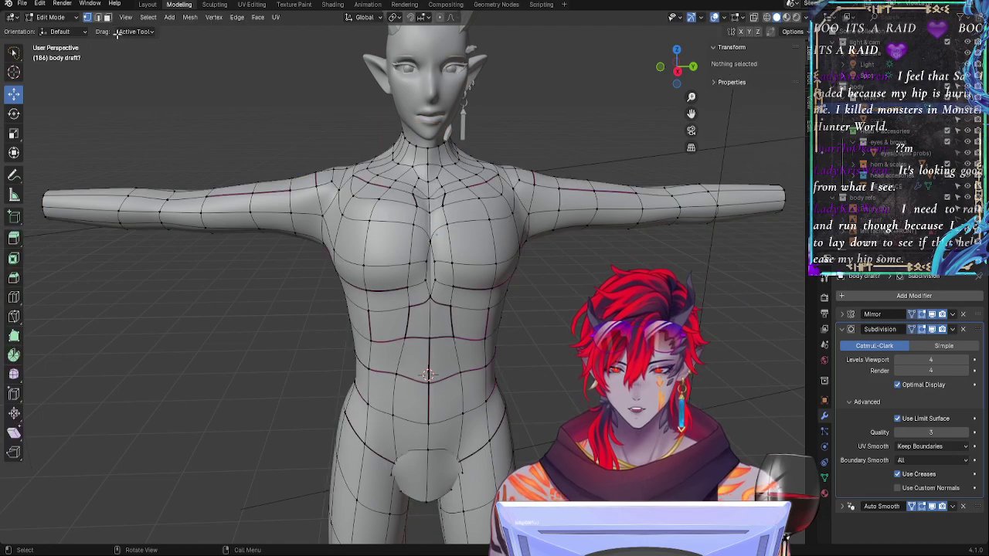
pyautogui.click(462, 217)
pyautogui.keyDown('shift'); pyautogui.click(503, 241); pyautogui.keyUp('shift')
pyautogui.keyDown('shift'); pyautogui.click(473, 241); pyautogui.keyUp('shift')
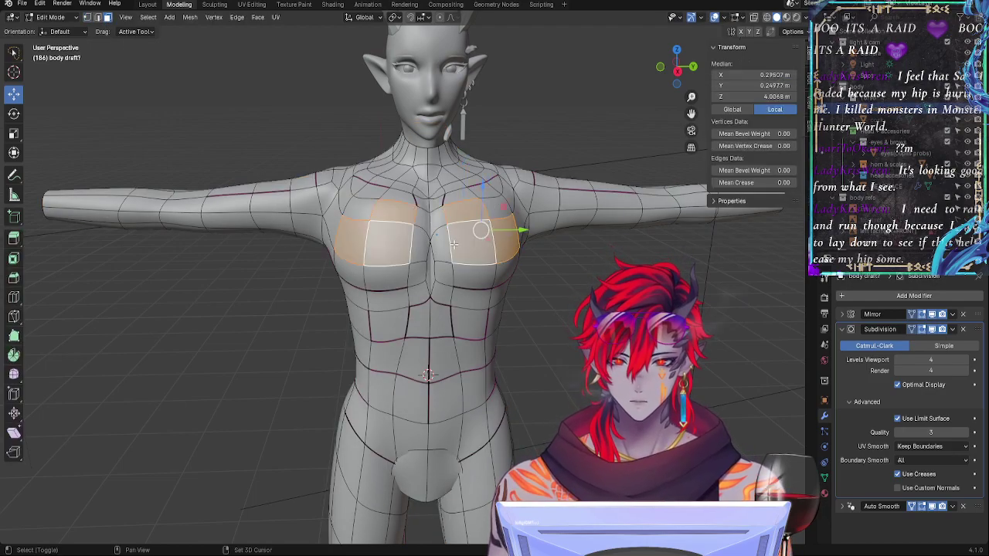
pyautogui.keyDown('shift'); pyautogui.click(494, 212); pyautogui.keyUp('shift')
# Step: From a side view, tilt two collarbone faces around the Y axis
pyautogui.moveTo(521, 218); pyautogui.dragTo(449, 309, button='middle')
pyautogui.click(467, 206)
pyautogui.keyDown('shift'); pyautogui.click(496, 197); pyautogui.keyUp('shift')
pyautogui.press('r')
pyautogui.press('y')
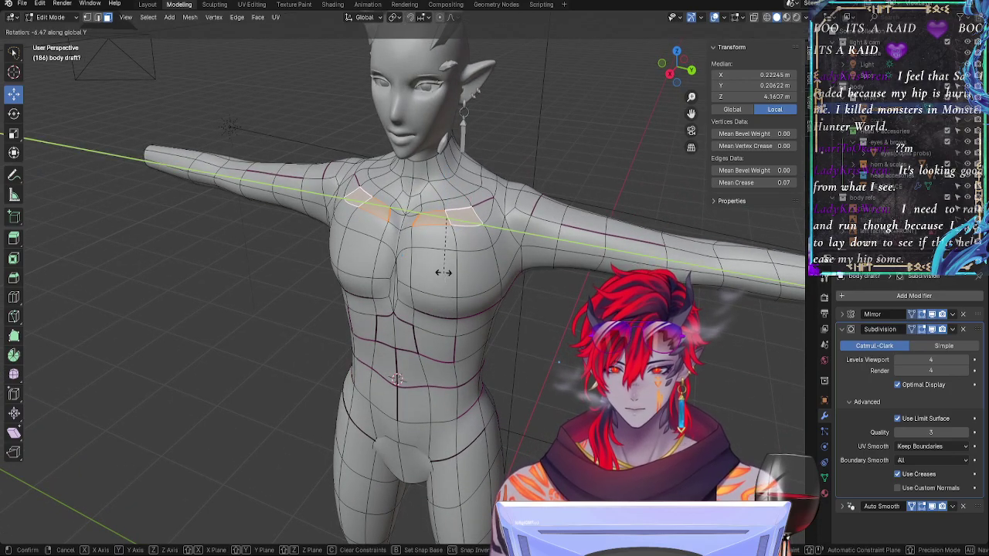
pyautogui.click(460, 296)
# Step: Give the collarbone faces a small extra tilt, then another about the Y axis
pyautogui.moveTo(460, 295); pyautogui.dragTo(517, 305, button='middle')
pyautogui.press('r')
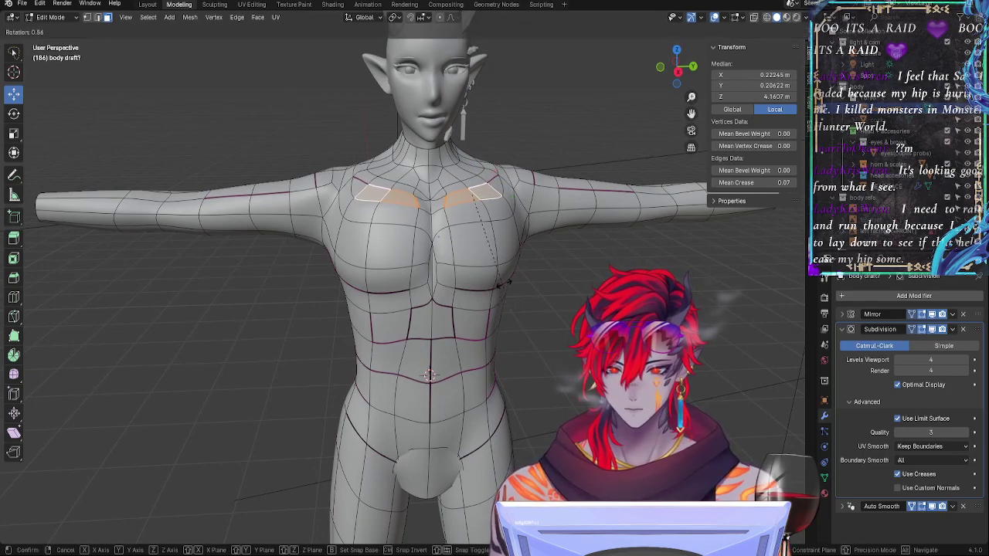
pyautogui.click(504, 273)
pyautogui.press('r')
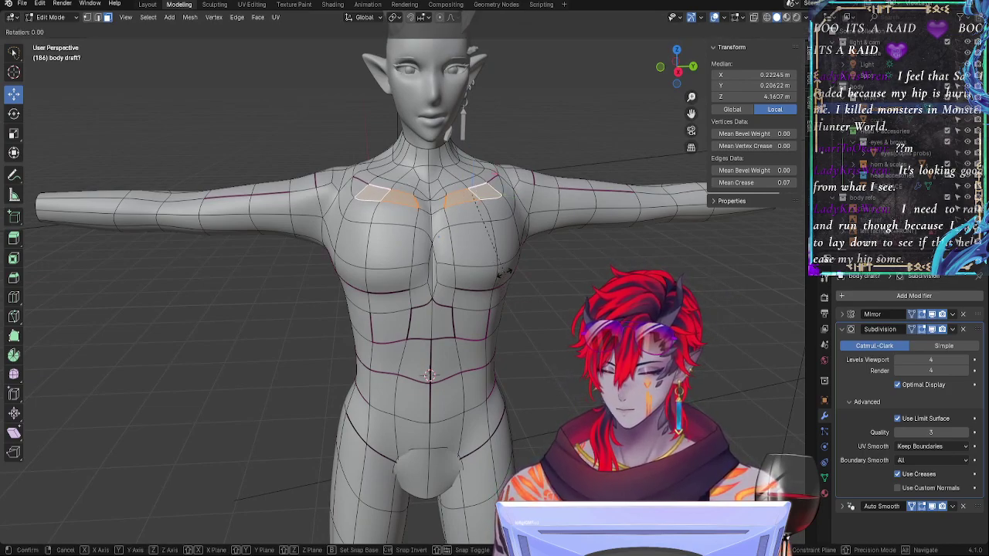
pyautogui.press('x')
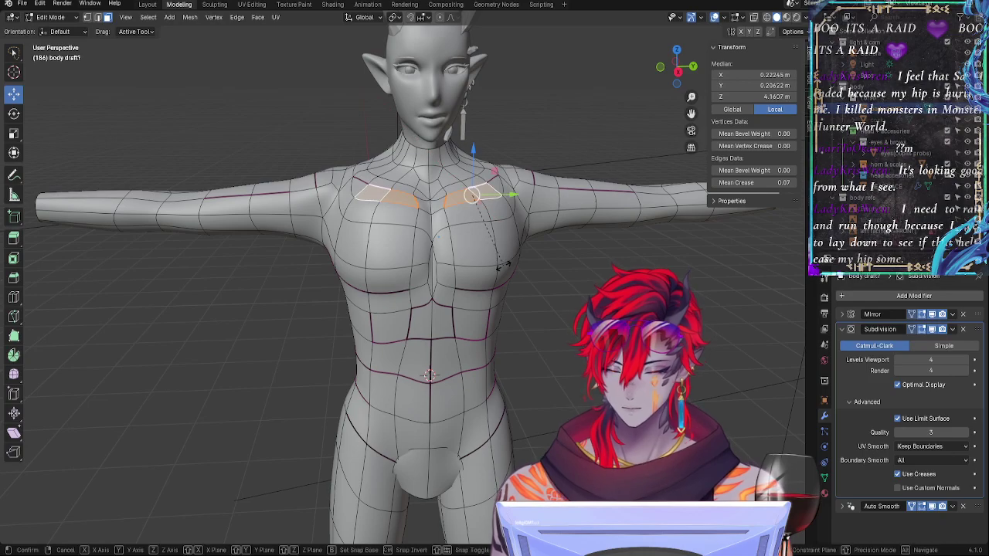
pyautogui.press('y')
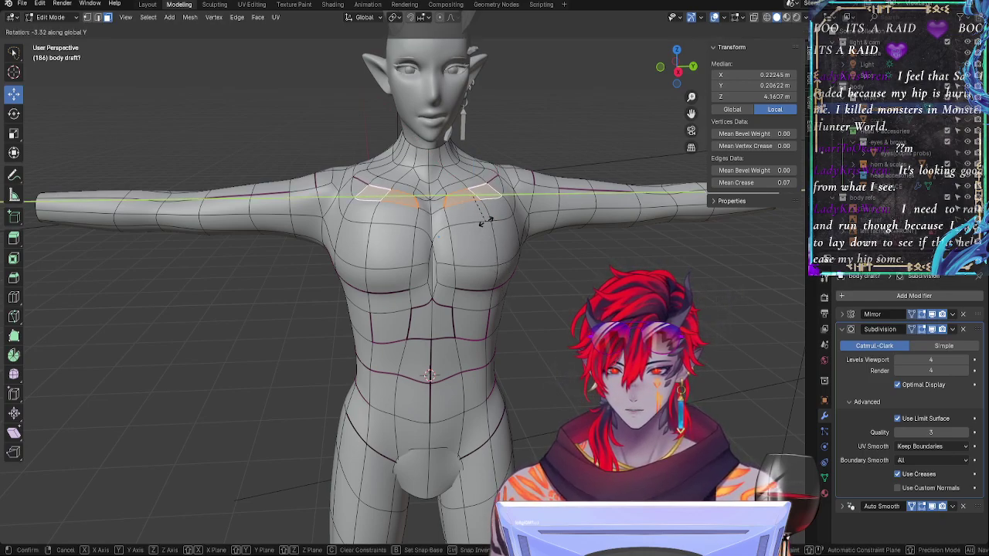
pyautogui.click(487, 225)
# Step: Select the upper-chest faces above the pectoral and rotate them about Y
pyautogui.click(485, 263)
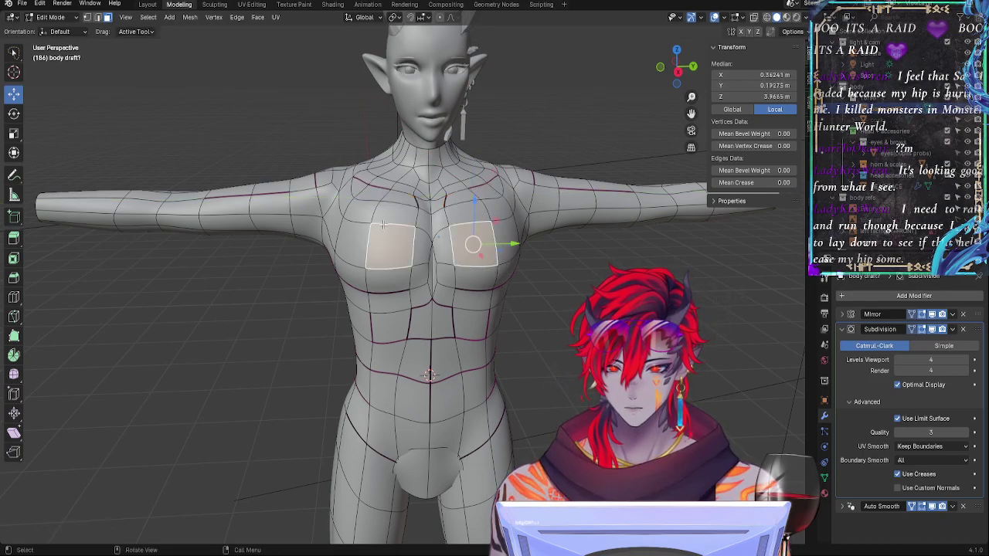
pyautogui.click(385, 217)
pyautogui.keyDown('shift'); pyautogui.click(370, 214); pyautogui.keyUp('shift')
pyautogui.press('r')
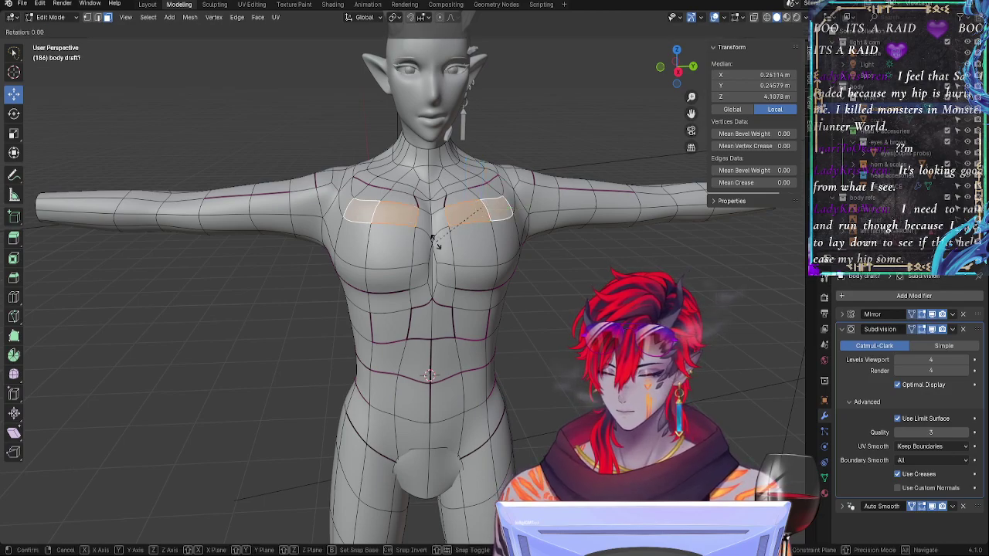
pyautogui.press('y')
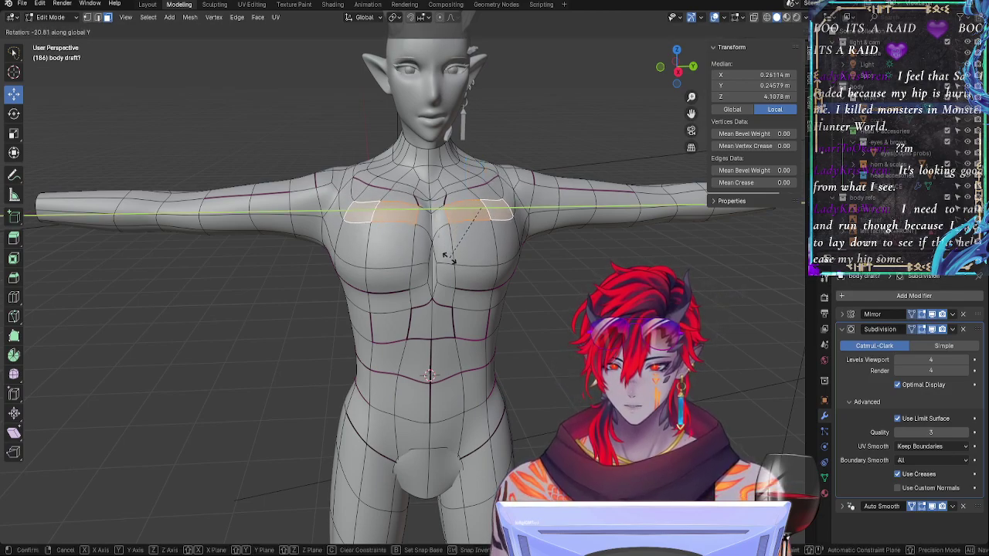
pyautogui.click(451, 232)
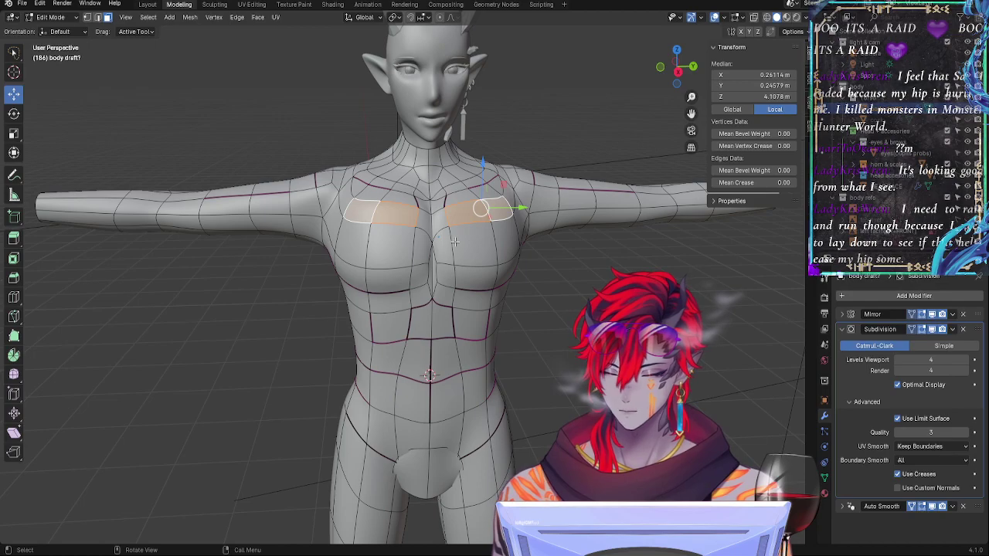
# Step: Tilt the same upper-chest faces further about the X axis, then the Z axis
pyautogui.press('r')
pyautogui.press('x')
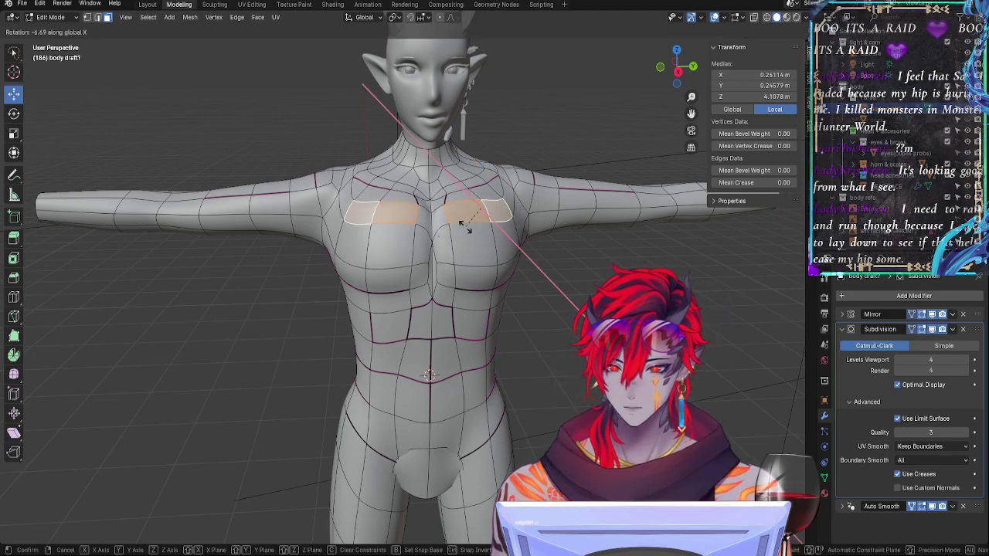
pyautogui.click(465, 231)
pyautogui.press('r')
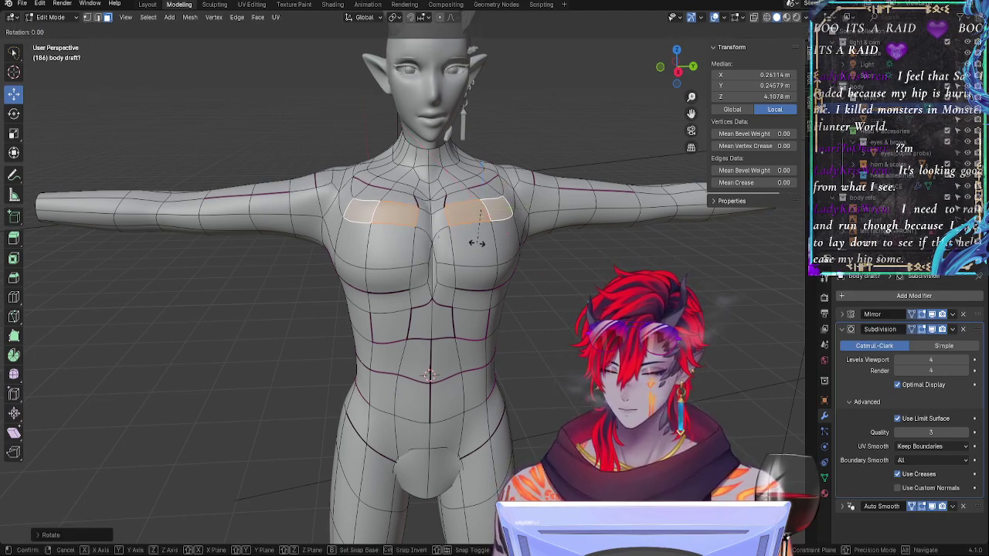
pyautogui.press('z')
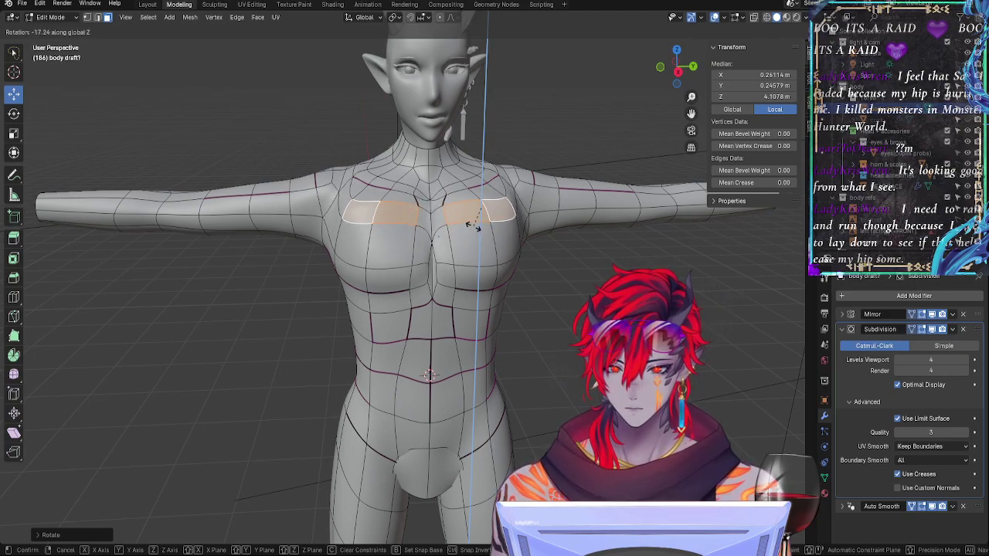
pyautogui.click(475, 229)
# Step: Select the sternum point and begin a Y-axis rotation from a side view
pyautogui.click(443, 210)
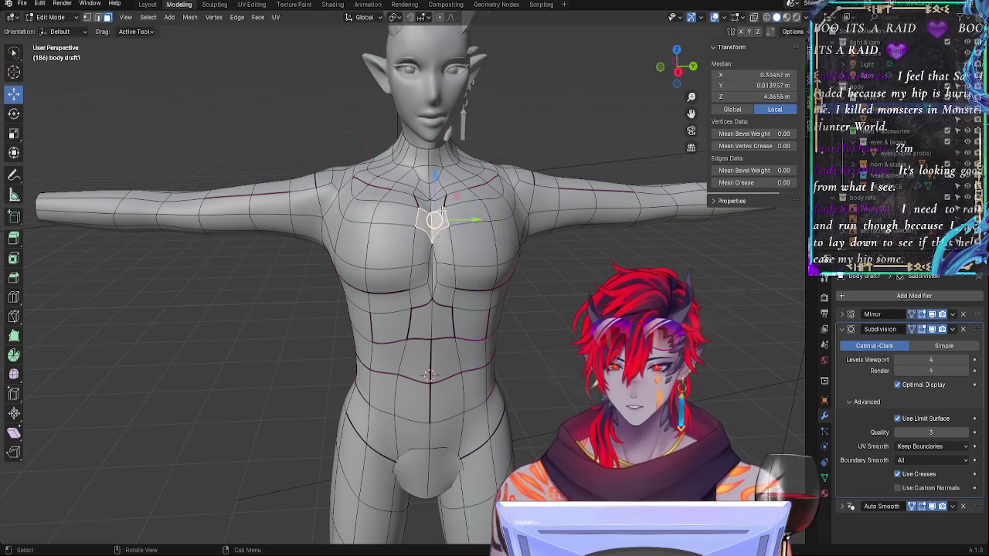
pyautogui.press('r')
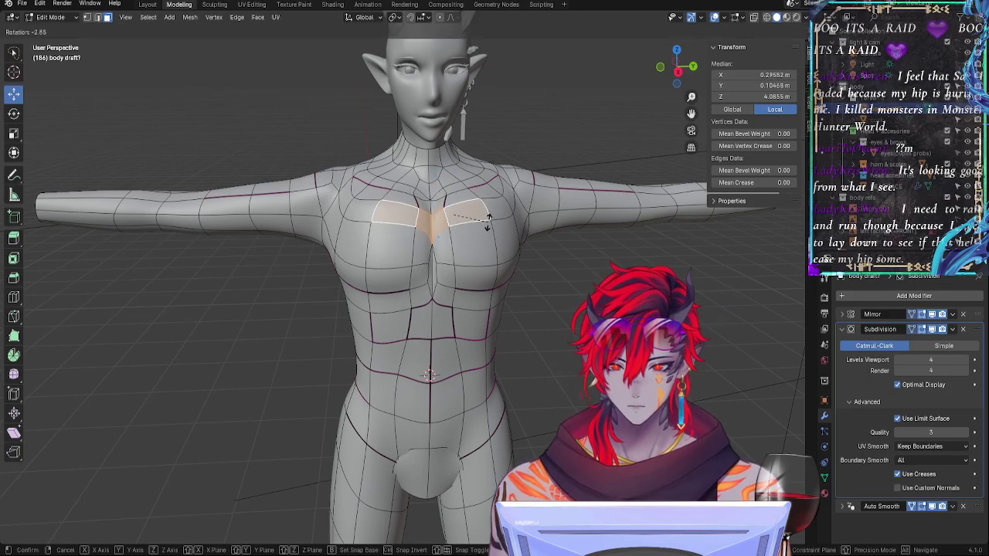
pyautogui.press('y')
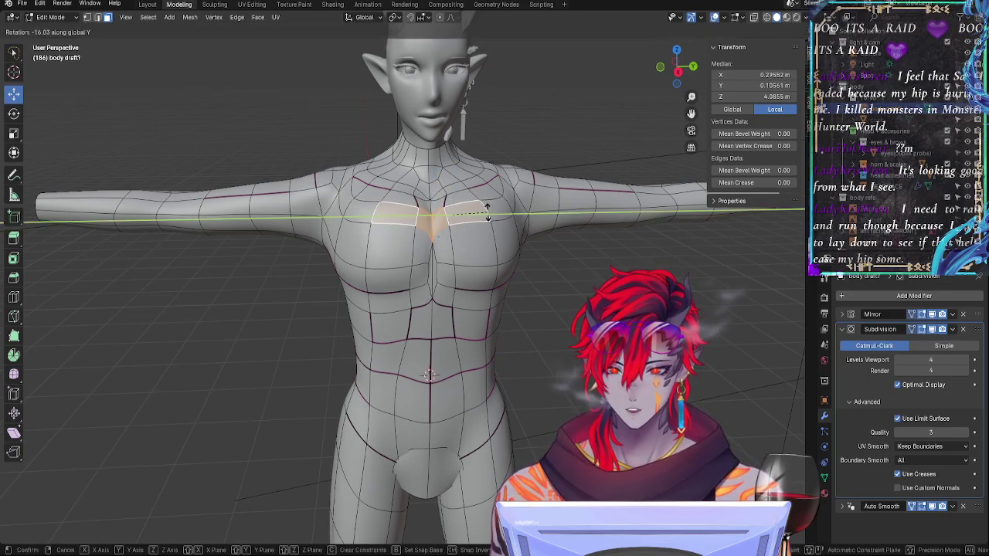
pyautogui.rightClick(488, 220)
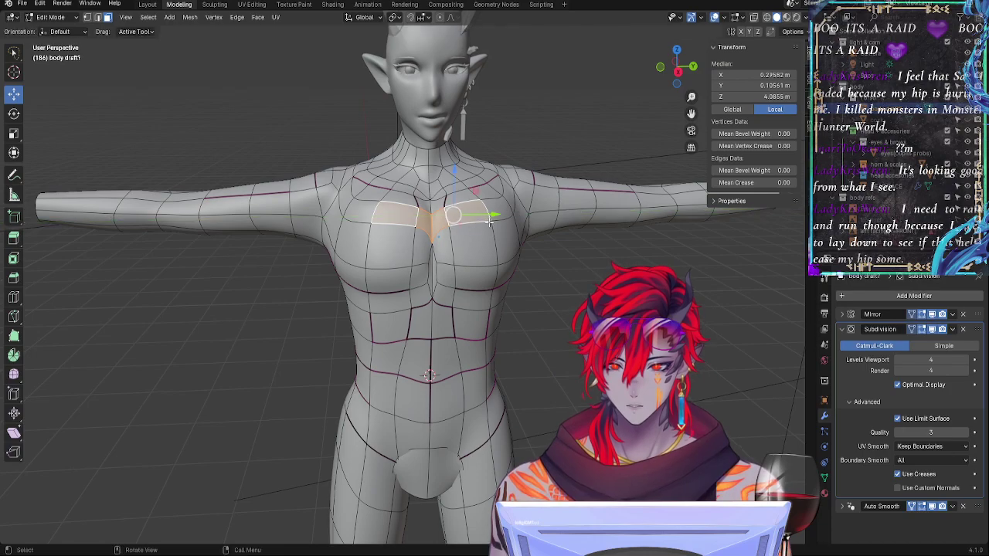
pyautogui.moveTo(488, 220); pyautogui.dragTo(596, 283, button='middle')
pyautogui.press('r')
pyautogui.press('y')
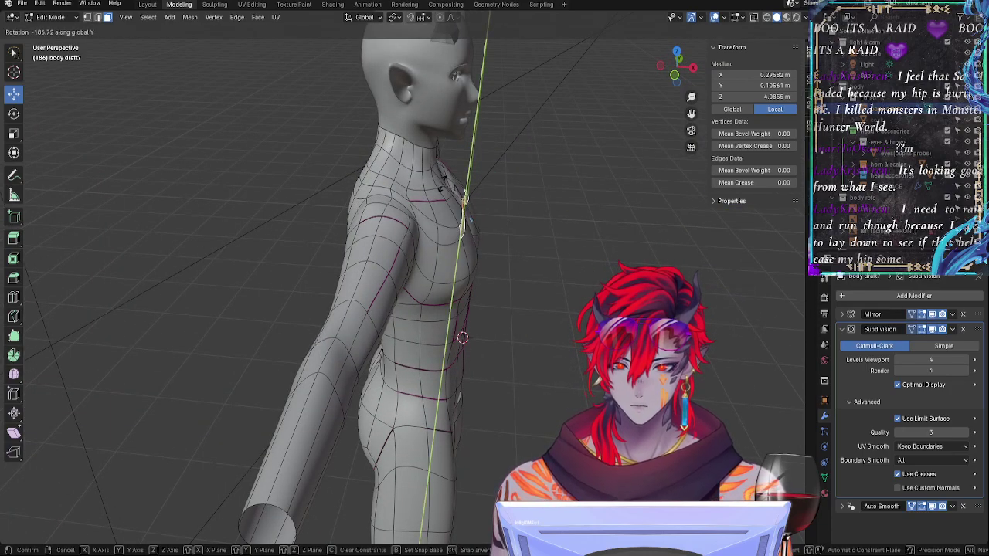
# Step: Confirm the side-view rotation, then tilt the chest face again in orthographic view
pyautogui.click(561, 248)
pyautogui.click(674, 76)
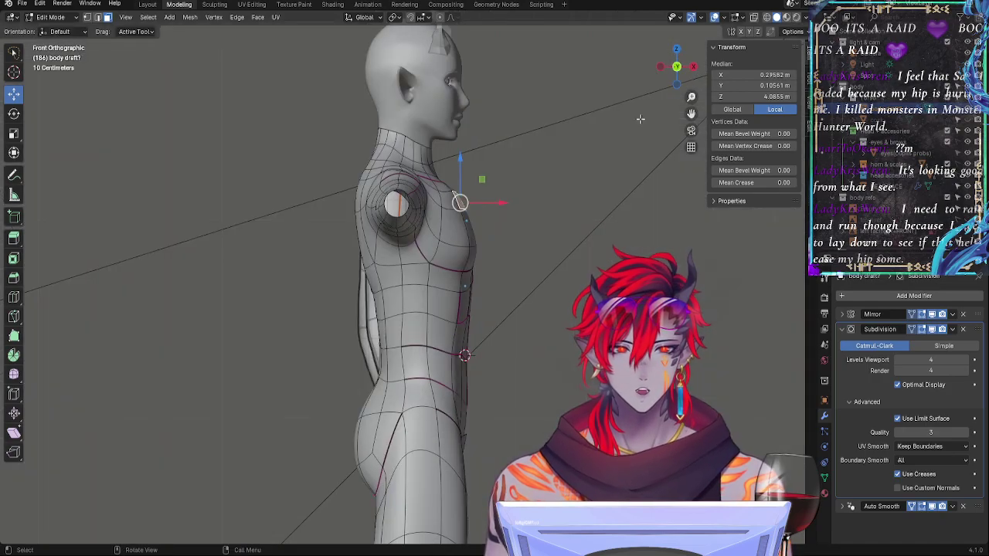
pyautogui.scroll(5, 541, 186)
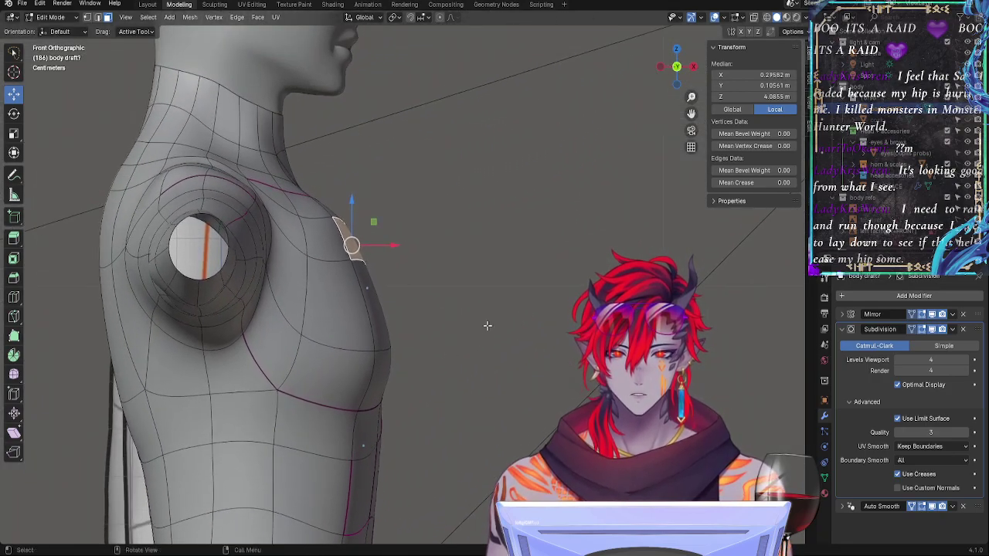
pyautogui.press('r')
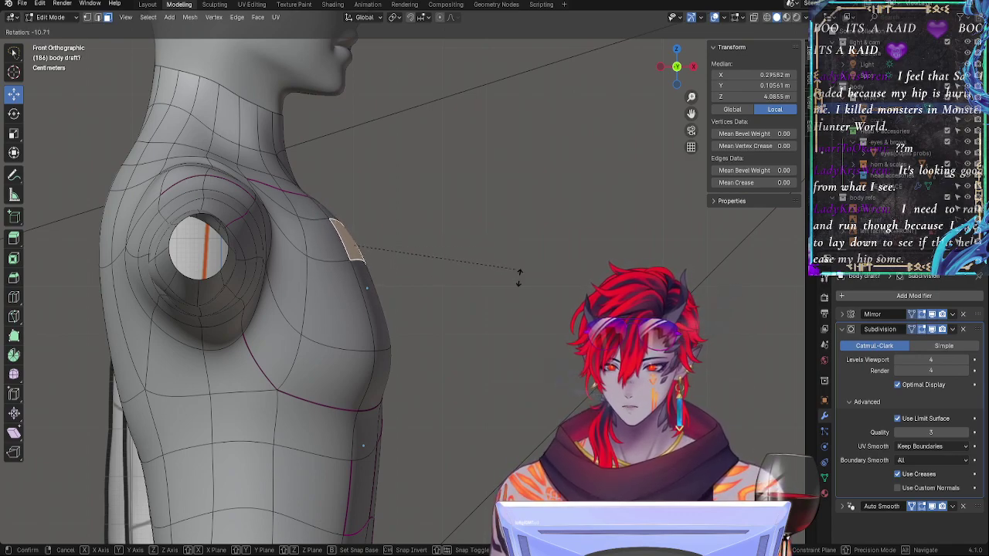
pyautogui.click(511, 255)
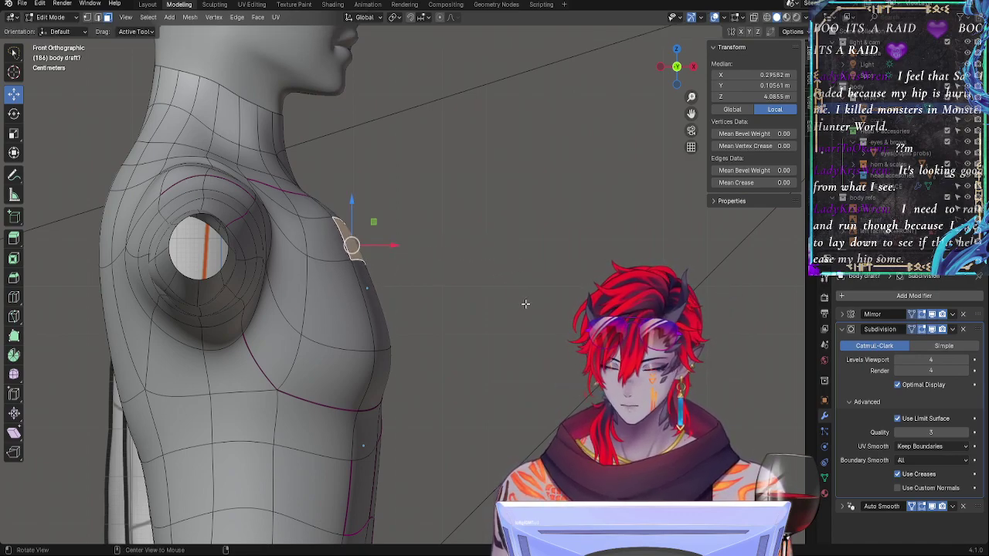
# Step: Tilt the chest face once more, checking the shape in X-ray mode
pyautogui.hotkey('alt', 'z')
pyautogui.hotkey('alt', 'z')
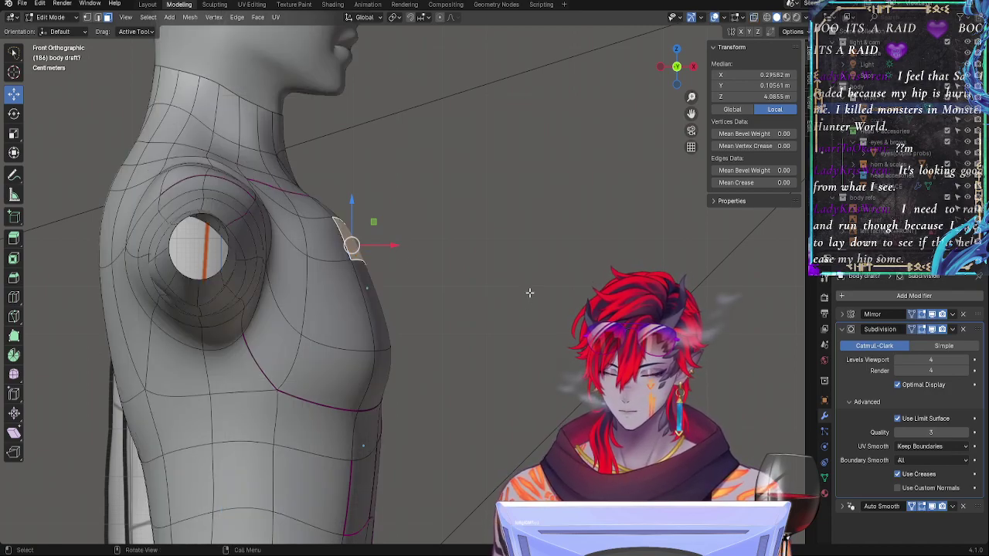
pyautogui.press('r')
pyautogui.click(529, 276)
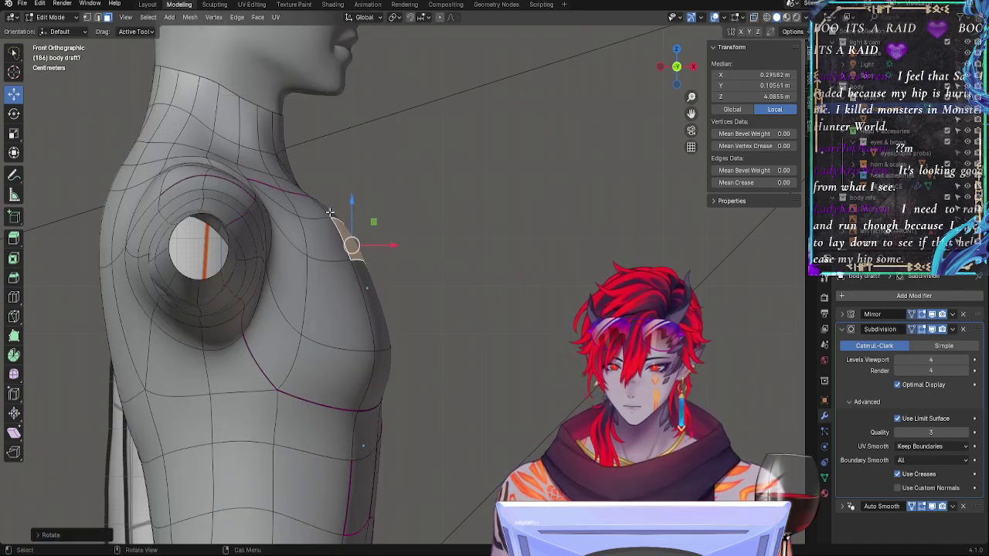
pyautogui.hotkey('alt', 'z')
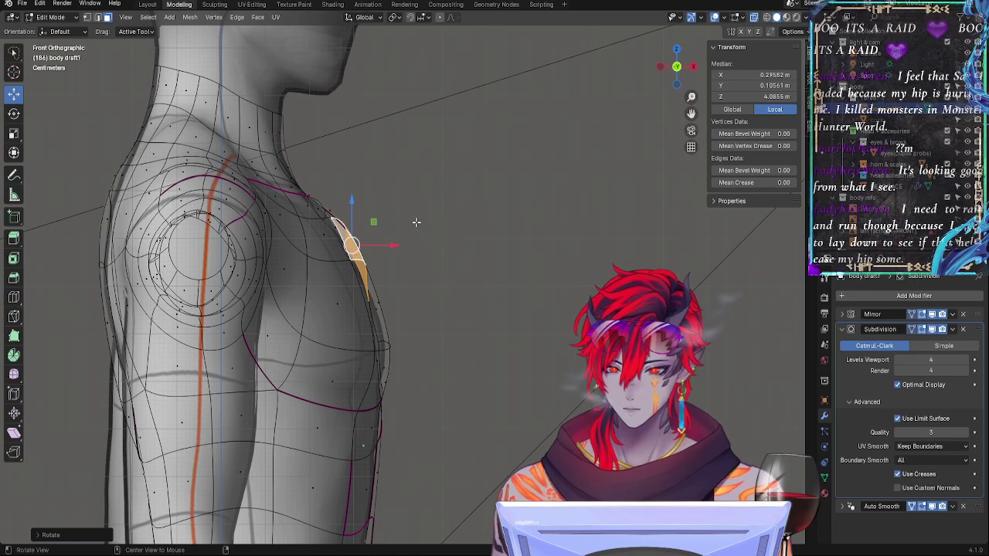
pyautogui.hotkey('alt', 'z')
# Step: Select the upper sternum face and nudge it slightly along X
pyautogui.moveTo(520, 321); pyautogui.dragTo(442, 348, button='middle')
pyautogui.click(434, 281)
pyautogui.click(421, 253)
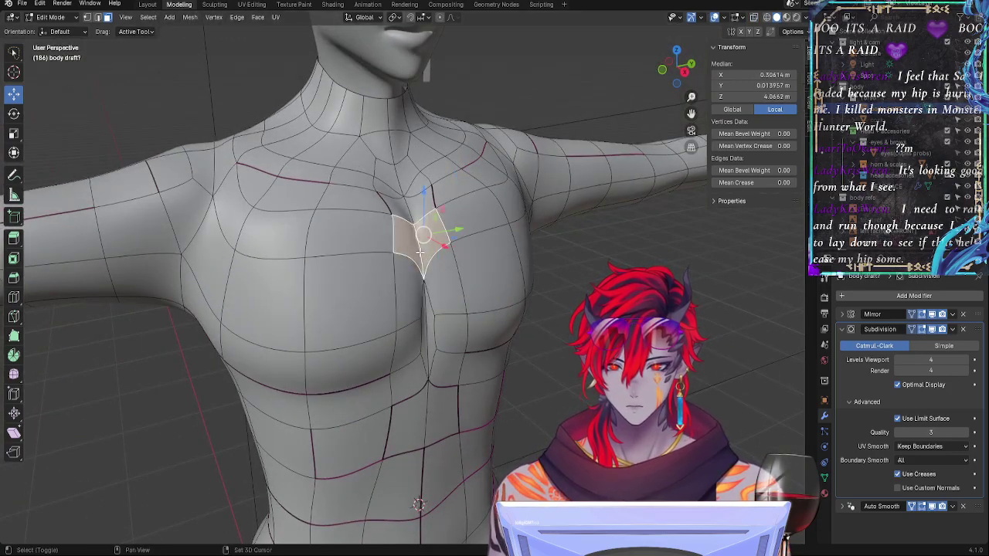
pyautogui.moveTo(440, 243); pyautogui.dragTo(442, 245)
pyautogui.press('Tab')
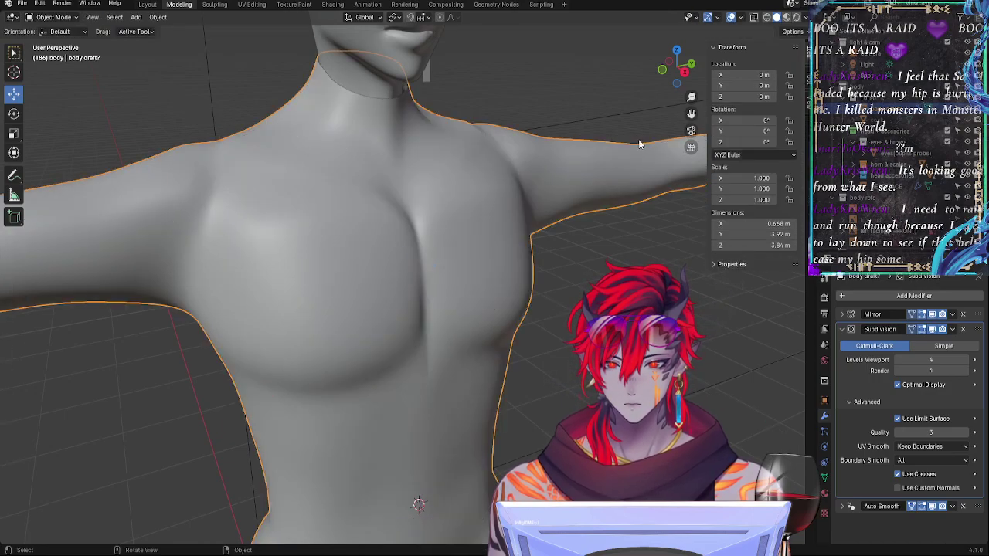
pyautogui.press('Tab')
# Step: Shrink, rotate and slightly shift the lower face at the chest's edge
pyautogui.click(665, 71)
pyautogui.hotkey('alt', 'z')
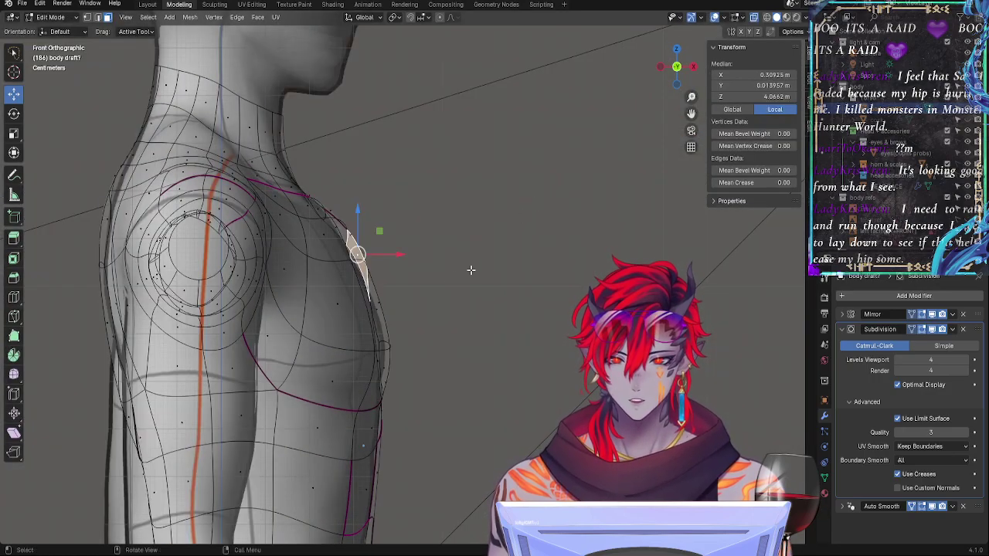
pyautogui.hotkey('alt', 'z')
pyautogui.click(380, 380)
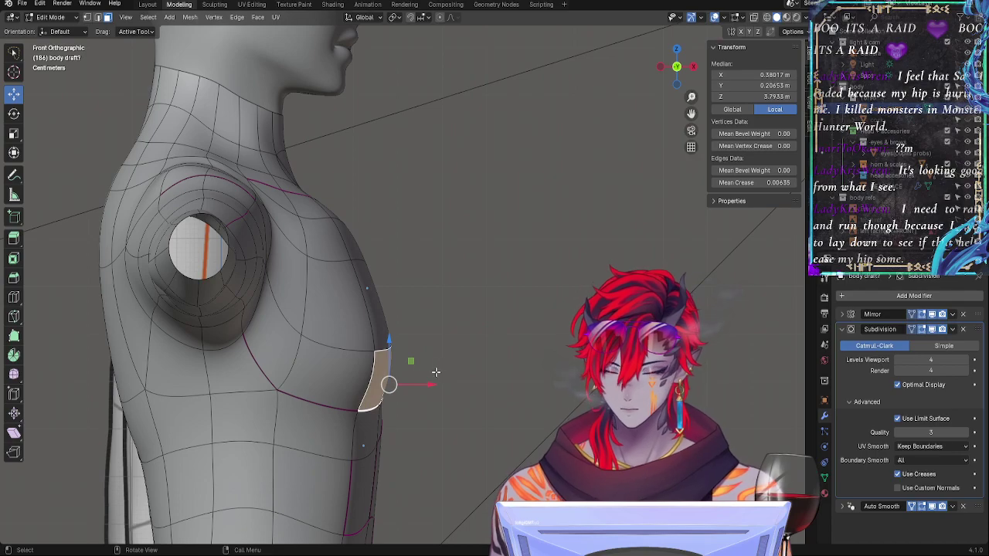
pyautogui.press('s')
pyautogui.click(430, 371)
pyautogui.press('r')
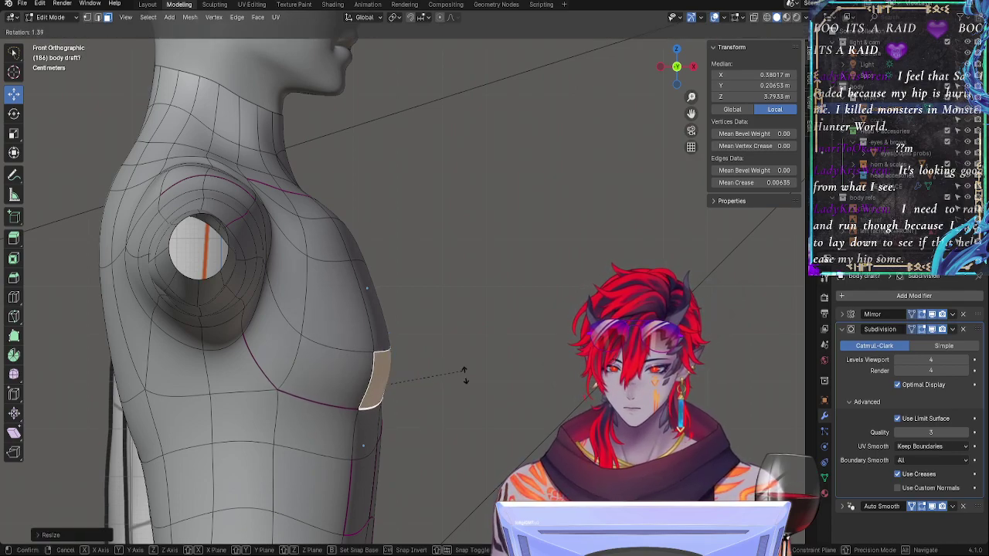
pyautogui.click(465, 377)
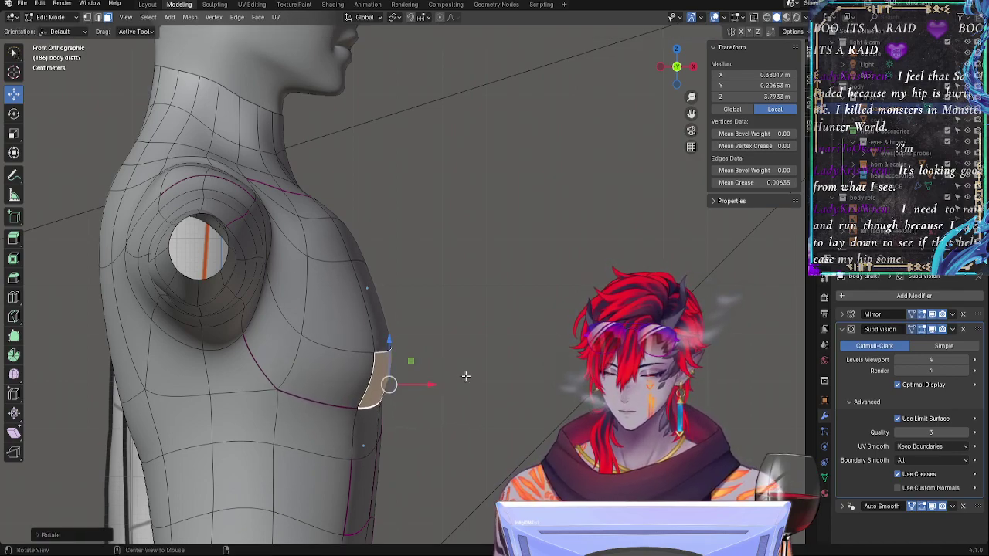
pyautogui.hotkey('alt', 'z')
pyautogui.moveTo(389, 384); pyautogui.dragTo(389, 385)
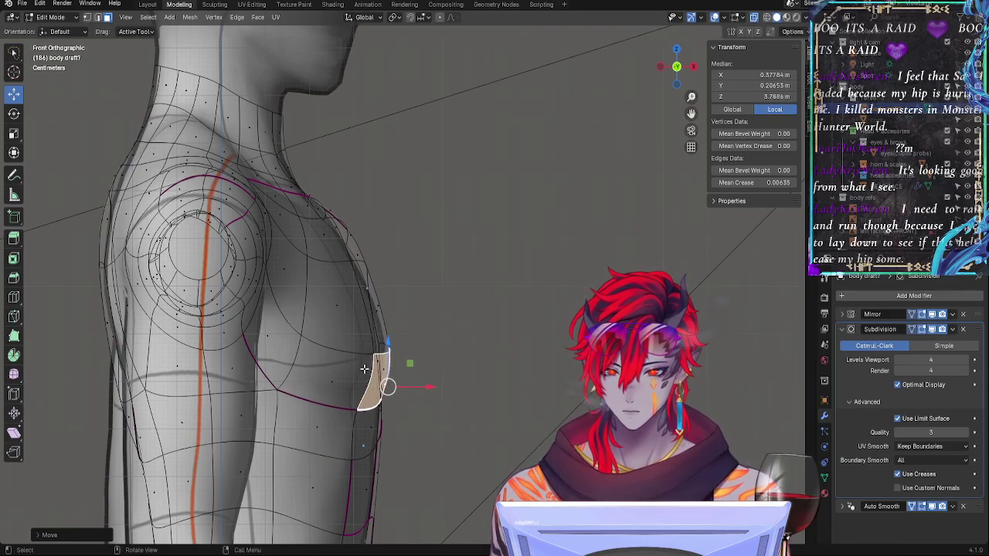
# Step: Tilt the two lower chest faces slightly around global Y
pyautogui.moveTo(533, 388); pyautogui.dragTo(441, 389, button='middle')
pyautogui.press('r')
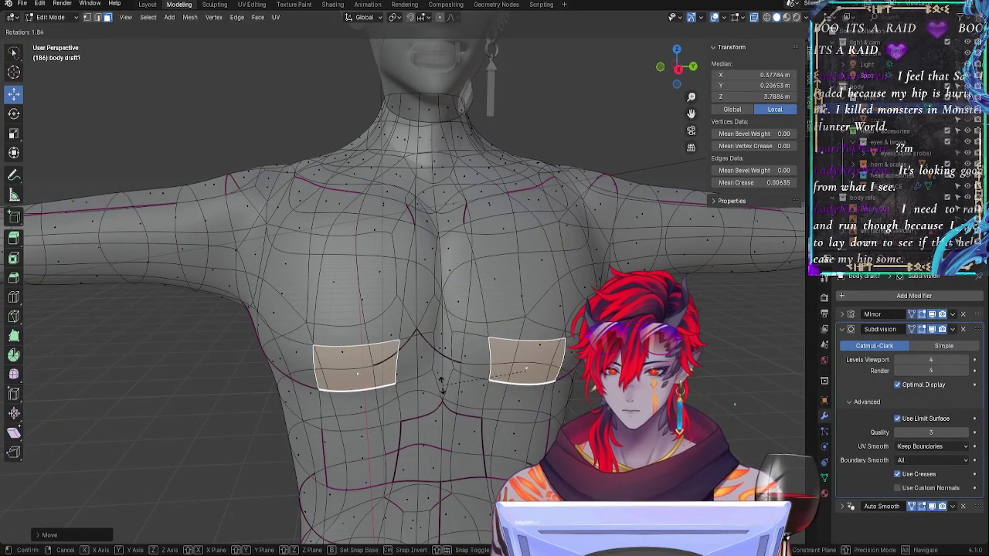
pyautogui.press('y')
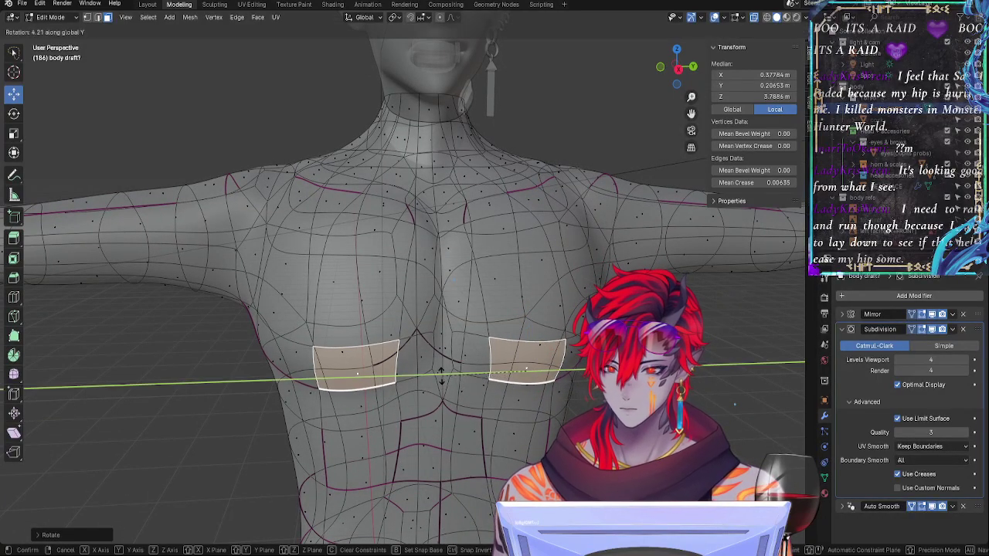
pyautogui.click(439, 378)
# Step: Preview the smoothed torso from several angles, then return to Edit Mode
pyautogui.press('Tab')
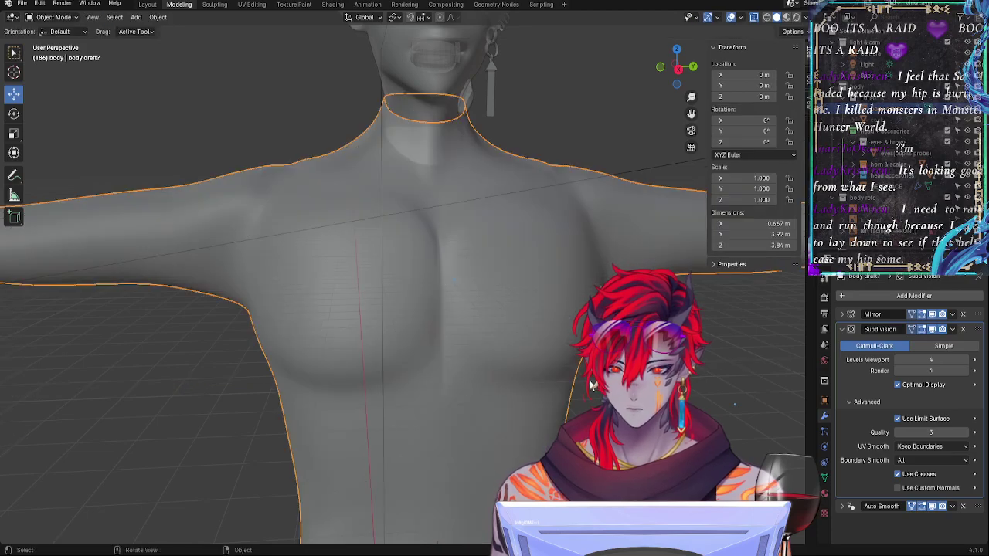
pyautogui.scroll(-5, 590, 384)
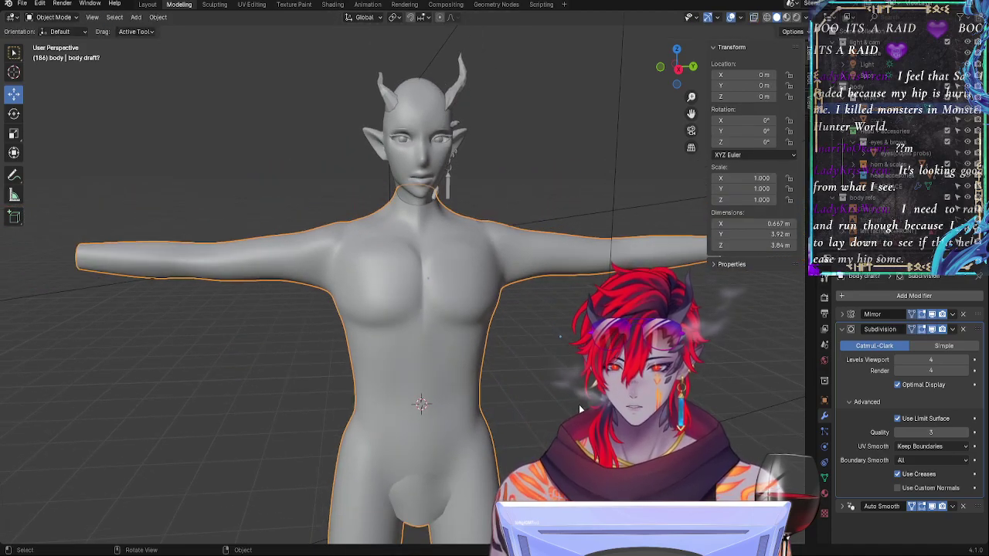
pyautogui.moveTo(587, 392); pyautogui.dragTo(480, 353, button='middle')
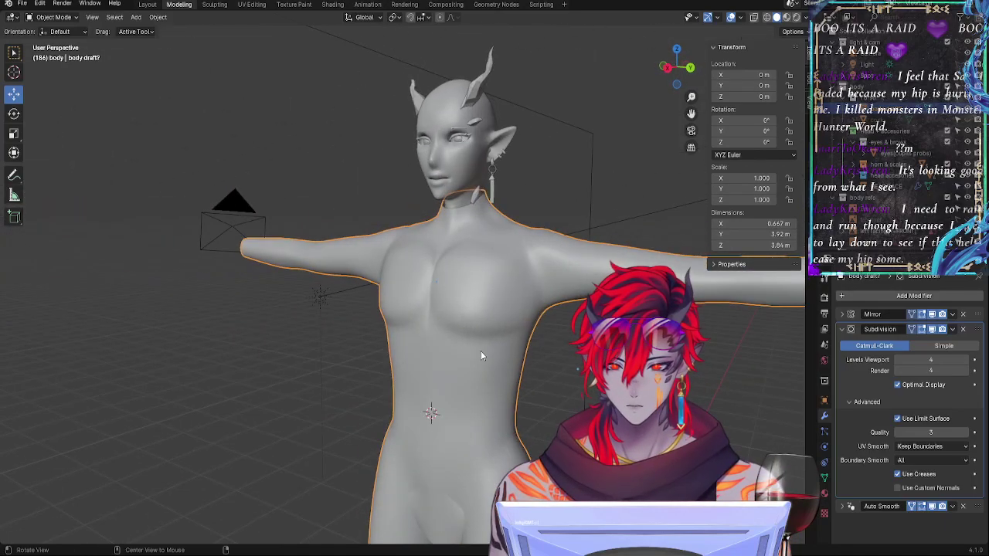
pyautogui.press('Tab')
pyautogui.press('Tab')
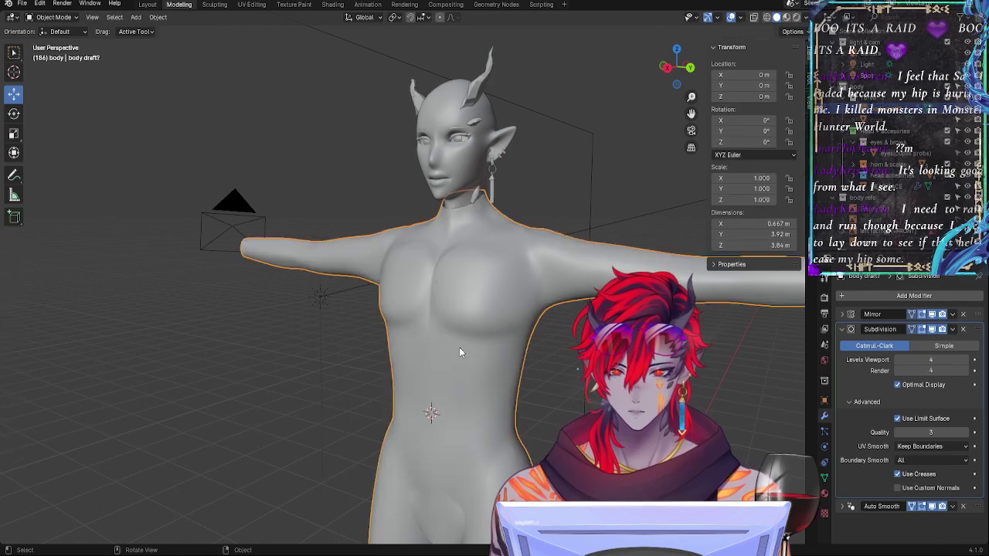
pyautogui.moveTo(498, 357); pyautogui.dragTo(547, 367, button='middle')
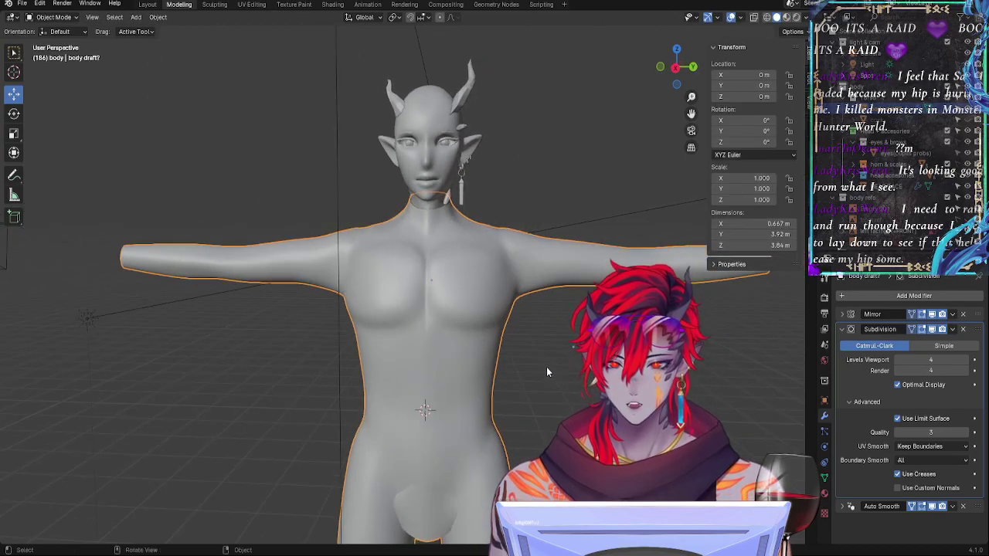
pyautogui.press('Tab')
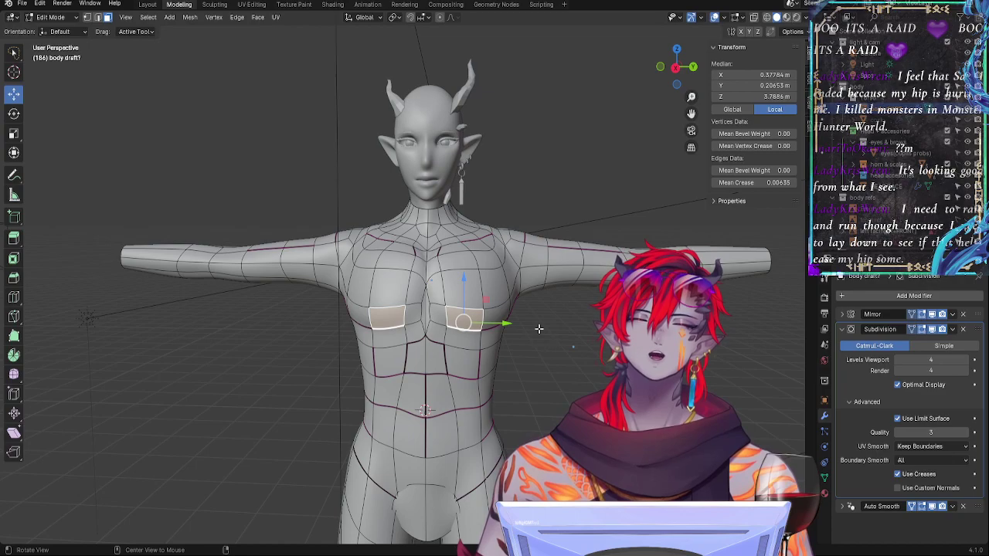
# Step: Select the shoulder face and rotate it around global Y
pyautogui.click(500, 249)
pyautogui.press('Tab')
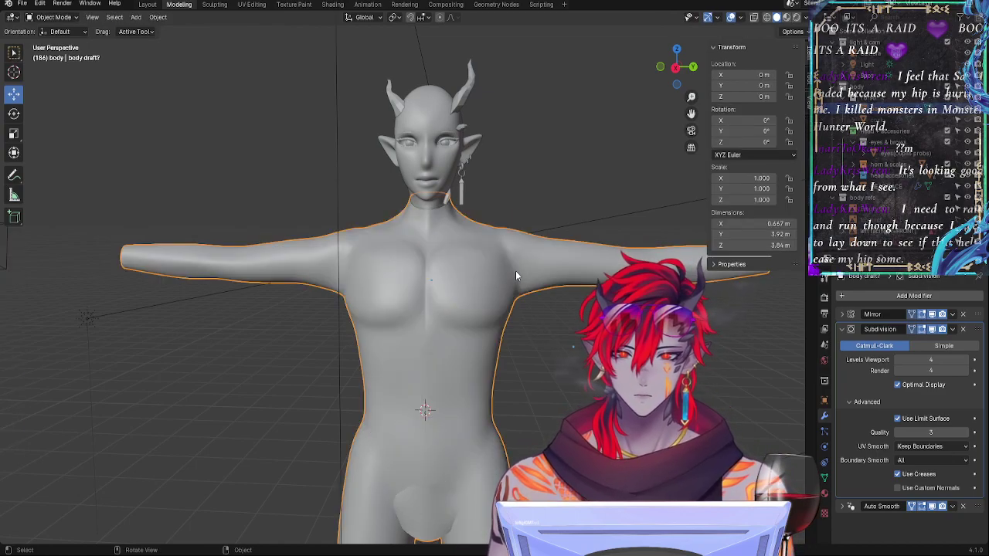
pyautogui.press('Tab')
pyautogui.press('r')
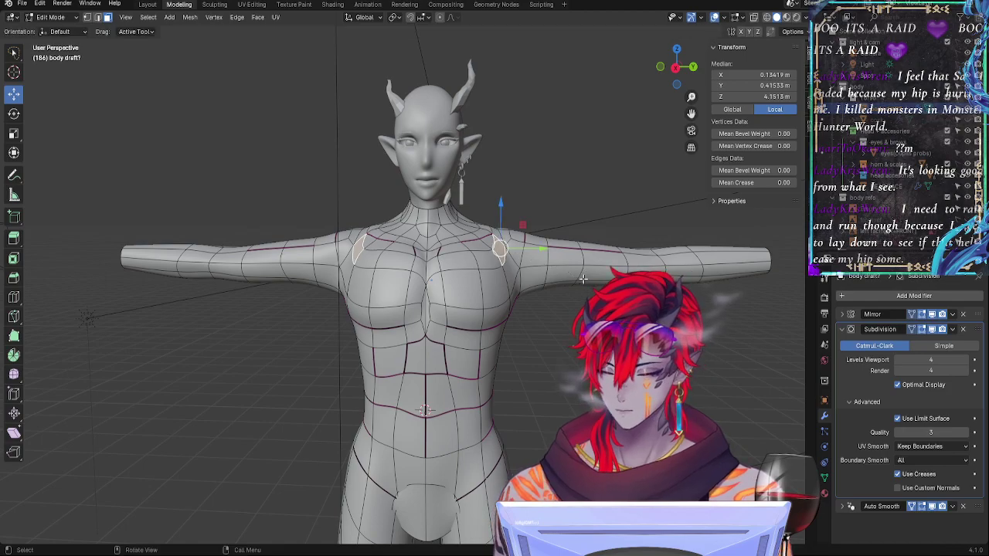
pyautogui.press('y')
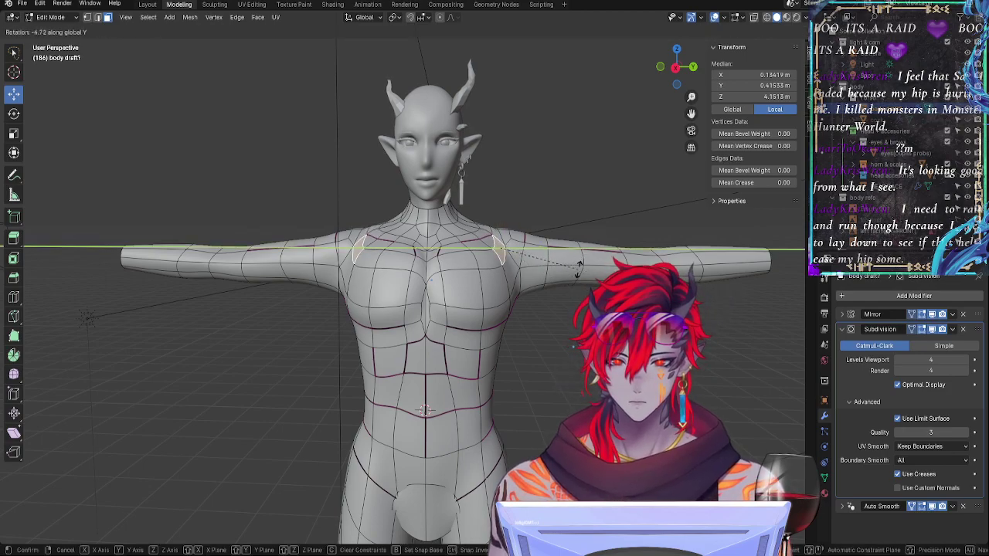
pyautogui.click(579, 268)
# Step: Check the smoothed body from top, side and angled views
pyautogui.press('Tab')
pyautogui.moveTo(587, 341); pyautogui.dragTo(516, 368, button='middle')
pyautogui.press('KP_7')
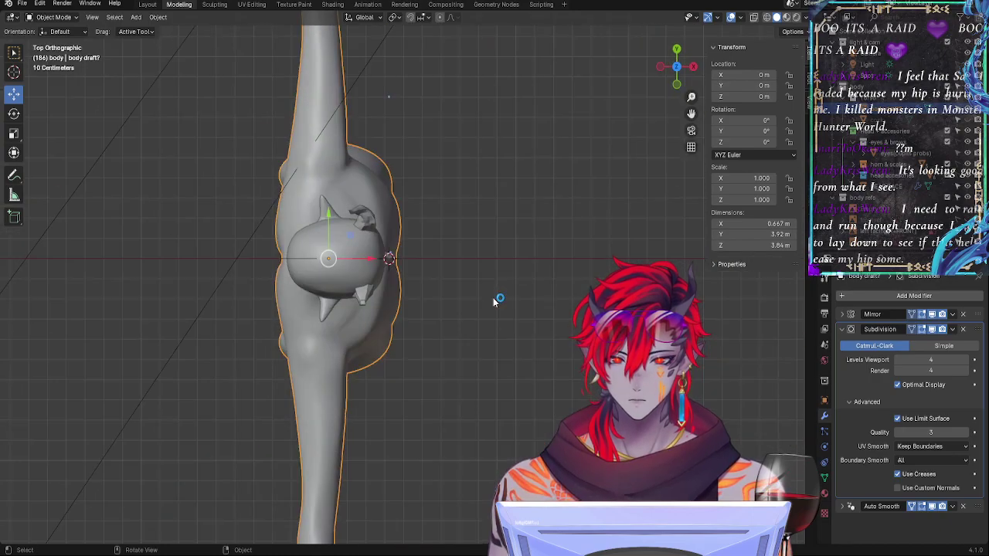
pyautogui.click(689, 67)
pyautogui.moveTo(564, 268); pyautogui.dragTo(539, 298, button='middle')
pyautogui.moveTo(539, 298); pyautogui.dragTo(537, 297)
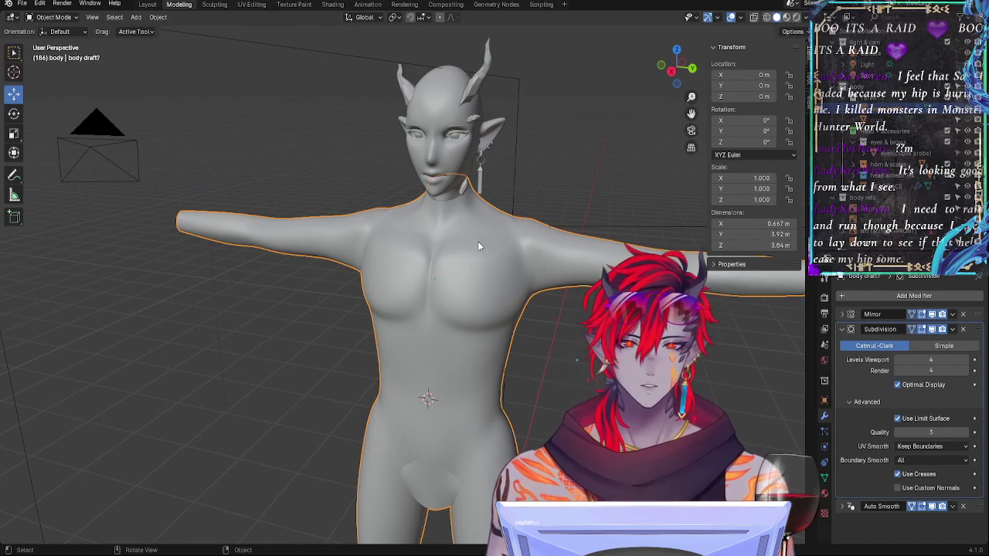
# Step: Rotate the inner and outer upper chest faces 6.69° around global Y
pyautogui.press('Tab')
pyautogui.click(476, 241)
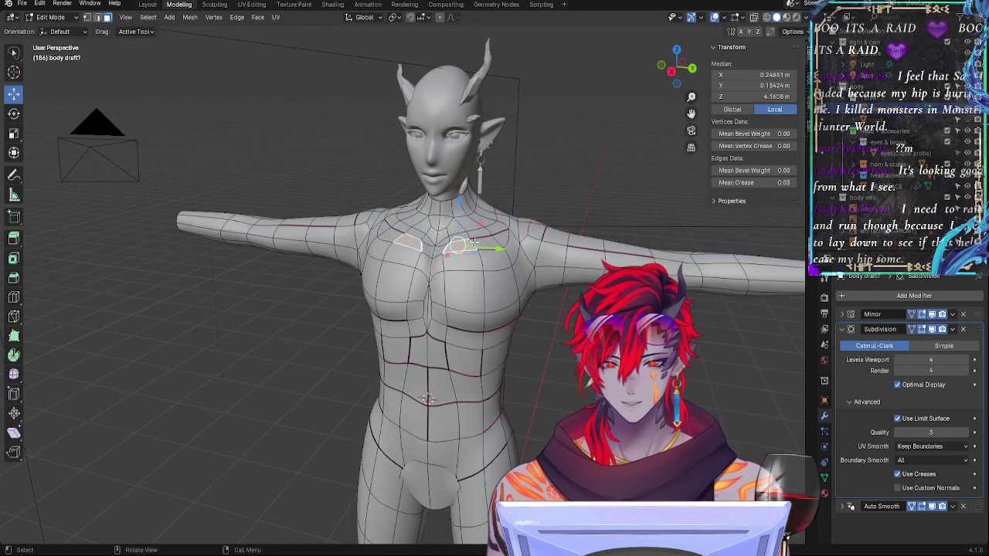
pyautogui.click(461, 247)
pyautogui.keyDown('shift'); pyautogui.click(486, 245); pyautogui.keyUp('shift')
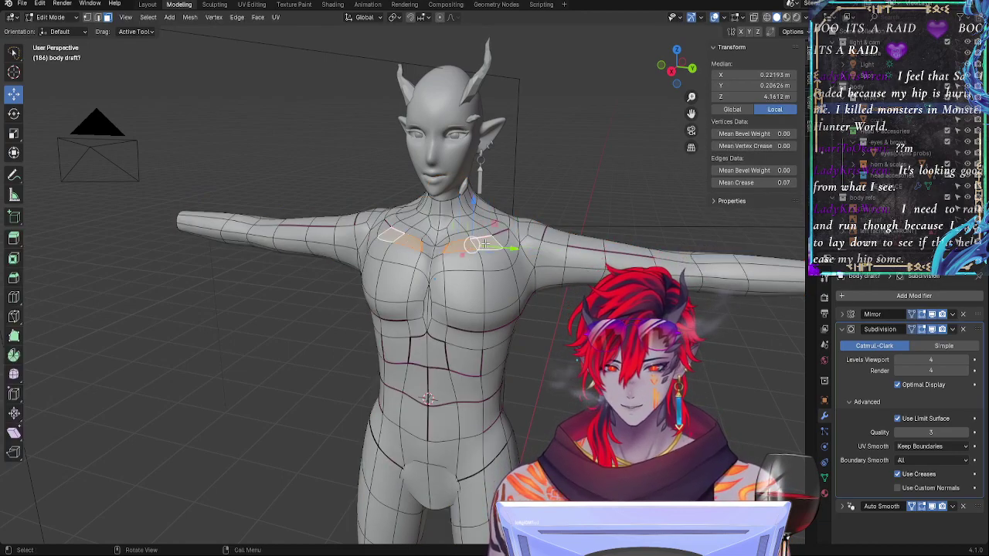
pyautogui.press('r')
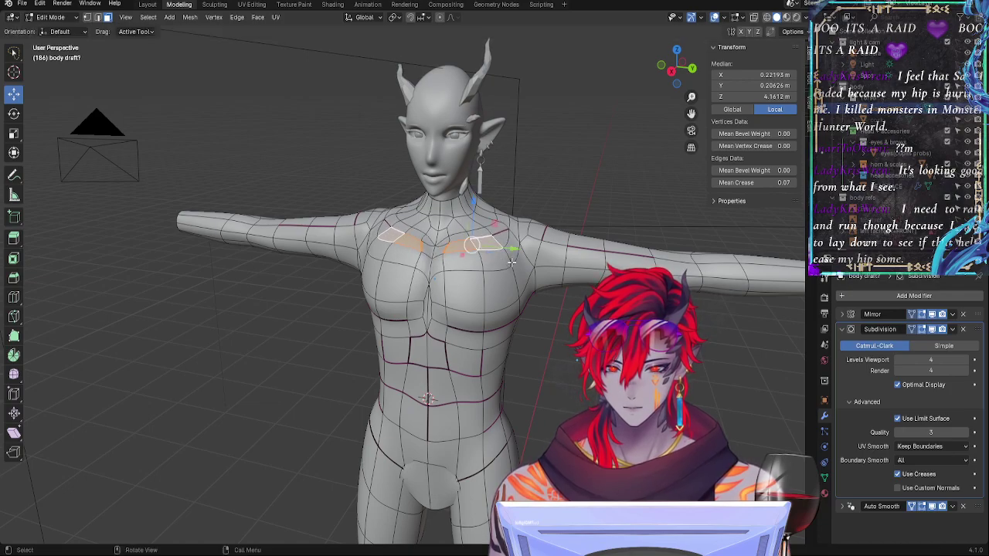
pyautogui.press('y')
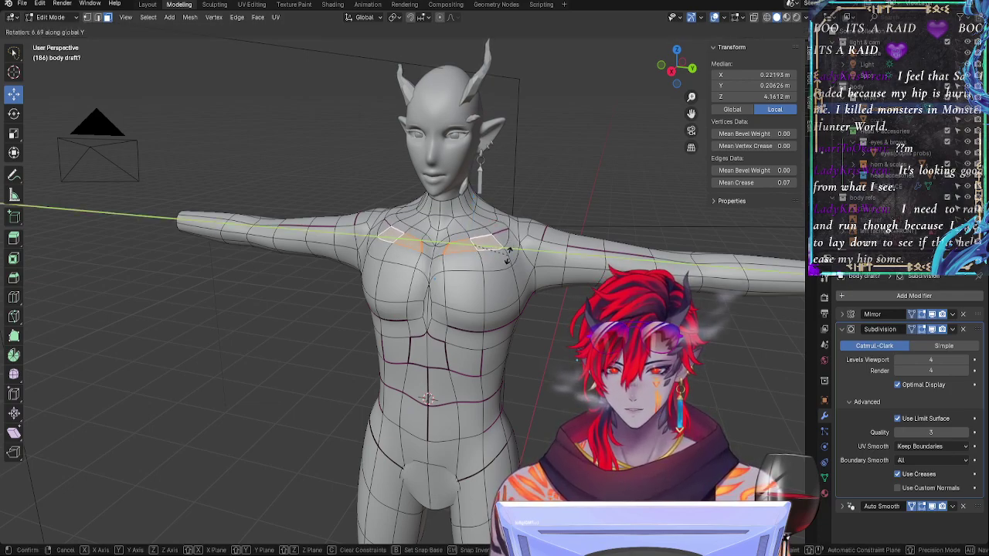
pyautogui.click(509, 252)
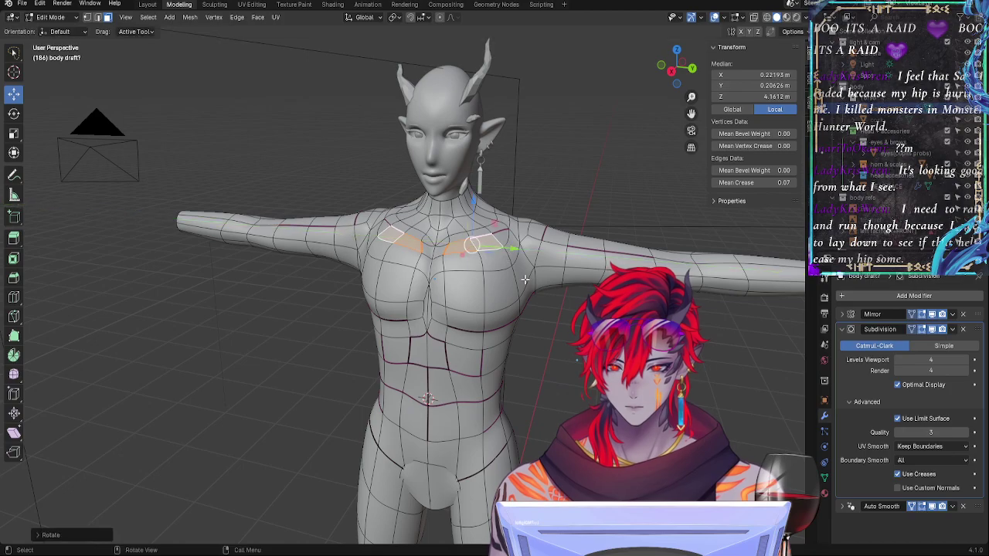
# Step: Deselect, return to Object Mode and orbit the smoothed body toward the front
pyautogui.click(554, 357)
pyautogui.press('Tab')
pyautogui.moveTo(554, 357); pyautogui.dragTo(578, 337, button='middle')
pyautogui.moveTo(463, 251); pyautogui.dragTo(566, 369, button='middle')
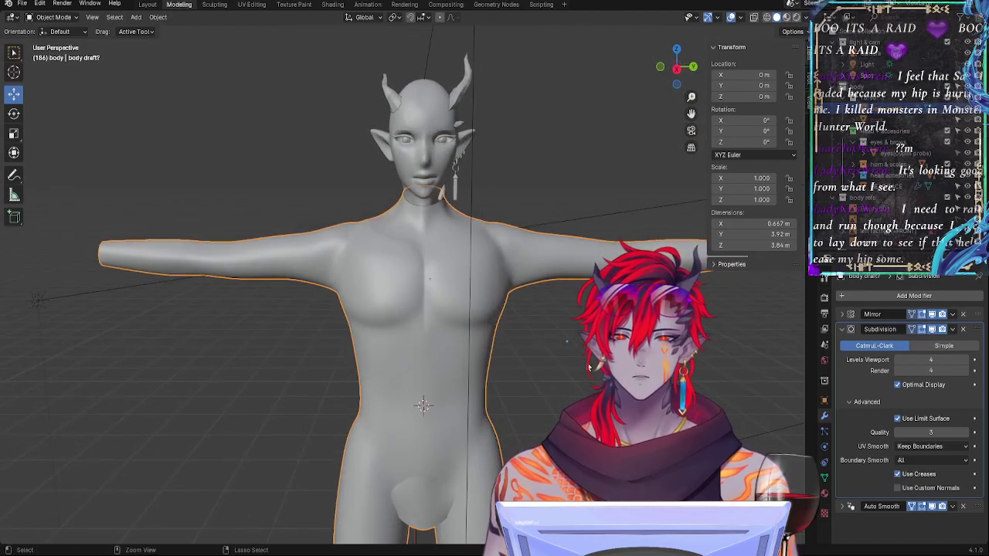
# Step: Enter Edit Mode and rotate the buttock faces around global X
pyautogui.click(565, 367)
pyautogui.keyDown('ctrl'); pyautogui.keyDown('alt'); pyautogui.moveTo(566, 349); pyautogui.dragTo(568, 390); pyautogui.keyUp('alt'); pyautogui.keyUp('ctrl')
pyautogui.moveTo(569, 394); pyautogui.dragTo(478, 369, button='middle')
pyautogui.press('Tab')
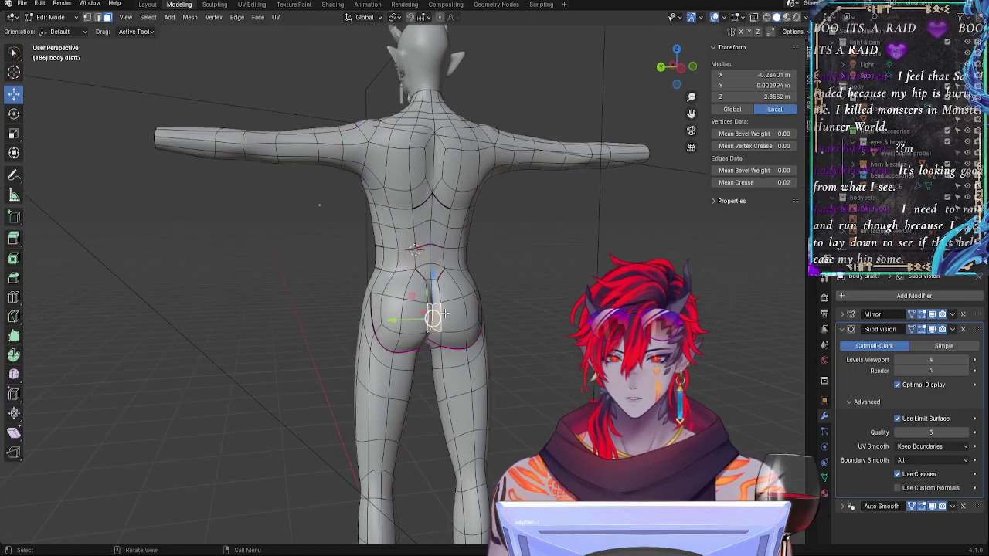
pyautogui.press('r')
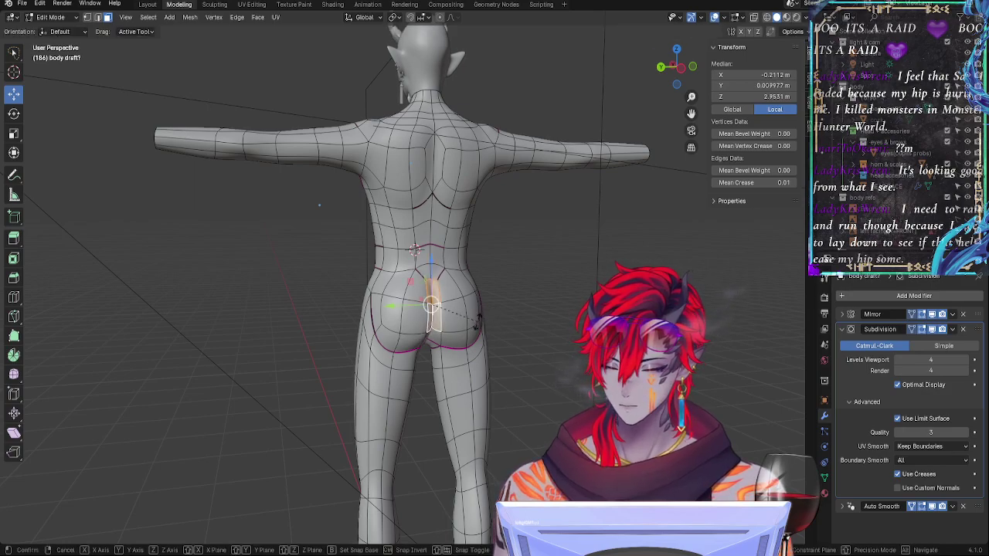
pyautogui.press('y')
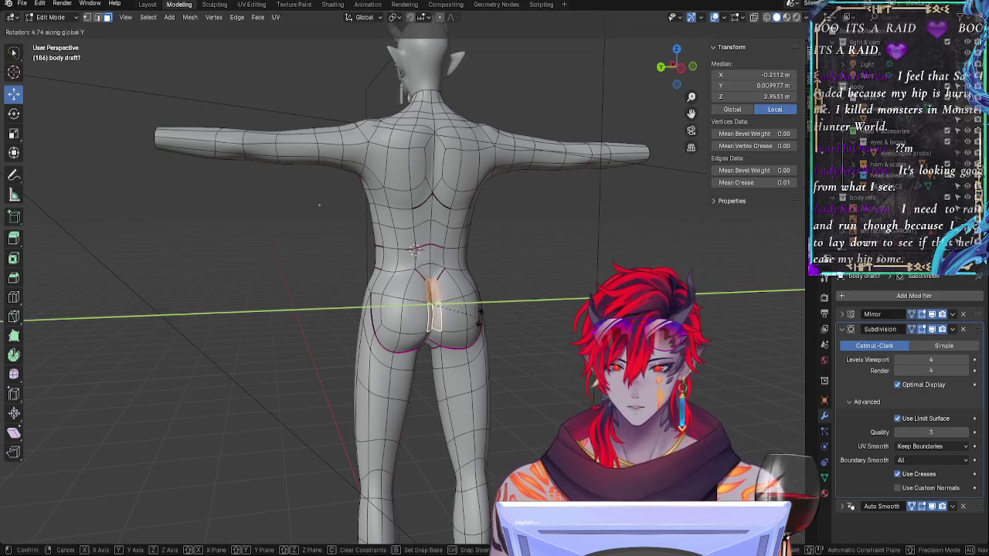
pyautogui.press('y')
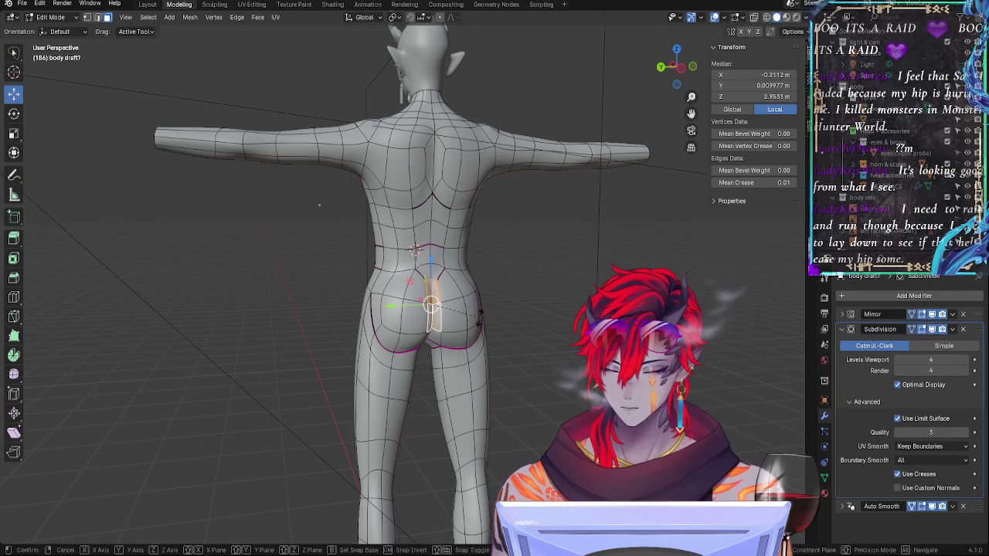
pyautogui.press('x')
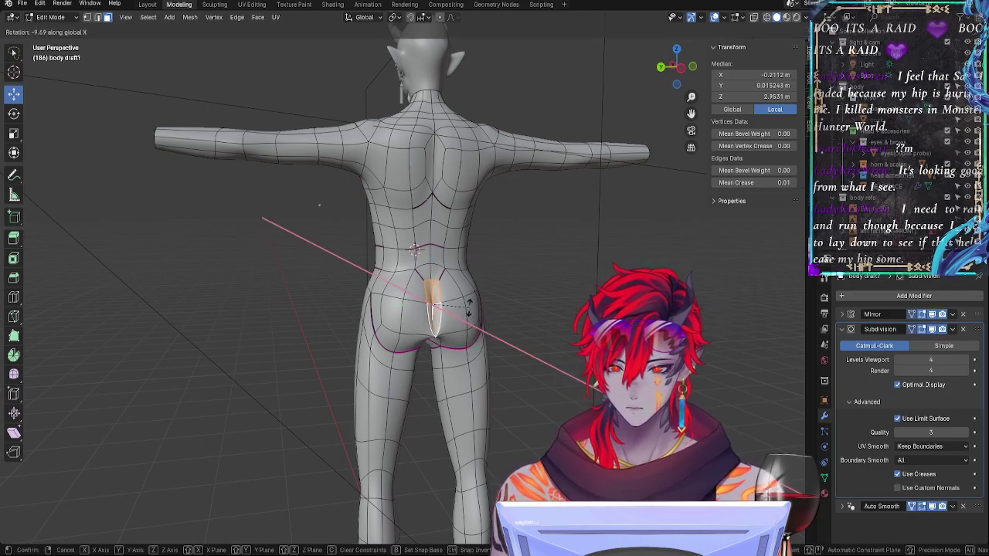
pyautogui.click(470, 319)
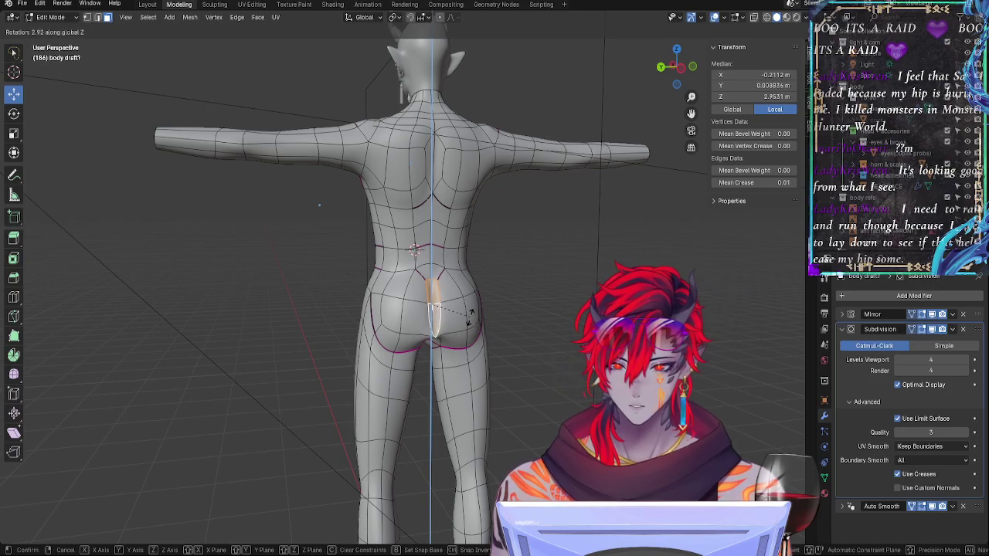
pyautogui.click(470, 316)
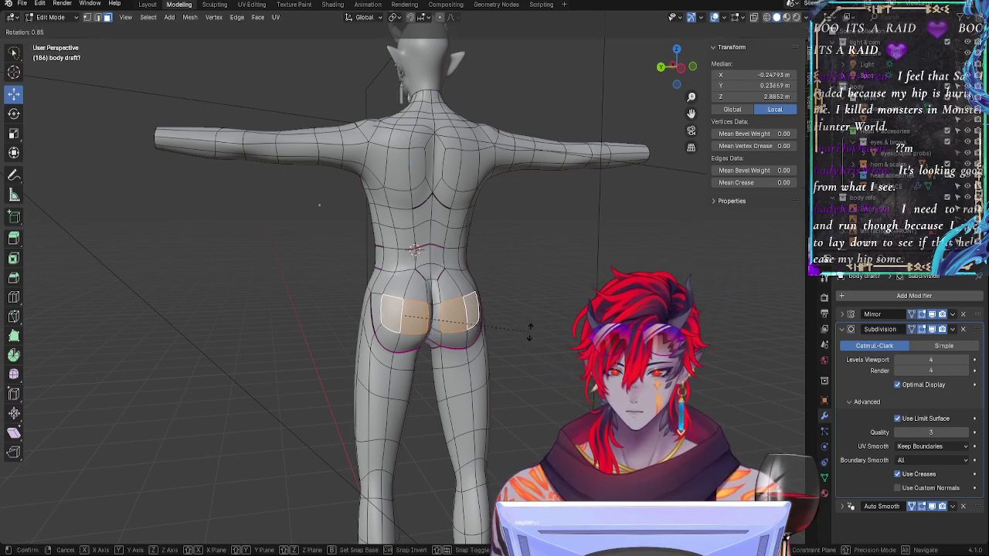
pyautogui.click(529, 328)
# Step: Rotate a single buttock face and shift it slightly outward
pyautogui.click(527, 328)
pyautogui.click(457, 320)
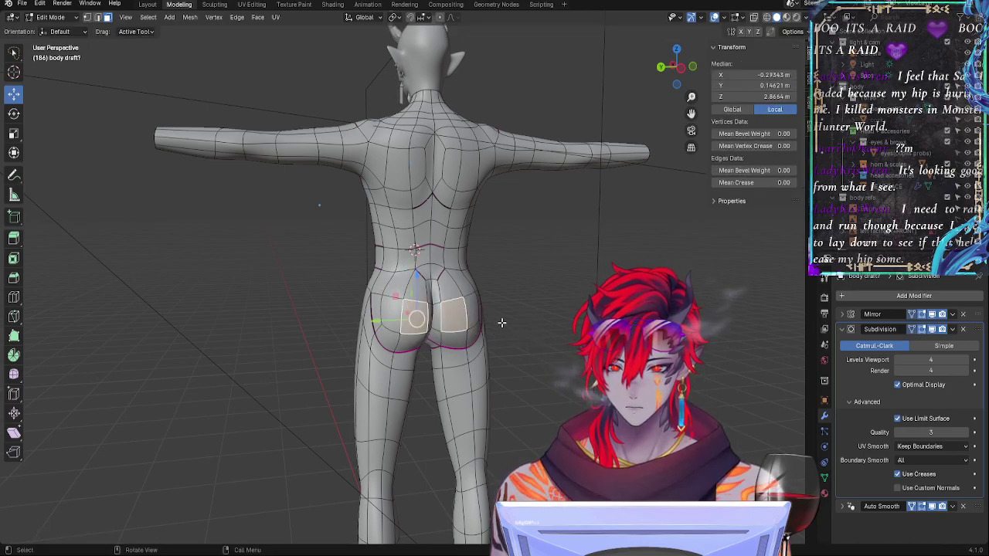
pyautogui.press('r')
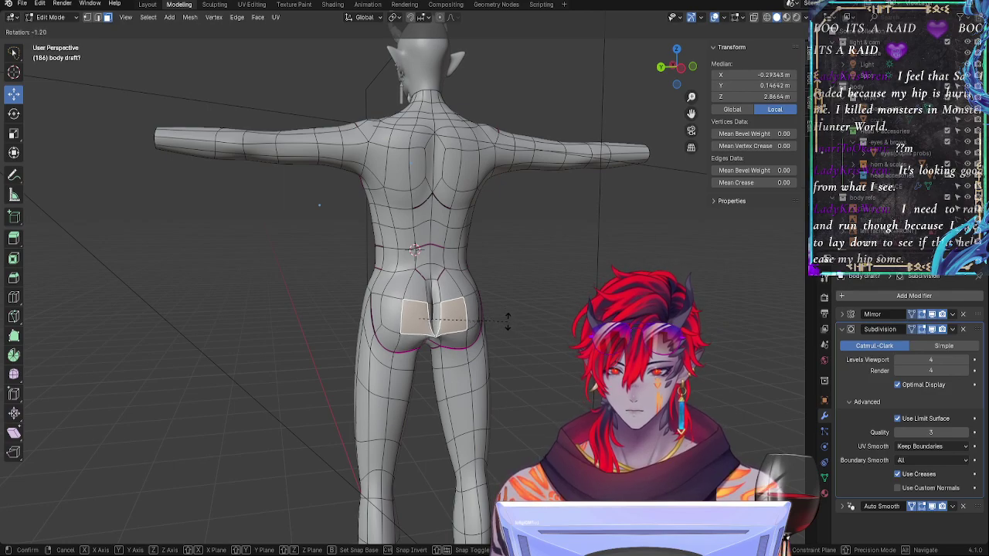
pyautogui.click(509, 323)
pyautogui.press('g')
pyautogui.click(500, 320)
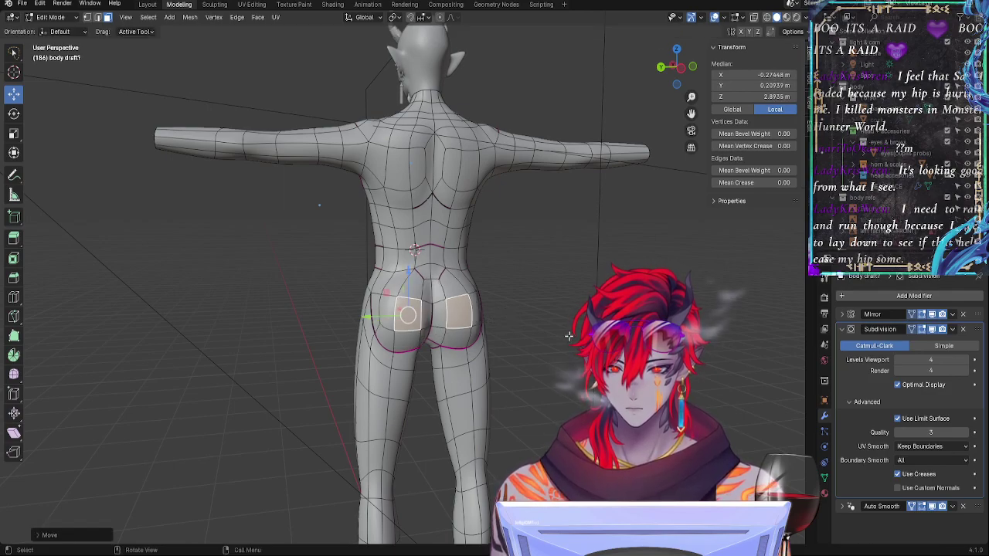
pyautogui.moveTo(568, 336); pyautogui.dragTo(540, 335, button='middle')
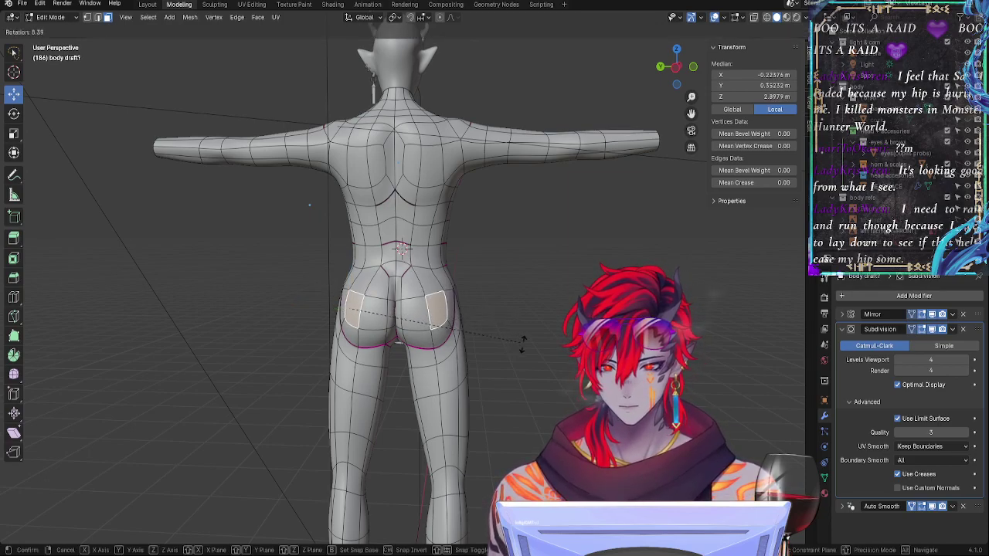
pyautogui.rightClick(487, 326)
# Step: Tilt the buttock faces, then raise the hip faces along Z and nudge them along Y
pyautogui.press('r')
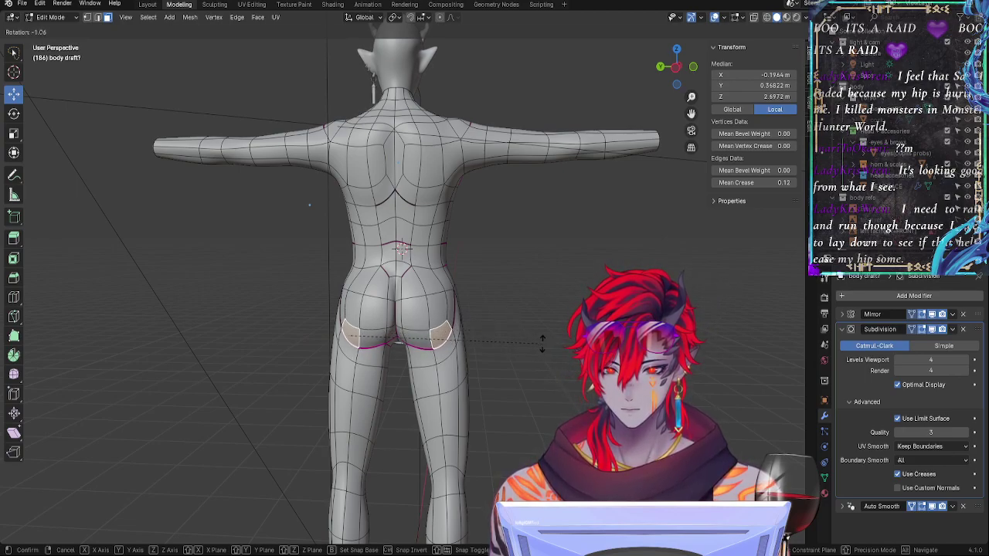
pyautogui.click(543, 345)
pyautogui.press('g')
pyautogui.press('z')
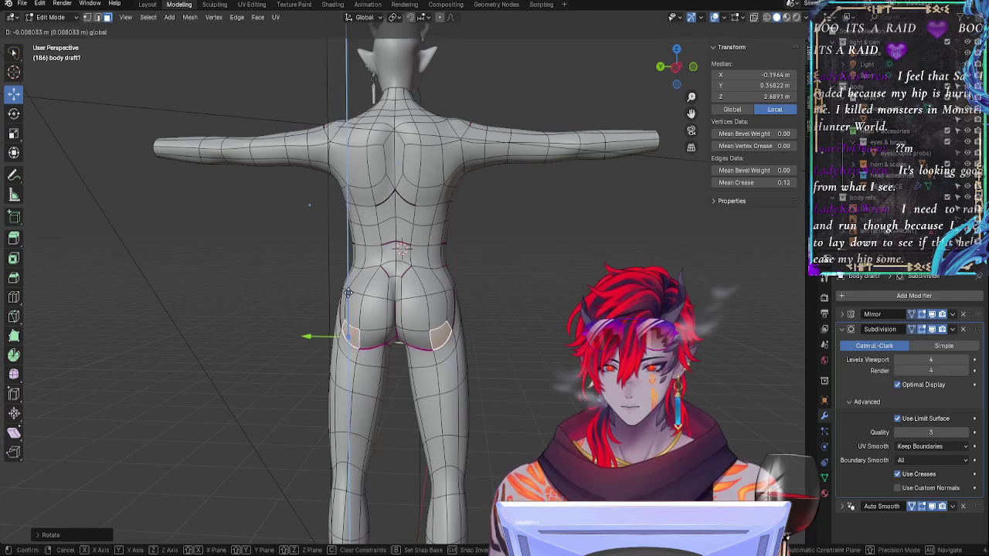
pyautogui.click(349, 292)
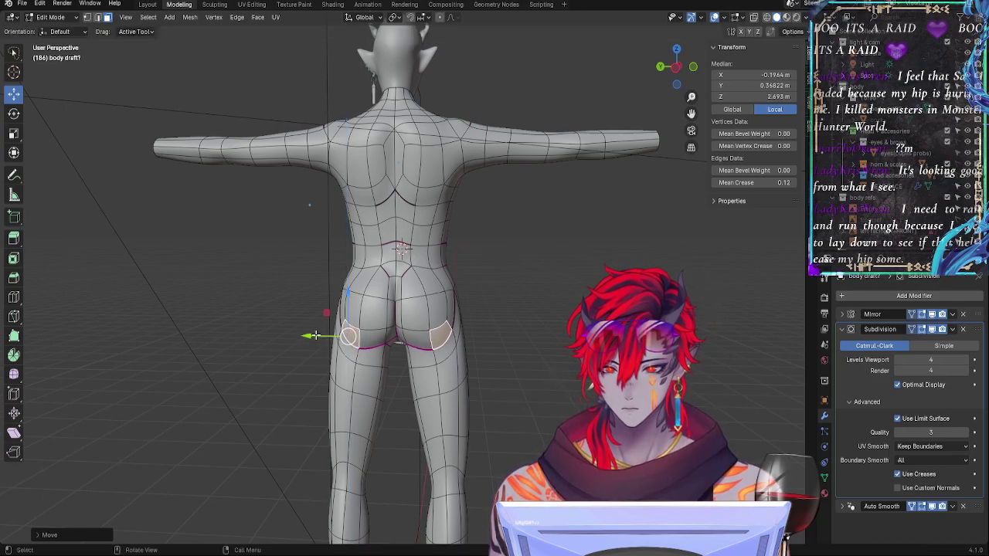
pyautogui.moveTo(315, 335); pyautogui.dragTo(315, 337)
pyautogui.click(484, 315)
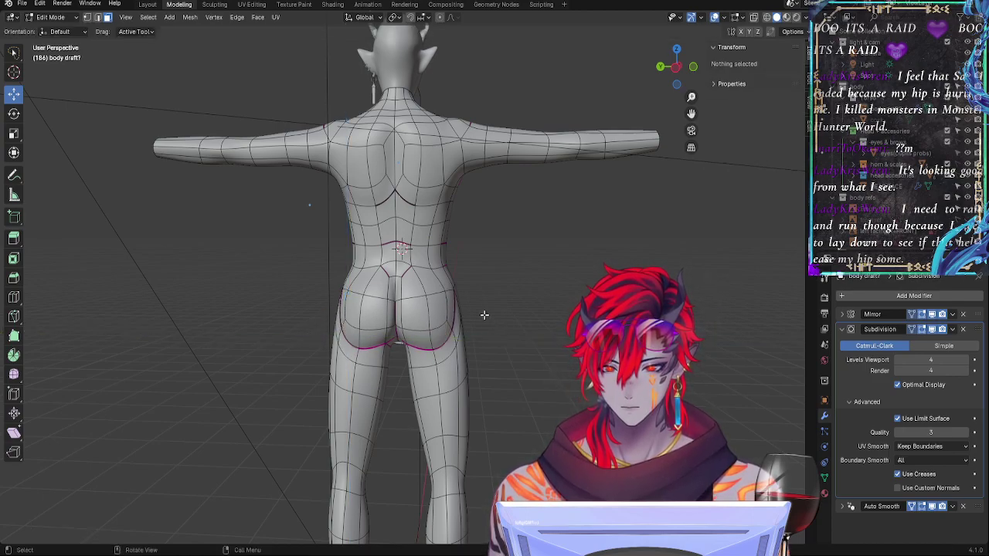
# Step: Rotate the upper hip faces near the waist slightly
pyautogui.click(443, 279)
pyautogui.press('r')
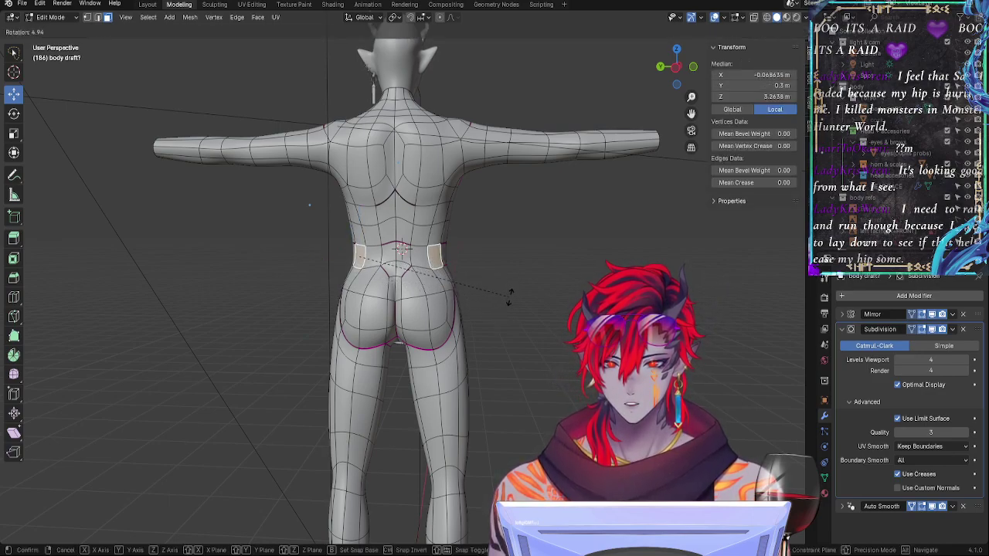
pyautogui.click(487, 262)
pyautogui.press('Tab')
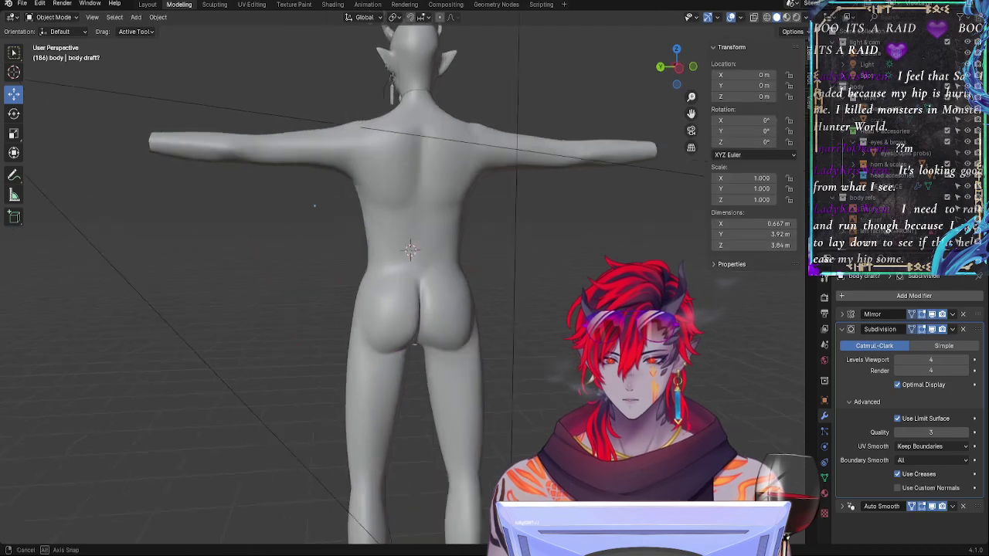
pyautogui.moveTo(567, 341); pyautogui.dragTo(397, 335, button='middle')
pyautogui.keyDown('shift'); pyautogui.moveTo(457, 309); pyautogui.dragTo(602, 346, button='middle'); pyautogui.keyUp('shift')
pyautogui.moveTo(602, 352); pyautogui.dragTo(504, 359, button='middle')
pyautogui.keyDown('shift'); pyautogui.moveTo(676, 425); pyautogui.dragTo(517, 334, button='middle'); pyautogui.keyUp('shift')
pyautogui.moveTo(444, 334); pyautogui.dragTo(512, 470, button='middle')
pyautogui.moveTo(511, 390); pyautogui.dragTo(516, 434, button='middle')
pyautogui.moveTo(516, 421); pyautogui.dragTo(525, 388, button='middle')
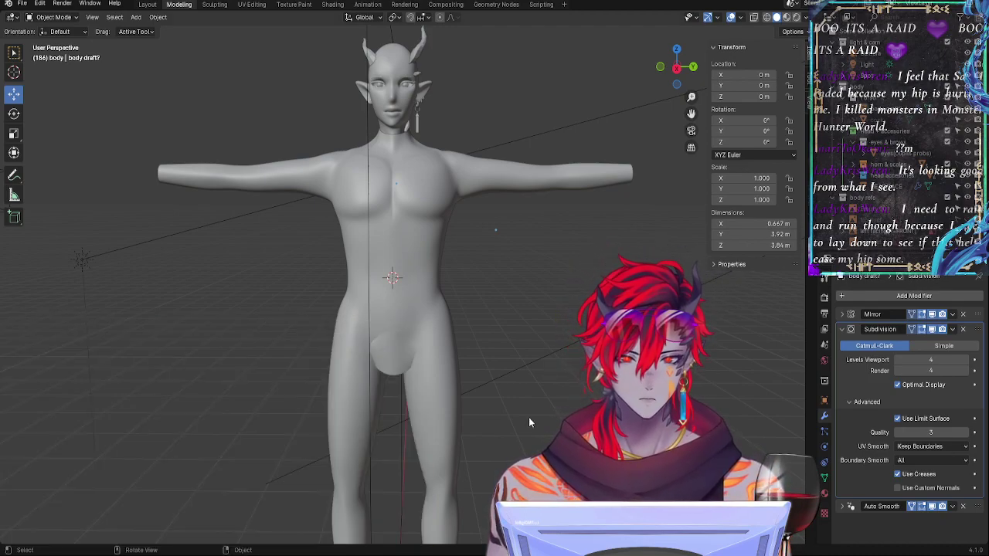
# Step: Frame the legs and enter Edit Mode on the body mesh
pyautogui.scroll(3, 525, 398)
pyautogui.keyDown('shift'); pyautogui.moveTo(561, 456); pyautogui.dragTo(563, 210, button='middle'); pyautogui.keyUp('shift')
pyautogui.keyDown('shift'); pyautogui.moveTo(527, 374); pyautogui.dragTo(553, 267, button='middle'); pyautogui.keyUp('shift')
pyautogui.press('Tab')
pyautogui.scroll(2, 540, 368)
pyautogui.scroll(2, 539, 368)
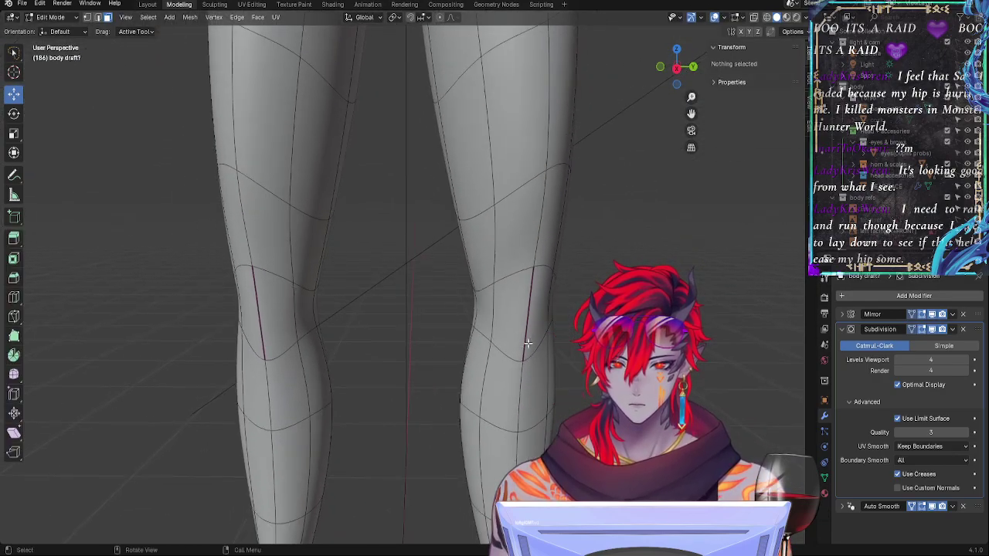
# Step: Hide the Subdivision modifier in the viewport, comparing the knees with smoothing on and off
pyautogui.click(930, 334)
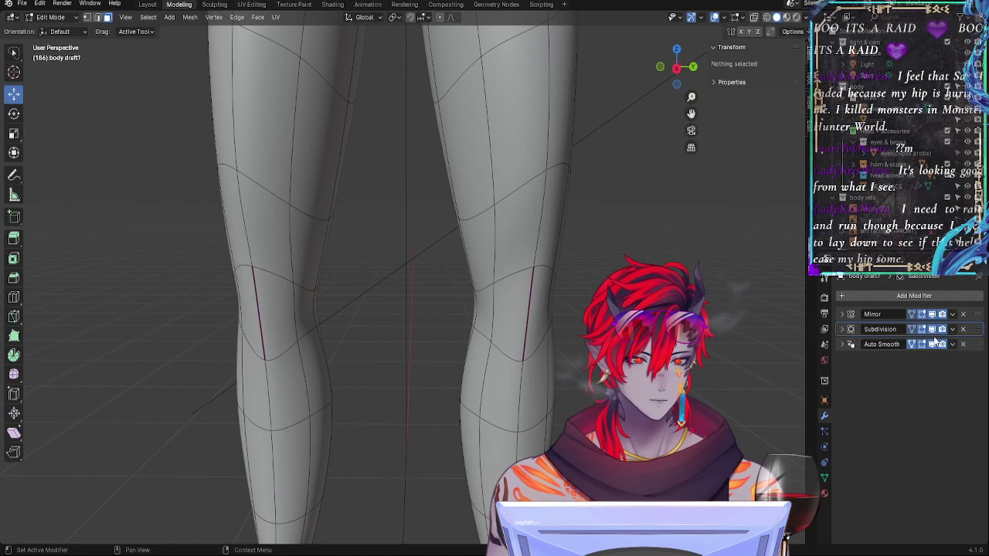
pyautogui.click(933, 330)
pyautogui.click(933, 330)
pyautogui.click(934, 330)
pyautogui.moveTo(572, 379); pyautogui.dragTo(707, 382, button='middle')
pyautogui.moveTo(556, 294); pyautogui.dragTo(404, 335, button='middle')
pyautogui.click(932, 331)
pyautogui.click(932, 331)
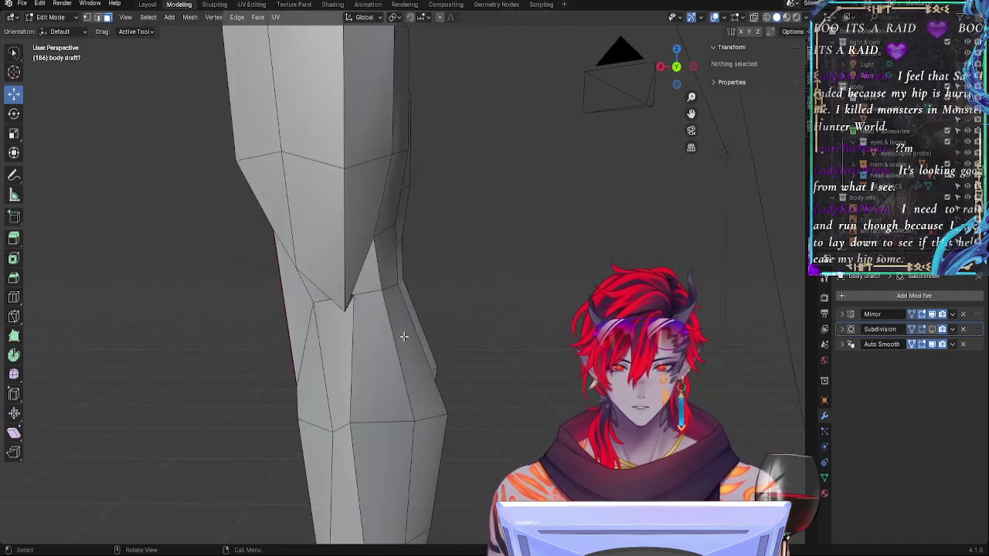
# Step: Select the face behind the knee and its bottom edge, then view both legs
pyautogui.click(335, 300)
pyautogui.scroll(-3, 335, 301)
pyautogui.moveTo(335, 301); pyautogui.dragTo(386, 248, button='middle')
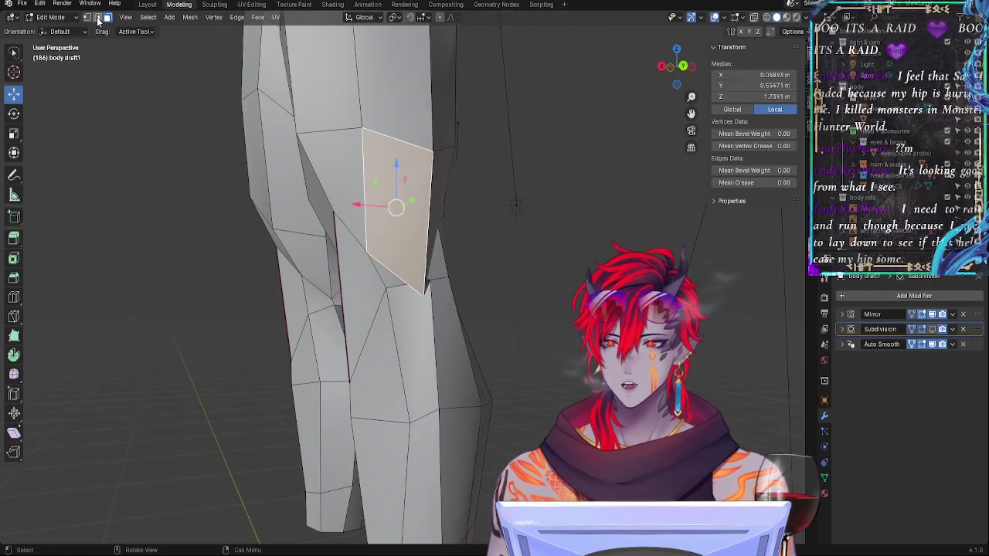
pyautogui.scroll(3, 384, 238)
pyautogui.click(396, 271)
pyautogui.moveTo(488, 267); pyautogui.dragTo(629, 258, button='middle')
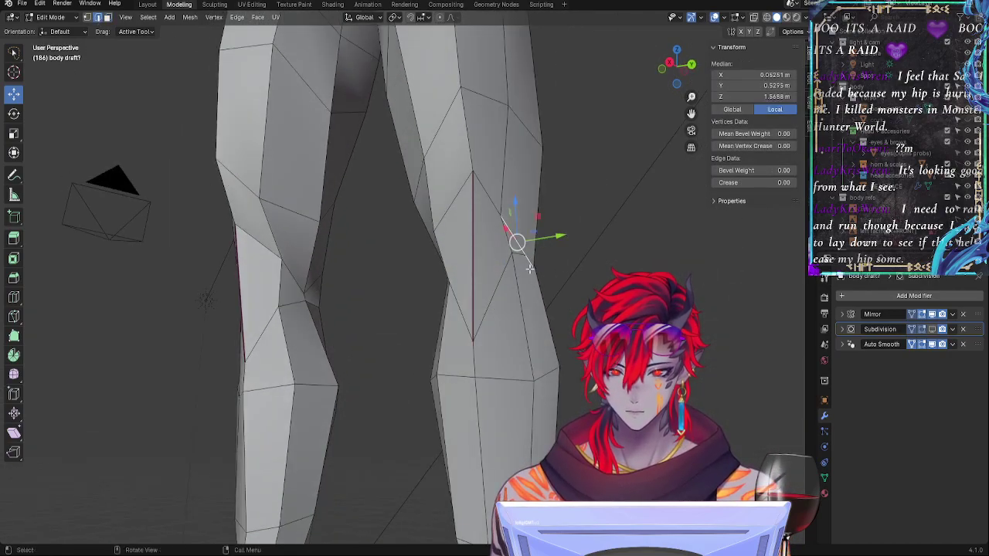
pyautogui.moveTo(565, 283); pyautogui.dragTo(593, 282, button='middle')
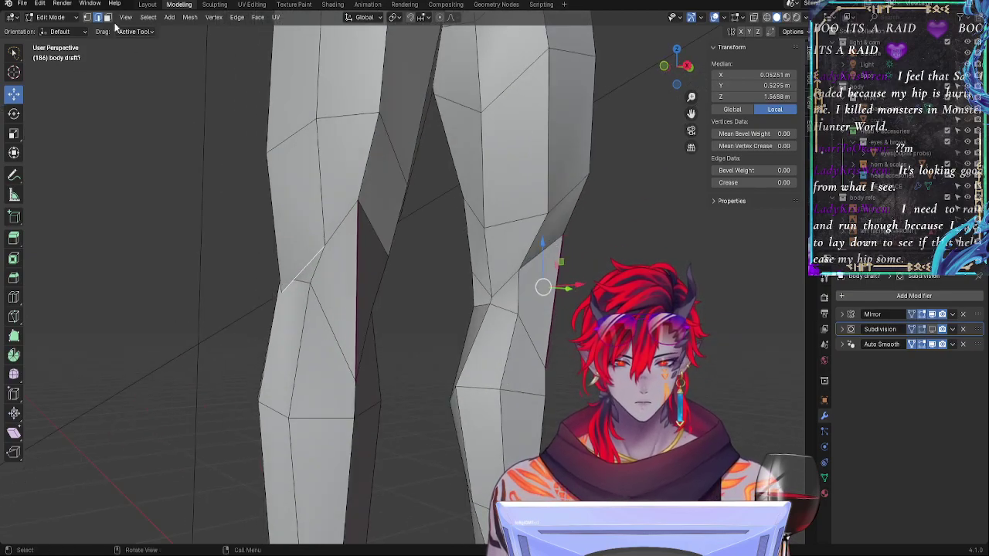
pyautogui.moveTo(466, 216); pyautogui.dragTo(575, 301, button='middle')
# Step: Vertex-slide the right leg's knee vertex along its edge and fine-tune it with G moves
pyautogui.click(491, 297)
pyautogui.hotkey('shift', 'v')
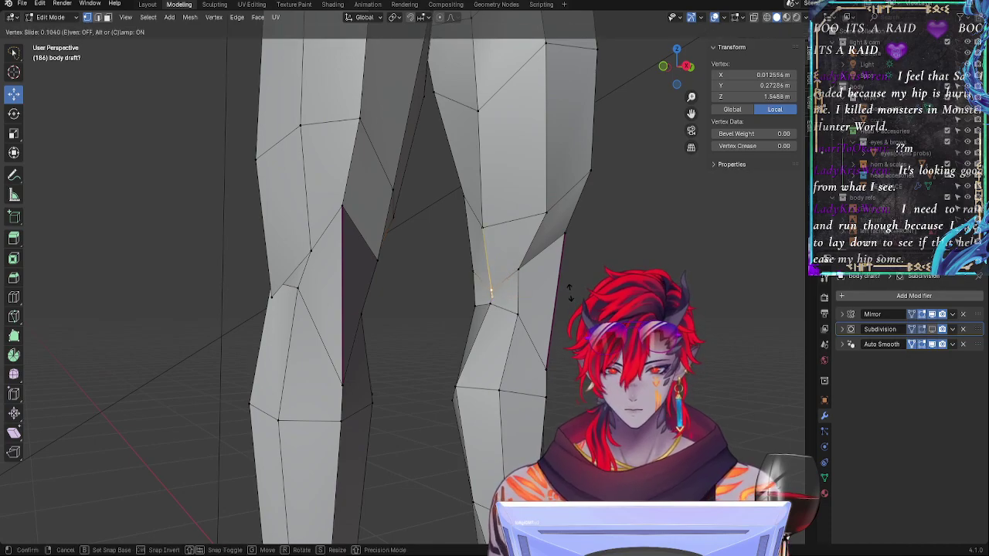
pyautogui.click(569, 291)
pyautogui.moveTo(512, 319); pyautogui.dragTo(553, 327, button='middle')
pyautogui.click(516, 300)
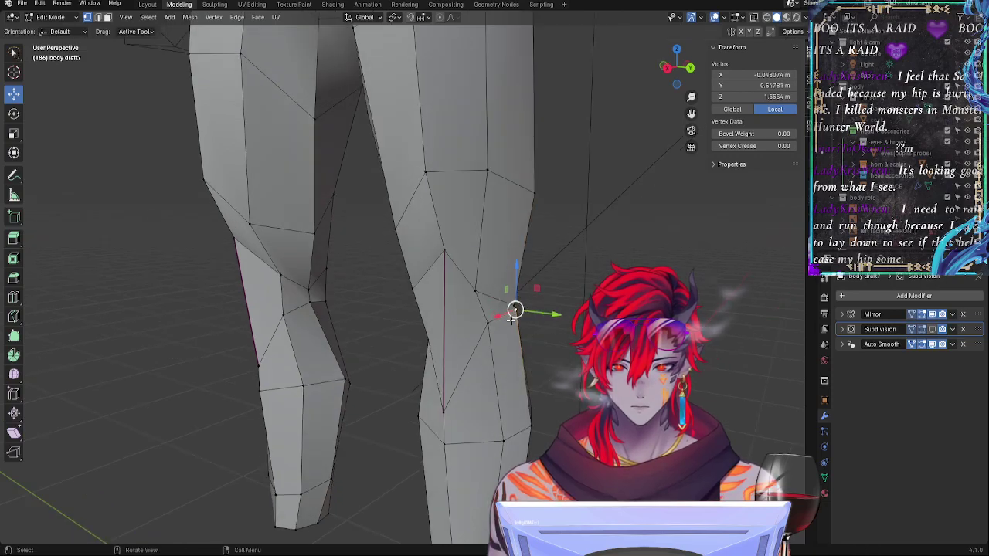
pyautogui.press('g')
pyautogui.click(539, 332)
pyautogui.press('g')
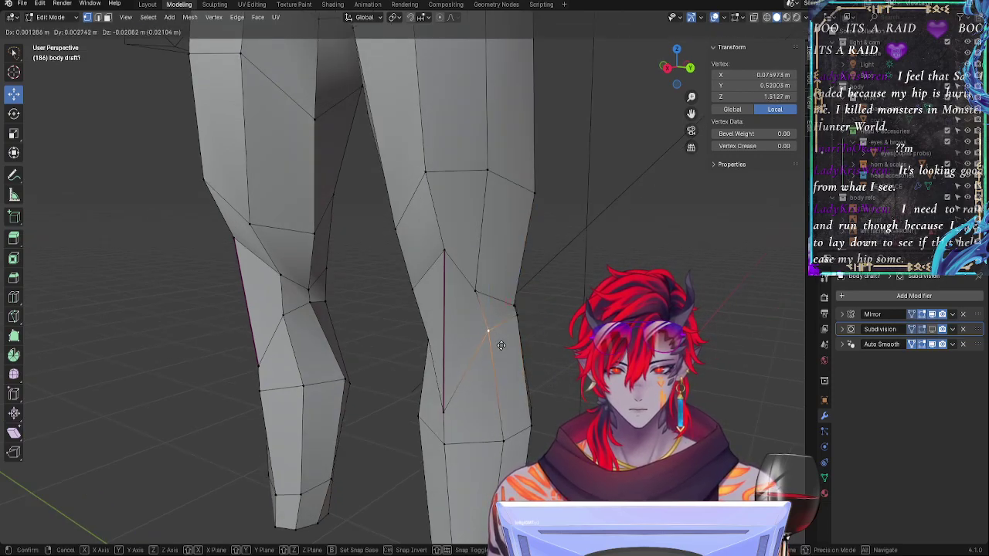
pyautogui.click(489, 333)
# Step: Nudge the knee point upward and reposition the vertex below it
pyautogui.moveTo(489, 333); pyautogui.dragTo(501, 290, button='middle')
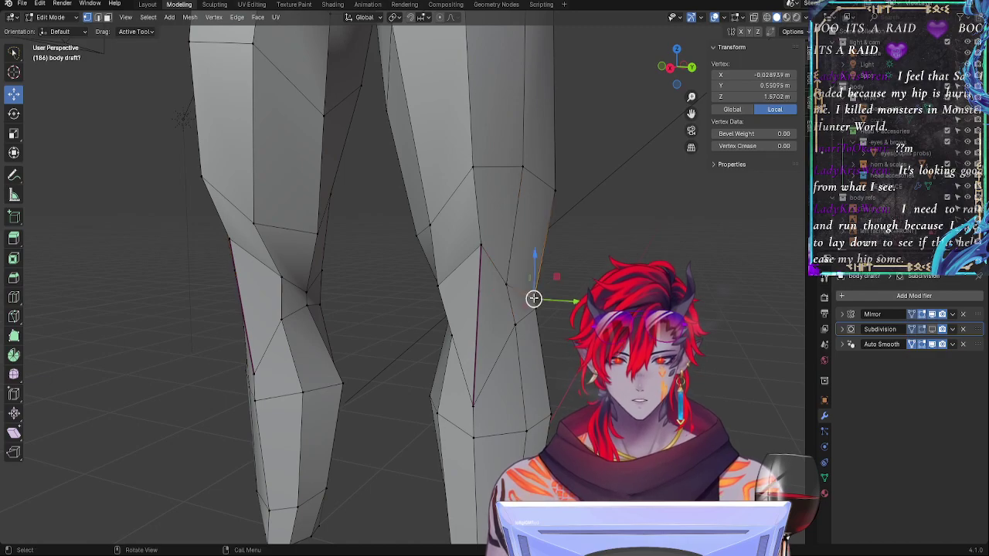
pyautogui.moveTo(534, 299); pyautogui.dragTo(535, 310)
pyautogui.click(535, 309)
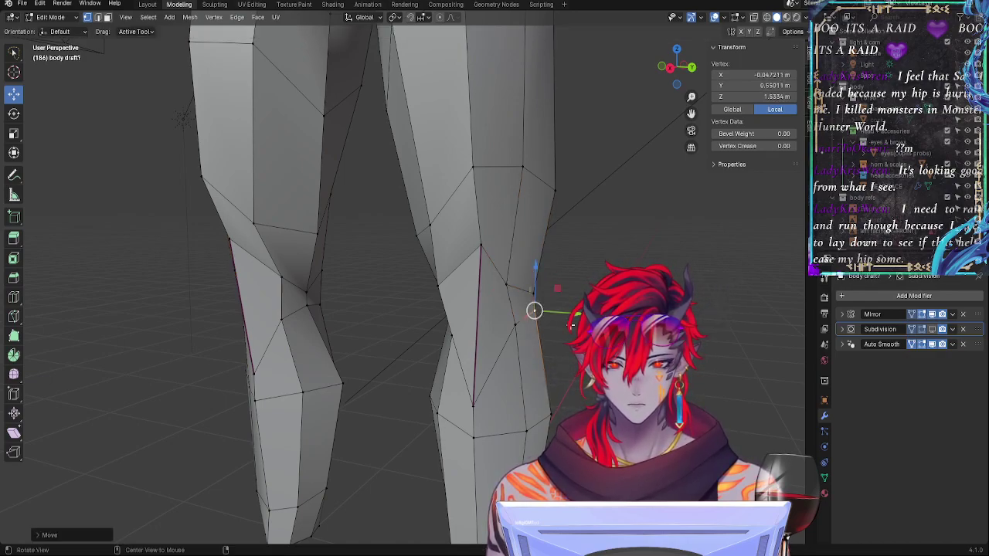
pyautogui.moveTo(533, 311)
pyautogui.mouseDown(button='middle')
pyautogui.moveTo(551, 294)
pyautogui.moveTo(545, 300)
pyautogui.mouseUp(button='middle')
pyautogui.press('g')
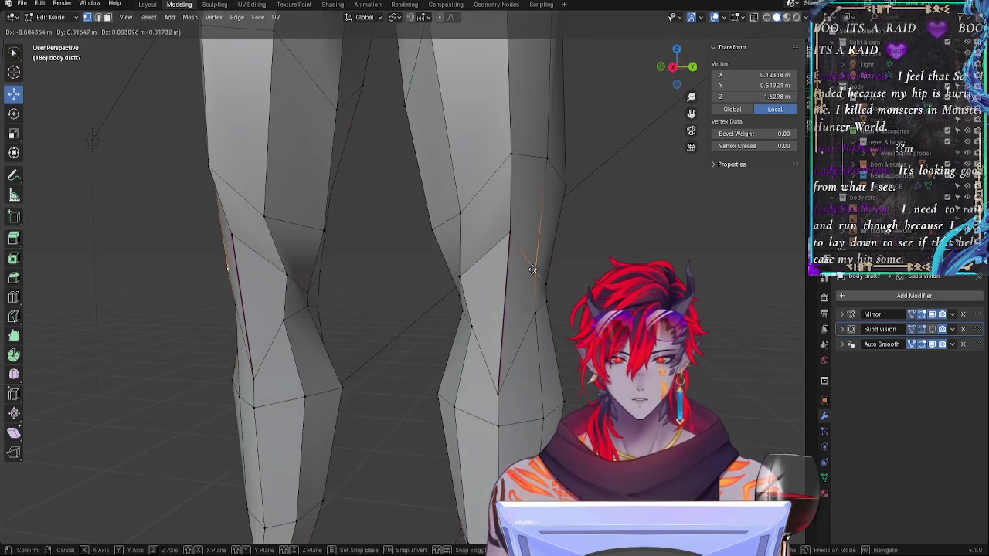
pyautogui.click(532, 268)
pyautogui.moveTo(509, 233); pyautogui.dragTo(530, 294, button='middle')
pyautogui.press('g')
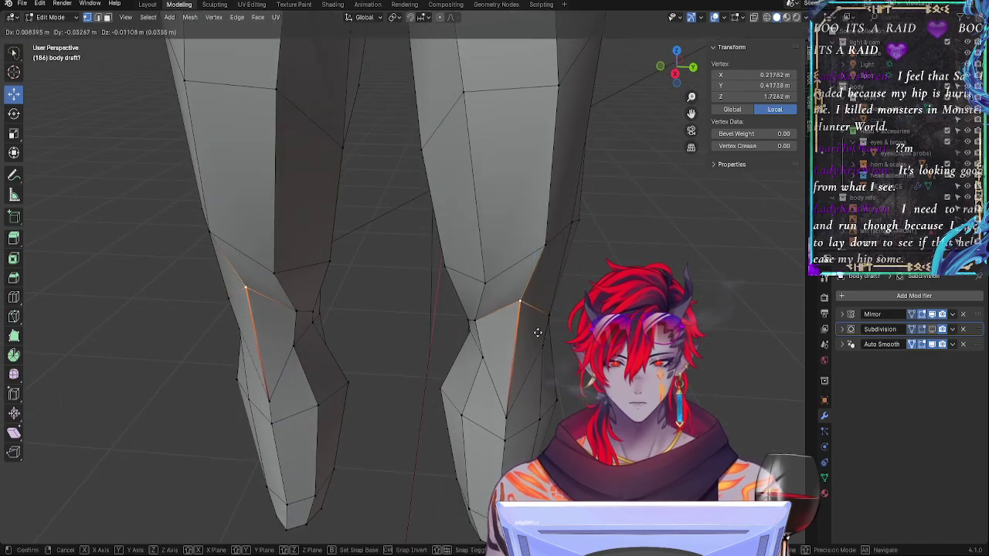
pyautogui.click(540, 332)
# Step: Rotate the knee edge formed with the lower vertex, then select the leg's edge loop
pyautogui.keyDown('shift'); pyautogui.click(504, 423); pyautogui.keyUp('shift')
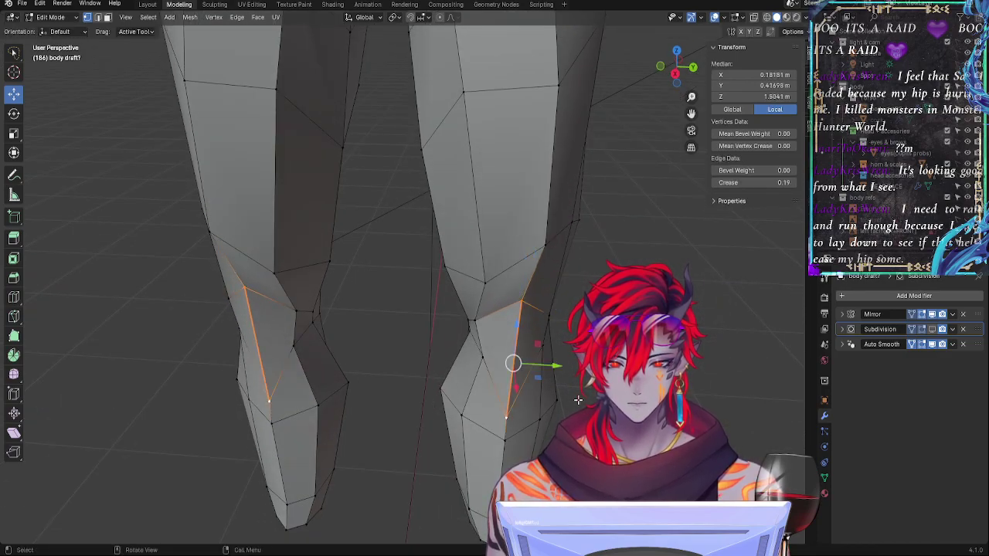
pyautogui.press('r')
pyautogui.click(569, 381)
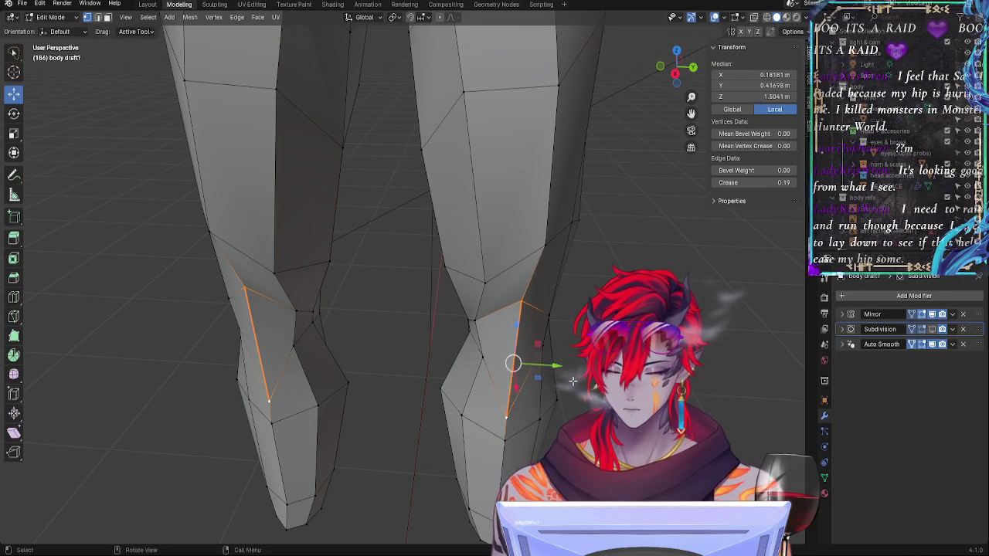
pyautogui.click(510, 408)
pyautogui.keyDown('alt'); pyautogui.click(509, 407); pyautogui.keyUp('alt')
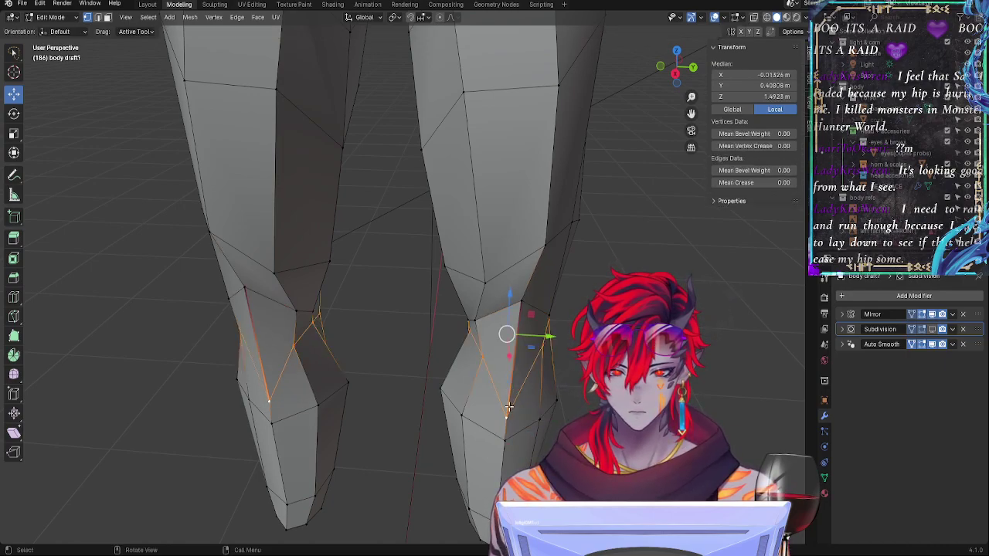
# Step: Twist the knee loops around the Z axis, then view the knees from the side
pyautogui.keyDown('alt'); pyautogui.keyDown('shift'); pyautogui.click(516, 304); pyautogui.keyUp('shift'); pyautogui.keyUp('alt')
pyautogui.press('r')
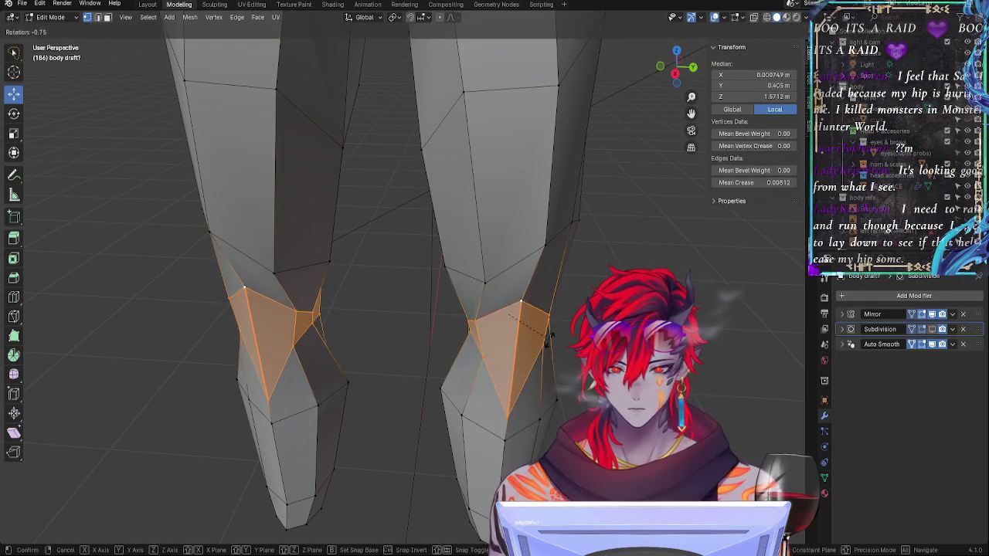
pyautogui.press('y')
pyautogui.press('z')
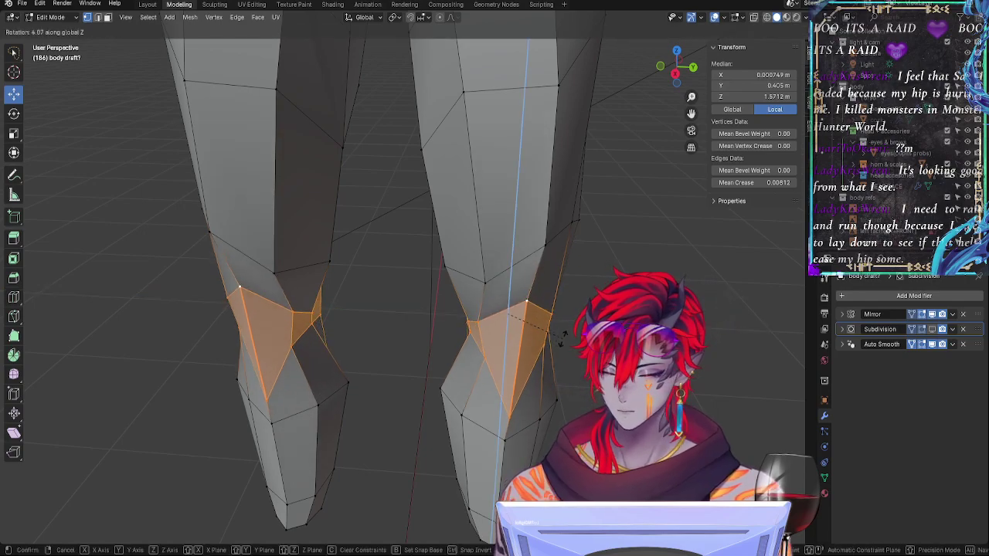
pyautogui.click(539, 336)
pyautogui.moveTo(539, 336); pyautogui.dragTo(572, 317, button='middle')
pyautogui.moveTo(519, 290); pyautogui.dragTo(370, 266, button='middle')
# Step: Move a knee vertex outward and slide the vertices below and right of the knee
pyautogui.click(447, 285)
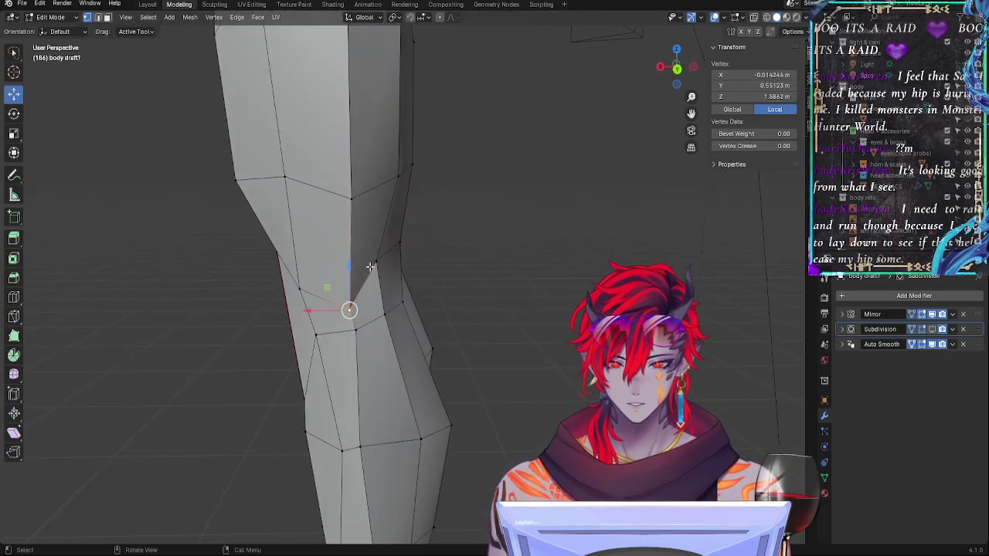
pyautogui.moveTo(375, 261); pyautogui.dragTo(382, 263)
pyautogui.click(348, 310)
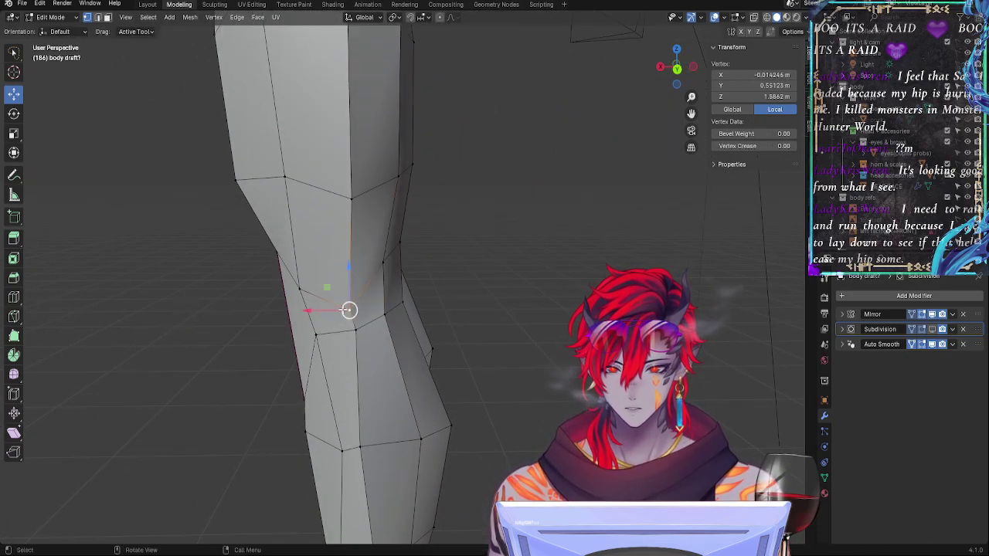
pyautogui.press('g')
pyautogui.press('g')
pyautogui.click(391, 317)
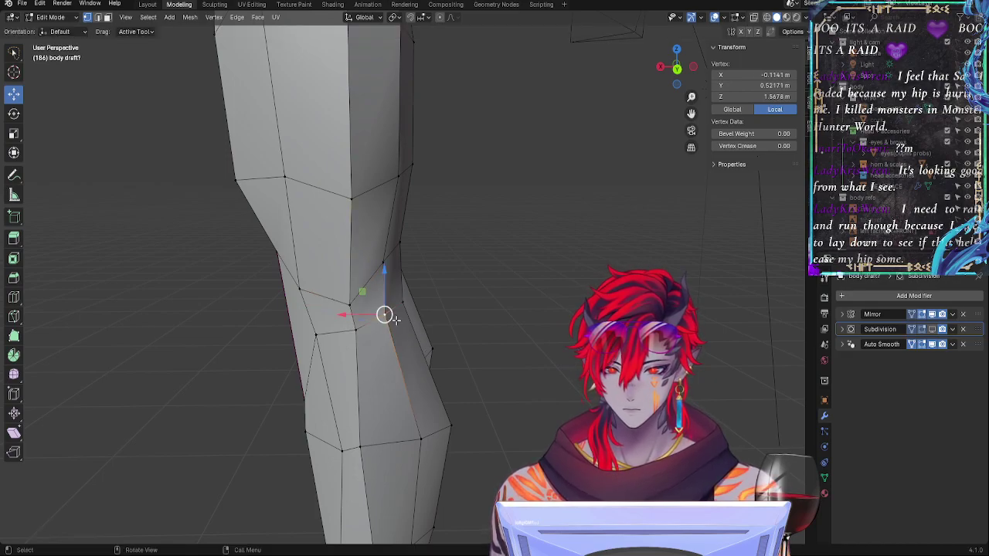
pyautogui.press('g')
pyautogui.click(398, 323)
# Step: Raise the lower knee vertex slightly and slide the outer silhouette vertex along its edge
pyautogui.click(346, 335)
pyautogui.press('g')
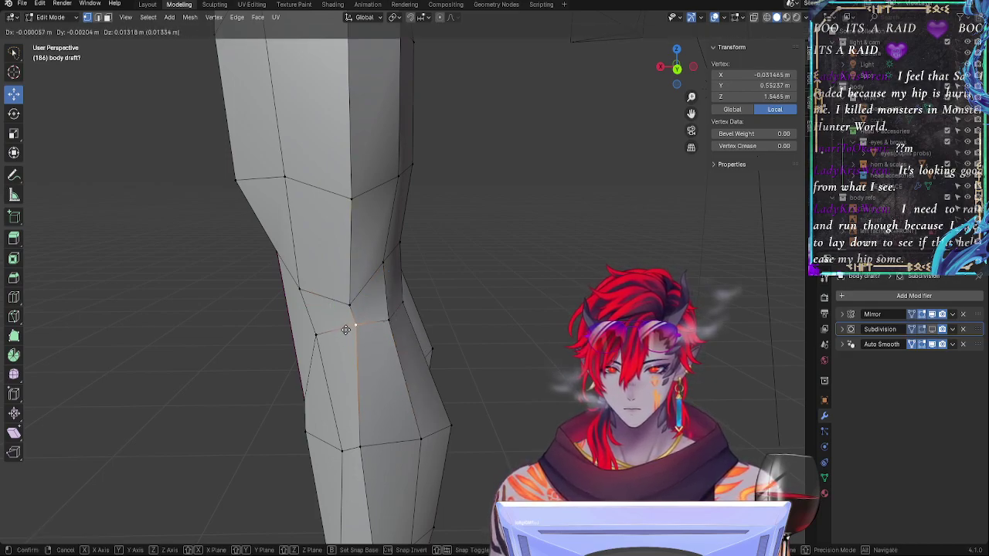
pyautogui.click(353, 325)
pyautogui.click(382, 261)
pyautogui.press('g')
pyautogui.press('g')
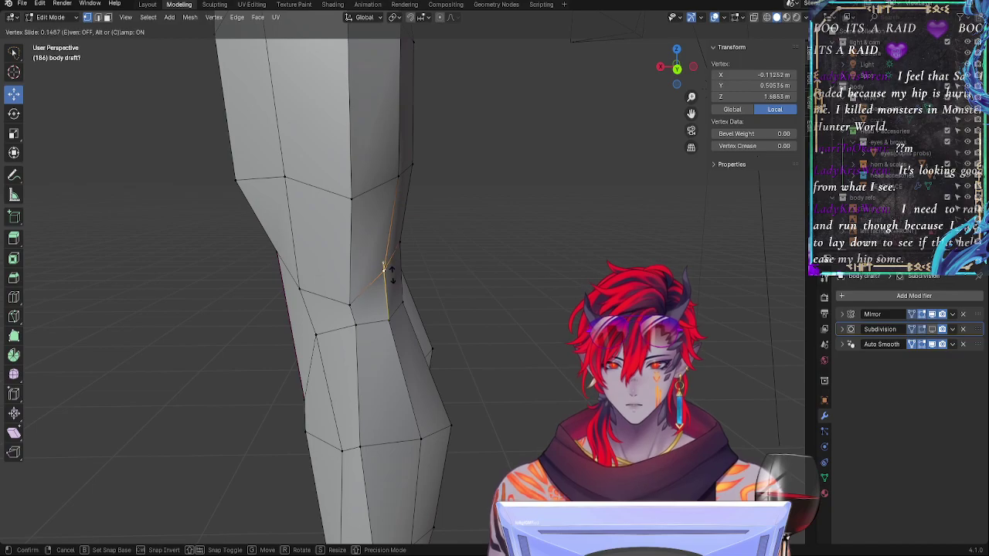
pyautogui.click(392, 273)
# Step: On the other knee, slide the inner vertex down and shift a neighbouring vertex slightly left
pyautogui.moveTo(392, 275); pyautogui.dragTo(529, 316, button='middle')
pyautogui.click(550, 313)
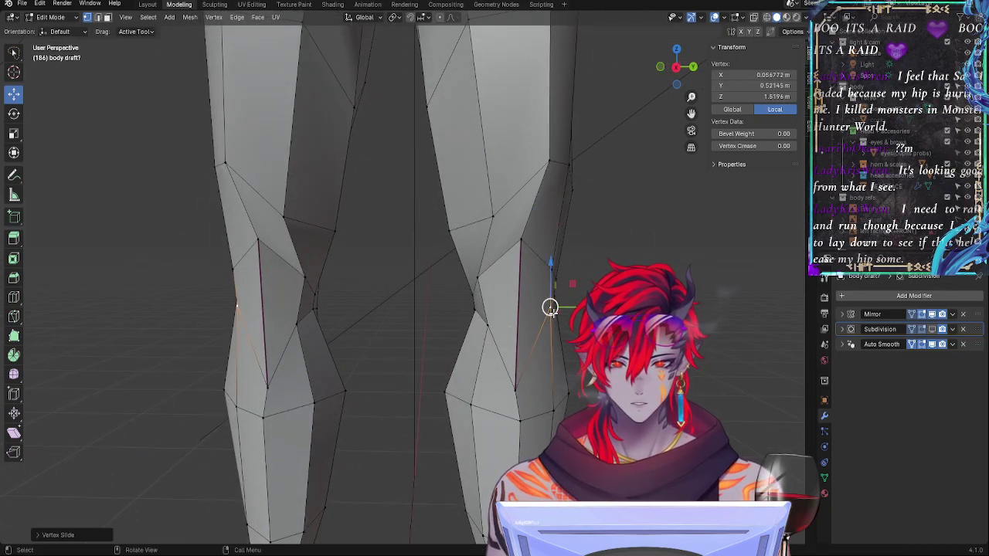
pyautogui.click(515, 390)
pyautogui.click(517, 389)
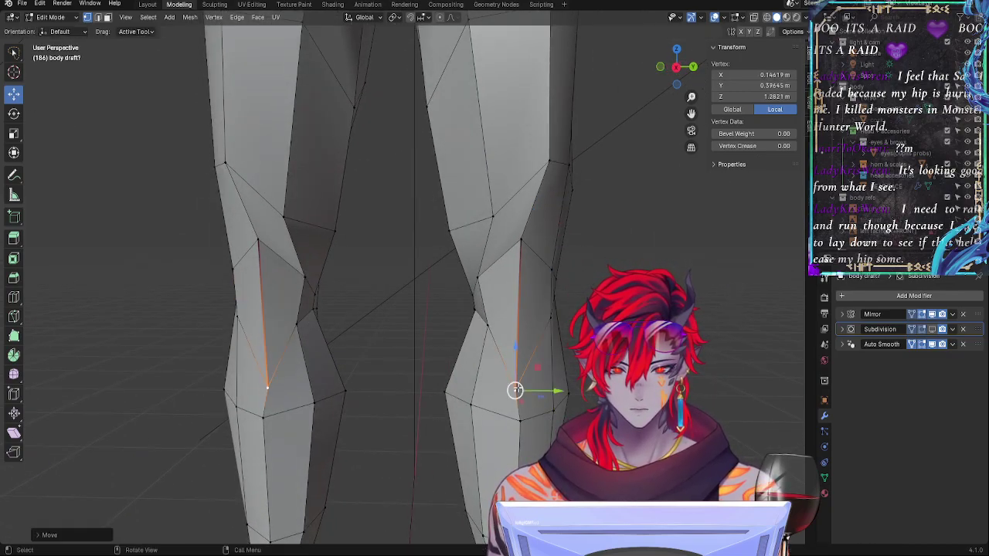
pyautogui.click(517, 388)
pyautogui.click(487, 326)
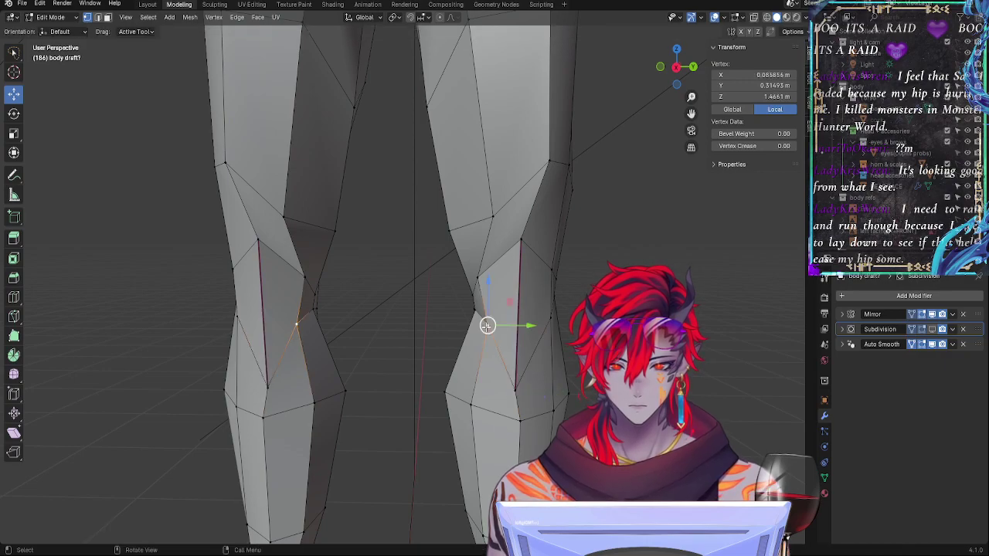
pyautogui.press('g')
pyautogui.press('g')
pyautogui.click(483, 335)
pyautogui.moveTo(484, 336); pyautogui.dragTo(522, 327, button='middle')
pyautogui.click(488, 309)
pyautogui.moveTo(488, 309); pyautogui.dragTo(505, 301)
pyautogui.click(475, 304)
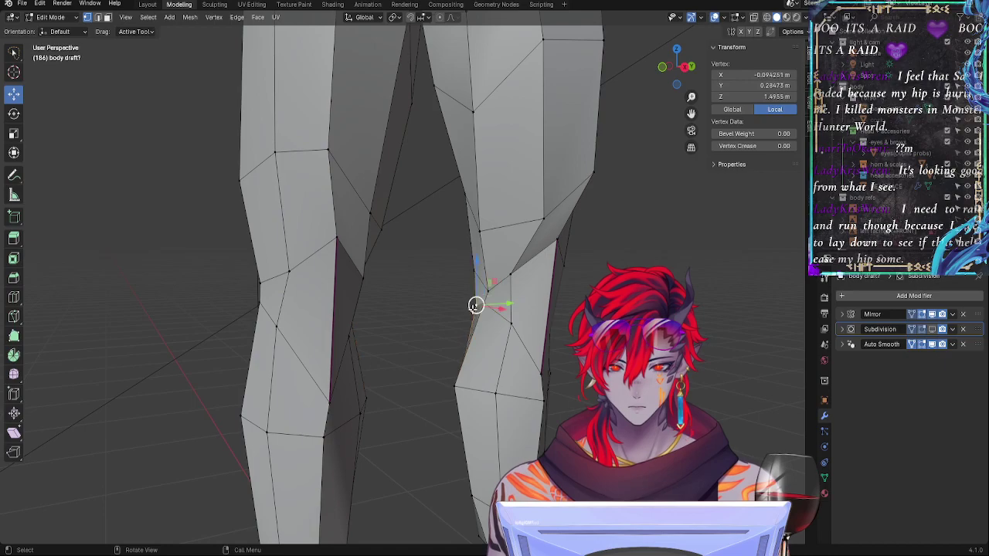
# Step: Slide two more knee vertices up along their edges
pyautogui.moveTo(475, 305); pyautogui.dragTo(380, 312, button='middle')
pyautogui.click(369, 267)
pyautogui.press('g')
pyautogui.press('g')
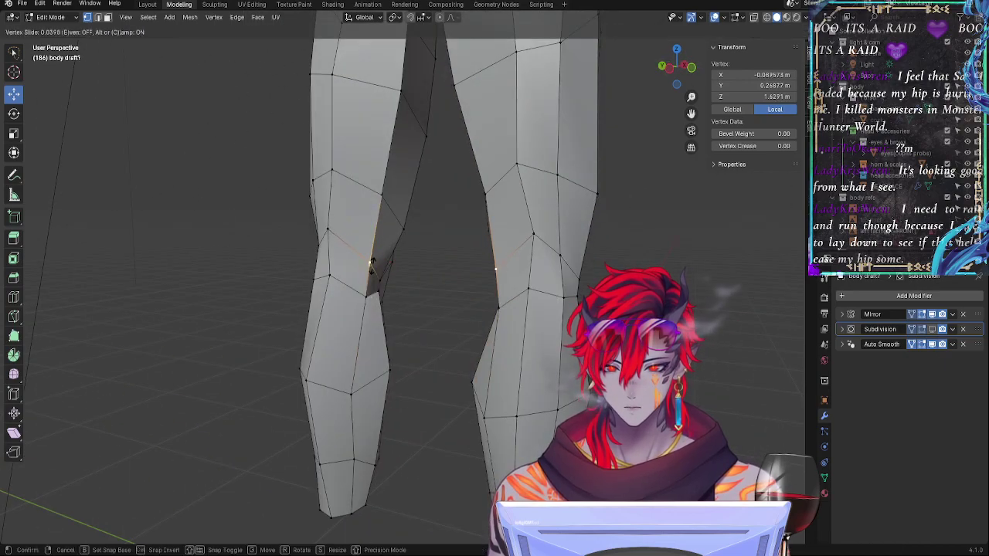
pyautogui.click(371, 261)
pyautogui.moveTo(402, 279); pyautogui.dragTo(241, 276, button='middle')
pyautogui.click(482, 287)
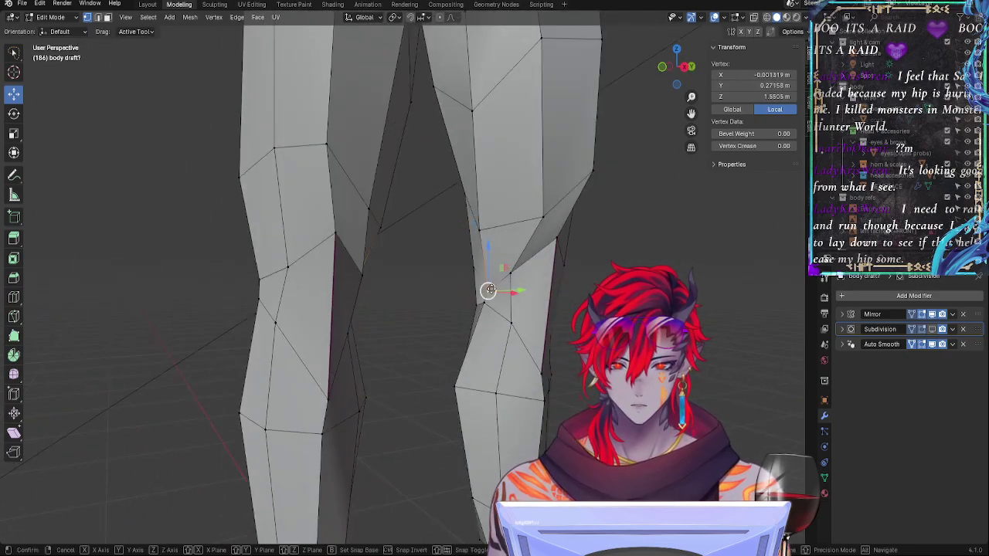
pyautogui.moveTo(482, 287); pyautogui.dragTo(493, 269, button='middle')
pyautogui.press('g')
pyautogui.press('g')
pyautogui.click(498, 275)
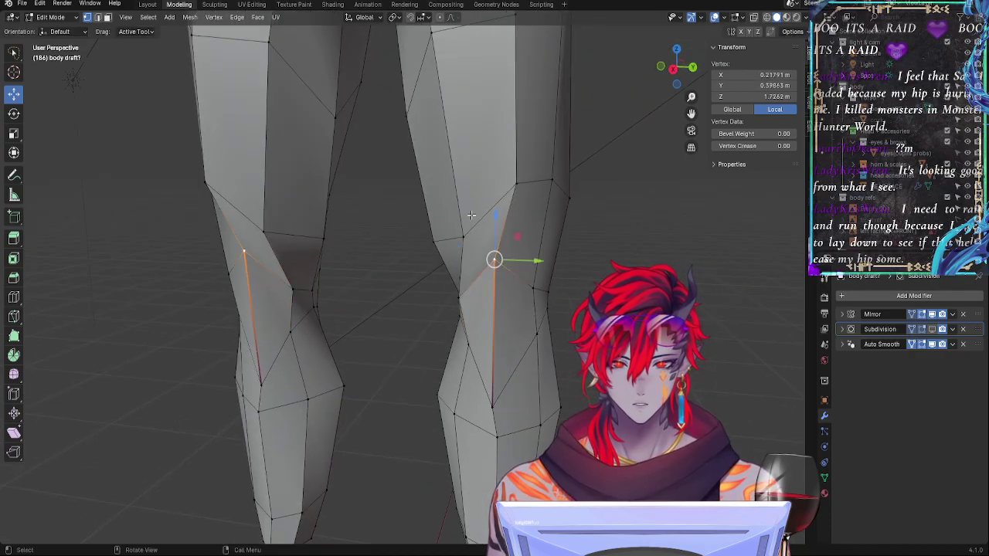
# Step: Slide a knee vertex toward the thigh, bring the vertex above down twice, and nudge the knee
pyautogui.press('g')
pyautogui.press('g')
pyautogui.click(515, 195)
pyautogui.click(515, 193)
pyautogui.press('g')
pyautogui.press('g')
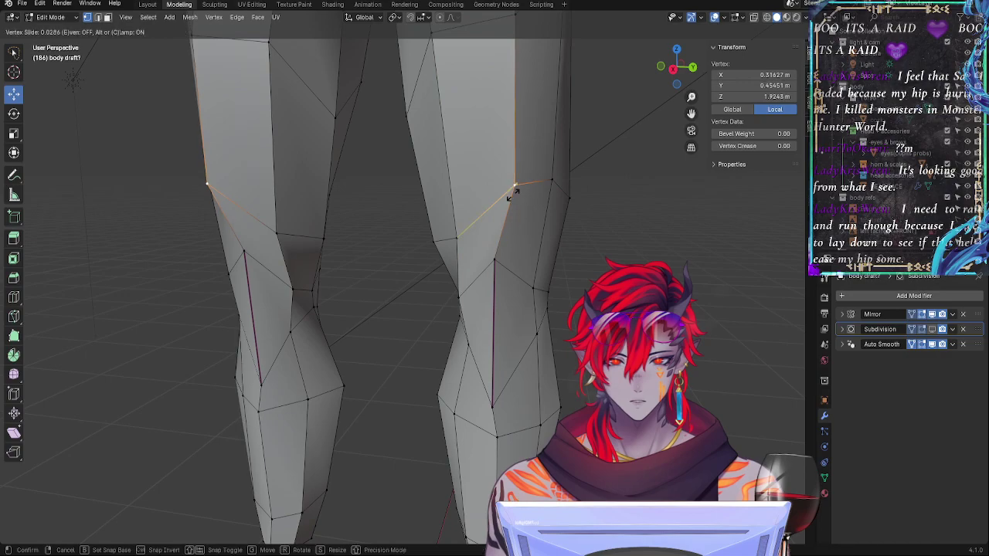
pyautogui.click(513, 206)
pyautogui.press('g')
pyautogui.press('g')
pyautogui.click(504, 238)
pyautogui.click(498, 274)
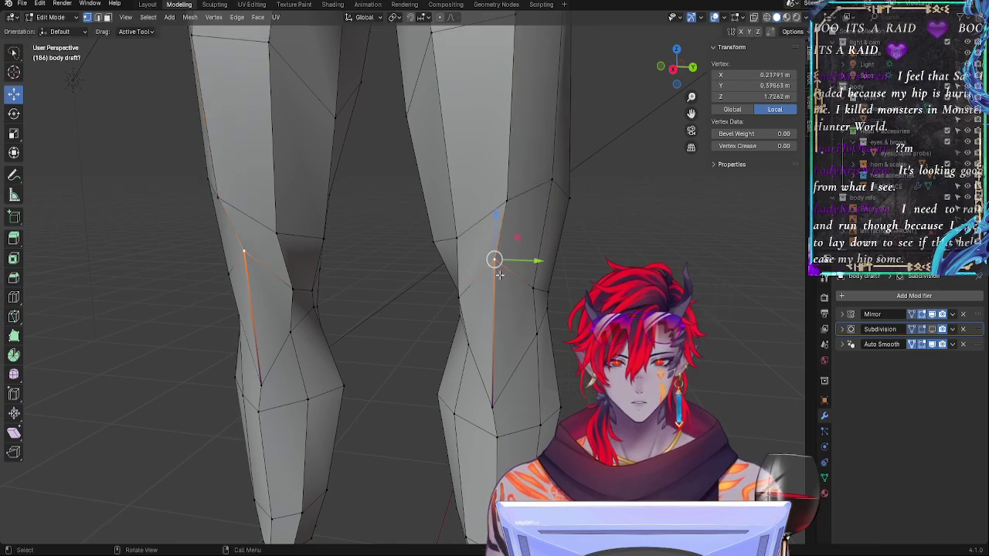
pyautogui.press('g')
pyautogui.click(503, 277)
# Step: Adjust a vertex higher up the leg, then clear the vertex selection
pyautogui.click(546, 200)
pyautogui.press('g')
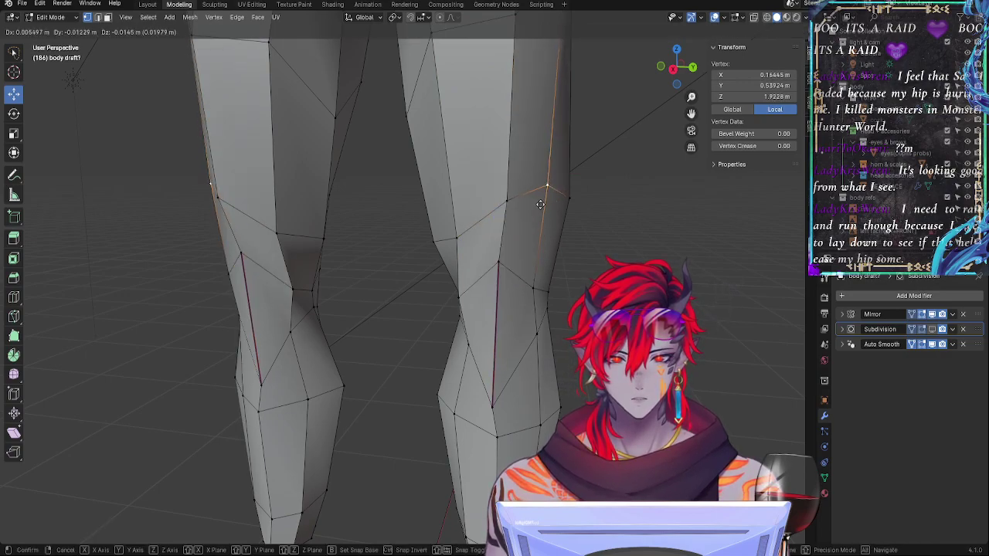
pyautogui.click(541, 206)
pyautogui.keyDown('alt'); pyautogui.moveTo(574, 291); pyautogui.dragTo(601, 291); pyautogui.keyUp('alt')
pyautogui.click(499, 307)
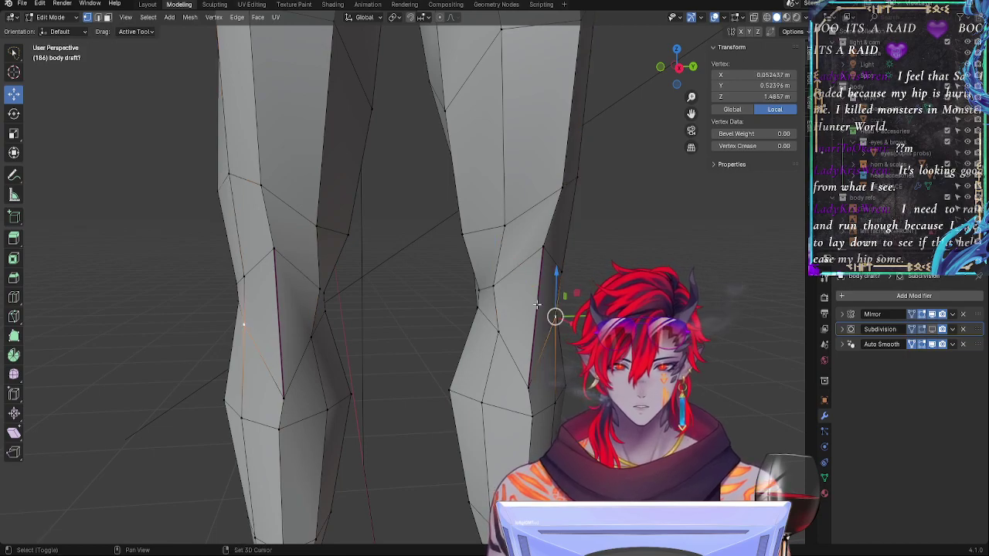
pyautogui.hotkey('alt', 'a')
# Step: Select the knee face and its neighbouring knee faces, then pull back from the legs
pyautogui.click(530, 281)
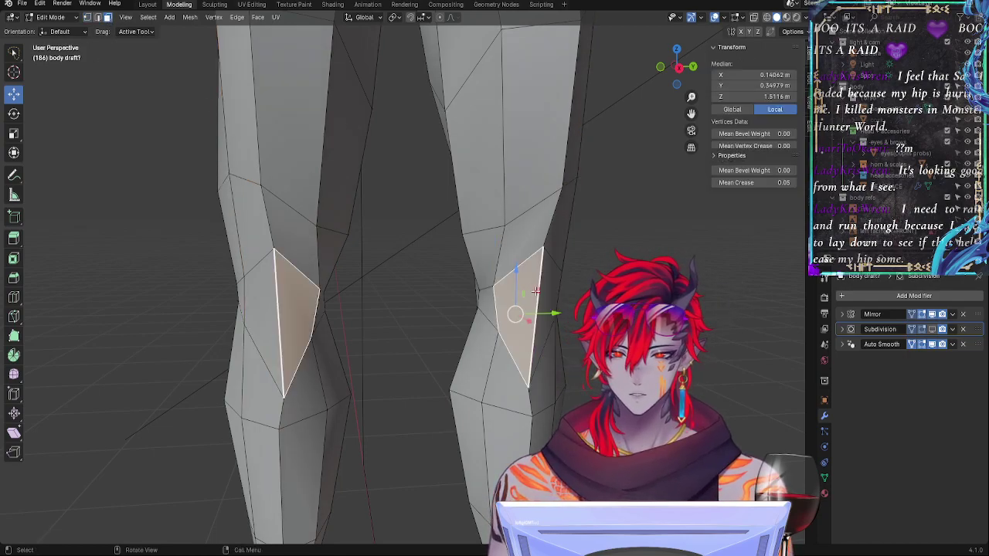
pyautogui.keyDown('shift'); pyautogui.click(530, 309); pyautogui.keyUp('shift')
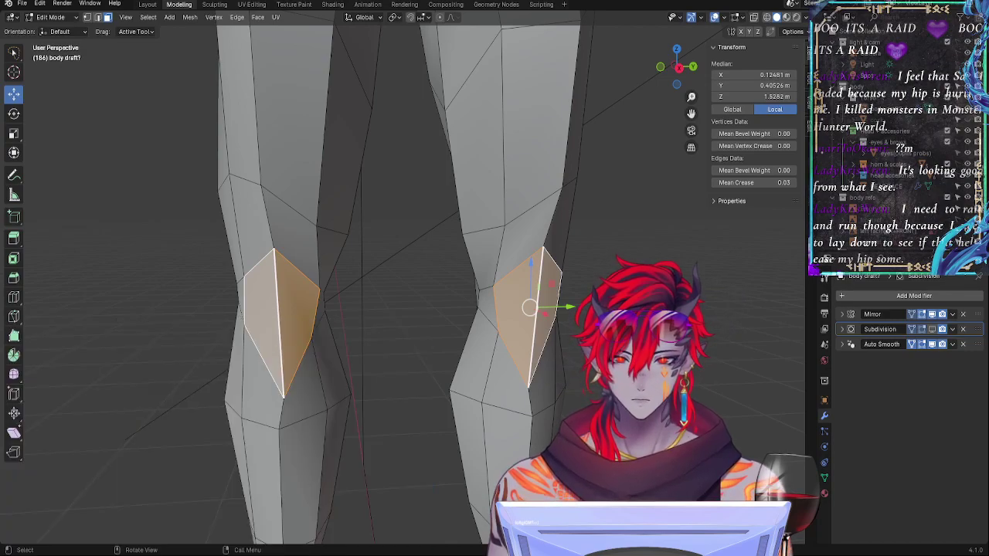
pyautogui.moveTo(640, 340); pyautogui.dragTo(614, 396, button='middle')
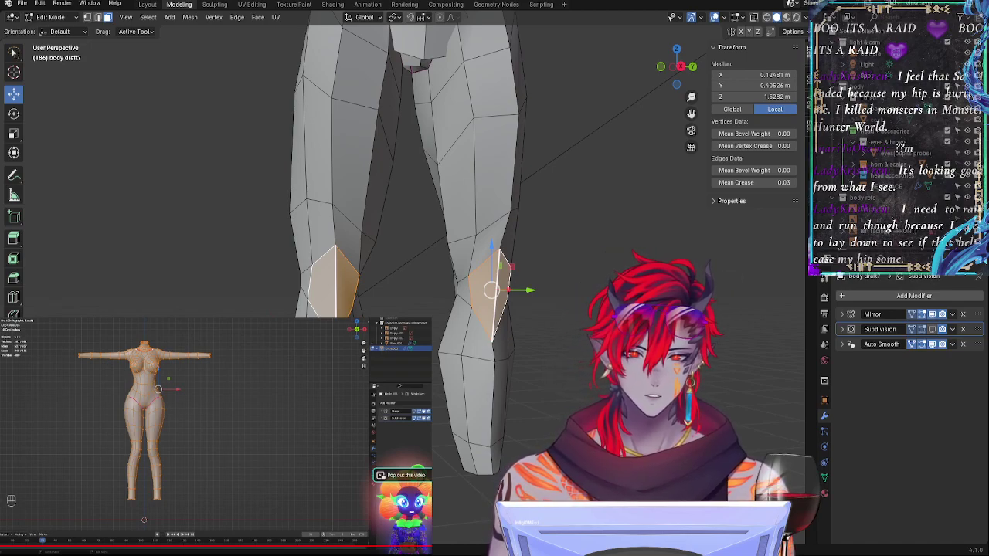
# Step: Try out selections of calf, knee and thigh faces on the legs
pyautogui.click(498, 468)
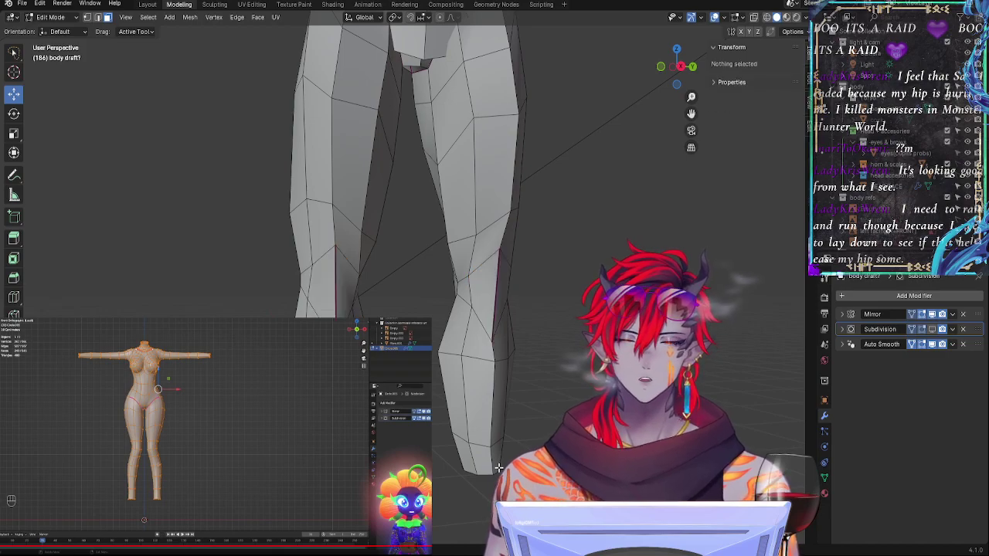
pyautogui.click(489, 438)
pyautogui.click(488, 352)
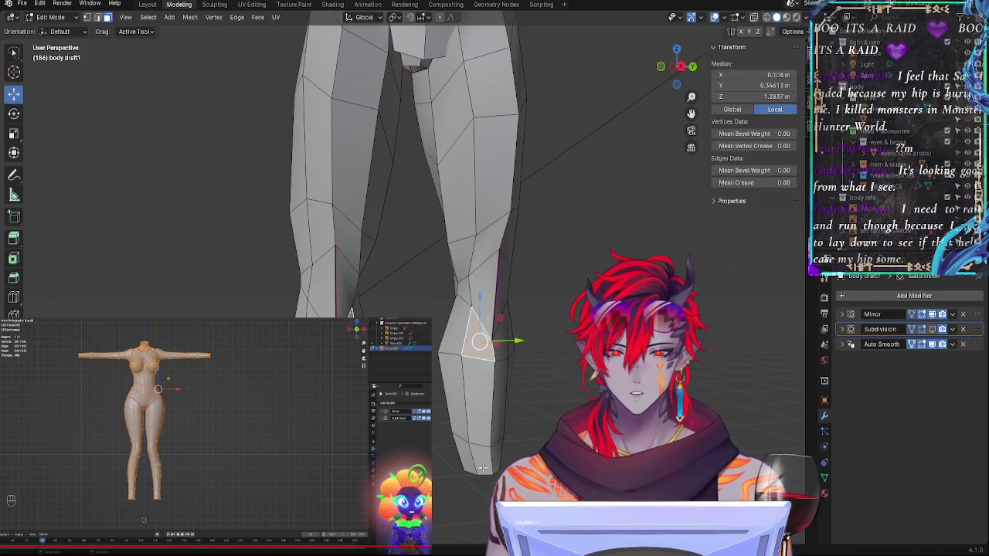
pyautogui.click(483, 267)
pyautogui.keyDown('shift'); pyautogui.click(487, 155); pyautogui.keyUp('shift')
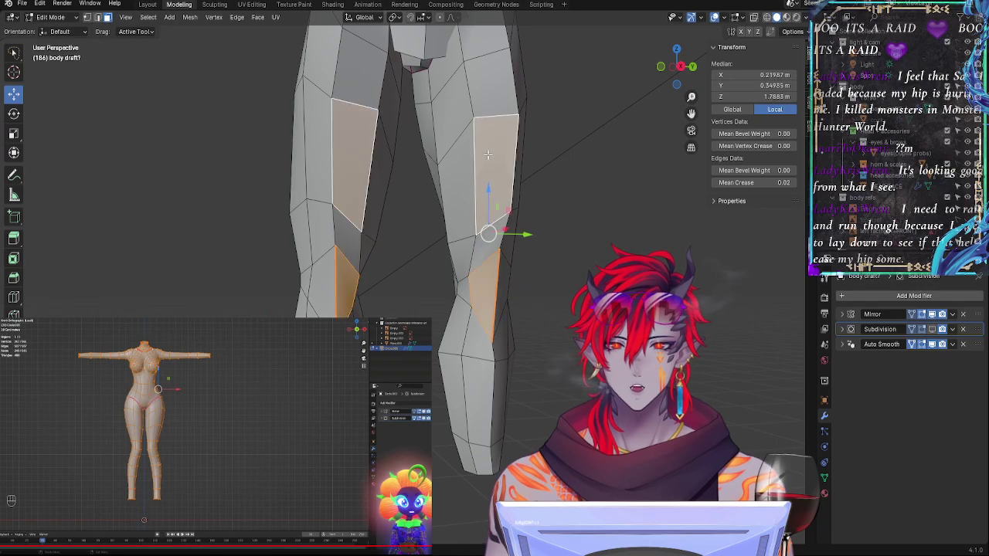
pyautogui.click(585, 239)
pyautogui.click(494, 240)
pyautogui.keyDown('shift'); pyautogui.click(512, 229); pyautogui.keyUp('shift')
pyautogui.keyDown('shift'); pyautogui.click(510, 197); pyautogui.keyUp('shift')
pyautogui.keyDown('shift'); pyautogui.click(512, 199); pyautogui.keyUp('shift')
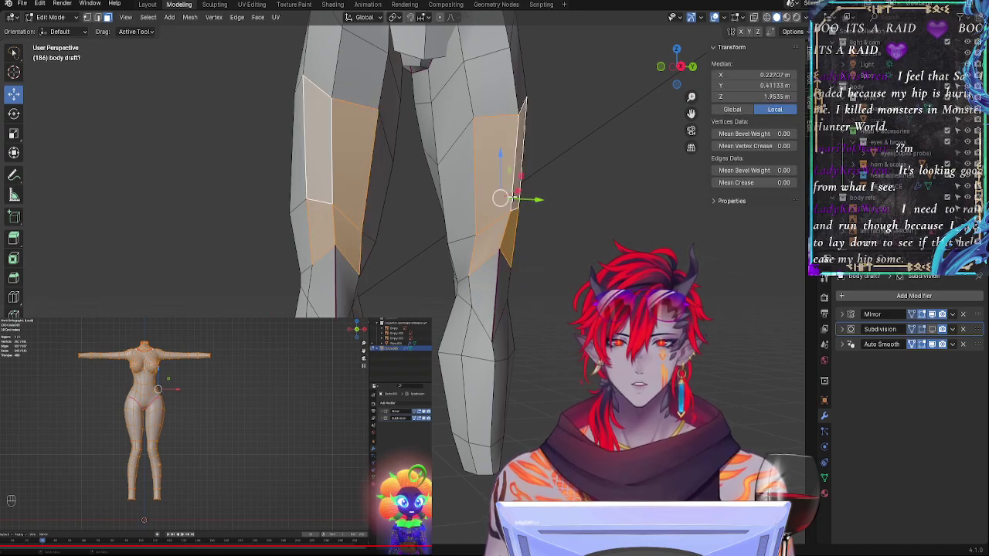
# Step: Review the legs and torso from several angles and reduce the selection to one thigh face
pyautogui.moveTo(577, 345); pyautogui.dragTo(559, 377, button='middle')
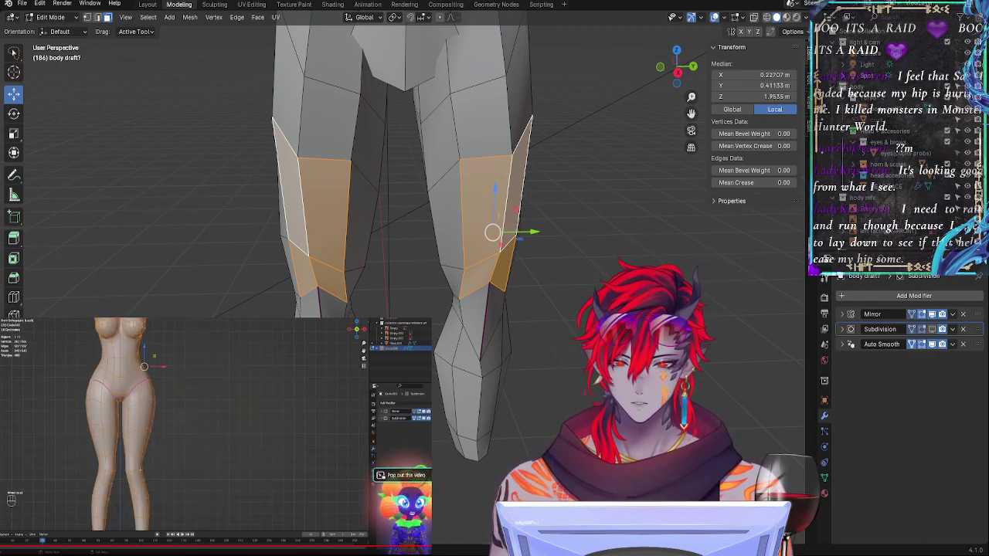
pyautogui.keyDown('ctrl'); pyautogui.moveTo(558, 214); pyautogui.dragTo(541, 252, button='middle'); pyautogui.keyUp('ctrl')
pyautogui.keyDown('shift'); pyautogui.moveTo(537, 179); pyautogui.dragTo(547, 279, button='middle'); pyautogui.keyUp('shift')
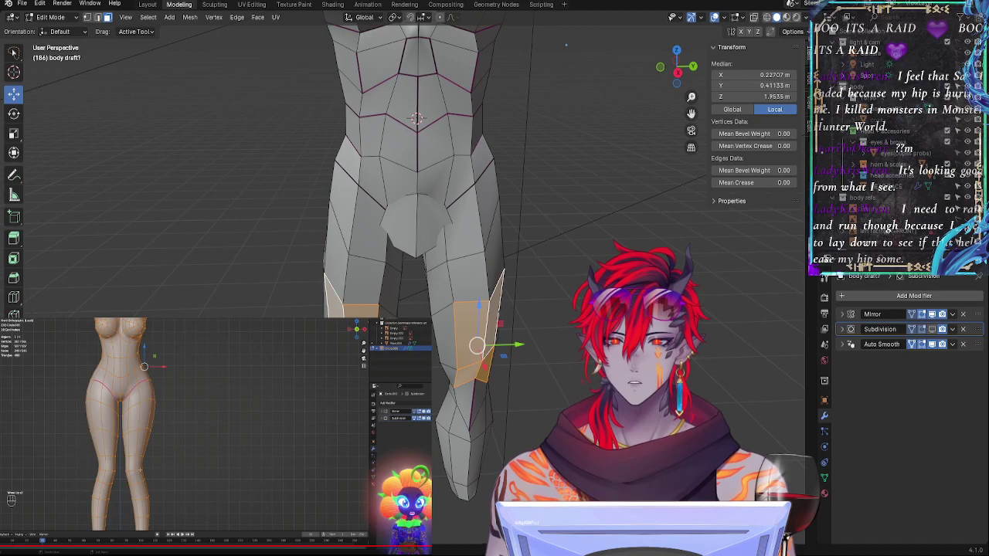
pyautogui.moveTo(474, 255); pyautogui.dragTo(455, 216, button='middle')
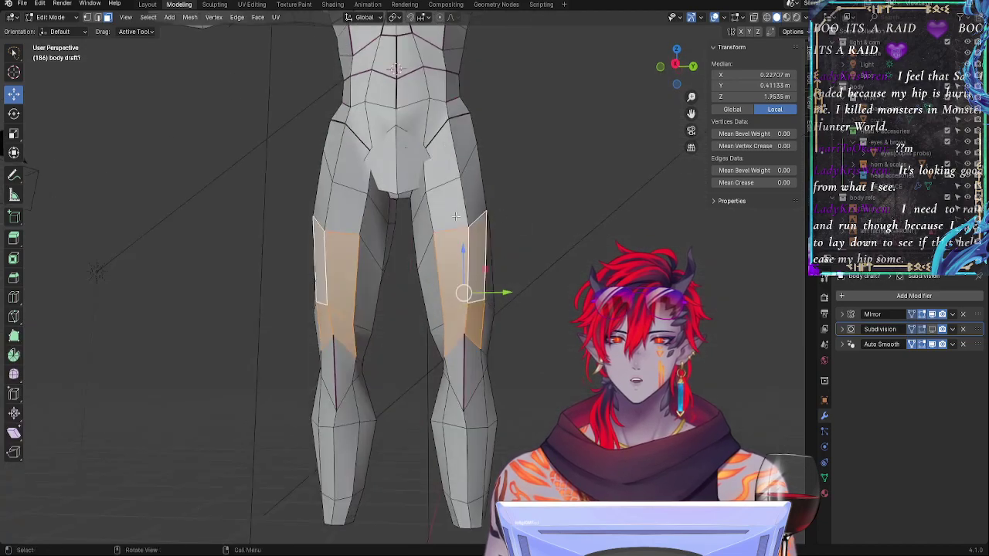
pyautogui.moveTo(446, 175); pyautogui.dragTo(499, 256, button='middle')
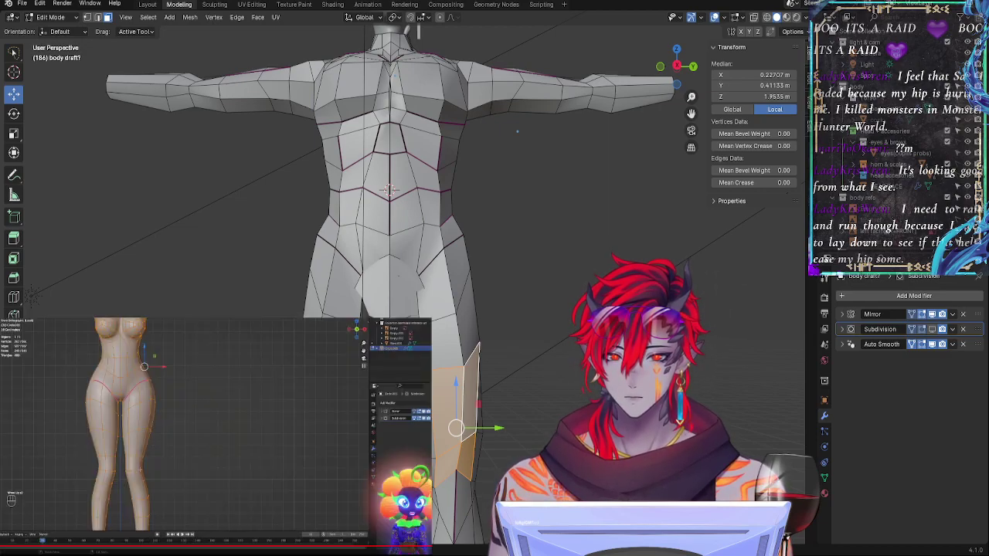
pyautogui.click(456, 408)
pyautogui.keyDown('shift'); pyautogui.moveTo(457, 408); pyautogui.dragTo(467, 253, button='middle'); pyautogui.keyUp('shift')
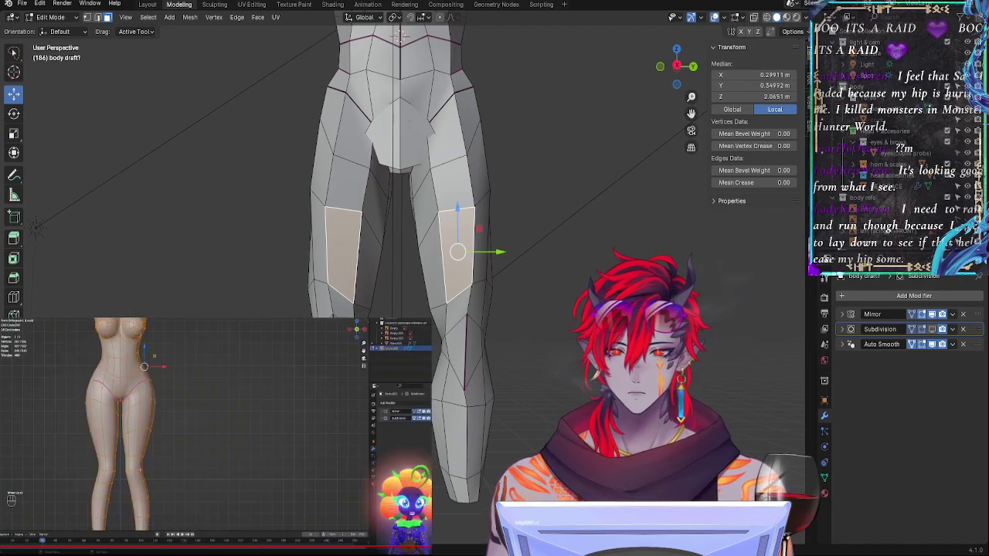
pyautogui.moveTo(537, 395); pyautogui.dragTo(528, 354, button='middle')
# Step: Select the four knee faces and move them slightly lower
pyautogui.click(453, 291)
pyautogui.keyDown('shift'); pyautogui.click(473, 285); pyautogui.keyUp('shift')
pyautogui.keyDown('shift'); pyautogui.click(471, 321); pyautogui.keyUp('shift')
pyautogui.keyDown('shift'); pyautogui.click(459, 321); pyautogui.keyUp('shift')
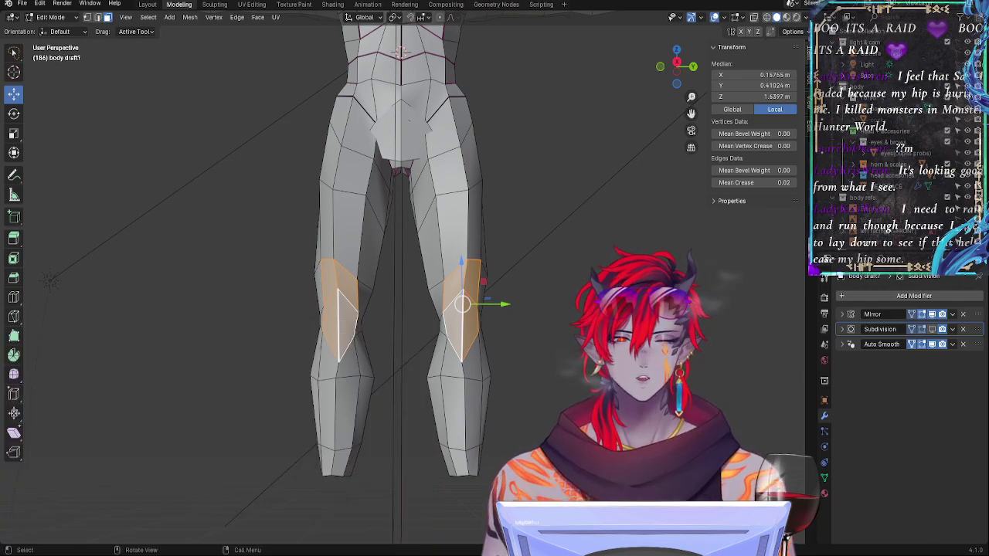
pyautogui.press('g')
pyautogui.click(531, 281)
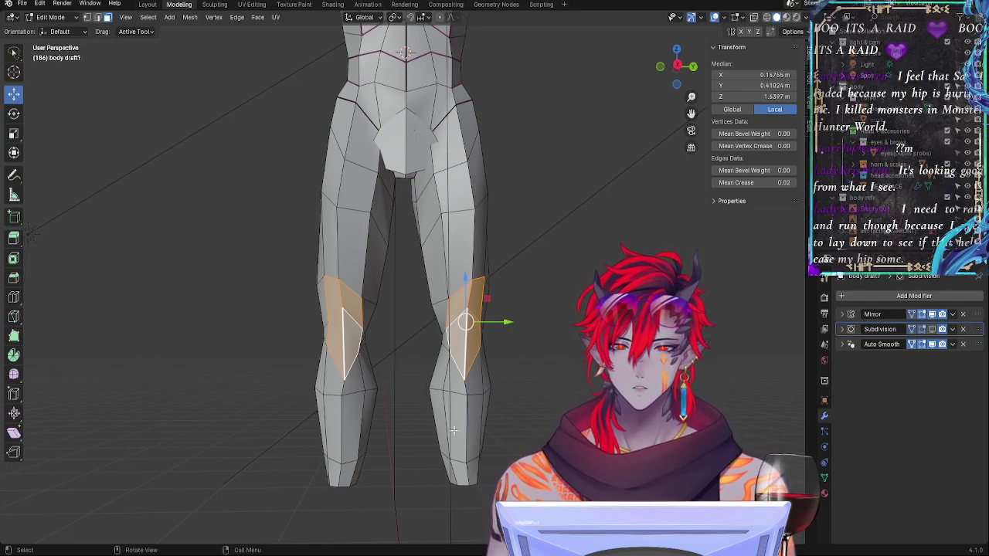
# Step: Add a new edge loop around the lower leg just below the knee
pyautogui.hotkey('alt', 'a')
pyautogui.hotkey('ctrl', 'r')
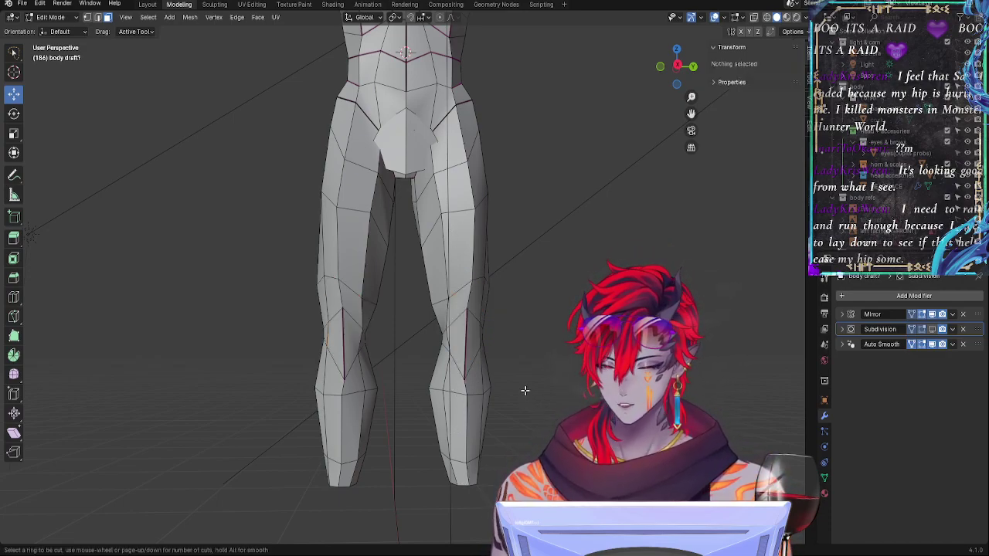
pyautogui.click(456, 428)
pyautogui.click(457, 430)
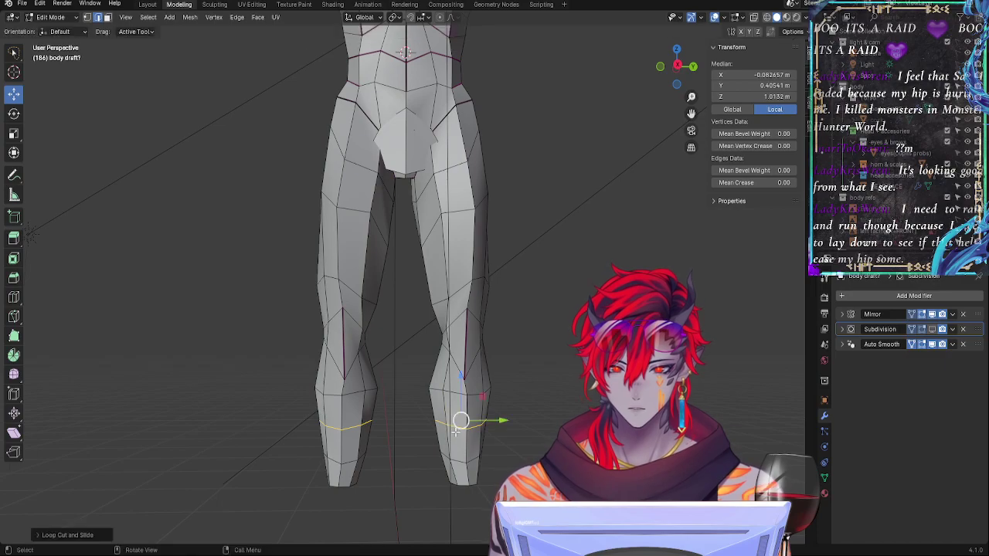
pyautogui.hotkey('alt', 'a')
# Step: Orbit and zoom around the legs, including a side orthographic view, to check the new loop
pyautogui.moveTo(460, 421); pyautogui.dragTo(512, 409, button='middle')
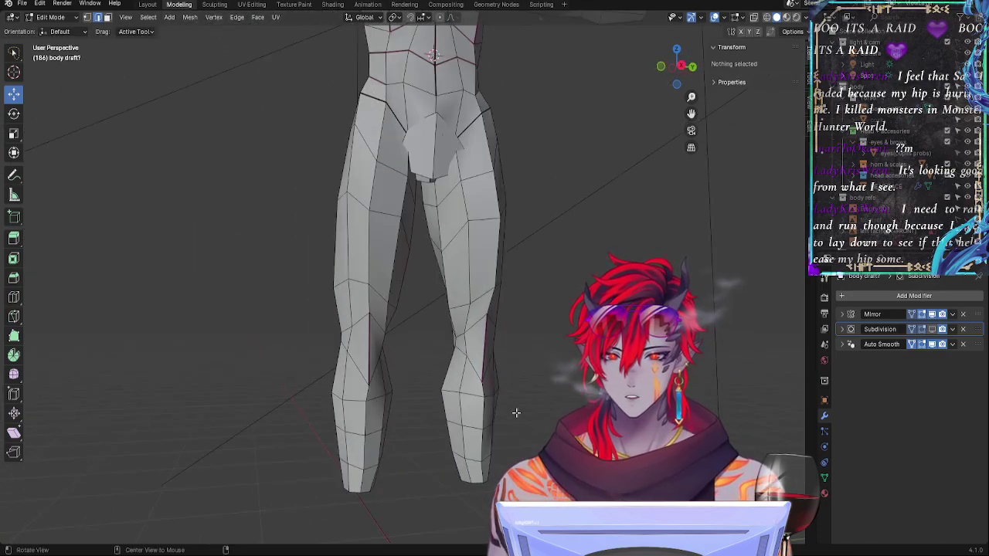
pyautogui.moveTo(565, 370); pyautogui.dragTo(528, 370, button='middle')
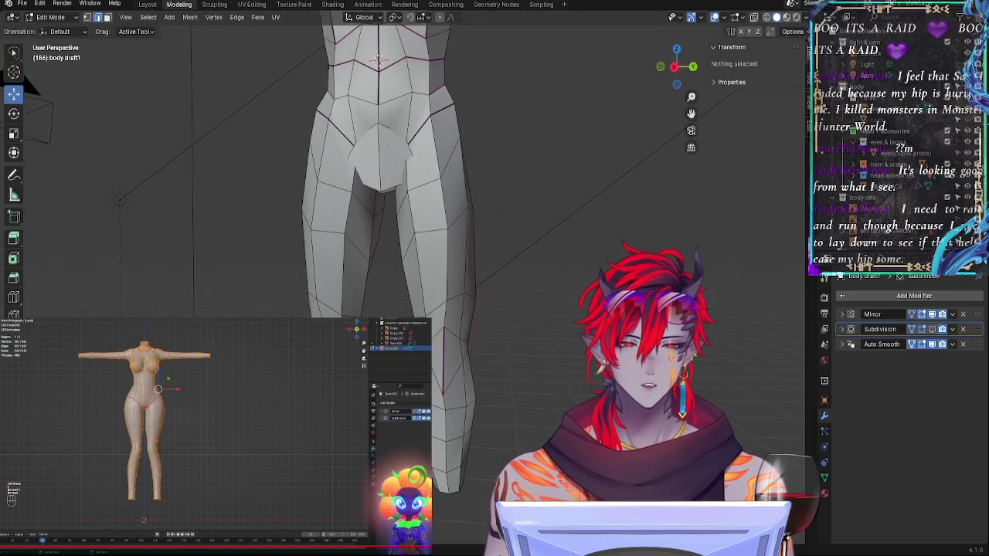
pyautogui.scroll(-3, 536, 402)
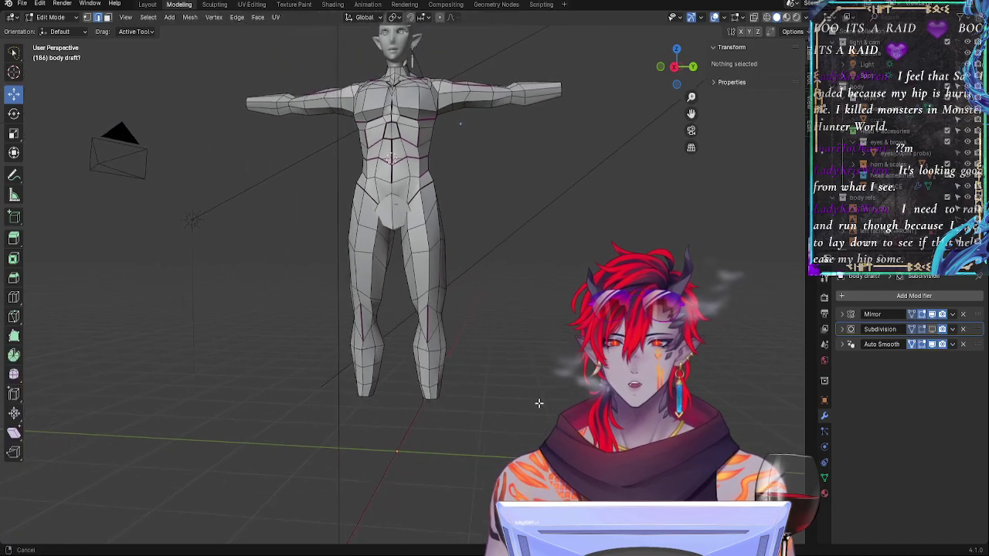
pyautogui.scroll(4, 521, 332)
pyautogui.click(675, 67)
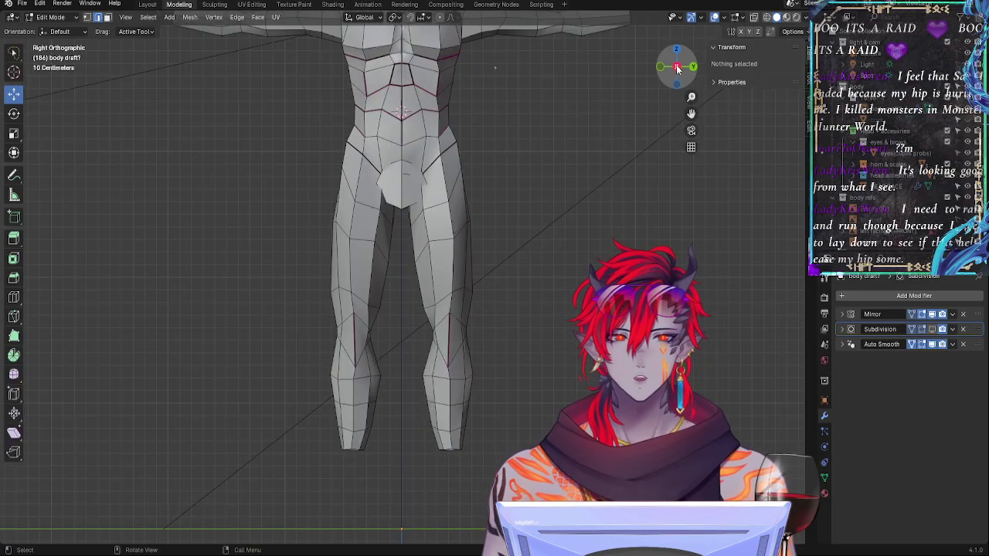
pyautogui.moveTo(589, 287); pyautogui.dragTo(580, 298, button='middle')
pyautogui.scroll(2, 402, 286)
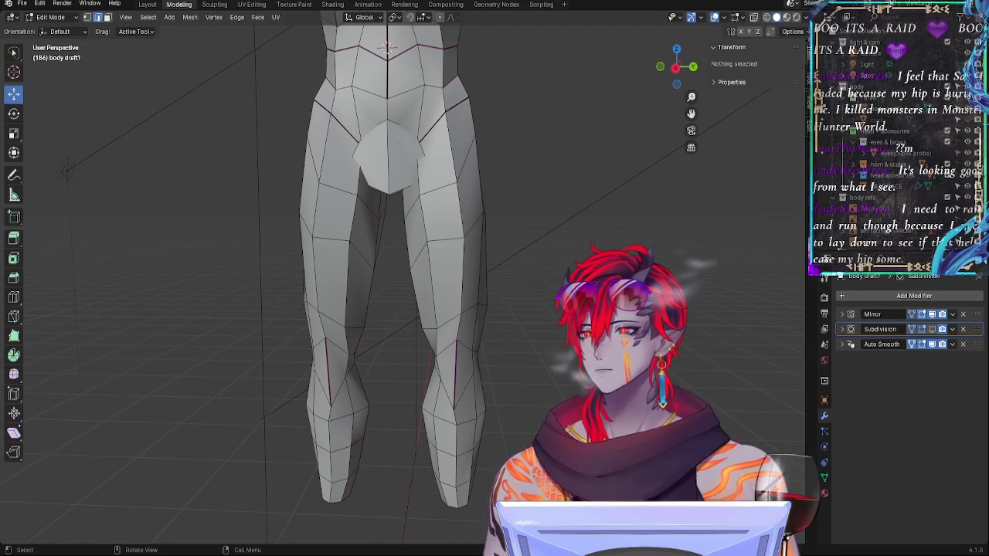
pyautogui.scroll(-5, 515, 234)
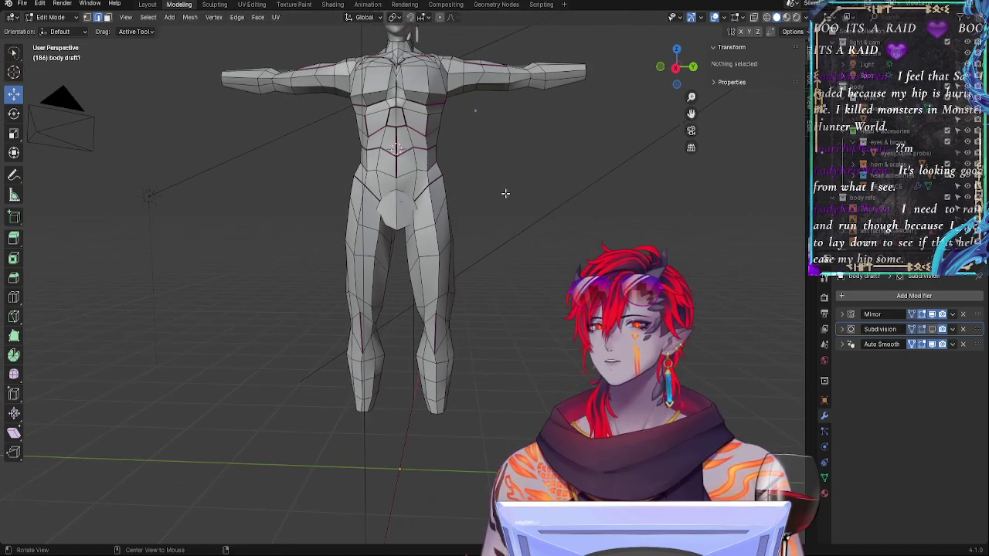
pyautogui.scroll(1, 541, 178)
# Step: In side view, move the waist edge loop slightly down along Z, then deselect everything
pyautogui.click(675, 66)
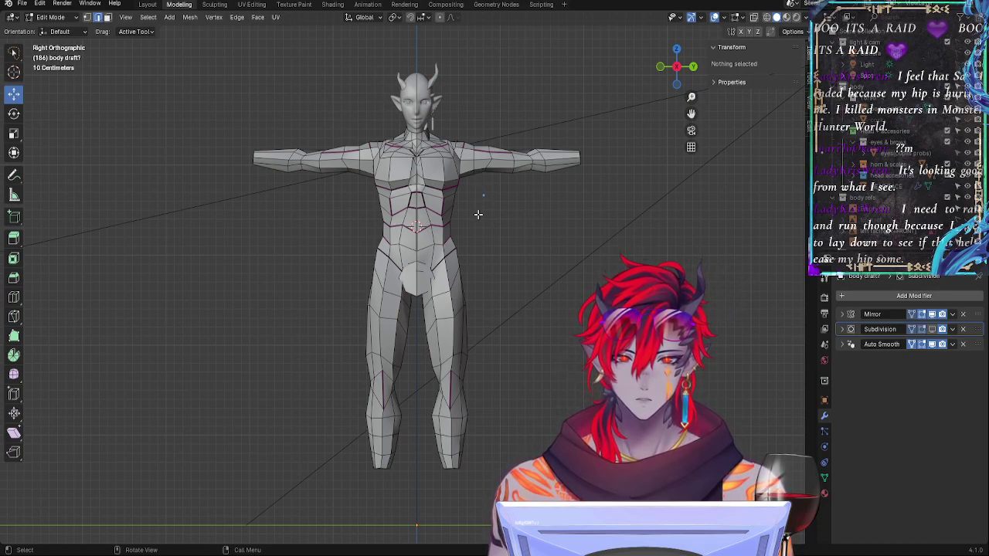
pyautogui.click(418, 231)
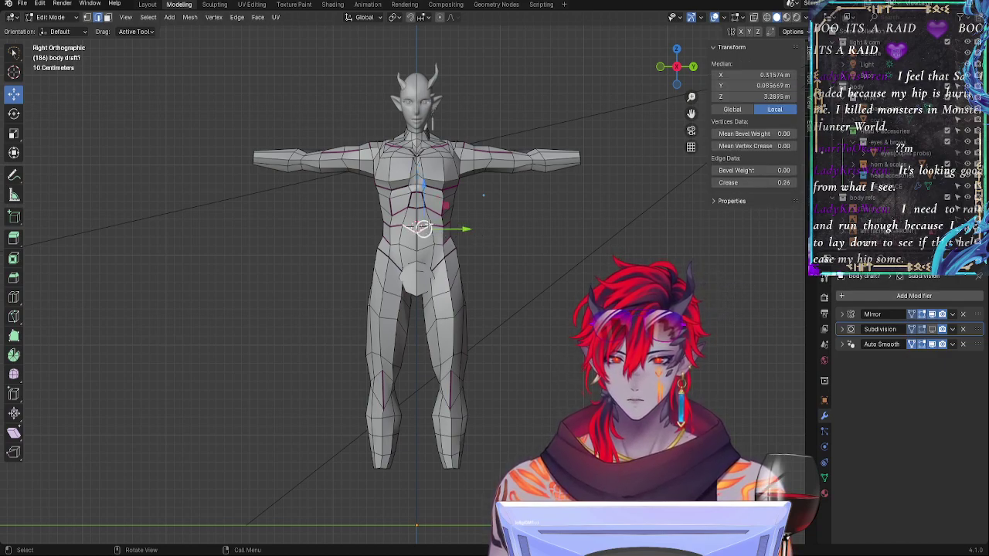
pyautogui.moveTo(423, 186); pyautogui.dragTo(423, 188)
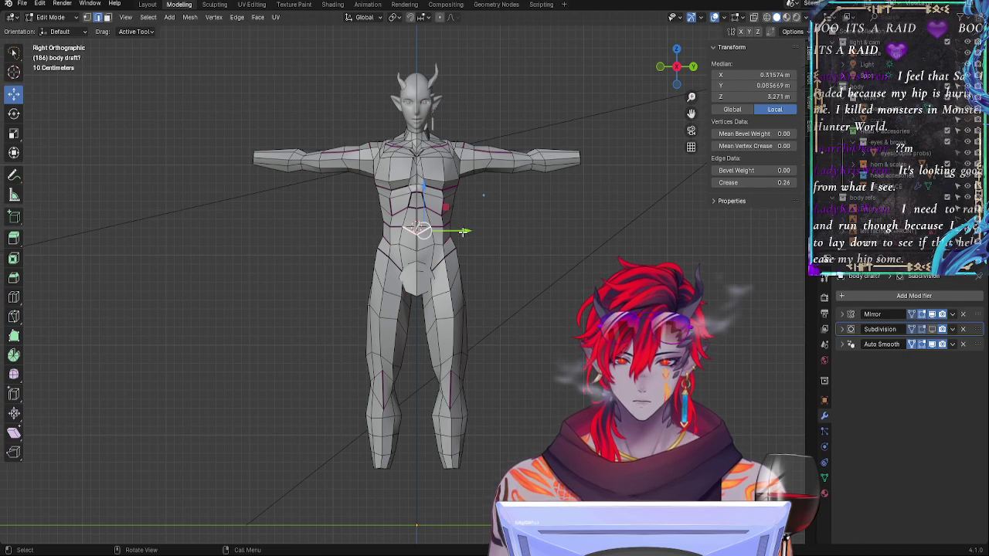
pyautogui.moveTo(423, 201); pyautogui.dragTo(423, 199)
pyautogui.click(488, 212)
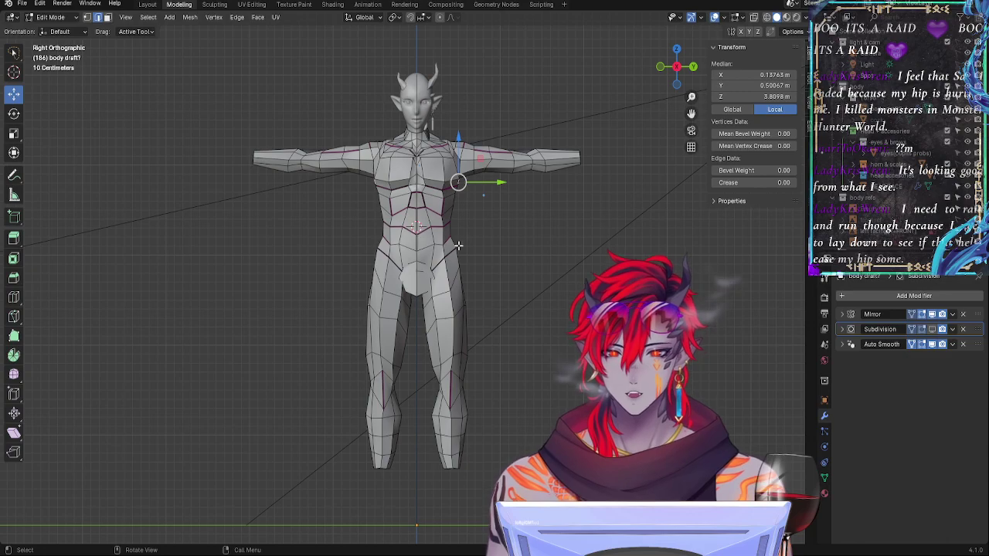
pyautogui.click(423, 238)
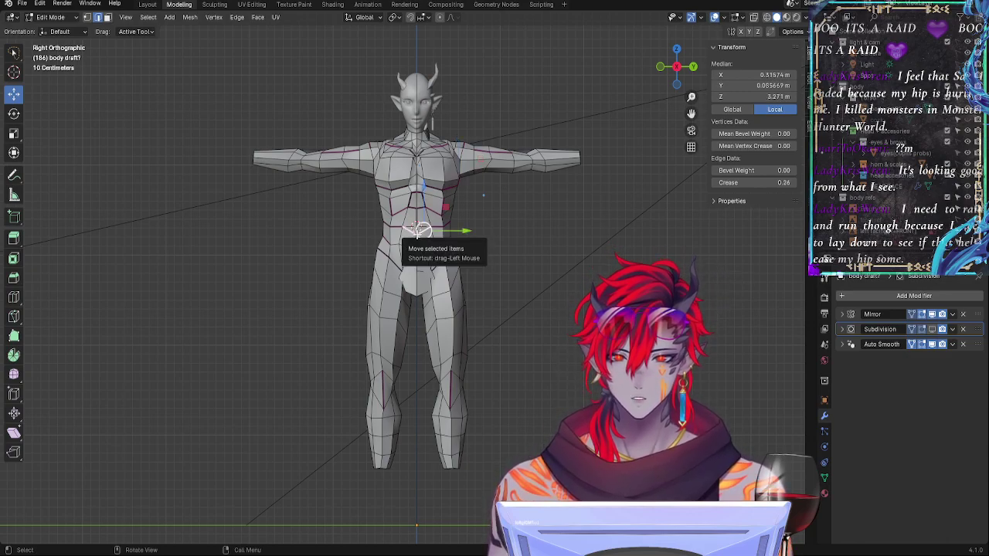
pyautogui.rightClick(418, 230)
pyautogui.click(567, 224)
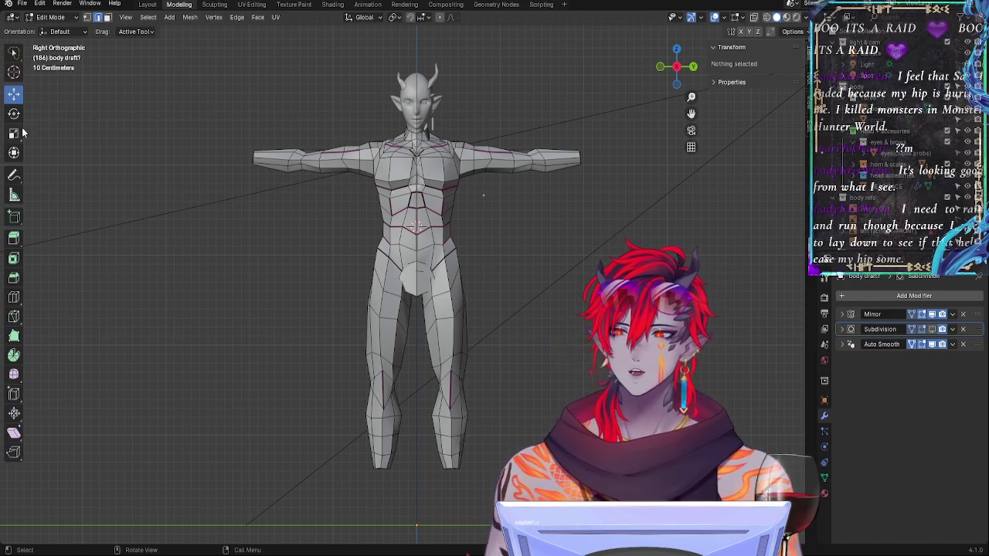
# Step: With the Annotate tool on the Note layer, draw a bracket from the head downward
pyautogui.click(16, 177)
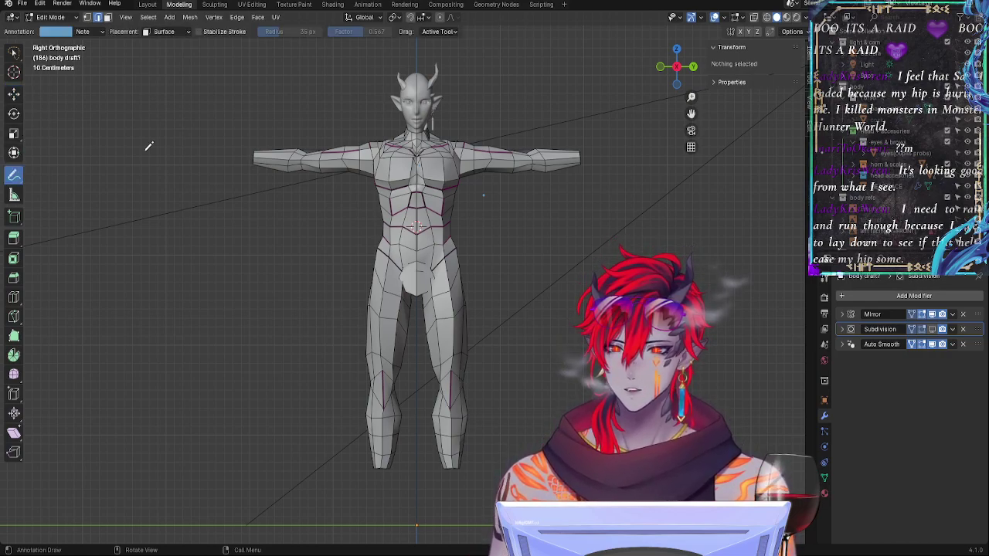
pyautogui.click(80, 31)
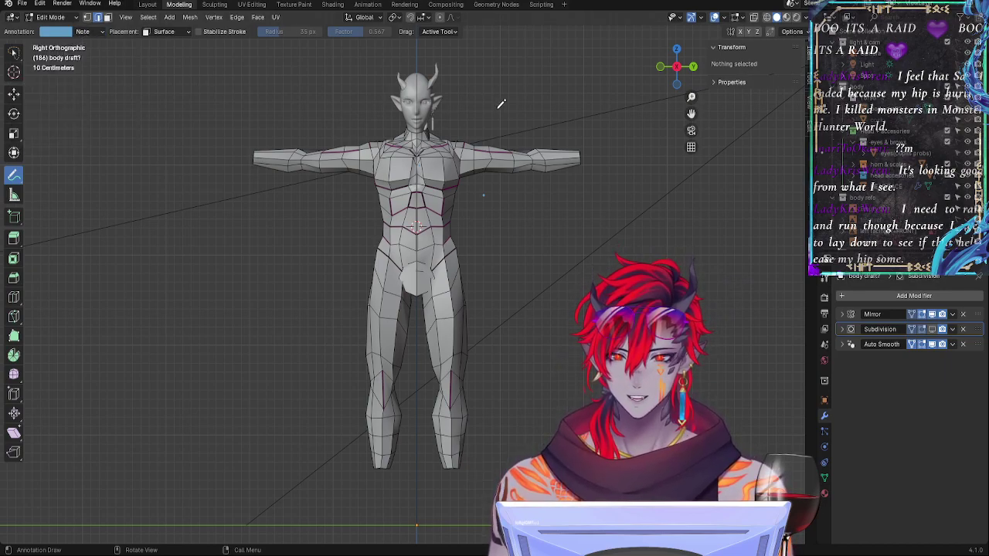
pyautogui.moveTo(451, 76)
pyautogui.mouseDown()
pyautogui.moveTo(461, 73)
pyautogui.moveTo(463, 107)
pyautogui.moveTo(452, 128)
pyautogui.moveTo(485, 137)
pyautogui.moveTo(462, 236)
pyautogui.moveTo(487, 253)
pyautogui.moveTo(486, 284)
pyautogui.moveTo(472, 292)
pyautogui.moveTo(473, 341)
pyautogui.mouseUp()
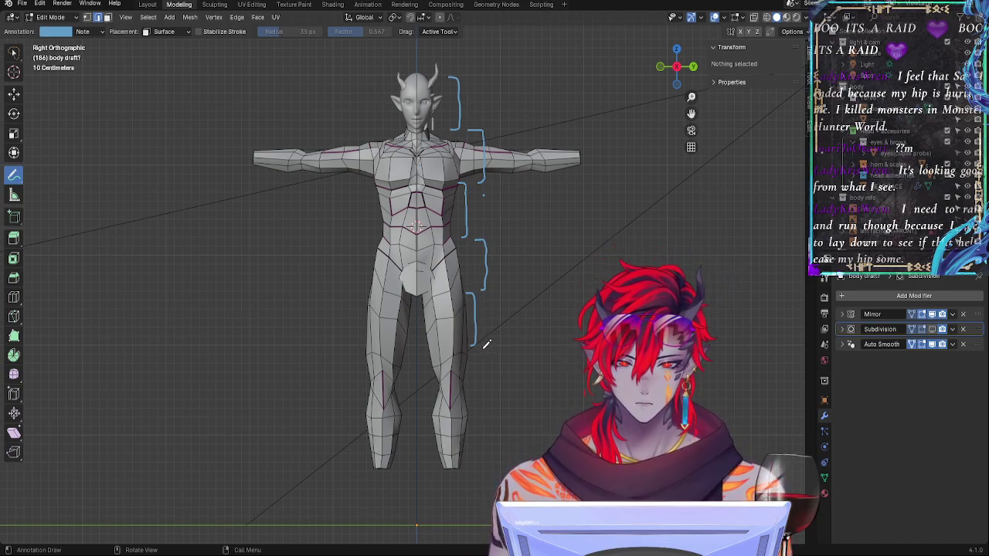
# Step: Draw a shin bracket and small box by the lower leg, then display the Subdivision modifier in viewport
pyautogui.moveTo(484, 345); pyautogui.dragTo(493, 402)
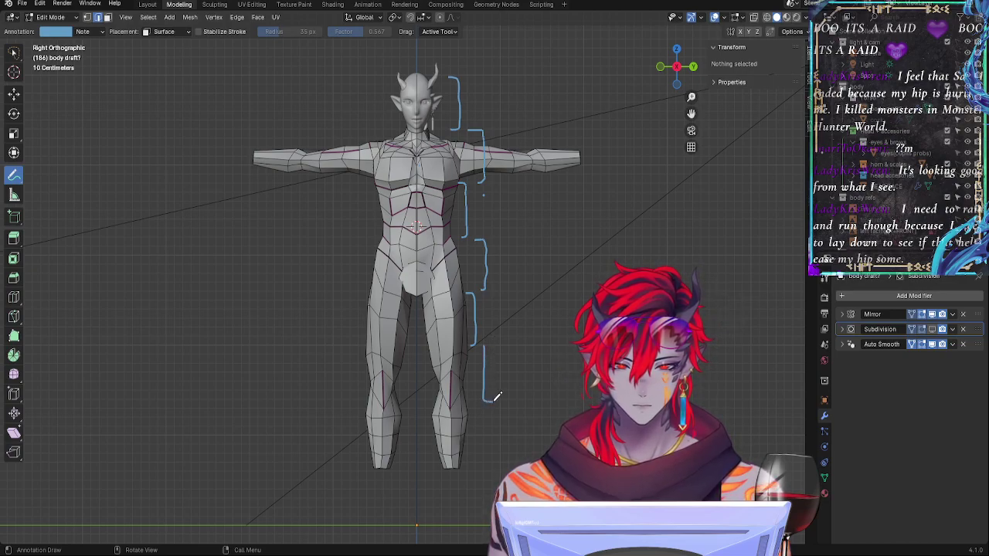
pyautogui.moveTo(485, 346); pyautogui.dragTo(495, 345)
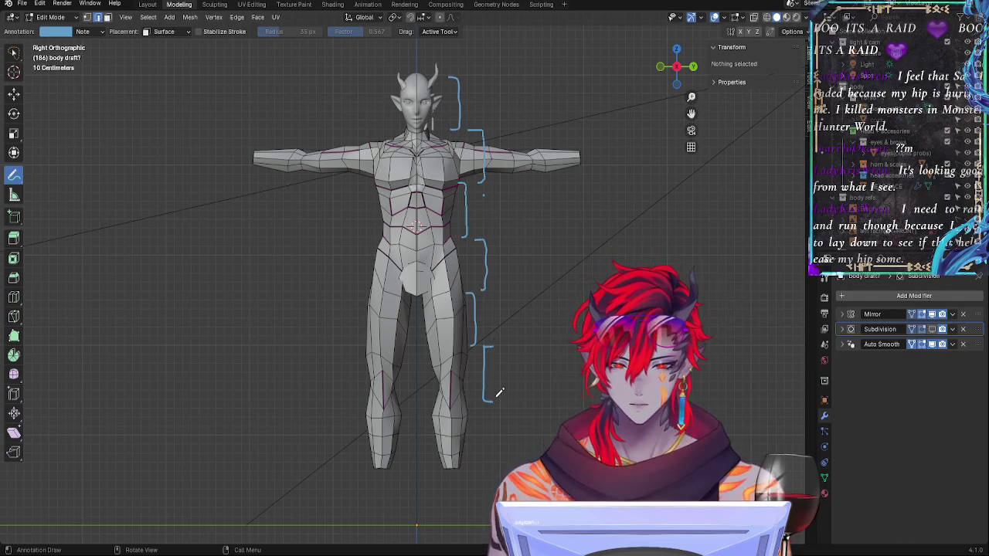
pyautogui.moveTo(446, 401); pyautogui.dragTo(458, 401)
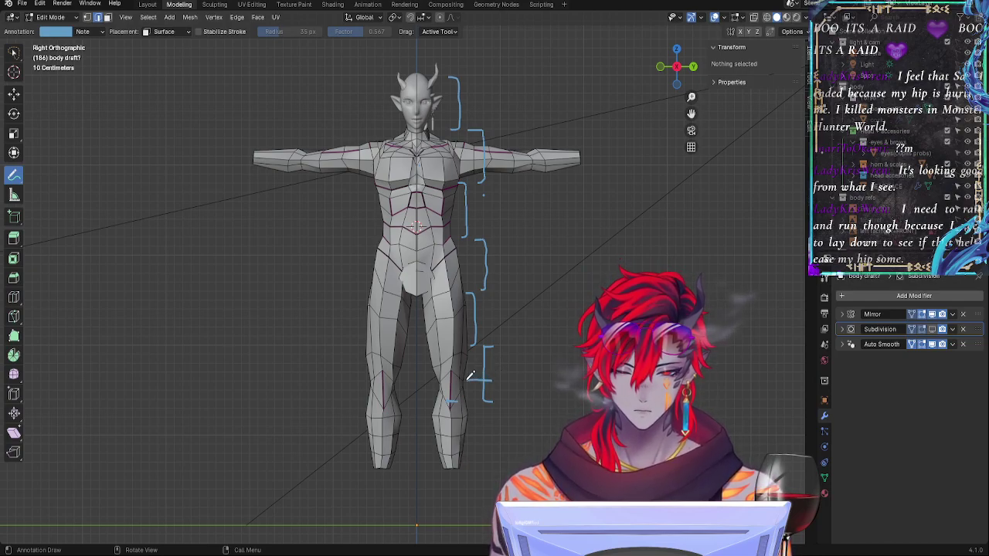
pyautogui.moveTo(468, 386)
pyautogui.mouseDown()
pyautogui.moveTo(476, 400)
pyautogui.moveTo(493, 397)
pyautogui.moveTo(495, 374)
pyautogui.moveTo(456, 392)
pyautogui.mouseUp()
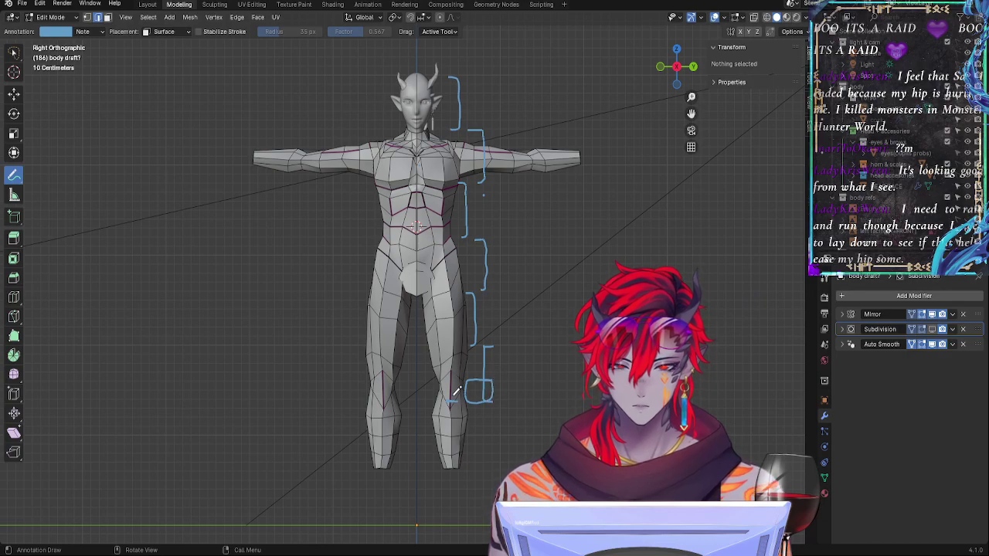
pyautogui.click(932, 329)
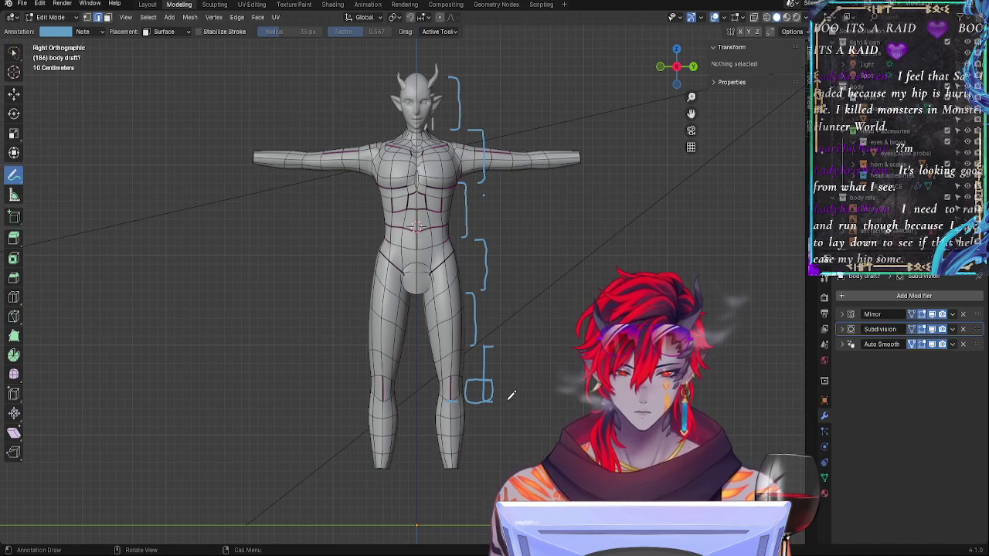
# Step: Annotate a vertical line by the foot bracket, a ground line under the feet, and a hip-height tick
pyautogui.moveTo(508, 399); pyautogui.dragTo(508, 419)
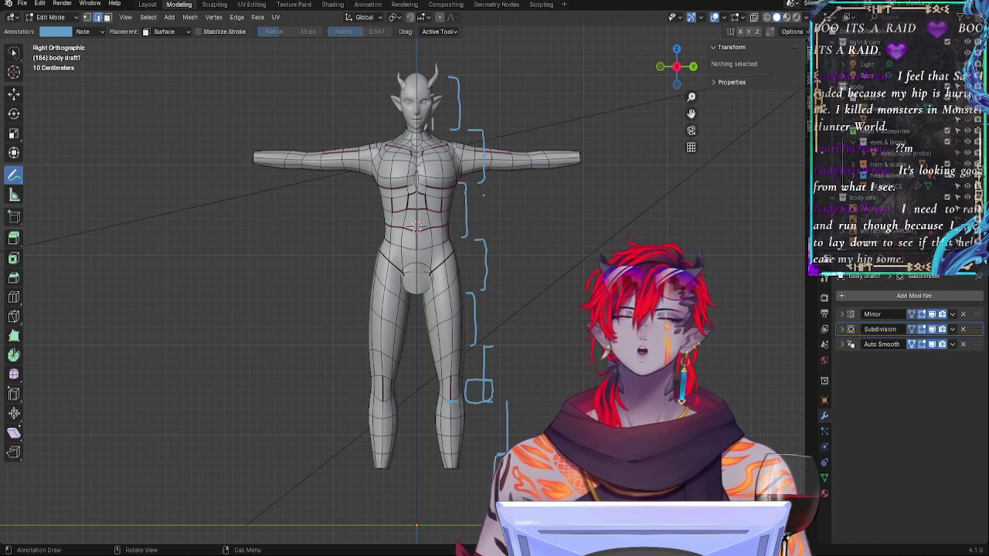
pyautogui.moveTo(454, 508); pyautogui.dragTo(314, 509)
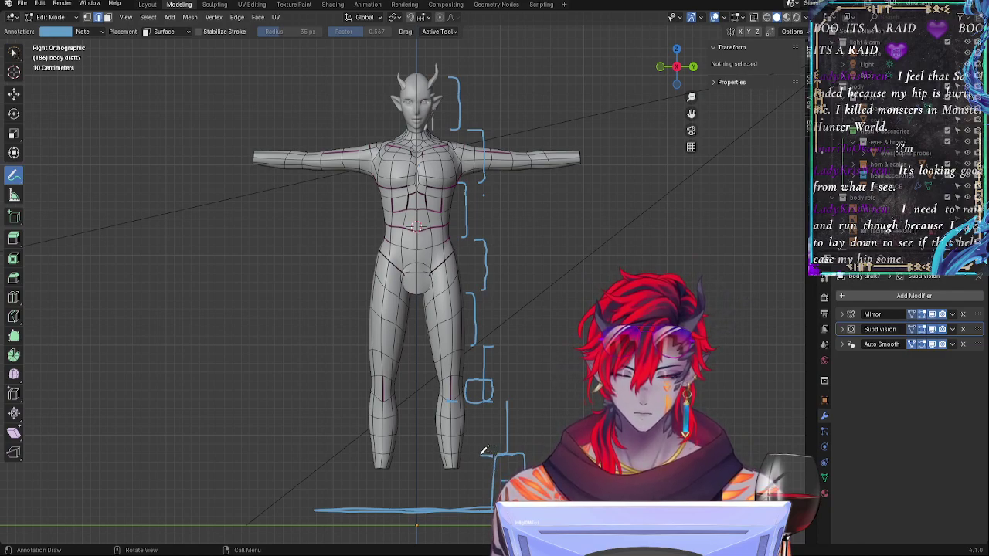
pyautogui.moveTo(483, 450)
pyautogui.mouseDown()
pyautogui.moveTo(344, 451)
pyautogui.moveTo(331, 514)
pyautogui.mouseUp()
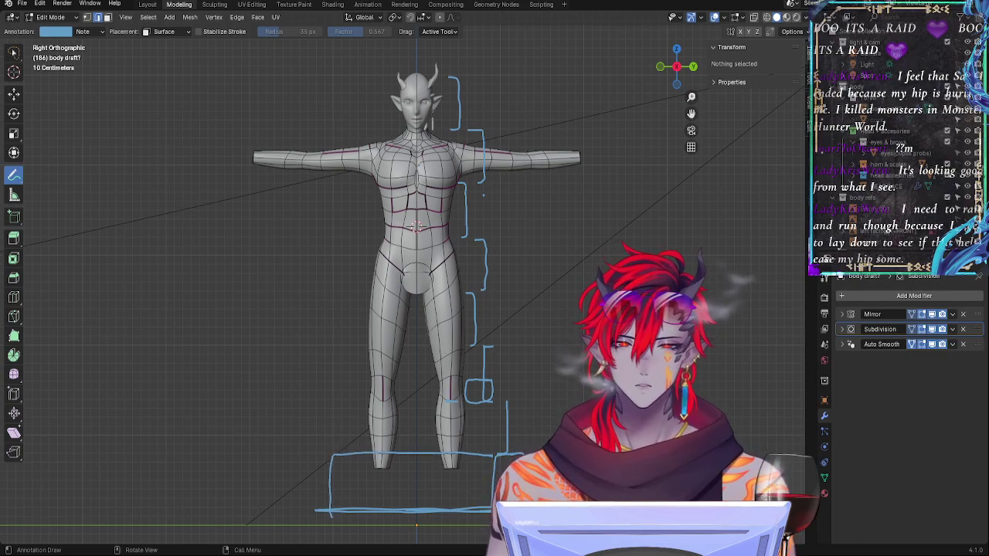
pyautogui.keyDown('ctrl'); pyautogui.moveTo(563, 405); pyautogui.dragTo(564, 315, button='middle'); pyautogui.keyUp('ctrl')
pyautogui.moveTo(622, 389)
pyautogui.keyDown('shift'); pyautogui.mouseDown(button='middle')
pyautogui.moveTo(596, 352)
pyautogui.moveTo(551, 187)
pyautogui.moveTo(547, 258)
pyautogui.moveTo(432, 147)
pyautogui.moveTo(490, 160)
pyautogui.moveTo(520, 236)
pyautogui.mouseUp(button='middle'); pyautogui.keyUp('shift')
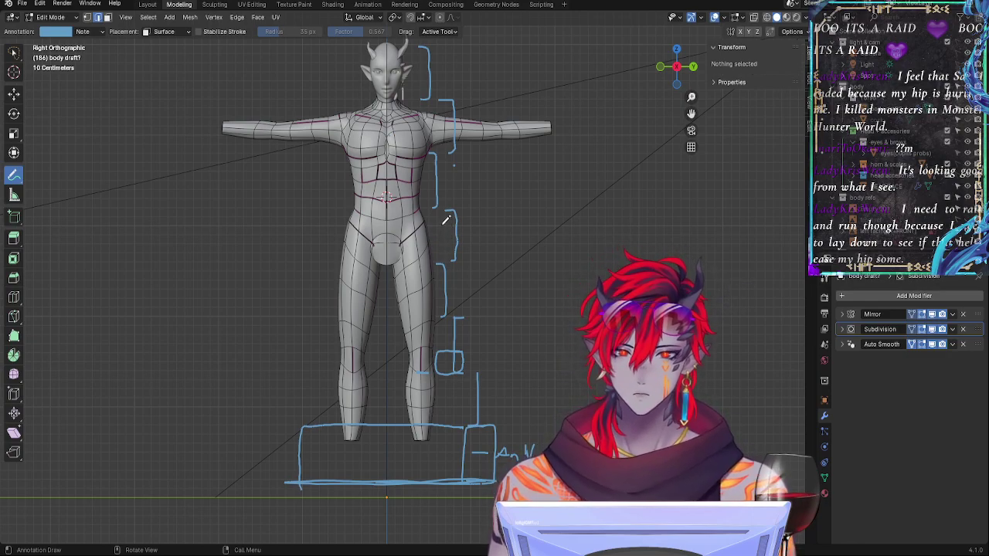
pyautogui.moveTo(417, 226); pyautogui.dragTo(443, 226)
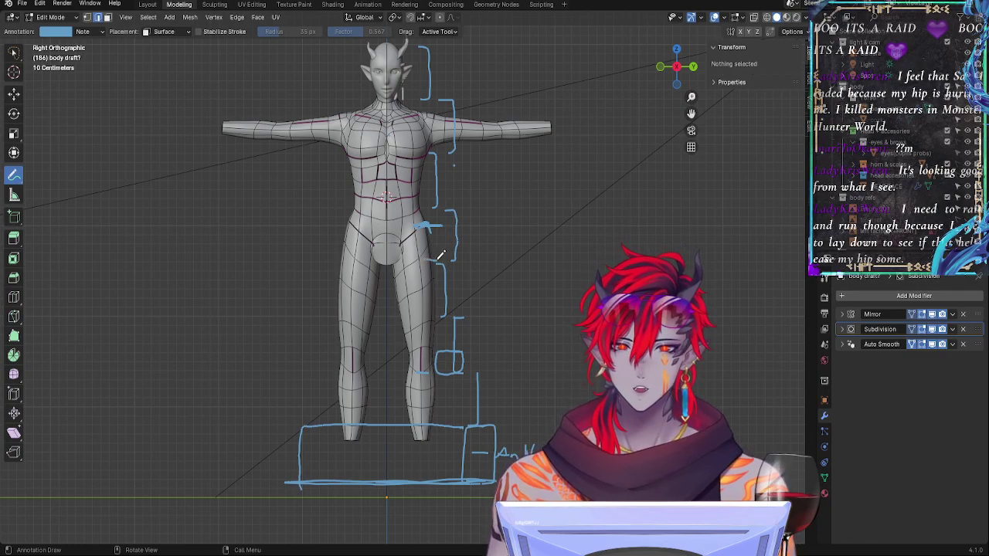
# Step: Draw an annotation line across the hips and the side of a box around the pelvis
pyautogui.moveTo(402, 254)
pyautogui.mouseDown()
pyautogui.moveTo(311, 257)
pyautogui.moveTo(439, 258)
pyautogui.mouseUp()
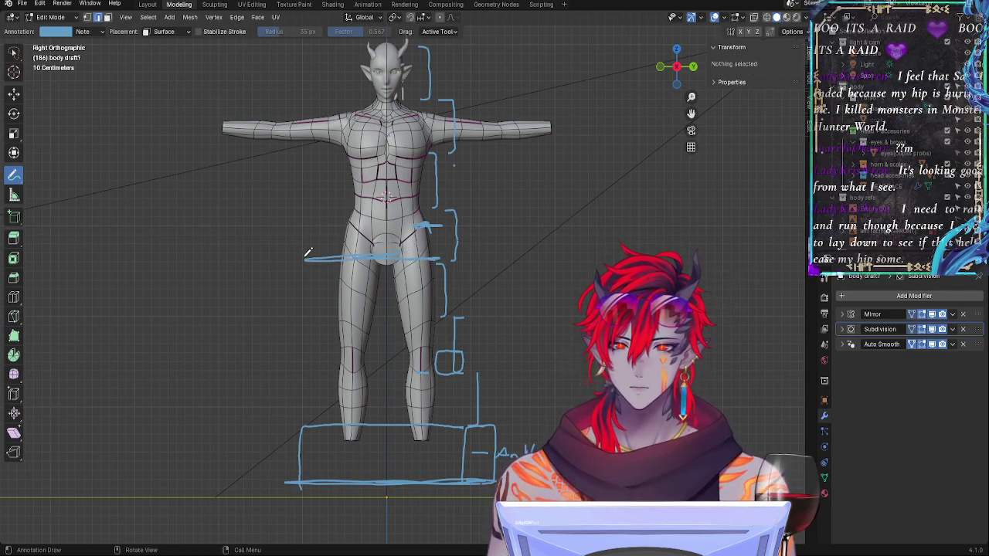
pyautogui.moveTo(307, 260)
pyautogui.mouseDown()
pyautogui.moveTo(309, 205)
pyautogui.moveTo(463, 204)
pyautogui.moveTo(465, 249)
pyautogui.moveTo(436, 261)
pyautogui.mouseUp()
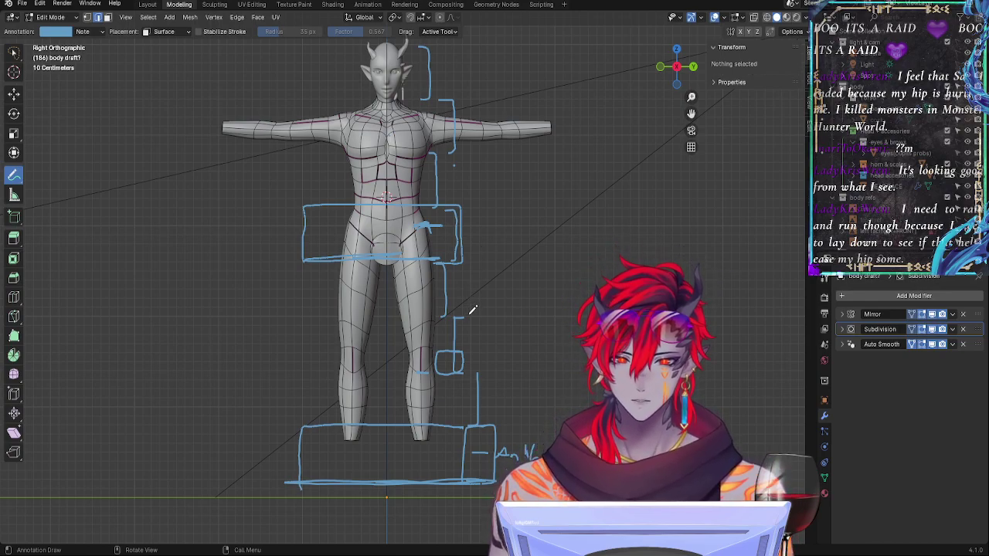
# Step: Sketch a rounded mark by the thigh bracket, link the small box to the hip box, and slant a stroke from hip to crotch
pyautogui.moveTo(460, 313)
pyautogui.mouseDown()
pyautogui.moveTo(473, 288)
pyautogui.moveTo(467, 259)
pyautogui.moveTo(490, 288)
pyautogui.moveTo(466, 312)
pyautogui.moveTo(487, 309)
pyautogui.moveTo(466, 264)
pyautogui.moveTo(462, 311)
pyautogui.mouseUp()
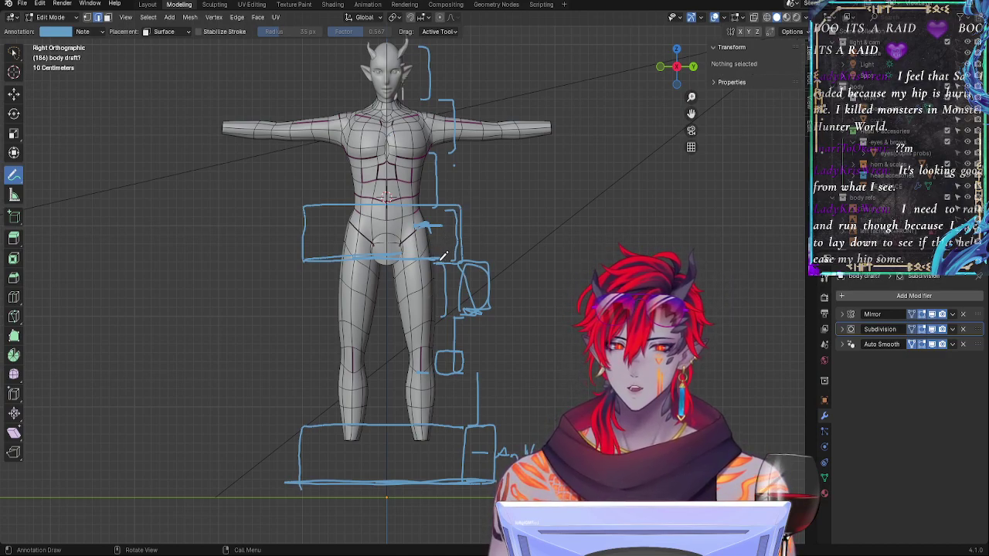
pyautogui.moveTo(490, 262); pyautogui.dragTo(403, 261)
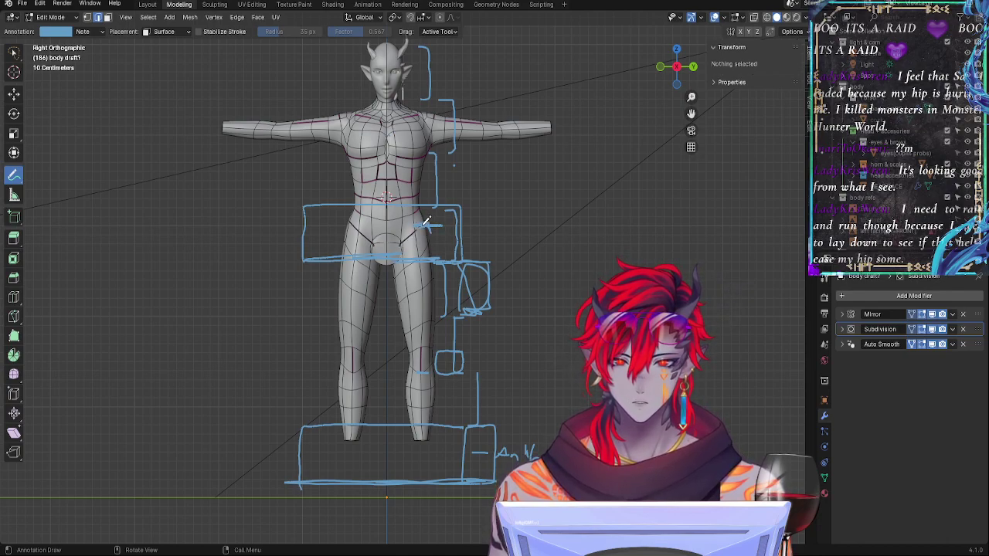
pyautogui.moveTo(419, 226)
pyautogui.mouseDown()
pyautogui.moveTo(386, 253)
pyautogui.moveTo(414, 233)
pyautogui.moveTo(401, 252)
pyautogui.moveTo(421, 226)
pyautogui.moveTo(389, 255)
pyautogui.moveTo(421, 225)
pyautogui.moveTo(400, 256)
pyautogui.mouseUp()
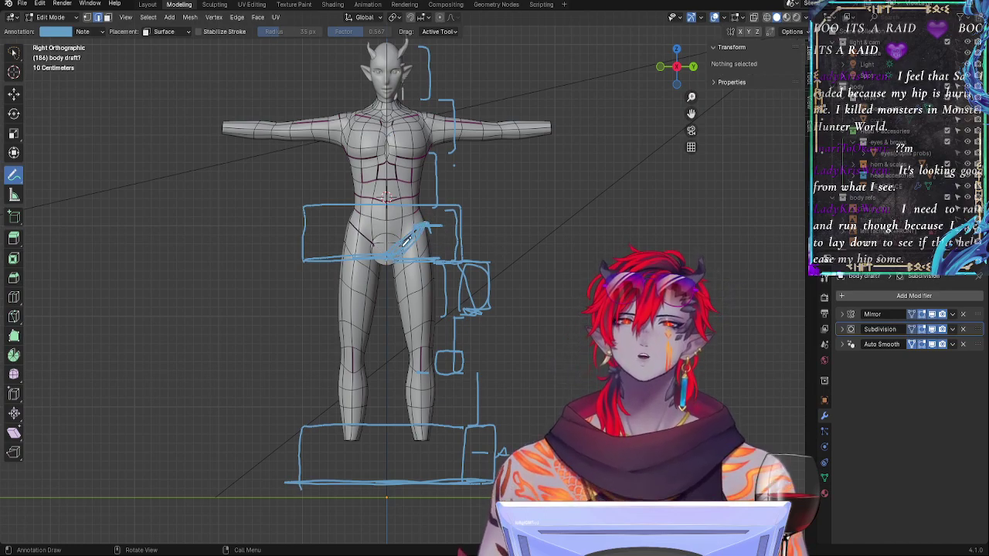
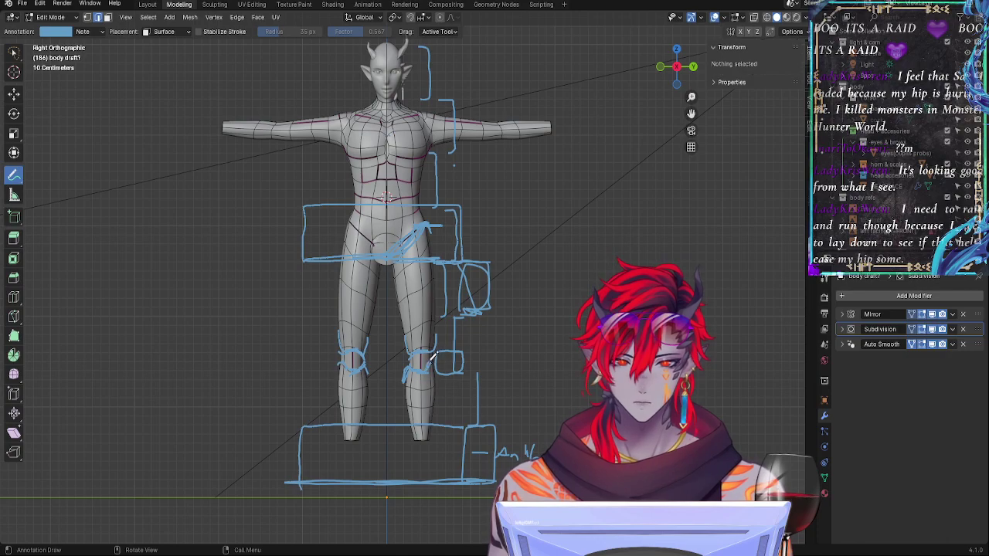
# Step: Frame the knees and their sketched kneecap guides, then switch from Annotate to the Move tool
pyautogui.moveTo(524, 403)
pyautogui.keyDown('ctrl'); pyautogui.mouseDown(button='middle')
pyautogui.moveTo(554, 288)
pyautogui.moveTo(610, 214)
pyautogui.moveTo(618, 140)
pyautogui.mouseUp(button='middle'); pyautogui.keyUp('ctrl')
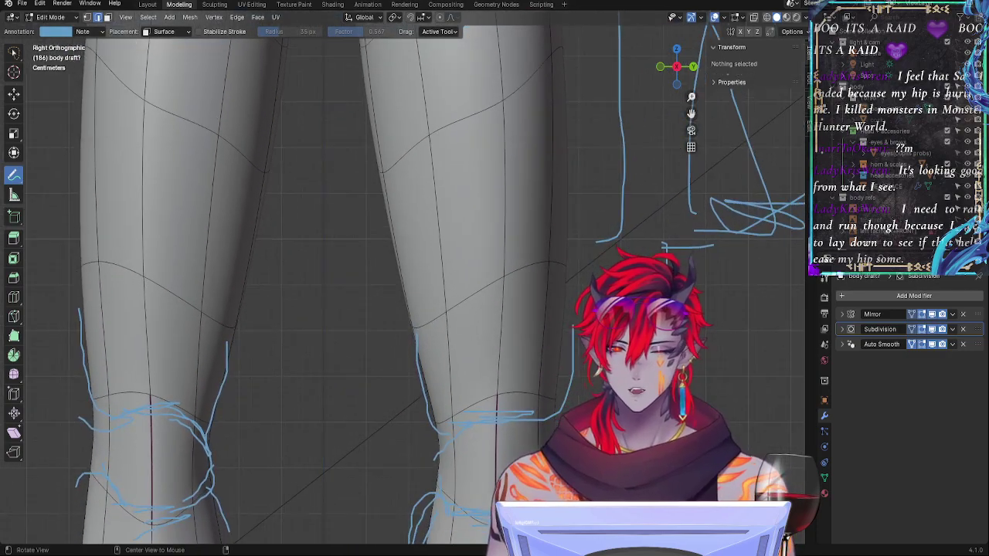
pyautogui.keyDown('shift'); pyautogui.moveTo(609, 370); pyautogui.dragTo(625, 259, button='middle'); pyautogui.keyUp('shift')
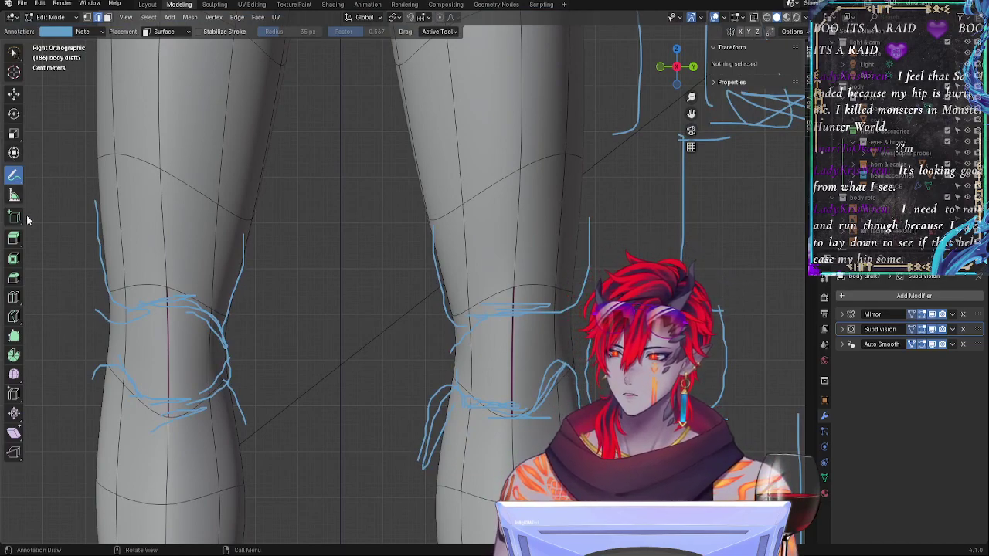
pyautogui.click(17, 95)
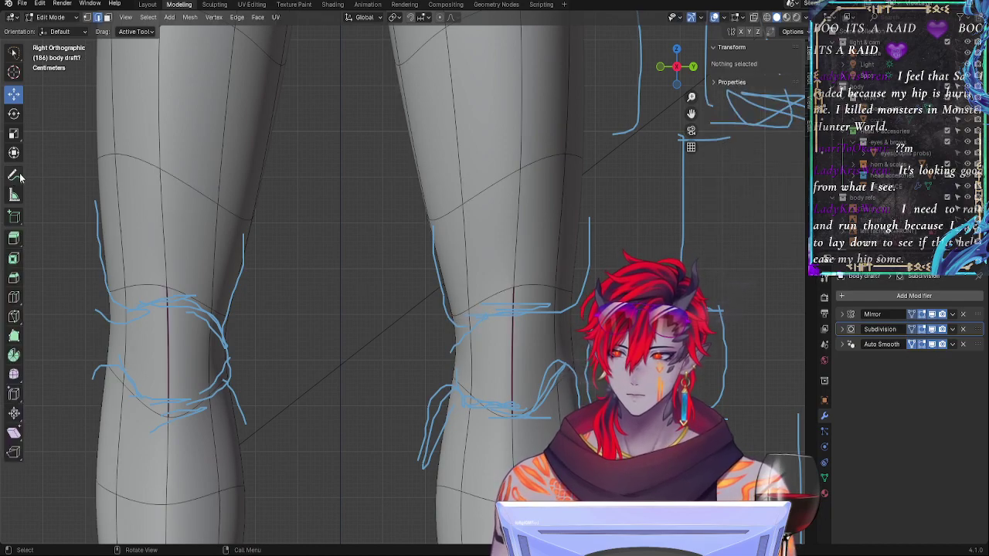
# Step: Select the edge loop across the knee and lower it along Z to the sketched kneecap line
pyautogui.click(476, 340)
pyautogui.click(505, 344)
pyautogui.click(490, 337)
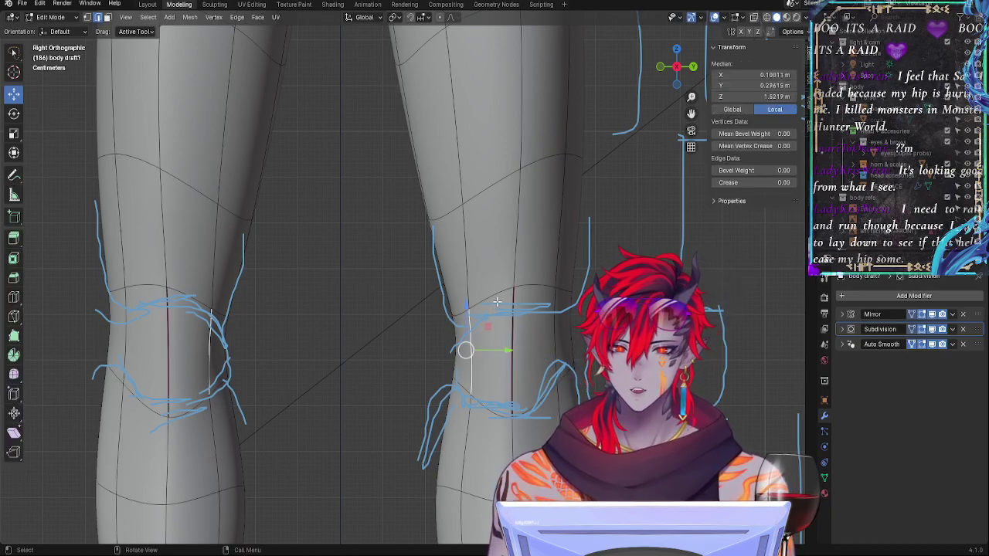
pyautogui.click(496, 300)
pyautogui.click(536, 287)
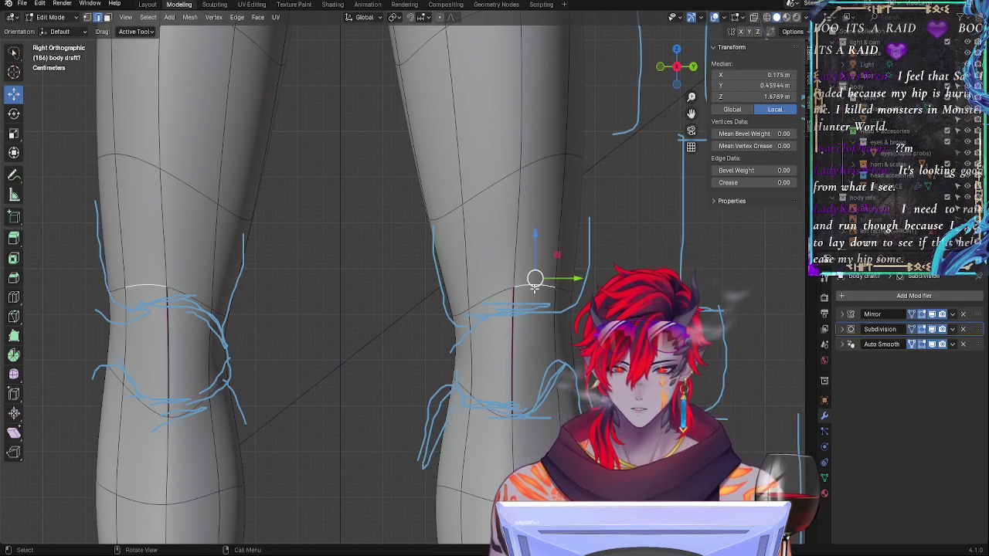
pyautogui.click(482, 304)
pyautogui.click(460, 316)
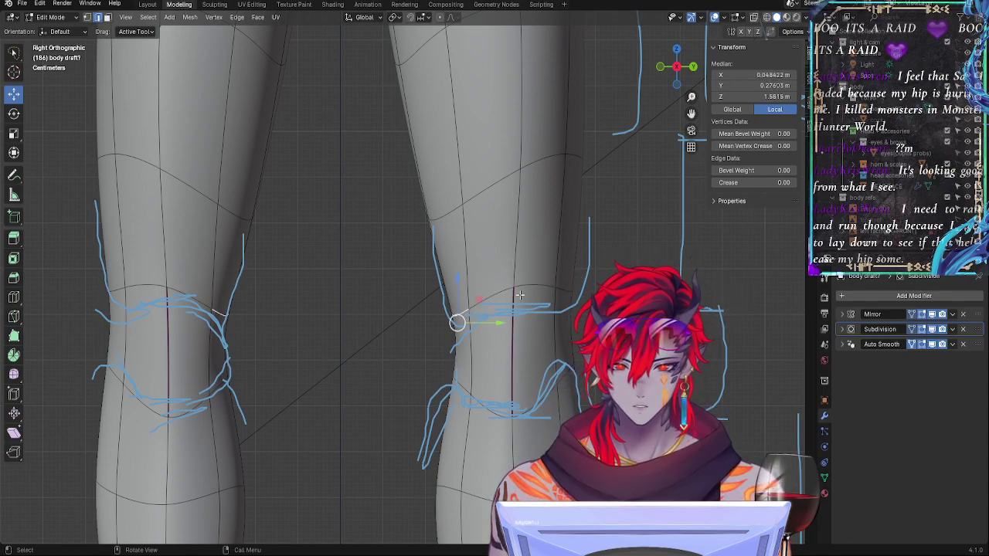
pyautogui.click(518, 295)
pyautogui.click(530, 287)
pyautogui.keyDown('shift'); pyautogui.click(501, 295); pyautogui.keyUp('shift')
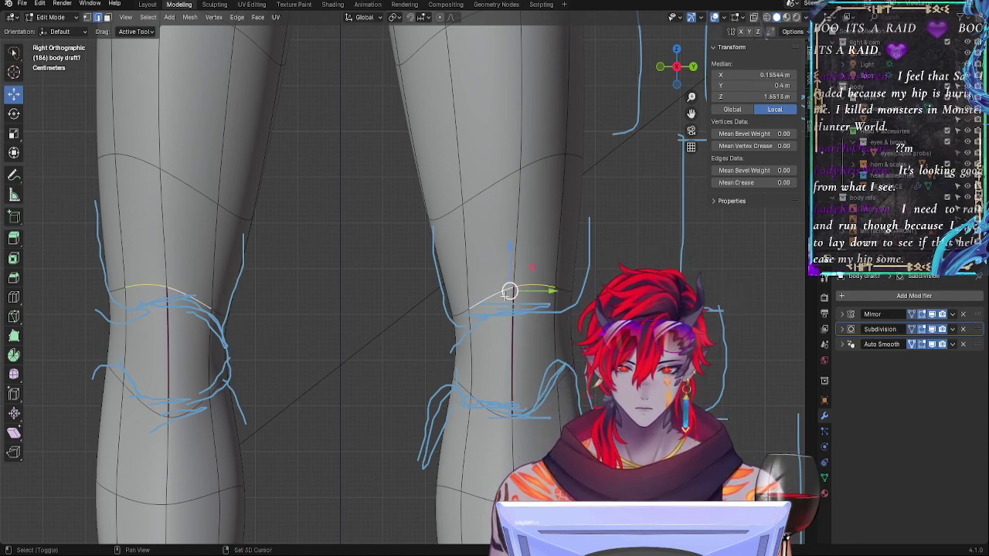
pyautogui.keyDown('alt'); pyautogui.click(552, 289); pyautogui.keyUp('alt')
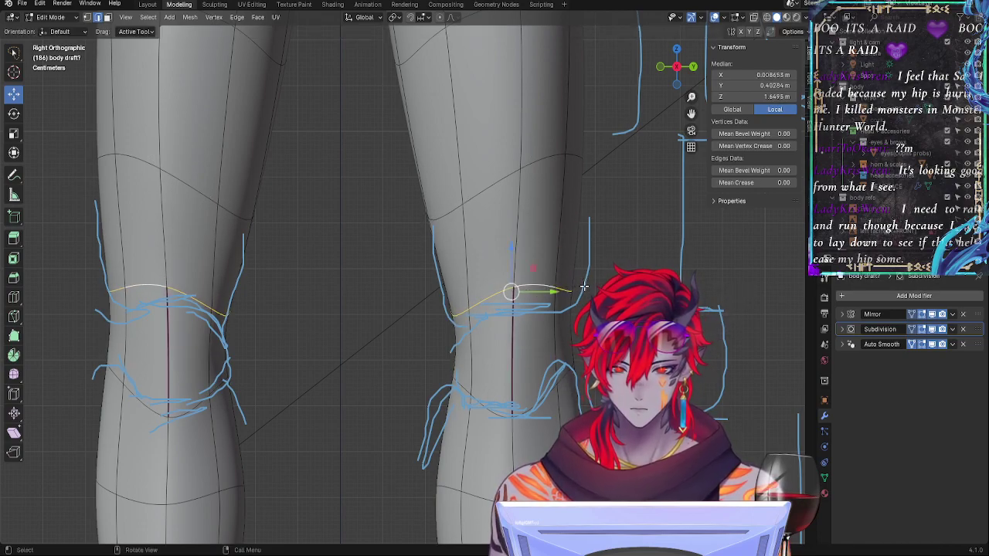
pyautogui.press('g')
pyautogui.press('z')
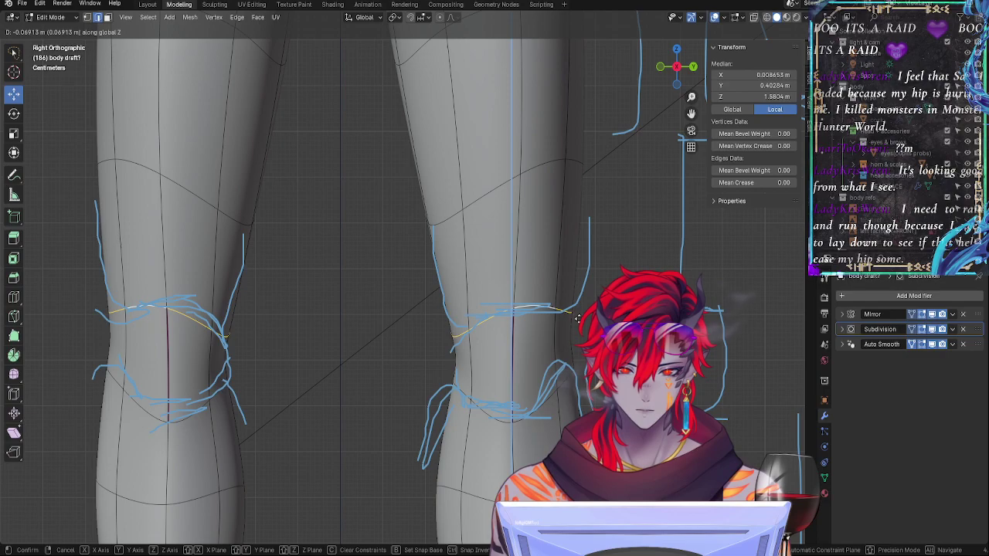
pyautogui.click(577, 317)
# Step: Nudge individual knee edges up or down along Z to follow the sketch
pyautogui.hotkey('alt', 'a')
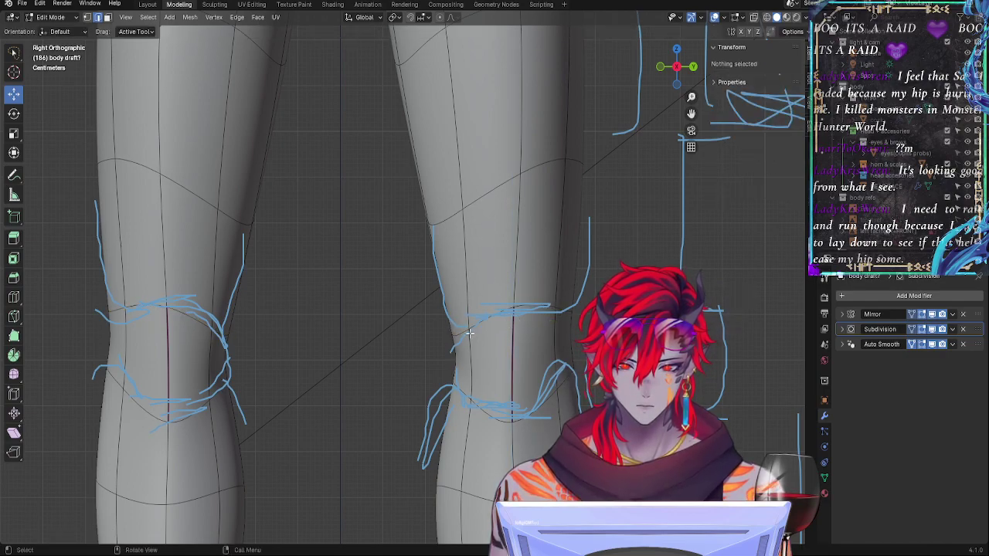
pyautogui.click(467, 332)
pyautogui.press('g')
pyautogui.press('z')
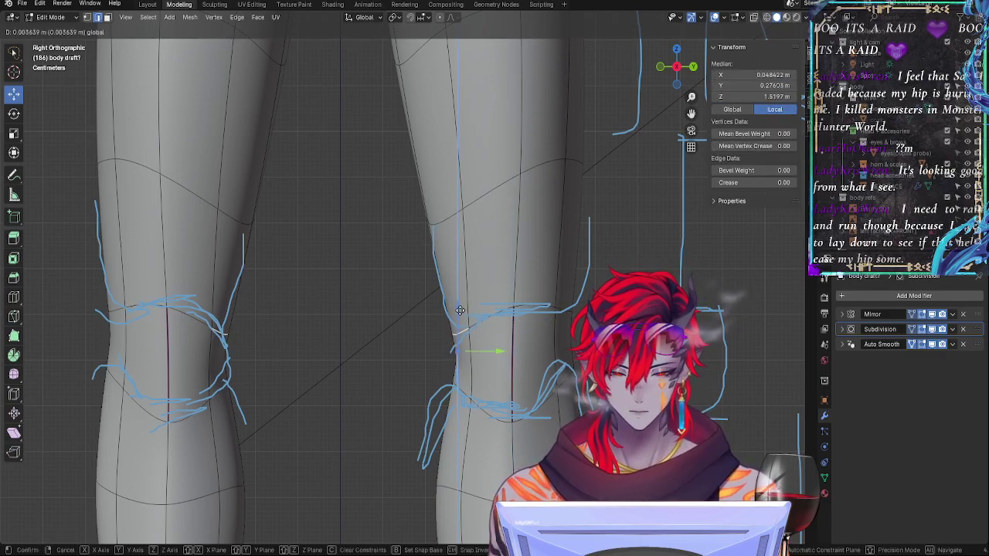
pyautogui.click(461, 313)
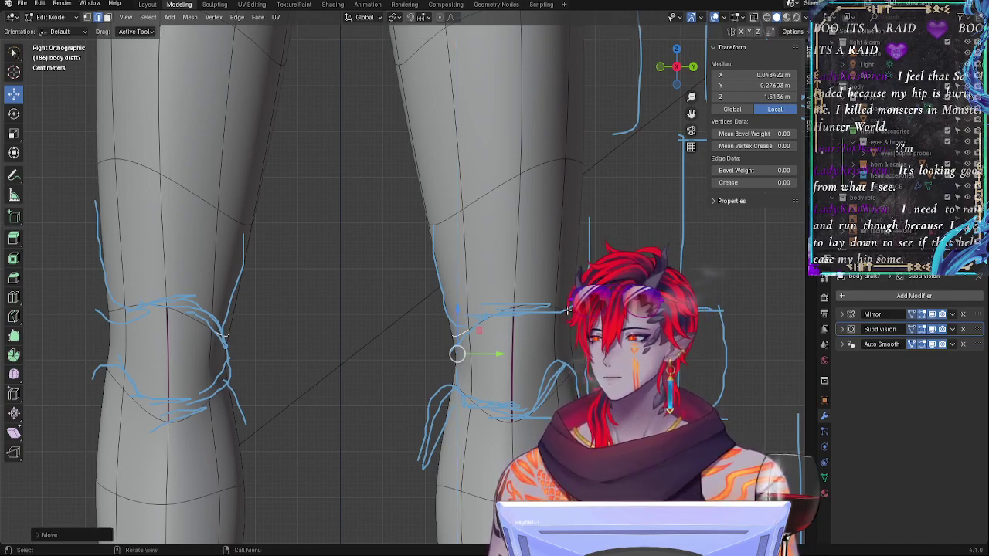
pyautogui.click(568, 311)
pyautogui.moveTo(566, 293); pyautogui.dragTo(566, 297)
pyautogui.click(468, 322)
pyautogui.click(457, 332)
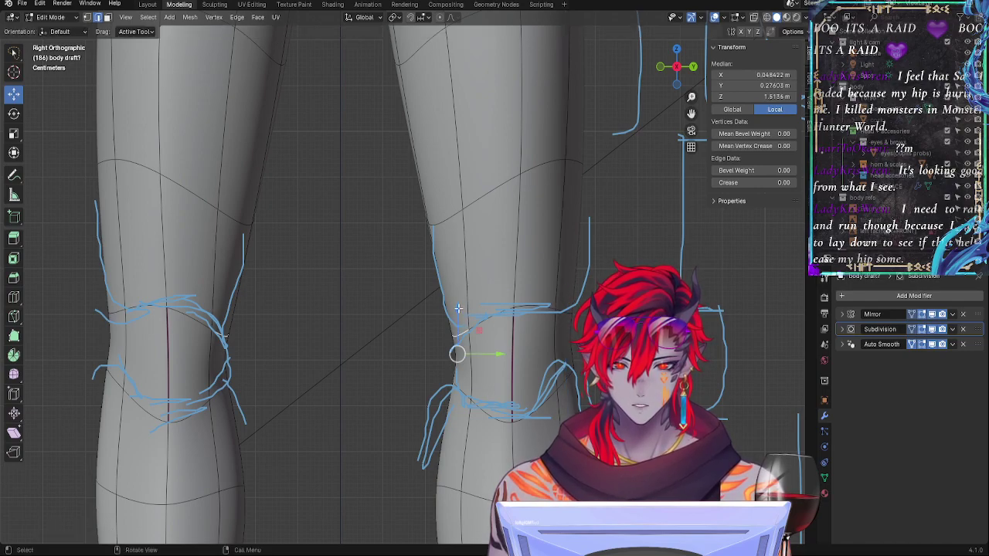
pyautogui.moveTo(458, 308); pyautogui.dragTo(458, 306)
pyautogui.click(566, 311)
pyautogui.moveTo(566, 302); pyautogui.dragTo(565, 303)
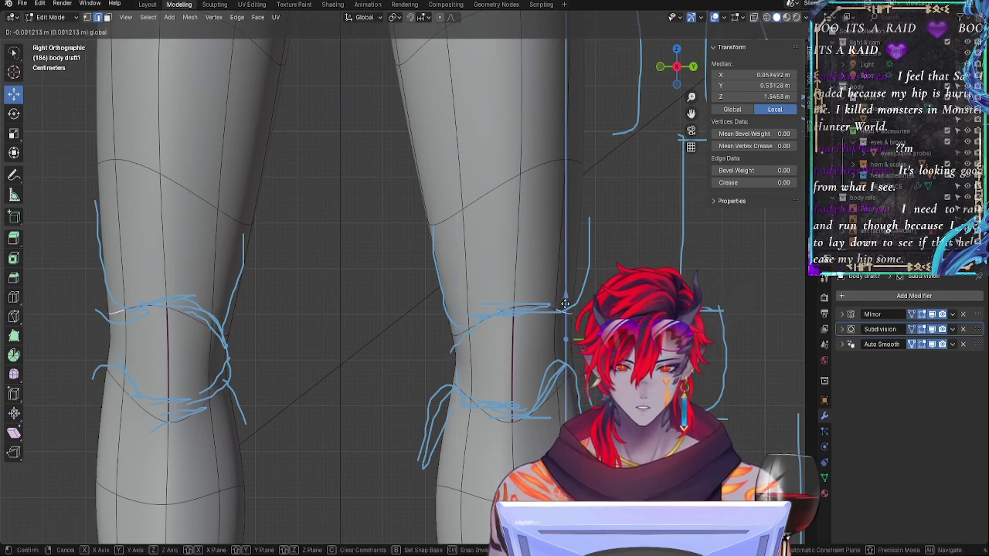
pyautogui.click(566, 305)
# Step: Select the two upper and two lower knee edges and view the knee in perspective
pyautogui.press('r')
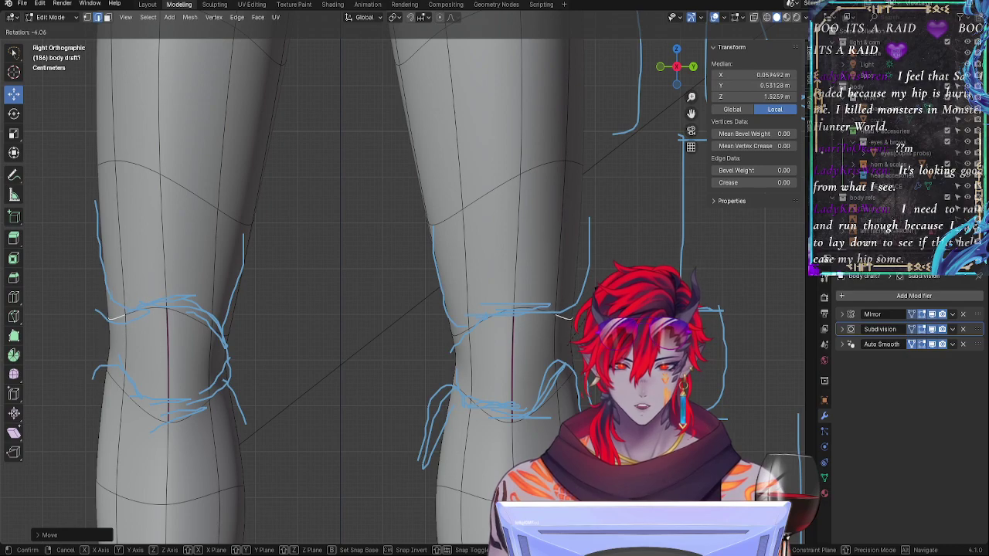
pyautogui.rightClick(594, 288)
pyautogui.click(501, 312)
pyautogui.keyDown('shift'); pyautogui.click(533, 309); pyautogui.keyUp('shift')
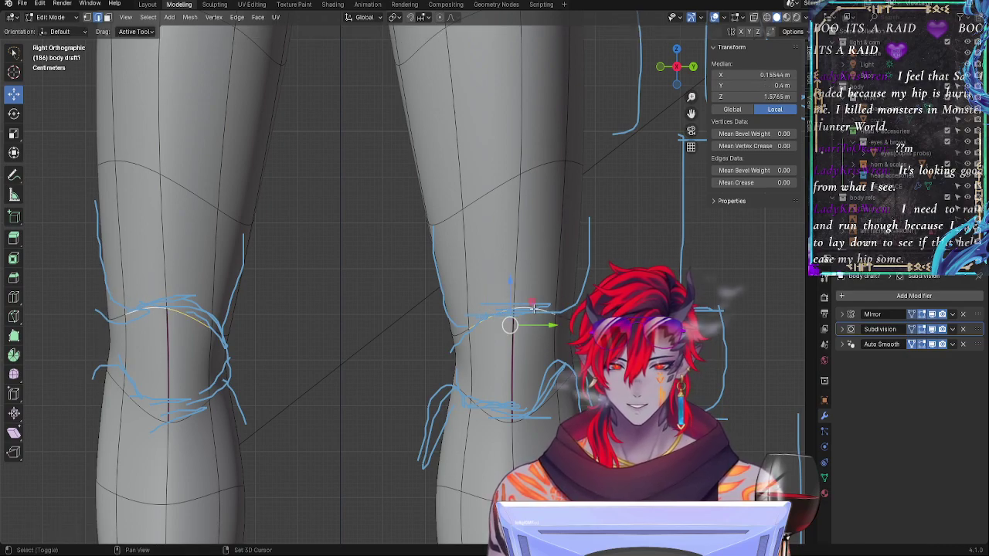
pyautogui.keyDown('shift'); pyautogui.click(497, 415); pyautogui.keyUp('shift')
pyautogui.keyDown('shift'); pyautogui.click(529, 414); pyautogui.keyUp('shift')
pyautogui.moveTo(529, 409); pyautogui.dragTo(541, 370, button='middle')
pyautogui.scroll(-3, 526, 418)
# Step: Twist the selected knee edges slightly around Z, then shift them vertically in side view
pyautogui.press('r')
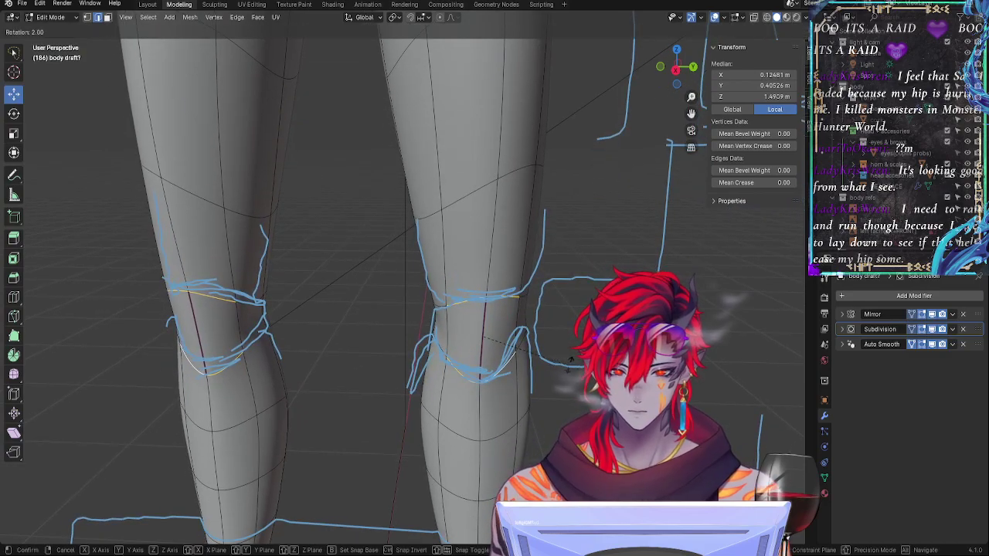
pyautogui.press('y')
pyautogui.rightClick(585, 364)
pyautogui.press('r')
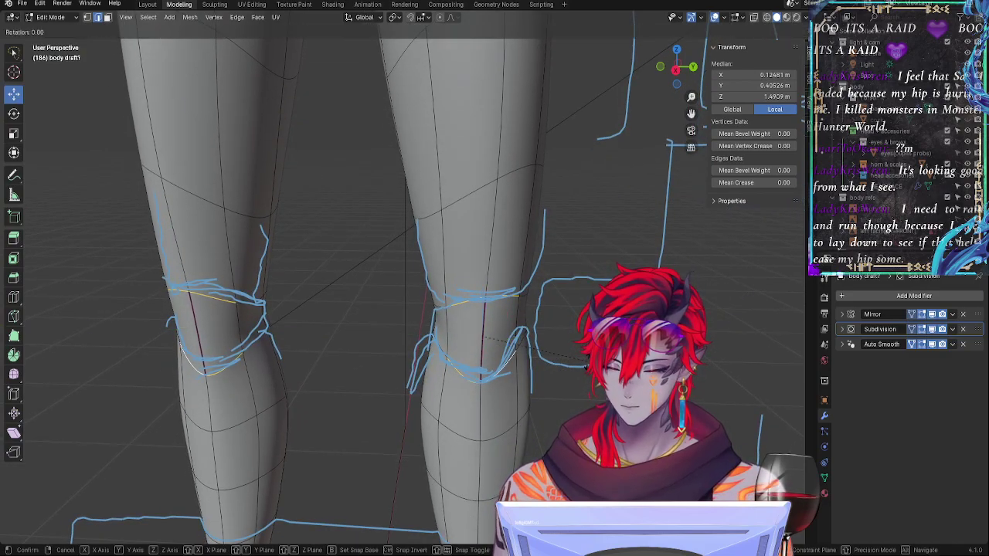
pyautogui.press('z')
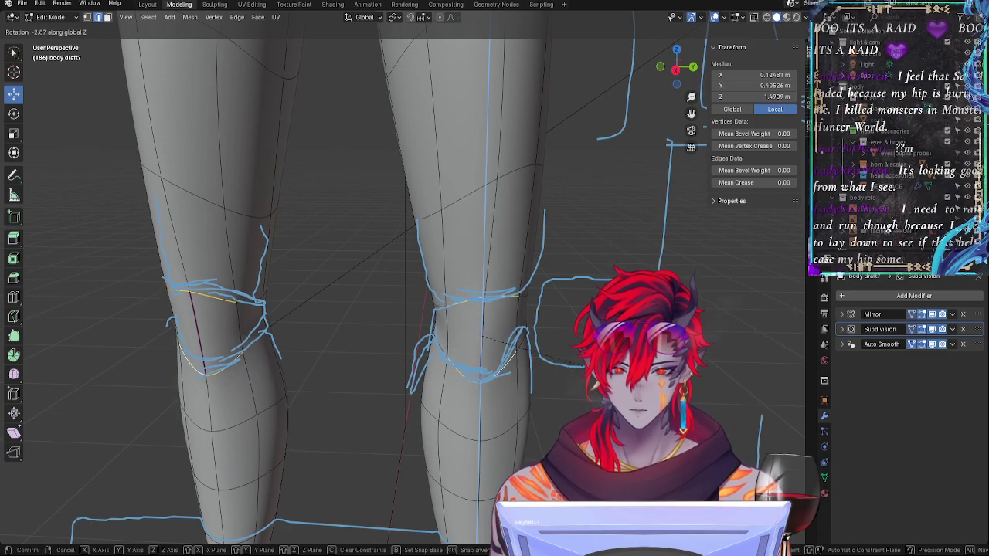
pyautogui.click(590, 367)
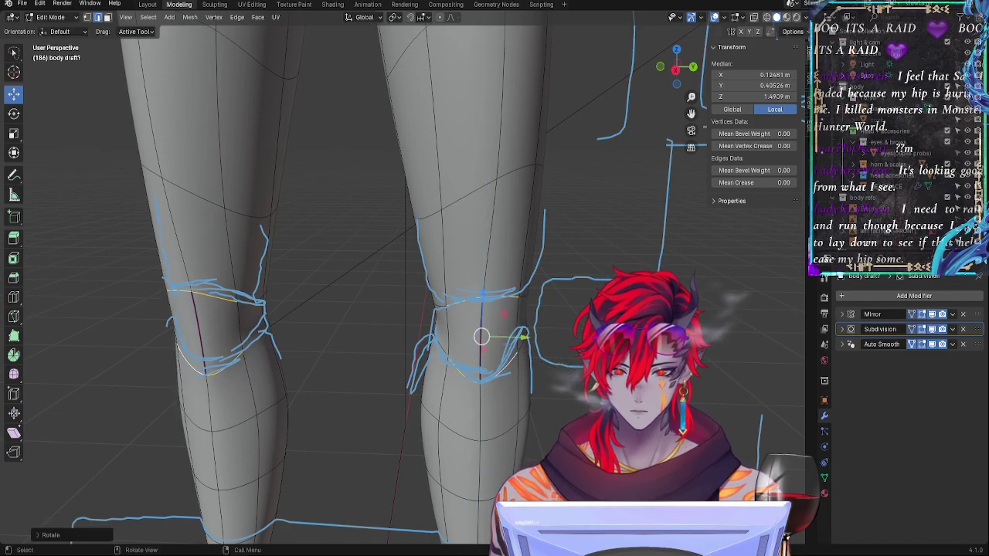
pyautogui.click(676, 71)
pyautogui.scroll(5, 601, 187)
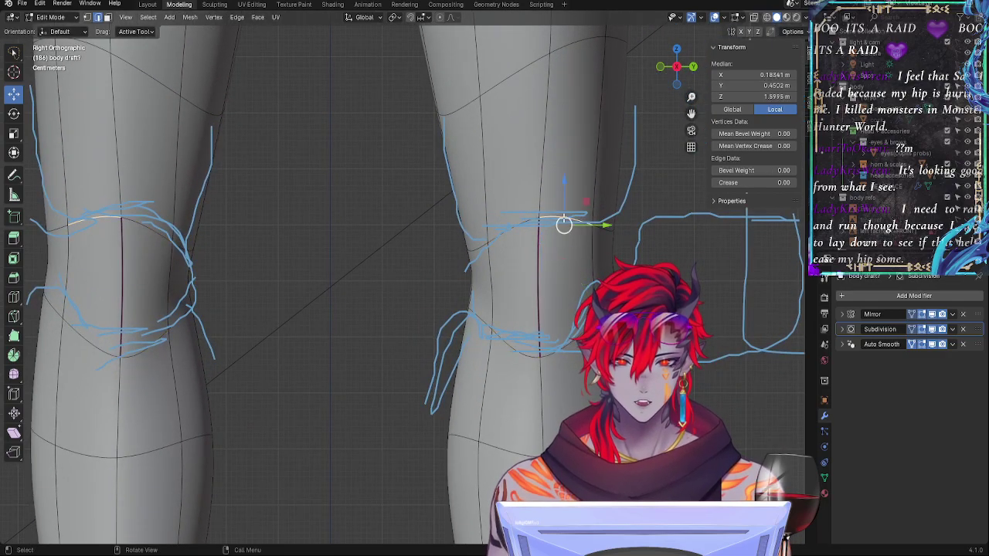
pyautogui.press('g')
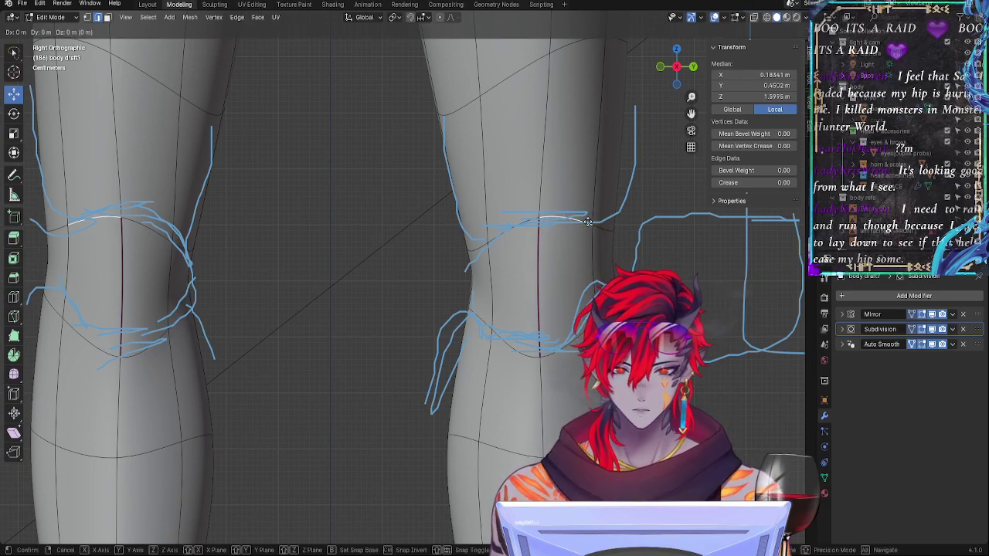
pyautogui.press('z')
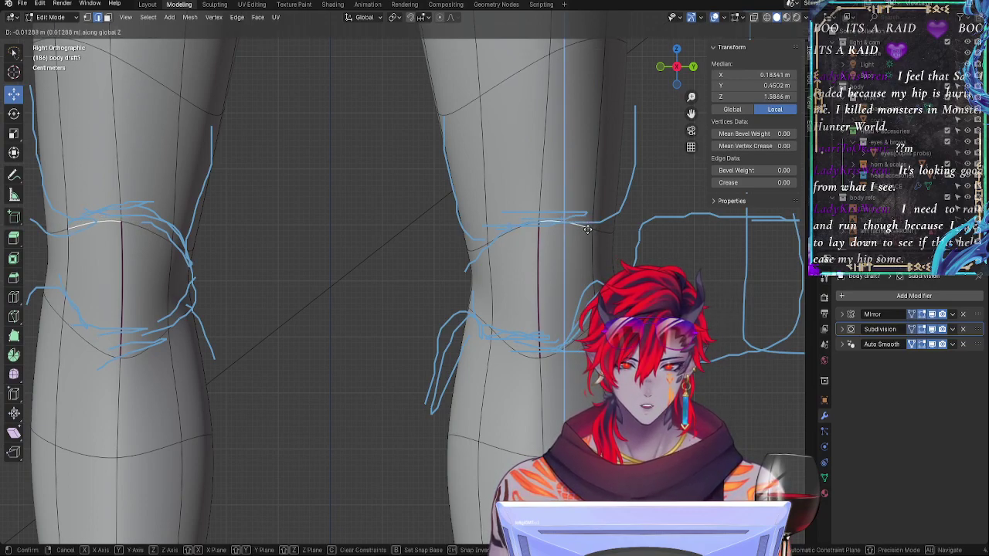
pyautogui.click(587, 230)
# Step: Select the two lower kneecap edges and move them vertically along Z
pyautogui.click(541, 358)
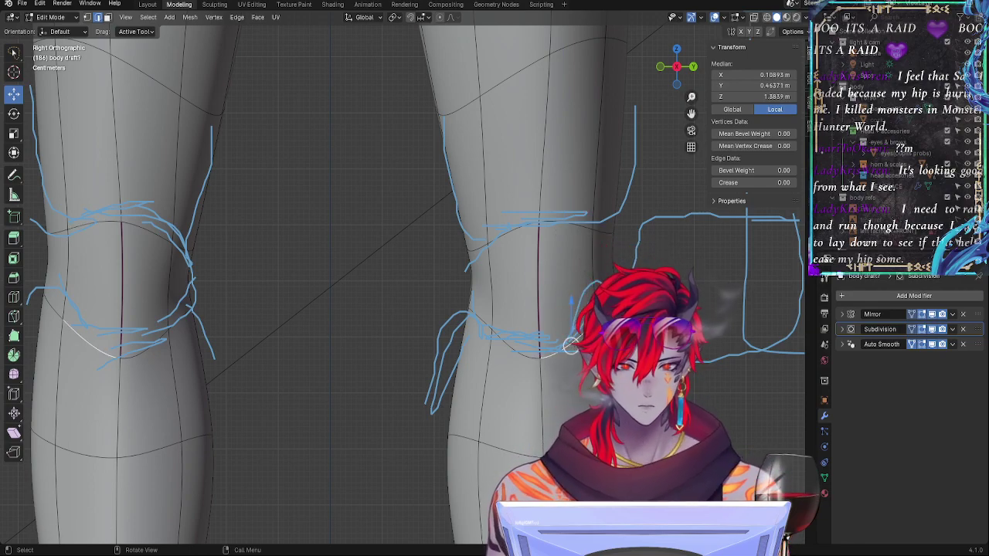
pyautogui.keyDown('shift'); pyautogui.moveTo(660, 305); pyautogui.dragTo(496, 354, button='middle'); pyautogui.keyUp('shift')
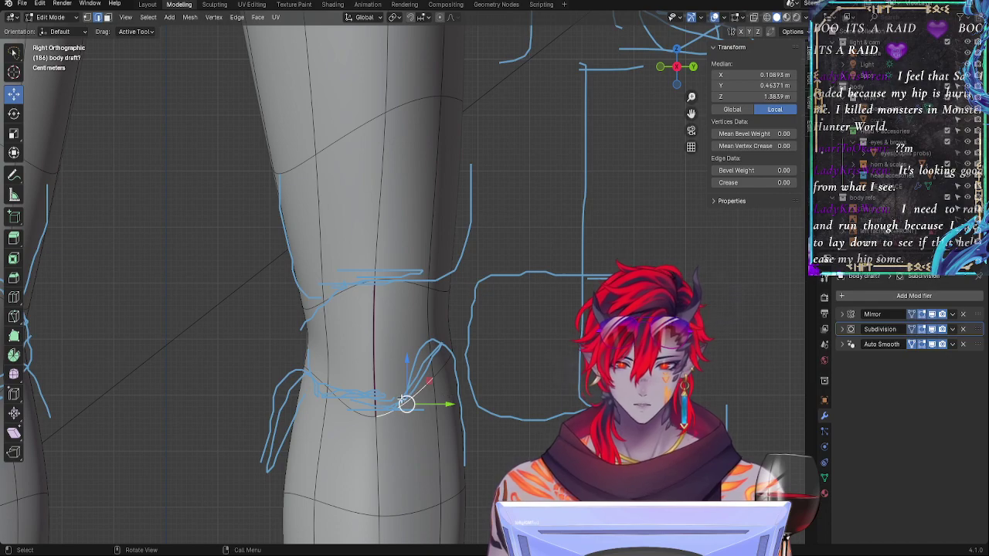
pyautogui.keyDown('shift'); pyautogui.click(362, 411); pyautogui.keyUp('shift')
pyautogui.press('g')
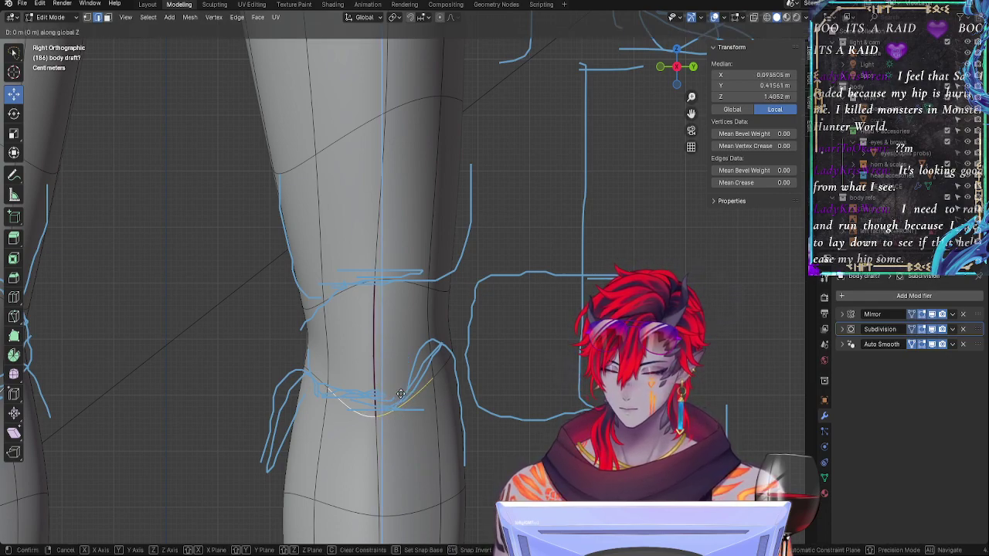
pyautogui.press('z')
pyautogui.click(401, 382)
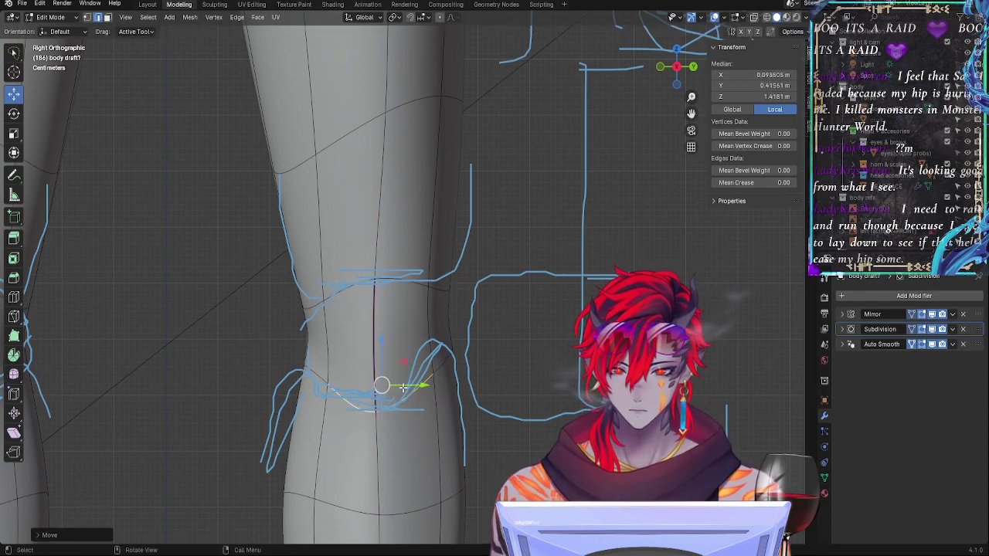
# Step: Tilt the lower kneecap edges around the global Y axis
pyautogui.press('r')
pyautogui.press('z')
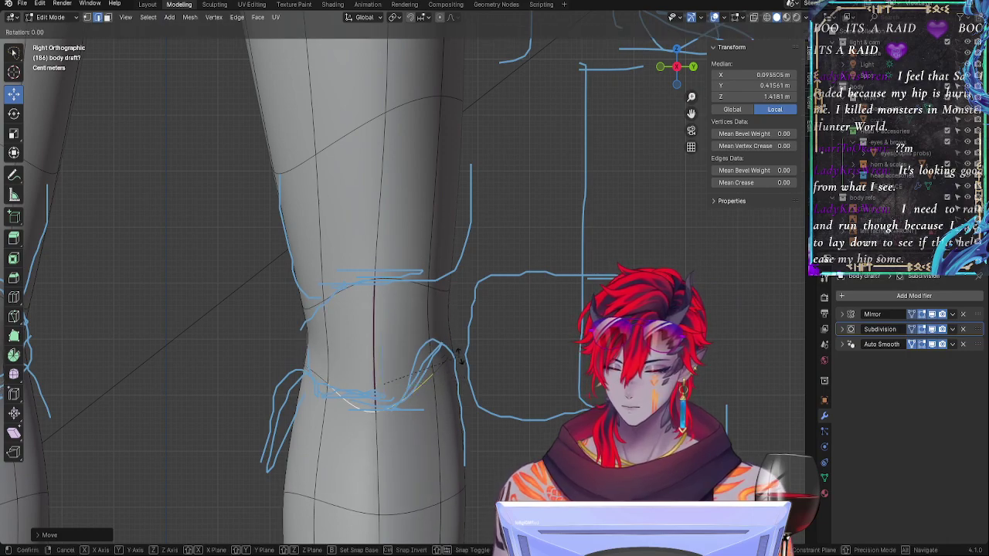
pyautogui.rightClick(462, 345)
pyautogui.press('r')
pyautogui.press('x')
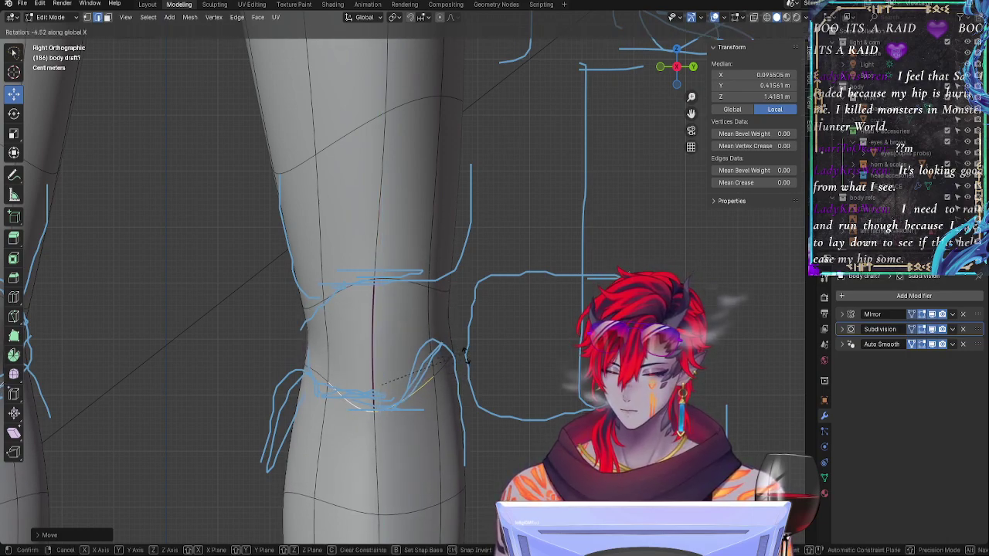
pyautogui.rightClick(461, 342)
pyautogui.press('r')
pyautogui.press('r')
pyautogui.press('y')
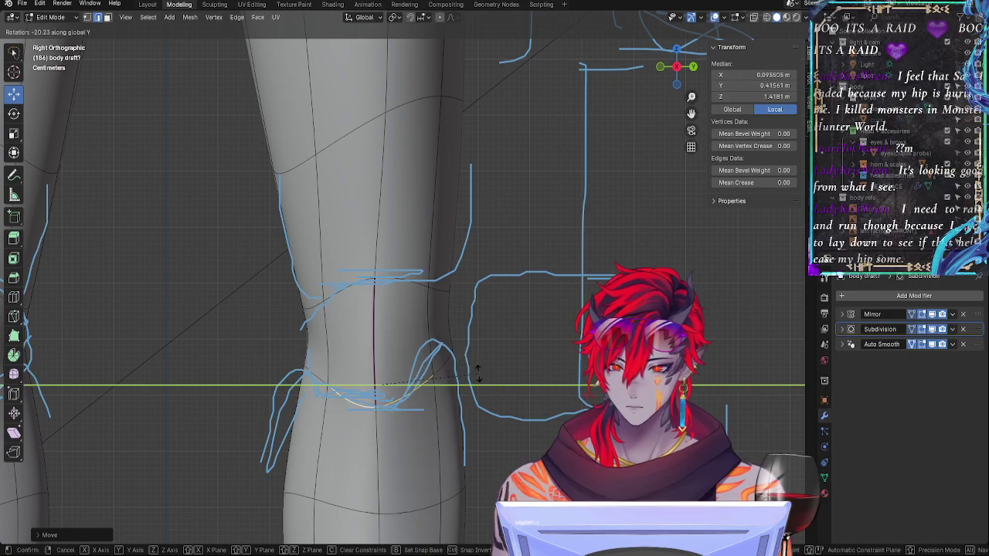
pyautogui.click(469, 359)
# Step: Raise the lower kneecap edges about 1.9 cm along Z, deselect, and pan to the other knee
pyautogui.press('g')
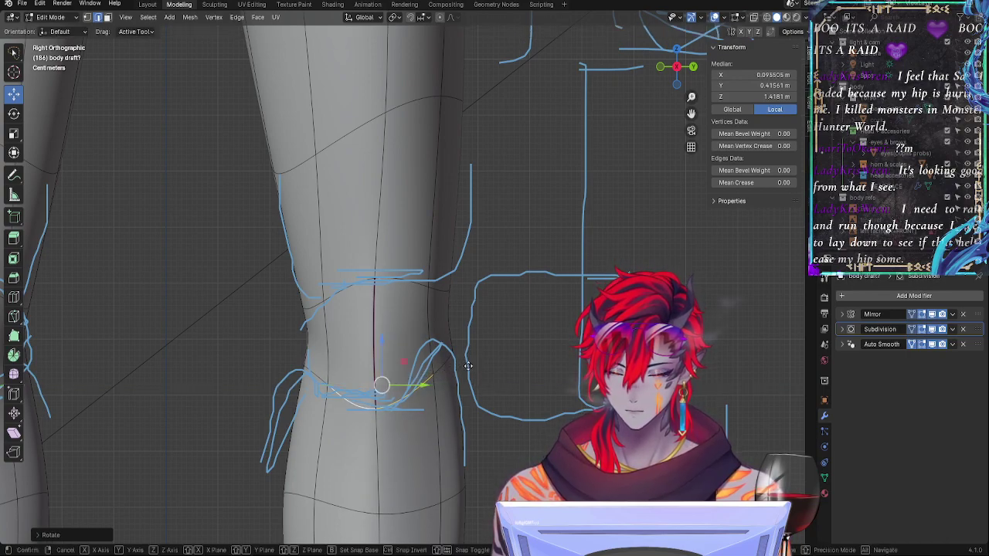
pyautogui.press('z')
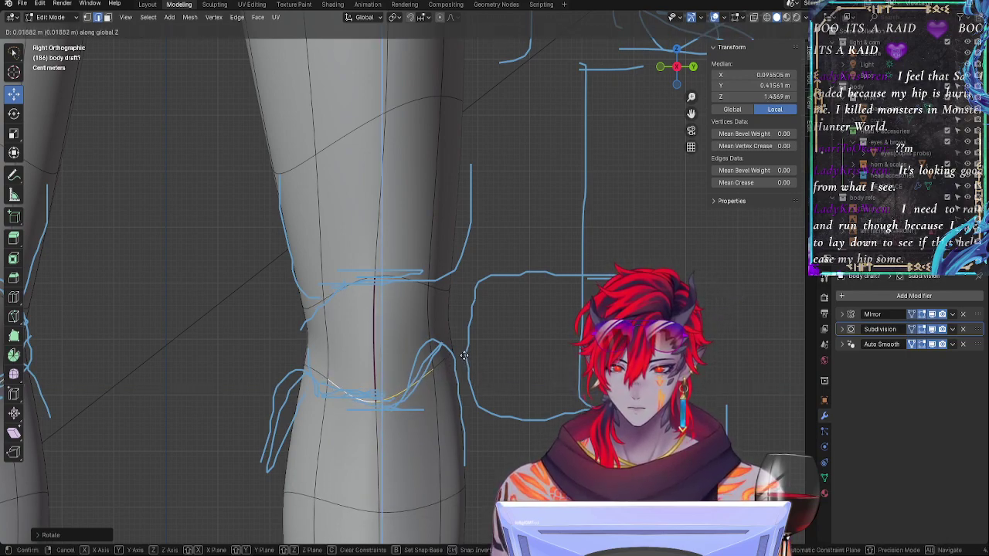
pyautogui.click(465, 353)
pyautogui.click(503, 350)
pyautogui.keyDown('alt'); pyautogui.keyDown('shift'); pyautogui.moveTo(257, 333); pyautogui.dragTo(408, 294); pyautogui.keyUp('shift'); pyautogui.keyUp('alt')
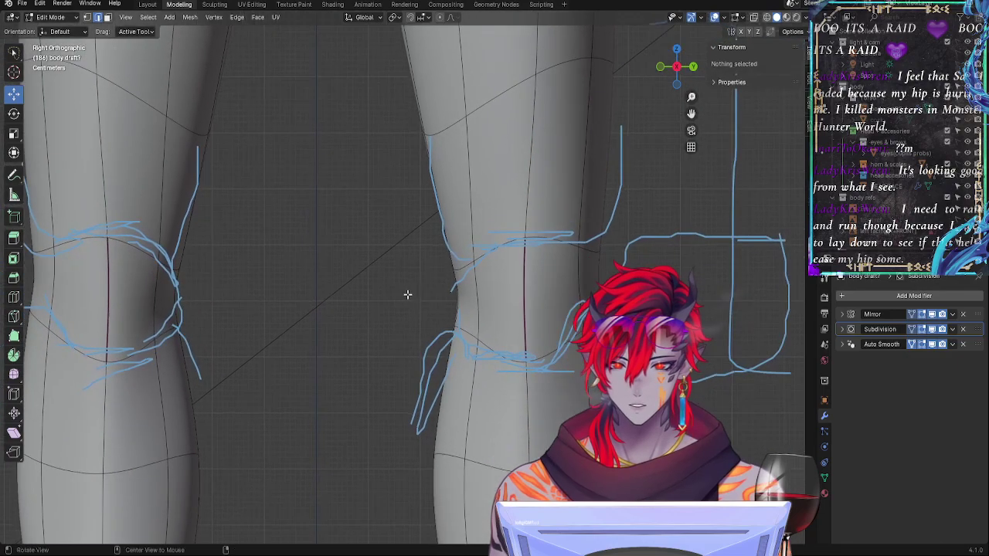
# Step: Select the lower and upper knee edge loops, nudge them, and tilt them toward the sketch
pyautogui.click(555, 346)
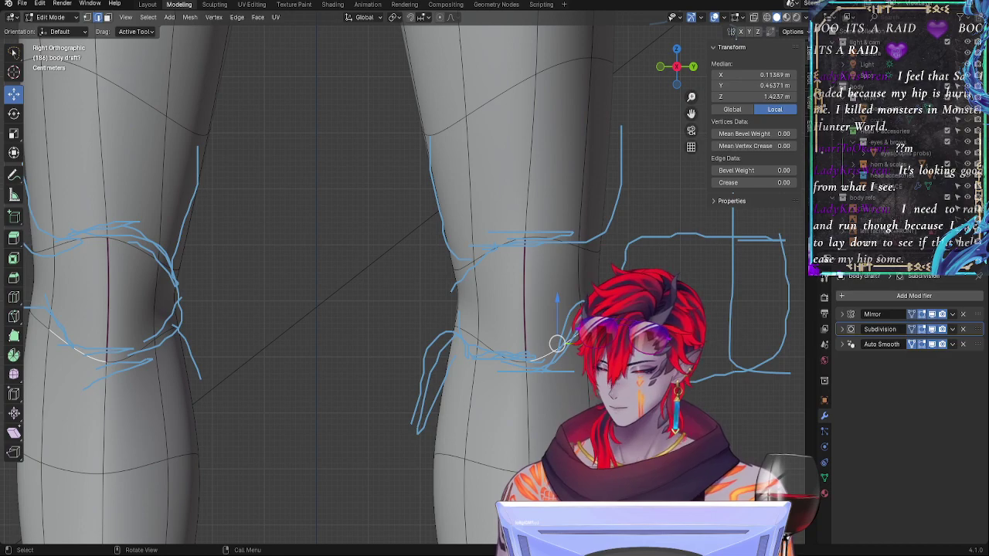
pyautogui.click(485, 346)
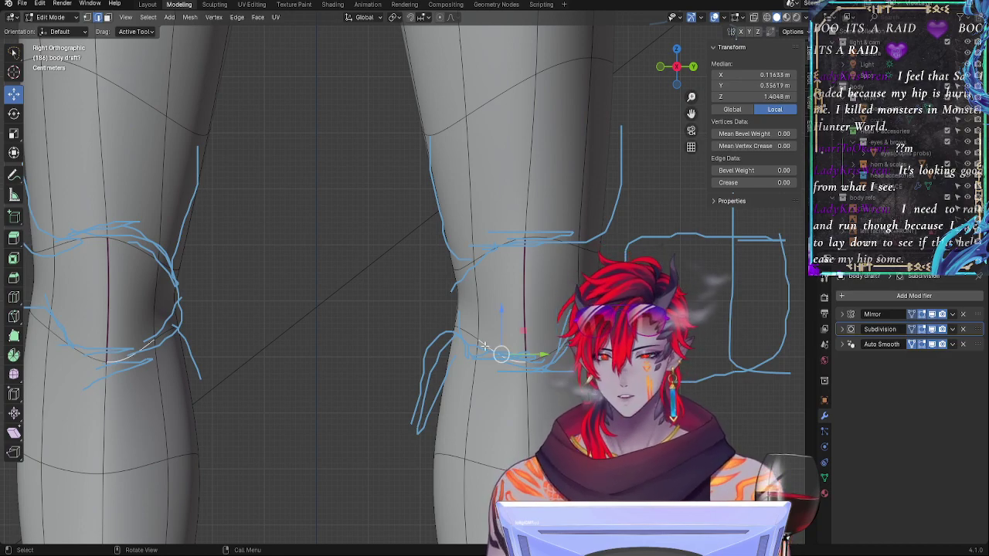
pyautogui.keyDown('shift'); pyautogui.click(538, 359); pyautogui.keyUp('shift')
pyautogui.moveTo(570, 334); pyautogui.dragTo(576, 353)
pyautogui.scroll(-4, 576, 352)
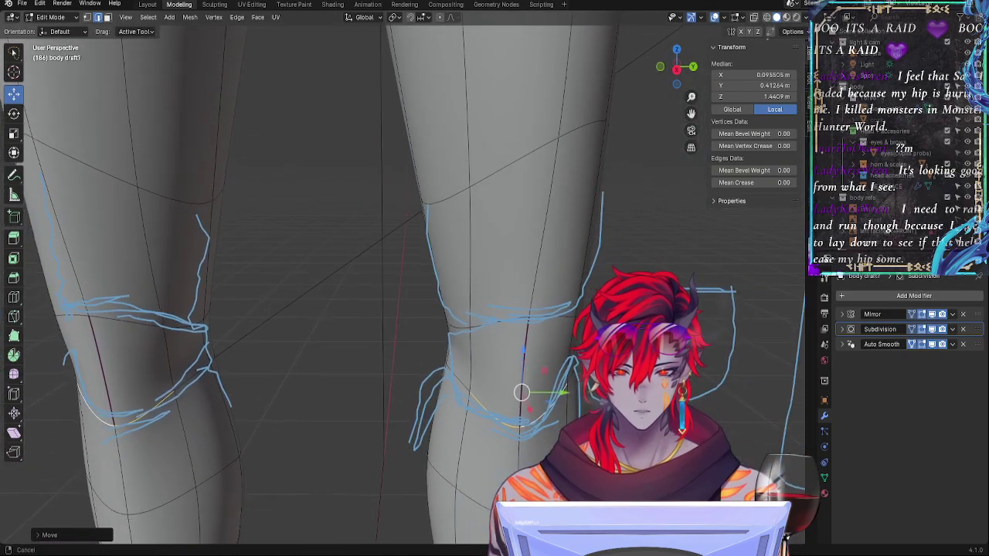
pyautogui.keyDown('shift'); pyautogui.click(469, 388); pyautogui.keyUp('shift')
pyautogui.doubleClick(572, 381)
pyautogui.keyDown('shift'); pyautogui.doubleClick(566, 317); pyautogui.keyUp('shift')
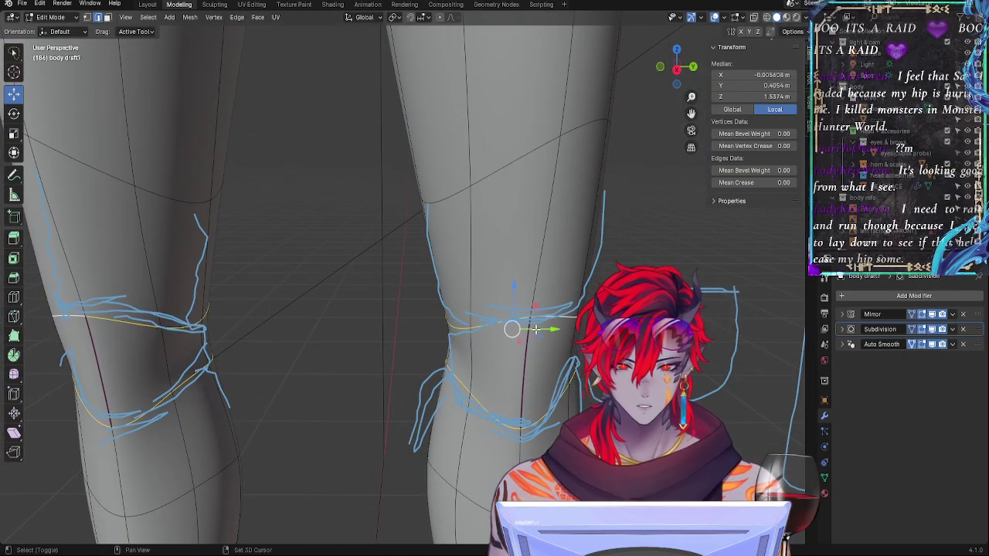
pyautogui.press('r')
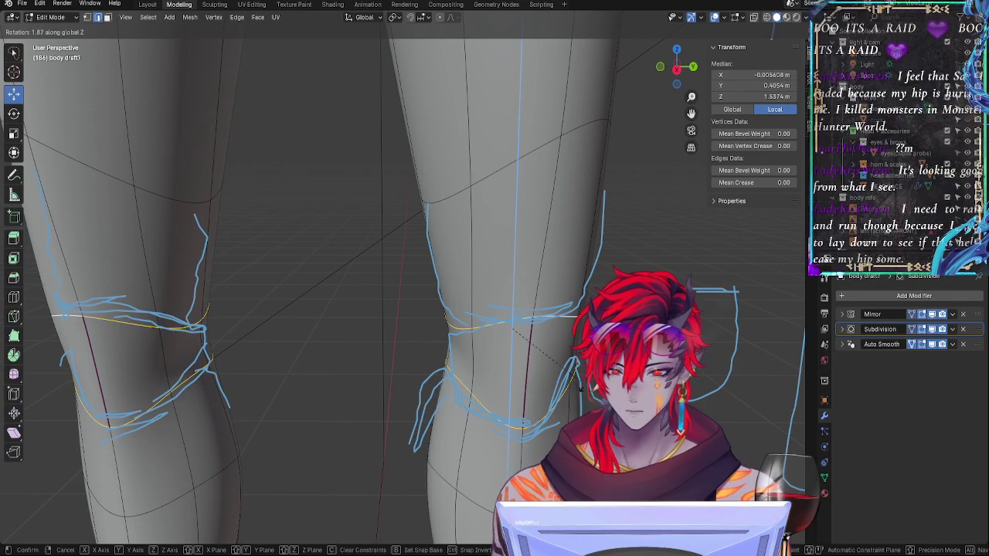
pyautogui.click(565, 382)
# Step: Check the legs from left and right side views, then move and tilt an edge below the knee
pyautogui.keyDown('alt'); pyautogui.moveTo(565, 382); pyautogui.dragTo(568, 344); pyautogui.keyUp('alt')
pyautogui.click(679, 76)
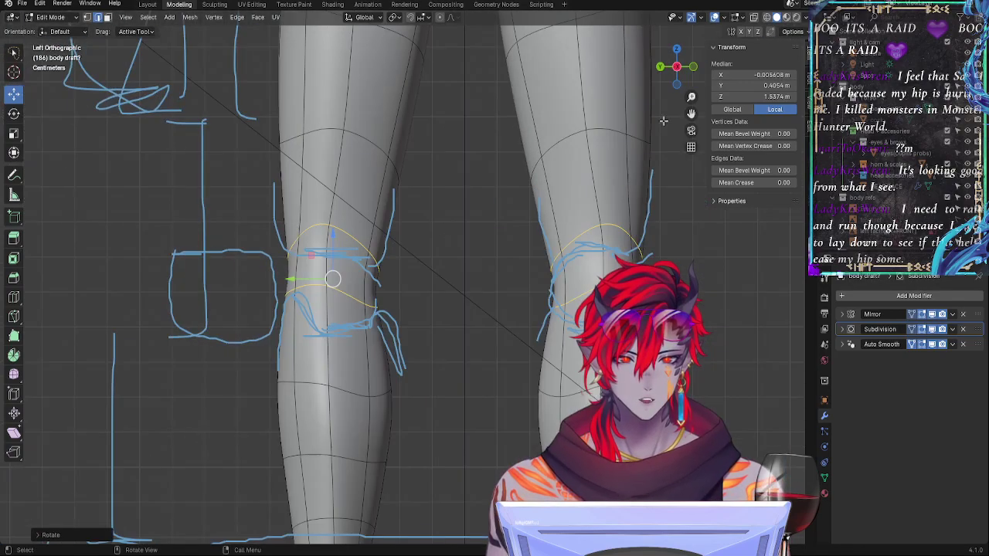
pyautogui.click(678, 70)
pyautogui.moveTo(560, 417)
pyautogui.keyDown('alt'); pyautogui.keyDown('shift'); pyautogui.mouseDown()
pyautogui.moveTo(546, 403)
pyautogui.moveTo(542, 412)
pyautogui.mouseUp(); pyautogui.keyUp('shift'); pyautogui.keyUp('alt')
pyautogui.keyDown('ctrl'); pyautogui.keyDown('alt'); pyautogui.moveTo(542, 413); pyautogui.dragTo(528, 338); pyautogui.keyUp('alt'); pyautogui.keyUp('ctrl')
pyautogui.click(512, 350)
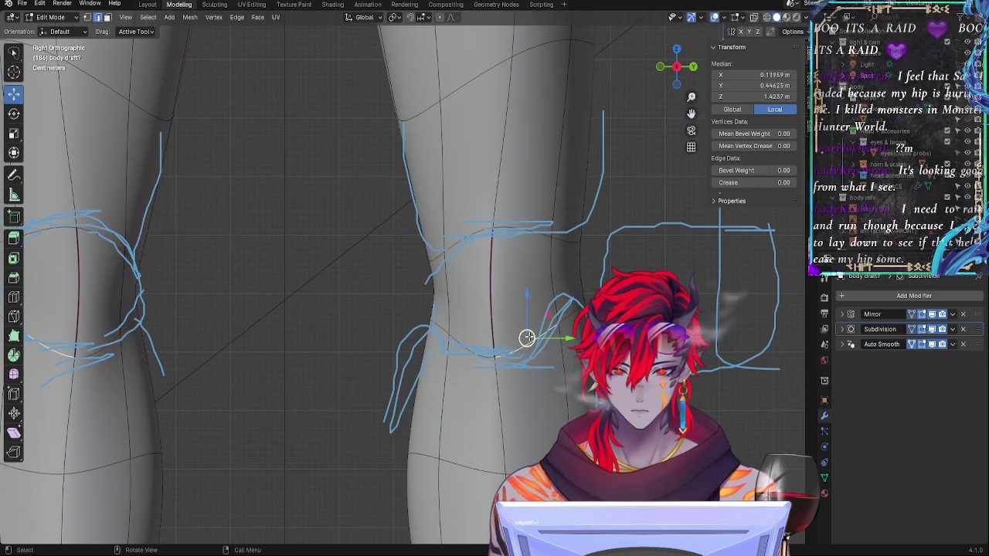
pyautogui.moveTo(527, 337); pyautogui.dragTo(529, 340)
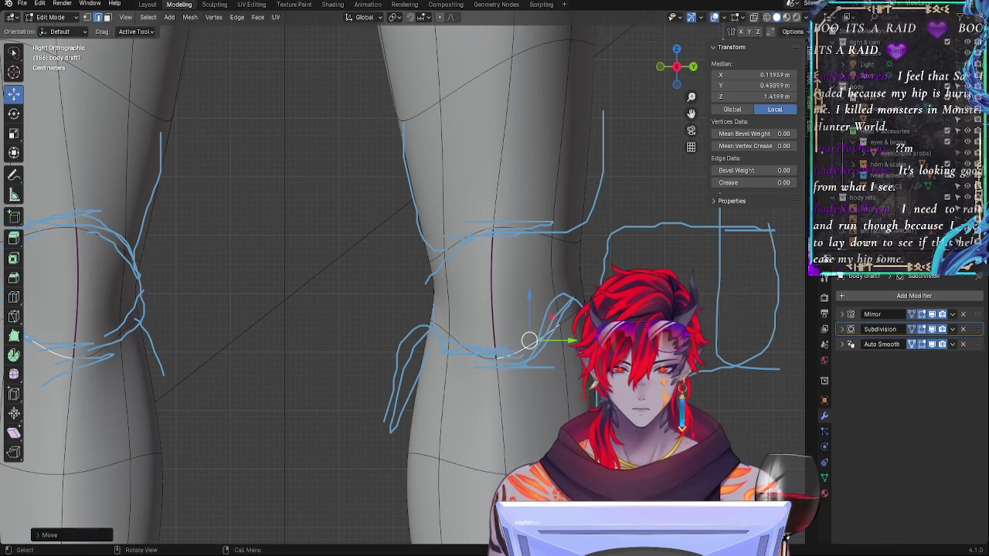
pyautogui.press('r')
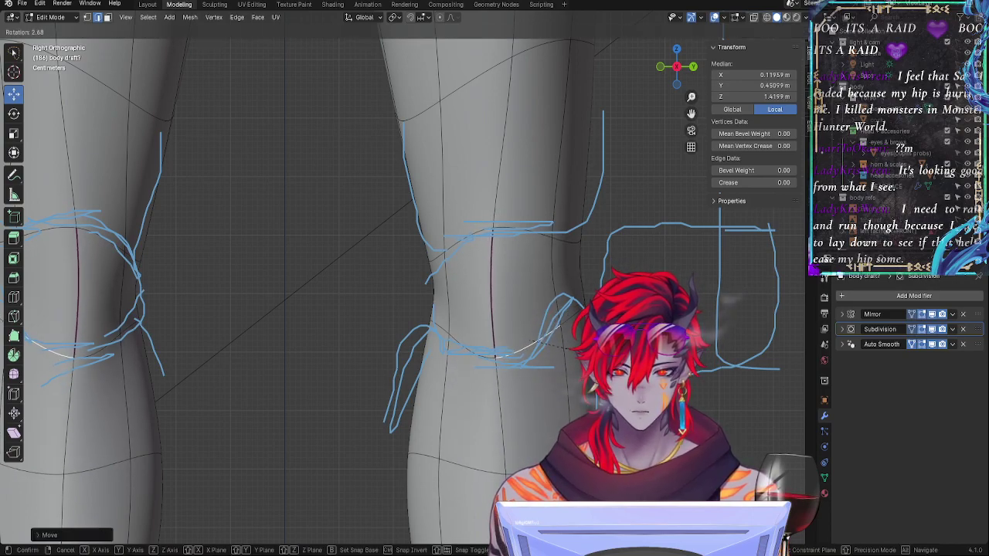
pyautogui.press('Return')
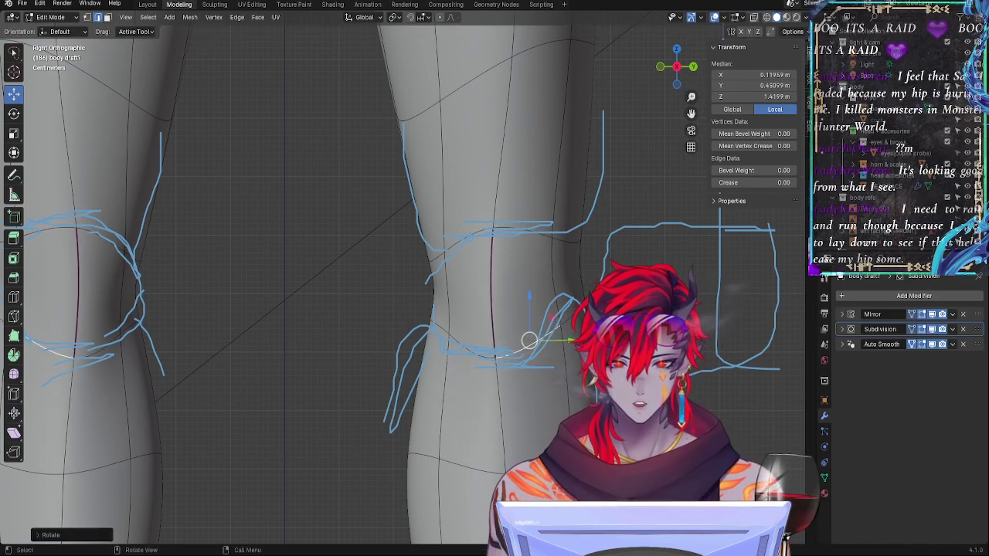
# Step: Select the edge ring and vertical loop enclosing the kneecap faces
pyautogui.click(523, 232)
pyautogui.click(488, 235)
pyautogui.click(506, 229)
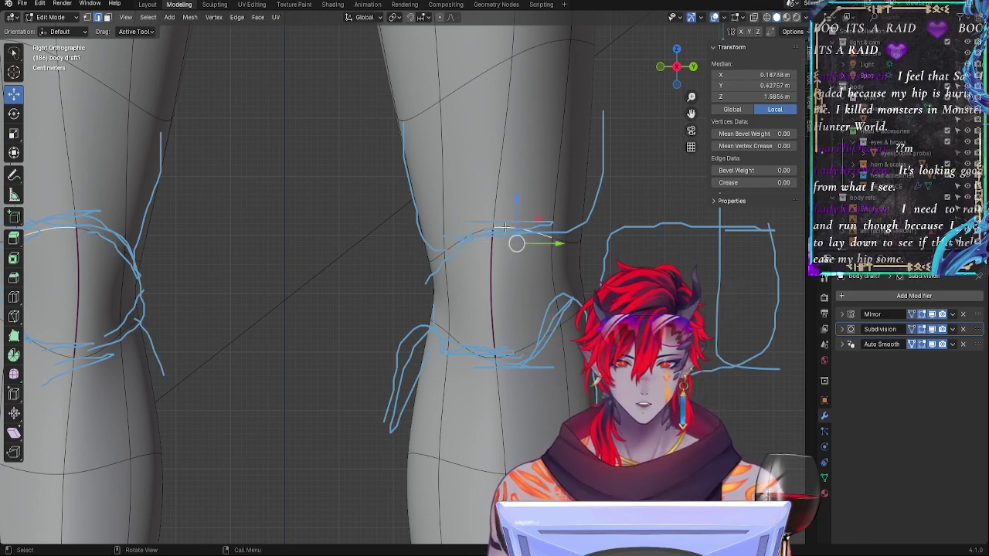
pyautogui.click(478, 231)
pyautogui.click(507, 287)
pyautogui.keyDown('shift'); pyautogui.click(526, 281); pyautogui.keyUp('shift')
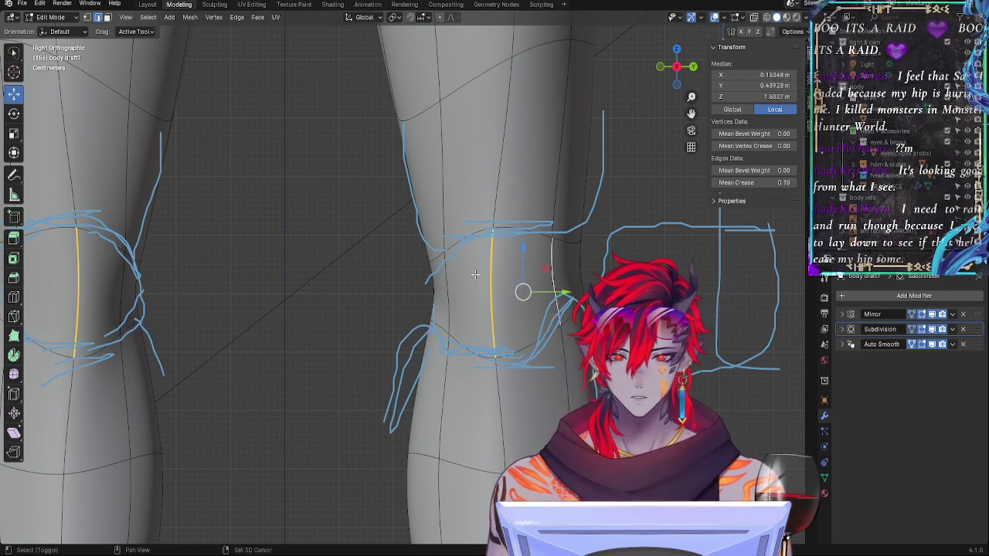
pyautogui.keyDown('shift'); pyautogui.click(475, 275); pyautogui.keyUp('shift')
pyautogui.click(458, 289)
pyautogui.keyDown('shift'); pyautogui.click(471, 242); pyautogui.keyUp('shift')
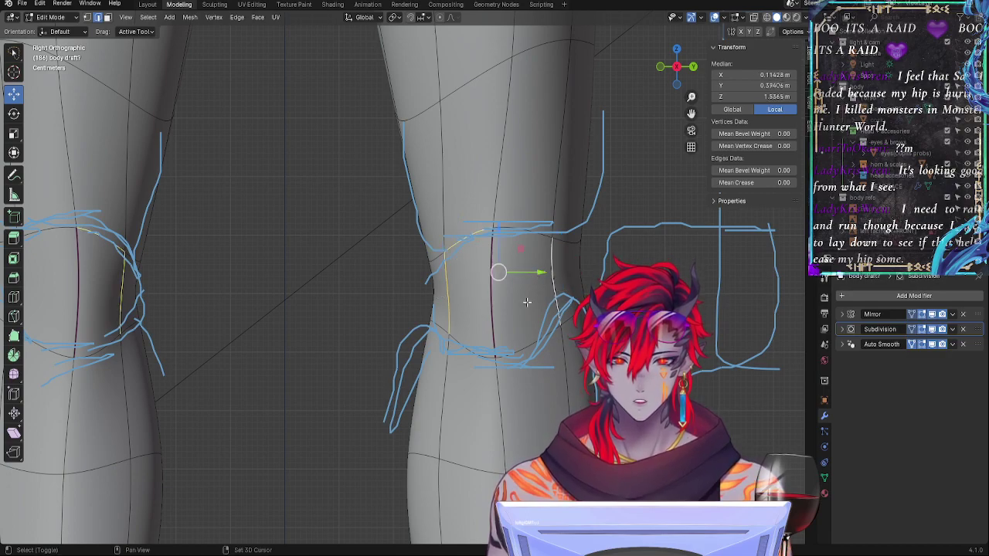
pyautogui.keyDown('alt'); pyautogui.click(475, 338); pyautogui.keyUp('alt')
pyautogui.keyDown('alt'); pyautogui.keyDown('shift'); pyautogui.click(495, 291); pyautogui.keyUp('shift'); pyautogui.keyUp('alt')
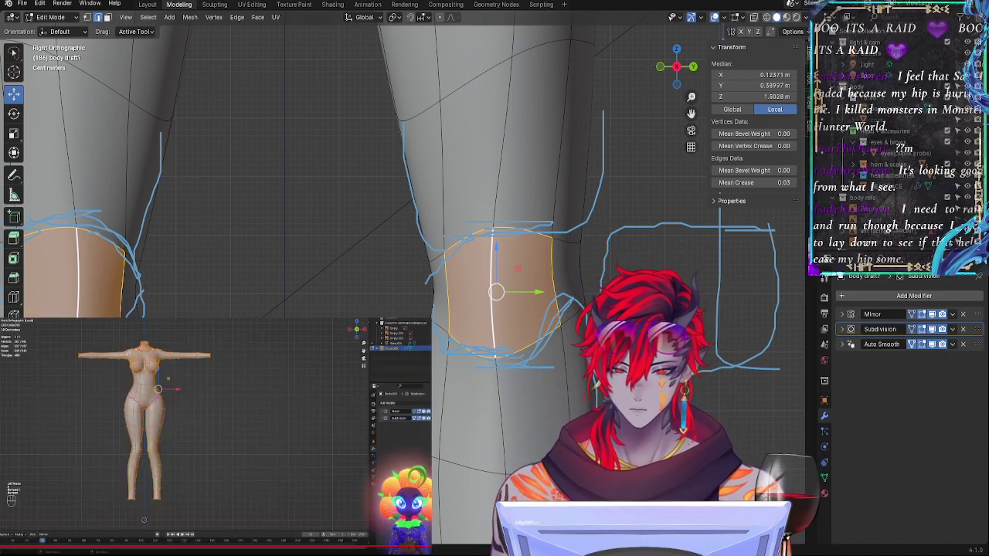
# Step: Add edges above the knee to the selection, then pick an upper thigh edge
pyautogui.keyDown('ctrl'); pyautogui.moveTo(546, 170); pyautogui.dragTo(551, 410, button='middle'); pyautogui.keyUp('ctrl')
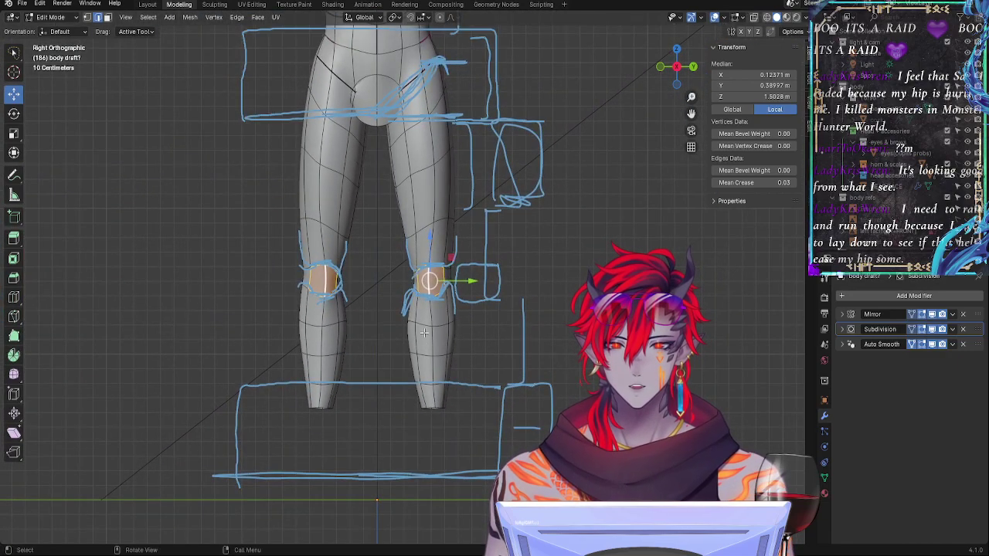
pyautogui.keyDown('alt'); pyautogui.keyDown('shift'); pyautogui.moveTo(419, 261); pyautogui.dragTo(425, 306); pyautogui.keyUp('shift'); pyautogui.keyUp('alt')
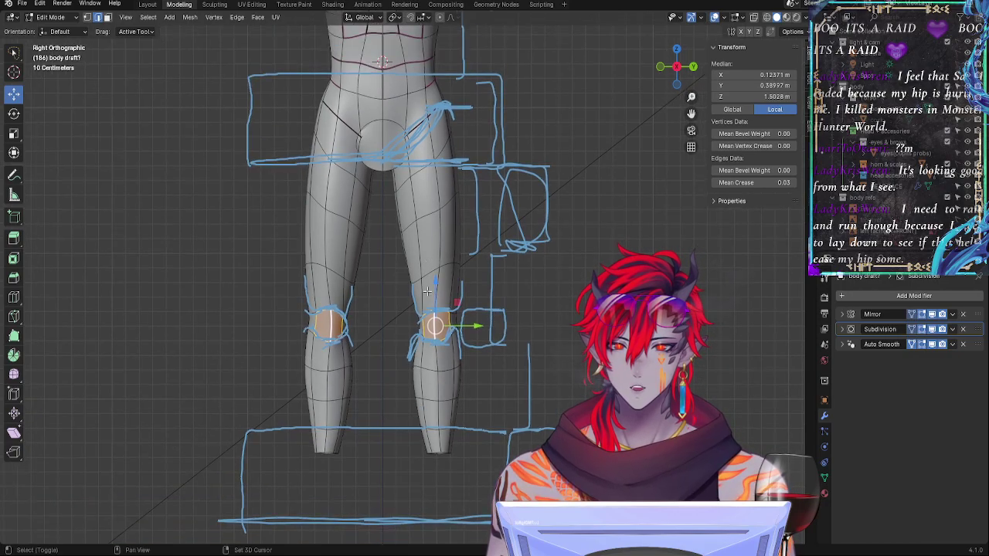
pyautogui.keyDown('shift'); pyautogui.click(425, 292); pyautogui.keyUp('shift')
pyautogui.keyDown('shift'); pyautogui.click(435, 288); pyautogui.keyUp('shift')
pyautogui.keyDown('ctrl'); pyautogui.moveTo(534, 383); pyautogui.dragTo(536, 283, button='middle'); pyautogui.keyUp('ctrl')
pyautogui.click(497, 246)
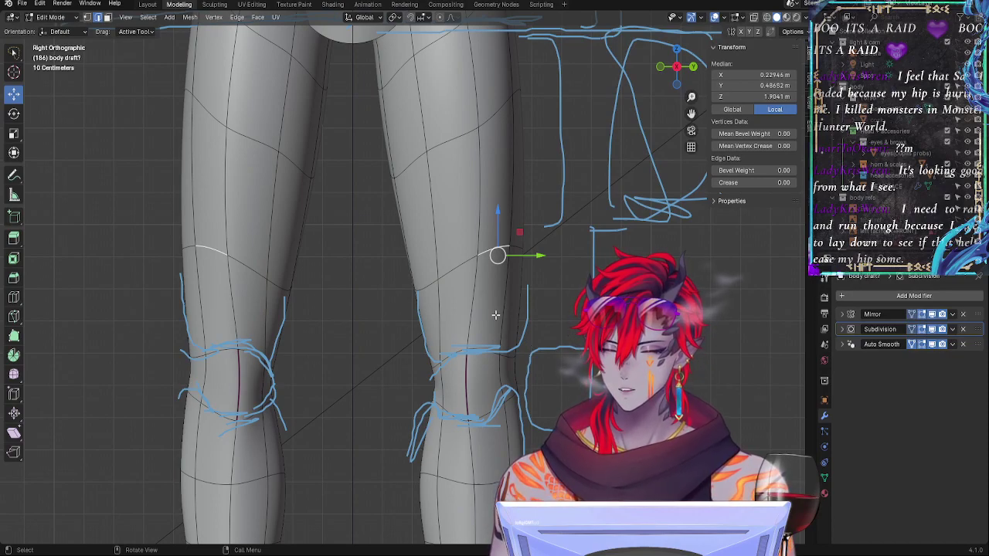
# Step: Dissolve the edge loops running across the thigh
pyautogui.keyDown('alt'); pyautogui.click(474, 259); pyautogui.keyUp('alt')
pyautogui.press('x')
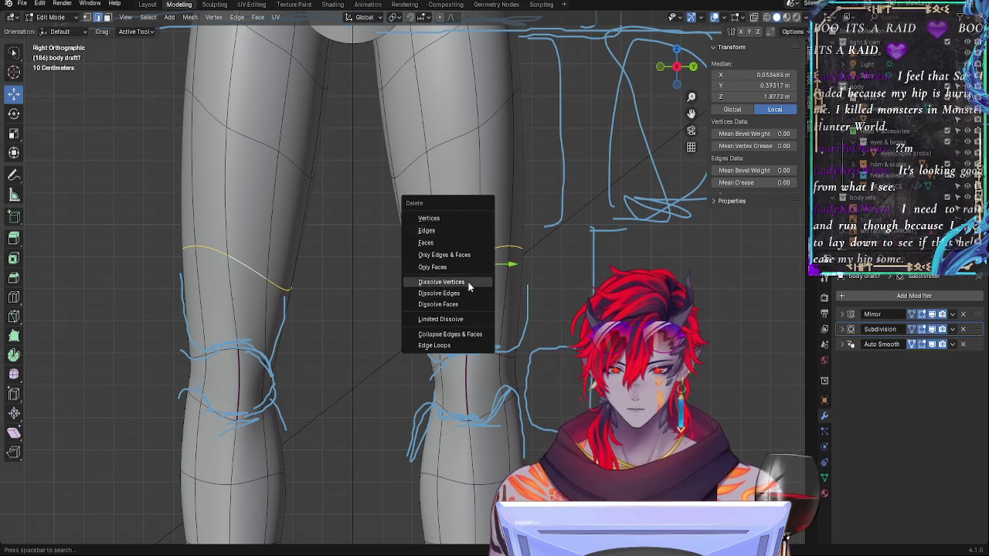
pyautogui.click(467, 292)
pyautogui.hotkey('ctrl', 'z')
pyautogui.press('x')
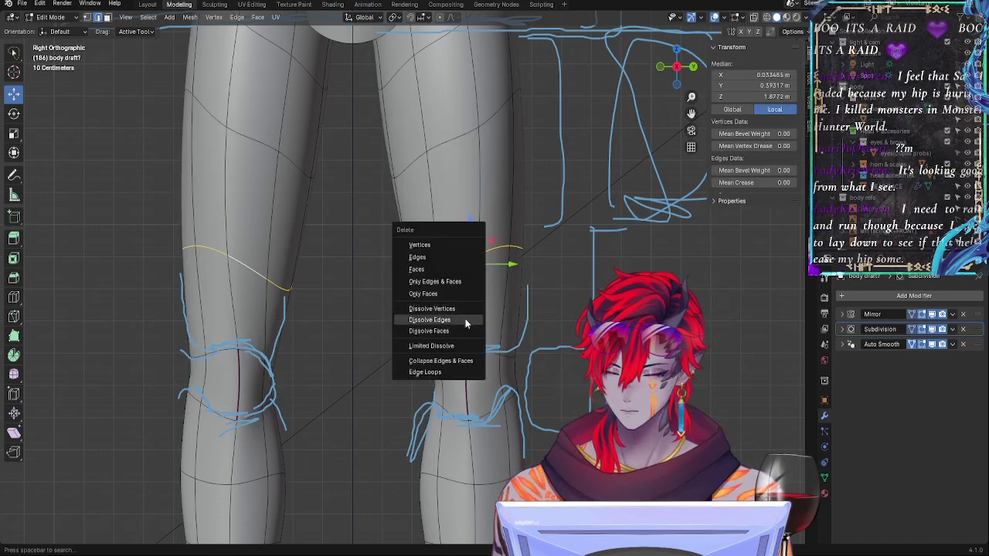
pyautogui.click(465, 320)
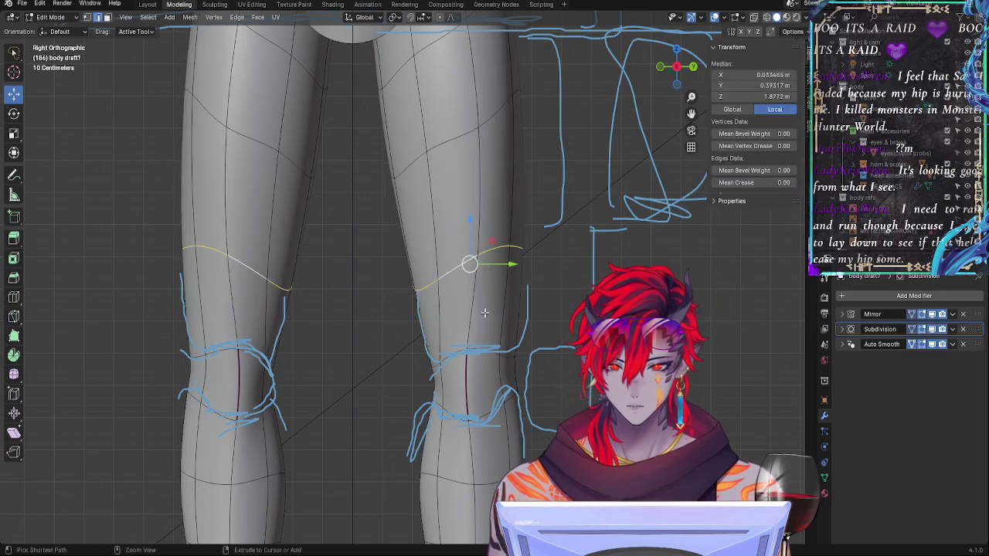
pyautogui.press('x')
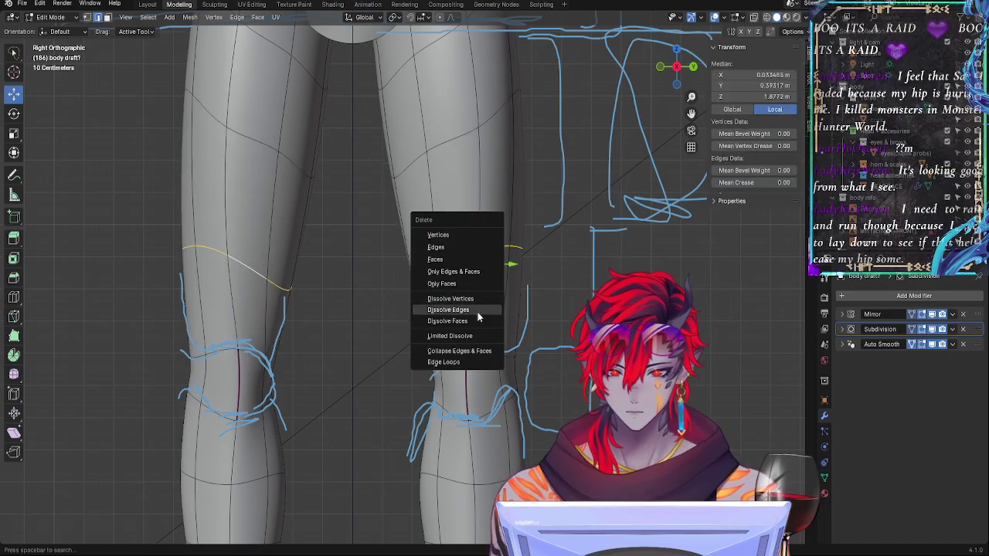
pyautogui.click(478, 310)
# Step: Move the higher thigh loop down above the knee, fatten it with Alt+S, and rotate it
pyautogui.keyDown('alt'); pyautogui.click(459, 128); pyautogui.keyUp('alt')
pyautogui.press('g')
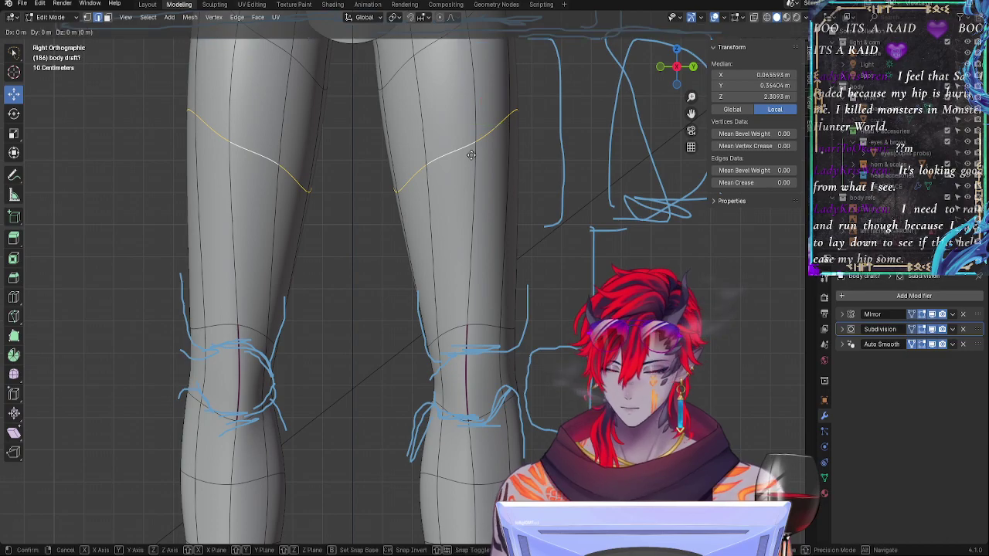
pyautogui.rightClick(482, 172)
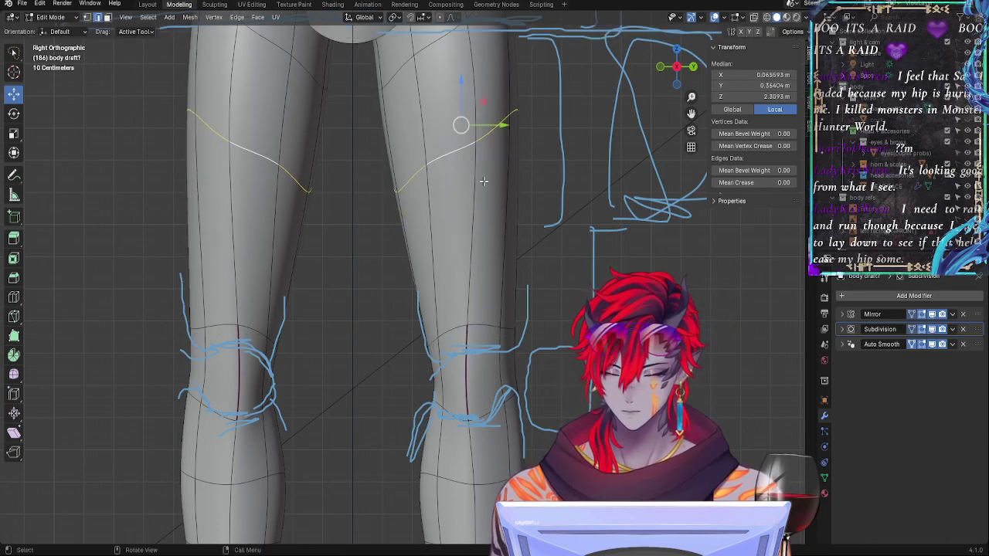
pyautogui.moveTo(462, 128); pyautogui.dragTo(470, 177)
pyautogui.hotkey('alt', 's')
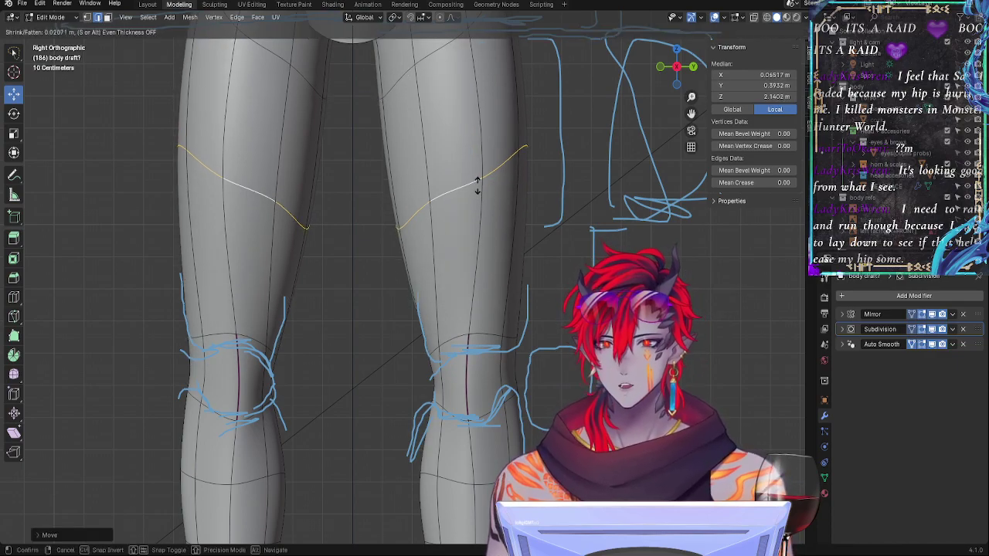
pyautogui.click(477, 191)
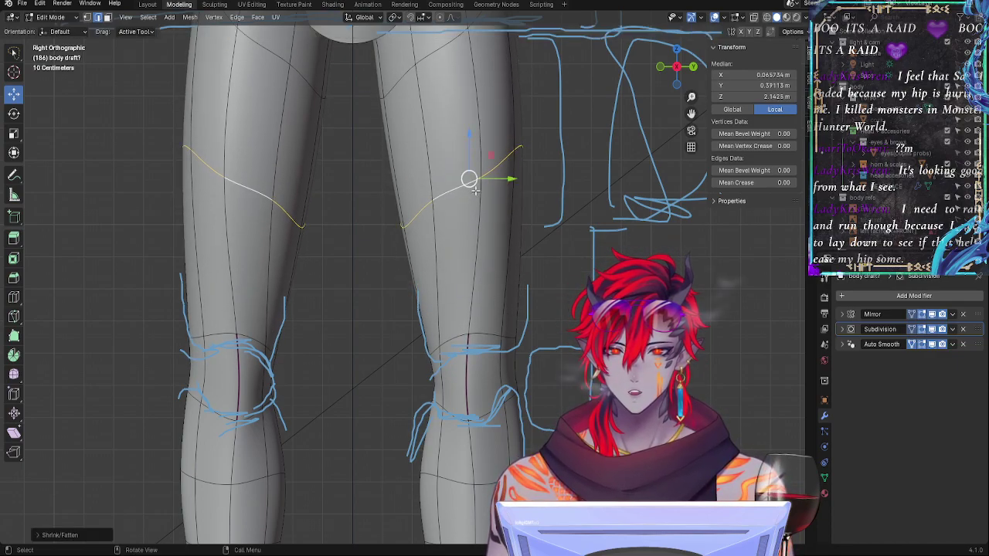
pyautogui.press('r')
pyautogui.click(534, 195)
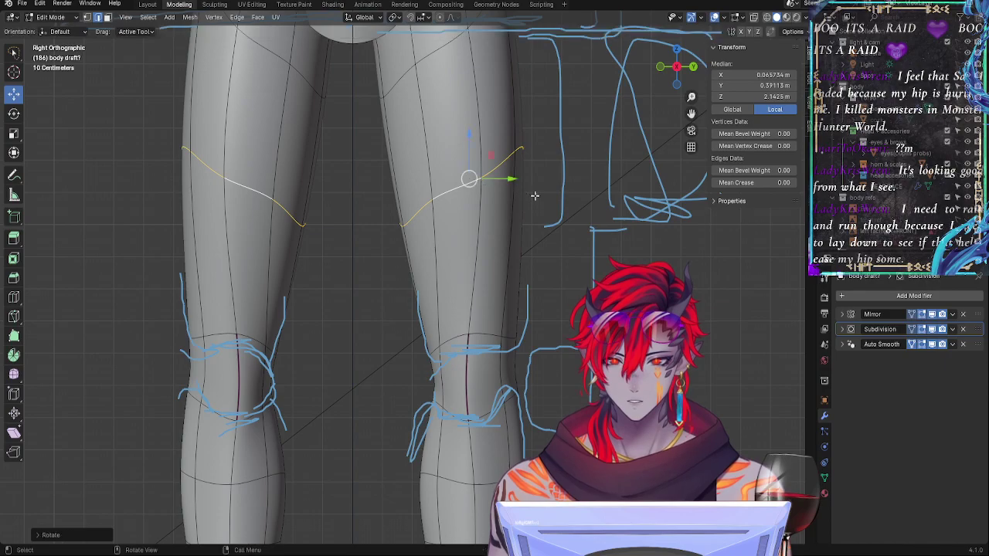
# Step: Try sliding an upper leg loop, then undo the recent thigh loop edits
pyautogui.keyDown('alt'); pyautogui.click(422, 80); pyautogui.keyUp('alt')
pyautogui.keyDown('alt'); pyautogui.click(426, 61); pyautogui.keyUp('alt')
pyautogui.press('g')
pyautogui.press('g')
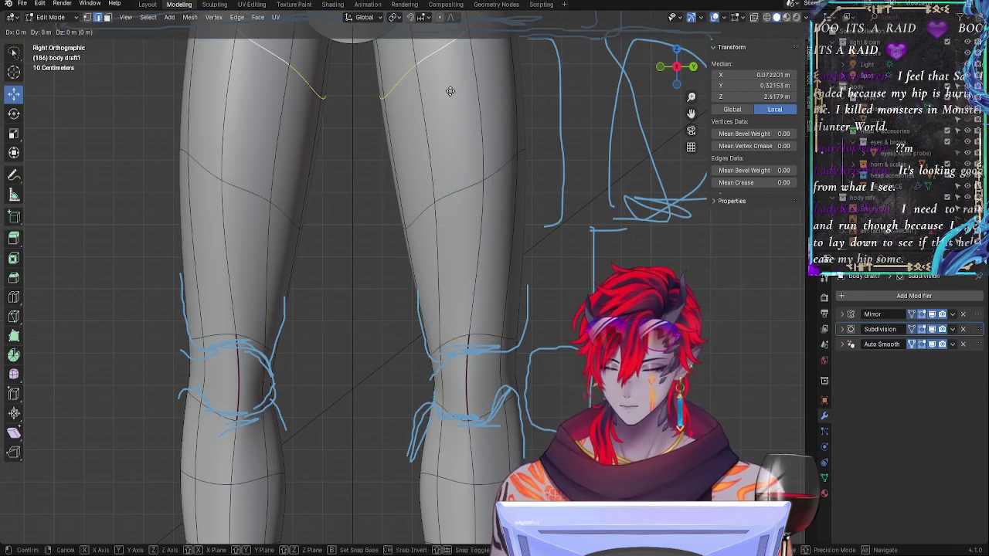
pyautogui.rightClick(462, 114)
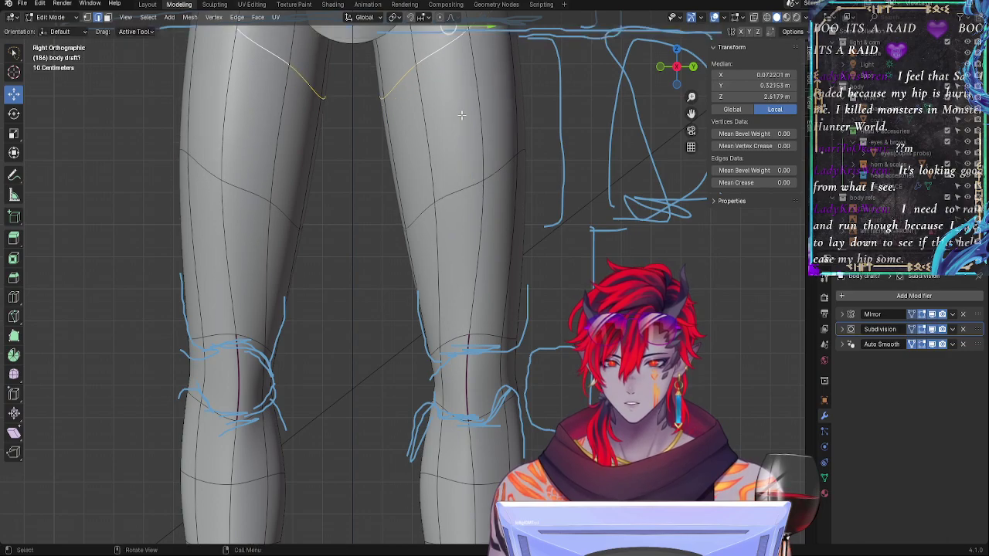
pyautogui.keyDown('alt'); pyautogui.click(513, 172); pyautogui.keyUp('alt')
pyautogui.hotkey('ctrl', 'z')
pyautogui.hotkey('ctrl', 'z')
pyautogui.hotkey('ctrl', 'z')
pyautogui.hotkey('ctrl', 'z')
pyautogui.hotkey('ctrl', 'z')
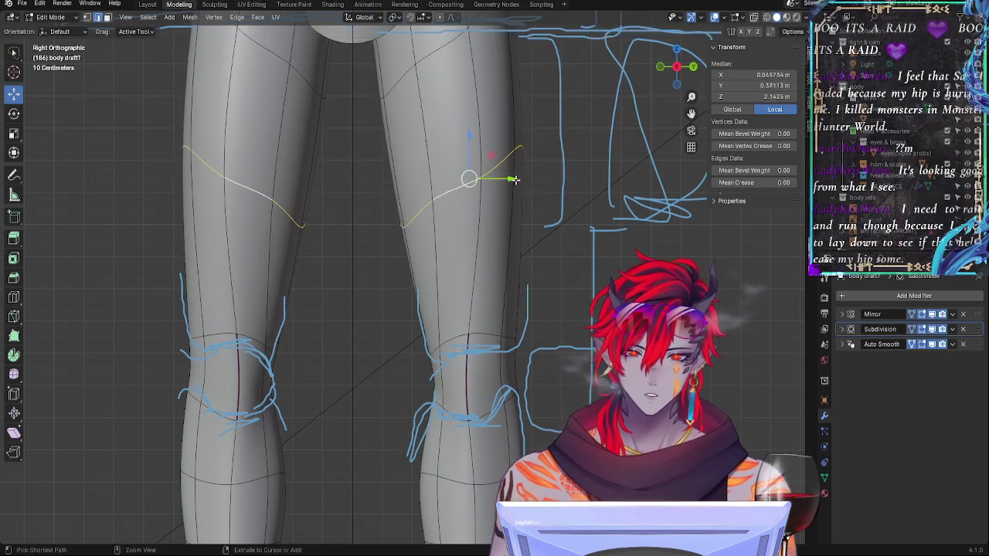
# Step: Zoom in on the knees, deselect everything, and preview a Ctrl+R loop cut across the knee
pyautogui.keyDown('alt'); pyautogui.click(506, 199); pyautogui.keyUp('alt')
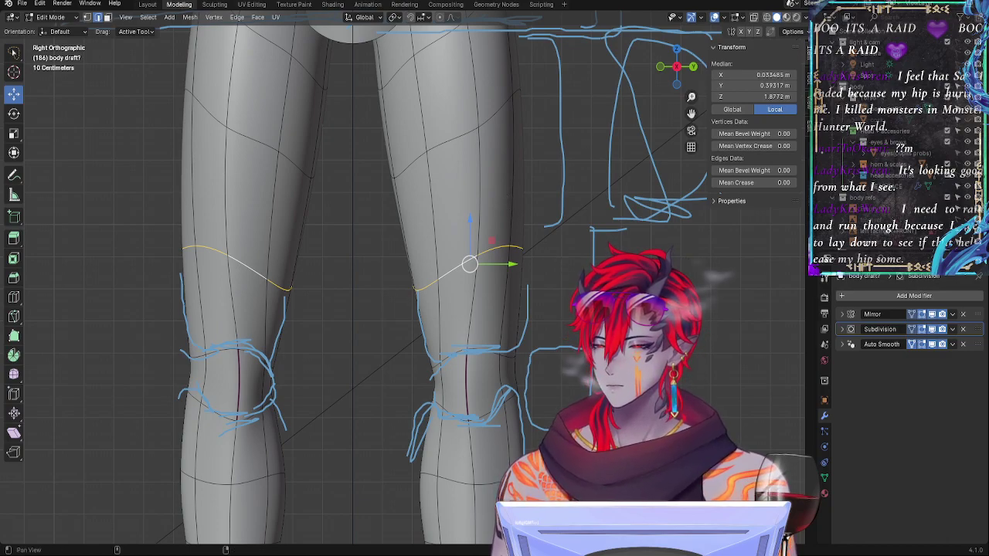
pyautogui.keyDown('shift'); pyautogui.moveTo(541, 263); pyautogui.dragTo(553, 335, button='middle'); pyautogui.keyUp('shift')
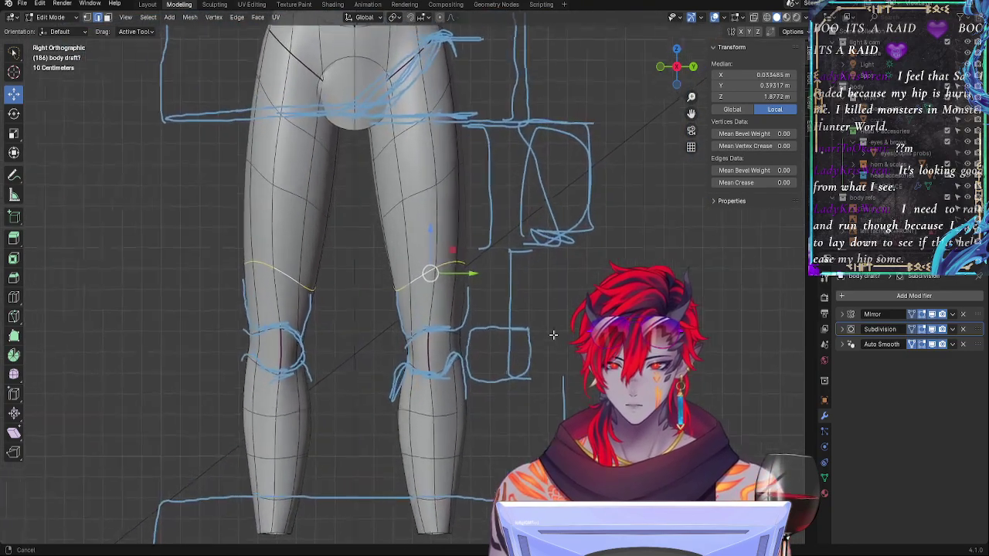
pyautogui.scroll(3, 553, 334)
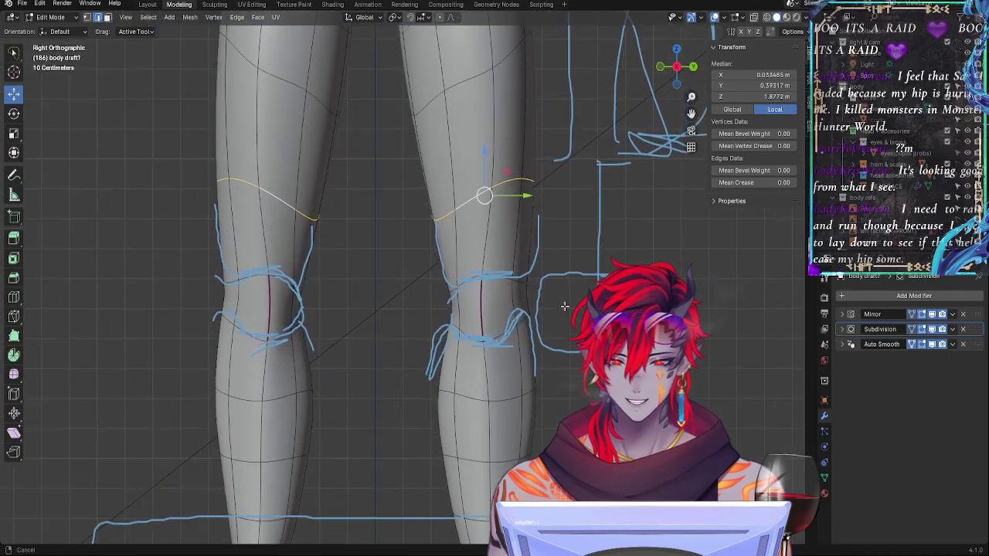
pyautogui.scroll(2, 564, 307)
pyautogui.hotkey('alt', 'a')
pyautogui.hotkey('ctrl', 'r')
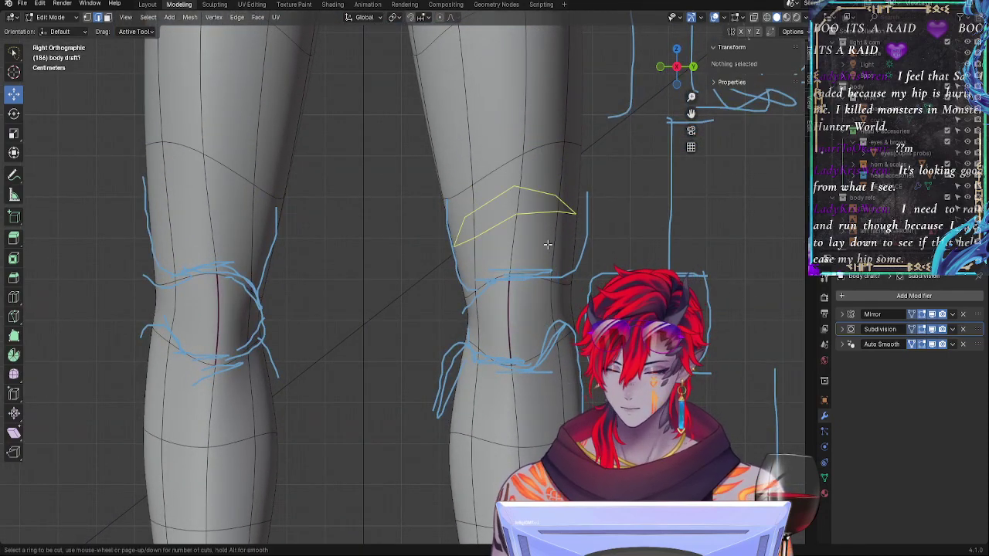
# Step: Add a new edge loop across both knees and slide the knee loop slightly upward
pyautogui.click(524, 311)
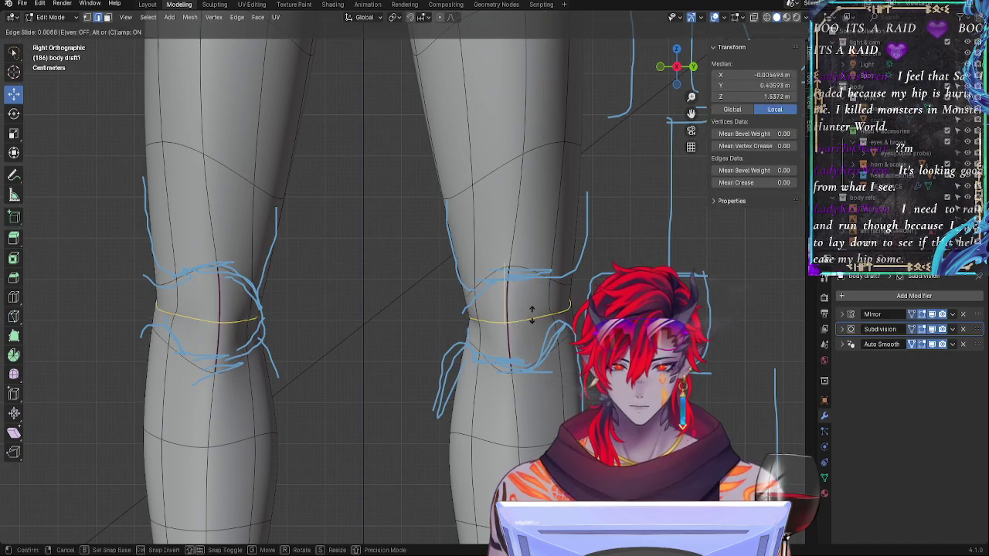
pyautogui.click(533, 314)
pyautogui.click(615, 268)
pyautogui.keyDown('ctrl'); pyautogui.moveTo(615, 288); pyautogui.dragTo(615, 278, button='middle'); pyautogui.keyUp('ctrl')
pyautogui.keyDown('alt'); pyautogui.click(544, 274); pyautogui.keyUp('alt')
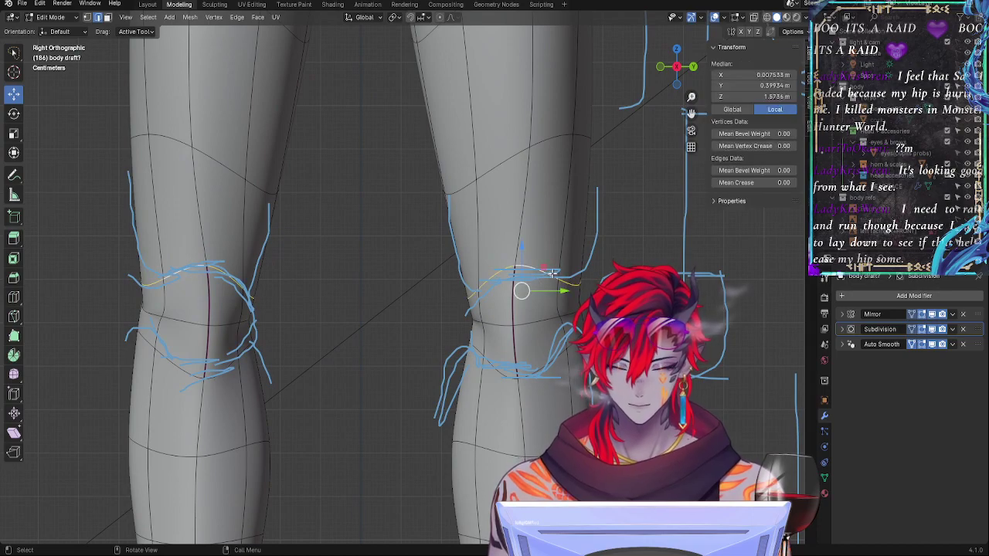
pyautogui.moveTo(553, 272); pyautogui.dragTo(554, 267)
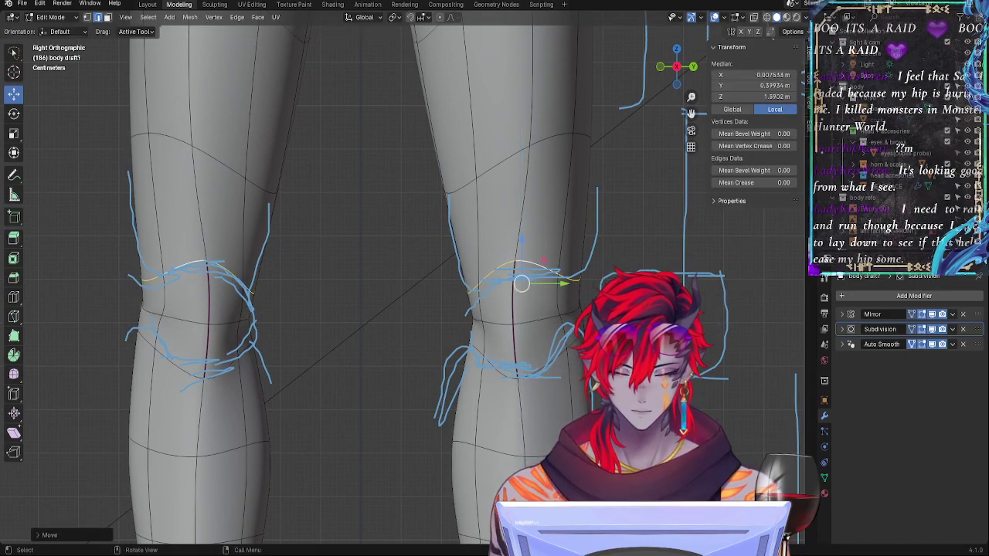
# Step: Lower the upper knee vertices to follow the sketched kneecap outline
pyautogui.click(527, 262)
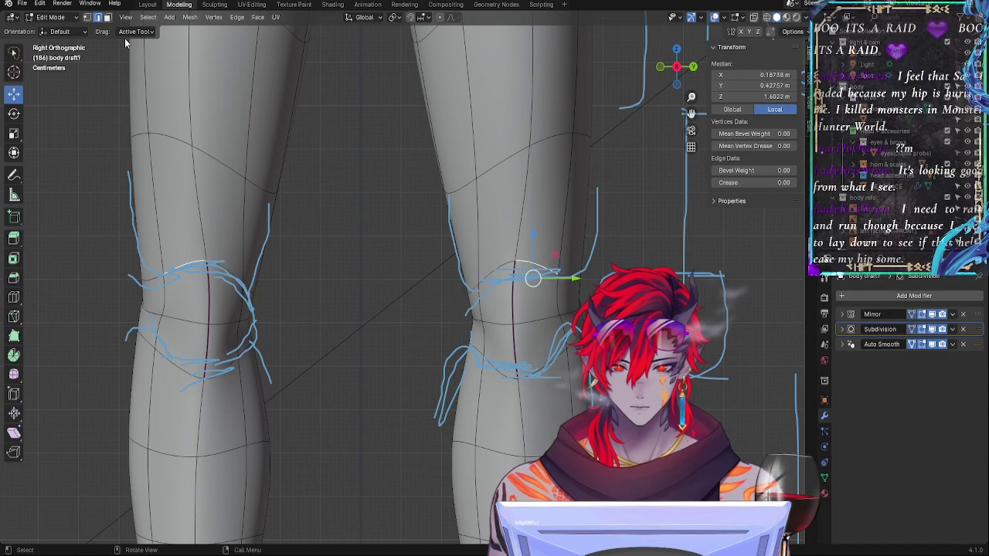
pyautogui.click(510, 261)
pyautogui.moveTo(508, 211); pyautogui.dragTo(512, 226)
pyautogui.click(557, 274)
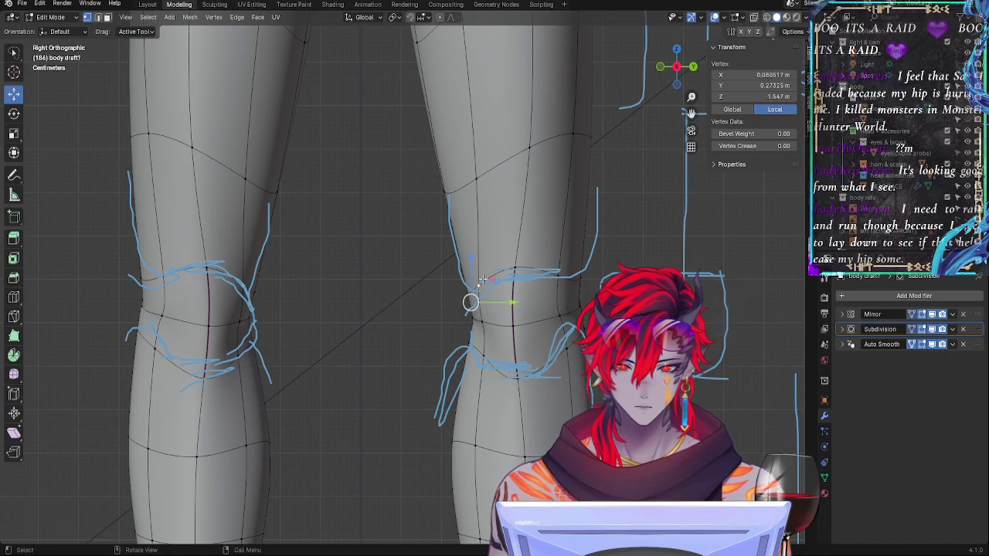
pyautogui.press('g')
pyautogui.press('z')
pyautogui.moveTo(473, 262); pyautogui.dragTo(507, 276)
pyautogui.click(514, 268)
pyautogui.click(503, 276)
# Step: Reposition the lower kneecap vertices so they trace the blue sketch
pyautogui.click(514, 376)
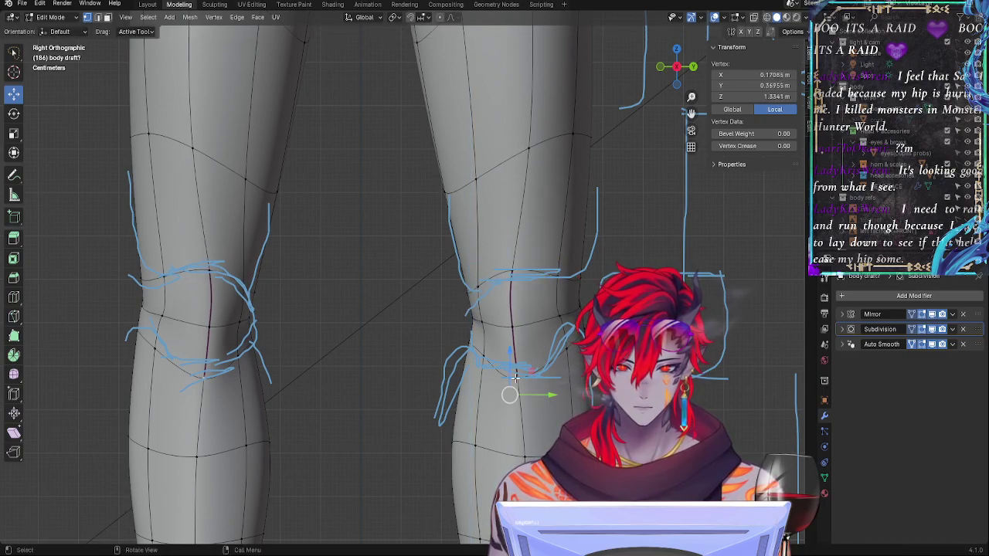
pyautogui.press('g')
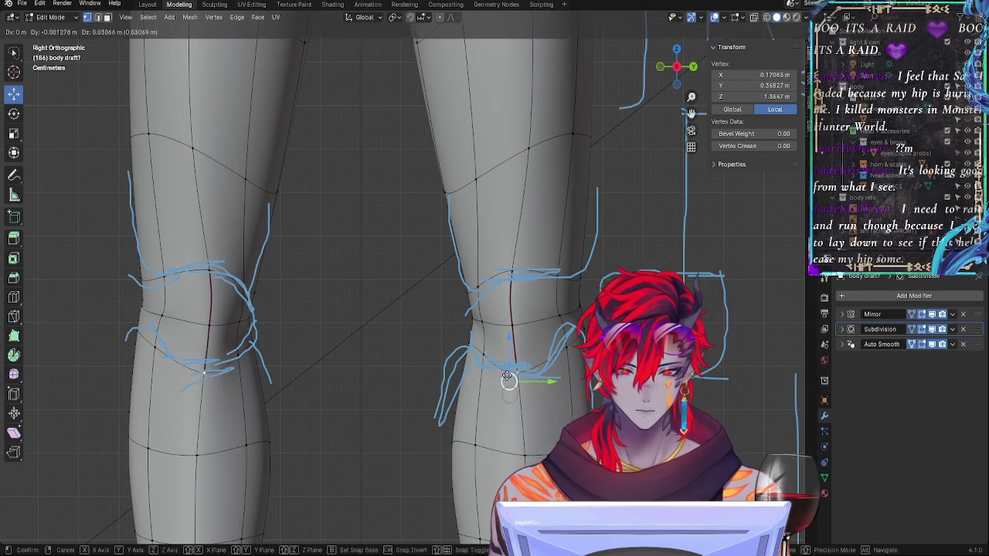
pyautogui.click(509, 376)
pyautogui.click(574, 362)
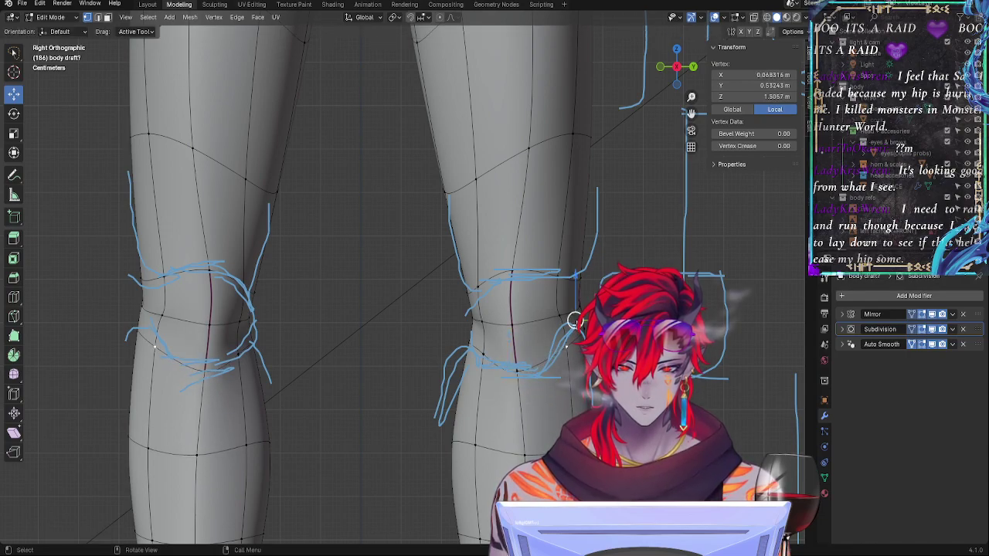
pyautogui.press('g')
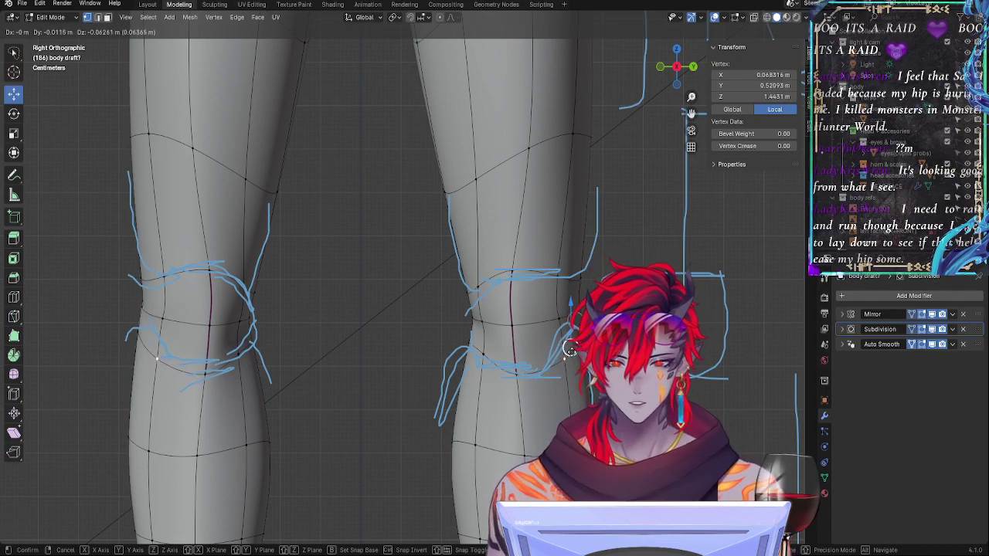
pyautogui.click(510, 376)
pyautogui.click(510, 376)
pyautogui.press('g')
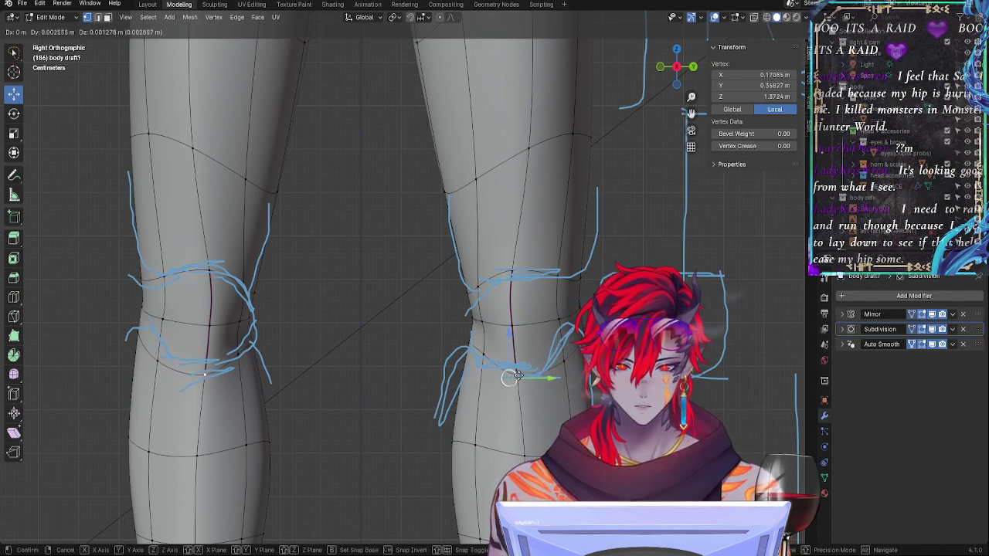
pyautogui.click(489, 362)
pyautogui.click(483, 333)
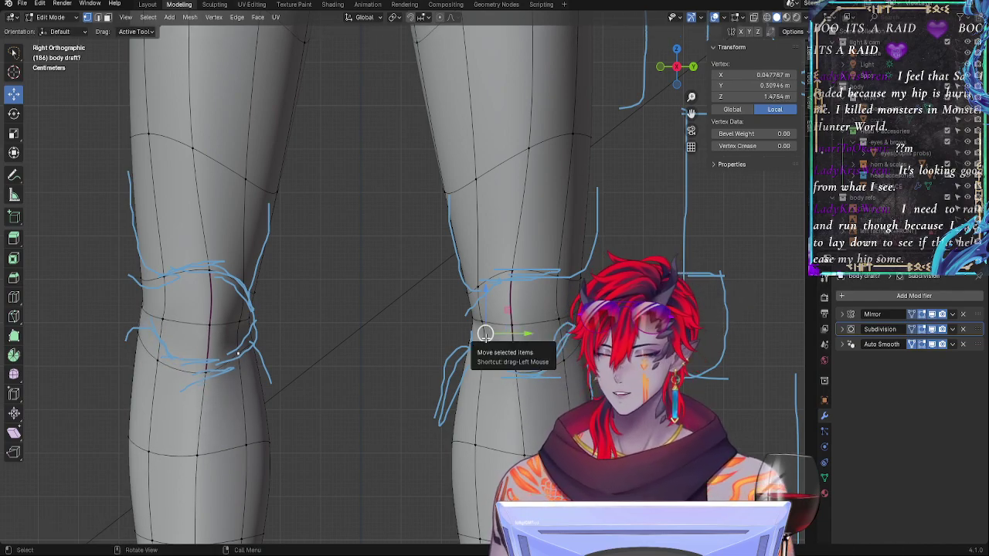
pyautogui.press('g')
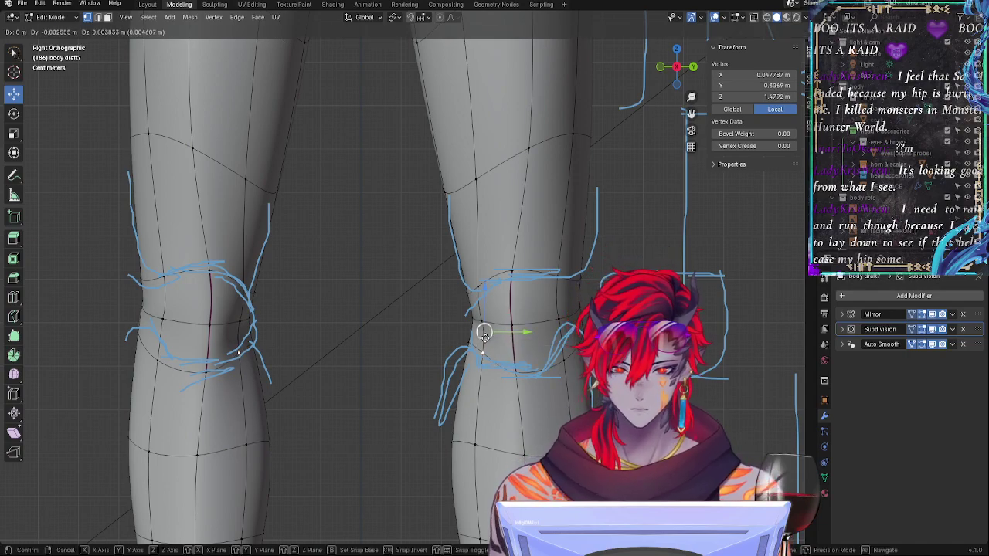
pyautogui.click(480, 322)
pyautogui.moveTo(481, 339); pyautogui.dragTo(483, 323)
# Step: Nudge the remaining upper, lower and side knee vertices onto the kneecap outline
pyautogui.click(483, 292)
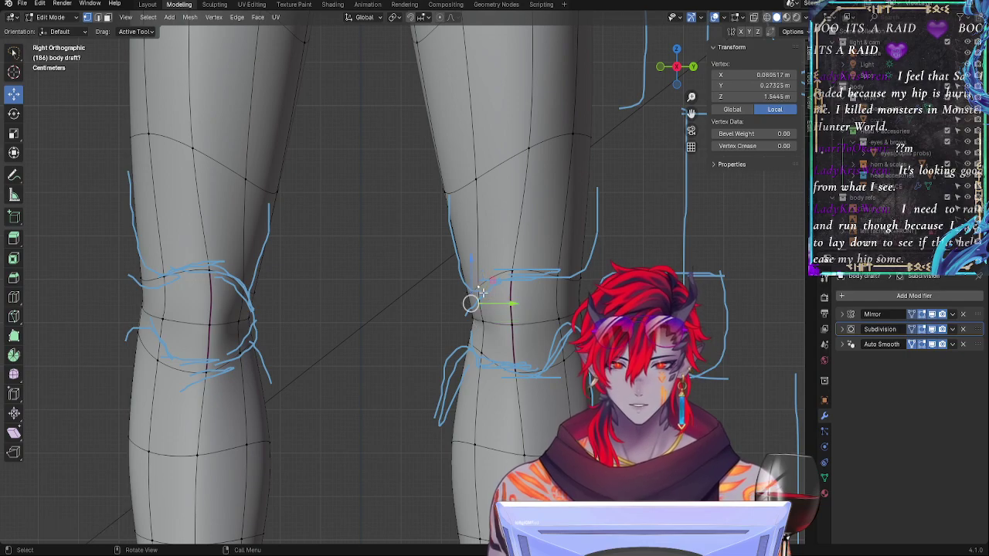
pyautogui.press('g')
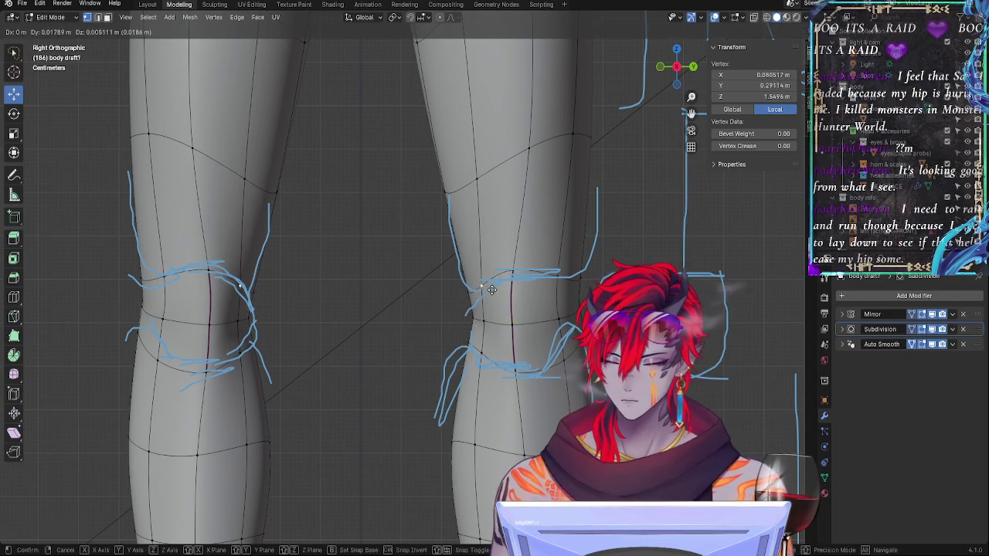
pyautogui.click(497, 289)
pyautogui.click(514, 272)
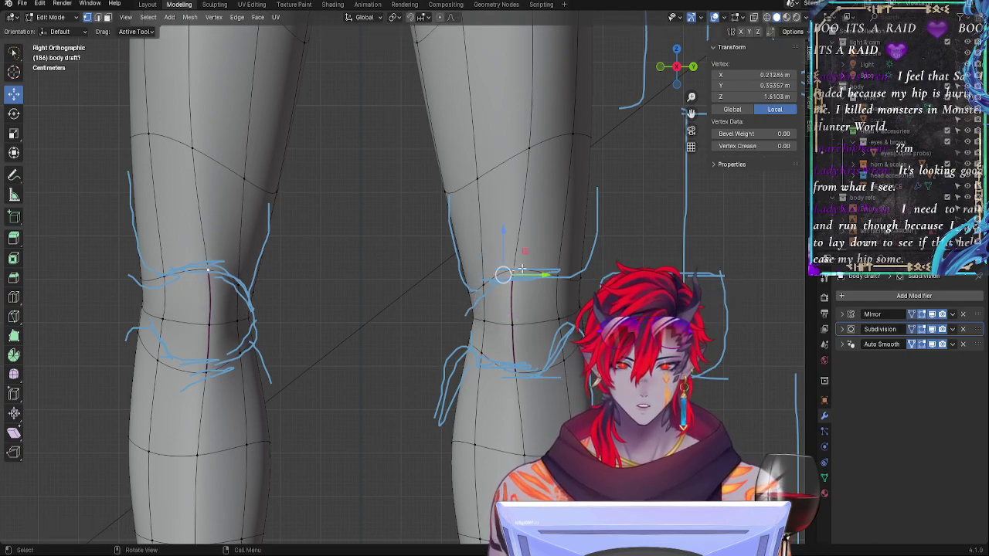
pyautogui.moveTo(507, 270); pyautogui.dragTo(576, 299)
pyautogui.click(559, 318)
pyautogui.click(553, 280)
pyautogui.moveTo(552, 299); pyautogui.dragTo(542, 328)
pyautogui.click(516, 328)
pyautogui.moveTo(512, 325); pyautogui.dragTo(511, 322)
pyautogui.click(579, 282)
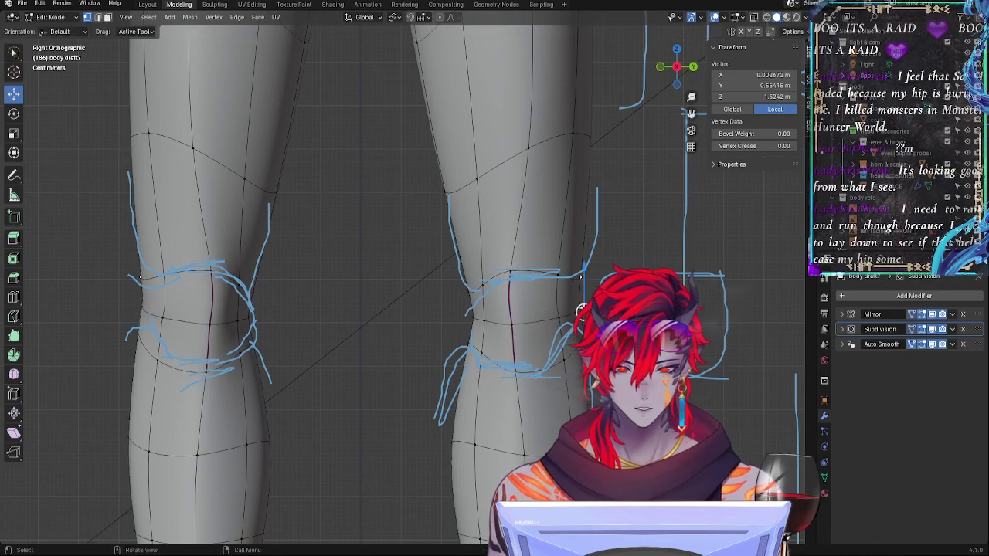
pyautogui.moveTo(582, 319); pyautogui.dragTo(581, 317)
# Step: Check the leg shape in Object Mode, then return to Edit Mode on another knee vertex
pyautogui.scroll(-3, 568, 263)
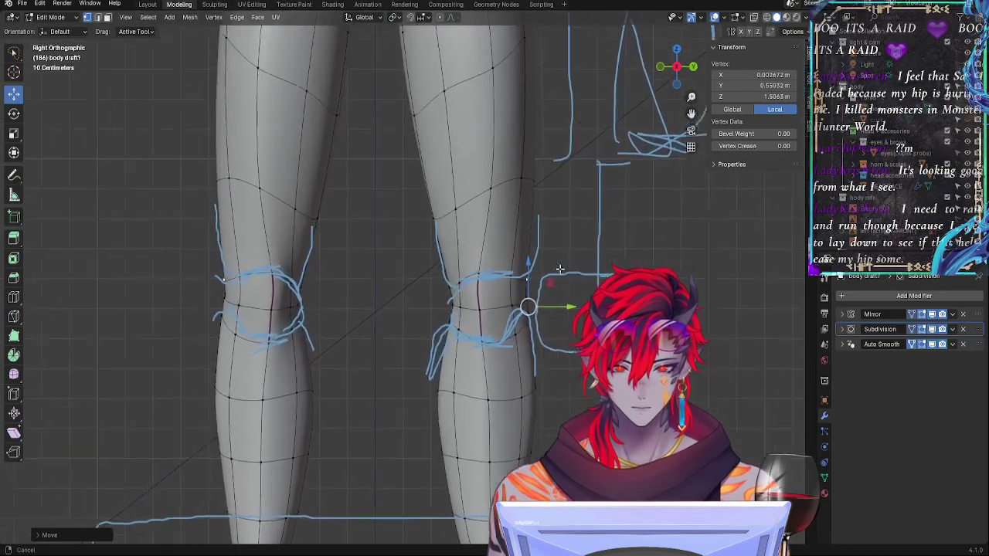
pyautogui.scroll(1, 536, 276)
pyautogui.press('Tab')
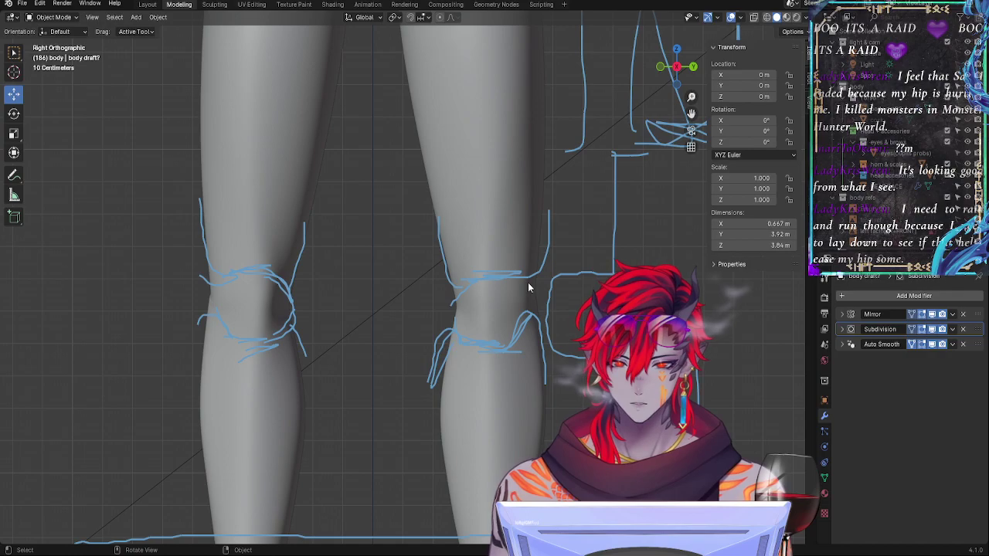
pyautogui.press('Tab')
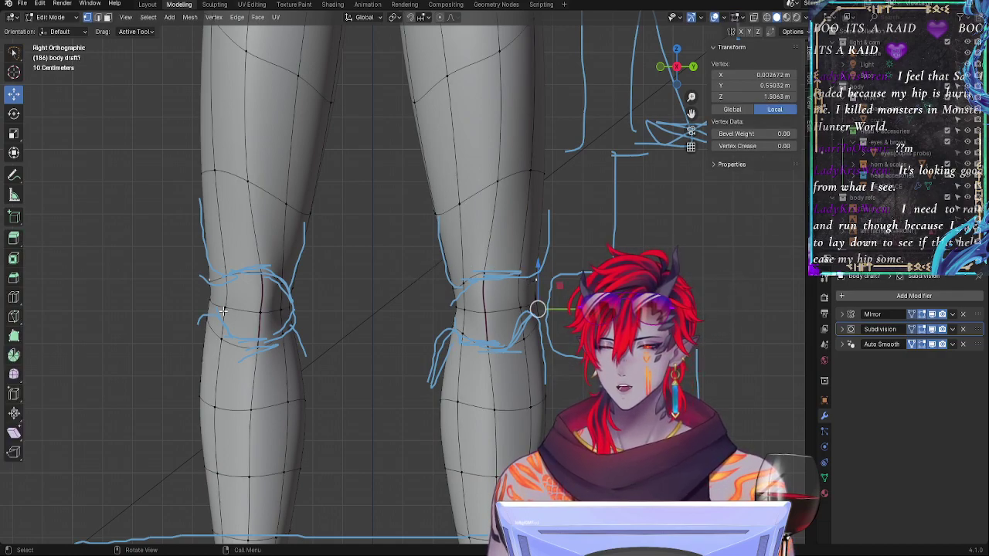
pyautogui.click(463, 309)
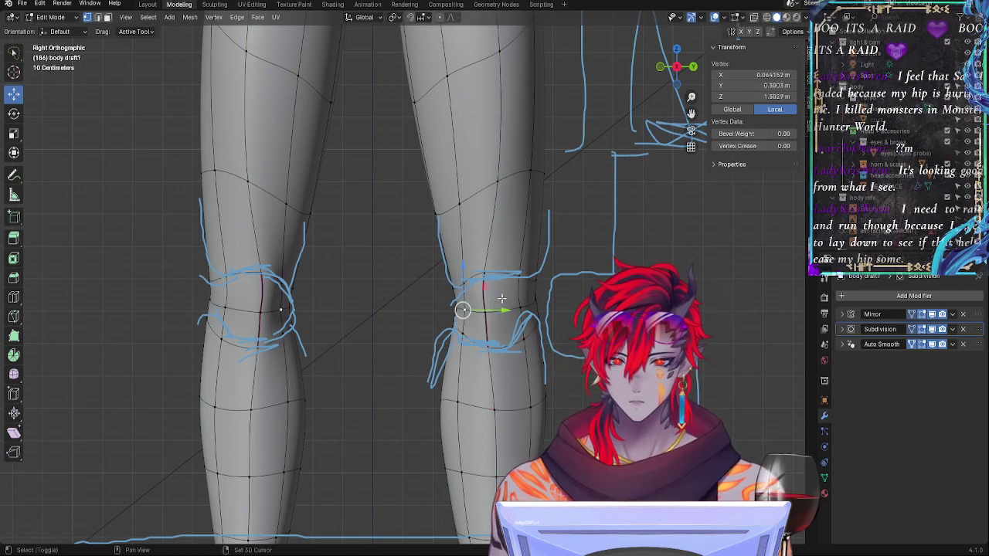
# Step: Select the four kneecap faces on the knees in face select mode
pyautogui.keyDown('alt'); pyautogui.click(501, 298); pyautogui.keyUp('alt')
pyautogui.click(475, 281)
pyautogui.click(346, 302)
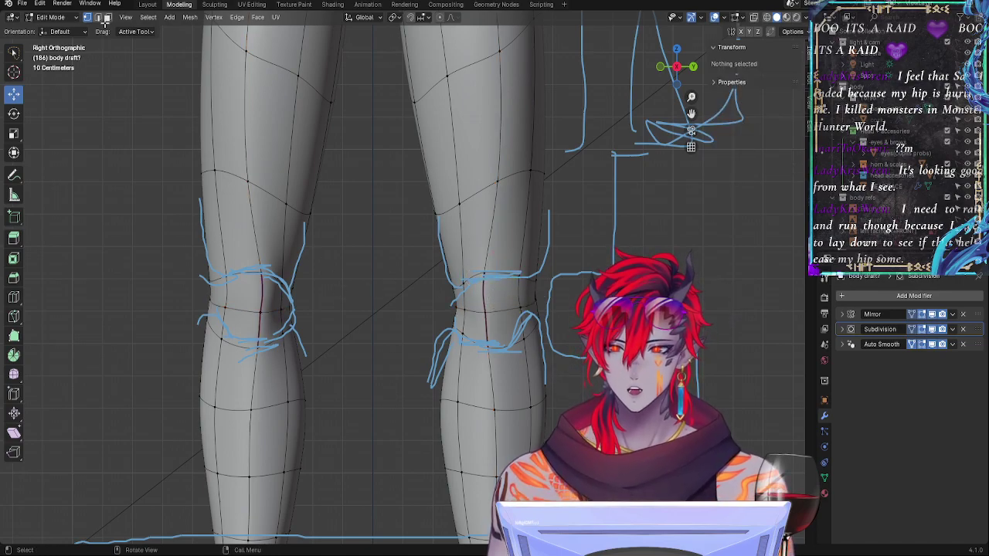
pyautogui.click(106, 19)
pyautogui.click(476, 299)
pyautogui.keyDown('shift'); pyautogui.click(498, 329); pyautogui.keyUp('shift')
pyautogui.keyDown('shift'); pyautogui.click(497, 329); pyautogui.keyUp('shift')
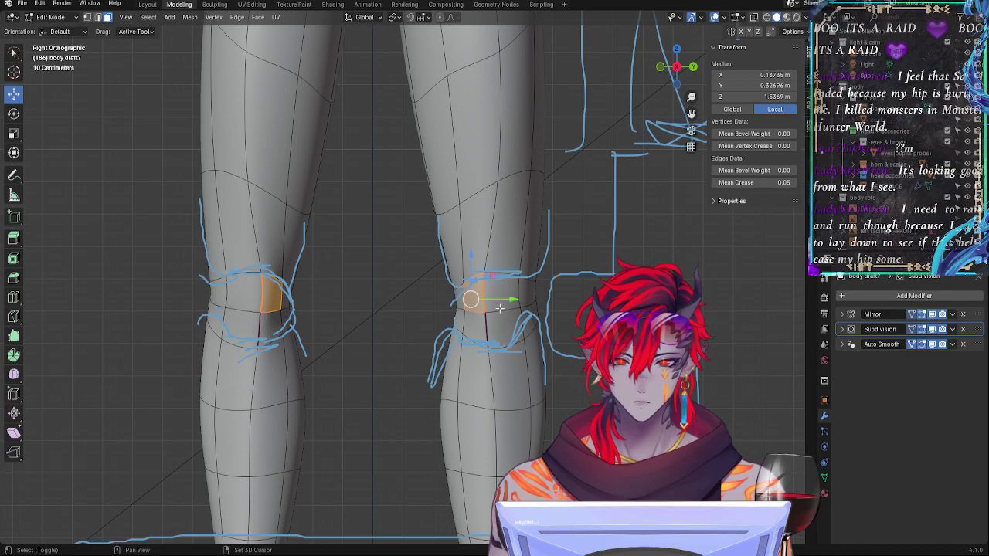
pyautogui.keyDown('shift'); pyautogui.click(503, 301); pyautogui.keyUp('shift')
pyautogui.keyDown('shift'); pyautogui.click(501, 327); pyautogui.keyUp('shift')
pyautogui.keyDown('shift'); pyautogui.click(476, 328); pyautogui.keyUp('shift')
pyautogui.click(88, 17)
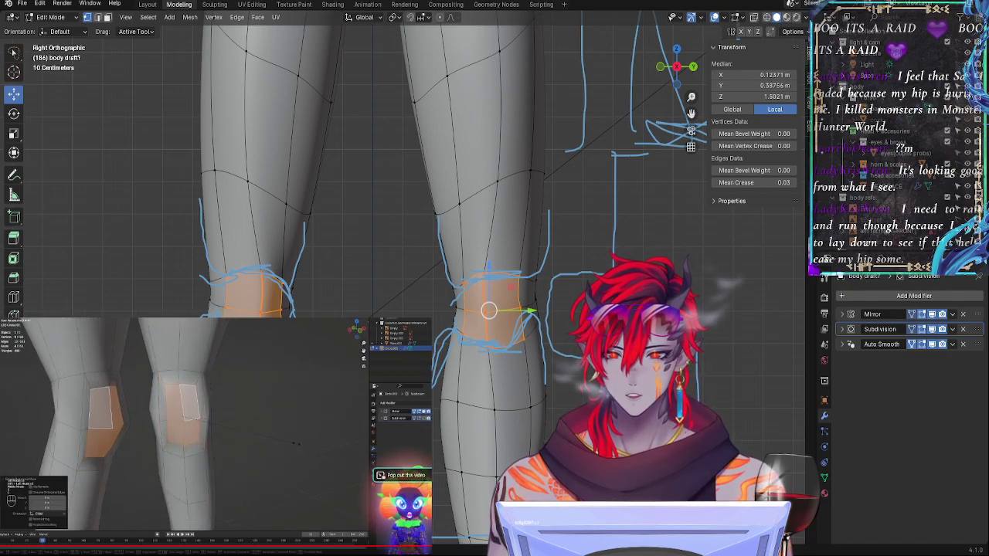
# Step: Extrude the kneecap faces slightly along their normal and hide Subdivision in the viewport
pyautogui.press('space')
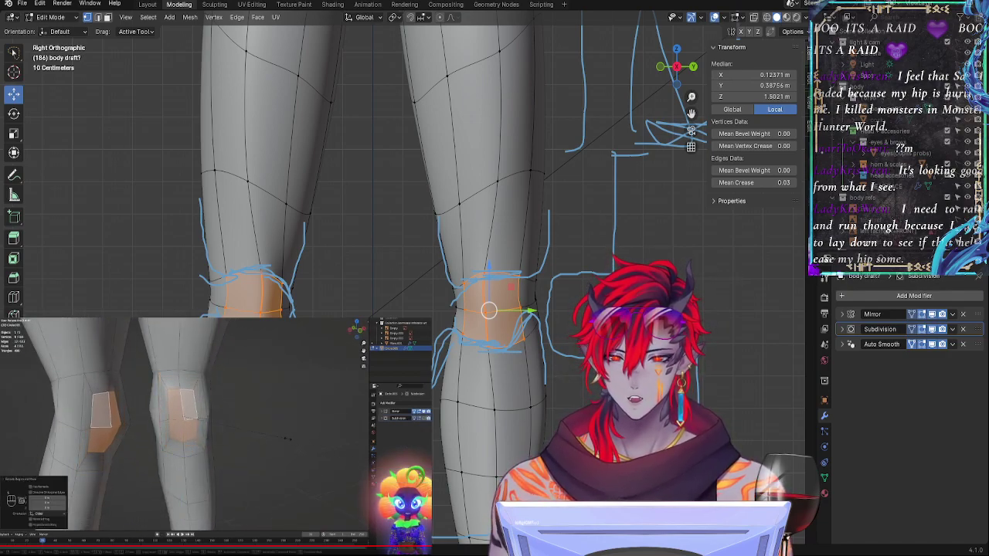
pyautogui.keyDown('ctrl'); pyautogui.moveTo(600, 409); pyautogui.dragTo(601, 389, button='middle'); pyautogui.keyUp('ctrl')
pyautogui.scroll(2, 412, 263)
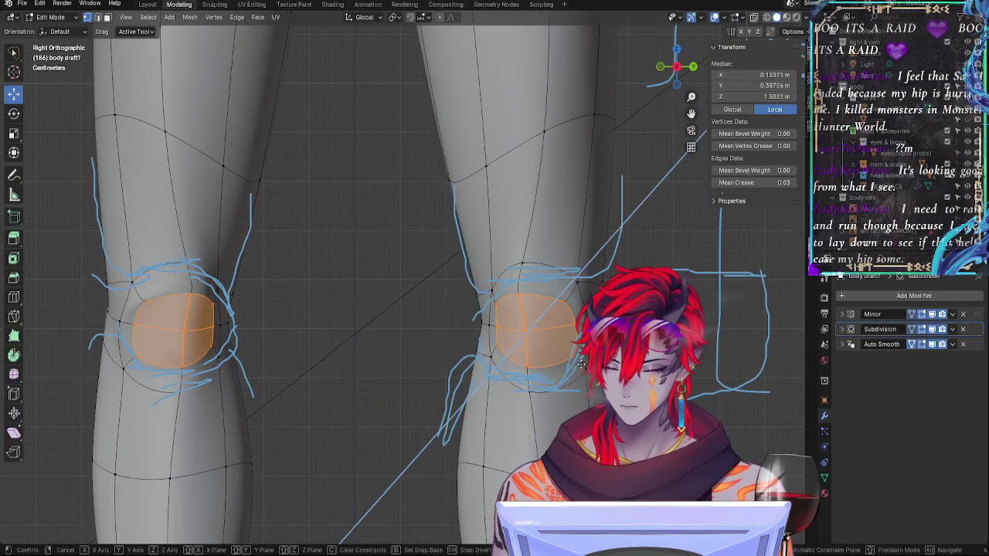
pyautogui.press('e')
pyautogui.click(577, 360)
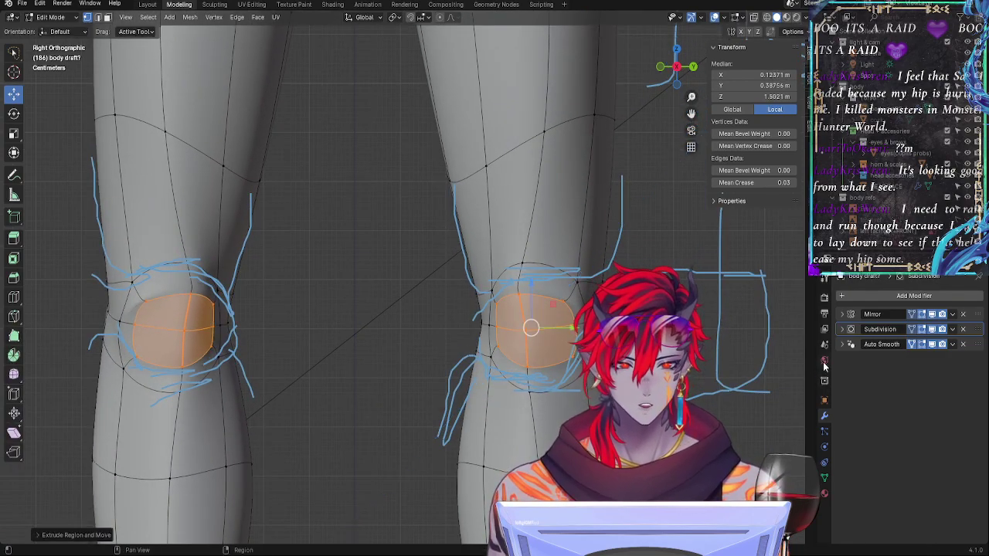
pyautogui.click(932, 329)
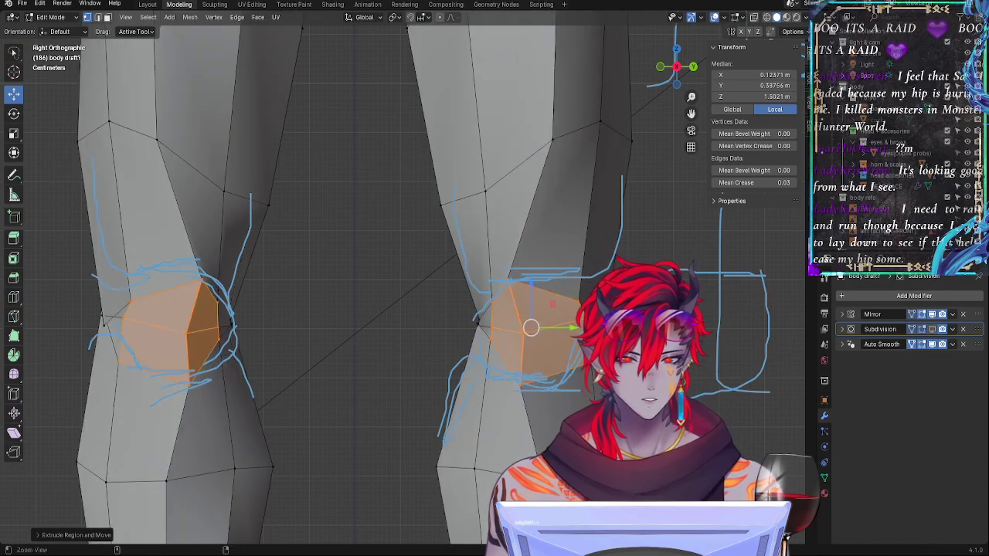
pyautogui.hotkey('ctrl', 'z')
pyautogui.hotkey('ctrl', 'z')
pyautogui.hotkey('ctrl', 'z')
pyautogui.hotkey('ctrl', 'z')
pyautogui.hotkey('ctrl', 'z')
pyautogui.hotkey('ctrl', 'z')
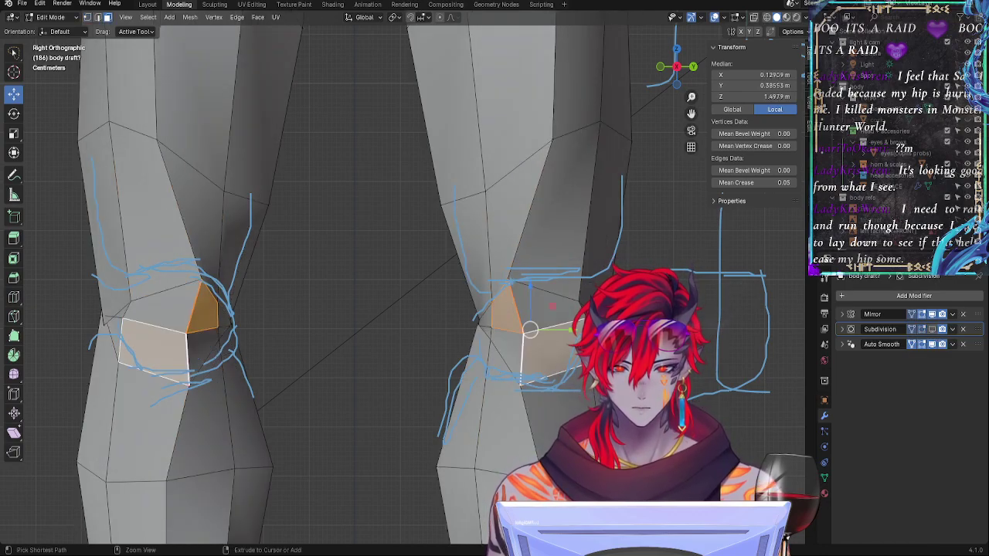
# Step: Deselect everything and briefly preview the leg with Subdivision smoothing on, then off
pyautogui.hotkey('alt', 'a')
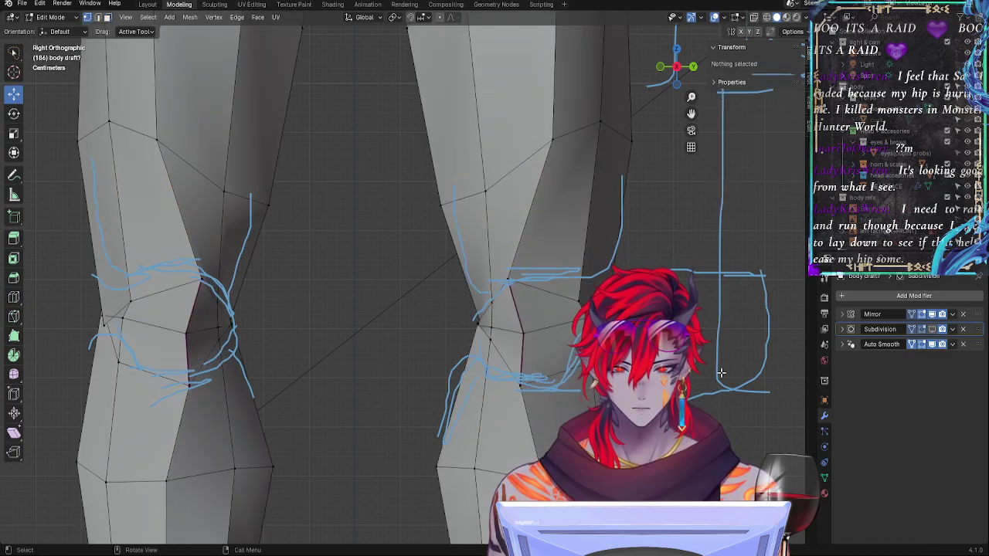
pyautogui.click(932, 329)
pyautogui.click(933, 329)
pyautogui.scroll(-1, 400, 279)
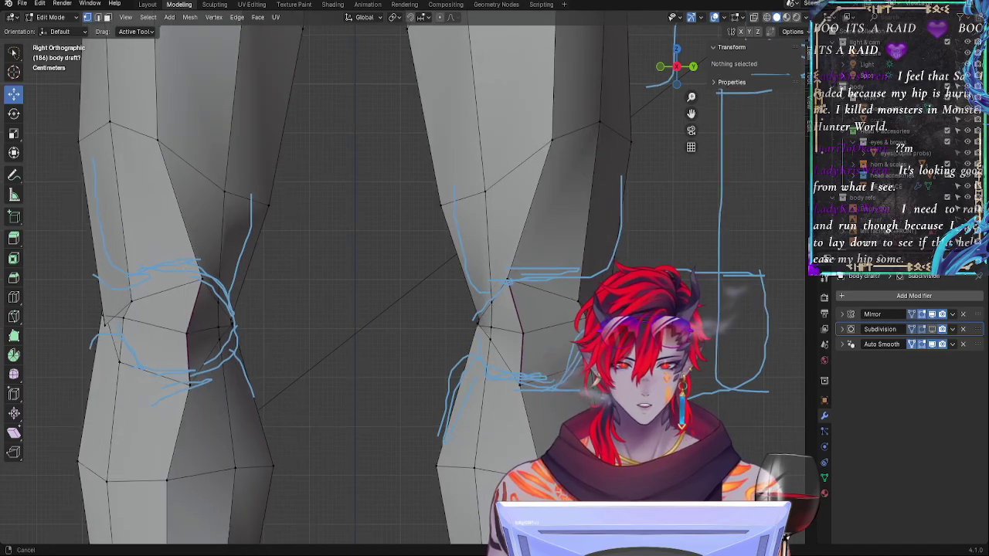
pyautogui.keyDown('alt'); pyautogui.moveTo(236, 181); pyautogui.dragTo(208, 183); pyautogui.keyUp('alt')
# Step: Hide the Note annotation layer via the Annotate tool, then return to the Move tool
pyautogui.click(14, 175)
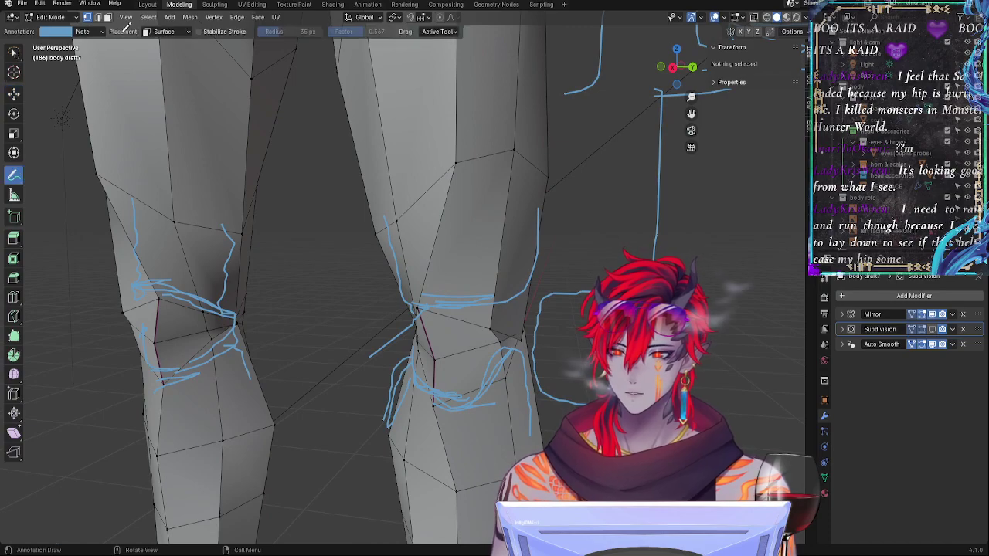
pyautogui.click(89, 31)
pyautogui.click(127, 71)
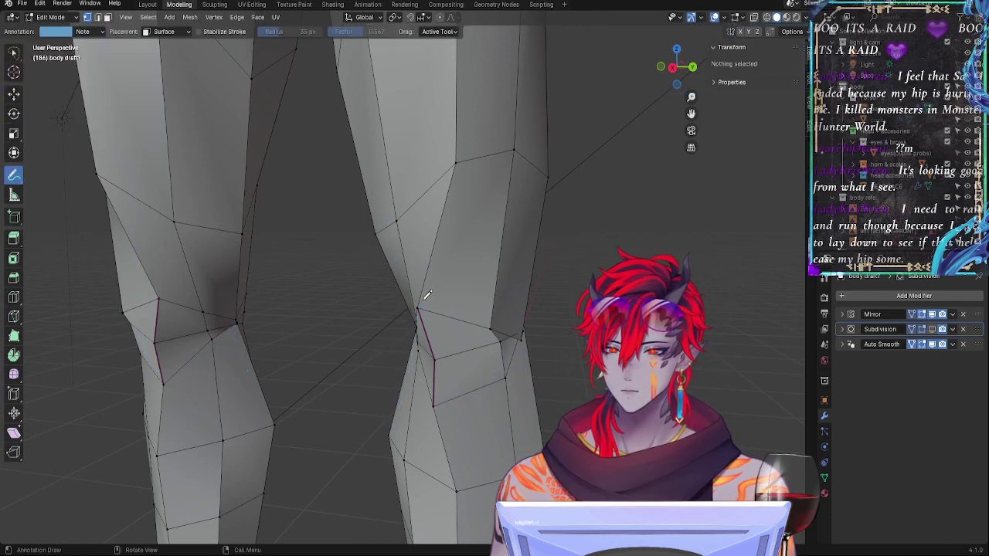
pyautogui.moveTo(425, 295); pyautogui.dragTo(489, 273, button='middle')
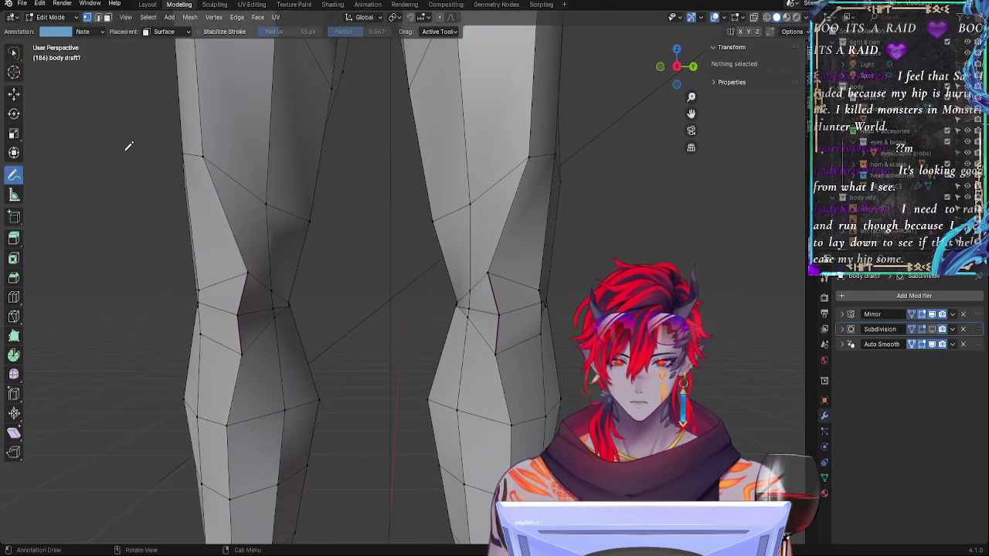
pyautogui.click(14, 95)
# Step: Select the horizontal knee edge loop and make it round with LoopTools Circle
pyautogui.click(492, 271)
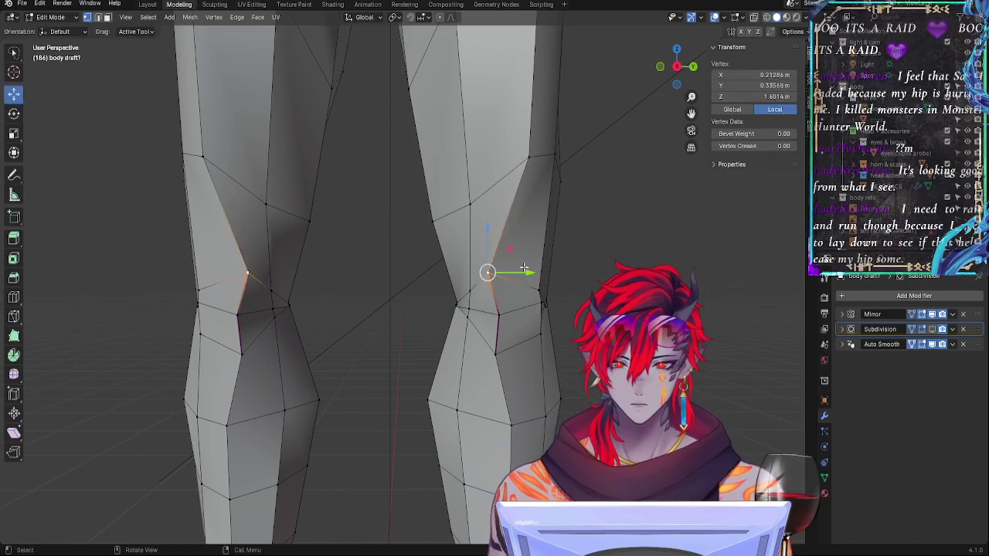
pyautogui.moveTo(527, 272); pyautogui.dragTo(539, 273)
pyautogui.moveTo(549, 305); pyautogui.dragTo(482, 266, button='middle')
pyautogui.doubleClick(372, 334)
pyautogui.doubleClick(379, 331)
pyautogui.rightClick(483, 266)
pyautogui.moveTo(483, 267)
pyautogui.click(542, 275)
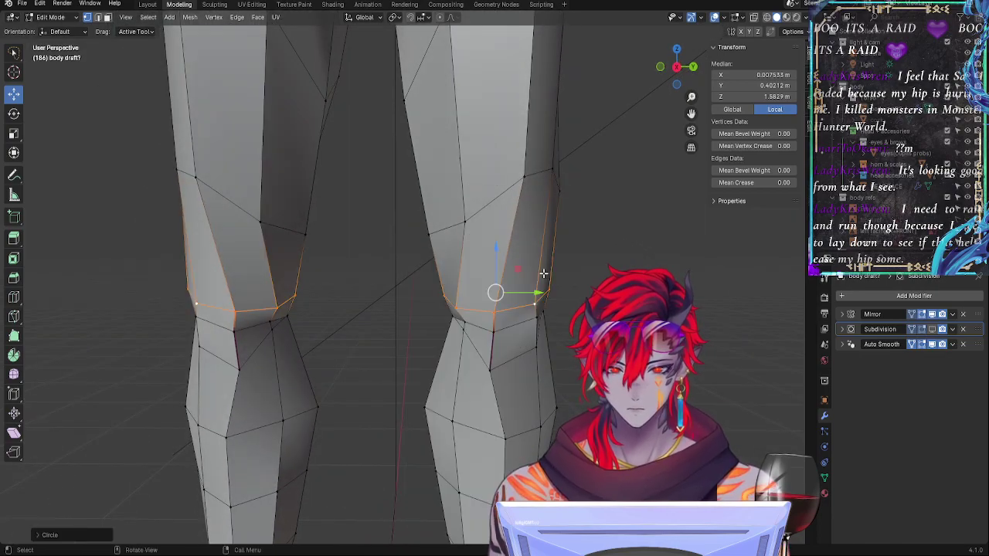
pyautogui.moveTo(570, 291)
pyautogui.mouseDown(button='middle')
pyautogui.moveTo(554, 287)
pyautogui.moveTo(586, 285)
pyautogui.mouseUp(button='middle')
# Step: Space the knee loop's vertices evenly and rotate it slightly around Z
pyautogui.rightClick(517, 270)
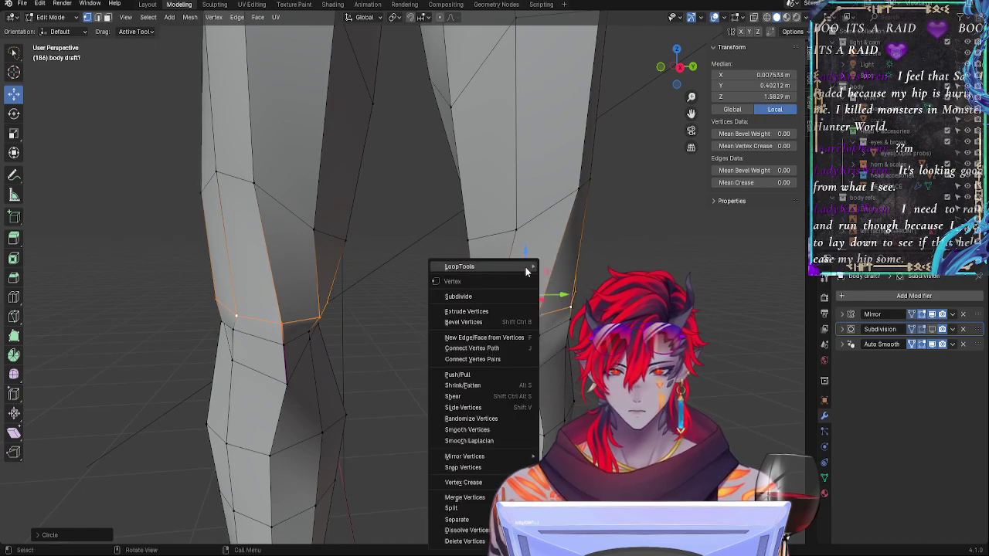
pyautogui.moveTo(534, 266)
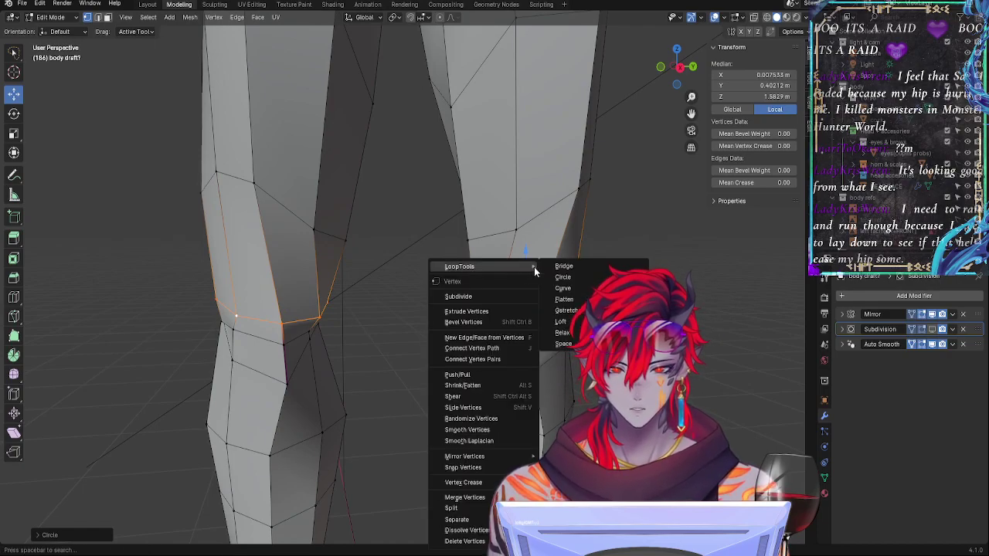
pyautogui.click(568, 344)
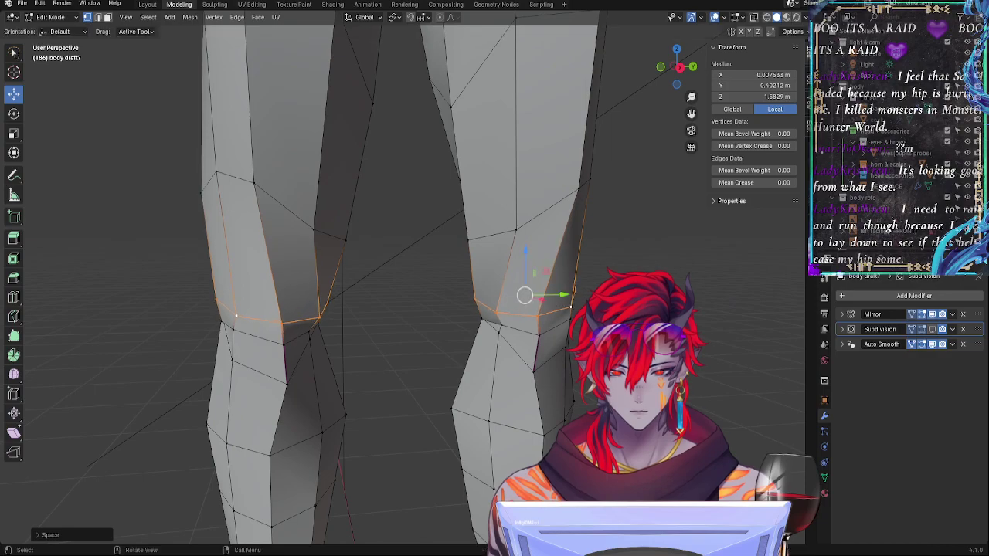
pyautogui.press('r')
pyautogui.press('z')
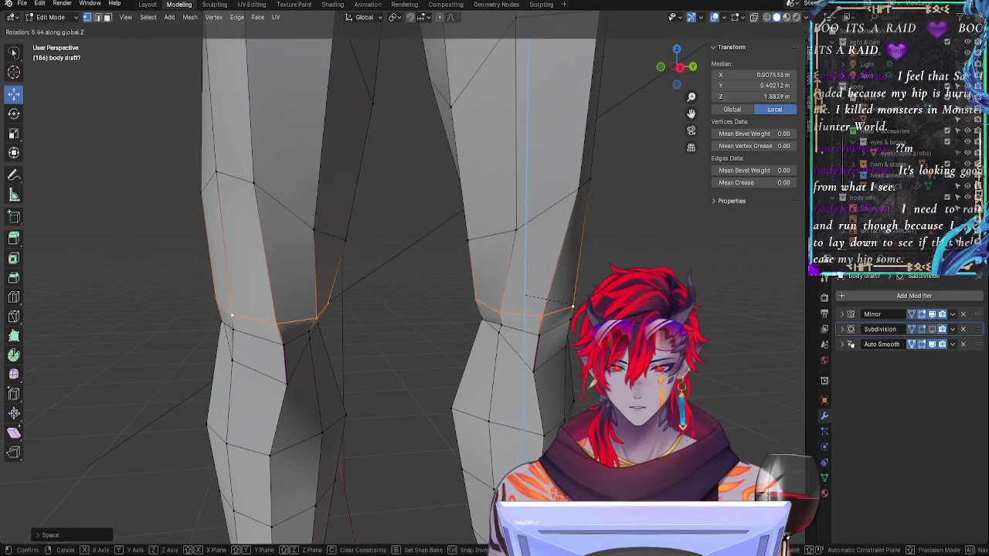
pyautogui.click(589, 310)
pyautogui.moveTo(589, 311); pyautogui.dragTo(565, 306, button='middle')
pyautogui.hotkey('alt', 'z')
pyautogui.hotkey('alt', 'z')
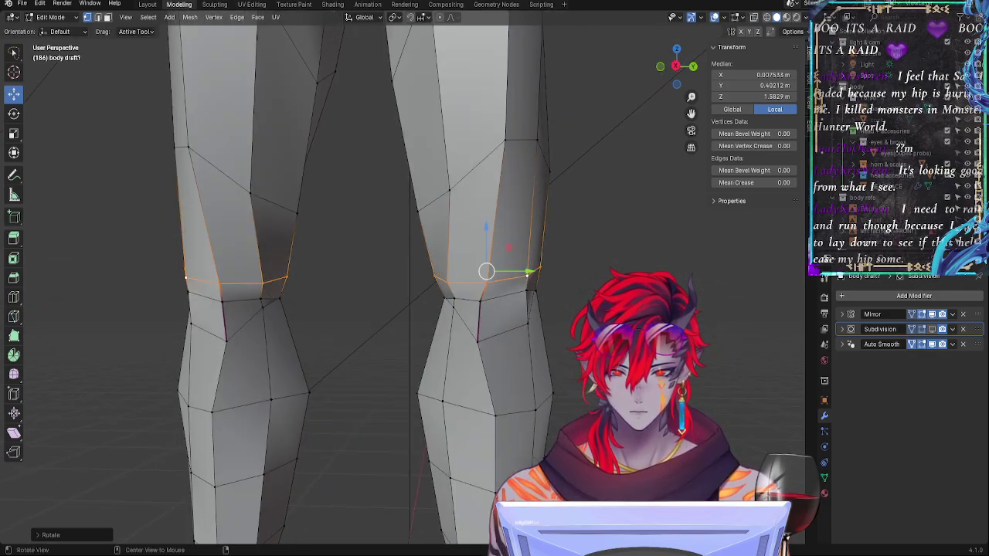
# Step: Move the knee loops on both legs, push them out with Alt+S, and raise them slightly
pyautogui.press('g')
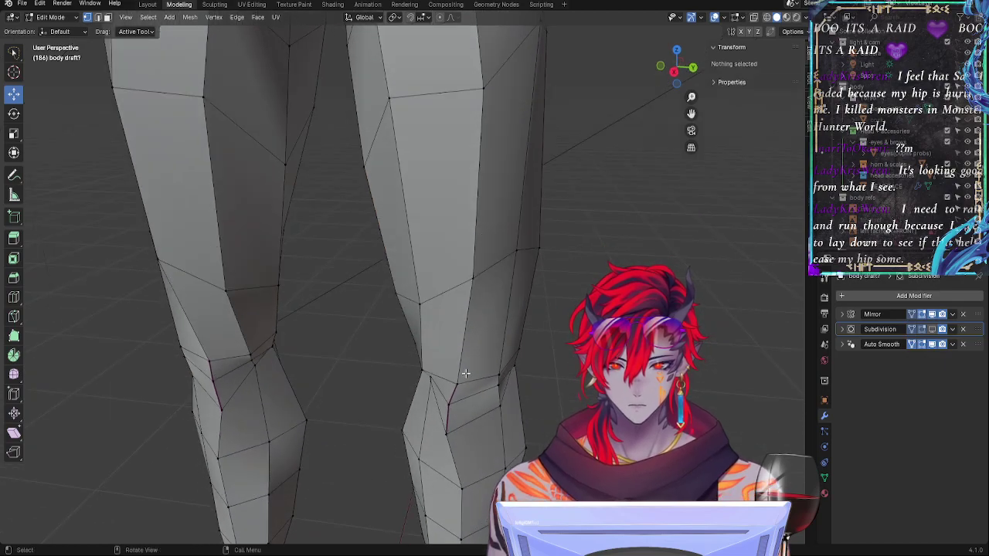
pyautogui.moveTo(573, 368); pyautogui.dragTo(607, 349, button='middle')
pyautogui.keyDown('alt'); pyautogui.click(526, 331); pyautogui.keyUp('alt')
pyautogui.moveTo(526, 331); pyautogui.dragTo(491, 321, button='middle')
pyautogui.click(511, 309)
pyautogui.keyDown('alt'); pyautogui.click(514, 311); pyautogui.keyUp('alt')
pyautogui.press('g')
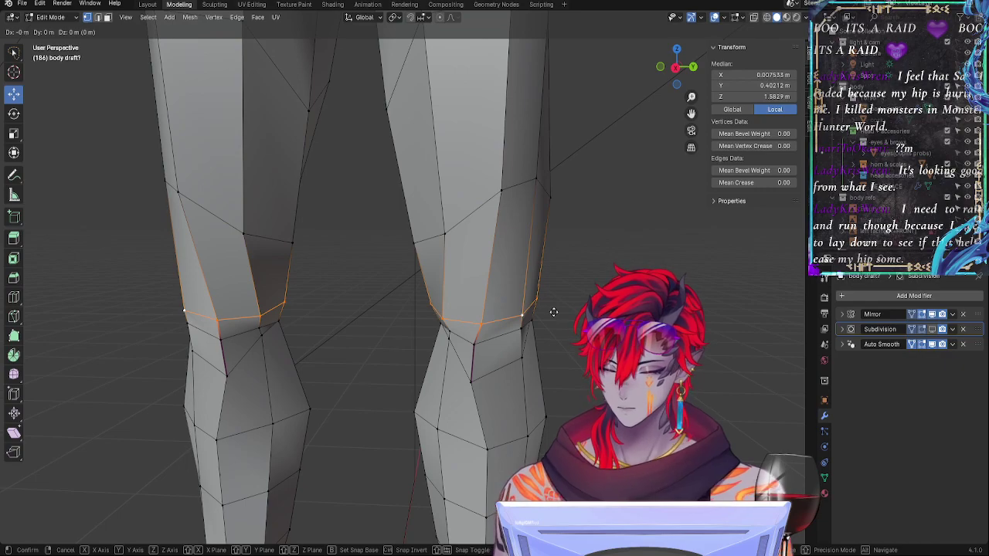
pyautogui.click(553, 312)
pyautogui.hotkey('alt', 's')
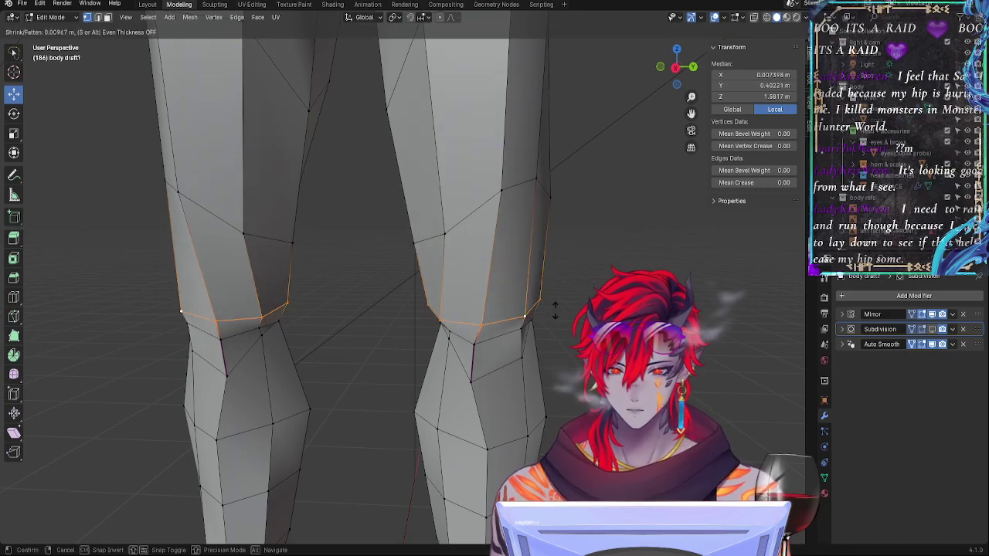
pyautogui.click(502, 286)
pyautogui.moveTo(485, 268); pyautogui.dragTo(485, 259)
# Step: View the legs from the right orthographic side and zoom out toward the torso
pyautogui.moveTo(597, 238); pyautogui.dragTo(615, 222, button='middle')
pyautogui.click(677, 69)
pyautogui.click(677, 69)
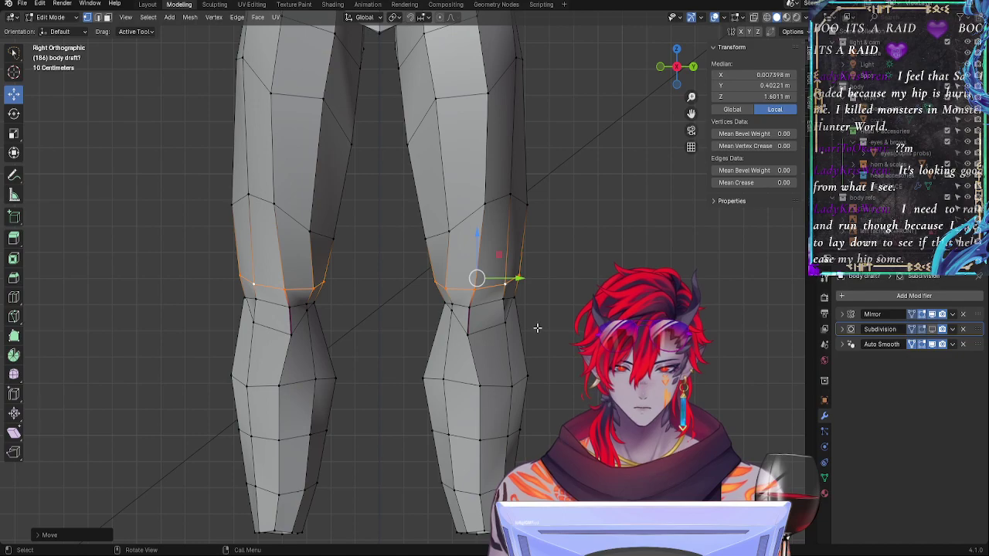
pyautogui.keyDown('ctrl'); pyautogui.moveTo(563, 328); pyautogui.dragTo(532, 197, button='middle'); pyautogui.keyUp('ctrl')
# Step: Re-enter Edit Mode and zoom onto the reshaped knee loops in Right Orthographic view
pyautogui.press('Tab')
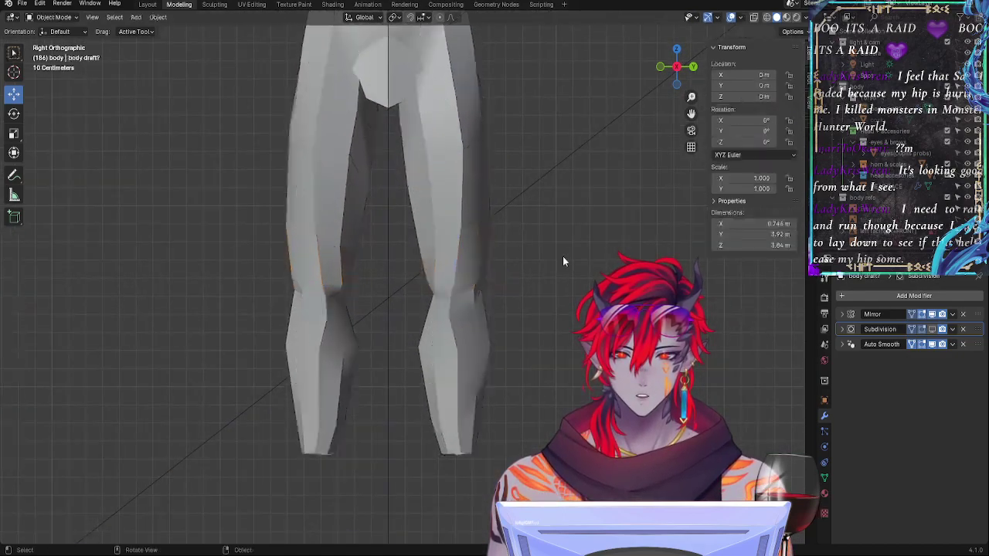
pyautogui.press('Tab')
pyautogui.scroll(-5, 558, 377)
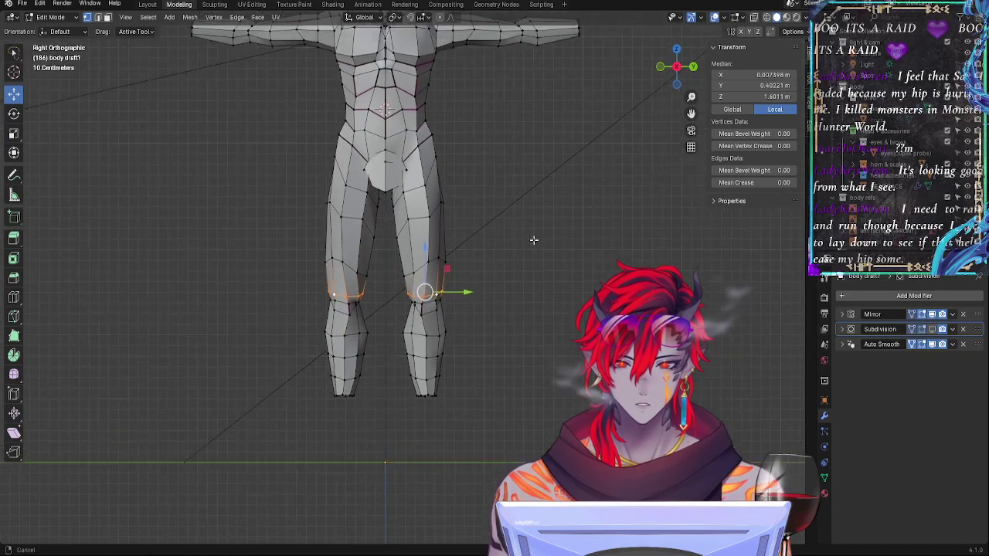
pyautogui.scroll(3, 512, 316)
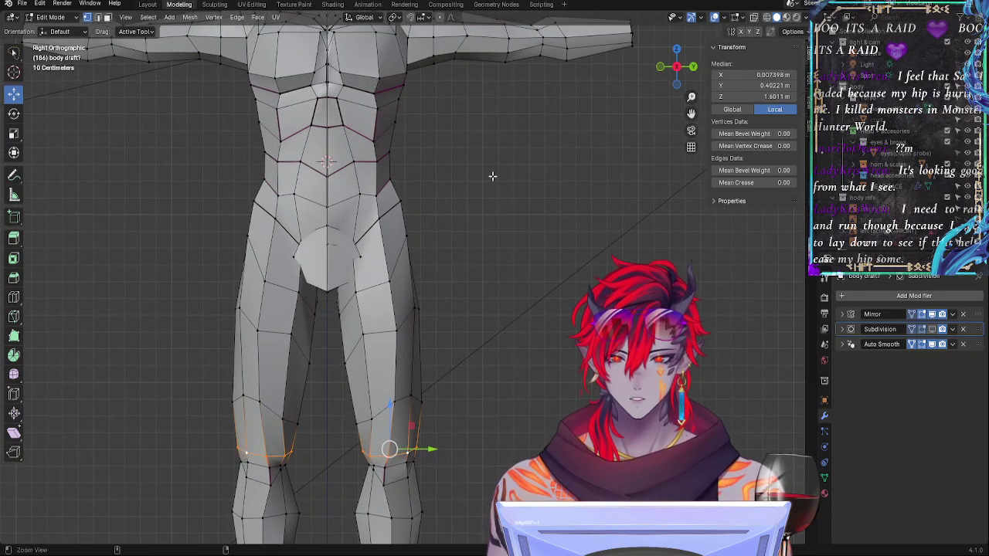
pyautogui.keyDown('ctrl'); pyautogui.moveTo(489, 177); pyautogui.dragTo(527, 352, button='middle'); pyautogui.keyUp('ctrl')
pyautogui.keyDown('ctrl'); pyautogui.moveTo(545, 270); pyautogui.dragTo(536, 254, button='middle'); pyautogui.keyUp('ctrl')
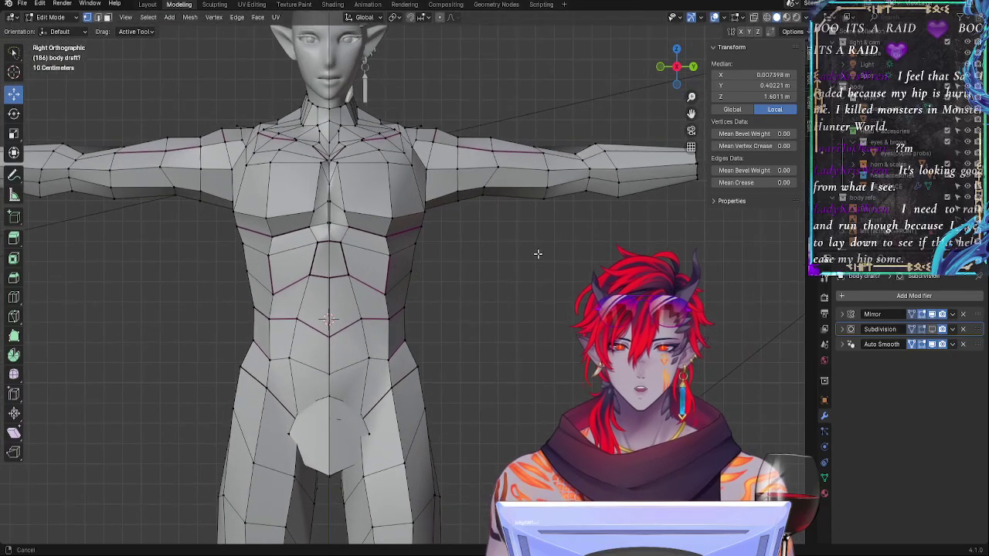
pyautogui.moveTo(522, 341); pyautogui.dragTo(511, 284, button='middle')
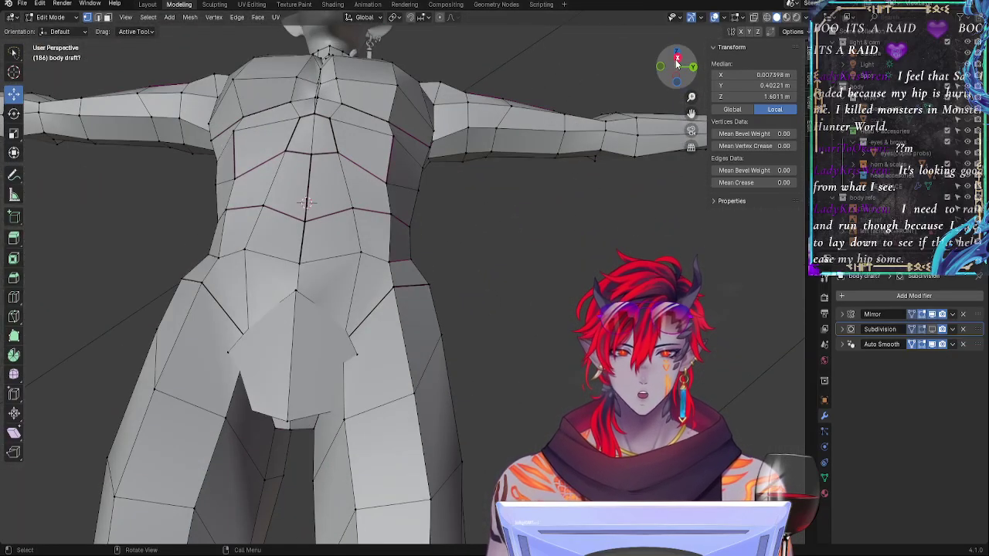
pyautogui.click(676, 58)
pyautogui.keyDown('shift'); pyautogui.moveTo(597, 430); pyautogui.dragTo(605, 232, button='middle'); pyautogui.keyUp('shift')
pyautogui.keyDown('ctrl'); pyautogui.moveTo(573, 323); pyautogui.dragTo(564, 275, button='middle'); pyautogui.keyUp('ctrl')
pyautogui.keyDown('shift'); pyautogui.moveTo(556, 340); pyautogui.dragTo(520, 108, button='middle'); pyautogui.keyUp('shift')
pyautogui.keyDown('ctrl'); pyautogui.moveTo(542, 283); pyautogui.dragTo(518, 259, button='middle'); pyautogui.keyUp('ctrl')
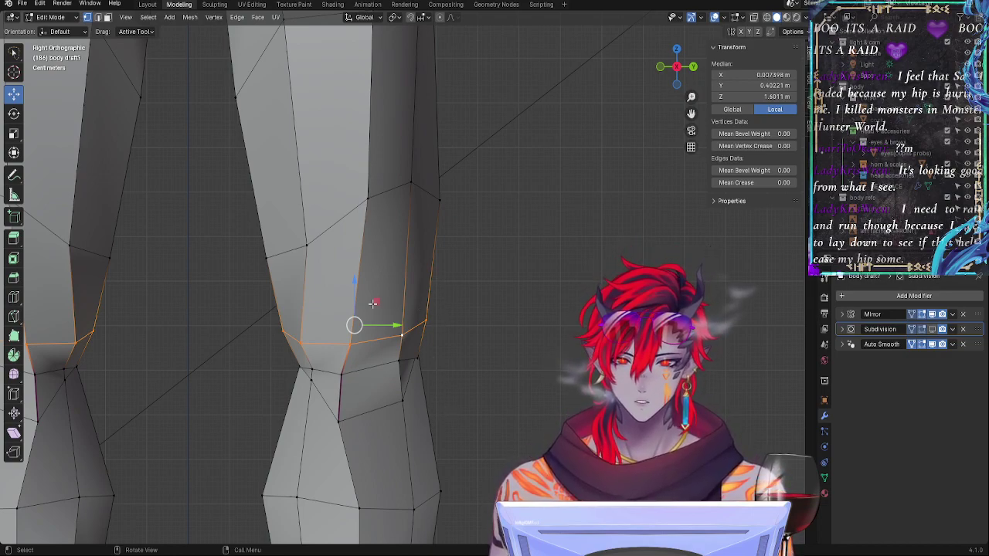
# Step: Raise the knee loop along Z, enable see-through display, and push the loop outward
pyautogui.moveTo(354, 282); pyautogui.dragTo(356, 243)
pyautogui.hotkey('alt', 'z')
pyautogui.hotkey('alt', 'z')
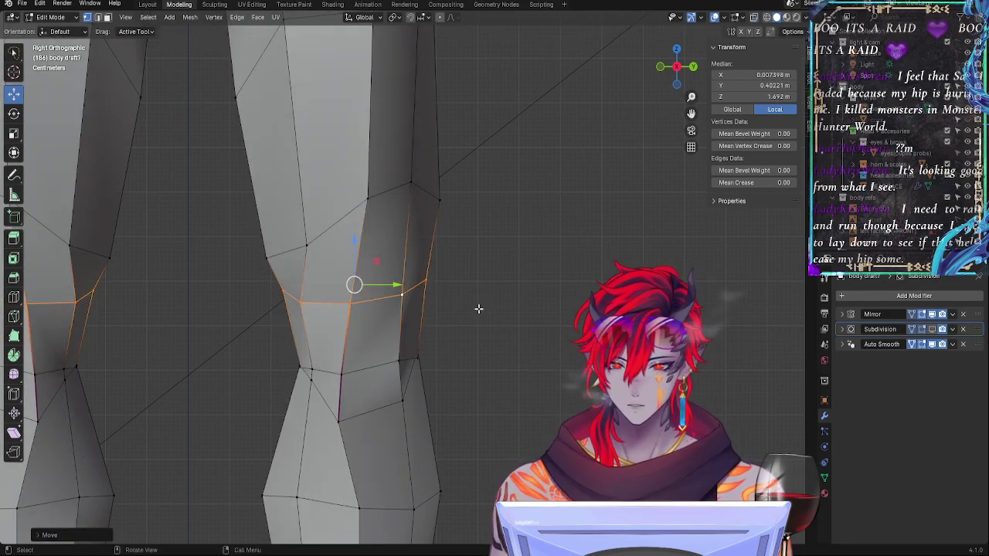
pyautogui.hotkey('alt', 's')
pyautogui.click(476, 305)
# Step: In the right side view, slide three knee vertices along their edges to refine the knee outline
pyautogui.click(409, 298)
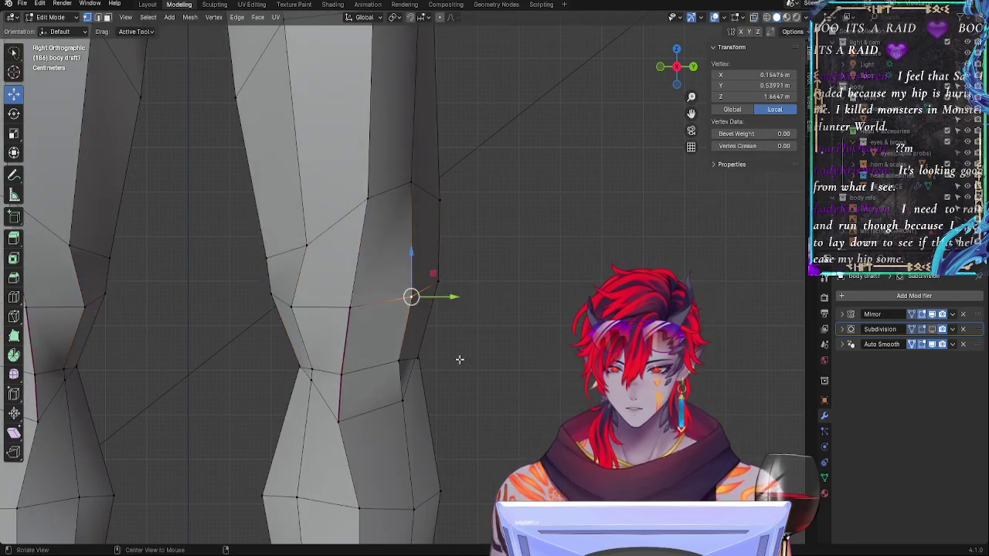
pyautogui.moveTo(459, 360); pyautogui.dragTo(487, 370, button='middle')
pyautogui.click(671, 64)
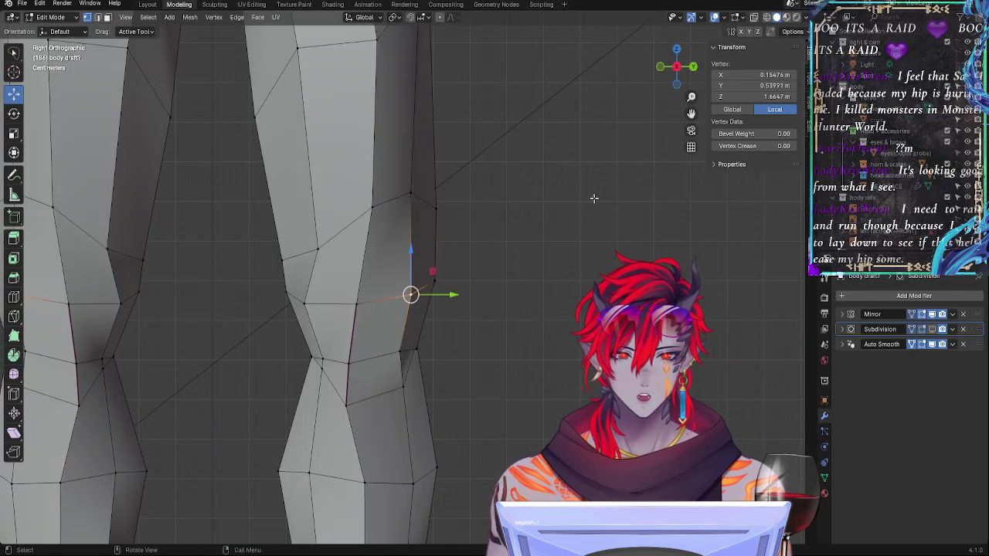
pyautogui.hotkey('shift', 'v')
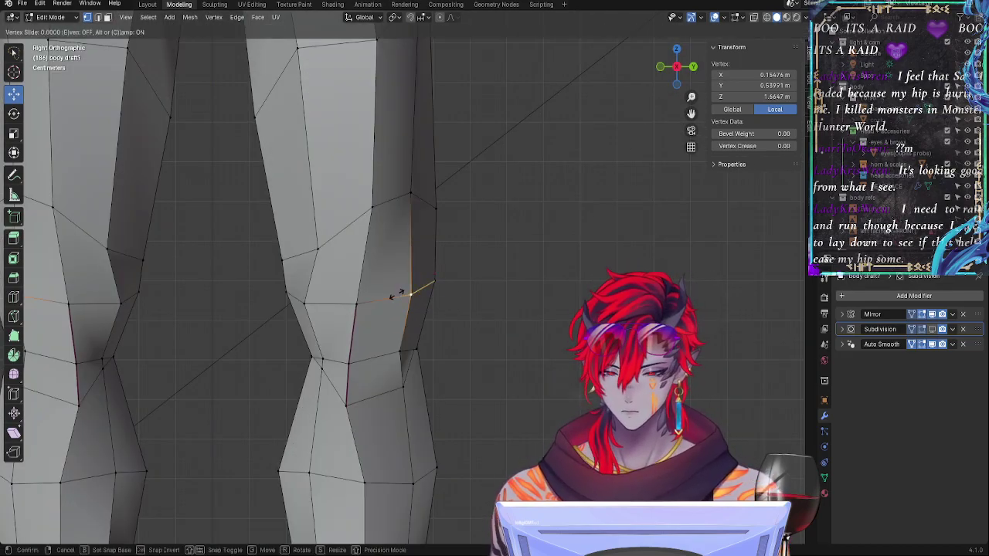
pyautogui.click(404, 294)
pyautogui.click(309, 302)
pyautogui.hotkey('shift', 'v')
pyautogui.click(324, 301)
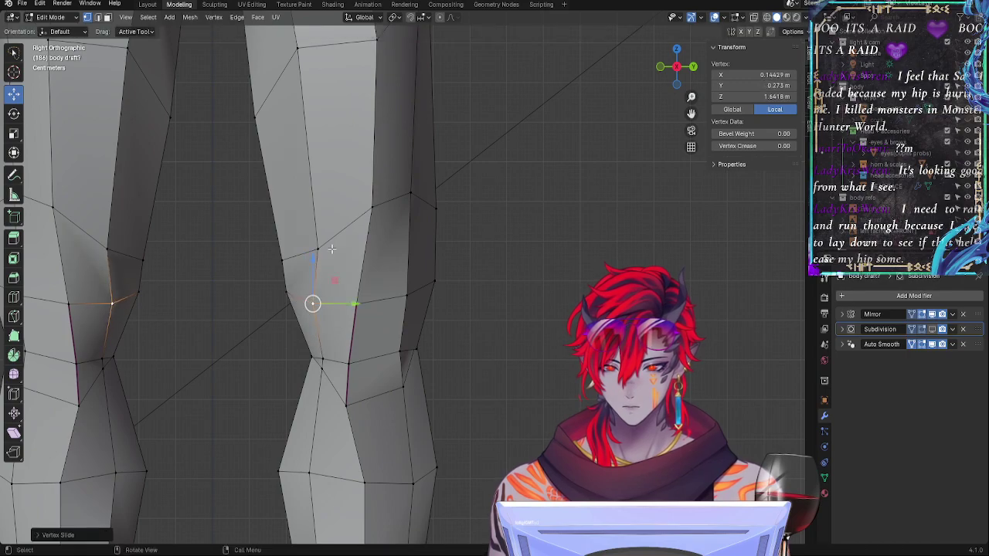
pyautogui.click(332, 248)
pyautogui.press('g')
pyautogui.press('g')
pyautogui.click(321, 249)
# Step: Fatten the edge loop above the knee and slide one of its vertices along its edge
pyautogui.click(350, 225)
pyautogui.keyDown('alt'); pyautogui.click(349, 224); pyautogui.keyUp('alt')
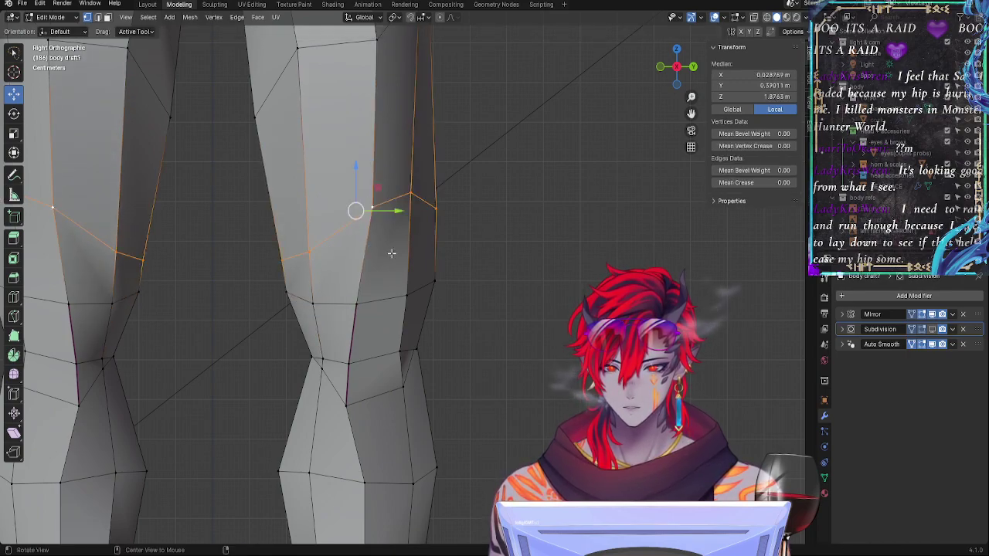
pyautogui.hotkey('alt', 's')
pyautogui.click(401, 253)
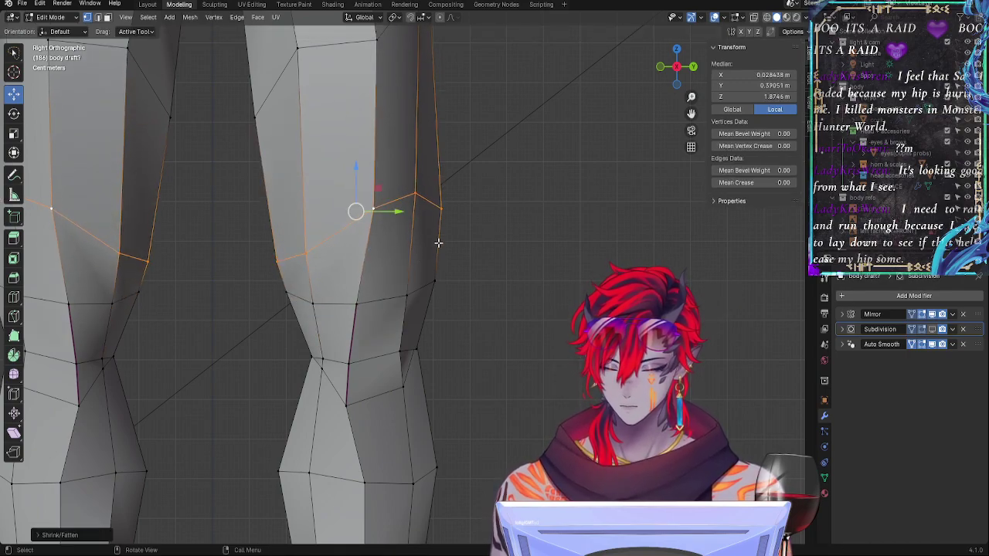
pyautogui.click(386, 212)
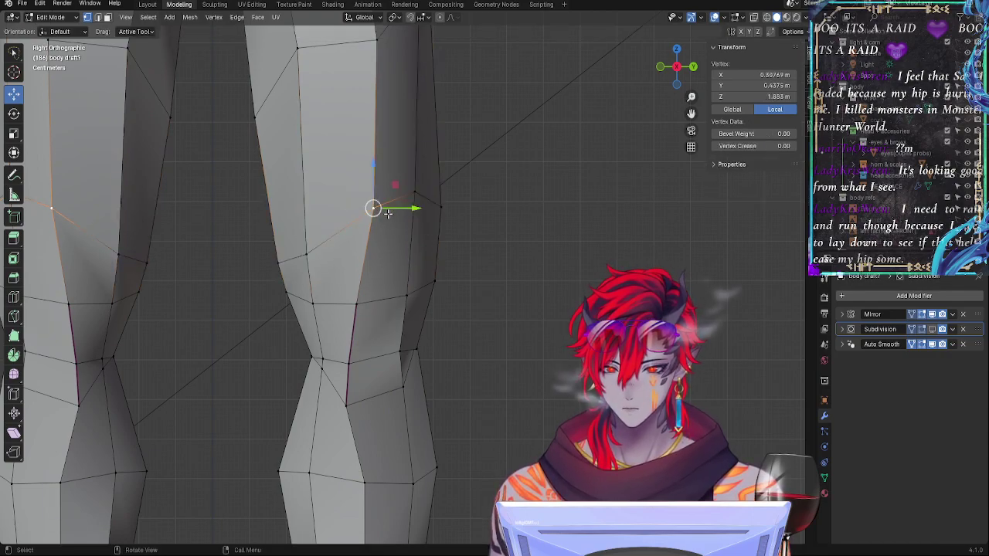
pyautogui.hotkey('shift', 'v')
pyautogui.click(382, 211)
pyautogui.click(477, 305)
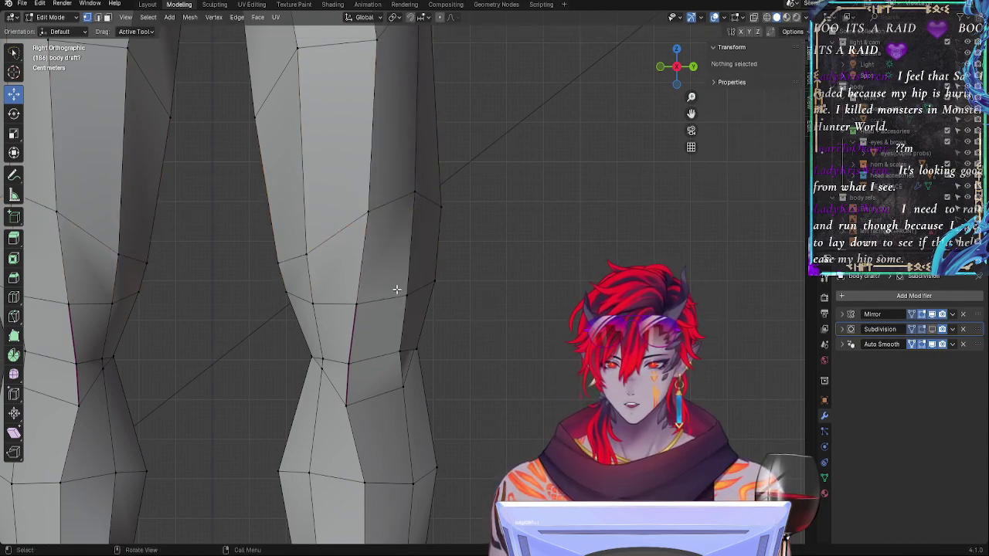
# Step: Make the horizontal knee edge loop circular from the vertex operations menu
pyautogui.click(398, 291)
pyautogui.keyDown('alt'); pyautogui.click(366, 353); pyautogui.keyUp('alt')
pyautogui.rightClick(381, 334)
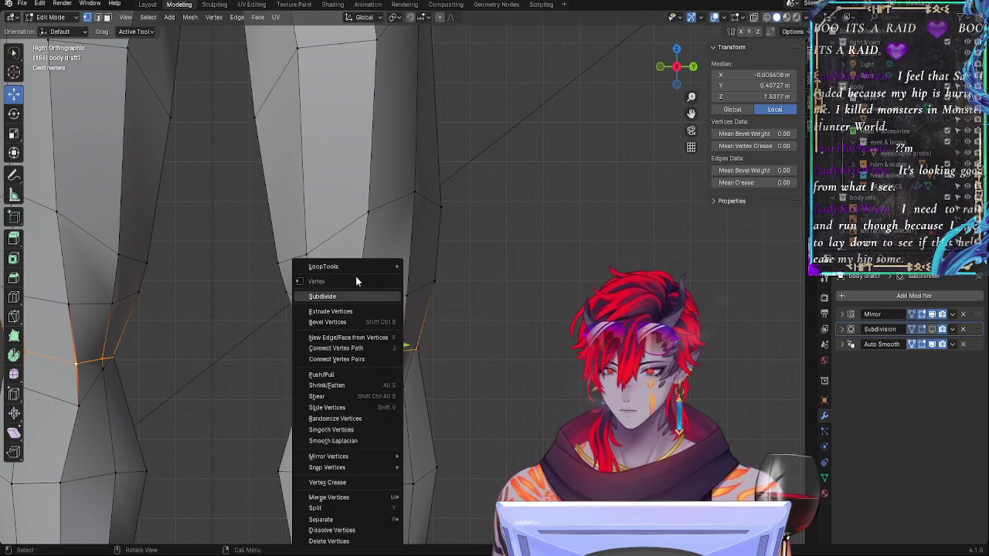
pyautogui.moveTo(363, 267)
pyautogui.click(427, 277)
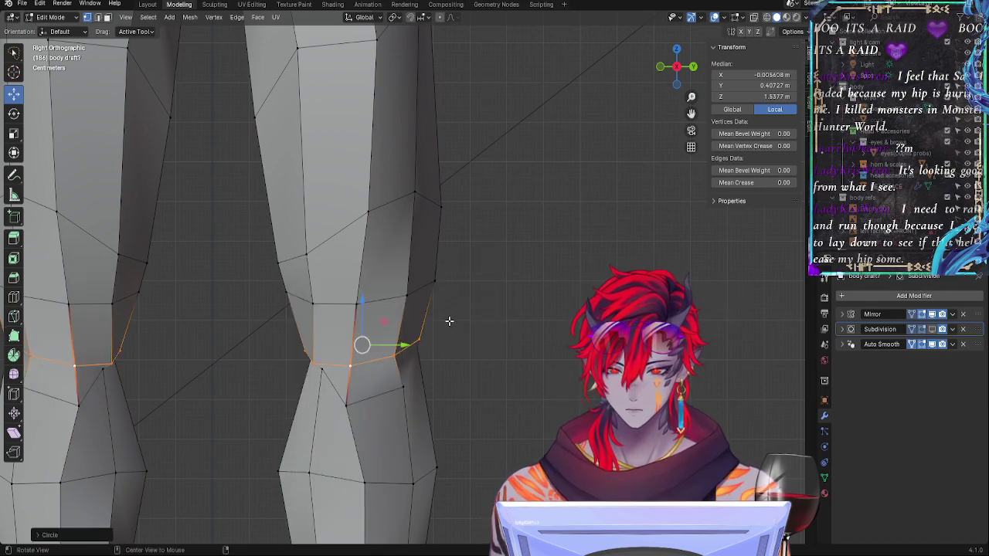
# Step: Shrink the knee loop inward, shift it along Z, and edge-slide it into place
pyautogui.hotkey('alt', 's')
pyautogui.click(448, 318)
pyautogui.press('g')
pyautogui.press('z')
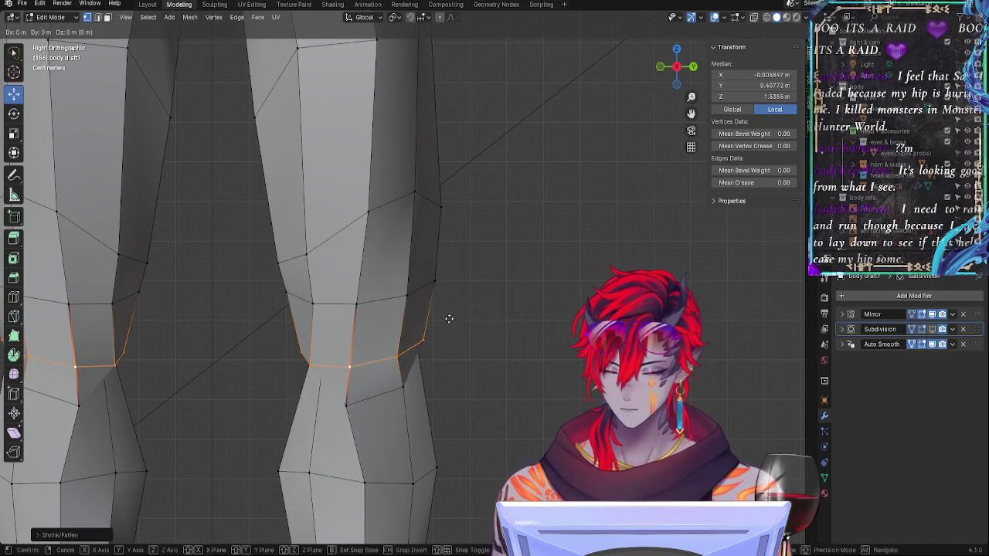
pyautogui.click(449, 314)
pyautogui.press('g')
pyautogui.press('g')
pyautogui.click(450, 306)
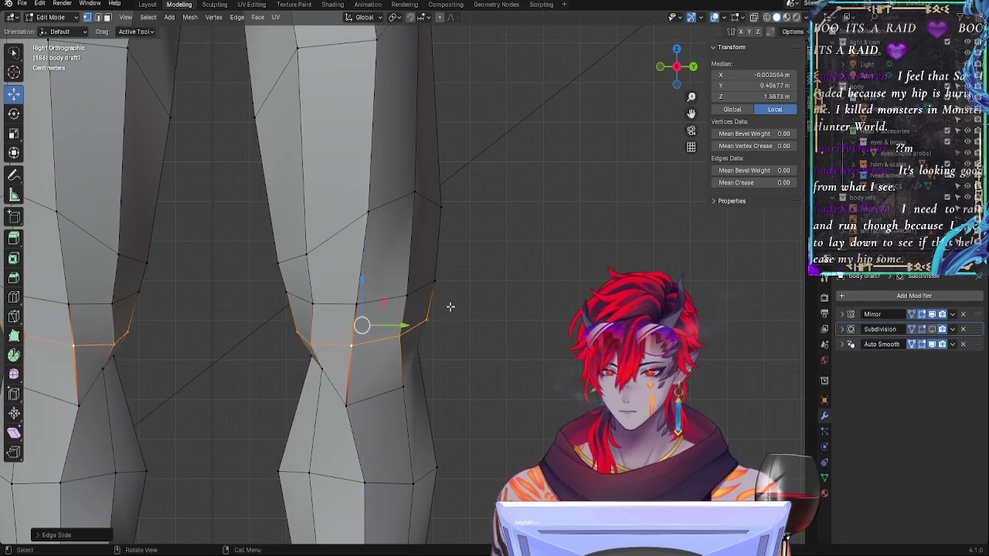
pyautogui.moveTo(451, 306); pyautogui.dragTo(476, 332, button='middle')
pyautogui.keyDown('alt'); pyautogui.click(444, 428); pyautogui.keyUp('alt')
pyautogui.keyDown('ctrl'); pyautogui.moveTo(453, 417); pyautogui.dragTo(507, 444, button='middle'); pyautogui.keyUp('ctrl')
# Step: Round the selected lower knee loop into a perfect circle and inspect it from several angles
pyautogui.rightClick(407, 345)
pyautogui.moveTo(391, 266)
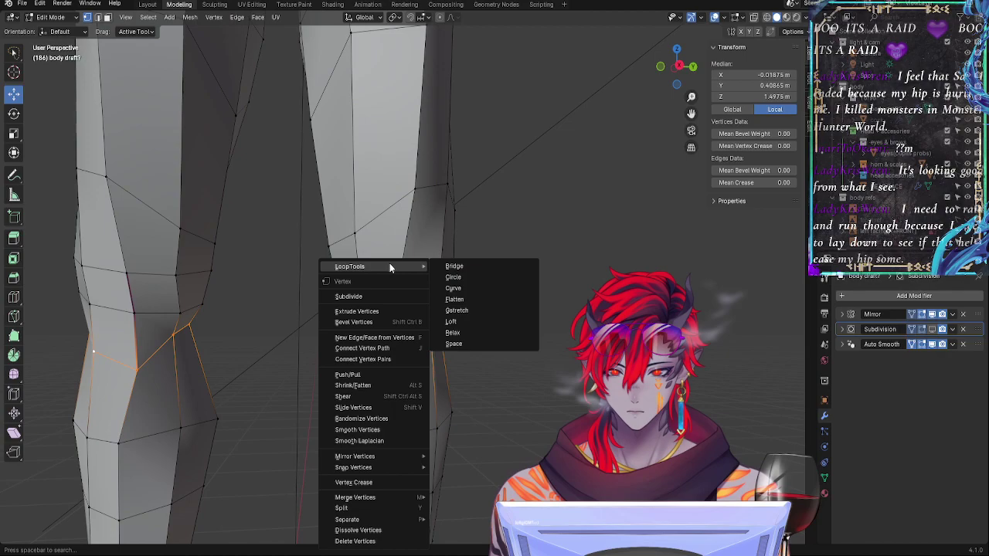
pyautogui.click(456, 280)
pyautogui.moveTo(472, 320); pyautogui.dragTo(536, 343, button='middle')
pyautogui.moveTo(454, 300); pyautogui.dragTo(457, 334, button='middle')
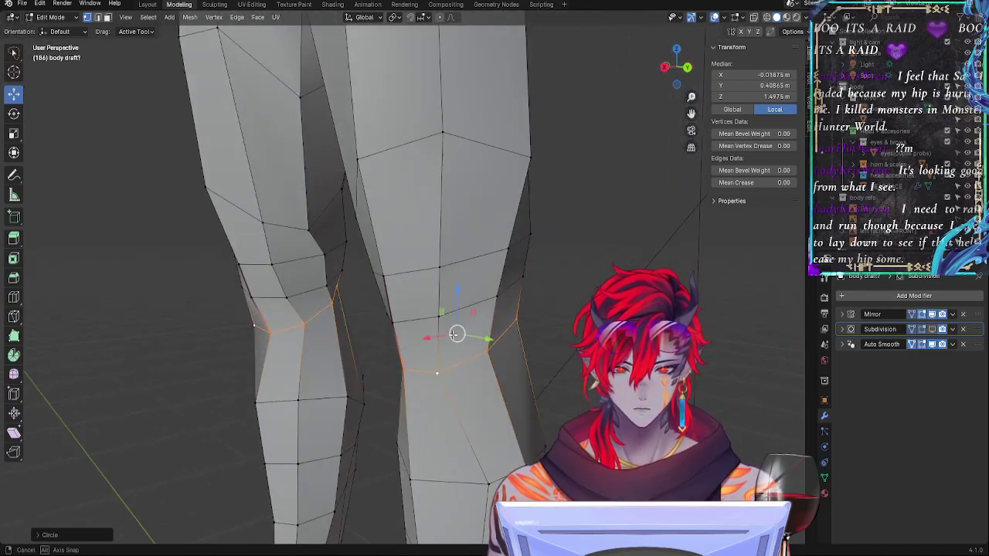
pyautogui.moveTo(523, 321); pyautogui.dragTo(482, 307, button='middle')
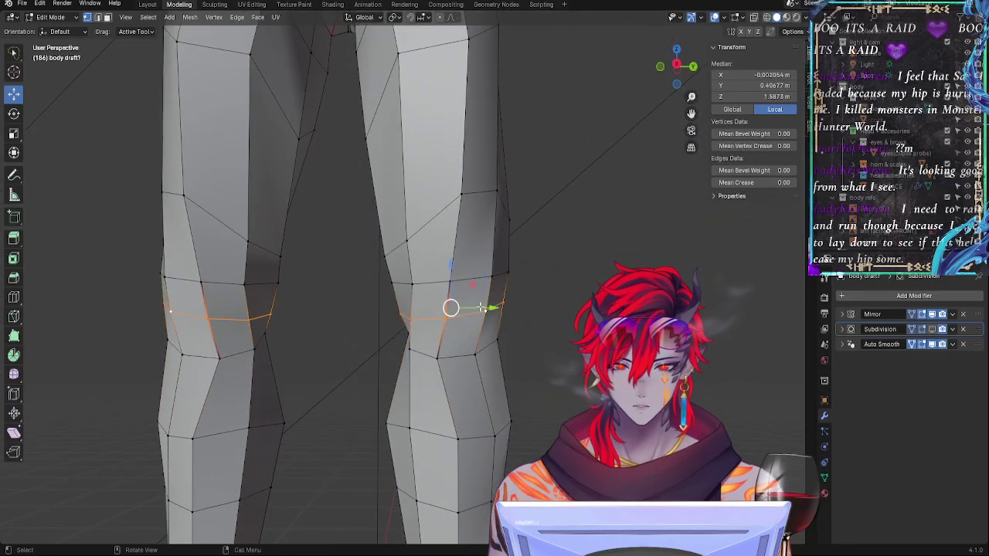
# Step: Resize the band of lower, middle and upper knee loops along their normals
pyautogui.keyDown('alt'); pyautogui.click(470, 353); pyautogui.keyUp('alt')
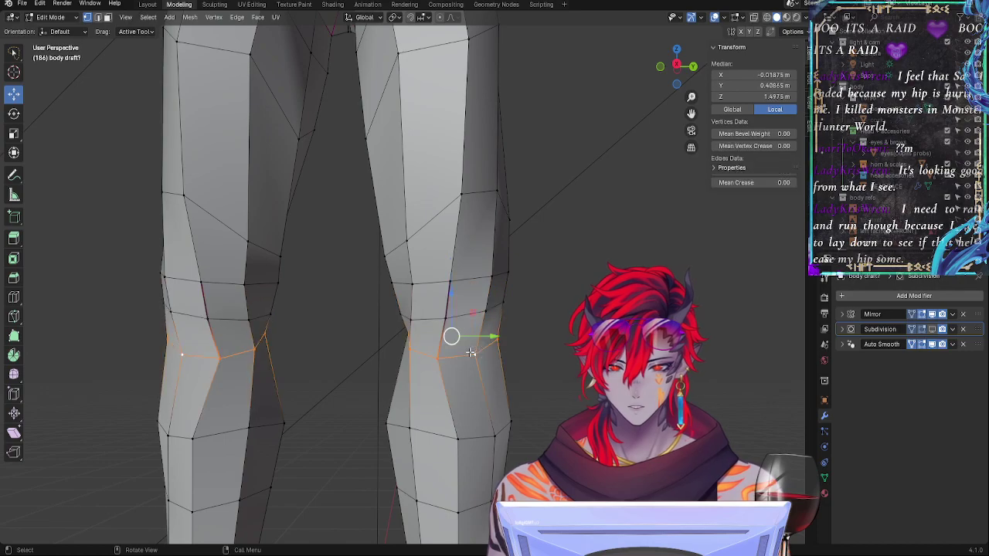
pyautogui.keyDown('alt'); pyautogui.keyDown('shift'); pyautogui.click(471, 285); pyautogui.keyUp('shift'); pyautogui.keyUp('alt')
pyautogui.keyDown('alt'); pyautogui.keyDown('shift'); pyautogui.click(469, 315); pyautogui.keyUp('shift'); pyautogui.keyUp('alt')
pyautogui.hotkey('alt', 's')
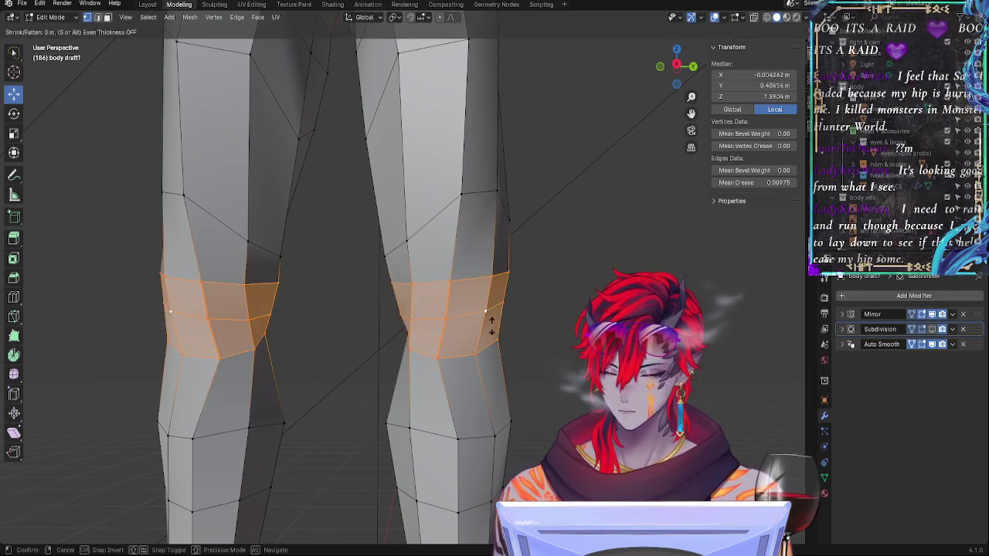
pyautogui.click(512, 343)
# Step: Fatten the middle knee loop so it bulges outward
pyautogui.keyDown('alt'); pyautogui.click(471, 352); pyautogui.keyUp('alt')
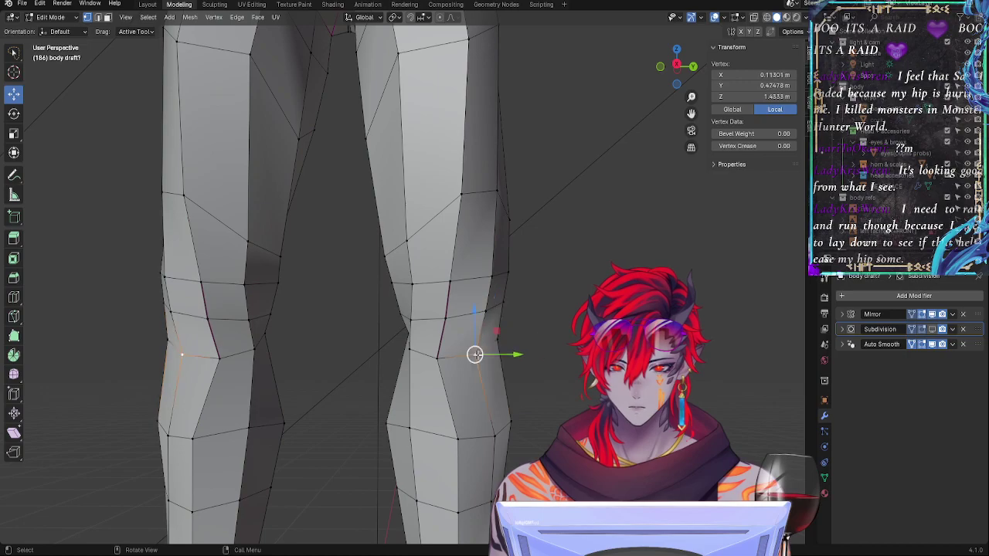
pyautogui.moveTo(508, 353); pyautogui.dragTo(488, 336, button='middle')
pyautogui.keyDown('alt'); pyautogui.click(488, 337); pyautogui.keyUp('alt')
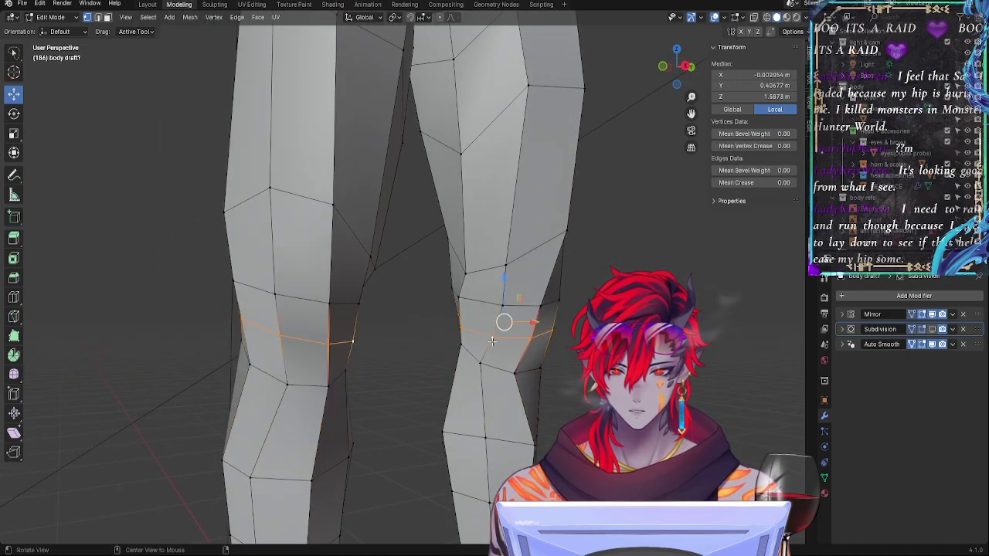
pyautogui.hotkey('alt', 's')
pyautogui.click(492, 340)
# Step: In side view, move a knee vertex higher, then slide it up and back along its edge
pyautogui.click(466, 352)
pyautogui.press('KP_3')
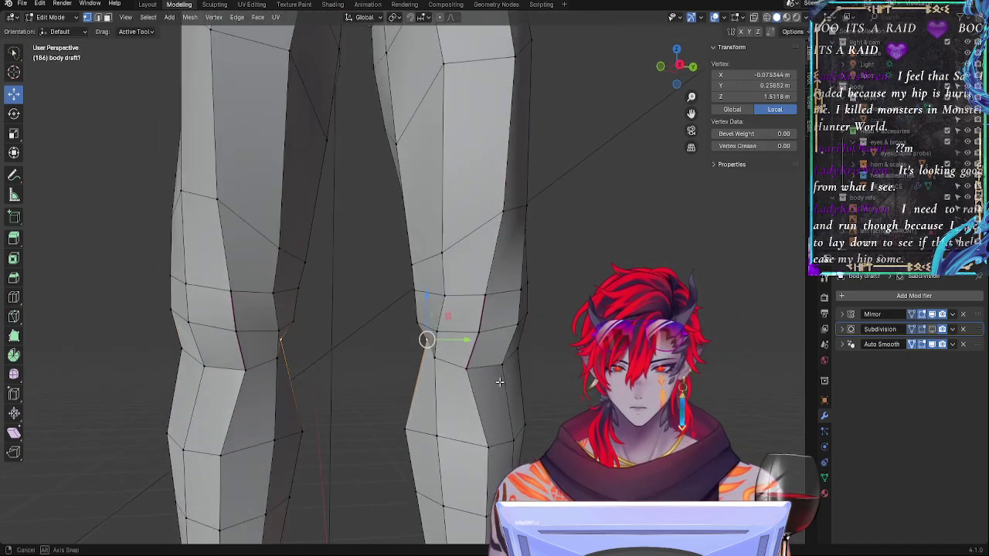
pyautogui.scroll(-2, 523, 340)
pyautogui.scroll(2, 523, 341)
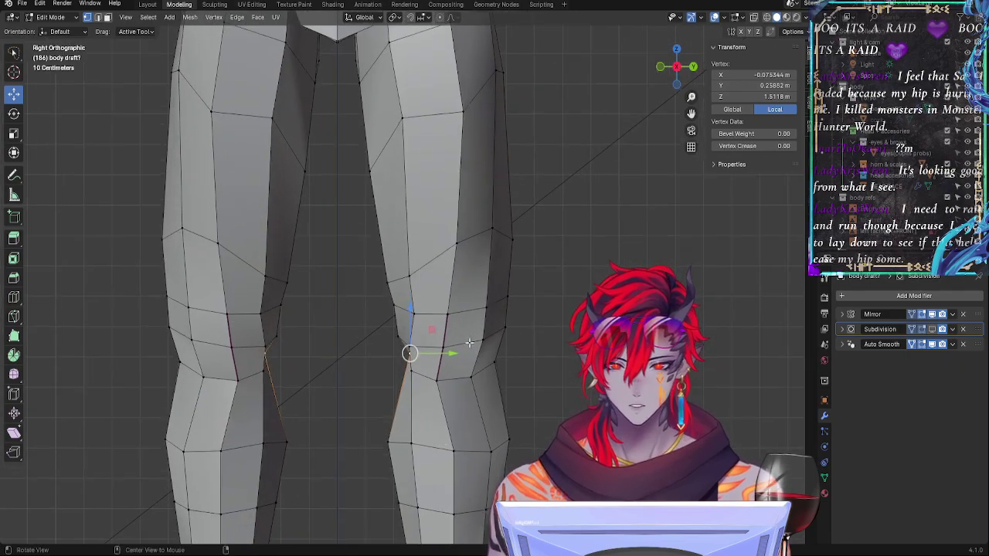
pyautogui.press('g')
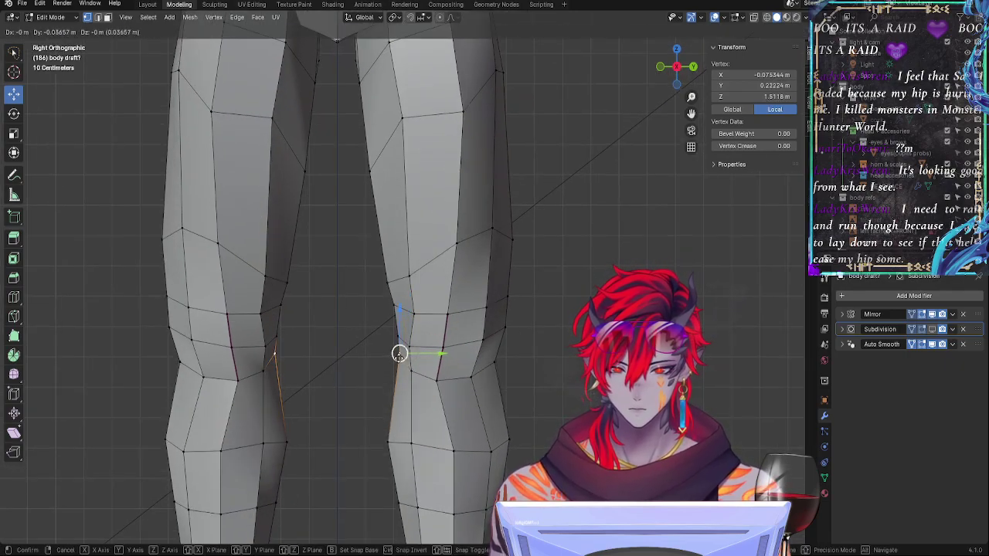
pyautogui.click(398, 336)
pyautogui.hotkey('shift', 'v')
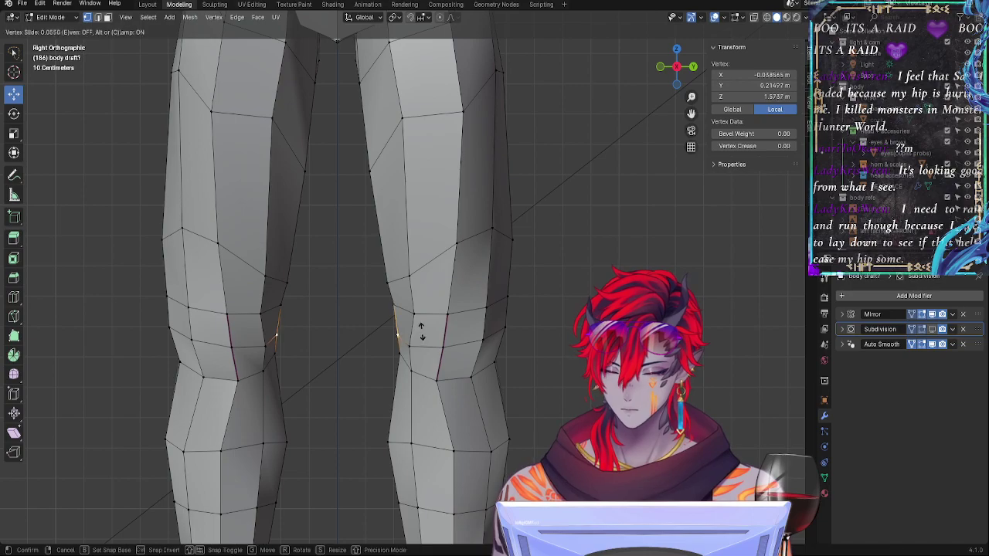
pyautogui.click(424, 330)
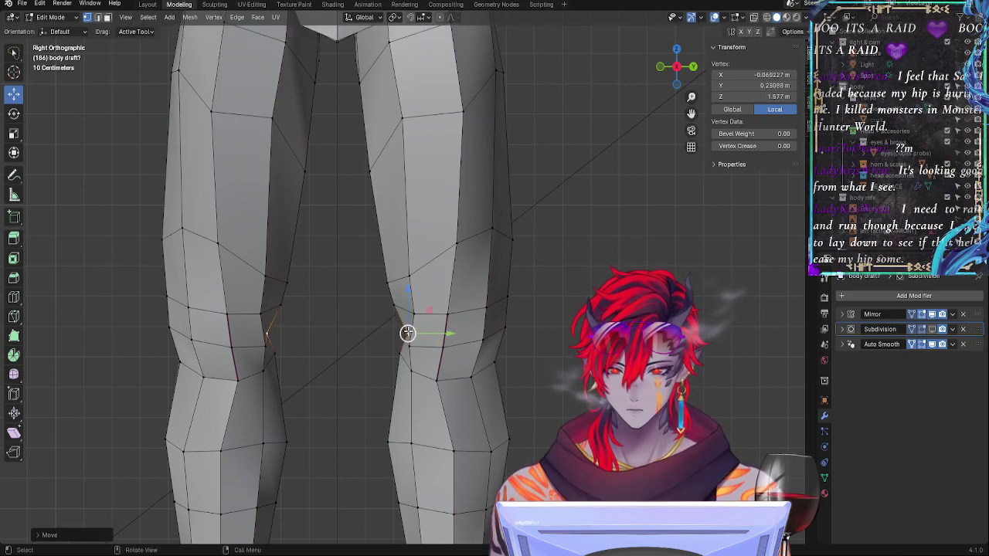
pyautogui.moveTo(407, 333); pyautogui.dragTo(394, 305)
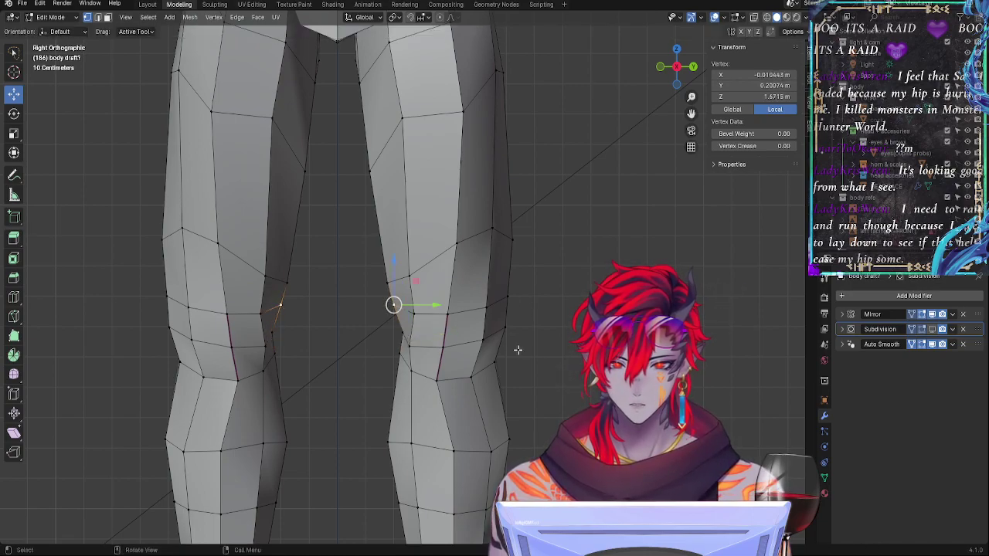
# Step: Lower a horizontal knee loop slightly along Z
pyautogui.keyDown('ctrl'); pyautogui.moveTo(580, 373); pyautogui.dragTo(578, 342, button='middle'); pyautogui.keyUp('ctrl')
pyautogui.keyDown('shift'); pyautogui.moveTo(518, 387); pyautogui.dragTo(451, 340, button='middle'); pyautogui.keyUp('shift')
pyautogui.doubleClick(451, 340)
pyautogui.keyDown('alt'); pyautogui.click(421, 347); pyautogui.keyUp('alt')
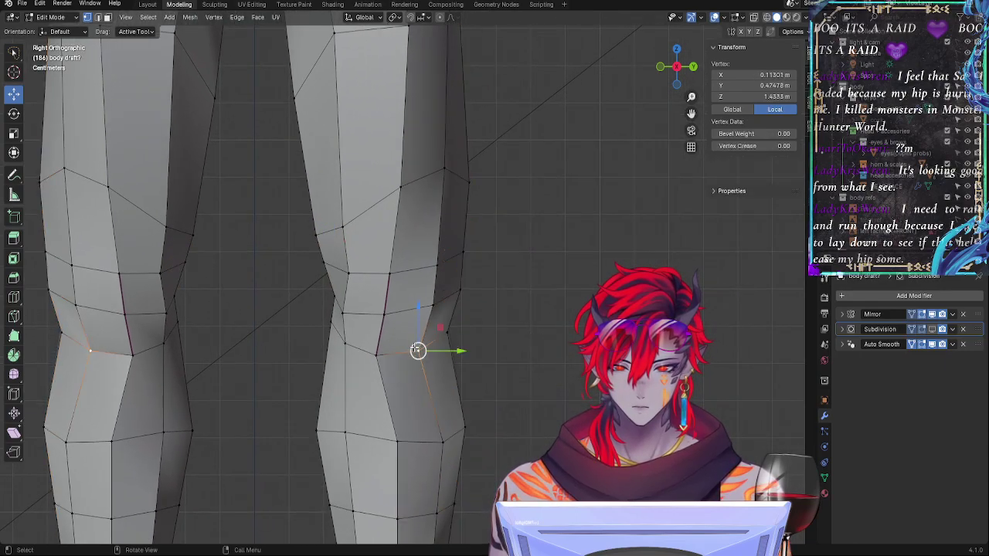
pyautogui.press('g')
pyautogui.press('z')
pyautogui.click(394, 302)
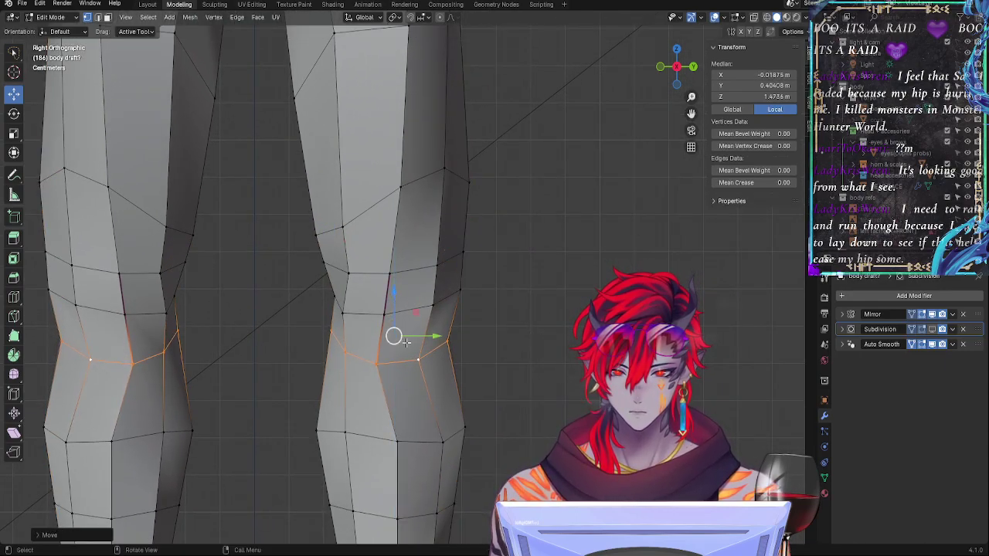
# Step: Select three horizontal knee loops together
pyautogui.click(380, 365)
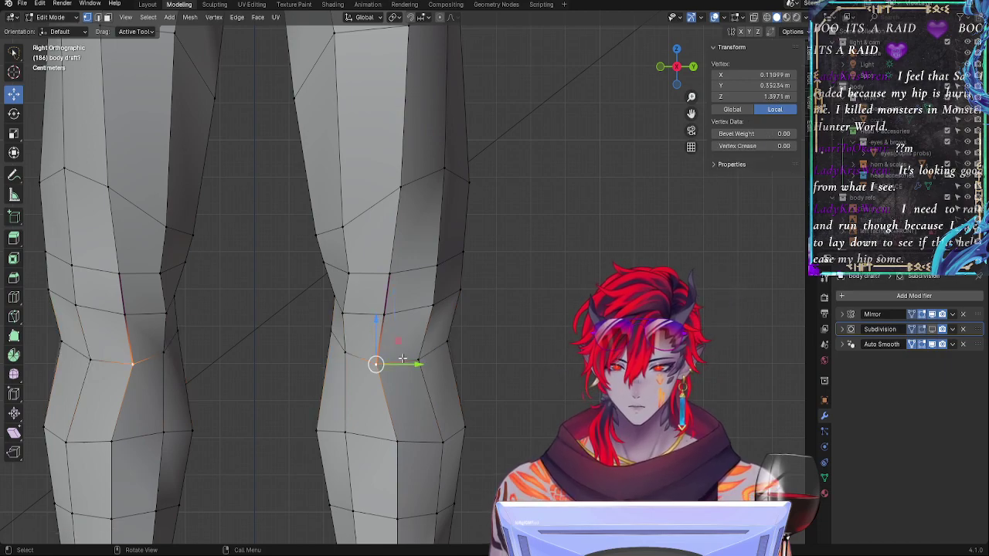
pyautogui.keyDown('alt'); pyautogui.click(401, 360); pyautogui.keyUp('alt')
pyautogui.keyDown('alt'); pyautogui.keyDown('shift'); pyautogui.click(402, 310); pyautogui.keyUp('shift'); pyautogui.keyUp('alt')
pyautogui.keyDown('alt'); pyautogui.keyDown('shift'); pyautogui.click(394, 276); pyautogui.keyUp('shift'); pyautogui.keyUp('alt')
# Step: Make the selected knee loops circular and rotate the knee band around Z
pyautogui.rightClick(397, 274)
pyautogui.moveTo(397, 272)
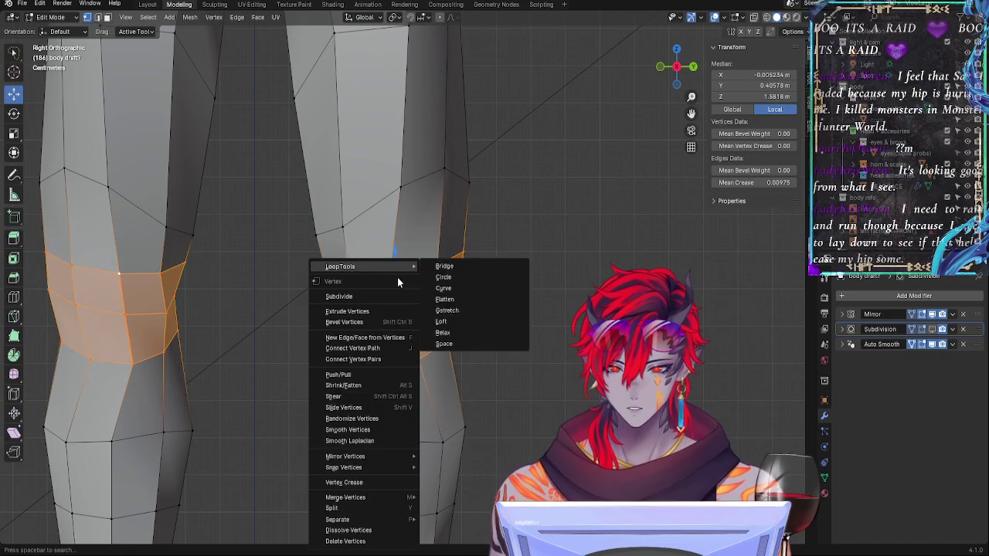
pyautogui.click(455, 277)
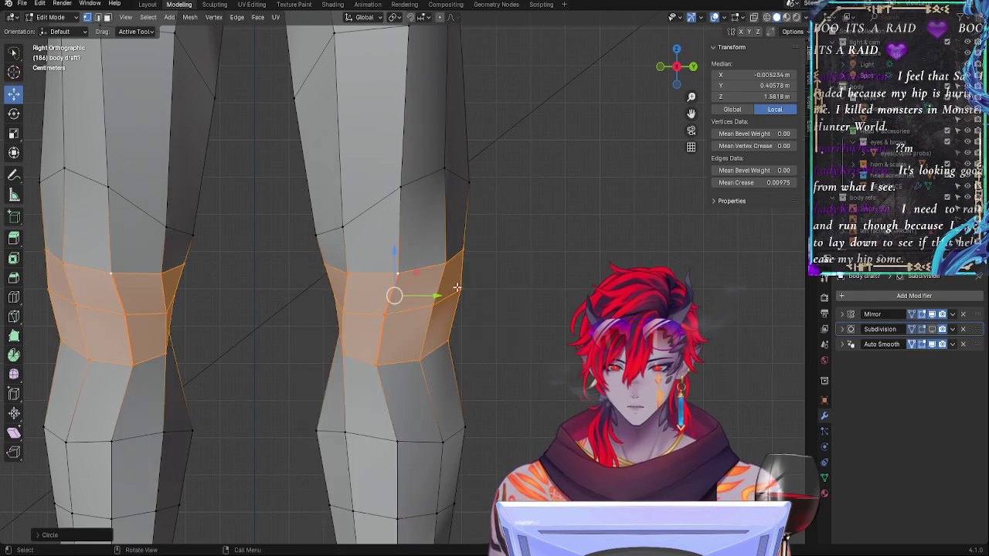
pyautogui.moveTo(456, 288); pyautogui.dragTo(518, 324, button='middle')
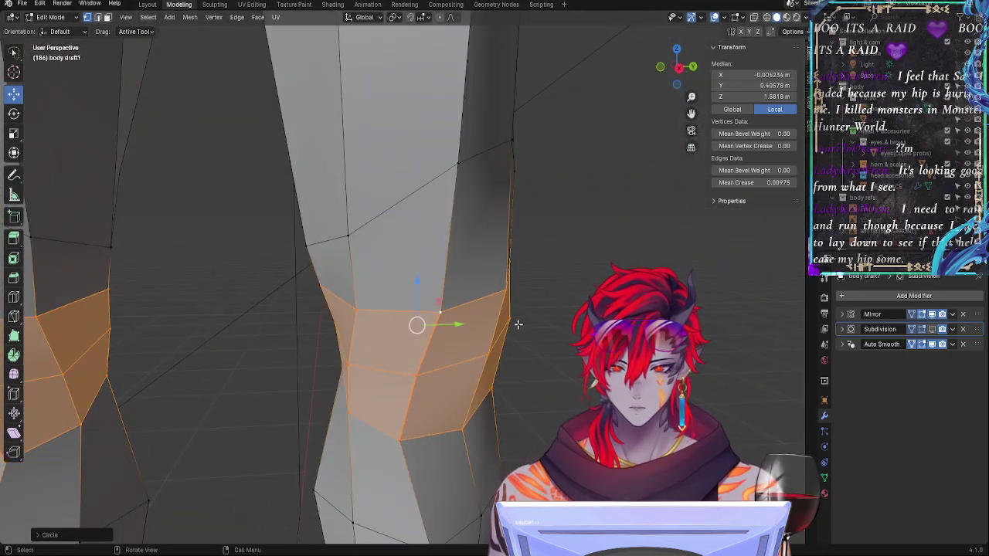
pyautogui.press('r')
pyautogui.press('z')
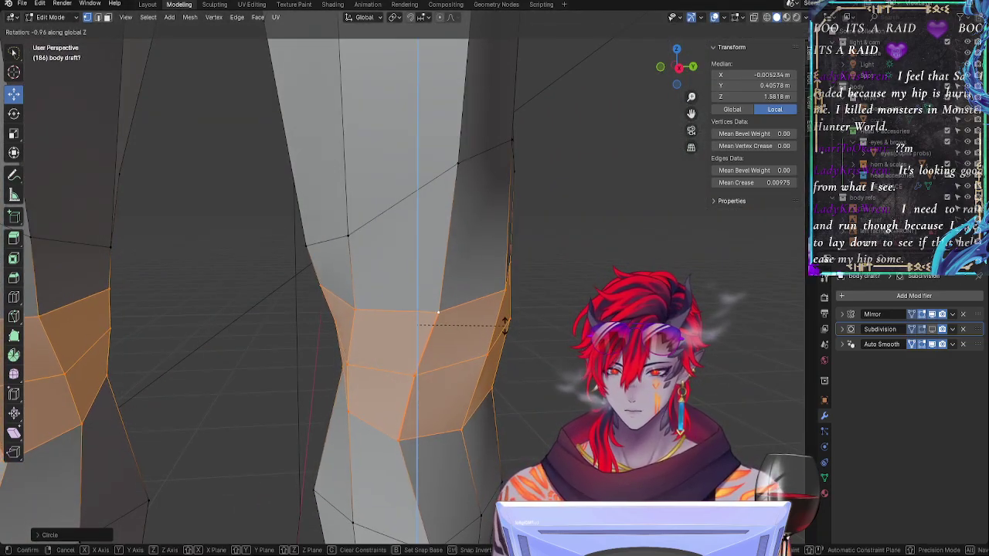
pyautogui.click(515, 329)
# Step: In the right side view, slide one knee vertex along its edge and nudge another along Y
pyautogui.click(676, 71)
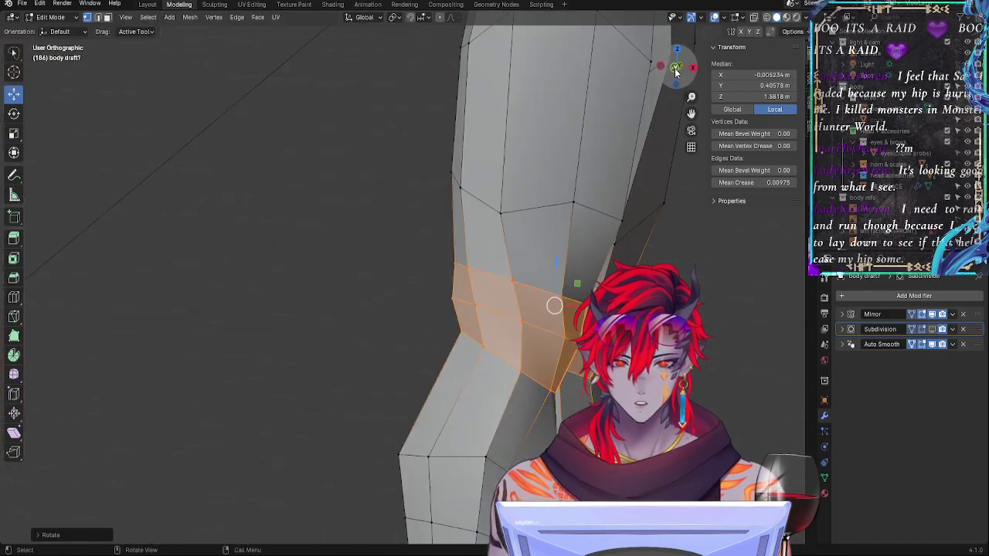
pyautogui.click(675, 68)
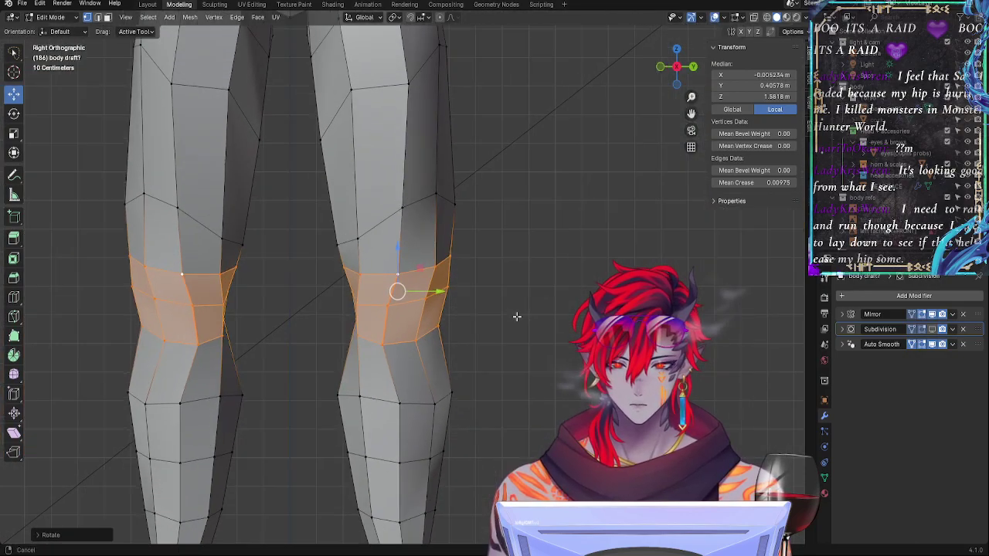
pyautogui.click(521, 302)
pyautogui.click(344, 355)
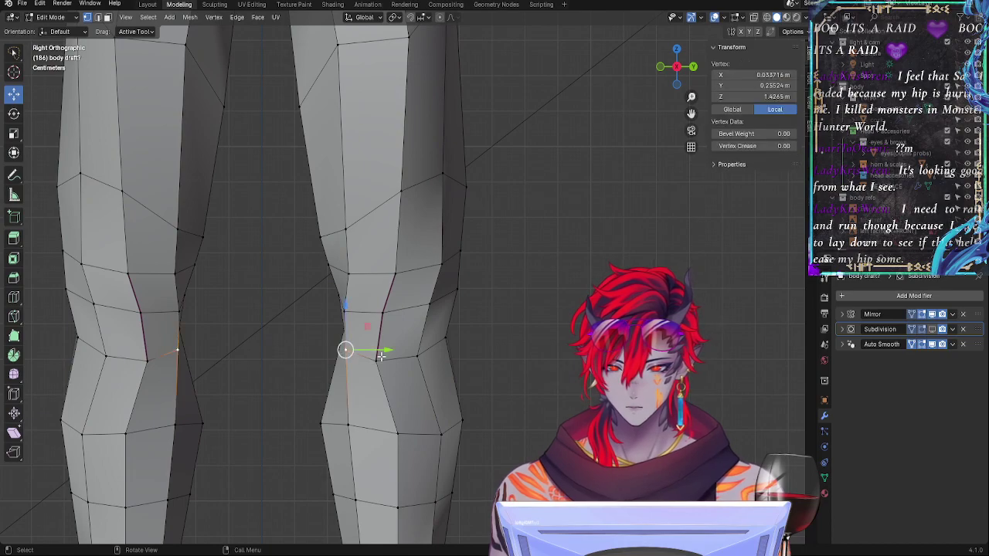
pyautogui.press('g')
pyautogui.press('g')
pyautogui.click(388, 356)
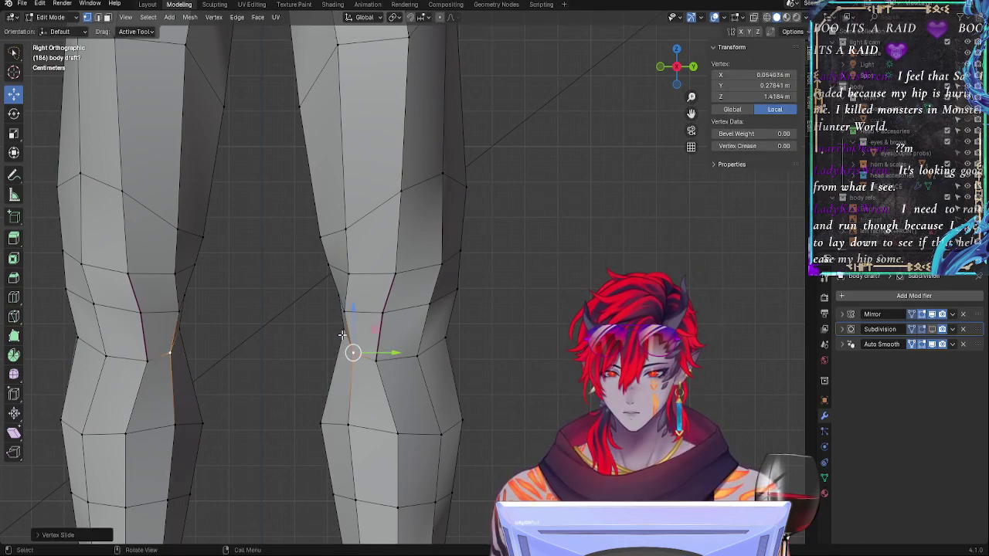
pyautogui.click(341, 334)
pyautogui.moveTo(364, 333); pyautogui.dragTo(356, 333)
# Step: Slide two lower knee vertices slightly along their edges
pyautogui.click(416, 356)
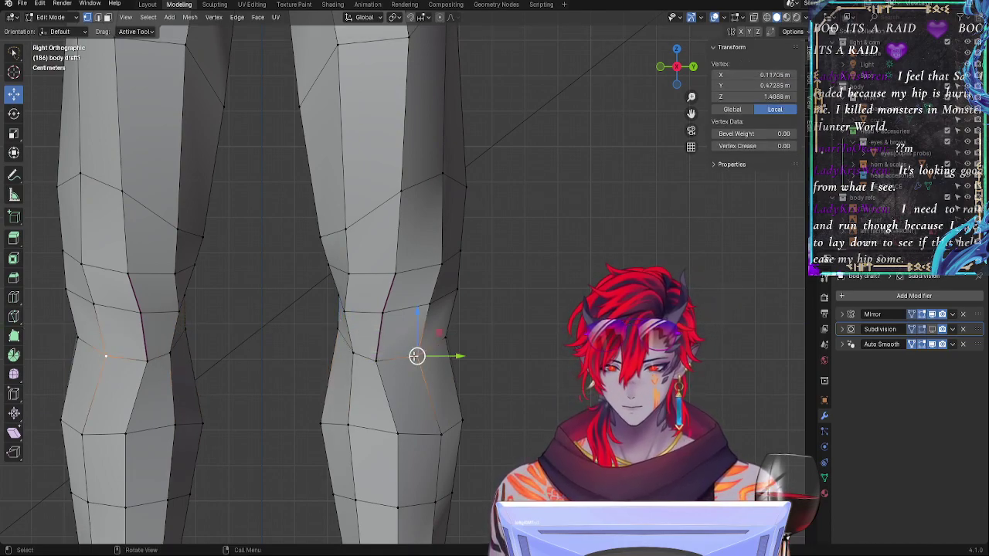
pyautogui.press('g')
pyautogui.press('g')
pyautogui.click(420, 356)
pyautogui.click(381, 361)
pyautogui.press('g')
pyautogui.press('g')
pyautogui.click(384, 360)
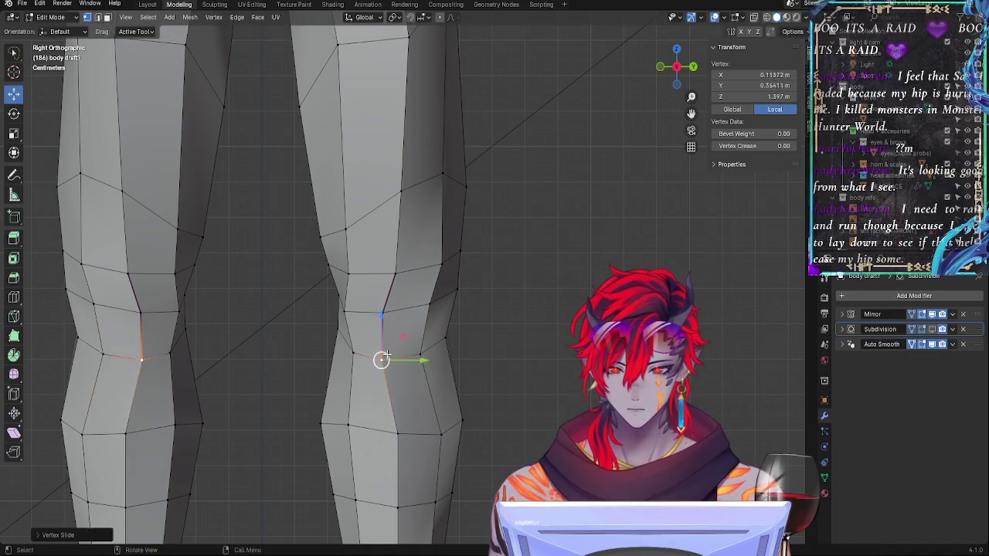
# Step: Crease the edges through three vertices on the kneecap outline
pyautogui.click(388, 312)
pyautogui.keyDown('shift'); pyautogui.click(396, 277); pyautogui.keyUp('shift')
pyautogui.keyDown('shift'); pyautogui.click(381, 349); pyautogui.keyUp('shift')
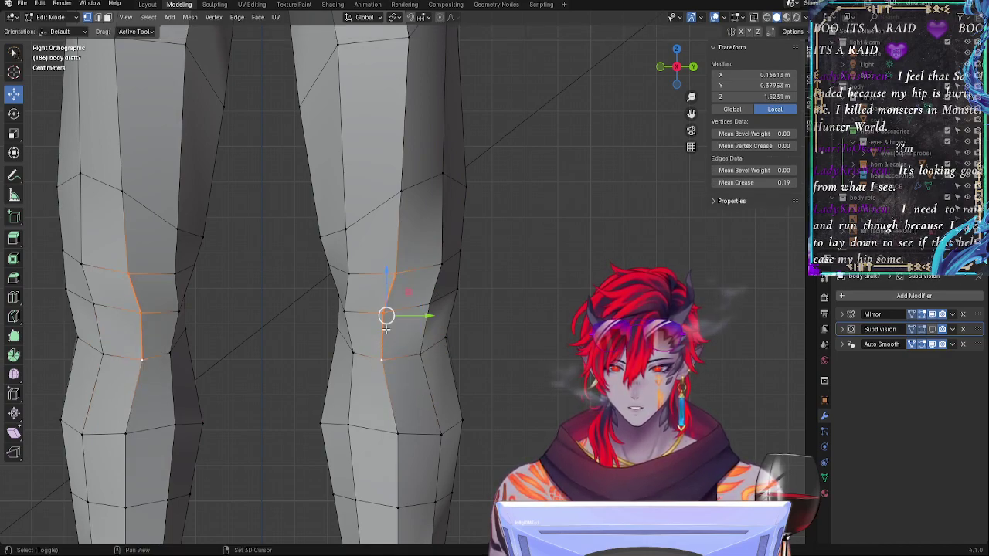
pyautogui.hotkey('shift', 'e')
pyautogui.click(390, 308)
pyautogui.hotkey('shift', 'e')
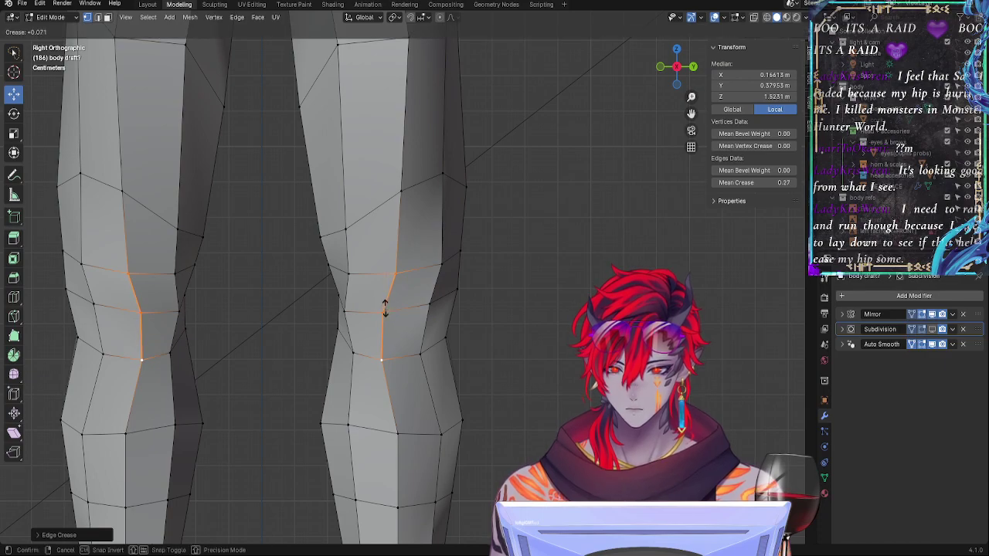
pyautogui.click(387, 312)
# Step: Slide a knee vertex and the inner-knee vertex along their edges
pyautogui.click(416, 317)
pyautogui.click(385, 313)
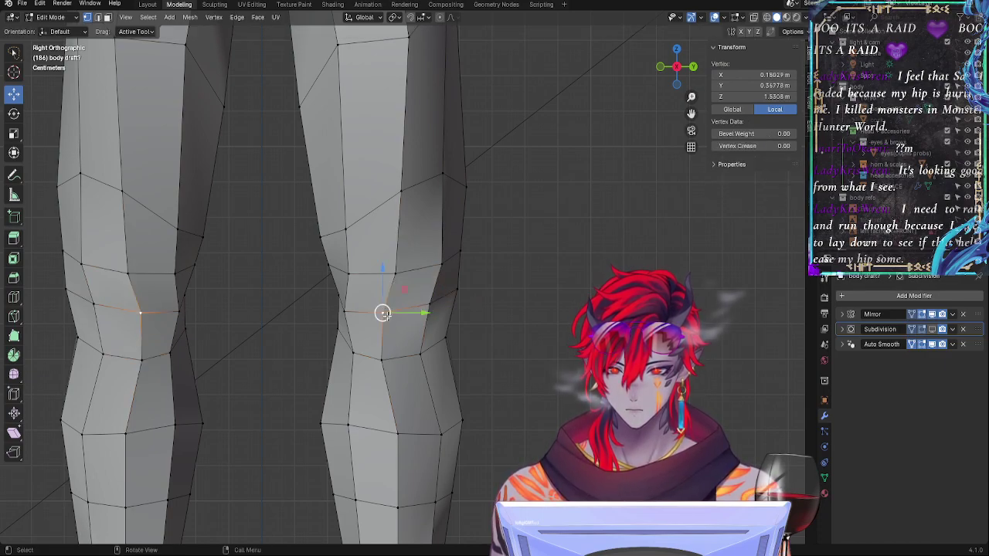
pyautogui.press('g')
pyautogui.press('g')
pyautogui.click(393, 318)
pyautogui.click(396, 278)
pyautogui.click(347, 270)
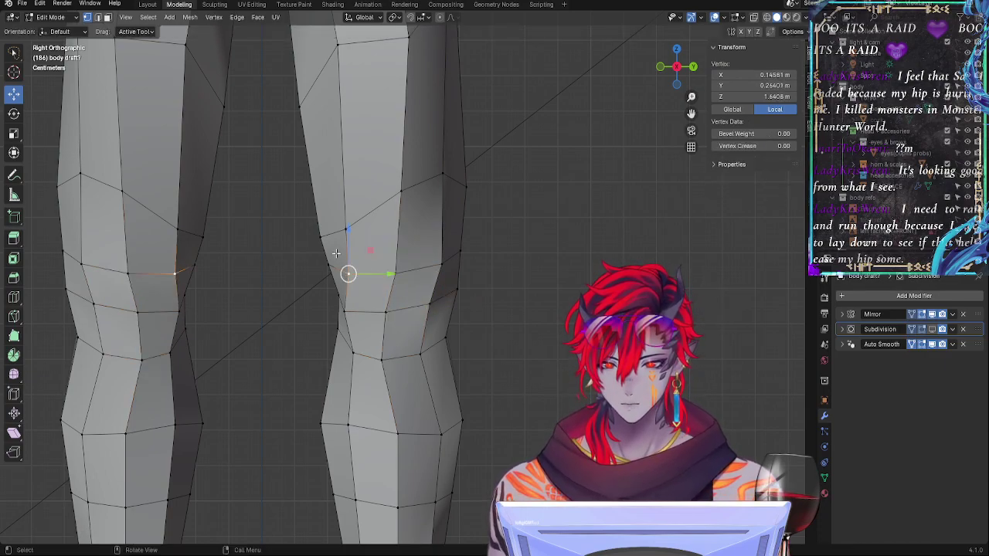
pyautogui.click(346, 233)
# Step: Slide the side knee vertices and the vertex below the knee into tighter positions
pyautogui.press('g')
pyautogui.press('g')
pyautogui.click(342, 229)
pyautogui.click(333, 263)
pyautogui.click(335, 296)
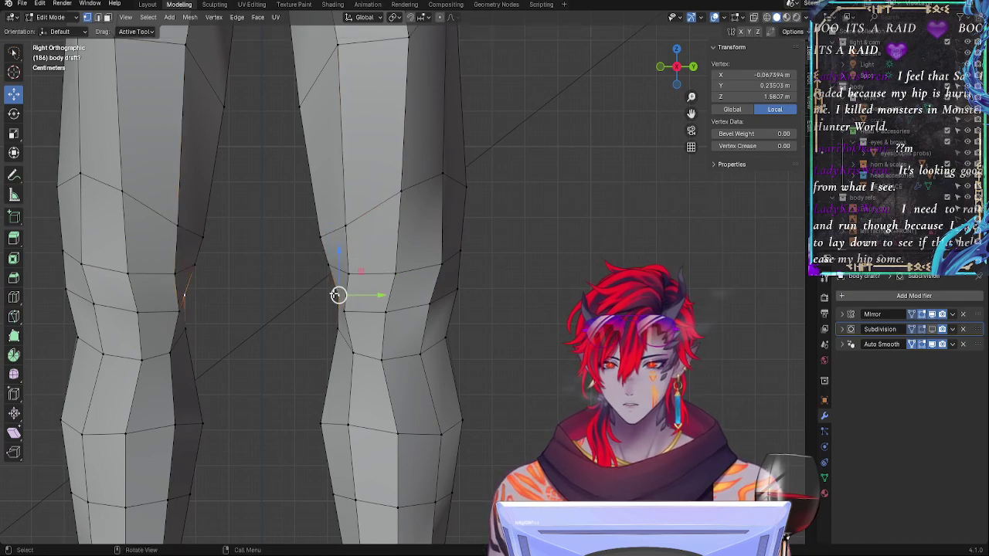
pyautogui.press('g')
pyautogui.press('g')
pyautogui.click(338, 291)
pyautogui.press('g')
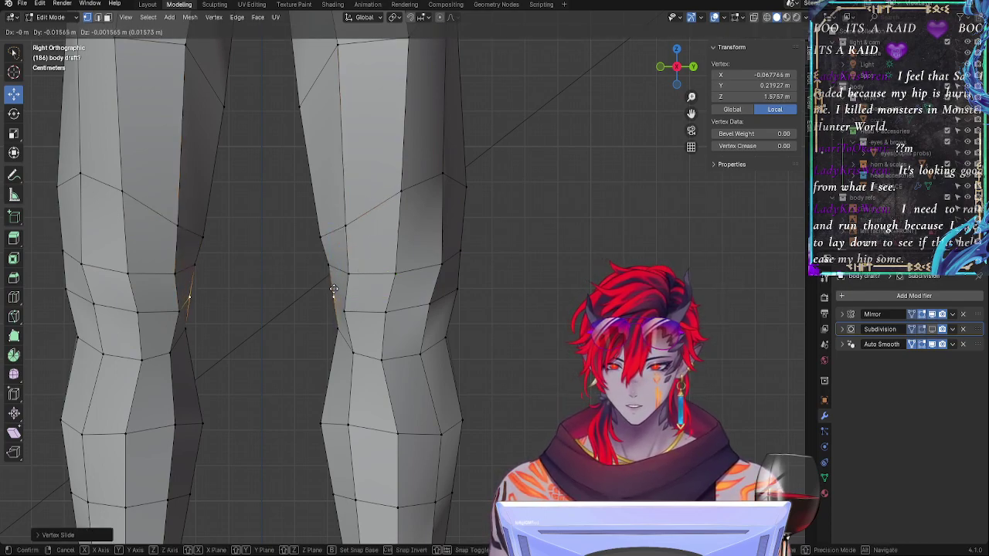
pyautogui.click(337, 289)
pyautogui.click(344, 308)
pyautogui.press('g')
pyautogui.press('g')
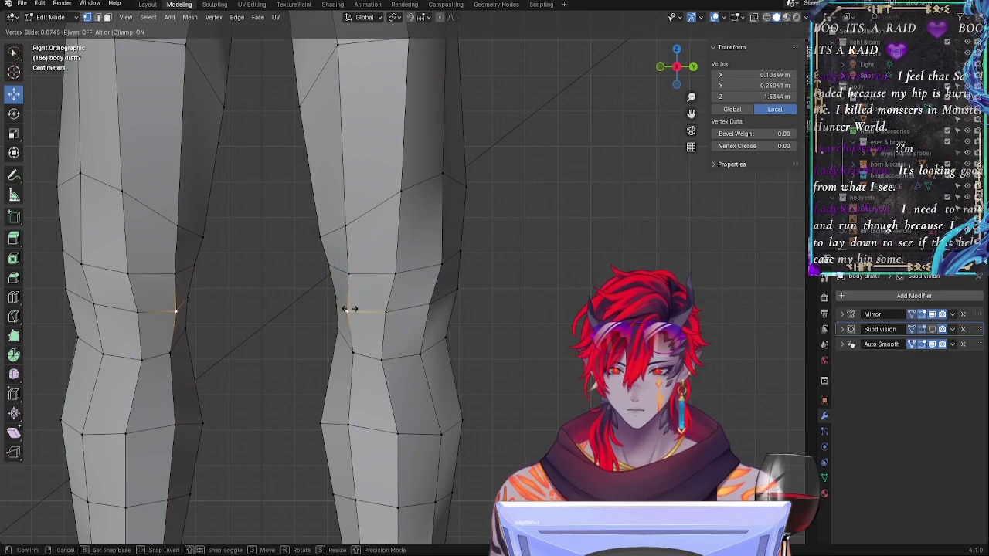
pyautogui.click(349, 309)
# Step: Switch to face selection and pick two adjacent kneecap faces
pyautogui.click(459, 285)
pyautogui.doubleClick(444, 337)
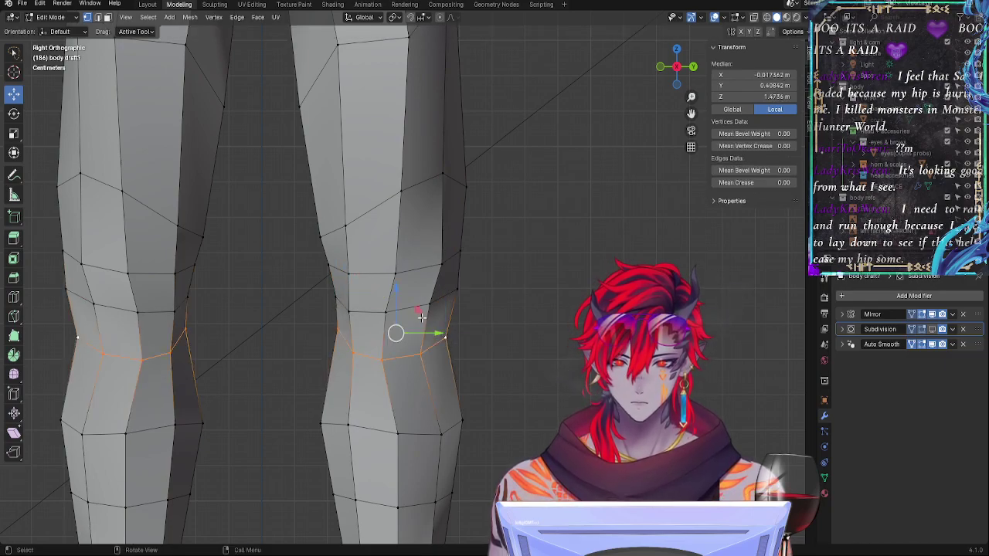
pyautogui.click(426, 306)
pyautogui.click(107, 17)
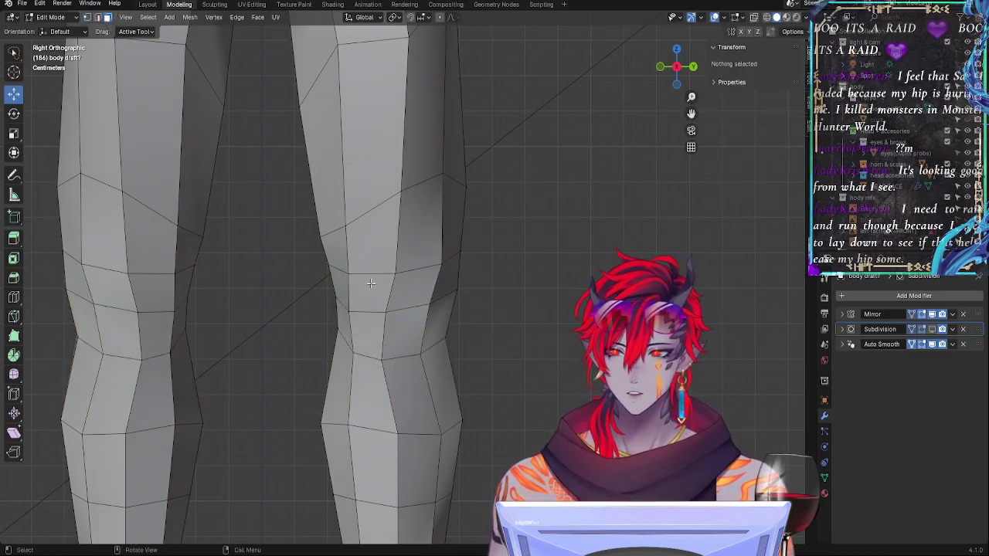
pyautogui.click(370, 292)
pyautogui.keyDown('shift'); pyautogui.click(413, 292); pyautogui.keyUp('shift')
# Step: Extrude the four lower knee faces and round them into a circle with LoopTools
pyautogui.keyDown('shift'); pyautogui.click(410, 320); pyautogui.keyUp('shift')
pyautogui.keyDown('shift'); pyautogui.click(367, 330); pyautogui.keyUp('shift')
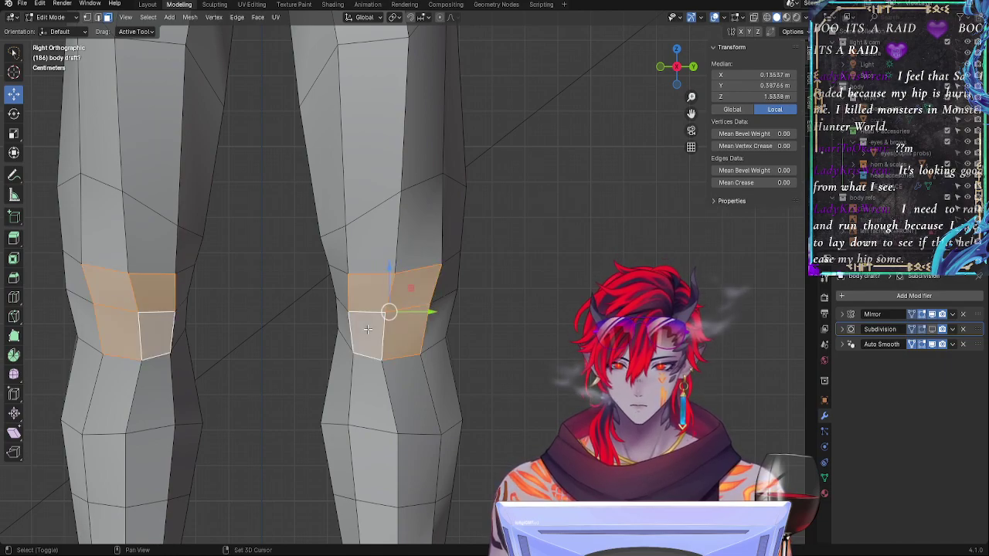
pyautogui.press('e')
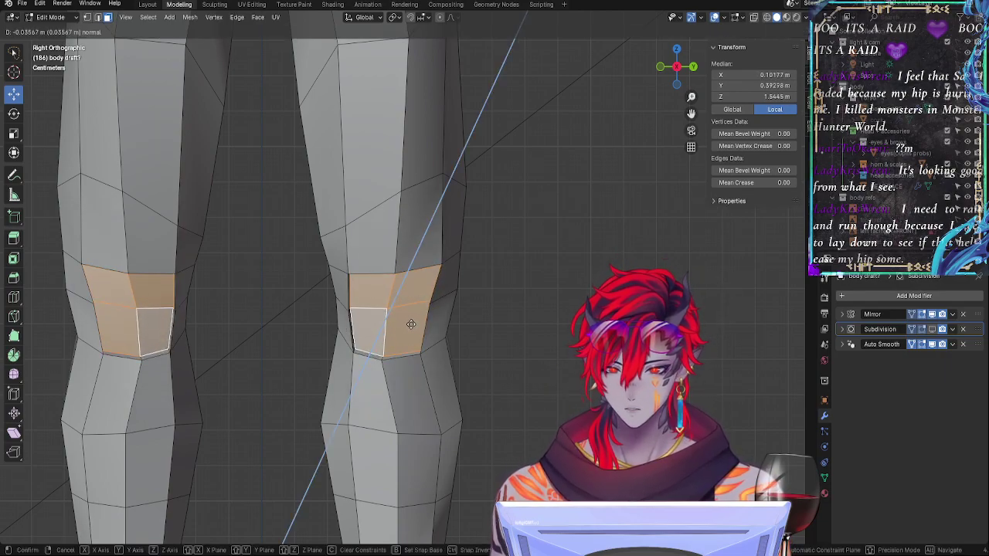
pyautogui.click(411, 324)
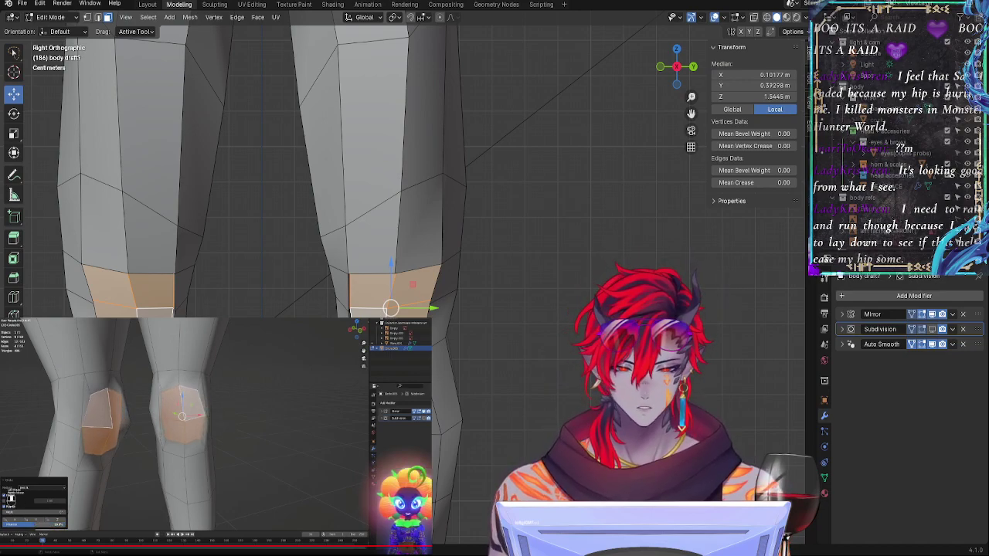
pyautogui.rightClick(409, 307)
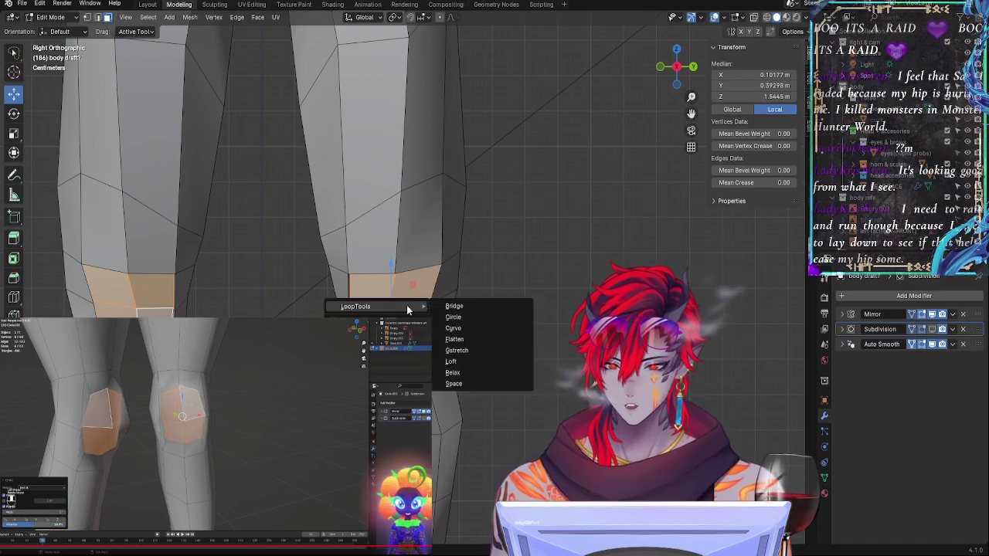
pyautogui.click(455, 318)
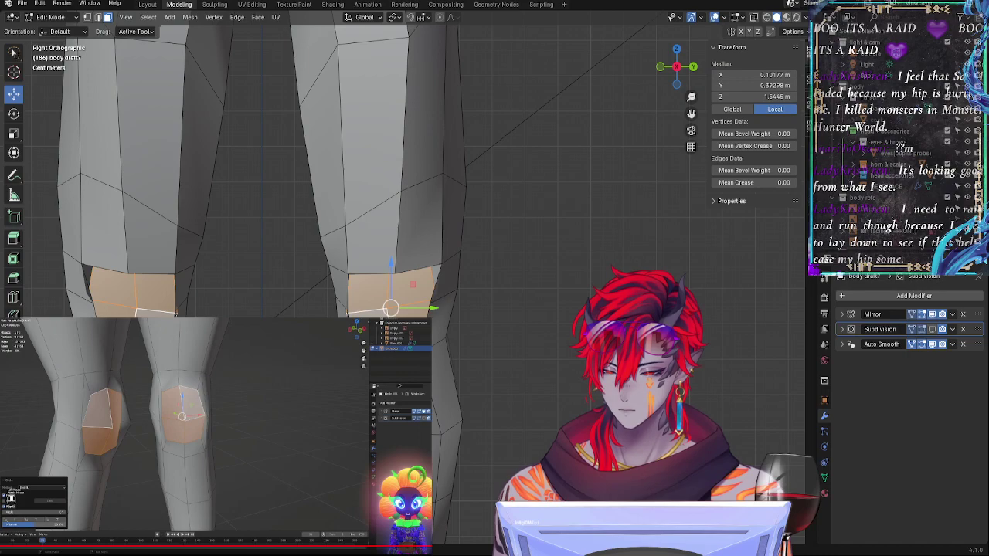
pyautogui.keyDown('shift'); pyautogui.moveTo(335, 390); pyautogui.dragTo(469, 376, button='middle'); pyautogui.keyUp('shift')
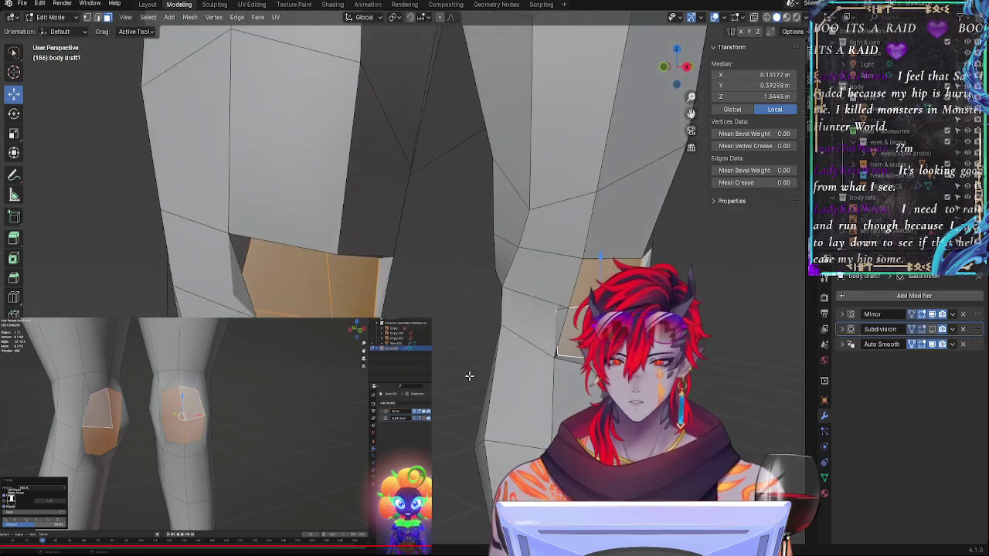
pyautogui.scroll(-2, 556, 313)
# Step: Scale the knee patch down twice and shift it sideways along X into a raised pad
pyautogui.press('s')
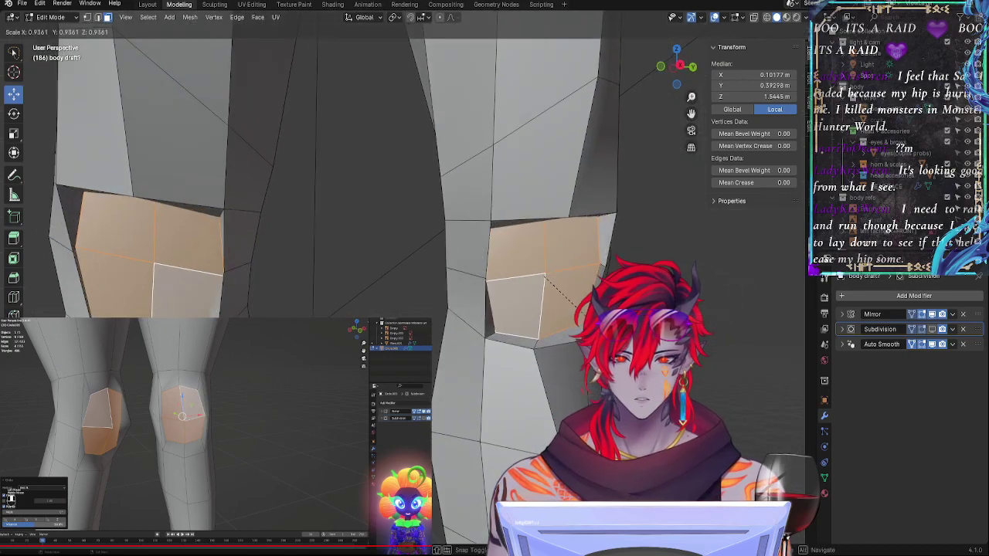
pyautogui.click(585, 328)
pyautogui.moveTo(585, 328); pyautogui.dragTo(537, 311, button='middle')
pyautogui.press('s')
pyautogui.click(593, 335)
pyautogui.press('g')
pyautogui.press('x')
pyautogui.click(578, 330)
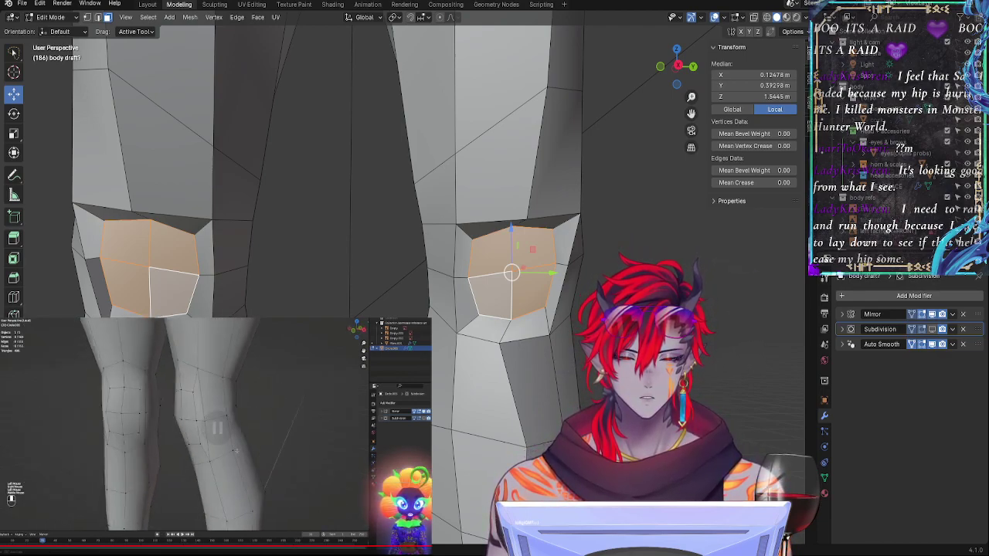
# Step: Grow the selection from the kneecap patch to the surrounding knee faces and bring up the Face menu
pyautogui.keyDown('alt'); pyautogui.keyDown('shift'); pyautogui.click(481, 229); pyautogui.keyUp('shift'); pyautogui.keyUp('alt')
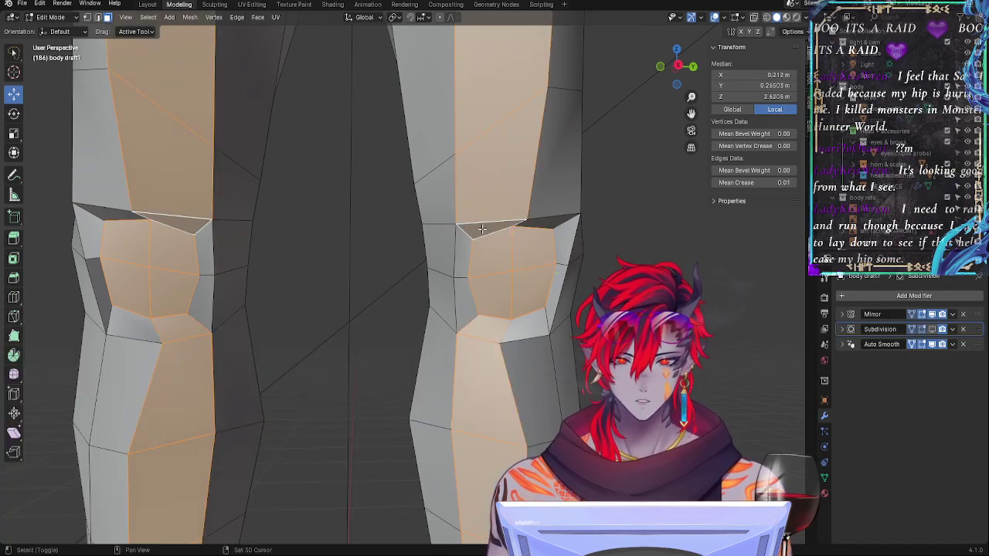
pyautogui.keyDown('shift'); pyautogui.doubleClick(464, 250); pyautogui.keyUp('shift')
pyautogui.hotkey('ctrl', 'z')
pyautogui.hotkey('ctrl', 'z')
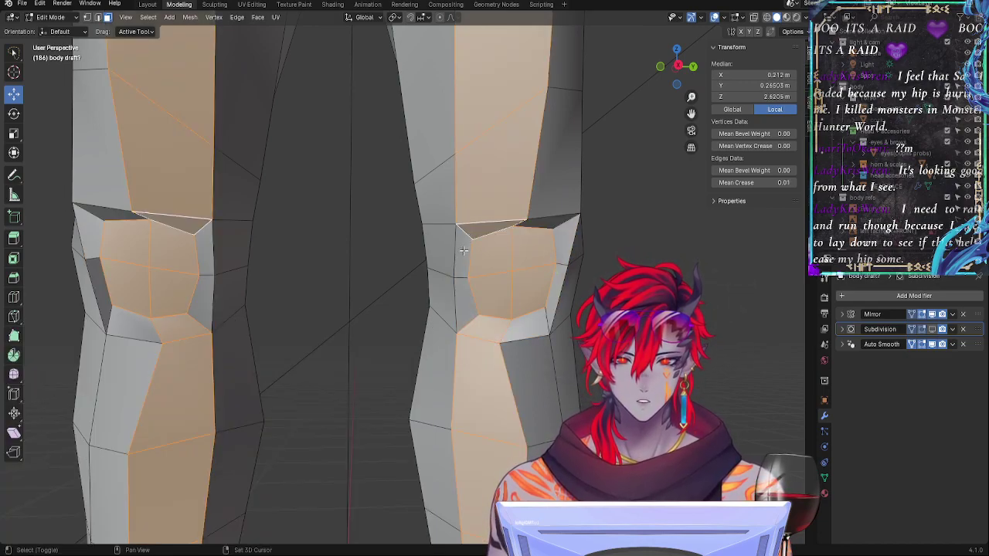
pyautogui.hotkey('ctrl', 'z')
pyautogui.keyDown('alt'); pyautogui.keyDown('shift'); pyautogui.click(463, 251); pyautogui.keyUp('shift'); pyautogui.keyUp('alt')
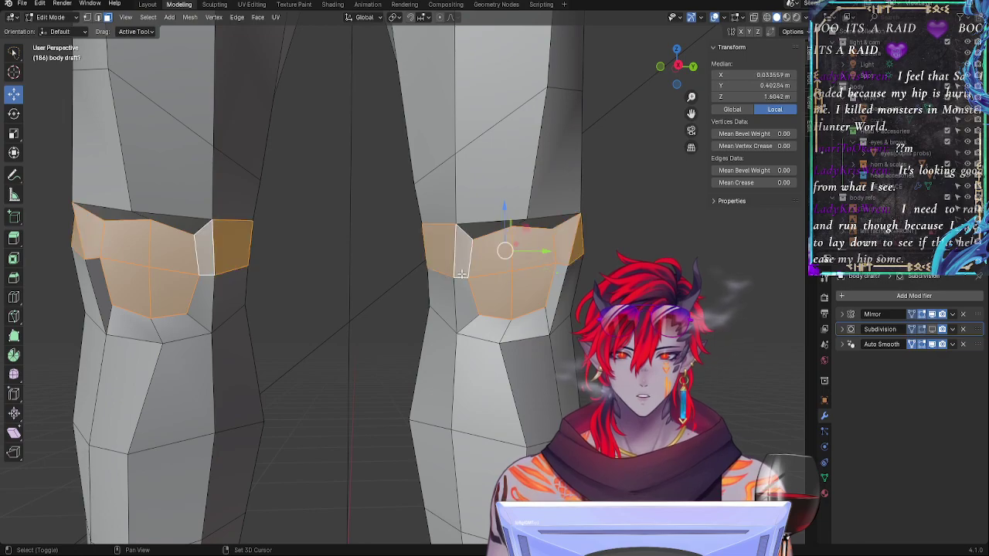
pyautogui.hotkey('ctrl', 'z')
pyautogui.press('ctrl+KP_Add')
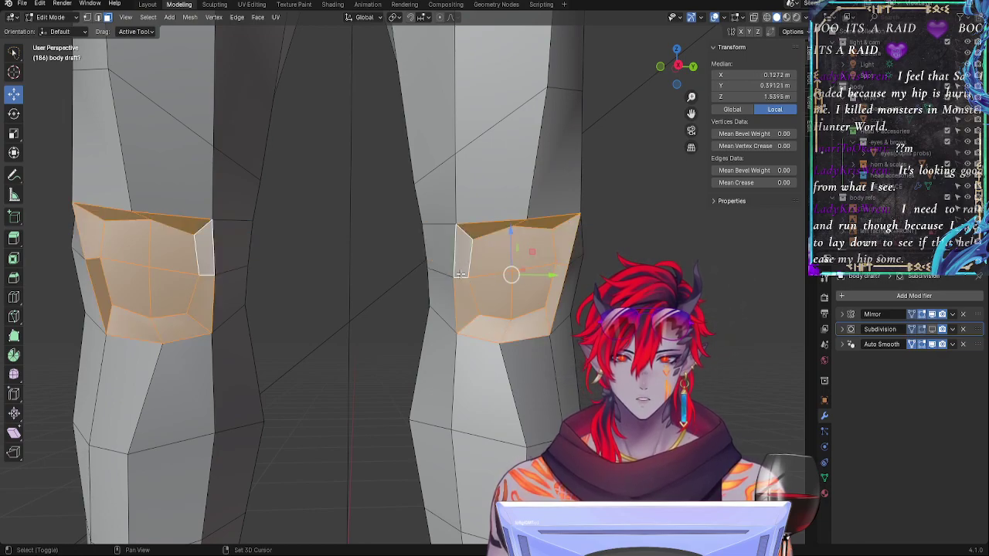
pyautogui.hotkey('ctrl', 'f')
pyautogui.moveTo(502, 283)
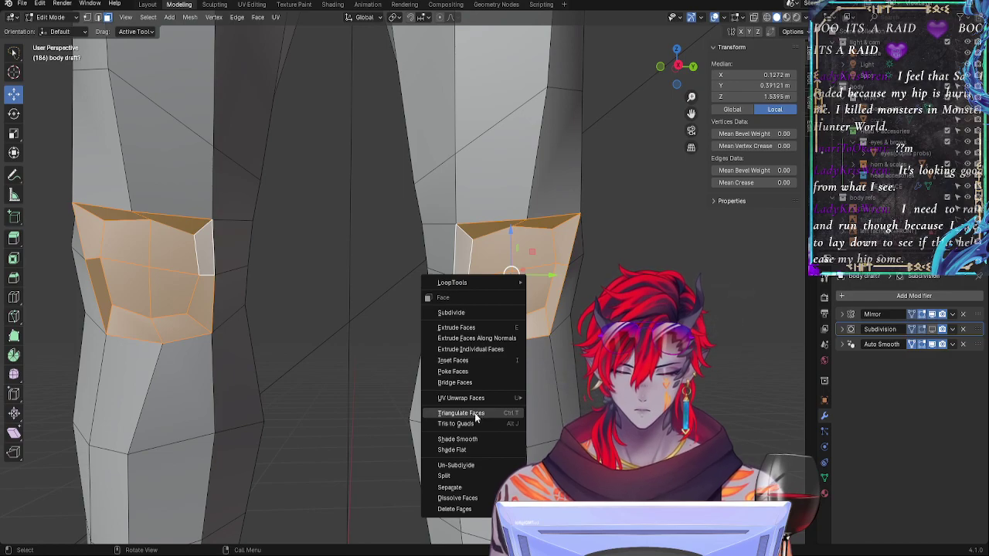
pyautogui.moveTo(468, 284)
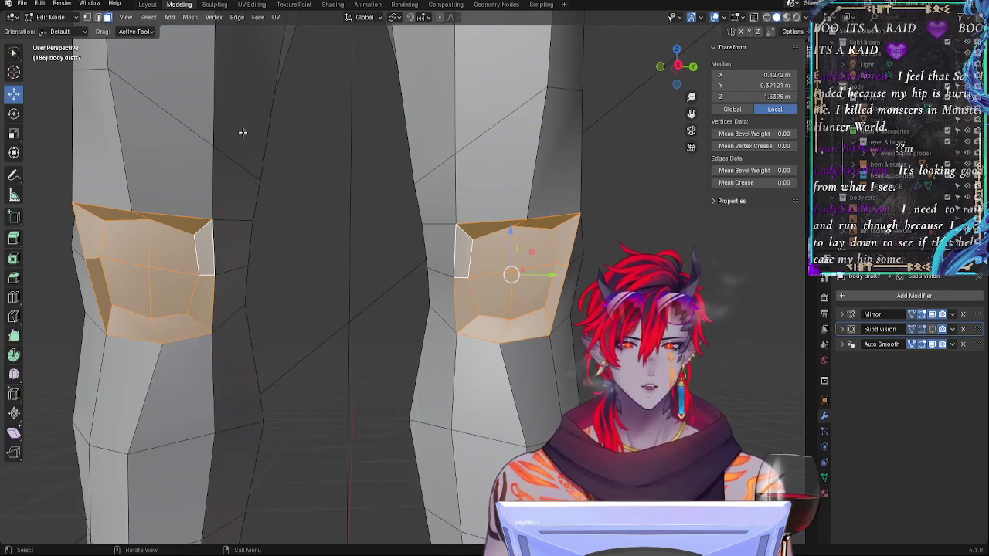
# Step: Switch to vertex selection and apply Smooth Vertices to the kneecap patch
pyautogui.hotkey('ctrl', 'z')
pyautogui.rightClick(510, 274)
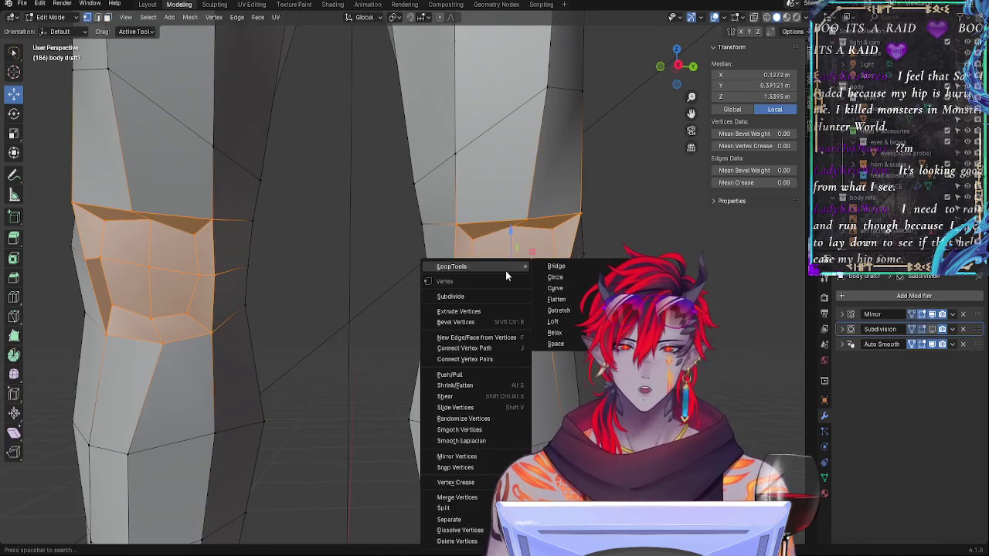
pyautogui.click(479, 430)
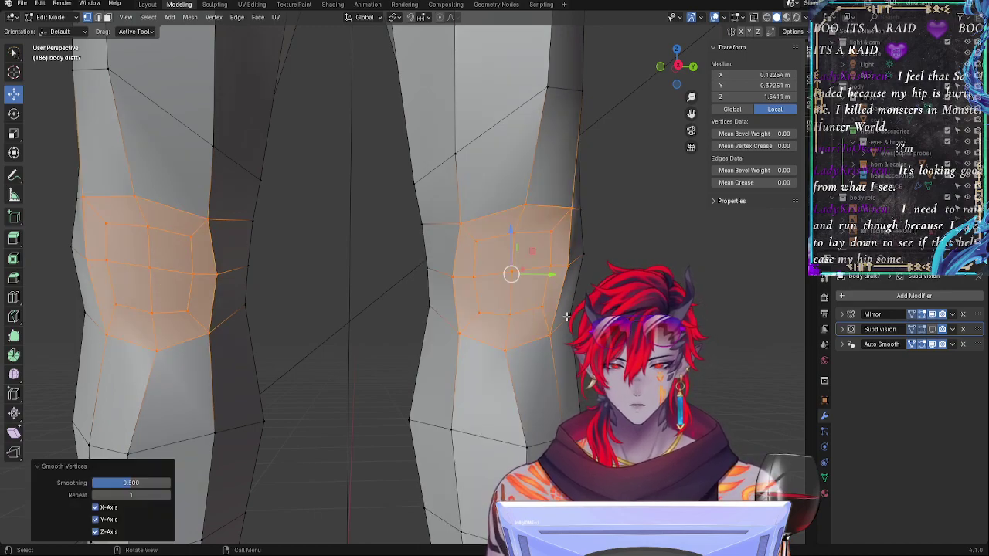
pyautogui.scroll(-3, 479, 432)
pyautogui.moveTo(479, 433); pyautogui.dragTo(606, 377, button='middle')
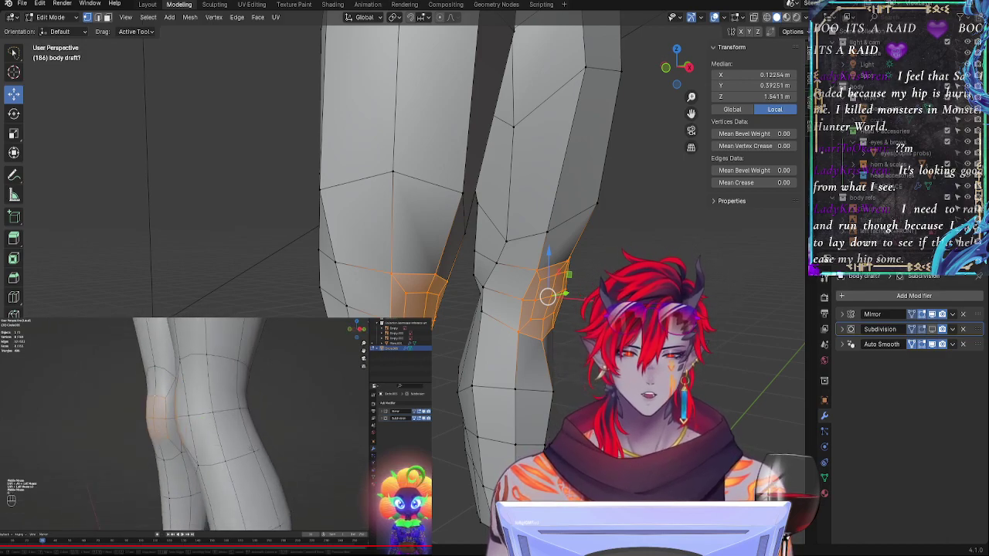
# Step: Turn on the Subdivision viewport display to preview the legs smoothed
pyautogui.click(932, 332)
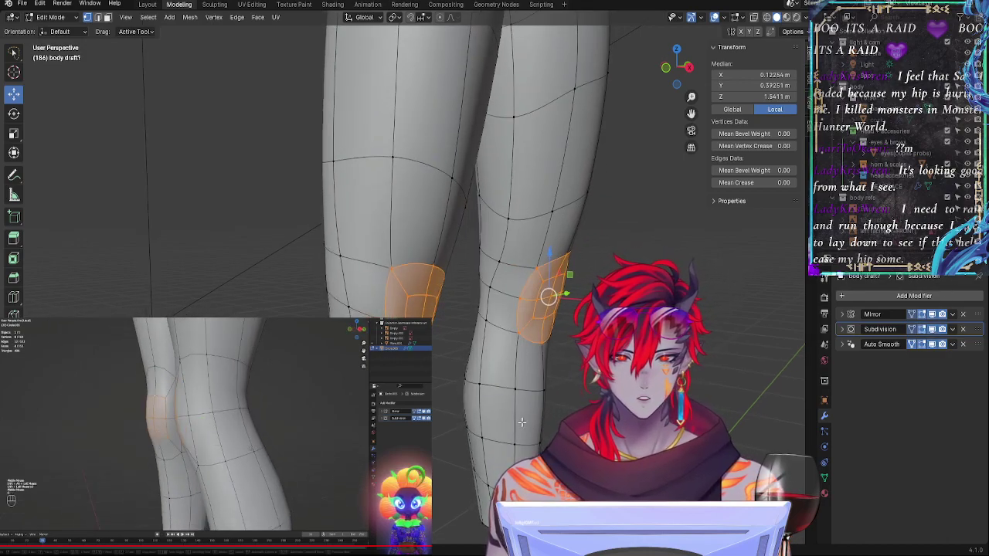
pyautogui.moveTo(521, 422); pyautogui.dragTo(570, 365, button='middle')
pyautogui.click(570, 393)
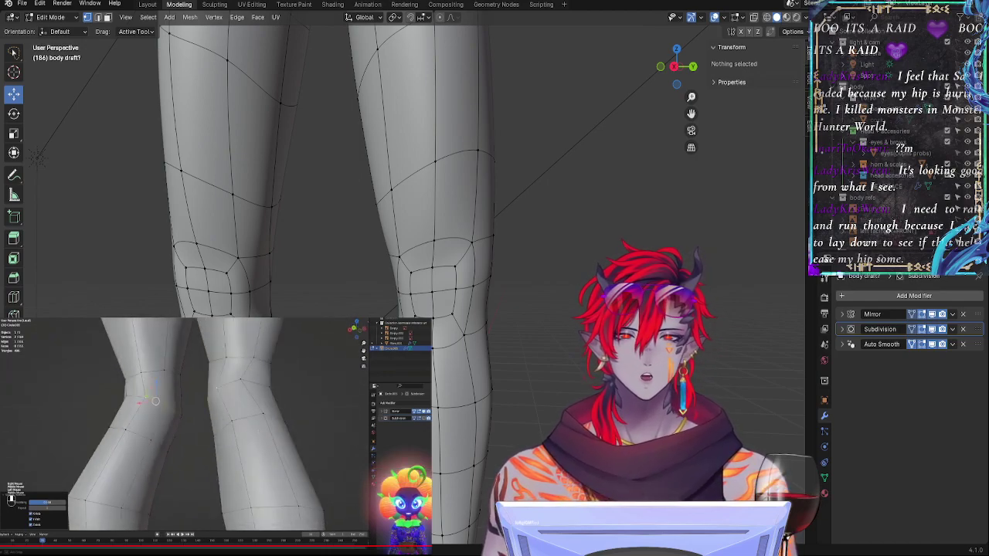
# Step: Select the edge loops around the knee and smooth their vertices
pyautogui.keyDown('alt'); pyautogui.click(438, 292); pyautogui.keyUp('alt')
pyautogui.doubleClick(446, 270)
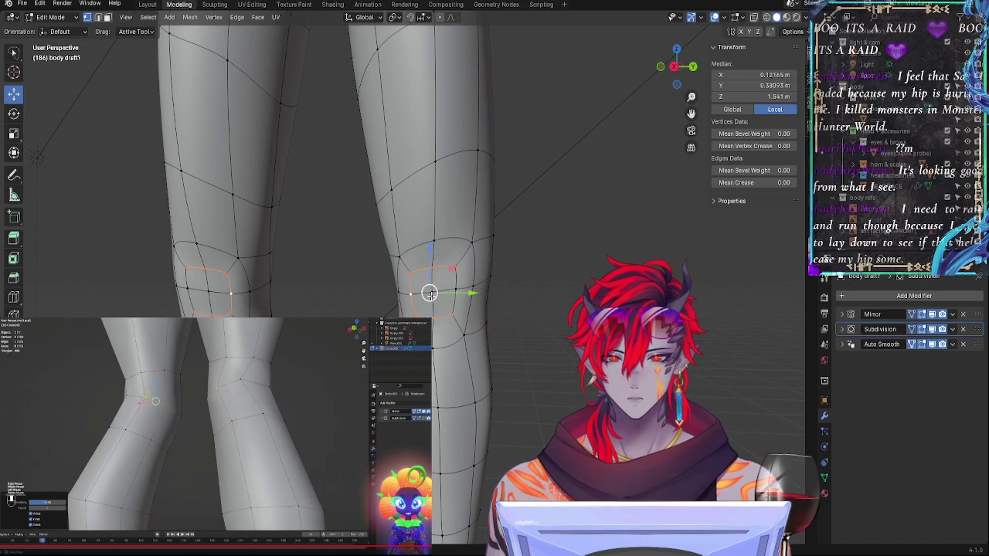
pyautogui.rightClick(443, 294)
pyautogui.click(443, 293)
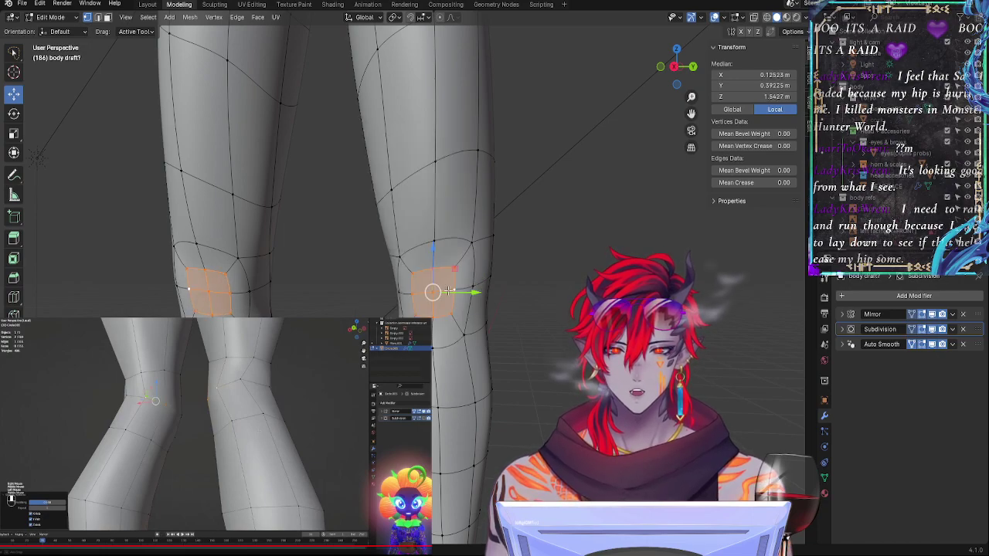
pyautogui.click(552, 298)
pyautogui.moveTo(552, 298); pyautogui.dragTo(695, 371, button='middle')
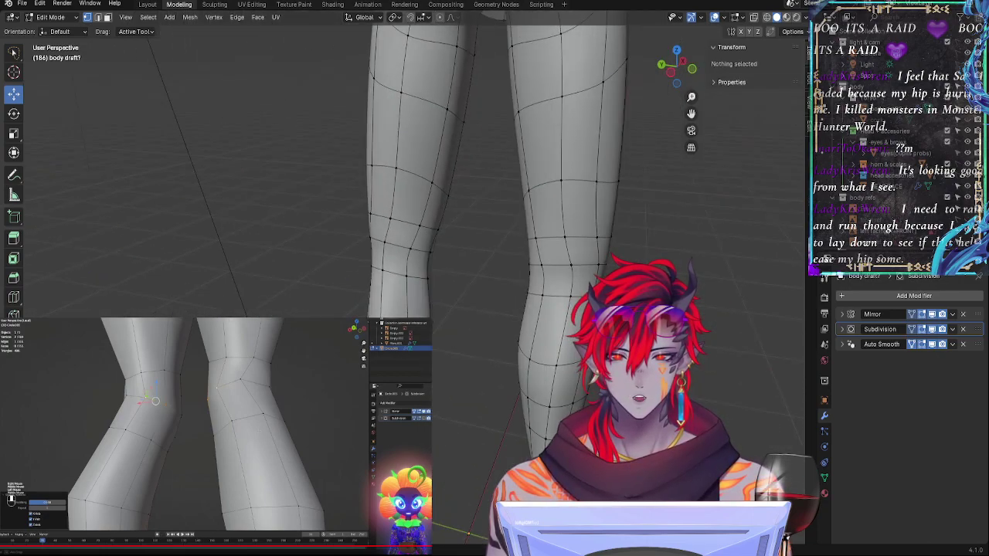
# Step: Start the reference tutorial video and smooth a few more selected knee vertices
pyautogui.click(217, 427)
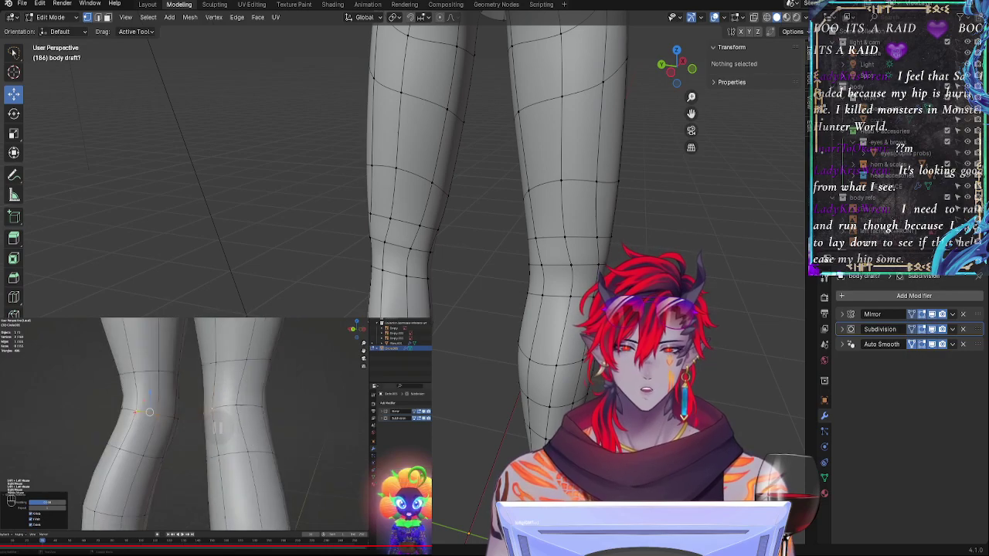
pyautogui.moveTo(512, 380); pyautogui.dragTo(494, 283, button='middle')
pyautogui.click(470, 283)
pyautogui.keyDown('shift'); pyautogui.click(451, 278); pyautogui.keyUp('shift')
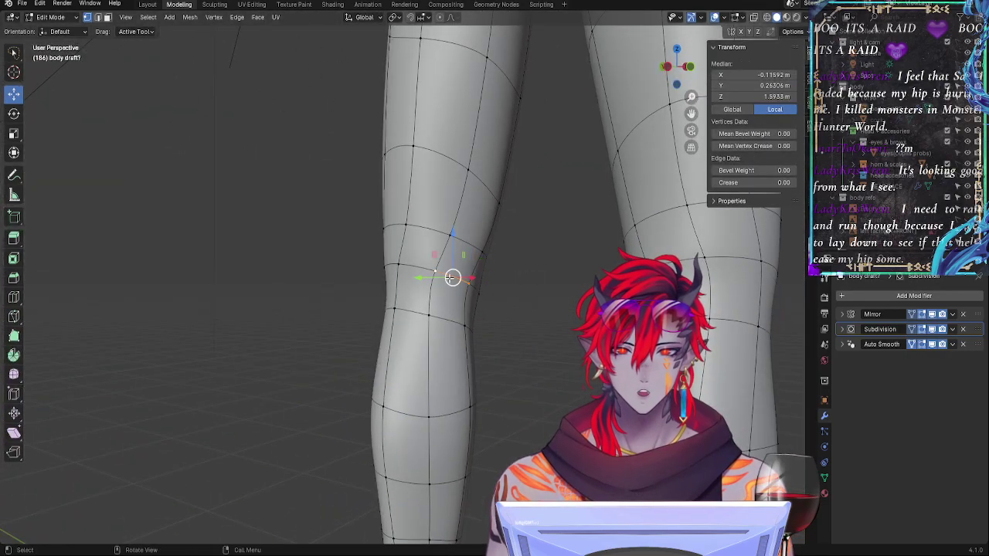
pyautogui.rightClick(449, 279)
pyautogui.click(444, 278)
# Step: Adjust the knee vertex selection and smooth the knee edge loop at factor 0.5
pyautogui.keyDown('shift'); pyautogui.click(418, 269); pyautogui.keyUp('shift')
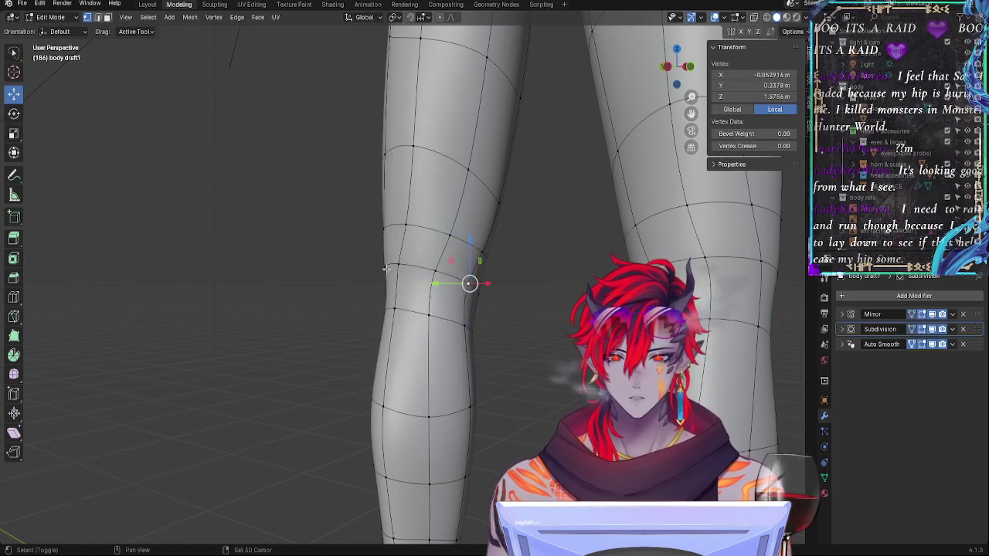
pyautogui.keyDown('shift'); pyautogui.click(388, 269); pyautogui.keyUp('shift')
pyautogui.keyDown('shift'); pyautogui.click(419, 270); pyautogui.keyUp('shift')
pyautogui.moveTo(402, 271); pyautogui.dragTo(308, 251, button='middle')
pyautogui.rightClick(308, 251)
pyautogui.click(297, 248)
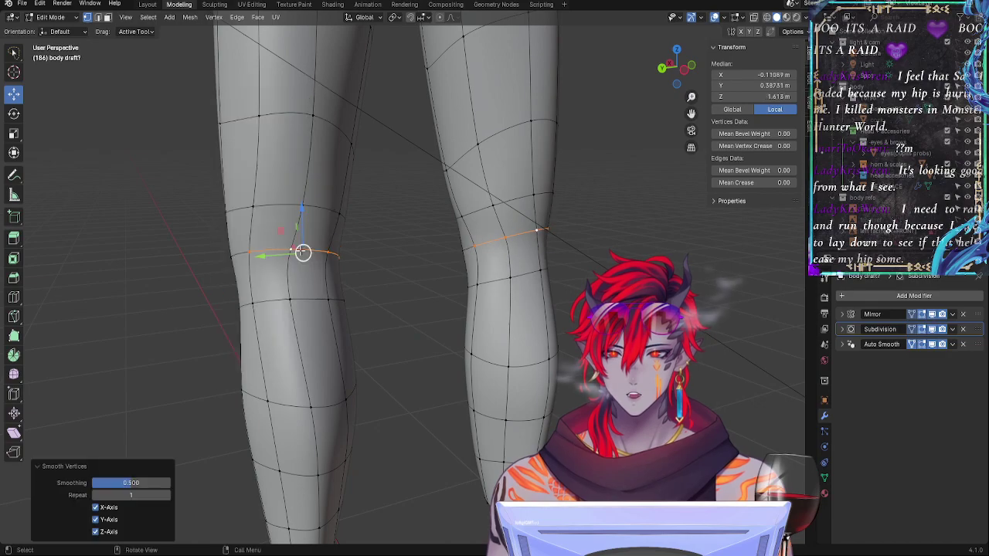
pyautogui.click(400, 274)
pyautogui.scroll(6, 332, 289)
pyautogui.moveTo(333, 289); pyautogui.dragTo(279, 287, button='middle')
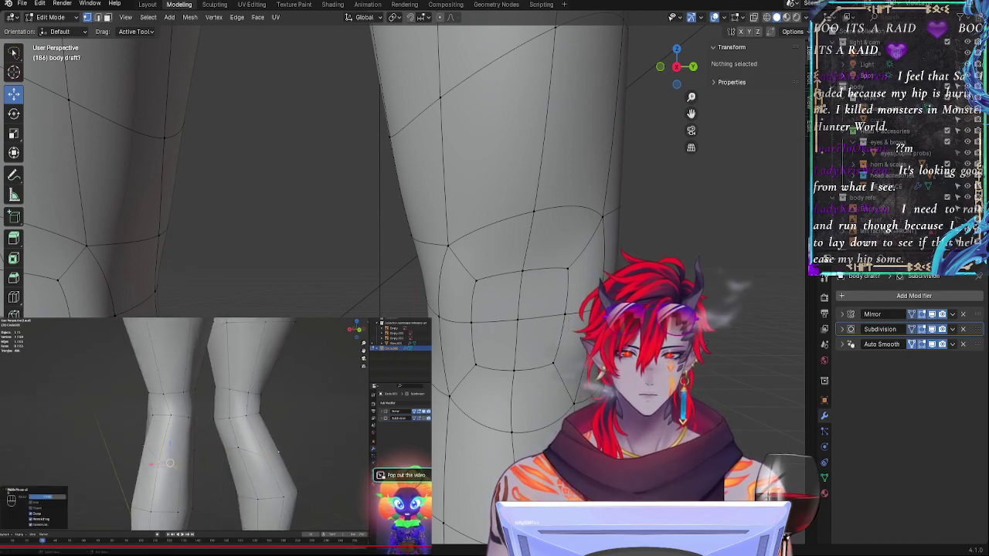
# Step: Select the knee edge loop and rotate it about 9° around Z
pyautogui.moveTo(606, 401); pyautogui.dragTo(375, 392, button='middle')
pyautogui.click(365, 338)
pyautogui.keyDown('shift'); pyautogui.click(295, 332); pyautogui.keyUp('shift')
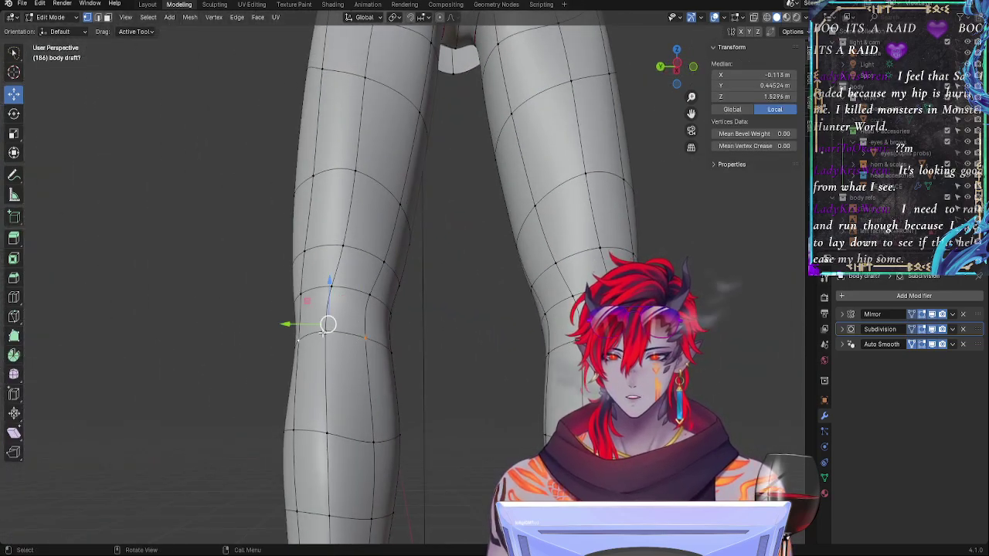
pyautogui.click(324, 333)
pyautogui.keyDown('shift'); pyautogui.click(362, 338); pyautogui.keyUp('shift')
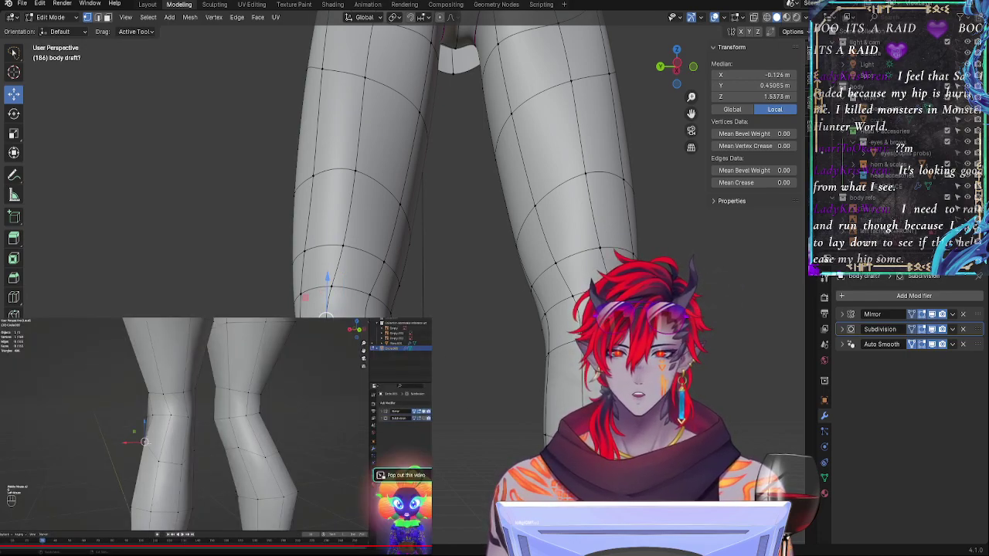
pyautogui.moveTo(495, 321); pyautogui.dragTo(403, 330, button='middle')
pyautogui.moveTo(464, 332); pyautogui.dragTo(422, 333, button='middle')
pyautogui.moveTo(540, 328); pyautogui.dragTo(355, 308, button='middle')
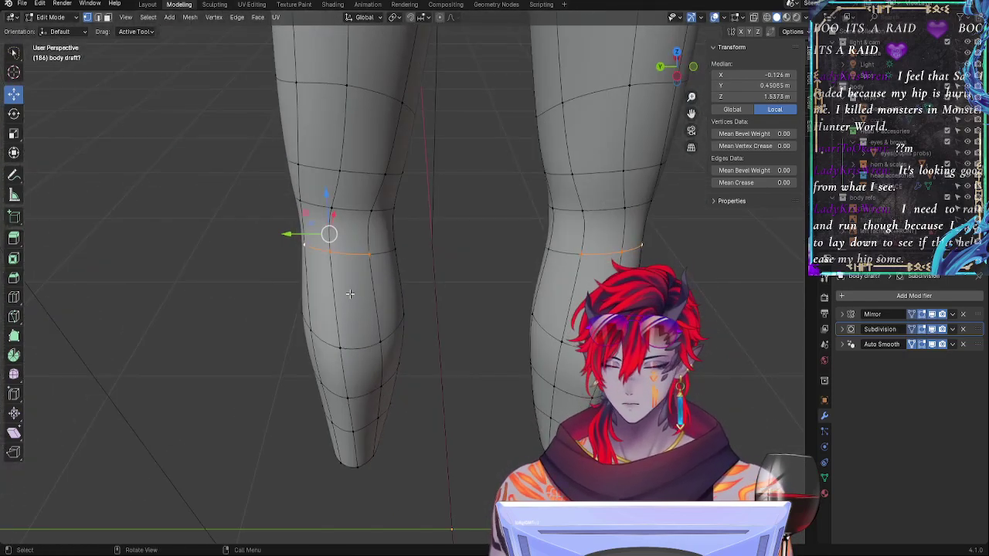
pyautogui.keyDown('alt'); pyautogui.click(357, 249); pyautogui.keyUp('alt')
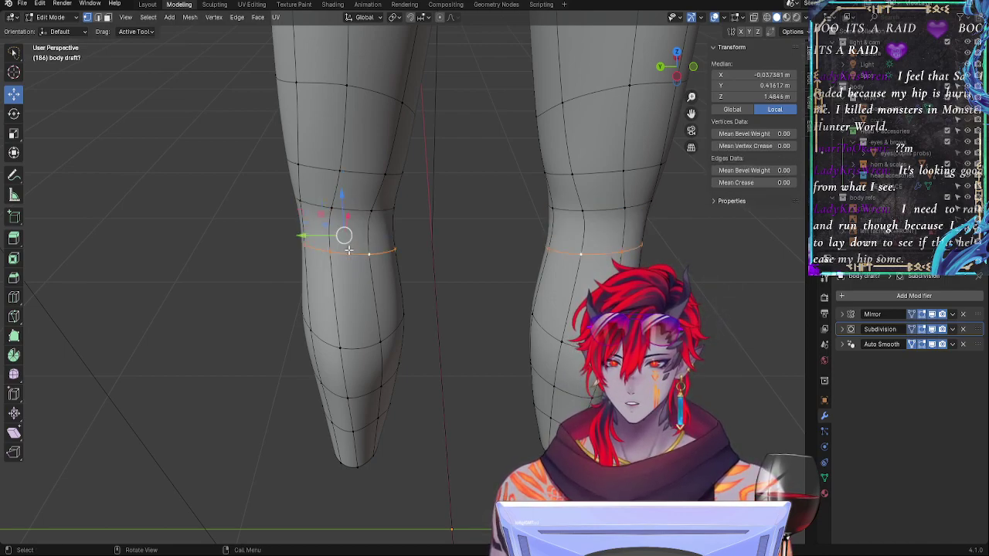
pyautogui.press('r')
pyautogui.press('z')
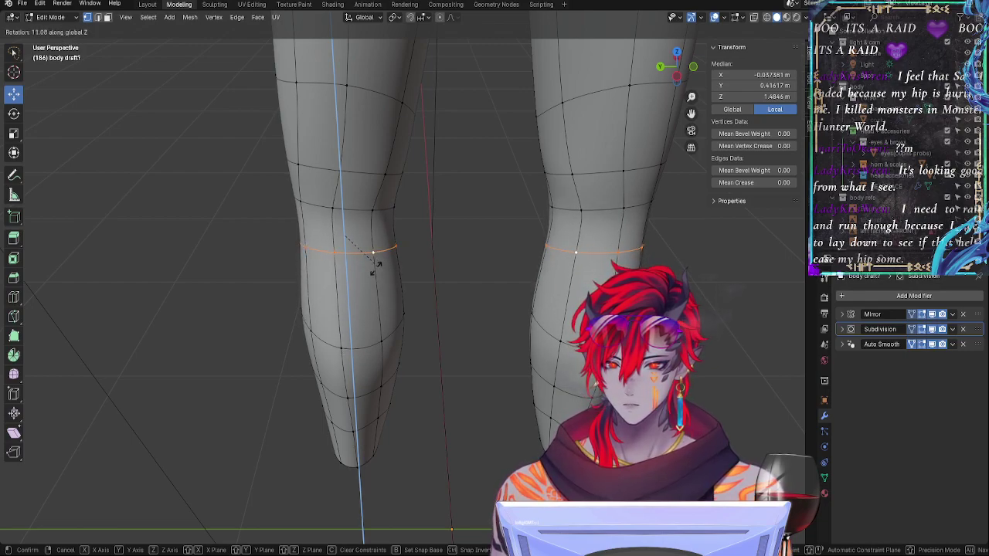
pyautogui.click(376, 268)
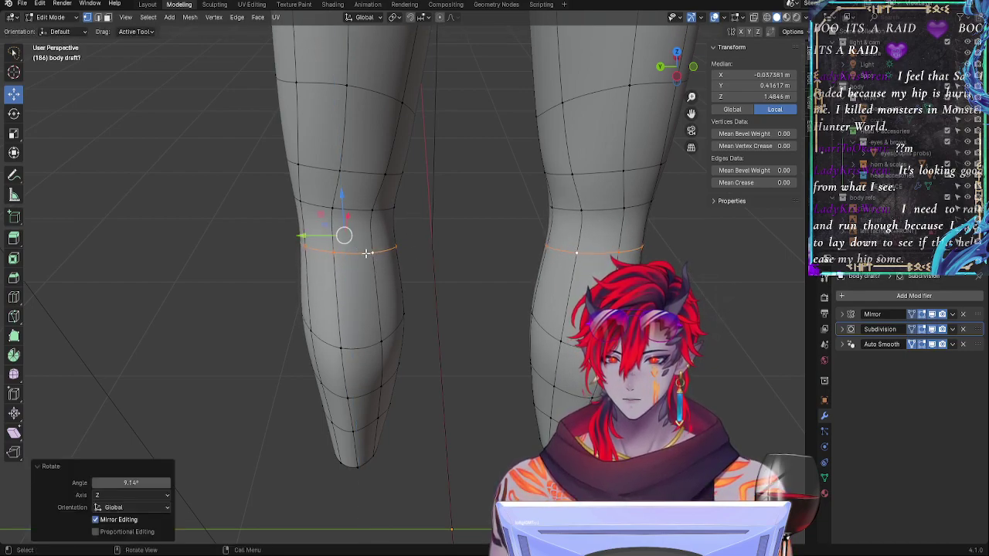
# Step: Lower the selected knee vertex along Z and switch off the subdivision preview
pyautogui.click(369, 254)
pyautogui.keyDown('shift'); pyautogui.click(306, 249); pyautogui.keyUp('shift')
pyautogui.keyDown('shift'); pyautogui.click(333, 256); pyautogui.keyUp('shift')
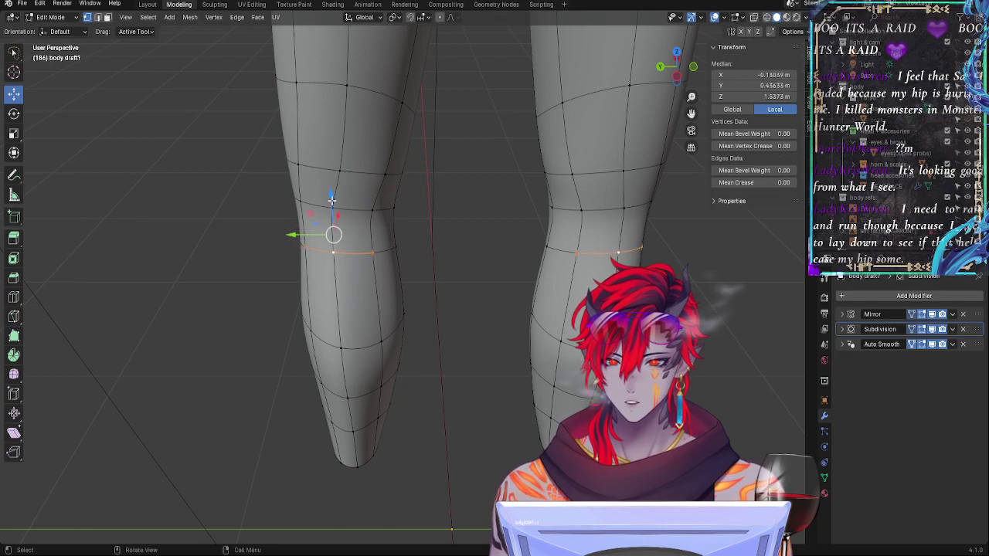
pyautogui.moveTo(333, 235); pyautogui.dragTo(332, 275)
pyautogui.moveTo(333, 275); pyautogui.dragTo(530, 248, button='middle')
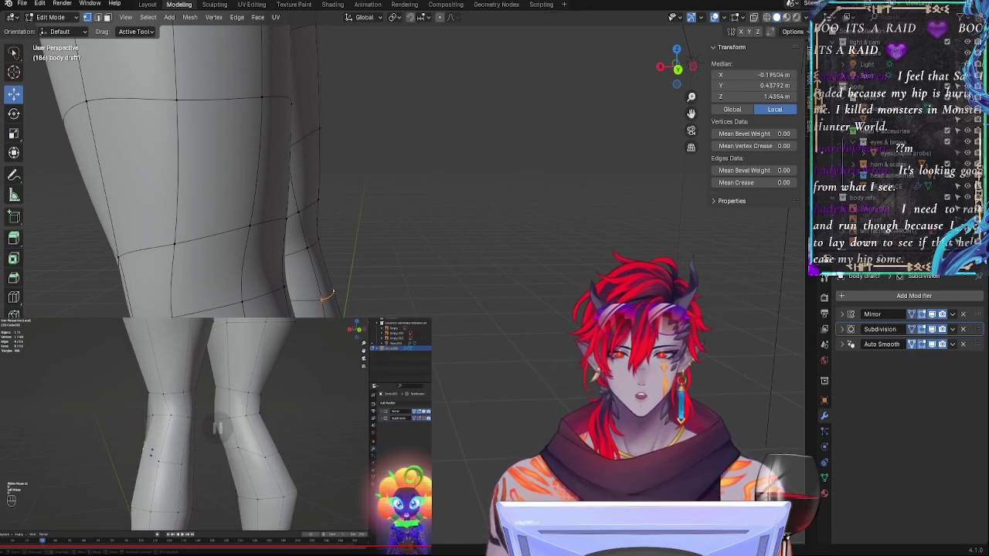
pyautogui.click(931, 329)
# Step: Raise the left and neighbouring knee vertices slightly along Z
pyautogui.moveTo(480, 367); pyautogui.dragTo(351, 364, button='middle')
pyautogui.moveTo(319, 279); pyautogui.dragTo(319, 283)
pyautogui.click(358, 330)
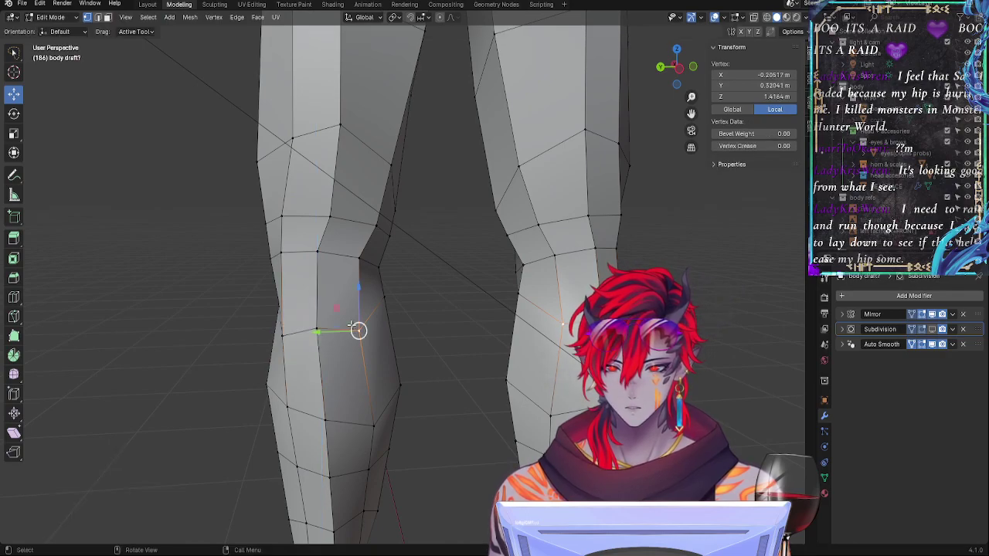
pyautogui.keyDown('shift'); pyautogui.click(280, 336); pyautogui.keyUp('shift')
pyautogui.moveTo(324, 286); pyautogui.dragTo(321, 276)
pyautogui.moveTo(321, 276); pyautogui.dragTo(363, 278, button='middle')
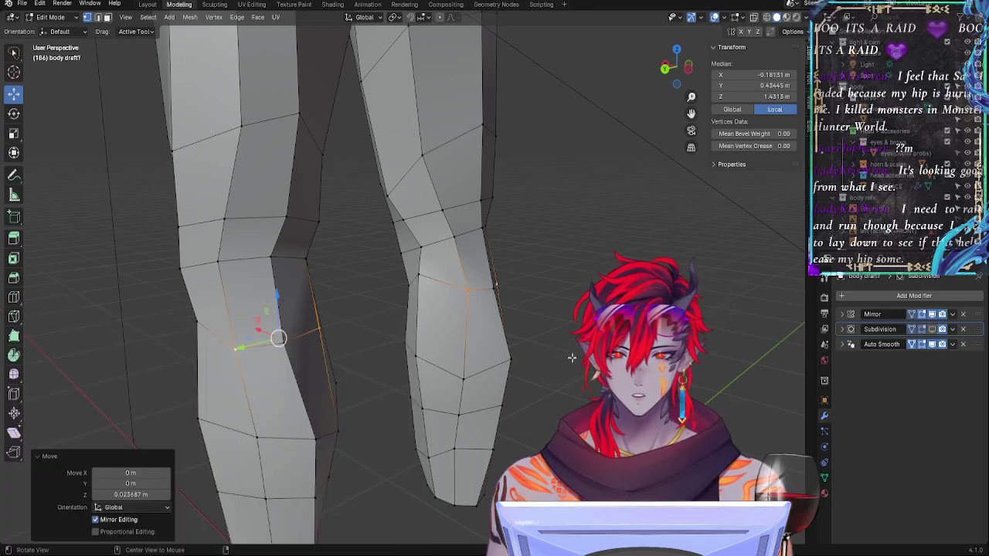
pyautogui.moveTo(572, 358); pyautogui.dragTo(504, 355, button='middle')
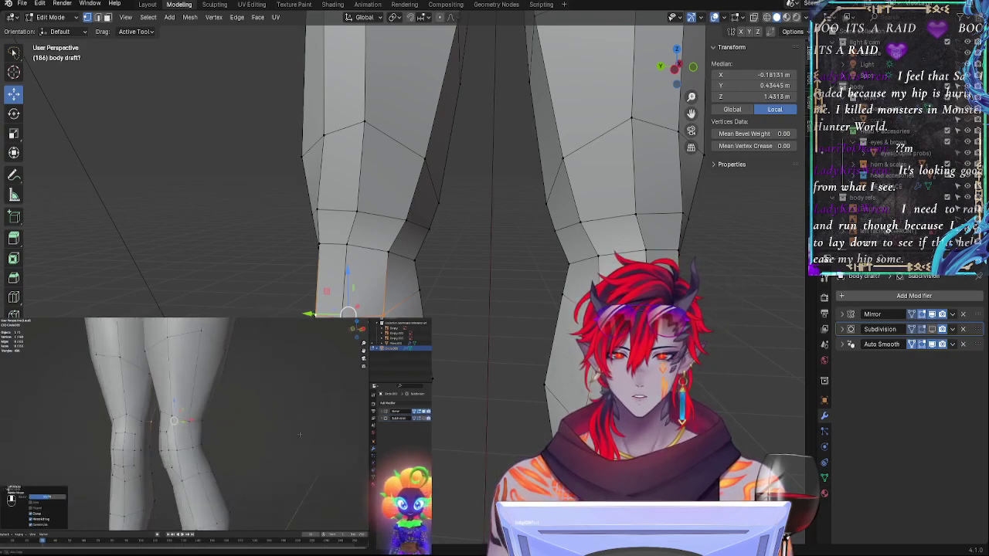
# Step: Pause the reference video and step the selection back to the knee edge loop
pyautogui.press('space')
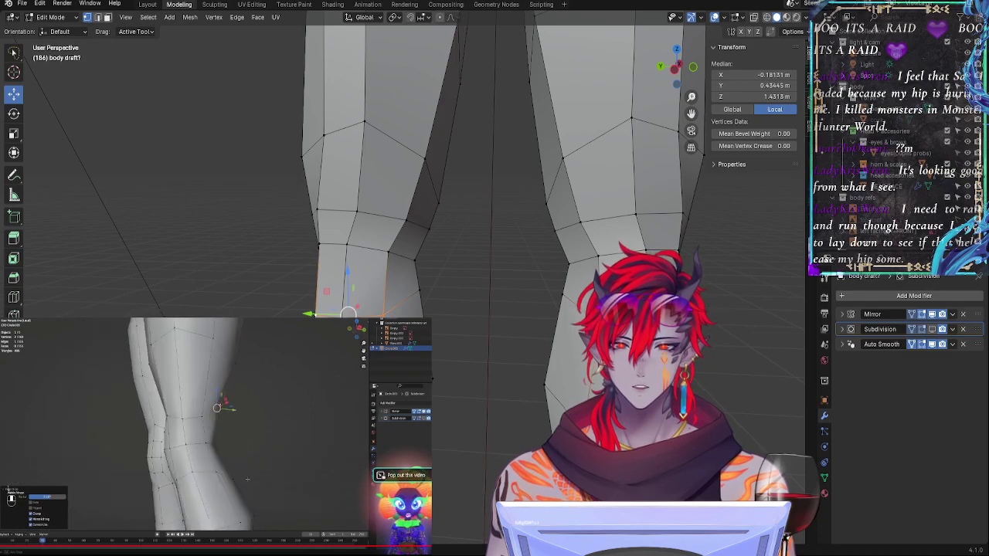
pyautogui.press('space')
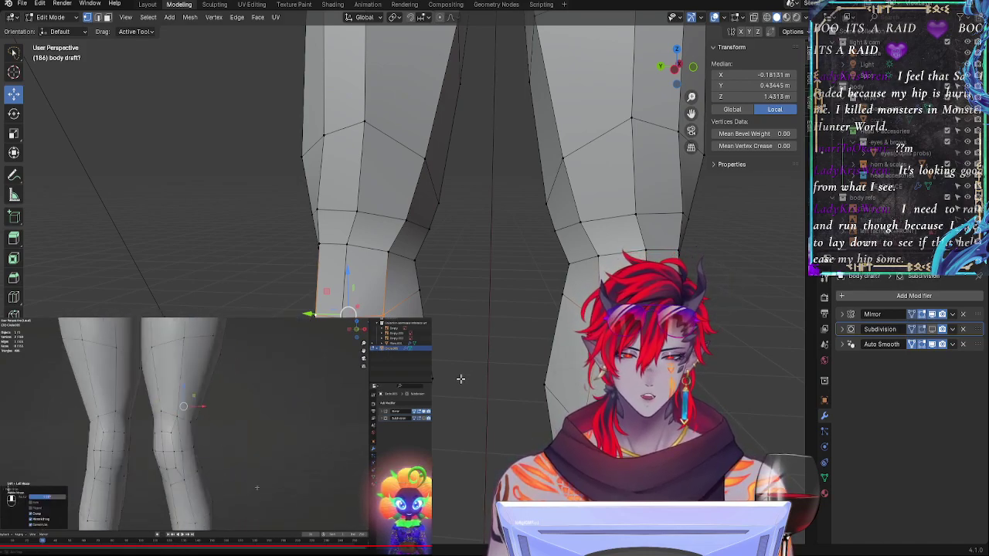
pyautogui.moveTo(509, 330); pyautogui.dragTo(456, 310, button='middle')
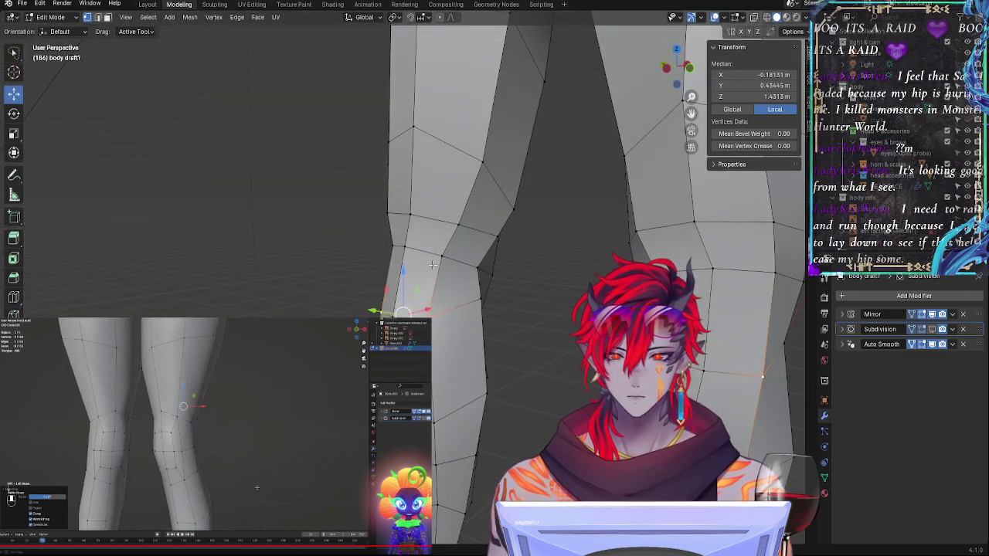
pyautogui.hotkey('ctrl', 'z')
pyautogui.hotkey('ctrl', 'z')
pyautogui.hotkey('ctrl', 'z')
pyautogui.hotkey('ctrl', 'z')
pyautogui.hotkey('ctrl', 'z')
pyautogui.hotkey('ctrl', 'z')
pyautogui.hotkey('ctrl', 'z')
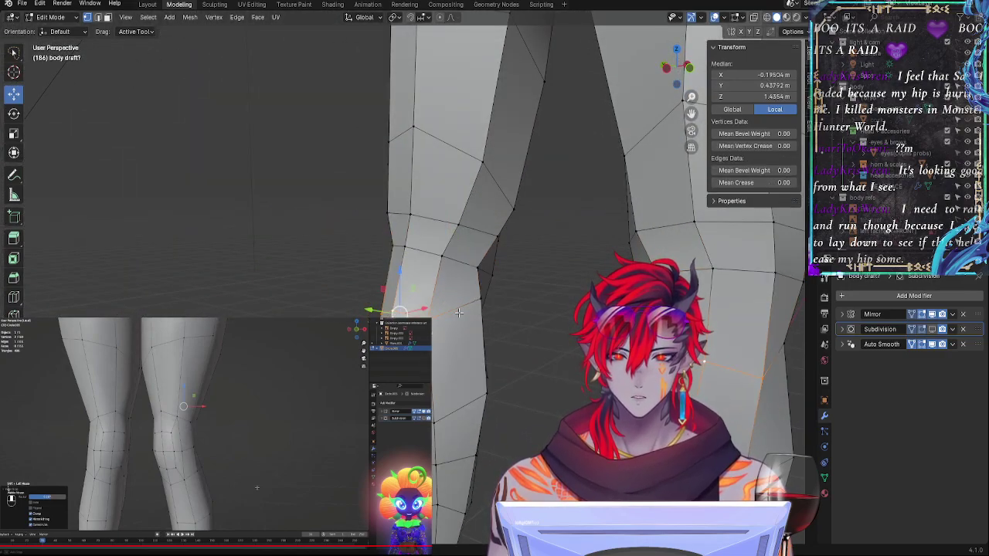
pyautogui.hotkey('ctrl', 'z')
pyautogui.hotkey('ctrl', 'z')
pyautogui.hotkey('ctrl', 'z')
pyautogui.hotkey('ctrl', 'z')
pyautogui.hotkey('ctrl', 'z')
pyautogui.hotkey('ctrl', 'z')
pyautogui.hotkey('ctrl', 'z')
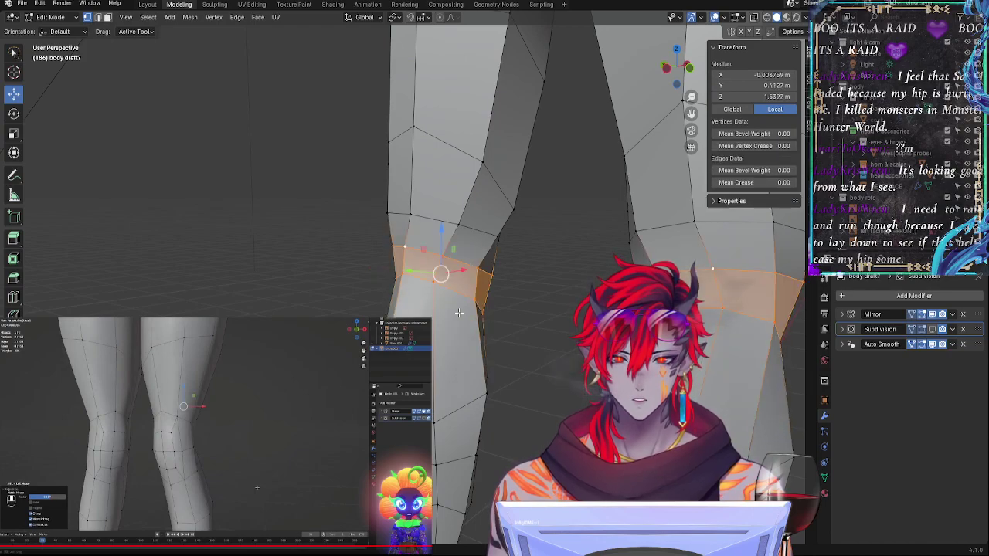
pyautogui.keyDown('alt'); pyautogui.keyDown('shift'); pyautogui.click(459, 312); pyautogui.keyUp('shift'); pyautogui.keyUp('alt')
pyautogui.keyDown('alt'); pyautogui.keyDown('shift'); pyautogui.click(459, 312); pyautogui.keyUp('shift'); pyautogui.keyUp('alt')
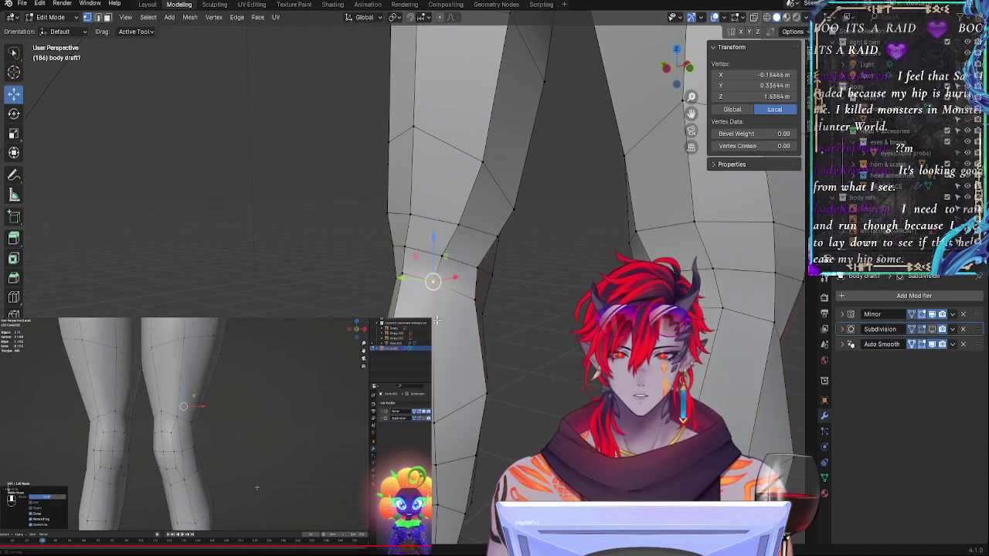
pyautogui.moveTo(437, 318); pyautogui.dragTo(440, 320, button='middle')
pyautogui.hotkey('ctrl', 'z')
pyautogui.hotkey('ctrl', 'z')
pyautogui.hotkey('ctrl', 'z')
pyautogui.hotkey('ctrl', 'z')
pyautogui.hotkey('ctrl', 'z')
pyautogui.hotkey('ctrl', 'z')
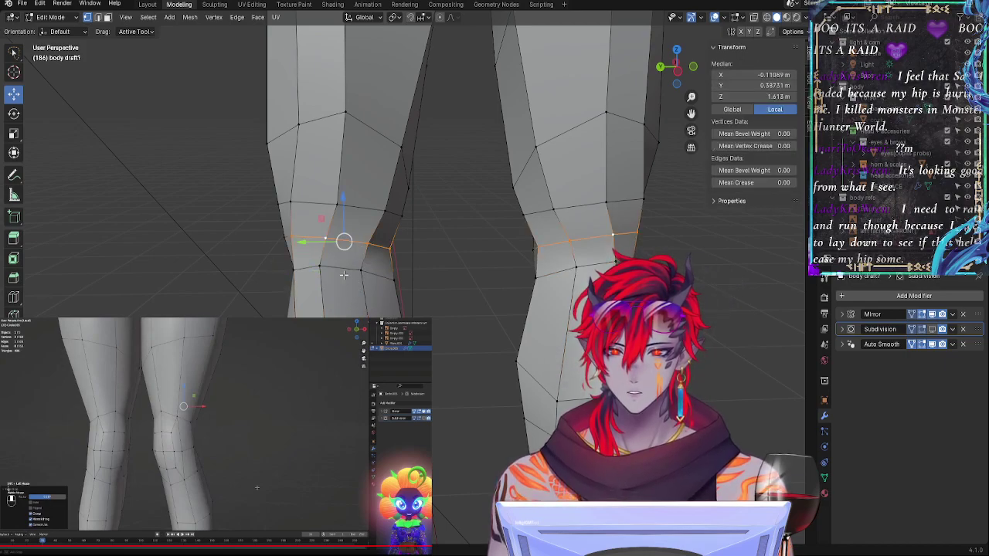
# Step: Select the knee loop just below and rotate it a few degrees
pyautogui.keyDown('alt'); pyautogui.click(344, 274); pyautogui.keyUp('alt')
pyautogui.press('r')
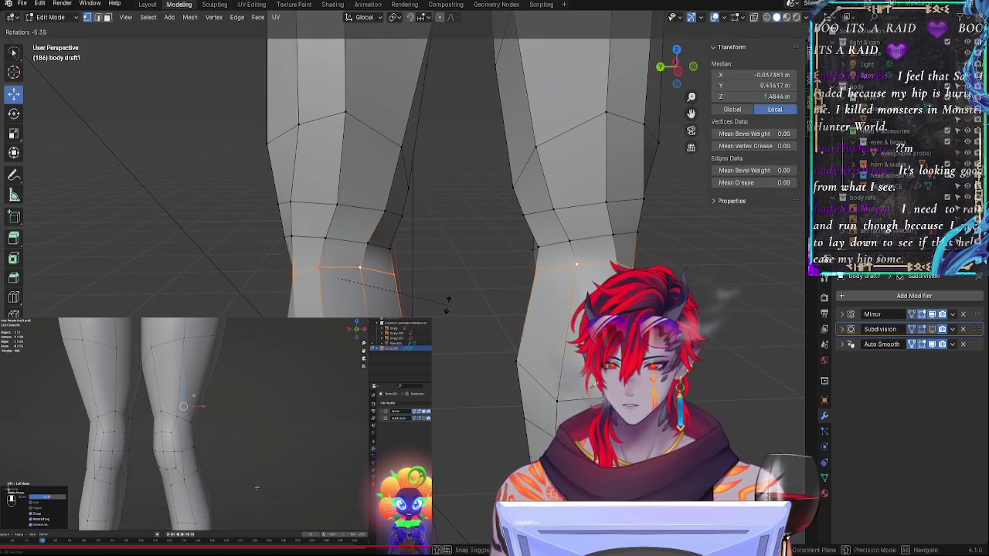
pyautogui.click(446, 305)
pyautogui.scroll(-3, 438, 332)
# Step: Add the calf loops to the selection and twist the lower-leg faces a few degrees around Z
pyautogui.keyDown('alt'); pyautogui.keyDown('shift'); pyautogui.click(365, 348); pyautogui.keyUp('shift'); pyautogui.keyUp('alt')
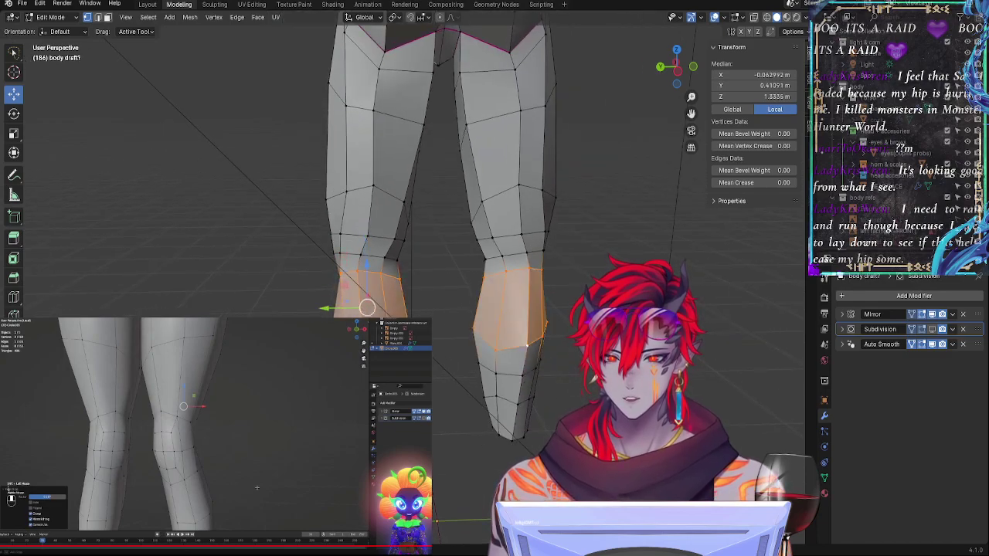
pyautogui.keyDown('alt'); pyautogui.keyDown('shift'); pyautogui.click(523, 371); pyautogui.keyUp('shift'); pyautogui.keyUp('alt')
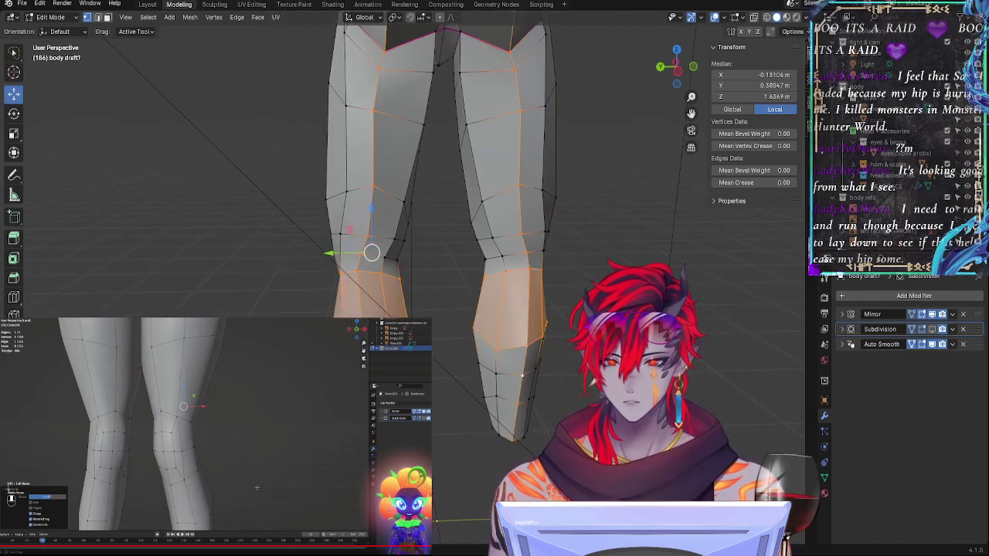
pyautogui.hotkey('ctrl', 'z')
pyautogui.keyDown('alt'); pyautogui.keyDown('shift'); pyautogui.click(516, 376); pyautogui.keyUp('shift'); pyautogui.keyUp('alt')
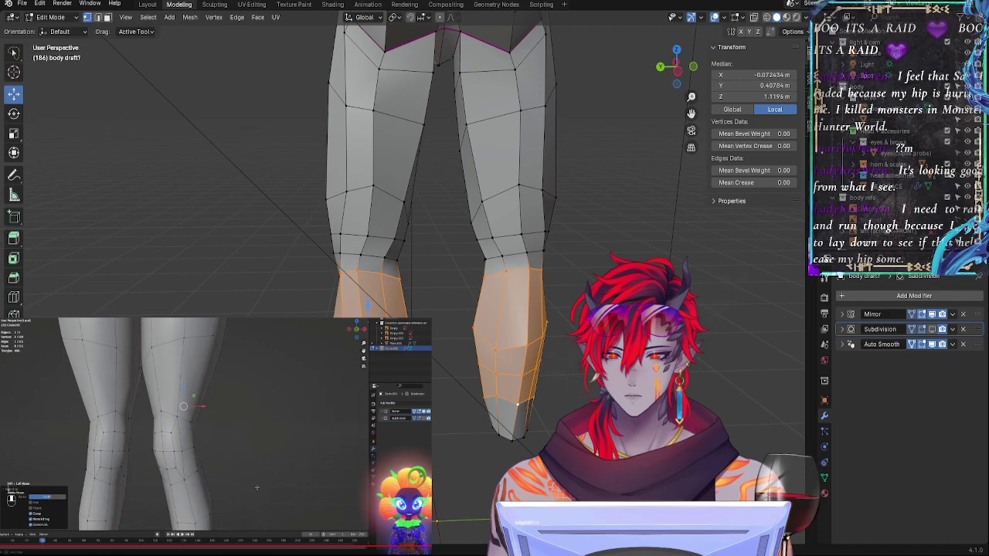
pyautogui.press('r')
pyautogui.press('z')
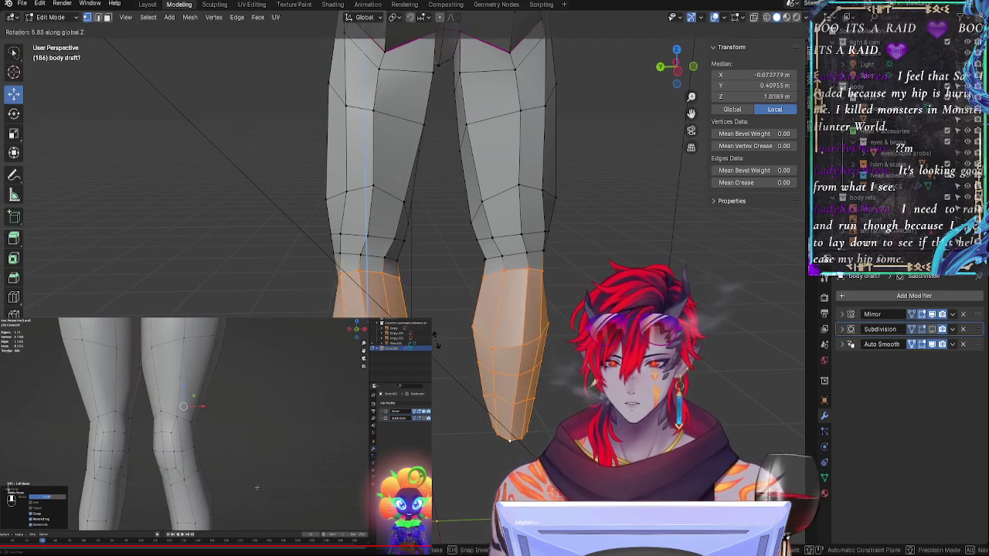
pyautogui.click(436, 344)
# Step: Inspect the knees and kneecap pads from behind and the side, then deselect all
pyautogui.moveTo(436, 344); pyautogui.dragTo(441, 369, button='middle')
pyautogui.scroll(3, 399, 286)
pyautogui.moveTo(437, 295); pyautogui.dragTo(466, 291, button='middle')
pyautogui.keyDown('shift'); pyautogui.moveTo(340, 314); pyautogui.dragTo(722, 270, button='middle'); pyautogui.keyUp('shift')
pyautogui.keyDown('shift'); pyautogui.moveTo(722, 271); pyautogui.dragTo(579, 275, button='middle'); pyautogui.keyUp('shift')
pyautogui.moveTo(394, 281); pyautogui.dragTo(469, 199, button='middle')
pyautogui.click(454, 291)
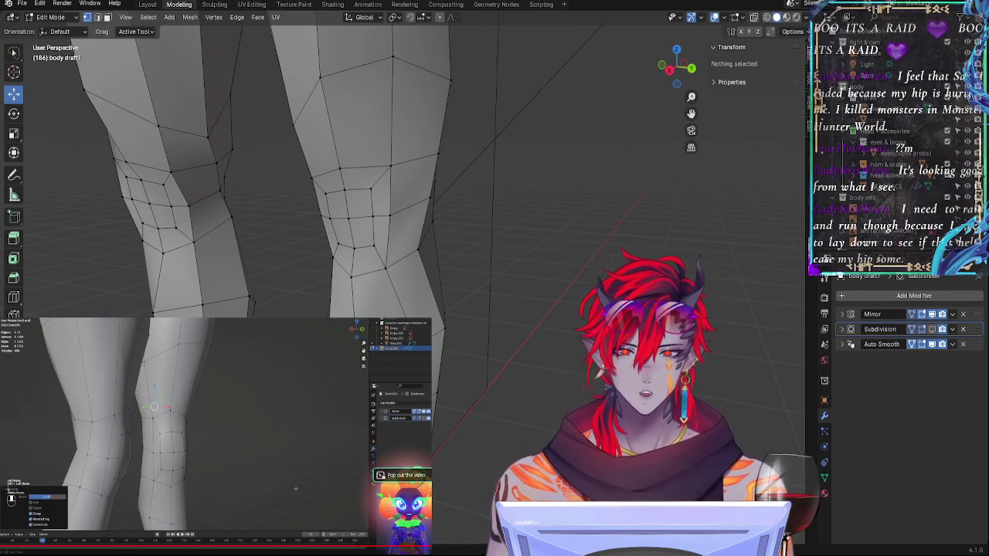
# Step: On the other knee, raise one kneecap vertex and lower a nearby knee vertex
pyautogui.keyDown('alt'); pyautogui.moveTo(484, 375); pyautogui.dragTo(450, 287); pyautogui.keyUp('alt')
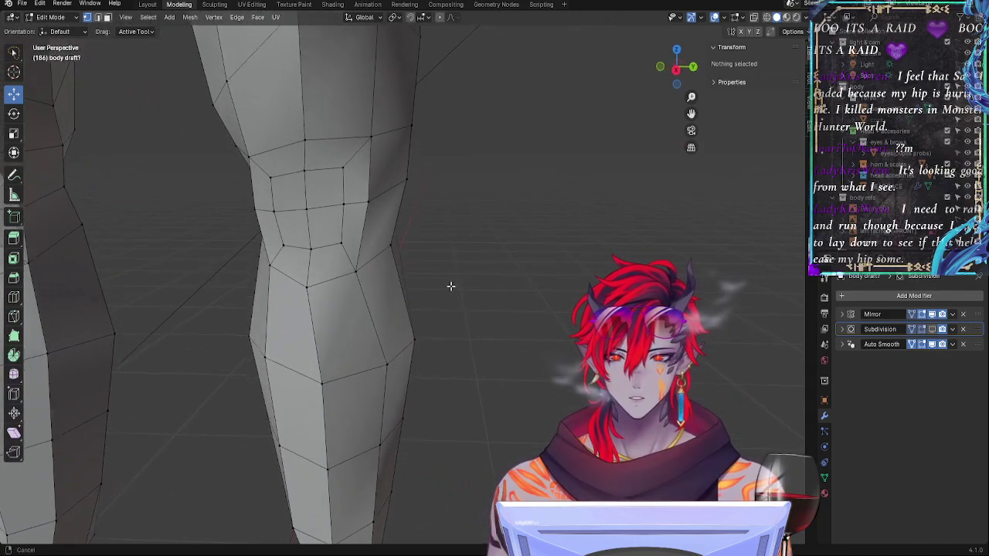
pyautogui.keyDown('alt'); pyautogui.keyDown('shift'); pyautogui.moveTo(381, 249); pyautogui.dragTo(520, 277); pyautogui.keyUp('shift'); pyautogui.keyUp('alt')
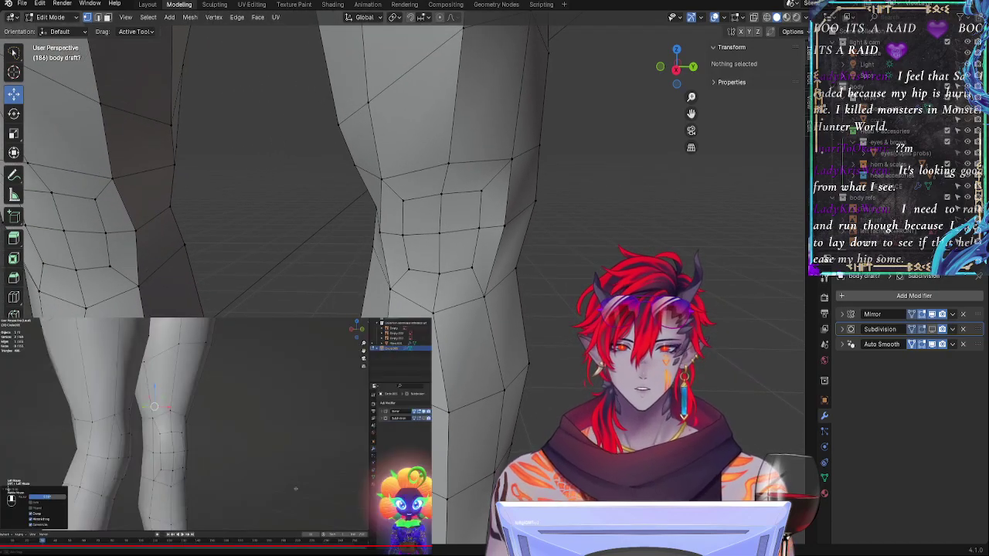
pyautogui.click(447, 163)
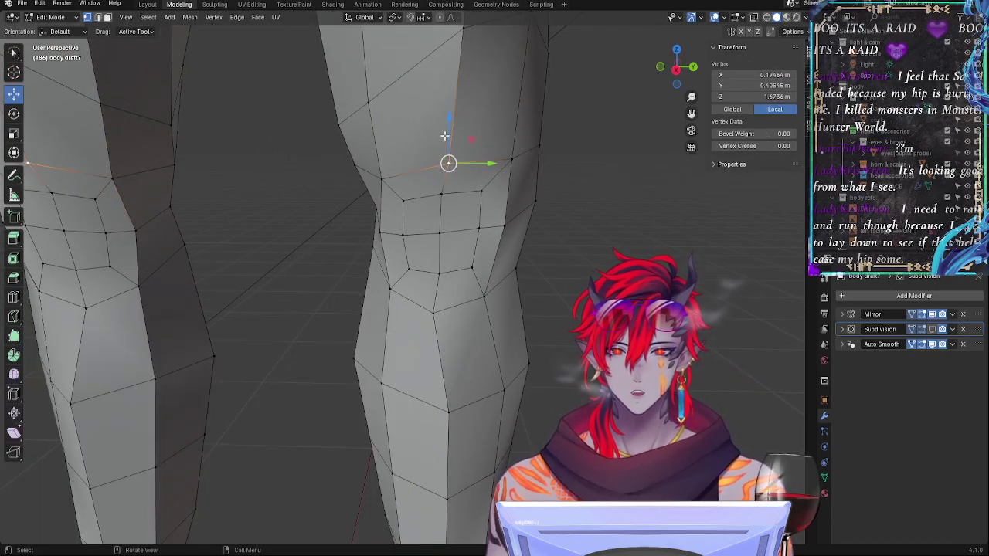
pyautogui.moveTo(448, 151); pyautogui.dragTo(448, 127)
pyautogui.click(433, 314)
pyautogui.moveTo(440, 277); pyautogui.dragTo(437, 301)
# Step: Fatten three knee vertices slightly outward with Alt+S, then shift them along X
pyautogui.click(484, 296)
pyautogui.keyDown('shift'); pyautogui.click(503, 169); pyautogui.keyUp('shift')
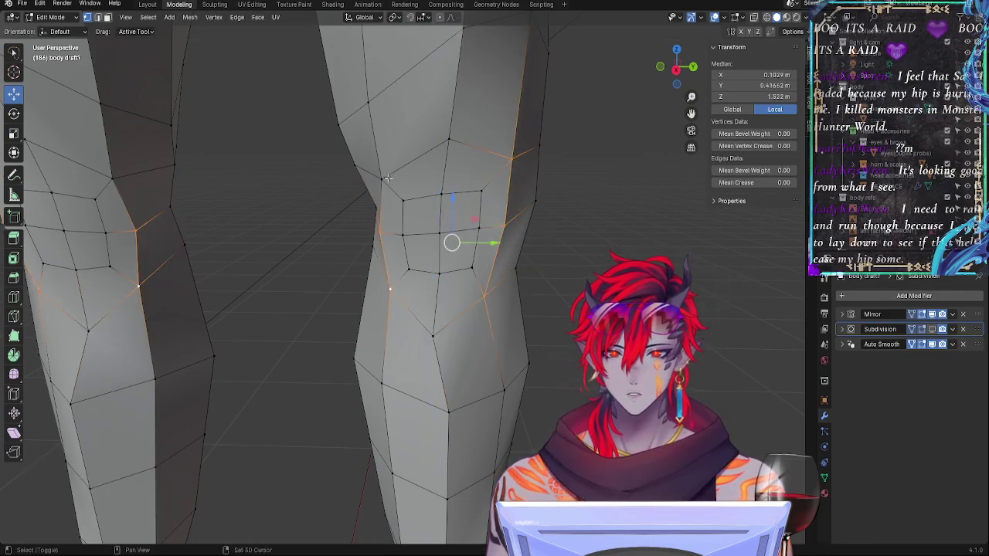
pyautogui.keyDown('shift'); pyautogui.click(383, 183); pyautogui.keyUp('shift')
pyautogui.hotkey('alt', 's')
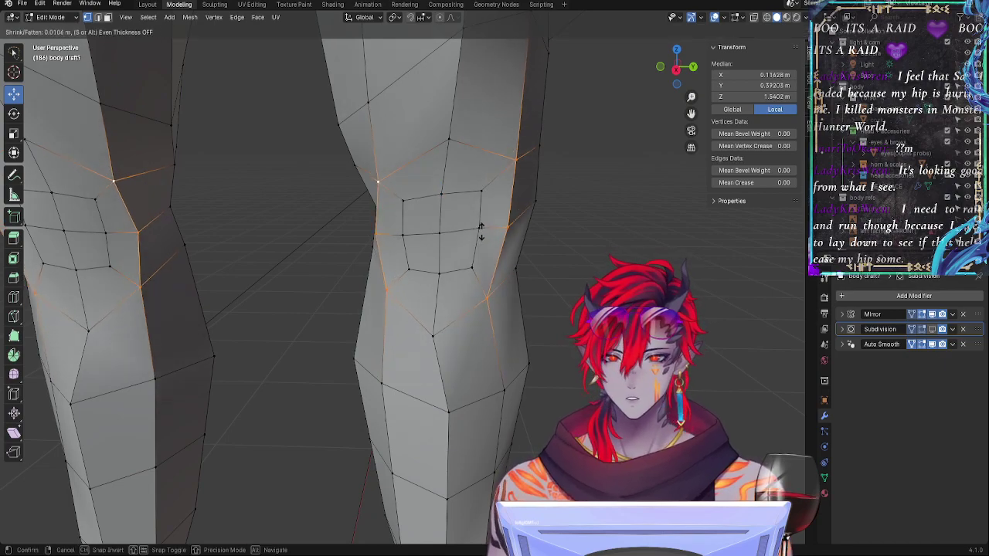
pyautogui.click(479, 227)
pyautogui.moveTo(532, 249); pyautogui.dragTo(452, 262, button='middle')
pyautogui.moveTo(433, 255); pyautogui.dragTo(443, 256)
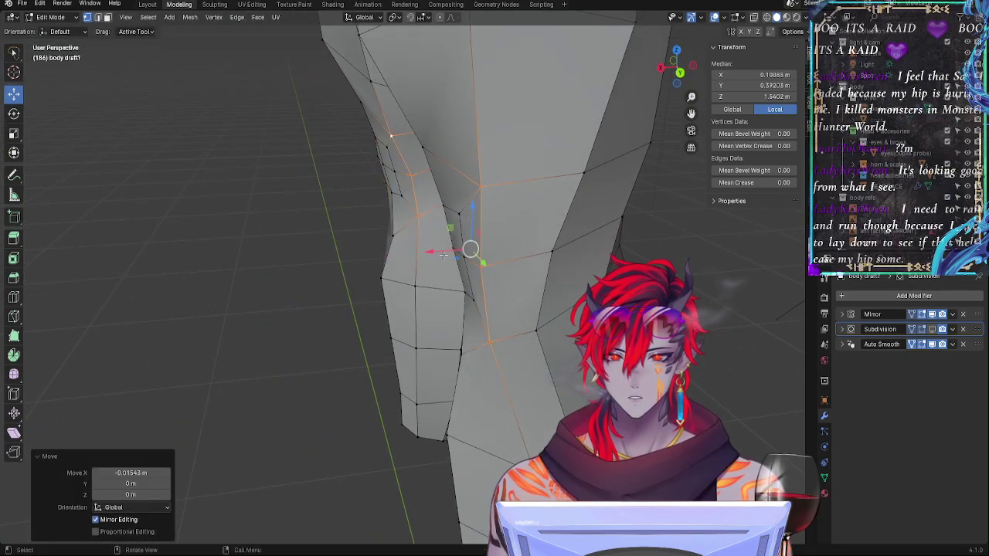
# Step: Turn on X-ray and raise two kneecap vertices slightly
pyautogui.keyDown('alt'); pyautogui.click(468, 260); pyautogui.keyUp('alt')
pyautogui.moveTo(467, 270); pyautogui.dragTo(527, 268, button='middle')
pyautogui.keyDown('alt'); pyautogui.keyDown('shift'); pyautogui.click(454, 242); pyautogui.keyUp('shift'); pyautogui.keyUp('alt')
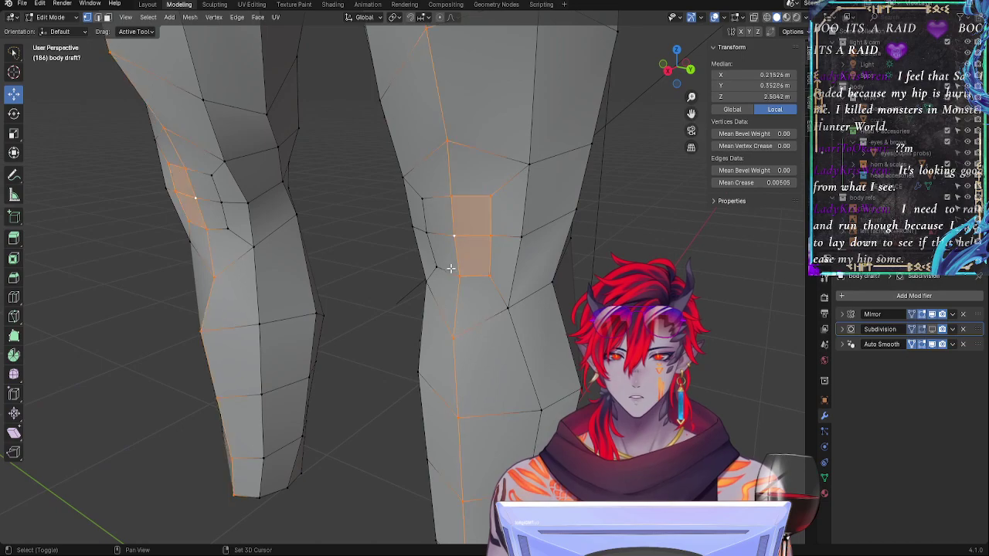
pyautogui.keyDown('shift'); pyautogui.click(450, 268); pyautogui.keyUp('shift')
pyautogui.click(440, 268)
pyautogui.keyDown('shift'); pyautogui.click(449, 196); pyautogui.keyUp('shift')
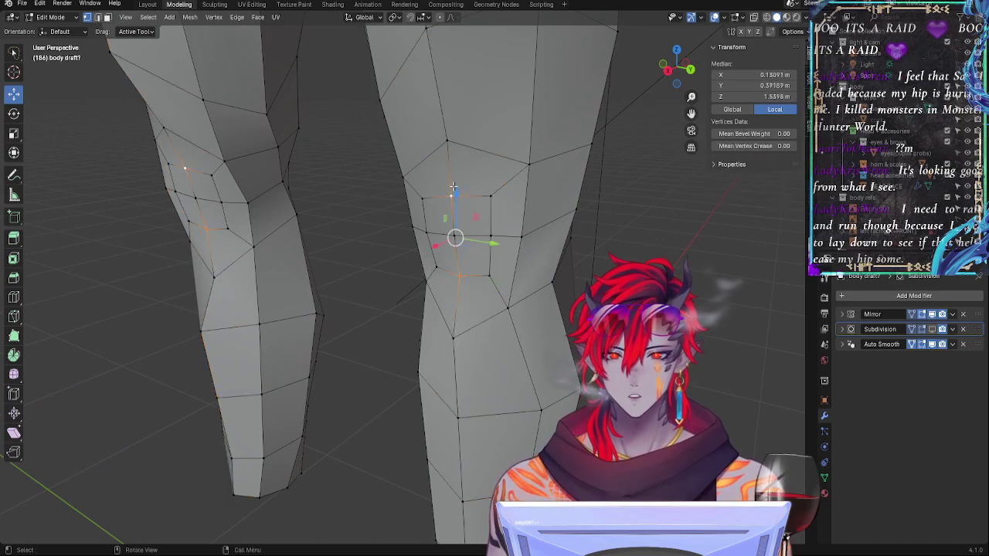
pyautogui.hotkey('alt', 'z')
pyautogui.hotkey('alt', 'z')
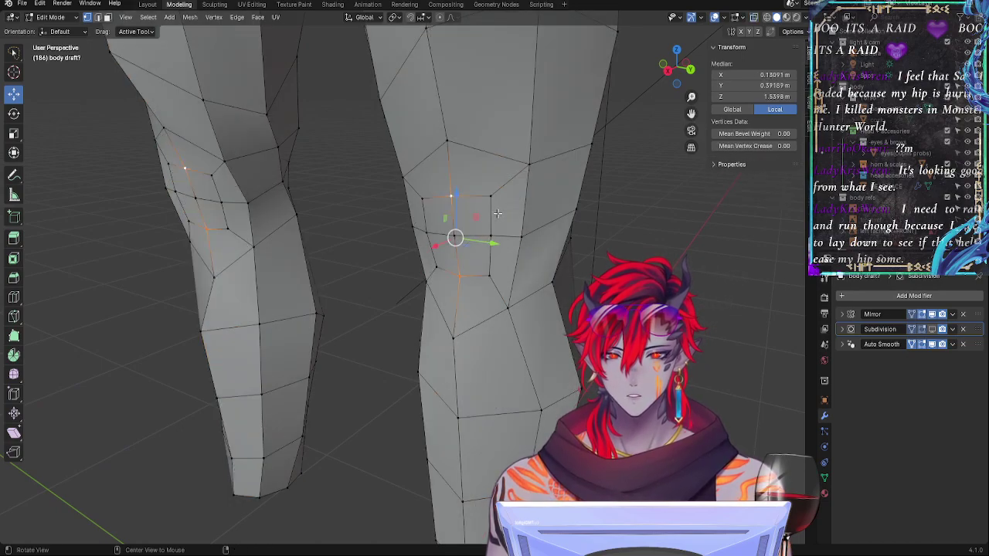
pyautogui.hotkey('alt', 's')
pyautogui.press('Escape')
pyautogui.moveTo(455, 200); pyautogui.dragTo(456, 192)
# Step: Move the upper knee vertex up and nudge another knee vertex to the right
pyautogui.click(452, 194)
pyautogui.moveTo(452, 154); pyautogui.dragTo(452, 146)
pyautogui.click(460, 271)
pyautogui.click(485, 233)
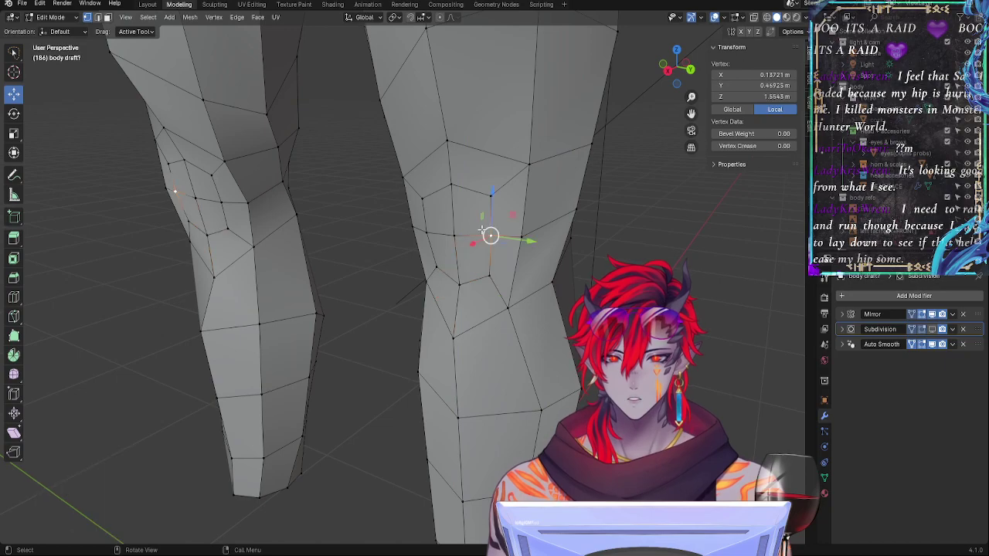
pyautogui.moveTo(518, 238); pyautogui.dragTo(480, 234)
pyautogui.click(428, 233)
# Step: Select the kneecap patch faces and shift the patch sideways along X
pyautogui.moveTo(479, 235); pyautogui.dragTo(500, 248, button='middle')
pyautogui.keyDown('alt'); pyautogui.click(468, 266); pyautogui.keyUp('alt')
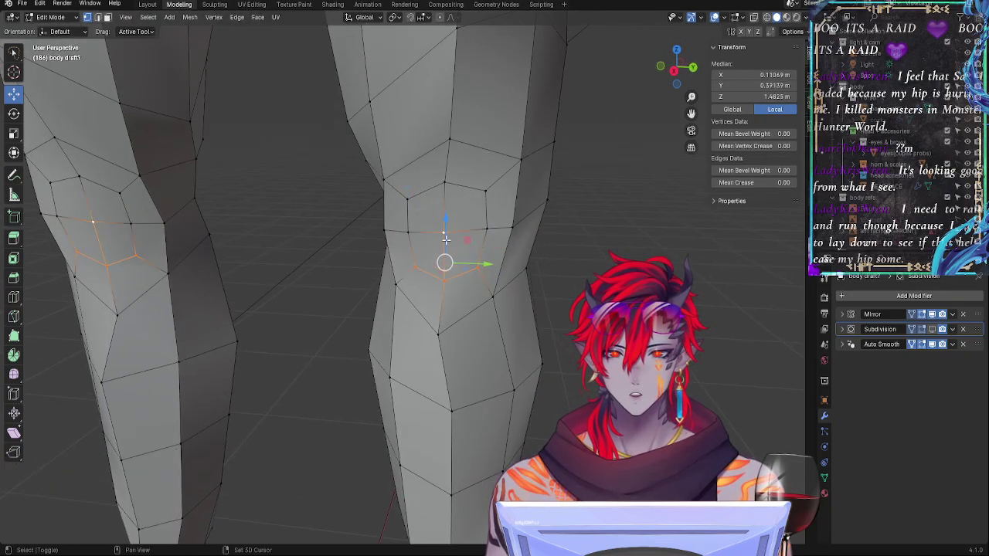
pyautogui.keyDown('shift'); pyautogui.click(485, 223); pyautogui.keyUp('shift')
pyautogui.keyDown('shift'); pyautogui.click(415, 226); pyautogui.keyUp('shift')
pyautogui.keyDown('shift'); pyautogui.click(412, 207); pyautogui.keyUp('shift')
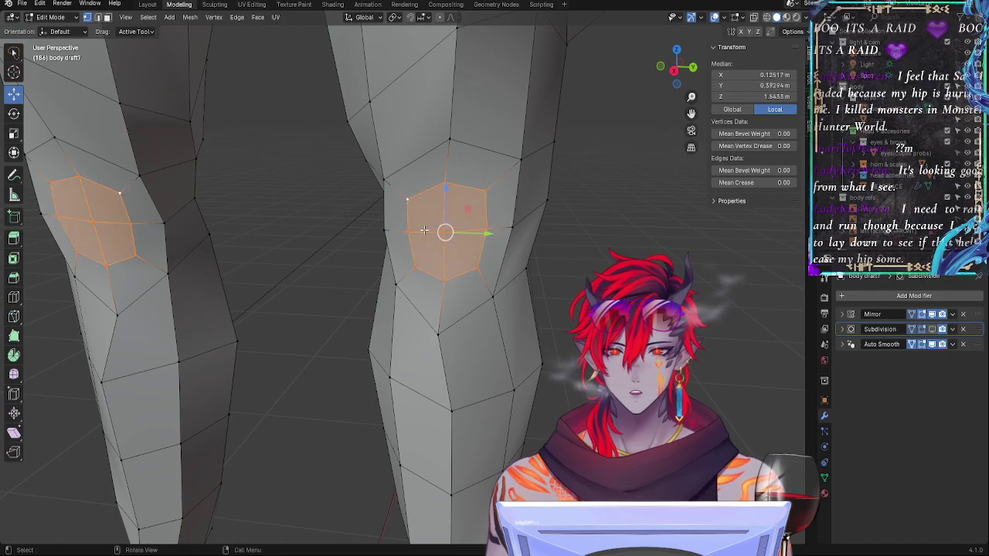
pyautogui.moveTo(467, 245); pyautogui.dragTo(432, 261, button='middle')
pyautogui.press('g')
pyautogui.click(419, 265)
pyautogui.keyDown('alt'); pyautogui.moveTo(419, 265); pyautogui.dragTo(547, 238); pyautogui.keyUp('alt')
pyautogui.moveTo(421, 238); pyautogui.dragTo(430, 240)
# Step: Select the edge loop behind the knee and shift it along X and slightly along Y
pyautogui.click(426, 271)
pyautogui.moveTo(506, 282); pyautogui.dragTo(463, 189, button='middle')
pyautogui.hotkey('alt', 'a')
pyautogui.moveTo(516, 240); pyautogui.dragTo(496, 298, button='middle')
pyautogui.keyDown('alt'); pyautogui.click(517, 330); pyautogui.keyUp('alt')
pyautogui.click(516, 330)
pyautogui.keyDown('alt'); pyautogui.click(509, 242); pyautogui.keyUp('alt')
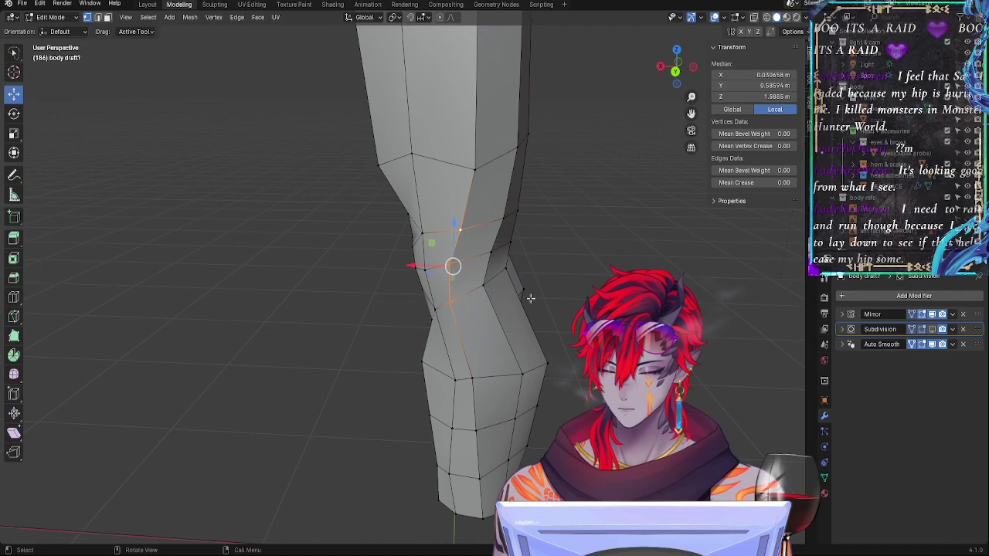
pyautogui.moveTo(423, 272); pyautogui.dragTo(434, 268)
pyautogui.moveTo(434, 267); pyautogui.dragTo(521, 291, button='middle')
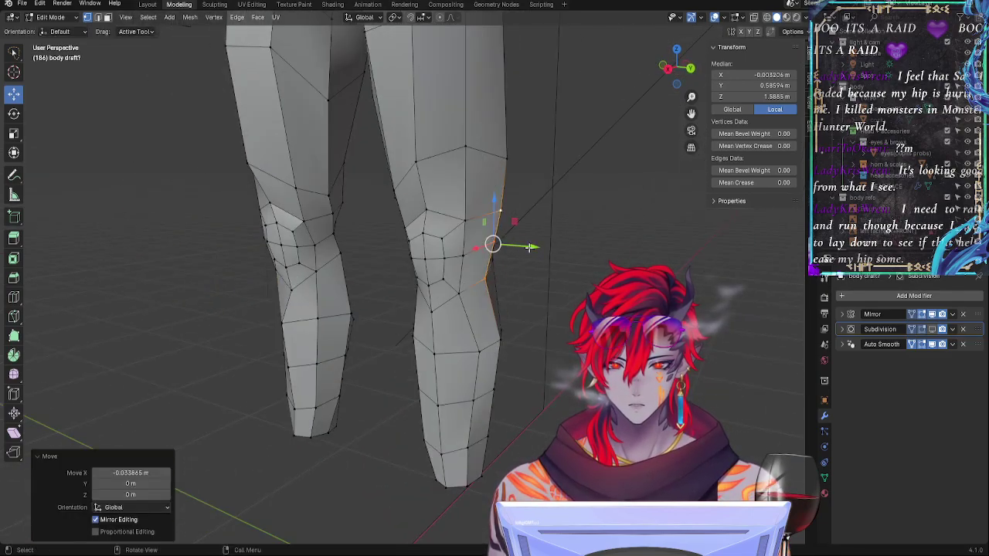
pyautogui.moveTo(529, 248); pyautogui.dragTo(523, 245)
# Step: Move three back-of-knee vertices backward along Y
pyautogui.moveTo(483, 268); pyautogui.dragTo(591, 275, button='middle')
pyautogui.click(346, 266)
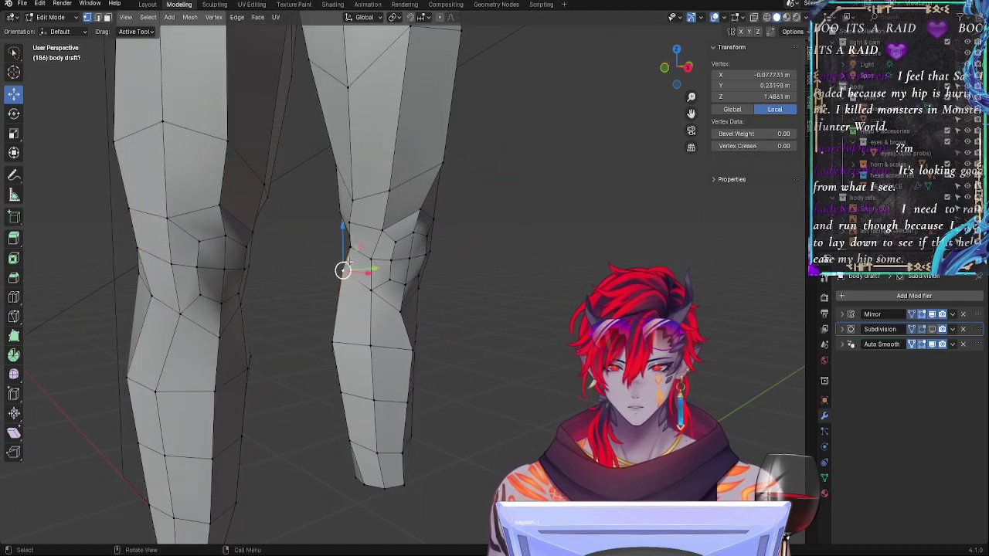
pyautogui.keyDown('shift'); pyautogui.click(353, 228); pyautogui.keyUp('shift')
pyautogui.moveTo(353, 231); pyautogui.dragTo(515, 274, button='middle')
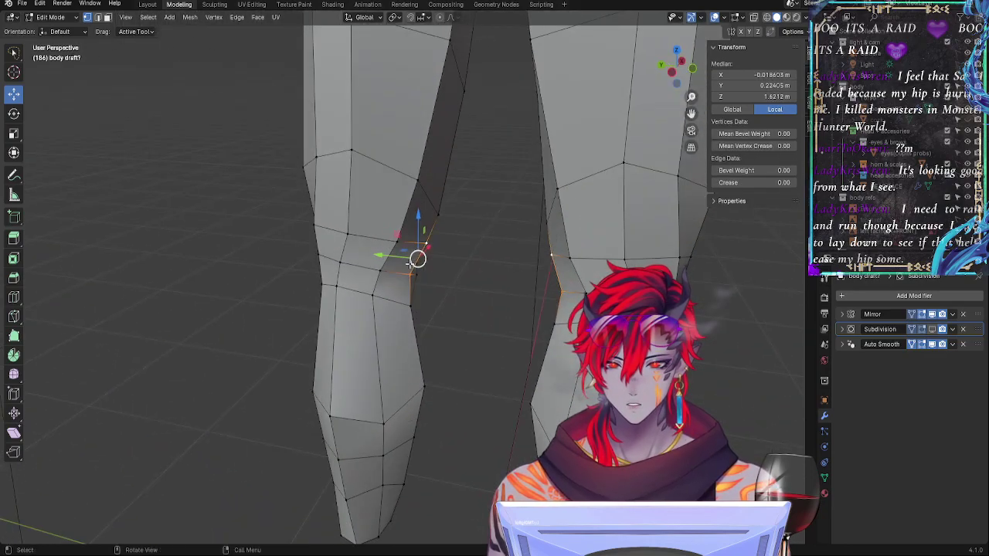
pyautogui.keyDown('shift'); pyautogui.click(411, 303); pyautogui.keyUp('shift')
pyautogui.moveTo(397, 270); pyautogui.dragTo(464, 291)
# Step: Nudge one knee vertex along Y and raise the vertex above it along Z
pyautogui.moveTo(464, 292); pyautogui.dragTo(285, 272, button='middle')
pyautogui.click(354, 232)
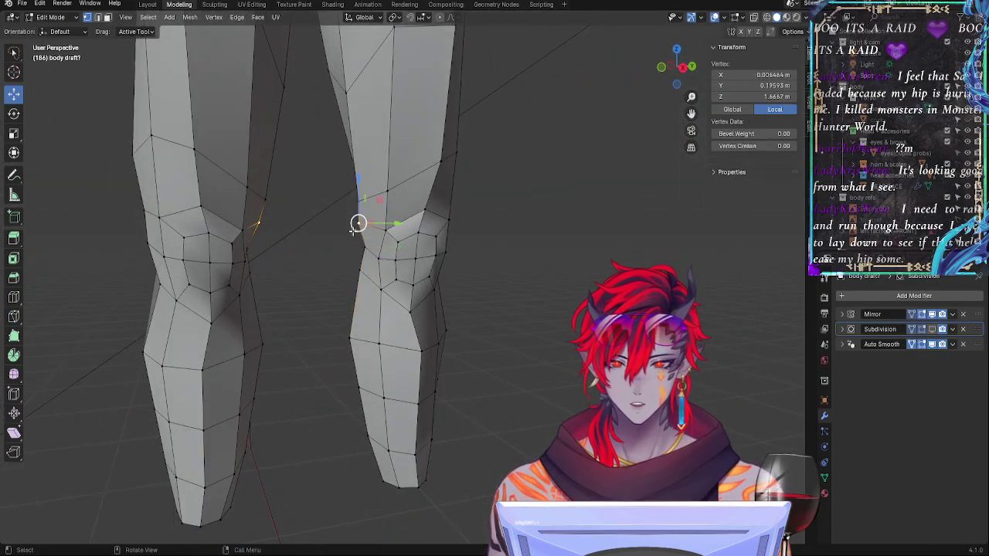
pyautogui.moveTo(363, 228); pyautogui.dragTo(380, 236, button='middle')
pyautogui.moveTo(411, 226); pyautogui.dragTo(408, 227)
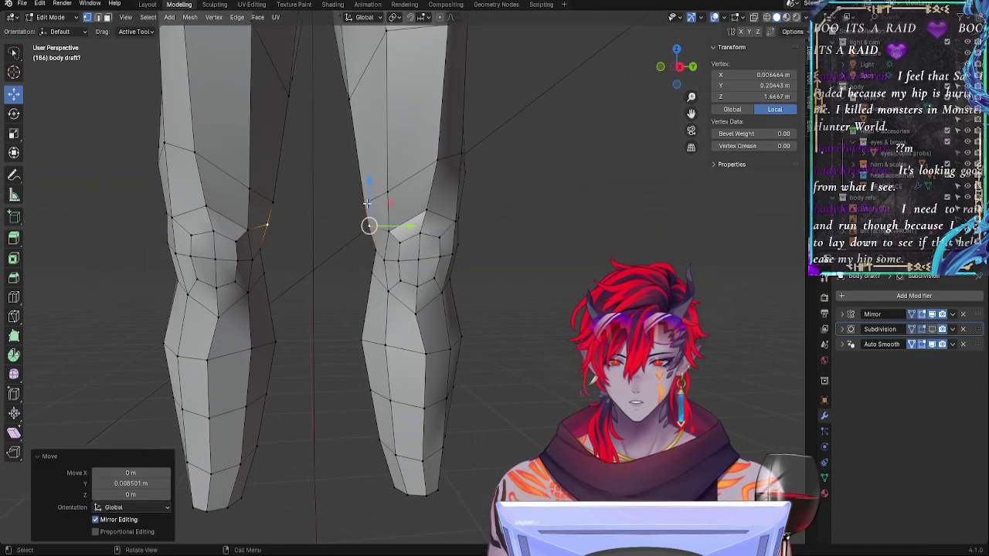
pyautogui.click(367, 203)
pyautogui.moveTo(365, 161); pyautogui.dragTo(366, 150)
# Step: Select the inner knee vertices on both knees
pyautogui.moveTo(506, 208); pyautogui.dragTo(404, 223, button='middle')
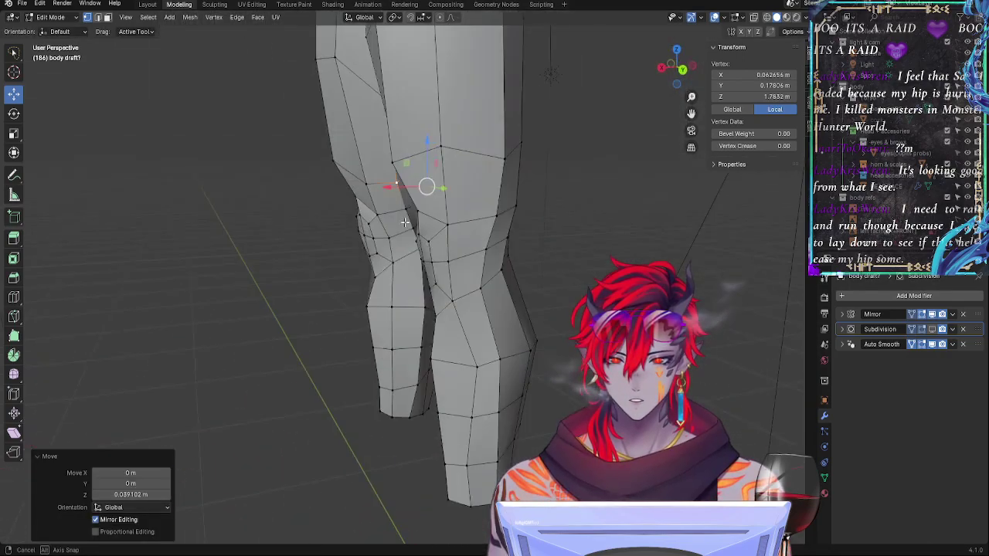
pyautogui.click(489, 280)
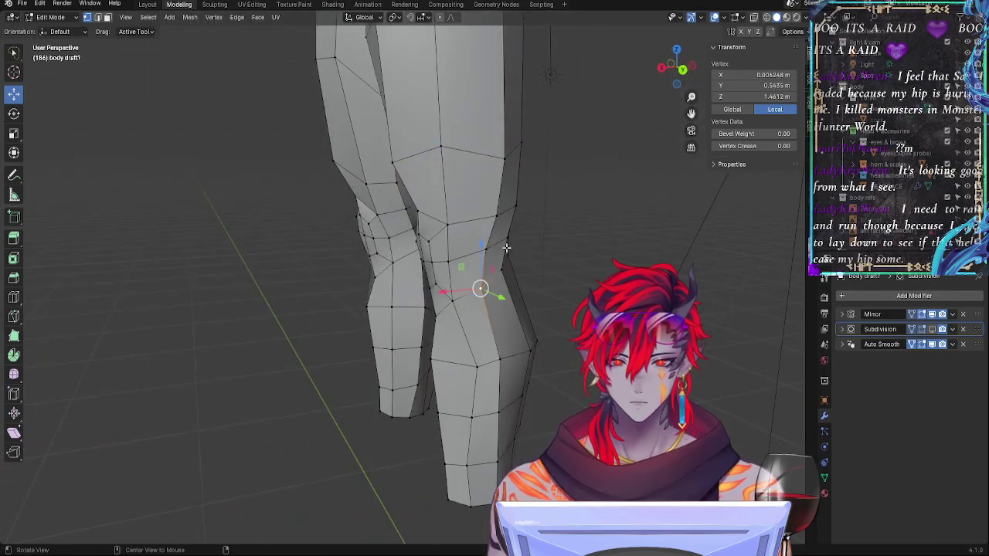
pyautogui.moveTo(506, 247); pyautogui.dragTo(350, 270, button='middle')
pyautogui.keyDown('shift'); pyautogui.click(475, 268); pyautogui.keyUp('shift')
pyautogui.keyDown('shift'); pyautogui.click(355, 216); pyautogui.keyUp('shift')
pyautogui.moveTo(358, 220); pyautogui.dragTo(382, 276, button='middle')
pyautogui.keyDown('shift'); pyautogui.click(397, 252); pyautogui.keyUp('shift')
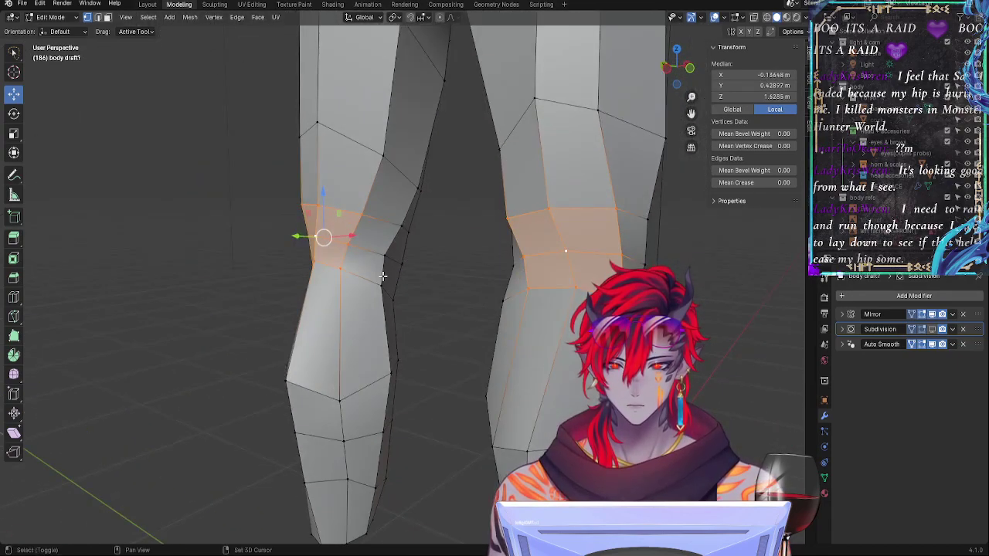
pyautogui.keyDown('shift'); pyautogui.click(395, 235); pyautogui.keyUp('shift')
pyautogui.moveTo(396, 235); pyautogui.dragTo(431, 264, button='middle')
# Step: Rotate the selected knee faces around Z and shift them slightly
pyautogui.press('r')
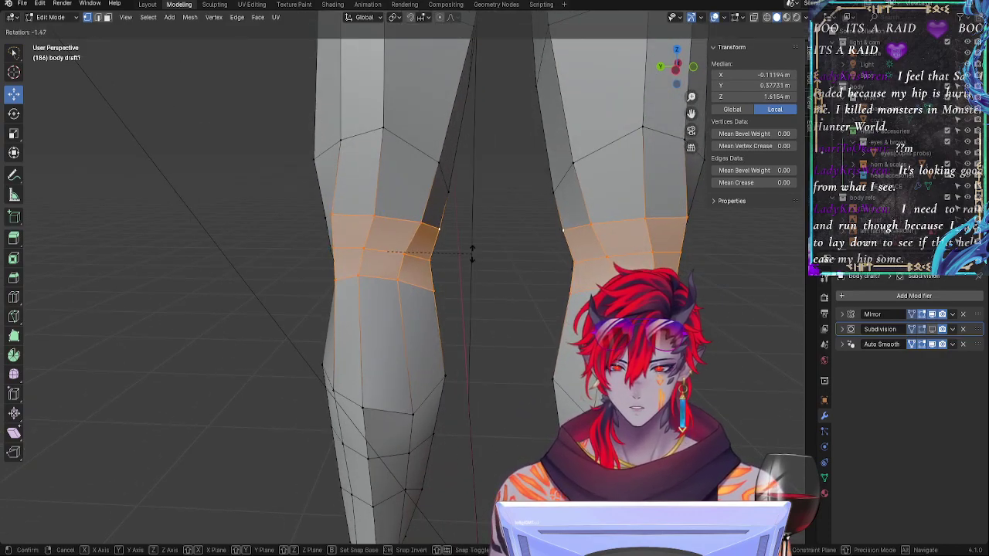
pyautogui.press('z')
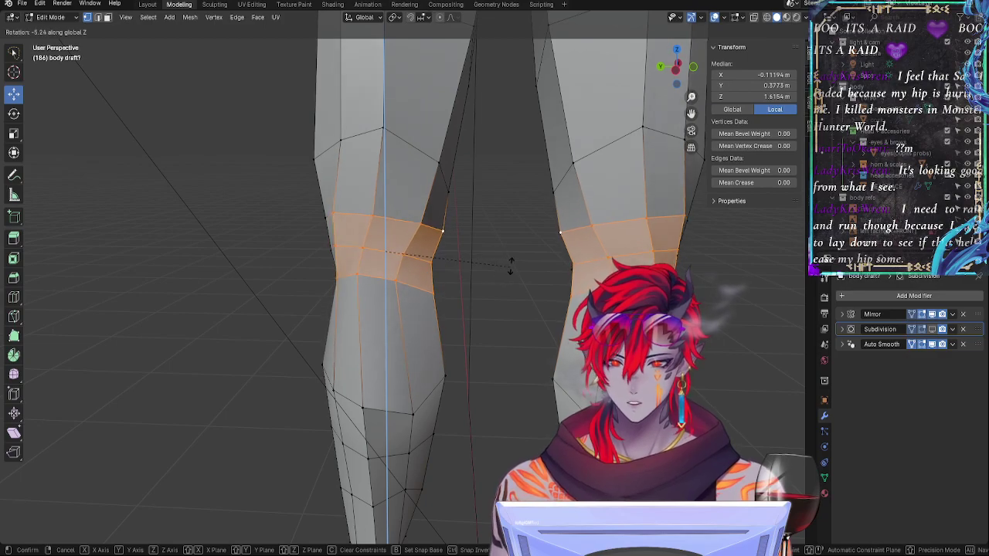
pyautogui.click(477, 252)
pyautogui.moveTo(385, 251); pyautogui.dragTo(386, 250)
pyautogui.moveTo(387, 250); pyautogui.dragTo(484, 278, button='middle')
# Step: Select a vertical edge loop and three knee vertices through the knee
pyautogui.press('g')
pyautogui.press('g')
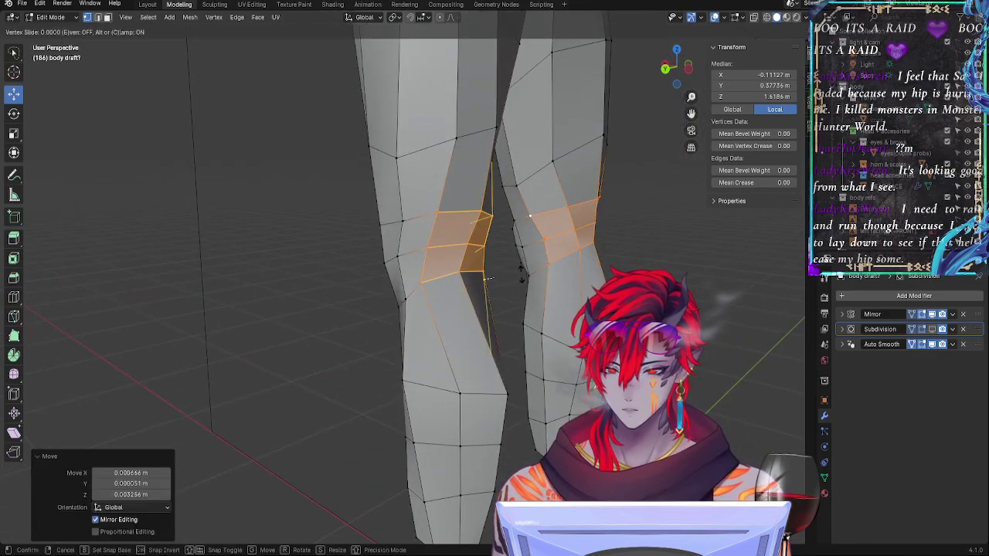
pyautogui.rightClick(502, 263)
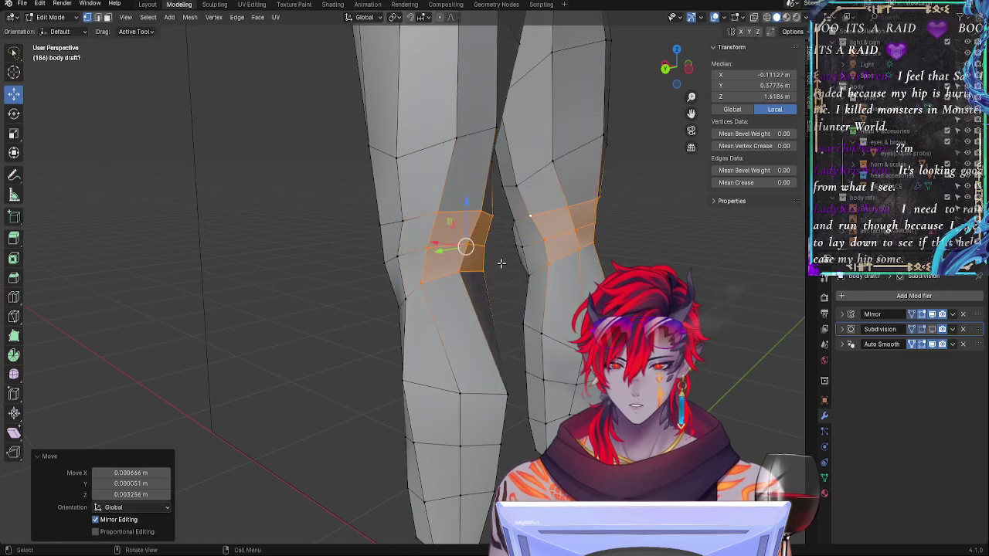
pyautogui.click(427, 248)
pyautogui.keyDown('alt'); pyautogui.click(424, 264); pyautogui.keyUp('alt')
pyautogui.moveTo(465, 257); pyautogui.dragTo(419, 261, button='middle')
pyautogui.click(388, 284)
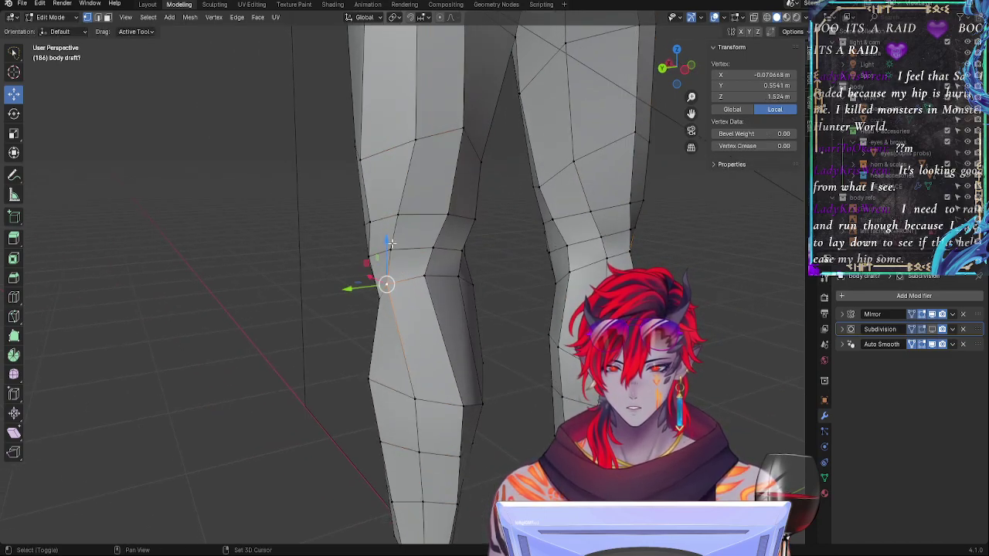
pyautogui.keyDown('shift'); pyautogui.click(392, 245); pyautogui.keyUp('shift')
pyautogui.keyDown('shift'); pyautogui.click(398, 215); pyautogui.keyUp('shift')
pyautogui.moveTo(494, 256); pyautogui.dragTo(438, 289, button='middle')
# Step: Rotate the selected knee vertices and edge-slide them along the knee
pyautogui.press('r')
pyautogui.click(506, 244)
pyautogui.press('g')
pyautogui.press('g')
pyautogui.click(544, 270)
# Step: Edge-slide three more knee vertices along the leg by factor 0.185
pyautogui.click(381, 268)
pyautogui.keyDown('shift'); pyautogui.click(387, 294); pyautogui.keyUp('shift')
pyautogui.keyDown('shift'); pyautogui.click(387, 265); pyautogui.keyUp('shift')
pyautogui.press('g')
pyautogui.press('g')
pyautogui.click(428, 286)
# Step: Reselect the lower knee vertex for the next adjustment
pyautogui.click(390, 282)
pyautogui.keyDown('shift'); pyautogui.click(398, 257); pyautogui.keyUp('shift')
pyautogui.keyDown('shift'); pyautogui.click(415, 228); pyautogui.keyUp('shift')
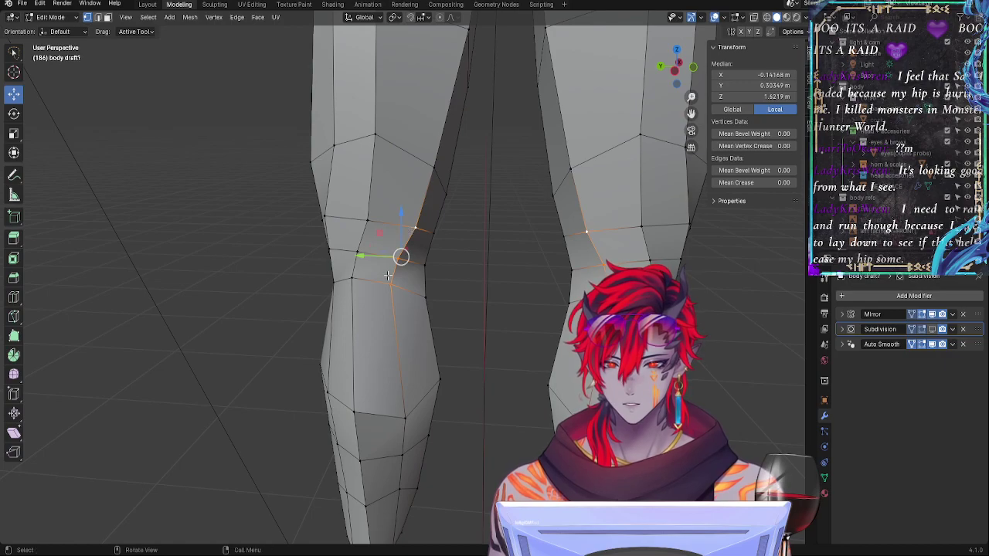
pyautogui.click(390, 282)
pyautogui.keyDown('shift'); pyautogui.click(353, 278); pyautogui.keyUp('shift')
# Step: Pull one knee vertex down and slide another down its edge
pyautogui.click(354, 278)
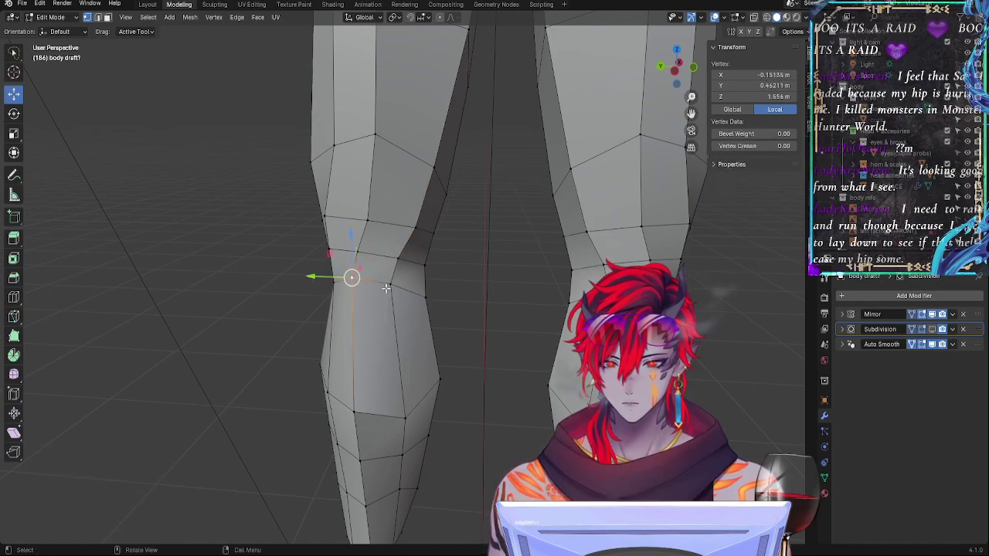
pyautogui.moveTo(391, 287); pyautogui.dragTo(398, 319)
pyautogui.click(357, 290)
pyautogui.press('g')
pyautogui.press('g')
pyautogui.click(363, 329)
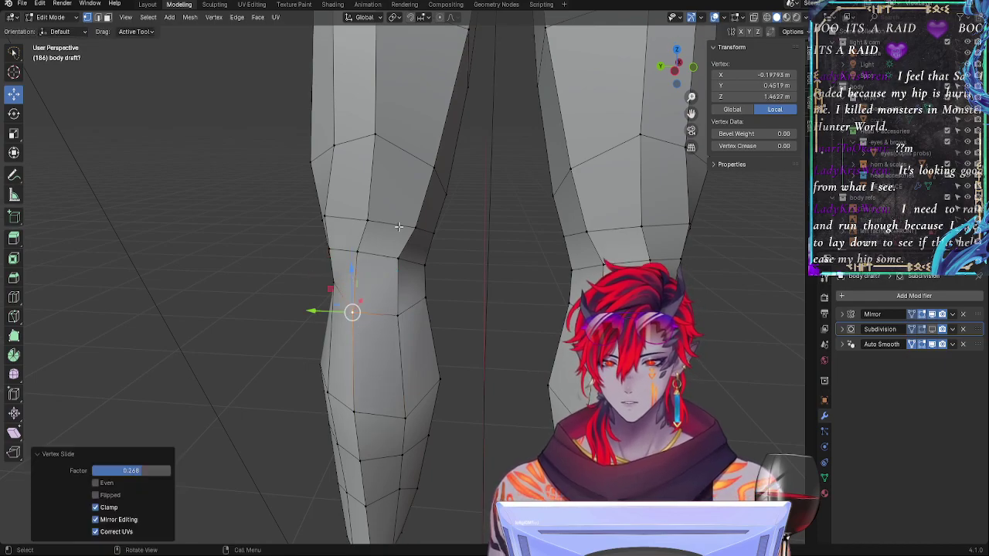
pyautogui.click(414, 227)
pyautogui.moveTo(448, 207); pyautogui.dragTo(461, 231, button='middle')
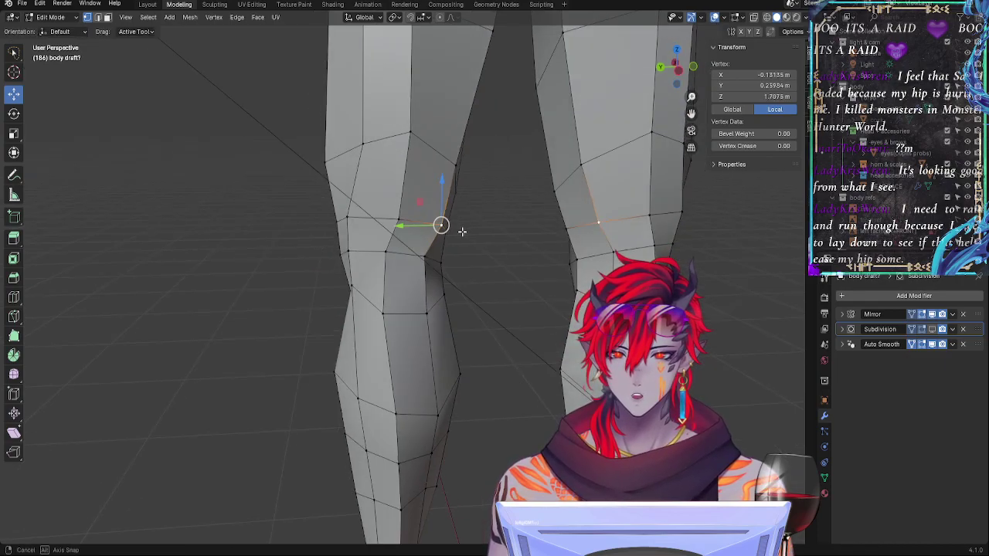
pyautogui.moveTo(398, 276); pyautogui.dragTo(450, 287, button='middle')
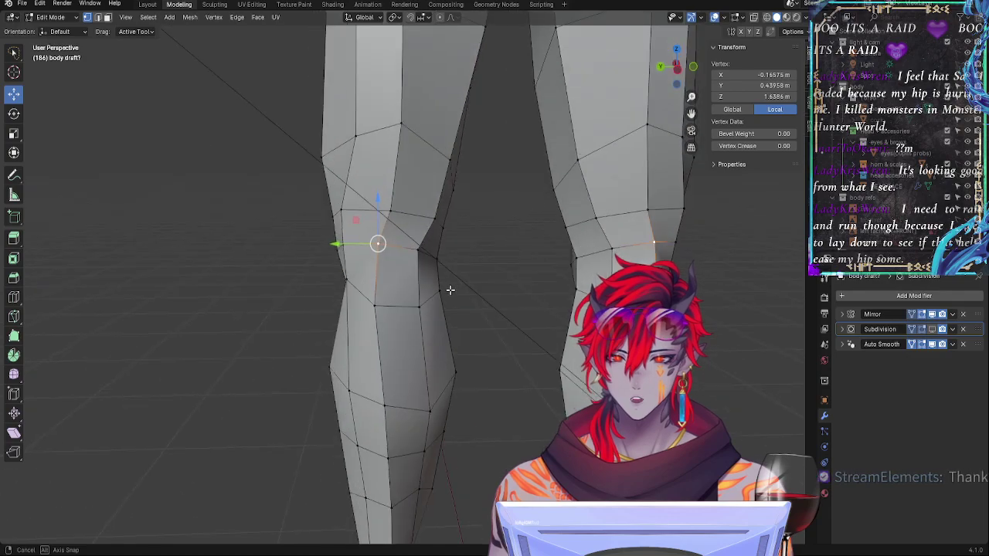
# Step: Nudge a pair of neighbouring knee vertices along Y, then reposition one freely
pyautogui.click(417, 251)
pyautogui.moveTo(396, 250); pyautogui.dragTo(399, 250)
pyautogui.click(379, 244)
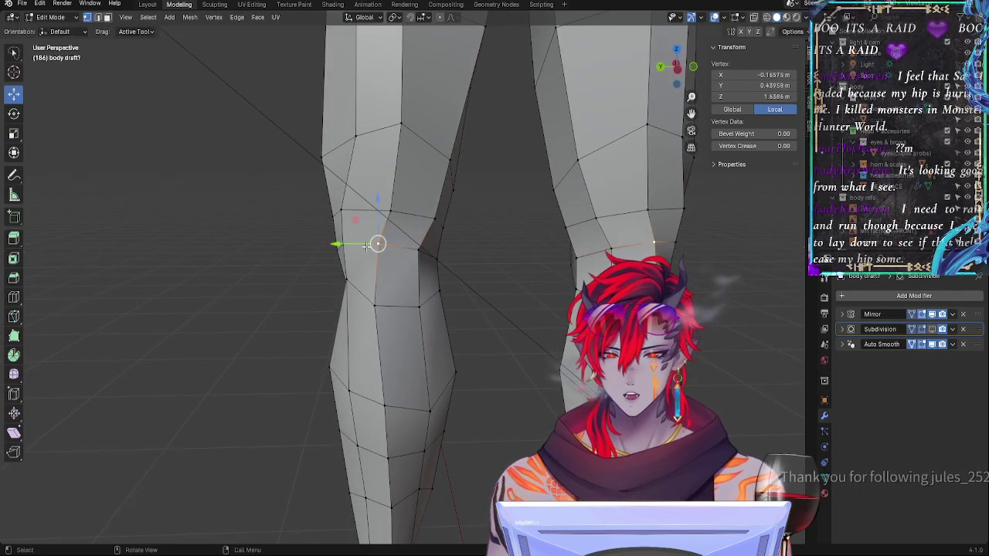
pyautogui.moveTo(380, 251); pyautogui.dragTo(407, 280, button='middle')
pyautogui.moveTo(393, 309); pyautogui.dragTo(386, 311)
pyautogui.moveTo(388, 309); pyautogui.dragTo(361, 246, button='middle')
pyautogui.press('g')
pyautogui.click(476, 272)
# Step: Shift a knee vertex up-left, slide another upward, and move one along X
pyautogui.click(406, 254)
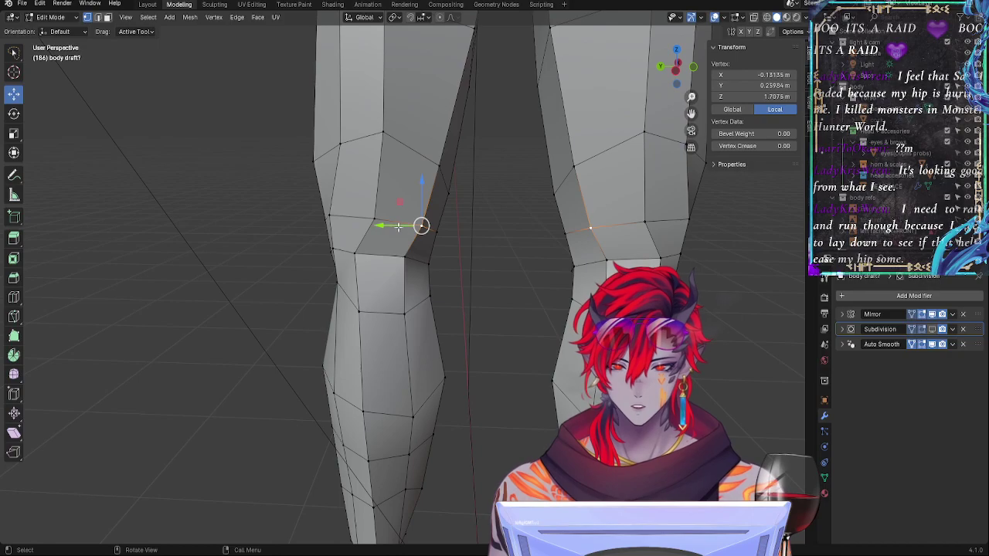
pyautogui.moveTo(373, 219); pyautogui.dragTo(354, 200)
pyautogui.click(422, 225)
pyautogui.press('g')
pyautogui.press('g')
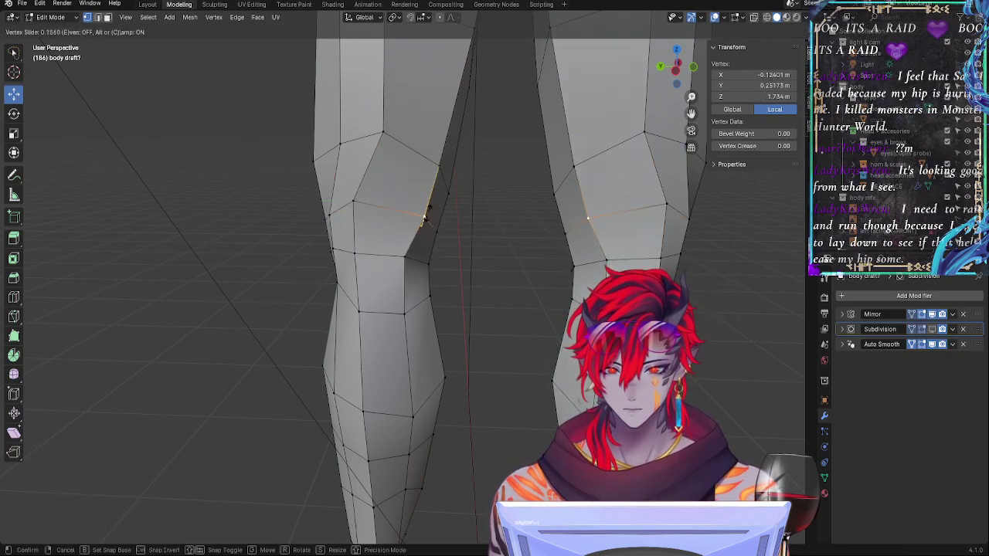
pyautogui.click(428, 206)
pyautogui.moveTo(348, 230); pyautogui.dragTo(406, 223, button='middle')
pyautogui.click(409, 220)
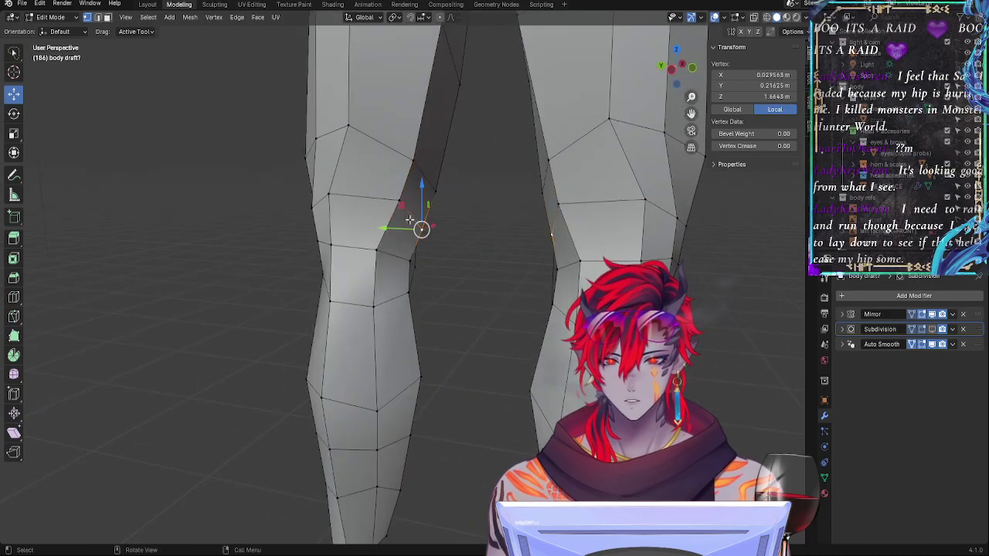
pyautogui.moveTo(435, 224); pyautogui.dragTo(434, 222)
pyautogui.moveTo(434, 222)
pyautogui.mouseDown(button='middle')
pyautogui.moveTo(405, 224)
pyautogui.moveTo(423, 218)
pyautogui.mouseUp(button='middle')
pyautogui.press('g')
pyautogui.press('x')
pyautogui.click(365, 222)
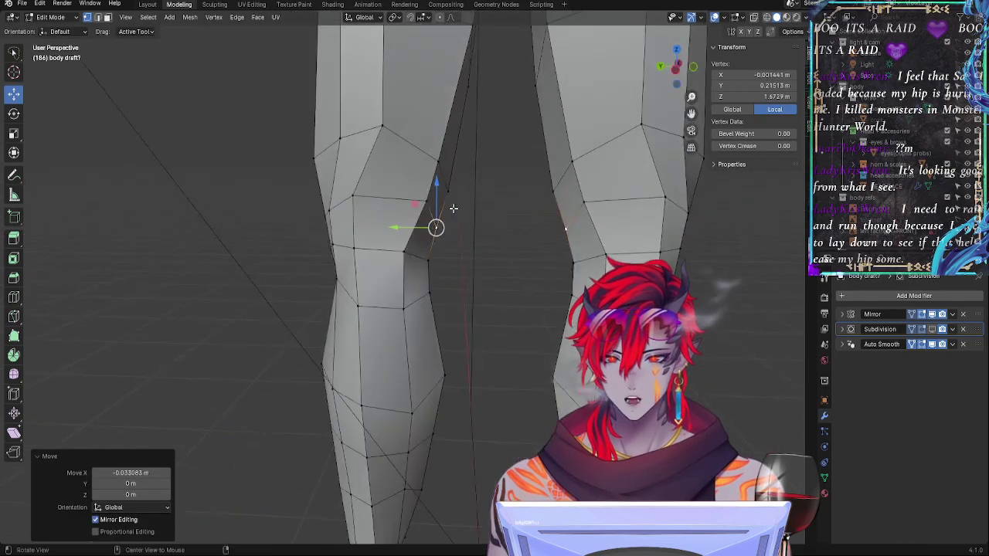
# Step: Slide the upper knee vertex and its left neighbour down their edges
pyautogui.click(380, 128)
pyautogui.press('g')
pyautogui.press('g')
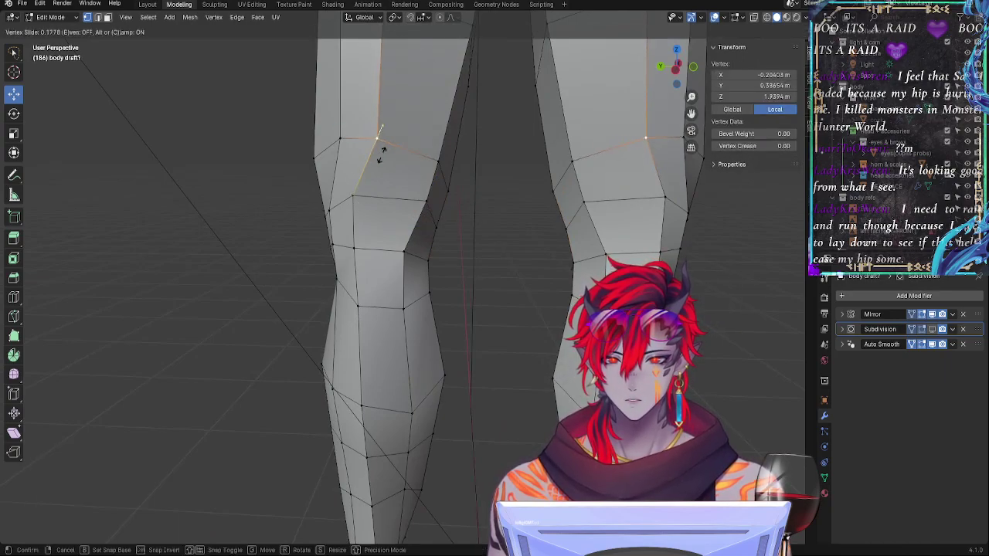
pyautogui.click(381, 157)
pyautogui.press('g')
pyautogui.press('g')
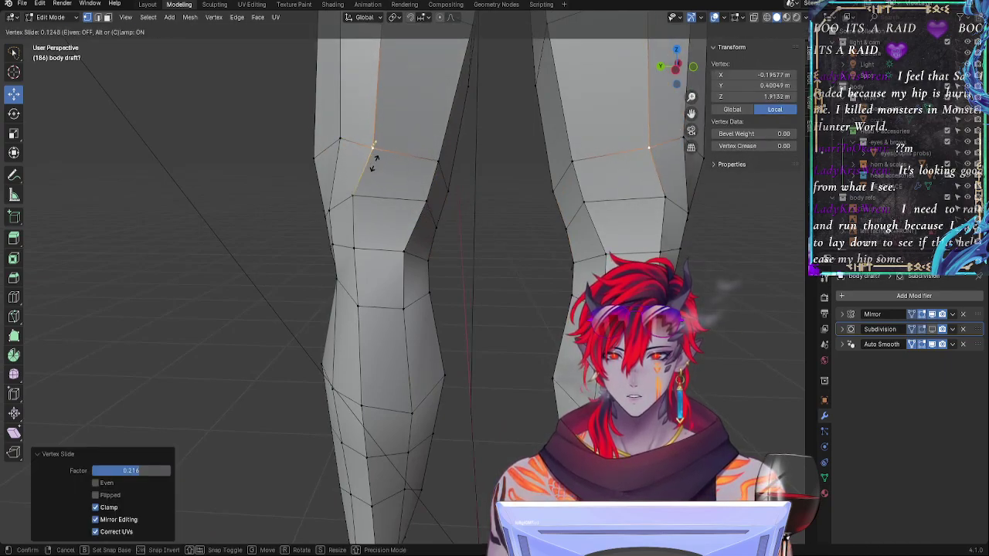
pyautogui.click(375, 163)
pyautogui.click(341, 146)
pyautogui.press('g')
pyautogui.press('g')
pyautogui.click(338, 167)
pyautogui.press('g')
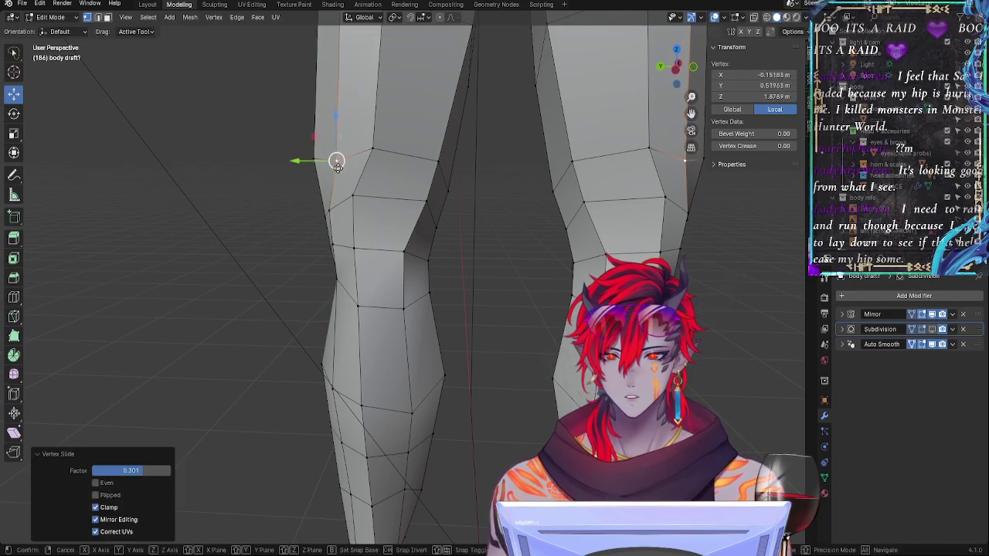
# Step: Slide three more vertices above the knee slightly along their edges
pyautogui.press('g')
pyautogui.click(332, 163)
pyautogui.click(368, 206)
pyautogui.press('g')
pyautogui.press('g')
pyautogui.click(371, 207)
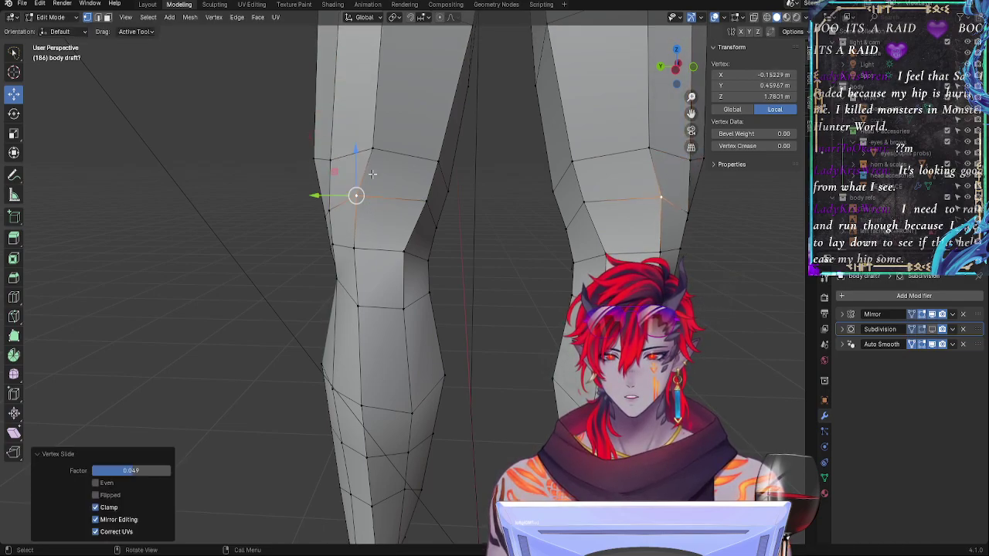
pyautogui.click(375, 162)
pyautogui.press('g')
# Step: Slide one last knee vertex and orbit to inspect both knees
pyautogui.press('g')
pyautogui.click(363, 162)
pyautogui.click(438, 159)
pyautogui.press('g')
pyautogui.press('g')
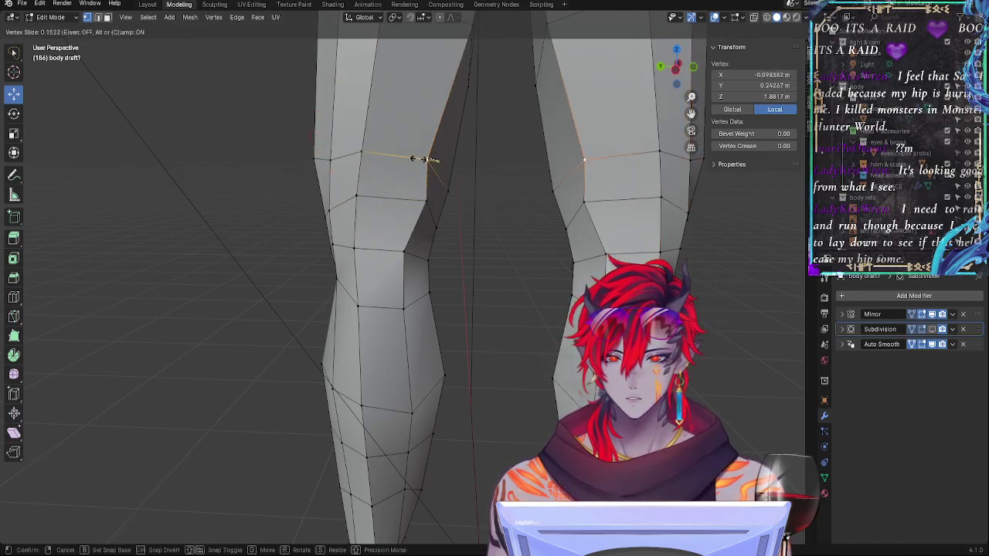
pyautogui.click(425, 159)
pyautogui.moveTo(426, 159); pyautogui.dragTo(394, 212, button='middle')
pyautogui.press('g')
pyautogui.press('g')
pyautogui.click(467, 175)
pyautogui.click(430, 228)
pyautogui.moveTo(464, 243); pyautogui.dragTo(171, 220, button='middle')
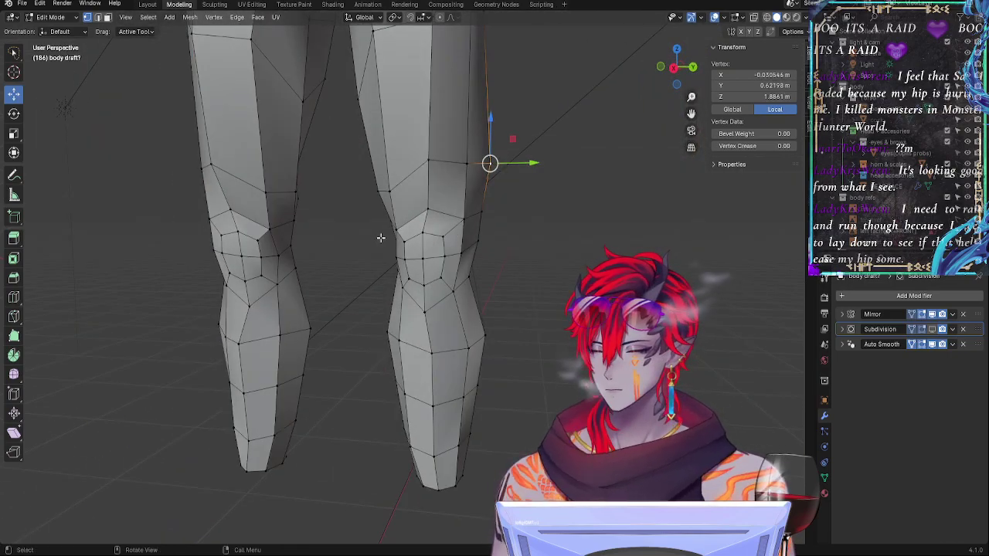
pyautogui.keyDown('ctrl'); pyautogui.moveTo(513, 332); pyautogui.dragTo(638, 87, button='middle'); pyautogui.keyUp('ctrl')
# Step: In Right Orthographic view, select the lower and upper knee edge loops using X-ray
pyautogui.click(671, 68)
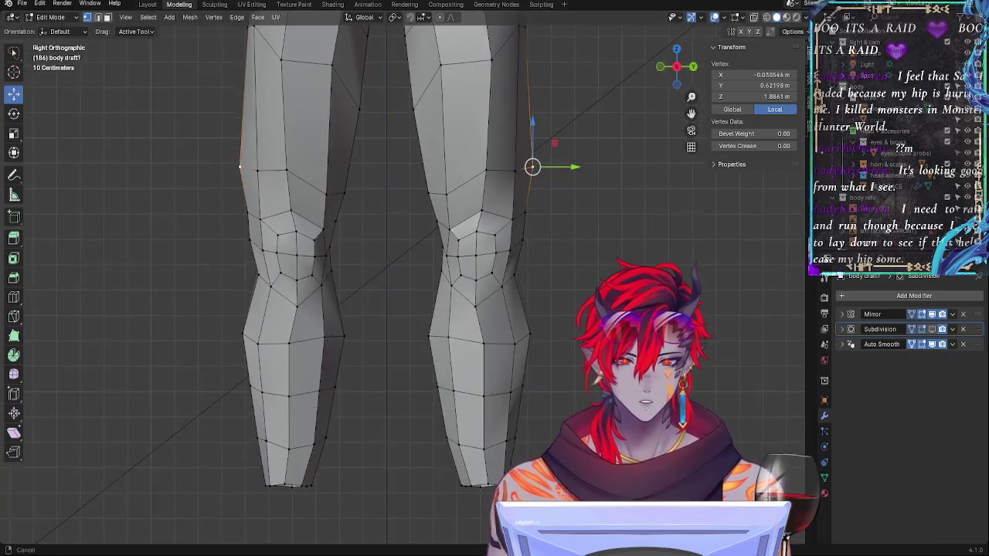
pyautogui.click(519, 289)
pyautogui.keyDown('alt'); pyautogui.click(520, 296); pyautogui.keyUp('alt')
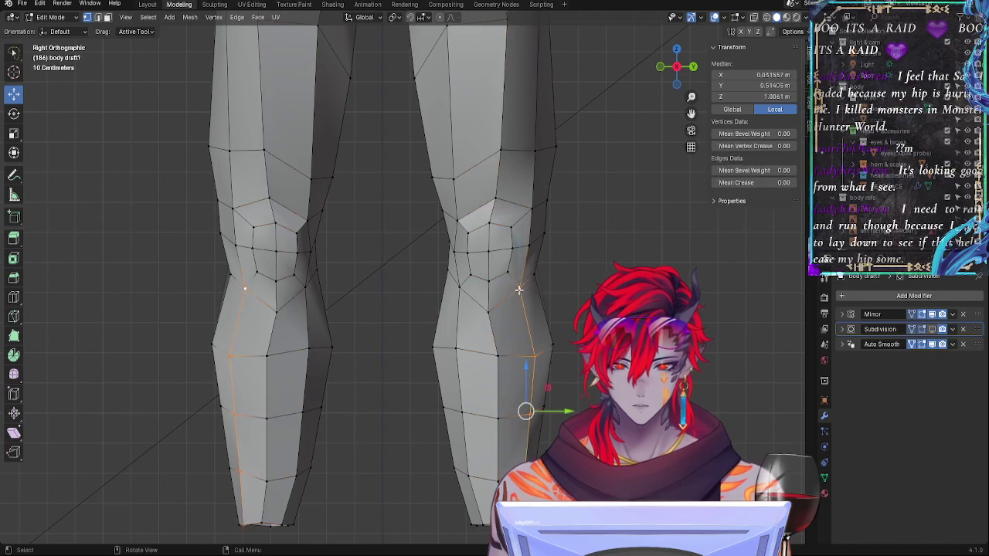
pyautogui.keyDown('alt'); pyautogui.click(518, 289); pyautogui.keyUp('alt')
pyautogui.keyDown('alt'); pyautogui.keyDown('shift'); pyautogui.click(535, 274); pyautogui.keyUp('shift'); pyautogui.keyUp('alt')
pyautogui.click(601, 286)
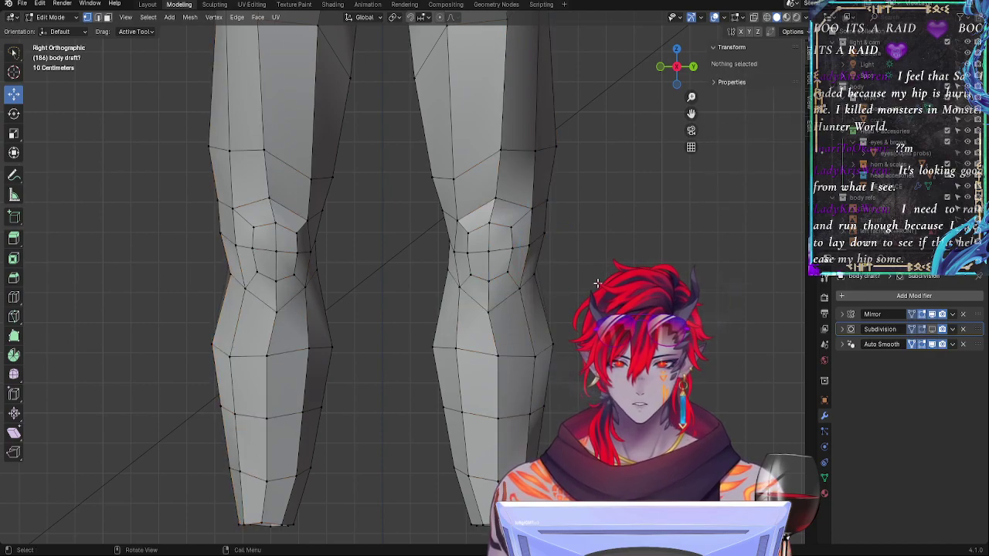
pyautogui.hotkey('alt', 'z')
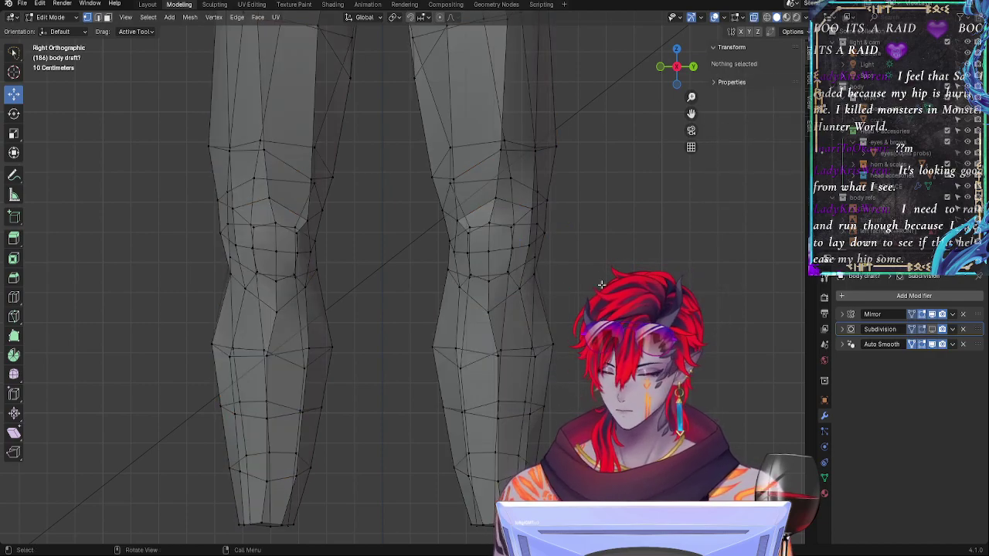
pyautogui.keyDown('alt'); pyautogui.click(531, 278); pyautogui.keyUp('alt')
pyautogui.hotkey('alt', 'z')
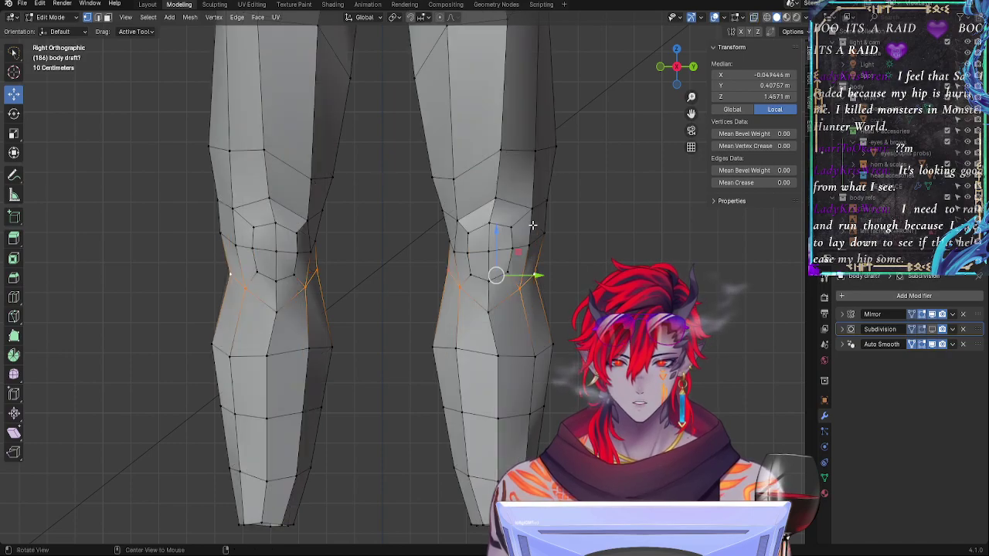
pyautogui.keyDown('alt'); pyautogui.keyDown('shift'); pyautogui.click(523, 209); pyautogui.keyUp('shift'); pyautogui.keyUp('alt')
pyautogui.keyDown('alt'); pyautogui.keyDown('shift'); pyautogui.click(545, 202); pyautogui.keyUp('shift'); pyautogui.keyUp('alt')
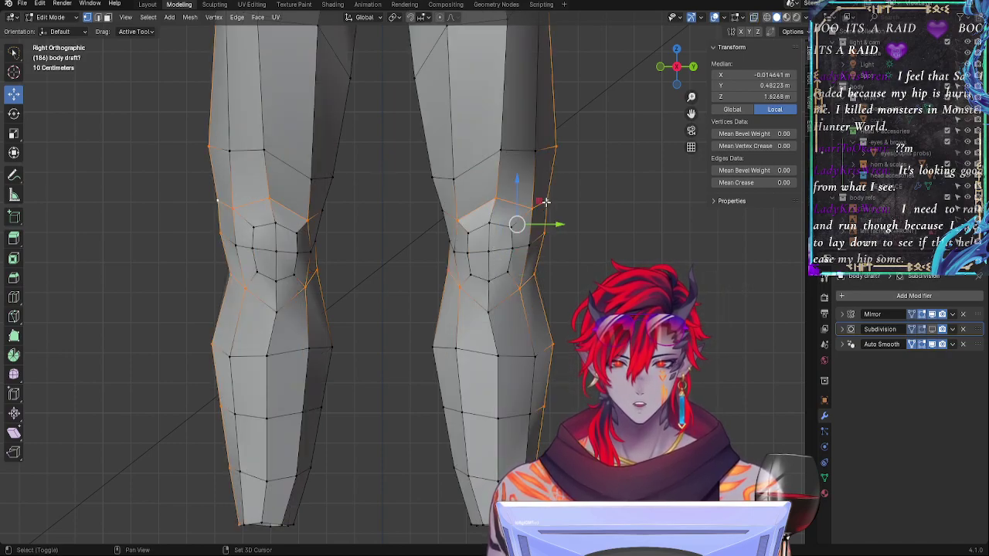
pyautogui.hotkey('ctrl', 'z')
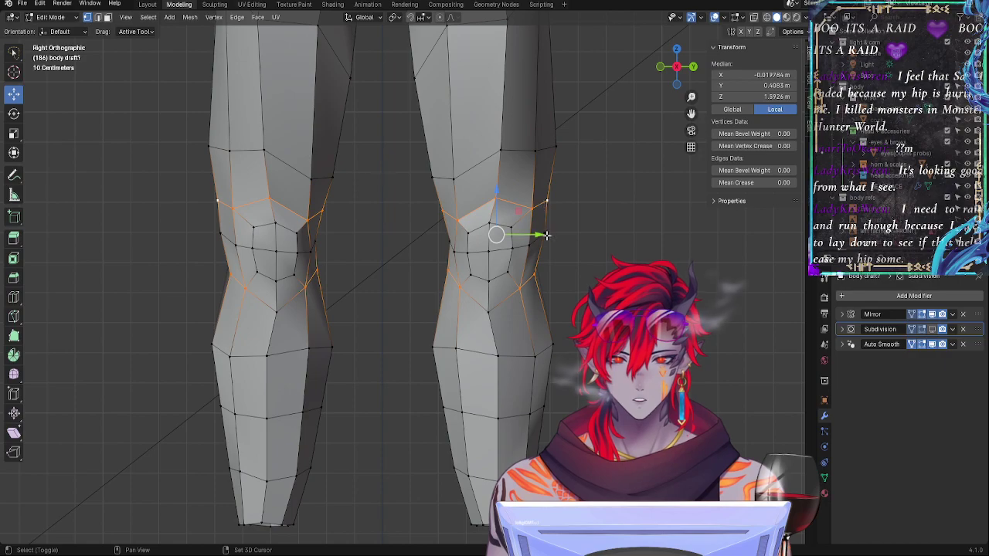
# Step: Fill the faces between the loops and raise the patch about 0.059 m along Z
pyautogui.keyDown('ctrl'); pyautogui.keyDown('alt'); pyautogui.keyDown('shift'); pyautogui.click(542, 235); pyautogui.keyUp('shift'); pyautogui.keyUp('alt'); pyautogui.keyUp('ctrl')
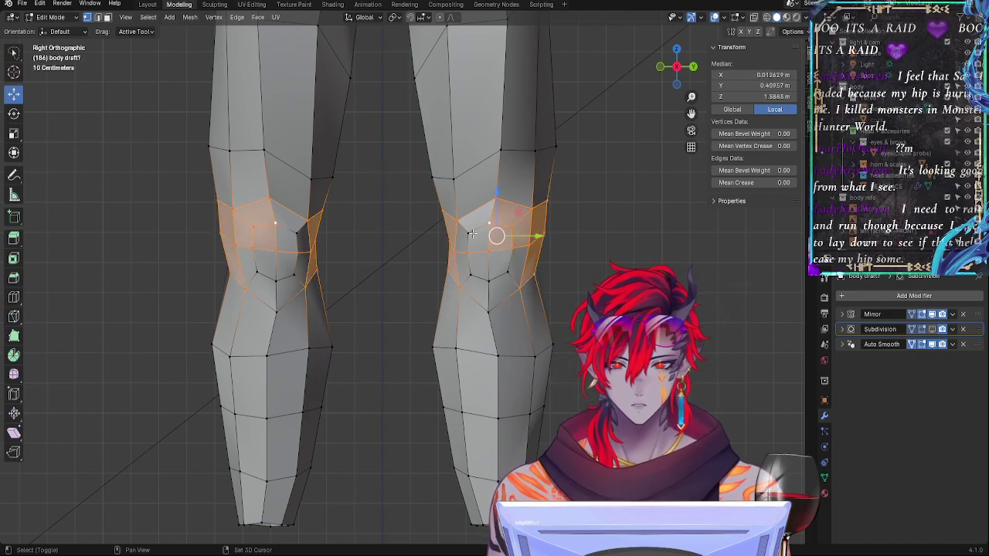
pyautogui.moveTo(490, 309); pyautogui.dragTo(608, 244, button='middle')
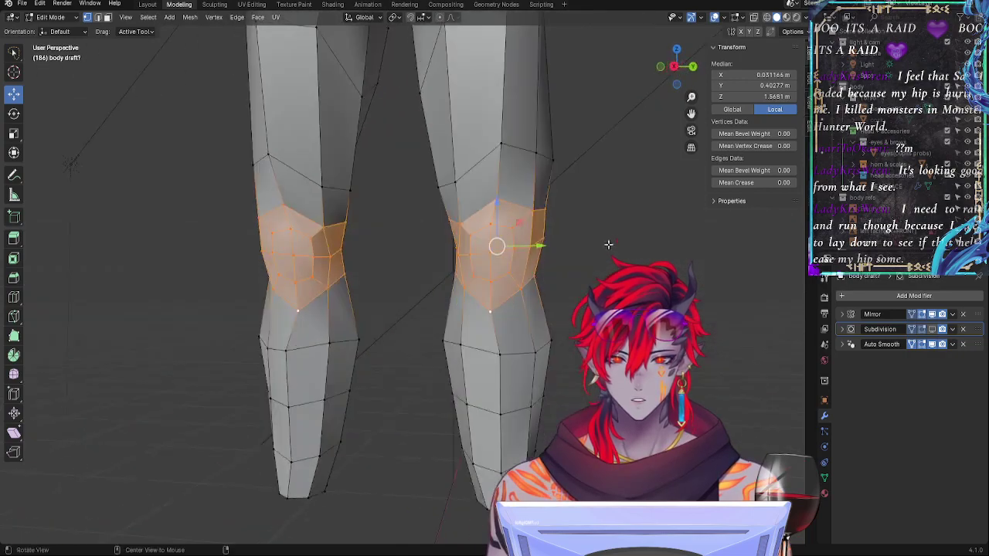
pyautogui.click(673, 68)
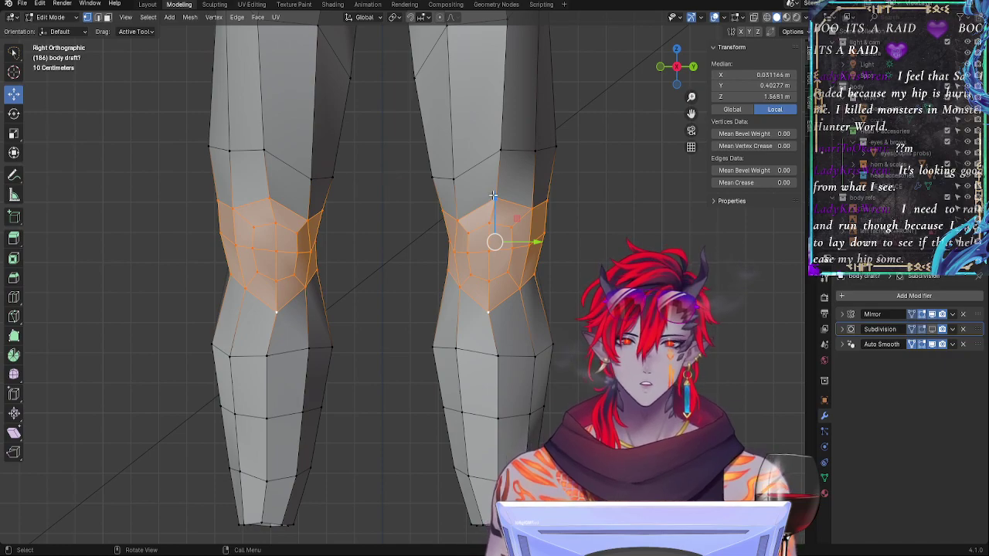
pyautogui.moveTo(495, 195); pyautogui.dragTo(496, 175)
# Step: Zoom out and reframe the view on the torso and legs
pyautogui.keyDown('ctrl'); pyautogui.keyDown('alt'); pyautogui.moveTo(569, 272); pyautogui.dragTo(594, 275); pyautogui.keyUp('alt'); pyautogui.keyUp('ctrl')
pyautogui.keyDown('alt'); pyautogui.keyDown('shift'); pyautogui.moveTo(581, 210); pyautogui.dragTo(510, 445); pyautogui.keyUp('shift'); pyautogui.keyUp('alt')
pyautogui.keyDown('ctrl'); pyautogui.keyDown('alt'); pyautogui.moveTo(531, 377); pyautogui.dragTo(512, 364); pyautogui.keyUp('alt'); pyautogui.keyUp('ctrl')
pyautogui.keyDown('alt'); pyautogui.keyDown('shift'); pyautogui.moveTo(513, 251); pyautogui.dragTo(499, 357); pyautogui.keyUp('shift'); pyautogui.keyUp('alt')
pyautogui.keyDown('shift'); pyautogui.moveTo(499, 358); pyautogui.dragTo(536, 122, button='middle'); pyautogui.keyUp('shift')
pyautogui.scroll(-5, 532, 214)
pyautogui.scroll(-1, 526, 344)
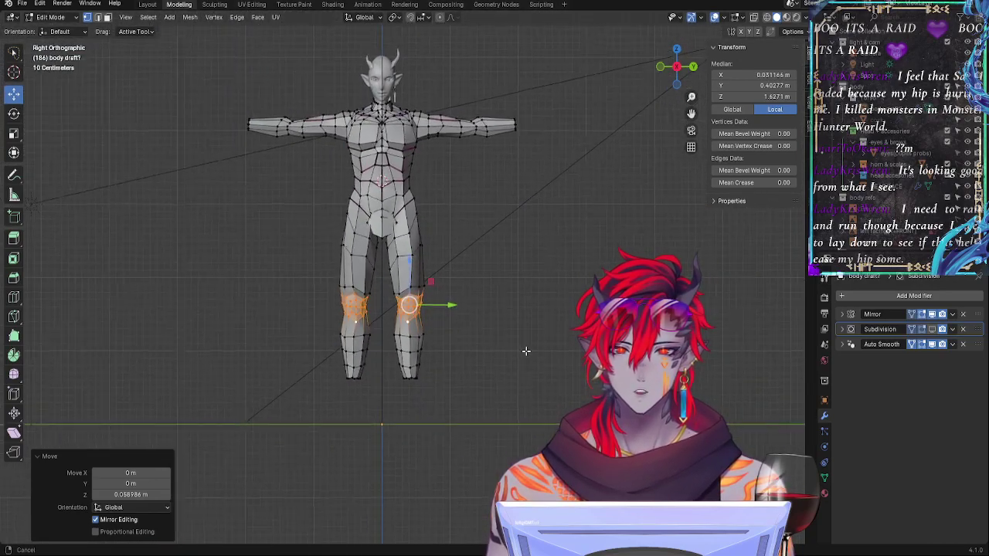
pyautogui.keyDown('shift'); pyautogui.moveTo(514, 327); pyautogui.dragTo(525, 389, button='middle'); pyautogui.keyUp('shift')
pyautogui.scroll(4, 512, 324)
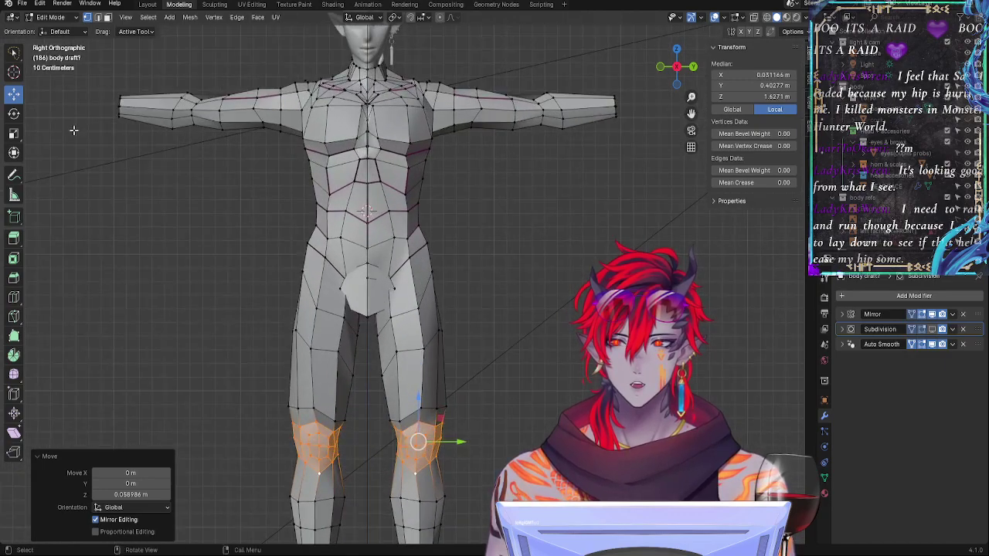
# Step: Unhide the Note annotation layer so the blue sketches show, then return to Move
pyautogui.click(15, 175)
pyautogui.click(102, 32)
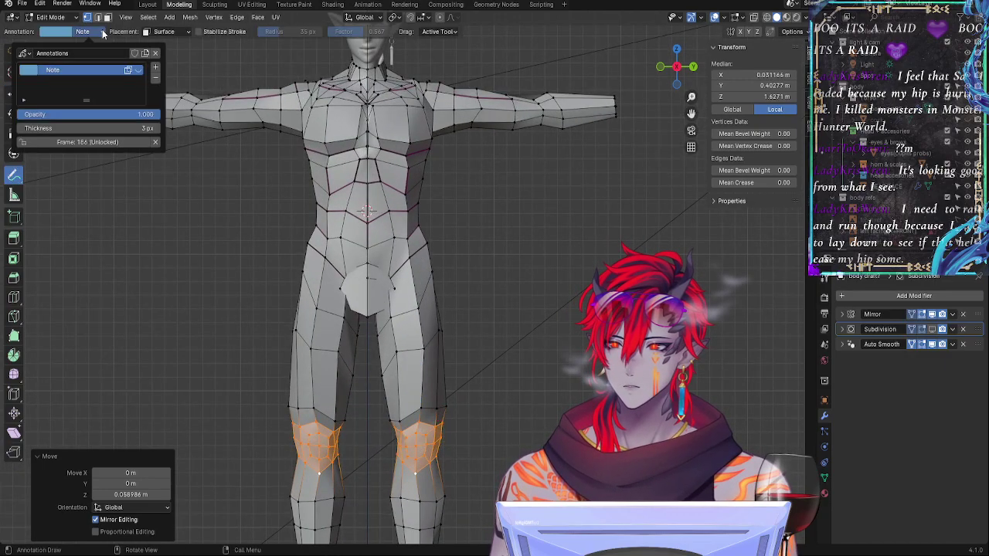
pyautogui.click(140, 70)
pyautogui.click(16, 94)
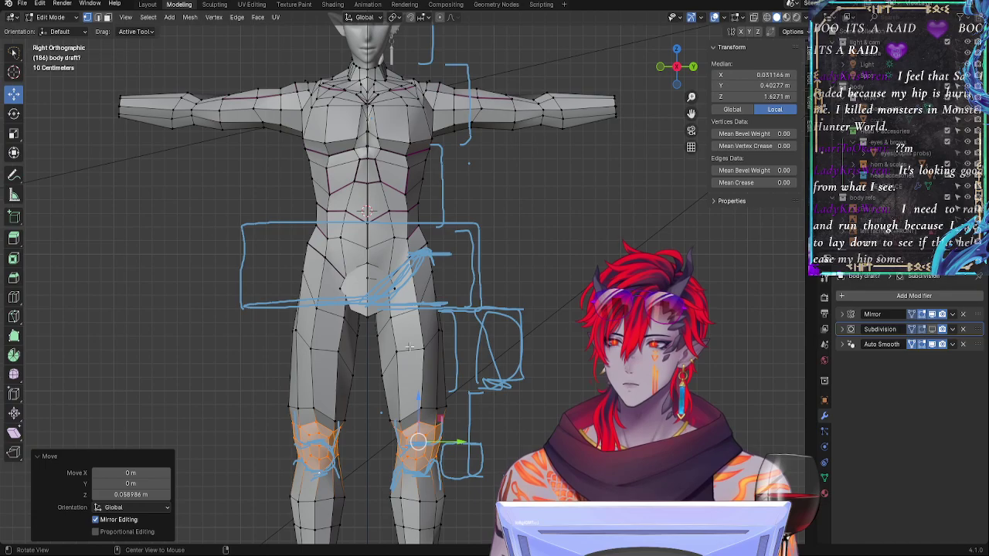
# Step: Frame the knee in Right Orthographic X-ray view and raise a kneecap vertex about 0.006 m
pyautogui.moveTo(502, 425)
pyautogui.keyDown('ctrl'); pyautogui.keyDown('alt'); pyautogui.mouseDown()
pyautogui.moveTo(523, 179)
pyautogui.moveTo(507, 394)
pyautogui.moveTo(479, 147)
pyautogui.mouseUp(); pyautogui.keyUp('alt'); pyautogui.keyUp('ctrl')
pyautogui.keyDown('ctrl'); pyautogui.keyDown('alt'); pyautogui.moveTo(504, 386); pyautogui.dragTo(513, 267); pyautogui.keyUp('alt'); pyautogui.keyUp('ctrl')
pyautogui.keyDown('alt'); pyautogui.keyDown('shift'); pyautogui.moveTo(527, 368); pyautogui.dragTo(487, 106); pyautogui.keyUp('shift'); pyautogui.keyUp('alt')
pyautogui.keyDown('ctrl'); pyautogui.keyDown('alt'); pyautogui.moveTo(496, 286); pyautogui.dragTo(508, 333); pyautogui.keyUp('alt'); pyautogui.keyUp('ctrl')
pyautogui.keyDown('alt'); pyautogui.keyDown('shift'); pyautogui.moveTo(562, 313); pyautogui.dragTo(552, 311); pyautogui.keyUp('shift'); pyautogui.keyUp('alt')
pyautogui.moveTo(553, 310)
pyautogui.keyDown('shift'); pyautogui.mouseDown(button='middle')
pyautogui.moveTo(456, 307)
pyautogui.moveTo(489, 252)
pyautogui.moveTo(472, 223)
pyautogui.moveTo(466, 236)
pyautogui.moveTo(536, 360)
pyautogui.moveTo(570, 361)
pyautogui.mouseUp(button='middle'); pyautogui.keyUp('shift')
pyautogui.moveTo(418, 305)
pyautogui.mouseDown(button='middle')
pyautogui.moveTo(459, 314)
pyautogui.moveTo(427, 312)
pyautogui.mouseUp(button='middle')
pyautogui.click(675, 68)
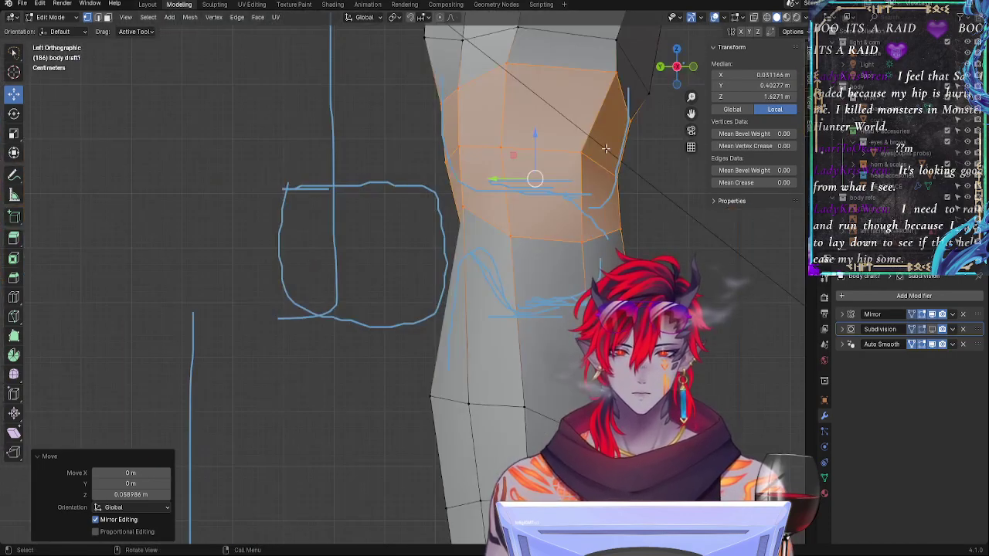
pyautogui.click(676, 68)
pyautogui.click(676, 68)
pyautogui.scroll(3, 453, 283)
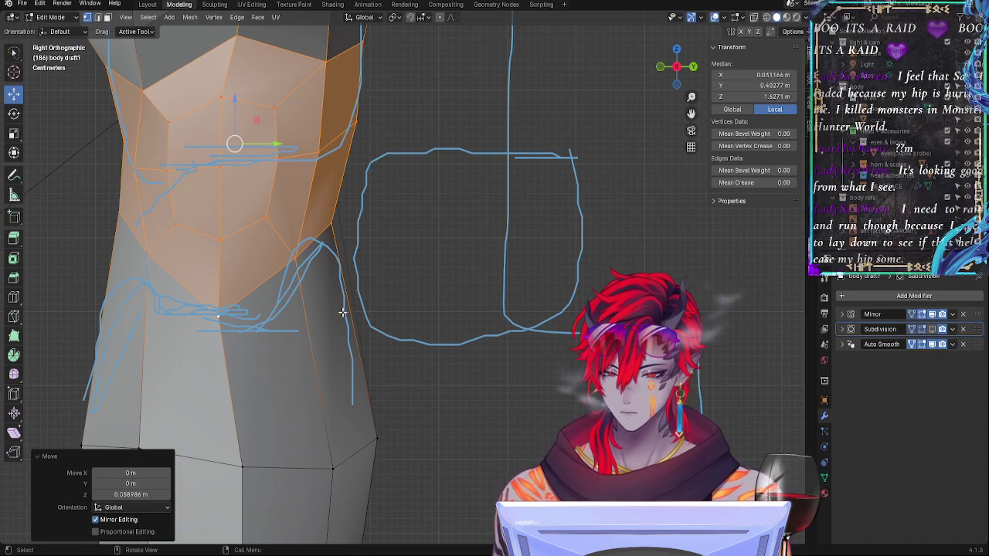
pyautogui.hotkey('alt', 'z')
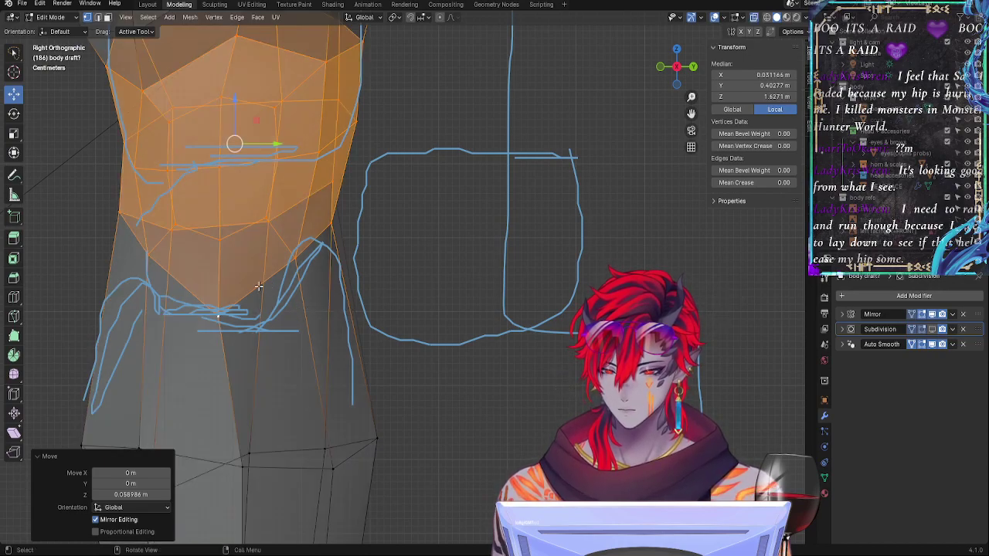
pyautogui.click(218, 316)
pyautogui.moveTo(218, 281); pyautogui.dragTo(218, 274)
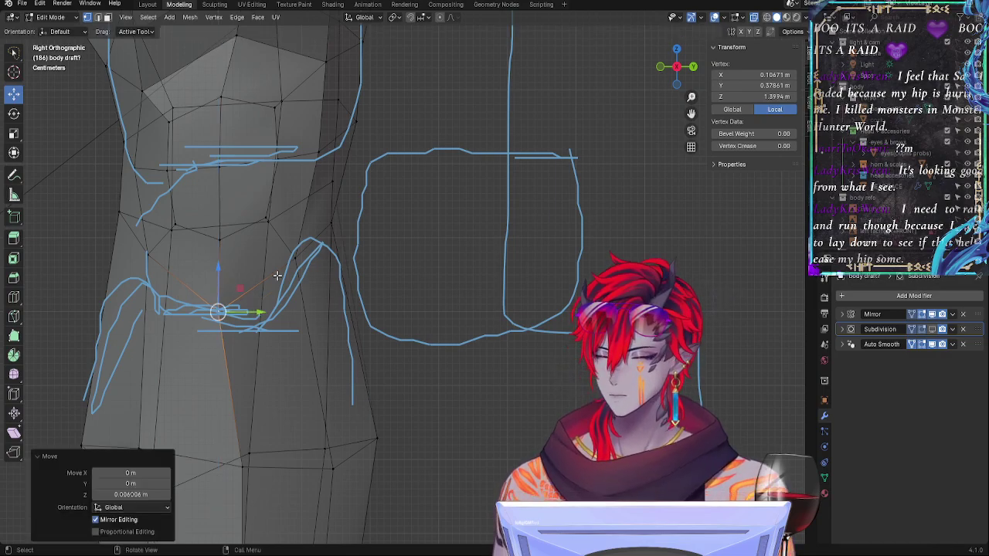
# Step: Lower two kneecap edge vertices roughly 0.01 m to follow the sketch and check the knee
pyautogui.click(296, 260)
pyautogui.keyDown('shift'); pyautogui.click(148, 261); pyautogui.keyUp('shift')
pyautogui.moveTo(216, 227); pyautogui.dragTo(217, 236)
pyautogui.click(294, 272)
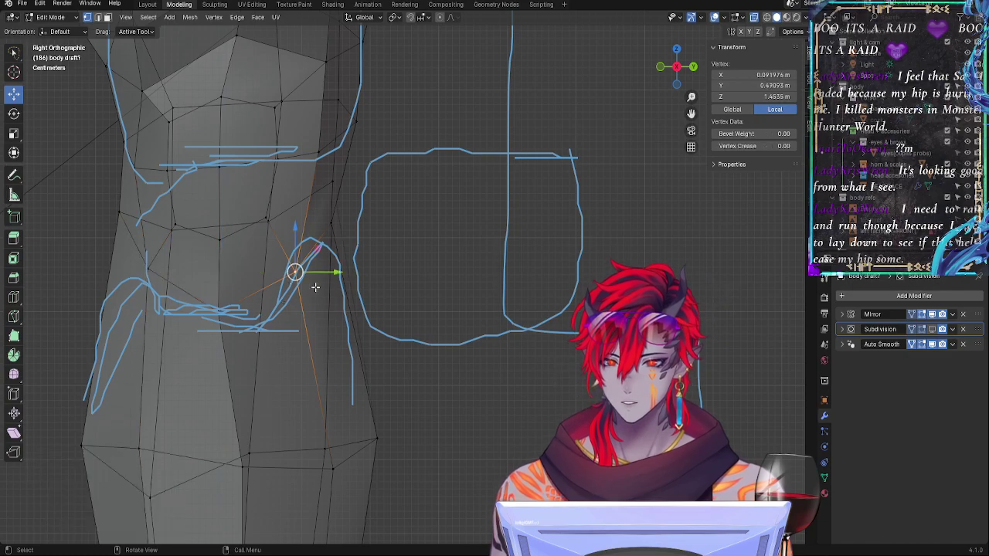
pyautogui.moveTo(315, 287); pyautogui.dragTo(284, 215, button='middle')
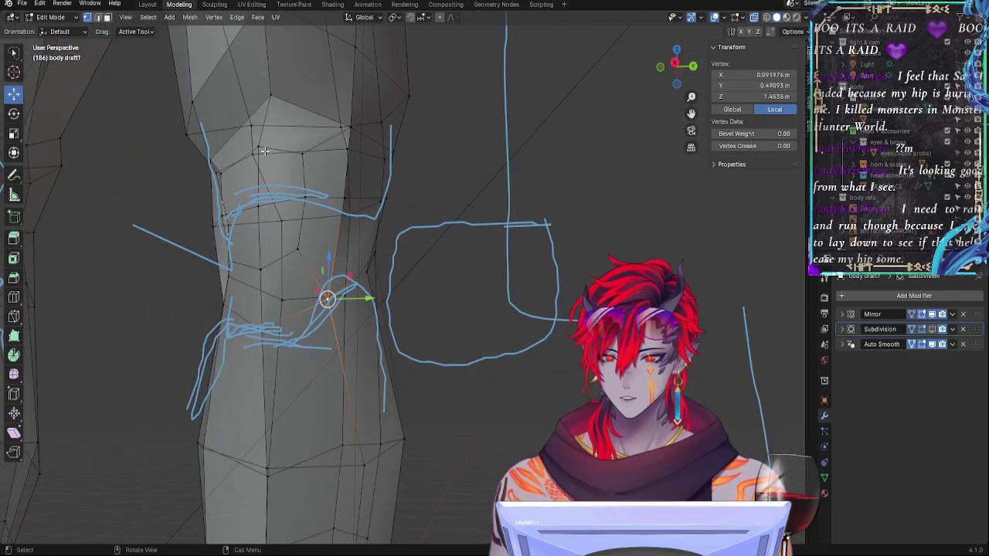
pyautogui.click(270, 95)
pyautogui.click(675, 67)
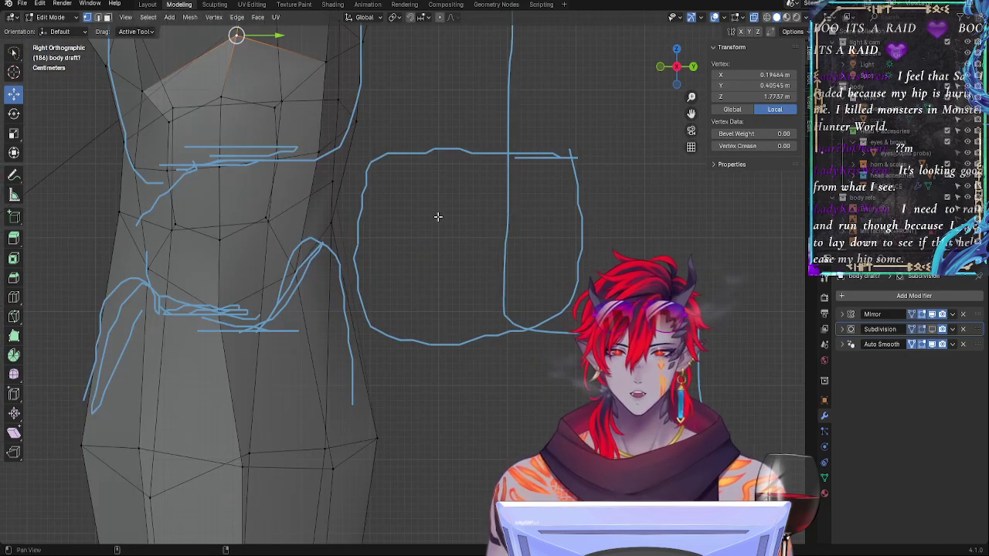
pyautogui.moveTo(437, 216)
pyautogui.keyDown('shift'); pyautogui.mouseDown(button='middle')
pyautogui.moveTo(552, 278)
pyautogui.moveTo(557, 298)
pyautogui.mouseUp(button='middle'); pyautogui.keyUp('shift')
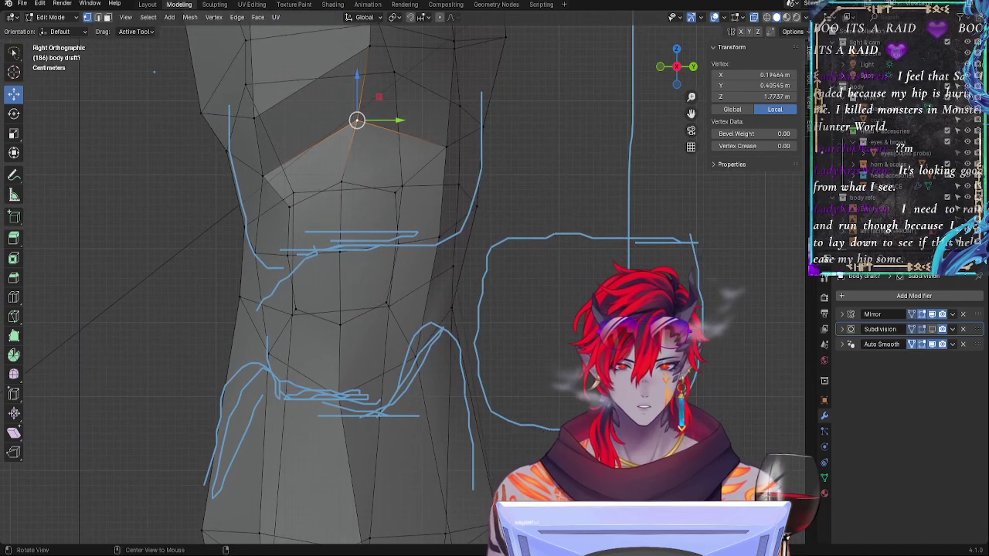
pyautogui.moveTo(556, 298)
pyautogui.keyDown('ctrl'); pyautogui.mouseDown(button='middle')
pyautogui.moveTo(557, 326)
pyautogui.moveTo(556, 301)
pyautogui.mouseUp(button='middle'); pyautogui.keyUp('ctrl')
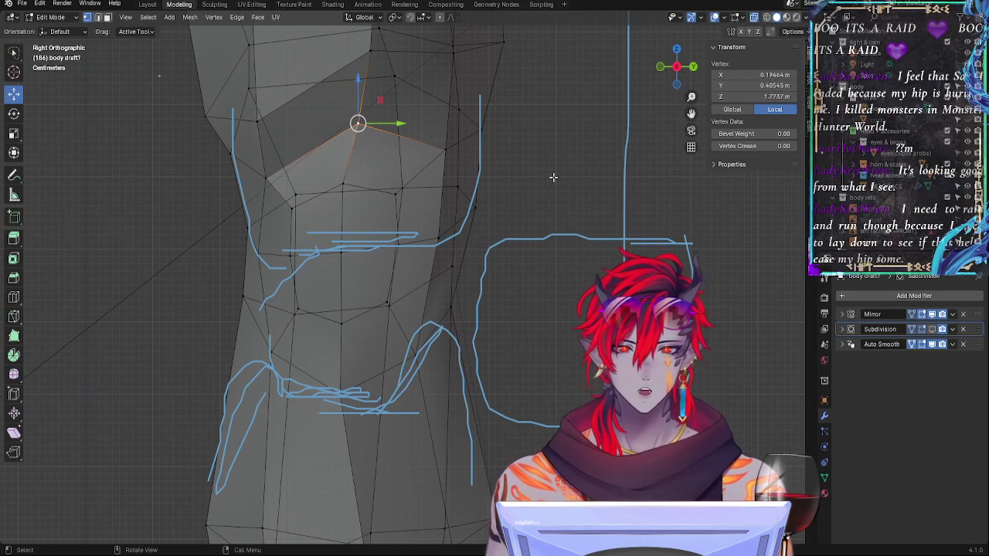
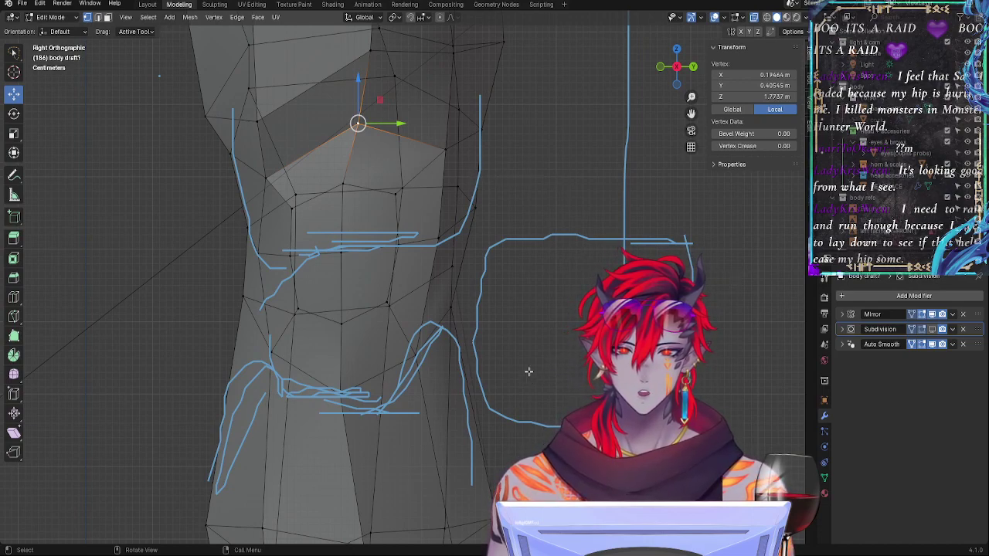
# Step: Grow the kneecap top vertex selection to its neighbours and nudge them slightly along Z
pyautogui.press('ctrl+KP_Add')
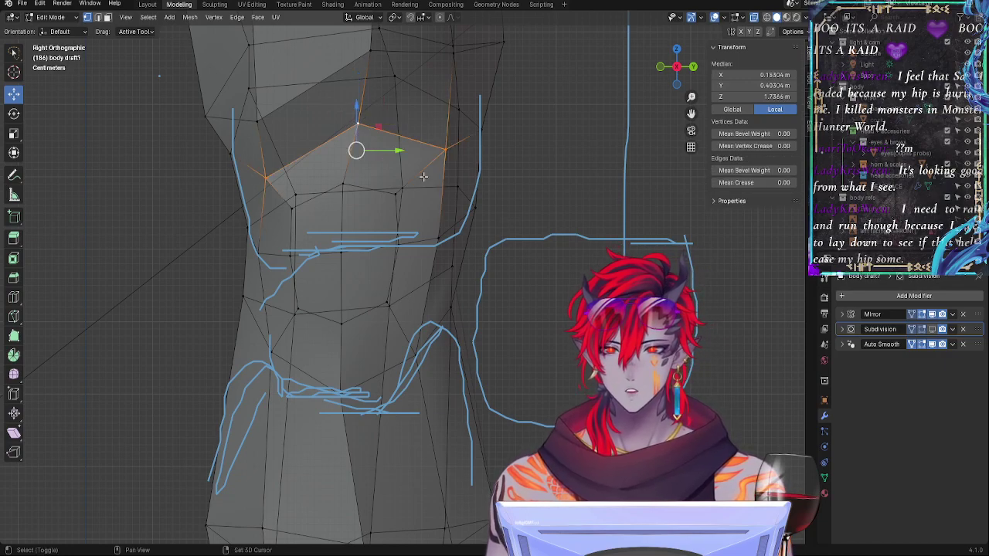
pyautogui.press('g')
pyautogui.press('z')
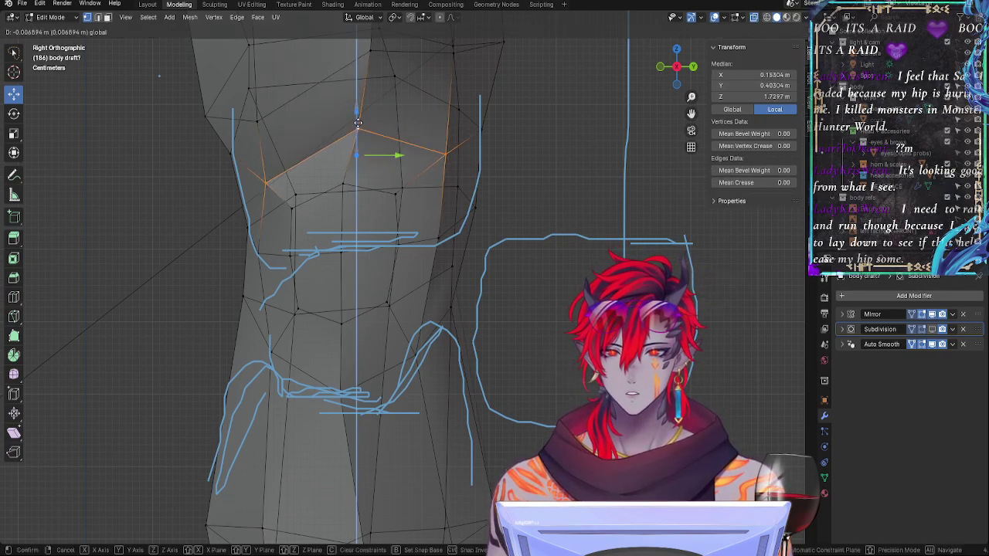
pyautogui.moveTo(358, 122); pyautogui.dragTo(358, 119)
# Step: Recentre the knee in front view and select a knee vertex, orbiting into perspective
pyautogui.keyDown('shift'); pyautogui.moveTo(530, 166); pyautogui.dragTo(546, 234, button='middle'); pyautogui.keyUp('shift')
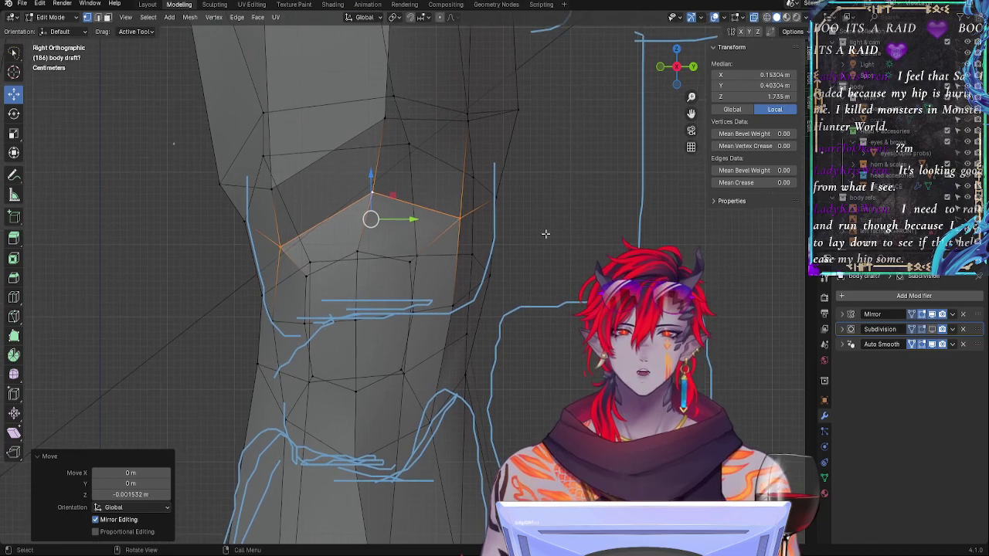
pyautogui.click(460, 218)
pyautogui.click(660, 67)
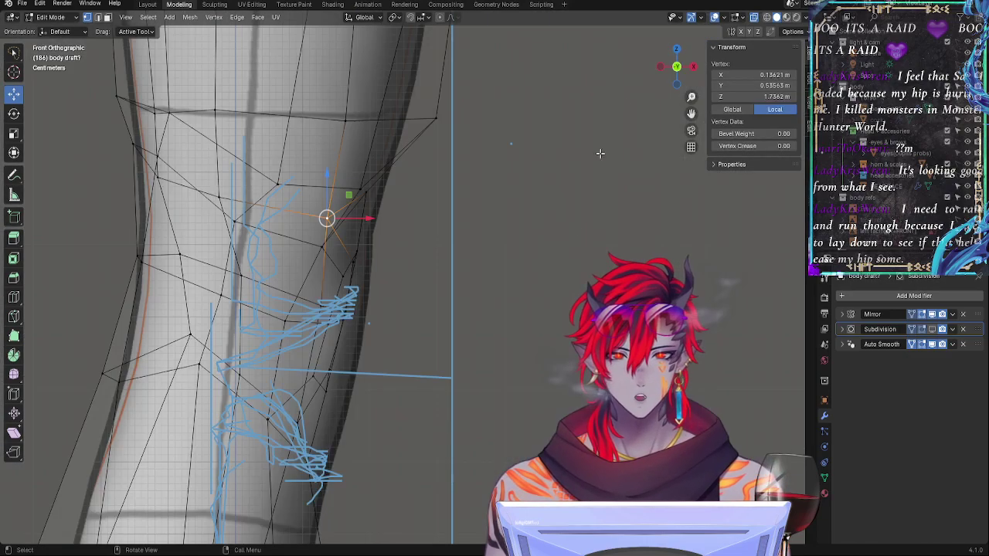
pyautogui.click(564, 268)
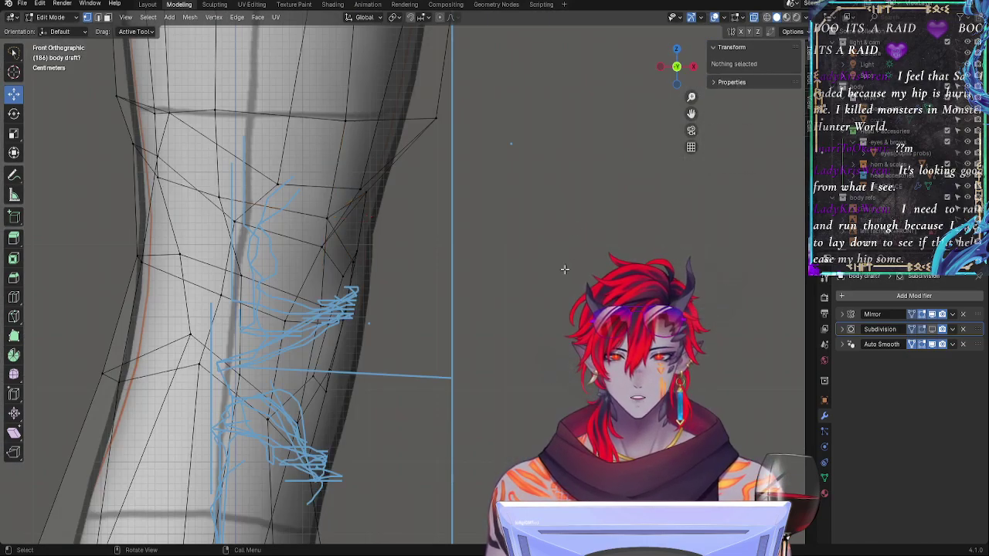
pyautogui.click(324, 390)
pyautogui.moveTo(324, 390); pyautogui.dragTo(298, 333, button='middle')
# Step: Deselect all and pick the four kneecap faces, turning the X-ray display off
pyautogui.hotkey('alt', 'a')
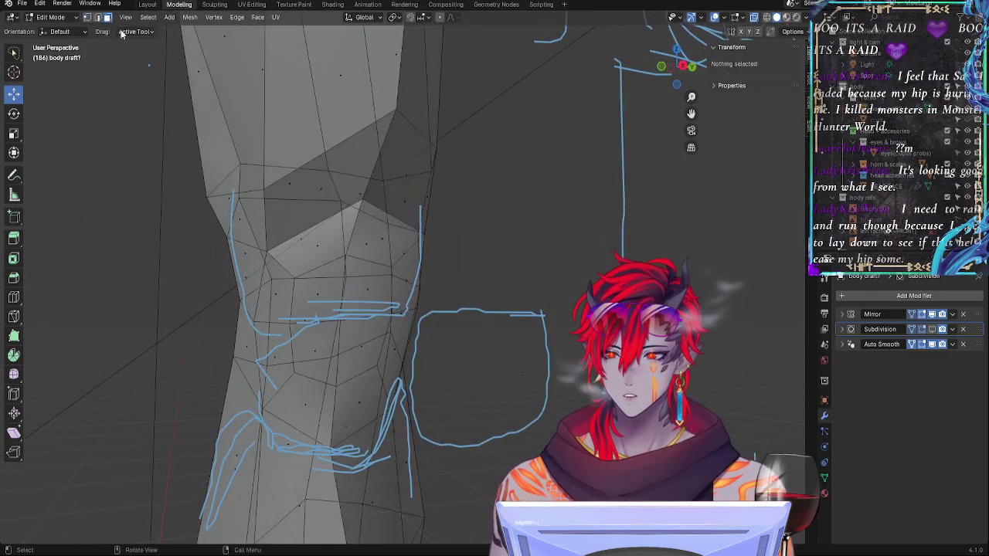
pyautogui.click(323, 351)
pyautogui.keyDown('shift'); pyautogui.click(366, 312); pyautogui.keyUp('shift')
pyautogui.keyDown('shift'); pyautogui.click(320, 299); pyautogui.keyUp('shift')
pyautogui.keyDown('shift'); pyautogui.click(371, 335); pyautogui.keyUp('shift')
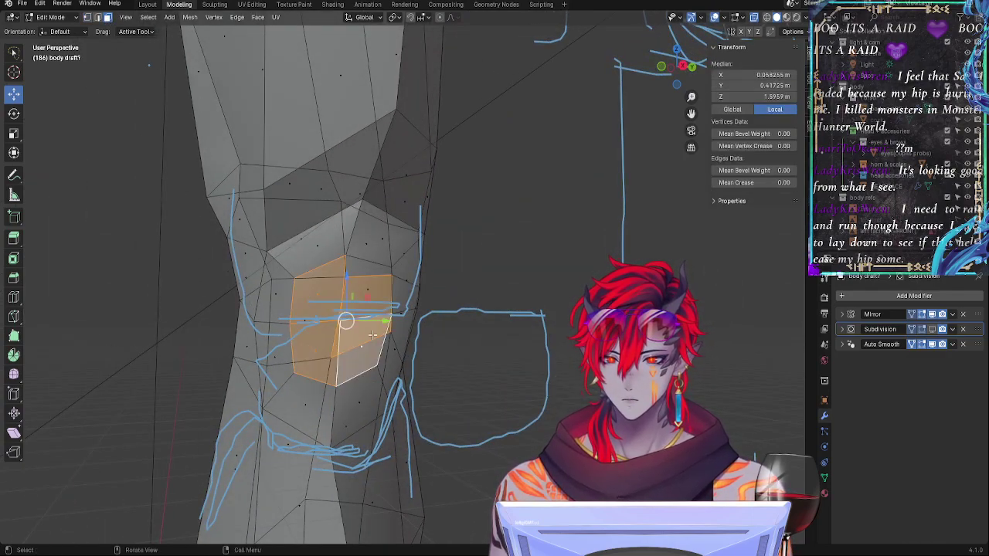
pyautogui.hotkey('alt', 'z')
pyautogui.click(363, 300)
pyautogui.keyDown('shift'); pyautogui.click(363, 301); pyautogui.keyUp('shift')
# Step: Select the four kneecap faces plus the two faces above and the surrounding rim faces
pyautogui.keyDown('shift'); pyautogui.click(352, 337); pyautogui.keyUp('shift')
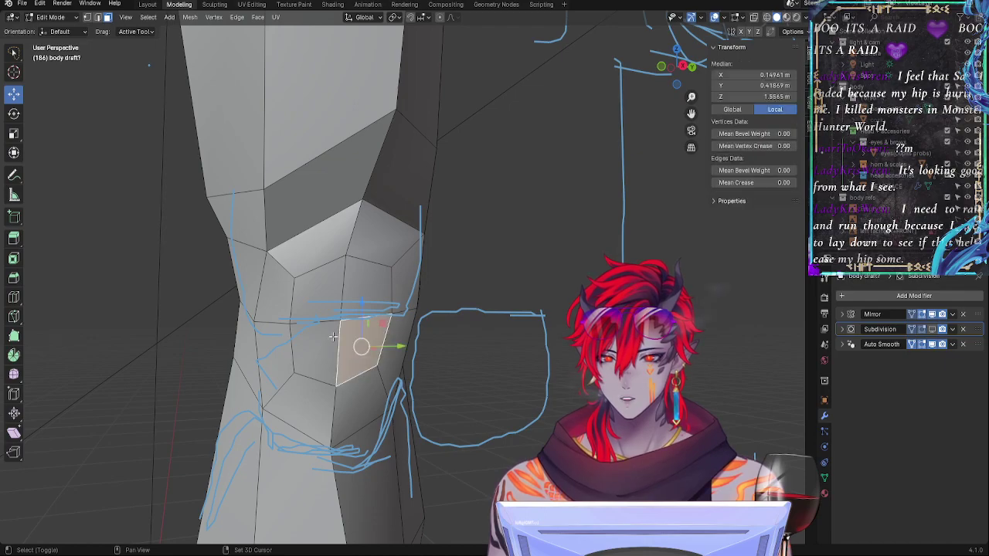
pyautogui.keyDown('shift'); pyautogui.click(320, 339); pyautogui.keyUp('shift')
pyautogui.keyDown('shift'); pyautogui.click(324, 291); pyautogui.keyUp('shift')
pyautogui.keyDown('shift'); pyautogui.click(376, 291); pyautogui.keyUp('shift')
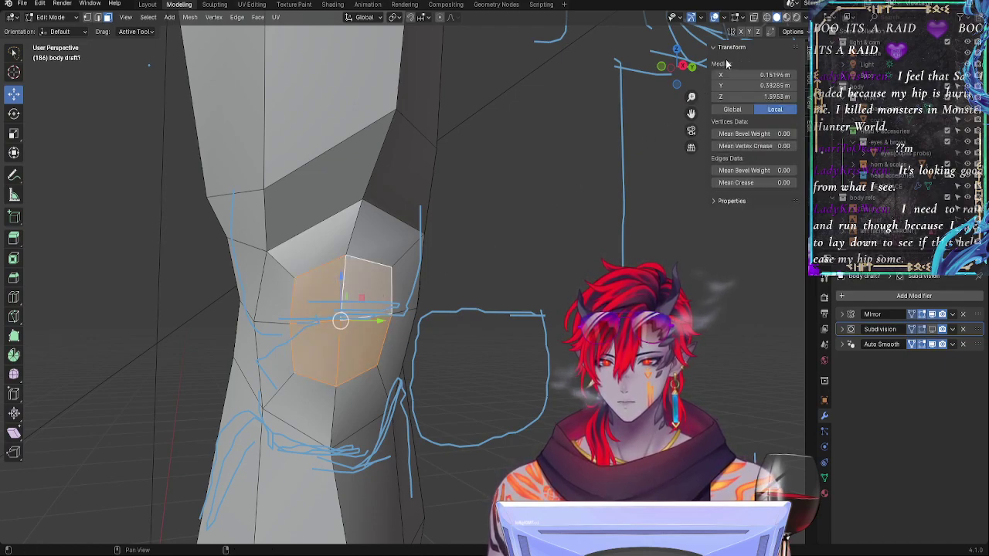
pyautogui.keyDown('shift'); pyautogui.click(370, 242); pyautogui.keyUp('shift')
pyautogui.keyDown('shift'); pyautogui.click(318, 249); pyautogui.keyUp('shift')
pyautogui.keyDown('shift'); pyautogui.click(277, 289); pyautogui.keyUp('shift')
pyautogui.keyDown('shift'); pyautogui.click(278, 333); pyautogui.keyUp('shift')
pyautogui.keyDown('shift'); pyautogui.click(300, 400); pyautogui.keyUp('shift')
pyautogui.keyDown('shift'); pyautogui.click(350, 407); pyautogui.keyUp('shift')
pyautogui.keyDown('shift'); pyautogui.click(393, 351); pyautogui.keyUp('shift')
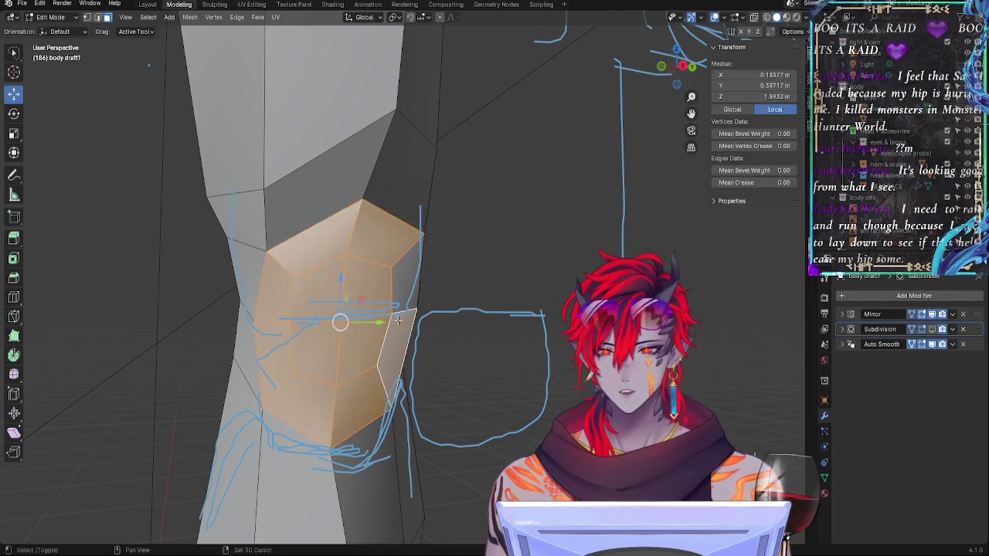
pyautogui.keyDown('shift'); pyautogui.click(404, 287); pyautogui.keyUp('shift')
# Step: In front view, push the kneecap faces about 0.039 m outward along X
pyautogui.click(661, 67)
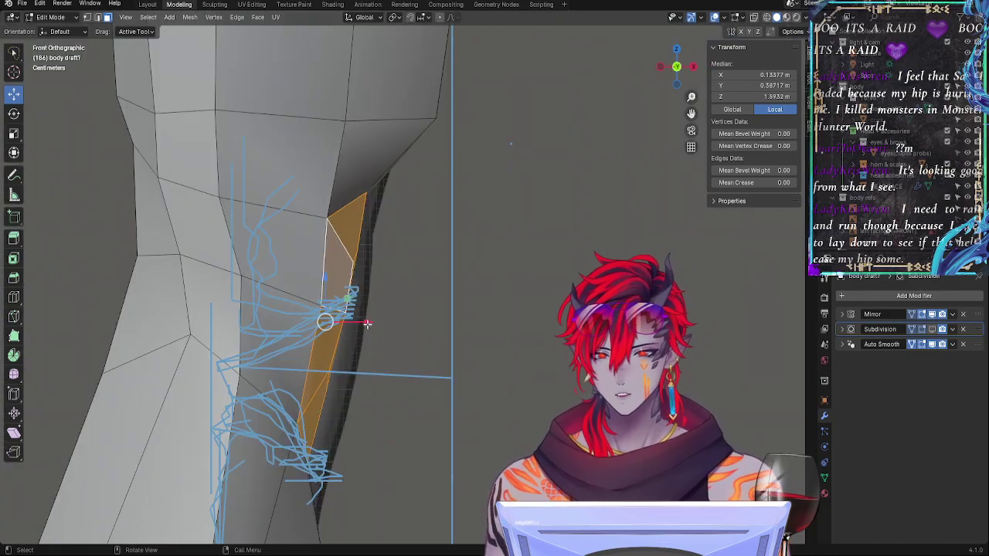
pyautogui.moveTo(367, 325); pyautogui.dragTo(415, 330)
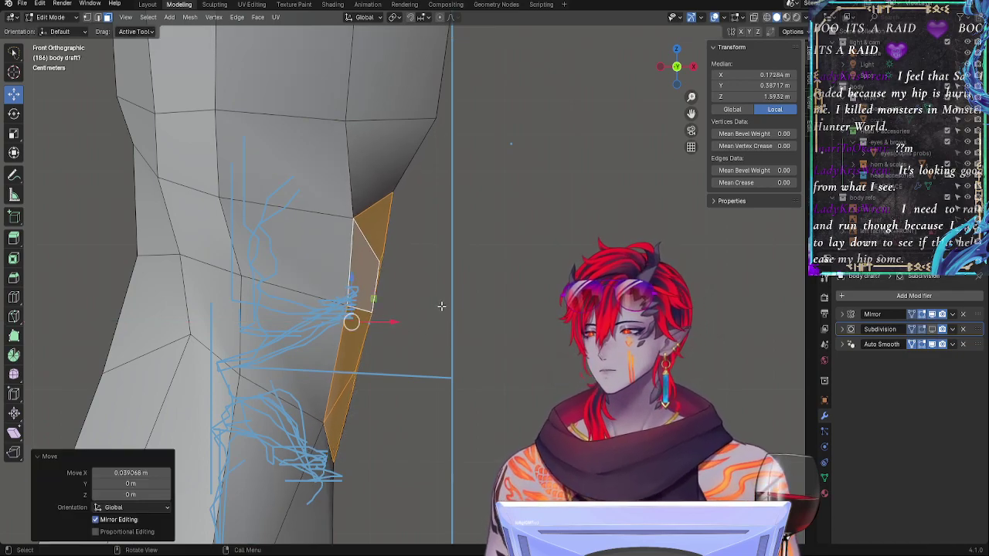
pyautogui.keyDown('shift'); pyautogui.moveTo(530, 393); pyautogui.dragTo(510, 372, button='middle'); pyautogui.keyUp('shift')
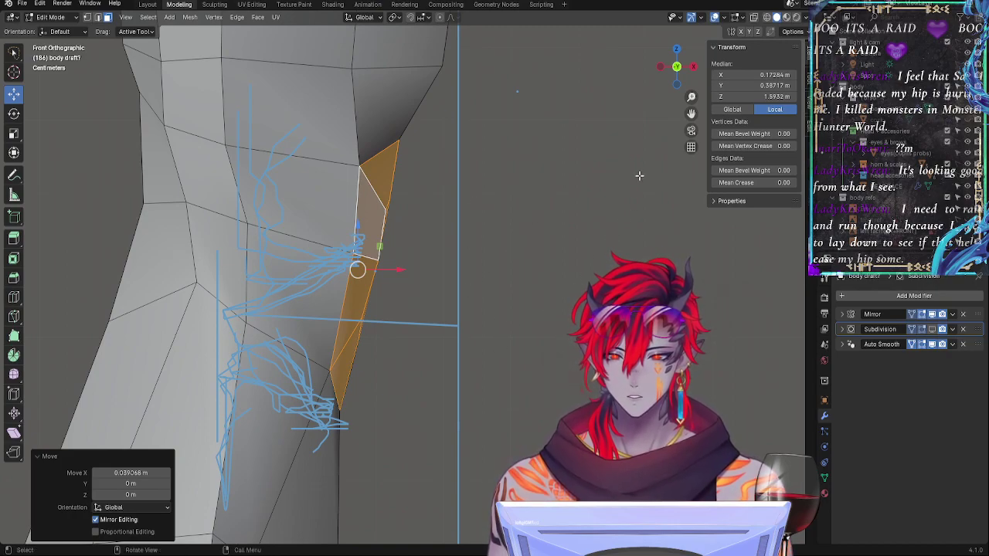
# Step: Compare the faces against the sketch in X-ray and tilt them by 0.444°
pyautogui.hotkey('alt', 'z')
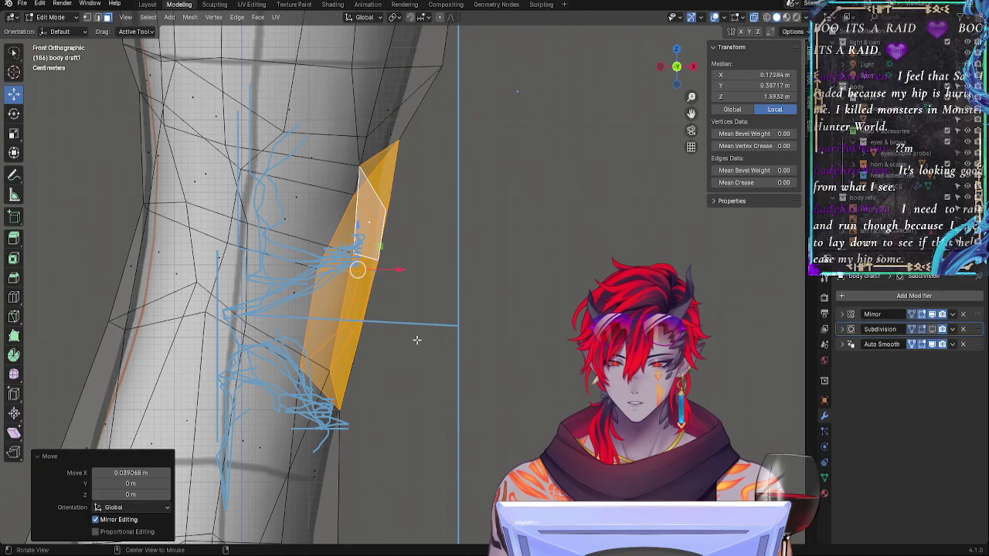
pyautogui.hotkey('alt', 'z')
pyautogui.press('r')
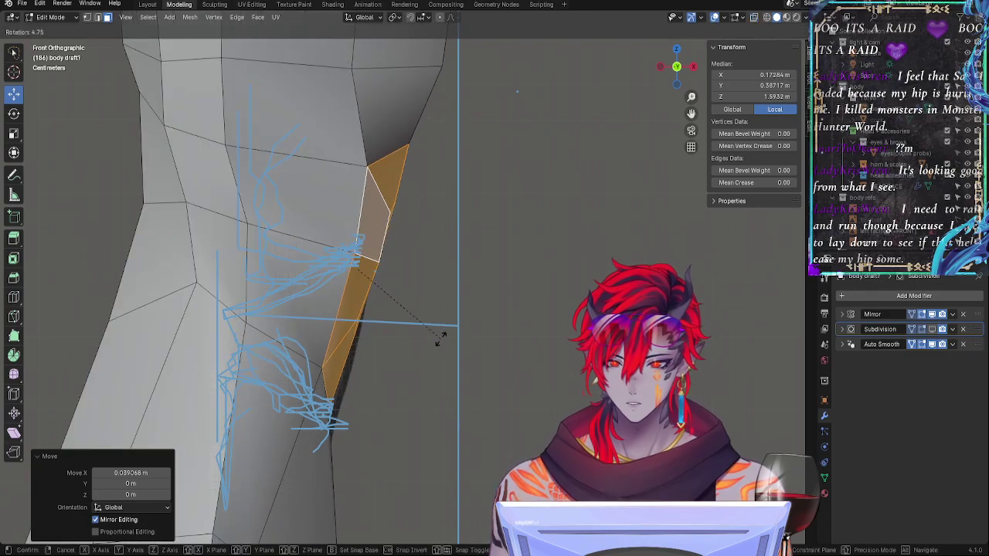
pyautogui.click(443, 330)
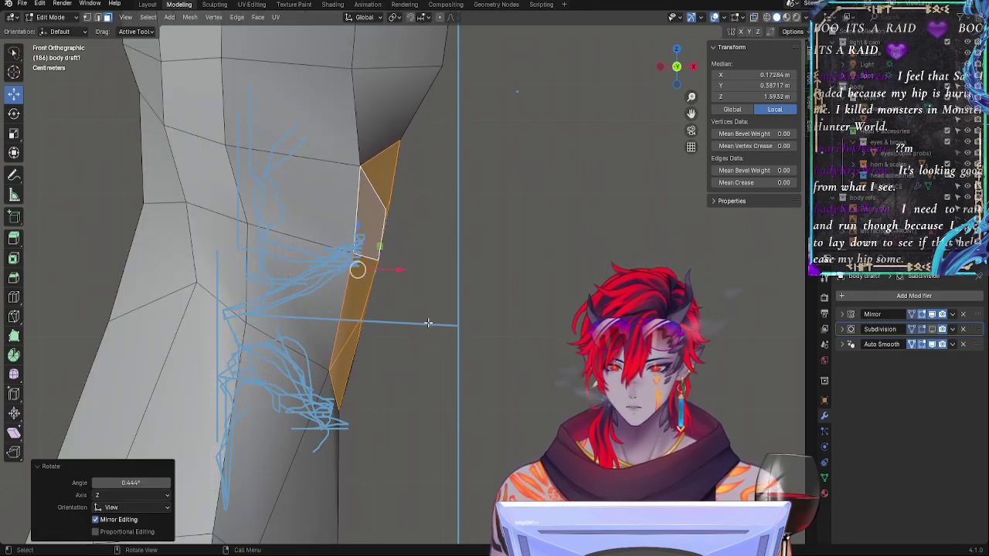
# Step: Select the vertical face loop along the knee and an upper knee face
pyautogui.hotkey('alt', 'z')
pyautogui.hotkey('alt', 'z')
pyautogui.keyDown('alt'); pyautogui.click(362, 253); pyautogui.keyUp('alt')
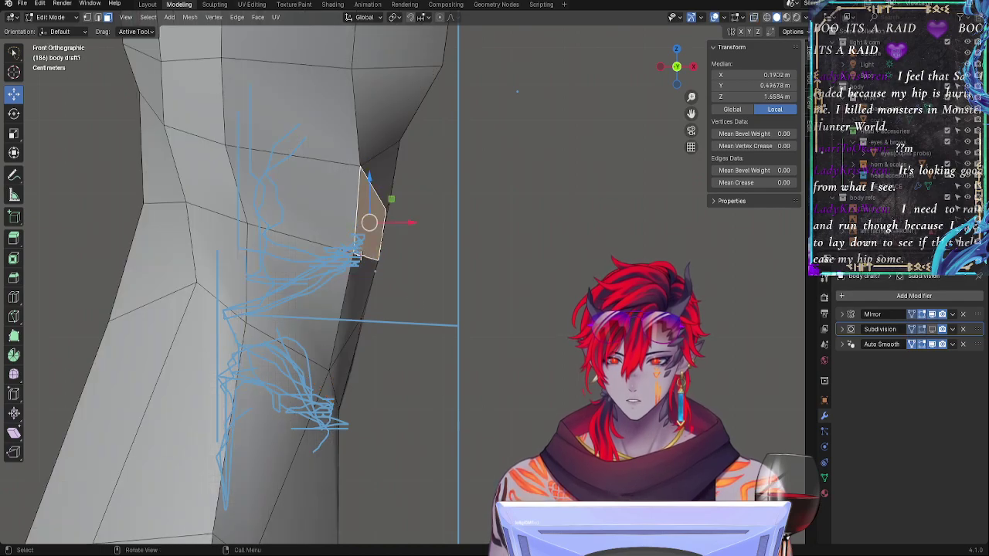
pyautogui.hotkey('ctrl', 'z')
pyautogui.keyDown('alt'); pyautogui.click(329, 249); pyautogui.keyUp('alt')
pyautogui.click(294, 194)
# Step: Edge-slide the knee's horizontal edge loop, then lower it slightly along Z
pyautogui.keyDown('alt'); pyautogui.click(294, 194); pyautogui.keyUp('alt')
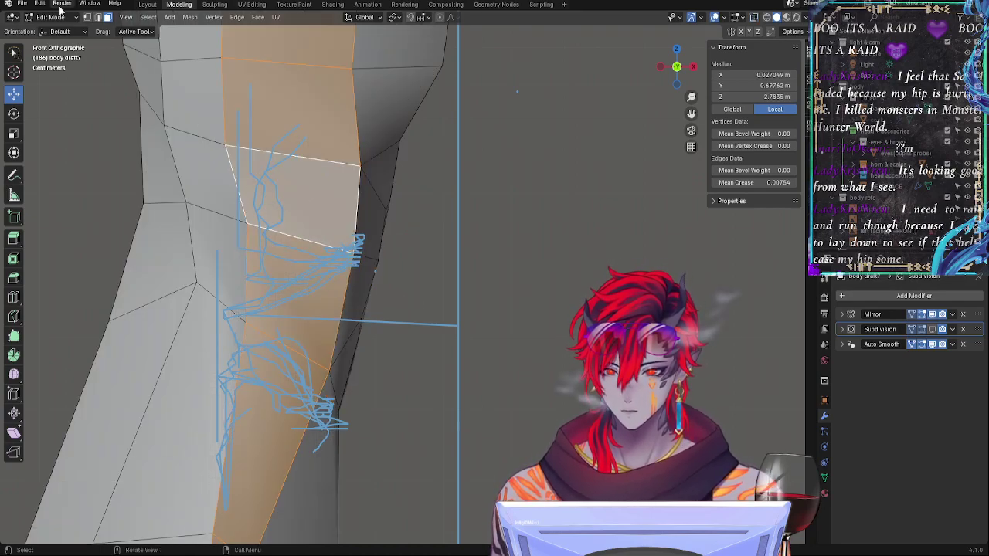
pyautogui.click(97, 17)
pyautogui.click(365, 256)
pyautogui.press('g')
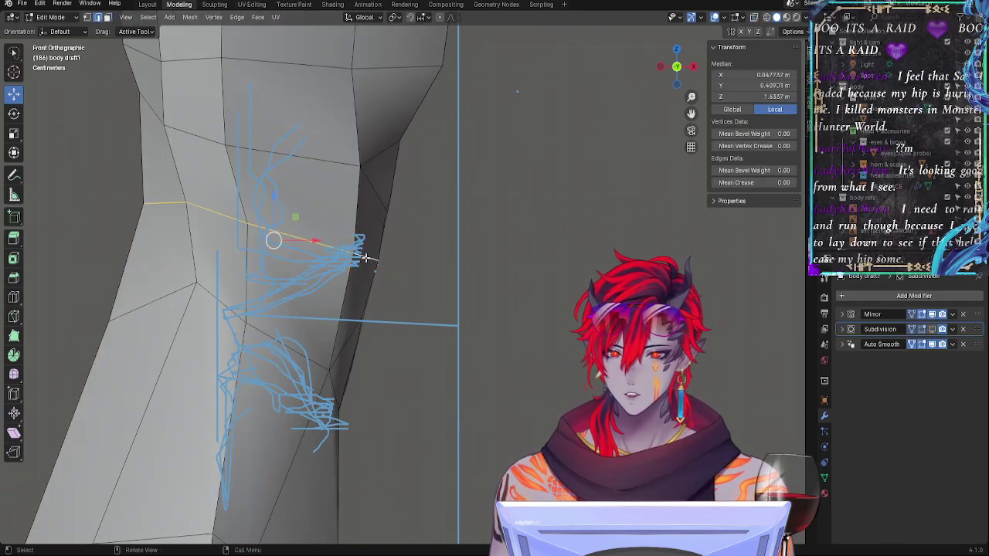
pyautogui.press('g')
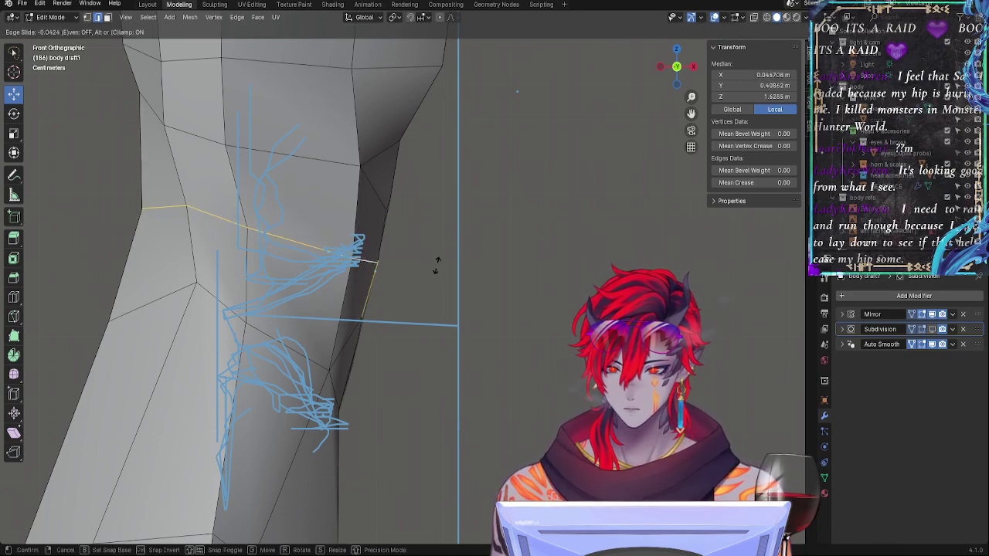
pyautogui.click(437, 265)
pyautogui.press('g')
pyautogui.press('z')
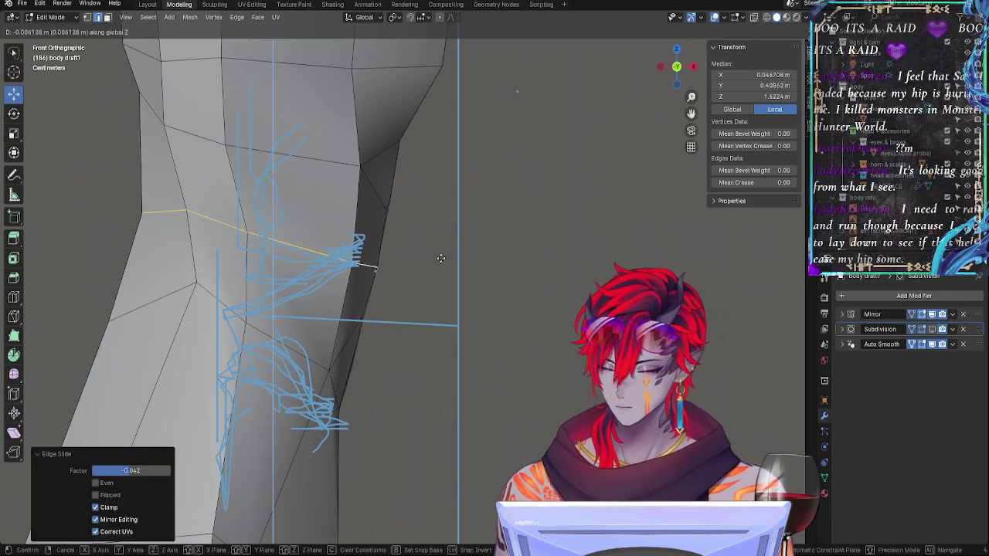
pyautogui.click(440, 258)
# Step: Select the vertical edges running up the kneecap's outer side
pyautogui.hotkey('alt', 'z')
pyautogui.hotkey('alt', 'z')
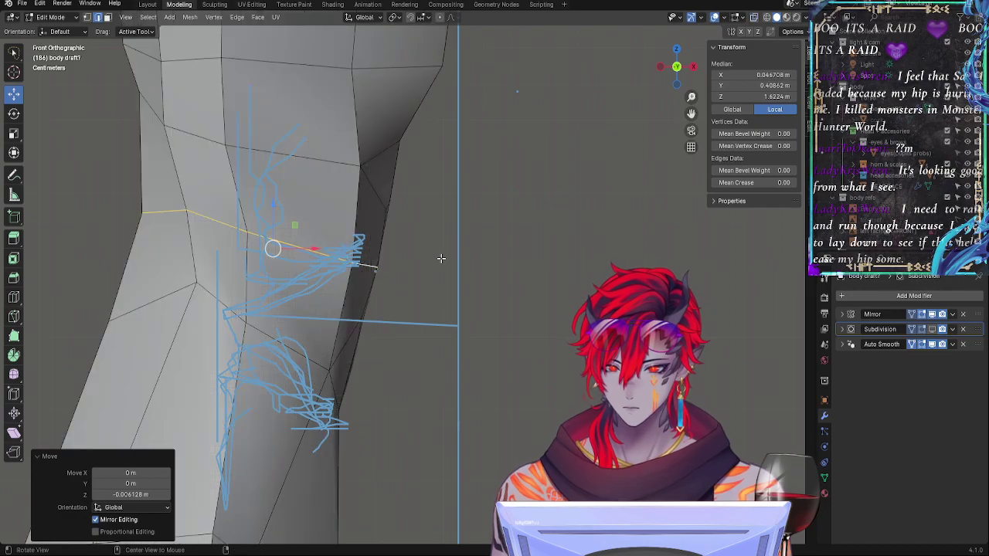
pyautogui.click(375, 262)
pyautogui.keyDown('shift'); pyautogui.click(391, 210); pyautogui.keyUp('shift')
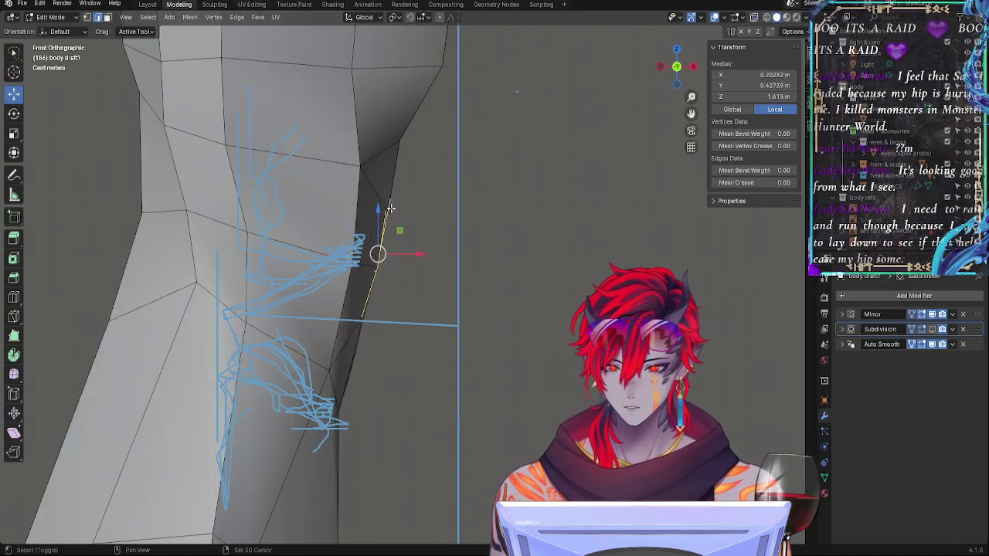
pyautogui.keyDown('shift'); pyautogui.click(393, 173); pyautogui.keyUp('shift')
pyautogui.moveTo(488, 248); pyautogui.dragTo(380, 261, button='middle')
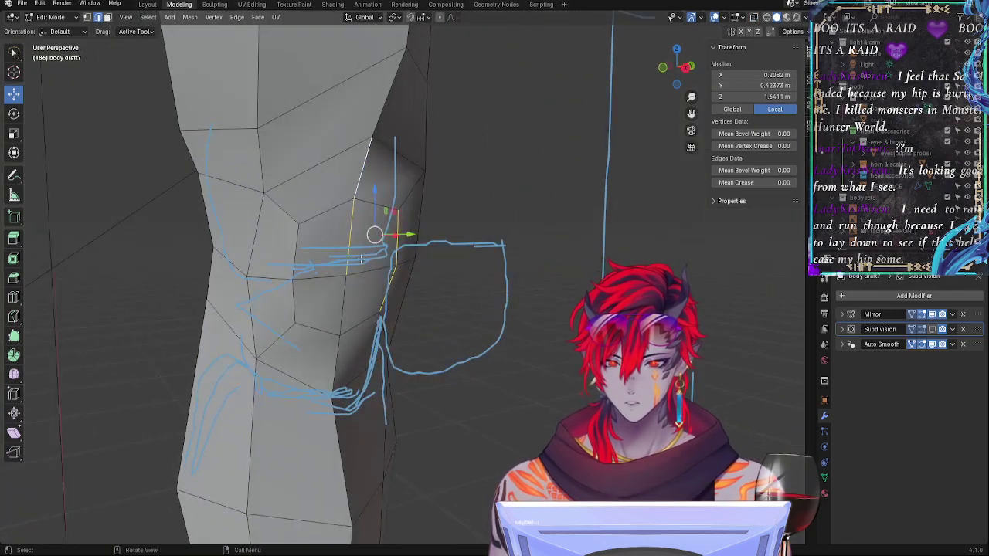
pyautogui.click(351, 258)
pyautogui.keyDown('shift'); pyautogui.click(343, 291); pyautogui.keyUp('shift')
pyautogui.keyDown('shift'); pyautogui.click(360, 194); pyautogui.keyUp('shift')
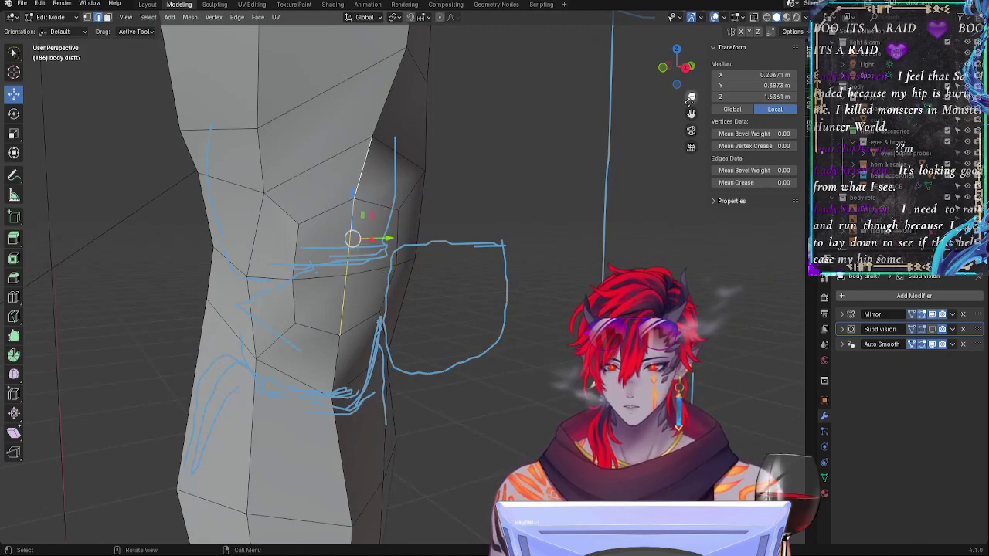
# Step: In front X-ray view, tilt the edges -3.47° and shift them about 0.006 m toward the sketch
pyautogui.click(663, 68)
pyautogui.hotkey('alt', 'z')
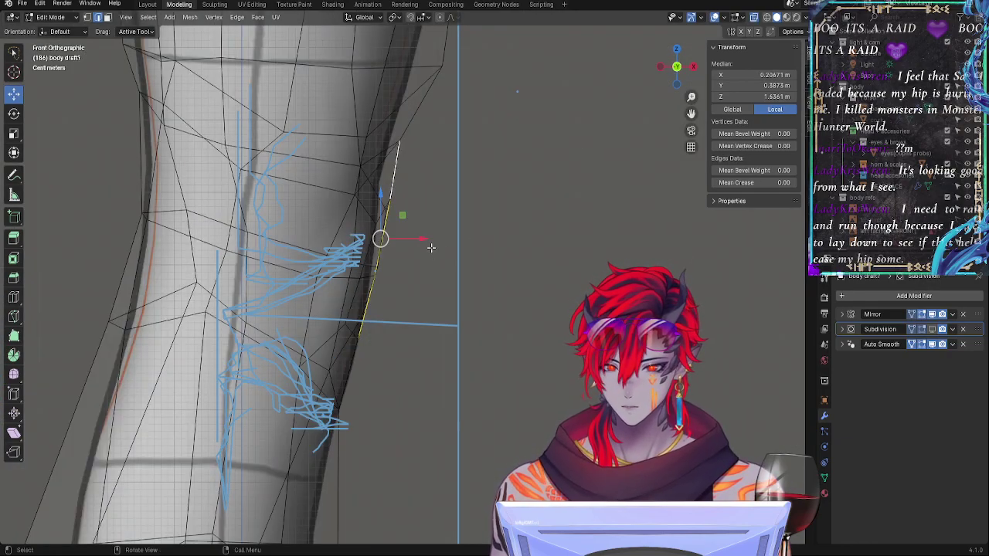
pyautogui.press('r')
pyautogui.click(495, 238)
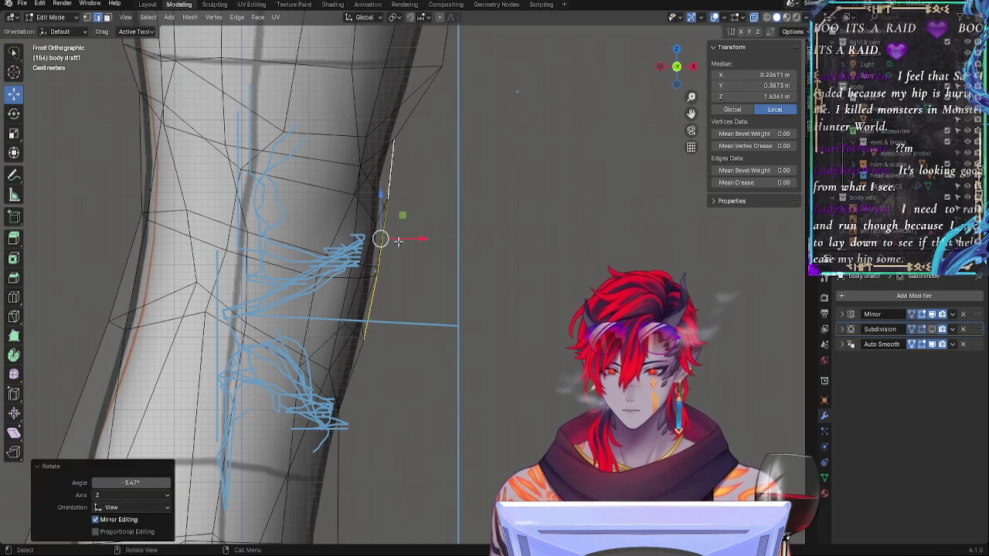
pyautogui.moveTo(379, 238); pyautogui.dragTo(376, 234)
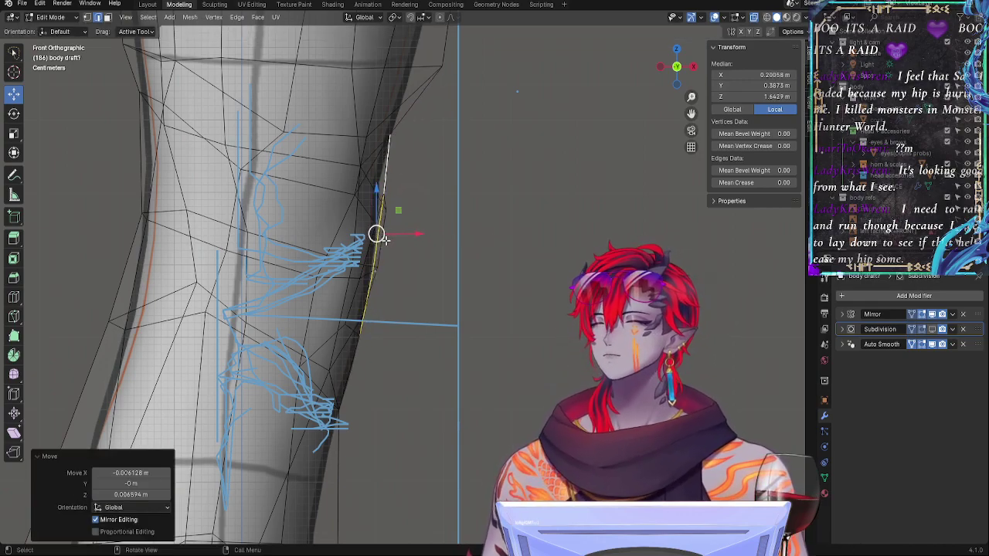
pyautogui.moveTo(377, 233); pyautogui.dragTo(376, 238)
pyautogui.moveTo(376, 239); pyautogui.dragTo(394, 272, button='middle')
# Step: Squash the middle and lower kneecap edges along Z, then nudge and tilt them in front view
pyautogui.click(351, 255)
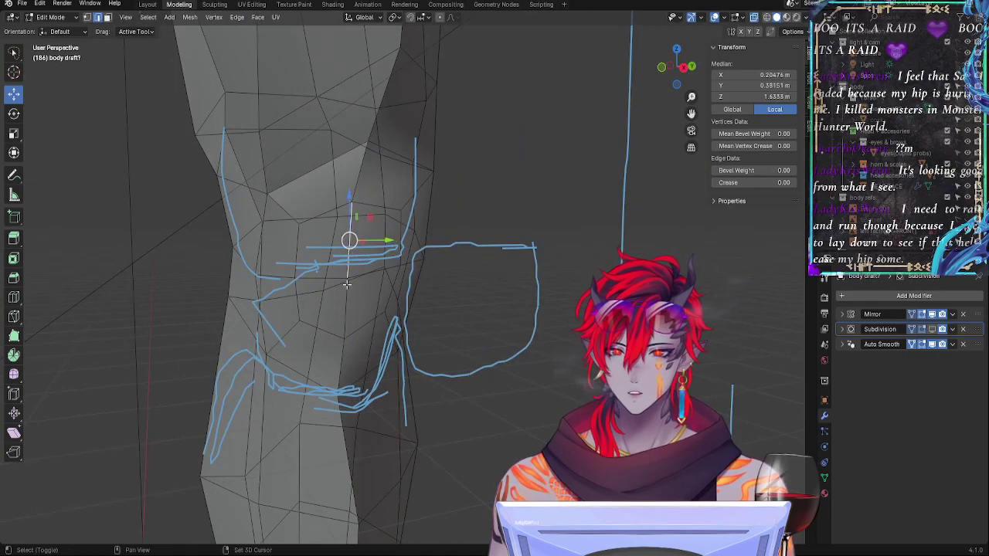
pyautogui.keyDown('shift'); pyautogui.click(349, 295); pyautogui.keyUp('shift')
pyautogui.press('s')
pyautogui.press('s')
pyautogui.press('z')
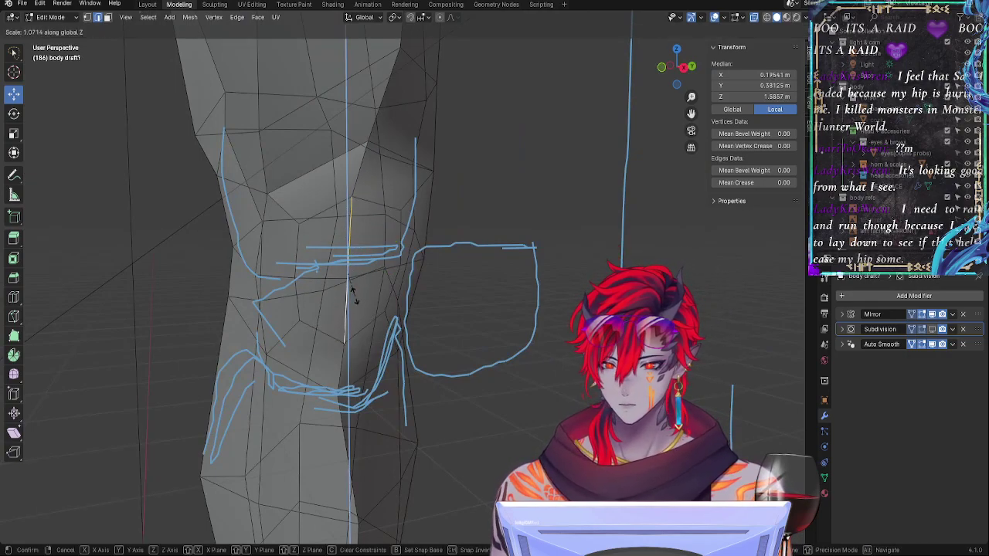
pyautogui.click(351, 291)
pyautogui.click(662, 71)
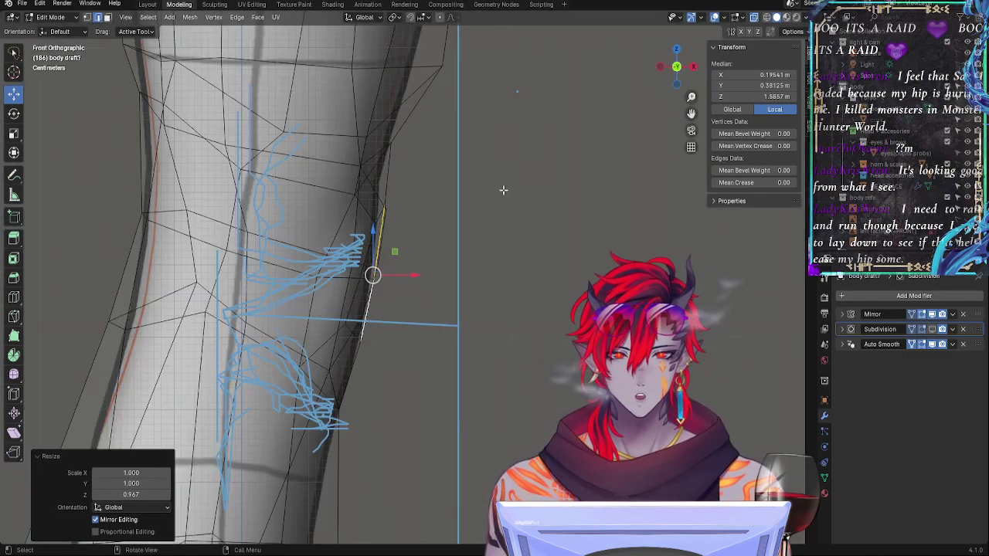
pyautogui.moveTo(376, 276); pyautogui.dragTo(373, 283)
pyautogui.press('r')
pyautogui.click(444, 271)
pyautogui.moveTo(468, 270); pyautogui.dragTo(521, 290, button='middle')
# Step: Rotate a single kneecap edge twice and shift it onto the front sketch line
pyautogui.click(342, 316)
pyautogui.press('r')
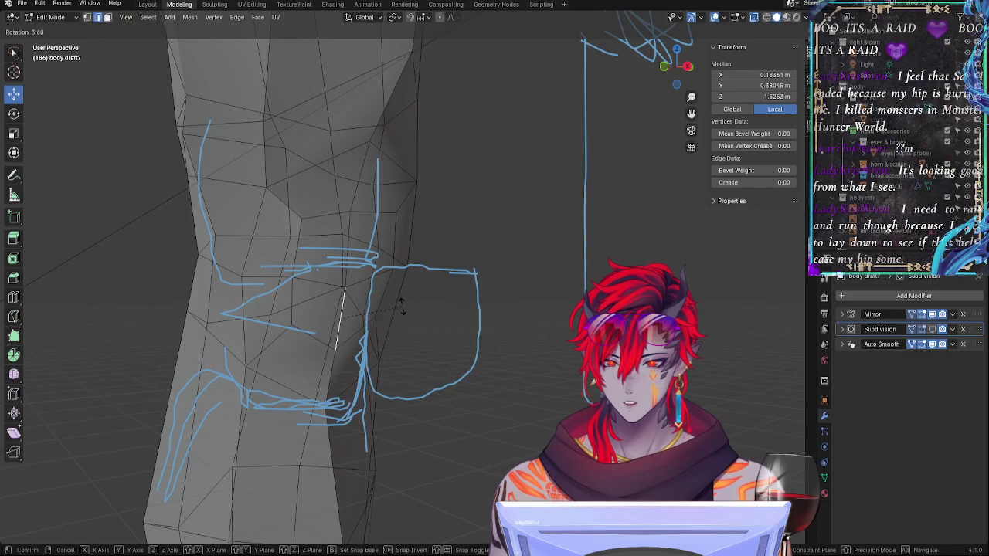
pyautogui.click(402, 307)
pyautogui.click(665, 67)
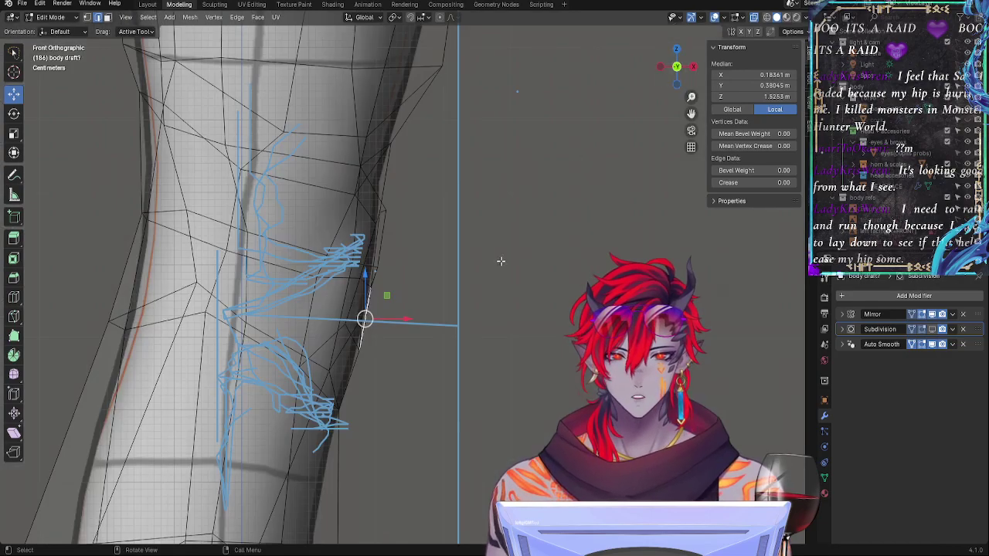
pyautogui.press('r')
pyautogui.click(496, 263)
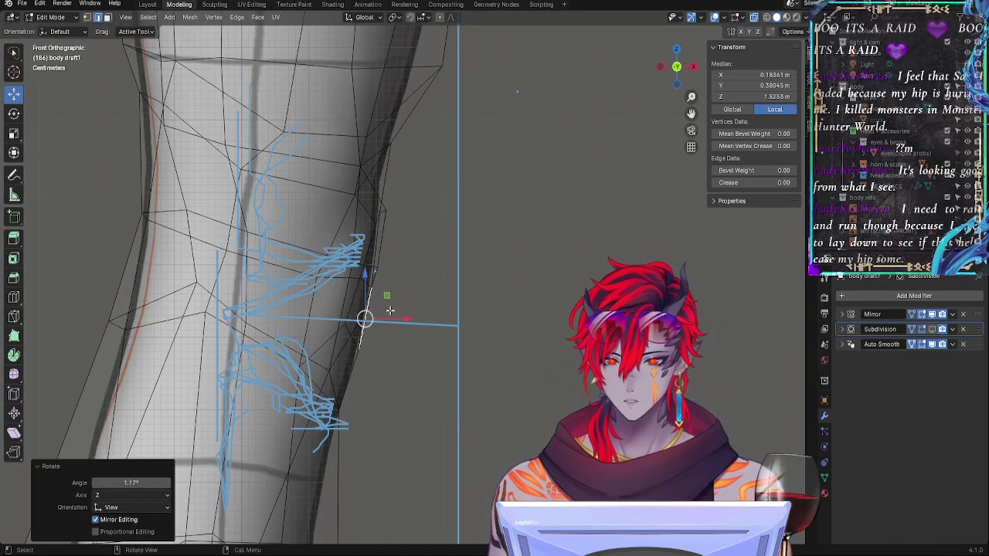
pyautogui.moveTo(363, 316); pyautogui.dragTo(364, 316)
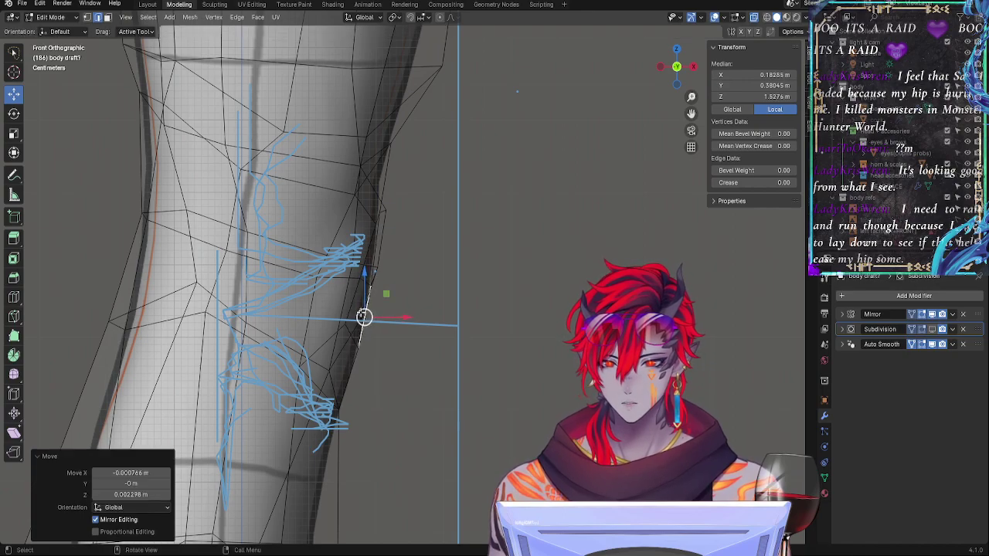
pyautogui.moveTo(364, 316); pyautogui.dragTo(368, 275, button='middle')
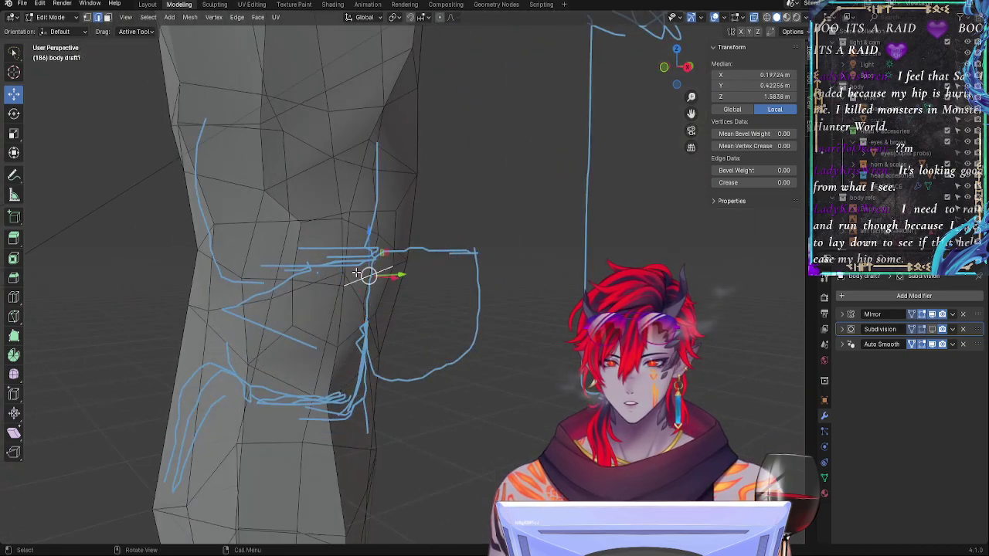
# Step: Re-tilt, reposition and scale that edge to follow the sketch line
pyautogui.click(662, 71)
pyautogui.press('r')
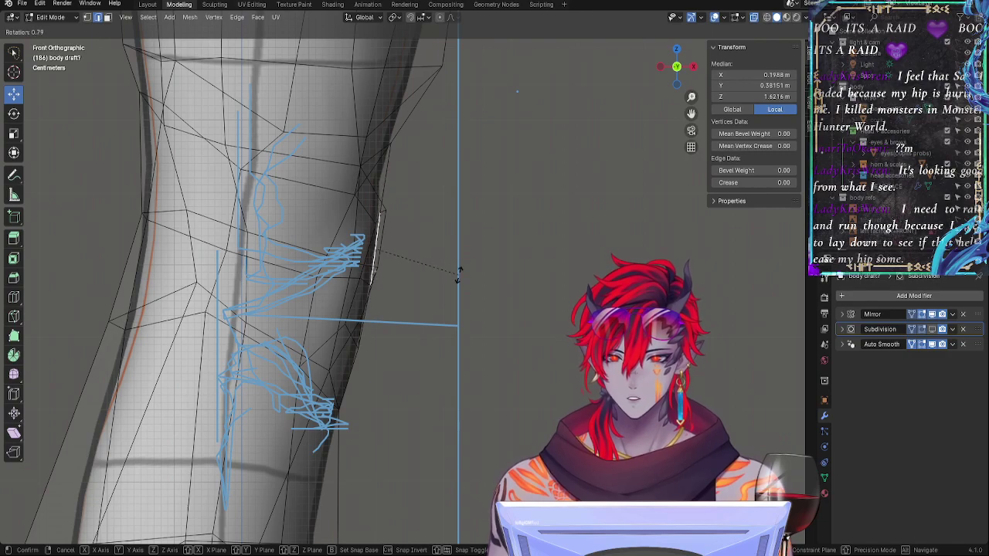
pyautogui.click(458, 275)
pyautogui.moveTo(374, 245); pyautogui.dragTo(376, 243)
pyautogui.moveTo(442, 236); pyautogui.dragTo(391, 242, button='middle')
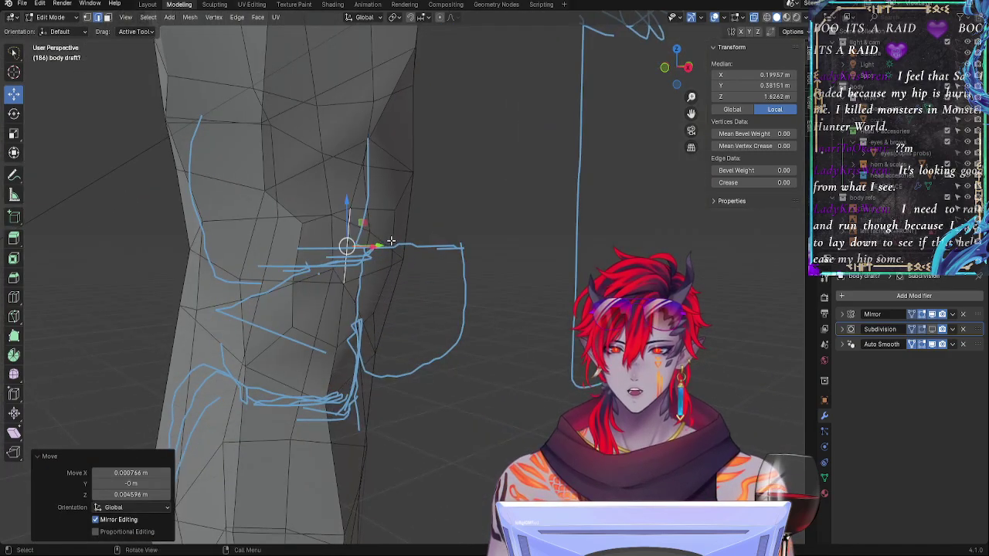
pyautogui.press('s')
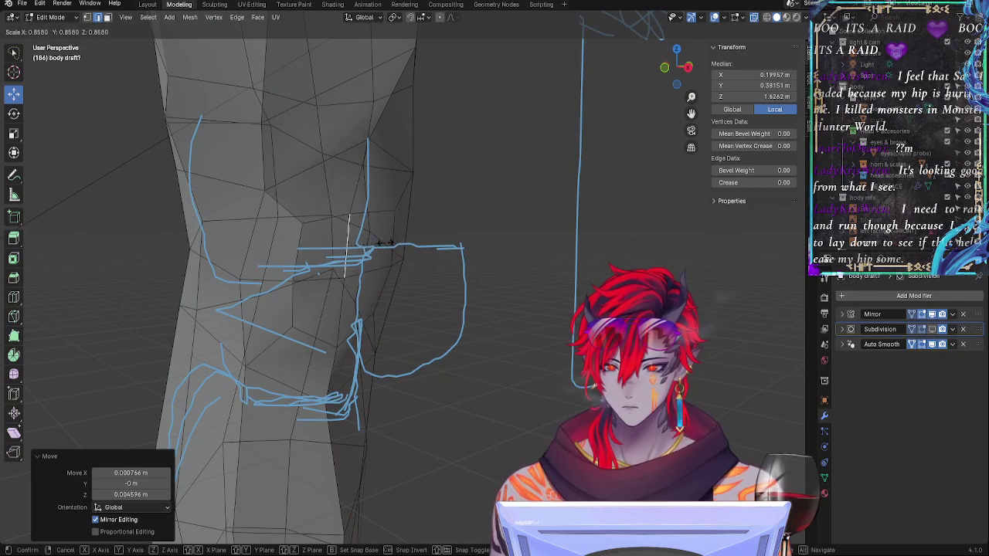
pyautogui.click(384, 242)
# Step: Shrink the short vertical knee edge to 0.864, tilt it 1.61° and move it onto the sketch
pyautogui.click(332, 309)
pyautogui.click(341, 310)
pyautogui.press('s')
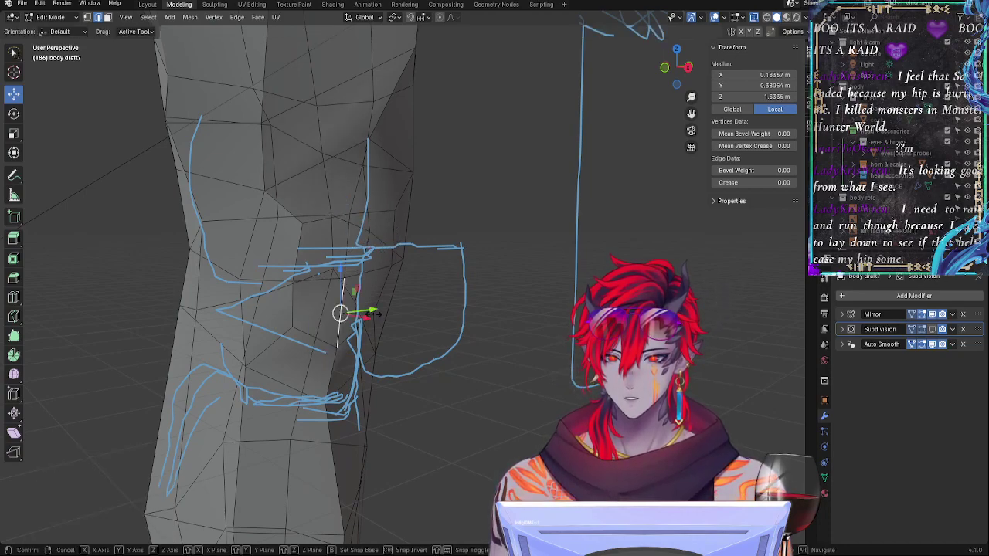
pyautogui.click(376, 314)
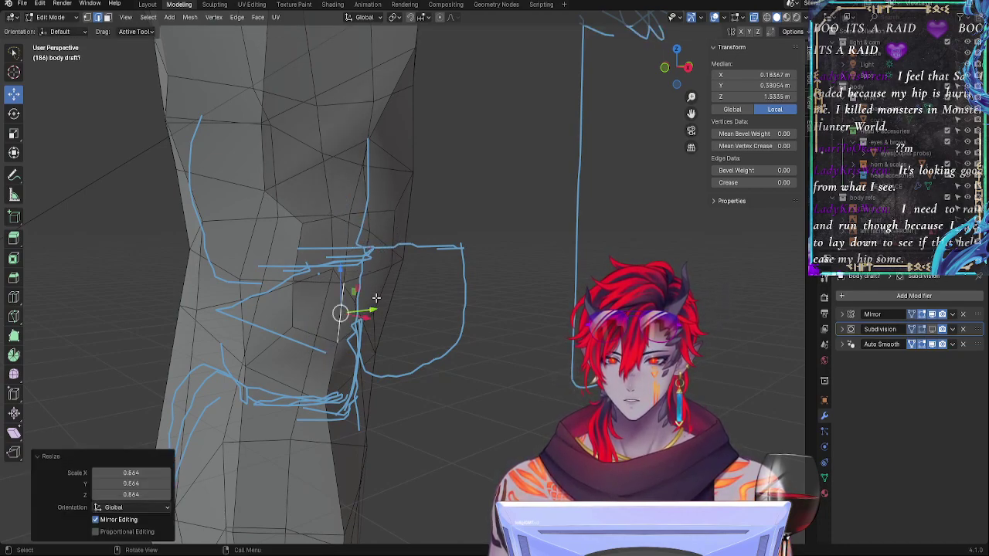
pyautogui.click(664, 69)
pyautogui.press('r')
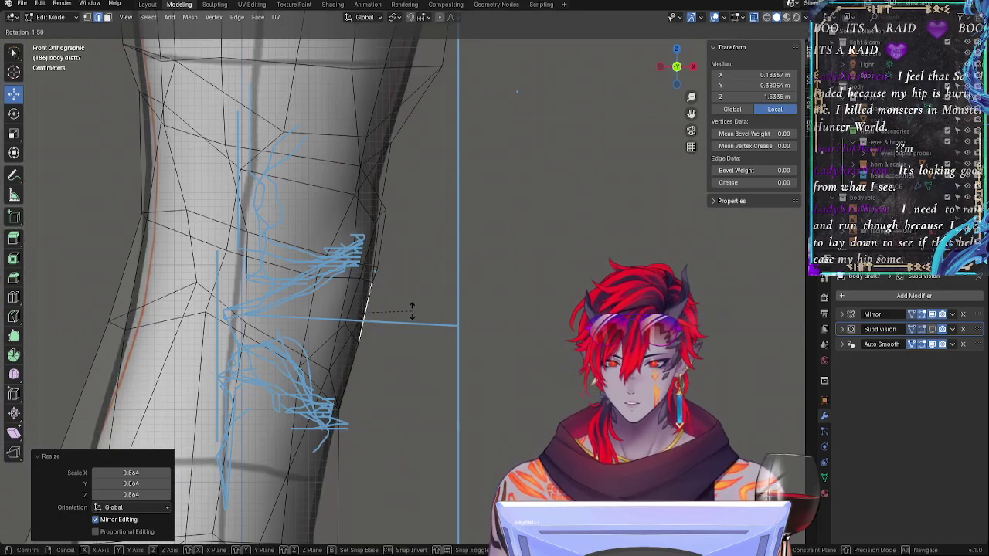
pyautogui.click(396, 311)
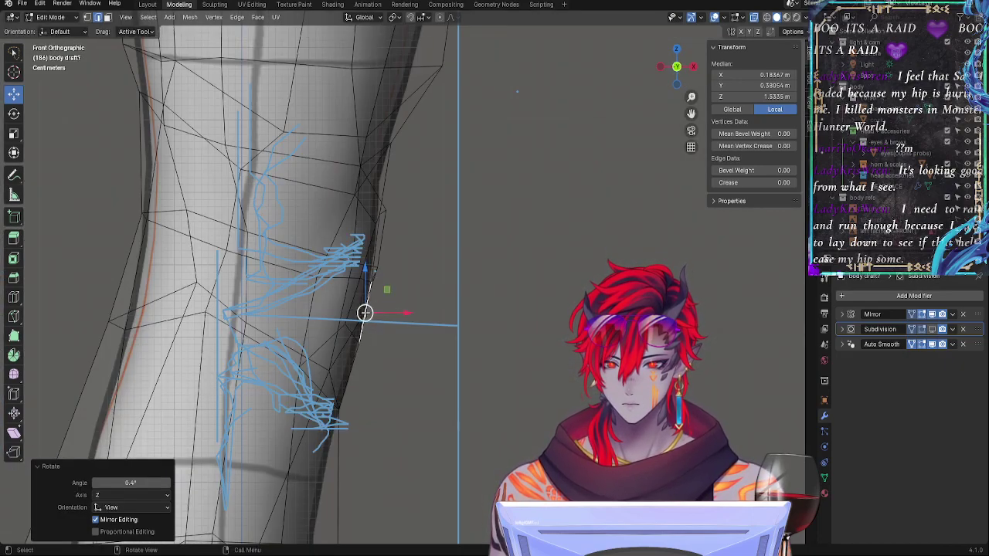
pyautogui.moveTo(366, 314); pyautogui.dragTo(363, 317)
pyautogui.press('r')
pyautogui.click(407, 309)
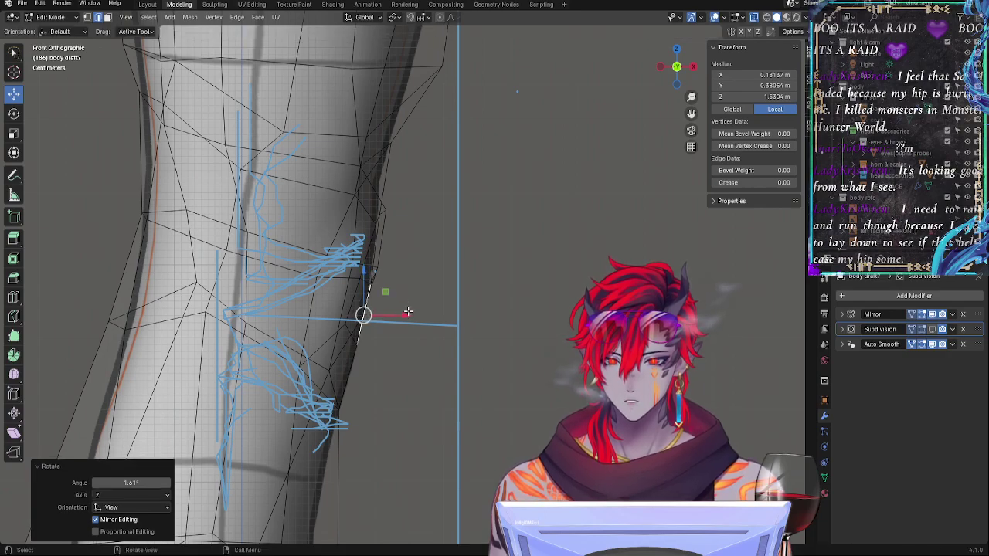
pyautogui.press('g')
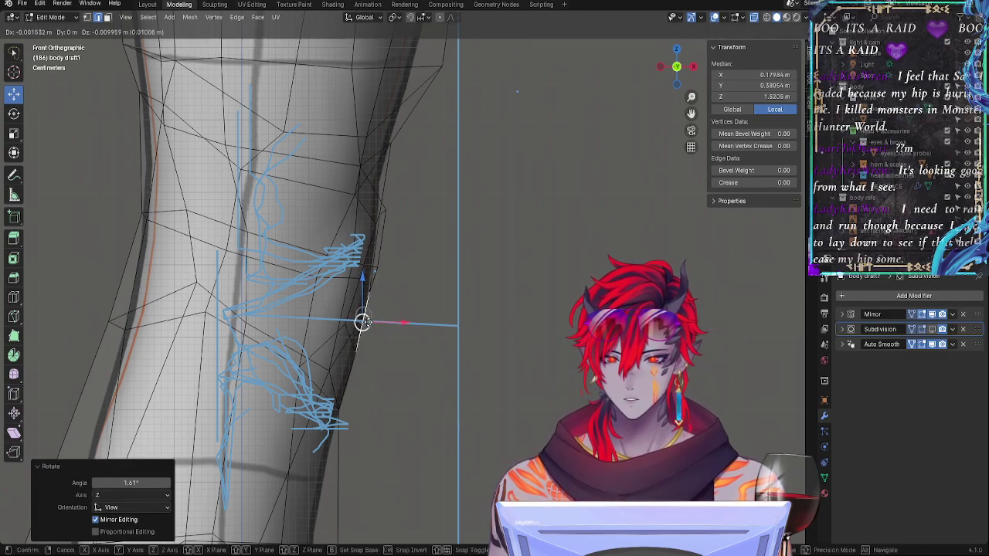
pyautogui.click(363, 322)
pyautogui.moveTo(363, 324); pyautogui.dragTo(366, 314, button='middle')
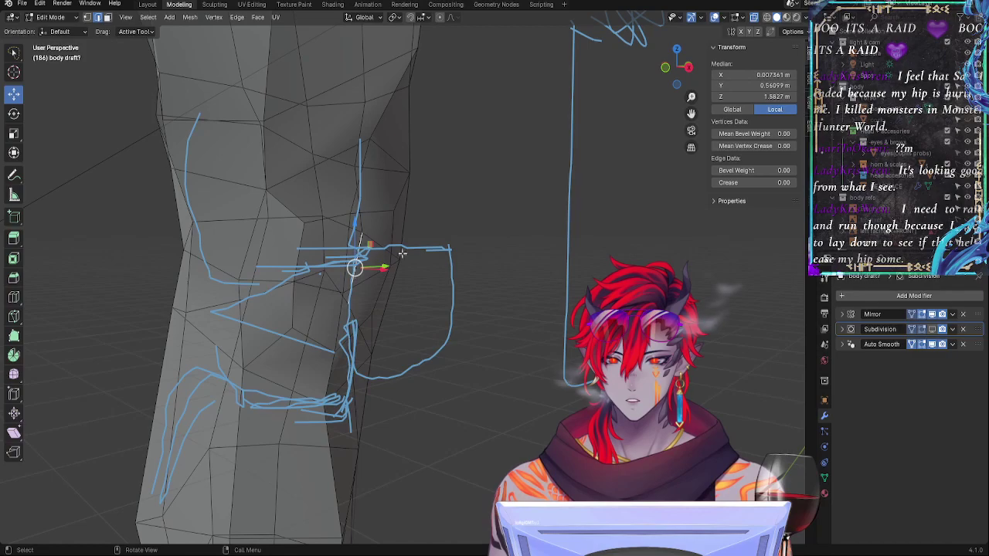
# Step: Rotate, vertically scale and slide an edge higher on the knee to match the front sketch
pyautogui.click(359, 223)
pyautogui.press('KP_1')
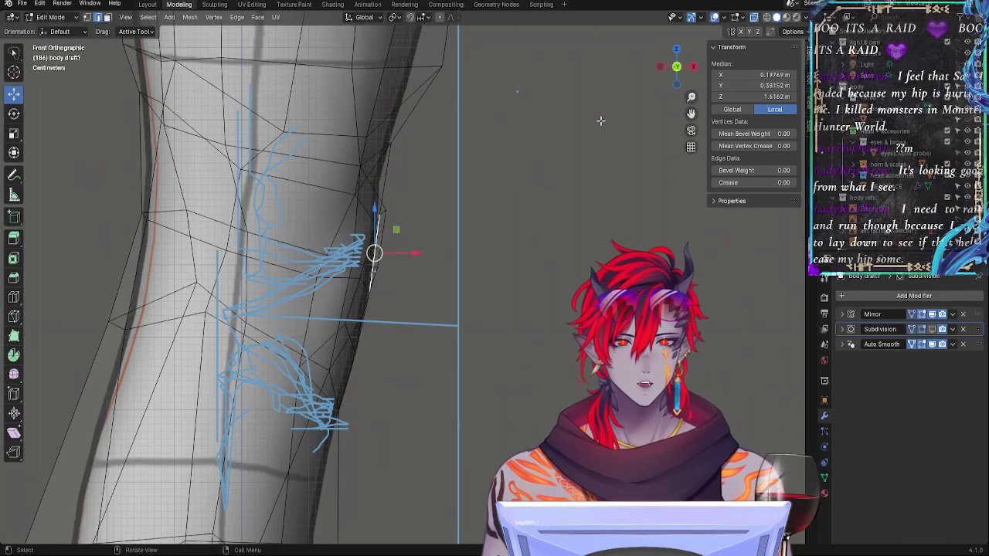
pyautogui.press('r')
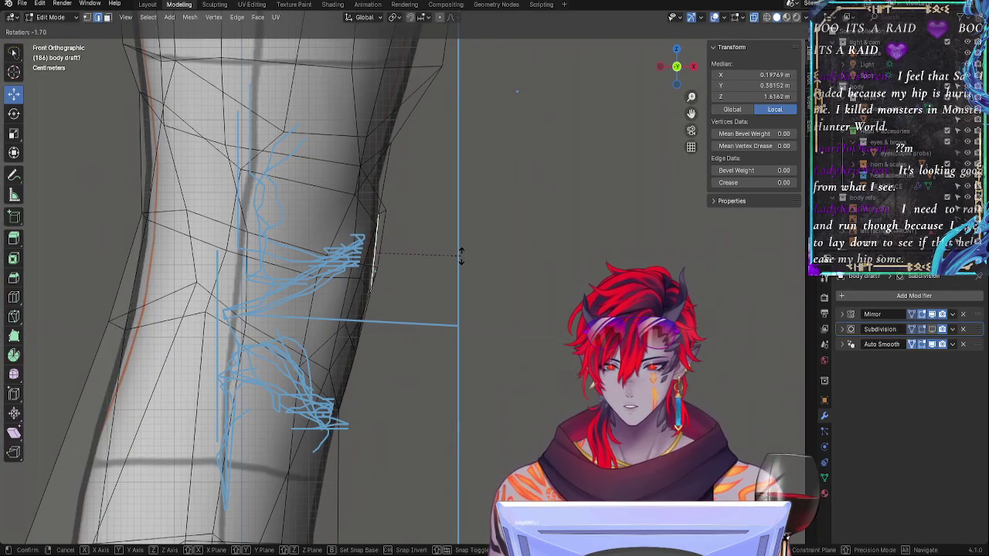
pyautogui.click(461, 257)
pyautogui.press('s')
pyautogui.press('z')
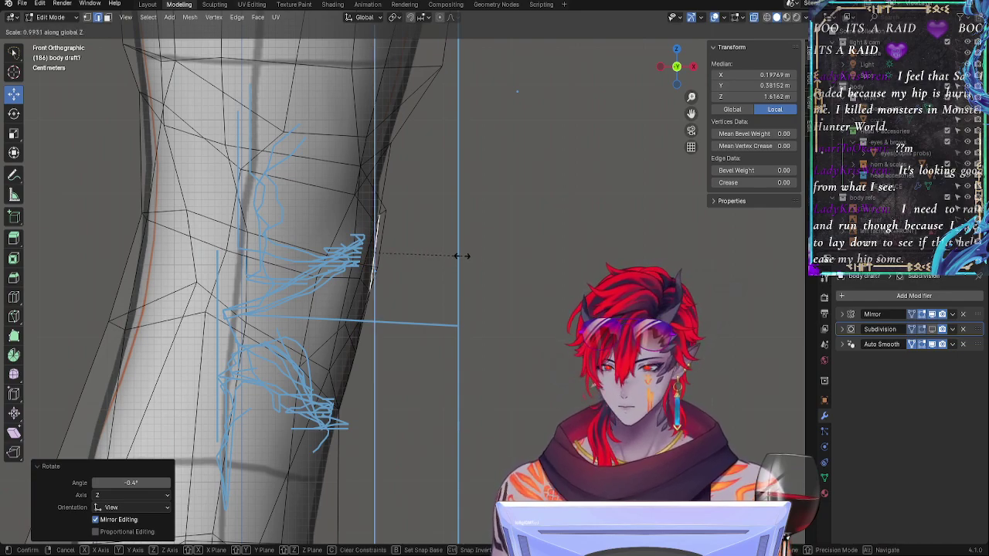
pyautogui.click(467, 256)
pyautogui.press('r')
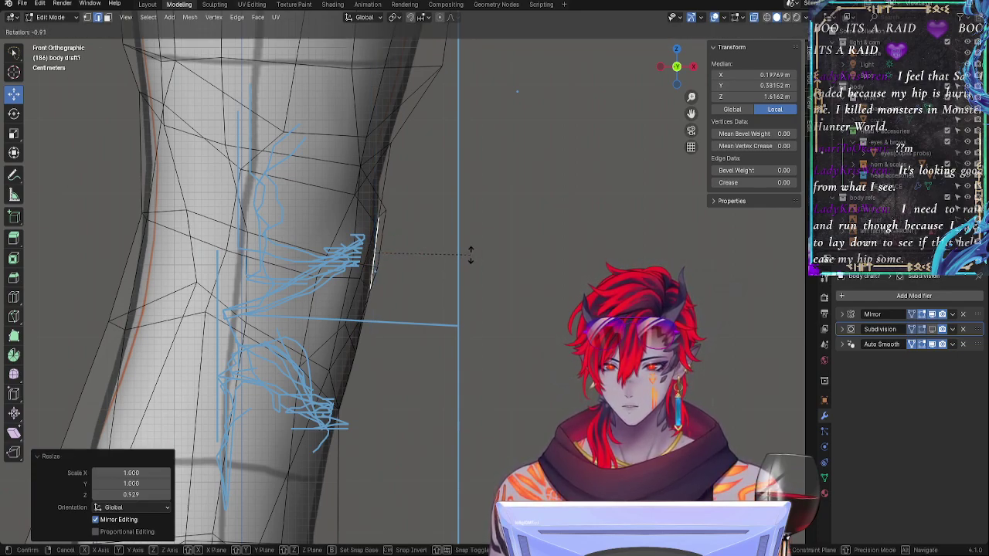
pyautogui.click(469, 256)
pyautogui.moveTo(381, 259); pyautogui.dragTo(380, 261)
pyautogui.moveTo(464, 252); pyautogui.dragTo(401, 256, button='middle')
# Step: Rotate the upper knee edge, scale it to 0.907 along Z, move it and tilt it -2.2°
pyautogui.click(360, 198)
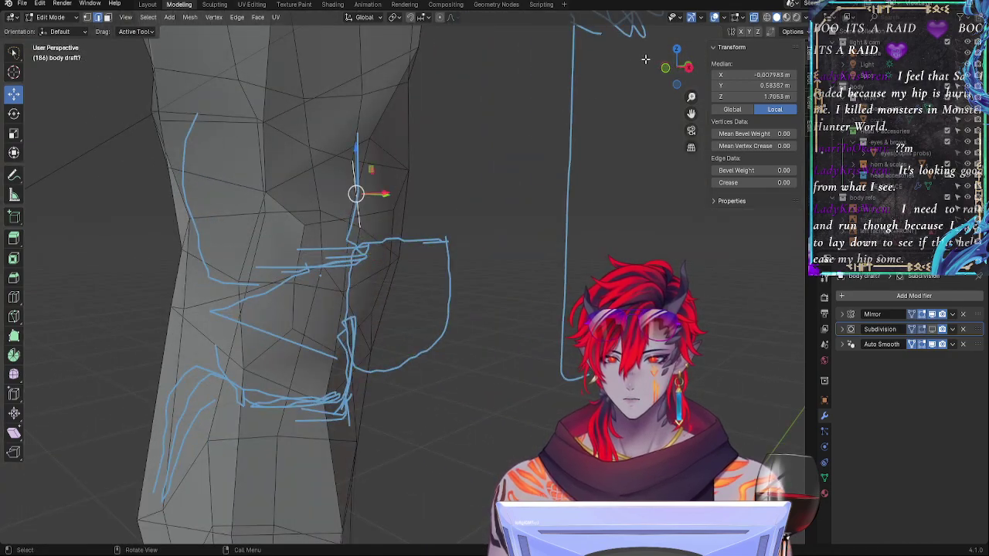
pyautogui.click(367, 149)
pyautogui.click(662, 74)
pyautogui.press('r')
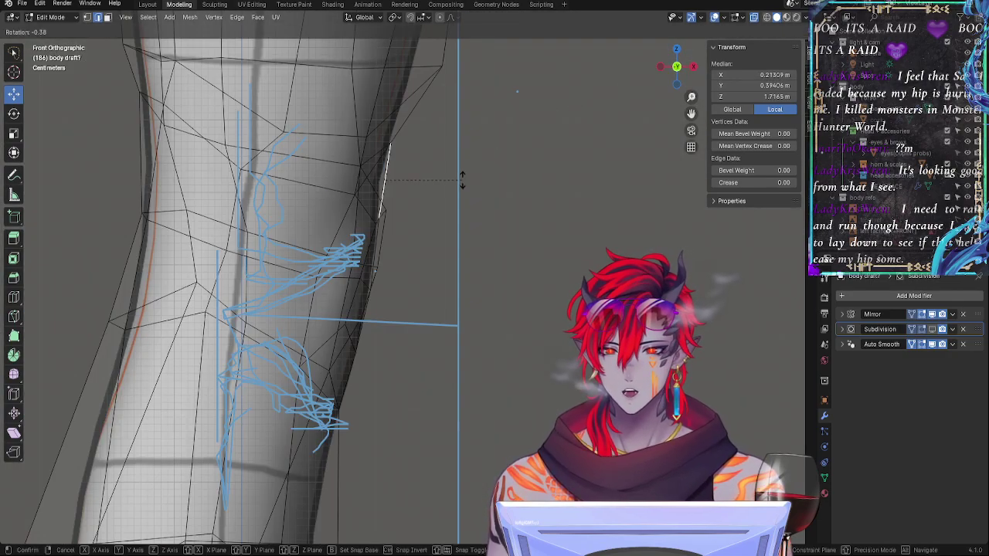
pyautogui.click(456, 175)
pyautogui.press('s')
pyautogui.press('z')
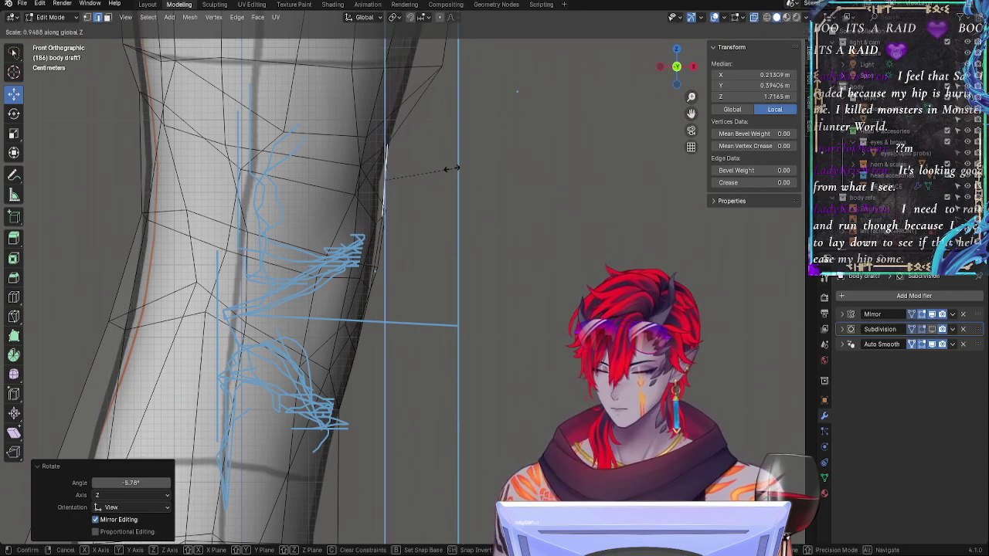
pyautogui.click(444, 153)
pyautogui.moveTo(395, 178); pyautogui.dragTo(379, 184)
pyautogui.press('r')
pyautogui.click(449, 185)
# Step: Squash the upper edge to 0.917 then 0.813 along Z, lower it and re-tilt it 2.01°
pyautogui.press('s')
pyautogui.press('z')
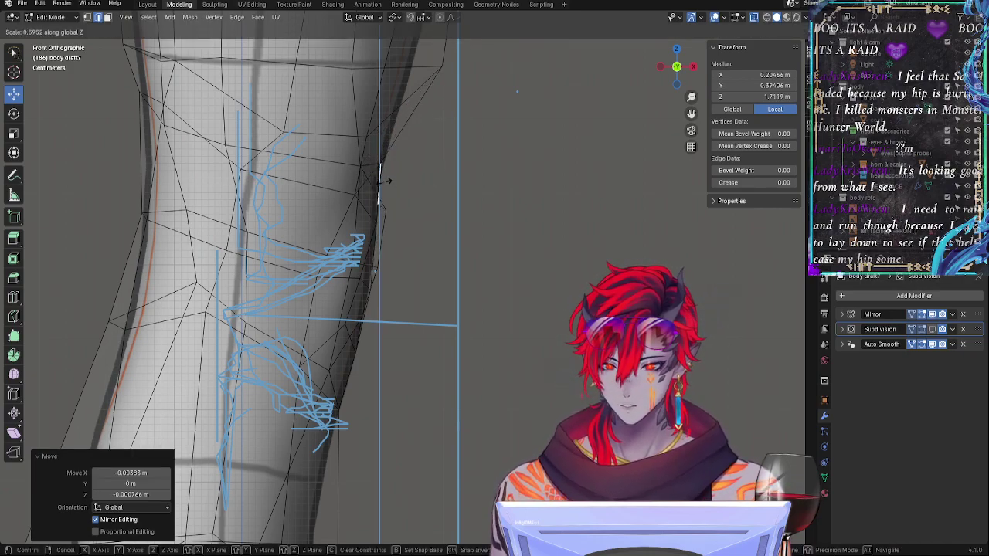
pyautogui.click(387, 183)
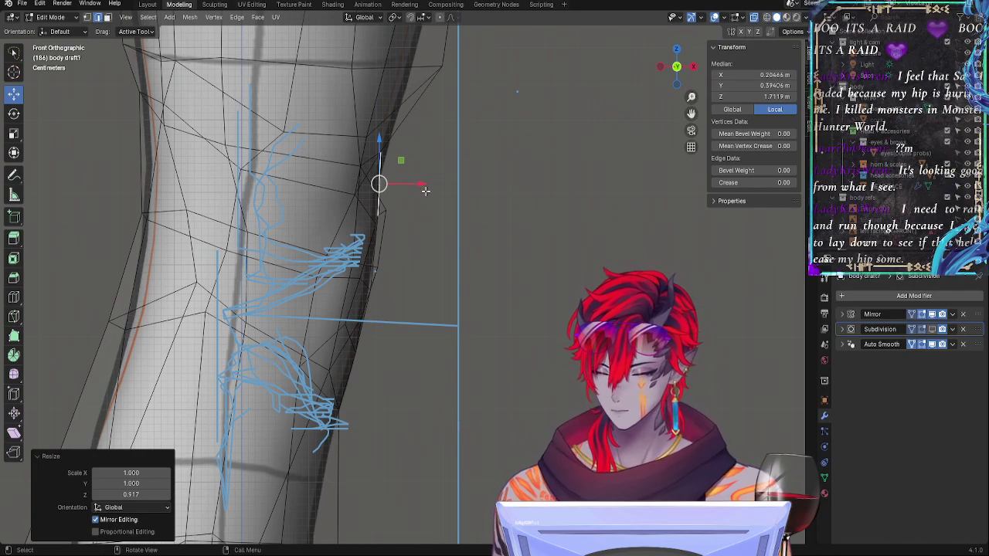
pyautogui.press('s')
pyautogui.press('z')
pyautogui.click(416, 190)
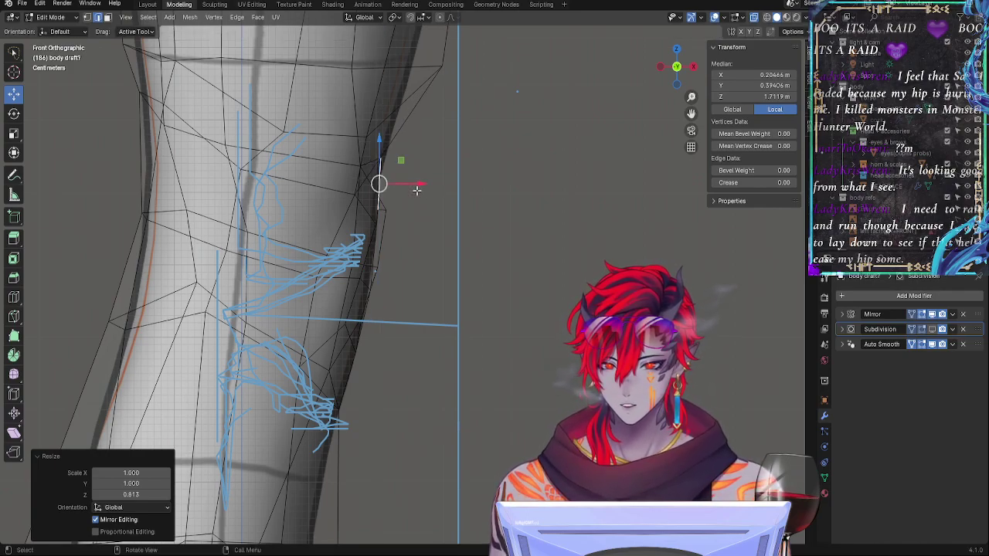
pyautogui.moveTo(377, 185); pyautogui.dragTo(378, 189)
pyautogui.press('r')
pyautogui.click(431, 186)
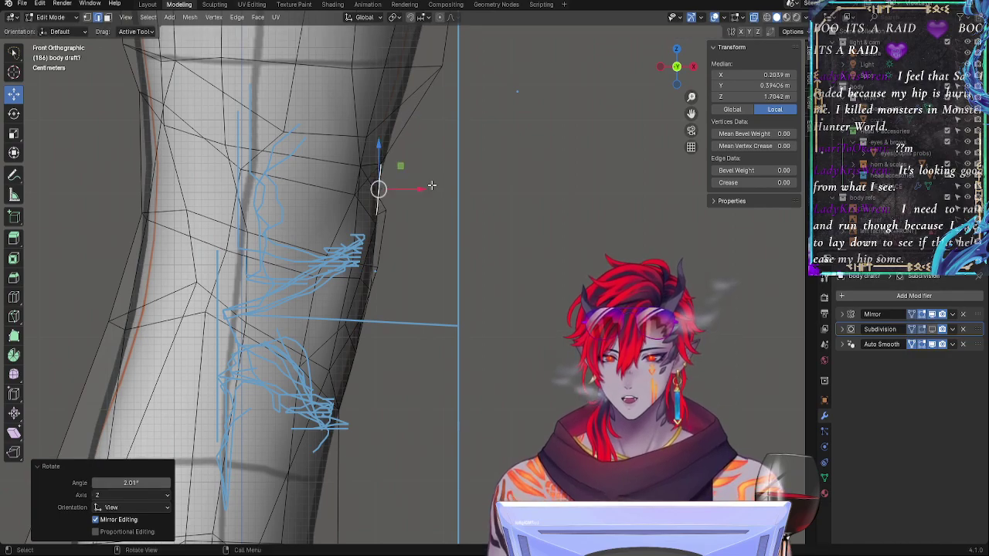
pyautogui.click(694, 68)
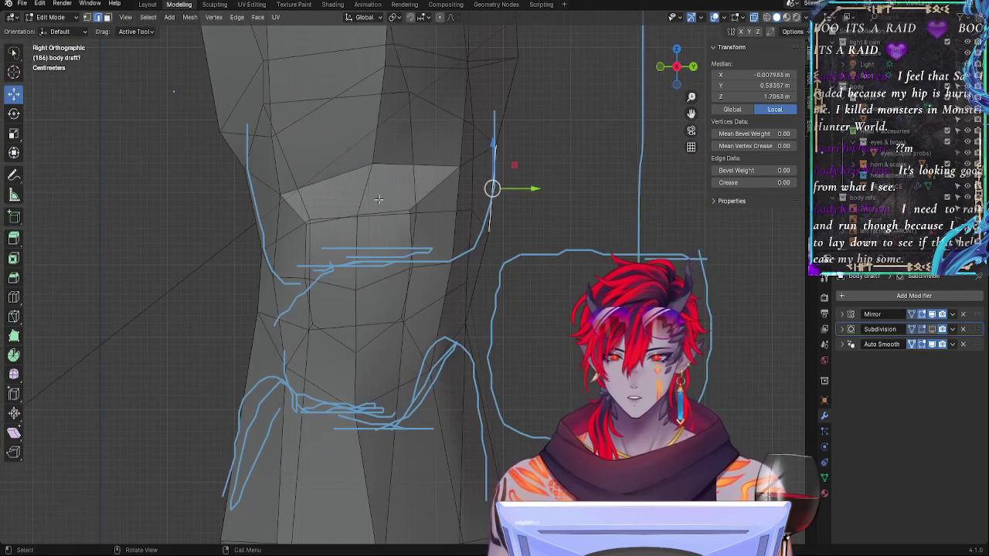
# Step: Finish rotating the kneecap vertices, then flatten the kneecap top face to 0.871 along Y and nudge it sideways
pyautogui.press('r')
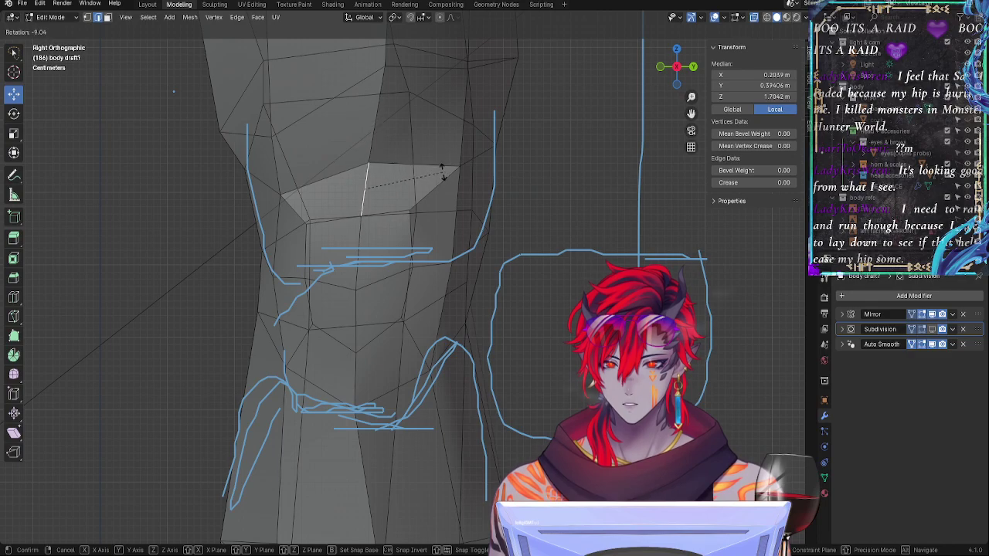
pyautogui.click(446, 177)
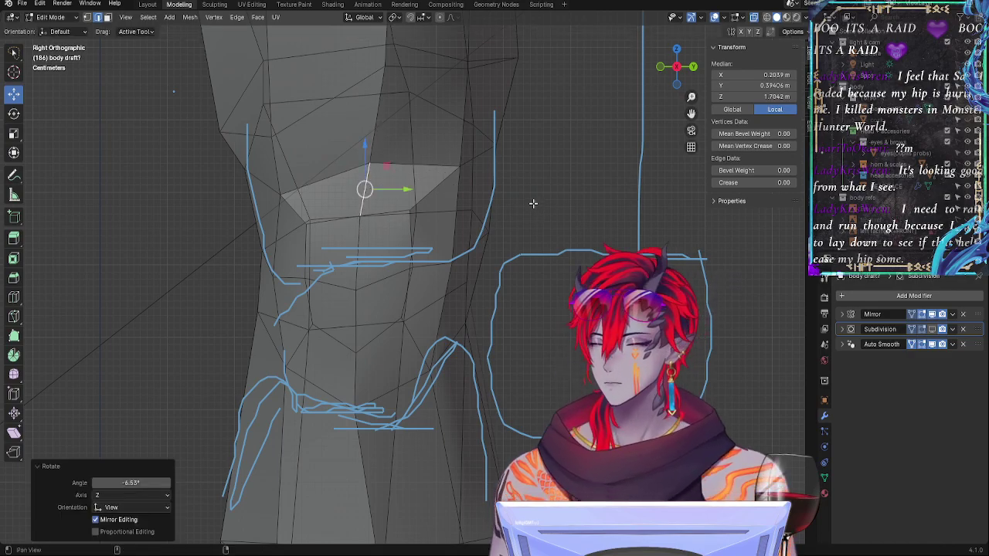
pyautogui.keyDown('shift'); pyautogui.moveTo(533, 204); pyautogui.dragTo(547, 191, button='middle'); pyautogui.keyUp('shift')
pyautogui.hotkey('alt', 'z')
pyautogui.moveTo(528, 225)
pyautogui.keyDown('shift'); pyautogui.mouseDown(button='middle')
pyautogui.moveTo(490, 230)
pyautogui.moveTo(441, 323)
pyautogui.moveTo(435, 231)
pyautogui.mouseUp(button='middle'); pyautogui.keyUp('shift')
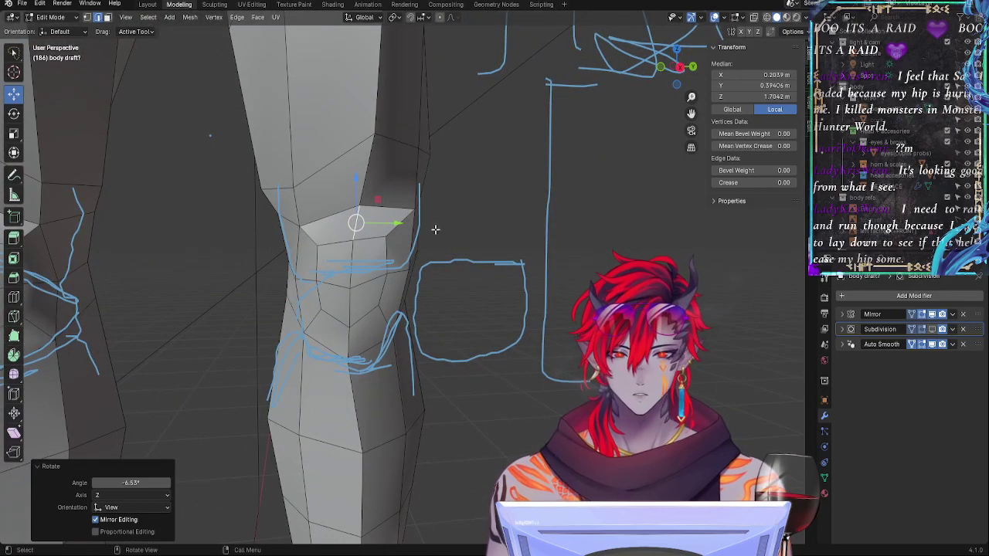
pyautogui.click(374, 209)
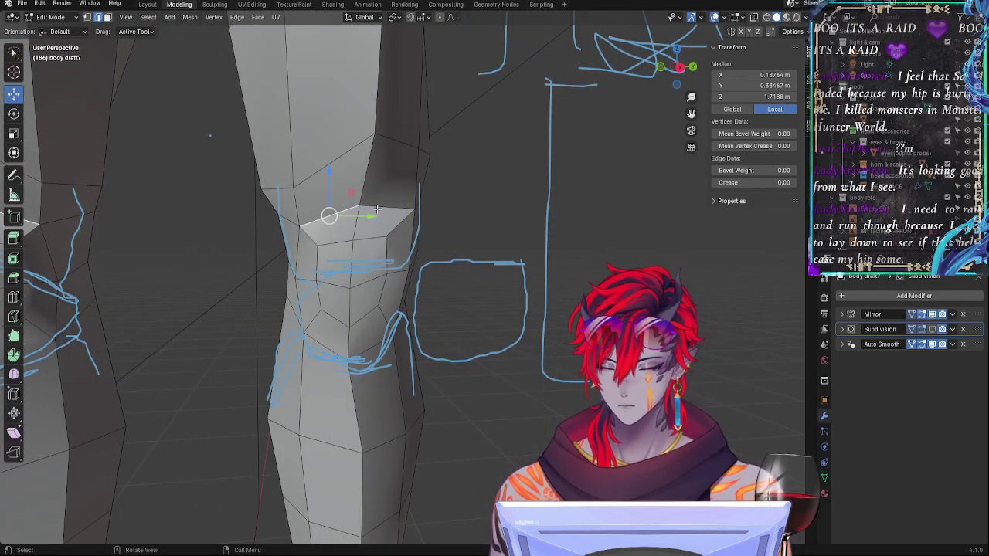
pyautogui.press('s')
pyautogui.press('y')
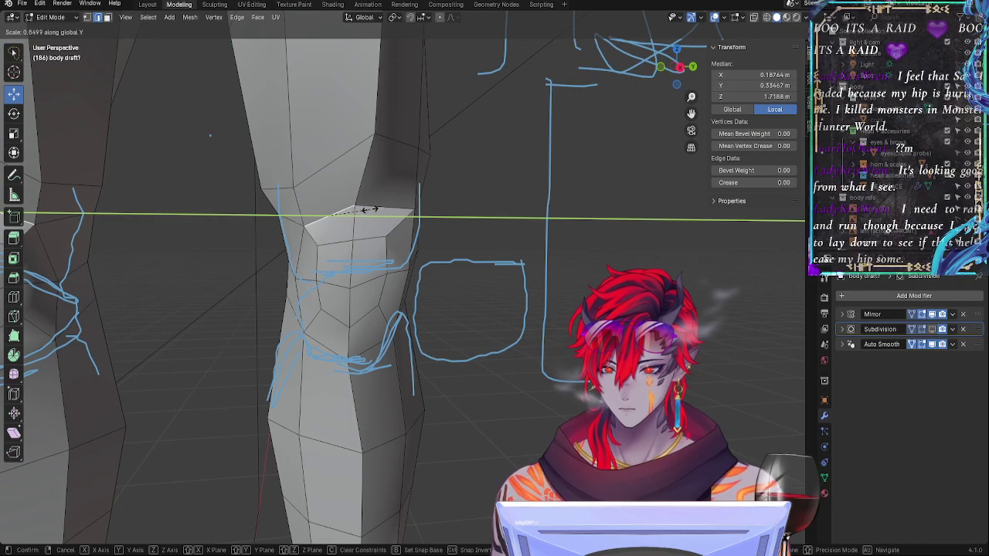
pyautogui.click(371, 210)
pyautogui.moveTo(329, 215); pyautogui.dragTo(325, 217)
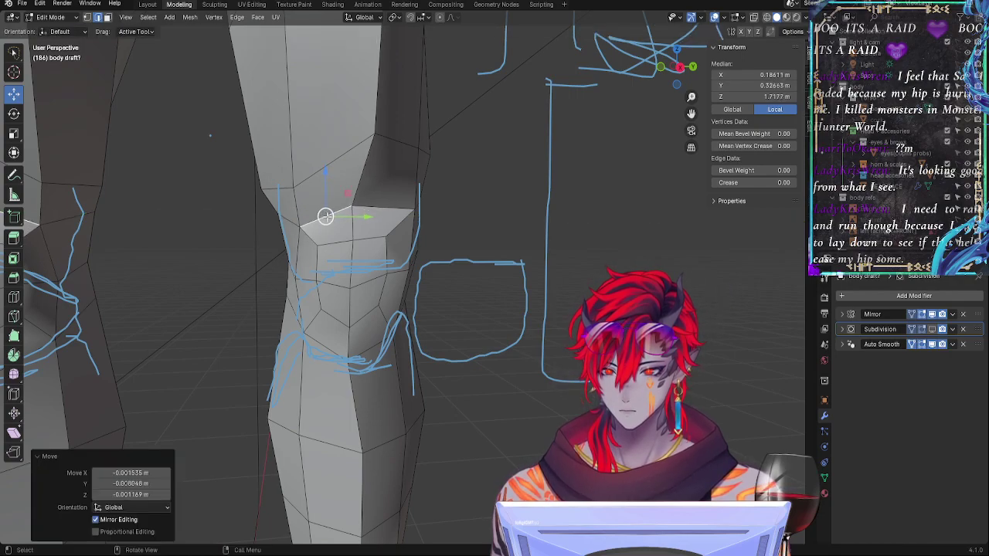
# Step: In front X-ray view, shift the knee's outer edge toward the sketch and tilt it -4.76°
pyautogui.click(660, 68)
pyautogui.hotkey('alt', 'z')
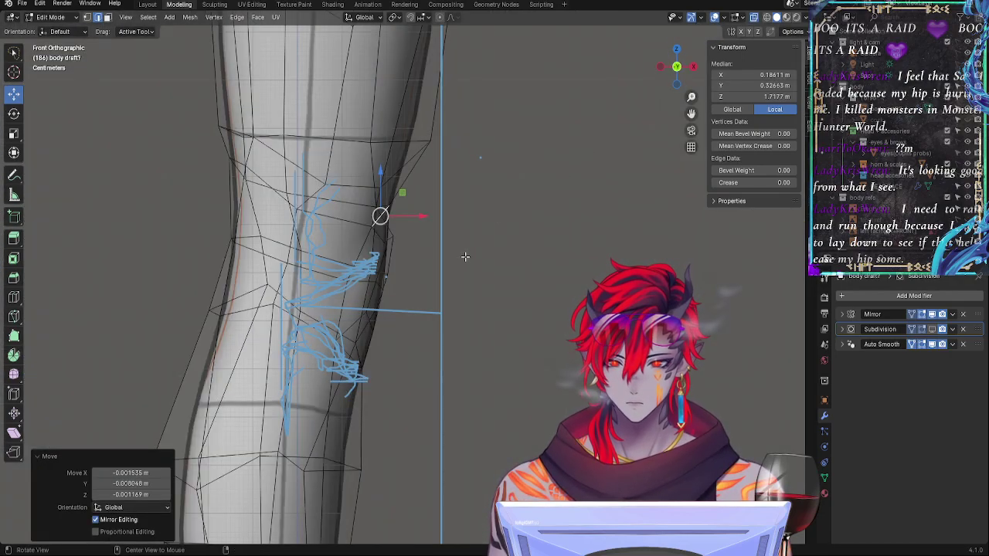
pyautogui.hotkey('alt', 'z')
pyautogui.click(384, 219)
pyautogui.hotkey('alt', 'z')
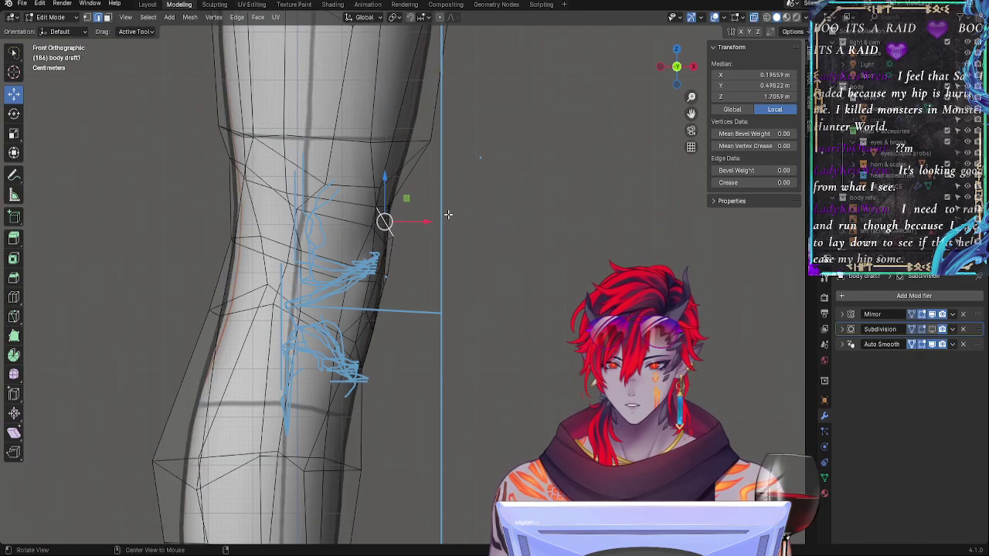
pyautogui.scroll(5, 457, 214)
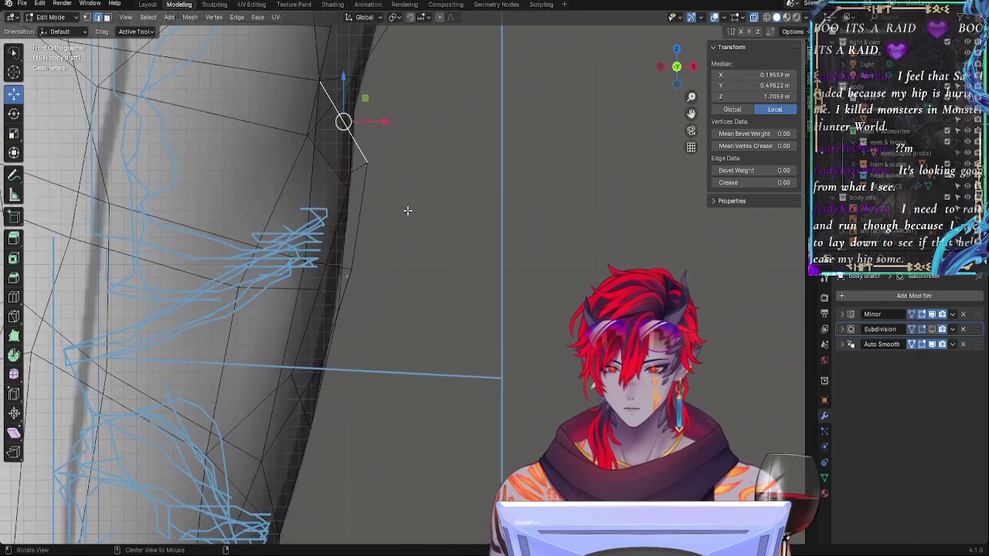
pyautogui.click(358, 196)
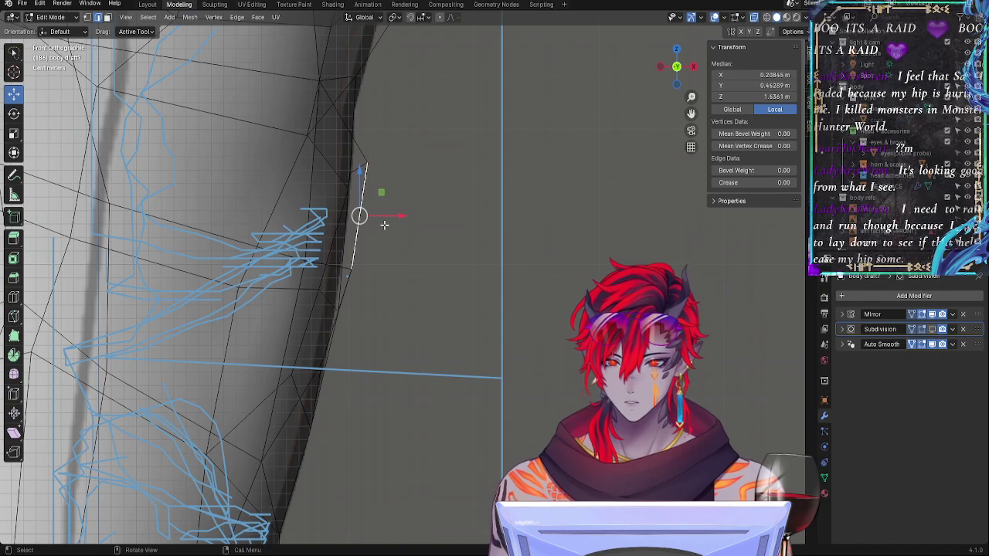
pyautogui.moveTo(360, 214); pyautogui.dragTo(350, 214)
pyautogui.press('r')
pyautogui.click(440, 189)
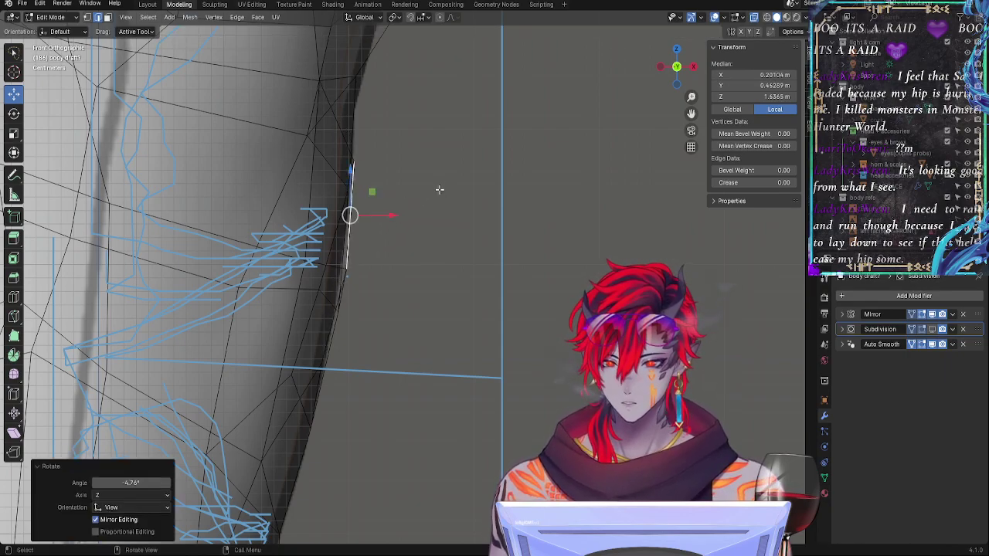
# Step: Check the tilted edge from side, back and right views, then select a kneecap vertex
pyautogui.keyDown('alt'); pyautogui.moveTo(548, 221); pyautogui.dragTo(437, 236); pyautogui.keyUp('alt')
pyautogui.keyDown('alt'); pyautogui.moveTo(355, 237); pyautogui.dragTo(467, 220); pyautogui.keyUp('alt')
pyautogui.click(660, 70)
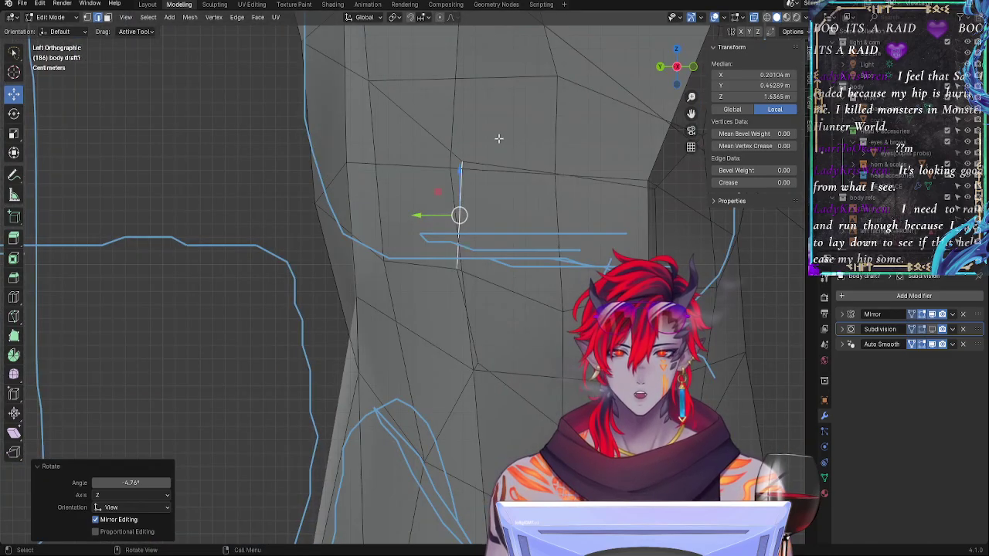
pyautogui.click(661, 68)
pyautogui.keyDown('alt'); pyautogui.moveTo(600, 144); pyautogui.dragTo(680, 146); pyautogui.keyUp('alt')
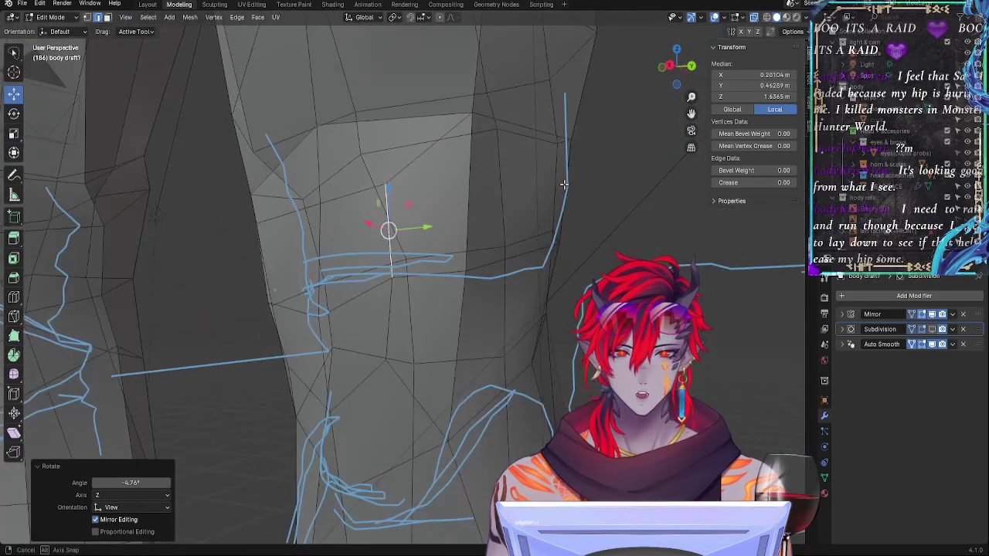
pyautogui.click(672, 72)
pyautogui.keyDown('ctrl'); pyautogui.keyDown('alt'); pyautogui.moveTo(505, 224); pyautogui.dragTo(459, 375); pyautogui.keyUp('alt'); pyautogui.keyUp('ctrl')
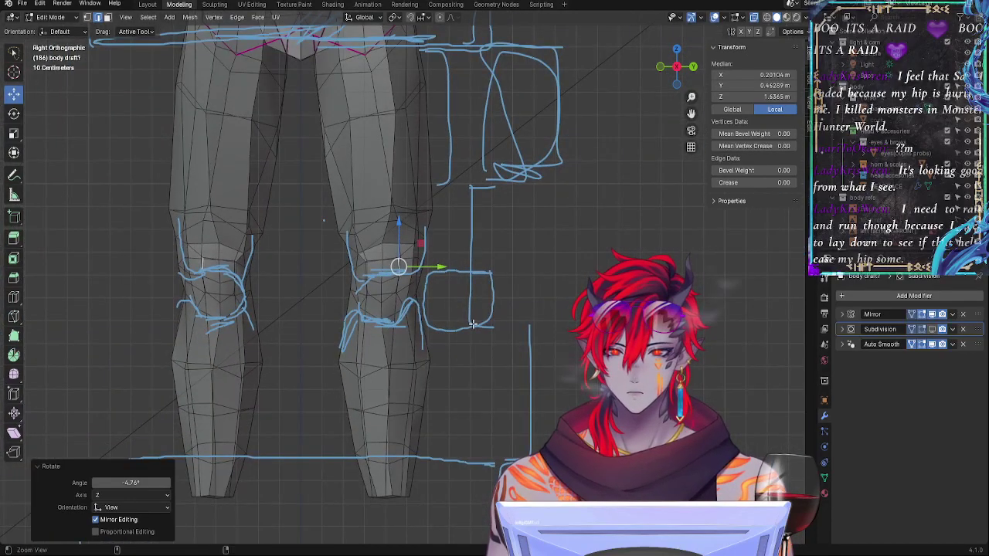
pyautogui.keyDown('ctrl'); pyautogui.keyDown('alt'); pyautogui.moveTo(473, 324); pyautogui.dragTo(462, 220); pyautogui.keyUp('alt'); pyautogui.keyUp('ctrl')
pyautogui.click(344, 247)
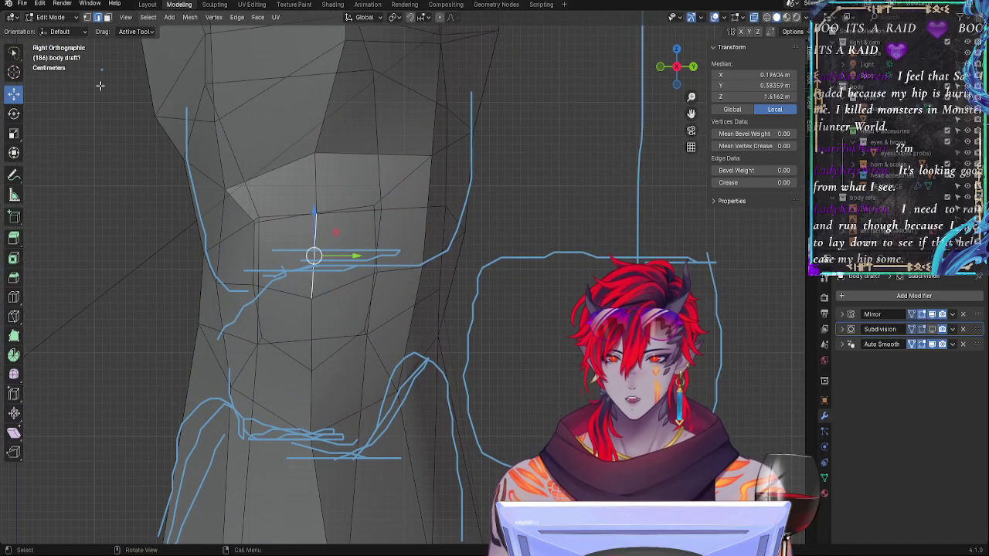
# Step: Select the three vertical kneecap edges and move them along X in front X-ray view
pyautogui.click(375, 238)
pyautogui.keyDown('shift'); pyautogui.click(309, 244); pyautogui.keyUp('shift')
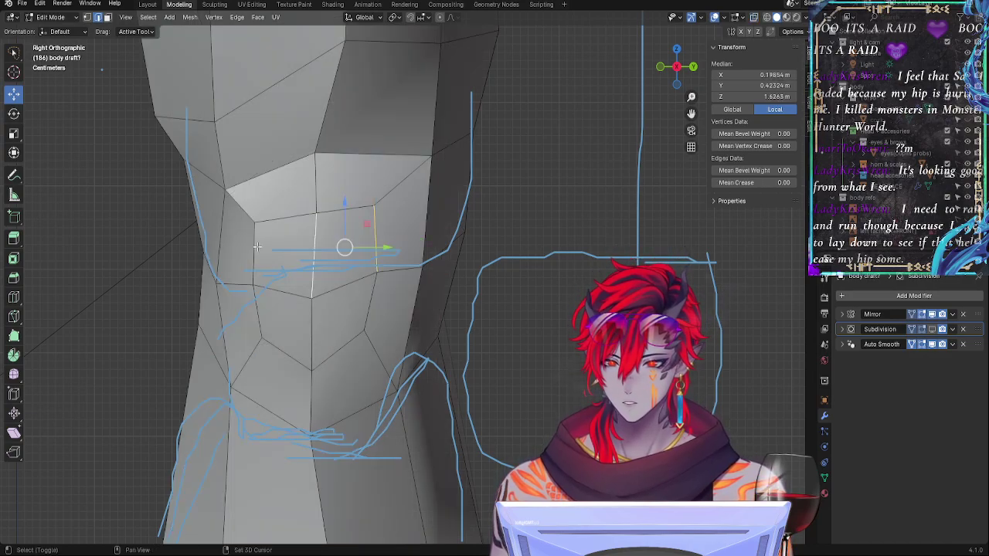
pyautogui.keyDown('shift'); pyautogui.click(258, 247); pyautogui.keyUp('shift')
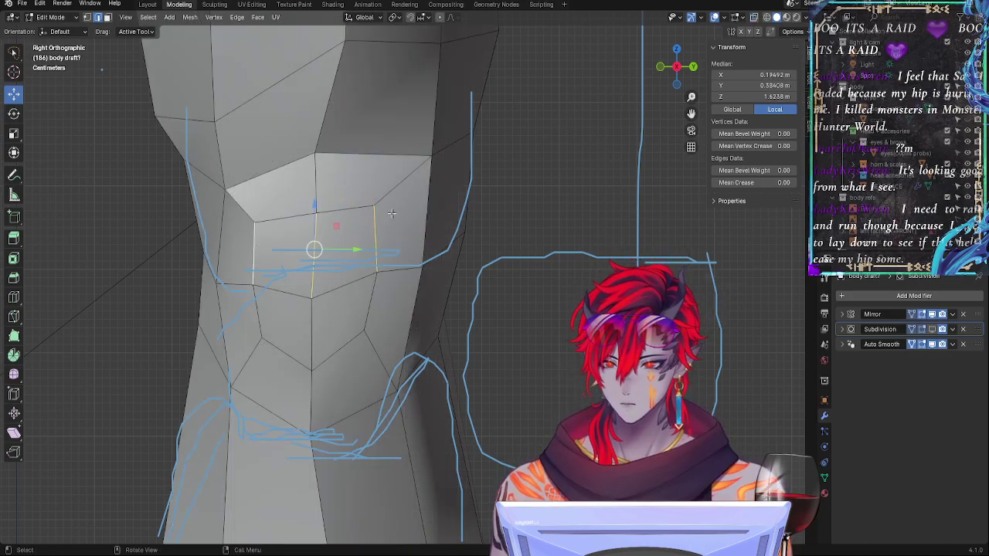
pyautogui.click(659, 68)
pyautogui.hotkey('alt', 'z')
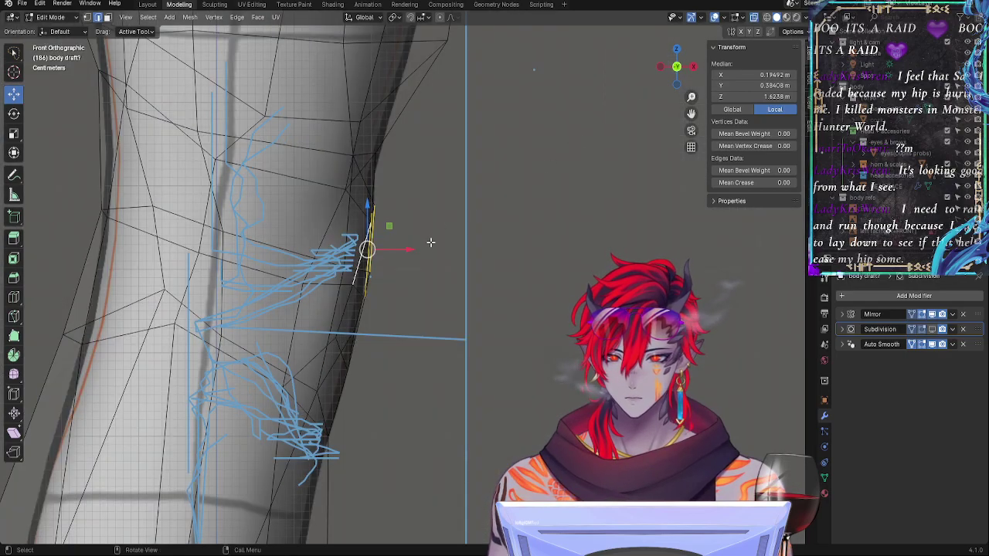
pyautogui.moveTo(388, 248); pyautogui.dragTo(375, 232)
# Step: Tilt the left vertical kneecap edge -13.6° around the Y axis
pyautogui.moveTo(376, 231); pyautogui.dragTo(349, 281, button='middle')
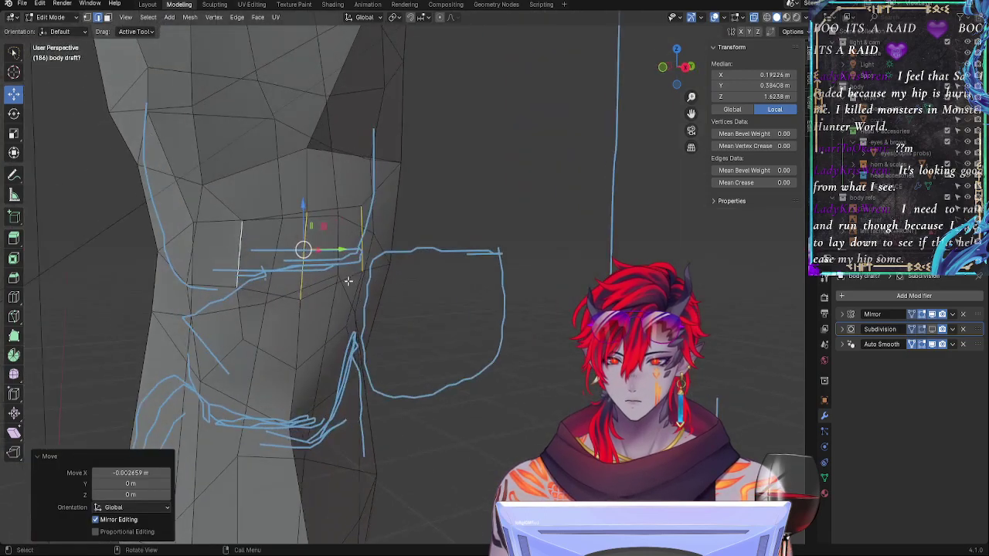
pyautogui.click(240, 224)
pyautogui.click(239, 246)
pyautogui.press('r')
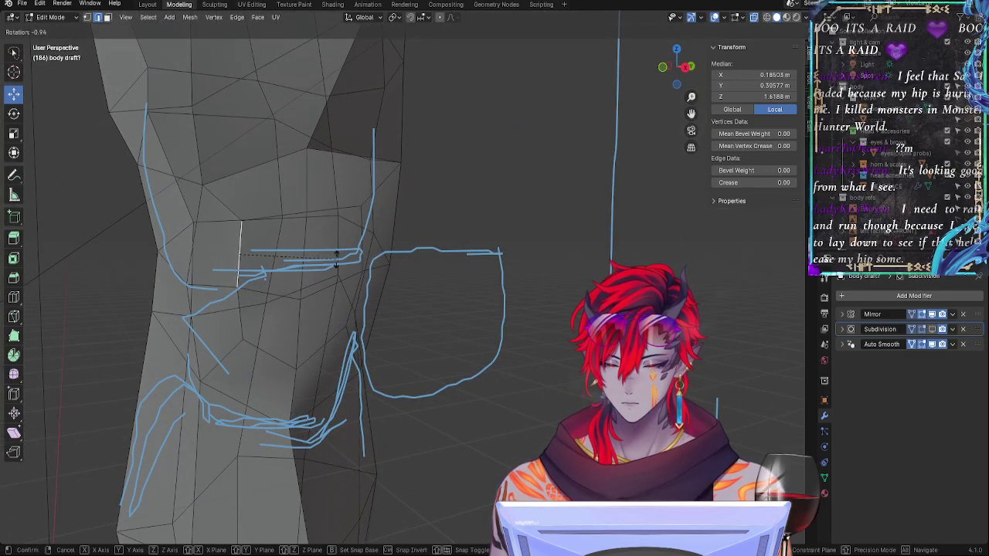
pyautogui.press('y')
pyautogui.click(330, 237)
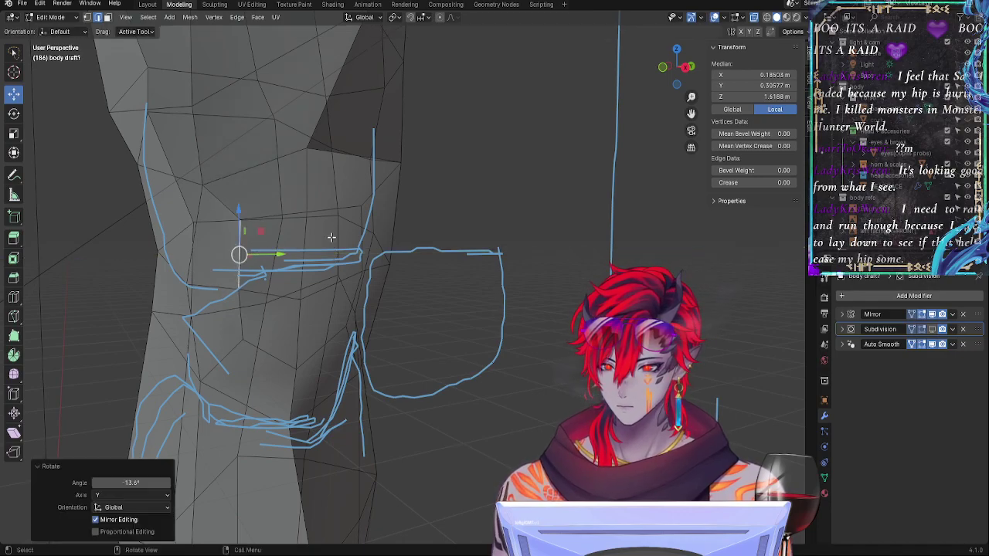
# Step: In front view, rotate that edge a further 2.53° and reposition it to match the sketch
pyautogui.click(662, 68)
pyautogui.click(693, 70)
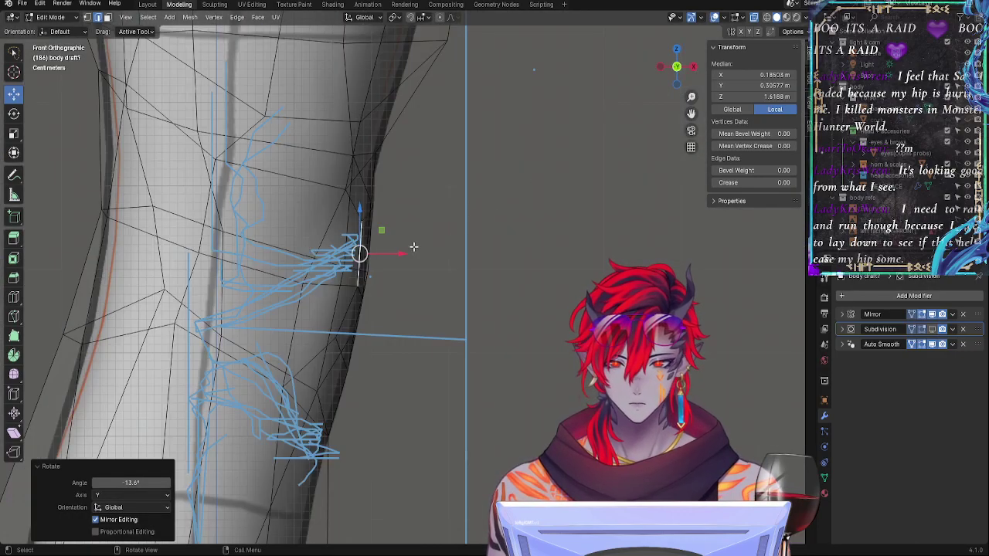
pyautogui.press('r')
pyautogui.click(356, 254)
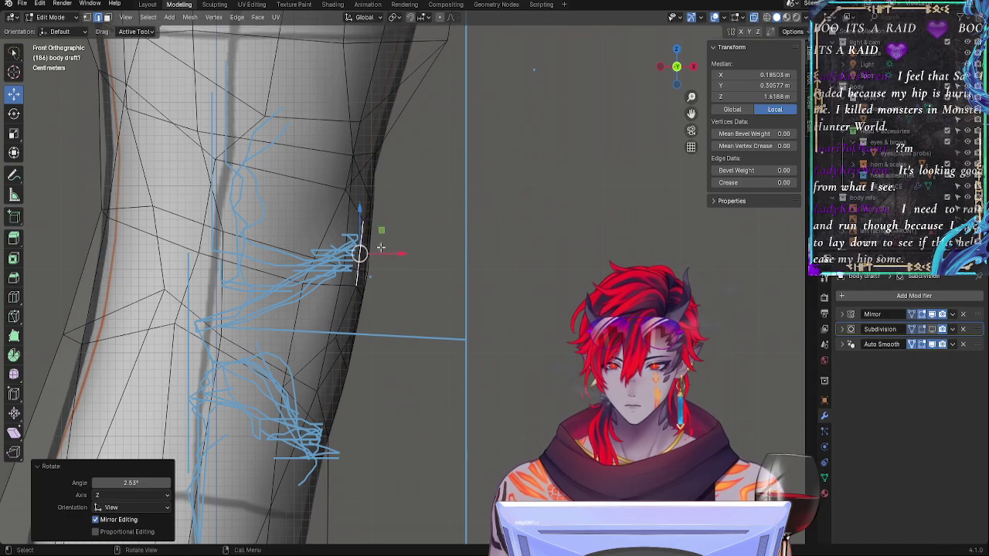
pyautogui.press('g')
pyautogui.click(354, 255)
# Step: Select the upper knee edges, move them onto the sketch line and scale them to 0.753
pyautogui.click(349, 215)
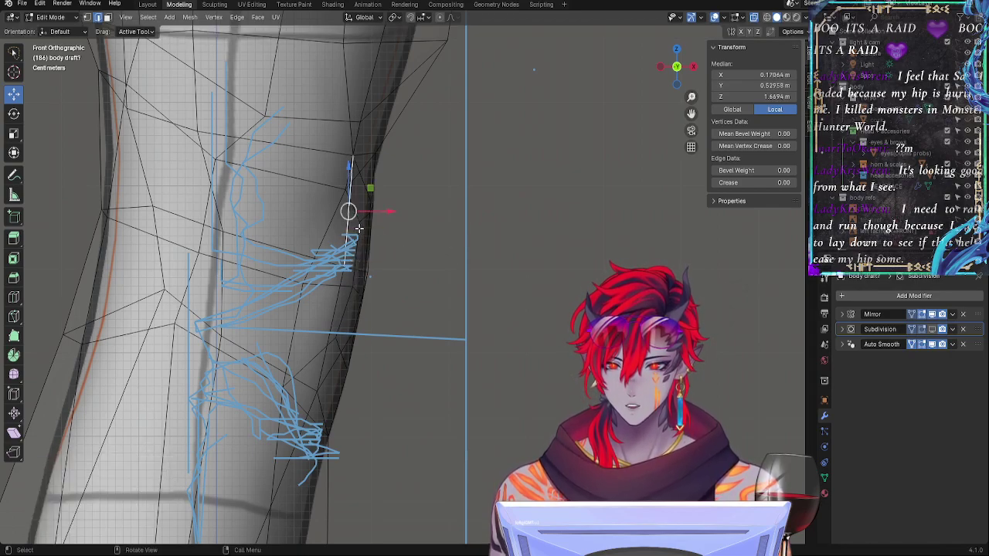
pyautogui.moveTo(477, 278); pyautogui.dragTo(394, 272, button='middle')
pyautogui.click(249, 252)
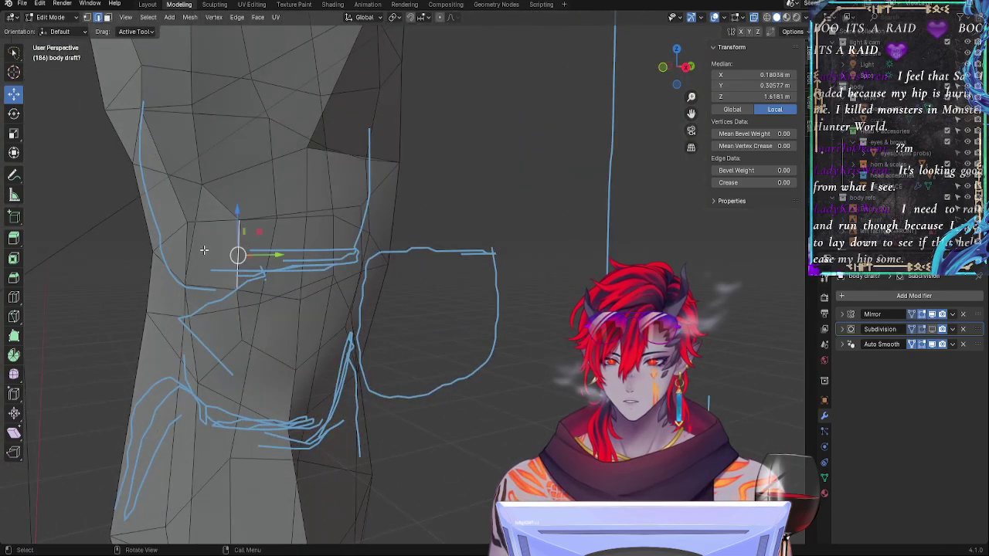
pyautogui.click(202, 250)
pyautogui.click(660, 69)
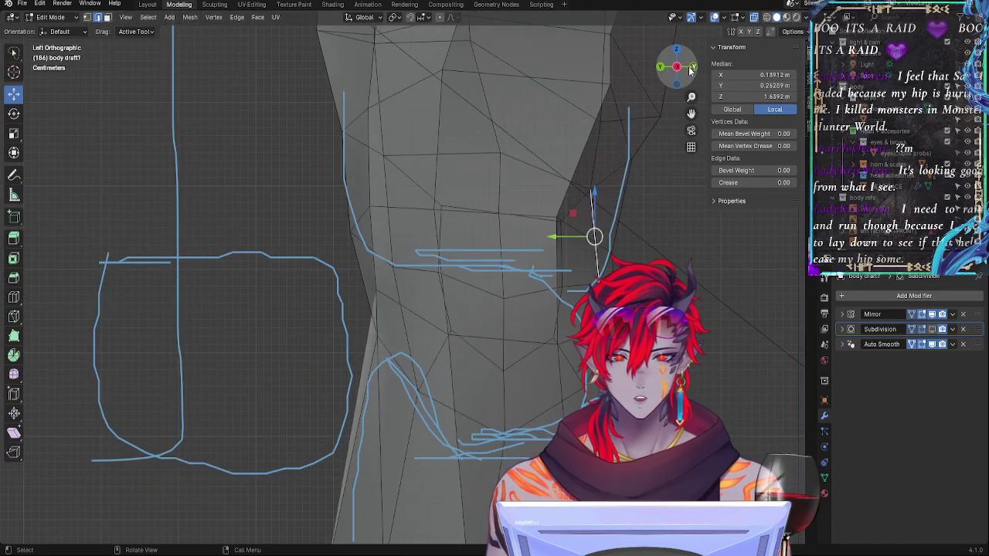
pyautogui.click(691, 68)
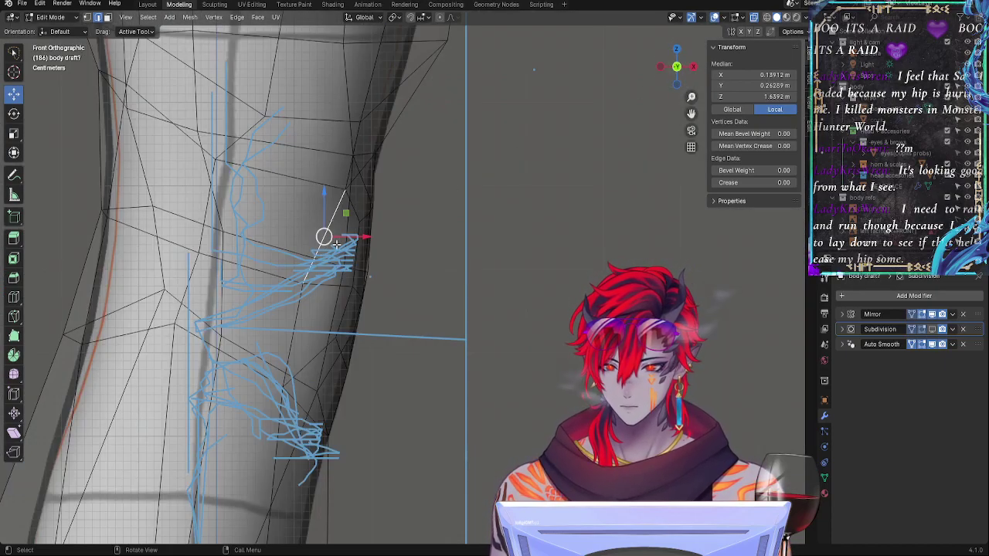
pyautogui.moveTo(324, 237)
pyautogui.mouseDown()
pyautogui.moveTo(278, 227)
pyautogui.moveTo(315, 238)
pyautogui.mouseUp()
pyautogui.press('s')
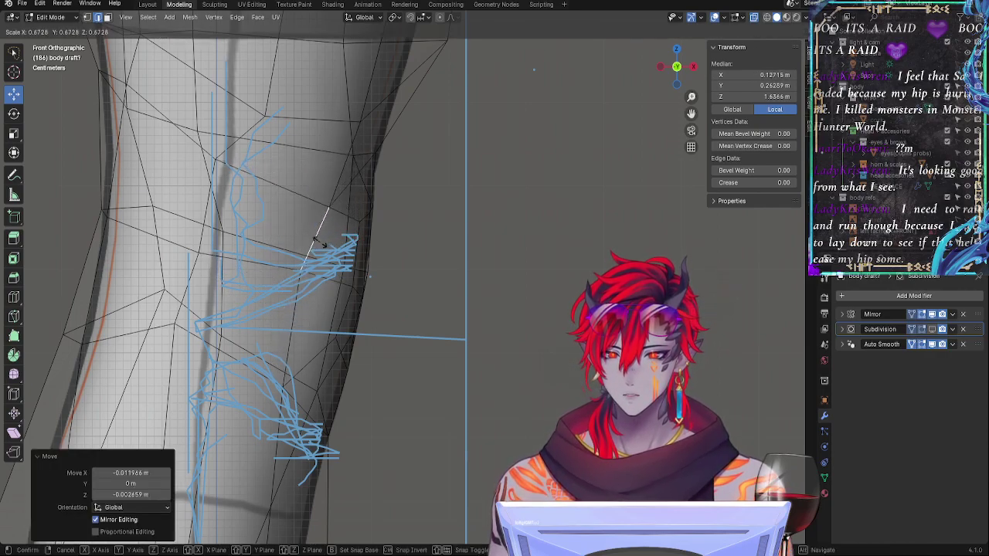
pyautogui.click(332, 205)
# Step: Push the knee edges inward, squash them along Z, tilt about -8° and reposition
pyautogui.moveTo(432, 240); pyautogui.dragTo(387, 239, button='middle')
pyautogui.click(673, 71)
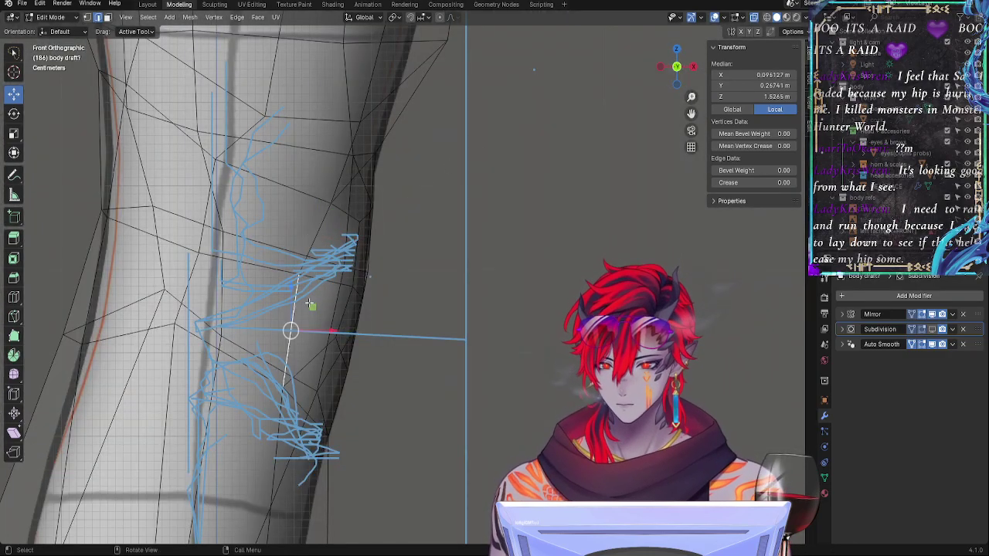
pyautogui.hotkey('alt', 's')
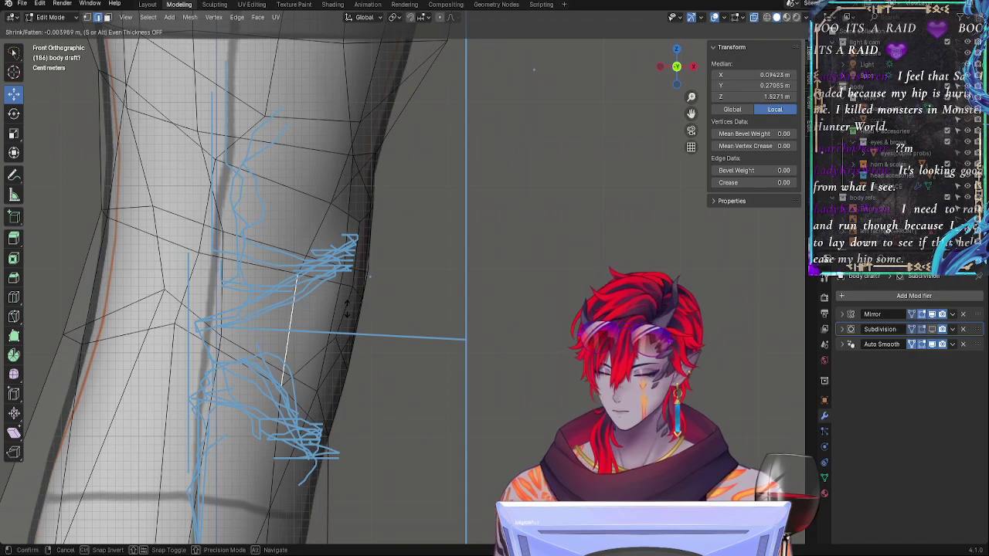
pyautogui.click(283, 383)
pyautogui.press('s')
pyautogui.press('z')
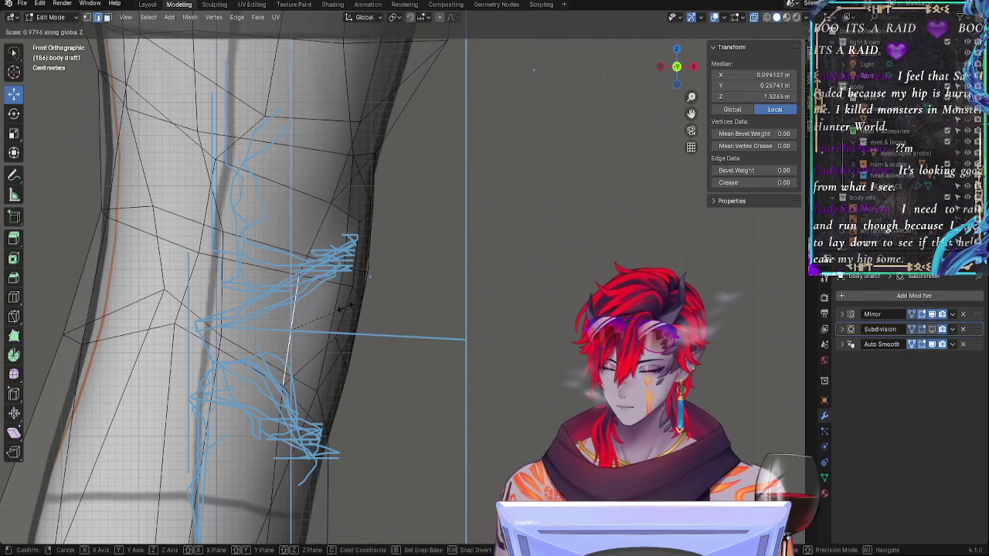
pyautogui.click(389, 307)
pyautogui.press('r')
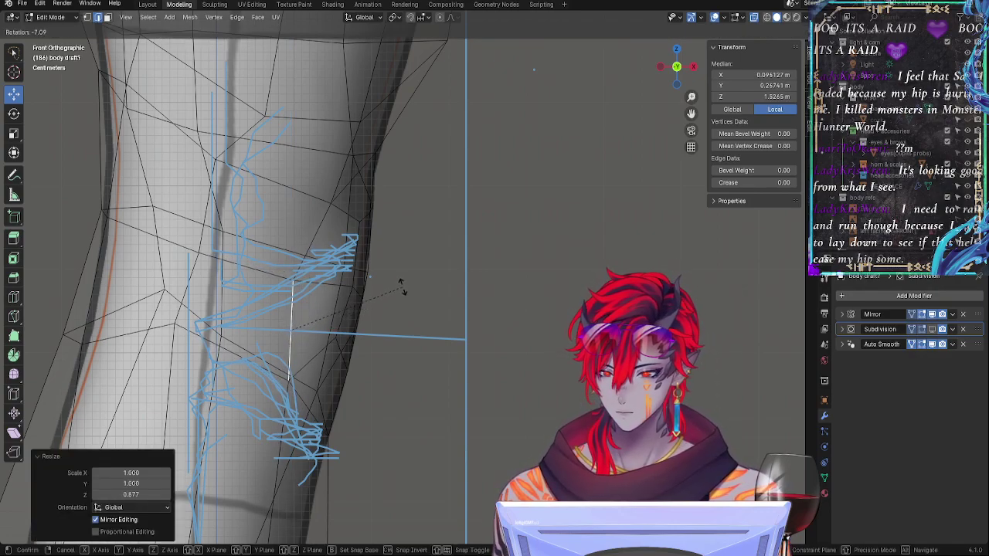
pyautogui.click(394, 282)
pyautogui.press('g')
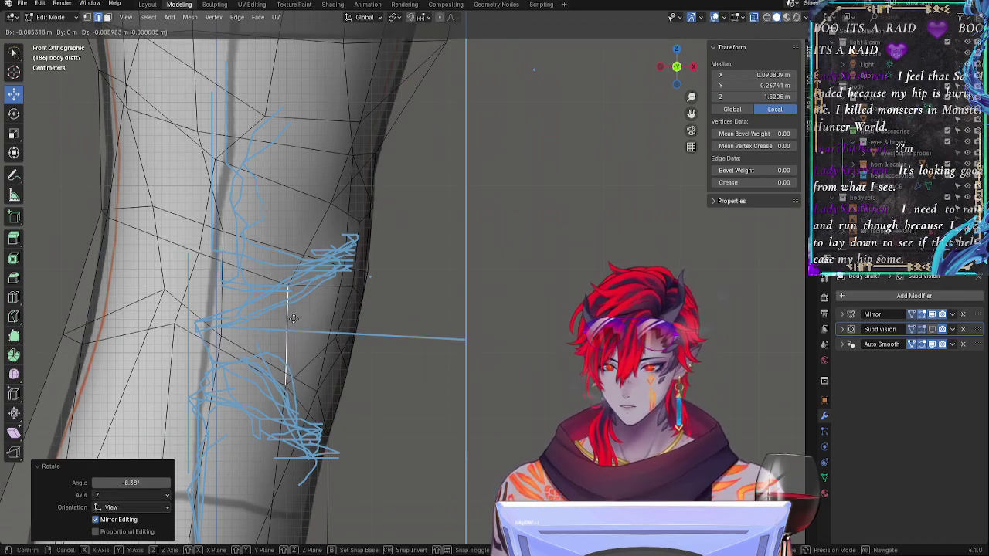
pyautogui.click(300, 297)
# Step: Move another kneecap edge lower and left in front view and adjust its tilt
pyautogui.moveTo(300, 297); pyautogui.dragTo(400, 300, button='middle')
pyautogui.click(327, 287)
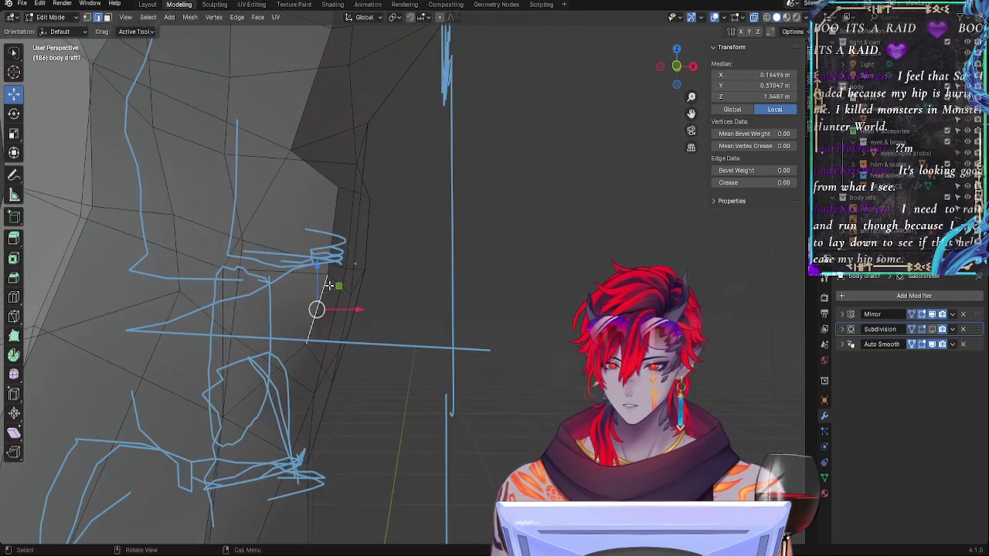
pyautogui.click(677, 67)
pyautogui.press('g')
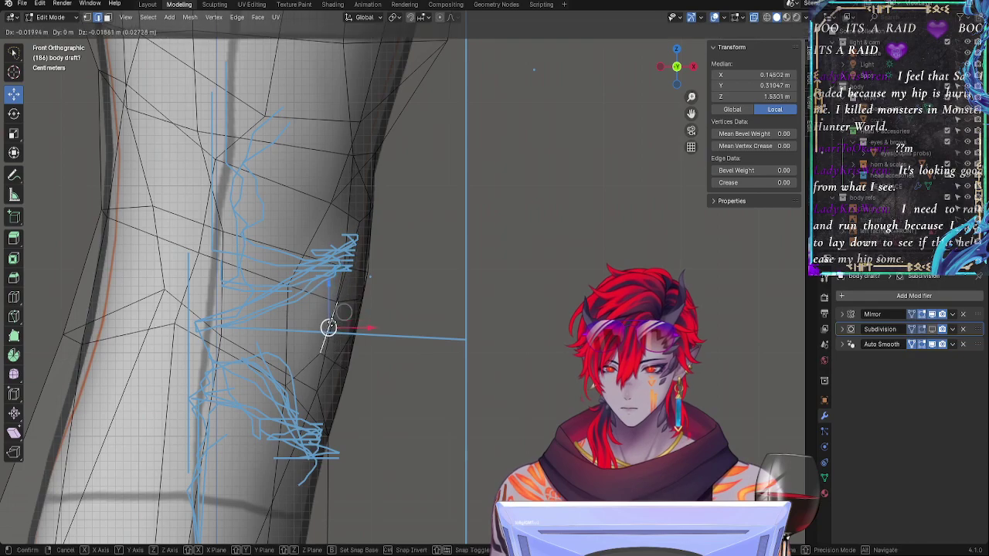
pyautogui.click(329, 324)
pyautogui.press('r')
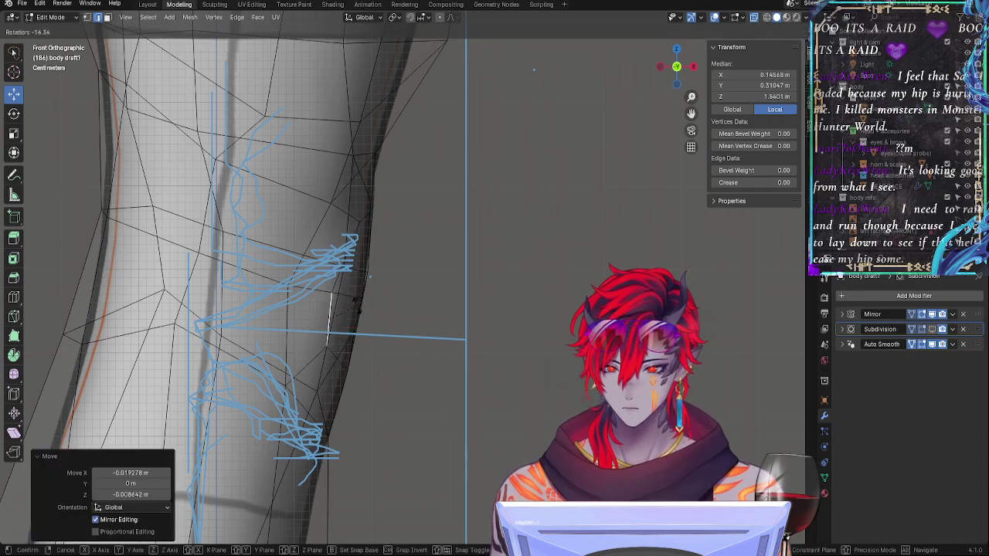
pyautogui.click(331, 317)
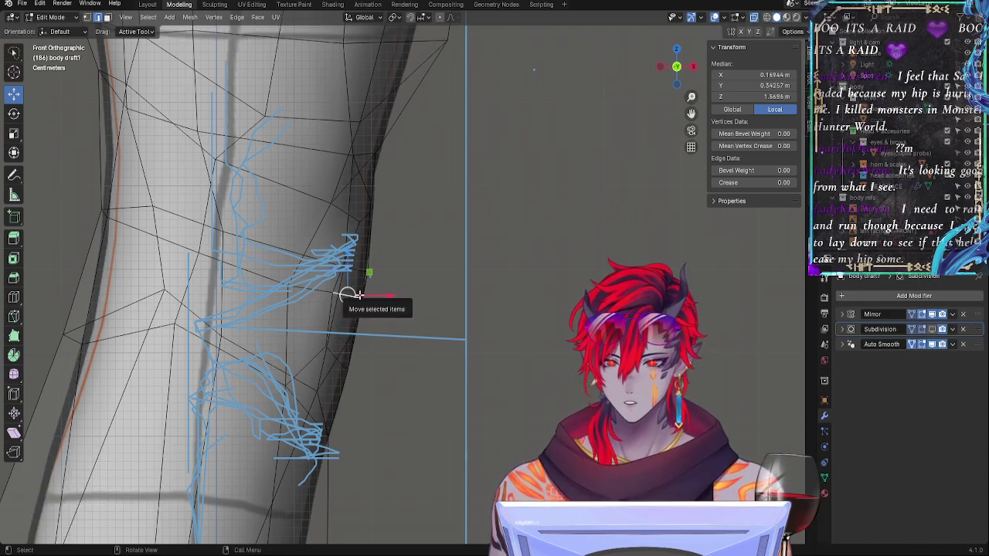
# Step: Shift that edge sideways along X, fine-tune its position and rotate it slightly
pyautogui.press('g')
pyautogui.press('x')
pyautogui.click(350, 290)
pyautogui.press('g')
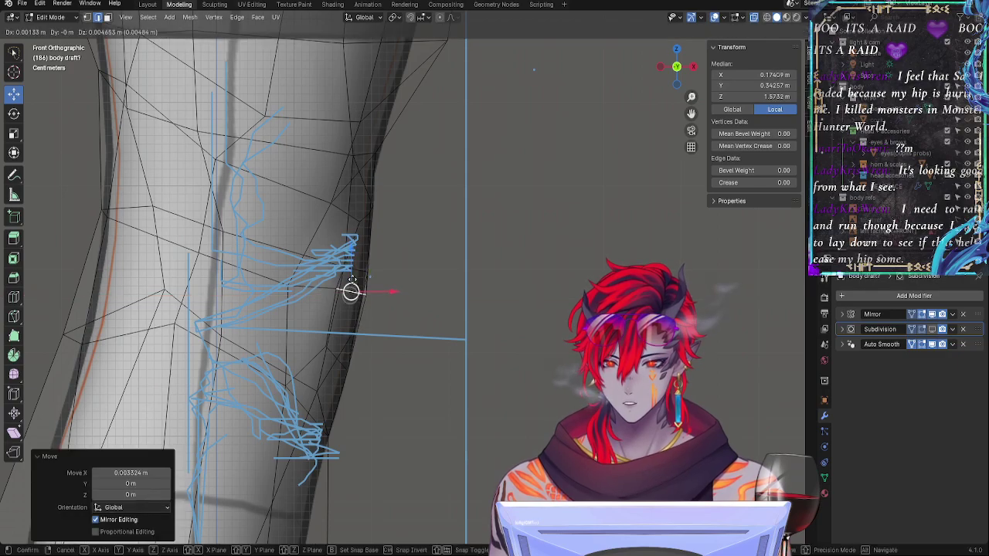
pyautogui.click(348, 294)
pyautogui.press('r')
pyautogui.click(414, 285)
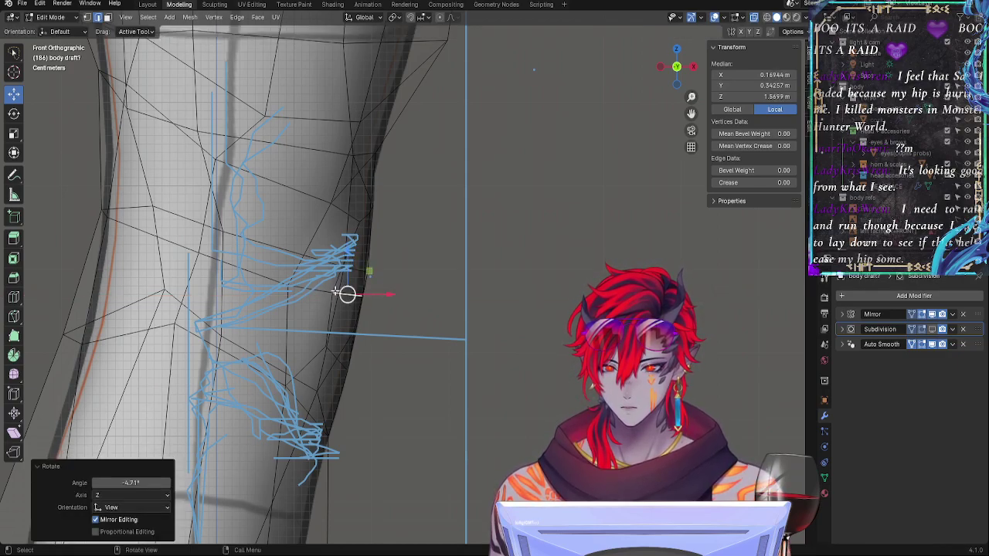
# Step: Enlarge the lower kneecap edge by about 1.2 and rotate the upper kneecap edge
pyautogui.click(336, 286)
pyautogui.click(322, 291)
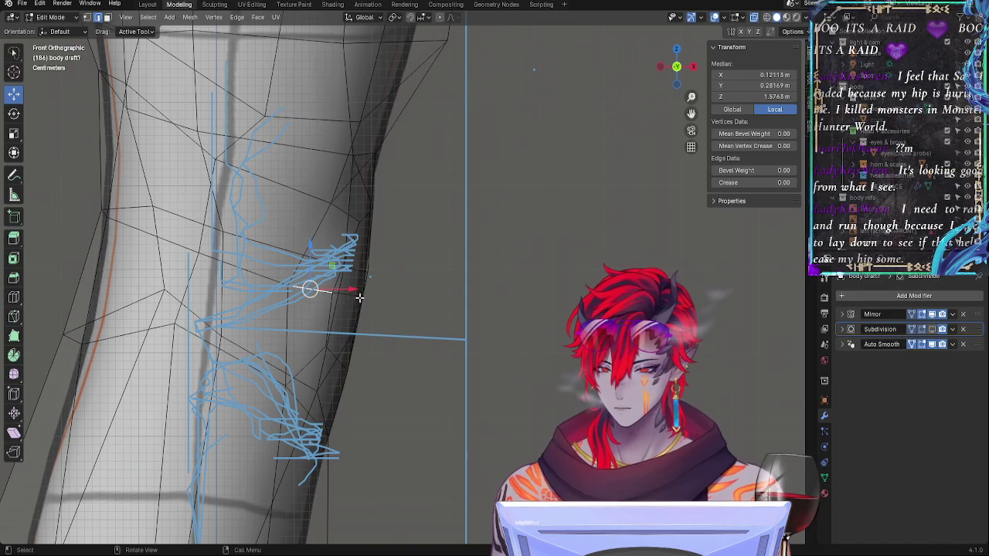
pyautogui.press('s')
pyautogui.click(372, 298)
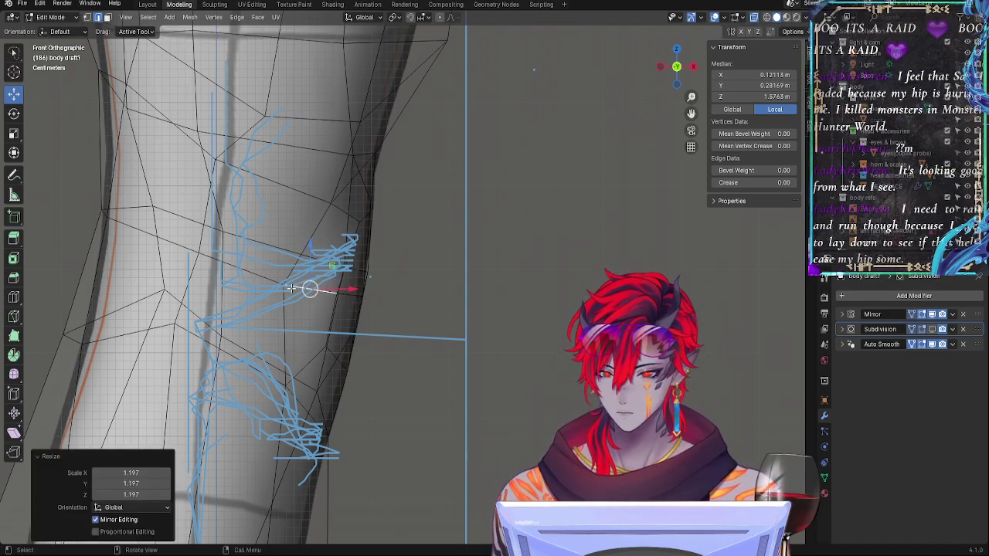
pyautogui.click(280, 283)
pyautogui.click(290, 279)
pyautogui.press('r')
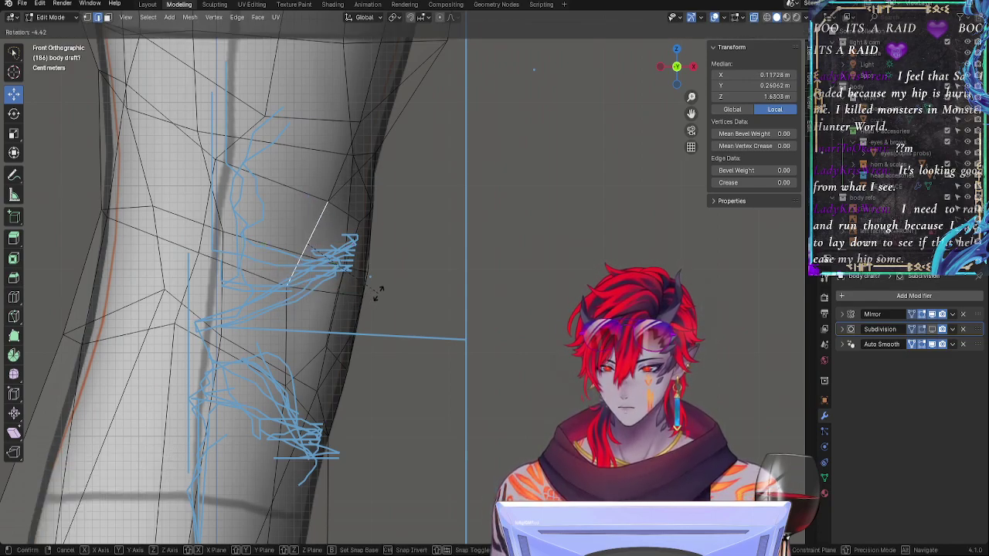
pyautogui.click(376, 292)
# Step: Rotate the kneecap's top vertex together with the edge running down from it
pyautogui.click(292, 301)
pyautogui.moveTo(346, 221); pyautogui.dragTo(344, 220)
pyautogui.click(344, 220)
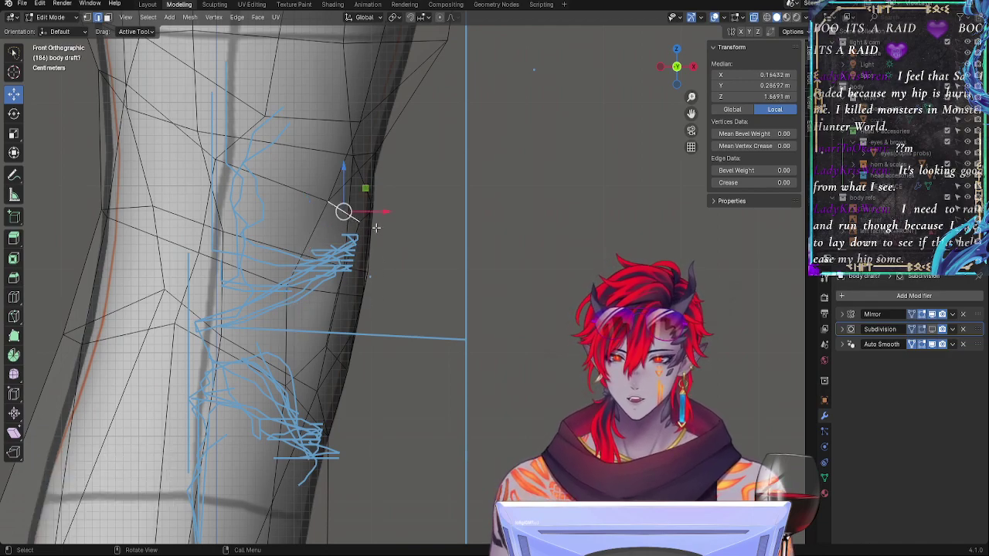
pyautogui.keyDown('shift'); pyautogui.click(338, 290); pyautogui.keyUp('shift')
pyautogui.press('r')
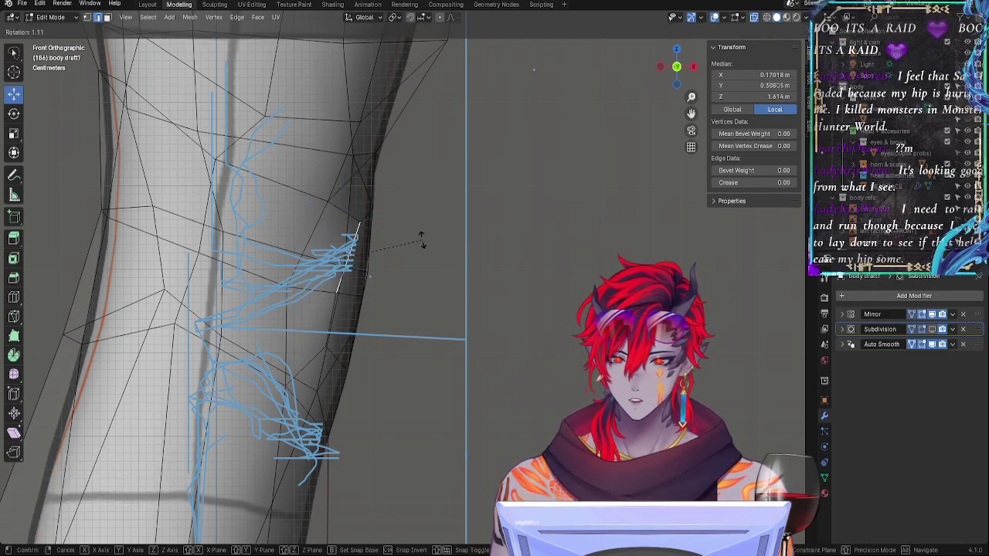
pyautogui.click(422, 240)
# Step: Edge-slide the short horizontal kneecap edge and its neighbouring vertices along the loop
pyautogui.click(348, 285)
pyautogui.click(356, 294)
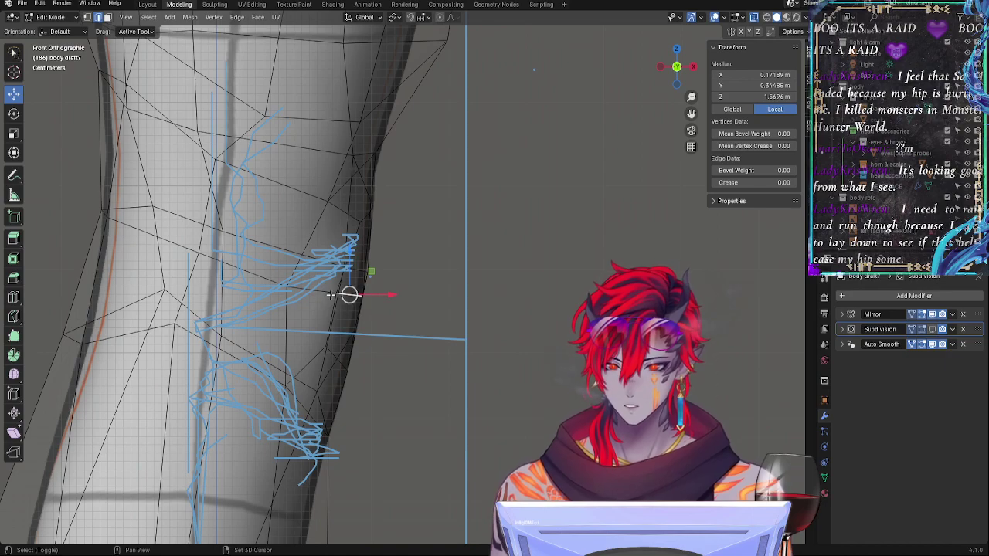
pyautogui.keyDown('shift'); pyautogui.click(331, 295); pyautogui.keyUp('shift')
pyautogui.press('g')
pyautogui.press('g')
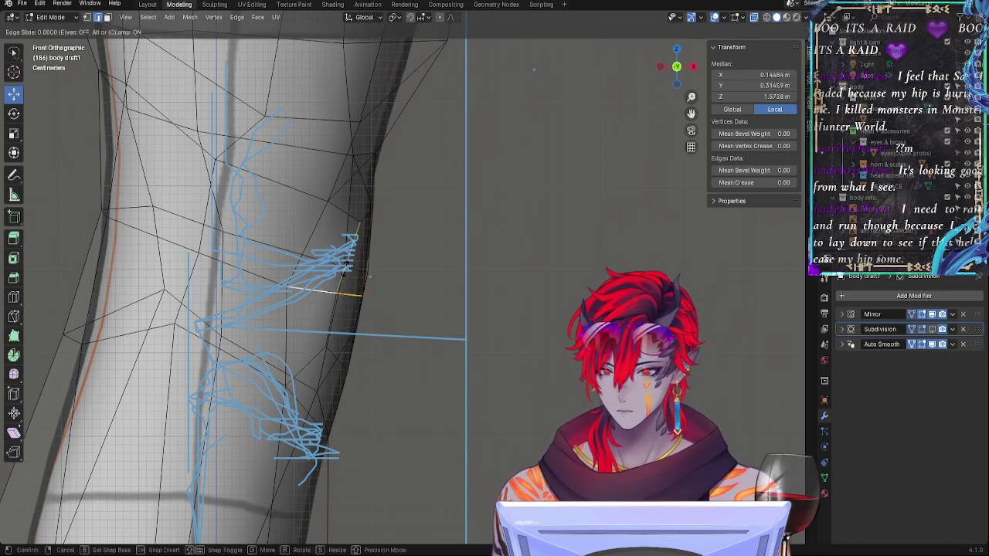
pyautogui.click(348, 267)
# Step: Rotate the vertical edge beside the kneecap slightly to follow the sketch
pyautogui.click(371, 276)
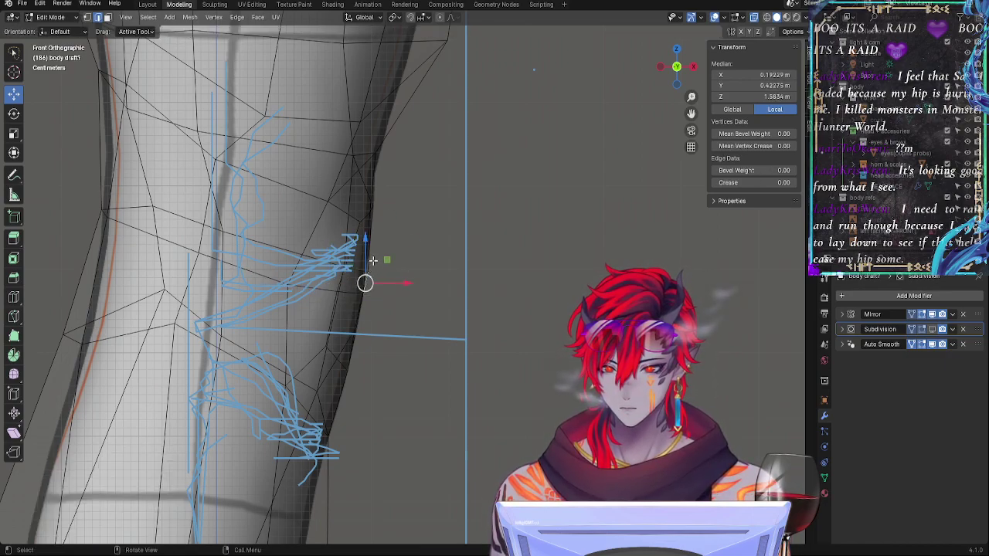
pyautogui.click(386, 251)
pyautogui.press('r')
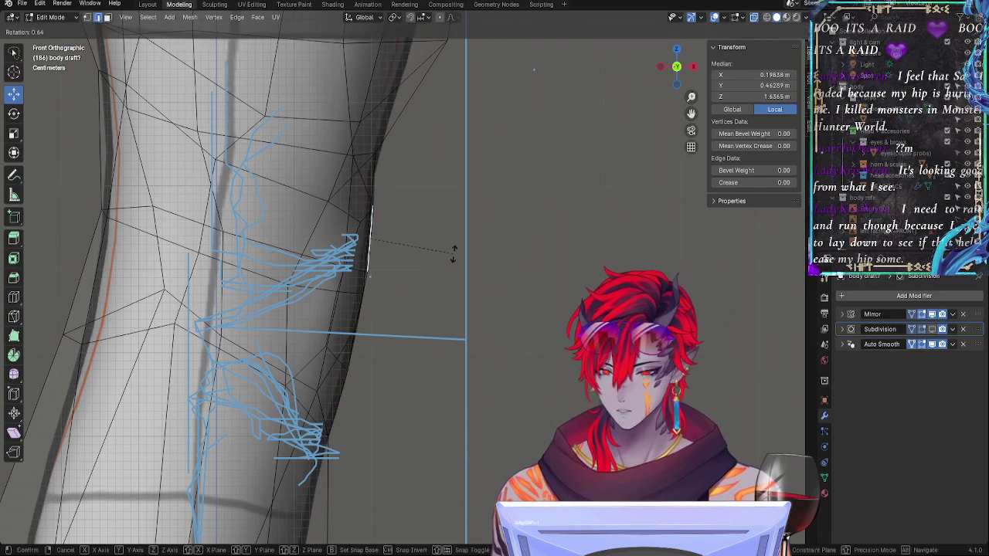
pyautogui.click(454, 255)
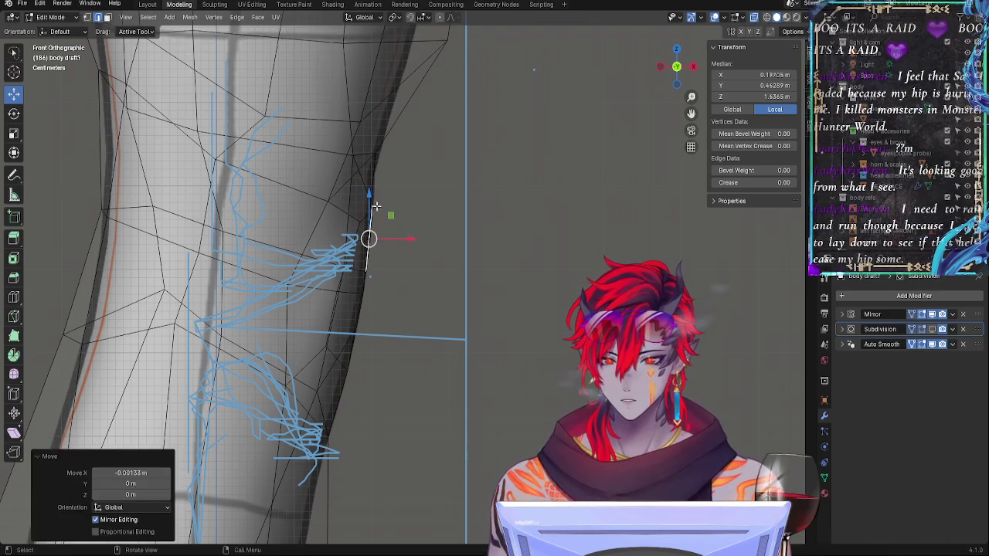
# Step: Tilt the edge above the kneecap about -4°, nudge it, then rotate it a further -2.71°
pyautogui.click(376, 207)
pyautogui.moveTo(430, 207); pyautogui.dragTo(419, 220, button='middle')
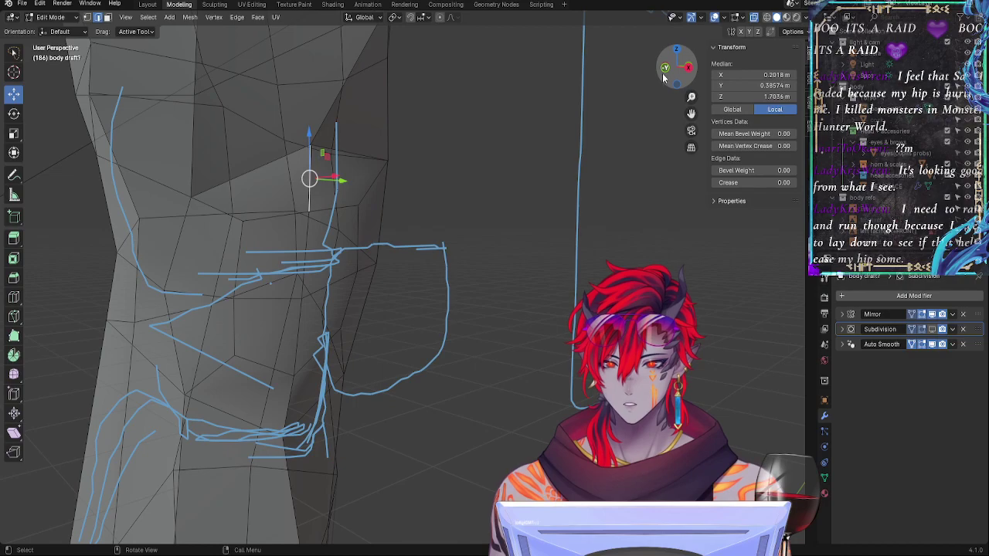
pyautogui.click(692, 69)
pyautogui.click(692, 69)
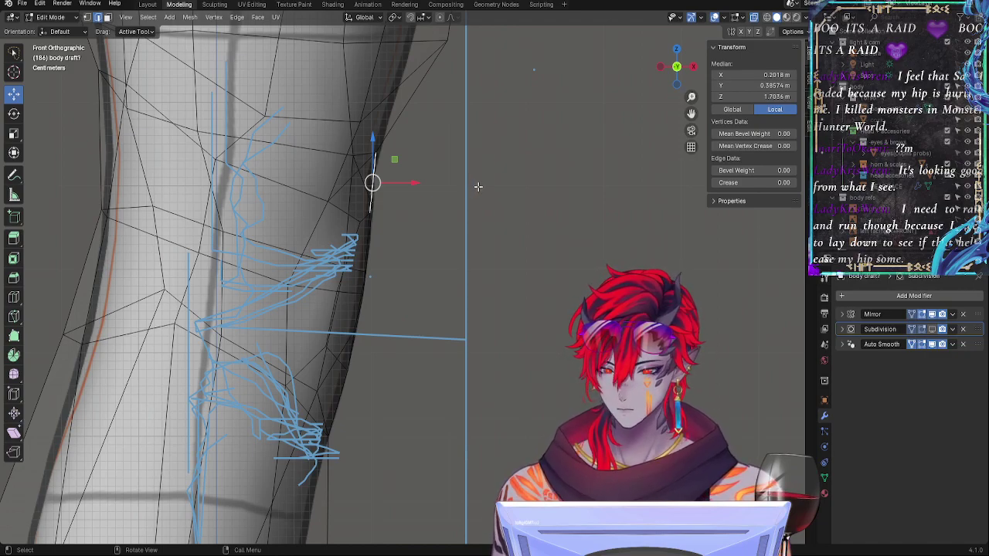
pyautogui.press('r')
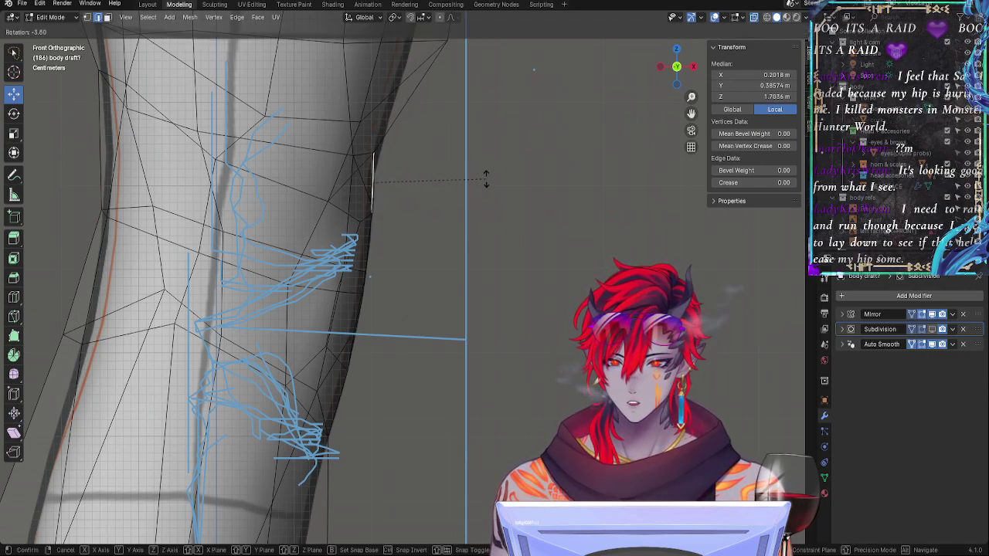
pyautogui.click(483, 178)
pyautogui.press('g')
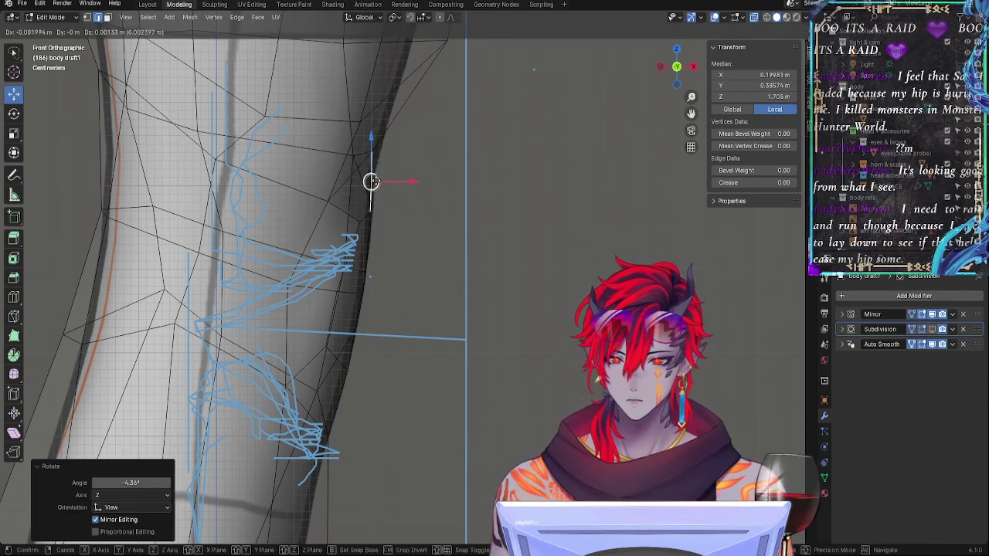
pyautogui.click(379, 181)
pyautogui.press('r')
pyautogui.click(408, 177)
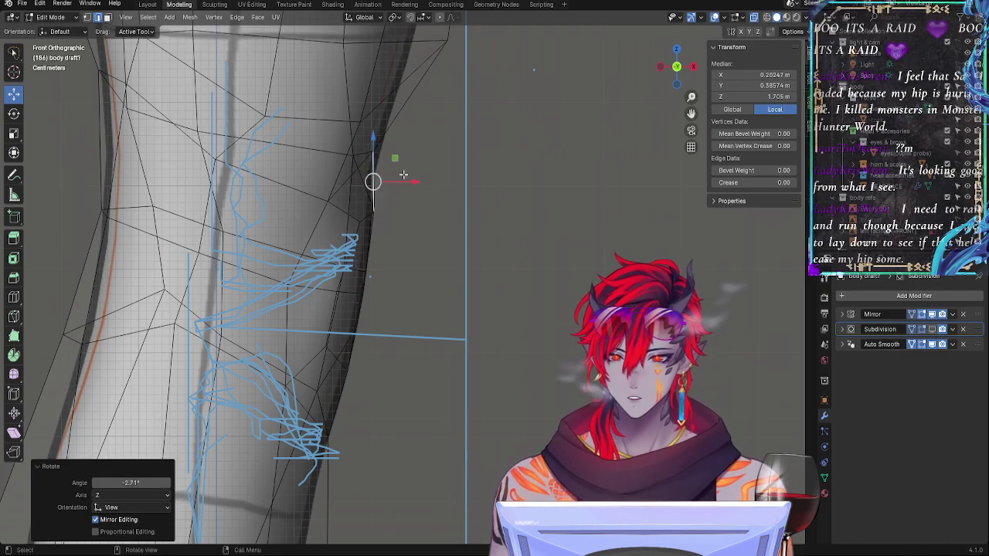
pyautogui.moveTo(408, 177); pyautogui.dragTo(404, 203, button='middle')
# Step: Shorten the vertical kneecap edge by scaling it along Z only
pyautogui.keyDown('shift'); pyautogui.click(405, 162); pyautogui.keyUp('shift')
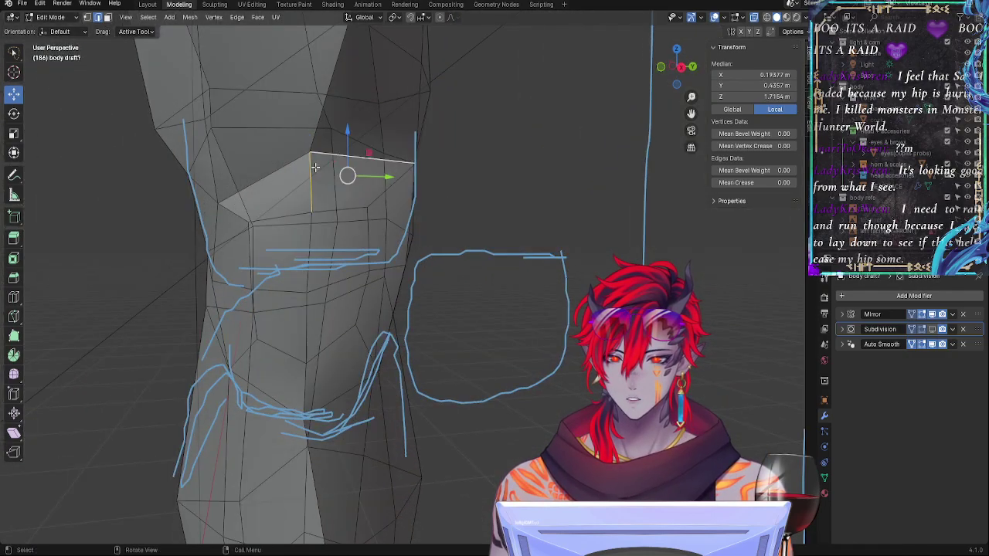
pyautogui.click(316, 168)
pyautogui.click(308, 145)
pyautogui.click(314, 158)
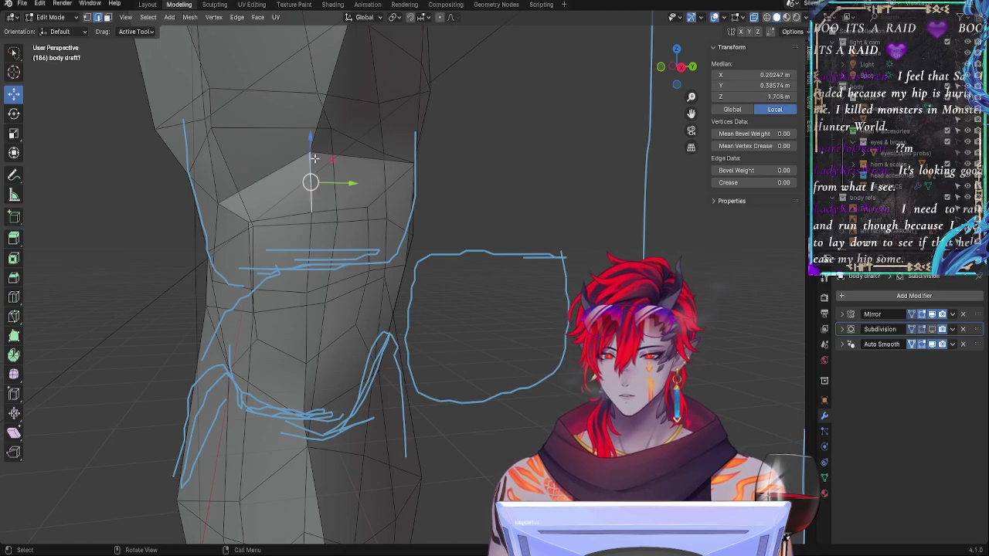
pyautogui.press('s')
pyautogui.press('z')
pyautogui.click(313, 163)
# Step: Rotate the horizontal and left diagonal kneecap edges slightly toward the front sketch
pyautogui.click(315, 148)
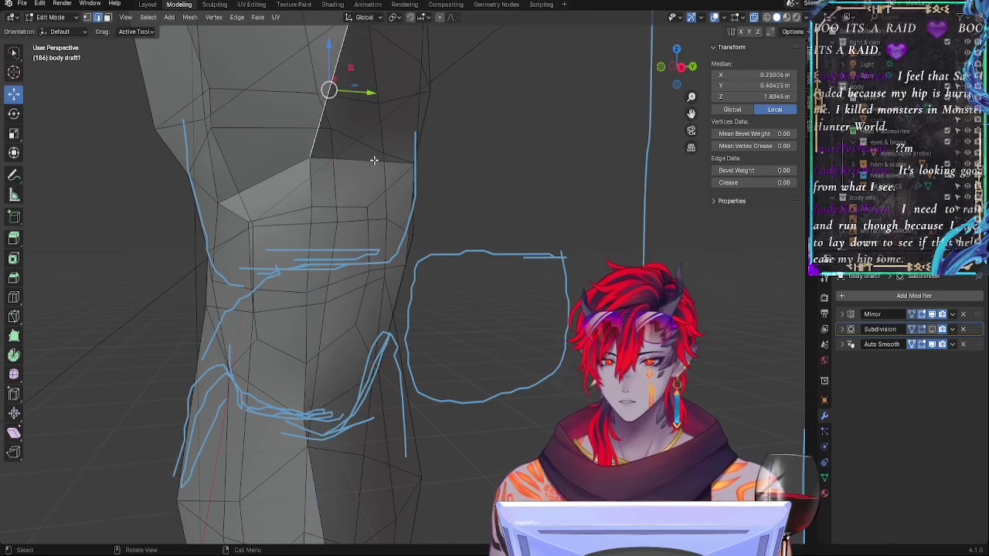
pyautogui.click(374, 161)
pyautogui.press('r')
pyautogui.click(404, 157)
pyautogui.click(255, 175)
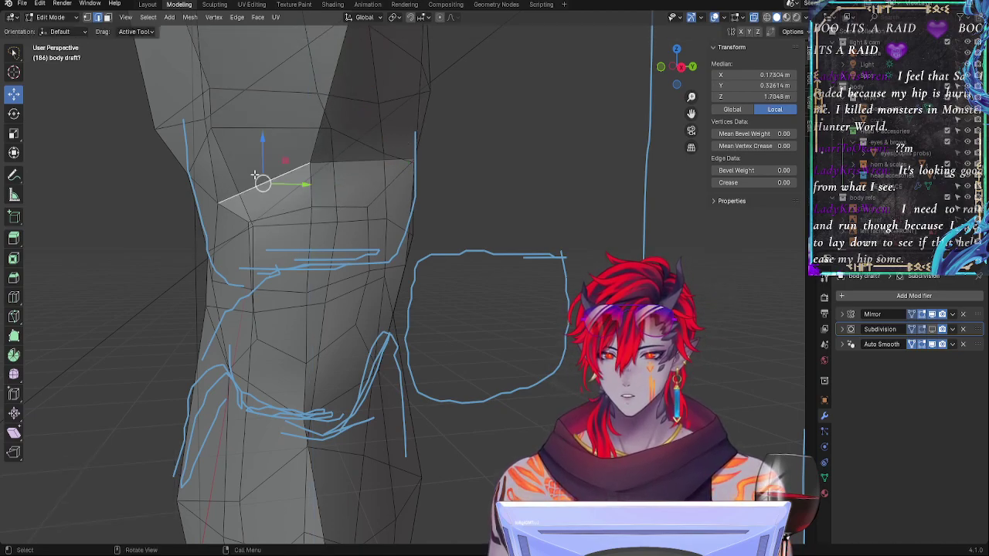
pyautogui.press('r')
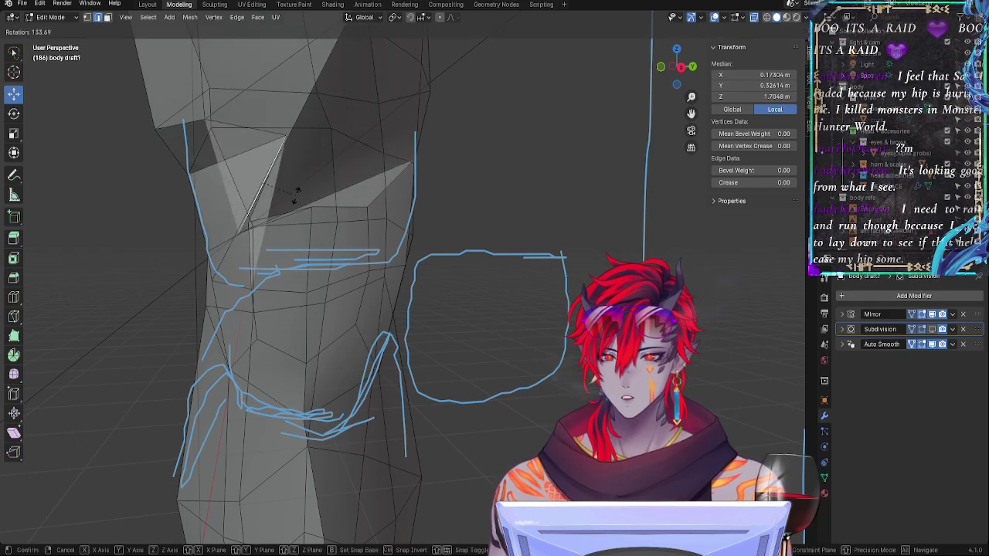
pyautogui.click(294, 190)
# Step: Select the upper diagonal knee edge and rotate it slightly in front view
pyautogui.moveTo(353, 150); pyautogui.dragTo(371, 138, button='middle')
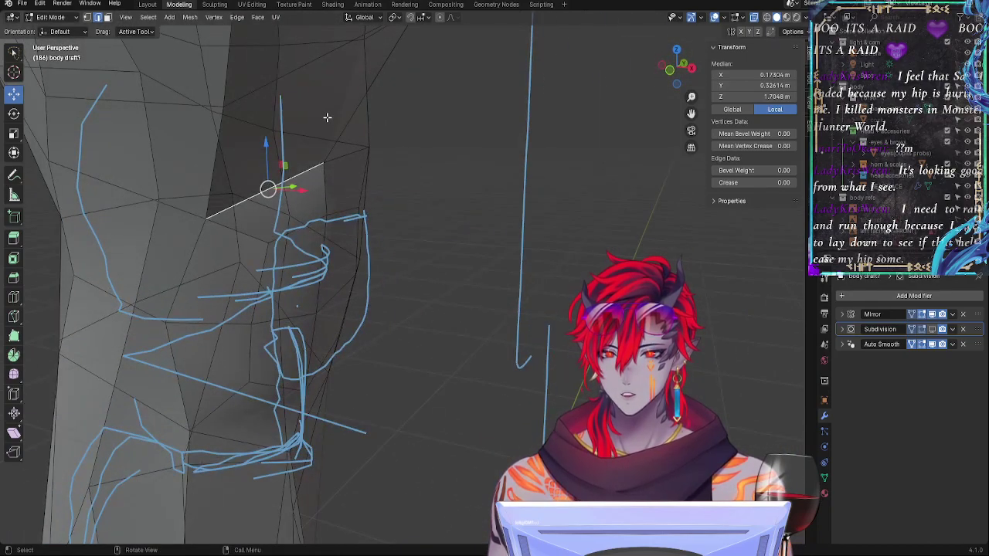
pyautogui.click(328, 118)
pyautogui.click(360, 115)
pyautogui.click(669, 72)
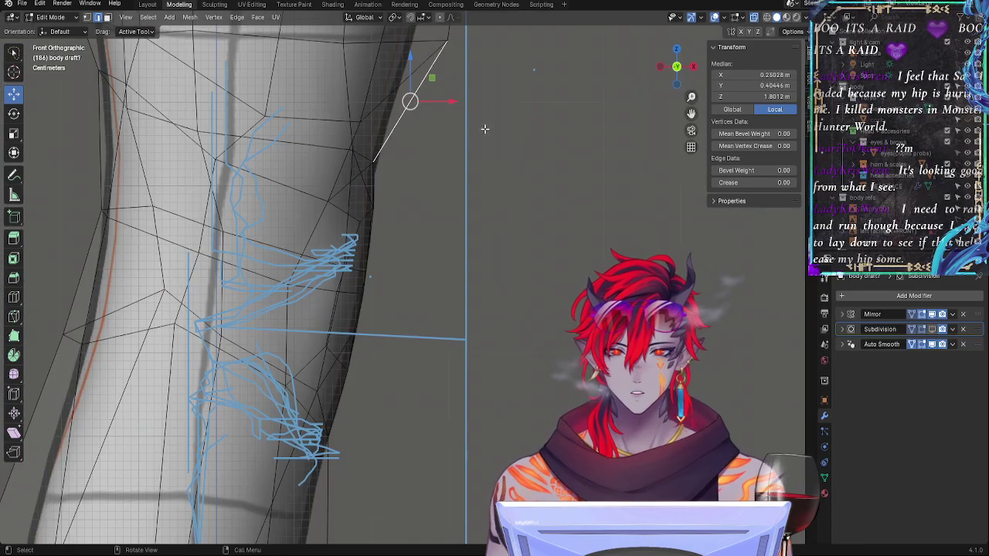
pyautogui.press('r')
pyautogui.click(485, 124)
# Step: Nudge that edge left and down in small moves onto the sketch outline
pyautogui.press('g')
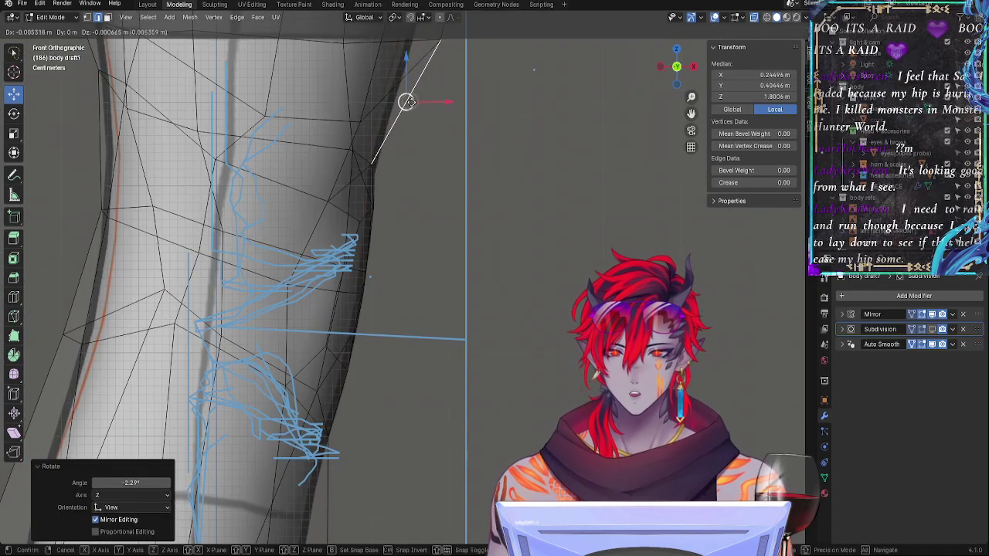
pyautogui.click(462, 81)
pyautogui.press('g')
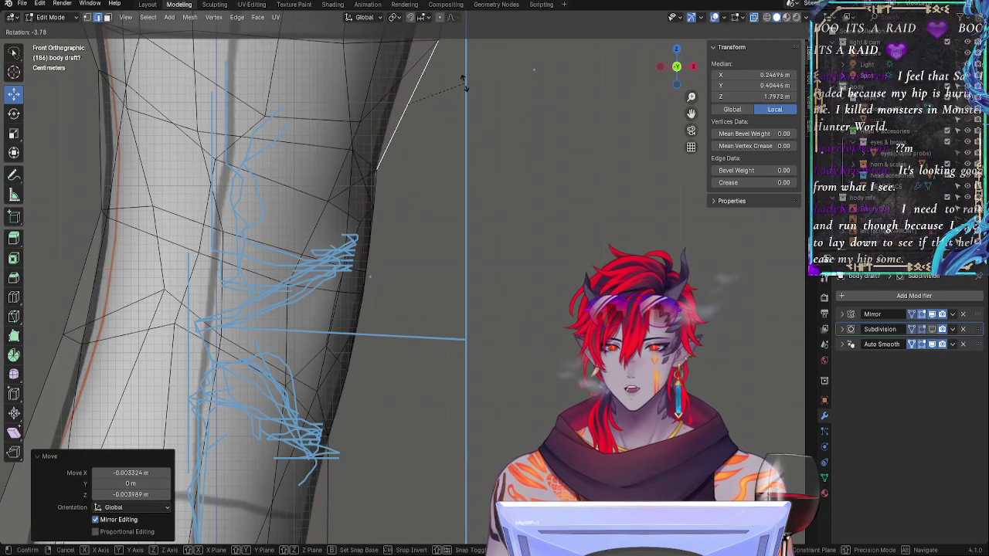
pyautogui.click(461, 84)
pyautogui.press('g')
pyautogui.click(366, 104)
pyautogui.click(365, 105)
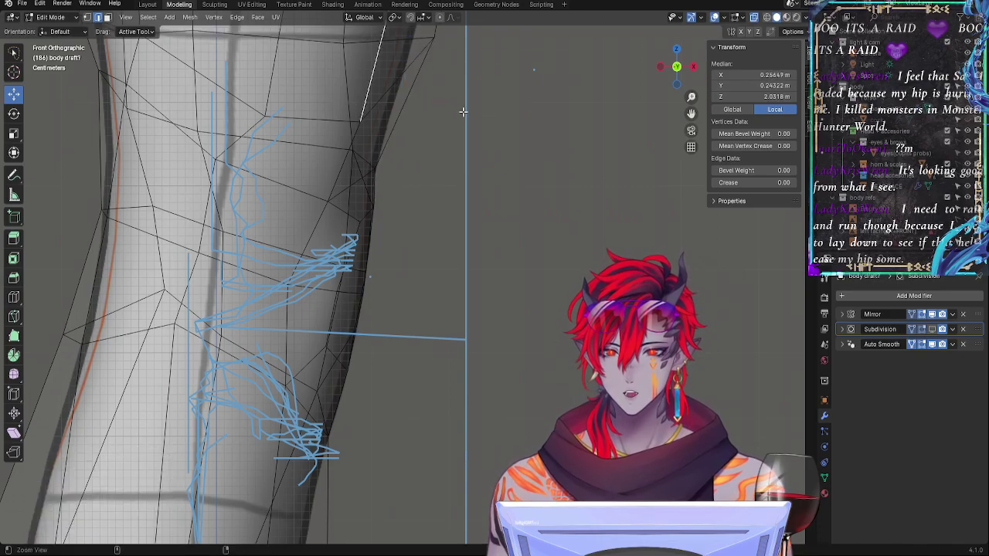
# Step: Rotate an outer knee edge 1.37° in front view, briefly trying shrink/fatten
pyautogui.keyDown('ctrl'); pyautogui.moveTo(462, 110); pyautogui.dragTo(382, 170, button='middle'); pyautogui.keyUp('ctrl')
pyautogui.click(376, 187)
pyautogui.click(312, 199)
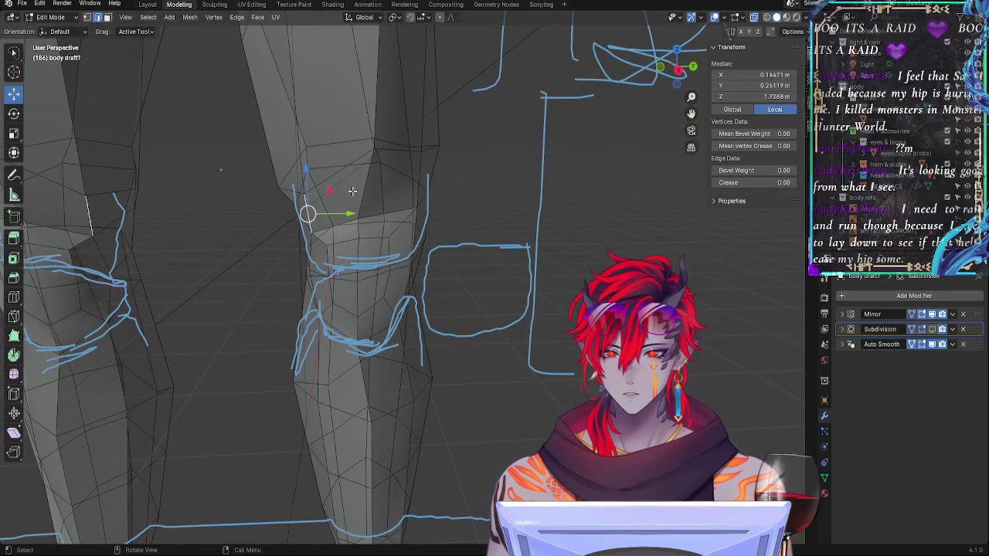
pyautogui.click(661, 68)
pyautogui.keyDown('shift'); pyautogui.moveTo(510, 206); pyautogui.dragTo(507, 207, button='middle'); pyautogui.keyUp('shift')
pyautogui.scroll(2, 494, 193)
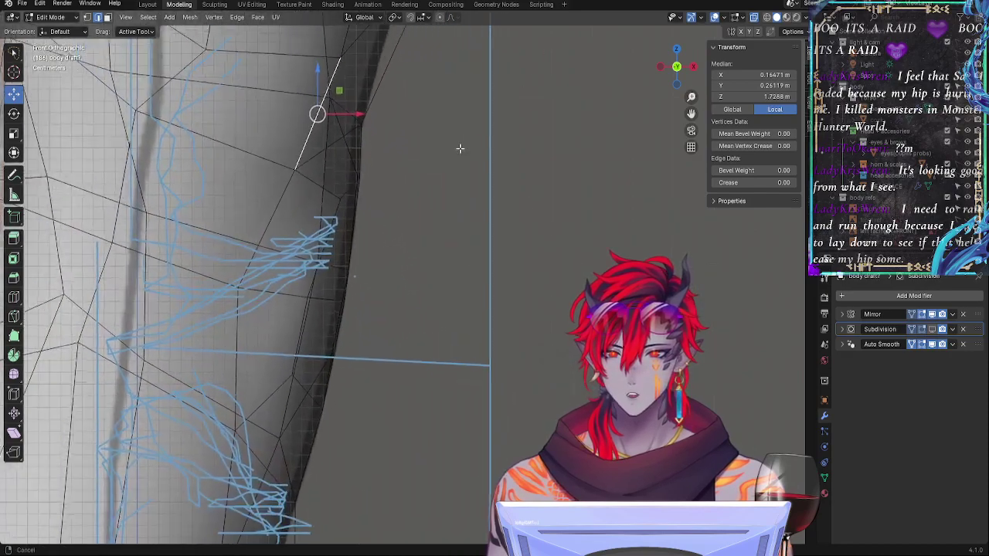
pyautogui.scroll(-1, 449, 139)
pyautogui.scroll(-1, 449, 158)
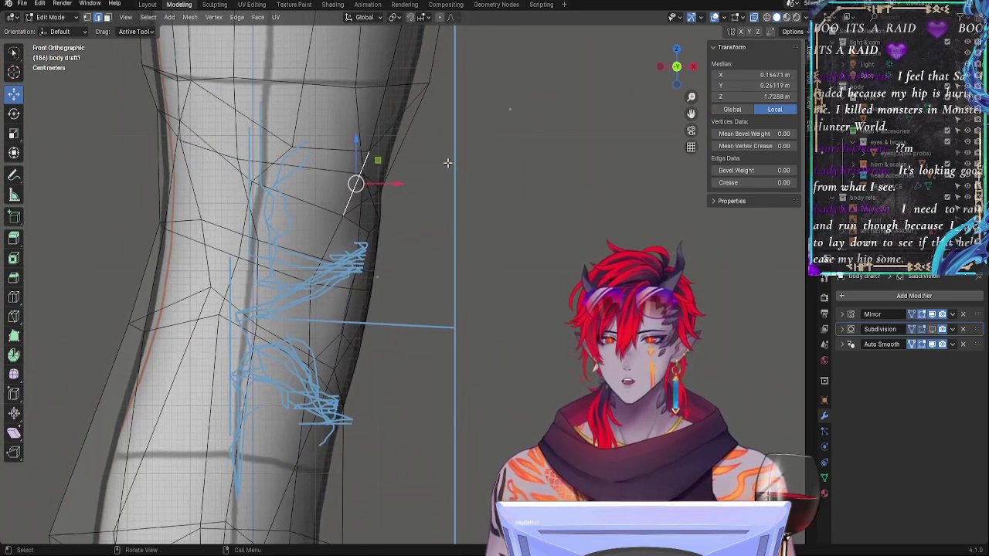
pyautogui.press('r')
pyautogui.click(441, 151)
pyautogui.hotkey('alt', 's')
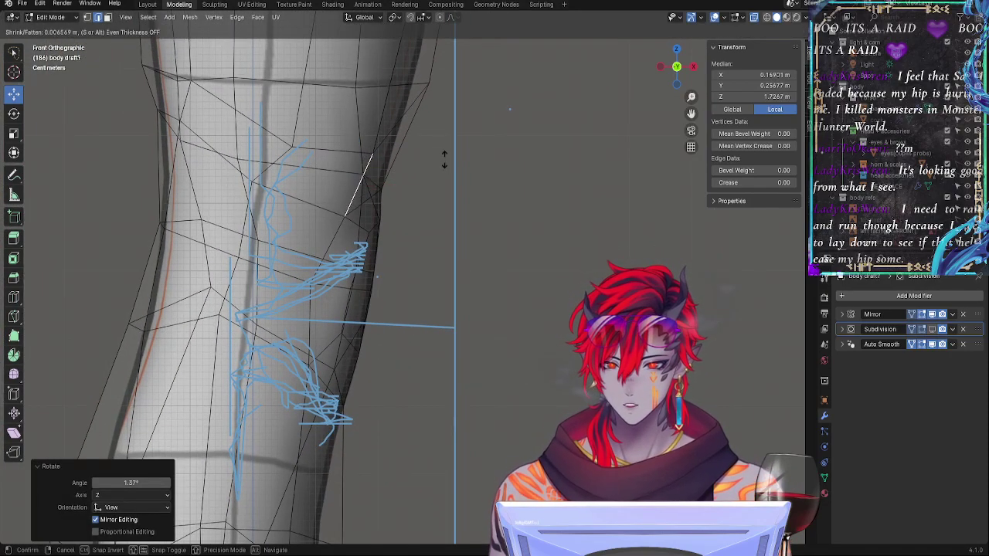
pyautogui.click(445, 160)
# Step: Rotate an edge near the top of the knee 6.66° and shift it left
pyautogui.click(406, 127)
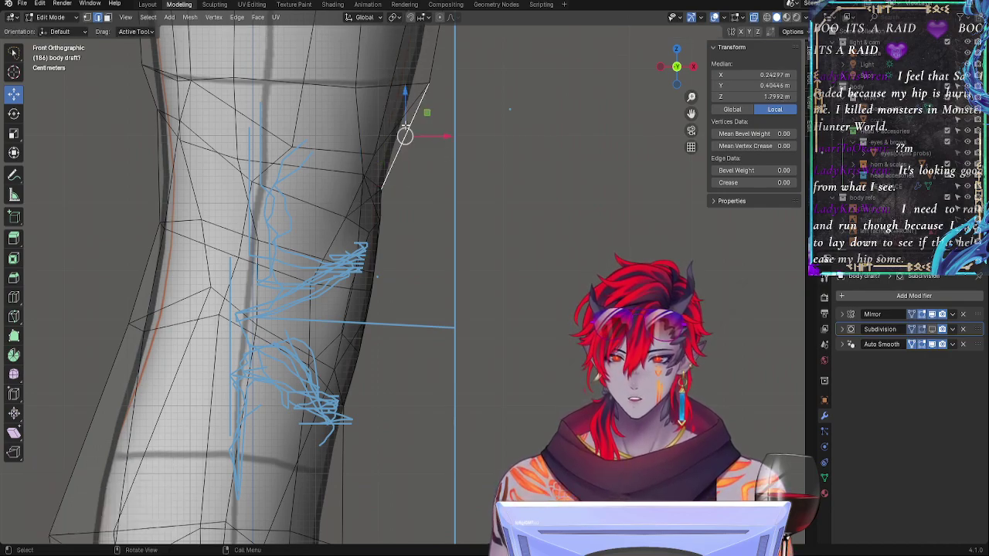
pyautogui.click(423, 93)
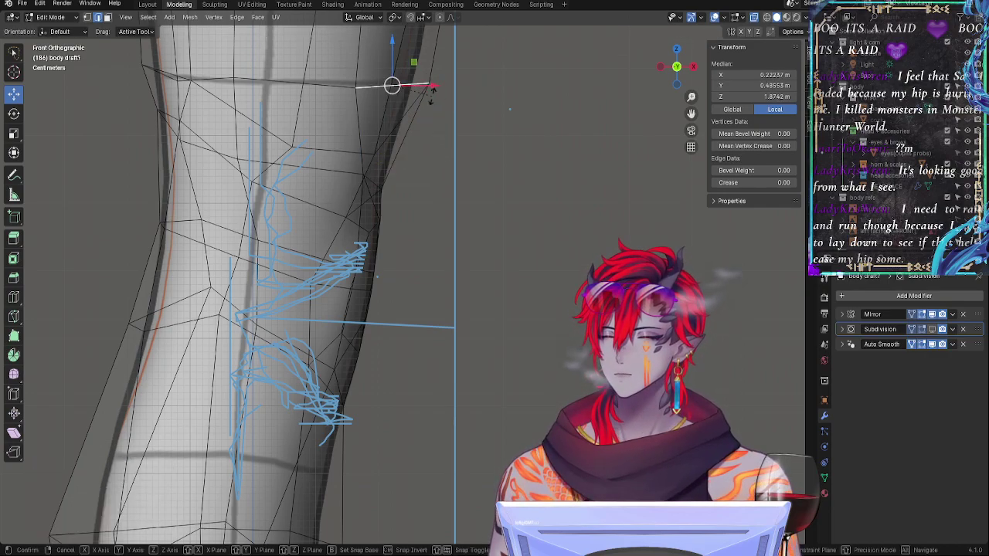
pyautogui.press('r')
pyautogui.click(434, 102)
pyautogui.moveTo(434, 86); pyautogui.dragTo(425, 86)
pyautogui.click(459, 190)
pyautogui.moveTo(462, 194); pyautogui.dragTo(344, 207, button='middle')
pyautogui.click(343, 199)
# Step: Inspect the knee by orbiting and snapping between right-side and front views
pyautogui.click(326, 205)
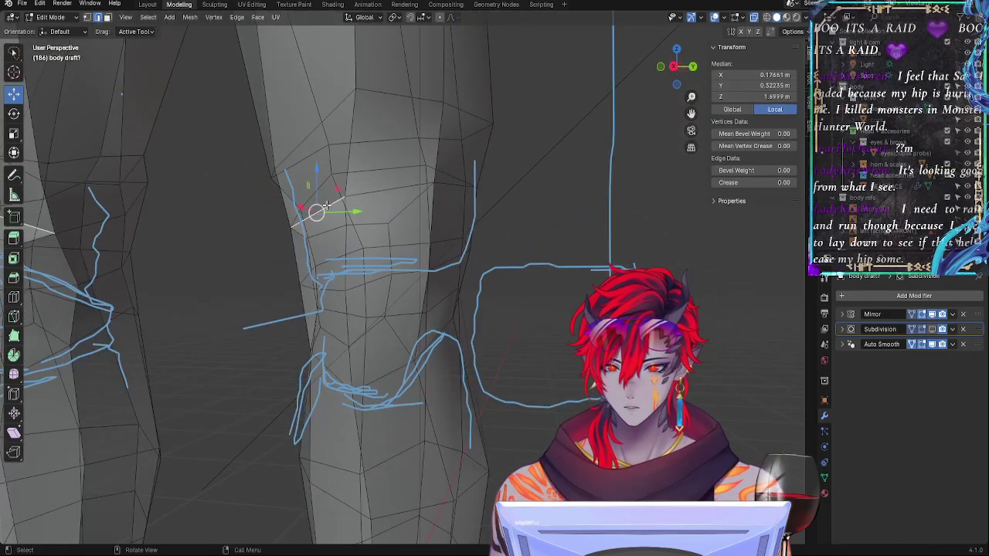
pyautogui.moveTo(424, 192); pyautogui.dragTo(437, 252, button='middle')
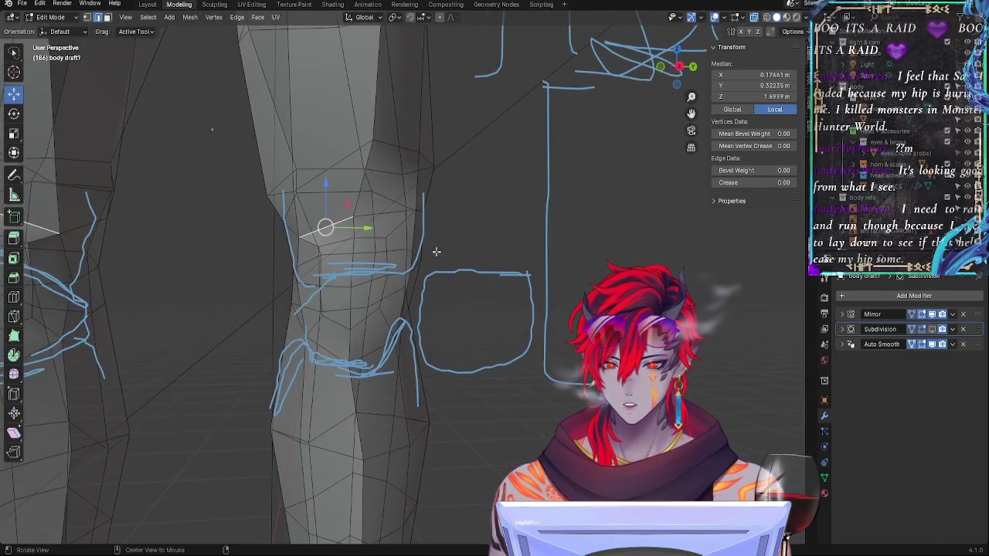
pyautogui.click(680, 66)
pyautogui.keyDown('ctrl'); pyautogui.moveTo(522, 253); pyautogui.dragTo(514, 218, button='middle'); pyautogui.keyUp('ctrl')
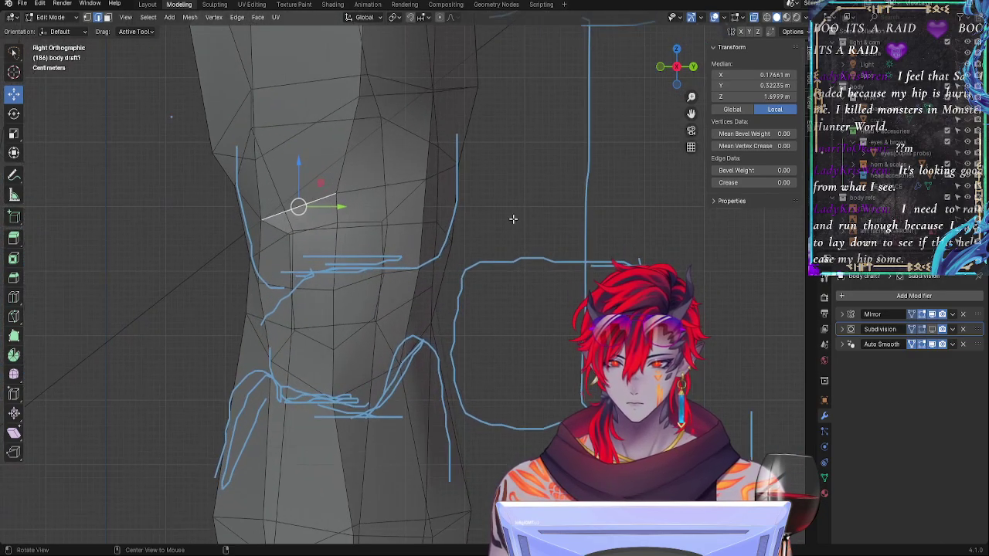
pyautogui.click(660, 67)
pyautogui.click(521, 188)
pyautogui.click(316, 313)
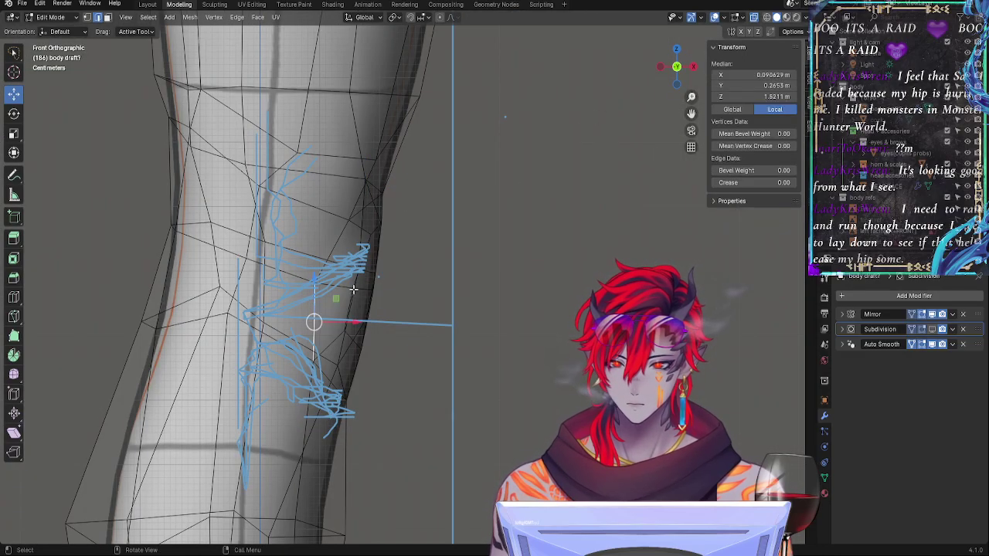
pyautogui.moveTo(455, 298); pyautogui.dragTo(228, 289, button='middle')
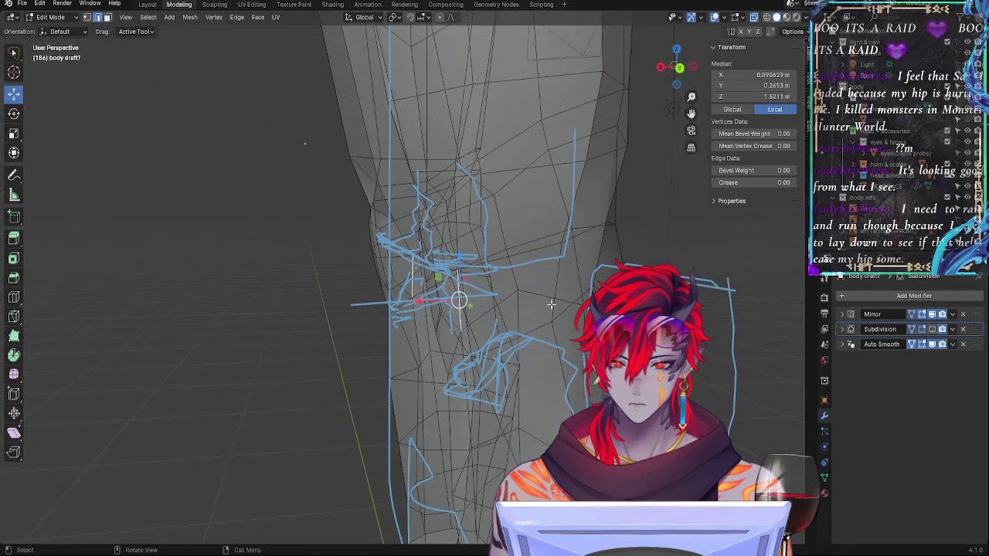
pyautogui.click(674, 67)
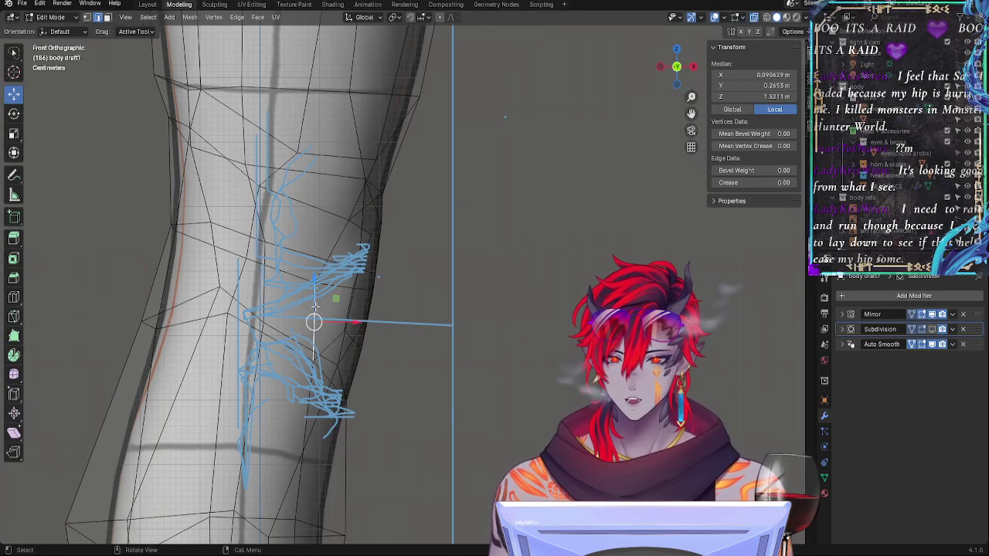
# Step: Orbit through right, back and front views, then zoom in on the knee
pyautogui.moveTo(315, 306); pyautogui.dragTo(376, 322, button='middle')
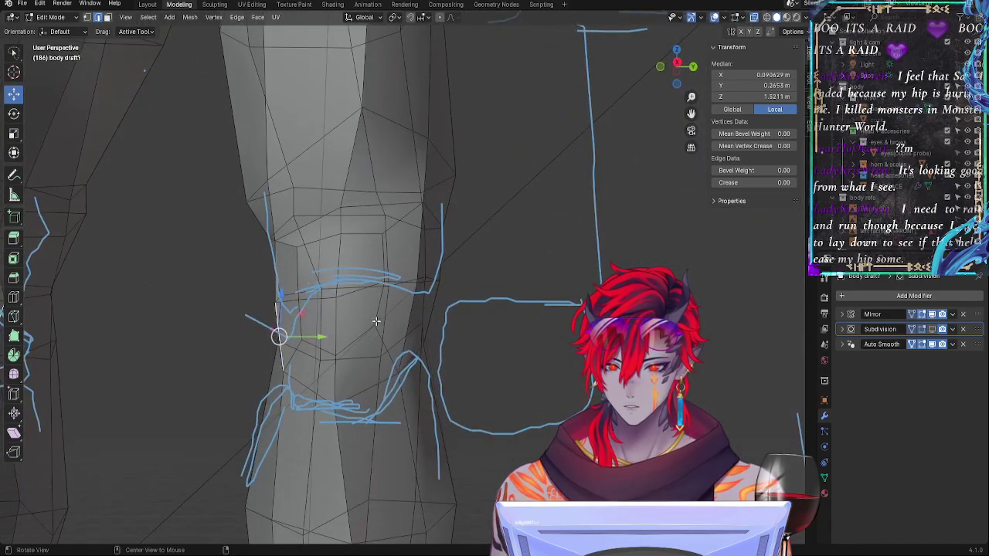
pyautogui.moveTo(481, 245); pyautogui.dragTo(456, 263, button='middle')
pyautogui.click(677, 68)
pyautogui.moveTo(678, 68); pyautogui.dragTo(676, 69)
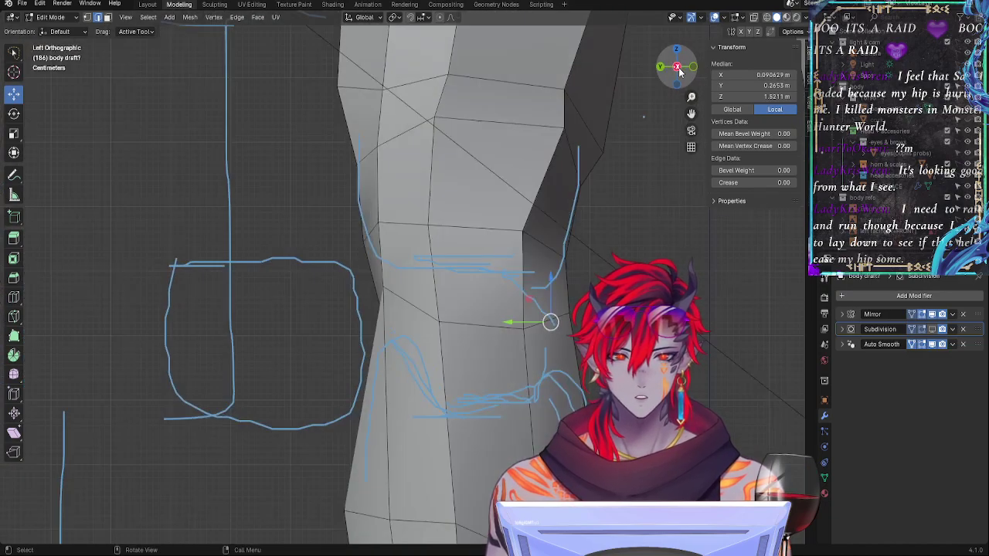
pyautogui.click(676, 71)
pyautogui.click(677, 71)
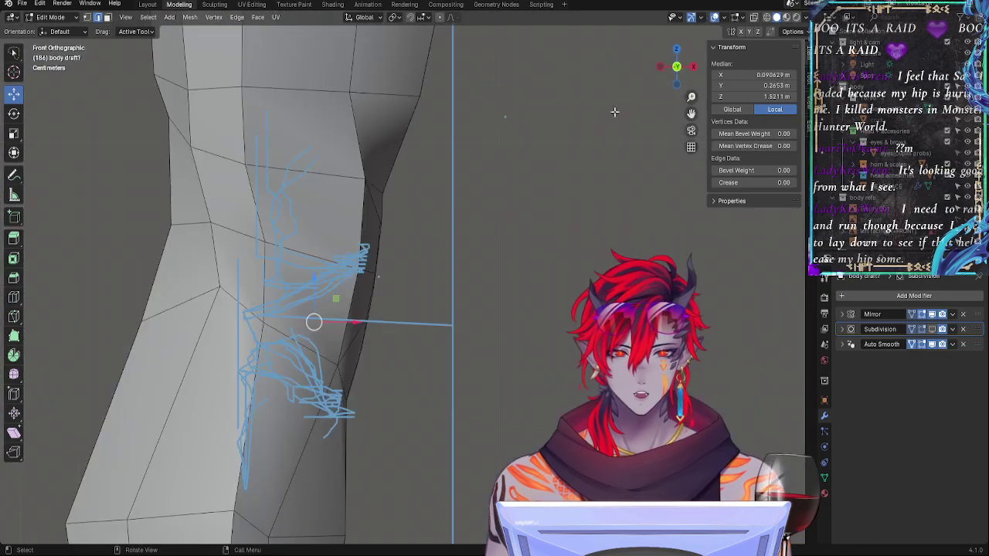
pyautogui.click(517, 228)
pyautogui.moveTo(450, 258)
pyautogui.mouseDown(button='middle')
pyautogui.moveTo(471, 399)
pyautogui.moveTo(503, 286)
pyautogui.moveTo(456, 296)
pyautogui.moveTo(453, 249)
pyautogui.mouseUp(button='middle')
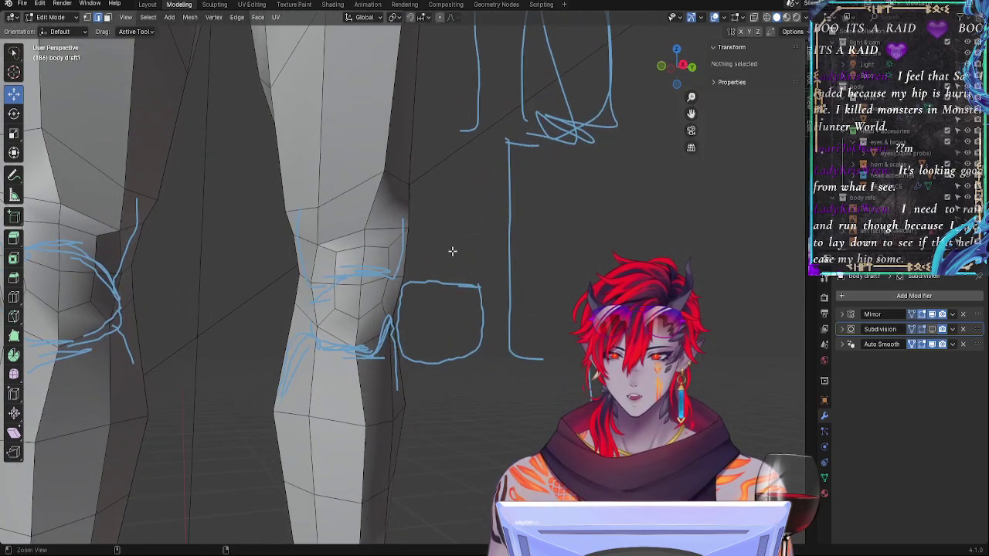
pyautogui.click(670, 67)
pyautogui.keyDown('ctrl'); pyautogui.moveTo(489, 304); pyautogui.dragTo(470, 245, button='middle'); pyautogui.keyUp('ctrl')
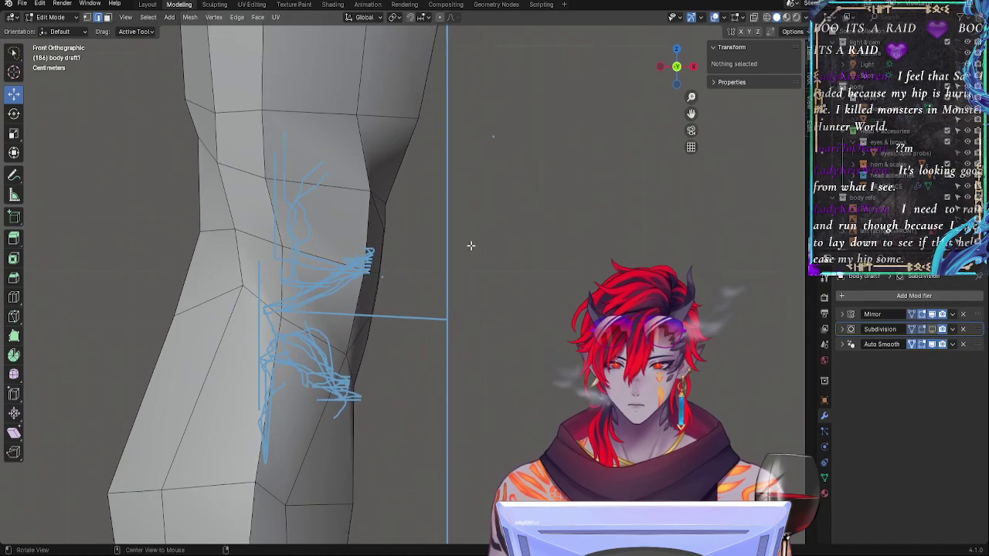
# Step: Tilt the kneecap side edge −1.95°, shift it −0.054 m along X, then rotate it 17.1°
pyautogui.hotkey('alt', 'z')
pyautogui.hotkey('alt', 'z')
pyautogui.click(358, 272)
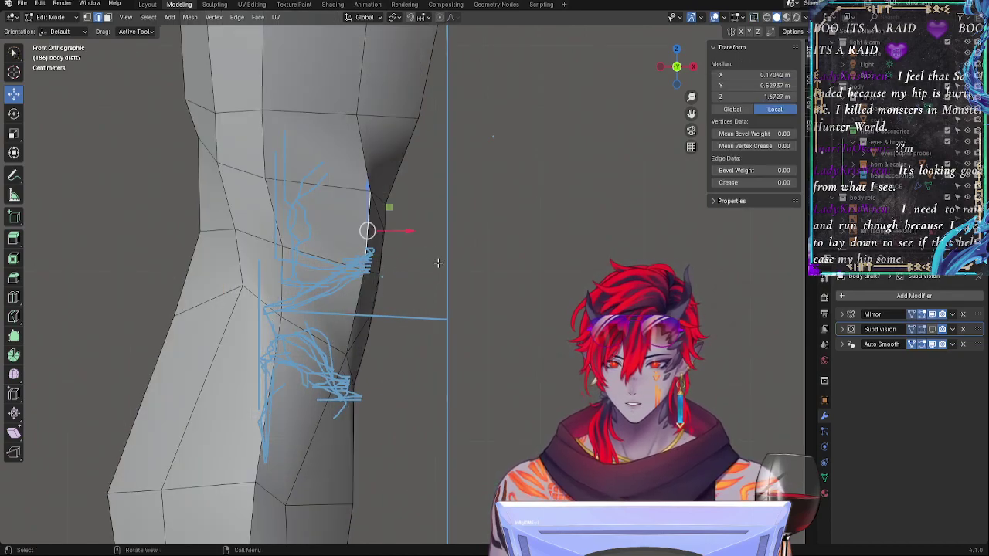
pyautogui.hotkey('alt', 'z')
pyautogui.hotkey('alt', 'z')
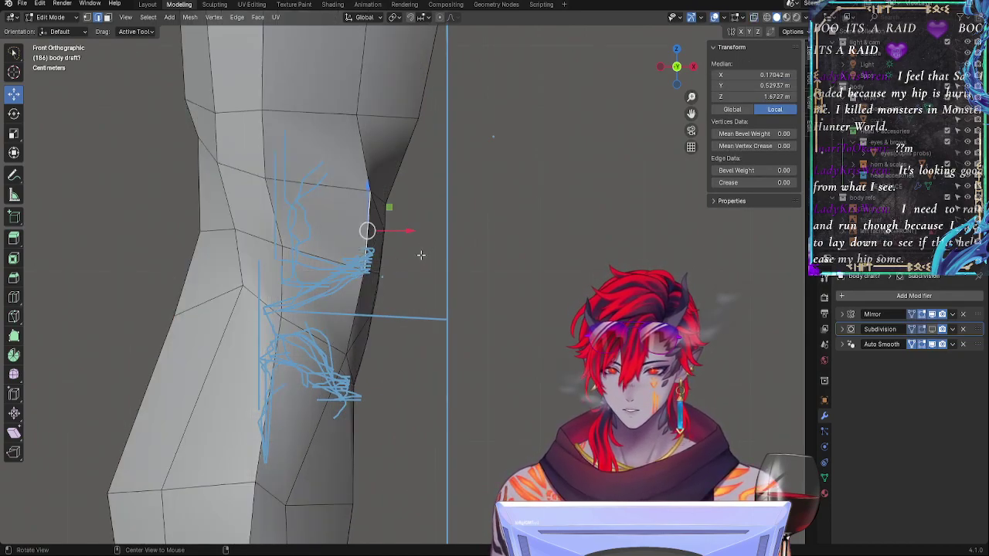
pyautogui.press('r')
pyautogui.click(425, 244)
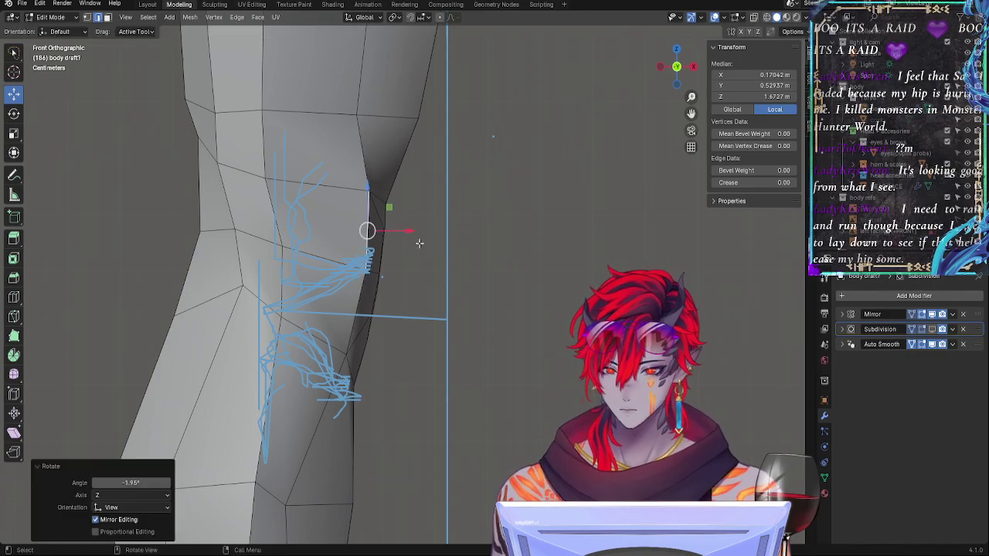
pyautogui.moveTo(392, 230); pyautogui.dragTo(359, 225)
pyautogui.click(358, 225)
pyautogui.hotkey('alt', 'z')
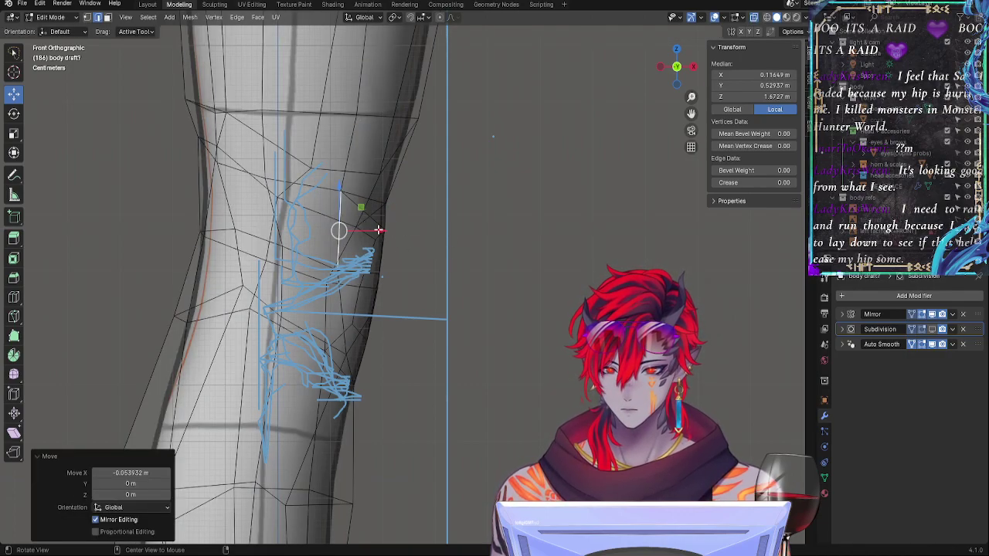
pyautogui.hotkey('alt', 'z')
pyautogui.press('r')
pyautogui.click(402, 251)
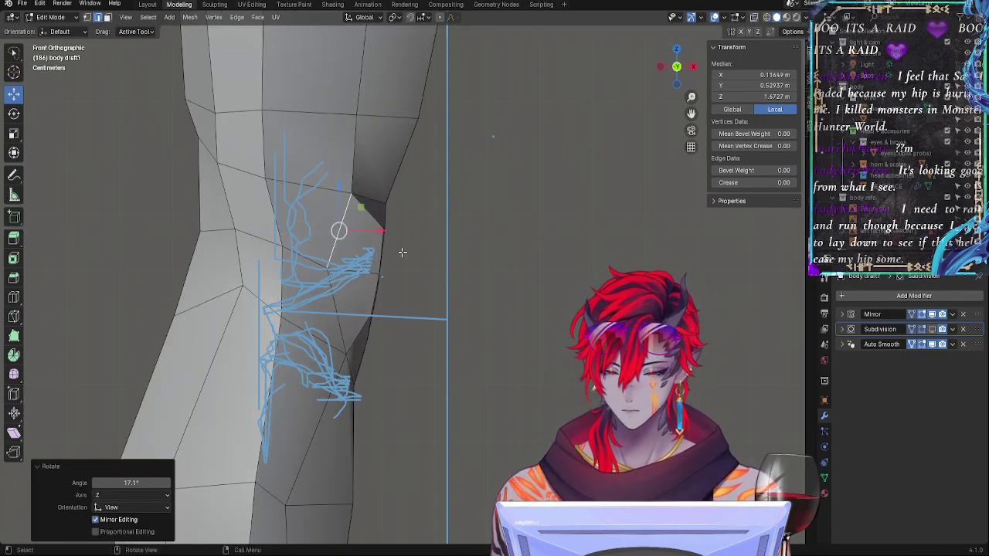
# Step: Squash the selected knee edge vertically along Z, abandoning a shrink/fatten attempt
pyautogui.press('s')
pyautogui.press('z')
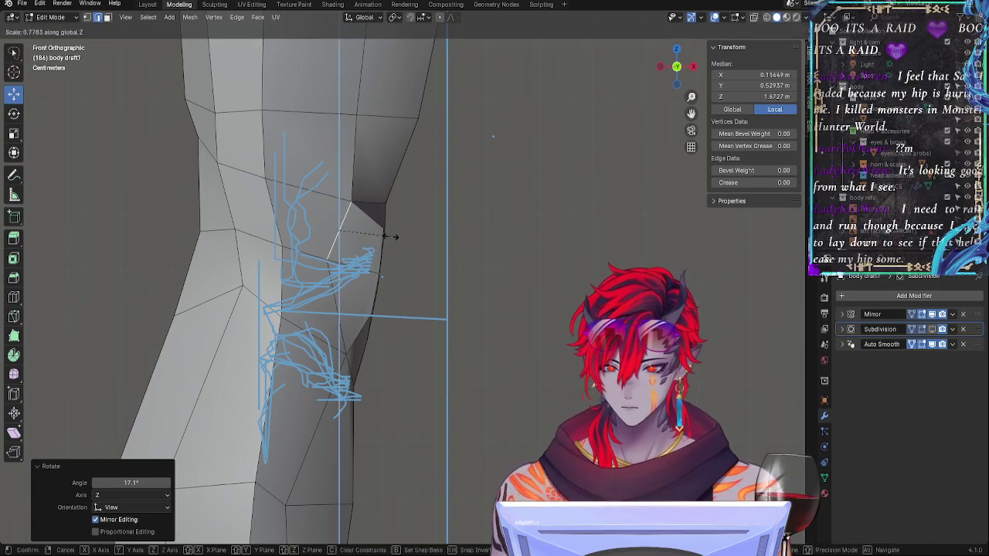
pyautogui.click(390, 239)
pyautogui.hotkey('alt', 's')
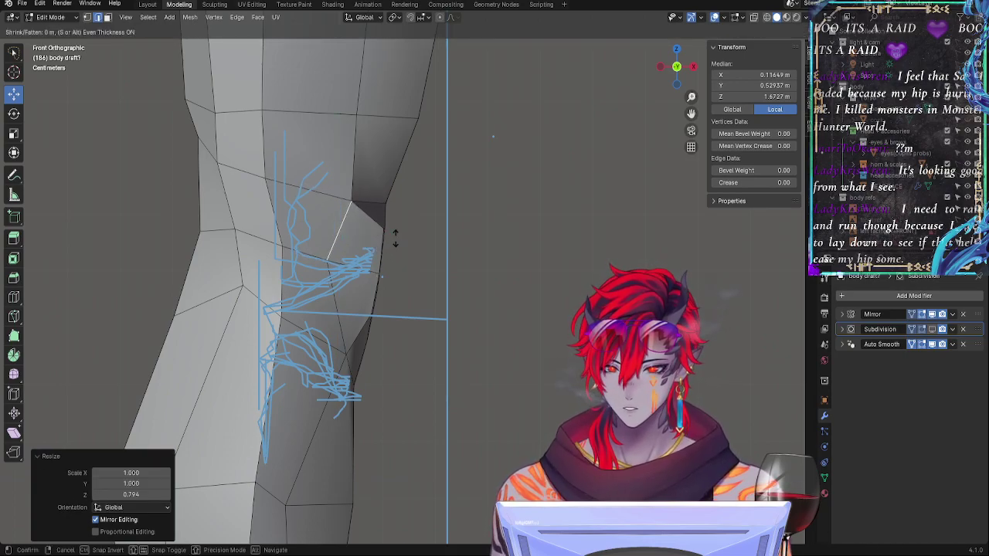
pyautogui.press('Escape')
pyautogui.hotkey('alt', 'z')
pyautogui.hotkey('alt', 'z')
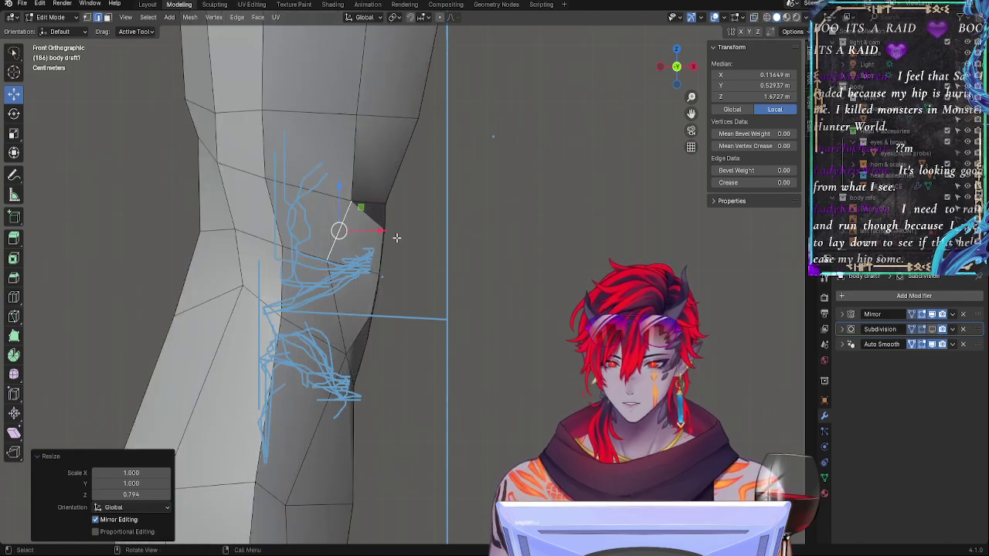
# Step: Tilt the knee edge slightly and shift it left along X toward the front sketch
pyautogui.press('r')
pyautogui.click(403, 222)
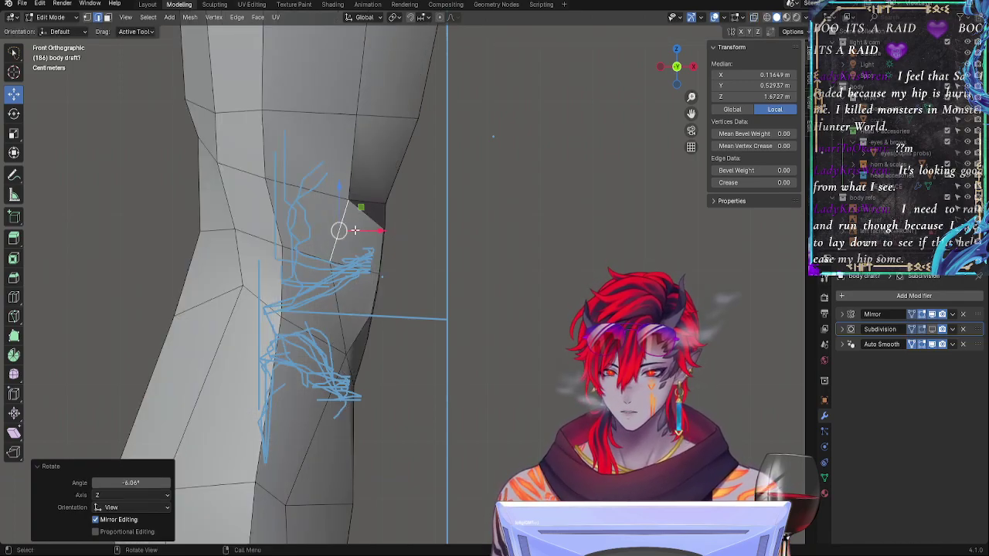
pyautogui.press('g')
pyautogui.press('x')
pyautogui.click(349, 231)
pyautogui.hotkey('alt', 'z')
# Step: Rotate a second knee edge and slide it sideways along X to follow the sketch
pyautogui.click(390, 210)
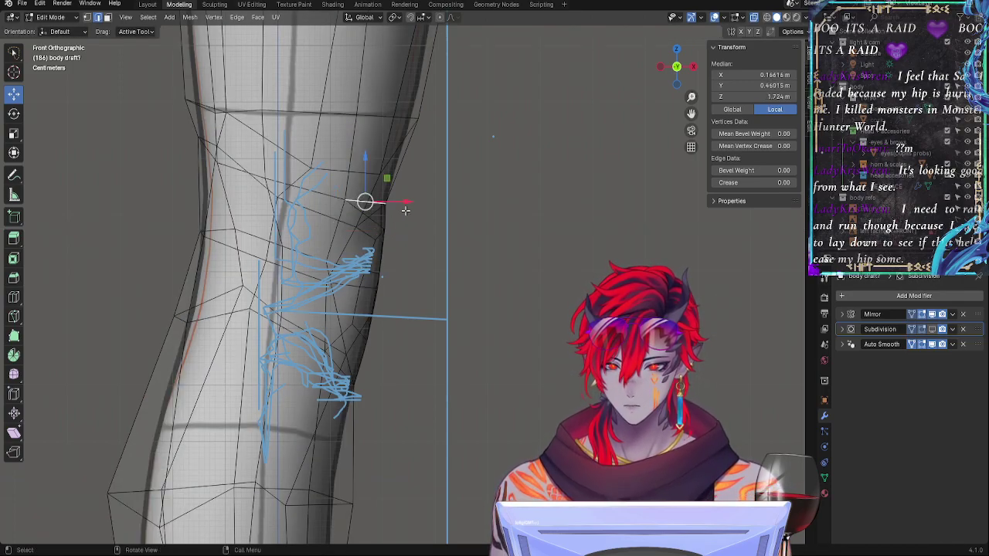
pyautogui.hotkey('alt', 'z')
pyautogui.press('r')
pyautogui.click(454, 200)
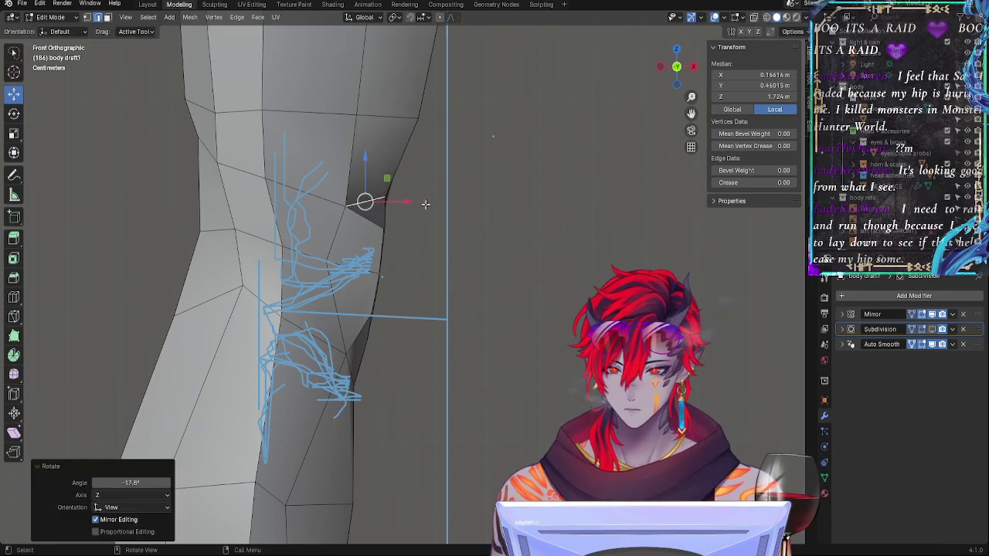
pyautogui.press('g')
pyautogui.press('x')
pyautogui.click(407, 202)
pyautogui.hotkey('alt', 'z')
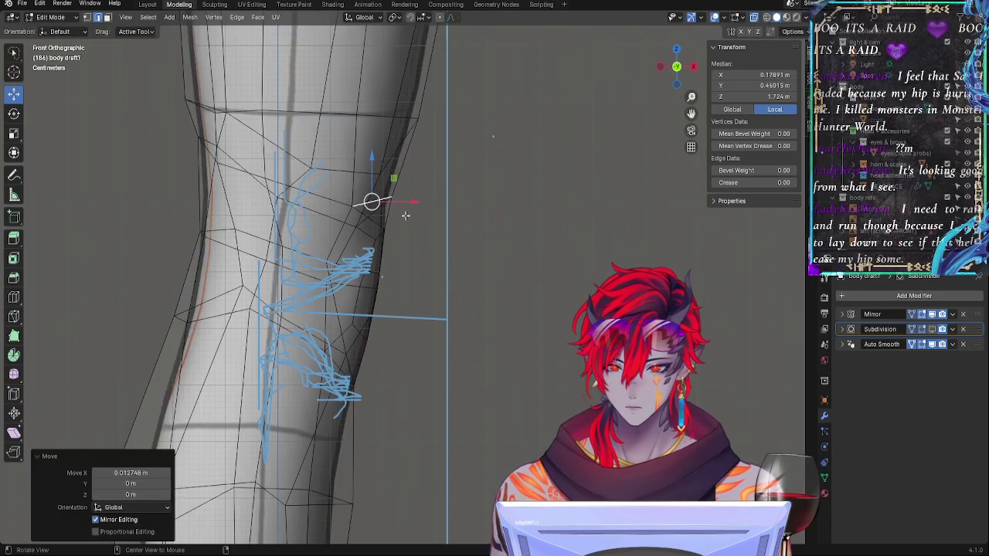
pyautogui.hotkey('alt', 'z')
# Step: Shift a knee-outline vertex sideways along X, rotate its edge, and select the neighbouring edge
pyautogui.click(405, 225)
pyautogui.press('g')
pyautogui.press('x')
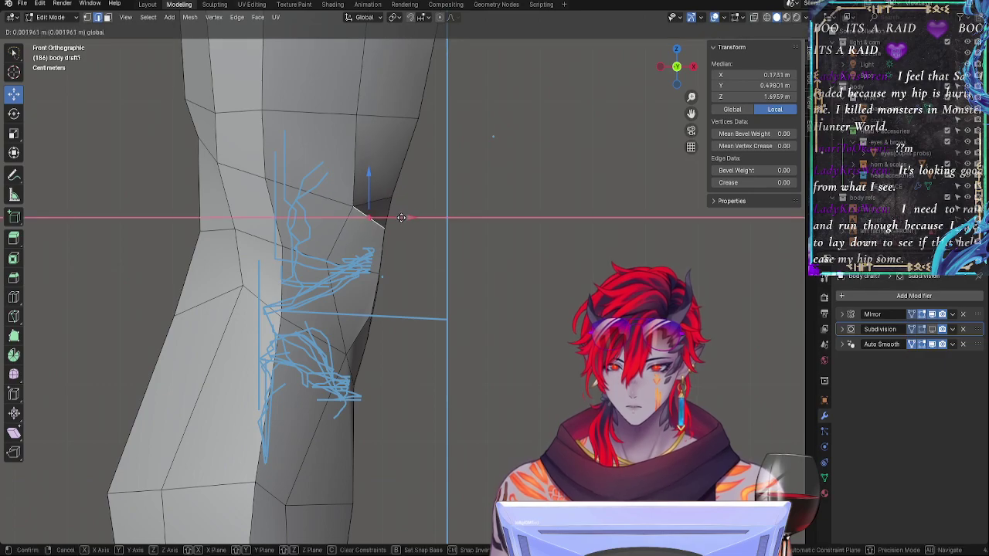
pyautogui.click(421, 225)
pyautogui.press('r')
pyautogui.click(449, 232)
pyautogui.click(393, 247)
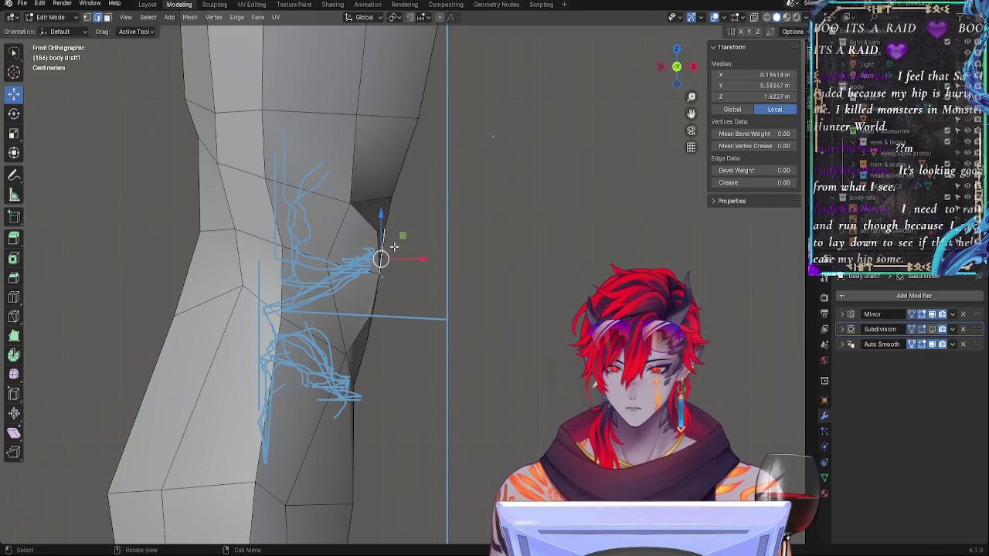
pyautogui.hotkey('alt', 'z')
pyautogui.hotkey('alt', 'z')
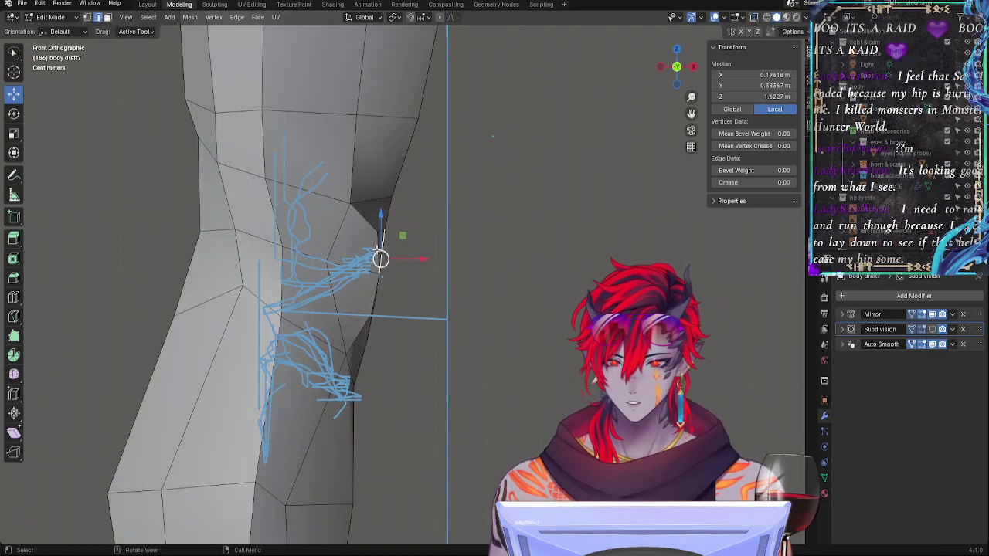
# Step: Move two stacked knee-outline edges inward along X, then deselect them
pyautogui.click(377, 258)
pyautogui.keyDown('shift'); pyautogui.click(374, 285); pyautogui.keyUp('shift')
pyautogui.press('g')
pyautogui.press('x')
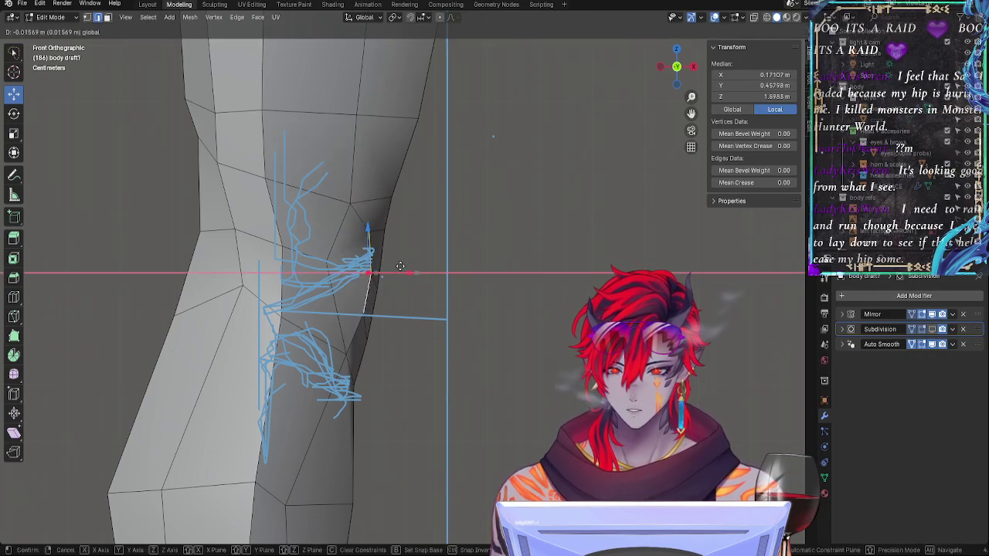
pyautogui.click(433, 259)
pyautogui.hotkey('alt', 'z')
pyautogui.hotkey('alt', 'z')
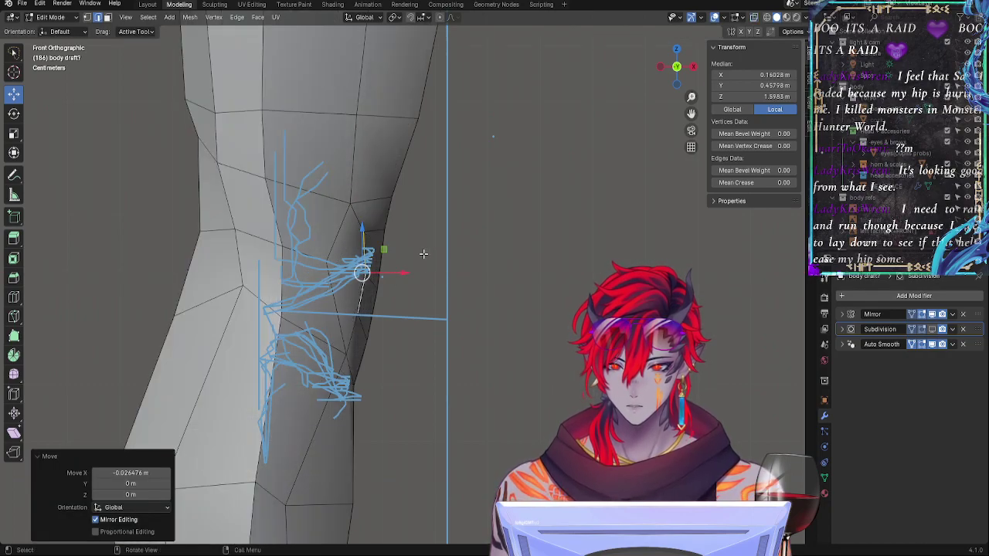
pyautogui.hotkey('alt', 'z')
pyautogui.hotkey('alt', 'z')
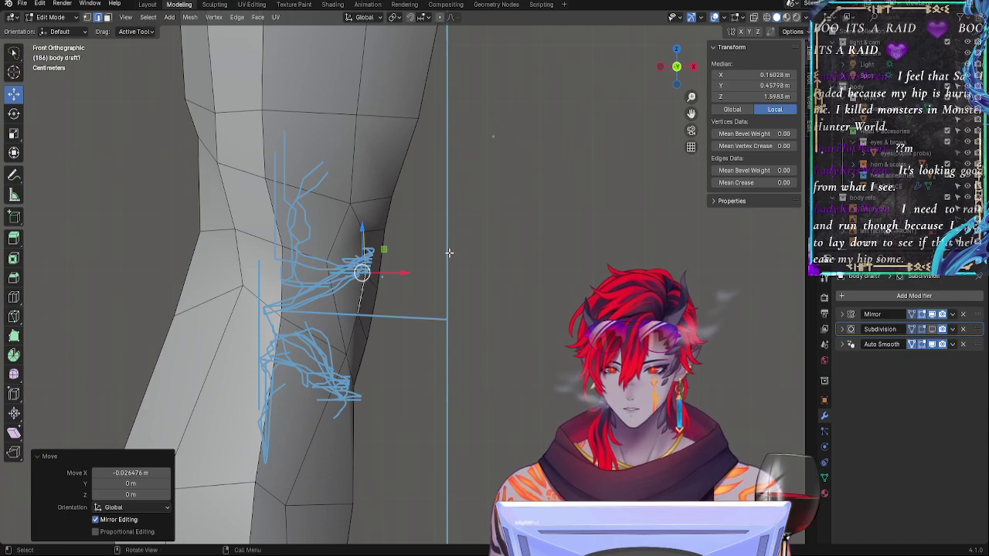
pyautogui.click(449, 252)
# Step: Rotate one outline edge, then rotate the right-side outline edges by -5.27°
pyautogui.click(367, 248)
pyautogui.press('r')
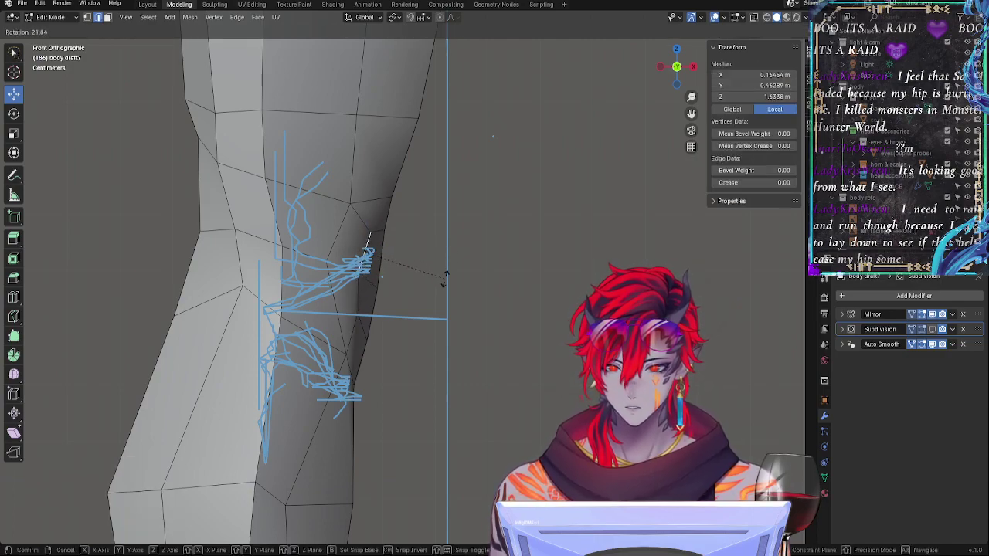
pyautogui.click(445, 279)
pyautogui.click(367, 302)
pyautogui.click(356, 297)
pyautogui.press('r')
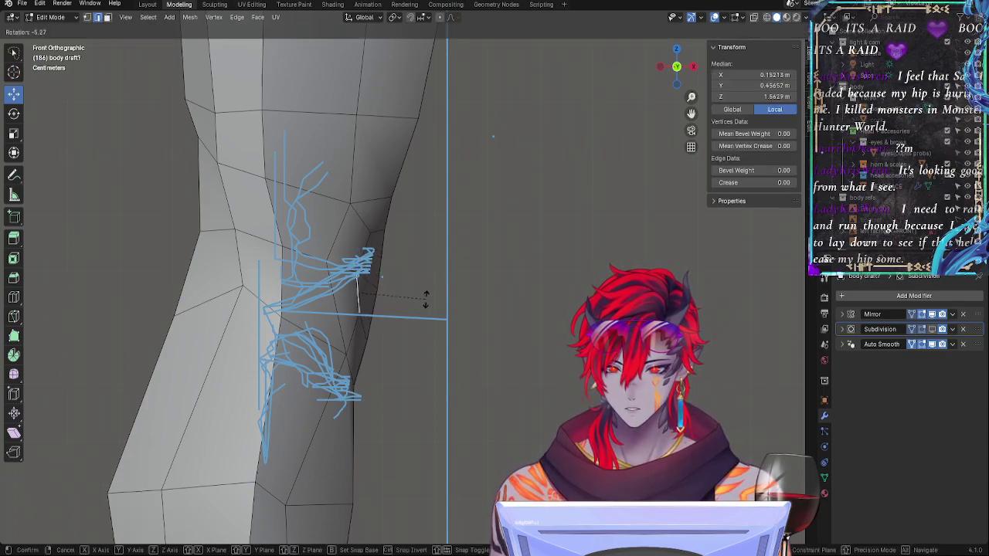
pyautogui.click(425, 299)
pyautogui.hotkey('alt', 'z')
# Step: Nudge a kneecap vertex and the edge above the kneecap up and left
pyautogui.hotkey('alt', 'z')
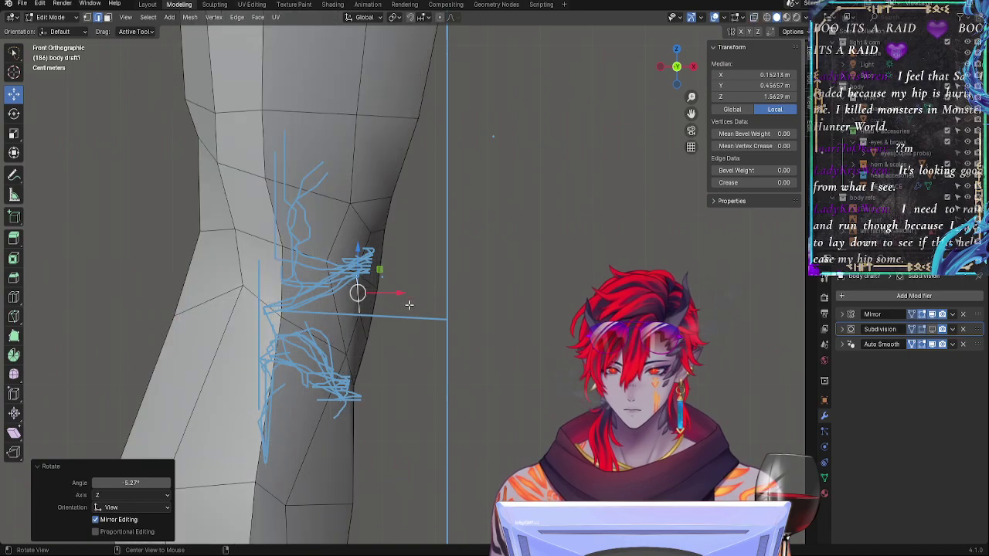
pyautogui.click(361, 246)
pyautogui.hotkey('alt', 'z')
pyautogui.press('g')
pyautogui.click(360, 243)
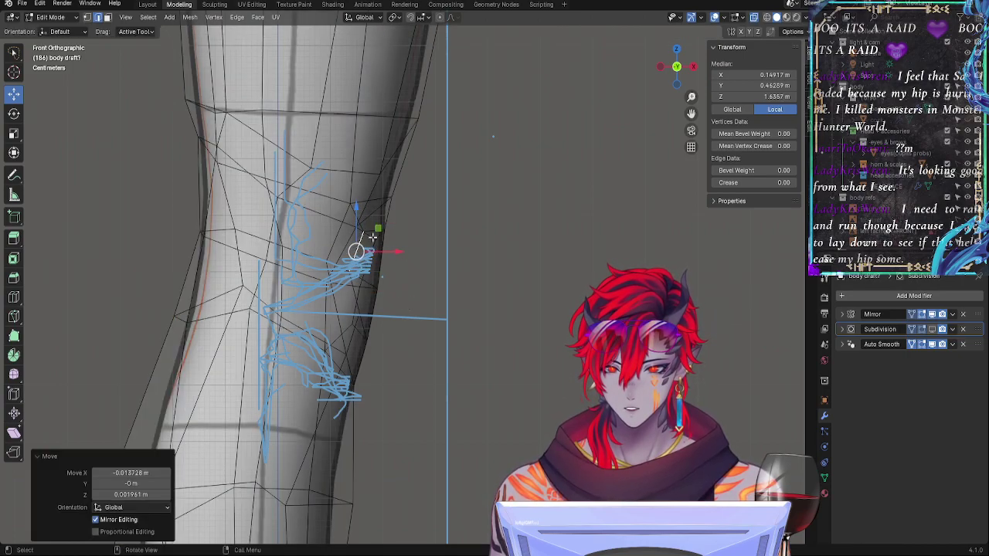
pyautogui.click(379, 228)
pyautogui.press('g')
pyautogui.click(377, 224)
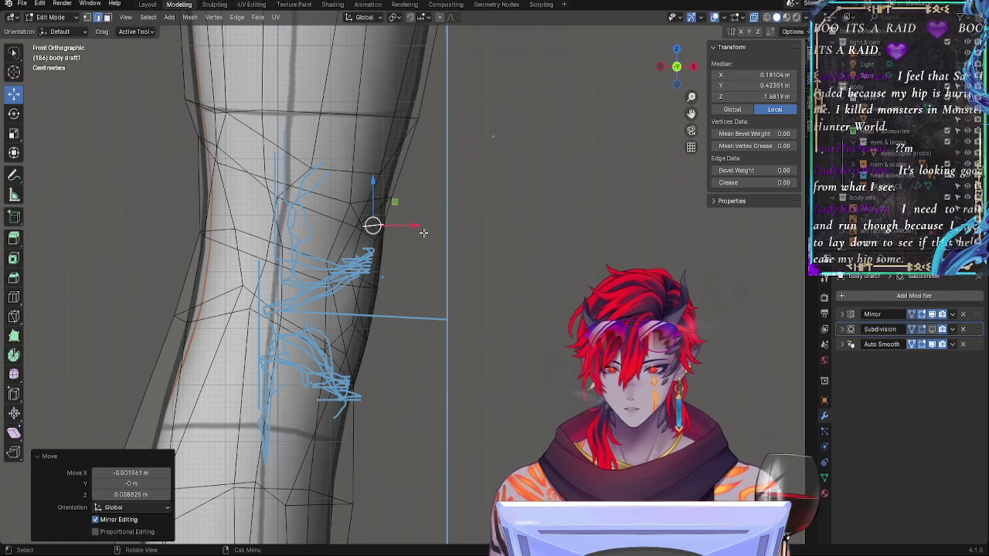
pyautogui.hotkey('alt', 'z')
# Step: Slightly rotate the vertex at the kneecap tip around the view axis
pyautogui.click(384, 257)
pyautogui.hotkey('alt', 'z')
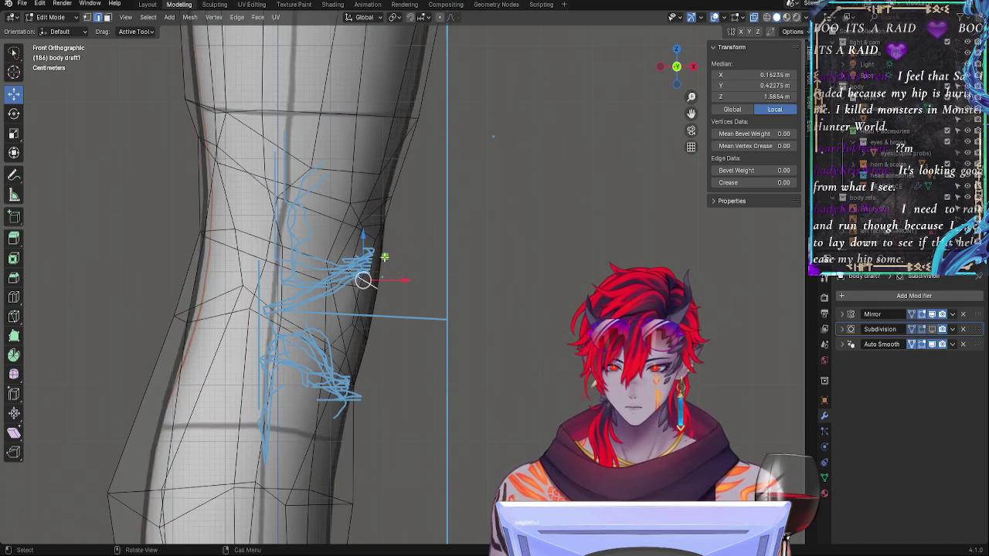
pyautogui.click(384, 257)
pyautogui.hotkey('alt', 'z')
pyautogui.press('r')
pyautogui.click(402, 232)
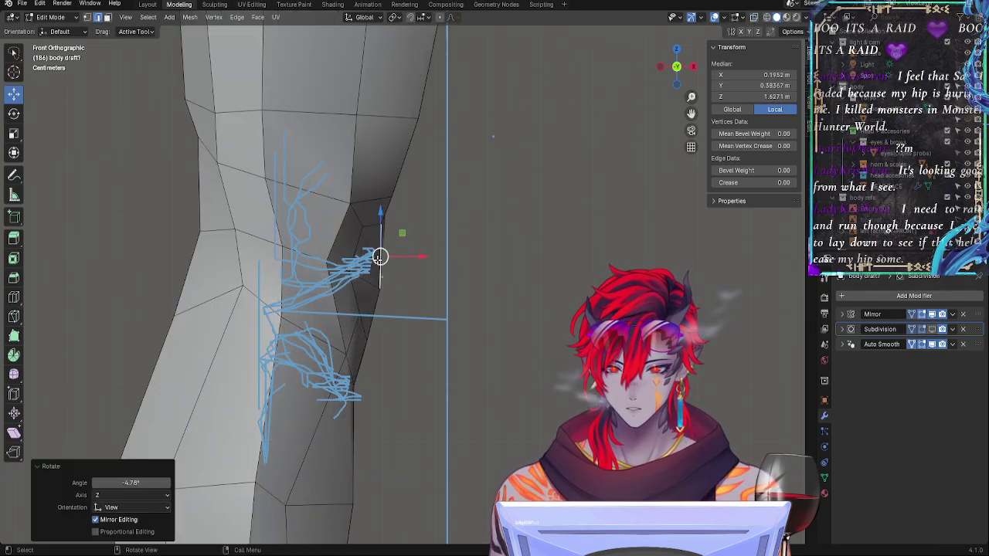
# Step: Rotate the edge below the kneecap tip by -8.39° and slide its vertex slightly upward
pyautogui.click(380, 288)
pyautogui.click(374, 284)
pyautogui.press('r')
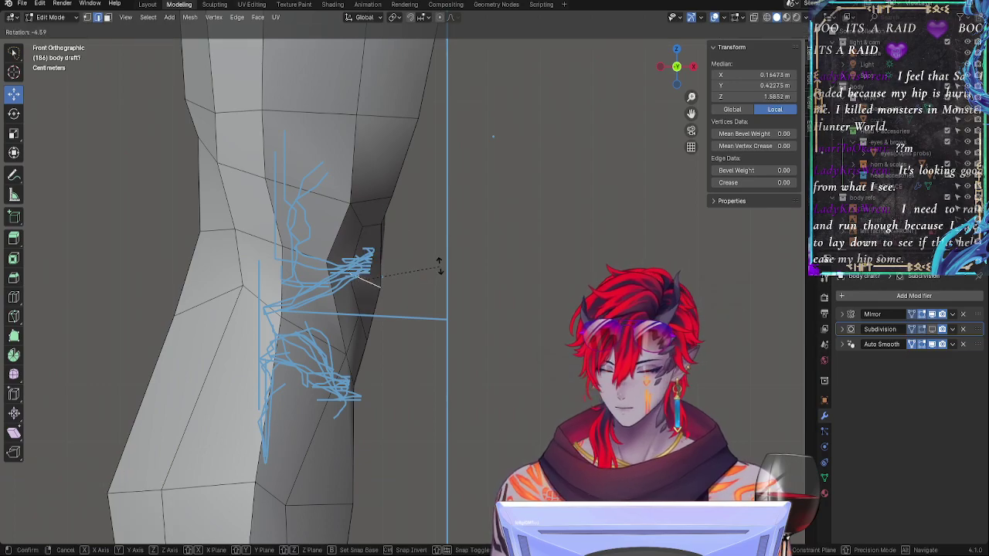
pyautogui.click(438, 261)
pyautogui.press('g')
pyautogui.press('g')
pyautogui.click(399, 271)
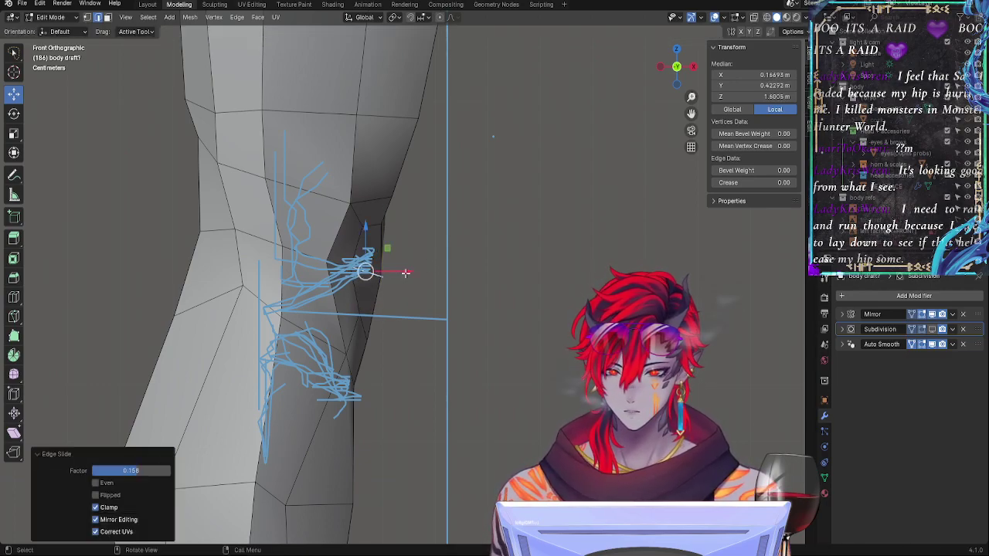
# Step: Rotate the selected kneecap edge, shift two lower outline edges right, then select the right outline edge
pyautogui.hotkey('alt', 'z')
pyautogui.press('r')
pyautogui.click(433, 269)
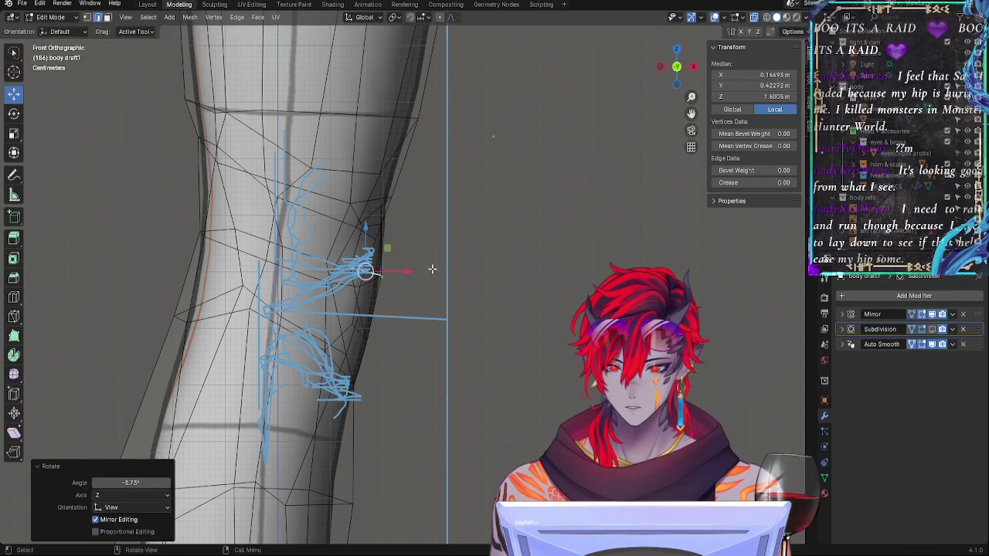
pyautogui.hotkey('alt', 'z')
pyautogui.click(356, 259)
pyautogui.keyDown('shift'); pyautogui.click(353, 292); pyautogui.keyUp('shift')
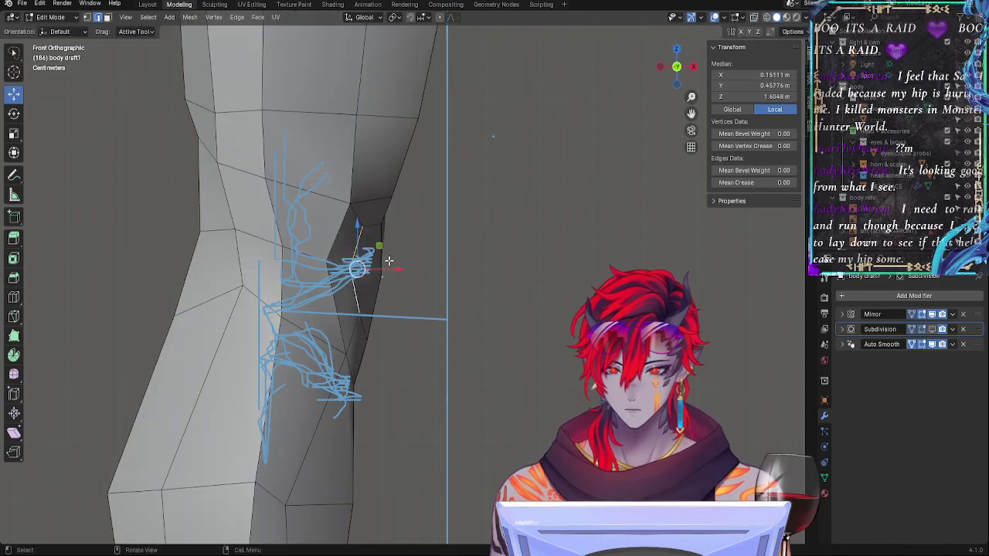
pyautogui.press('g')
pyautogui.click(392, 260)
pyautogui.click(384, 247)
# Step: Push the upper outer knee edge slightly outward to the right
pyautogui.click(385, 218)
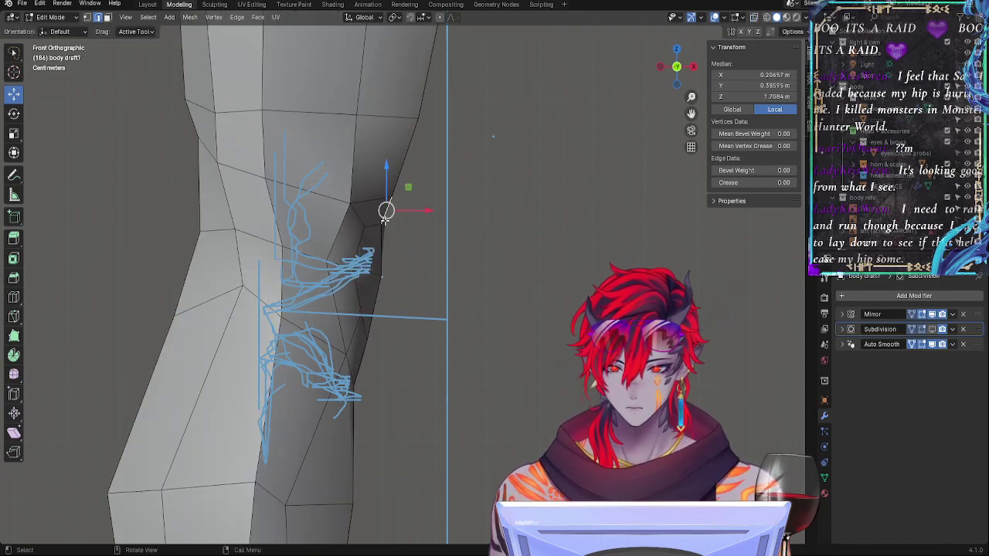
pyautogui.moveTo(412, 213); pyautogui.dragTo(418, 213)
pyautogui.hotkey('alt', 'z')
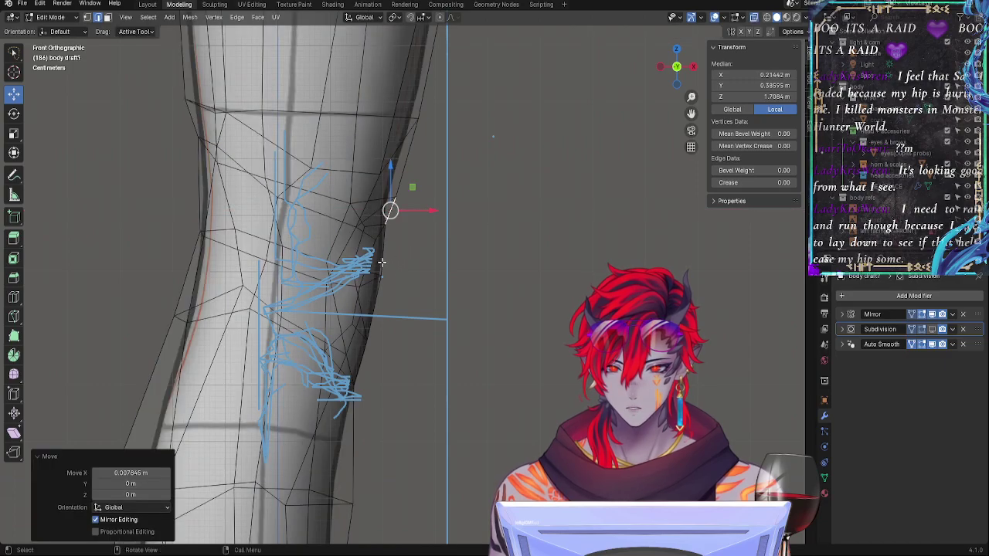
pyautogui.hotkey('alt', 'z')
# Step: Tilt the lower knee outline edge by 2.8°
pyautogui.click(384, 255)
pyautogui.press('r')
pyautogui.click(429, 251)
pyautogui.hotkey('alt', 'z')
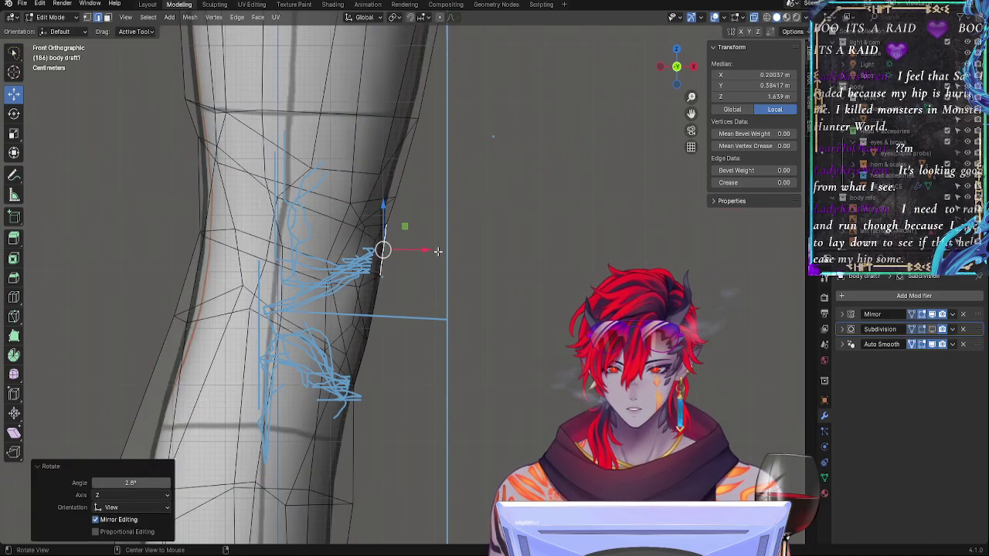
pyautogui.hotkey('alt', 'z')
# Step: Rotate the lower outline edge -3.19° and shrink it to 0.929
pyautogui.press('r')
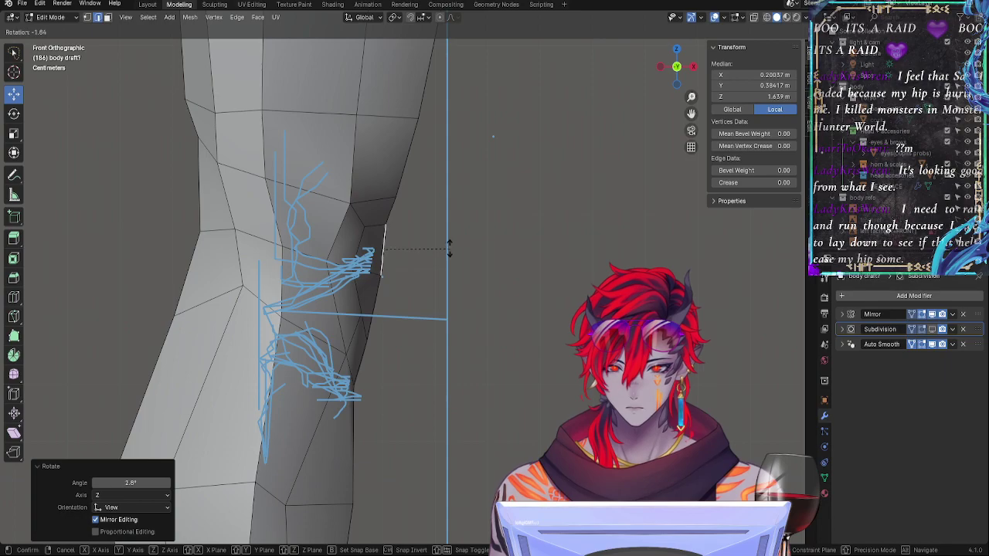
pyautogui.click(448, 248)
pyautogui.press('z')
pyautogui.press('Escape')
pyautogui.press('s')
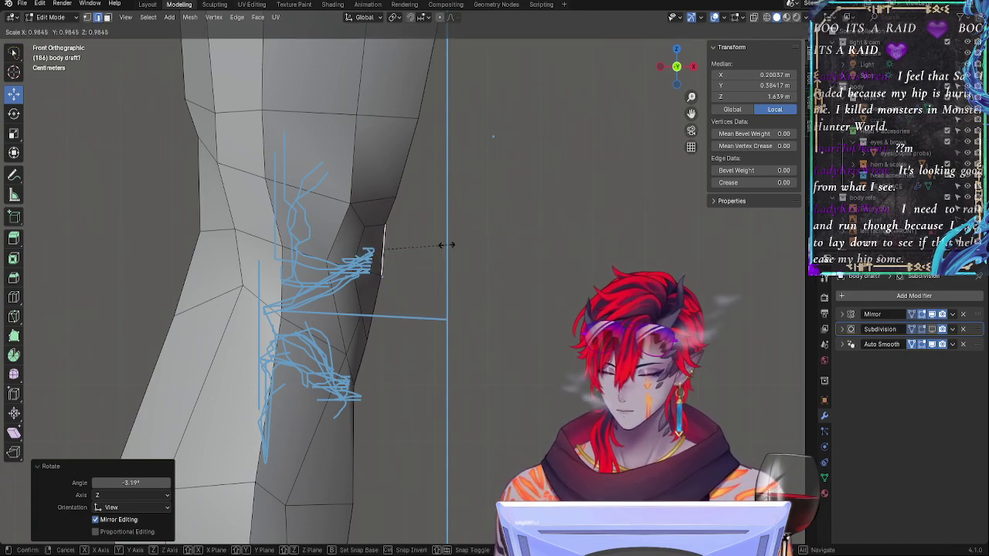
pyautogui.click(442, 244)
# Step: Shift the edge slightly along X, rotate it -2.2°, and nudge it up and right
pyautogui.hotkey('alt', 'z')
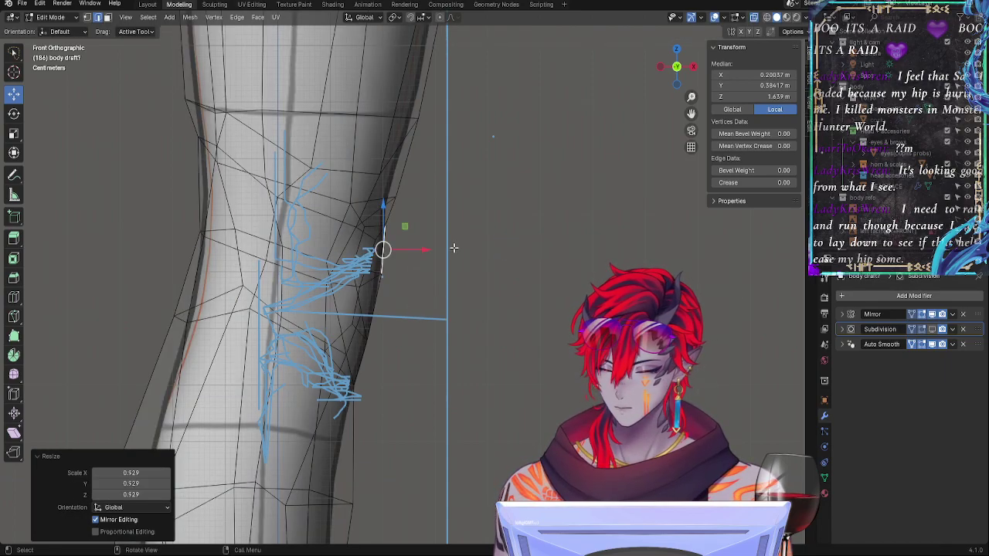
pyautogui.press('g')
pyautogui.press('x')
pyautogui.click(438, 249)
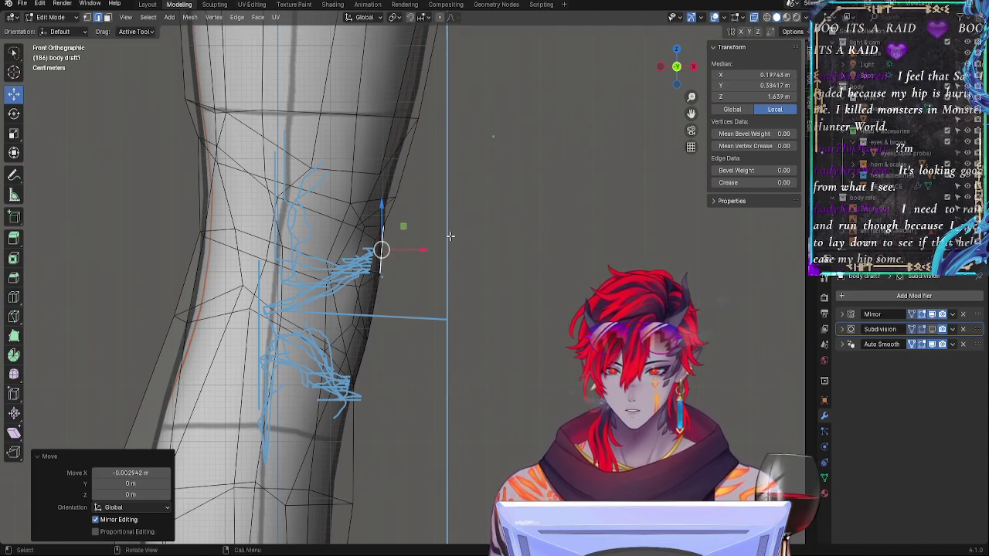
pyautogui.press('r')
pyautogui.click(452, 233)
pyautogui.moveTo(386, 247); pyautogui.dragTo(386, 246)
pyautogui.hotkey('alt', 'z')
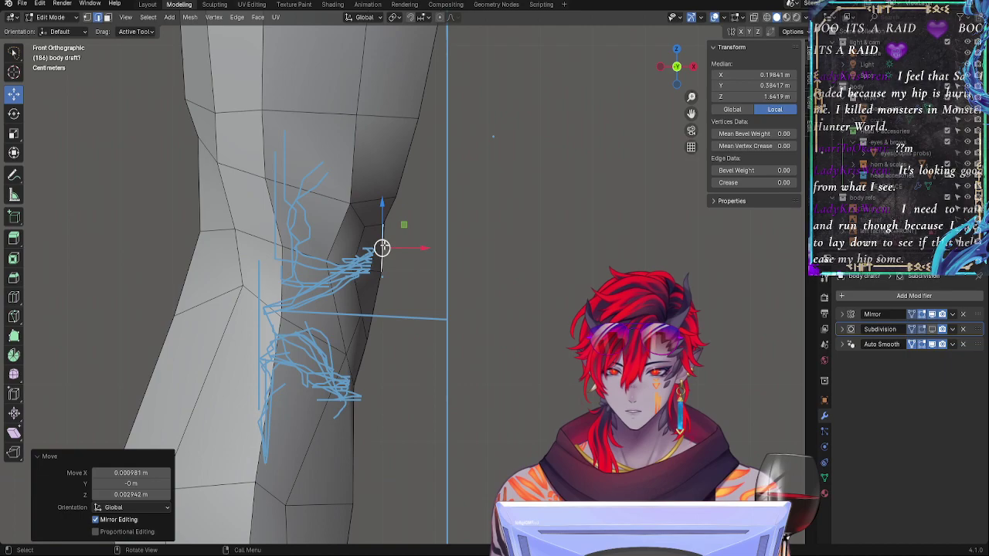
# Step: Rotate another knee vertex -20.8°, shift it slightly left, and rotate it again
pyautogui.click(390, 210)
pyautogui.hotkey('alt', 'z')
pyautogui.press('r')
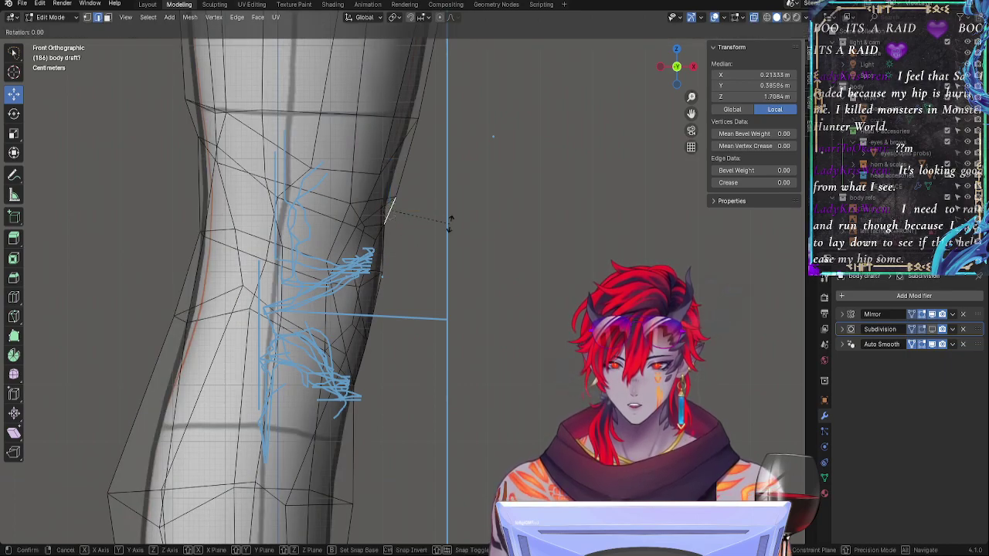
pyautogui.click(431, 205)
pyautogui.moveTo(390, 210); pyautogui.dragTo(385, 210)
pyautogui.hotkey('alt', 'z')
pyautogui.press('r')
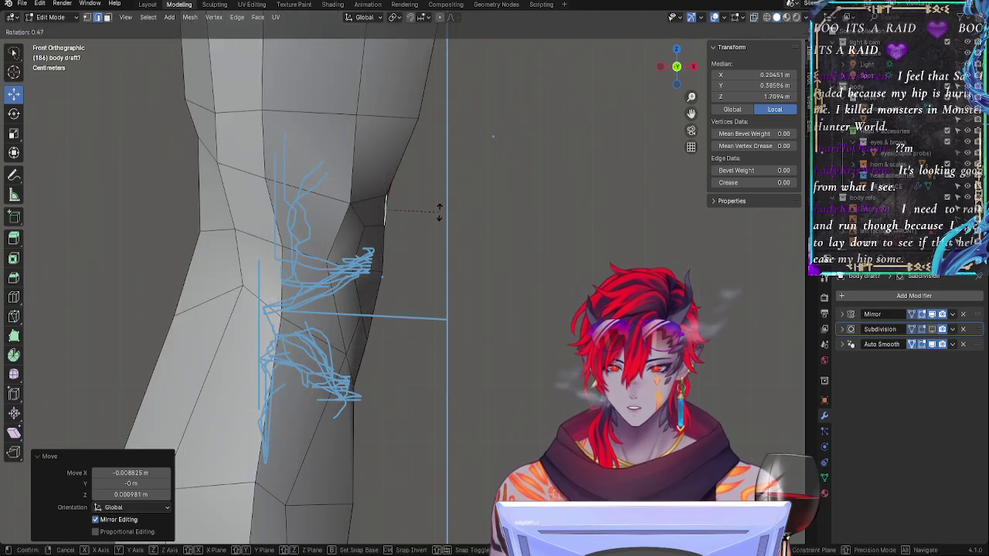
pyautogui.click(446, 219)
pyautogui.hotkey('alt', 'z')
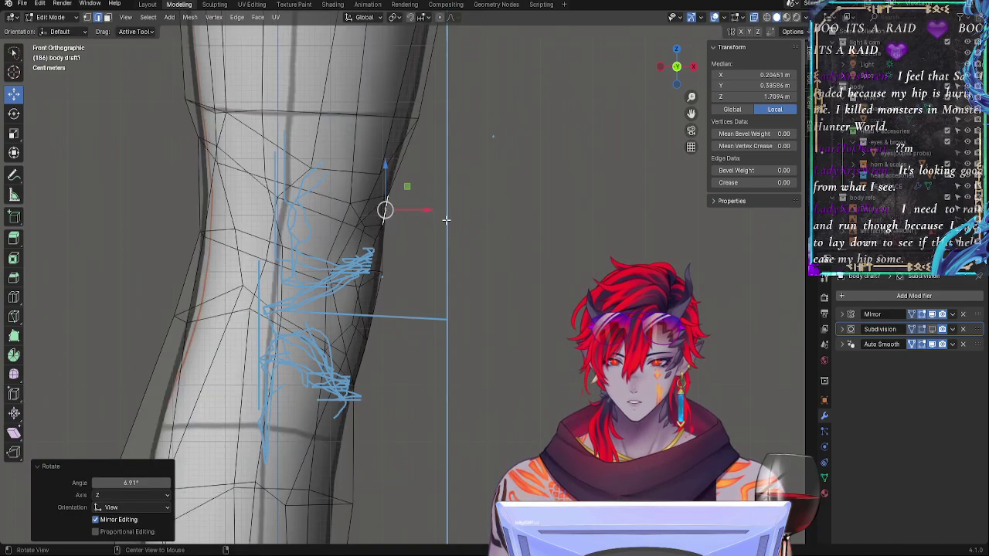
# Step: Give the upper outer knee edge a slight tilt
pyautogui.click(395, 188)
pyautogui.hotkey('alt', 'z')
pyautogui.press('r')
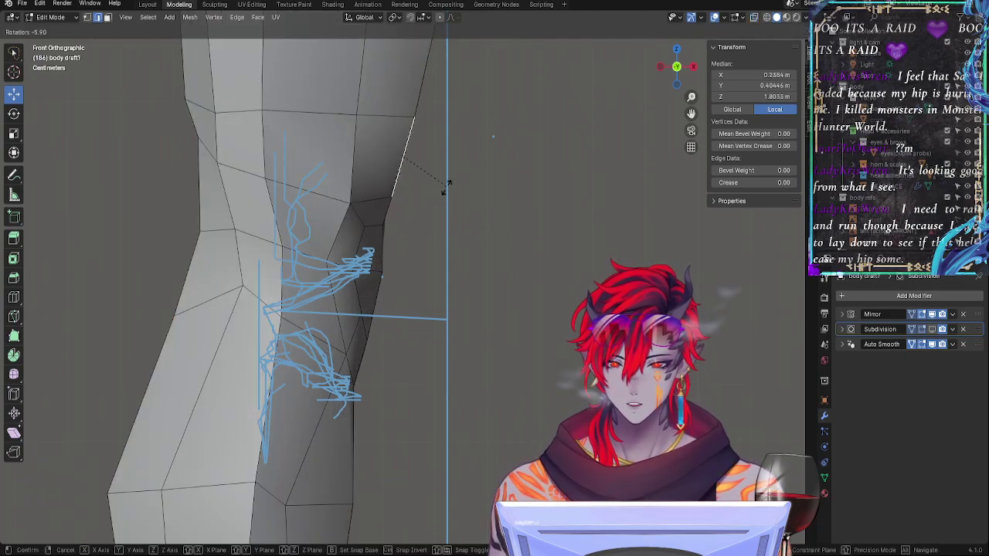
pyautogui.click(446, 191)
# Step: Raise the two lower knee edges slightly along Z and tilt them
pyautogui.click(391, 218)
pyautogui.click(388, 238)
pyautogui.hotkey('alt', 'z')
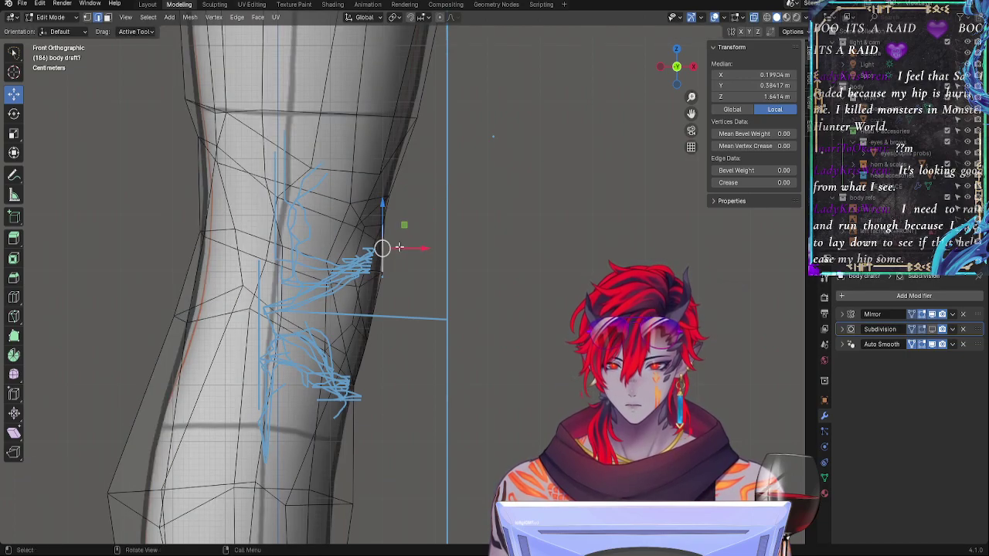
pyautogui.press('g')
pyautogui.press('z')
pyautogui.click(380, 230)
pyautogui.press('r')
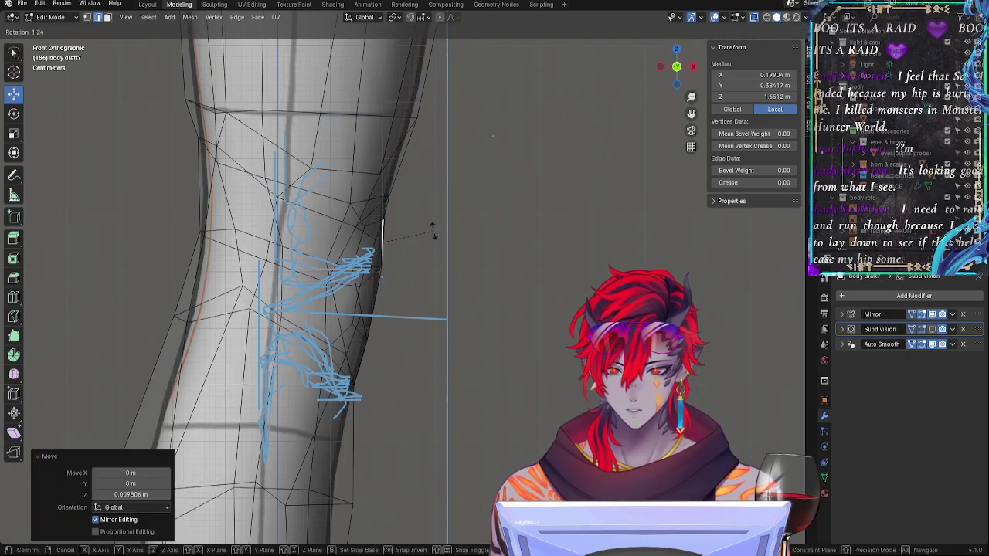
pyautogui.click(436, 233)
# Step: Rotate the next upper knee edge and shrink it to 0.790
pyautogui.click(394, 217)
pyautogui.press('r')
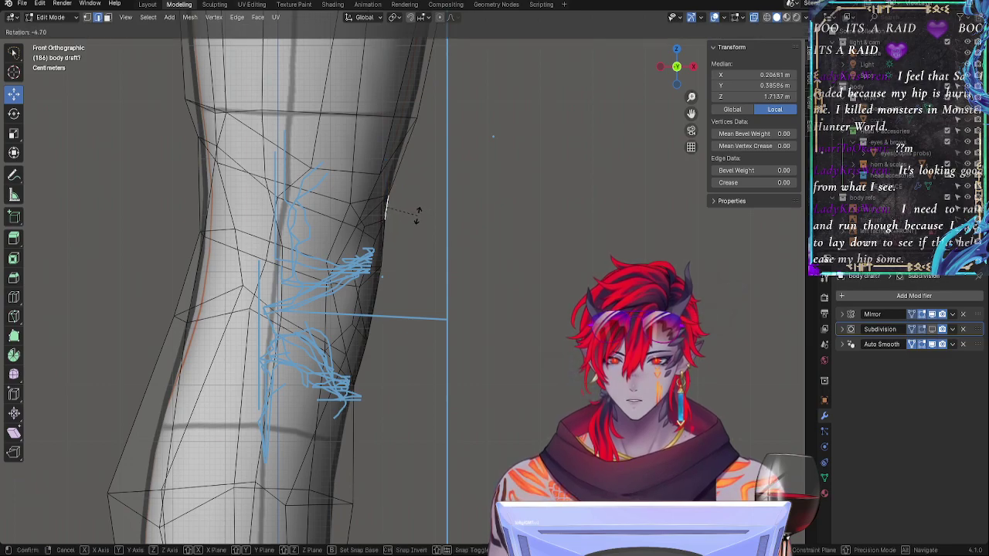
pyautogui.click(407, 210)
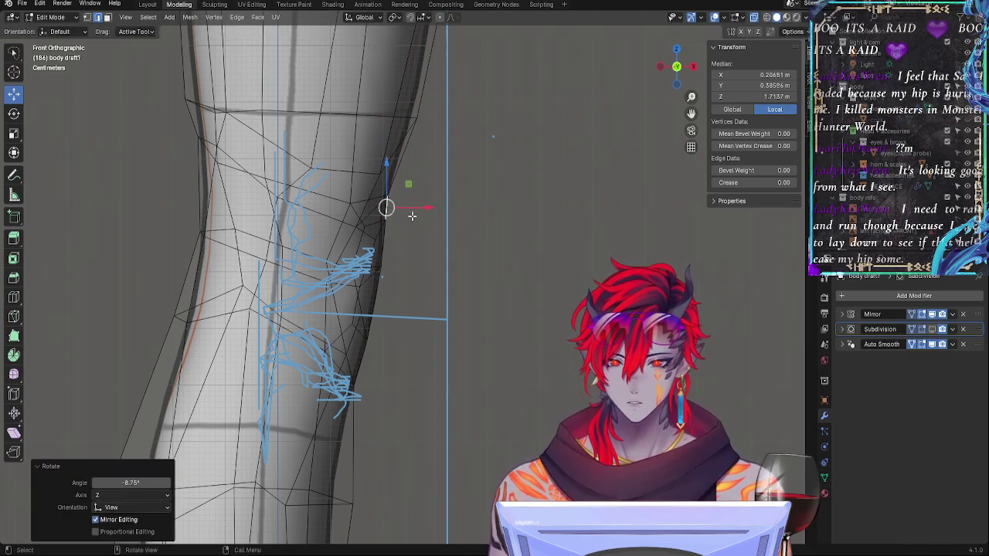
pyautogui.press('z')
pyautogui.press('s')
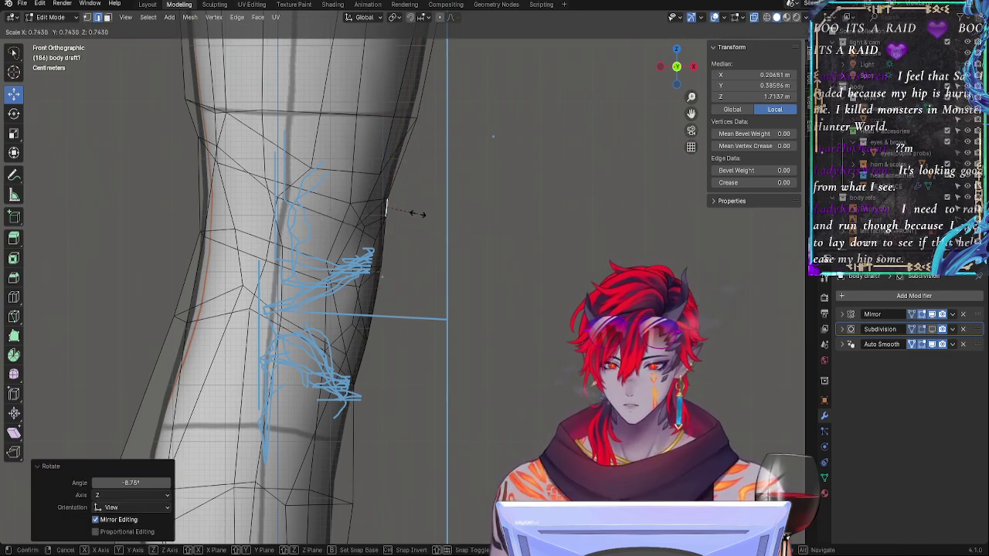
pyautogui.click(419, 213)
# Step: Shift the upper knee edge along X, rotate it to -6.43° overall, and nudge it
pyautogui.press('g')
pyautogui.press('x')
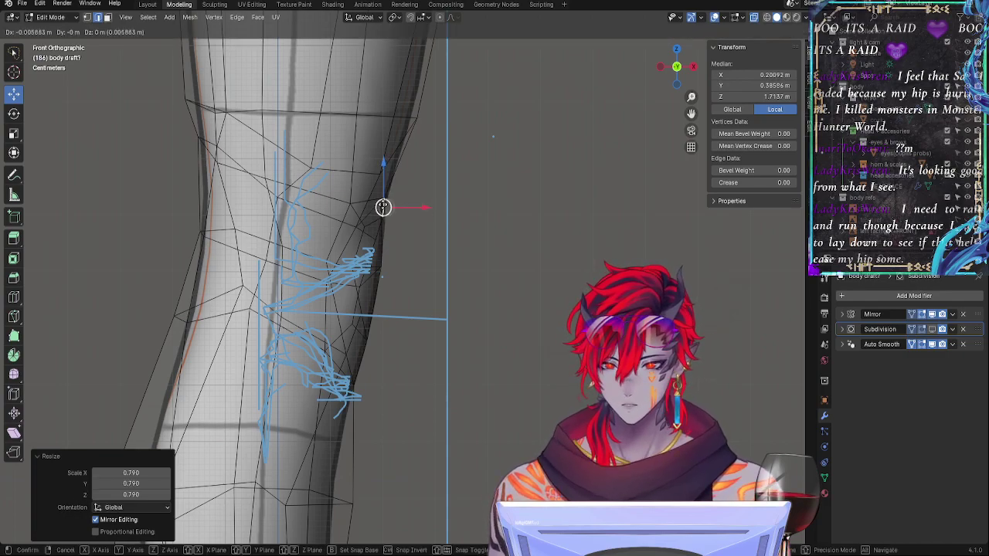
pyautogui.click(382, 207)
pyautogui.press('r')
pyautogui.click(416, 199)
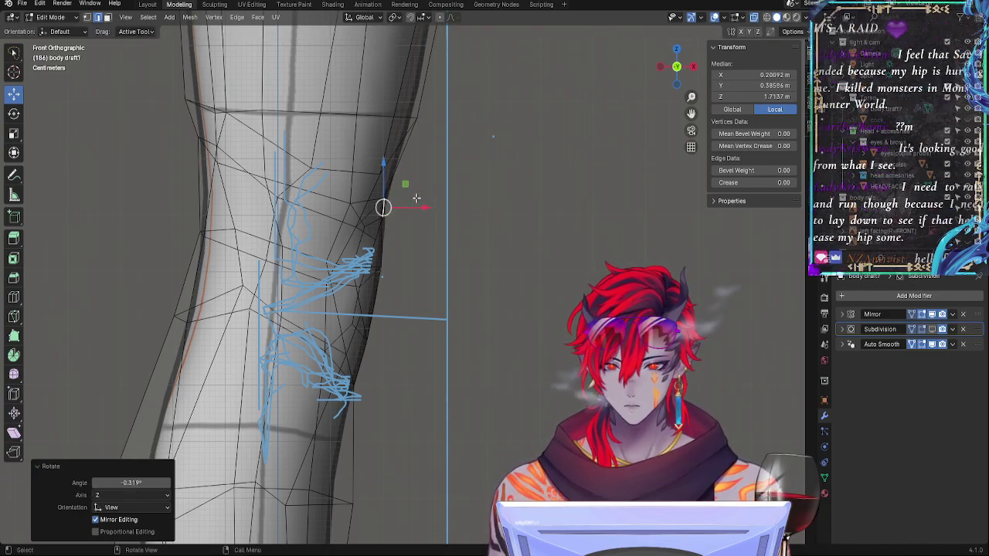
pyautogui.press('r')
pyautogui.click(395, 163)
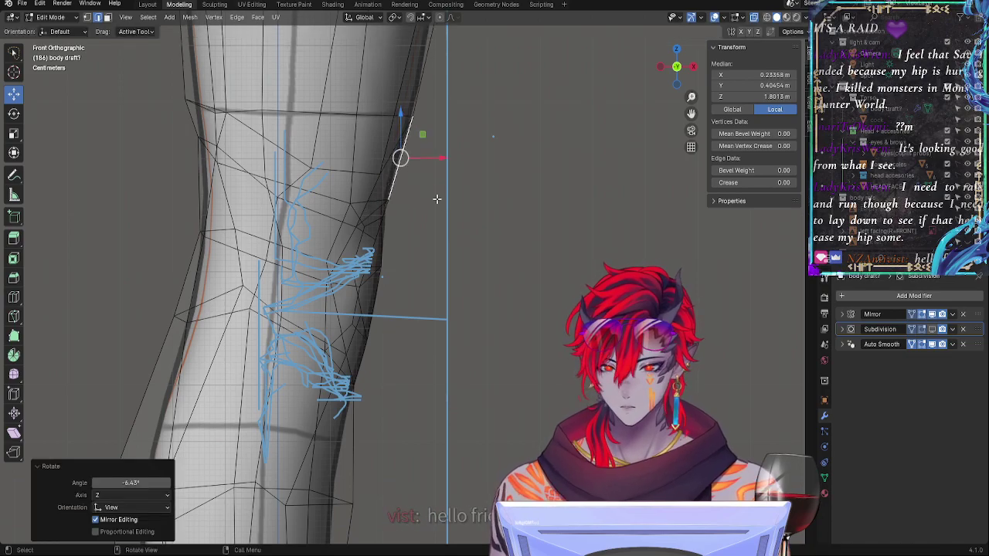
pyautogui.press('g')
pyautogui.click(398, 165)
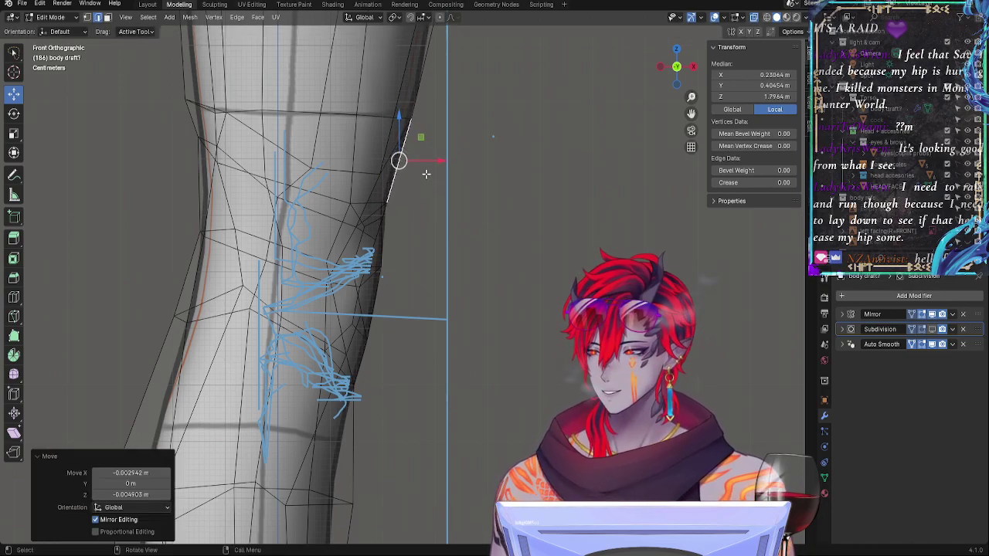
# Step: Shift the kneecap point vertex outward along X and rotate it
pyautogui.hotkey('alt', 'z')
pyautogui.hotkey('alt', 'z')
pyautogui.hotkey('alt', 'z')
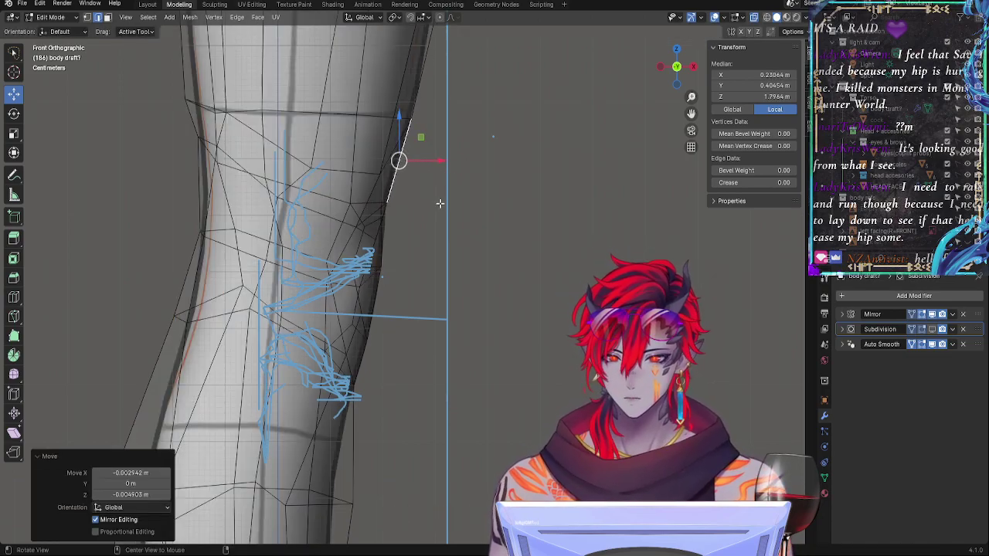
pyautogui.click(373, 223)
pyautogui.press('g')
pyautogui.press('x')
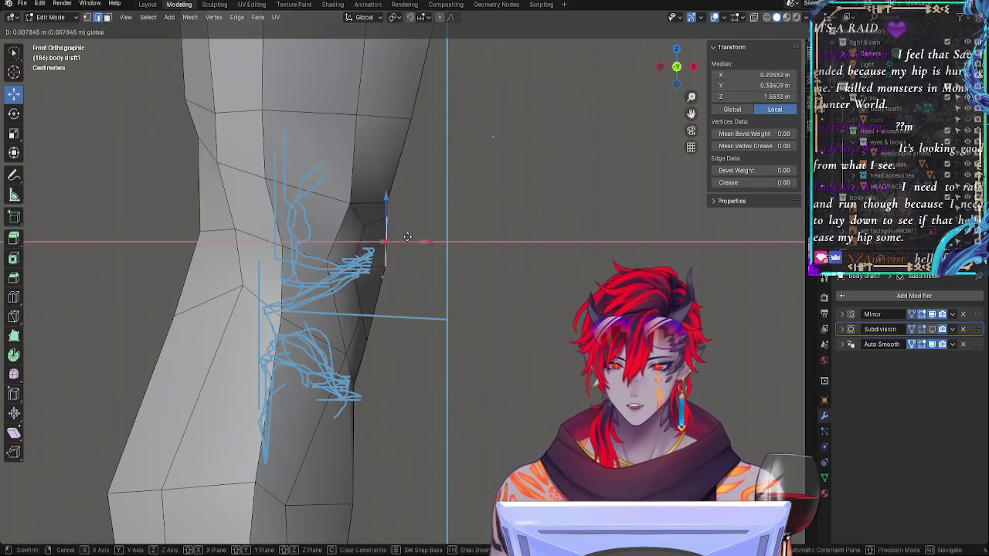
pyautogui.click(402, 237)
pyautogui.press('r')
pyautogui.click(419, 235)
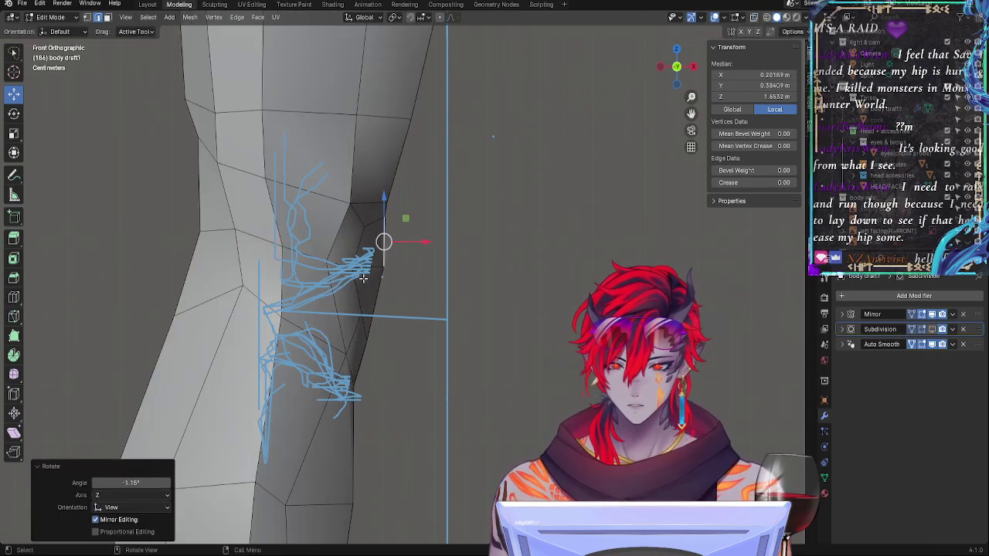
# Step: Rotate the horizontal kneecap edge, nudge it up and out, then deselect all
pyautogui.click(364, 279)
pyautogui.click(380, 266)
pyautogui.press('r')
pyautogui.click(422, 262)
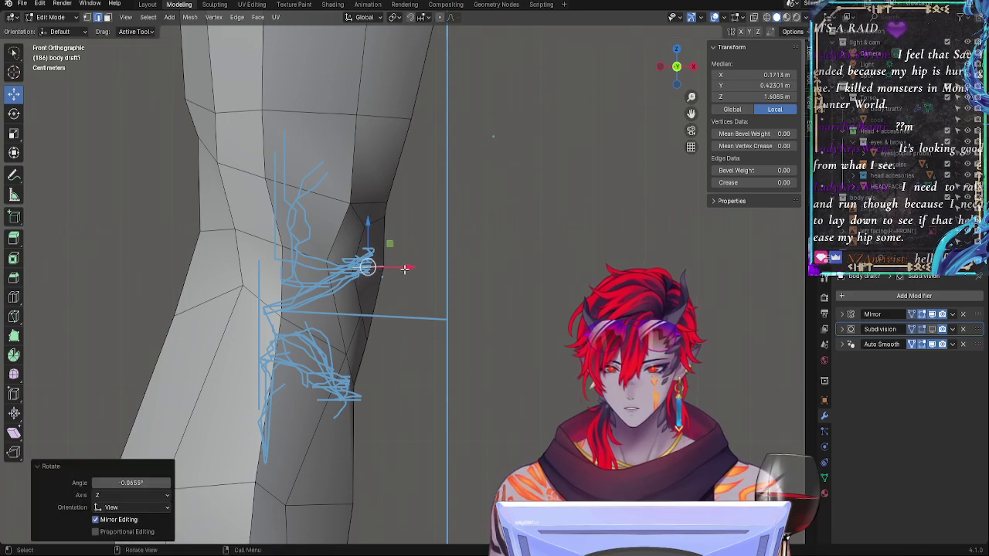
pyautogui.moveTo(371, 268); pyautogui.dragTo(371, 267)
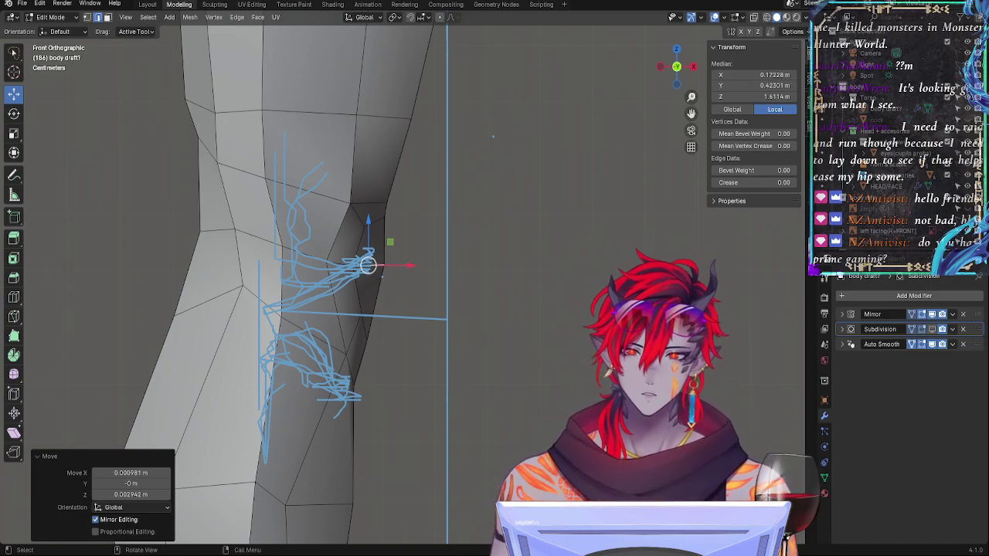
pyautogui.click(518, 298)
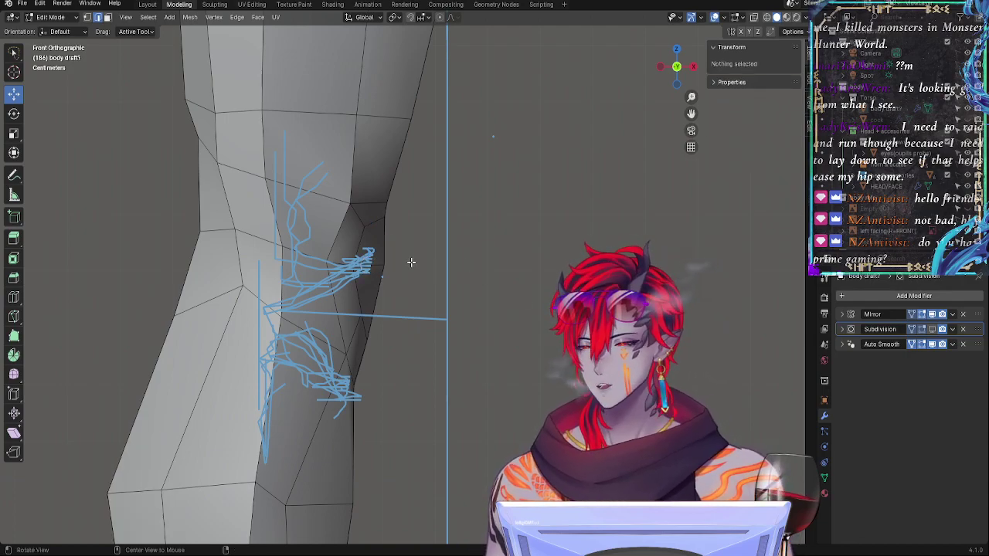
# Step: Tilt the top knee edge and raise it slightly to match the front sketch
pyautogui.hotkey('alt', 'z')
pyautogui.hotkey('alt', 'z')
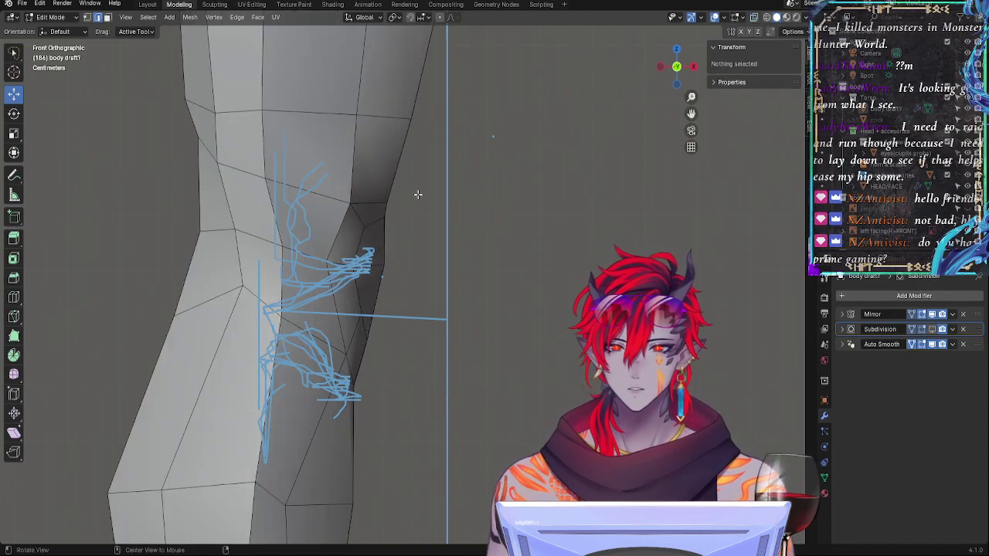
pyautogui.hotkey('alt', 'z')
pyautogui.hotkey('alt', 'z')
pyautogui.click(402, 117)
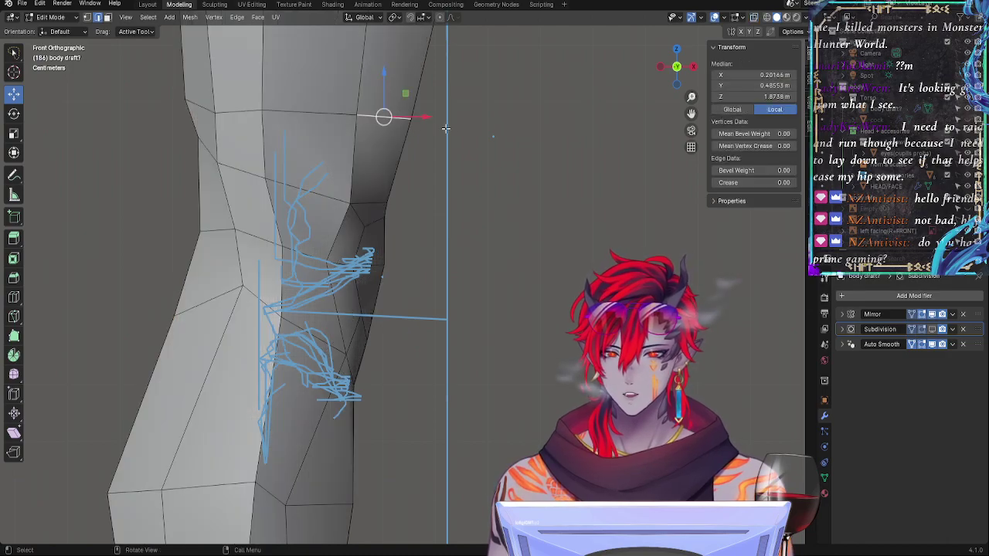
pyautogui.press('r')
pyautogui.click(498, 126)
pyautogui.hotkey('alt', 'z')
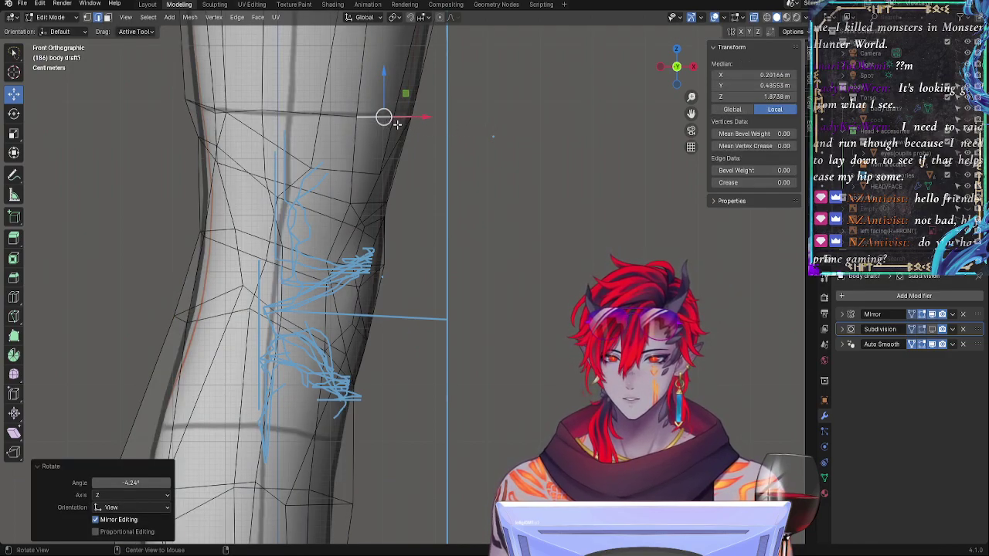
pyautogui.hotkey('alt', 'z')
pyautogui.moveTo(384, 118); pyautogui.dragTo(384, 114)
# Step: Rotate the adjacent edge above the knee to follow the sketch
pyautogui.hotkey('alt', 'z')
pyautogui.click(339, 116)
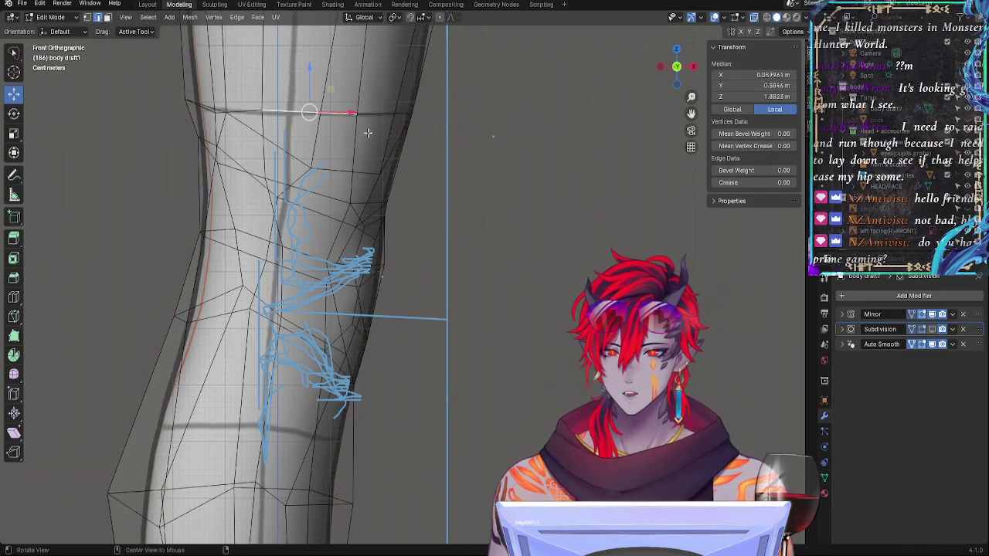
pyautogui.hotkey('alt', 'z')
pyautogui.press('r')
pyautogui.click(403, 132)
# Step: Rotate the edge across the top of the knee about 6°
pyautogui.hotkey('alt', 'z')
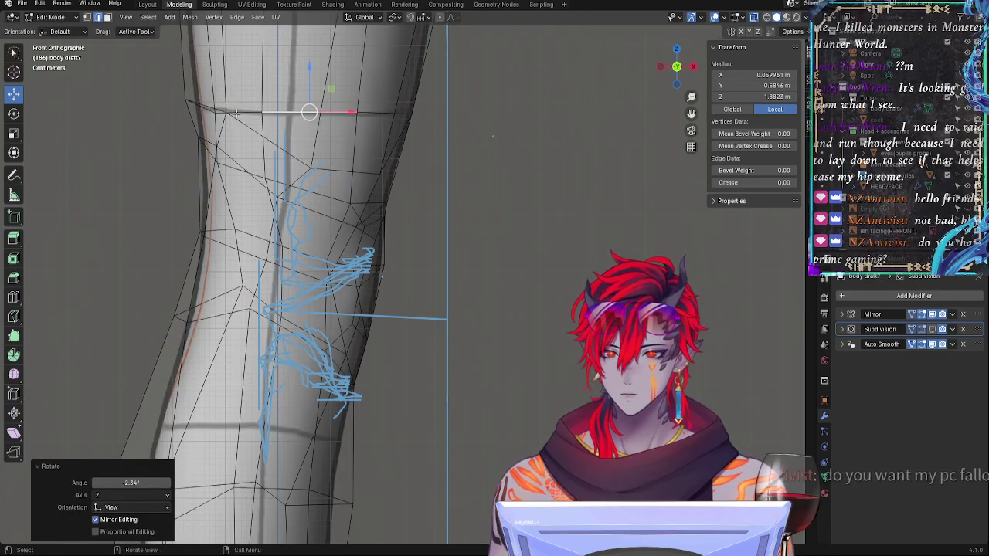
pyautogui.click(276, 116)
pyautogui.hotkey('alt', 'z')
pyautogui.press('r')
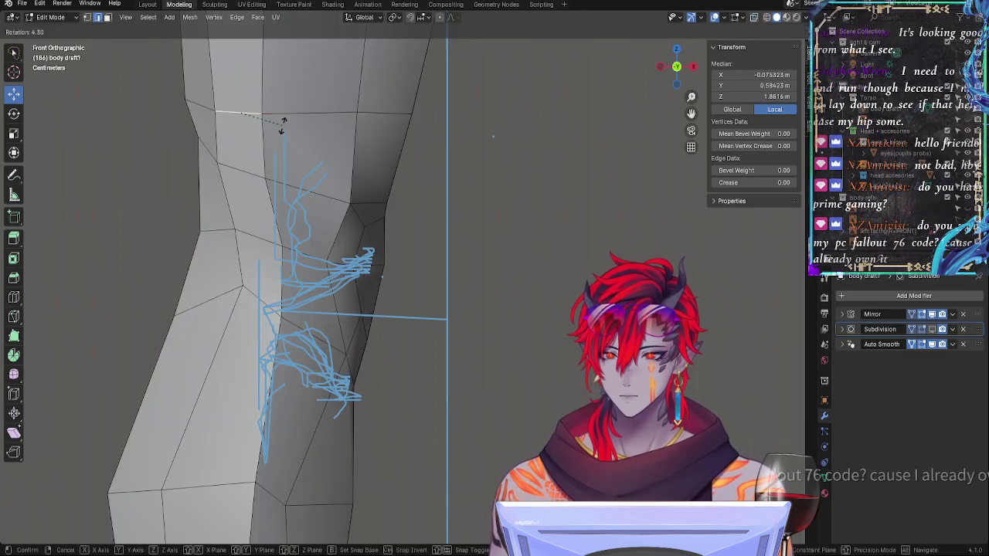
pyautogui.click(203, 111)
# Step: Rotate the inner knee edge -6.96°
pyautogui.hotkey('alt', 'z')
pyautogui.click(201, 107)
pyautogui.hotkey('alt', 'z')
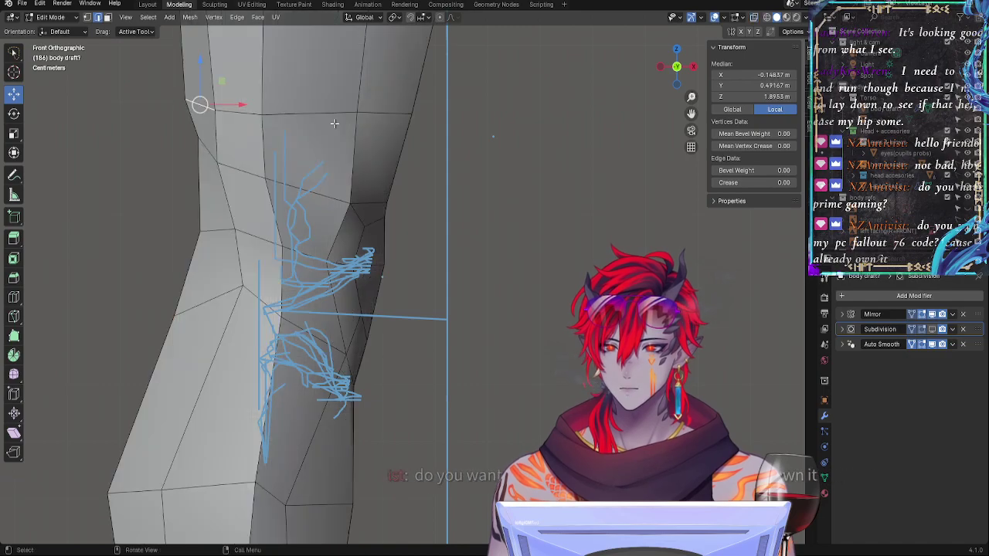
pyautogui.press('r')
pyautogui.click(332, 105)
# Step: Rotate the lower inner knee edge -12.9° and shift it down and right
pyautogui.hotkey('alt', 'z')
pyautogui.click(207, 149)
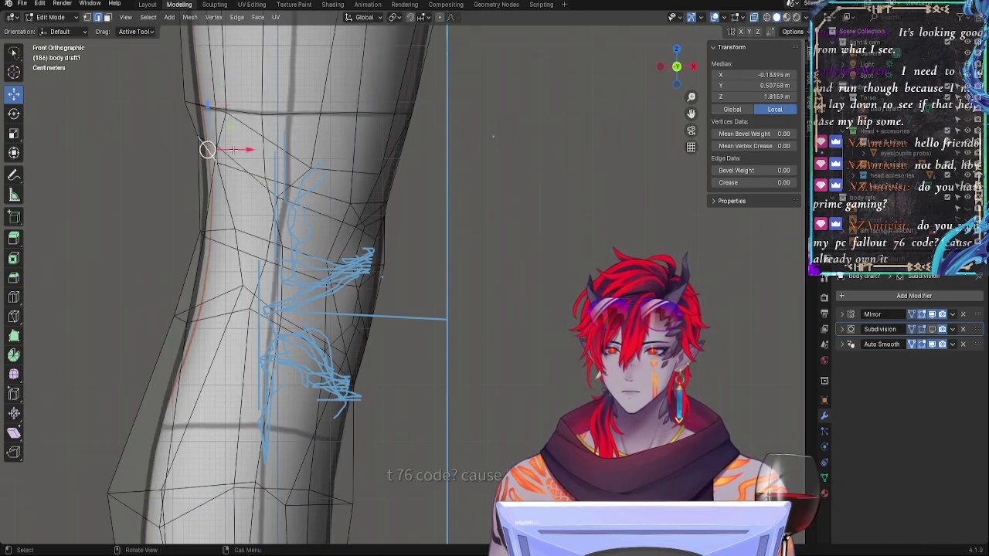
pyautogui.hotkey('alt', 'z')
pyautogui.press('r')
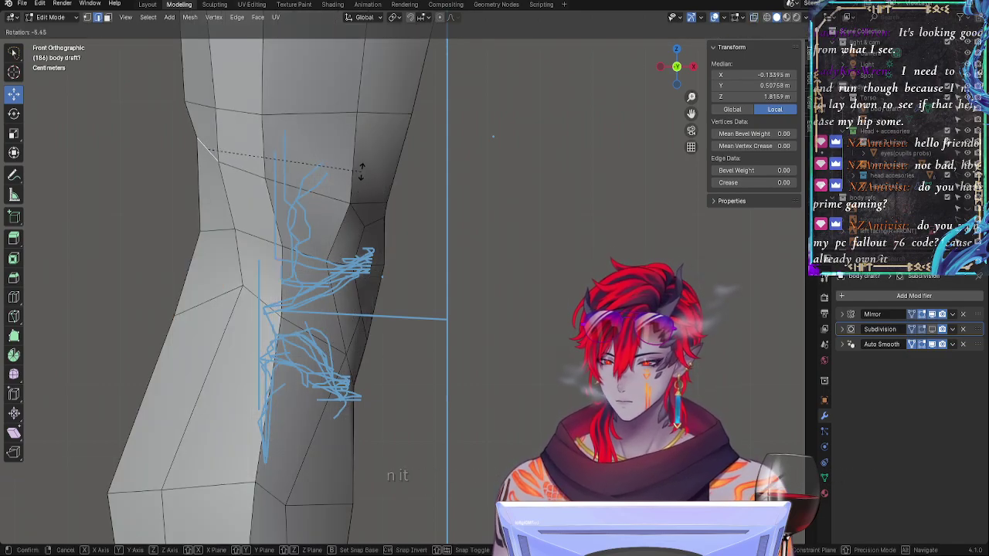
pyautogui.click(361, 154)
pyautogui.moveTo(207, 150); pyautogui.dragTo(213, 160)
pyautogui.click(239, 188)
pyautogui.hotkey('alt', 'z')
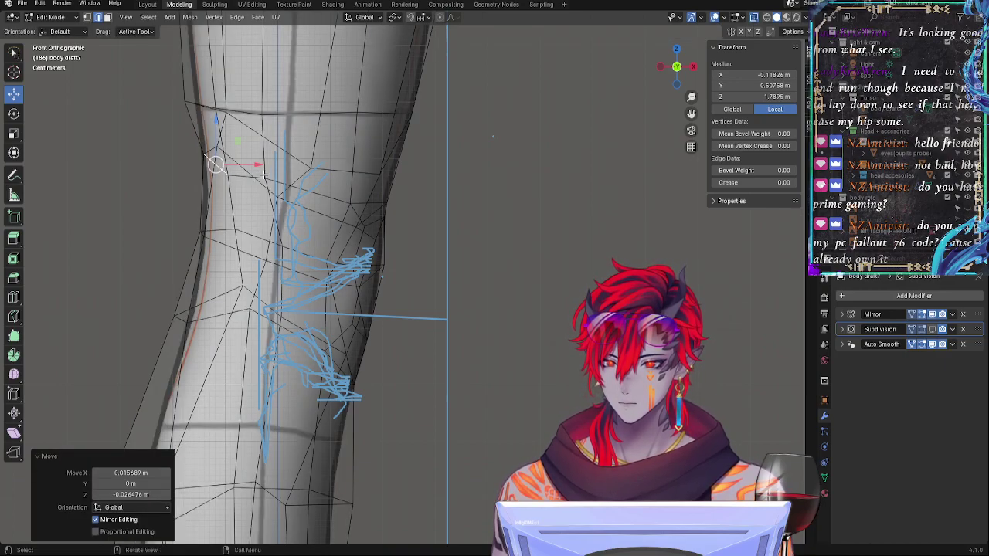
pyautogui.hotkey('alt', 'z')
# Step: Re-rotate the inner knee edge to -13.1° and move it back up slightly
pyautogui.press('r')
pyautogui.click(215, 163)
pyautogui.hotkey('alt', 'z')
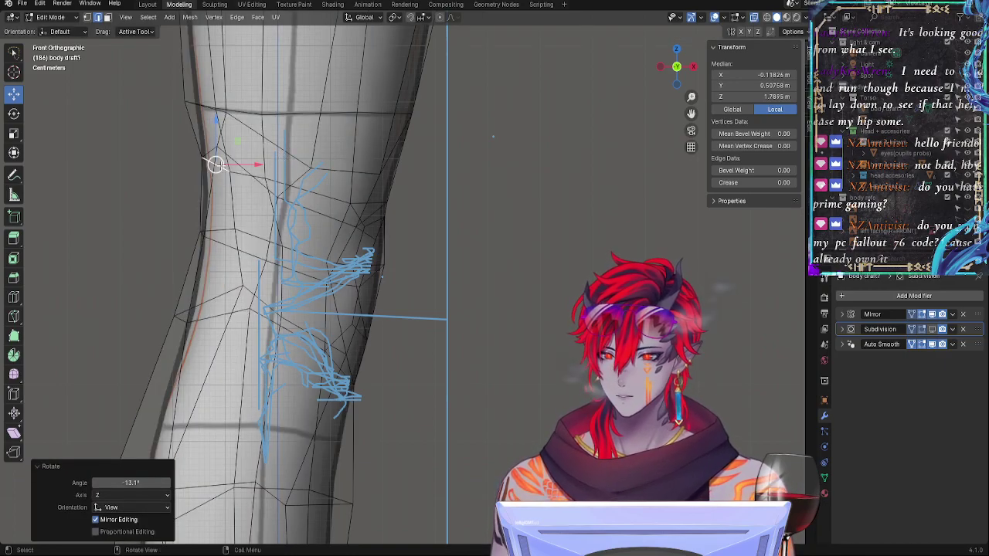
pyautogui.press('g')
pyautogui.moveTo(215, 152); pyautogui.dragTo(214, 143)
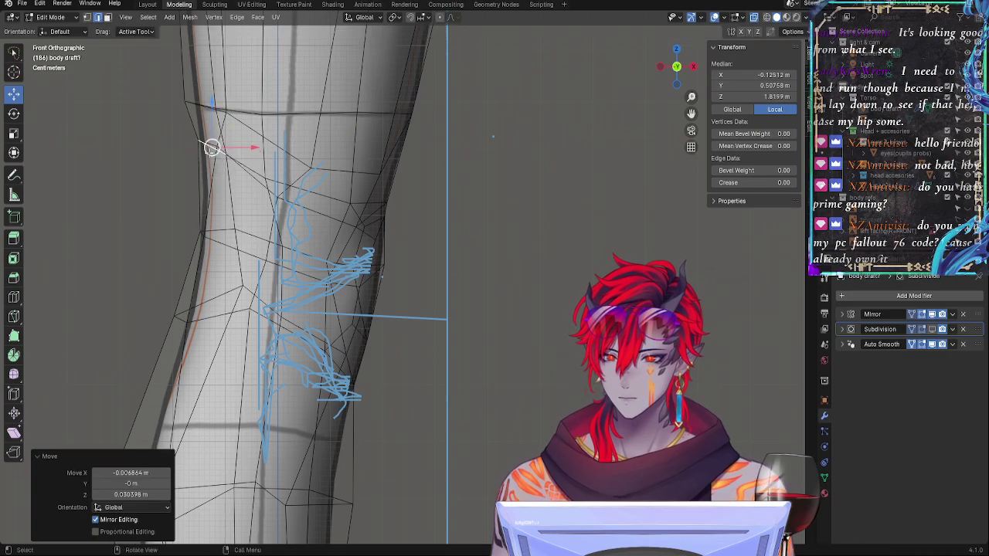
# Step: Rotate the lower inner knee vertex 12.4° and nudge its position
pyautogui.click(202, 213)
pyautogui.hotkey('alt', 'z')
pyautogui.hotkey('alt', 'z')
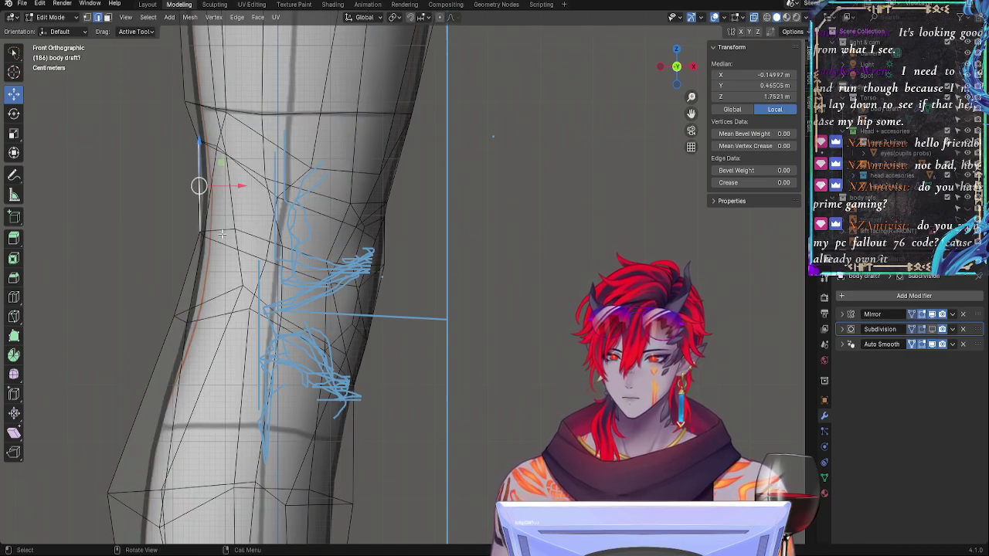
pyautogui.click(202, 230)
pyautogui.press('r')
pyautogui.click(216, 227)
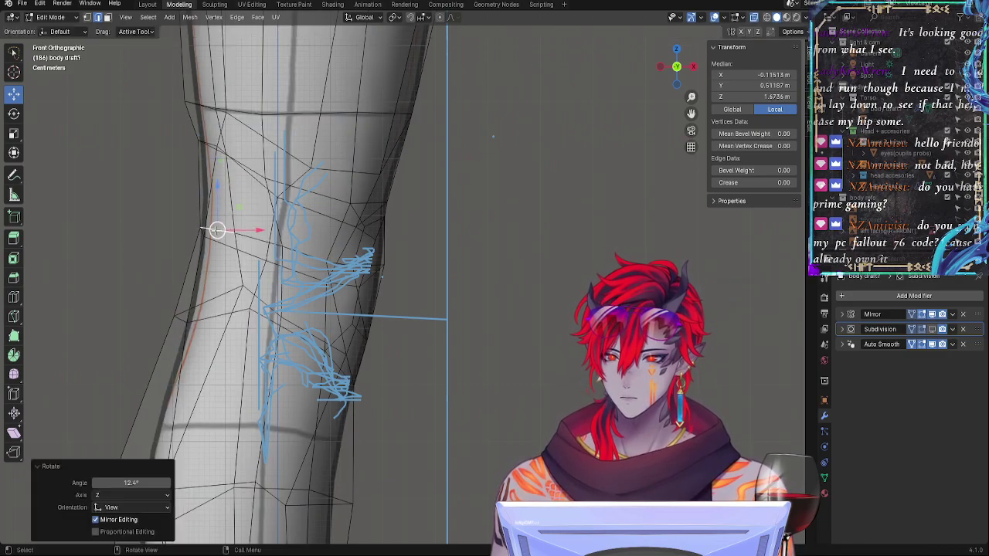
pyautogui.press('g')
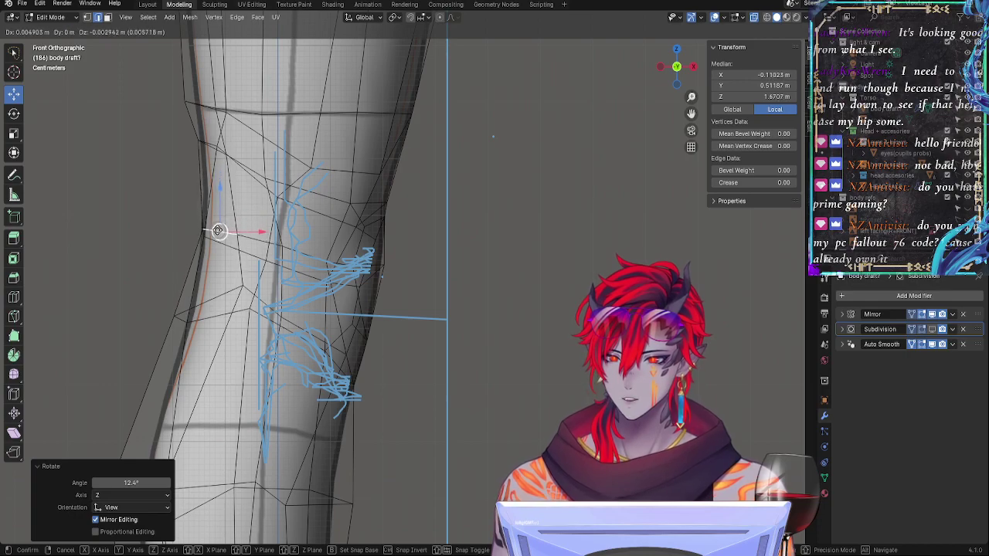
pyautogui.click(218, 226)
pyautogui.hotkey('alt', 'z')
# Step: Rotate the vertex above on the inner knee outline to fit the sketch
pyautogui.click(197, 171)
pyautogui.hotkey('alt', 'z')
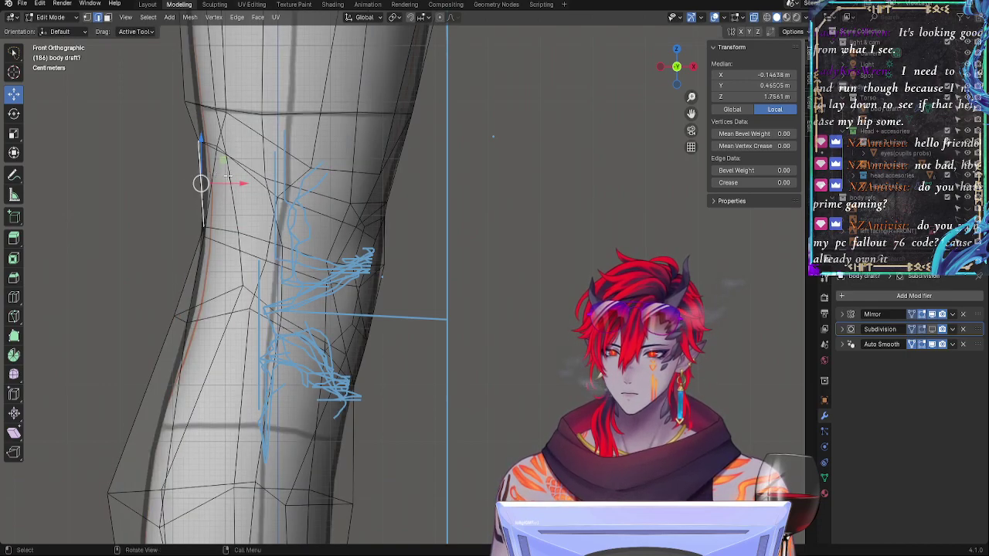
pyautogui.press('r')
pyautogui.click(229, 176)
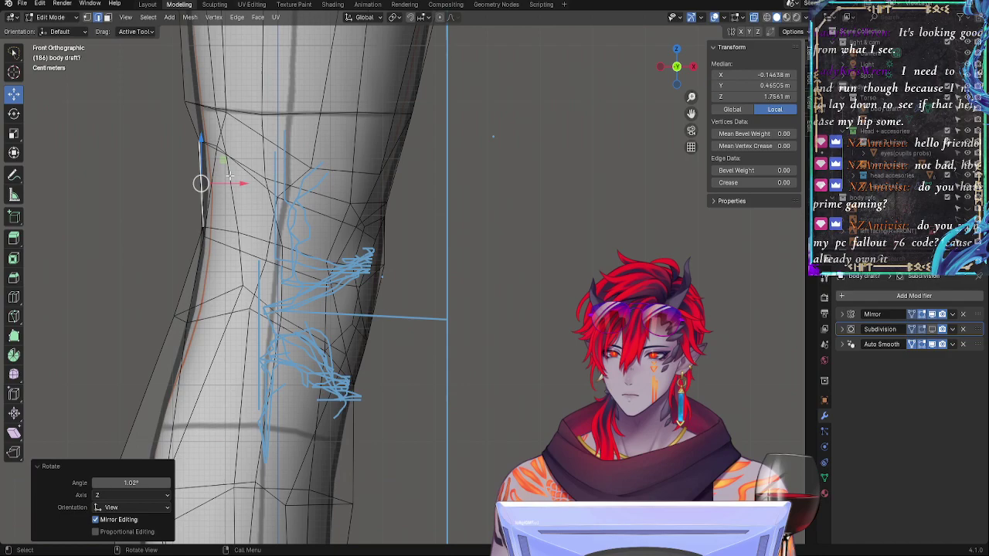
# Step: Rotate the next outline vertex -13° and fine-tune its position with several small moves
pyautogui.click(209, 143)
pyautogui.hotkey('alt', 'z')
pyautogui.press('r')
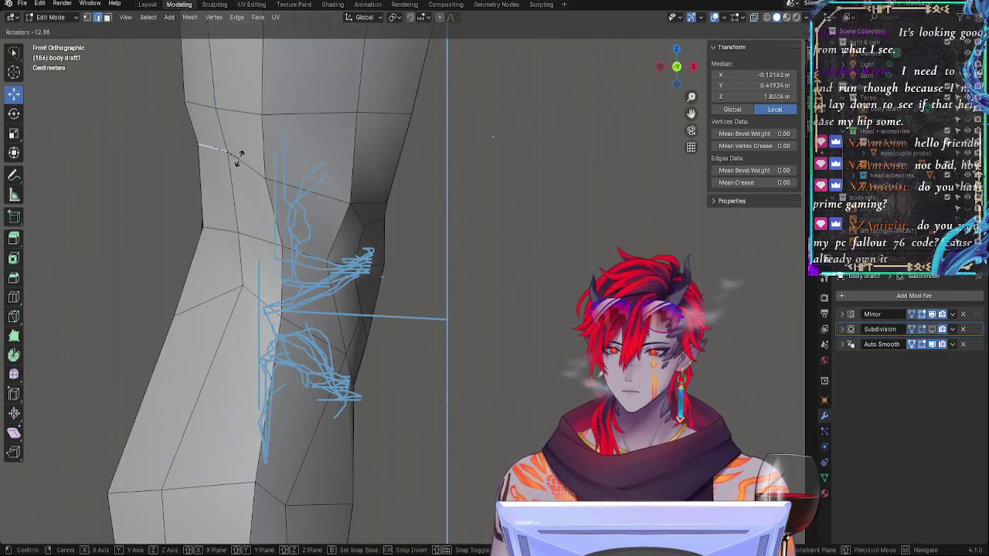
pyautogui.click(239, 158)
pyautogui.press('g')
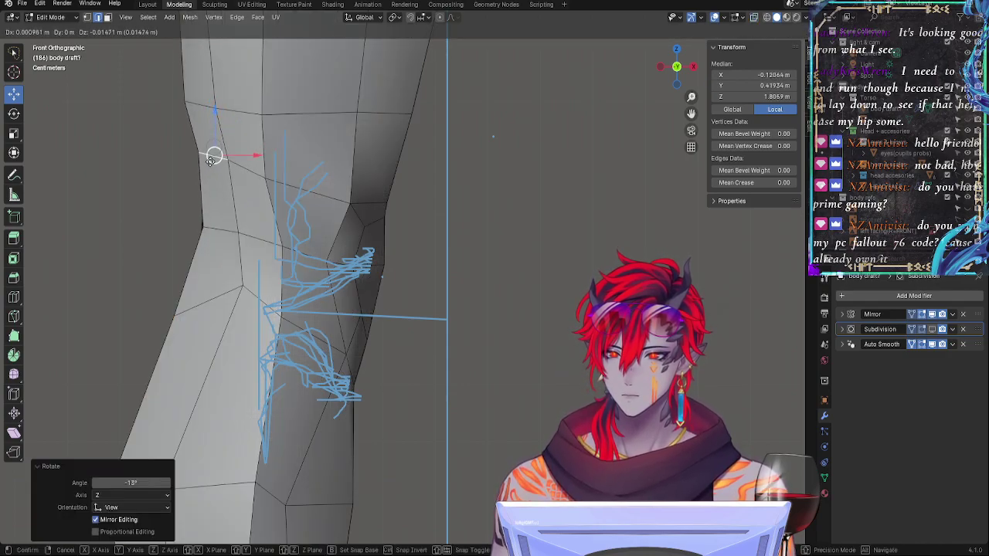
pyautogui.click(203, 226)
pyautogui.press('g')
pyautogui.click(218, 228)
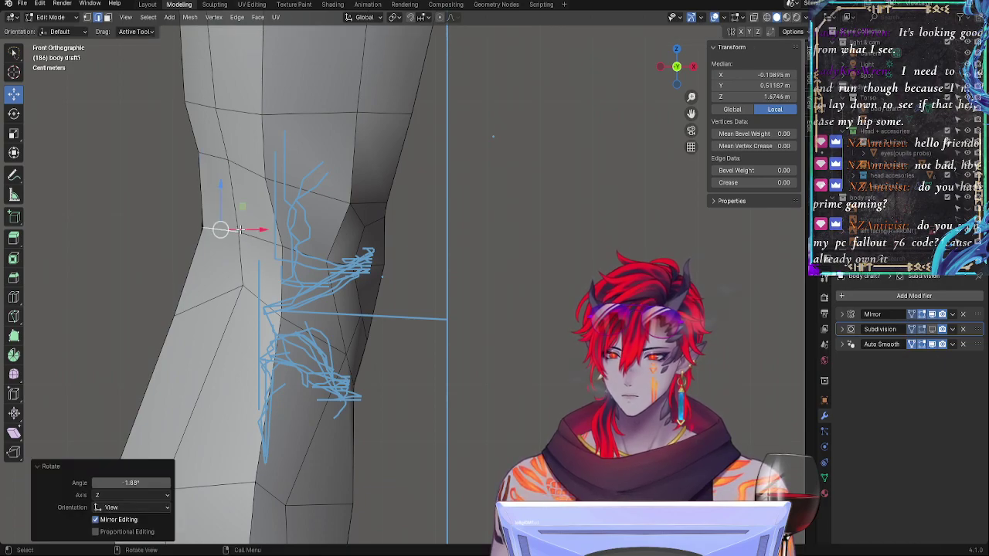
pyautogui.press('g')
pyautogui.click(211, 225)
pyautogui.hotkey('alt', 'z')
pyautogui.hotkey('alt', 'z')
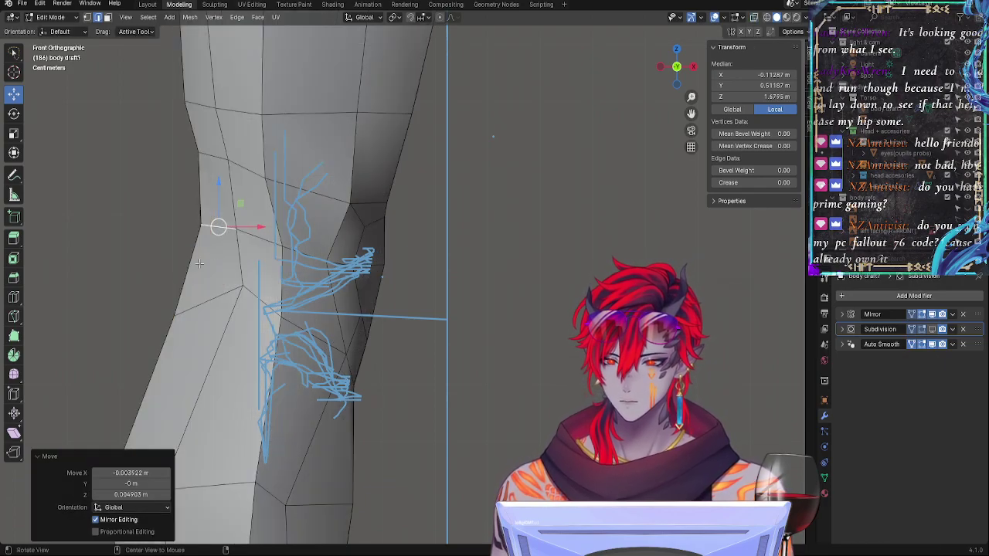
# Step: Tilt the left knee outline edge -3.6°, move it slightly left, then deselect all
pyautogui.click(193, 268)
pyautogui.press('r')
pyautogui.click(238, 255)
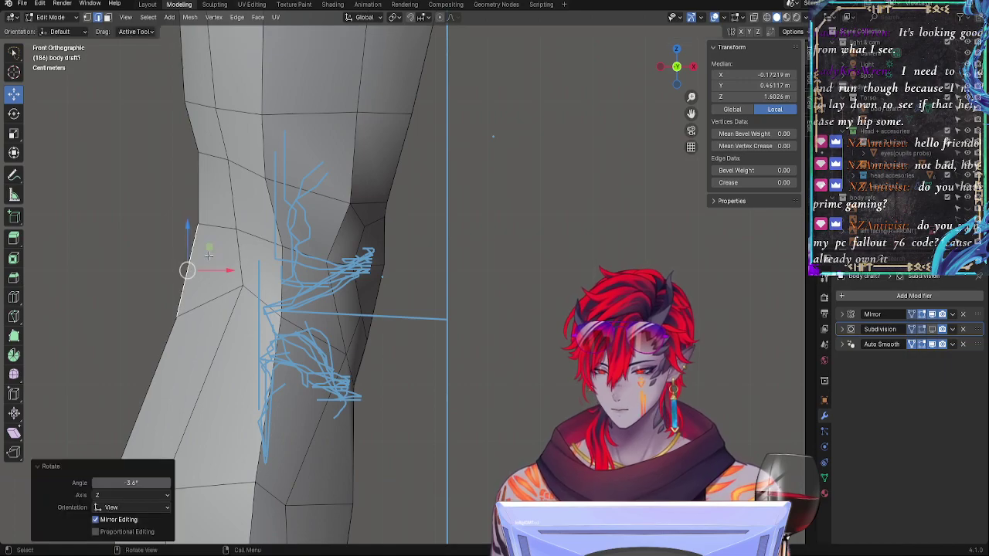
pyautogui.press('g')
pyautogui.click(177, 268)
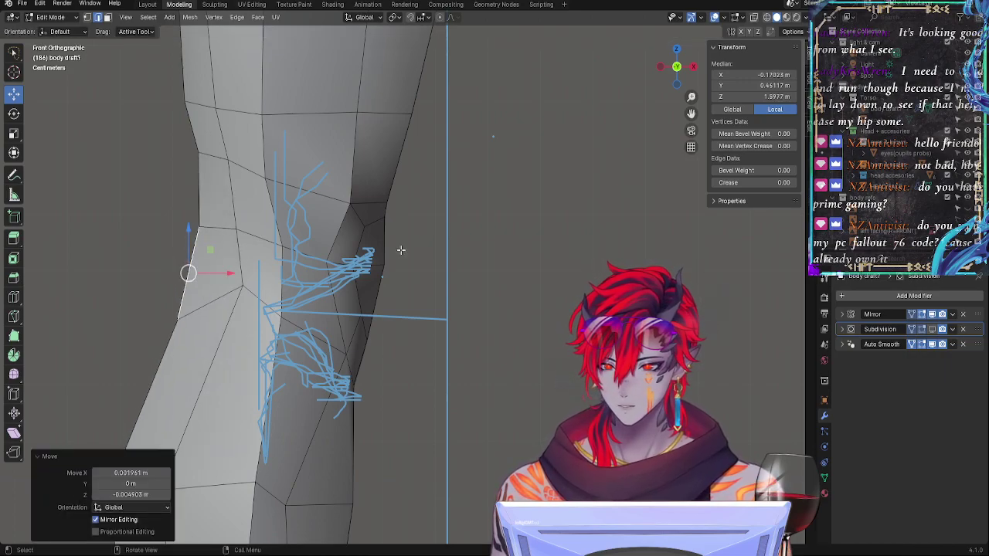
pyautogui.click(405, 249)
pyautogui.click(495, 242)
pyautogui.scroll(-3, 495, 241)
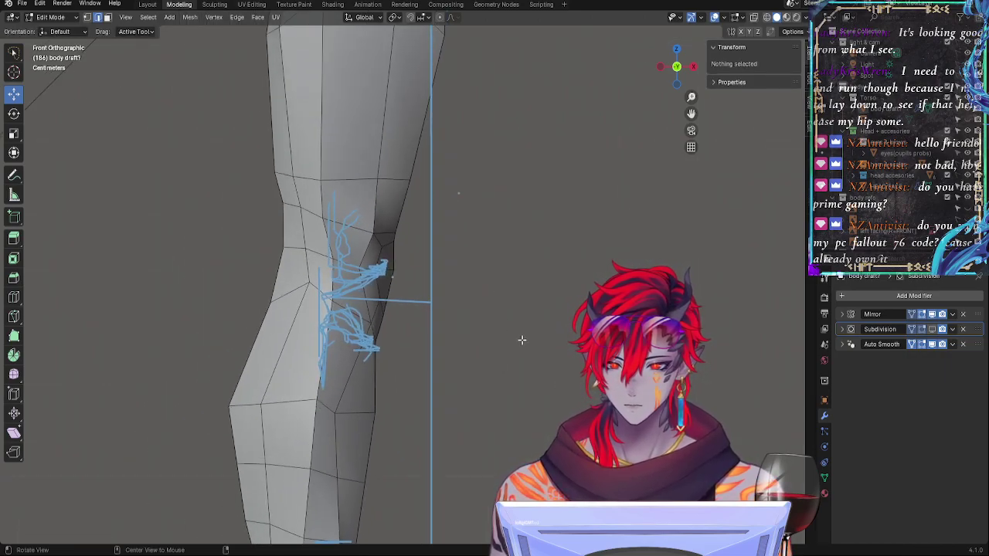
# Step: Switch to Right Orthographic view and zoom in close on the knee, aligned with the side sketch
pyautogui.moveTo(520, 337); pyautogui.dragTo(472, 337, button='middle')
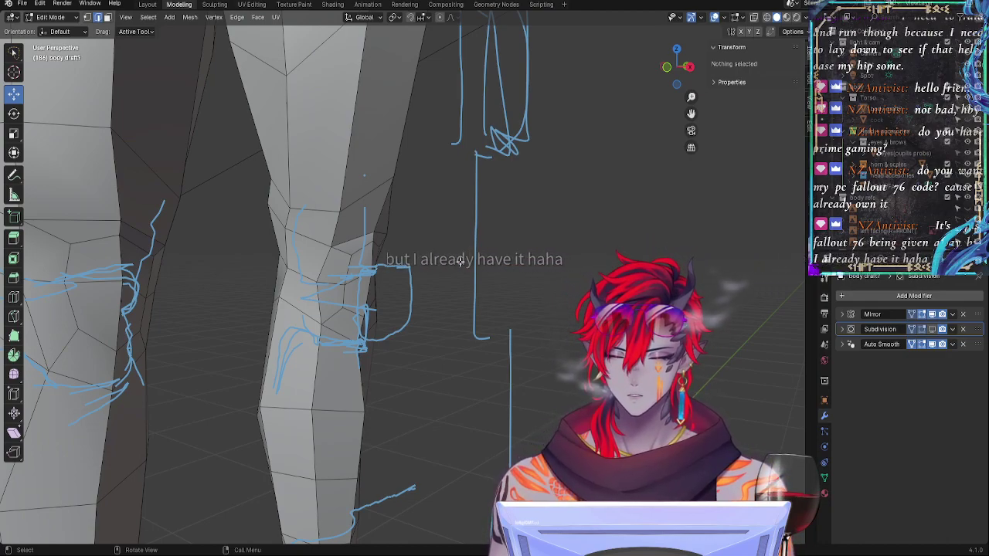
pyautogui.click(688, 69)
pyautogui.keyDown('ctrl'); pyautogui.moveTo(575, 262); pyautogui.dragTo(526, 195, button='middle'); pyautogui.keyUp('ctrl')
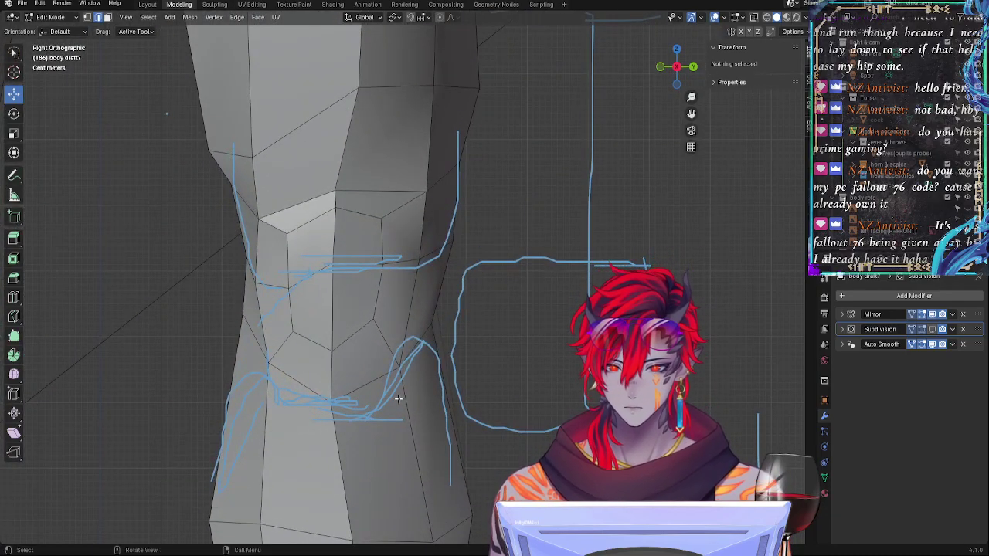
# Step: Select the two upper kneecap edges, rotate them 3.64° and nudge them slightly down
pyautogui.hotkey('alt', 'z')
pyautogui.hotkey('alt', 'z')
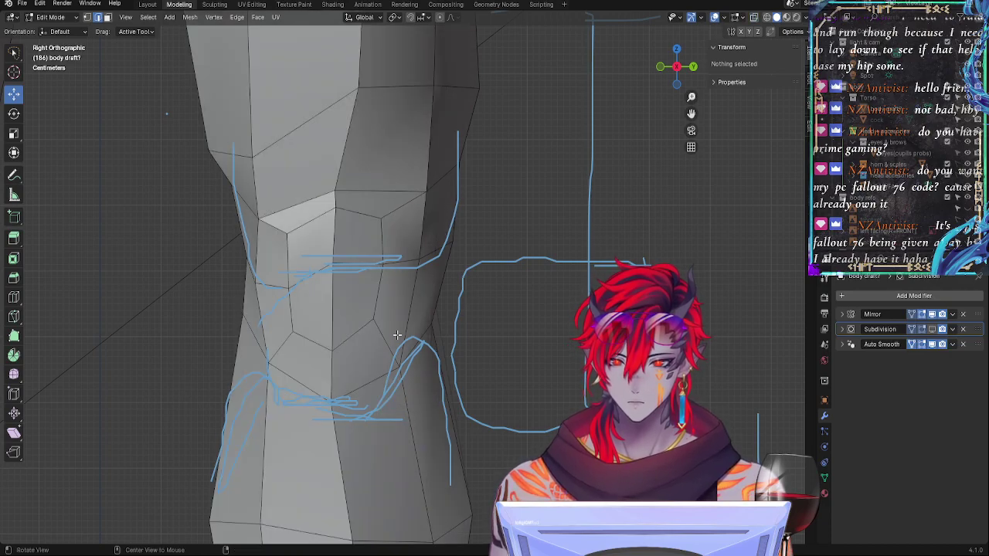
pyautogui.hotkey('alt', 'z')
pyautogui.click(332, 193)
pyautogui.hotkey('alt', 'z')
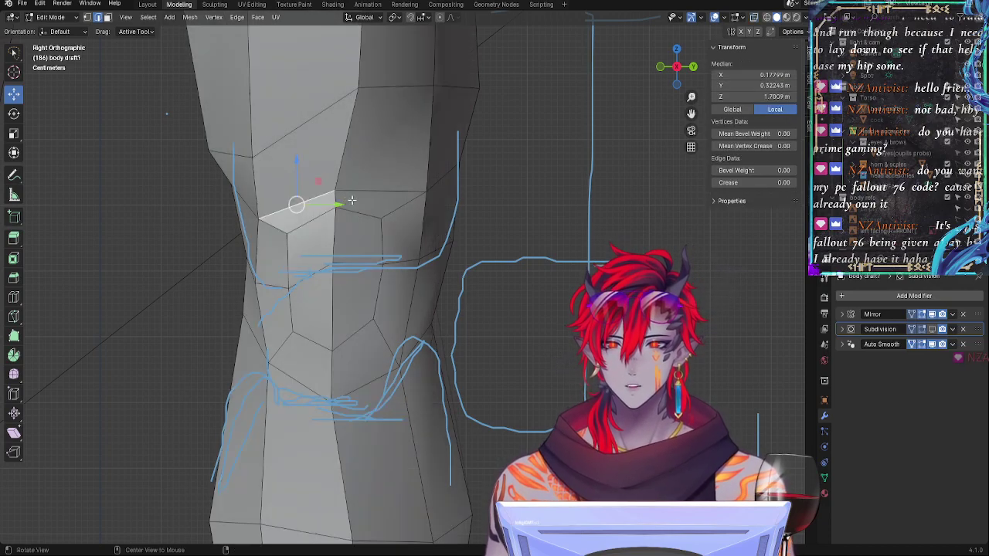
pyautogui.click(346, 198)
pyautogui.hotkey('alt', 'z')
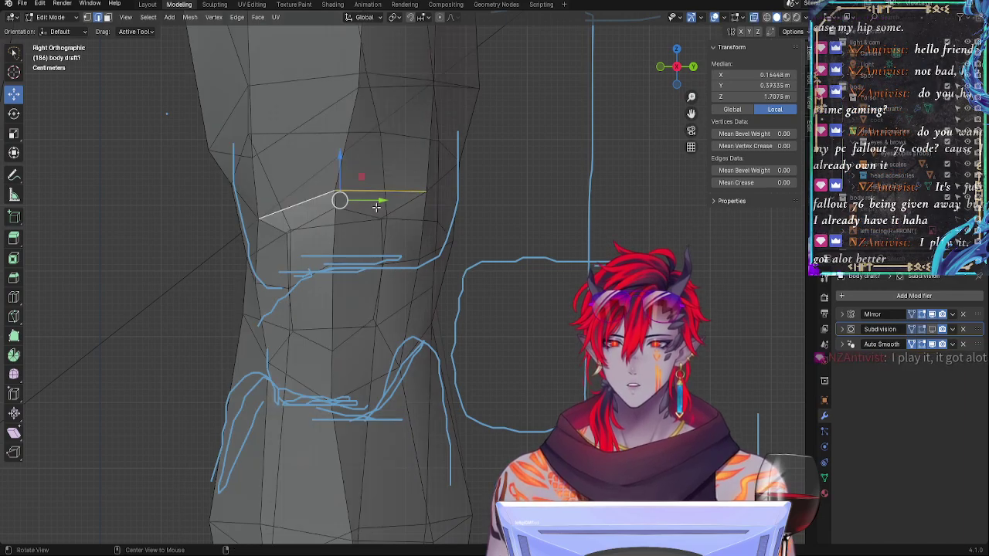
pyautogui.press('r')
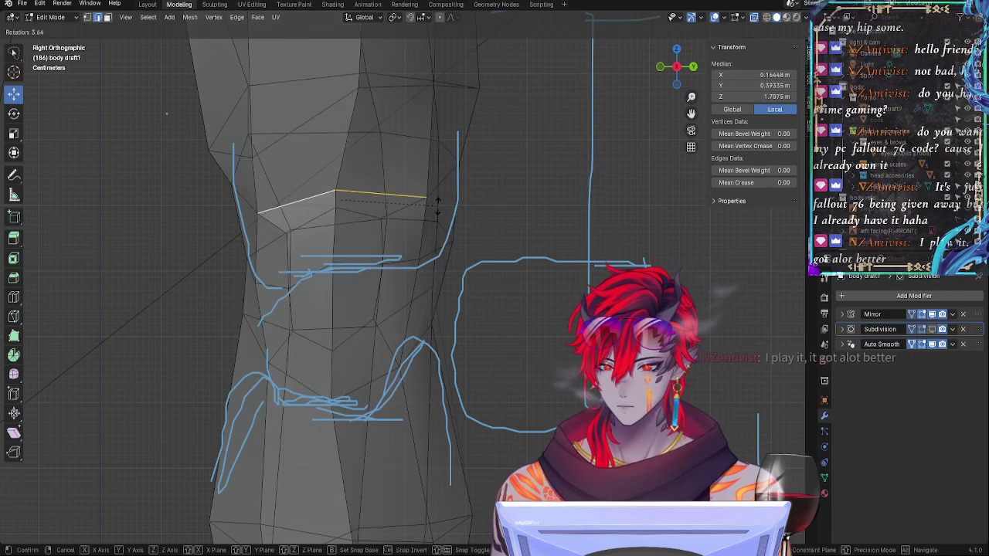
pyautogui.click(437, 209)
pyautogui.moveTo(339, 203); pyautogui.dragTo(297, 212)
# Step: Refine the kneecap edge against the sketch: rotate -3.99°, shrink slightly, then rotate 4.5° and 3.46°
pyautogui.hotkey('alt', 'z')
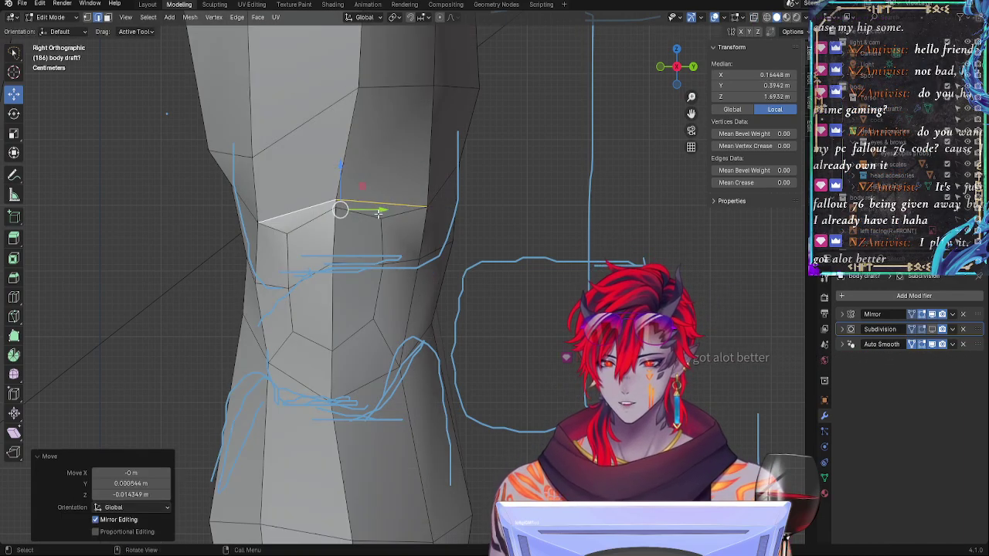
pyautogui.press('r')
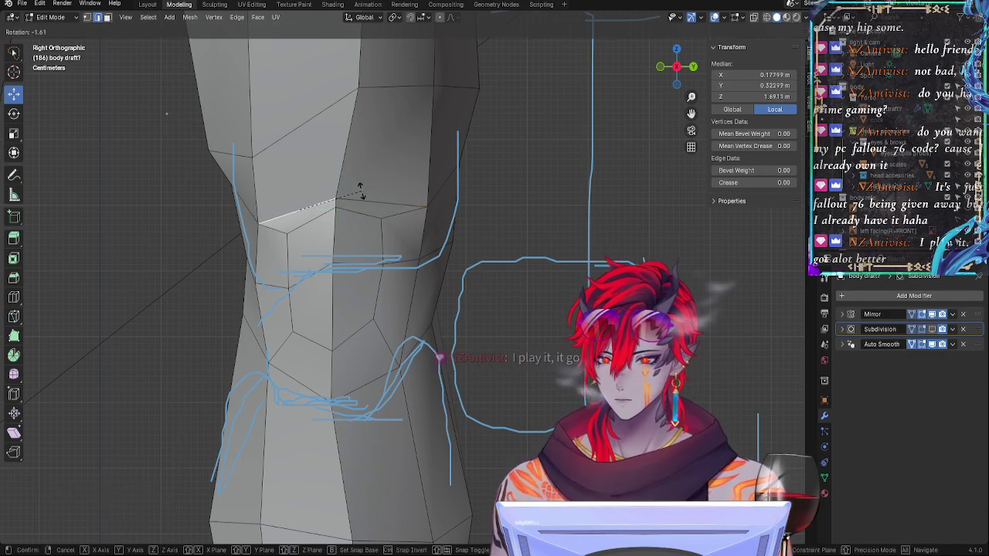
pyautogui.click(362, 189)
pyautogui.press('s')
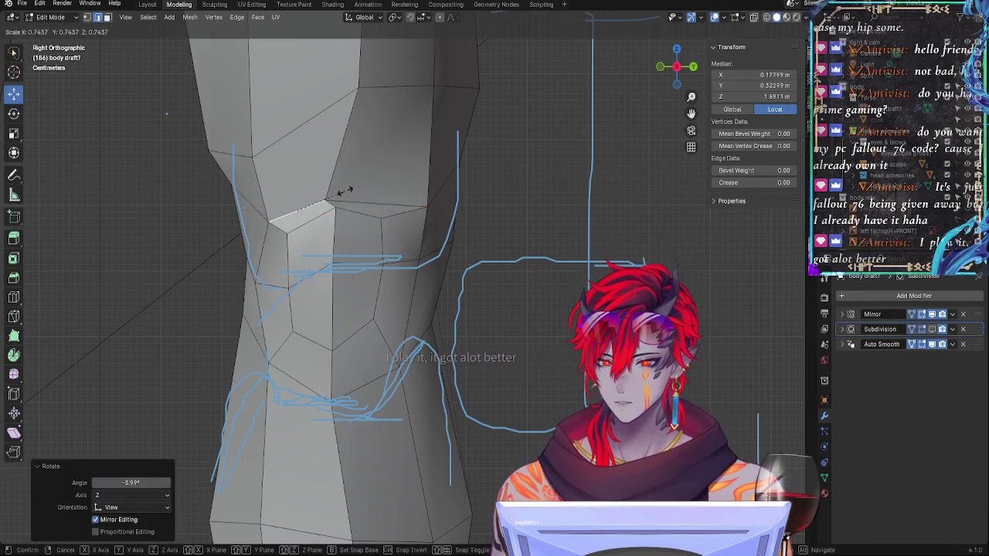
pyautogui.click(333, 200)
pyautogui.press('r')
pyautogui.click(369, 201)
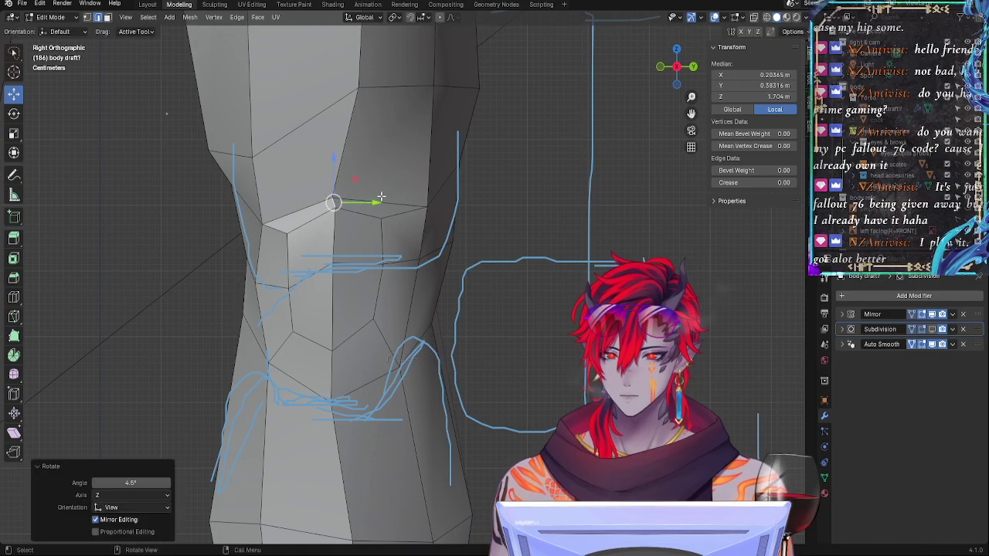
pyautogui.hotkey('alt', 'z')
pyautogui.press('r')
pyautogui.click(411, 187)
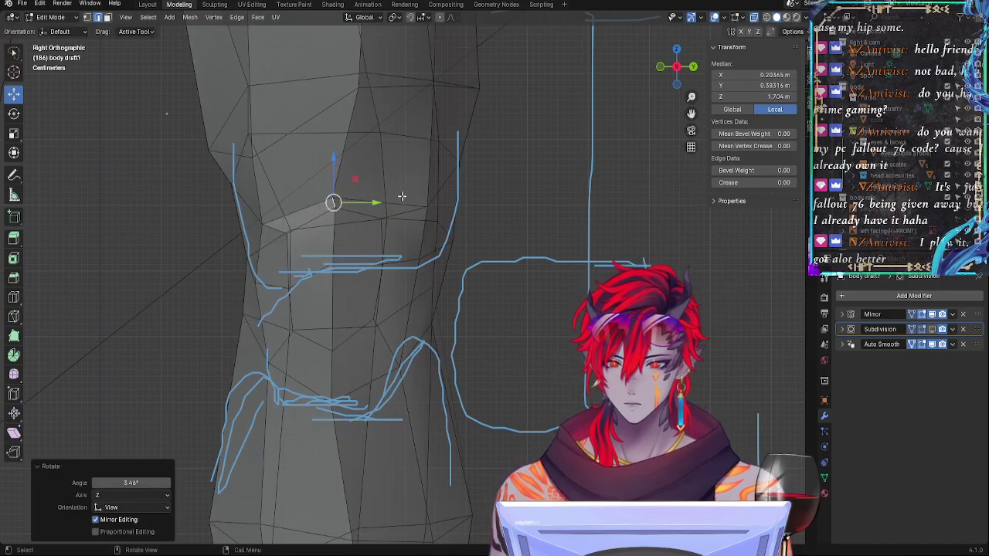
pyautogui.hotkey('alt', 'z')
pyautogui.hotkey('alt', 'z')
# Step: Select the edge loop around the knee, rotate it 1.44° and shift it slightly
pyautogui.click(416, 259)
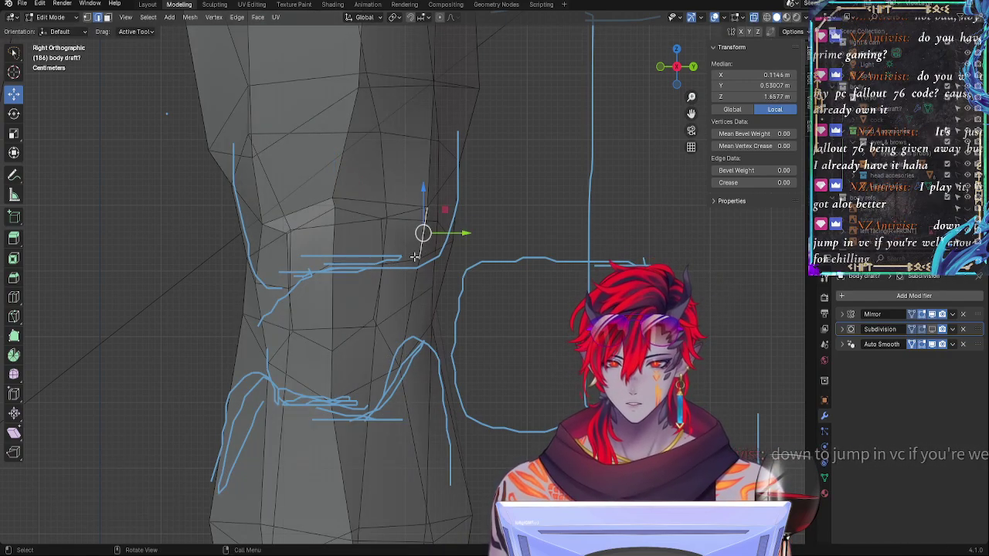
pyautogui.click(401, 264)
pyautogui.keyDown('shift'); pyautogui.click(352, 266); pyautogui.keyUp('shift')
pyautogui.keyDown('shift'); pyautogui.click(313, 277); pyautogui.keyUp('shift')
pyautogui.keyDown('shift'); pyautogui.click(275, 286); pyautogui.keyUp('shift')
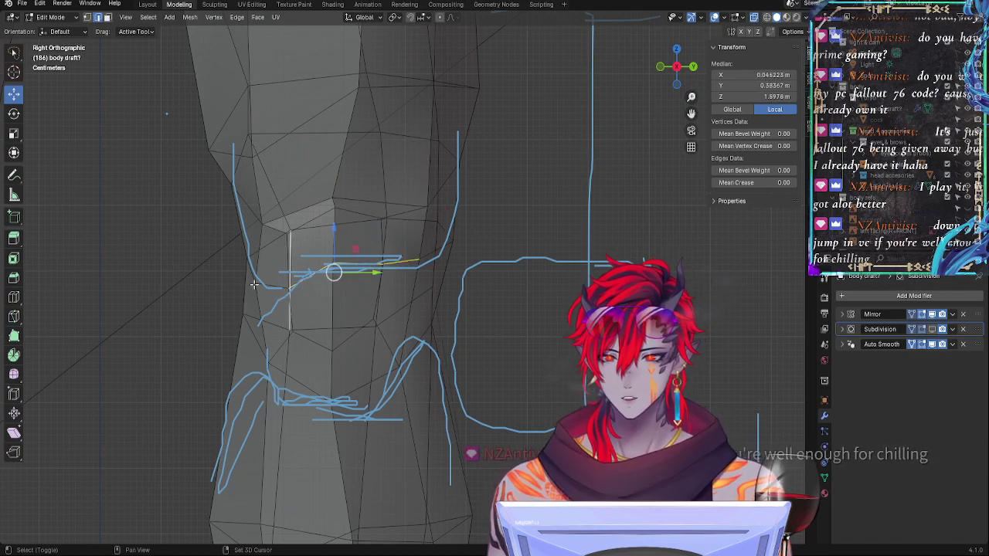
pyautogui.keyDown('shift'); pyautogui.click(267, 290); pyautogui.keyUp('shift')
pyautogui.click(274, 285)
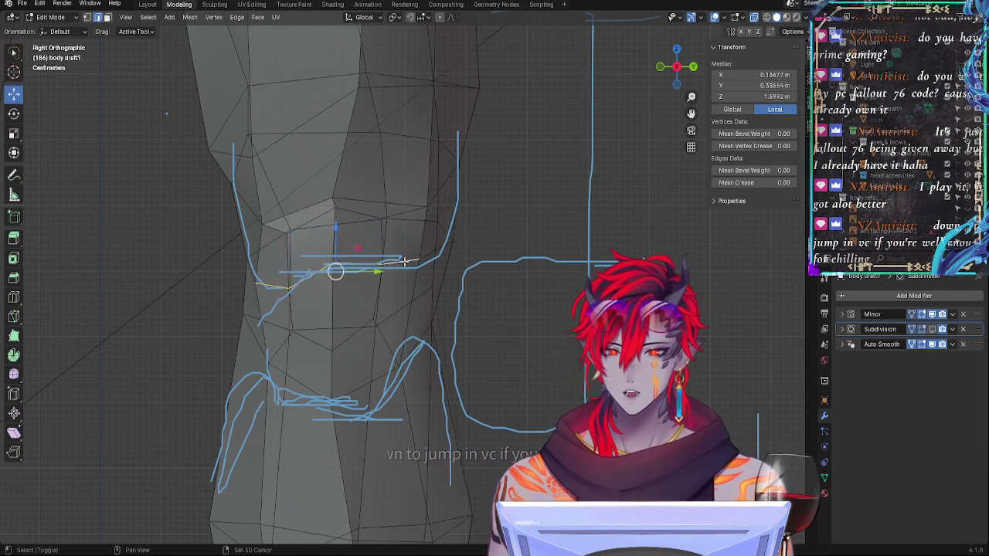
pyautogui.keyDown('alt'); pyautogui.keyDown('shift'); pyautogui.click(436, 255); pyautogui.keyUp('shift'); pyautogui.keyUp('alt')
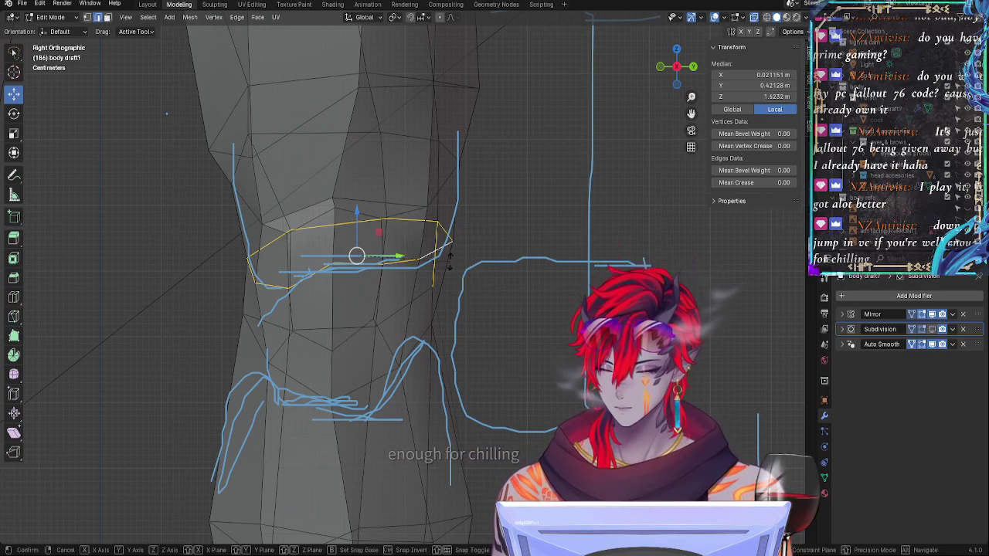
pyautogui.press('r')
pyautogui.click(448, 261)
pyautogui.press('g')
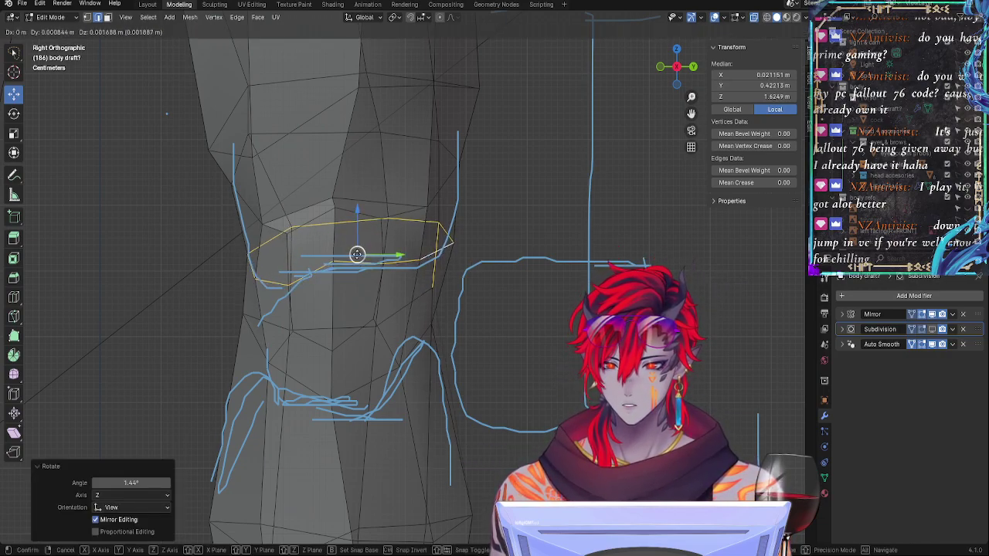
pyautogui.click(324, 272)
# Step: Tilt a short kneecap edge by 8.9°, then by a further 0.751°, toward the side sketch
pyautogui.click(319, 275)
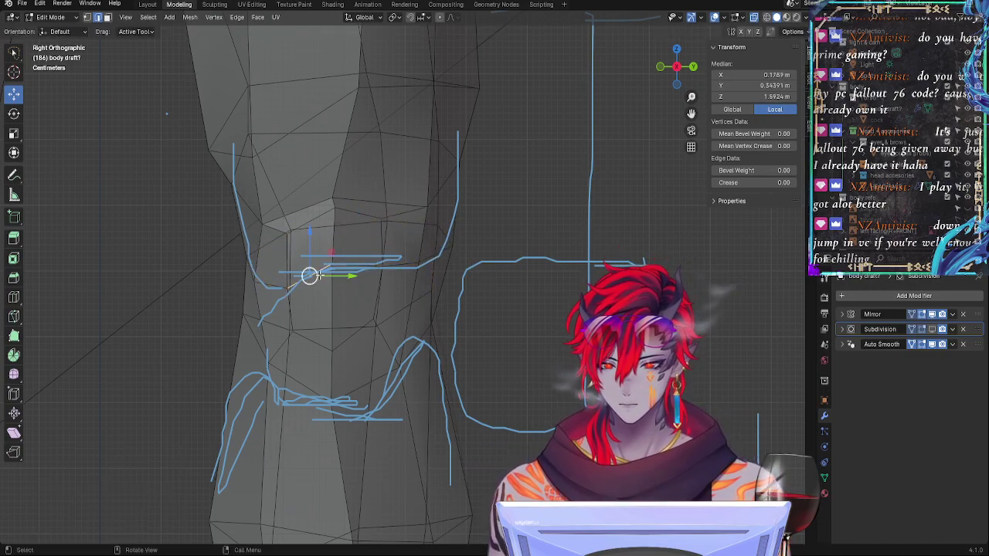
pyautogui.press('r')
pyautogui.click(384, 275)
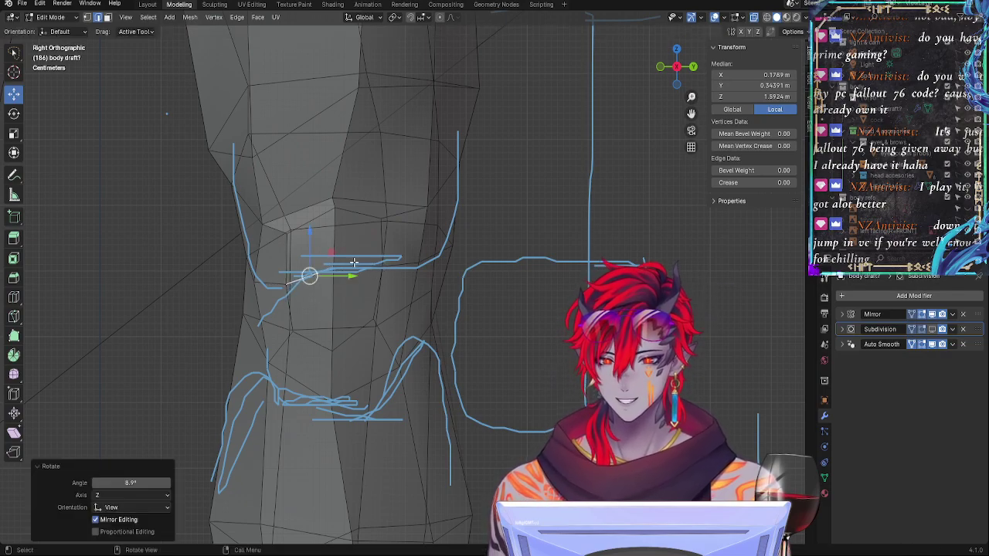
pyautogui.press('r')
pyautogui.click(382, 270)
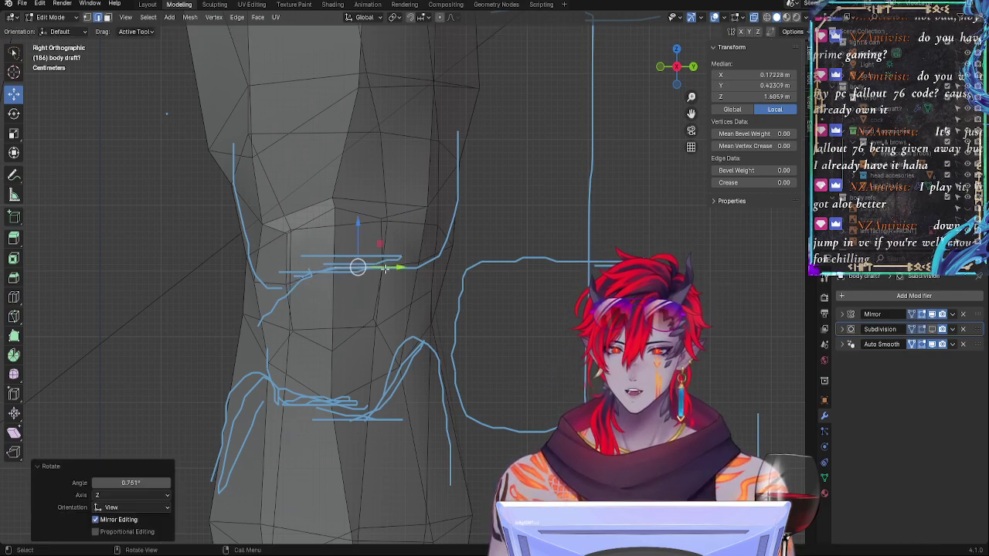
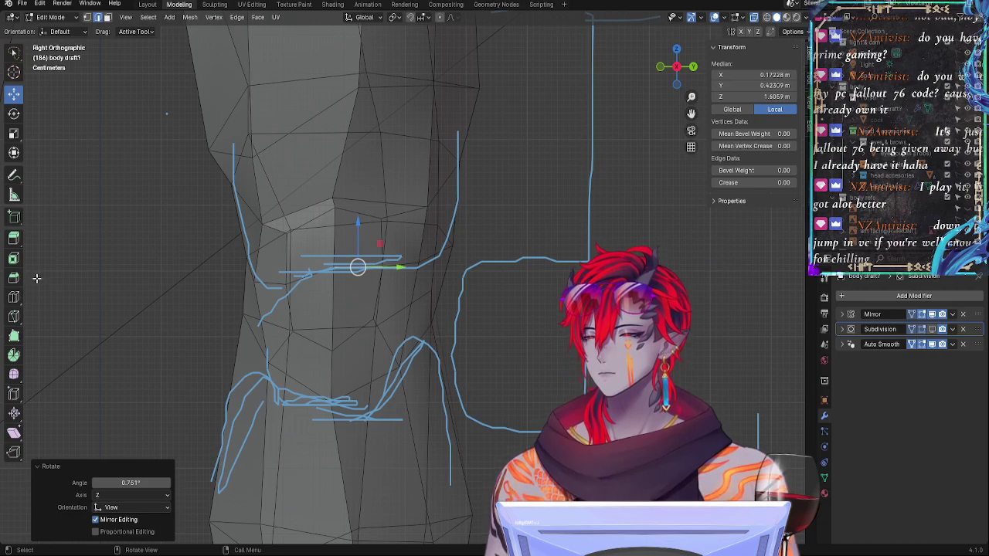
# Step: Deselect everything and show the Subdivision modifier's smoothed result in Edit Mode, with X-ray on
pyautogui.hotkey('alt', 'a')
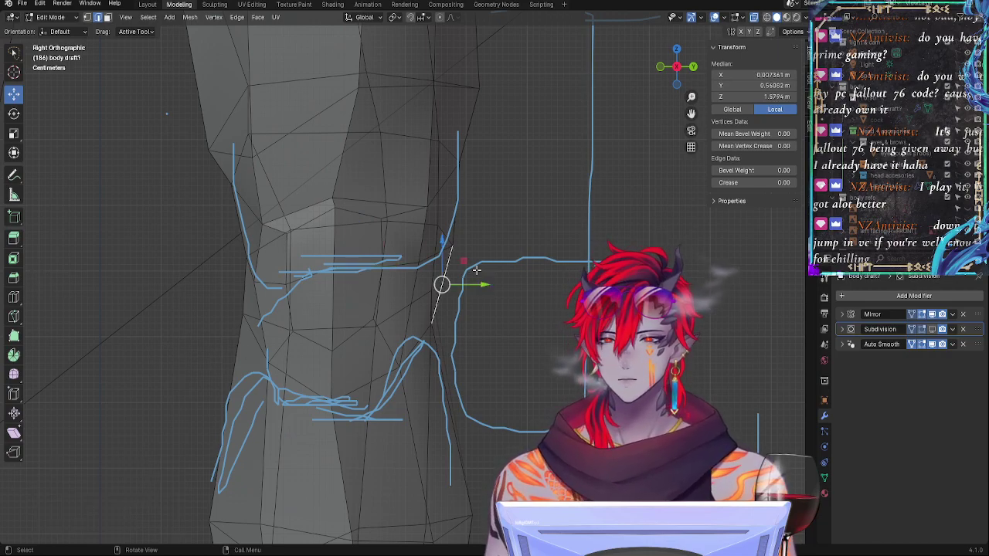
pyautogui.click(930, 330)
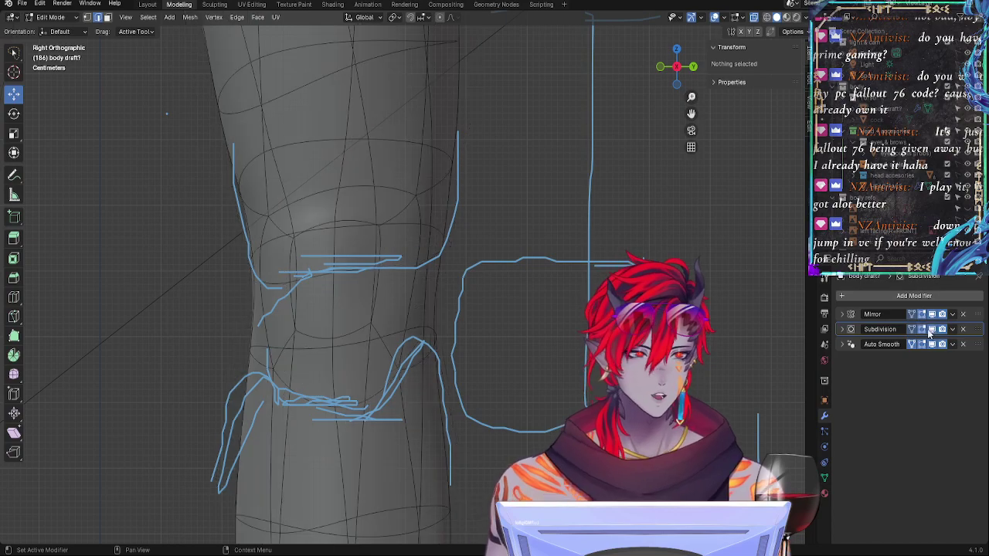
pyautogui.keyDown('ctrl'); pyautogui.keyDown('alt'); pyautogui.moveTo(531, 222); pyautogui.dragTo(526, 249); pyautogui.keyUp('alt'); pyautogui.keyUp('ctrl')
pyautogui.hotkey('alt', 'z')
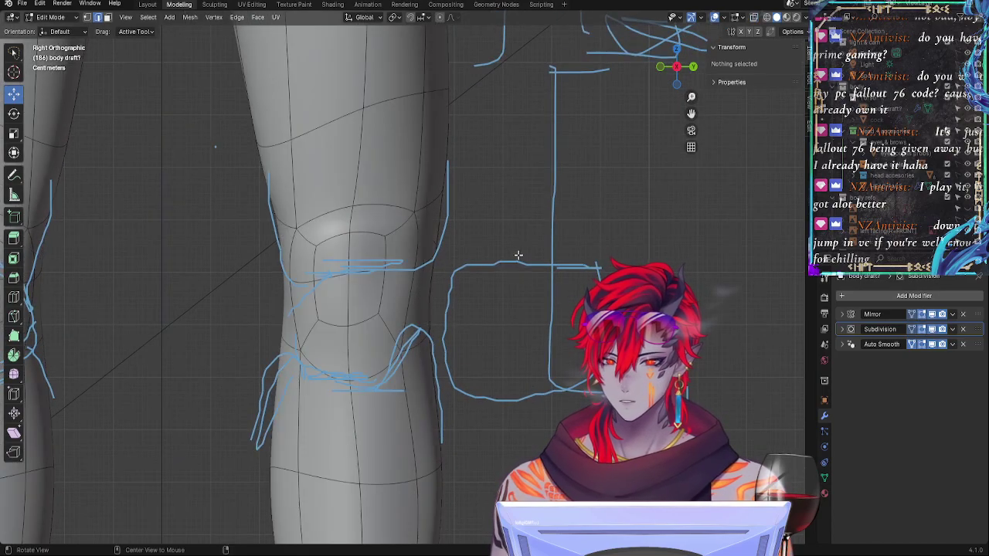
pyautogui.keyDown('shift'); pyautogui.moveTo(473, 261); pyautogui.dragTo(570, 235, button='middle'); pyautogui.keyUp('shift')
pyautogui.keyDown('shift'); pyautogui.moveTo(607, 310); pyautogui.dragTo(538, 283, button='middle'); pyautogui.keyUp('shift')
pyautogui.hotkey('alt', 'z')
# Step: Raise the lower curved kneecap edges along Z by about 0.00511 m
pyautogui.click(407, 401)
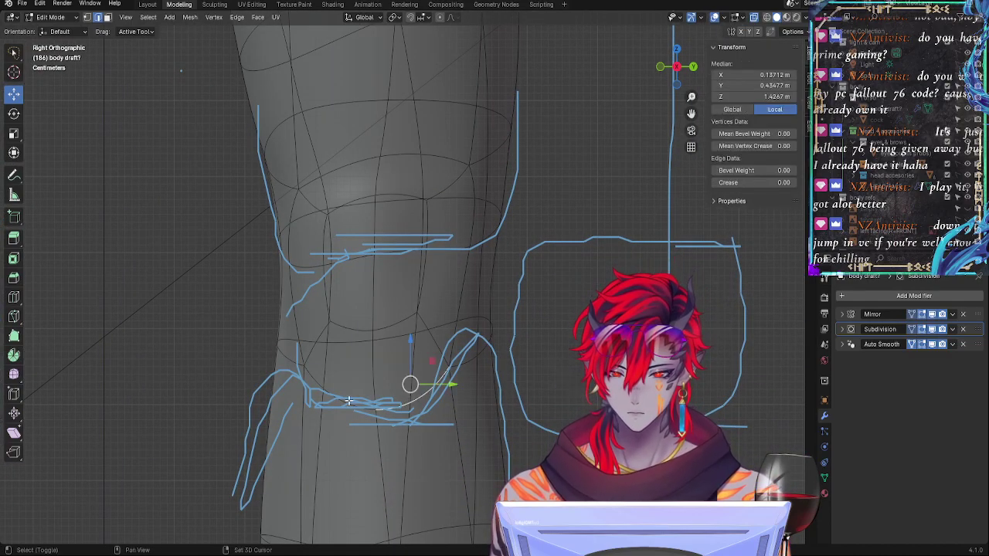
pyautogui.press('g')
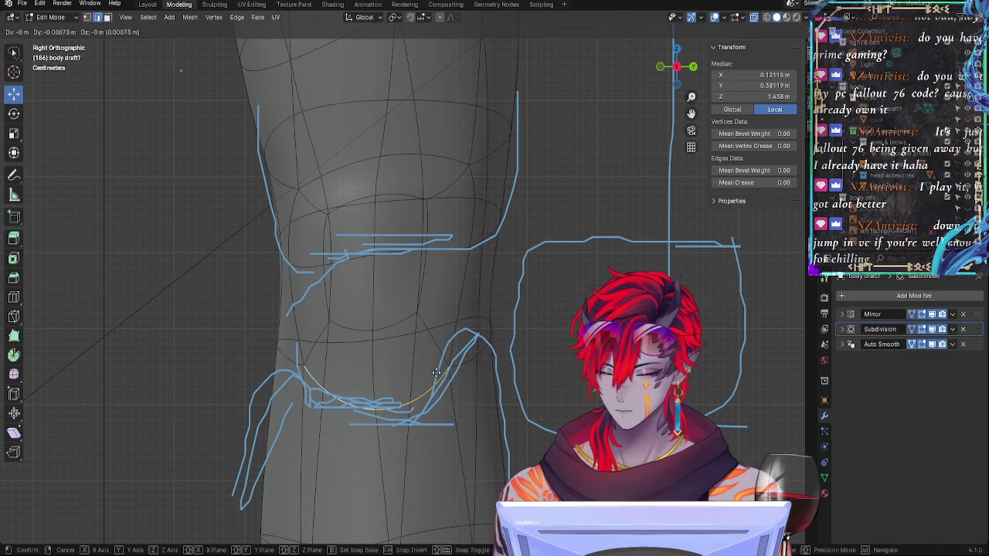
pyautogui.press('z')
pyautogui.click(438, 369)
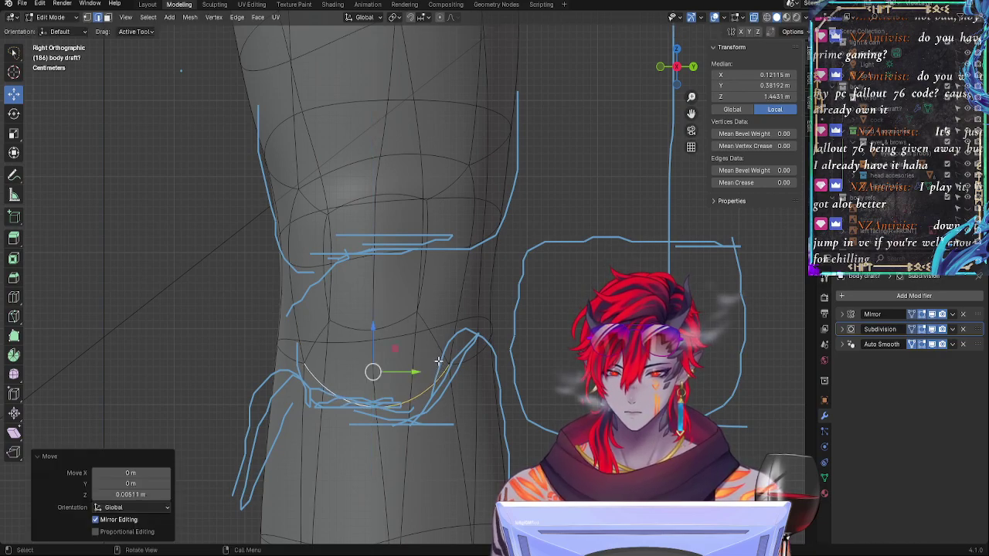
# Step: Select the upper kneecap loop: the top arc edges and both side edges
pyautogui.click(410, 158)
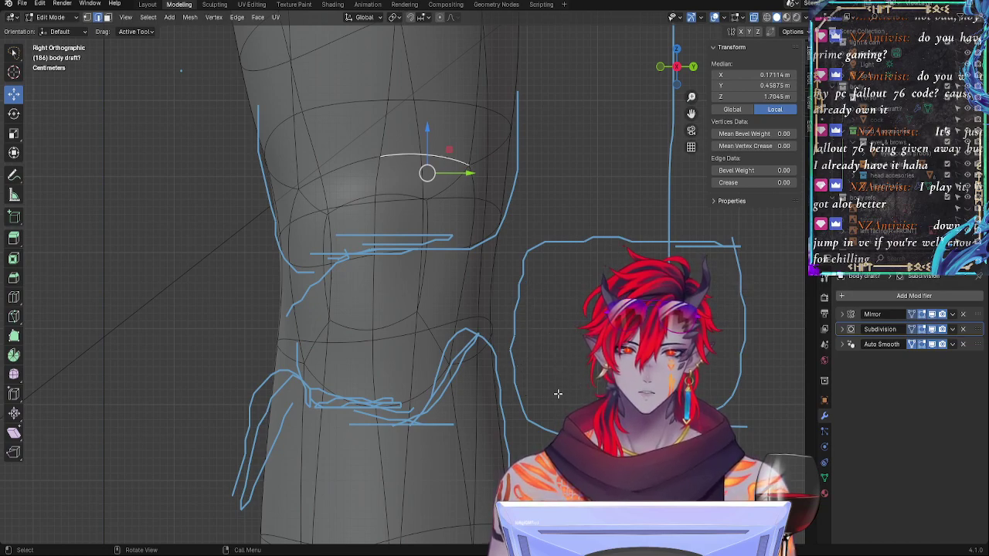
pyautogui.keyDown('ctrl'); pyautogui.moveTo(544, 248); pyautogui.dragTo(528, 320, button='middle'); pyautogui.keyUp('ctrl')
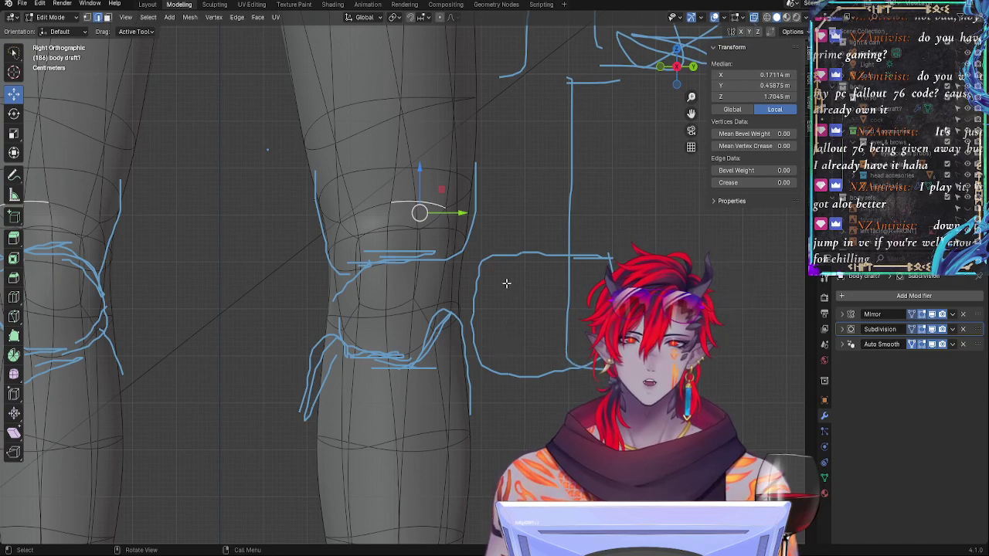
pyautogui.scroll(3, 494, 225)
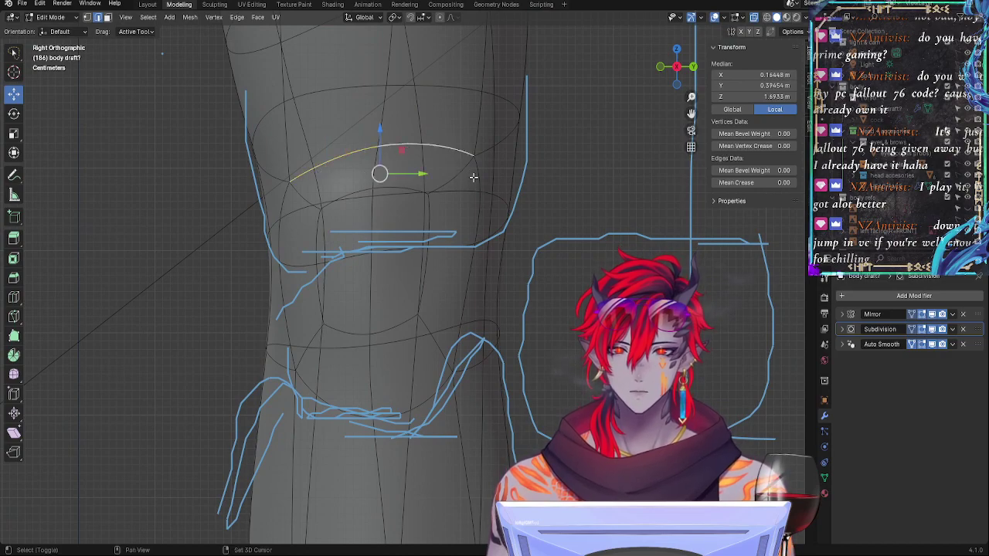
pyautogui.click(284, 200)
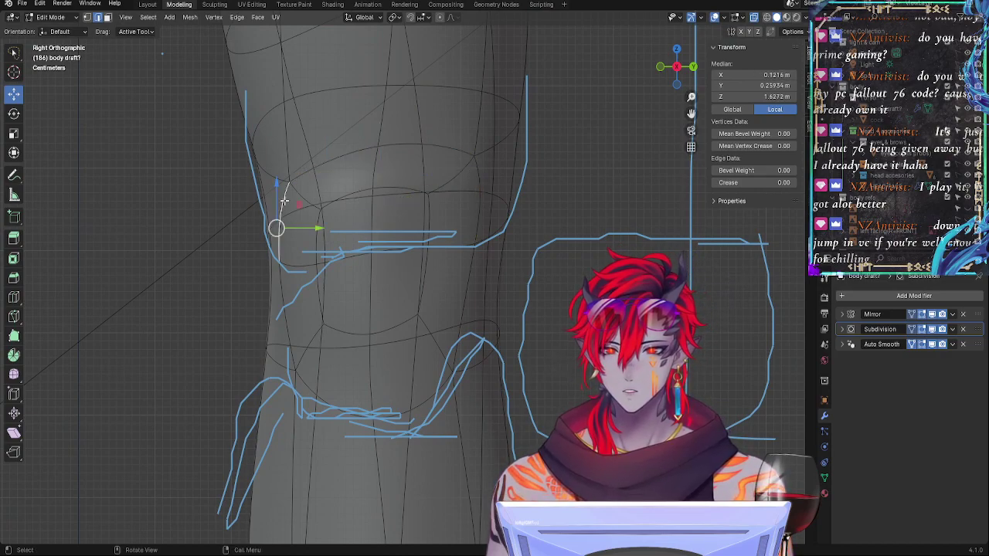
pyautogui.click(477, 181)
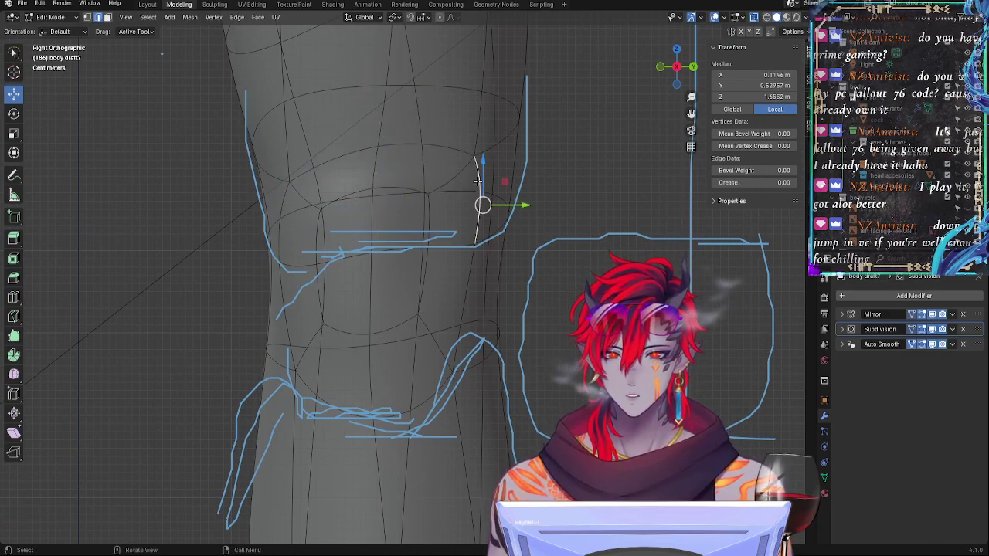
pyautogui.keyDown('shift'); pyautogui.click(428, 145); pyautogui.keyUp('shift')
pyautogui.keyDown('shift'); pyautogui.click(288, 187); pyautogui.keyUp('shift')
# Step: Shrink the upper kneecap loop to 0.925 and lower it slightly along Z
pyautogui.hotkey('alt', 'z')
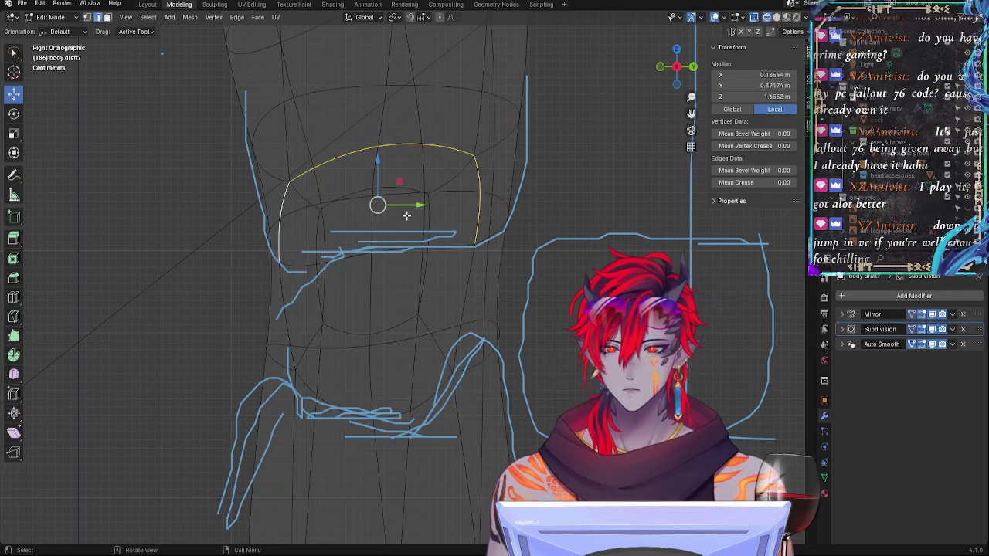
pyautogui.press('s')
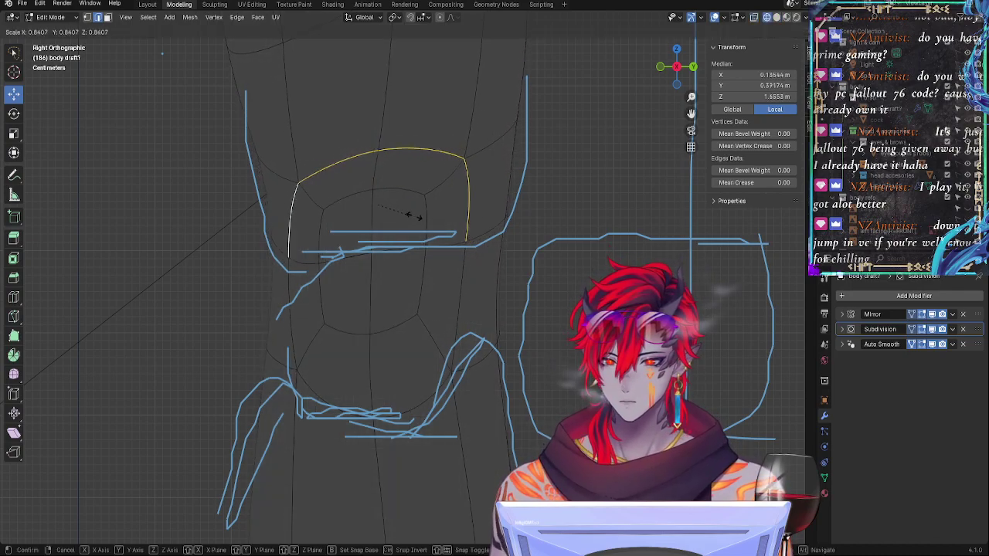
pyautogui.click(414, 217)
pyautogui.press('g')
pyautogui.press('z')
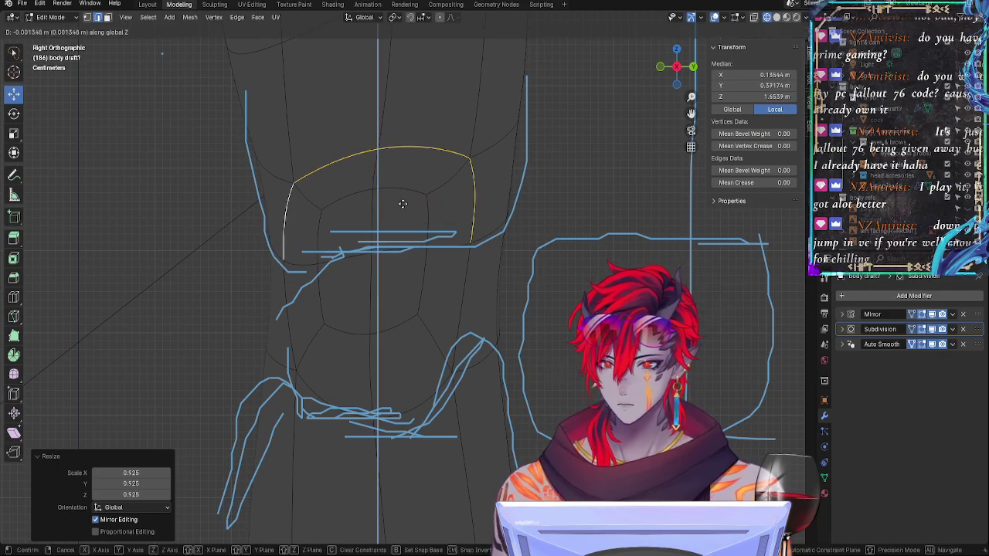
pyautogui.click(403, 212)
# Step: Rotate the two top loop edges slightly, then rotate the right part of the top arc
pyautogui.click(461, 152)
pyautogui.keyDown('shift'); pyautogui.click(365, 164); pyautogui.keyUp('shift')
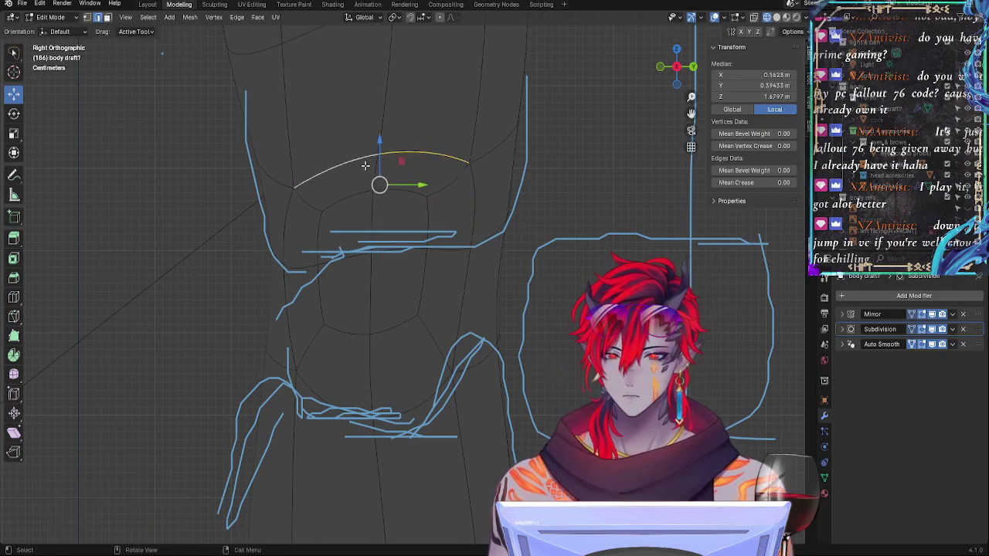
pyautogui.press('r')
pyautogui.click(438, 165)
pyautogui.click(471, 169)
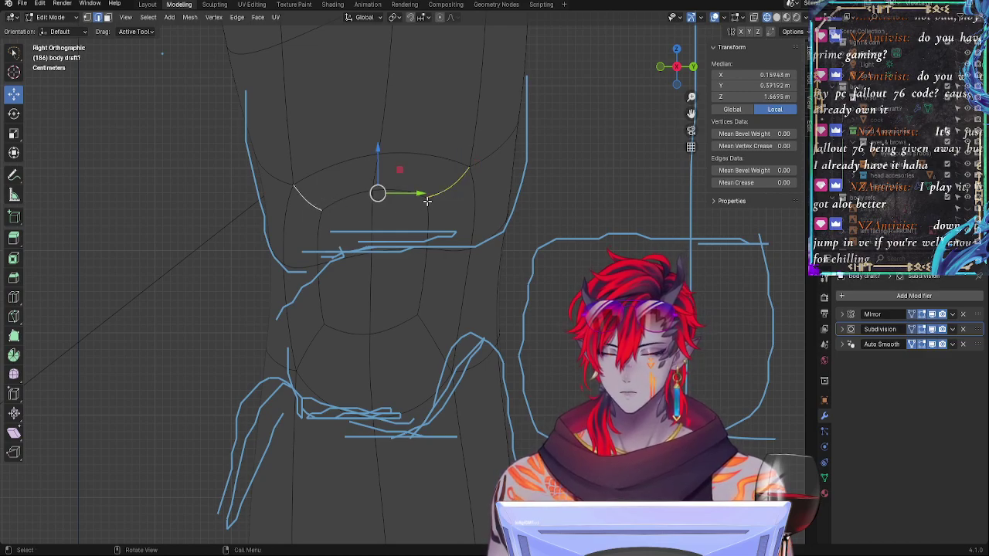
pyautogui.click(456, 163)
pyautogui.press('r')
pyautogui.click(488, 176)
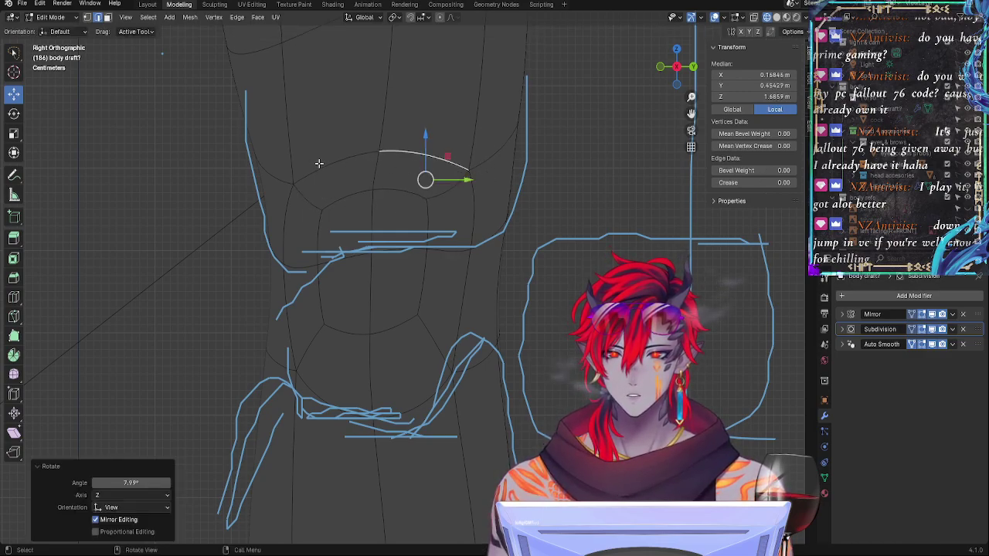
# Step: Rotate the left arc edge 10.4°, lower the whole top arc and widen it along Y
pyautogui.click(325, 164)
pyautogui.press('r')
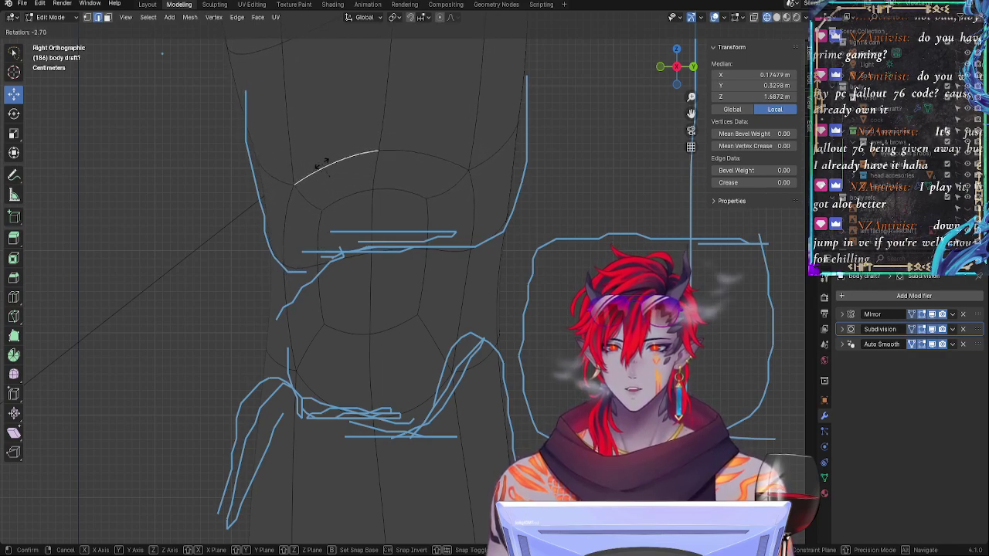
pyautogui.click(325, 162)
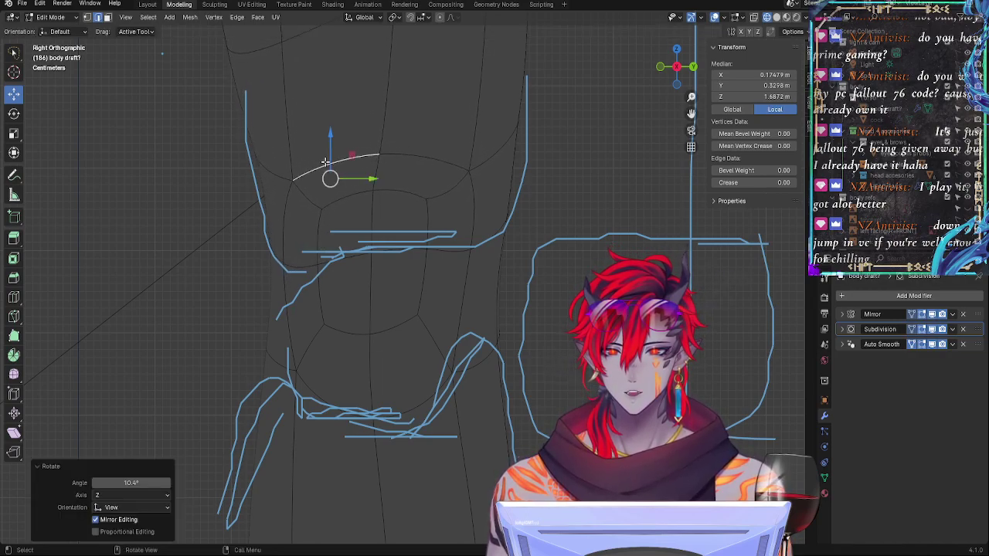
pyautogui.keyDown('shift'); pyautogui.click(399, 157); pyautogui.keyUp('shift')
pyautogui.moveTo(378, 145); pyautogui.dragTo(381, 147)
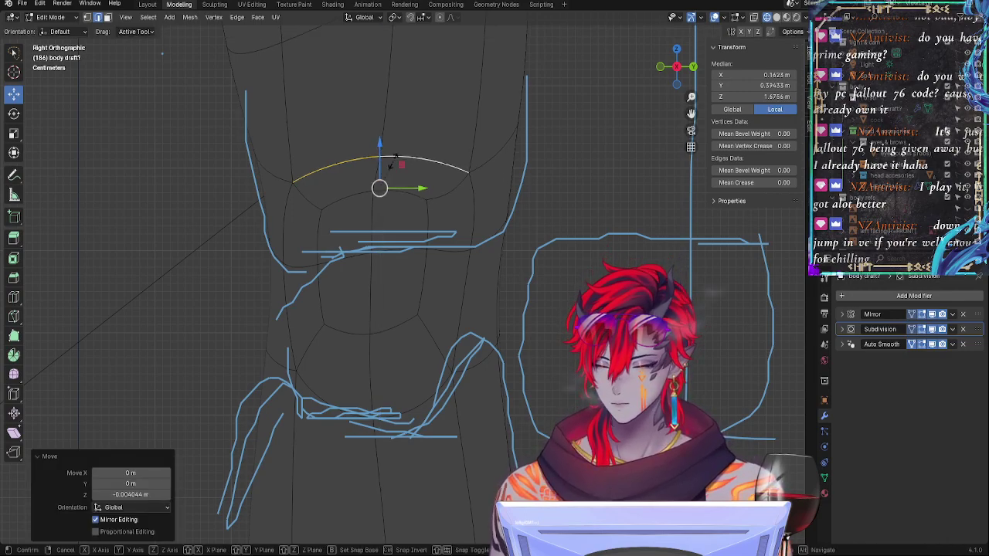
pyautogui.press('s')
pyautogui.press('y')
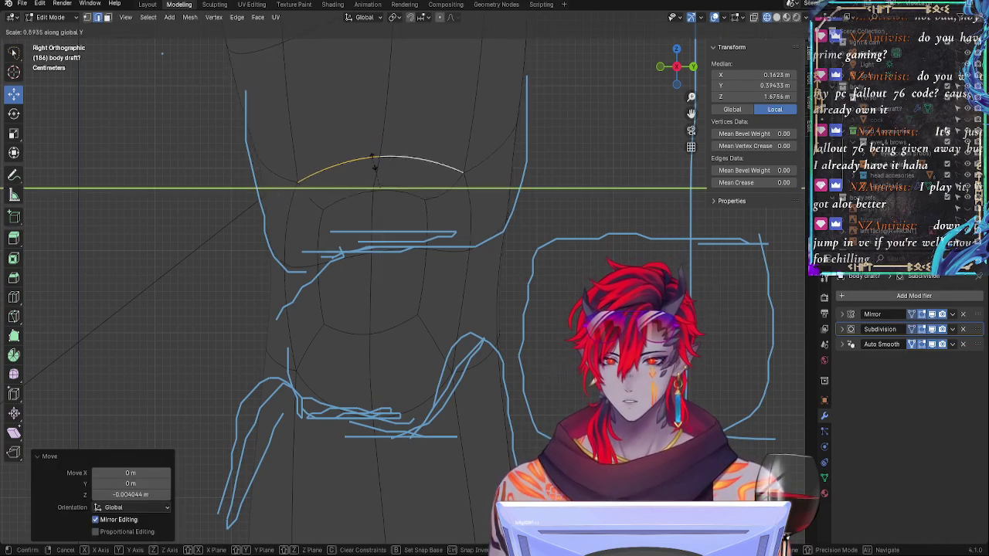
pyautogui.click(401, 167)
pyautogui.click(434, 375)
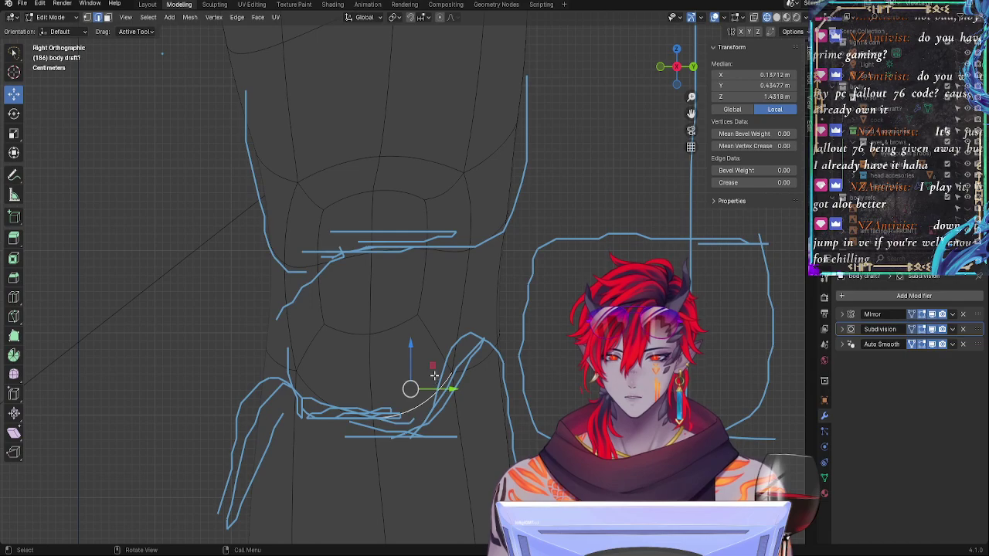
pyautogui.click(464, 280)
# Step: Switch to solid shading and briefly check the smoothed legs in Object Mode
pyautogui.press('z')
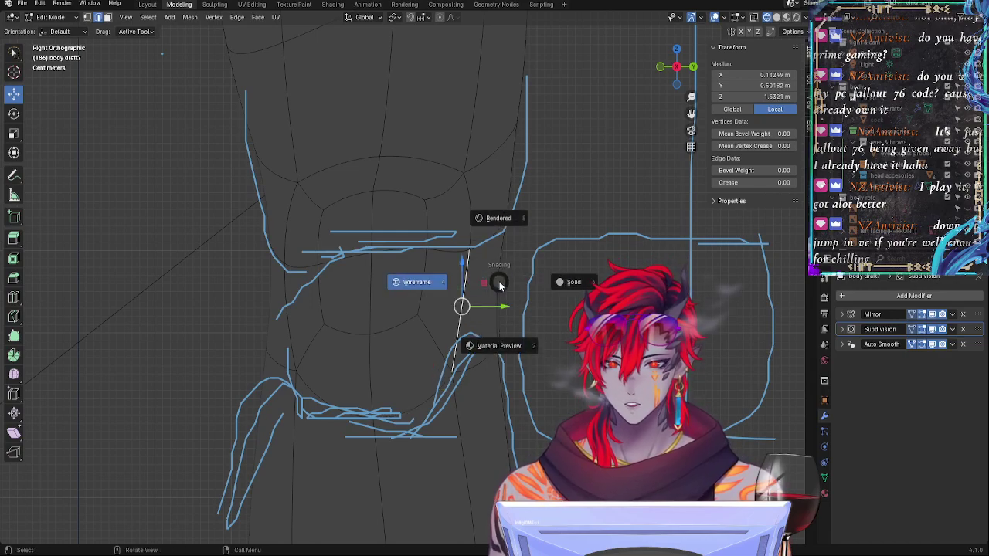
pyautogui.click(563, 284)
pyautogui.scroll(-4, 562, 283)
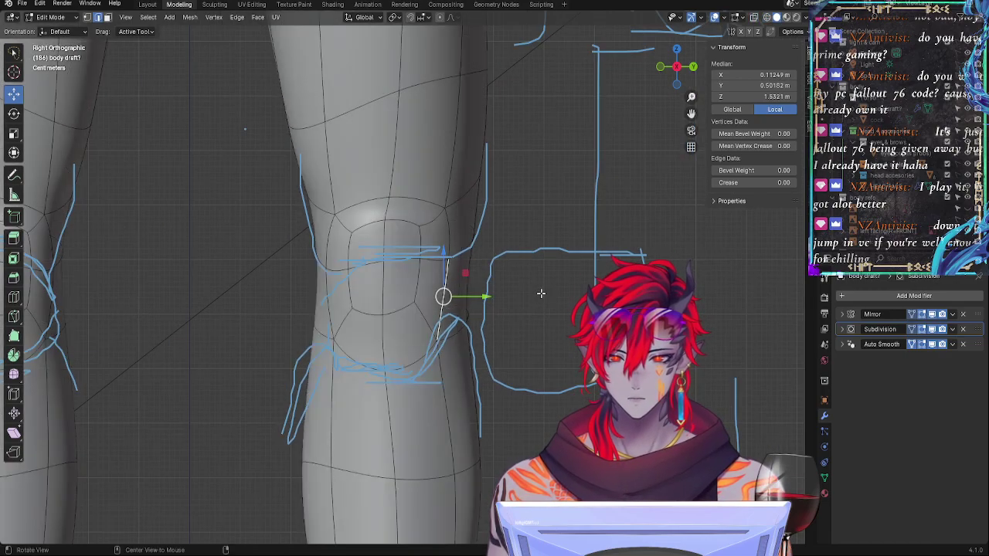
pyautogui.press('Tab')
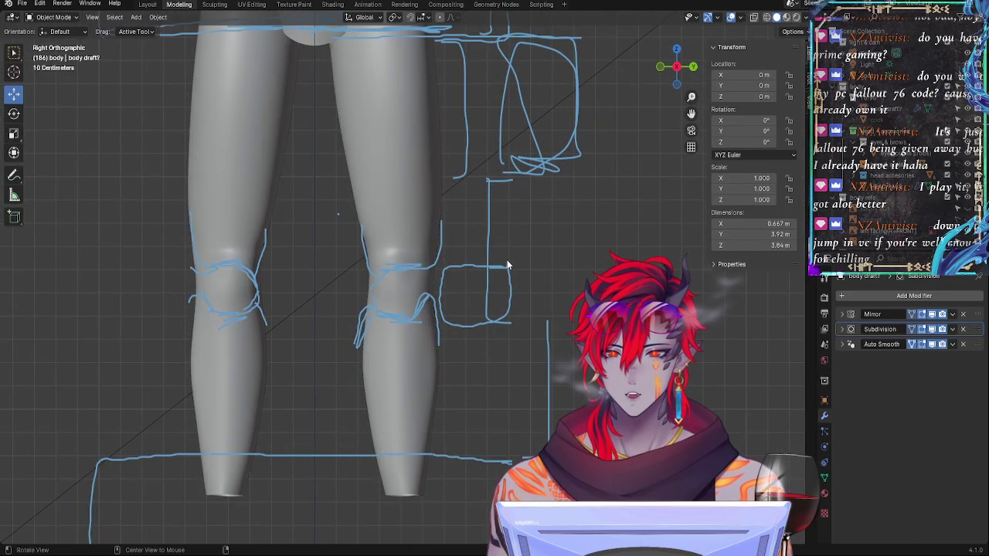
pyautogui.scroll(-3, 507, 259)
pyautogui.scroll(3, 515, 287)
pyautogui.press('Tab')
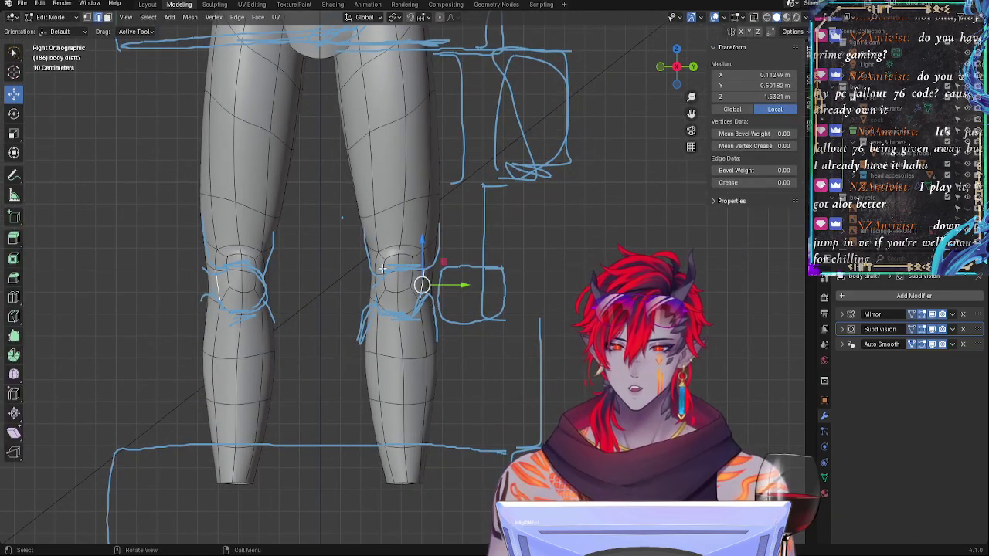
# Step: Hide the annotation guide strokes, frame the knees, and view the full body in Object Mode
pyautogui.click(12, 185)
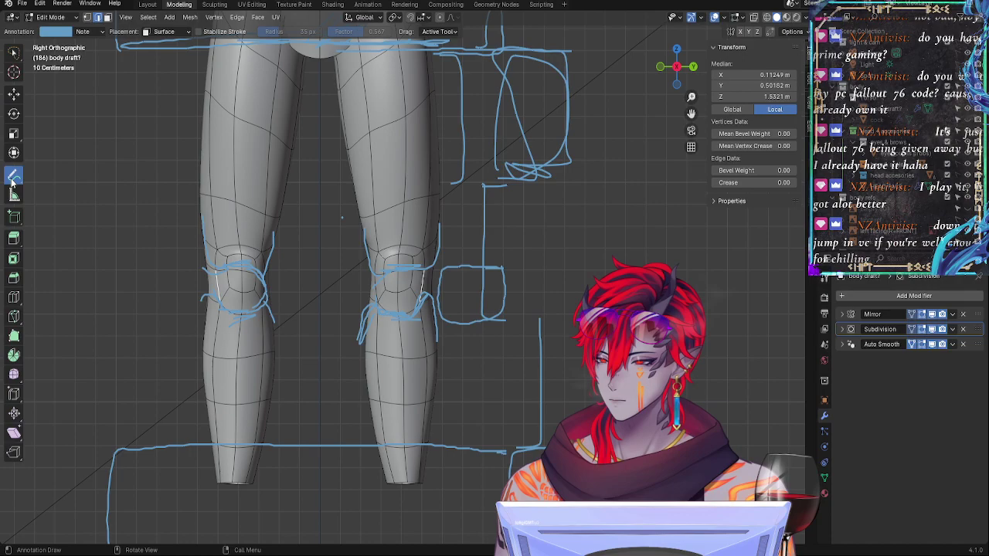
pyautogui.click(77, 32)
pyautogui.click(155, 78)
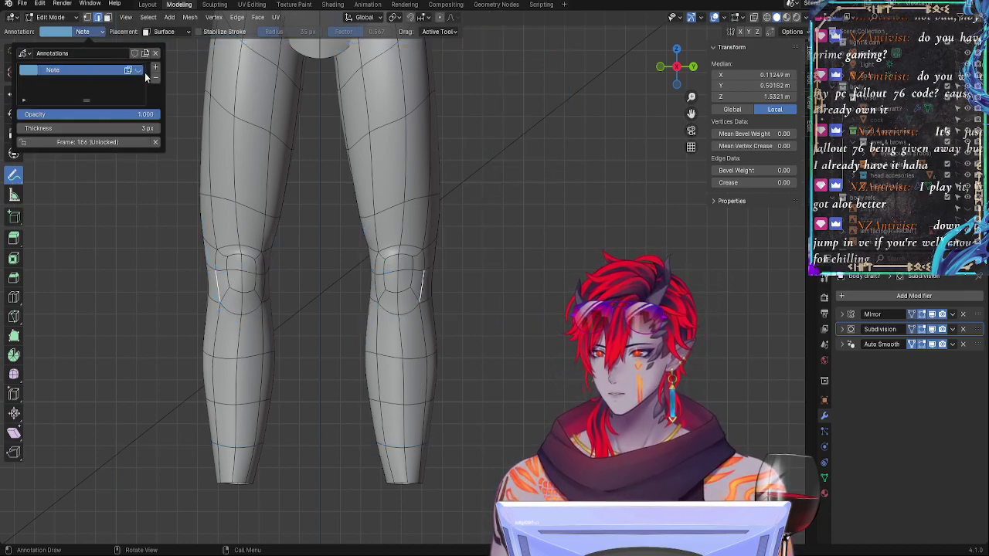
pyautogui.keyDown('ctrl'); pyautogui.moveTo(485, 189); pyautogui.dragTo(501, 387, button='middle'); pyautogui.keyUp('ctrl')
pyautogui.press('KP_Decimal')
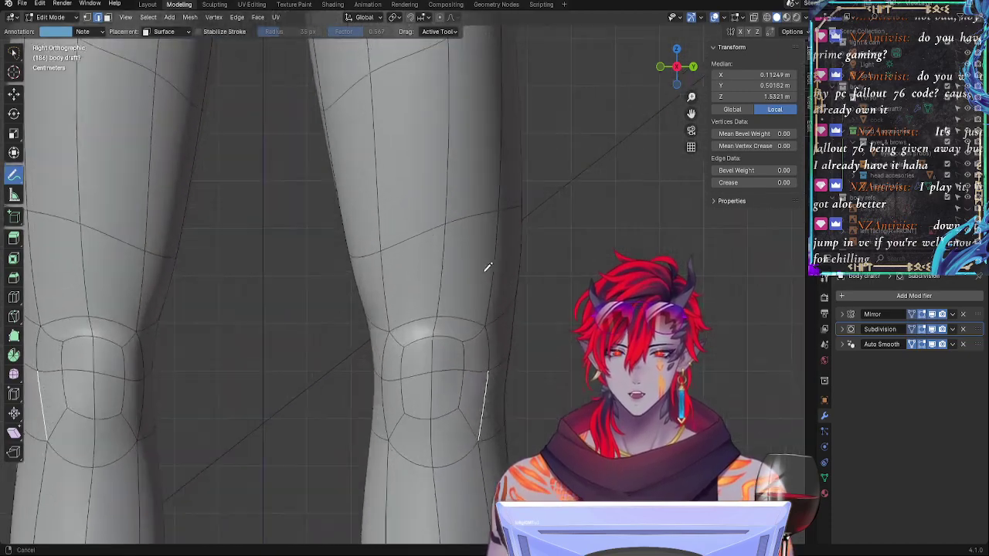
pyautogui.press('Tab')
pyautogui.press('Tab')
pyautogui.press('Tab')
pyautogui.keyDown('ctrl'); pyautogui.moveTo(577, 373); pyautogui.dragTo(522, 305, button='middle'); pyautogui.keyUp('ctrl')
pyautogui.keyDown('shift'); pyautogui.moveTo(496, 170); pyautogui.dragTo(506, 308, button='middle'); pyautogui.keyUp('shift')
pyautogui.click(739, 17)
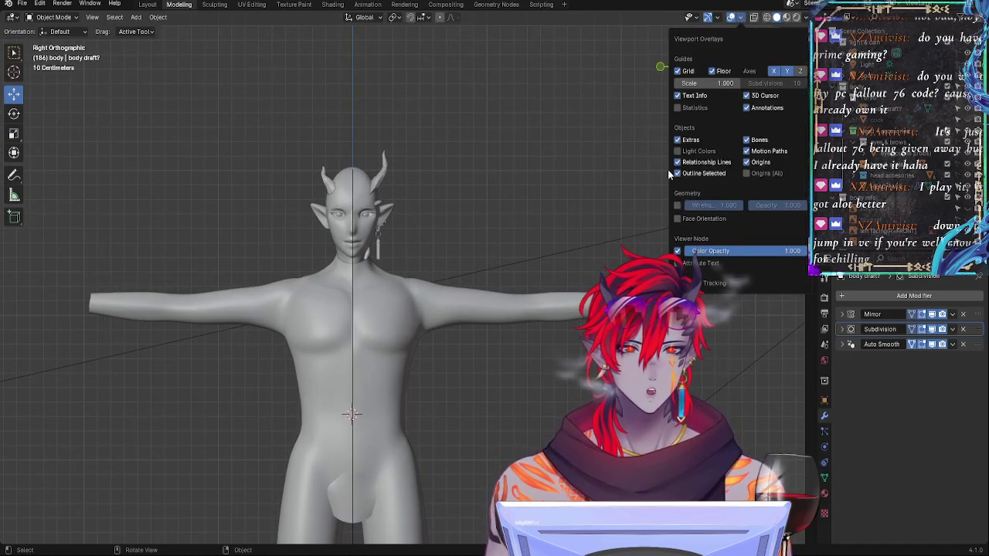
# Step: Check the body with the Face Orientation overlay, then turn it back off
pyautogui.click(678, 219)
pyautogui.press('Tab')
pyautogui.press('Tab')
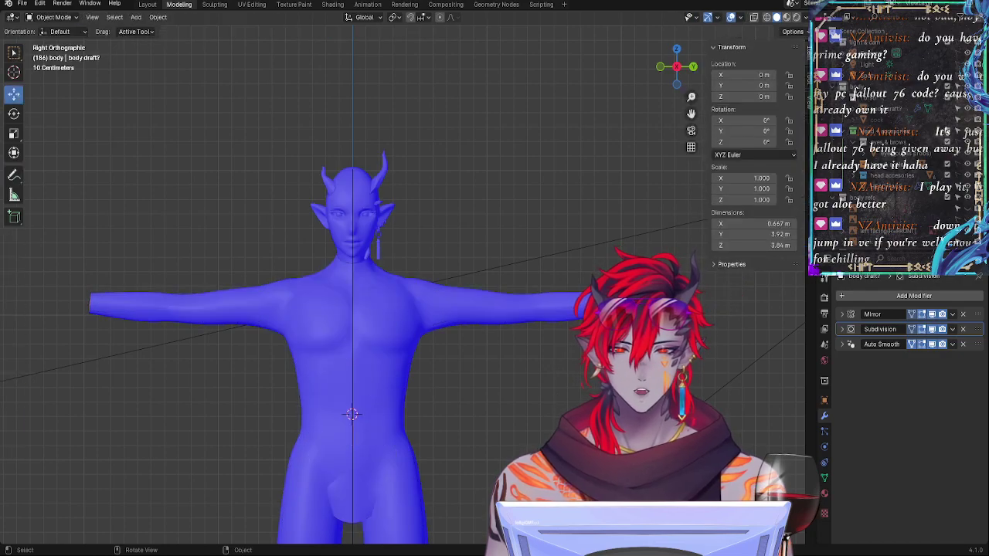
pyautogui.moveTo(516, 392); pyautogui.dragTo(394, 298, button='middle')
pyautogui.click(740, 17)
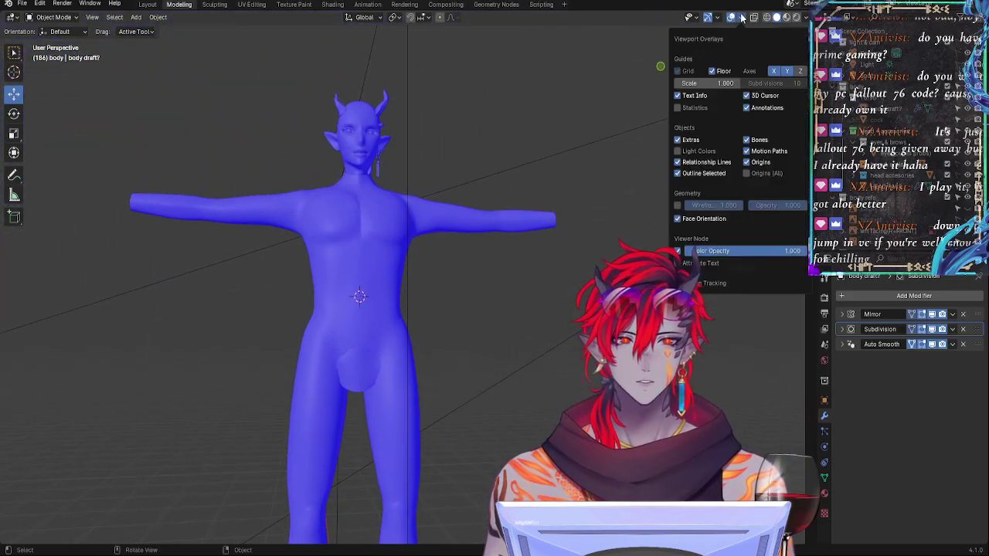
pyautogui.click(678, 219)
# Step: Show the sidebar and orbit around the body to inspect the torso, back and knees
pyautogui.press('n')
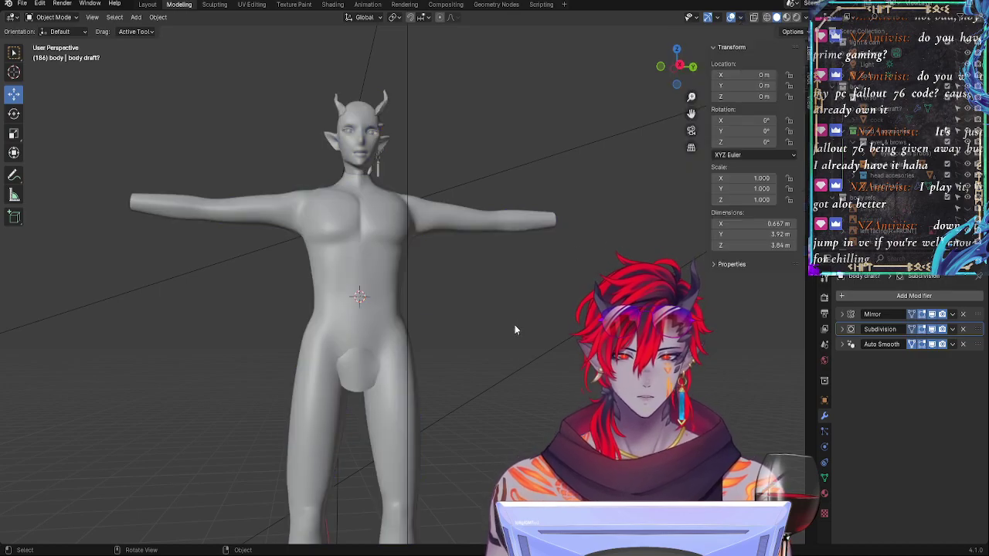
pyautogui.keyDown('shift'); pyautogui.moveTo(515, 324); pyautogui.dragTo(564, 397, button='middle'); pyautogui.keyUp('shift')
pyautogui.scroll(2, 515, 325)
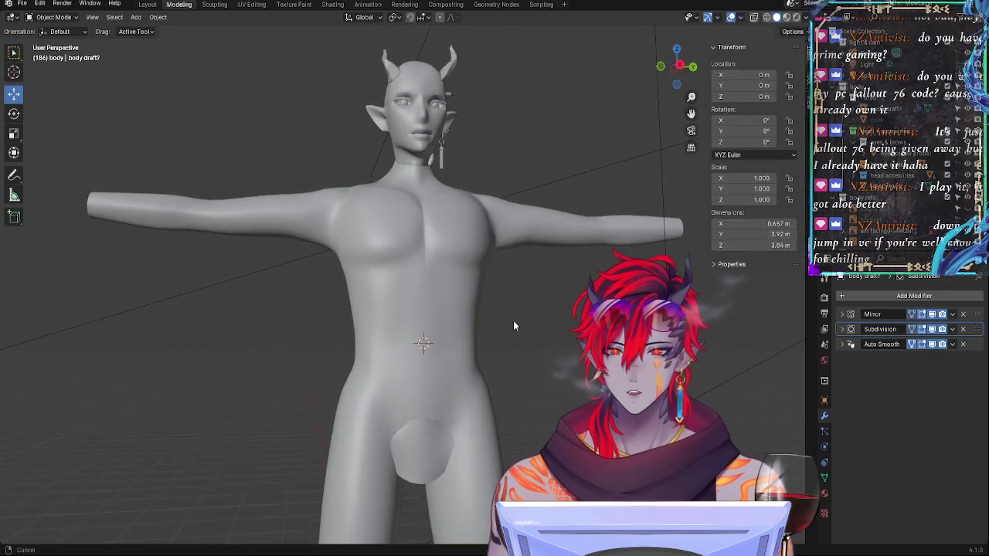
pyautogui.moveTo(515, 324); pyautogui.dragTo(508, 342, button='middle')
pyautogui.keyDown('shift'); pyautogui.moveTo(563, 288); pyautogui.dragTo(429, 369, button='middle'); pyautogui.keyUp('shift')
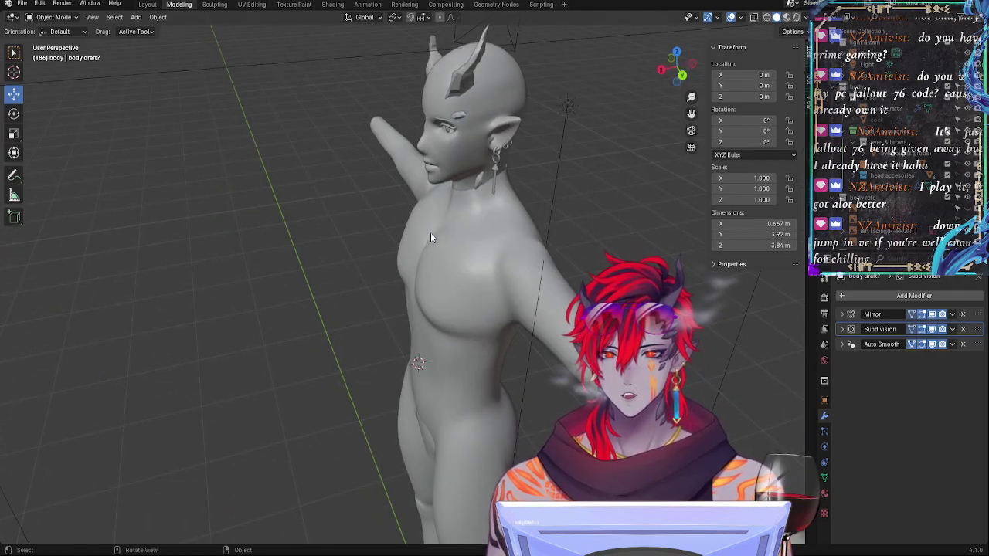
pyautogui.moveTo(452, 241); pyautogui.dragTo(521, 233, button='middle')
pyautogui.moveTo(485, 309)
pyautogui.keyDown('ctrl'); pyautogui.mouseDown(button='middle')
pyautogui.moveTo(481, 286)
pyautogui.moveTo(479, 325)
pyautogui.moveTo(556, 358)
pyautogui.moveTo(536, 308)
pyautogui.moveTo(464, 390)
pyautogui.moveTo(394, 417)
pyautogui.moveTo(415, 415)
pyautogui.moveTo(598, 264)
pyautogui.moveTo(575, 248)
pyautogui.moveTo(474, 331)
pyautogui.moveTo(541, 177)
pyautogui.moveTo(496, 316)
pyautogui.moveTo(529, 413)
pyautogui.moveTo(517, 361)
pyautogui.moveTo(471, 355)
pyautogui.moveTo(488, 323)
pyautogui.mouseUp(button='middle'); pyautogui.keyUp('ctrl')
pyautogui.moveTo(366, 309); pyautogui.dragTo(533, 193, button='middle')
pyautogui.scroll(4, 503, 312)
pyautogui.moveTo(553, 323); pyautogui.dragTo(453, 353, button='middle')
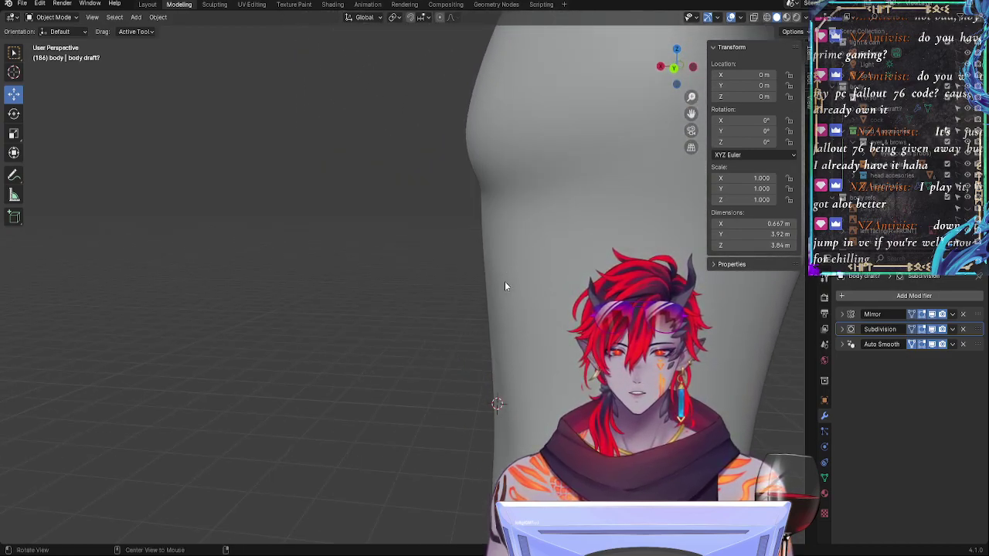
pyautogui.moveTo(502, 317); pyautogui.dragTo(530, 340, button='middle')
pyautogui.moveTo(495, 286); pyautogui.dragTo(514, 358, button='middle')
pyautogui.scroll(2, 506, 321)
pyautogui.moveTo(503, 317); pyautogui.dragTo(542, 135, button='middle')
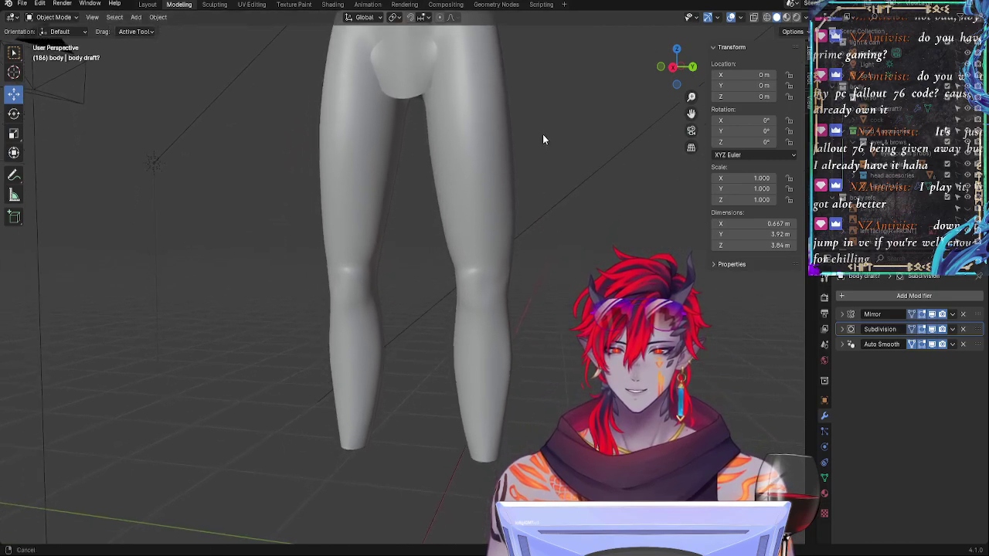
pyautogui.moveTo(508, 268); pyautogui.dragTo(421, 214, button='middle')
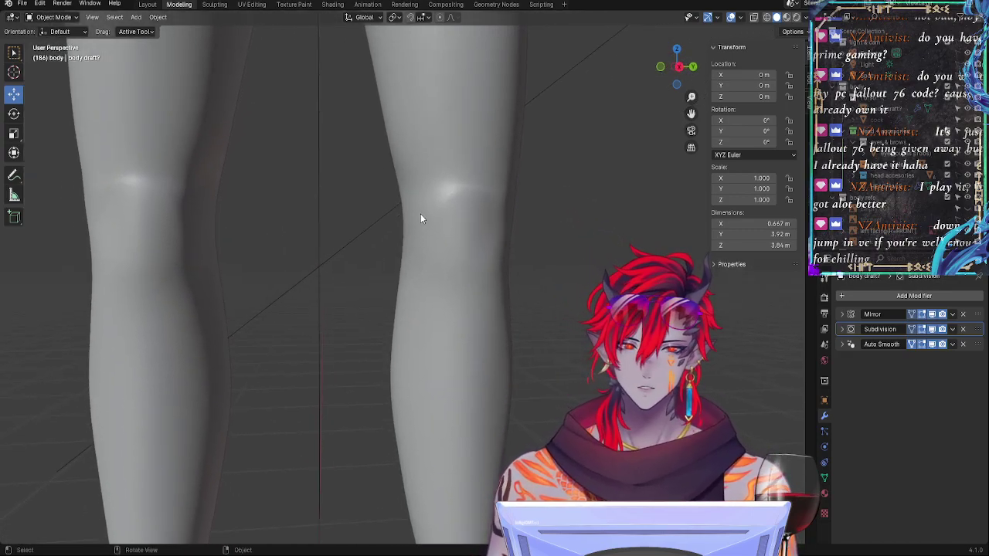
pyautogui.moveTo(615, 216); pyautogui.dragTo(464, 335, button='middle')
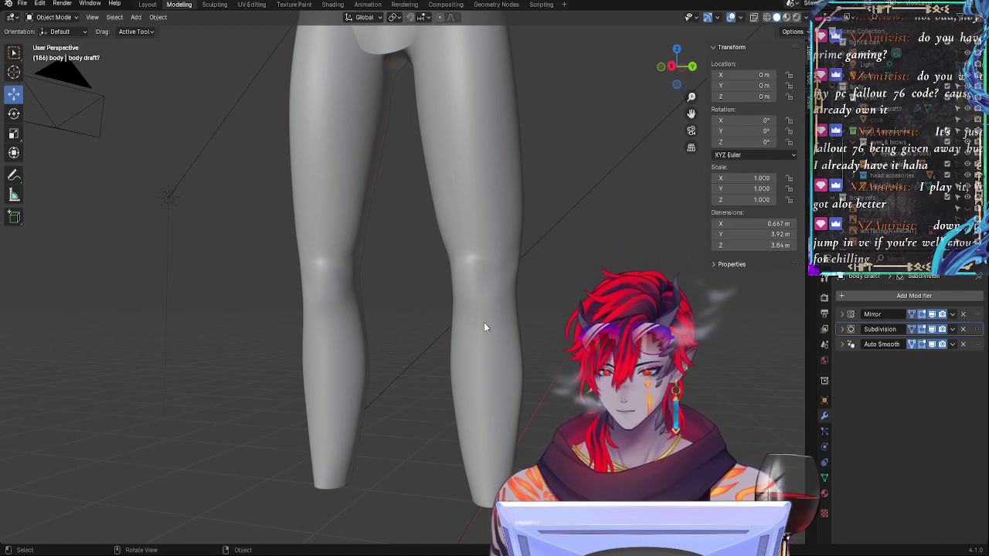
# Step: Save the file and view the legs from several three-quarter angles
pyautogui.hotkey('ctrl', 's')
pyautogui.keyDown('alt'); pyautogui.keyDown('shift'); pyautogui.moveTo(550, 234); pyautogui.dragTo(539, 406); pyautogui.keyUp('shift'); pyautogui.keyUp('alt')
pyautogui.scroll(-6, 539, 411)
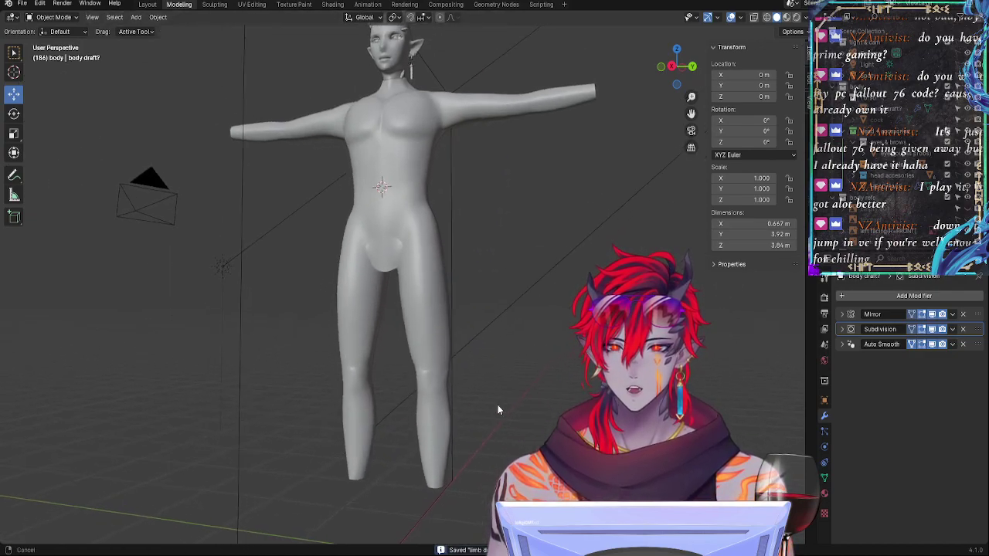
pyautogui.moveTo(498, 405); pyautogui.dragTo(502, 325, button='middle')
pyautogui.scroll(3, 502, 331)
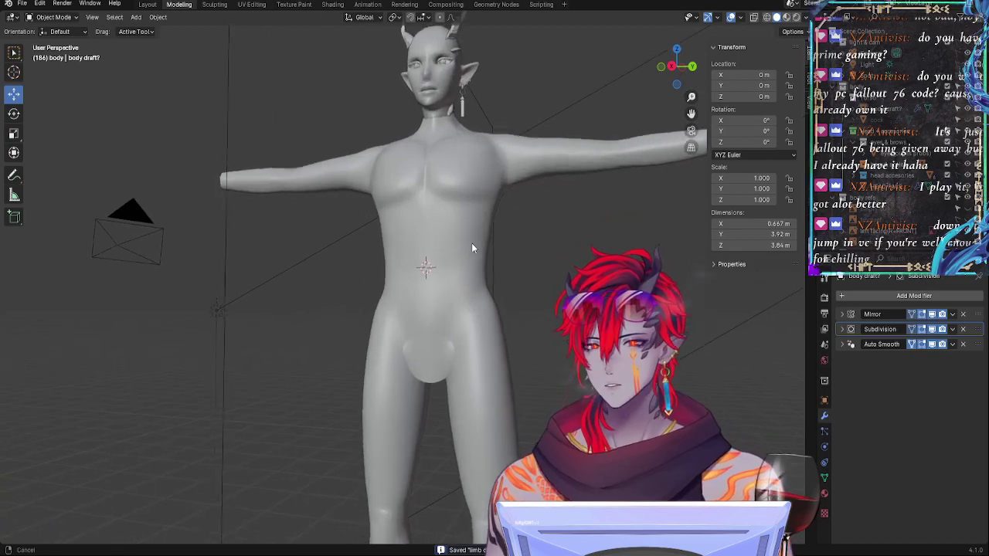
pyautogui.moveTo(468, 267); pyautogui.dragTo(446, 284, button='middle')
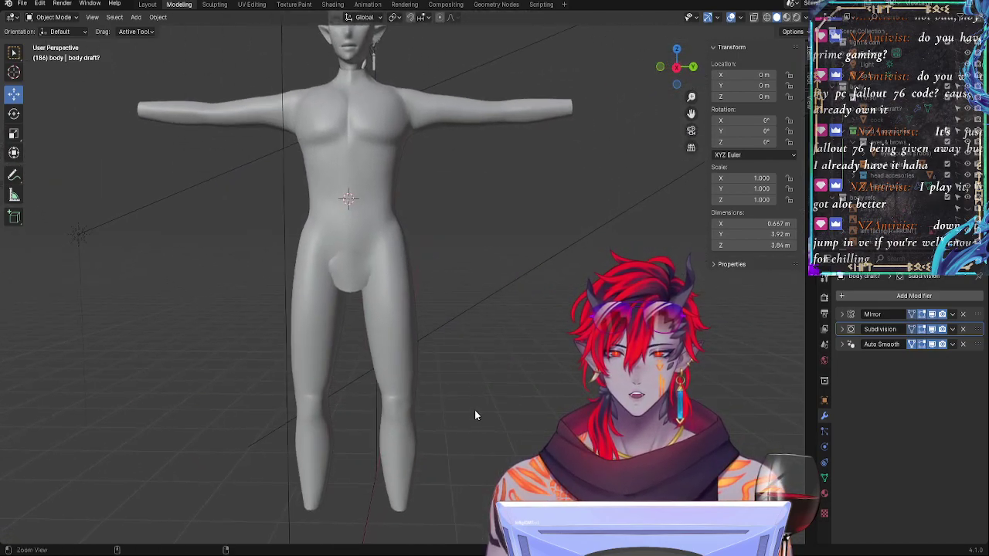
pyautogui.scroll(3, 472, 408)
pyautogui.keyDown('shift'); pyautogui.moveTo(455, 388); pyautogui.dragTo(521, 239, button='middle'); pyautogui.keyUp('shift')
pyautogui.scroll(-2, 522, 325)
pyautogui.keyDown('shift'); pyautogui.moveTo(526, 378); pyautogui.dragTo(620, 348, button='middle'); pyautogui.keyUp('shift')
pyautogui.scroll(1, 526, 317)
pyautogui.keyDown('shift'); pyautogui.moveTo(519, 313); pyautogui.dragTo(442, 359, button='middle'); pyautogui.keyUp('shift')
pyautogui.scroll(3, 443, 302)
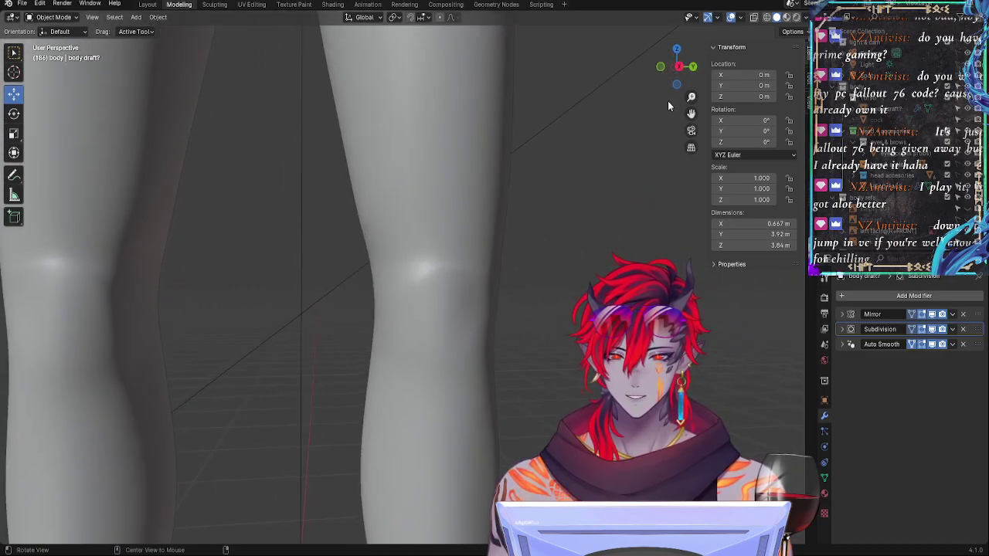
# Step: Snap to a side orthographic view of the legs and enter Edit Mode
pyautogui.click(681, 68)
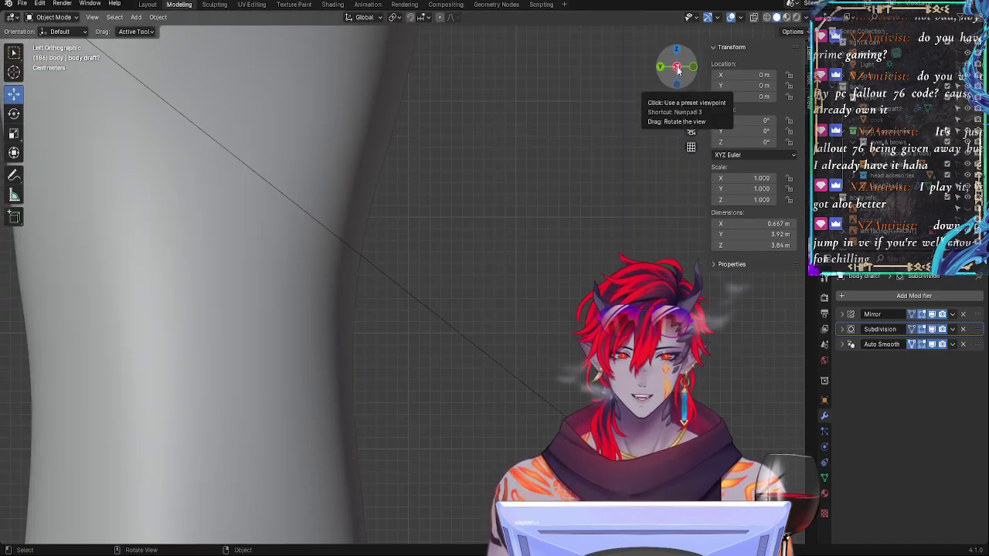
pyautogui.keyDown('ctrl'); pyautogui.keyDown('alt'); pyautogui.moveTo(550, 151); pyautogui.dragTo(538, 419); pyautogui.keyUp('alt'); pyautogui.keyUp('ctrl')
pyautogui.click(678, 68)
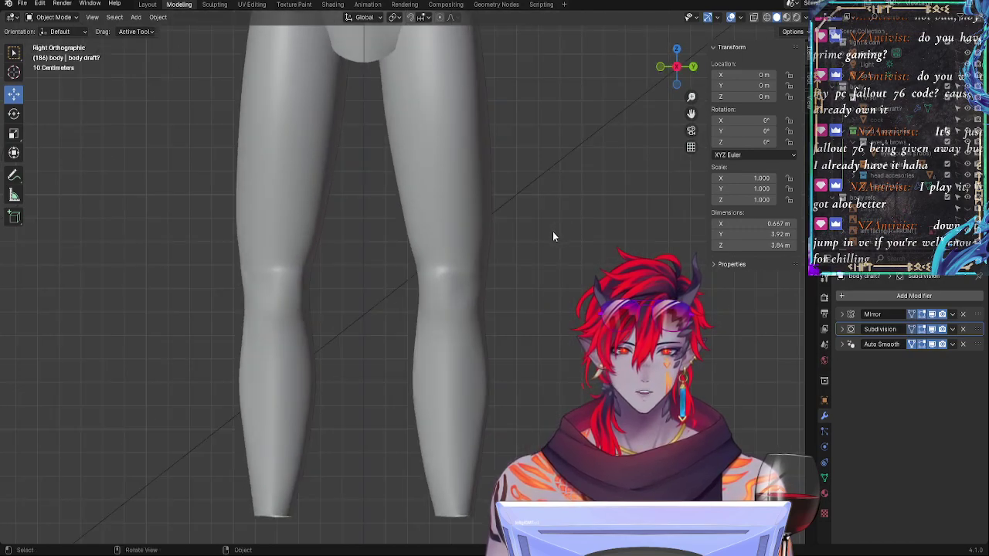
pyautogui.scroll(-2, 503, 325)
pyautogui.keyDown('shift'); pyautogui.moveTo(503, 380); pyautogui.dragTo(524, 194, button='middle'); pyautogui.keyUp('shift')
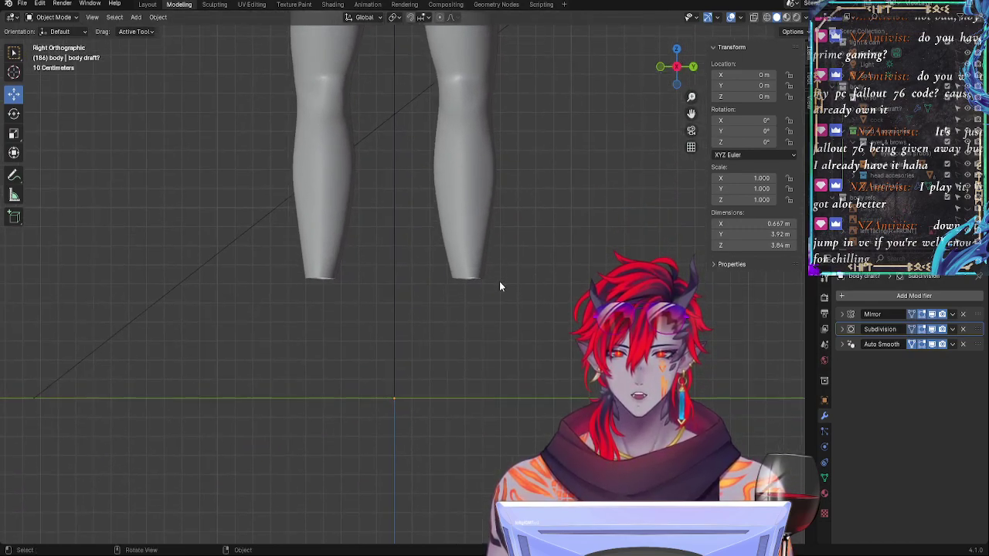
pyautogui.scroll(-2, 512, 263)
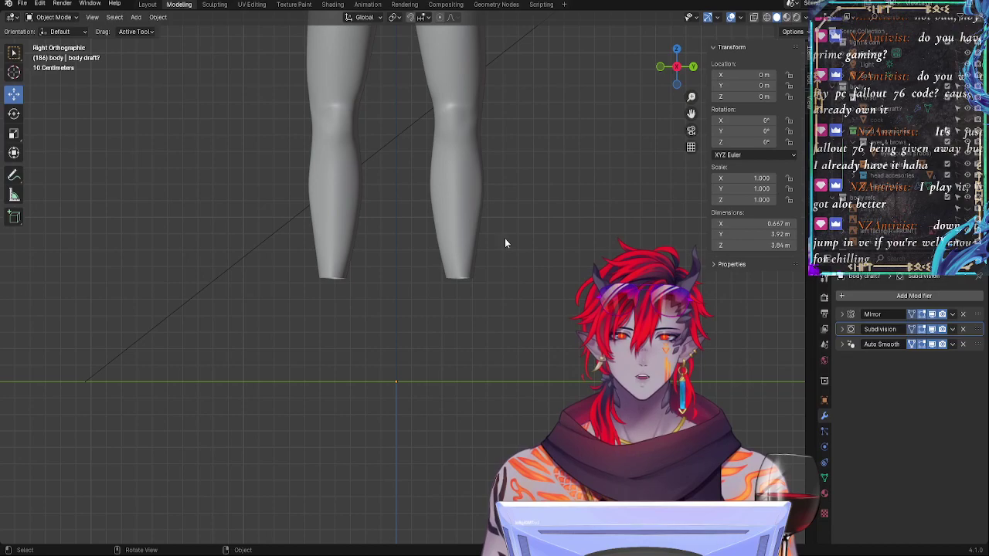
pyautogui.press('Tab')
pyautogui.moveTo(504, 244)
pyautogui.keyDown('shift'); pyautogui.mouseDown(button='middle')
pyautogui.moveTo(476, 303)
pyautogui.moveTo(483, 329)
pyautogui.mouseUp(button='middle'); pyautogui.keyUp('shift')
# Step: Switch to vertex select and show the drawn proportion guide strokes again
pyautogui.click(87, 18)
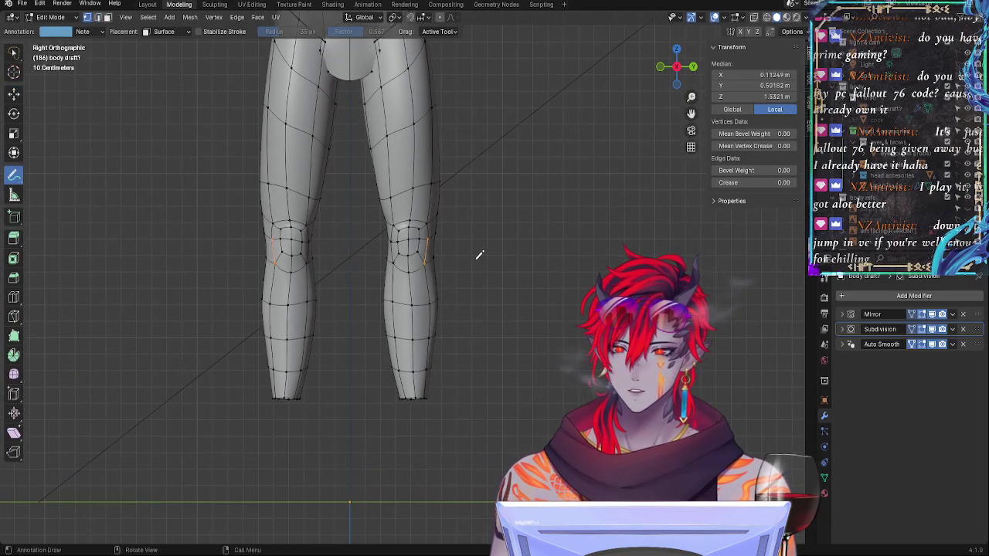
pyautogui.click(87, 31)
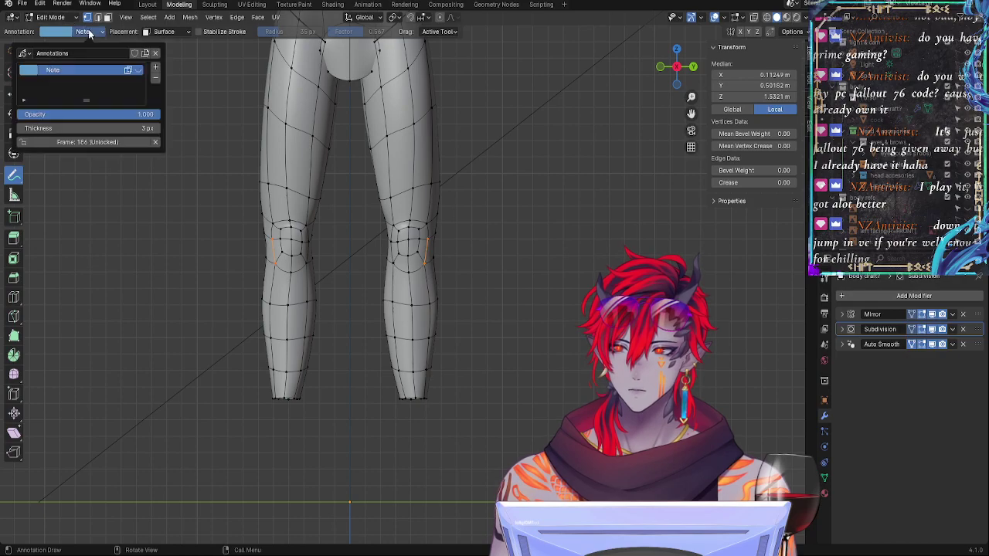
pyautogui.click(142, 71)
pyautogui.keyDown('shift'); pyautogui.moveTo(539, 247); pyautogui.dragTo(533, 201, button='middle'); pyautogui.keyUp('shift')
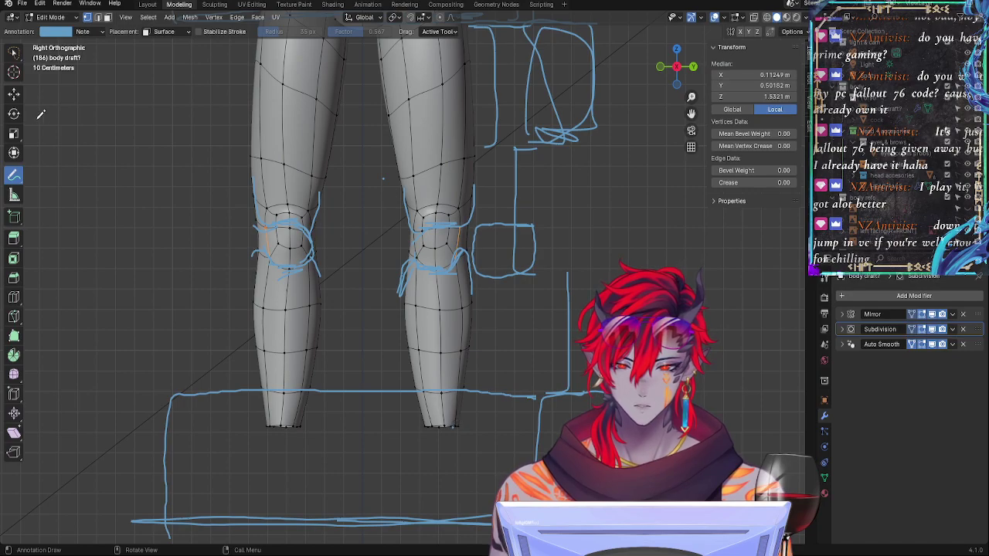
# Step: Raise two lower shin loops, fatten the calf band outward, and nudge it up along Z
pyautogui.click(13, 93)
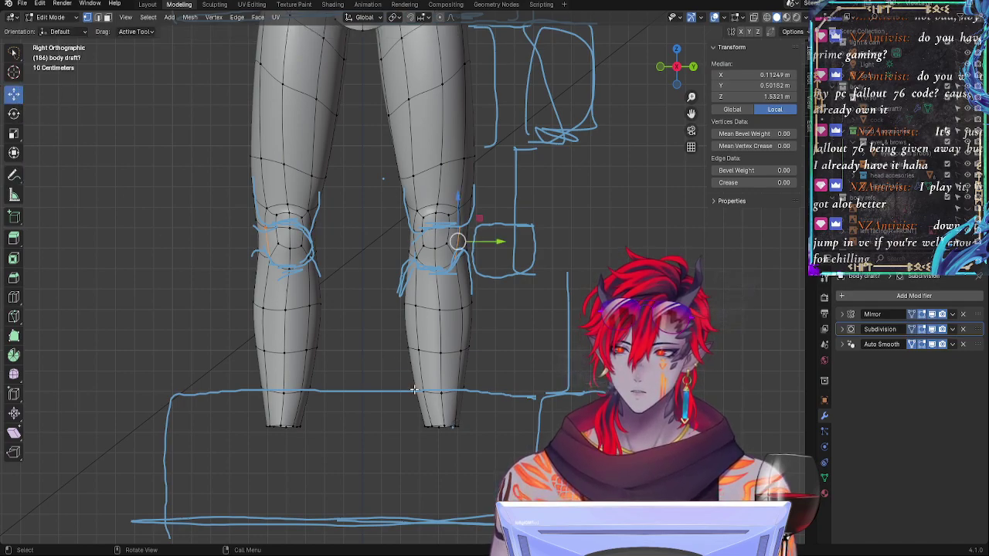
pyautogui.click(445, 349)
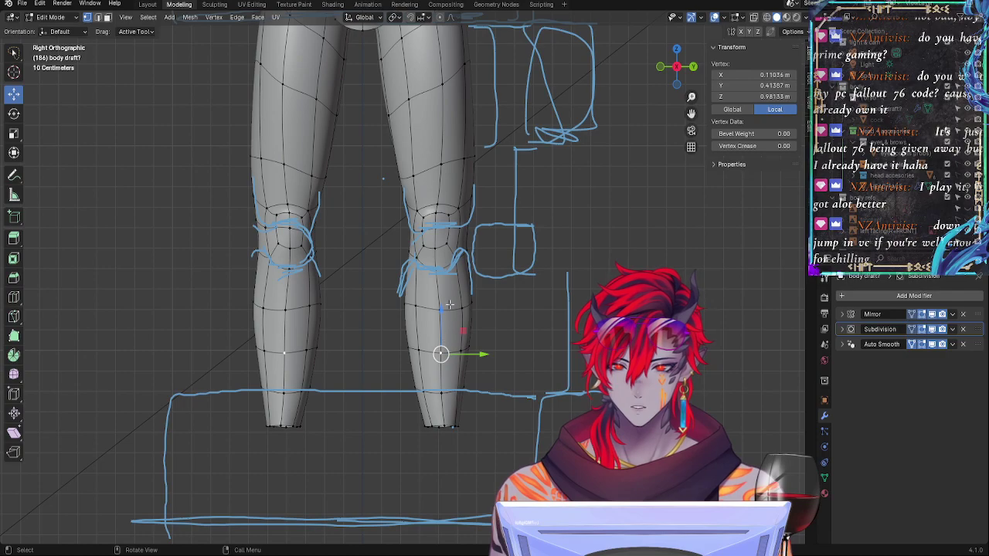
pyautogui.keyDown('alt'); pyautogui.keyDown('shift'); pyautogui.click(445, 348); pyautogui.keyUp('shift'); pyautogui.keyUp('alt')
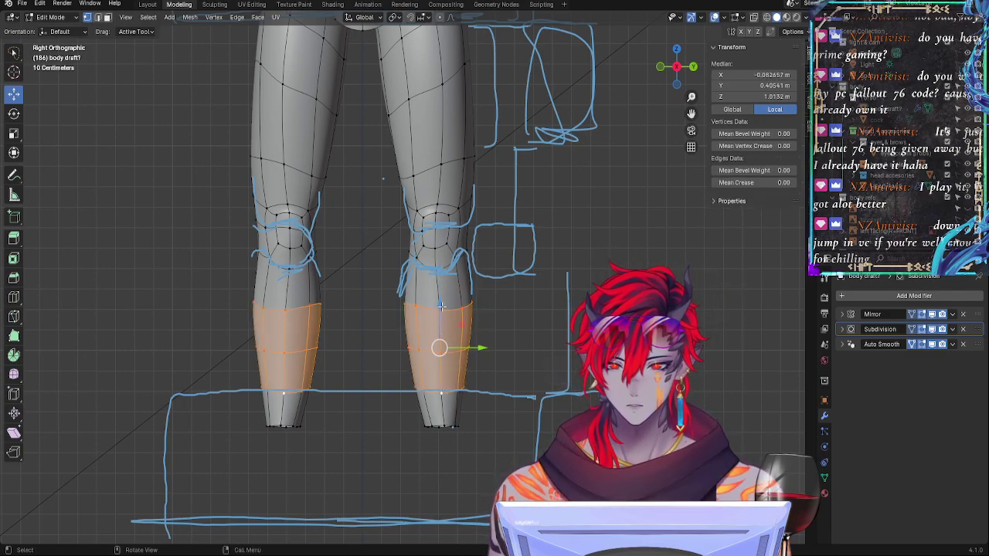
pyautogui.moveTo(440, 305); pyautogui.dragTo(442, 293)
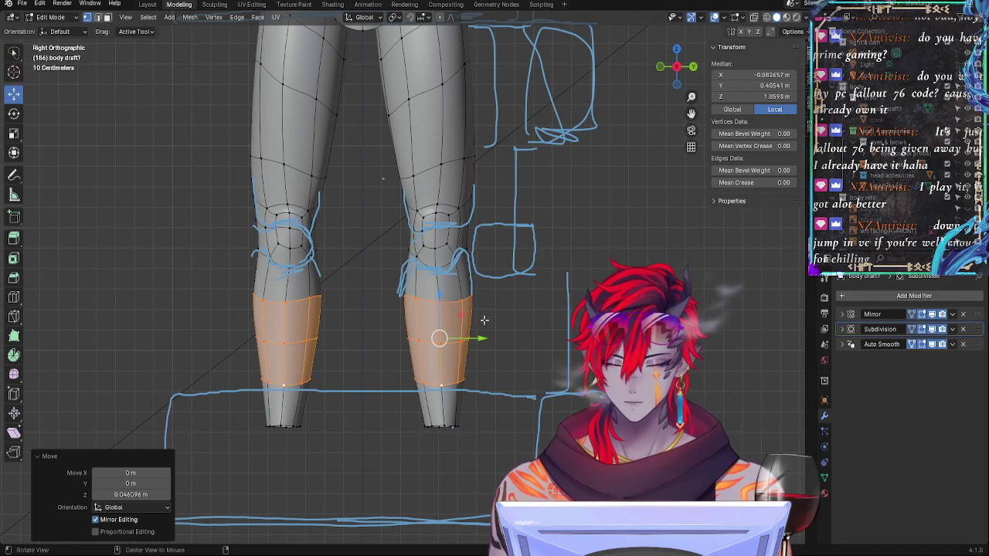
pyautogui.hotkey('alt', 'z')
pyautogui.hotkey('alt', 'z')
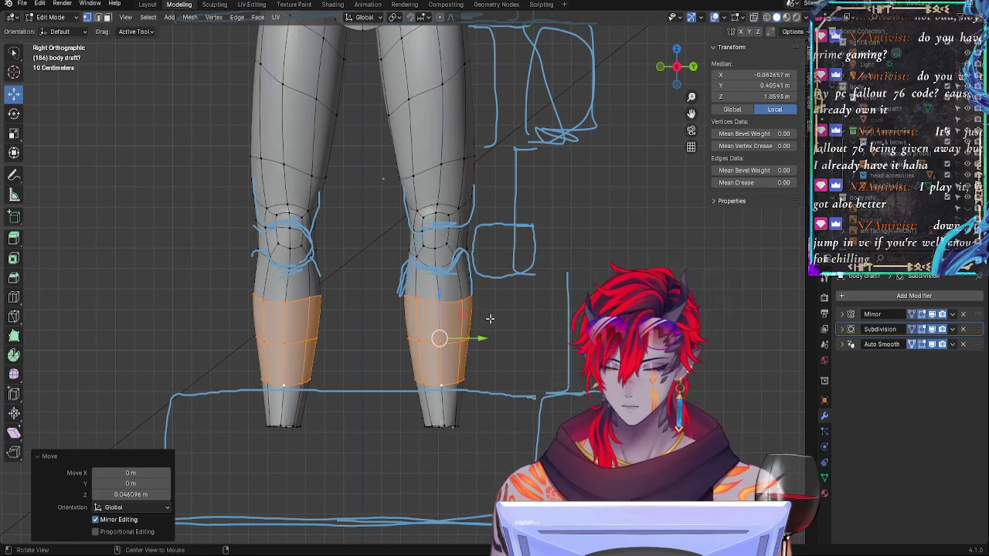
pyautogui.hotkey('alt', 's')
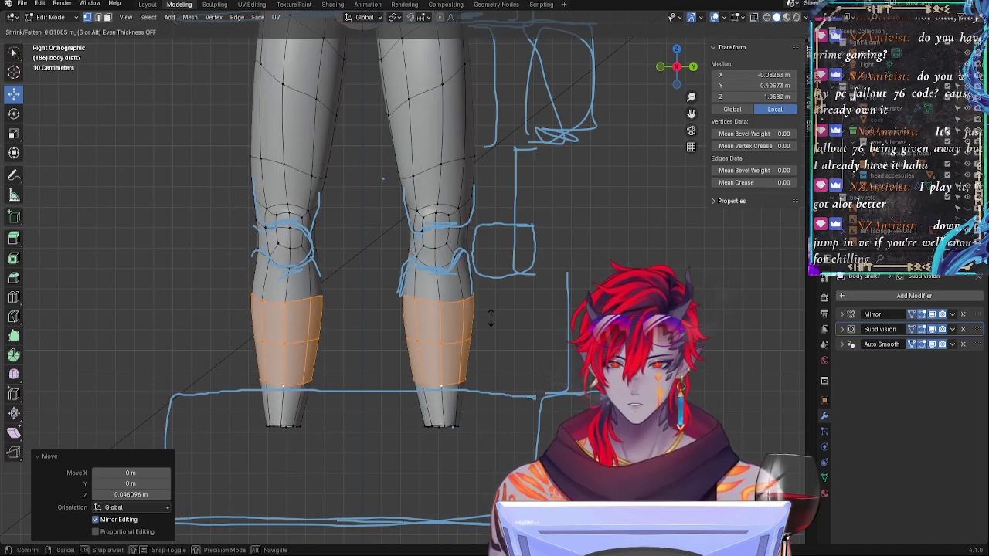
pyautogui.click(489, 317)
pyautogui.press('g')
pyautogui.press('z')
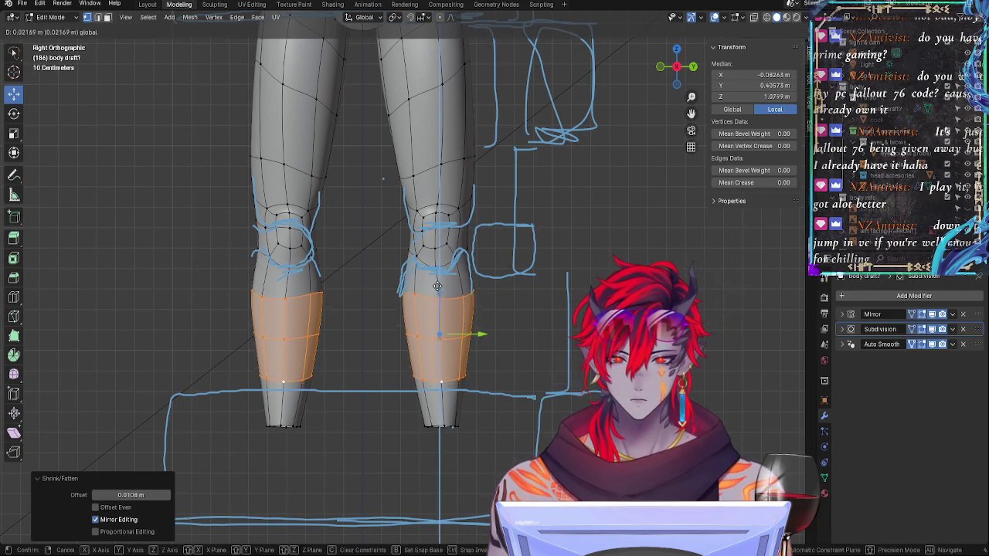
pyautogui.click(437, 285)
# Step: Shift the bottom ankle loop about 8 mm along Y and stretch it to 1.072 along Y
pyautogui.keyDown('alt'); pyautogui.click(457, 425); pyautogui.keyUp('alt')
pyautogui.press('g')
pyautogui.press('z')
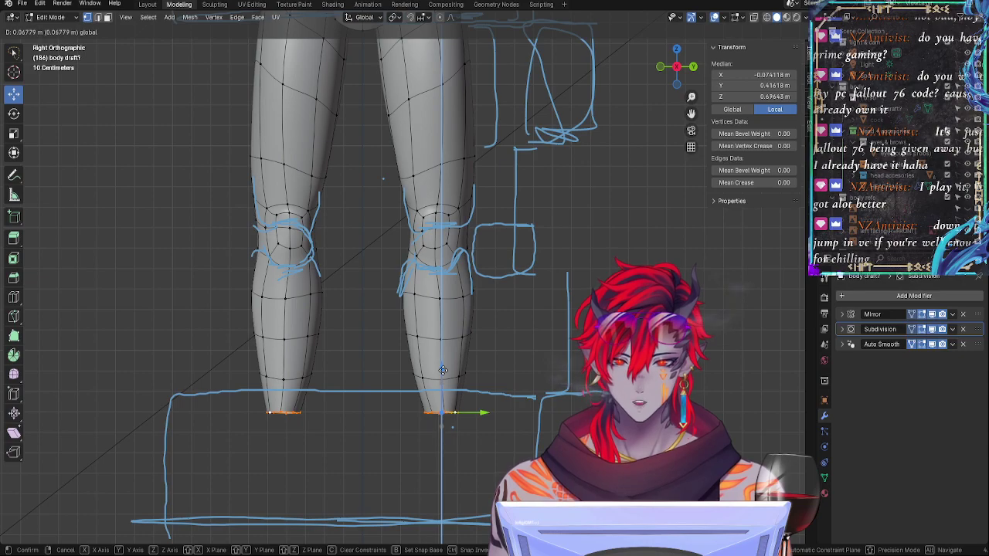
pyautogui.moveTo(442, 370); pyautogui.dragTo(443, 370)
pyautogui.moveTo(475, 415); pyautogui.dragTo(473, 414)
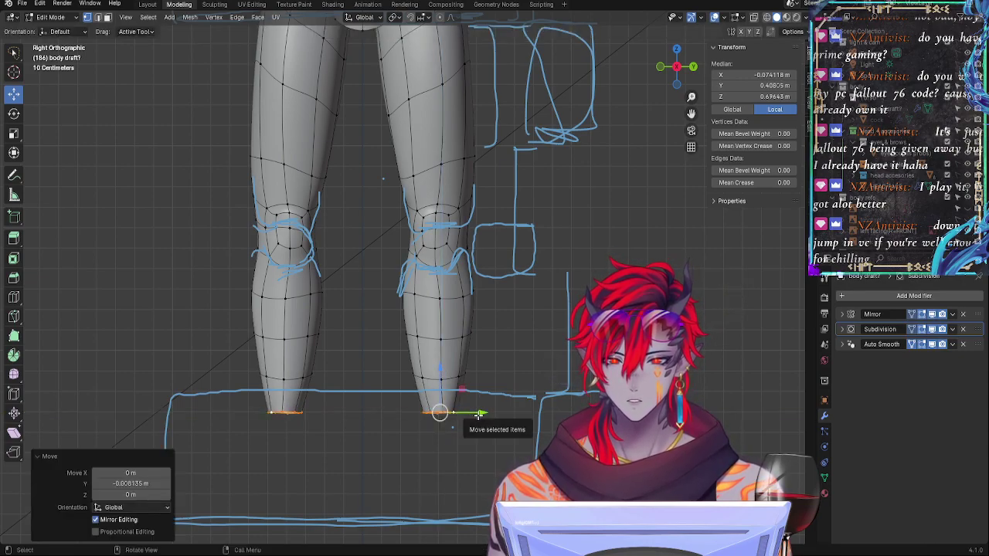
pyautogui.press('s')
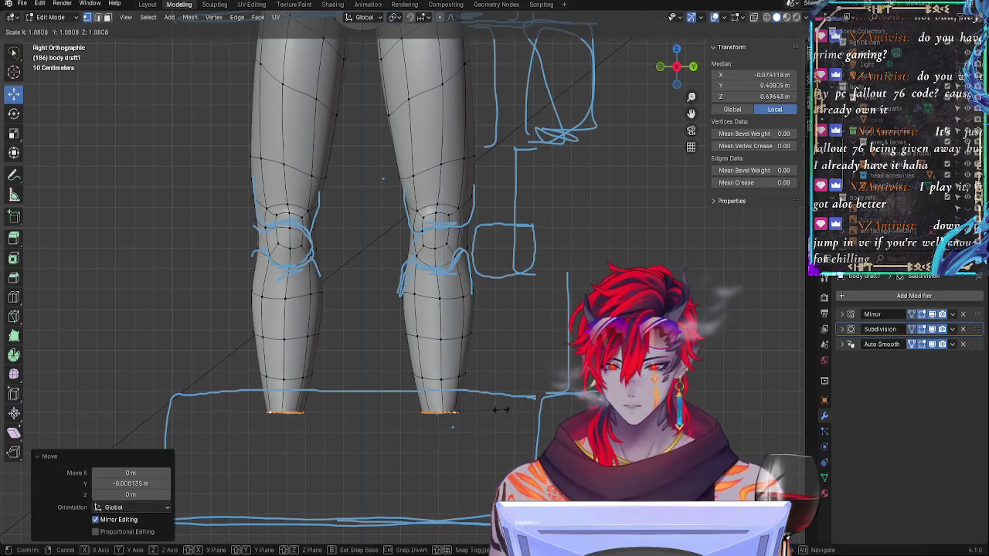
pyautogui.press('y')
pyautogui.click(501, 409)
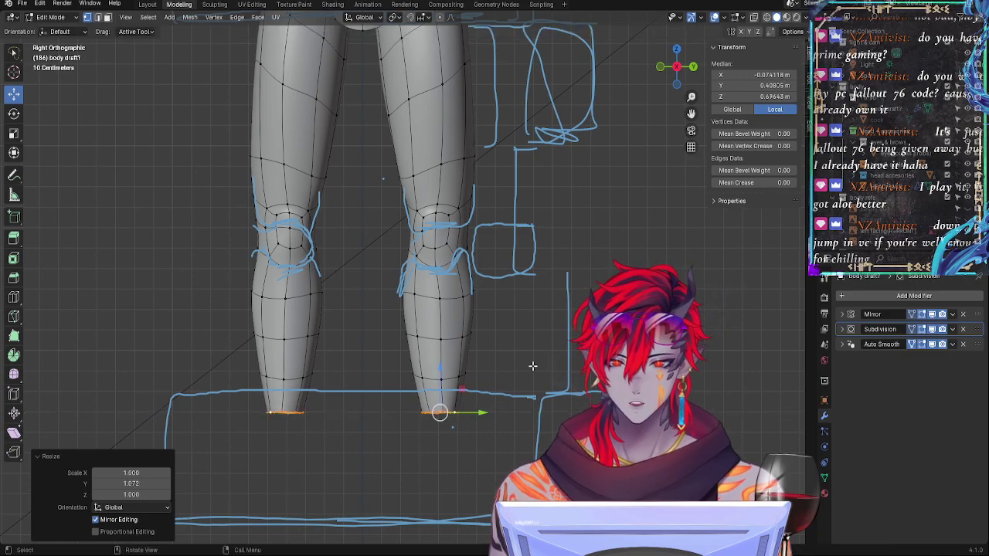
pyautogui.click(532, 367)
pyautogui.moveTo(528, 293); pyautogui.dragTo(665, 93, button='middle')
# Step: Inspect the lower leg in front orthographic view, selecting then deselecting the shin's bottom edge loop
pyautogui.click(670, 75)
pyautogui.keyDown('shift'); pyautogui.moveTo(479, 357); pyautogui.dragTo(678, 314, button='middle'); pyautogui.keyUp('shift')
pyautogui.keyDown('ctrl'); pyautogui.moveTo(599, 334); pyautogui.dragTo(568, 278, button='middle'); pyautogui.keyUp('ctrl')
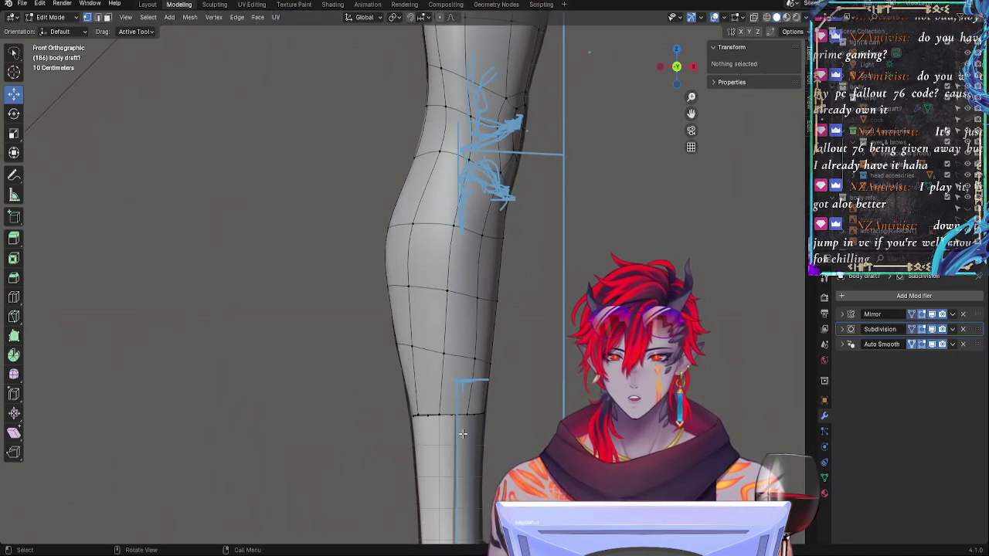
pyautogui.keyDown('alt'); pyautogui.click(426, 415); pyautogui.keyUp('alt')
pyautogui.keyDown('shift'); pyautogui.moveTo(562, 433); pyautogui.dragTo(484, 242, button='middle'); pyautogui.keyUp('shift')
pyautogui.keyDown('shift'); pyautogui.moveTo(484, 242); pyautogui.dragTo(518, 319, button='middle'); pyautogui.keyUp('shift')
pyautogui.moveTo(529, 266); pyautogui.dragTo(474, 264, button='middle')
pyautogui.click(676, 69)
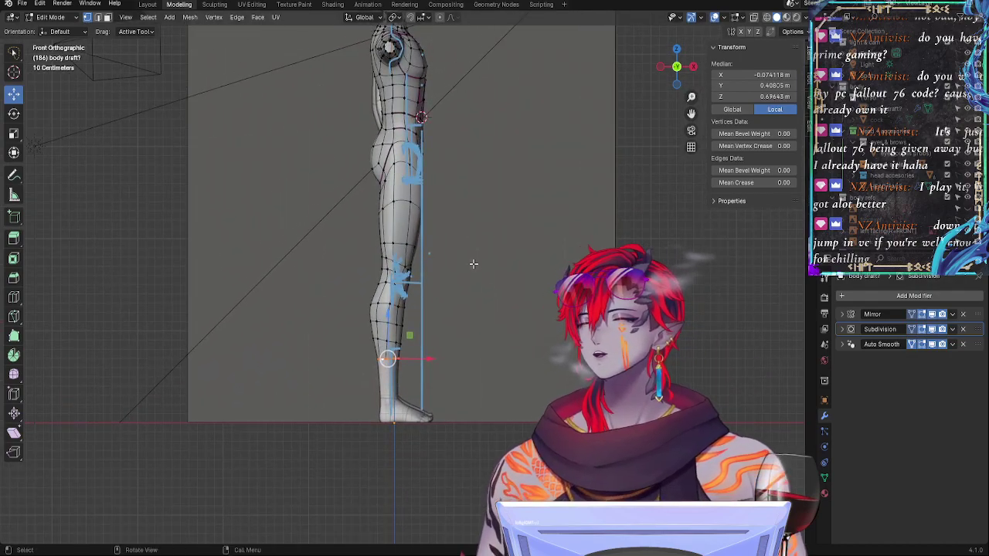
pyautogui.keyDown('ctrl'); pyautogui.moveTo(488, 365); pyautogui.dragTo(413, 194, button='middle'); pyautogui.keyUp('ctrl')
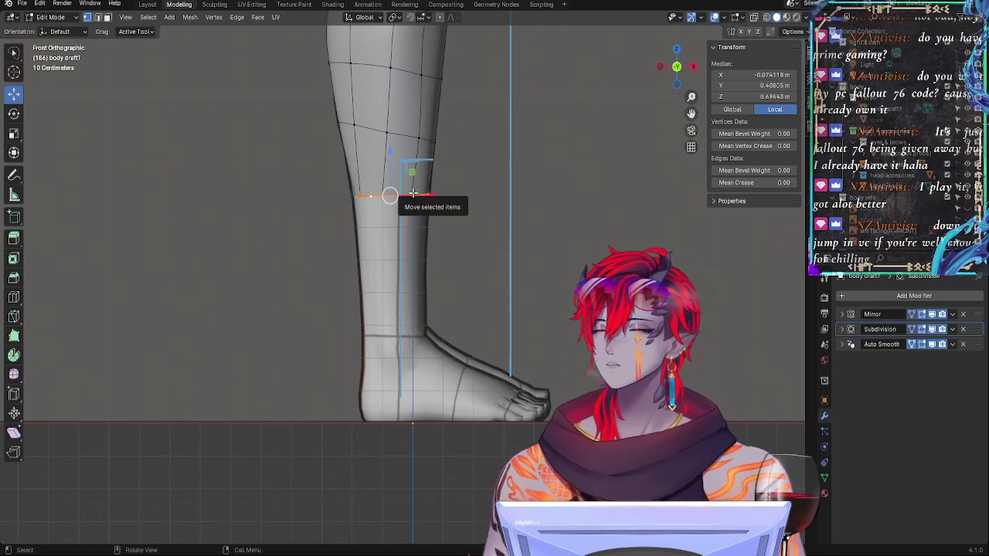
pyautogui.click(652, 220)
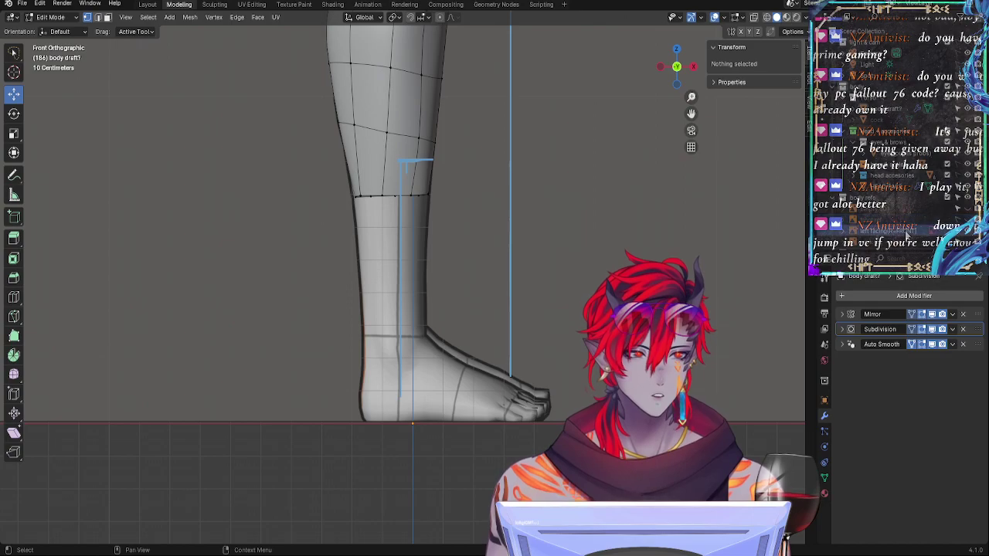
# Step: Copy and paste the reference image, dropping the duplicate inside the reference collection
pyautogui.rightClick(906, 234)
pyautogui.click(892, 233)
pyautogui.rightClick(898, 235)
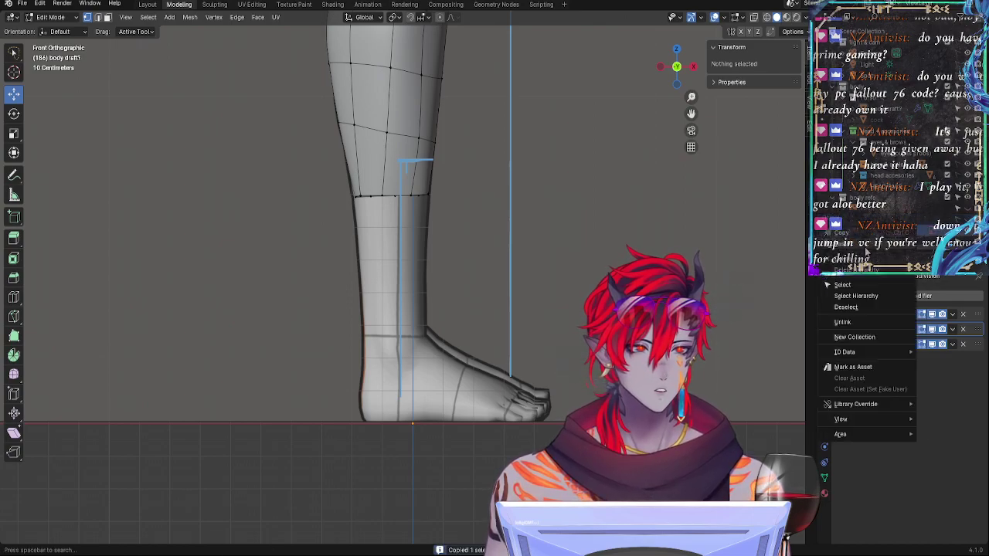
pyautogui.click(867, 251)
pyautogui.moveTo(891, 200)
pyautogui.mouseDown()
pyautogui.moveTo(888, 238)
pyautogui.moveTo(881, 216)
pyautogui.mouseUp()
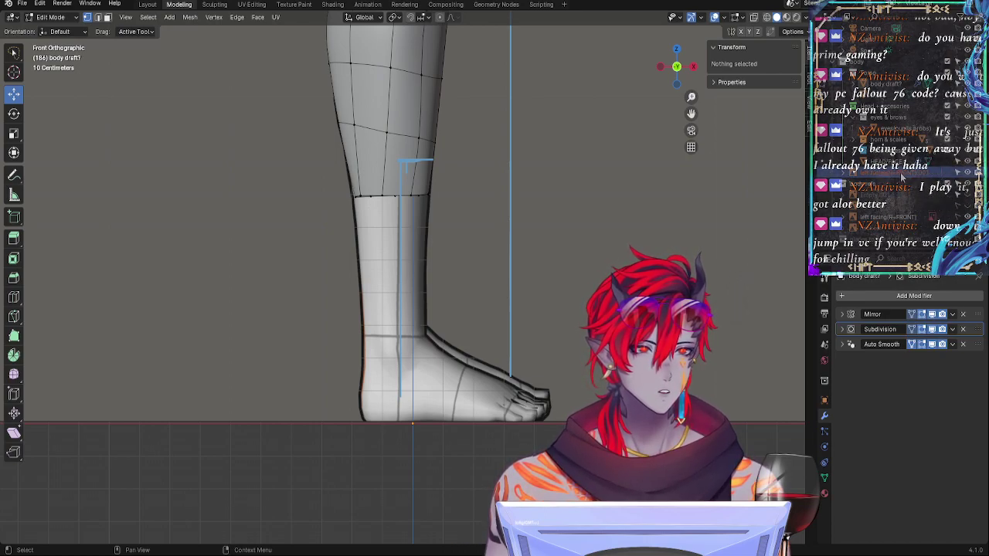
pyautogui.moveTo(877, 218); pyautogui.dragTo(876, 221)
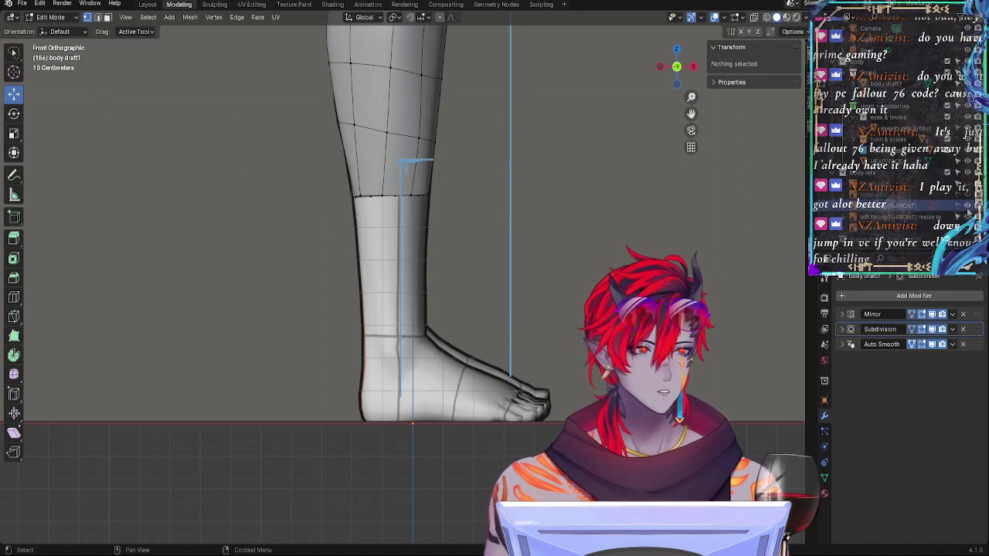
# Step: Toggle the front reference image's visibility, frame the whole leg, and return to Object Mode
pyautogui.click(967, 207)
pyautogui.click(968, 207)
pyautogui.click(968, 207)
pyautogui.keyDown('ctrl'); pyautogui.keyDown('alt'); pyautogui.moveTo(616, 223); pyautogui.dragTo(515, 267); pyautogui.keyUp('alt'); pyautogui.keyUp('ctrl')
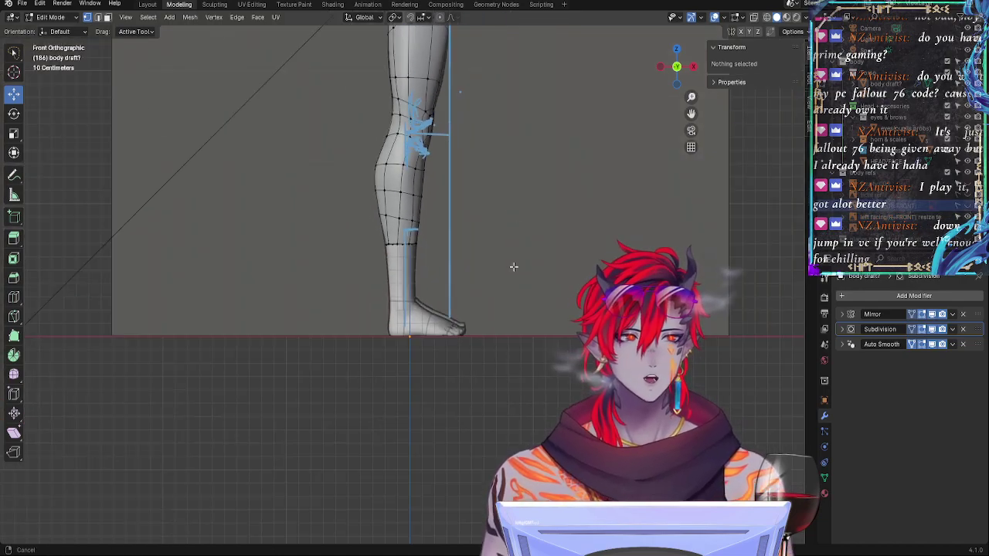
pyautogui.keyDown('alt'); pyautogui.keyDown('shift'); pyautogui.moveTo(508, 154); pyautogui.dragTo(533, 245); pyautogui.keyUp('shift'); pyautogui.keyUp('alt')
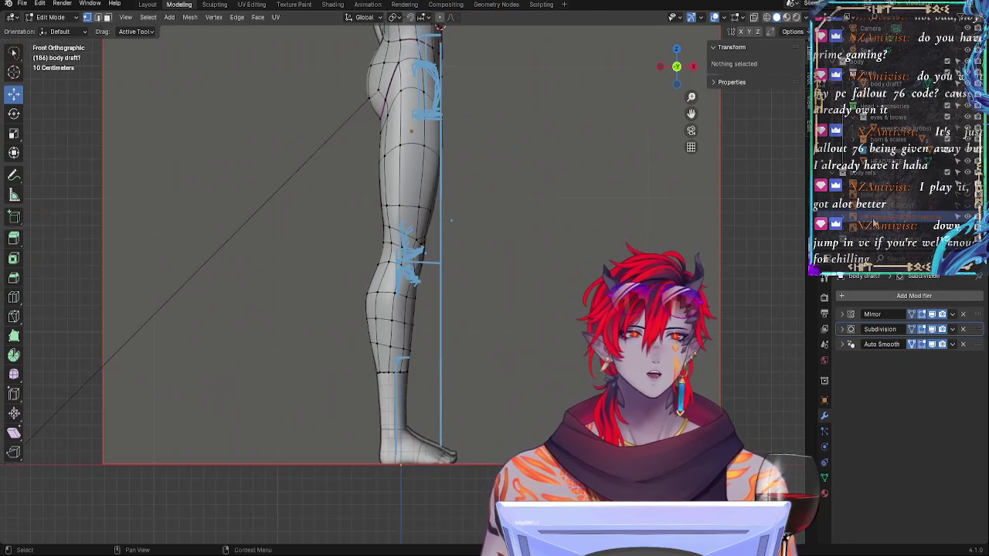
pyautogui.keyDown('ctrl'); pyautogui.keyDown('alt'); pyautogui.moveTo(573, 312); pyautogui.dragTo(552, 315); pyautogui.keyUp('alt'); pyautogui.keyUp('ctrl')
pyautogui.keyDown('alt'); pyautogui.keyDown('shift'); pyautogui.moveTo(517, 151); pyautogui.dragTo(494, 328); pyautogui.keyUp('shift'); pyautogui.keyUp('alt')
pyautogui.keyDown('shift'); pyautogui.scroll(4, 442, 168); pyautogui.keyUp('shift')
pyautogui.scroll(3, 512, 320)
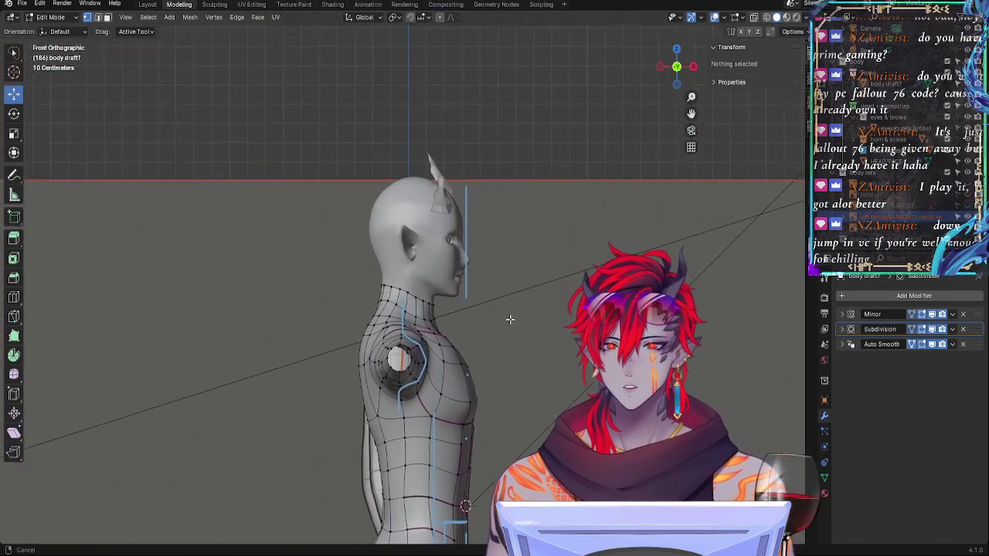
pyautogui.keyDown('shift'); pyautogui.scroll(-8, 518, 139); pyautogui.keyUp('shift')
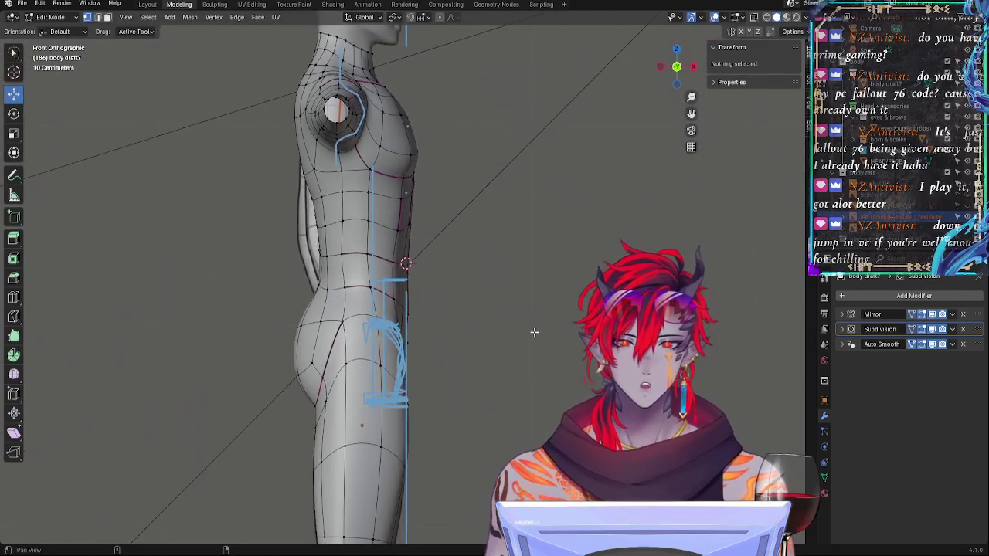
pyautogui.keyDown('shift'); pyautogui.scroll(-8, 575, 292); pyautogui.keyUp('shift')
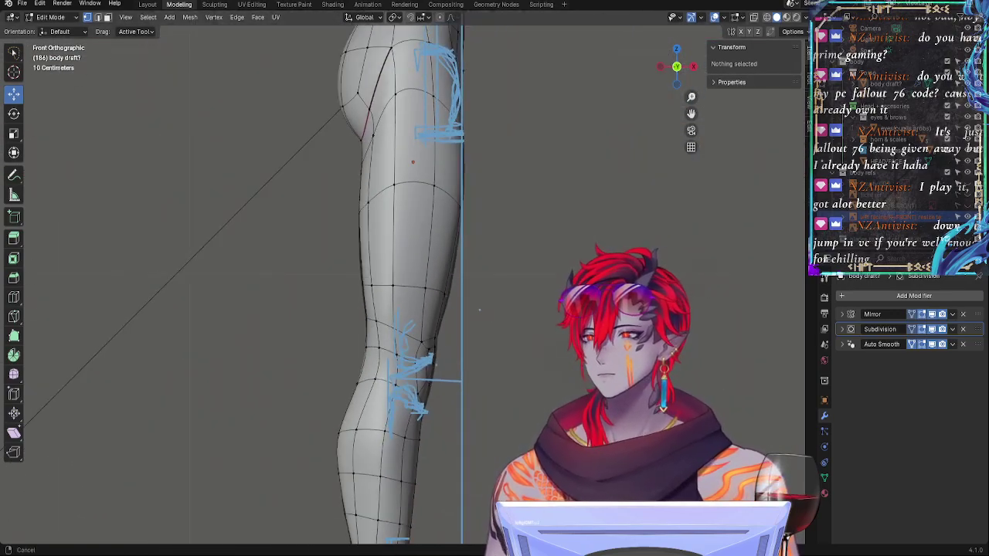
pyautogui.keyDown('ctrl'); pyautogui.keyDown('alt'); pyautogui.moveTo(579, 353); pyautogui.dragTo(509, 346); pyautogui.keyUp('alt'); pyautogui.keyUp('ctrl')
pyautogui.keyDown('alt'); pyautogui.keyDown('shift'); pyautogui.moveTo(400, 333); pyautogui.dragTo(570, 331); pyautogui.keyUp('shift'); pyautogui.keyUp('alt')
pyautogui.keyDown('shift'); pyautogui.moveTo(570, 330); pyautogui.dragTo(555, 333, button='middle'); pyautogui.keyUp('shift')
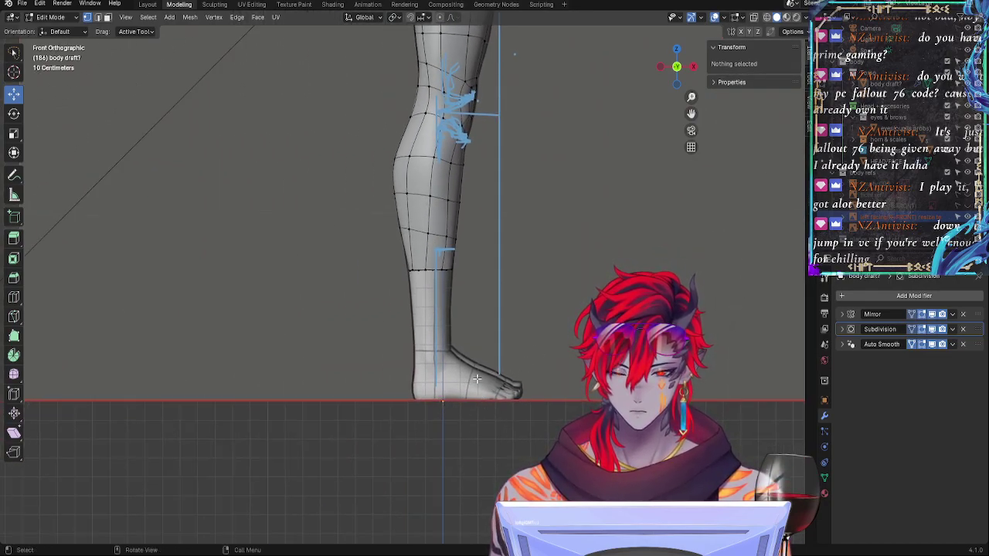
pyautogui.press('Tab')
pyautogui.press('Tab')
pyautogui.press('Tab')
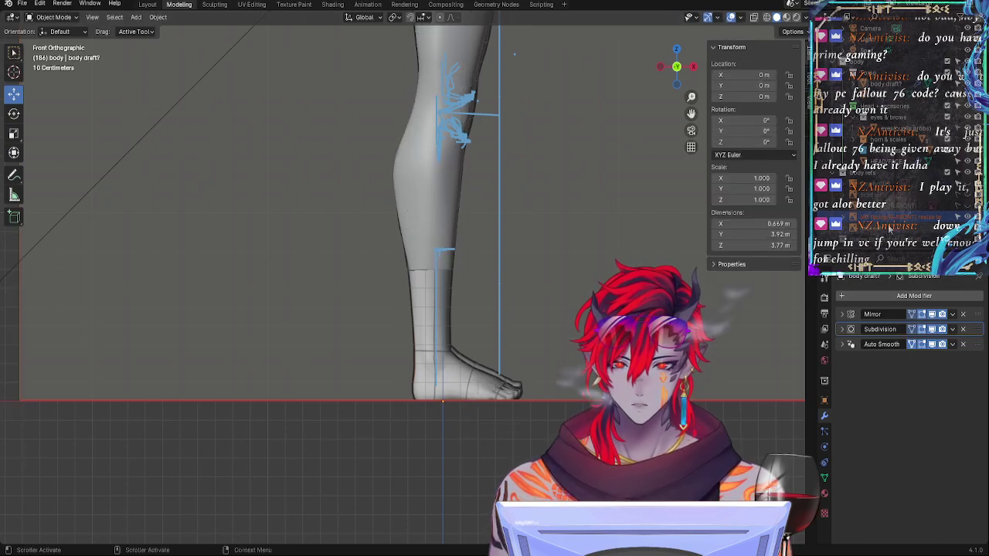
# Step: Make the resize-test reference image active and adjust its bottom edge near the foot
pyautogui.click(897, 220)
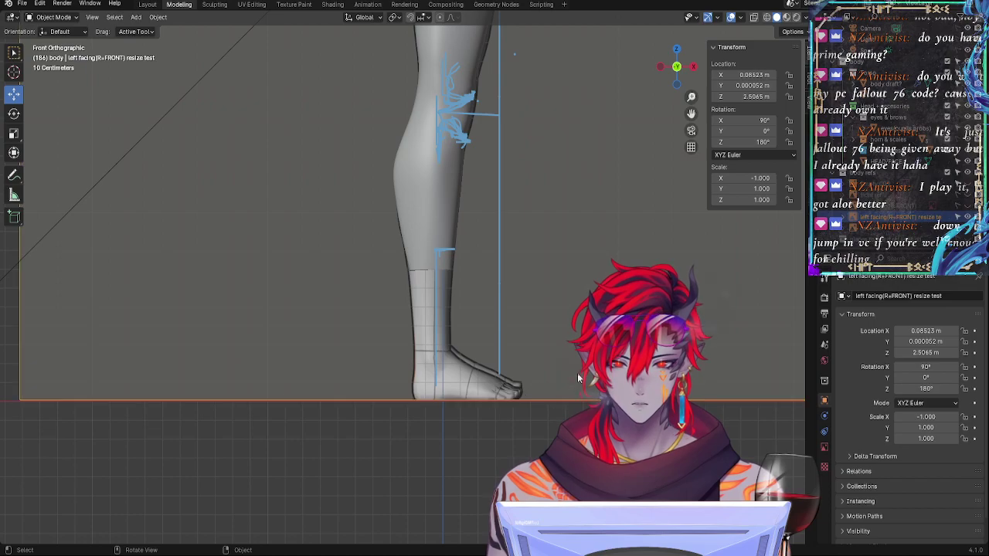
pyautogui.press('s')
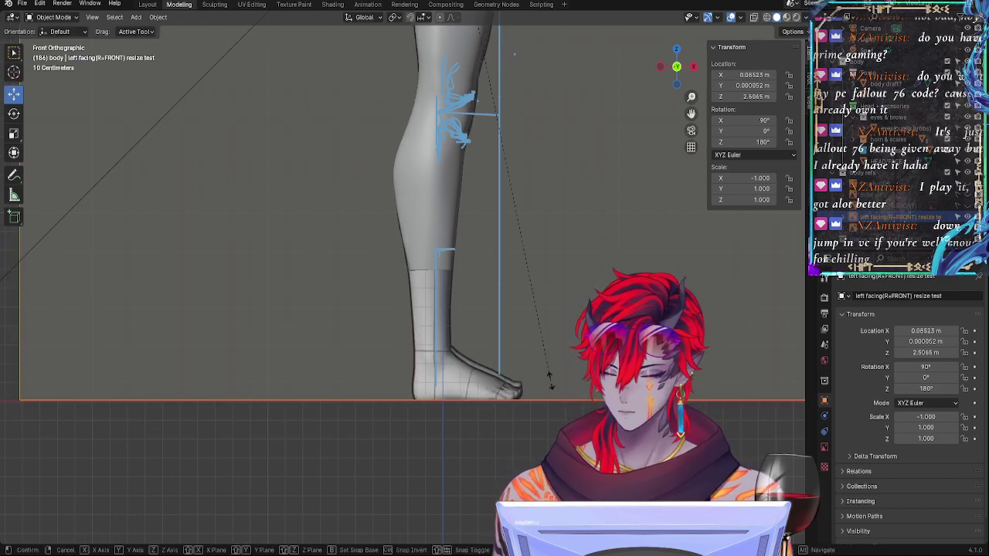
pyautogui.rightClick(550, 384)
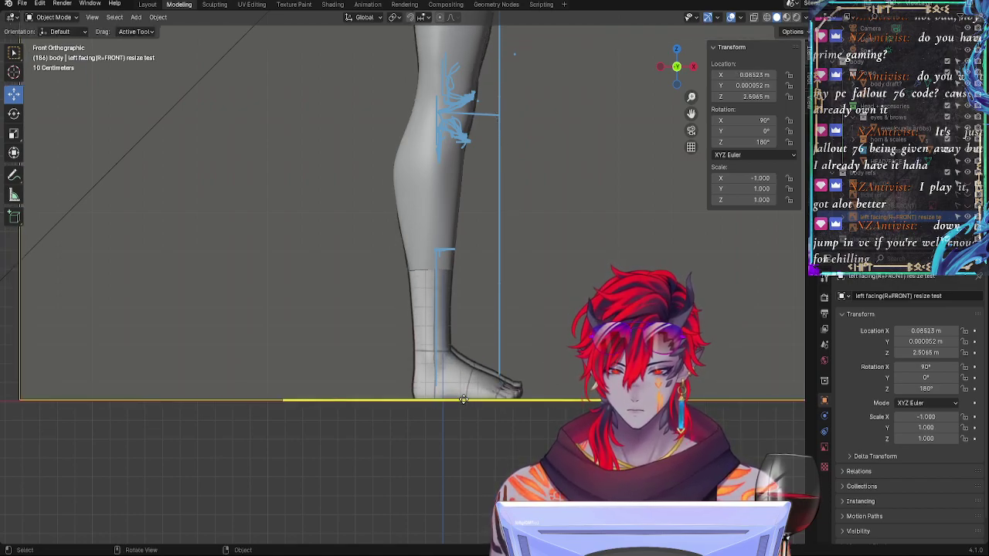
pyautogui.scroll(-1, 463, 400)
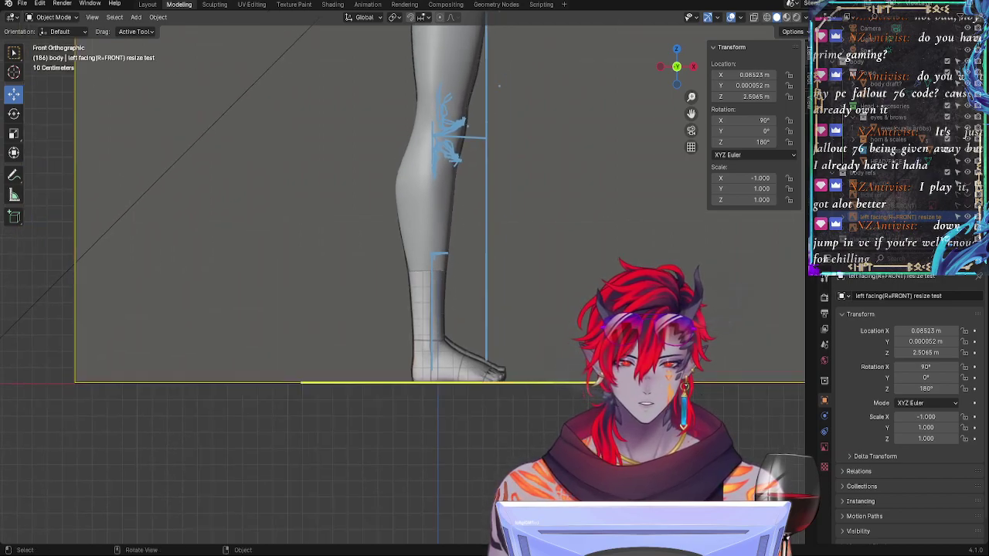
pyautogui.moveTo(516, 386); pyautogui.dragTo(520, 369)
pyautogui.keyDown('ctrl'); pyautogui.moveTo(519, 372); pyautogui.dragTo(491, 297, button='middle'); pyautogui.keyUp('ctrl')
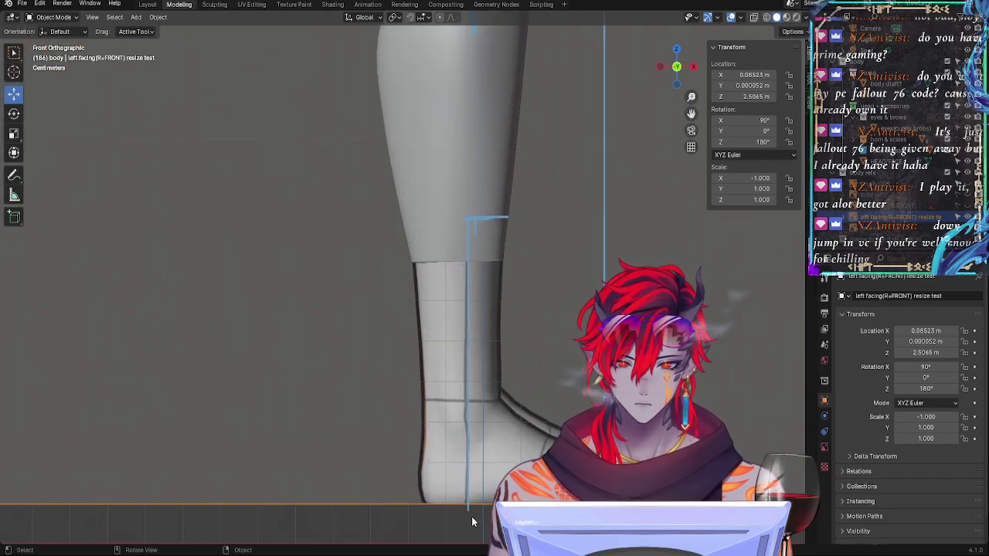
pyautogui.moveTo(484, 506); pyautogui.dragTo(492, 461)
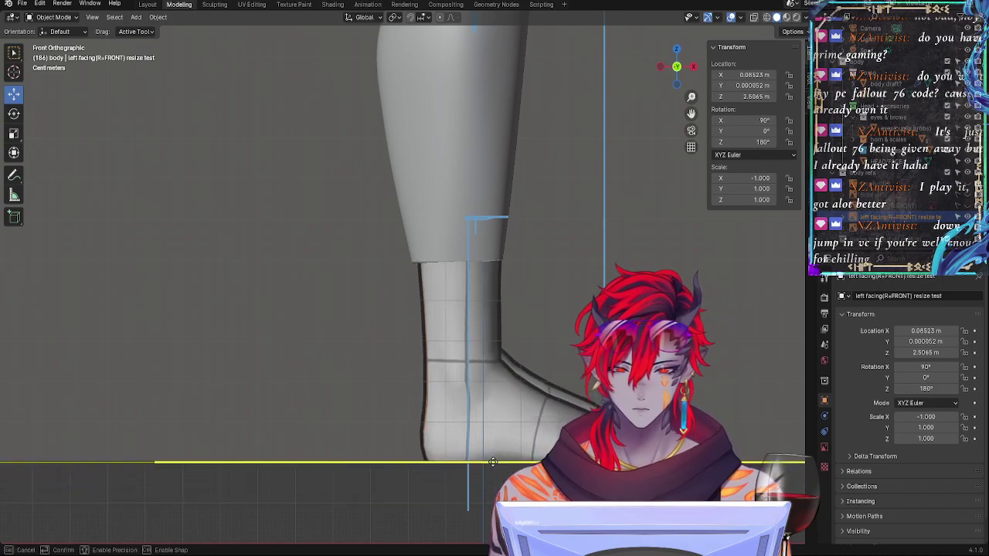
pyautogui.keyDown('ctrl'); pyautogui.keyDown('alt'); pyautogui.moveTo(577, 205); pyautogui.dragTo(560, 178); pyautogui.keyUp('alt'); pyautogui.keyUp('ctrl')
pyautogui.keyDown('ctrl'); pyautogui.keyDown('alt'); pyautogui.moveTo(541, 375); pyautogui.dragTo(535, 309); pyautogui.keyUp('alt'); pyautogui.keyUp('ctrl')
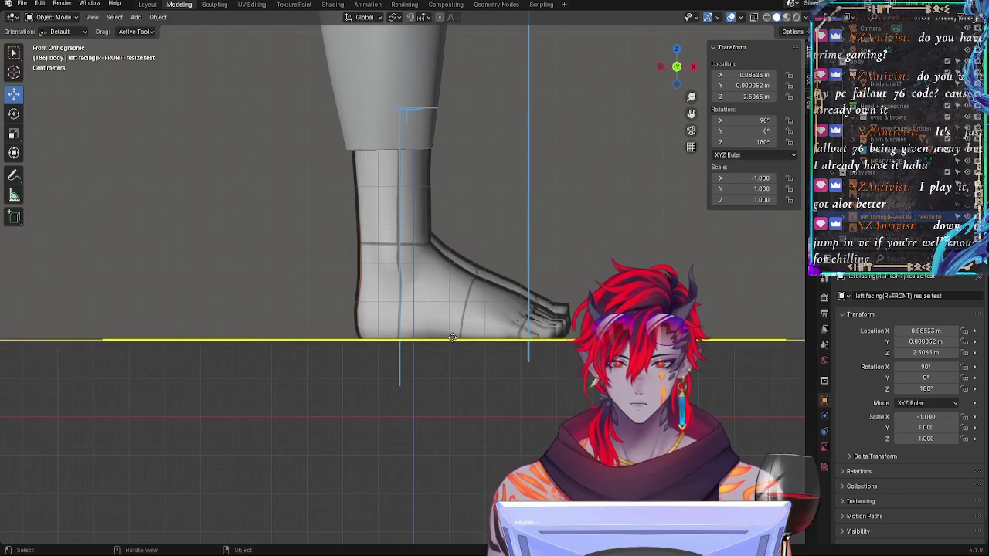
pyautogui.moveTo(452, 342)
pyautogui.mouseDown()
pyautogui.moveTo(457, 351)
pyautogui.moveTo(458, 336)
pyautogui.moveTo(460, 347)
pyautogui.mouseUp()
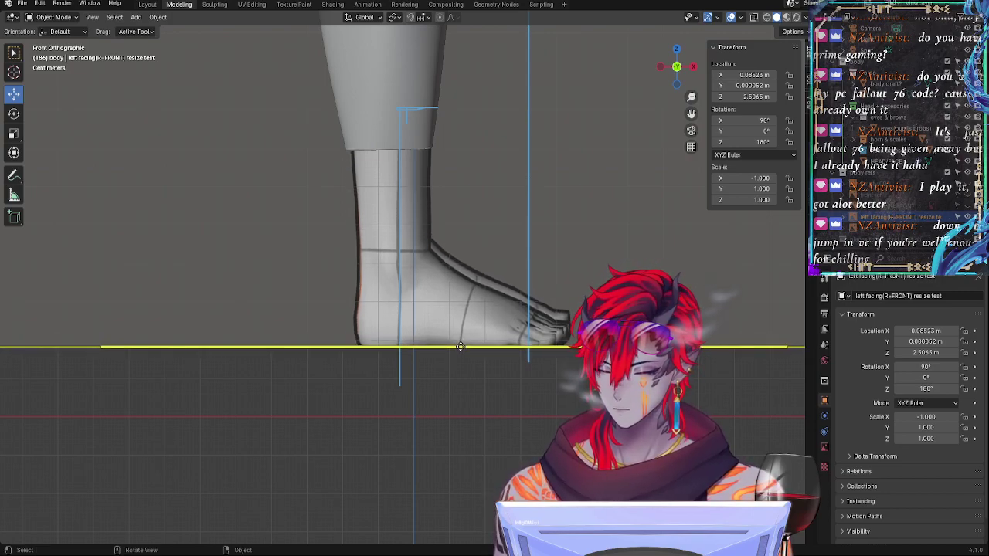
# Step: Raise the reference image 0.02 m along Z and frame the whole figure
pyautogui.press('g')
pyautogui.press('z')
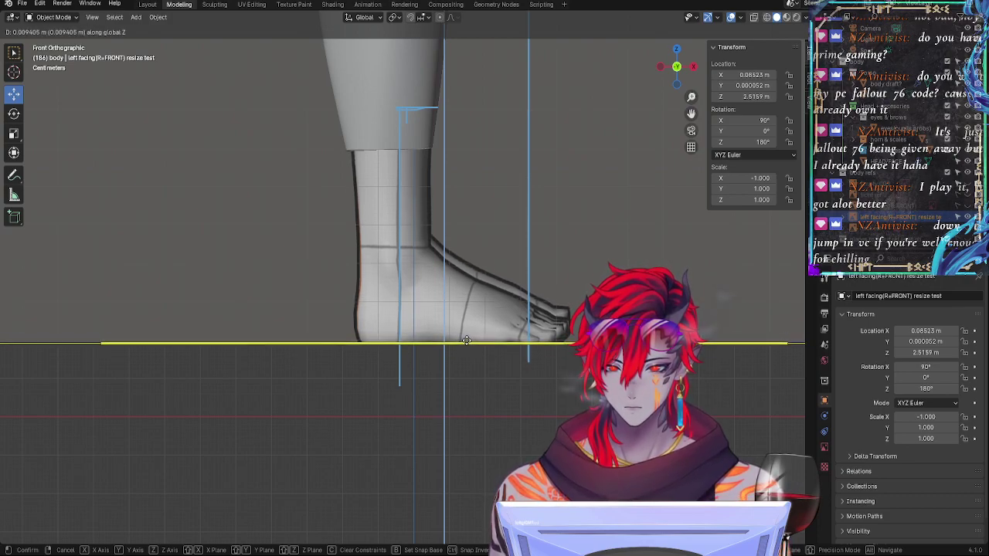
pyautogui.click(468, 335)
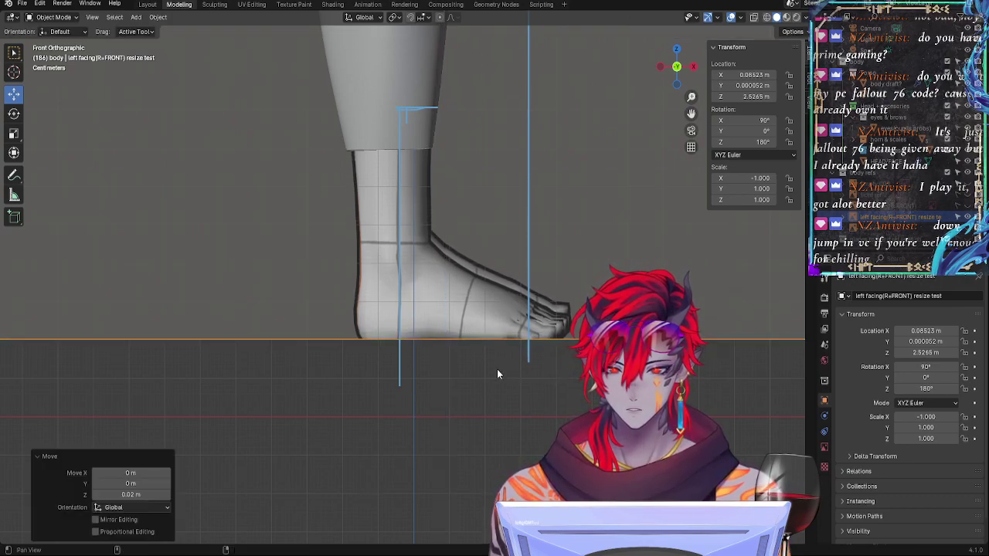
pyautogui.keyDown('shift'); pyautogui.moveTo(497, 369); pyautogui.dragTo(481, 447, button='middle'); pyautogui.keyUp('shift')
pyautogui.scroll(-3, 505, 398)
pyautogui.keyDown('shift'); pyautogui.moveTo(490, 196); pyautogui.dragTo(472, 497, button='middle'); pyautogui.keyUp('shift')
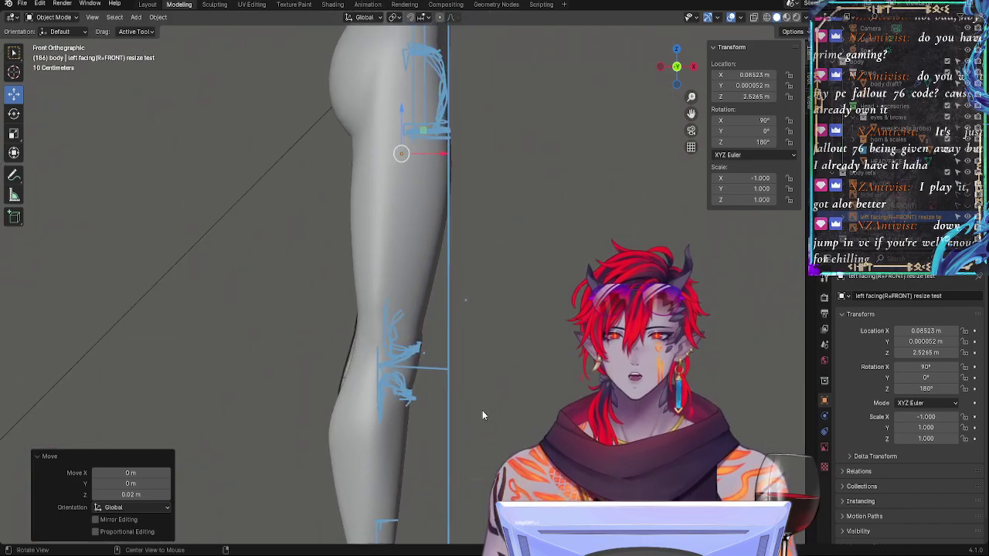
pyautogui.scroll(-5, 499, 409)
pyautogui.keyDown('shift'); pyautogui.moveTo(463, 203); pyautogui.dragTo(470, 375, button='middle'); pyautogui.keyUp('shift')
pyautogui.scroll(2, 496, 355)
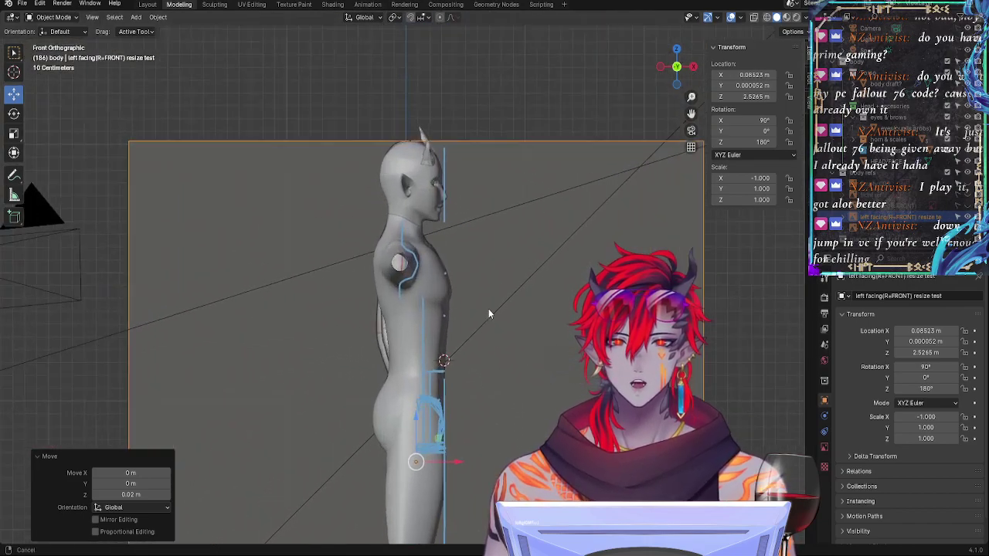
pyautogui.keyDown('shift'); pyautogui.moveTo(548, 287); pyautogui.dragTo(458, 355, button='middle'); pyautogui.keyUp('shift')
# Step: Reselect the reference image and try vertical scale and move adjustments, cancelling each
pyautogui.click(486, 214)
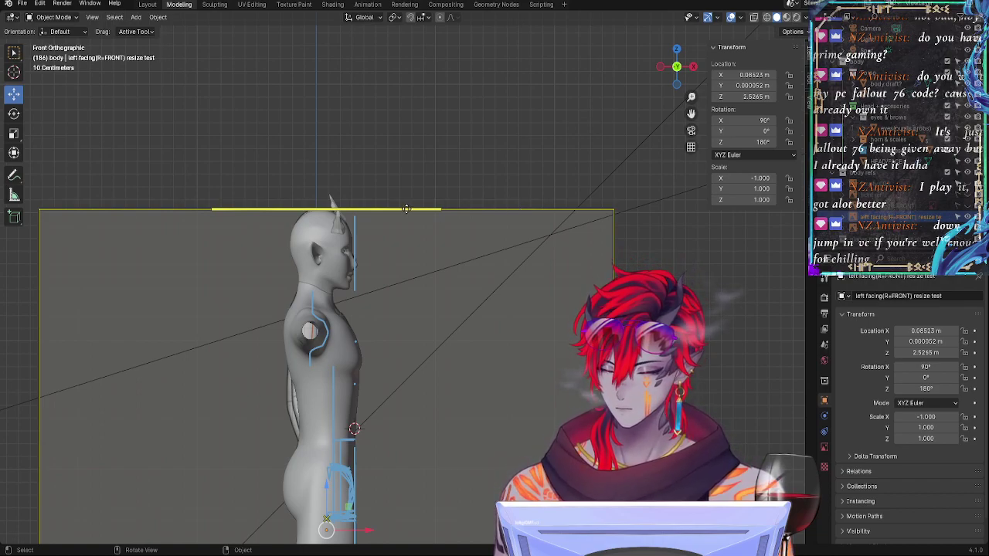
pyautogui.press('s')
pyautogui.press('z')
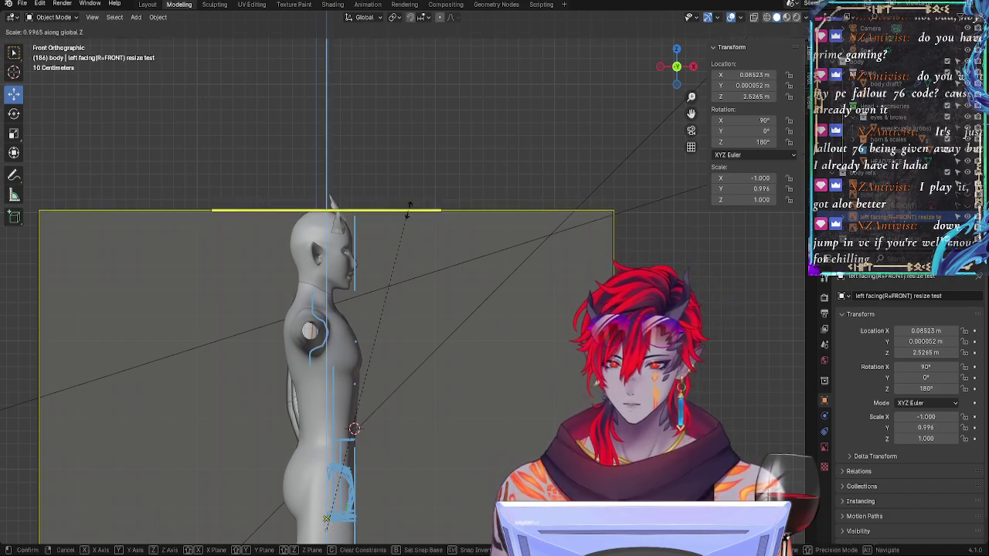
pyautogui.rightClick(408, 209)
pyautogui.press('g')
pyautogui.press('z')
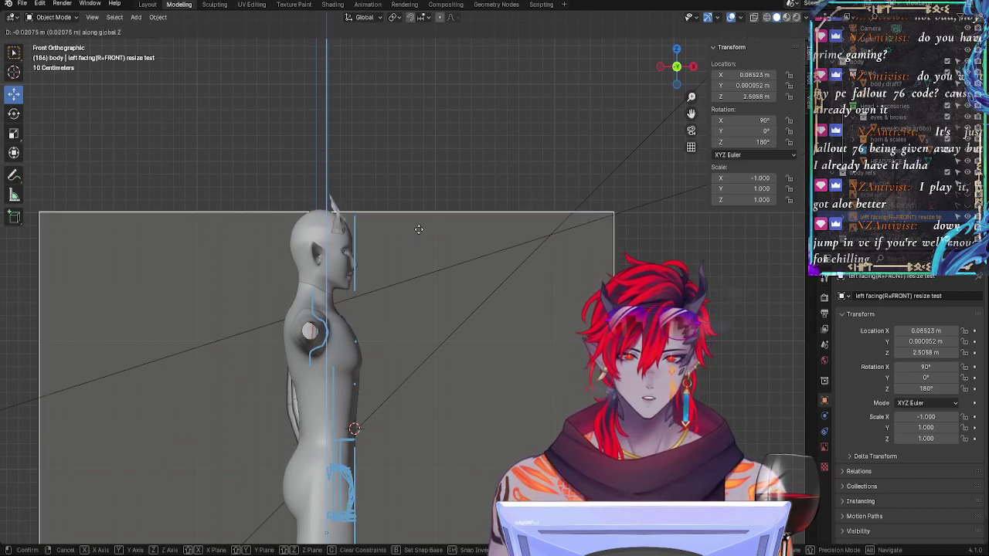
pyautogui.press('Escape')
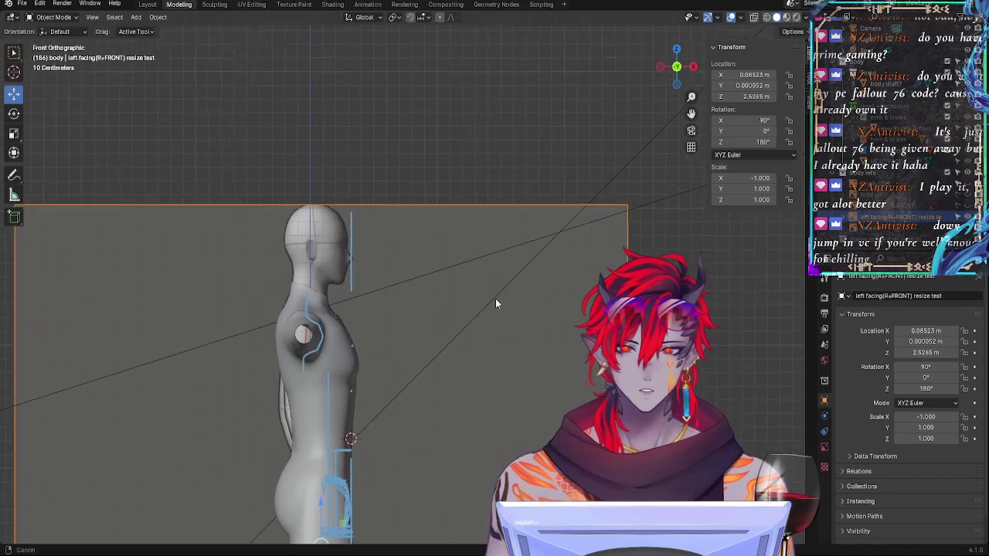
pyautogui.scroll(5, 495, 298)
pyautogui.scroll(3, 562, 300)
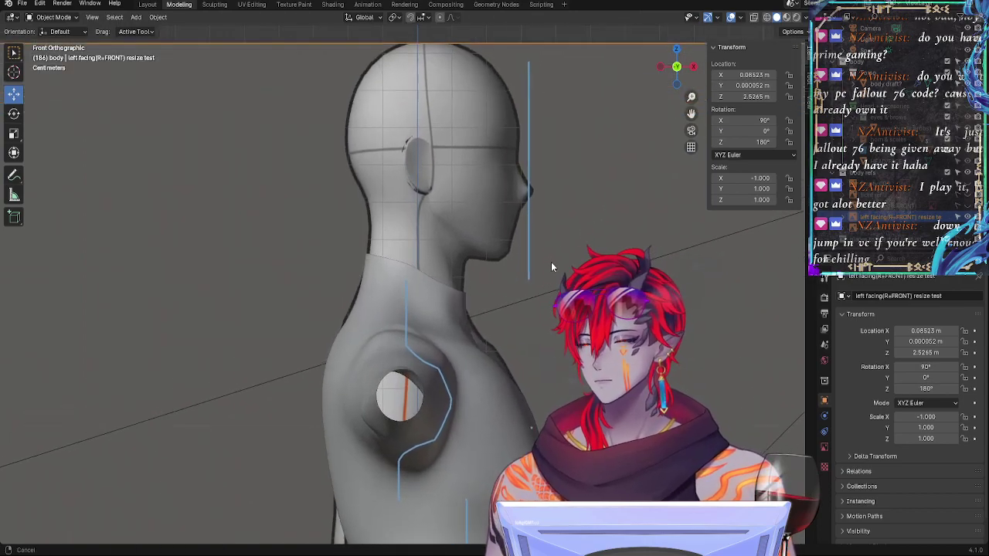
pyautogui.press('g')
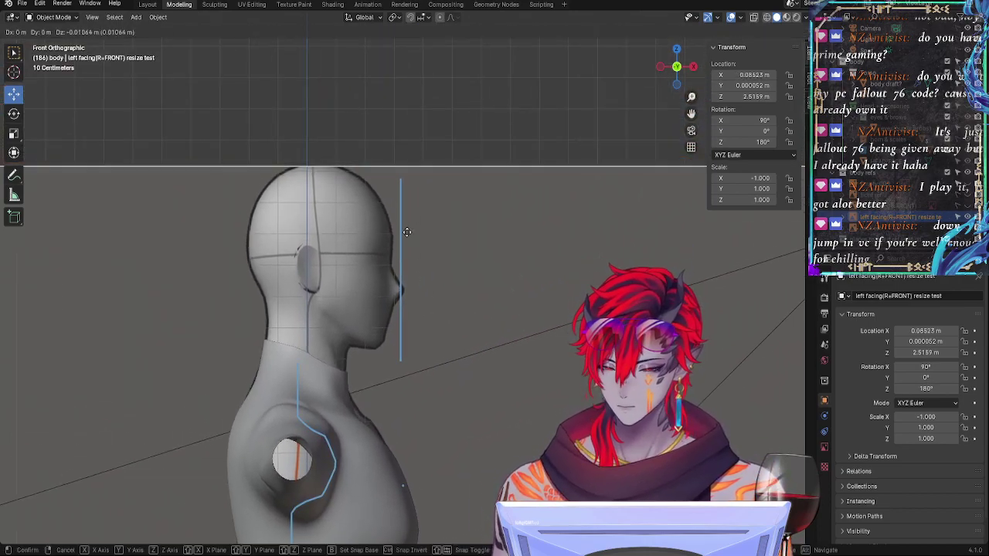
pyautogui.press('z')
pyautogui.rightClick(409, 239)
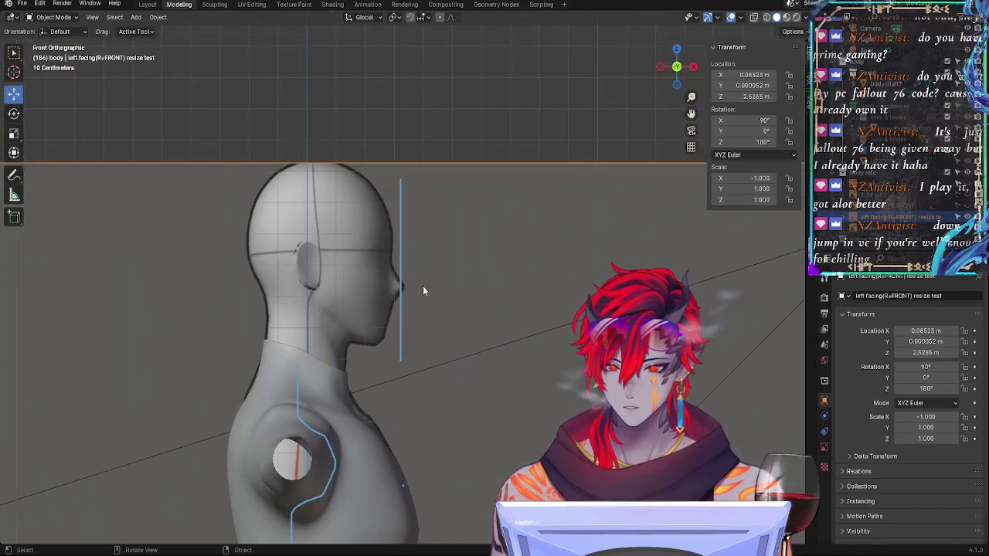
# Step: After checking head to feet, shrink the reference image to 0.975 of its height
pyautogui.keyDown('ctrl'); pyautogui.moveTo(422, 286); pyautogui.dragTo(471, 413, button='middle'); pyautogui.keyUp('ctrl')
pyautogui.keyDown('shift'); pyautogui.moveTo(451, 374); pyautogui.dragTo(434, 223, button='middle'); pyautogui.keyUp('shift')
pyautogui.keyDown('shift'); pyautogui.moveTo(425, 491); pyautogui.dragTo(429, 159, button='middle'); pyautogui.keyUp('shift')
pyautogui.keyDown('shift'); pyautogui.moveTo(399, 451); pyautogui.dragTo(400, 307, button='middle'); pyautogui.keyUp('shift')
pyautogui.keyDown('shift'); pyautogui.moveTo(452, 185); pyautogui.dragTo(463, 302, button='middle'); pyautogui.keyUp('shift')
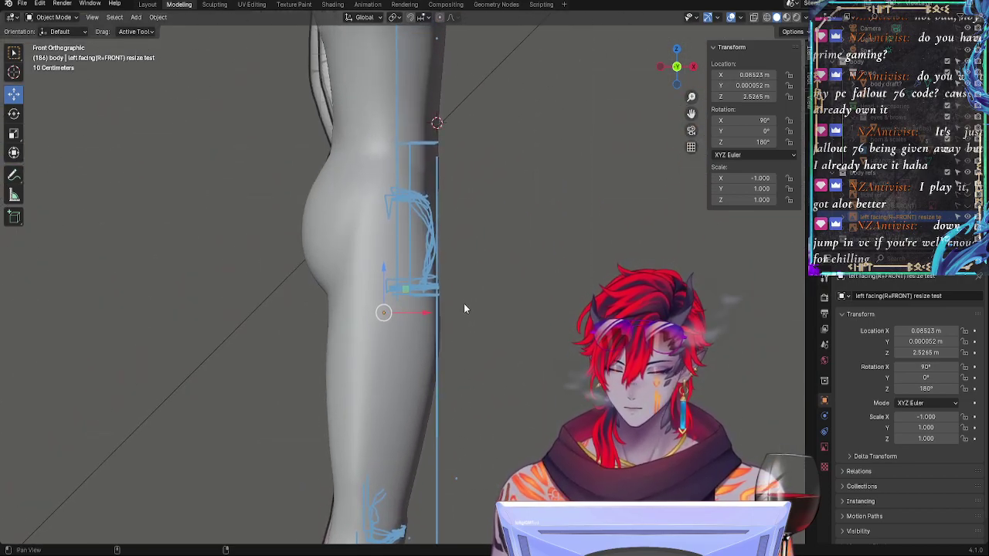
pyautogui.press('s')
pyautogui.click(463, 294)
# Step: Raise the reference image about 3 cm along Z so its head lines up
pyautogui.keyDown('alt'); pyautogui.keyDown('shift'); pyautogui.moveTo(479, 132); pyautogui.dragTo(465, 451); pyautogui.keyUp('shift'); pyautogui.keyUp('alt')
pyautogui.keyDown('alt'); pyautogui.keyDown('shift'); pyautogui.moveTo(467, 147); pyautogui.dragTo(466, 227); pyautogui.keyUp('shift'); pyautogui.keyUp('alt')
pyautogui.keyDown('alt'); pyautogui.keyDown('shift'); pyautogui.moveTo(519, 171); pyautogui.dragTo(238, 241); pyautogui.keyUp('shift'); pyautogui.keyUp('alt')
pyautogui.keyDown('alt'); pyautogui.keyDown('shift'); pyautogui.moveTo(411, 223); pyautogui.dragTo(576, 218); pyautogui.keyUp('shift'); pyautogui.keyUp('alt')
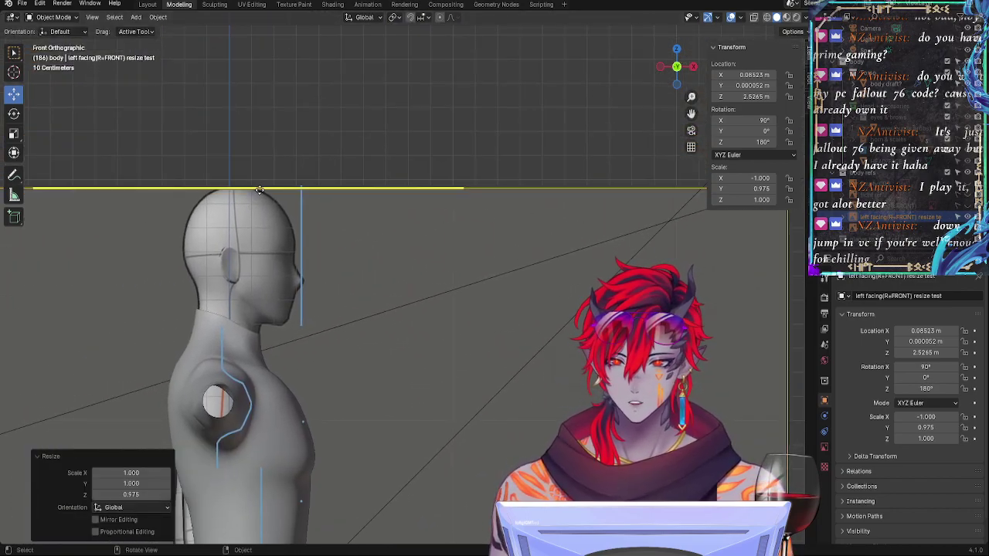
pyautogui.keyDown('alt'); pyautogui.keyDown('shift'); pyautogui.moveTo(384, 340); pyautogui.dragTo(539, 353); pyautogui.keyUp('shift'); pyautogui.keyUp('alt')
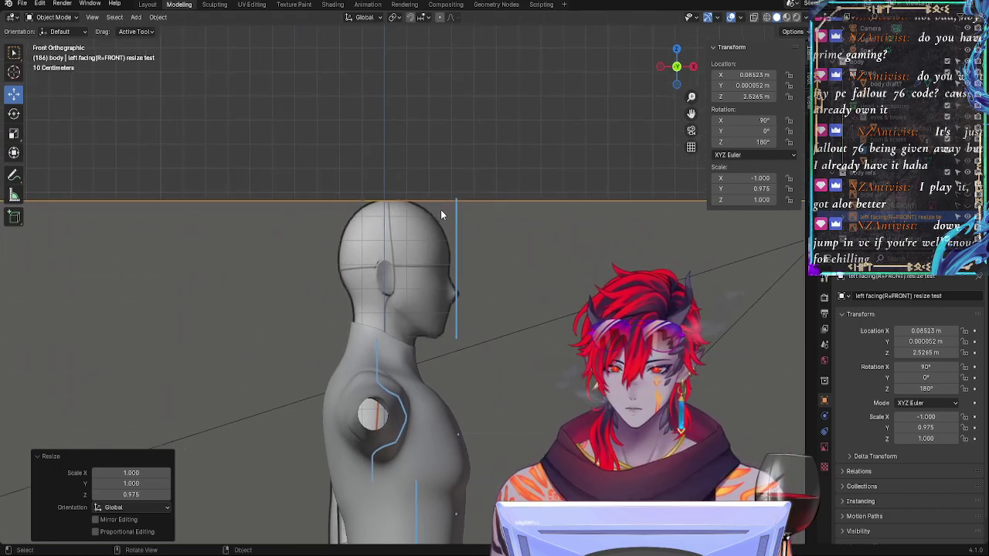
pyautogui.press('g')
pyautogui.press('z')
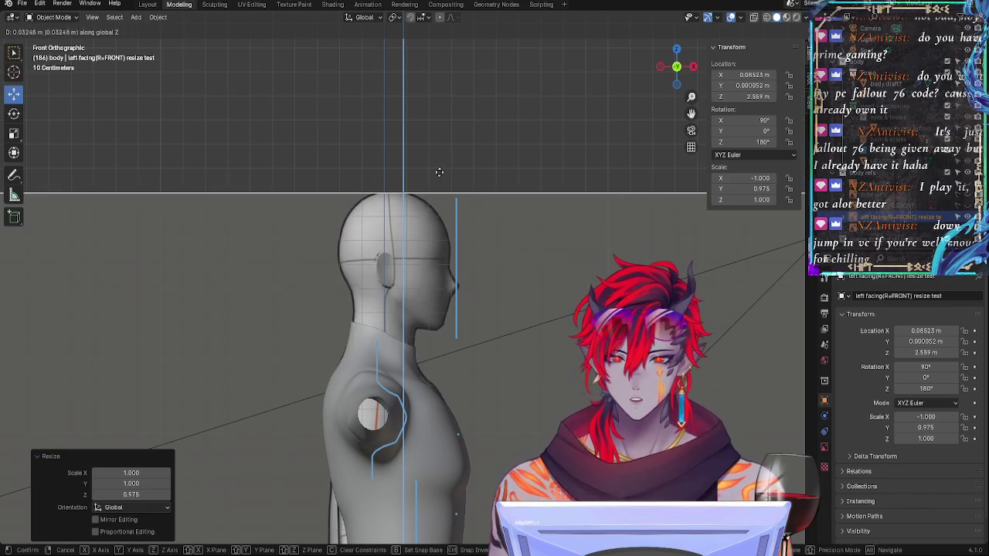
pyautogui.click(439, 173)
# Step: Check the adjusted reference down the body to the knee sketch, foot and ground line
pyautogui.keyDown('shift'); pyautogui.moveTo(540, 387); pyautogui.dragTo(482, 228, button='middle'); pyautogui.keyUp('shift')
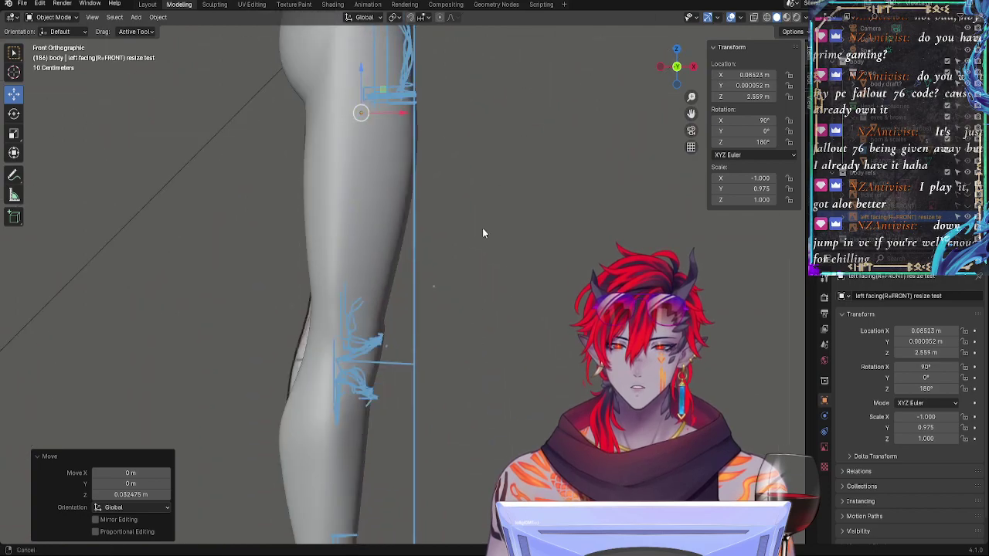
pyautogui.keyDown('shift'); pyautogui.moveTo(471, 487); pyautogui.dragTo(457, 181, button='middle'); pyautogui.keyUp('shift')
pyautogui.scroll(5, 457, 186)
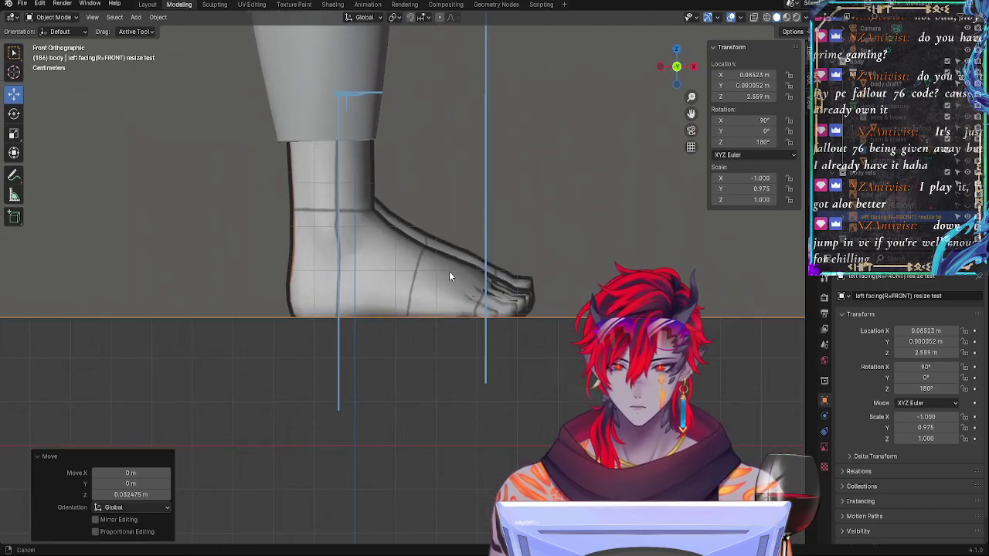
pyautogui.scroll(-3, 482, 329)
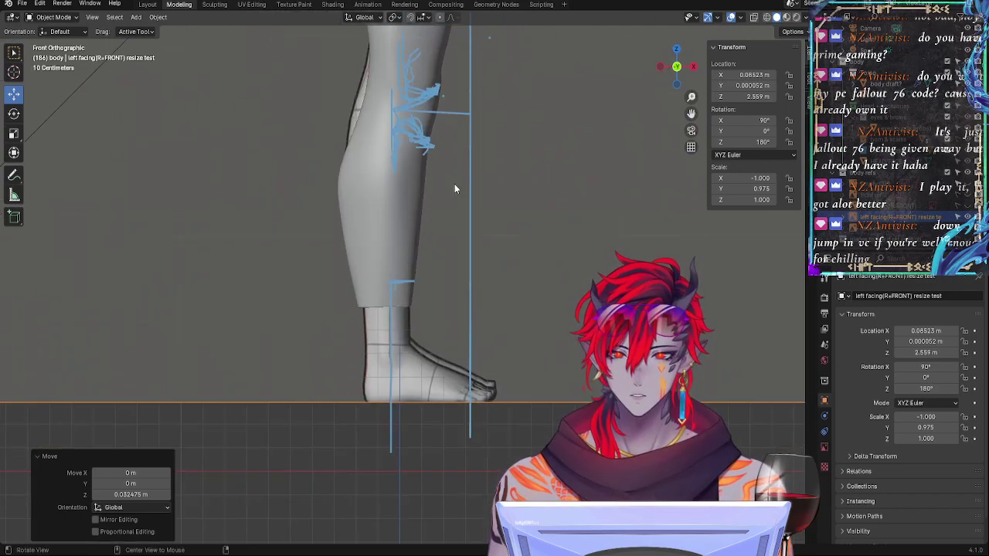
pyautogui.moveTo(454, 188)
pyautogui.keyDown('shift'); pyautogui.mouseDown(button='middle')
pyautogui.moveTo(472, 325)
pyautogui.moveTo(482, 149)
pyautogui.mouseUp(button='middle'); pyautogui.keyUp('shift')
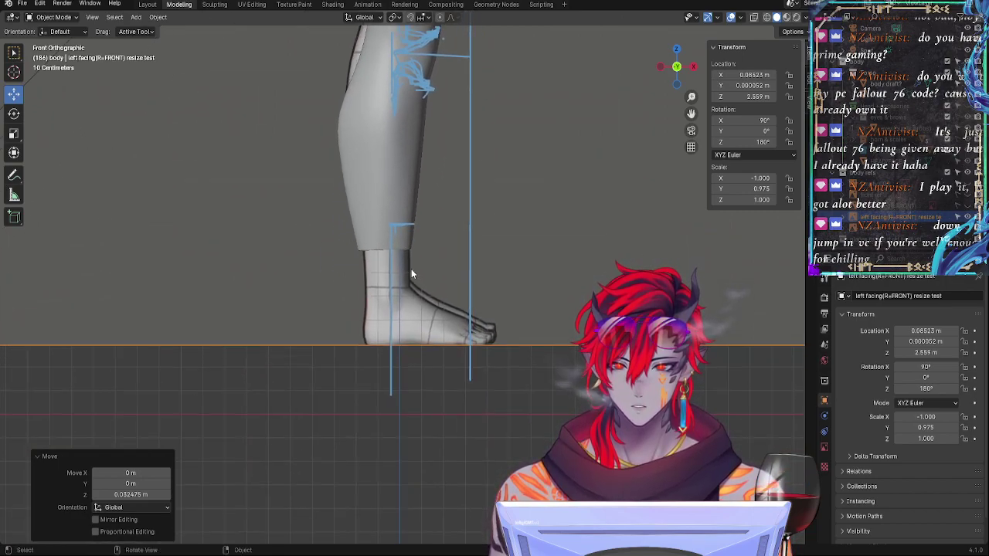
pyautogui.scroll(6, 413, 277)
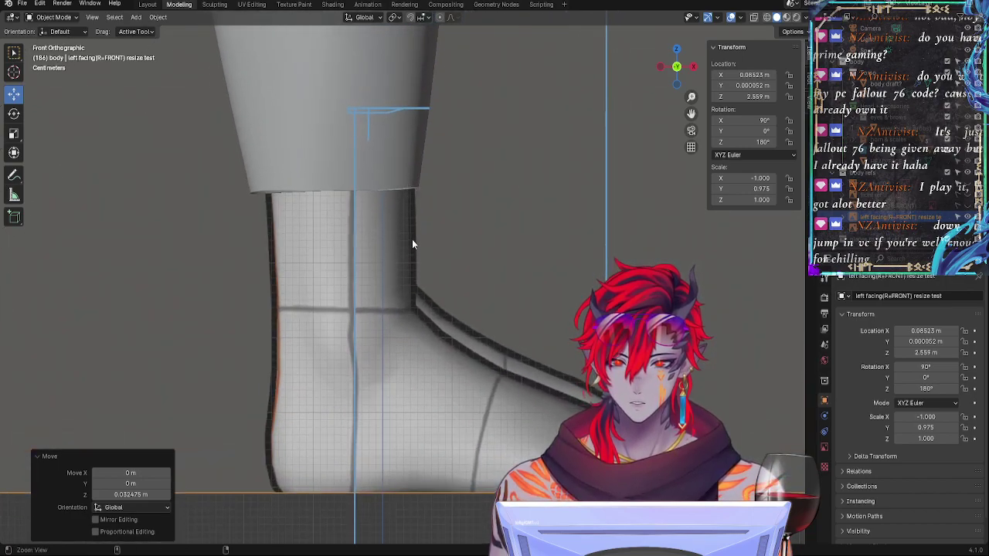
pyautogui.keyDown('shift'); pyautogui.moveTo(434, 467); pyautogui.dragTo(448, 247, button='middle'); pyautogui.keyUp('shift')
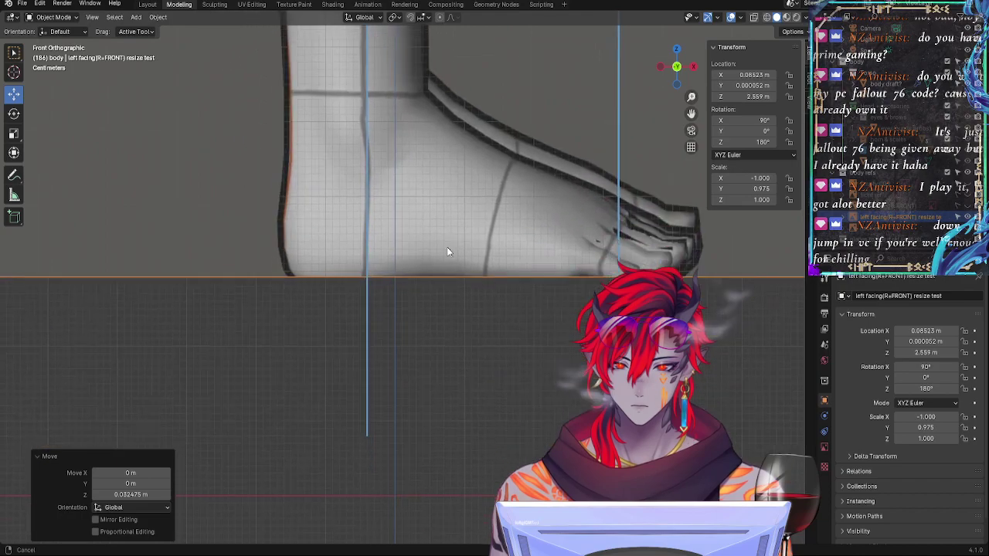
pyautogui.scroll(-3, 456, 352)
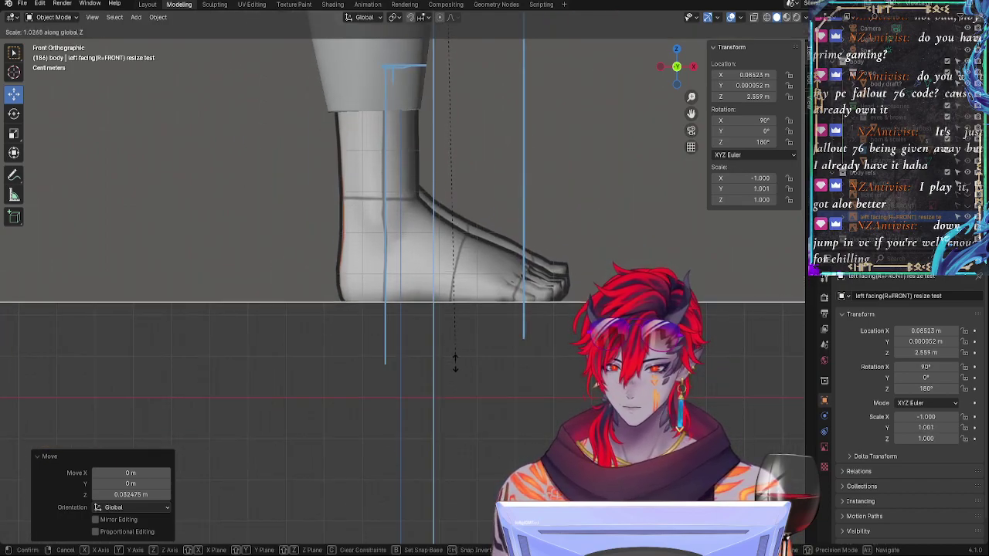
# Step: Stretch the reference to 1.034 height and lower it about 1.5 cm
pyautogui.click(455, 375)
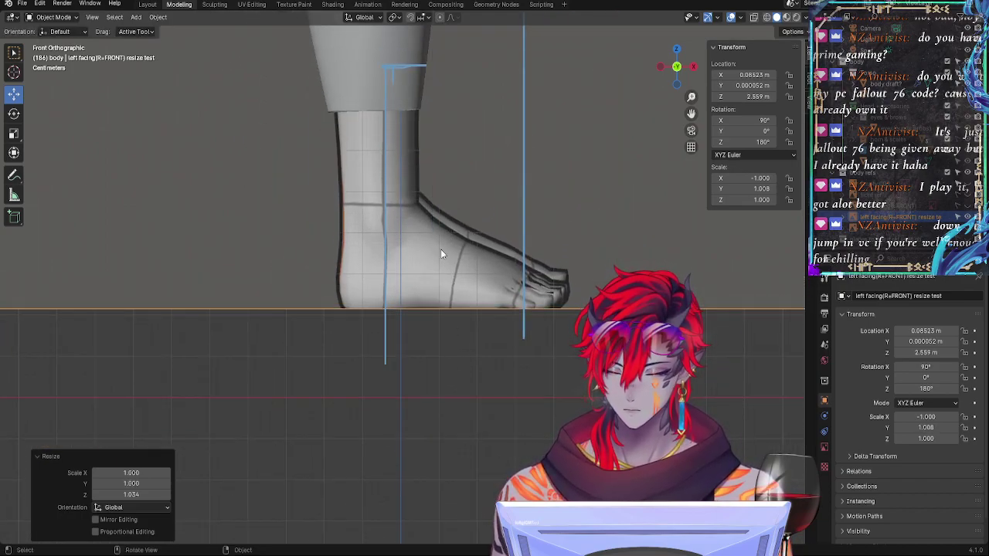
pyautogui.press('g')
pyautogui.press('z')
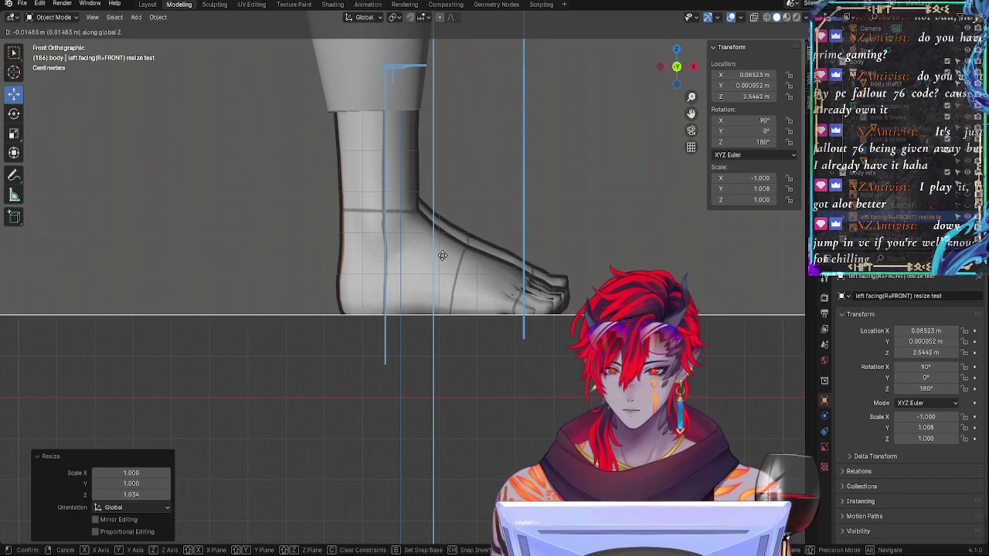
pyautogui.click(442, 255)
pyautogui.scroll(6, 513, 160)
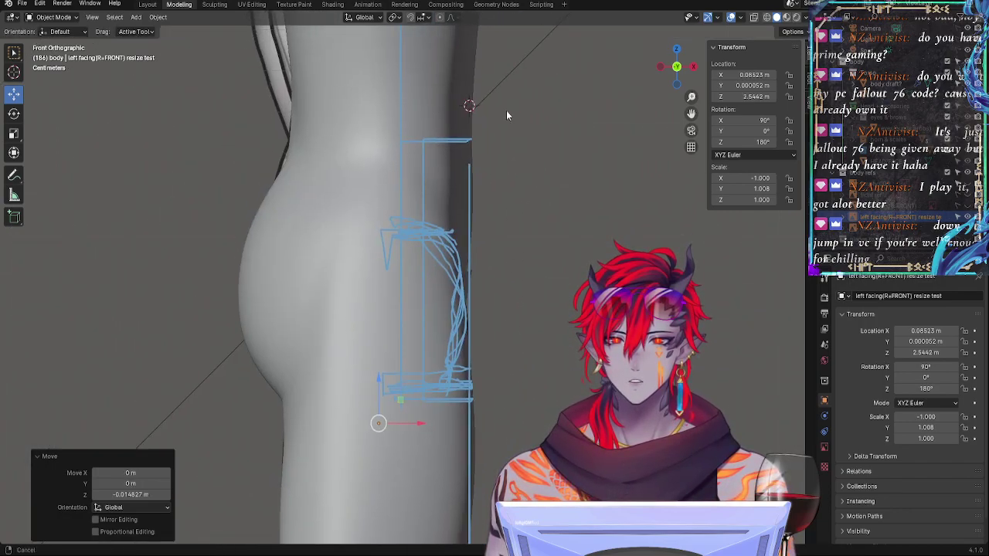
pyautogui.keyDown('alt'); pyautogui.keyDown('shift'); pyautogui.moveTo(507, 115); pyautogui.dragTo(490, 379); pyautogui.keyUp('shift'); pyautogui.keyUp('alt')
pyautogui.keyDown('alt'); pyautogui.keyDown('shift'); pyautogui.moveTo(502, 116); pyautogui.dragTo(483, 378); pyautogui.keyUp('shift'); pyautogui.keyUp('alt')
pyautogui.keyDown('alt'); pyautogui.keyDown('shift'); pyautogui.moveTo(478, 142); pyautogui.dragTo(536, 391); pyautogui.keyUp('shift'); pyautogui.keyUp('alt')
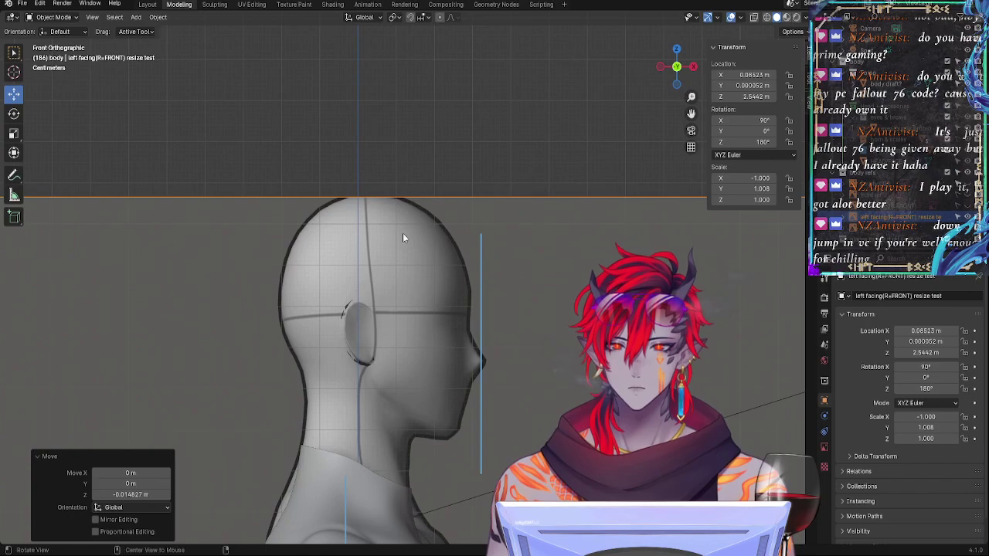
pyautogui.keyDown('shift'); pyautogui.scroll(-4, 510, 346); pyautogui.keyUp('shift')
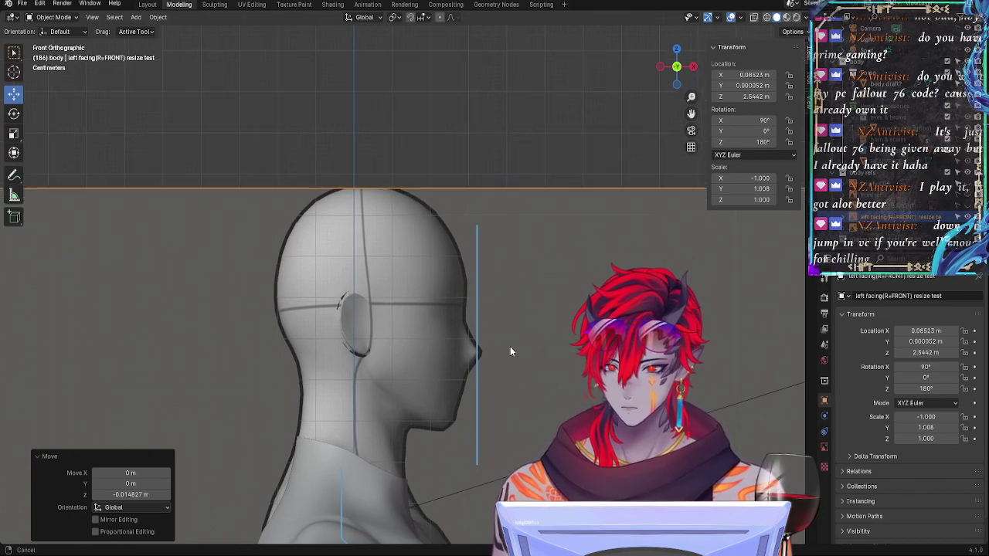
# Step: Scale the reference vertically to 0.991 and nudge it slightly down
pyautogui.press('s')
pyautogui.press('z')
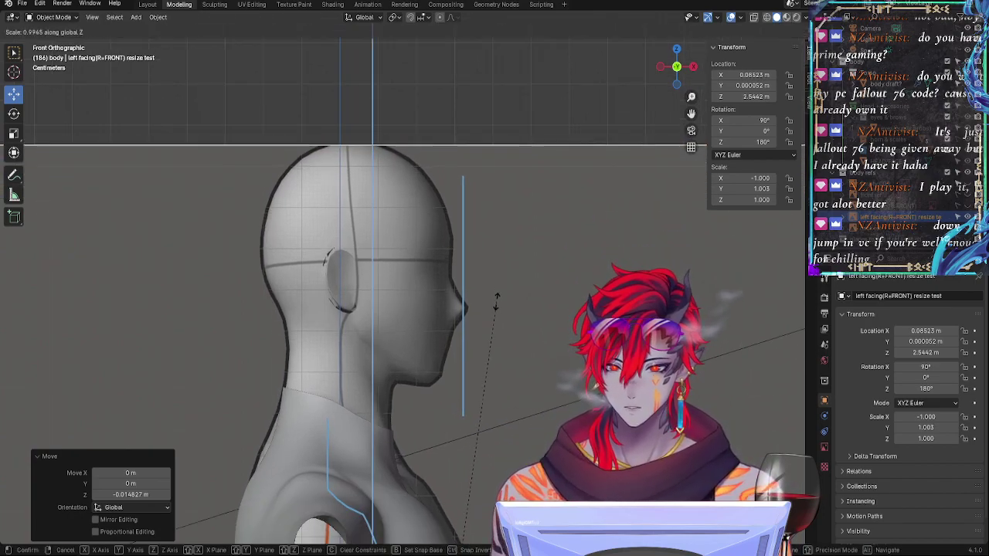
pyautogui.click(499, 304)
pyautogui.scroll(-1, 519, 348)
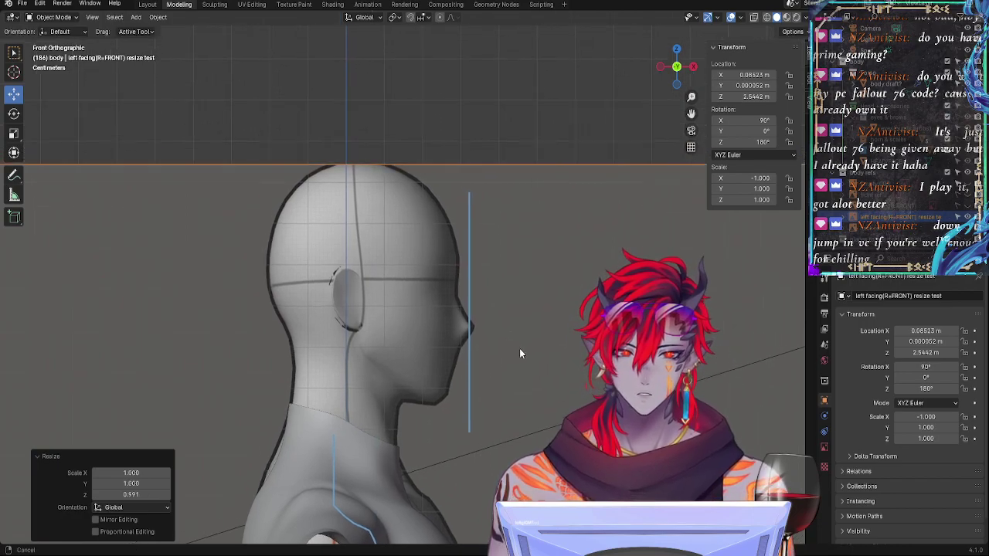
pyautogui.scroll(6, 497, 198)
pyautogui.keyDown('shift'); pyautogui.scroll(-15, 494, 202); pyautogui.keyUp('shift')
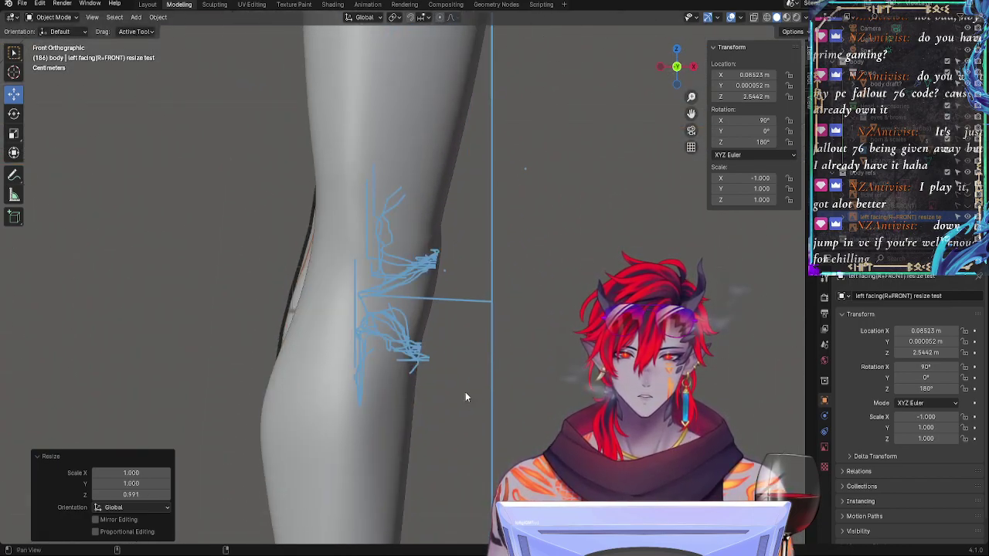
pyautogui.press('g')
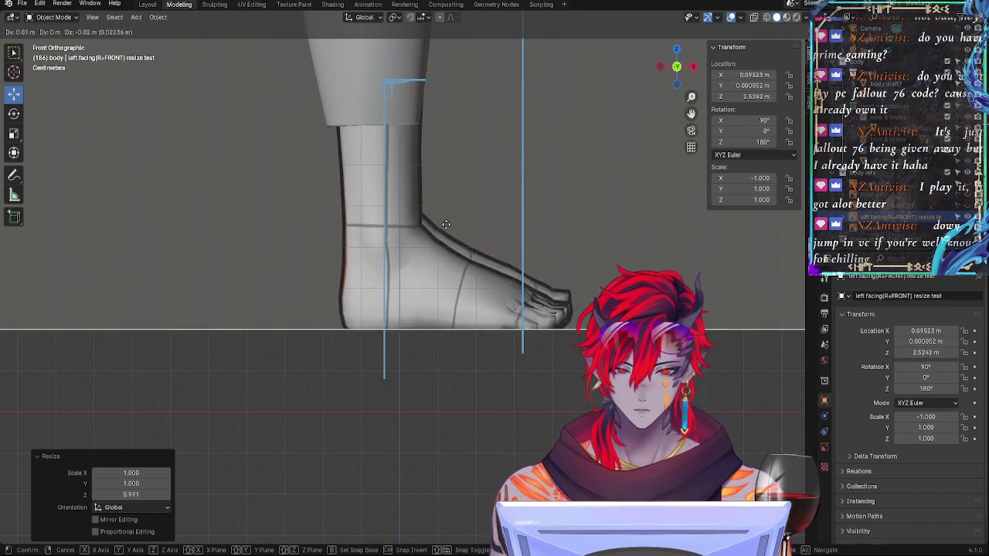
pyautogui.click(446, 224)
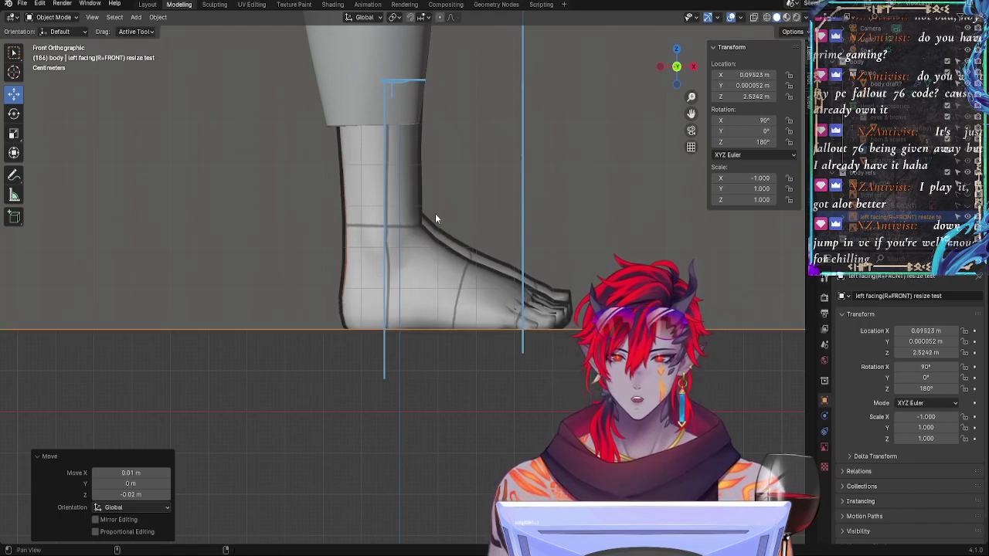
pyautogui.keyDown('shift'); pyautogui.scroll(2, 544, 140); pyautogui.keyUp('shift')
pyautogui.keyDown('shift'); pyautogui.moveTo(543, 140); pyautogui.dragTo(457, 220, button='middle'); pyautogui.keyUp('shift')
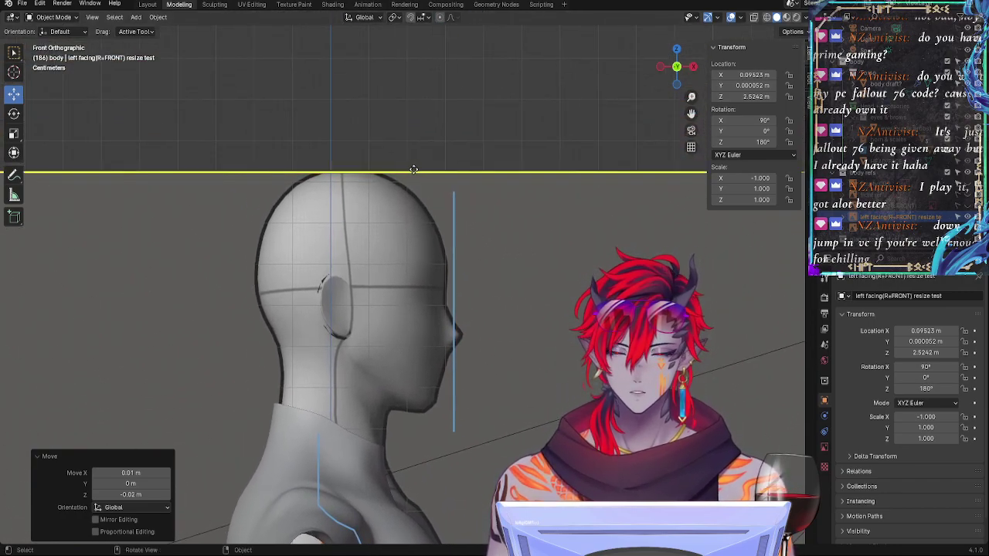
# Step: Set the reference's vertical scale to 0.995 and lower it along Z to meet the feet
pyautogui.press('s')
pyautogui.press('z')
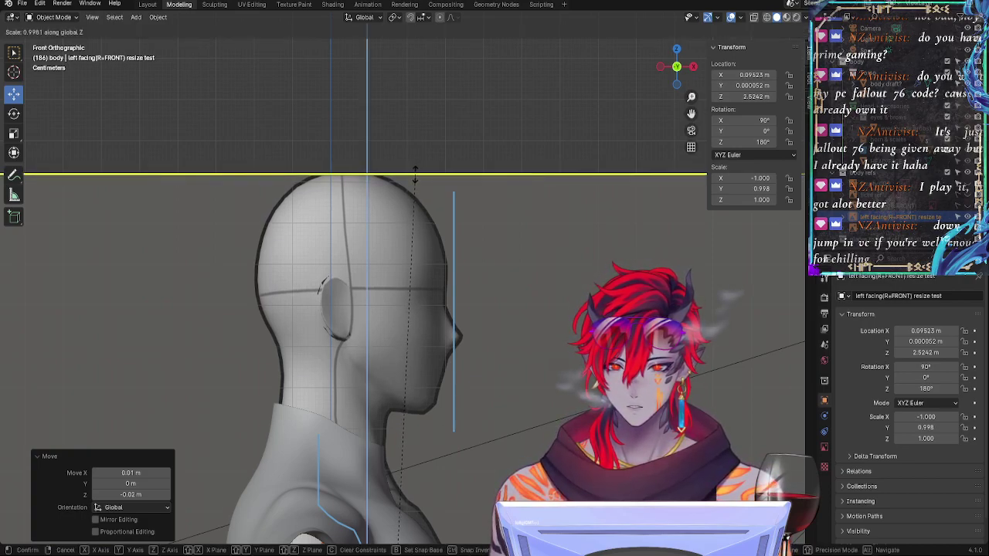
pyautogui.click(415, 177)
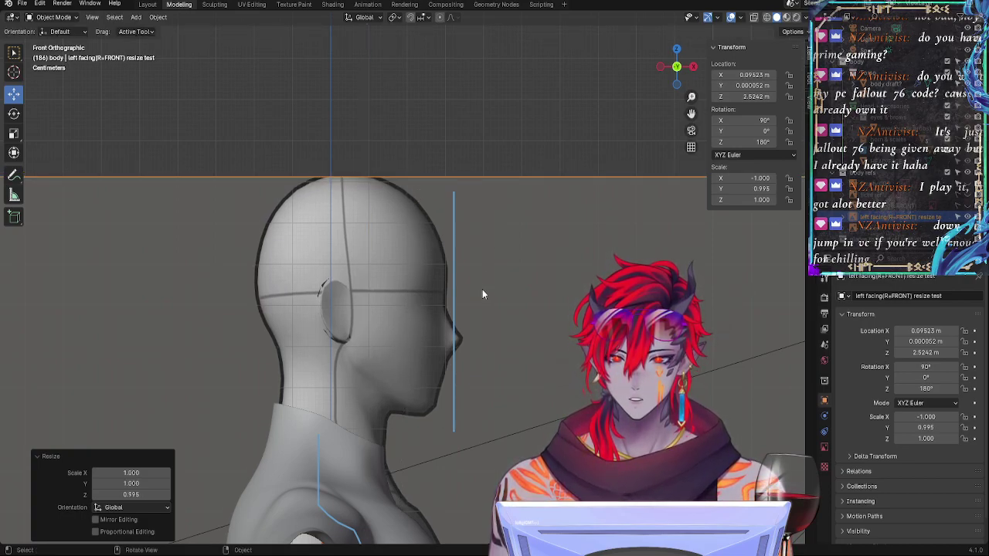
pyautogui.keyDown('shift'); pyautogui.moveTo(484, 455); pyautogui.dragTo(476, 85, button='middle'); pyautogui.keyUp('shift')
pyautogui.keyDown('shift'); pyautogui.moveTo(460, 510); pyautogui.dragTo(482, 62, button='middle'); pyautogui.keyUp('shift')
pyautogui.keyDown('shift'); pyautogui.moveTo(498, 525); pyautogui.dragTo(471, 185, button='middle'); pyautogui.keyUp('shift')
pyautogui.press('g')
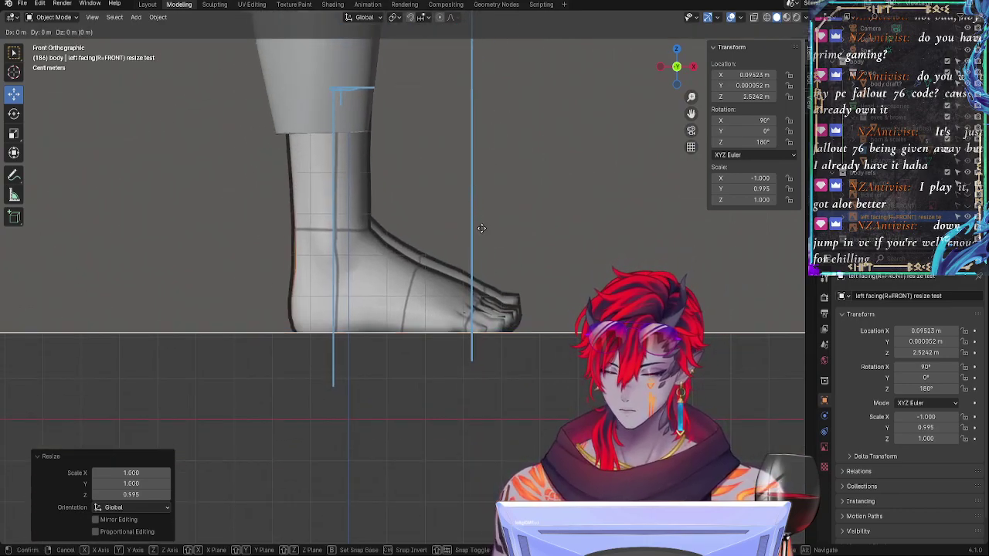
pyautogui.press('z')
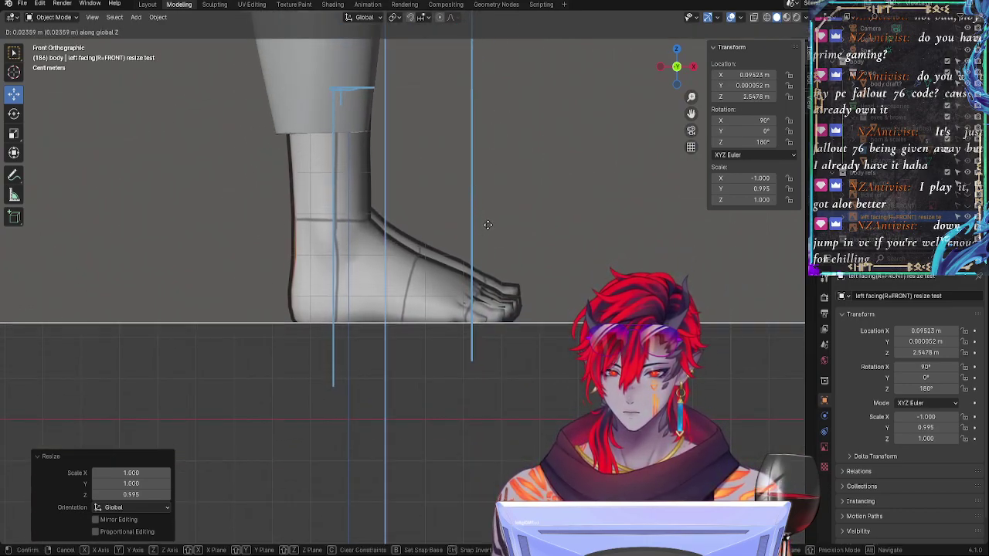
pyautogui.click(488, 240)
pyautogui.keyDown('shift'); pyautogui.moveTo(488, 240); pyautogui.dragTo(414, 227, button='middle'); pyautogui.keyUp('shift')
# Step: Nudge the reference image right and down, then slightly higher, undoing the last small move
pyautogui.press('g')
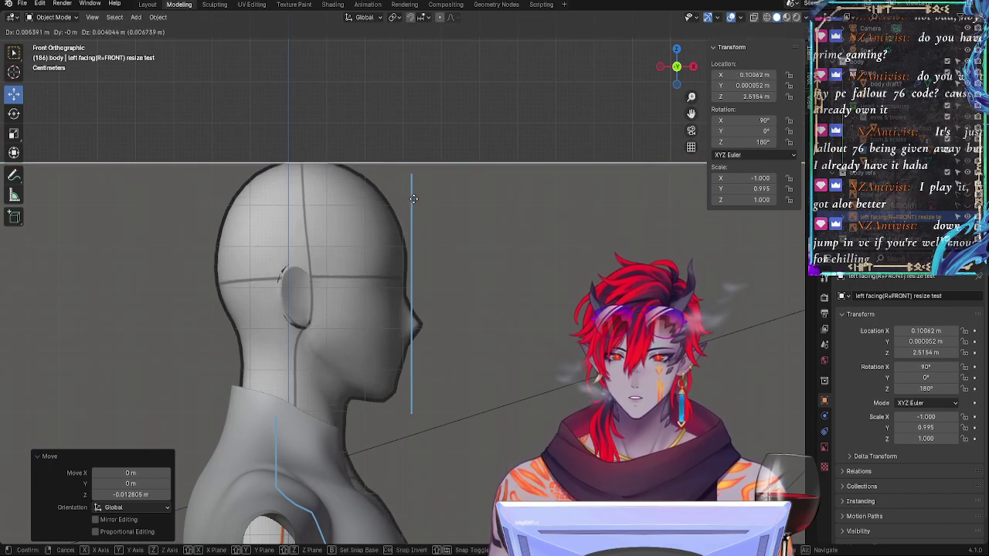
pyautogui.click(414, 199)
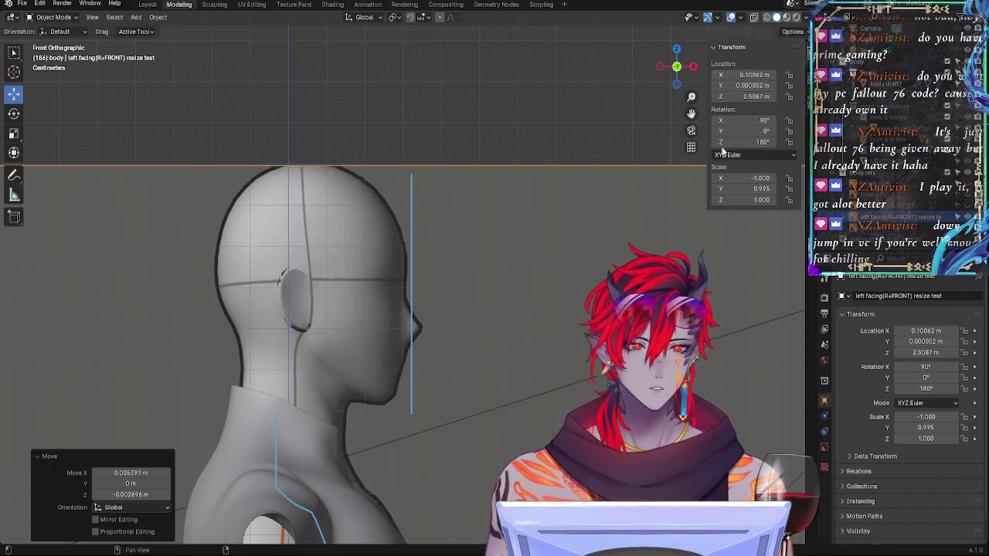
pyautogui.scroll(-3, 633, 228)
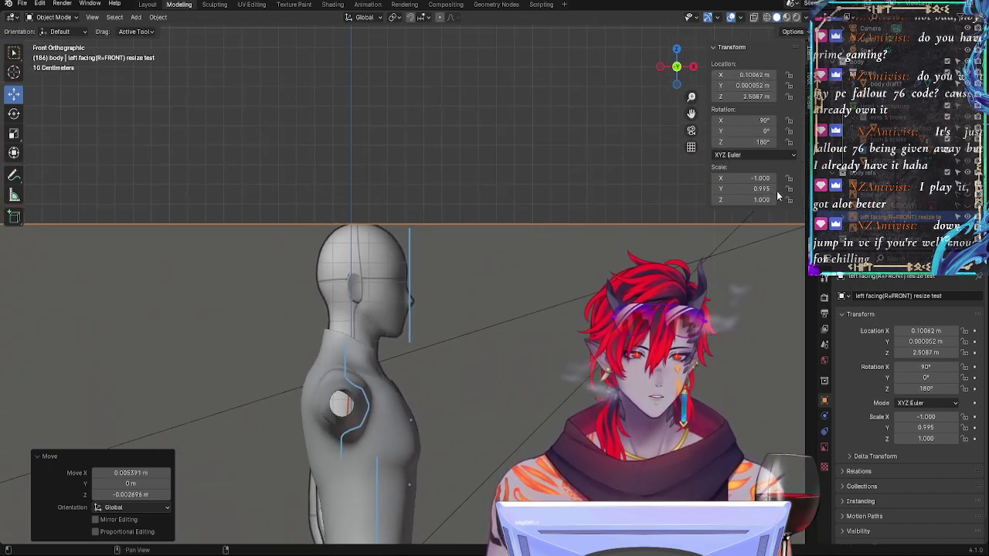
pyautogui.moveTo(498, 319)
pyautogui.keyDown('shift'); pyautogui.mouseDown(button='middle')
pyautogui.moveTo(521, 124)
pyautogui.moveTo(516, 314)
pyautogui.mouseUp(button='middle'); pyautogui.keyUp('shift')
pyautogui.press('g')
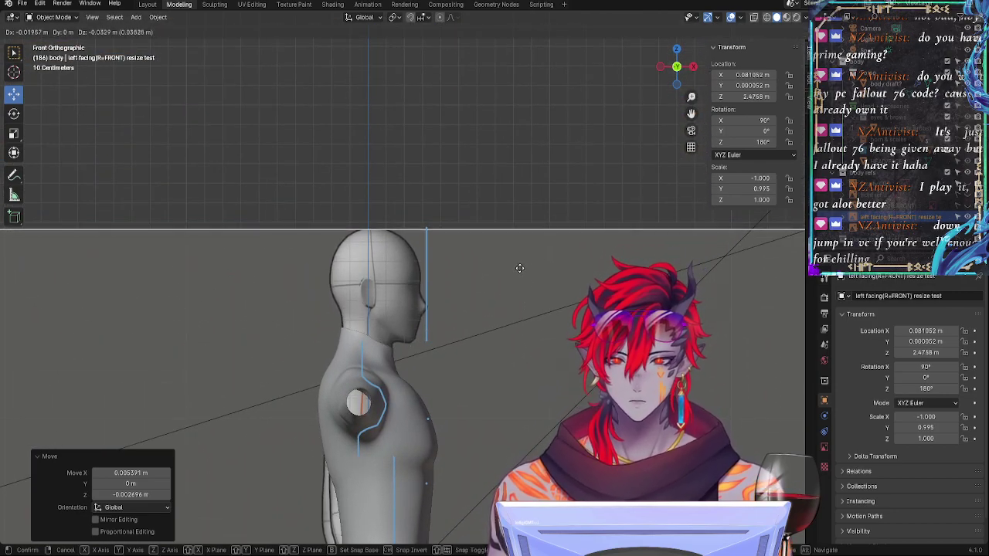
pyautogui.click(520, 258)
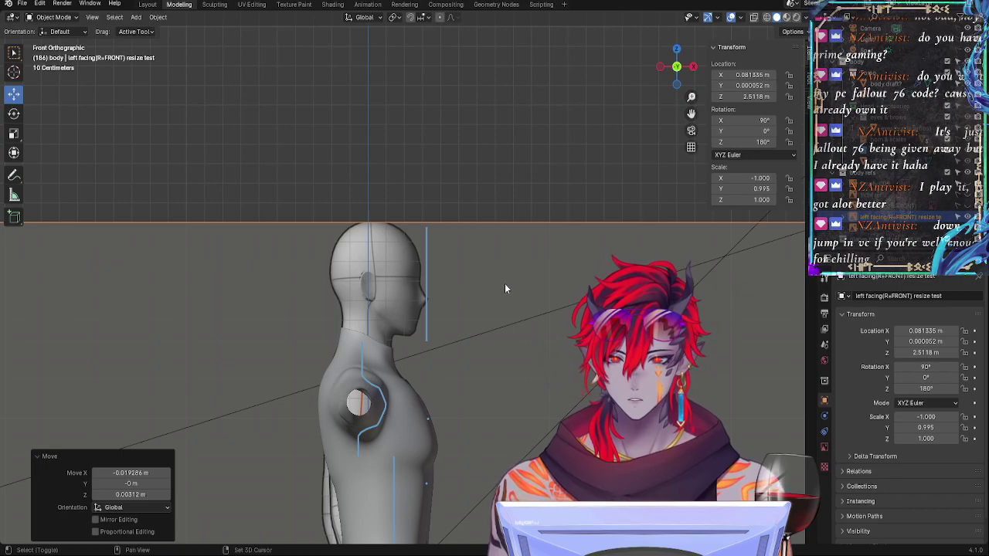
pyautogui.press('g')
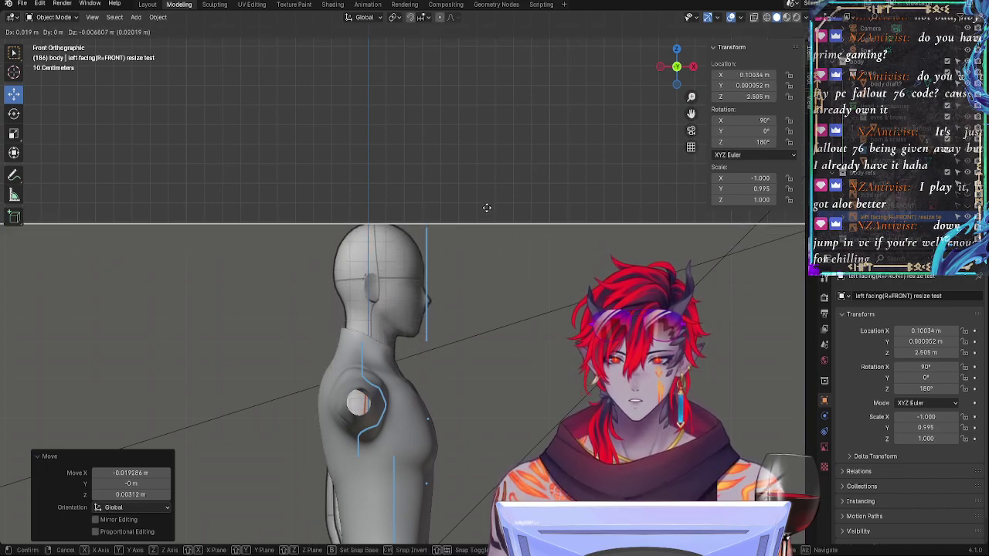
pyautogui.click(498, 219)
pyautogui.hotkey('ctrl', 'z')
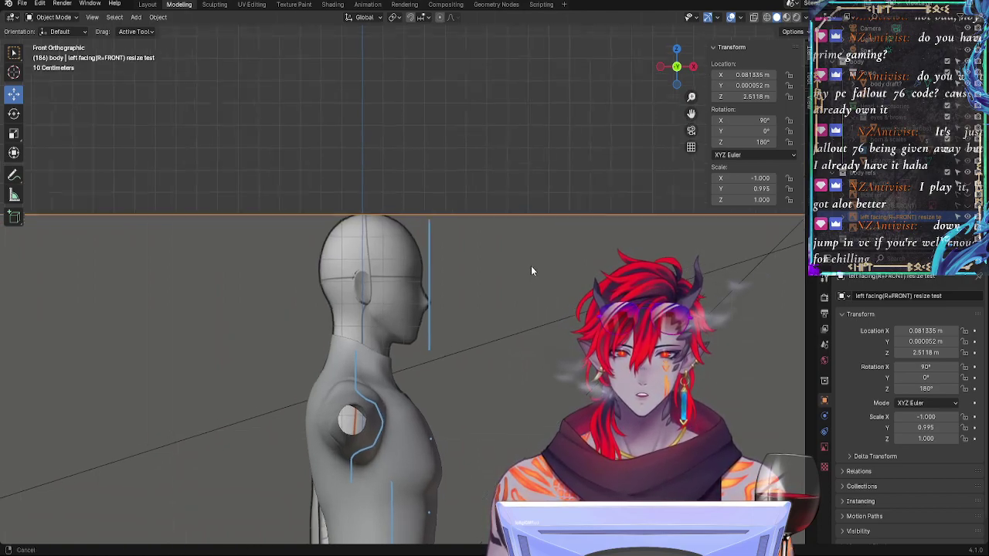
# Step: Fine-tune the reference image's position against the top of the head
pyautogui.scroll(5, 531, 266)
pyautogui.scroll(-2, 510, 173)
pyautogui.moveTo(456, 191)
pyautogui.keyDown('shift'); pyautogui.mouseDown(button='middle')
pyautogui.moveTo(501, 307)
pyautogui.moveTo(523, 306)
pyautogui.moveTo(473, 192)
pyautogui.mouseUp(button='middle'); pyautogui.keyUp('shift')
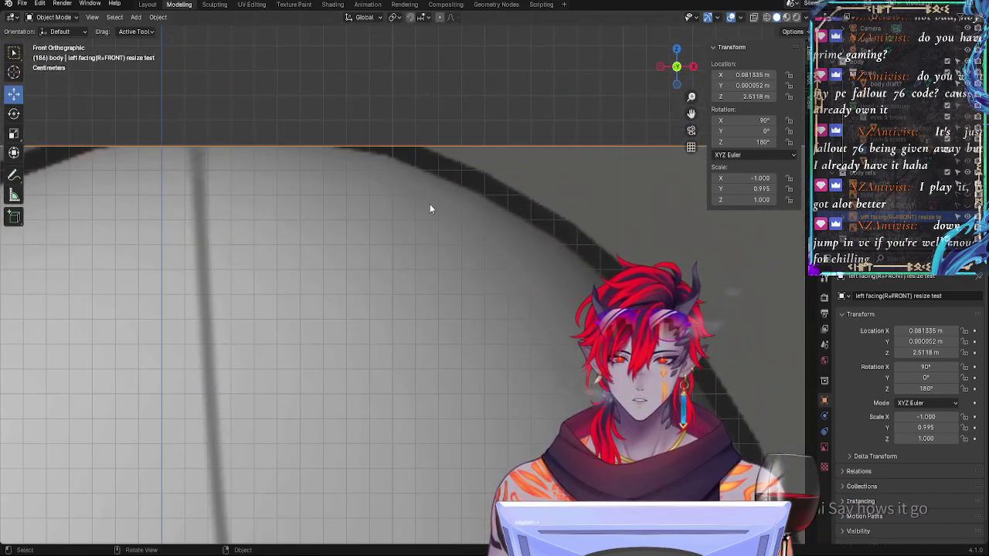
pyautogui.press('g')
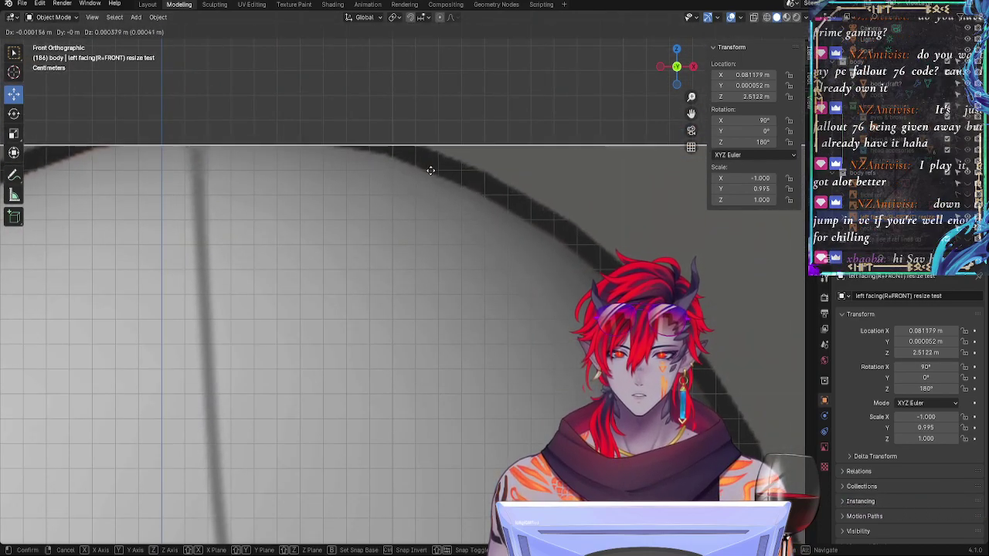
pyautogui.click(431, 178)
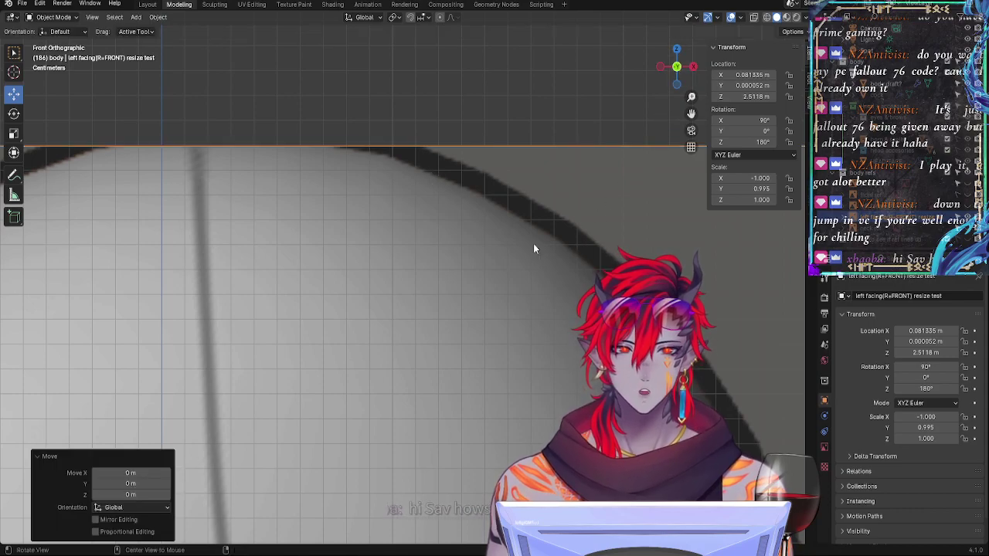
# Step: Check the head outline and the drawn foot resting on the floor line
pyautogui.keyDown('ctrl'); pyautogui.moveTo(533, 249); pyautogui.dragTo(456, 325, button='middle'); pyautogui.keyUp('ctrl')
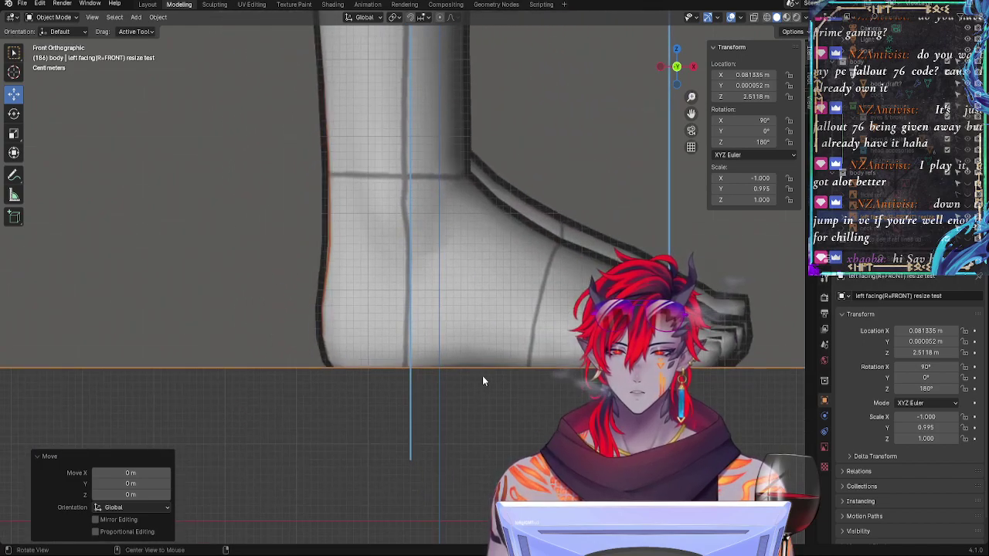
pyautogui.keyDown('ctrl'); pyautogui.moveTo(483, 380); pyautogui.dragTo(497, 419, button='middle'); pyautogui.keyUp('ctrl')
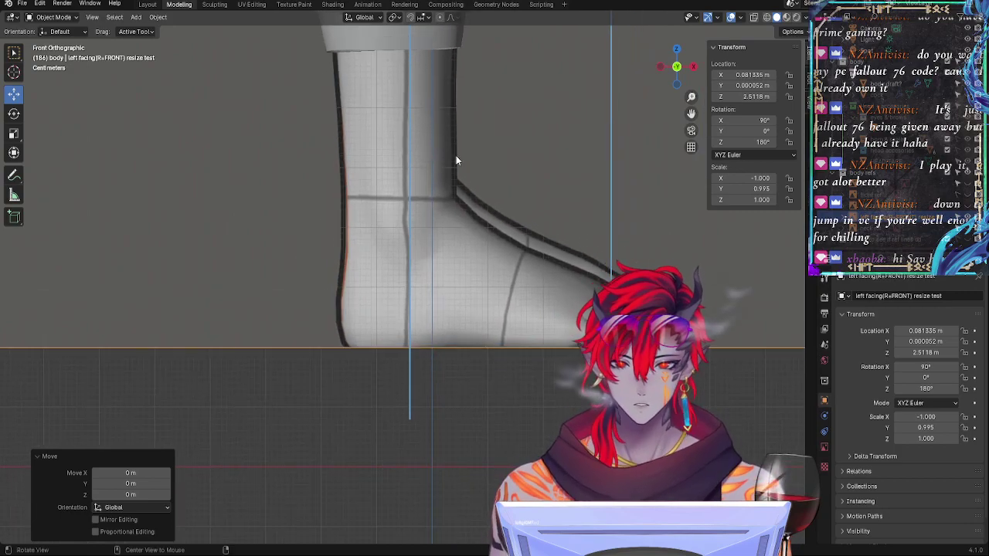
pyautogui.keyDown('shift'); pyautogui.moveTo(445, 102); pyautogui.dragTo(435, 279, button='middle'); pyautogui.keyUp('shift')
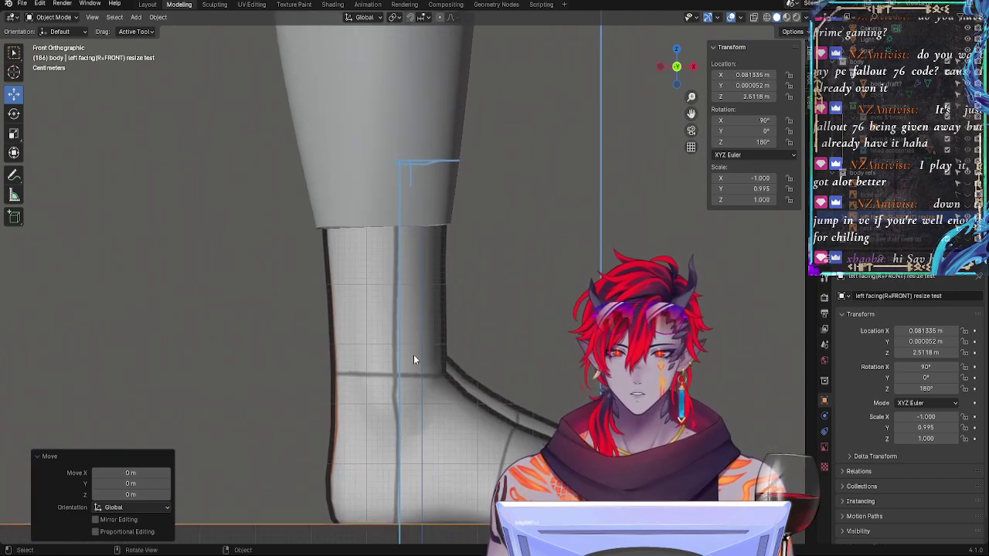
pyautogui.keyDown('alt'); pyautogui.keyDown('shift'); pyautogui.moveTo(459, 499); pyautogui.dragTo(445, 286); pyautogui.keyUp('shift'); pyautogui.keyUp('alt')
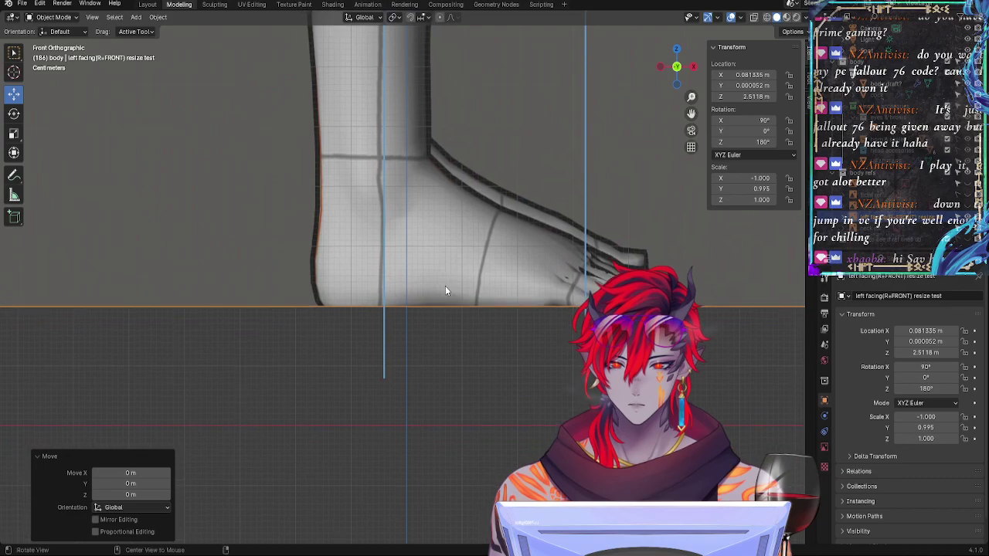
pyautogui.keyDown('ctrl'); pyautogui.moveTo(445, 291); pyautogui.dragTo(553, 350, button='middle'); pyautogui.keyUp('ctrl')
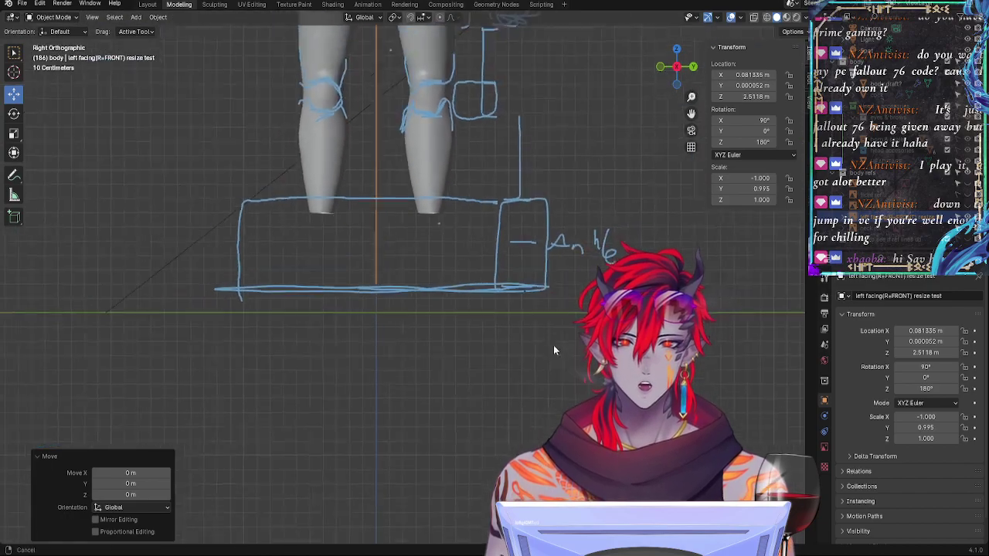
# Step: Pan the side view to center the legs and knees, undoing an accidental reference image shift
pyautogui.keyDown('shift'); pyautogui.moveTo(435, 195); pyautogui.dragTo(576, 355, button='middle'); pyautogui.keyUp('shift')
pyautogui.scroll(-2, 568, 343)
pyautogui.keyDown('shift'); pyautogui.moveTo(610, 323); pyautogui.dragTo(493, 302, button='middle'); pyautogui.keyUp('shift')
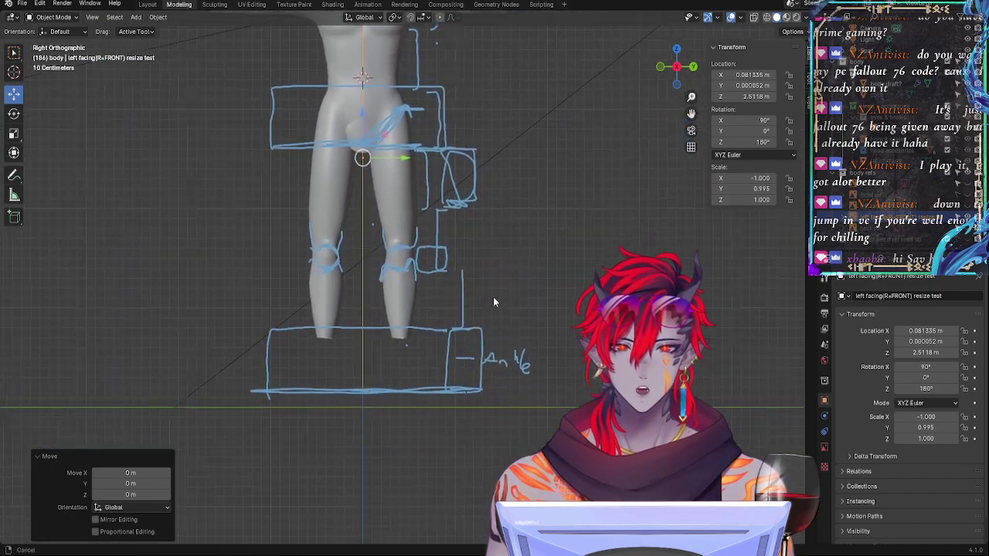
pyautogui.scroll(6, 480, 250)
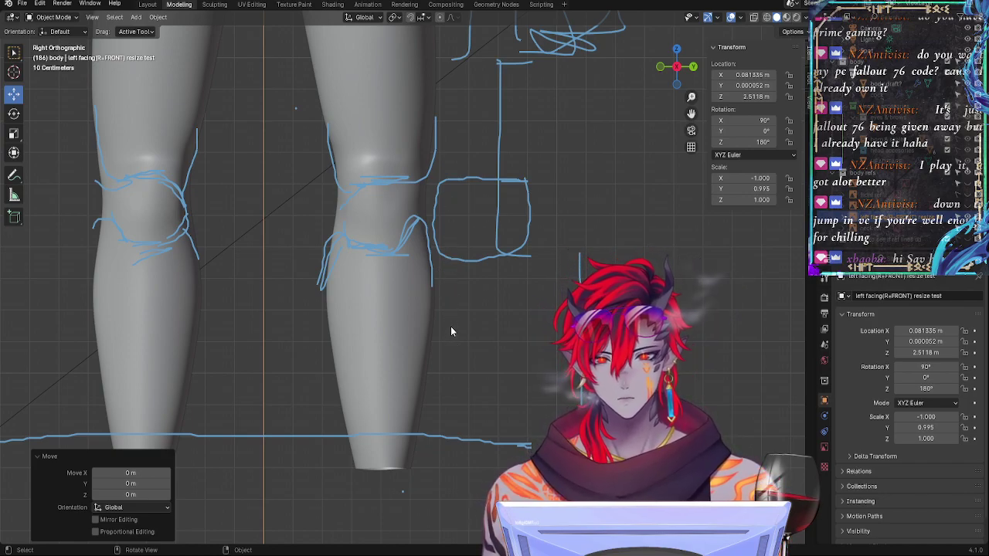
pyautogui.keyDown('shift'); pyautogui.moveTo(426, 429); pyautogui.dragTo(440, 421); pyautogui.keyUp('shift')
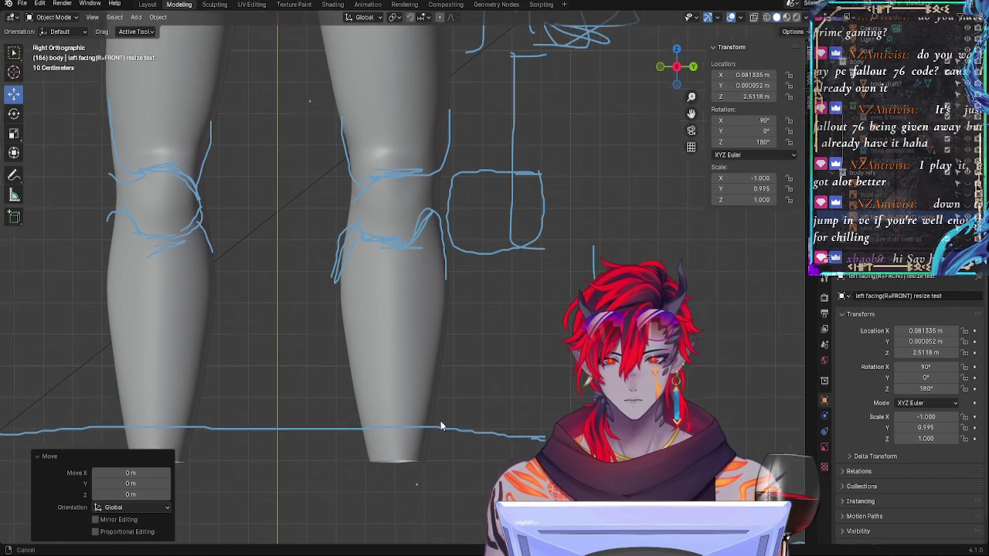
pyautogui.keyDown('shift'); pyautogui.moveTo(441, 425); pyautogui.dragTo(741, 355, button='middle'); pyautogui.keyUp('shift')
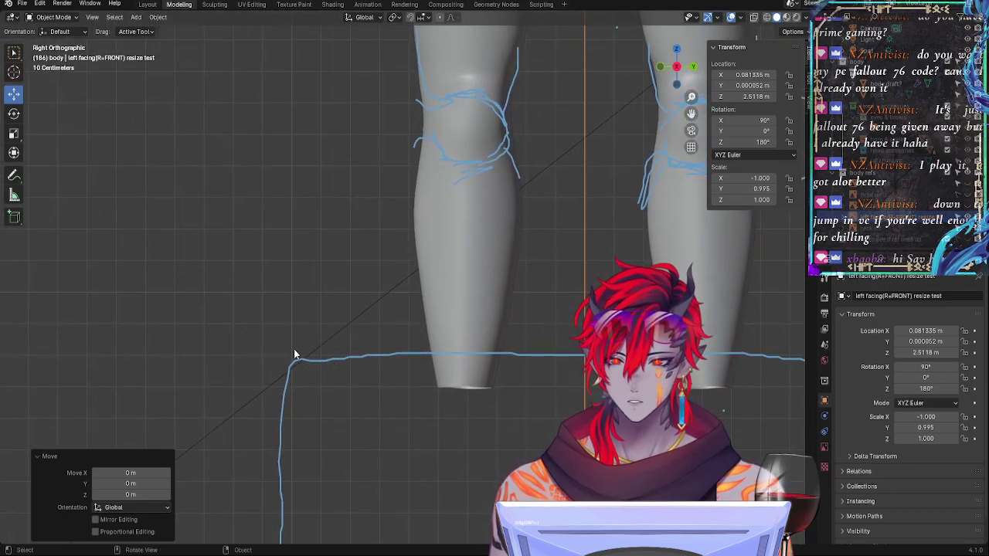
pyautogui.moveTo(294, 356); pyautogui.dragTo(293, 357)
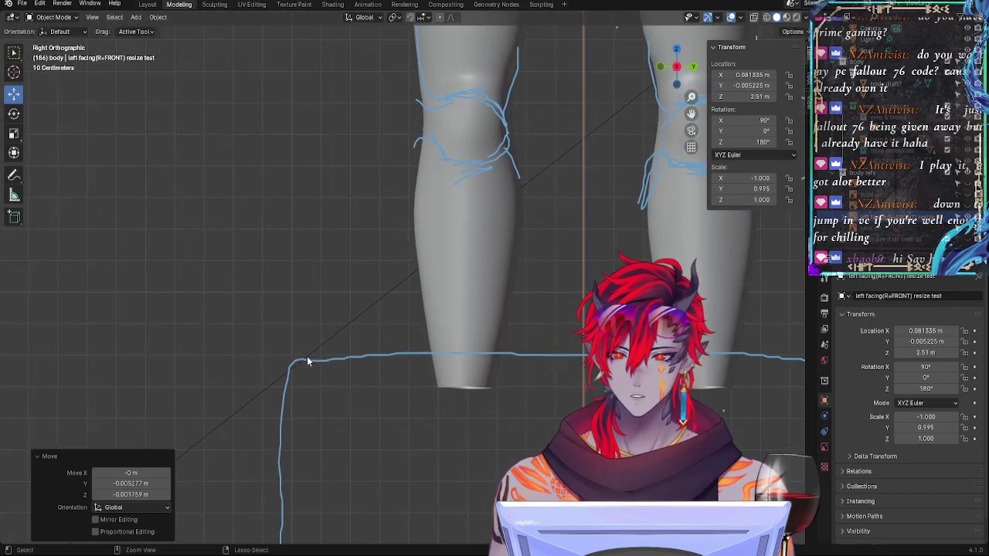
pyautogui.hotkey('ctrl', 'z')
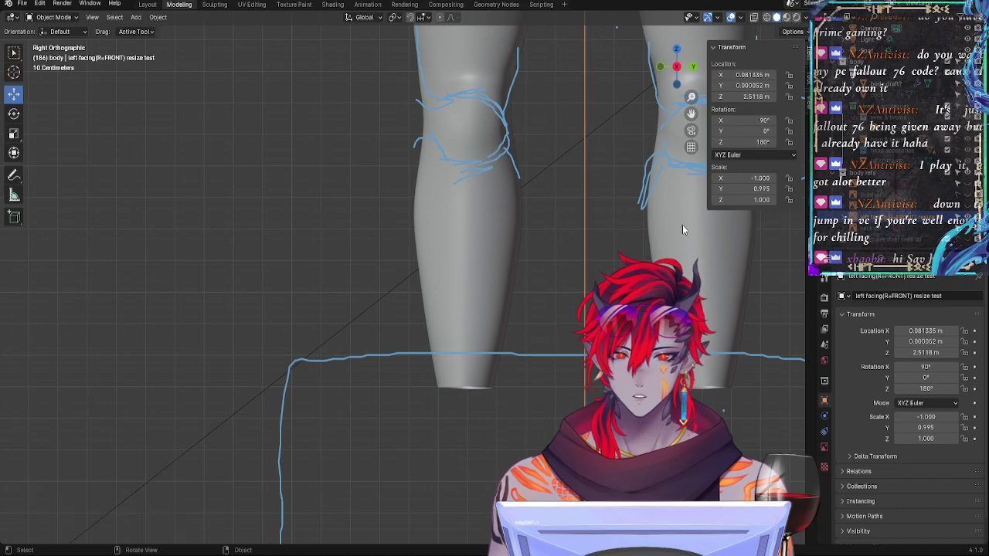
# Step: Switch to the front view and inspect the lower leg, ankle, whole leg and torso
pyautogui.click(661, 68)
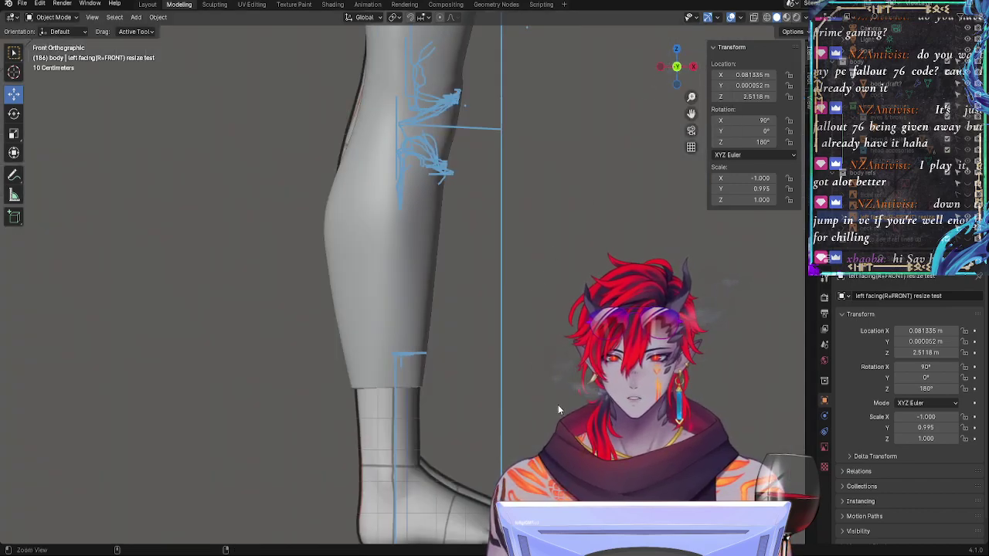
pyautogui.keyDown('ctrl'); pyautogui.moveTo(558, 405); pyautogui.dragTo(555, 221, button='middle'); pyautogui.keyUp('ctrl')
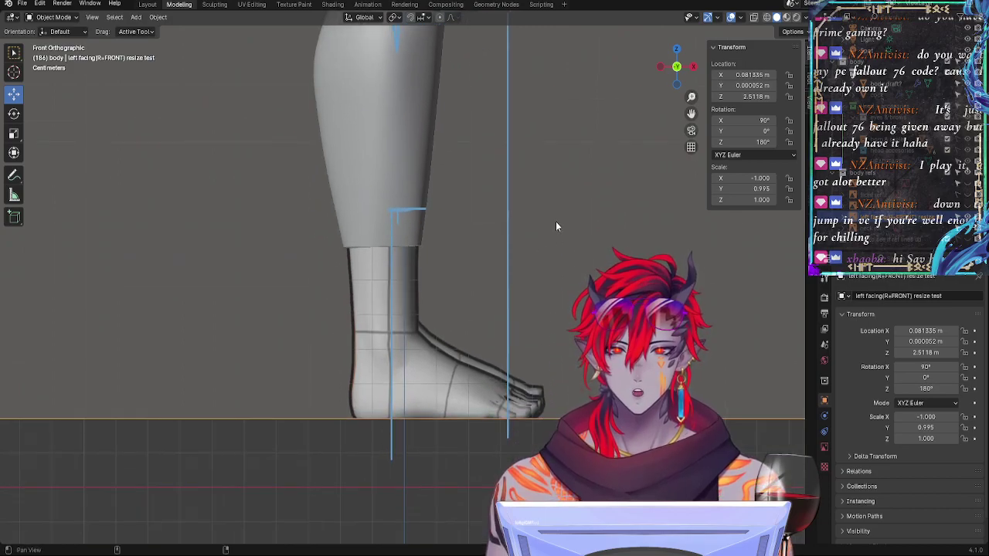
pyautogui.keyDown('ctrl'); pyautogui.moveTo(533, 321); pyautogui.dragTo(407, 218, button='middle'); pyautogui.keyUp('ctrl')
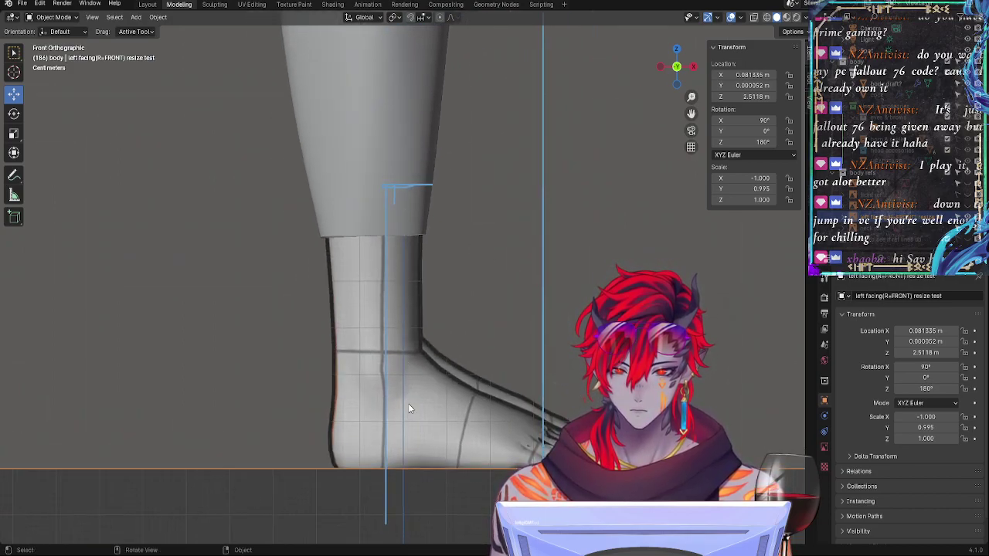
pyautogui.keyDown('ctrl'); pyautogui.moveTo(529, 439); pyautogui.dragTo(543, 307, button='middle'); pyautogui.keyUp('ctrl')
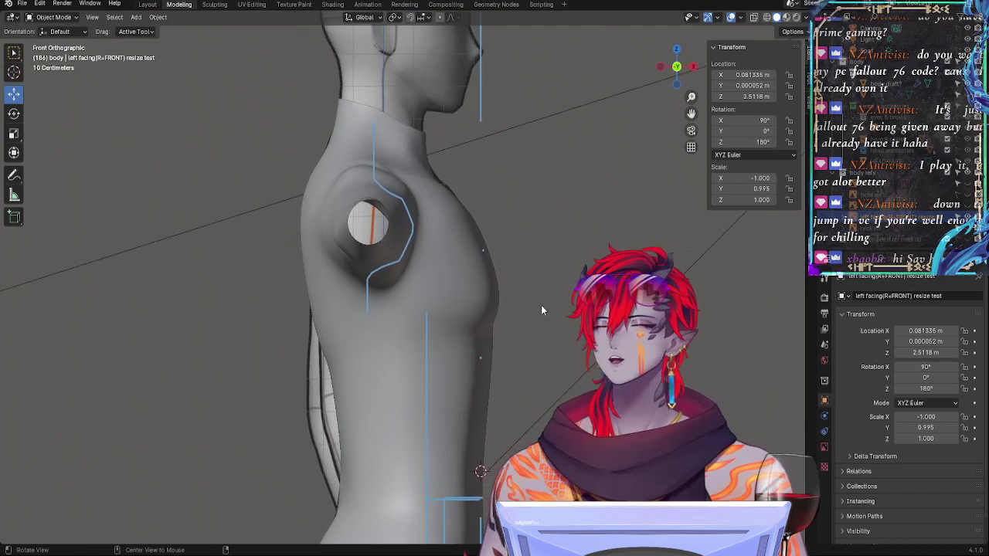
pyautogui.keyDown('shift'); pyautogui.moveTo(533, 373); pyautogui.dragTo(601, 193, button='middle'); pyautogui.keyUp('shift')
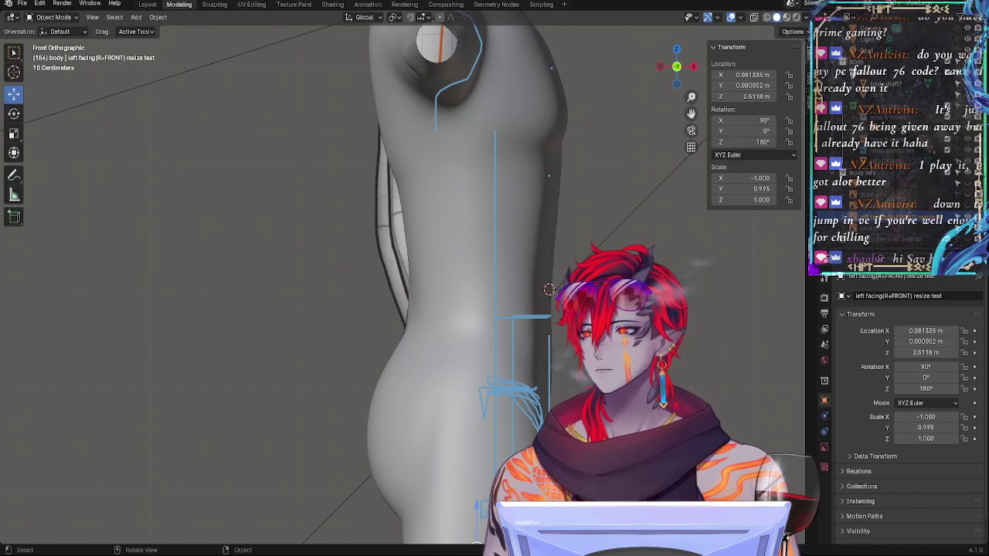
pyautogui.keyDown('shift'); pyautogui.moveTo(599, 246); pyautogui.dragTo(650, 120, button='middle'); pyautogui.keyUp('shift')
# Step: Snap to Right Orthographic, frame the full body with head and horns, and pick Annotate
pyautogui.click(682, 73)
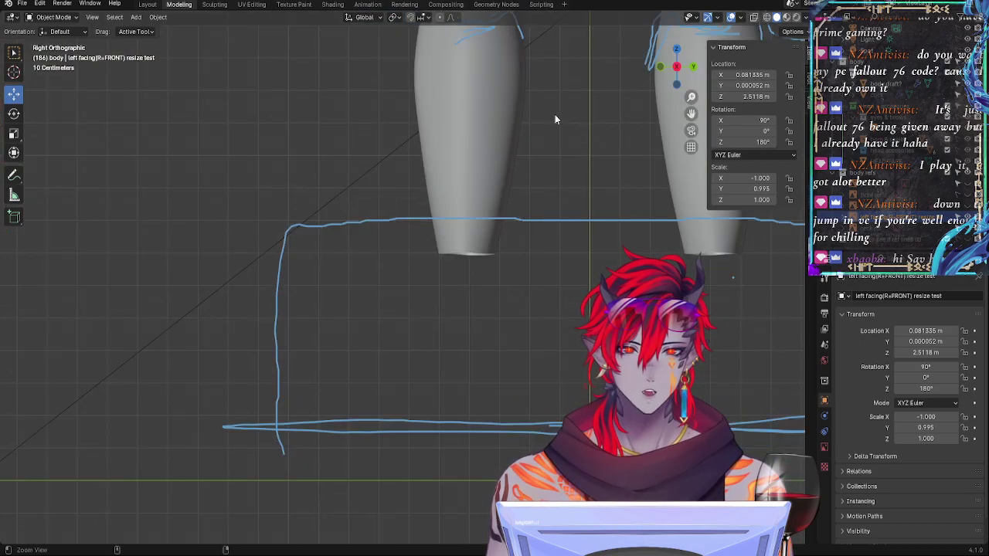
pyautogui.scroll(-4, 491, 226)
pyautogui.keyDown('shift'); pyautogui.moveTo(568, 166); pyautogui.dragTo(515, 351, button='middle'); pyautogui.keyUp('shift')
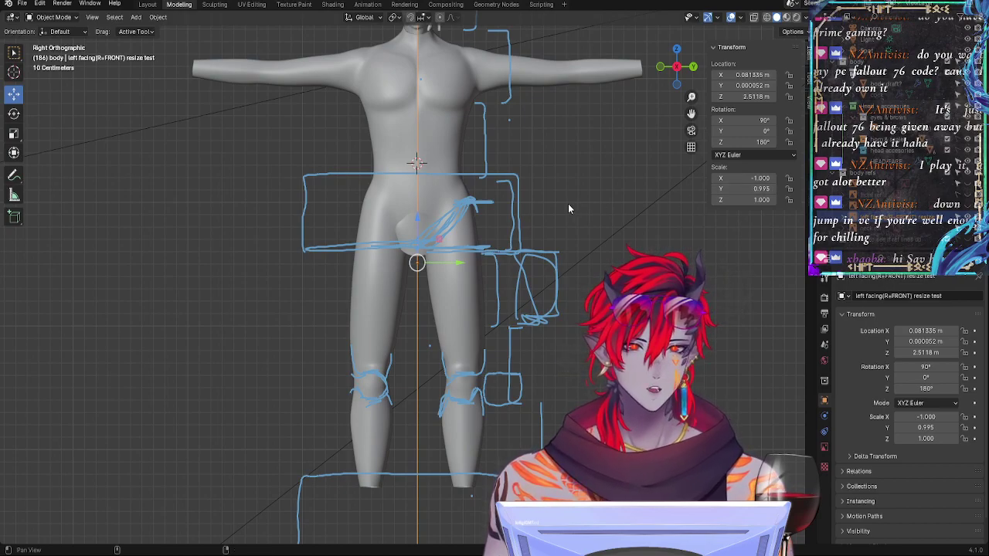
pyautogui.keyDown('shift'); pyautogui.moveTo(567, 203); pyautogui.dragTo(514, 346, button='middle'); pyautogui.keyUp('shift')
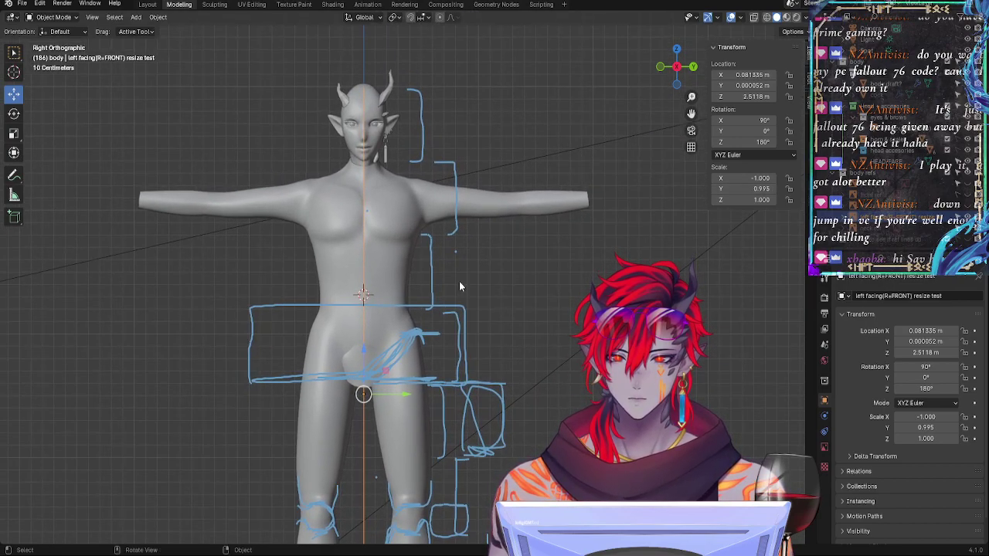
pyautogui.click(14, 175)
# Step: Hide the blue Note annotation layer, then orbit around the chest, sides and back
pyautogui.click(85, 31)
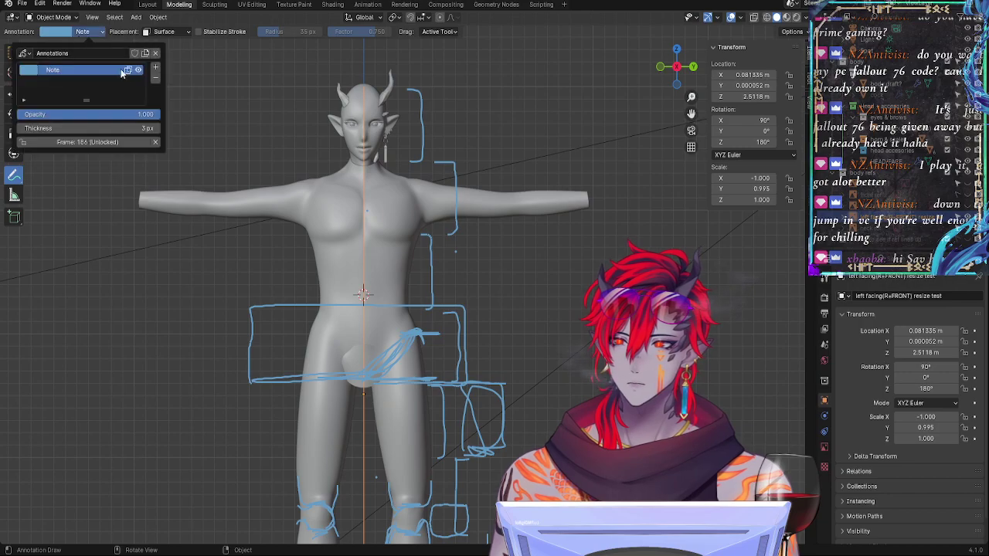
pyautogui.click(146, 73)
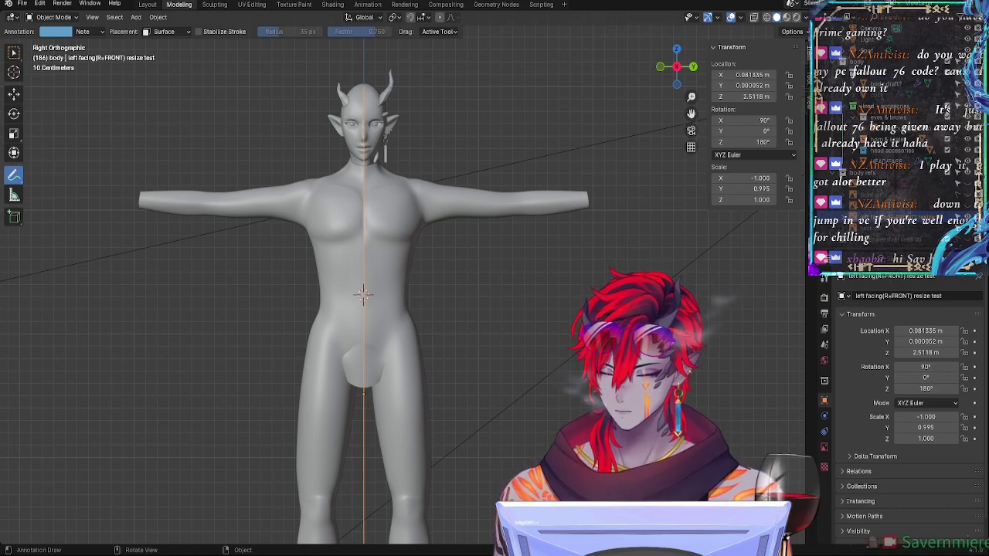
pyautogui.moveTo(556, 386); pyautogui.dragTo(490, 329, button='middle')
pyautogui.keyDown('shift'); pyautogui.moveTo(356, 274); pyautogui.dragTo(422, 359, button='middle'); pyautogui.keyUp('shift')
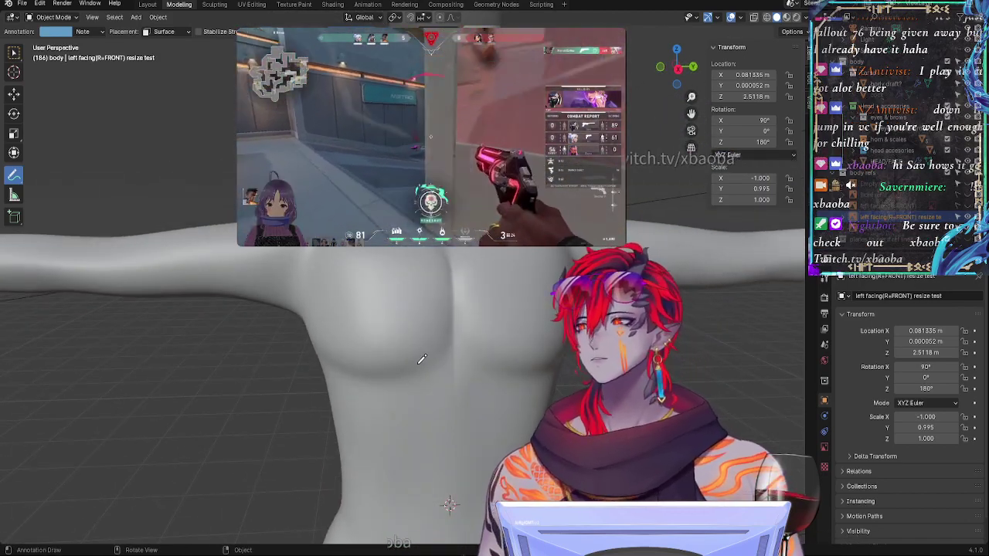
pyautogui.moveTo(490, 358); pyautogui.dragTo(463, 284, button='middle')
pyautogui.moveTo(419, 418)
pyautogui.mouseDown(button='middle')
pyautogui.moveTo(563, 309)
pyautogui.moveTo(546, 319)
pyautogui.moveTo(487, 247)
pyautogui.moveTo(474, 209)
pyautogui.moveTo(446, 226)
pyautogui.moveTo(541, 235)
pyautogui.mouseUp(button='middle')
pyautogui.moveTo(409, 233); pyautogui.dragTo(407, 187, button='middle')
pyautogui.keyDown('alt'); pyautogui.keyDown('shift'); pyautogui.moveTo(558, 316); pyautogui.dragTo(478, 319); pyautogui.keyUp('shift'); pyautogui.keyUp('alt')
# Step: Orbit the rear and legs to study the knees, then collapse the Head + accesories collection
pyautogui.keyDown('alt'); pyautogui.keyDown('shift'); pyautogui.moveTo(374, 158); pyautogui.dragTo(371, 297); pyautogui.keyUp('shift'); pyautogui.keyUp('alt')
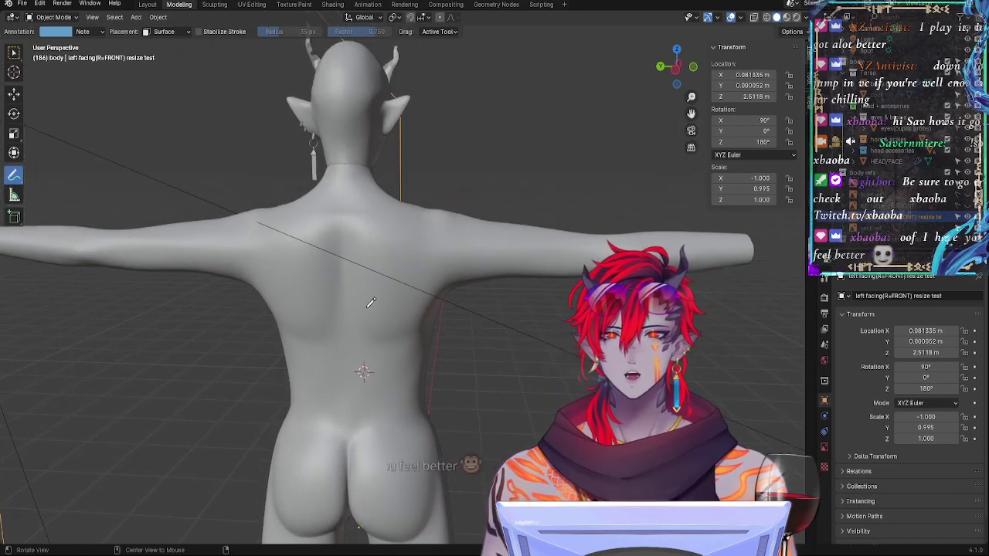
pyautogui.keyDown('alt'); pyautogui.moveTo(397, 333); pyautogui.dragTo(445, 345); pyautogui.keyUp('alt')
pyautogui.moveTo(444, 346); pyautogui.dragTo(402, 293, button='middle')
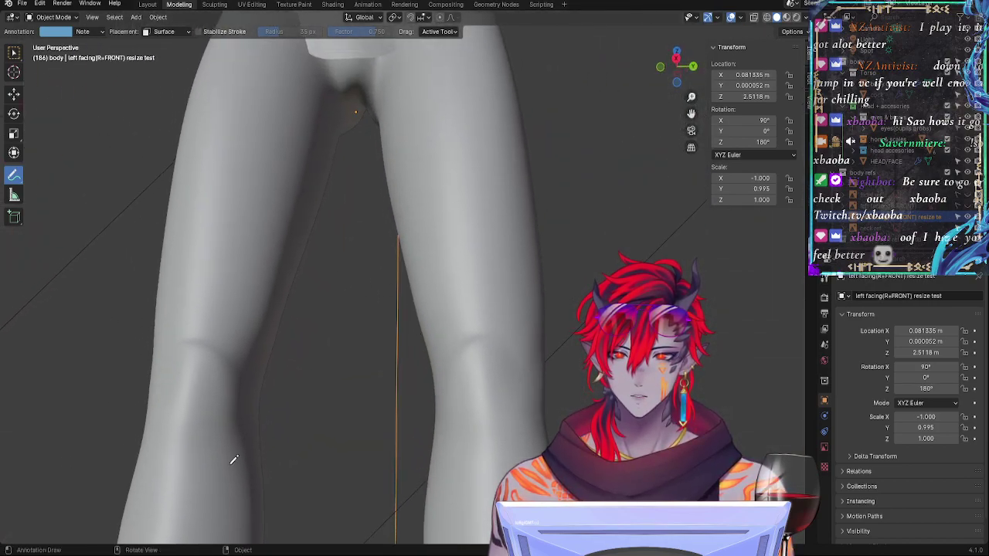
pyautogui.scroll(4, 353, 214)
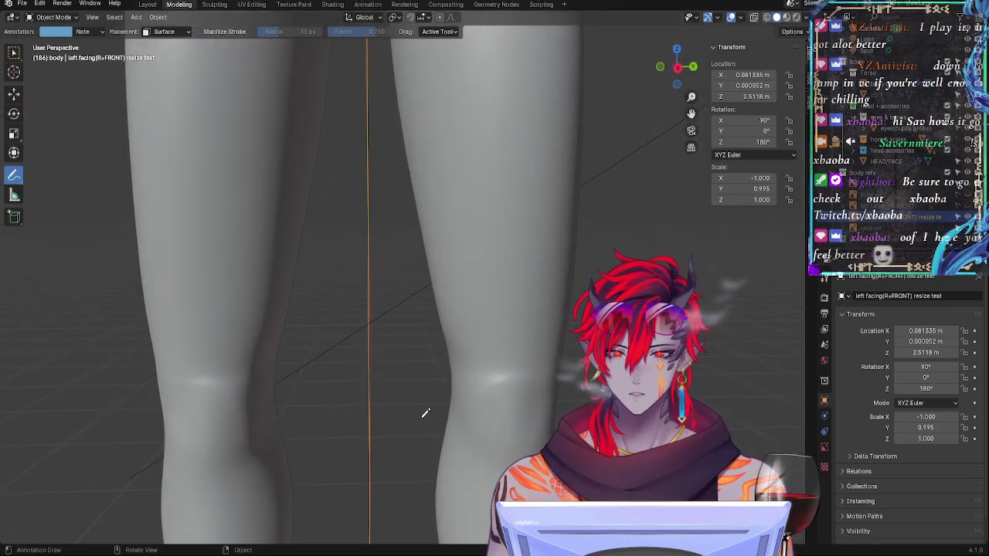
pyautogui.moveTo(410, 425); pyautogui.dragTo(402, 393, button='middle')
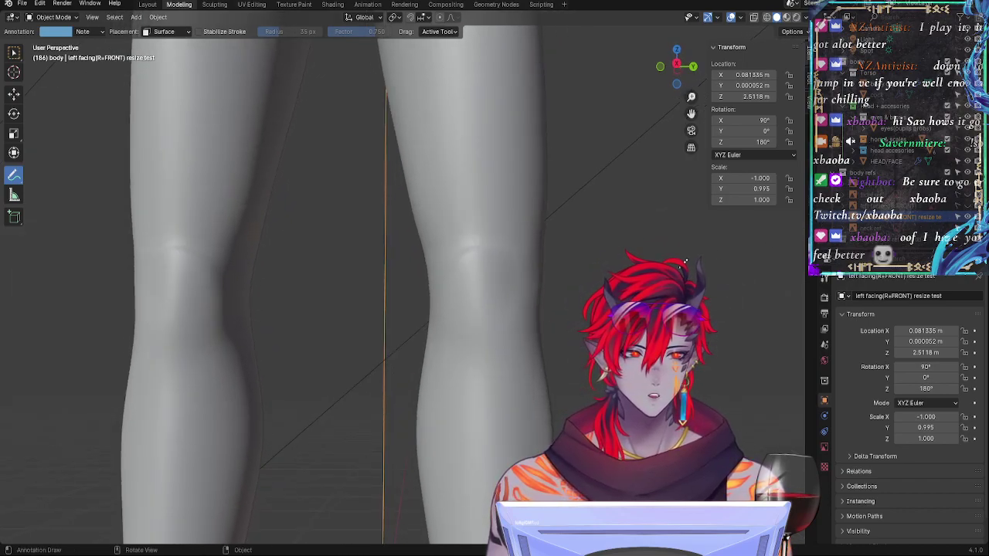
pyautogui.moveTo(685, 262); pyautogui.dragTo(557, 267, button='middle')
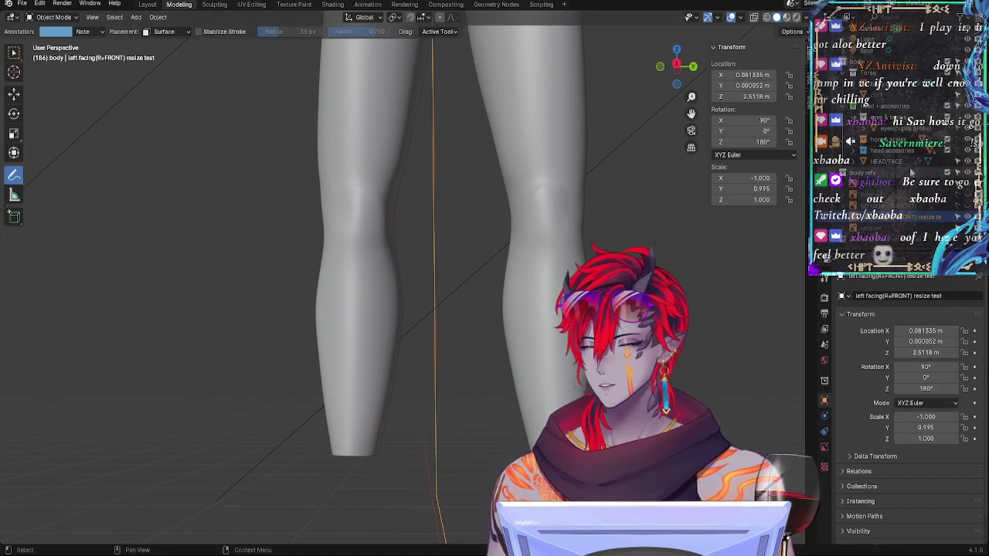
pyautogui.click(881, 115)
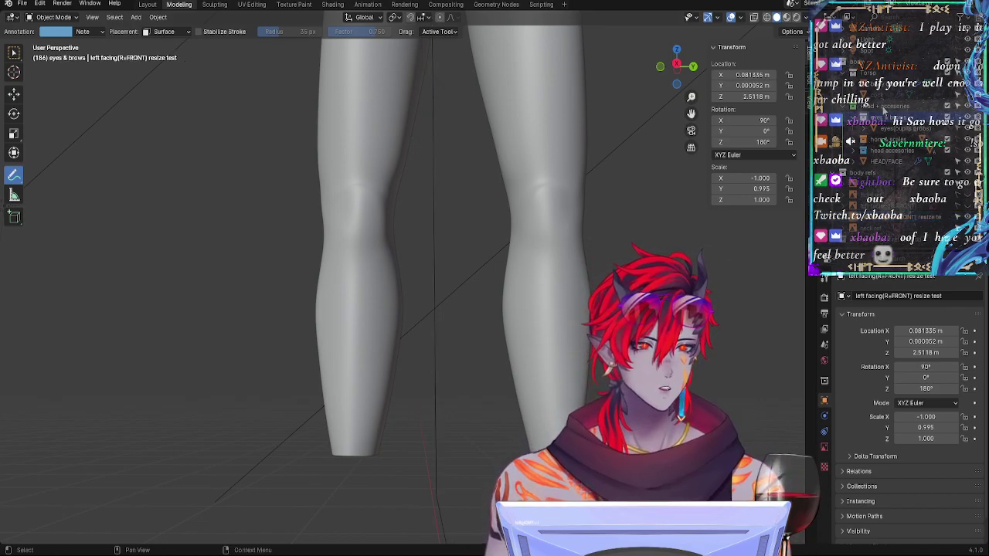
pyautogui.click(853, 106)
pyautogui.click(842, 108)
# Step: Select the body draft? mesh, zoom in on the legs and enter Edit Mode
pyautogui.click(880, 112)
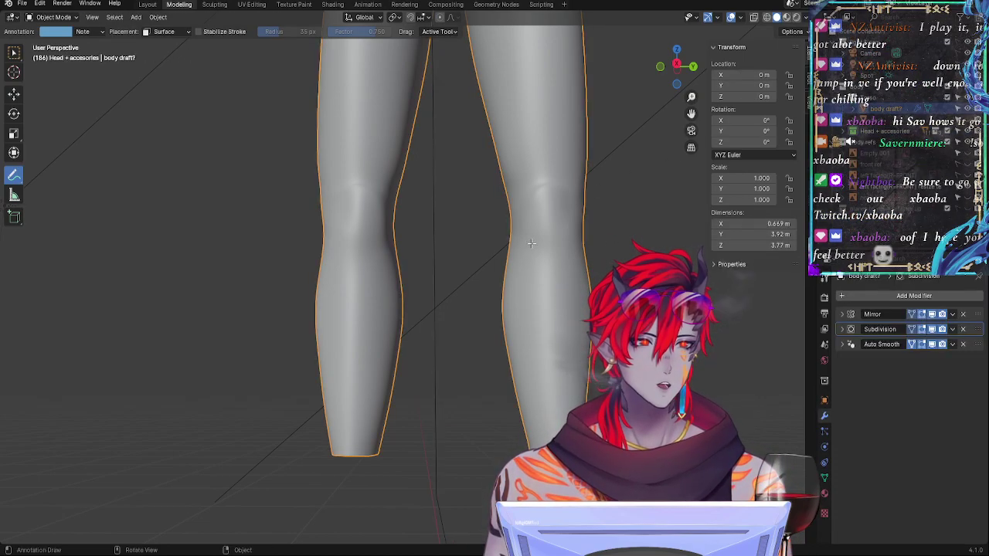
pyautogui.press('Tab')
pyautogui.press('Tab')
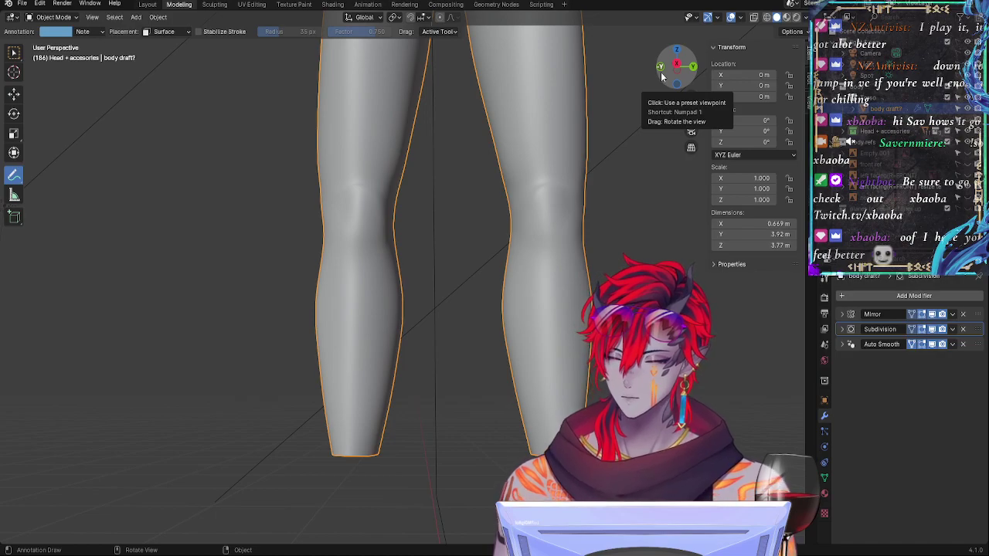
pyautogui.keyDown('ctrl'); pyautogui.moveTo(664, 286); pyautogui.dragTo(664, 242, button='middle'); pyautogui.keyUp('ctrl')
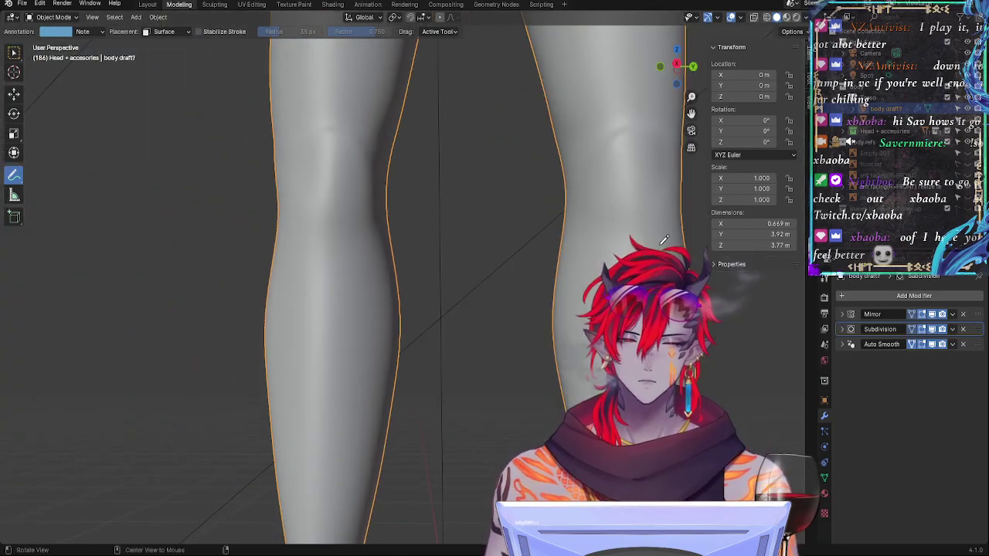
pyautogui.keyDown('shift'); pyautogui.moveTo(473, 223); pyautogui.dragTo(573, 282, button='middle'); pyautogui.keyUp('shift')
pyautogui.press('Tab')
# Step: Snap to Front Orthographic and pan down along the leg and calf
pyautogui.moveTo(492, 286); pyautogui.dragTo(610, 281, button='middle')
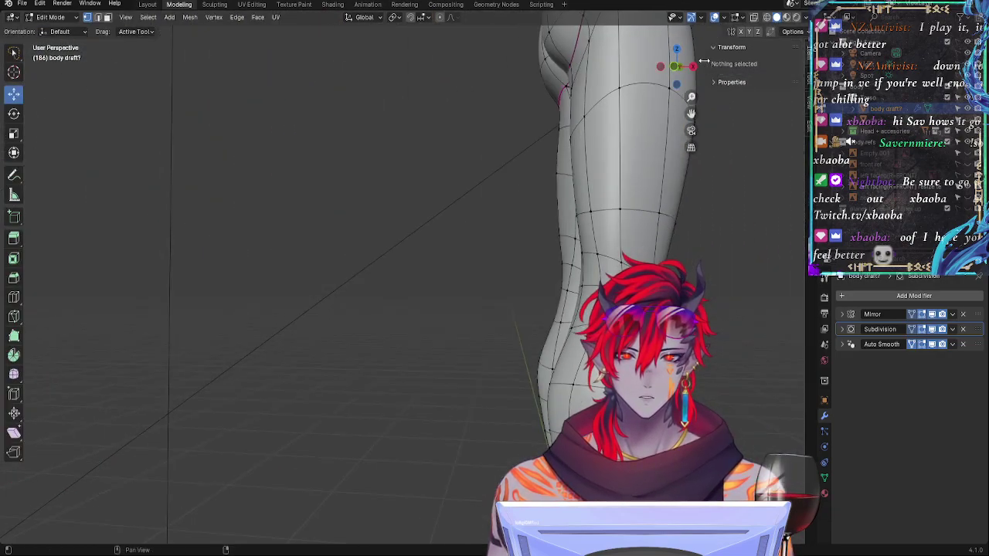
pyautogui.click(674, 68)
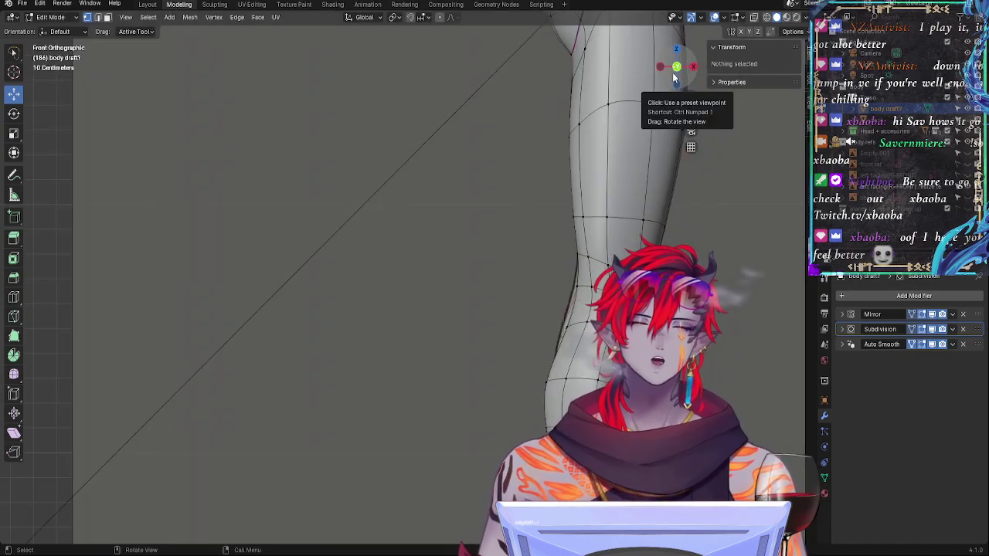
pyautogui.moveTo(674, 73); pyautogui.dragTo(680, 65)
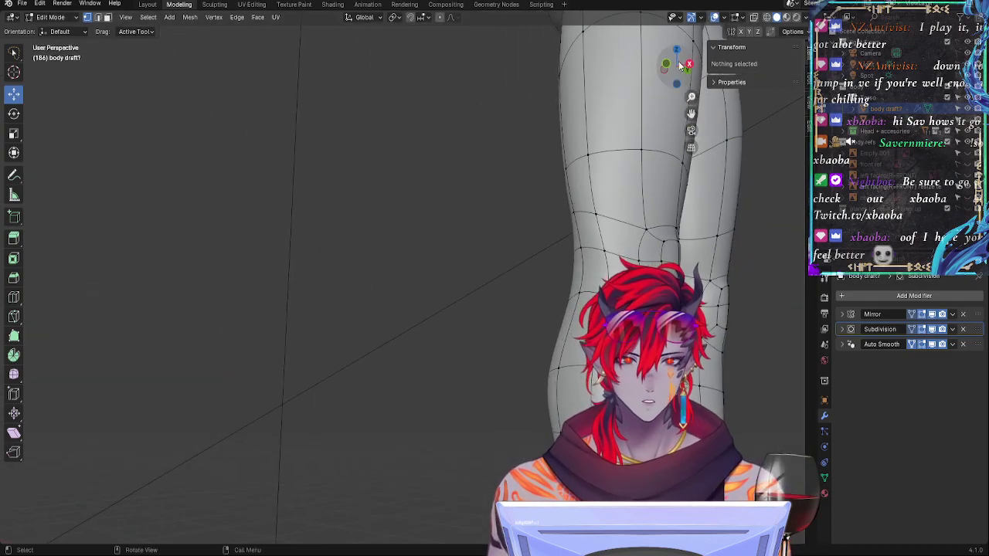
pyautogui.click(670, 68)
pyautogui.keyDown('shift'); pyautogui.moveTo(672, 363); pyautogui.dragTo(564, 354, button='middle'); pyautogui.keyUp('shift')
pyautogui.scroll(-2, 527, 276)
pyautogui.scroll(3, 528, 276)
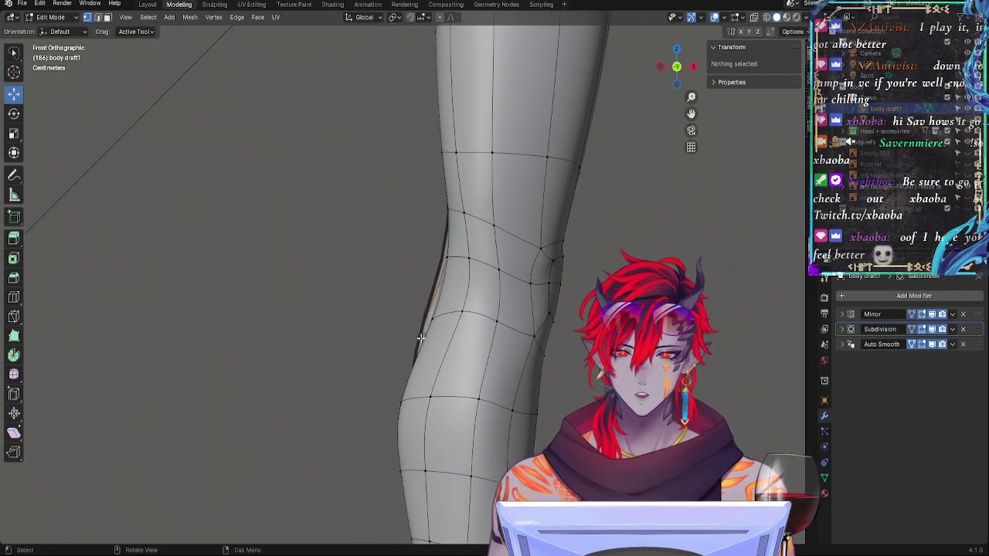
pyautogui.keyDown('alt'); pyautogui.keyDown('shift'); pyautogui.moveTo(609, 368); pyautogui.dragTo(559, 199); pyautogui.keyUp('shift'); pyautogui.keyUp('alt')
pyautogui.keyDown('alt'); pyautogui.moveTo(584, 164); pyautogui.dragTo(513, 401); pyautogui.keyUp('alt')
pyautogui.click(655, 67)
# Step: Zoom in on the knee topology and frame the leg, then open the Annotate layer settings
pyautogui.scroll(-3, 547, 185)
pyautogui.moveTo(501, 182)
pyautogui.keyDown('alt'); pyautogui.keyDown('shift'); pyautogui.mouseDown()
pyautogui.moveTo(485, 374)
pyautogui.moveTo(539, 11)
pyautogui.moveTo(549, 2)
pyautogui.mouseUp(); pyautogui.keyUp('shift'); pyautogui.keyUp('alt')
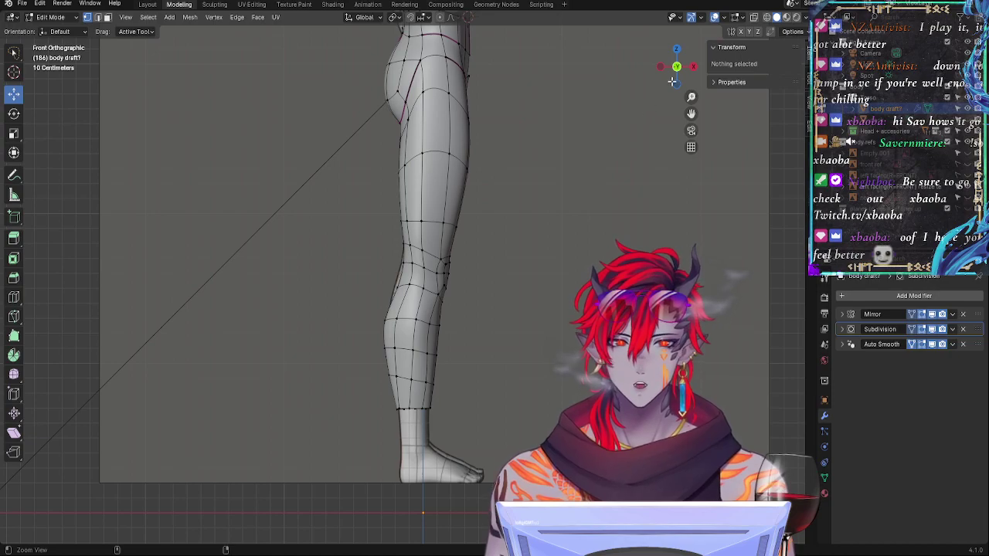
pyautogui.keyDown('ctrl'); pyautogui.moveTo(550, 315); pyautogui.dragTo(556, 249, button='middle'); pyautogui.keyUp('ctrl')
pyautogui.keyDown('shift'); pyautogui.moveTo(598, 311); pyautogui.dragTo(578, 112, button='middle'); pyautogui.keyUp('shift')
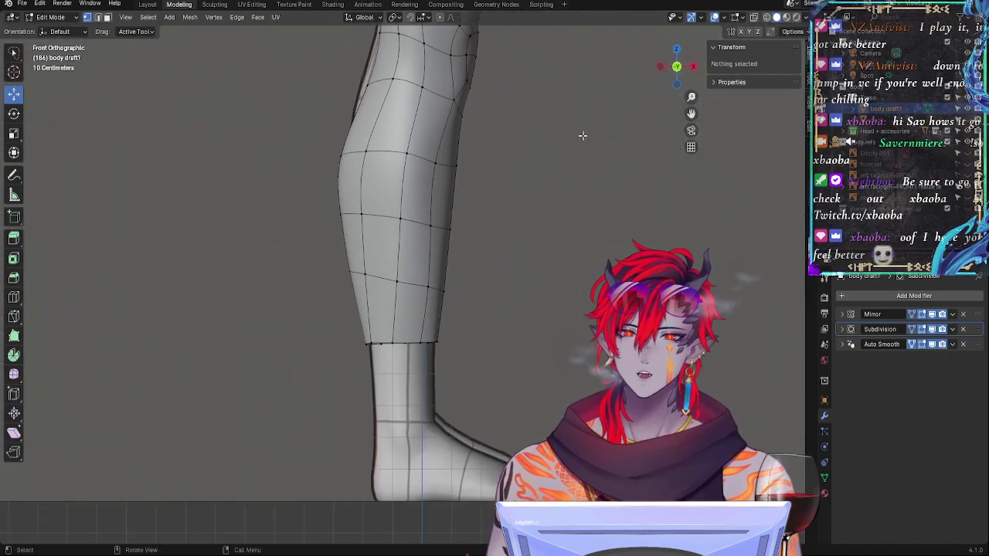
pyautogui.keyDown('alt'); pyautogui.keyDown('shift'); pyautogui.moveTo(529, 125); pyautogui.dragTo(462, 273); pyautogui.keyUp('shift'); pyautogui.keyUp('alt')
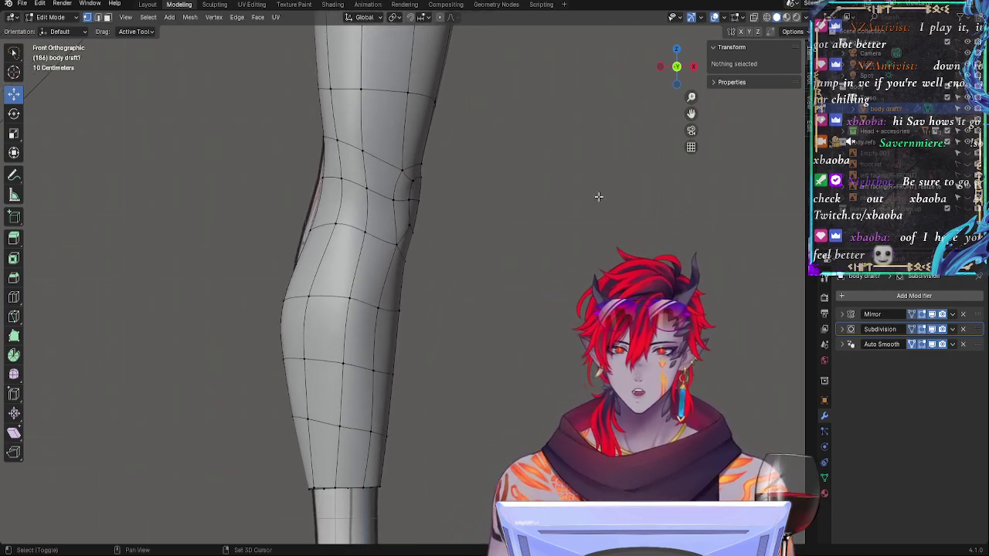
pyautogui.click(15, 177)
pyautogui.click(97, 33)
# Step: Show the blue Note annotation strokes again over the knee
pyautogui.click(139, 71)
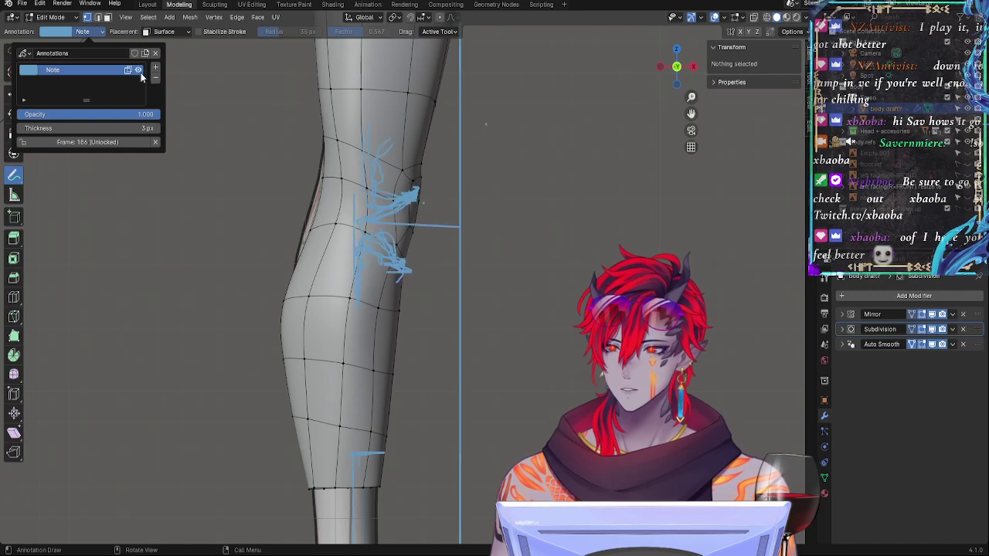
pyautogui.moveTo(203, 242)
pyautogui.keyDown('shift'); pyautogui.mouseDown(button='middle')
pyautogui.moveTo(221, 223)
pyautogui.moveTo(260, 212)
pyautogui.mouseUp(button='middle'); pyautogui.keyUp('shift')
pyautogui.scroll(2, 490, 247)
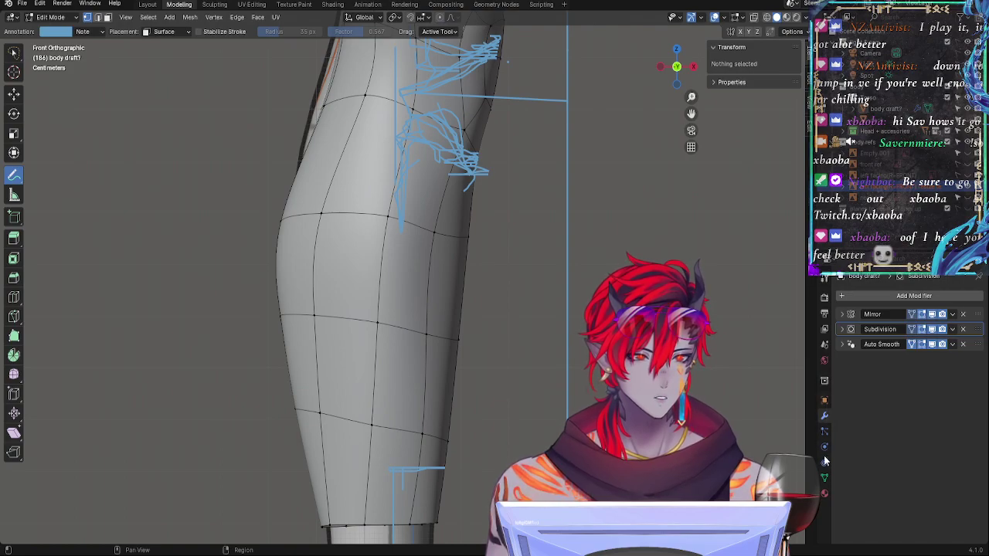
# Step: Browse the Properties tabs: world, scene, object, modifiers, particles, physics, constraints, materials, data
pyautogui.click(825, 360)
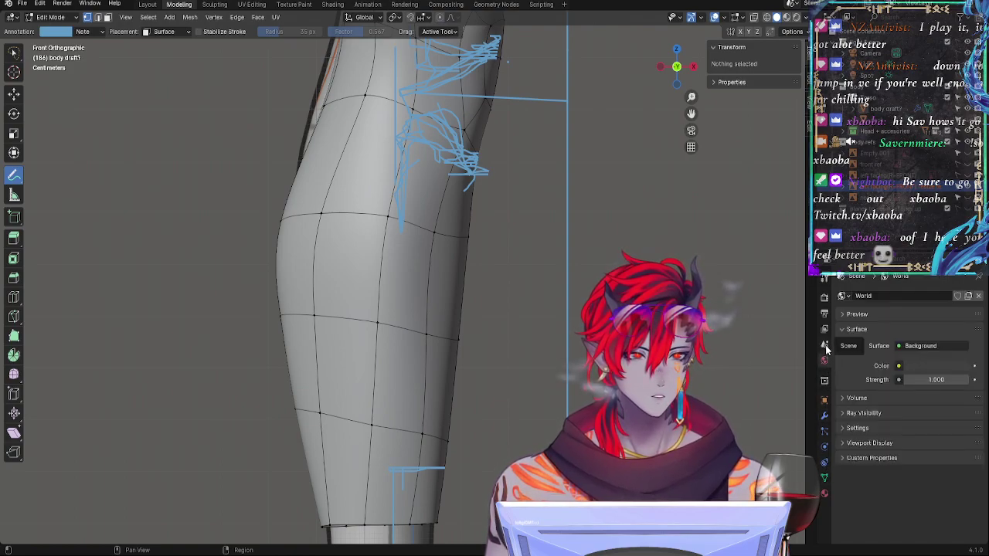
pyautogui.click(825, 345)
pyautogui.click(824, 401)
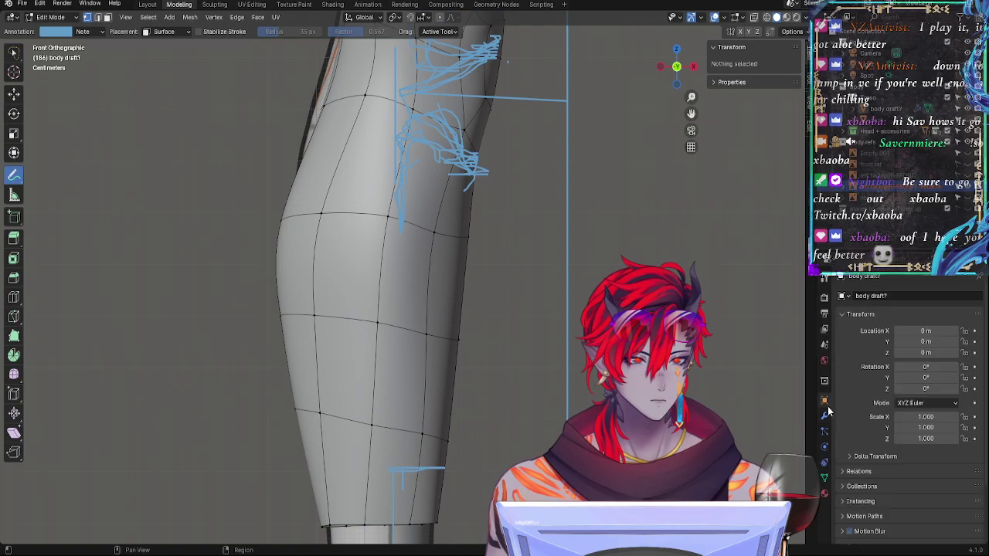
pyautogui.click(825, 418)
pyautogui.click(825, 431)
pyautogui.click(825, 446)
pyautogui.click(825, 463)
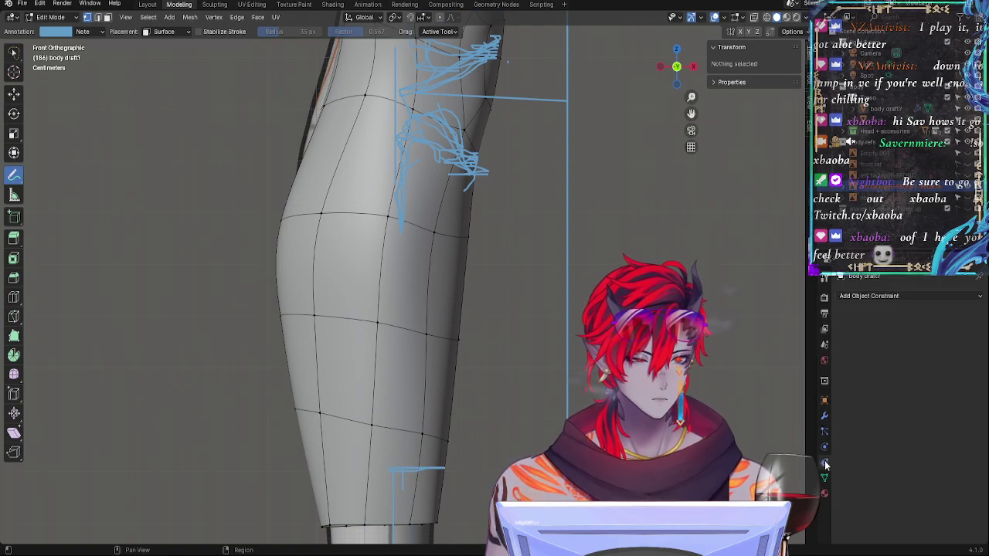
pyautogui.click(825, 477)
pyautogui.click(825, 493)
# Step: Browse back through the object, world, scene, view layer, render and tool Properties tabs
pyautogui.click(825, 420)
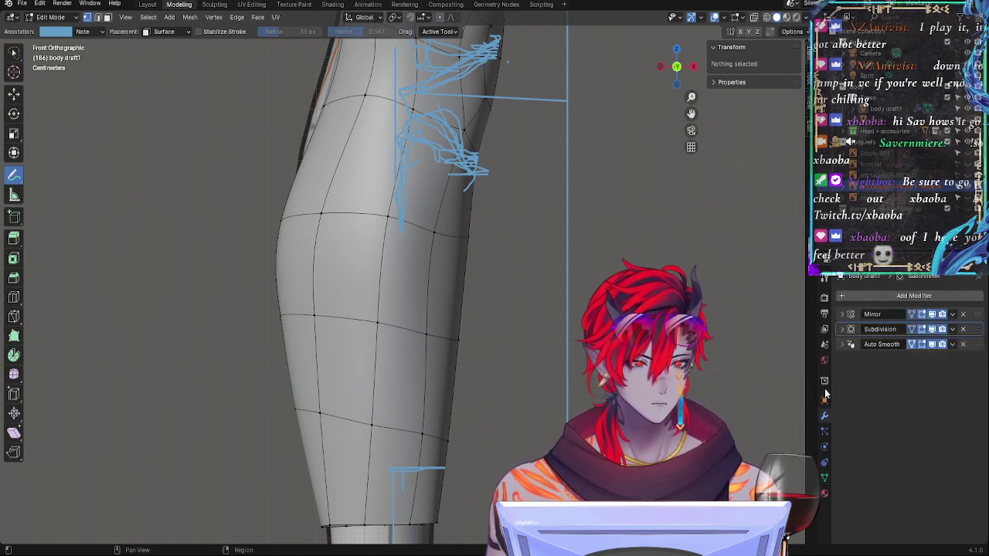
pyautogui.click(825, 401)
pyautogui.click(825, 382)
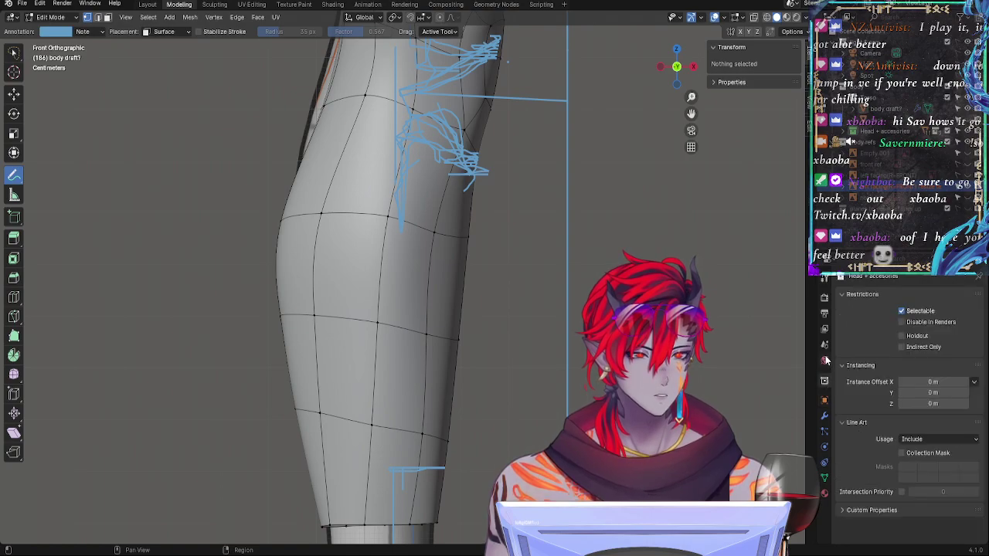
pyautogui.click(825, 359)
pyautogui.click(825, 380)
pyautogui.click(825, 344)
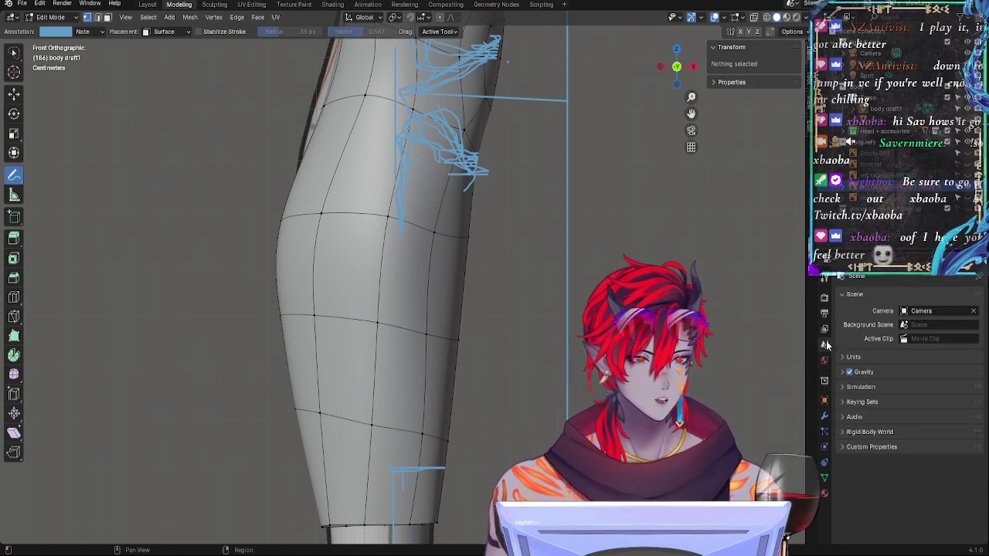
pyautogui.click(824, 329)
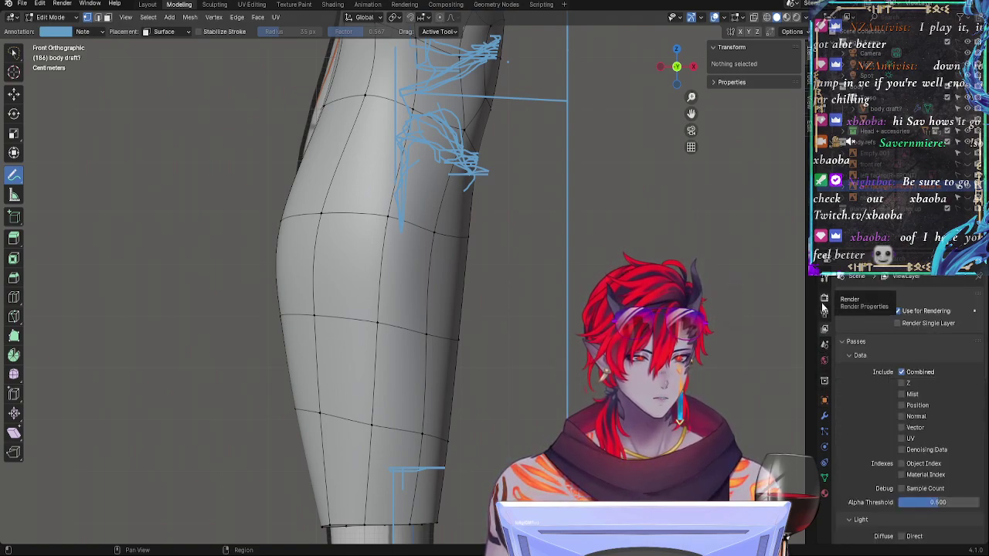
pyautogui.click(823, 302)
pyautogui.click(825, 281)
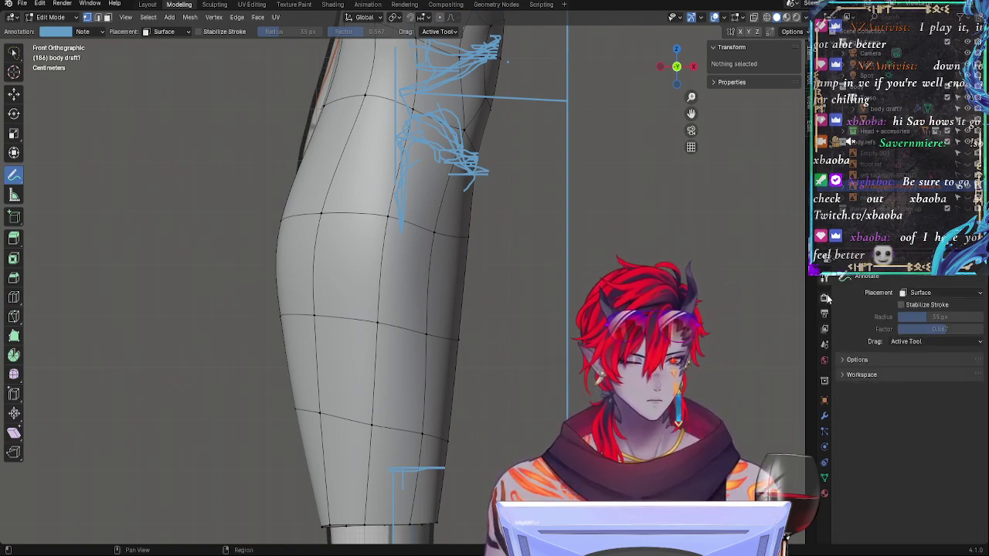
# Step: Switch to the Move tool and collapse the view layer, scene and world panels in Properties
pyautogui.click(14, 94)
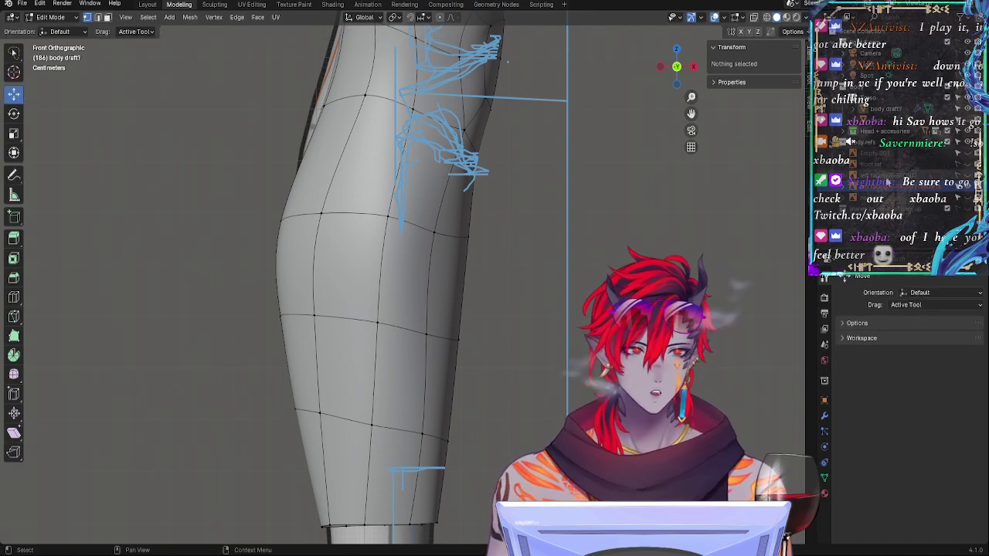
pyautogui.click(825, 329)
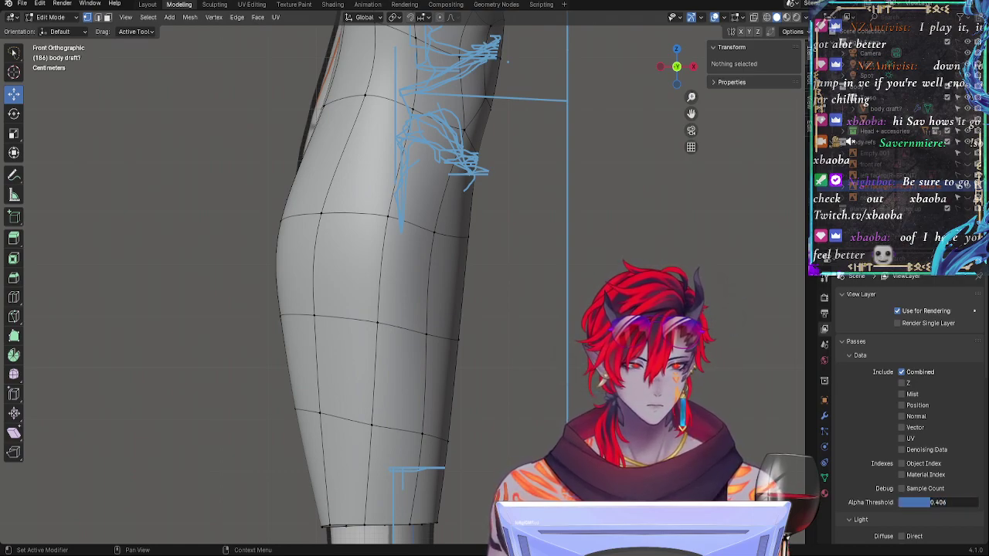
pyautogui.click(845, 355)
pyautogui.click(843, 342)
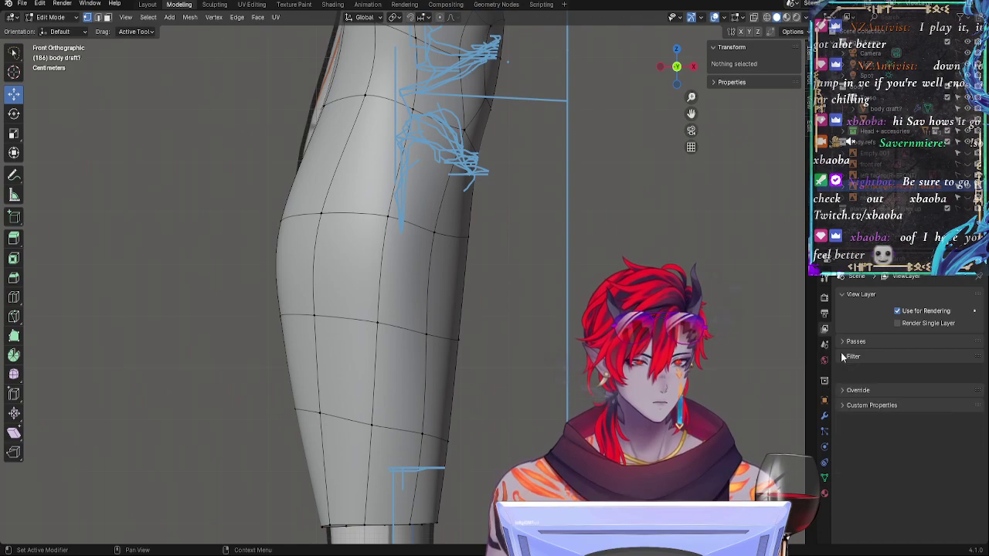
pyautogui.click(845, 297)
pyautogui.click(825, 345)
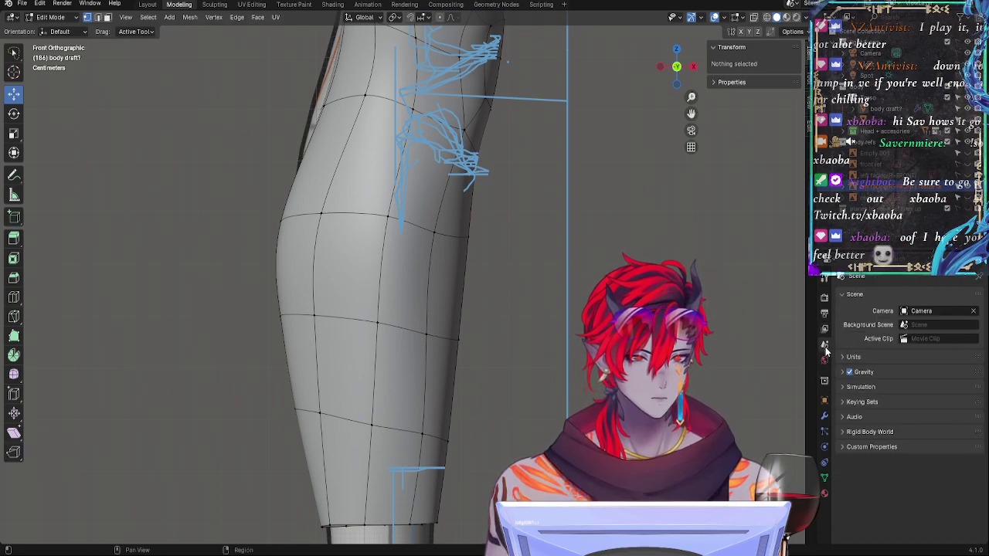
pyautogui.click(840, 358)
pyautogui.click(840, 357)
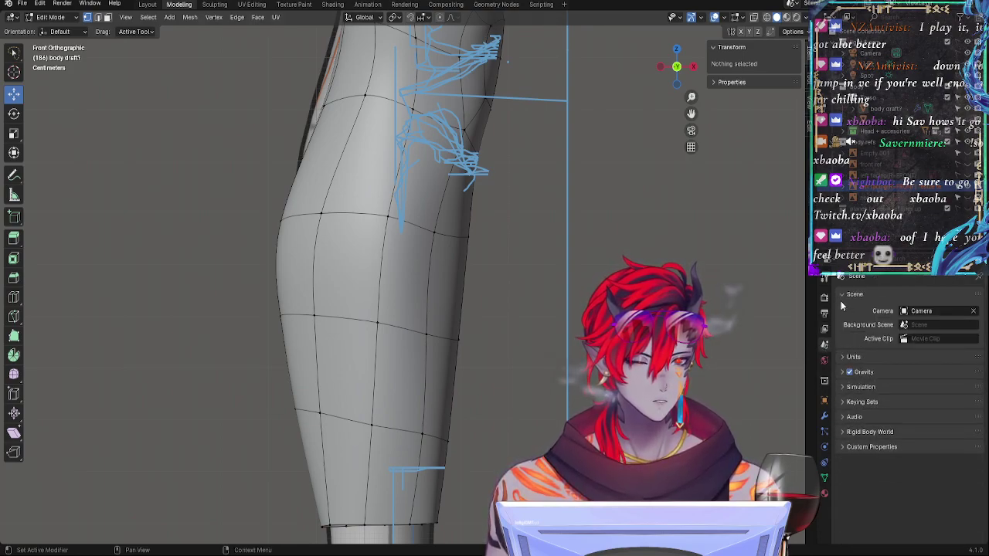
pyautogui.click(840, 295)
pyautogui.click(855, 399)
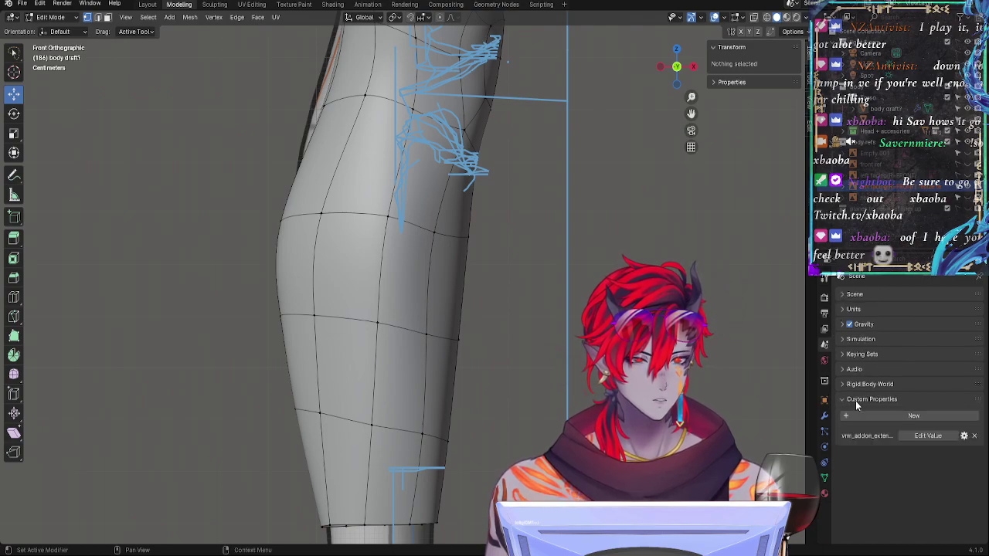
pyautogui.click(855, 401)
pyautogui.click(824, 359)
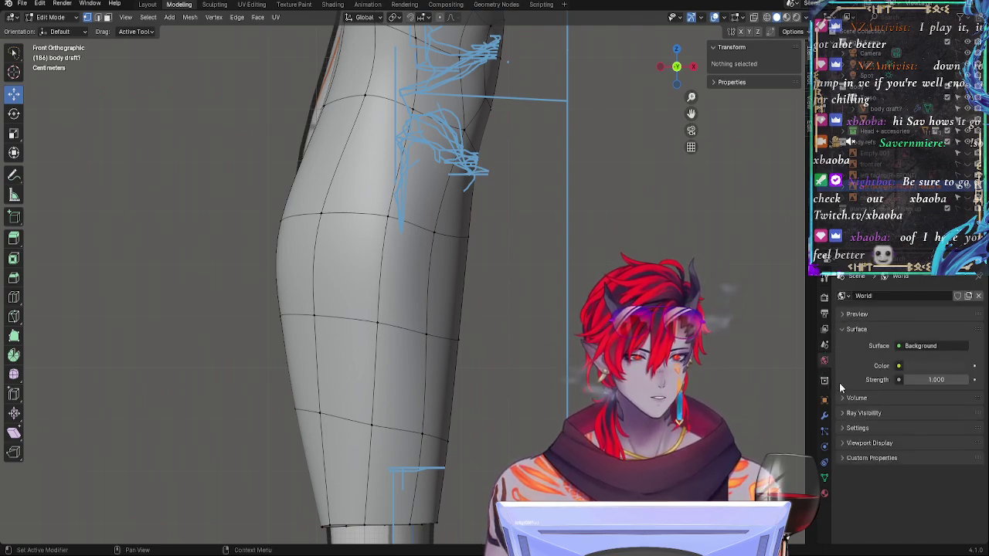
pyautogui.click(844, 330)
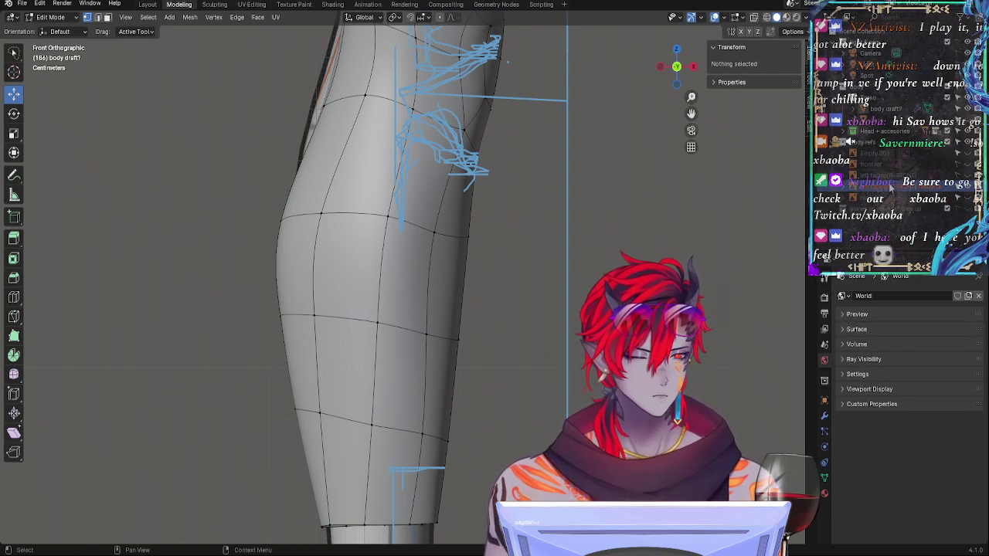
# Step: In Object Mode, lower the reference image Empty's opacity and reselect the body draft? mesh
pyautogui.rightClick(935, 190)
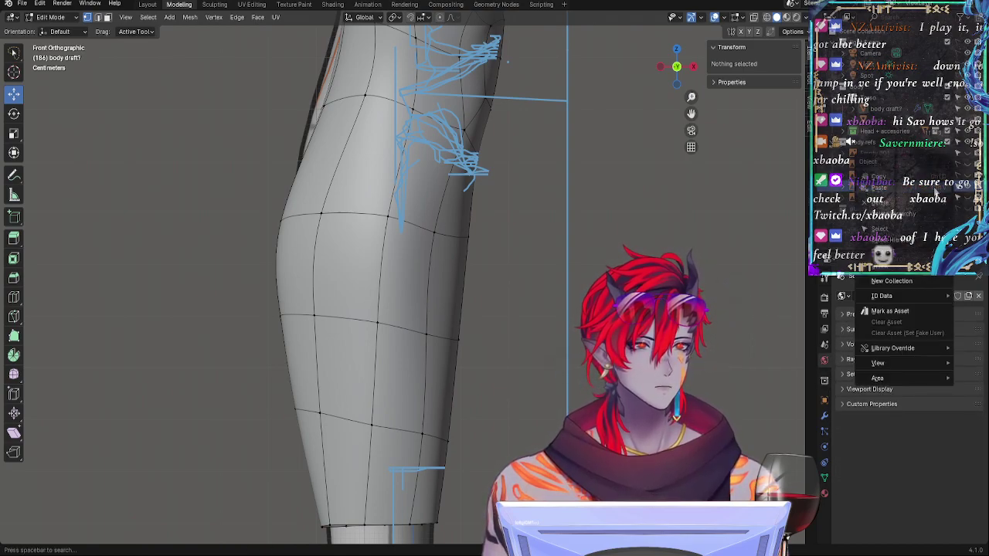
pyautogui.press('Escape')
pyautogui.rightClick(890, 188)
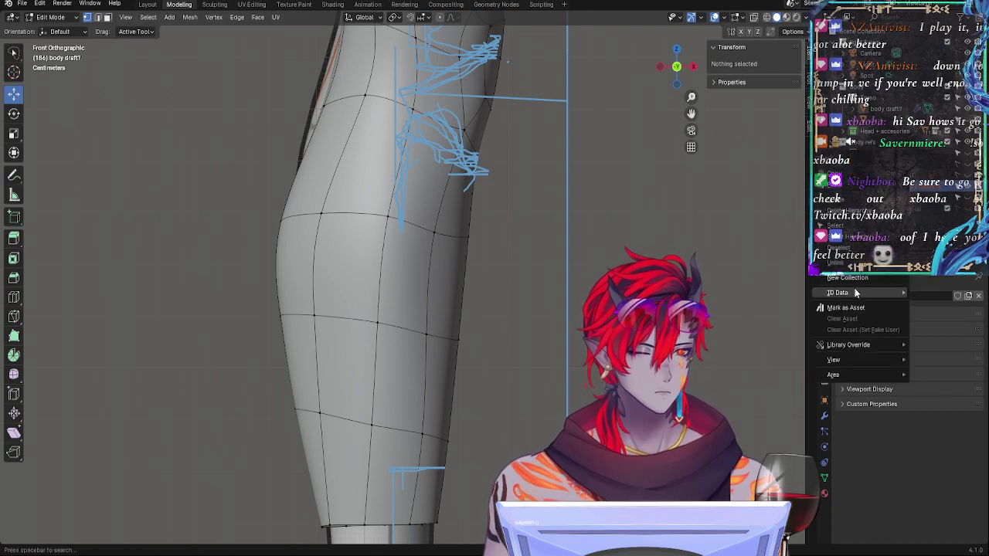
pyautogui.moveTo(855, 291)
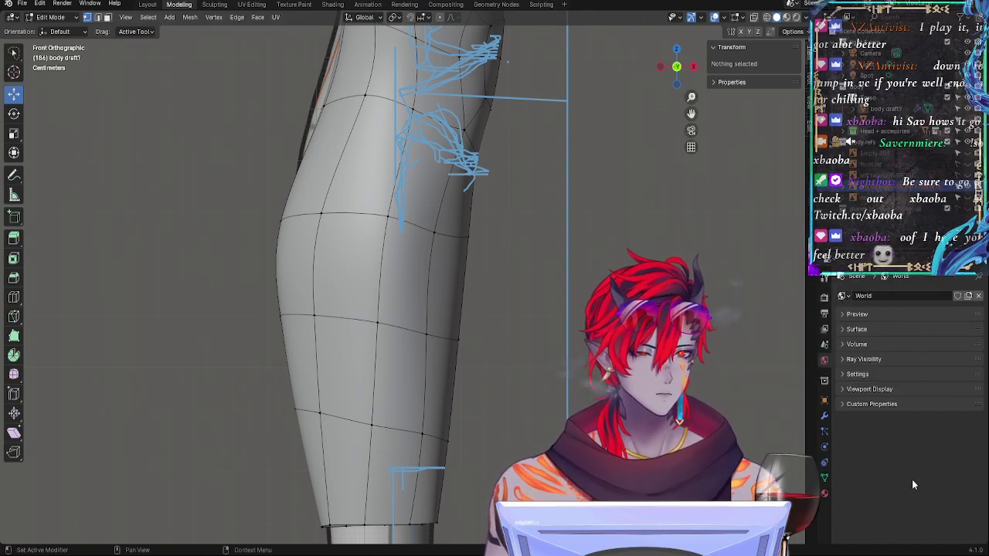
pyautogui.press('Tab')
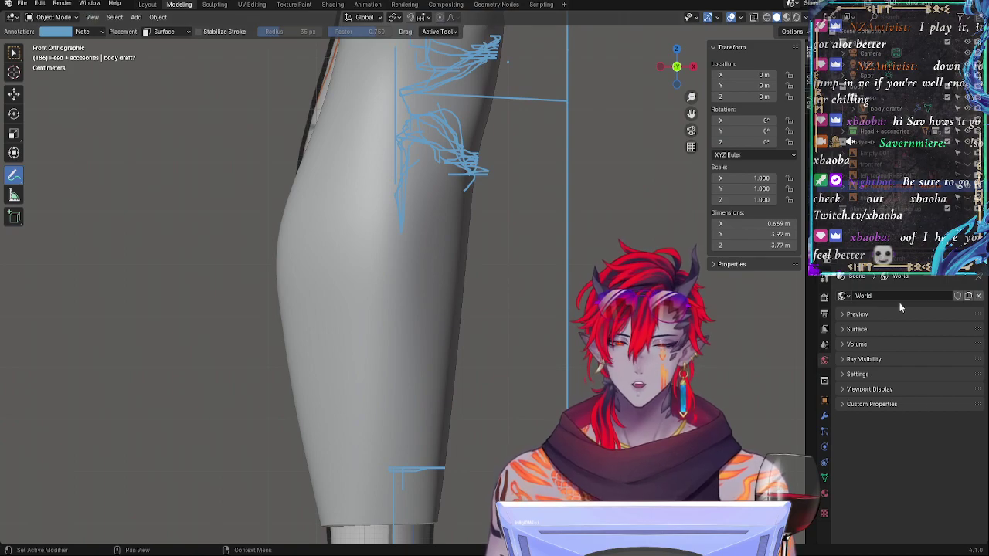
pyautogui.click(880, 186)
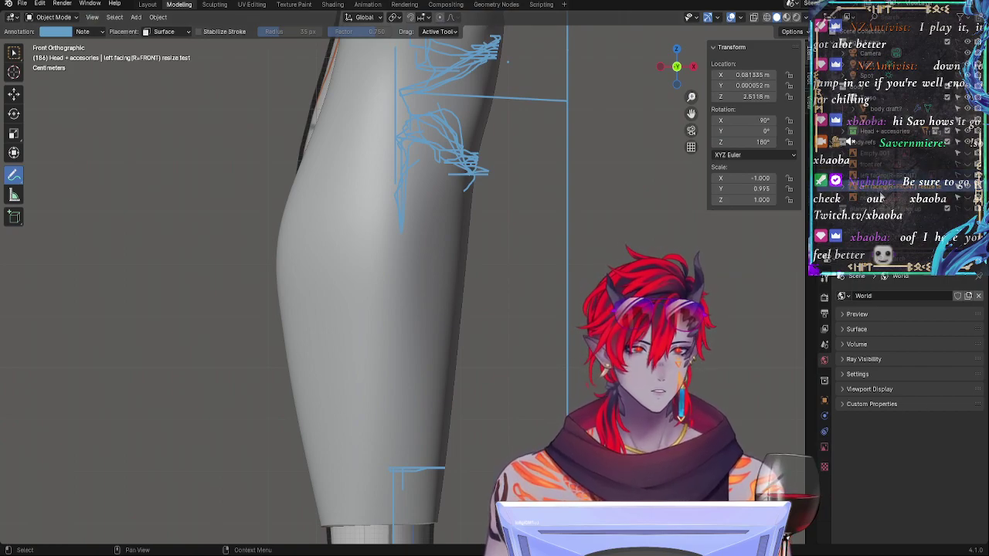
pyautogui.click(825, 448)
pyautogui.moveTo(944, 430); pyautogui.dragTo(919, 429)
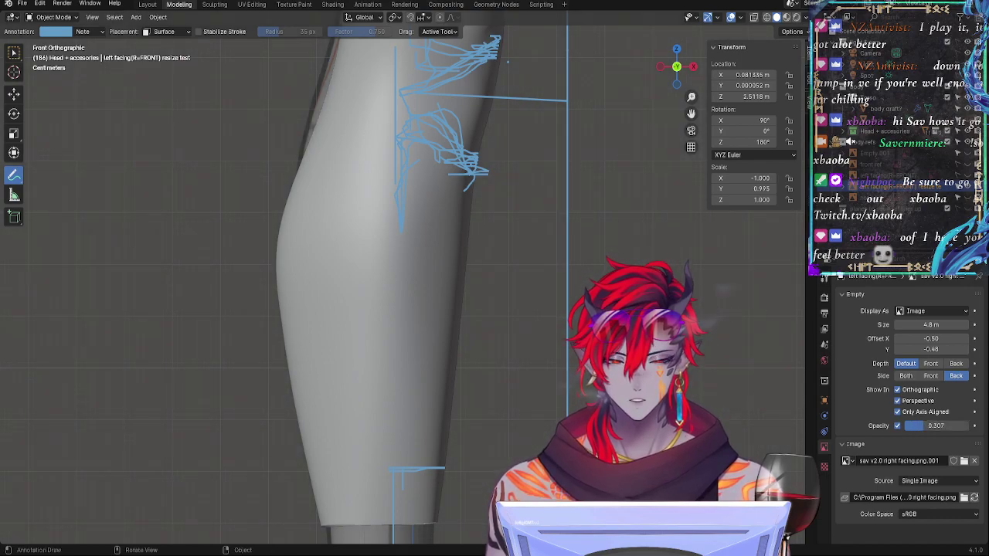
pyautogui.click(887, 109)
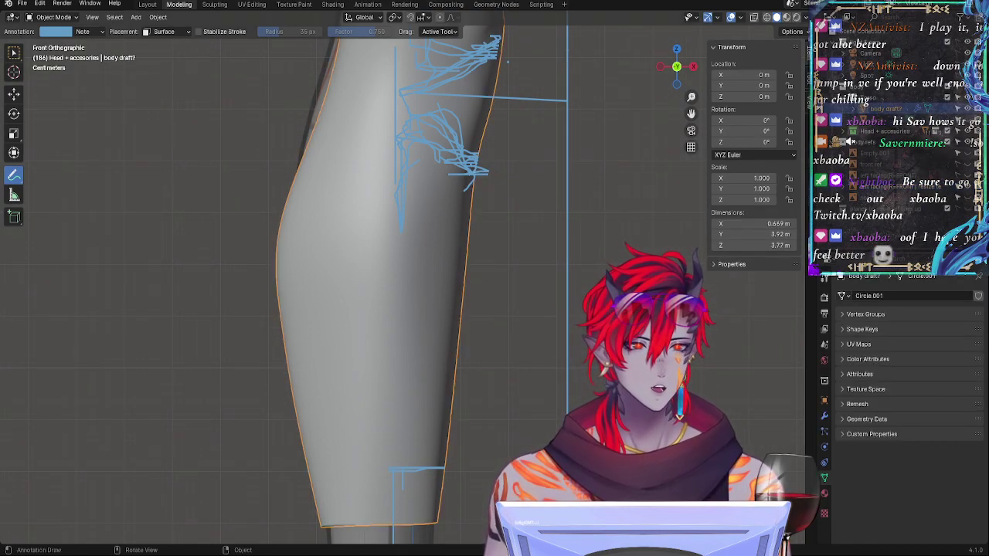
# Step: Enter Edit Mode on body draft? and pan from foot and ankle up to the knee sketches
pyautogui.press('Tab')
pyautogui.keyDown('shift'); pyautogui.moveTo(570, 360); pyautogui.dragTo(662, 266, button='middle'); pyautogui.keyUp('shift')
pyautogui.keyDown('shift'); pyautogui.moveTo(662, 266); pyautogui.dragTo(666, 507, button='middle'); pyautogui.keyUp('shift')
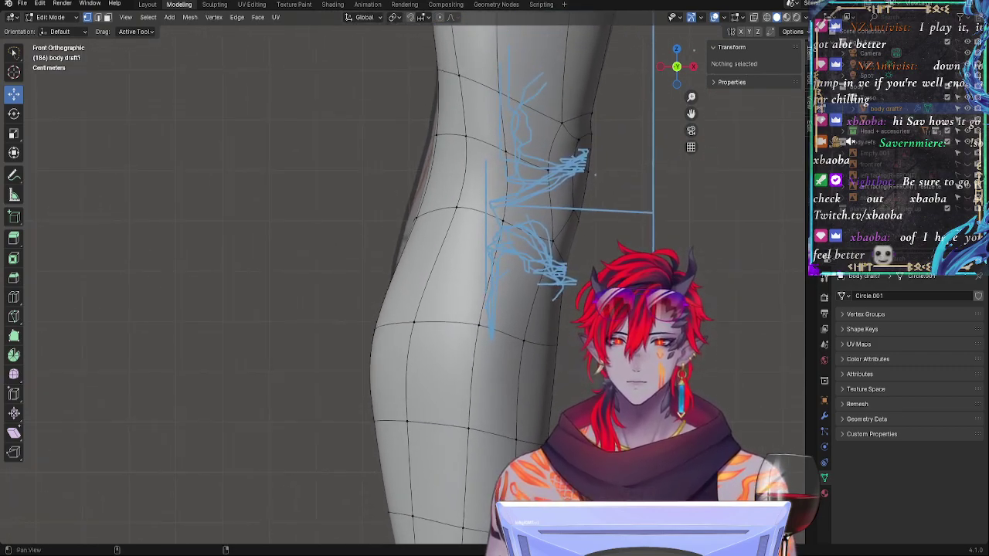
pyautogui.keyDown('ctrl'); pyautogui.moveTo(664, 309); pyautogui.dragTo(665, 394, button='middle'); pyautogui.keyUp('ctrl')
pyautogui.moveTo(606, 422)
pyautogui.keyDown('shift'); pyautogui.mouseDown(button='middle')
pyautogui.moveTo(570, 296)
pyautogui.moveTo(530, 389)
pyautogui.moveTo(510, 206)
pyautogui.moveTo(475, 305)
pyautogui.moveTo(483, 286)
pyautogui.moveTo(472, 257)
pyautogui.mouseUp(button='middle'); pyautogui.keyUp('shift')
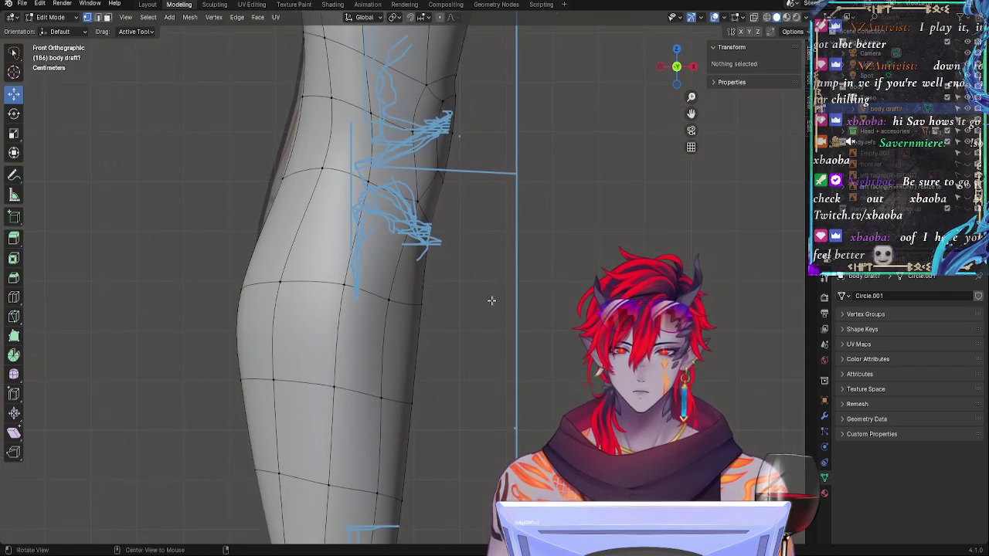
pyautogui.keyDown('ctrl'); pyautogui.moveTo(491, 300); pyautogui.dragTo(516, 303, button='middle'); pyautogui.keyUp('ctrl')
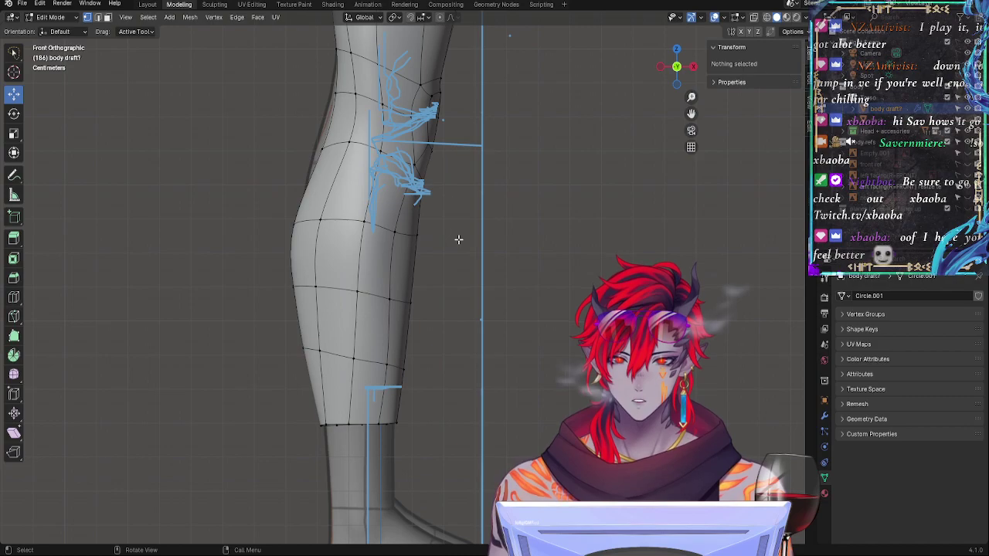
pyautogui.keyDown('ctrl'); pyautogui.keyDown('alt'); pyautogui.moveTo(453, 302); pyautogui.dragTo(473, 437); pyautogui.keyUp('alt'); pyautogui.keyUp('ctrl')
pyautogui.keyDown('alt'); pyautogui.keyDown('shift'); pyautogui.moveTo(480, 206); pyautogui.dragTo(499, 194); pyautogui.keyUp('shift'); pyautogui.keyUp('alt')
pyautogui.keyDown('ctrl'); pyautogui.moveTo(499, 193); pyautogui.dragTo(494, 238, button='middle'); pyautogui.keyUp('ctrl')
pyautogui.keyDown('shift'); pyautogui.moveTo(545, 482); pyautogui.dragTo(499, 401, button='middle'); pyautogui.keyUp('shift')
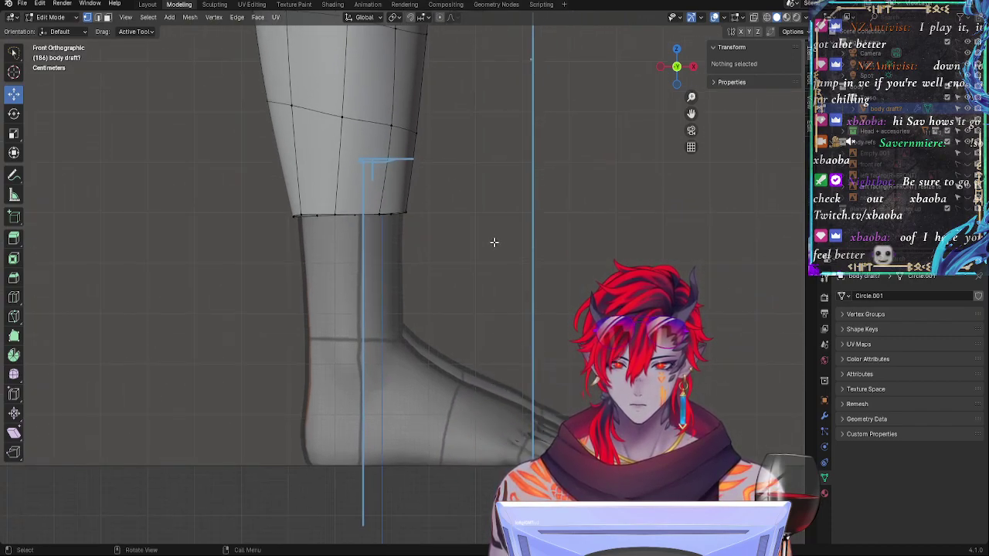
pyautogui.keyDown('shift'); pyautogui.moveTo(497, 184); pyautogui.dragTo(476, 355, button='middle'); pyautogui.keyUp('shift')
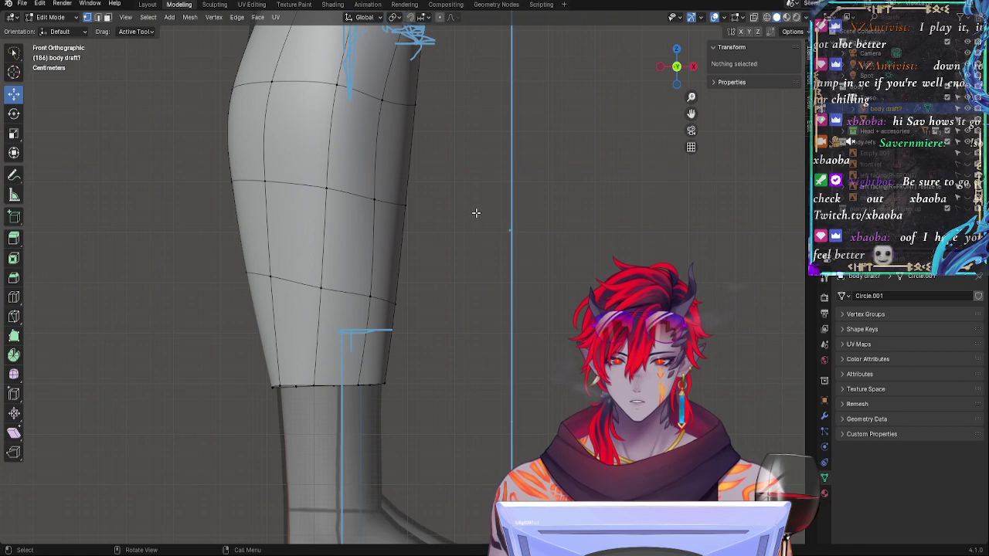
pyautogui.keyDown('shift'); pyautogui.moveTo(484, 50); pyautogui.dragTo(457, 312, button='middle'); pyautogui.keyUp('shift')
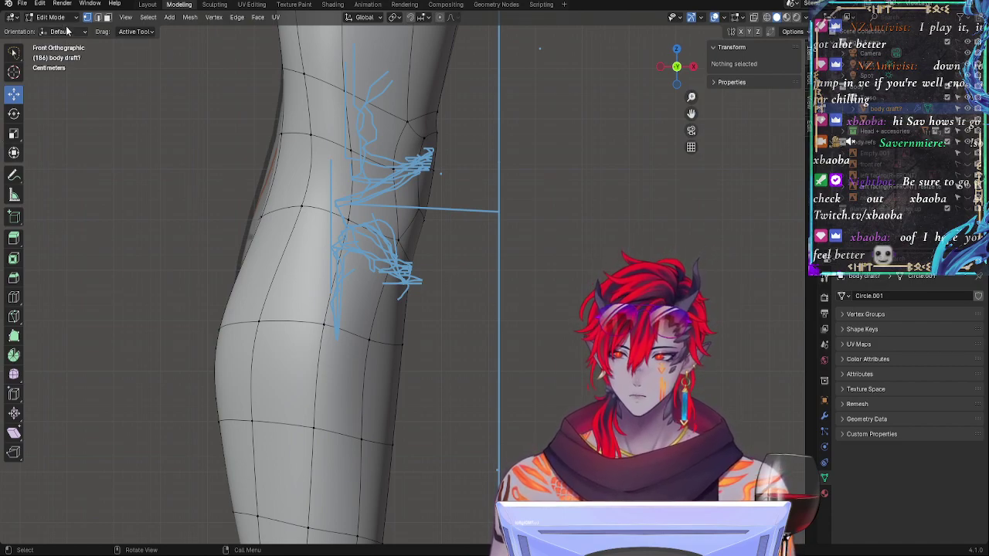
# Step: Add a new annotation layer and set its colour to bright green
pyautogui.click(14, 174)
pyautogui.click(79, 33)
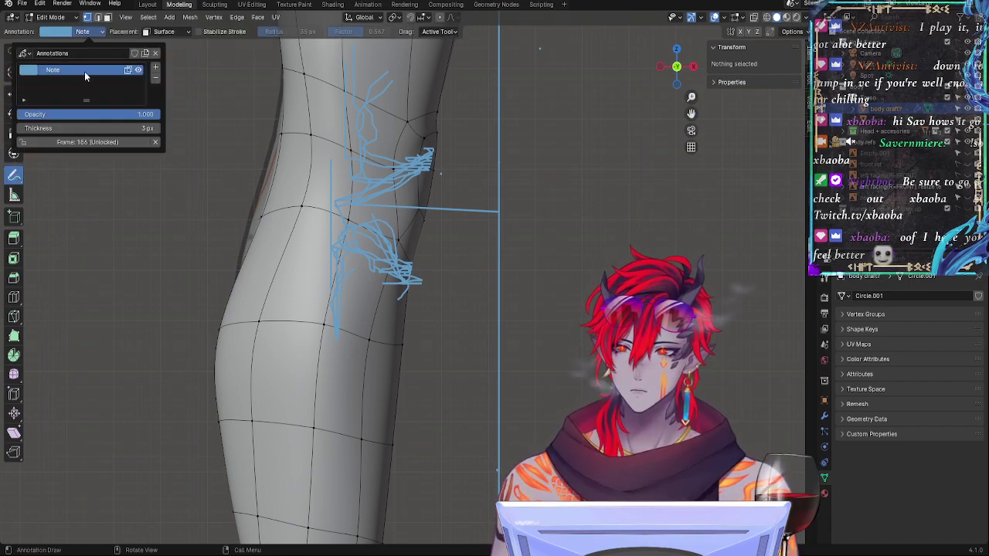
pyautogui.click(155, 70)
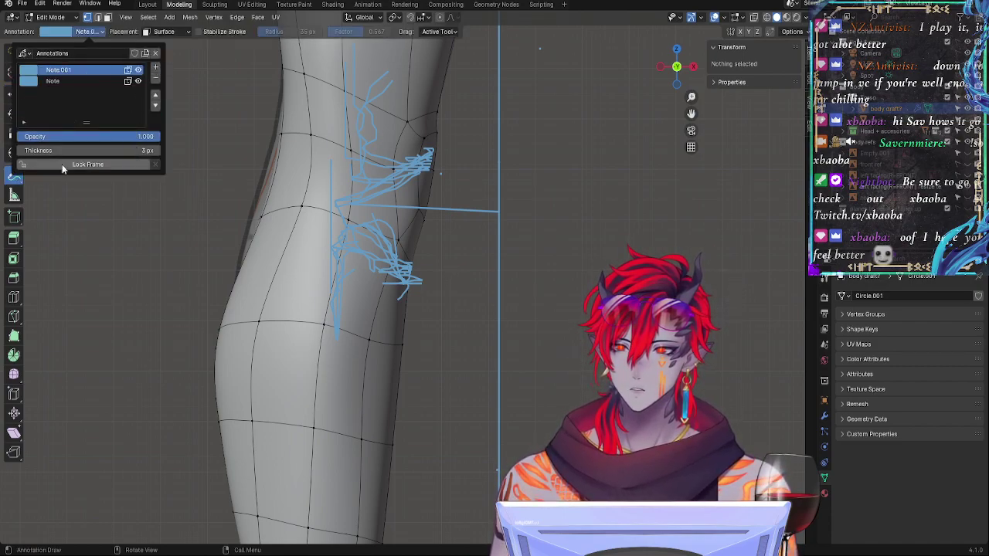
pyautogui.click(32, 70)
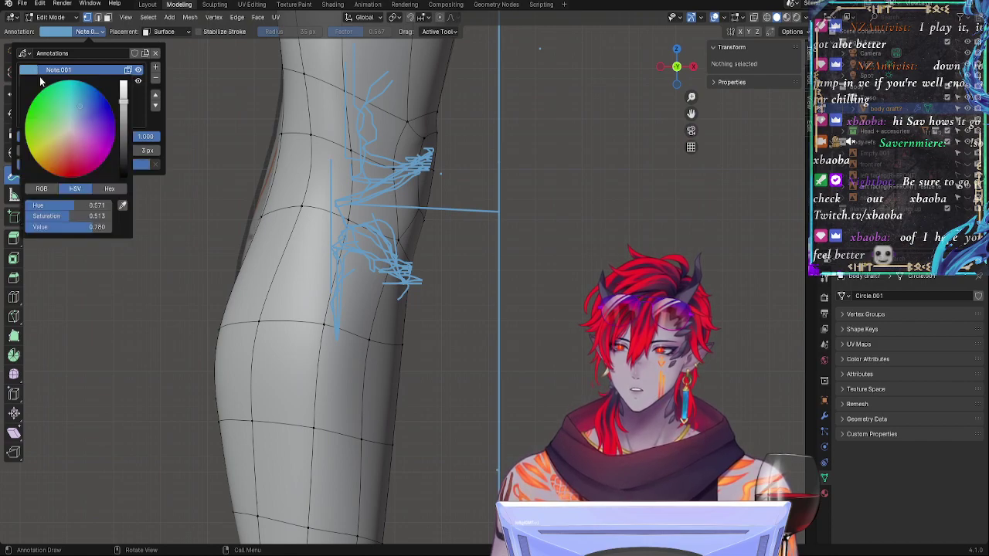
pyautogui.moveTo(50, 126); pyautogui.dragTo(26, 125)
pyautogui.moveTo(122, 88); pyautogui.dragTo(122, 77)
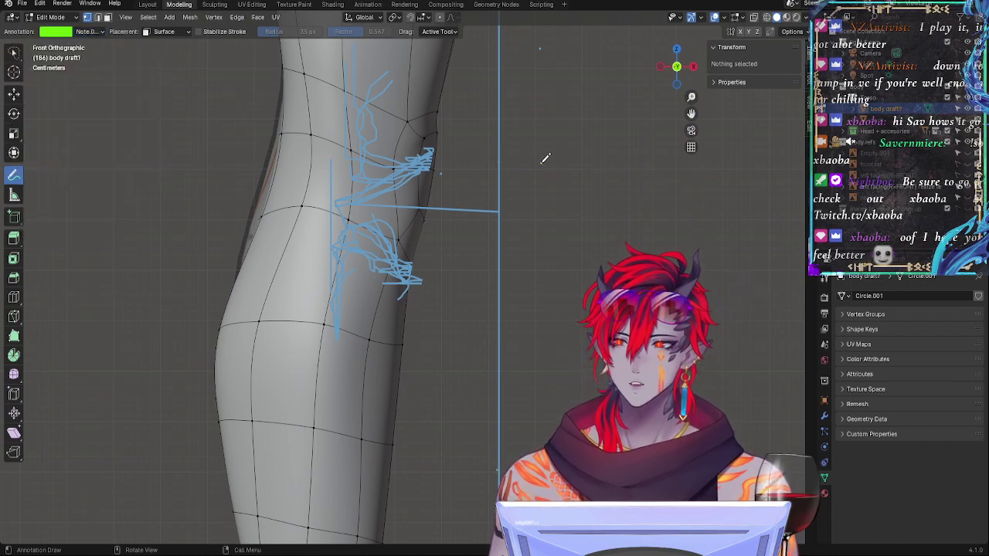
pyautogui.keyDown('shift'); pyautogui.scroll(-10, 525, 199); pyautogui.keyUp('shift')
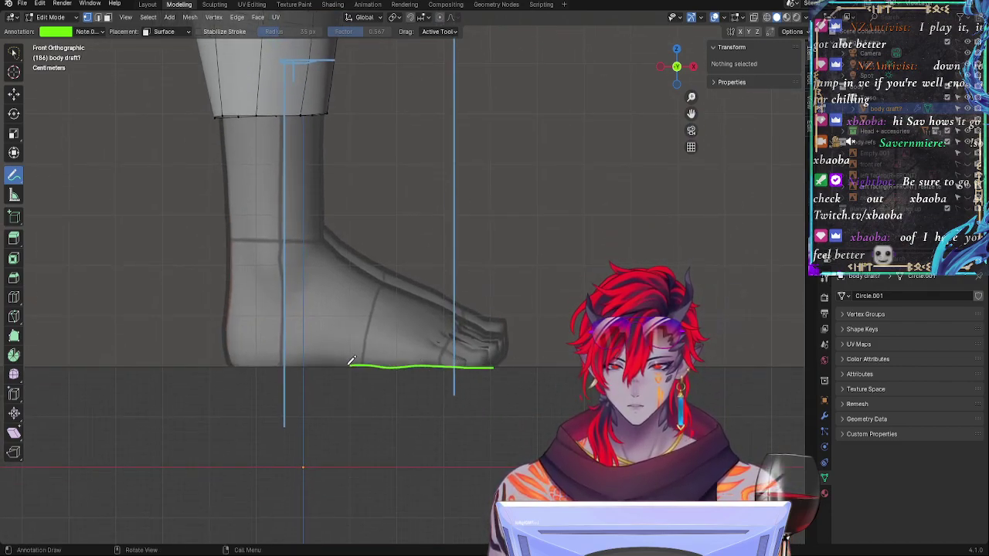
# Step: Draw green guide lines along the foot's sole, beside the shin and below the knee
pyautogui.moveTo(249, 360); pyautogui.dragTo(194, 363)
pyautogui.keyDown('shift'); pyautogui.scroll(5, 523, 335); pyautogui.keyUp('shift')
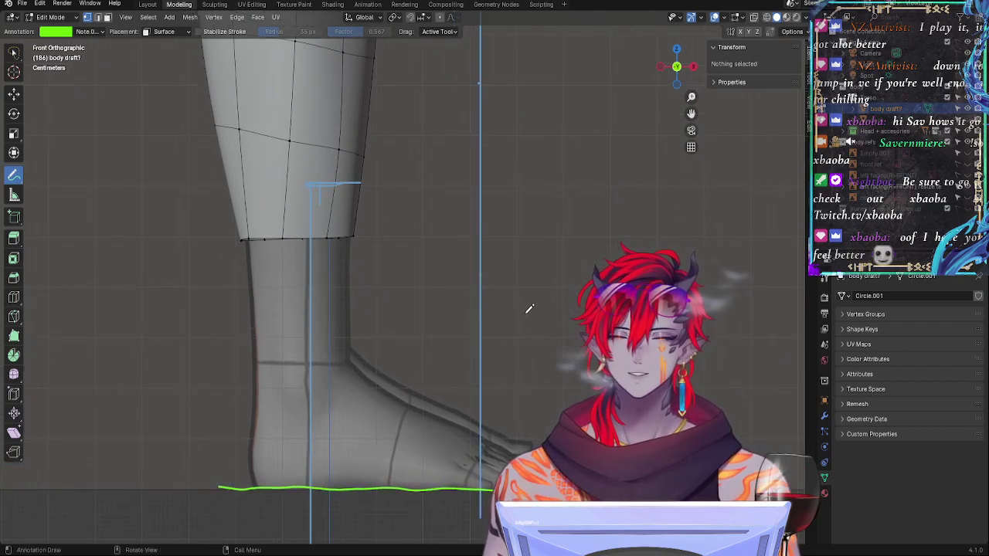
pyautogui.moveTo(533, 312)
pyautogui.keyDown('shift'); pyautogui.mouseDown(button='middle')
pyautogui.moveTo(526, 234)
pyautogui.moveTo(530, 314)
pyautogui.mouseUp(button='middle'); pyautogui.keyUp('shift')
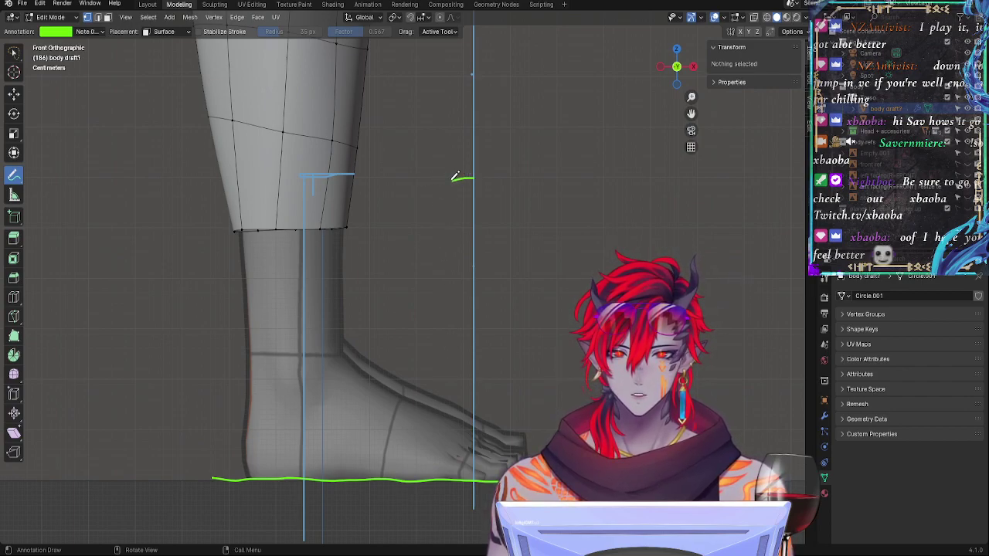
pyautogui.keyDown('shift'); pyautogui.moveTo(489, 136); pyautogui.dragTo(456, 357, button='middle'); pyautogui.keyUp('shift')
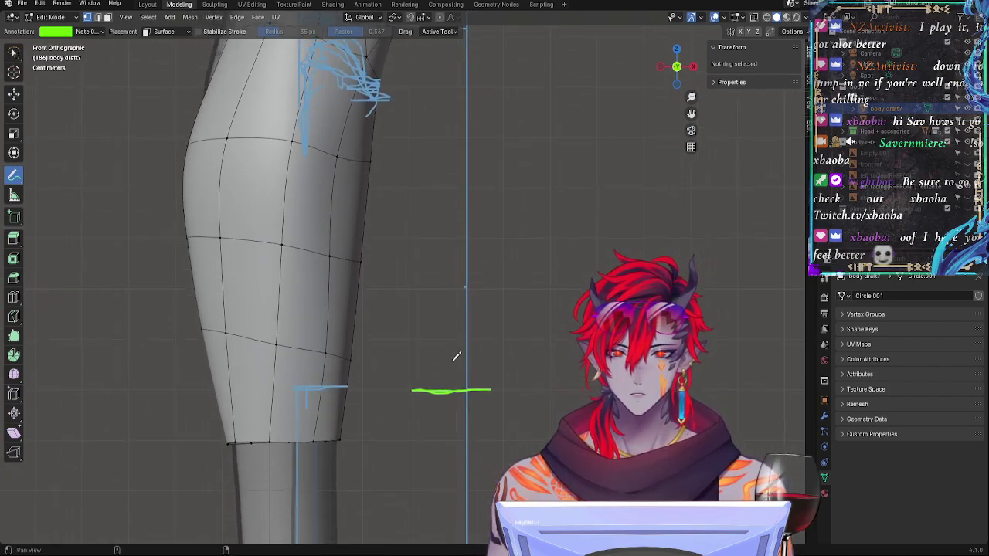
pyautogui.moveTo(362, 384); pyautogui.dragTo(284, 389)
pyautogui.keyDown('shift'); pyautogui.moveTo(451, 374); pyautogui.dragTo(431, 506, button='middle'); pyautogui.keyUp('shift')
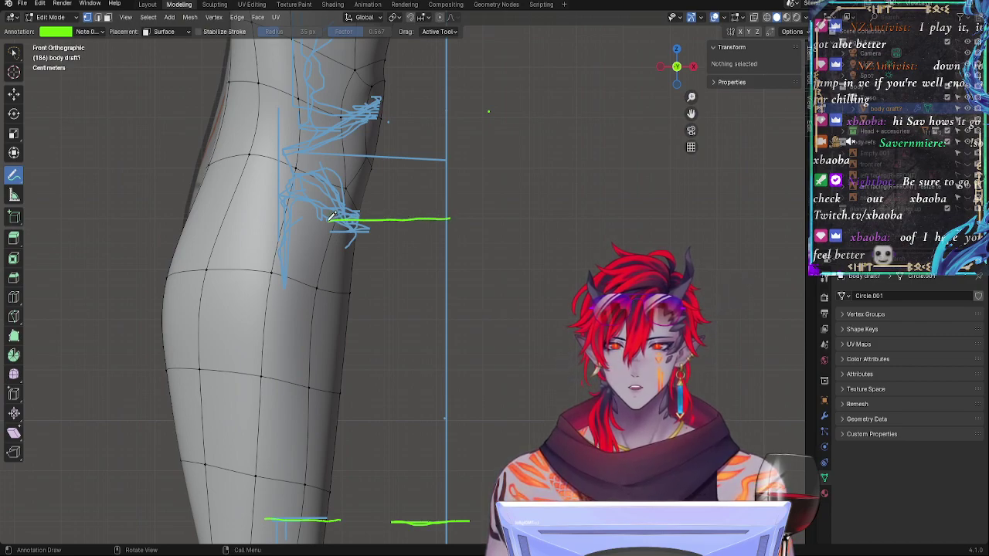
pyautogui.moveTo(487, 217); pyautogui.dragTo(312, 216)
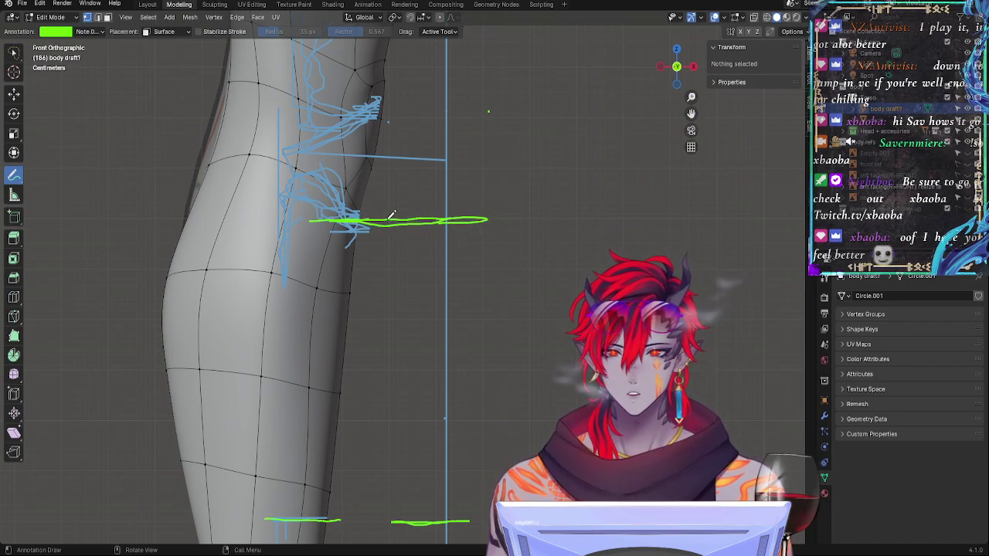
# Step: Extend the knee-level line, add a matching line opposite, and extend the upper line across the thigh
pyautogui.moveTo(392, 216)
pyautogui.keyDown('shift'); pyautogui.mouseDown(button='middle')
pyautogui.moveTo(402, 260)
pyautogui.moveTo(475, 402)
pyautogui.mouseUp(button='middle'); pyautogui.keyUp('shift')
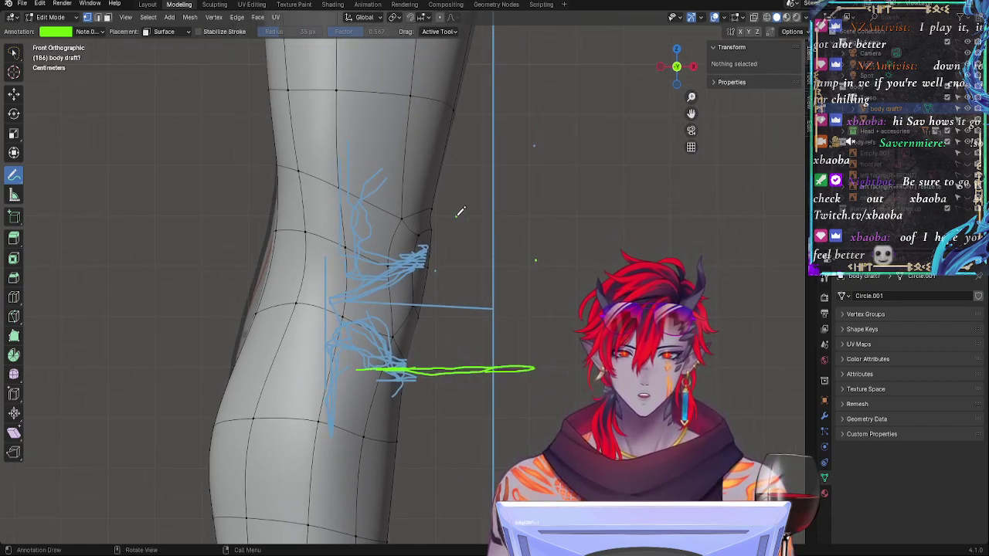
pyautogui.keyDown('shift'); pyautogui.moveTo(426, 212); pyautogui.dragTo(444, 313, button='middle'); pyautogui.keyUp('shift')
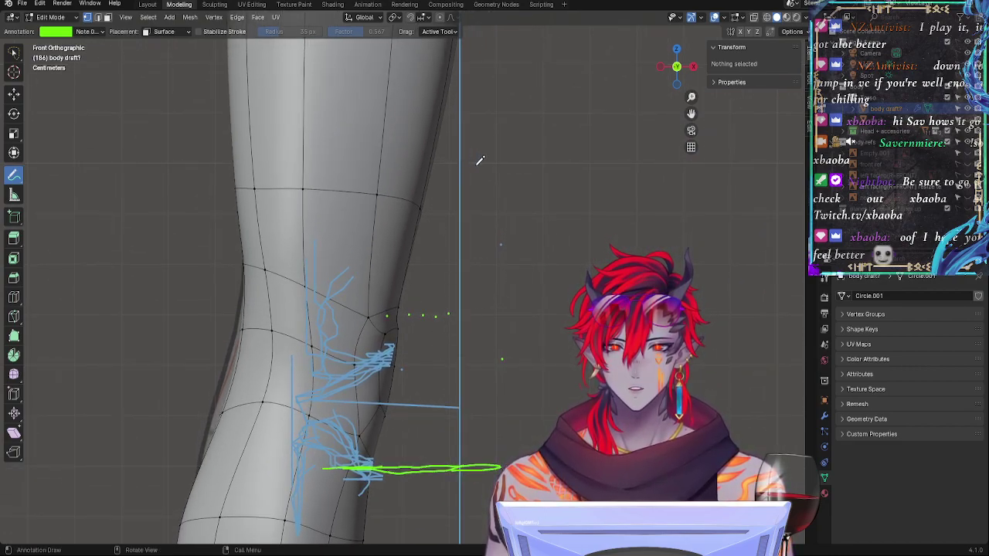
pyautogui.moveTo(431, 160); pyautogui.dragTo(378, 161)
pyautogui.moveTo(379, 161)
pyautogui.keyDown('shift'); pyautogui.mouseDown(button='middle')
pyautogui.moveTo(475, 203)
pyautogui.moveTo(560, 400)
pyautogui.moveTo(506, 260)
pyautogui.moveTo(508, 210)
pyautogui.moveTo(589, 247)
pyautogui.mouseUp(button='middle'); pyautogui.keyUp('shift')
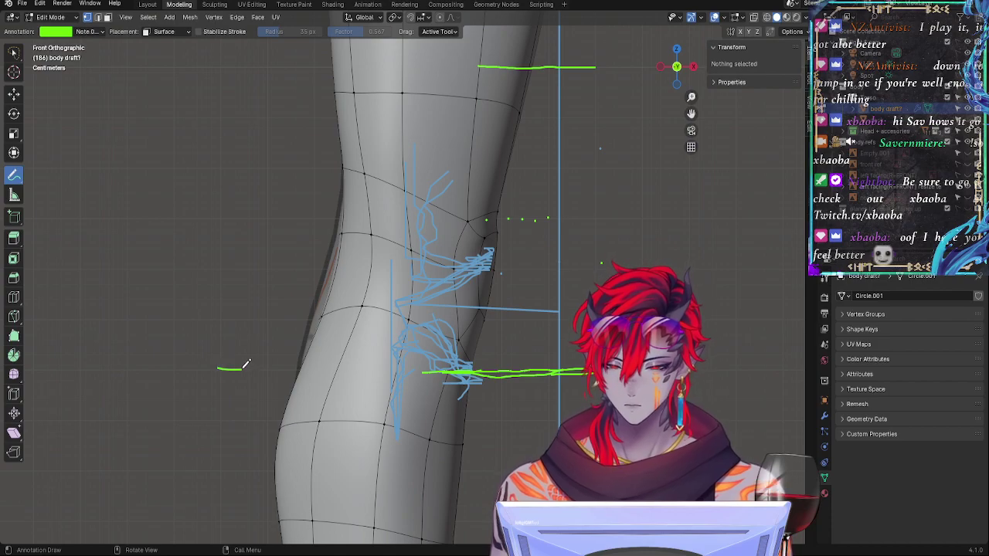
pyautogui.moveTo(303, 360); pyautogui.dragTo(311, 367)
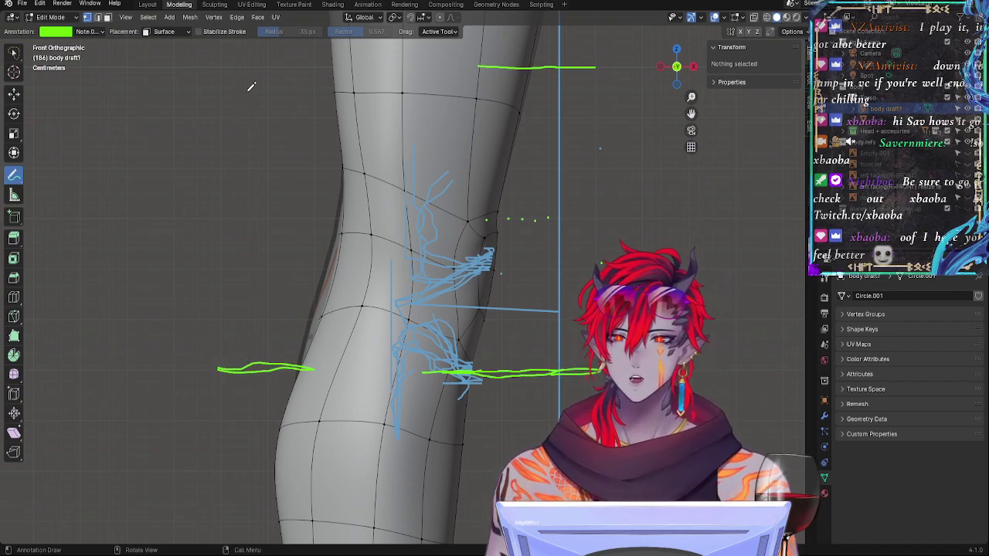
pyautogui.moveTo(369, 61); pyautogui.dragTo(218, 65)
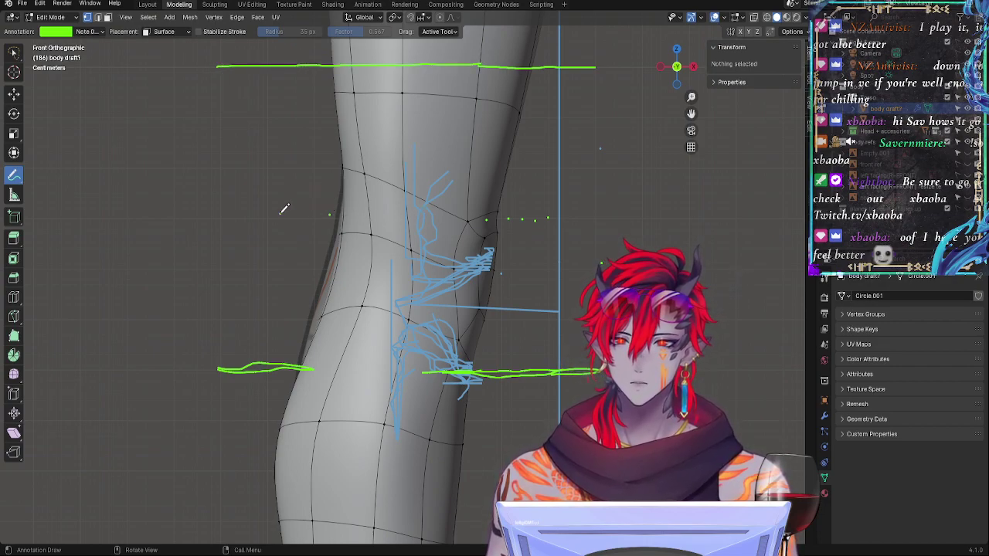
pyautogui.keyDown('shift'); pyautogui.moveTo(544, 223); pyautogui.dragTo(488, 202, button='middle'); pyautogui.keyUp('shift')
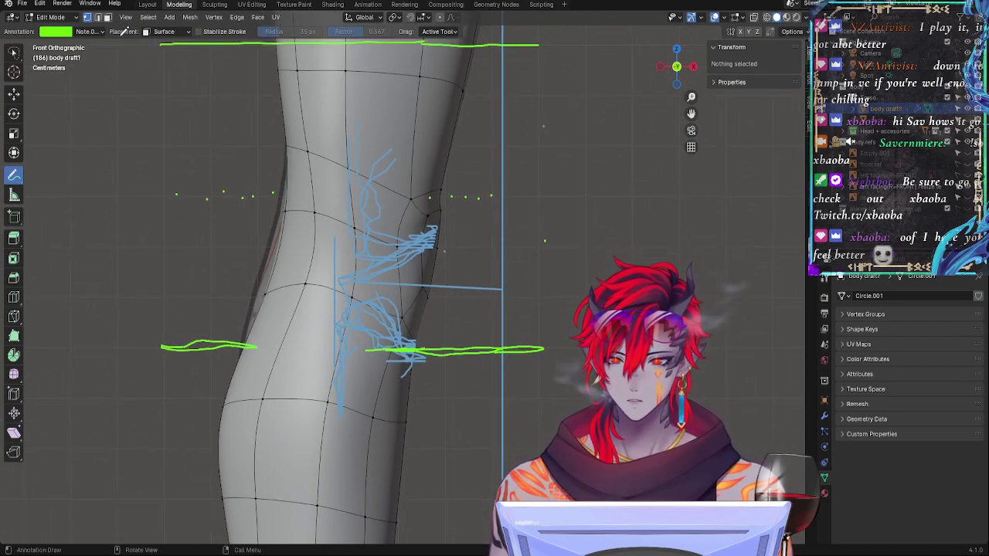
# Step: Hide the blue Note layer and dim the green Note.001 lines to 0.221 opacity
pyautogui.click(86, 32)
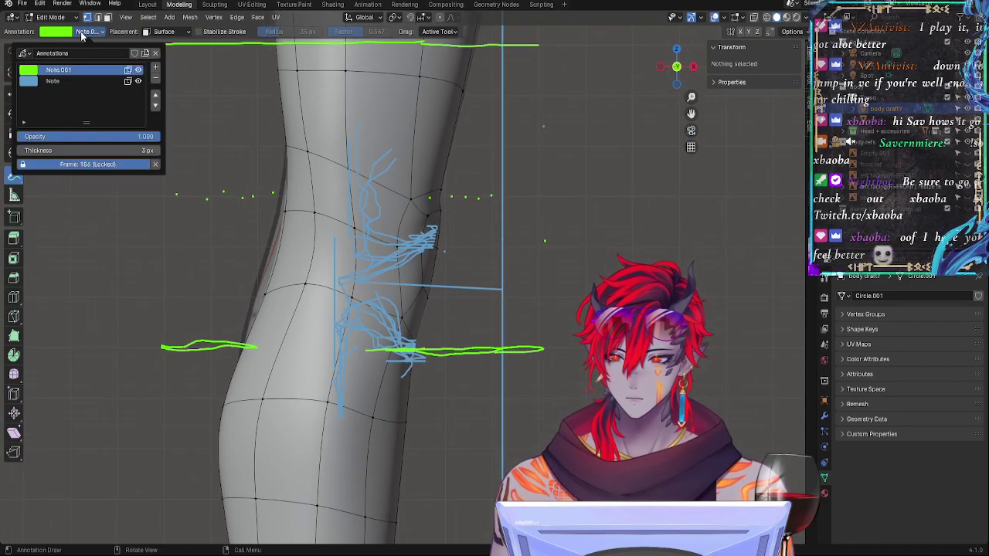
pyautogui.click(138, 81)
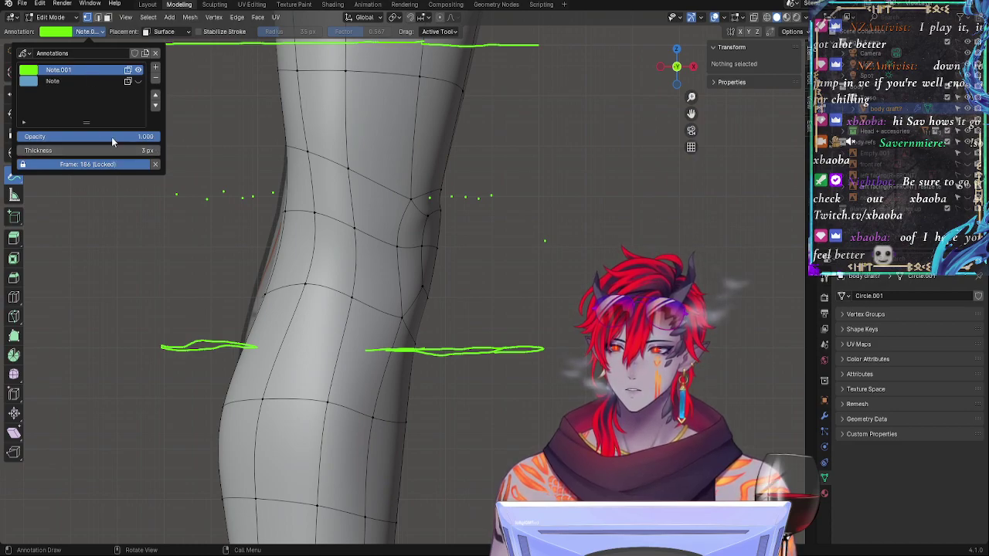
pyautogui.moveTo(149, 136)
pyautogui.mouseDown()
pyautogui.moveTo(38, 137)
pyautogui.moveTo(68, 139)
pyautogui.mouseUp()
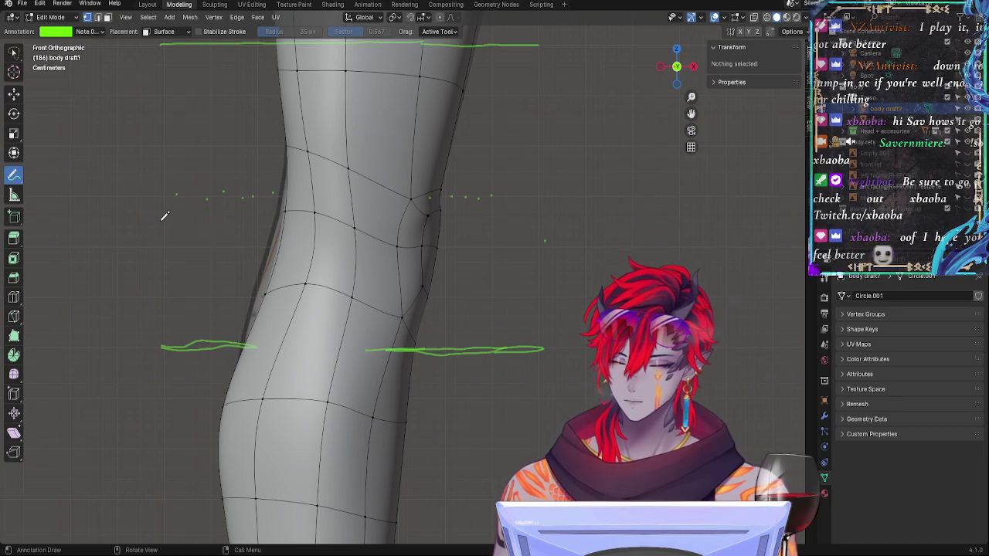
# Step: Switch to the Move tool, turn on X-ray, and inspect the lower leg and knee topology
pyautogui.click(14, 94)
pyautogui.hotkey('alt', 'z')
pyautogui.moveTo(490, 327)
pyautogui.keyDown('shift'); pyautogui.mouseDown(button='middle')
pyautogui.moveTo(505, 150)
pyautogui.moveTo(471, 210)
pyautogui.moveTo(478, 304)
pyautogui.moveTo(453, 199)
pyautogui.mouseUp(button='middle'); pyautogui.keyUp('shift')
pyautogui.keyDown('shift'); pyautogui.moveTo(474, 157); pyautogui.dragTo(477, 331, button='middle'); pyautogui.keyUp('shift')
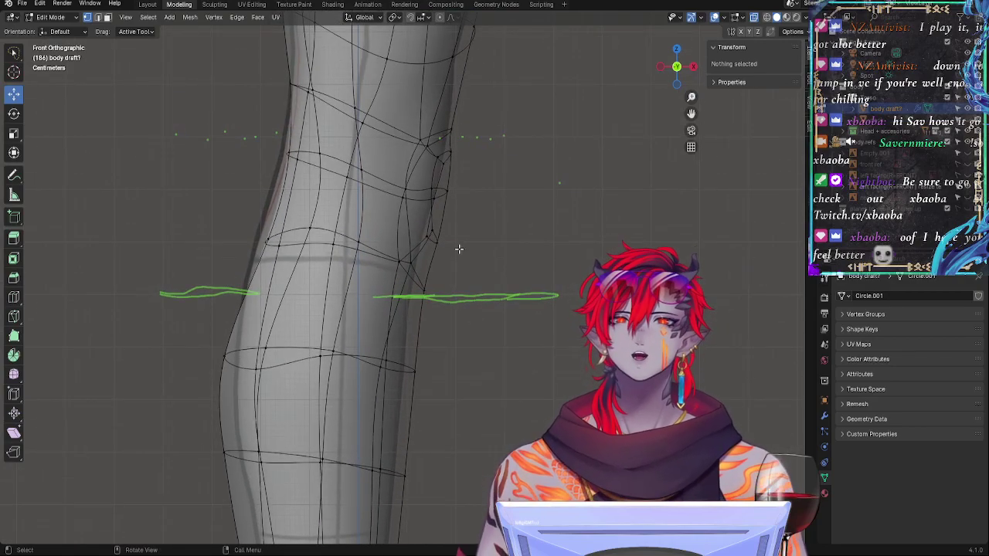
pyautogui.hotkey('alt', 'z')
pyautogui.keyDown('ctrl'); pyautogui.moveTo(474, 146); pyautogui.dragTo(461, 240, button='middle'); pyautogui.keyUp('ctrl')
pyautogui.hotkey('alt', 'z')
pyautogui.keyDown('ctrl'); pyautogui.moveTo(452, 309); pyautogui.dragTo(433, 243, button='middle'); pyautogui.keyUp('ctrl')
pyautogui.keyDown('shift'); pyautogui.moveTo(454, 290); pyautogui.dragTo(467, 337, button='middle'); pyautogui.keyUp('shift')
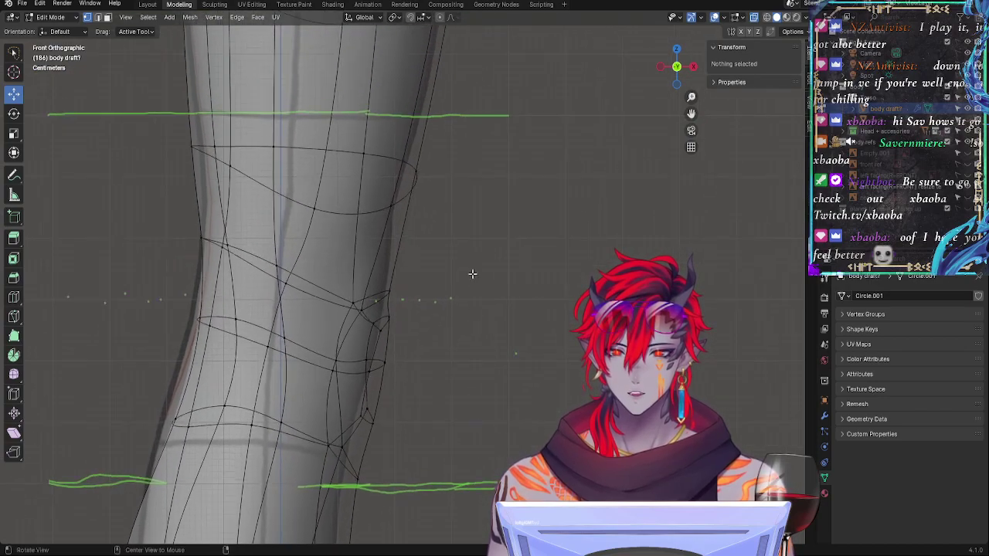
pyautogui.keyDown('ctrl'); pyautogui.moveTo(472, 274); pyautogui.dragTo(458, 334, button='middle'); pyautogui.keyUp('ctrl')
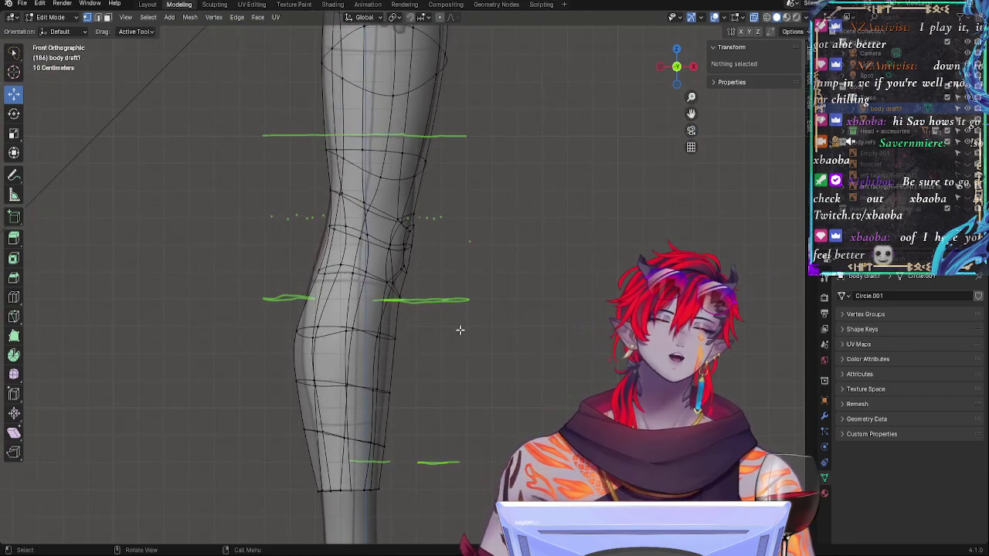
# Step: Inspect the hip and torso topology up to the neck and head
pyautogui.keyDown('alt'); pyautogui.keyDown('shift'); pyautogui.moveTo(531, 199); pyautogui.dragTo(474, 483); pyautogui.keyUp('shift'); pyautogui.keyUp('alt')
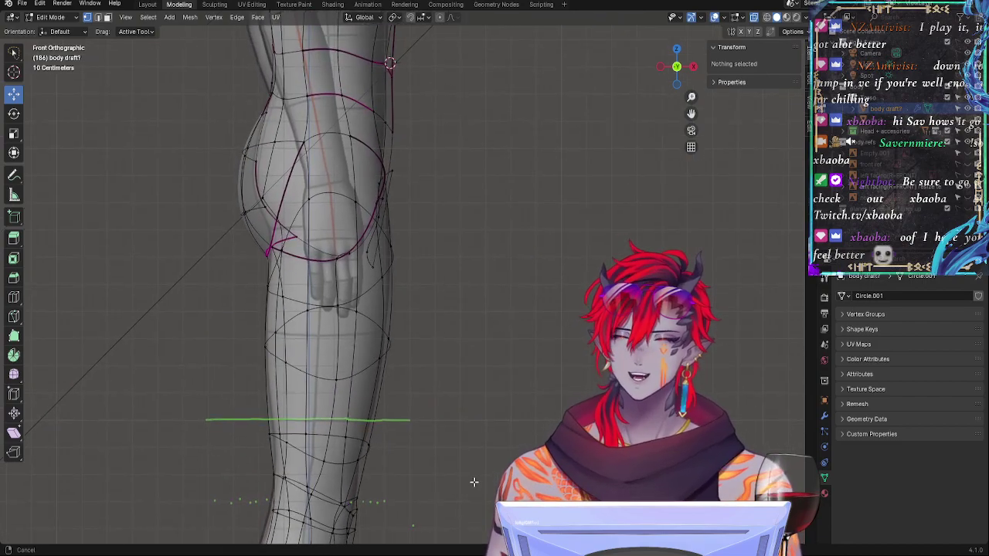
pyautogui.keyDown('ctrl'); pyautogui.keyDown('alt'); pyautogui.moveTo(456, 232); pyautogui.dragTo(564, 449); pyautogui.keyUp('alt'); pyautogui.keyUp('ctrl')
pyautogui.keyDown('ctrl'); pyautogui.moveTo(534, 322); pyautogui.dragTo(515, 211, button='middle'); pyautogui.keyUp('ctrl')
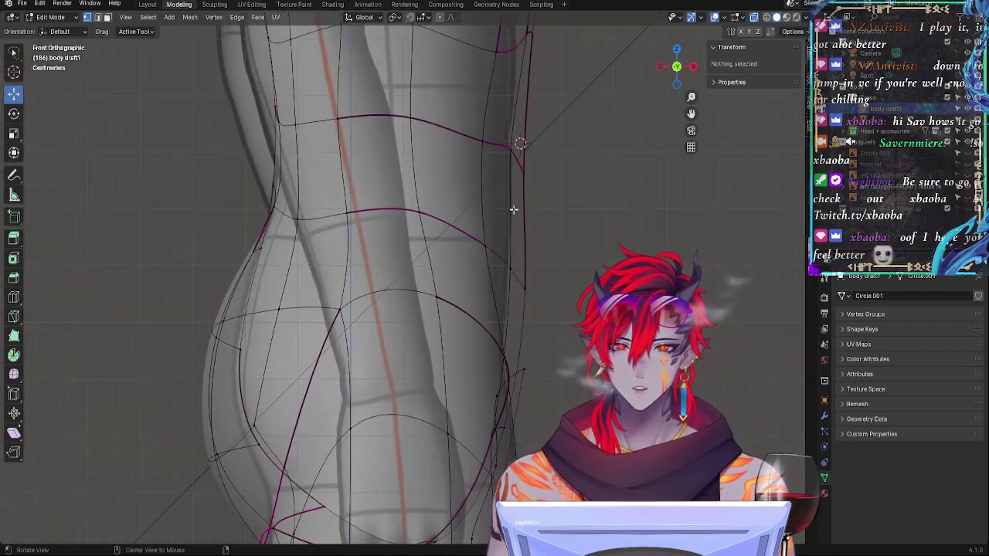
pyautogui.keyDown('shift'); pyautogui.moveTo(589, 309); pyautogui.dragTo(578, 425, button='middle'); pyautogui.keyUp('shift')
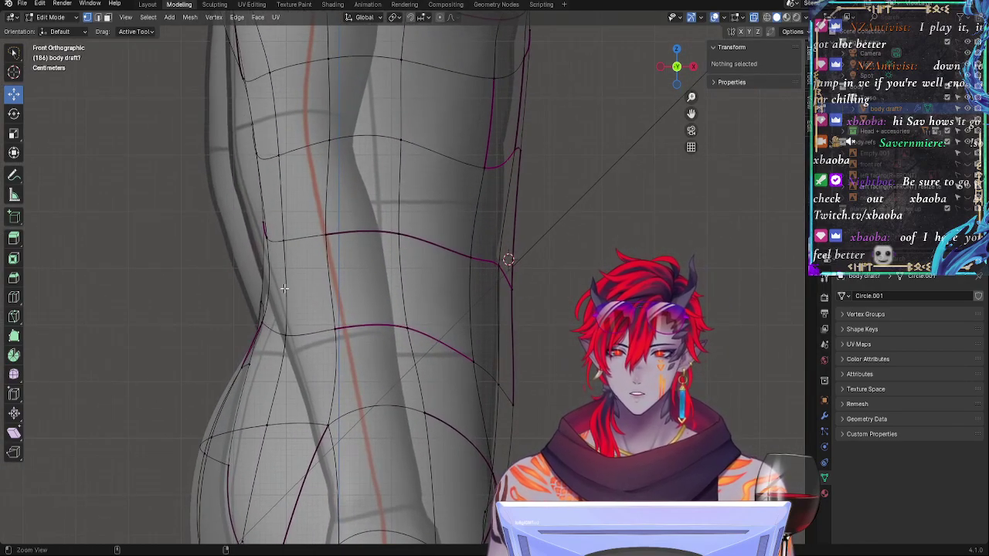
pyautogui.keyDown('ctrl'); pyautogui.moveTo(417, 224); pyautogui.dragTo(451, 312, button='middle'); pyautogui.keyUp('ctrl')
pyautogui.keyDown('ctrl'); pyautogui.moveTo(481, 210); pyautogui.dragTo(465, 168, button='middle'); pyautogui.keyUp('ctrl')
pyautogui.keyDown('shift'); pyautogui.moveTo(417, 192); pyautogui.dragTo(503, 406, button='middle'); pyautogui.keyUp('shift')
pyautogui.keyDown('shift'); pyautogui.moveTo(488, 216); pyautogui.dragTo(484, 386, button='middle'); pyautogui.keyUp('shift')
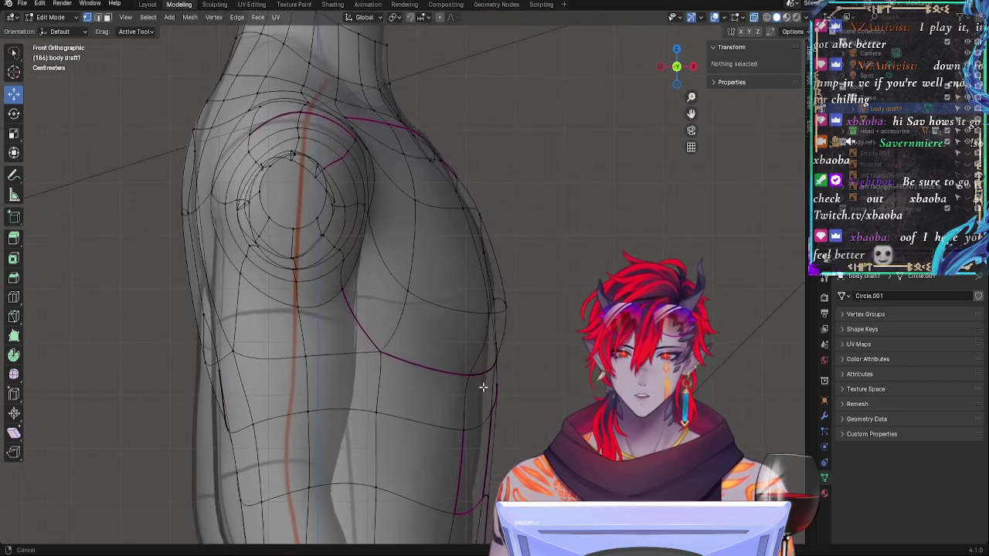
pyautogui.keyDown('ctrl'); pyautogui.moveTo(481, 208); pyautogui.dragTo(532, 347, button='middle'); pyautogui.keyUp('ctrl')
pyautogui.scroll(2, 533, 347)
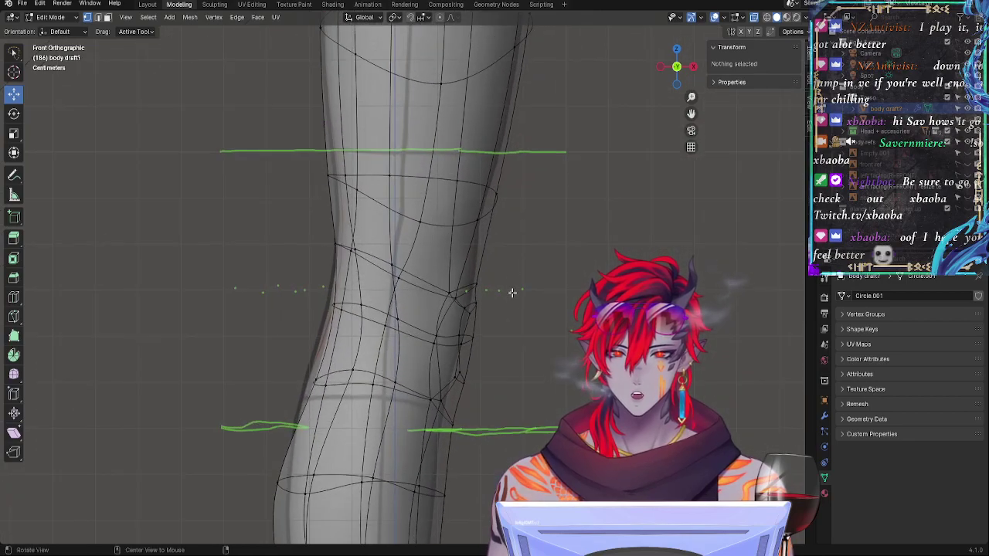
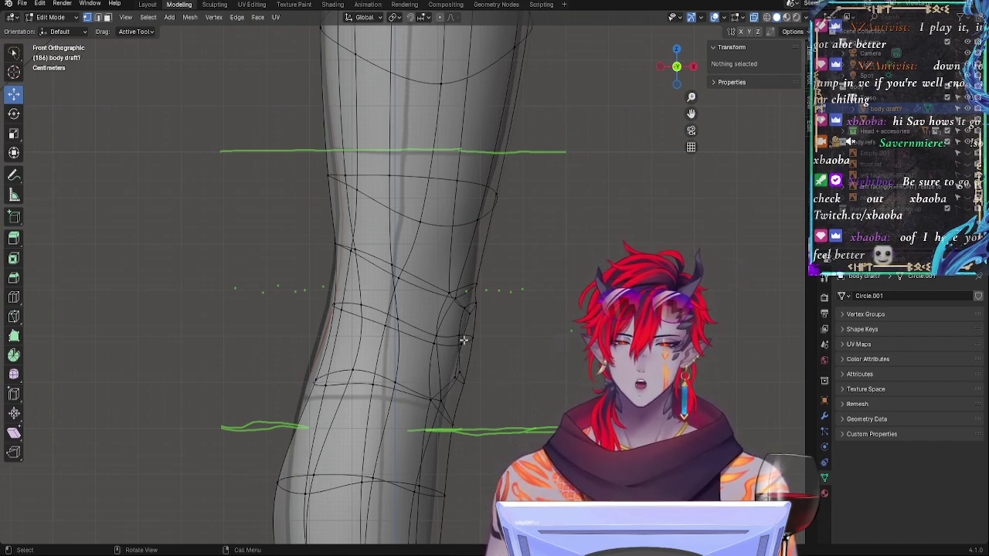
# Step: Select the edge chain at the back of the knee, tilt it and raise it
pyautogui.moveTo(548, 266)
pyautogui.keyDown('ctrl'); pyautogui.mouseDown(button='middle')
pyautogui.moveTo(519, 432)
pyautogui.moveTo(481, 334)
pyautogui.mouseUp(button='middle'); pyautogui.keyUp('ctrl')
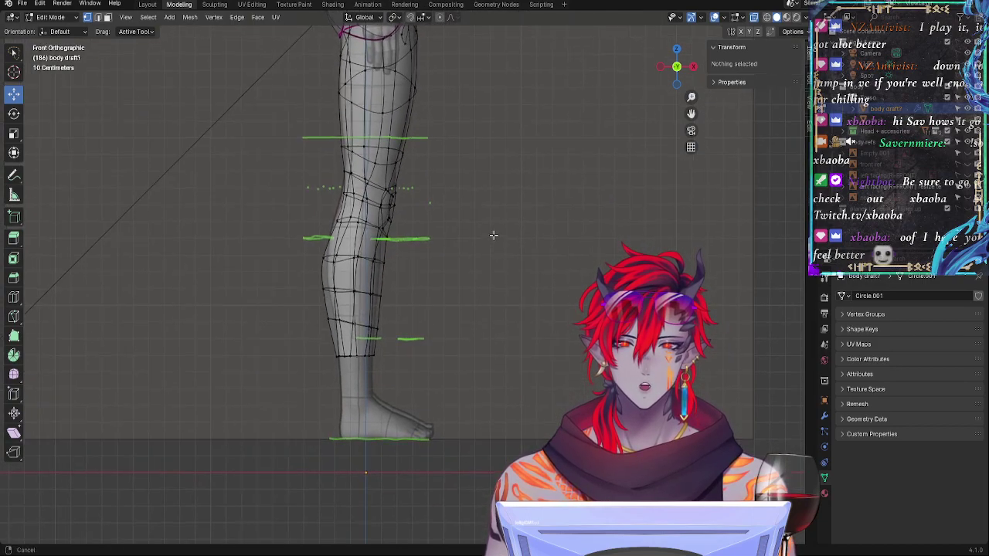
pyautogui.moveTo(494, 236)
pyautogui.keyDown('shift'); pyautogui.mouseDown(button='middle')
pyautogui.moveTo(531, 406)
pyautogui.moveTo(493, 431)
pyautogui.moveTo(487, 467)
pyautogui.moveTo(474, 287)
pyautogui.moveTo(490, 283)
pyautogui.moveTo(477, 269)
pyautogui.moveTo(525, 115)
pyautogui.moveTo(538, 304)
pyautogui.moveTo(524, 132)
pyautogui.mouseUp(button='middle'); pyautogui.keyUp('shift')
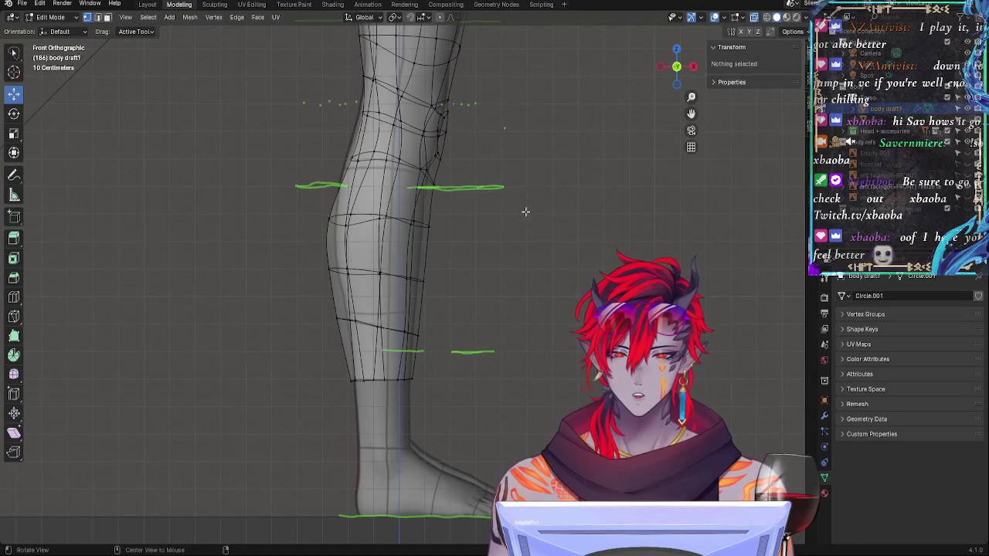
pyautogui.keyDown('shift'); pyautogui.moveTo(526, 212); pyautogui.dragTo(510, 440, button='middle'); pyautogui.keyUp('shift')
pyautogui.keyDown('ctrl'); pyautogui.moveTo(523, 381); pyautogui.dragTo(498, 294, button='middle'); pyautogui.keyUp('ctrl')
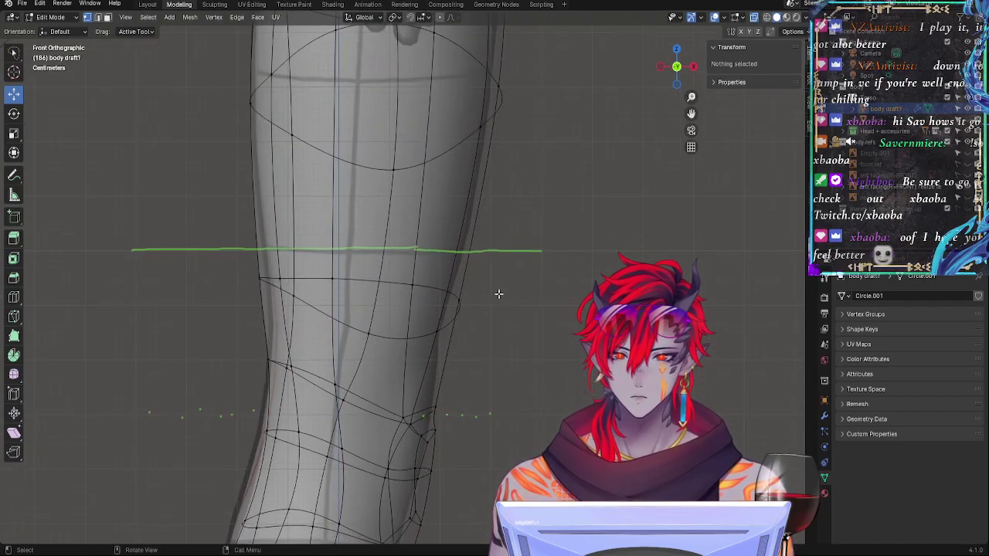
pyautogui.moveTo(429, 407); pyautogui.dragTo(503, 426, button='middle')
pyautogui.click(468, 408)
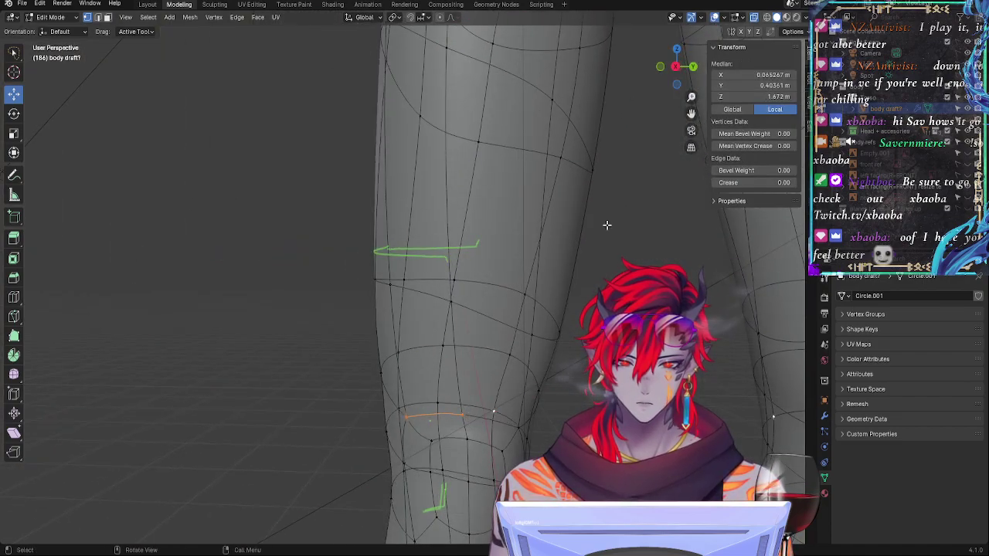
pyautogui.click(506, 425)
pyautogui.keyDown('shift'); pyautogui.click(464, 415); pyautogui.keyUp('shift')
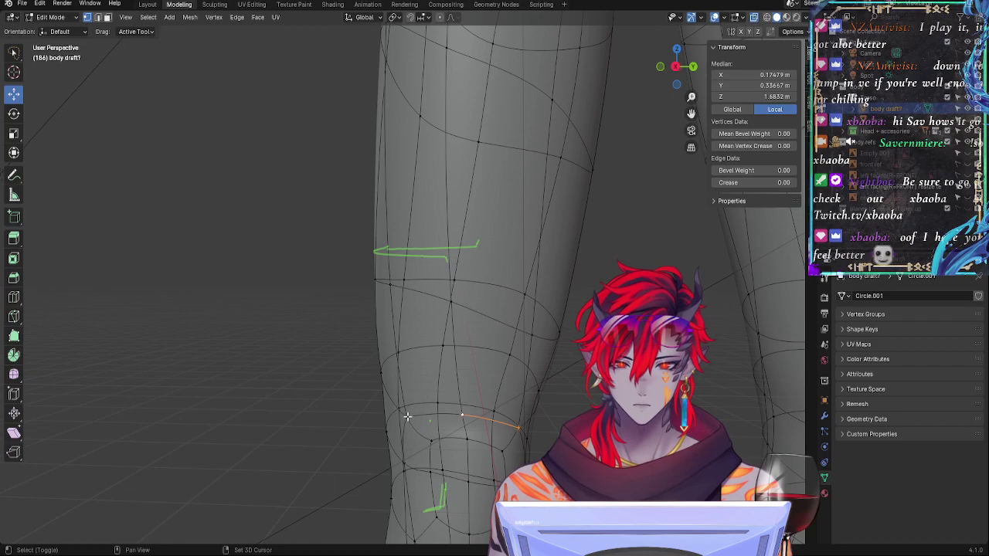
pyautogui.keyDown('shift'); pyautogui.click(408, 417); pyautogui.keyUp('shift')
pyautogui.click(660, 66)
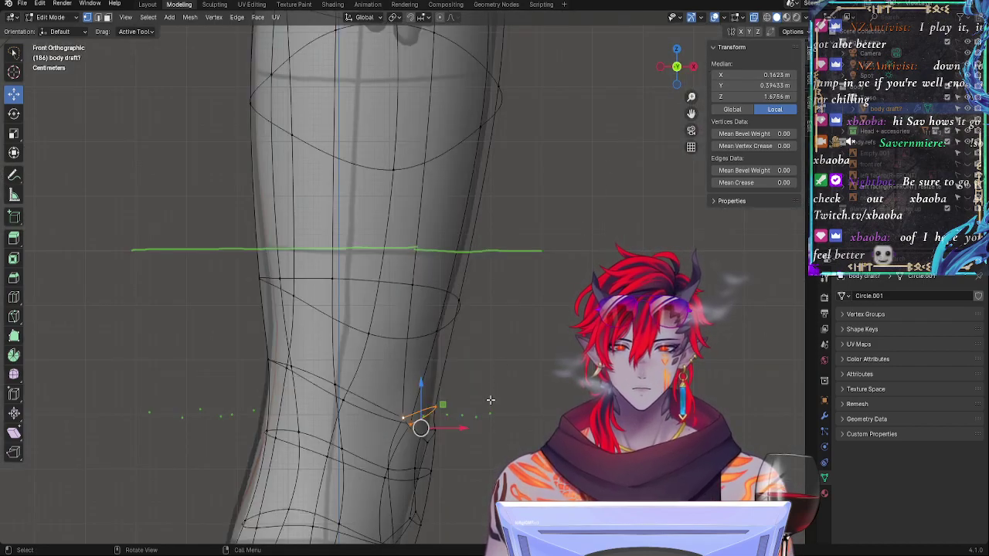
pyautogui.press('r')
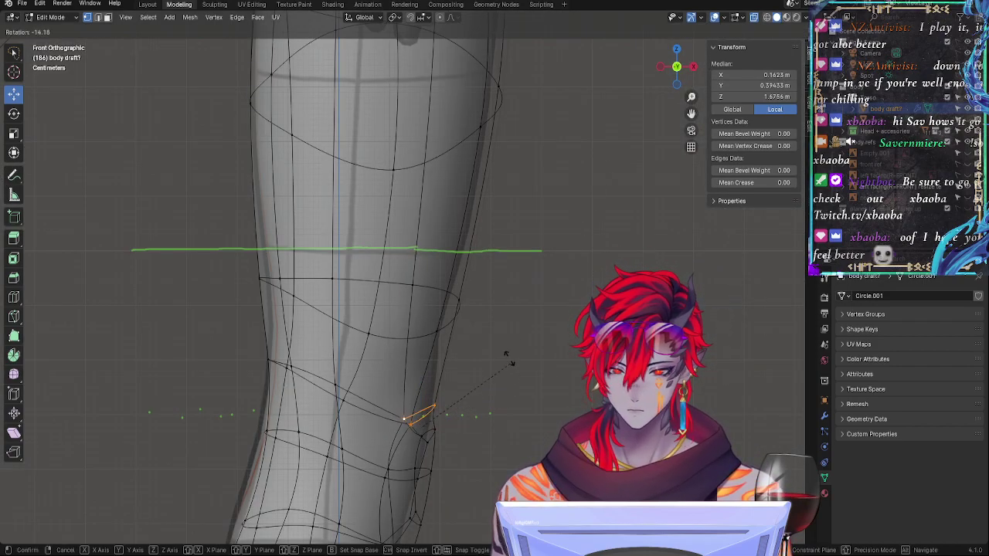
pyautogui.click(507, 381)
pyautogui.moveTo(420, 428); pyautogui.dragTo(425, 326)
# Step: Move another knee-back edge upward to follow the sketched leg outline
pyautogui.click(421, 423)
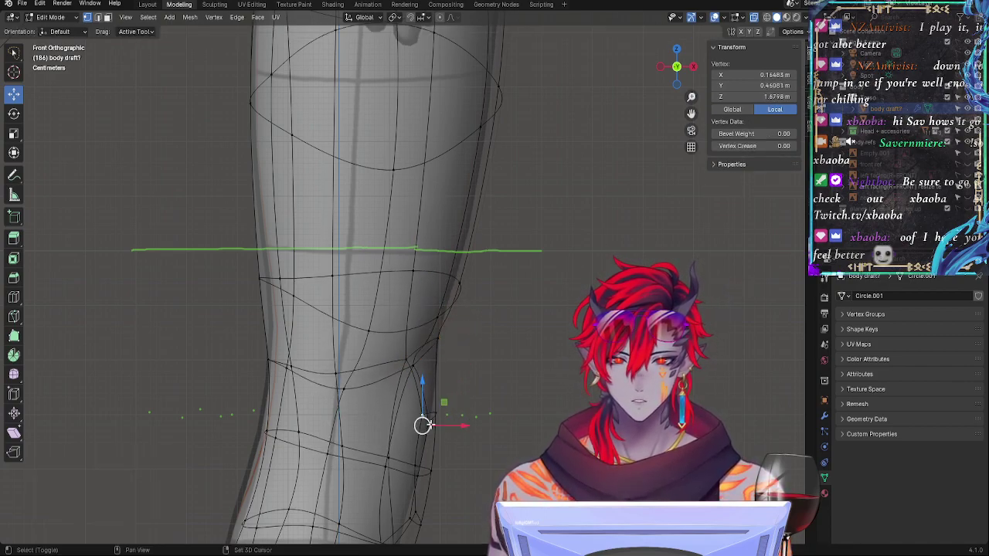
pyautogui.click(425, 428)
pyautogui.moveTo(430, 425); pyautogui.dragTo(533, 416, button='middle')
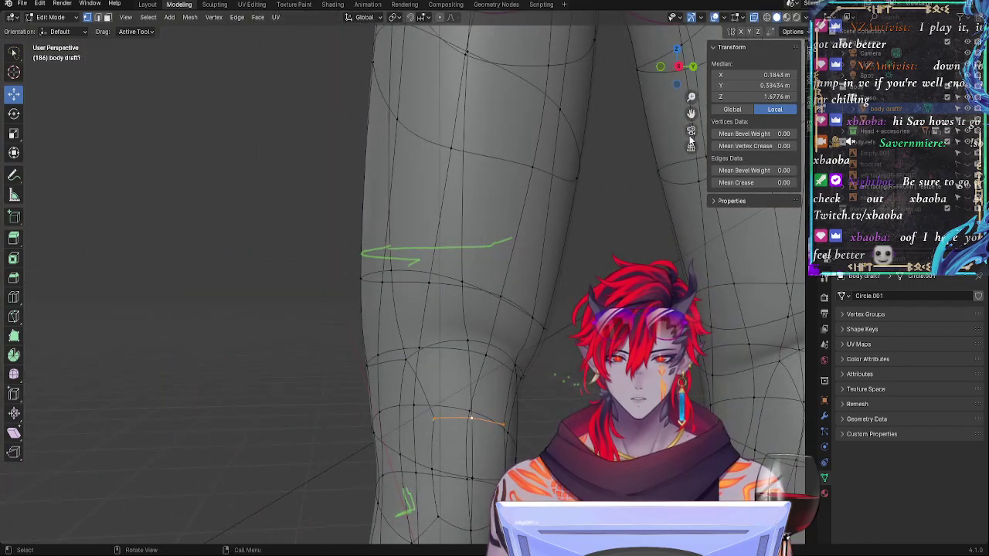
pyautogui.click(664, 71)
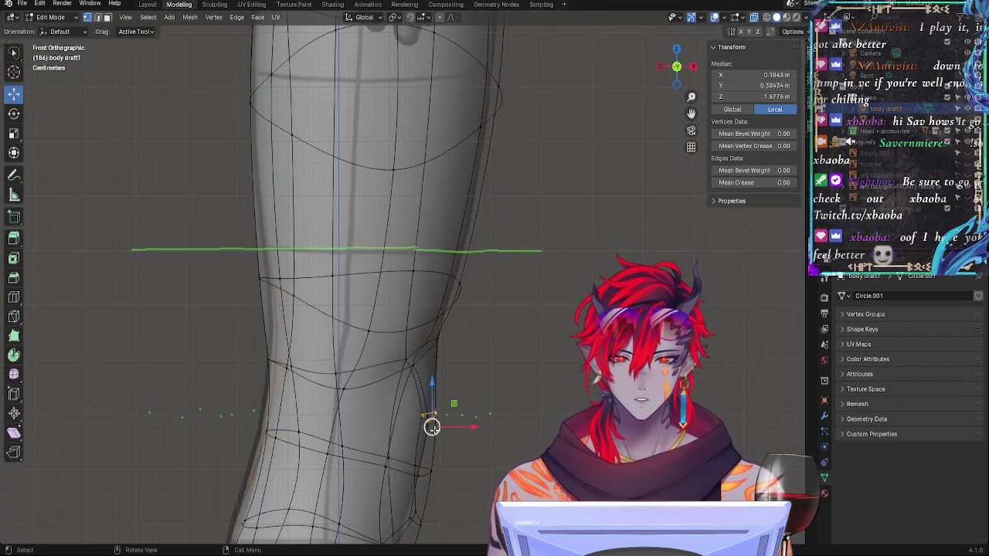
pyautogui.moveTo(432, 427); pyautogui.dragTo(430, 385)
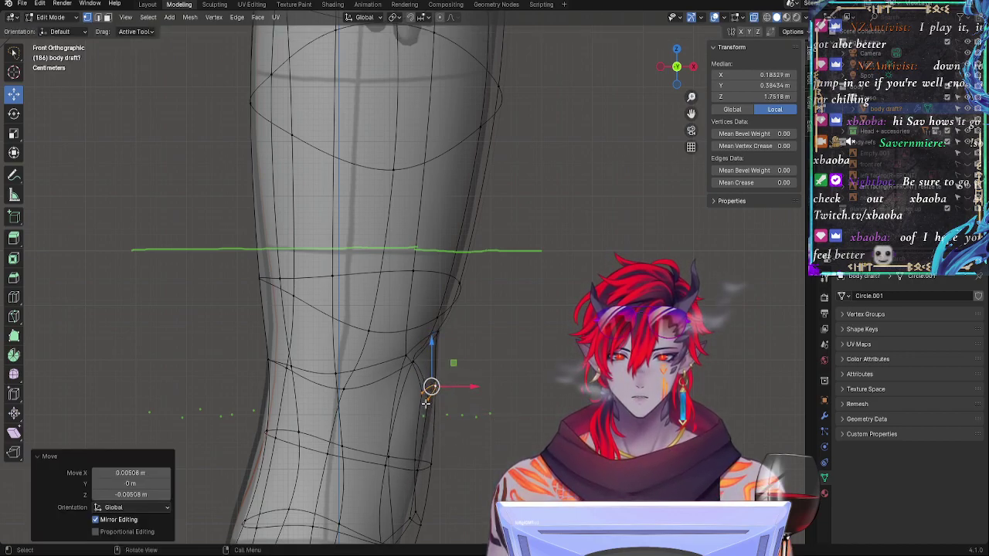
# Step: Shift the vertices below the knee to the left and rotate them
pyautogui.click(424, 400)
pyautogui.click(433, 467)
pyautogui.keyDown('shift'); pyautogui.click(418, 468); pyautogui.keyUp('shift')
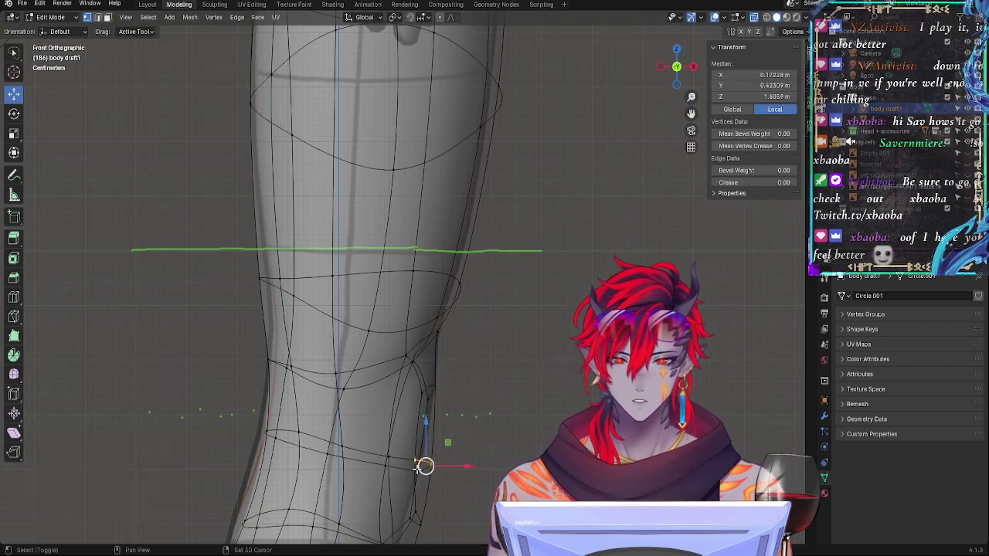
pyautogui.keyDown('shift'); pyautogui.click(418, 470); pyautogui.keyUp('shift')
pyautogui.moveTo(422, 470); pyautogui.dragTo(411, 471)
pyautogui.press('r')
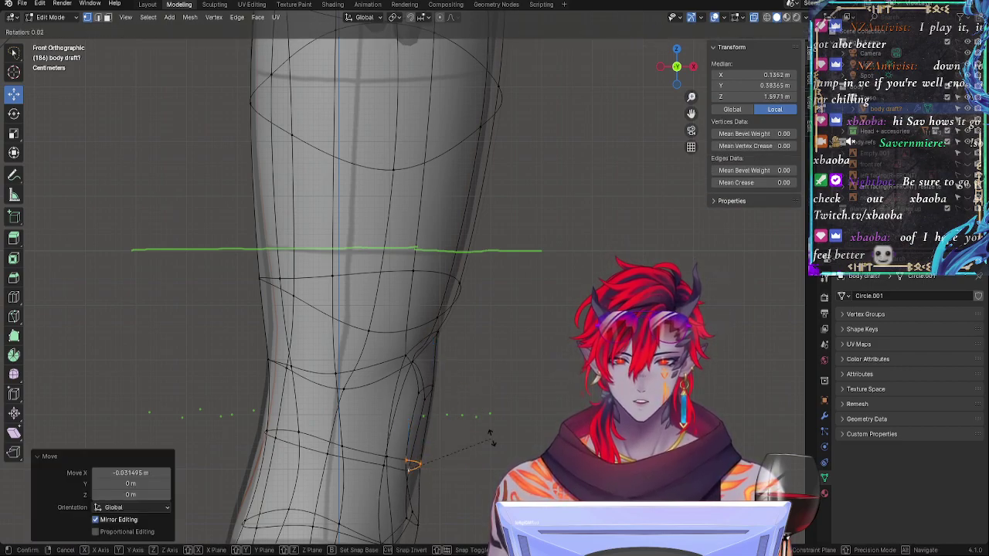
pyautogui.click(409, 468)
# Step: Rotate the knee loops further, ending with -19.9° about Z, and verify in Front Orthographic
pyautogui.moveTo(408, 469); pyautogui.dragTo(649, 223, button='middle')
pyautogui.press('r')
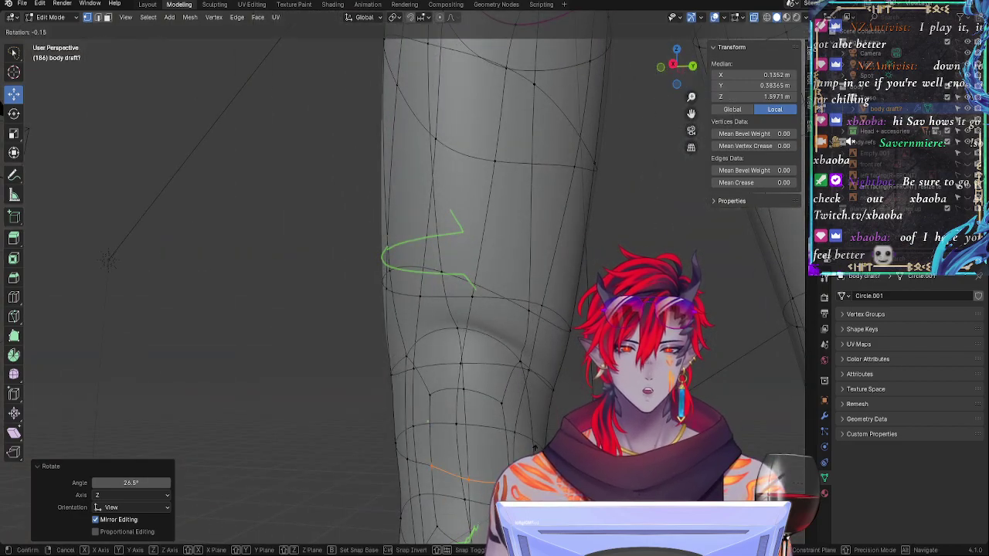
pyautogui.click(553, 421)
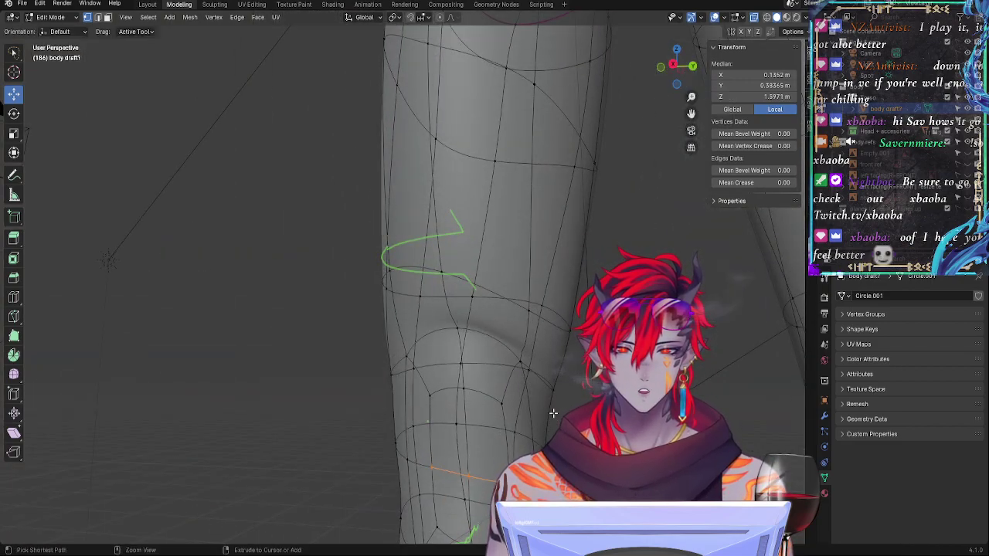
pyautogui.moveTo(554, 419); pyautogui.dragTo(484, 418, button='middle')
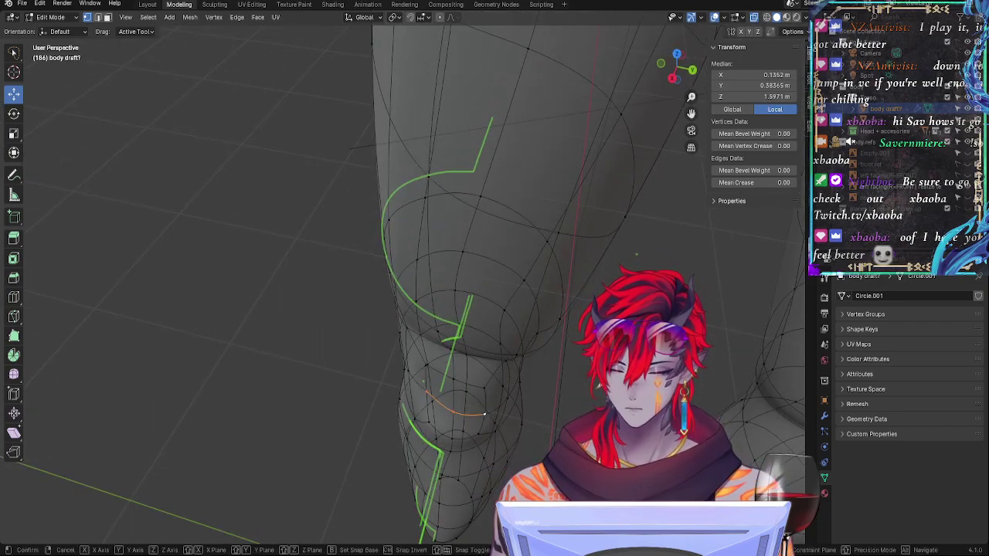
pyautogui.press('r')
pyautogui.press('z')
pyautogui.click(568, 352)
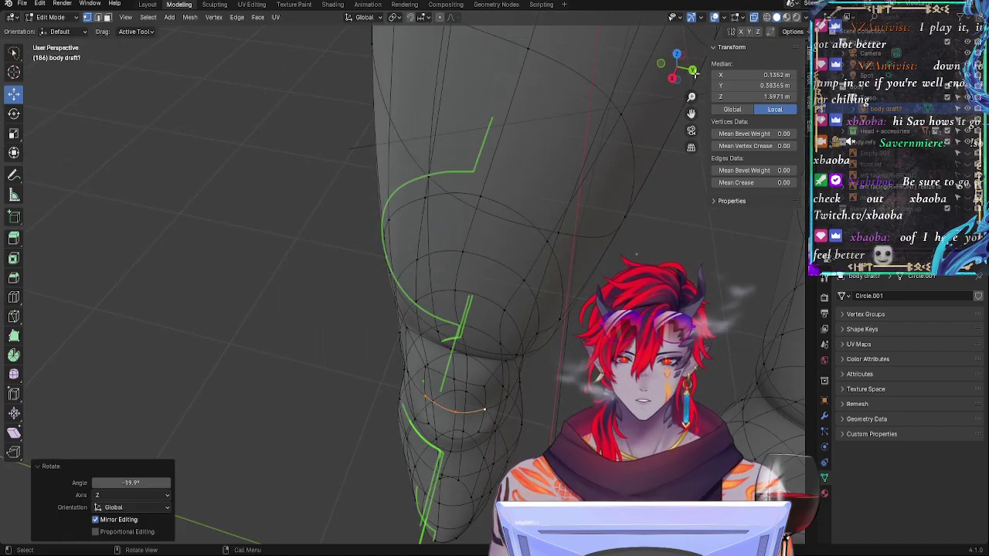
pyautogui.click(663, 66)
pyautogui.moveTo(507, 375); pyautogui.dragTo(525, 346, button='middle')
pyautogui.click(682, 74)
pyautogui.moveTo(547, 308); pyautogui.dragTo(520, 328, button='middle')
pyautogui.click(678, 74)
pyautogui.keyDown('shift'); pyautogui.moveTo(508, 387); pyautogui.dragTo(523, 251, button='middle'); pyautogui.keyUp('shift')
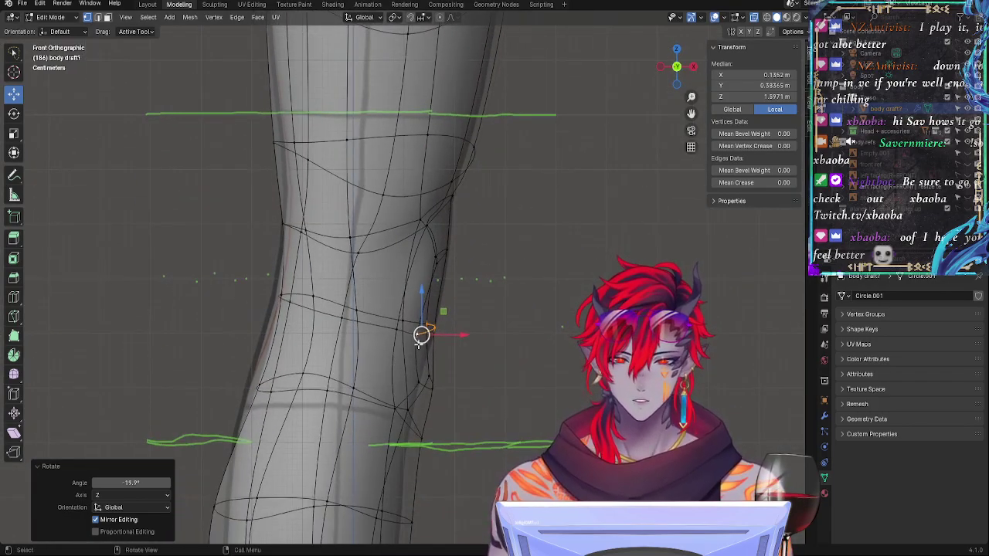
# Step: Move a knee-loop vertex vertically, then nudge two vertices slightly up and right
pyautogui.click(419, 330)
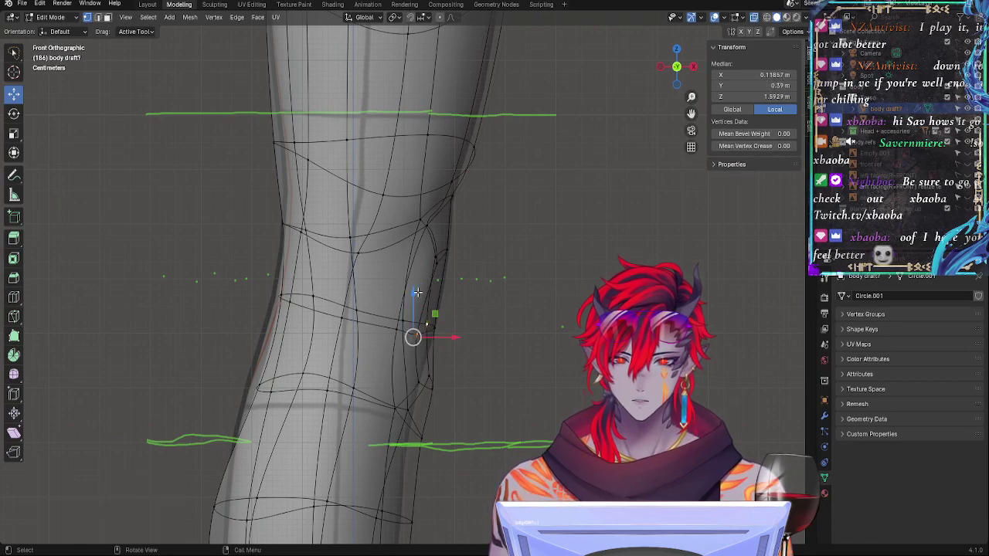
pyautogui.press('g')
pyautogui.press('z')
pyautogui.click(413, 309)
pyautogui.keyDown('shift'); pyautogui.click(422, 316); pyautogui.keyUp('shift')
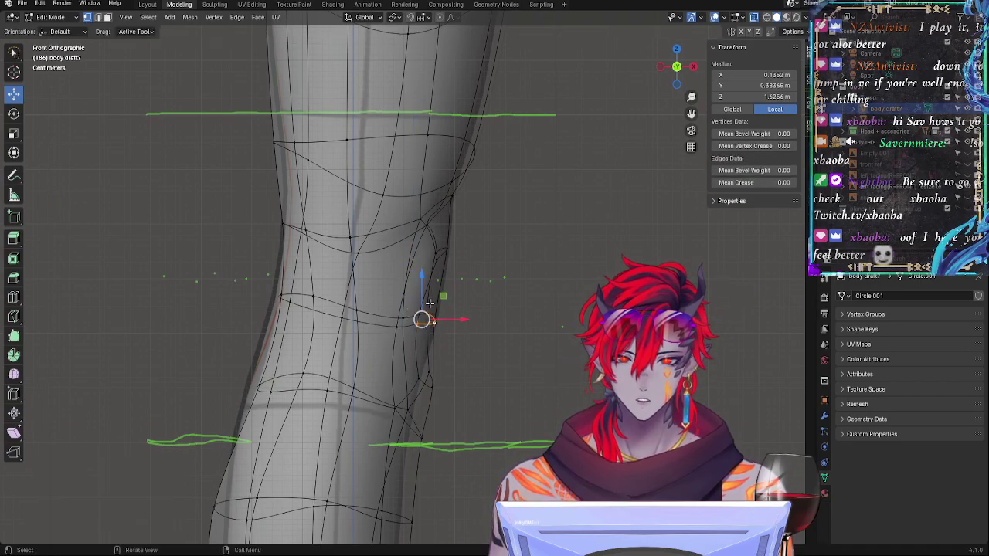
pyautogui.press('g')
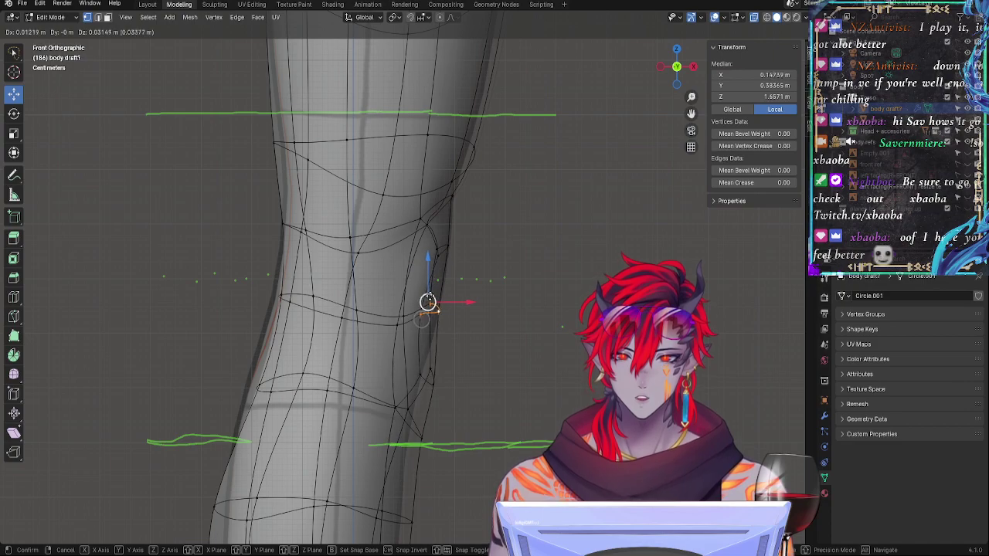
pyautogui.click(429, 307)
# Step: Move three lower knee vertices up and to the left
pyautogui.click(431, 371)
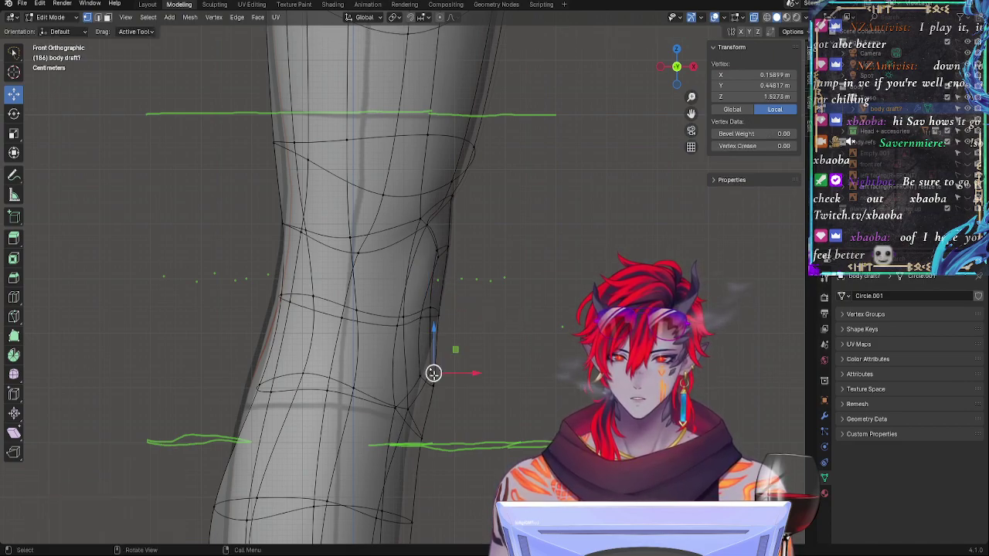
pyautogui.keyDown('shift'); pyautogui.click(421, 377); pyautogui.keyUp('shift')
pyautogui.keyDown('shift'); pyautogui.click(435, 386); pyautogui.keyUp('shift')
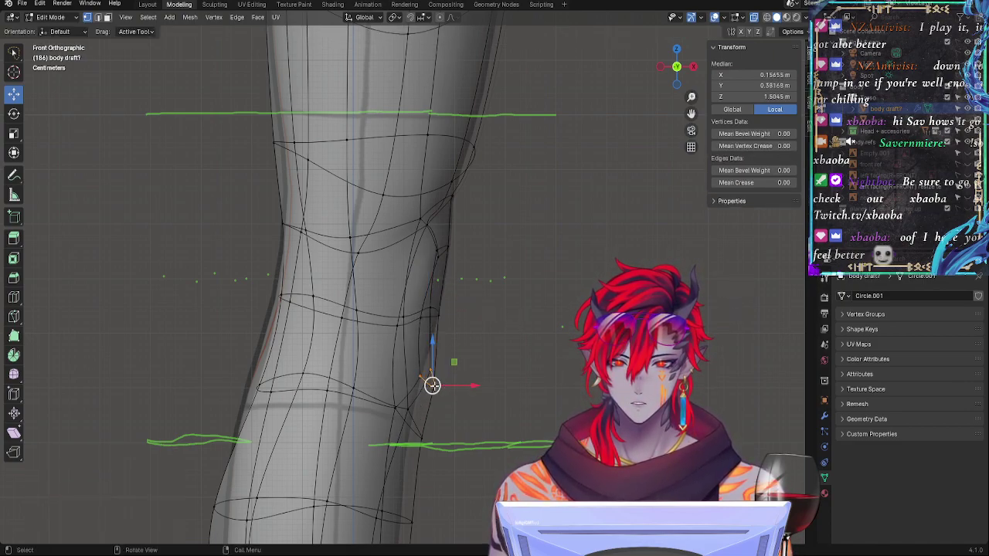
pyautogui.press('g')
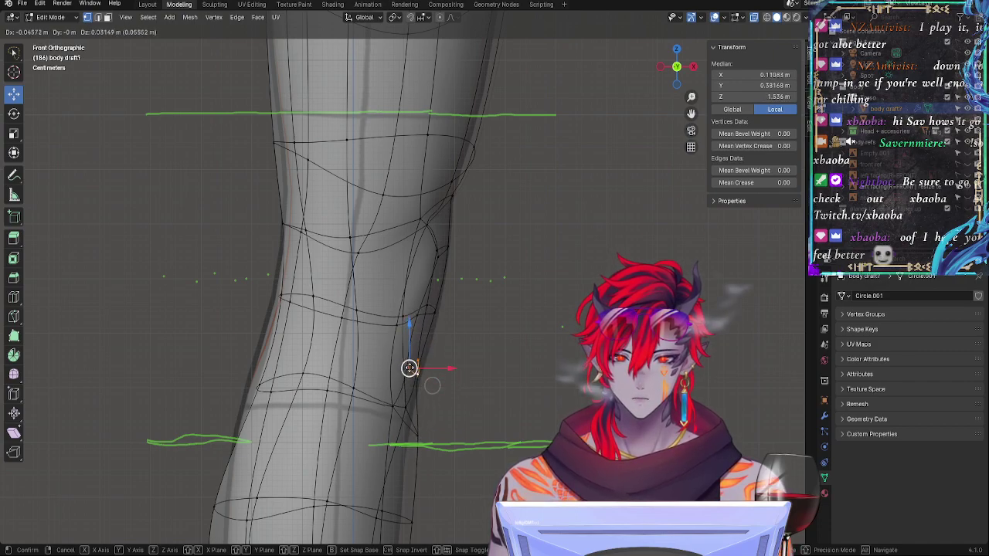
pyautogui.click(417, 370)
# Step: Move the upper knee vertices down
pyautogui.click(438, 311)
pyautogui.keyDown('shift'); pyautogui.click(428, 307); pyautogui.keyUp('shift')
pyautogui.keyDown('shift'); pyautogui.click(413, 325); pyautogui.keyUp('shift')
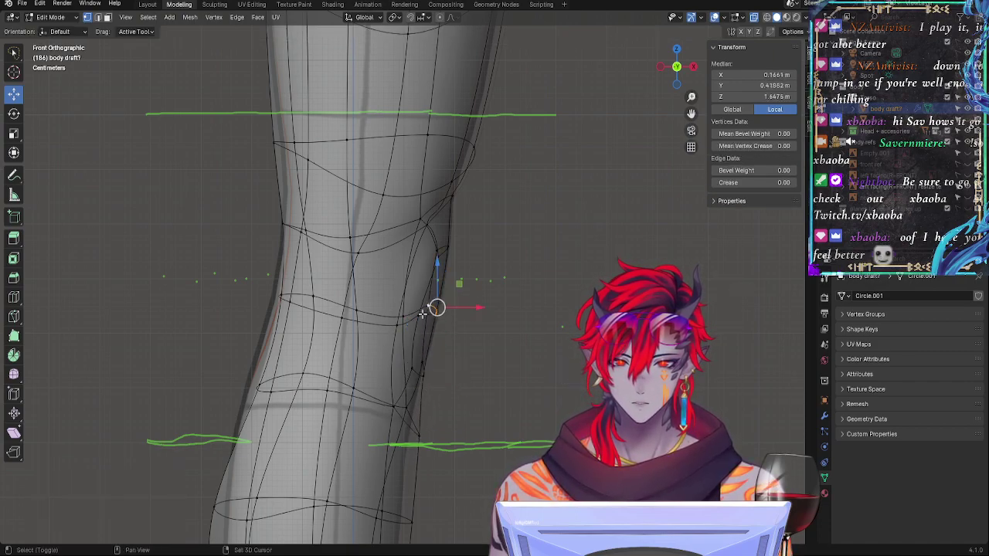
pyautogui.press('g')
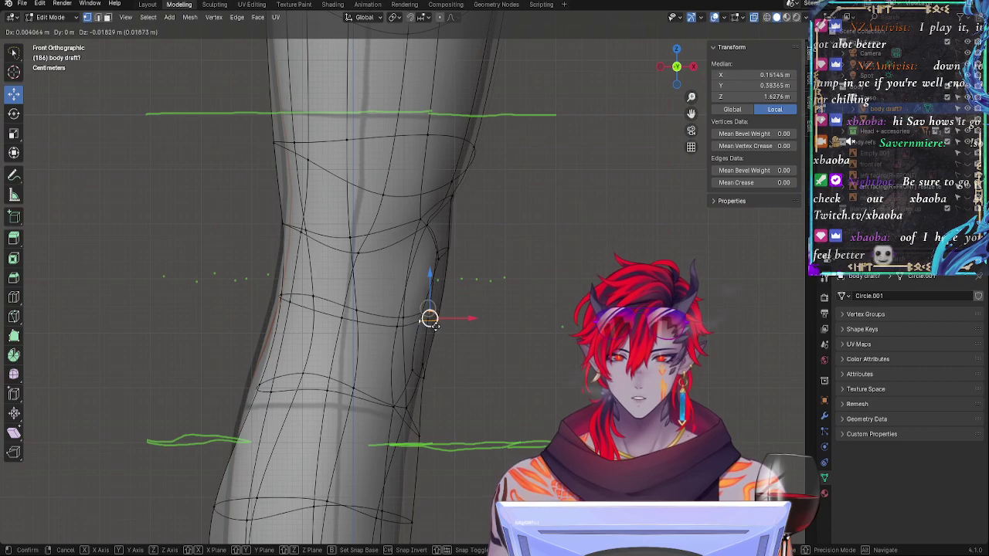
pyautogui.click(431, 317)
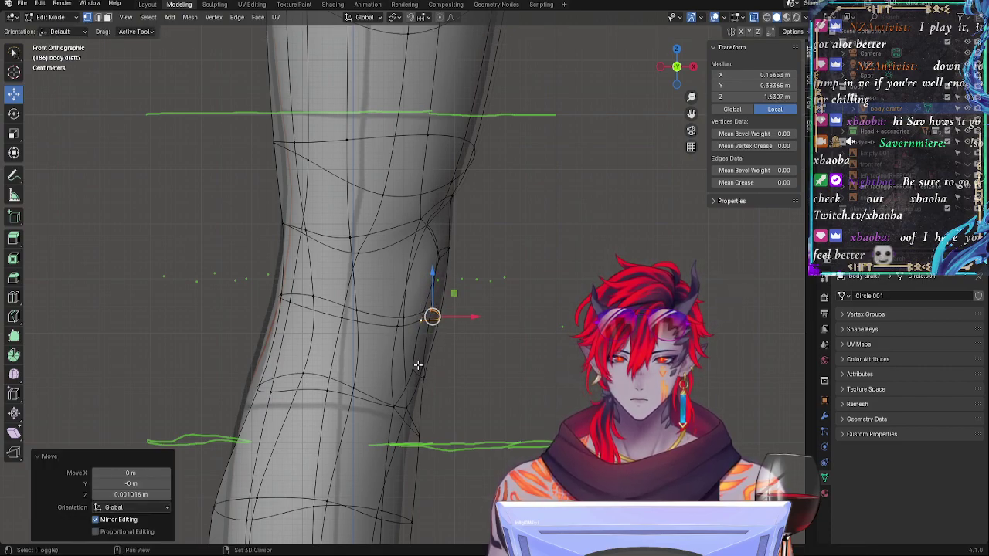
# Step: Pull a pair of mid-knee vertices left and up, then shift neighbours left
pyautogui.keyDown('shift'); pyautogui.click(407, 370); pyautogui.keyUp('shift')
pyautogui.keyDown('shift'); pyautogui.click(418, 360); pyautogui.keyUp('shift')
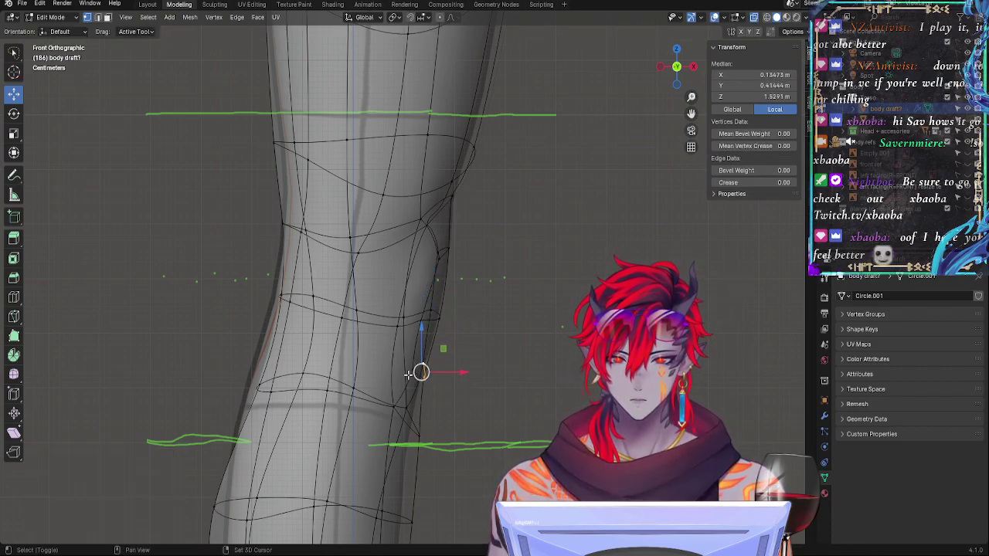
pyautogui.keyDown('shift'); pyautogui.click(412, 371); pyautogui.keyUp('shift')
pyautogui.click(411, 369)
pyautogui.keyDown('shift'); pyautogui.click(414, 359); pyautogui.keyUp('shift')
pyautogui.moveTo(413, 360); pyautogui.dragTo(401, 342)
pyautogui.click(415, 375)
pyautogui.click(397, 362)
pyautogui.keyDown('shift'); pyautogui.click(406, 359); pyautogui.keyUp('shift')
# Step: Slide a knee vertex sideways along X and lower it slightly
pyautogui.click(405, 373)
pyautogui.press('g')
pyautogui.press('x')
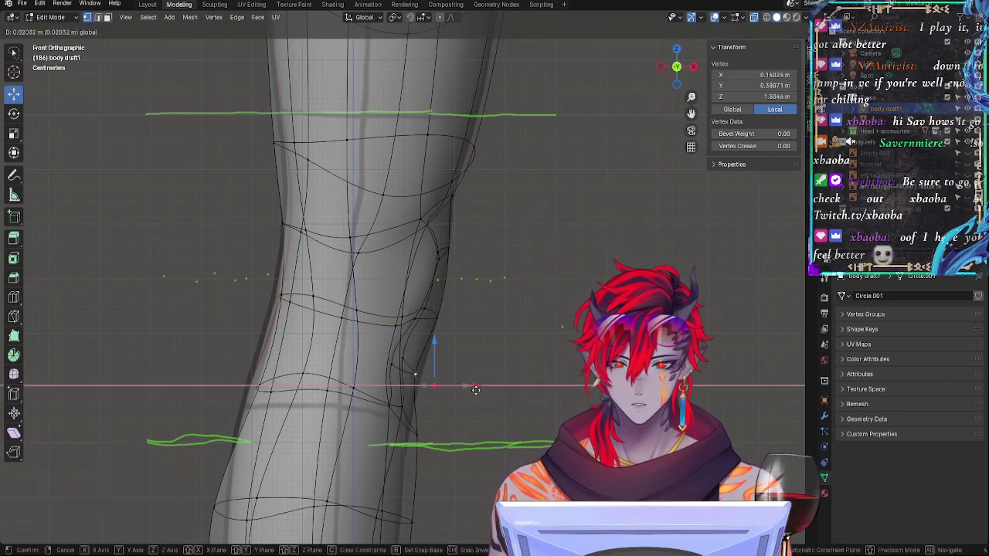
pyautogui.click(430, 371)
pyautogui.moveTo(449, 351); pyautogui.dragTo(448, 364)
# Step: Lower the upper knee vertices along Z and nudge them left
pyautogui.click(430, 307)
pyautogui.press('g')
pyautogui.click(435, 327)
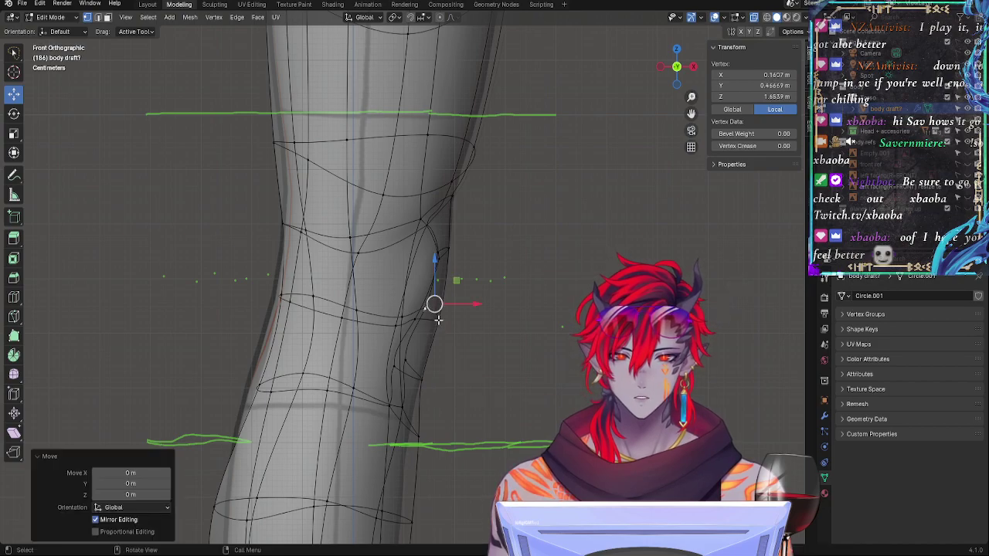
pyautogui.click(438, 320)
pyautogui.press('g')
pyautogui.press('z')
pyautogui.click(449, 342)
pyautogui.press('g')
pyautogui.moveTo(448, 343); pyautogui.dragTo(441, 347)
# Step: Reposition a vertex on the lower knee loop with a small vertical adjustment
pyautogui.click(424, 439)
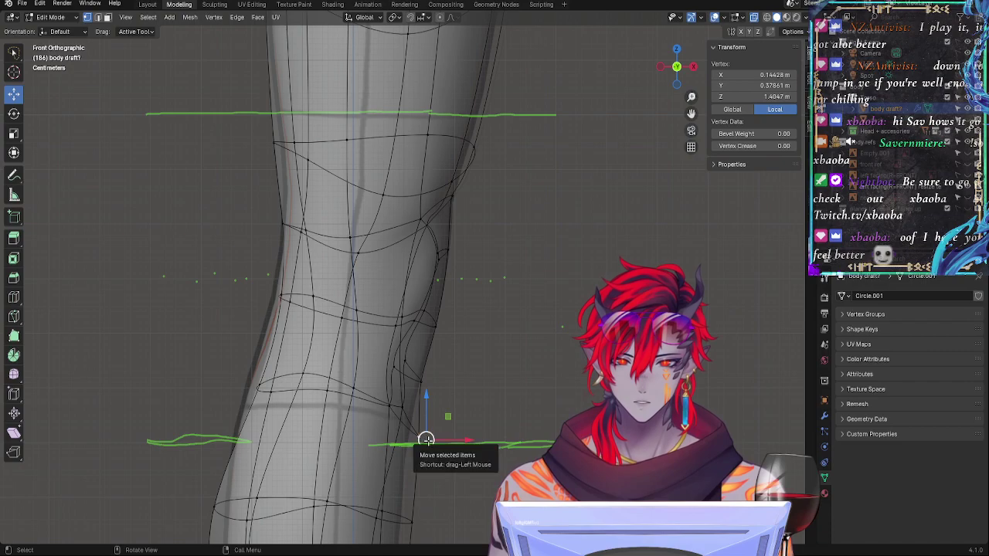
pyautogui.press('g')
pyautogui.click(409, 431)
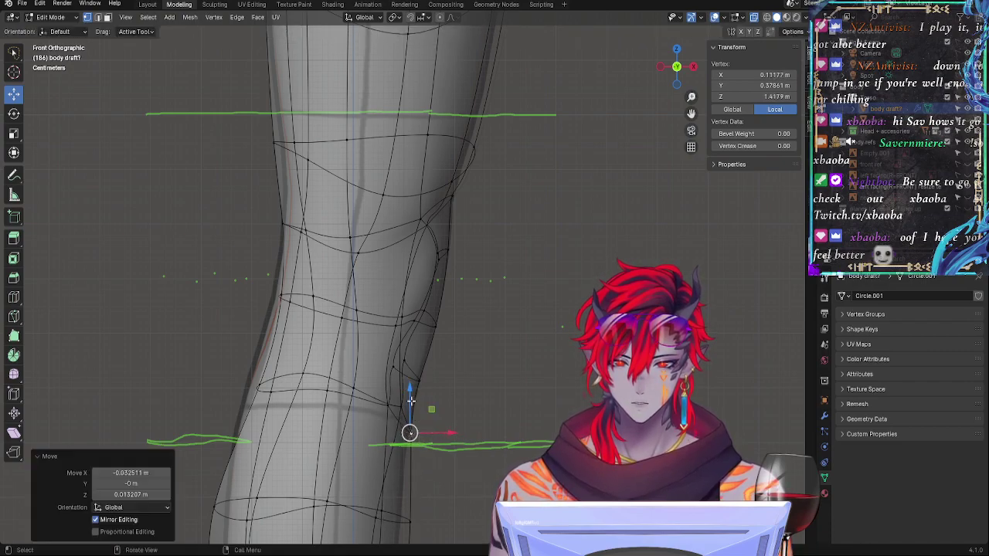
pyautogui.press('g')
pyautogui.press('z')
pyautogui.click(418, 398)
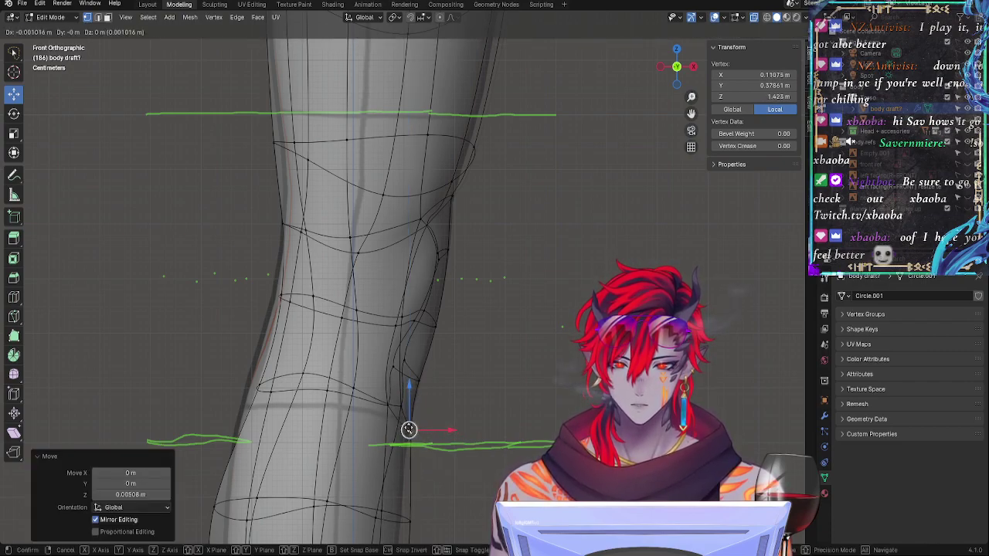
pyautogui.press('g')
pyautogui.click(411, 430)
# Step: Shift two lower knee vertices left along X and nudge them down along Z
pyautogui.click(397, 410)
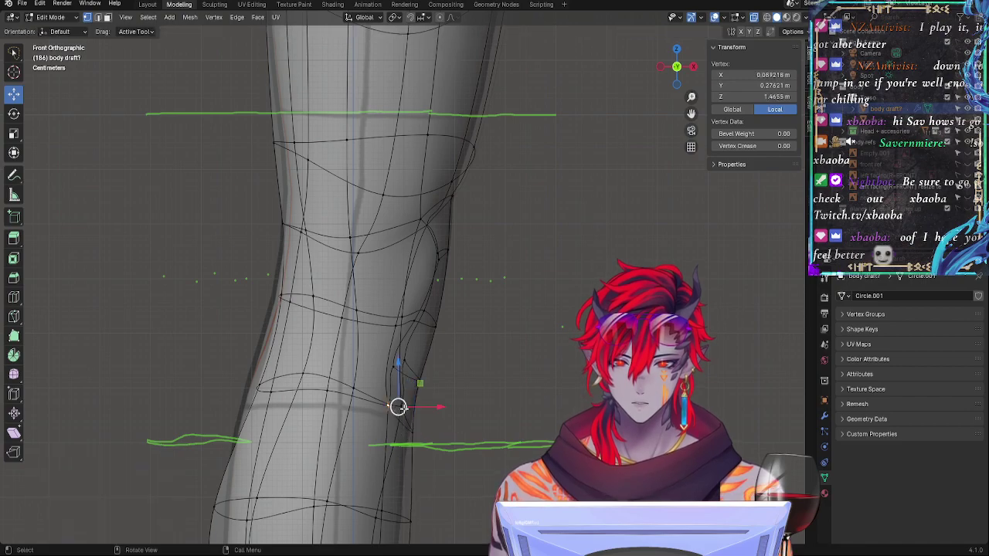
pyautogui.keyDown('shift'); pyautogui.click(423, 411); pyautogui.keyUp('shift')
pyautogui.press('g')
pyautogui.press('x')
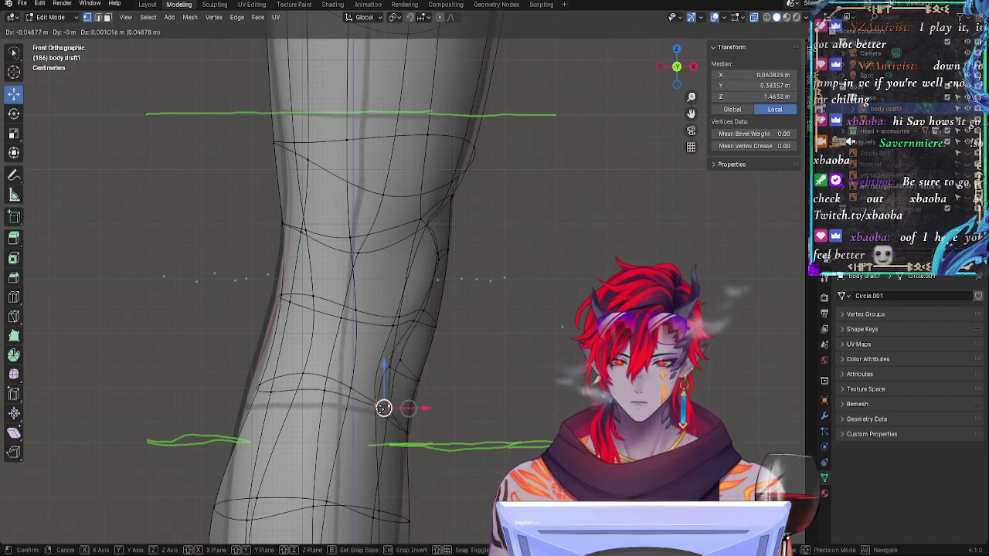
pyautogui.click(387, 407)
pyautogui.press('g')
pyautogui.press('z')
pyautogui.click(443, 364)
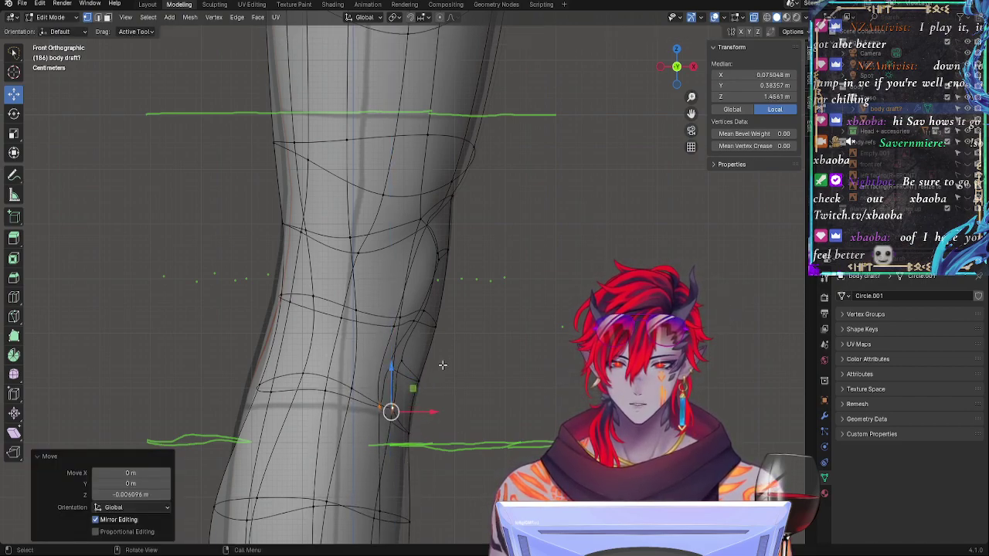
pyautogui.moveTo(458, 338); pyautogui.dragTo(522, 356, button='middle')
pyautogui.click(672, 70)
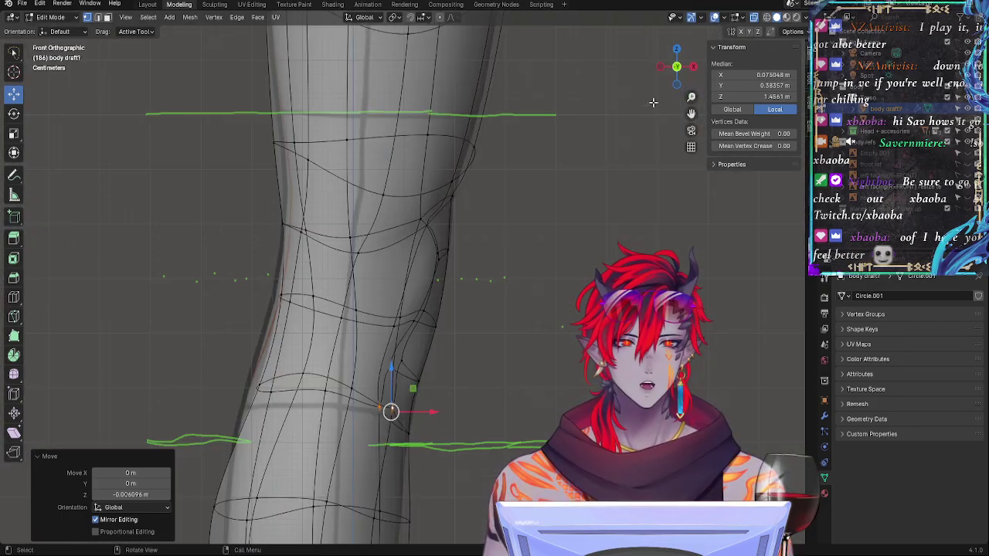
# Step: Lower the vertices on the side of the knee along Z
pyautogui.click(410, 328)
pyautogui.click(519, 336)
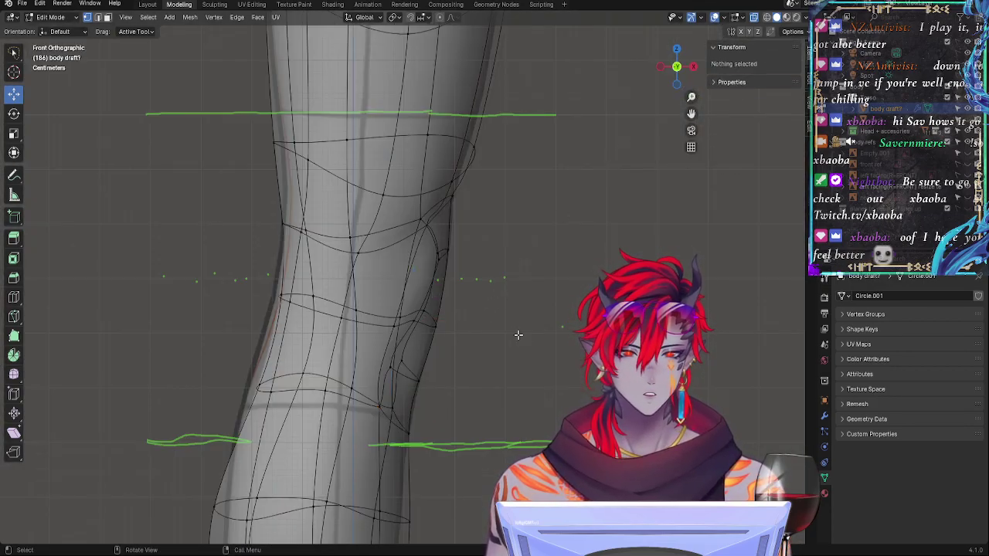
pyautogui.click(434, 327)
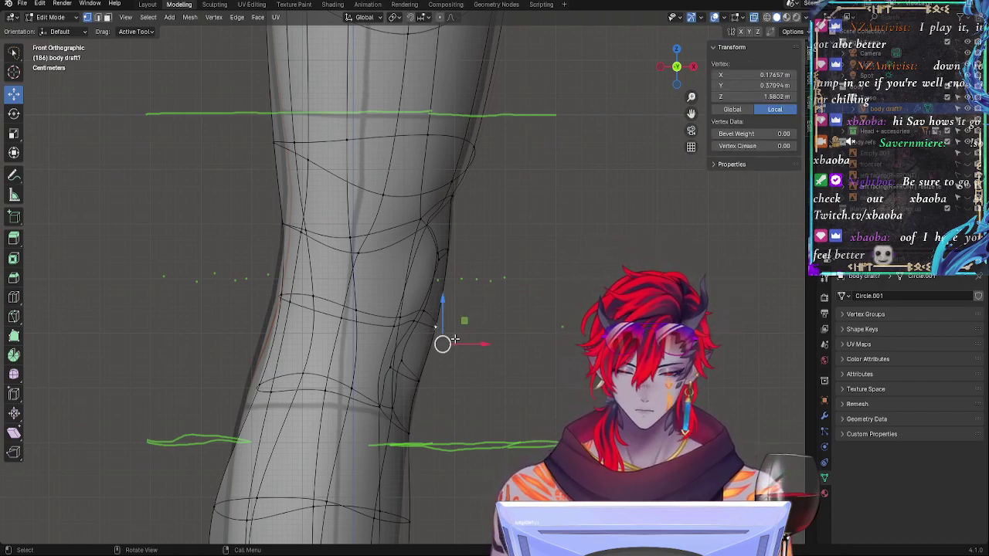
pyautogui.moveTo(444, 346); pyautogui.dragTo(441, 359)
pyautogui.click(439, 356)
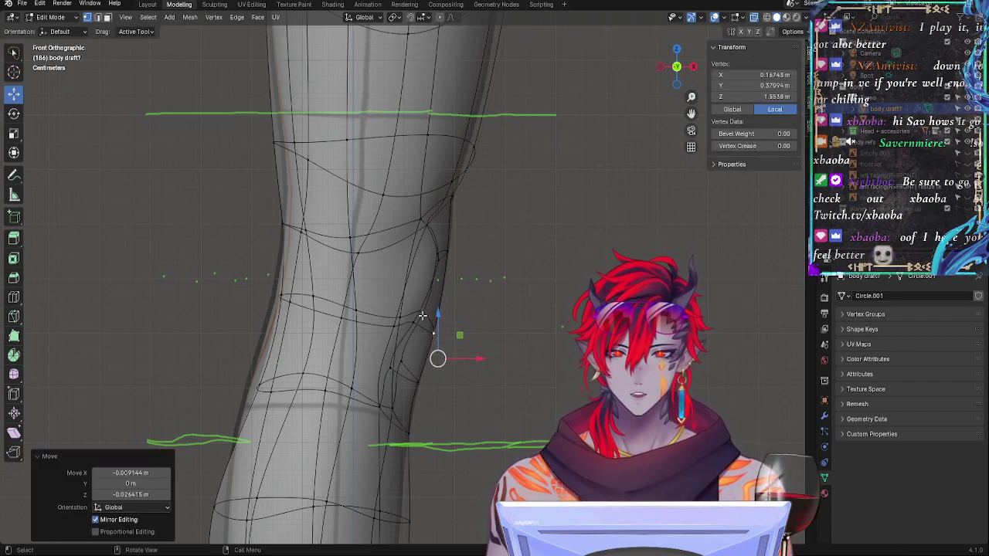
pyautogui.moveTo(440, 355); pyautogui.dragTo(496, 326, button='middle')
pyautogui.keyDown('shift'); pyautogui.click(502, 326); pyautogui.keyUp('shift')
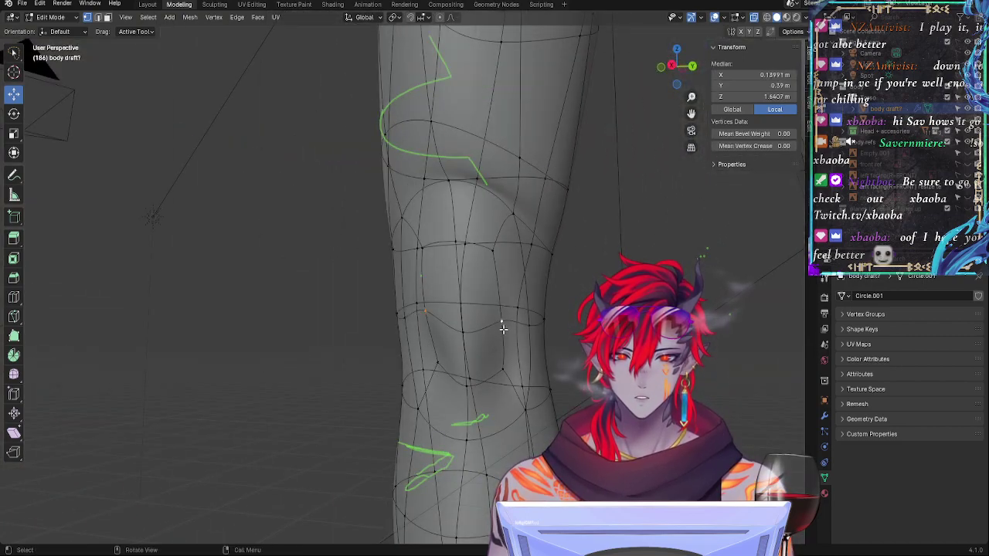
pyautogui.click(662, 68)
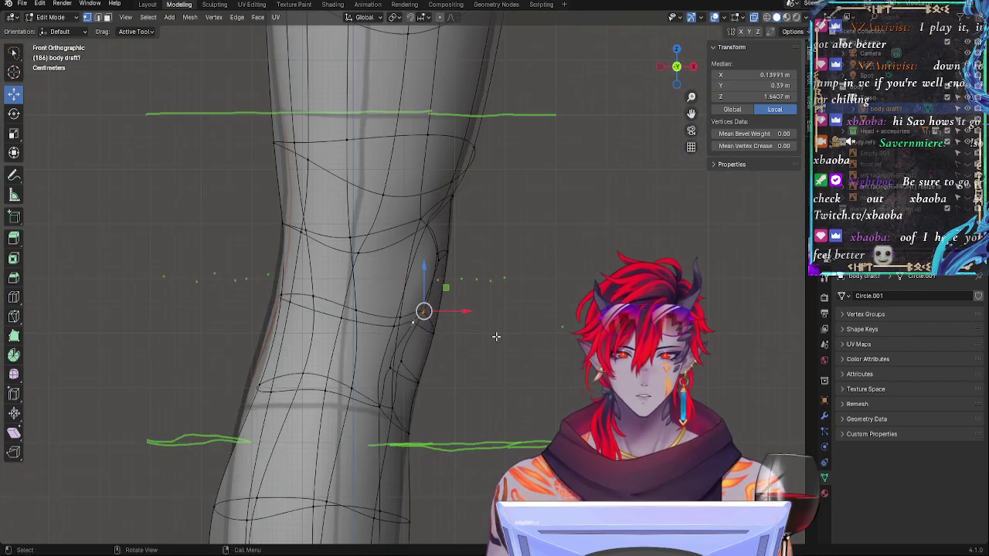
pyautogui.press('g')
pyautogui.press('z')
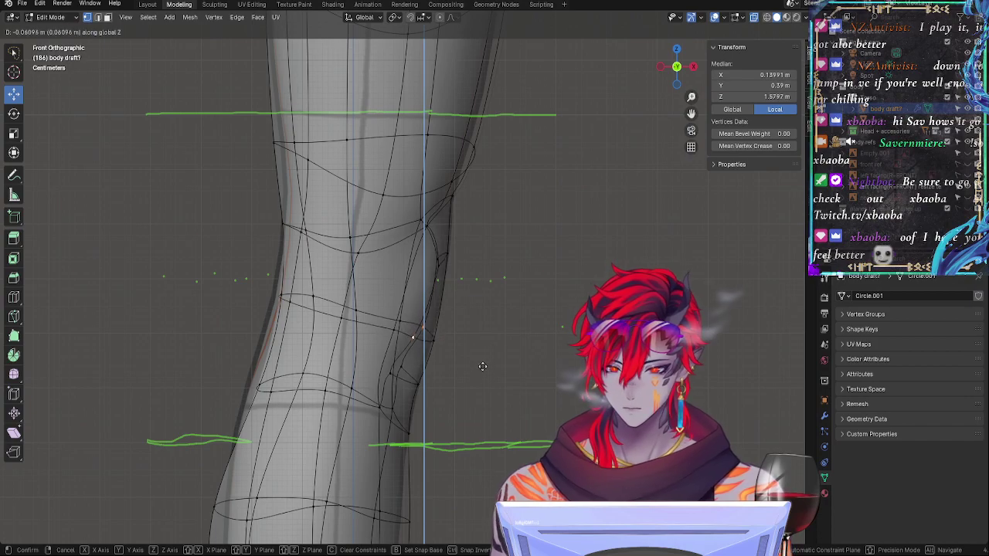
pyautogui.click(468, 353)
# Step: Drop the last kneecap vertices down and left, then hide the body draft mesh
pyautogui.click(467, 343)
pyautogui.moveTo(486, 353)
pyautogui.mouseDown(button='middle')
pyautogui.moveTo(353, 344)
pyautogui.moveTo(492, 363)
pyautogui.mouseUp(button='middle')
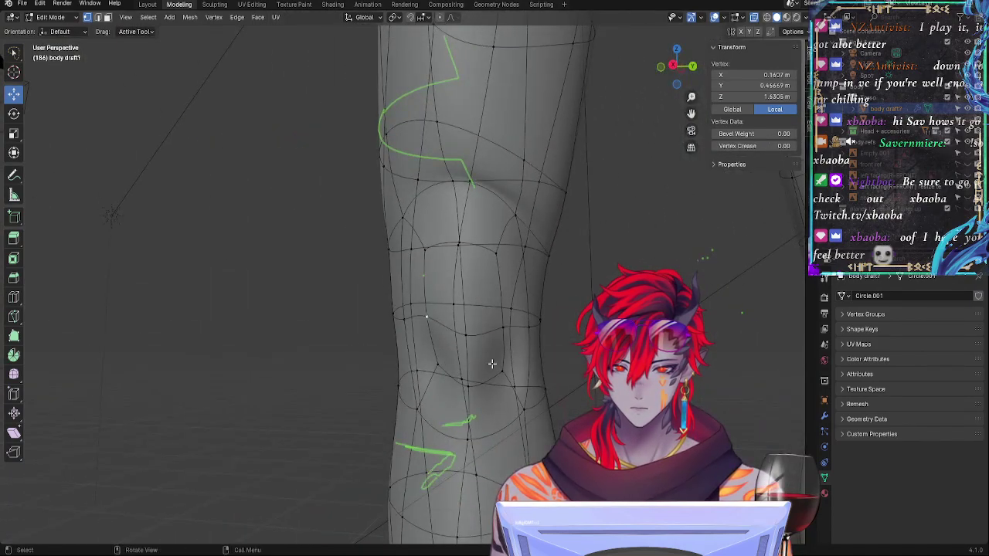
pyautogui.press('g')
pyautogui.click(480, 378)
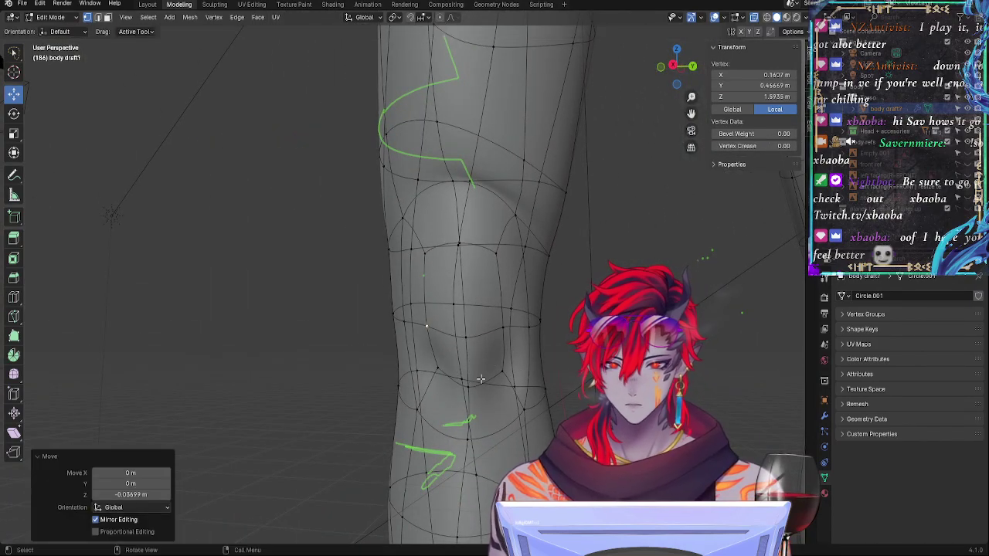
pyautogui.keyDown('shift'); pyautogui.click(506, 327); pyautogui.keyUp('shift')
pyautogui.click(661, 67)
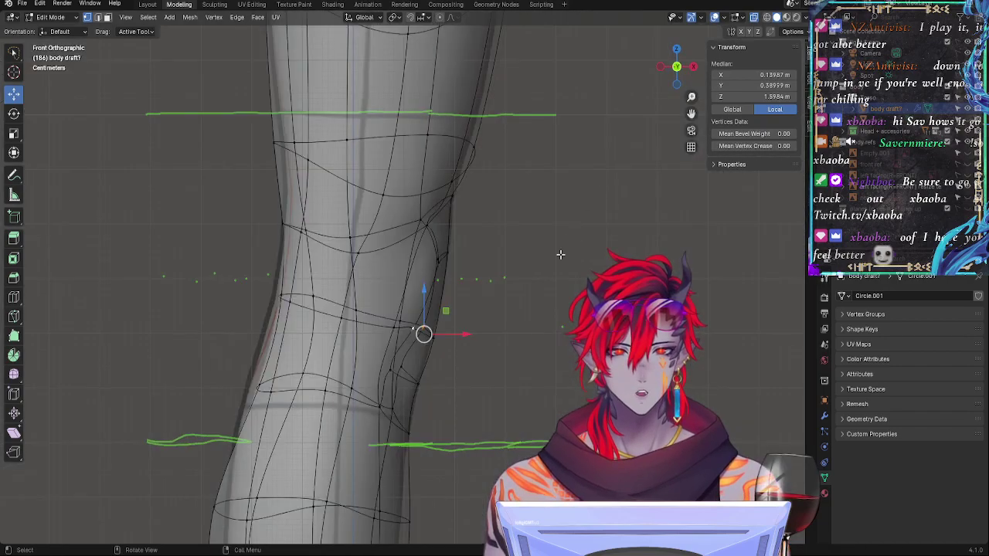
pyautogui.press('g')
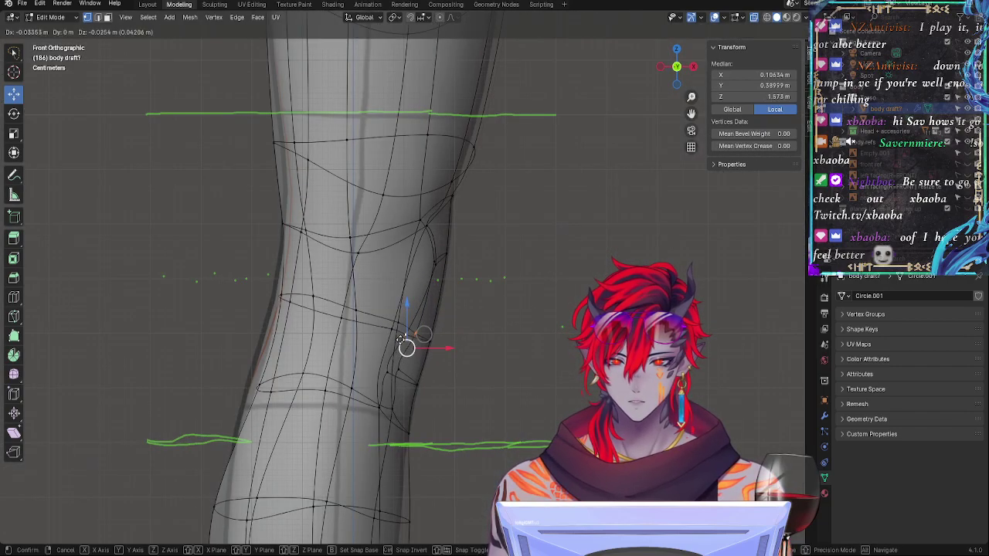
pyautogui.click(408, 348)
pyautogui.click(547, 321)
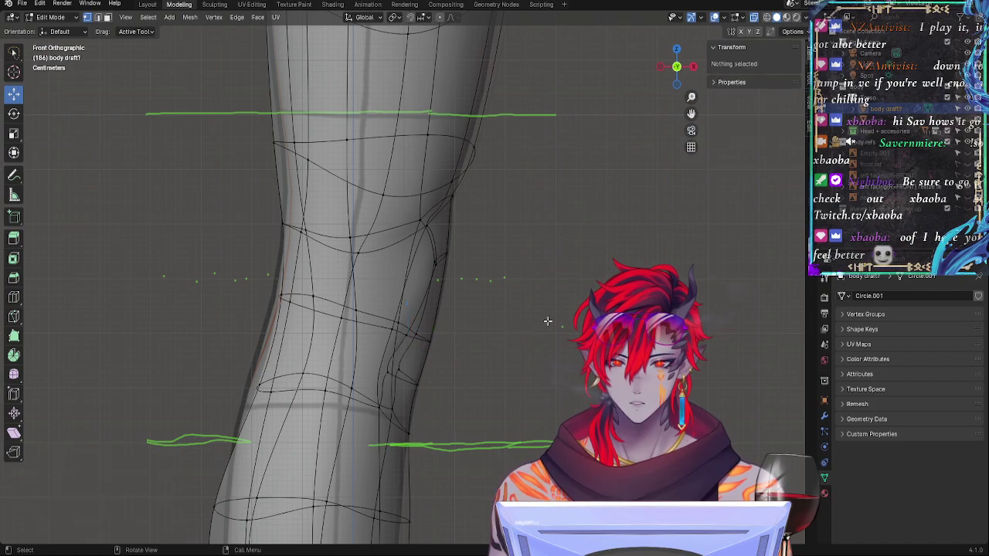
pyautogui.click(968, 109)
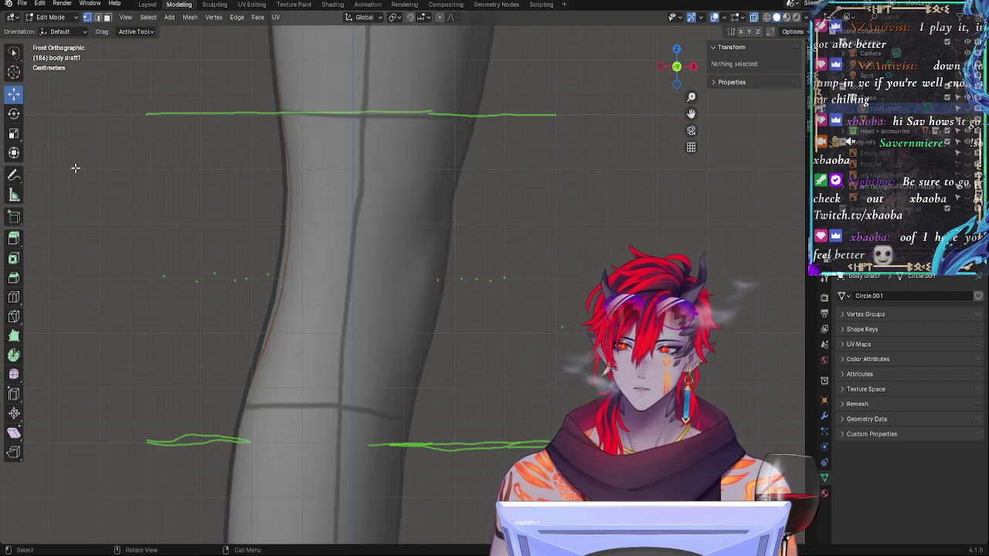
# Step: Draw green annotation strokes tracing the knee contour and muscles above and below the kneecap
pyautogui.click(14, 175)
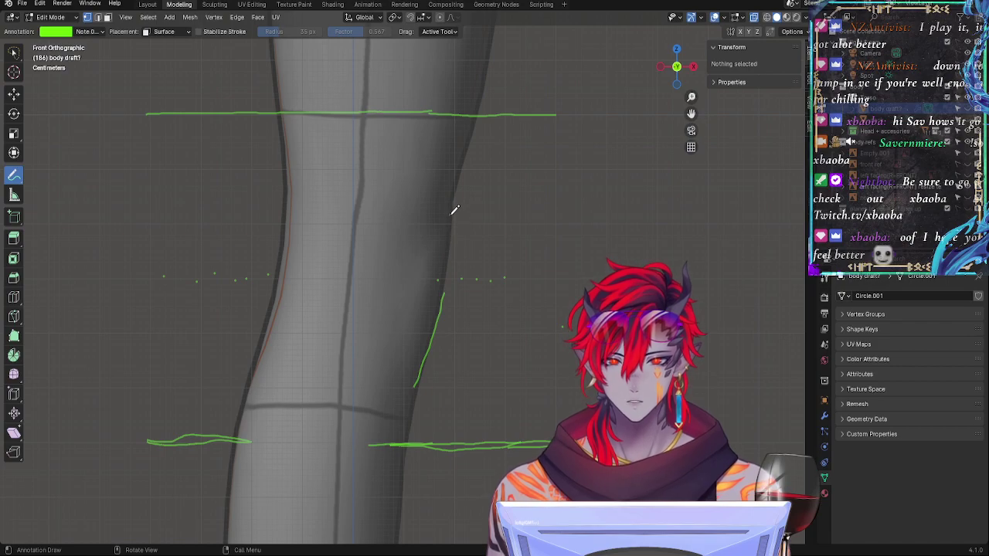
pyautogui.moveTo(452, 212); pyautogui.dragTo(452, 284)
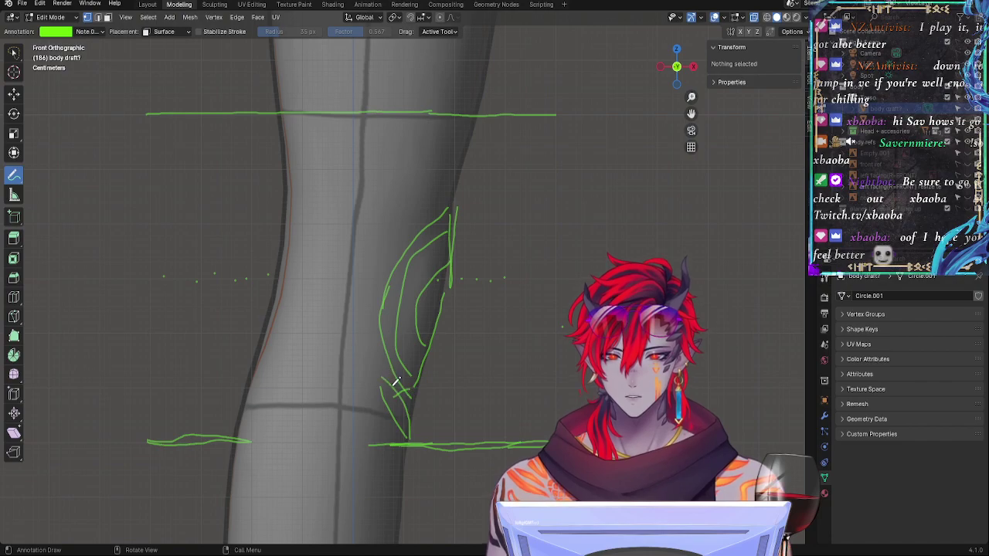
pyautogui.moveTo(370, 282); pyautogui.dragTo(399, 260)
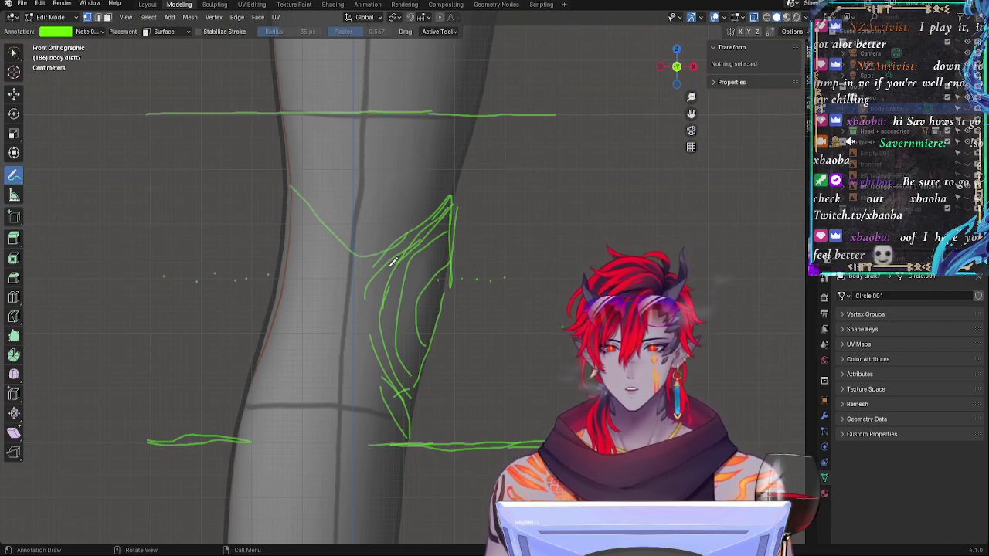
pyautogui.moveTo(365, 292)
pyautogui.mouseDown()
pyautogui.moveTo(410, 408)
pyautogui.moveTo(378, 338)
pyautogui.mouseUp()
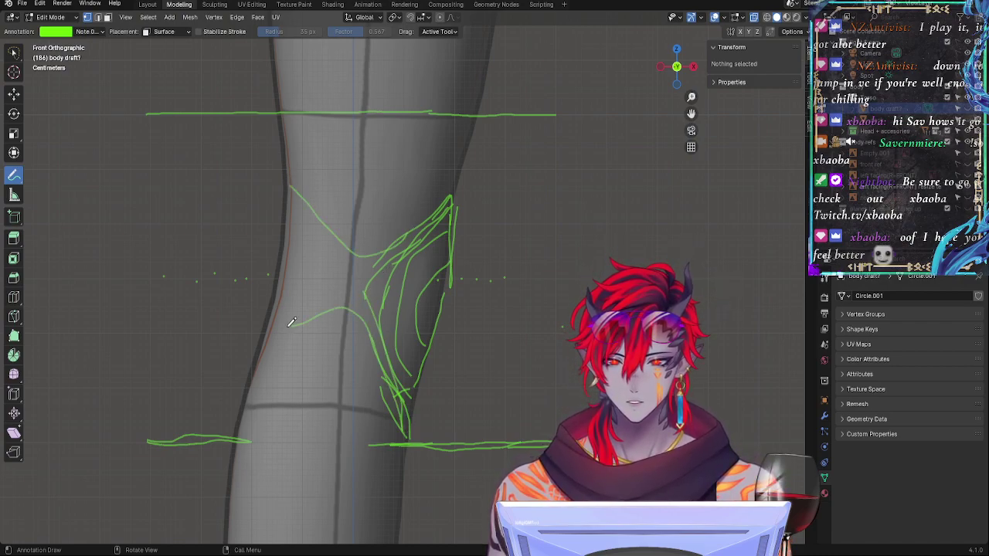
pyautogui.moveTo(261, 354); pyautogui.dragTo(374, 296)
pyautogui.moveTo(363, 258)
pyautogui.mouseDown()
pyautogui.moveTo(289, 199)
pyautogui.moveTo(381, 252)
pyautogui.mouseUp()
pyautogui.moveTo(274, 321); pyautogui.dragTo(370, 291)
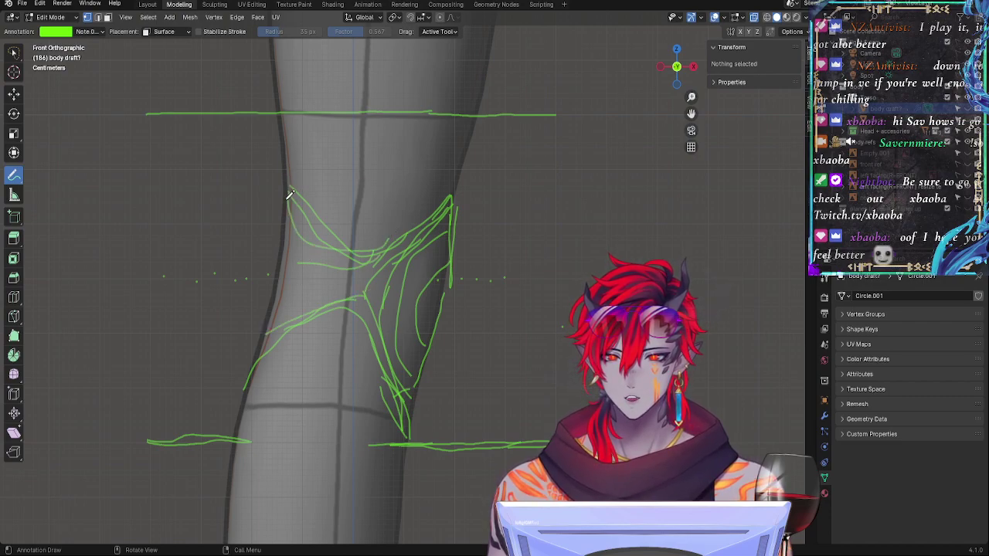
pyautogui.moveTo(286, 269); pyautogui.dragTo(261, 353)
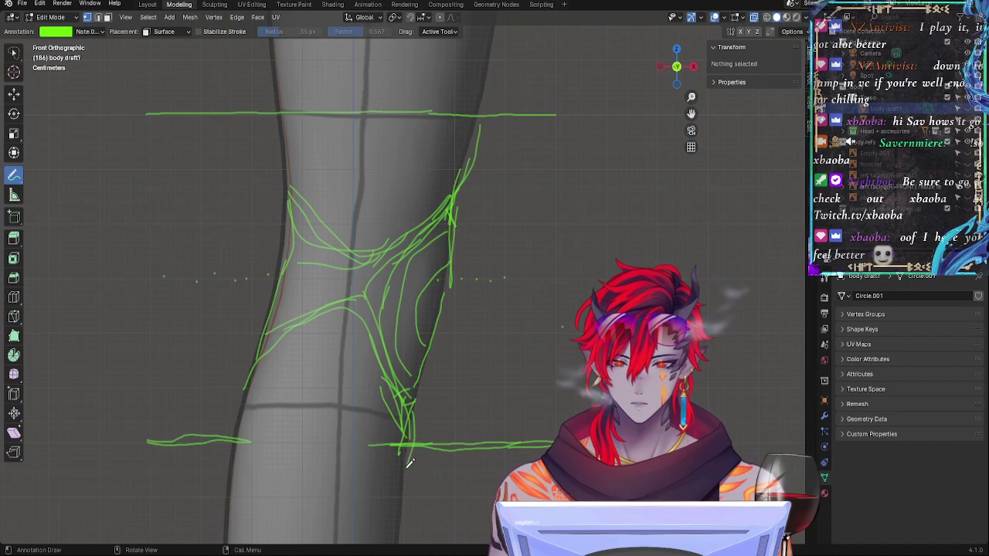
pyautogui.moveTo(407, 399); pyautogui.dragTo(400, 486)
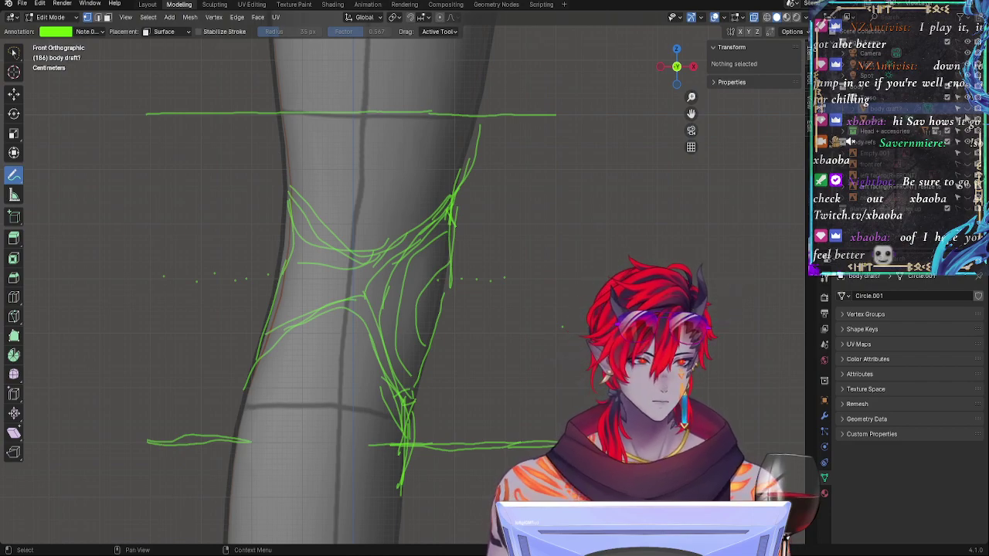
# Step: Show the body draft mesh again and fade the annotation sketch strokes to low opacity
pyautogui.click(967, 112)
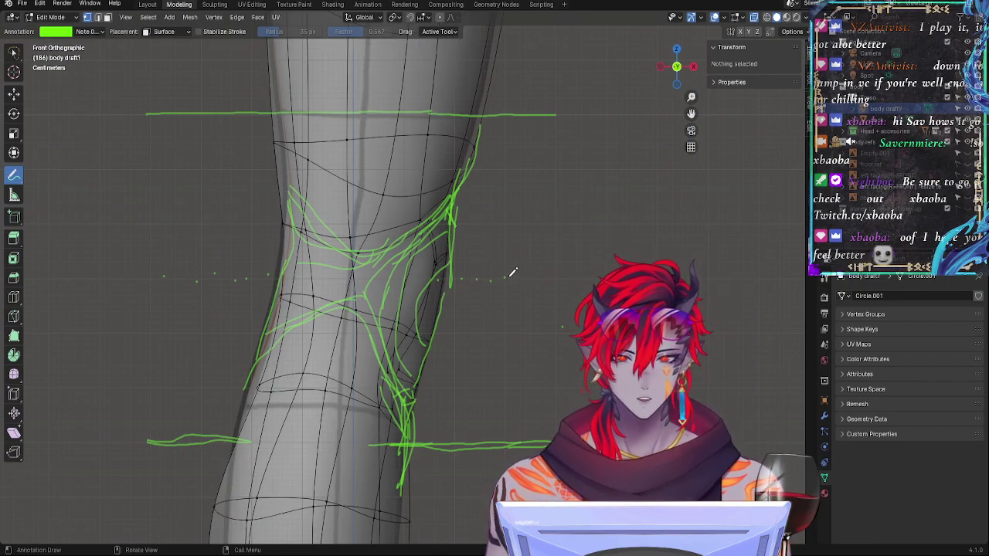
pyautogui.click(89, 31)
pyautogui.moveTo(56, 137); pyautogui.dragTo(27, 137)
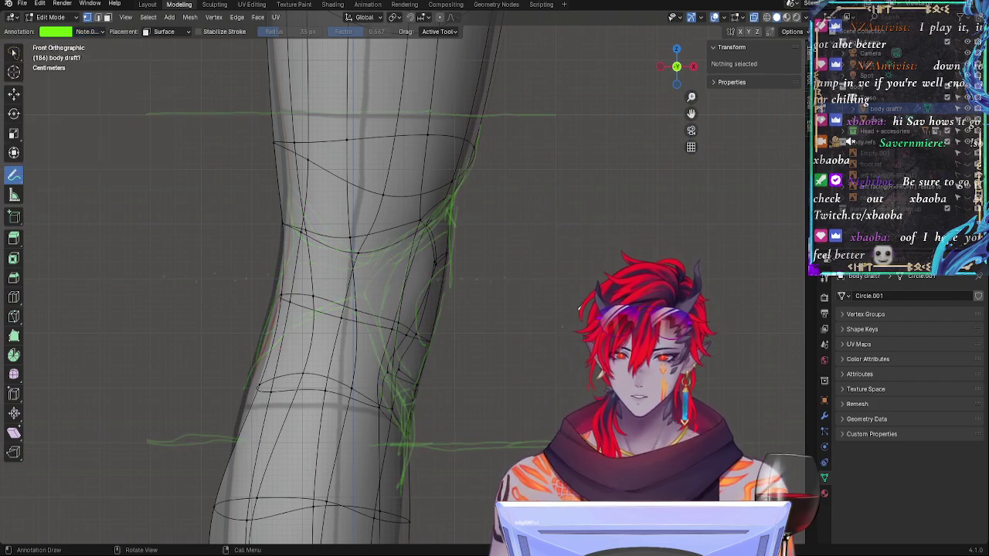
pyautogui.scroll(3, 559, 247)
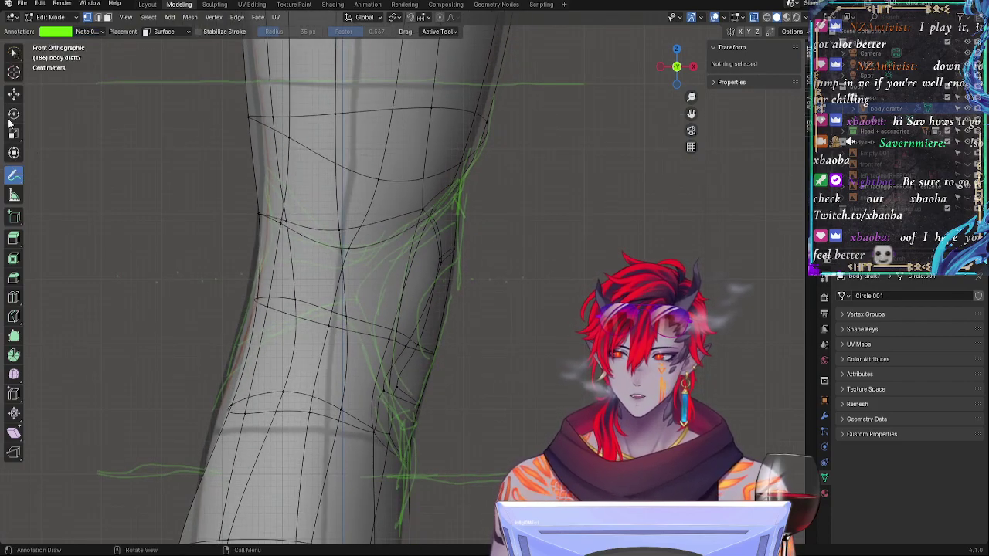
pyautogui.click(13, 96)
# Step: Return to Object Mode and raise the leg reference image's opacity to 0.646
pyautogui.click(460, 230)
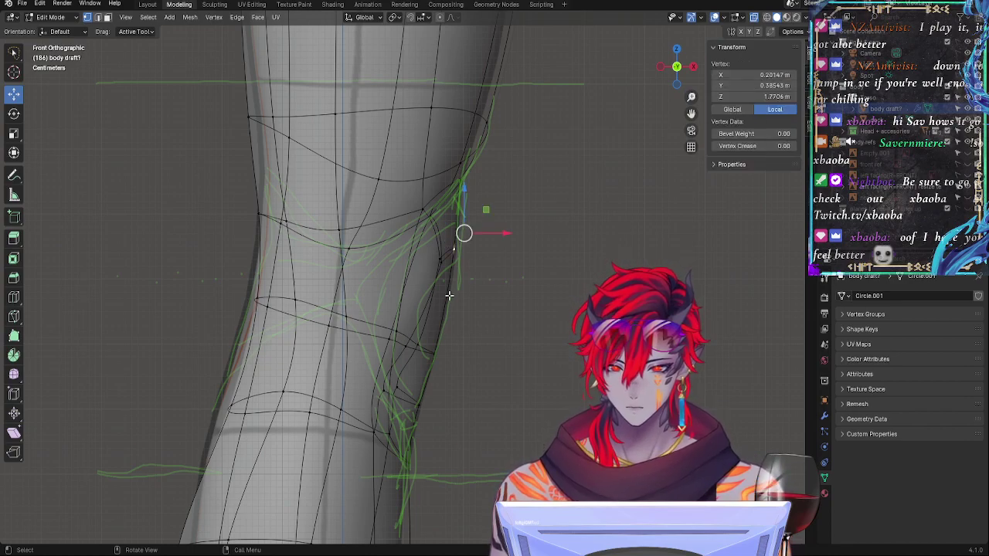
pyautogui.click(742, 265)
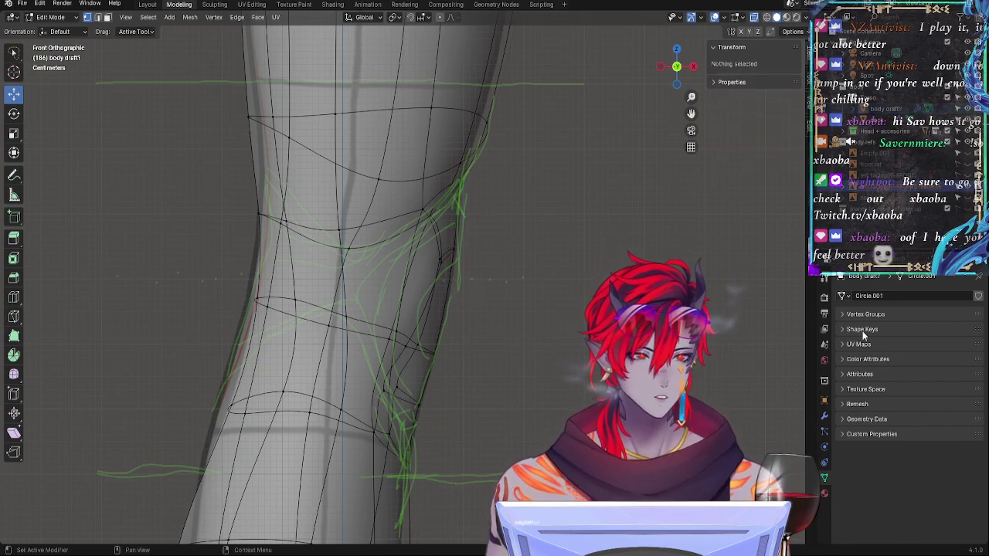
pyautogui.press('Tab')
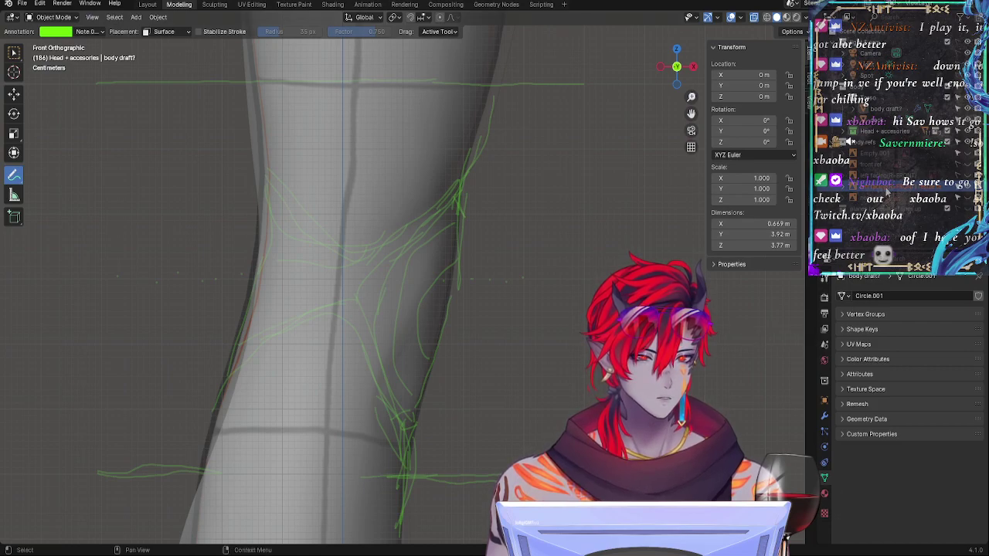
pyautogui.click(865, 186)
pyautogui.moveTo(941, 432); pyautogui.dragTo(964, 433)
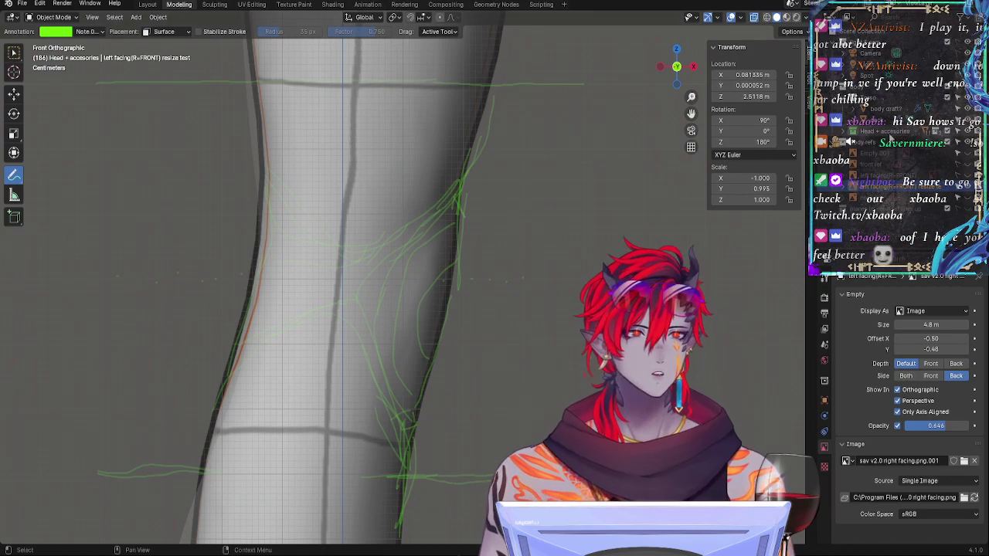
# Step: Edit the body draft and shift the mid-knee left-edge vertices sideways onto the sketched outline
pyautogui.click(876, 109)
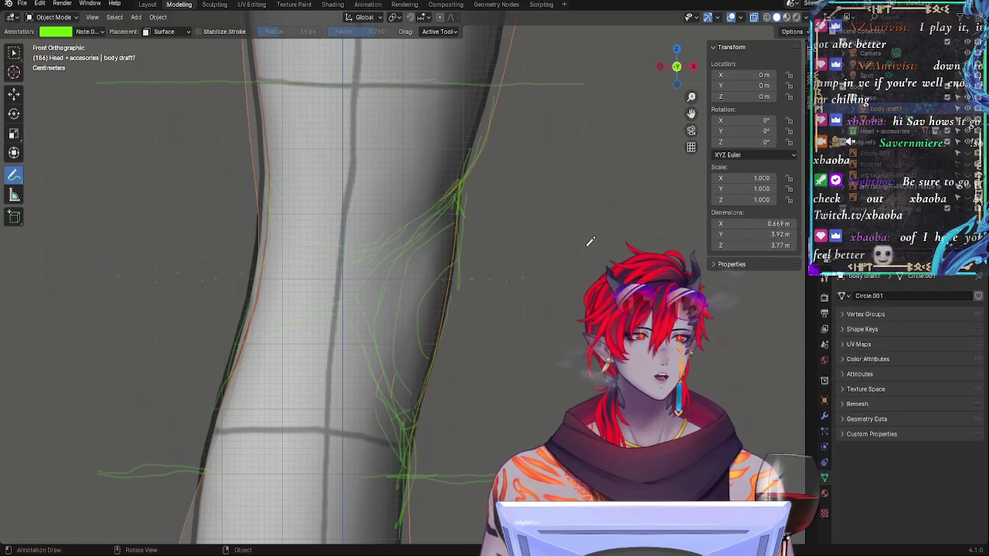
pyautogui.press('Tab')
pyautogui.click(440, 175)
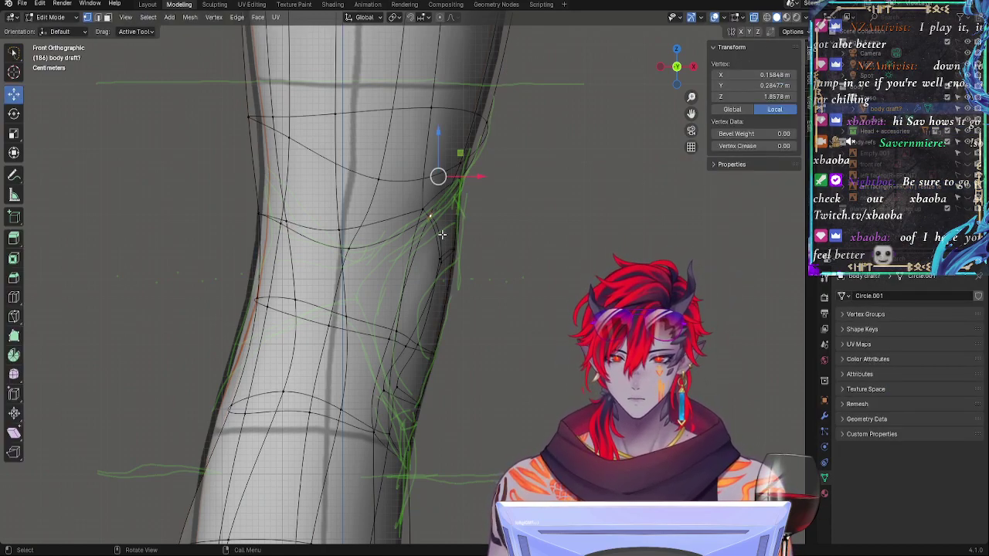
pyautogui.click(440, 237)
pyautogui.click(394, 360)
pyautogui.click(249, 269)
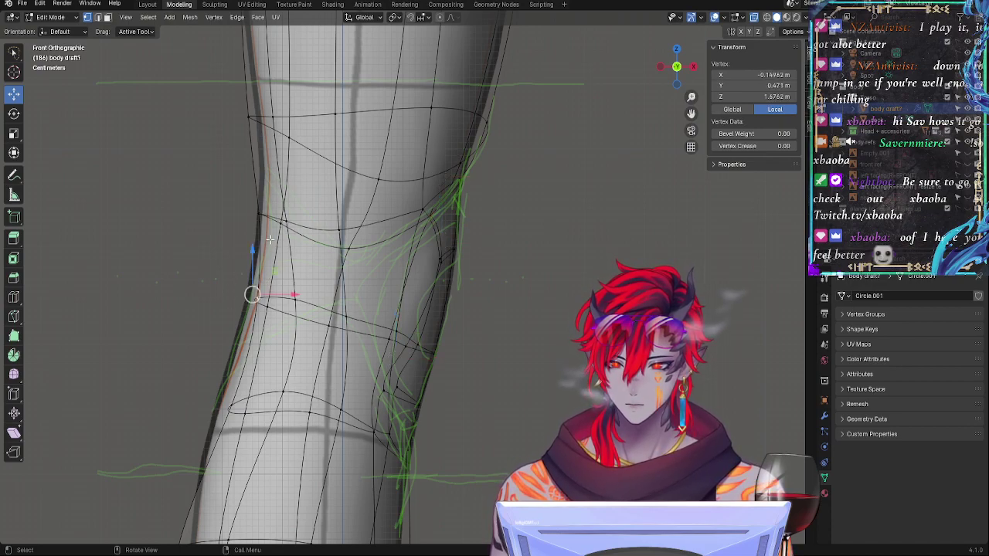
pyautogui.keyDown('shift'); pyautogui.click(263, 309); pyautogui.keyUp('shift')
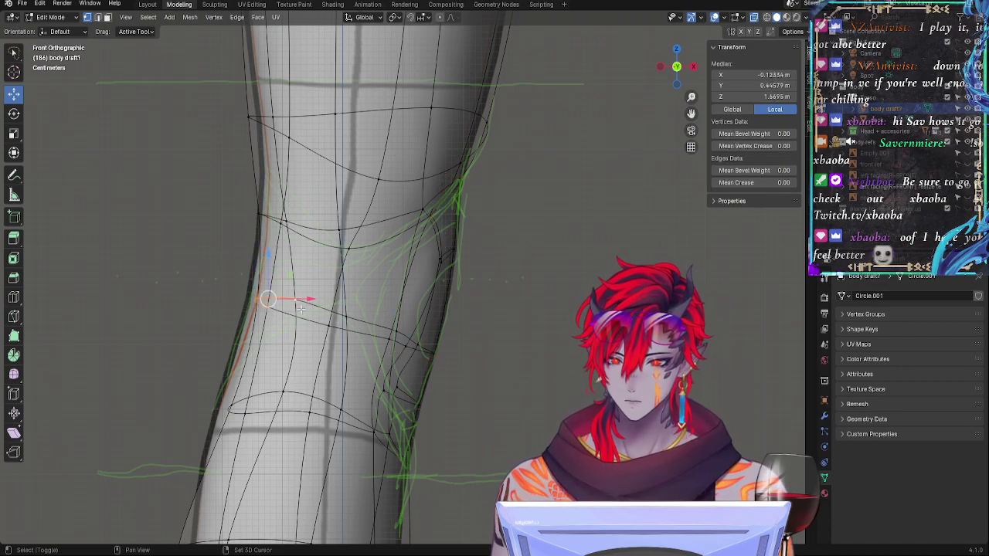
pyautogui.moveTo(298, 298); pyautogui.dragTo(260, 298)
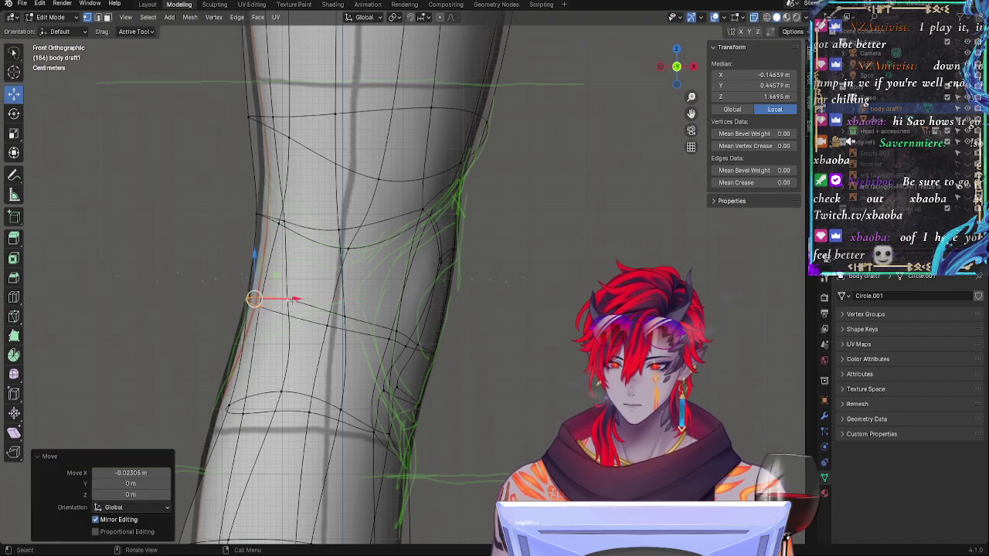
# Step: Move the upper left-edge knee vertex onto the outline, undoing a trial move of three lower vertices
pyautogui.click(251, 206)
pyautogui.moveTo(295, 203); pyautogui.dragTo(261, 218)
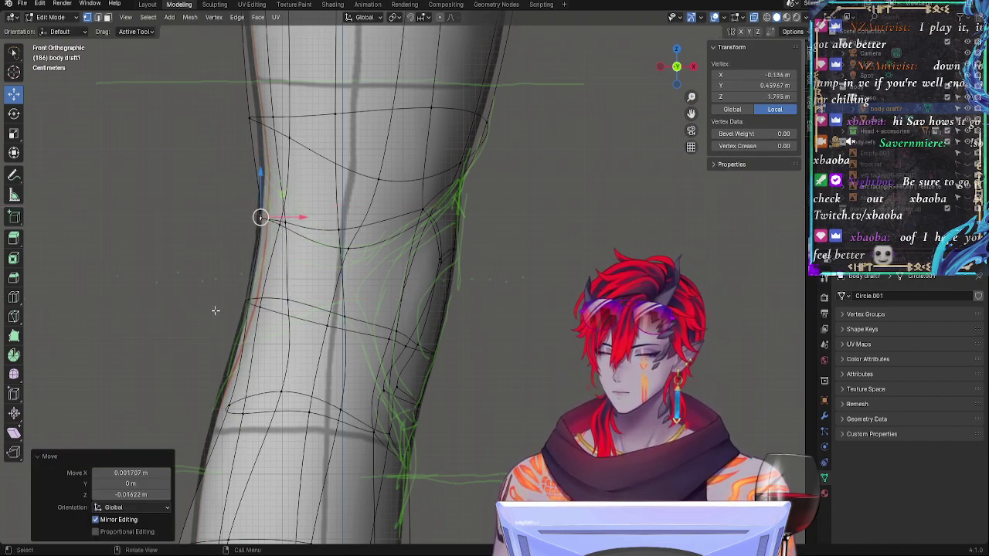
pyautogui.click(227, 401)
pyautogui.keyDown('shift'); pyautogui.click(243, 414); pyautogui.keyUp('shift')
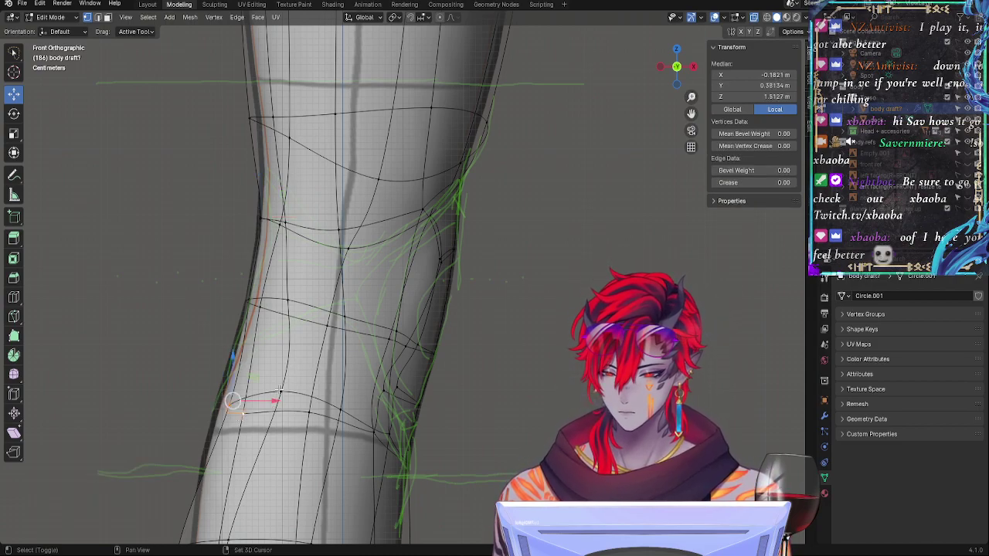
pyautogui.keyDown('shift'); pyautogui.click(282, 391); pyautogui.keyUp('shift')
pyautogui.moveTo(255, 388); pyautogui.dragTo(225, 377)
pyautogui.hotkey('ctrl', 'z')
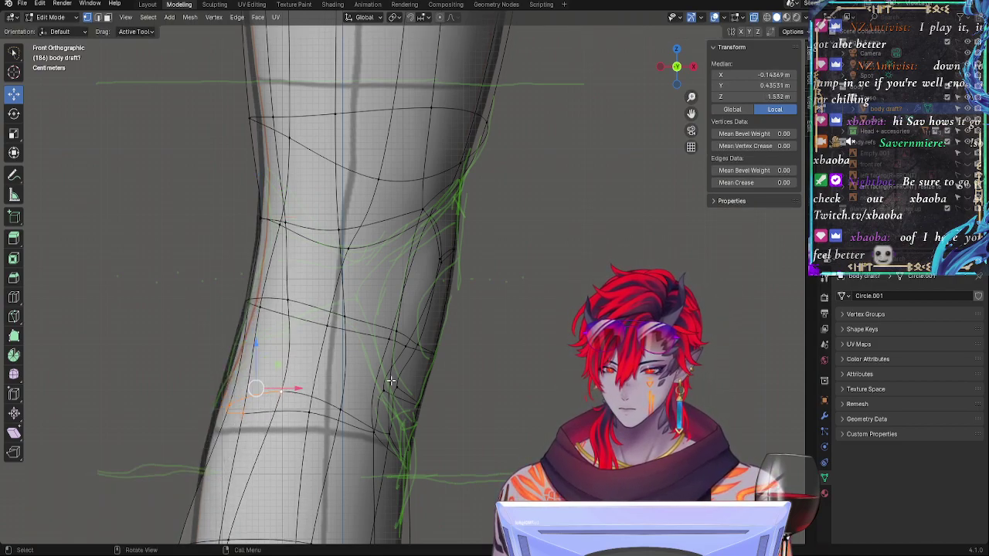
pyautogui.keyDown('ctrl'); pyautogui.moveTo(494, 393); pyautogui.dragTo(468, 174, button='middle'); pyautogui.keyUp('ctrl')
pyautogui.keyDown('ctrl'); pyautogui.moveTo(473, 309); pyautogui.dragTo(479, 389, button='middle'); pyautogui.keyUp('ctrl')
# Step: Select the calf edge loops and raise that band vertically along Z
pyautogui.doubleClick(372, 441)
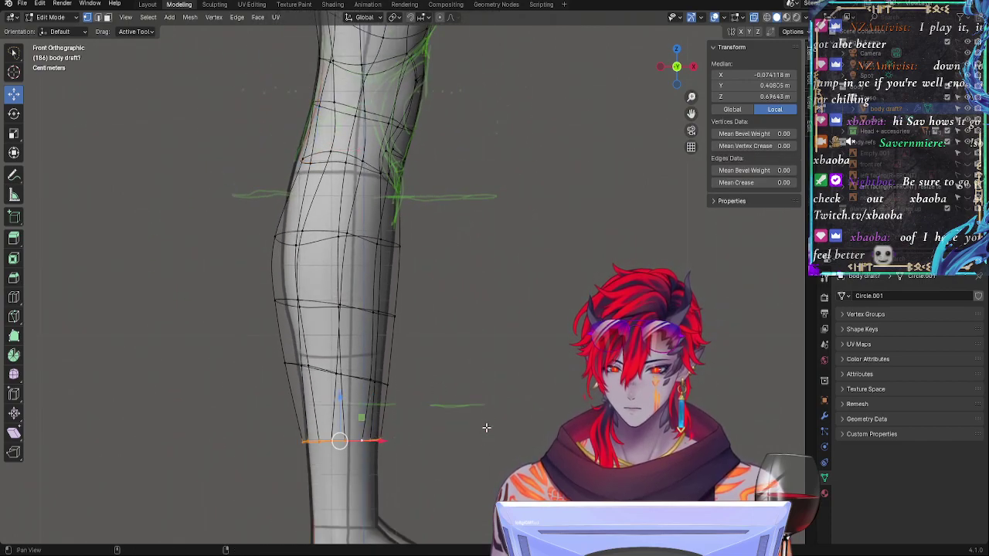
pyautogui.keyDown('alt'); pyautogui.keyDown('shift'); pyautogui.moveTo(485, 428); pyautogui.dragTo(512, 252); pyautogui.keyUp('shift'); pyautogui.keyUp('alt')
pyautogui.scroll(4, 518, 301)
pyautogui.scroll(-4, 494, 278)
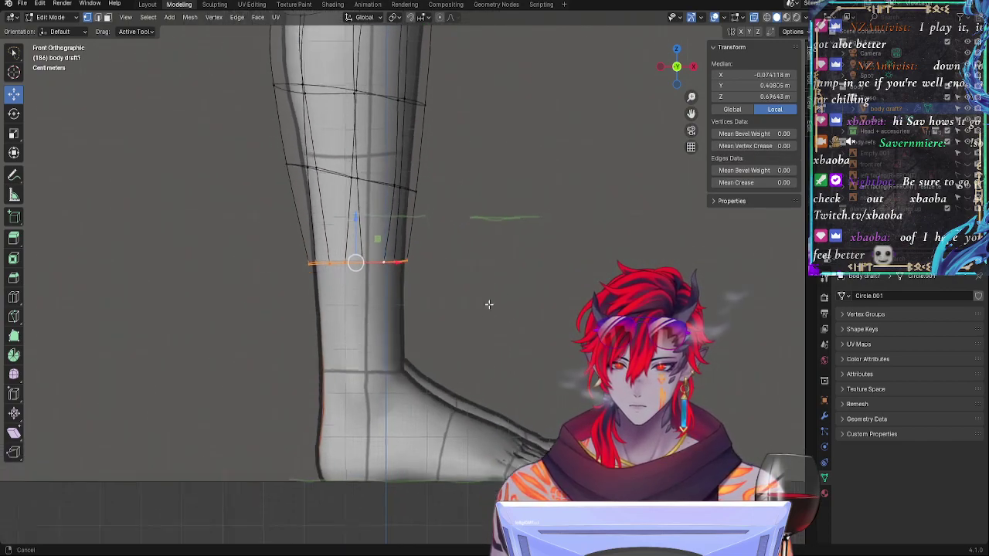
pyautogui.keyDown('shift'); pyautogui.moveTo(504, 221); pyautogui.dragTo(431, 268, button='middle'); pyautogui.keyUp('shift')
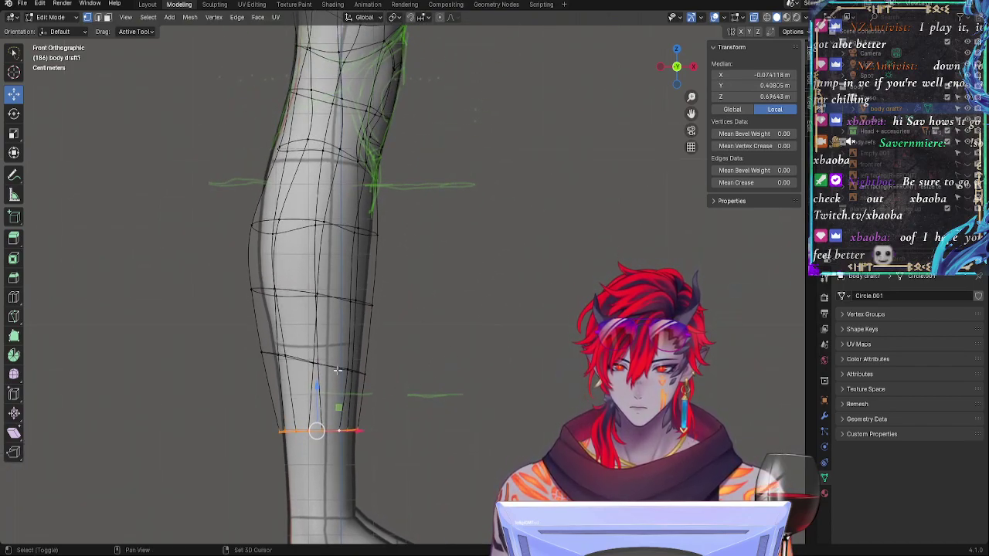
pyautogui.keyDown('alt'); pyautogui.keyDown('shift'); pyautogui.click(339, 340); pyautogui.keyUp('shift'); pyautogui.keyUp('alt')
pyautogui.keyDown('alt'); pyautogui.keyDown('shift'); pyautogui.click(332, 300); pyautogui.keyUp('shift'); pyautogui.keyUp('alt')
pyautogui.keyDown('alt'); pyautogui.keyDown('shift'); pyautogui.click(325, 227); pyautogui.keyUp('shift'); pyautogui.keyUp('alt')
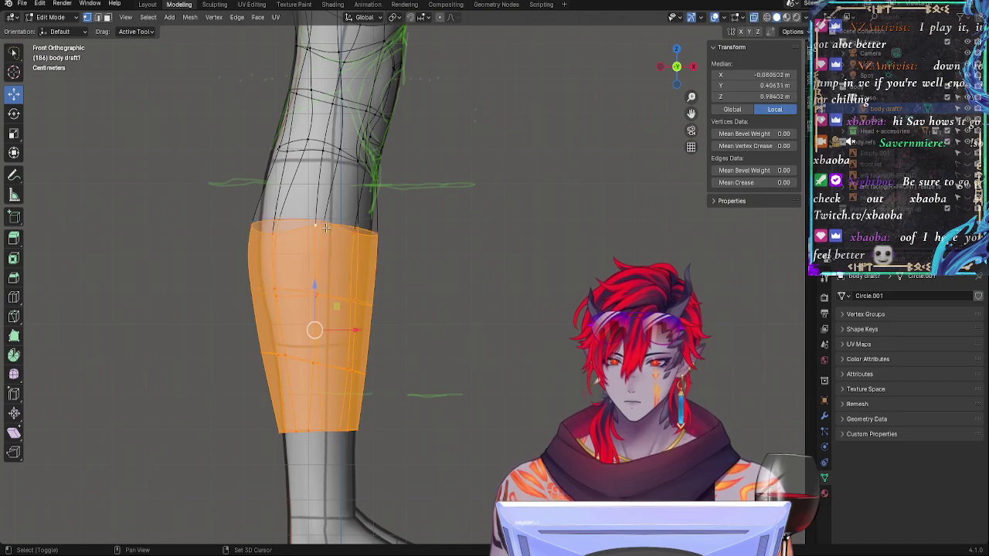
pyautogui.press('g')
pyautogui.press('z')
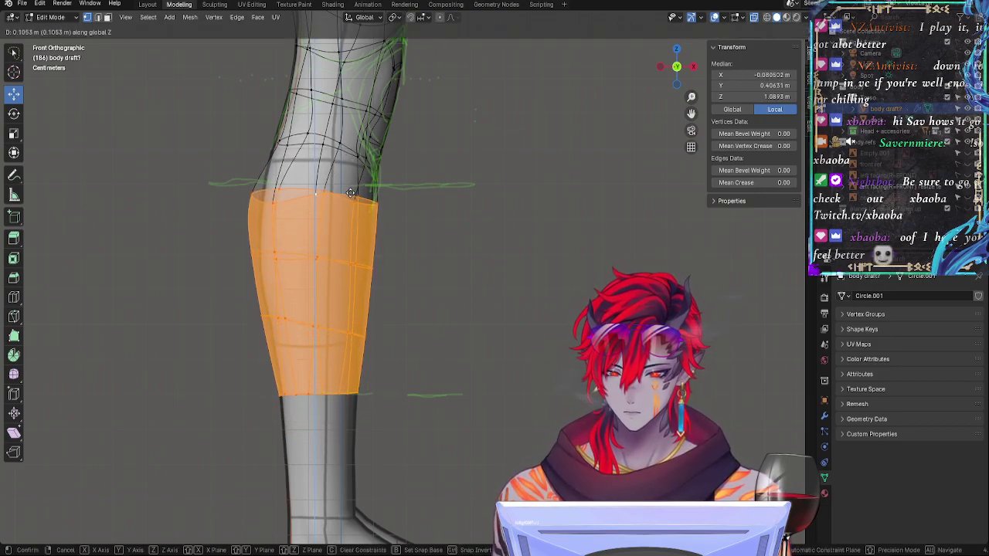
pyautogui.click(349, 199)
# Step: Shrink the horizontal knee edge loop to 0.891
pyautogui.click(459, 314)
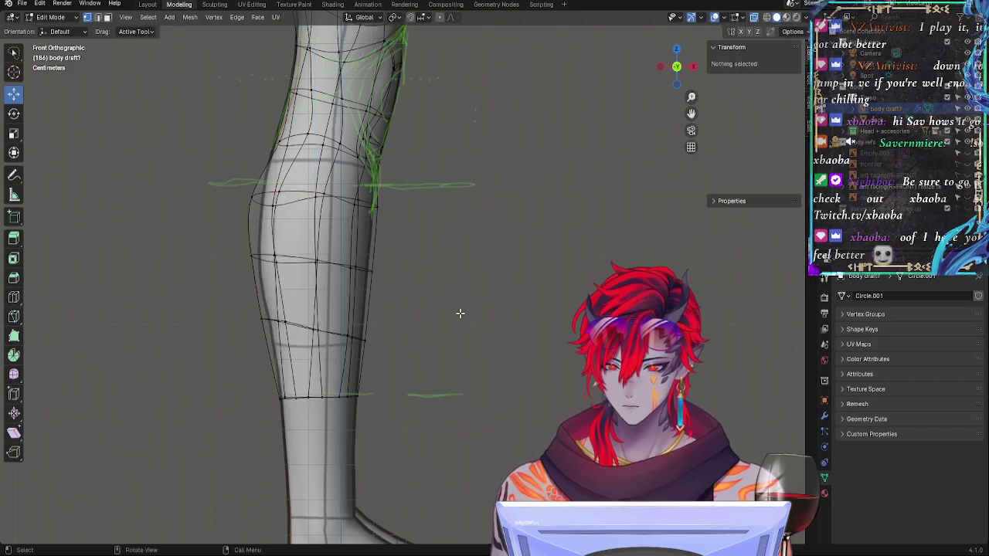
pyautogui.keyDown('alt'); pyautogui.click(356, 203); pyautogui.keyUp('alt')
pyautogui.keyDown('alt'); pyautogui.click(318, 191); pyautogui.keyUp('alt')
pyautogui.keyDown('alt'); pyautogui.click(286, 191); pyautogui.keyUp('alt')
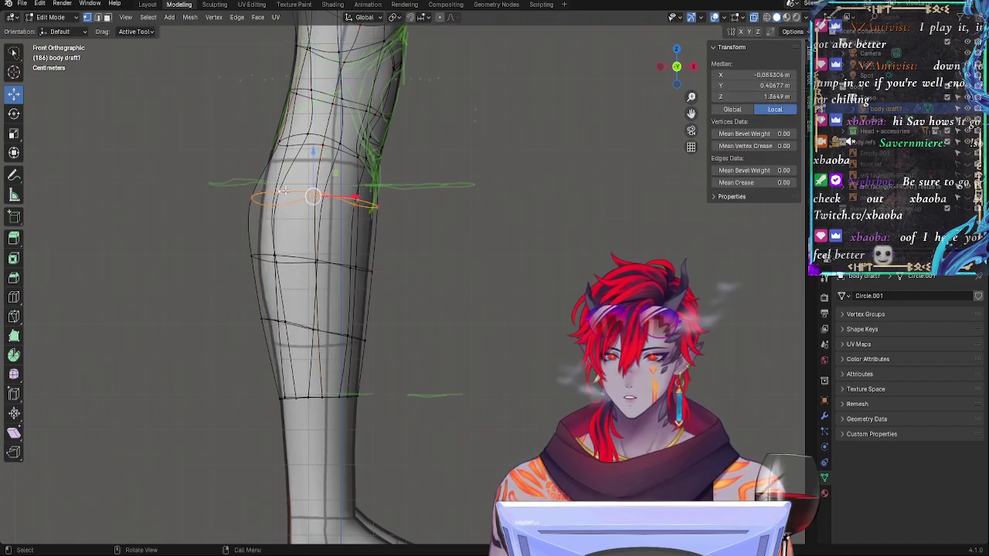
pyautogui.press('s')
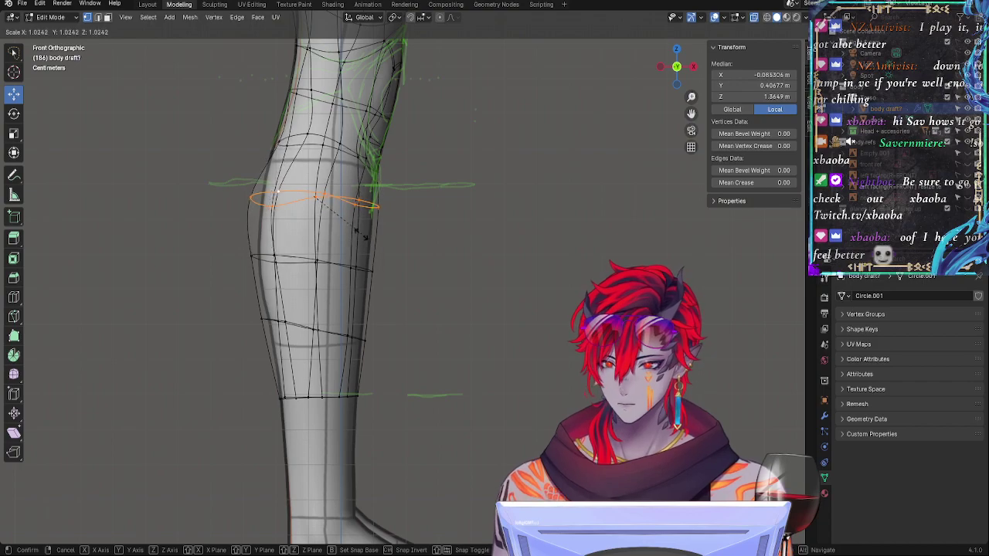
pyautogui.click(360, 234)
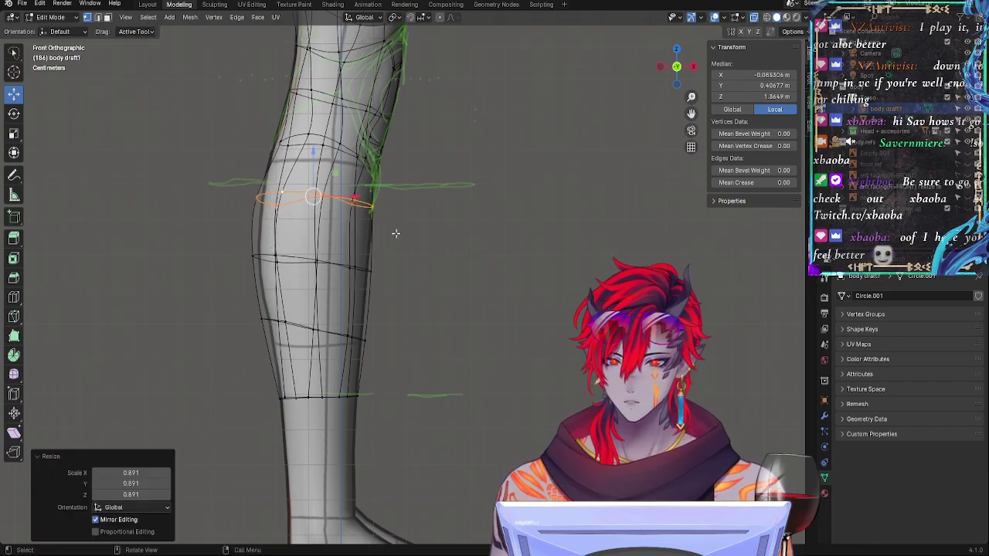
# Step: Pull two left knee vertices closer together and move them up and right
pyautogui.click(281, 195)
pyautogui.keyDown('shift'); pyautogui.click(265, 199); pyautogui.keyUp('shift')
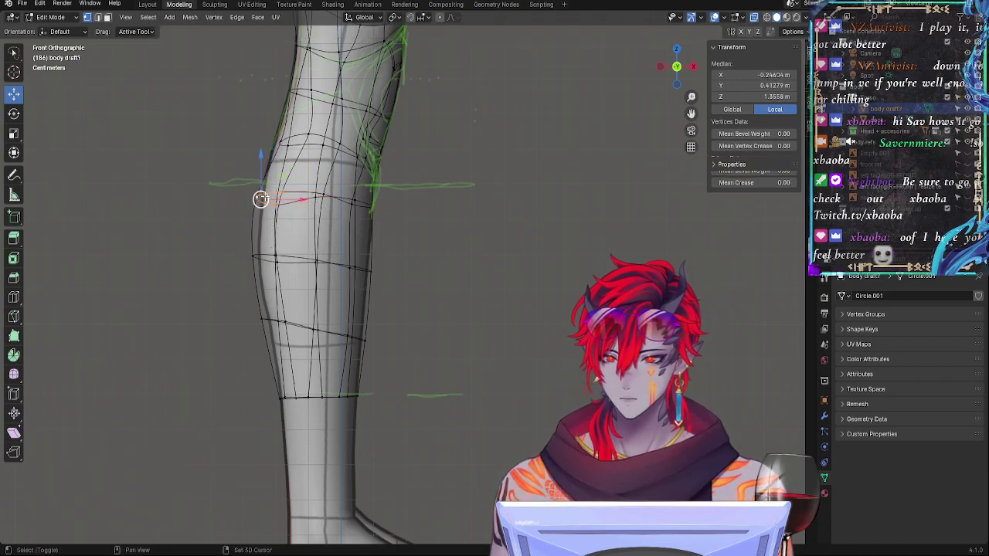
pyautogui.press('s')
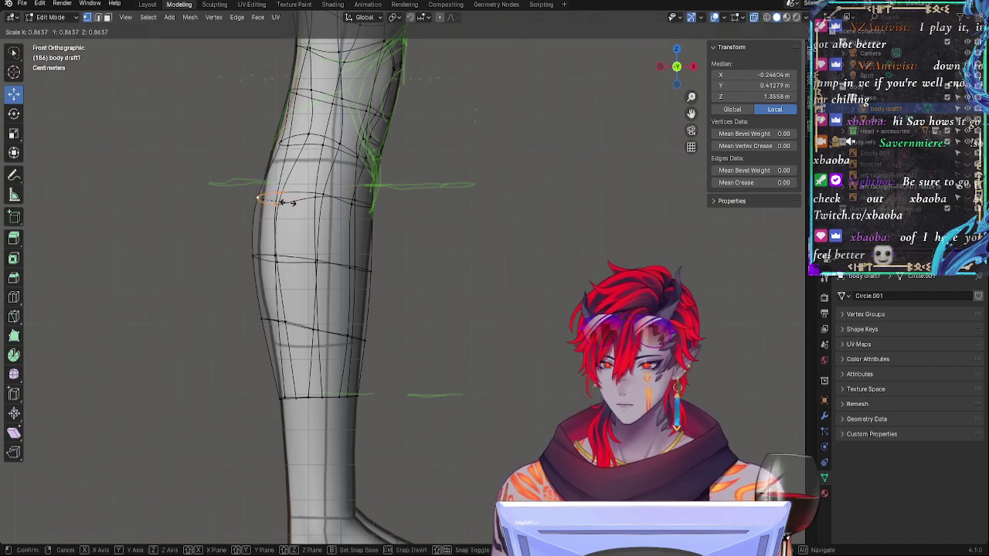
pyautogui.click(285, 201)
pyautogui.press('g')
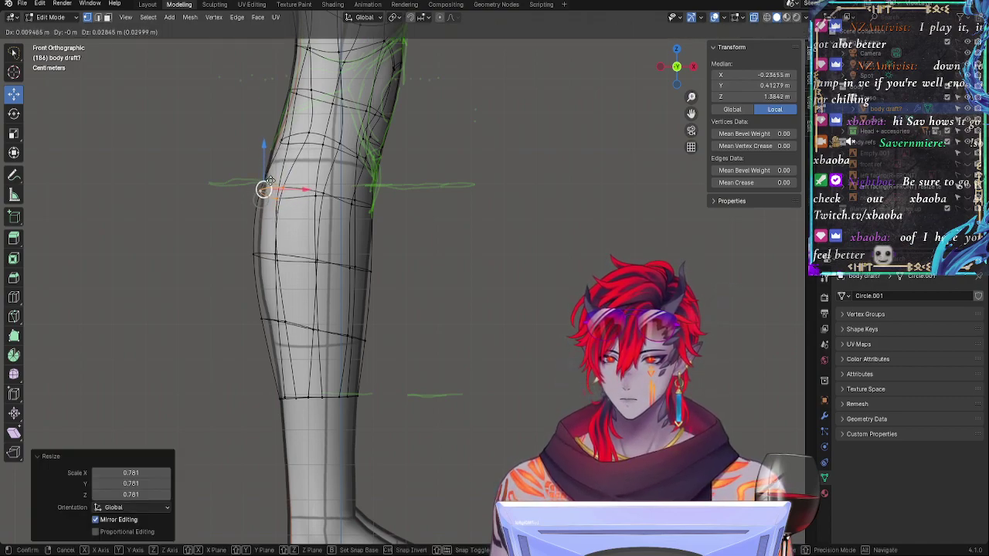
pyautogui.click(273, 183)
# Step: Tilt the knee loop 15°, shift it slightly, and even it into a circle
pyautogui.keyDown('alt'); pyautogui.click(312, 190); pyautogui.keyUp('alt')
pyautogui.press('r')
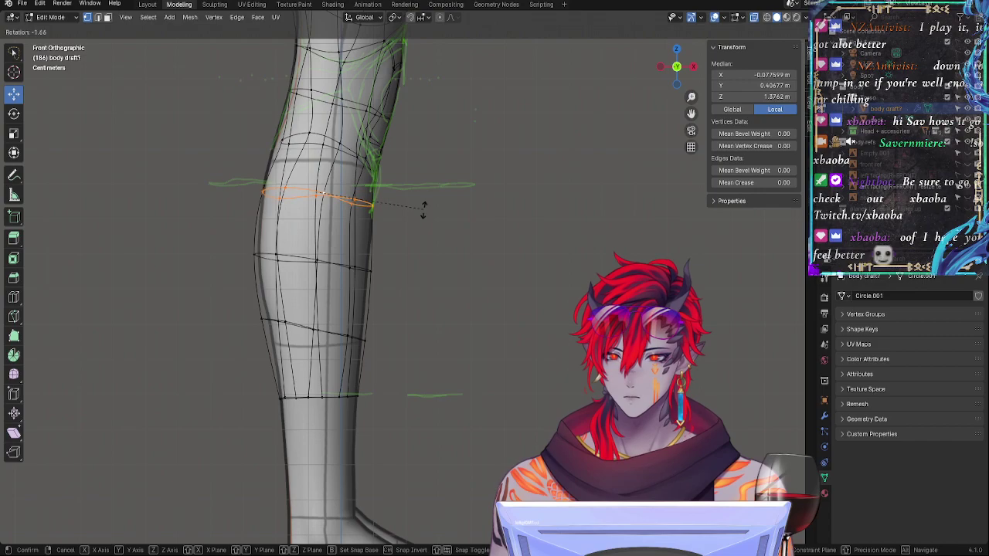
pyautogui.click(424, 247)
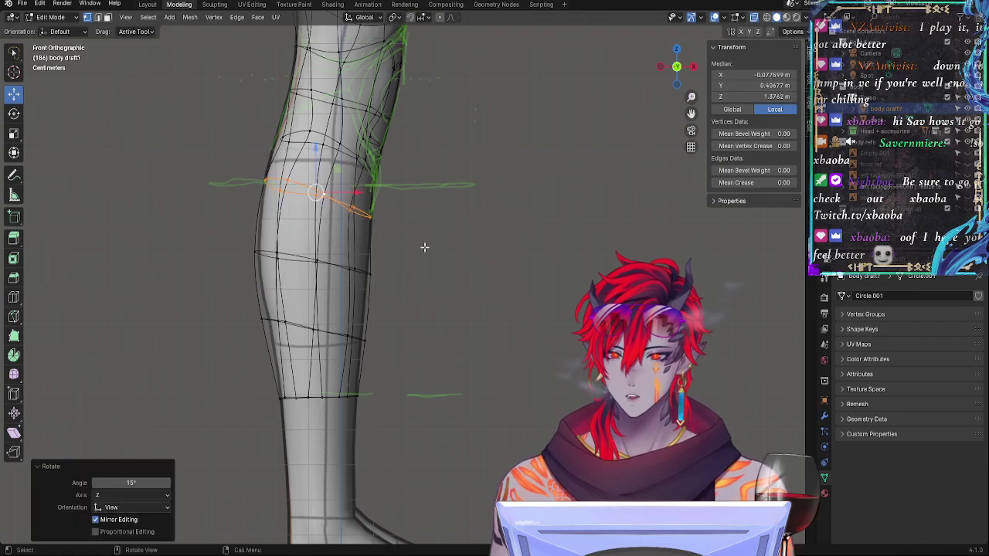
pyautogui.moveTo(316, 192); pyautogui.dragTo(320, 188)
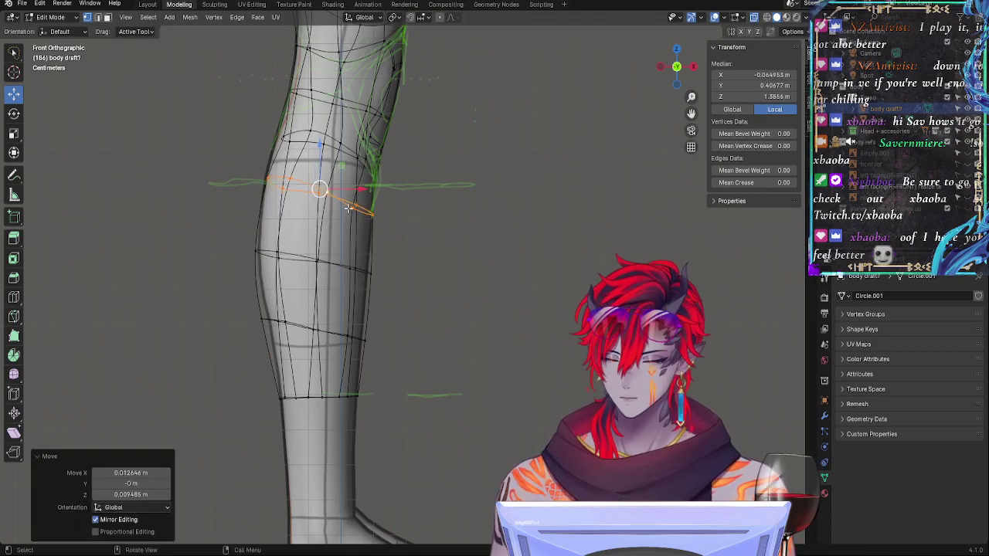
pyautogui.rightClick(349, 208)
pyautogui.moveTo(314, 39)
pyautogui.click(392, 59)
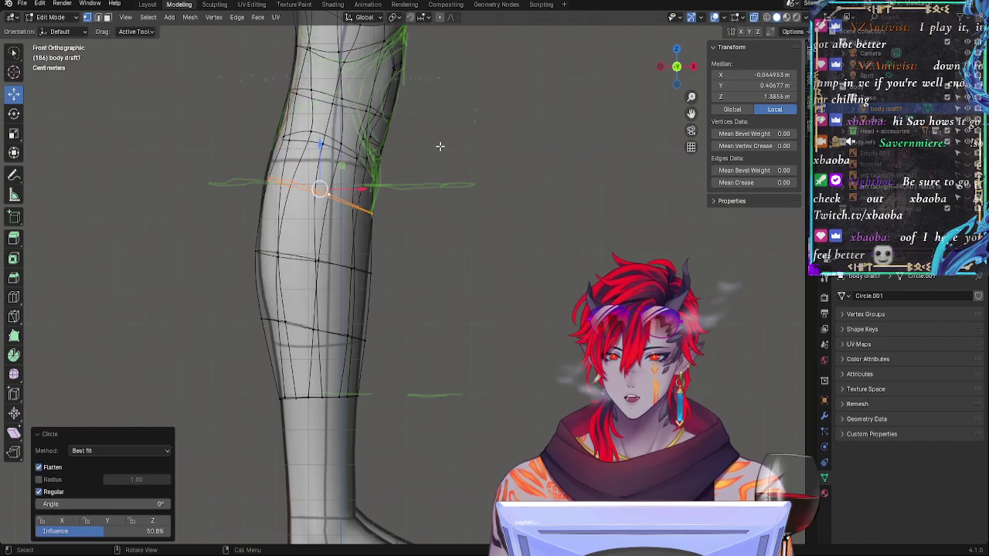
# Step: Widen the knee loop to 1.159 on X and tilt it 11.1°
pyautogui.press('r')
pyautogui.click(473, 182)
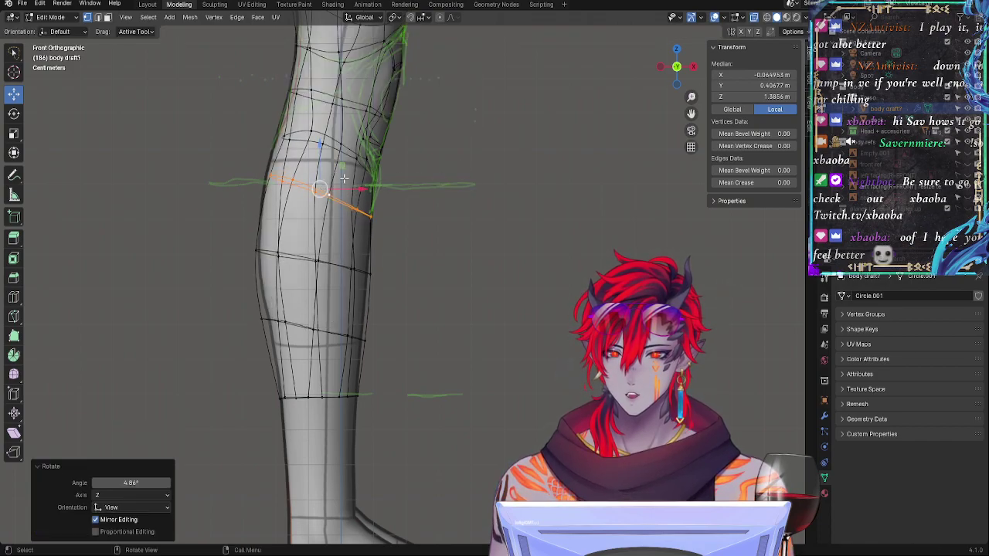
pyautogui.moveTo(319, 187); pyautogui.dragTo(313, 184)
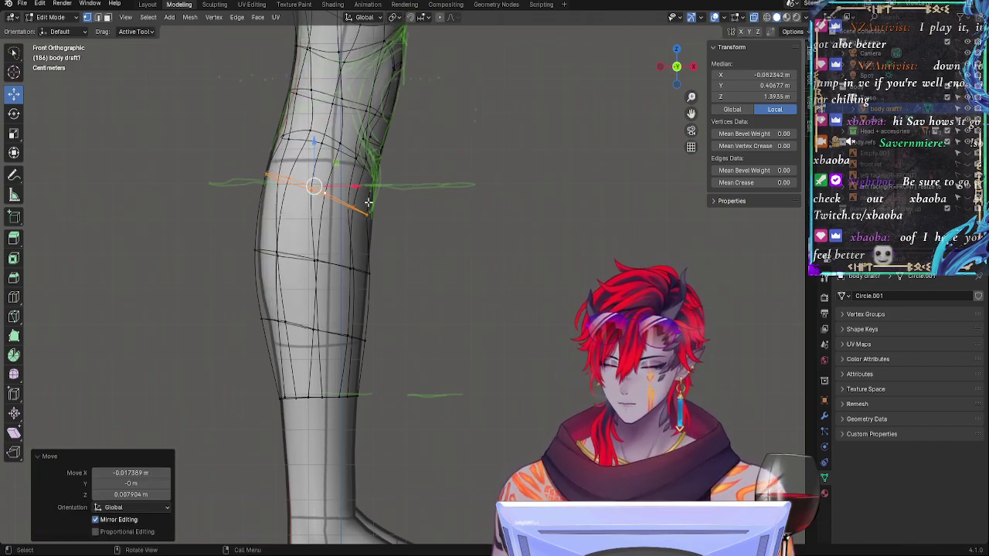
pyautogui.press('s')
pyautogui.press('x')
pyautogui.click(379, 205)
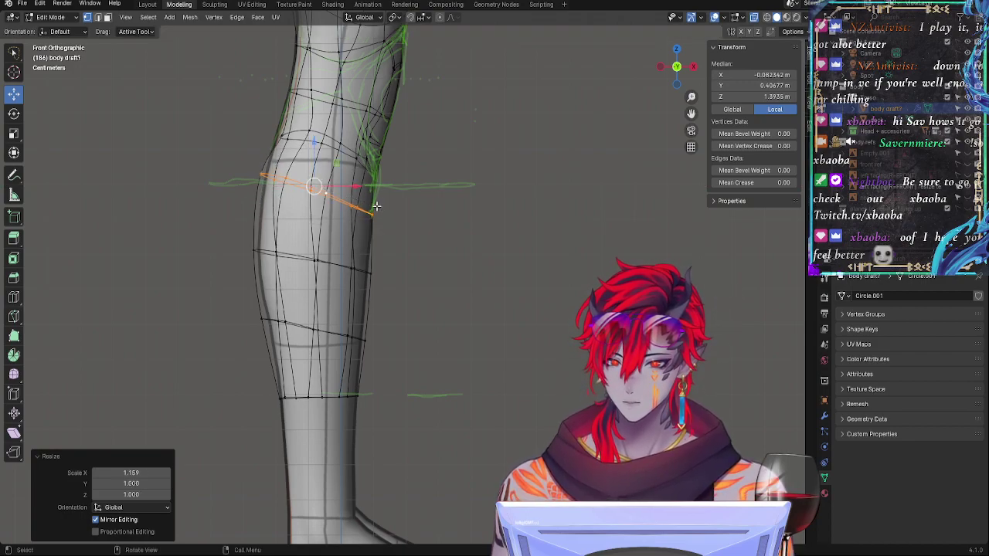
pyautogui.press('r')
pyautogui.click(418, 224)
pyautogui.press('g')
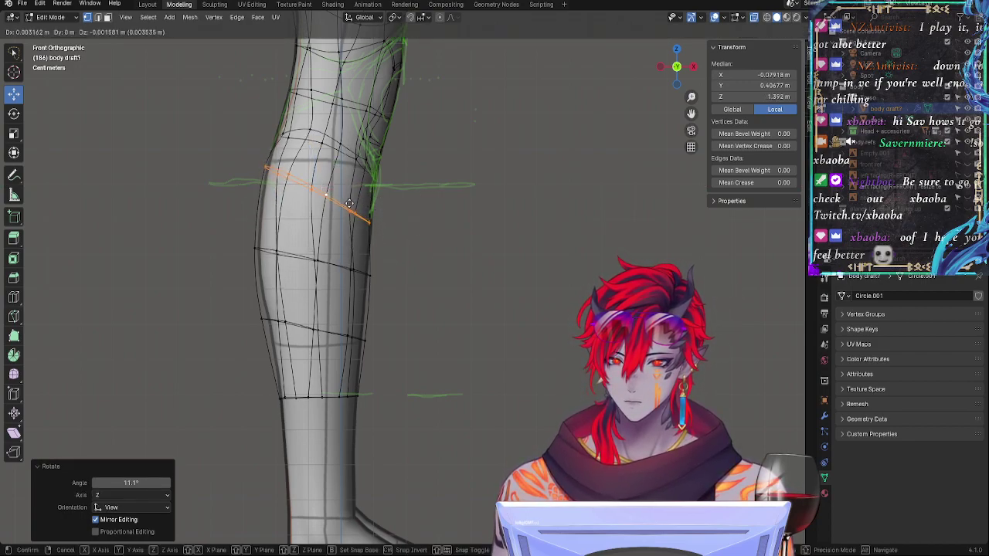
pyautogui.rightClick(350, 201)
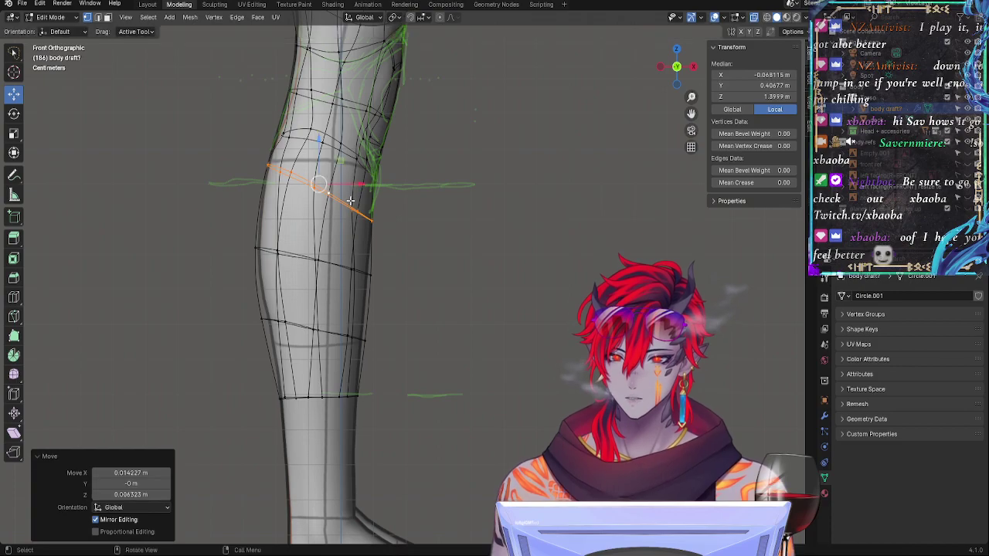
# Step: Rotate the knee loop back slightly and narrow it to 0.939 on X
pyautogui.press('r')
pyautogui.click(426, 208)
pyautogui.press('s')
pyautogui.press('x')
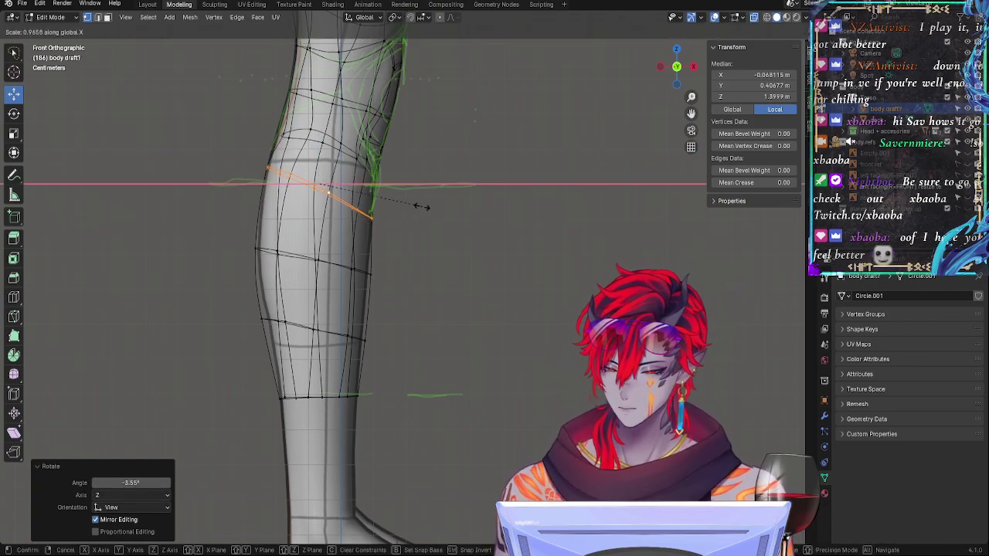
pyautogui.click(414, 204)
pyautogui.press('s')
pyautogui.click(439, 207)
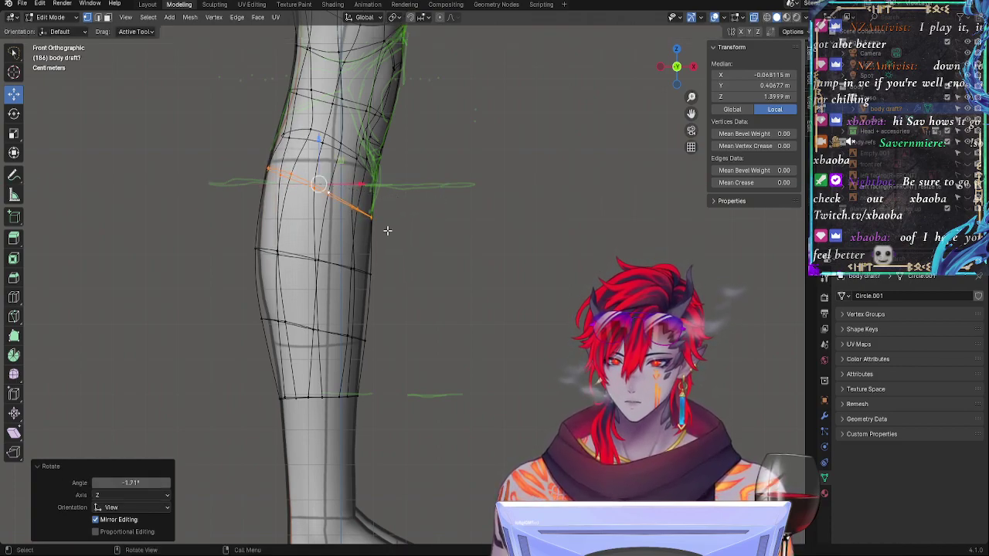
# Step: Tilt the lower calf loop, nudge it into place, and settle its tilt at 4.67°
pyautogui.click(374, 273)
pyautogui.keyDown('alt'); pyautogui.click(364, 272); pyautogui.keyUp('alt')
pyautogui.press('r')
pyautogui.click(424, 285)
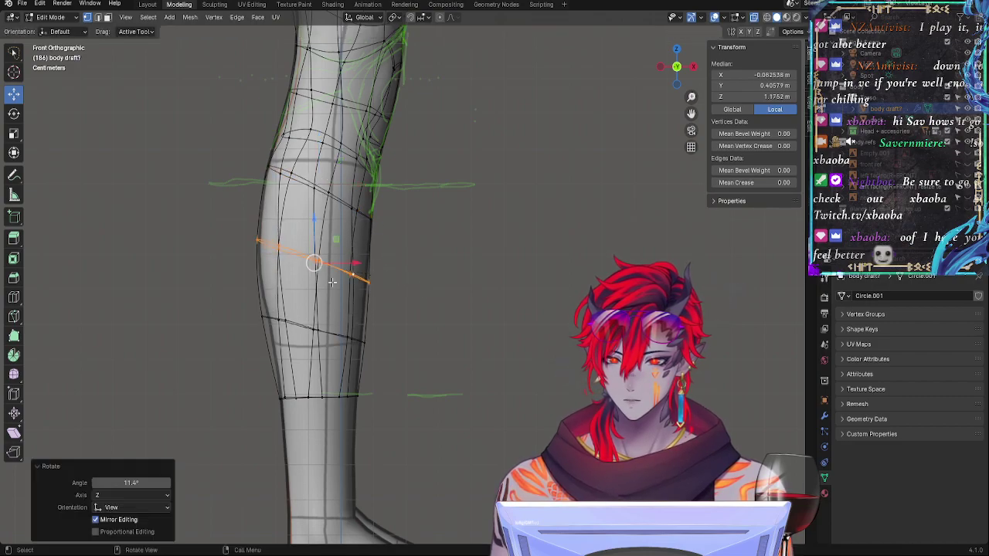
pyautogui.press('r')
pyautogui.click(412, 271)
pyautogui.moveTo(328, 263); pyautogui.dragTo(312, 252)
pyautogui.press('g')
pyautogui.click(316, 253)
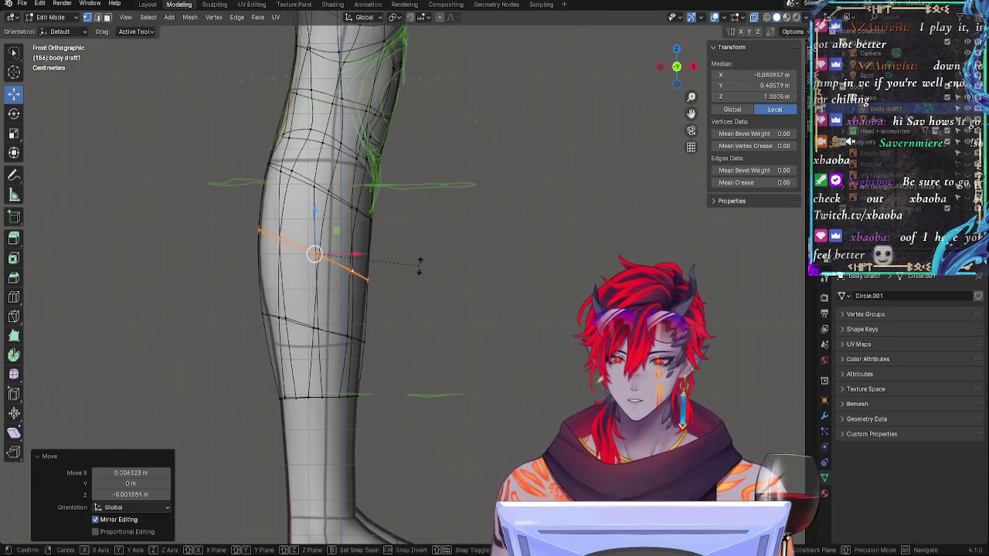
pyautogui.press('r')
pyautogui.click(415, 275)
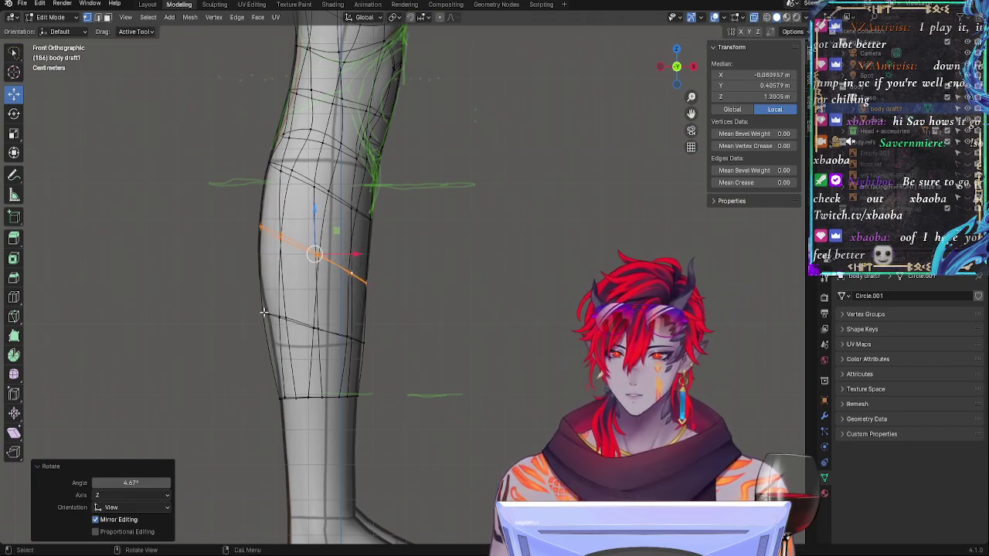
# Step: Tilt the next calf loop 9.01°, lower it, narrow it to 0.780 on X, and rotate -5.91°
pyautogui.keyDown('alt'); pyautogui.click(264, 311); pyautogui.keyUp('alt')
pyautogui.press('r')
pyautogui.click(400, 346)
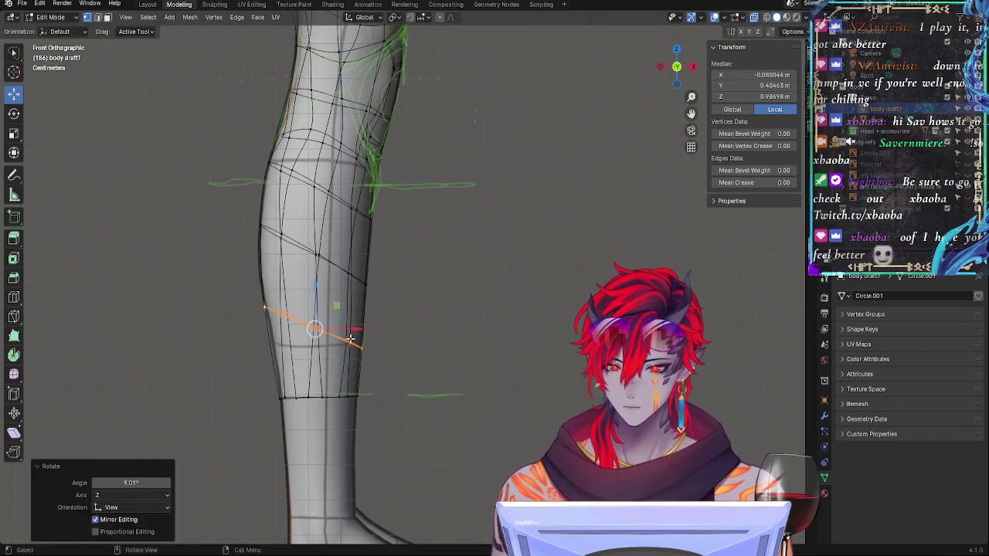
pyautogui.moveTo(314, 317); pyautogui.dragTo(313, 322)
pyautogui.click(269, 309)
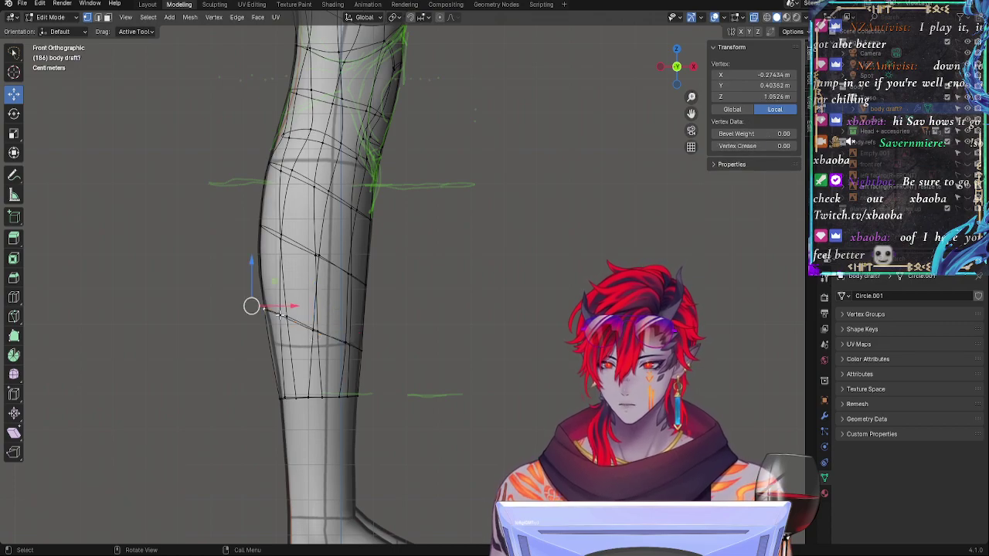
pyautogui.press('s')
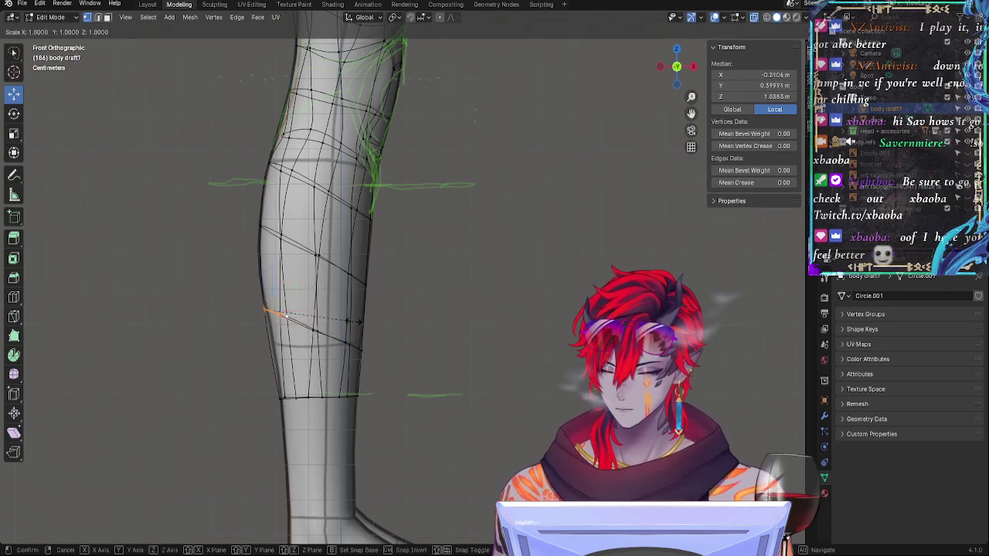
pyautogui.press('x')
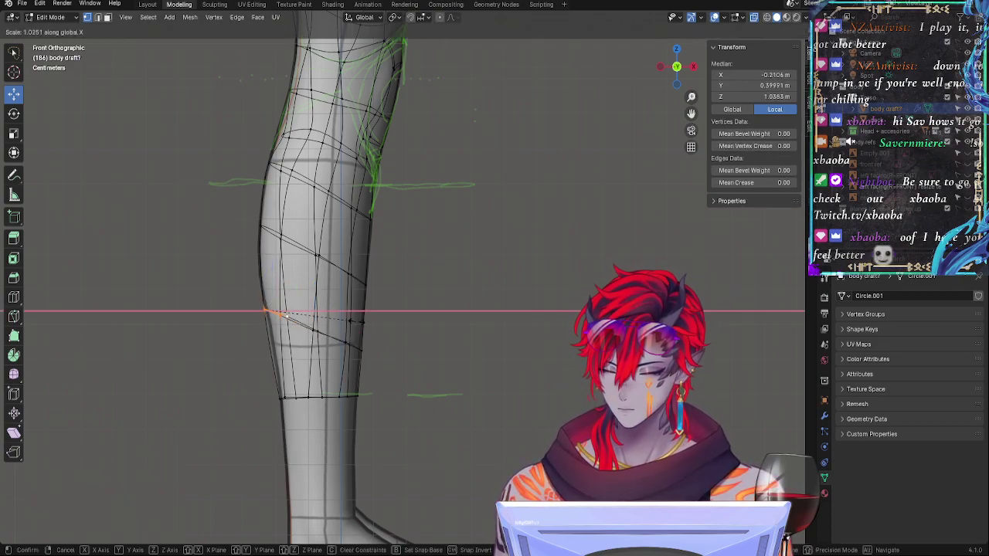
pyautogui.click(337, 315)
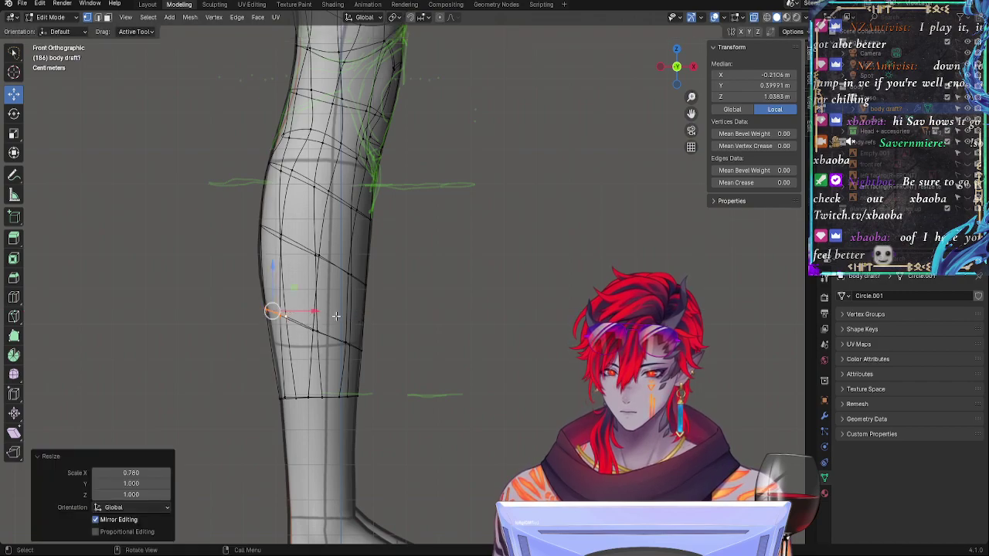
pyautogui.press('r')
pyautogui.click(412, 297)
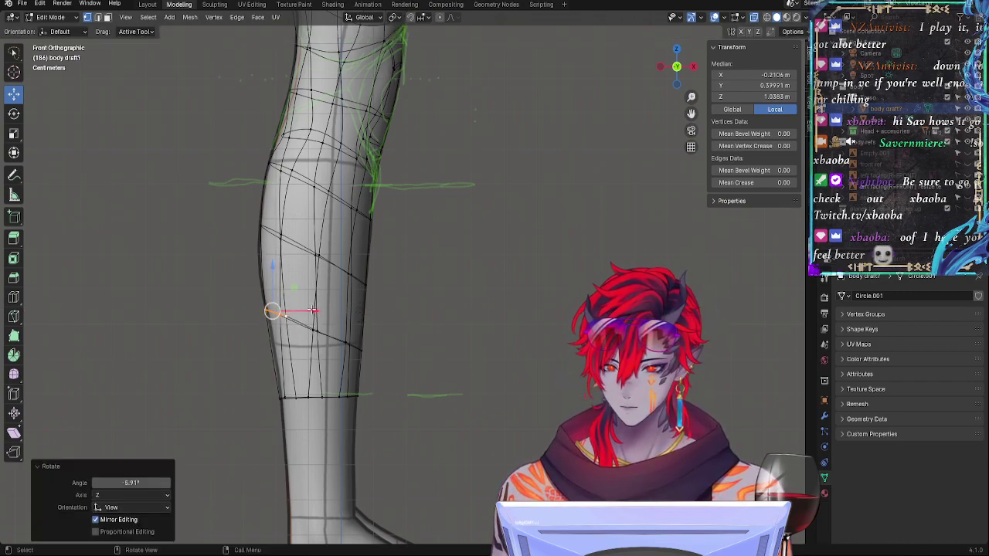
pyautogui.moveTo(312, 310); pyautogui.dragTo(312, 311)
# Step: Make the leg's bottom loop a regular circle with LoopTools and flatten it to zero Z height
pyautogui.keyDown('alt'); pyautogui.click(314, 395); pyautogui.keyUp('alt')
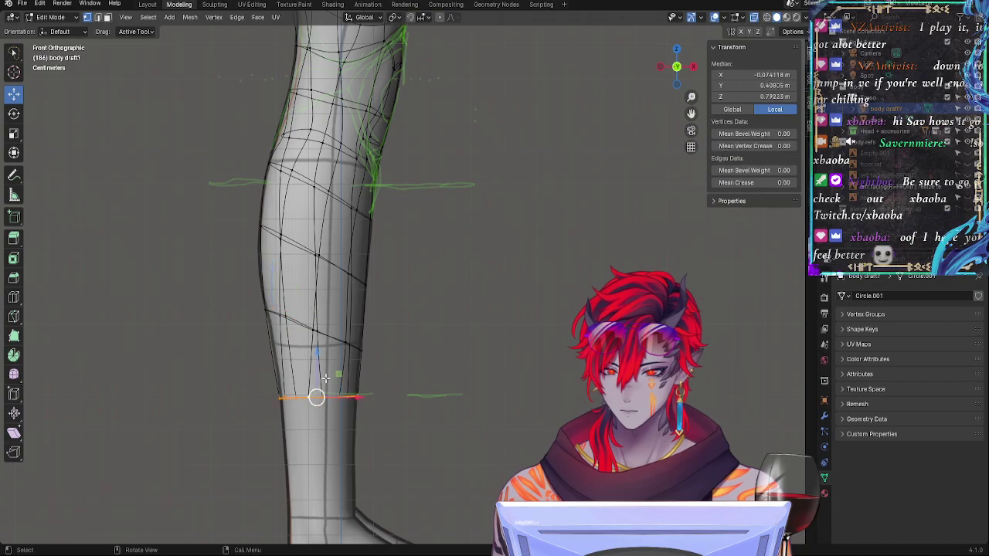
pyautogui.rightClick(342, 381)
pyautogui.moveTo(320, 263)
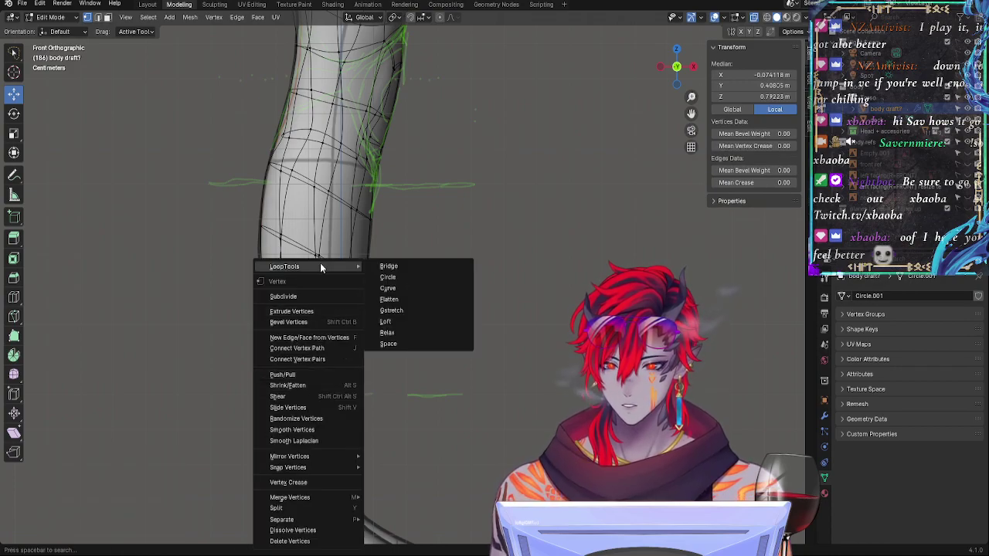
pyautogui.click(400, 280)
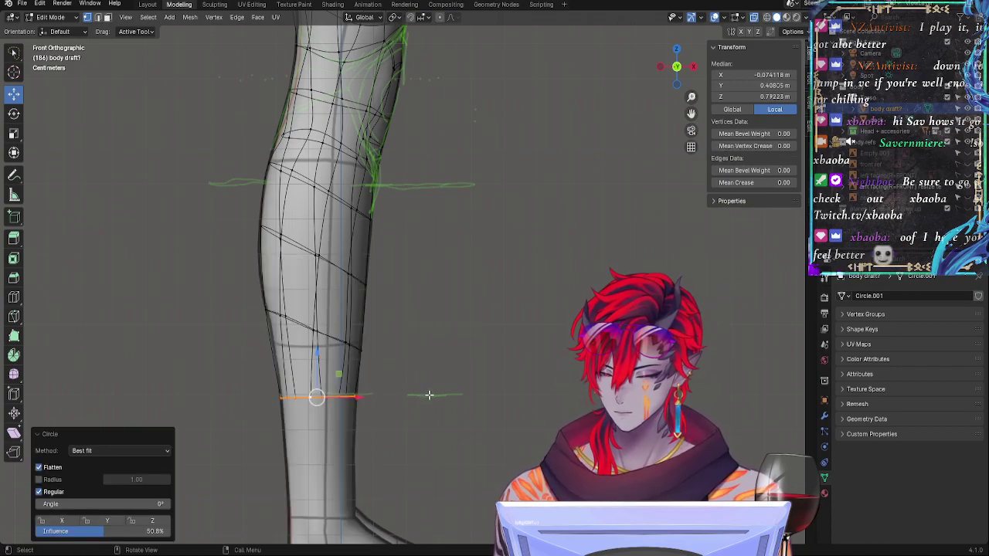
pyautogui.press('s')
pyautogui.press('z')
pyautogui.press('Return')
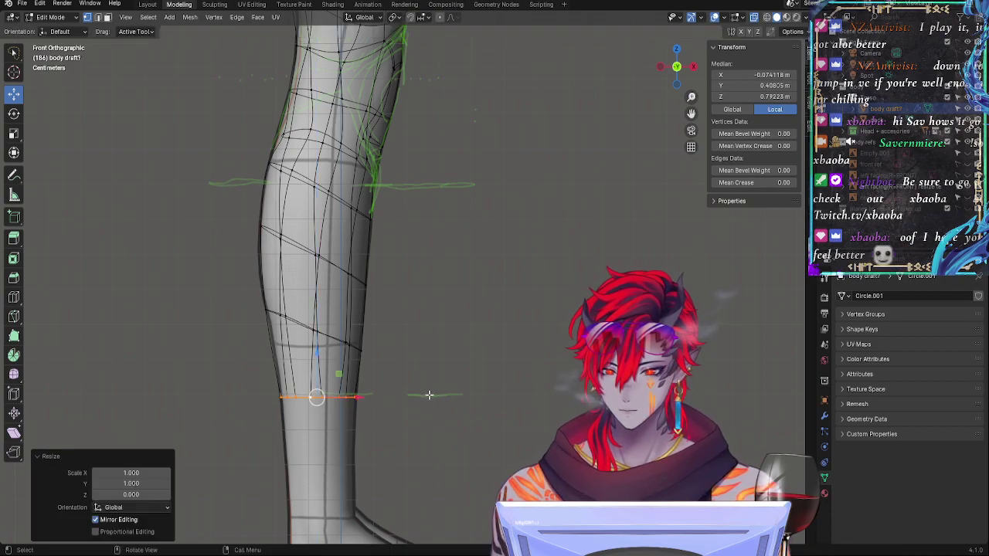
# Step: Shift the bottom loop along X and widen it to 1.020
pyautogui.press('g')
pyautogui.press('x')
pyautogui.click(356, 397)
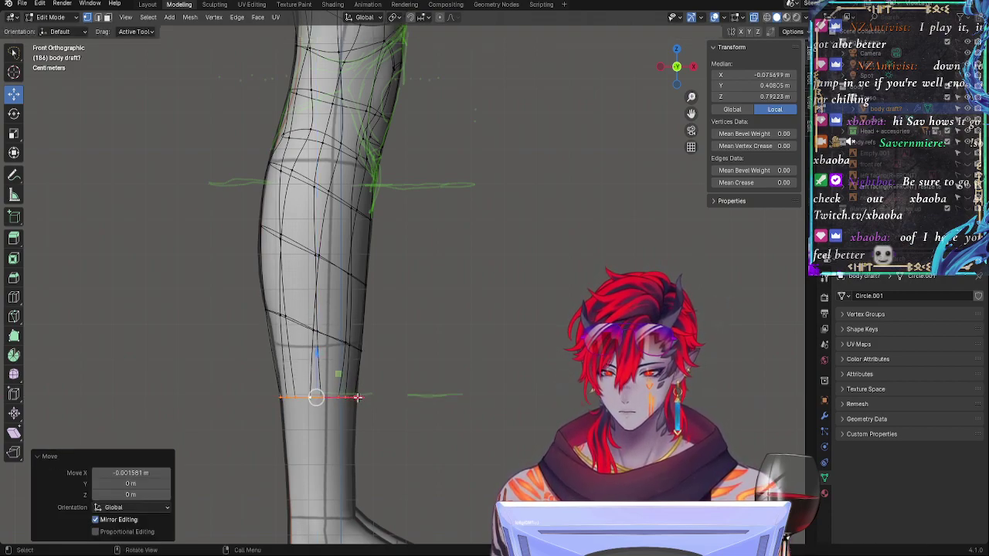
pyautogui.press('s')
pyautogui.press('x')
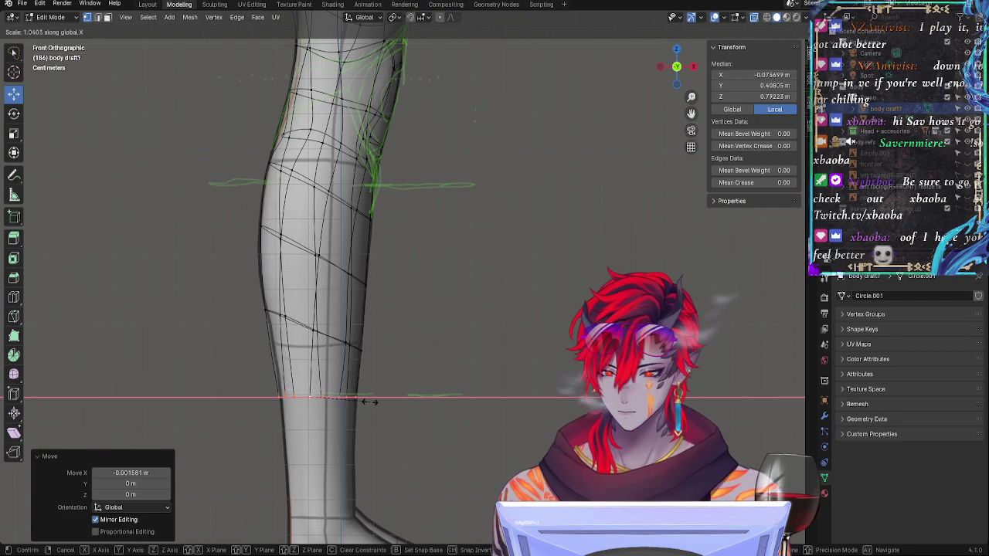
pyautogui.click(369, 401)
pyautogui.moveTo(363, 396); pyautogui.dragTo(366, 395)
pyautogui.click(432, 365)
# Step: Narrow the slanted lower-shin loop to 0.971 on X and rotate it slightly
pyautogui.click(267, 313)
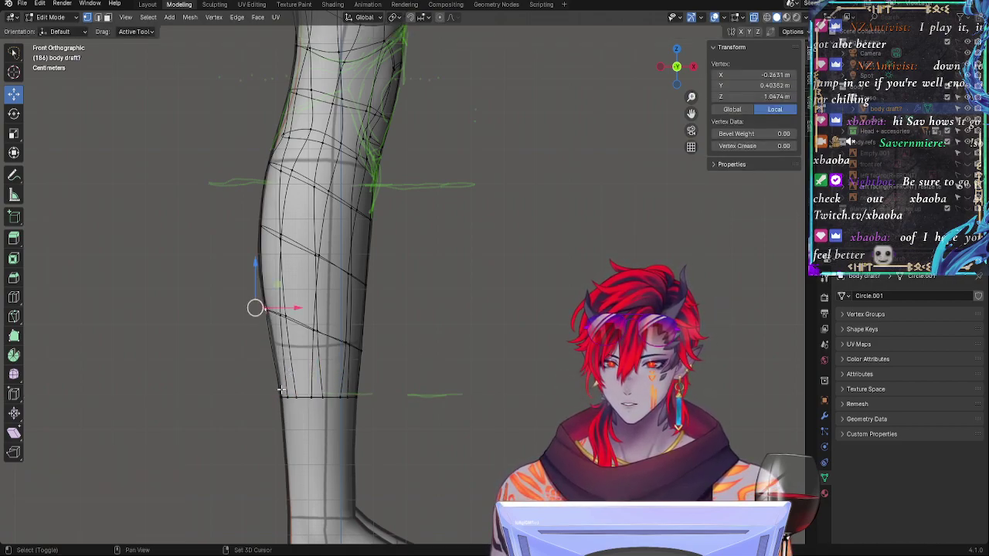
pyautogui.keyDown('alt'); pyautogui.click(286, 318); pyautogui.keyUp('alt')
pyautogui.press('s')
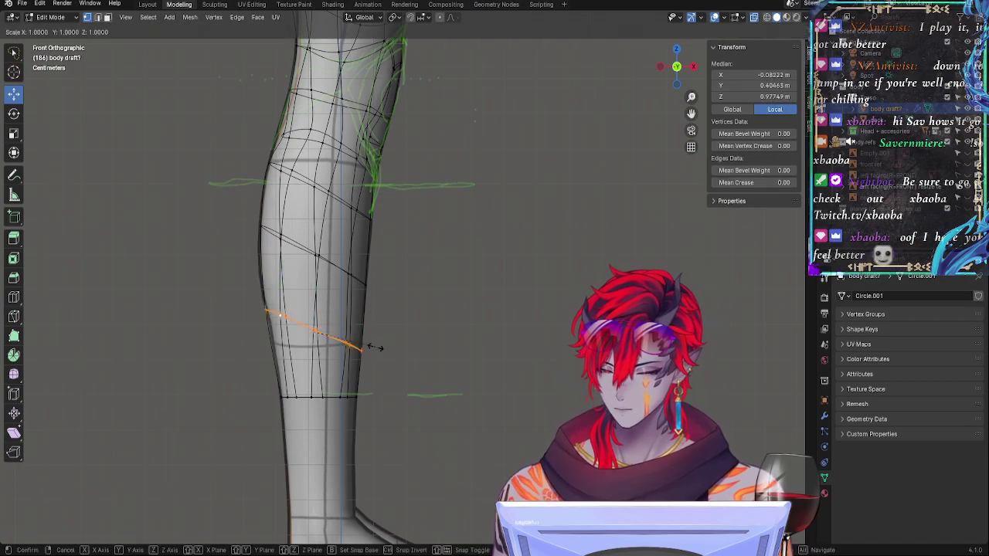
pyautogui.press('x')
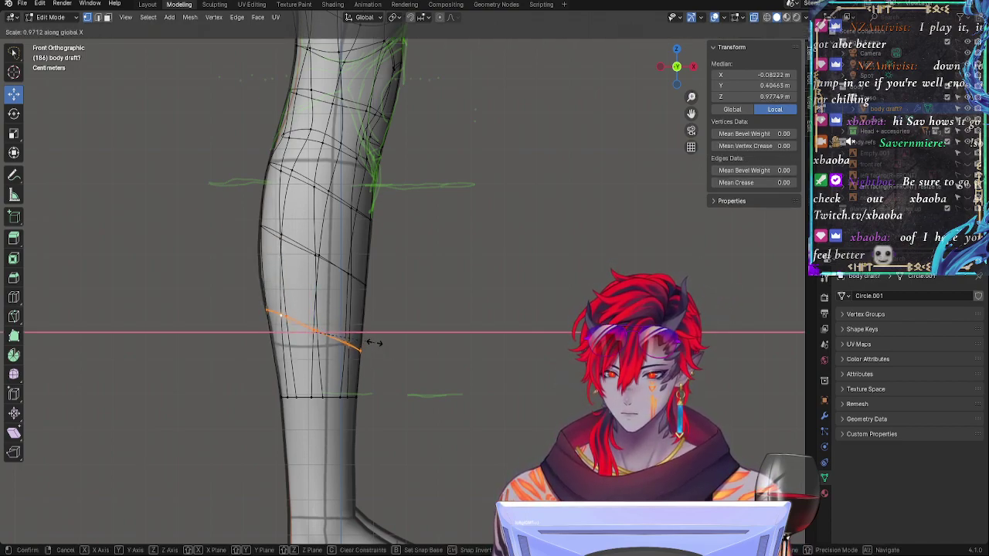
pyautogui.click(374, 342)
pyautogui.press('r')
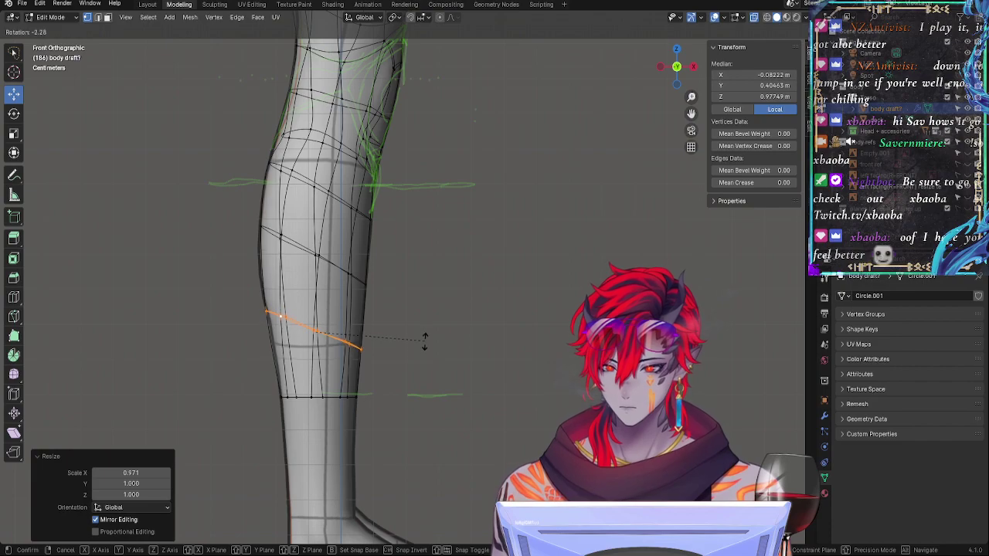
pyautogui.click(424, 343)
# Step: Tilt a higher shin loop -4.17°, then tilt the loop below the knee -1.77° and widen it to 1.012
pyautogui.keyDown('alt'); pyautogui.click(265, 235); pyautogui.keyUp('alt')
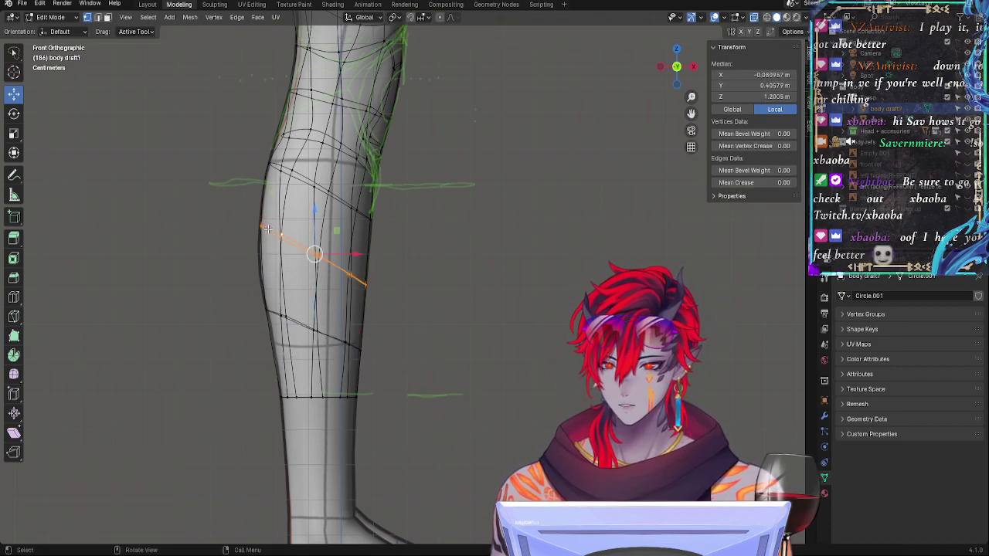
pyautogui.press('r')
pyautogui.click(435, 301)
pyautogui.click(402, 256)
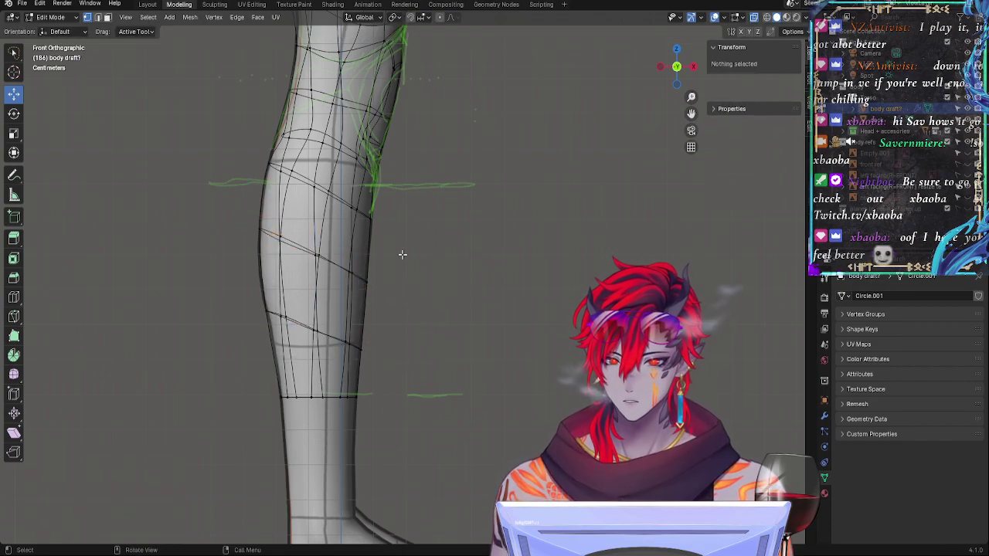
pyautogui.keyDown('alt'); pyautogui.click(364, 217); pyautogui.keyUp('alt')
pyautogui.press('r')
pyautogui.click(420, 241)
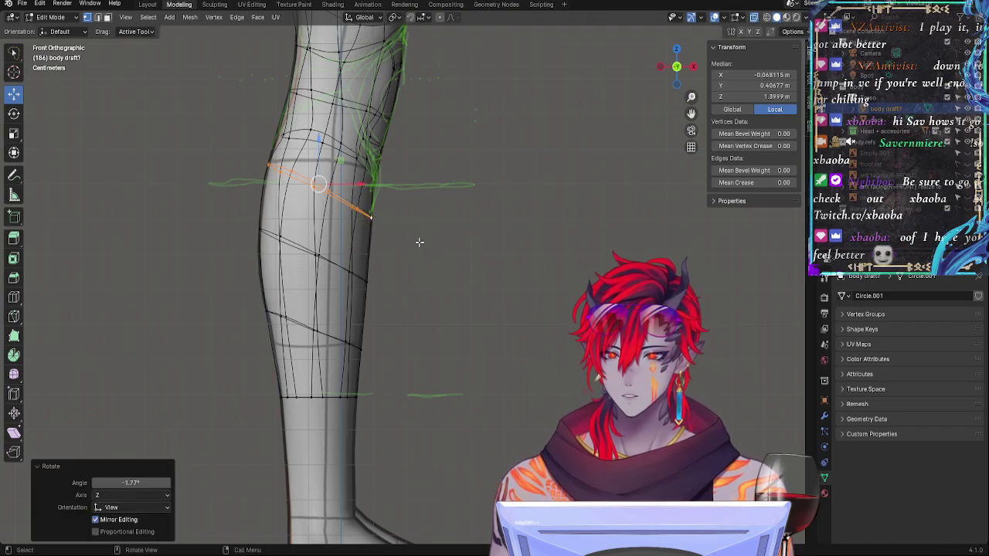
pyautogui.press('s')
pyautogui.press('x')
pyautogui.click(419, 242)
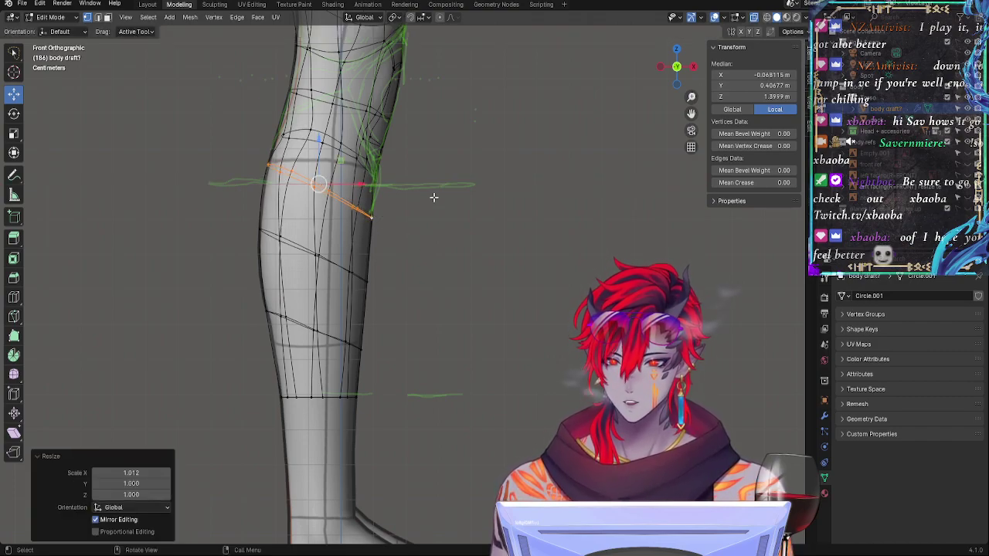
pyautogui.click(464, 230)
# Step: Raise the horizontal edge loop at the bottom of the shin slightly along Z
pyautogui.keyDown('shift'); pyautogui.moveTo(464, 229); pyautogui.dragTo(455, 161, button='middle'); pyautogui.keyUp('shift')
pyautogui.keyDown('ctrl'); pyautogui.moveTo(494, 266); pyautogui.dragTo(482, 240, button='middle'); pyautogui.keyUp('ctrl')
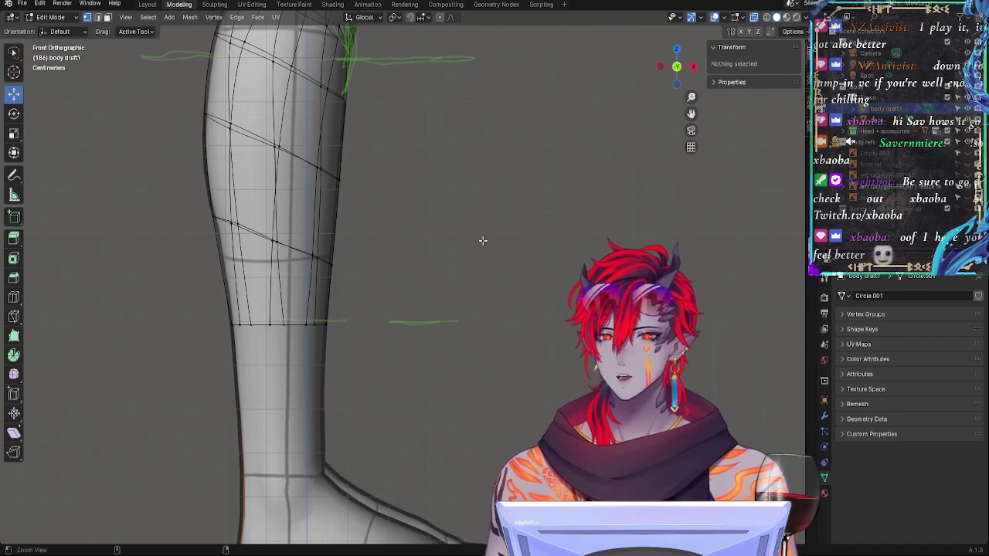
pyautogui.keyDown('alt'); pyautogui.click(305, 323); pyautogui.keyUp('alt')
pyautogui.moveTo(278, 282); pyautogui.dragTo(278, 278)
pyautogui.keyDown('alt'); pyautogui.click(306, 251); pyautogui.keyUp('alt')
pyautogui.click(426, 279)
# Step: Reframe the view to a straight front view with the knee up close
pyautogui.scroll(-3, 425, 278)
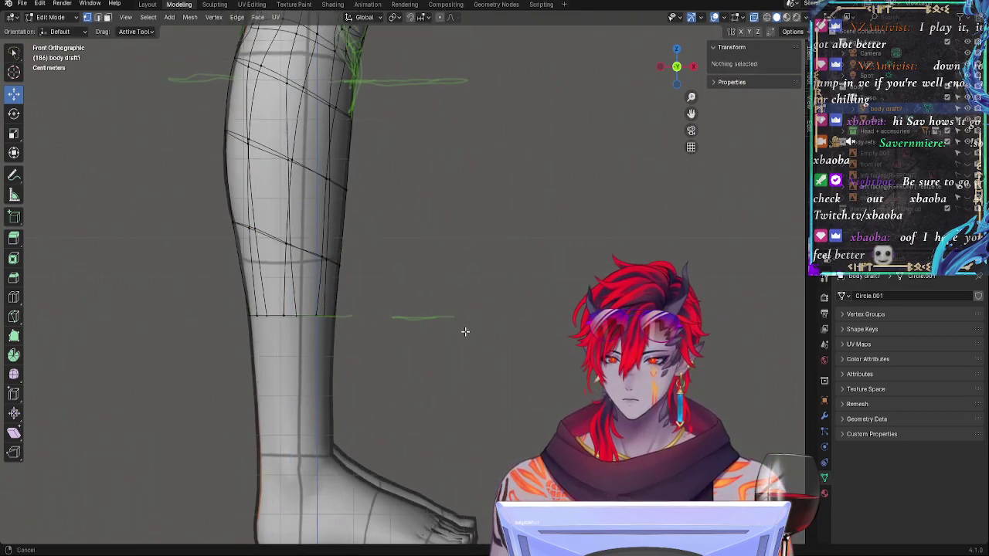
pyautogui.keyDown('shift'); pyautogui.moveTo(393, 360); pyautogui.dragTo(474, 317, button='middle'); pyautogui.keyUp('shift')
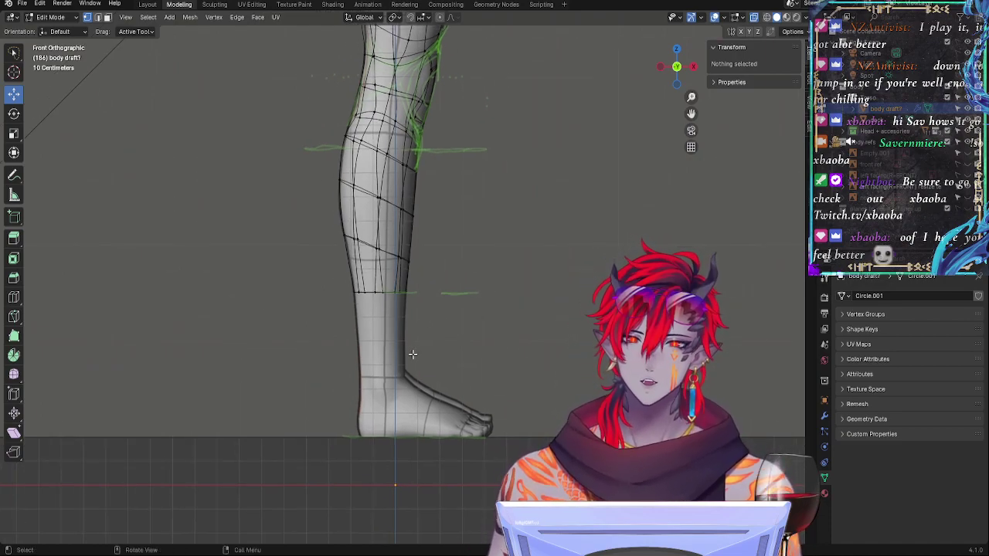
pyautogui.keyDown('shift'); pyautogui.moveTo(486, 227); pyautogui.dragTo(429, 433, button='middle'); pyautogui.keyUp('shift')
pyautogui.keyDown('ctrl'); pyautogui.moveTo(430, 432); pyautogui.dragTo(430, 320, button='middle'); pyautogui.keyUp('ctrl')
pyautogui.keyDown('shift'); pyautogui.moveTo(434, 468); pyautogui.dragTo(475, 331, button='middle'); pyautogui.keyUp('shift')
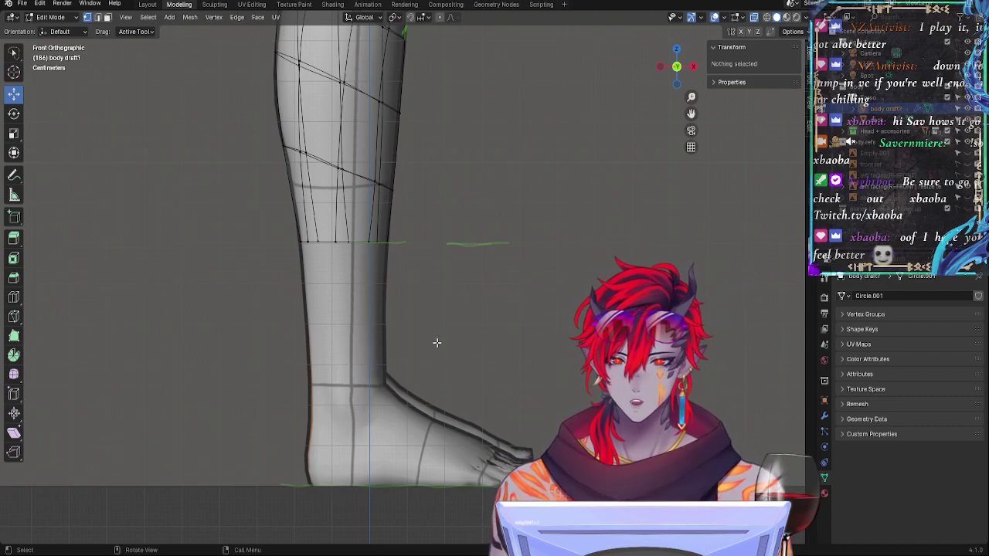
pyautogui.scroll(3, 477, 246)
pyautogui.moveTo(490, 307); pyautogui.dragTo(432, 301, button='middle')
pyautogui.click(659, 68)
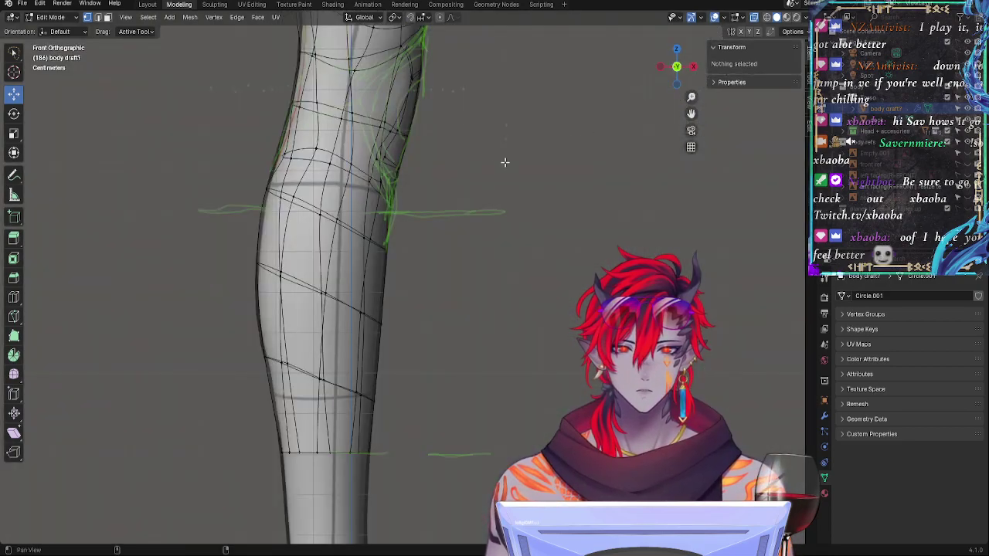
pyautogui.keyDown('shift'); pyautogui.moveTo(519, 349); pyautogui.dragTo(458, 348, button='middle'); pyautogui.keyUp('shift')
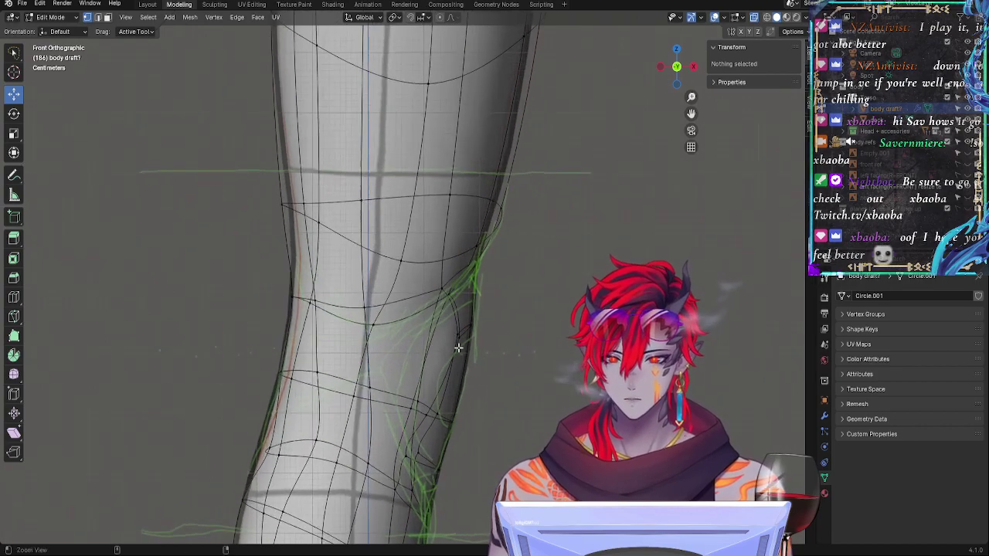
# Step: Pull an outer shin vertex left onto the sketch and make the shin loop a LoopTools circle
pyautogui.click(299, 454)
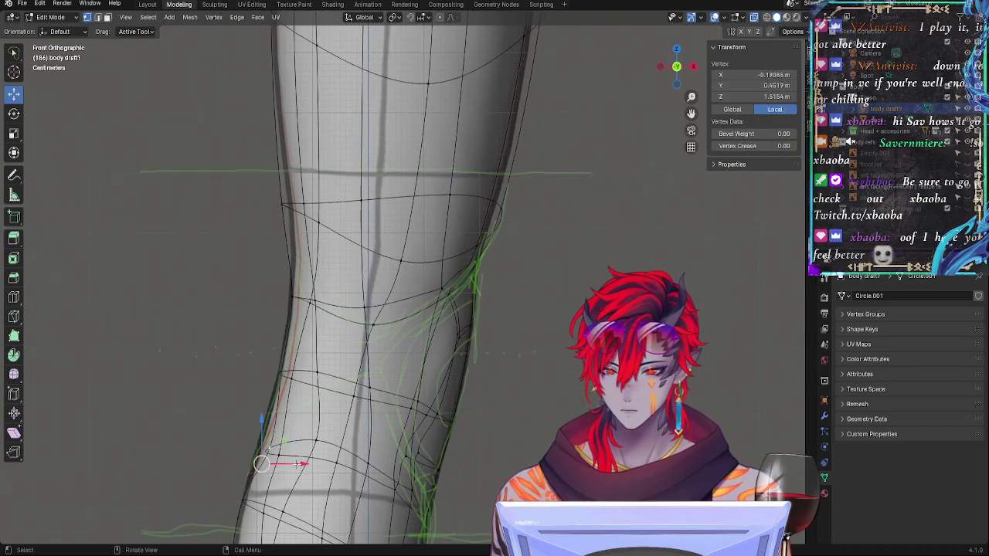
pyautogui.moveTo(297, 463); pyautogui.dragTo(273, 463)
pyautogui.click(305, 434)
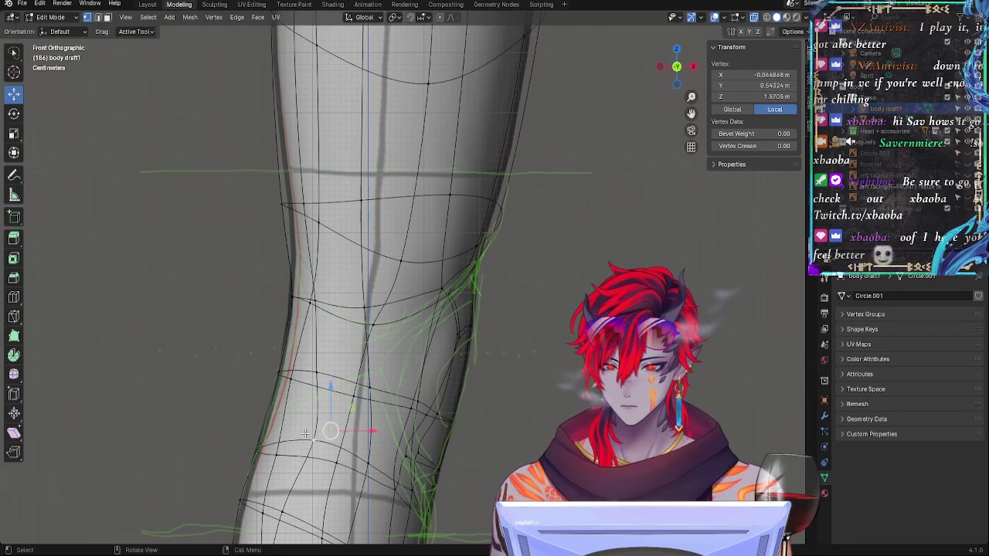
pyautogui.keyDown('shift'); pyautogui.click(306, 437); pyautogui.keyUp('shift')
pyautogui.rightClick(307, 439)
pyautogui.moveTo(317, 268)
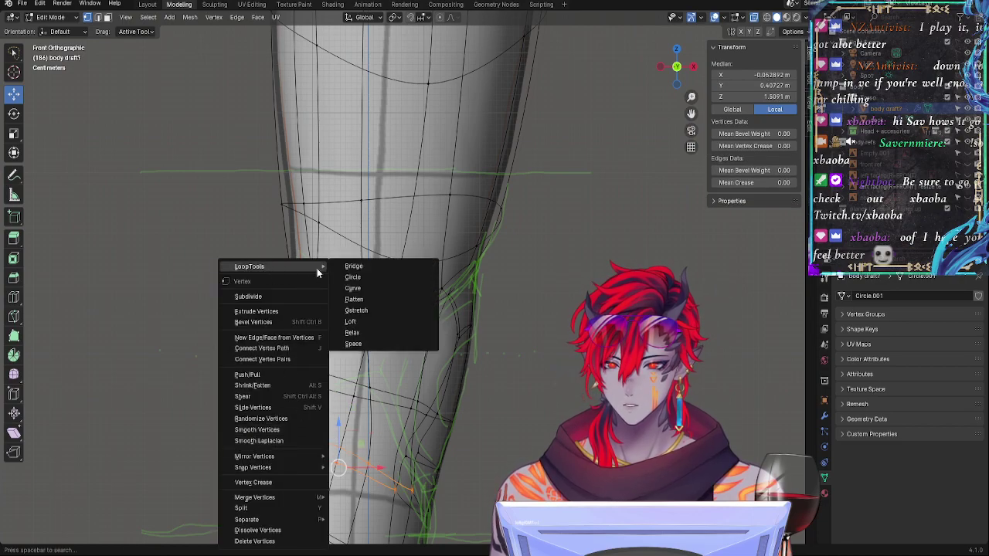
pyautogui.click(365, 276)
# Step: Scale, move, rotate and slightly raise the circular shin loop along Z
pyautogui.press('s')
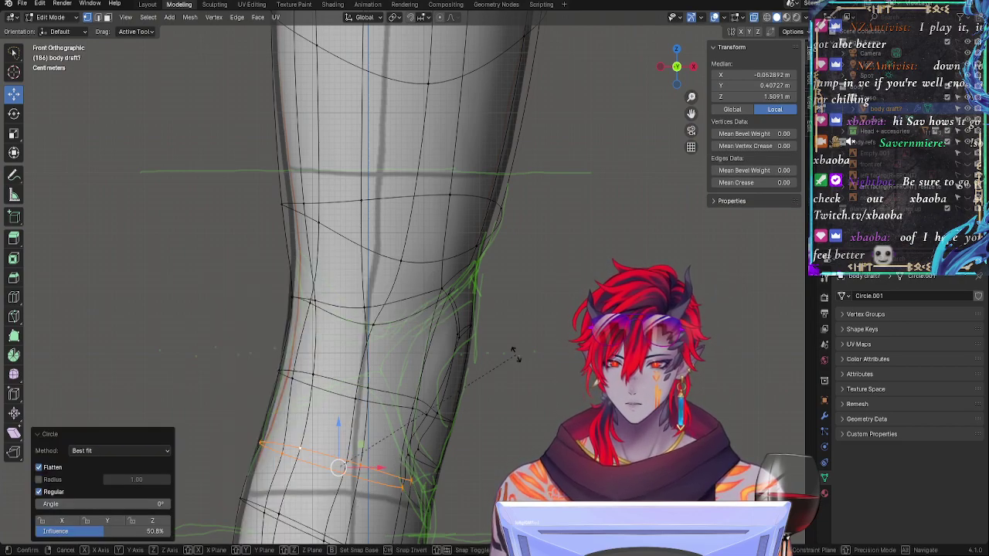
pyautogui.click(480, 399)
pyautogui.press('g')
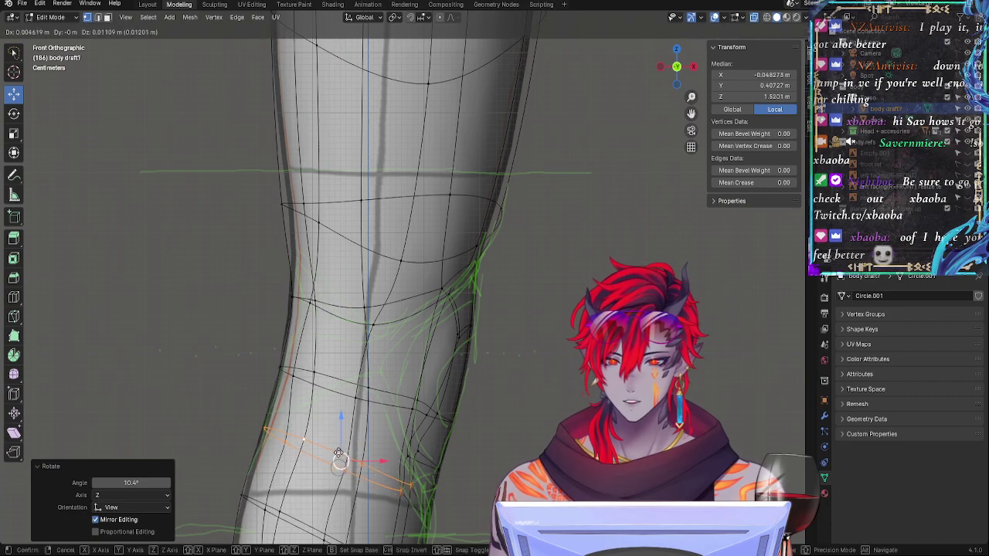
pyautogui.click(342, 462)
pyautogui.press('r')
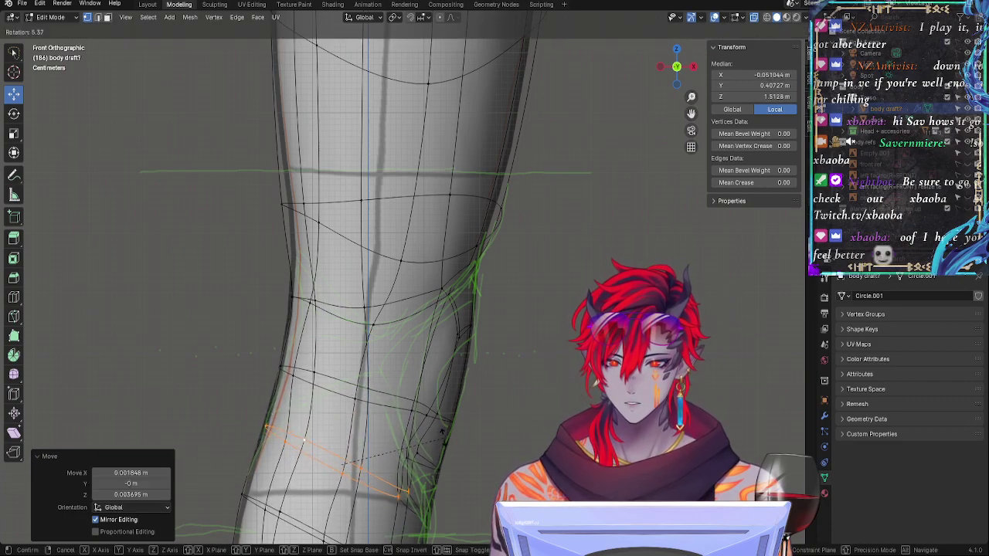
pyautogui.click(408, 433)
pyautogui.press('g')
pyautogui.press('z')
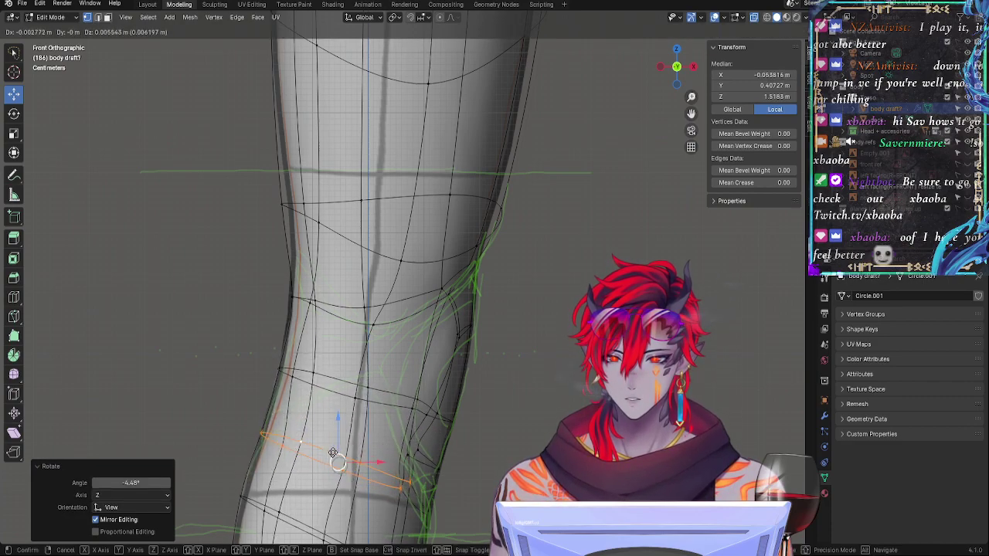
pyautogui.click(328, 442)
# Step: Return to front view, nudge a shin vertex, and select the whole shin edge loop
pyautogui.moveTo(329, 441); pyautogui.dragTo(297, 436, button='middle')
pyautogui.keyDown('alt'); pyautogui.moveTo(533, 270); pyautogui.dragTo(436, 276); pyautogui.keyUp('alt')
pyautogui.click(676, 74)
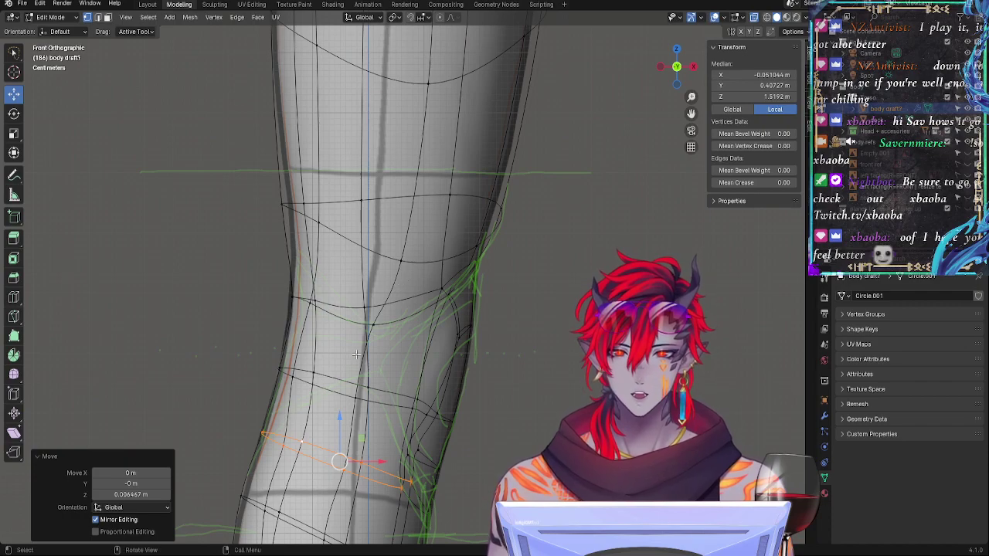
pyautogui.click(356, 398)
pyautogui.moveTo(281, 369); pyautogui.dragTo(280, 372)
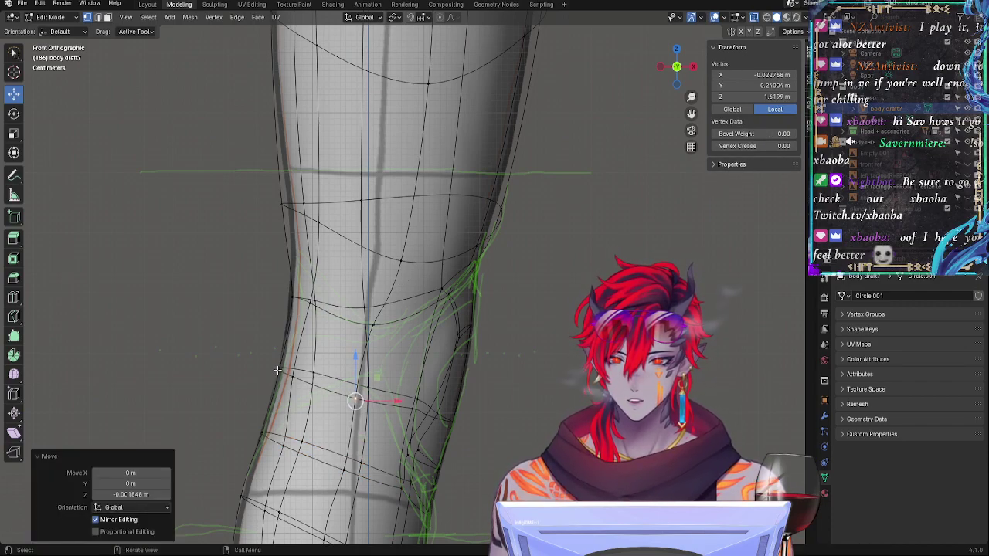
pyautogui.click(278, 369)
pyautogui.keyDown('alt'); pyautogui.click(277, 367); pyautogui.keyUp('alt')
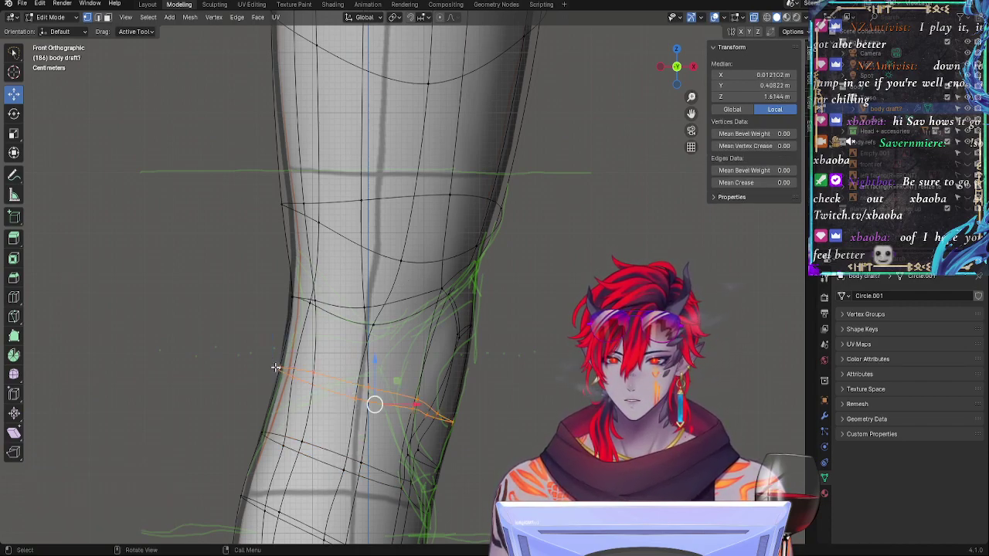
# Step: Shift the shin loop up and right, tilt it 7.67°, and fine-tune its position
pyautogui.press('g')
pyautogui.click(386, 367)
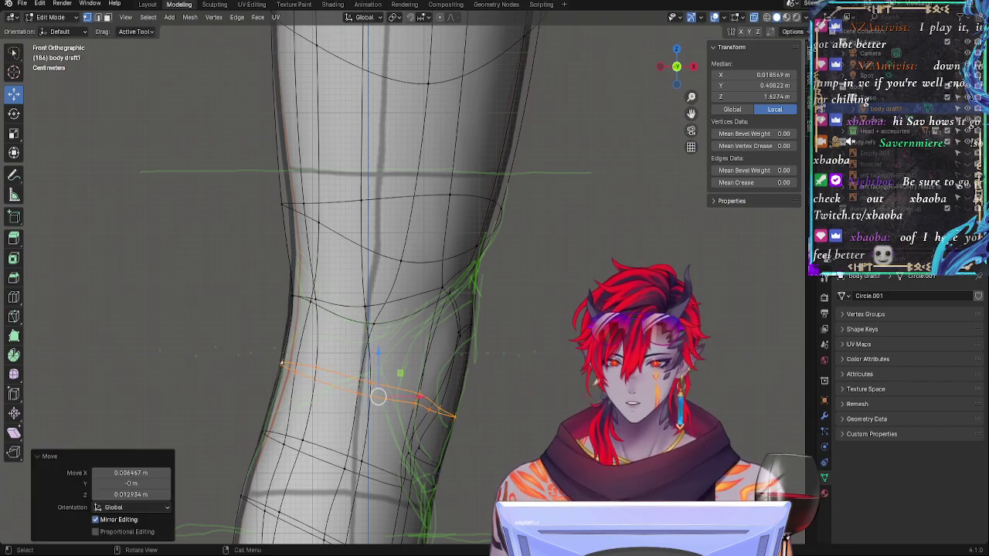
pyautogui.press('r')
pyautogui.click(391, 379)
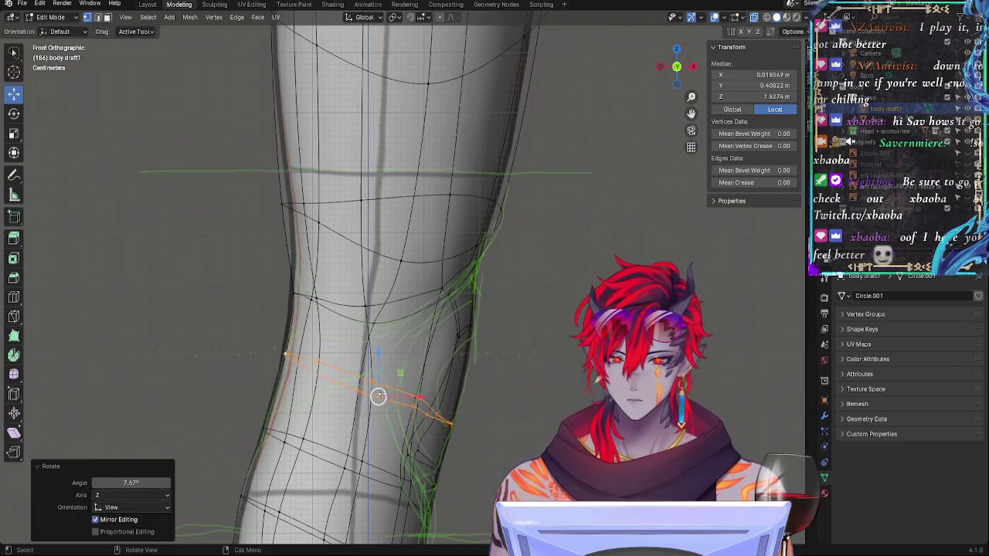
pyautogui.press('g')
pyautogui.click(379, 389)
pyautogui.press('g')
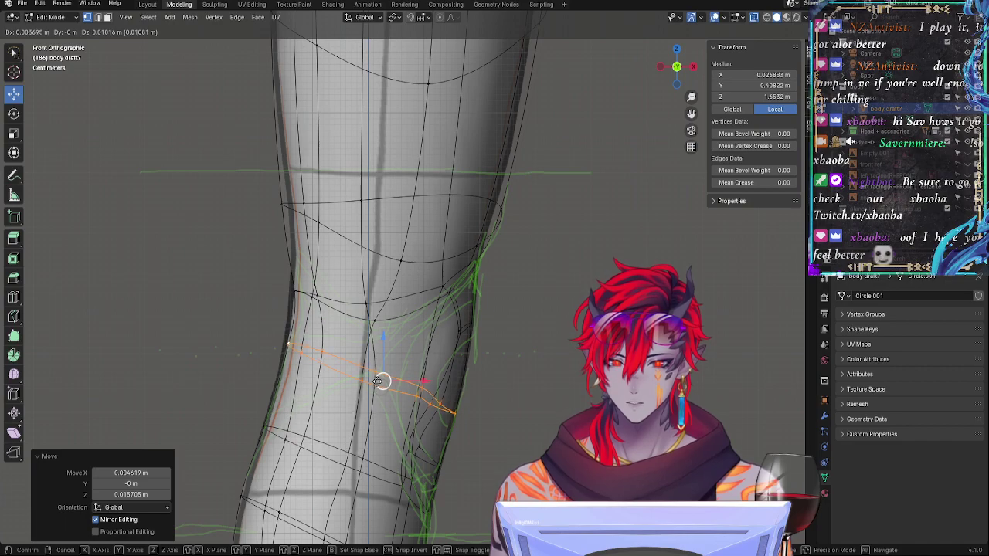
pyautogui.click(379, 382)
# Step: Widen the shin loop to 1.066 on X, counter-tilt it slightly, and set its final position
pyautogui.press('s')
pyautogui.press('x')
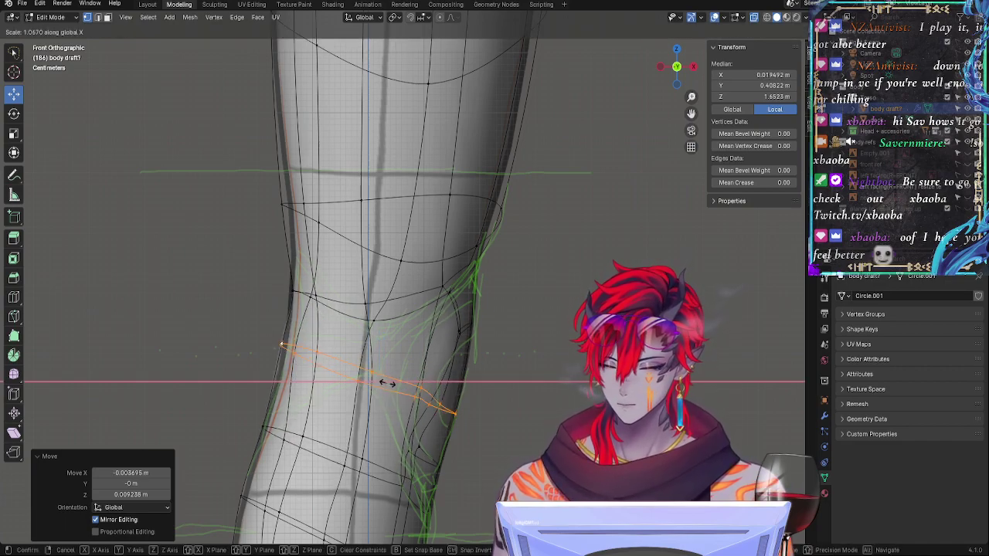
pyautogui.click(382, 384)
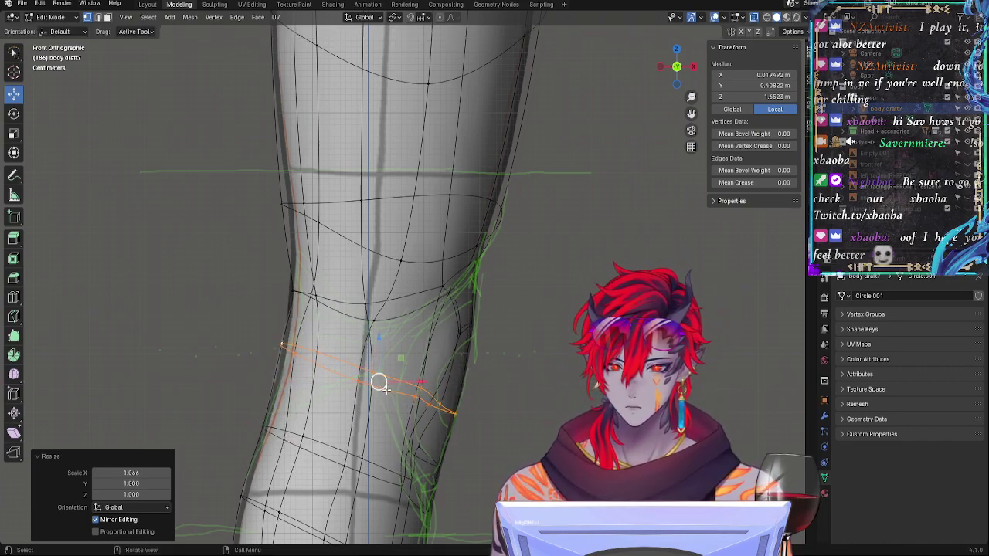
pyautogui.press('r')
pyautogui.click(378, 382)
pyautogui.press('g')
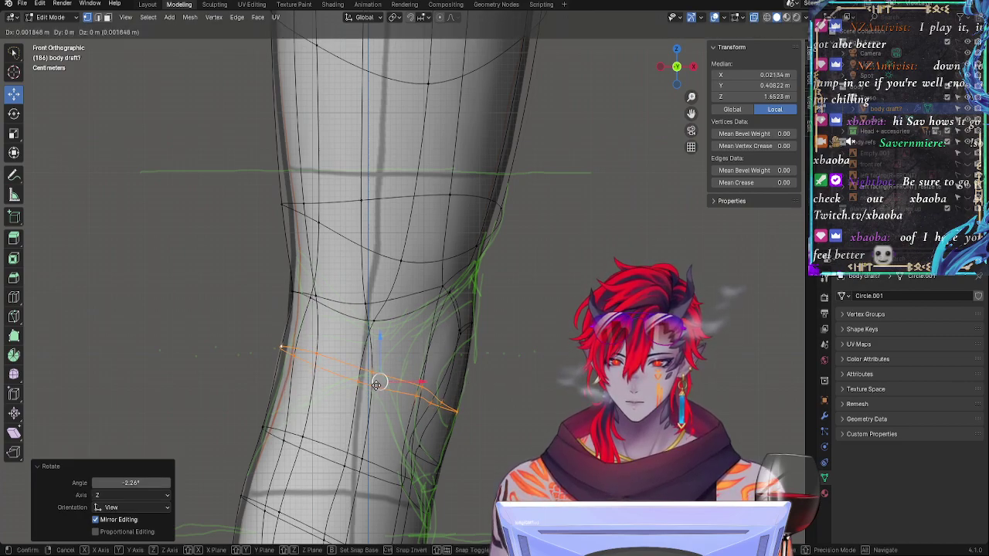
pyautogui.click(382, 382)
pyautogui.click(292, 296)
# Step: Widen the knee loop on X, raise it, and tilt it 27°
pyautogui.keyDown('alt'); pyautogui.click(293, 295); pyautogui.keyUp('alt')
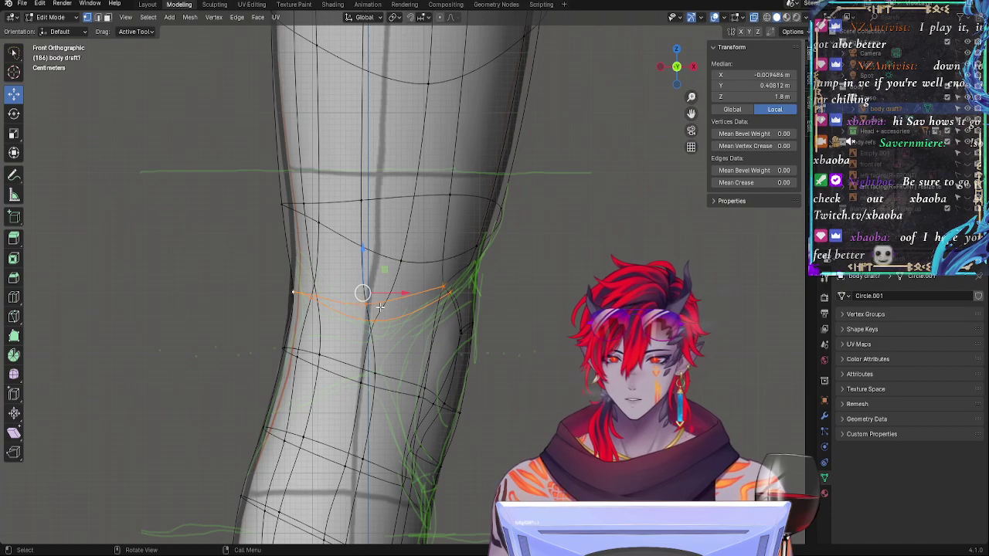
pyautogui.press('s')
pyautogui.press('x')
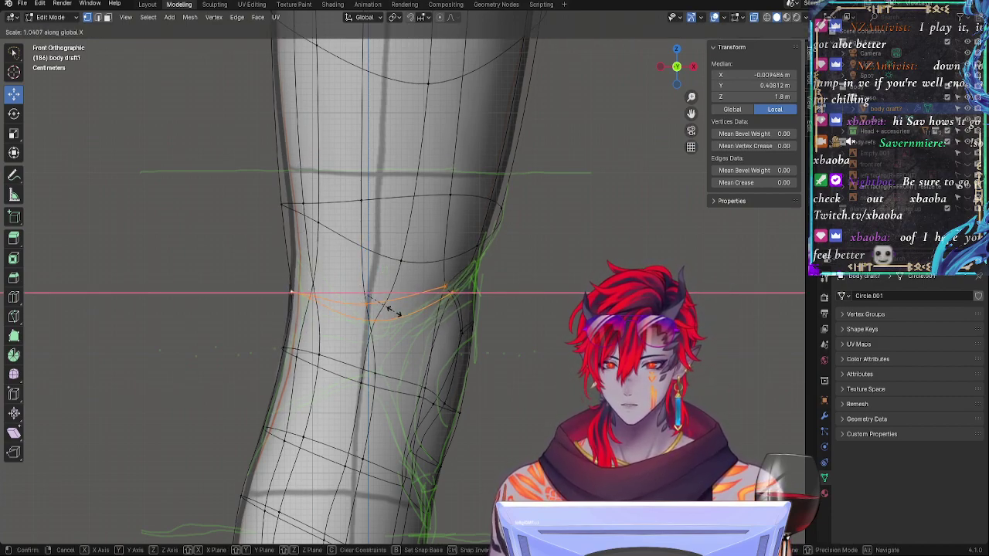
pyautogui.click(388, 309)
pyautogui.press('g')
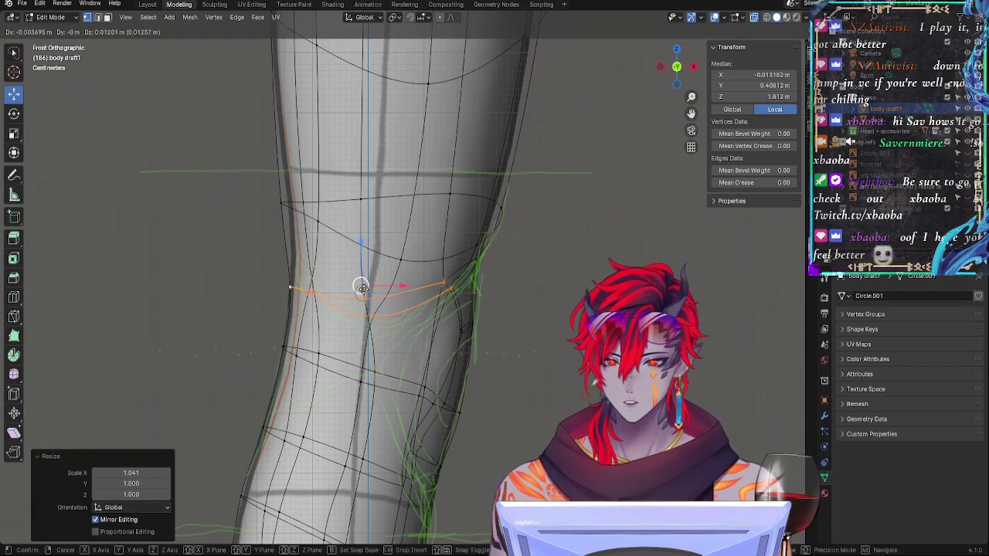
pyautogui.click(362, 288)
pyautogui.press('r')
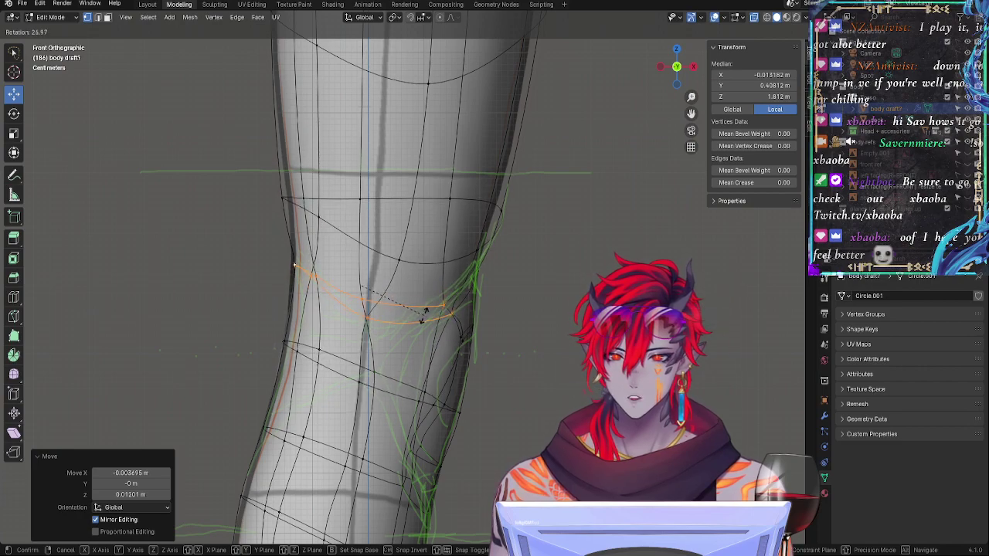
pyautogui.click(424, 312)
pyautogui.press('g')
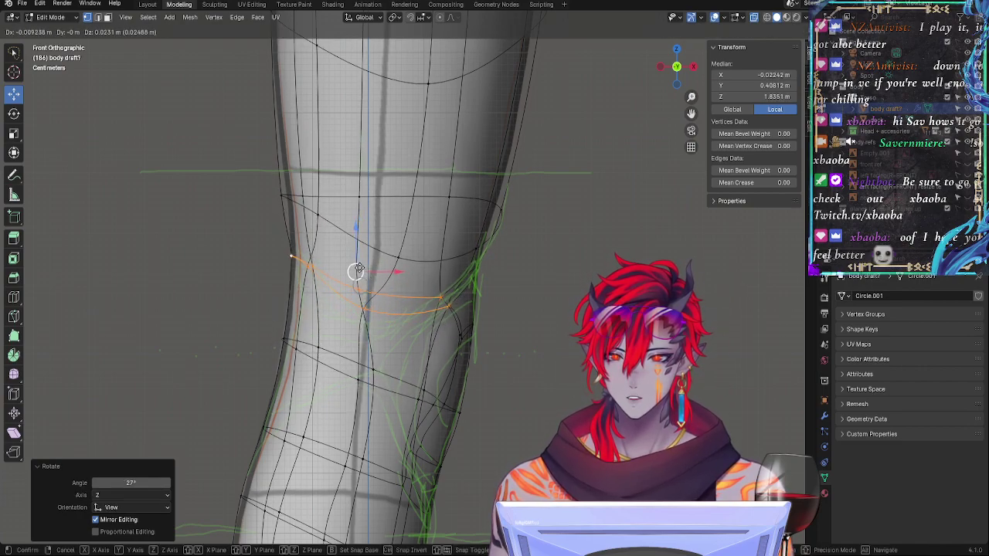
pyautogui.click(356, 272)
# Step: Move two right-side knee vertices and a lower knee vertex onto the sketch contour
pyautogui.click(445, 301)
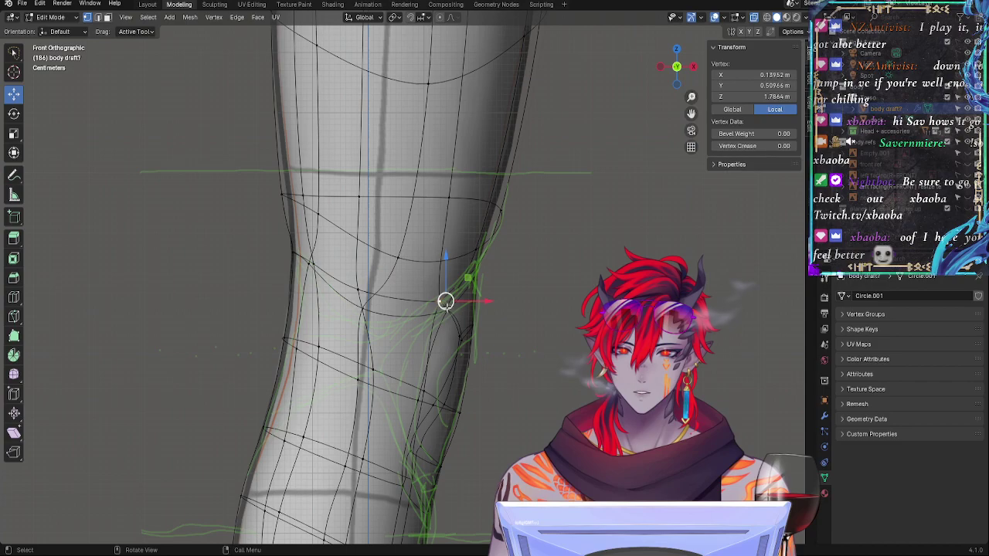
pyautogui.click(456, 299)
pyautogui.click(445, 301)
pyautogui.keyDown('shift'); pyautogui.click(454, 298); pyautogui.keyUp('shift')
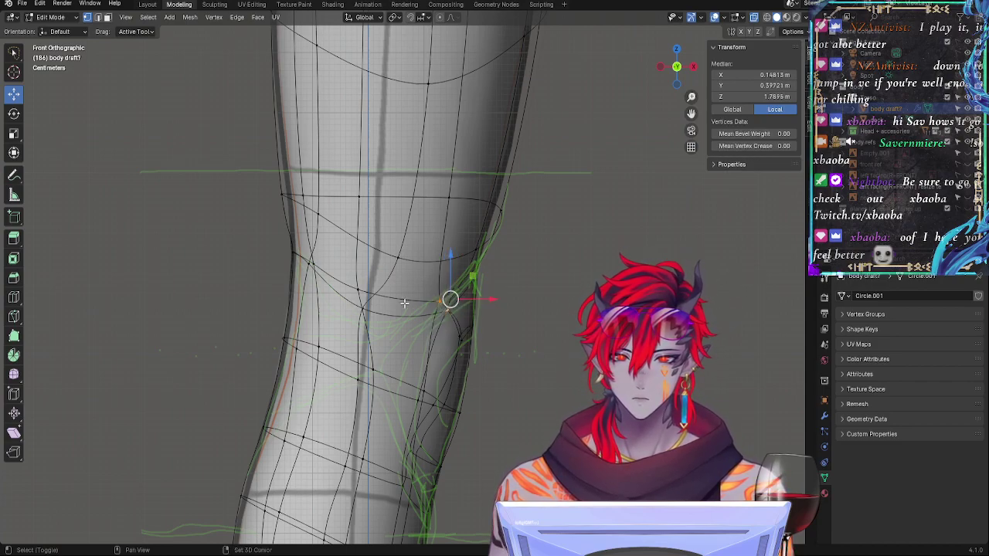
pyautogui.moveTo(446, 297); pyautogui.dragTo(434, 289)
pyautogui.click(436, 292)
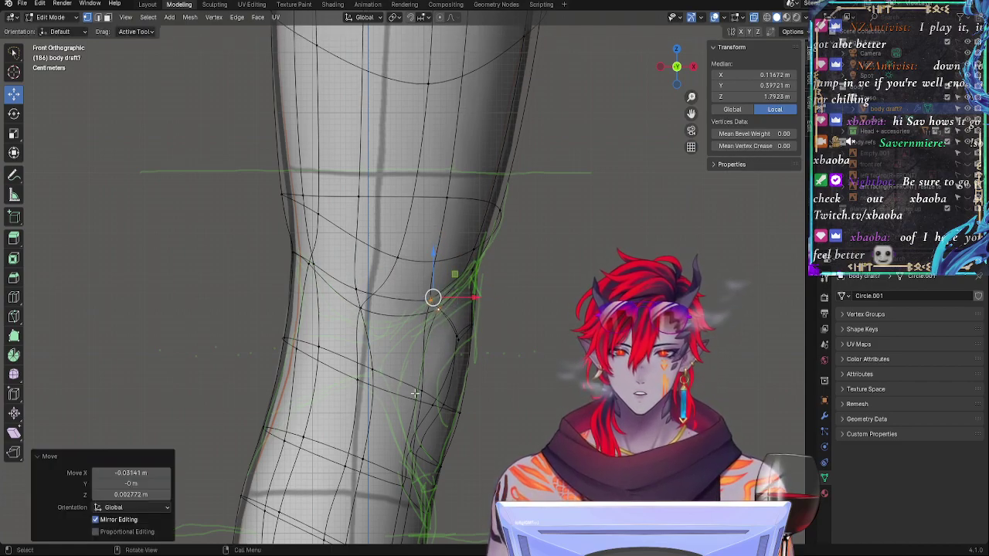
pyautogui.click(433, 402)
pyautogui.press('g')
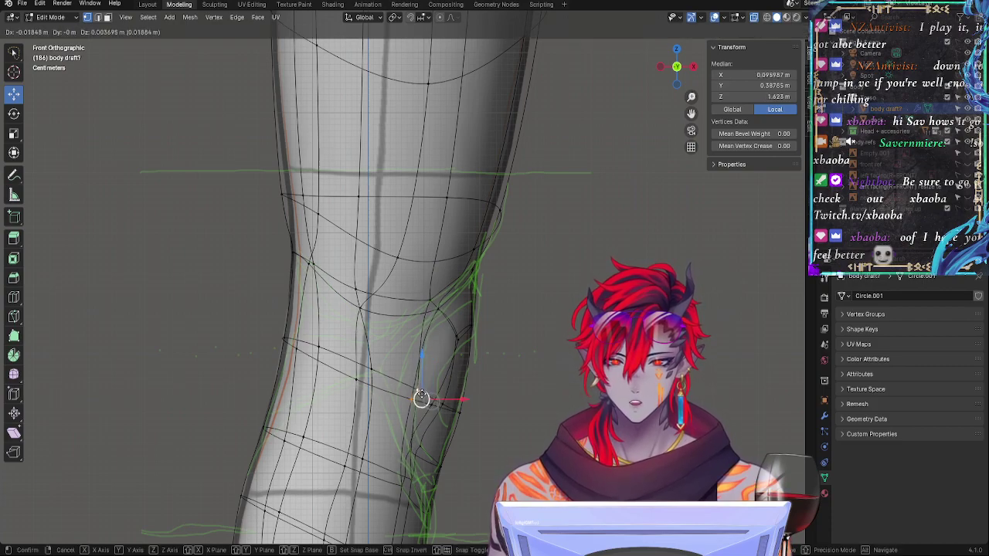
pyautogui.click(424, 397)
pyautogui.click(428, 299)
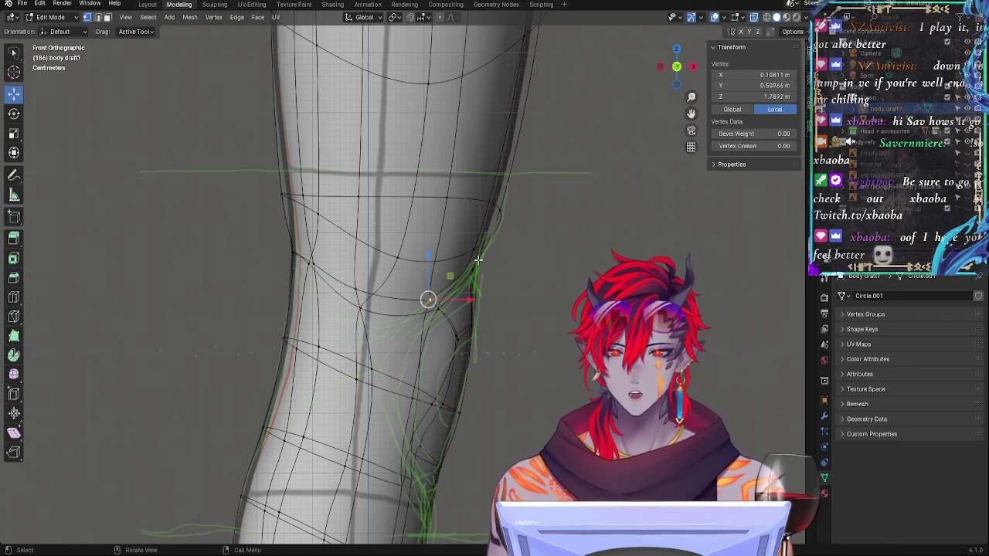
pyautogui.keyDown('alt'); pyautogui.click(500, 215); pyautogui.keyUp('alt')
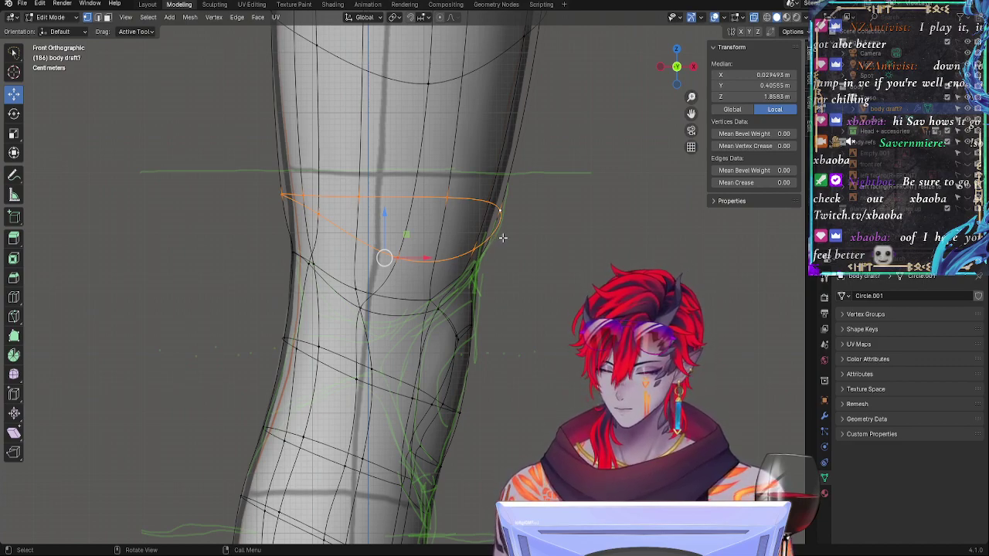
# Step: Try flattening the upper knee loop with S Z 0, then cancel to keep its tilt
pyautogui.press('s')
pyautogui.press('z')
pyautogui.press('0')
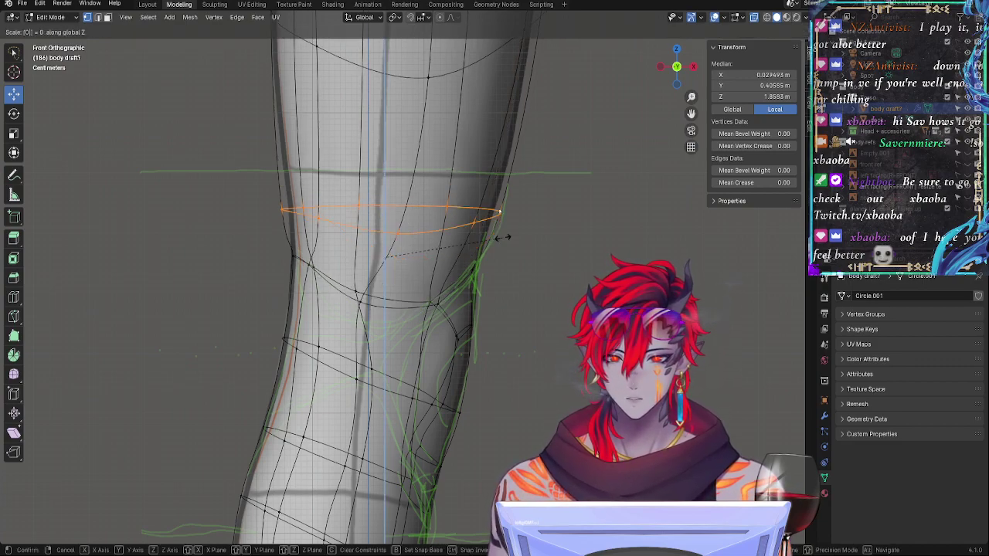
pyautogui.press('Escape')
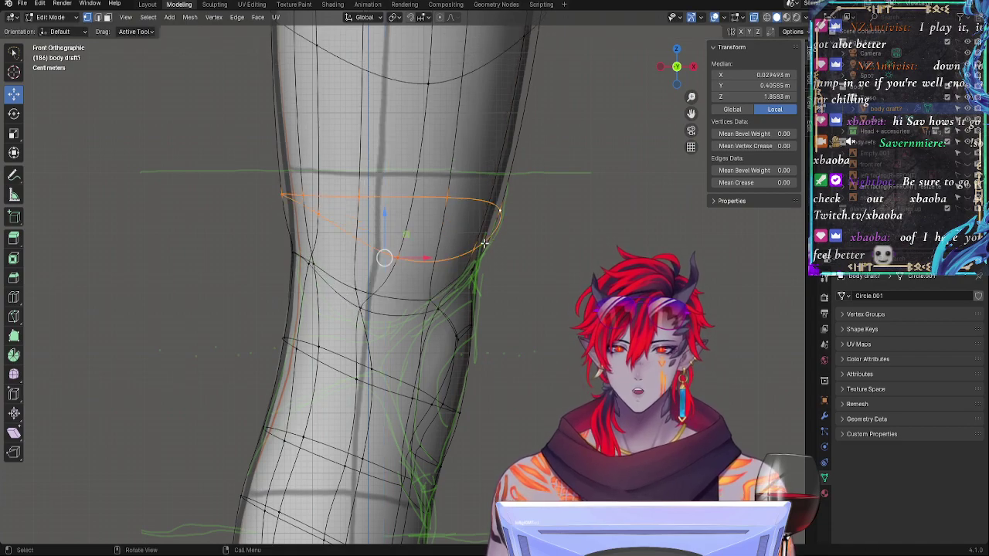
pyautogui.click(497, 216)
# Step: Select the knee's right-edge vertices and slide them slightly left
pyautogui.keyDown('shift'); pyautogui.click(481, 233); pyautogui.keyUp('shift')
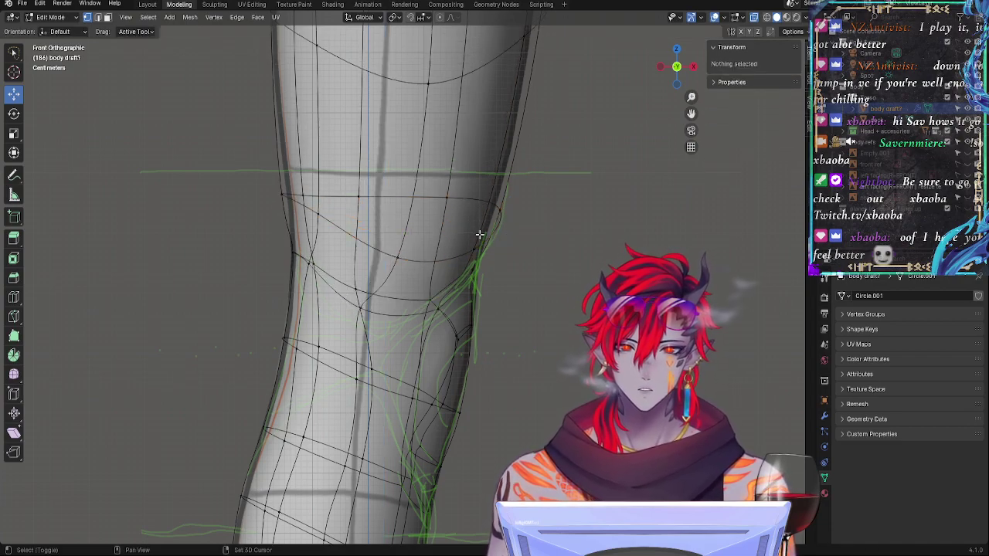
pyautogui.keyDown('shift'); pyautogui.click(478, 239); pyautogui.keyUp('shift')
pyautogui.keyDown('shift'); pyautogui.click(502, 213); pyautogui.keyUp('shift')
pyautogui.keyDown('shift'); pyautogui.click(446, 196); pyautogui.keyUp('shift')
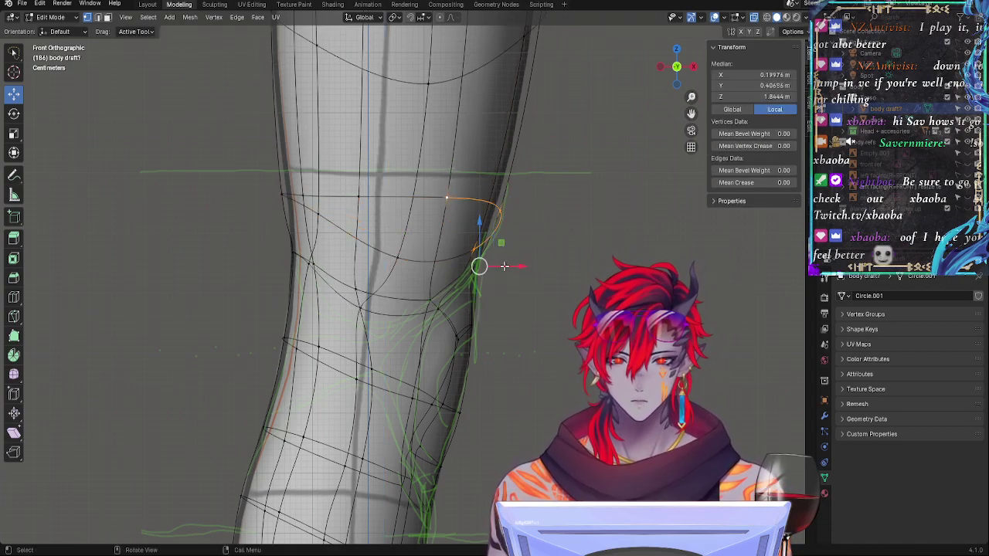
pyautogui.moveTo(505, 267); pyautogui.dragTo(495, 264)
# Step: Move the left knee vertex onto the sketch line
pyautogui.click(472, 270)
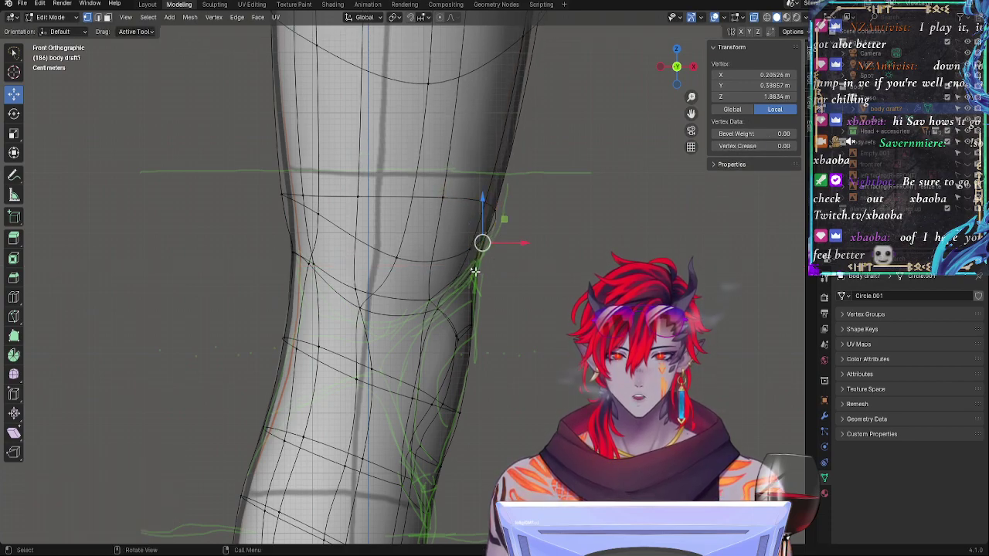
pyautogui.keyDown('shift'); pyautogui.click(474, 271); pyautogui.keyUp('shift')
pyautogui.keyDown('shift'); pyautogui.click(473, 271); pyautogui.keyUp('shift')
pyautogui.click(464, 243)
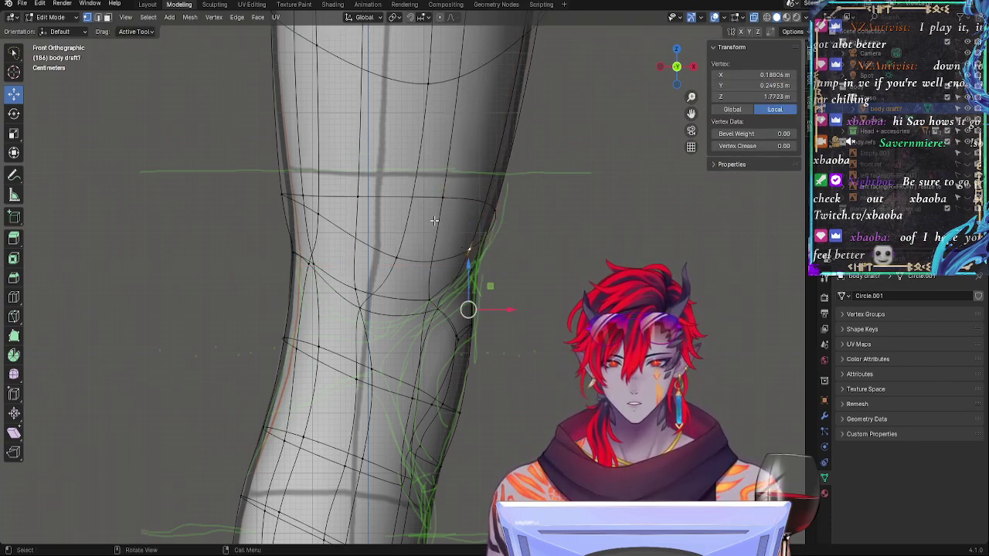
pyautogui.click(494, 211)
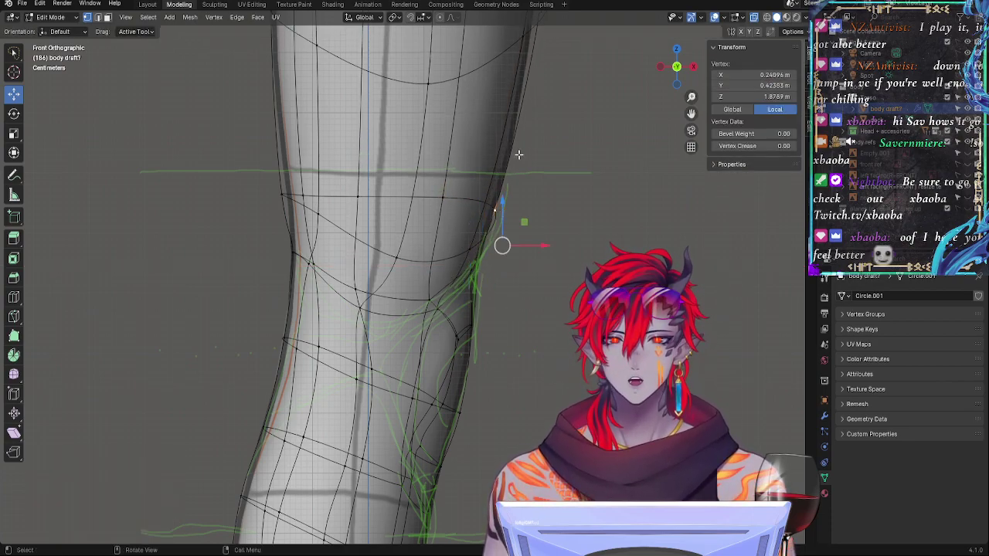
pyautogui.click(292, 199)
pyautogui.press('g')
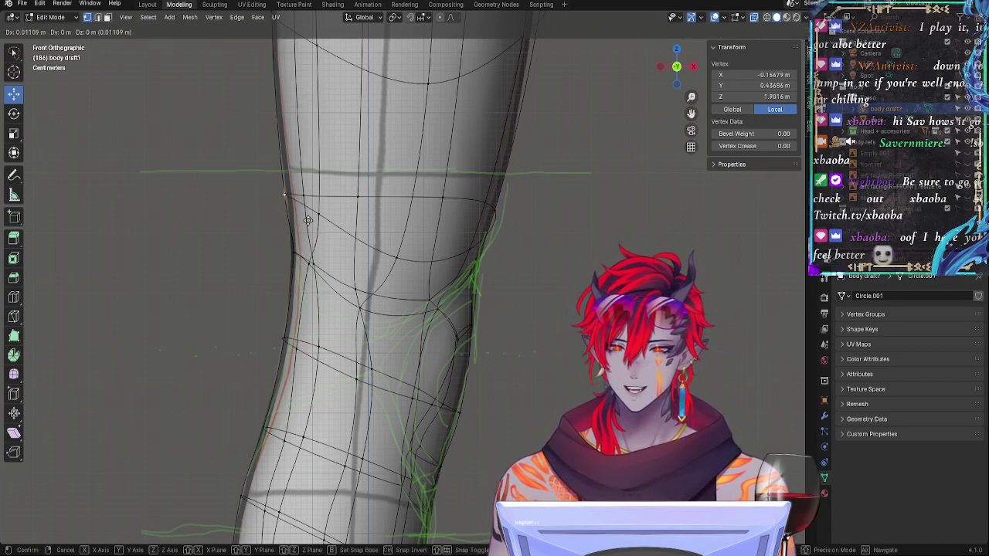
pyautogui.click(317, 221)
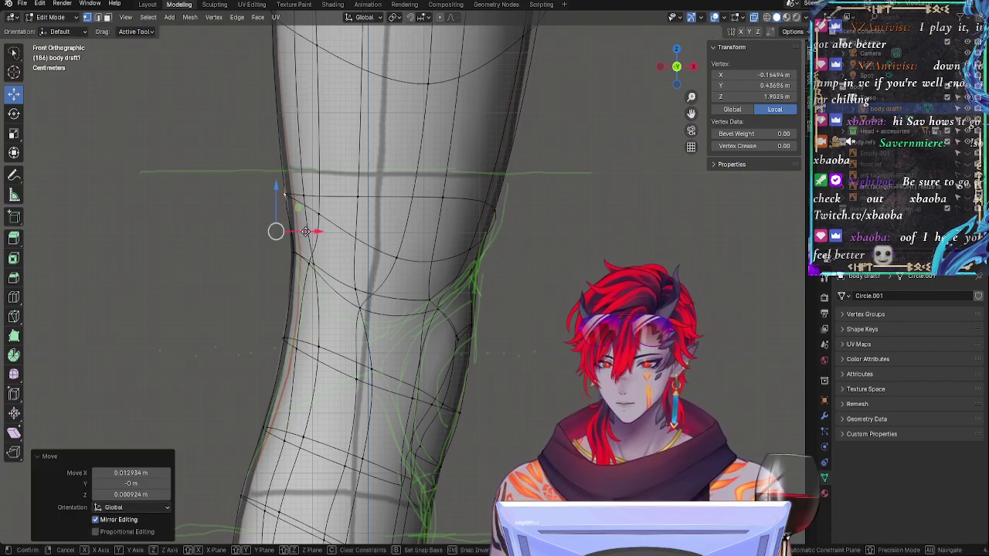
pyautogui.moveTo(303, 232); pyautogui.dragTo(307, 232)
# Step: Reposition the neighbouring knee vertices, sliding them along their edges
pyautogui.click(325, 224)
pyautogui.press('g')
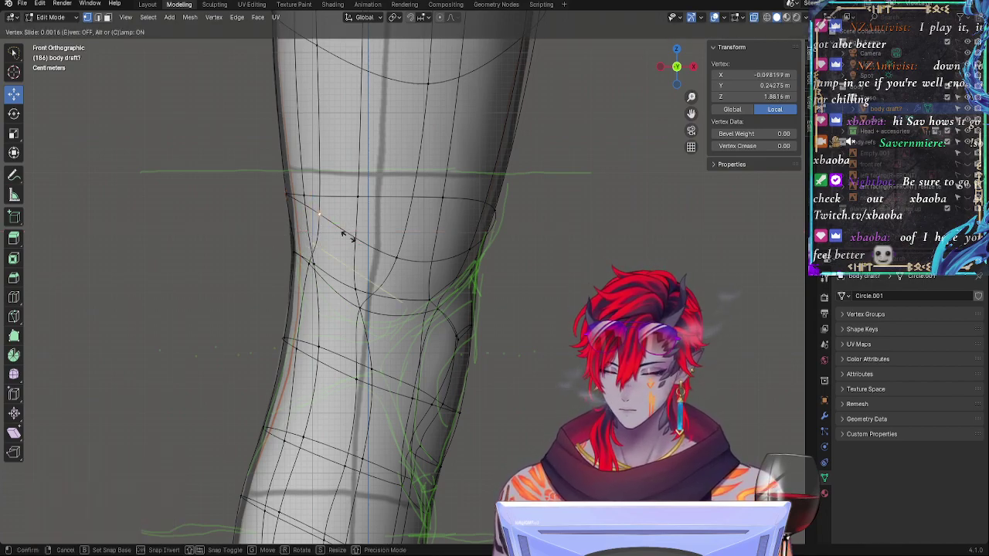
pyautogui.click(367, 256)
pyautogui.click(400, 260)
pyautogui.press('g')
pyautogui.press('g')
pyautogui.click(397, 257)
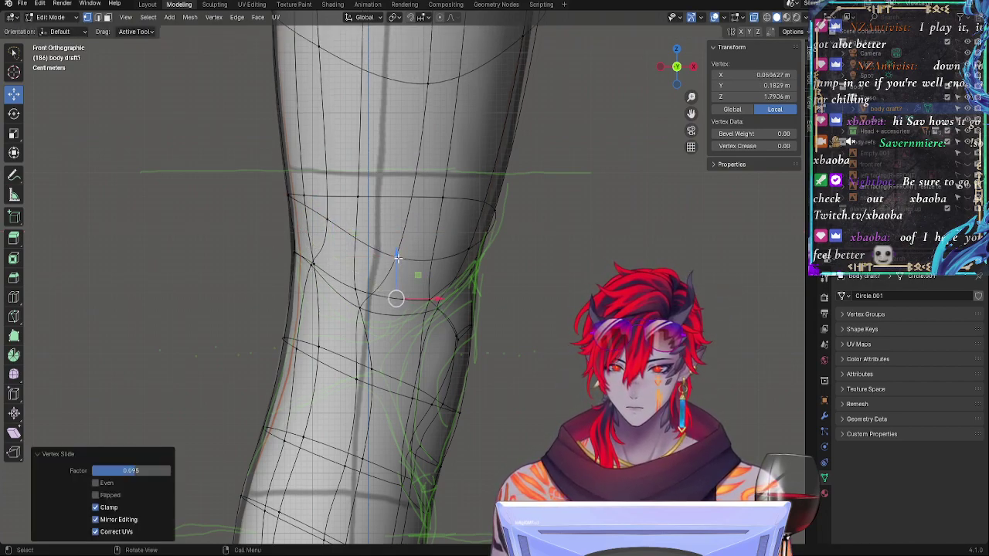
pyautogui.click(495, 218)
# Step: Slide and then freely move the outer knee vertex onto the contour
pyautogui.press('g')
pyautogui.press('g')
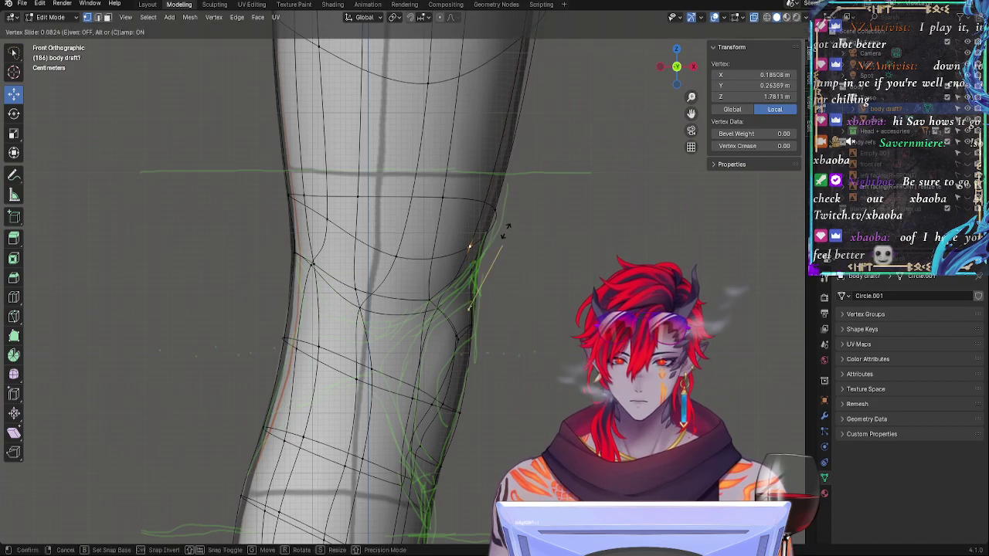
pyautogui.click(492, 211)
pyautogui.click(495, 213)
pyautogui.press('g')
pyautogui.press('g')
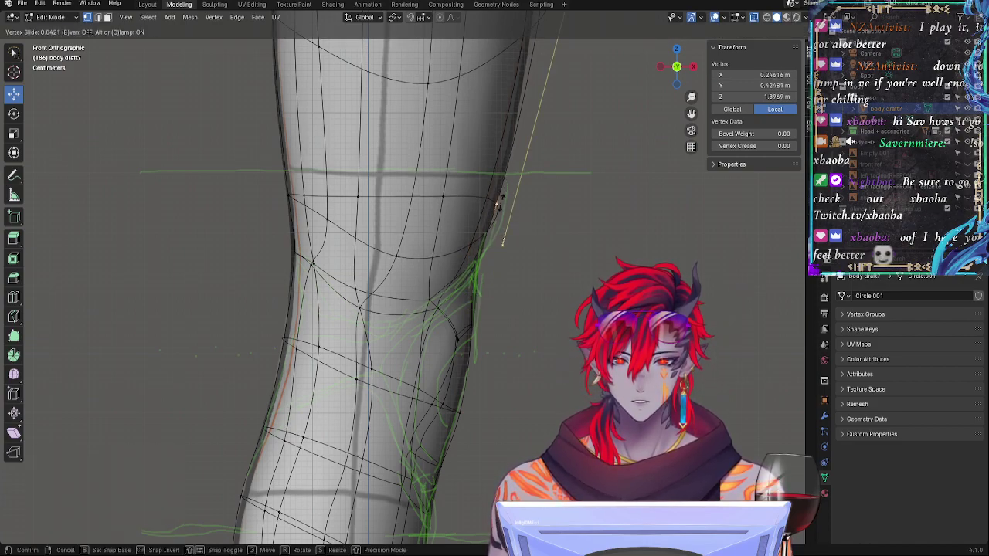
pyautogui.press('g')
pyautogui.click(495, 204)
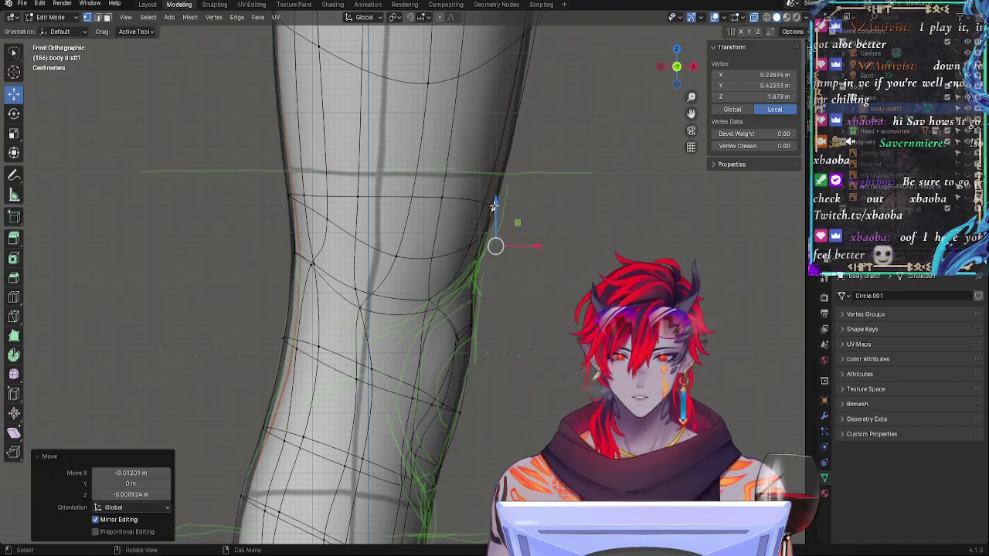
pyautogui.press('g')
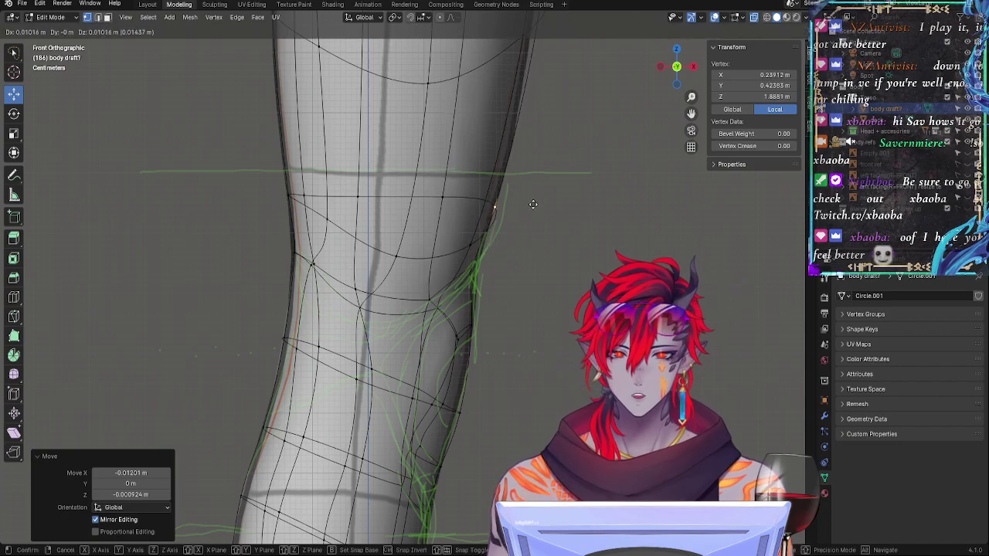
pyautogui.click(528, 218)
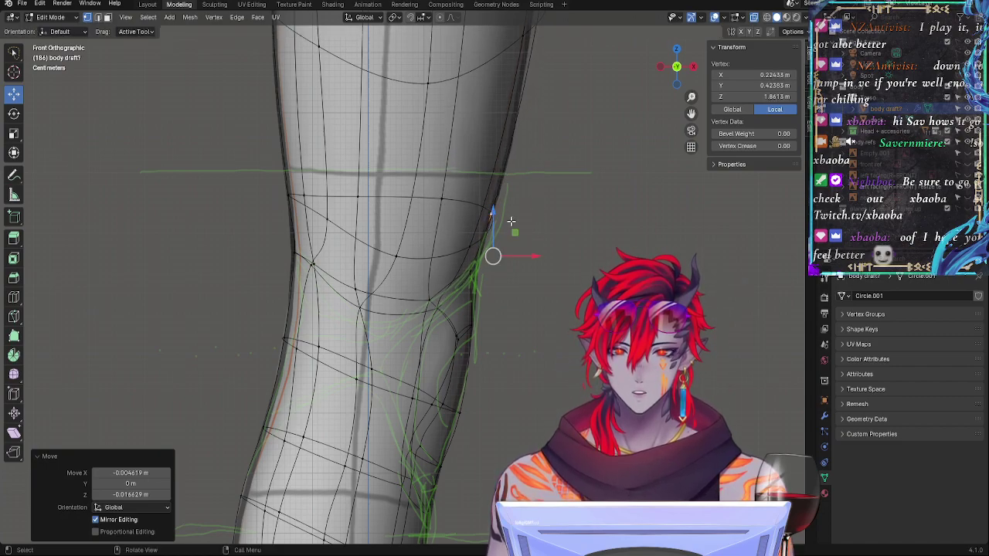
# Step: Move two knee vertices together and rotate their edge about 25°
pyautogui.keyDown('shift'); pyautogui.click(444, 202); pyautogui.keyUp('shift')
pyautogui.press('g')
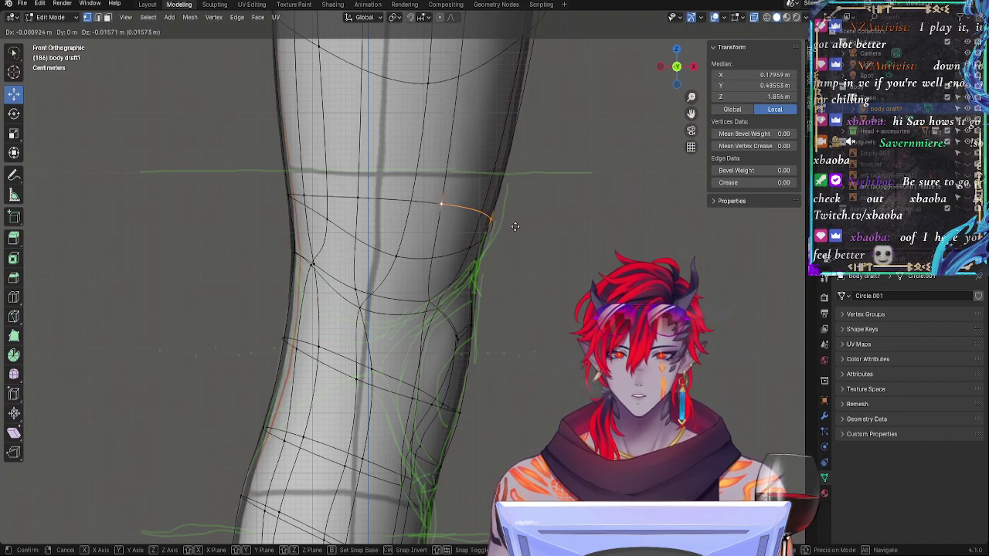
pyautogui.click(519, 226)
pyautogui.press('r')
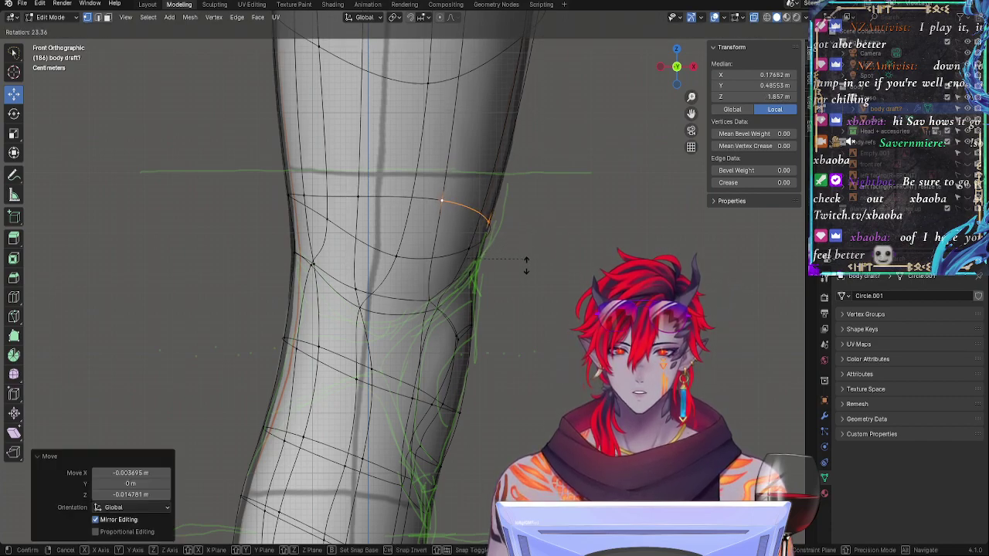
pyautogui.click(527, 260)
pyautogui.press('g')
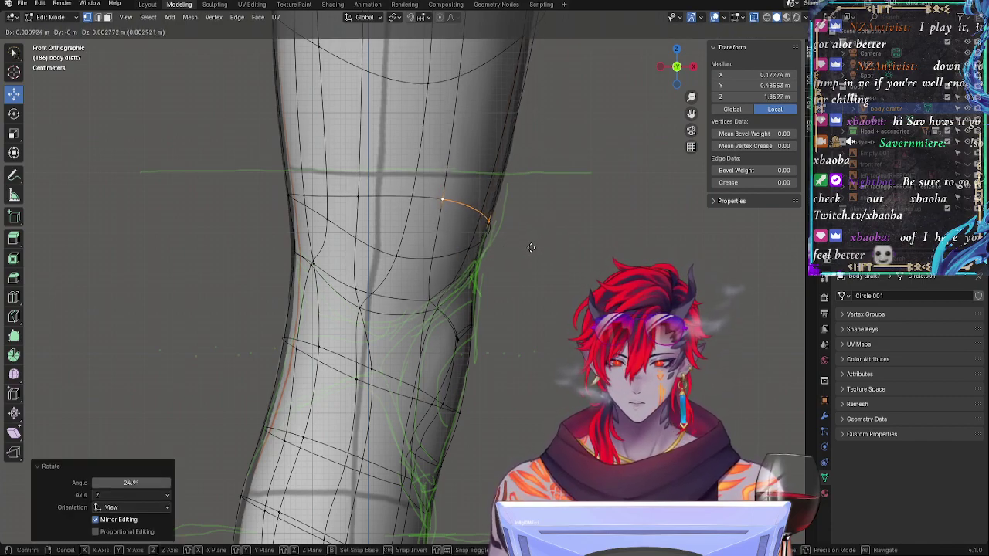
pyautogui.click(530, 246)
# Step: Select a set of knee-loop edges and shift them right along X
pyautogui.keyDown('shift'); pyautogui.click(473, 262); pyautogui.keyUp('shift')
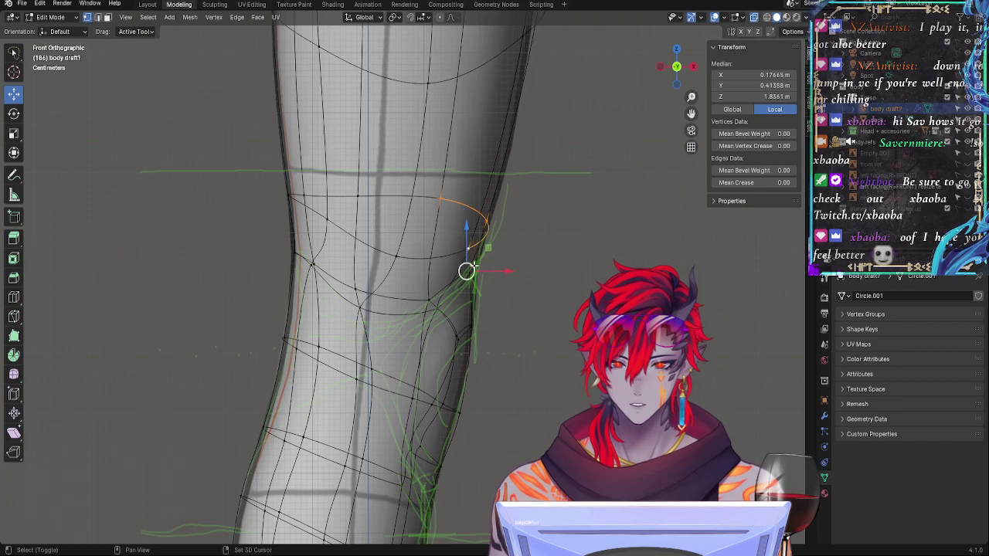
pyautogui.keyDown('shift'); pyautogui.click(476, 273); pyautogui.keyUp('shift')
pyautogui.keyDown('shift'); pyautogui.click(450, 285); pyautogui.keyUp('shift')
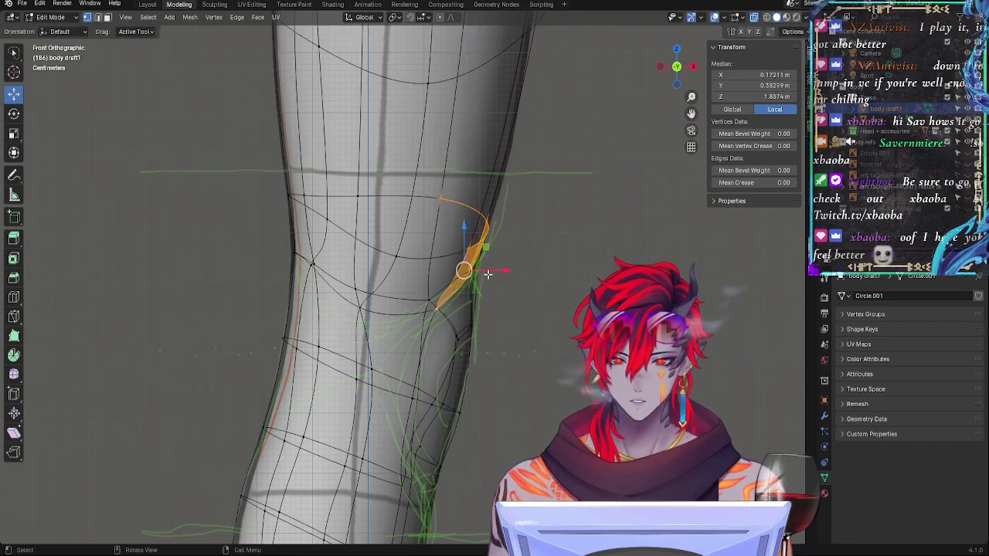
pyautogui.keyDown('shift'); pyautogui.click(474, 278); pyautogui.keyUp('shift')
pyautogui.keyDown('shift'); pyautogui.click(463, 282); pyautogui.keyUp('shift')
pyautogui.keyDown('shift'); pyautogui.click(451, 286); pyautogui.keyUp('shift')
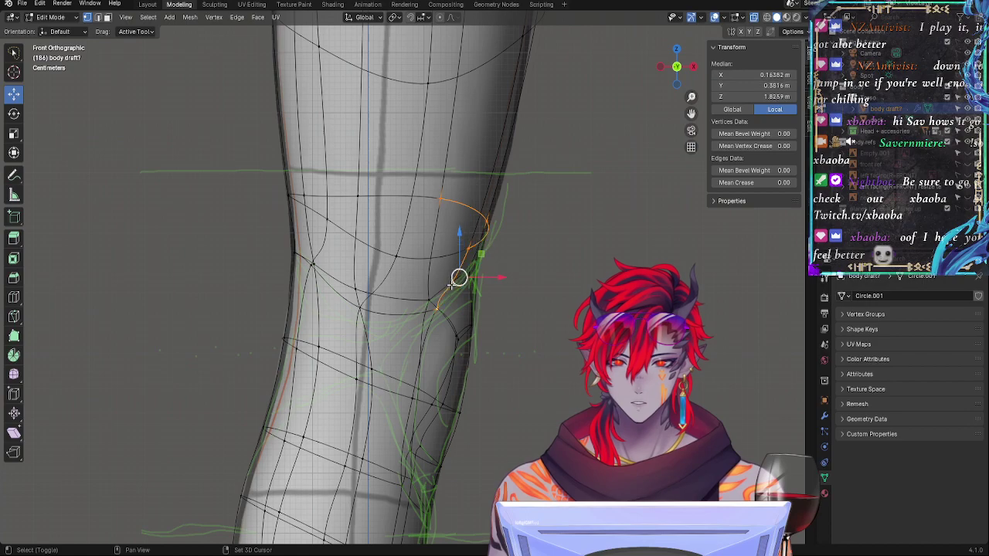
pyautogui.keyDown('shift'); pyautogui.click(453, 284); pyautogui.keyUp('shift')
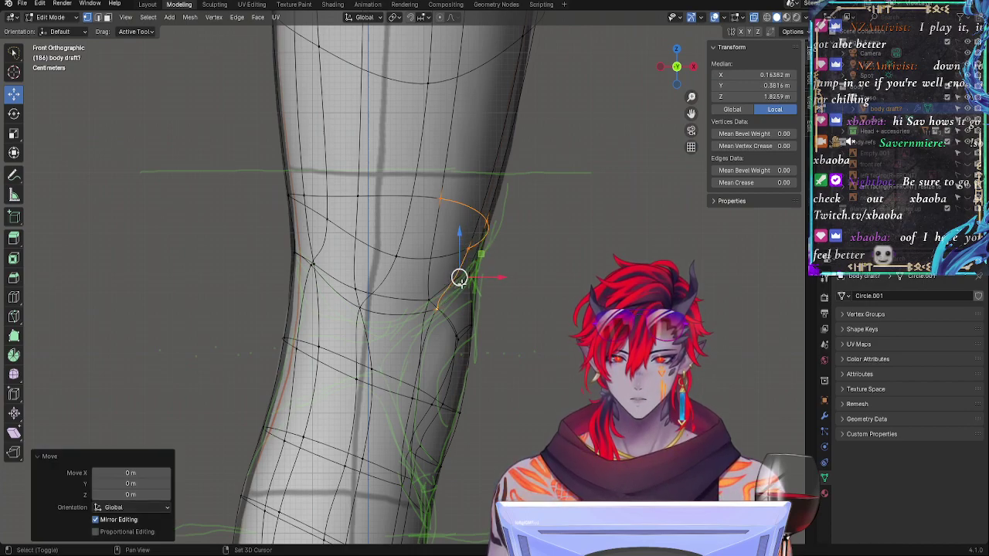
pyautogui.keyDown('shift'); pyautogui.click(459, 276); pyautogui.keyUp('shift')
pyautogui.press('g')
pyautogui.press('x')
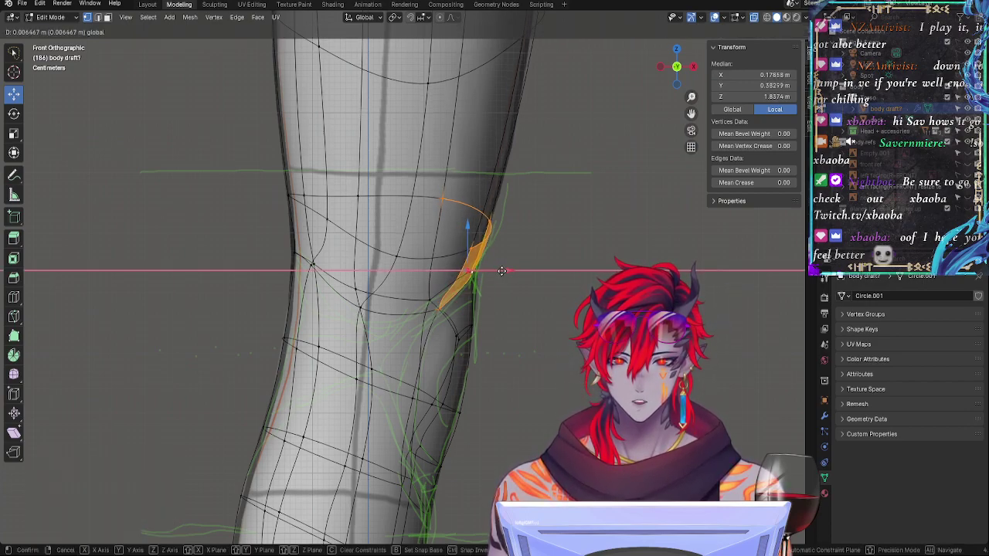
pyautogui.click(502, 271)
# Step: Shift a single knee edge horizontally along X and rotate it to the sketch
pyautogui.click(509, 271)
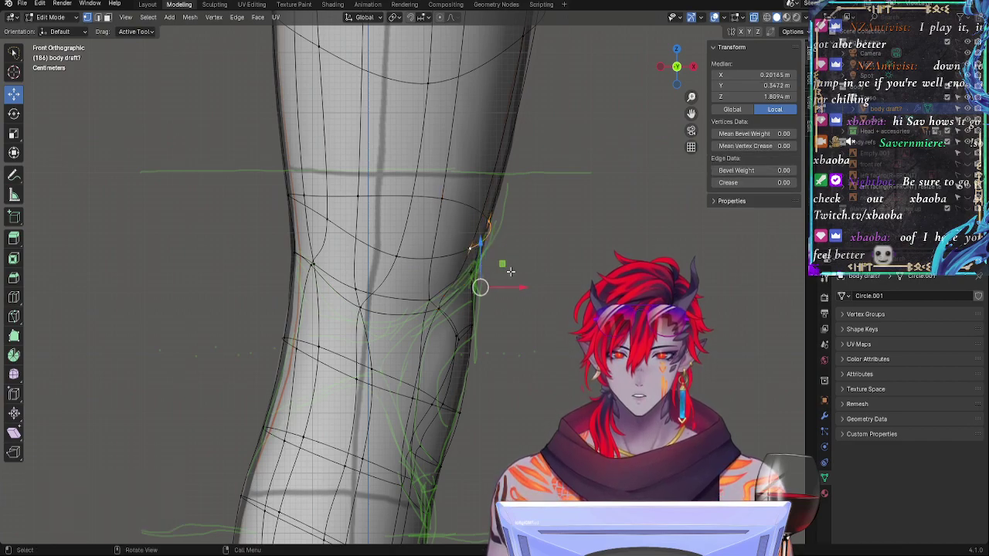
pyautogui.press('g')
pyautogui.press('x')
pyautogui.click(507, 271)
pyautogui.press('r')
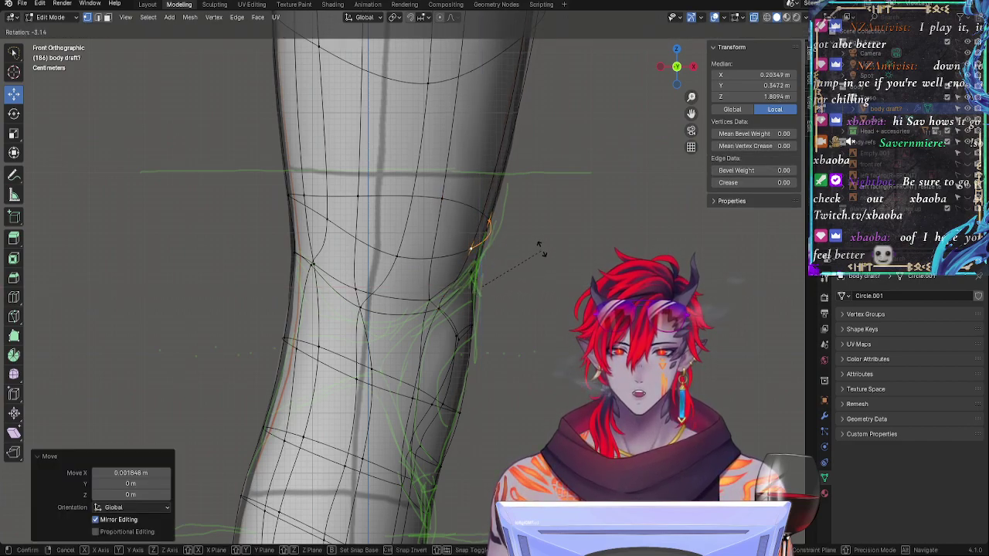
pyautogui.click(539, 247)
# Step: Push outer knee vertices outward along X, about 0.0046 m, onto the sketched contour
pyautogui.click(489, 228)
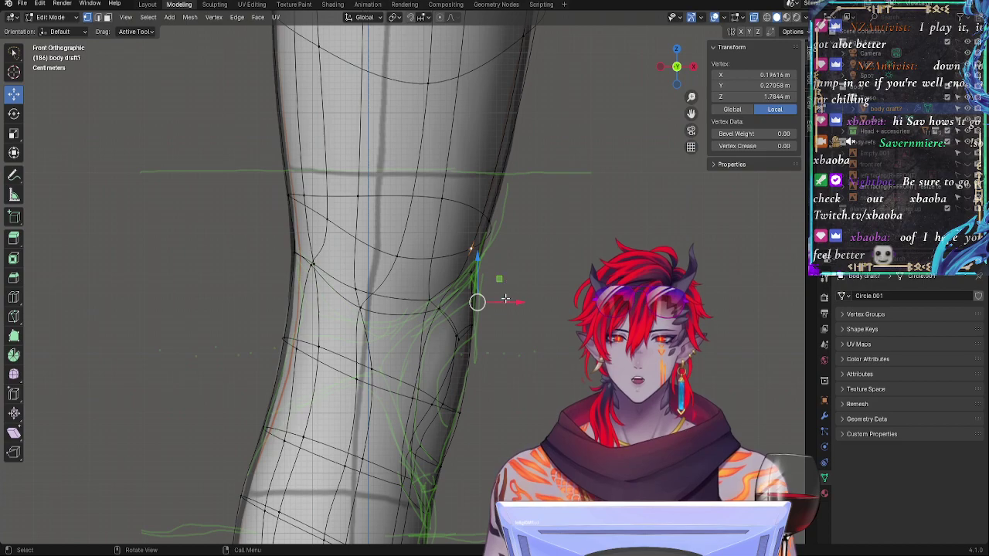
pyautogui.moveTo(509, 302); pyautogui.dragTo(519, 302)
pyautogui.click(487, 221)
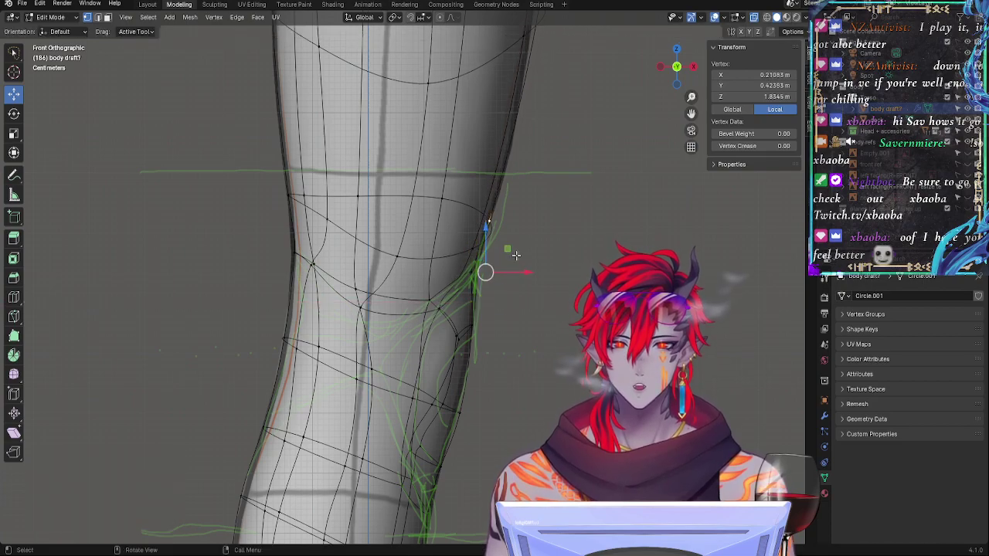
pyautogui.press('g')
pyautogui.press('x')
pyautogui.click(516, 258)
pyautogui.moveTo(539, 292); pyautogui.dragTo(502, 308, button='middle')
# Step: Push a leg vertex back in depth along Y, then return to the front view
pyautogui.press('g')
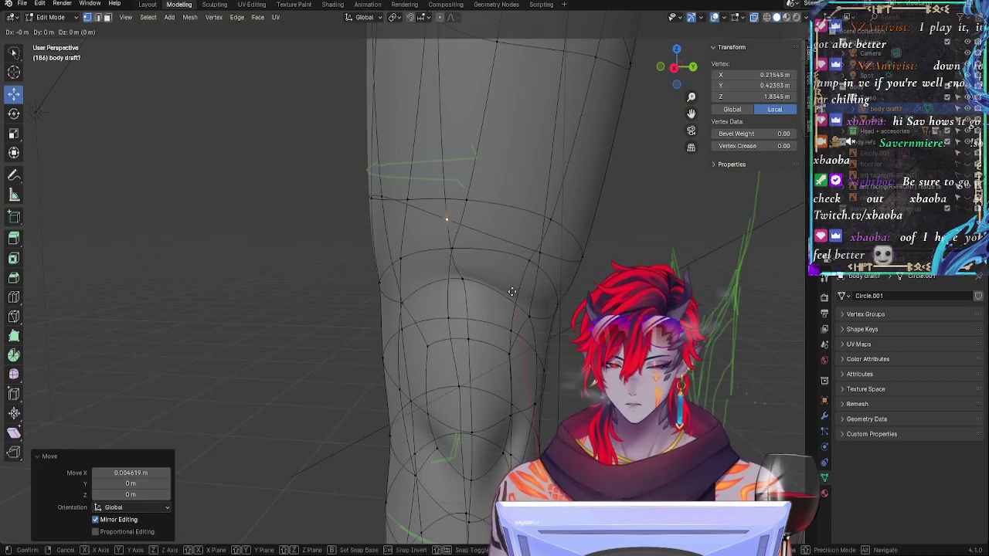
pyautogui.press('y')
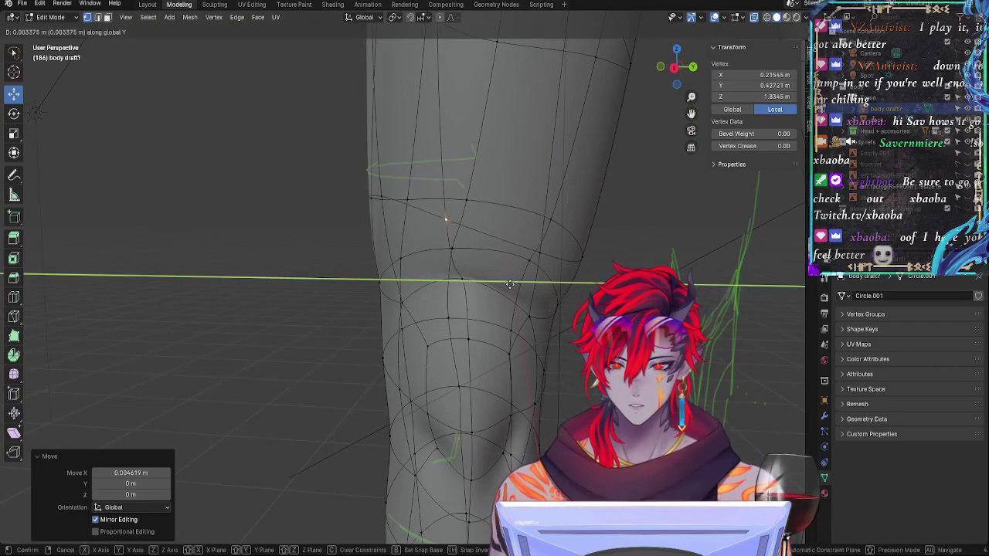
pyautogui.click(620, 57)
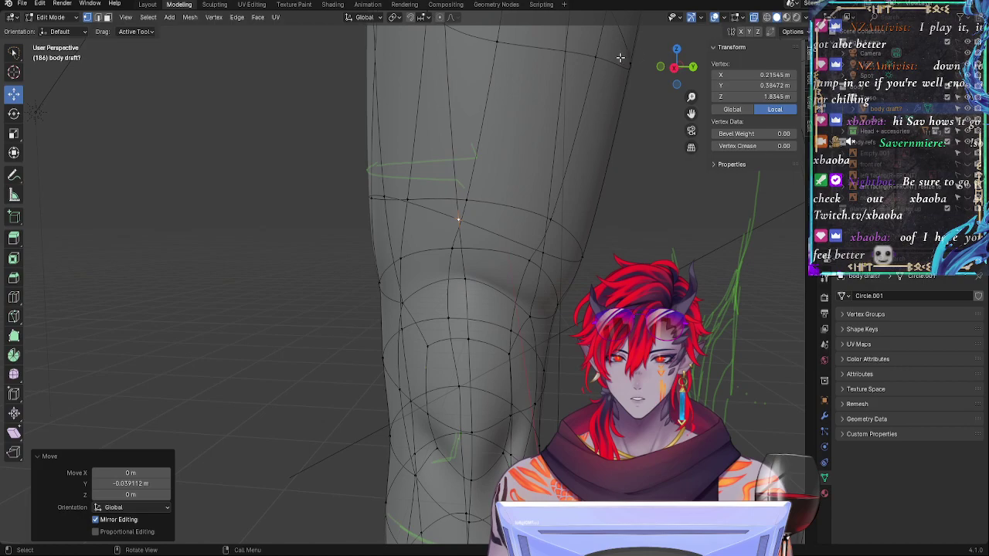
pyautogui.click(656, 69)
pyautogui.click(659, 70)
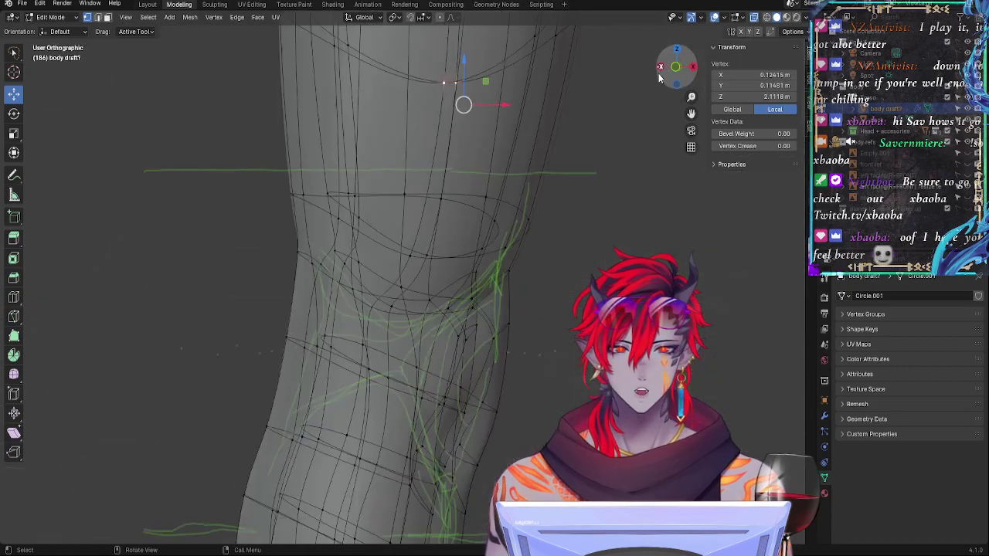
pyautogui.moveTo(578, 198); pyautogui.dragTo(576, 205, button='middle')
pyautogui.click(676, 69)
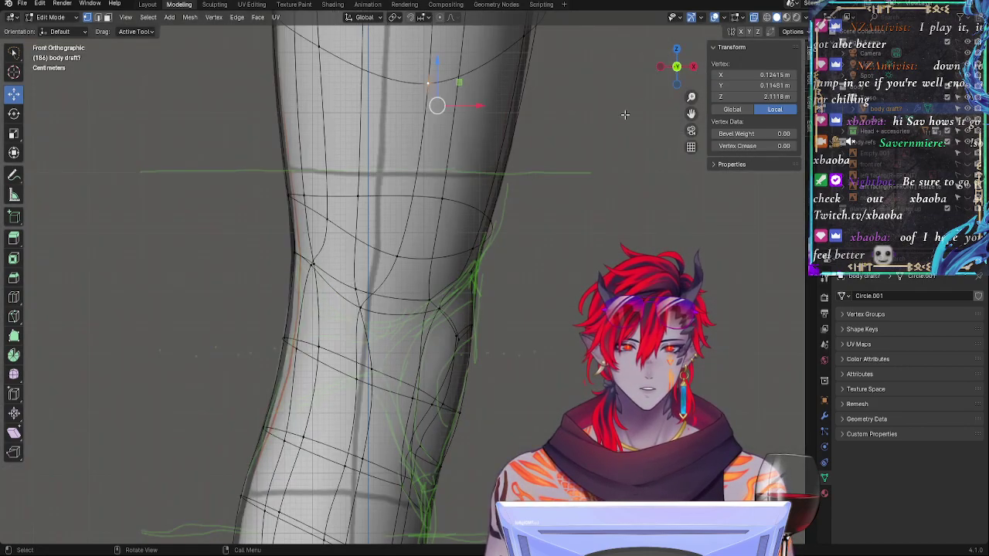
pyautogui.keyDown('shift'); pyautogui.moveTo(546, 194); pyautogui.dragTo(512, 316, button='middle'); pyautogui.keyUp('shift')
pyautogui.scroll(-1, 506, 270)
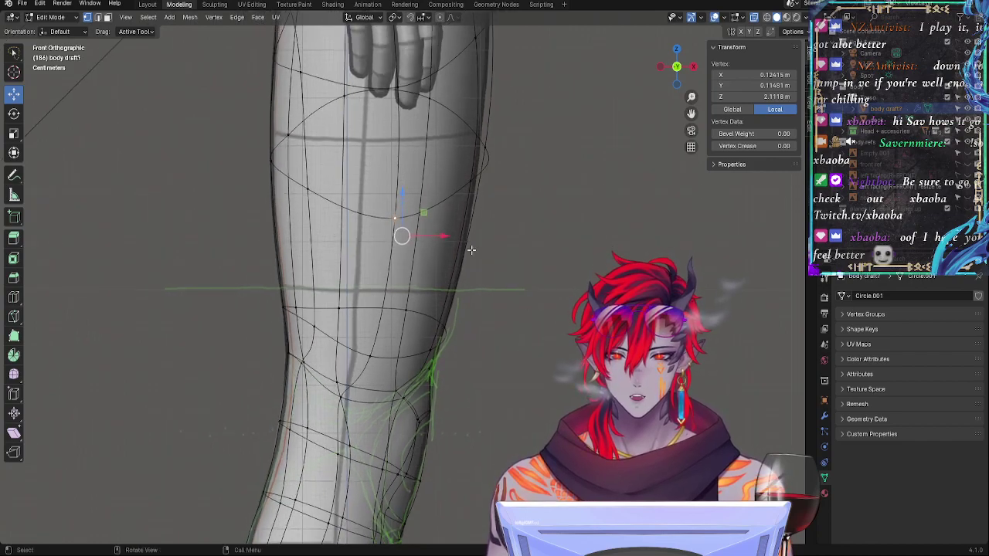
# Step: Pull a vertex on the thigh's right edge slightly inward
pyautogui.keyDown('alt'); pyautogui.click(453, 196); pyautogui.keyUp('alt')
pyautogui.click(529, 217)
pyautogui.click(489, 156)
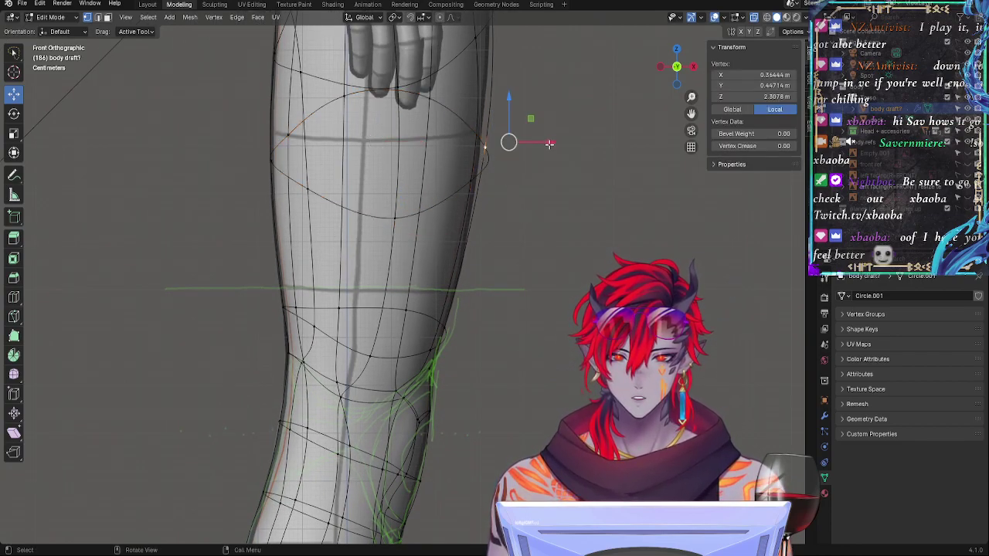
pyautogui.moveTo(549, 144); pyautogui.dragTo(545, 139)
pyautogui.keyDown('shift'); pyautogui.scroll(5, 504, 231); pyautogui.keyUp('shift')
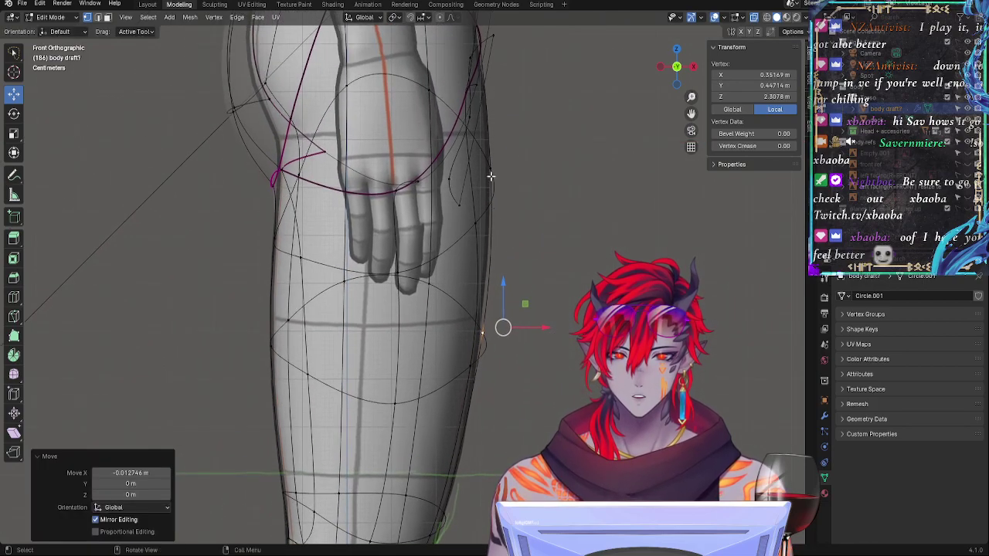
pyautogui.click(491, 178)
pyautogui.click(552, 270)
# Step: Push the calf's outer-edge vertex slightly outward along X onto the sketch line
pyautogui.keyDown('shift'); pyautogui.moveTo(470, 184); pyautogui.dragTo(483, 317, button='middle'); pyautogui.keyUp('shift')
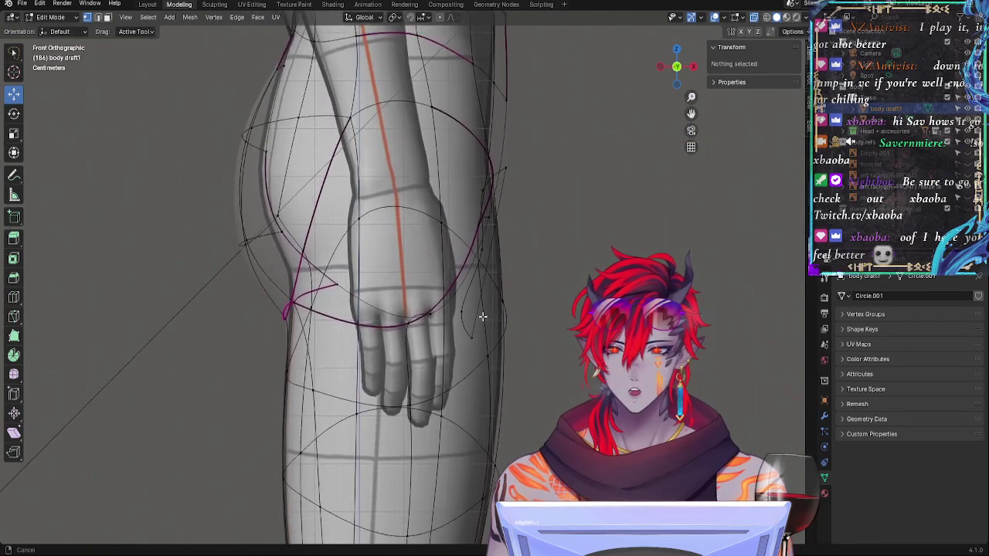
pyautogui.keyDown('alt'); pyautogui.keyDown('shift'); pyautogui.moveTo(483, 317); pyautogui.dragTo(467, 127); pyautogui.keyUp('shift'); pyautogui.keyUp('alt')
pyautogui.keyDown('alt'); pyautogui.keyDown('shift'); pyautogui.moveTo(520, 372); pyautogui.dragTo(518, 70); pyautogui.keyUp('shift'); pyautogui.keyUp('alt')
pyautogui.keyDown('ctrl'); pyautogui.keyDown('alt'); pyautogui.moveTo(500, 356); pyautogui.dragTo(477, 283); pyautogui.keyUp('alt'); pyautogui.keyUp('ctrl')
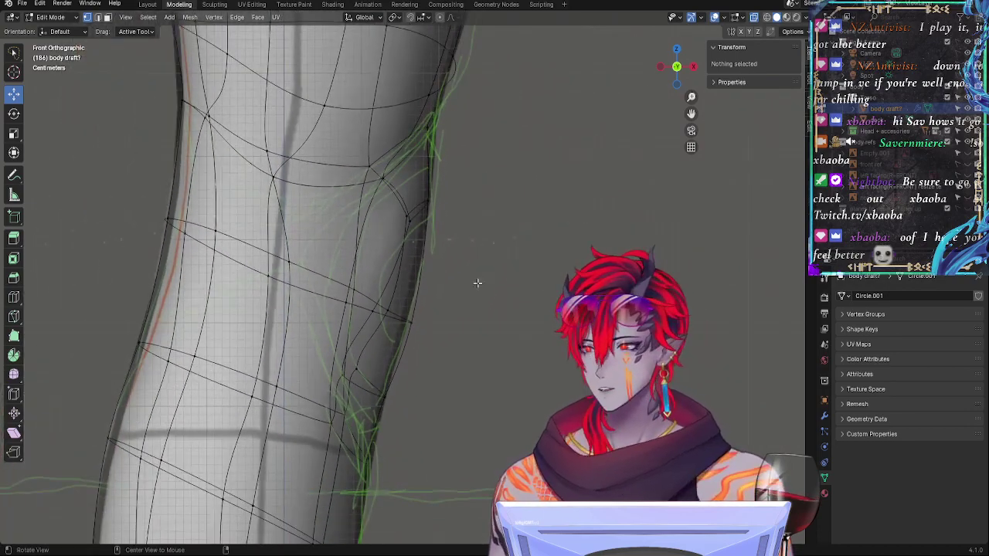
pyautogui.keyDown('alt'); pyautogui.keyDown('shift'); pyautogui.moveTo(478, 343); pyautogui.dragTo(591, 49); pyautogui.keyUp('shift'); pyautogui.keyUp('alt')
pyautogui.moveTo(552, 376)
pyautogui.keyDown('ctrl'); pyautogui.keyDown('alt'); pyautogui.mouseDown()
pyautogui.moveTo(548, 287)
pyautogui.moveTo(554, 324)
pyautogui.moveTo(542, 362)
pyautogui.mouseUp(); pyautogui.keyUp('alt'); pyautogui.keyUp('ctrl')
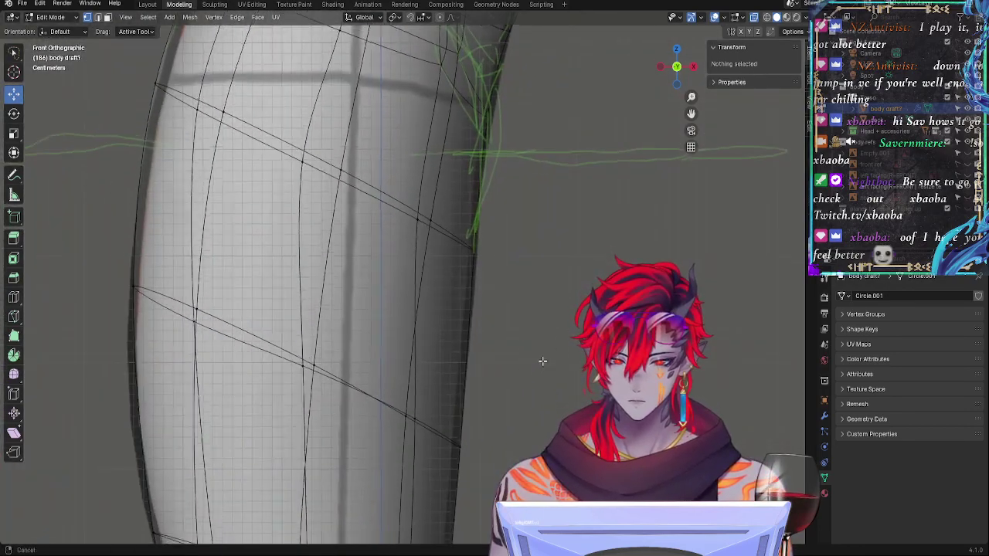
pyautogui.keyDown('shift'); pyautogui.moveTo(542, 361); pyautogui.dragTo(547, 40, button='middle'); pyautogui.keyUp('shift')
pyautogui.click(428, 450)
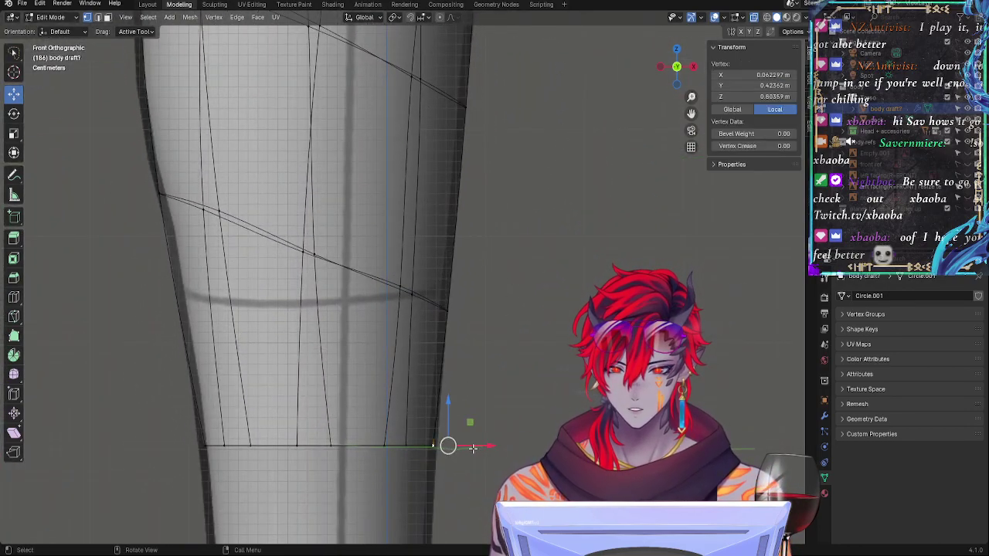
pyautogui.moveTo(475, 448); pyautogui.dragTo(481, 447)
# Step: Move an upper outer-leg vertex outward along X to match the green sketch
pyautogui.keyDown('alt'); pyautogui.keyDown('shift'); pyautogui.moveTo(510, 269); pyautogui.dragTo(468, 434); pyautogui.keyUp('shift'); pyautogui.keyUp('alt')
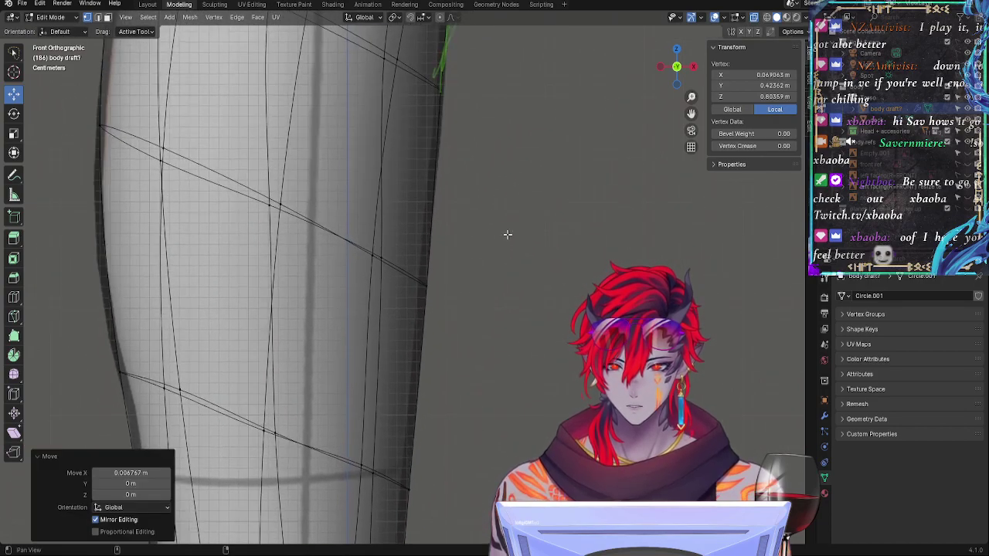
pyautogui.keyDown('alt'); pyautogui.keyDown('shift'); pyautogui.moveTo(493, 127); pyautogui.dragTo(468, 335); pyautogui.keyUp('shift'); pyautogui.keyUp('alt')
pyautogui.click(420, 291)
pyautogui.moveTo(477, 284); pyautogui.dragTo(487, 285)
pyautogui.moveTo(527, 203); pyautogui.dragTo(533, 224, button='middle')
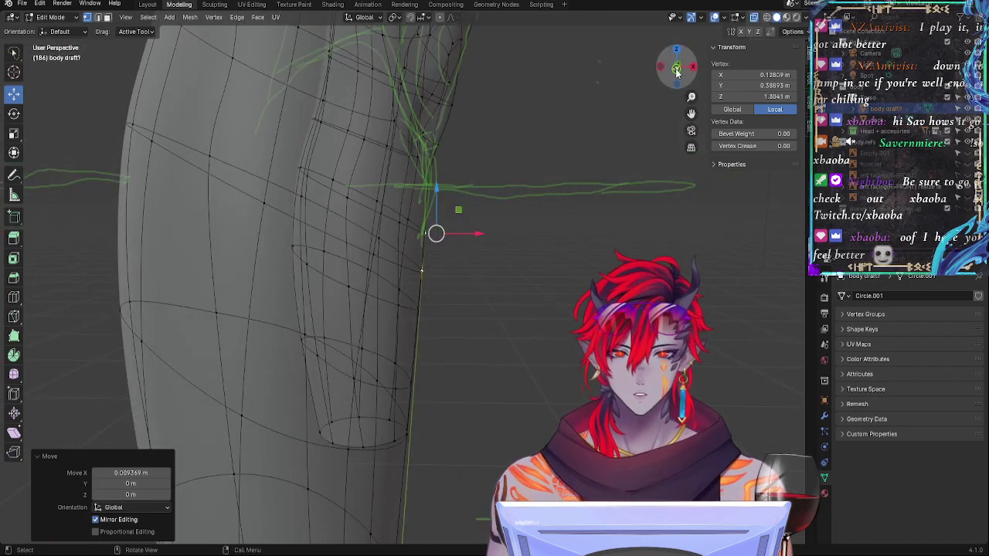
pyautogui.click(677, 68)
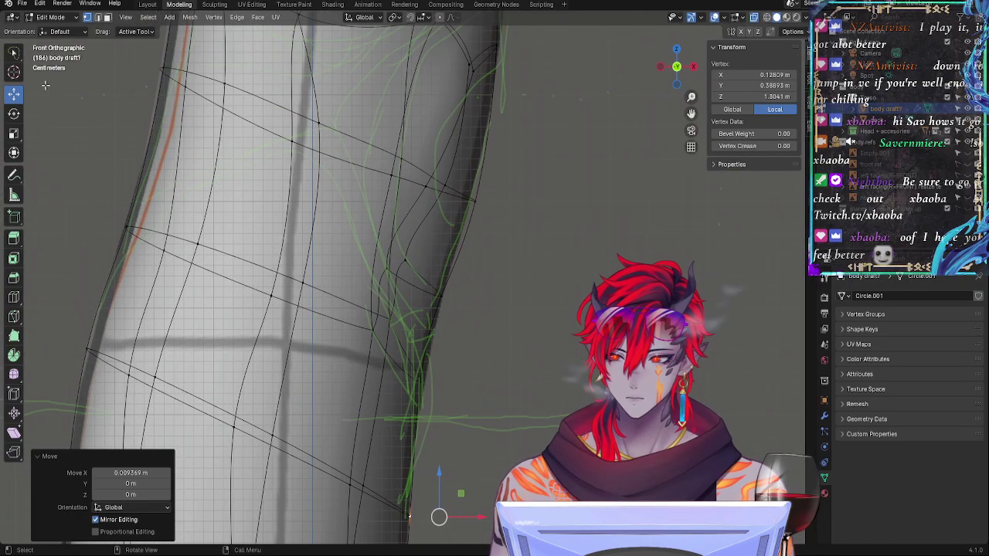
# Step: Remove the green Note.001 annotation strokes and return to the Move tool
pyautogui.click(19, 177)
pyautogui.click(88, 31)
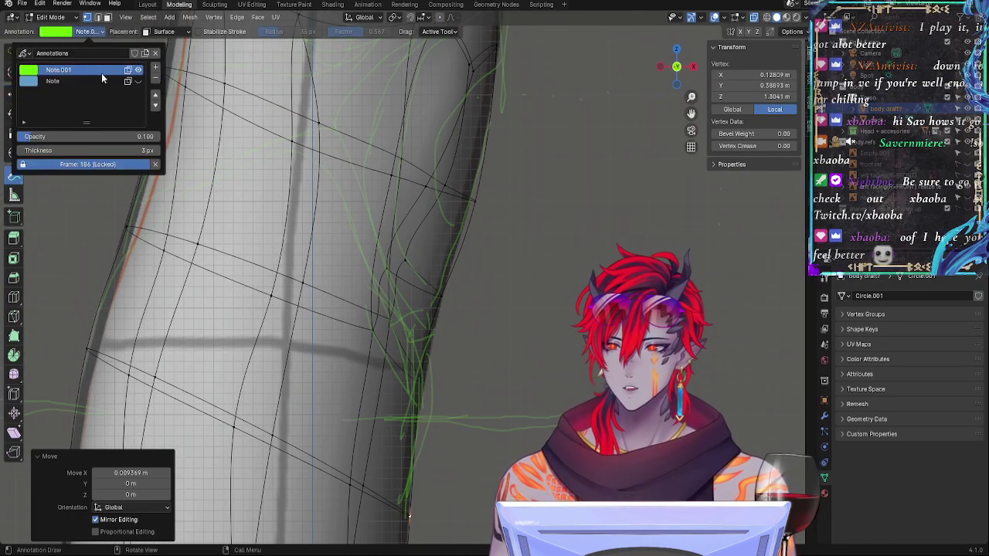
pyautogui.click(153, 78)
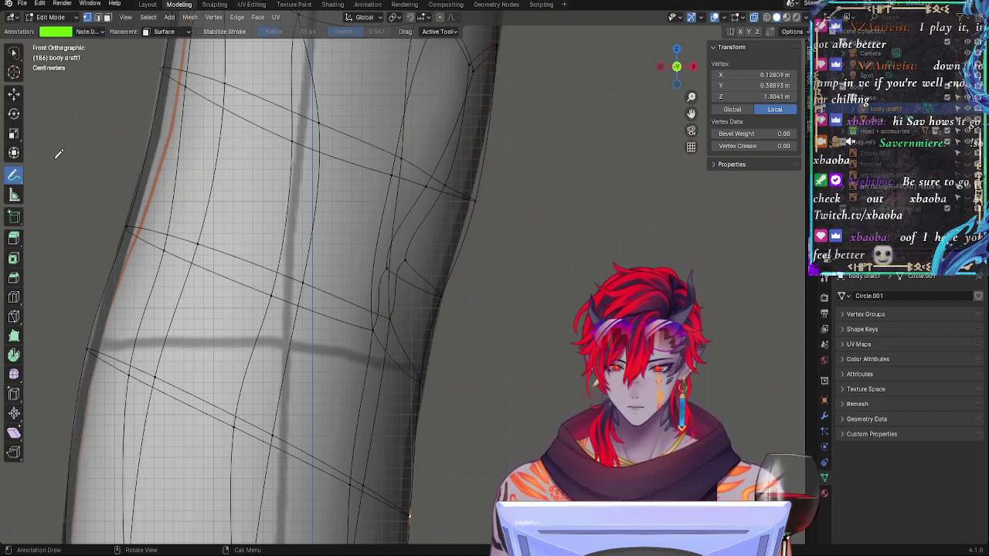
pyautogui.click(15, 93)
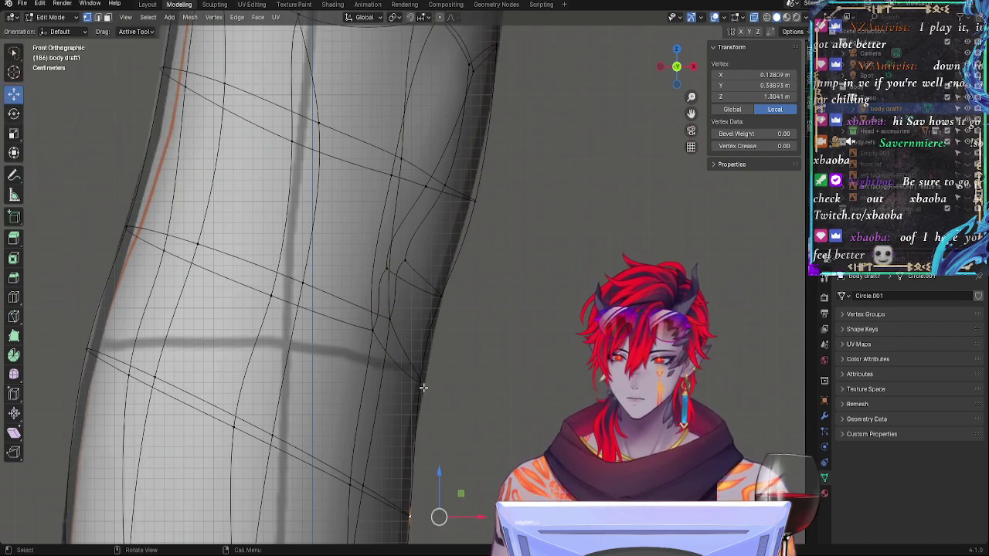
# Step: Nudge a knee vertex slightly inward, then move it straight down along Z
pyautogui.moveTo(459, 391); pyautogui.dragTo(452, 392)
pyautogui.moveTo(418, 355); pyautogui.dragTo(418, 433)
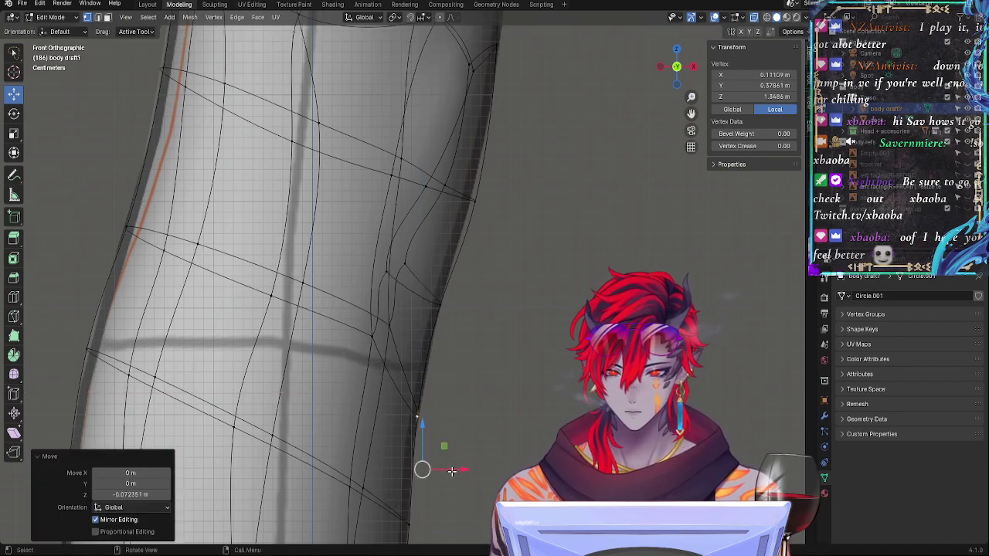
pyautogui.moveTo(448, 469); pyautogui.dragTo(443, 469)
pyautogui.press('g')
pyautogui.press('z')
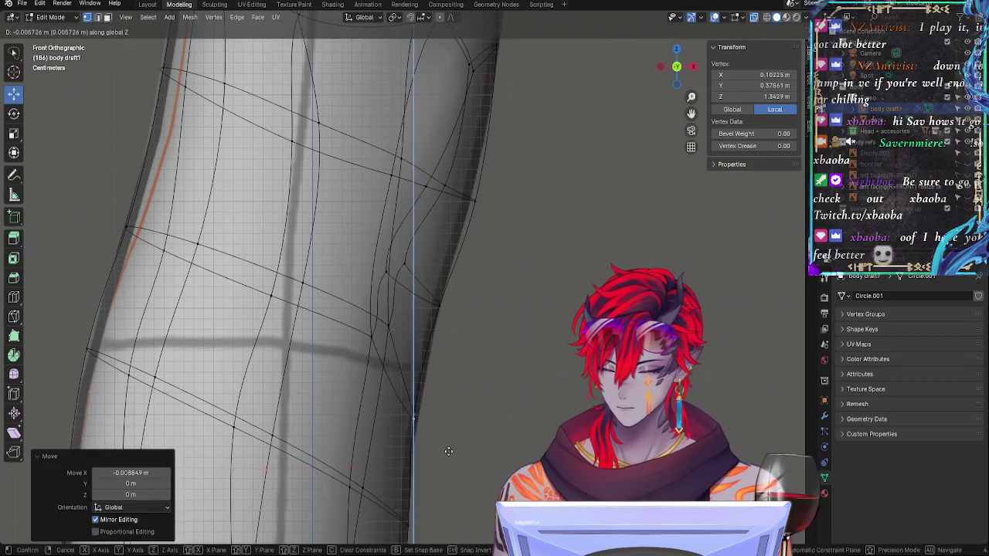
pyautogui.click(445, 476)
# Step: Slide the lower knee vertex along its edge and frame the knee's outer edge
pyautogui.click(412, 539)
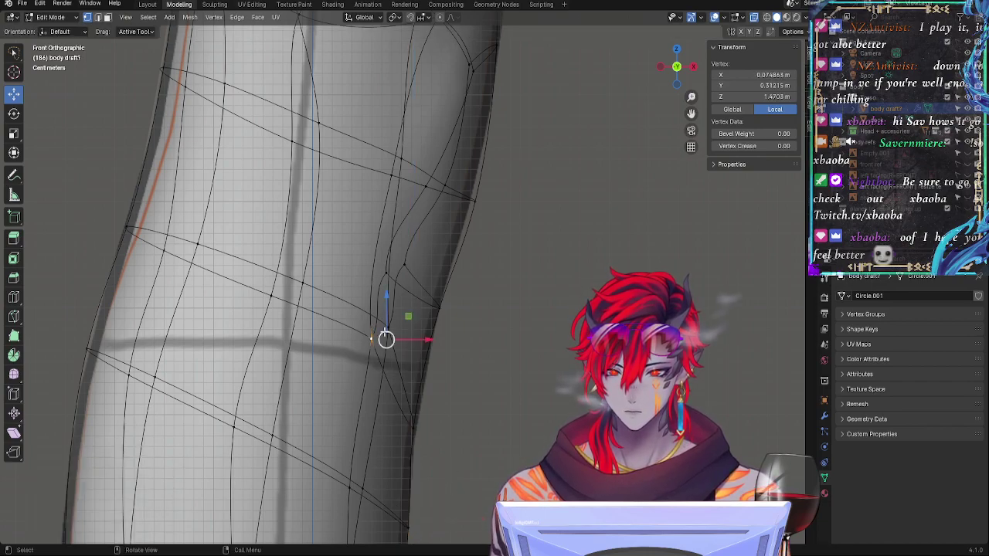
pyautogui.press('g')
pyautogui.press('g')
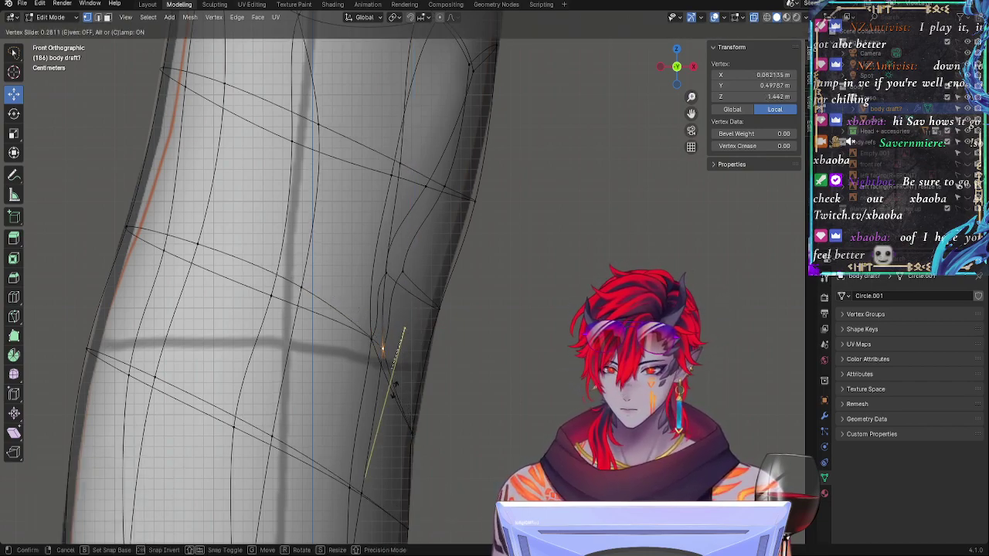
pyautogui.click(391, 383)
pyautogui.click(379, 344)
pyautogui.click(500, 395)
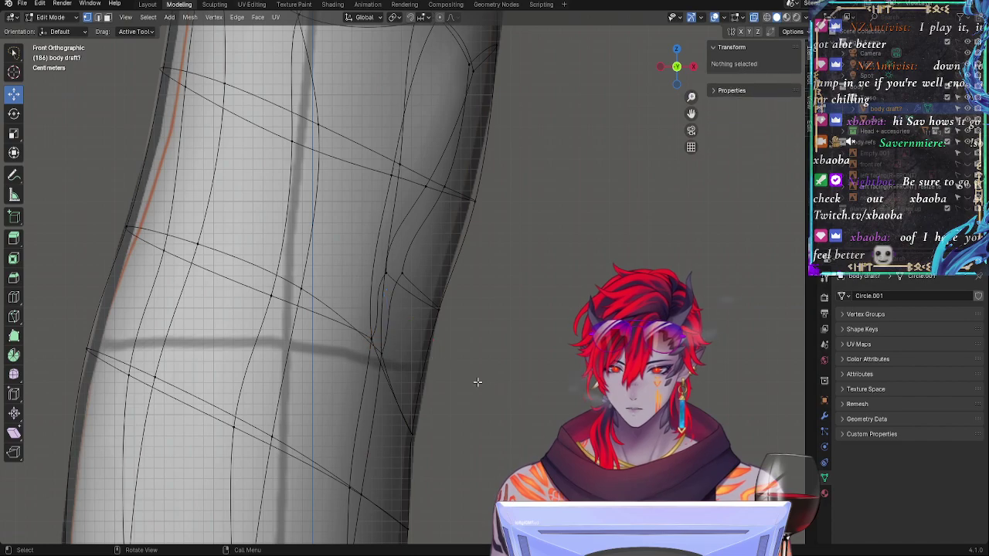
pyautogui.click(444, 308)
pyautogui.keyDown('ctrl'); pyautogui.keyDown('alt'); pyautogui.moveTo(540, 311); pyautogui.dragTo(533, 351); pyautogui.keyUp('alt'); pyautogui.keyUp('ctrl')
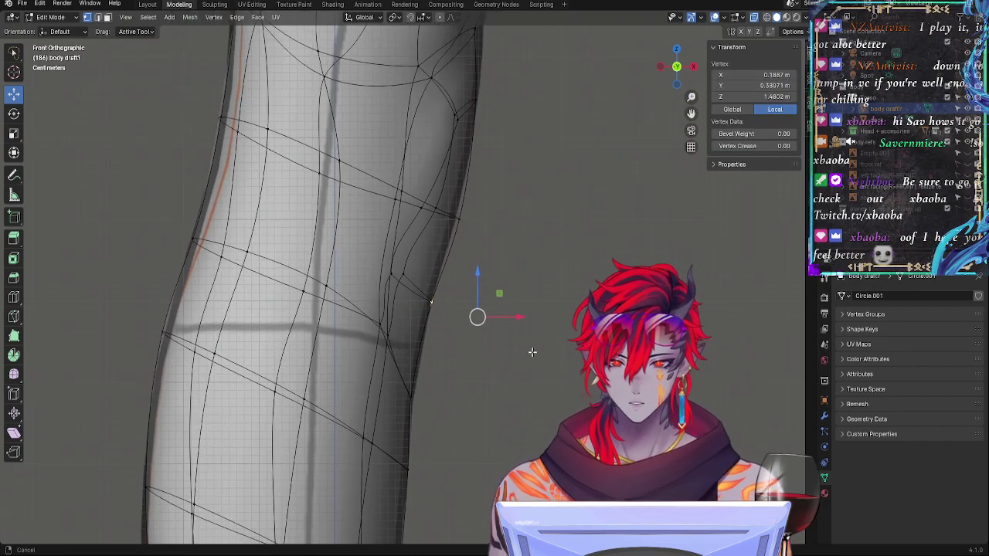
pyautogui.keyDown('alt'); pyautogui.keyDown('shift'); pyautogui.moveTo(530, 278); pyautogui.dragTo(480, 325); pyautogui.keyUp('shift'); pyautogui.keyUp('alt')
# Step: Raise and shift a knee edge sideways, then Shift+V slide a knee vertex into place
pyautogui.keyDown('shift'); pyautogui.click(346, 382); pyautogui.keyUp('shift')
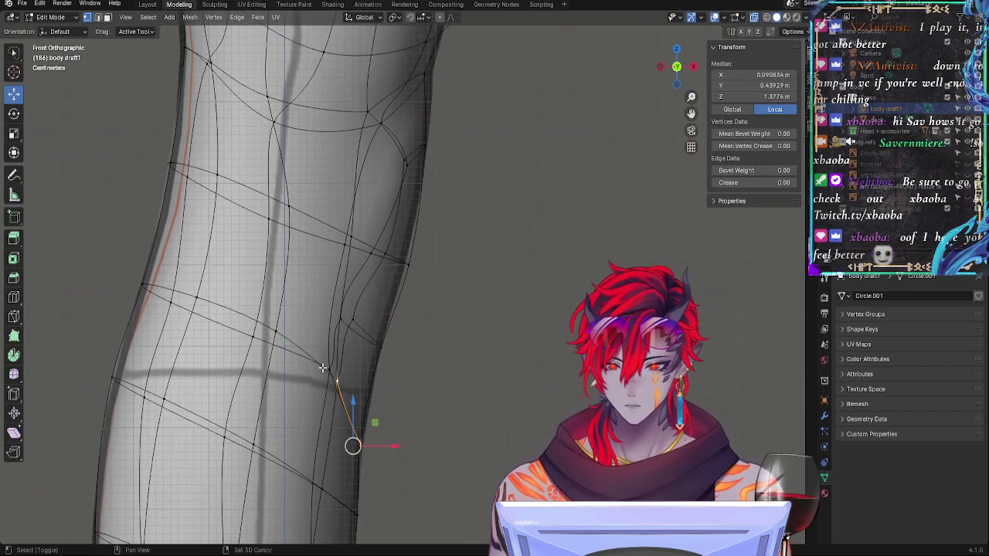
pyautogui.moveTo(349, 381); pyautogui.dragTo(364, 339)
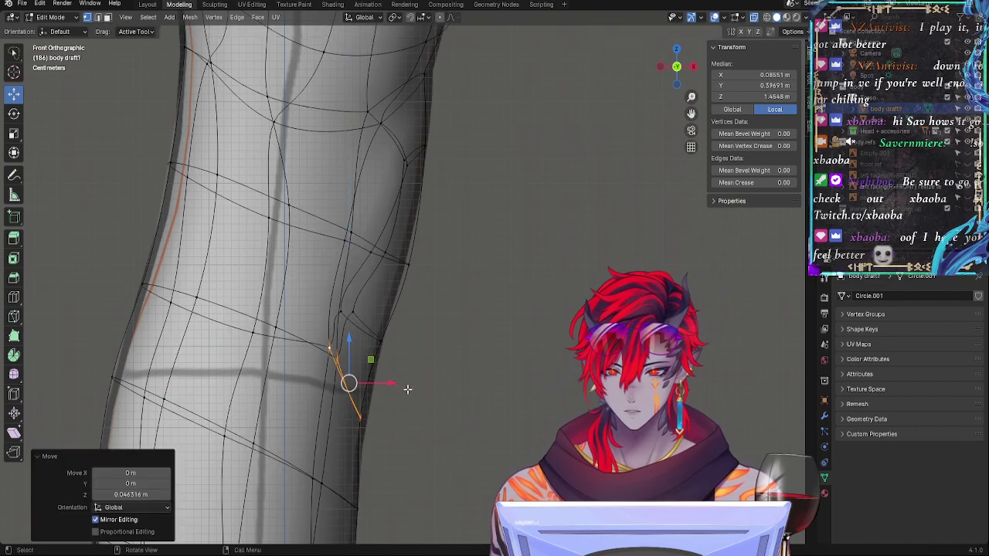
pyautogui.moveTo(390, 380); pyautogui.dragTo(401, 383)
pyautogui.click(382, 340)
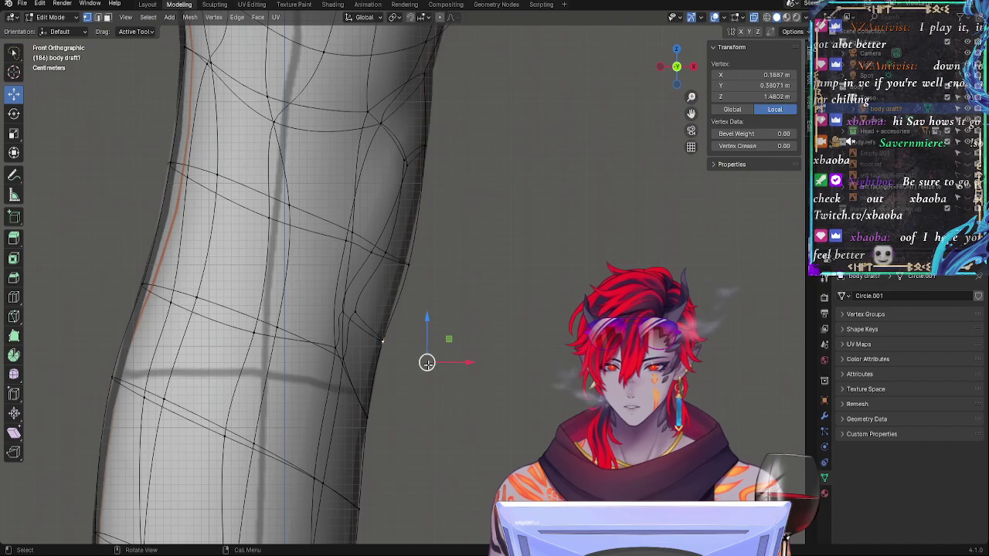
pyautogui.hotkey('shift', 'v')
pyautogui.click(418, 390)
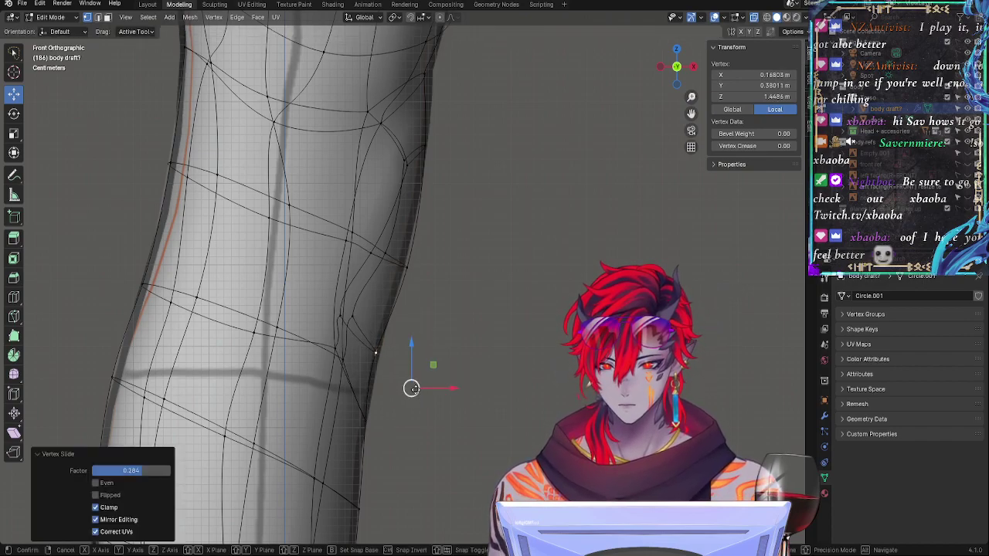
pyautogui.moveTo(410, 388); pyautogui.dragTo(412, 407)
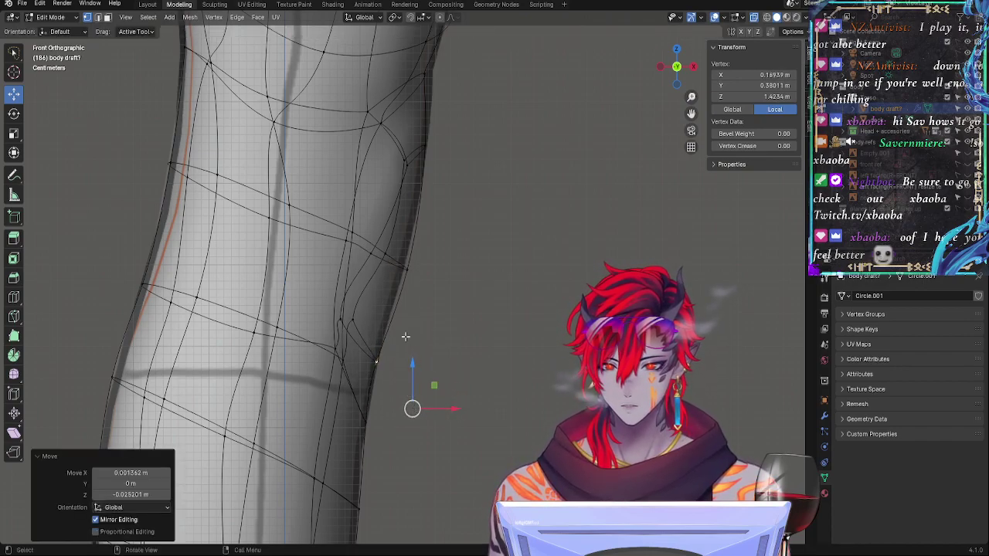
# Step: Move a vertex near the knee inward and slide two knee-loop vertices along their edges
pyautogui.click(404, 273)
pyautogui.moveTo(406, 269); pyautogui.dragTo(372, 270)
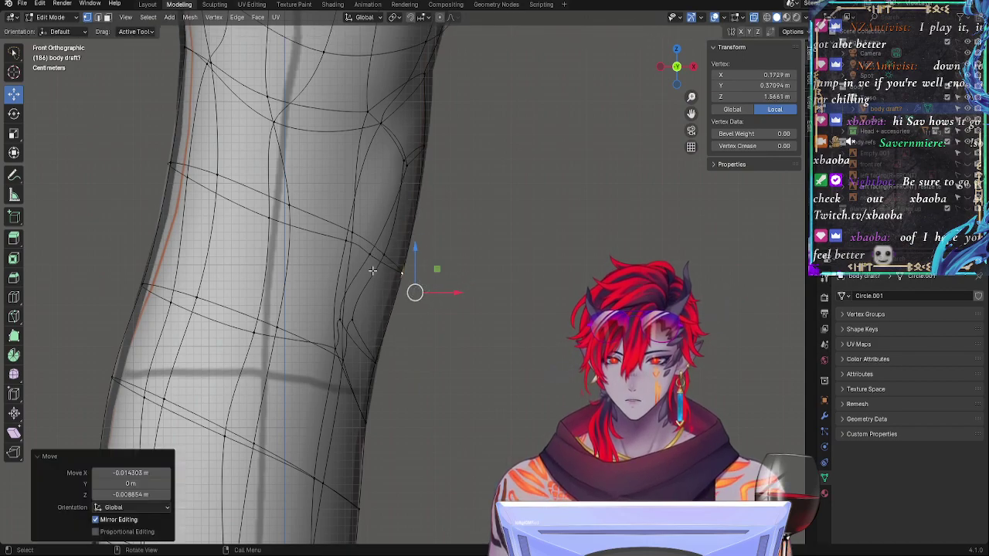
pyautogui.click(354, 320)
pyautogui.press('g')
pyautogui.press('g')
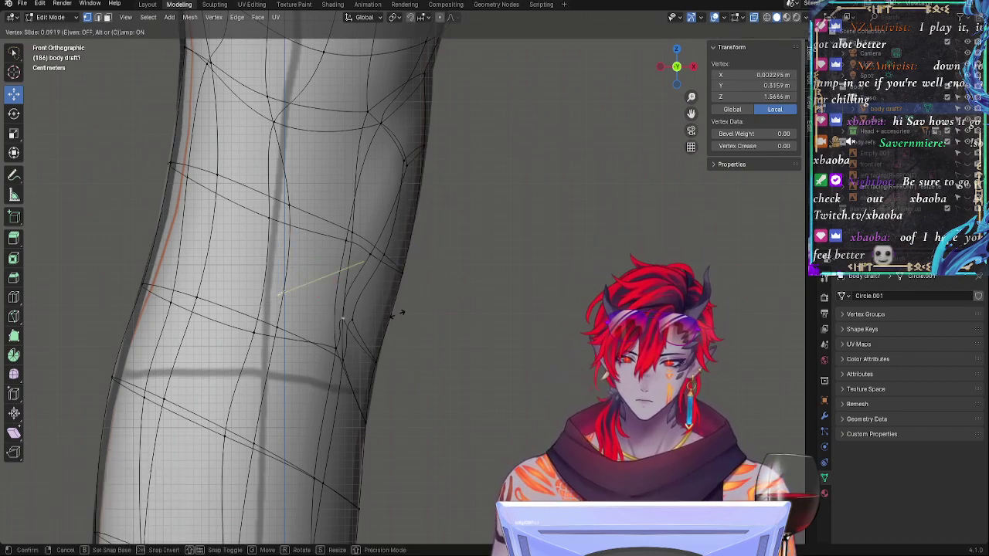
pyautogui.click(402, 297)
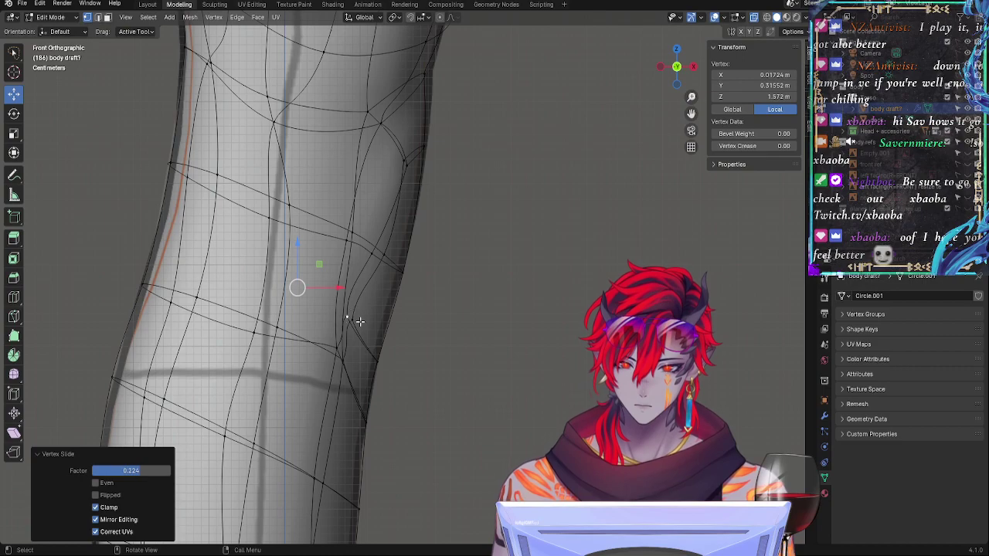
pyautogui.click(360, 322)
pyautogui.press('g')
pyautogui.press('g')
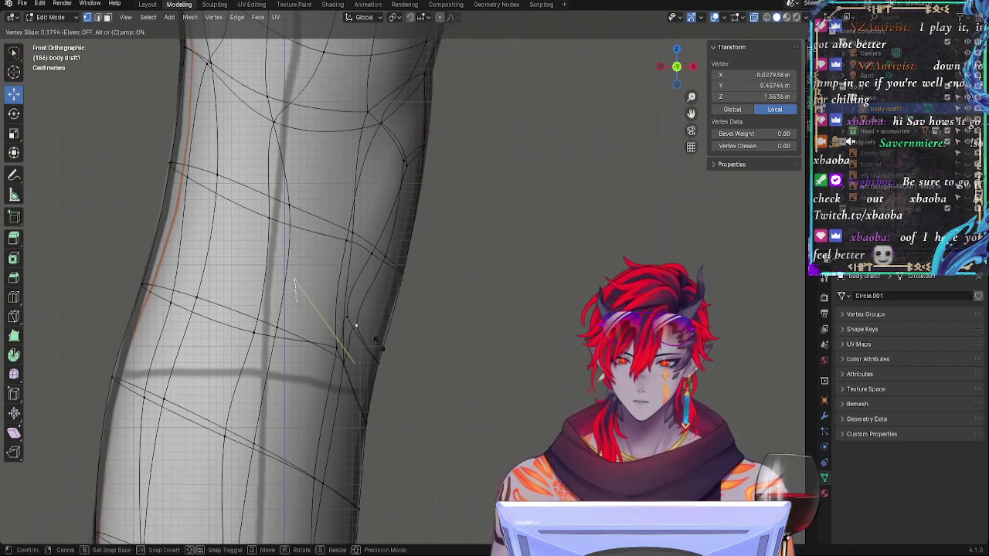
pyautogui.press('g')
pyautogui.click(374, 338)
# Step: Adjust the thigh vertices above the knee, moving two outward and sliding one
pyautogui.keyDown('shift'); pyautogui.moveTo(462, 217); pyautogui.dragTo(457, 260, button='middle'); pyautogui.keyUp('shift')
pyautogui.click(418, 183)
pyautogui.moveTo(455, 169); pyautogui.dragTo(462, 169)
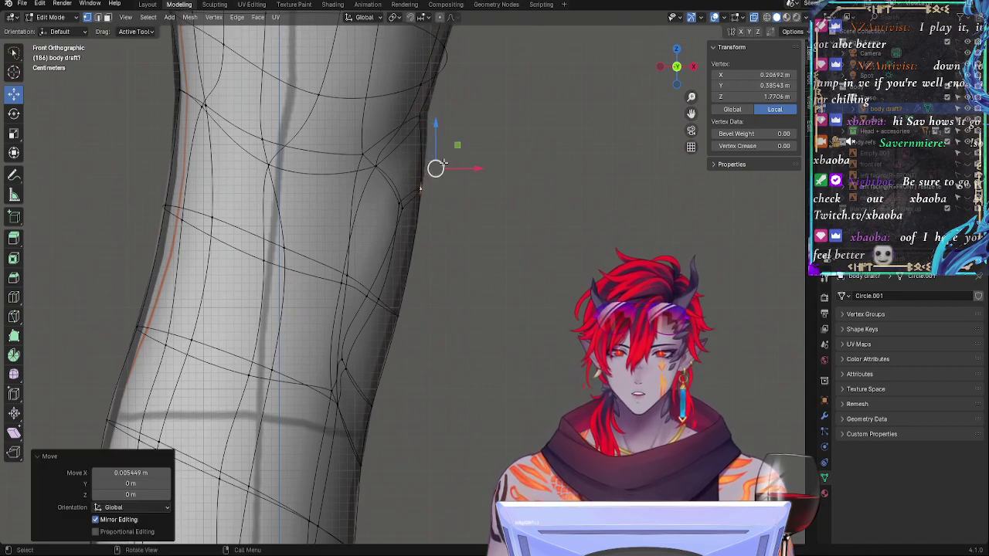
pyautogui.click(418, 122)
pyautogui.press('g')
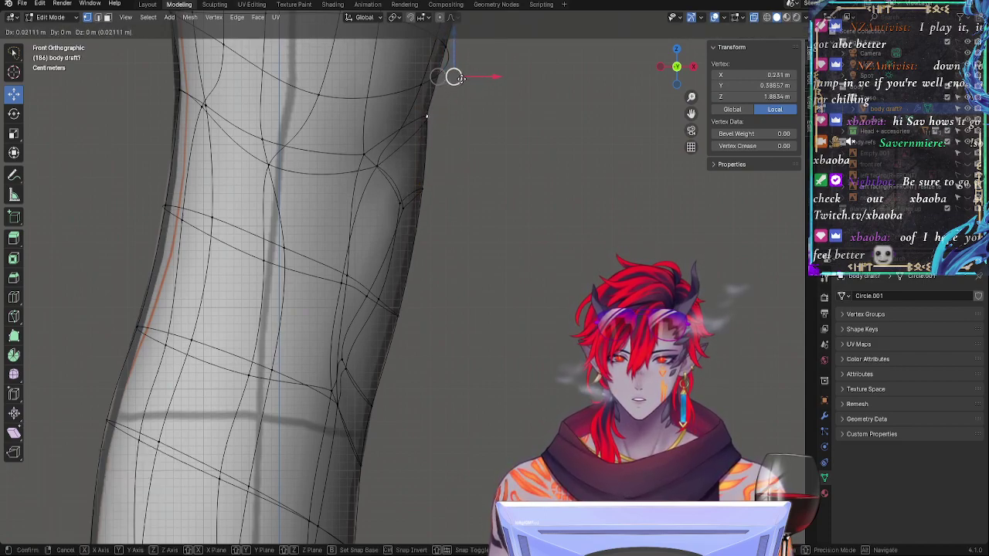
pyautogui.click(454, 77)
pyautogui.click(409, 204)
pyautogui.press('g')
pyautogui.press('g')
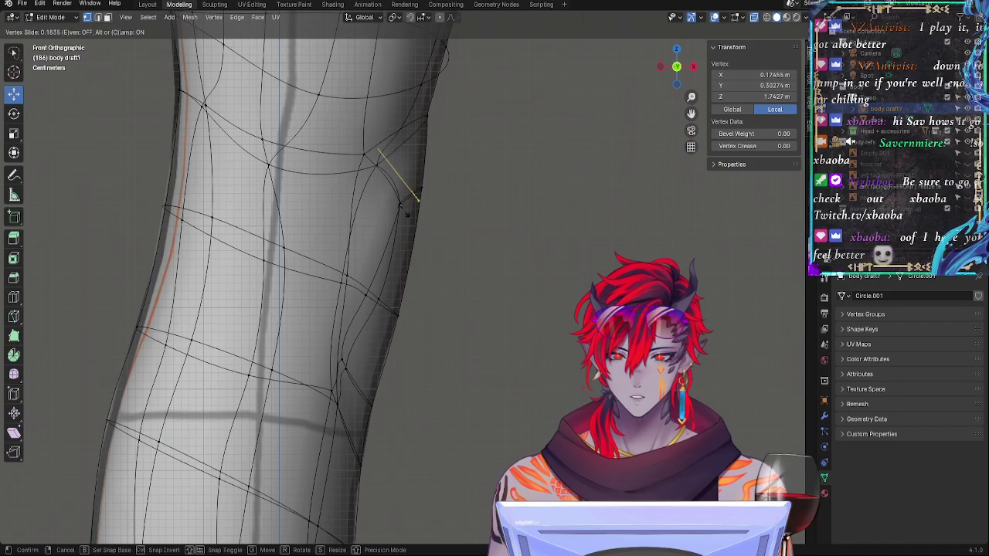
pyautogui.click(401, 209)
# Step: Slide three more vertices toward the knee along their edges, one by factor 0.146
pyautogui.click(403, 202)
pyautogui.press('g')
pyautogui.press('g')
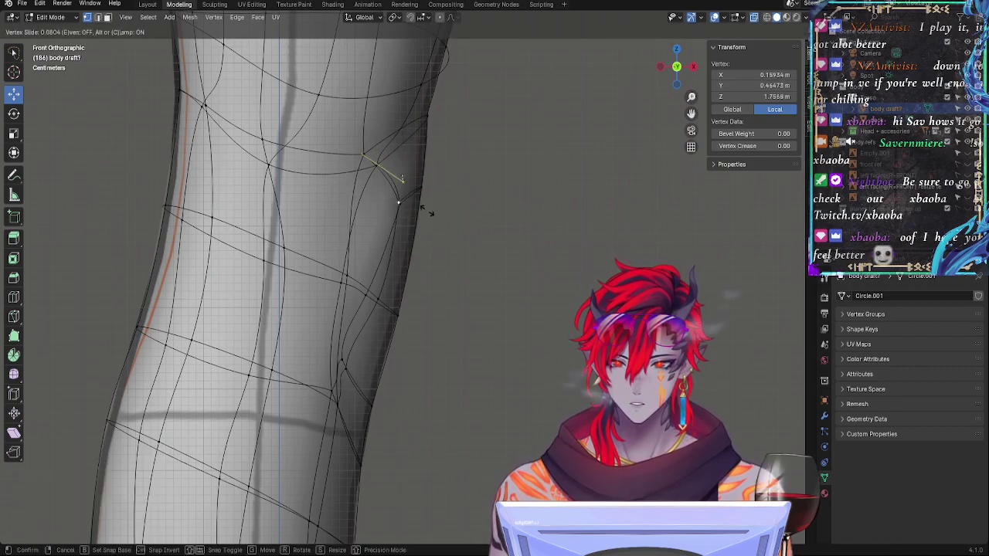
pyautogui.click(426, 211)
pyautogui.click(397, 297)
pyautogui.press('g')
pyautogui.press('g')
pyautogui.click(424, 286)
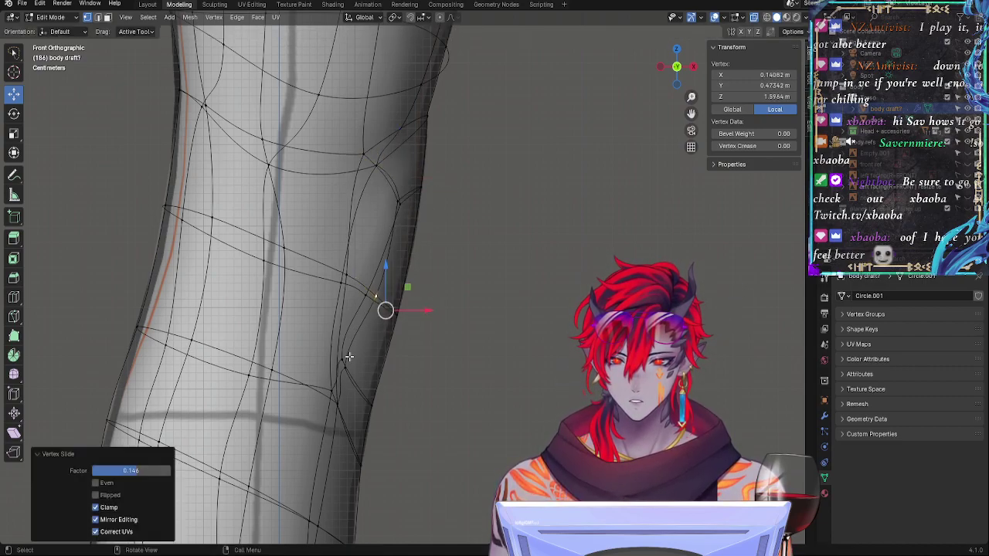
pyautogui.click(341, 360)
pyautogui.press('g')
pyautogui.press('g')
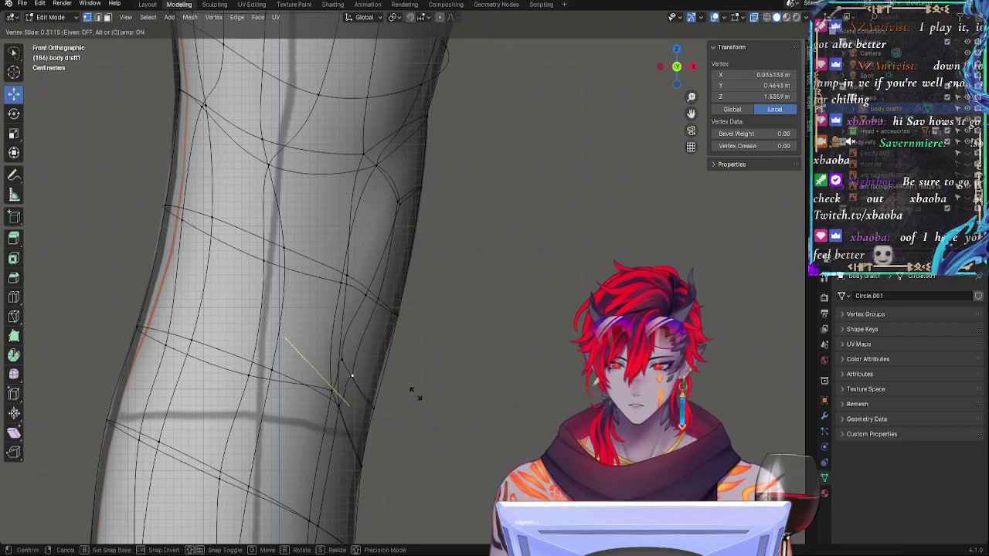
pyautogui.click(373, 394)
# Step: Shift three knee vertices sideways, pulling a lower one about 0.012 m inward
pyautogui.moveTo(292, 342); pyautogui.dragTo(335, 348)
pyautogui.click(377, 404)
pyautogui.moveTo(421, 431); pyautogui.dragTo(402, 451)
pyautogui.click(343, 361)
pyautogui.moveTo(298, 332); pyautogui.dragTo(328, 339)
# Step: Undo the last move and reposition the lower knee vertices down and left
pyautogui.hotkey('ctrl', 'z')
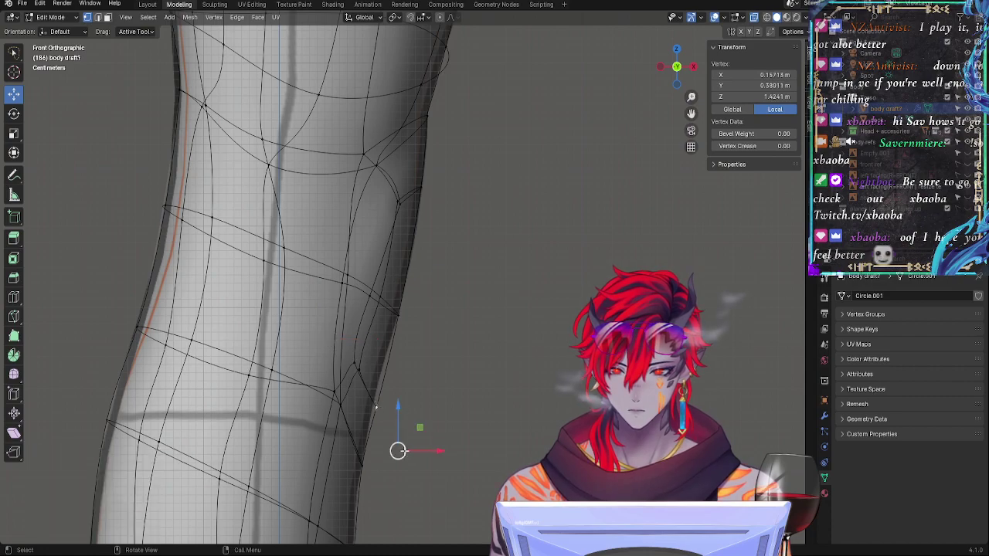
pyautogui.moveTo(398, 451); pyautogui.dragTo(392, 447)
pyautogui.click(368, 468)
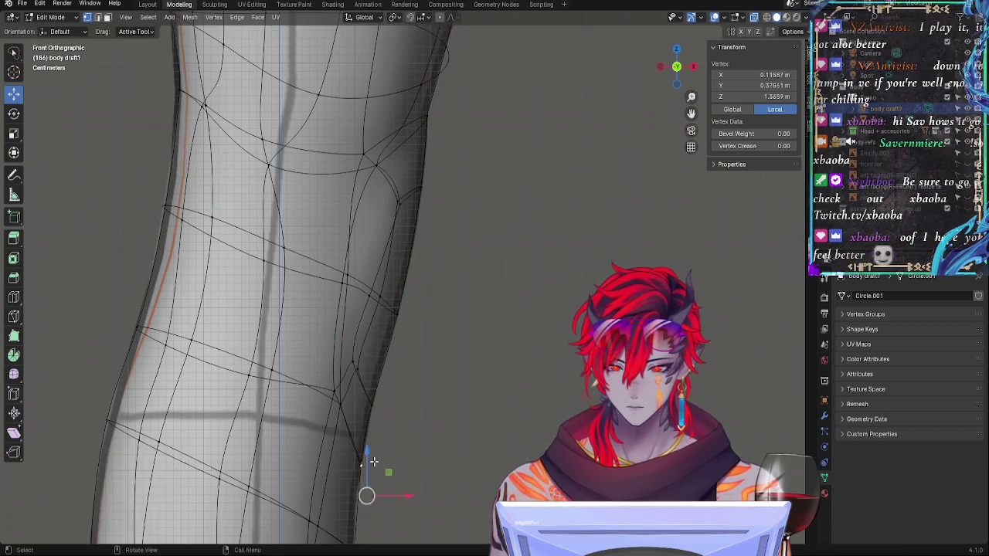
pyautogui.moveTo(371, 503); pyautogui.dragTo(358, 520)
pyautogui.keyDown('shift'); pyautogui.click(334, 389); pyautogui.keyUp('shift')
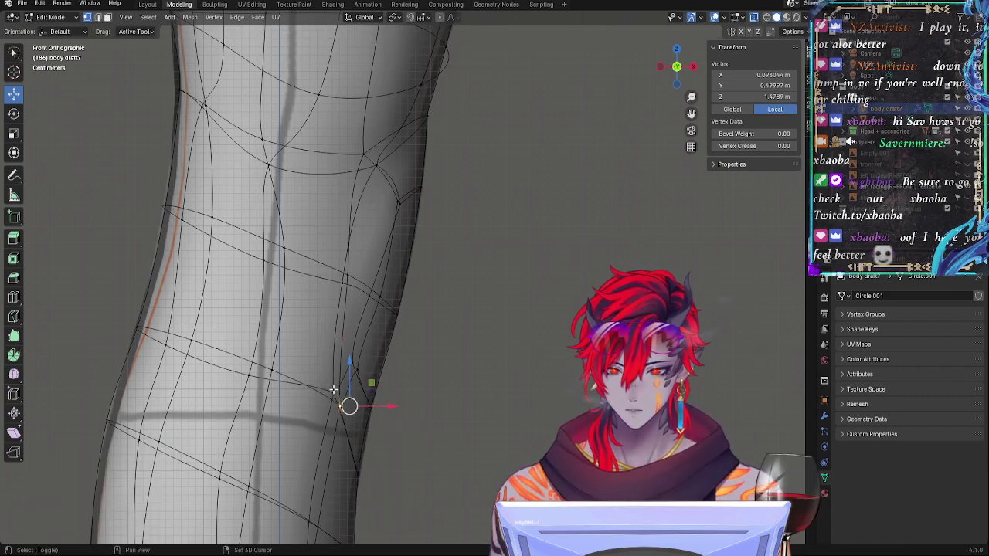
pyautogui.moveTo(345, 389)
pyautogui.mouseDown()
pyautogui.moveTo(332, 401)
pyautogui.moveTo(362, 427)
pyautogui.moveTo(351, 379)
pyautogui.mouseUp()
pyautogui.click(350, 366)
pyautogui.click(330, 400)
# Step: Raise a knee-loop vertex and slide two neighbouring vertices along their edges
pyautogui.click(249, 376)
pyautogui.moveTo(251, 371); pyautogui.dragTo(253, 313)
pyautogui.click(272, 372)
pyautogui.hotkey('shift', 'v')
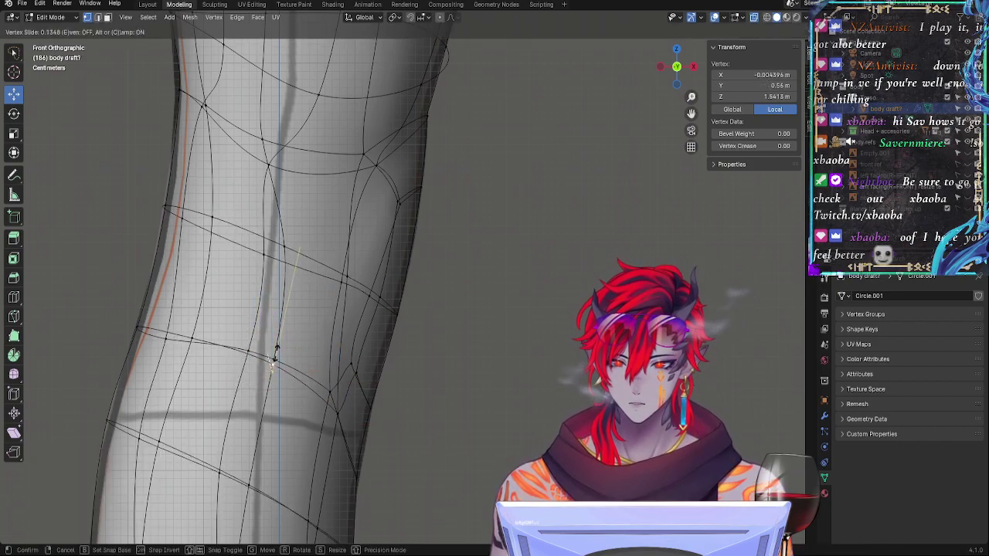
pyautogui.click(276, 353)
pyautogui.click(331, 393)
pyautogui.hotkey('shift', 'v')
pyautogui.click(317, 388)
pyautogui.press('g')
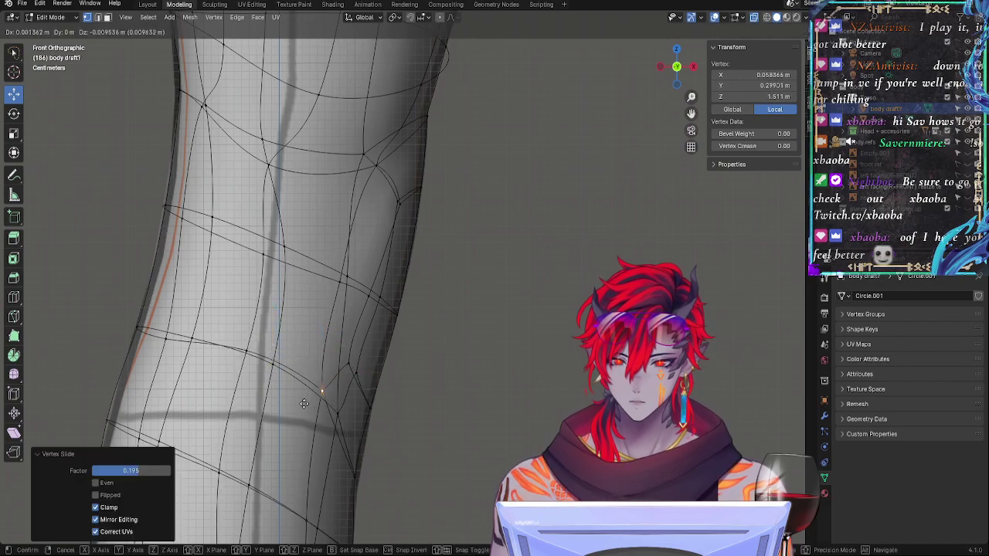
pyautogui.click(315, 404)
# Step: Slide two upper knee-loop vertices and one vertex above the knee along their edges
pyautogui.click(343, 294)
pyautogui.press('g')
pyautogui.press('g')
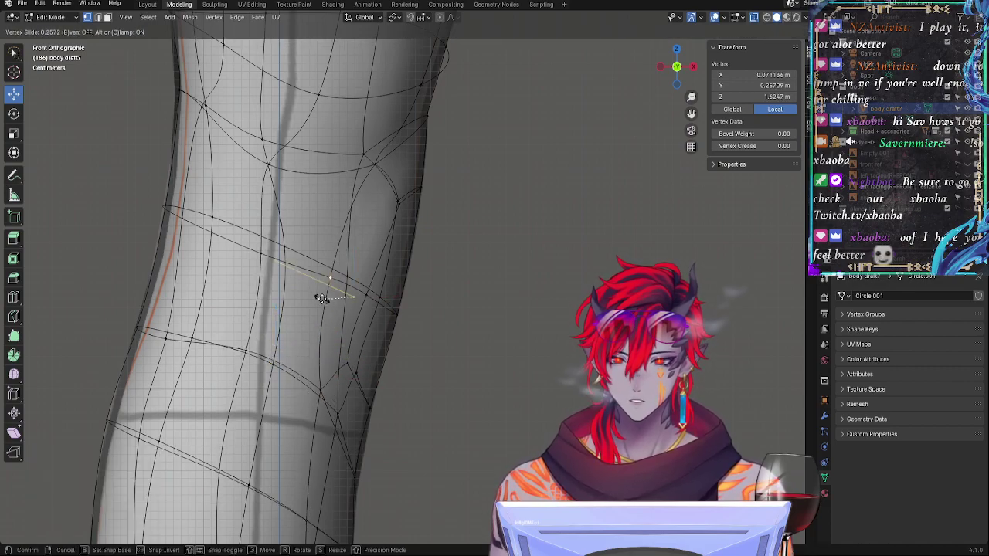
pyautogui.click(324, 302)
pyautogui.click(351, 276)
pyautogui.hotkey('shift', 'v')
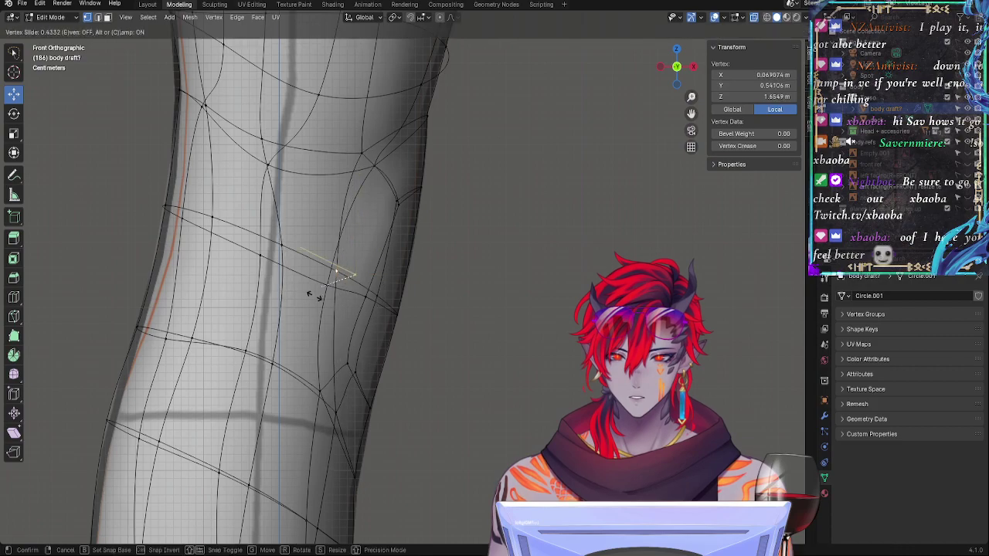
pyautogui.click(315, 297)
pyautogui.click(360, 154)
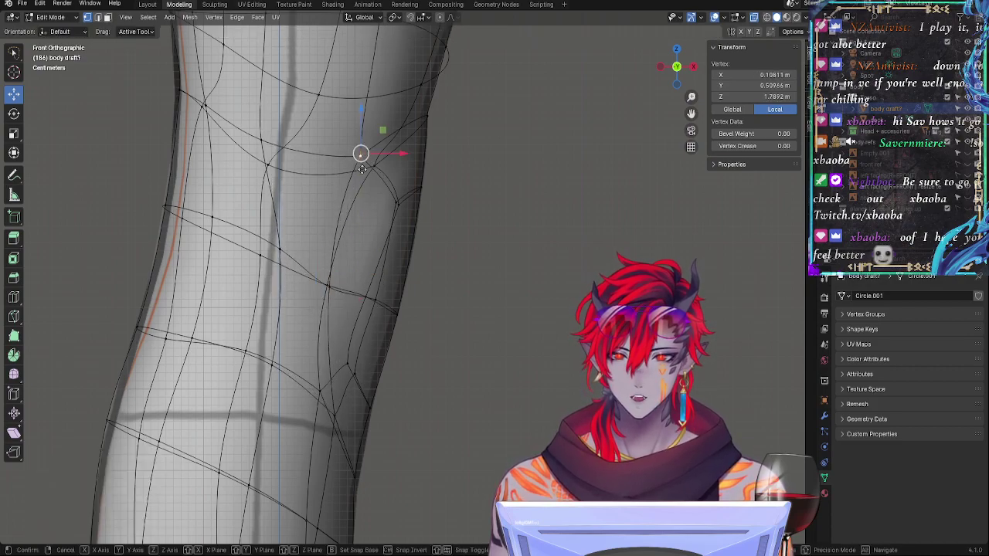
pyautogui.hotkey('shift', 'v')
pyautogui.click(400, 160)
# Step: Move a vertex above the knee, slide a thigh-loop vertex, then orbit into perspective
pyautogui.click(428, 126)
pyautogui.press('g')
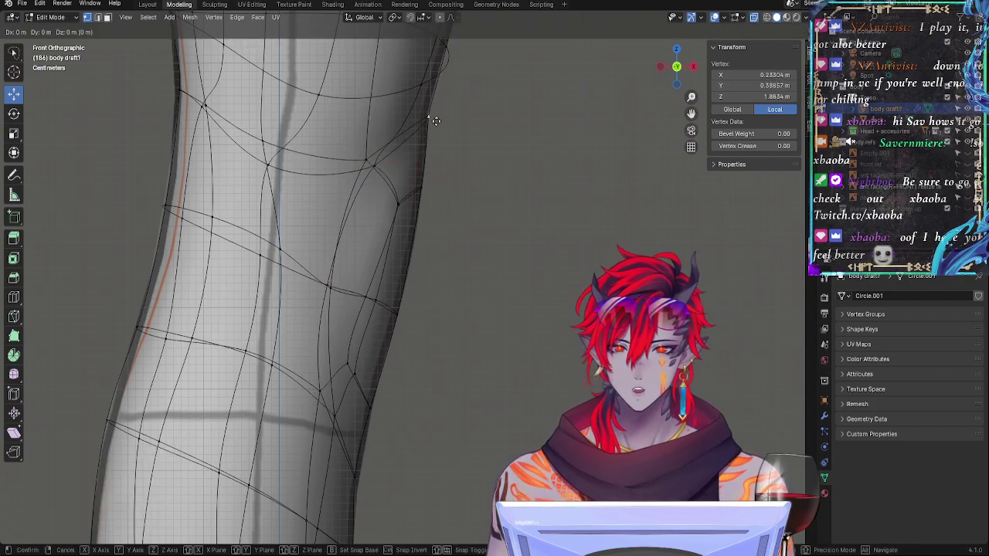
pyautogui.click(436, 122)
pyautogui.click(271, 143)
pyautogui.hotkey('shift', 'v')
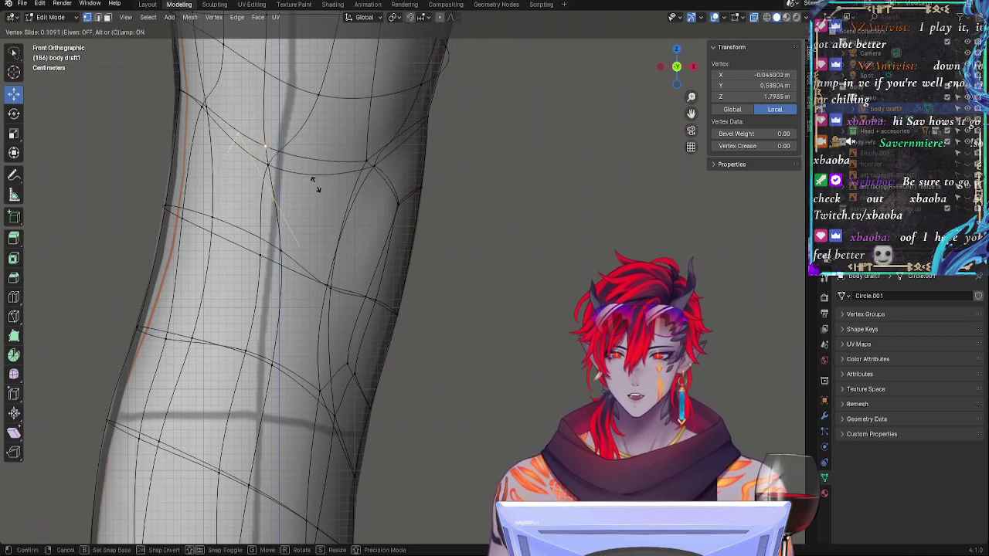
pyautogui.click(312, 179)
pyautogui.click(272, 258)
pyautogui.moveTo(343, 255); pyautogui.dragTo(428, 337, button='middle')
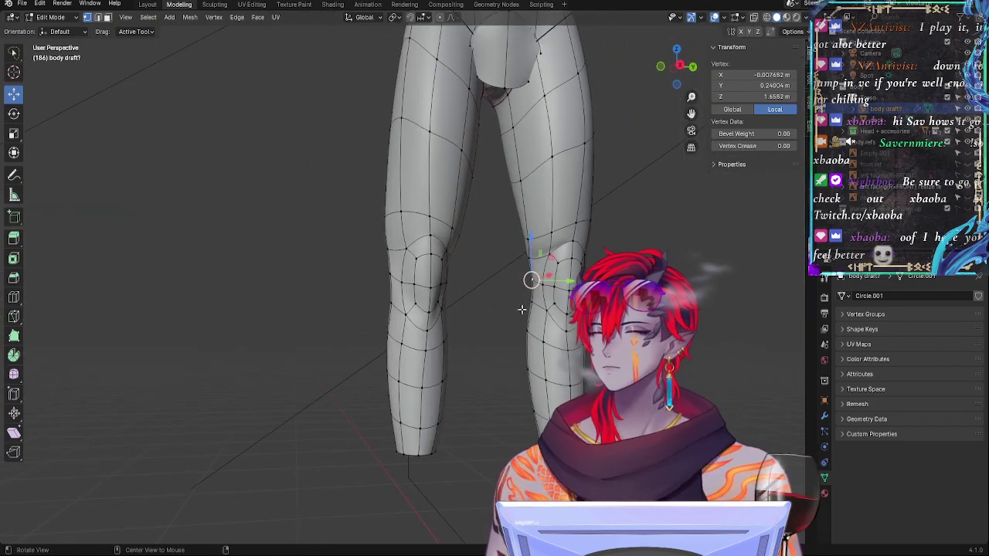
# Step: Push a knee vertex about 0.025 m along the Y axis
pyautogui.keyDown('shift'); pyautogui.moveTo(522, 310); pyautogui.dragTo(437, 326, button='middle'); pyautogui.keyUp('shift')
pyautogui.keyDown('ctrl'); pyautogui.moveTo(436, 326); pyautogui.dragTo(429, 243, button='middle'); pyautogui.keyUp('ctrl')
pyautogui.keyDown('ctrl'); pyautogui.moveTo(410, 294); pyautogui.dragTo(618, 340, button='middle'); pyautogui.keyUp('ctrl')
pyautogui.press('Tab')
pyautogui.press('Tab')
pyautogui.press('g')
pyautogui.press('y')
pyautogui.click(428, 353)
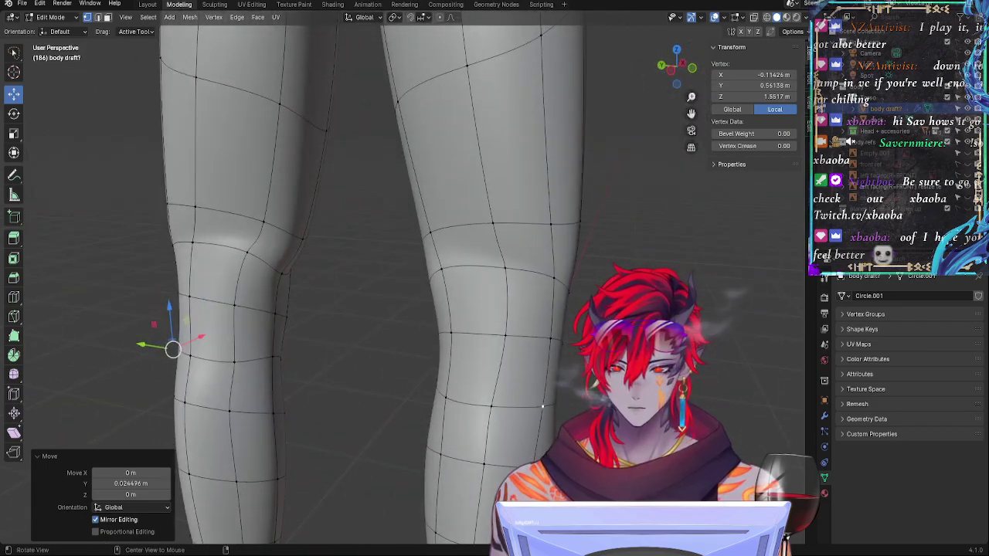
# Step: Select a second pair of knee vertices and push them about -0.023 m along Y
pyautogui.click(539, 340)
pyautogui.keyDown('shift'); pyautogui.click(558, 347); pyautogui.keyUp('shift')
pyautogui.moveTo(558, 346); pyautogui.dragTo(521, 349, button='middle')
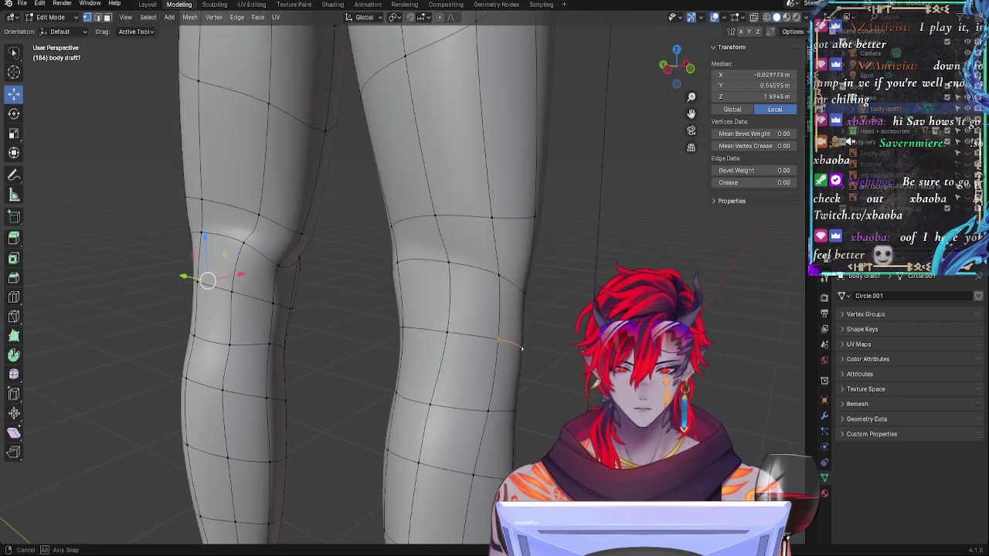
pyautogui.press('g')
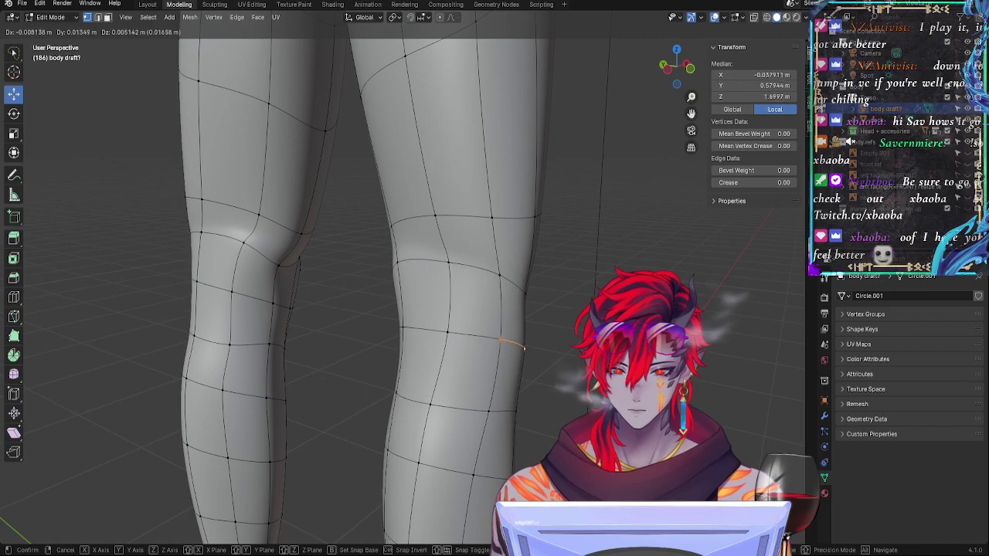
pyautogui.click(521, 347)
pyautogui.moveTo(521, 347); pyautogui.dragTo(558, 348, button='middle')
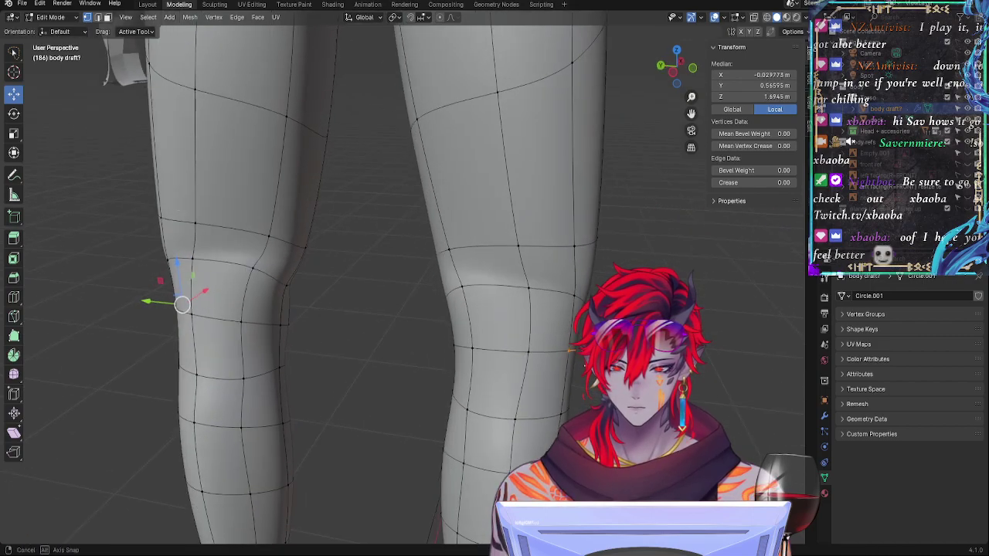
pyautogui.moveTo(149, 302); pyautogui.dragTo(157, 303)
pyautogui.click(156, 303)
# Step: Check the knee profile from an orthographic side view of both legs
pyautogui.moveTo(160, 300); pyautogui.dragTo(409, 309, button='middle')
pyautogui.click(679, 71)
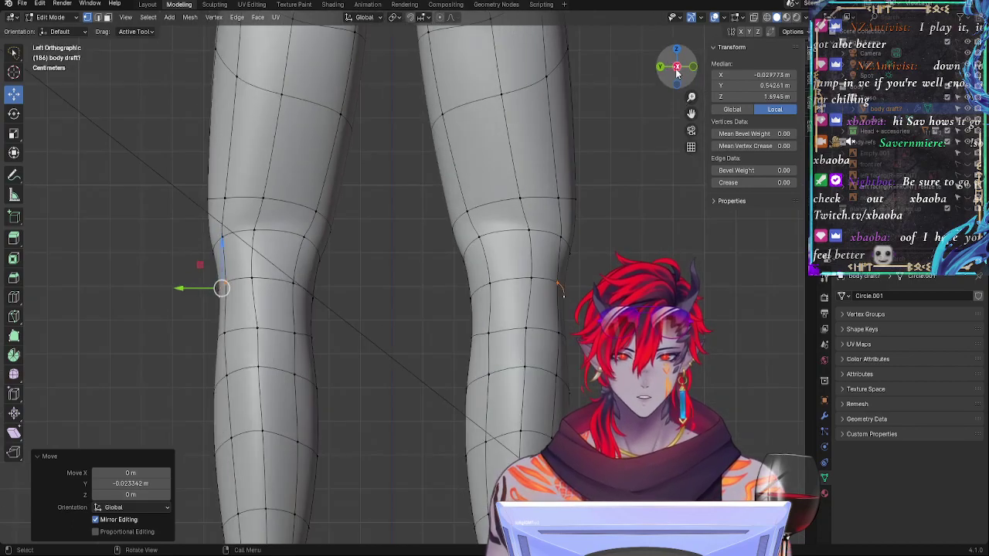
pyautogui.click(681, 69)
pyautogui.keyDown('shift'); pyautogui.moveTo(607, 293); pyautogui.dragTo(601, 280, button='middle'); pyautogui.keyUp('shift')
pyautogui.moveTo(677, 74); pyautogui.dragTo(676, 74)
# Step: Raise the lower leg's bottom edge loop about 0.0197 m, then begin a Z-constrained height adjustment
pyautogui.click(482, 244)
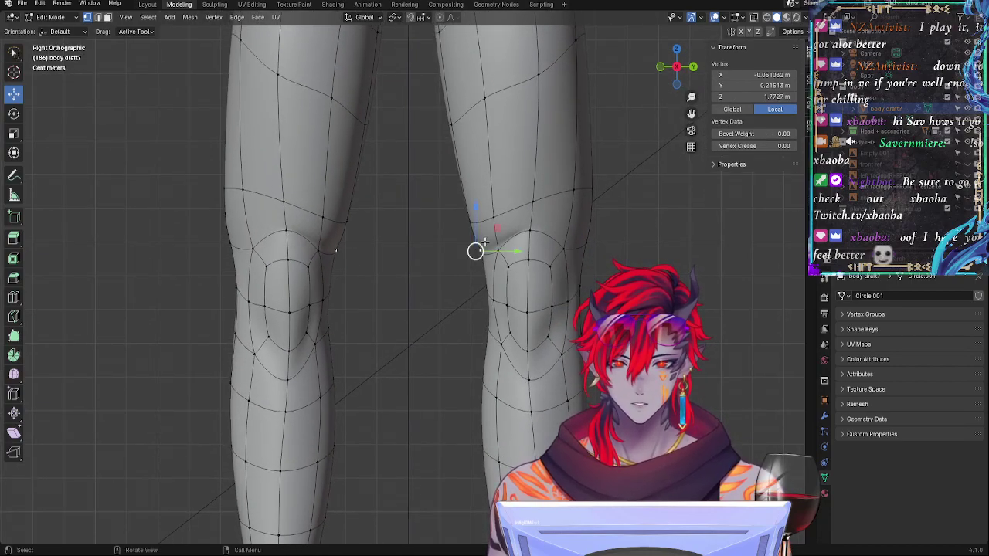
pyautogui.keyDown('shift'); pyautogui.moveTo(439, 347); pyautogui.dragTo(410, 166, button='middle'); pyautogui.keyUp('shift')
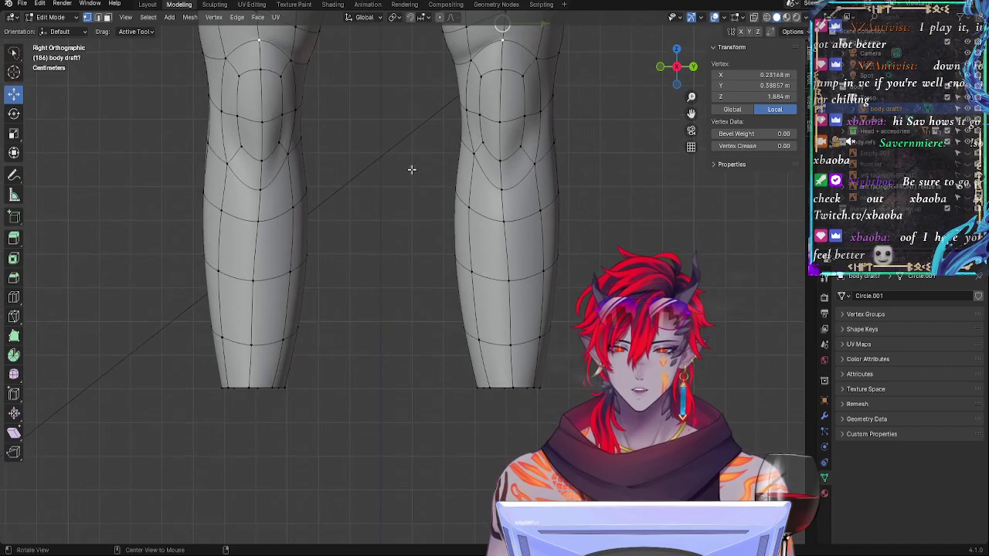
pyautogui.scroll(-2, 441, 238)
pyautogui.keyDown('alt'); pyautogui.click(515, 377); pyautogui.keyUp('alt')
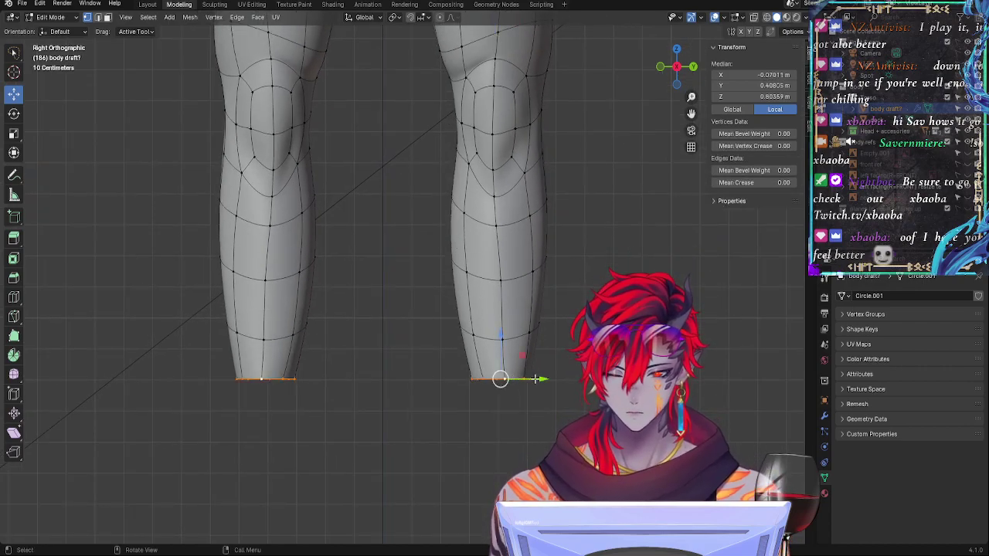
pyautogui.press('g')
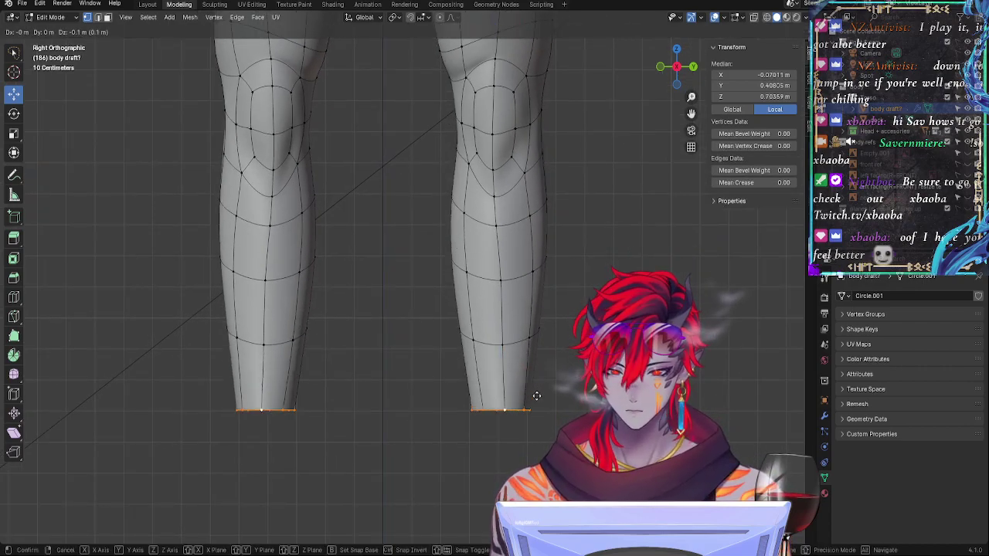
pyautogui.click(535, 374)
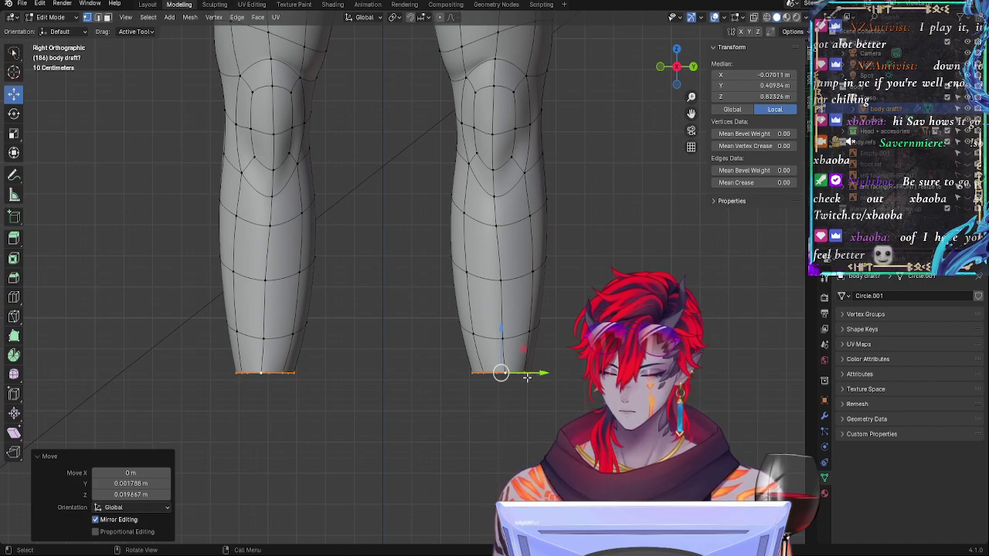
pyautogui.press('g')
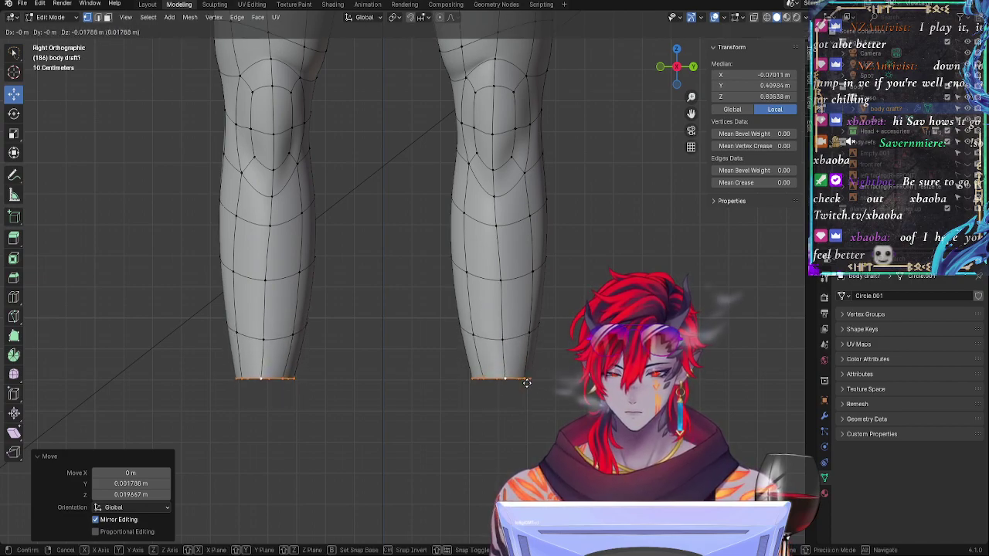
pyautogui.press('z')
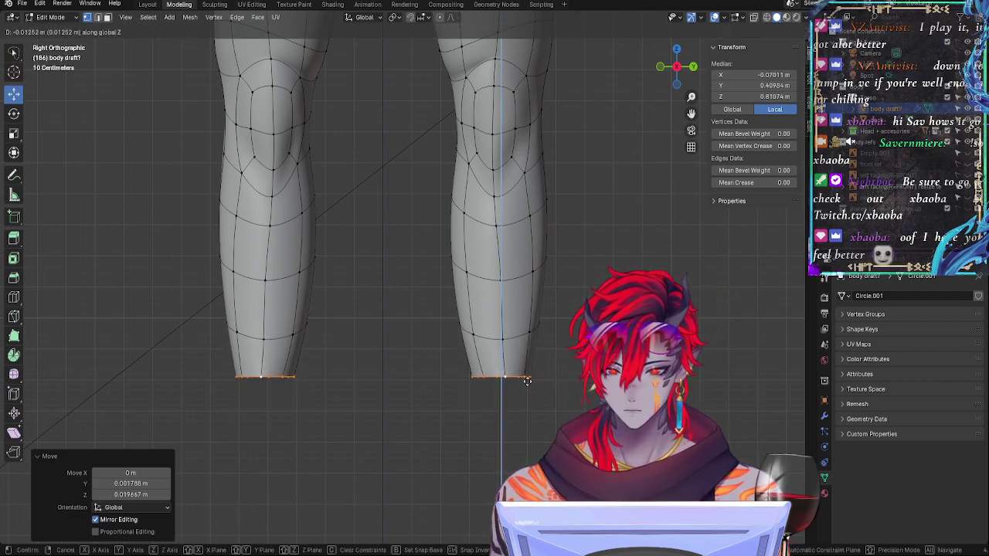
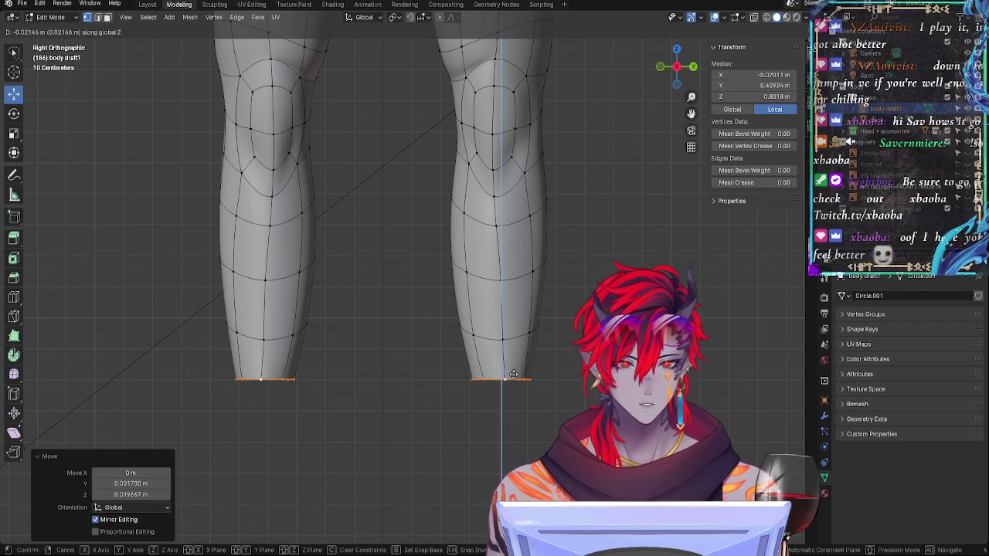
# Step: Put the legs' bottom edge loop at a median Z of exactly 0.8 m, then frame the head and horns
pyautogui.click(513, 374)
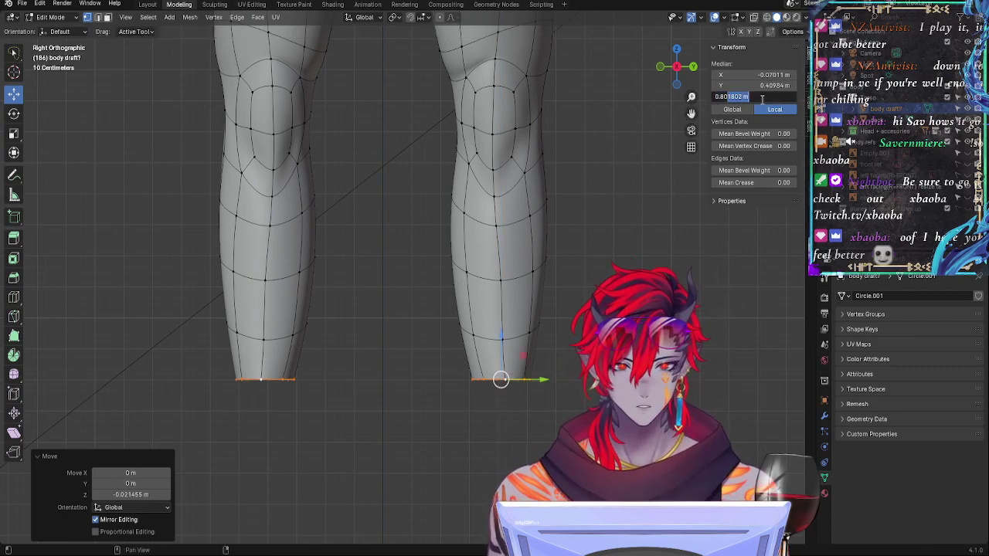
pyautogui.press('Return')
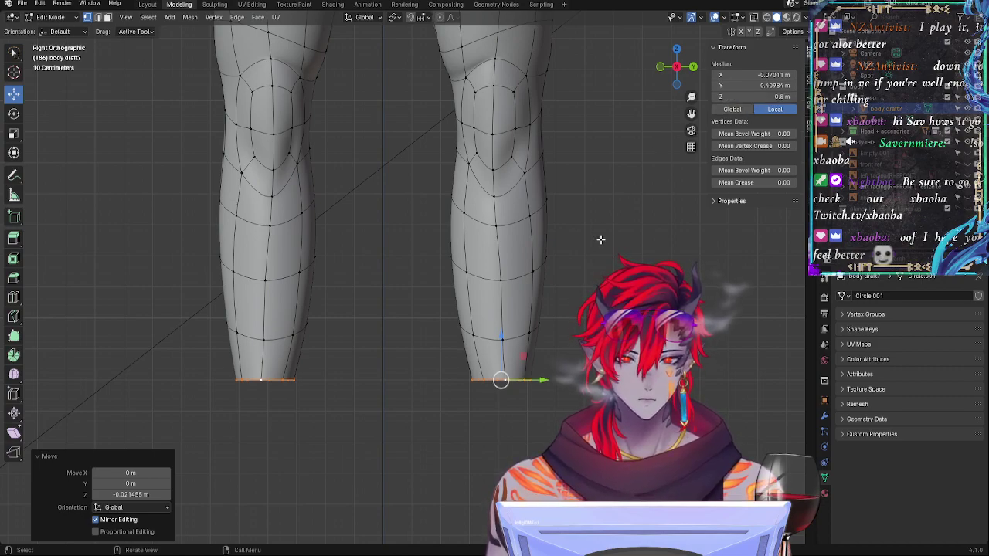
pyautogui.click(599, 285)
pyautogui.keyDown('alt'); pyautogui.keyDown('shift'); pyautogui.moveTo(598, 156); pyautogui.dragTo(472, 170); pyautogui.keyUp('shift'); pyautogui.keyUp('alt')
pyautogui.keyDown('alt'); pyautogui.keyDown('shift'); pyautogui.moveTo(463, 109); pyautogui.dragTo(536, 307); pyautogui.keyUp('shift'); pyautogui.keyUp('alt')
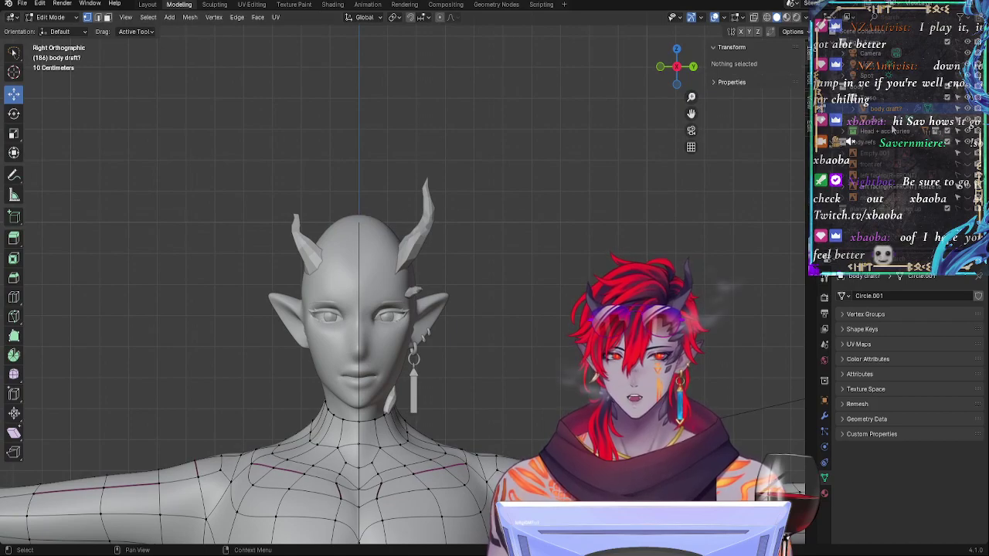
# Step: Switch to editing the HEAD/FACE mesh in the Head + accessories collection
pyautogui.press('Tab')
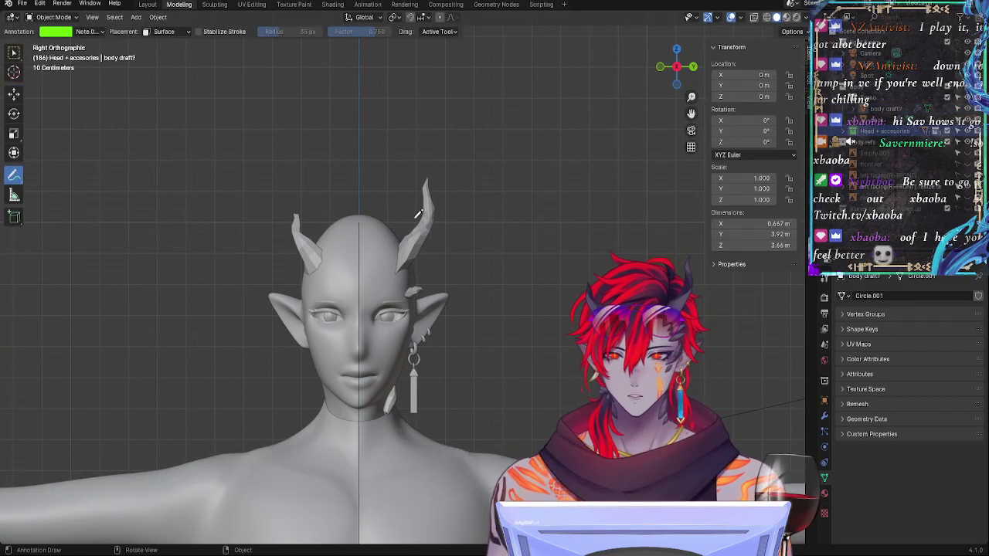
pyautogui.press('Tab')
pyautogui.press('Tab')
pyautogui.click(843, 131)
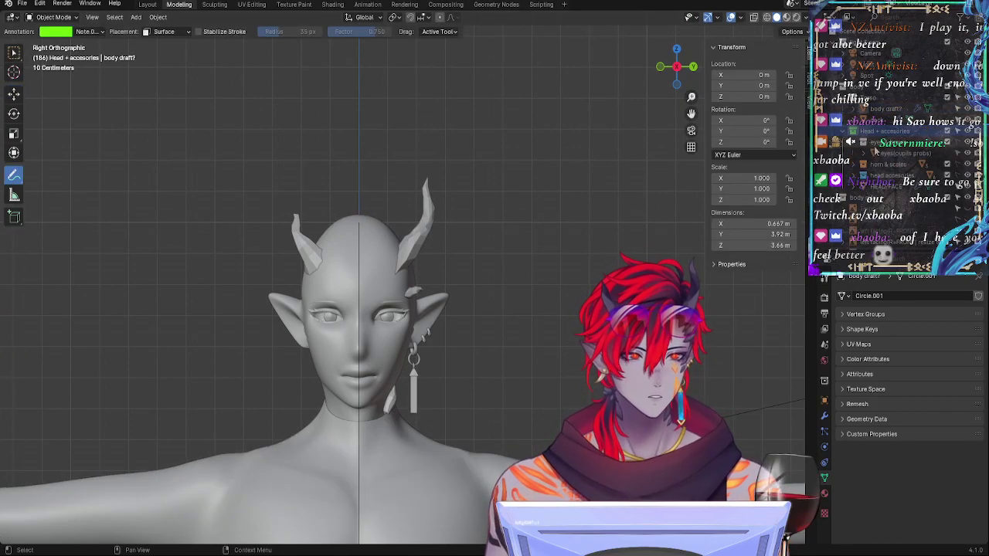
pyautogui.click(881, 186)
pyautogui.press('Tab')
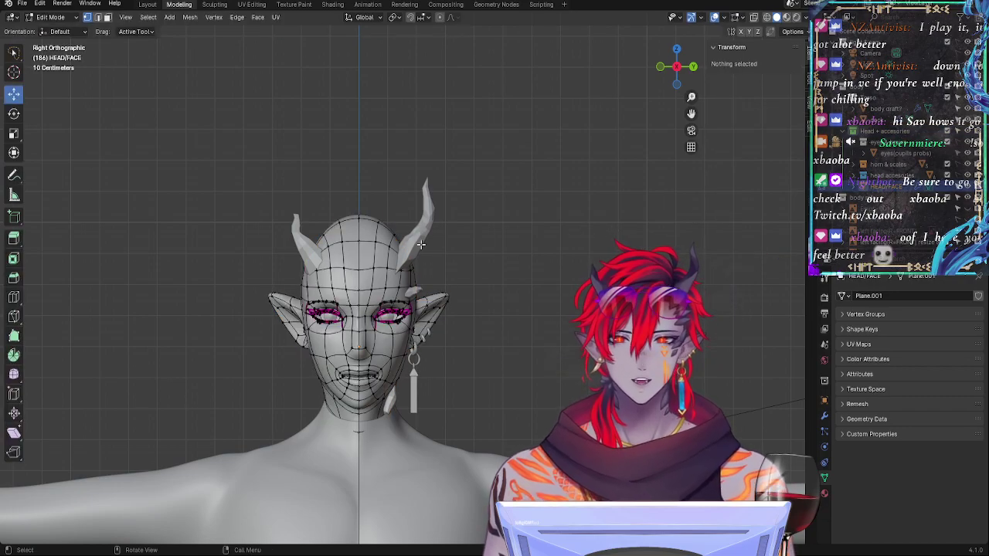
# Step: Select several head-top vertices and lower them slightly
pyautogui.click(376, 218)
pyautogui.keyDown('shift'); pyautogui.click(357, 214); pyautogui.keyUp('shift')
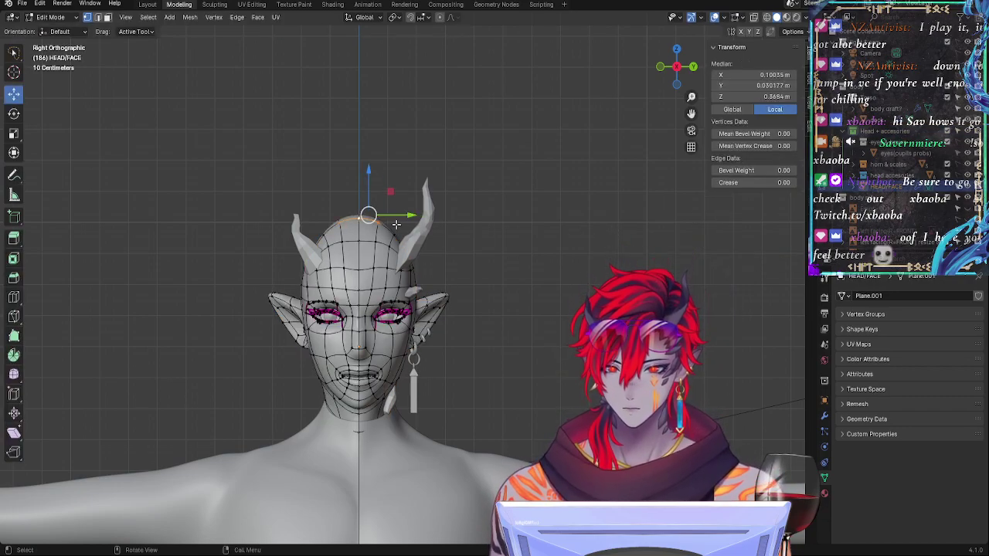
pyautogui.moveTo(357, 214); pyautogui.dragTo(384, 264, button='middle')
pyautogui.keyDown('shift'); pyautogui.click(495, 234); pyautogui.keyUp('shift')
pyautogui.keyDown('shift'); pyautogui.click(514, 224); pyautogui.keyUp('shift')
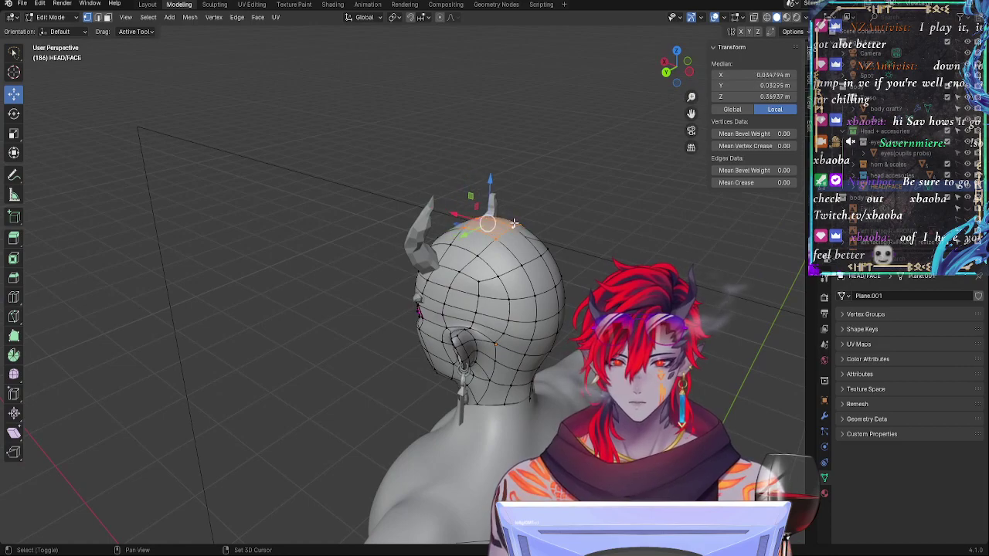
pyautogui.moveTo(502, 237); pyautogui.dragTo(620, 245, button='middle')
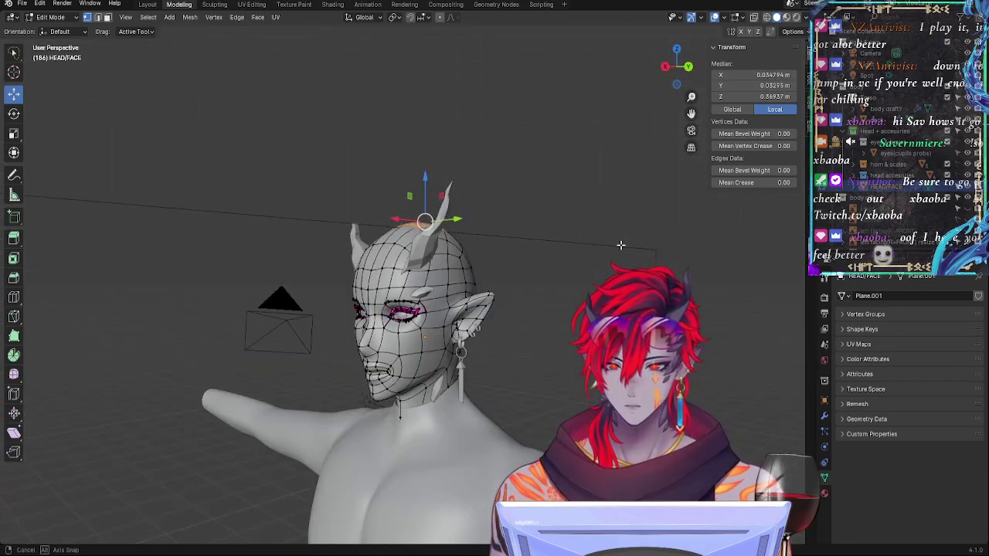
pyautogui.moveTo(516, 153); pyautogui.dragTo(582, 162, button='middle')
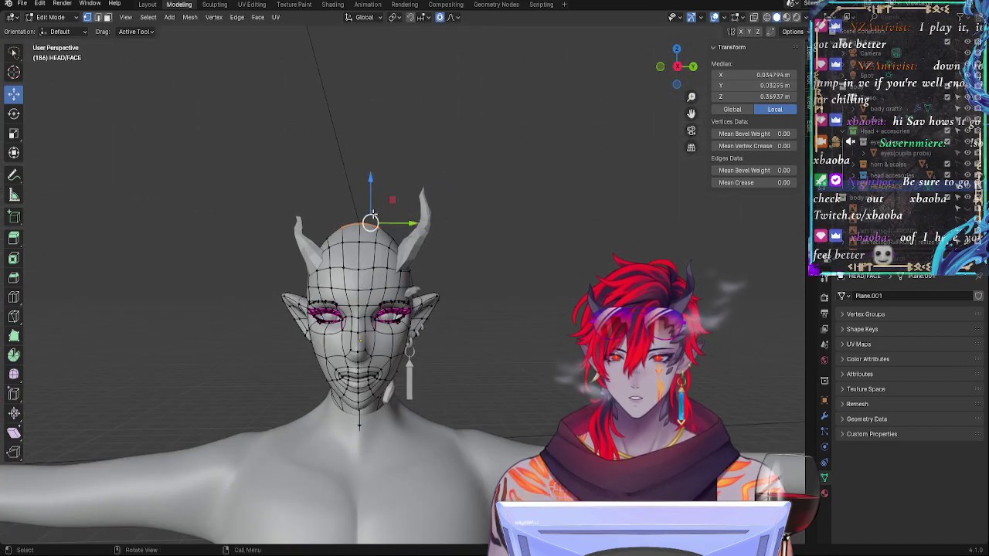
pyautogui.moveTo(372, 180); pyautogui.dragTo(372, 183)
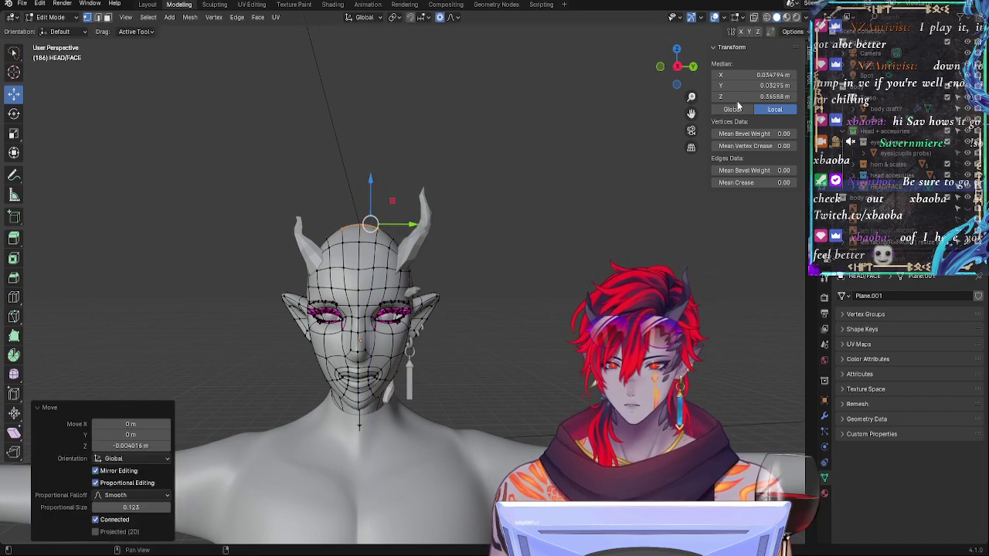
# Step: In side view, reshape the head top with a proportional smooth-falloff move
pyautogui.click(676, 68)
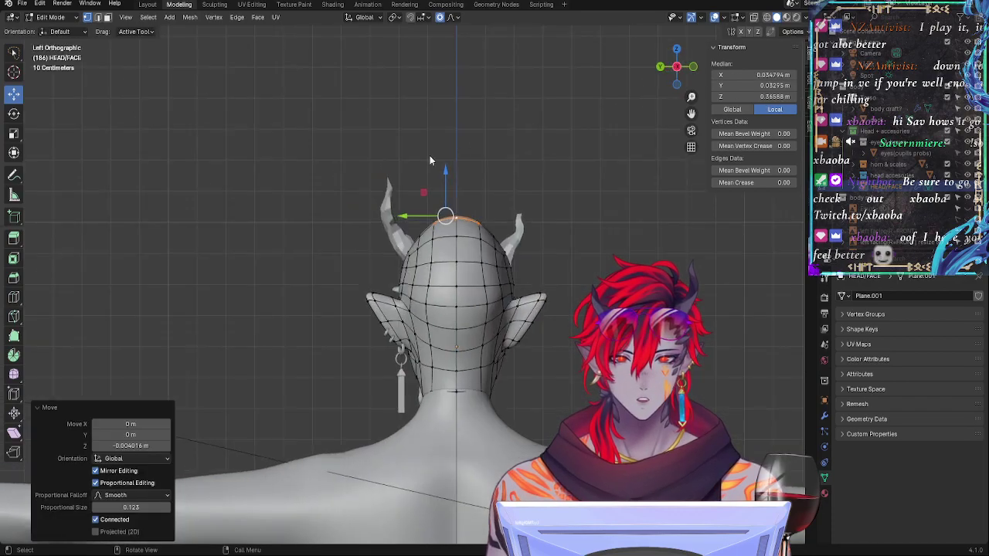
pyautogui.keyDown('shift'); pyautogui.click(490, 234); pyautogui.keyUp('shift')
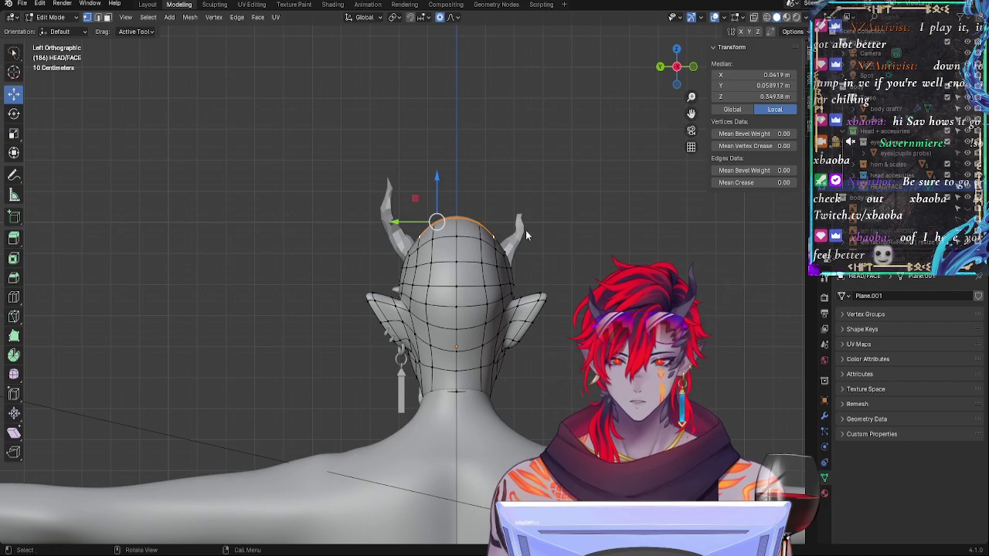
pyautogui.moveTo(436, 222); pyautogui.dragTo(433, 225)
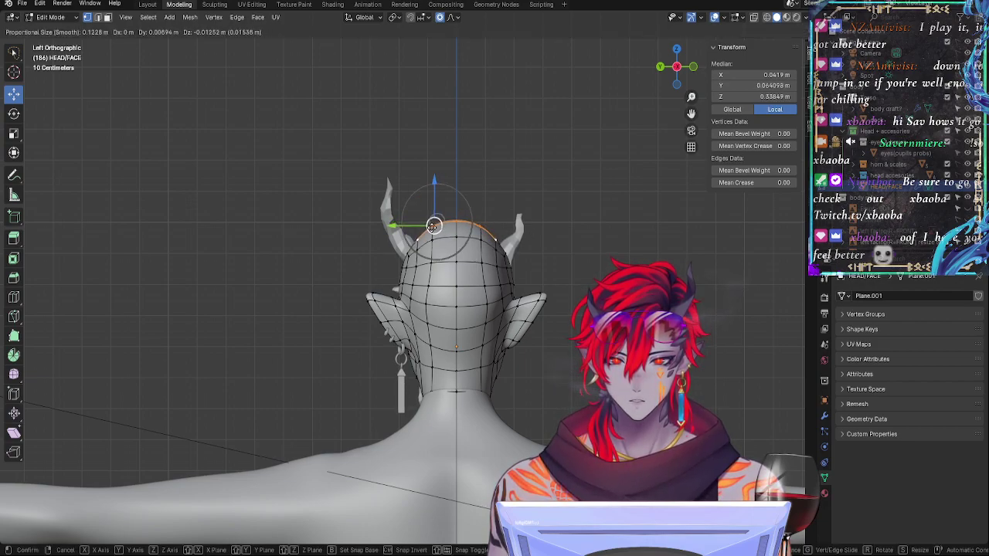
pyautogui.click(433, 225)
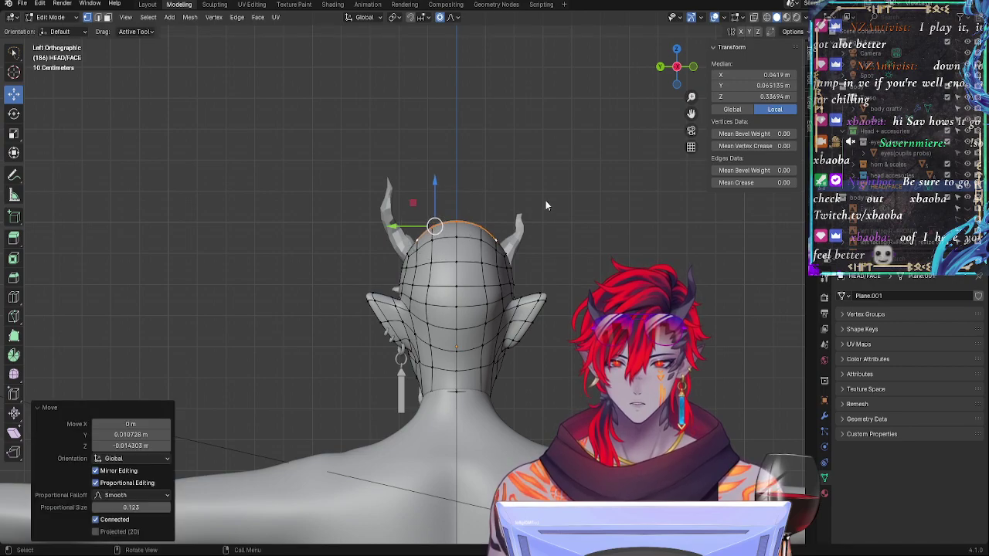
pyautogui.click(545, 200)
# Step: Select vertices across the head top and shift them vertically in side view
pyautogui.moveTo(545, 200); pyautogui.dragTo(408, 260, button='middle')
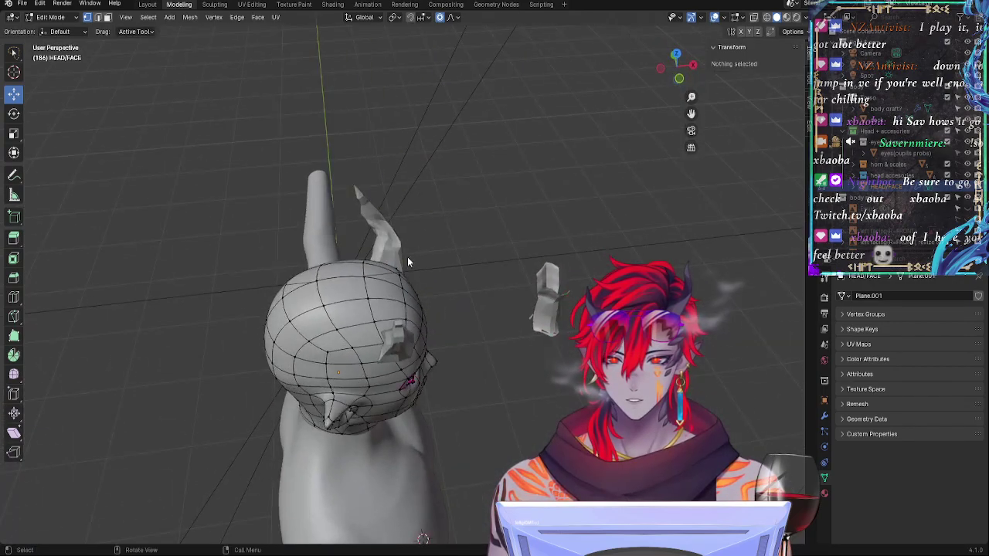
pyautogui.click(311, 276)
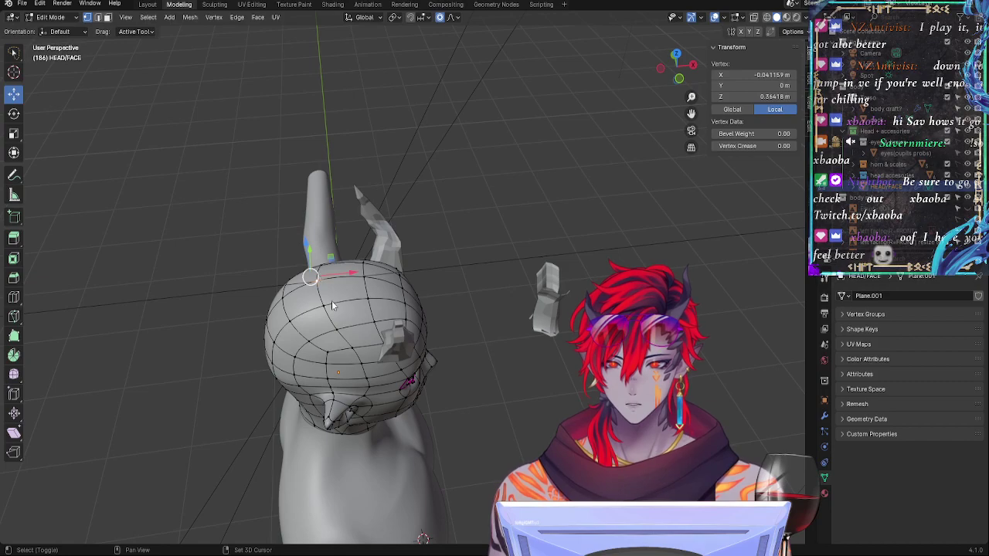
pyautogui.keyDown('alt'); pyautogui.click(331, 301); pyautogui.keyUp('alt')
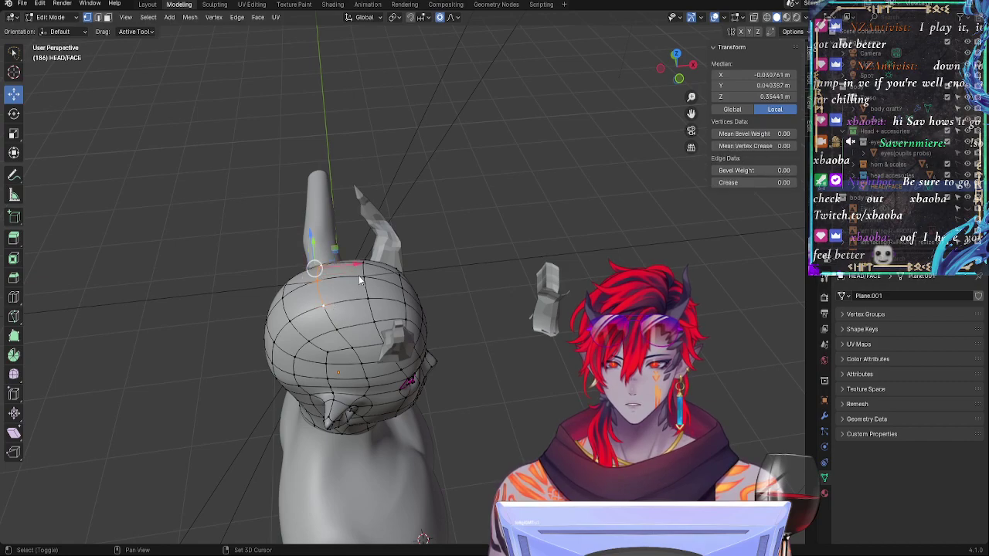
pyautogui.click(661, 69)
pyautogui.moveTo(451, 182); pyautogui.dragTo(450, 182)
# Step: Adjust a single head-top vertex's depth and raise it very slightly
pyautogui.click(481, 228)
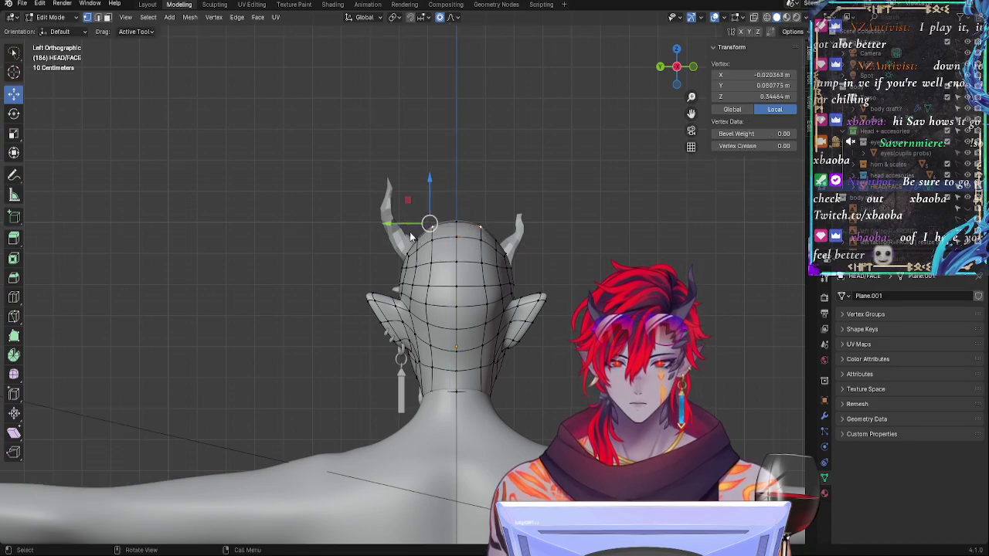
pyautogui.moveTo(398, 223); pyautogui.dragTo(399, 224)
pyautogui.moveTo(434, 181); pyautogui.dragTo(434, 180)
pyautogui.moveTo(408, 221); pyautogui.dragTo(390, 234)
pyautogui.click(479, 240)
pyautogui.click(389, 234)
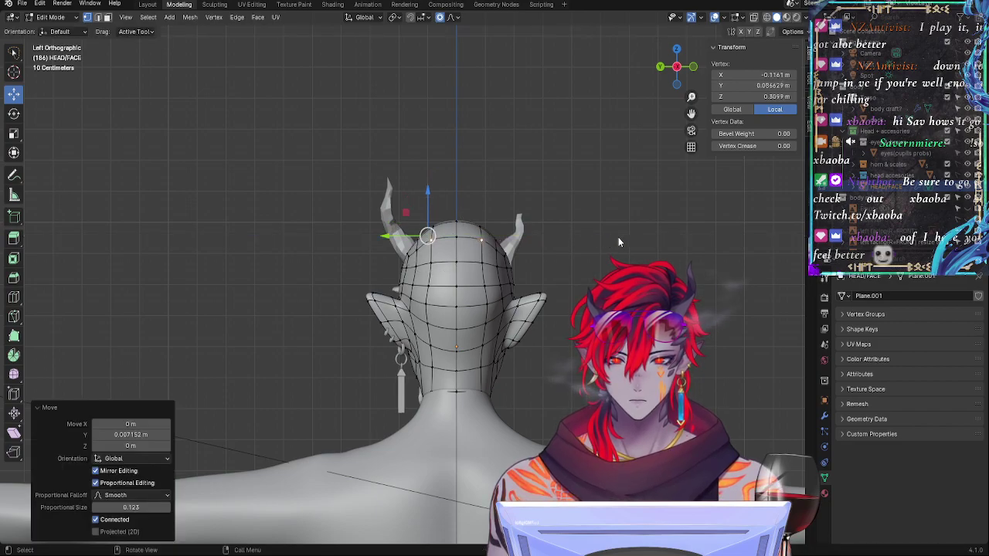
# Step: From the side views, push two head-top vertices along Y to refine the crown depth
pyautogui.moveTo(618, 237); pyautogui.dragTo(443, 237, button='middle')
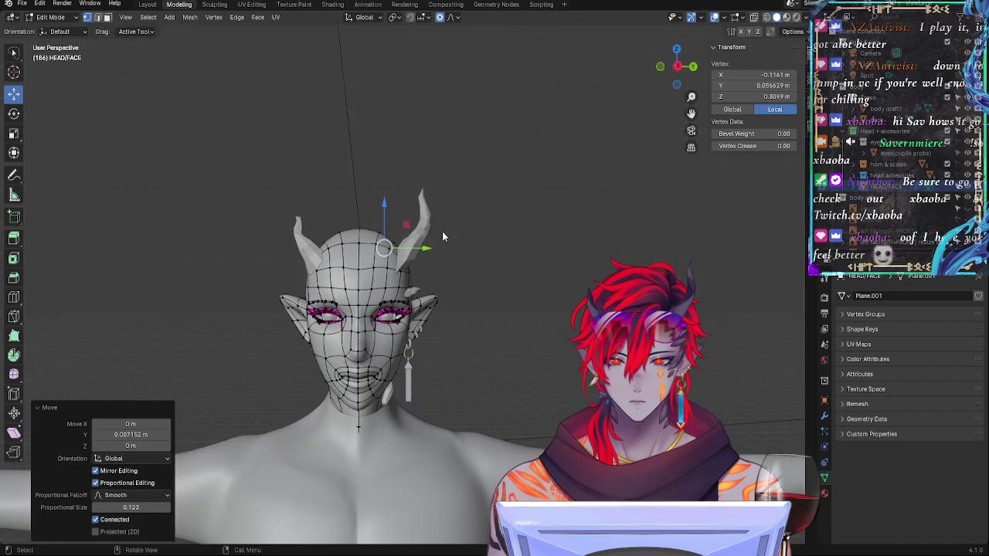
pyautogui.click(678, 68)
pyautogui.click(678, 68)
pyautogui.click(375, 236)
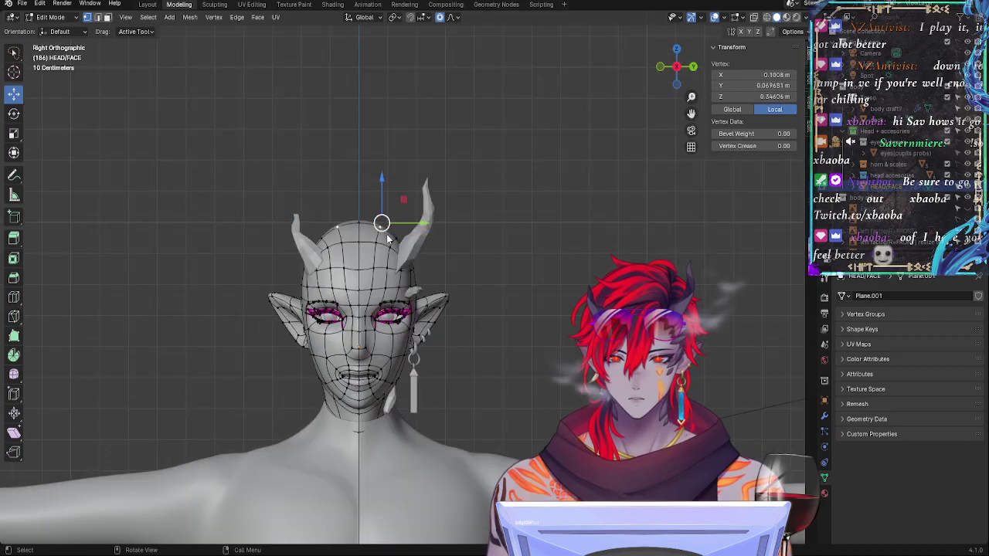
pyautogui.press('g')
pyautogui.press('y')
pyautogui.click(403, 237)
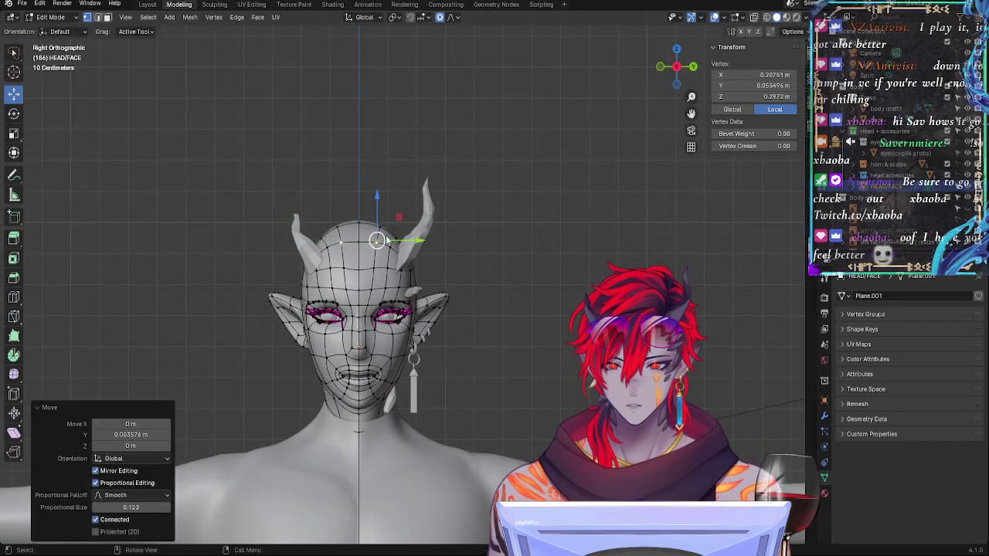
pyautogui.click(380, 222)
pyautogui.press('g')
pyautogui.press('y')
pyautogui.click(397, 221)
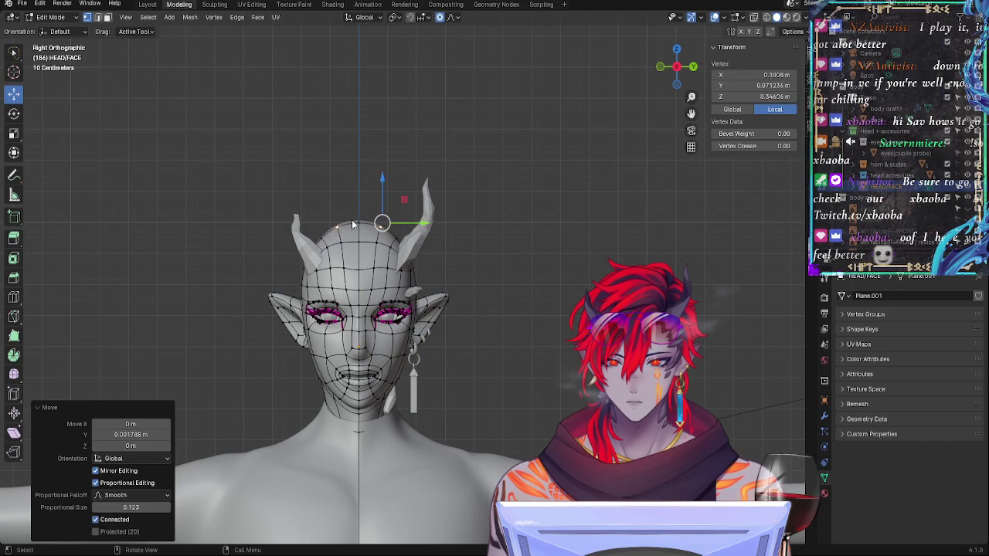
# Step: Lower the top-centre vertex and its neighbour about 5 mm along Z
pyautogui.click(358, 219)
pyautogui.moveTo(359, 202); pyautogui.dragTo(359, 203)
pyautogui.click(380, 224)
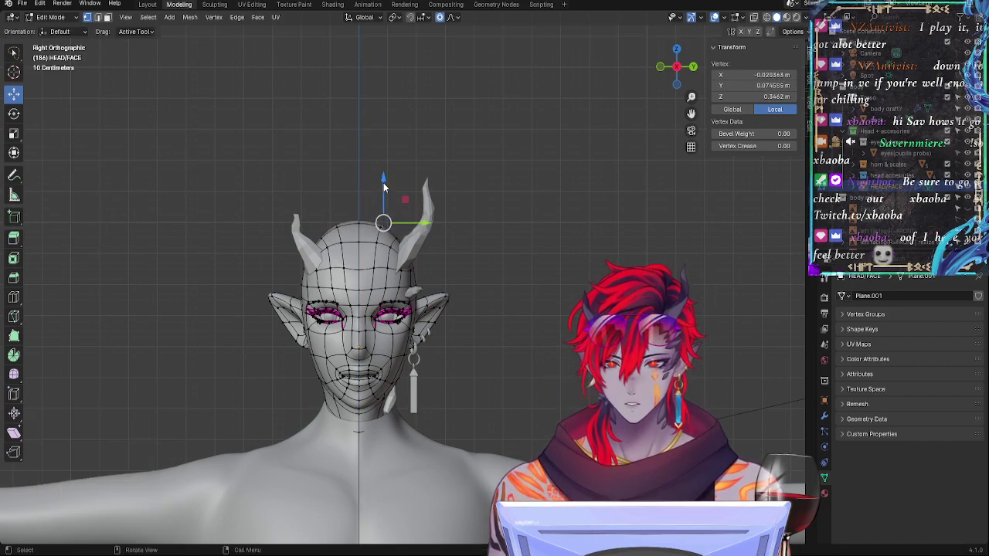
pyautogui.press('g')
pyautogui.press('z')
pyautogui.click(369, 225)
pyautogui.click(360, 223)
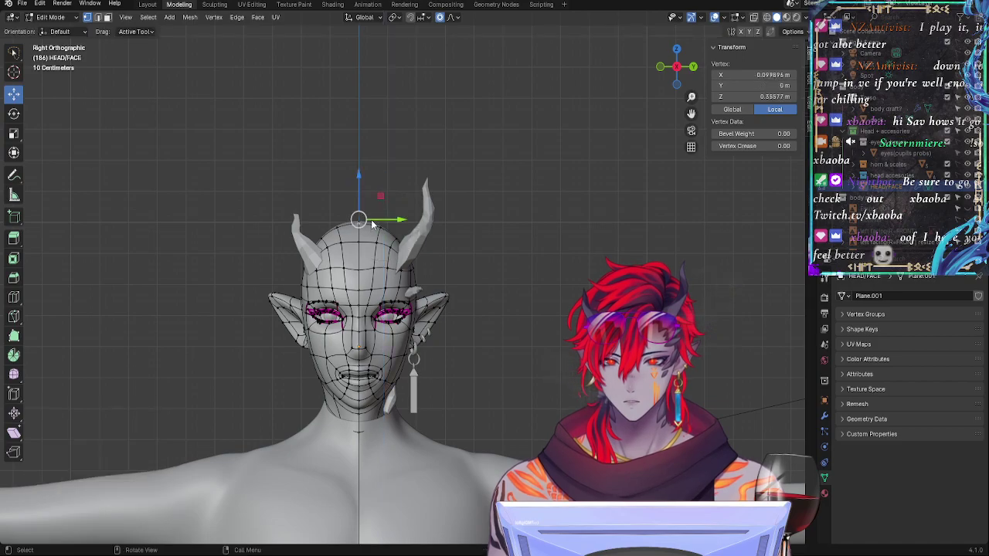
pyautogui.press('g')
pyautogui.press('z')
pyautogui.click(377, 215)
pyautogui.hotkey('ctrl', 'z')
pyautogui.hotkey('ctrl', 'z')
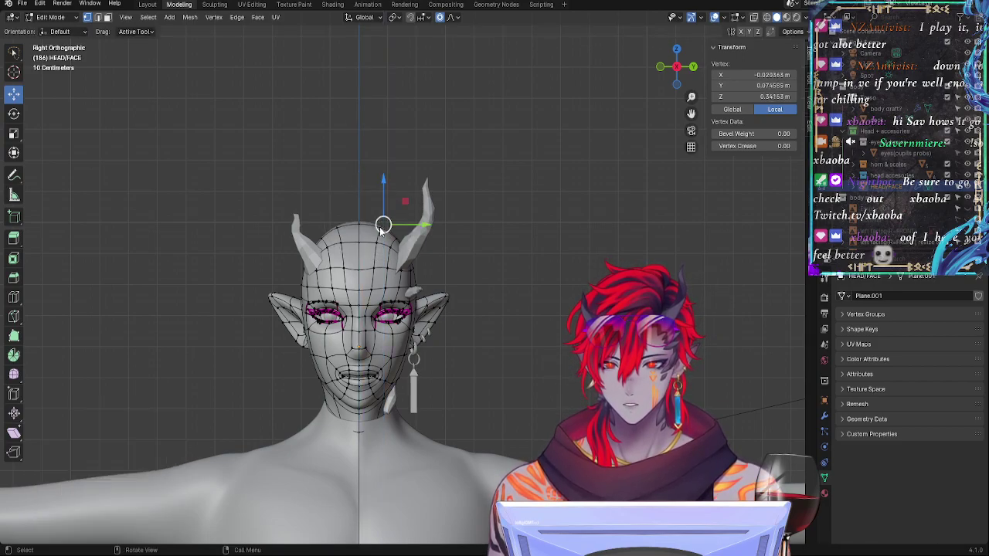
# Step: Lower another head-top vertex along Z in perspective view
pyautogui.moveTo(381, 229); pyautogui.dragTo(385, 210, button='middle')
pyautogui.press('g')
pyautogui.press('z')
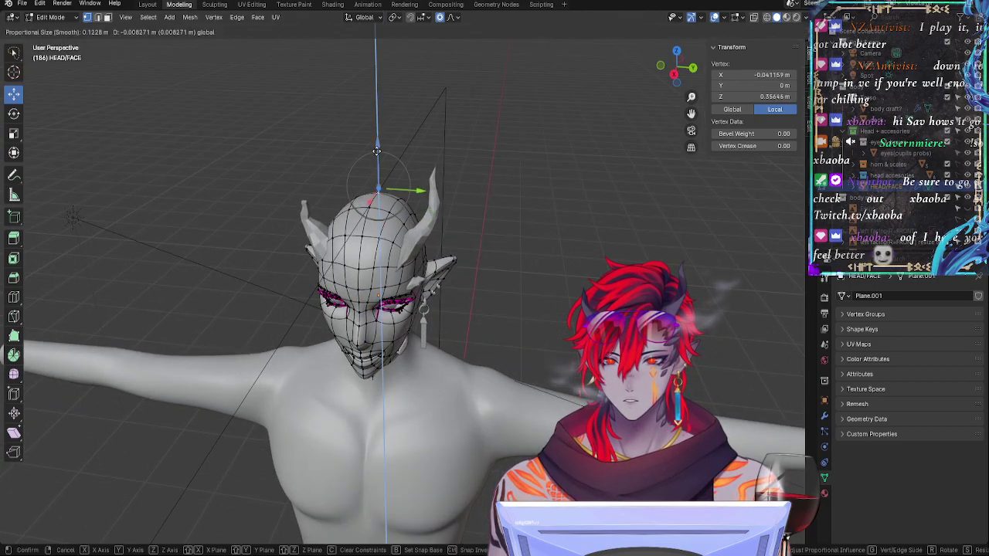
pyautogui.click(376, 150)
pyautogui.press('KP_3')
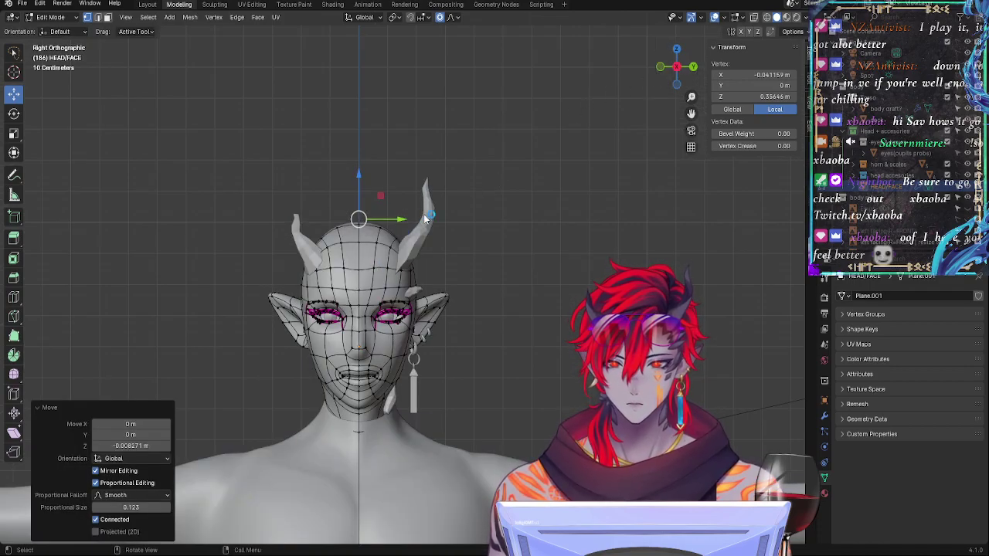
# Step: Shift two crown vertices sideways along Y, then deselect and frame the torso
pyautogui.press('g')
pyautogui.press('y')
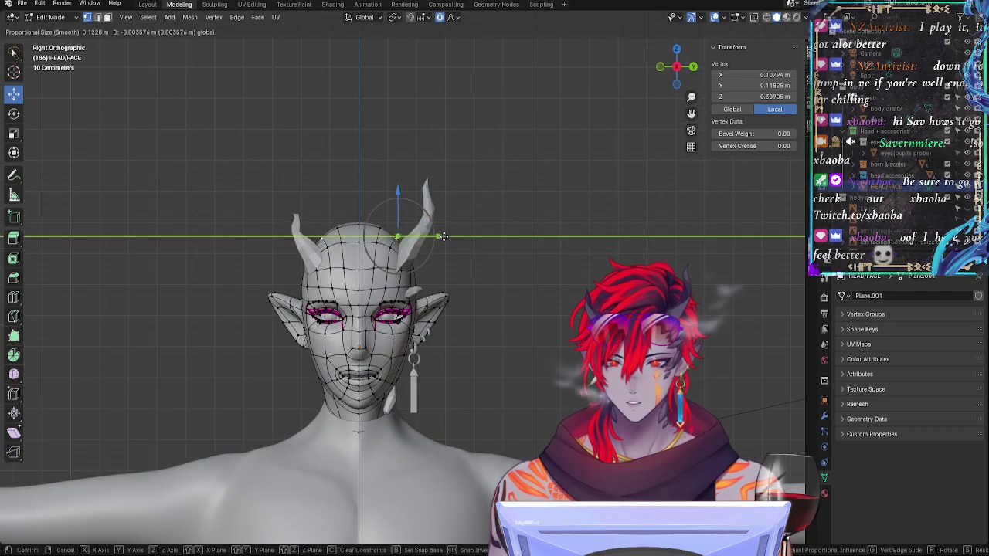
pyautogui.click(442, 236)
pyautogui.click(547, 256)
pyautogui.click(384, 220)
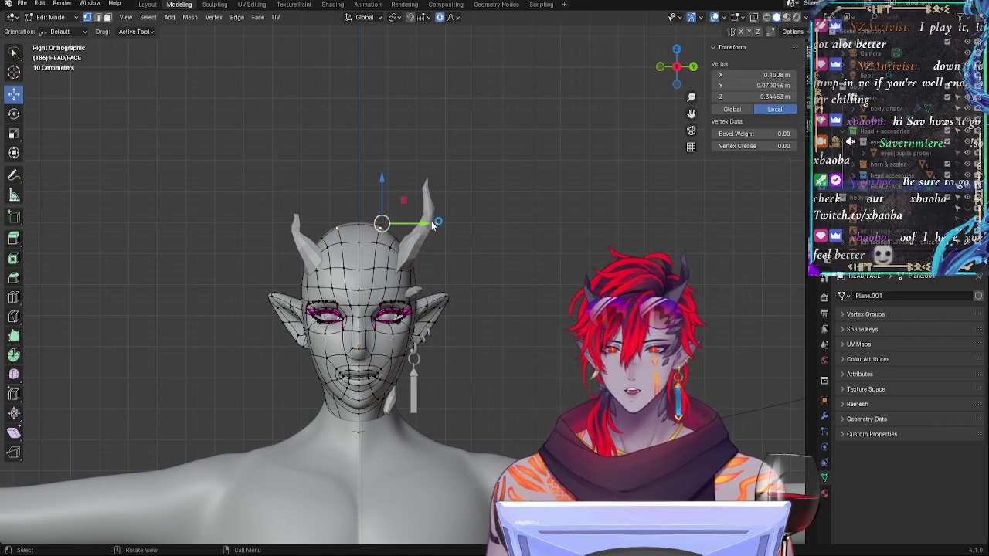
pyautogui.press('g')
pyautogui.press('y')
pyautogui.click(421, 223)
pyautogui.click(537, 255)
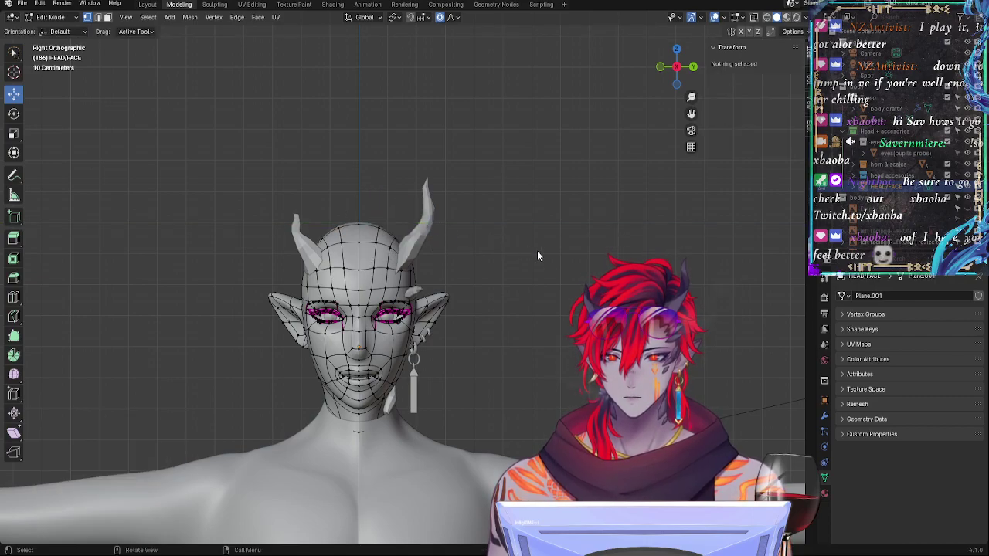
pyautogui.keyDown('shift'); pyautogui.moveTo(537, 250); pyautogui.dragTo(552, 137, button='middle'); pyautogui.keyUp('shift')
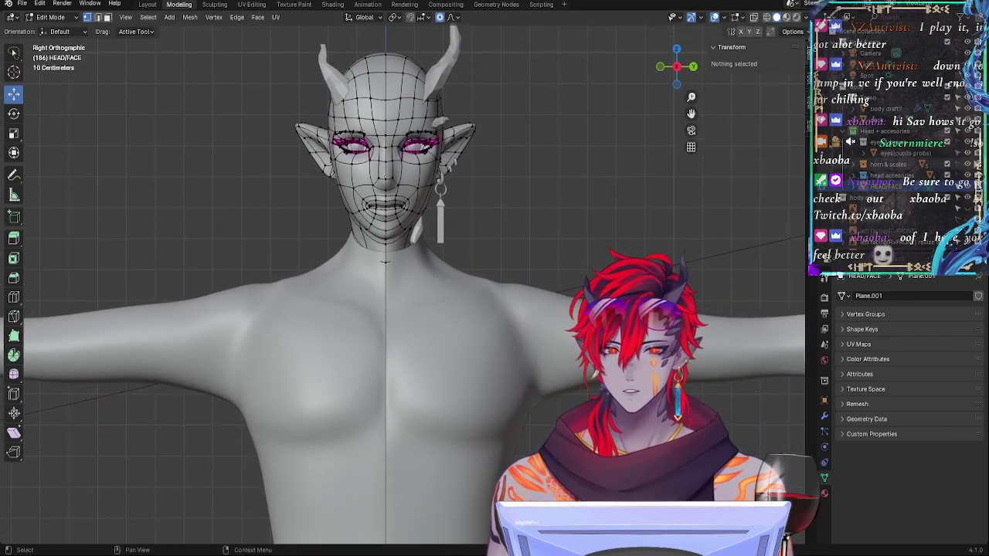
# Step: Swap edit mode from the head to the body draft object on its own
pyautogui.press('Tab')
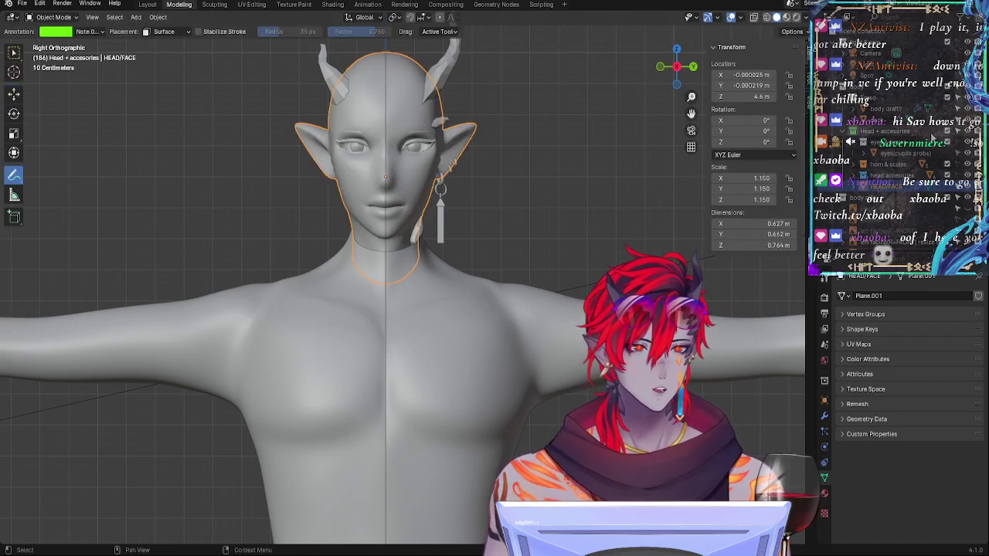
pyautogui.hotkey('alt', 'a')
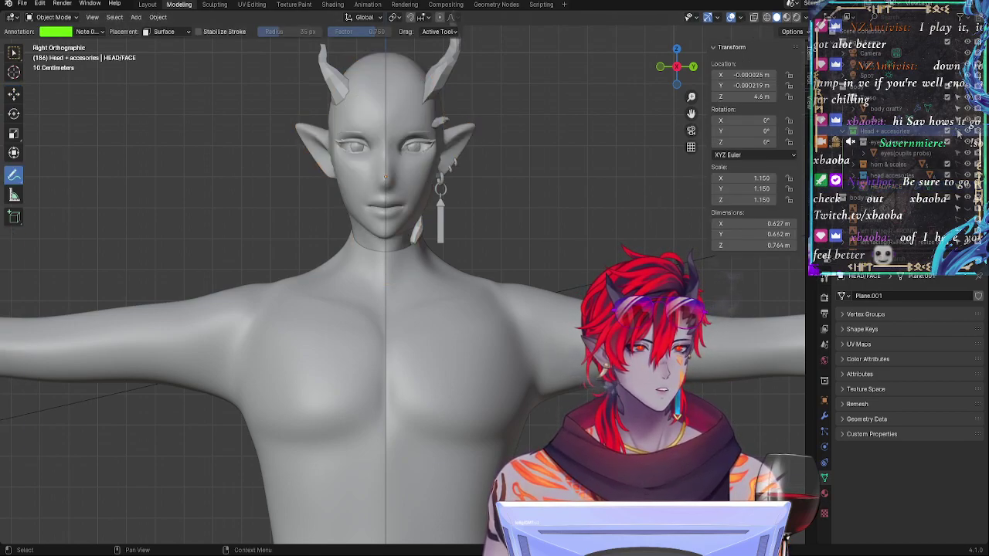
pyautogui.press('Tab')
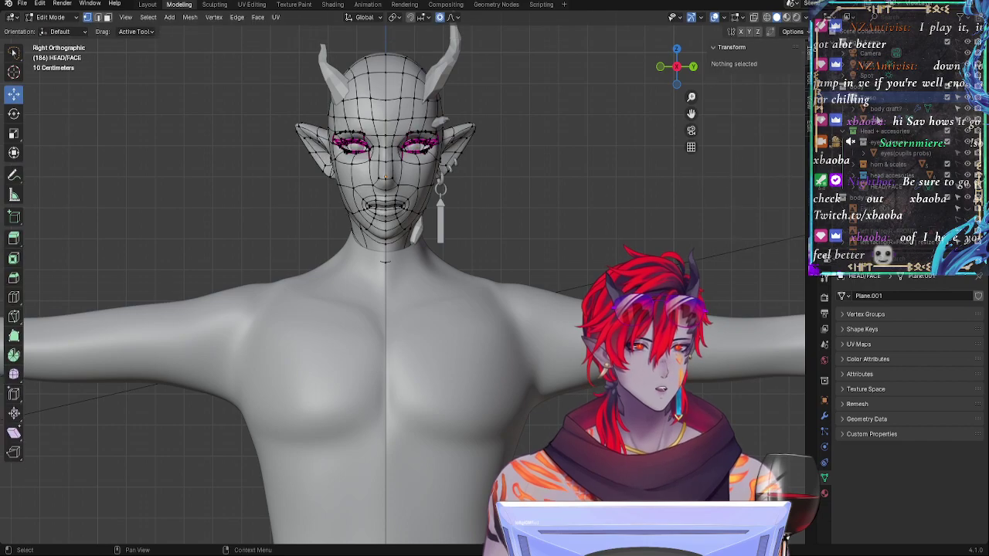
pyautogui.keyDown('ctrl'); pyautogui.click(883, 111); pyautogui.keyUp('ctrl')
pyautogui.press('Tab')
pyautogui.press('Tab')
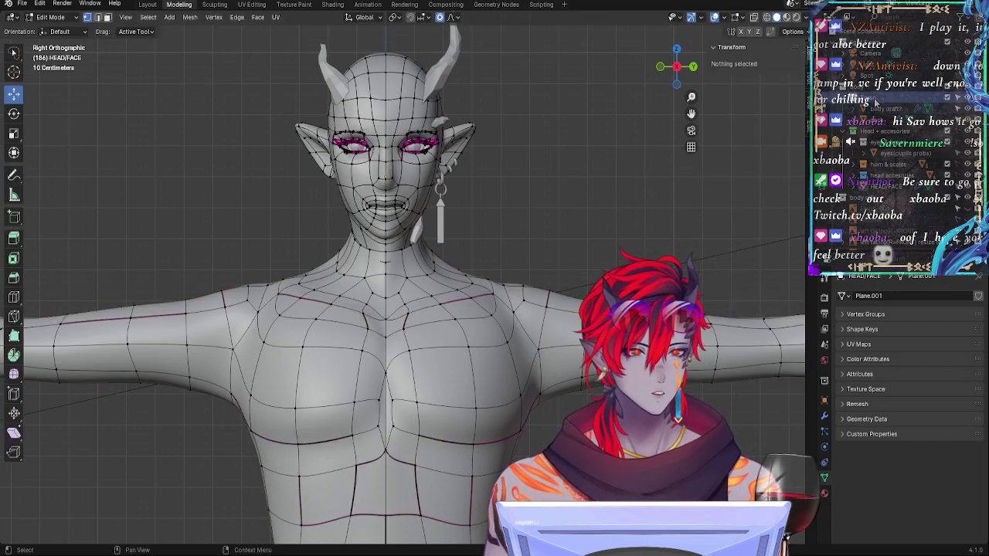
pyautogui.press('Tab')
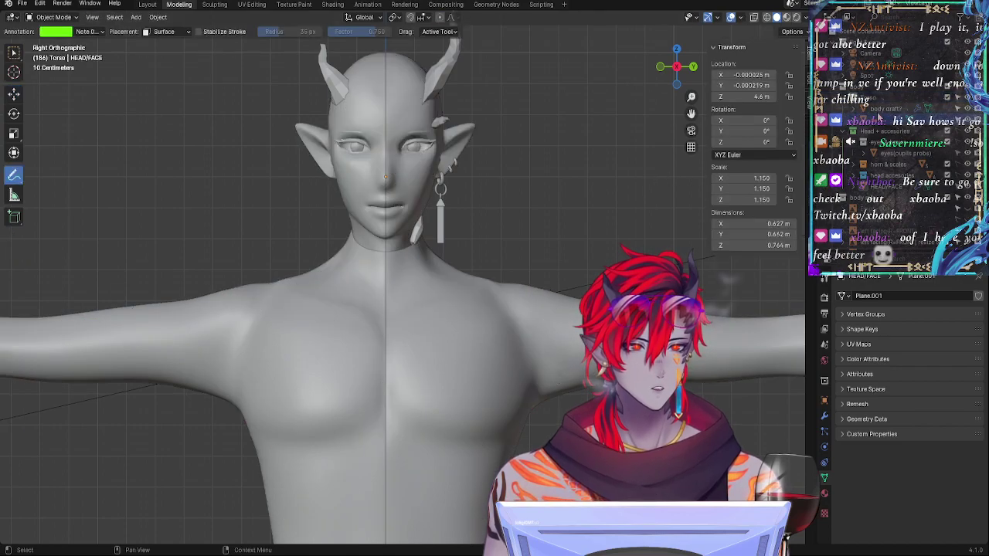
pyautogui.click(885, 110)
pyautogui.press('Tab')
# Step: Frame the lower legs in Right Orthographic view and re-enter Edit Mode on the body
pyautogui.keyDown('shift'); pyautogui.moveTo(602, 262); pyautogui.dragTo(598, 168, button='middle'); pyautogui.keyUp('shift')
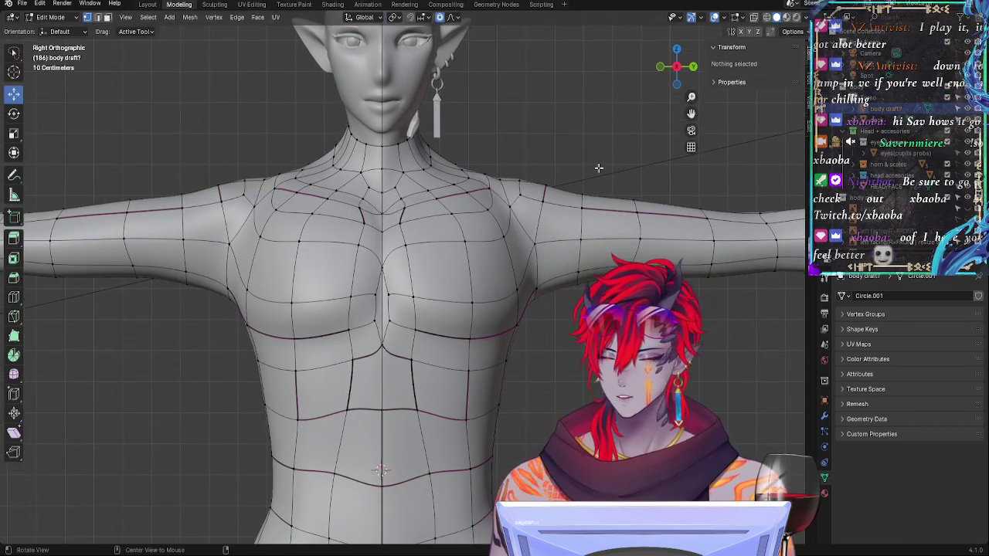
pyautogui.scroll(-2, 601, 193)
pyautogui.moveTo(620, 315)
pyautogui.mouseDown(button='middle')
pyautogui.moveTo(556, 331)
pyautogui.moveTo(627, 325)
pyautogui.mouseUp(button='middle')
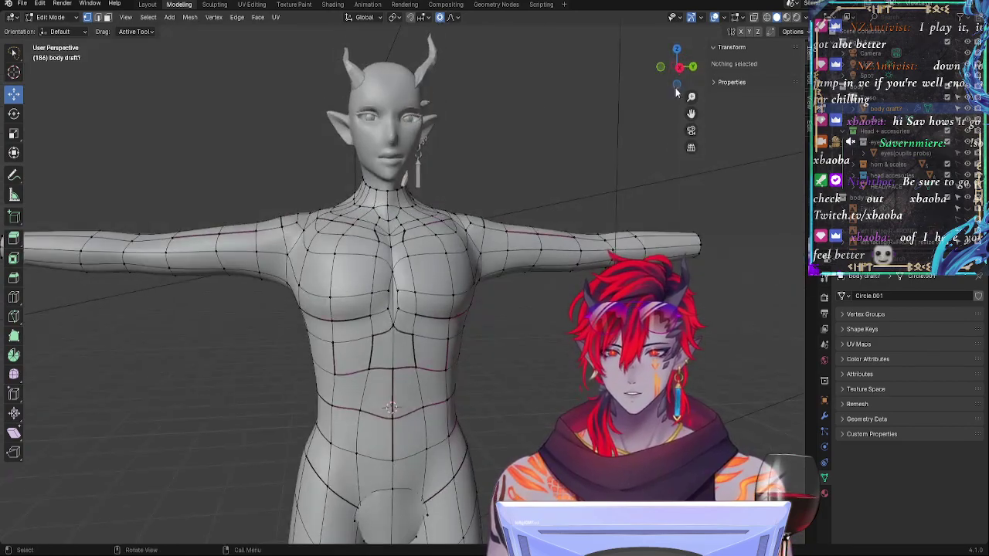
pyautogui.click(680, 68)
pyautogui.moveTo(576, 280)
pyautogui.keyDown('shift'); pyautogui.mouseDown(button='middle')
pyautogui.moveTo(575, 249)
pyautogui.moveTo(576, 308)
pyautogui.moveTo(624, 184)
pyautogui.mouseUp(button='middle'); pyautogui.keyUp('shift')
pyautogui.press('Tab')
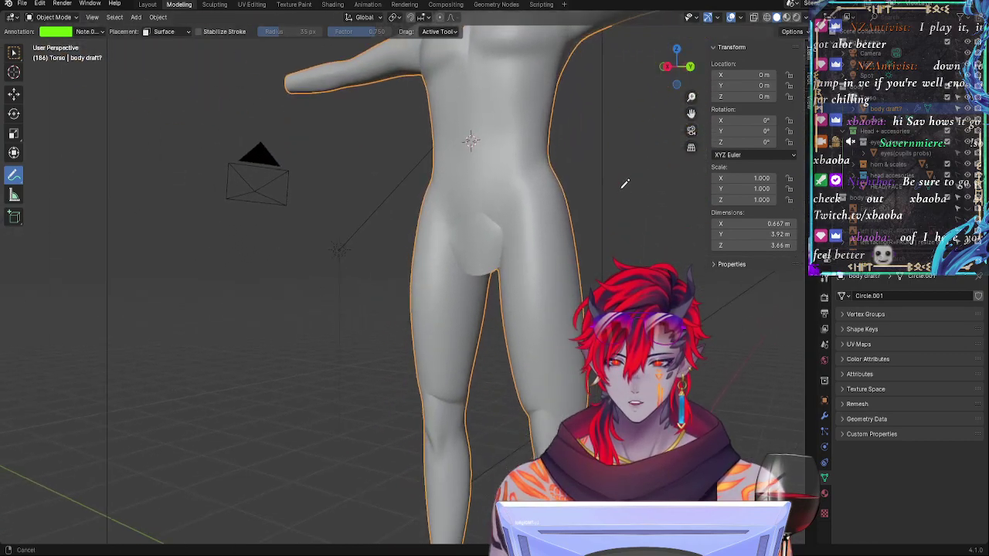
pyautogui.keyDown('alt'); pyautogui.keyDown('shift'); pyautogui.moveTo(624, 184); pyautogui.dragTo(610, 156); pyautogui.keyUp('shift'); pyautogui.keyUp('alt')
pyautogui.click(671, 69)
pyautogui.keyDown('alt'); pyautogui.keyDown('shift'); pyautogui.moveTo(584, 320); pyautogui.dragTo(546, 220); pyautogui.keyUp('shift'); pyautogui.keyUp('alt')
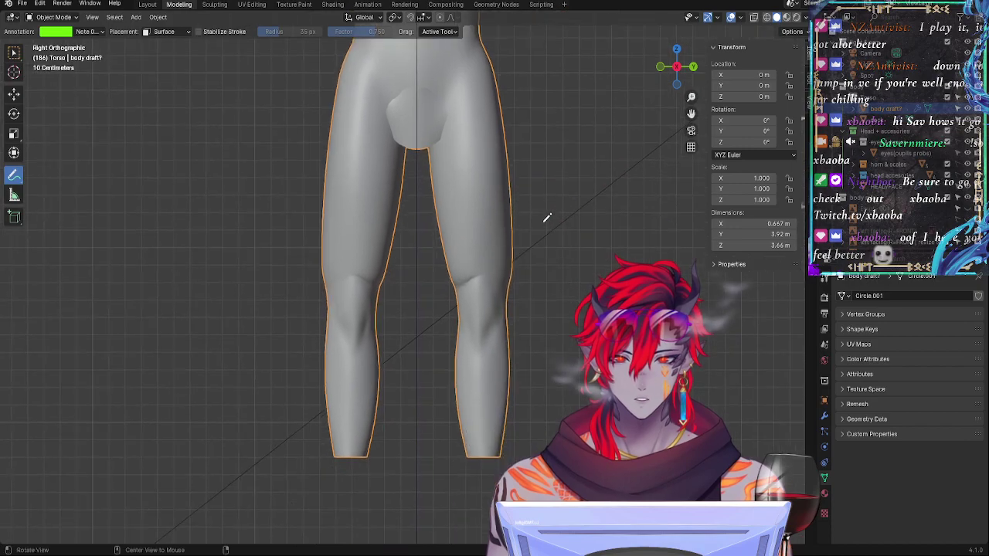
pyautogui.scroll(-4, 533, 301)
pyautogui.scroll(7, 525, 275)
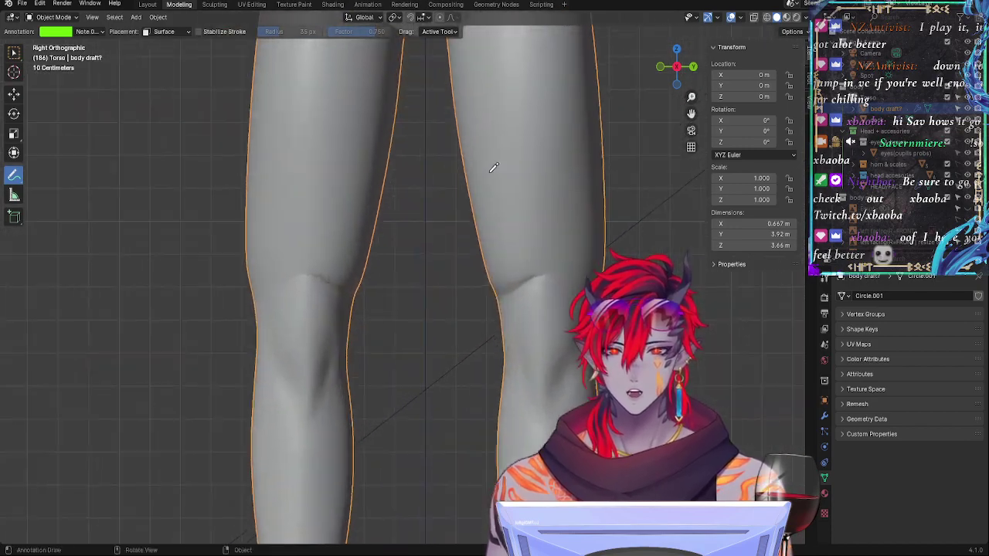
pyautogui.press('Tab')
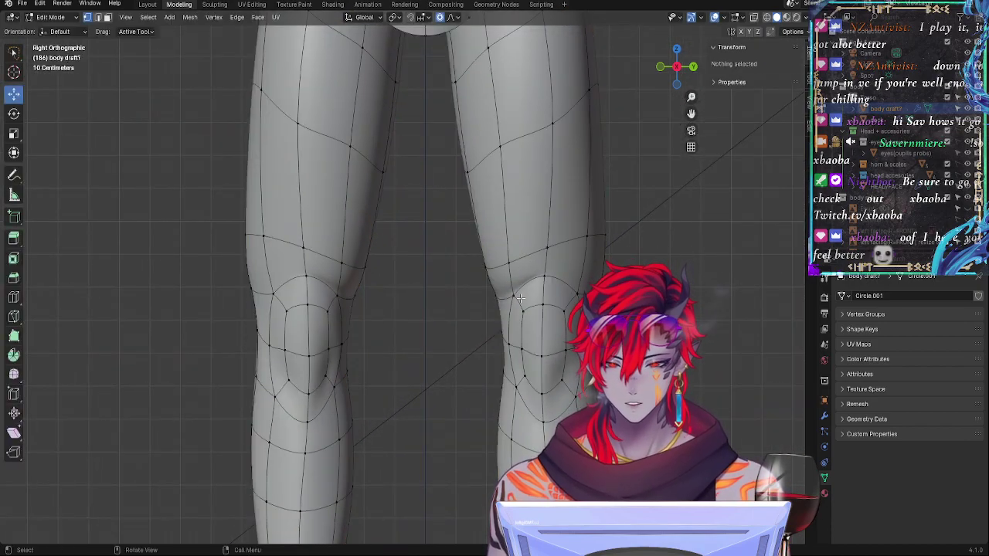
# Step: Edge-slide the loop above the knee higher up the thigh to space out the knee topology
pyautogui.click(510, 264)
pyautogui.keyDown('alt'); pyautogui.click(516, 261); pyautogui.keyUp('alt')
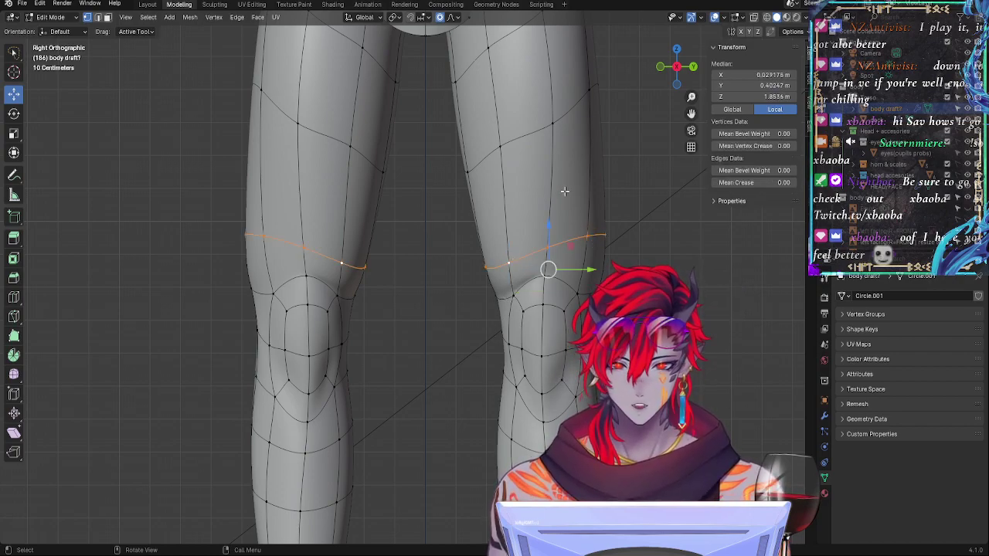
pyautogui.press('g')
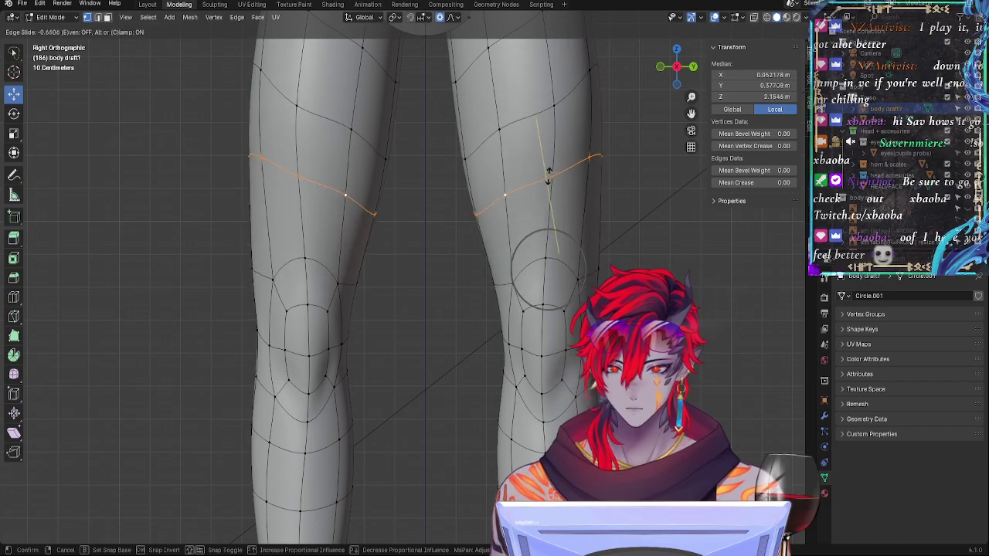
pyautogui.rightClick(546, 207)
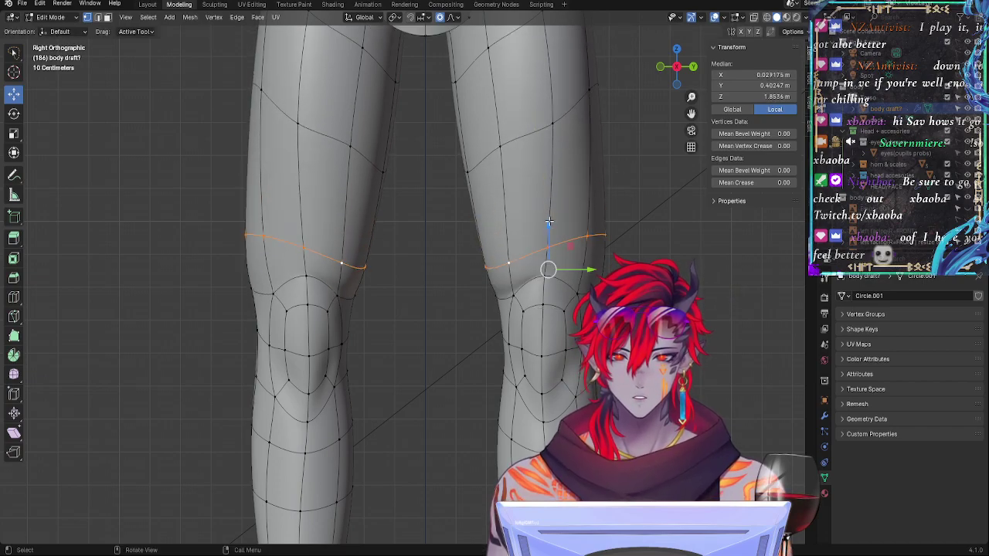
pyautogui.press('g')
pyautogui.press('g')
pyautogui.click(541, 214)
pyautogui.click(448, 236)
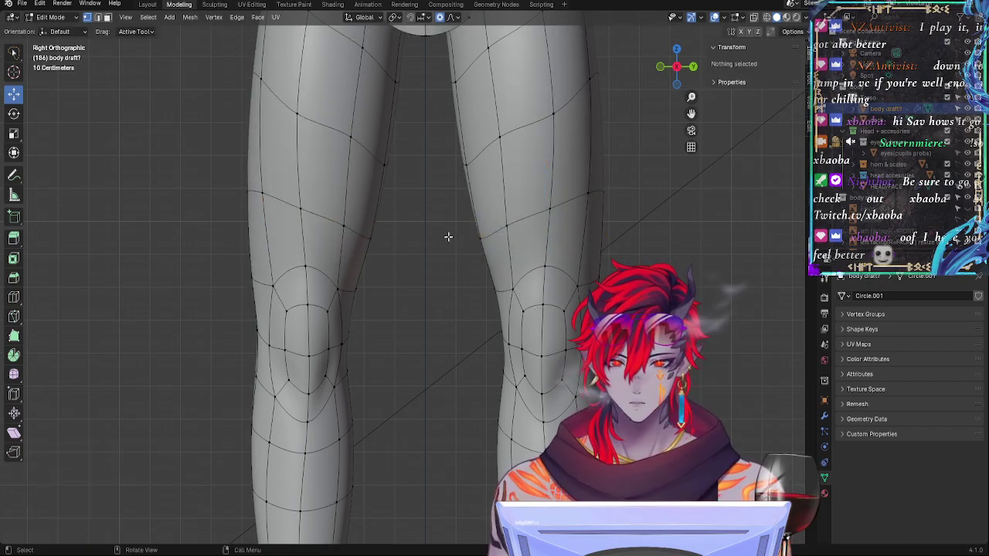
pyautogui.keyDown('ctrl'); pyautogui.moveTo(449, 237); pyautogui.dragTo(565, 239, button='middle'); pyautogui.keyUp('ctrl')
pyautogui.press('Tab')
# Step: Set the vertex below the knee to a Z height of 1.30 m
pyautogui.press('Tab')
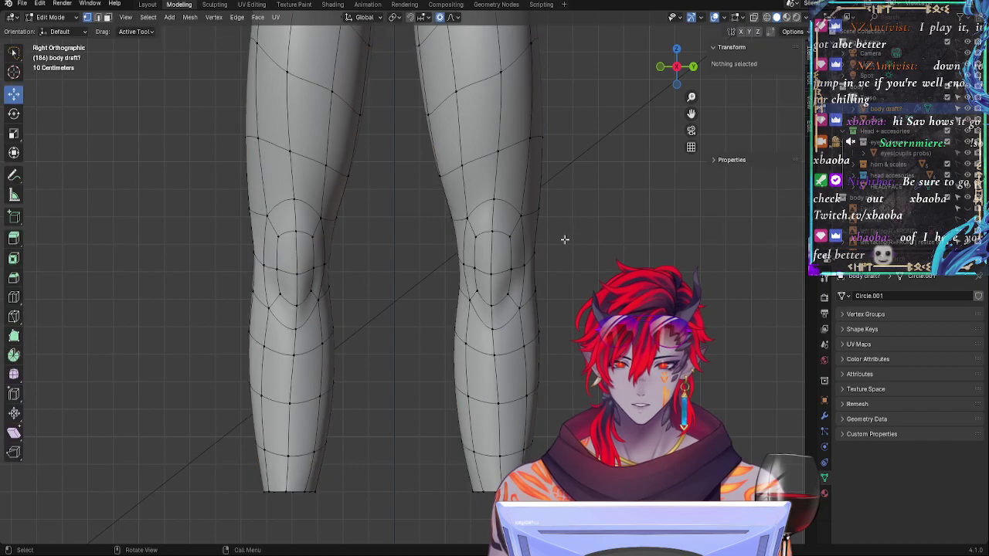
pyautogui.press('Tab')
pyautogui.press('Tab')
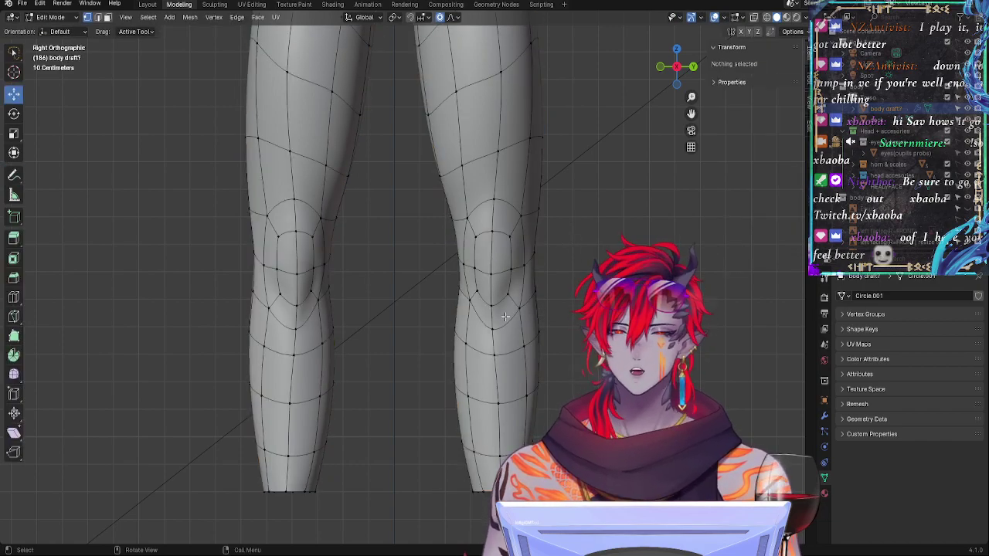
pyautogui.keyDown('shift'); pyautogui.moveTo(635, 290); pyautogui.dragTo(569, 248, button='middle'); pyautogui.keyUp('shift')
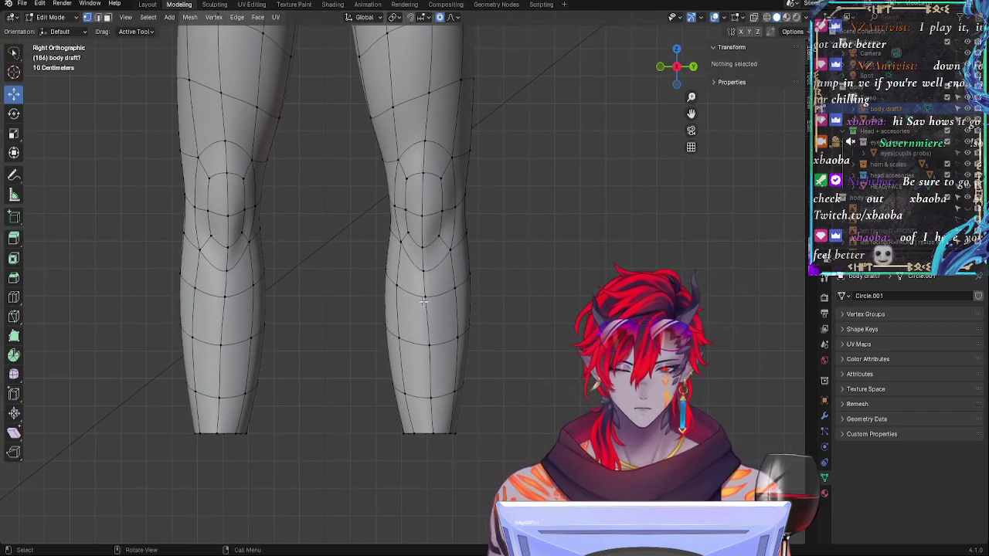
pyautogui.click(424, 294)
pyautogui.scroll(5, 587, 227)
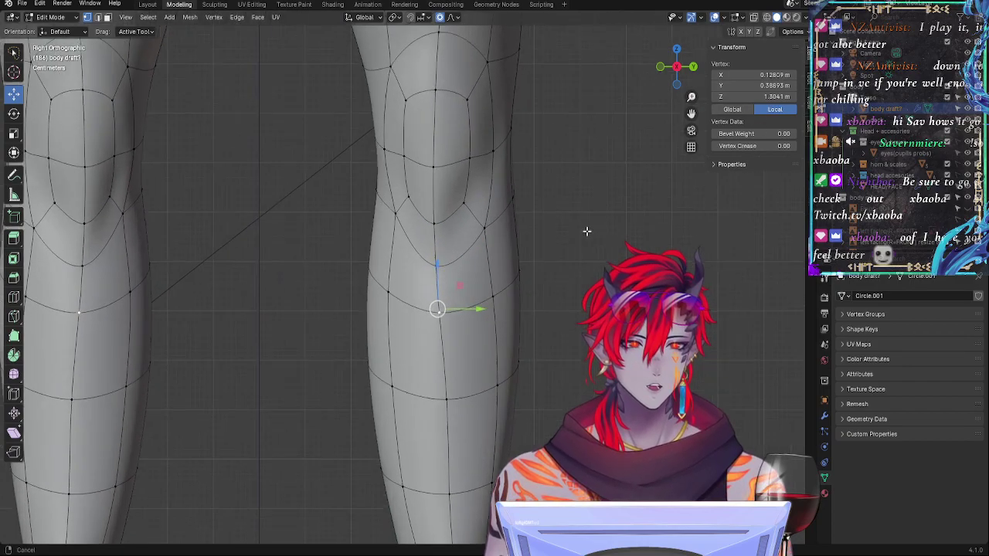
pyautogui.click(773, 97)
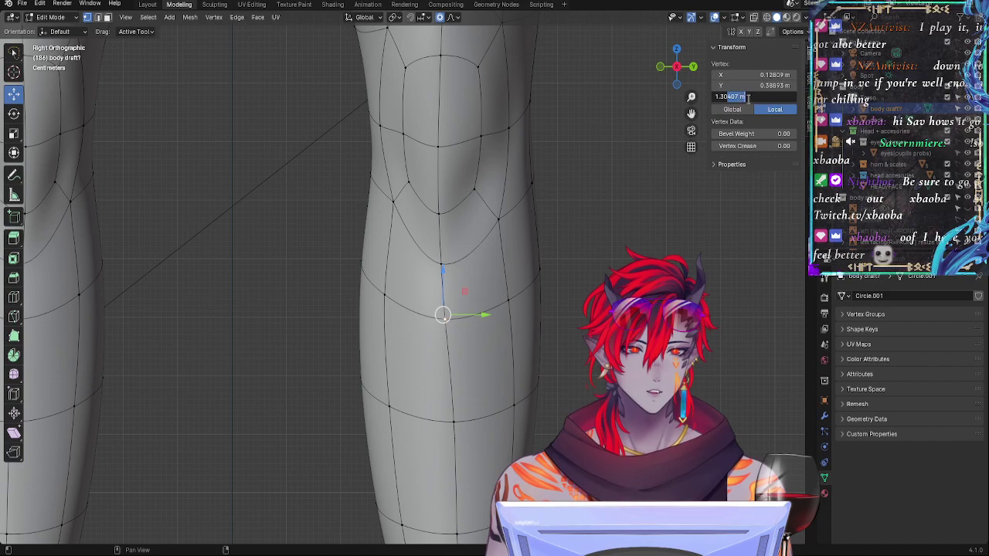
pyautogui.write('1.30')
pyautogui.press('Return')
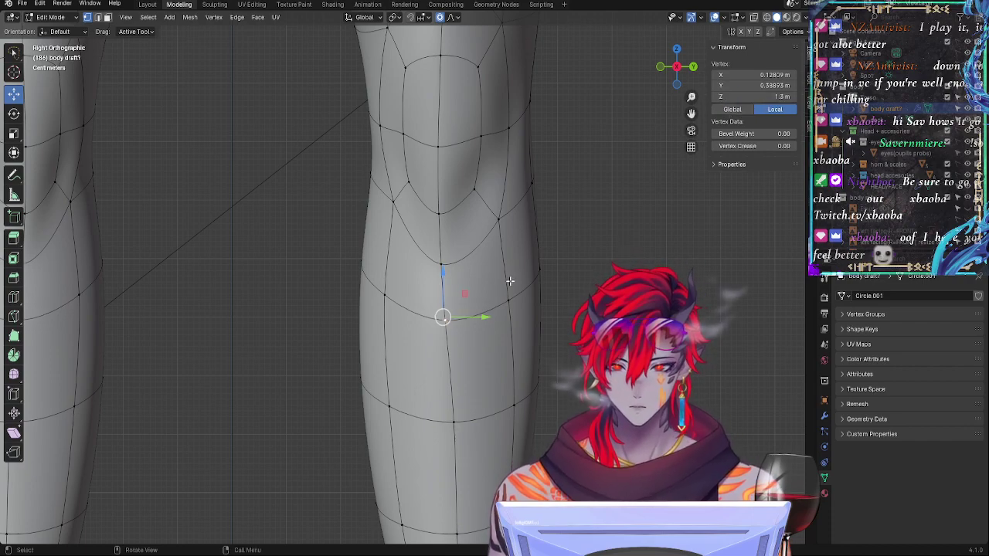
pyautogui.click(557, 317)
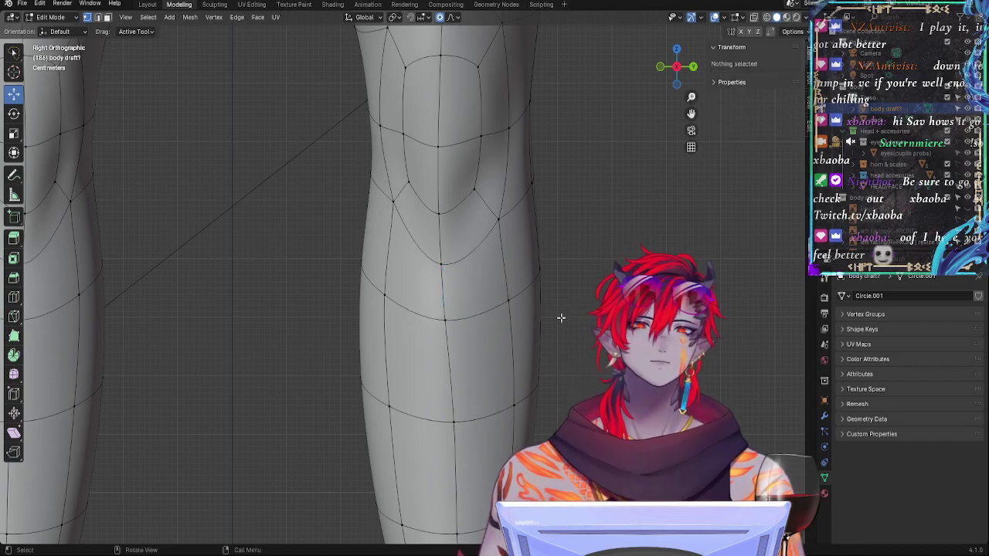
# Step: Try a vertical move on a shin vertex, then cancel it
pyautogui.click(442, 318)
pyautogui.press('g')
pyautogui.press('z')
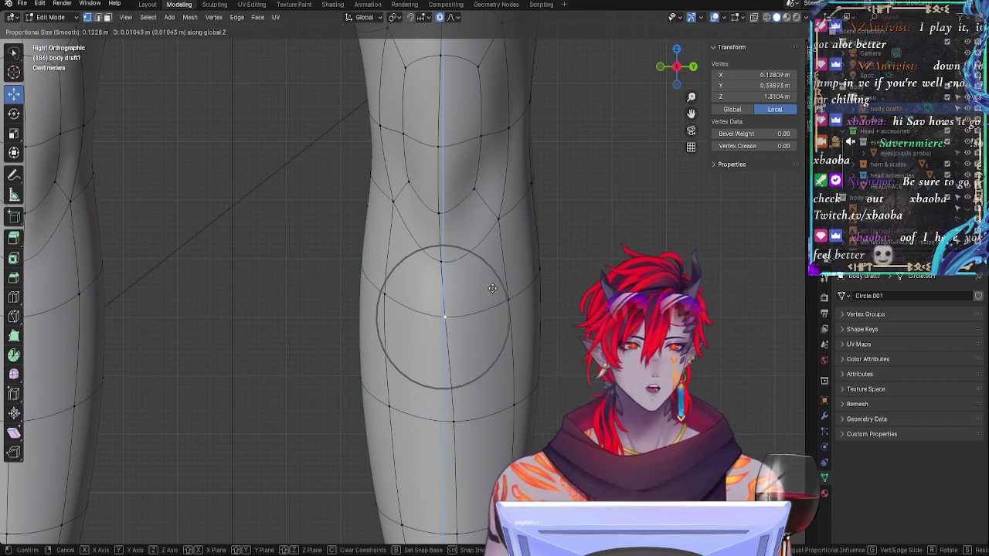
pyautogui.rightClick(494, 288)
pyautogui.click(594, 277)
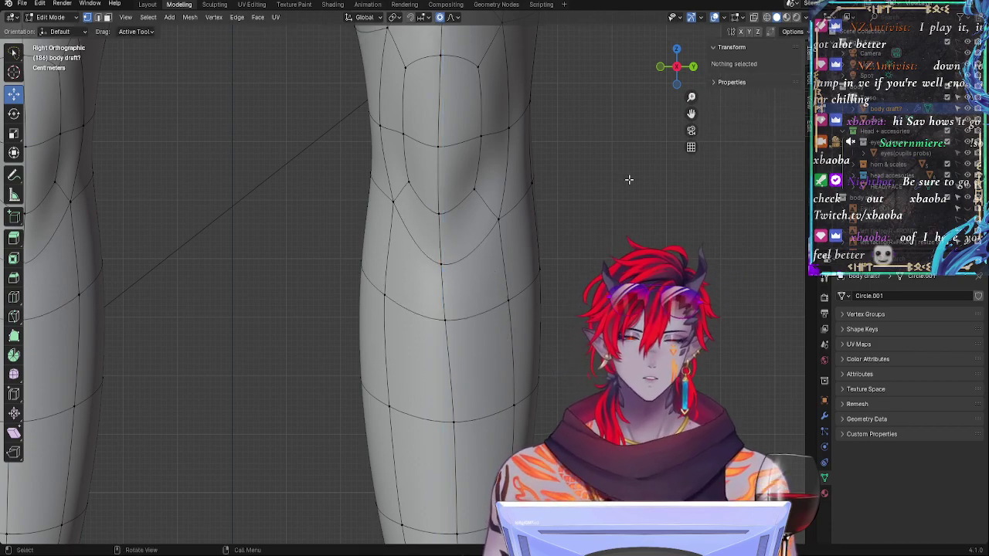
pyautogui.keyDown('shift'); pyautogui.moveTo(629, 179); pyautogui.dragTo(563, 254, button='middle'); pyautogui.keyUp('shift')
# Step: Set the vertex below the kneecap to a Z height of 1.34 m
pyautogui.click(456, 269)
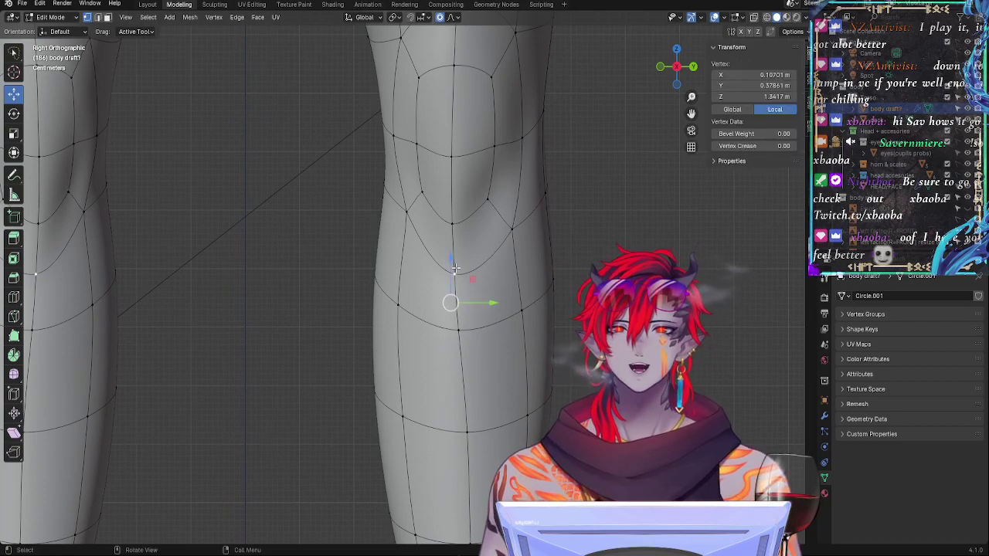
pyautogui.keyDown('shift'); pyautogui.moveTo(653, 248); pyautogui.dragTo(521, 223, button='middle'); pyautogui.keyUp('shift')
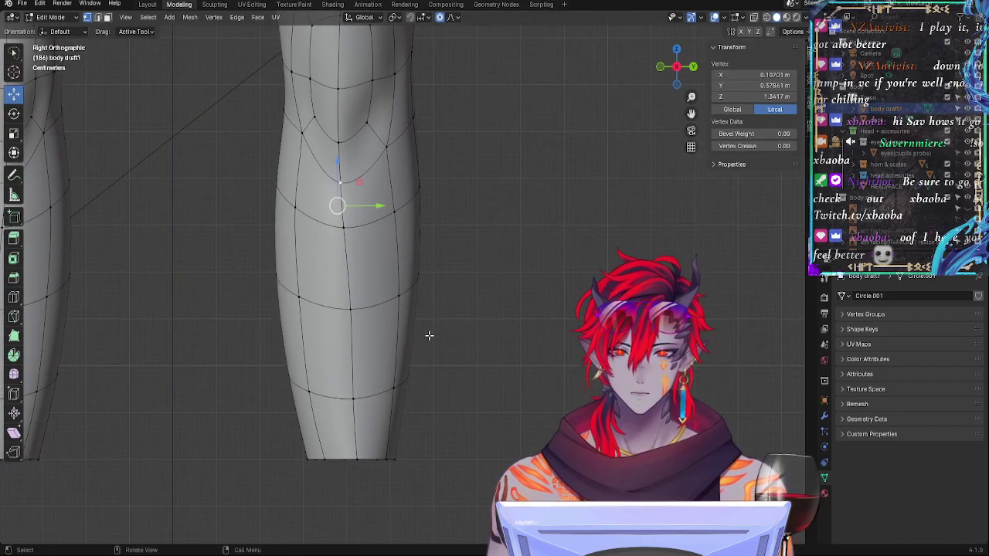
pyautogui.keyDown('shift'); pyautogui.moveTo(456, 176); pyautogui.dragTo(576, 221, button='middle'); pyautogui.keyUp('shift')
pyautogui.click(741, 97)
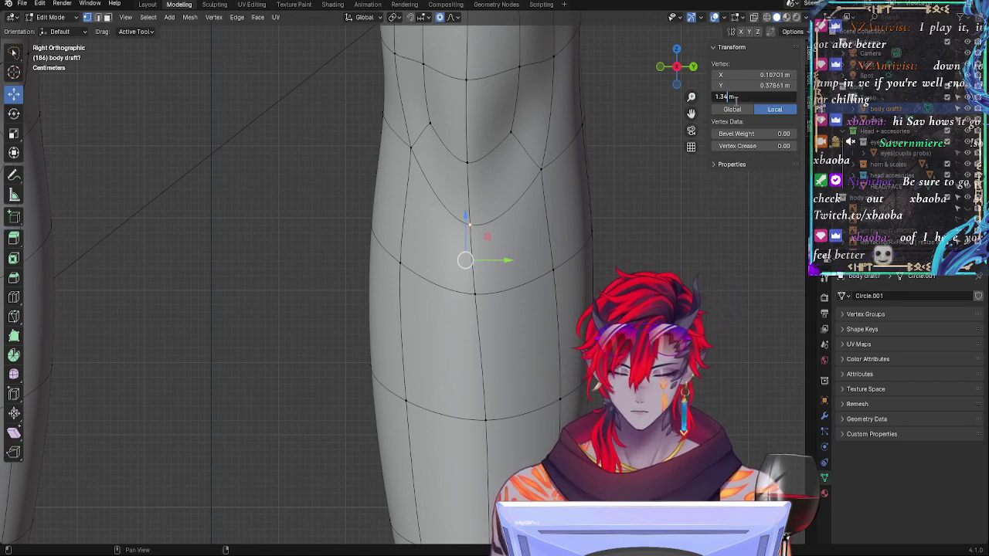
pyautogui.press('Return')
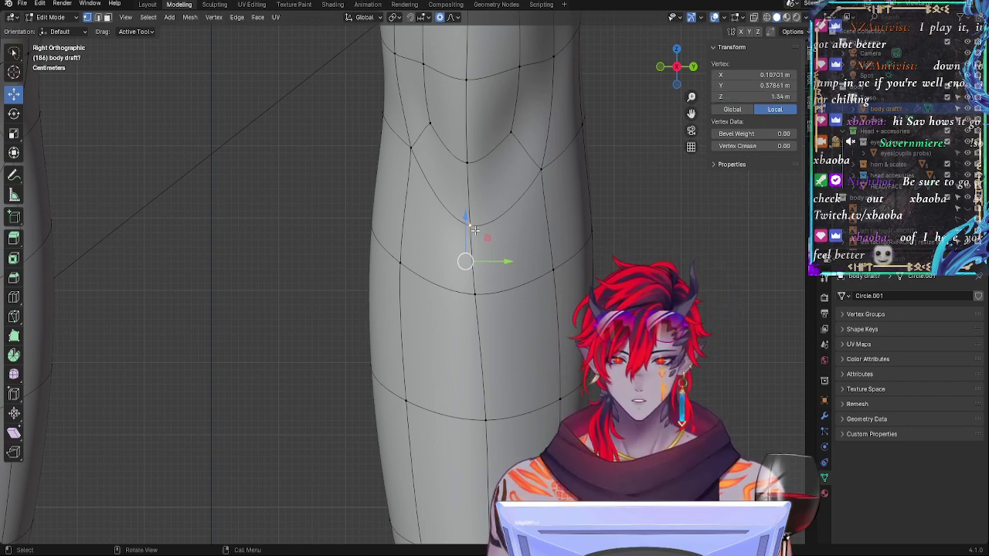
# Step: After undoing a smooth-falloff test, set that vertex's Z to 1.35 m
pyautogui.moveTo(465, 216); pyautogui.dragTo(462, 215)
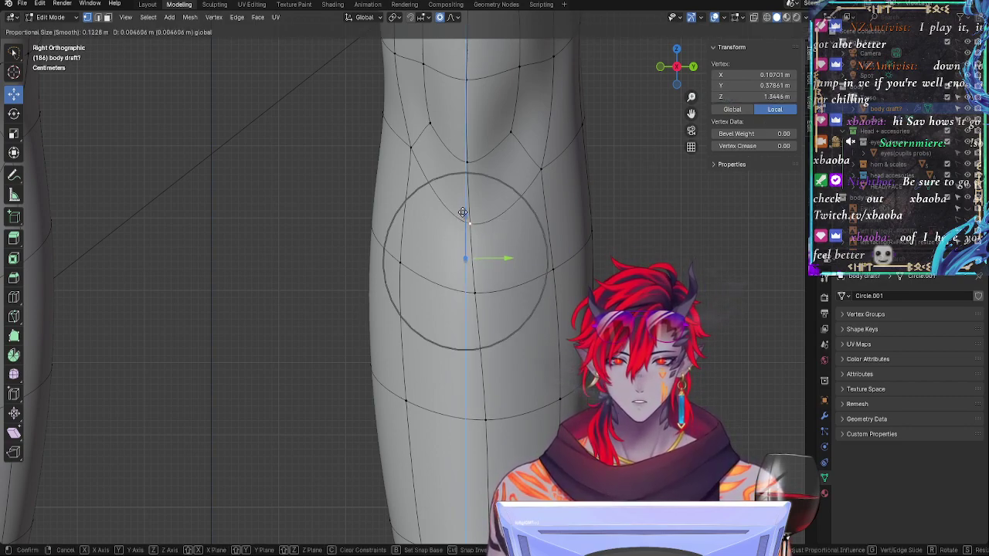
pyautogui.click(462, 213)
pyautogui.hotkey('ctrl', 'z')
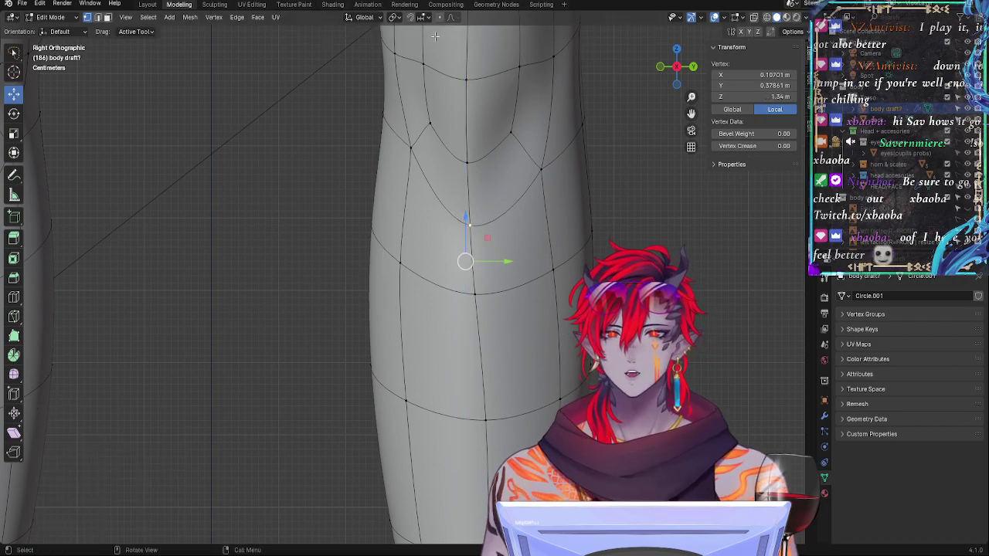
pyautogui.moveTo(465, 216); pyautogui.dragTo(467, 200)
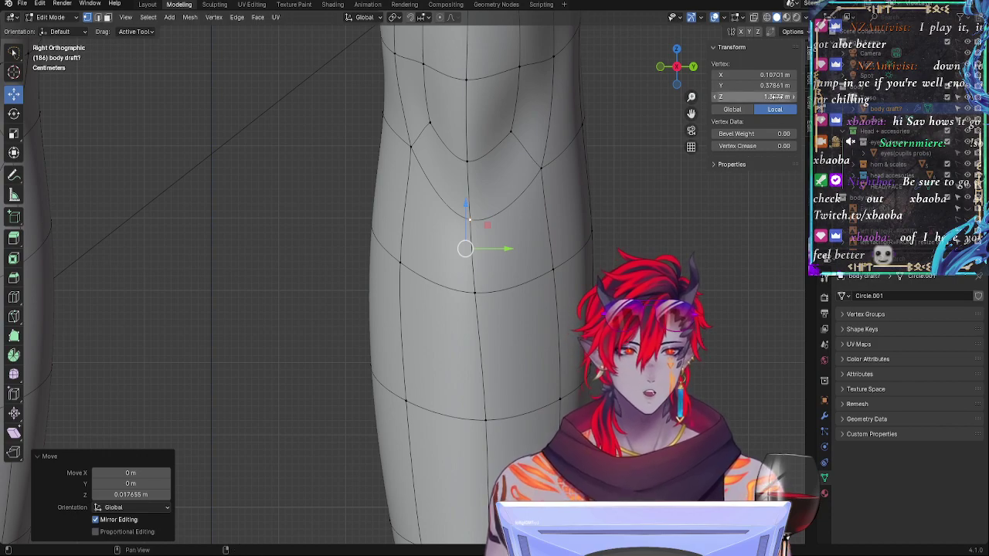
pyautogui.click(777, 97)
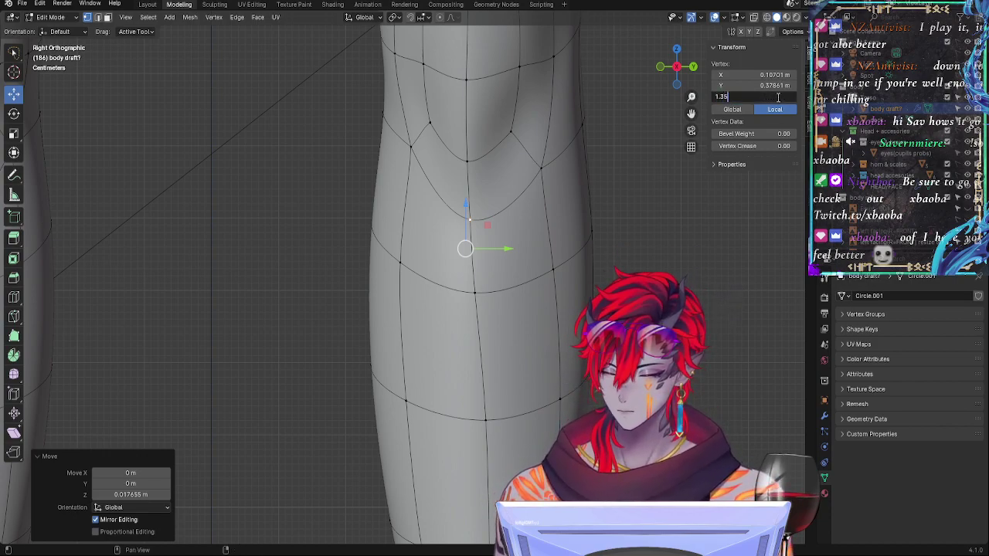
pyautogui.write('1.35')
pyautogui.press('Return')
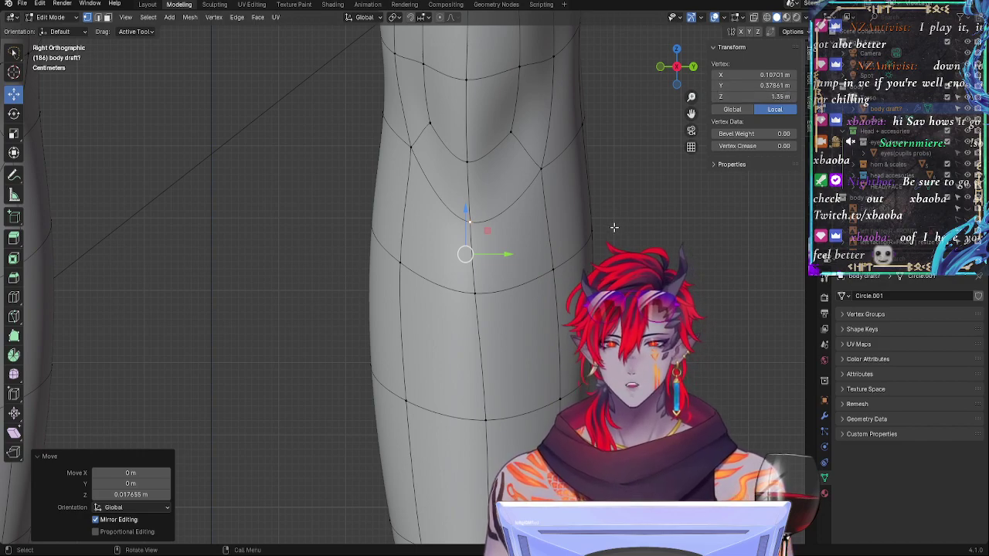
pyautogui.click(547, 175)
pyautogui.keyDown('shift'); pyautogui.moveTo(547, 175); pyautogui.dragTo(583, 328, button='middle'); pyautogui.keyUp('shift')
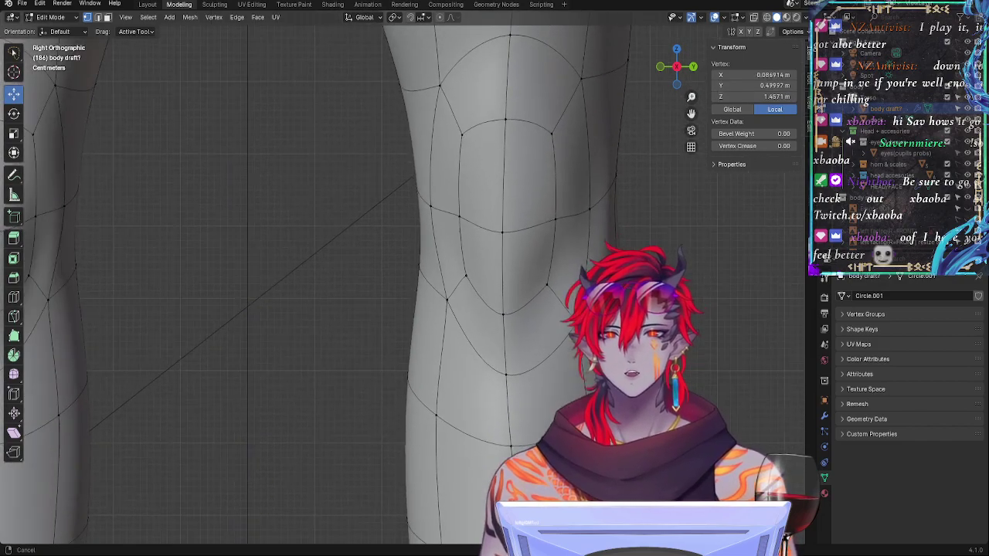
pyautogui.keyDown('ctrl'); pyautogui.keyDown('alt'); pyautogui.moveTo(715, 294); pyautogui.dragTo(616, 320); pyautogui.keyUp('alt'); pyautogui.keyUp('ctrl')
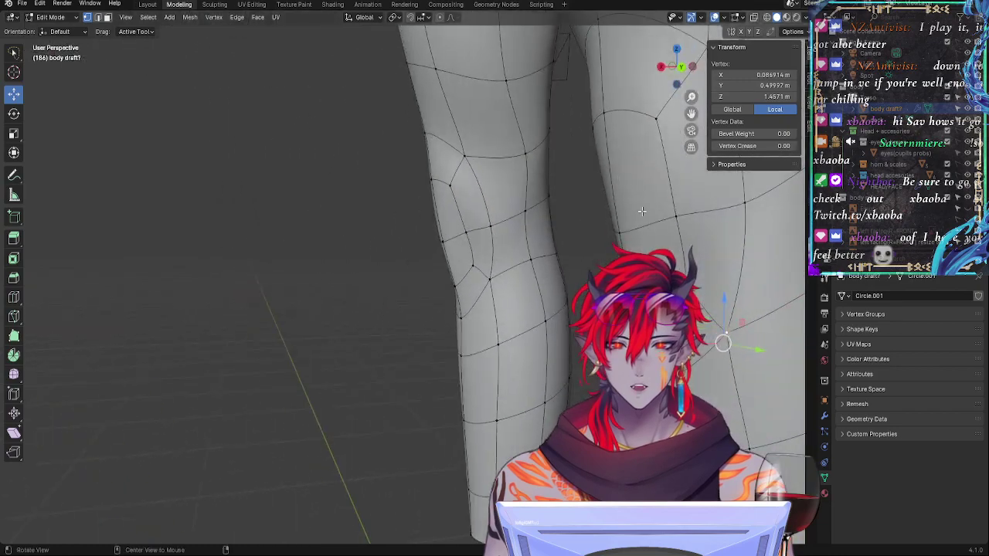
pyautogui.click(660, 69)
pyautogui.keyDown('ctrl'); pyautogui.moveTo(613, 129); pyautogui.dragTo(536, 189, button='middle'); pyautogui.keyUp('ctrl')
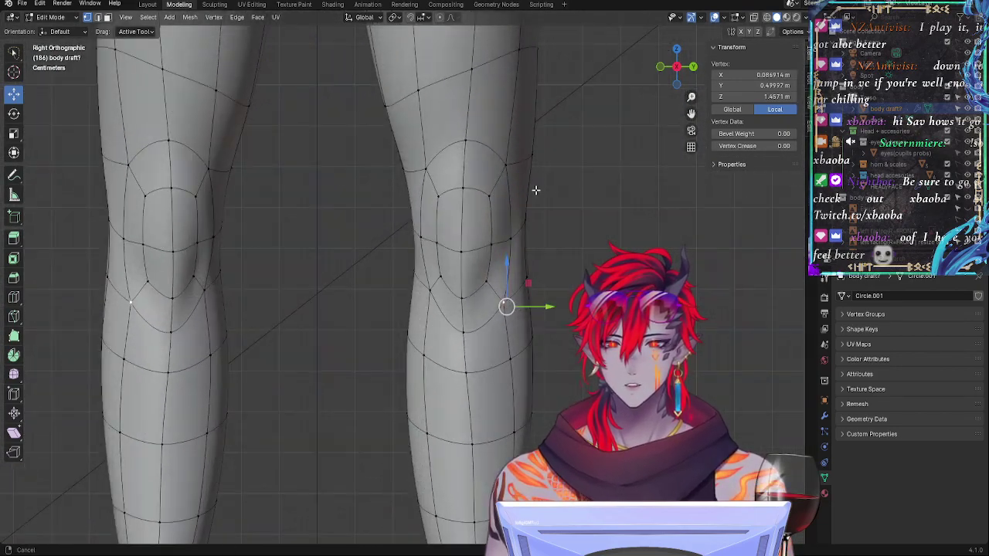
pyautogui.click(467, 299)
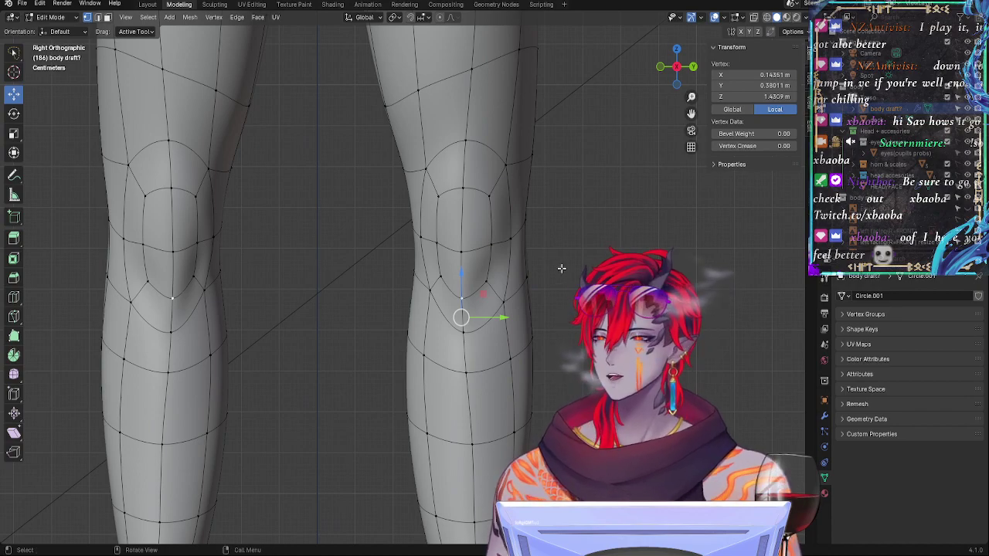
pyautogui.keyDown('alt'); pyautogui.keyDown('shift'); pyautogui.moveTo(593, 242); pyautogui.dragTo(570, 231); pyautogui.keyUp('shift'); pyautogui.keyUp('alt')
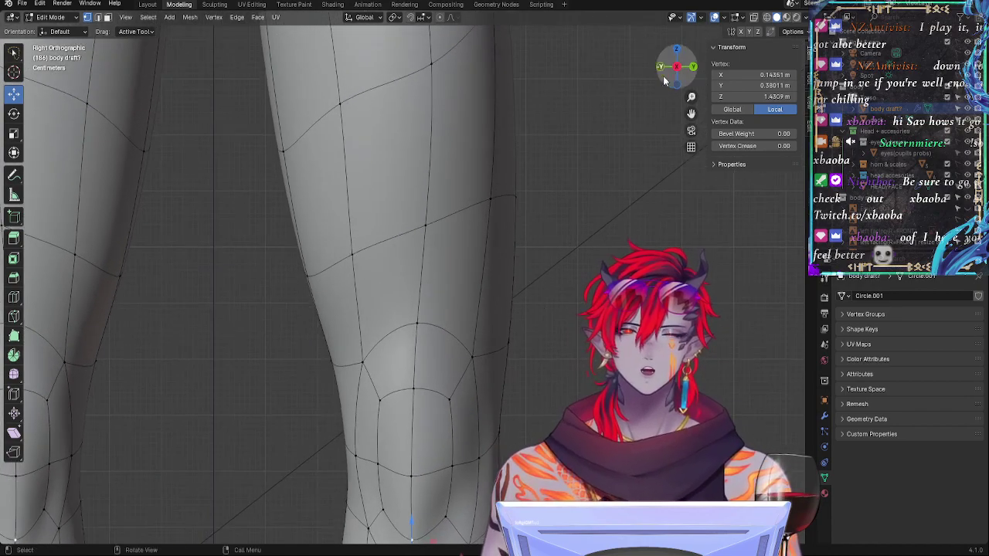
pyautogui.click(670, 74)
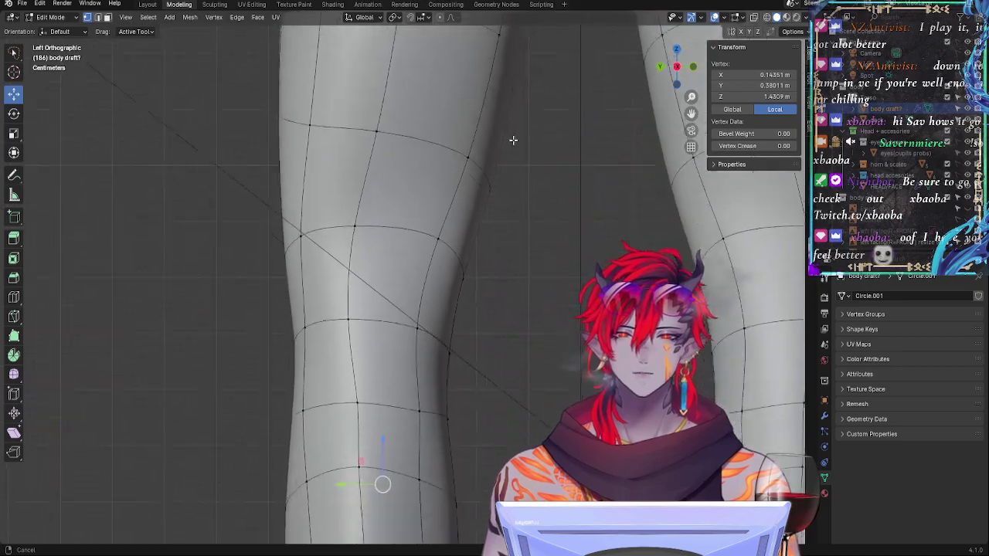
pyautogui.keyDown('ctrl'); pyautogui.moveTo(513, 139); pyautogui.dragTo(467, 394, button='middle'); pyautogui.keyUp('ctrl')
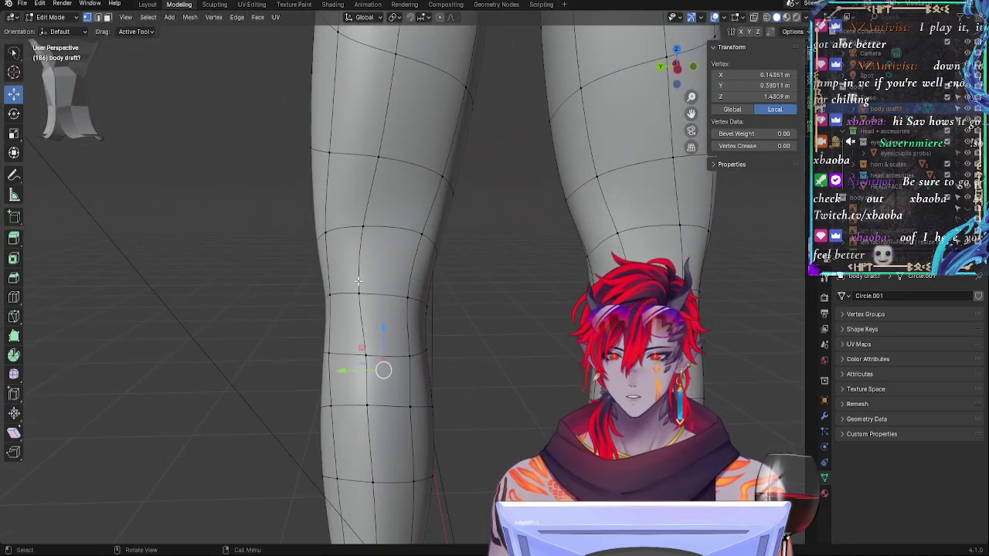
pyautogui.moveTo(368, 360); pyautogui.dragTo(421, 333, button='middle')
pyautogui.keyDown('shift'); pyautogui.click(391, 313); pyautogui.keyUp('shift')
# Step: Complete the knee face selection, rotate it -11.2° about Z and reposition it
pyautogui.keyDown('shift'); pyautogui.click(453, 261); pyautogui.keyUp('shift')
pyautogui.keyDown('shift'); pyautogui.click(452, 202); pyautogui.keyUp('shift')
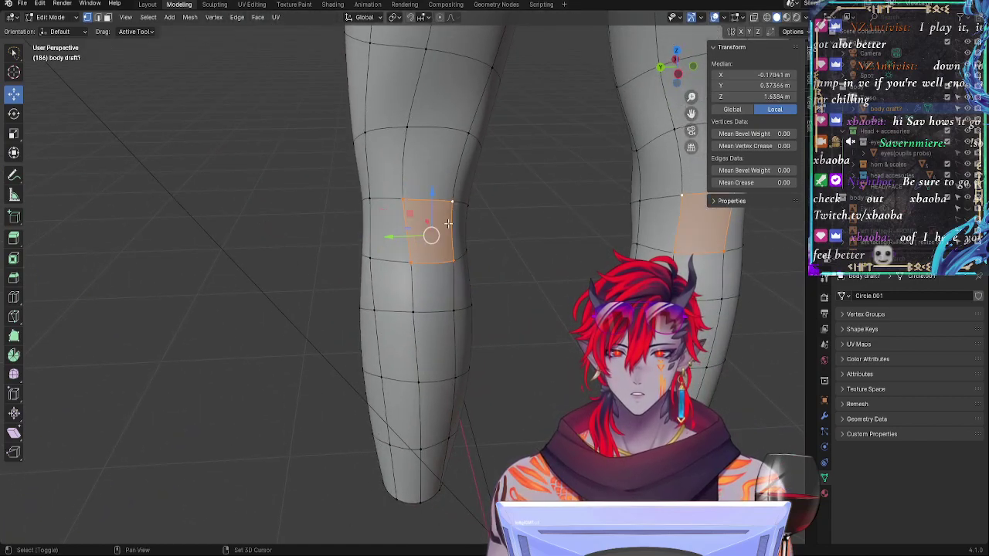
pyautogui.moveTo(475, 309); pyautogui.dragTo(482, 342, button='middle')
pyautogui.press('r')
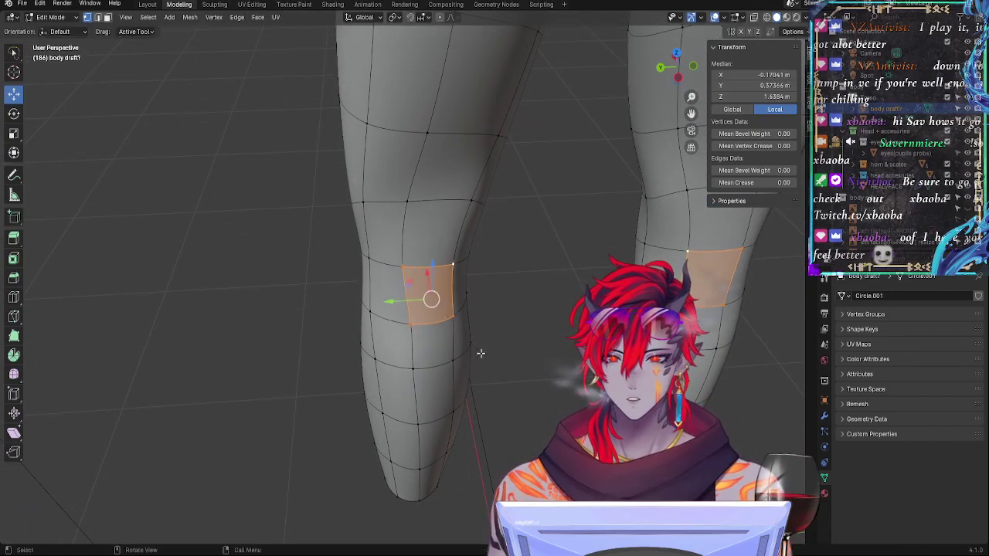
pyautogui.press('z')
pyautogui.click(472, 364)
pyautogui.moveTo(472, 364); pyautogui.dragTo(421, 343, button='middle')
pyautogui.press('g')
pyautogui.click(392, 247)
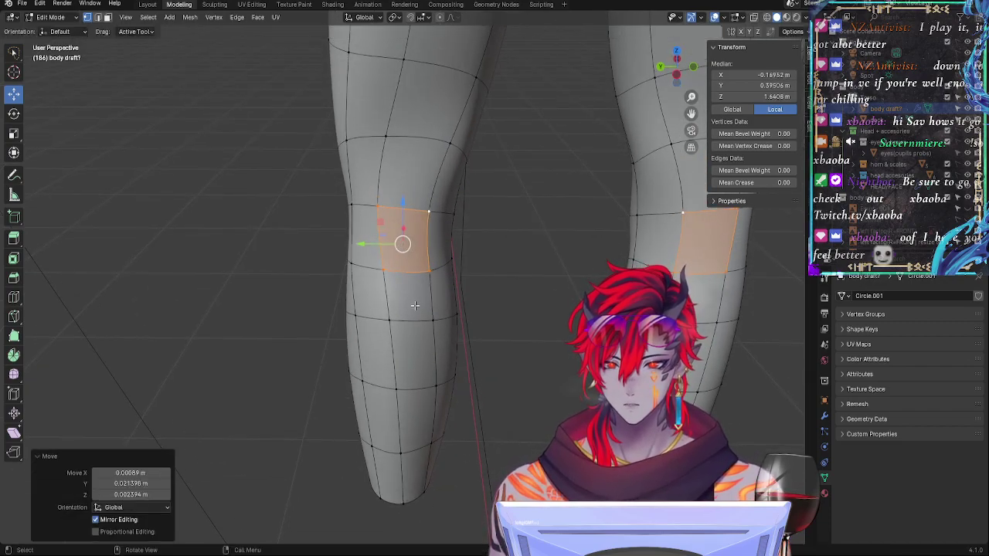
# Step: Rotate the four shin faces -8.6° about Z and push them slightly along Y
pyautogui.doubleClick(410, 314)
pyautogui.click(393, 316)
pyautogui.click(388, 275)
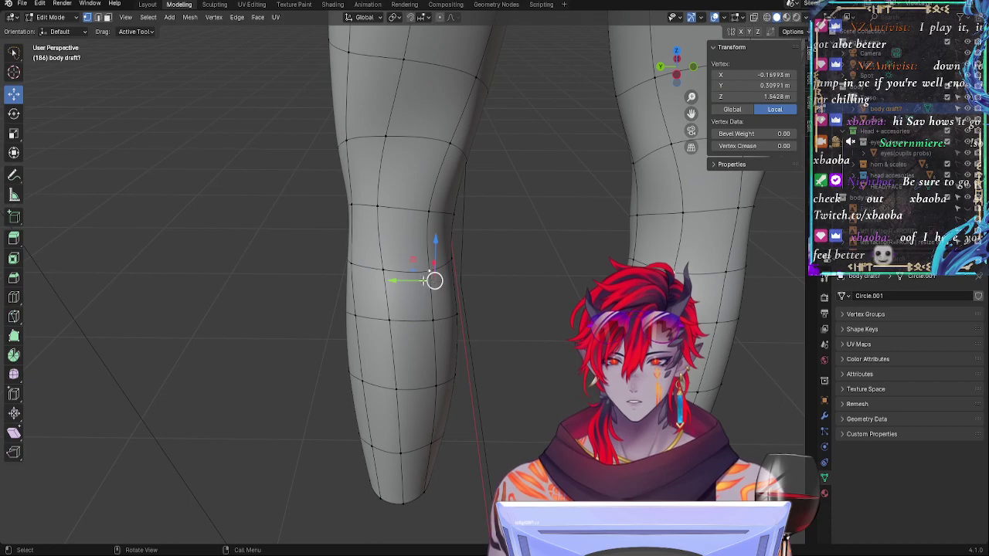
pyautogui.click(109, 19)
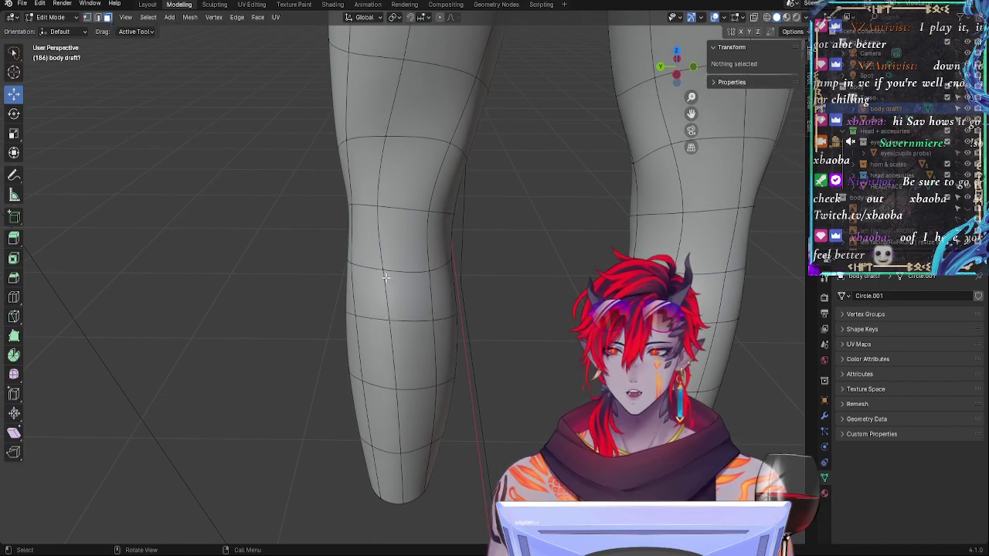
pyautogui.click(408, 300)
pyautogui.keyDown('shift'); pyautogui.click(409, 361); pyautogui.keyUp('shift')
pyautogui.keyDown('shift'); pyautogui.click(413, 413); pyautogui.keyUp('shift')
pyautogui.keyDown('shift'); pyautogui.click(413, 471); pyautogui.keyUp('shift')
pyautogui.press('r')
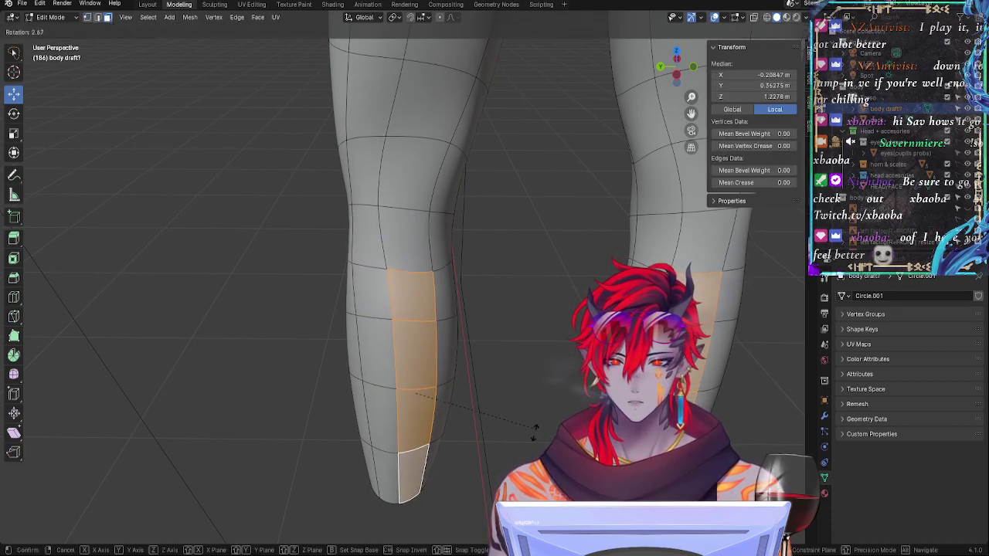
pyautogui.press('z')
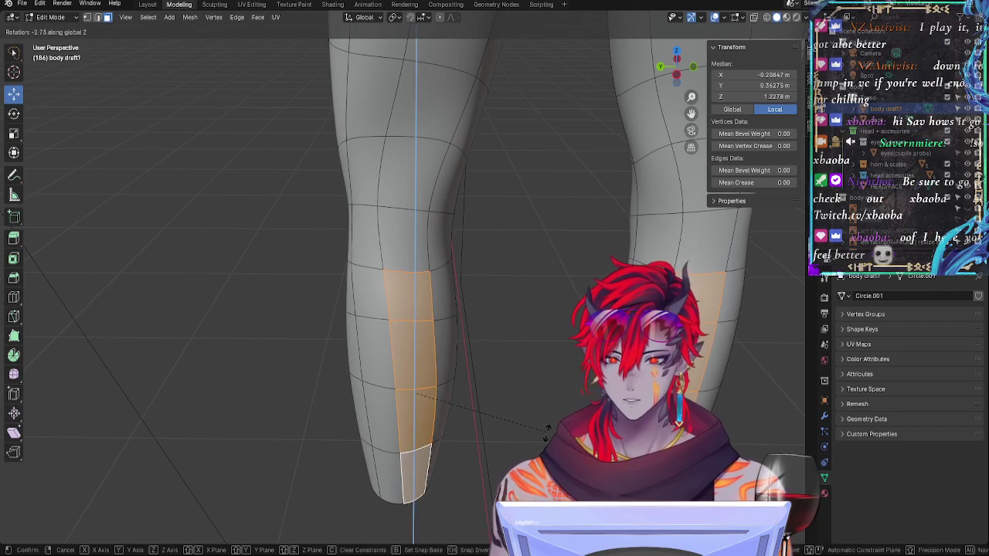
pyautogui.click(545, 446)
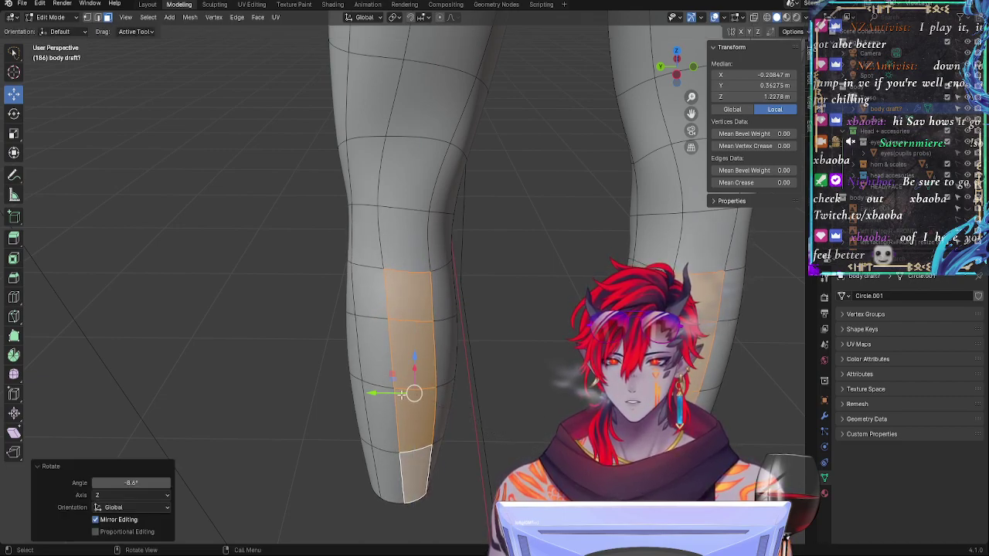
pyautogui.moveTo(401, 395); pyautogui.dragTo(395, 391)
pyautogui.click(494, 360)
# Step: Rotate a side knee face and shrink it to 0.901
pyautogui.moveTo(523, 315)
pyautogui.mouseDown(button='middle')
pyautogui.moveTo(512, 314)
pyautogui.moveTo(534, 316)
pyautogui.mouseUp(button='middle')
pyautogui.click(393, 284)
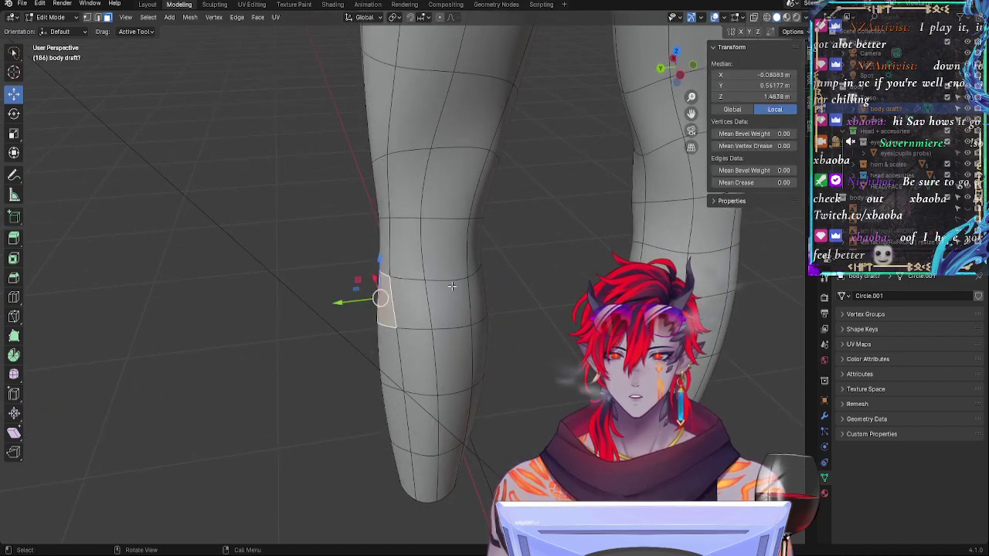
pyautogui.click(393, 264)
pyautogui.press('r')
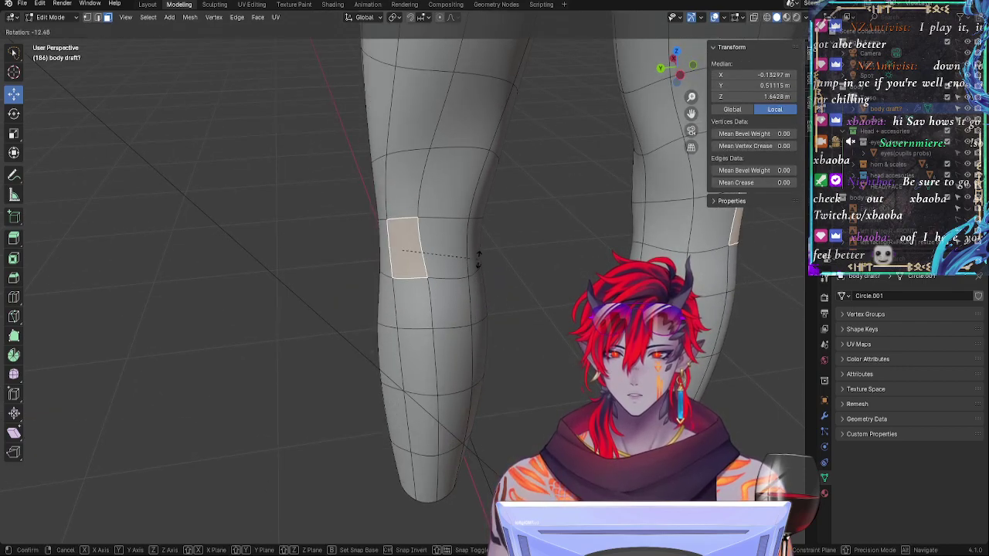
pyautogui.click(483, 271)
pyautogui.press('s')
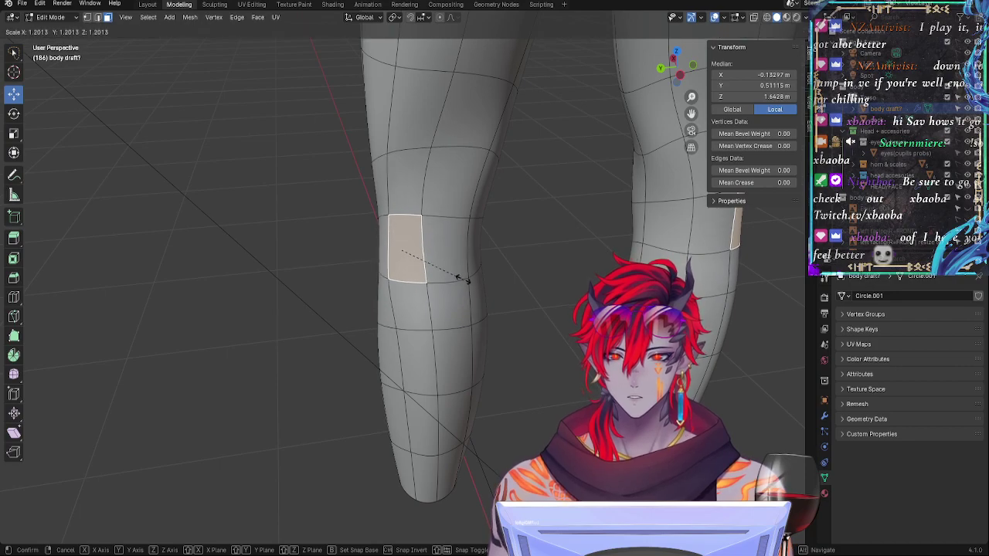
pyautogui.click(451, 263)
pyautogui.moveTo(576, 298); pyautogui.dragTo(557, 291, button='middle')
pyautogui.click(556, 292)
# Step: Edge-slide the back-of-knee loop fully down, then nudge it about 1.4 cm in X
pyautogui.click(405, 235)
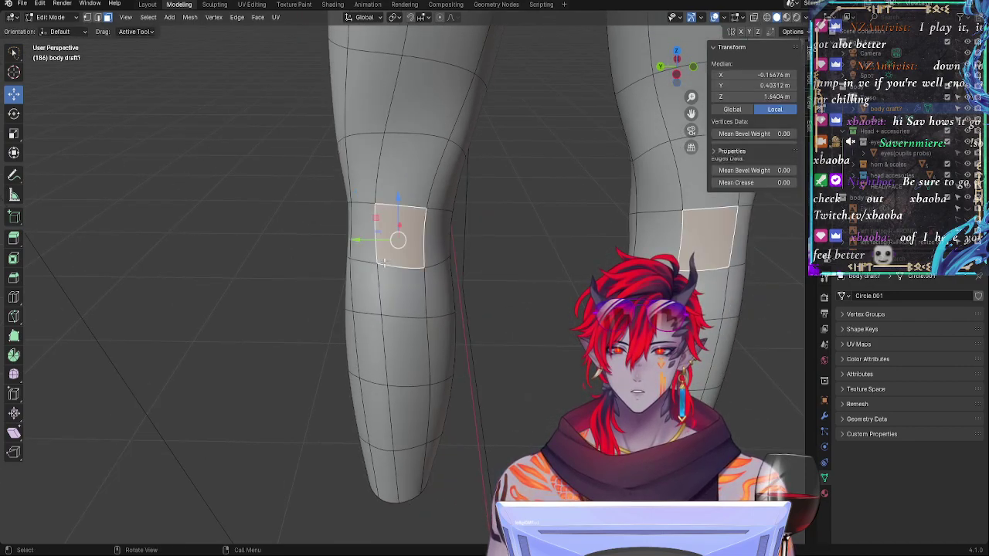
pyautogui.click(88, 17)
pyautogui.click(373, 264)
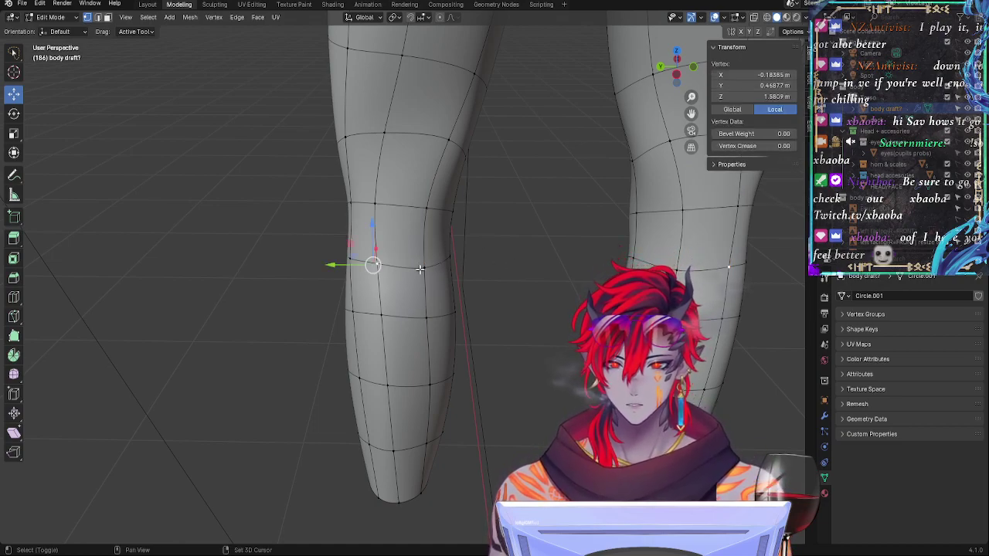
pyautogui.keyDown('shift'); pyautogui.click(420, 268); pyautogui.keyUp('shift')
pyautogui.press('g')
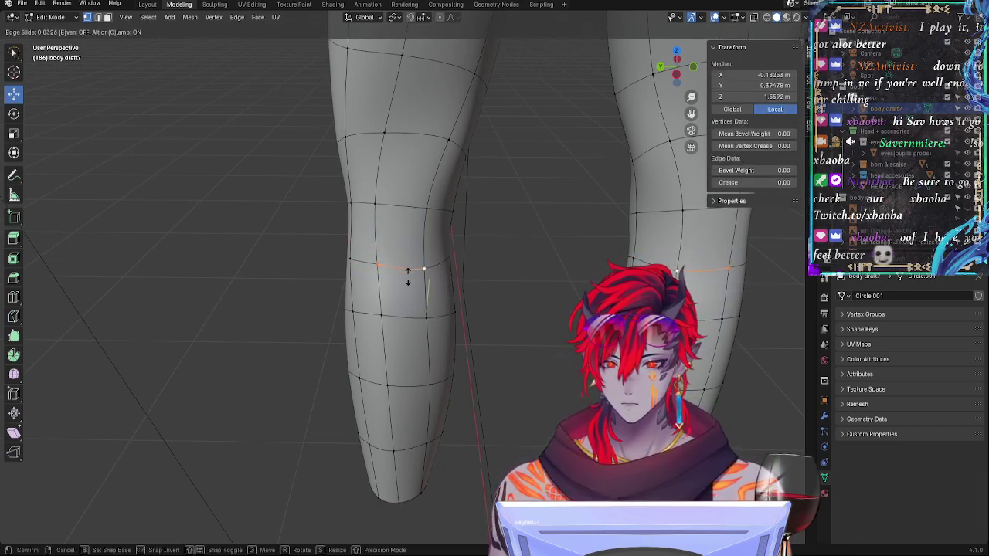
pyautogui.click(404, 332)
pyautogui.moveTo(406, 333); pyautogui.dragTo(564, 286, button='middle')
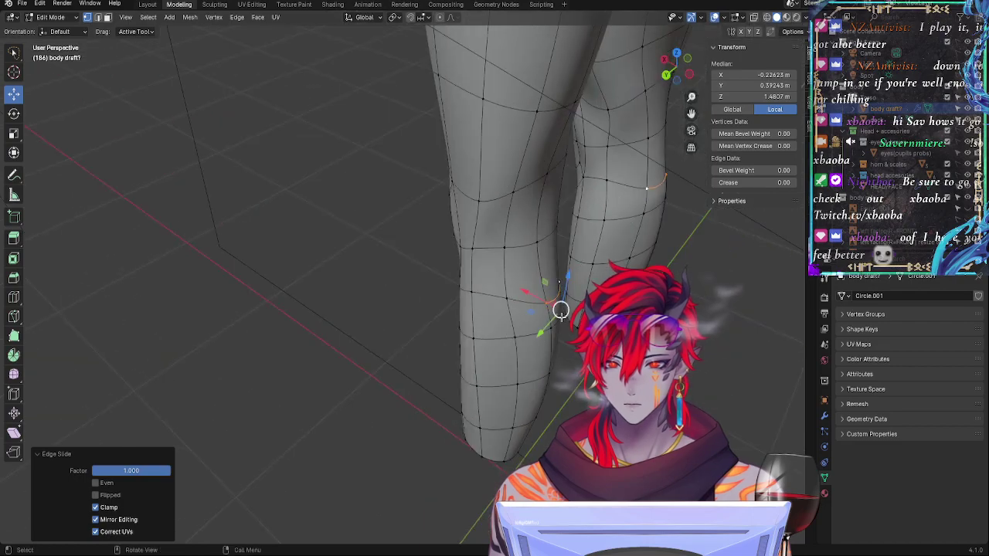
pyautogui.press('g')
pyautogui.click(588, 265)
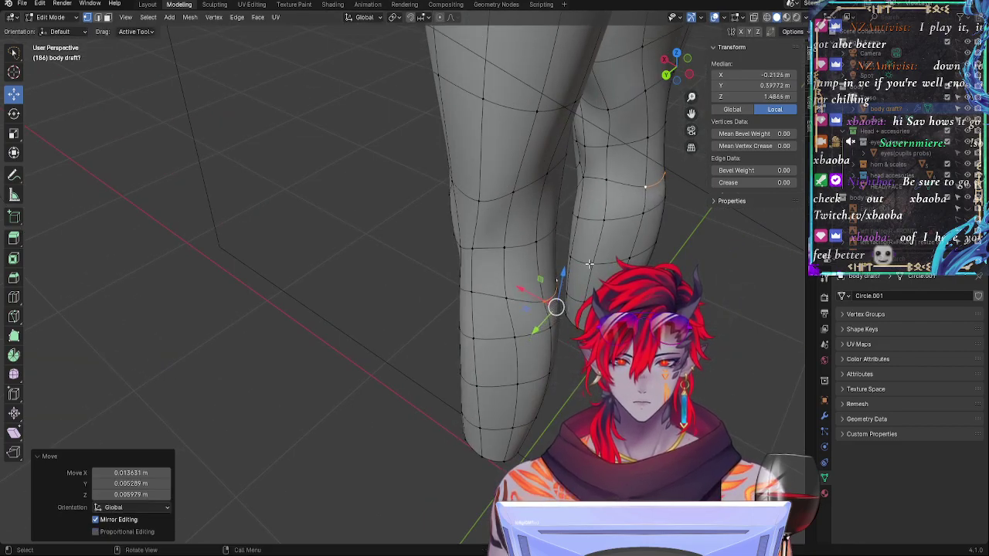
pyautogui.click(689, 64)
pyautogui.moveTo(451, 233); pyautogui.dragTo(454, 346, button='middle')
pyautogui.click(678, 73)
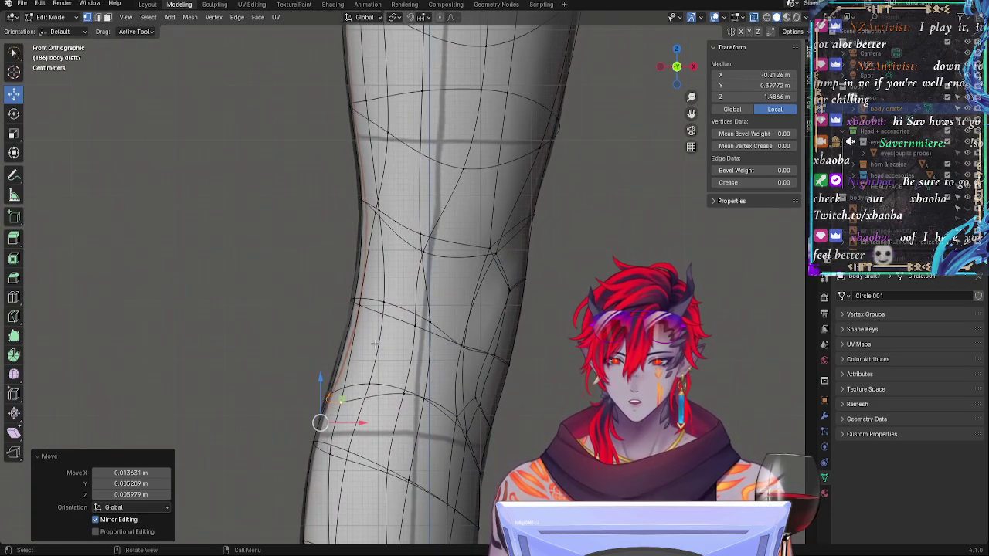
# Step: Raise the current selection and reposition a single knee vertex
pyautogui.moveTo(323, 378); pyautogui.dragTo(346, 378)
pyautogui.press('g')
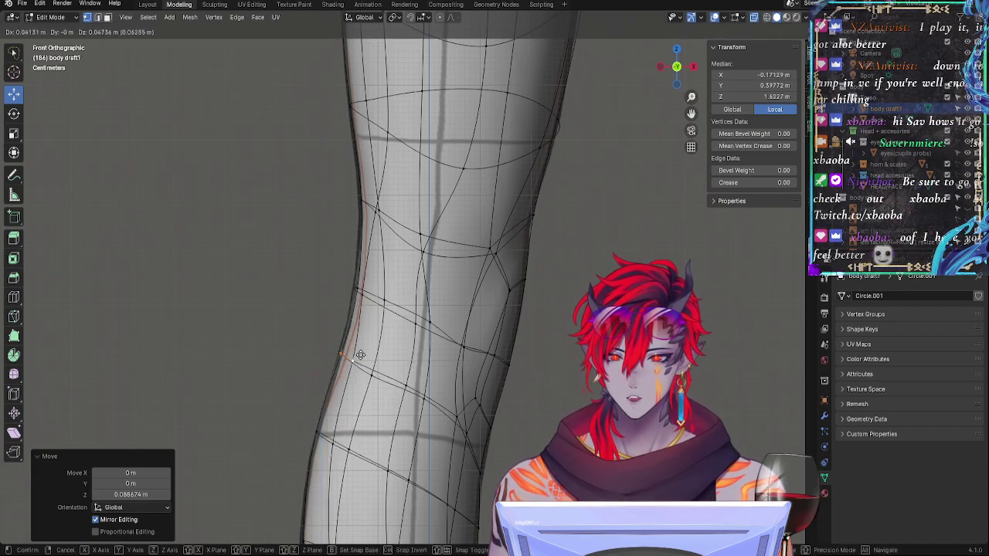
pyautogui.click(330, 380)
pyautogui.click(335, 388)
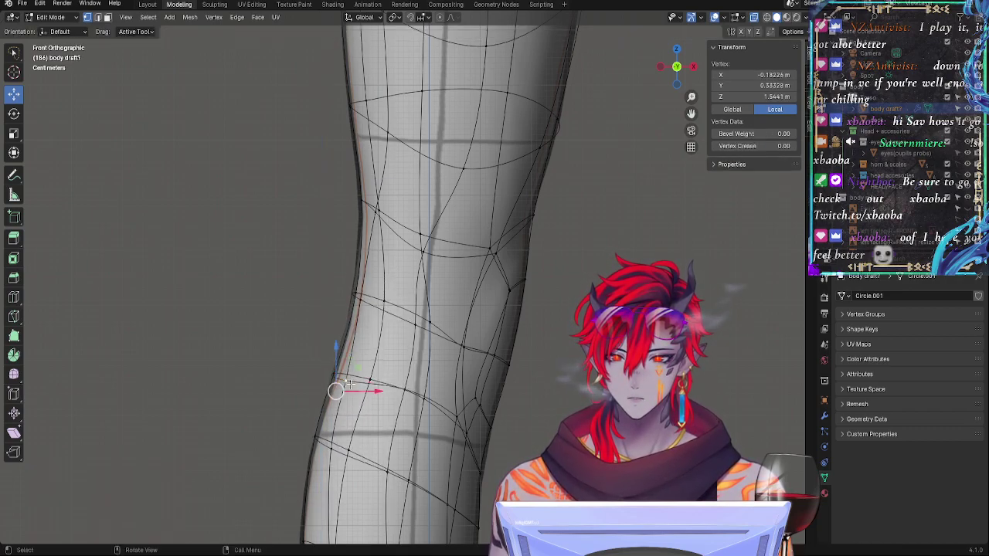
pyautogui.press('g')
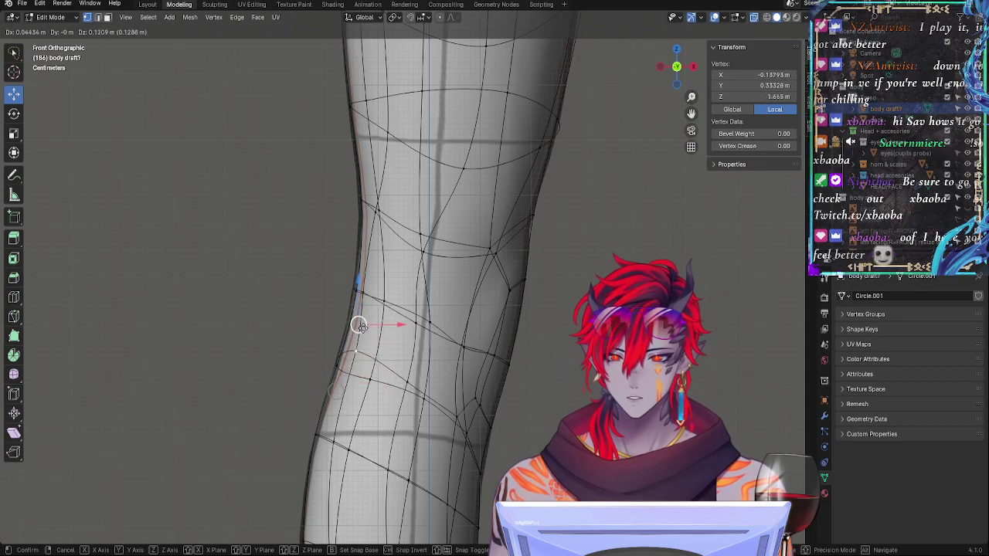
pyautogui.click(377, 330)
# Step: Slide three knee vertices along their edges after checking the side view
pyautogui.moveTo(377, 330); pyautogui.dragTo(370, 357, button='middle')
pyautogui.click(665, 74)
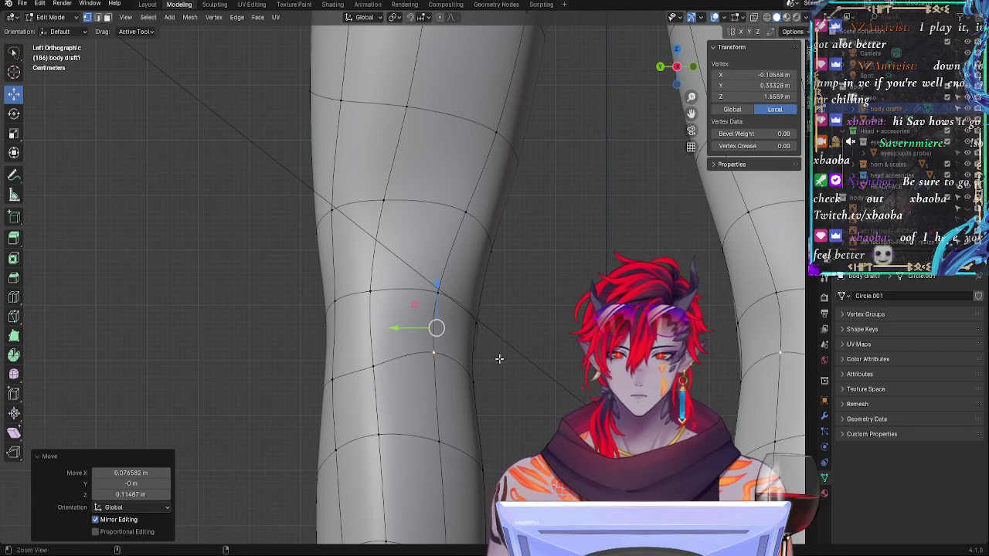
pyautogui.moveTo(499, 359); pyautogui.dragTo(501, 400, button='middle')
pyautogui.click(388, 373)
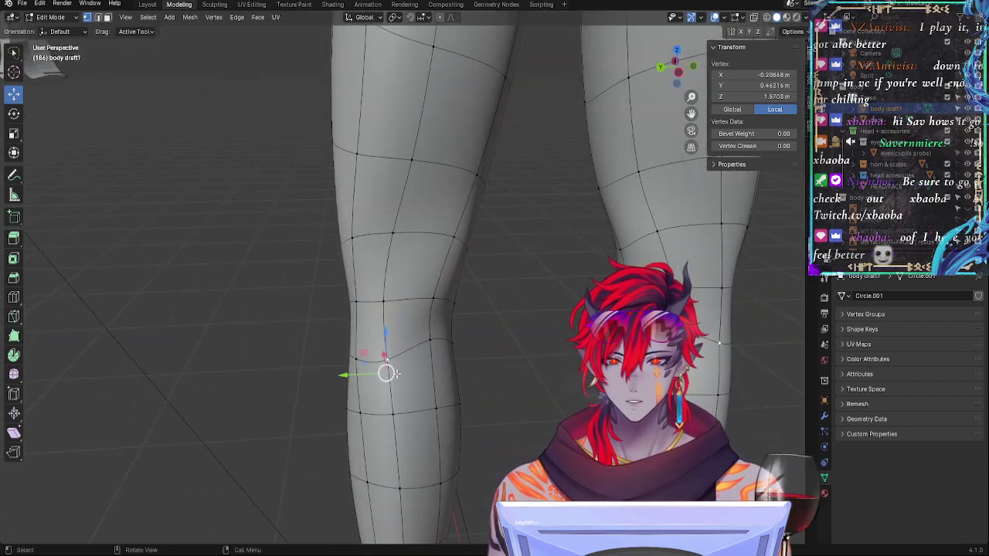
pyautogui.press('g')
pyautogui.press('g')
pyautogui.click(403, 391)
pyautogui.click(433, 342)
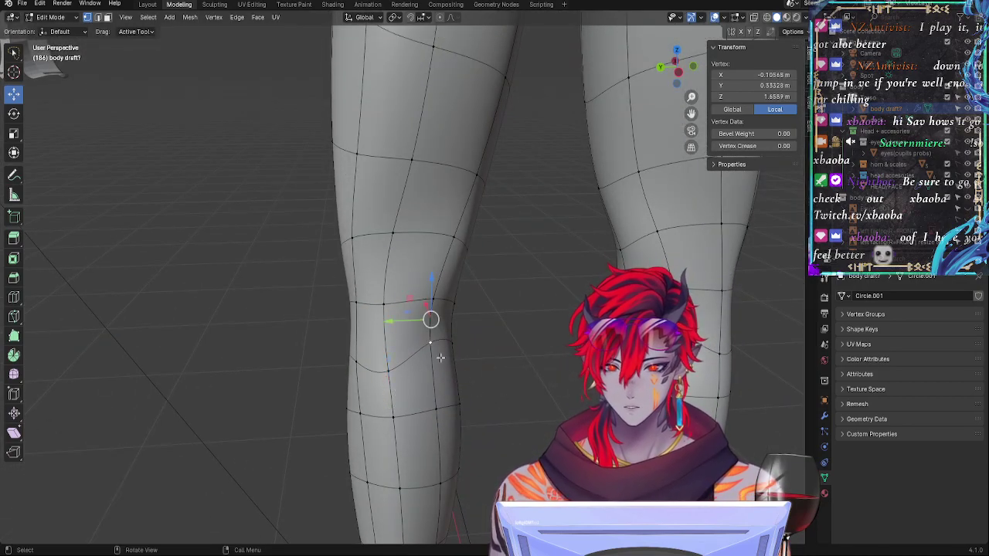
pyautogui.press('g')
pyautogui.press('g')
pyautogui.click(438, 372)
pyautogui.click(350, 344)
pyautogui.press('g')
pyautogui.press('g')
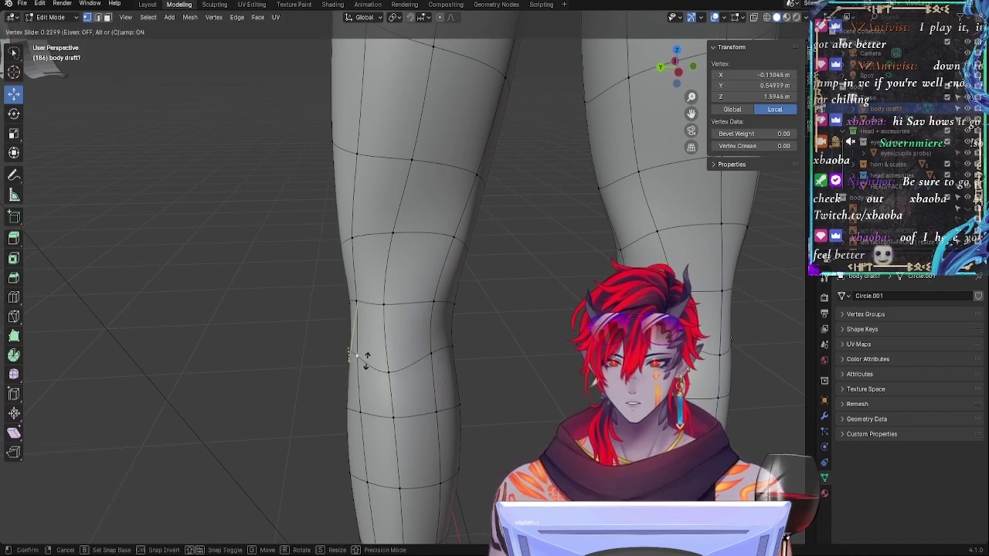
pyautogui.click(454, 368)
# Step: In front view, move a thigh vertex above the knee sideways along X
pyautogui.click(403, 243)
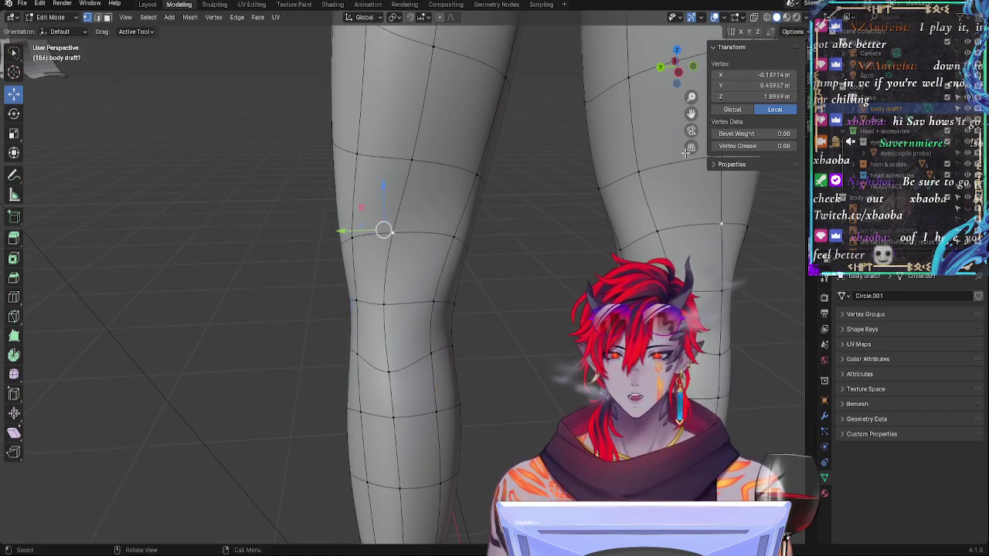
pyautogui.click(693, 67)
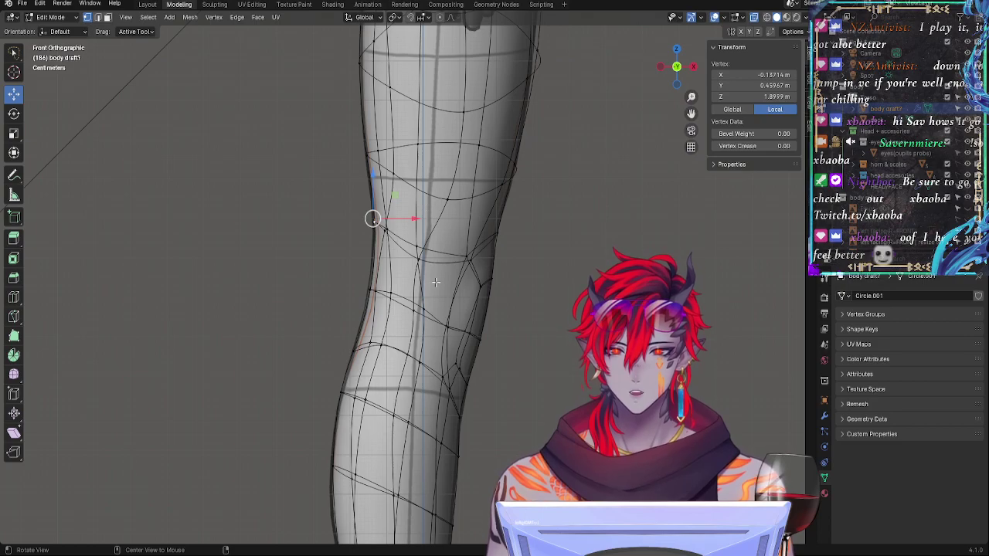
pyautogui.press('g')
pyautogui.press('x')
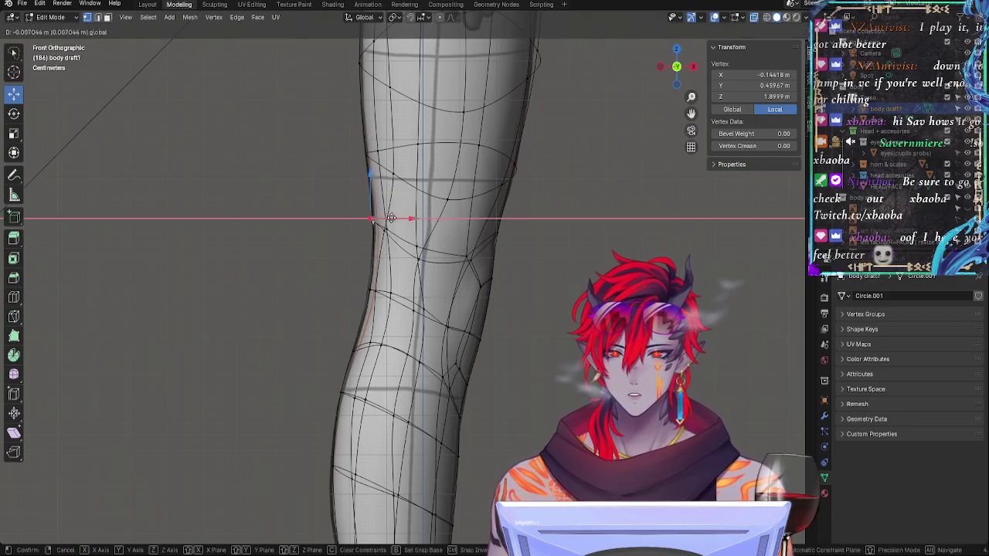
pyautogui.click(370, 216)
pyautogui.click(382, 220)
pyautogui.moveTo(402, 250); pyautogui.dragTo(420, 236, button='middle')
pyautogui.click(429, 232)
pyautogui.click(689, 68)
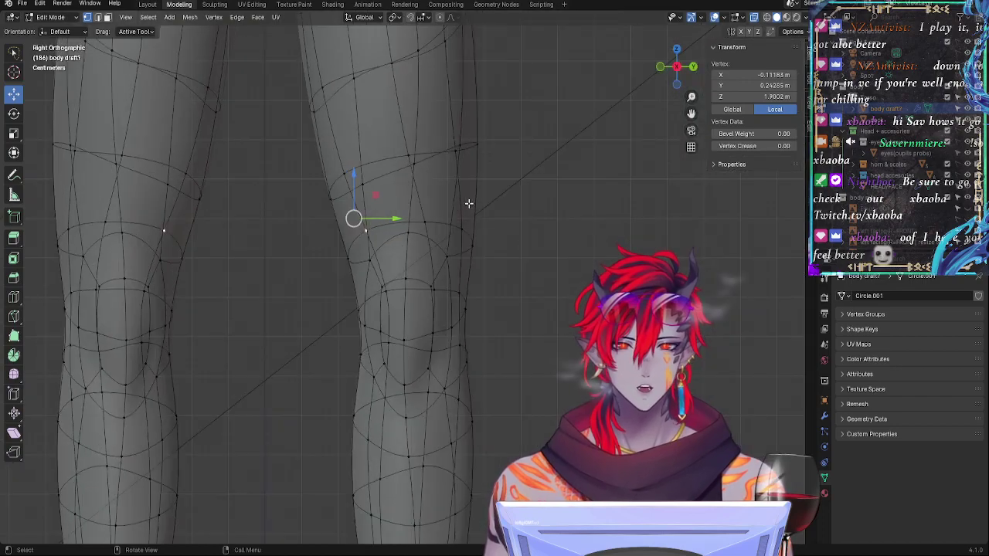
pyautogui.click(660, 68)
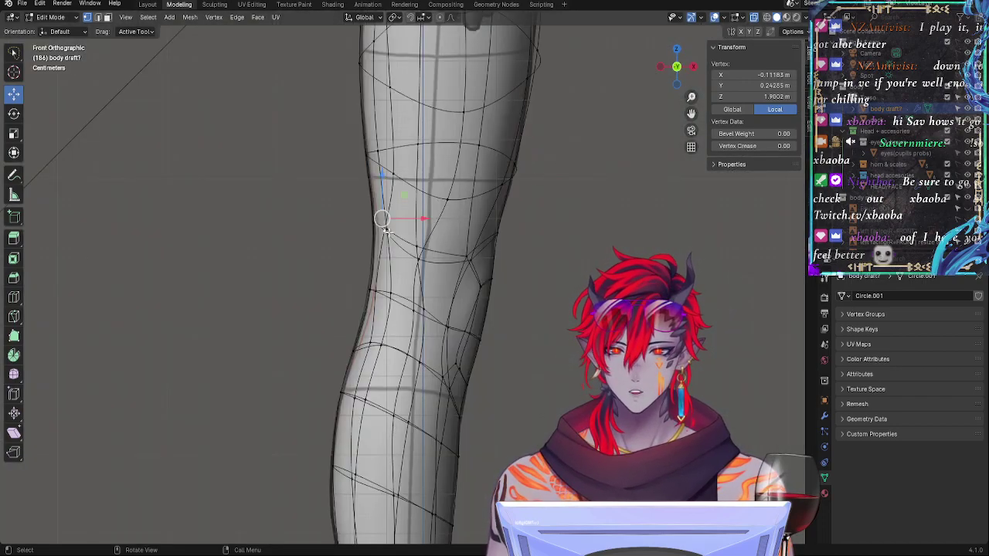
# Step: Shift a knee vertex sideways along X, then vertex-slide and adjust it
pyautogui.moveTo(394, 217); pyautogui.dragTo(393, 239)
pyautogui.moveTo(393, 239); pyautogui.dragTo(490, 252, button='middle')
pyautogui.hotkey('shift', 'v')
pyautogui.click(471, 251)
pyautogui.press('g')
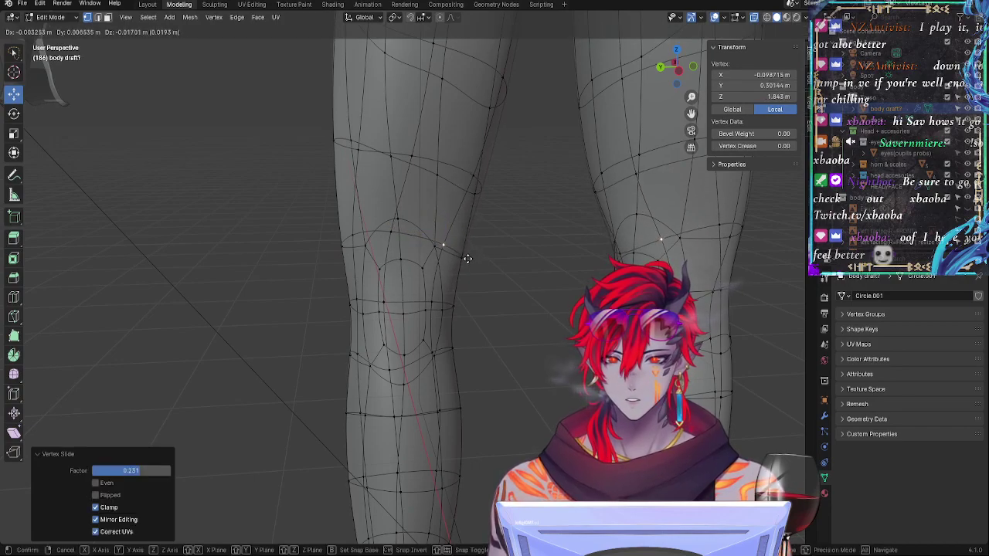
pyautogui.click(466, 258)
# Step: Slide two more vertices near the knee along their edges, by factors 0.231 and 0.147
pyautogui.click(395, 223)
pyautogui.press('g')
pyautogui.press('g')
pyautogui.click(403, 212)
pyautogui.click(358, 247)
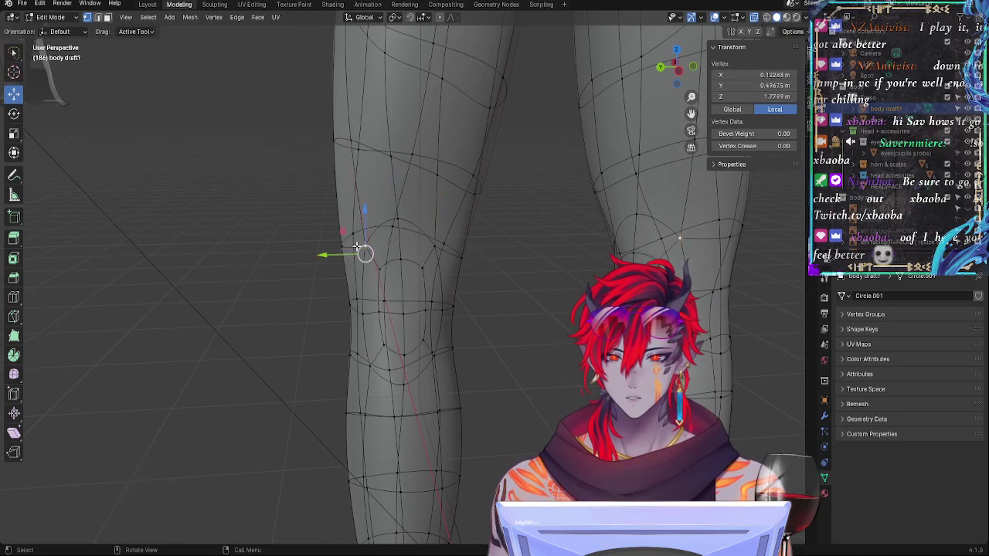
pyautogui.press('g')
pyautogui.press('g')
pyautogui.rightClick(356, 247)
pyautogui.click(352, 231)
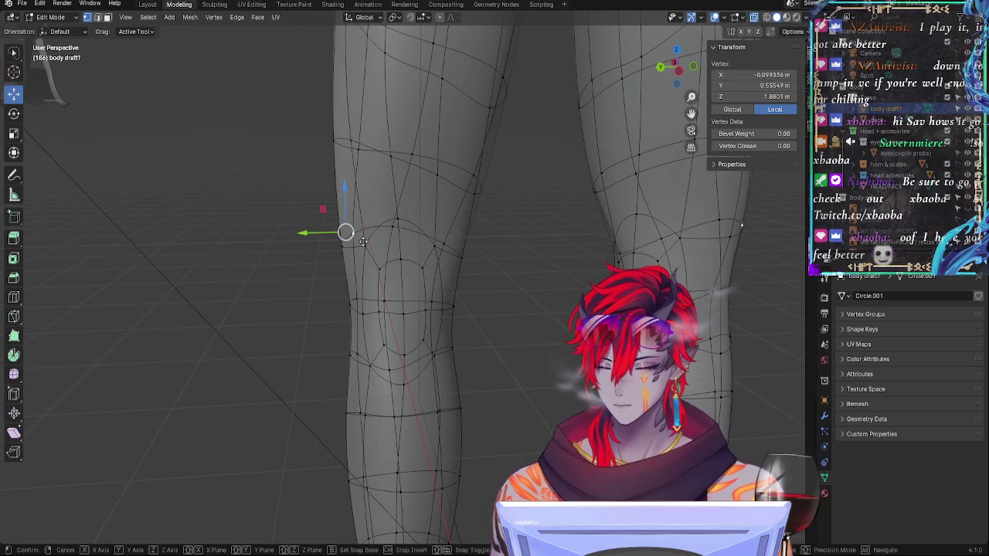
pyautogui.hotkey('shift', 'v')
pyautogui.click(373, 255)
# Step: Turn off X-ray and clear the knee vertex selection
pyautogui.hotkey('alt', 'z')
pyautogui.keyDown('alt'); pyautogui.keyDown('shift'); pyautogui.moveTo(546, 329); pyautogui.dragTo(497, 333); pyautogui.keyUp('shift'); pyautogui.keyUp('alt')
pyautogui.keyDown('shift'); pyautogui.click(400, 256); pyautogui.keyUp('shift')
pyautogui.click(429, 274)
pyautogui.scroll(-5, 425, 271)
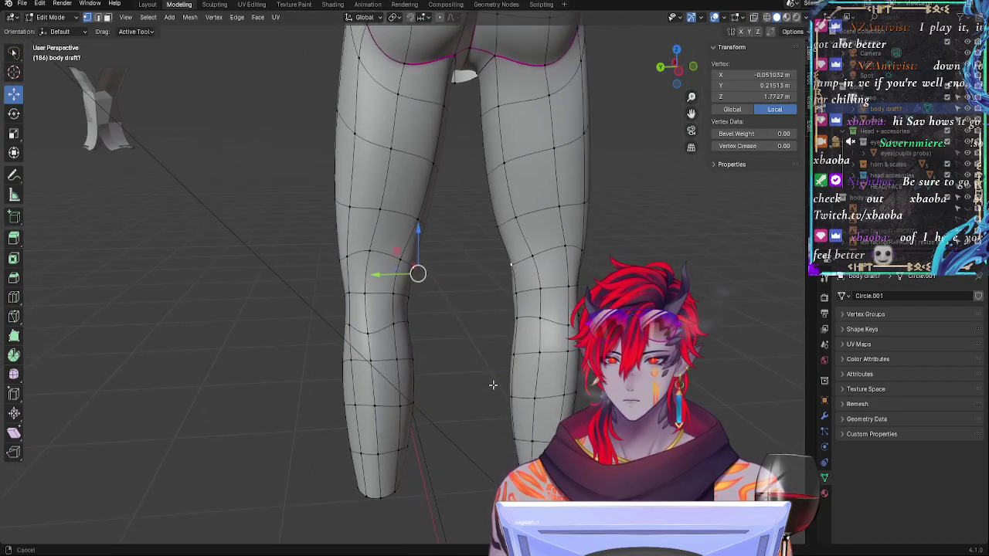
pyautogui.hotkey('alt', 'a')
pyautogui.moveTo(481, 338); pyautogui.dragTo(464, 328, button='middle')
# Step: Select a group of lower-leg vertices and shift them sideways in Front Orthographic
pyautogui.keyDown('shift'); pyautogui.click(424, 340); pyautogui.keyUp('shift')
pyautogui.keyDown('shift'); pyautogui.click(421, 287); pyautogui.keyUp('shift')
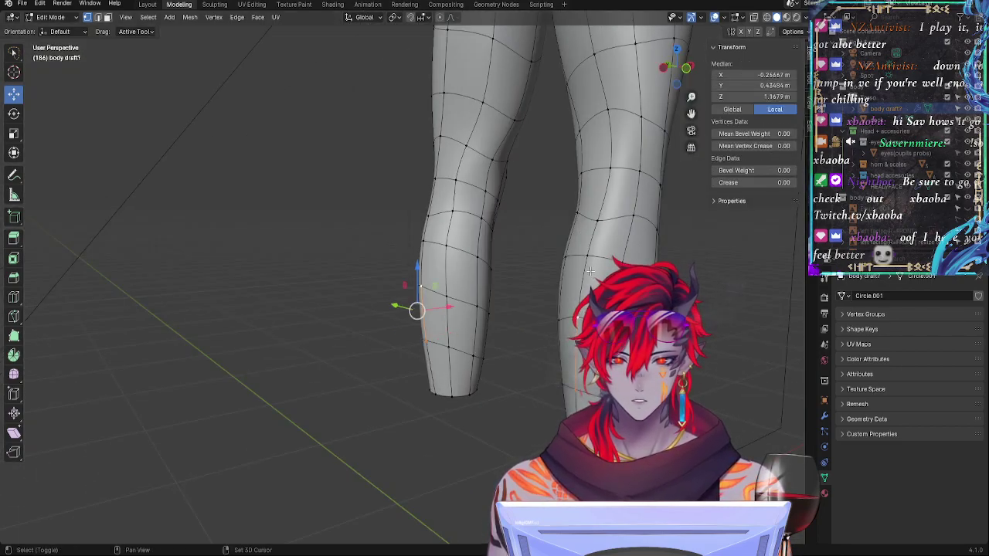
pyautogui.keyDown('shift'); pyautogui.click(423, 241); pyautogui.keyUp('shift')
pyautogui.keyDown('shift'); pyautogui.click(600, 388); pyautogui.keyUp('shift')
pyautogui.keyDown('shift'); pyautogui.click(578, 390); pyautogui.keyUp('shift')
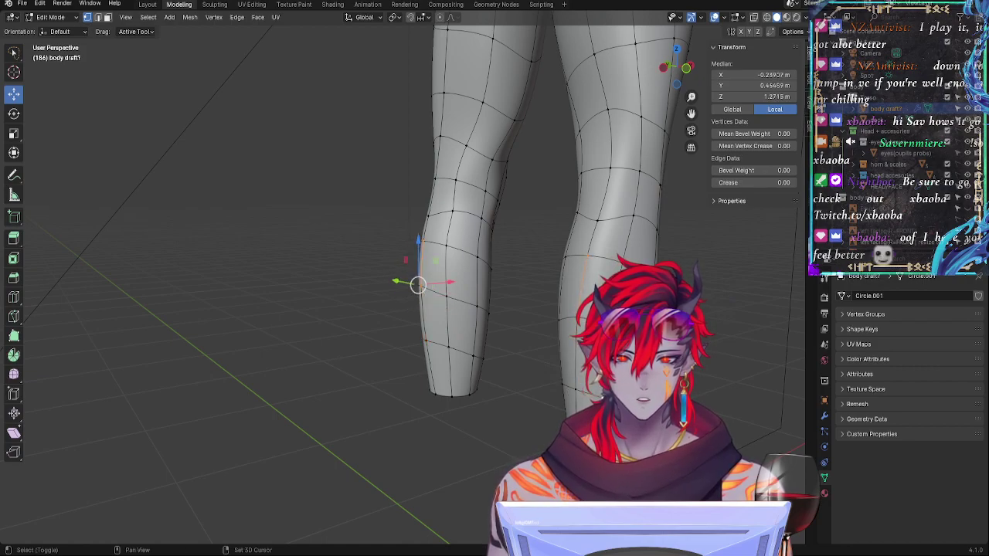
pyautogui.keyDown('shift'); pyautogui.click(560, 320); pyautogui.keyUp('shift')
pyautogui.keyDown('shift'); pyautogui.click(564, 384); pyautogui.keyUp('shift')
pyautogui.keyDown('shift'); pyautogui.click(578, 388); pyautogui.keyUp('shift')
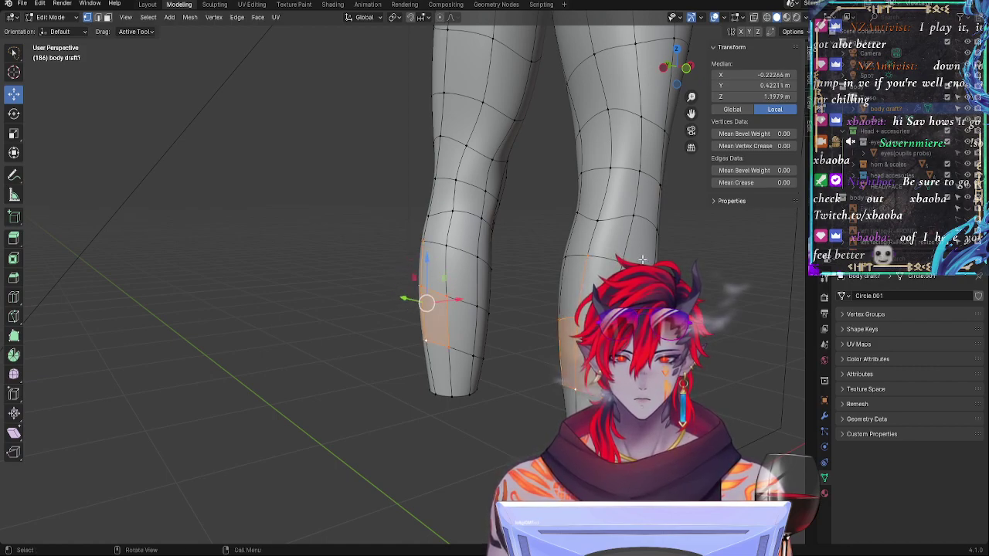
pyautogui.click(686, 68)
pyautogui.moveTo(495, 314); pyautogui.dragTo(492, 315)
# Step: Shift the upper shin vertices sideways and down, lowering one about 3.1 cm
pyautogui.click(456, 237)
pyautogui.moveTo(495, 236); pyautogui.dragTo(496, 232)
pyautogui.click(472, 218)
pyautogui.moveTo(459, 190); pyautogui.dragTo(458, 199)
pyautogui.moveTo(492, 237); pyautogui.dragTo(486, 238)
pyautogui.click(479, 181)
pyautogui.moveTo(479, 180); pyautogui.dragTo(480, 183)
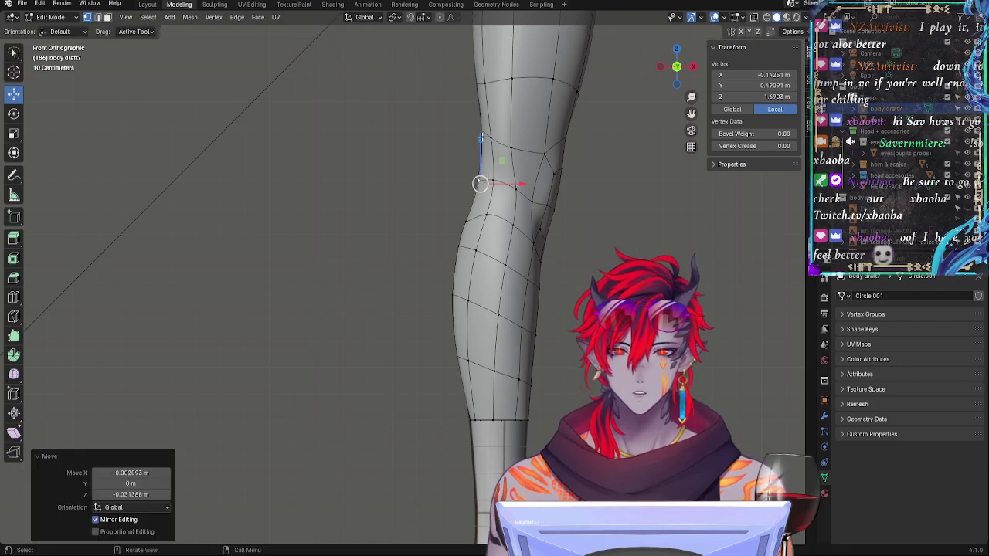
# Step: Pull an upper leg vertex down, slide a calf edge along the leg, and raise a calf vertex
pyautogui.click(476, 122)
pyautogui.moveTo(476, 121); pyautogui.dragTo(489, 140)
pyautogui.click(491, 139)
pyautogui.click(490, 218)
pyautogui.keyDown('shift'); pyautogui.click(511, 224); pyautogui.keyUp('shift')
pyautogui.press('g')
pyautogui.press('g')
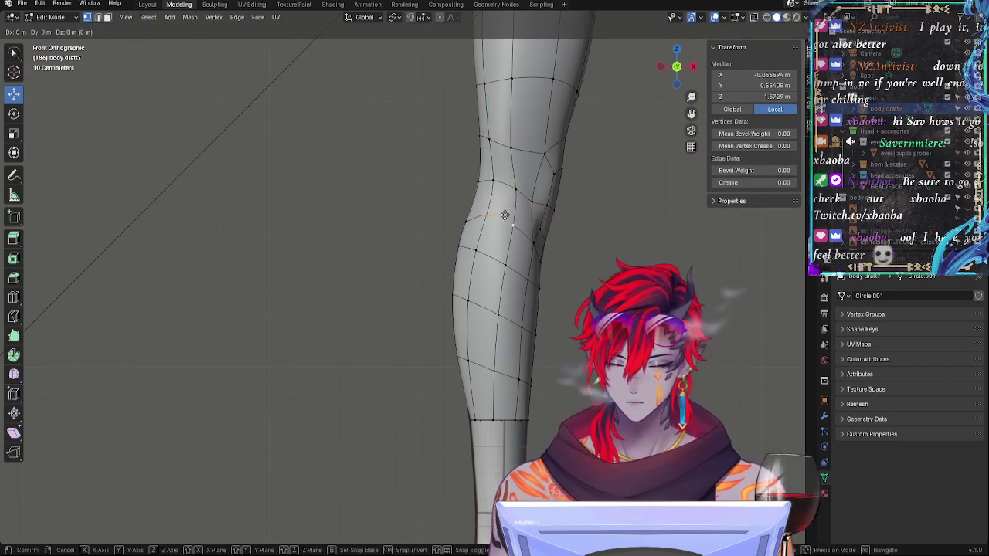
pyautogui.click(505, 207)
pyautogui.click(489, 209)
pyautogui.moveTo(489, 157); pyautogui.dragTo(489, 148)
# Step: Nudge the ankle vertex right and shift nearby lower-leg and calf vertices to even the outline
pyautogui.click(469, 418)
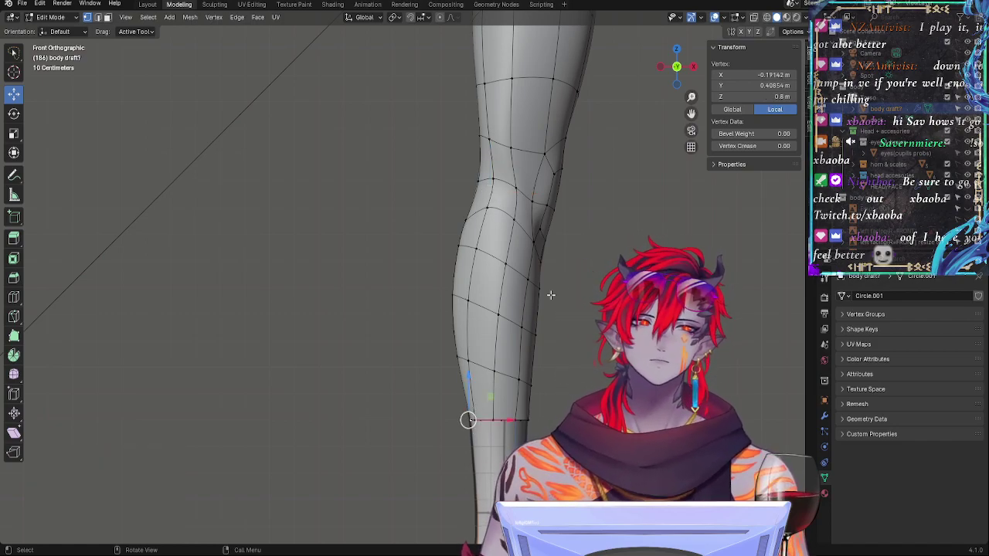
pyautogui.keyDown('shift'); pyautogui.moveTo(554, 293); pyautogui.dragTo(427, 297, button='middle'); pyautogui.keyUp('shift')
pyautogui.moveTo(465, 291); pyautogui.dragTo(471, 290)
pyautogui.click(429, 345)
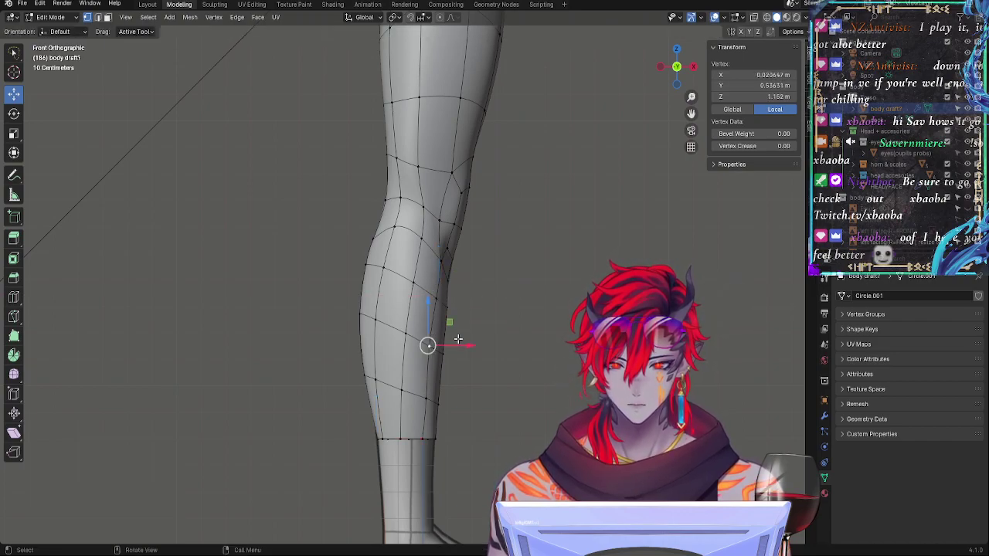
pyautogui.moveTo(458, 337); pyautogui.dragTo(494, 306)
pyautogui.click(438, 302)
pyautogui.click(447, 309)
pyautogui.moveTo(453, 264); pyautogui.dragTo(453, 268)
pyautogui.moveTo(471, 307); pyautogui.dragTo(469, 307)
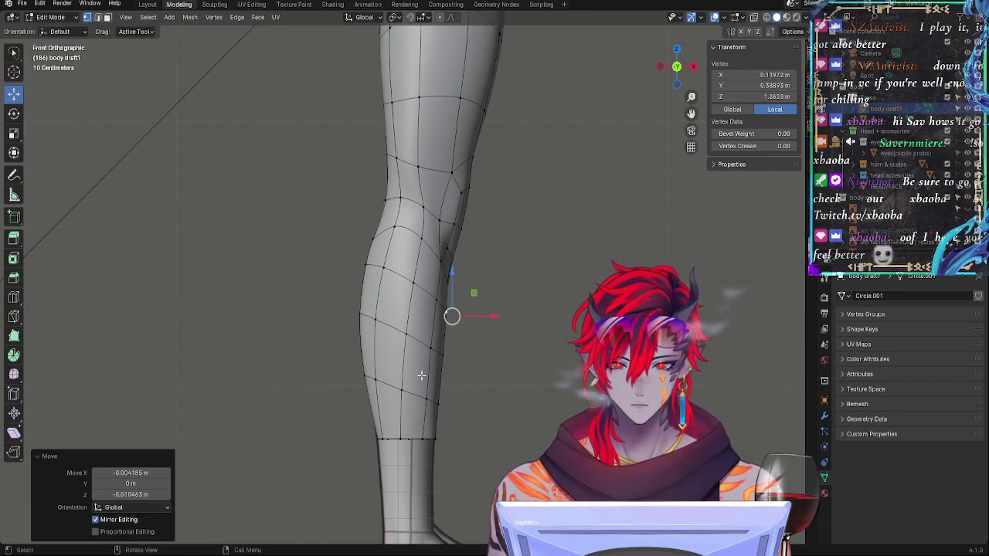
pyautogui.press('x')
pyautogui.moveTo(474, 354); pyautogui.dragTo(469, 352)
# Step: Nudge a vertex near the ankle along X, then raise and pull left-side calf vertices inward
pyautogui.click(429, 350)
pyautogui.click(439, 408)
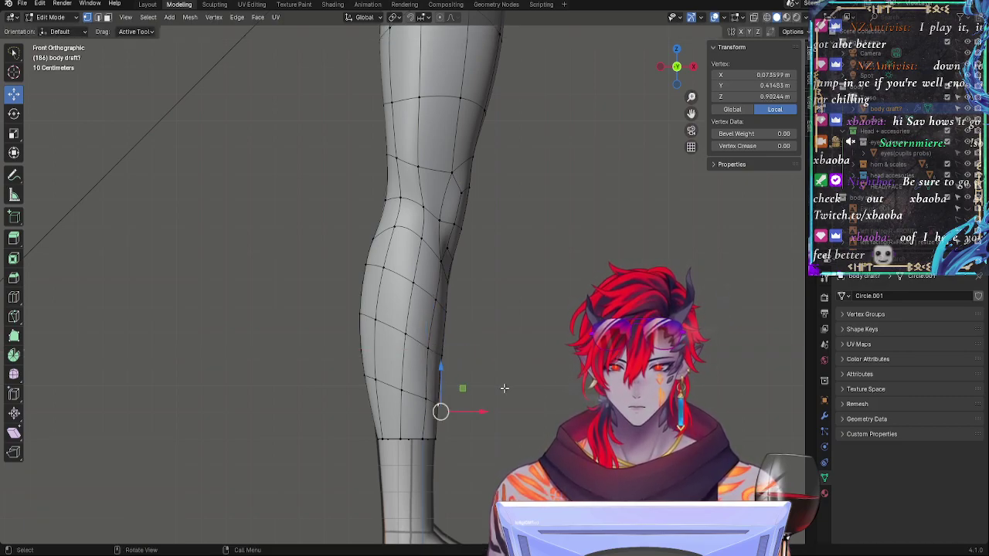
pyautogui.press('g')
pyautogui.press('x')
pyautogui.click(479, 418)
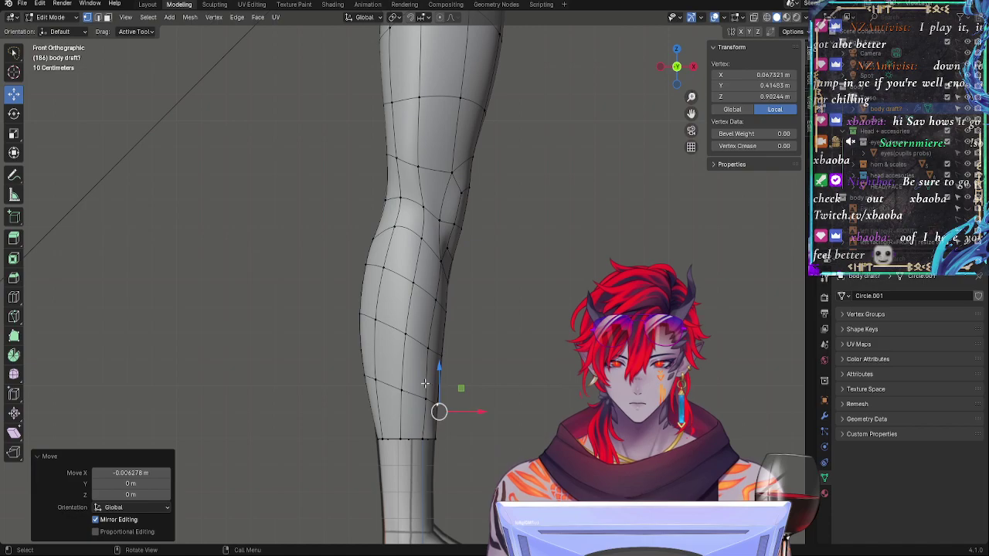
pyautogui.click(366, 246)
pyautogui.moveTo(361, 225); pyautogui.dragTo(360, 216)
pyautogui.click(354, 315)
pyautogui.moveTo(350, 264); pyautogui.dragTo(350, 259)
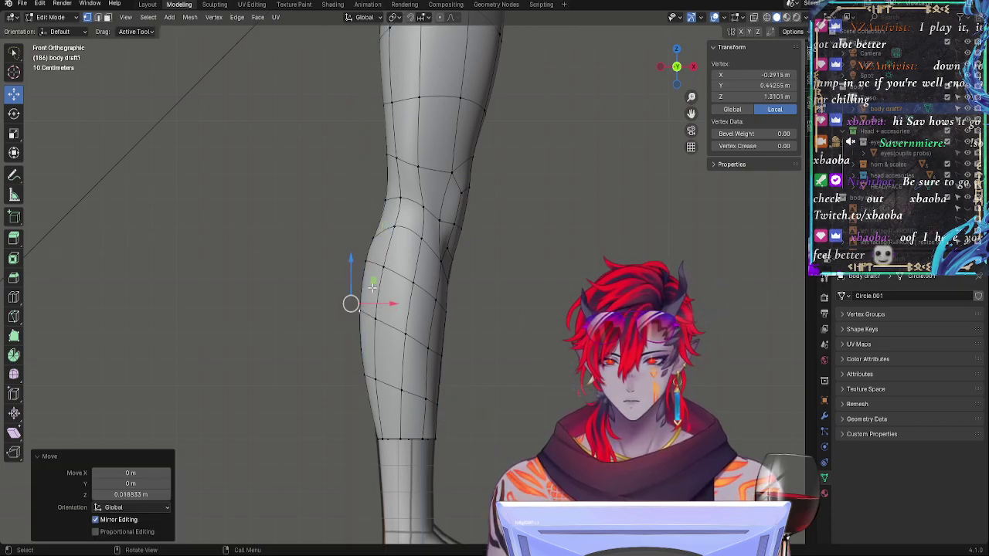
pyautogui.moveTo(393, 303); pyautogui.dragTo(362, 321)
pyautogui.click(366, 374)
pyautogui.moveTo(394, 363); pyautogui.dragTo(385, 364)
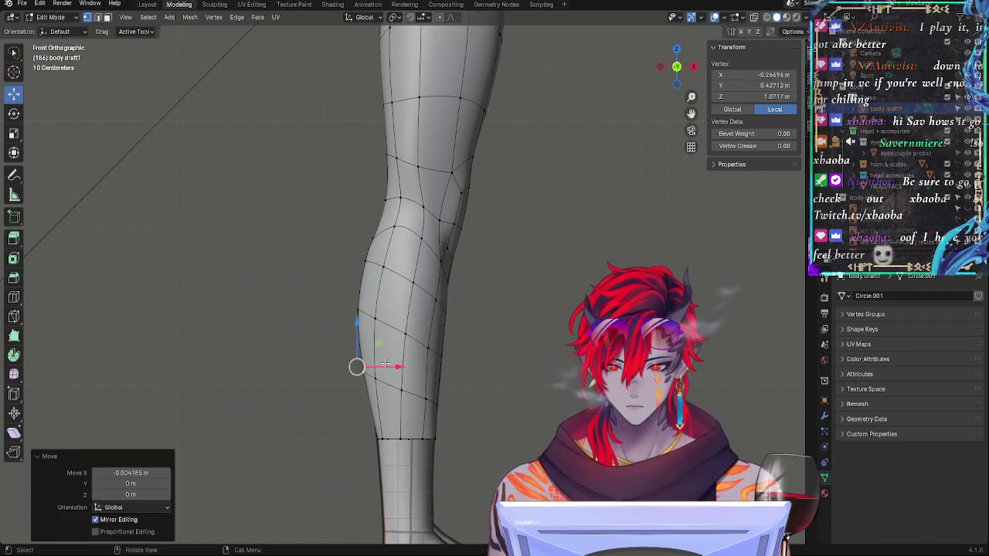
# Step: Set the crease of the selected calf edges to zero with Shift+E
pyautogui.keyDown('shift'); pyautogui.click(356, 313); pyautogui.keyUp('shift')
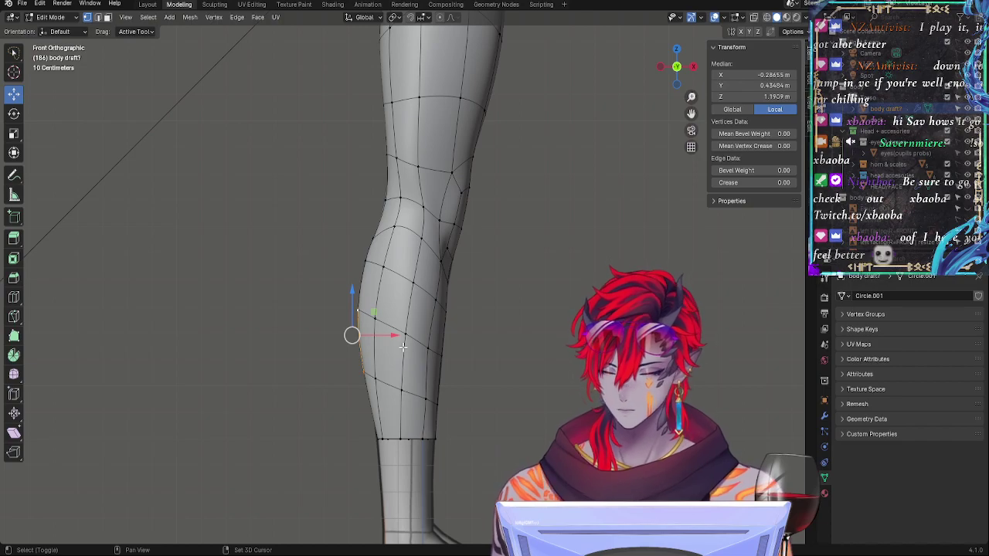
pyautogui.hotkey('shift', 'e')
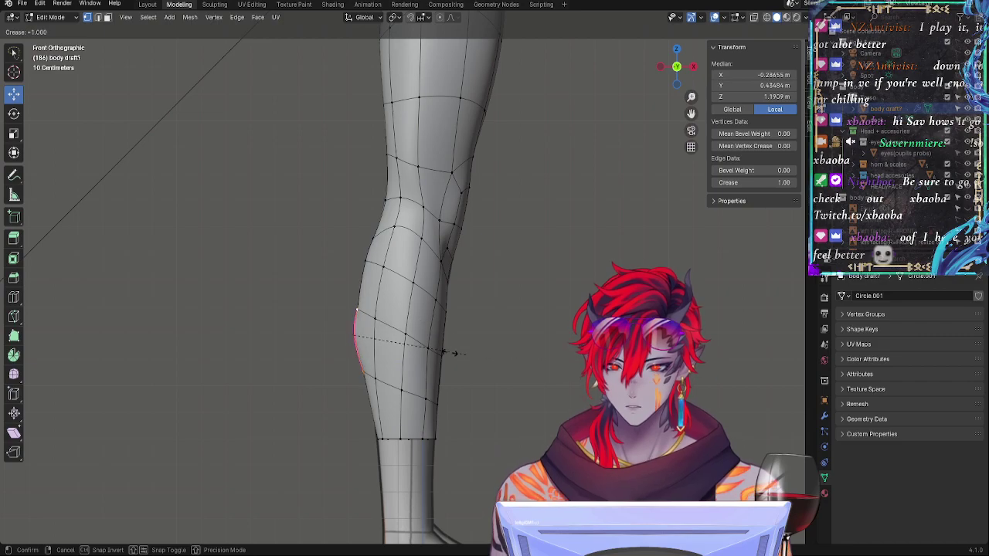
pyautogui.click(379, 319)
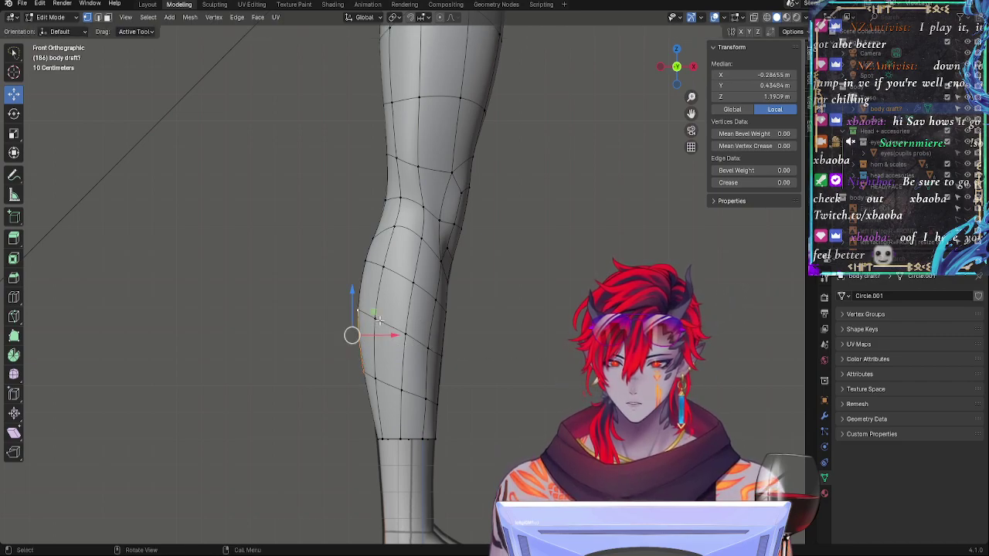
pyautogui.moveTo(376, 317); pyautogui.dragTo(422, 310, button='middle')
pyautogui.keyDown('shift'); pyautogui.click(477, 378); pyautogui.keyUp('shift')
pyautogui.keyDown('shift'); pyautogui.click(516, 381); pyautogui.keyUp('shift')
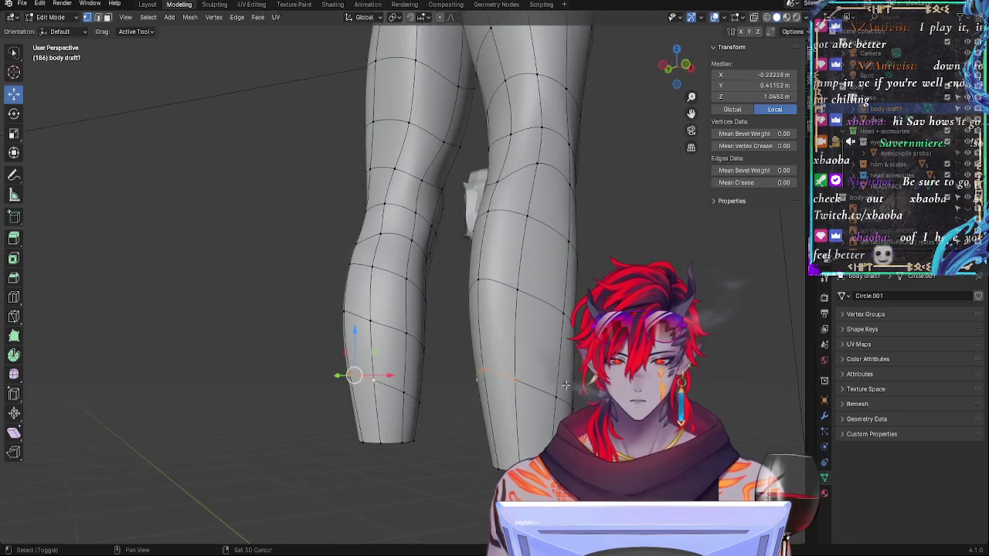
pyautogui.hotkey('shift', 'e')
pyautogui.click(656, 409)
pyautogui.click(657, 394)
pyautogui.moveTo(657, 394); pyautogui.dragTo(609, 389, button='middle')
# Step: Check the leg from side and back, then slightly rotate two calf vertices in front view
pyautogui.click(680, 76)
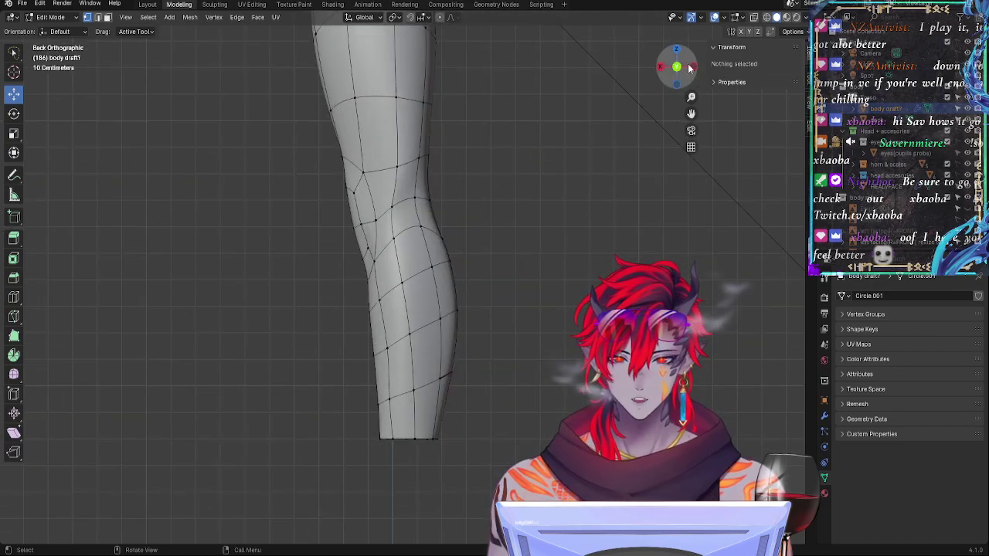
pyautogui.click(677, 67)
pyautogui.click(693, 67)
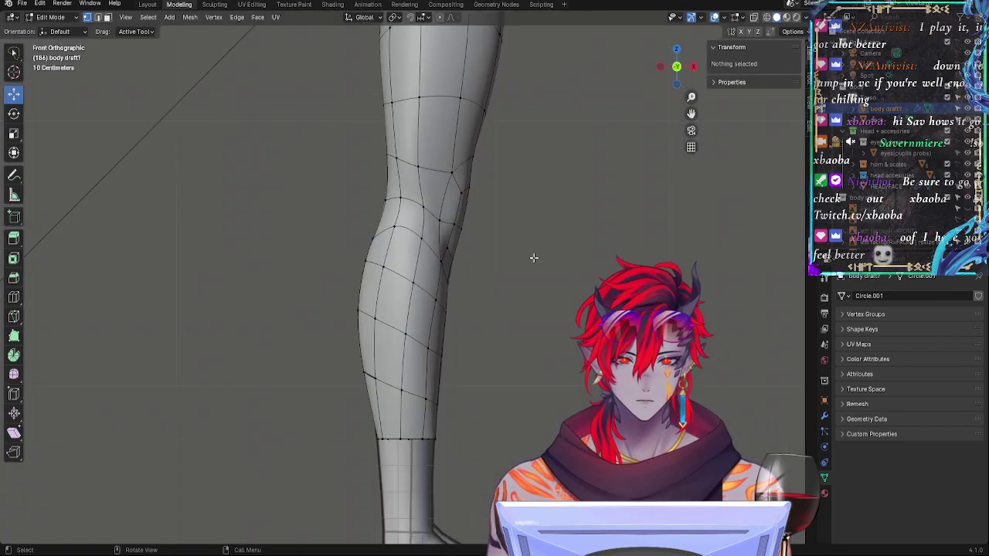
pyautogui.click(367, 385)
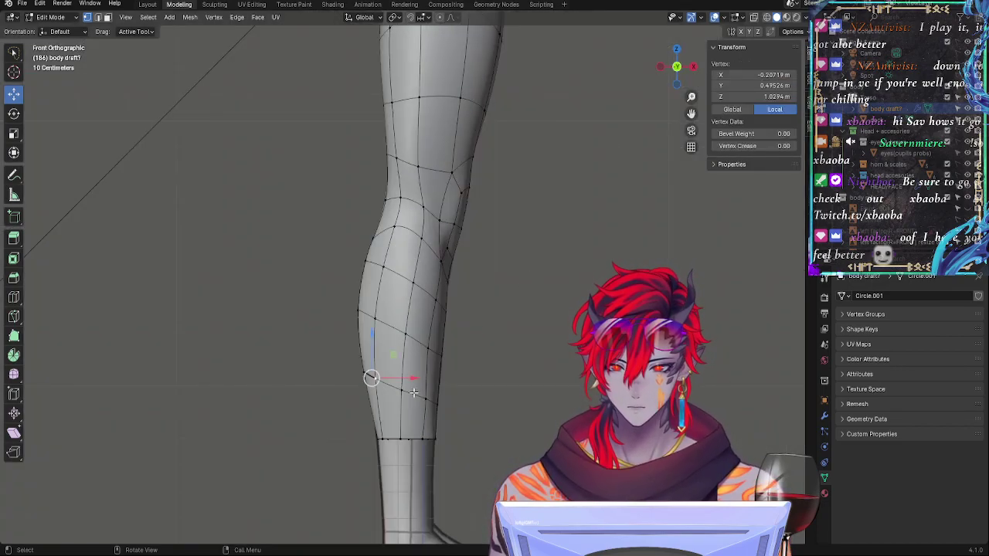
pyautogui.keyDown('alt'); pyautogui.click(370, 402); pyautogui.keyUp('alt')
pyautogui.moveTo(370, 402); pyautogui.dragTo(420, 401, button='middle')
pyautogui.click(493, 398)
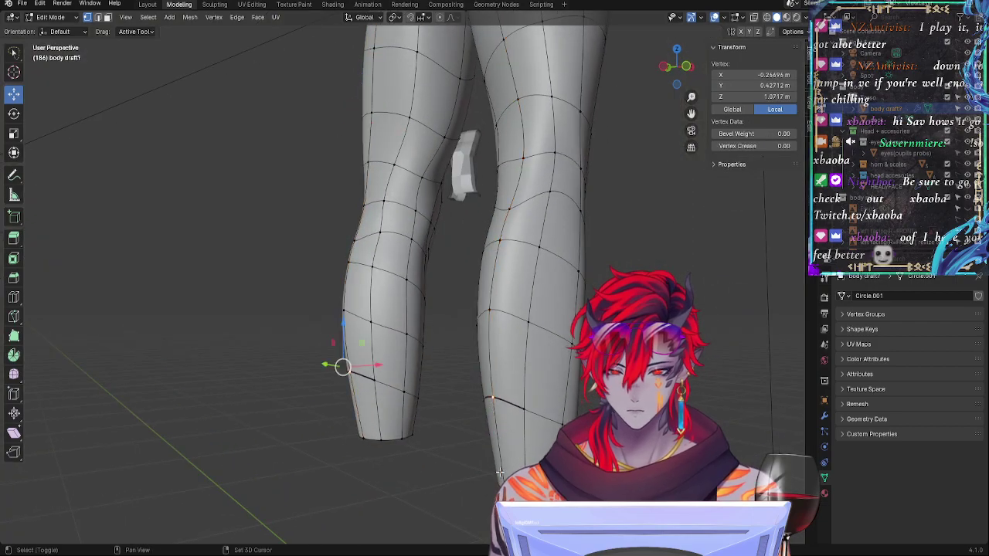
pyautogui.keyDown('shift'); pyautogui.click(499, 485); pyautogui.keyUp('shift')
pyautogui.click(687, 66)
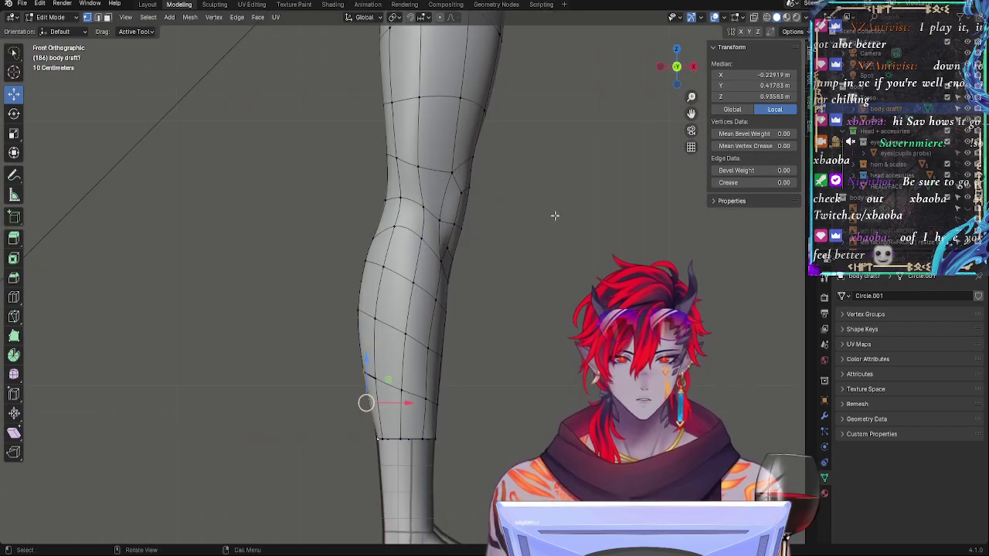
pyautogui.press('r')
pyautogui.click(549, 264)
# Step: Lower and sideways-nudge a left calf vertex, and push the bottom calf vertex slightly right
pyautogui.click(363, 379)
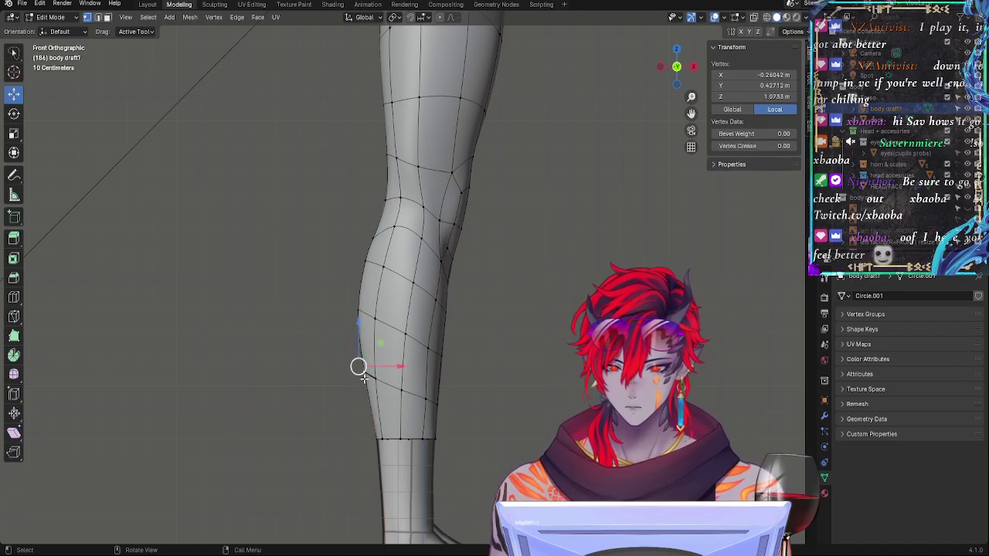
pyautogui.press('g')
pyautogui.press('z')
pyautogui.click(358, 373)
pyautogui.press('g')
pyautogui.press('x')
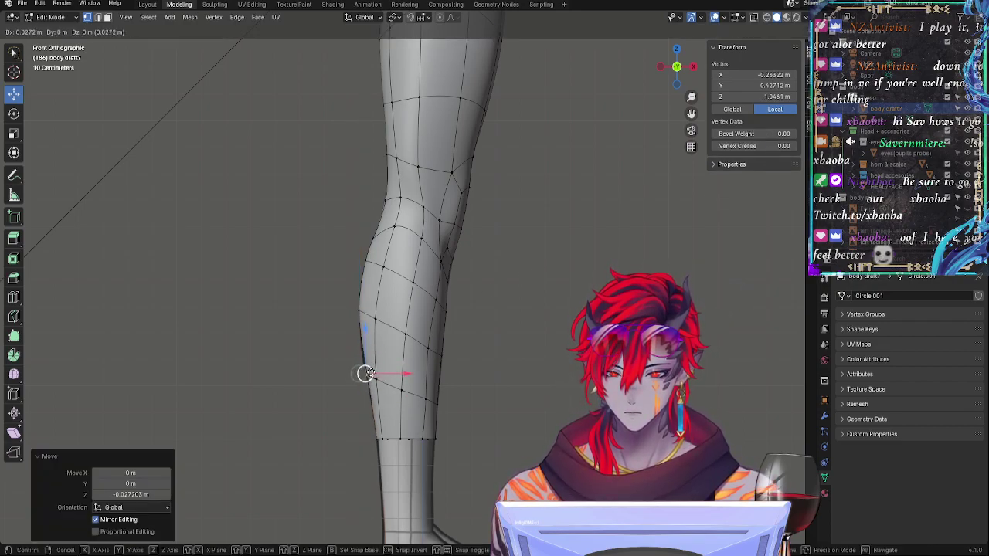
pyautogui.click(362, 373)
pyautogui.click(358, 312)
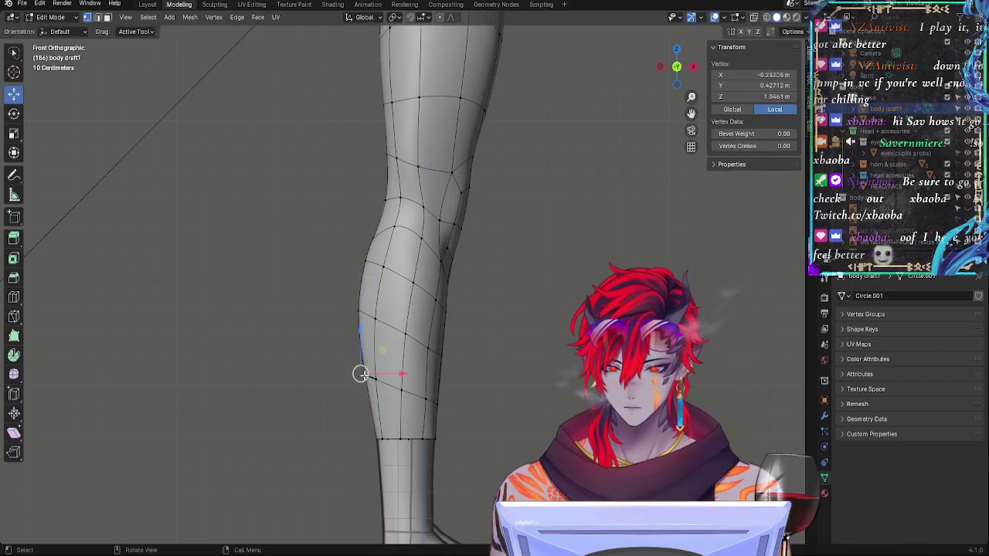
pyautogui.moveTo(395, 377); pyautogui.dragTo(392, 377)
pyautogui.click(424, 400)
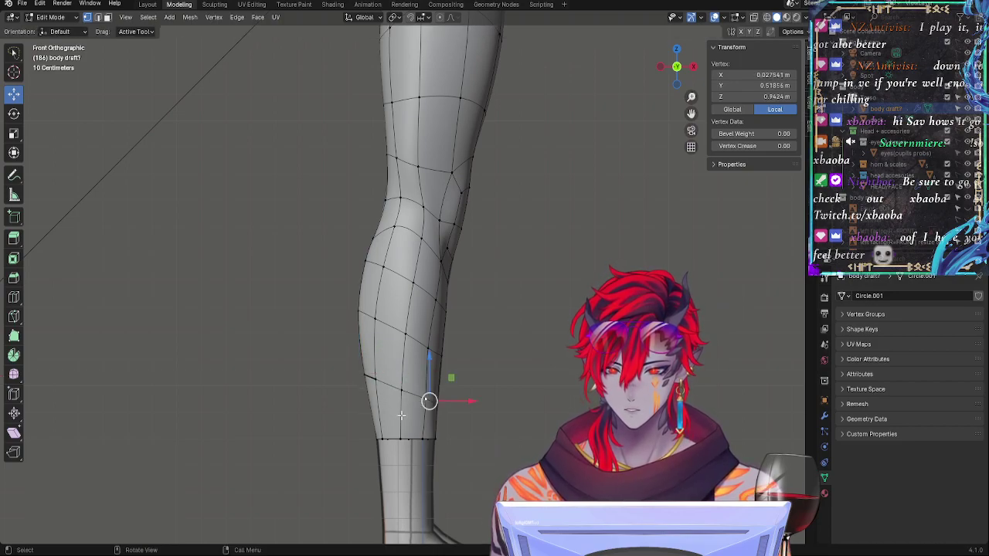
pyautogui.click(374, 437)
pyautogui.moveTo(407, 439); pyautogui.dragTo(412, 439)
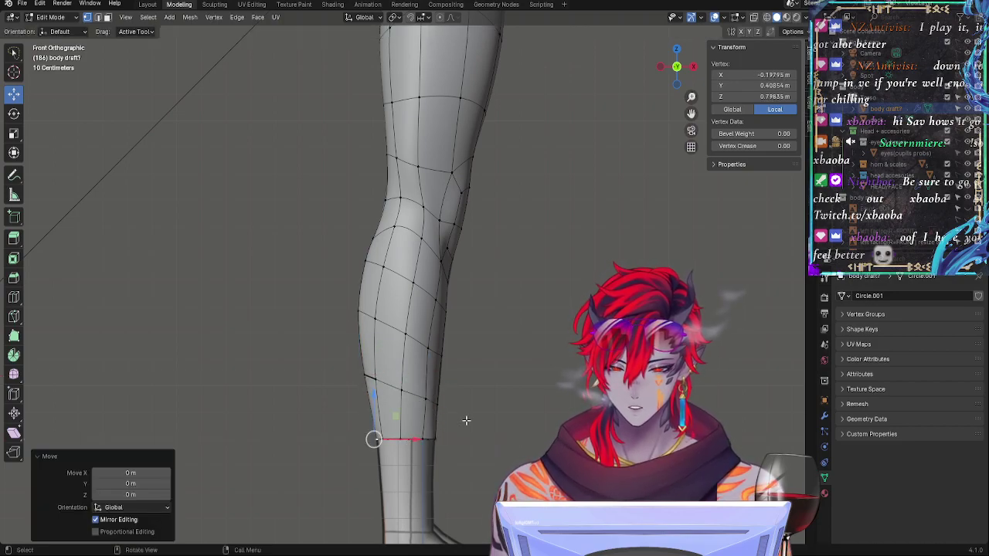
# Step: Push the right-side calf vertices slightly outward for a smoother tapered contour
pyautogui.click(455, 430)
pyautogui.click(439, 409)
pyautogui.click(441, 353)
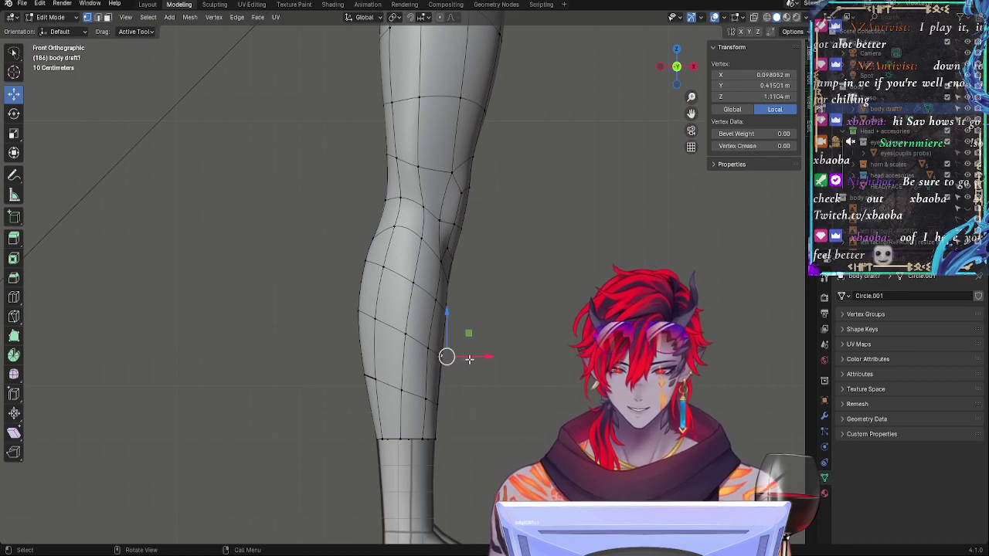
pyautogui.moveTo(471, 358); pyautogui.dragTo(476, 357)
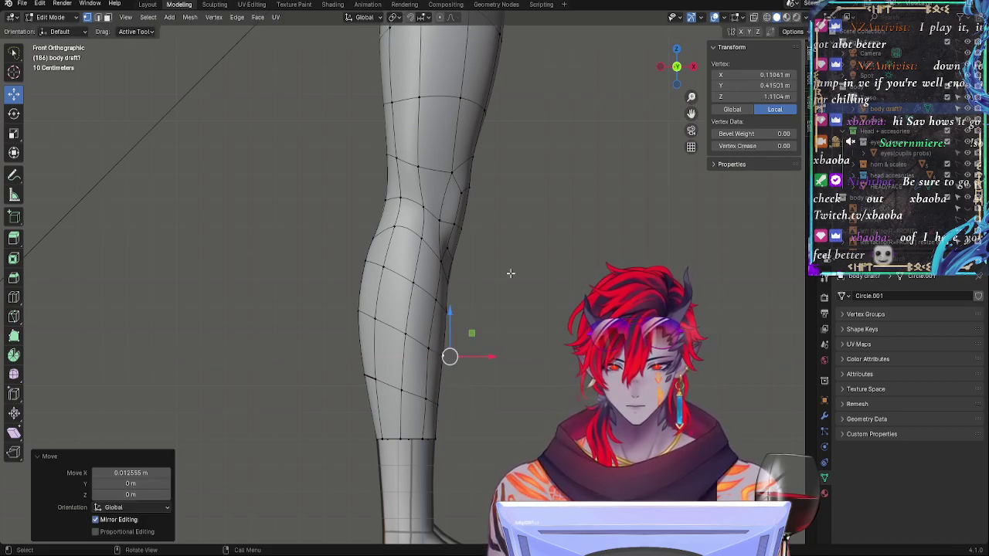
pyautogui.click(451, 293)
pyautogui.moveTo(486, 293); pyautogui.dragTo(448, 259)
pyautogui.click(455, 263)
pyautogui.click(441, 259)
pyautogui.click(445, 263)
# Step: In side view, select the knee-edge vertices and shift them slightly front-to-back
pyautogui.moveTo(536, 276); pyautogui.dragTo(448, 270, button='middle')
pyautogui.moveTo(562, 158); pyautogui.dragTo(473, 207, button='middle')
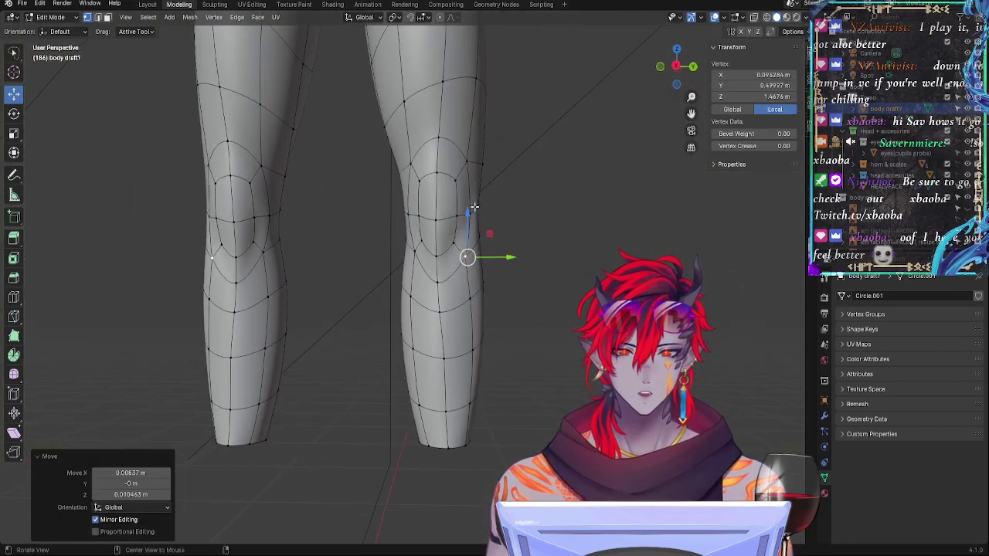
pyautogui.click(678, 69)
pyautogui.keyDown('shift'); pyautogui.moveTo(563, 214); pyautogui.dragTo(607, 230, button='middle'); pyautogui.keyUp('shift')
pyautogui.click(457, 264)
pyautogui.click(453, 236)
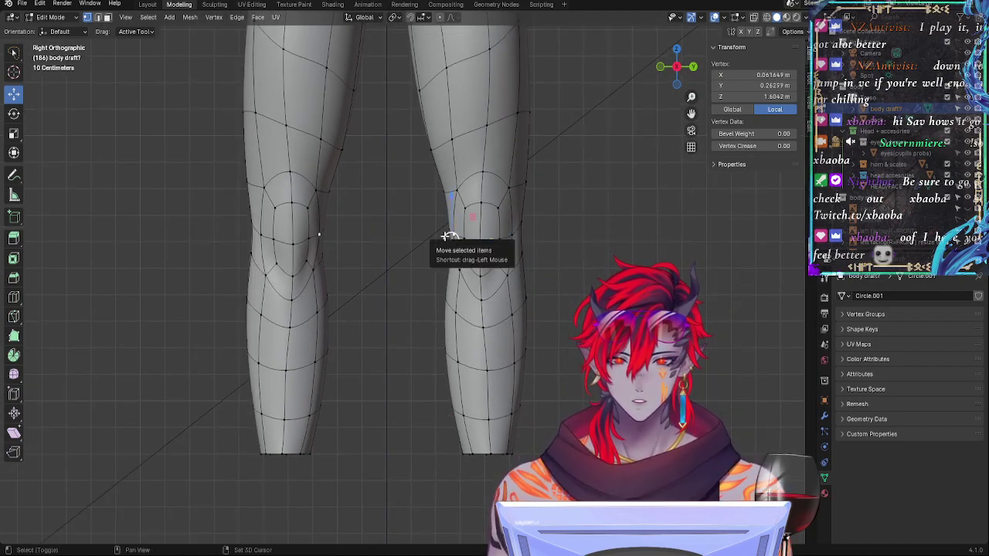
pyautogui.keyDown('shift'); pyautogui.click(449, 229); pyautogui.keyUp('shift')
pyautogui.moveTo(483, 235); pyautogui.dragTo(486, 236)
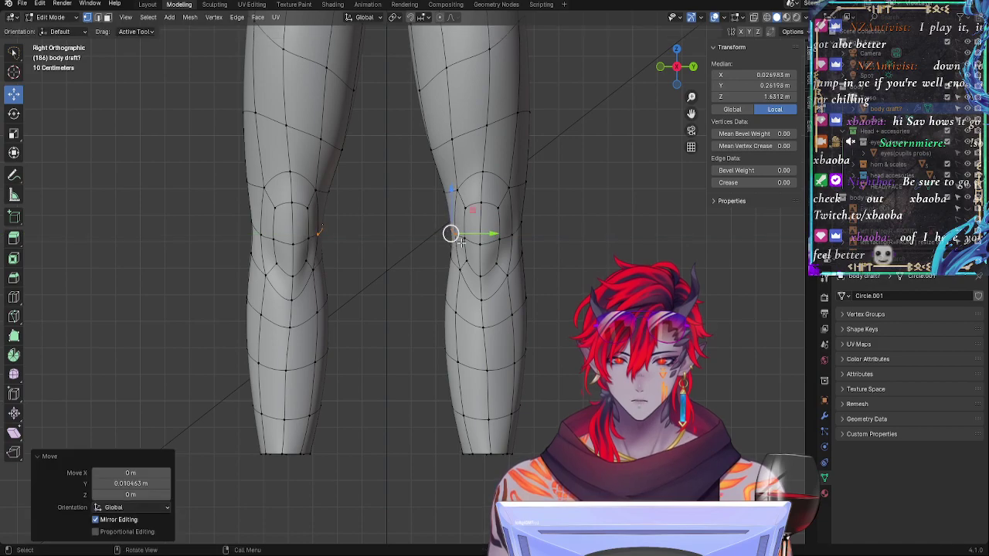
pyautogui.click(465, 239)
pyautogui.keyDown('shift'); pyautogui.moveTo(470, 245); pyautogui.dragTo(470, 283, button='middle'); pyautogui.keyUp('shift')
pyautogui.keyDown('shift'); pyautogui.click(480, 284); pyautogui.keyUp('shift')
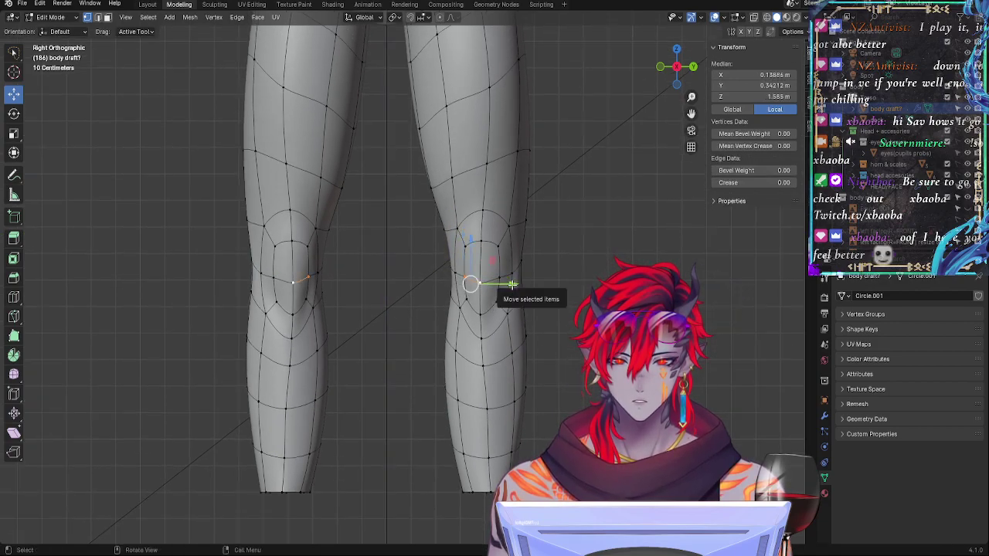
# Step: Rotate the knee vertices about Z, move them along Y, and stretch them along Y
pyautogui.press('r')
pyautogui.press('z')
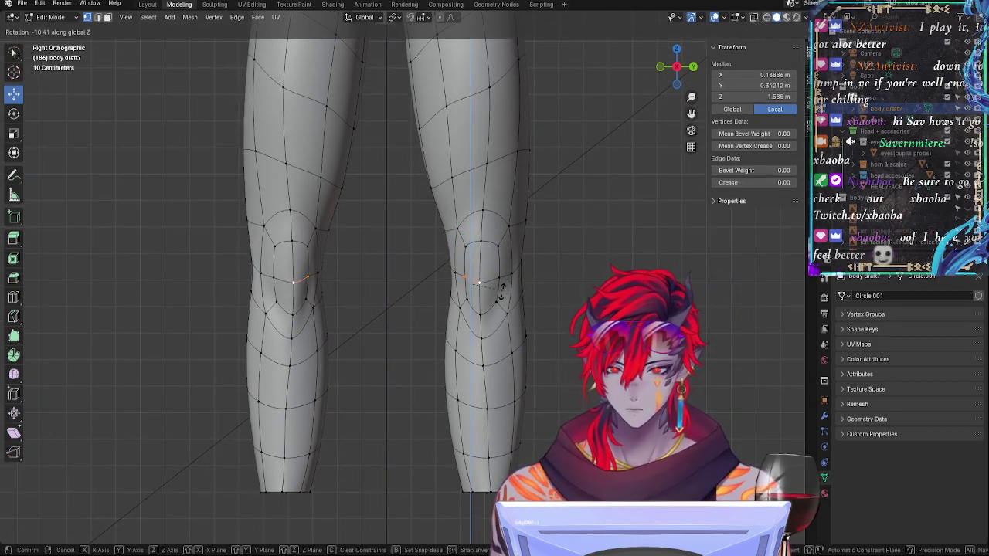
pyautogui.click(509, 287)
pyautogui.press('r')
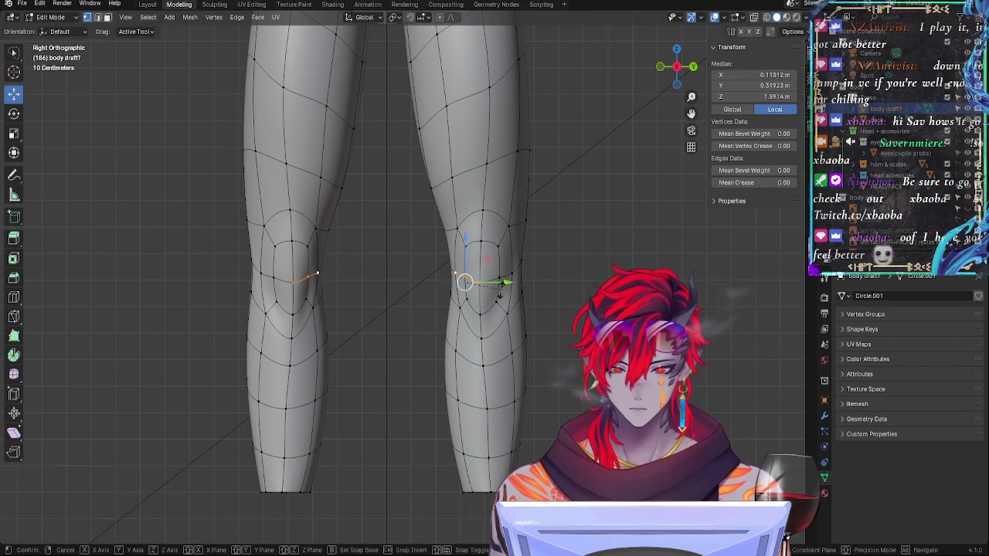
pyautogui.click(494, 294)
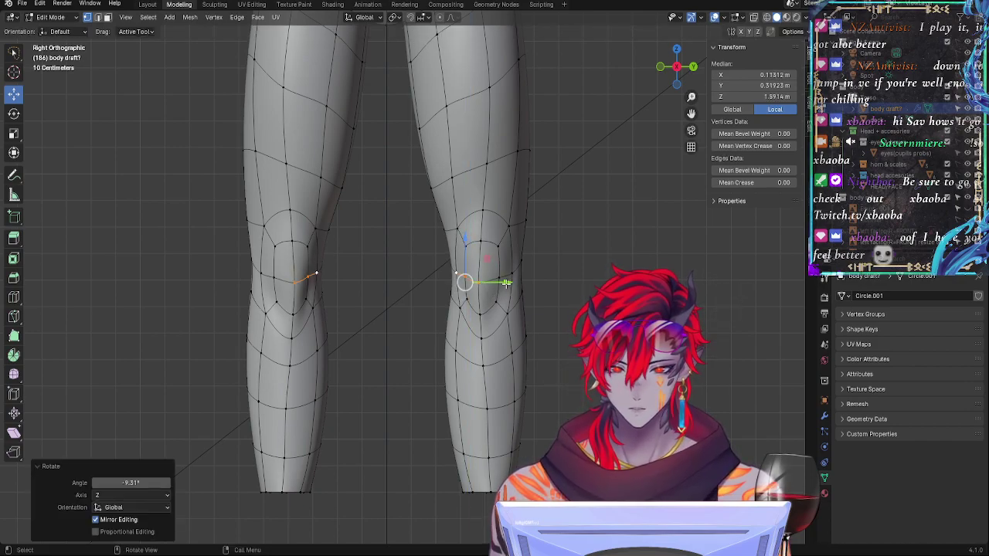
pyautogui.press('g')
pyautogui.press('y')
pyautogui.click(506, 284)
pyautogui.press('s')
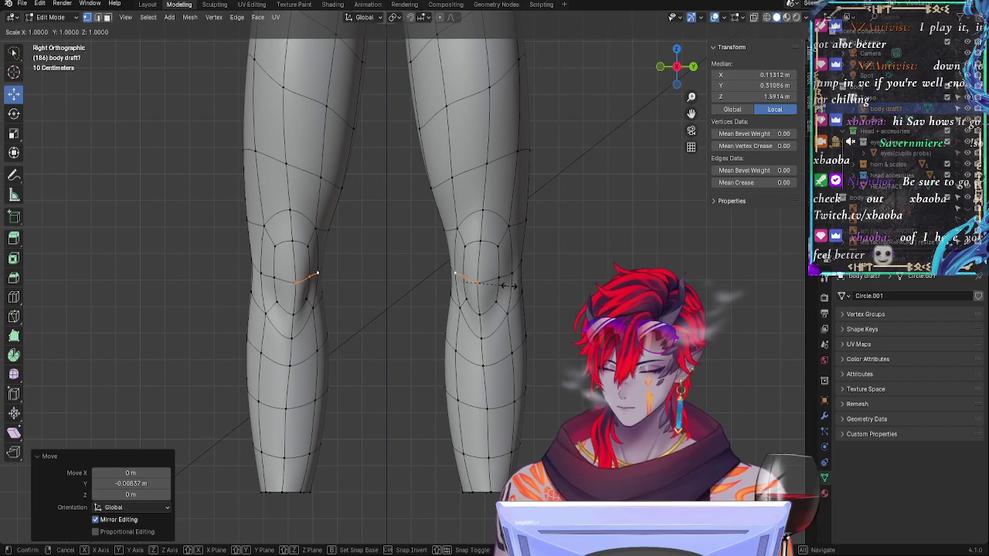
pyautogui.press('y')
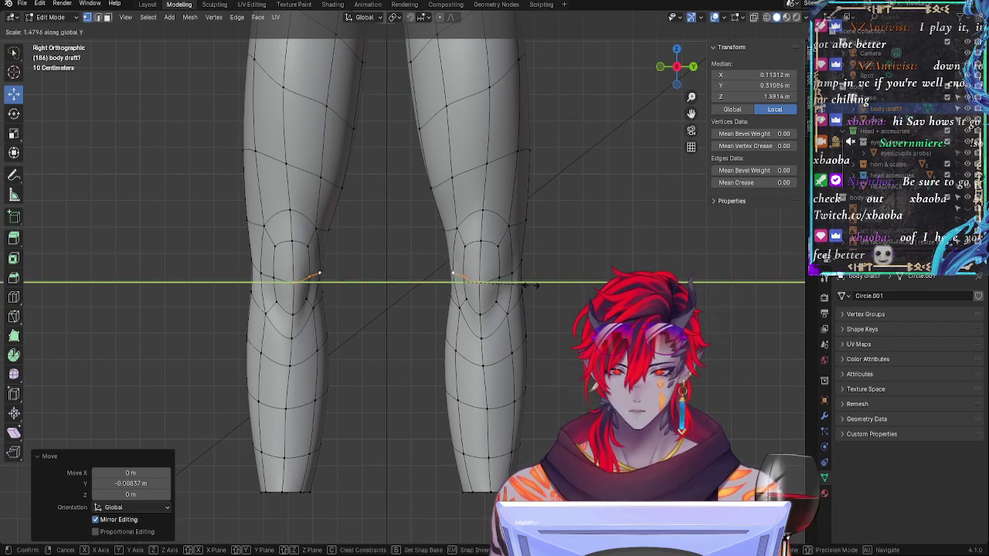
pyautogui.click(523, 285)
# Step: Rotate an outer knee vertex and nudge it along Y
pyautogui.click(523, 286)
pyautogui.click(455, 306)
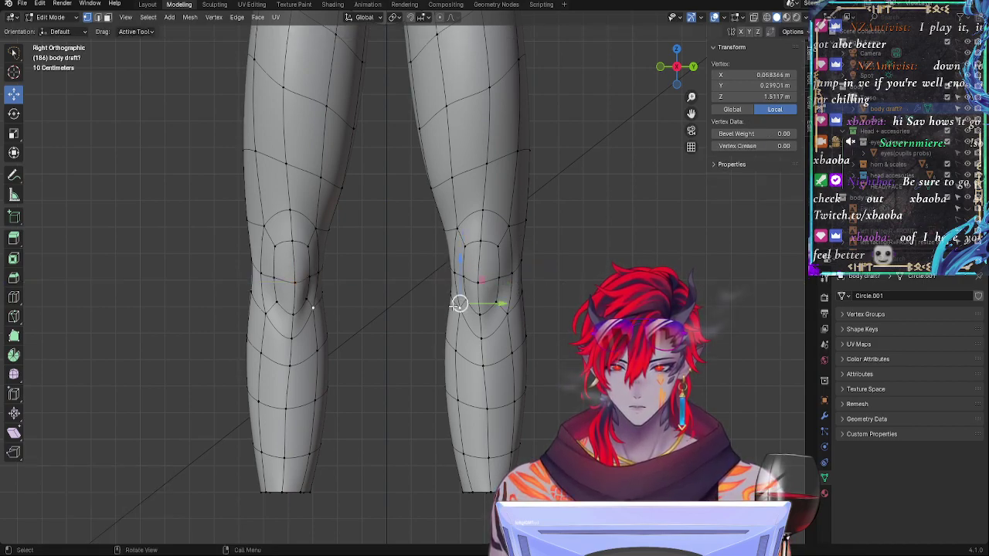
pyautogui.press('r')
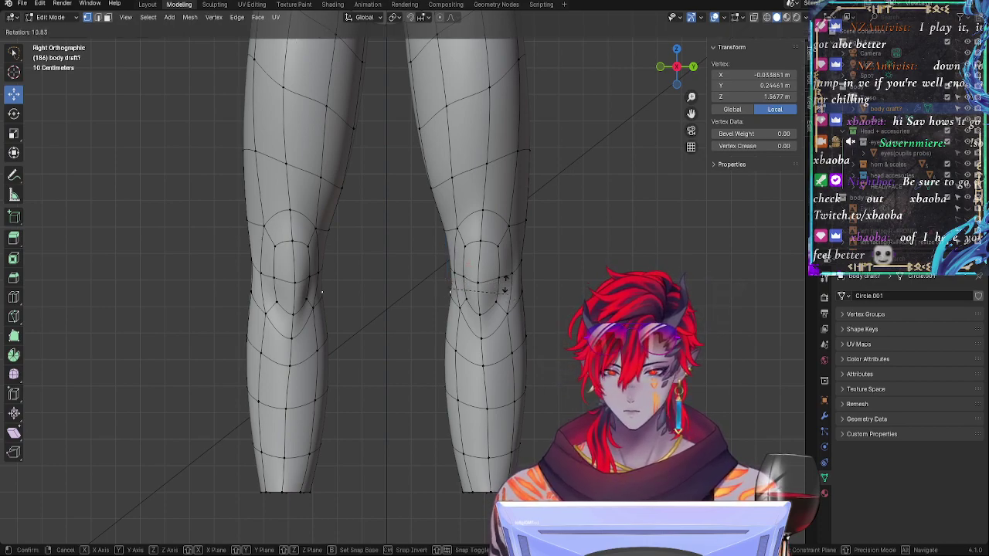
pyautogui.click(505, 284)
pyautogui.moveTo(472, 280); pyautogui.dragTo(488, 281)
pyautogui.click(464, 277)
# Step: Rotate the upper knee edge and shift it slightly along Y
pyautogui.click(464, 247)
pyautogui.keyDown('shift'); pyautogui.click(458, 230); pyautogui.keyUp('shift')
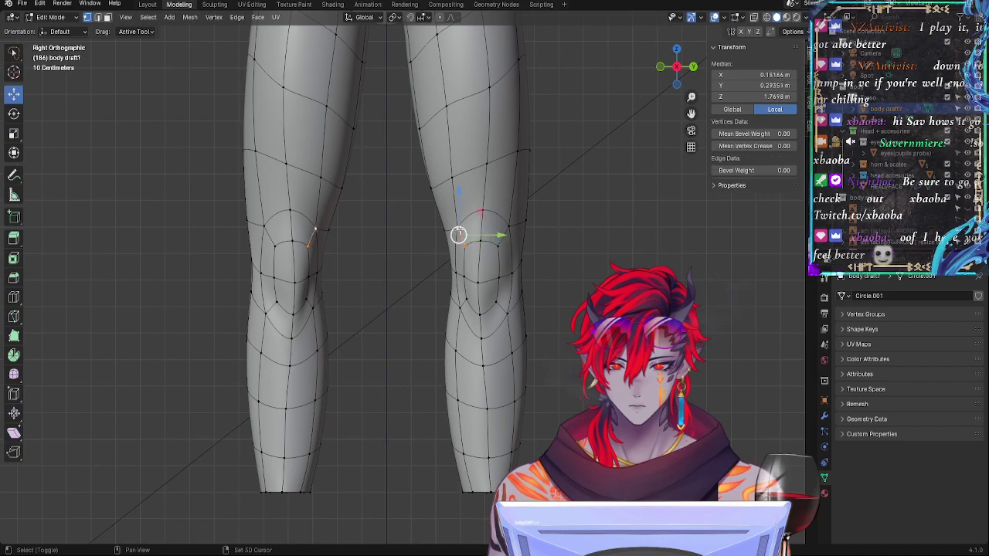
pyautogui.click(474, 210)
pyautogui.keyDown('shift'); pyautogui.click(459, 228); pyautogui.keyUp('shift')
pyautogui.press('r')
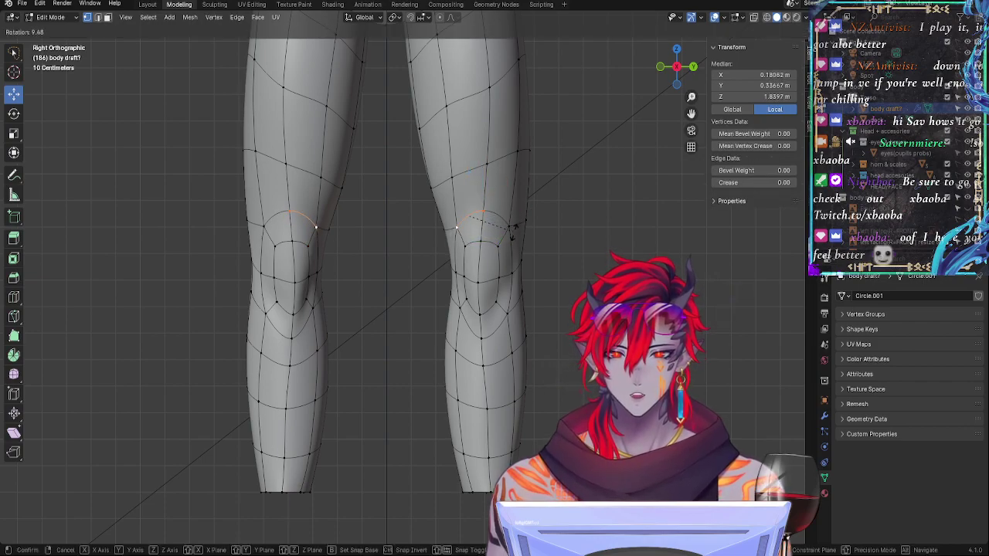
pyautogui.click(516, 221)
pyautogui.moveTo(513, 218); pyautogui.dragTo(454, 240)
# Step: Nudge a knee vertex right and down, then move the vertex below up and right
pyautogui.click(459, 228)
pyautogui.moveTo(439, 234); pyautogui.dragTo(441, 237)
pyautogui.click(450, 265)
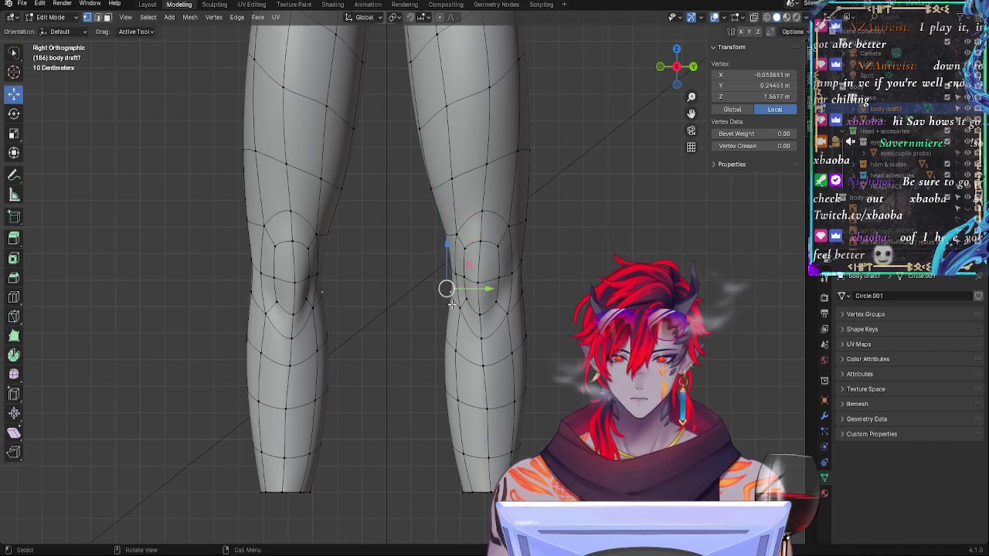
pyautogui.press('g')
pyautogui.click(456, 281)
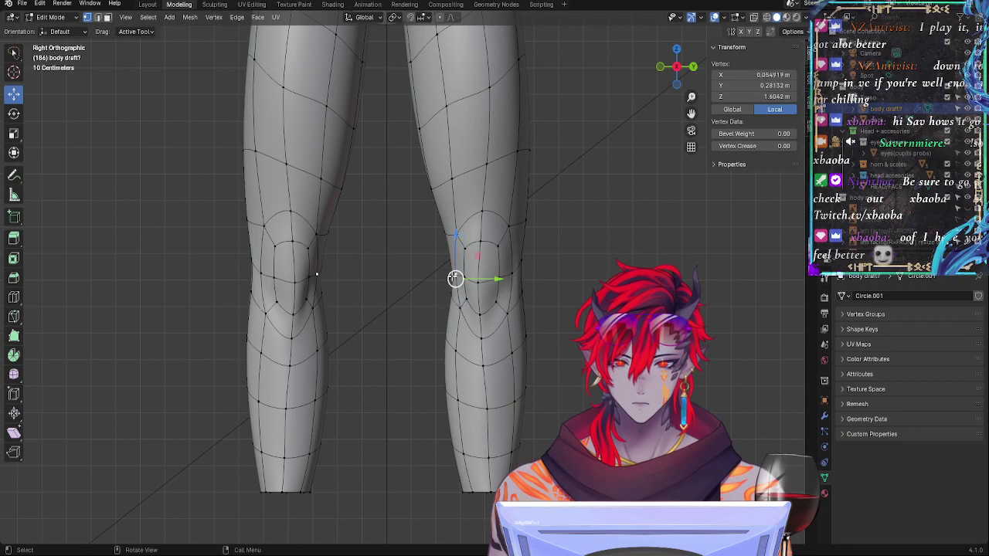
pyautogui.press('g')
pyautogui.moveTo(460, 283); pyautogui.dragTo(486, 281)
# Step: Shift the front-of-knee vertex about 1 cm along Y
pyautogui.click(465, 279)
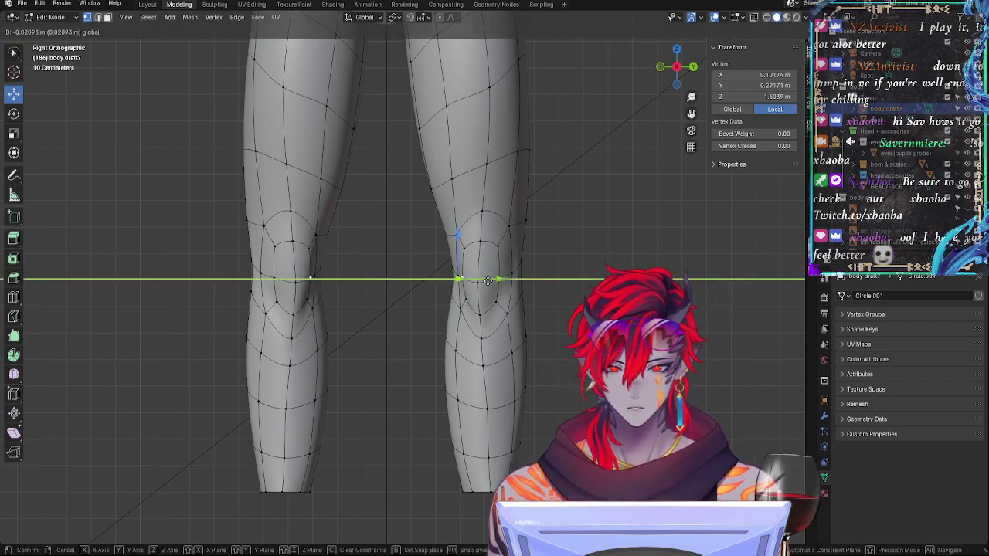
pyautogui.click(464, 279)
pyautogui.click(461, 281)
pyautogui.press('g')
pyautogui.press('y')
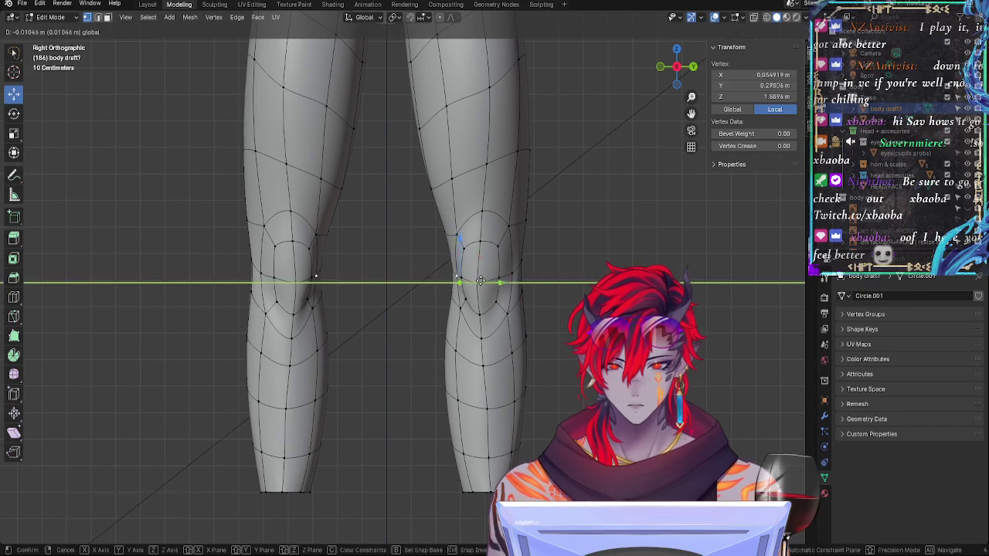
pyautogui.click(495, 284)
# Step: Slide a knee vertex along its edge, then shift it along the X and Y axes
pyautogui.moveTo(495, 284); pyautogui.dragTo(572, 291, button='middle')
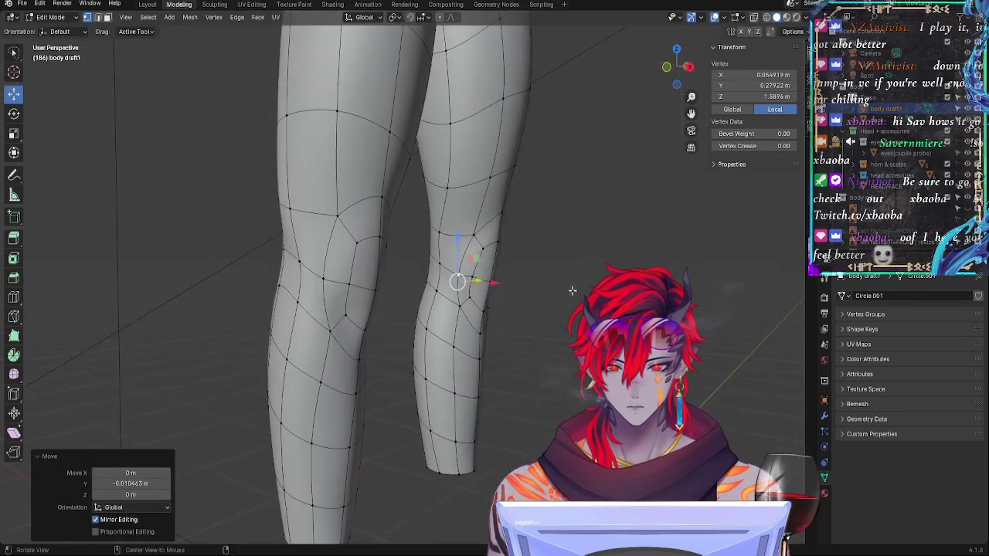
pyautogui.press('g')
pyautogui.press('g')
pyautogui.click(492, 289)
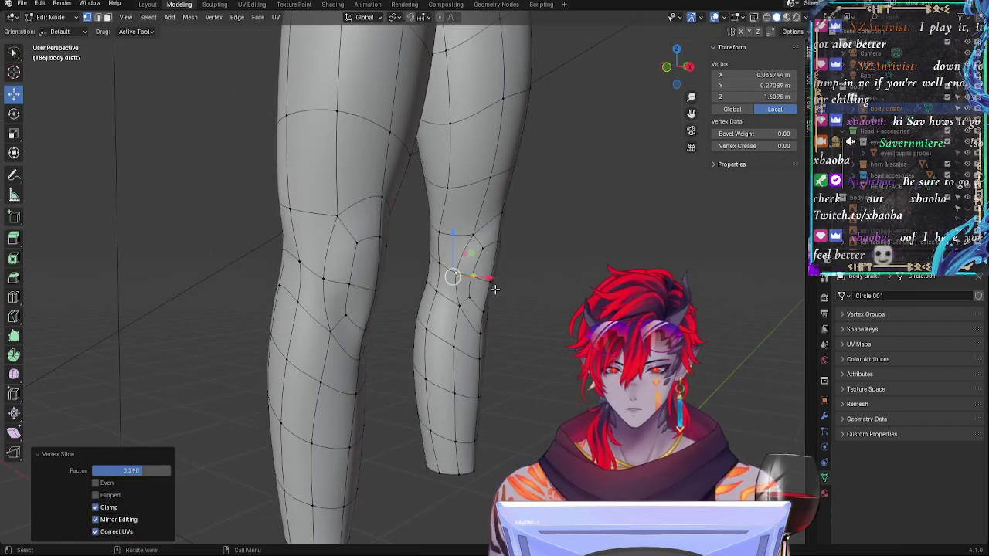
pyautogui.moveTo(492, 289)
pyautogui.mouseDown(button='middle')
pyautogui.moveTo(604, 206)
pyautogui.moveTo(475, 284)
pyautogui.mouseUp(button='middle')
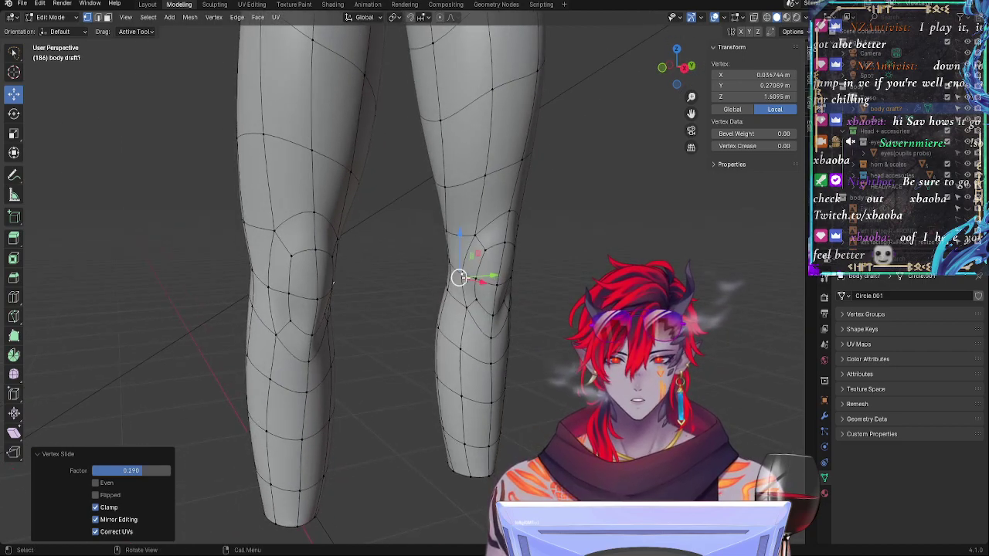
pyautogui.press('g')
pyautogui.press('x')
pyautogui.click(474, 284)
pyautogui.press('g')
pyautogui.press('y')
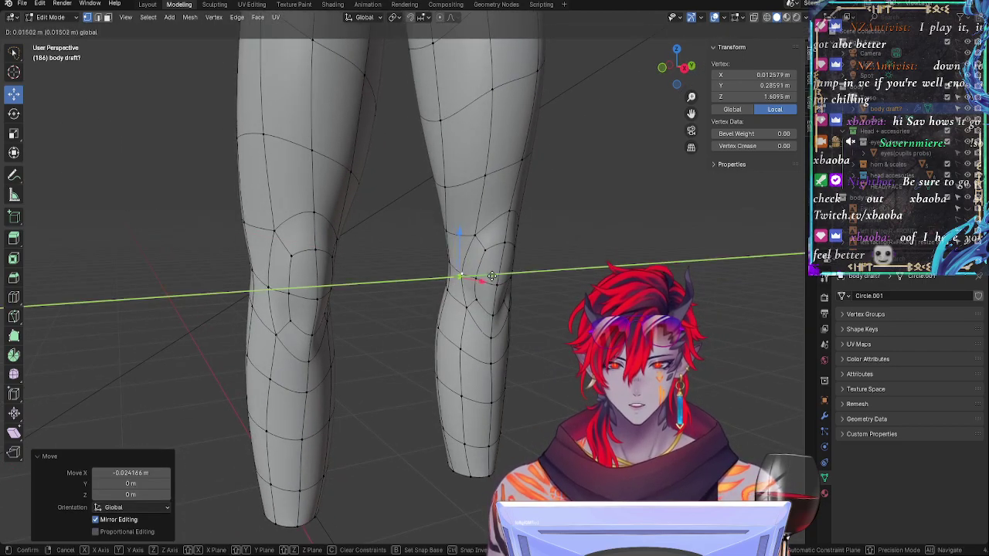
pyautogui.click(493, 276)
# Step: Select a knee edge and move it along the Y axis
pyautogui.click(455, 289)
pyautogui.keyDown('shift'); pyautogui.click(437, 326); pyautogui.keyUp('shift')
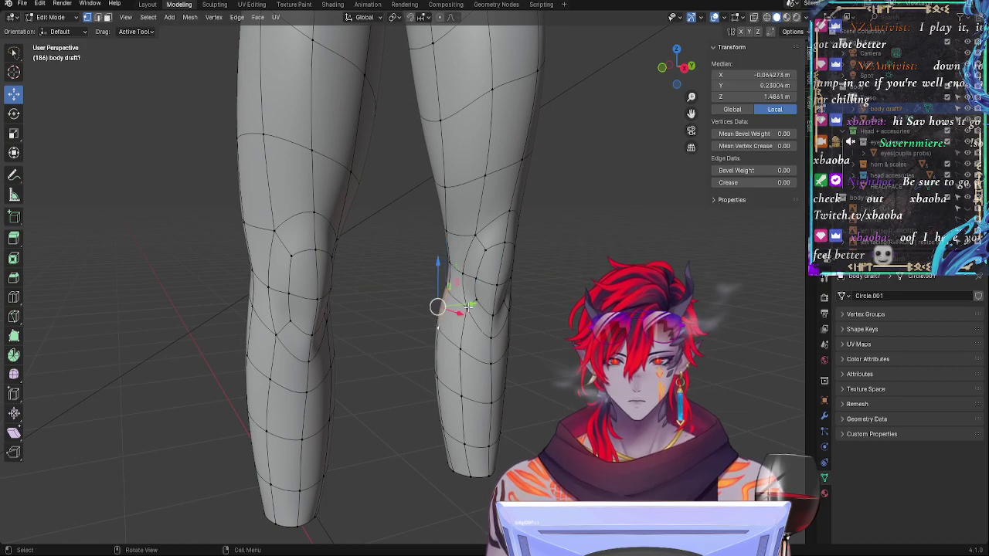
pyautogui.press('g')
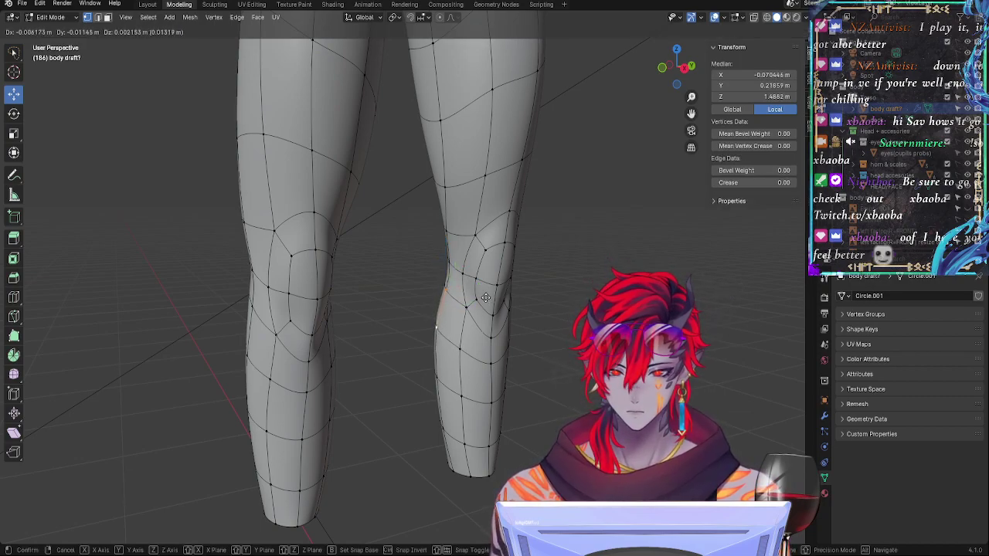
pyautogui.press('y')
pyautogui.click(483, 297)
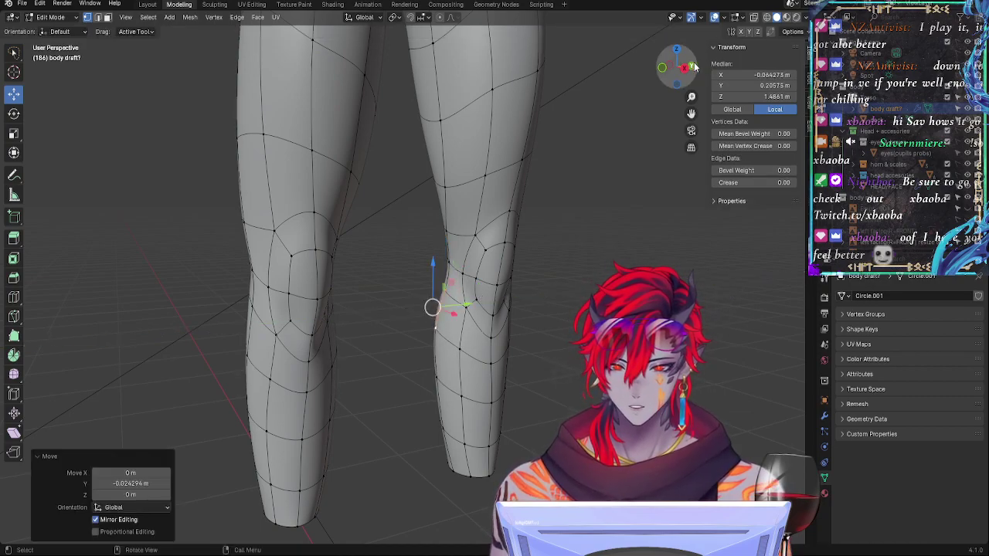
# Step: In side orthographic view, nudge a knee vertex along Y and edge-slide two lower knee vertices
pyautogui.click(693, 67)
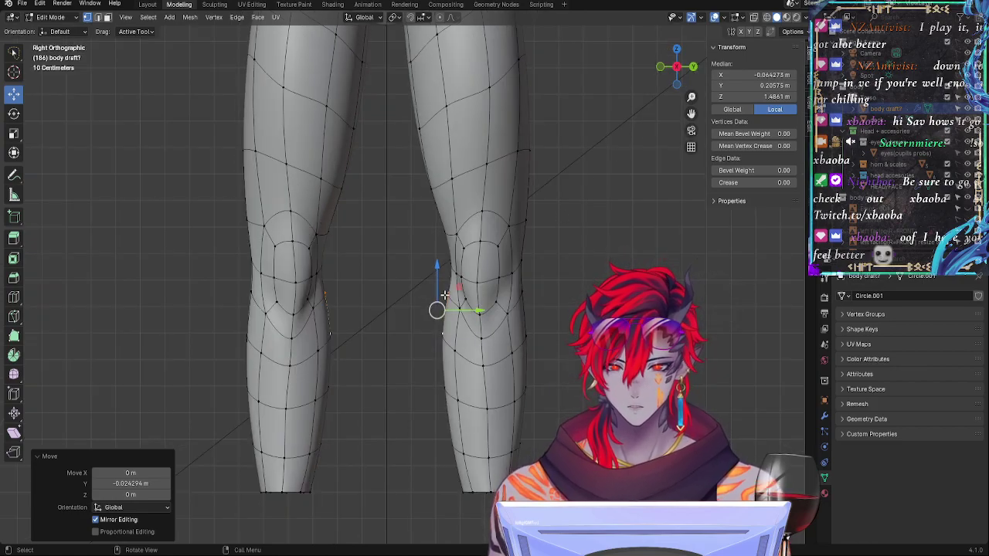
pyautogui.click(445, 295)
pyautogui.moveTo(474, 292); pyautogui.dragTo(477, 293)
pyautogui.click(444, 339)
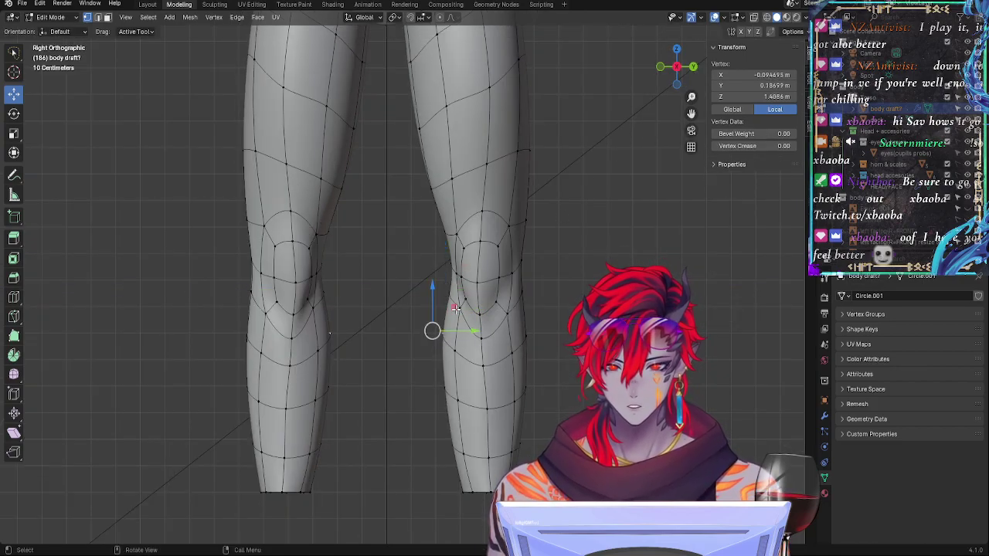
pyautogui.press('g')
pyautogui.press('g')
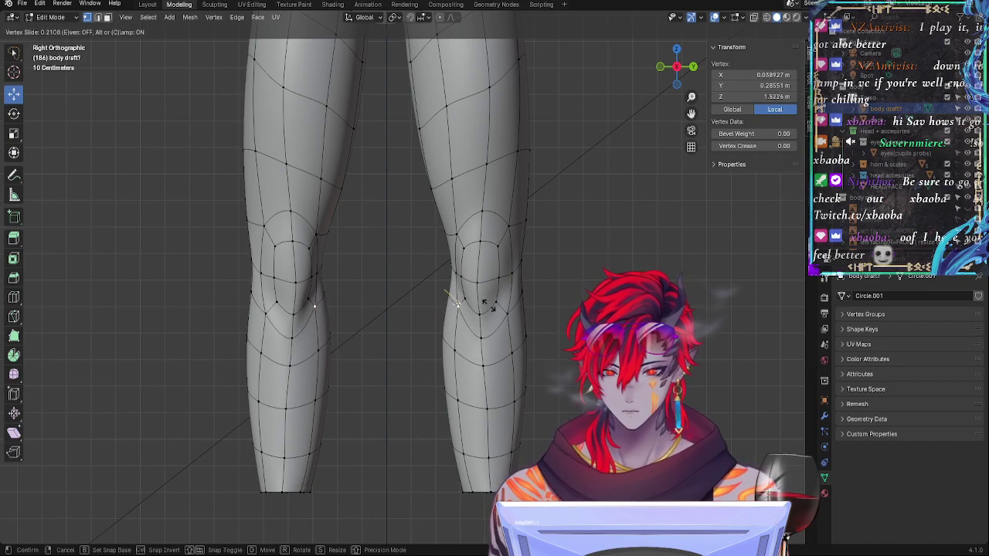
pyautogui.click(457, 305)
pyautogui.click(481, 337)
pyautogui.press('g')
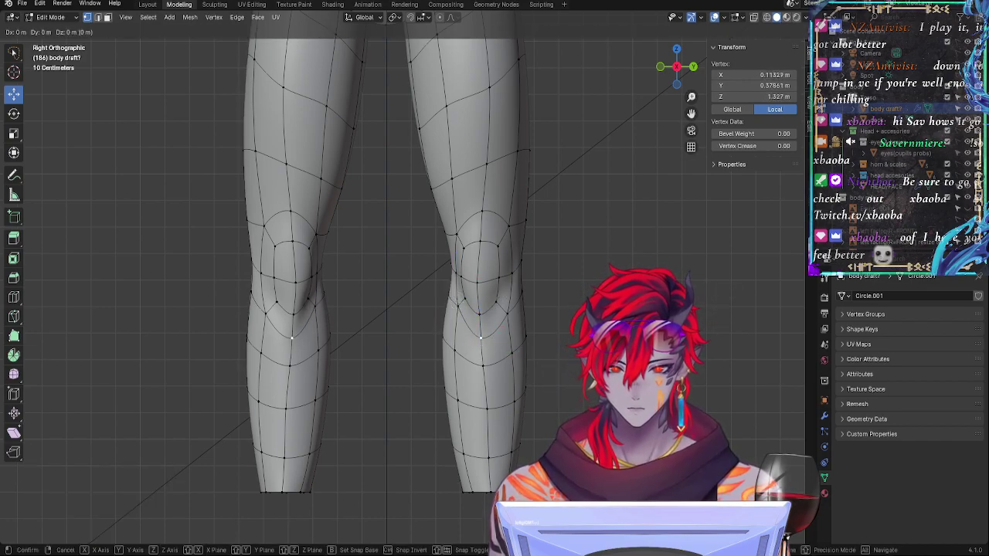
pyautogui.press('g')
pyautogui.click(495, 332)
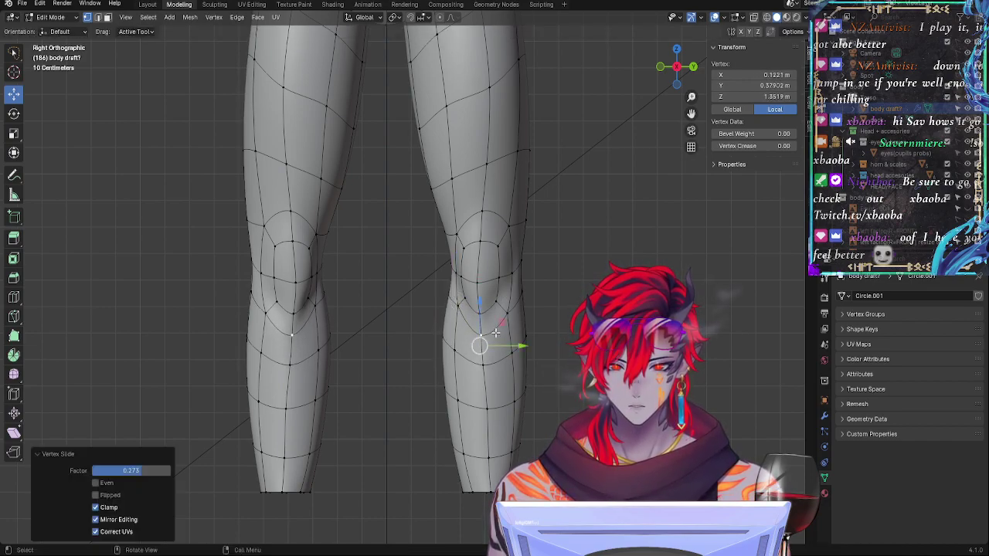
# Step: Reposition the vertex just above the kneecap
pyautogui.click(583, 294)
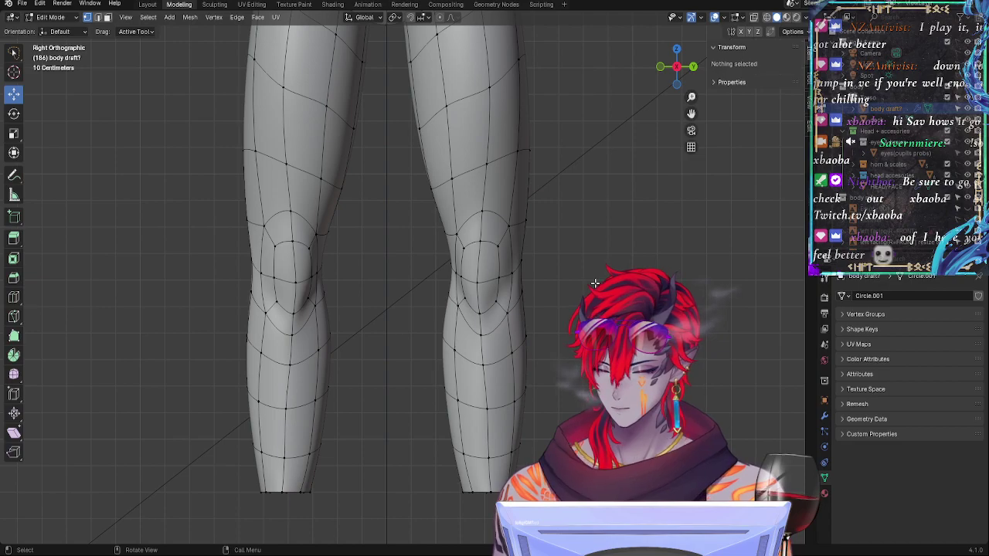
pyautogui.click(489, 216)
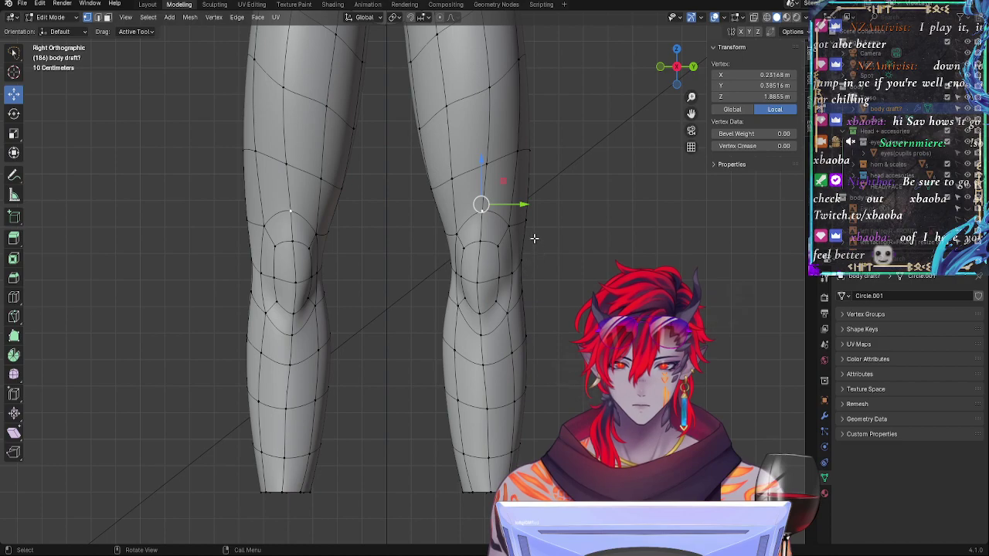
pyautogui.keyDown('shift'); pyautogui.click(510, 230); pyautogui.keyUp('shift')
pyautogui.keyDown('shift'); pyautogui.click(462, 229); pyautogui.keyUp('shift')
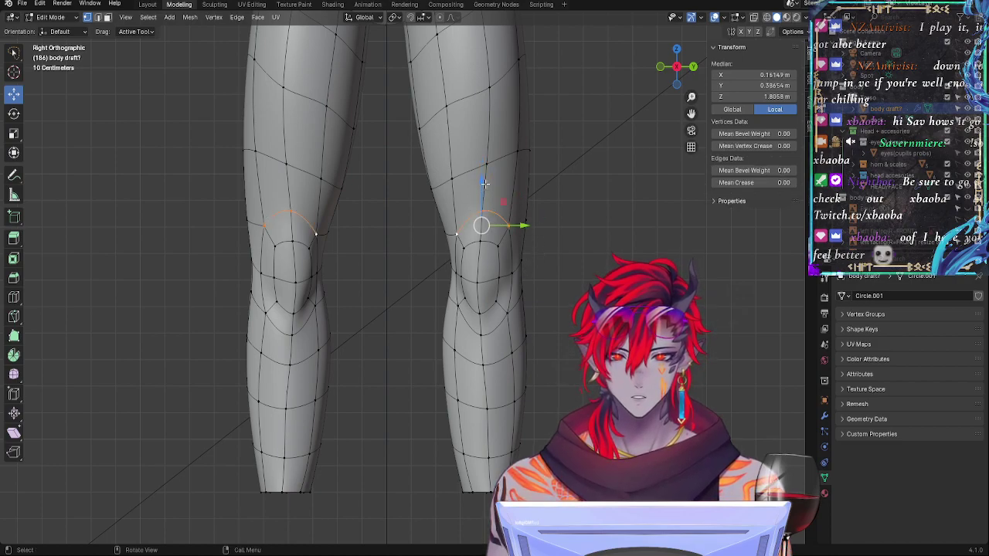
pyautogui.click(481, 205)
pyautogui.press('g')
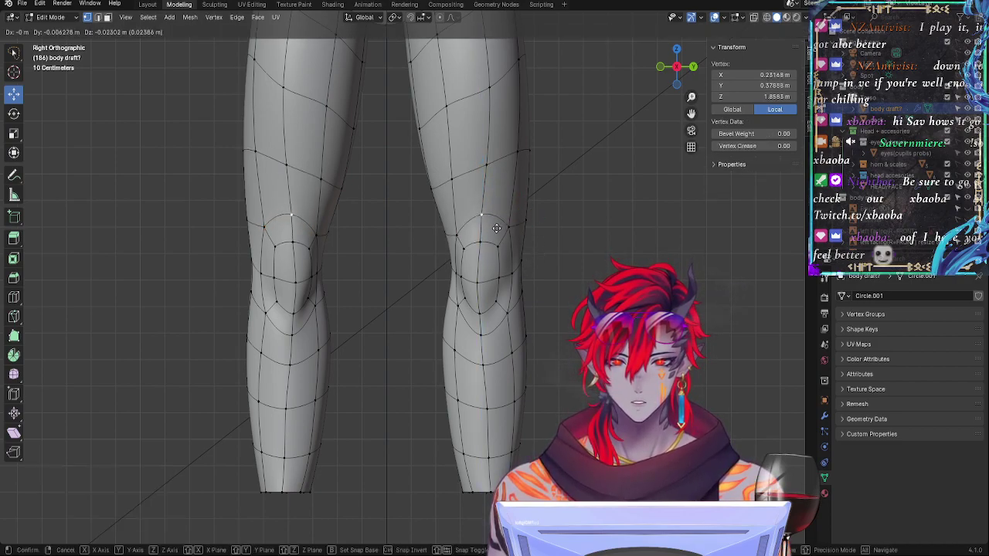
pyautogui.click(499, 224)
# Step: Select the five-vertex arc above the kneecap and lower it about 1.3 cm on Z
pyautogui.click(510, 227)
pyautogui.keyDown('shift'); pyautogui.click(498, 242); pyautogui.keyUp('shift')
pyautogui.keyDown('shift'); pyautogui.click(467, 244); pyautogui.keyUp('shift')
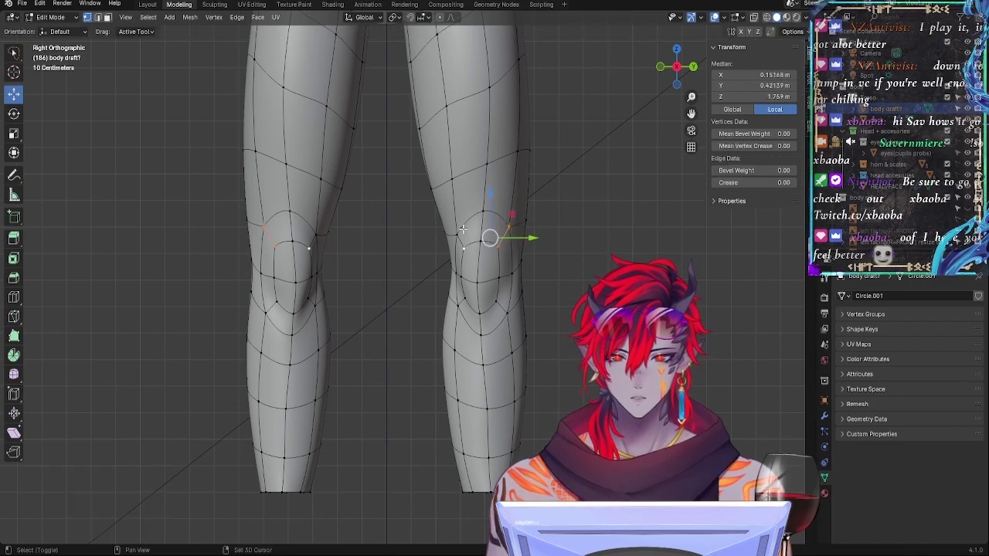
pyautogui.keyDown('shift'); pyautogui.click(462, 230); pyautogui.keyUp('shift')
pyautogui.keyDown('shift'); pyautogui.click(480, 217); pyautogui.keyUp('shift')
pyautogui.moveTo(483, 195); pyautogui.dragTo(484, 206)
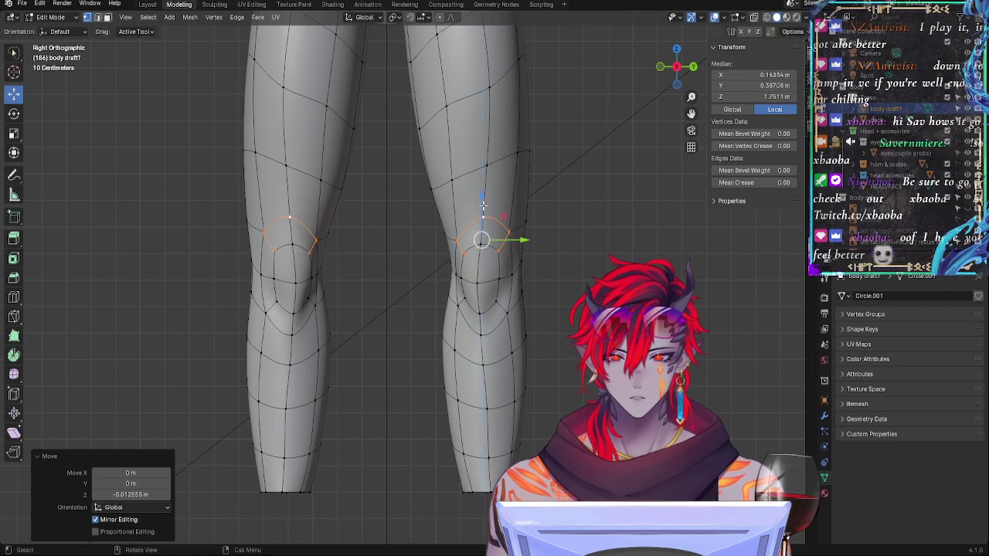
pyautogui.click(496, 254)
# Step: Raise two knee vertices slightly and shift them along the X axis
pyautogui.keyDown('shift'); pyautogui.click(461, 254); pyautogui.keyUp('shift')
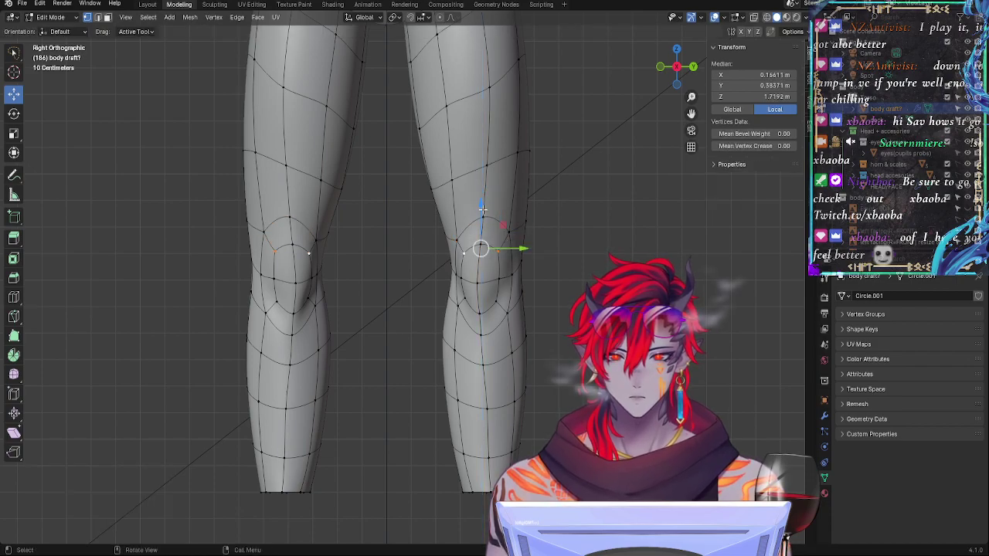
pyautogui.moveTo(482, 210); pyautogui.dragTo(483, 201)
pyautogui.moveTo(589, 255); pyautogui.dragTo(521, 241, button='middle')
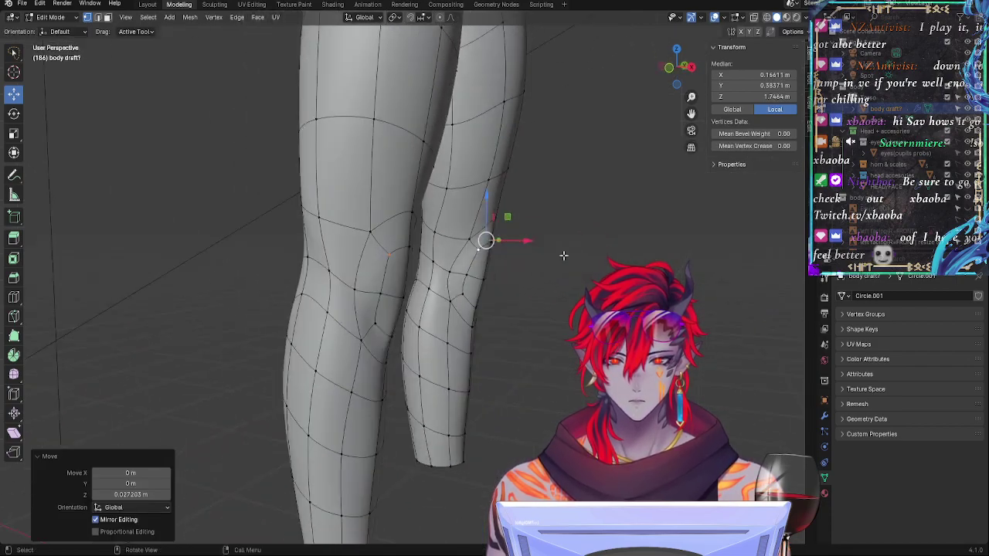
pyautogui.press('g')
pyautogui.press('x')
pyautogui.moveTo(518, 239); pyautogui.dragTo(521, 239)
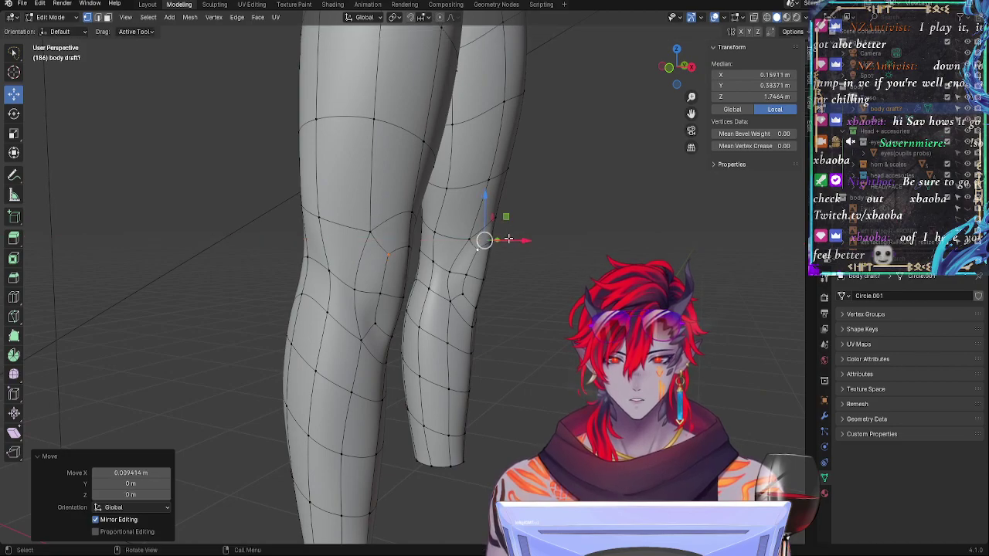
# Step: Move another knee vertex outward along X
pyautogui.click(469, 240)
pyautogui.keyDown('alt'); pyautogui.moveTo(594, 258); pyautogui.dragTo(452, 264); pyautogui.keyUp('alt')
pyautogui.click(475, 228)
pyautogui.moveTo(378, 264); pyautogui.dragTo(565, 260)
# Step: Shift a knee-outline vertex along X, then orbit around the legs to check the knee
pyautogui.click(472, 246)
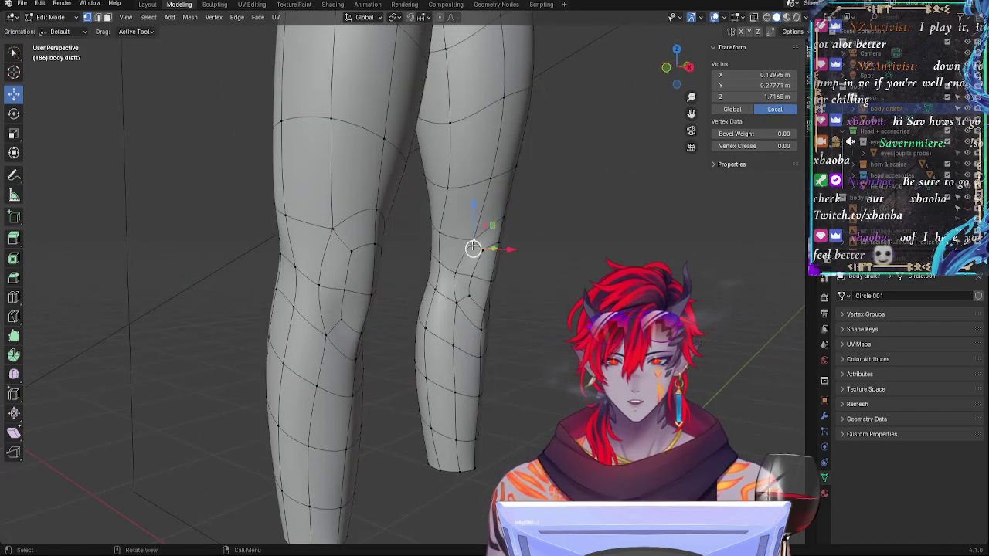
pyautogui.click(518, 233)
pyautogui.press('g')
pyautogui.press('x')
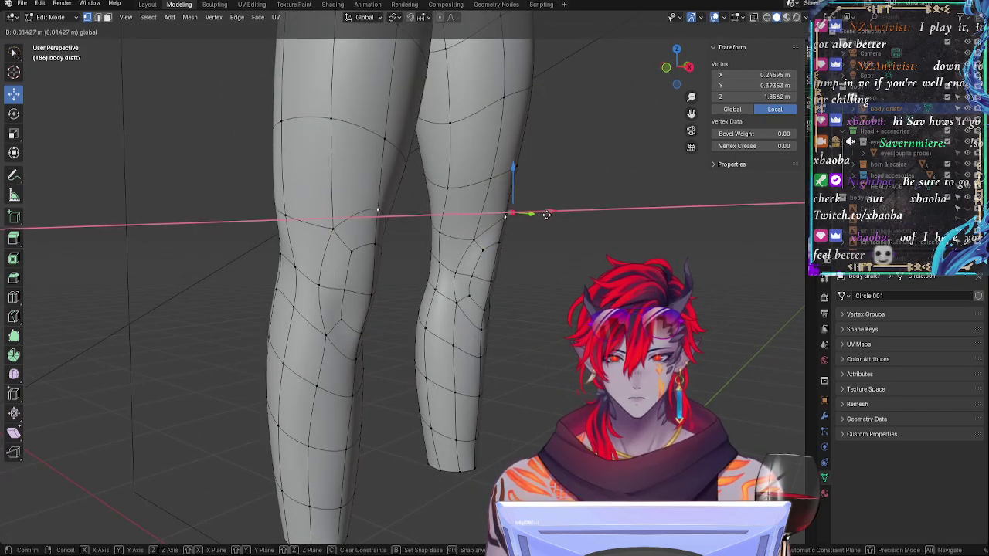
pyautogui.click(556, 243)
pyautogui.moveTo(556, 243); pyautogui.dragTo(414, 282, button='middle')
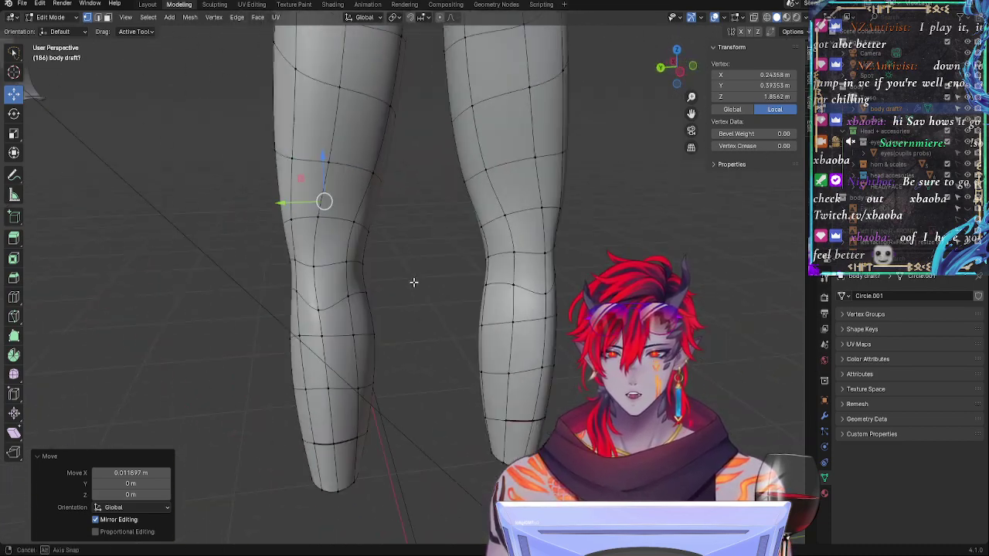
pyautogui.moveTo(353, 265); pyautogui.dragTo(317, 285, button='middle')
# Step: Smooth the four vertices of the left knee loop
pyautogui.click(367, 256)
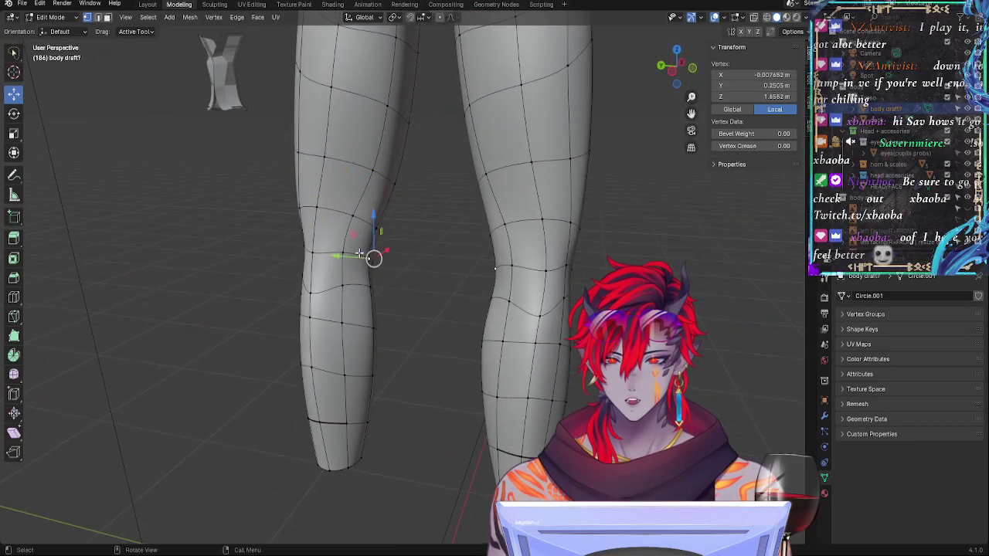
pyautogui.keyDown('shift'); pyautogui.click(344, 253); pyautogui.keyUp('shift')
pyautogui.keyDown('shift'); pyautogui.click(313, 252); pyautogui.keyUp('shift')
pyautogui.keyDown('shift'); pyautogui.click(305, 247); pyautogui.keyUp('shift')
pyautogui.rightClick(341, 253)
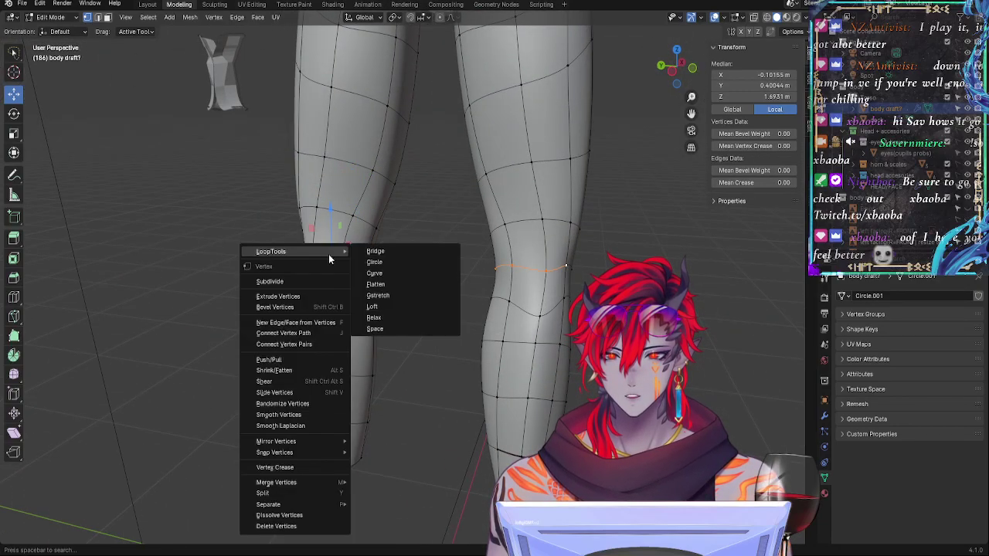
pyautogui.click(301, 415)
# Step: Smooth the edge loop around the lower shin
pyautogui.click(380, 349)
pyautogui.moveTo(380, 349); pyautogui.dragTo(358, 405, button='middle')
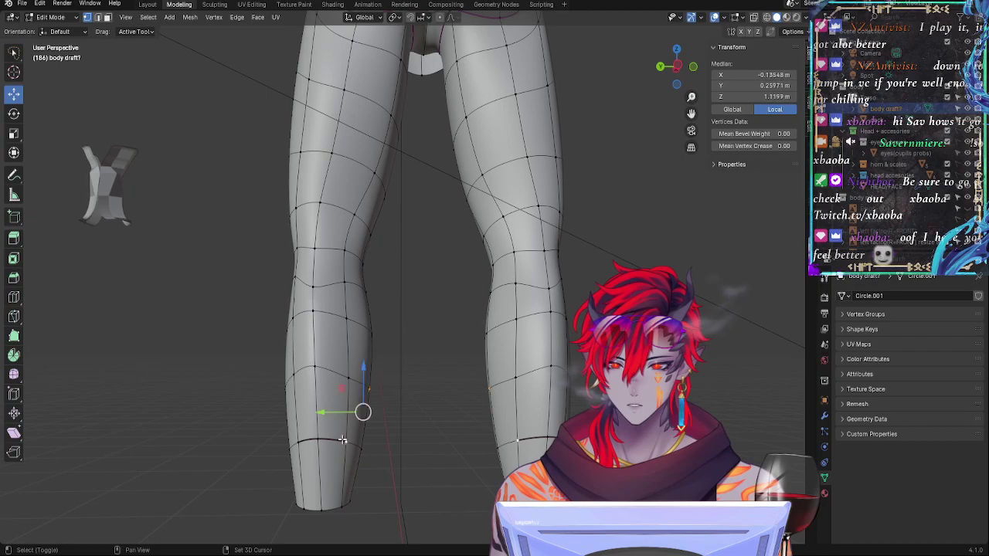
pyautogui.keyDown('alt'); pyautogui.click(336, 427); pyautogui.keyUp('alt')
pyautogui.rightClick(344, 416)
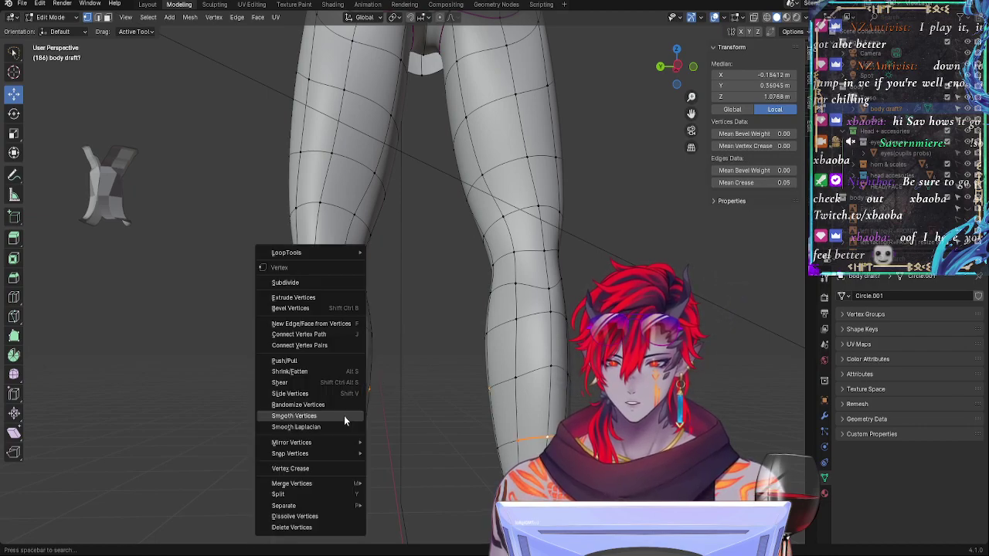
pyautogui.click(326, 416)
# Step: Pull a calf vertex inward about 1 cm along Y
pyautogui.click(411, 399)
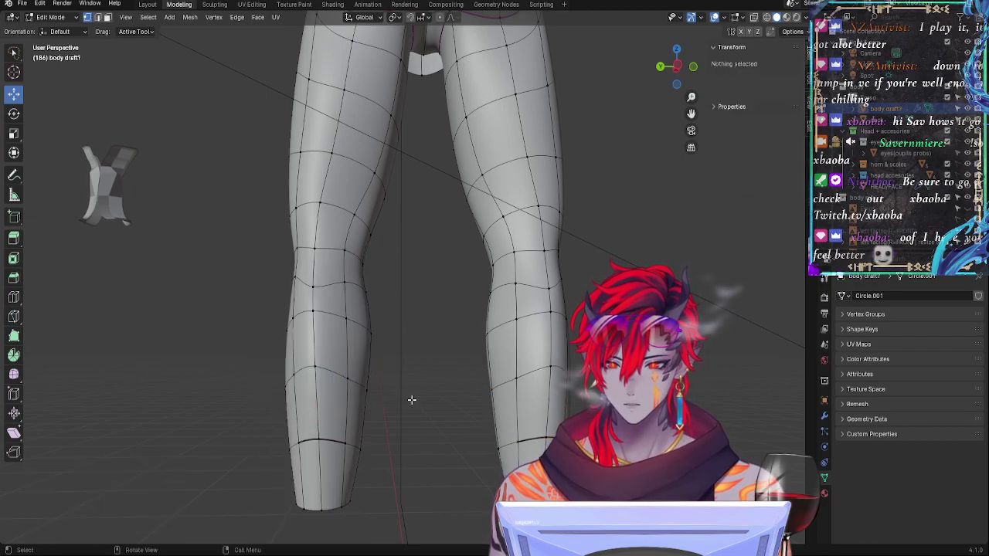
pyautogui.click(370, 395)
pyautogui.moveTo(334, 390); pyautogui.dragTo(341, 392)
pyautogui.click(341, 392)
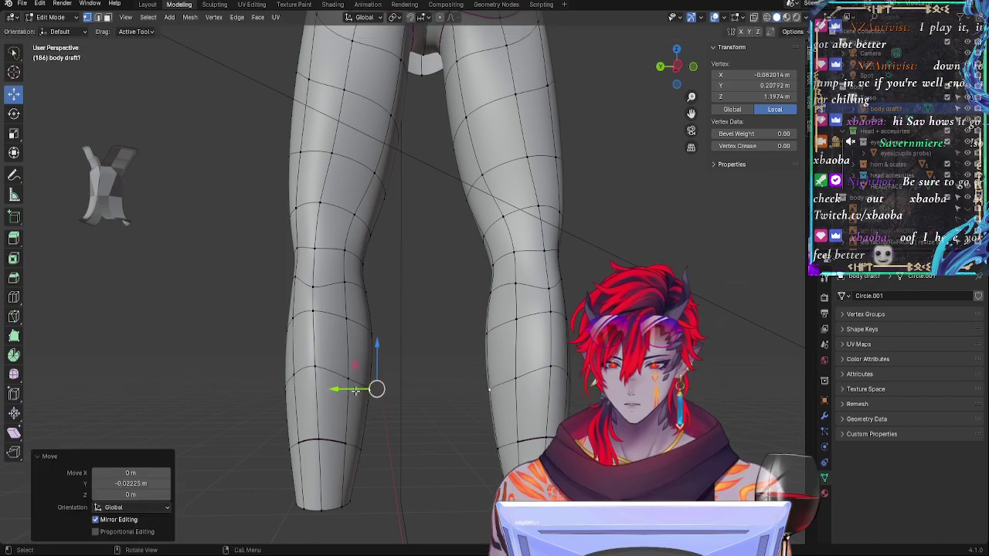
pyautogui.moveTo(341, 392); pyautogui.dragTo(268, 363, button='middle')
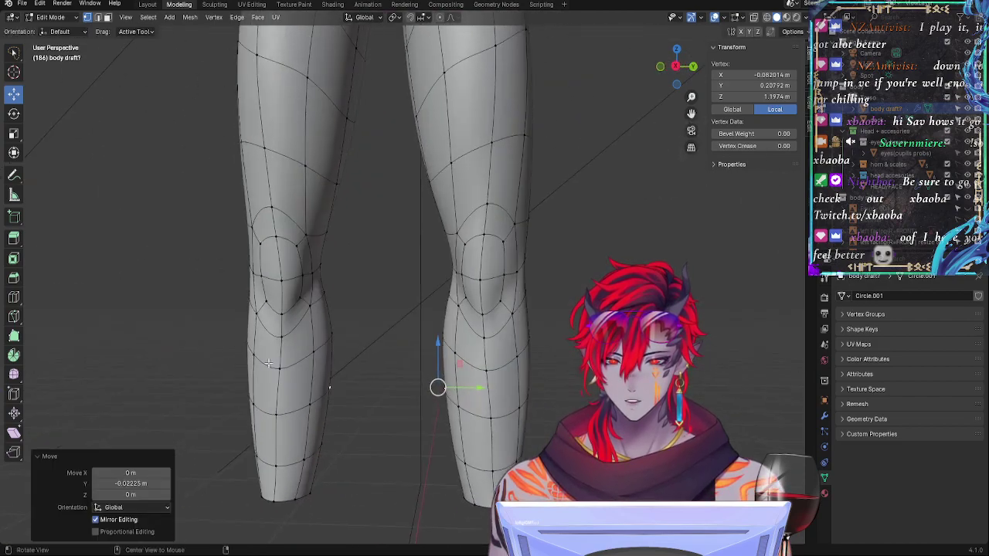
# Step: Smooth the three vertices just below the right knee
pyautogui.click(500, 303)
pyautogui.keyDown('shift'); pyautogui.click(484, 313); pyautogui.keyUp('shift')
pyautogui.keyDown('shift'); pyautogui.click(468, 304); pyautogui.keyUp('shift')
pyautogui.rightClick(473, 302)
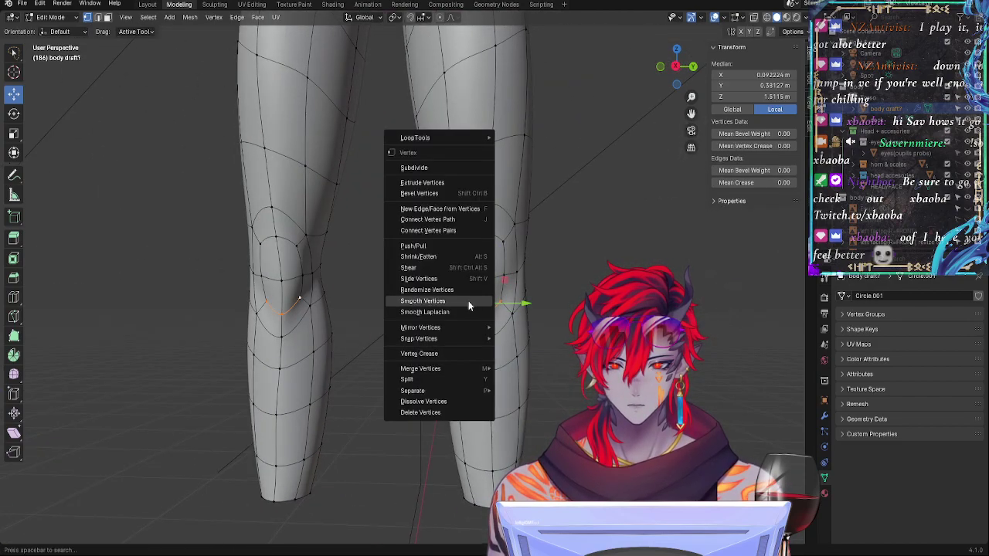
pyautogui.click(468, 305)
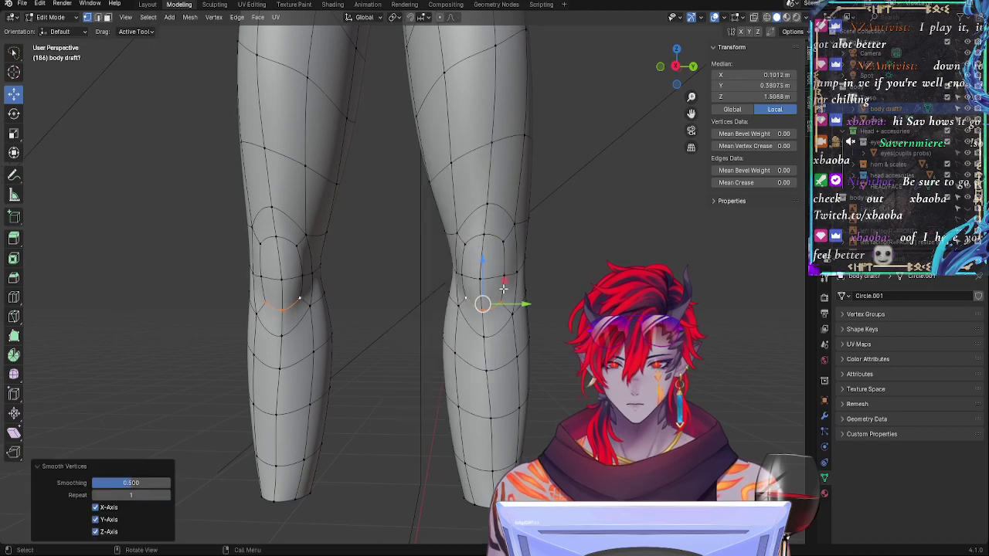
# Step: Smooth the two inner vertices above the right knee
pyautogui.click(463, 277)
pyautogui.moveTo(526, 298); pyautogui.dragTo(578, 309, button='middle')
pyautogui.click(475, 242)
pyautogui.keyDown('shift'); pyautogui.click(509, 216); pyautogui.keyUp('shift')
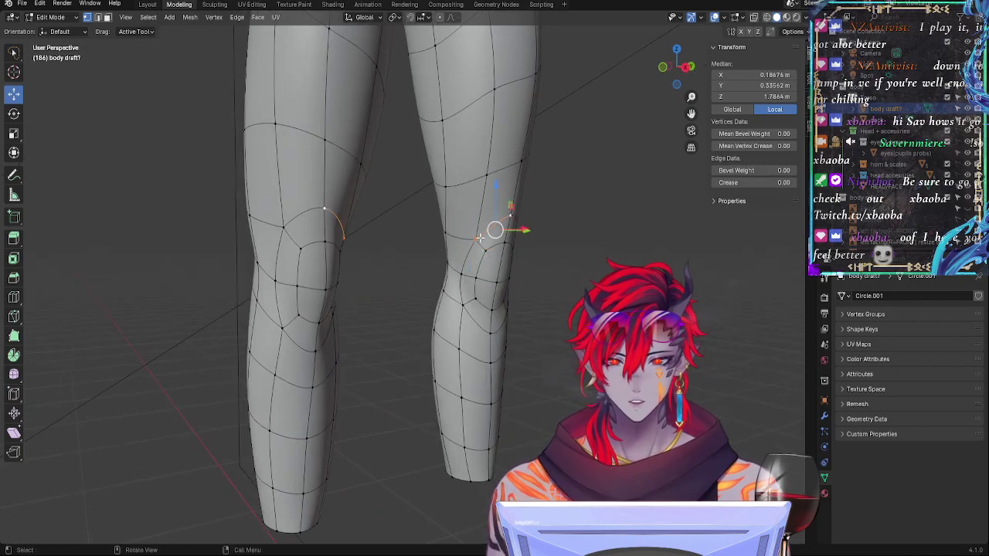
pyautogui.click(478, 238)
pyautogui.click(447, 234)
pyautogui.keyDown('shift'); pyautogui.click(470, 241); pyautogui.keyUp('shift')
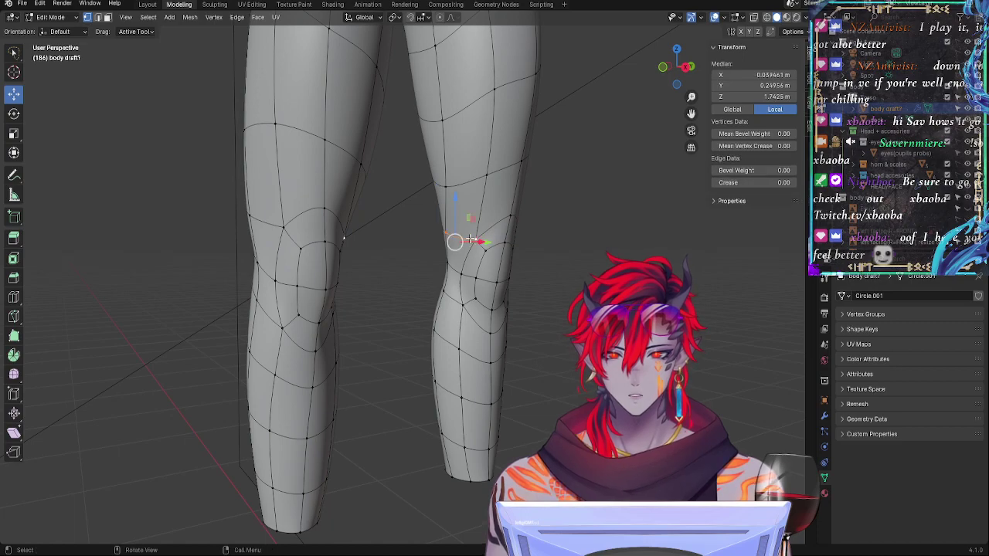
pyautogui.rightClick(468, 244)
pyautogui.click(432, 248)
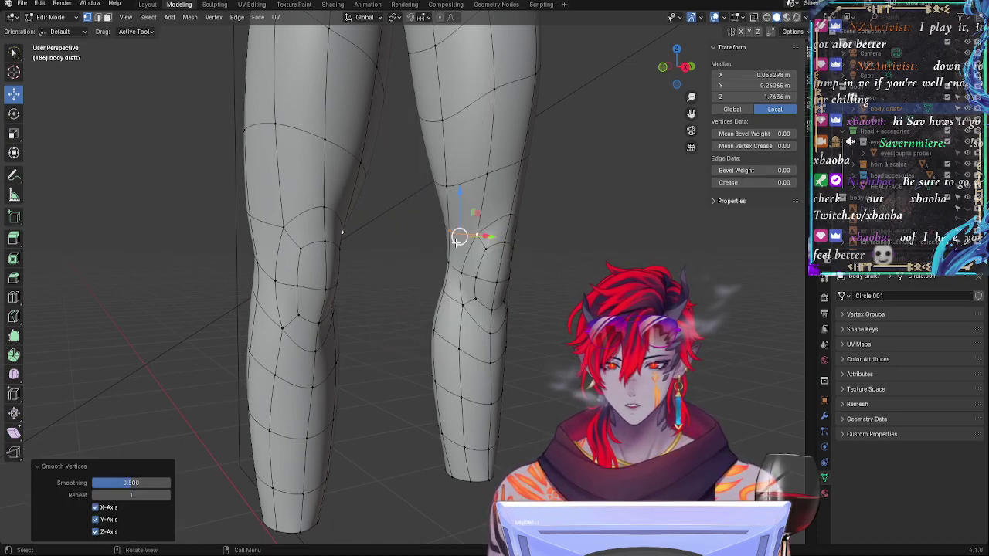
# Step: Crease the edge above the knee to about 0.22 and shift it slightly
pyautogui.click(449, 234)
pyautogui.click(447, 196)
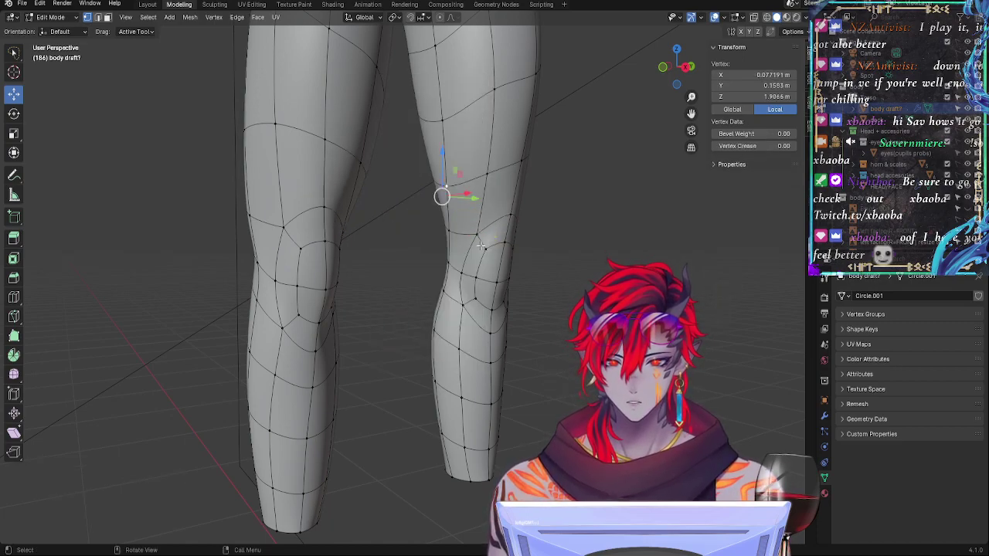
pyautogui.click(471, 234)
pyautogui.keyDown('shift'); pyautogui.click(454, 235); pyautogui.keyUp('shift')
pyautogui.moveTo(459, 236); pyautogui.dragTo(447, 264, button='middle')
pyautogui.keyDown('shift'); pyautogui.click(394, 217); pyautogui.keyUp('shift')
pyautogui.hotkey('shift', 'e')
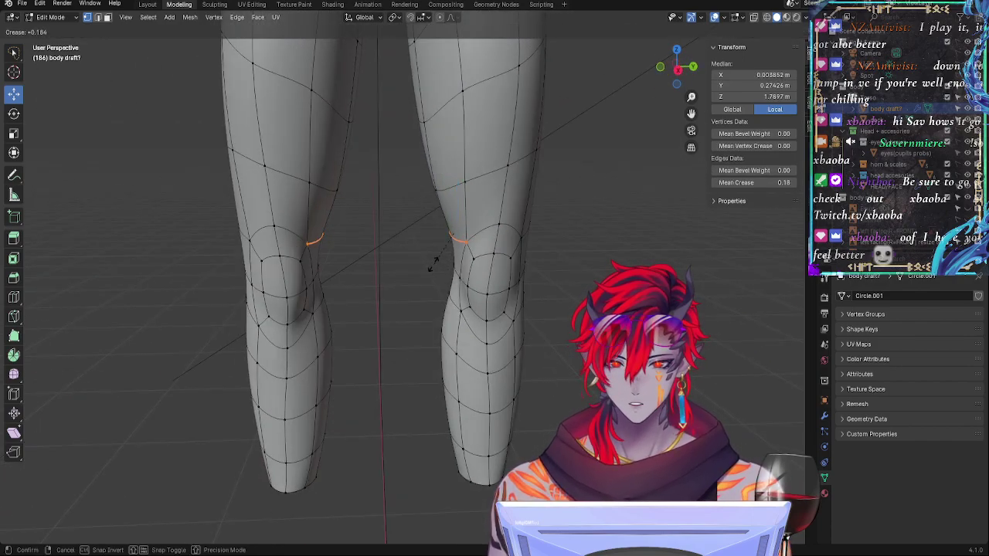
pyautogui.click(427, 270)
pyautogui.hotkey('shift', 'e')
pyautogui.click(423, 281)
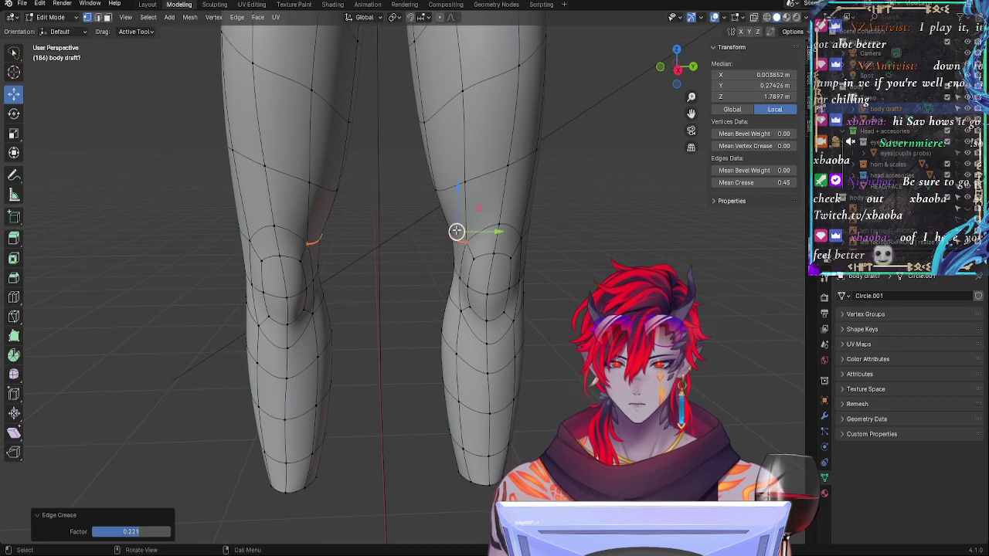
pyautogui.moveTo(457, 231)
pyautogui.mouseDown()
pyautogui.moveTo(478, 219)
pyautogui.moveTo(489, 243)
pyautogui.moveTo(453, 248)
pyautogui.mouseUp()
# Step: In side orthographic view, nudge knee vertices along Y and lower one slightly on Z
pyautogui.click(446, 238)
pyautogui.keyDown('shift'); pyautogui.click(437, 196); pyautogui.keyUp('shift')
pyautogui.click(678, 72)
pyautogui.click(459, 239)
pyautogui.keyDown('shift'); pyautogui.click(463, 247); pyautogui.keyUp('shift')
pyautogui.click(454, 264)
pyautogui.click(456, 242)
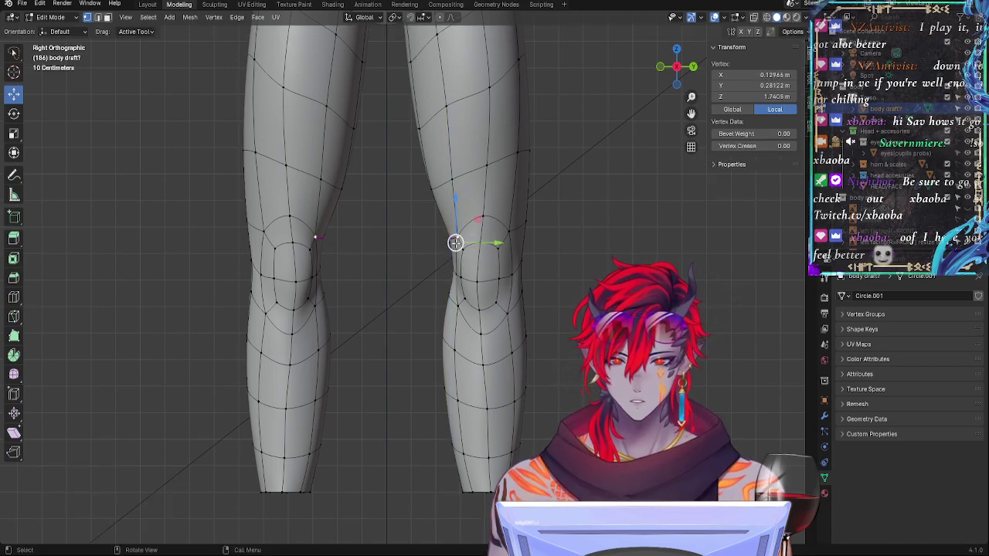
# Step: Move two knee vertices together along the Y axis
pyautogui.click(451, 270)
pyautogui.click(458, 276)
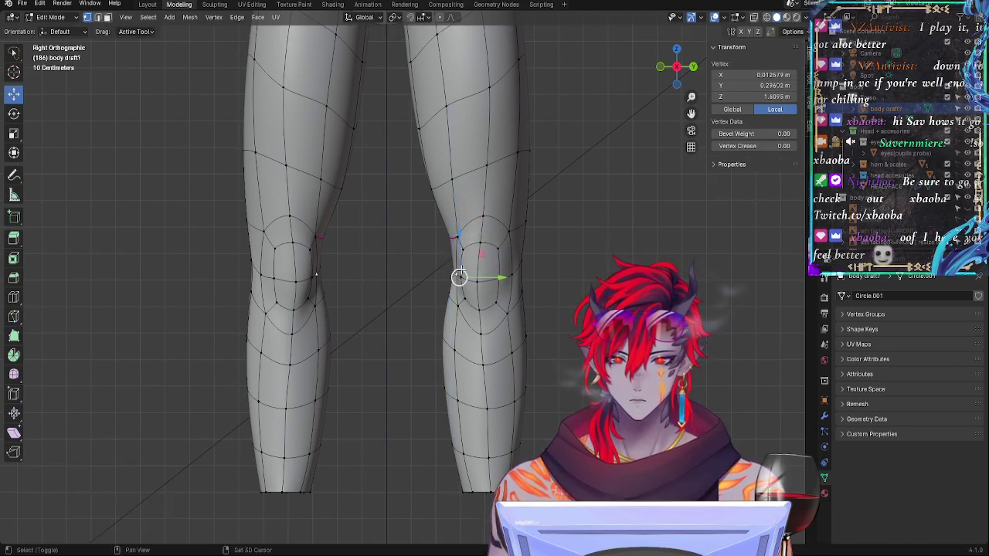
pyautogui.keyDown('shift'); pyautogui.click(459, 247); pyautogui.keyUp('shift')
pyautogui.press('g')
pyautogui.press('y')
pyautogui.moveTo(494, 262); pyautogui.dragTo(496, 263)
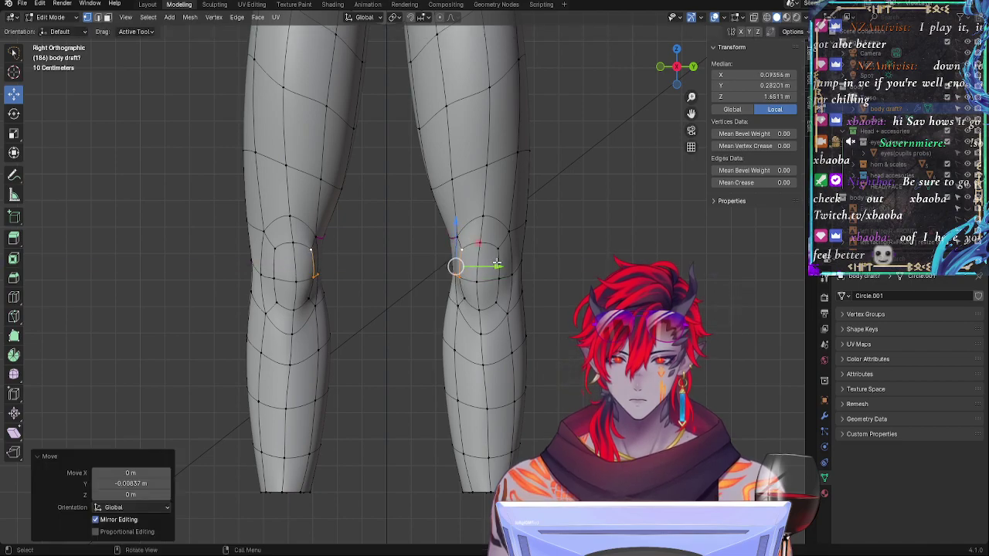
pyautogui.click(464, 279)
# Step: Nudge a lower kneecap vertex about 1.26 cm inward along X
pyautogui.moveTo(530, 292); pyautogui.dragTo(527, 367, button='middle')
pyautogui.click(474, 339)
pyautogui.click(473, 336)
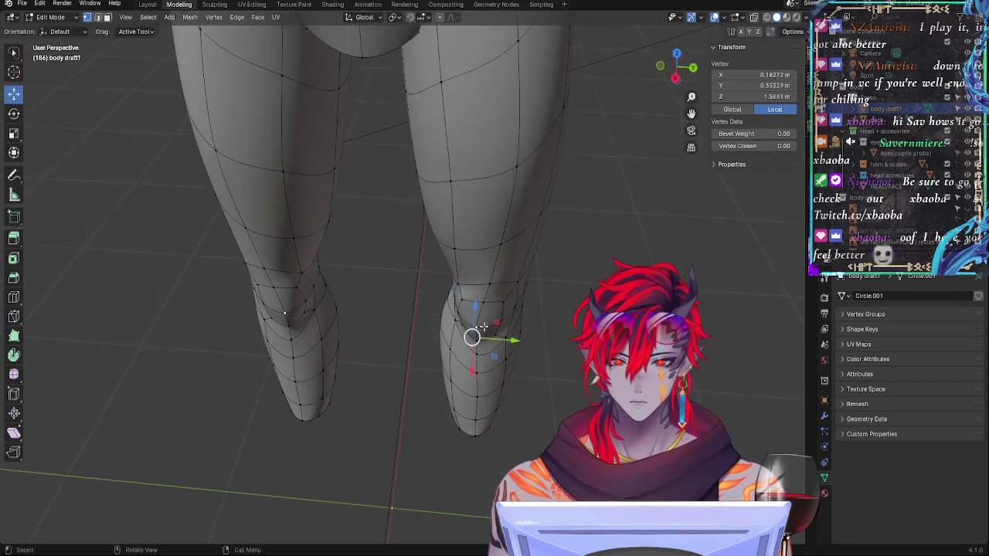
pyautogui.moveTo(472, 365); pyautogui.dragTo(471, 373)
pyautogui.click(491, 307)
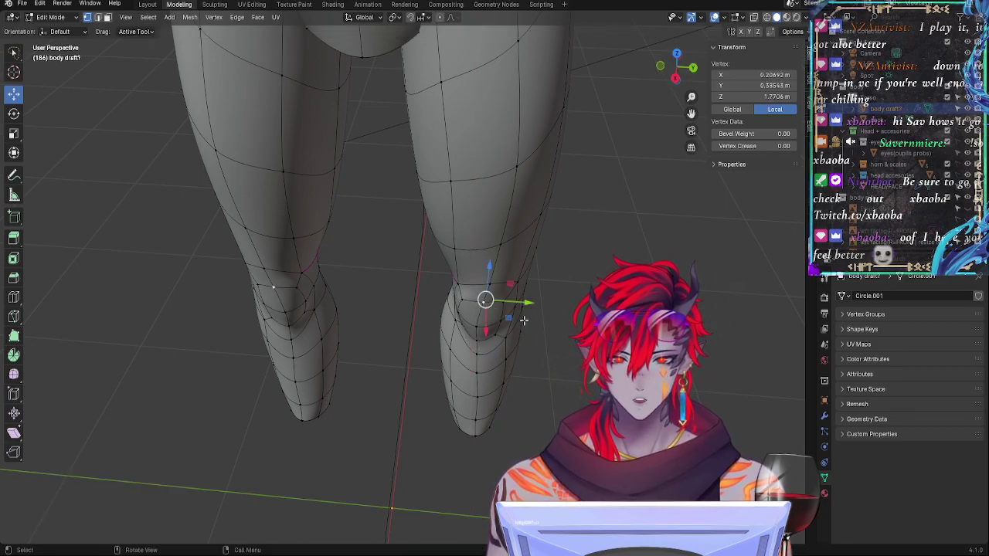
# Step: From front orthographic view, shift two back-of-leg vertices along X to reshape the contour
pyautogui.moveTo(525, 320); pyautogui.dragTo(620, 279, button='middle')
pyautogui.click(671, 69)
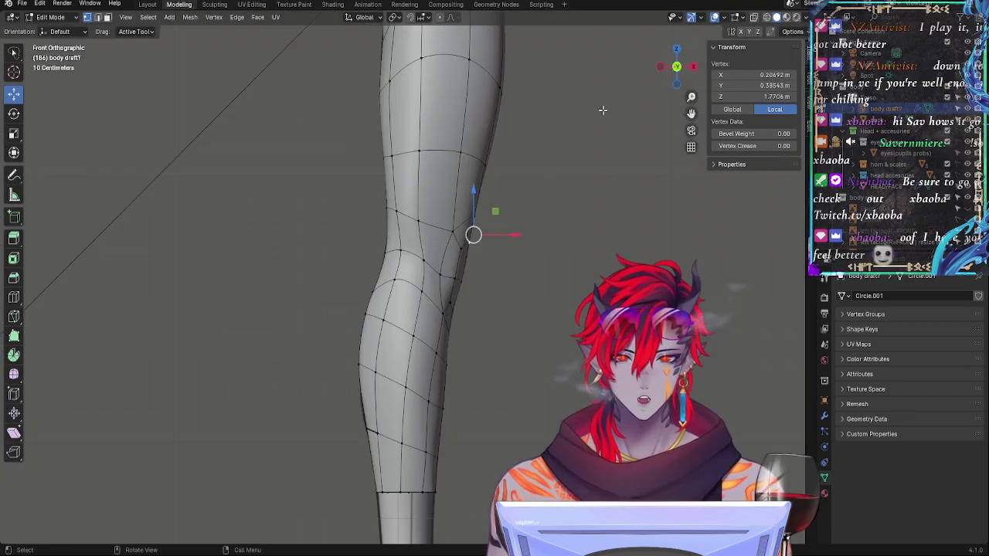
pyautogui.click(694, 68)
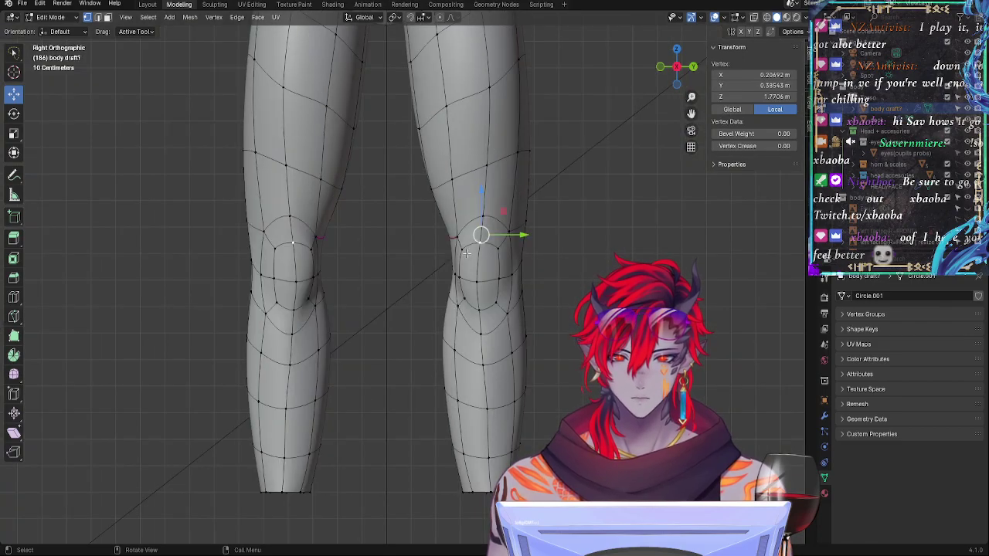
pyautogui.moveTo(467, 253); pyautogui.dragTo(674, 246, button='middle')
pyautogui.click(677, 68)
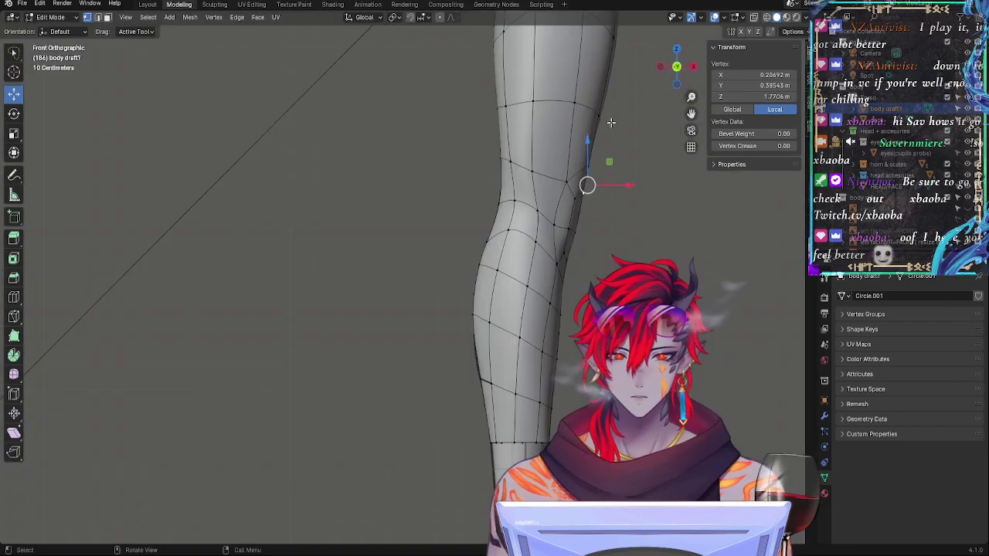
pyautogui.click(475, 370)
pyautogui.keyDown('shift'); pyautogui.click(479, 322); pyautogui.keyUp('shift')
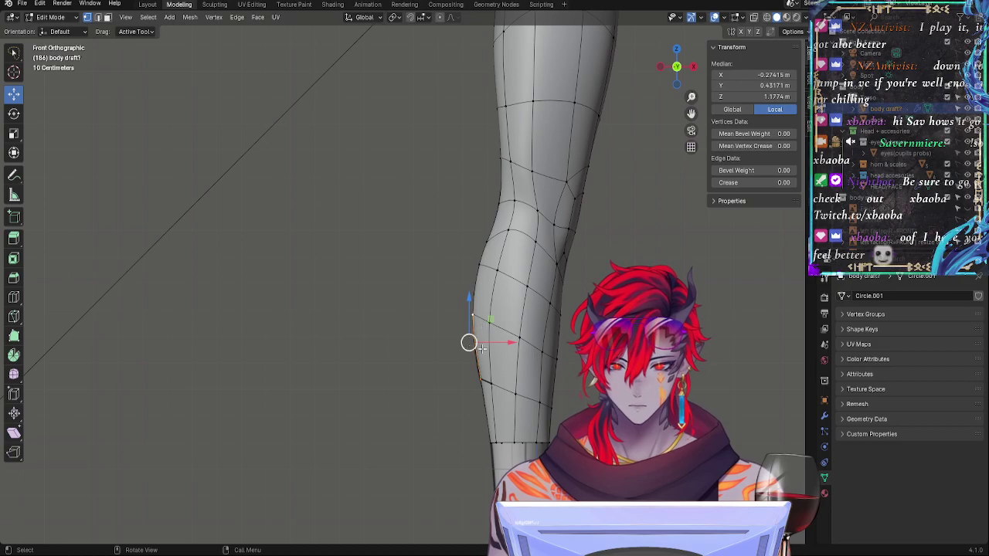
pyautogui.moveTo(481, 348); pyautogui.dragTo(492, 350)
# Step: Lower a back-of-calf vertex on Z, shift it outward on X, then frame both legs
pyautogui.click(472, 315)
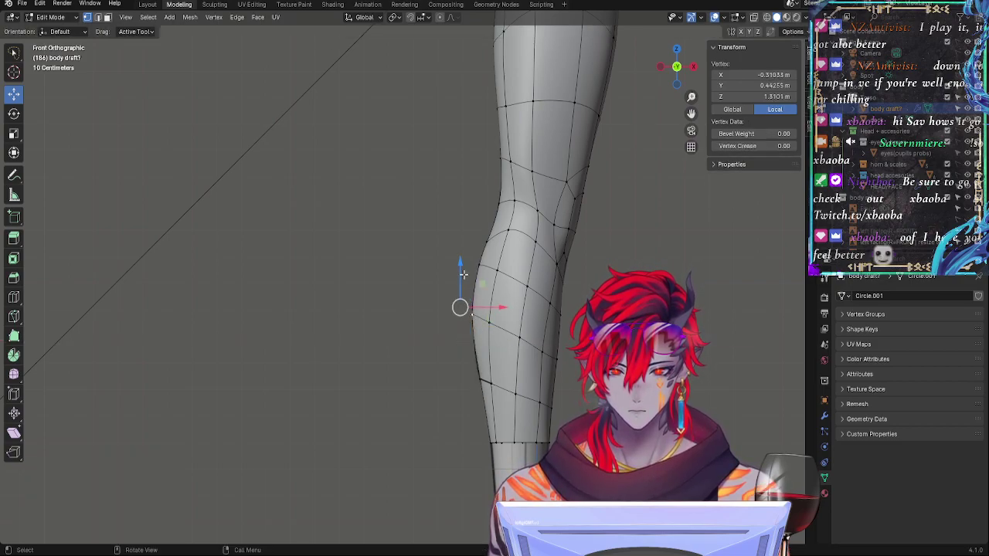
pyautogui.moveTo(461, 271); pyautogui.dragTo(453, 292)
pyautogui.moveTo(502, 335); pyautogui.dragTo(499, 334)
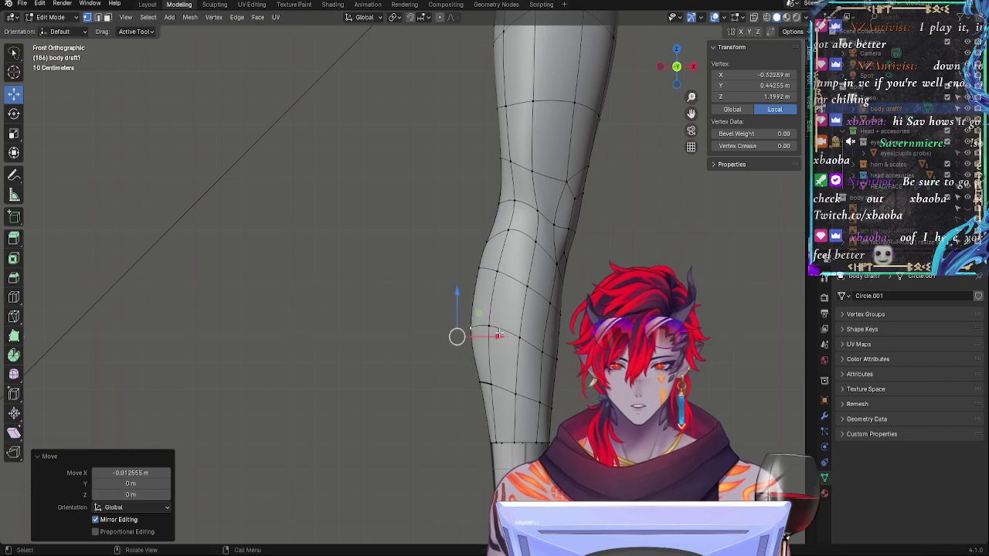
pyautogui.moveTo(623, 261); pyautogui.dragTo(508, 237, button='middle')
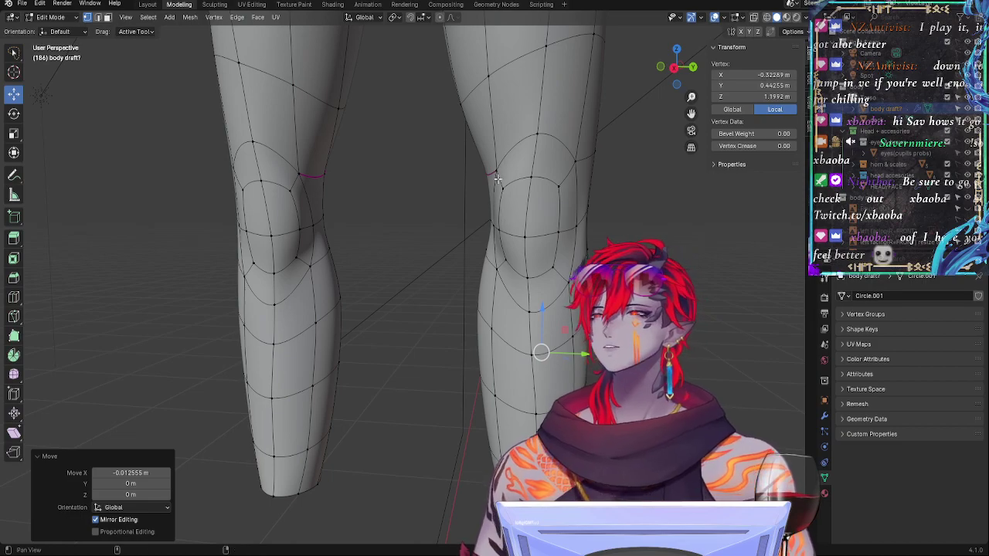
pyautogui.keyDown('shift'); pyautogui.moveTo(584, 217); pyautogui.dragTo(564, 375, button='middle'); pyautogui.keyUp('shift')
pyautogui.scroll(-4, 528, 336)
# Step: From the side view, shift three inner knee vertices about 1.6 cm along negative Y with mirror editing
pyautogui.click(679, 67)
pyautogui.press('Tab')
pyautogui.press('Tab')
pyautogui.press('Tab')
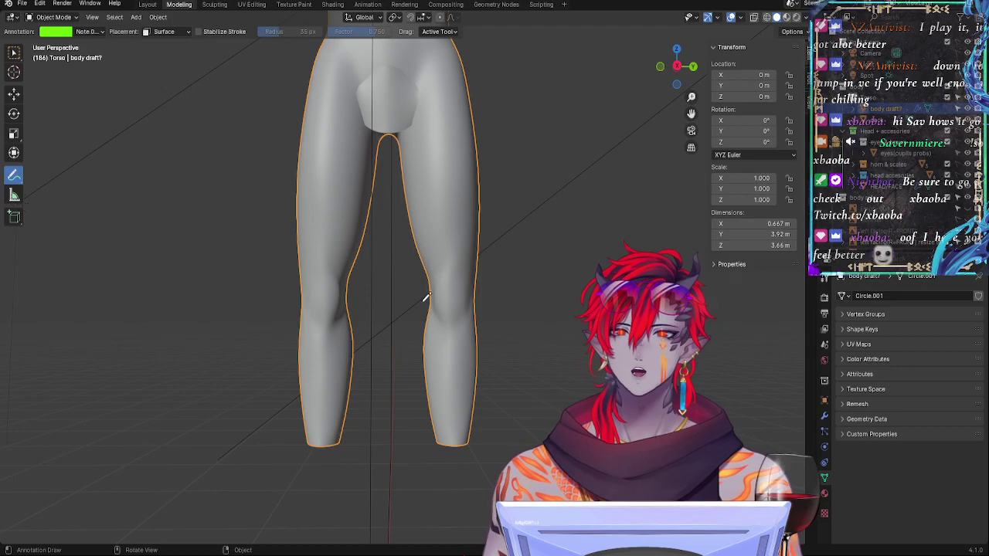
pyautogui.press('Tab')
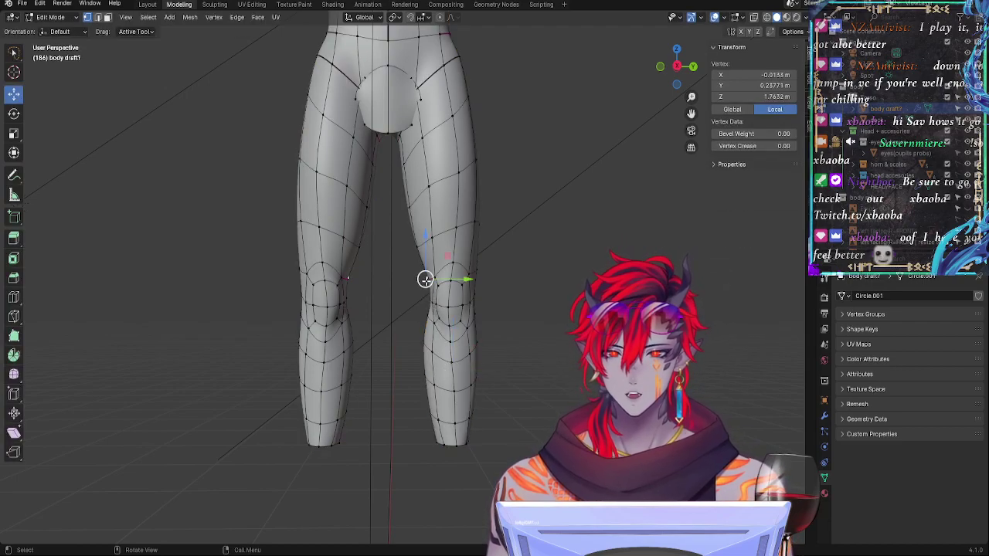
pyautogui.keyDown('shift'); pyautogui.click(431, 280); pyautogui.keyUp('shift')
pyautogui.keyDown('shift'); pyautogui.click(428, 295); pyautogui.keyUp('shift')
pyautogui.keyDown('shift'); pyautogui.click(419, 249); pyautogui.keyUp('shift')
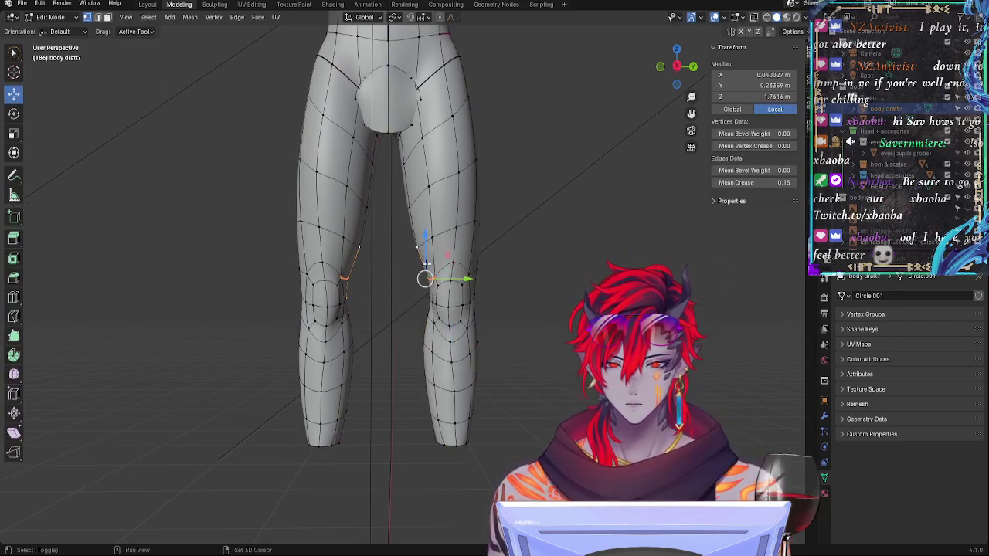
pyautogui.moveTo(459, 279); pyautogui.dragTo(420, 281)
# Step: Cancel a stray Shrink/Fatten, inspect the legs in Object Mode, then return to Edit Mode on a knee vertex
pyautogui.hotkey('alt', 's')
pyautogui.rightClick(458, 283)
pyautogui.press('Tab')
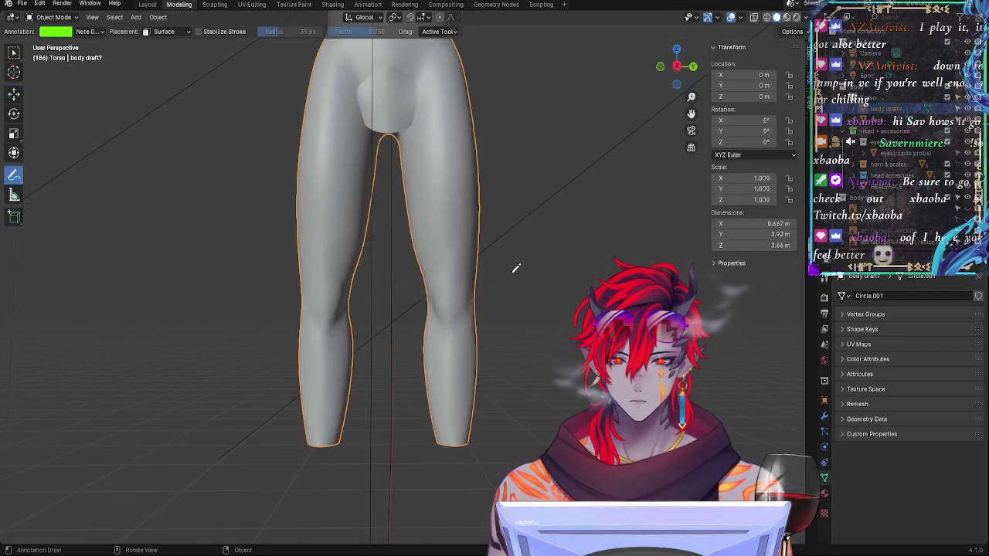
pyautogui.keyDown('ctrl'); pyautogui.moveTo(521, 286); pyautogui.dragTo(510, 216, button='middle'); pyautogui.keyUp('ctrl')
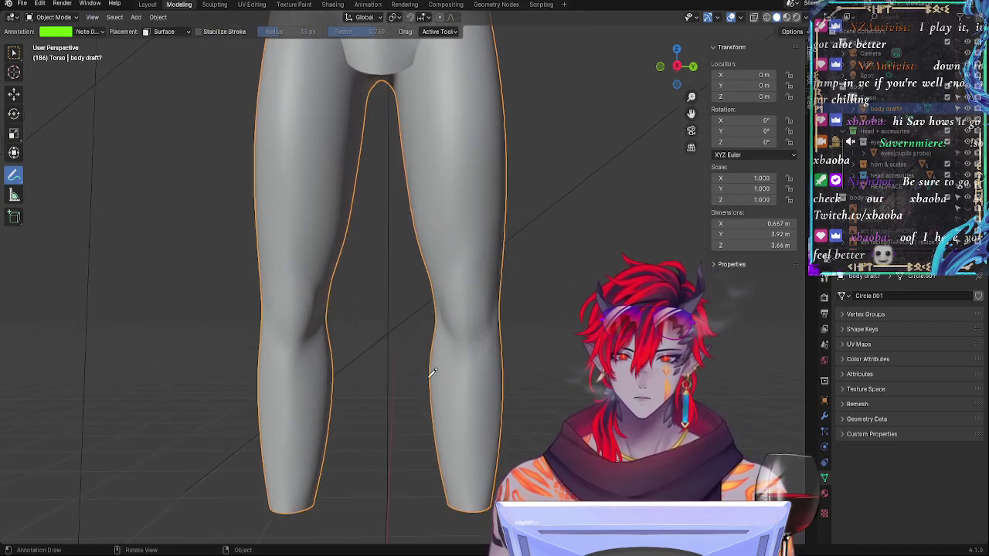
pyautogui.press('Tab')
pyautogui.press('Tab')
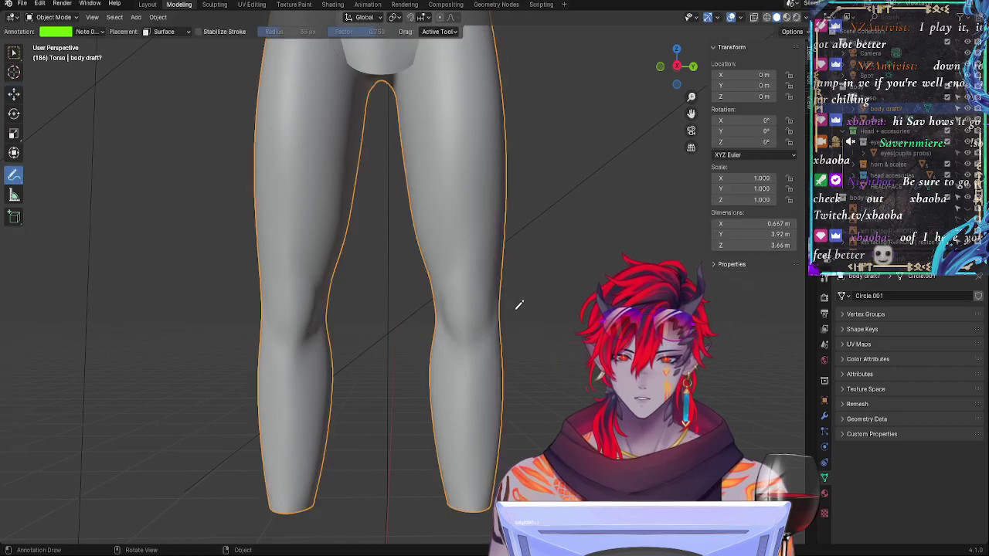
pyautogui.press('Tab')
pyautogui.click(446, 315)
# Step: Select the kneecap vertices from the top of the knee down to just below it
pyautogui.keyDown('shift'); pyautogui.click(450, 335); pyautogui.keyUp('shift')
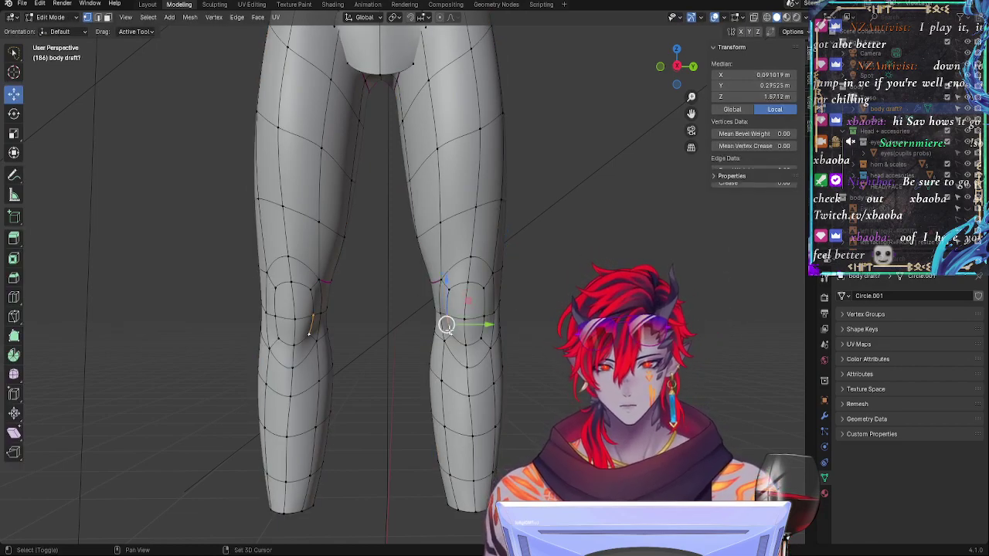
pyautogui.keyDown('shift'); pyautogui.click(465, 345); pyautogui.keyUp('shift')
pyautogui.keyDown('shift'); pyautogui.click(483, 335); pyautogui.keyUp('shift')
pyautogui.keyDown('shift'); pyautogui.click(485, 314); pyautogui.keyUp('shift')
pyautogui.keyDown('shift'); pyautogui.click(466, 319); pyautogui.keyUp('shift')
pyautogui.keyDown('shift'); pyautogui.click(482, 337); pyautogui.keyUp('shift')
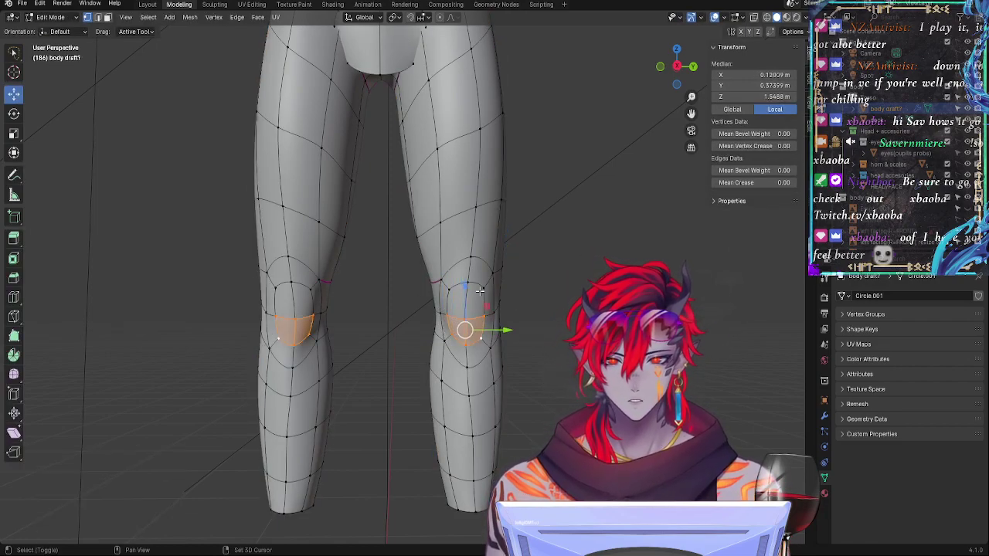
pyautogui.keyDown('shift'); pyautogui.click(483, 290); pyautogui.keyUp('shift')
pyautogui.keyDown('shift'); pyautogui.click(444, 282); pyautogui.keyUp('shift')
pyautogui.keyDown('shift'); pyautogui.click(468, 285); pyautogui.keyUp('shift')
pyautogui.keyDown('shift'); pyautogui.click(451, 295); pyautogui.keyUp('shift')
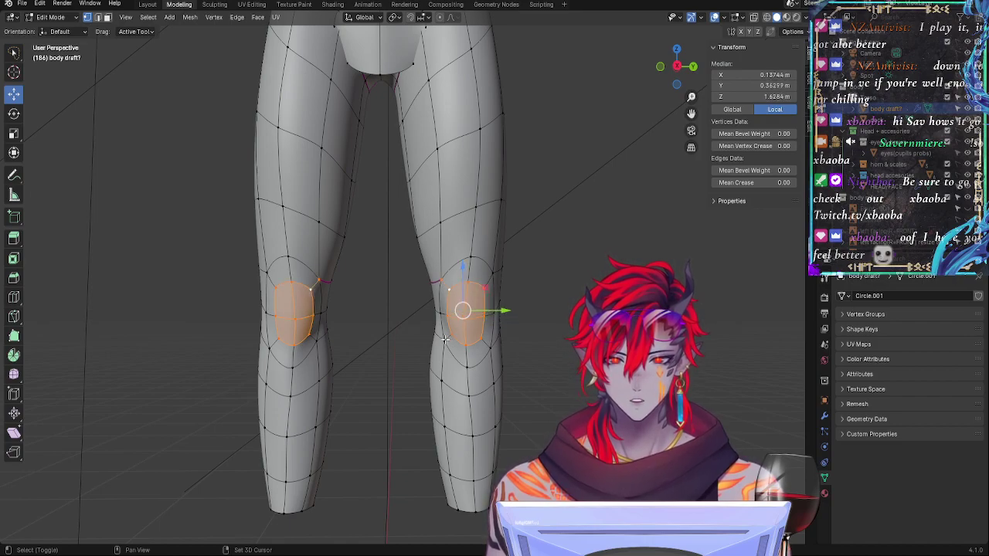
pyautogui.keyDown('shift'); pyautogui.click(466, 365); pyautogui.keyUp('shift')
# Step: Tilt the kneecap about -6° around Z and shift it slightly along Y
pyautogui.press('r')
pyautogui.press('z')
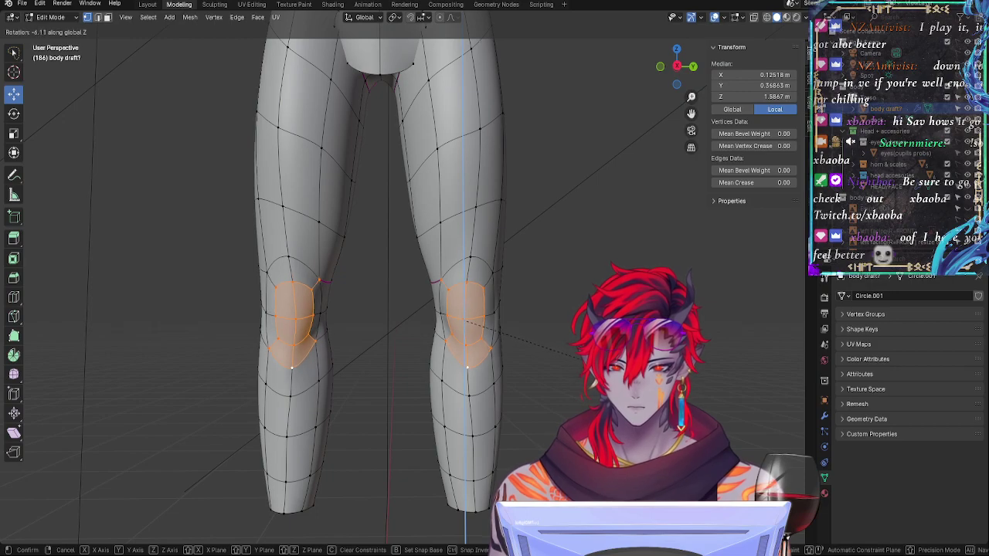
pyautogui.click(523, 331)
pyautogui.moveTo(506, 321); pyautogui.dragTo(503, 320)
pyautogui.click(554, 318)
# Step: Raise a single knee vertex slightly along Z
pyautogui.moveTo(495, 304)
pyautogui.mouseDown(button='middle')
pyautogui.moveTo(501, 333)
pyautogui.moveTo(498, 302)
pyautogui.mouseUp(button='middle')
pyautogui.keyDown('shift'); pyautogui.click(462, 309); pyautogui.keyUp('shift')
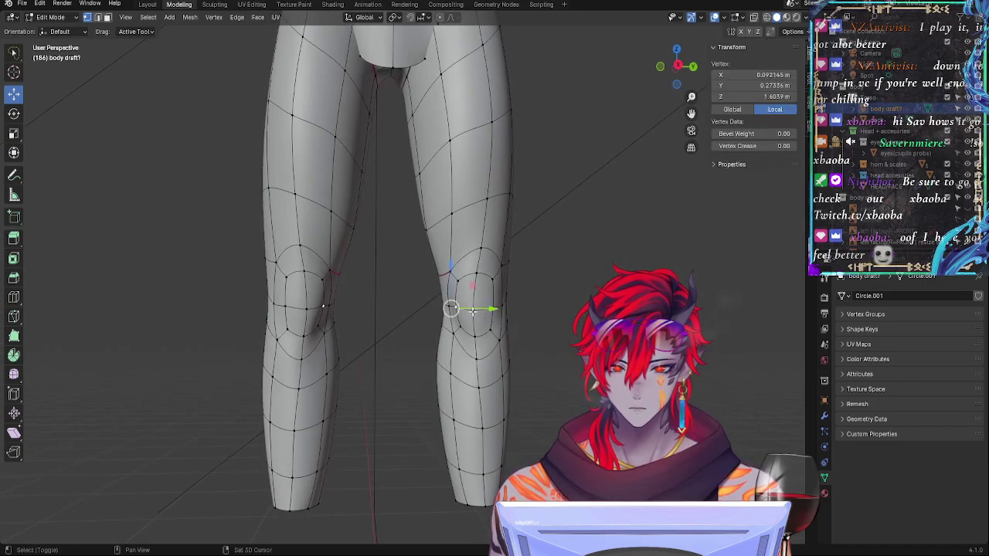
pyautogui.keyDown('shift'); pyautogui.click(472, 311); pyautogui.keyUp('shift')
pyautogui.click(473, 311)
pyautogui.moveTo(471, 271); pyautogui.dragTo(471, 272)
pyautogui.click(545, 302)
# Step: Move two lower calf vertices along Y to tighten the calf profile
pyautogui.moveTo(546, 302); pyautogui.dragTo(508, 290, button='middle')
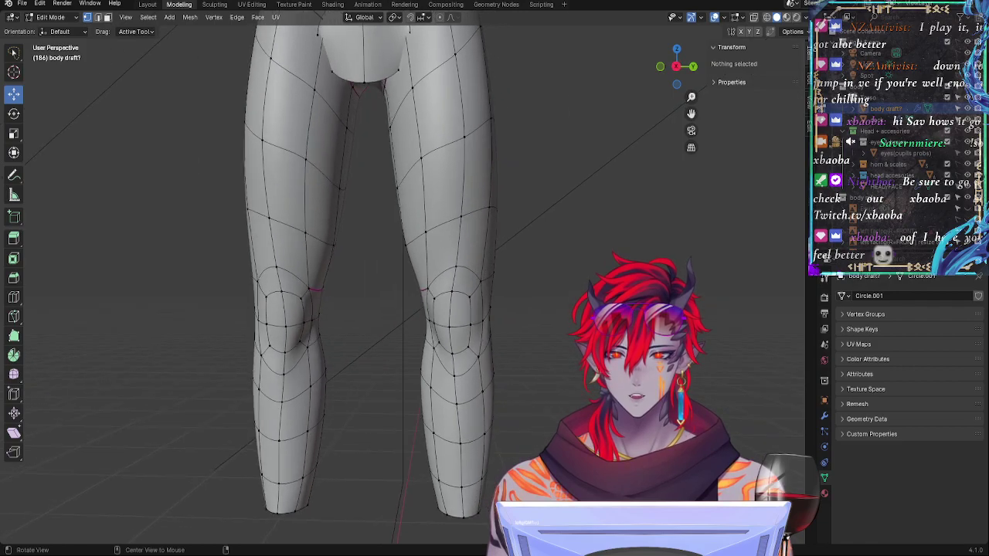
pyautogui.click(424, 370)
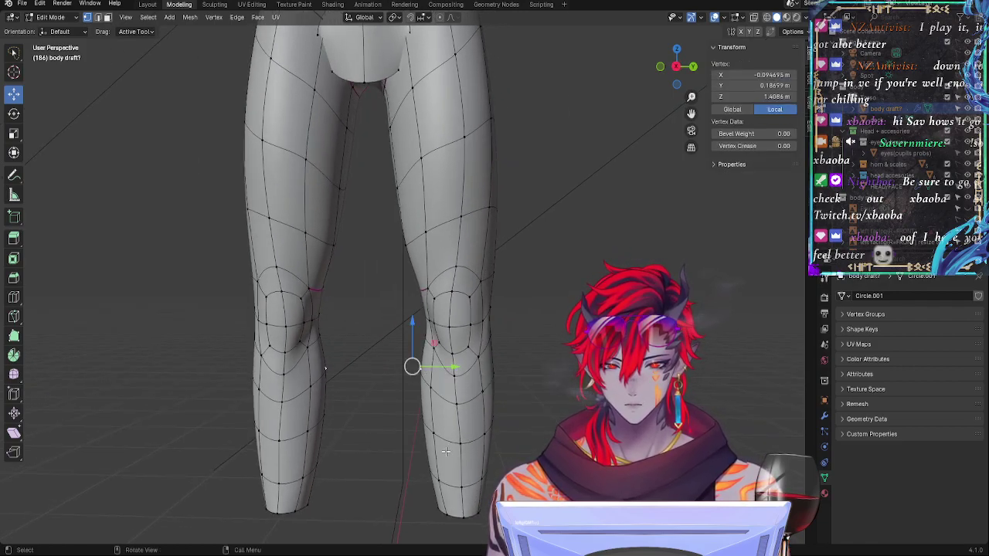
pyautogui.click(424, 465)
pyautogui.press('g')
pyautogui.press('y')
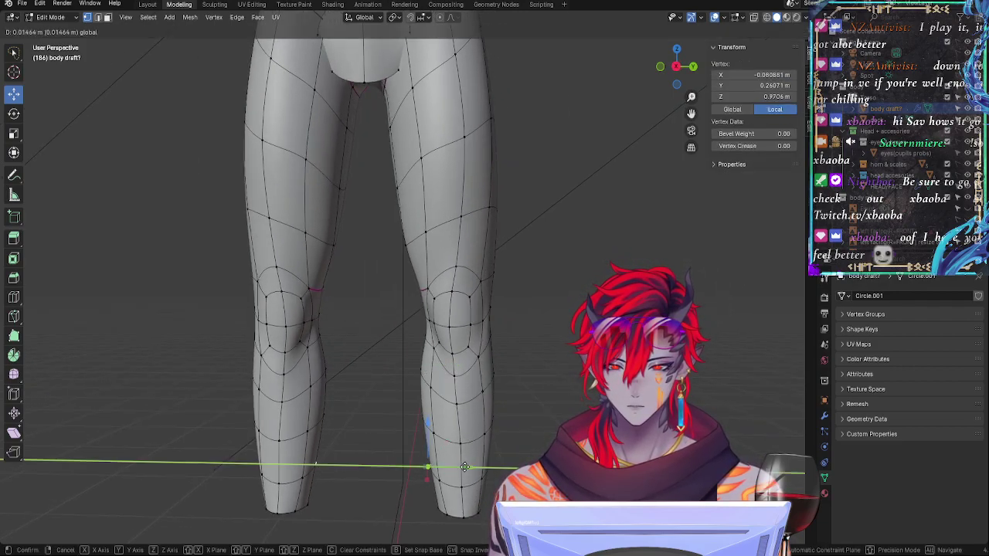
pyautogui.click(469, 468)
pyautogui.click(490, 466)
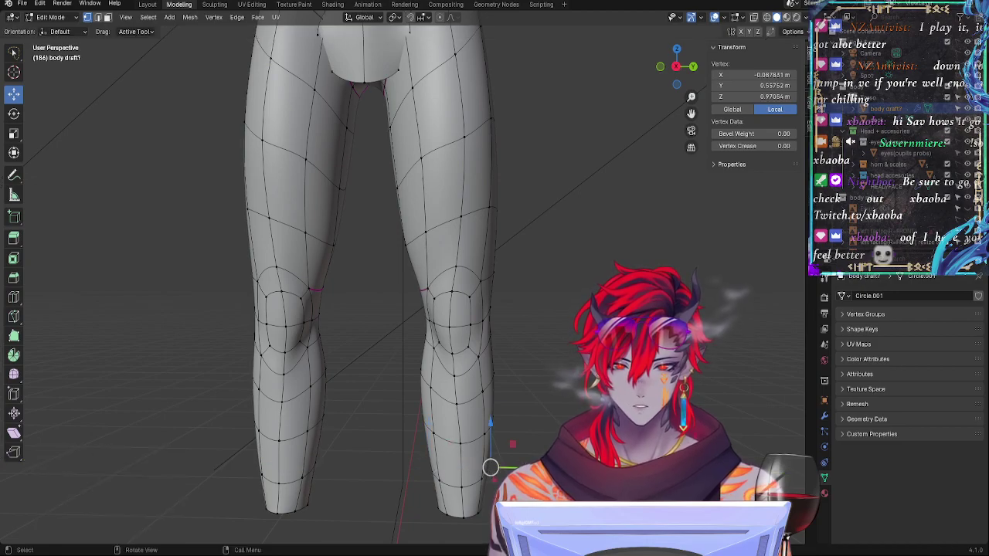
pyautogui.press('g')
pyautogui.press('y')
pyautogui.click(488, 468)
# Step: In Right Orthographic view, move two knee vertices along Y
pyautogui.click(676, 65)
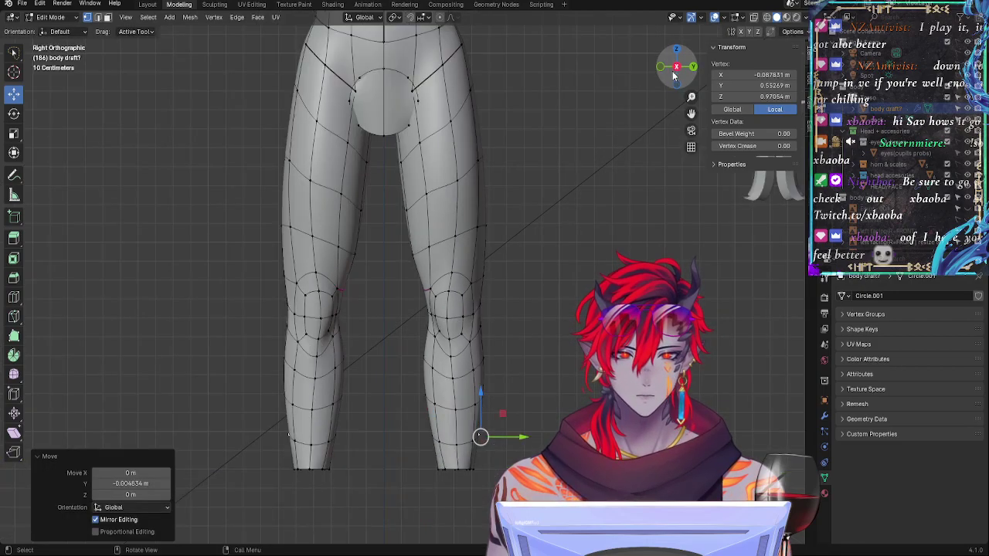
pyautogui.click(481, 322)
pyautogui.click(484, 310)
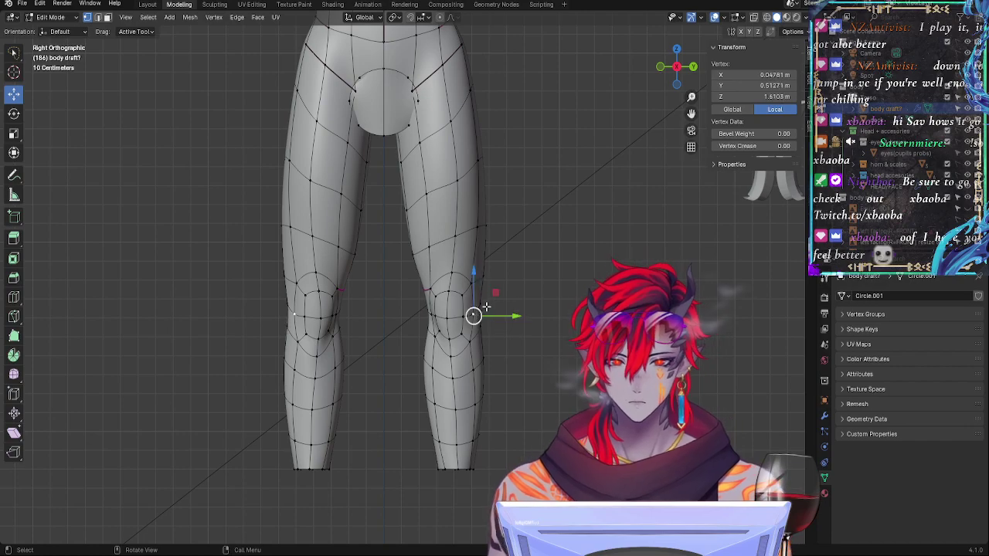
pyautogui.keyDown('shift'); pyautogui.click(473, 313); pyautogui.keyUp('shift')
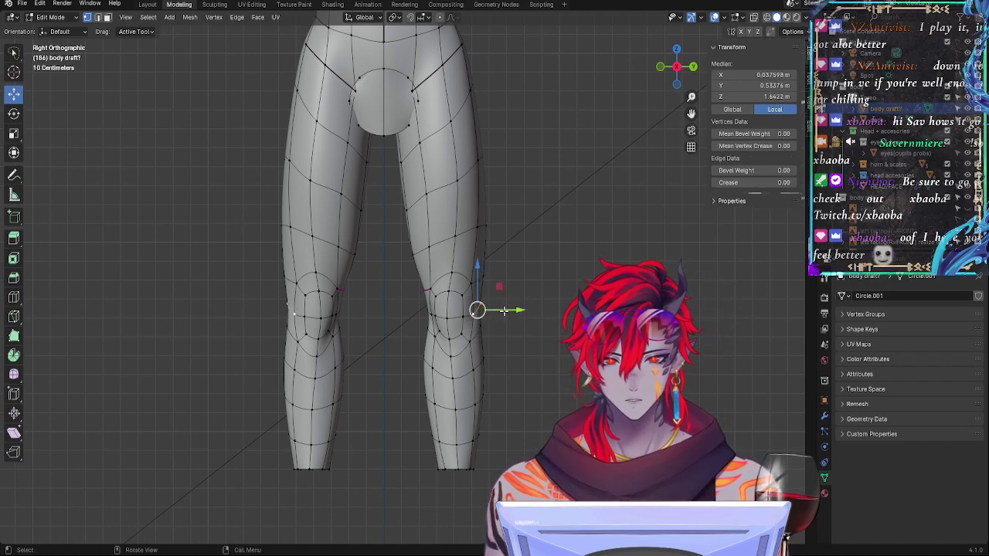
pyautogui.press('g')
pyautogui.press('y')
pyautogui.click(499, 311)
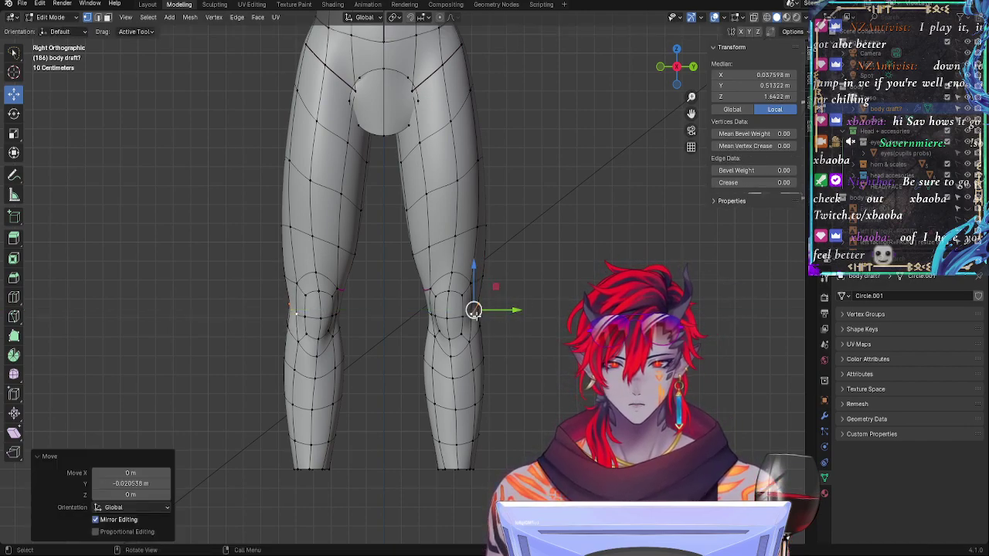
# Step: Shift another knee vertex along Y and reposition a neighbouring knee vertex freely
pyautogui.click(504, 316)
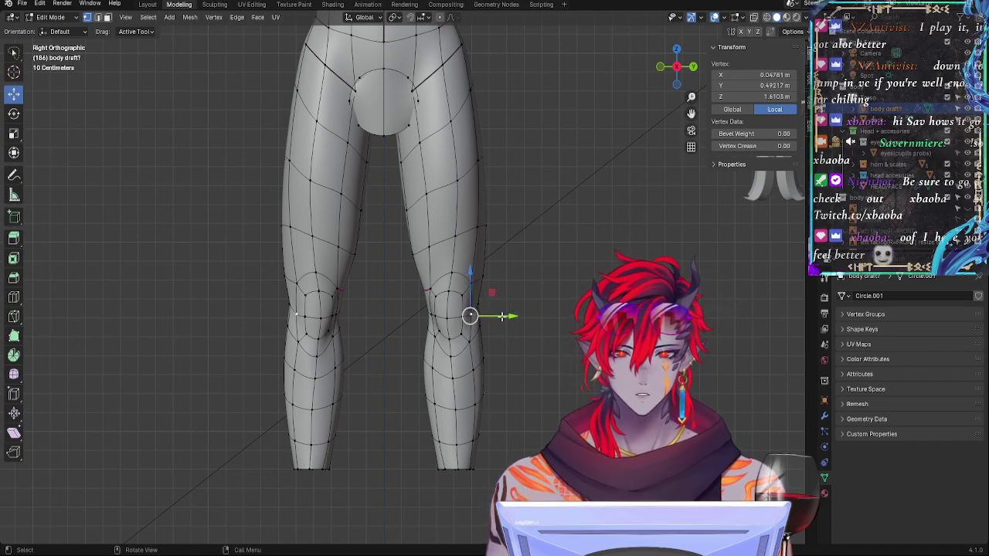
pyautogui.press('g')
pyautogui.press('y')
pyautogui.click(470, 314)
pyautogui.click(463, 288)
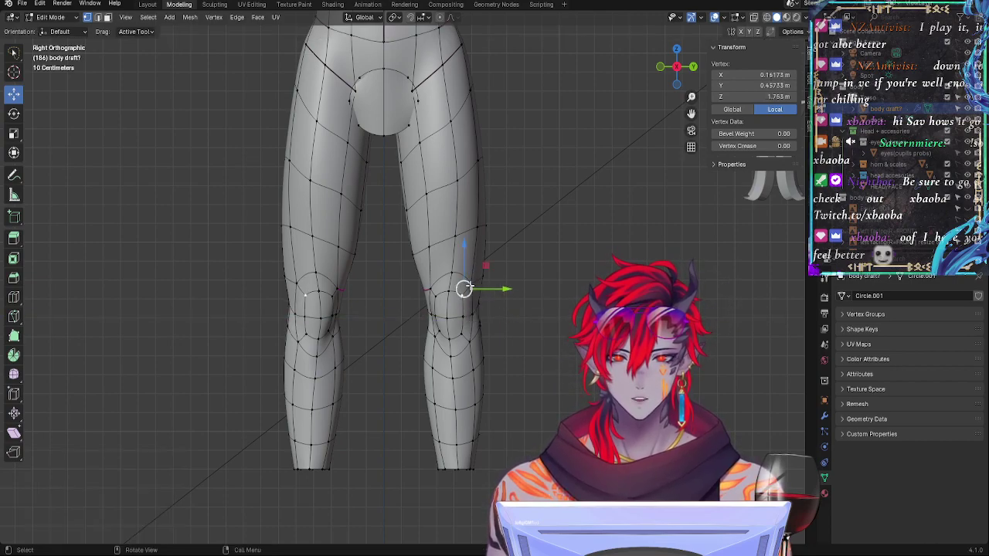
pyautogui.moveTo(463, 288); pyautogui.dragTo(472, 300)
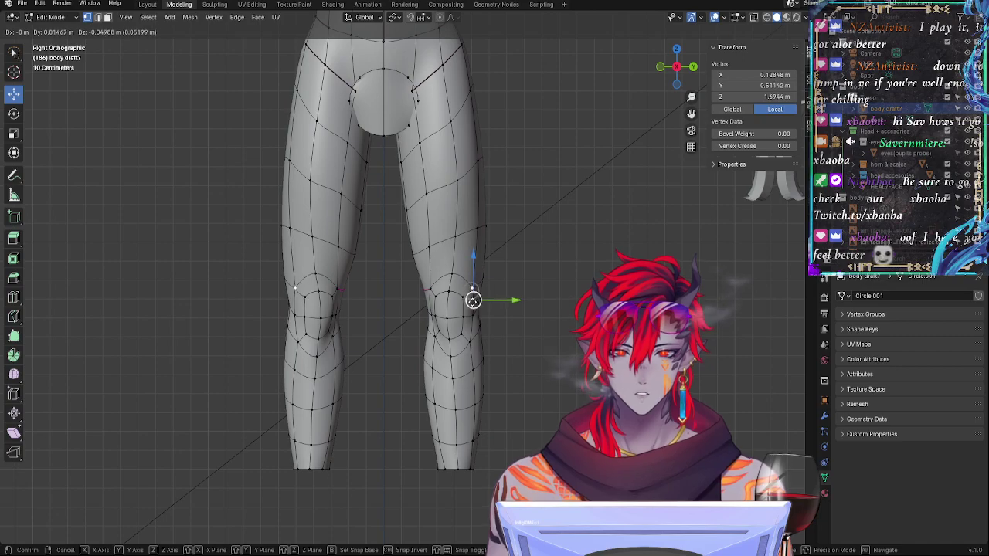
pyautogui.click(473, 300)
# Step: Nudge the vertices above the knee along Y, about 2.65 cm back and 1.17 cm forward
pyautogui.click(479, 298)
pyautogui.click(479, 302)
pyautogui.press('g')
pyautogui.press('y')
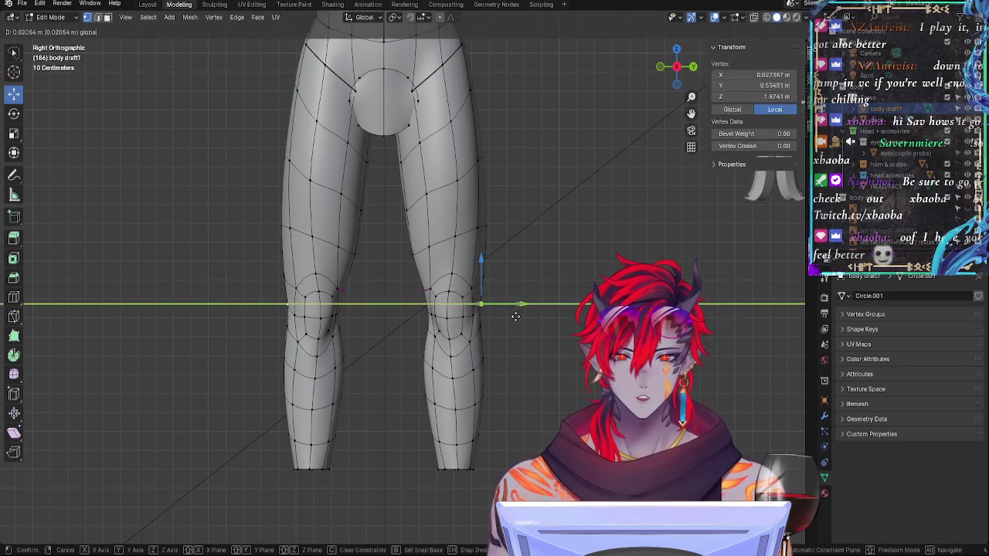
pyautogui.click(517, 316)
pyautogui.moveTo(479, 301); pyautogui.dragTo(520, 282)
pyautogui.click(485, 279)
pyautogui.click(433, 289)
pyautogui.click(420, 289)
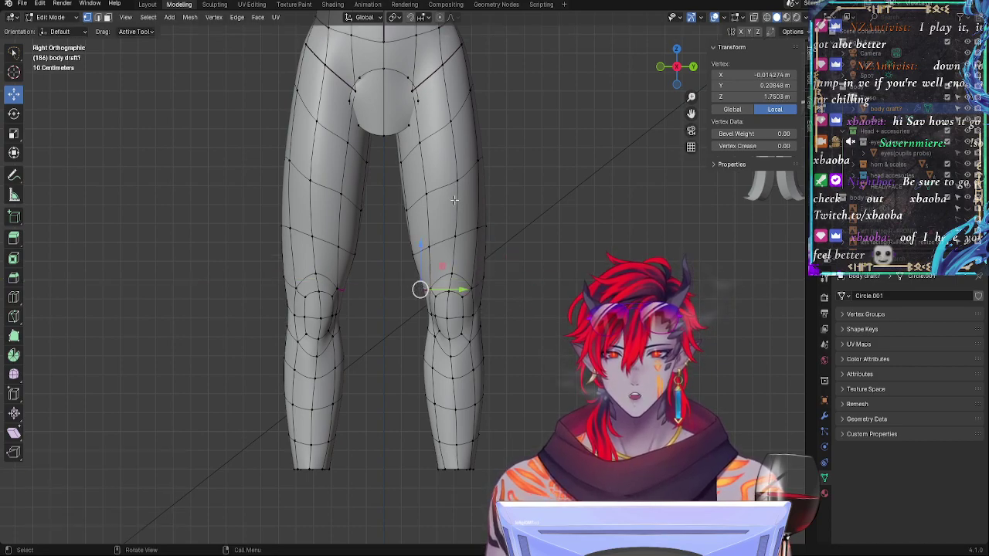
# Step: Select an inner-thigh vertex above the knee, cancelling and undoing a stray Shrink/Fatten
pyautogui.click(428, 248)
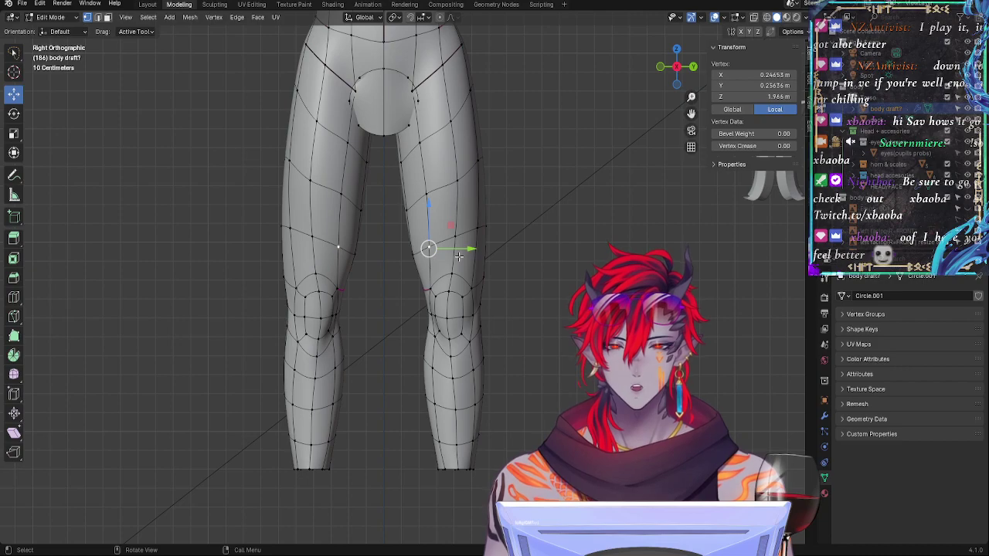
pyautogui.keyDown('shift'); pyautogui.click(455, 236); pyautogui.keyUp('shift')
pyautogui.keyDown('shift'); pyautogui.click(428, 196); pyautogui.keyUp('shift')
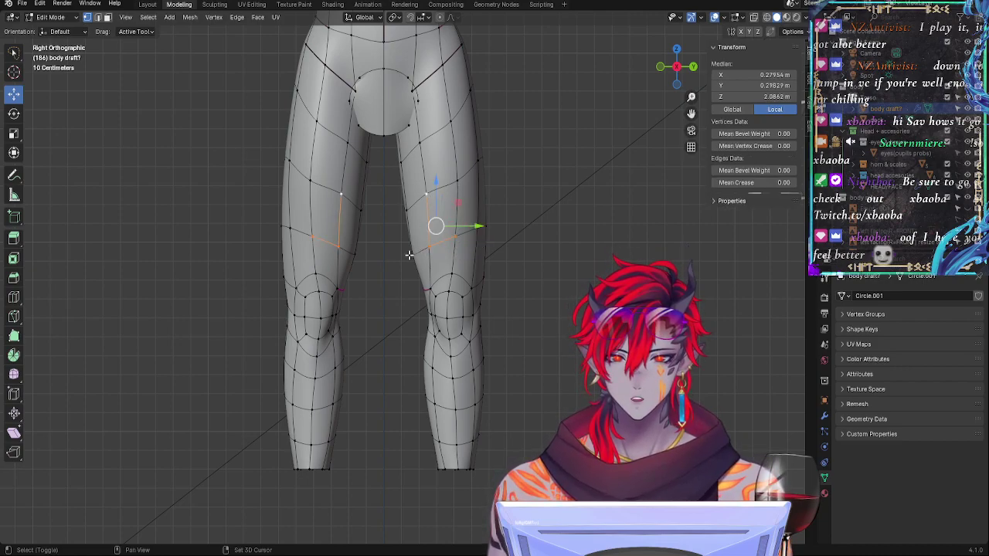
pyautogui.keyDown('shift'); pyautogui.click(411, 255); pyautogui.keyUp('shift')
pyautogui.keyDown('shift'); pyautogui.click(428, 278); pyautogui.keyUp('shift')
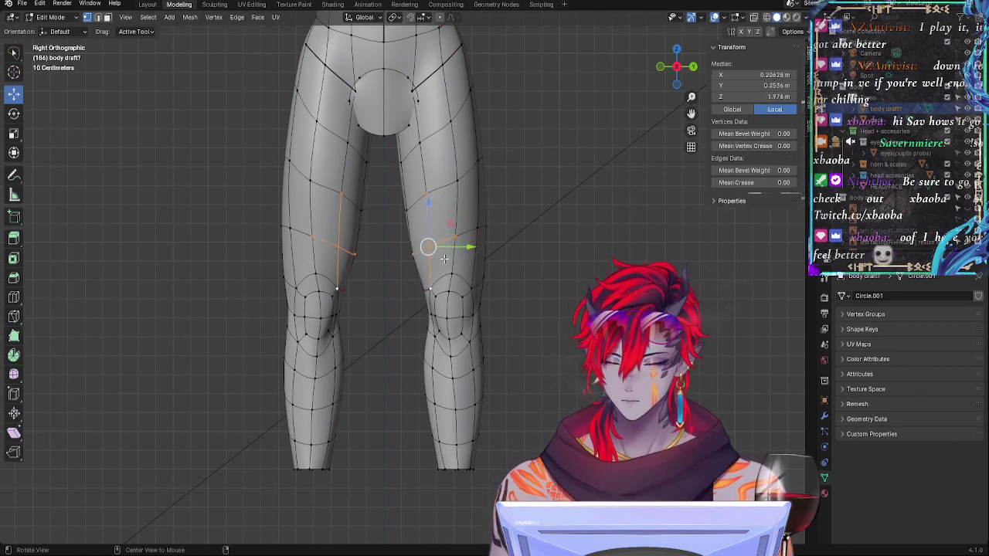
pyautogui.click(402, 264)
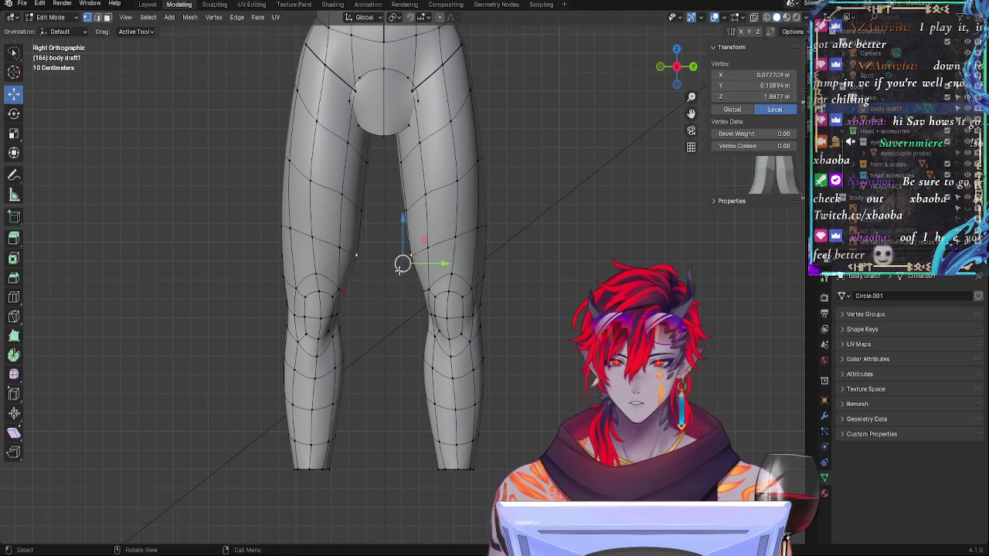
pyautogui.keyDown('shift'); pyautogui.click(407, 210); pyautogui.keyUp('shift')
pyautogui.hotkey('alt', 's')
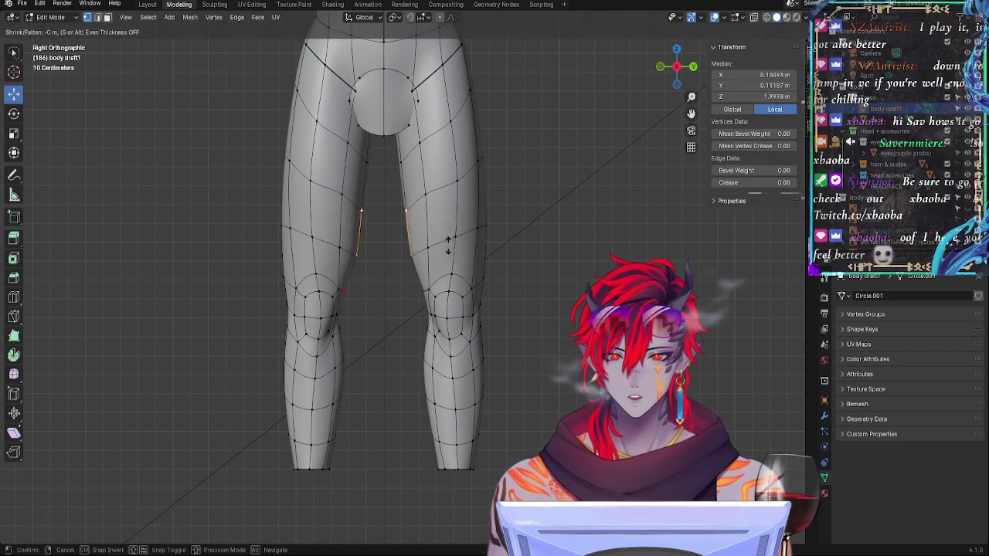
pyautogui.press('Escape')
pyautogui.hotkey('ctrl', 'z')
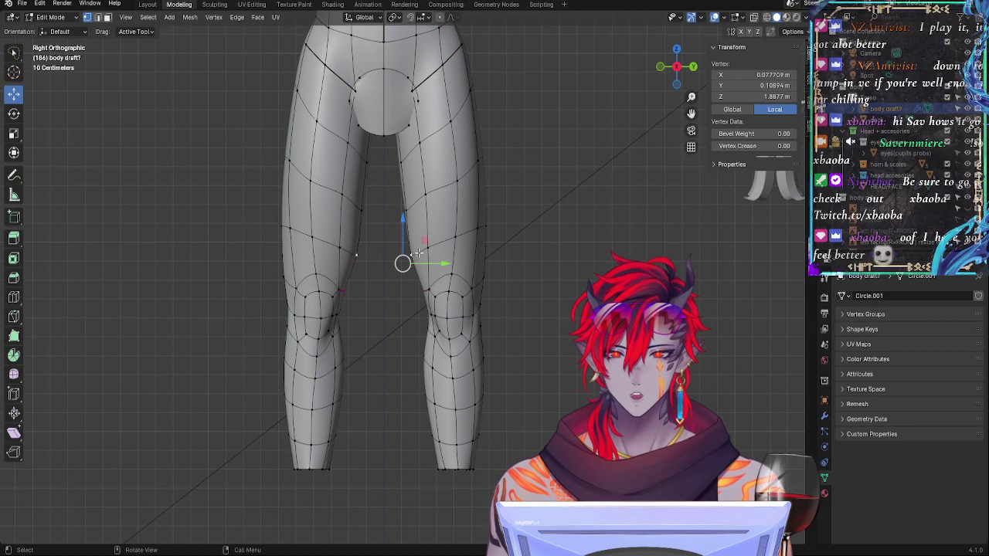
# Step: Vertex-slide the inner-thigh vertex upward by factor 0.224, then select nearby knee vertices
pyautogui.hotkey('shift', 'v')
pyautogui.click(419, 244)
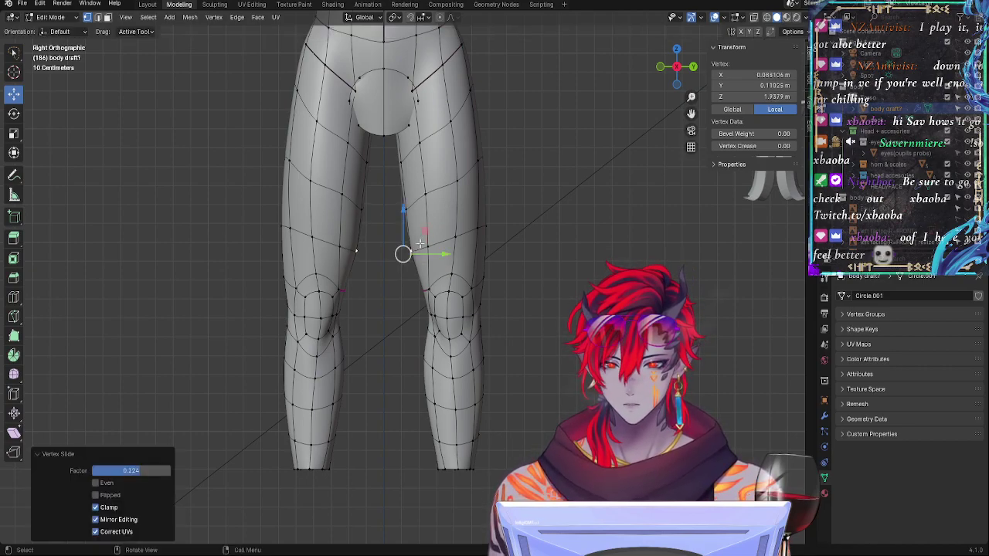
pyautogui.keyDown('shift'); pyautogui.click(408, 209); pyautogui.keyUp('shift')
pyautogui.click(436, 238)
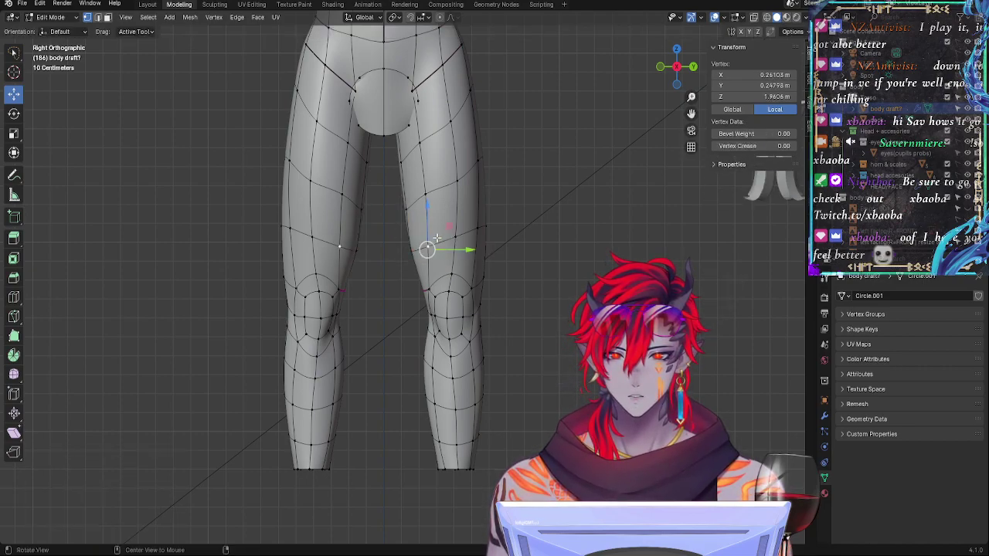
pyautogui.click(399, 243)
pyautogui.click(435, 272)
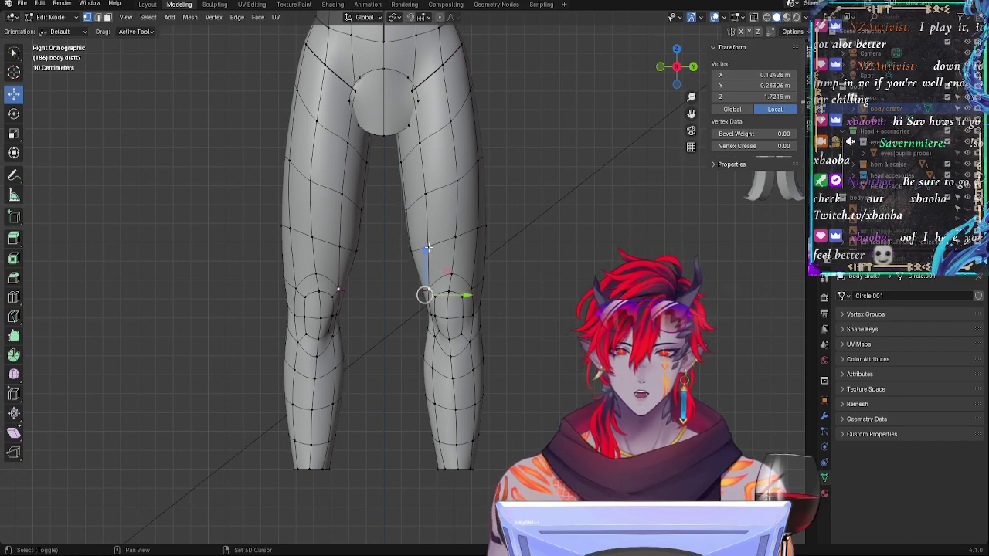
pyautogui.keyDown('shift'); pyautogui.click(435, 268); pyautogui.keyUp('shift')
pyautogui.keyDown('alt'); pyautogui.moveTo(481, 304); pyautogui.dragTo(529, 321); pyautogui.keyUp('alt')
pyautogui.keyDown('shift'); pyautogui.click(507, 279); pyautogui.keyUp('shift')
# Step: Fatten the selected inner-thigh face slightly outward with Alt+S
pyautogui.keyDown('shift'); pyautogui.click(547, 224); pyautogui.keyUp('shift')
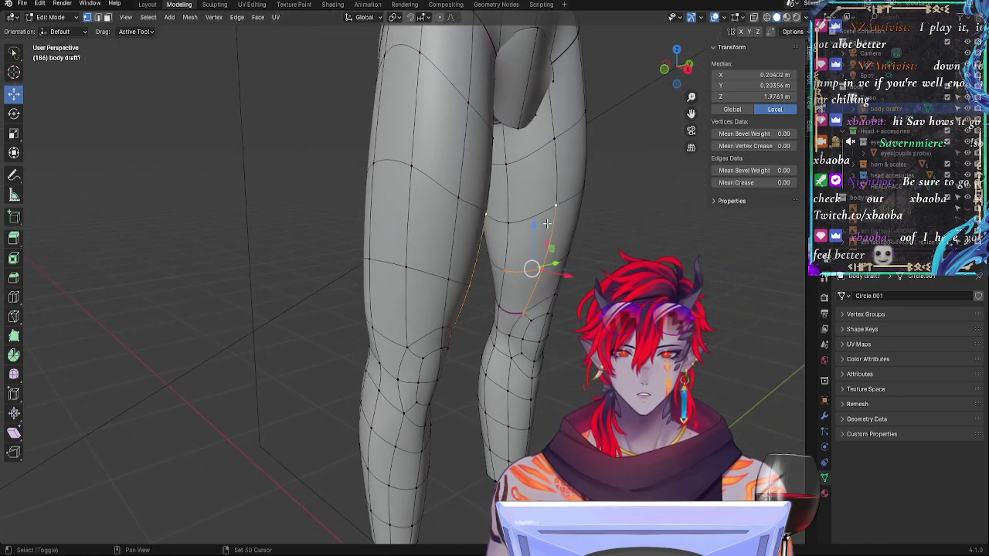
pyautogui.keyDown('shift'); pyautogui.click(518, 230); pyautogui.keyUp('shift')
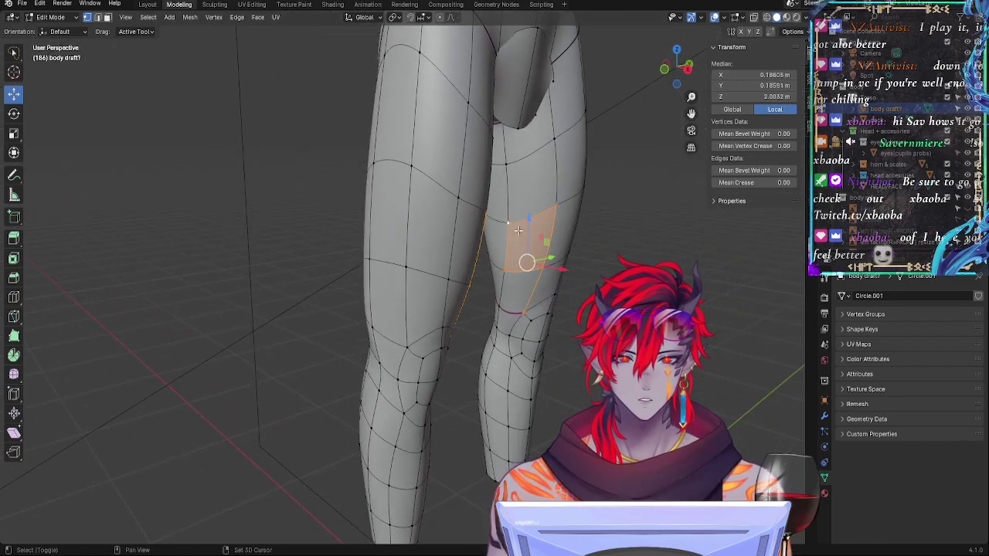
pyautogui.hotkey('alt', 's')
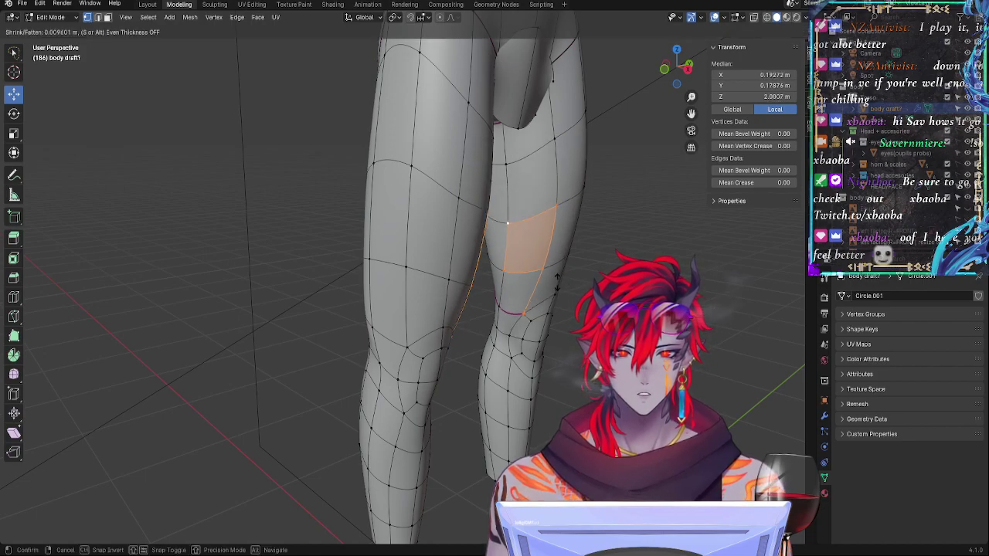
pyautogui.click(655, 105)
# Step: In the side view, select two knee vertices and raise them slightly
pyautogui.click(689, 71)
pyautogui.hotkey('alt', 'a')
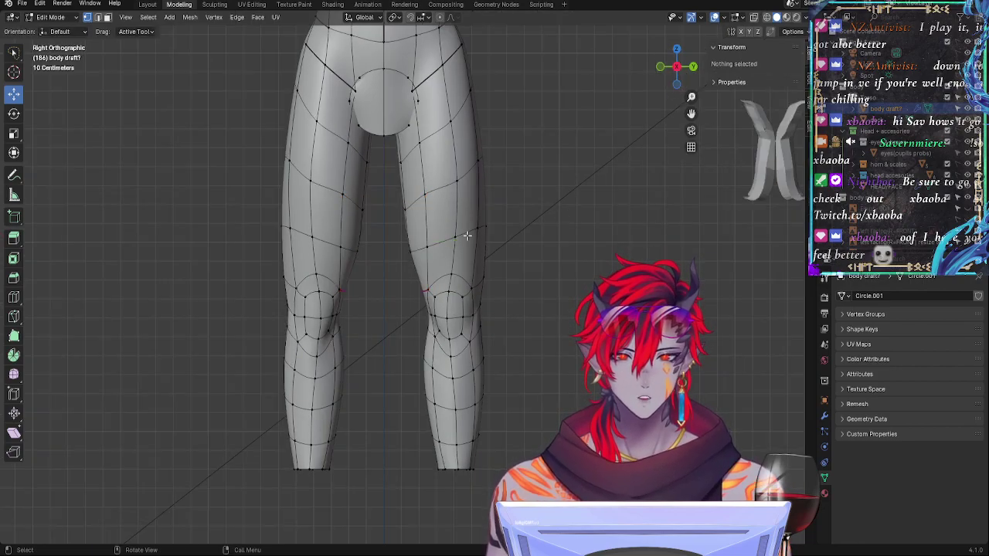
pyautogui.click(402, 254)
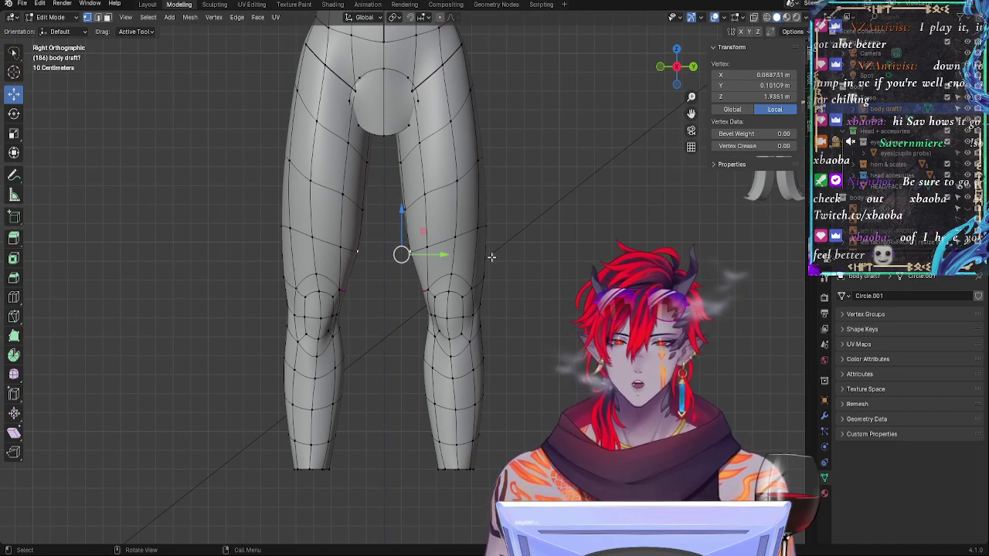
pyautogui.click(424, 287)
pyautogui.moveTo(426, 287); pyautogui.dragTo(503, 282, button='middle')
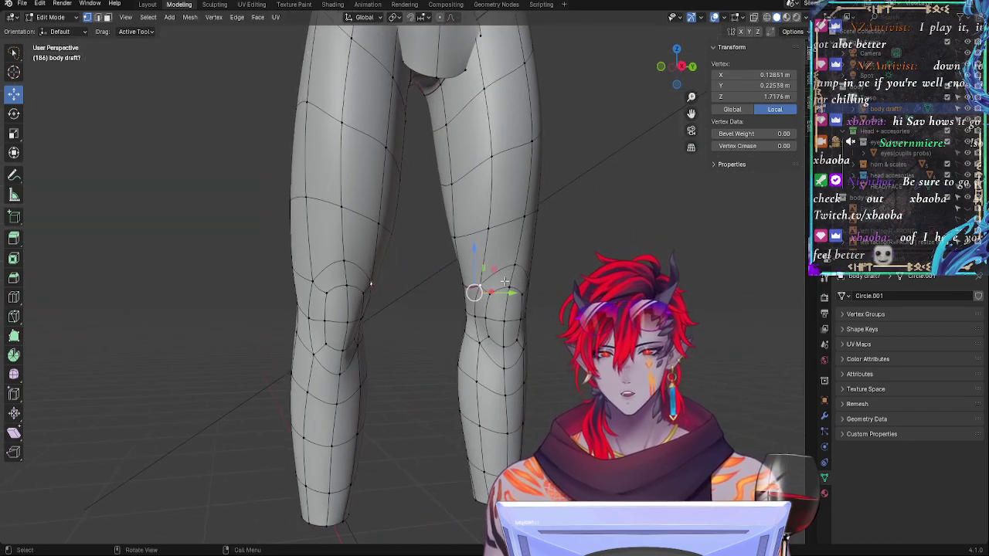
pyautogui.click(485, 290)
pyautogui.keyDown('shift'); pyautogui.click(465, 289); pyautogui.keyUp('shift')
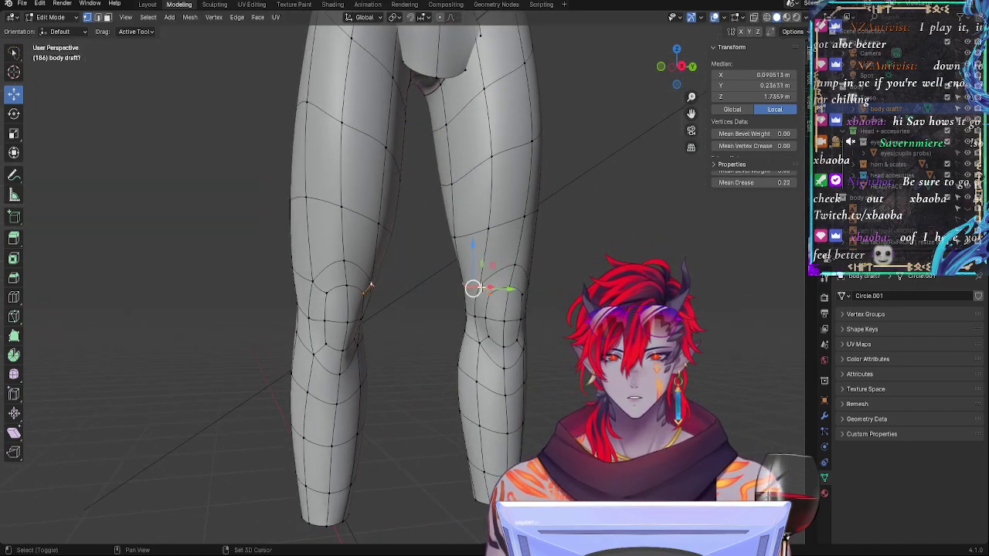
pyautogui.click(681, 67)
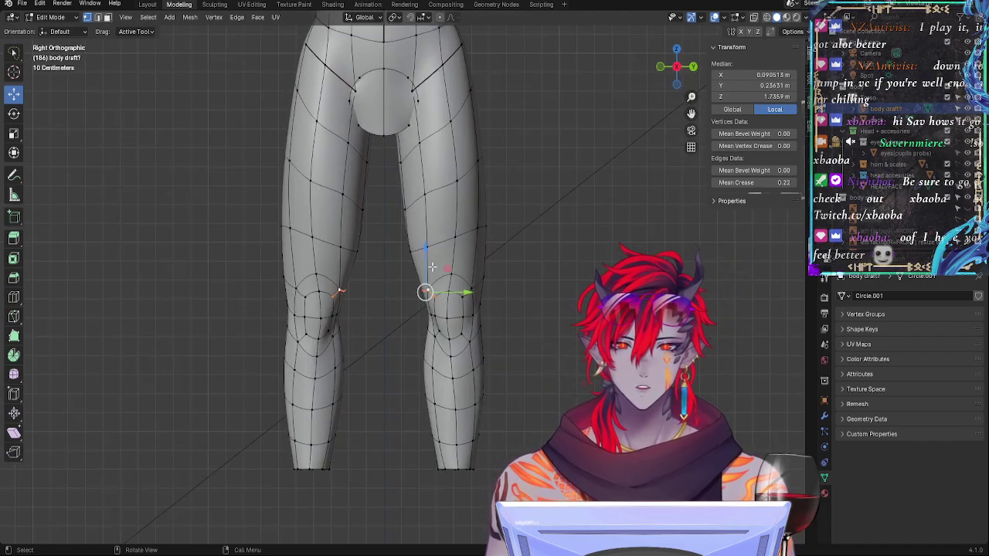
pyautogui.moveTo(428, 253)
pyautogui.mouseDown()
pyautogui.moveTo(461, 245)
pyautogui.moveTo(454, 222)
pyautogui.moveTo(421, 246)
pyautogui.mouseUp()
# Step: Shift an edge above the knee about 0.56 cm along Y
pyautogui.click(452, 273)
pyautogui.keyDown('shift'); pyautogui.click(471, 287); pyautogui.keyUp('shift')
pyautogui.click(449, 291)
pyautogui.keyDown('shift'); pyautogui.click(462, 296); pyautogui.keyUp('shift')
pyautogui.click(450, 288)
pyautogui.click(453, 273)
pyautogui.click(426, 290)
pyautogui.keyDown('shift'); pyautogui.click(430, 288); pyautogui.keyUp('shift')
pyautogui.press('g')
pyautogui.press('z')
pyautogui.moveTo(436, 288); pyautogui.dragTo(438, 288)
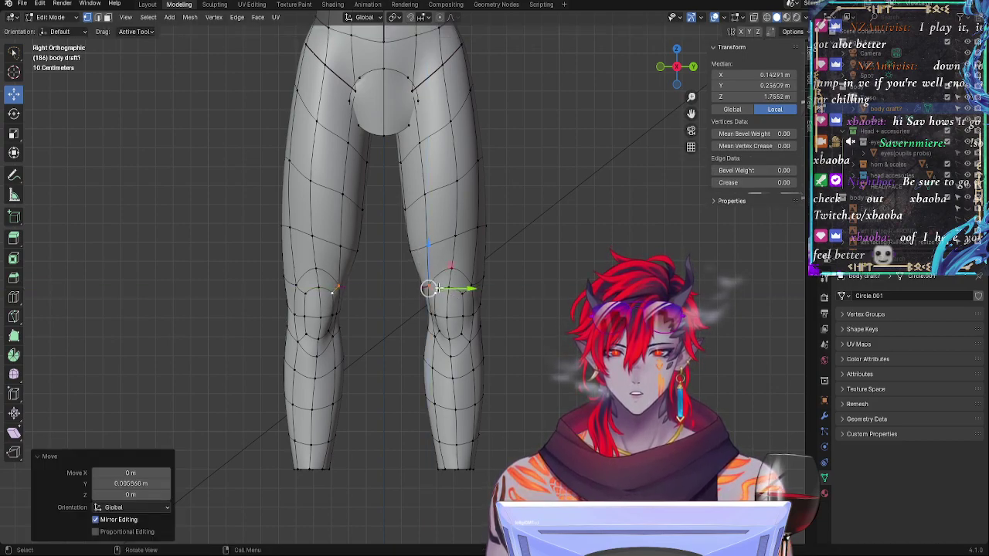
# Step: Move a knee vertex, the inner-knee vertex and a neighbouring thigh vertex along Y
pyautogui.click(430, 289)
pyautogui.press('g')
pyautogui.press('y')
pyautogui.click(462, 286)
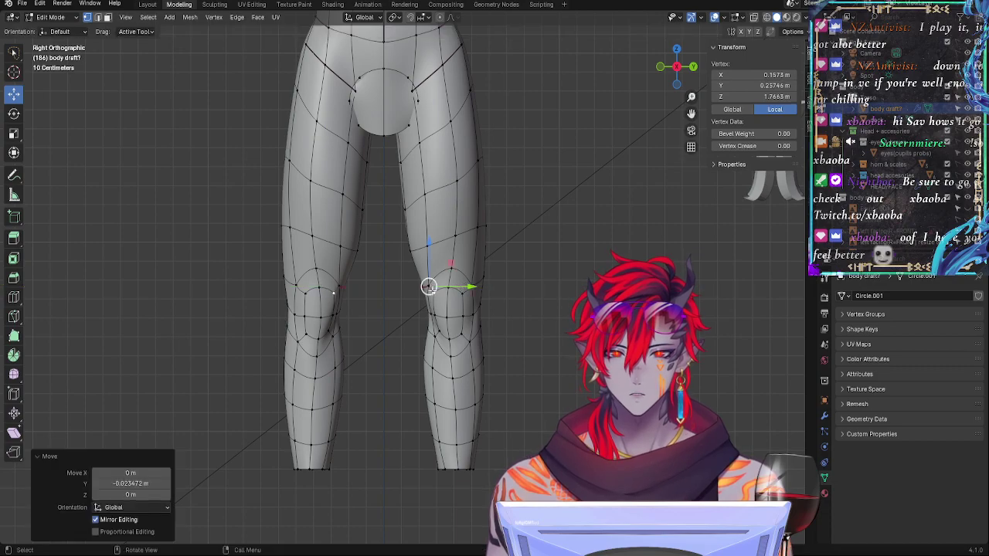
pyautogui.click(416, 253)
pyautogui.click(427, 255)
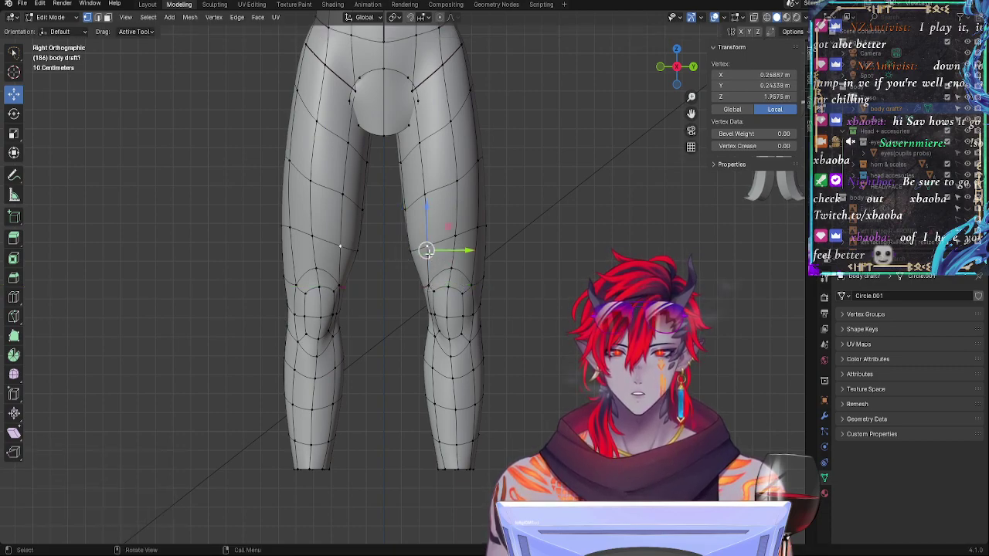
pyautogui.moveTo(428, 253); pyautogui.dragTo(431, 256)
pyautogui.click(455, 247)
pyautogui.press('g')
pyautogui.press('y')
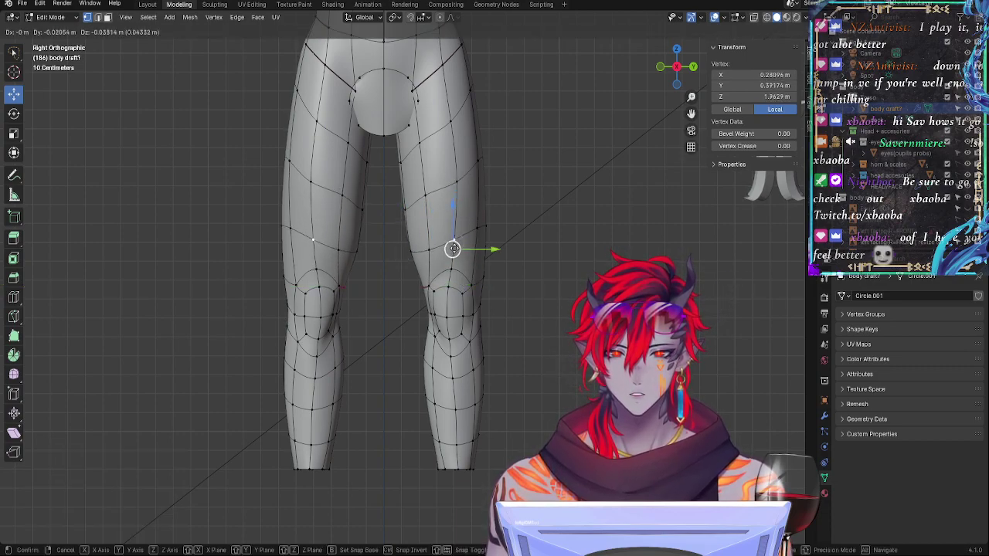
pyautogui.click(454, 246)
# Step: Pull a front thigh vertex and the inner-knee vertex along Y, then orbit to check the knee
pyautogui.click(555, 252)
pyautogui.click(410, 253)
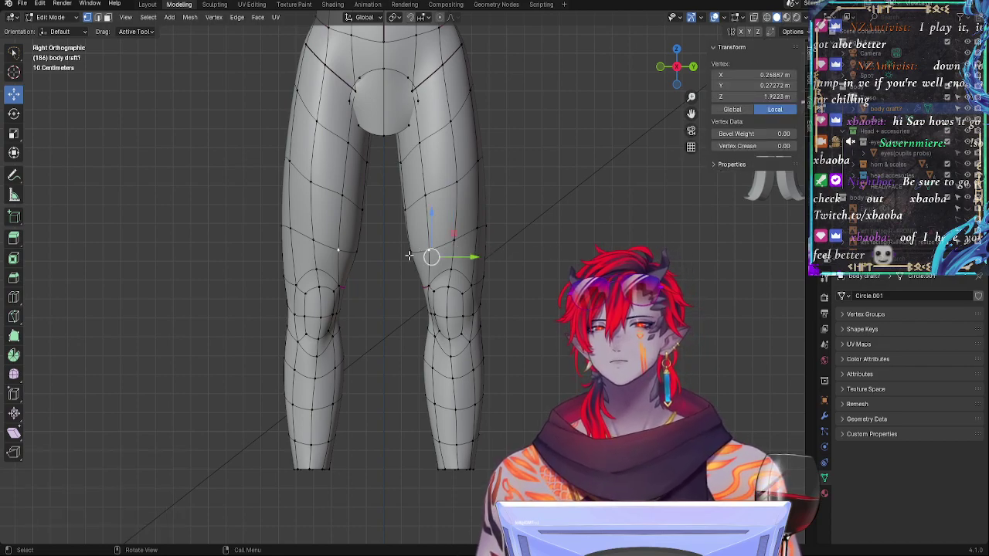
pyautogui.press('g')
pyautogui.press('y')
pyautogui.moveTo(418, 244); pyautogui.dragTo(419, 244)
pyautogui.click(422, 285)
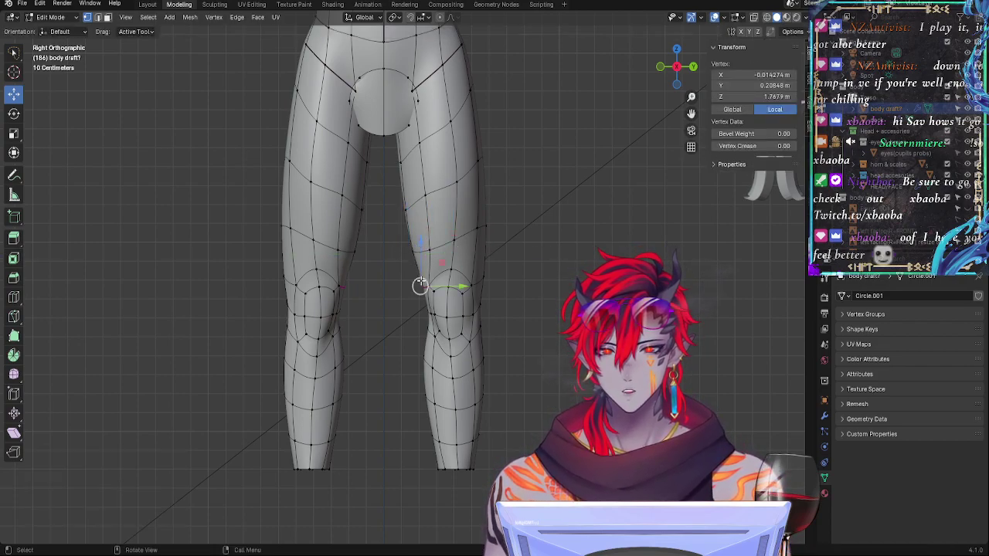
pyautogui.moveTo(447, 285); pyautogui.dragTo(449, 283)
pyautogui.click(420, 285)
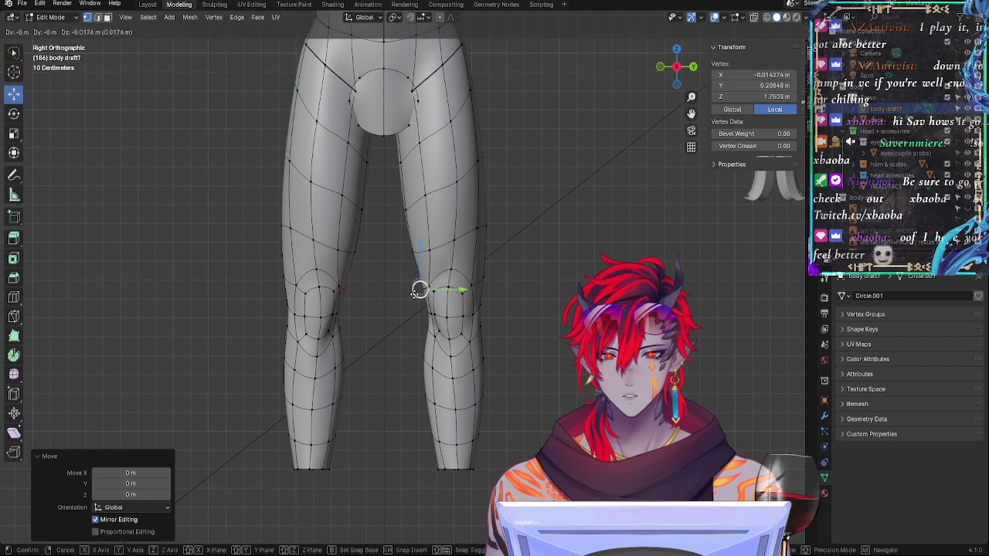
pyautogui.moveTo(424, 264); pyautogui.dragTo(638, 281, button='middle')
# Step: From the back of the legs, pull two back-of-knee vertices inward along Y
pyautogui.keyDown('shift'); pyautogui.click(464, 272); pyautogui.keyUp('shift')
pyautogui.moveTo(478, 275); pyautogui.dragTo(578, 287, button='middle')
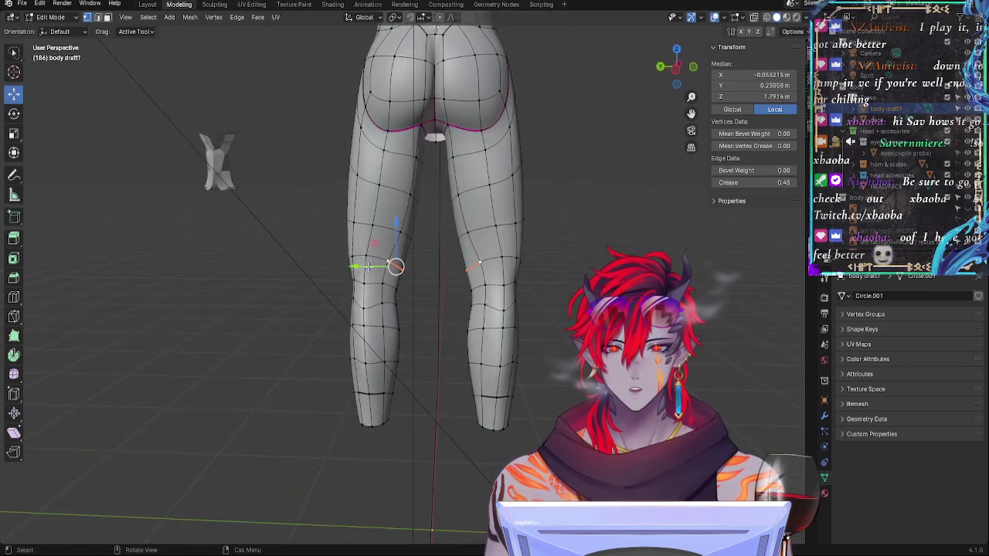
pyautogui.press('g')
pyautogui.press('y')
pyautogui.click(388, 278)
pyautogui.click(397, 266)
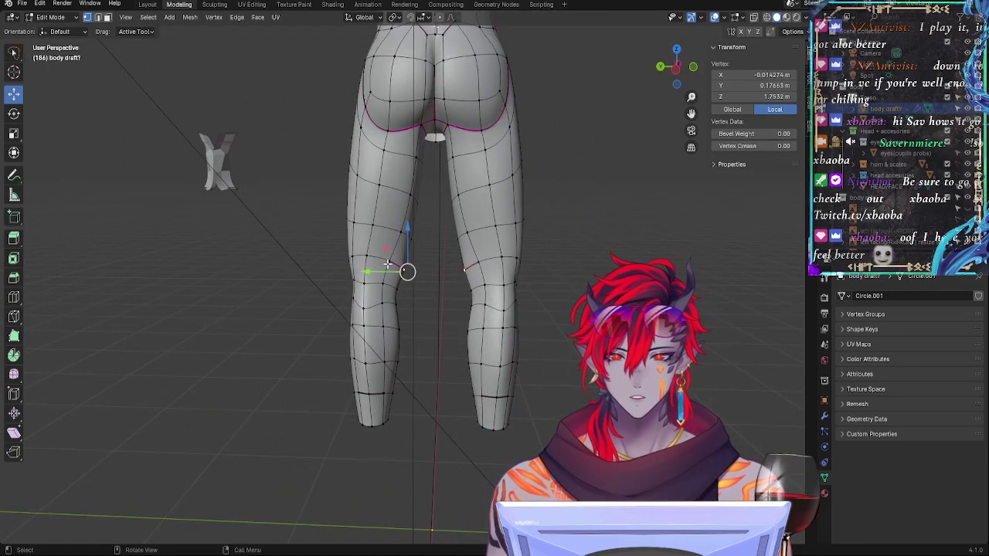
pyautogui.press('g')
pyautogui.press('y')
pyautogui.click(373, 263)
# Step: Shift another back-of-knee vertex and the thigh vertex above it along Y, about 1.35 cm
pyautogui.click(367, 256)
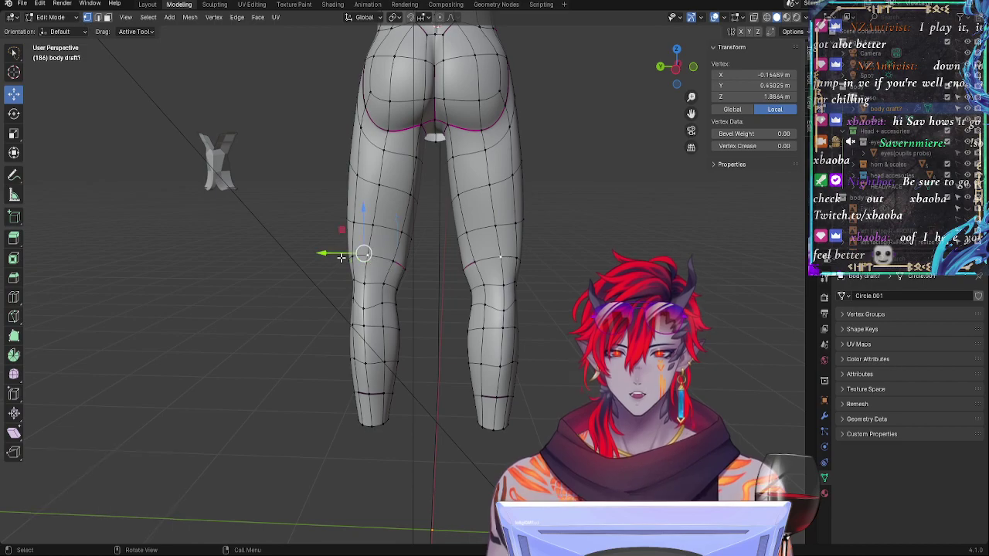
pyautogui.moveTo(341, 256); pyautogui.dragTo(349, 256)
pyautogui.click(402, 235)
pyautogui.press('g')
pyautogui.press('y')
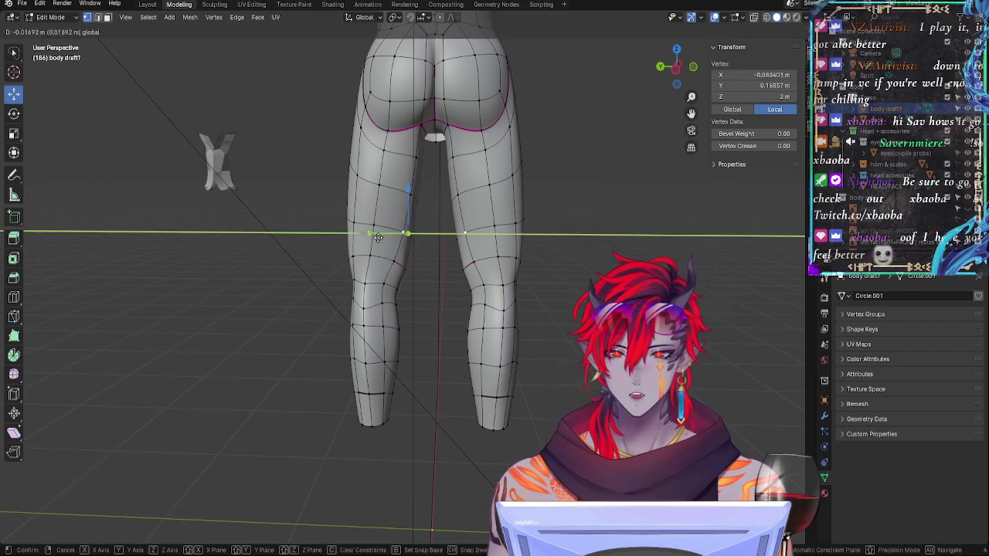
pyautogui.click(378, 267)
# Step: Fatten the edge behind the knee outward by 3.38 cm with Alt+S
pyautogui.moveTo(378, 266); pyautogui.dragTo(353, 234, button='middle')
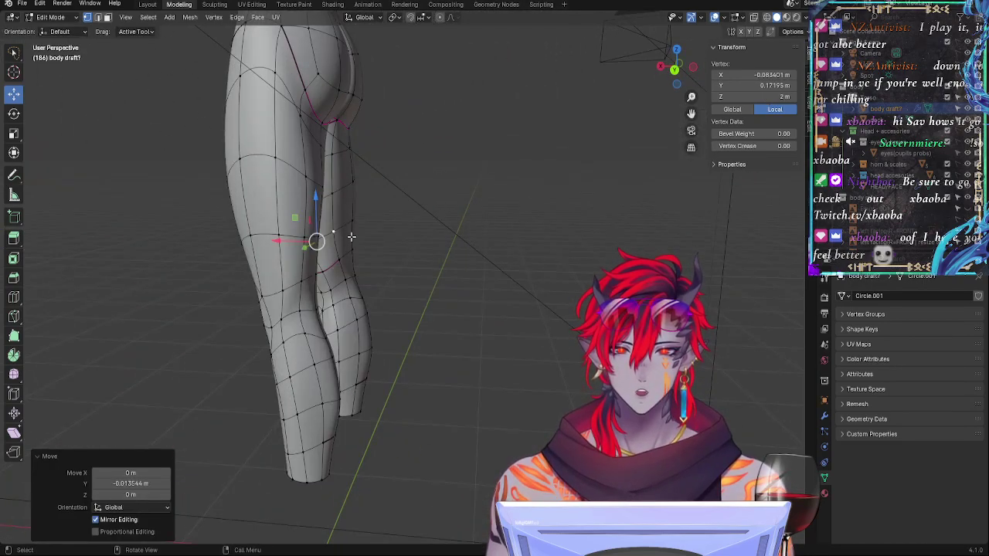
pyautogui.keyDown('shift'); pyautogui.click(352, 222); pyautogui.keyUp('shift')
pyautogui.hotkey('alt', 's')
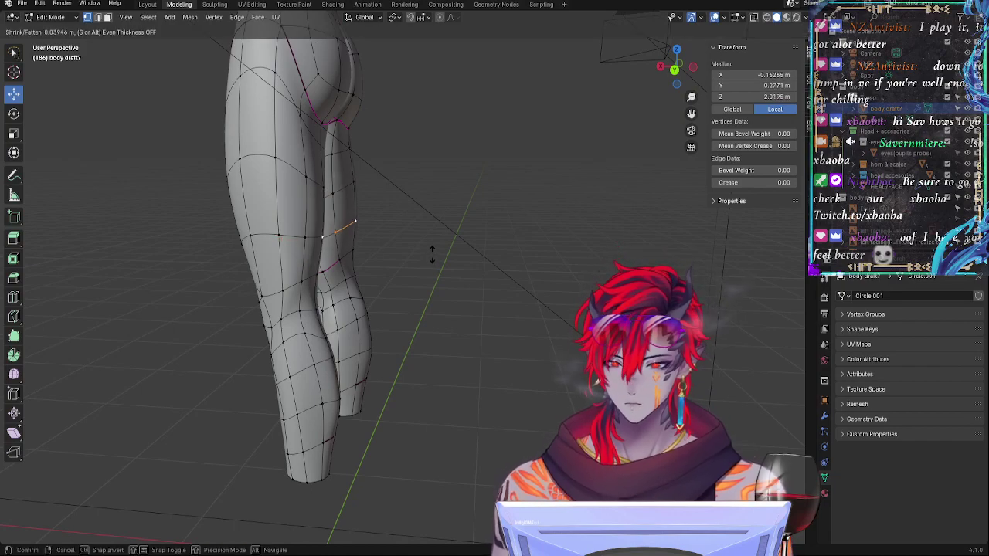
pyautogui.click(432, 257)
# Step: Select a knee vertex and return to the Front view
pyautogui.moveTo(432, 257); pyautogui.dragTo(310, 264, button='middle')
pyautogui.click(518, 362)
pyautogui.moveTo(610, 357); pyautogui.dragTo(600, 214, button='middle')
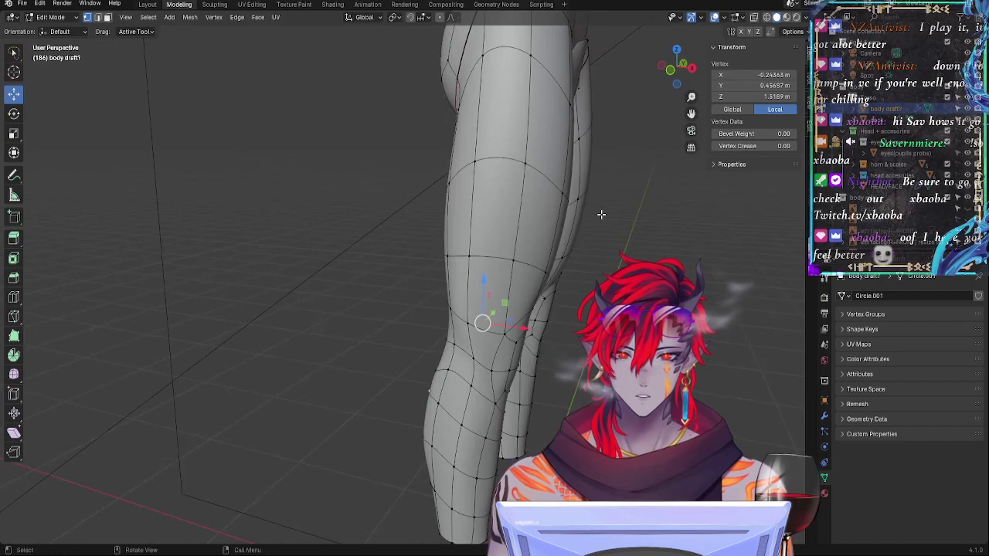
pyautogui.click(670, 74)
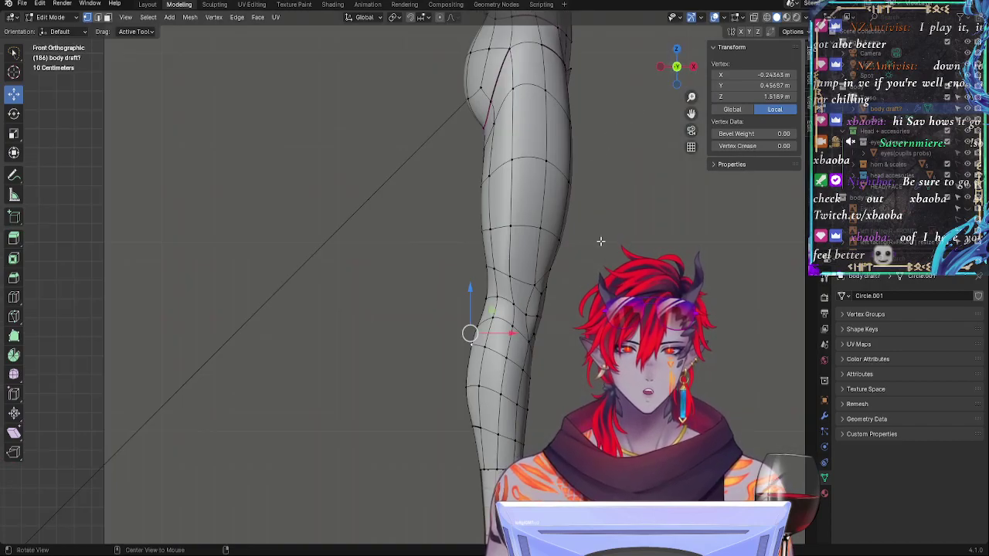
# Step: Clear the vertex selection and turn on X-ray so the leg mesh is see-through
pyautogui.keyDown('shift'); pyautogui.click(561, 244); pyautogui.keyUp('shift')
pyautogui.keyDown('shift'); pyautogui.click(560, 245); pyautogui.keyUp('shift')
pyautogui.keyDown('shift'); pyautogui.click(552, 272); pyautogui.keyUp('shift')
pyautogui.hotkey('alt', 'z')
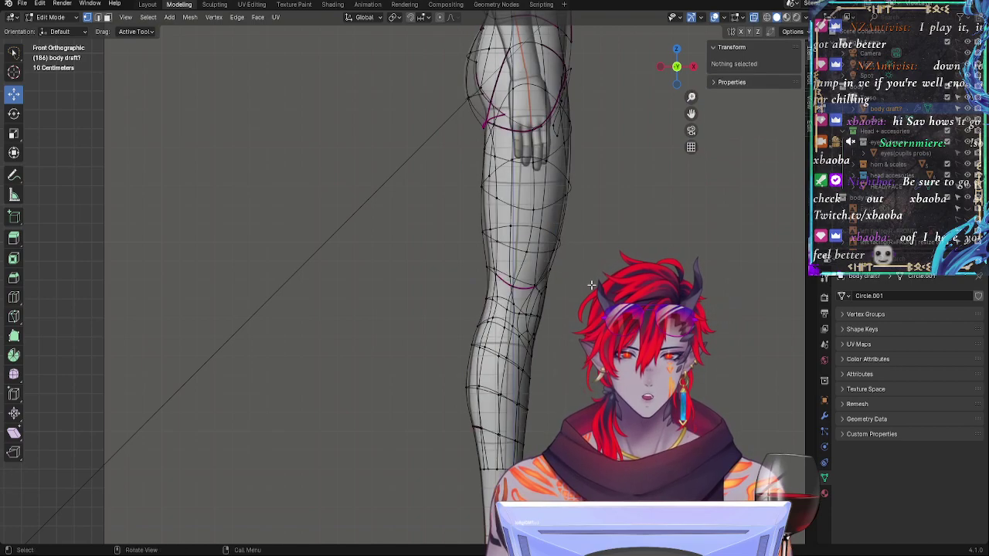
# Step: Nudge a thigh-edge vertex slightly left along X, about -0.0059 m
pyautogui.click(546, 279)
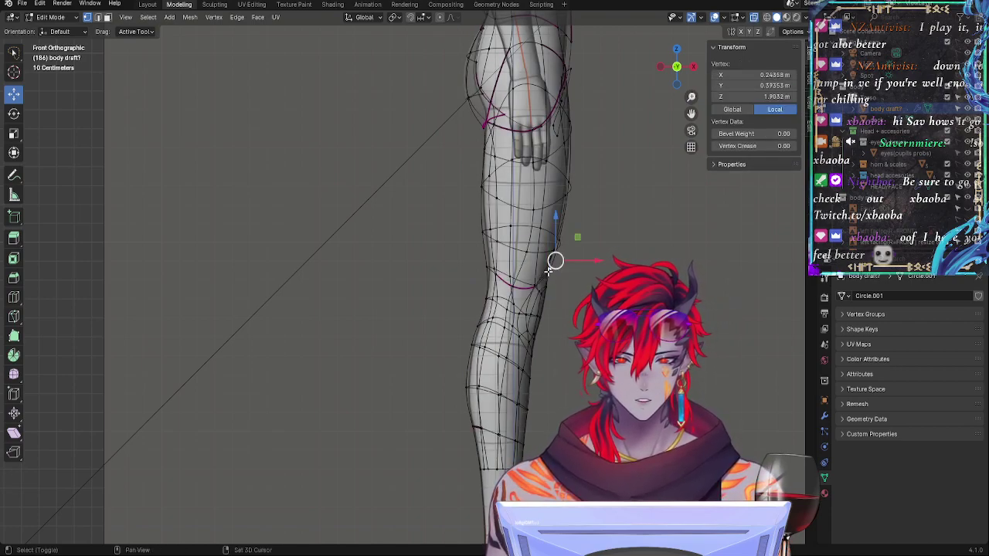
pyautogui.keyDown('shift'); pyautogui.click(550, 272); pyautogui.keyUp('shift')
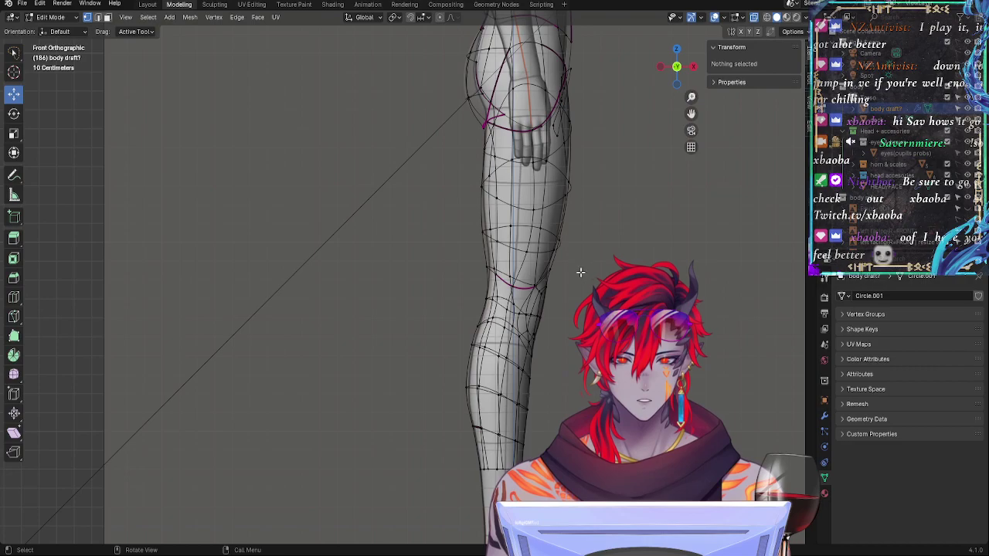
pyautogui.click(549, 268)
pyautogui.keyDown('shift'); pyautogui.click(550, 266); pyautogui.keyUp('shift')
pyautogui.click(557, 255)
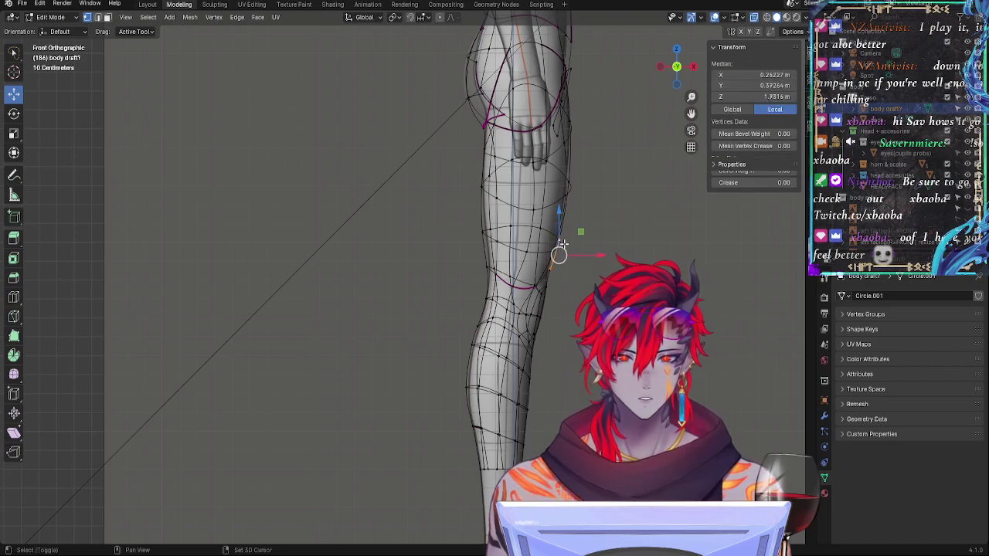
pyautogui.press('g')
pyautogui.click(555, 255)
pyautogui.moveTo(577, 255); pyautogui.dragTo(575, 255)
# Step: Set Drag to Select Lasso, then lasso a few thigh-edge vertices and rotate them
pyautogui.click(130, 31)
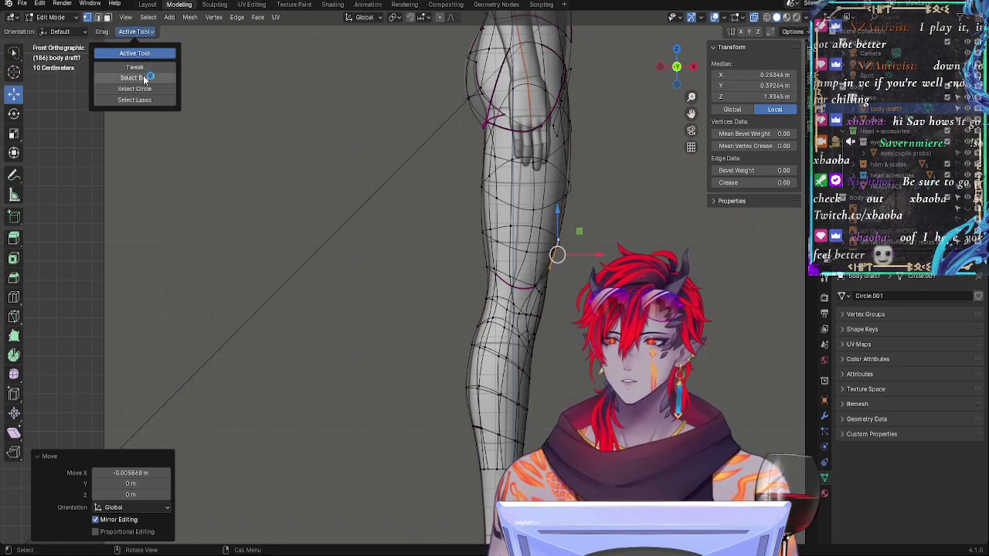
pyautogui.click(116, 100)
pyautogui.click(677, 264)
pyautogui.moveTo(569, 275)
pyautogui.mouseDown()
pyautogui.moveTo(556, 273)
pyautogui.moveTo(580, 219)
pyautogui.moveTo(595, 257)
pyautogui.mouseUp()
pyautogui.press('r')
pyautogui.click(621, 250)
pyautogui.click(614, 257)
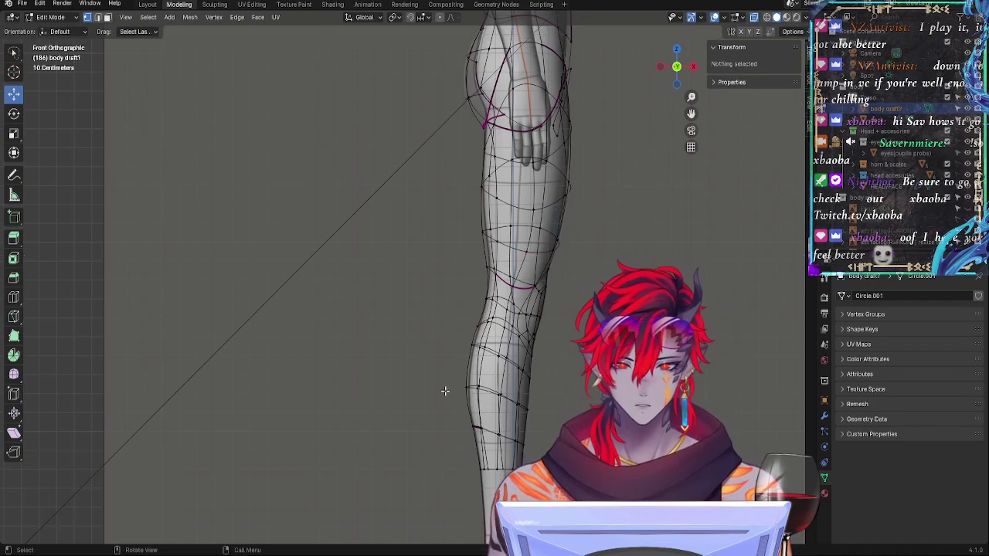
pyautogui.scroll(4, 445, 391)
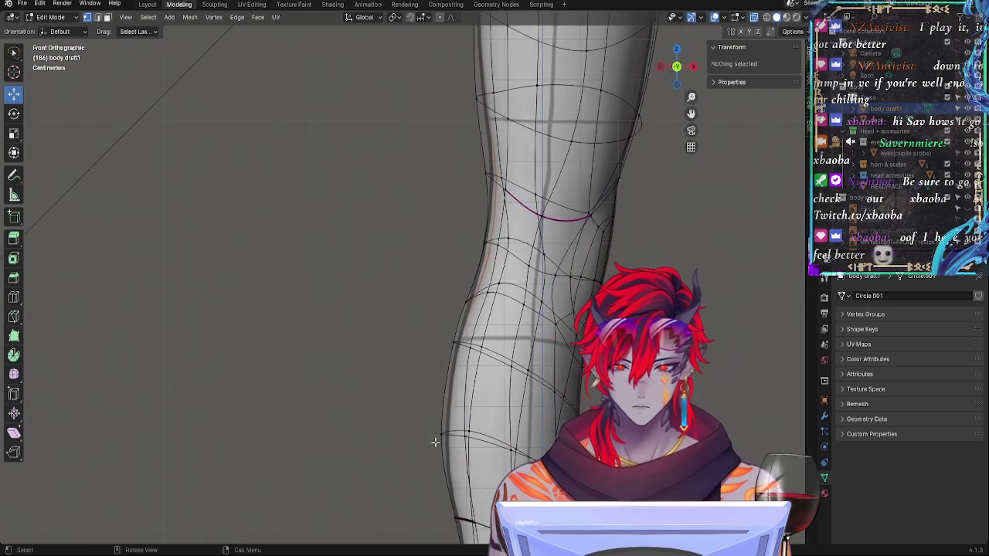
# Step: Shift the calf's left-edge vertices and the lower calf vertex right along X
pyautogui.moveTo(435, 442)
pyautogui.mouseDown()
pyautogui.moveTo(424, 317)
pyautogui.moveTo(463, 280)
pyautogui.moveTo(468, 339)
pyautogui.moveTo(444, 457)
pyautogui.mouseUp()
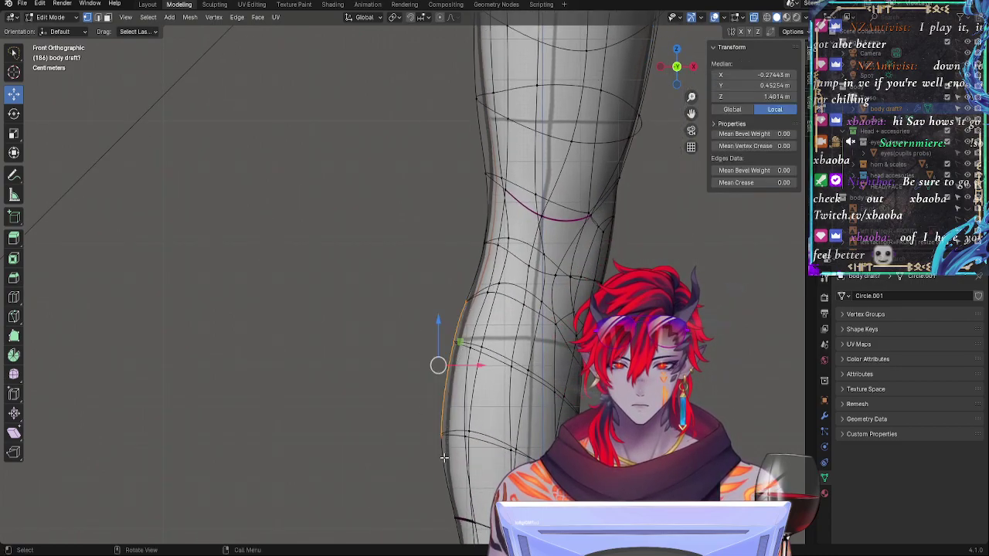
pyautogui.moveTo(470, 365); pyautogui.dragTo(474, 363)
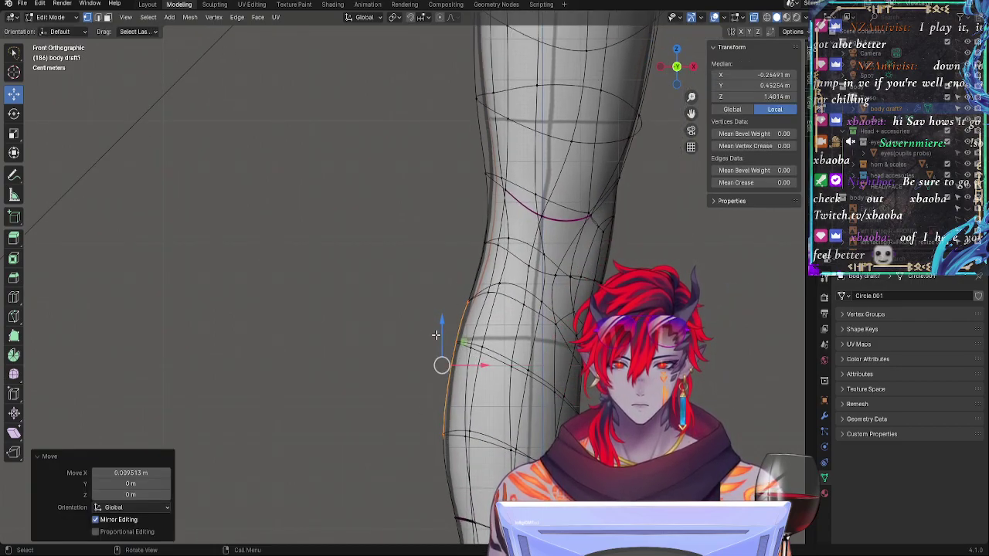
pyautogui.click(461, 306)
pyautogui.click(439, 435)
pyautogui.moveTo(468, 452); pyautogui.dragTo(474, 454)
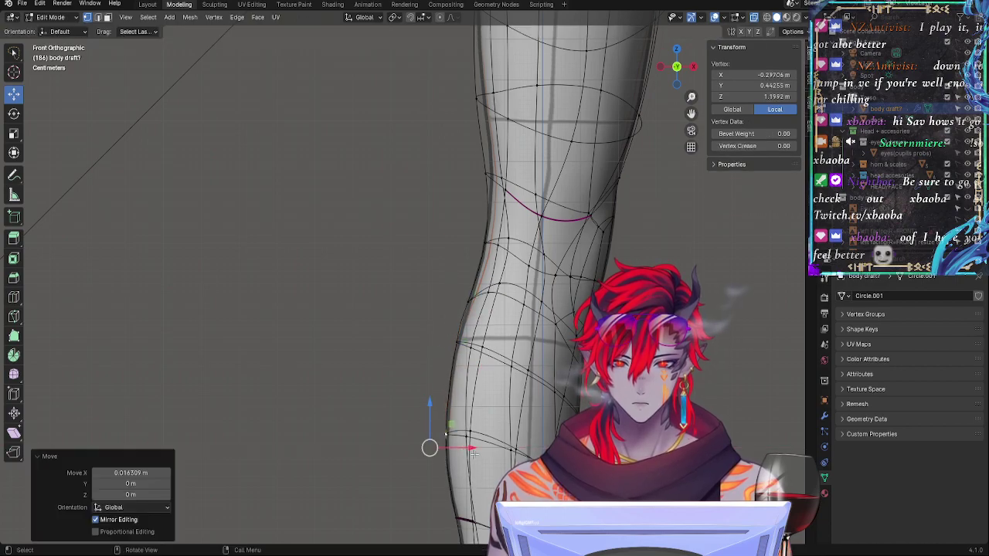
# Step: Push two vertices on the knee's left edge right along X
pyautogui.keyDown('shift'); pyautogui.moveTo(591, 289); pyautogui.dragTo(572, 409, button='middle'); pyautogui.keyUp('shift')
pyautogui.click(450, 295)
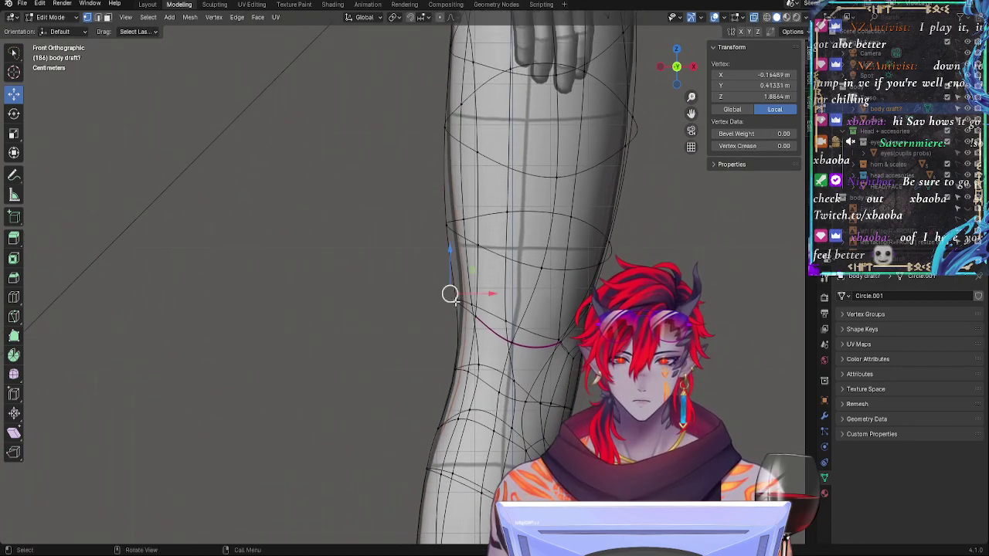
pyautogui.moveTo(490, 290)
pyautogui.mouseDown()
pyautogui.moveTo(498, 289)
pyautogui.moveTo(491, 283)
pyautogui.mouseUp()
pyautogui.click(453, 235)
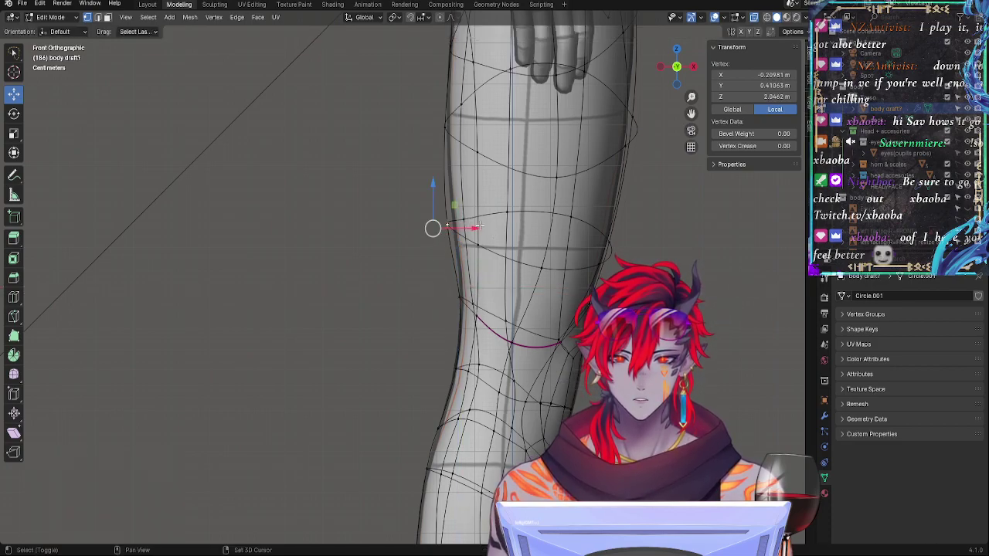
pyautogui.moveTo(479, 227); pyautogui.dragTo(489, 228)
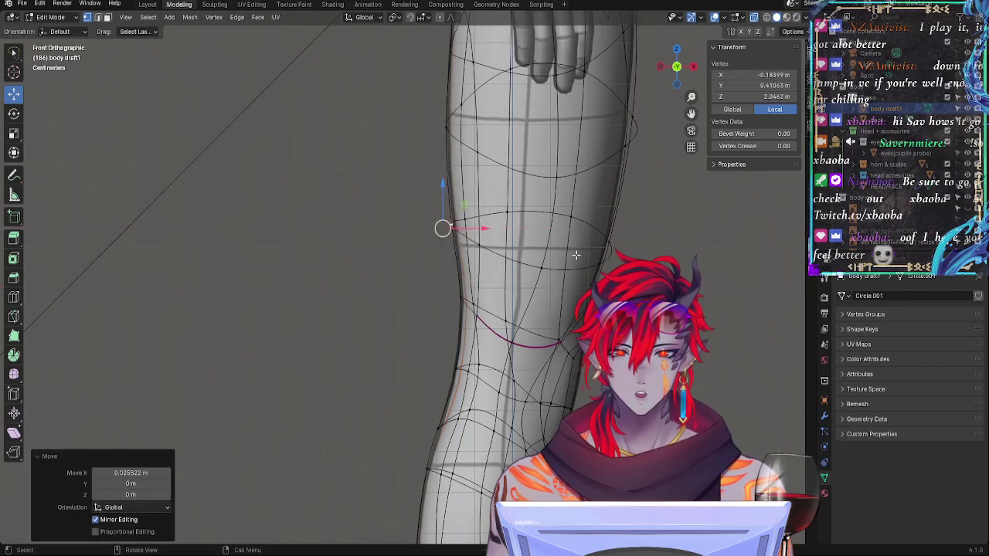
# Step: Slide two knee right-edge vertices left along X, then return to the front view
pyautogui.click(615, 251)
pyautogui.moveTo(653, 261); pyautogui.dragTo(647, 258)
pyautogui.click(607, 242)
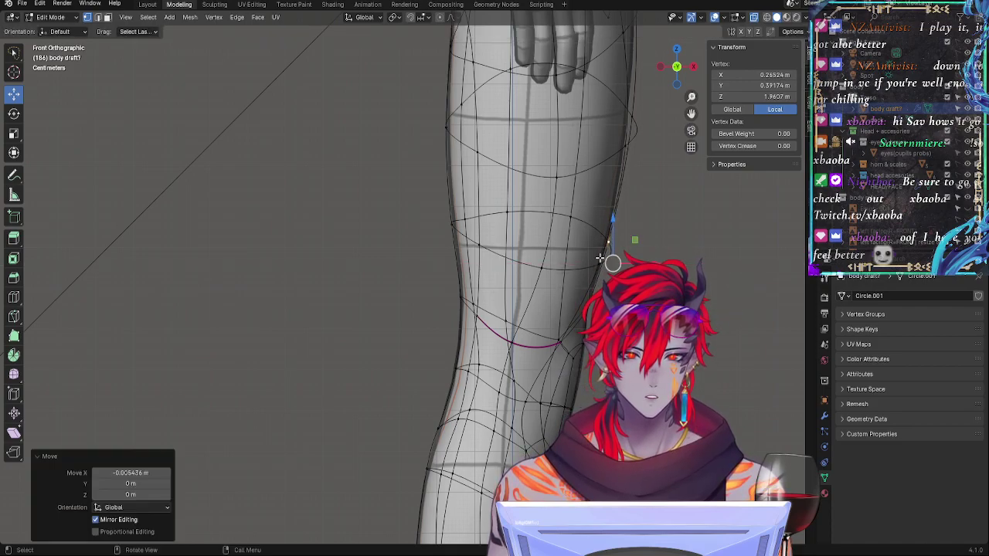
pyautogui.click(615, 261)
pyautogui.click(607, 260)
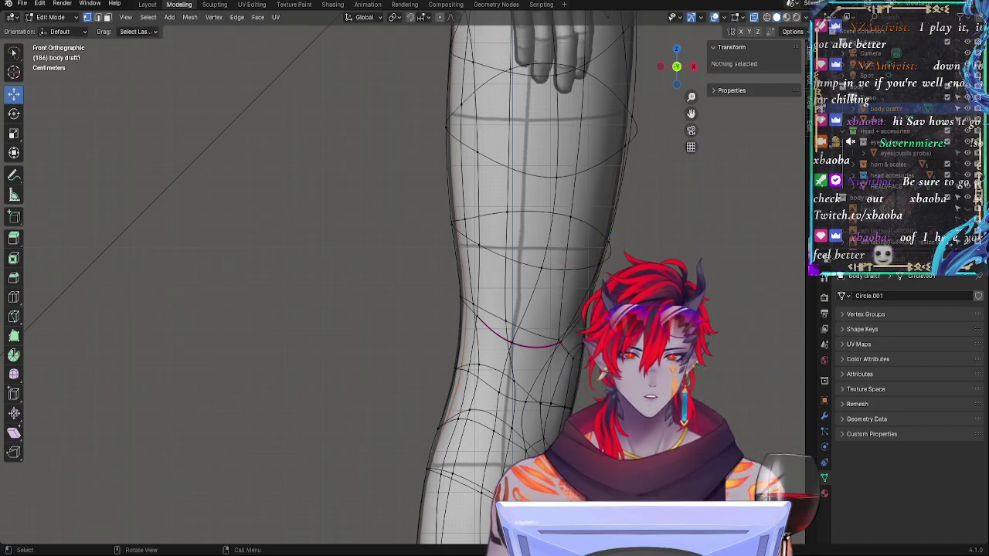
pyautogui.click(600, 264)
pyautogui.moveTo(653, 278); pyautogui.dragTo(645, 278)
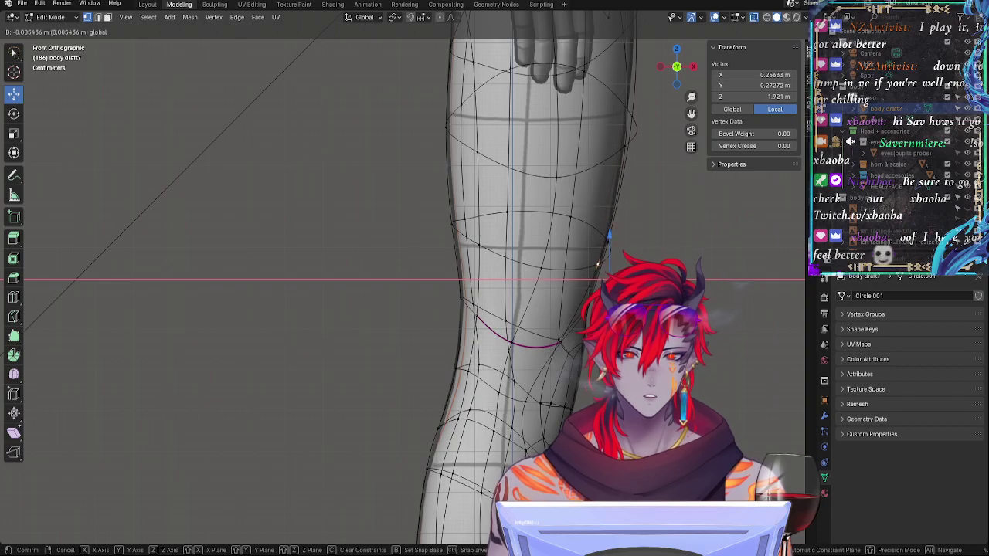
pyautogui.click(597, 264)
pyautogui.moveTo(597, 264)
pyautogui.mouseDown(button='middle')
pyautogui.moveTo(576, 325)
pyautogui.moveTo(604, 264)
pyautogui.mouseUp(button='middle')
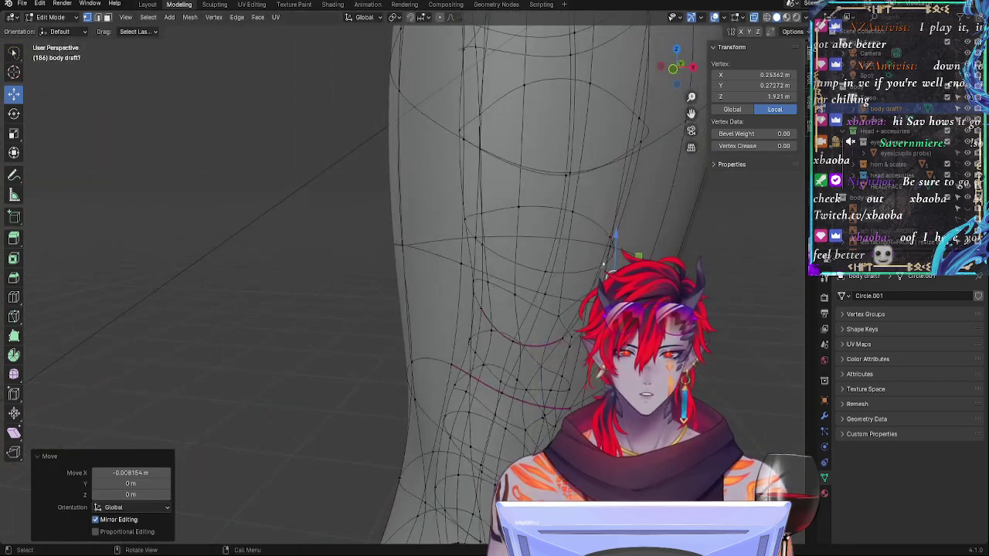
pyautogui.click(675, 70)
# Step: Nudge the thigh vertex beside the hand and a lower thigh vertex along X
pyautogui.scroll(3, 531, 256)
pyautogui.click(545, 228)
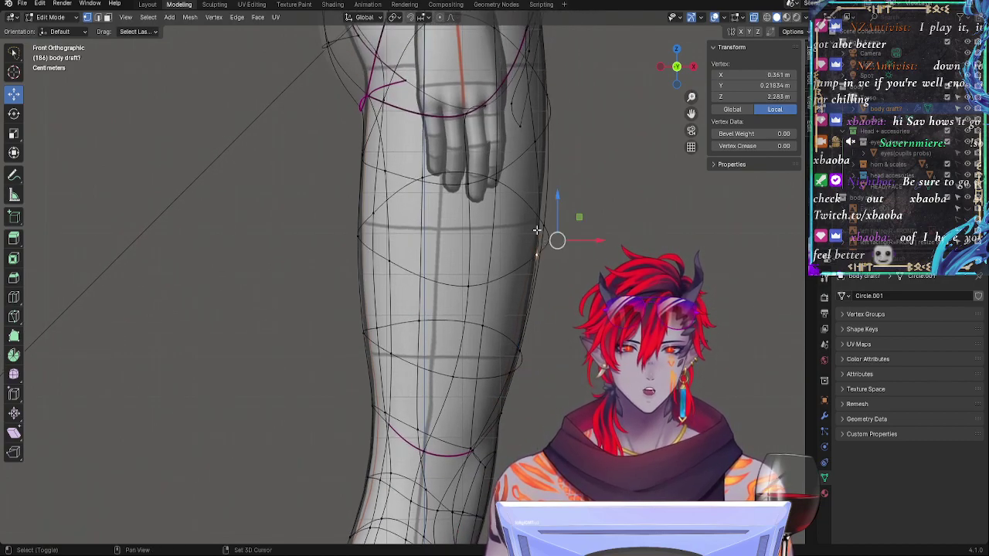
pyautogui.click(486, 179)
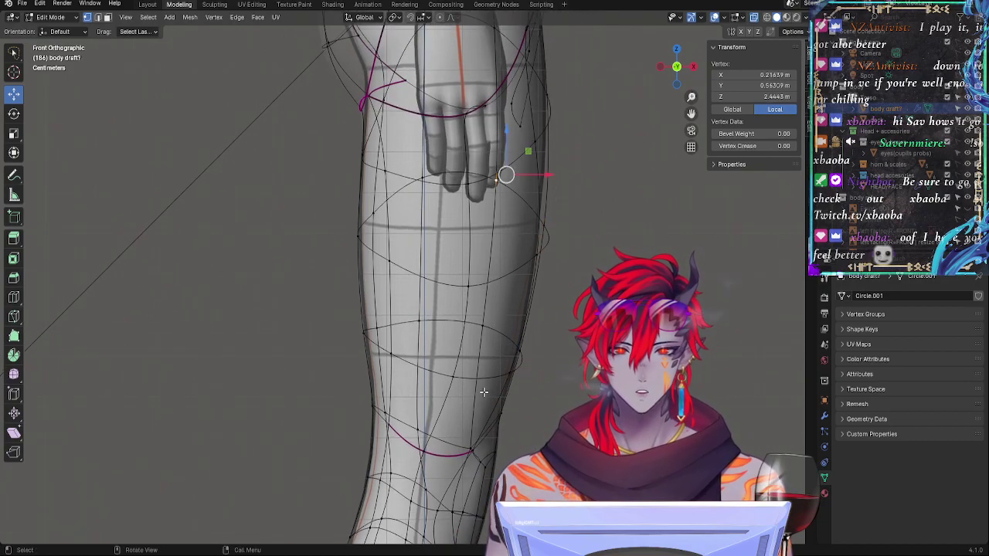
pyautogui.moveTo(549, 176)
pyautogui.mouseDown()
pyautogui.moveTo(536, 178)
pyautogui.moveTo(545, 182)
pyautogui.mouseUp()
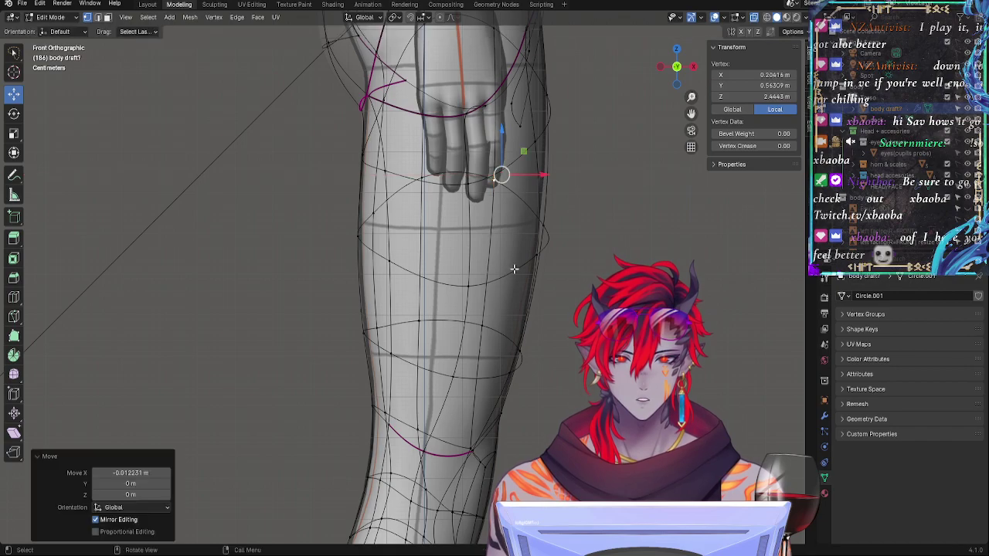
pyautogui.click(493, 277)
pyautogui.moveTo(516, 311); pyautogui.dragTo(518, 309)
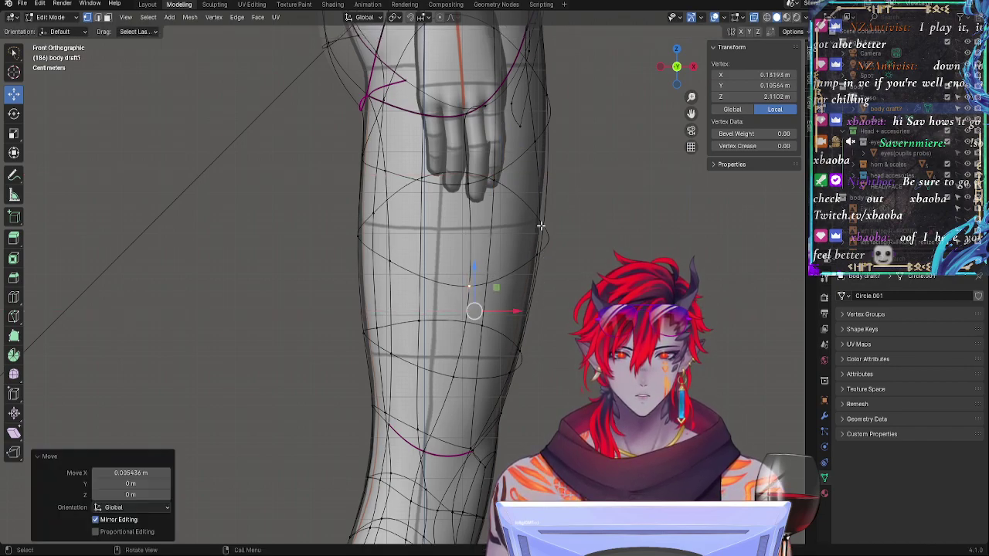
# Step: Move two outer thigh-edge vertices slightly left (about -0.0027 m) and turn X-ray off
pyautogui.click(544, 228)
pyautogui.moveTo(585, 230); pyautogui.dragTo(597, 240)
pyautogui.click(555, 240)
pyautogui.moveTo(596, 244)
pyautogui.mouseDown(button='middle')
pyautogui.moveTo(558, 261)
pyautogui.moveTo(610, 249)
pyautogui.mouseUp(button='middle')
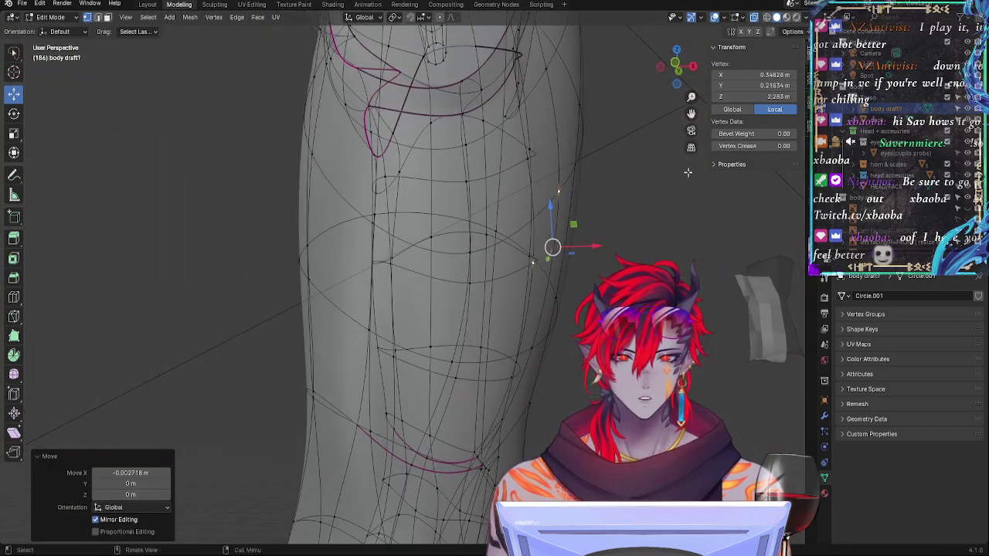
pyautogui.click(673, 66)
pyautogui.hotkey('alt', 'z')
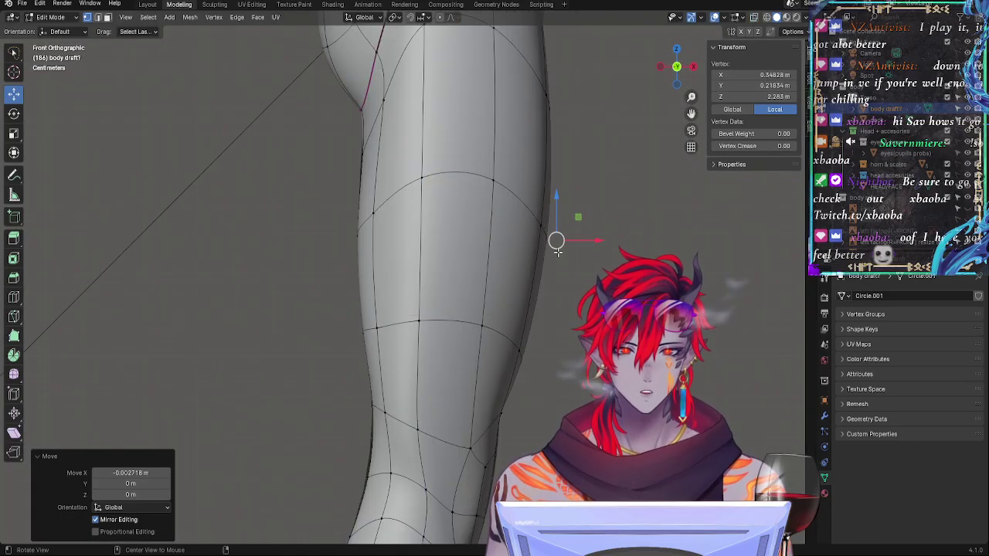
pyautogui.keyDown('shift'); pyautogui.click(540, 225); pyautogui.keyUp('shift')
pyautogui.moveTo(542, 226); pyautogui.dragTo(502, 270, button='middle')
# Step: Select the outer thigh faces and shrink them inward with Alt+S in front view
pyautogui.keyDown('shift'); pyautogui.click(471, 401); pyautogui.keyUp('shift')
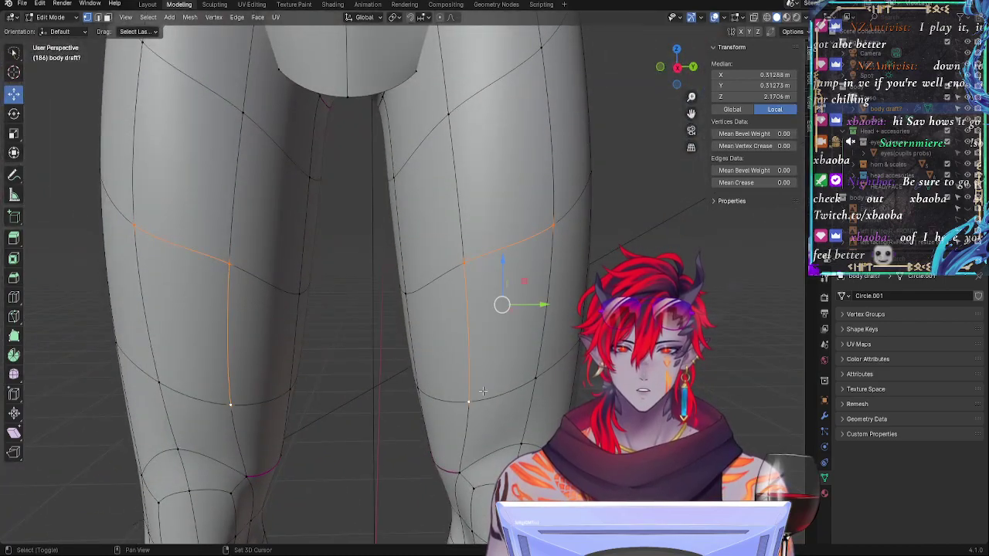
pyautogui.keyDown('shift'); pyautogui.click(526, 384); pyautogui.keyUp('shift')
pyautogui.hotkey('alt', 'z')
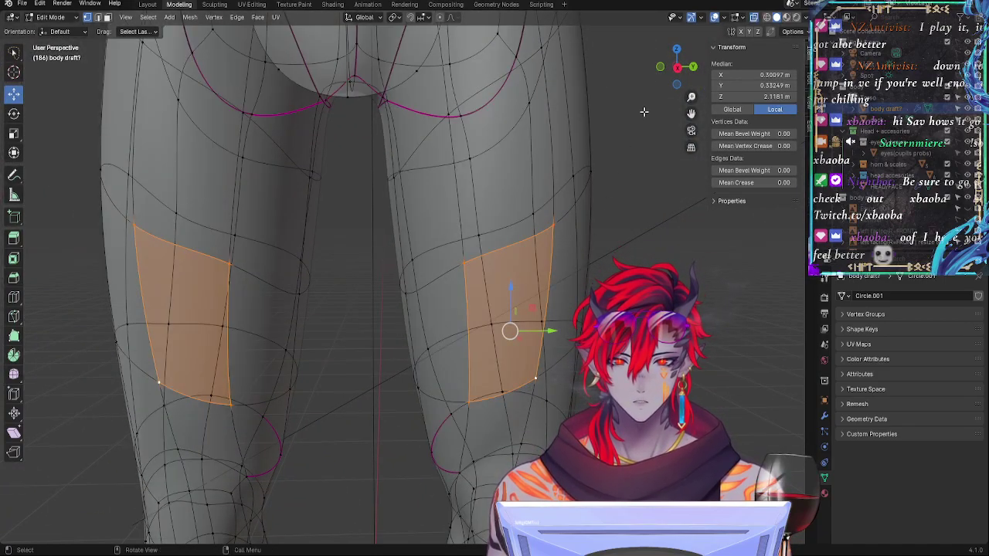
pyautogui.click(677, 68)
pyautogui.hotkey('alt', 's')
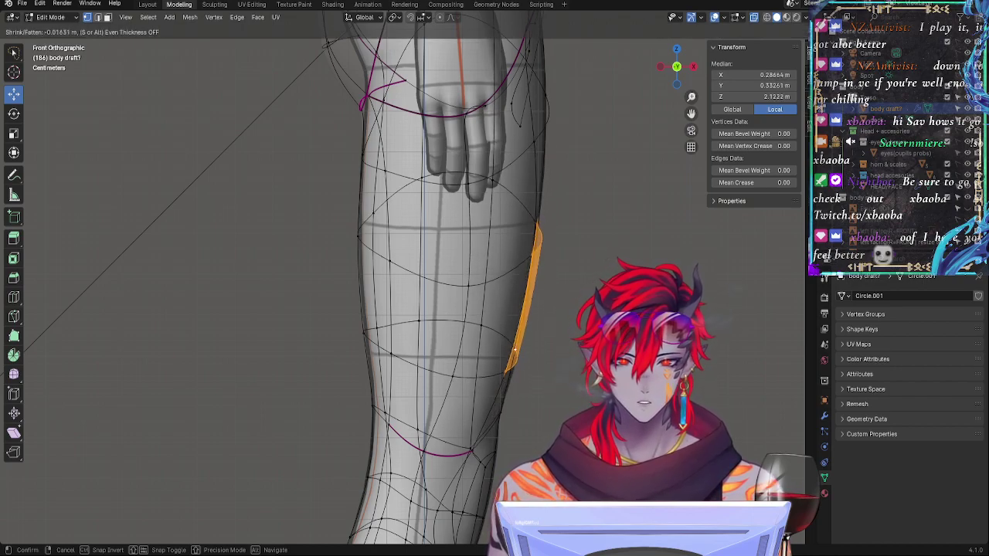
pyautogui.click(533, 306)
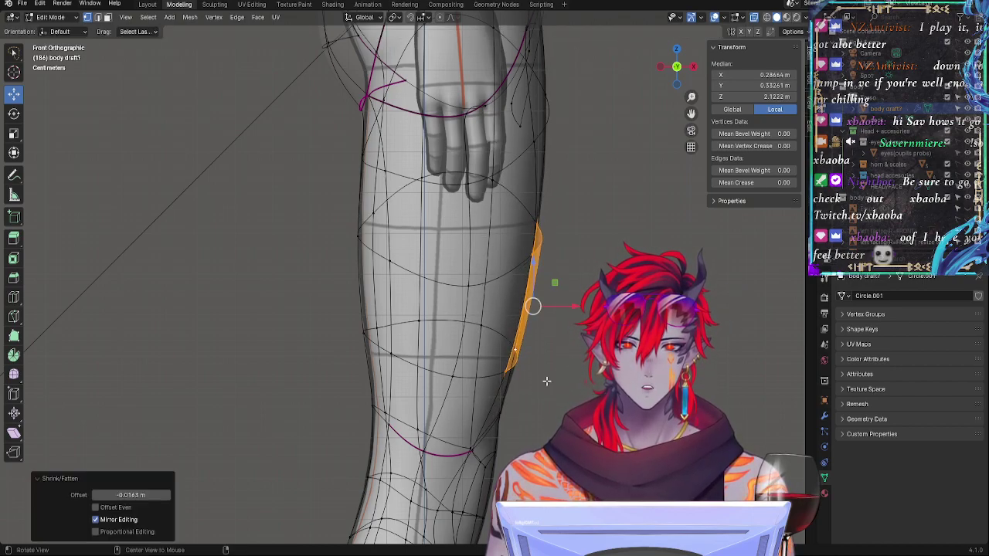
# Step: Nudge a lower thigh-edge vertex sideways along X
pyautogui.click(513, 377)
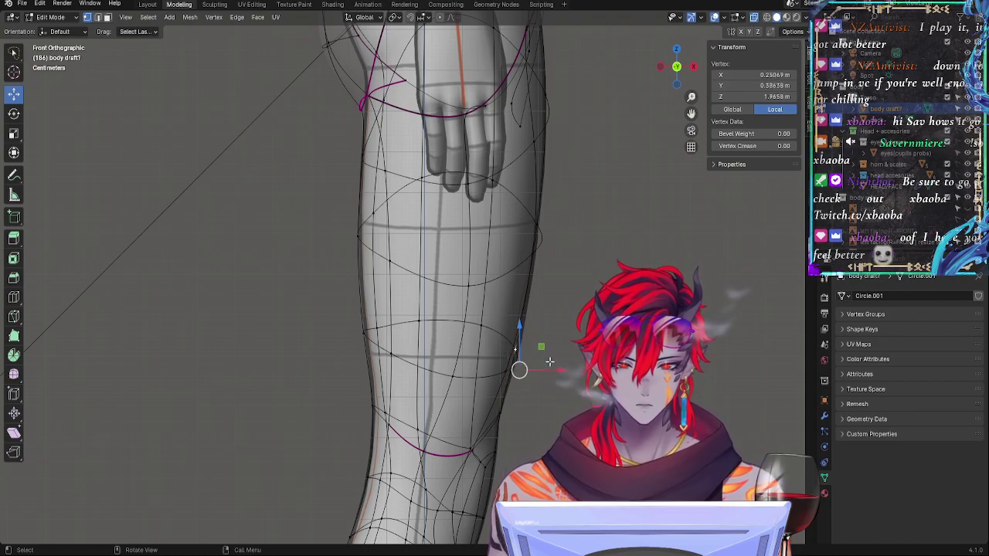
pyautogui.press('g')
pyautogui.press('x')
pyautogui.click(488, 371)
pyautogui.moveTo(554, 367); pyautogui.dragTo(542, 376)
# Step: Shift a higher leg-edge vertex sideways along X to match the reference
pyautogui.click(515, 362)
pyautogui.click(518, 361)
pyautogui.click(535, 230)
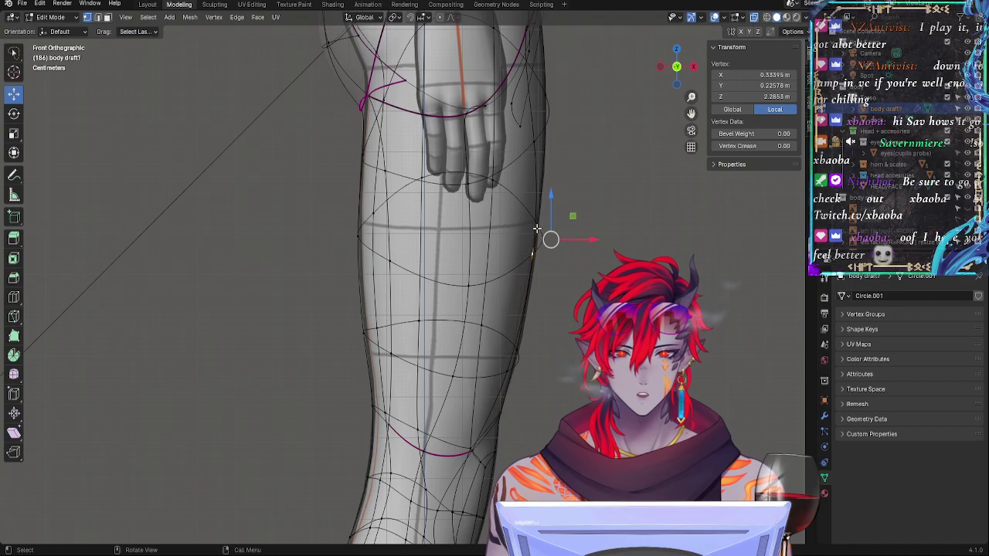
pyautogui.click(537, 228)
pyautogui.moveTo(633, 302); pyautogui.dragTo(560, 307, button='middle')
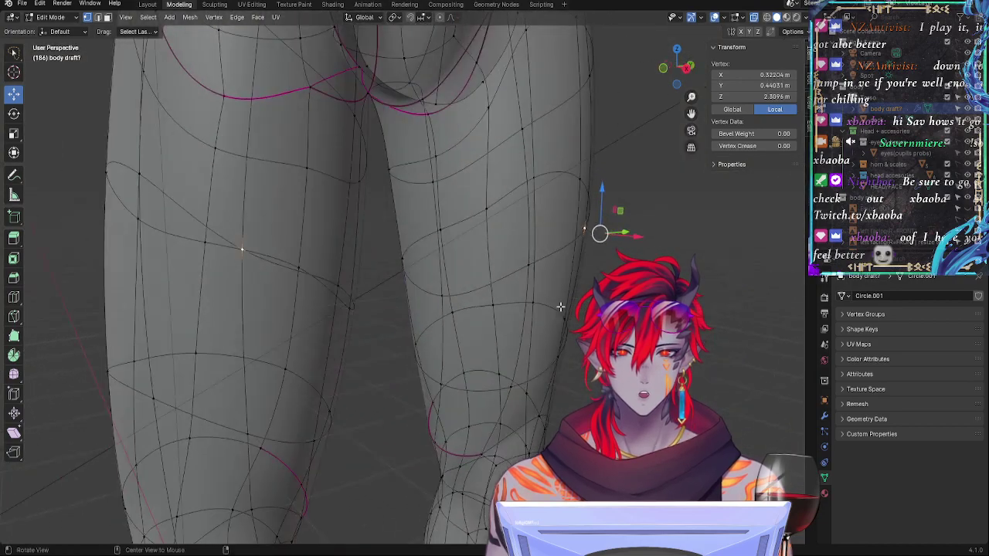
pyautogui.click(668, 74)
pyautogui.moveTo(580, 228); pyautogui.dragTo(575, 228)
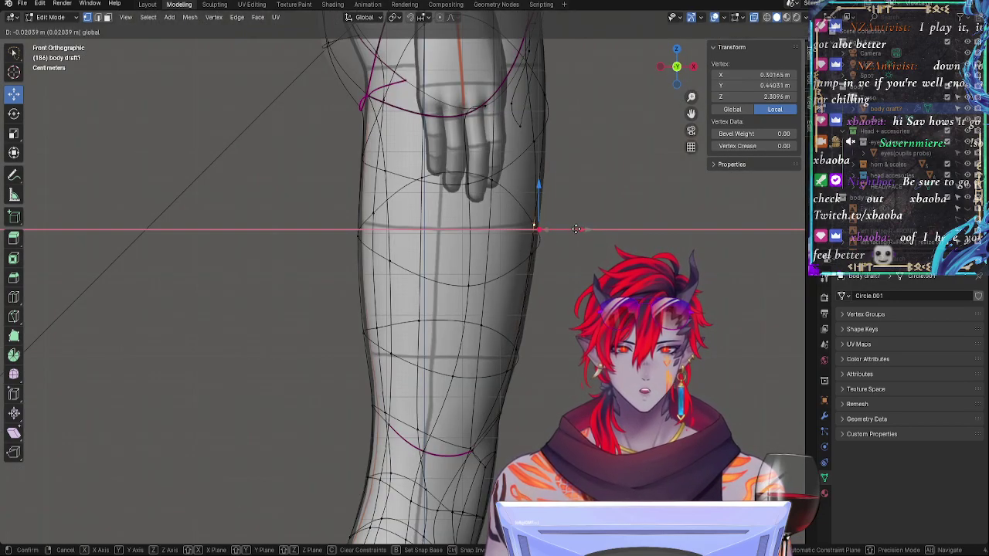
pyautogui.click(576, 229)
# Step: Move the next upper leg-edge vertex along X and compare against the reference
pyautogui.click(525, 146)
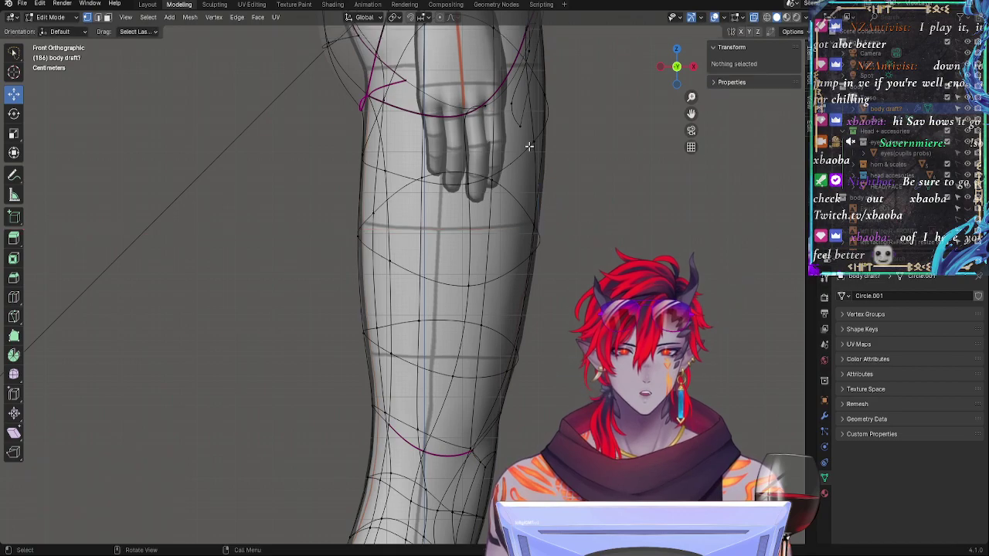
pyautogui.click(543, 138)
pyautogui.press('g')
pyautogui.press('x')
pyautogui.click(591, 137)
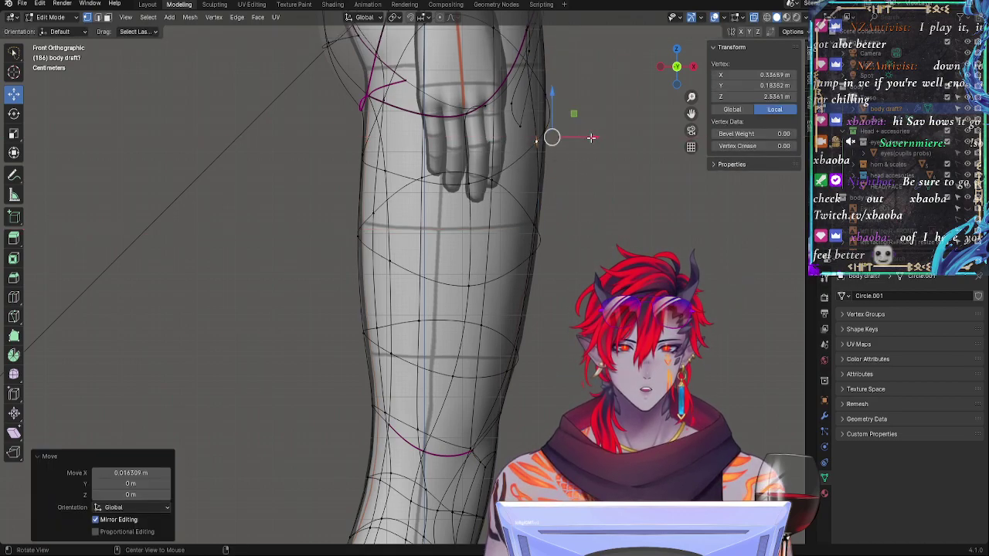
pyautogui.hotkey('alt', 'z')
pyautogui.hotkey('alt', 'z')
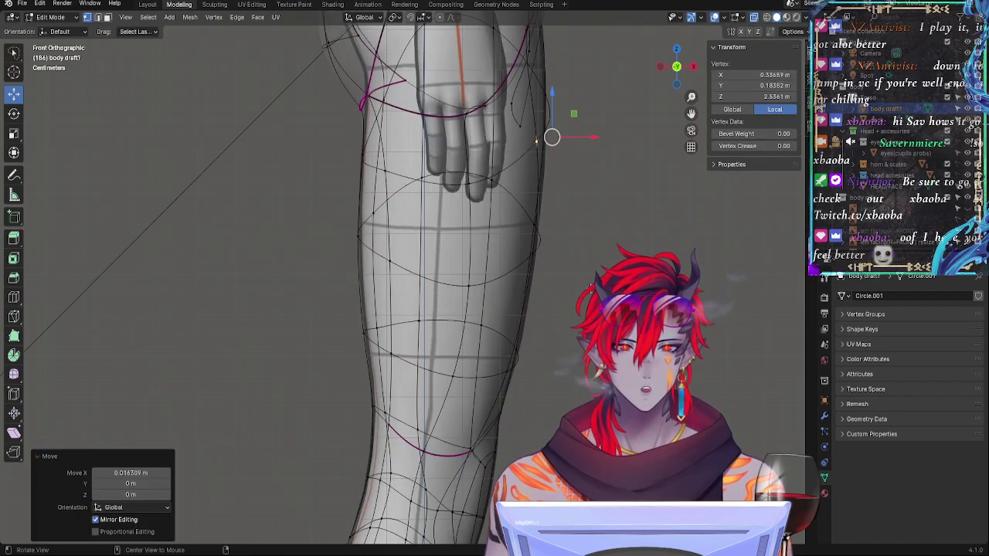
pyautogui.hotkey('alt', 'z')
pyautogui.hotkey('alt', 'z')
pyautogui.hotkey('alt', 'z')
pyautogui.hotkey('alt', 'z')
# Step: Try moving two thigh-edge vertices along X, then undo the move after inspecting
pyautogui.click(535, 252)
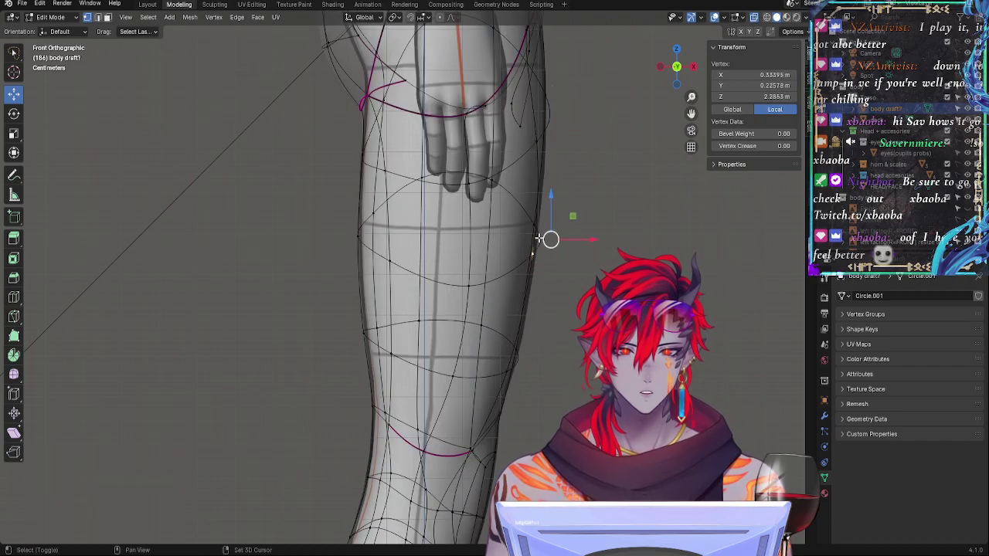
pyautogui.keyDown('shift'); pyautogui.click(534, 232); pyautogui.keyUp('shift')
pyautogui.click(529, 263)
pyautogui.keyDown('shift'); pyautogui.click(536, 220); pyautogui.keyUp('shift')
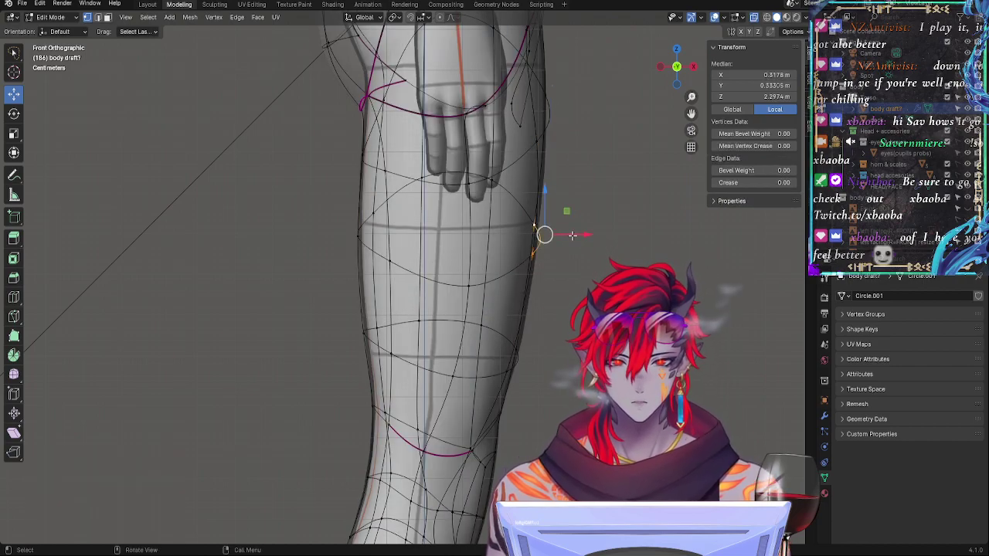
pyautogui.press('g')
pyautogui.press('g')
pyautogui.press('g')
pyautogui.press('x')
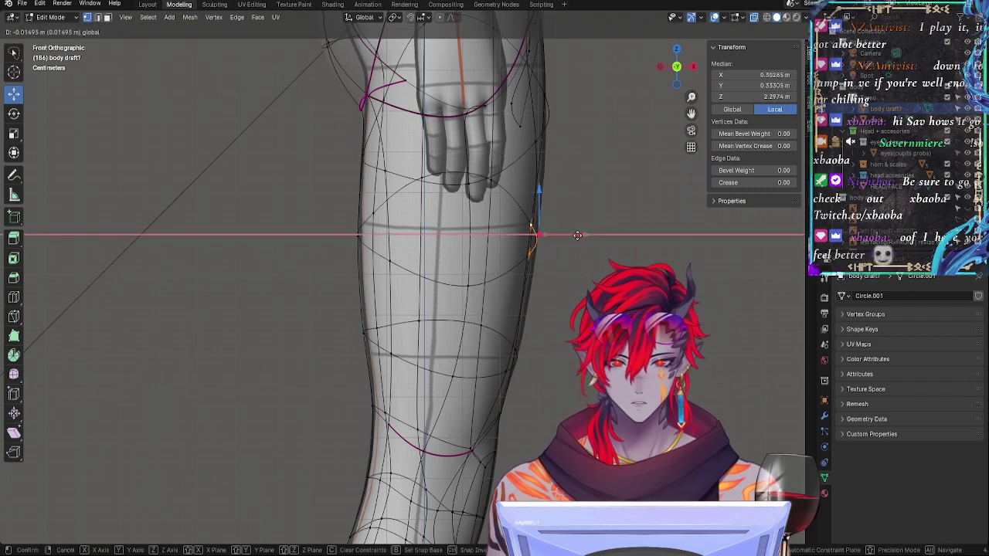
pyautogui.click(569, 233)
pyautogui.hotkey('alt', 'z')
pyautogui.moveTo(572, 234)
pyautogui.mouseDown(button='middle')
pyautogui.moveTo(583, 237)
pyautogui.moveTo(558, 237)
pyautogui.mouseUp(button='middle')
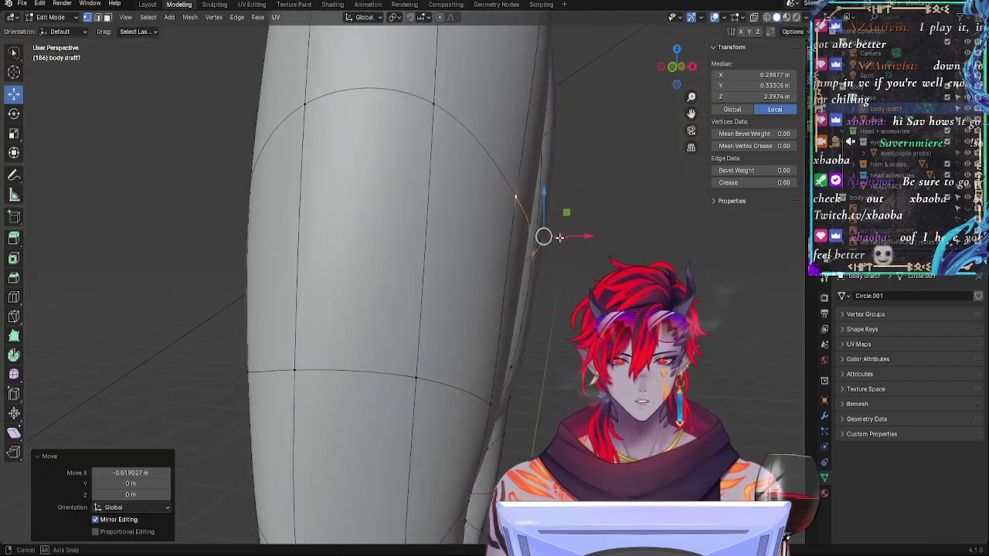
pyautogui.hotkey('alt', 'z')
pyautogui.click(677, 71)
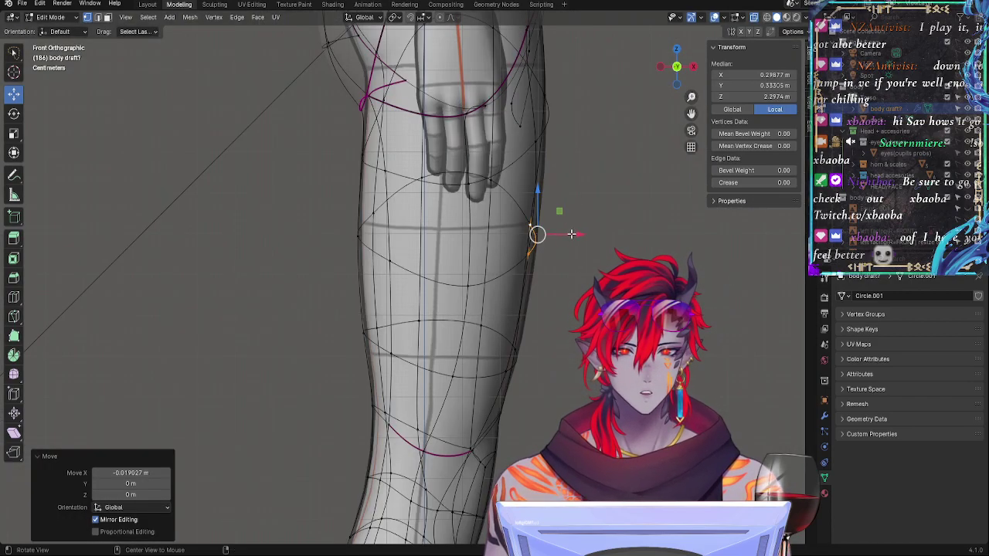
pyautogui.hotkey('alt', 'z')
pyautogui.hotkey('ctrl', 'z')
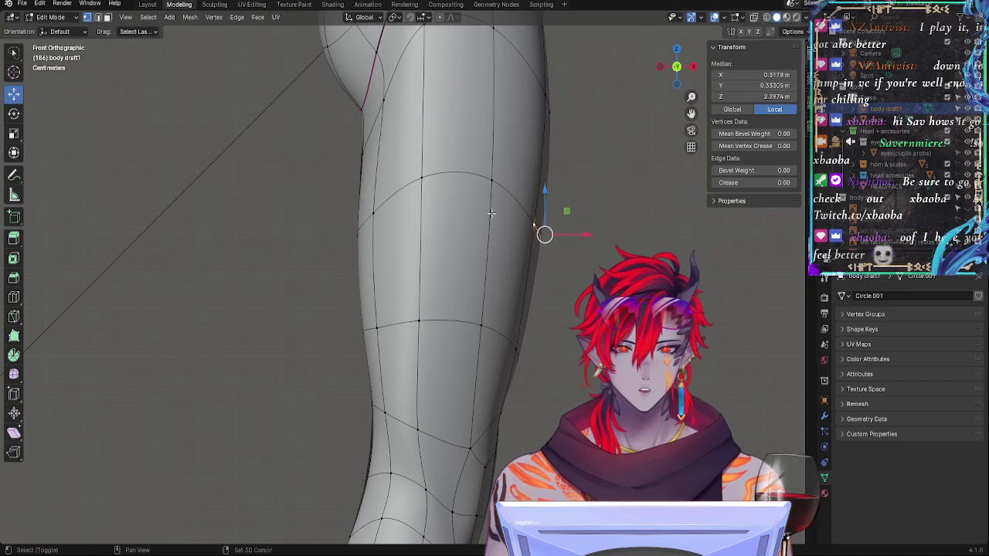
# Step: Narrow the horizontal thigh ring to 0.970 along X and shift it sideways
pyautogui.keyDown('shift'); pyautogui.click(492, 173); pyautogui.keyUp('shift')
pyautogui.doubleClick(491, 183)
pyautogui.doubleClick(504, 192)
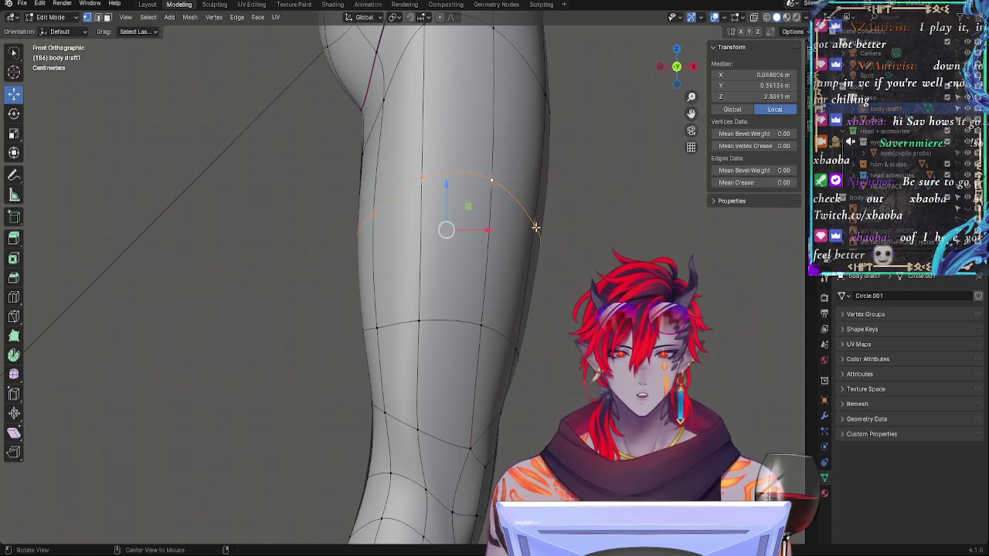
pyautogui.hotkey('alt', 'z')
pyautogui.press('s')
pyautogui.press('x')
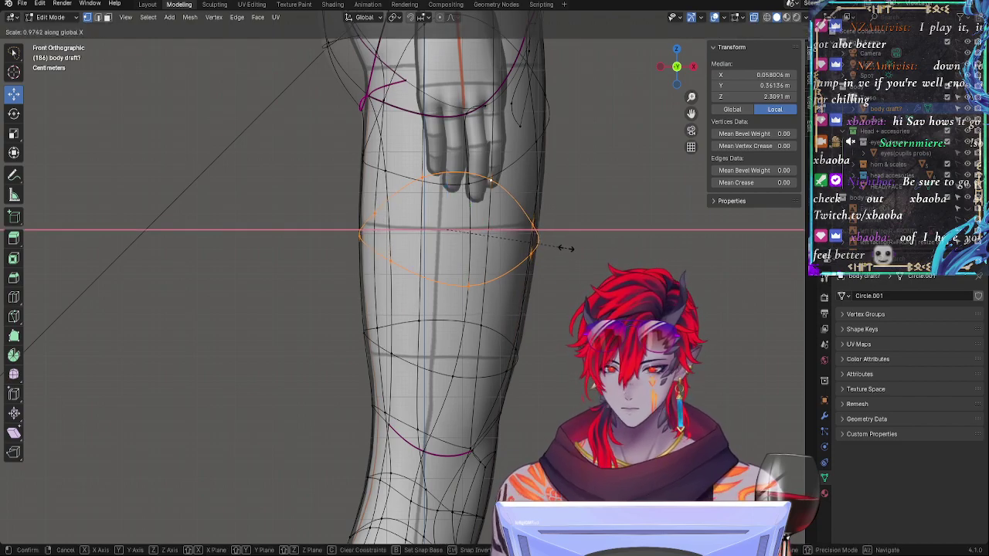
pyautogui.click(566, 247)
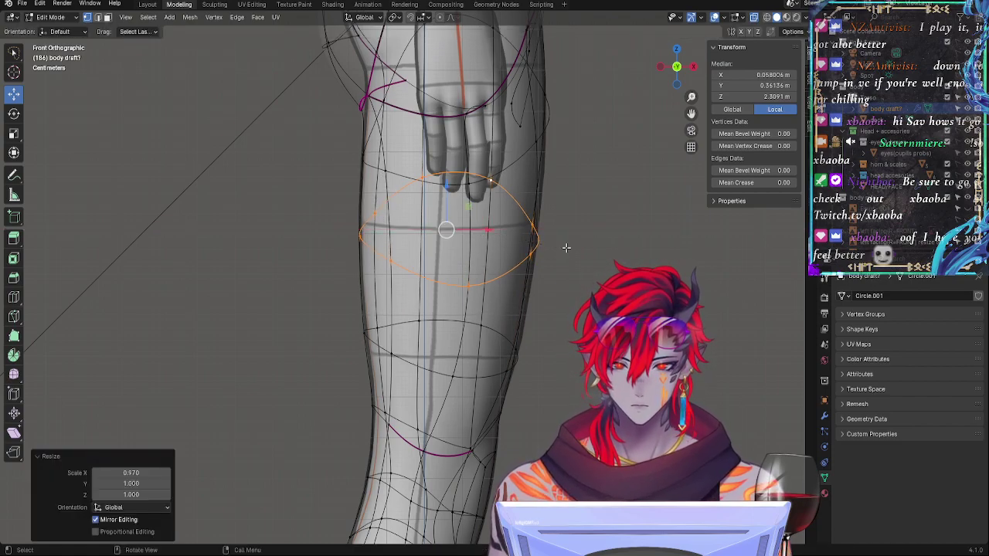
pyautogui.press('g')
pyautogui.press('x')
pyautogui.click(463, 229)
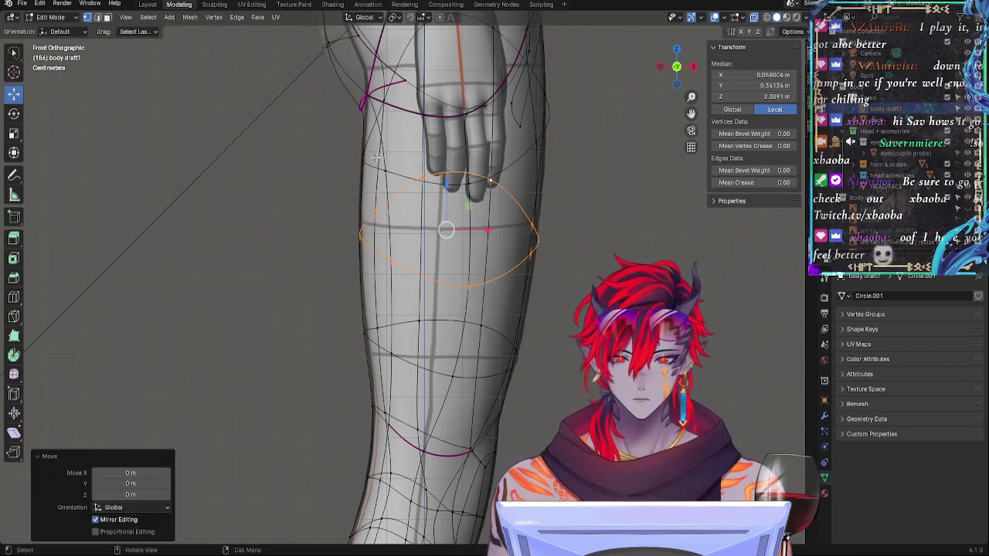
# Step: Move two left-edge leg vertices along X and raise the upper one about 0.0054 m in Z
pyautogui.click(357, 155)
pyautogui.press('g')
pyautogui.press('x')
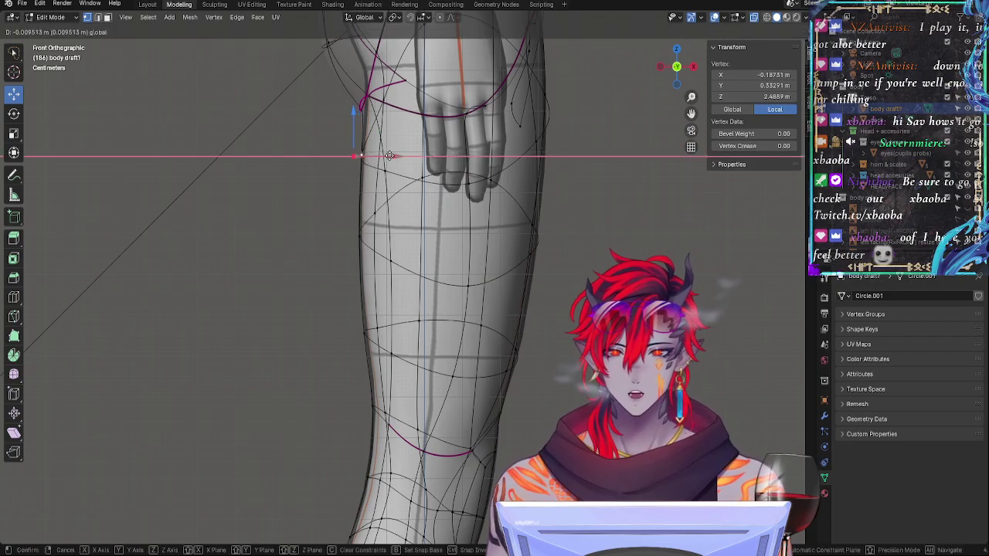
pyautogui.click(388, 155)
pyautogui.click(360, 126)
pyautogui.press('g')
pyautogui.press('x')
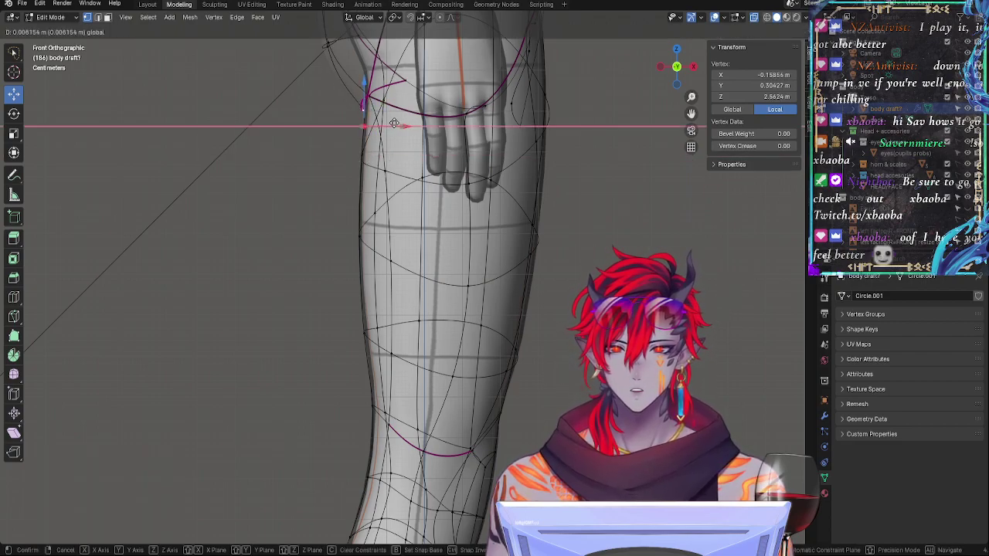
pyautogui.click(363, 92)
pyautogui.press('g')
pyautogui.press('z')
pyautogui.click(364, 120)
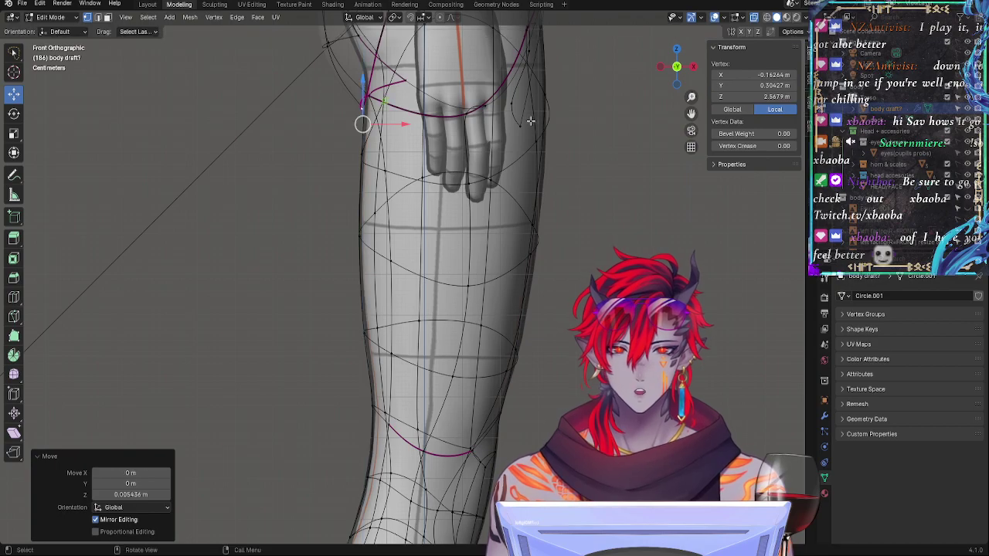
# Step: Select a right-edge leg vertex and pan toward the hip with X-ray on, ready to annotate
pyautogui.click(550, 138)
pyautogui.hotkey('alt', 'z')
pyautogui.keyDown('shift'); pyautogui.moveTo(638, 277); pyautogui.dragTo(517, 286, button='middle'); pyautogui.keyUp('shift')
pyautogui.keyDown('shift'); pyautogui.moveTo(540, 211); pyautogui.dragTo(566, 318, button='middle'); pyautogui.keyUp('shift')
pyautogui.hotkey('alt', 'z')
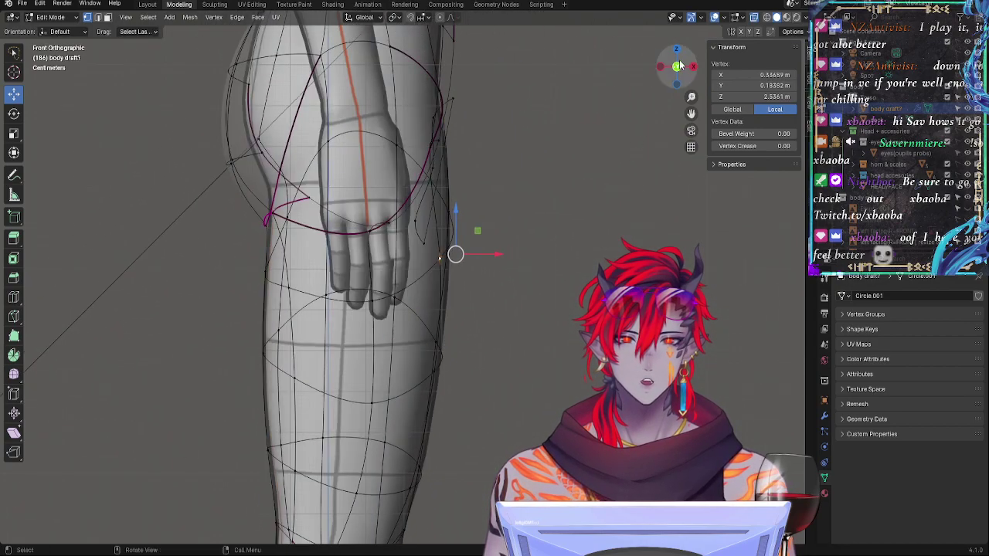
pyautogui.keyDown('shift'); pyautogui.scroll(-5, 518, 185); pyautogui.keyUp('shift')
pyautogui.scroll(-4, 518, 186)
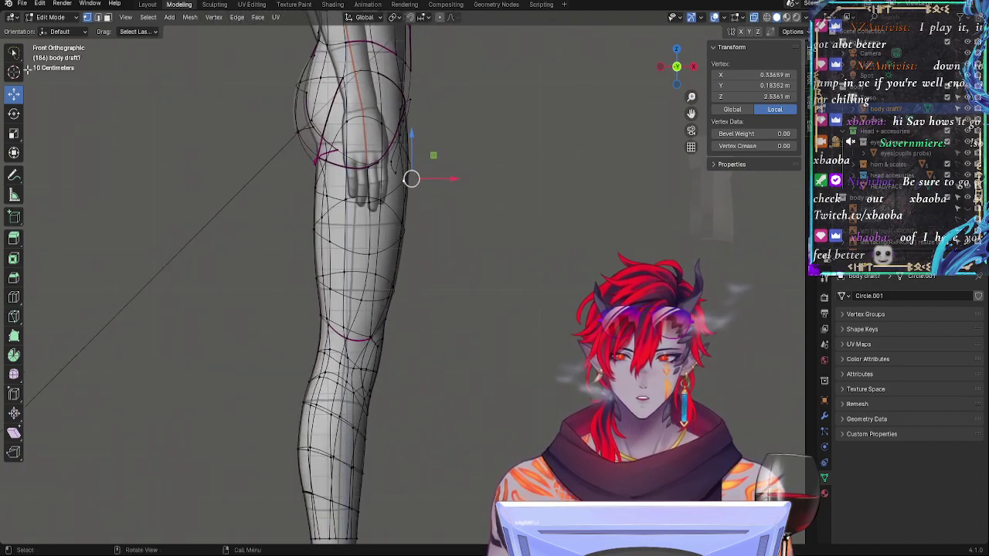
pyautogui.click(14, 176)
# Step: Make the blue Note and green Note.001 annotation layers visible and zoom onto the thigh
pyautogui.click(88, 31)
pyautogui.click(138, 81)
pyautogui.click(139, 70)
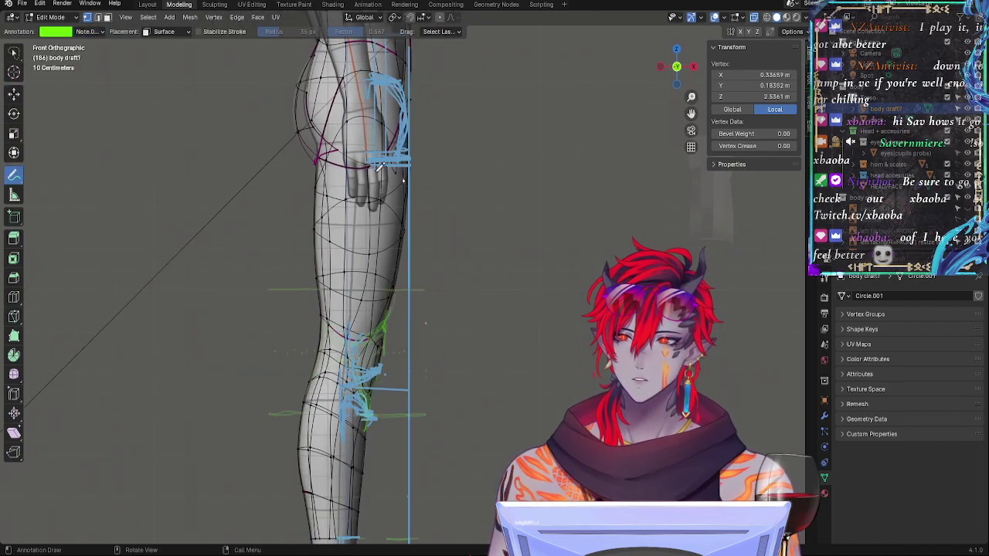
pyautogui.keyDown('shift'); pyautogui.moveTo(498, 219); pyautogui.dragTo(514, 246, button='middle'); pyautogui.keyUp('shift')
pyautogui.keyDown('ctrl'); pyautogui.moveTo(514, 299); pyautogui.dragTo(462, 193, button='middle'); pyautogui.keyUp('ctrl')
pyautogui.scroll(-1, 463, 309)
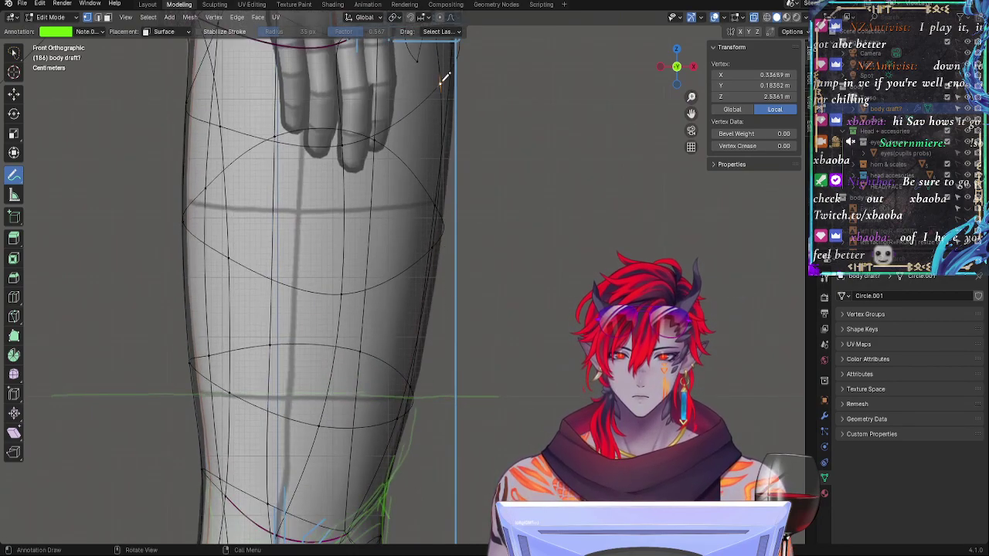
# Step: Pan and zoom around the leg to frame the thigh, hip and hand
pyautogui.keyDown('ctrl'); pyautogui.moveTo(441, 83); pyautogui.dragTo(473, 83, button='middle'); pyautogui.keyUp('ctrl')
pyautogui.keyDown('ctrl'); pyautogui.moveTo(503, 225); pyautogui.dragTo(538, 315, button='middle'); pyautogui.keyUp('ctrl')
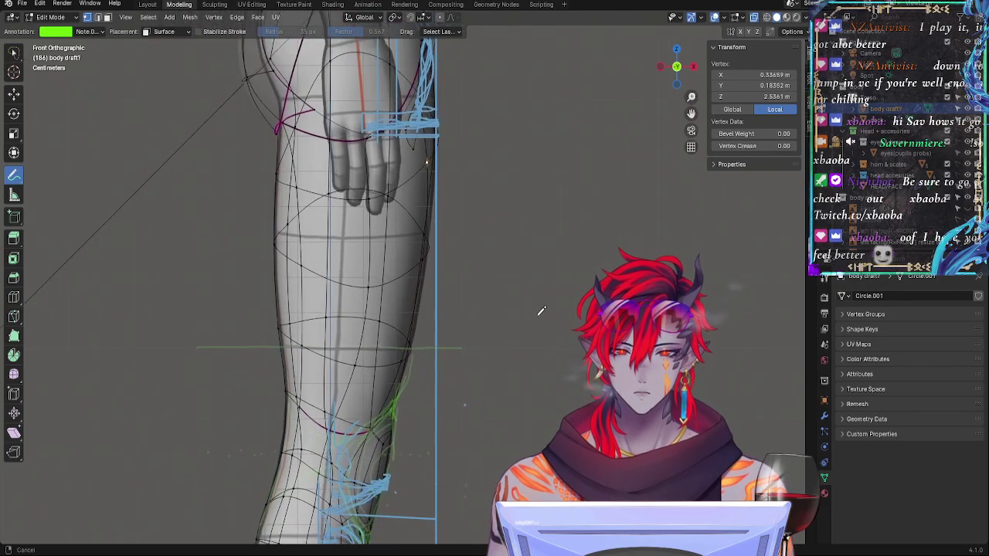
pyautogui.scroll(3, 499, 245)
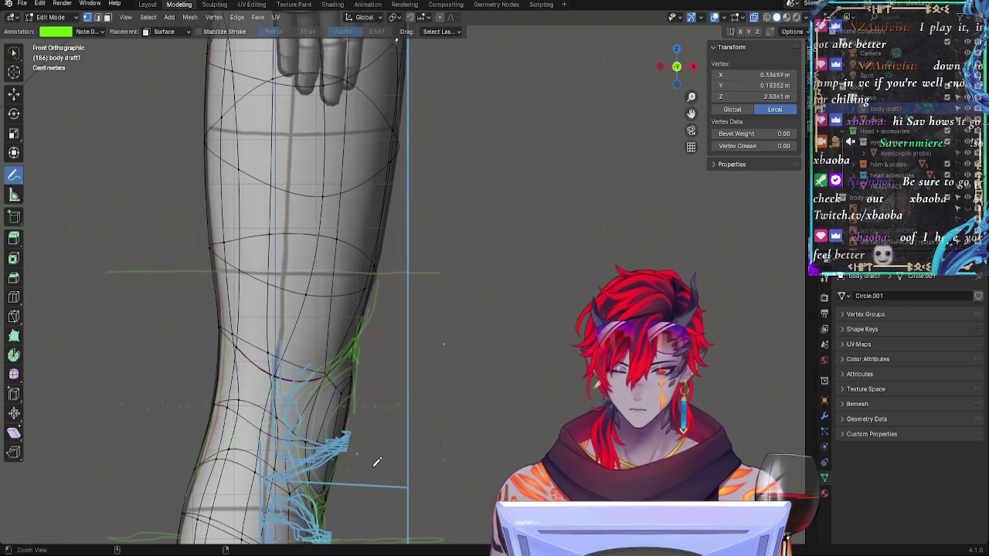
pyautogui.scroll(-4, 398, 286)
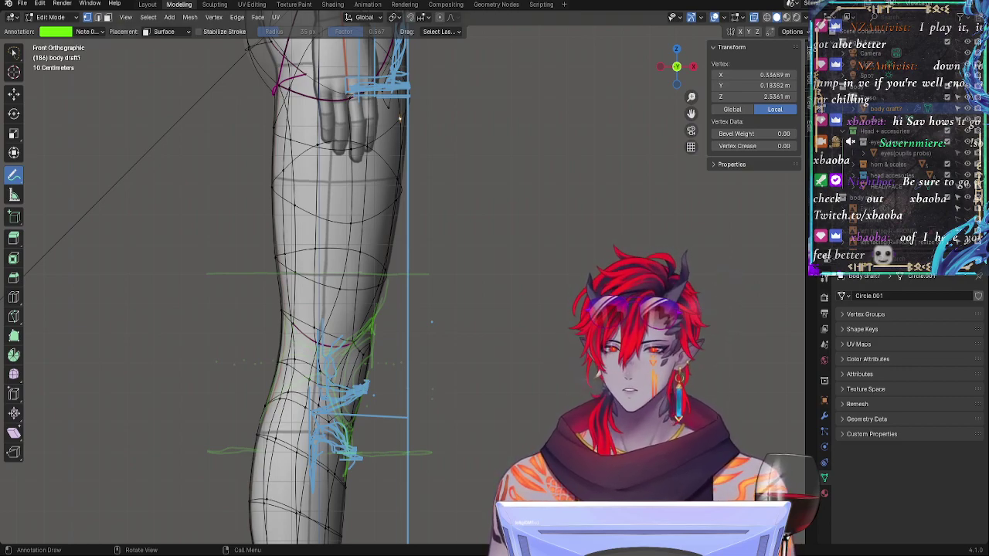
pyautogui.scroll(-5, 466, 166)
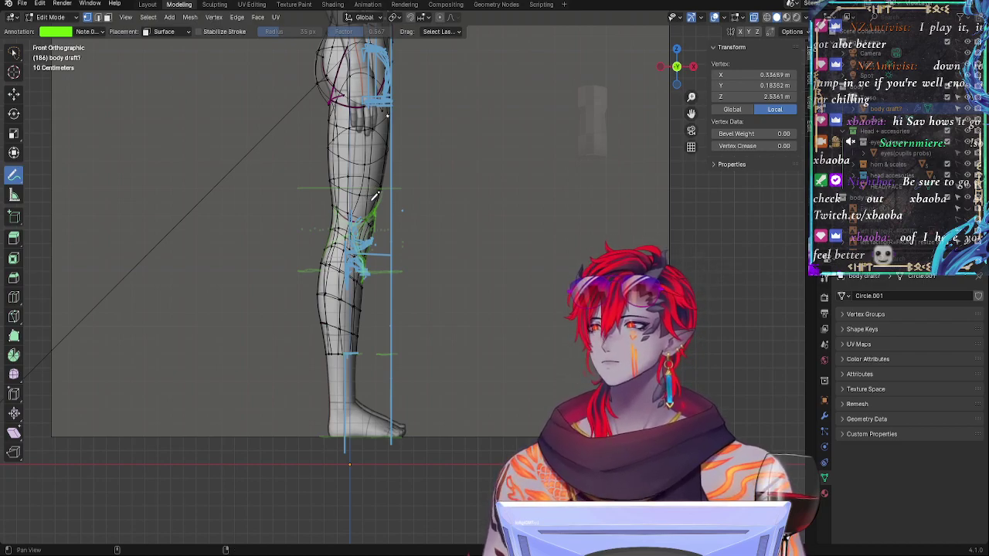
pyautogui.moveTo(371, 199)
pyautogui.keyDown('shift'); pyautogui.mouseDown(button='middle')
pyautogui.moveTo(349, 358)
pyautogui.moveTo(325, 302)
pyautogui.mouseUp(button='middle'); pyautogui.keyUp('shift')
pyautogui.moveTo(411, 353)
pyautogui.keyDown('alt'); pyautogui.keyDown('shift'); pyautogui.mouseDown()
pyautogui.moveTo(426, 320)
pyautogui.moveTo(563, 317)
pyautogui.moveTo(561, 241)
pyautogui.moveTo(554, 257)
pyautogui.mouseUp(); pyautogui.keyUp('shift'); pyautogui.keyUp('alt')
pyautogui.moveTo(556, 254)
pyautogui.keyDown('shift'); pyautogui.mouseDown(button='middle')
pyautogui.moveTo(401, 279)
pyautogui.moveTo(407, 294)
pyautogui.mouseUp(button='middle'); pyautogui.keyUp('shift')
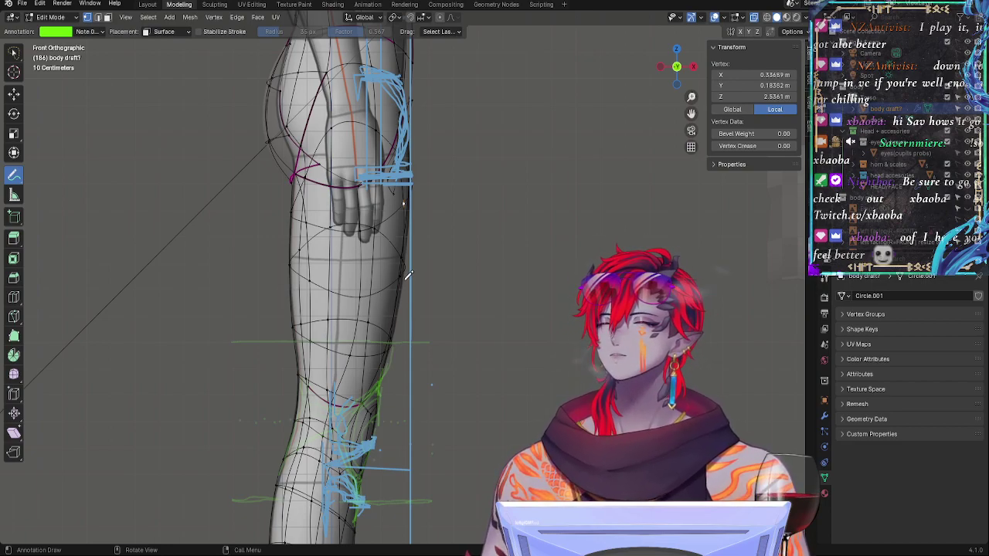
pyautogui.keyDown('shift'); pyautogui.moveTo(435, 211); pyautogui.dragTo(409, 337, button='middle'); pyautogui.keyUp('shift')
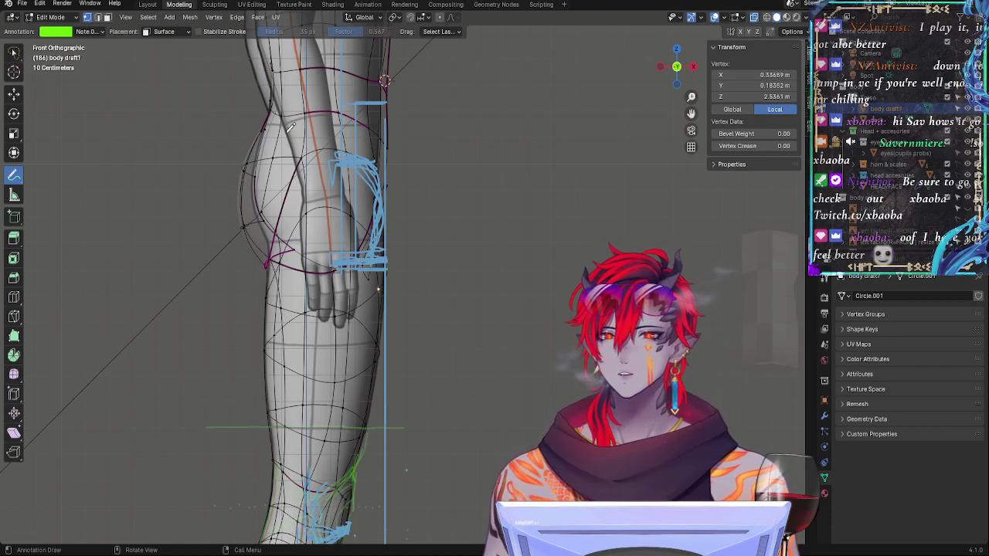
# Step: Pan and zoom around the hip, thigh, lower leg and torso to inspect the mesh
pyautogui.keyDown('shift'); pyautogui.moveTo(434, 184); pyautogui.dragTo(450, 258, button='middle'); pyautogui.keyUp('shift')
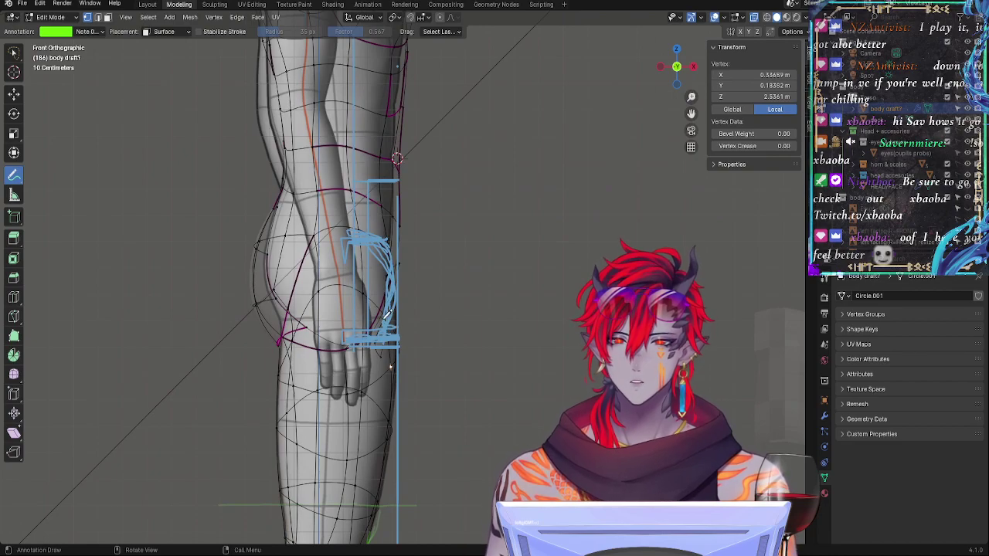
pyautogui.moveTo(386, 317)
pyautogui.keyDown('ctrl'); pyautogui.mouseDown(button='middle')
pyautogui.moveTo(402, 309)
pyautogui.moveTo(371, 309)
pyautogui.mouseUp(button='middle'); pyautogui.keyUp('ctrl')
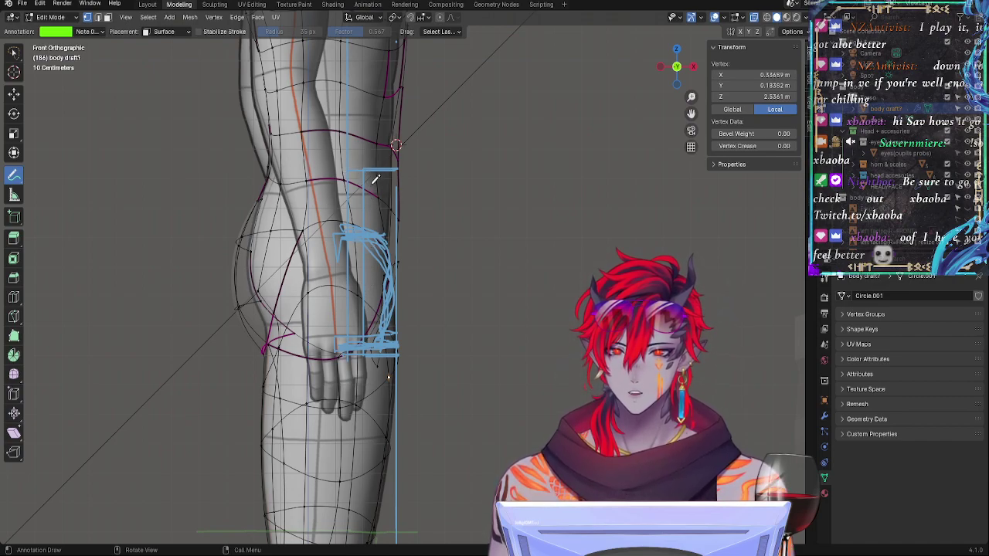
pyautogui.scroll(2, 375, 179)
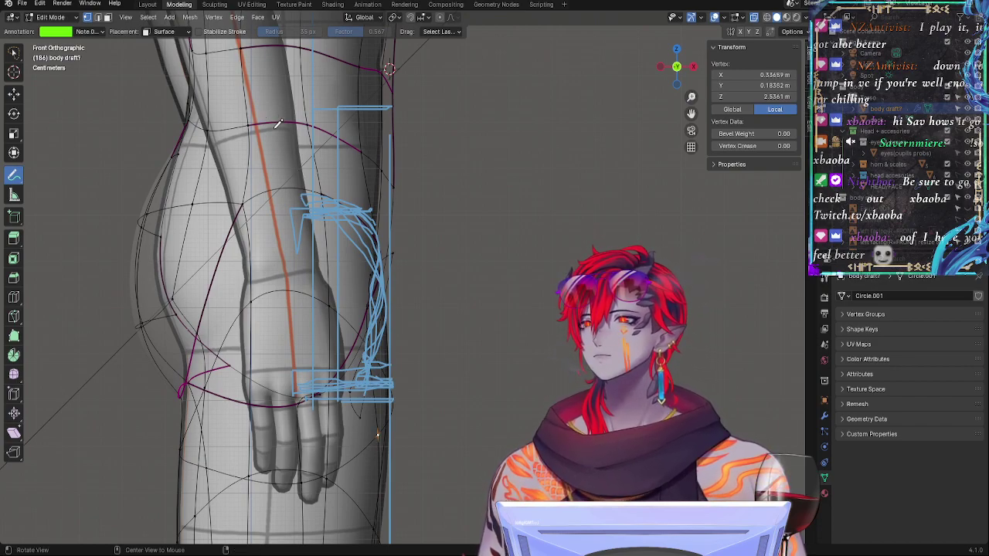
pyautogui.scroll(-5, 377, 113)
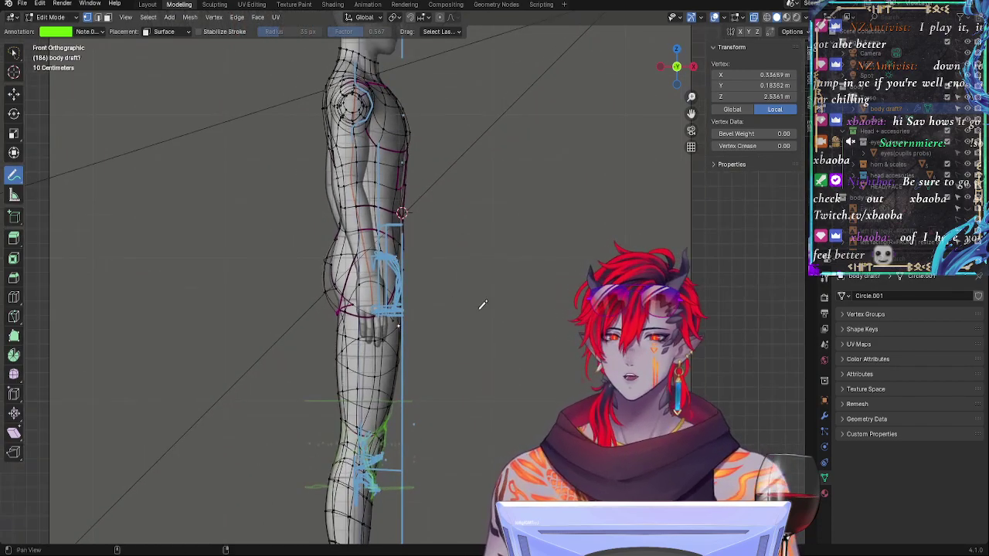
pyautogui.scroll(2, 397, 295)
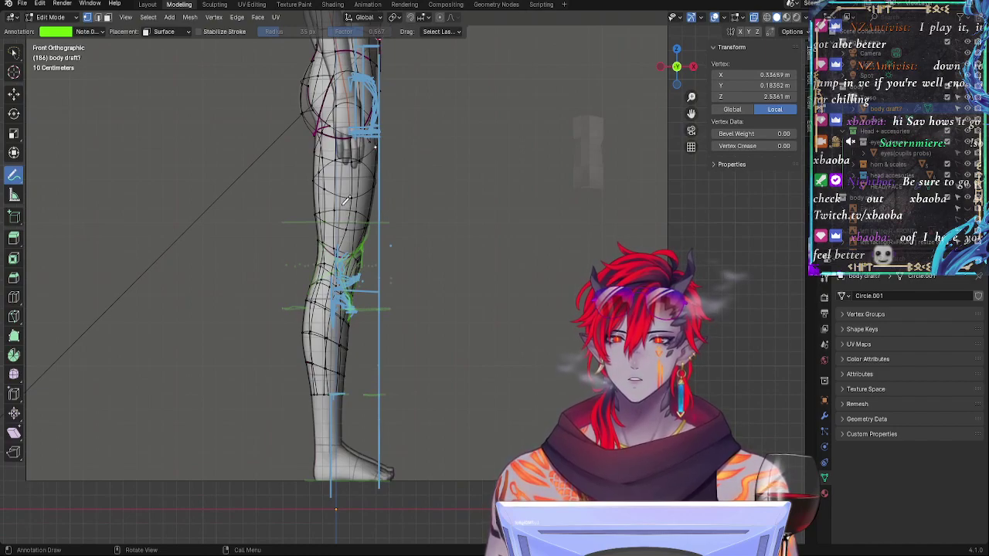
pyautogui.keyDown('shift'); pyautogui.moveTo(419, 88); pyautogui.dragTo(422, 307, button='middle'); pyautogui.keyUp('shift')
pyautogui.scroll(2, 422, 307)
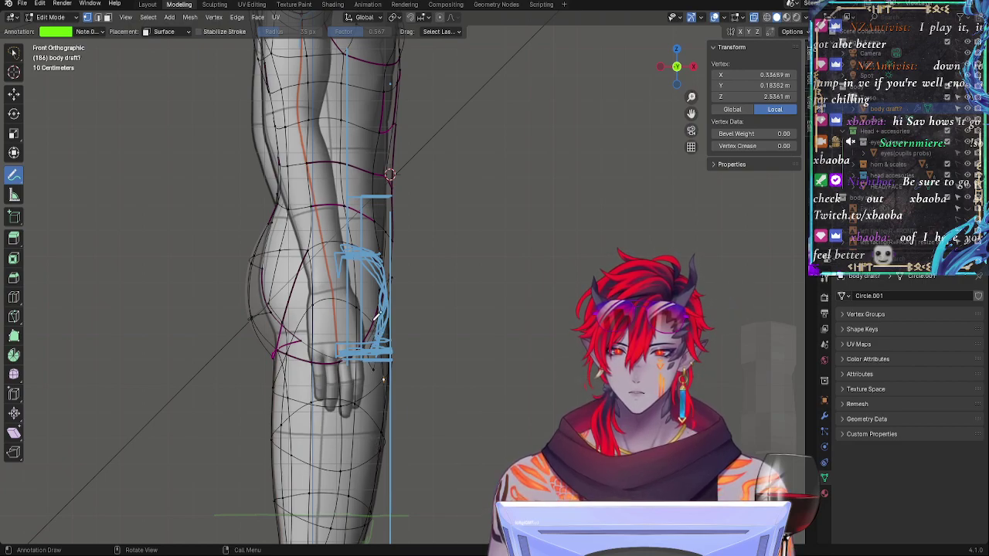
pyautogui.keyDown('ctrl'); pyautogui.moveTo(413, 318); pyautogui.dragTo(415, 265, button='middle'); pyautogui.keyUp('ctrl')
pyautogui.keyDown('shift'); pyautogui.moveTo(363, 488); pyautogui.dragTo(357, 445, button='middle'); pyautogui.keyUp('shift')
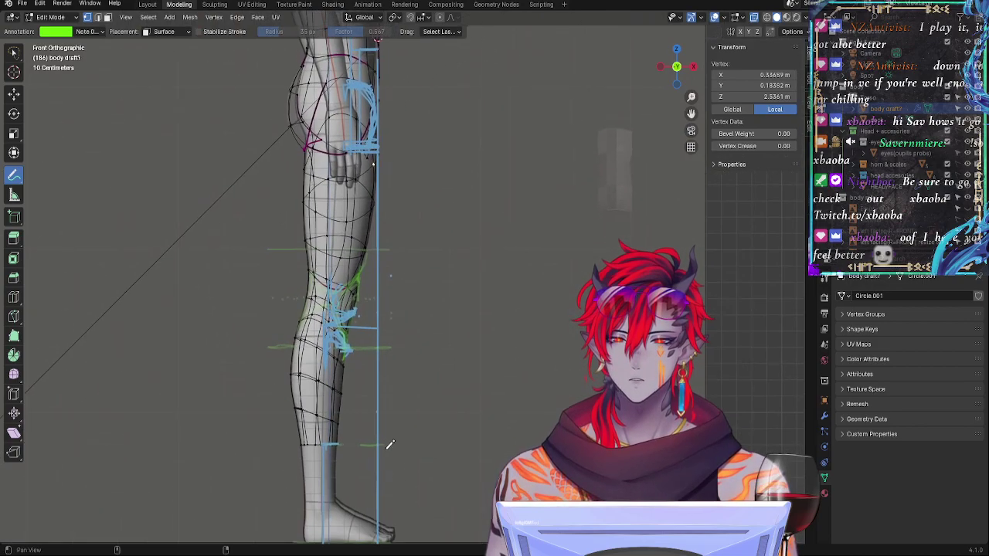
pyautogui.keyDown('shift'); pyautogui.moveTo(451, 115); pyautogui.dragTo(471, 73, button='middle'); pyautogui.keyUp('shift')
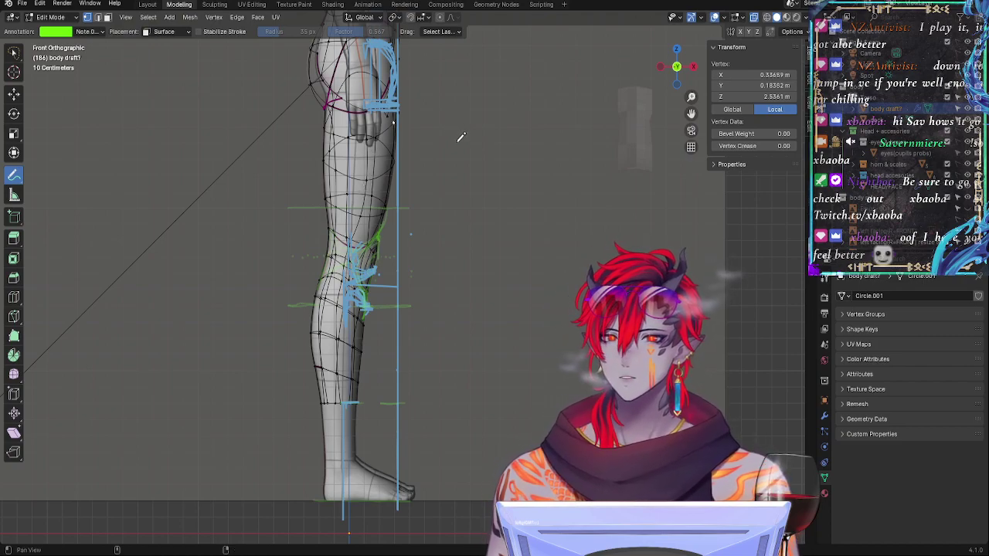
pyautogui.keyDown('shift'); pyautogui.moveTo(461, 137); pyautogui.dragTo(454, 348, button='middle'); pyautogui.keyUp('shift')
pyautogui.scroll(4, 468, 356)
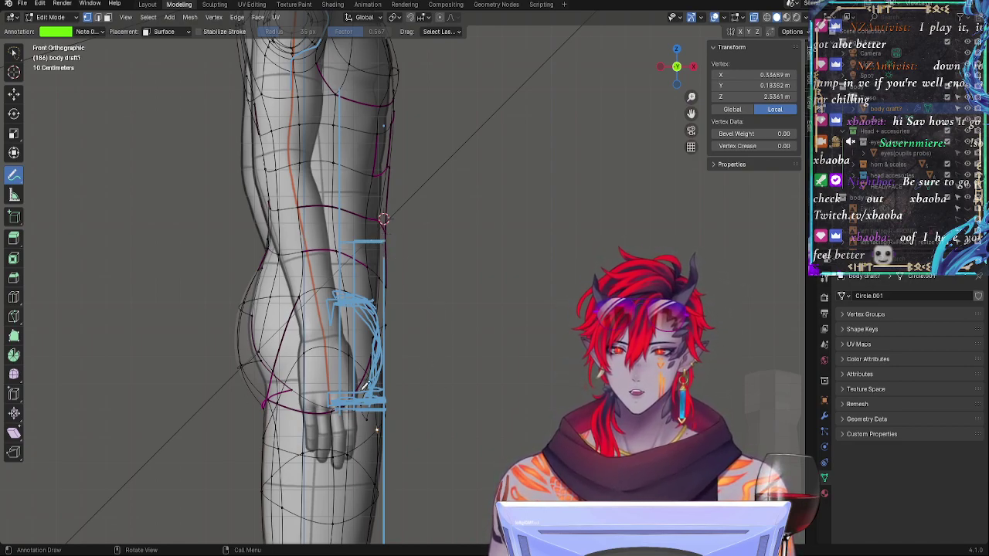
# Step: Zoom out to the whole leg, then reframe on the thigh, knee and torso
pyautogui.keyDown('ctrl'); pyautogui.moveTo(515, 236); pyautogui.dragTo(465, 281, button='middle'); pyautogui.keyUp('ctrl')
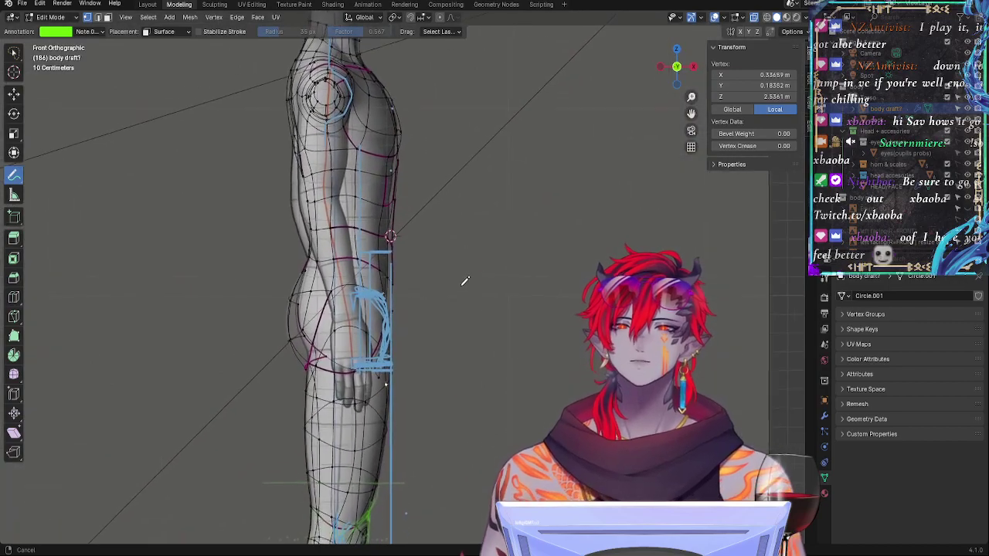
pyautogui.keyDown('shift'); pyautogui.moveTo(514, 378); pyautogui.dragTo(516, 241, button='middle'); pyautogui.keyUp('shift')
pyautogui.keyDown('ctrl'); pyautogui.moveTo(507, 317); pyautogui.dragTo(496, 244, button='middle'); pyautogui.keyUp('ctrl')
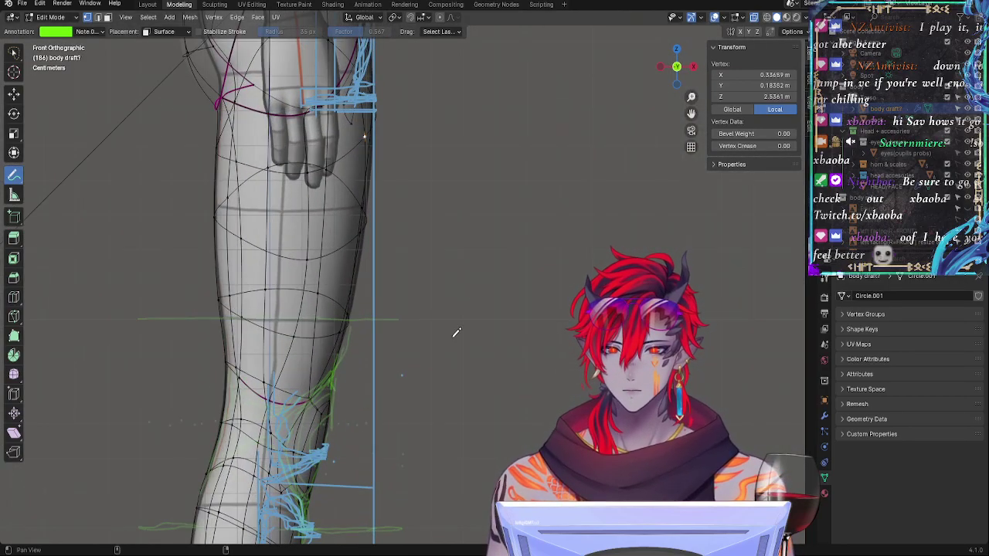
pyautogui.keyDown('shift'); pyautogui.moveTo(456, 332); pyautogui.dragTo(567, 152, button='middle'); pyautogui.keyUp('shift')
pyautogui.keyDown('ctrl'); pyautogui.moveTo(536, 193); pyautogui.dragTo(517, 250, button='middle'); pyautogui.keyUp('ctrl')
pyautogui.keyDown('shift'); pyautogui.moveTo(533, 283); pyautogui.dragTo(456, 345, button='middle'); pyautogui.keyUp('shift')
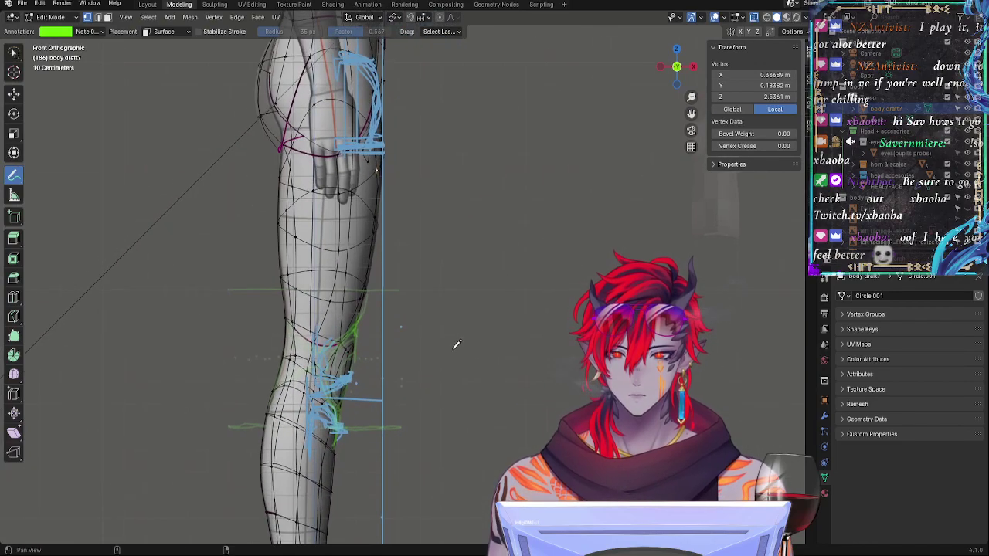
pyautogui.keyDown('shift'); pyautogui.moveTo(468, 214); pyautogui.dragTo(454, 417, button='middle'); pyautogui.keyUp('shift')
pyautogui.moveTo(456, 232)
pyautogui.keyDown('ctrl'); pyautogui.mouseDown(button='middle')
pyautogui.moveTo(450, 258)
pyautogui.moveTo(453, 242)
pyautogui.mouseUp(button='middle'); pyautogui.keyUp('ctrl')
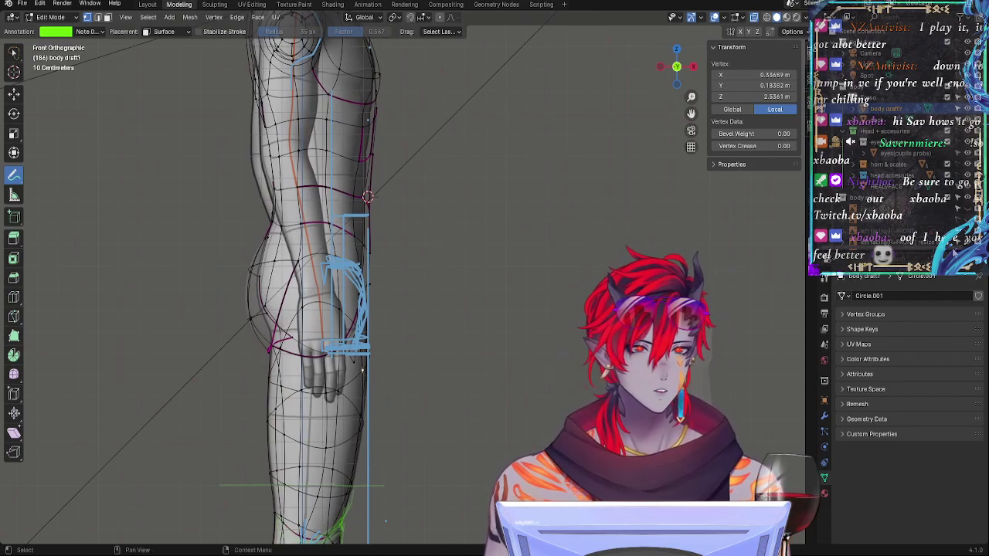
# Step: Show the left-facing reference image, hide the previous resize reference, and reframe on the hip
pyautogui.click(967, 231)
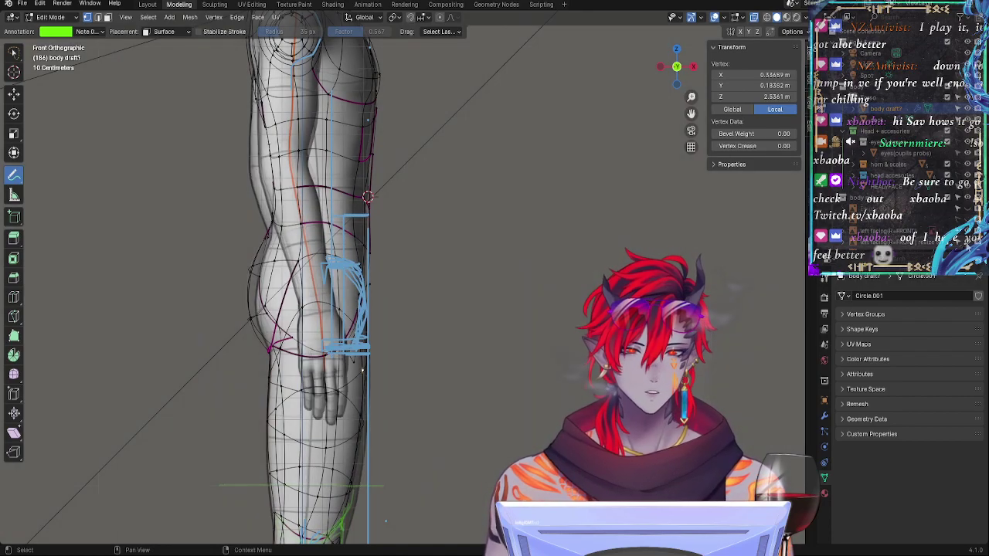
pyautogui.click(968, 241)
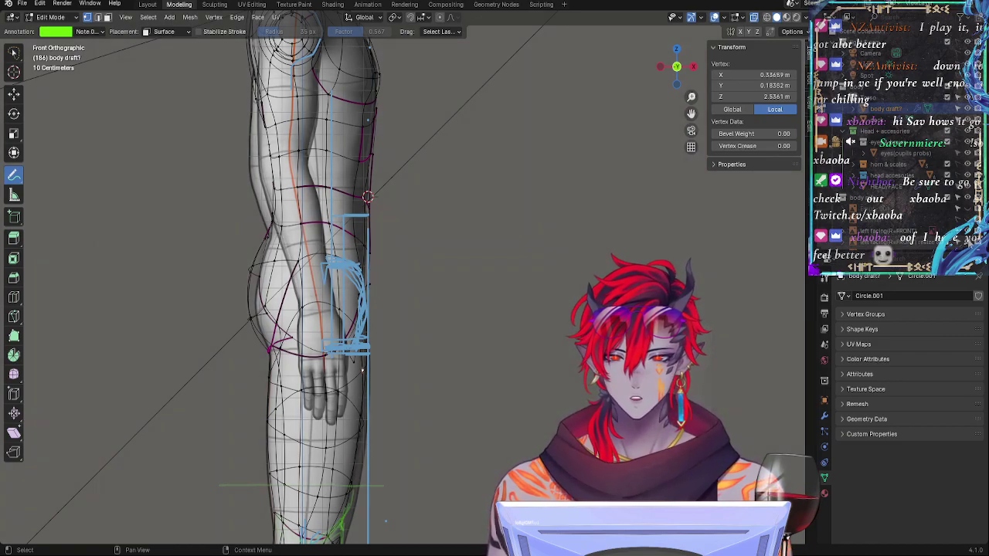
pyautogui.keyDown('shift'); pyautogui.moveTo(501, 344); pyautogui.dragTo(476, 337, button='middle'); pyautogui.keyUp('shift')
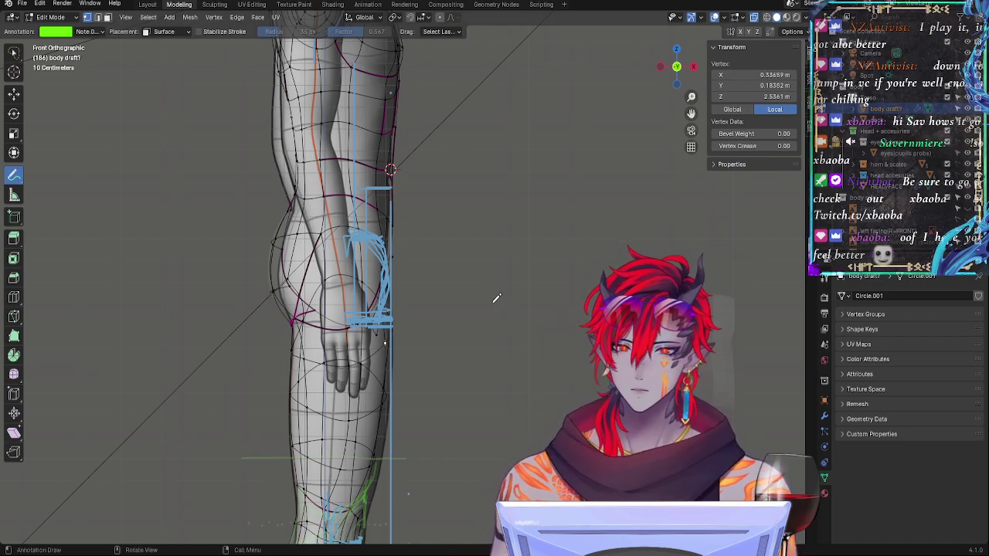
pyautogui.keyDown('shift'); pyautogui.moveTo(456, 245); pyautogui.dragTo(482, 170, button='middle'); pyautogui.keyUp('shift')
pyautogui.keyDown('ctrl'); pyautogui.moveTo(495, 371); pyautogui.dragTo(479, 291, button='middle'); pyautogui.keyUp('ctrl')
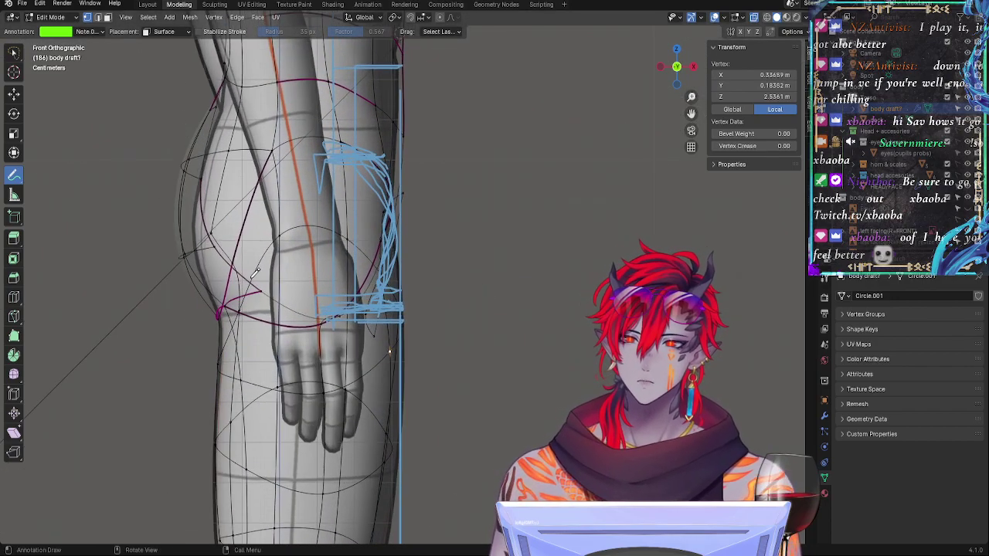
pyautogui.keyDown('shift'); pyautogui.moveTo(251, 278); pyautogui.dragTo(288, 224, button='middle'); pyautogui.keyUp('shift')
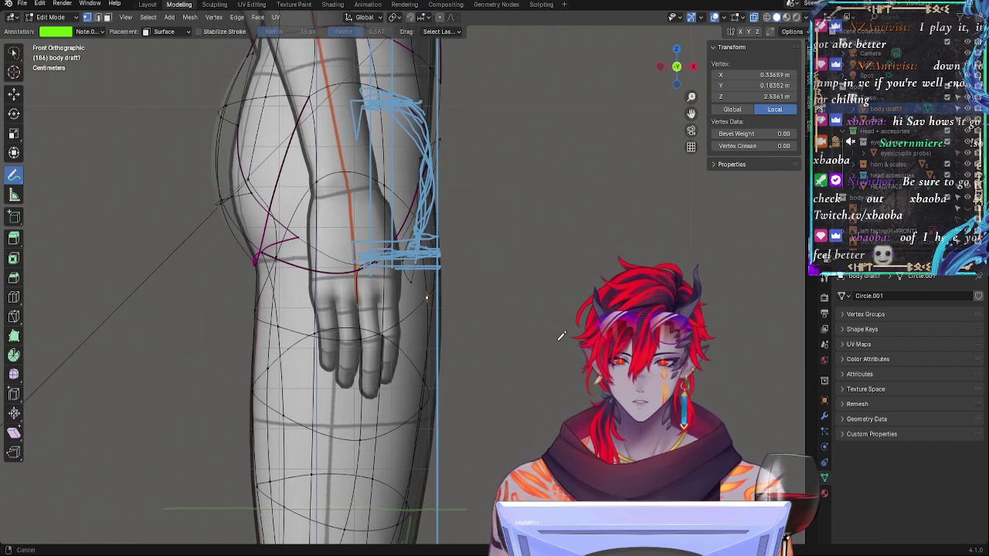
pyautogui.keyDown('shift'); pyautogui.moveTo(558, 340); pyautogui.dragTo(516, 238, button='middle'); pyautogui.keyUp('shift')
pyautogui.keyDown('shift'); pyautogui.moveTo(480, 324); pyautogui.dragTo(514, 244, button='middle'); pyautogui.keyUp('shift')
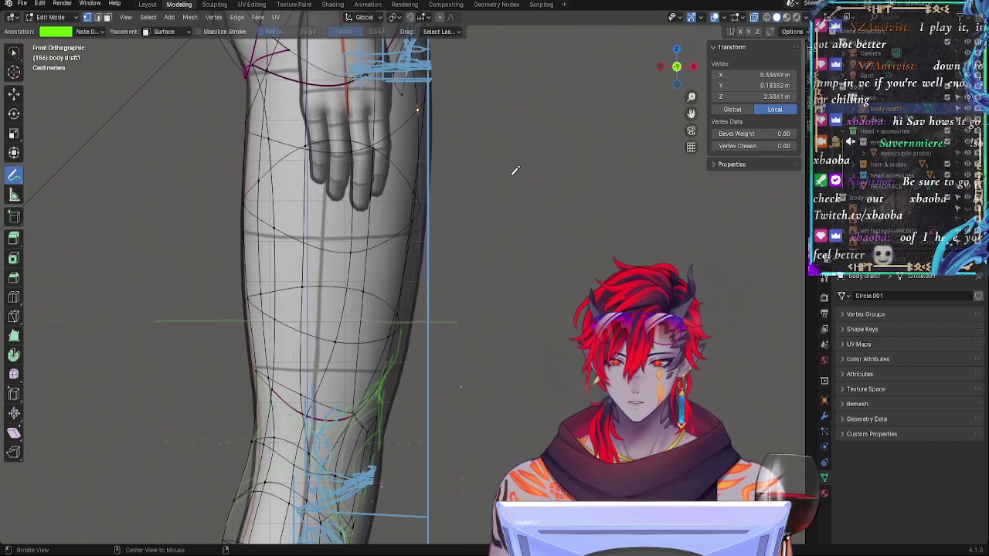
pyautogui.keyDown('shift'); pyautogui.moveTo(512, 174); pyautogui.dragTo(547, 359, button='middle'); pyautogui.keyUp('shift')
# Step: Hide the blue Note annotation layer from the annotation layers list
pyautogui.click(87, 32)
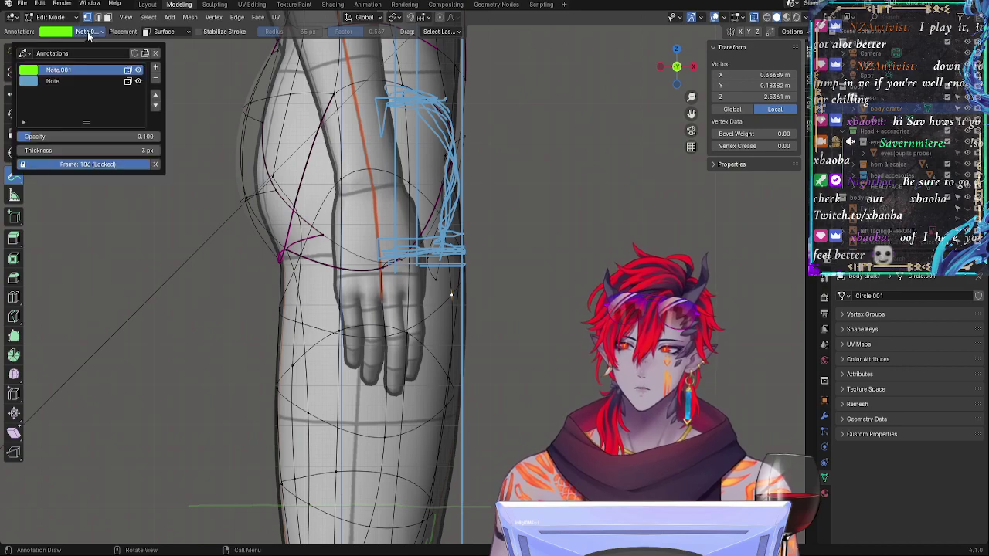
pyautogui.click(138, 81)
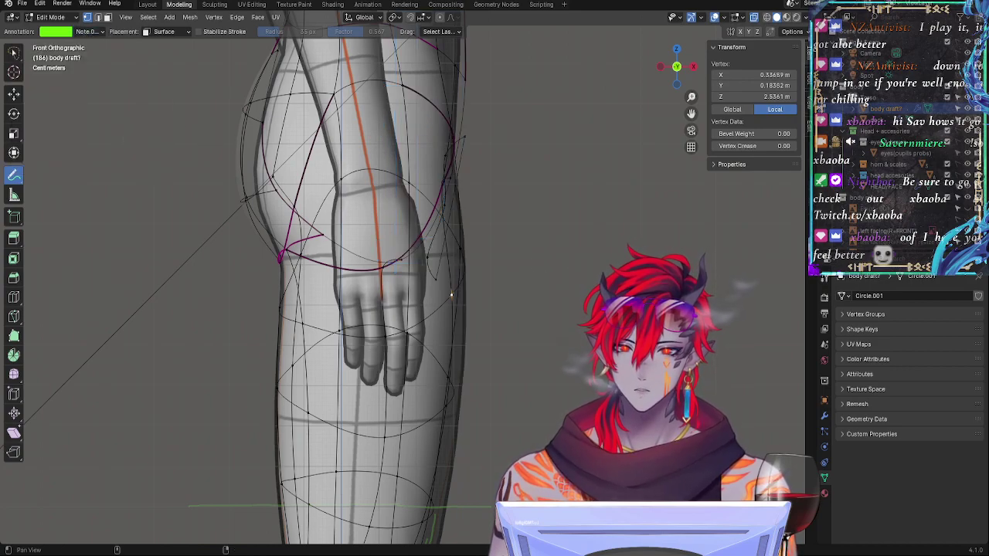
pyautogui.keyDown('alt'); pyautogui.keyDown('shift'); pyautogui.moveTo(598, 318); pyautogui.dragTo(527, 298); pyautogui.keyUp('shift'); pyautogui.keyUp('alt')
# Step: Turn X-ray off so the legs show solid, framing the knee's green guides
pyautogui.hotkey('alt', 'z')
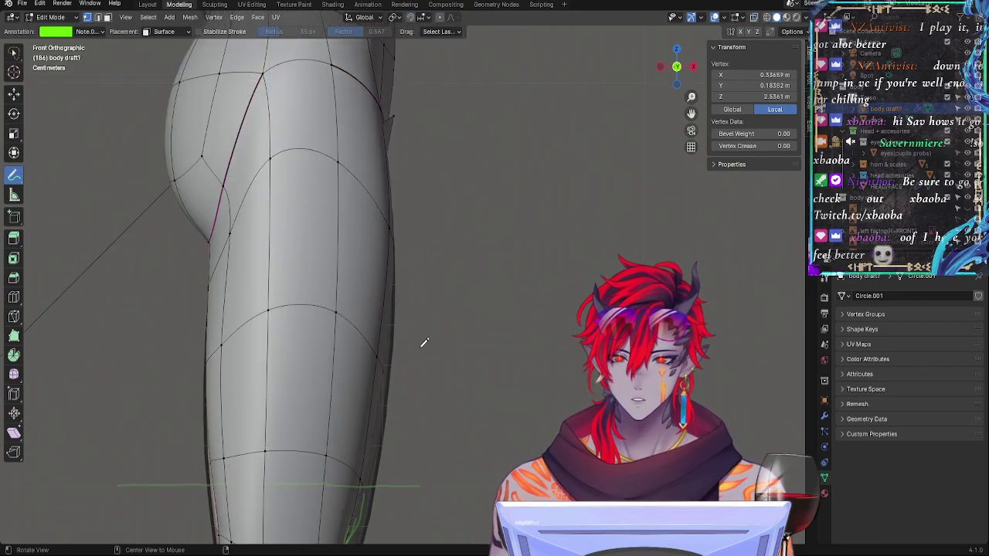
pyautogui.hotkey('alt', 'z')
pyautogui.keyDown('shift'); pyautogui.moveTo(468, 424); pyautogui.dragTo(420, 198, button='middle'); pyautogui.keyUp('shift')
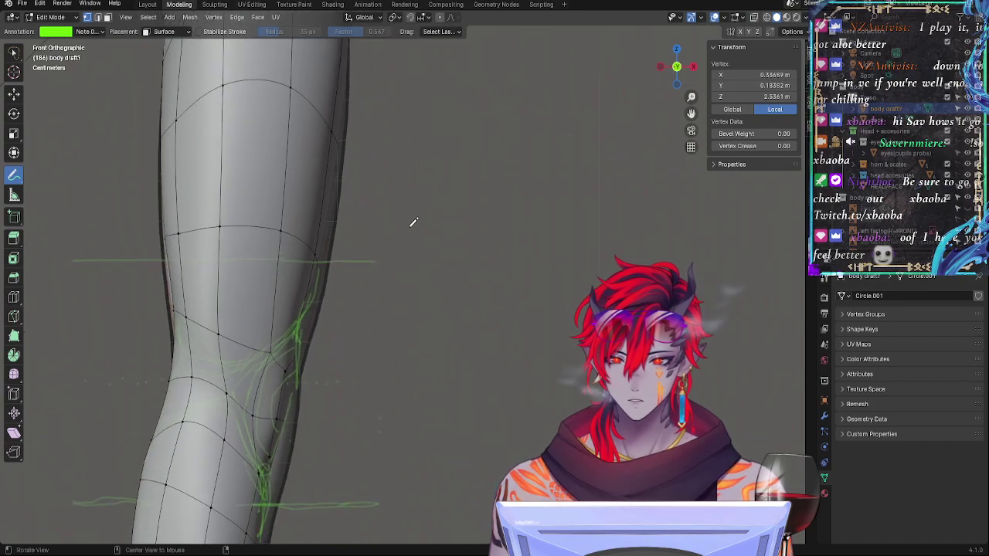
pyautogui.hotkey('alt', 'z')
pyautogui.moveTo(473, 332); pyautogui.dragTo(417, 309, button='middle')
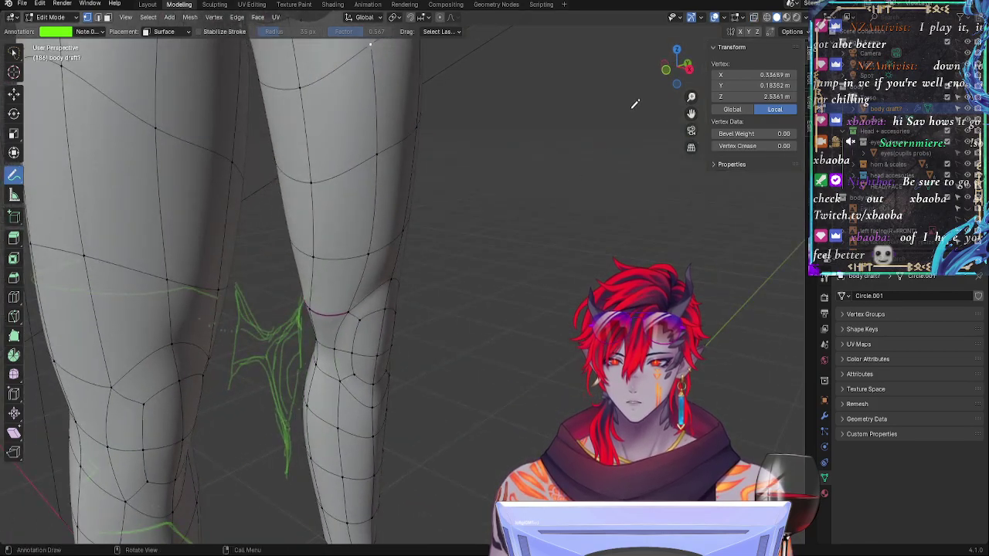
pyautogui.keyDown('shift'); pyautogui.click(160, 130); pyautogui.keyUp('shift')
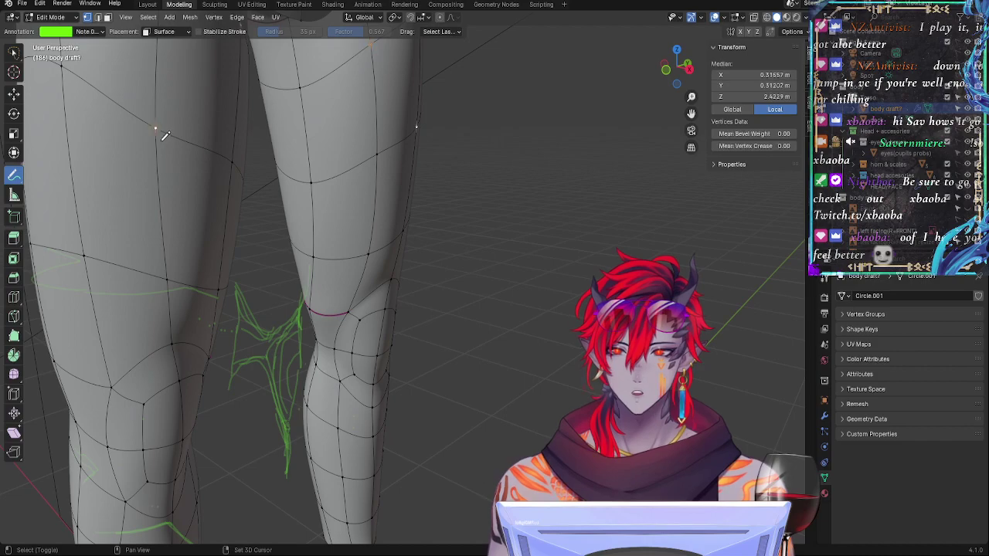
pyautogui.keyDown('shift'); pyautogui.click(166, 277); pyautogui.keyUp('shift')
pyautogui.keyDown('shift'); pyautogui.click(219, 289); pyautogui.keyUp('shift')
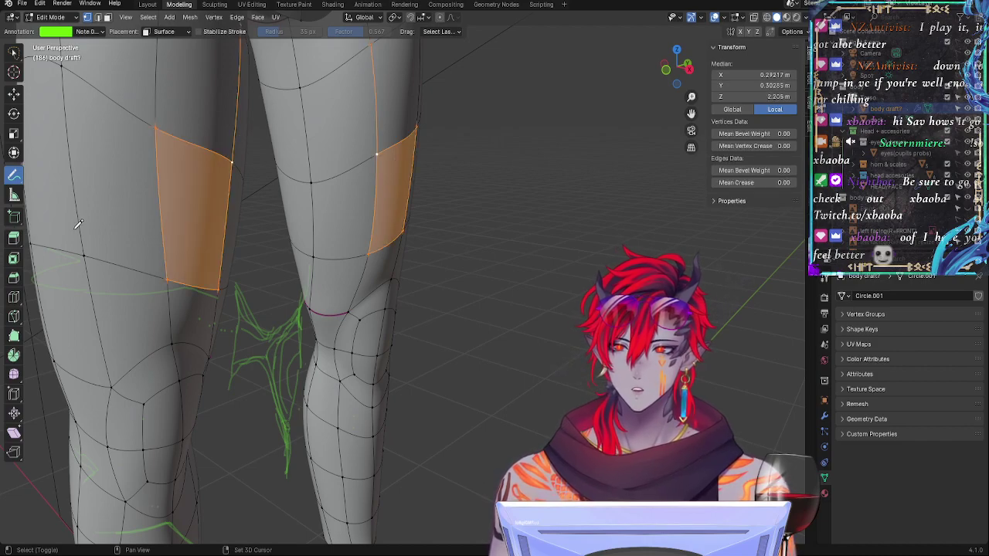
pyautogui.keyDown('shift'); pyautogui.click(85, 254); pyautogui.keyUp('shift')
pyautogui.keyDown('shift'); pyautogui.click(67, 75); pyautogui.keyUp('shift')
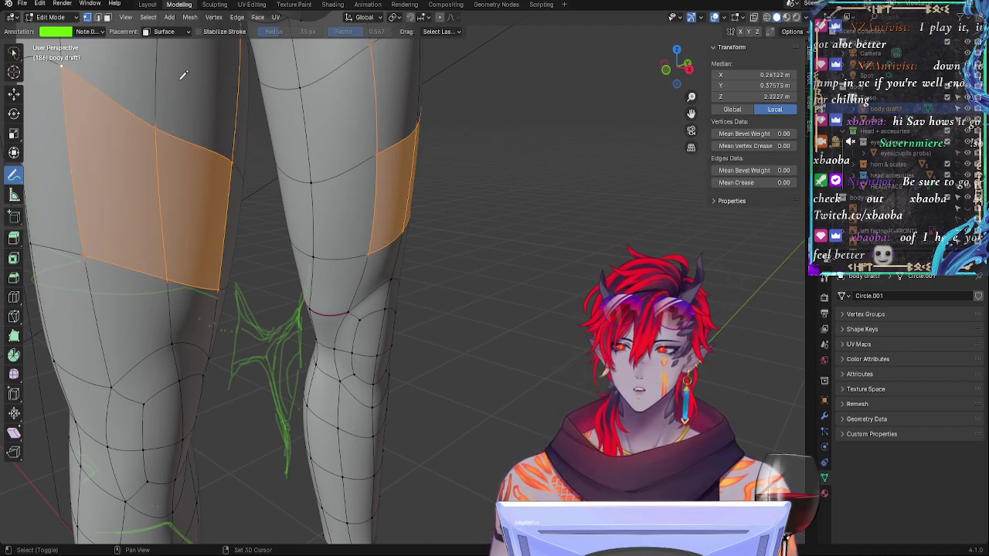
pyautogui.click(666, 71)
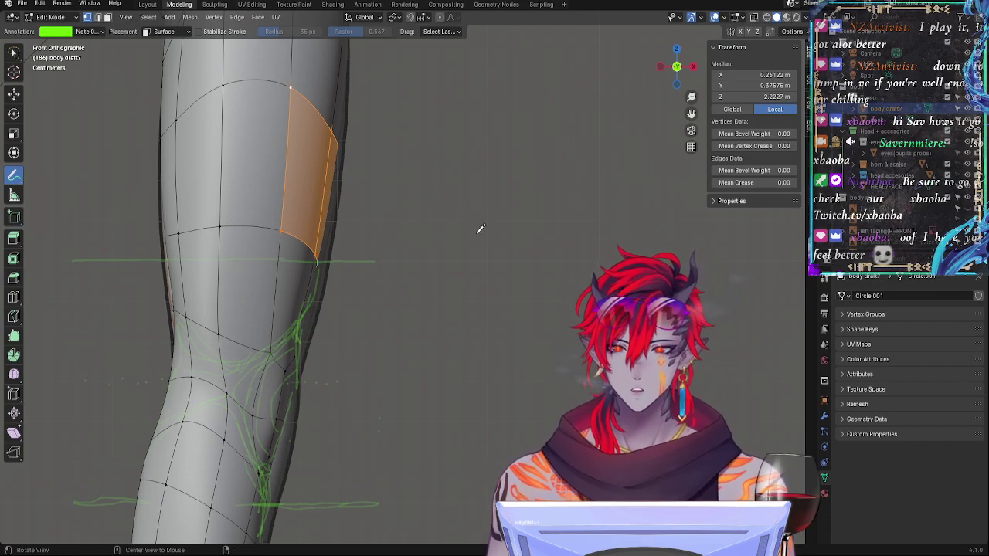
pyautogui.hotkey('alt', 'z')
pyautogui.hotkey('alt', 'z')
pyautogui.keyDown('shift'); pyautogui.moveTo(442, 241); pyautogui.dragTo(524, 389, button='middle'); pyautogui.keyUp('shift')
pyautogui.scroll(-4, 527, 384)
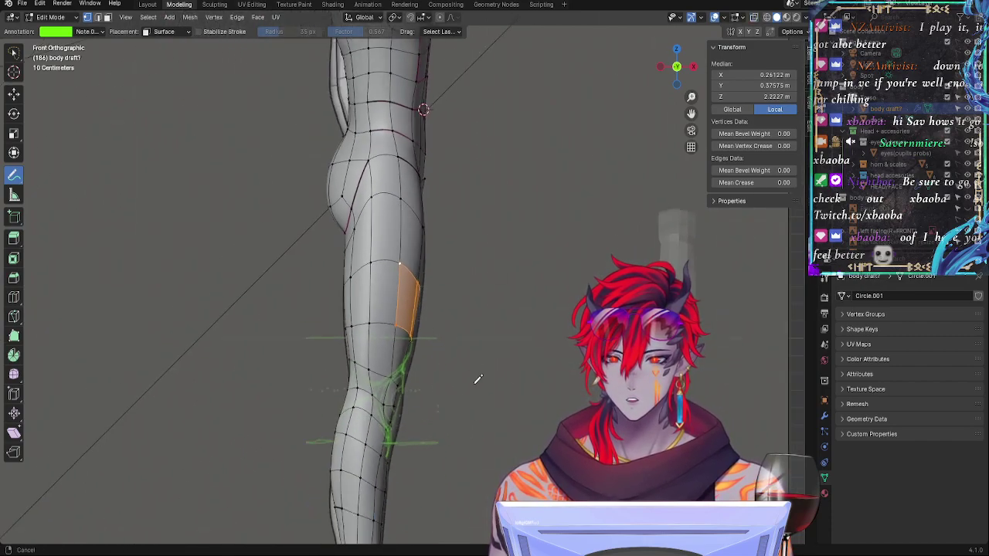
pyautogui.scroll(3, 456, 316)
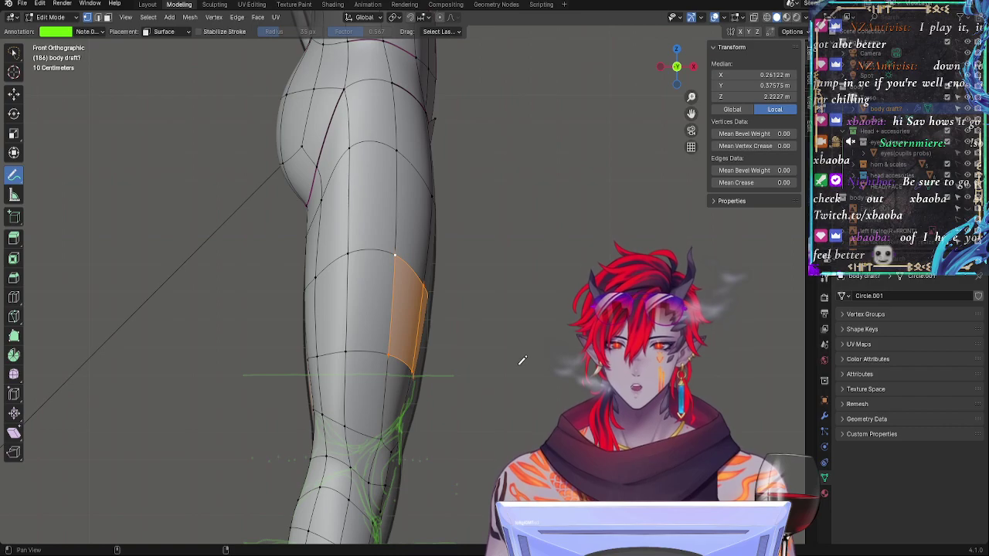
pyautogui.keyDown('shift'); pyautogui.moveTo(530, 359); pyautogui.dragTo(460, 345, button='middle'); pyautogui.keyUp('shift')
pyautogui.keyDown('shift'); pyautogui.moveTo(442, 382); pyautogui.dragTo(456, 326, button='middle'); pyautogui.keyUp('shift')
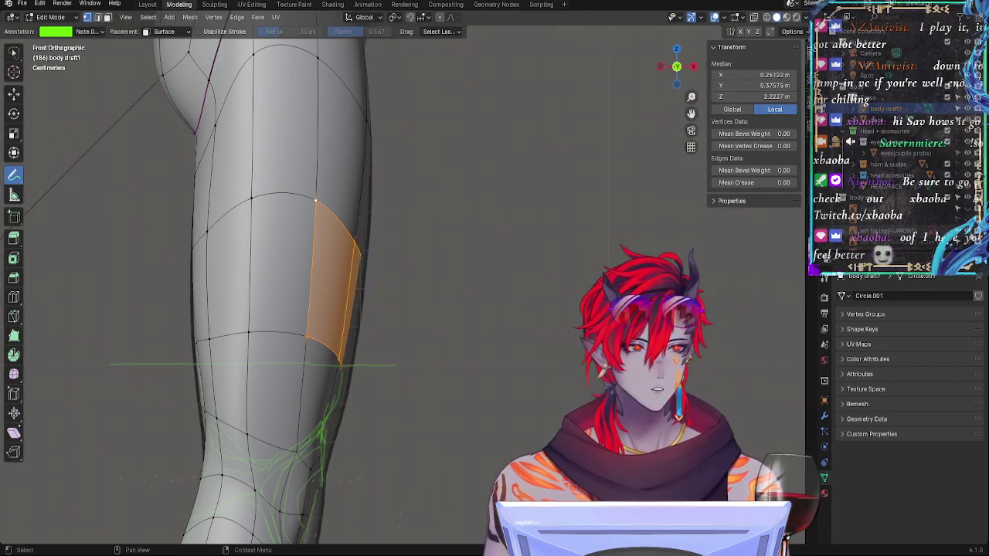
pyautogui.scroll(-3, 490, 275)
pyautogui.scroll(-4, 470, 232)
pyautogui.scroll(4, 497, 199)
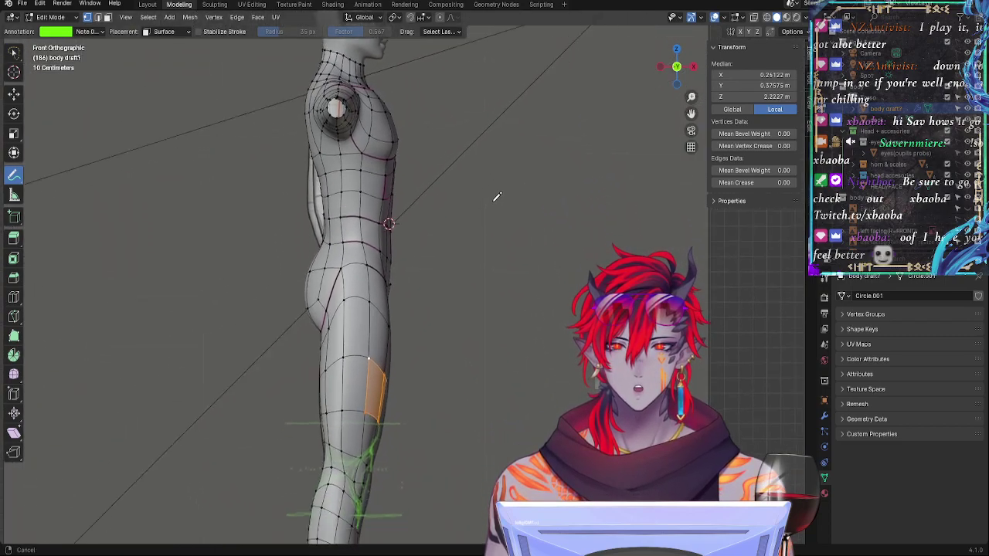
pyautogui.scroll(4, 528, 274)
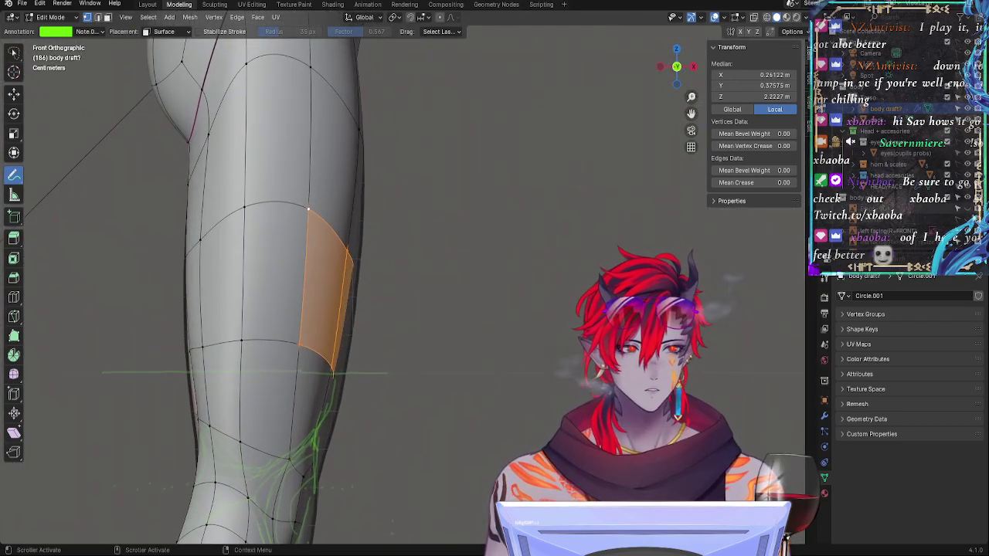
pyautogui.keyDown('shift'); pyautogui.moveTo(647, 302); pyautogui.dragTo(731, 152, button='middle'); pyautogui.keyUp('shift')
pyautogui.keyDown('ctrl'); pyautogui.moveTo(567, 302); pyautogui.dragTo(564, 334, button='middle'); pyautogui.keyUp('ctrl')
pyautogui.keyDown('shift'); pyautogui.moveTo(549, 354); pyautogui.dragTo(536, 206, button='middle'); pyautogui.keyUp('shift')
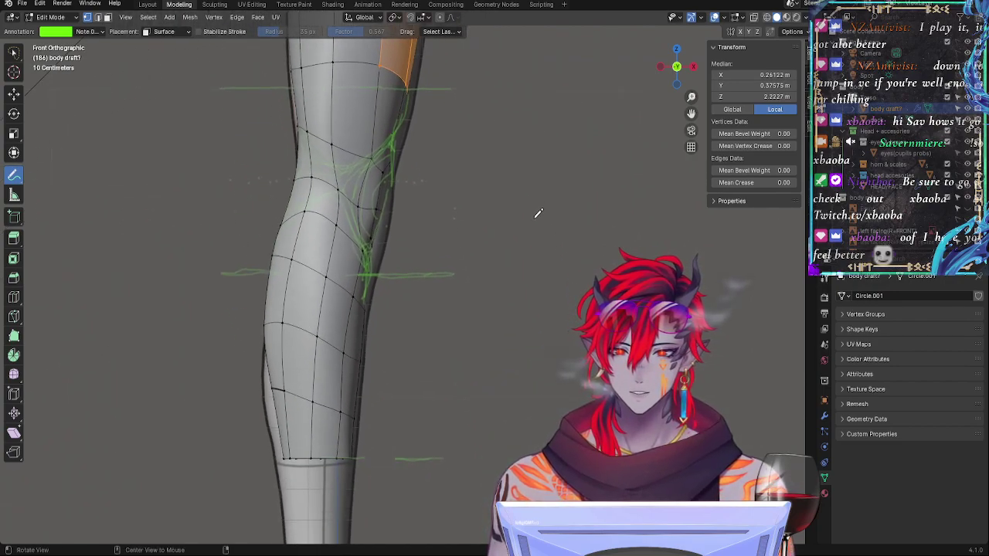
pyautogui.keyDown('ctrl'); pyautogui.moveTo(469, 277); pyautogui.dragTo(465, 249, button='middle'); pyautogui.keyUp('ctrl')
pyautogui.keyDown('shift'); pyautogui.moveTo(379, 150); pyautogui.dragTo(565, 259, button='middle'); pyautogui.keyUp('shift')
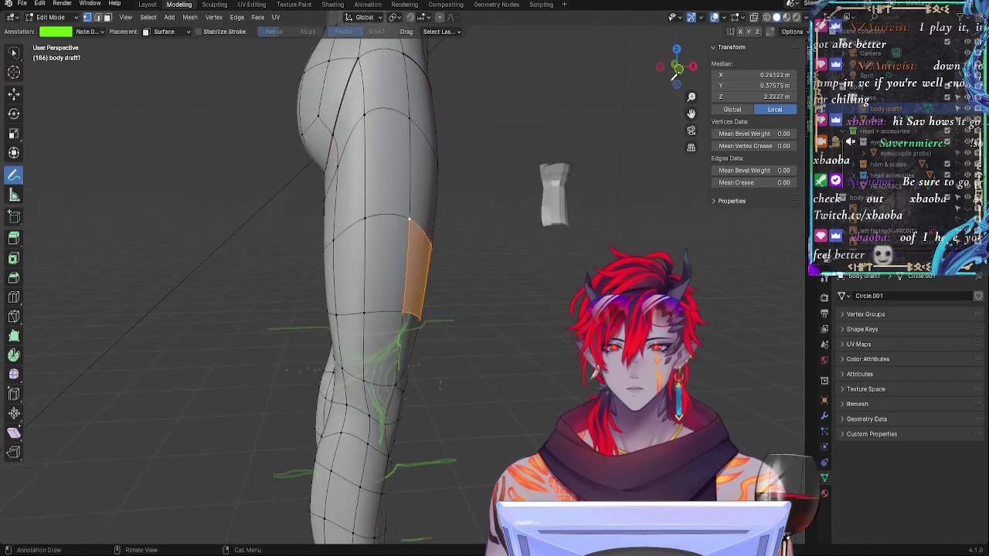
pyautogui.click(680, 74)
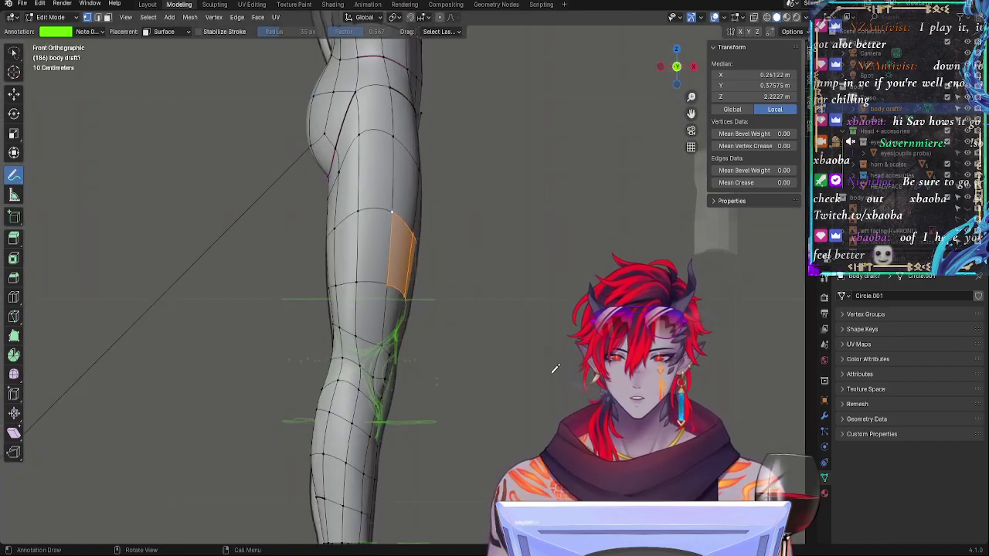
pyautogui.keyDown('shift'); pyautogui.moveTo(555, 369); pyautogui.dragTo(474, 402, button='middle'); pyautogui.keyUp('shift')
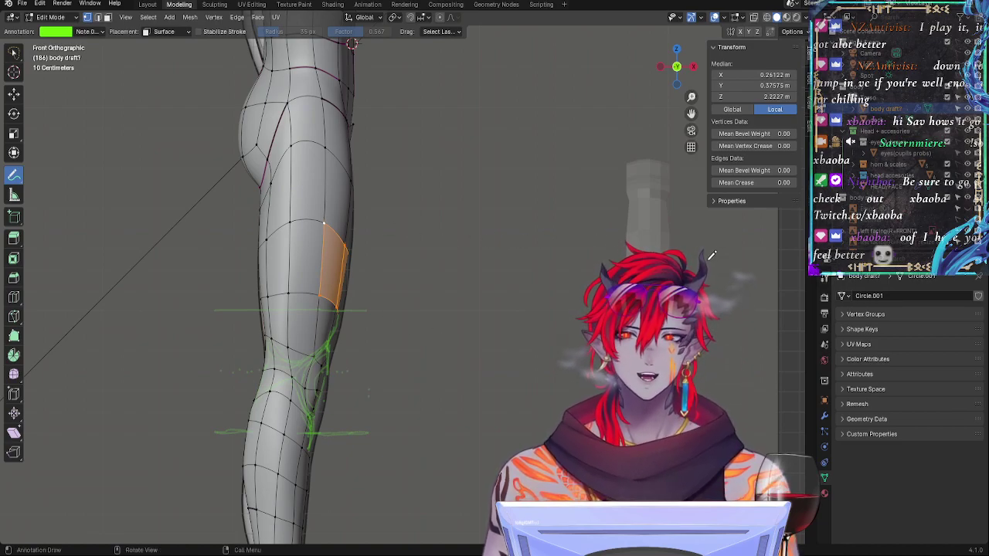
pyautogui.hotkey('alt', 'z')
pyautogui.hotkey('alt', 'z')
pyautogui.hotkey('alt', 'z')
pyautogui.hotkey('alt', 'z')
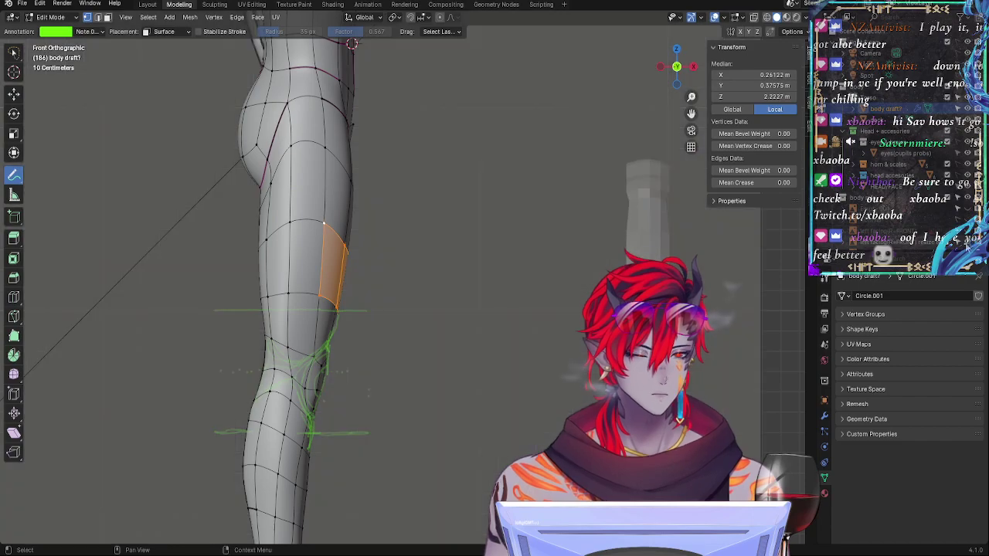
pyautogui.hotkey('alt', 'z')
pyautogui.hotkey('alt', 'z')
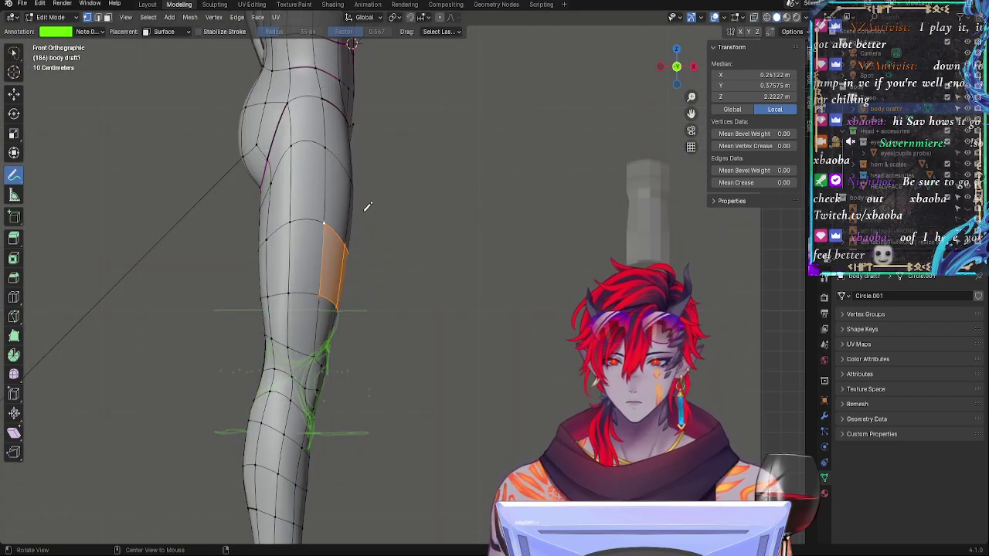
pyautogui.hotkey('alt', 'z')
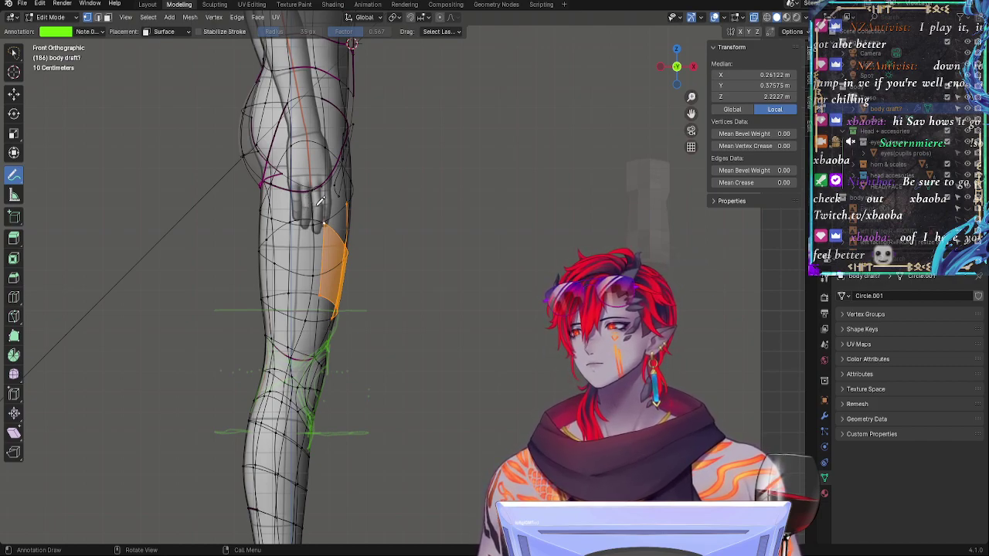
pyautogui.keyDown('shift'); pyautogui.moveTo(322, 204); pyautogui.dragTo(430, 291, button='middle'); pyautogui.keyUp('shift')
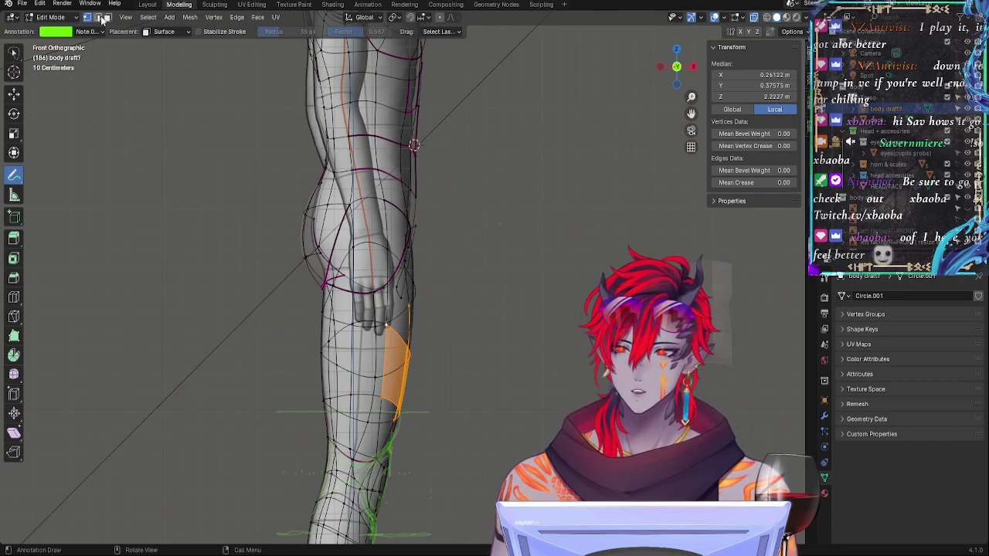
pyautogui.press('Tab')
pyautogui.press('Tab')
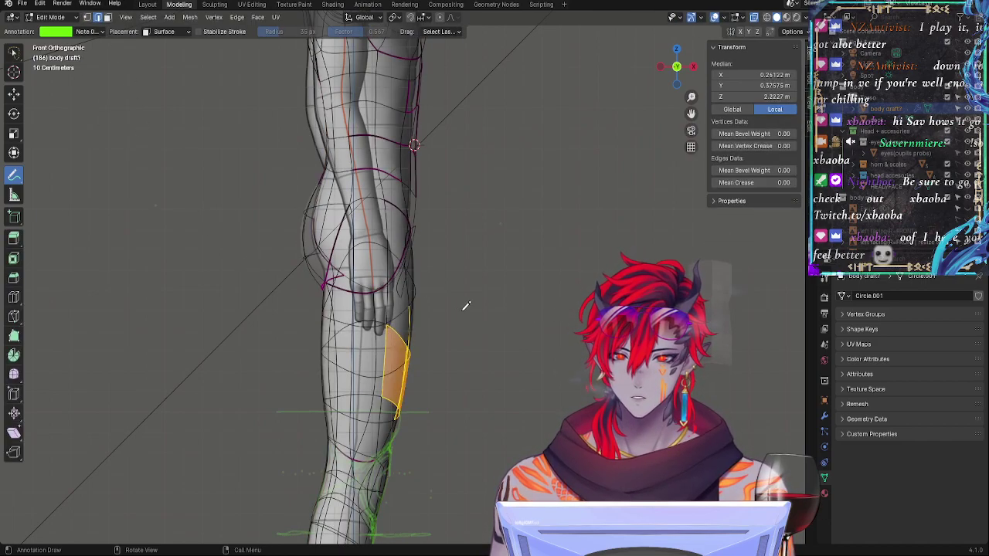
pyautogui.moveTo(415, 316); pyautogui.dragTo(571, 337, button='middle')
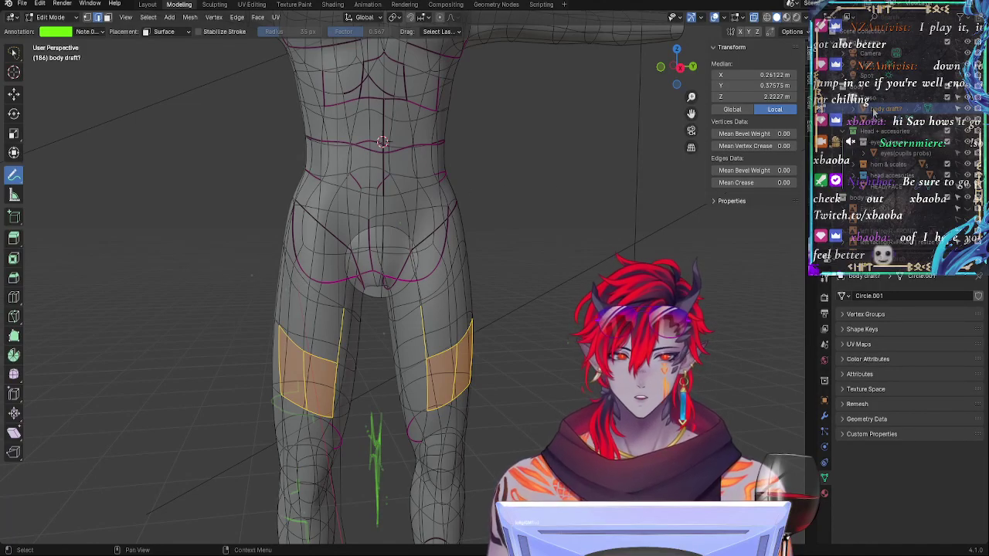
# Step: Switch to the Move tool and cycle view snaps, ending in Front Orthographic
pyautogui.click(13, 92)
pyautogui.moveTo(328, 278); pyautogui.dragTo(346, 282, button='middle')
pyautogui.click(431, 277)
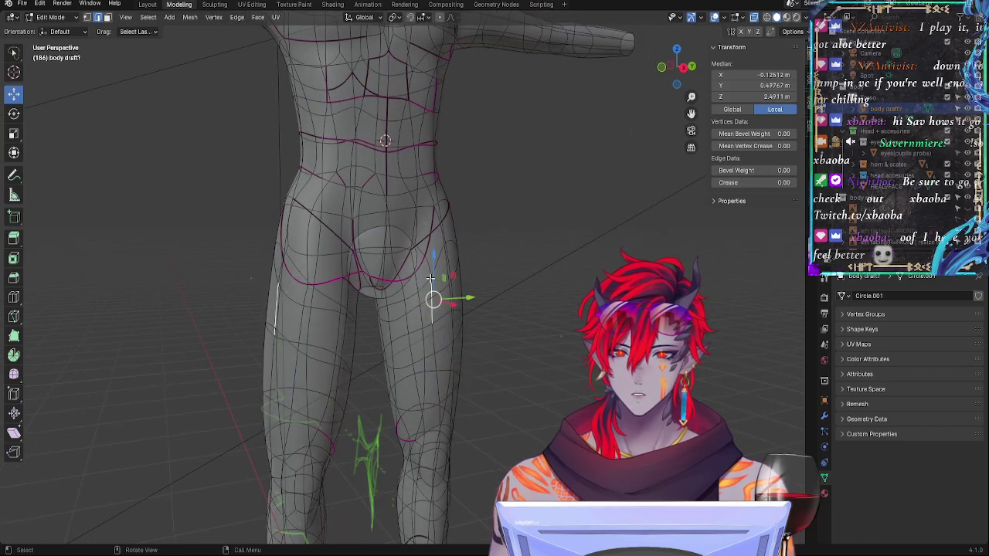
pyautogui.click(669, 68)
pyautogui.click(664, 68)
pyautogui.moveTo(597, 258); pyautogui.dragTo(400, 294, button='middle')
pyautogui.click(683, 72)
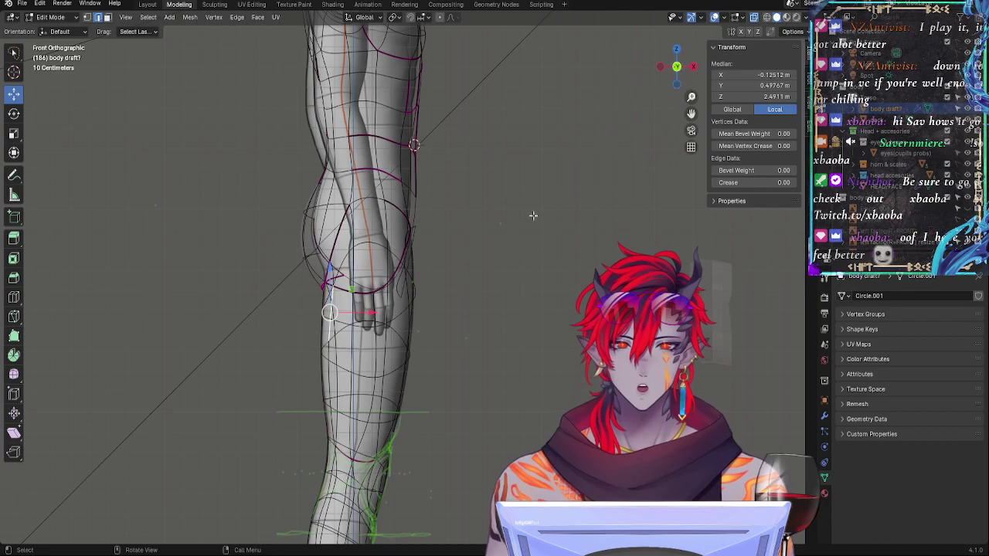
# Step: Deselect all, then select the pelvis edge loop and the loops wrapping the thigh
pyautogui.click(533, 216)
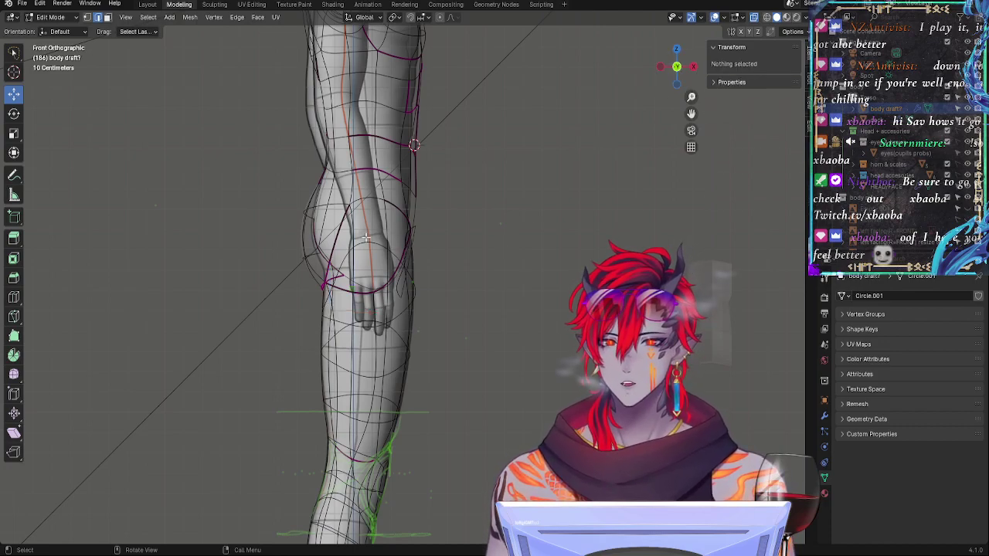
pyautogui.moveTo(367, 238); pyautogui.dragTo(279, 267, button='middle')
pyautogui.keyDown('alt'); pyautogui.click(319, 224); pyautogui.keyUp('alt')
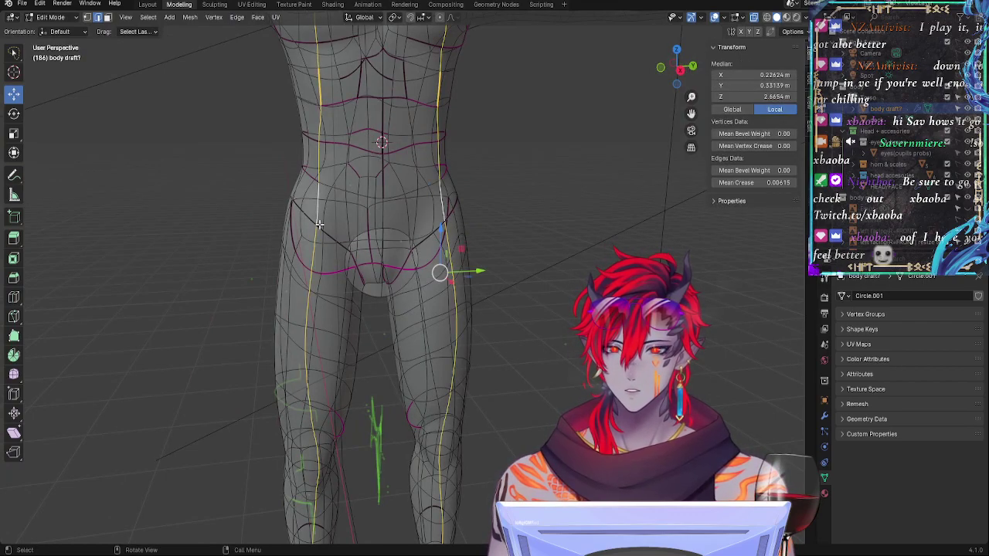
pyautogui.moveTo(311, 234); pyautogui.dragTo(354, 247, button='middle')
pyautogui.keyDown('shift'); pyautogui.click(310, 286); pyautogui.keyUp('shift')
pyautogui.keyDown('alt'); pyautogui.keyDown('shift'); pyautogui.click(309, 284); pyautogui.keyUp('shift'); pyautogui.keyUp('alt')
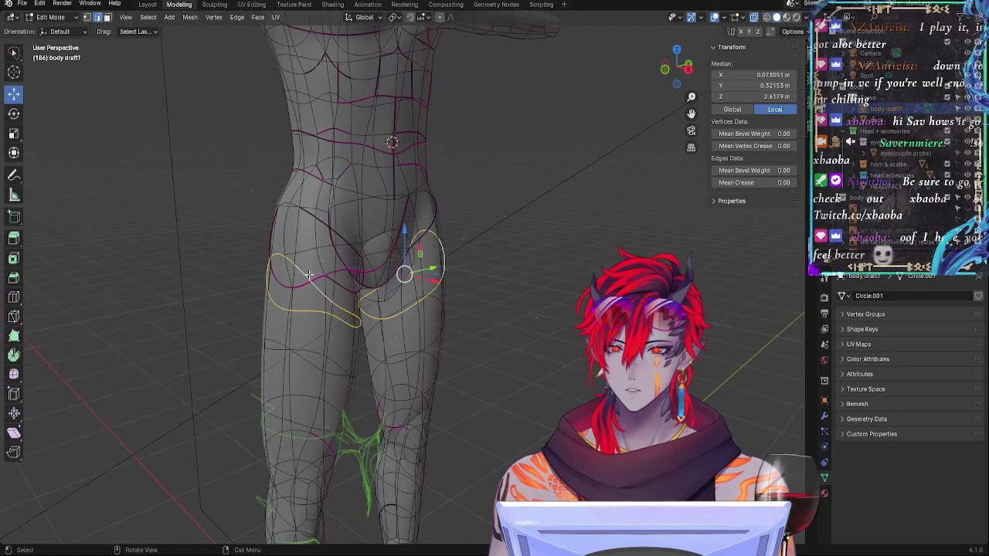
pyautogui.keyDown('alt'); pyautogui.keyDown('shift'); pyautogui.click(313, 218); pyautogui.keyUp('shift'); pyautogui.keyUp('alt')
pyautogui.keyDown('alt'); pyautogui.keyDown('shift'); pyautogui.click(312, 220); pyautogui.keyUp('shift'); pyautogui.keyUp('alt')
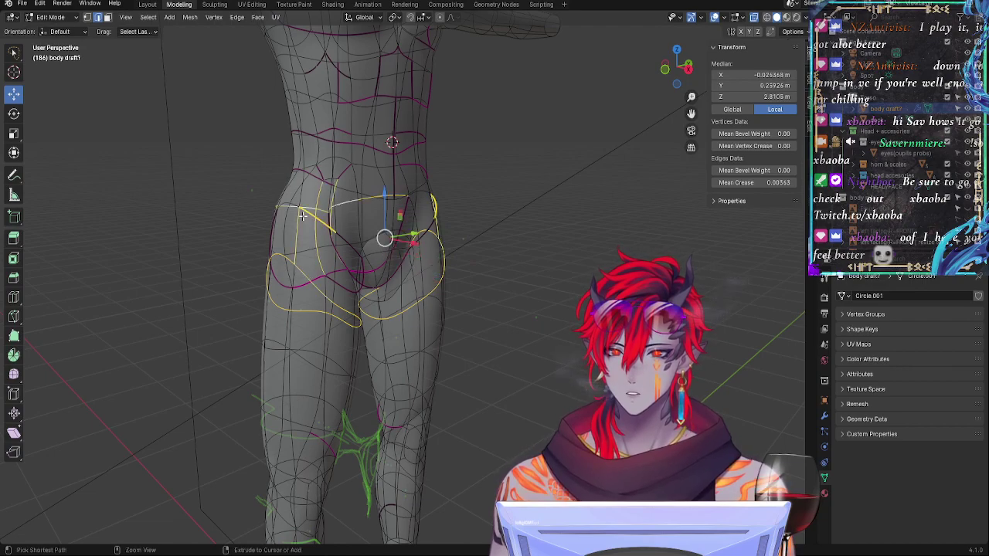
pyautogui.keyDown('alt'); pyautogui.keyDown('shift'); pyautogui.click(312, 220); pyautogui.keyUp('shift'); pyautogui.keyUp('alt')
pyautogui.keyDown('alt'); pyautogui.keyDown('shift'); pyautogui.click(311, 222); pyautogui.keyUp('shift'); pyautogui.keyUp('alt')
pyautogui.moveTo(311, 223); pyautogui.dragTo(482, 265, button='middle')
# Step: Refine the hip edge loop selection from front and rear angles
pyautogui.keyDown('alt'); pyautogui.keyDown('shift'); pyautogui.click(331, 236); pyautogui.keyUp('shift'); pyautogui.keyUp('alt')
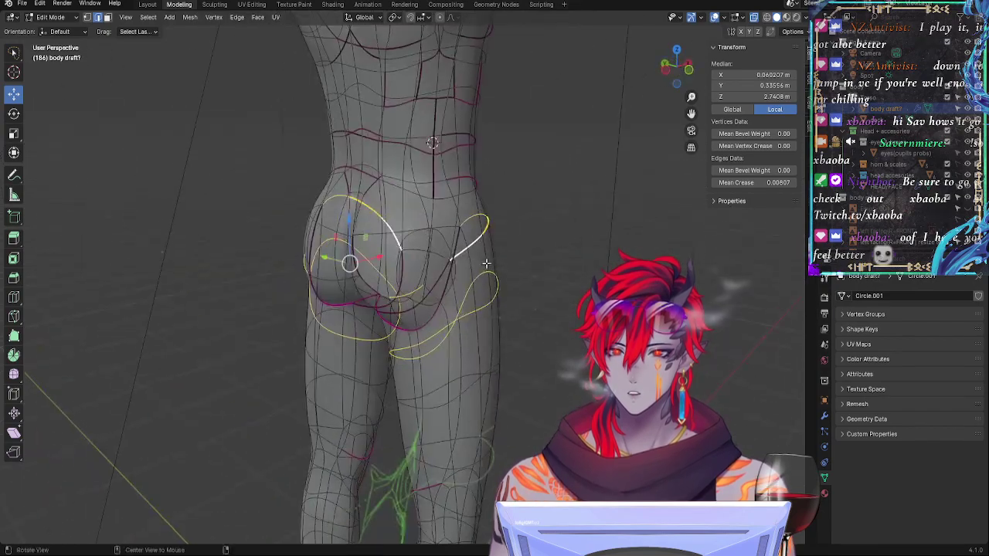
pyautogui.keyDown('alt'); pyautogui.keyDown('shift'); pyautogui.click(402, 290); pyautogui.keyUp('shift'); pyautogui.keyUp('alt')
pyautogui.keyDown('alt'); pyautogui.keyDown('shift'); pyautogui.click(405, 292); pyautogui.keyUp('shift'); pyautogui.keyUp('alt')
pyautogui.keyDown('alt'); pyautogui.keyDown('shift'); pyautogui.click(408, 295); pyautogui.keyUp('shift'); pyautogui.keyUp('alt')
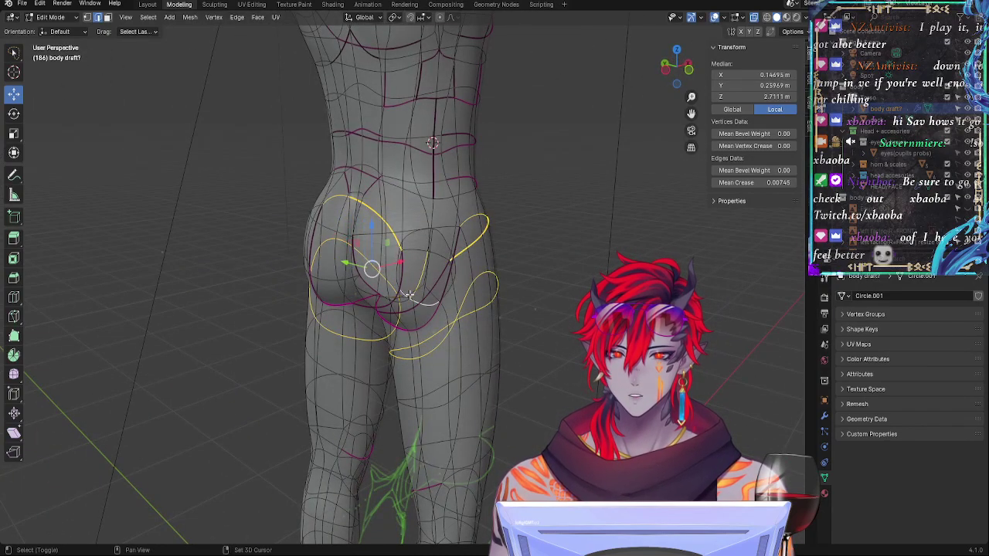
pyautogui.keyDown('shift'); pyautogui.click(420, 277); pyautogui.keyUp('shift')
pyautogui.keyDown('alt'); pyautogui.keyDown('shift'); pyautogui.moveTo(565, 305); pyautogui.dragTo(334, 289); pyautogui.keyUp('shift'); pyautogui.keyUp('alt')
pyautogui.keyDown('alt'); pyautogui.keyDown('shift'); pyautogui.click(402, 277); pyautogui.keyUp('shift'); pyautogui.keyUp('alt')
pyautogui.keyDown('alt'); pyautogui.keyDown('shift'); pyautogui.click(401, 276); pyautogui.keyUp('shift'); pyautogui.keyUp('alt')
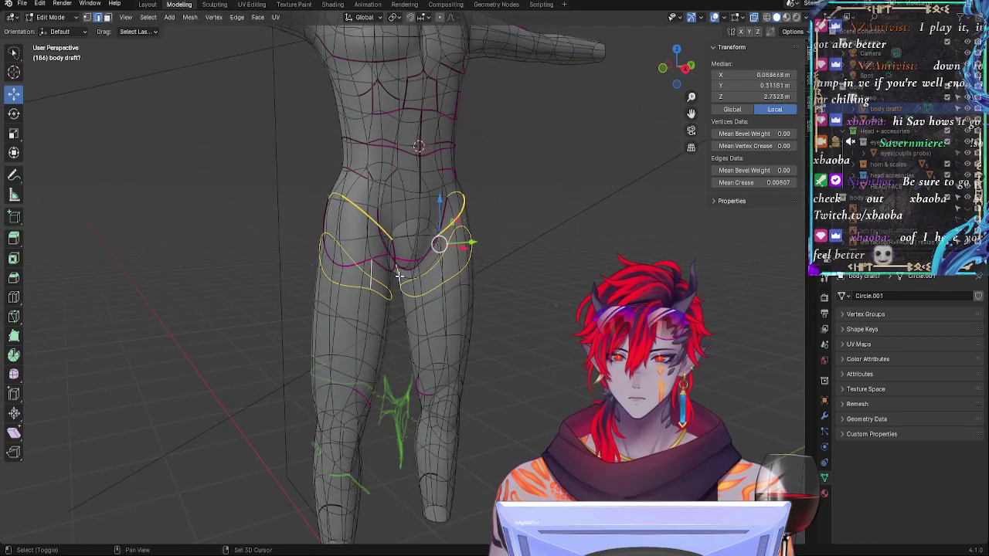
pyautogui.keyDown('alt'); pyautogui.keyDown('shift'); pyautogui.click(397, 274); pyautogui.keyUp('shift'); pyautogui.keyUp('alt')
pyautogui.keyDown('alt'); pyautogui.keyDown('shift'); pyautogui.click(405, 276); pyautogui.keyUp('shift'); pyautogui.keyUp('alt')
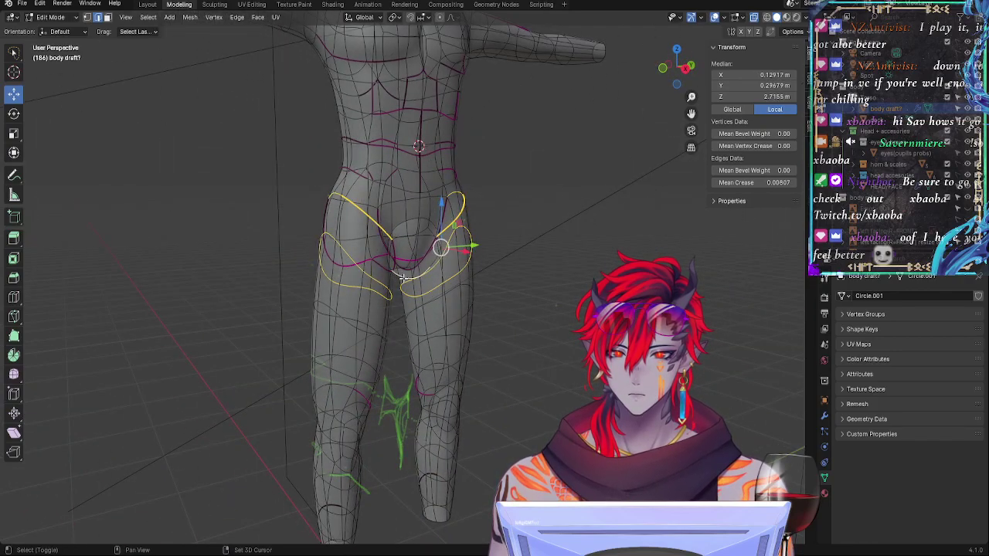
pyautogui.keyDown('shift'); pyautogui.click(403, 278); pyautogui.keyUp('shift')
pyautogui.keyDown('alt'); pyautogui.moveTo(360, 301); pyautogui.dragTo(440, 314); pyautogui.keyUp('alt')
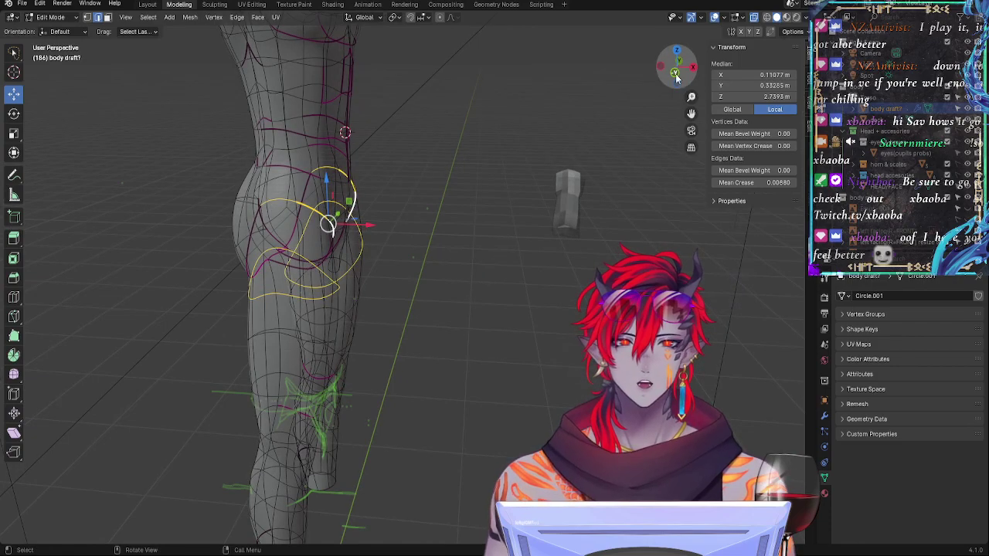
# Step: Snap to Front Orthographic and center the hip in the view
pyautogui.click(676, 75)
pyautogui.scroll(5, 503, 332)
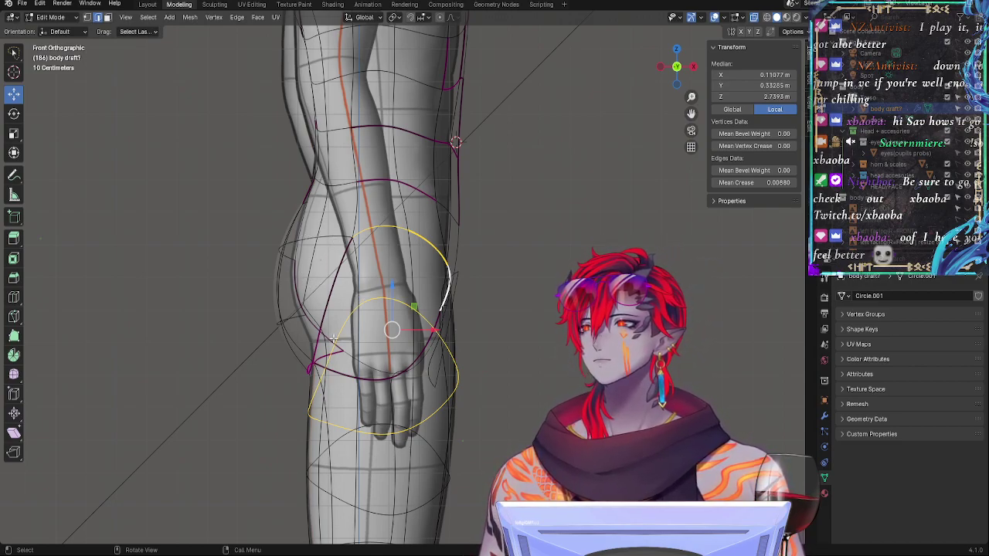
pyautogui.keyDown('shift'); pyautogui.moveTo(494, 330); pyautogui.dragTo(553, 342, button='middle'); pyautogui.keyUp('shift')
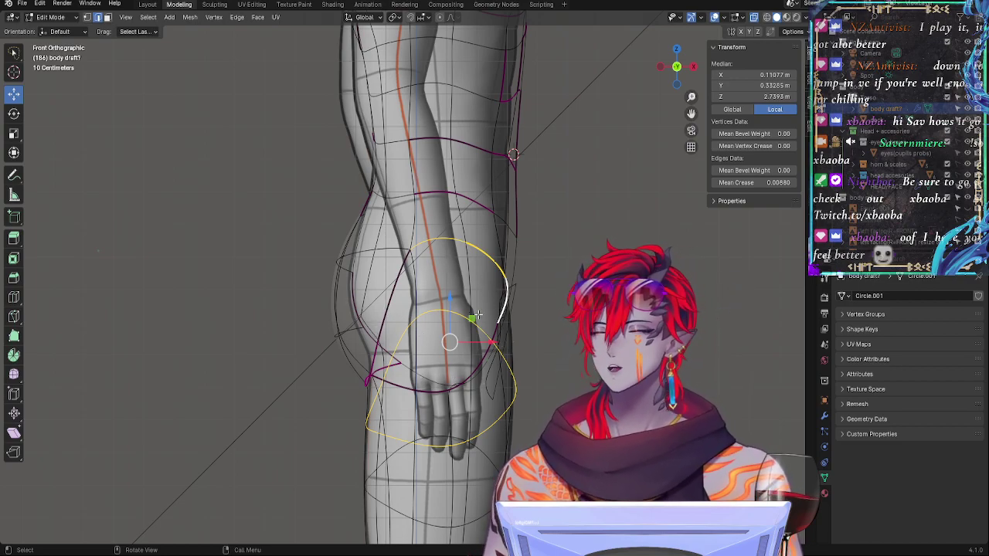
pyautogui.keyDown('alt'); pyautogui.keyDown('shift'); pyautogui.moveTo(587, 290); pyautogui.dragTo(467, 328); pyautogui.keyUp('shift'); pyautogui.keyUp('alt')
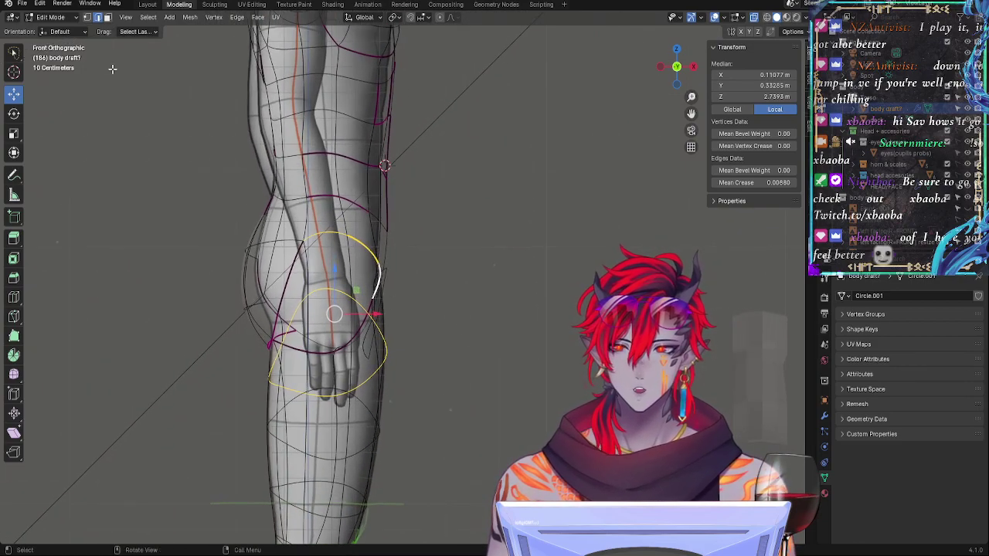
# Step: Pick the Annotate tool, show the blue Note layer, hide green Note.001, and zoom onto the hip
pyautogui.click(14, 175)
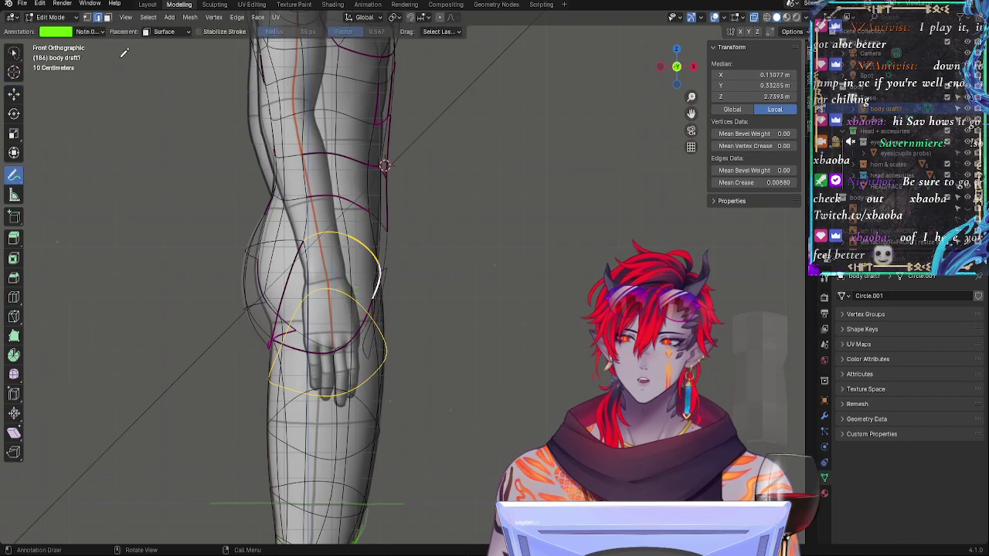
pyautogui.click(98, 34)
pyautogui.click(139, 81)
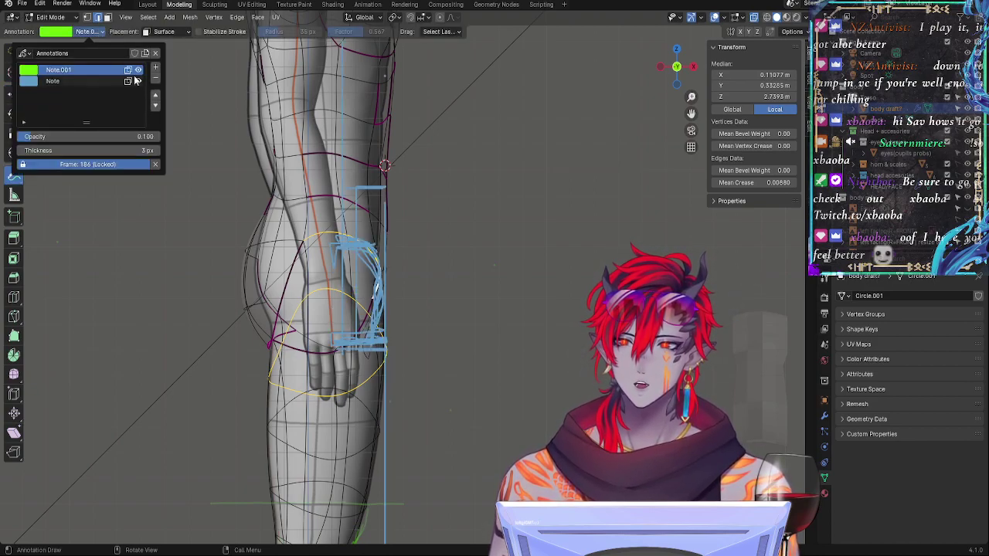
pyautogui.click(139, 71)
pyautogui.keyDown('alt'); pyautogui.keyDown('shift'); pyautogui.moveTo(439, 282); pyautogui.dragTo(483, 248); pyautogui.keyUp('shift'); pyautogui.keyUp('alt')
pyautogui.keyDown('ctrl'); pyautogui.keyDown('alt'); pyautogui.moveTo(485, 331); pyautogui.dragTo(487, 286); pyautogui.keyUp('alt'); pyautogui.keyUp('ctrl')
pyautogui.scroll(4, 490, 284)
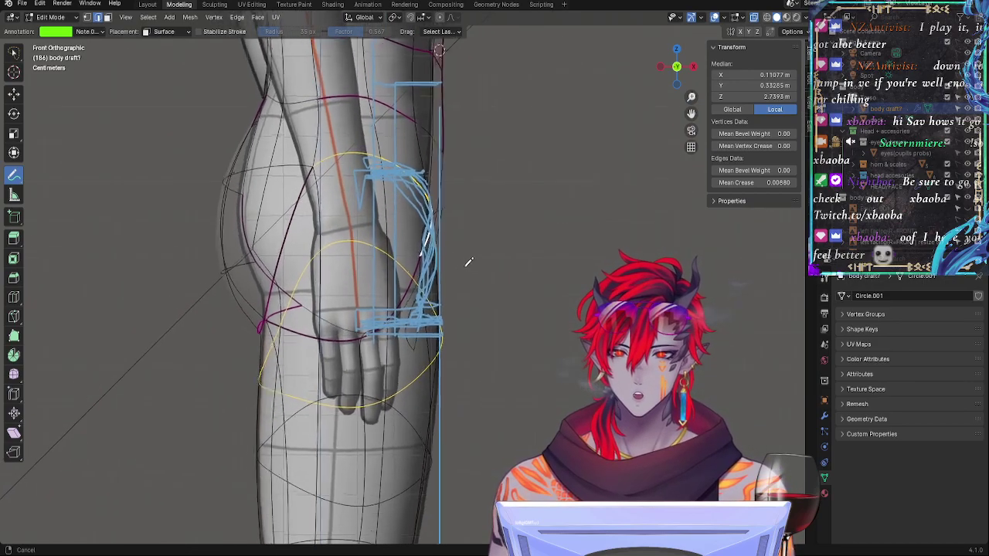
pyautogui.keyDown('ctrl'); pyautogui.keyDown('alt'); pyautogui.moveTo(483, 349); pyautogui.dragTo(469, 318); pyautogui.keyUp('alt'); pyautogui.keyUp('ctrl')
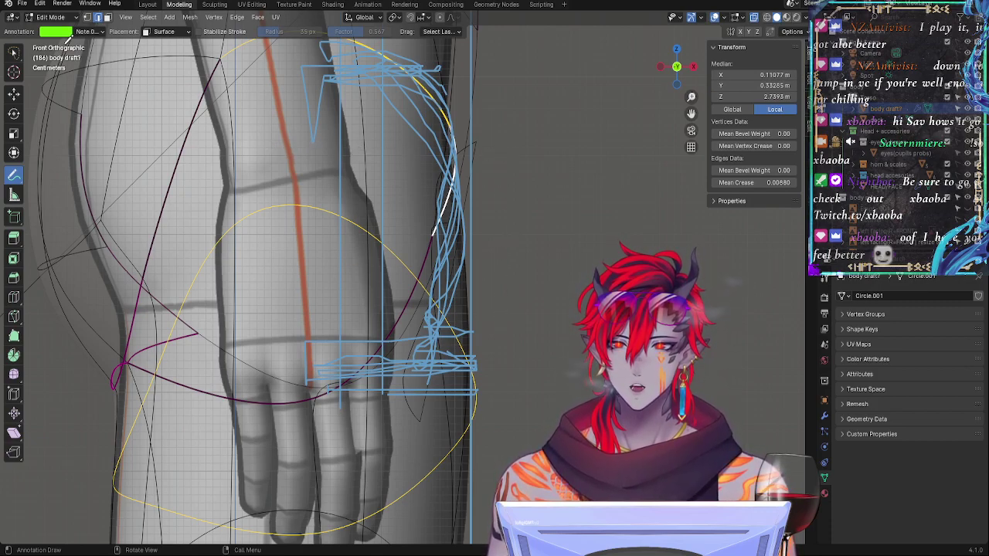
# Step: Reopen the annotation layer list, then return to Front Orthographic framing the hand
pyautogui.click(86, 34)
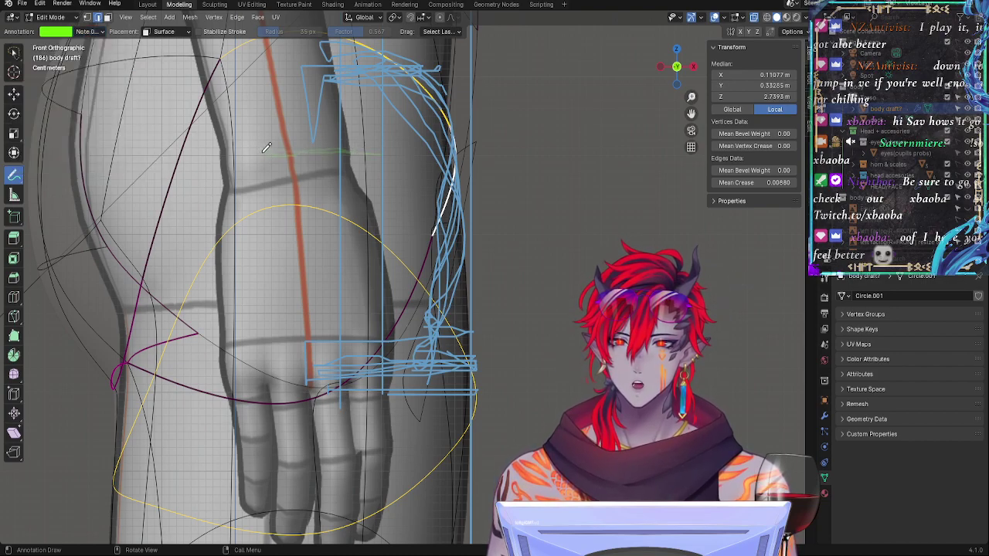
pyautogui.moveTo(262, 152)
pyautogui.keyDown('ctrl'); pyautogui.keyDown('alt'); pyautogui.mouseDown()
pyautogui.moveTo(293, 233)
pyautogui.moveTo(340, 184)
pyautogui.moveTo(443, 205)
pyautogui.moveTo(580, 267)
pyautogui.moveTo(562, 274)
pyautogui.moveTo(595, 259)
pyautogui.moveTo(551, 225)
pyautogui.mouseUp(); pyautogui.keyUp('alt'); pyautogui.keyUp('ctrl')
pyautogui.click(678, 71)
pyautogui.keyDown('alt'); pyautogui.keyDown('shift'); pyautogui.moveTo(566, 264); pyautogui.dragTo(448, 281); pyautogui.keyUp('shift'); pyautogui.keyUp('alt')
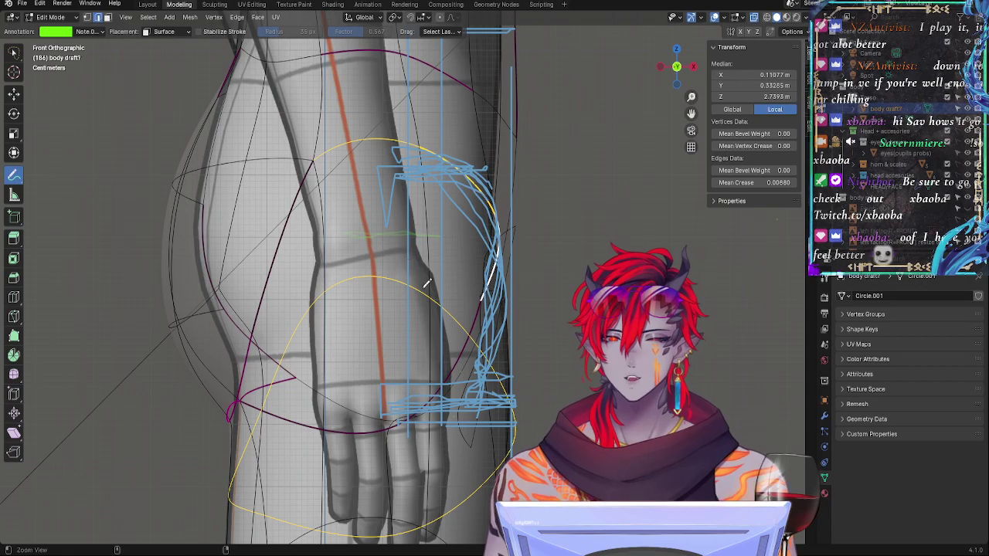
pyautogui.scroll(-2, 541, 363)
pyautogui.scroll(2, 540, 363)
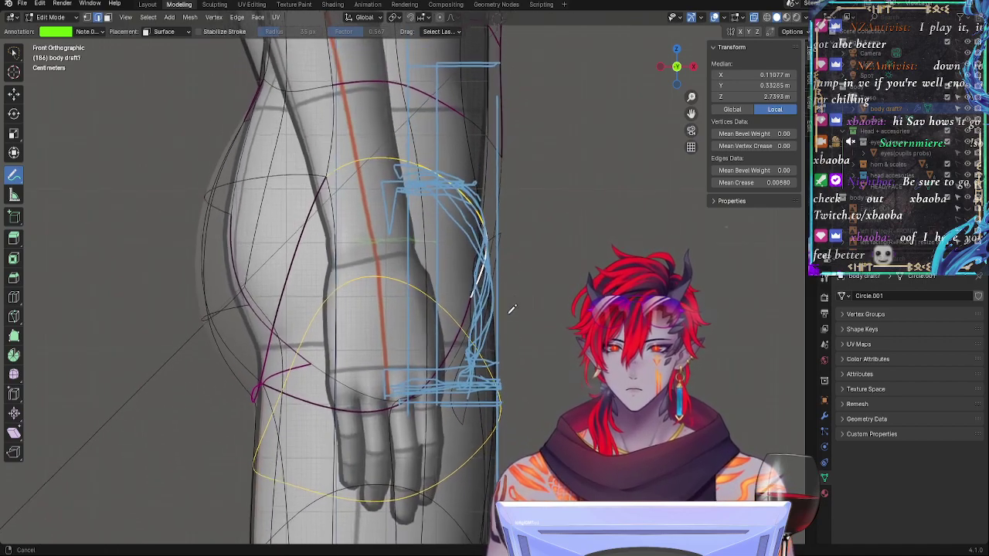
# Step: Hide Note, turn off X-ray, show Note.001 and raise its opacity to about 0.784
pyautogui.click(89, 31)
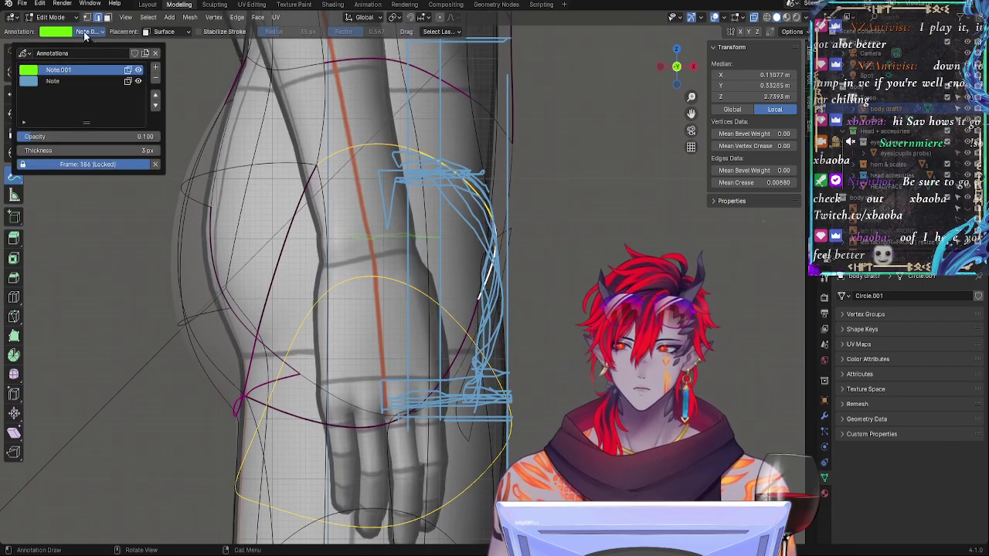
pyautogui.click(140, 82)
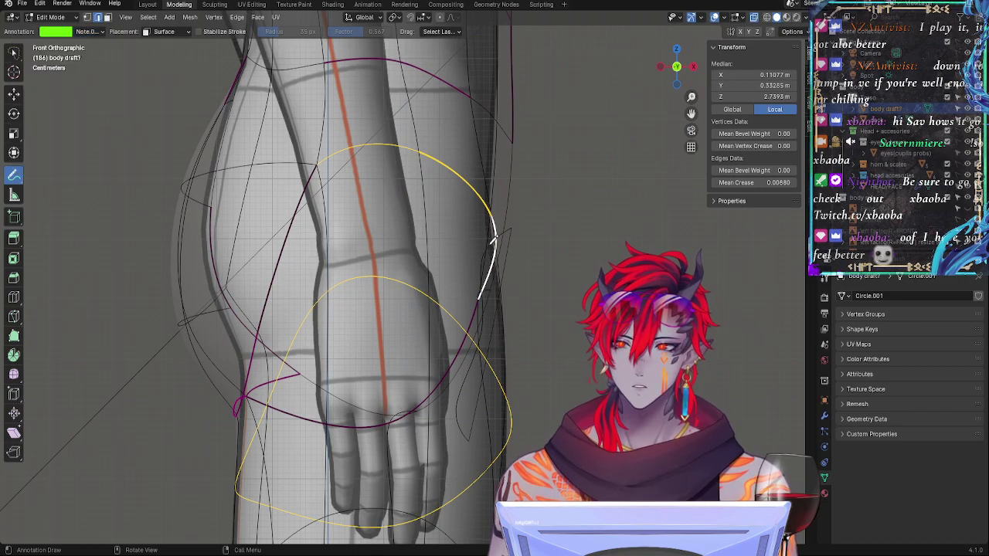
pyautogui.hotkey('alt', 'z')
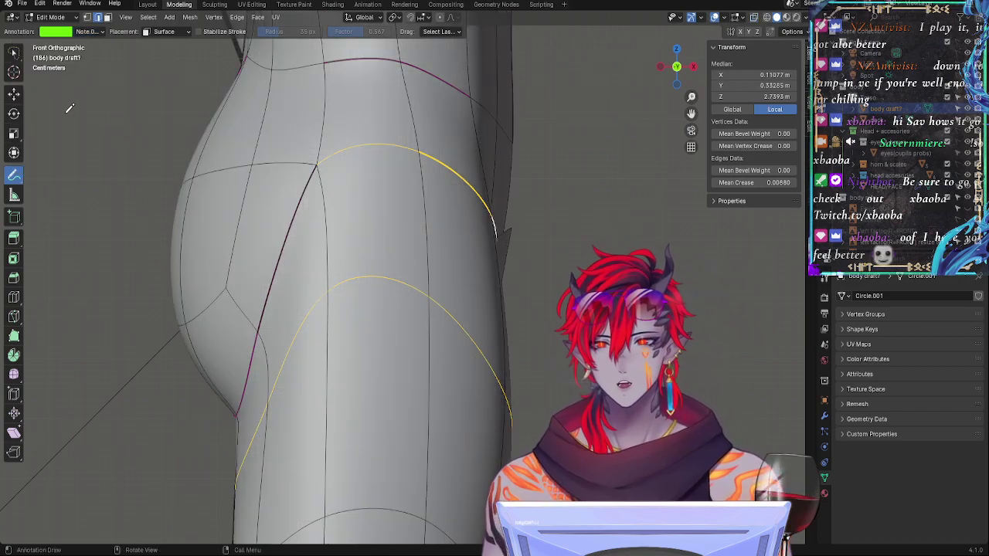
pyautogui.click(88, 31)
pyautogui.click(138, 70)
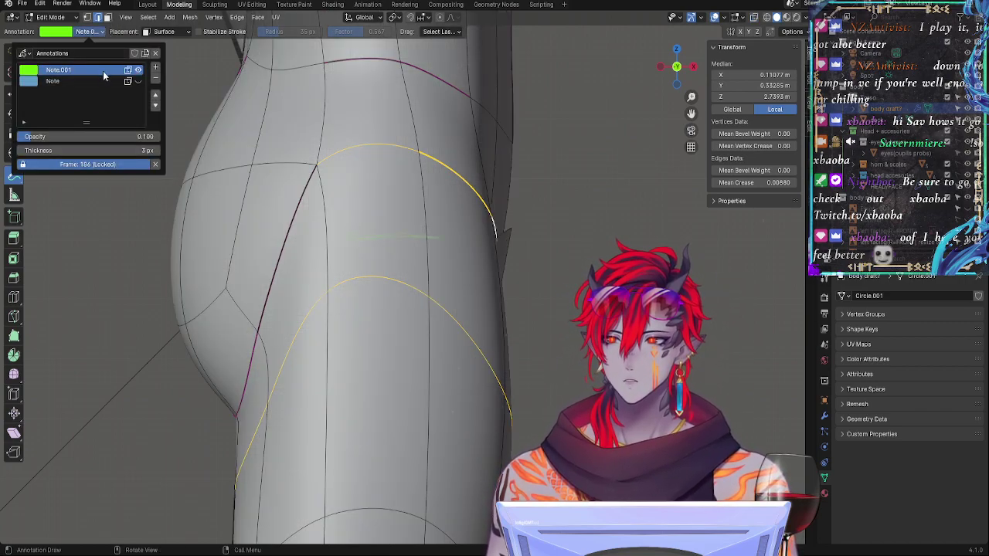
pyautogui.moveTo(90, 136)
pyautogui.mouseDown()
pyautogui.moveTo(174, 136)
pyautogui.moveTo(135, 138)
pyautogui.mouseUp()
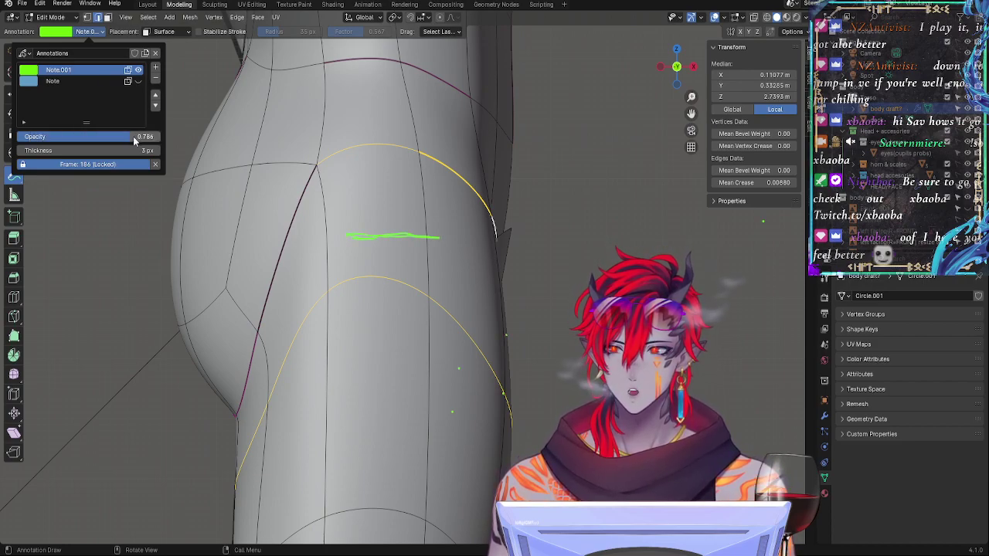
pyautogui.keyDown('shift'); pyautogui.moveTo(451, 224); pyautogui.dragTo(513, 191, button='middle'); pyautogui.keyUp('shift')
pyautogui.keyDown('ctrl'); pyautogui.moveTo(512, 191); pyautogui.dragTo(562, 145, button='middle'); pyautogui.keyUp('ctrl')
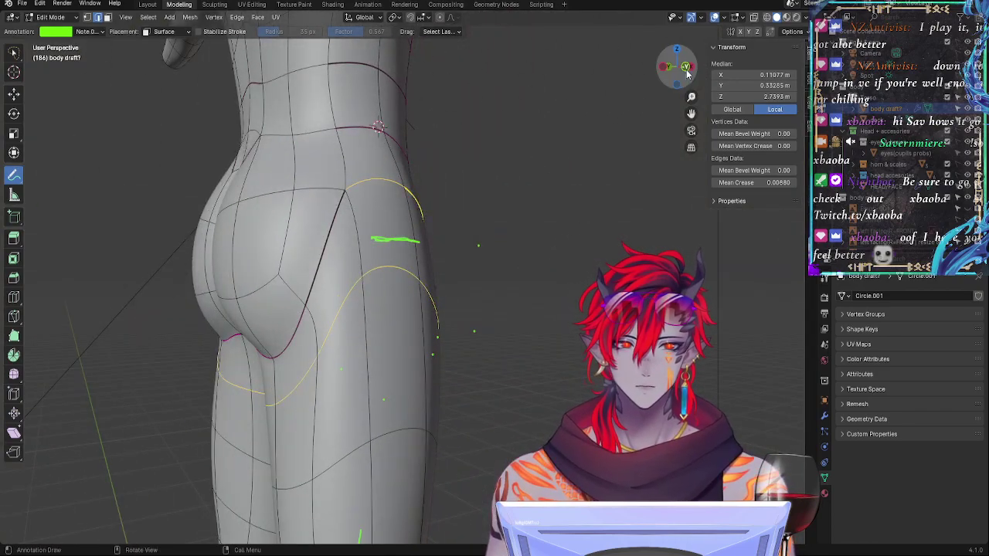
# Step: Toggle X-ray repeatedly to compare see-through and solid views of the hip
pyautogui.hotkey('alt', 'z')
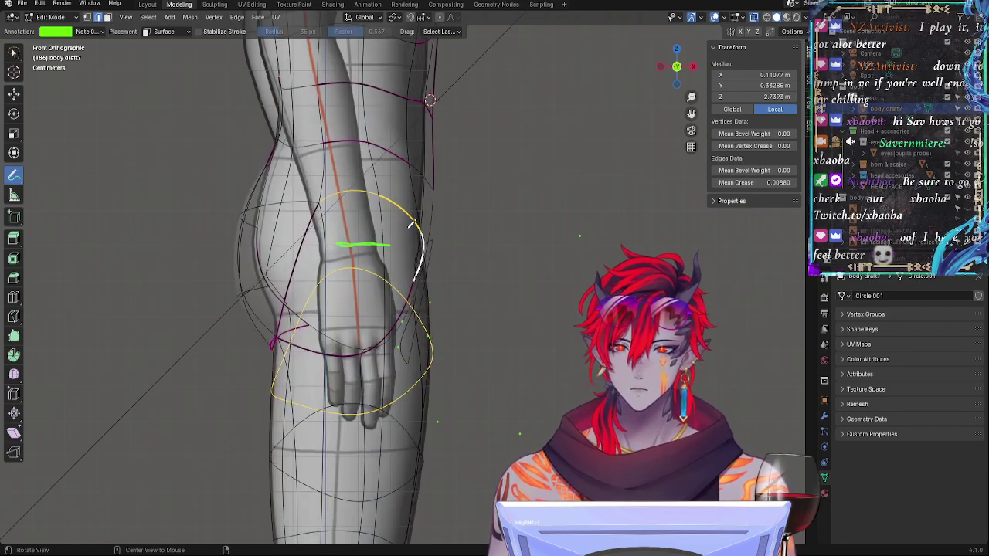
pyautogui.hotkey('alt', 'z')
pyautogui.hotkey('alt', 'z')
pyautogui.hotkey('alt', 'z')
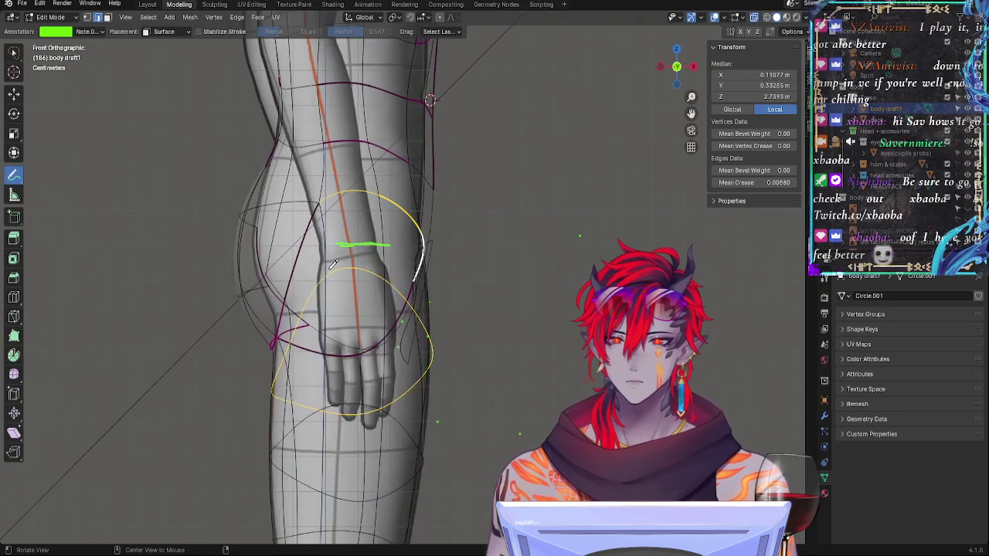
pyautogui.hotkey('alt', 'z')
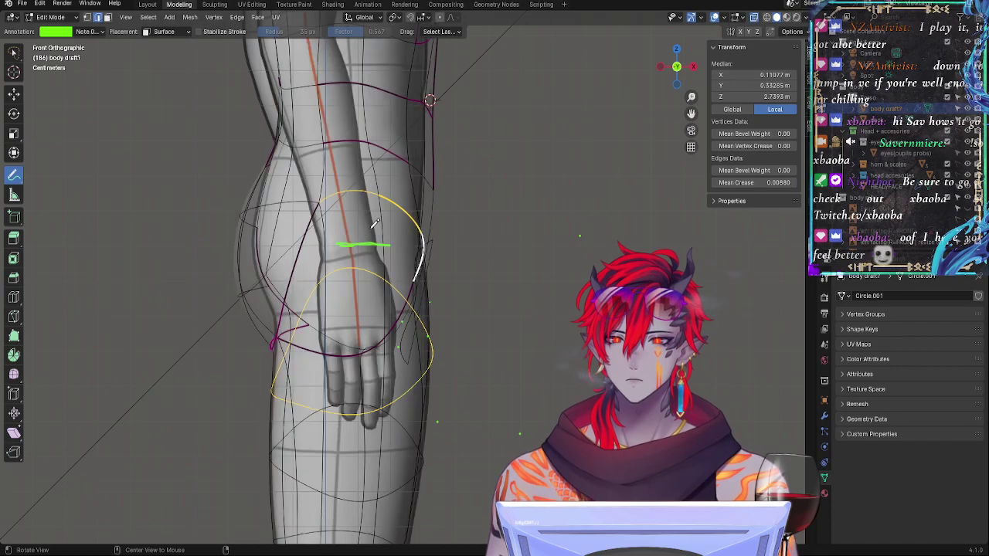
pyautogui.hotkey('alt', 'z')
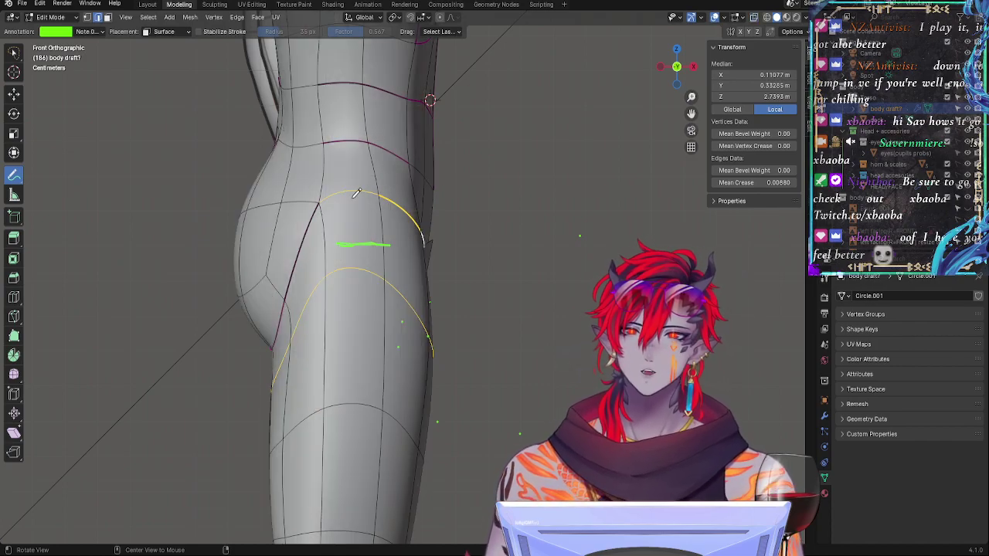
pyautogui.hotkey('alt', 'z')
pyautogui.hotkey('alt', 'z')
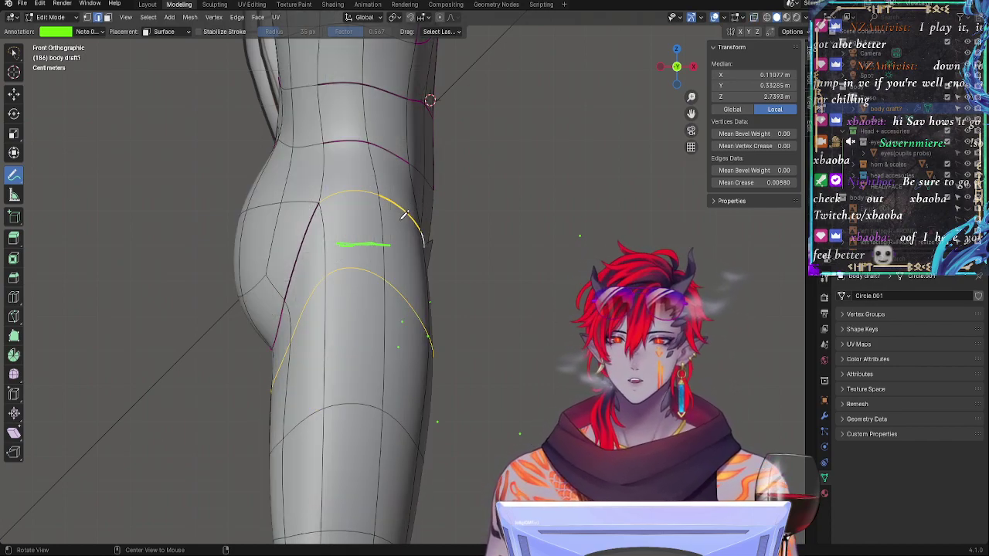
pyautogui.hotkey('alt', 'z')
pyautogui.hotkey('alt', 'z')
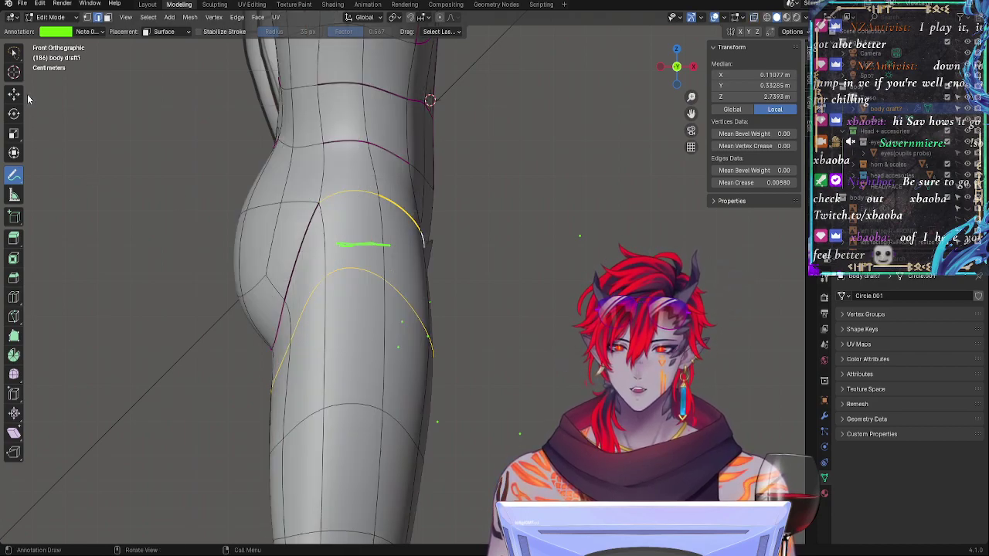
# Step: With the Move tool, select the lower thigh edge loop and rotate it slightly twice
pyautogui.click(15, 91)
pyautogui.keyDown('alt'); pyautogui.click(395, 296); pyautogui.keyUp('alt')
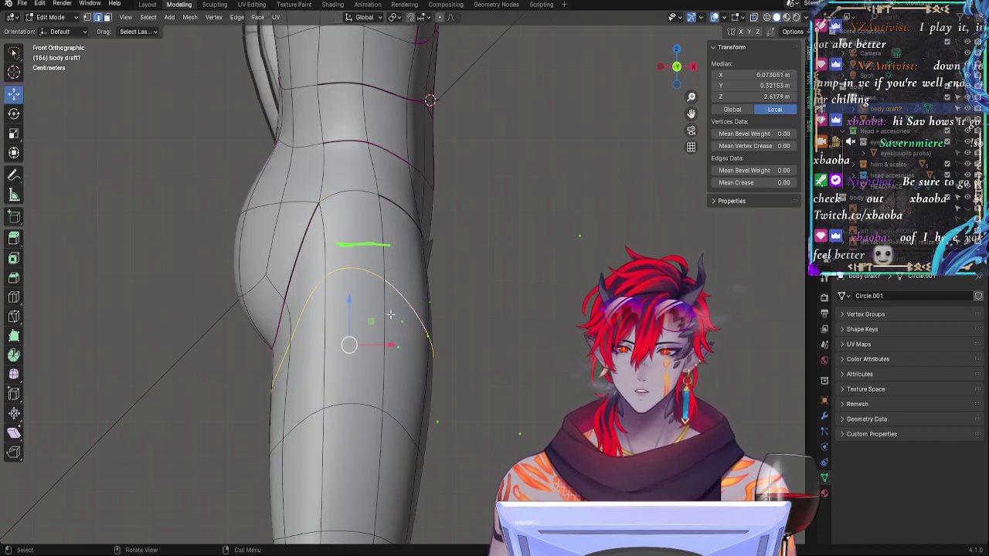
pyautogui.moveTo(436, 315)
pyautogui.mouseDown(button='middle')
pyautogui.moveTo(490, 327)
pyautogui.moveTo(439, 321)
pyautogui.mouseUp(button='middle')
pyautogui.click(673, 70)
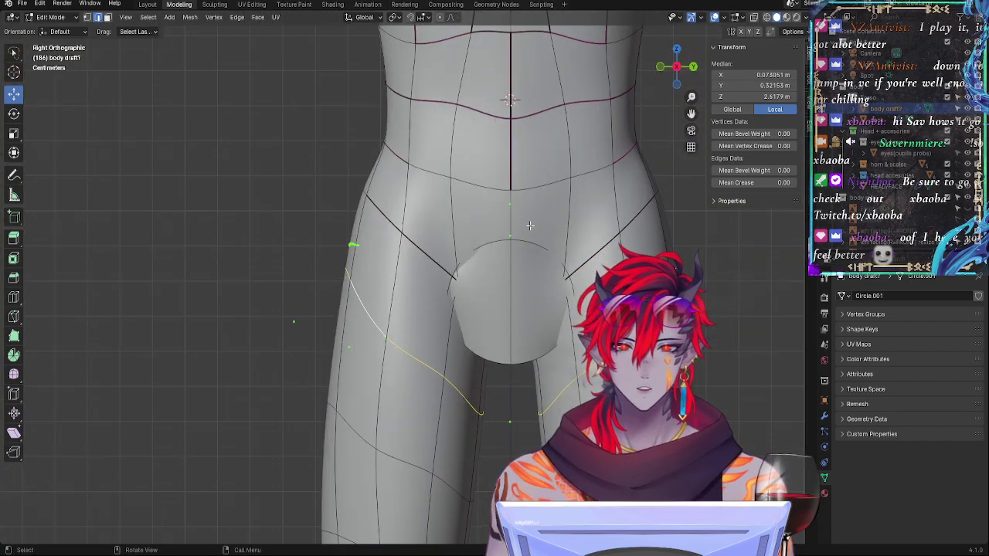
pyautogui.press('r')
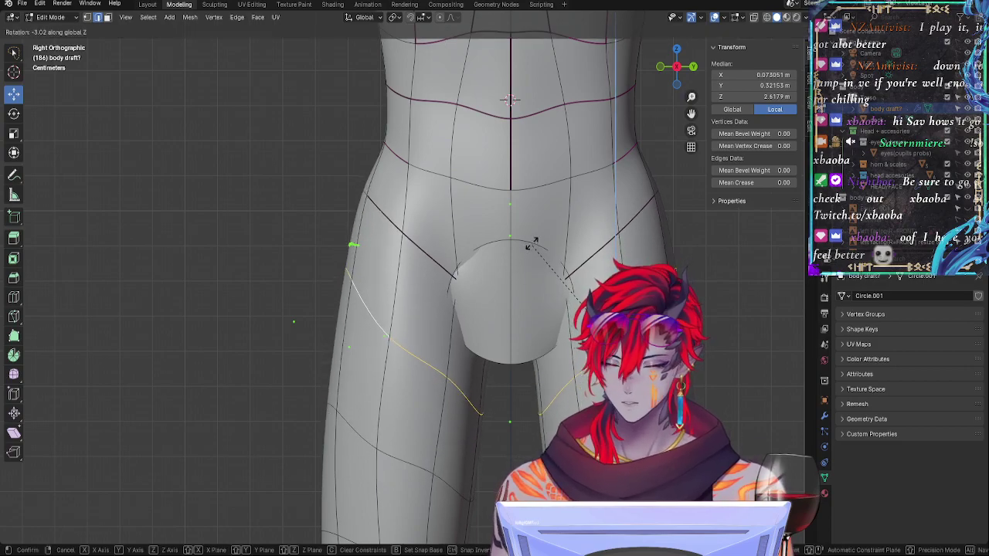
pyautogui.click(541, 292)
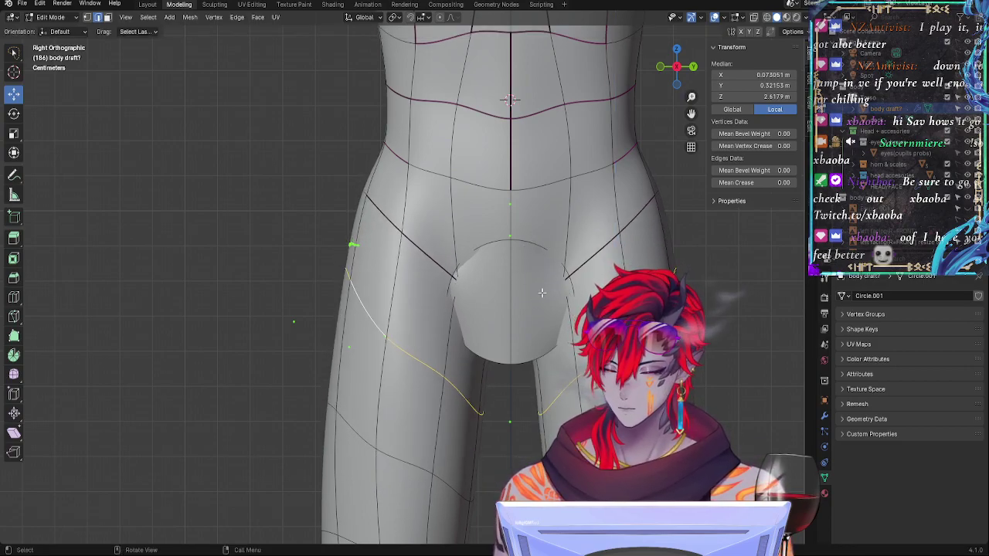
pyautogui.hotkey('alt', 'z')
pyautogui.press('r')
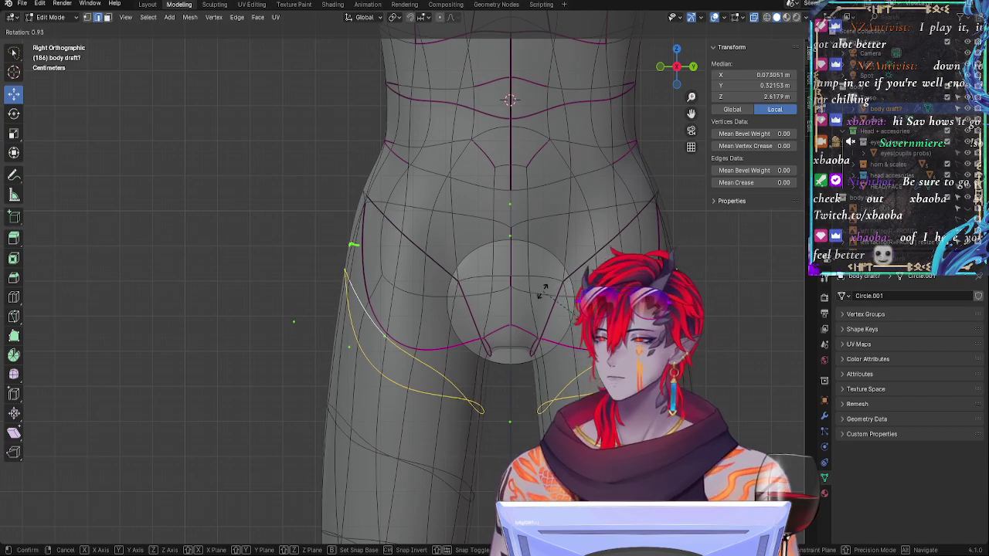
pyautogui.click(544, 288)
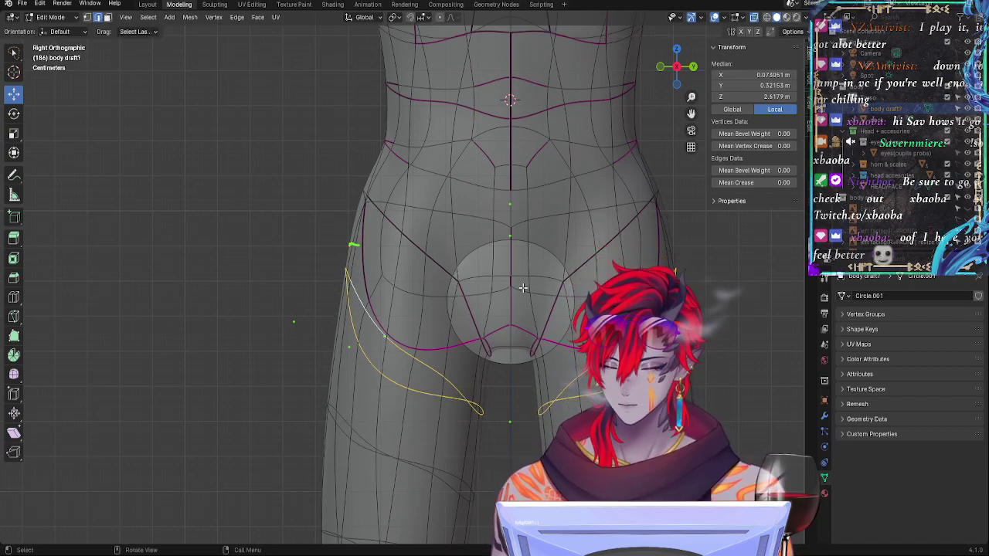
# Step: Try a zero Z-scale flatten and cancel it, then rotate the thigh loops about global Y
pyautogui.press('s')
pyautogui.press('z')
pyautogui.press('0')
pyautogui.rightClick(523, 288)
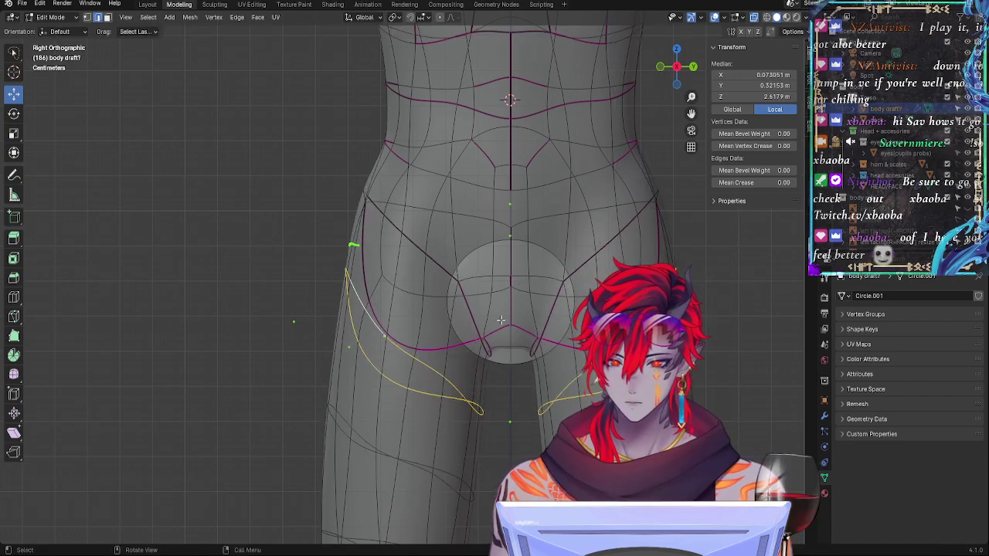
pyautogui.moveTo(475, 337); pyautogui.dragTo(554, 243, button='middle')
pyautogui.press('r')
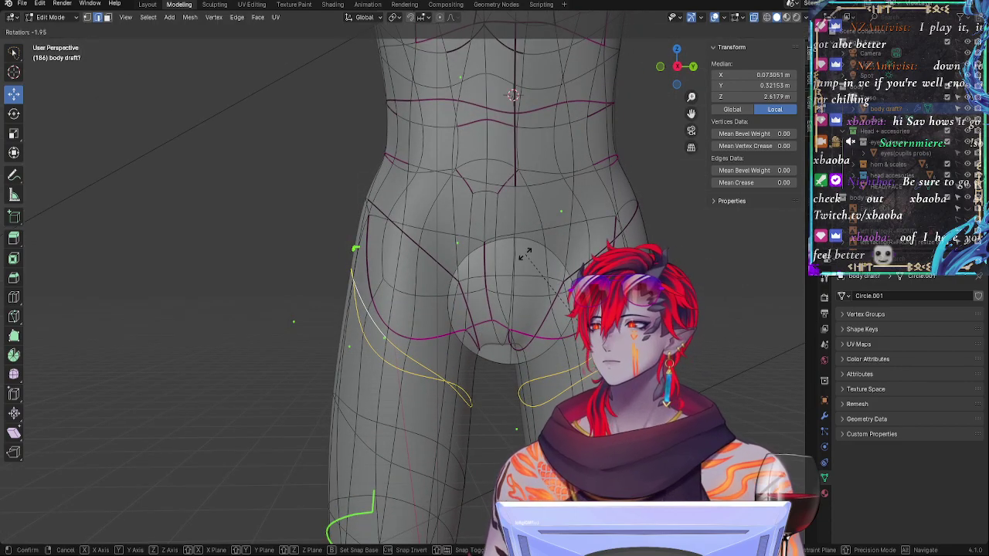
pyautogui.press('y')
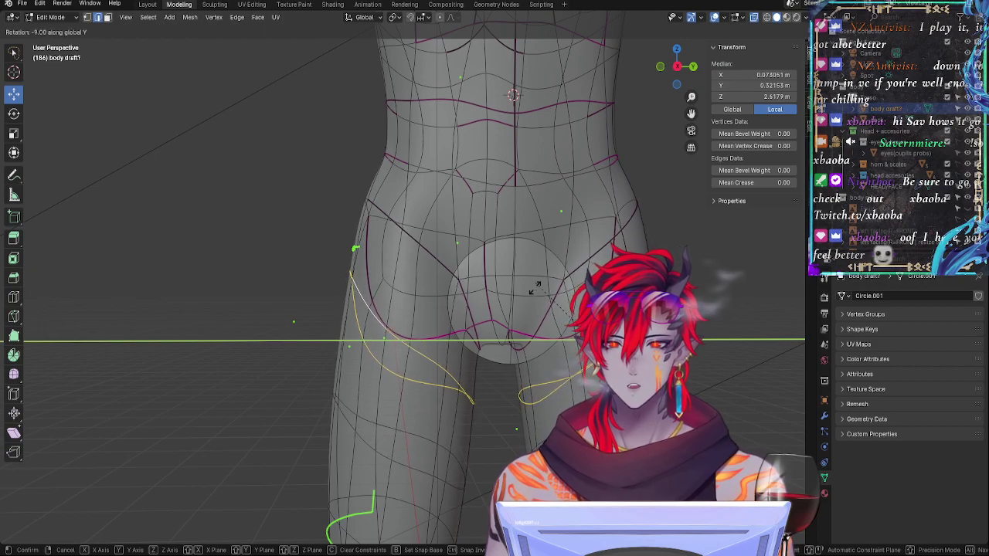
pyautogui.click(536, 295)
# Step: Start another Y-axis rotation, cancel it, and view the hip from the side
pyautogui.moveTo(549, 275); pyautogui.dragTo(540, 222, button='middle')
pyautogui.moveTo(539, 294); pyautogui.dragTo(533, 302, button='middle')
pyautogui.press('r')
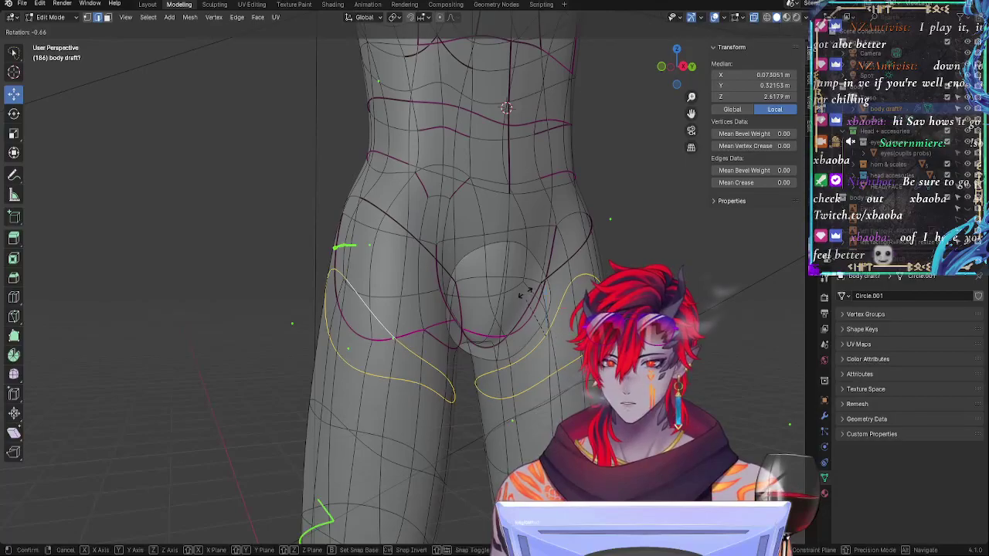
pyautogui.press('y')
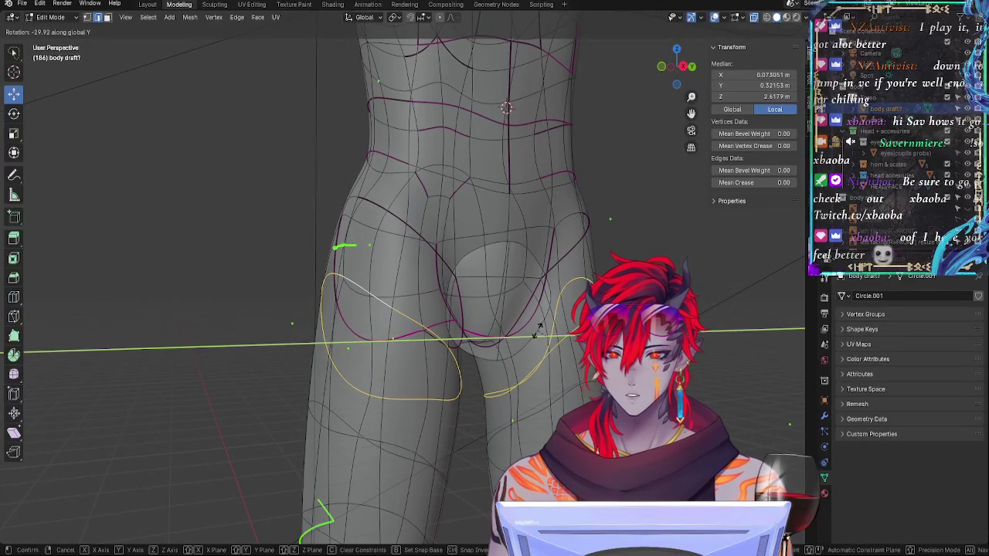
pyautogui.rightClick(531, 317)
pyautogui.moveTo(531, 315); pyautogui.dragTo(536, 283, button='middle')
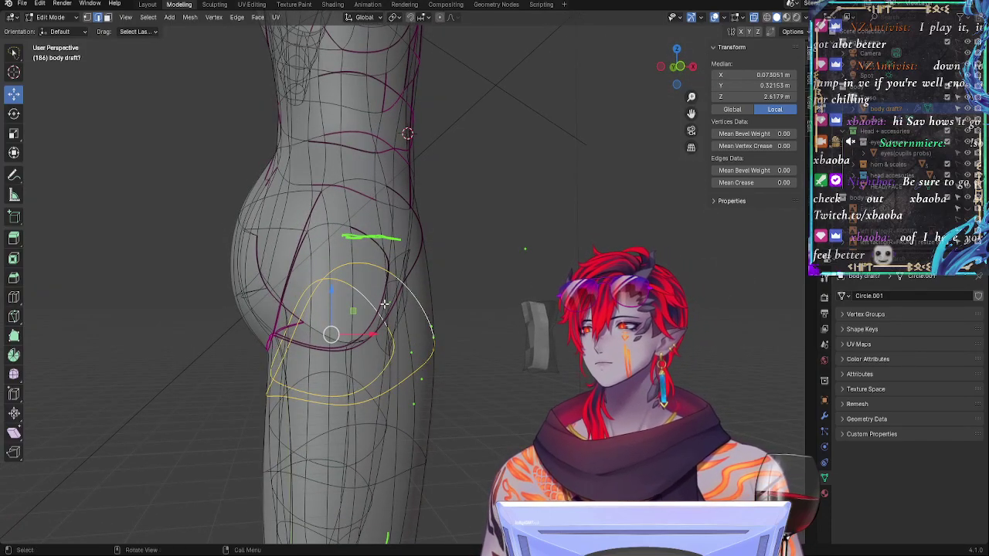
# Step: Snap to Front Orthographic with X-ray off and move the edge loop up the thigh
pyautogui.click(681, 67)
pyautogui.hotkey('alt', 'z')
pyautogui.hotkey('alt', 'z')
pyautogui.hotkey('alt', 'z')
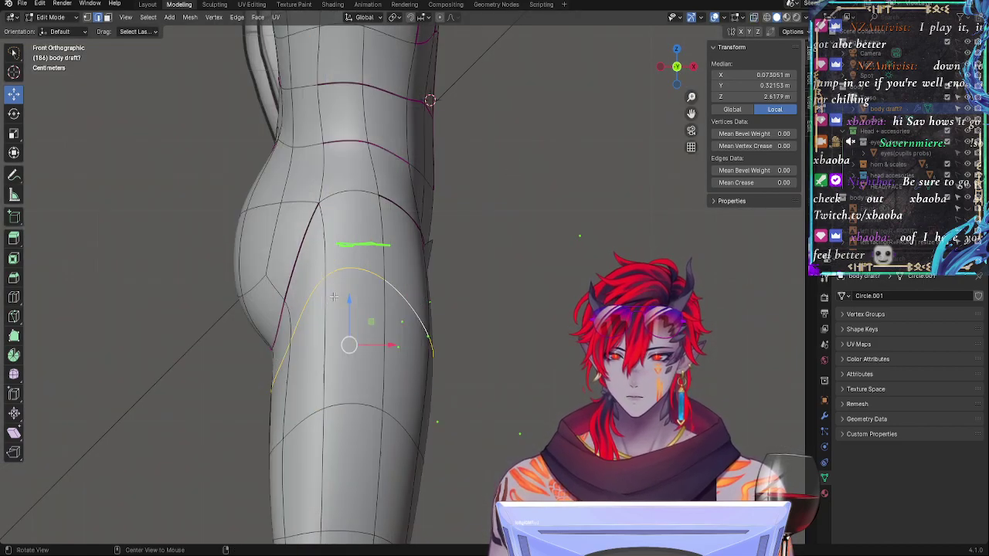
pyautogui.press('g')
pyautogui.press('g')
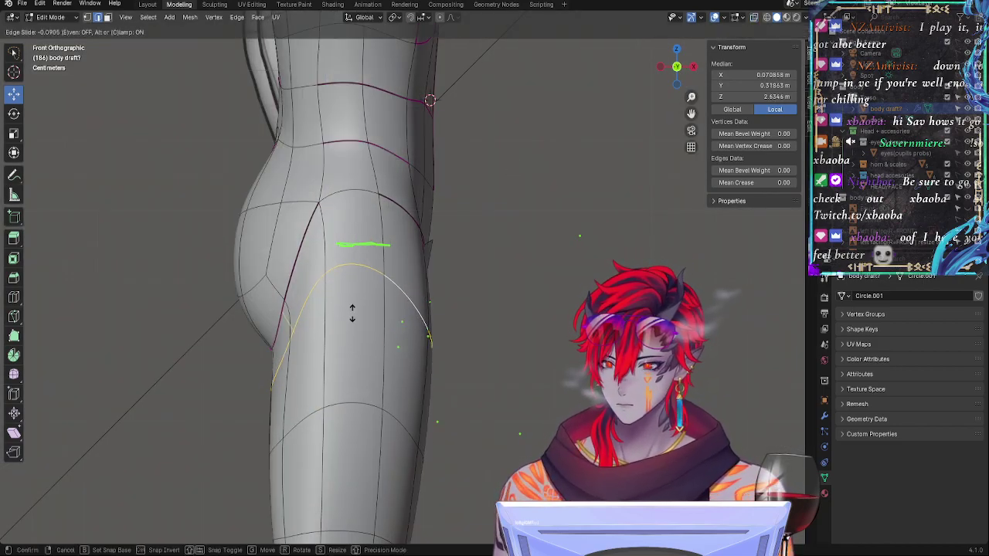
pyautogui.click(351, 278)
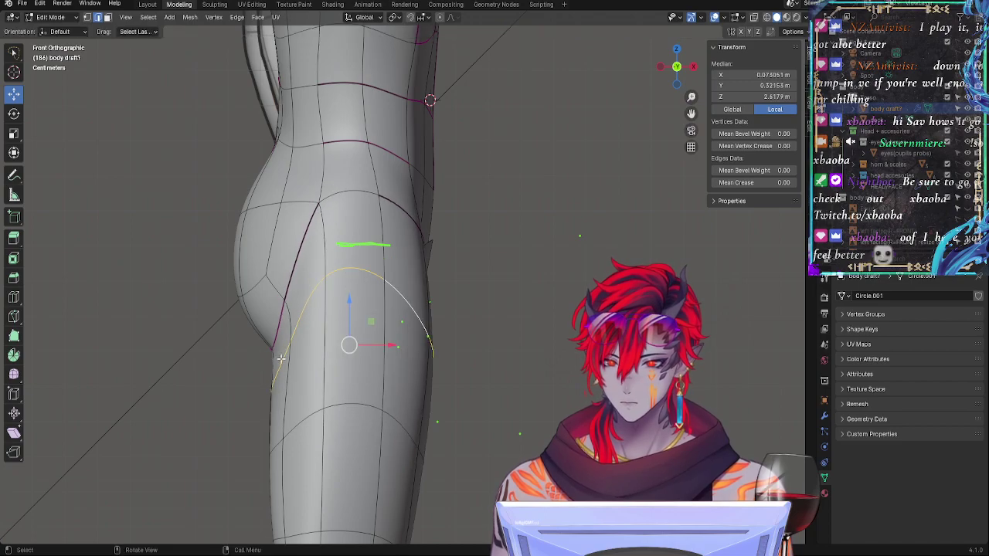
# Step: Select several thigh and hip edges, start a vertical move in X-ray, then cancel it
pyautogui.click(281, 358)
pyautogui.keyDown('shift'); pyautogui.click(306, 320); pyautogui.keyUp('shift')
pyautogui.hotkey('alt', 'z')
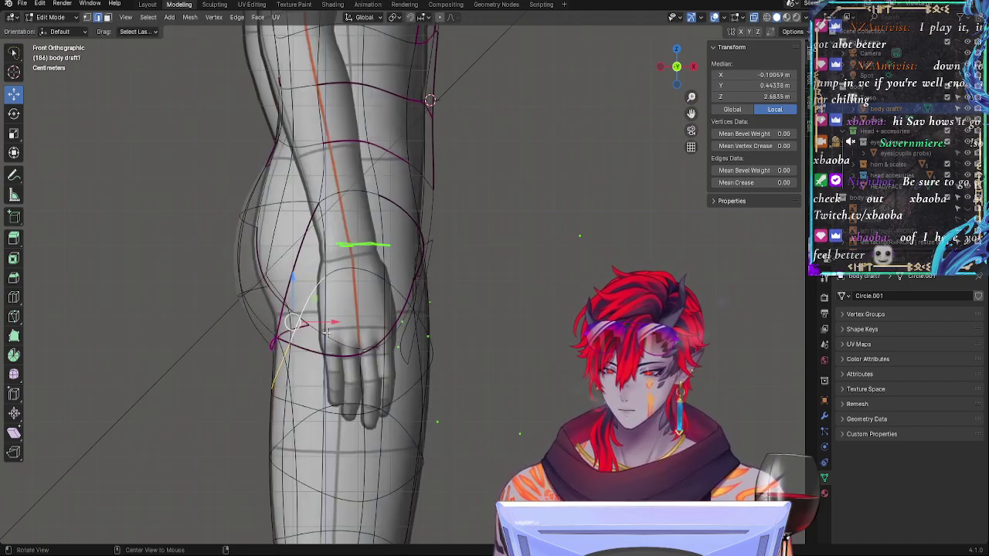
pyautogui.hotkey('alt', 'z')
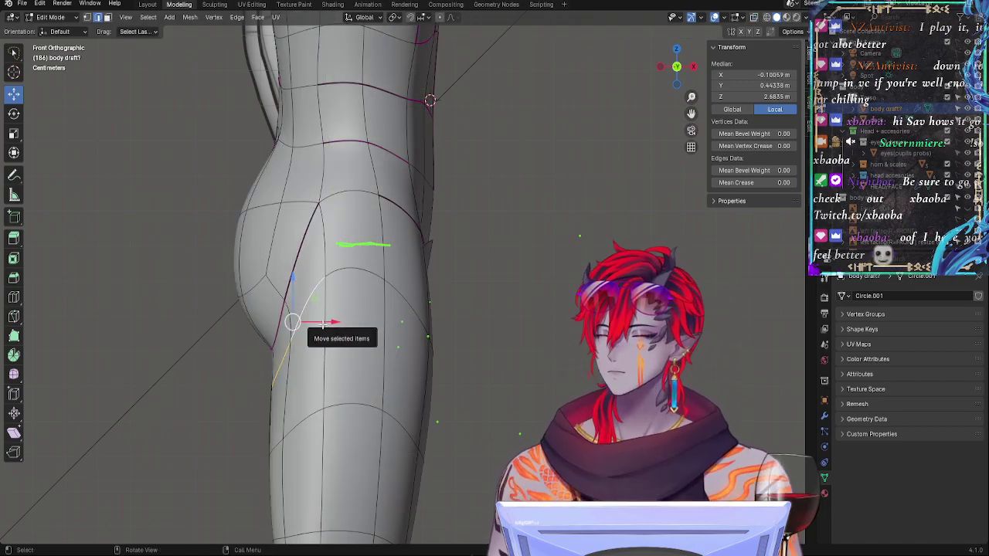
pyautogui.keyDown('shift'); pyautogui.click(281, 312); pyautogui.keyUp('shift')
pyautogui.keyDown('shift'); pyautogui.click(294, 274); pyautogui.keyUp('shift')
pyautogui.hotkey('alt', 'z')
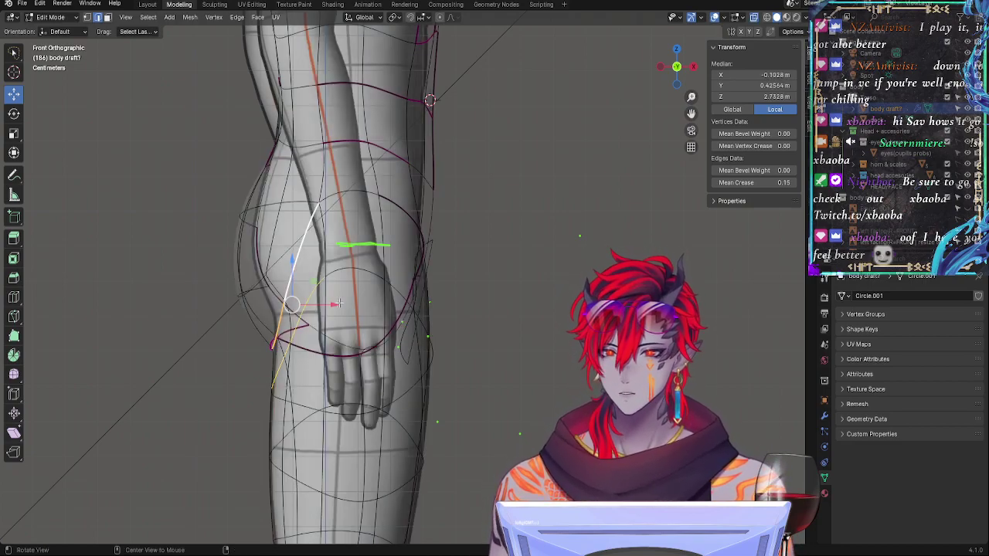
pyautogui.press('g')
pyautogui.press('z')
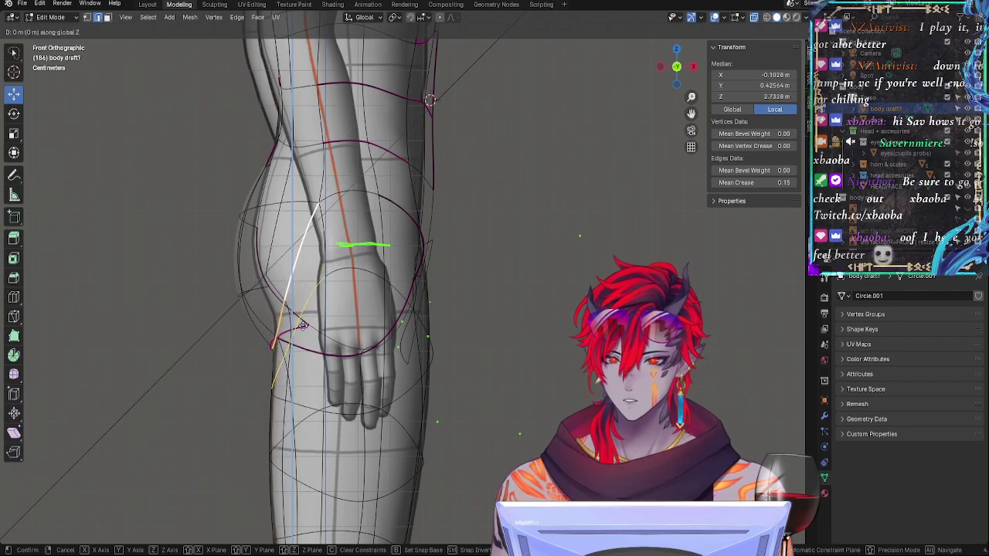
pyautogui.rightClick(330, 264)
# Step: Select the wrist and cuff edges, then a single edge near the upper leg
pyautogui.click(333, 248)
pyautogui.click(344, 194)
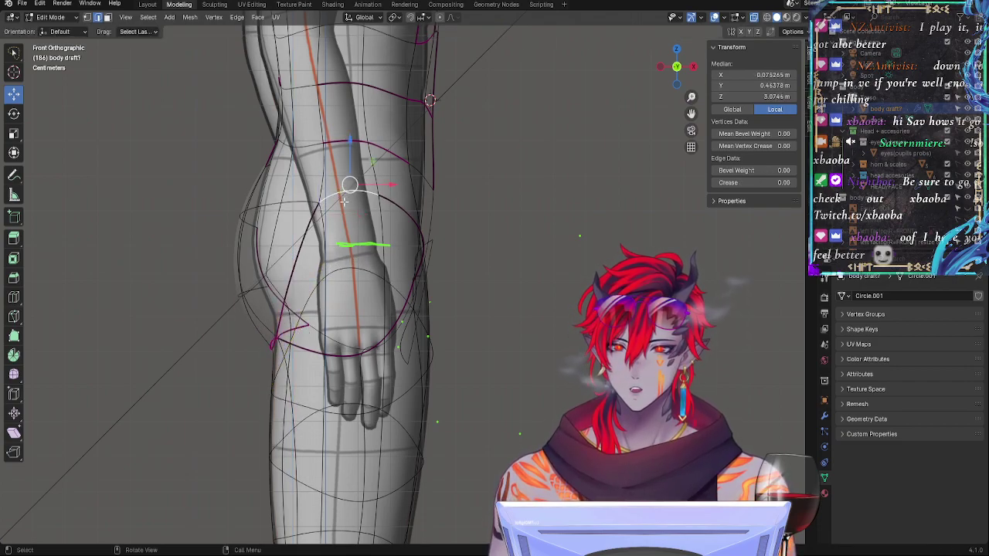
pyautogui.keyDown('shift'); pyautogui.click(382, 230); pyautogui.keyUp('shift')
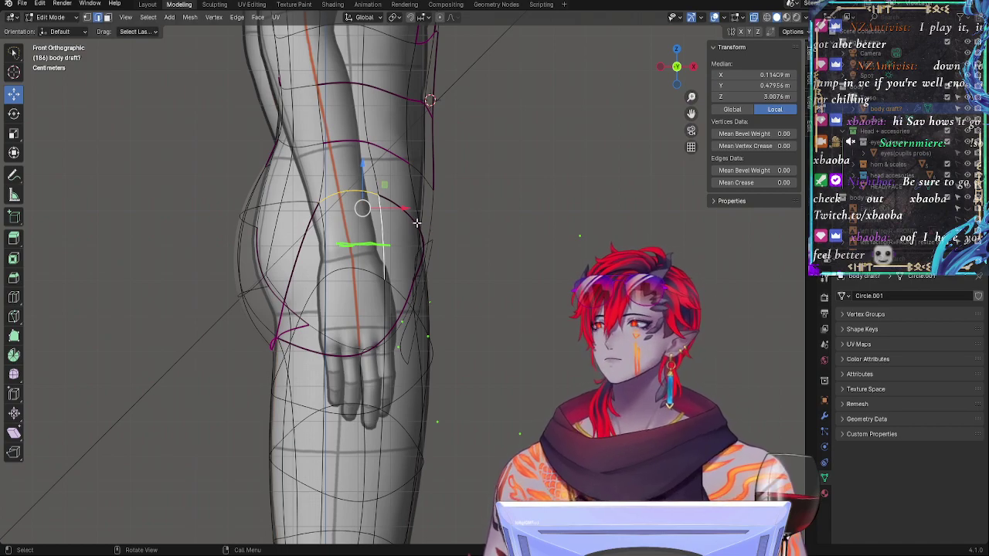
pyautogui.click(373, 153)
# Step: Swap the visible reference image for the differently sized one using the outliner eye icons
pyautogui.scroll(-3, 530, 202)
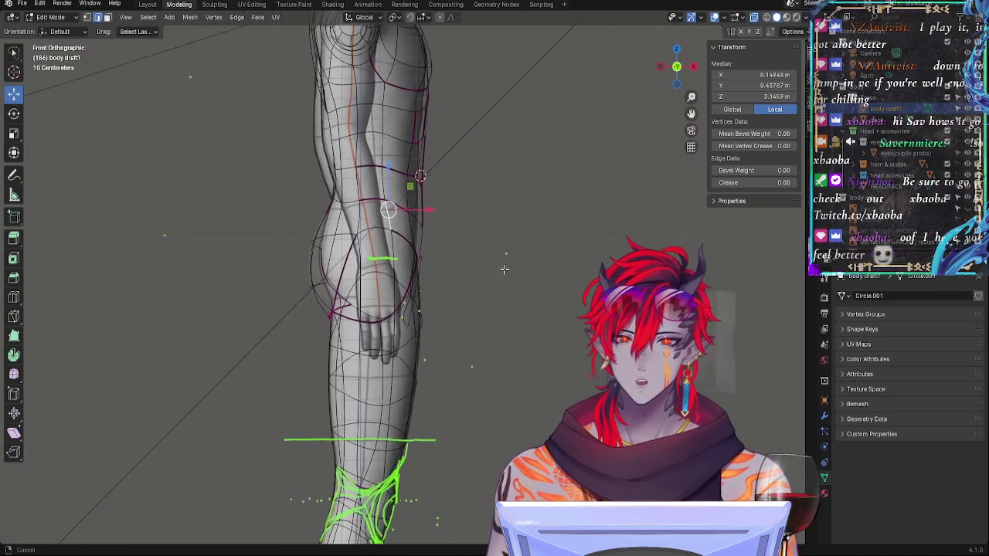
pyautogui.scroll(4, 482, 180)
pyautogui.scroll(-3, 481, 181)
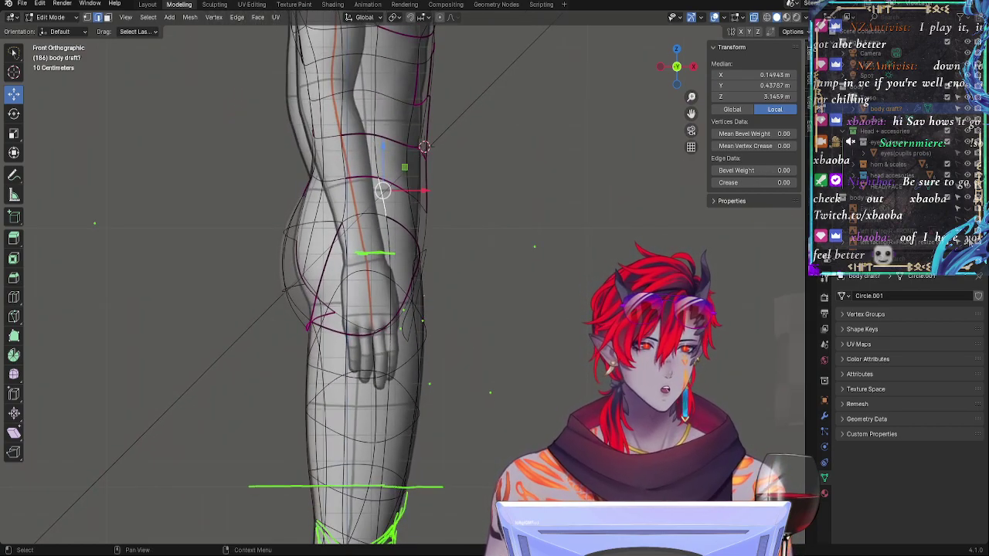
pyautogui.click(967, 242)
pyautogui.click(967, 231)
# Step: Pan the view from the leg up to the neck and head, then deselect all vertices
pyautogui.keyDown('shift'); pyautogui.moveTo(531, 227); pyautogui.dragTo(523, 247, button='middle'); pyautogui.keyUp('shift')
pyautogui.scroll(2, 541, 265)
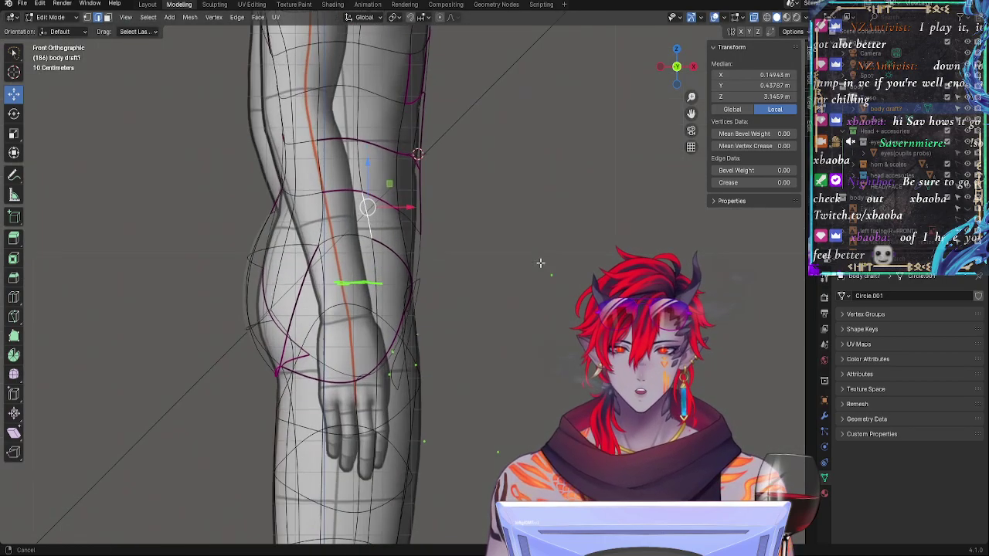
pyautogui.scroll(-3, 536, 306)
pyautogui.scroll(3, 507, 291)
pyautogui.moveTo(527, 343)
pyautogui.keyDown('shift'); pyautogui.mouseDown(button='middle')
pyautogui.moveTo(503, 437)
pyautogui.moveTo(523, 250)
pyautogui.moveTo(457, 431)
pyautogui.moveTo(472, 355)
pyautogui.mouseUp(button='middle'); pyautogui.keyUp('shift')
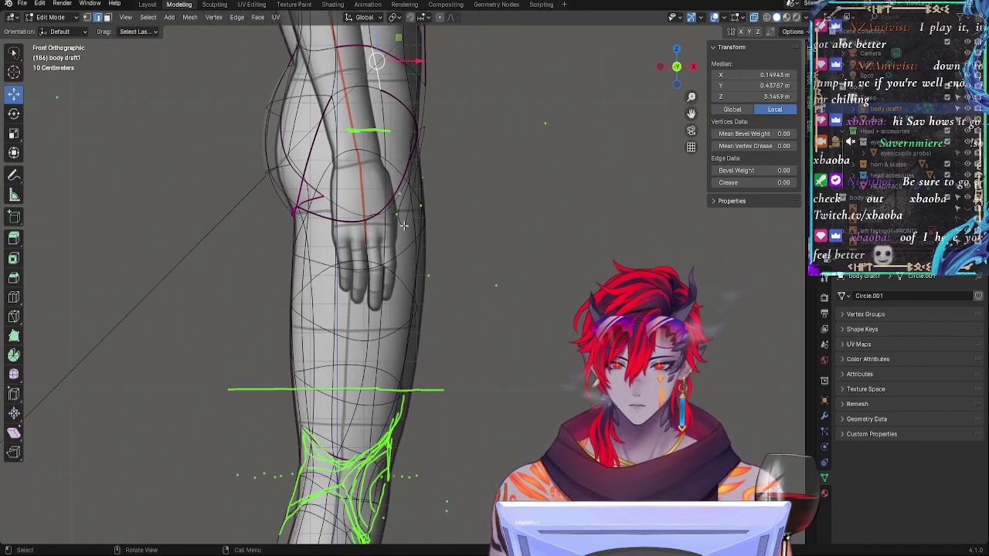
pyautogui.moveTo(537, 266)
pyautogui.keyDown('shift'); pyautogui.mouseDown(button='middle')
pyautogui.moveTo(492, 260)
pyautogui.moveTo(483, 494)
pyautogui.moveTo(479, 428)
pyautogui.moveTo(470, 459)
pyautogui.mouseUp(button='middle'); pyautogui.keyUp('shift')
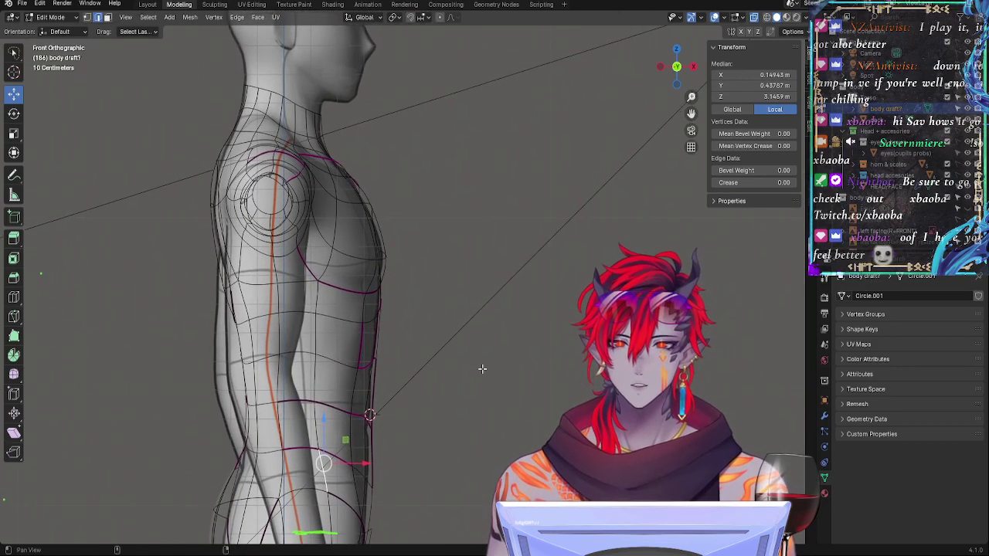
pyautogui.keyDown('shift'); pyautogui.moveTo(481, 368); pyautogui.dragTo(422, 207, button='middle'); pyautogui.keyUp('shift')
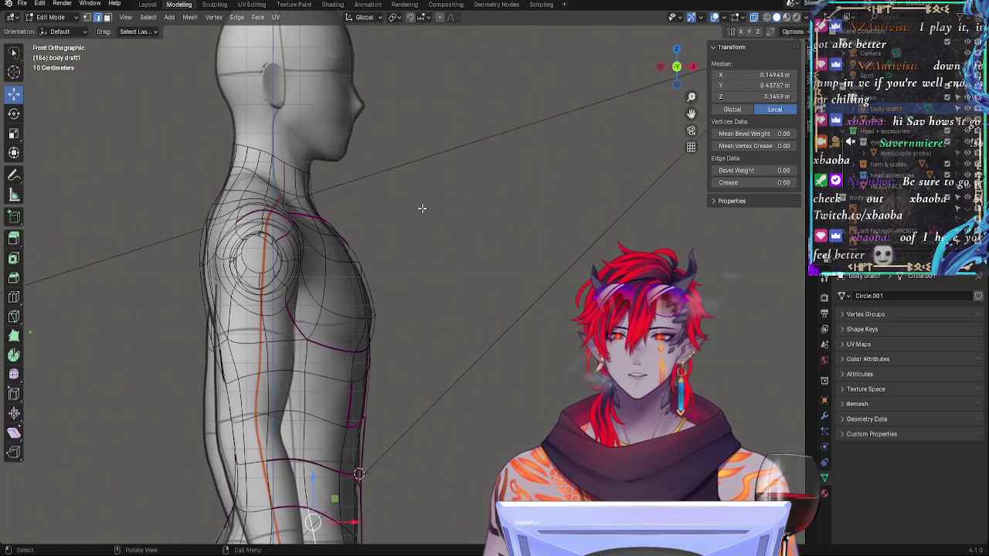
pyautogui.click(357, 158)
# Step: With the Annotate tool, draw green horizontal guide lines across the neck, chest and hip
pyautogui.click(14, 177)
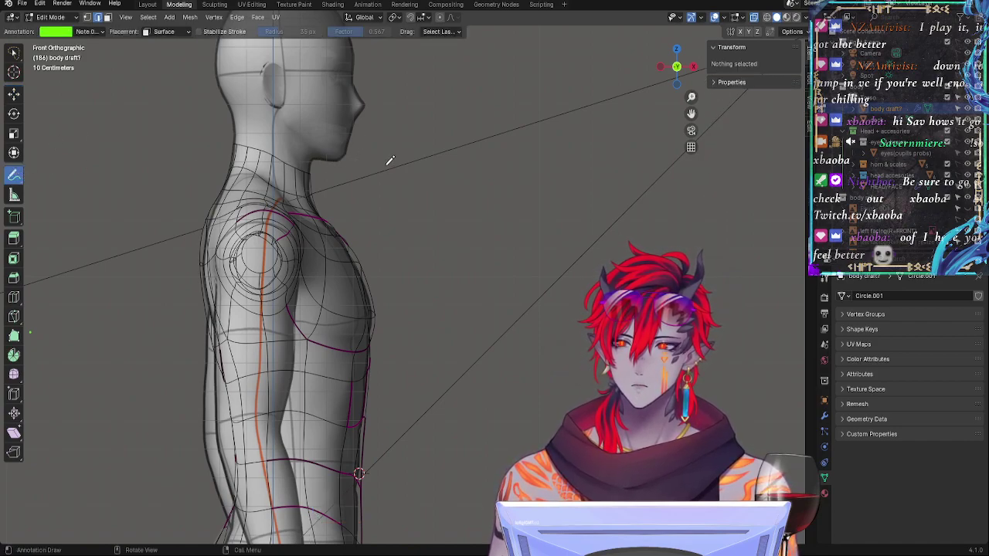
pyautogui.moveTo(331, 162); pyautogui.dragTo(423, 160)
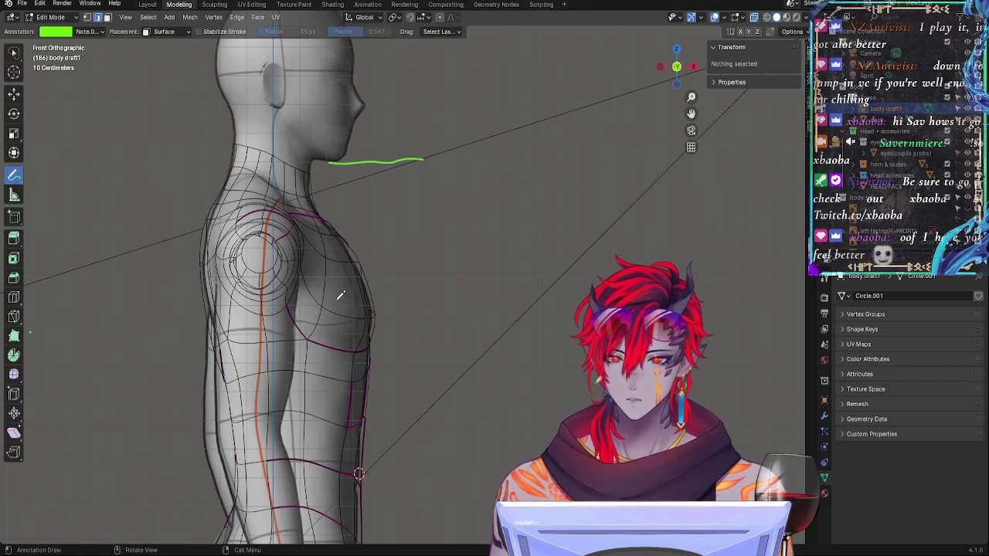
pyautogui.moveTo(323, 329); pyautogui.dragTo(414, 334)
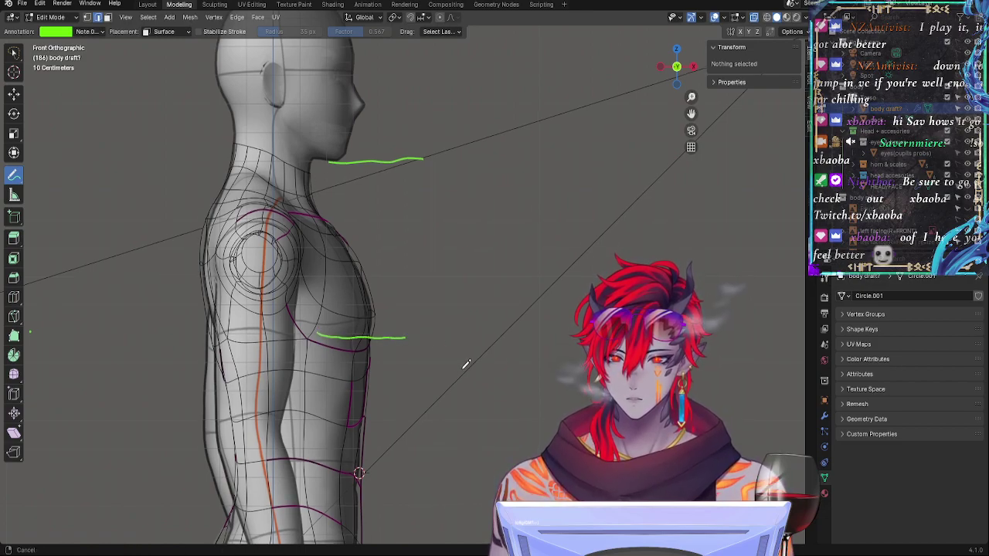
pyautogui.keyDown('shift'); pyautogui.moveTo(359, 347); pyautogui.dragTo(385, 246, button='middle'); pyautogui.keyUp('shift')
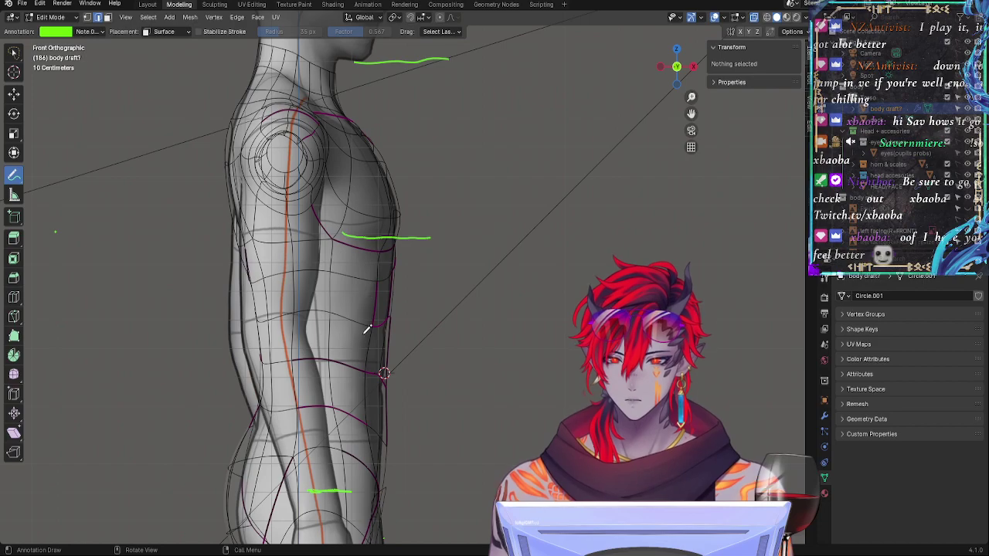
pyautogui.moveTo(375, 406); pyautogui.dragTo(431, 406)
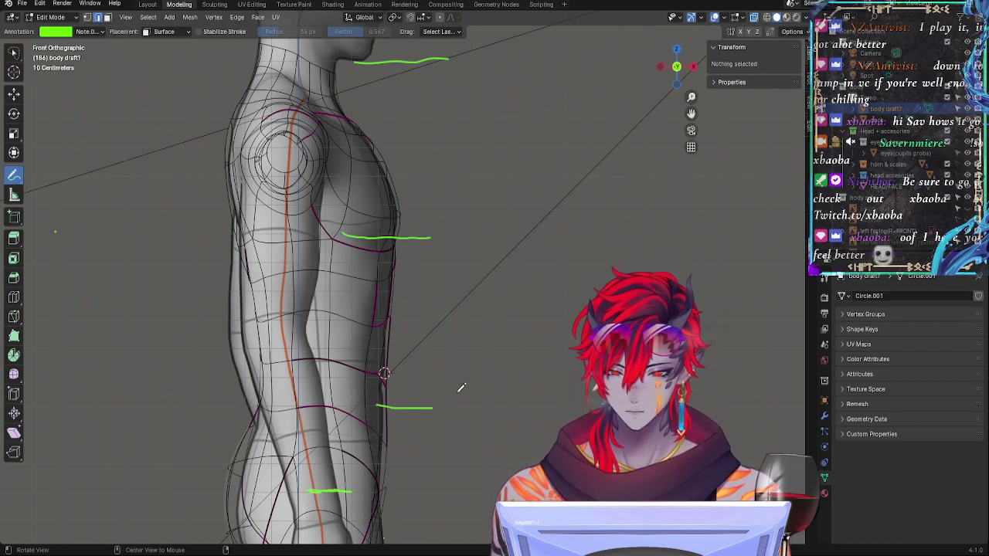
# Step: Return to front orthographic view and draw green guide lines from the arm's edge and across the wrist
pyautogui.moveTo(487, 383)
pyautogui.keyDown('shift'); pyautogui.mouseDown(button='middle')
pyautogui.moveTo(500, 262)
pyautogui.moveTo(488, 455)
pyautogui.moveTo(468, 344)
pyautogui.moveTo(474, 260)
pyautogui.mouseUp(button='middle'); pyautogui.keyUp('shift')
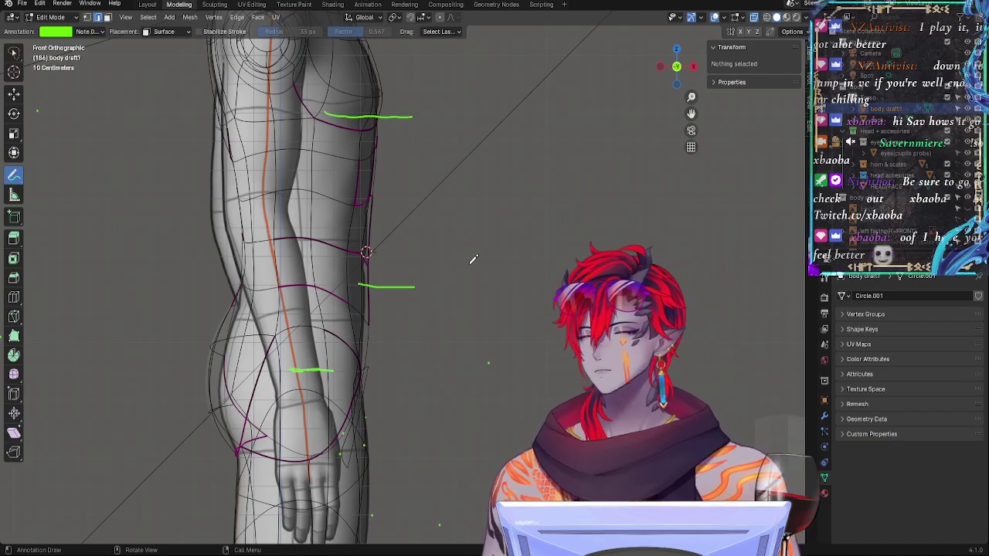
pyautogui.keyDown('shift'); pyautogui.moveTo(511, 336); pyautogui.dragTo(582, 388, button='middle'); pyautogui.keyUp('shift')
pyautogui.moveTo(581, 388)
pyautogui.mouseDown(button='middle')
pyautogui.moveTo(573, 371)
pyautogui.moveTo(574, 400)
pyautogui.mouseUp(button='middle')
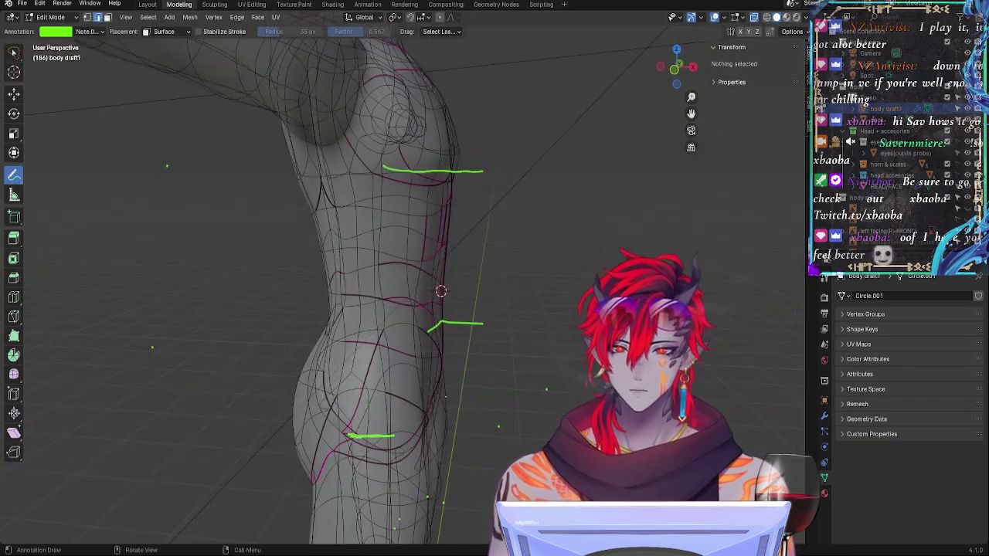
pyautogui.click(678, 75)
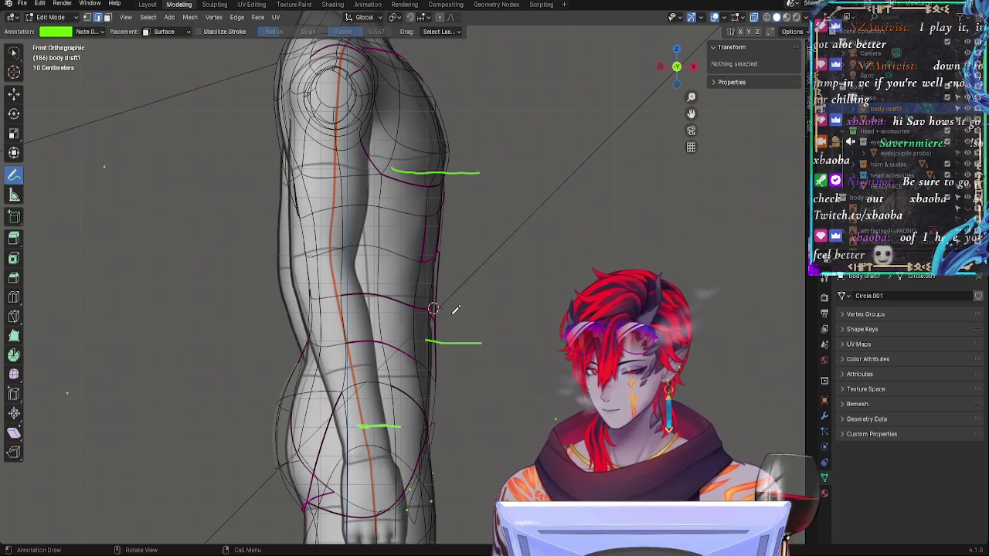
pyautogui.moveTo(430, 338); pyautogui.dragTo(235, 339)
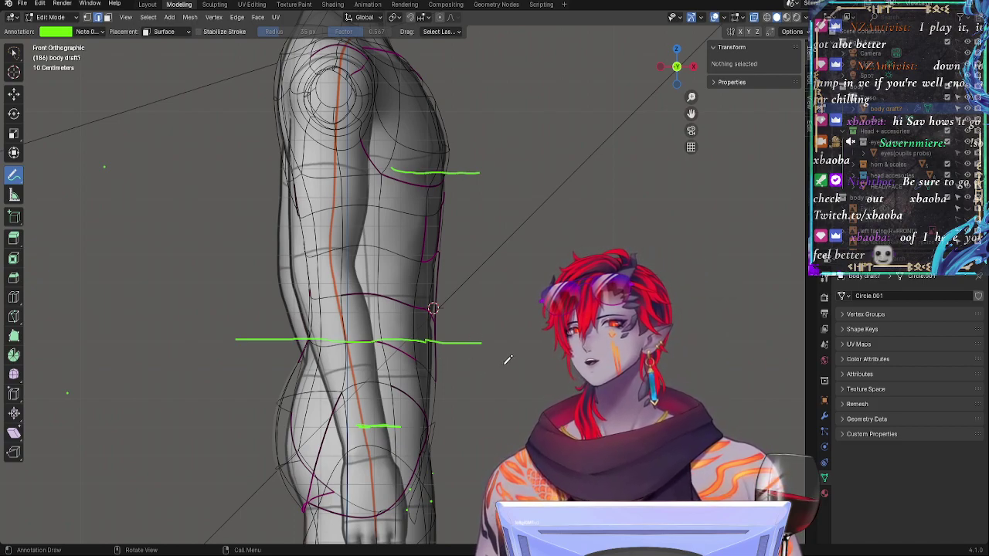
pyautogui.moveTo(536, 193)
pyautogui.keyDown('alt'); pyautogui.keyDown('shift'); pyautogui.mouseDown()
pyautogui.moveTo(504, 377)
pyautogui.moveTo(523, 187)
pyautogui.mouseUp(); pyautogui.keyUp('shift'); pyautogui.keyUp('alt')
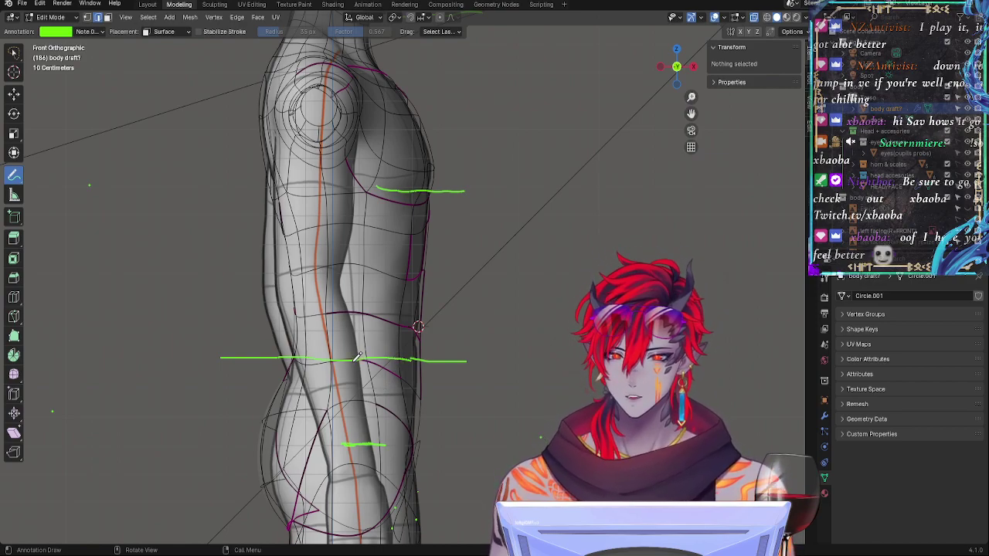
pyautogui.keyDown('shift'); pyautogui.moveTo(411, 397); pyautogui.dragTo(479, 315, button='middle'); pyautogui.keyUp('shift')
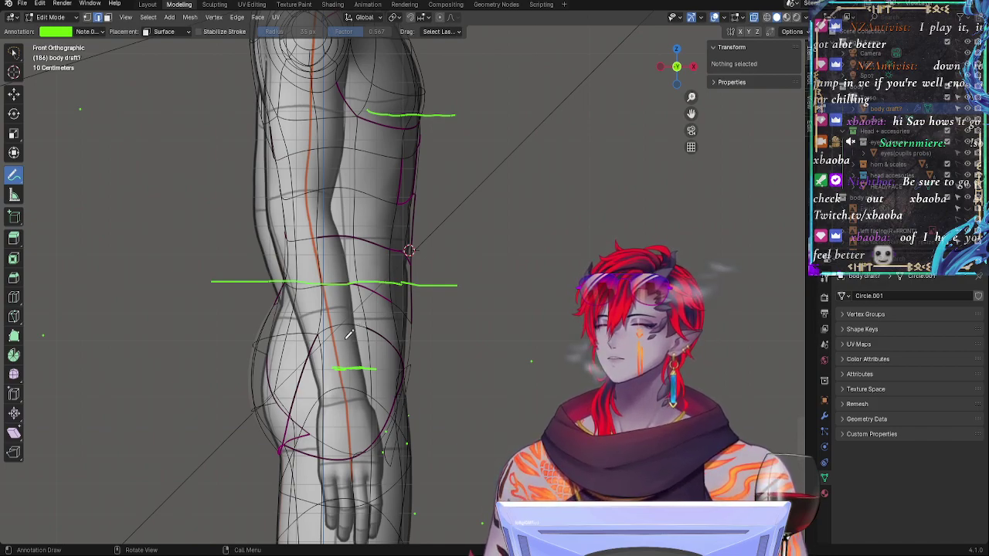
pyautogui.keyDown('shift'); pyautogui.moveTo(387, 316); pyautogui.dragTo(382, 269, button='middle'); pyautogui.keyUp('shift')
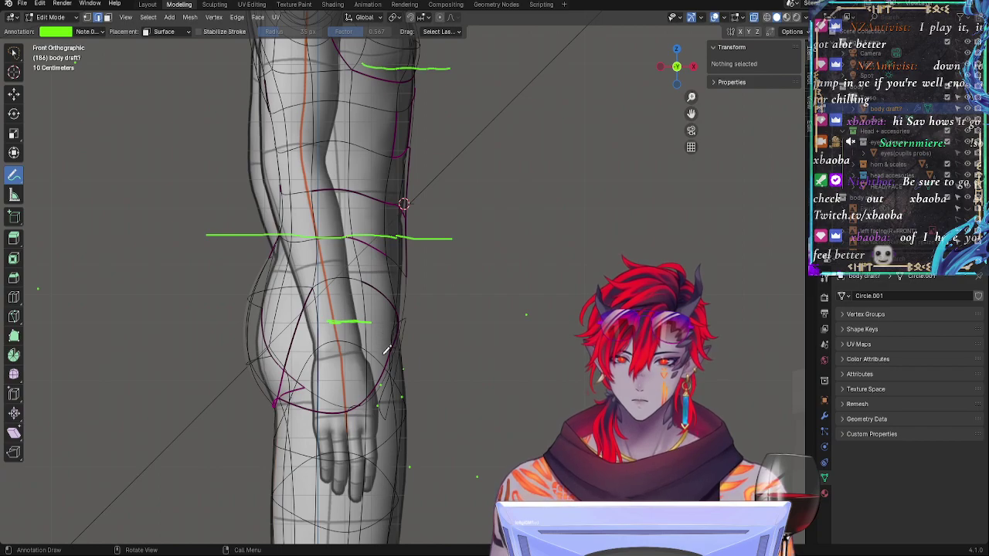
pyautogui.moveTo(374, 407); pyautogui.dragTo(328, 402)
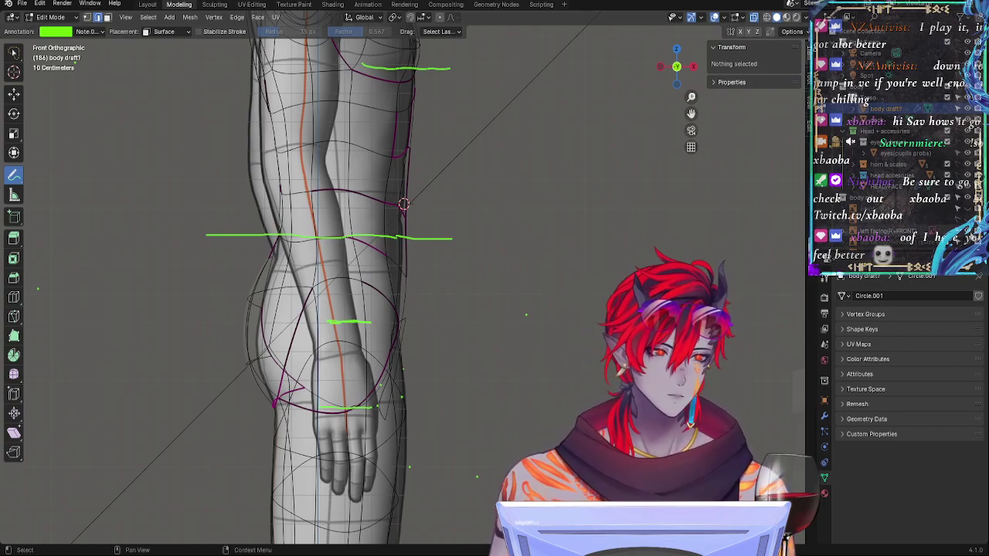
# Step: Toggle the reference images' visibility, then briefly hide and reveal the arm mesh
pyautogui.click(967, 231)
pyautogui.click(967, 242)
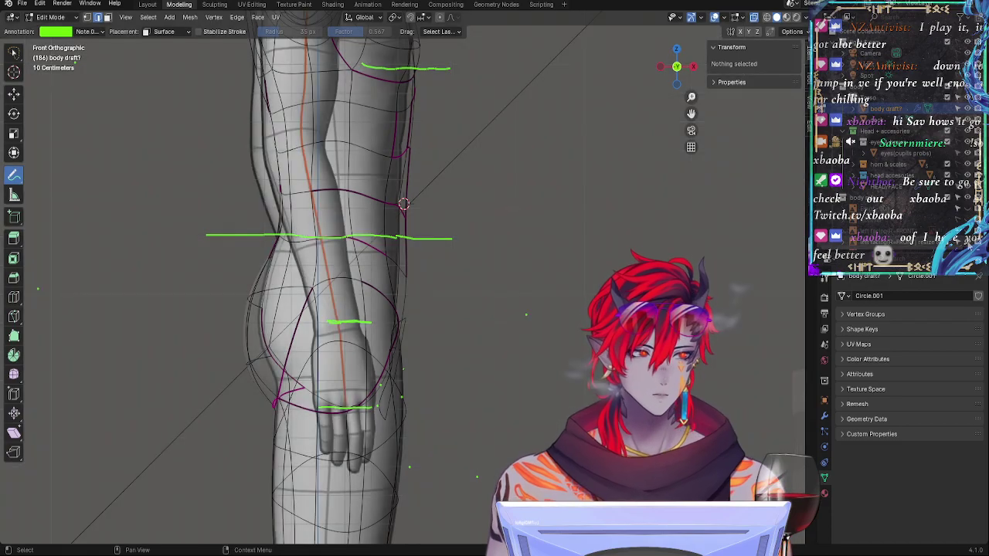
pyautogui.click(968, 242)
pyautogui.click(967, 242)
pyautogui.click(967, 231)
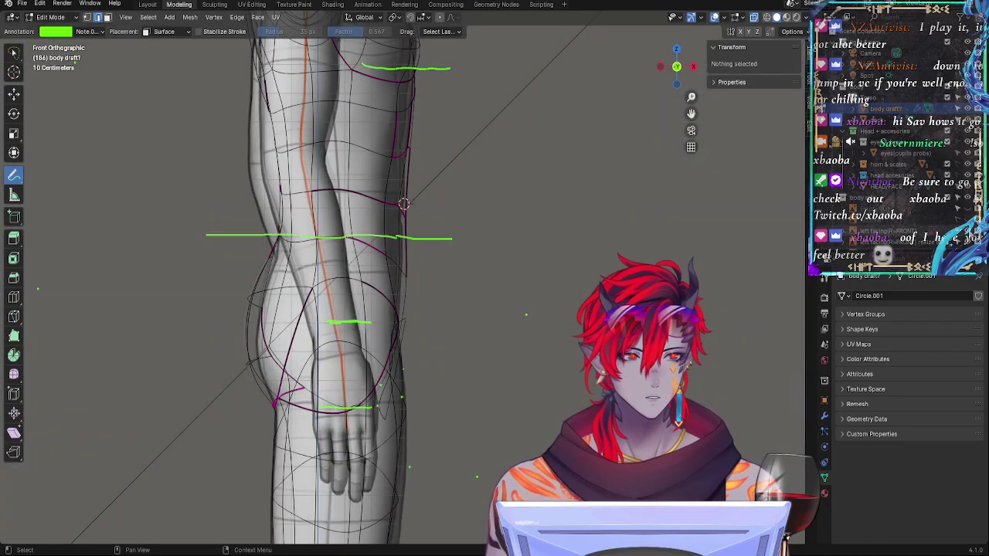
pyautogui.click(967, 242)
pyautogui.click(967, 242)
pyautogui.click(967, 231)
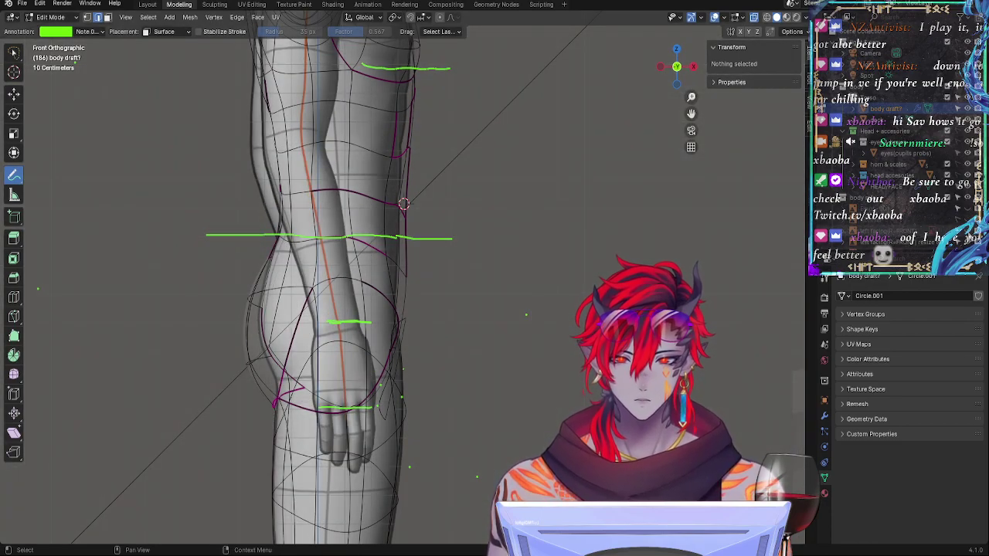
pyautogui.press('h')
pyautogui.hotkey('alt', 'h')
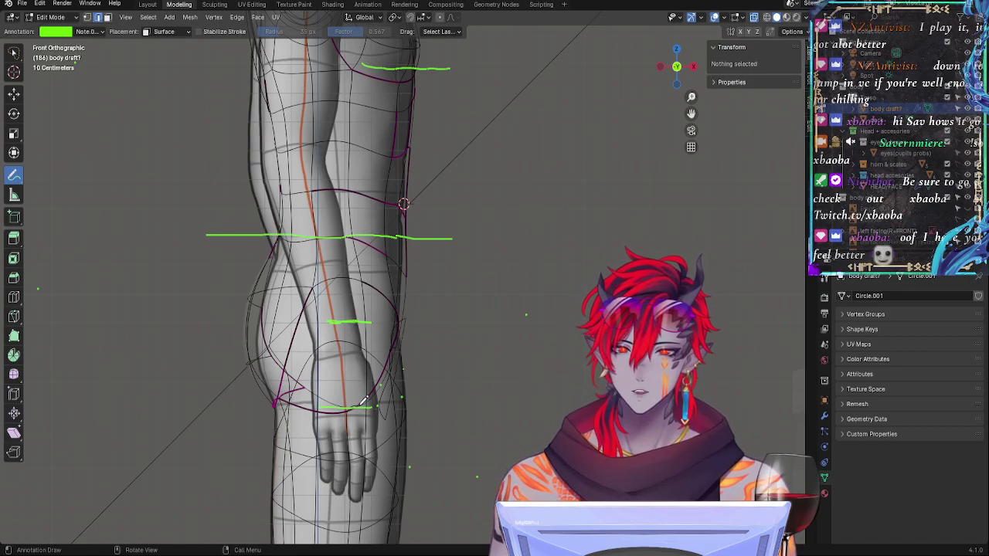
# Step: Draw green strokes across the wrist, diagonally upward, and along both sides of the thigh arc
pyautogui.moveTo(360, 401)
pyautogui.mouseDown()
pyautogui.moveTo(409, 393)
pyautogui.moveTo(257, 402)
pyautogui.mouseUp()
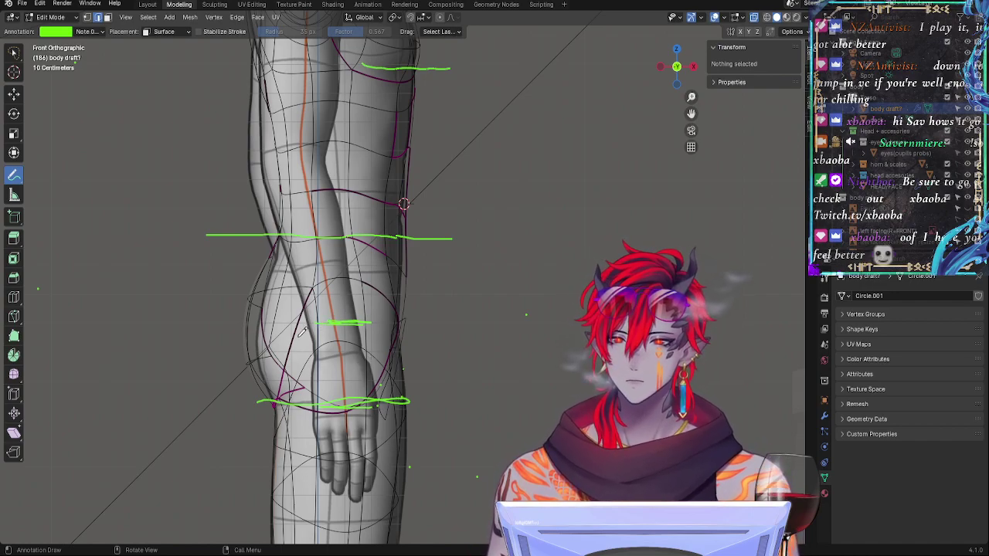
pyautogui.moveTo(276, 400)
pyautogui.mouseDown()
pyautogui.moveTo(328, 322)
pyautogui.moveTo(376, 328)
pyautogui.mouseUp()
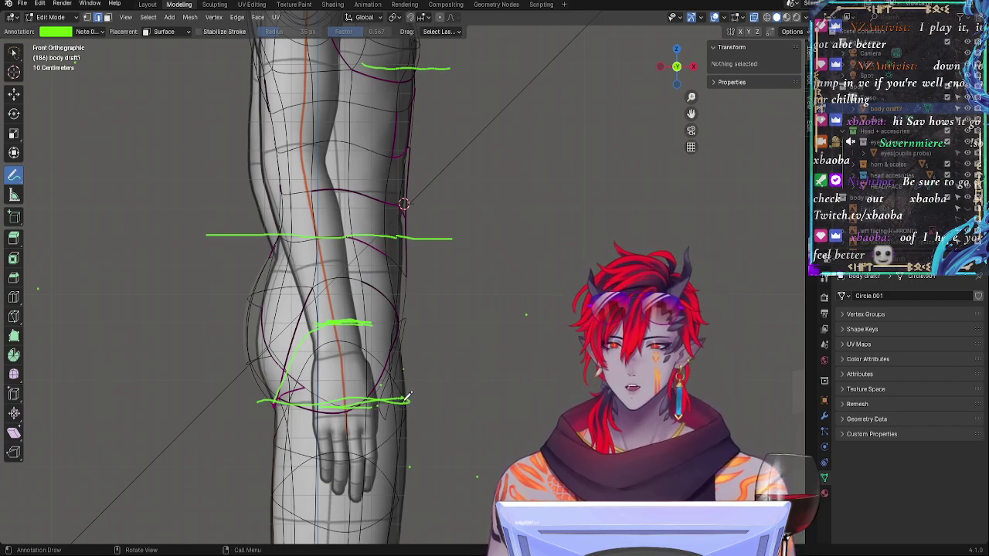
pyautogui.moveTo(408, 398)
pyautogui.mouseDown()
pyautogui.moveTo(402, 356)
pyautogui.moveTo(371, 321)
pyautogui.mouseUp()
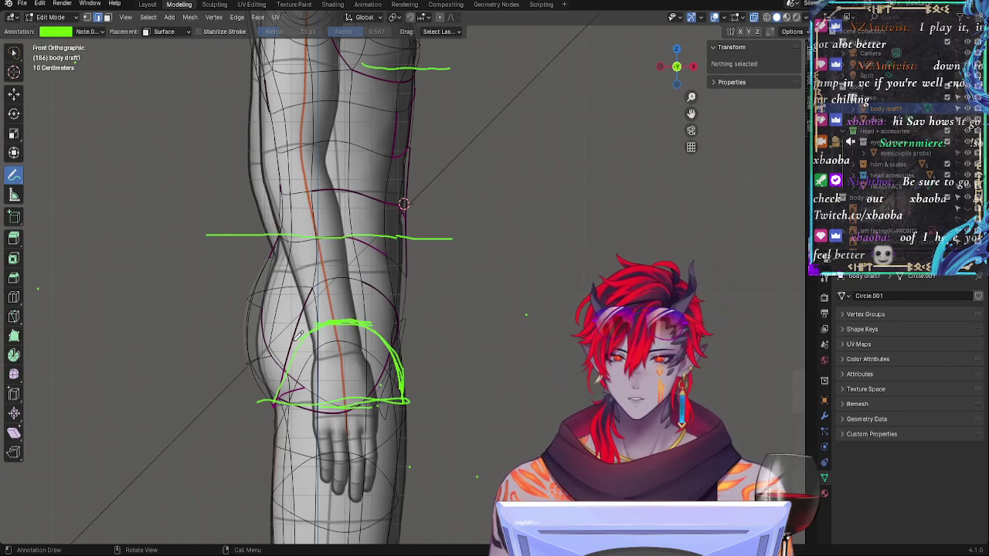
pyautogui.moveTo(294, 341)
pyautogui.mouseDown()
pyautogui.moveTo(309, 334)
pyautogui.moveTo(270, 400)
pyautogui.moveTo(310, 331)
pyautogui.moveTo(325, 324)
pyautogui.mouseUp()
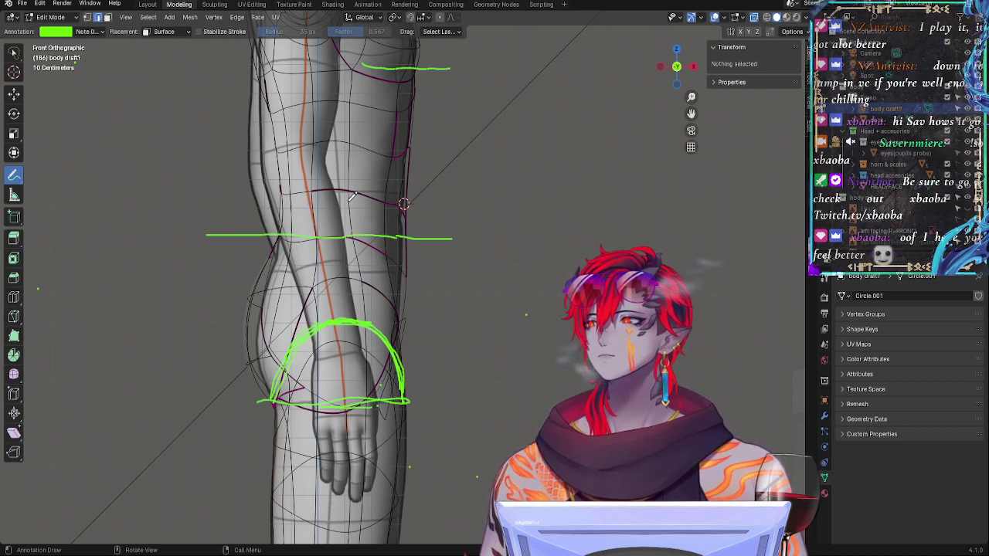
# Step: Sketch green strokes shaping the waist U-curve, mid-thigh and the hip band outline
pyautogui.moveTo(383, 199)
pyautogui.mouseDown()
pyautogui.moveTo(340, 225)
pyautogui.moveTo(288, 183)
pyautogui.mouseUp()
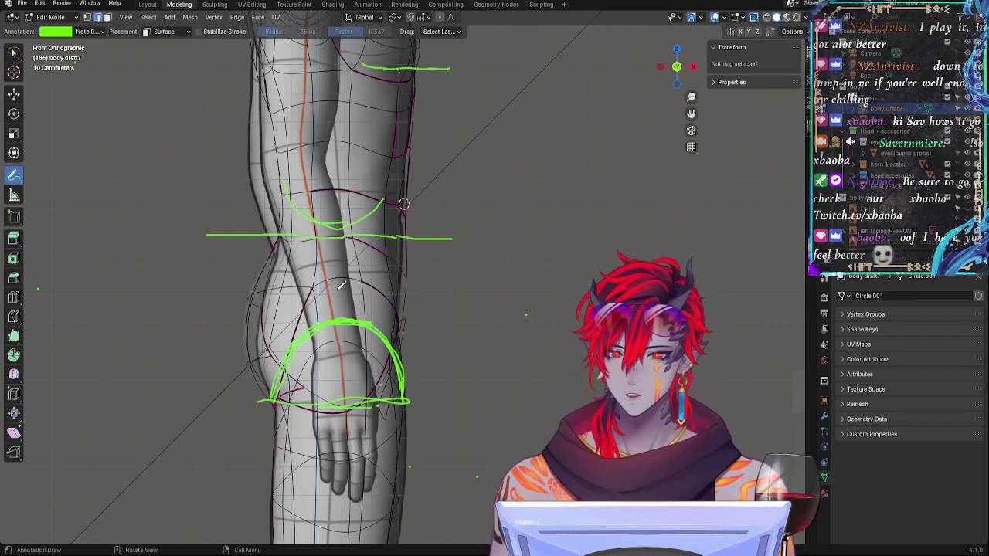
pyautogui.moveTo(331, 293); pyautogui.dragTo(350, 290)
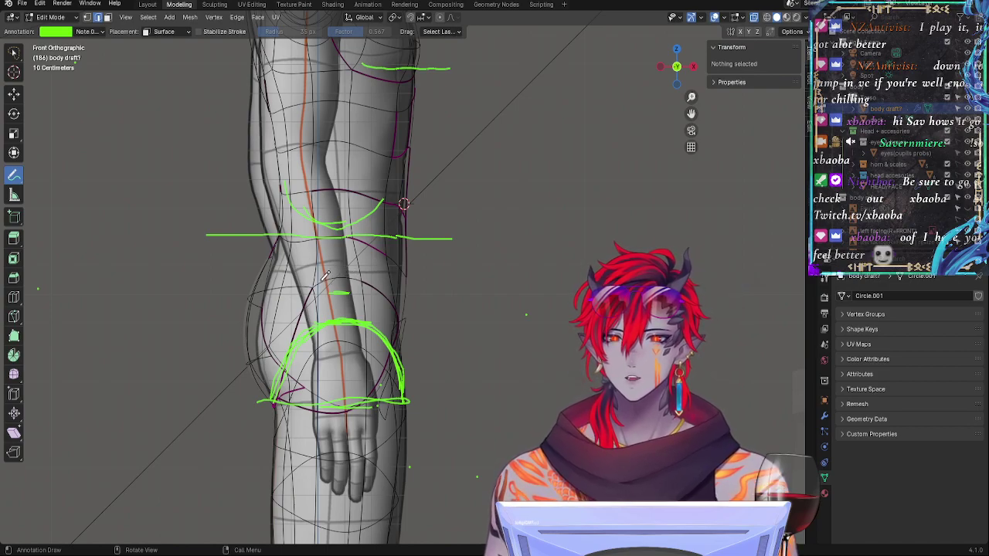
pyautogui.moveTo(327, 288)
pyautogui.mouseDown()
pyautogui.moveTo(363, 289)
pyautogui.moveTo(333, 285)
pyautogui.mouseUp()
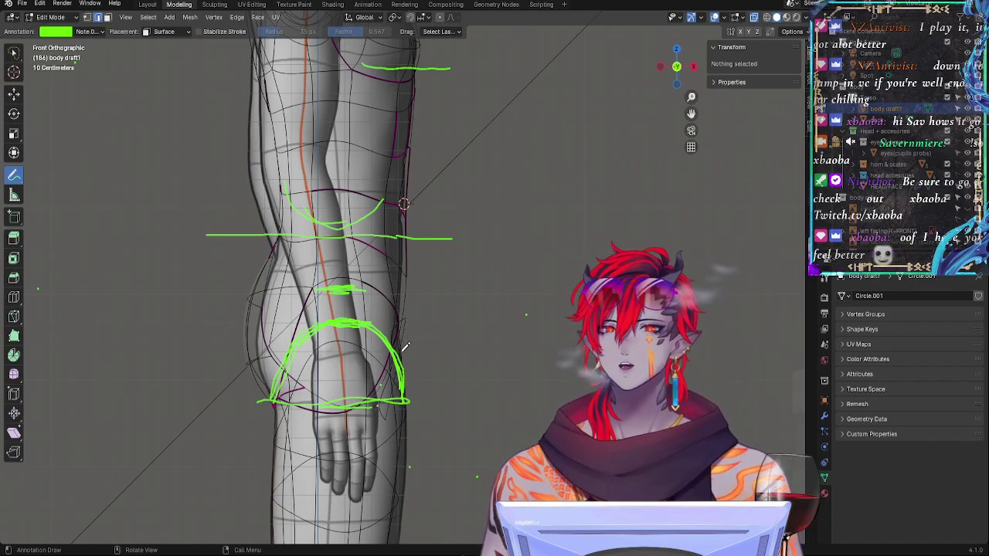
pyautogui.moveTo(399, 327)
pyautogui.mouseDown()
pyautogui.moveTo(386, 289)
pyautogui.moveTo(360, 265)
pyautogui.moveTo(329, 264)
pyautogui.moveTo(400, 327)
pyautogui.moveTo(388, 288)
pyautogui.moveTo(362, 282)
pyautogui.moveTo(317, 292)
pyautogui.moveTo(353, 289)
pyautogui.moveTo(363, 308)
pyautogui.moveTo(332, 330)
pyautogui.mouseUp()
pyautogui.moveTo(314, 293); pyautogui.dragTo(369, 297)
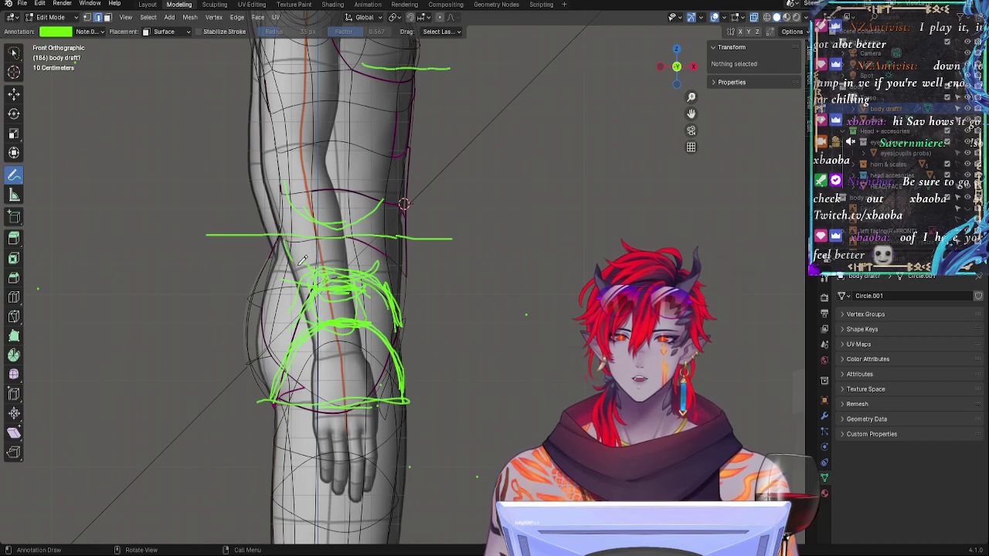
pyautogui.moveTo(299, 265)
pyautogui.mouseDown()
pyautogui.moveTo(359, 284)
pyautogui.moveTo(321, 283)
pyautogui.mouseUp()
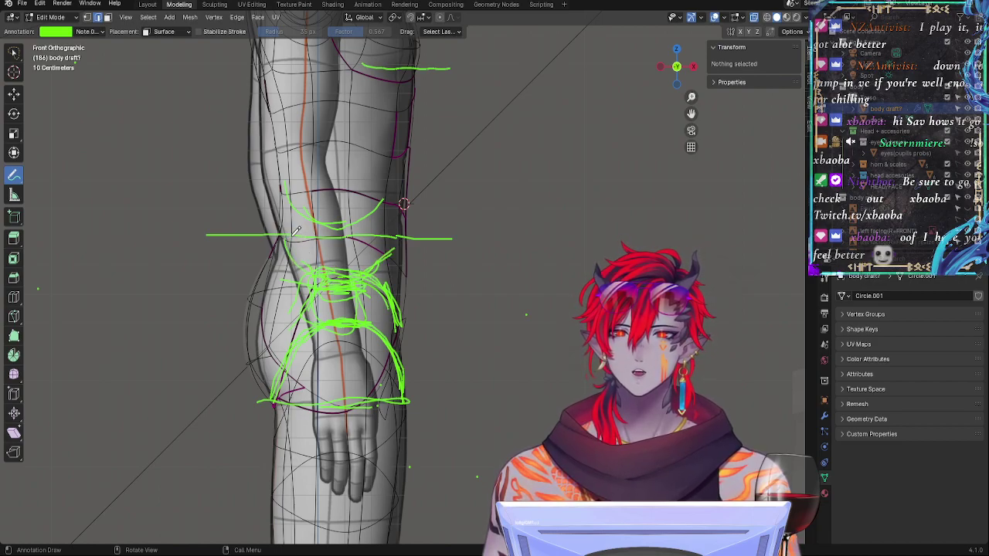
pyautogui.moveTo(289, 204); pyautogui.dragTo(291, 235)
pyautogui.moveTo(299, 241); pyautogui.dragTo(381, 240)
pyautogui.moveTo(385, 202); pyautogui.dragTo(385, 258)
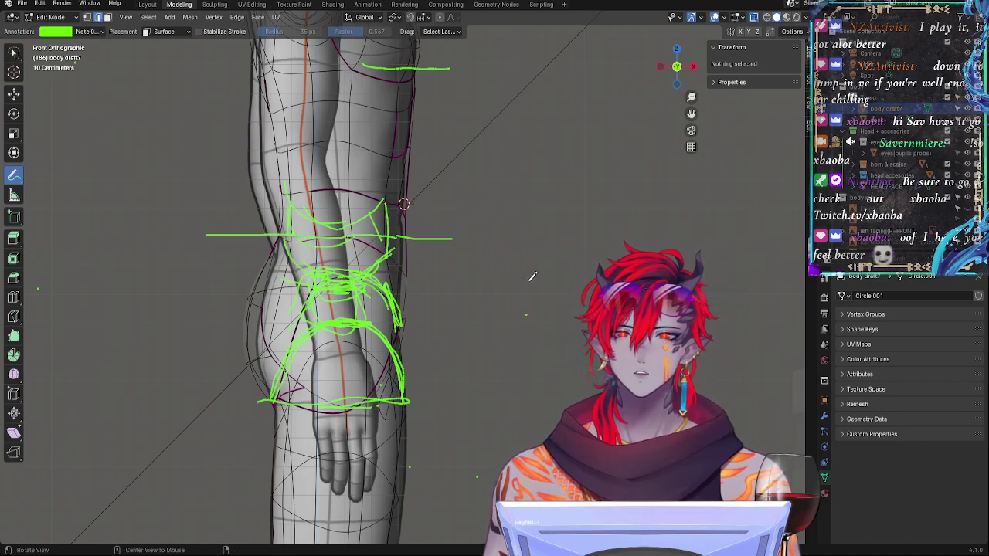
# Step: Switch to solid shading, reframe on the hip sketches, and open the annotation layers list
pyautogui.hotkey('alt', 'z')
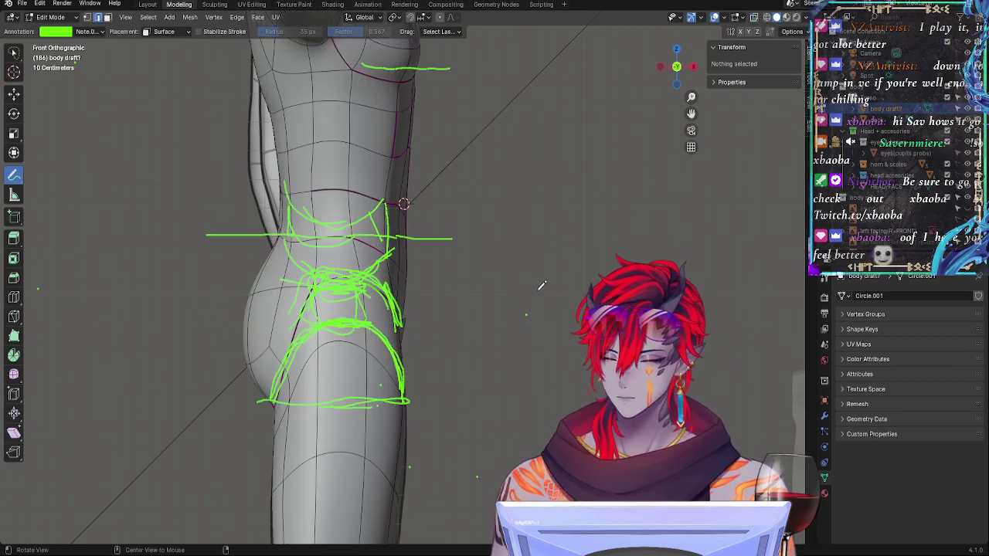
pyautogui.scroll(4, 540, 266)
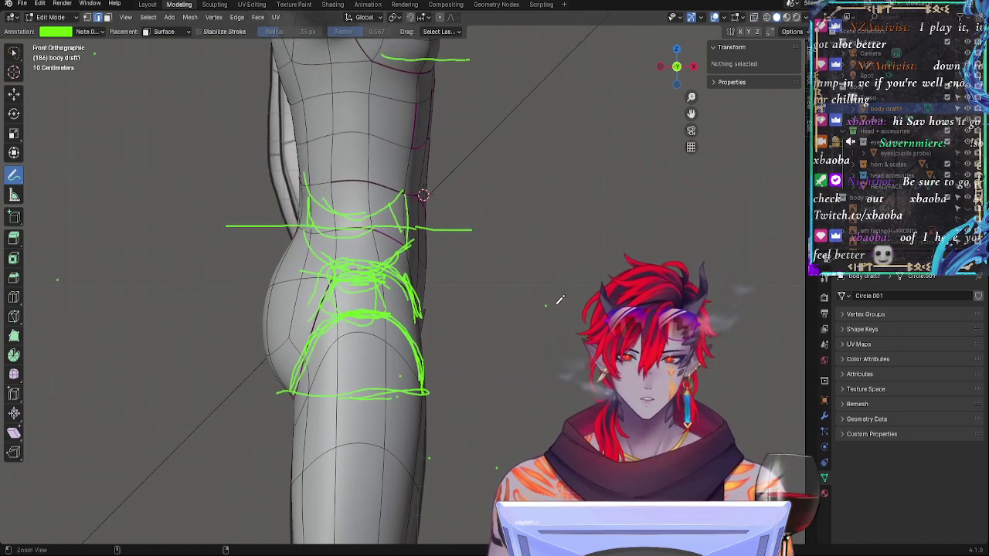
pyautogui.keyDown('alt'); pyautogui.keyDown('shift'); pyautogui.moveTo(537, 219); pyautogui.dragTo(587, 192); pyautogui.keyUp('shift'); pyautogui.keyUp('alt')
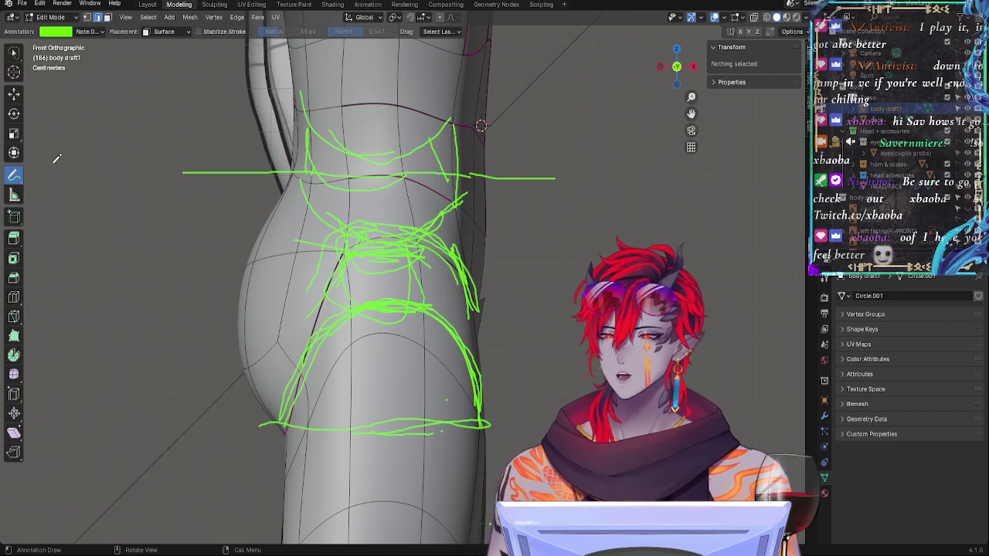
pyautogui.click(13, 94)
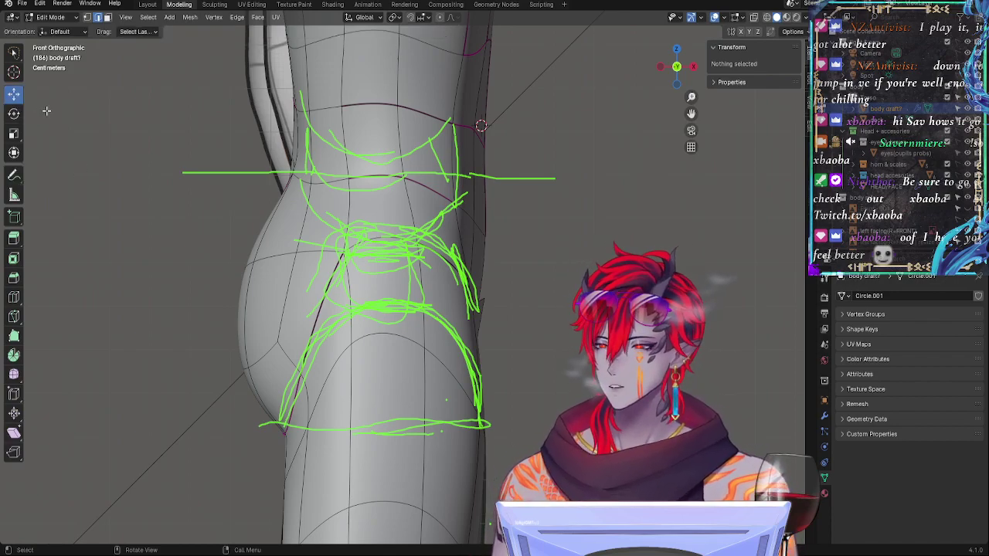
pyautogui.moveTo(497, 280)
pyautogui.keyDown('shift'); pyautogui.mouseDown(button='middle')
pyautogui.moveTo(490, 257)
pyautogui.moveTo(497, 313)
pyautogui.mouseUp(button='middle'); pyautogui.keyUp('shift')
pyautogui.click(14, 175)
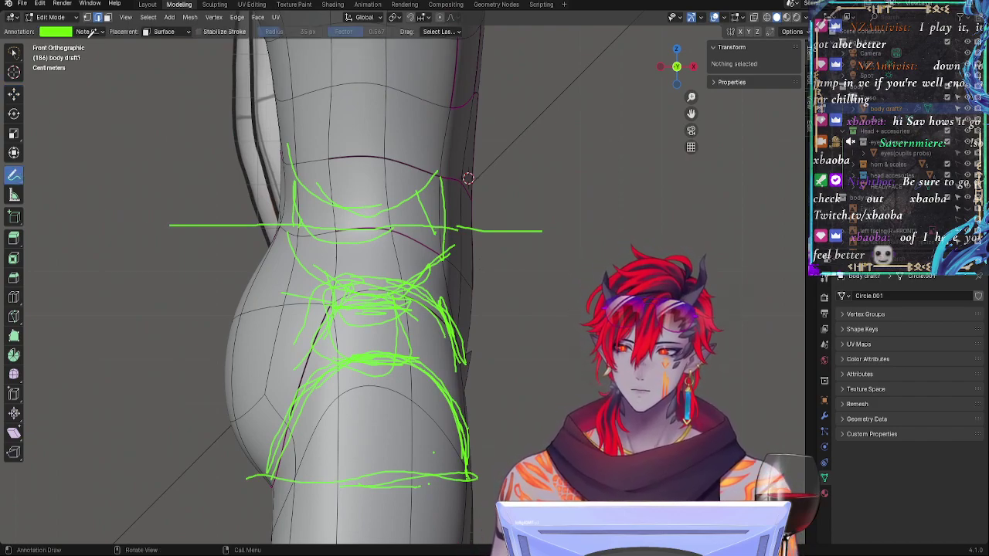
pyautogui.click(62, 33)
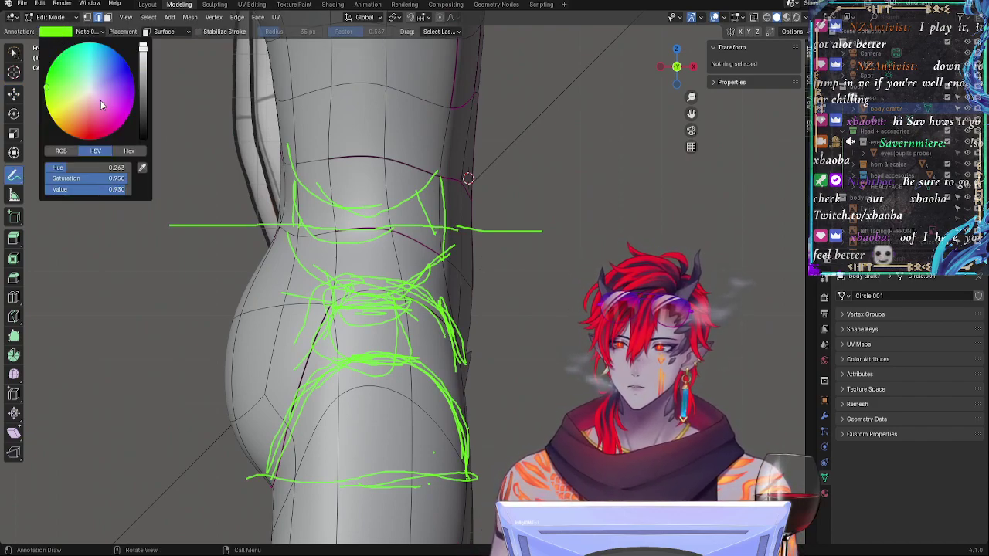
pyautogui.click(89, 32)
# Step: Add a red annotation layer and draw red strokes over the thigh arc, waist and mid-hip
pyautogui.click(155, 69)
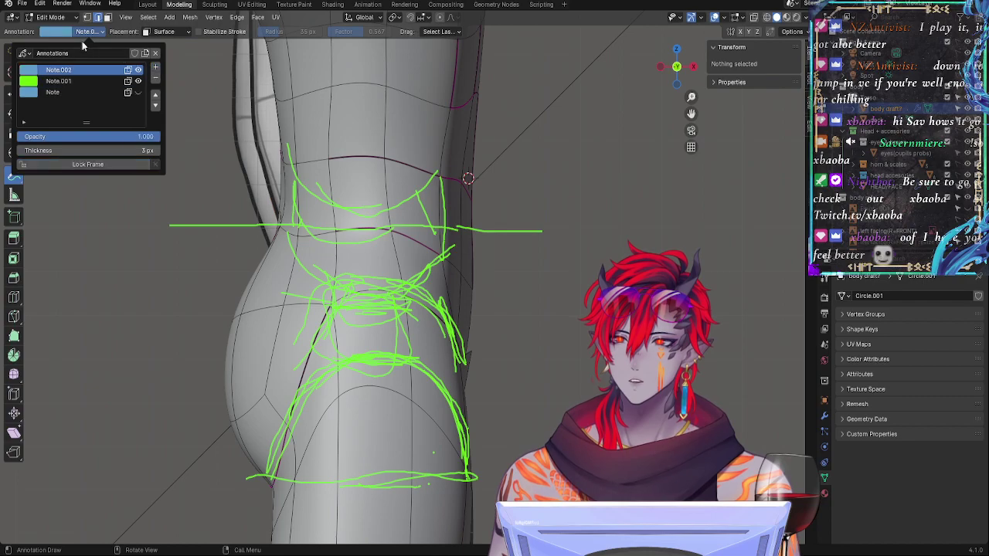
pyautogui.click(65, 34)
pyautogui.moveTo(82, 120); pyautogui.dragTo(88, 140)
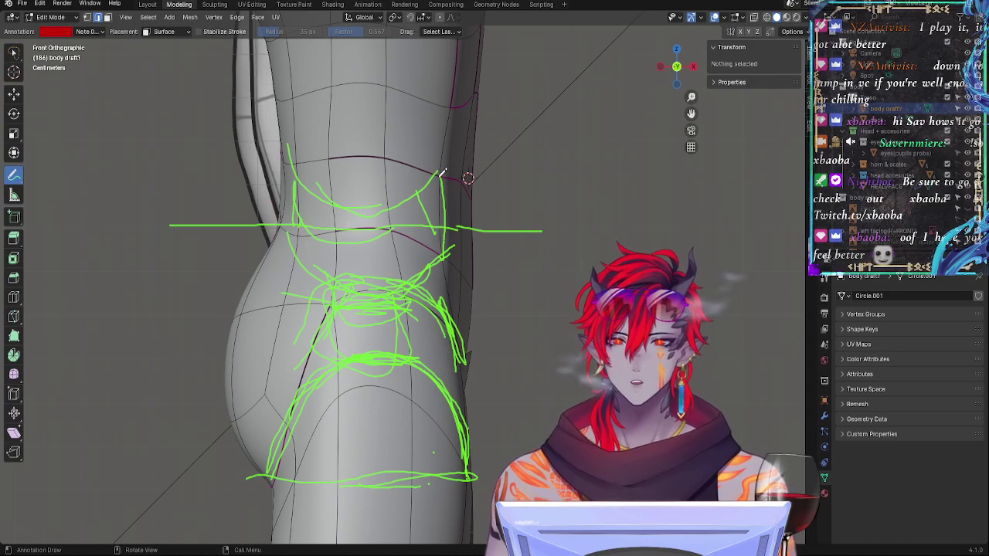
pyautogui.moveTo(515, 251)
pyautogui.keyDown('ctrl'); pyautogui.mouseDown(button='middle')
pyautogui.moveTo(506, 173)
pyautogui.moveTo(510, 300)
pyautogui.mouseUp(button='middle'); pyautogui.keyUp('ctrl')
pyautogui.keyDown('shift'); pyautogui.moveTo(509, 300); pyautogui.dragTo(470, 192, button='middle'); pyautogui.keyUp('shift')
pyautogui.moveTo(307, 285)
pyautogui.mouseDown()
pyautogui.moveTo(347, 264)
pyautogui.moveTo(406, 297)
pyautogui.moveTo(354, 266)
pyautogui.moveTo(290, 300)
pyautogui.mouseUp()
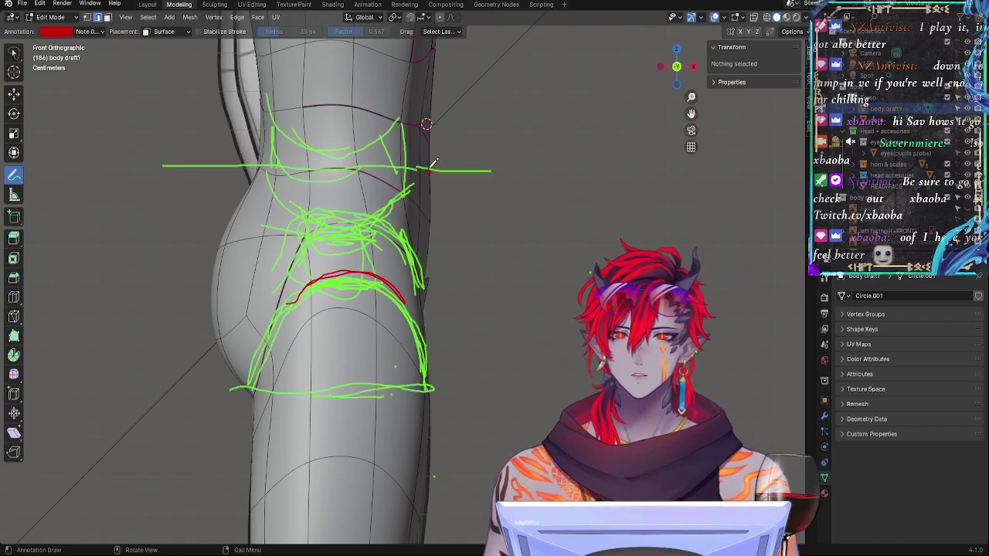
pyautogui.moveTo(431, 170)
pyautogui.mouseDown()
pyautogui.moveTo(263, 169)
pyautogui.moveTo(386, 166)
pyautogui.mouseUp()
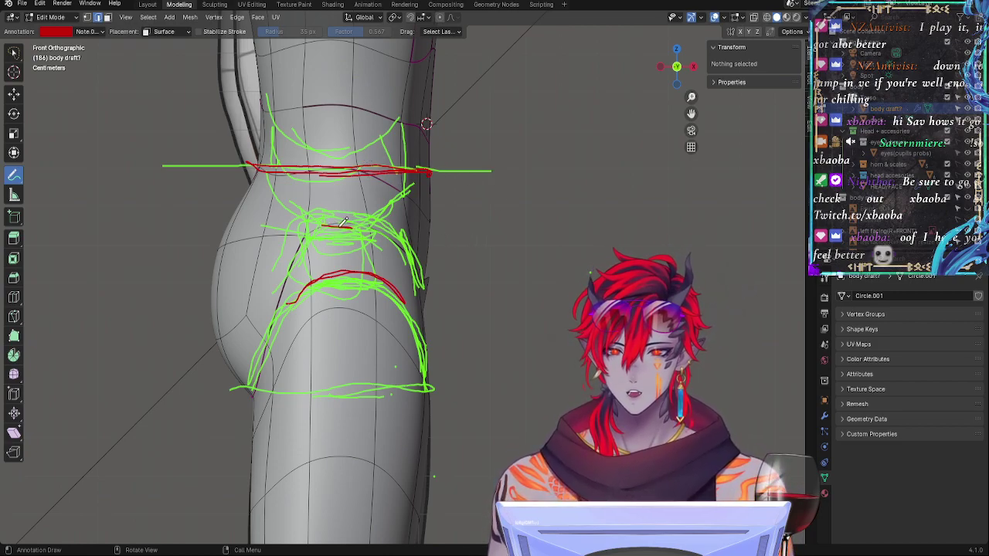
pyautogui.moveTo(430, 242); pyautogui.dragTo(304, 237)
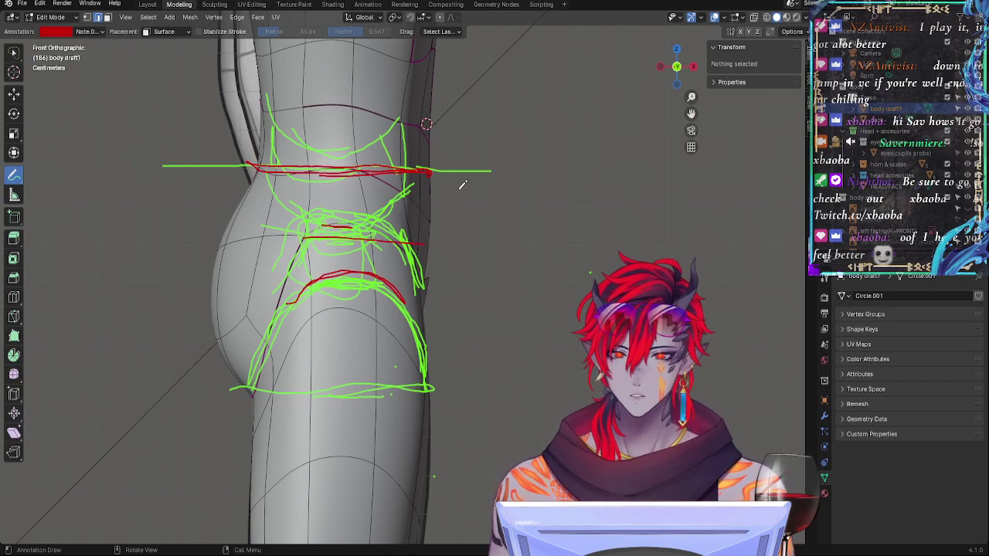
# Step: Orbit, snap back to front view, and draw a longer red line along the waist guide
pyautogui.moveTo(534, 194); pyautogui.dragTo(495, 203, button='middle')
pyautogui.click(677, 68)
pyautogui.keyDown('ctrl'); pyautogui.moveTo(538, 302); pyautogui.dragTo(461, 194, button='middle'); pyautogui.keyUp('ctrl')
pyautogui.moveTo(438, 326)
pyautogui.keyDown('shift'); pyautogui.mouseDown(button='middle')
pyautogui.moveTo(473, 225)
pyautogui.moveTo(603, 115)
pyautogui.mouseUp(button='middle'); pyautogui.keyUp('shift')
pyautogui.keyDown('ctrl'); pyautogui.moveTo(436, 220); pyautogui.dragTo(467, 248, button='middle'); pyautogui.keyUp('ctrl')
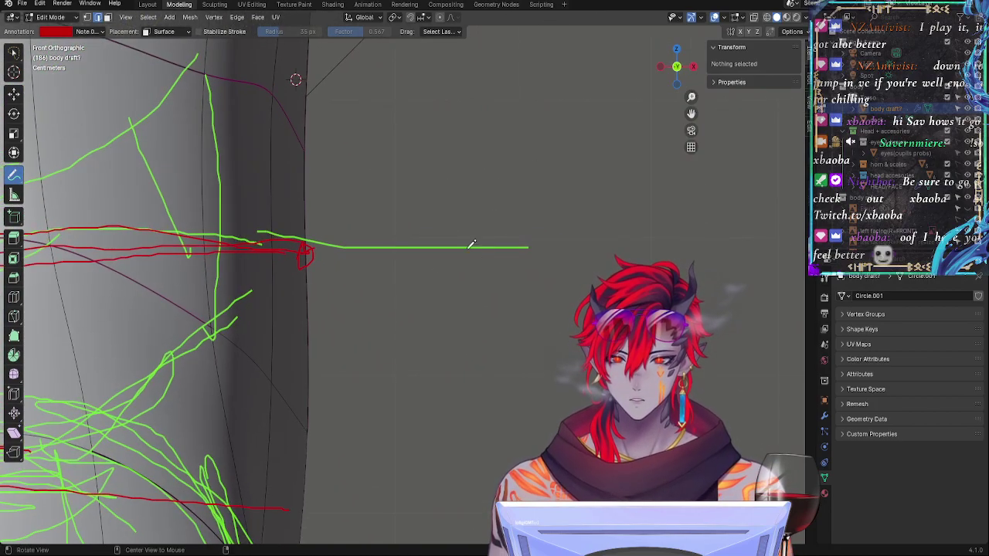
pyautogui.moveTo(527, 224); pyautogui.dragTo(154, 236)
pyautogui.moveTo(358, 265)
pyautogui.keyDown('shift'); pyautogui.mouseDown(button='middle')
pyautogui.moveTo(437, 242)
pyautogui.moveTo(511, 243)
pyautogui.mouseUp(button='middle'); pyautogui.keyUp('shift')
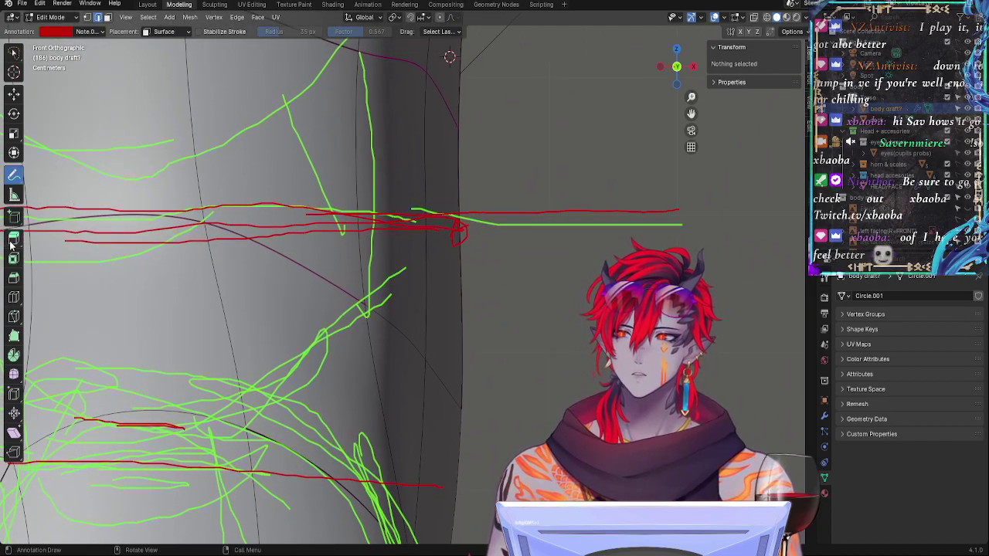
# Step: Check the annotation layer list and reframe the view closer on the hips
pyautogui.click(95, 31)
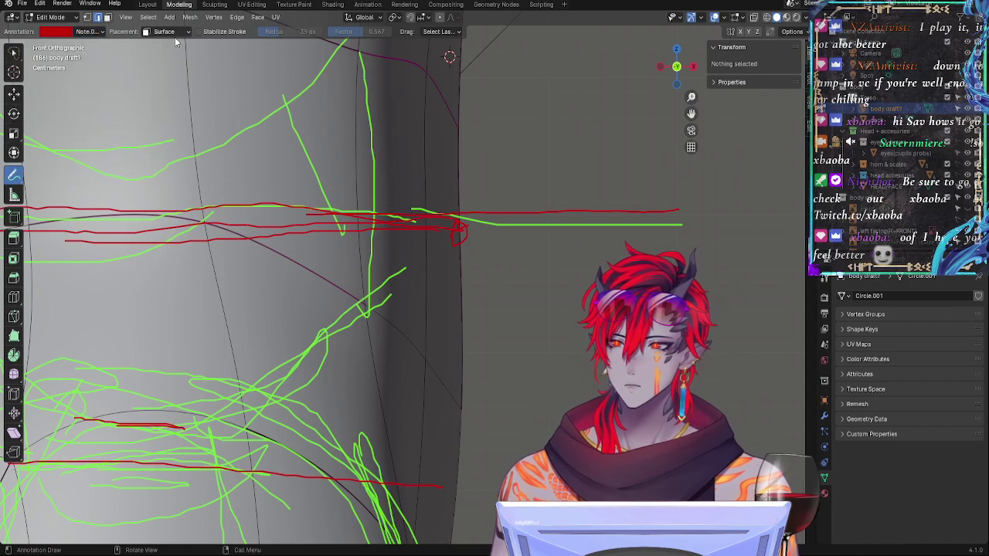
pyautogui.keyDown('ctrl'); pyautogui.moveTo(452, 101); pyautogui.dragTo(574, 274, button='middle'); pyautogui.keyUp('ctrl')
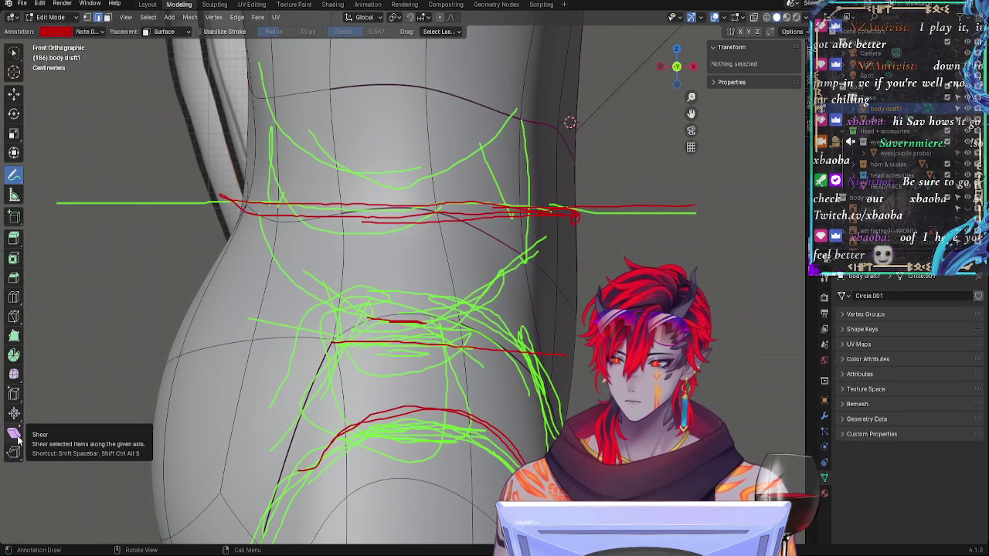
pyautogui.keyDown('shift'); pyautogui.moveTo(343, 242); pyautogui.dragTo(333, 198, button='middle'); pyautogui.keyUp('shift')
pyautogui.keyDown('ctrl'); pyautogui.moveTo(334, 197); pyautogui.dragTo(343, 255, button='middle'); pyautogui.keyUp('ctrl')
pyautogui.keyDown('ctrl'); pyautogui.moveTo(495, 256); pyautogui.dragTo(490, 203, button='middle'); pyautogui.keyUp('ctrl')
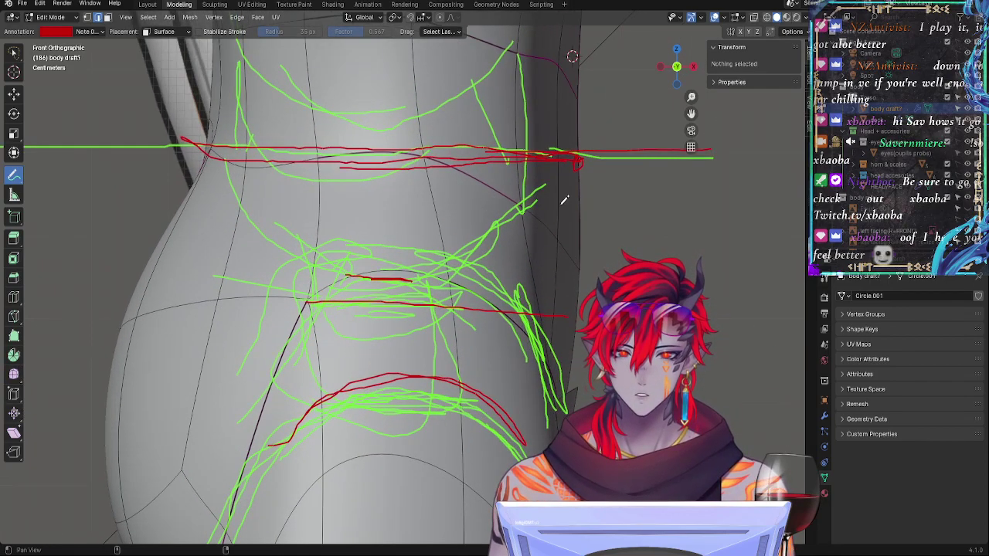
pyautogui.keyDown('shift'); pyautogui.moveTo(563, 203); pyautogui.dragTo(468, 255, button='middle'); pyautogui.keyUp('shift')
# Step: Delete the red annotation layer and replace it with a fresh layer coloured red
pyautogui.click(96, 32)
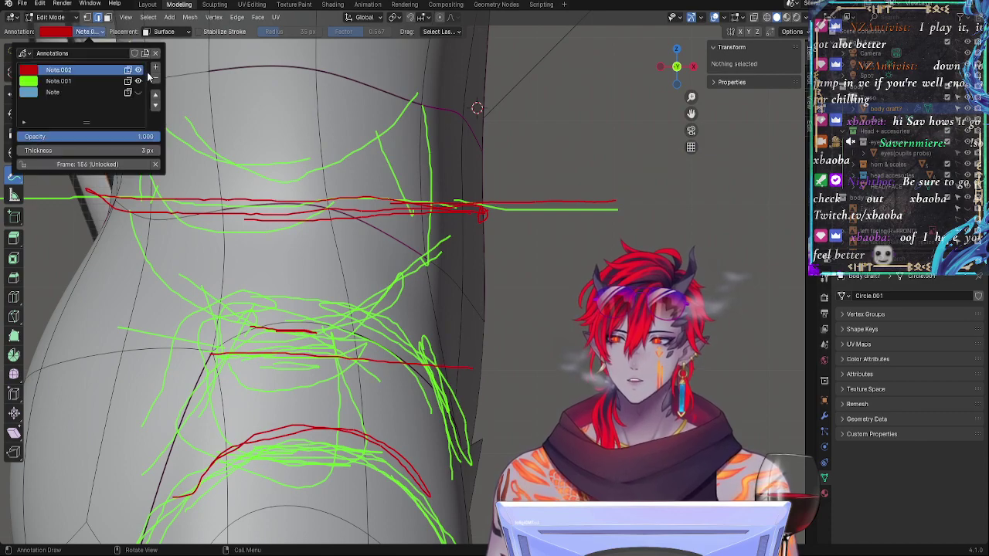
pyautogui.click(156, 81)
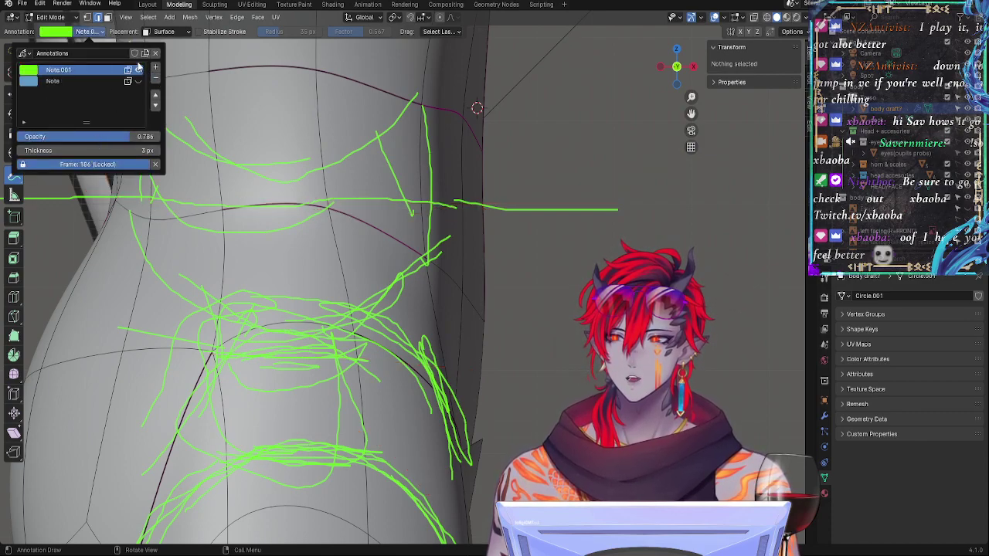
pyautogui.click(155, 68)
pyautogui.click(66, 32)
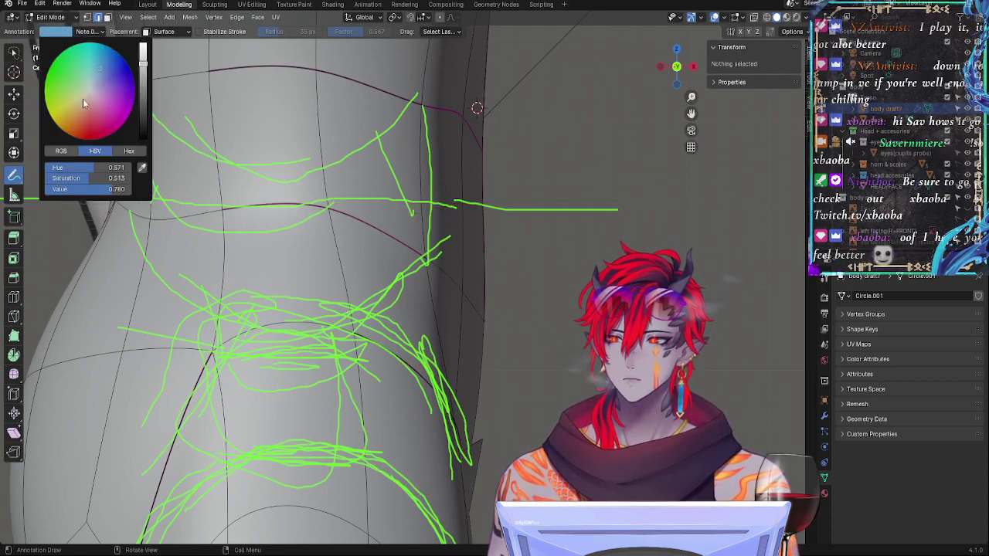
pyautogui.moveTo(83, 101); pyautogui.dragTo(81, 139)
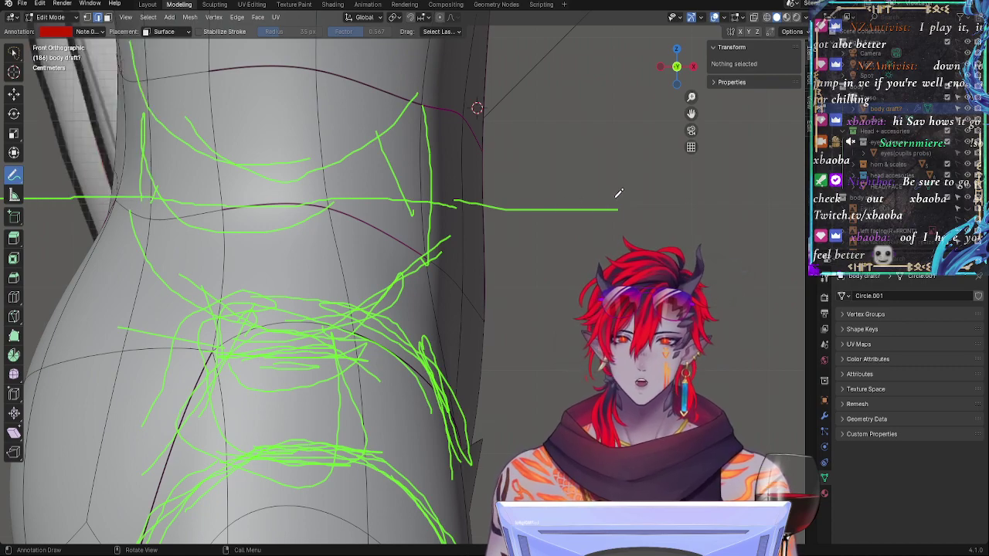
# Step: Draw red lines along the waist and across the hip, with see-through shading turned on
pyautogui.moveTo(604, 203); pyautogui.dragTo(440, 206)
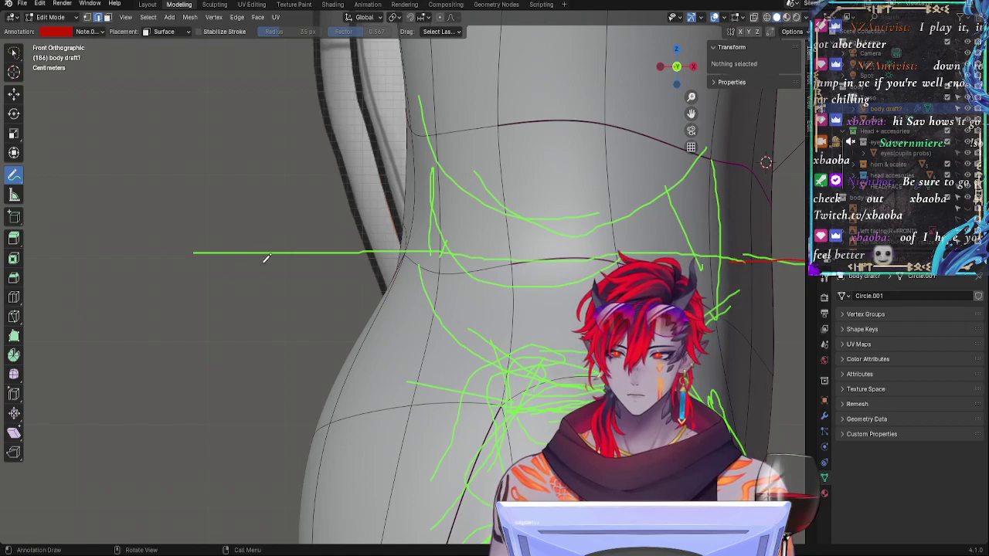
pyautogui.moveTo(221, 259); pyautogui.dragTo(463, 258)
pyautogui.keyDown('shift'); pyautogui.moveTo(739, 261); pyautogui.dragTo(599, 253, button='middle'); pyautogui.keyUp('shift')
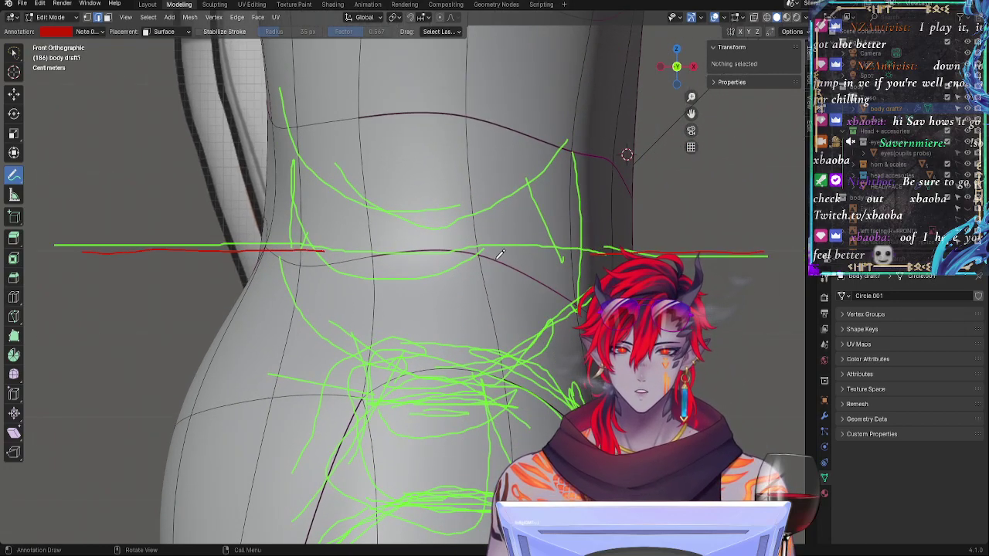
pyautogui.hotkey('shift', 'z')
pyautogui.moveTo(601, 238)
pyautogui.keyDown('ctrl'); pyautogui.mouseDown(button='middle')
pyautogui.moveTo(561, 247)
pyautogui.moveTo(727, 233)
pyautogui.mouseUp(button='middle'); pyautogui.keyUp('ctrl')
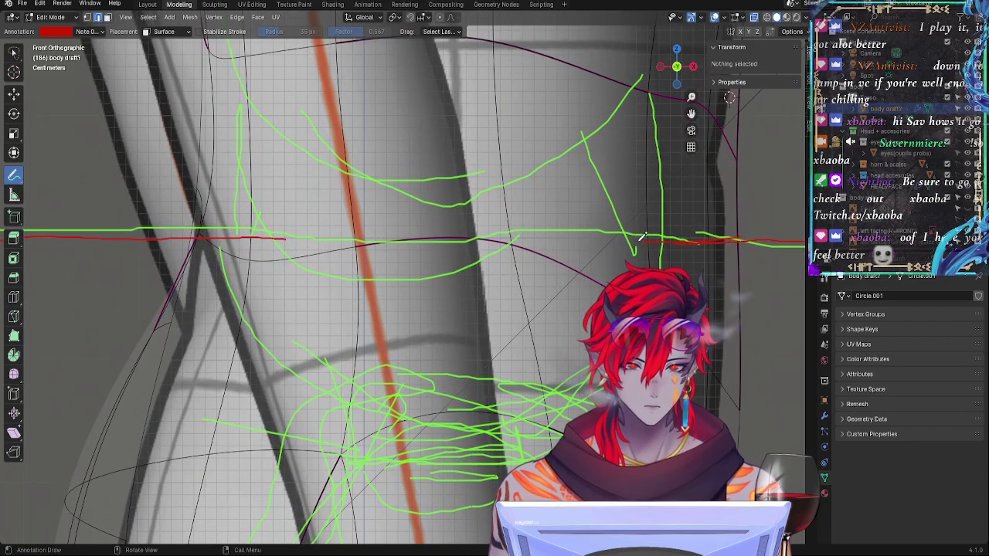
pyautogui.moveTo(575, 234); pyautogui.dragTo(271, 232)
pyautogui.moveTo(487, 251)
pyautogui.keyDown('ctrl'); pyautogui.mouseDown(button='middle')
pyautogui.moveTo(484, 375)
pyautogui.moveTo(485, 348)
pyautogui.moveTo(363, 145)
pyautogui.mouseUp(button='middle'); pyautogui.keyUp('ctrl')
pyautogui.moveTo(529, 216)
pyautogui.keyDown('ctrl'); pyautogui.mouseDown(button='middle')
pyautogui.moveTo(510, 331)
pyautogui.moveTo(508, 137)
pyautogui.mouseUp(button='middle'); pyautogui.keyUp('ctrl')
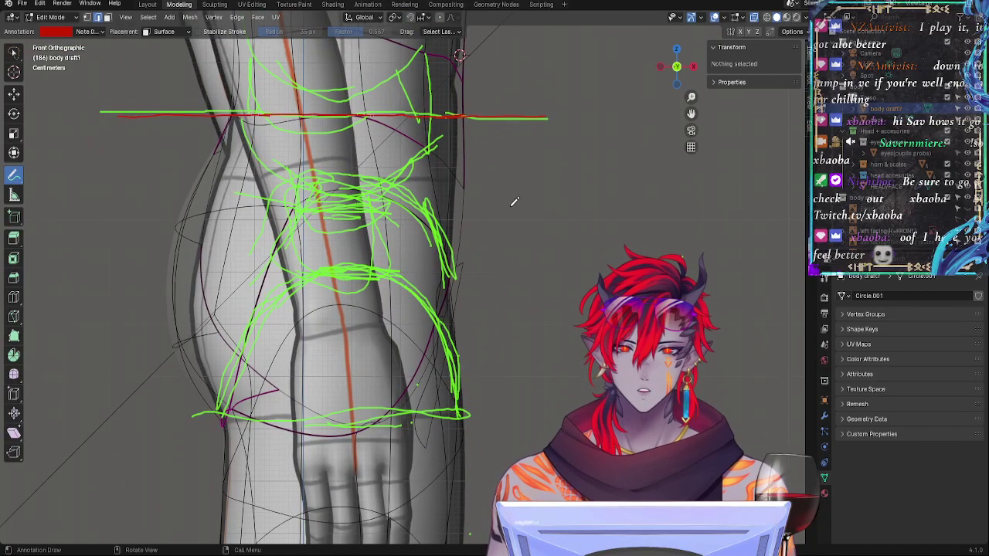
# Step: Zoom in on the hand area and extend the lower red line rightward past the thigh
pyautogui.keyDown('ctrl'); pyautogui.moveTo(517, 400); pyautogui.dragTo(482, 285, button='middle'); pyautogui.keyUp('ctrl')
pyautogui.keyDown('ctrl'); pyautogui.moveTo(438, 371); pyautogui.dragTo(416, 393, button='middle'); pyautogui.keyUp('ctrl')
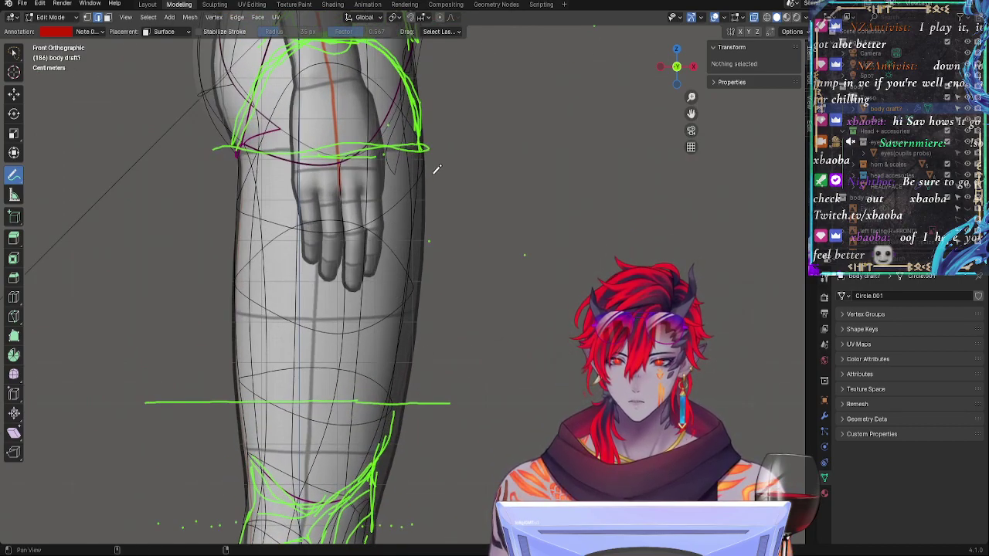
pyautogui.keyDown('shift'); pyautogui.moveTo(435, 170); pyautogui.dragTo(445, 302, button='middle'); pyautogui.keyUp('shift')
pyautogui.keyDown('ctrl'); pyautogui.moveTo(466, 346); pyautogui.dragTo(416, 242, button='middle'); pyautogui.keyUp('ctrl')
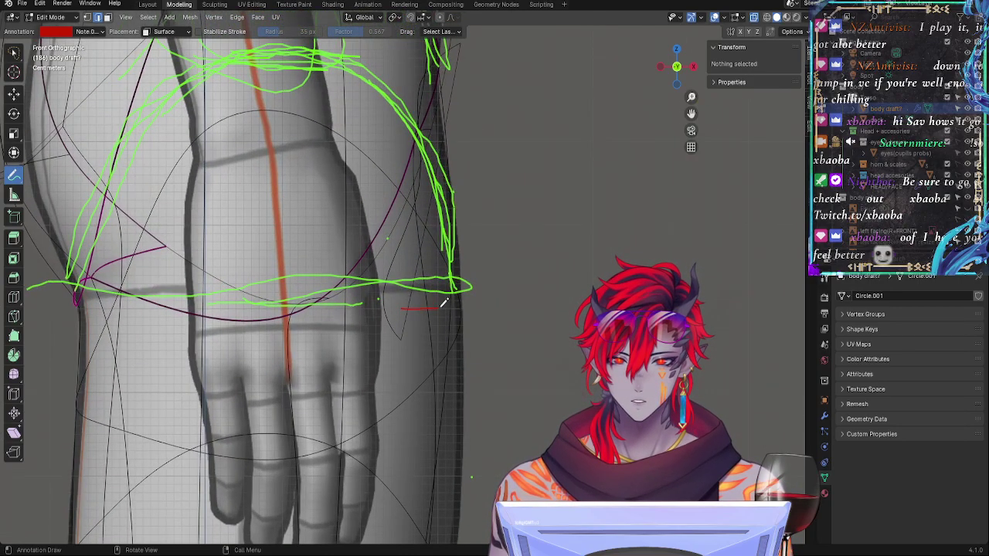
pyautogui.moveTo(444, 303); pyautogui.dragTo(563, 308)
pyautogui.moveTo(564, 308)
pyautogui.keyDown('ctrl'); pyautogui.mouseDown(button='middle')
pyautogui.moveTo(459, 379)
pyautogui.moveTo(332, 358)
pyautogui.mouseUp(button='middle'); pyautogui.keyUp('ctrl')
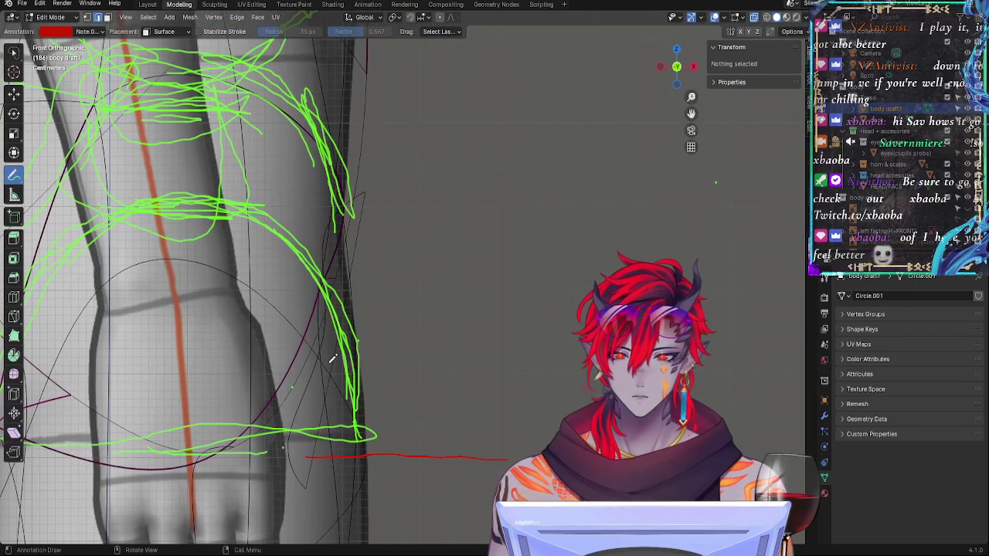
# Step: Orbit the view around the model, then snap back to front orthographic with the gizmo
pyautogui.keyDown('shift'); pyautogui.moveTo(421, 122); pyautogui.dragTo(437, 371, button='middle'); pyautogui.keyUp('shift')
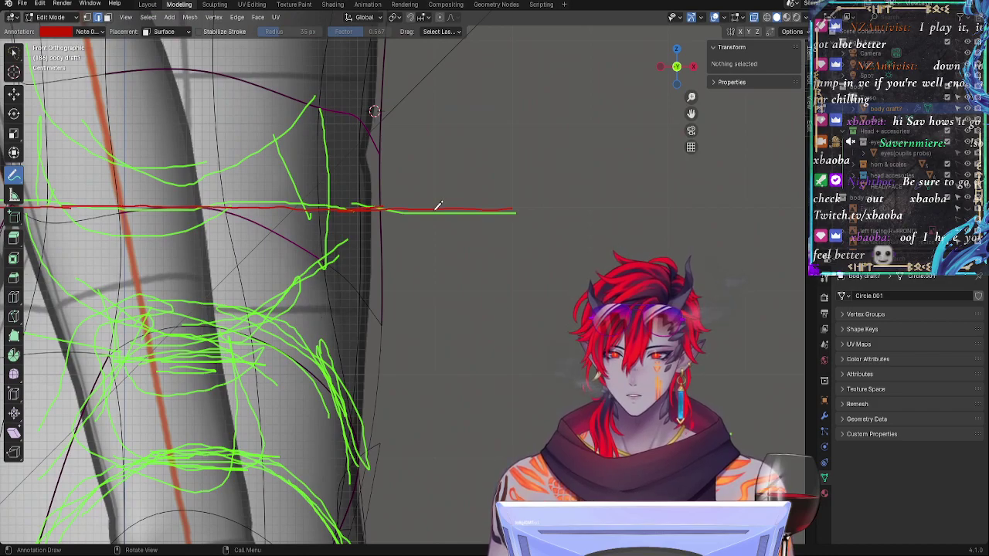
pyautogui.moveTo(437, 206); pyautogui.dragTo(514, 89, button='middle')
pyautogui.click(667, 57)
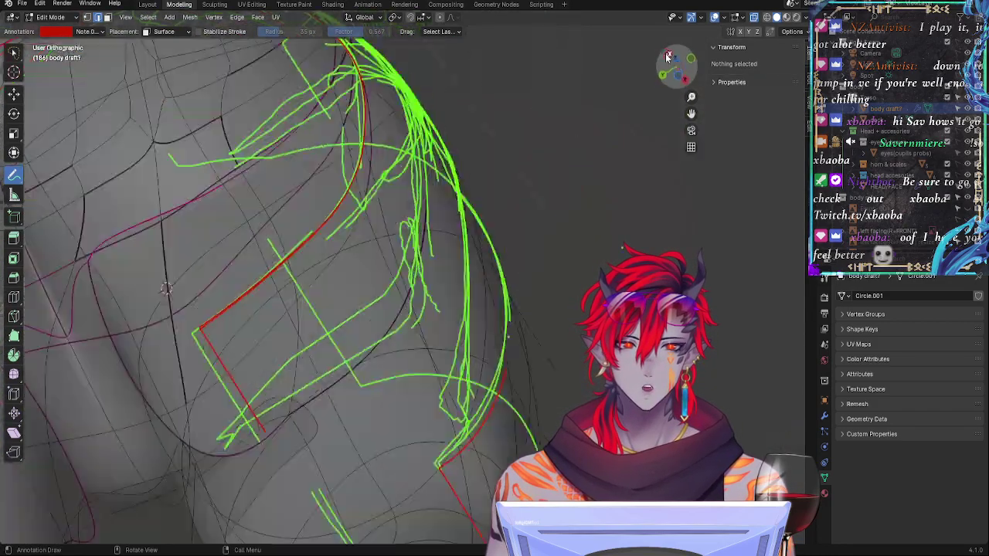
pyautogui.moveTo(667, 56); pyautogui.dragTo(692, 71)
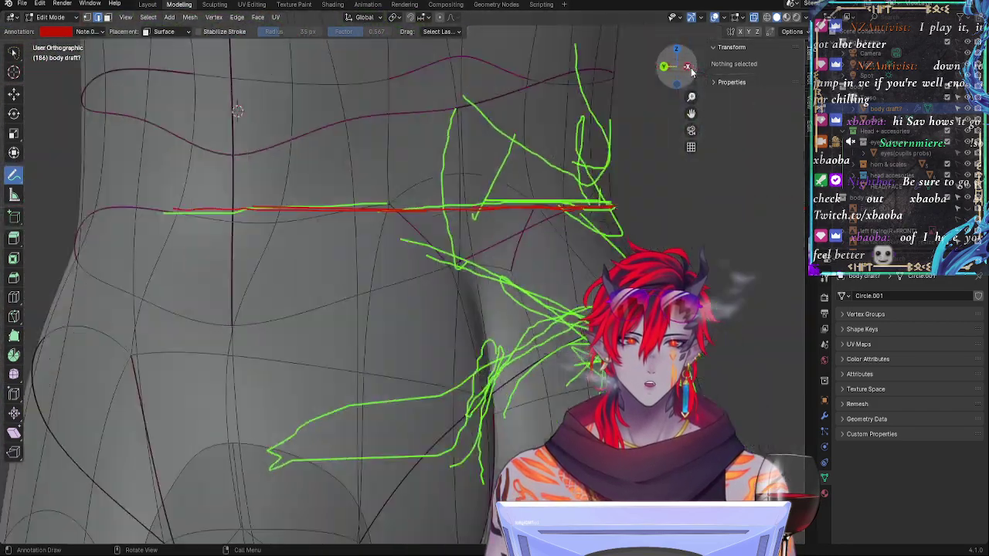
pyautogui.click(692, 70)
# Step: Reframe around the hips and draw a red line across the middle of the hip
pyautogui.keyDown('shift'); pyautogui.moveTo(468, 358); pyautogui.dragTo(506, 315, button='middle'); pyautogui.keyUp('shift')
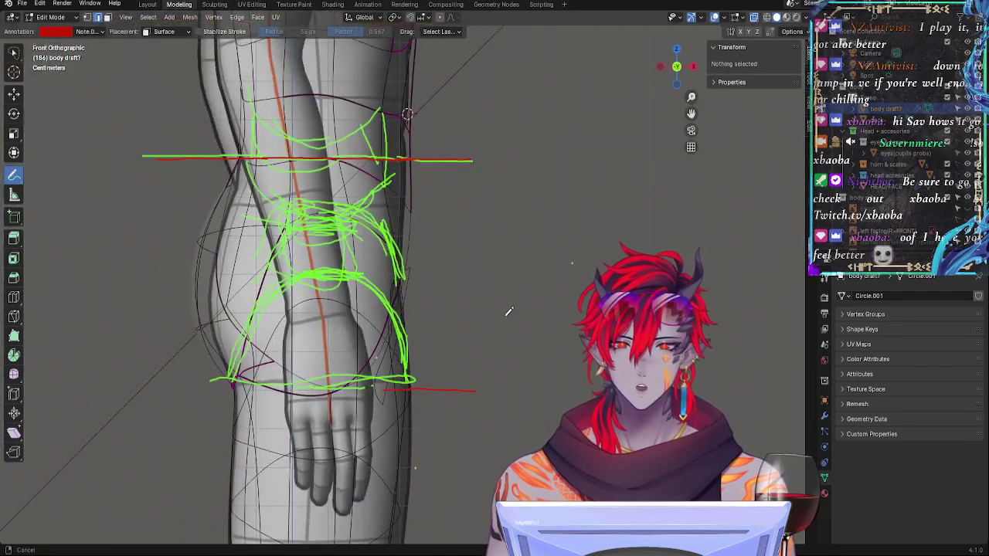
pyautogui.scroll(2, 508, 311)
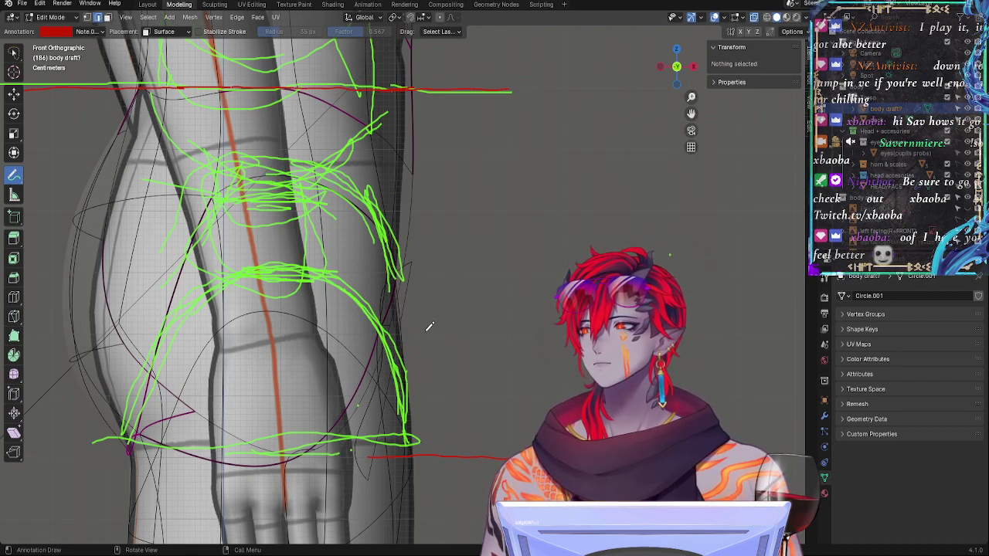
pyautogui.keyDown('shift'); pyautogui.moveTo(441, 305); pyautogui.dragTo(495, 291, button='middle'); pyautogui.keyUp('shift')
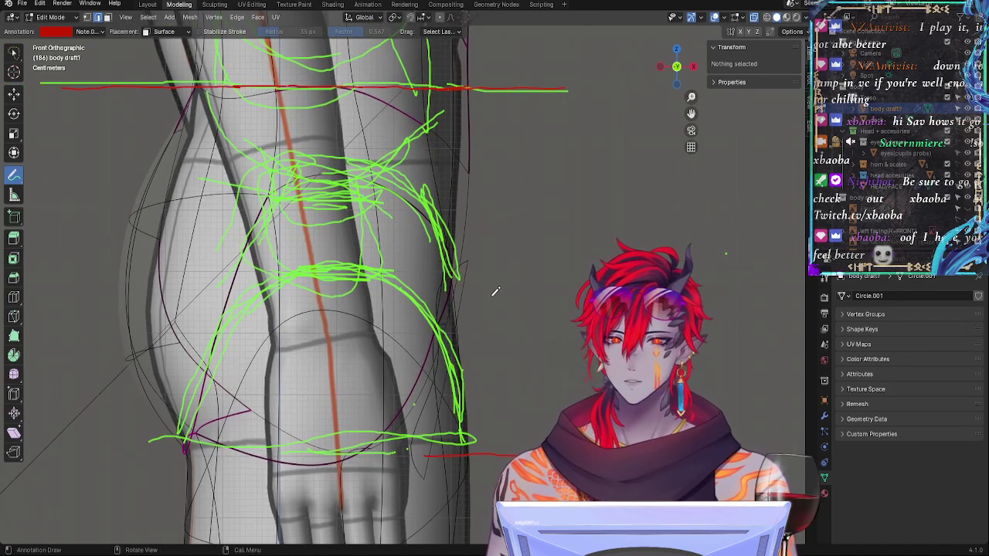
pyautogui.keyDown('ctrl'); pyautogui.moveTo(518, 246); pyautogui.dragTo(506, 460, button='middle'); pyautogui.keyUp('ctrl')
pyautogui.keyDown('ctrl'); pyautogui.moveTo(503, 285); pyautogui.dragTo(495, 418, button='middle'); pyautogui.keyUp('ctrl')
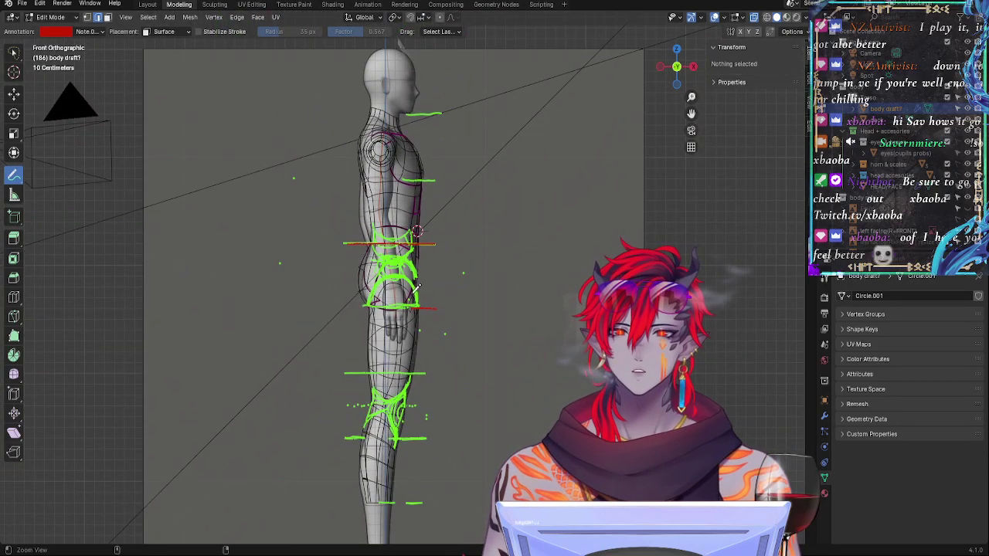
pyautogui.keyDown('shift'); pyautogui.moveTo(488, 310); pyautogui.dragTo(494, 162, button='middle'); pyautogui.keyUp('shift')
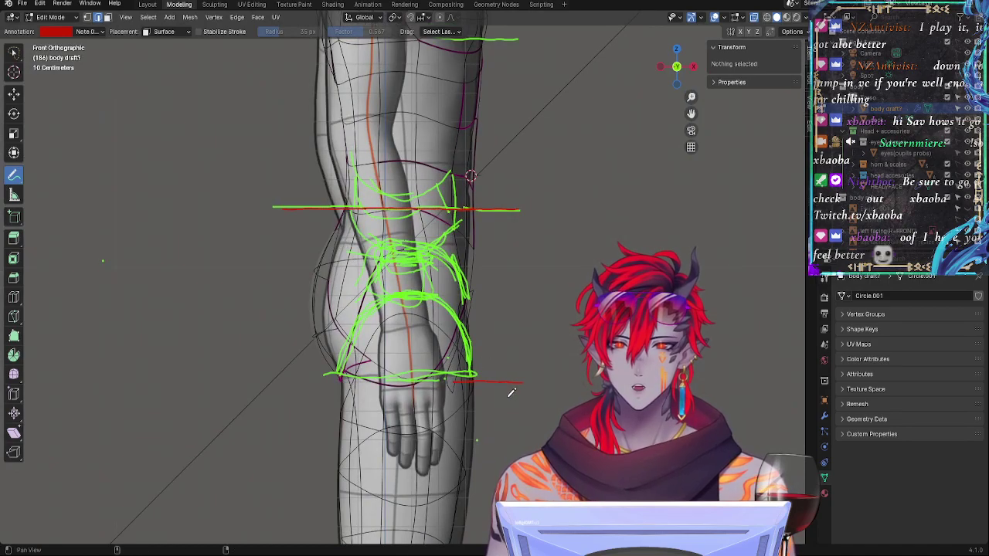
pyautogui.keyDown('shift'); pyautogui.moveTo(510, 392); pyautogui.dragTo(523, 372, button='middle'); pyautogui.keyUp('shift')
pyautogui.scroll(3, 523, 372)
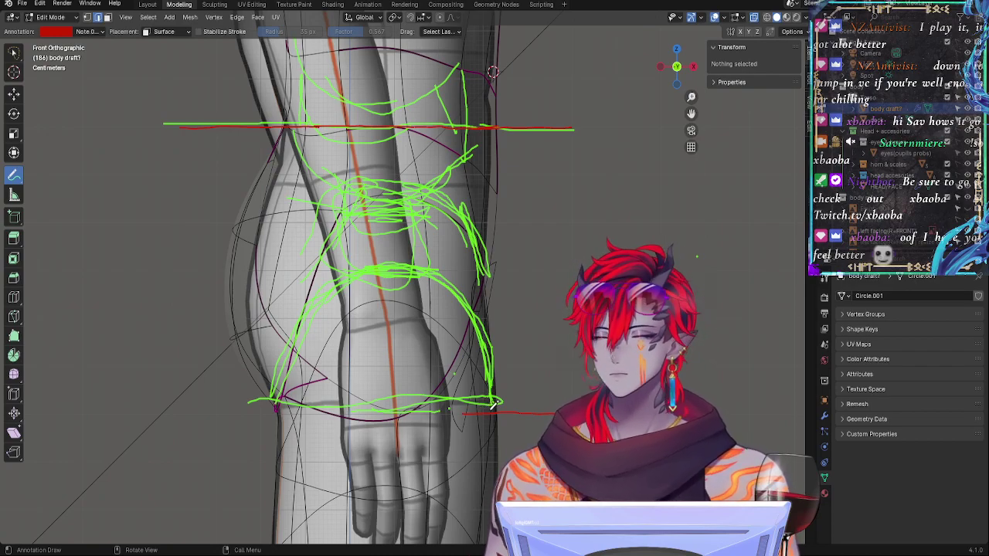
pyautogui.keyDown('ctrl'); pyautogui.moveTo(509, 238); pyautogui.dragTo(485, 247, button='middle'); pyautogui.keyUp('ctrl')
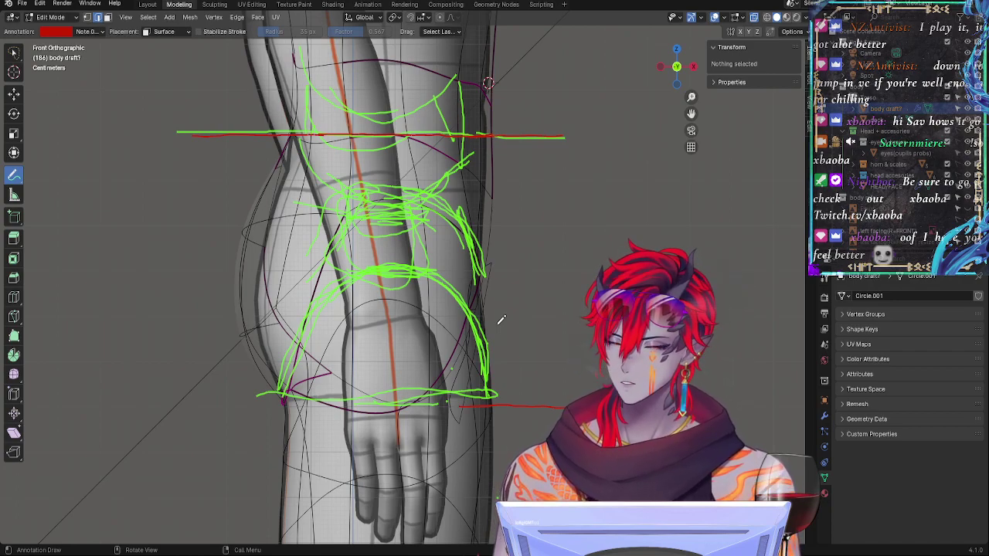
pyautogui.keyDown('shift'); pyautogui.moveTo(437, 216); pyautogui.dragTo(437, 198, button='middle'); pyautogui.keyUp('shift')
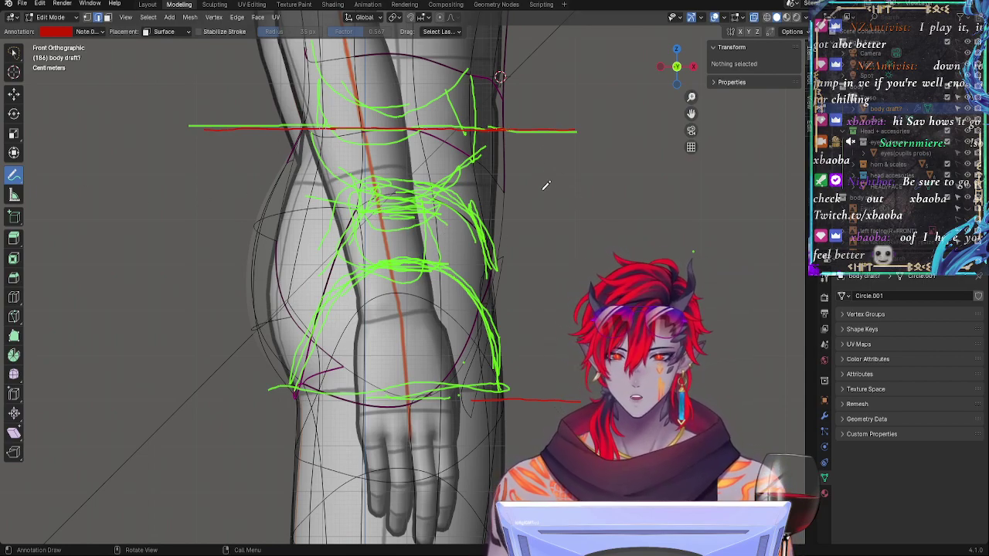
pyautogui.moveTo(531, 262); pyautogui.dragTo(227, 262)
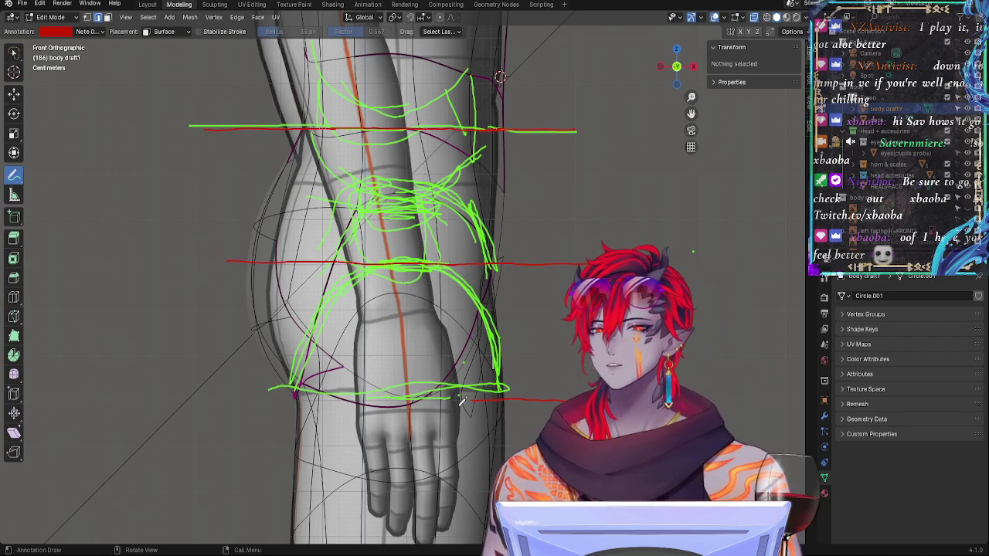
# Step: Extend the lower red line left along the wrist and add red lines across the green sketch
pyautogui.moveTo(468, 397); pyautogui.dragTo(218, 397)
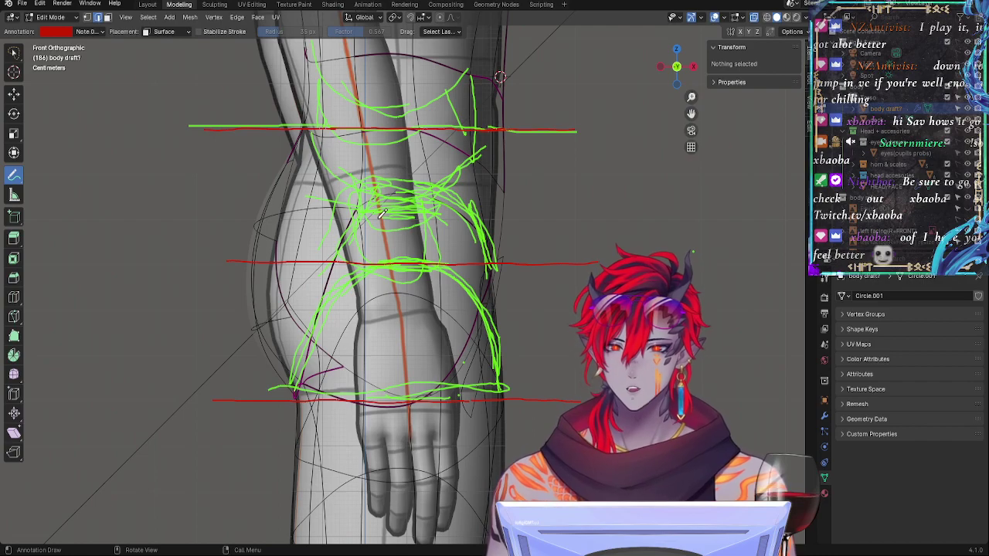
pyautogui.moveTo(456, 221)
pyautogui.mouseDown()
pyautogui.moveTo(322, 222)
pyautogui.moveTo(471, 222)
pyautogui.mouseUp()
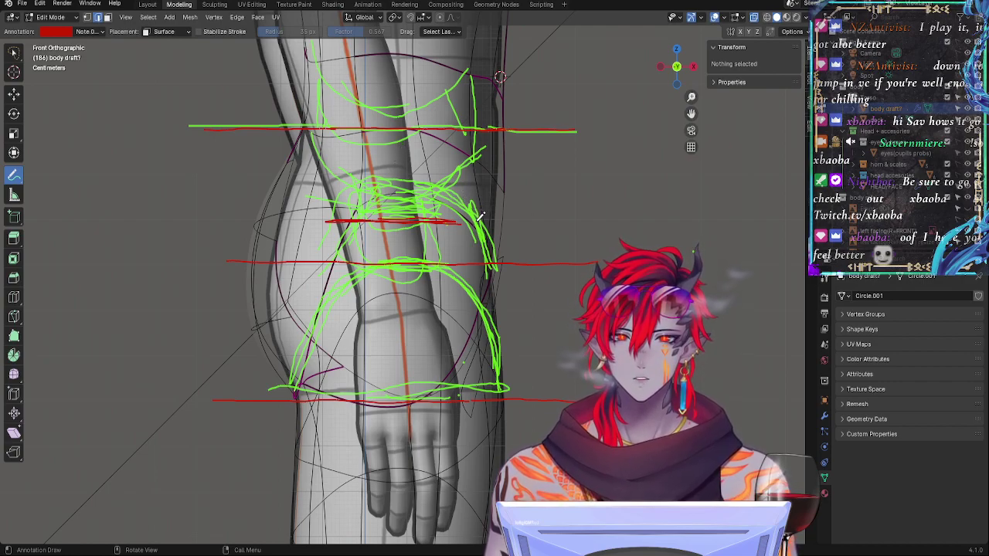
pyautogui.moveTo(445, 222)
pyautogui.mouseDown()
pyautogui.moveTo(486, 220)
pyautogui.moveTo(424, 222)
pyautogui.moveTo(390, 161)
pyautogui.mouseUp()
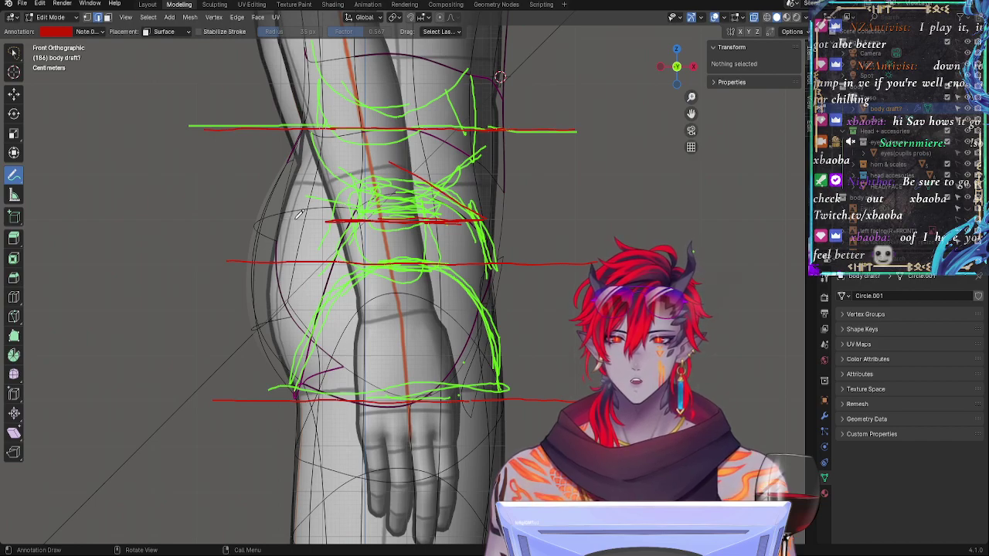
pyautogui.moveTo(314, 219)
pyautogui.mouseDown()
pyautogui.moveTo(384, 162)
pyautogui.moveTo(340, 224)
pyautogui.mouseUp()
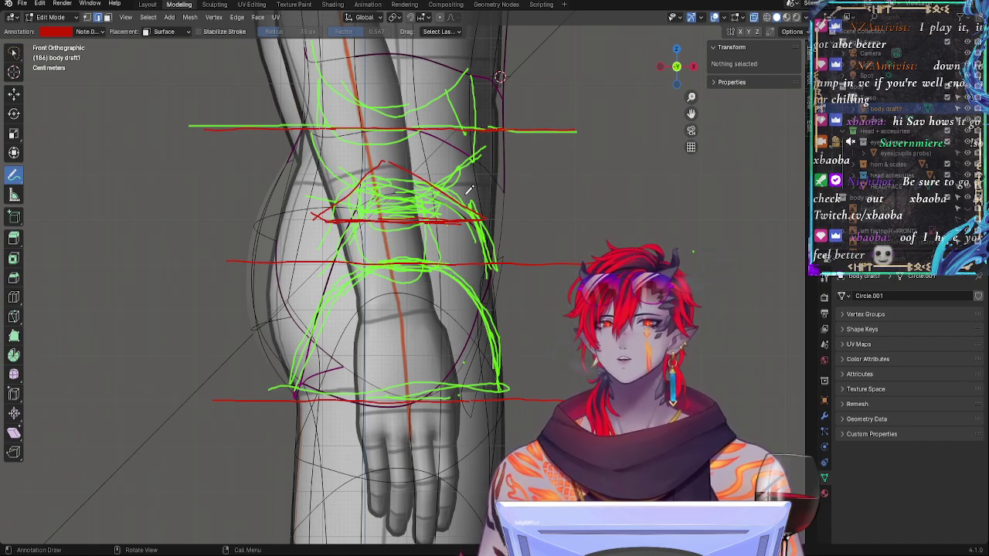
# Step: Add red curves toward the upper hip, a small numeral, and an ellipse around the hip band
pyautogui.moveTo(468, 151); pyautogui.dragTo(421, 120)
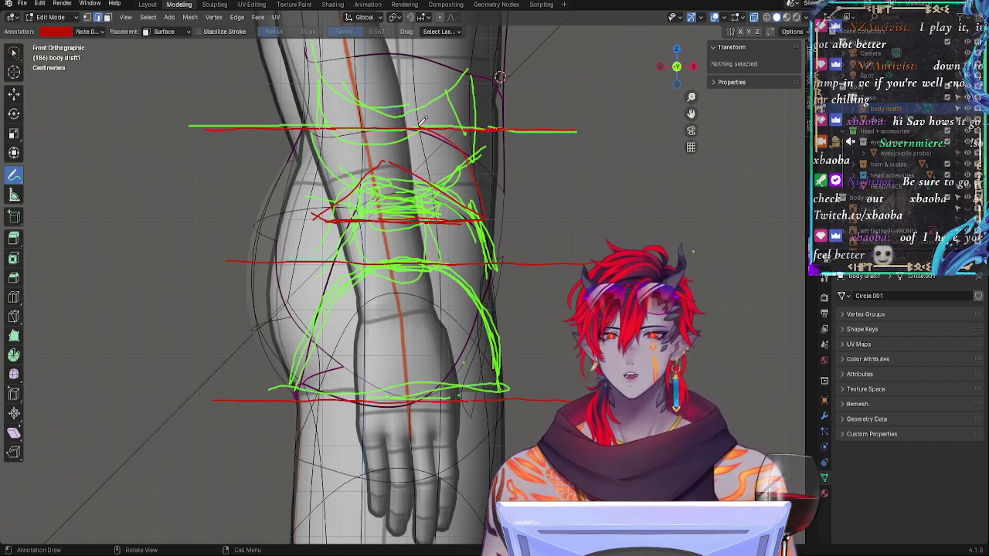
pyautogui.moveTo(312, 207)
pyautogui.mouseDown()
pyautogui.moveTo(332, 160)
pyautogui.moveTo(390, 129)
pyautogui.mouseUp()
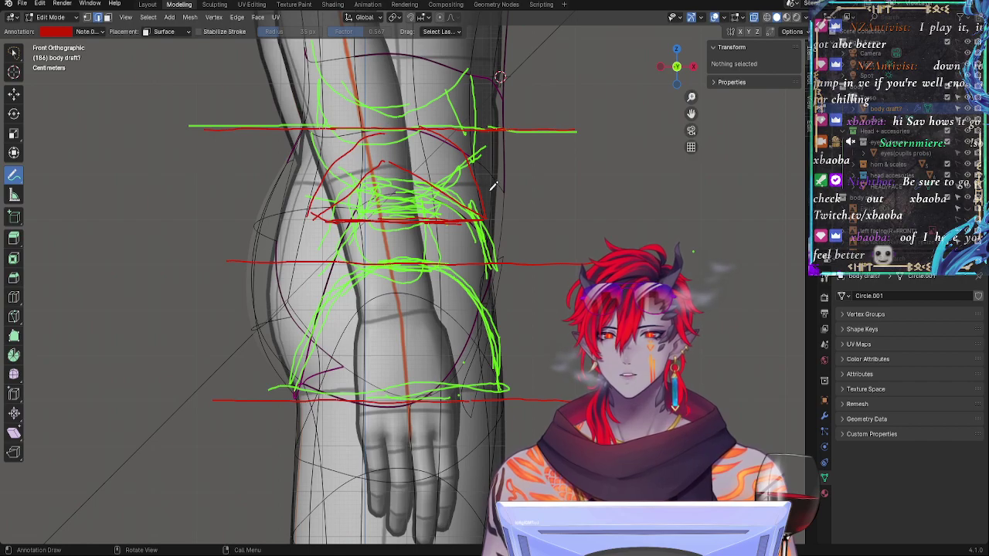
pyautogui.moveTo(377, 200); pyautogui.dragTo(402, 197)
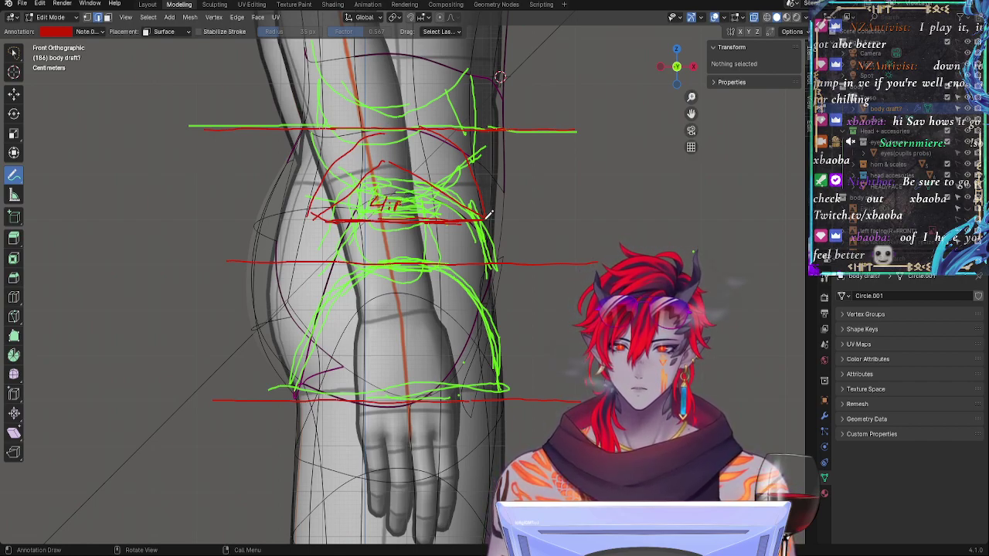
pyautogui.moveTo(500, 214)
pyautogui.mouseDown()
pyautogui.moveTo(348, 214)
pyautogui.moveTo(330, 229)
pyautogui.mouseUp()
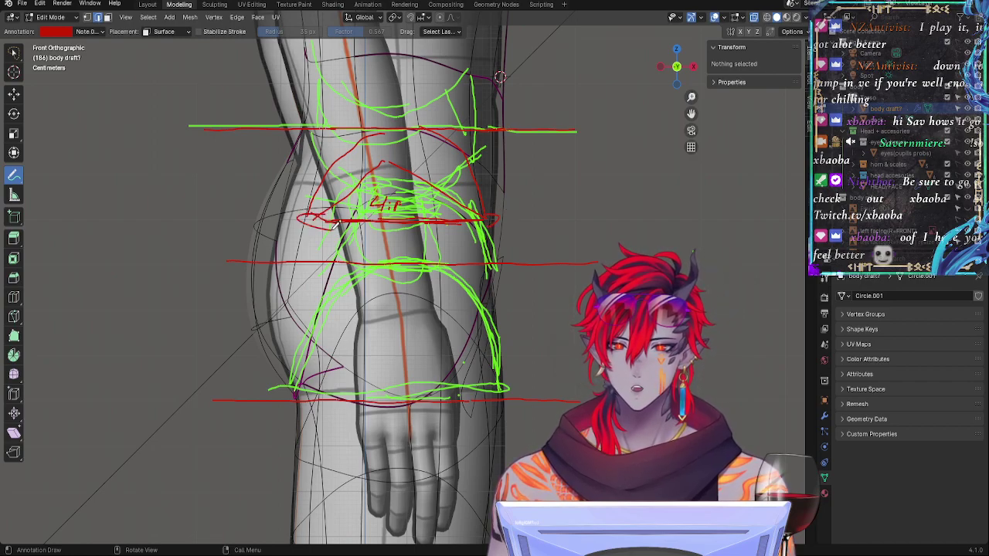
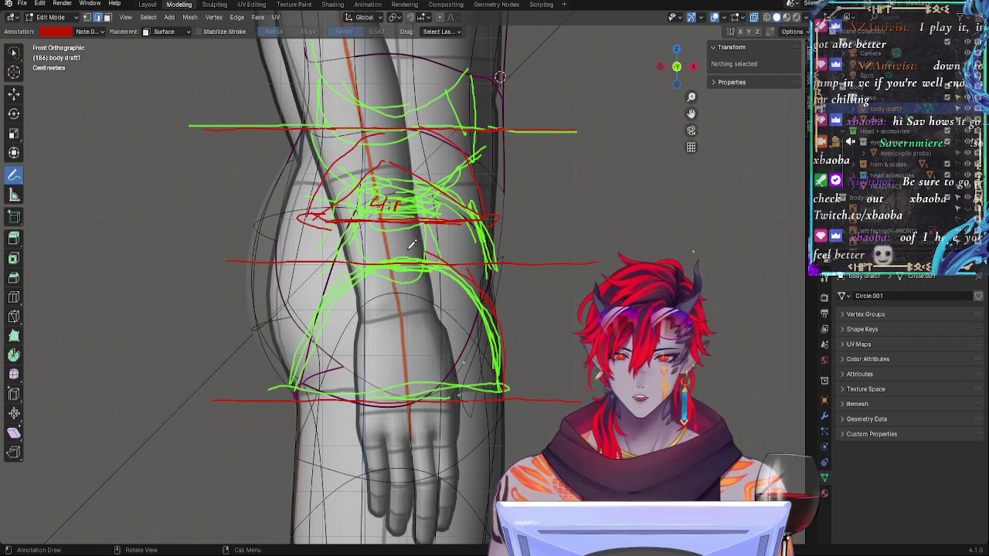
# Step: Trace the hip arch with red strokes, hide the green annotation layer, and turn off X-ray
pyautogui.moveTo(408, 249)
pyautogui.mouseDown()
pyautogui.moveTo(426, 251)
pyautogui.moveTo(330, 291)
pyautogui.moveTo(289, 400)
pyautogui.mouseUp()
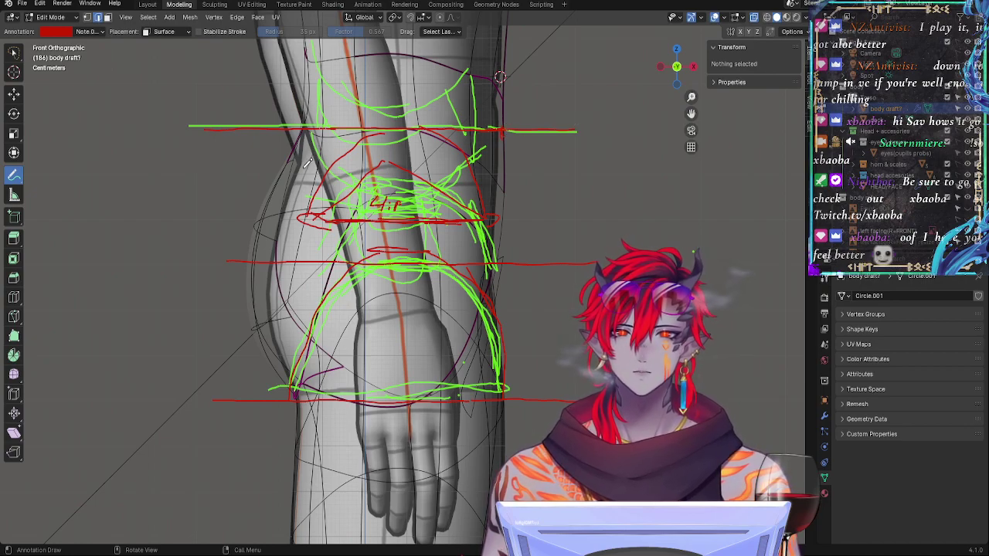
pyautogui.click(89, 31)
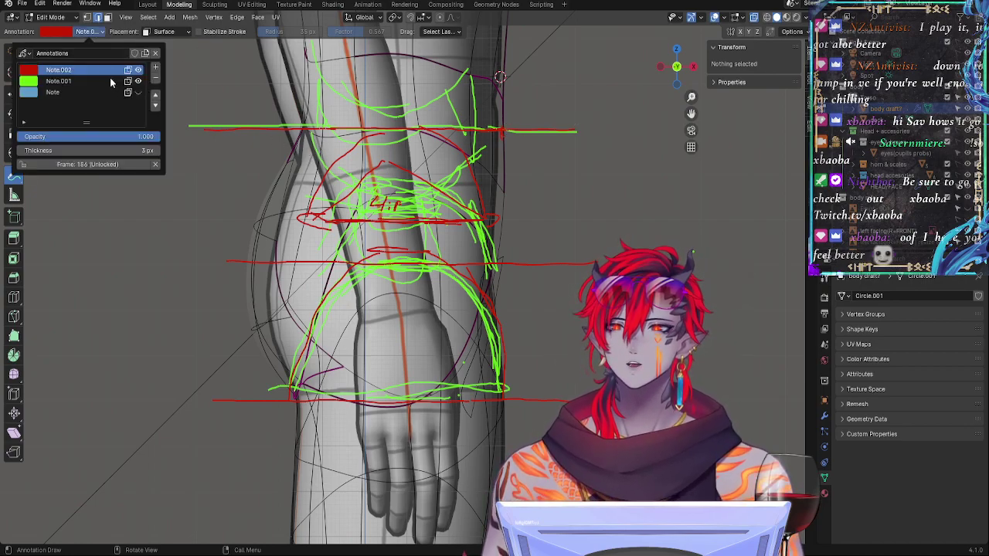
pyautogui.click(135, 82)
pyautogui.keyDown('shift'); pyautogui.moveTo(560, 177); pyautogui.dragTo(564, 143, button='middle'); pyautogui.keyUp('shift')
pyautogui.moveTo(564, 143)
pyautogui.keyDown('ctrl'); pyautogui.mouseDown(button='middle')
pyautogui.moveTo(538, 169)
pyautogui.moveTo(517, 162)
pyautogui.moveTo(525, 150)
pyautogui.moveTo(491, 186)
pyautogui.mouseUp(button='middle'); pyautogui.keyUp('ctrl')
pyautogui.hotkey('alt', 'z')
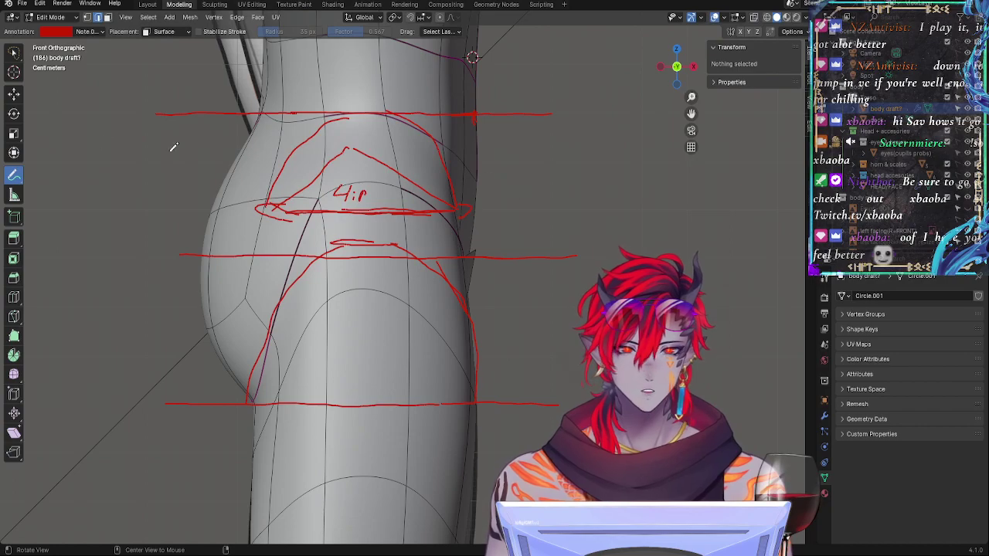
# Step: Zoom in on the hip and select a vertex above the hip label plus the hip edge loop
pyautogui.click(13, 98)
pyautogui.keyDown('shift'); pyautogui.moveTo(443, 262); pyautogui.dragTo(472, 223, button='middle'); pyautogui.keyUp('shift')
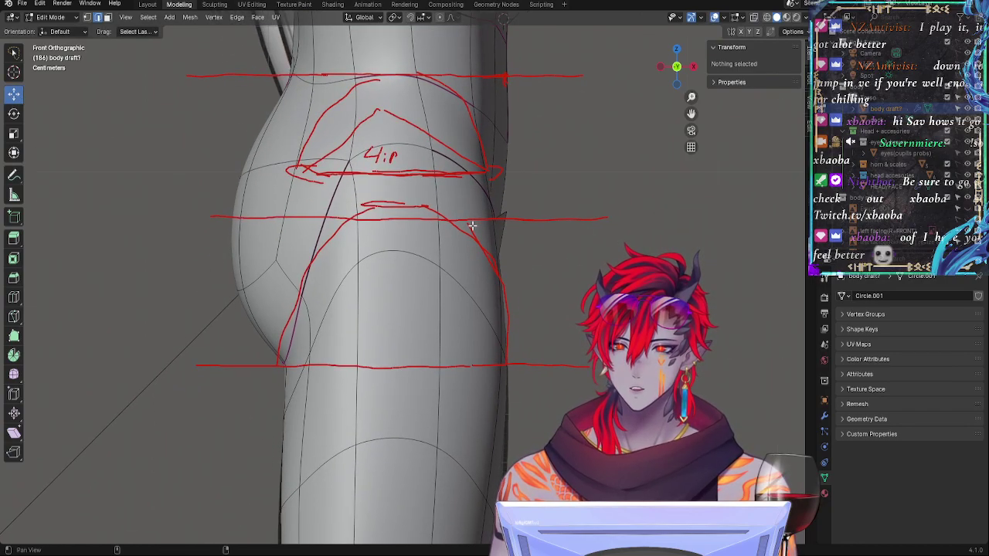
pyautogui.keyDown('ctrl'); pyautogui.moveTo(517, 280); pyautogui.dragTo(513, 312, button='middle'); pyautogui.keyUp('ctrl')
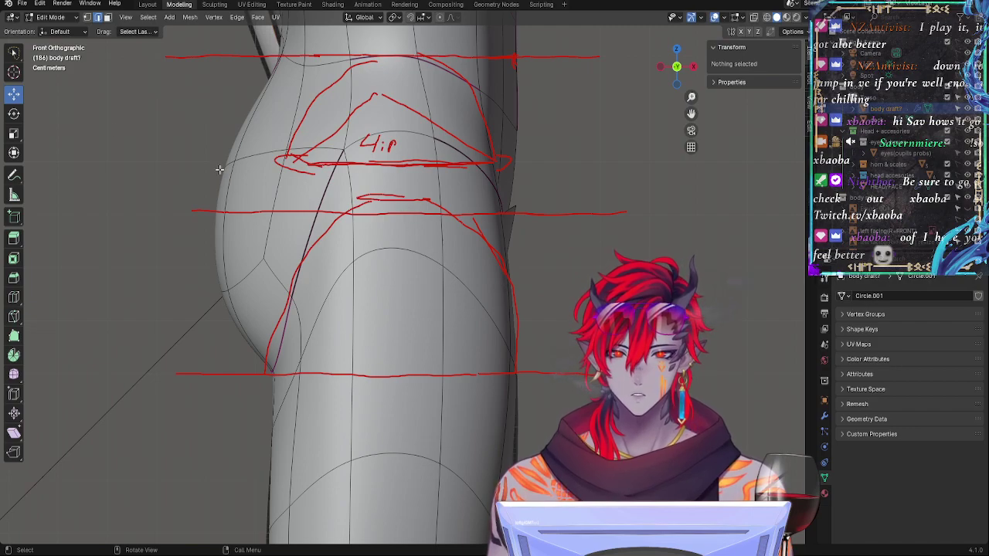
pyautogui.keyDown('ctrl'); pyautogui.moveTo(389, 221); pyautogui.dragTo(417, 155, button='middle'); pyautogui.keyUp('ctrl')
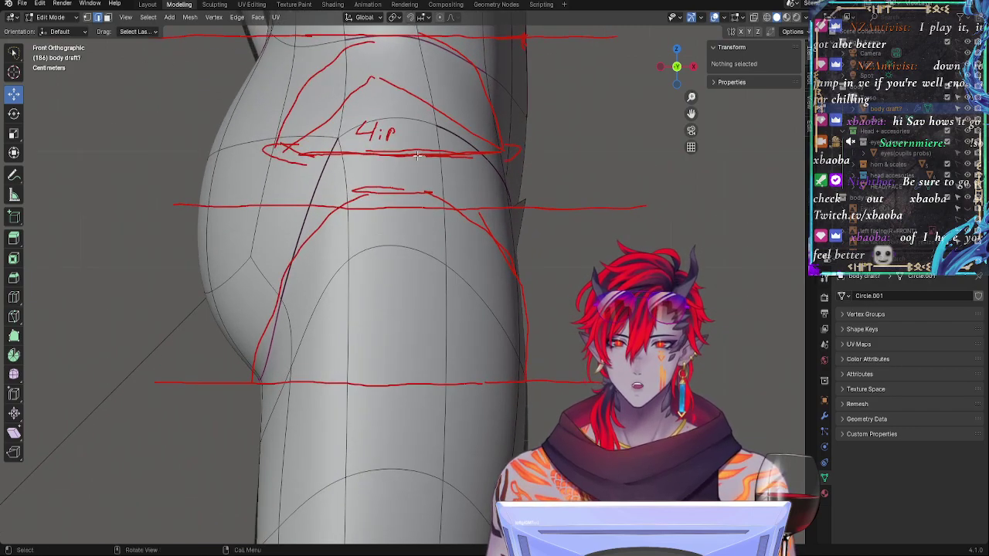
pyautogui.click(391, 117)
pyautogui.scroll(-2, 452, 144)
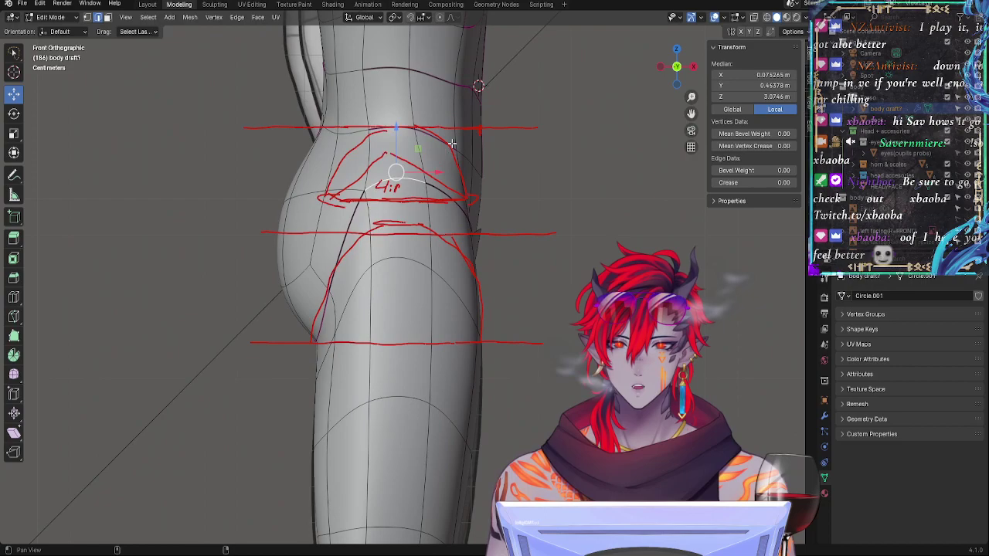
pyautogui.scroll(3, 452, 143)
pyautogui.keyDown('alt'); pyautogui.keyDown('shift'); pyautogui.click(394, 201); pyautogui.keyUp('shift'); pyautogui.keyUp('alt')
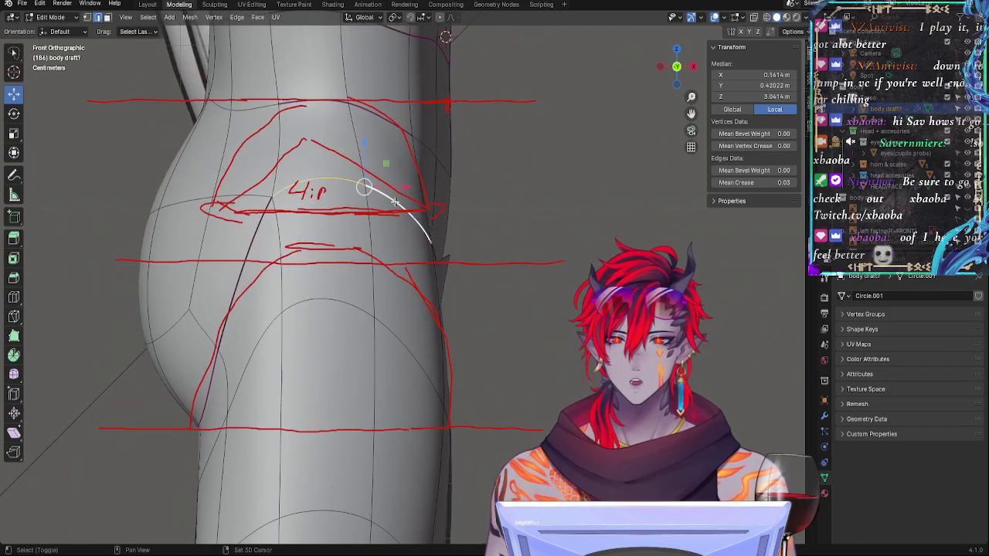
# Step: Lower the hip edge loop vertically onto the lower red guide line
pyautogui.press('g')
pyautogui.press('z')
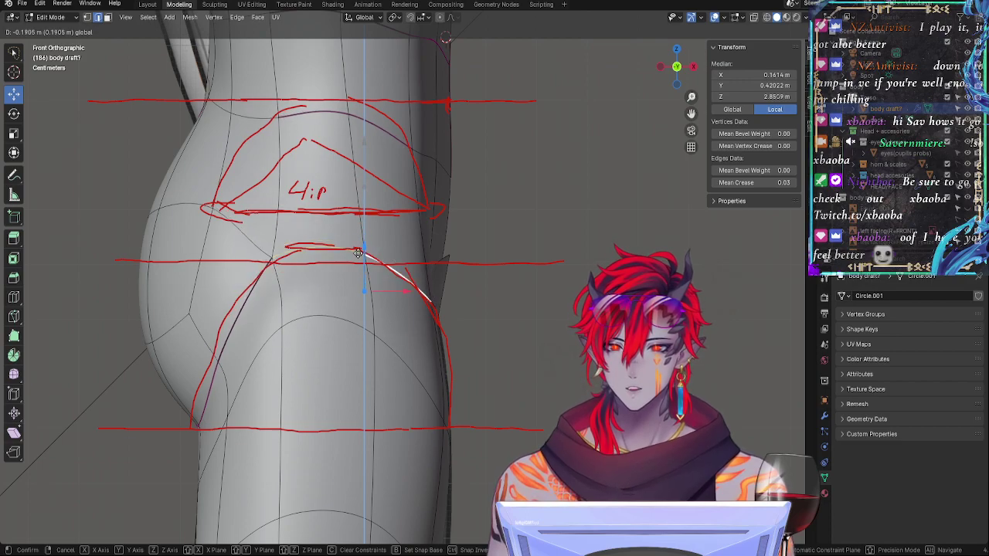
pyautogui.click(361, 224)
pyautogui.hotkey('ctrl', 'z')
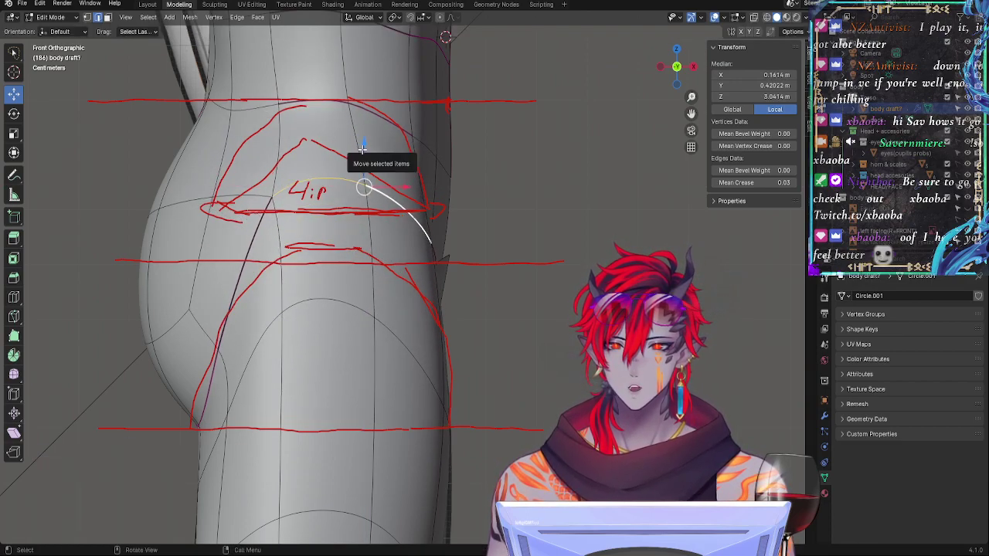
pyautogui.press('g')
pyautogui.press('z')
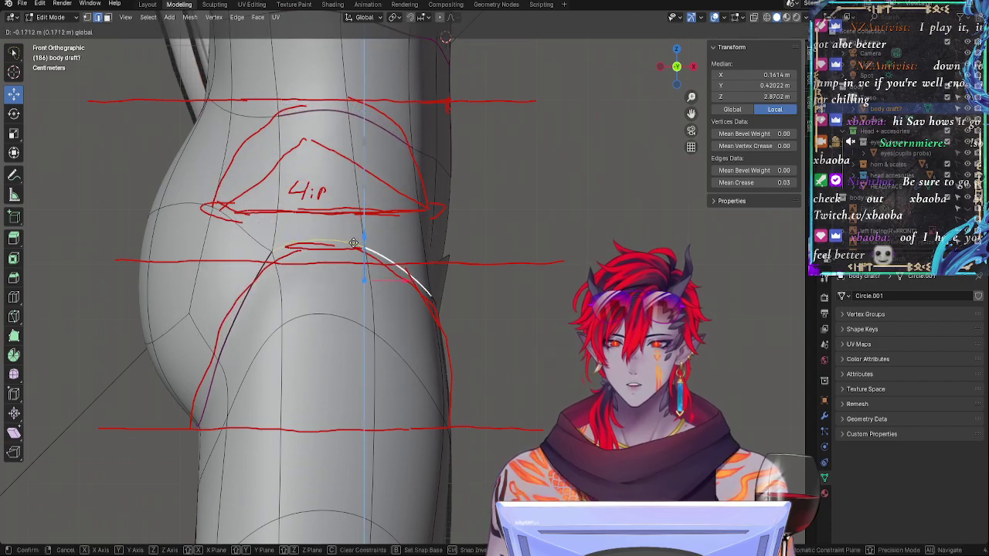
pyautogui.click(364, 280)
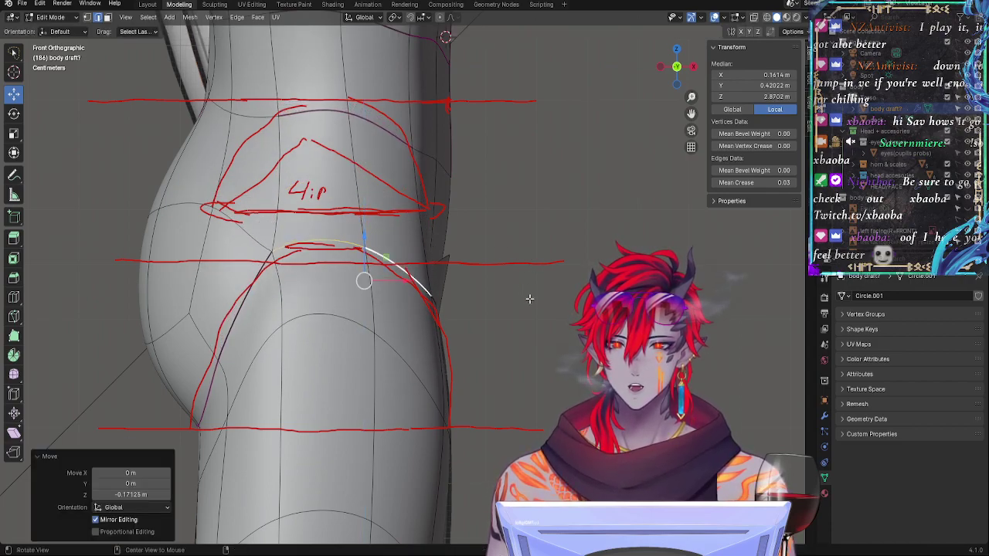
# Step: Inspect the lowered loop from perspective, front and side views, then undo the lowering
pyautogui.moveTo(530, 293); pyautogui.dragTo(452, 438, button='middle')
pyautogui.keyDown('shift'); pyautogui.moveTo(437, 397); pyautogui.dragTo(407, 229, button='middle'); pyautogui.keyUp('shift')
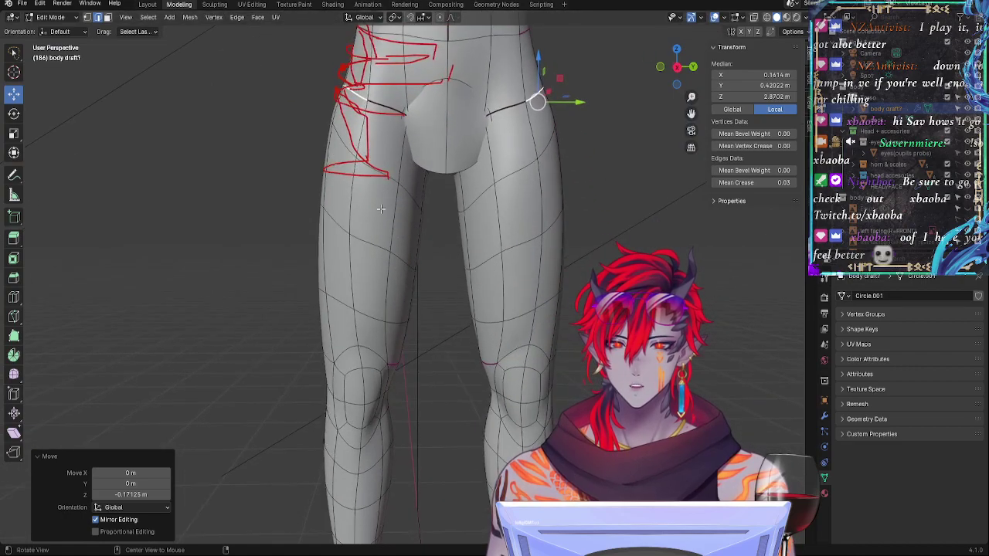
pyautogui.keyDown('ctrl'); pyautogui.moveTo(379, 165); pyautogui.dragTo(379, 186, button='middle'); pyautogui.keyUp('ctrl')
pyautogui.click(662, 68)
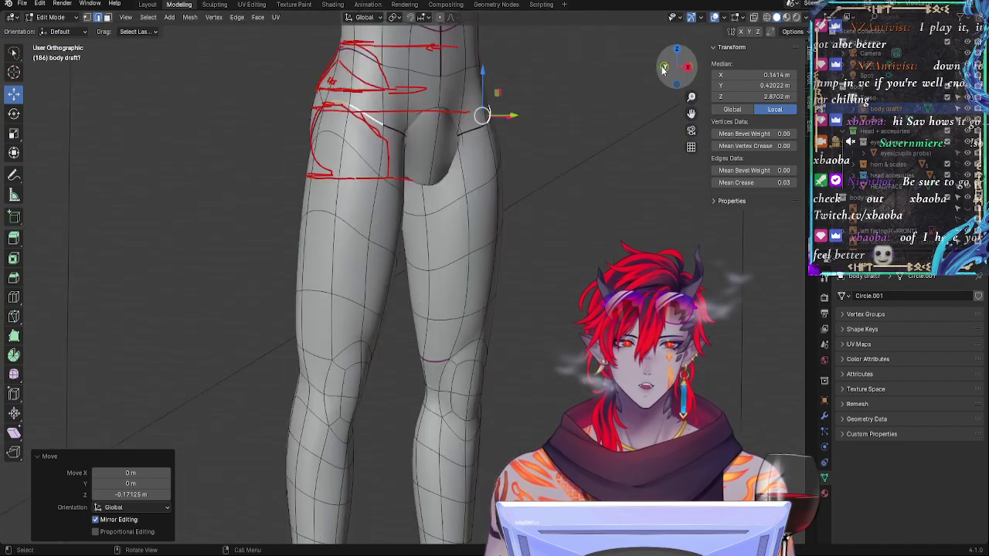
pyautogui.keyDown('ctrl'); pyautogui.moveTo(433, 106); pyautogui.dragTo(455, 220, button='middle'); pyautogui.keyUp('ctrl')
pyautogui.moveTo(455, 220); pyautogui.dragTo(343, 226, button='middle')
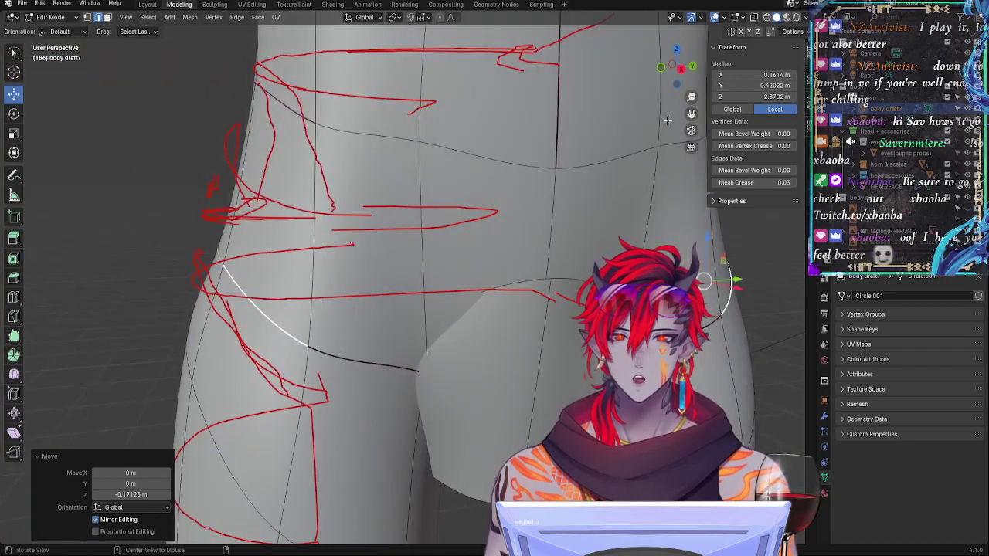
pyautogui.click(678, 68)
pyautogui.keyDown('ctrl'); pyautogui.moveTo(585, 185); pyautogui.dragTo(526, 332, button='middle'); pyautogui.keyUp('ctrl')
pyautogui.hotkey('ctrl', 'z')
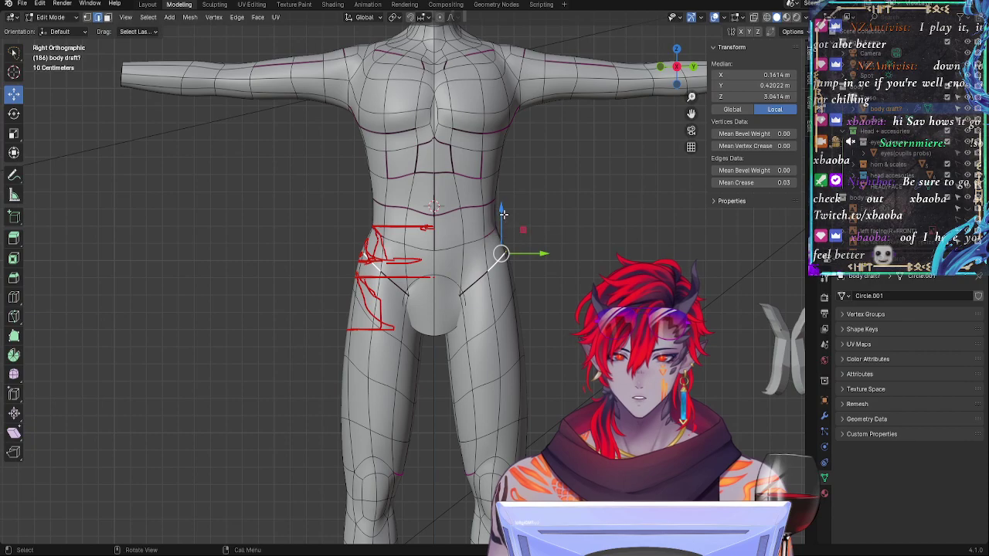
# Step: From the front view, lower the hip edge loop vertically again
pyautogui.moveTo(494, 261); pyautogui.dragTo(606, 268, button='middle')
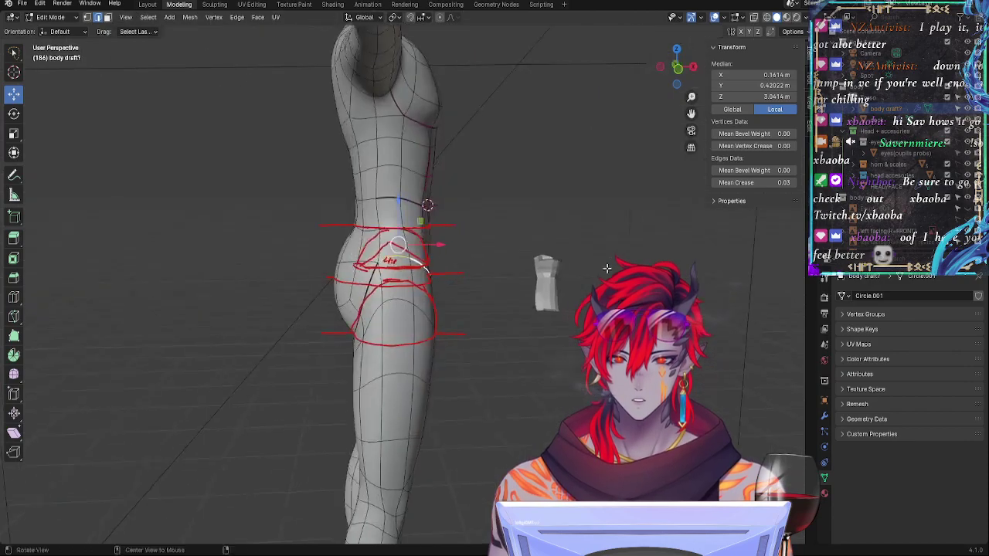
pyautogui.click(678, 83)
pyautogui.scroll(4, 499, 263)
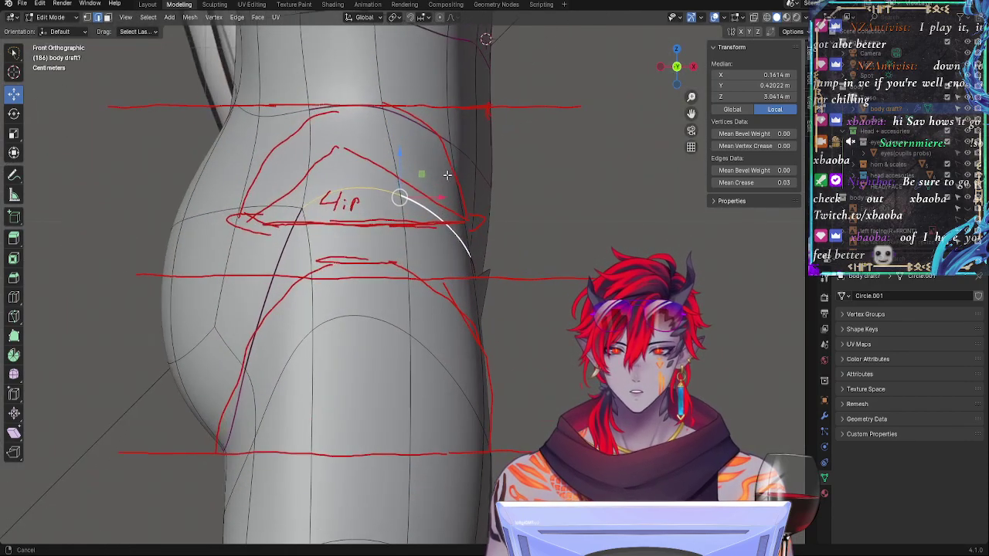
pyautogui.press('g')
pyautogui.press('z')
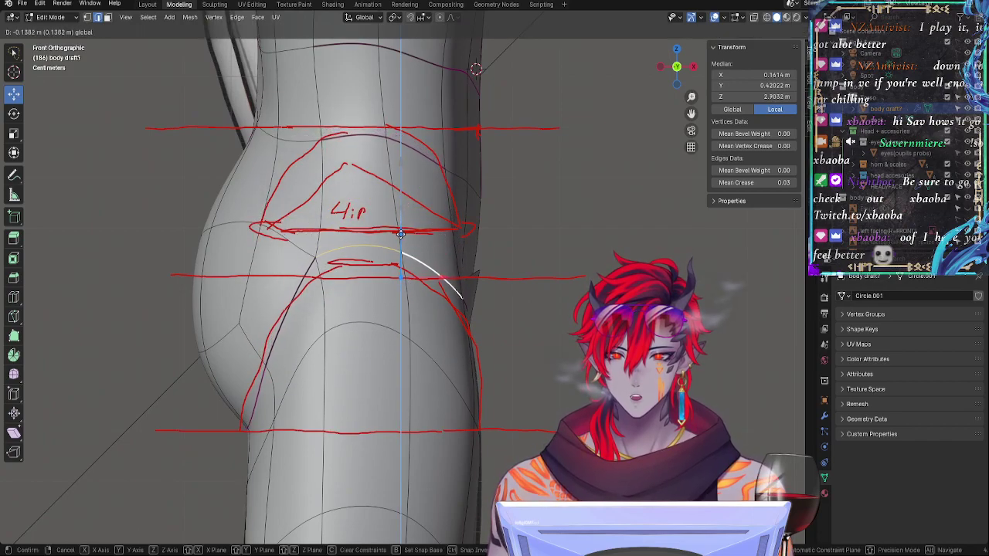
pyautogui.click(401, 236)
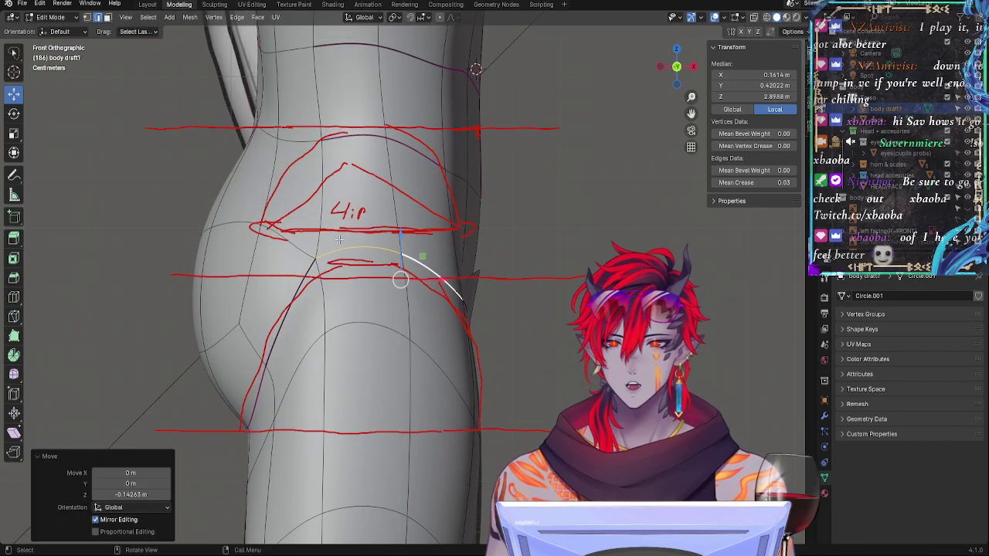
# Step: Select two edges along the upper hip curve and move them down vertically
pyautogui.click(246, 423)
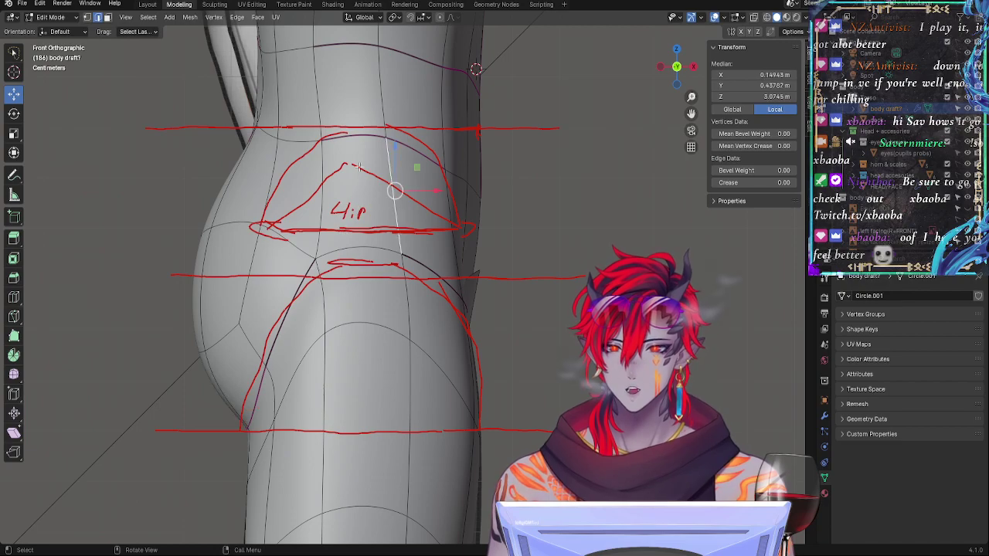
pyautogui.click(374, 246)
pyautogui.keyDown('shift'); pyautogui.click(391, 144); pyautogui.keyUp('shift')
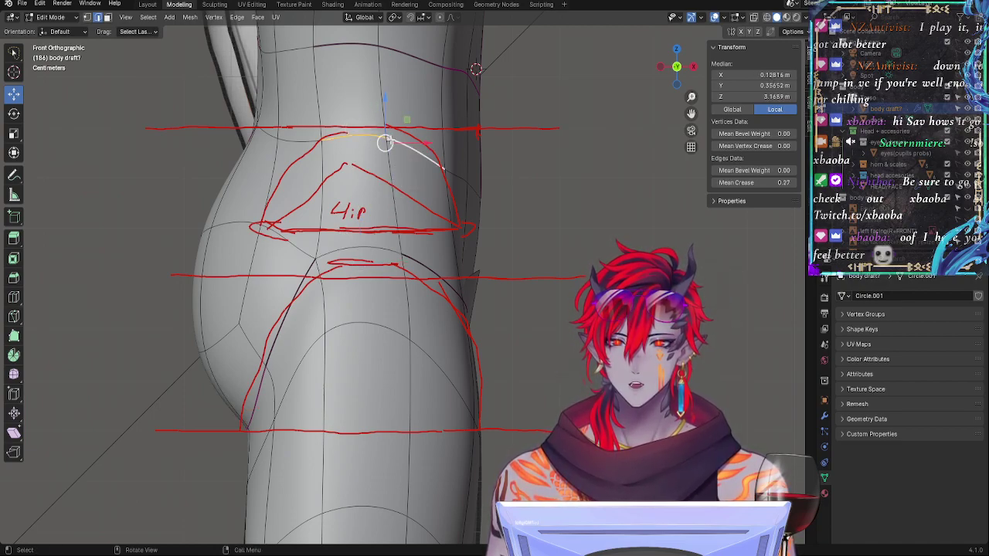
pyautogui.press('g')
pyautogui.press('z')
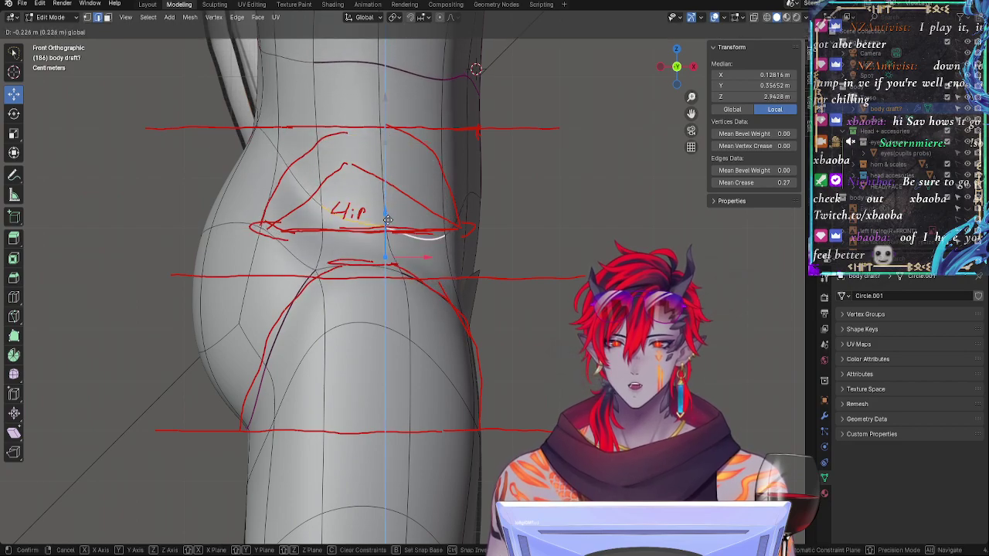
pyautogui.press('Escape')
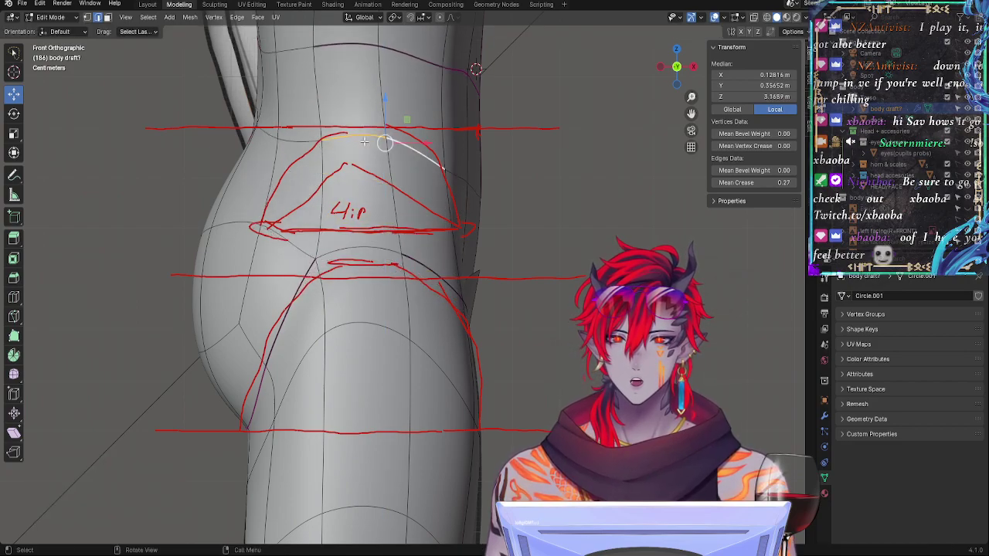
pyautogui.press('g')
pyautogui.press('z')
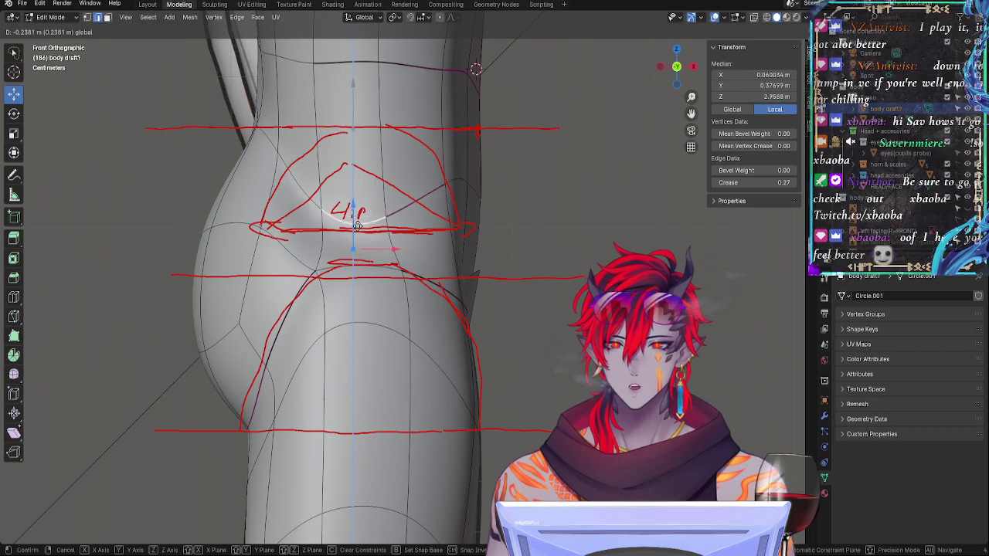
pyautogui.click(355, 209)
# Step: Shift the selected hip edges about 0.096 m along Y
pyautogui.moveTo(355, 209); pyautogui.dragTo(582, 255, button='middle')
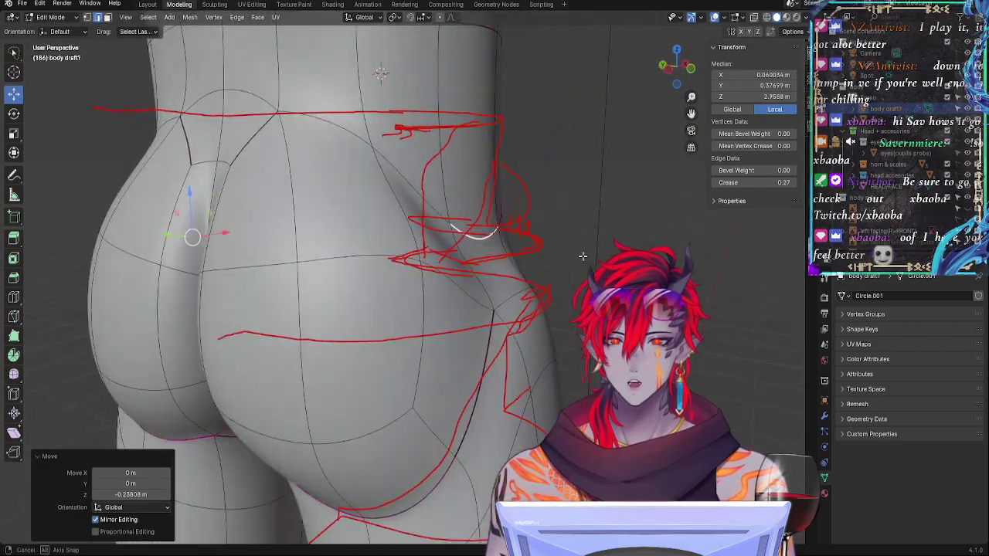
pyautogui.click(693, 71)
pyautogui.moveTo(382, 227); pyautogui.dragTo(397, 265, button='middle')
pyautogui.moveTo(653, 223); pyautogui.dragTo(701, 213)
# Step: Select an edge loop near the waist and trial a rotation, cancelling it
pyautogui.click(653, 65)
pyautogui.click(660, 68)
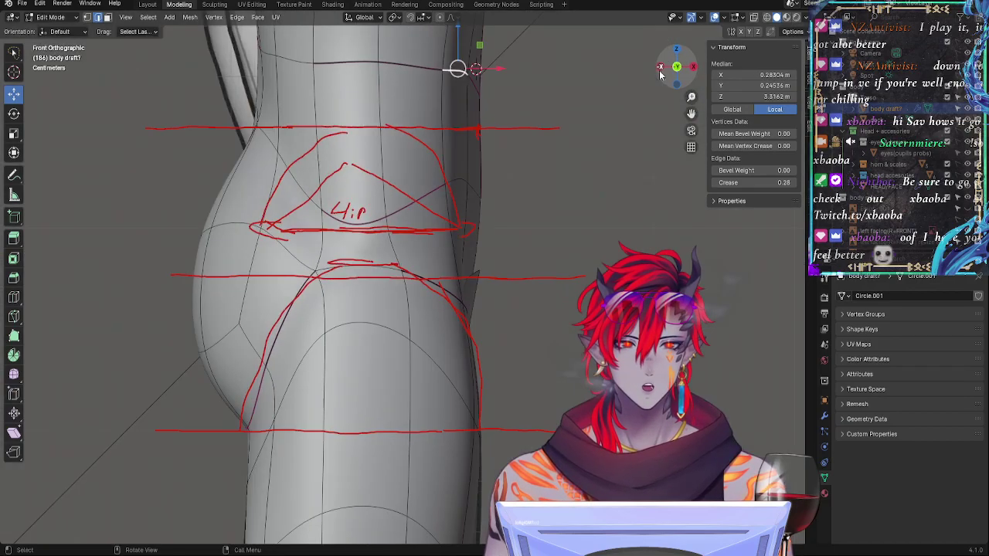
pyautogui.keyDown('alt'); pyautogui.click(364, 225); pyautogui.keyUp('alt')
pyautogui.moveTo(364, 224); pyautogui.dragTo(327, 223, button='middle')
pyautogui.press('r')
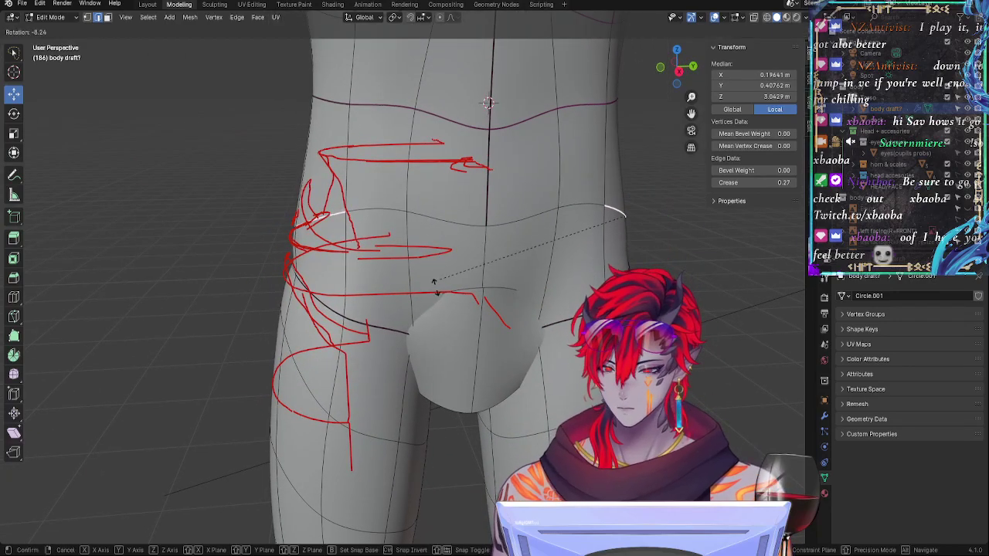
pyautogui.rightClick(423, 227)
# Step: Test Y-axis and Z-axis rotations of the hip edge loop, cancelling each one
pyautogui.press('r')
pyautogui.press('y')
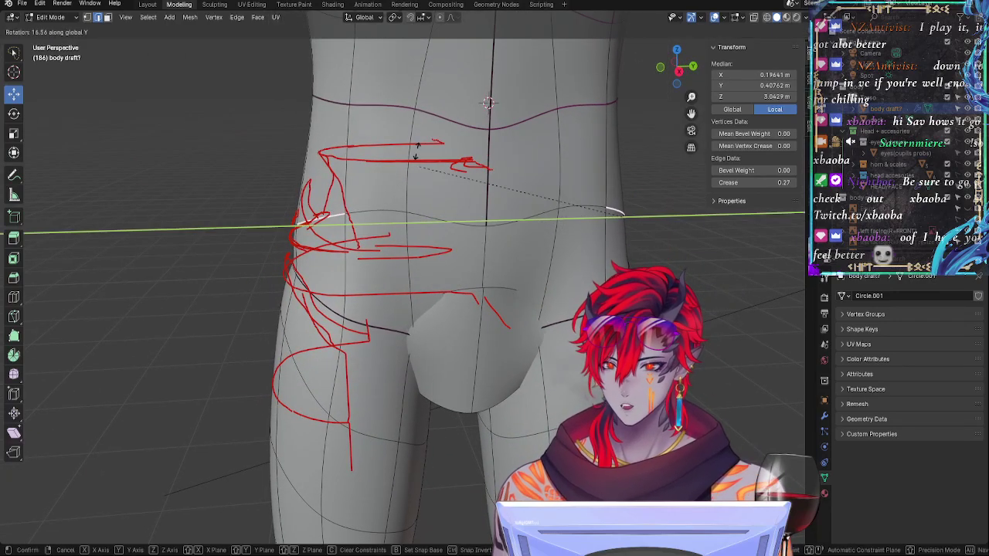
pyautogui.rightClick(388, 215)
pyautogui.moveTo(387, 214); pyautogui.dragTo(456, 266, button='middle')
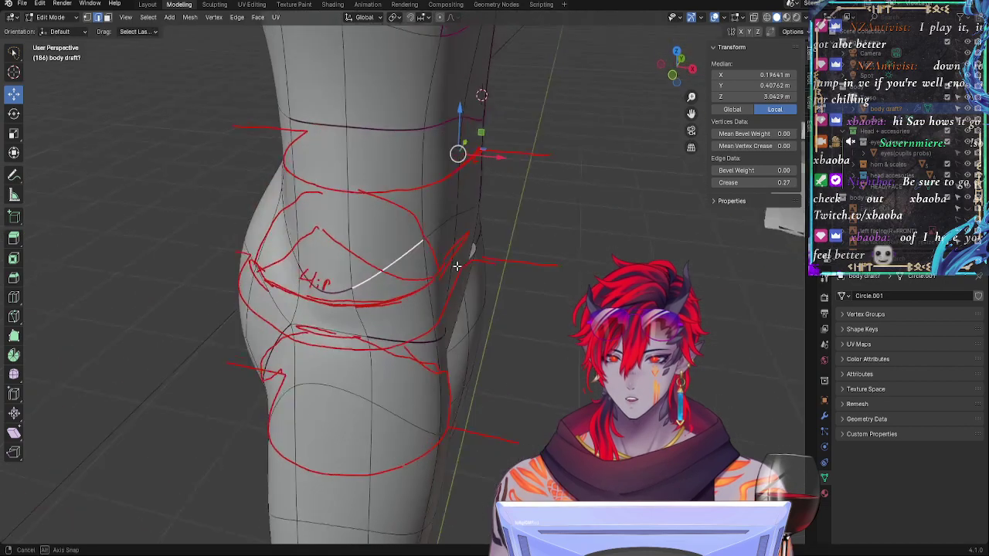
pyautogui.press('r')
pyautogui.press('z')
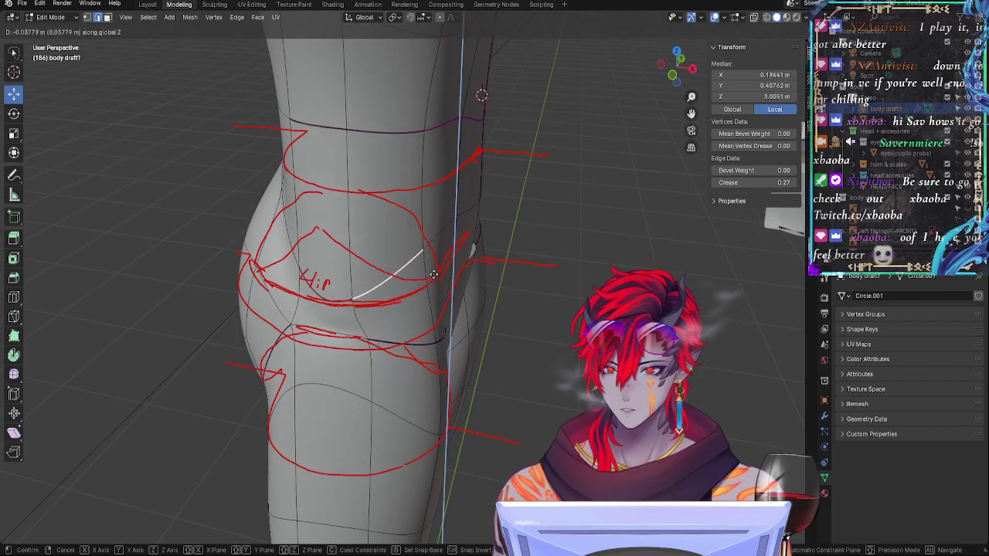
pyautogui.press('Escape')
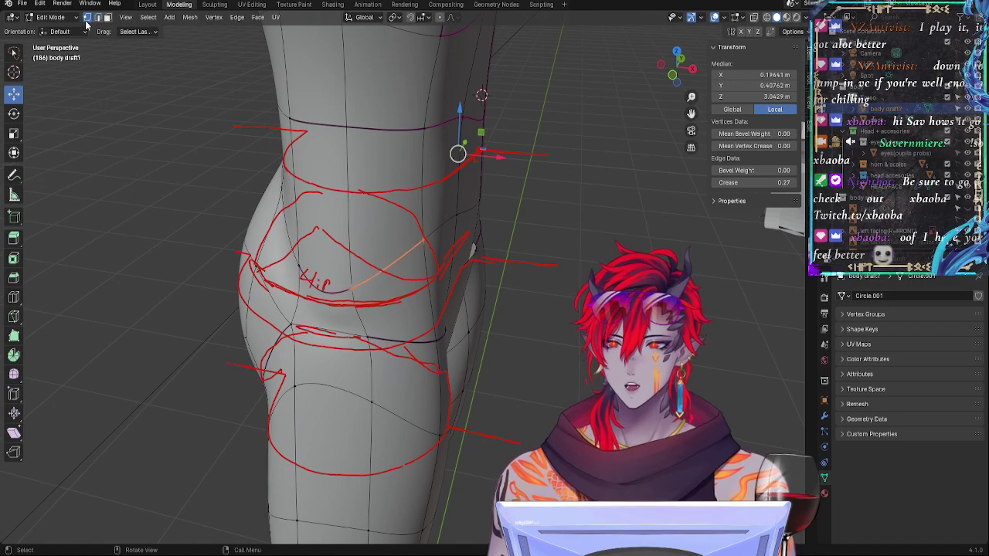
# Step: Lower the first hip vertex straight down onto the red hip guide
pyautogui.click(425, 245)
pyautogui.press('g')
pyautogui.press('z')
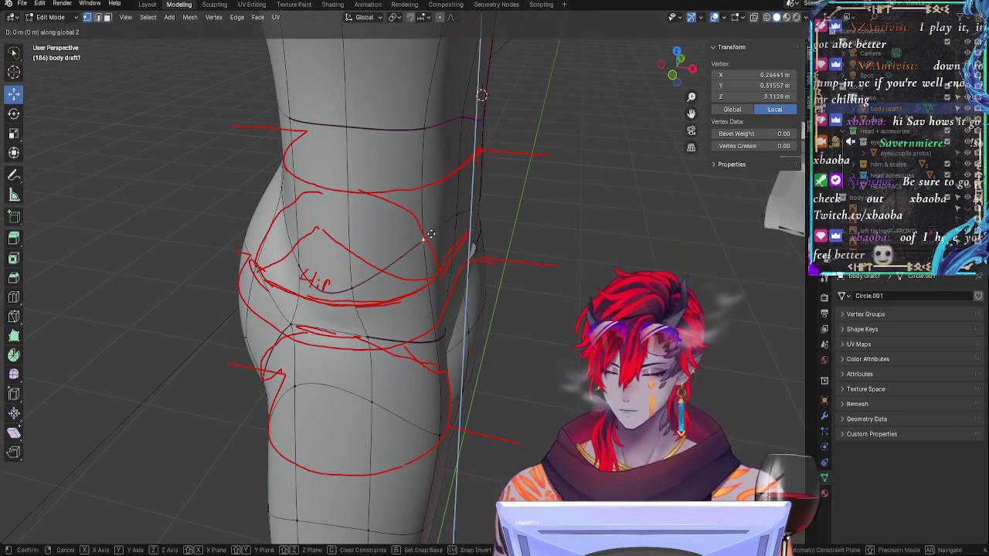
pyautogui.click(435, 306)
# Step: In front orthographic view, settle a second hip vertex onto the red guide, undoing a misplaced move
pyautogui.click(673, 75)
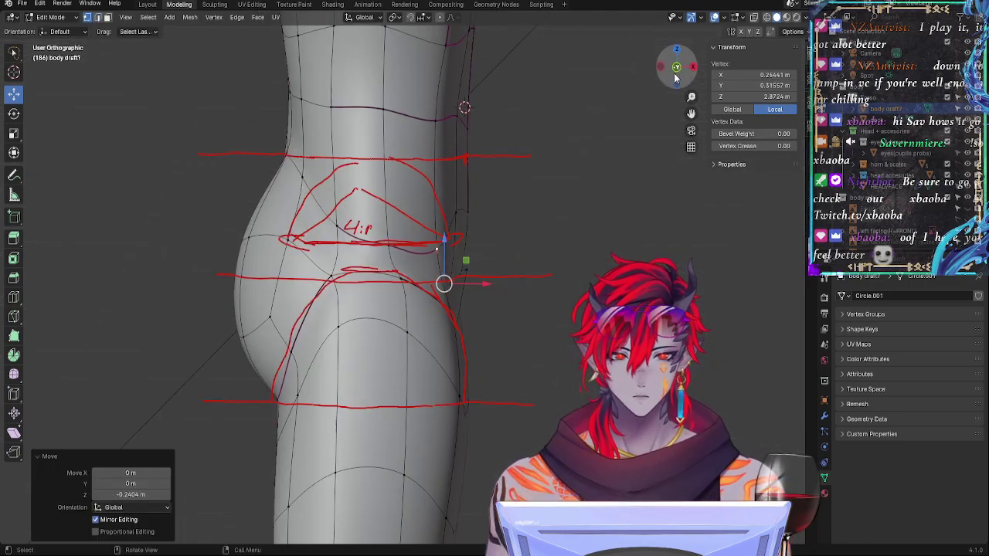
pyautogui.click(378, 268)
pyautogui.press('g')
pyautogui.press('z')
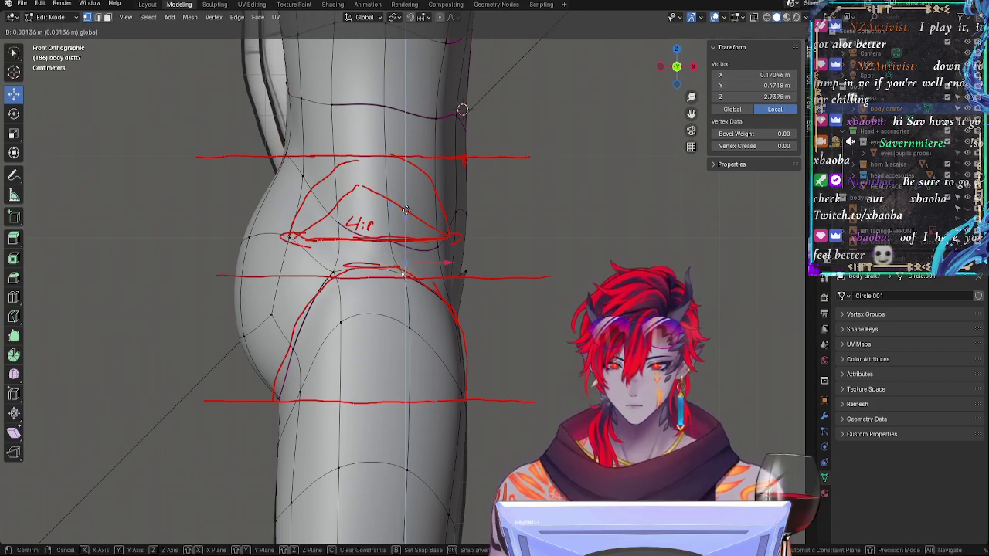
pyautogui.click(407, 233)
pyautogui.press('g')
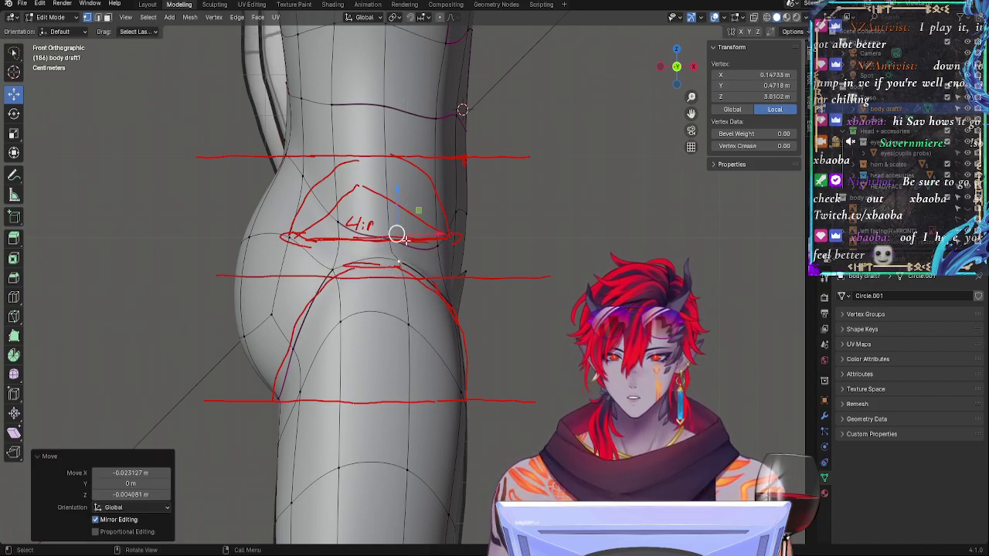
pyautogui.click(319, 275)
pyautogui.hotkey('ctrl', 'z')
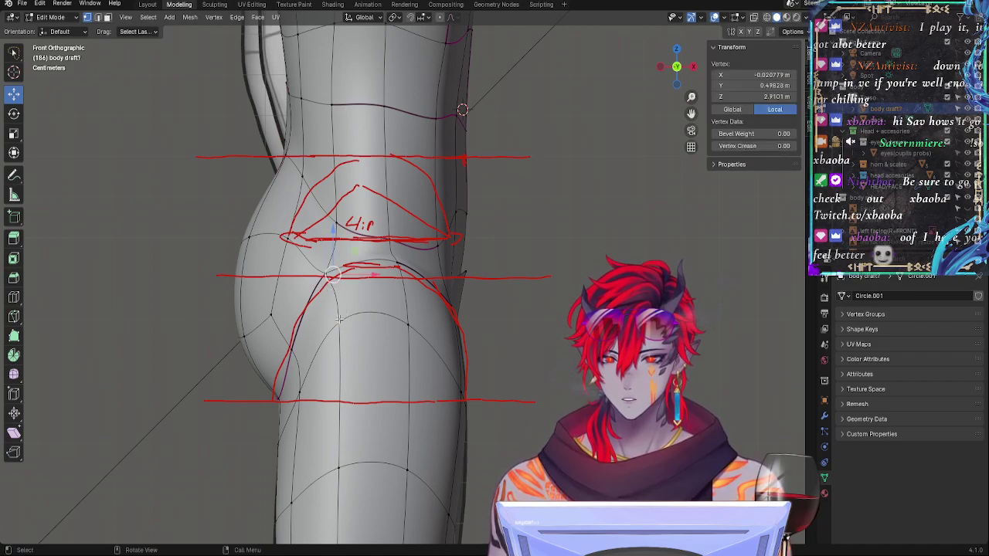
pyautogui.press('g')
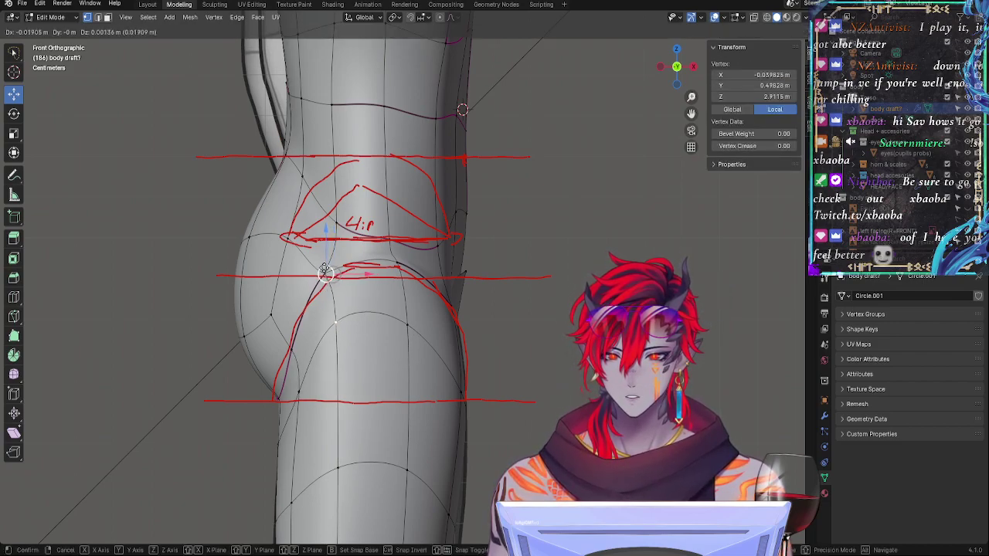
pyautogui.moveTo(324, 269); pyautogui.dragTo(322, 270)
pyautogui.click(431, 371)
# Step: Pull the thigh's outer-edge vertices down and outward
pyautogui.click(411, 323)
pyautogui.moveTo(418, 294); pyautogui.dragTo(461, 303)
pyautogui.click(457, 310)
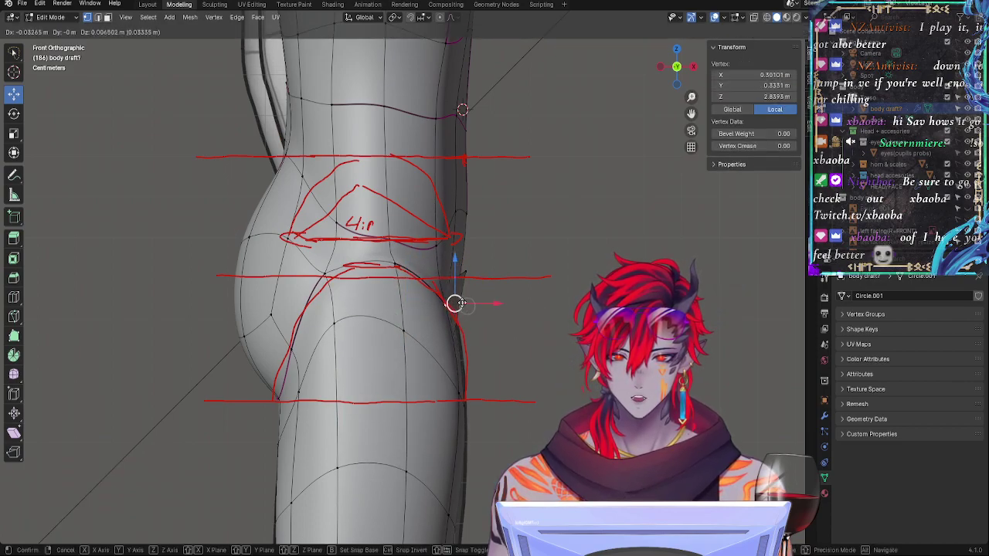
pyautogui.click(453, 296)
# Step: Raise a vertex near the Hip mark and bring another onto the lower red line
pyautogui.click(397, 248)
pyautogui.press('g')
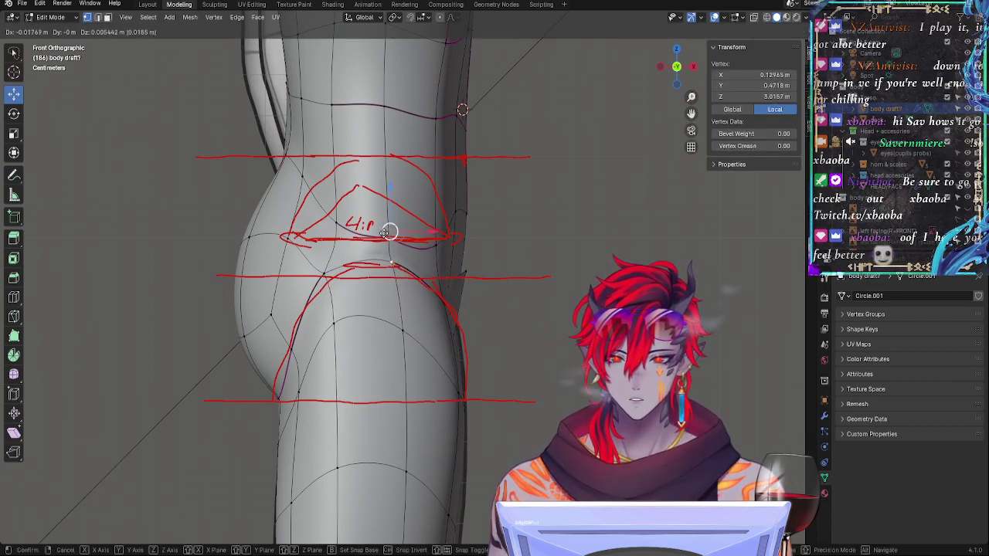
pyautogui.click(387, 232)
pyautogui.click(477, 397)
pyautogui.press('g')
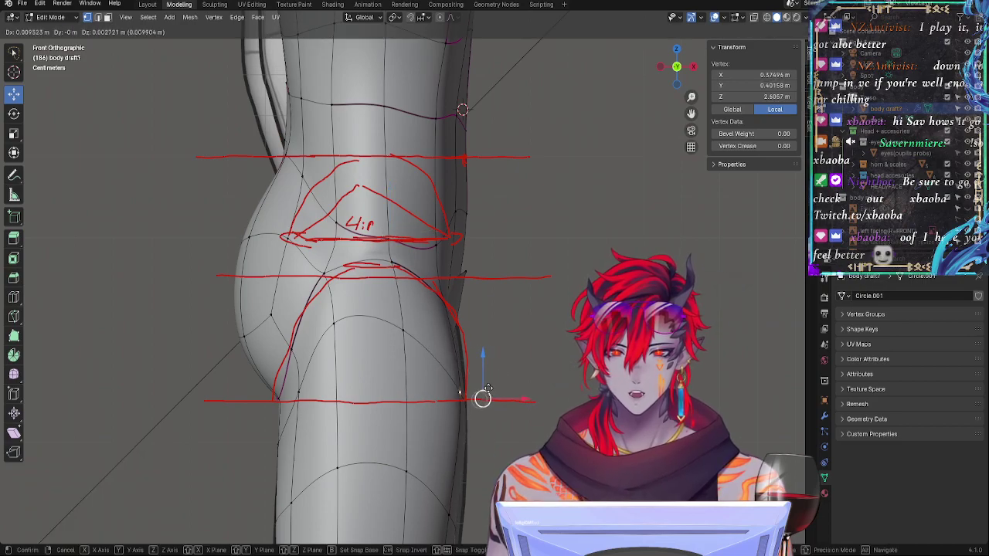
pyautogui.moveTo(488, 388); pyautogui.dragTo(487, 382)
# Step: Shift three thigh vertices sideways along X in front orthographic view
pyautogui.click(448, 307)
pyautogui.moveTo(610, 350); pyautogui.dragTo(417, 359, button='middle')
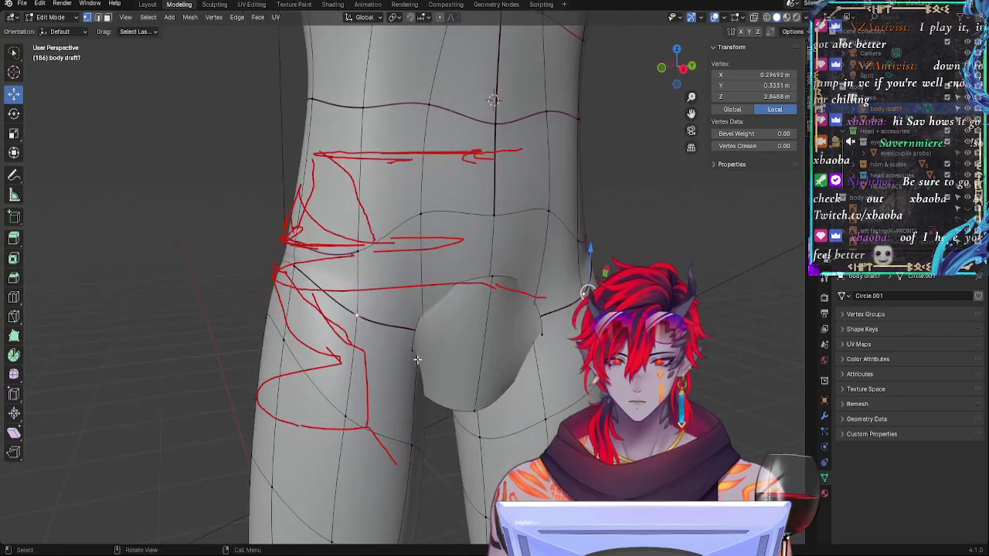
pyautogui.click(417, 438)
pyautogui.moveTo(417, 438); pyautogui.dragTo(525, 432, button='middle')
pyautogui.keyDown('shift'); pyautogui.click(417, 429); pyautogui.keyUp('shift')
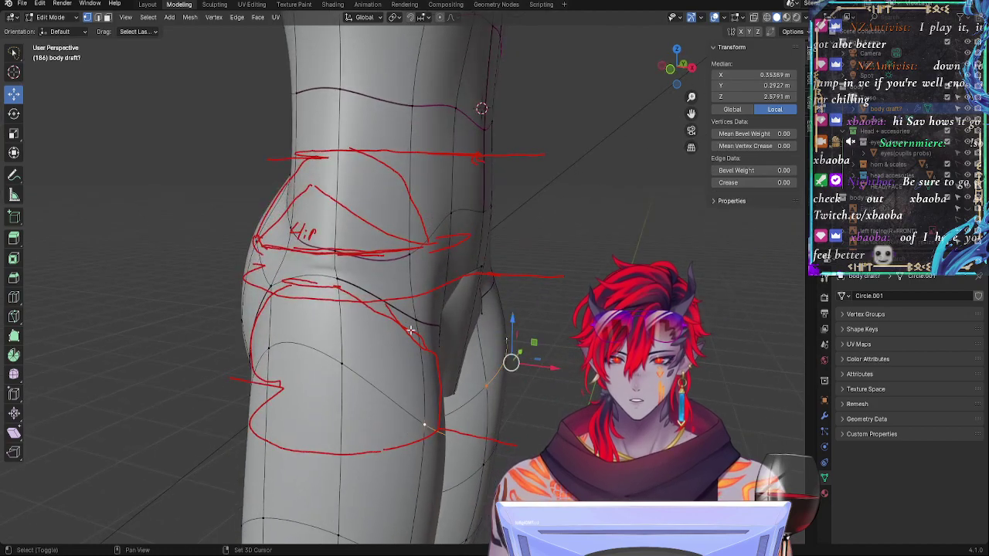
pyautogui.keyDown('shift'); pyautogui.click(419, 322); pyautogui.keyUp('shift')
pyautogui.click(677, 85)
pyautogui.press('g')
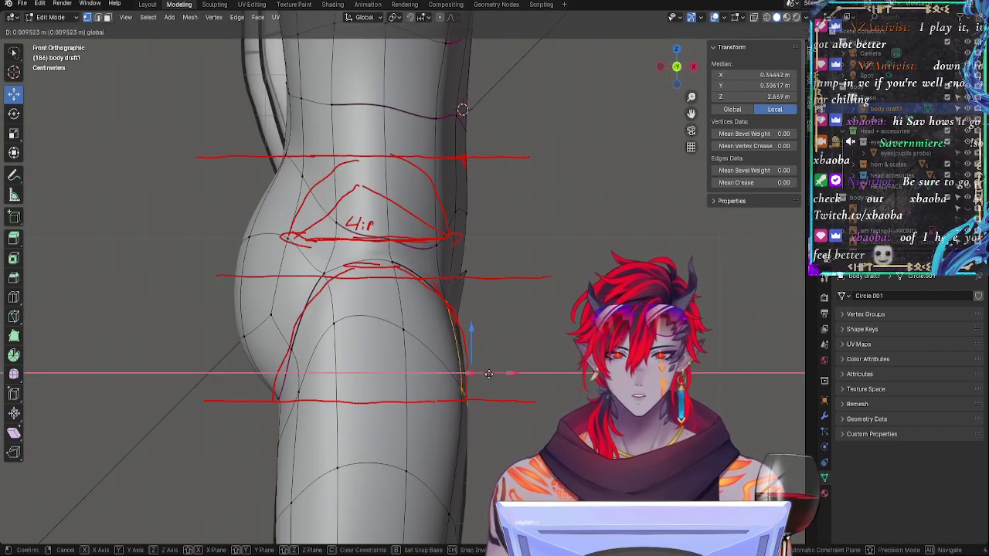
pyautogui.press('x')
pyautogui.click(489, 375)
# Step: Move a low thigh vertex down and outward, then recentre and zoom on the hip
pyautogui.click(454, 524)
pyautogui.press('g')
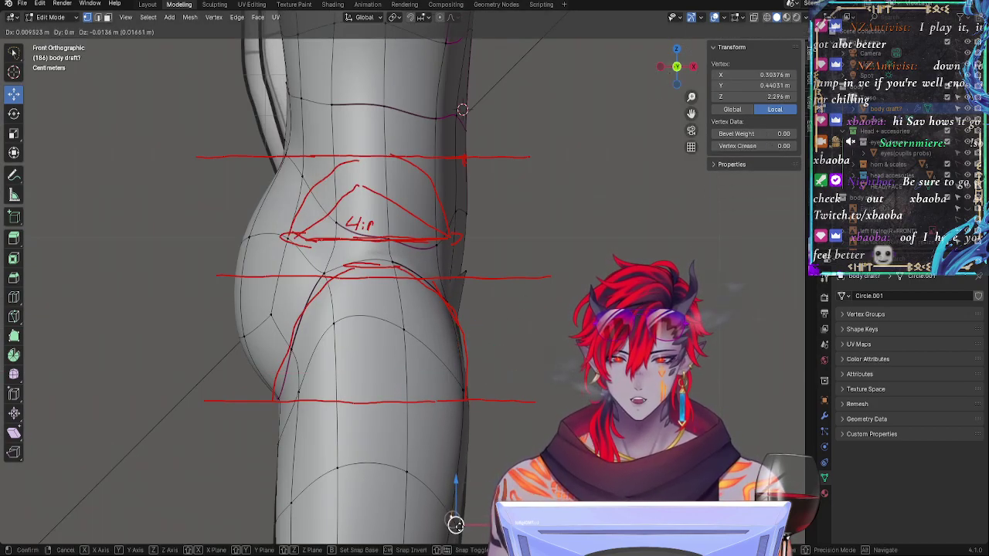
pyautogui.click(482, 484)
pyautogui.keyDown('shift'); pyautogui.moveTo(521, 343); pyautogui.dragTo(541, 372, button='middle'); pyautogui.keyUp('shift')
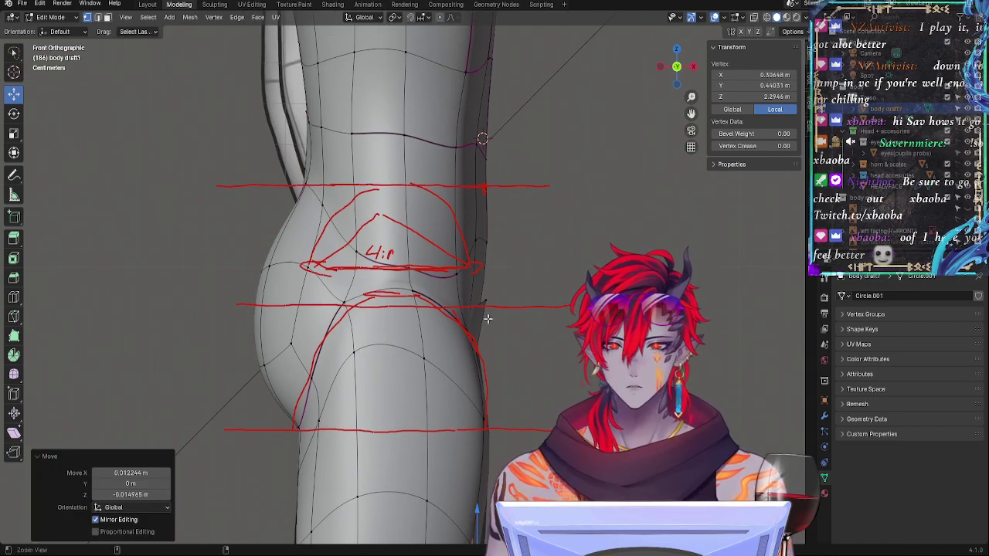
pyautogui.keyDown('ctrl'); pyautogui.moveTo(488, 318); pyautogui.dragTo(448, 285, button='middle'); pyautogui.keyUp('ctrl')
# Step: Lower two hip-line vertices vertically and check the result in X-ray
pyautogui.click(352, 250)
pyautogui.click(348, 247)
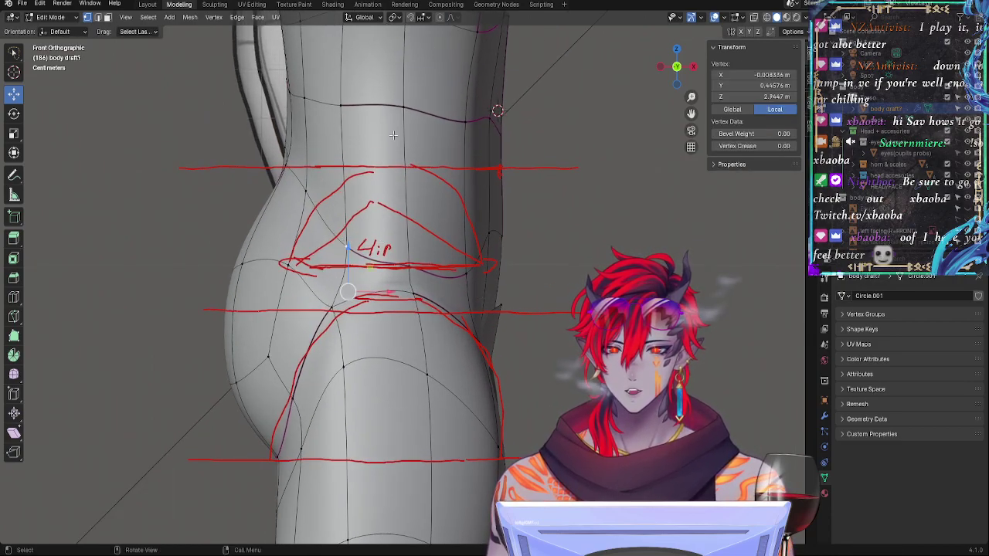
pyautogui.keyDown('shift'); pyautogui.click(290, 169); pyautogui.keyUp('shift')
pyautogui.press('g')
pyautogui.press('z')
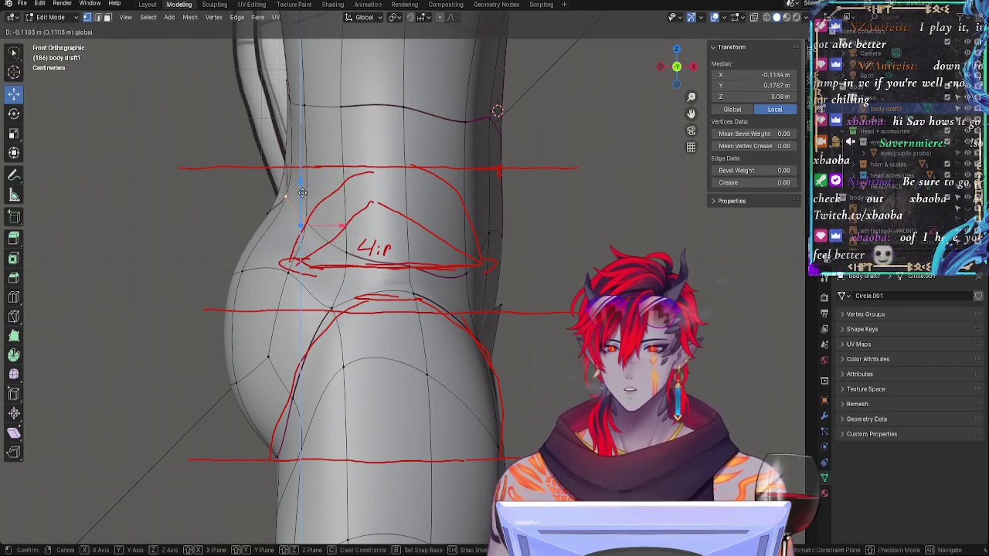
pyautogui.click(302, 193)
pyautogui.hotkey('alt', 'z')
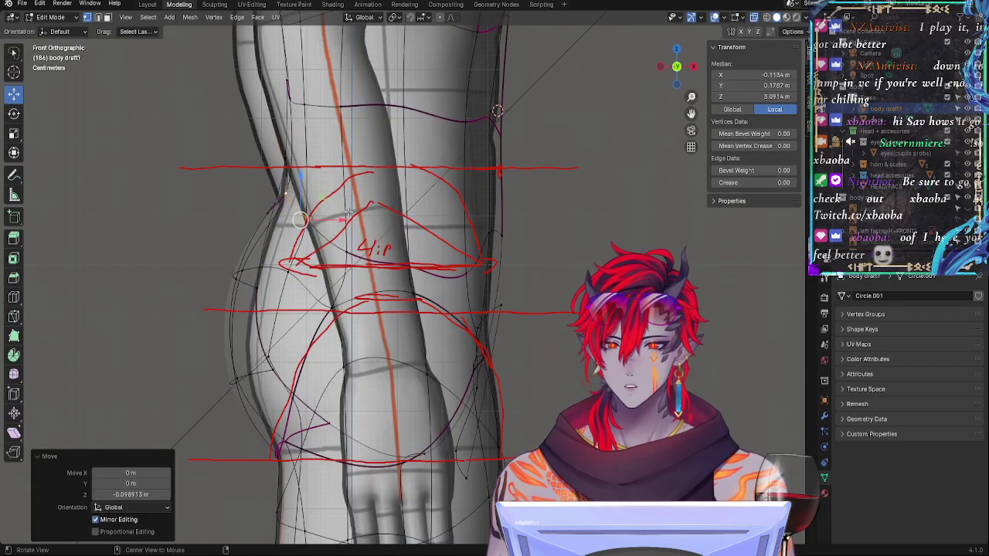
pyautogui.hotkey('alt', 'z')
# Step: Nudge a vertex near the Hip mark up and raise another by about 0.069 m
pyautogui.click(308, 218)
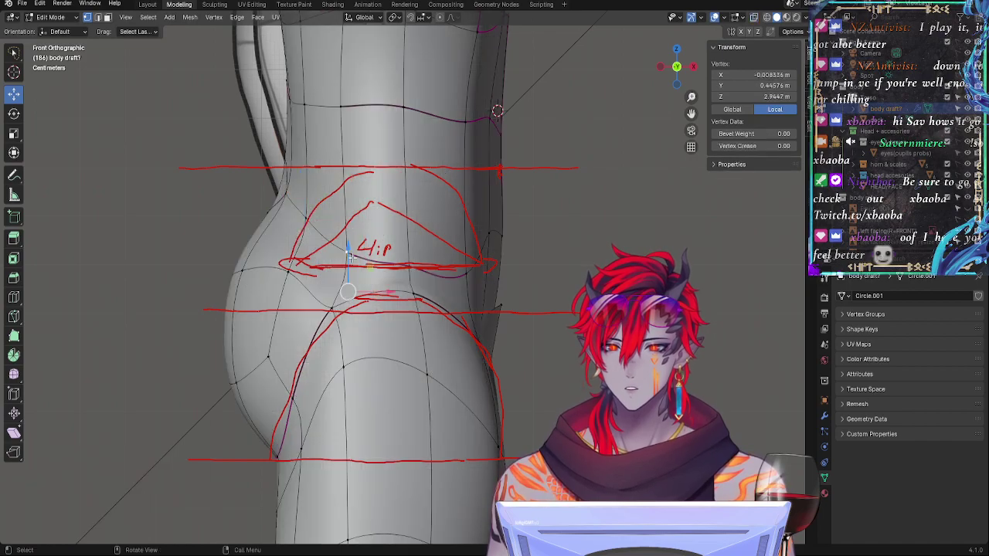
pyautogui.moveTo(310, 234); pyautogui.dragTo(314, 223)
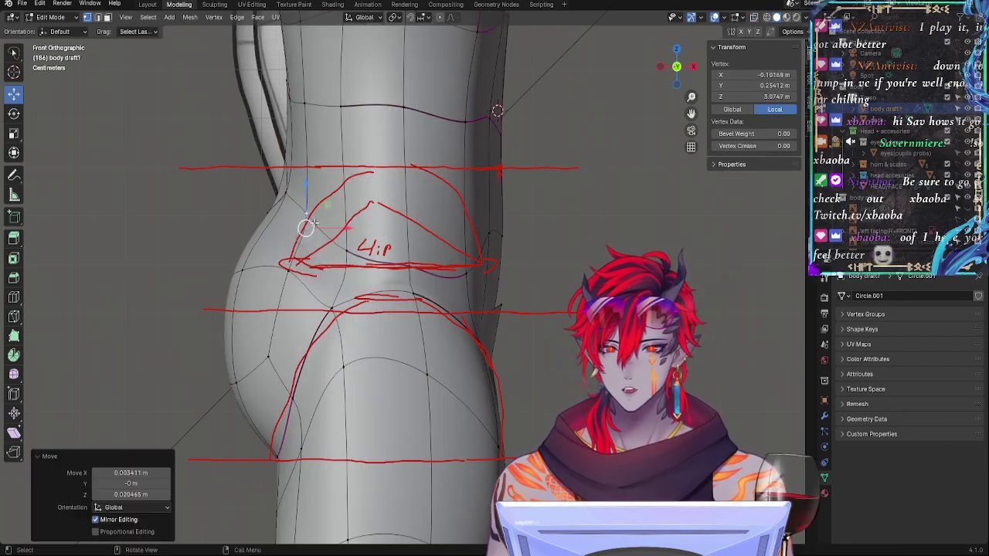
pyautogui.click(347, 248)
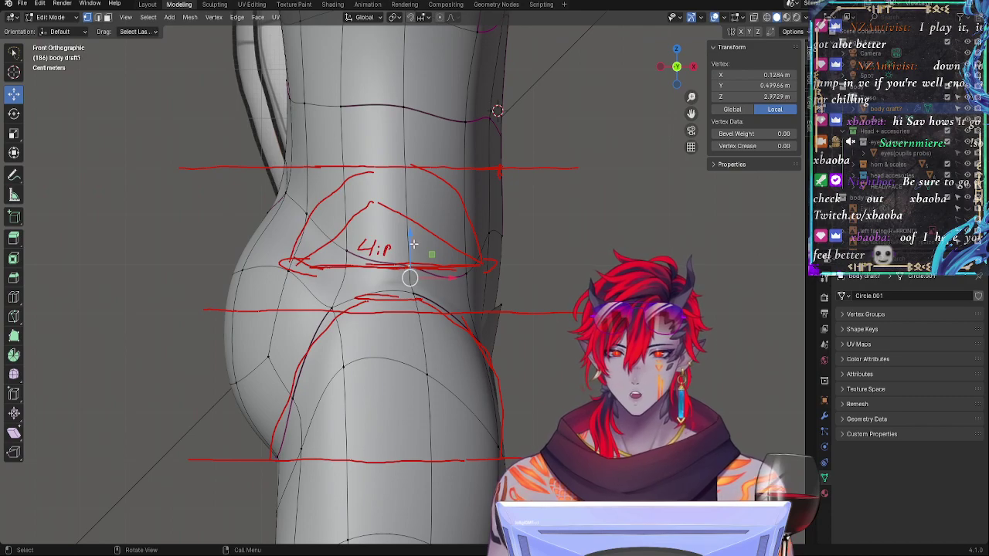
pyautogui.press('g')
pyautogui.press('z')
pyautogui.click(409, 203)
# Step: Inspect the hip from the front, side and back, then slide a vertex along its edge
pyautogui.moveTo(412, 296); pyautogui.dragTo(502, 297, button='middle')
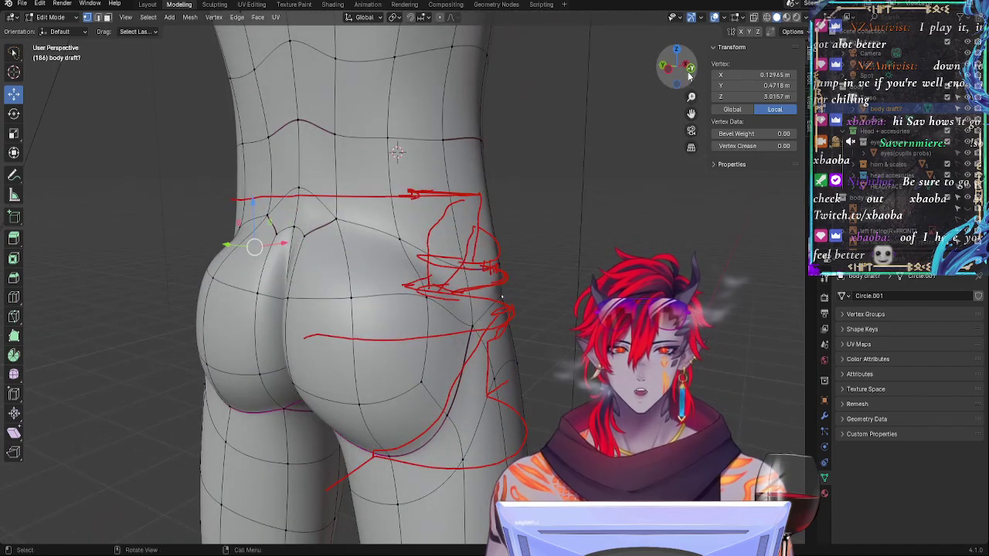
pyautogui.moveTo(583, 188); pyautogui.dragTo(528, 187, button='middle')
pyautogui.moveTo(374, 237); pyautogui.dragTo(410, 258, button='middle')
pyautogui.press('g')
pyautogui.press('g')
pyautogui.click(485, 220)
# Step: Reposition another hip vertex, sliding it along its edge and to the left
pyautogui.click(354, 249)
pyautogui.press('g')
pyautogui.press('g')
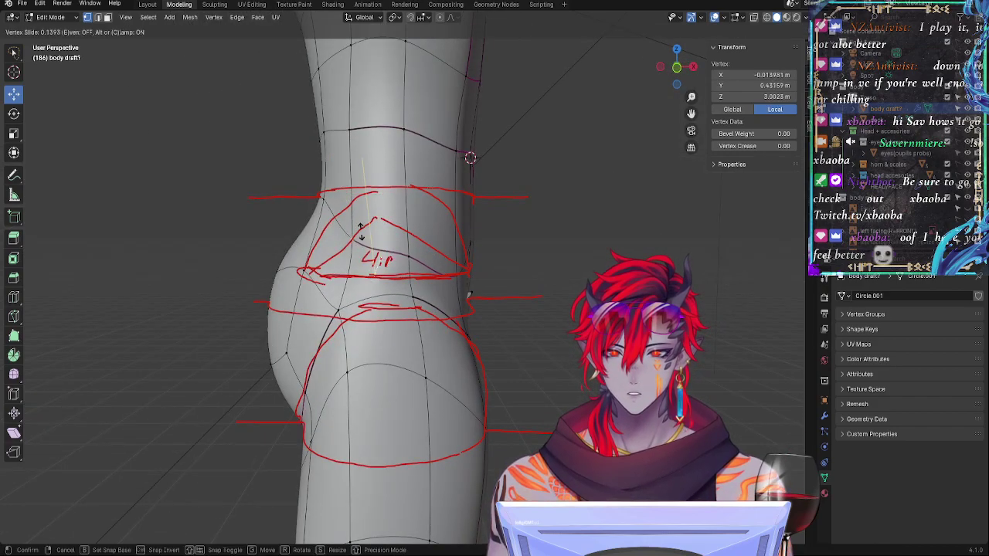
pyautogui.click(364, 230)
pyautogui.press('g')
pyautogui.click(367, 240)
pyautogui.press('g')
pyautogui.press('g')
pyautogui.press('g')
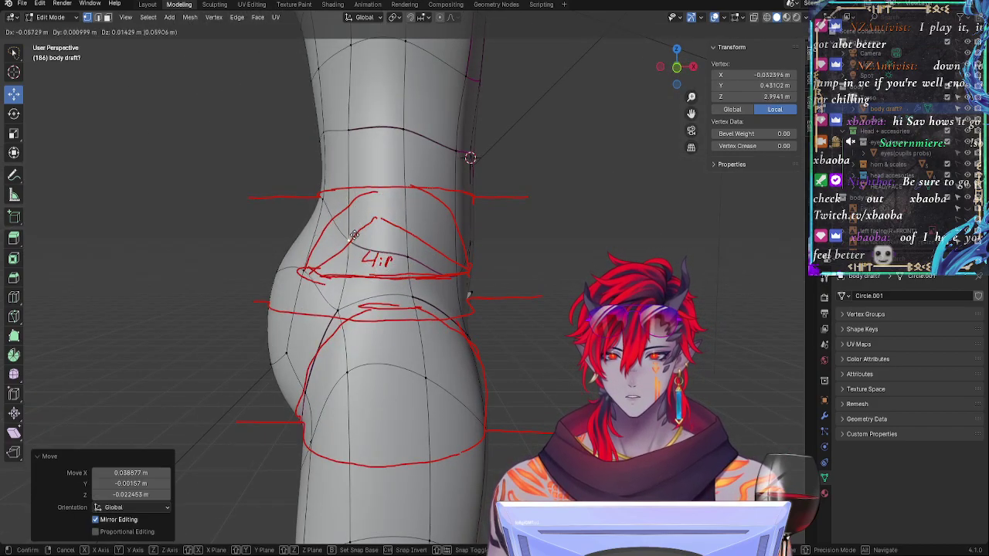
pyautogui.click(355, 243)
# Step: In zoomed front orthographic view, move the reselected vertex onto the Hip guide
pyautogui.click(676, 68)
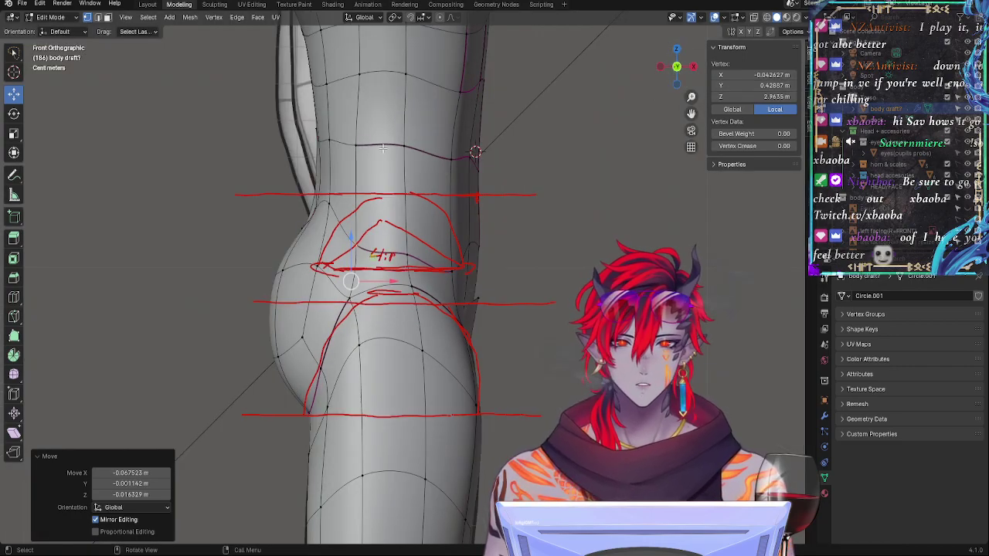
pyautogui.scroll(3, 521, 206)
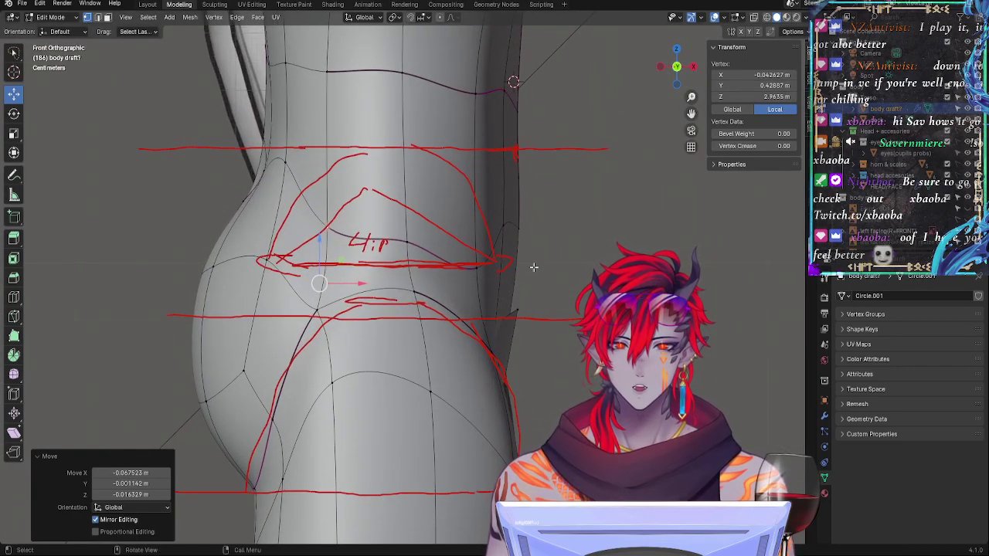
pyautogui.click(570, 272)
pyautogui.click(319, 282)
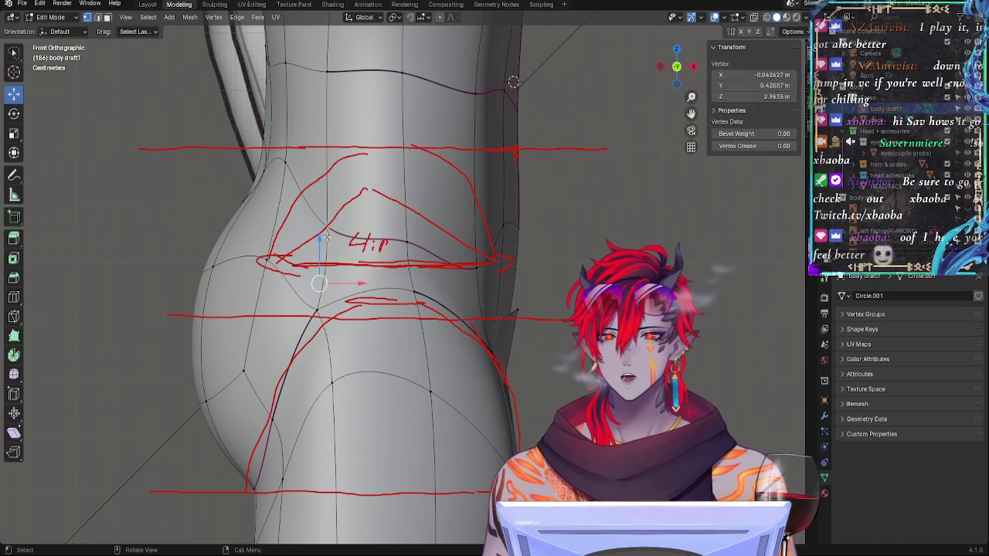
pyautogui.press('g')
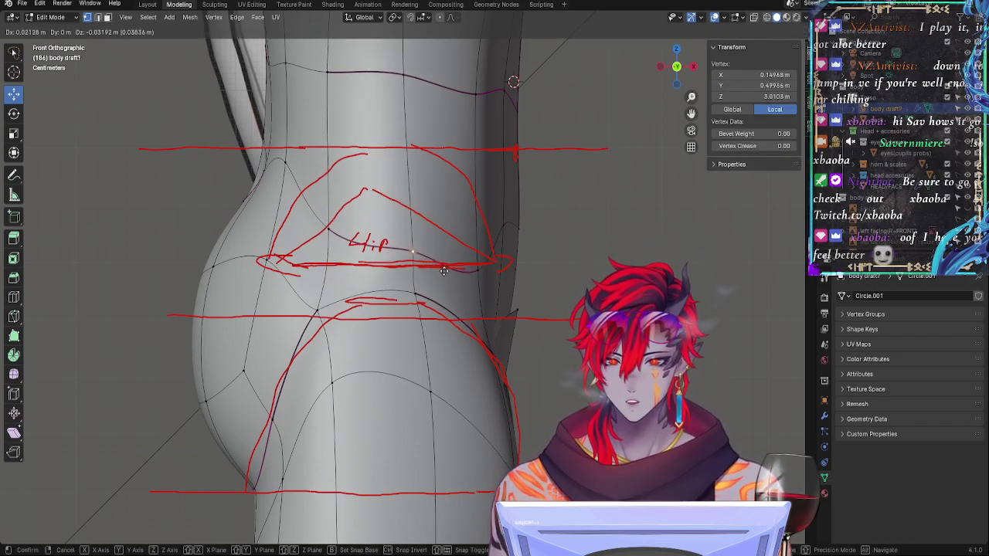
pyautogui.click(439, 273)
pyautogui.click(333, 240)
# Step: Place the next hip vertex lower-left on the guide and drop it slightly, then pick the upper-curve vertex
pyautogui.press('g')
pyautogui.click(316, 266)
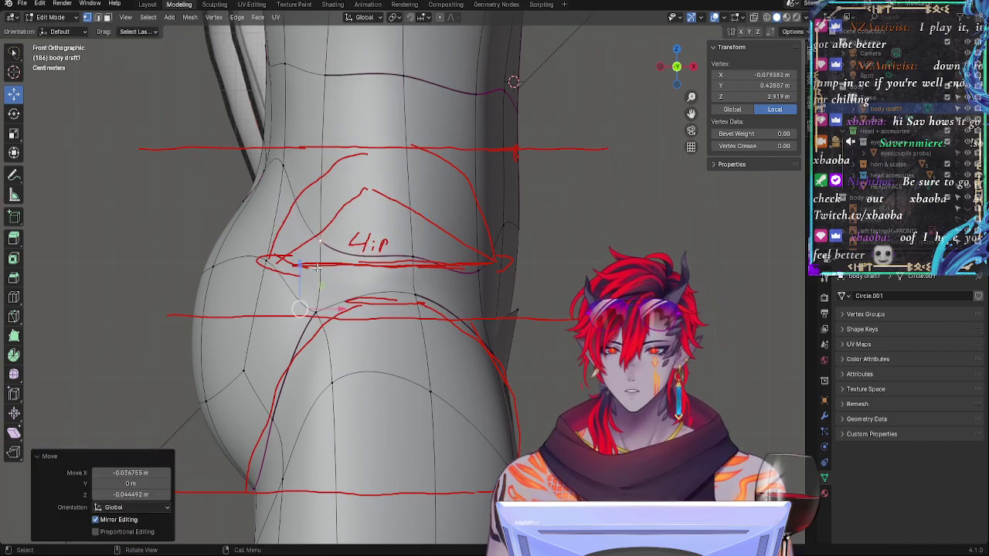
pyautogui.press('g')
pyautogui.press('z')
pyautogui.click(331, 270)
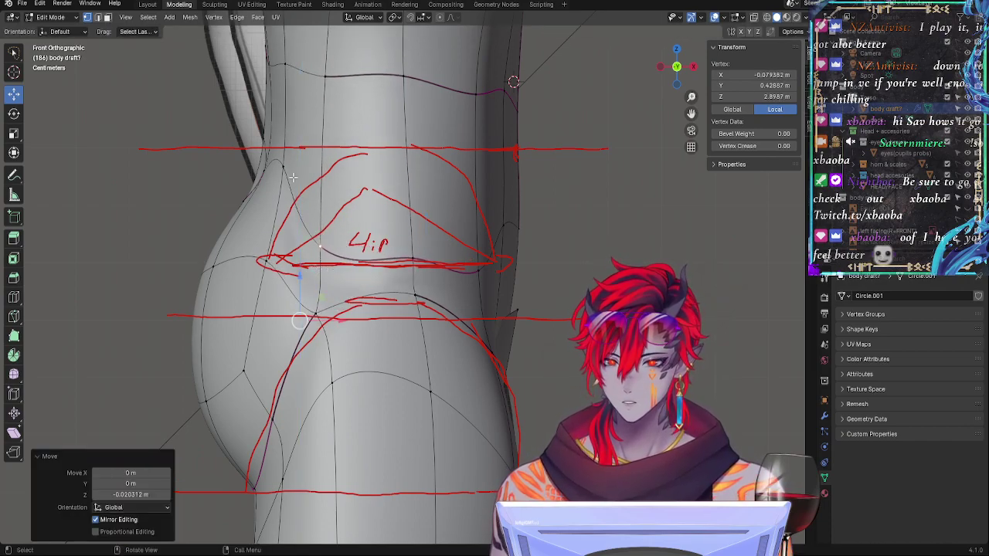
pyautogui.click(281, 156)
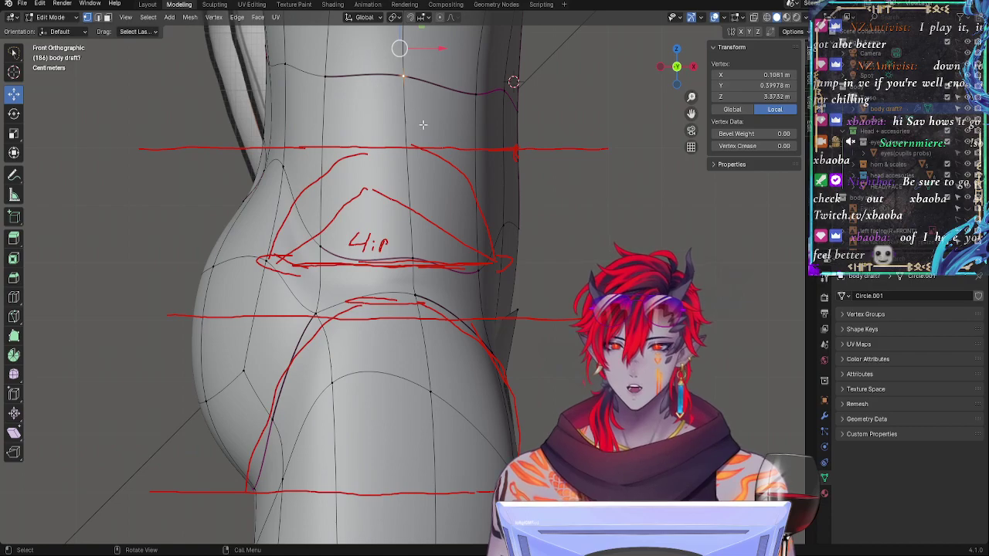
# Step: Select the waist vertex run and lower it vertically onto the red guide
pyautogui.keyDown('alt'); pyautogui.click(418, 87); pyautogui.keyUp('alt')
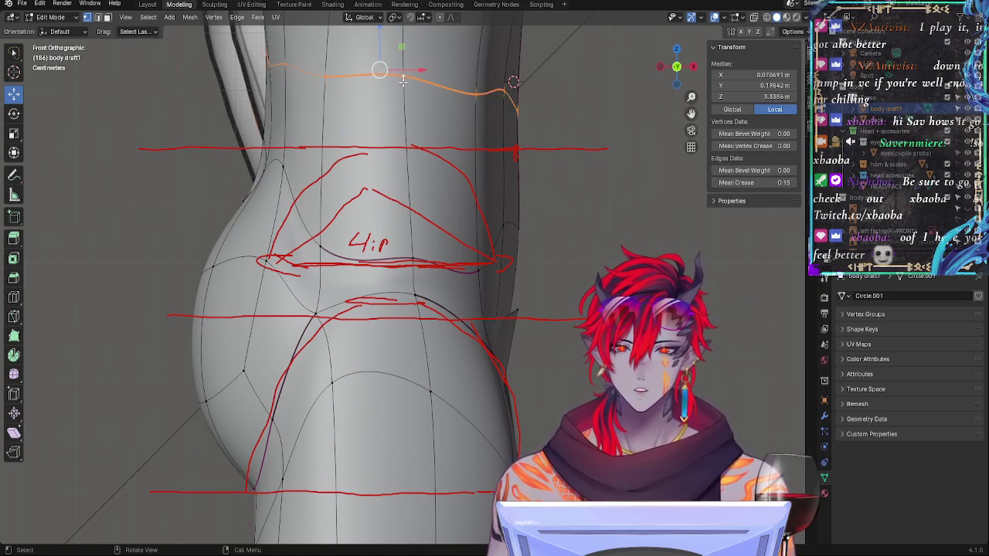
pyautogui.click(403, 81)
pyautogui.keyDown('shift'); pyautogui.click(403, 81); pyautogui.keyUp('shift')
pyautogui.keyDown('shift'); pyautogui.click(327, 78); pyautogui.keyUp('shift')
pyautogui.keyDown('shift'); pyautogui.click(400, 80); pyautogui.keyUp('shift')
pyautogui.keyDown('shift'); pyautogui.click(458, 94); pyautogui.keyUp('shift')
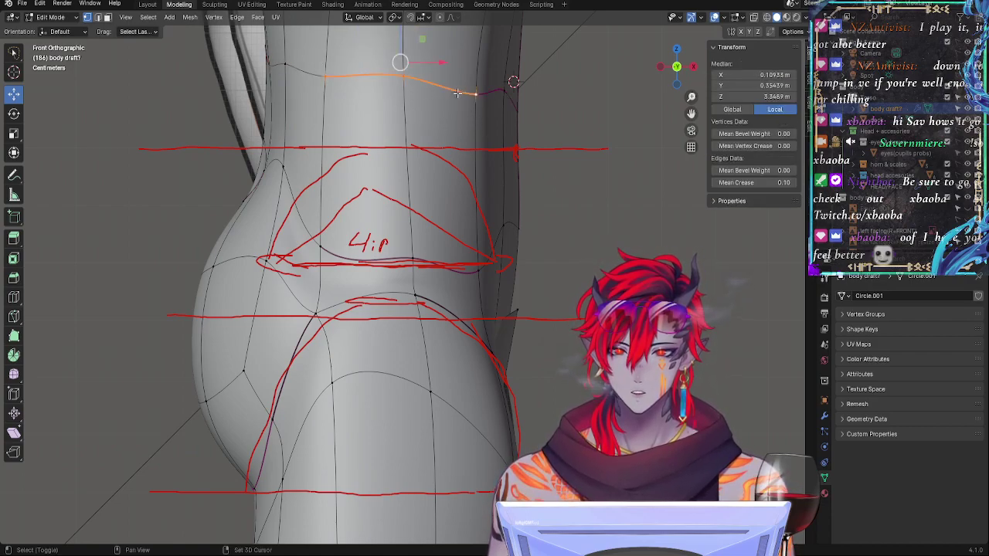
pyautogui.press('g')
pyautogui.press('z')
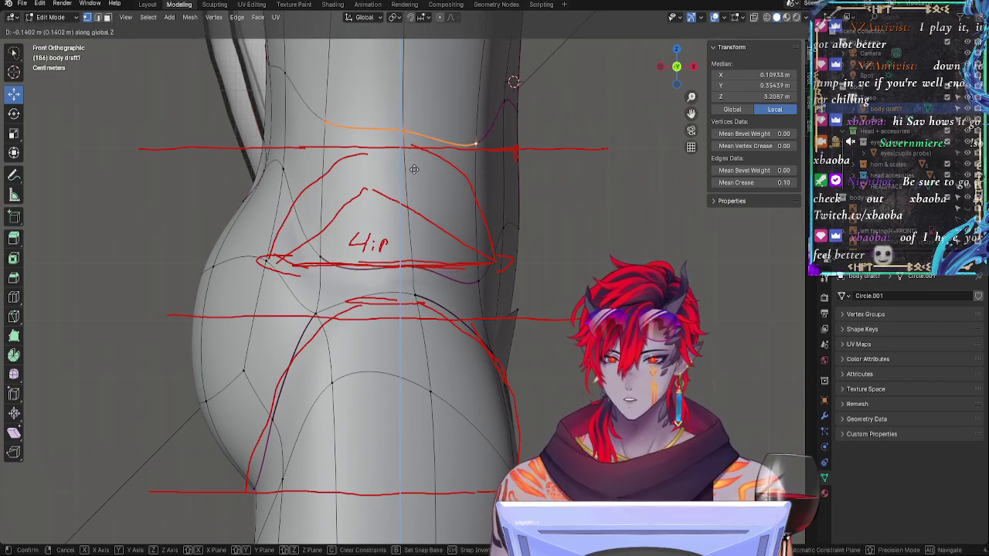
pyautogui.click(413, 179)
# Step: Flatten the waist edge run to zero height with S Z 0
pyautogui.press('s')
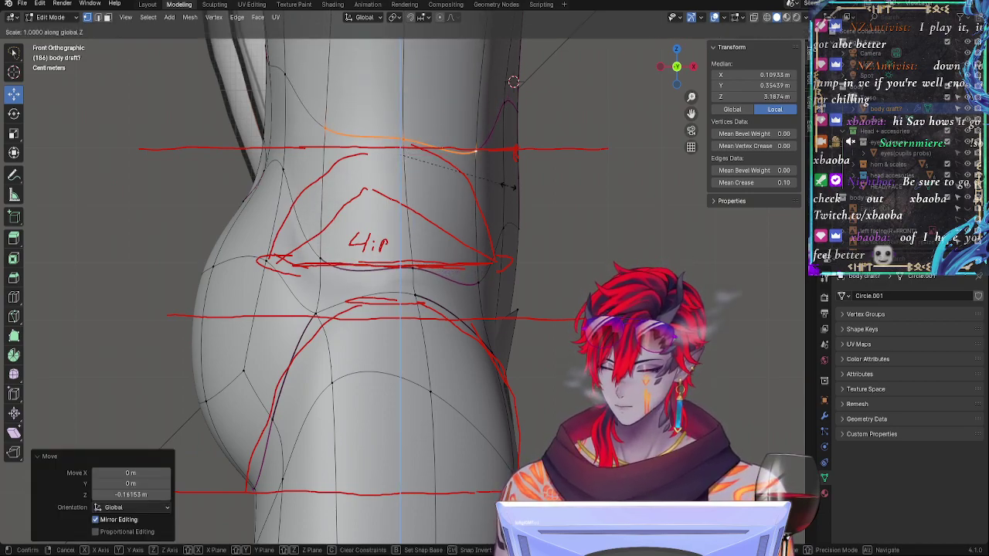
pyautogui.press('z')
pyautogui.press('0')
pyautogui.press('Return')
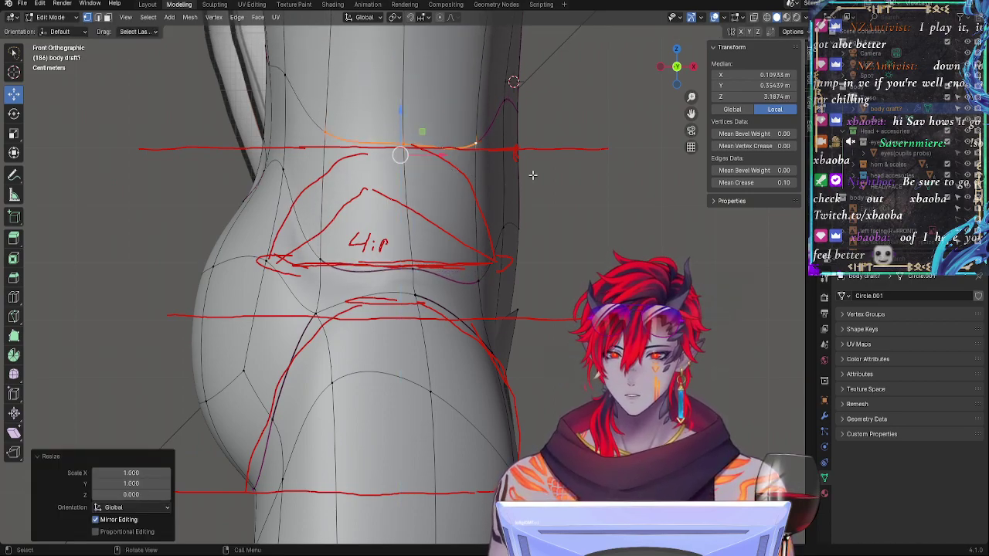
# Step: Move the left-end waist vertex vertically into place
pyautogui.click(322, 137)
pyautogui.press('g')
pyautogui.press('z')
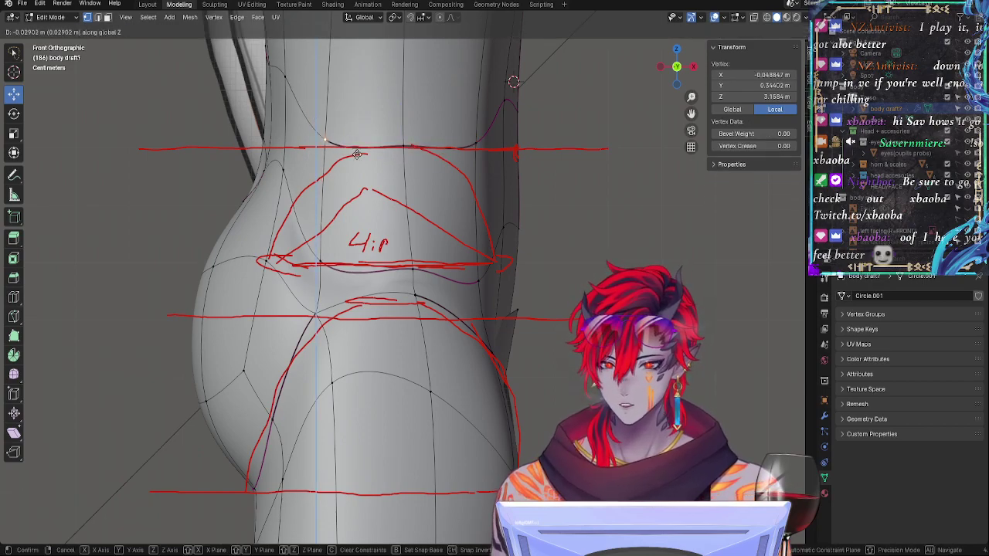
pyautogui.click(357, 154)
pyautogui.click(555, 176)
# Step: Reposition the right-hand waist vertex after cancelling a first slide attempt
pyautogui.click(499, 112)
pyautogui.moveTo(500, 115); pyautogui.dragTo(497, 228, button='middle')
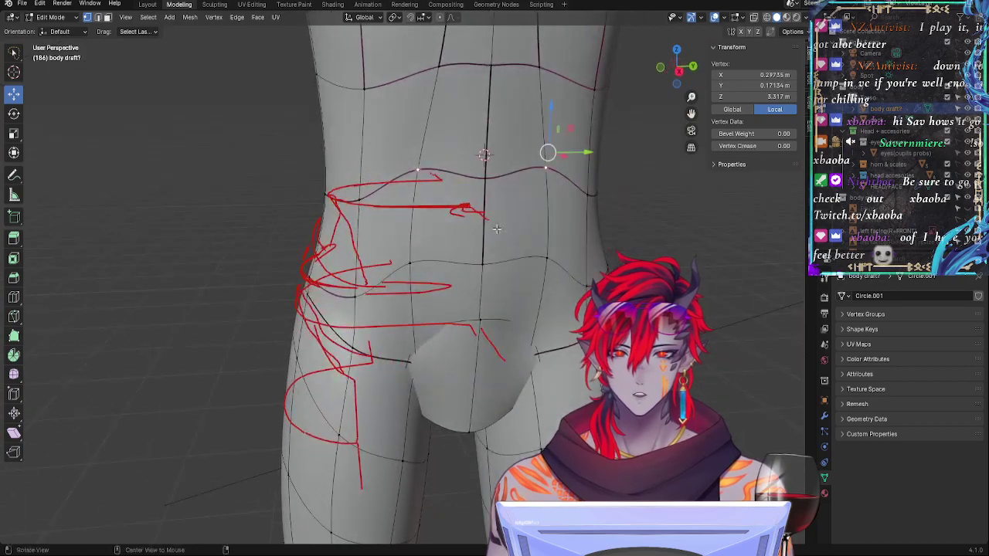
pyautogui.press('g')
pyautogui.press('g')
pyautogui.rightClick(539, 294)
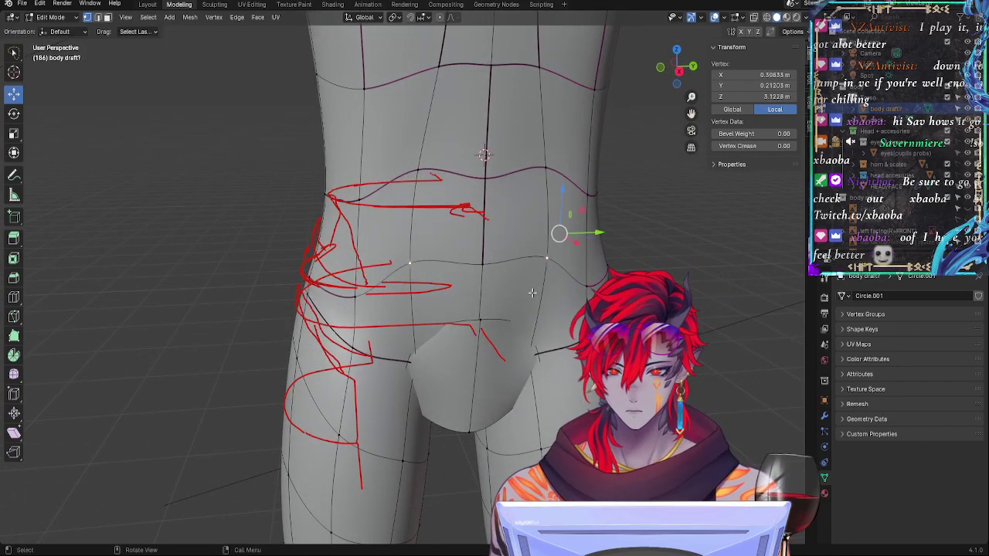
pyautogui.moveTo(532, 292); pyautogui.dragTo(236, 286, button='middle')
pyautogui.press('g')
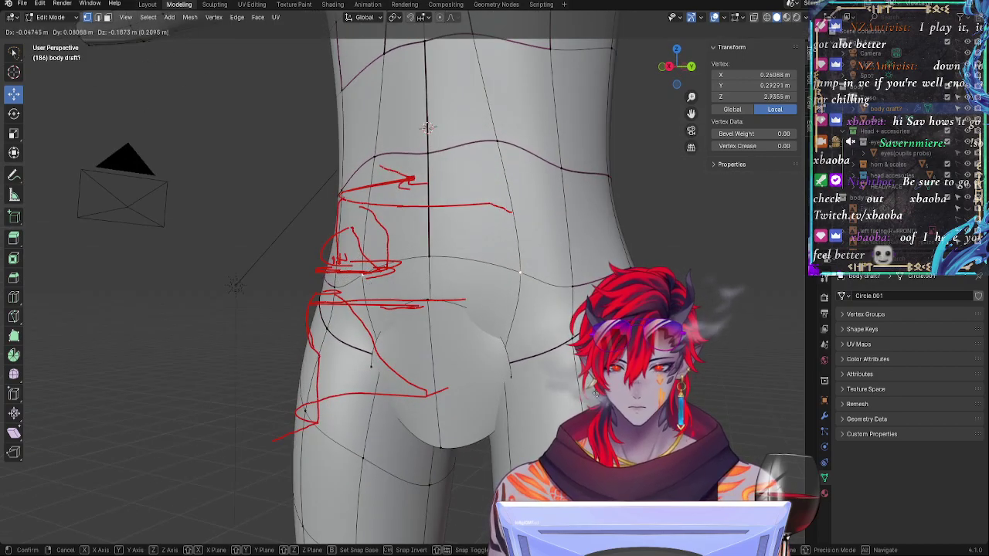
pyautogui.click(575, 386)
# Step: Drop the centre-line hip vertex down slightly
pyautogui.moveTo(475, 330); pyautogui.dragTo(511, 303, button='middle')
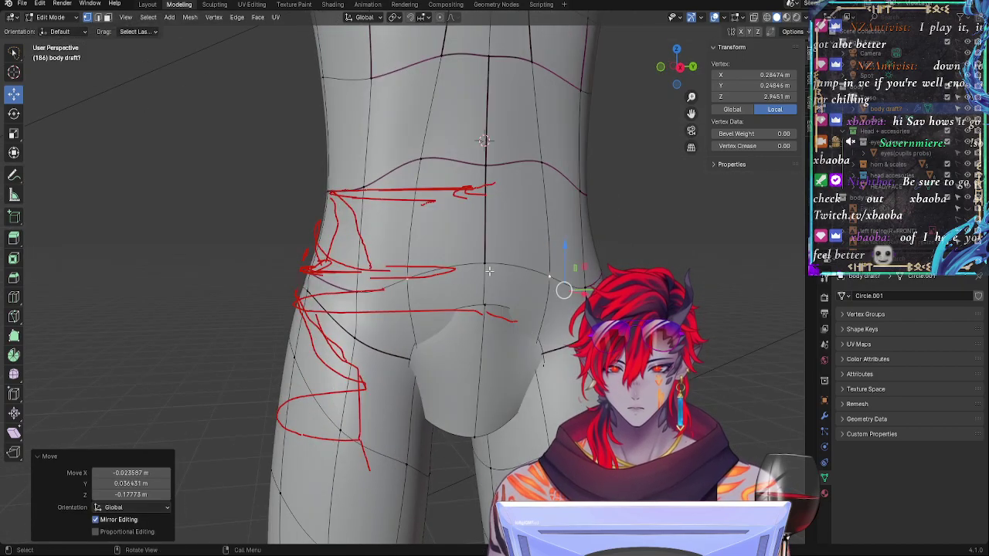
pyautogui.click(489, 271)
pyautogui.press('g')
pyautogui.click(488, 286)
# Step: Slide the two-vertex centre waist edge down into place
pyautogui.click(484, 184)
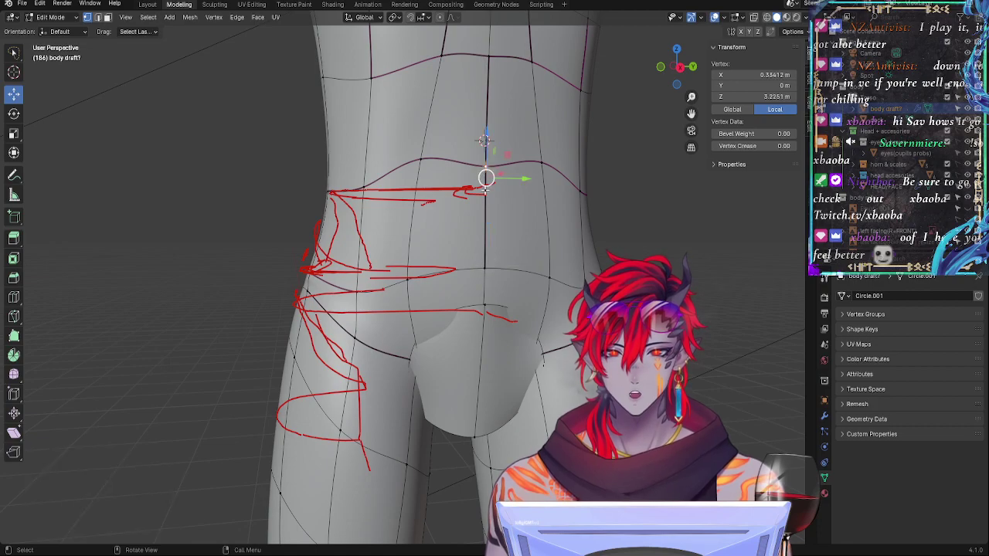
pyautogui.keyDown('shift'); pyautogui.click(418, 174); pyautogui.keyUp('shift')
pyautogui.press('g')
pyautogui.press('g')
pyautogui.click(443, 209)
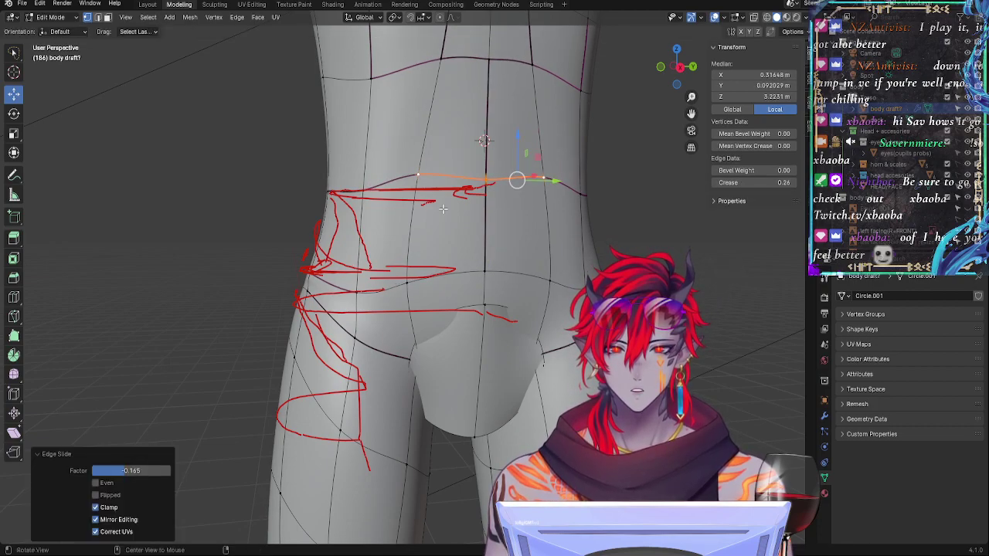
pyautogui.keyDown('alt'); pyautogui.moveTo(442, 208); pyautogui.dragTo(493, 214); pyautogui.keyUp('alt')
# Step: Move the remaining waist vertices down and outward, then return to front orthographic view
pyautogui.click(505, 175)
pyautogui.press('g')
pyautogui.click(479, 214)
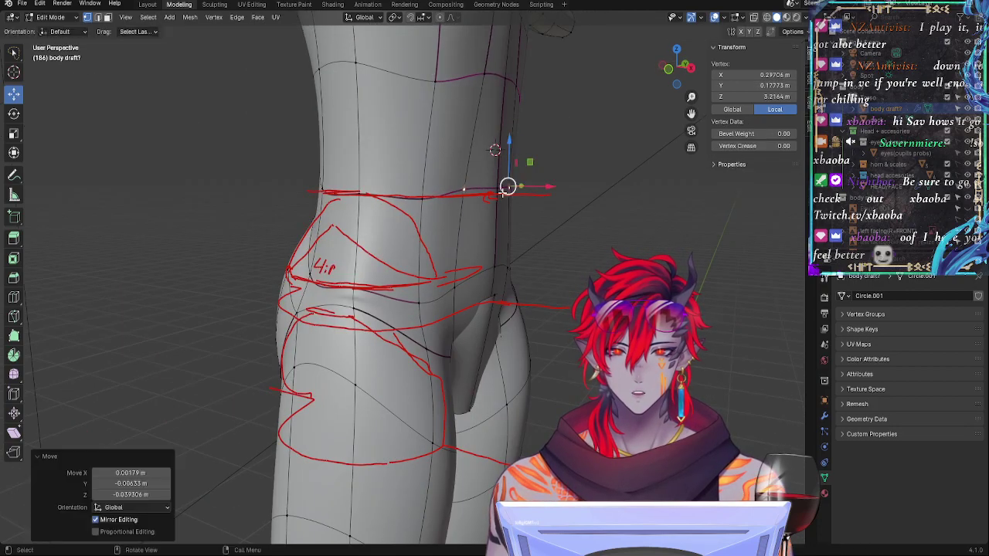
pyautogui.click(506, 187)
pyautogui.press('g')
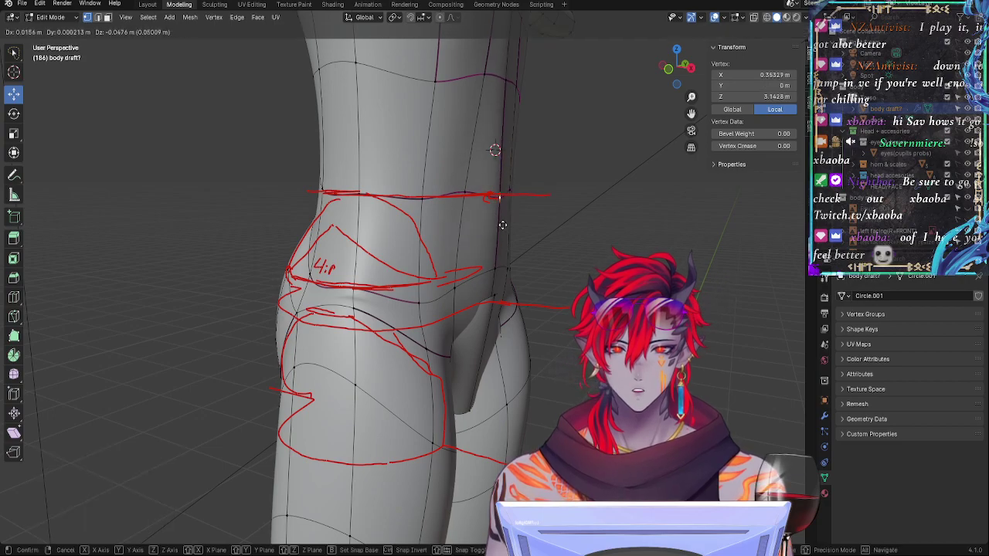
pyautogui.click(504, 213)
pyautogui.click(669, 71)
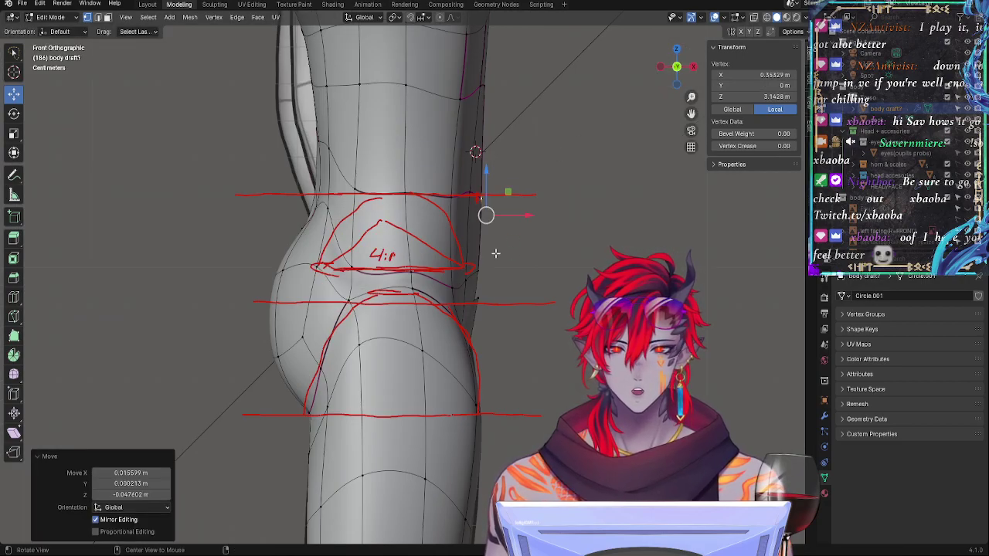
# Step: Slide a rear waist vertex sideways toward the guide, seen from behind the hips
pyautogui.moveTo(312, 214); pyautogui.dragTo(502, 248, button='middle')
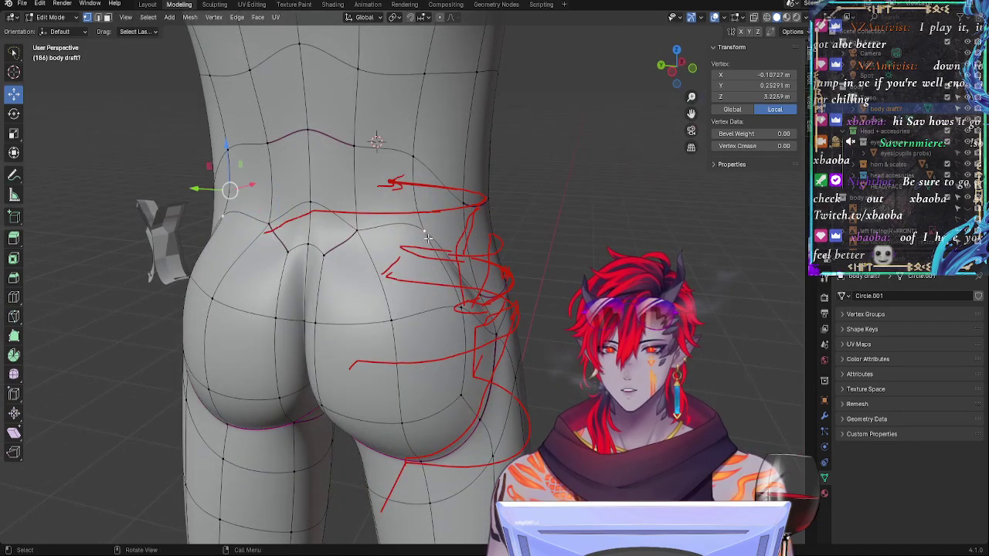
pyautogui.moveTo(427, 238); pyautogui.dragTo(498, 248, button='middle')
pyautogui.moveTo(215, 224); pyautogui.dragTo(196, 223)
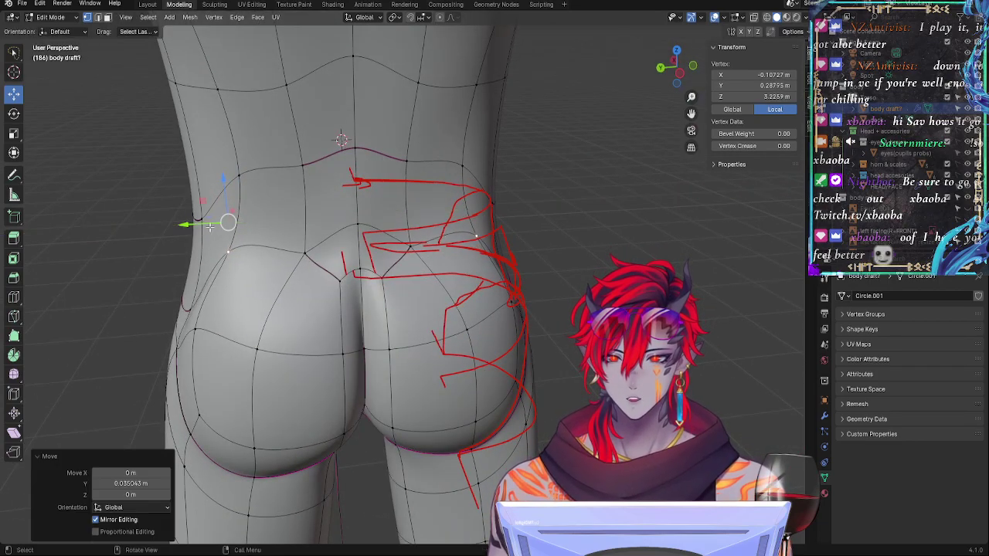
pyautogui.click(216, 221)
# Step: Select the whole separate groin flap piece as a linked selection
pyautogui.click(677, 82)
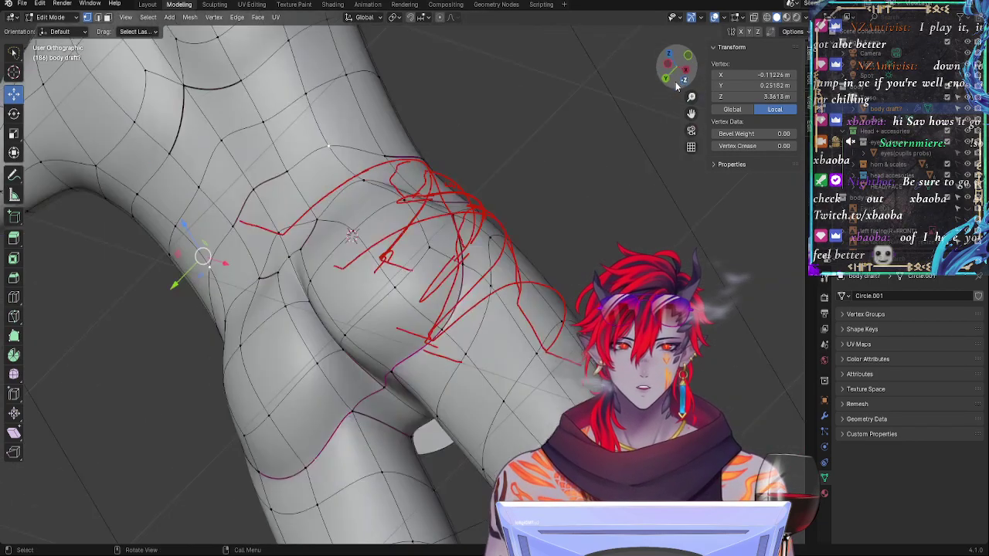
pyautogui.click(676, 51)
pyautogui.moveTo(568, 250); pyautogui.dragTo(569, 250, button='middle')
pyautogui.moveTo(568, 250); pyautogui.dragTo(562, 294)
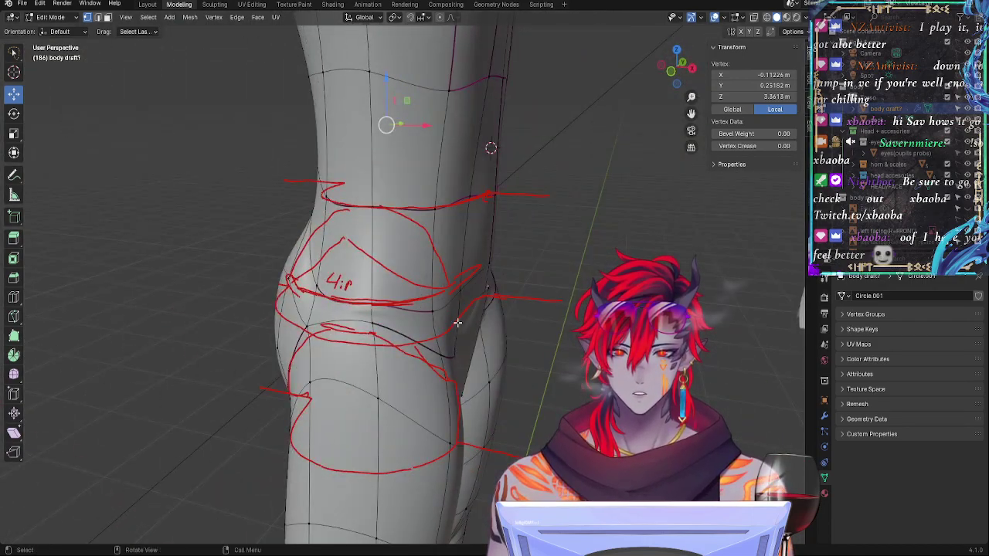
pyautogui.keyDown('alt'); pyautogui.moveTo(527, 349); pyautogui.dragTo(418, 355); pyautogui.keyUp('alt')
pyautogui.click(436, 359)
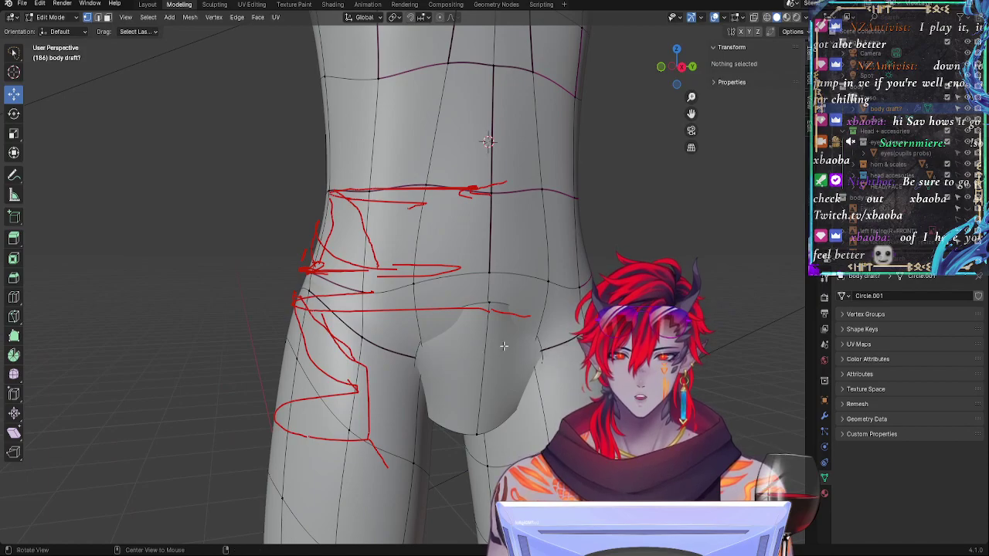
pyautogui.moveTo(504, 346); pyautogui.dragTo(372, 276, button='middle')
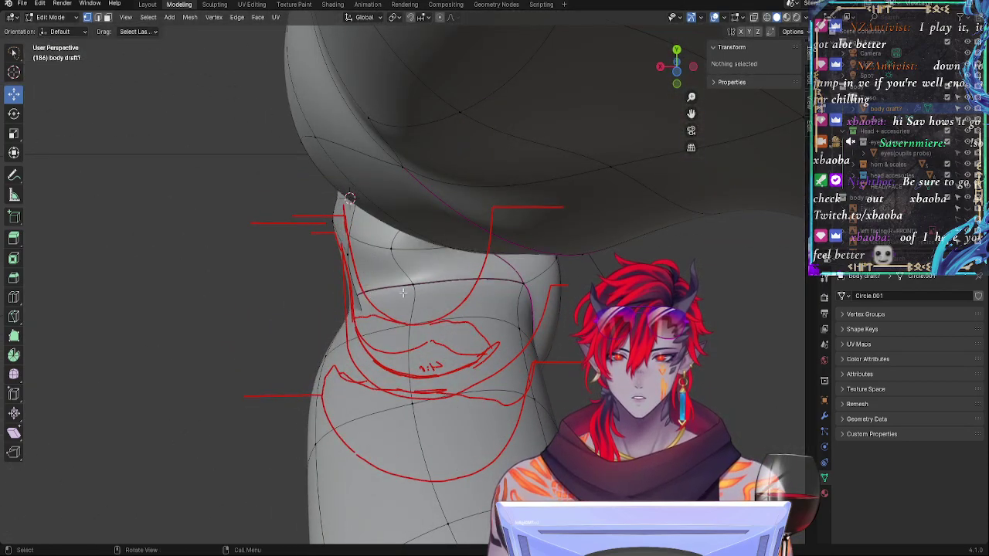
pyautogui.click(404, 292)
pyautogui.keyDown('alt'); pyautogui.moveTo(404, 292); pyautogui.dragTo(431, 361); pyautogui.keyUp('alt')
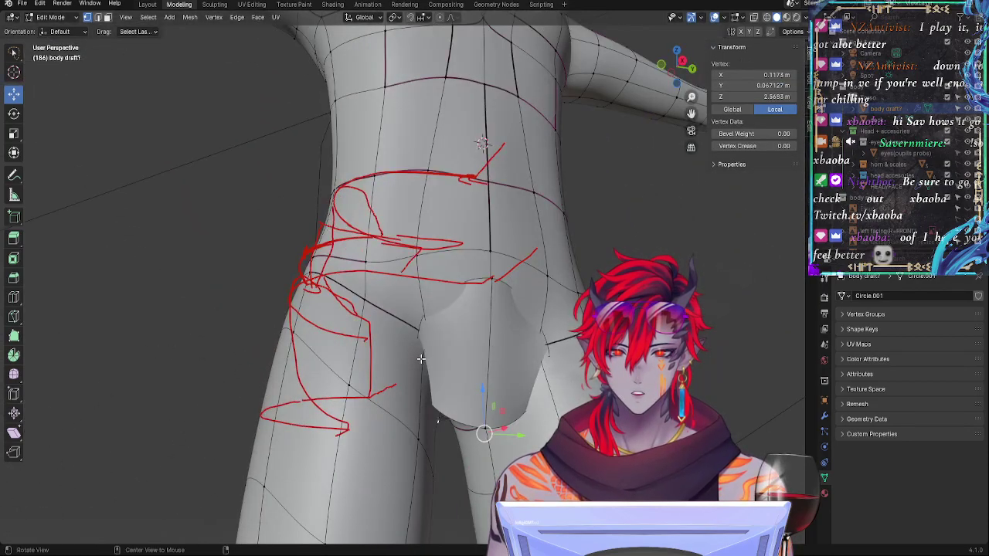
pyautogui.moveTo(420, 358); pyautogui.dragTo(427, 363, button='middle')
pyautogui.keyDown('alt'); pyautogui.moveTo(360, 260); pyautogui.dragTo(317, 236); pyautogui.keyUp('alt')
pyautogui.press('l')
# Step: Shift the groin flap piece sideways along X
pyautogui.moveTo(455, 373); pyautogui.dragTo(454, 457, button='middle')
pyautogui.press('g')
pyautogui.press('x')
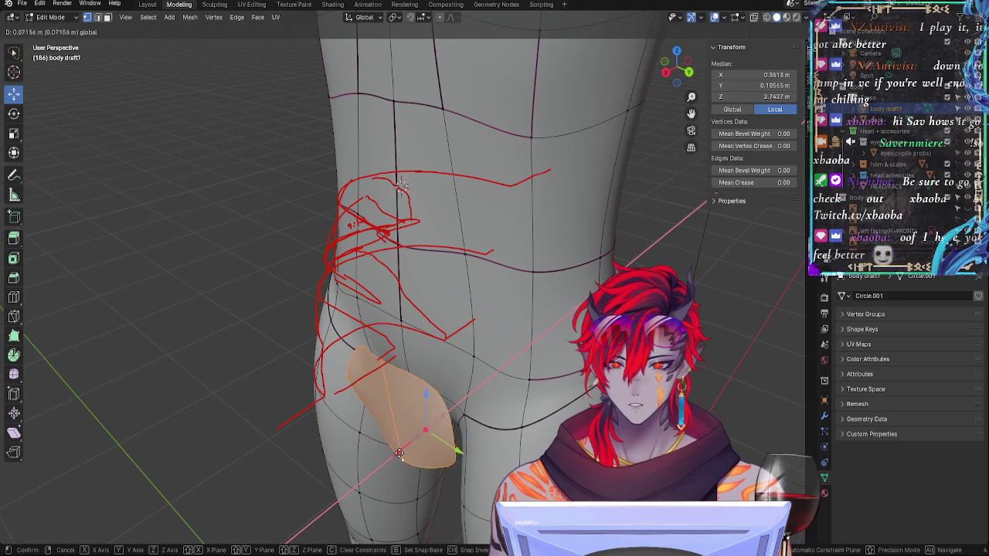
pyautogui.moveTo(399, 454); pyautogui.dragTo(398, 455)
pyautogui.keyDown('alt'); pyautogui.moveTo(398, 451); pyautogui.dragTo(546, 446); pyautogui.keyUp('alt')
# Step: Move two flap vertices 0.035 m sideways and 0.0189 m lower against the thigh guides
pyautogui.click(357, 291)
pyautogui.keyDown('shift'); pyautogui.click(428, 318); pyautogui.keyUp('shift')
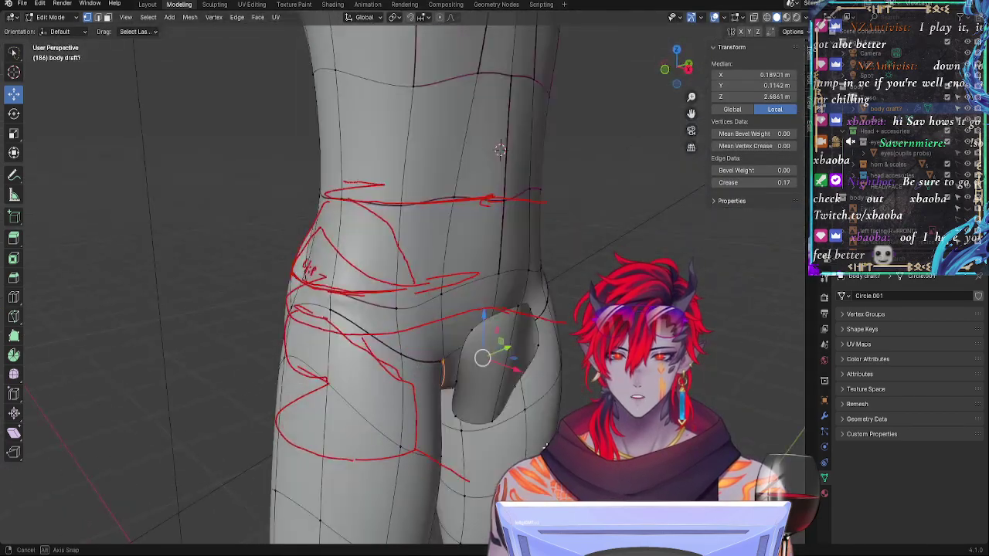
pyautogui.moveTo(500, 149); pyautogui.dragTo(506, 456, button='middle')
pyautogui.moveTo(515, 397); pyautogui.dragTo(523, 409)
pyautogui.keyDown('alt'); pyautogui.moveTo(506, 419); pyautogui.dragTo(568, 417); pyautogui.keyUp('alt')
pyautogui.moveTo(467, 313); pyautogui.dragTo(467, 319)
# Step: Lower two selected hip vertices slightly toward the hip guide
pyautogui.click(675, 71)
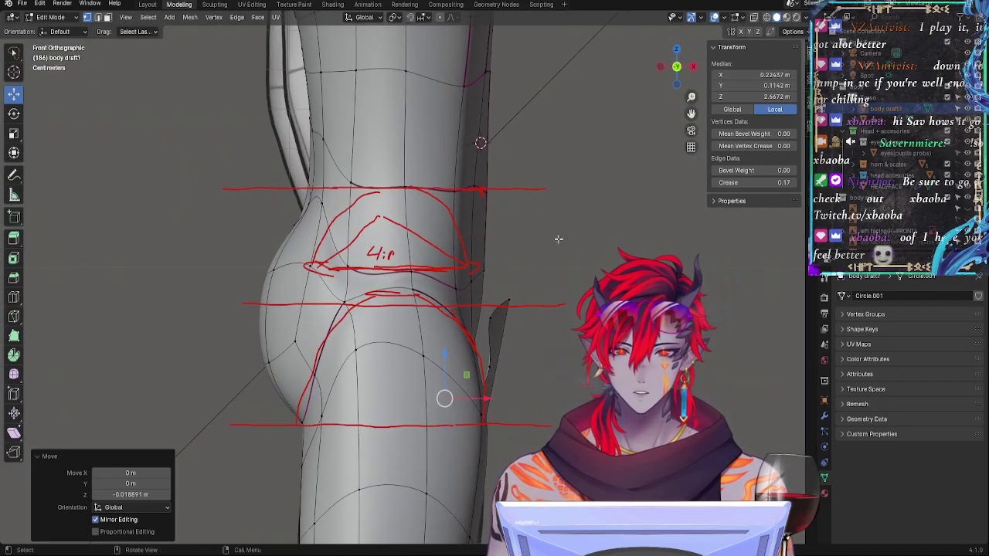
pyautogui.scroll(-2, 540, 204)
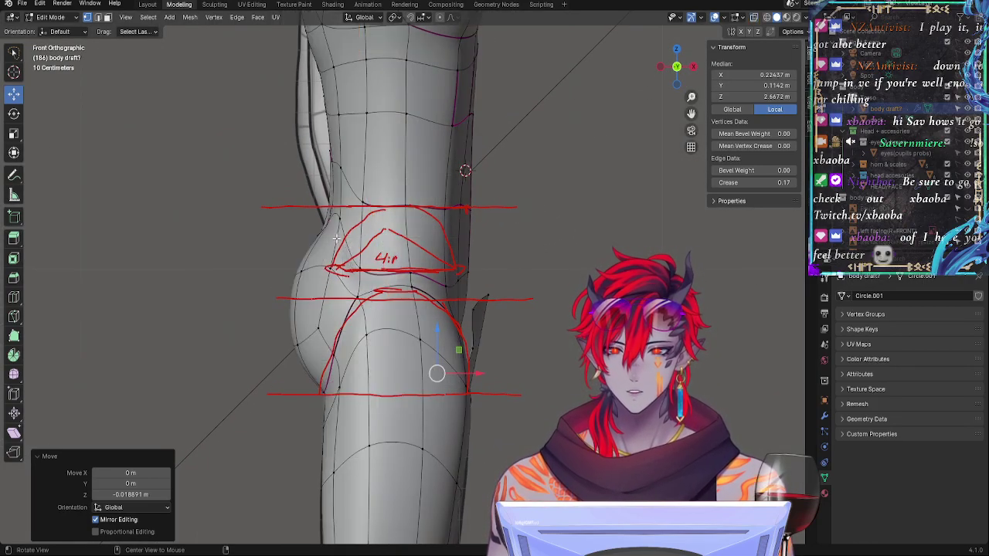
pyautogui.click(319, 230)
pyautogui.moveTo(319, 231); pyautogui.dragTo(325, 265, button='middle')
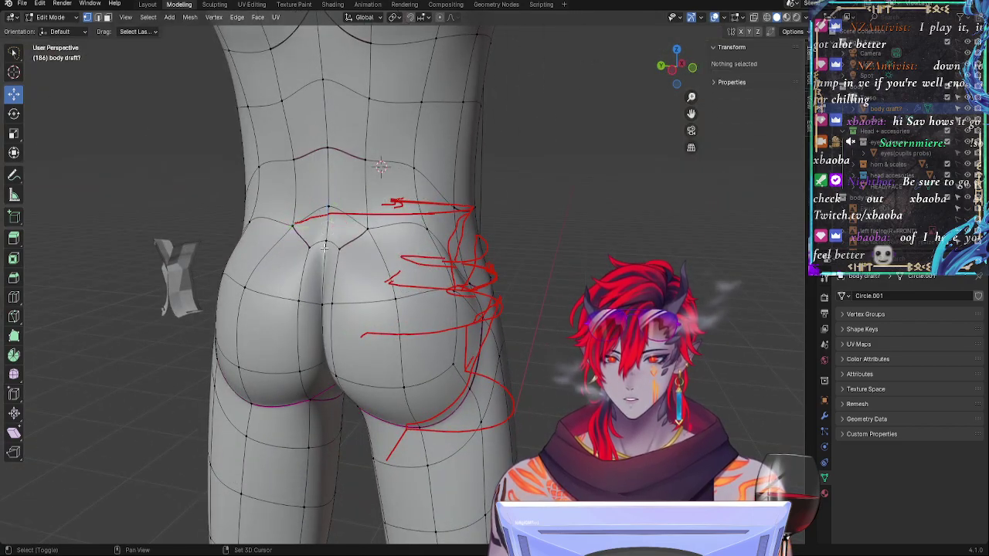
pyautogui.keyDown('shift'); pyautogui.click(323, 295); pyautogui.keyUp('shift')
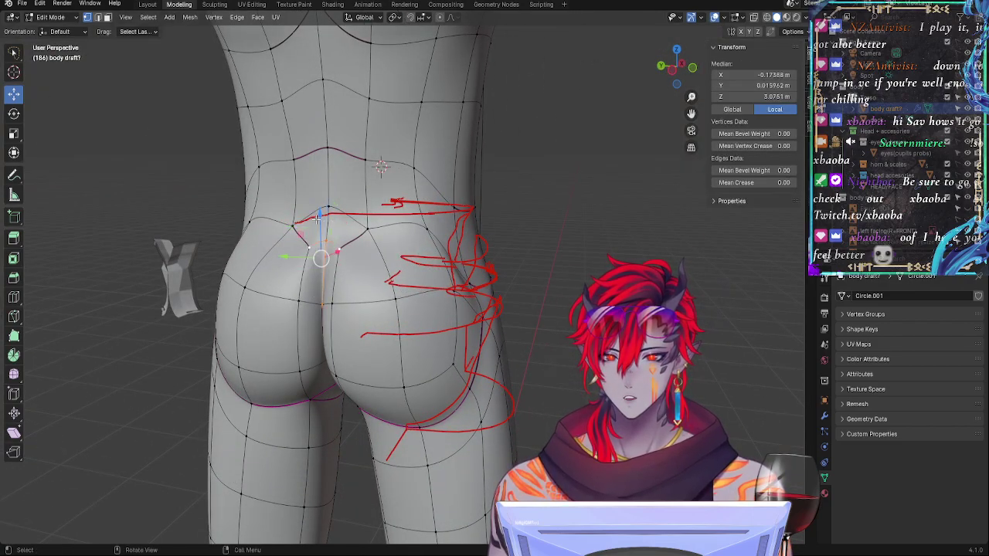
pyautogui.moveTo(317, 218); pyautogui.dragTo(317, 228)
# Step: In front view with X-ray, nudge a waist vertex and the hip-side faces slightly inward
pyautogui.click(693, 69)
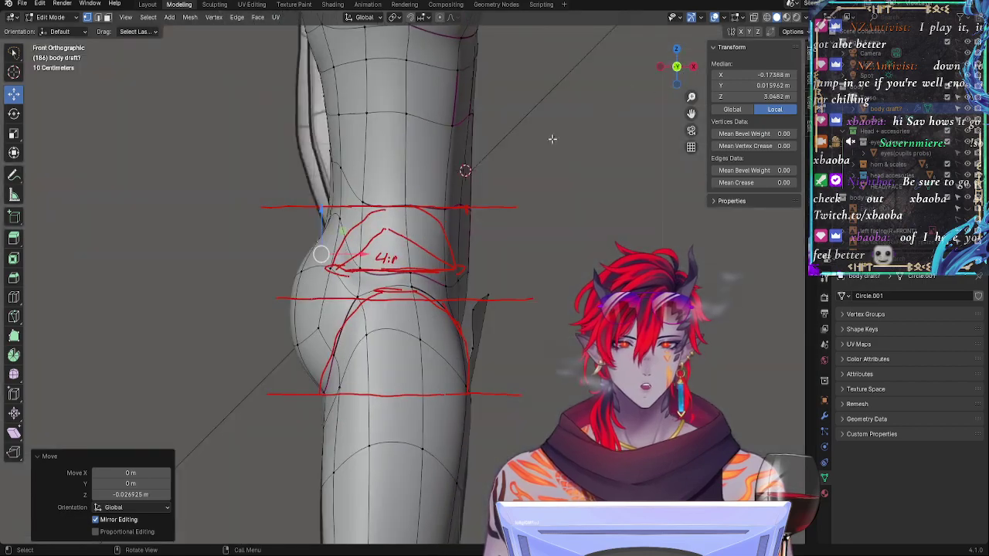
pyautogui.hotkey('alt', 'z')
pyautogui.hotkey('alt', 'z')
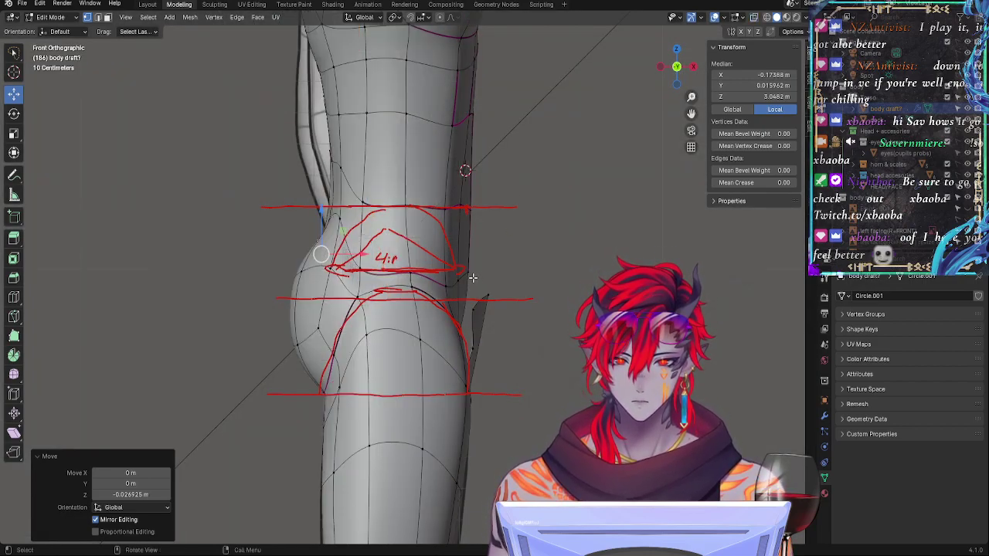
pyautogui.keyDown('shift'); pyautogui.click(479, 279); pyautogui.keyUp('shift')
pyautogui.moveTo(491, 287); pyautogui.dragTo(489, 290)
pyautogui.keyDown('shift'); pyautogui.click(470, 236); pyautogui.keyUp('shift')
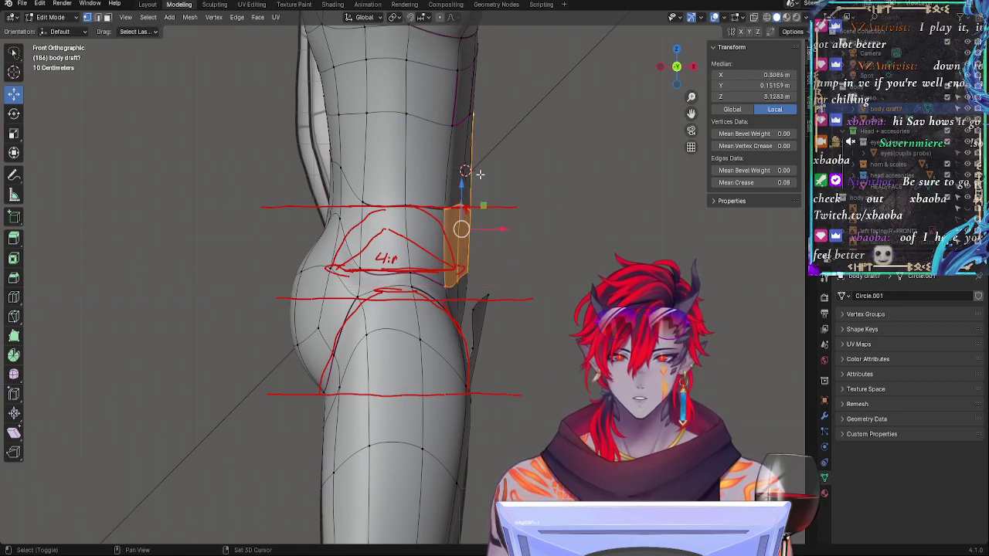
pyautogui.moveTo(493, 230); pyautogui.dragTo(490, 230)
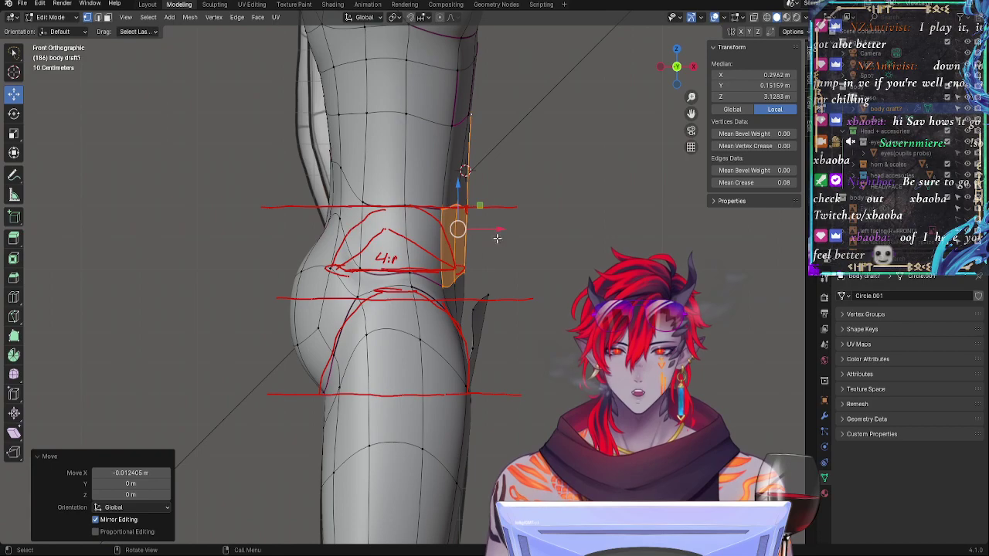
# Step: Move four hip-side vertices inward along the X axis
pyautogui.click(494, 241)
pyautogui.click(469, 264)
pyautogui.keyDown('shift'); pyautogui.click(454, 207); pyautogui.keyUp('shift')
pyautogui.keyDown('shift'); pyautogui.click(456, 277); pyautogui.keyUp('shift')
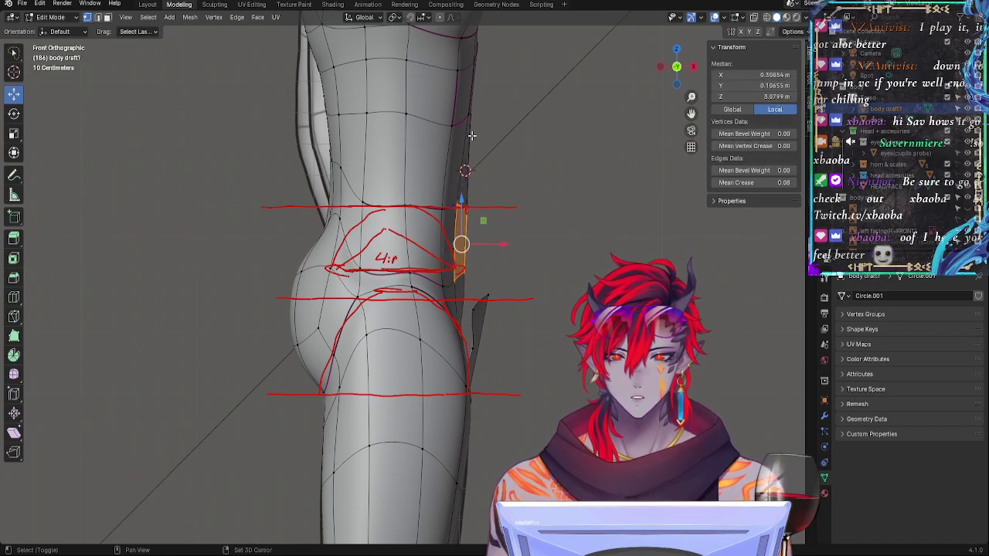
pyautogui.press('g')
pyautogui.press('x')
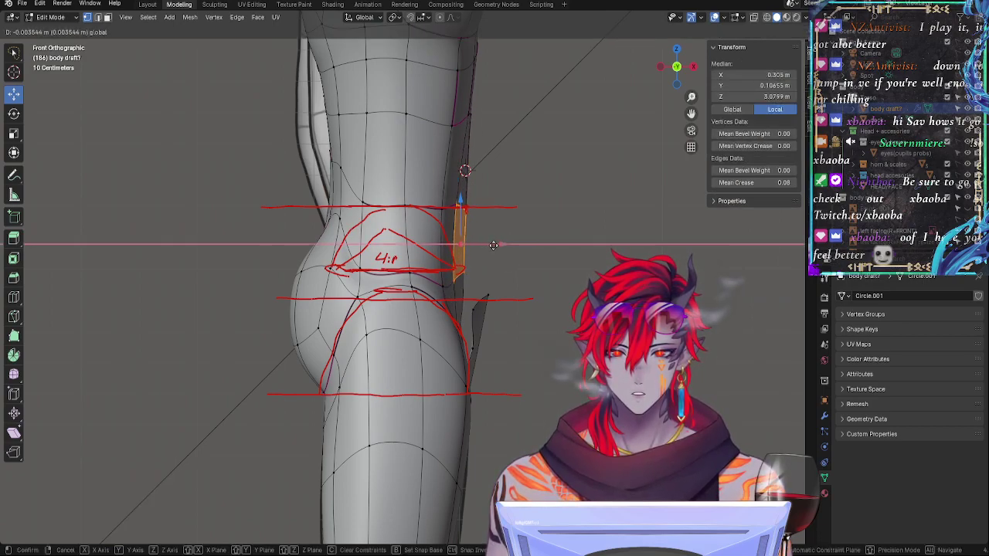
pyautogui.click(493, 246)
# Step: Lower a side hip vertex 0.0443 m onto the hip guide's bottom edge, checking with X-ray
pyautogui.click(515, 232)
pyautogui.click(453, 203)
pyautogui.keyDown('alt'); pyautogui.moveTo(550, 238); pyautogui.dragTo(556, 257); pyautogui.keyUp('alt')
pyautogui.hotkey('alt', 'z')
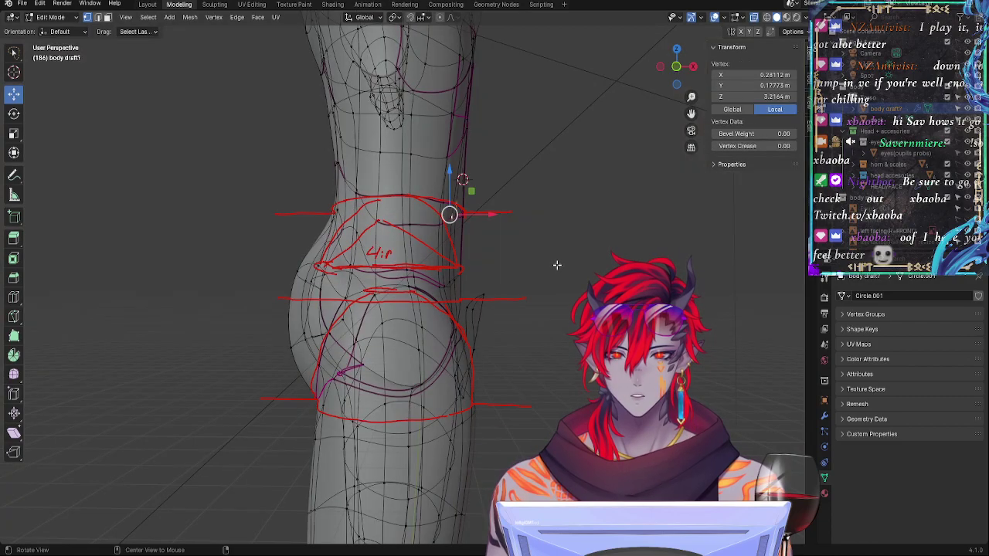
pyautogui.hotkey('alt', 'z')
pyautogui.click(676, 67)
pyautogui.hotkey('alt', 'z')
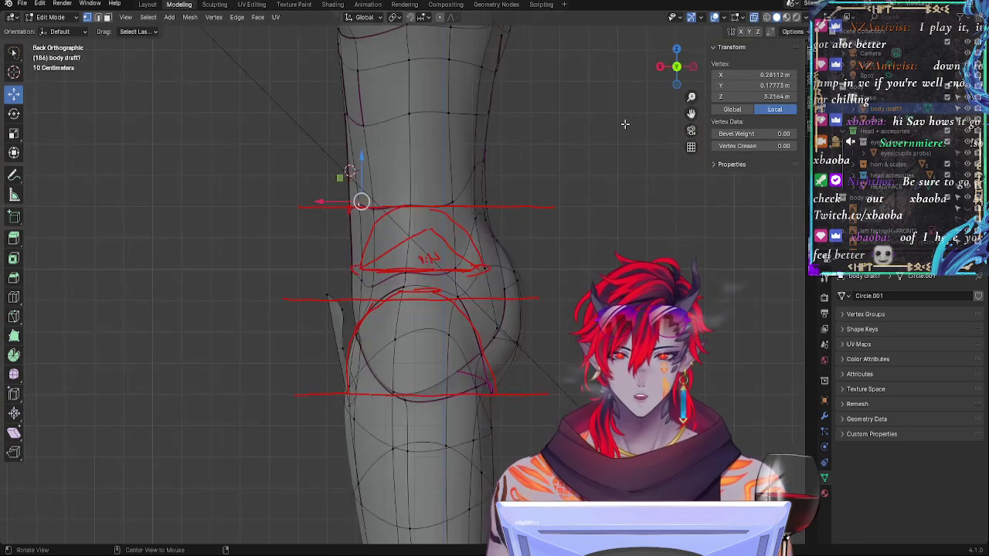
pyautogui.click(674, 73)
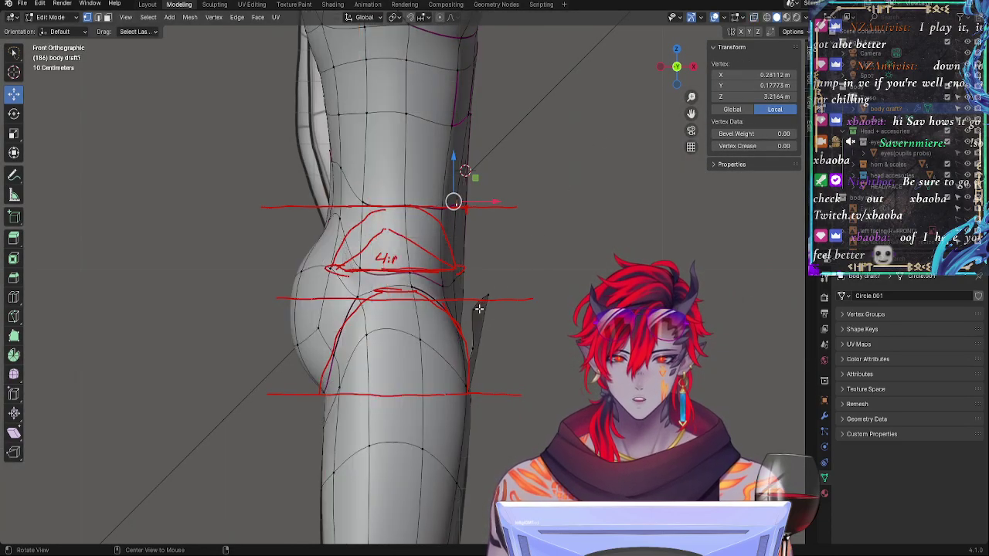
pyautogui.moveTo(474, 219); pyautogui.dragTo(493, 256)
pyautogui.hotkey('alt', 'z')
pyautogui.hotkey('alt', 'z')
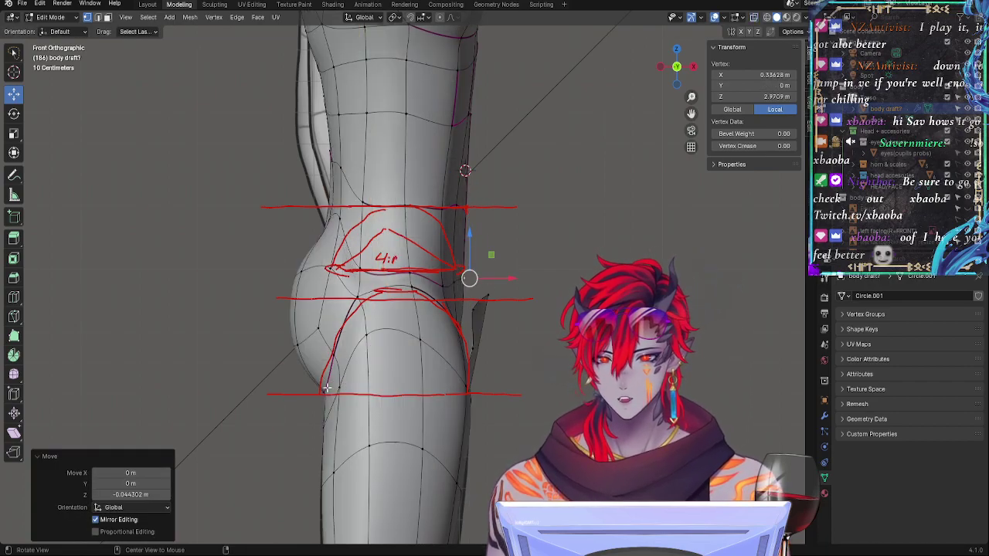
pyautogui.hotkey('alt', 'z')
# Step: Select the outer thigh faces and knee vertices and pull them slightly inward along X
pyautogui.keyDown('shift'); pyautogui.moveTo(526, 459); pyautogui.dragTo(513, 161, button='middle'); pyautogui.keyUp('shift')
pyautogui.keyDown('shift'); pyautogui.moveTo(479, 316); pyautogui.dragTo(505, 281, button='middle'); pyautogui.keyUp('shift')
pyautogui.hotkey('alt', 'z')
pyautogui.keyDown('shift'); pyautogui.click(336, 236); pyautogui.keyUp('shift')
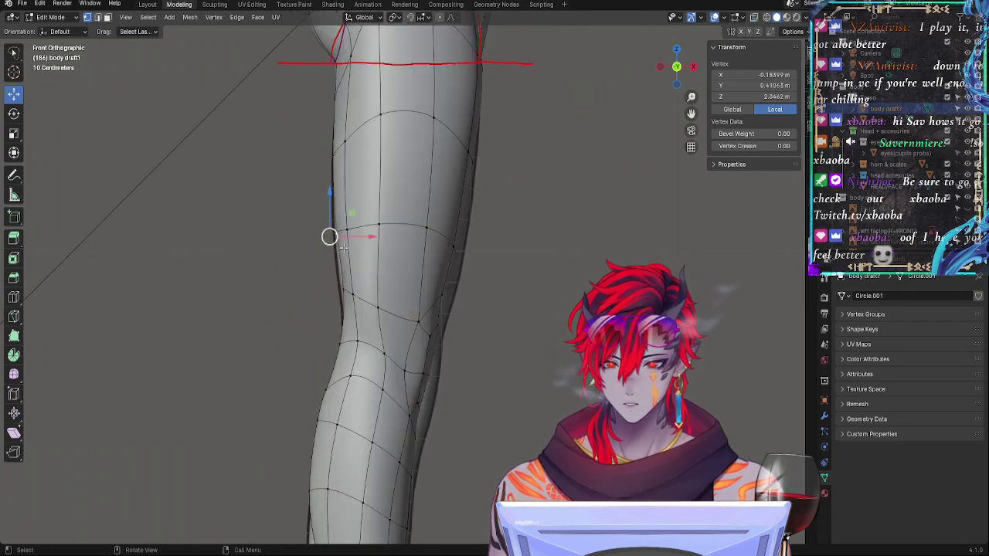
pyautogui.moveTo(375, 254); pyautogui.dragTo(417, 294, button='middle')
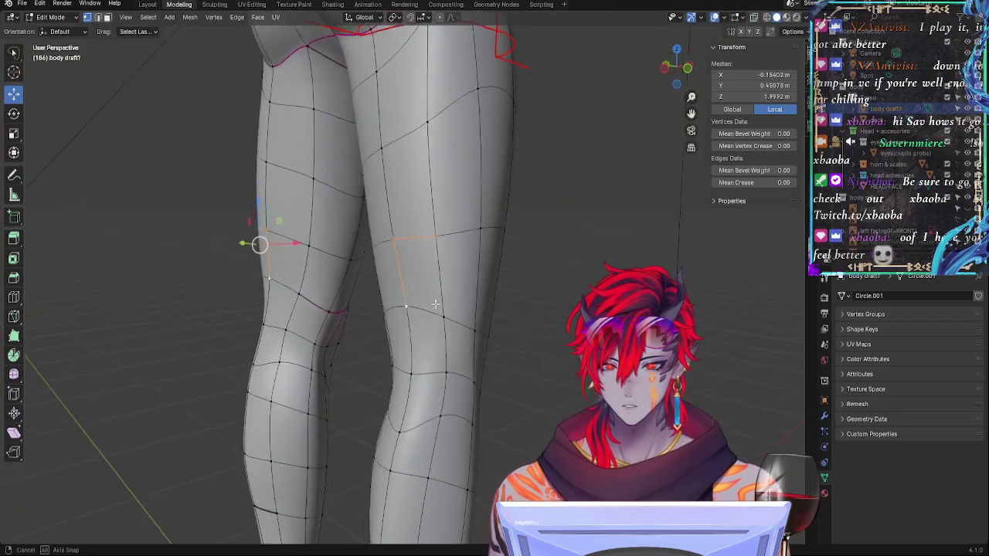
pyautogui.keyDown('shift'); pyautogui.click(440, 319); pyautogui.keyUp('shift')
pyautogui.moveTo(377, 257); pyautogui.dragTo(440, 292, button='middle')
pyautogui.keyDown('shift'); pyautogui.click(441, 293); pyautogui.keyUp('shift')
pyautogui.keyDown('shift'); pyautogui.click(494, 156); pyautogui.keyUp('shift')
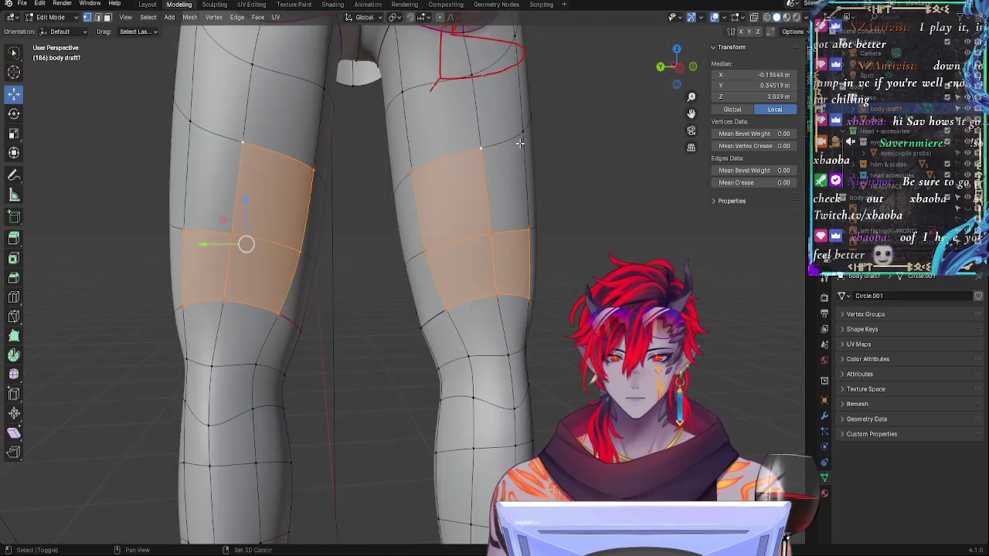
pyautogui.keyDown('shift'); pyautogui.click(522, 142); pyautogui.keyUp('shift')
pyautogui.click(693, 72)
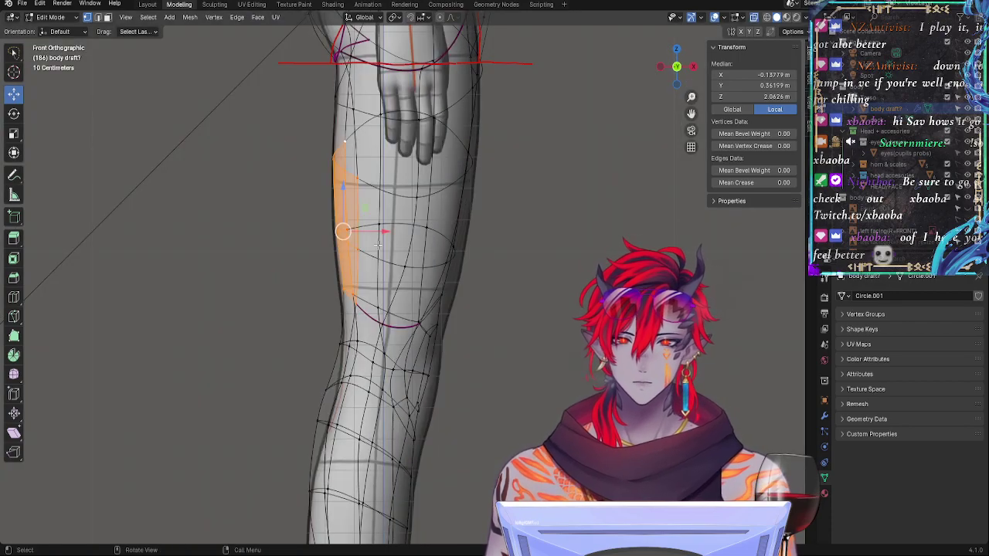
pyautogui.moveTo(382, 231); pyautogui.dragTo(377, 231)
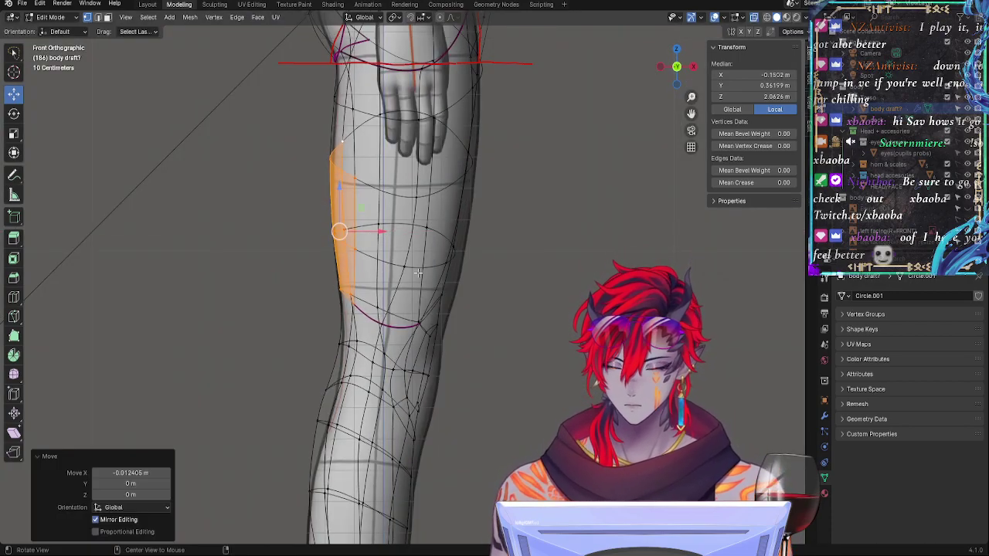
# Step: After cancelling an Alt+S shrink, move two knee vertices inward along X
pyautogui.hotkey('alt', 's')
pyautogui.press('Escape')
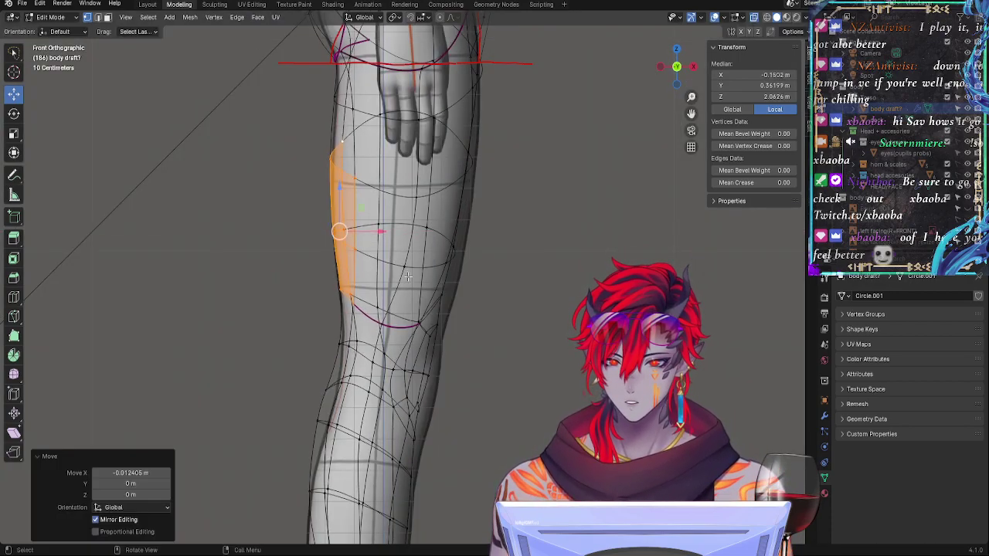
pyautogui.click(355, 304)
pyautogui.moveTo(355, 303); pyautogui.dragTo(618, 231, button='middle')
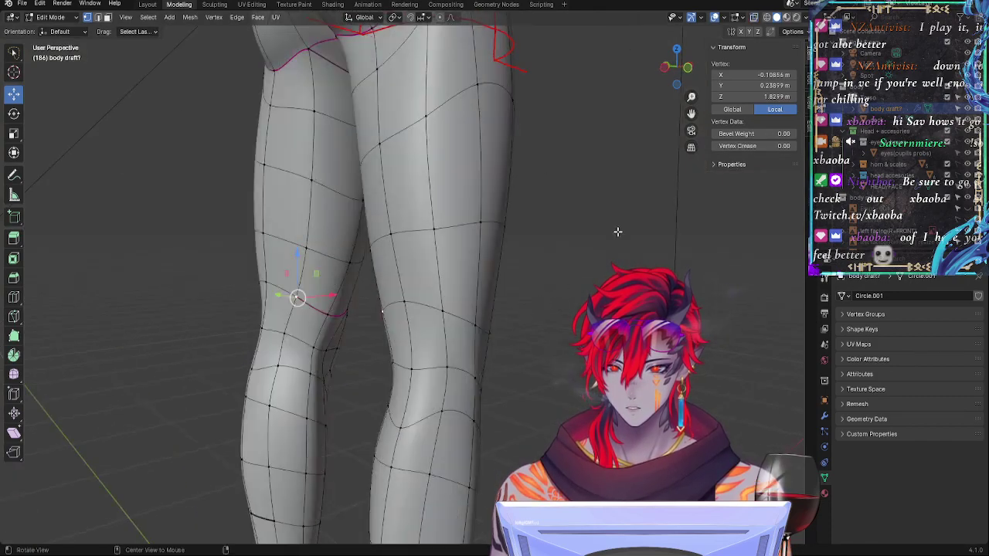
pyautogui.click(686, 68)
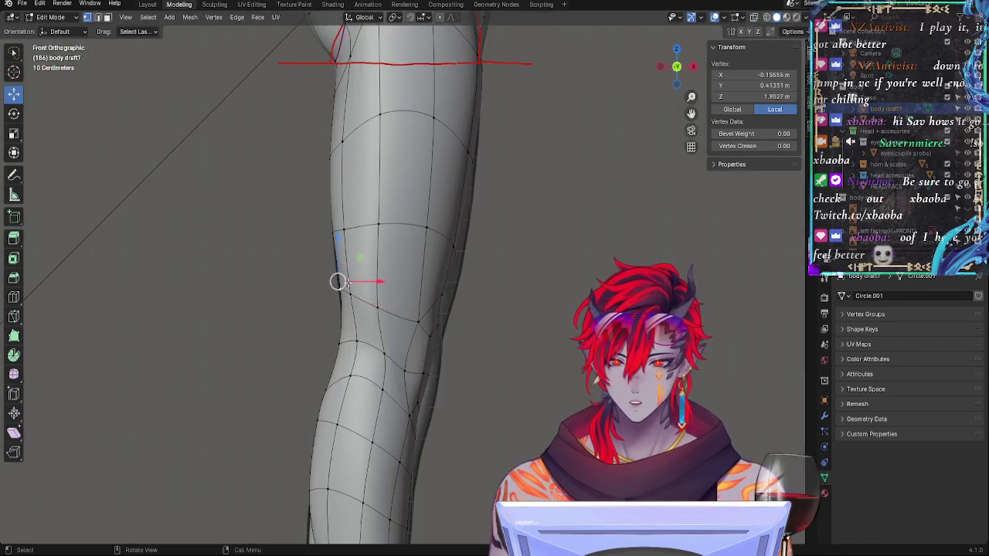
pyautogui.keyDown('shift'); pyautogui.click(332, 258); pyautogui.keyUp('shift')
pyautogui.press('g')
pyautogui.press('x')
pyautogui.click(369, 258)
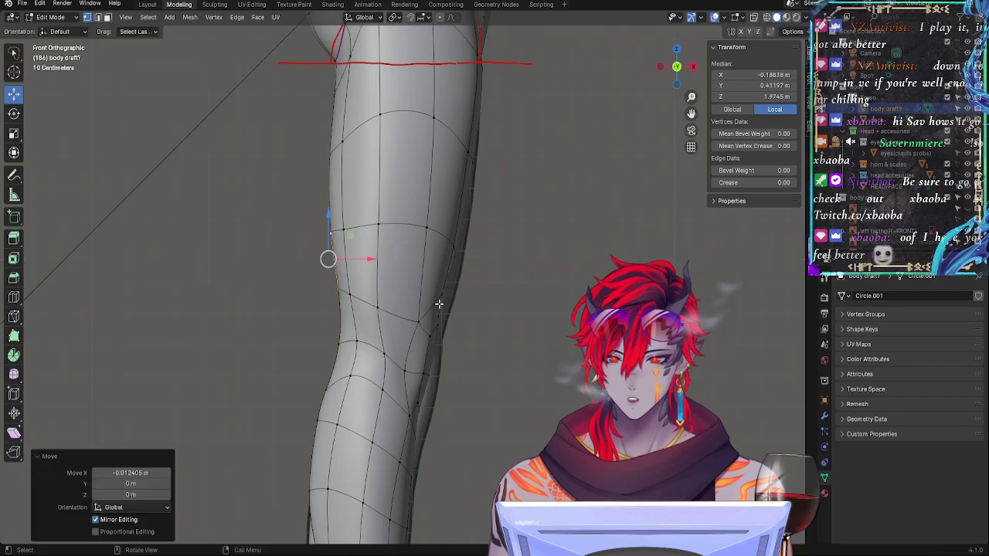
# Step: Review the slimmed leg in solid and X-ray views from several angles
pyautogui.hotkey('alt', 'z')
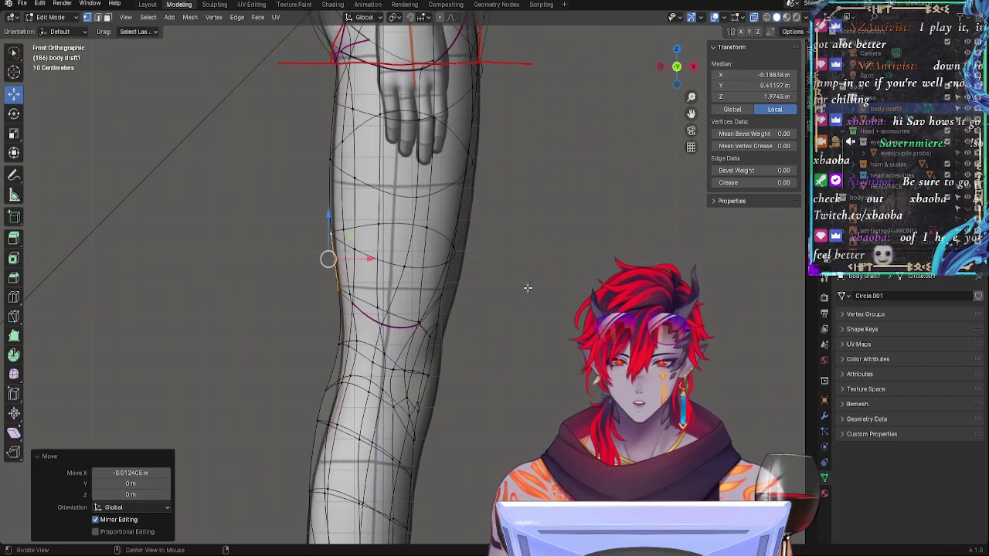
pyautogui.hotkey('alt', 'z')
pyautogui.hotkey('alt', 'z')
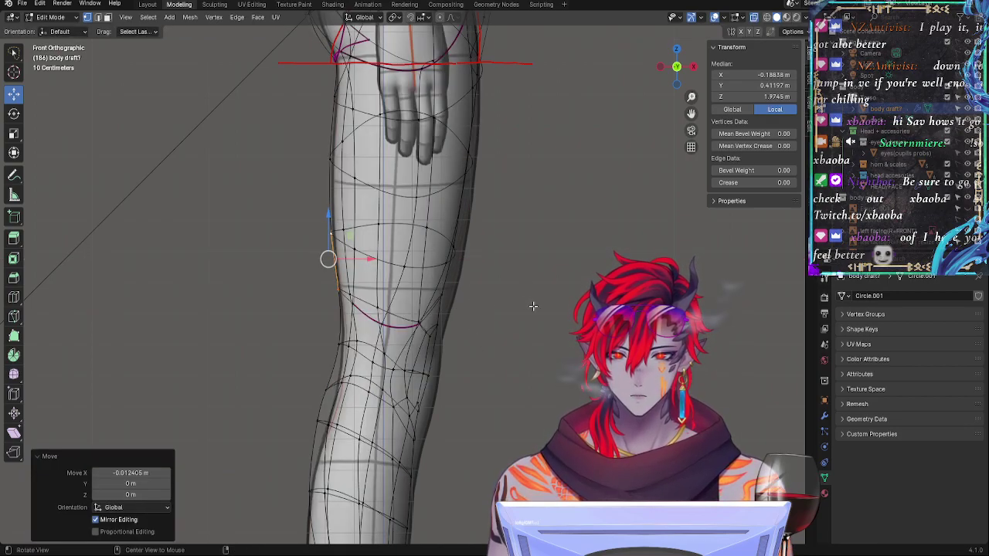
pyautogui.keyDown('ctrl'); pyautogui.keyDown('alt'); pyautogui.moveTo(536, 289); pyautogui.dragTo(540, 266); pyautogui.keyUp('alt'); pyautogui.keyUp('ctrl')
pyautogui.keyDown('ctrl'); pyautogui.keyDown('alt'); pyautogui.moveTo(535, 303); pyautogui.dragTo(518, 279); pyautogui.keyUp('alt'); pyautogui.keyUp('ctrl')
pyautogui.moveTo(518, 277)
pyautogui.keyDown('ctrl'); pyautogui.mouseDown(button='middle')
pyautogui.moveTo(508, 236)
pyautogui.moveTo(523, 402)
pyautogui.moveTo(494, 268)
pyautogui.moveTo(496, 283)
pyautogui.moveTo(521, 280)
pyautogui.mouseUp(button='middle'); pyautogui.keyUp('ctrl')
pyautogui.moveTo(563, 244); pyautogui.dragTo(502, 316, button='middle')
# Step: Fade the red annotation guides through the annotation layer settings
pyautogui.click(677, 83)
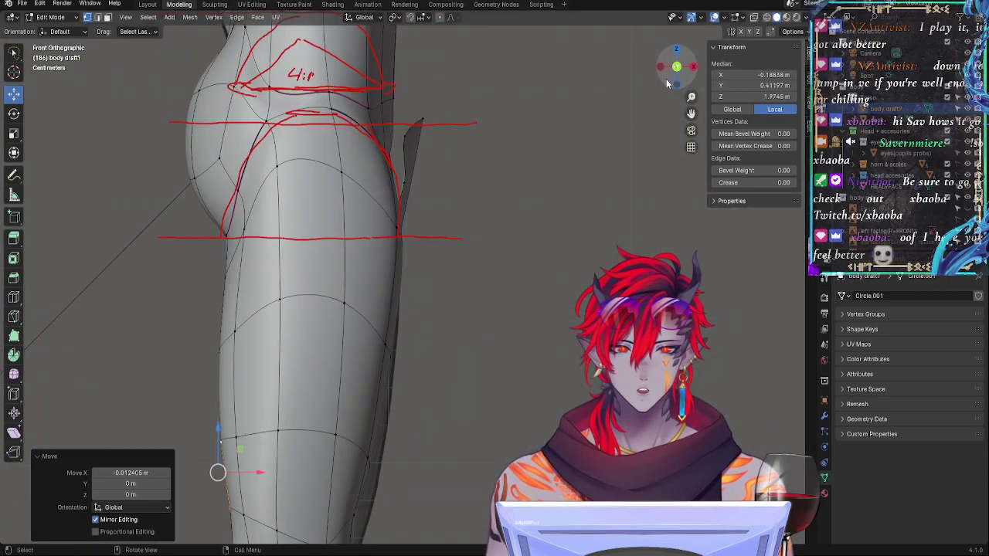
pyautogui.hotkey('alt', 'z')
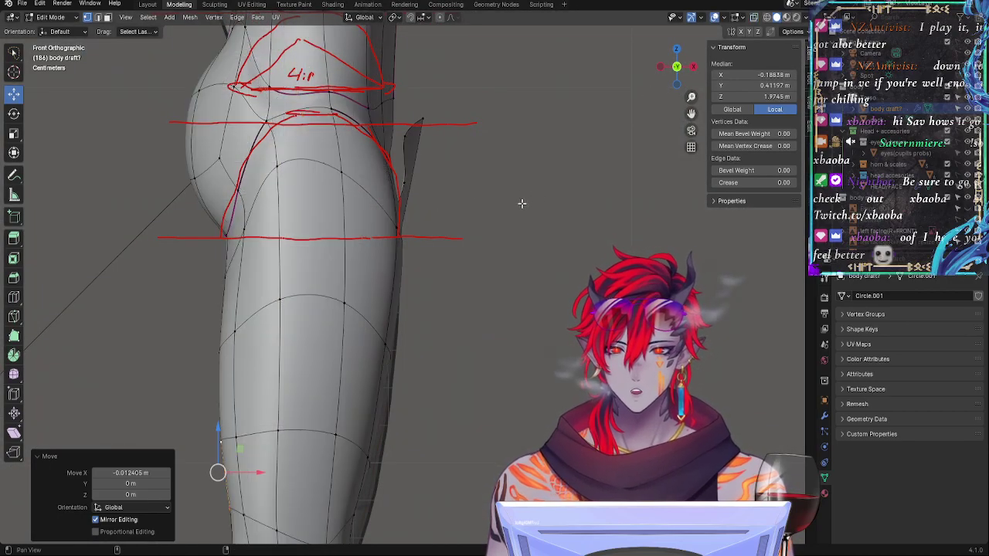
pyautogui.keyDown('shift'); pyautogui.moveTo(521, 203); pyautogui.dragTo(466, 310, button='middle'); pyautogui.keyUp('shift')
pyautogui.click(13, 174)
pyautogui.click(96, 31)
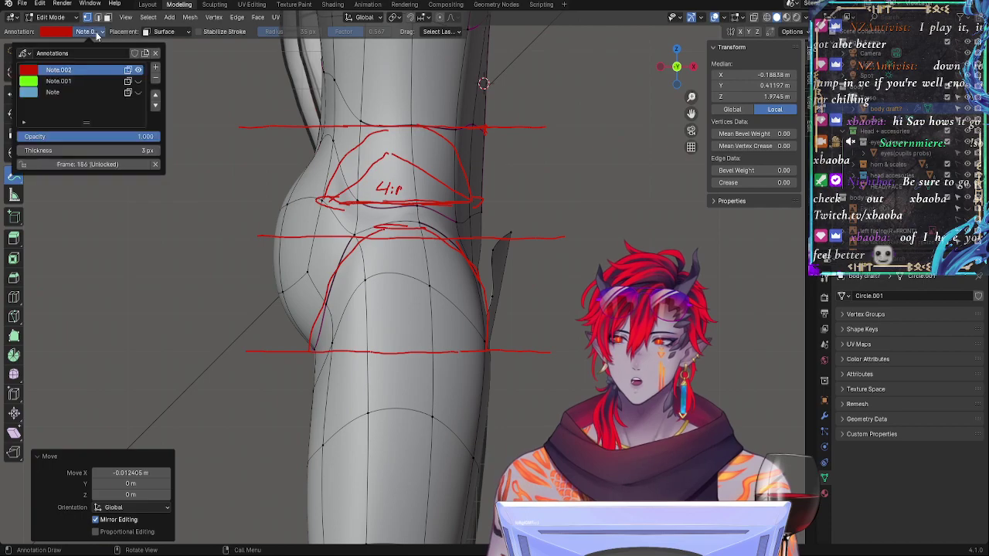
pyautogui.moveTo(124, 136)
pyautogui.mouseDown()
pyautogui.moveTo(31, 136)
pyautogui.moveTo(65, 137)
pyautogui.mouseUp()
# Step: With X-ray on, select a hip vertex and inspect it from front and side
pyautogui.hotkey('alt', 'z')
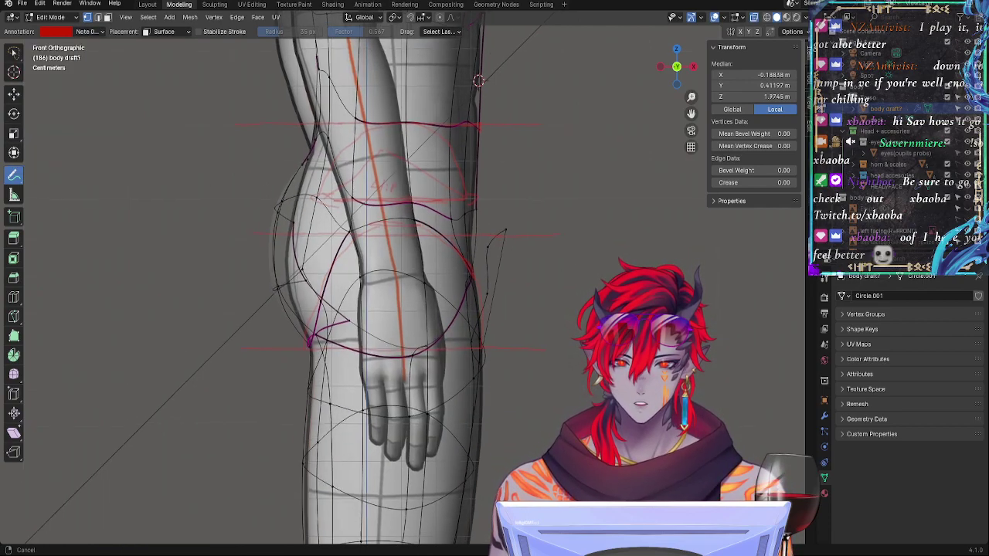
pyautogui.scroll(5, 548, 234)
pyautogui.moveTo(604, 280); pyautogui.dragTo(271, 360, button='middle')
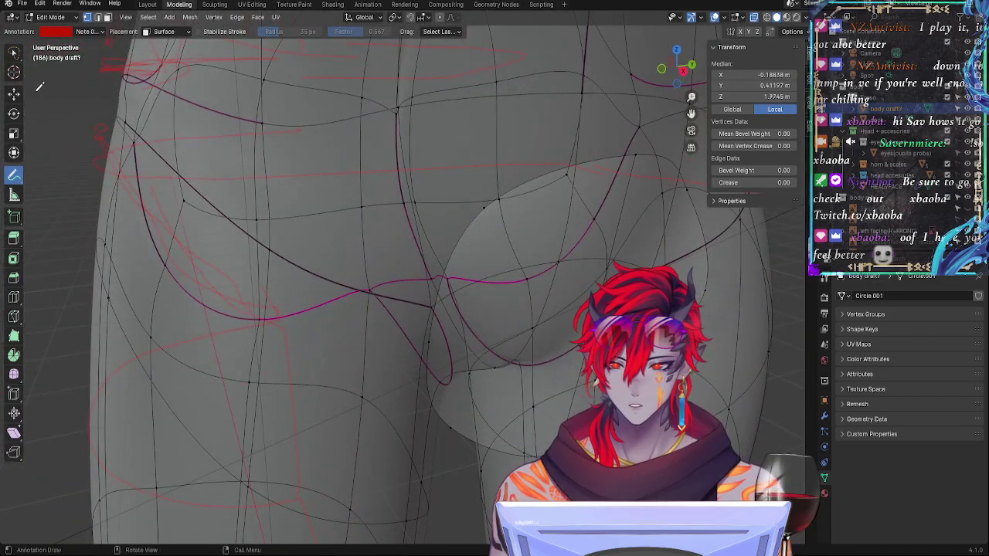
pyautogui.click(13, 94)
pyautogui.click(261, 380)
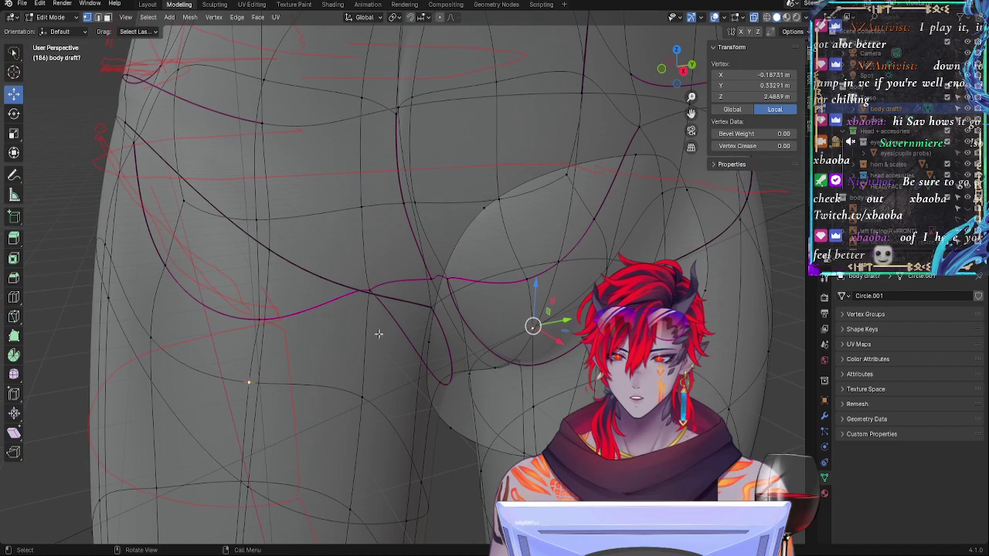
pyautogui.click(661, 71)
pyautogui.moveTo(541, 257); pyautogui.dragTo(376, 376, button='middle')
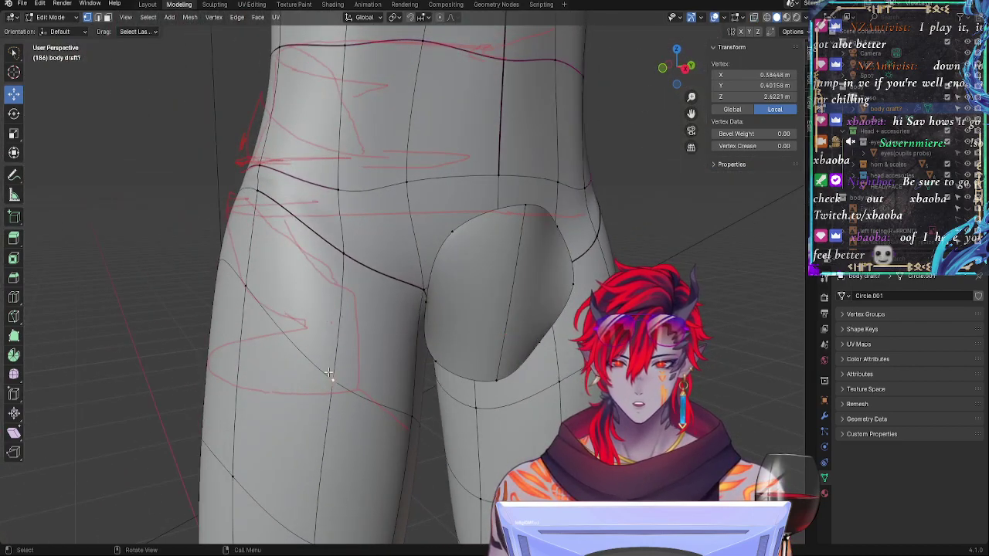
pyautogui.click(663, 69)
pyautogui.hotkey('alt', 'z')
pyautogui.hotkey('alt', 'z')
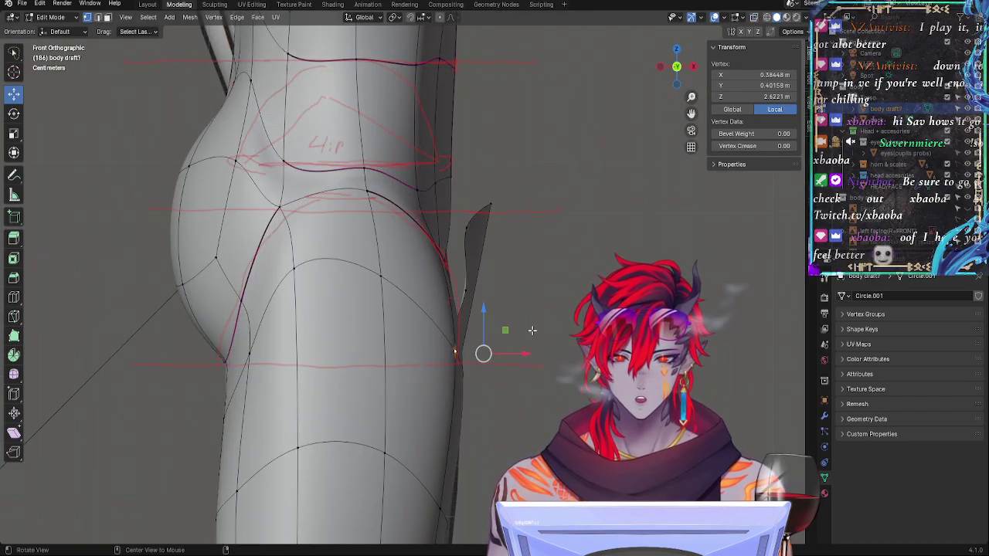
pyautogui.keyDown('alt'); pyautogui.moveTo(562, 400); pyautogui.dragTo(432, 414); pyautogui.keyUp('alt')
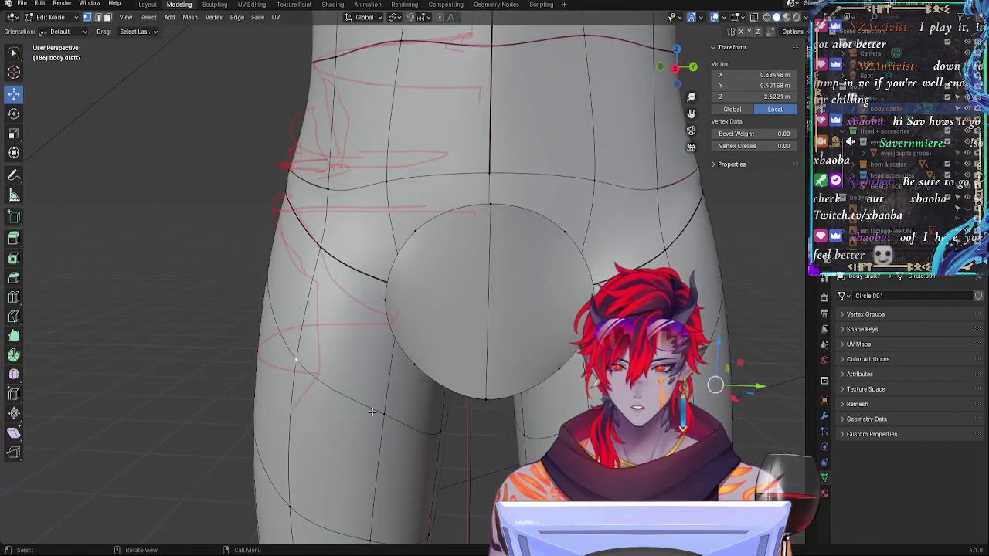
# Step: Shift the hip-crease vertex about -0.0099 m along X in front view, then add a neighbouring vertex
pyautogui.click(372, 412)
pyautogui.keyDown('alt'); pyautogui.moveTo(371, 412); pyautogui.dragTo(510, 463); pyautogui.keyUp('alt')
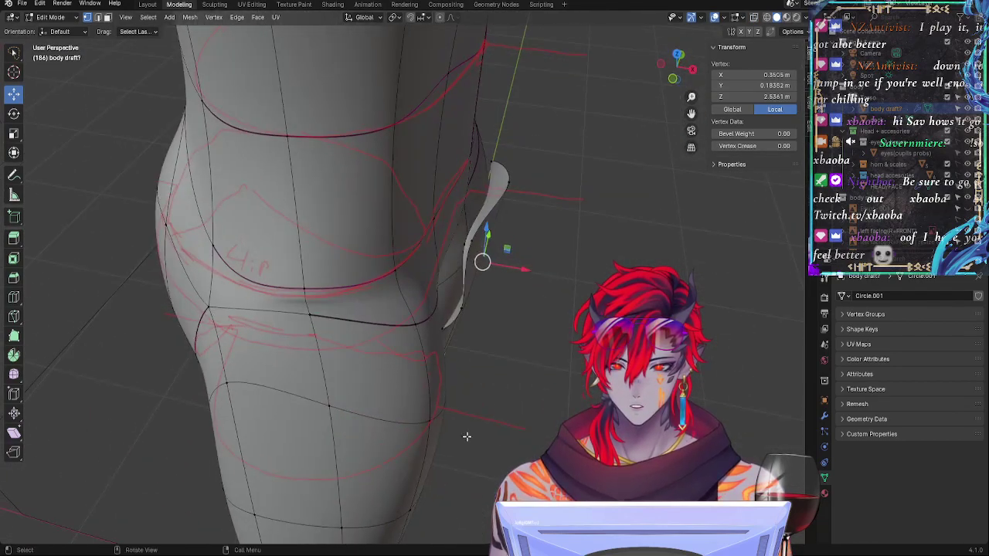
pyautogui.click(672, 80)
pyautogui.hotkey('alt', 'z')
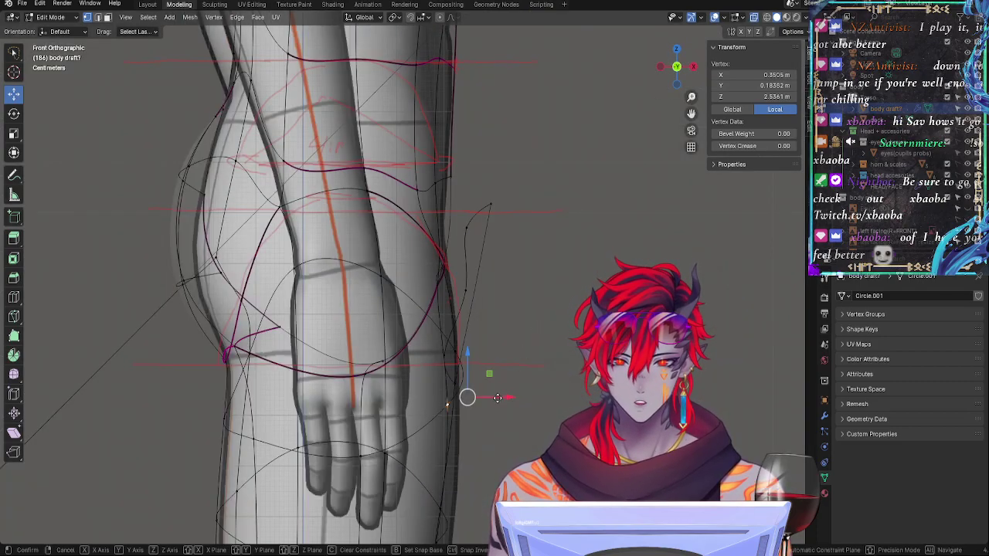
pyautogui.moveTo(502, 398); pyautogui.dragTo(496, 398)
pyautogui.hotkey('alt', 'z')
pyautogui.moveTo(510, 403); pyautogui.dragTo(374, 420, button='middle')
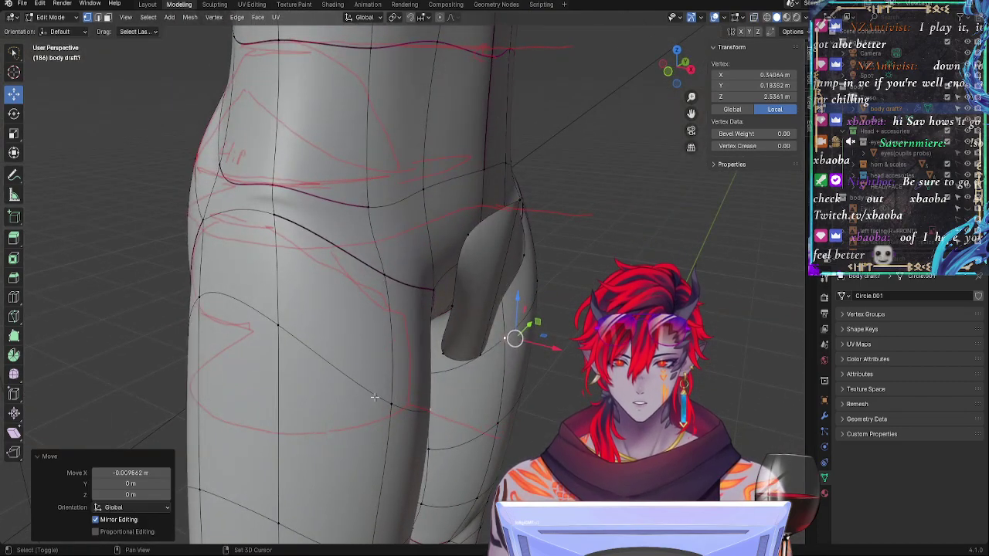
pyautogui.keyDown('shift'); pyautogui.click(393, 403); pyautogui.keyUp('shift')
# Step: Smooth the selected leg vertices and reposition them in front view
pyautogui.rightClick(417, 411)
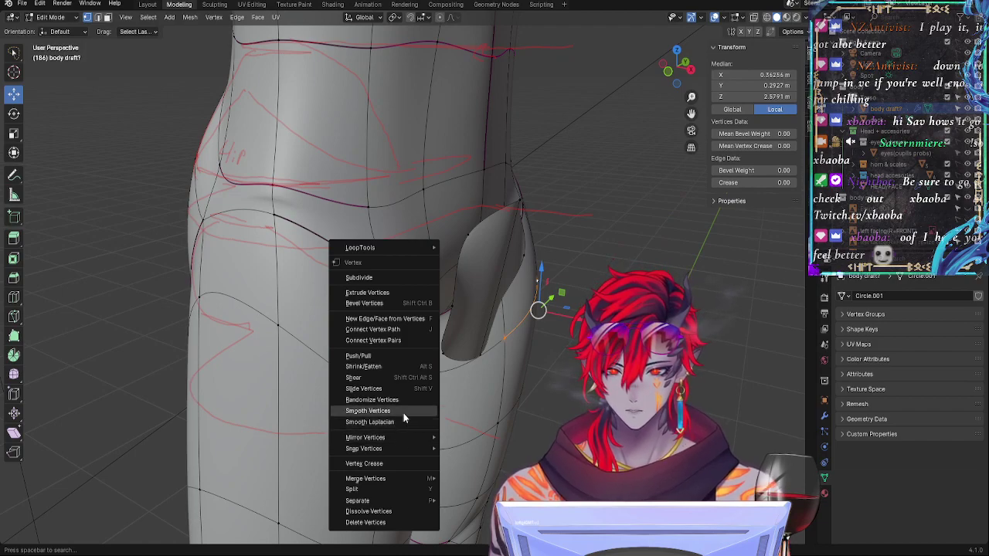
pyautogui.click(403, 411)
pyautogui.click(671, 84)
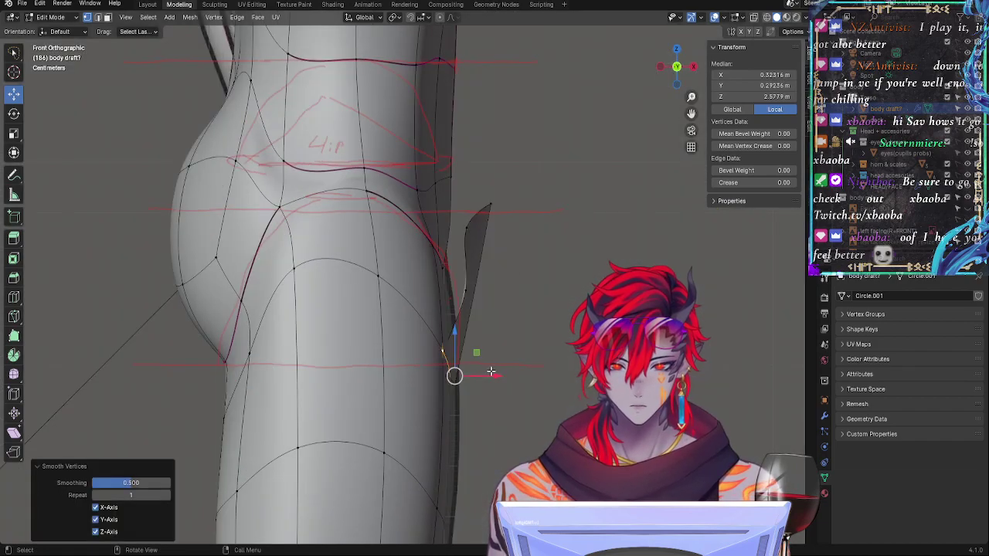
pyautogui.press('g')
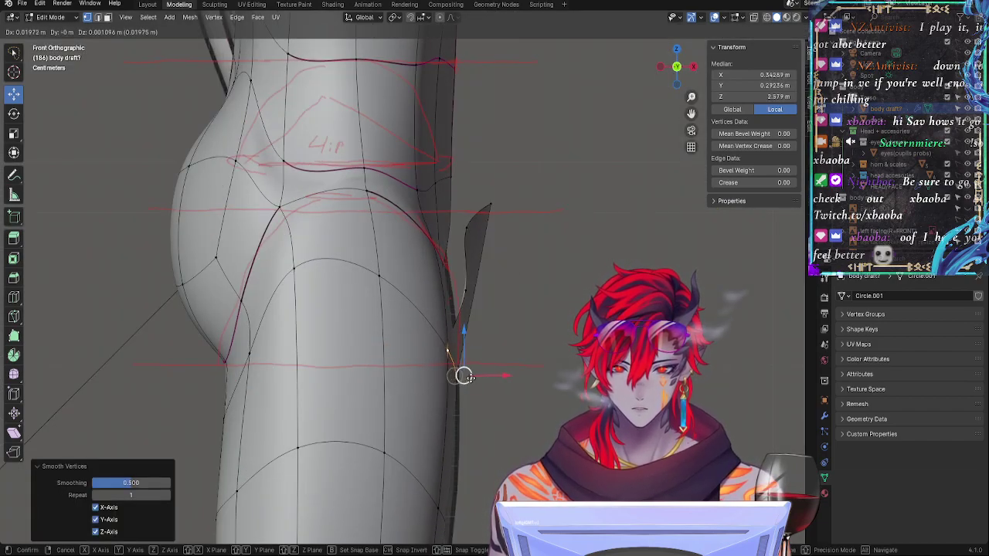
pyautogui.click(467, 376)
# Step: Select a vertex on the groin loop against the reference, then view the hips and legs
pyautogui.hotkey('alt', 'z')
pyautogui.moveTo(468, 376); pyautogui.dragTo(450, 399, button='middle')
pyautogui.click(450, 399)
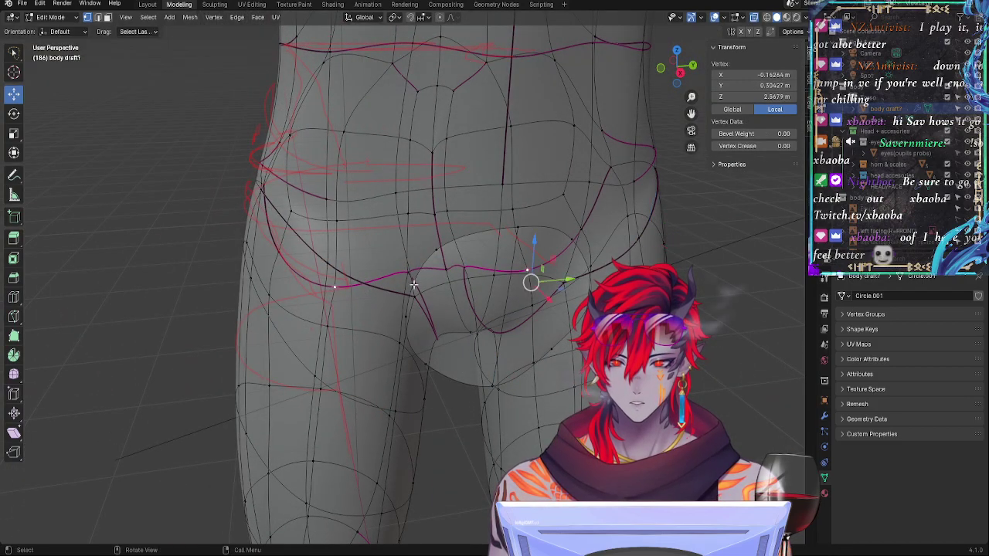
pyautogui.click(660, 69)
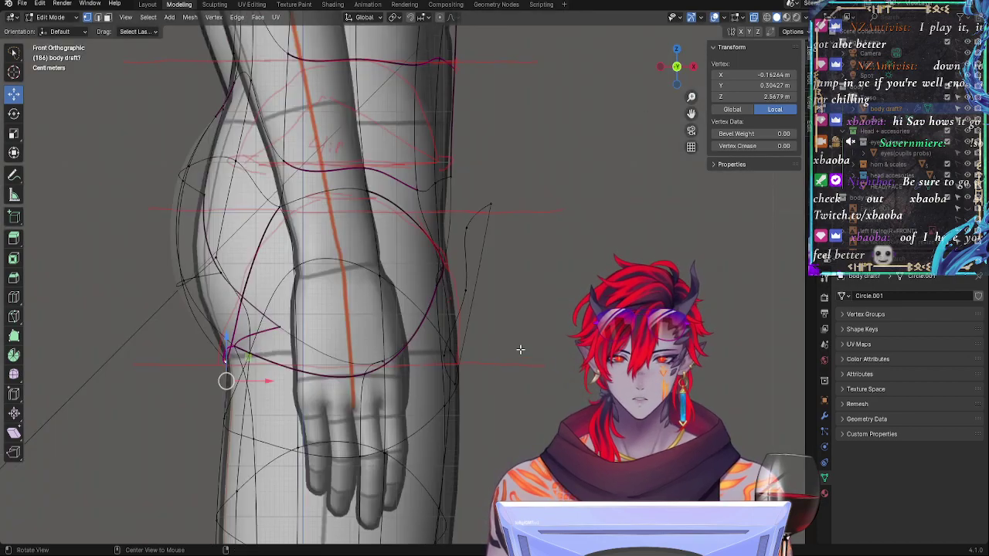
pyautogui.hotkey('alt', 'z')
pyautogui.moveTo(520, 350)
pyautogui.mouseDown(button='middle')
pyautogui.moveTo(541, 387)
pyautogui.moveTo(459, 413)
pyautogui.moveTo(344, 304)
pyautogui.mouseUp(button='middle')
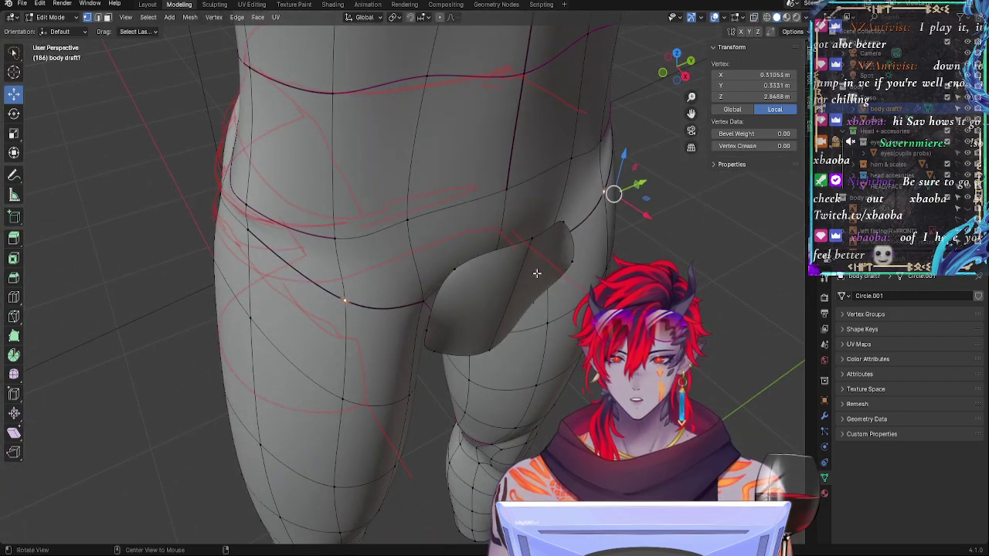
# Step: Move a vertex on the hip crease line to match the red guide
pyautogui.hotkey('alt', 'a')
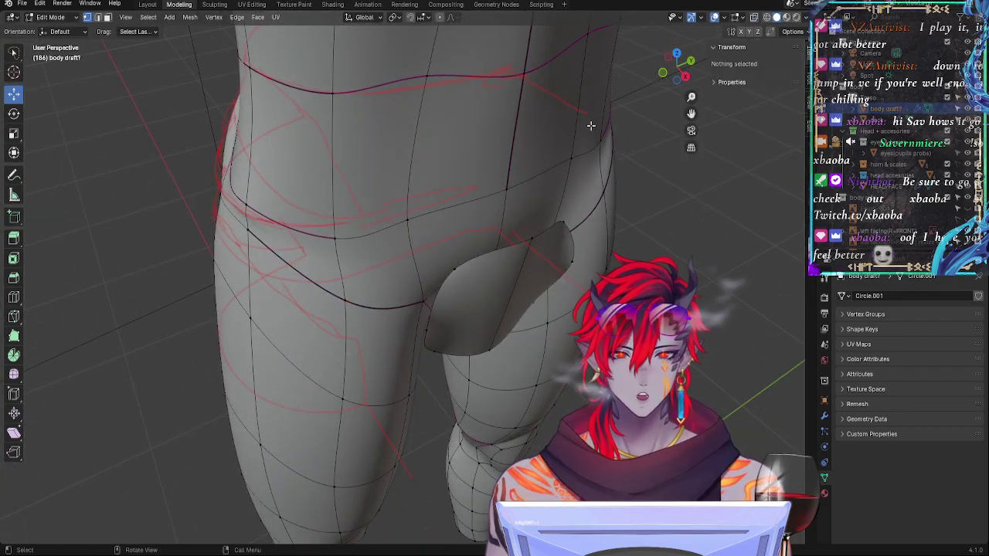
pyautogui.click(373, 303)
pyautogui.click(657, 79)
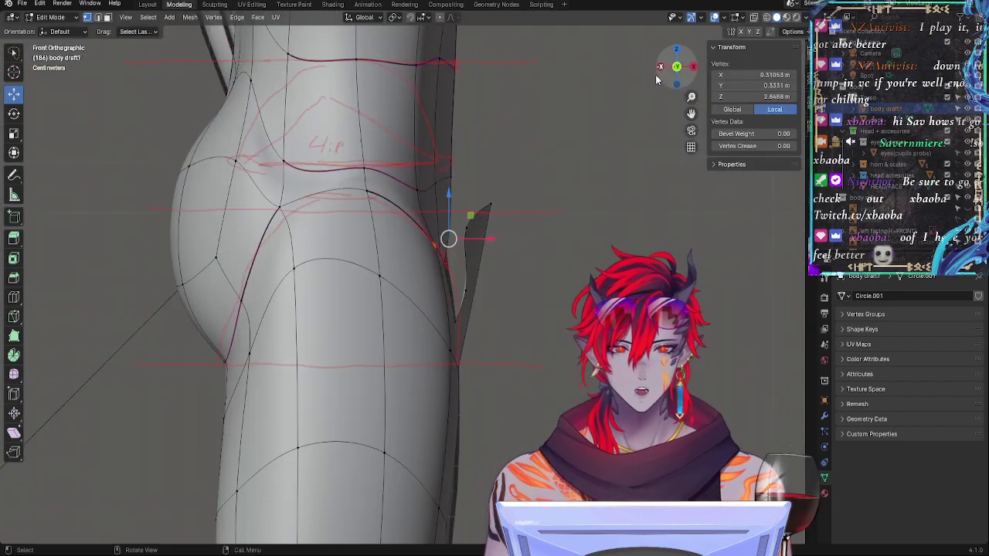
pyautogui.hotkey('alt', 'z')
pyautogui.hotkey('alt', 'z')
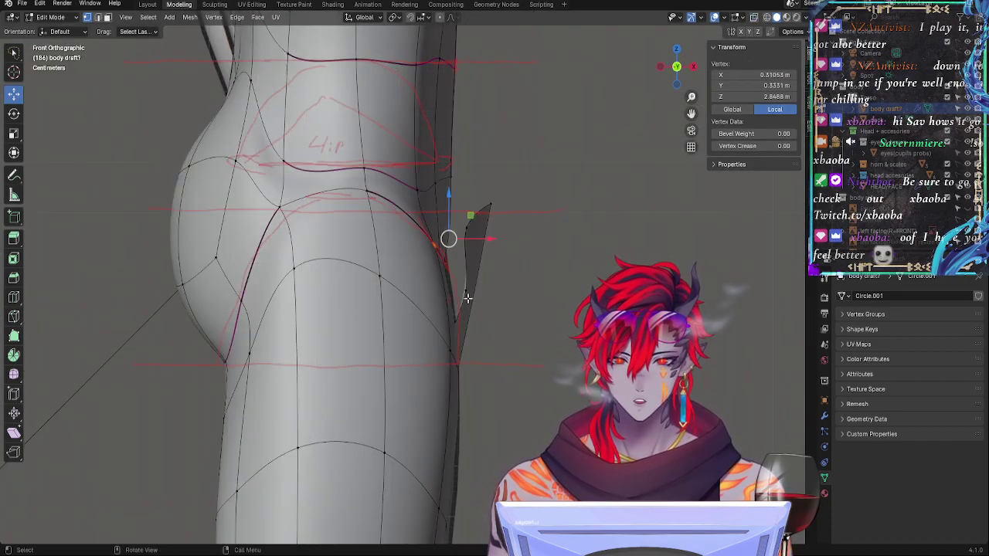
pyautogui.press('g')
pyautogui.click(468, 240)
# Step: Shift two neighbouring thigh vertices along X to the guide
pyautogui.keyDown('shift'); pyautogui.moveTo(529, 431); pyautogui.dragTo(502, 234, button='middle'); pyautogui.keyUp('shift')
pyautogui.click(413, 318)
pyautogui.moveTo(413, 317); pyautogui.dragTo(360, 340, button='middle')
pyautogui.keyDown('shift'); pyautogui.click(368, 345); pyautogui.keyUp('shift')
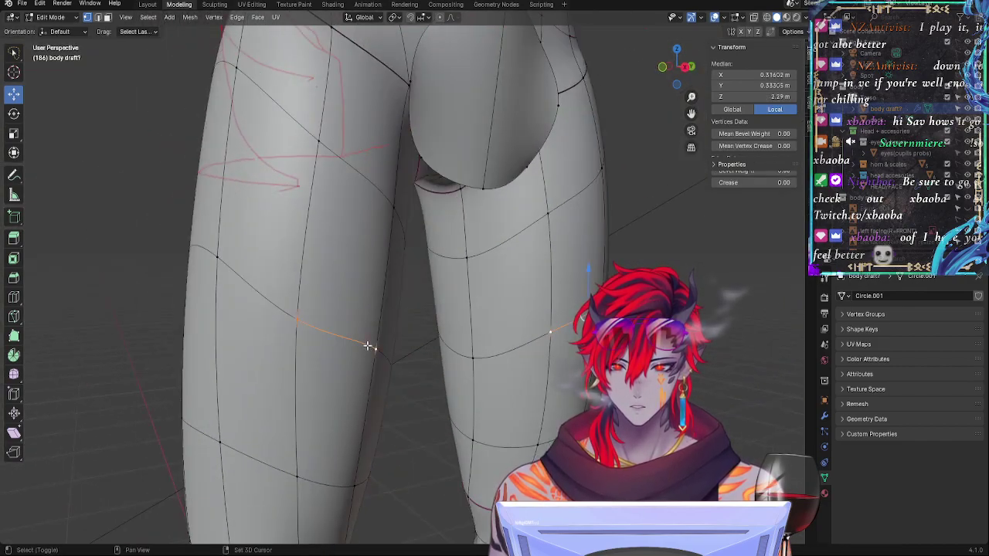
pyautogui.click(664, 70)
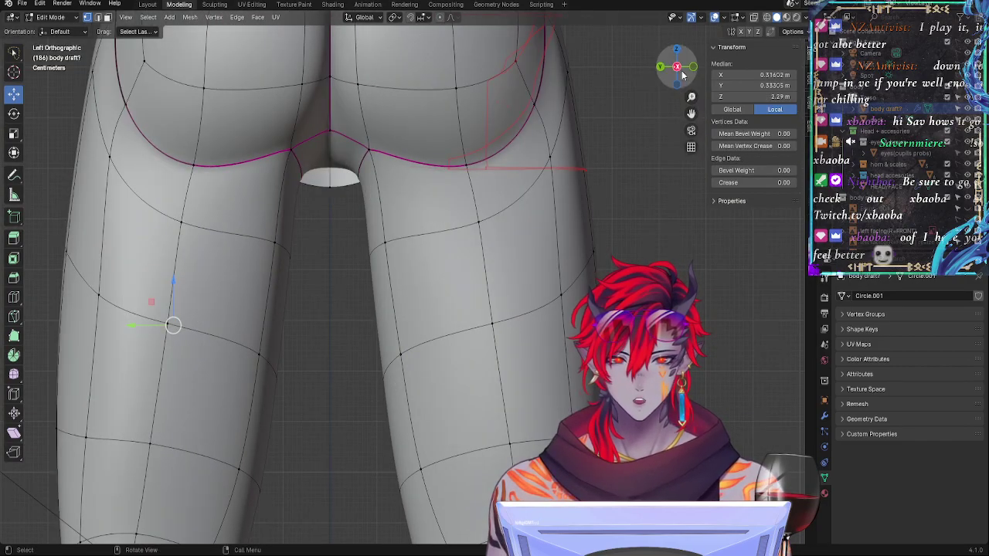
pyautogui.click(693, 68)
pyautogui.press('g')
pyautogui.press('x')
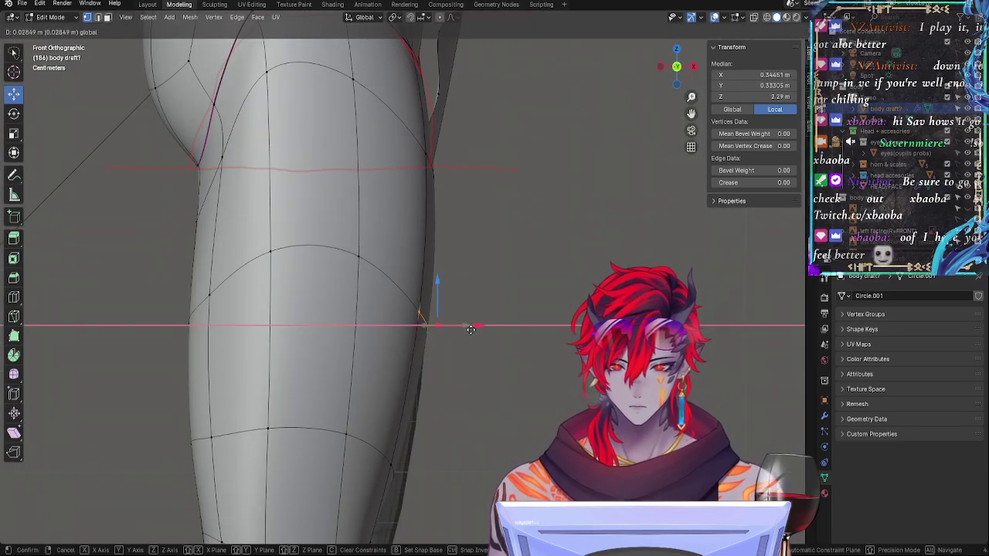
pyautogui.click(464, 327)
# Step: Nudge a single thigh outline vertex along X
pyautogui.click(429, 322)
pyautogui.press('g')
pyautogui.press('x')
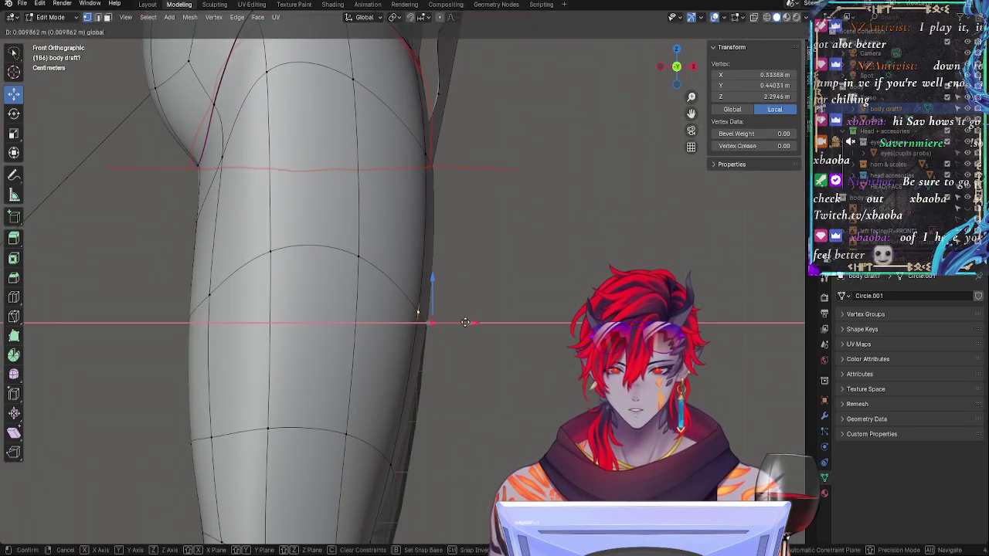
pyautogui.click(464, 322)
# Step: Widen the lower leg outline by moving inner-thigh vertices along X
pyautogui.click(392, 468)
pyautogui.keyDown('shift'); pyautogui.click(395, 482); pyautogui.keyUp('shift')
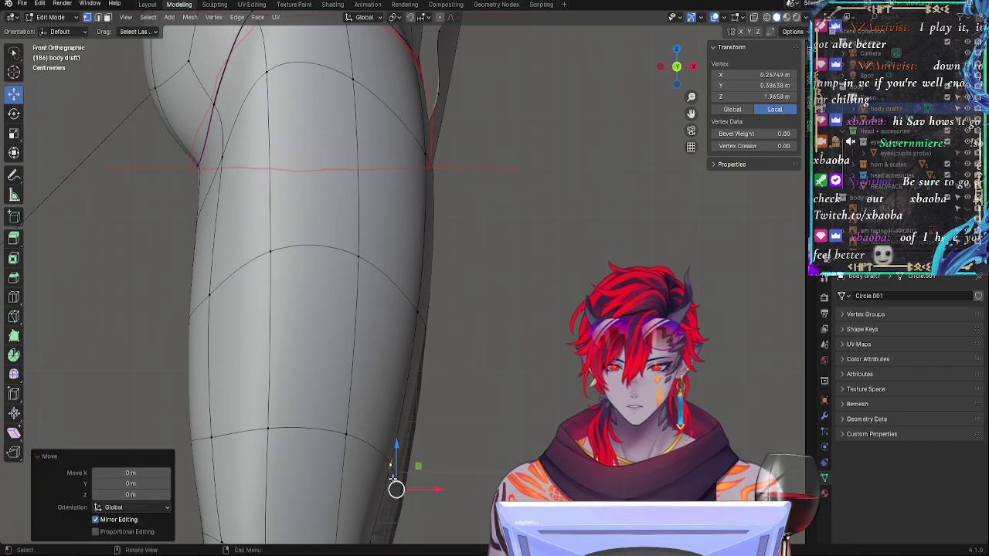
pyautogui.hotkey('ctrl', 'z')
pyautogui.moveTo(463, 482); pyautogui.dragTo(371, 490, button='middle')
pyautogui.keyDown('shift'); pyautogui.click(356, 488); pyautogui.keyUp('shift')
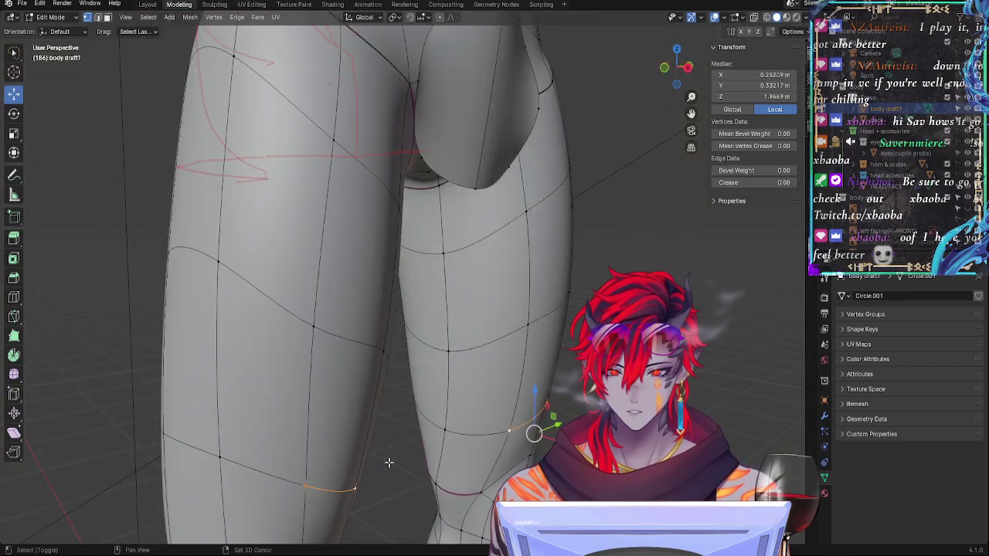
pyautogui.click(664, 69)
pyautogui.press('g')
pyautogui.press('x')
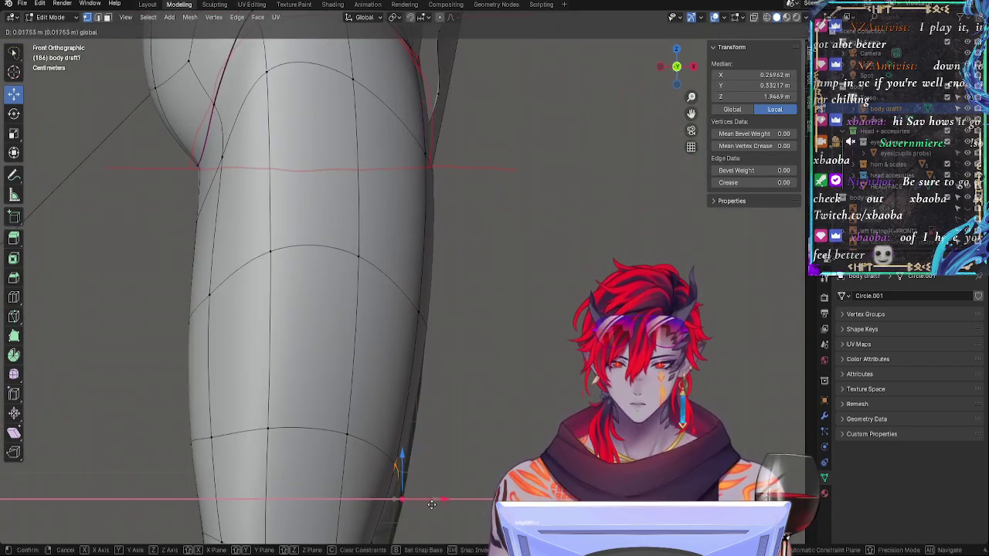
pyautogui.moveTo(432, 504); pyautogui.dragTo(448, 488)
pyautogui.click(391, 464)
# Step: Shift a leg outline edge along X onto the reference
pyautogui.hotkey('alt', 'z')
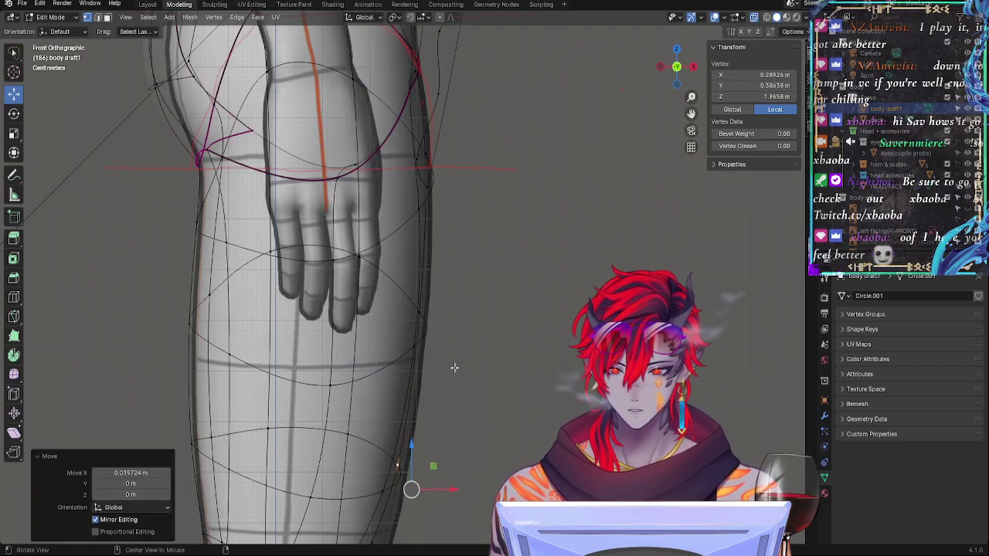
pyautogui.click(192, 443)
pyautogui.keyDown('shift'); pyautogui.click(191, 324); pyautogui.keyUp('shift')
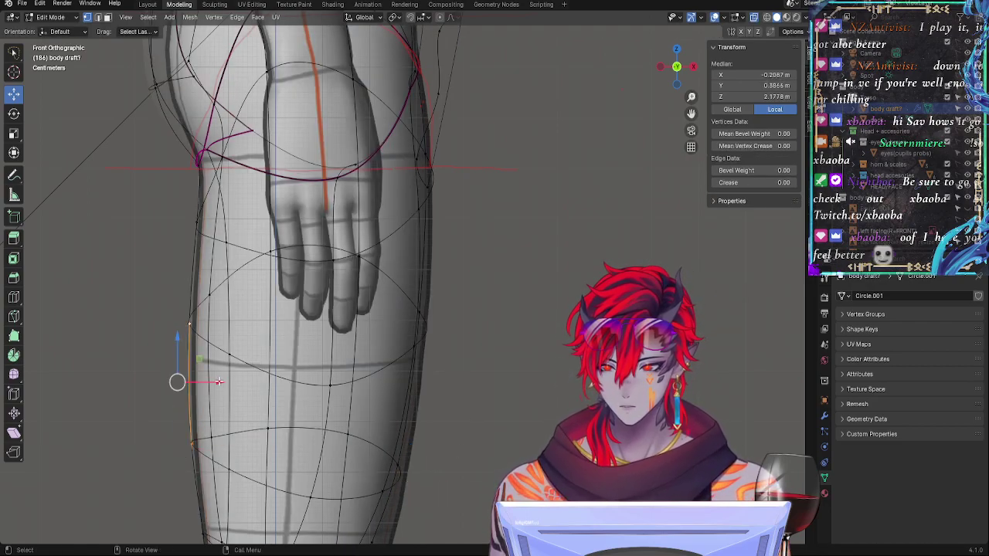
pyautogui.press('g')
pyautogui.press('x')
pyautogui.moveTo(225, 383); pyautogui.dragTo(231, 383)
# Step: Adjust a higher leg outline vertex along X and raise it slightly
pyautogui.click(203, 279)
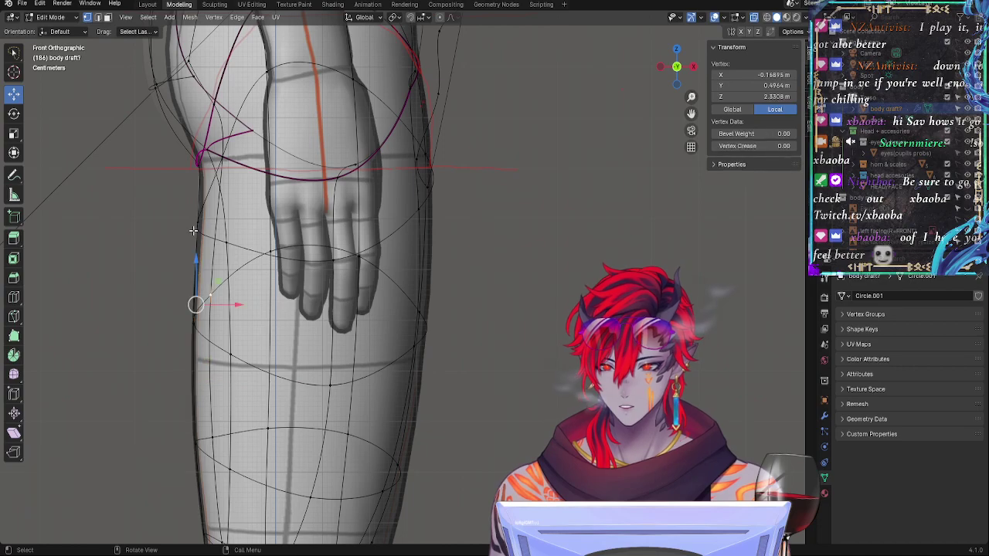
pyautogui.press('g')
pyautogui.press('x')
pyautogui.click(217, 240)
pyautogui.hotkey('alt', 'z')
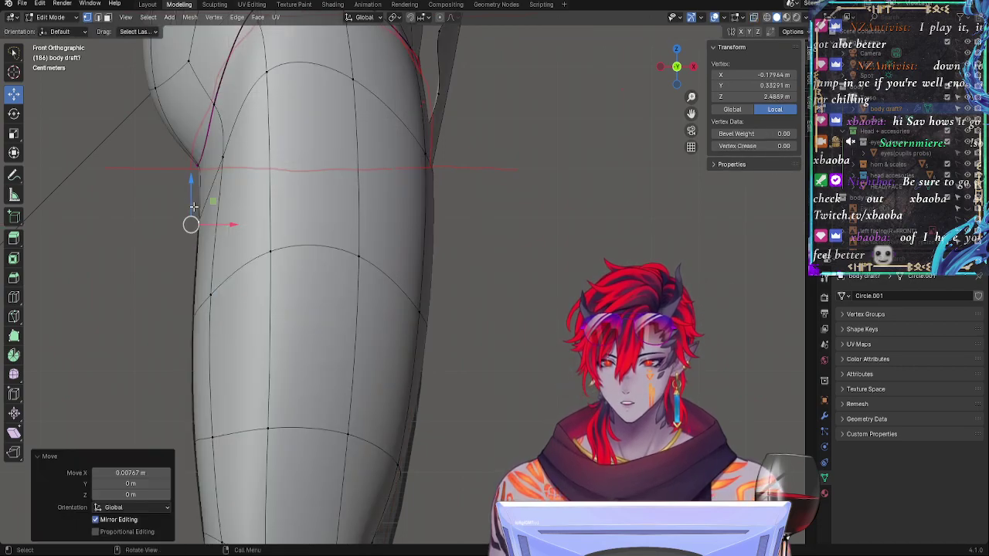
pyautogui.moveTo(192, 195); pyautogui.dragTo(188, 180)
# Step: Move the hip crease vertices vertically and outward to follow the guide
pyautogui.click(231, 176)
pyautogui.moveTo(236, 135); pyautogui.dragTo(225, 137)
pyautogui.press('z')
pyautogui.click(217, 140)
pyautogui.hotkey('alt', 'z')
pyautogui.click(199, 164)
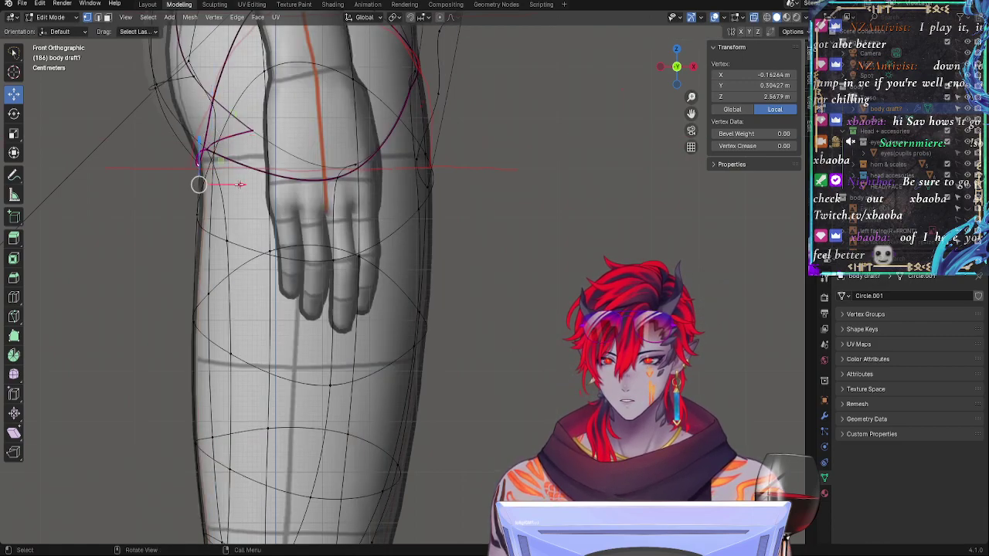
pyautogui.moveTo(241, 184); pyautogui.dragTo(237, 215)
pyautogui.click(194, 213)
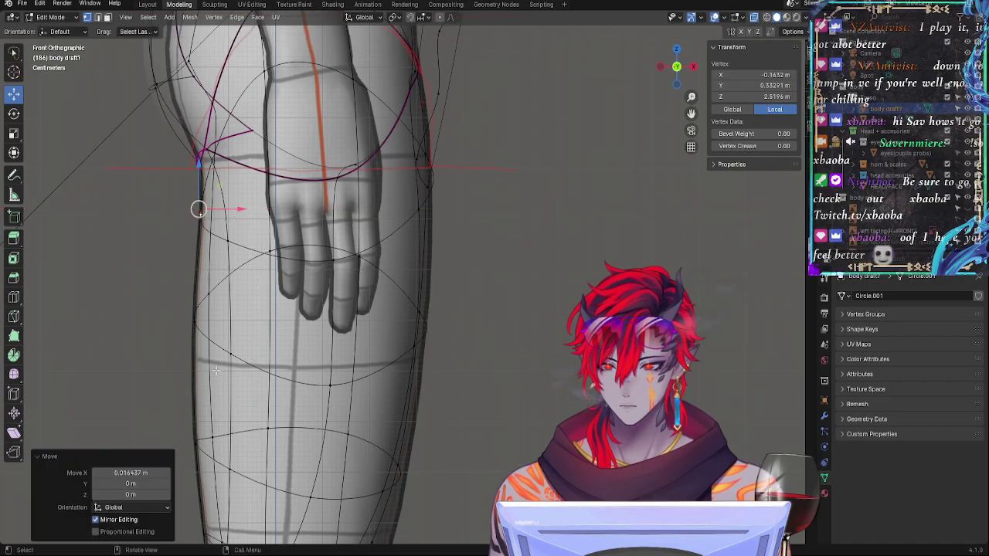
# Step: Shift the outer knee outline vertex pair along X
pyautogui.keyDown('shift'); pyautogui.moveTo(369, 413); pyautogui.dragTo(376, 230, button='middle'); pyautogui.keyUp('shift')
pyautogui.keyDown('ctrl'); pyautogui.moveTo(439, 304); pyautogui.dragTo(399, 299, button='middle'); pyautogui.keyUp('ctrl')
pyautogui.click(392, 292)
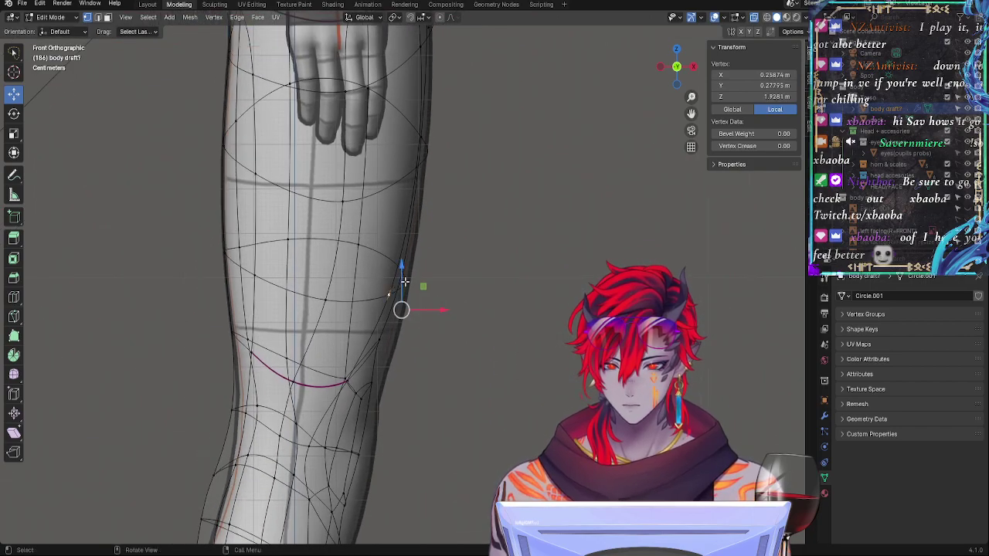
pyautogui.hotkey('alt', 'z')
pyautogui.keyDown('shift'); pyautogui.click(399, 269); pyautogui.keyUp('shift')
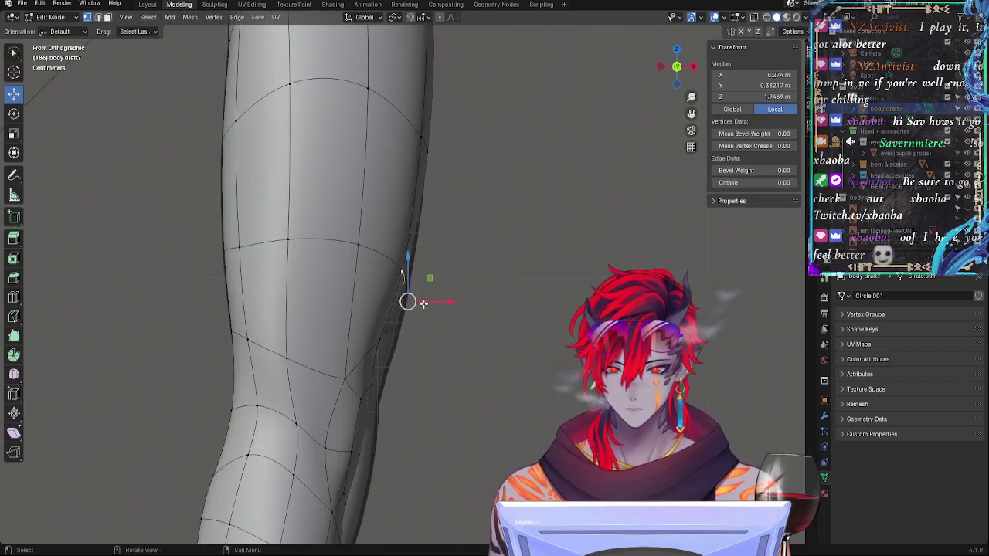
pyautogui.press('g')
pyautogui.press('x')
pyautogui.click(432, 305)
# Step: Nudge the knee-side leg vertex 0.004988 m along negative X
pyautogui.click(377, 342)
pyautogui.hotkey('alt', 'z')
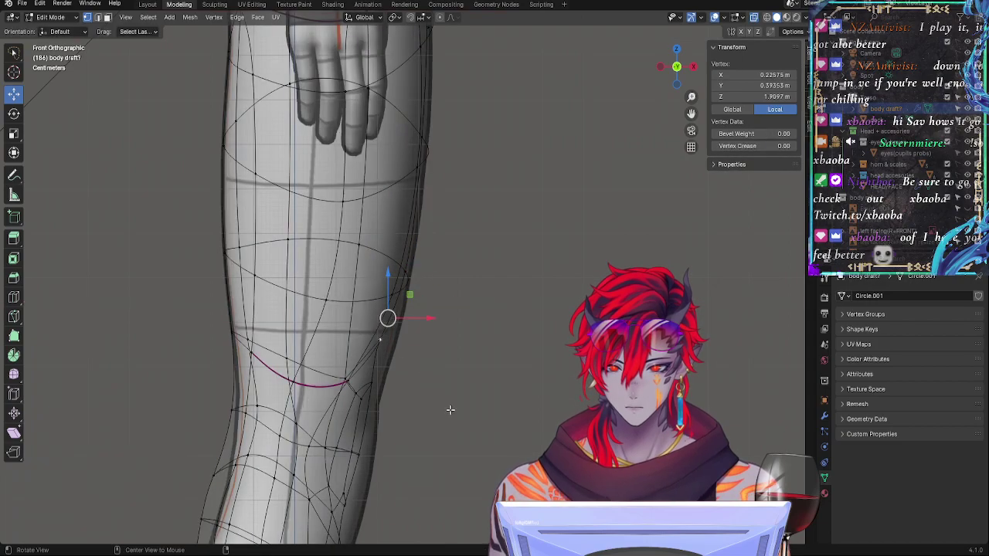
pyautogui.keyDown('shift'); pyautogui.moveTo(451, 410); pyautogui.dragTo(474, 354, button='middle'); pyautogui.keyUp('shift')
pyautogui.keyDown('shift'); pyautogui.moveTo(448, 408); pyautogui.dragTo(391, 305, button='middle'); pyautogui.keyUp('shift')
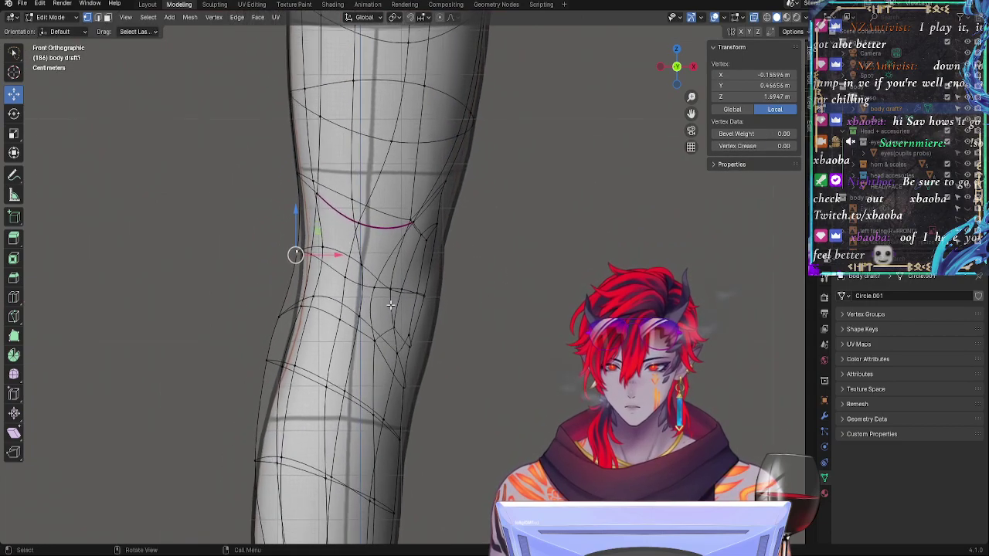
pyautogui.press('g')
pyautogui.press('x')
pyautogui.click(327, 256)
# Step: Turn off X-ray, view the whole lower body and return to Object Mode
pyautogui.hotkey('alt', 'z')
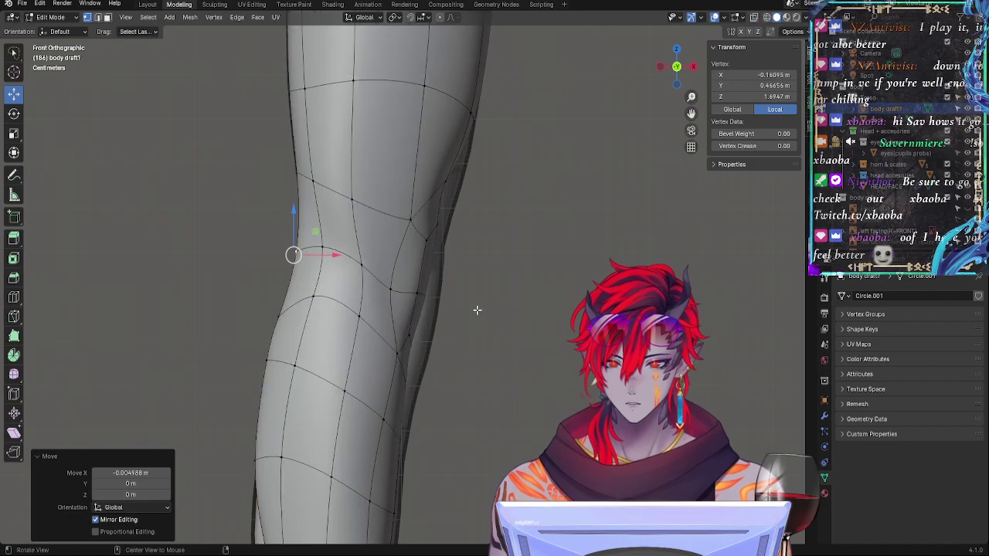
pyautogui.scroll(-3, 502, 247)
pyautogui.moveTo(506, 249)
pyautogui.mouseDown(button='middle')
pyautogui.moveTo(415, 358)
pyautogui.moveTo(417, 343)
pyautogui.moveTo(349, 347)
pyautogui.moveTo(453, 324)
pyautogui.moveTo(464, 265)
pyautogui.moveTo(536, 358)
pyautogui.moveTo(566, 319)
pyautogui.moveTo(393, 347)
pyautogui.moveTo(241, 346)
pyautogui.mouseUp(button='middle')
pyautogui.press('Tab')
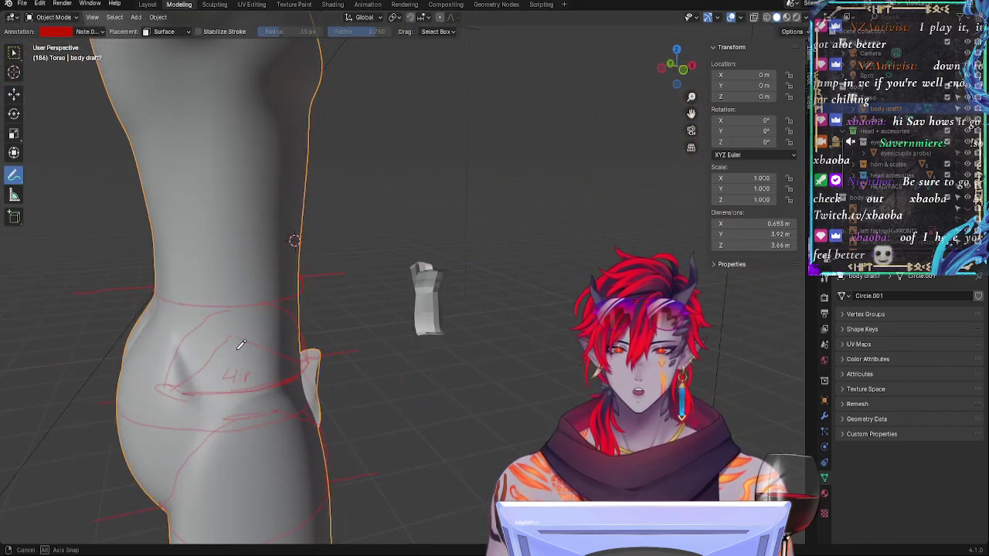
# Step: Frame the hip in front view and orbit around both legs to inspect them
pyautogui.click(683, 72)
pyautogui.keyDown('shift'); pyautogui.moveTo(516, 318); pyautogui.dragTo(617, 239, button='middle'); pyautogui.keyUp('shift')
pyautogui.scroll(4, 530, 272)
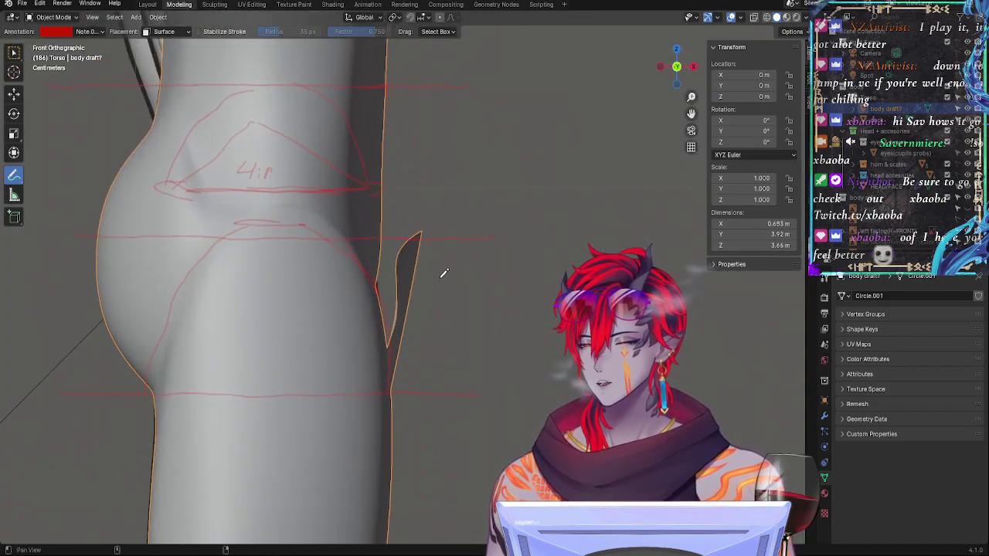
pyautogui.keyDown('shift'); pyautogui.moveTo(444, 328); pyautogui.dragTo(558, 236, button='middle'); pyautogui.keyUp('shift')
pyautogui.scroll(-3, 557, 259)
pyautogui.moveTo(558, 322); pyautogui.dragTo(437, 332, button='middle')
pyautogui.keyDown('ctrl'); pyautogui.moveTo(500, 320); pyautogui.dragTo(622, 177, button='middle'); pyautogui.keyUp('ctrl')
pyautogui.scroll(3, 479, 333)
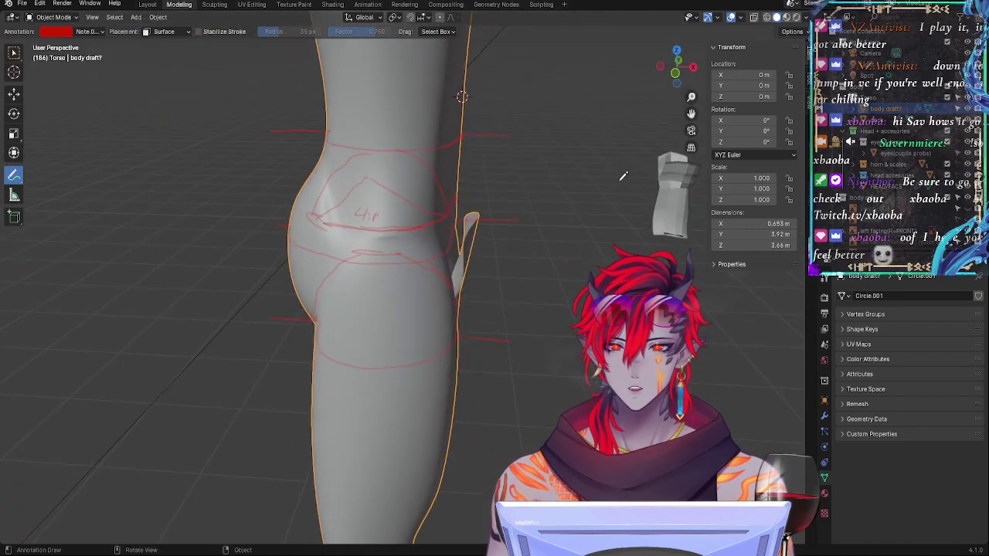
pyautogui.click(675, 76)
# Step: Disable the Subdivision modifier's viewport display to reveal the low-poly hips
pyautogui.click(824, 283)
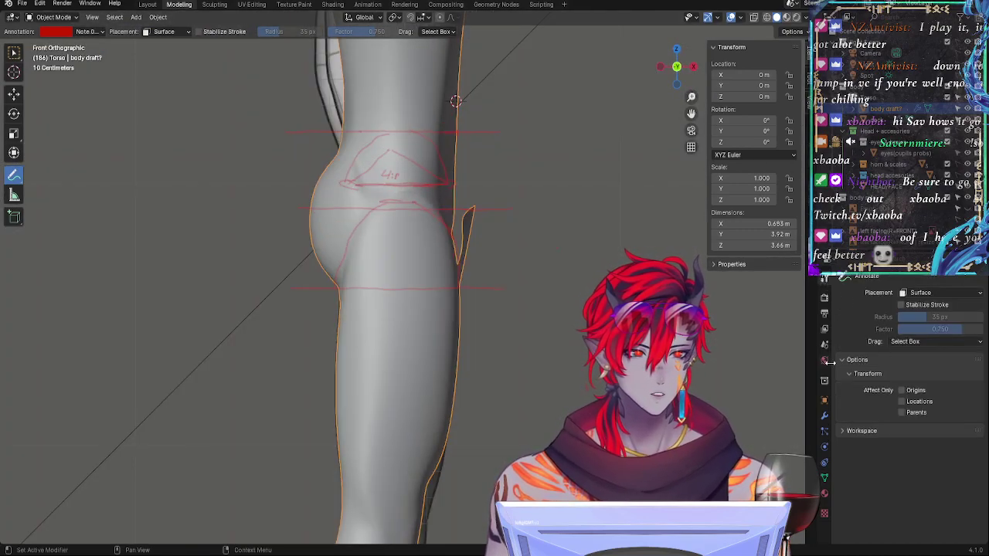
pyautogui.click(824, 417)
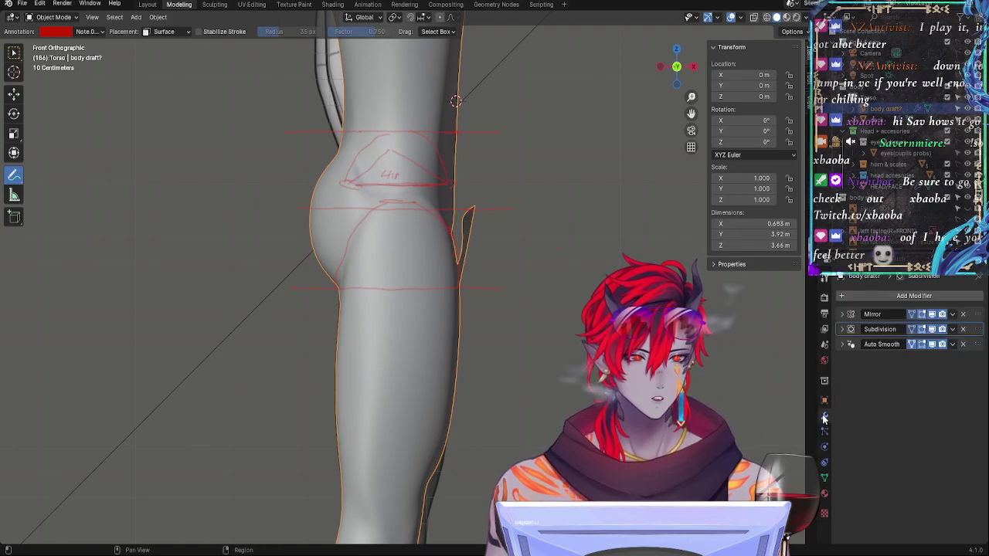
pyautogui.click(931, 330)
pyautogui.moveTo(540, 278); pyautogui.dragTo(511, 278, button='middle')
# Step: Enter Edit Mode on the body mesh and line up a front orthographic view of the torso
pyautogui.press('Tab')
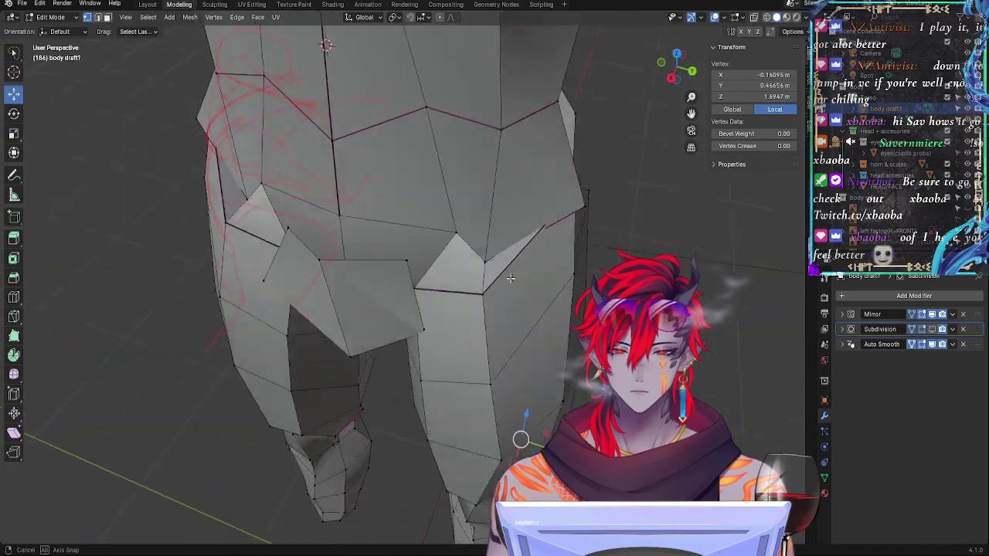
pyautogui.keyDown('alt'); pyautogui.moveTo(511, 278); pyautogui.dragTo(524, 224); pyautogui.keyUp('alt')
pyautogui.keyDown('ctrl'); pyautogui.keyDown('alt'); pyautogui.moveTo(499, 164); pyautogui.dragTo(412, 181); pyautogui.keyUp('alt'); pyautogui.keyUp('ctrl')
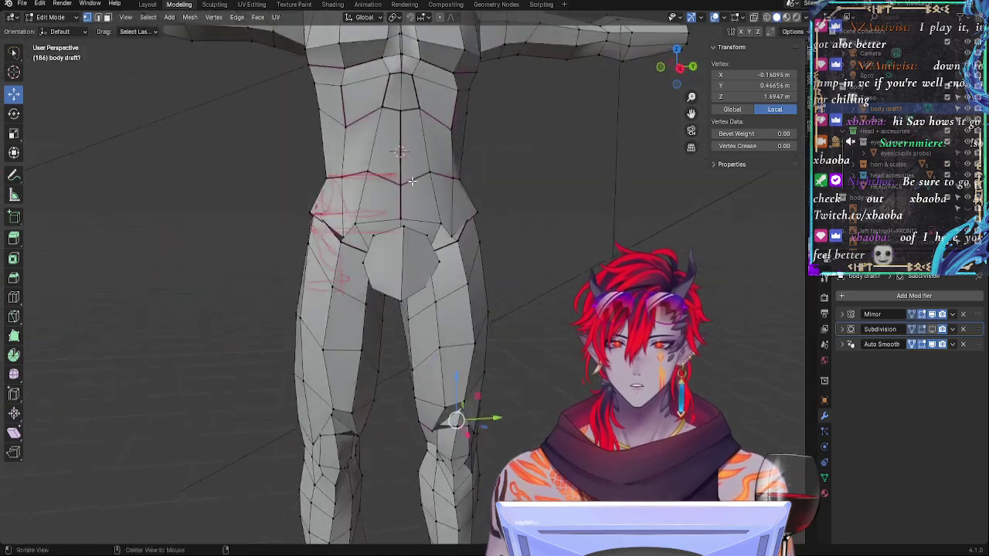
pyautogui.click(679, 78)
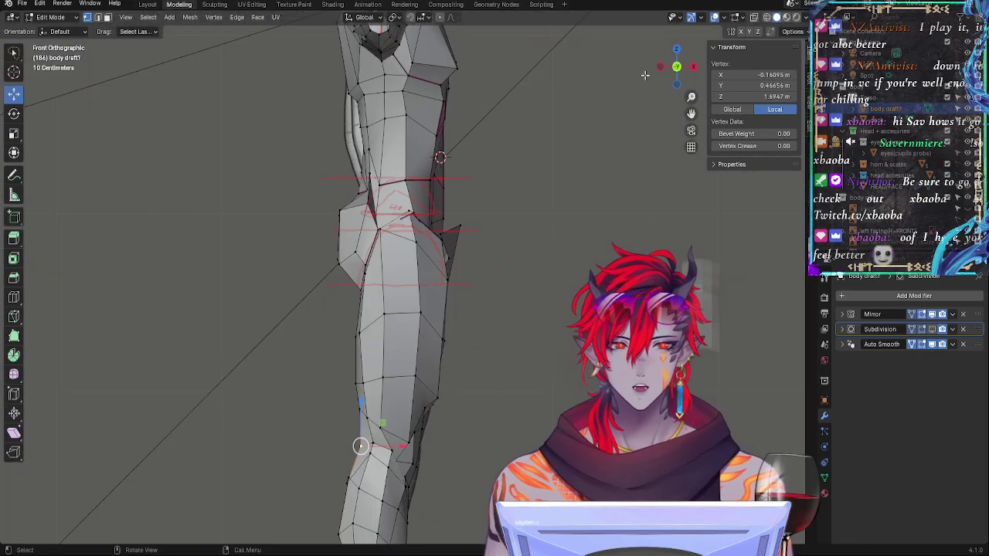
# Step: Slide the first two waist vertices along their edges toward the red waist guide
pyautogui.keyDown('alt'); pyautogui.click(413, 178); pyautogui.keyUp('alt')
pyautogui.moveTo(413, 179); pyautogui.dragTo(496, 234, button='middle')
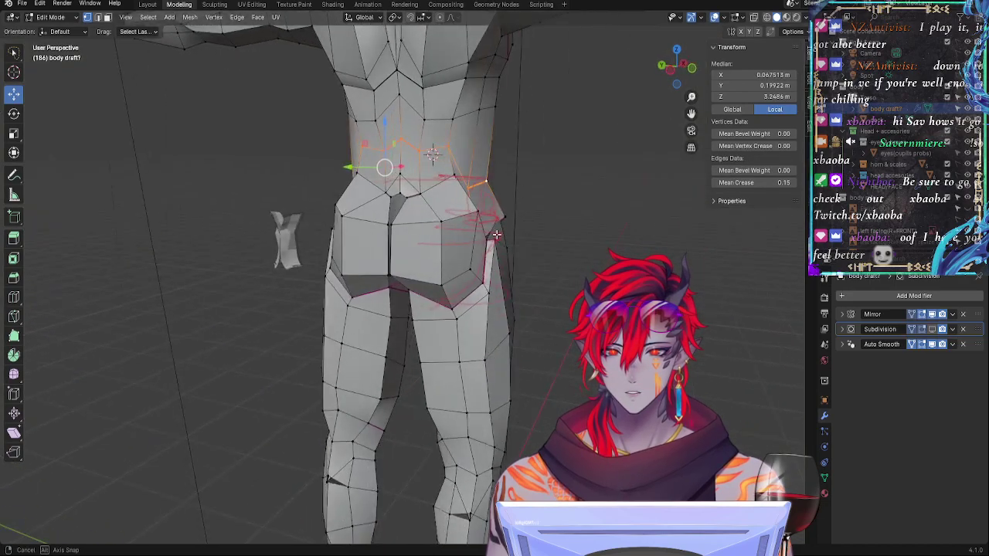
pyautogui.click(472, 187)
pyautogui.moveTo(521, 200); pyautogui.dragTo(477, 216, button='middle')
pyautogui.press('g')
pyautogui.press('g')
pyautogui.click(479, 206)
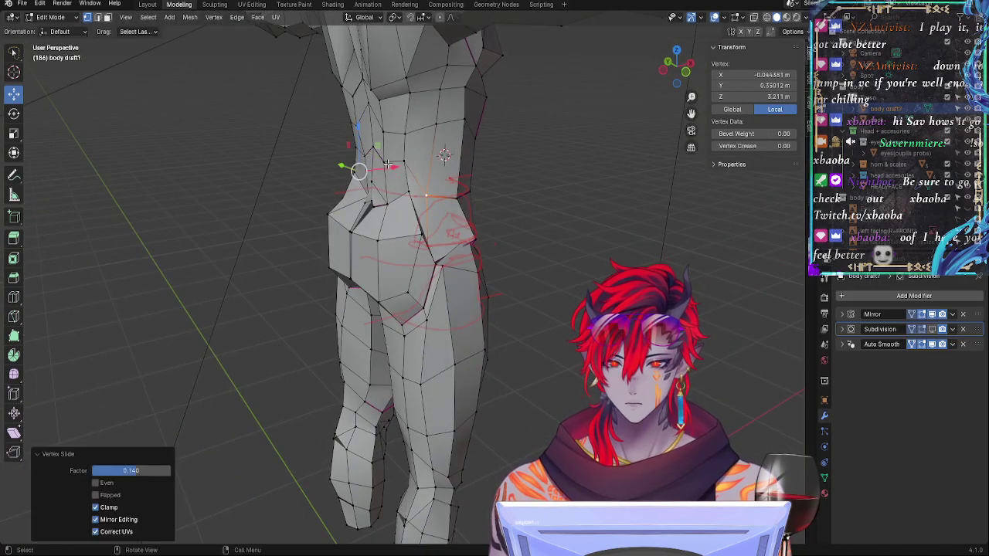
pyautogui.click(355, 148)
pyautogui.press('g')
pyautogui.press('g')
pyautogui.click(402, 175)
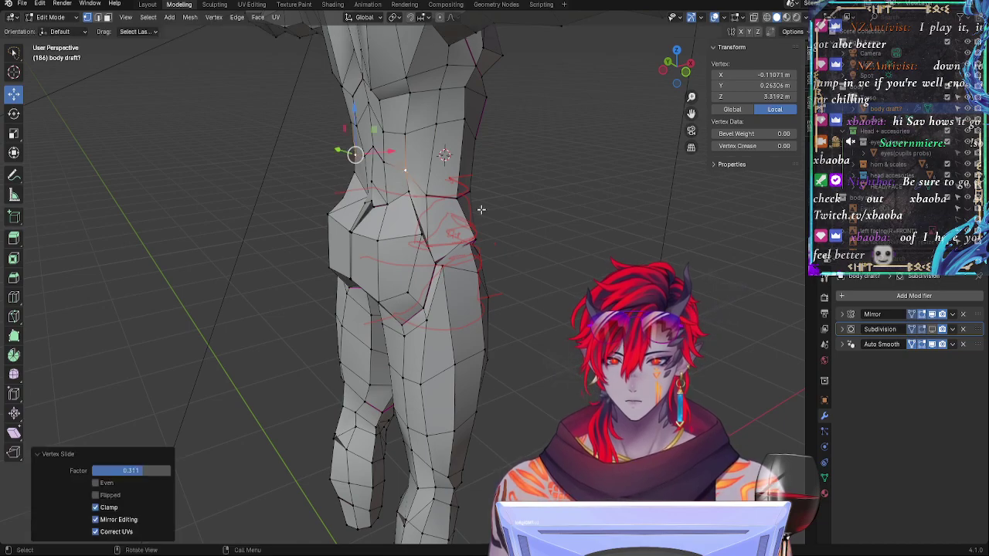
# Step: Slide the next waist vertex, the vertex above it, and the right waist vertex onto the guide
pyautogui.moveTo(482, 209); pyautogui.dragTo(418, 209, button='middle')
pyautogui.click(386, 188)
pyautogui.press('g')
pyautogui.press('g')
pyautogui.click(388, 189)
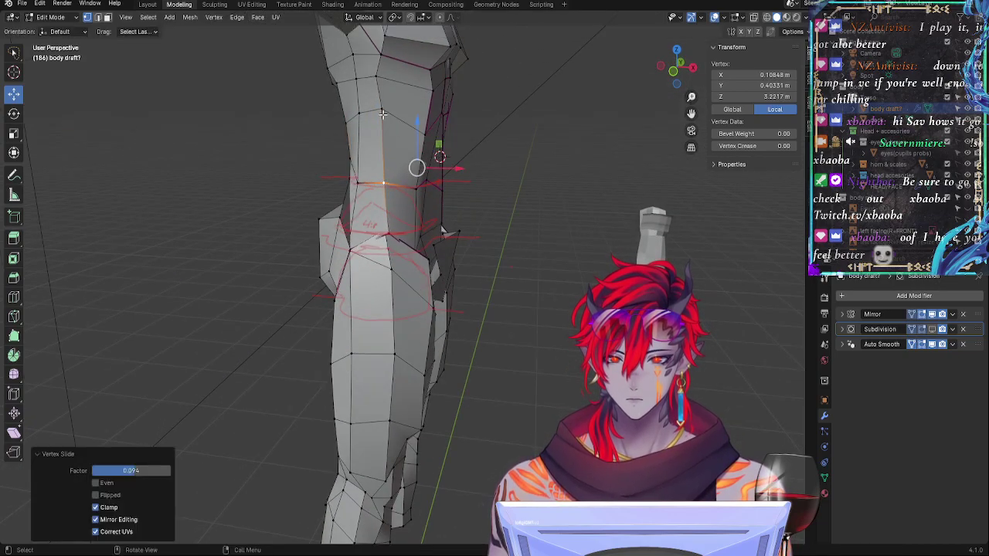
pyautogui.click(381, 110)
pyautogui.press('g')
pyautogui.press('g')
pyautogui.click(380, 117)
pyautogui.click(410, 191)
pyautogui.press('g')
pyautogui.press('g')
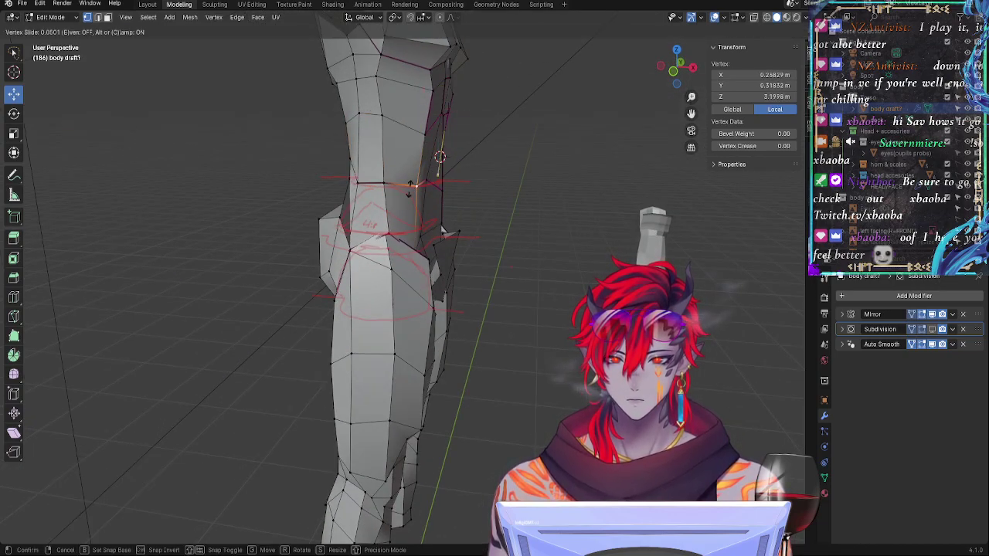
pyautogui.click(411, 191)
# Step: From the front, slide the right-side and centre waist vertices to follow the waist line
pyautogui.moveTo(473, 210); pyautogui.dragTo(371, 207, button='middle')
pyautogui.click(369, 176)
pyautogui.press('g')
pyautogui.press('g')
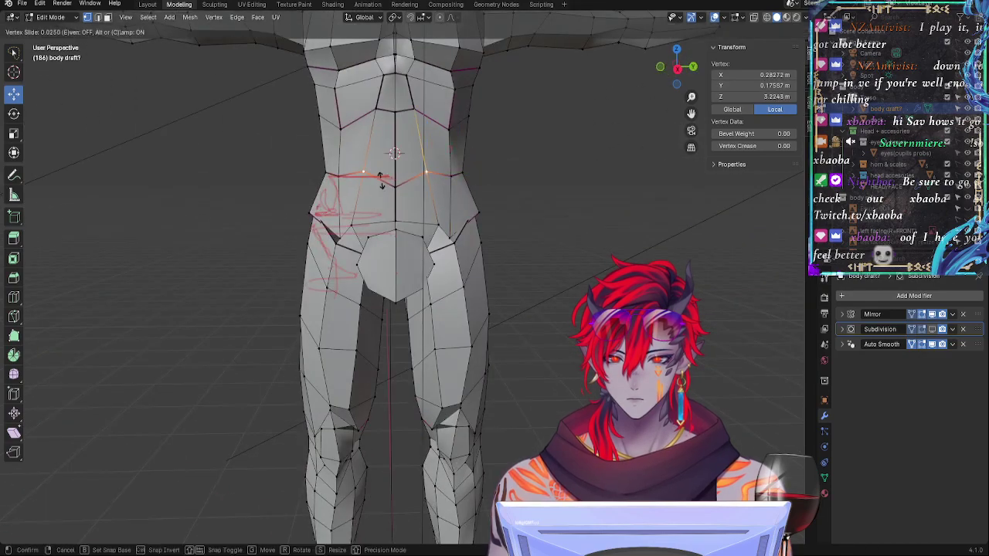
pyautogui.click(381, 178)
pyautogui.click(397, 187)
# Step: Slide the right hip vertices along their edges and nudge one sideways along X
pyautogui.press('g')
pyautogui.press('g')
pyautogui.click(398, 179)
pyautogui.moveTo(470, 192); pyautogui.dragTo(436, 257, button='middle')
pyautogui.click(420, 233)
pyautogui.press('g')
pyautogui.press('g')
pyautogui.click(379, 268)
pyautogui.press('g')
pyautogui.press('g')
pyautogui.click(485, 245)
pyautogui.click(457, 254)
pyautogui.press('g')
pyautogui.press('g')
pyautogui.click(516, 238)
pyautogui.moveTo(378, 261); pyautogui.dragTo(376, 261)
pyautogui.click(373, 261)
# Step: Slide another pair of hip vertices along their edges to match the hip guide
pyautogui.moveTo(373, 261); pyautogui.dragTo(410, 263, button='middle')
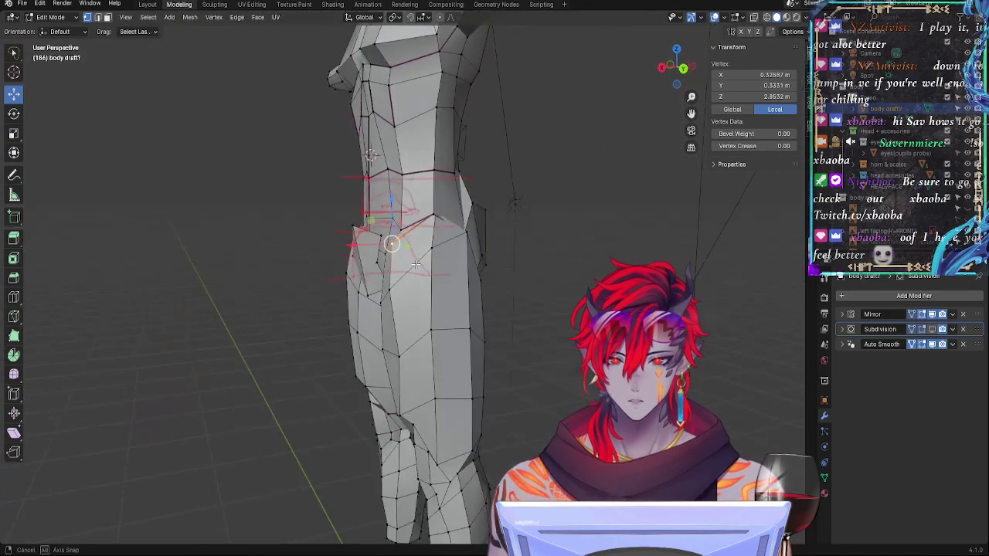
pyautogui.press('g')
pyautogui.press('g')
pyautogui.click(417, 265)
pyautogui.click(435, 215)
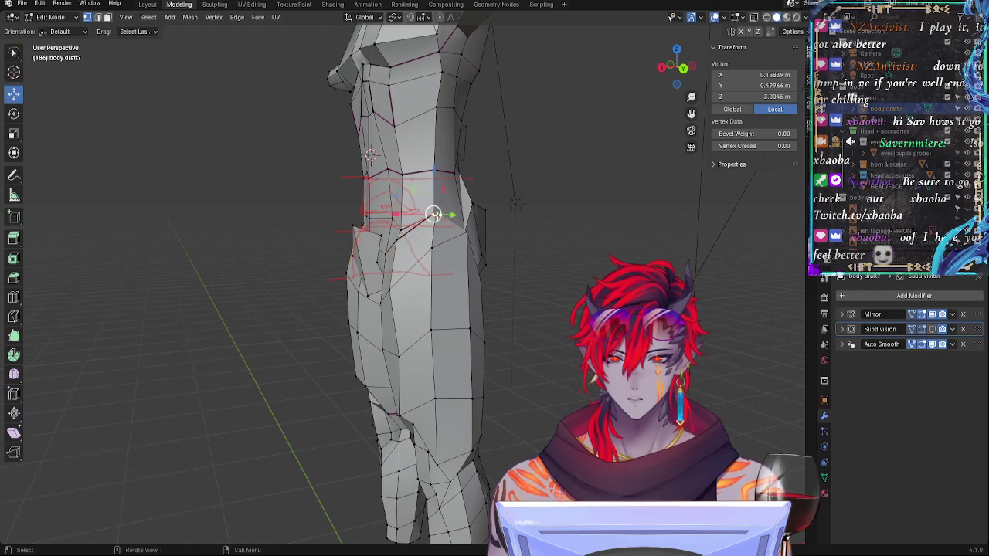
pyautogui.moveTo(438, 218); pyautogui.dragTo(481, 259, button='middle')
pyautogui.press('g')
pyautogui.press('g')
pyautogui.moveTo(478, 251); pyautogui.dragTo(545, 247, button='middle')
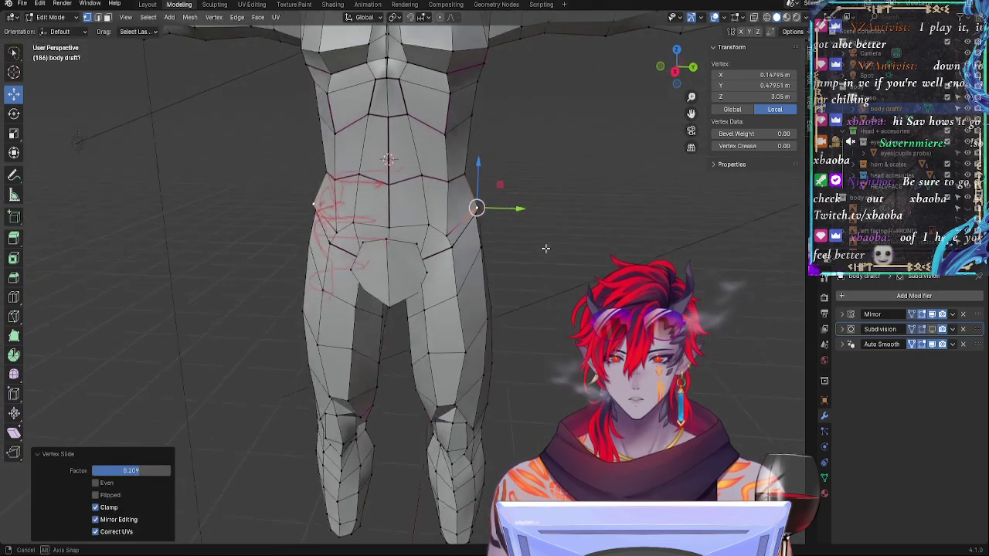
# Step: Reposition a hip vertex with a free move, then refine it along the Y axis
pyautogui.hotkey('shift', 'v')
pyautogui.press('Escape')
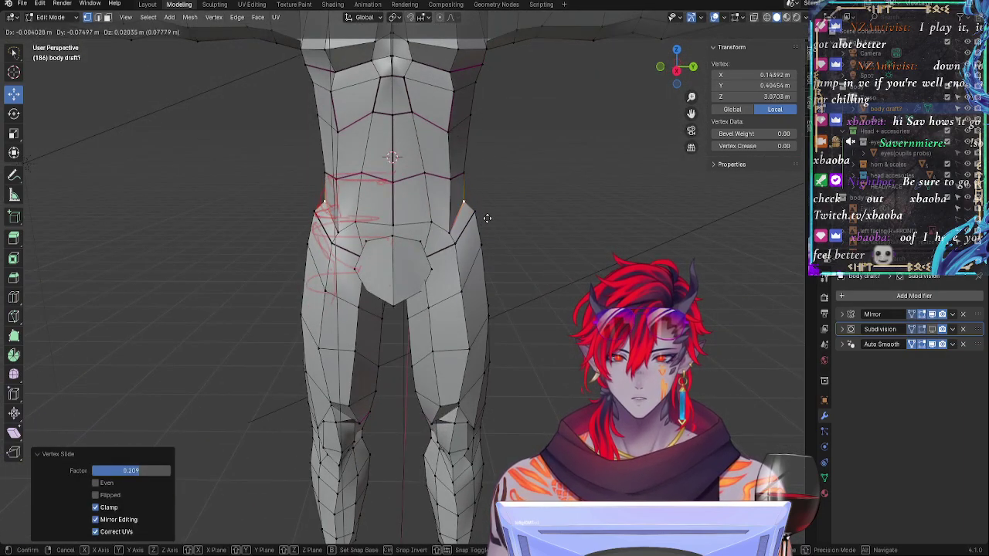
pyautogui.press('g')
pyautogui.click(496, 205)
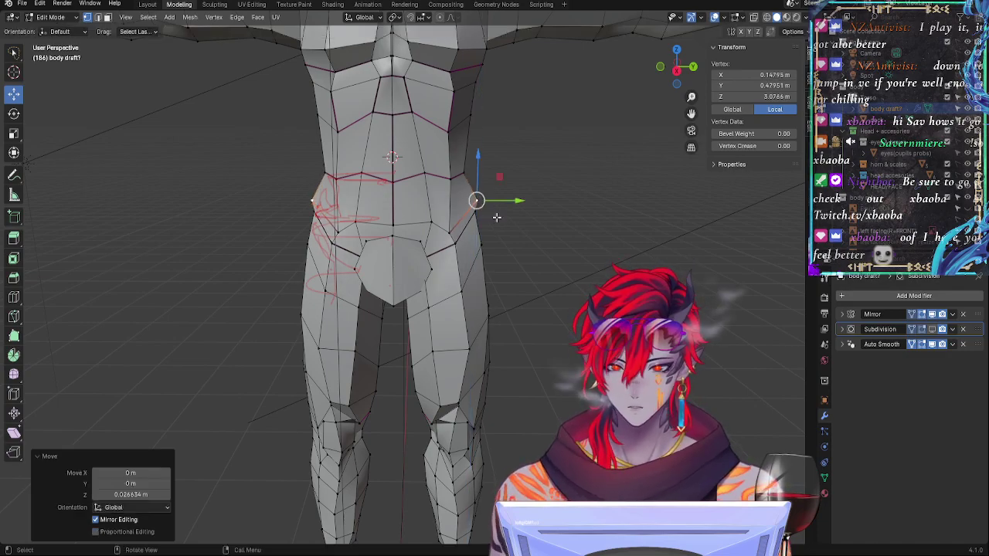
pyautogui.press('g')
pyautogui.press('y')
pyautogui.click(492, 200)
# Step: Adjust the neighbouring hip vertex along Y and freely, then start moving a thigh vertex
pyautogui.moveTo(518, 216); pyautogui.dragTo(481, 255, button='middle')
pyautogui.click(454, 221)
pyautogui.press('g')
pyautogui.press('g')
pyautogui.click(439, 251)
pyautogui.press('g')
pyautogui.press('y')
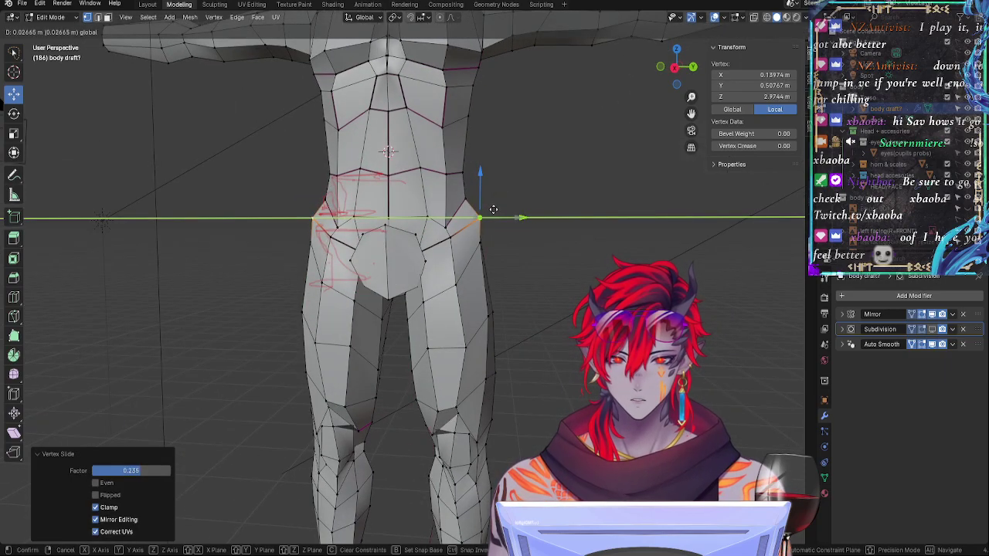
pyautogui.click(489, 209)
pyautogui.press('g')
pyautogui.click(478, 214)
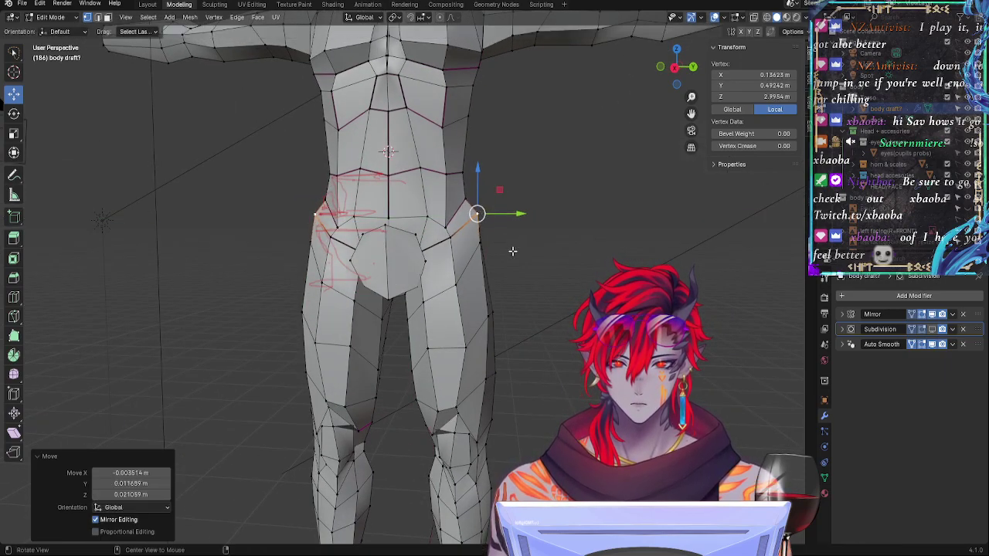
pyautogui.moveTo(512, 250); pyautogui.dragTo(462, 259, button='middle')
pyautogui.click(457, 252)
# Step: Slide the thigh vertex and the vertex above it upward along their edges
pyautogui.press('g')
pyautogui.press('g')
pyautogui.click(477, 264)
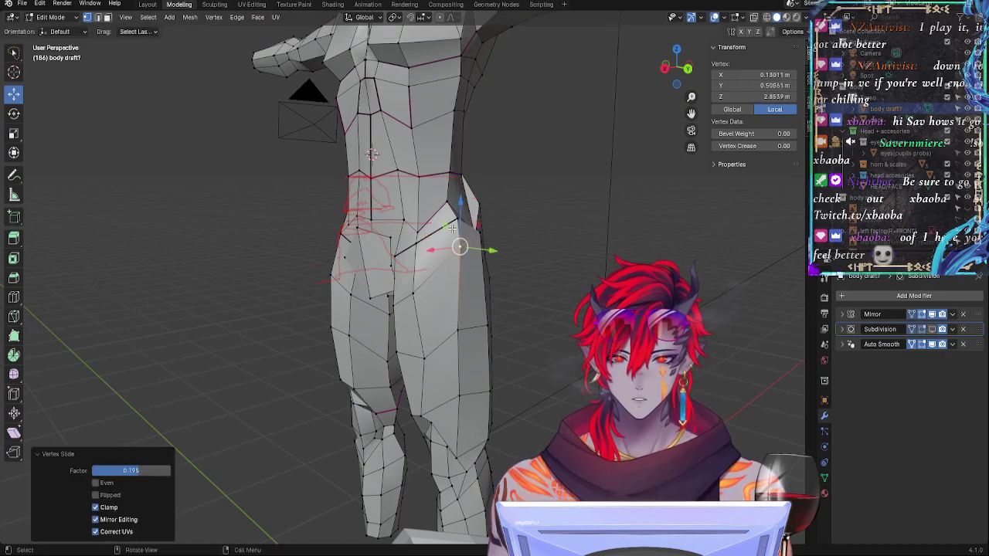
pyautogui.click(457, 223)
pyautogui.press('g')
pyautogui.press('g')
pyautogui.click(452, 230)
# Step: From the side, slide a hip vertex twice toward the red guide
pyautogui.moveTo(452, 228); pyautogui.dragTo(348, 271, button='middle')
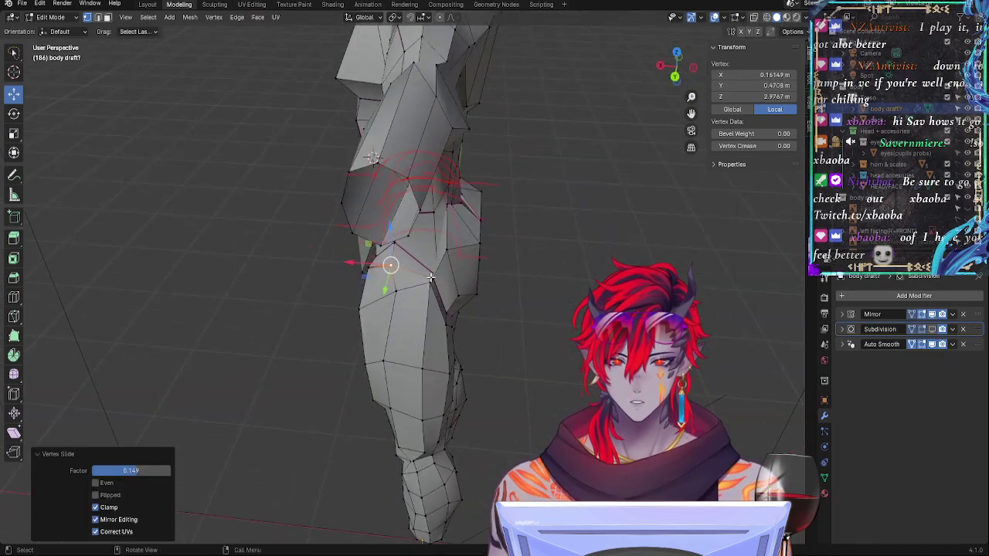
pyautogui.click(432, 278)
pyautogui.moveTo(435, 277); pyautogui.dragTo(442, 250, button='middle')
pyautogui.moveTo(537, 285); pyautogui.dragTo(463, 231, button='middle')
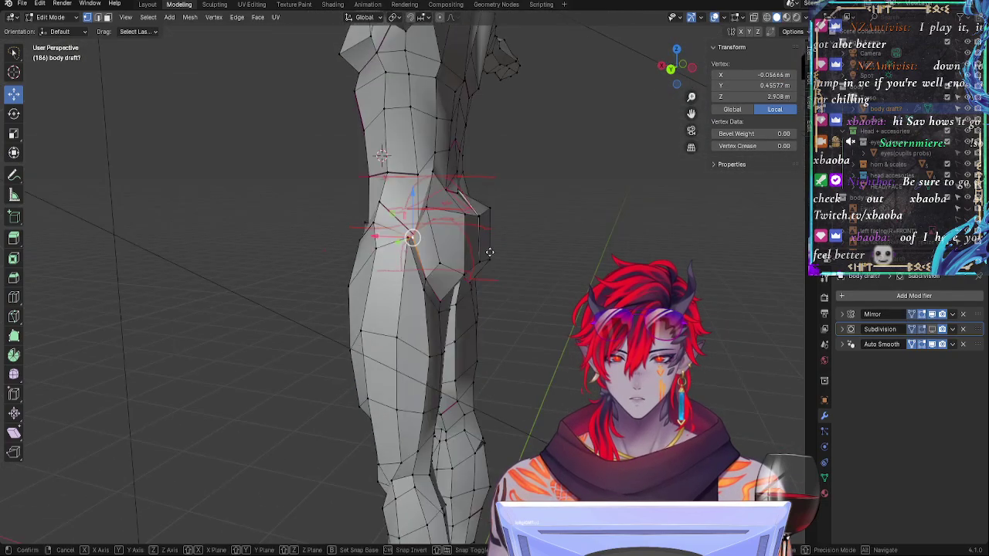
pyautogui.press('g')
pyautogui.press('g')
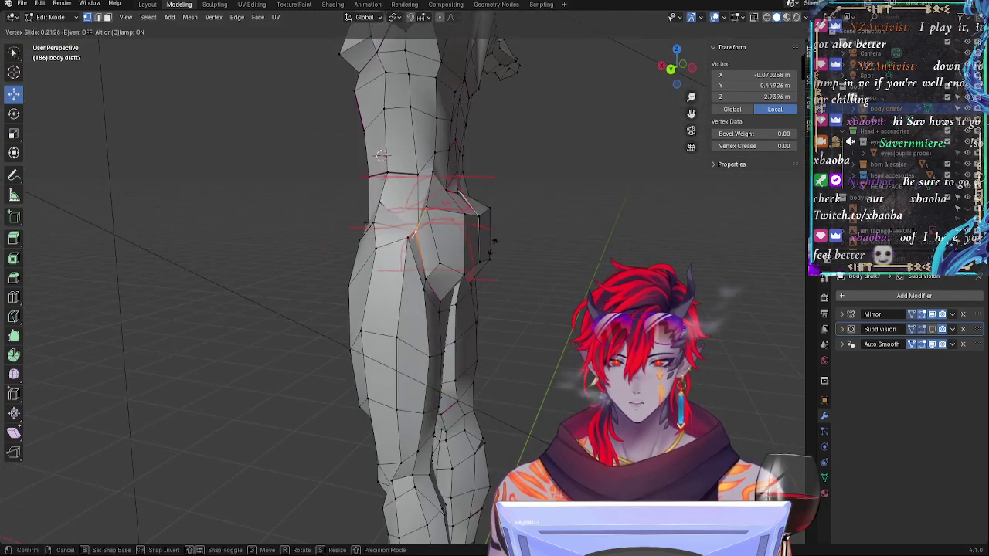
pyautogui.click(415, 227)
pyautogui.press('g')
pyautogui.press('g')
pyautogui.click(410, 266)
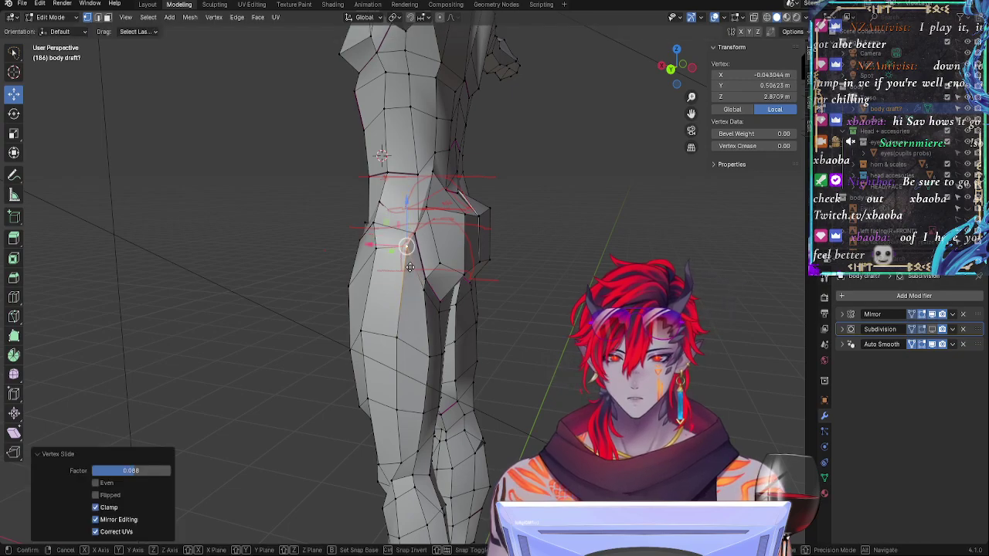
# Step: Slide the next hip vertex along its edge twice to match the annotation
pyautogui.press('g')
pyautogui.press('g')
pyautogui.click(404, 258)
pyautogui.click(426, 279)
pyautogui.press('g')
pyautogui.press('g')
pyautogui.click(433, 266)
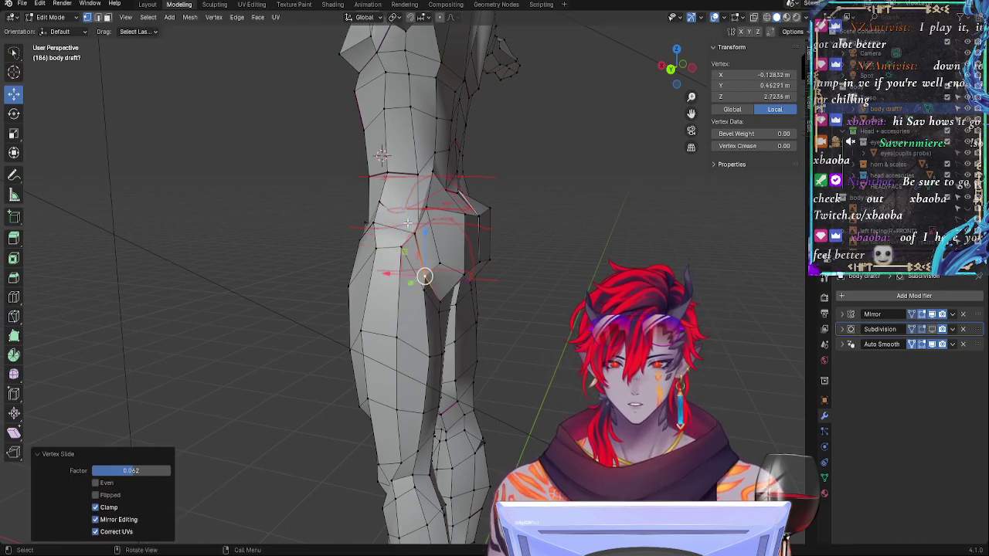
# Step: Move two more hip vertices onto the red guide lines
pyautogui.click(408, 225)
pyautogui.moveTo(408, 225); pyautogui.dragTo(432, 238, button='middle')
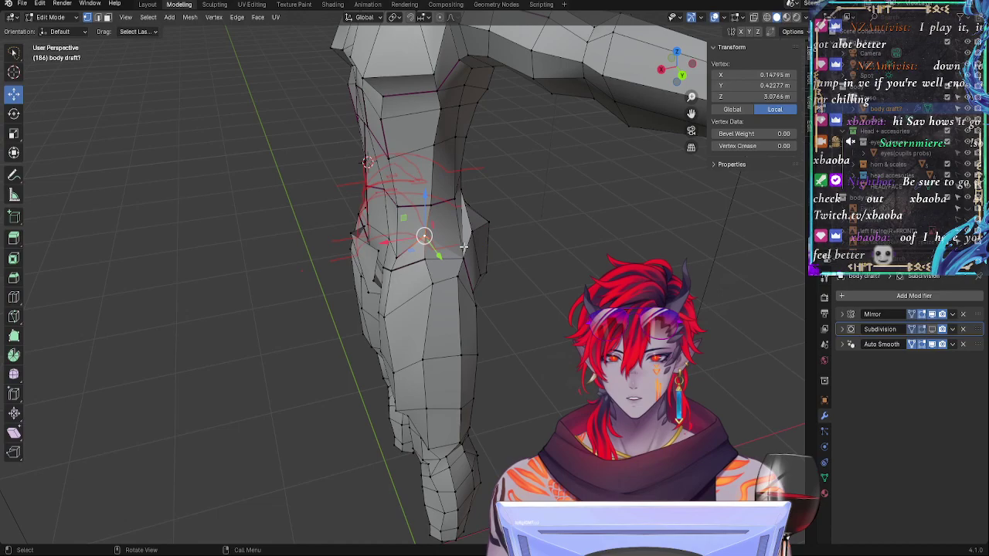
pyautogui.press('g')
pyautogui.click(468, 242)
pyautogui.click(464, 258)
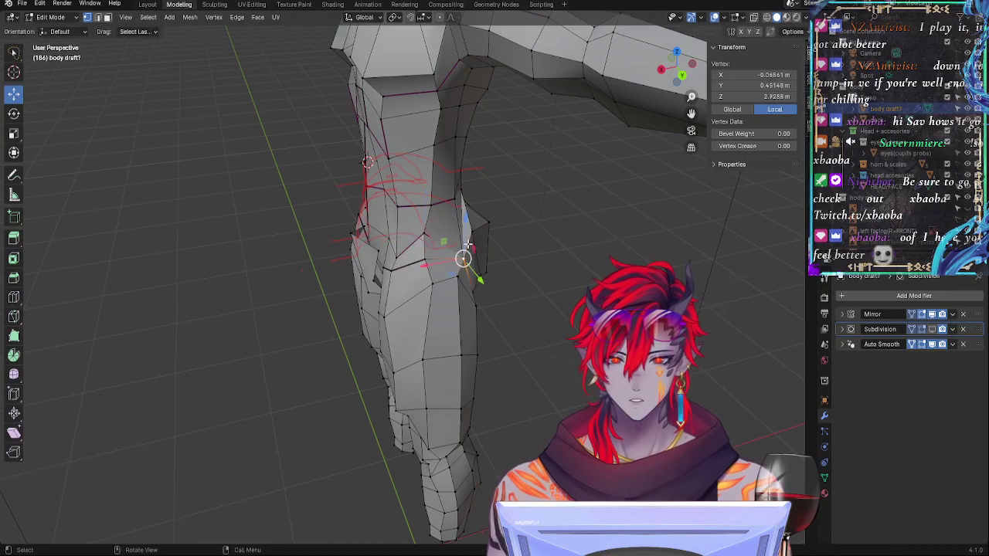
pyautogui.press('g')
pyautogui.click(467, 255)
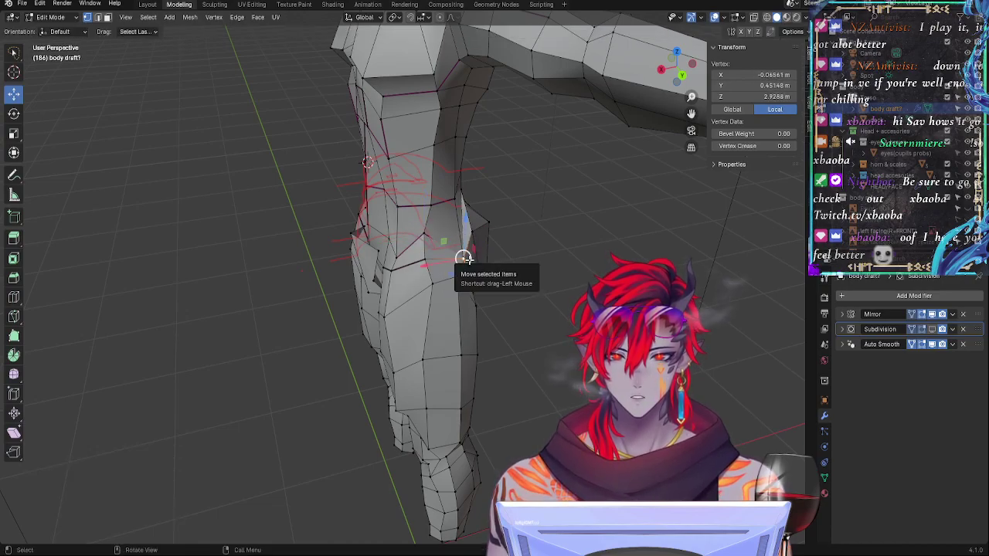
pyautogui.press('g')
pyautogui.click(476, 266)
# Step: Move the neighbouring waist vertex vertically along Z, then shift it slightly along Y
pyautogui.click(464, 257)
pyautogui.press('g')
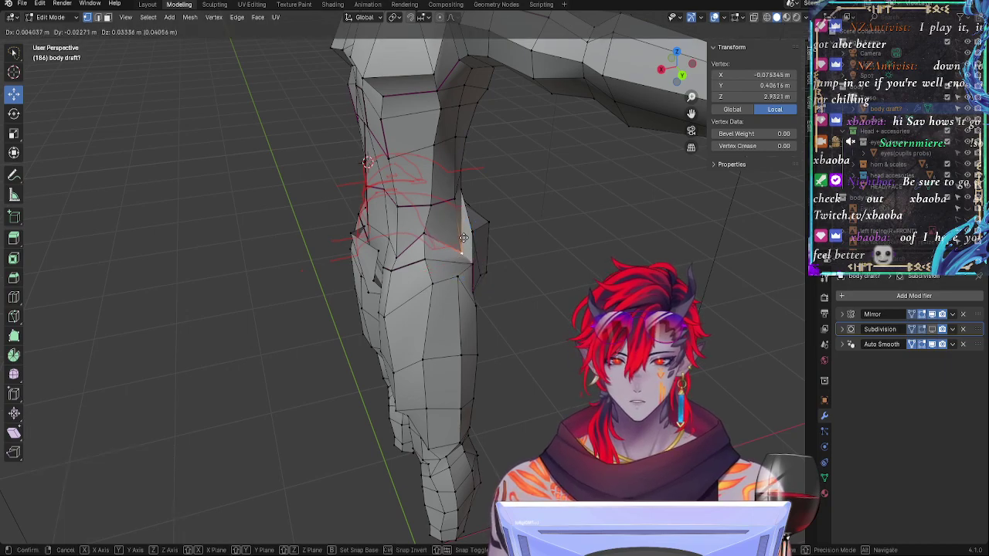
pyautogui.press('z')
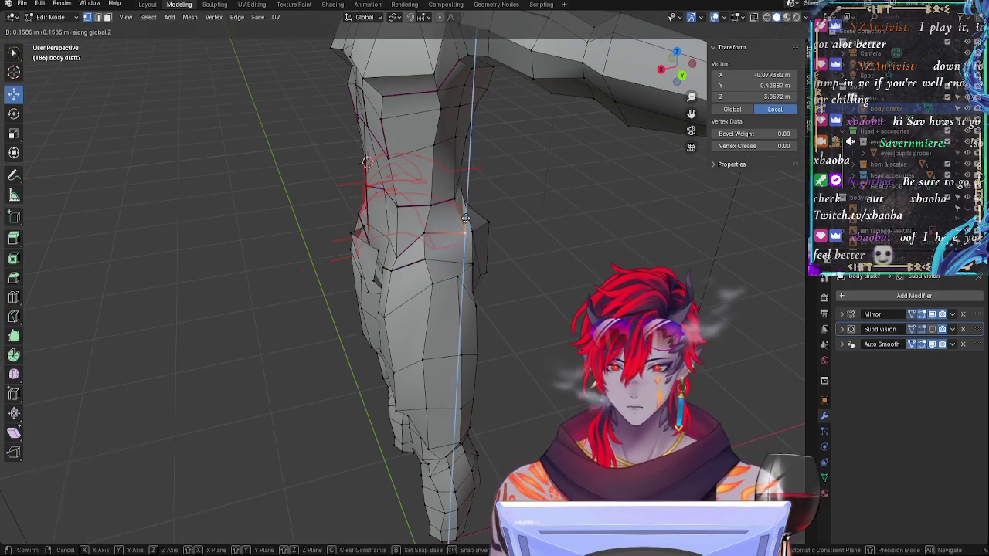
pyautogui.click(465, 209)
pyautogui.moveTo(522, 241); pyautogui.dragTo(568, 247, button='middle')
pyautogui.press('g')
pyautogui.click(538, 254)
pyautogui.moveTo(509, 207); pyautogui.dragTo(507, 207)
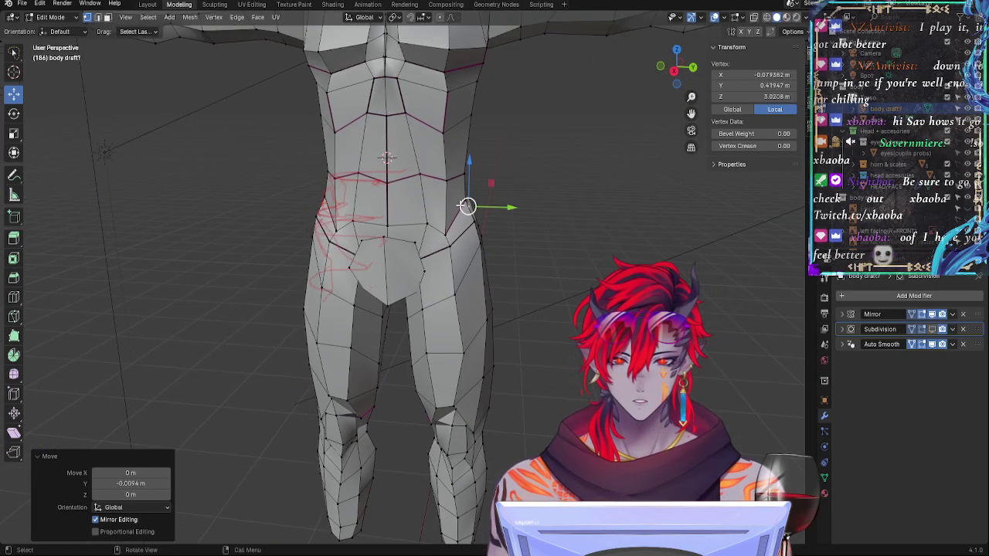
# Step: Slide two adjacent hip vertices along their edges toward the guides
pyautogui.click(461, 206)
pyautogui.moveTo(559, 254); pyautogui.dragTo(439, 237, button='middle')
pyautogui.press('g')
pyautogui.press('g')
pyautogui.click(484, 261)
pyautogui.press('g')
pyautogui.press('g')
pyautogui.click(488, 265)
pyautogui.click(441, 219)
pyautogui.press('g')
pyautogui.press('g')
pyautogui.click(446, 254)
# Step: Slide the left waist vertex and two hip vertices below it along their edges
pyautogui.click(393, 182)
pyautogui.press('g')
pyautogui.press('g')
pyautogui.click(404, 208)
pyautogui.press('g')
pyautogui.press('g')
pyautogui.click(407, 212)
pyautogui.click(414, 236)
pyautogui.press('g')
pyautogui.press('g')
pyautogui.click(418, 238)
pyautogui.click(407, 264)
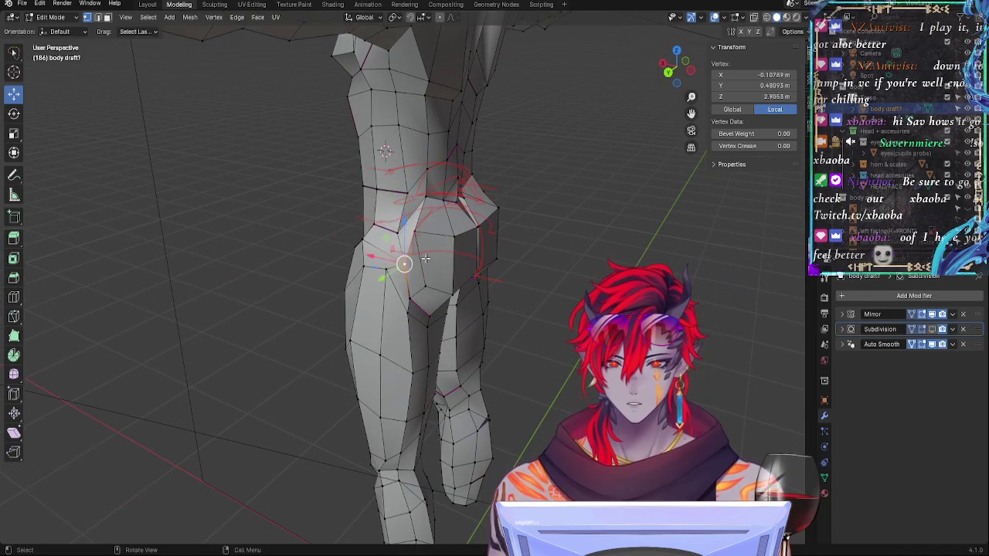
pyautogui.press('g')
pyautogui.press('g')
pyautogui.click(422, 246)
# Step: From the back, reposition a hip vertex and slide the two waist vertices above it
pyautogui.moveTo(421, 246); pyautogui.dragTo(558, 242, button='middle')
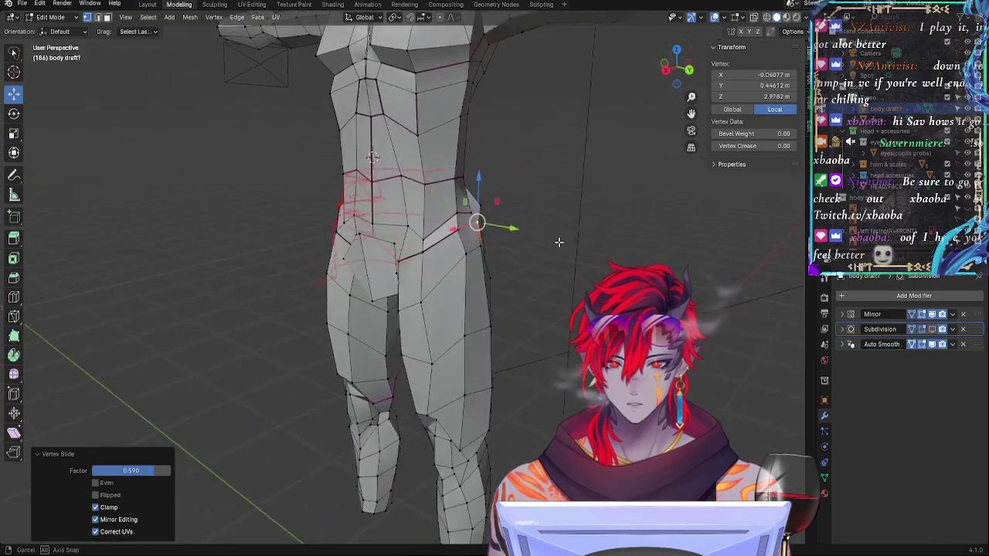
pyautogui.click(478, 219)
pyautogui.moveTo(478, 219); pyautogui.dragTo(385, 228, button='middle')
pyautogui.click(429, 208)
pyautogui.press('g')
pyautogui.press('g')
pyautogui.click(380, 233)
pyautogui.click(397, 165)
pyautogui.press('g')
pyautogui.press('g')
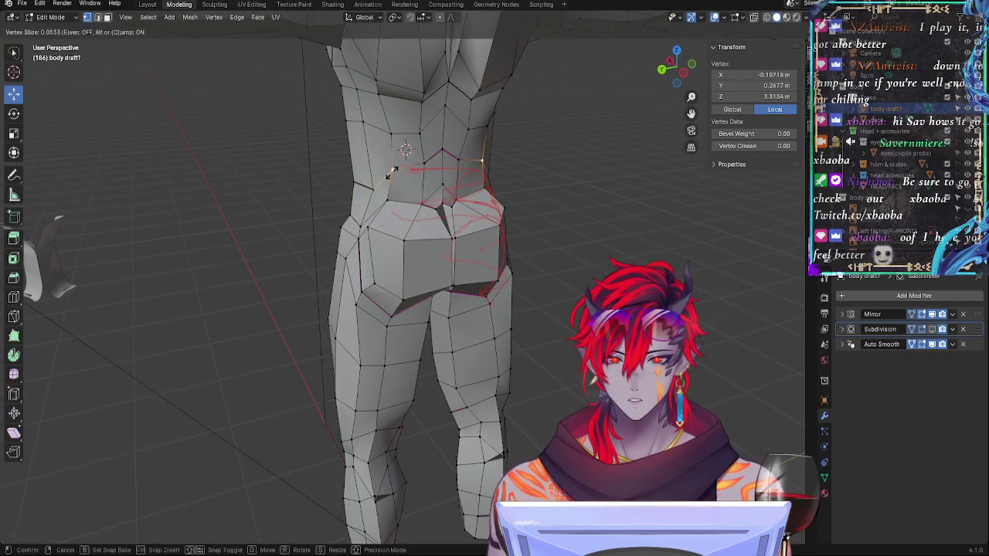
pyautogui.click(394, 168)
pyautogui.click(391, 133)
# Step: Adjust a lower hip vertex, a back waist vertex and the vertex below it
pyautogui.press('g')
pyautogui.click(386, 134)
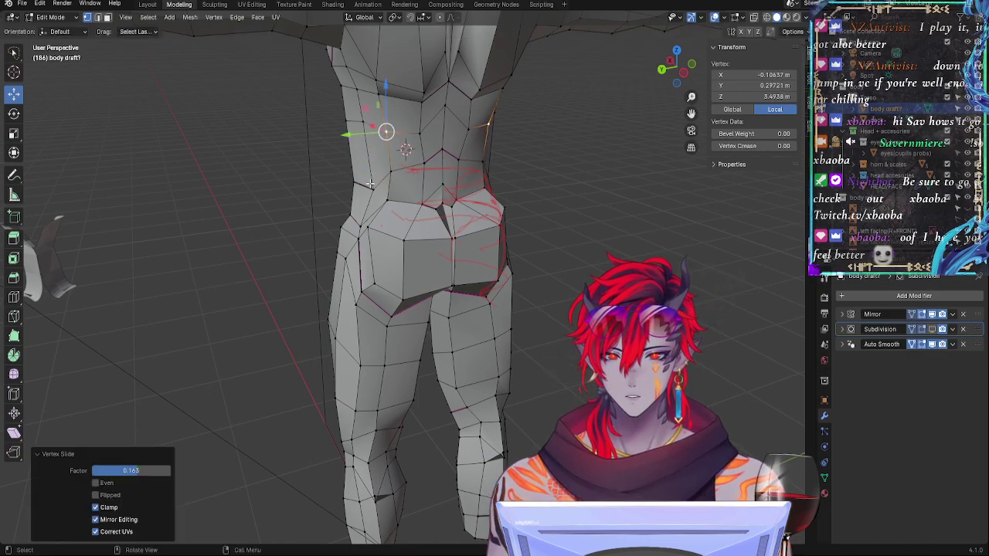
pyautogui.click(375, 188)
pyautogui.press('g')
pyautogui.press('g')
pyautogui.click(372, 184)
pyautogui.click(393, 175)
pyautogui.press('g')
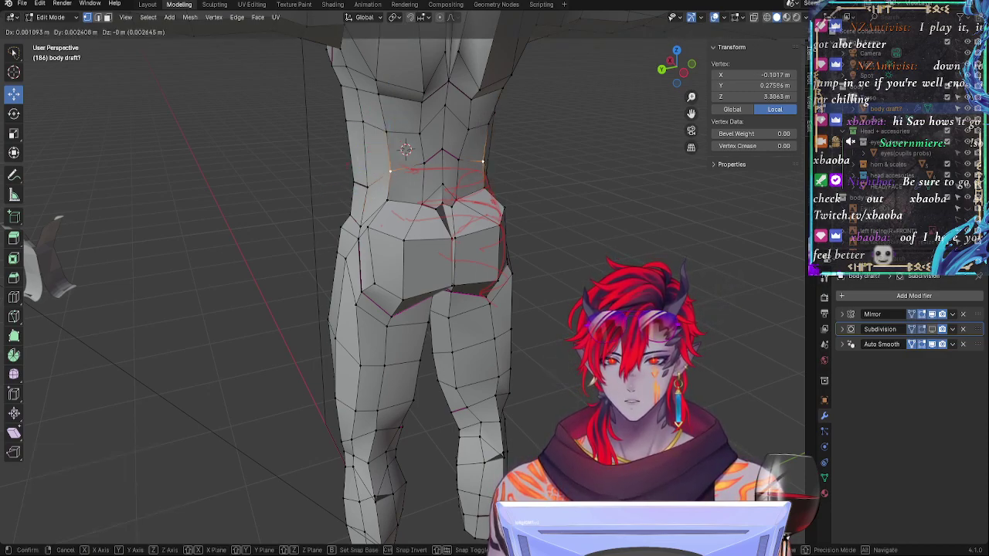
# Step: Slide the buttock vertices upward along their edges to follow the guides
pyautogui.press('g')
pyautogui.click(385, 176)
pyautogui.click(388, 203)
pyautogui.press('g')
pyautogui.press('g')
pyautogui.click(382, 213)
pyautogui.moveTo(383, 212); pyautogui.dragTo(352, 209, button='middle')
pyautogui.click(401, 199)
pyautogui.press('g')
pyautogui.press('g')
pyautogui.click(404, 188)
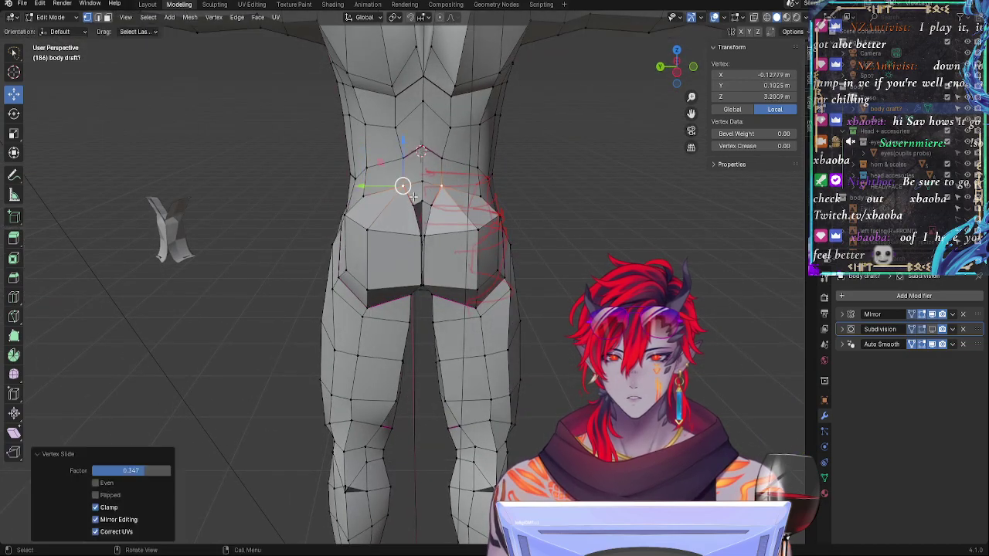
pyautogui.press('g')
pyautogui.click(443, 228)
pyautogui.press('g')
pyautogui.press('g')
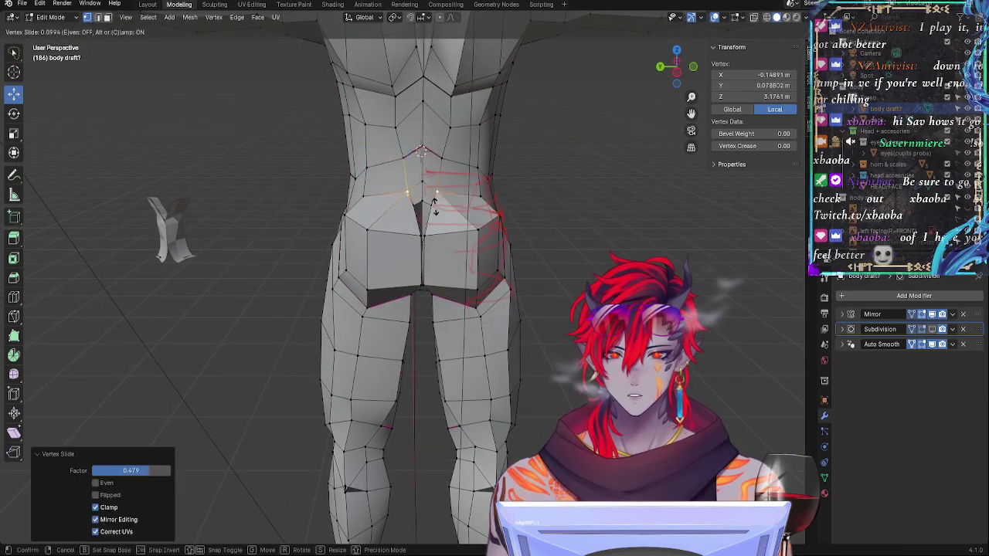
pyautogui.click(435, 206)
pyautogui.click(361, 202)
# Step: Move two hip vertices together toward the red annotation
pyautogui.press('g')
pyautogui.press('g')
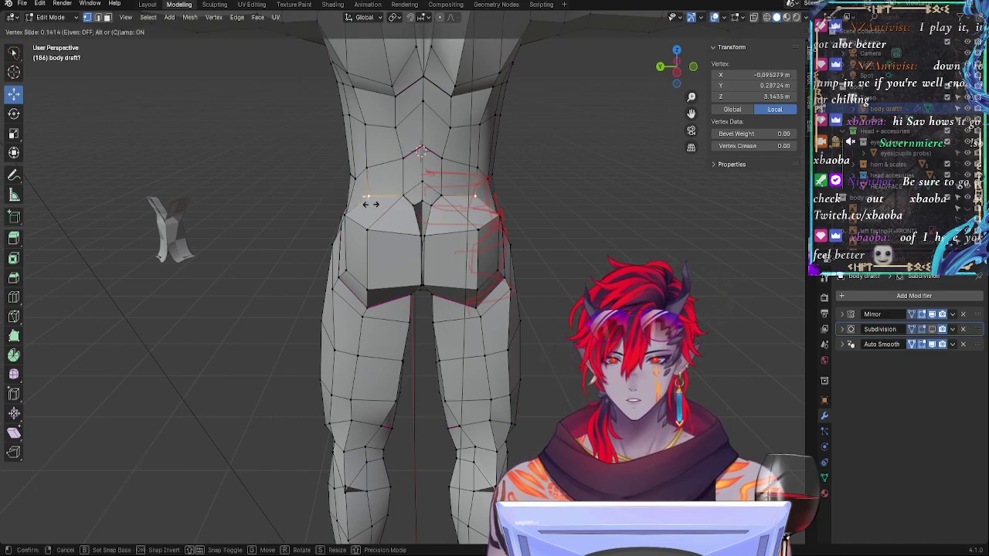
pyautogui.click(370, 205)
pyautogui.moveTo(371, 204); pyautogui.dragTo(456, 216, button='middle')
pyautogui.keyDown('shift'); pyautogui.click(443, 222); pyautogui.keyUp('shift')
pyautogui.press('g')
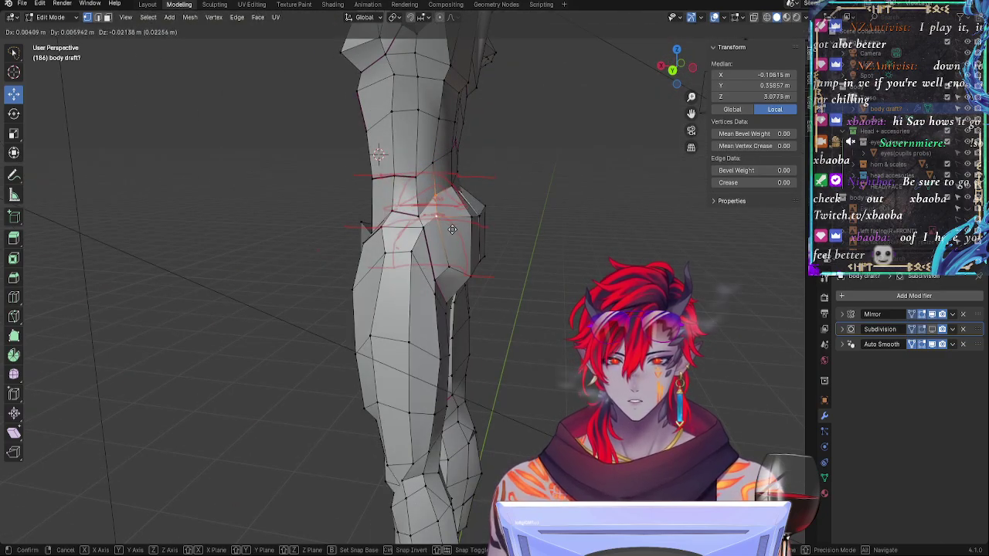
pyautogui.click(452, 229)
pyautogui.click(413, 223)
# Step: Raise a hip vertex slightly and nudge a lower buttock vertex into place
pyautogui.press('g')
pyautogui.click(417, 217)
pyautogui.click(425, 230)
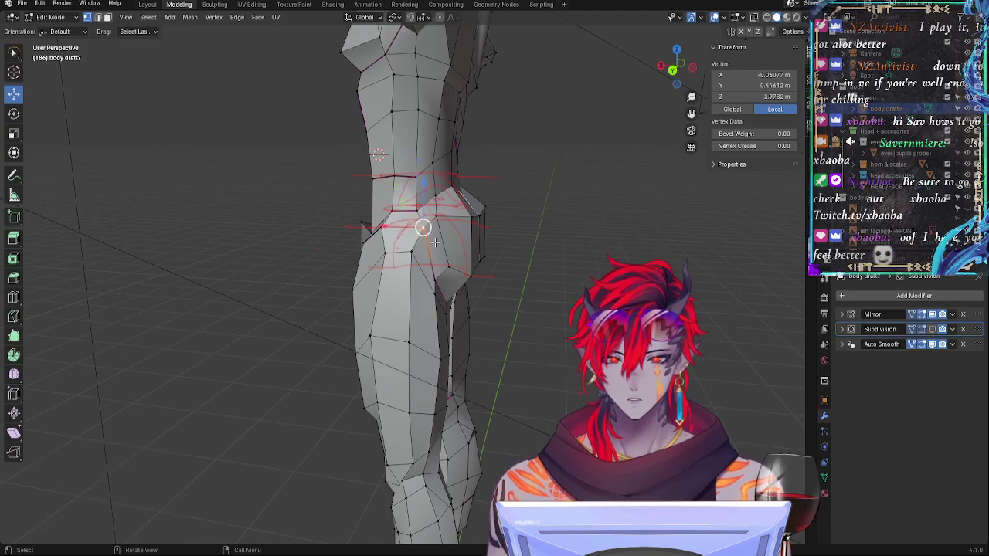
pyautogui.moveTo(435, 242); pyautogui.dragTo(384, 228, button='middle')
pyautogui.press('g')
pyautogui.click(385, 254)
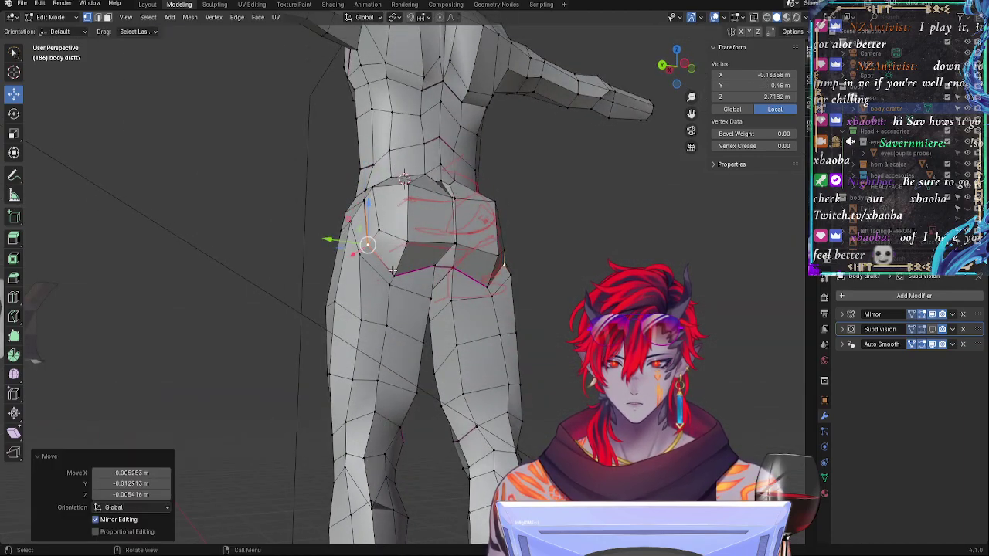
pyautogui.click(393, 271)
pyautogui.press('g')
pyautogui.click(397, 271)
# Step: Select the whole body mesh, preview playback, and return to Object Mode
pyautogui.moveTo(524, 293); pyautogui.dragTo(481, 287, button='middle')
pyautogui.click(478, 287)
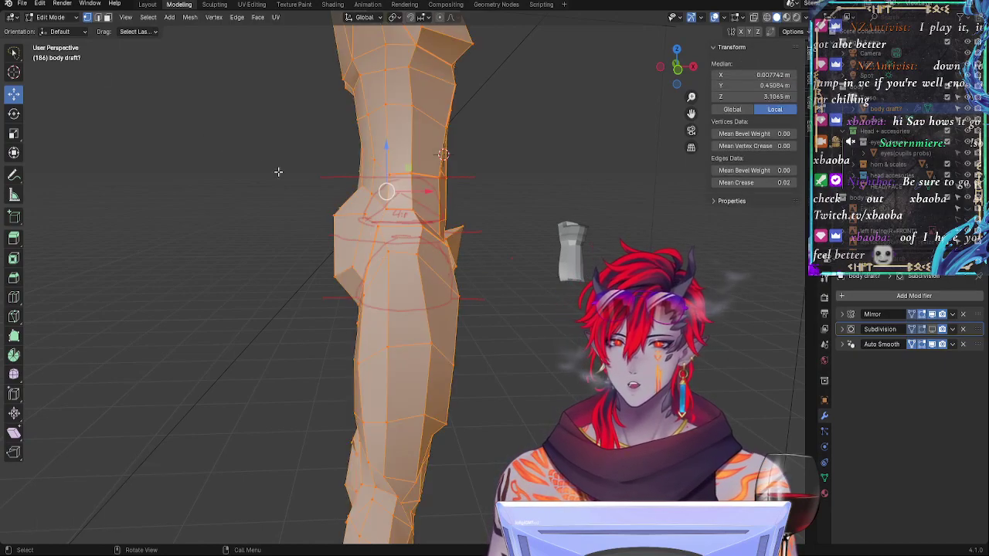
pyautogui.press('a')
pyautogui.press('space')
pyautogui.press('space')
pyautogui.click(520, 256)
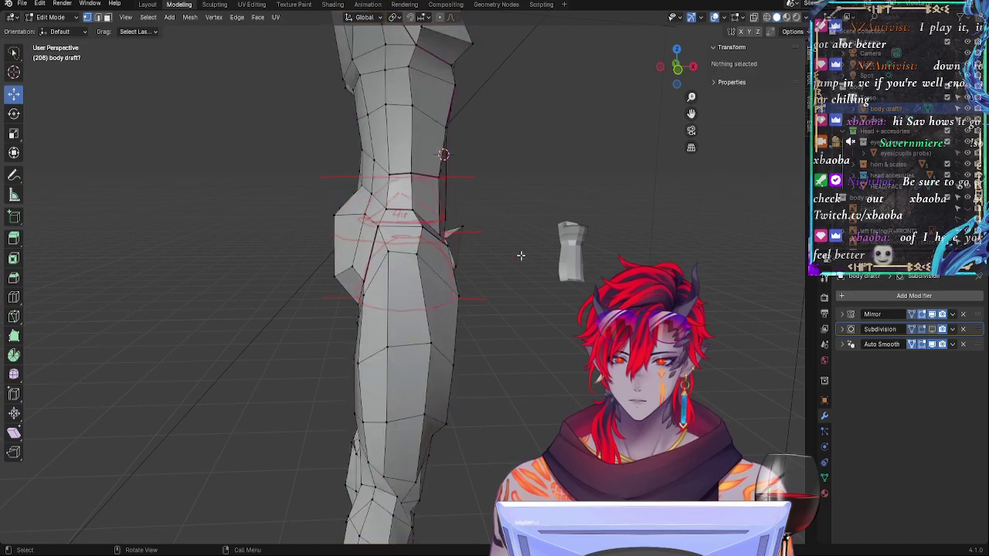
pyautogui.press('Tab')
pyautogui.press('space')
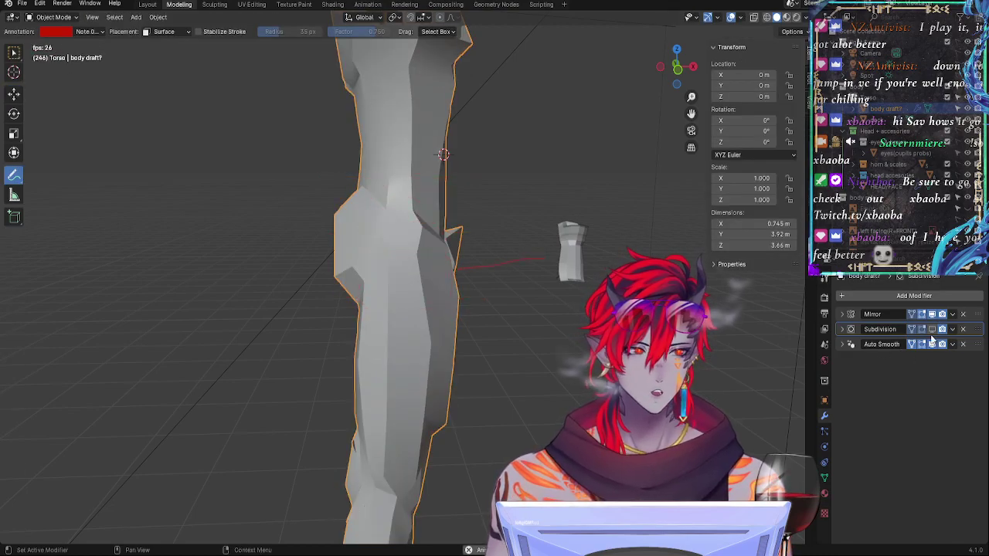
# Step: Review the subdivided body from several angles, ending on a three-quarter hip view
pyautogui.press('Escape')
pyautogui.press('space')
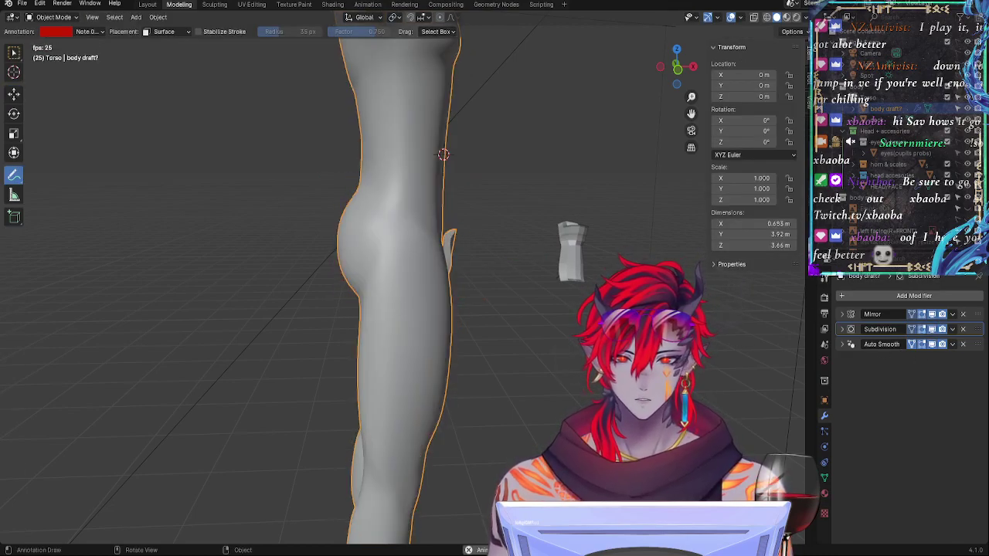
pyautogui.click(13, 95)
pyautogui.press('space')
pyautogui.click(567, 265)
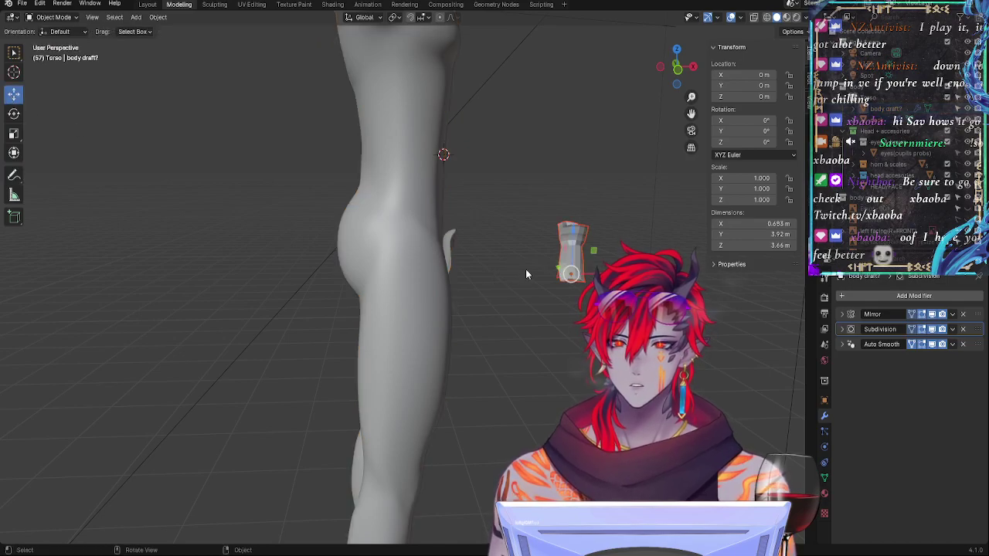
pyautogui.moveTo(525, 269)
pyautogui.mouseDown(button='middle')
pyautogui.moveTo(475, 284)
pyautogui.moveTo(757, 288)
pyautogui.moveTo(548, 309)
pyautogui.moveTo(516, 289)
pyautogui.moveTo(583, 264)
pyautogui.moveTo(610, 275)
pyautogui.moveTo(656, 268)
pyautogui.mouseUp(button='middle')
pyautogui.scroll(3, 538, 253)
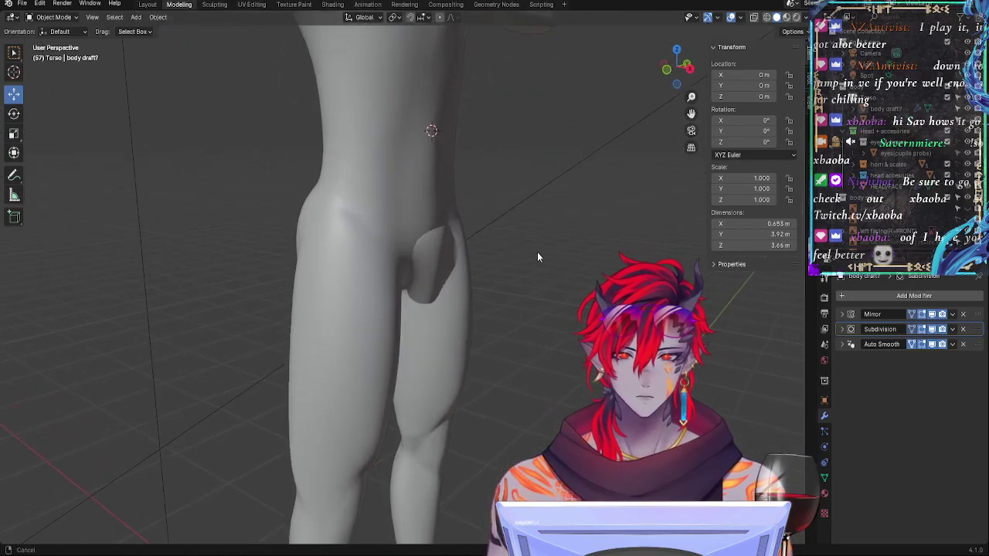
pyautogui.moveTo(537, 253); pyautogui.dragTo(193, 77, button='middle')
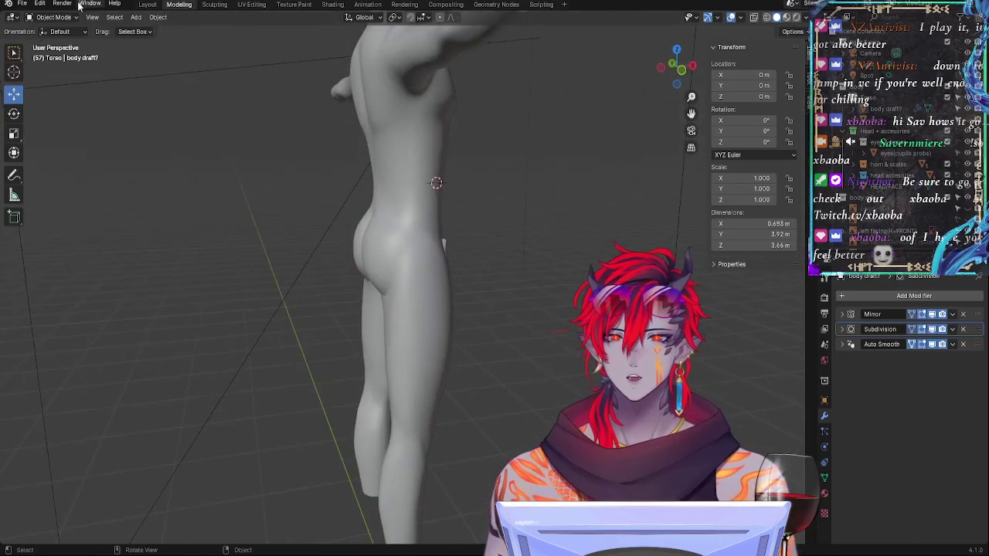
# Step: Save the project as a new version named 'limb detail fixin 2…'
pyautogui.click(22, 4)
pyautogui.click(70, 98)
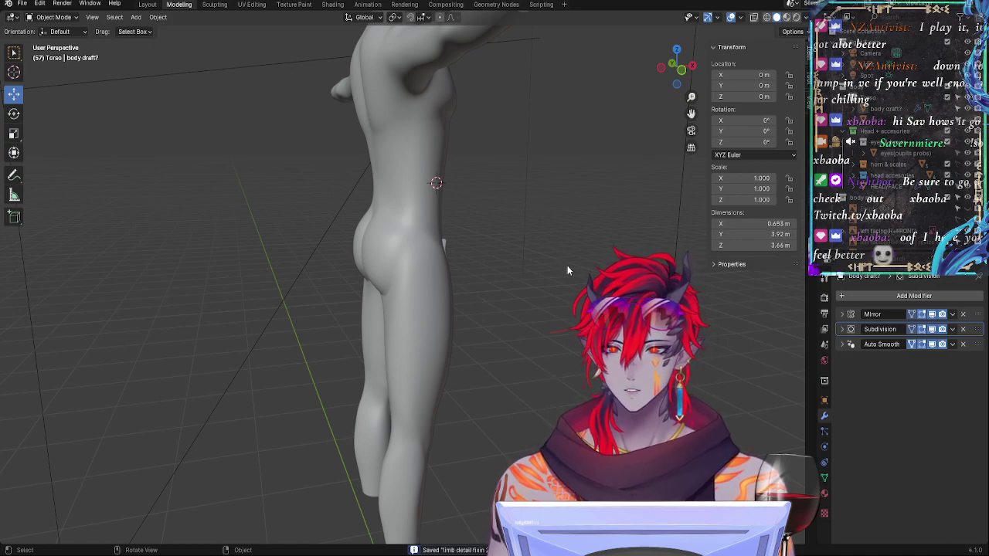
pyautogui.press('space')
pyautogui.moveTo(569, 275); pyautogui.dragTo(534, 274)
pyautogui.press('space')
# Step: Select the body mesh and enter Edit Mode, viewing it from the front
pyautogui.moveTo(574, 289); pyautogui.dragTo(527, 283, button='middle')
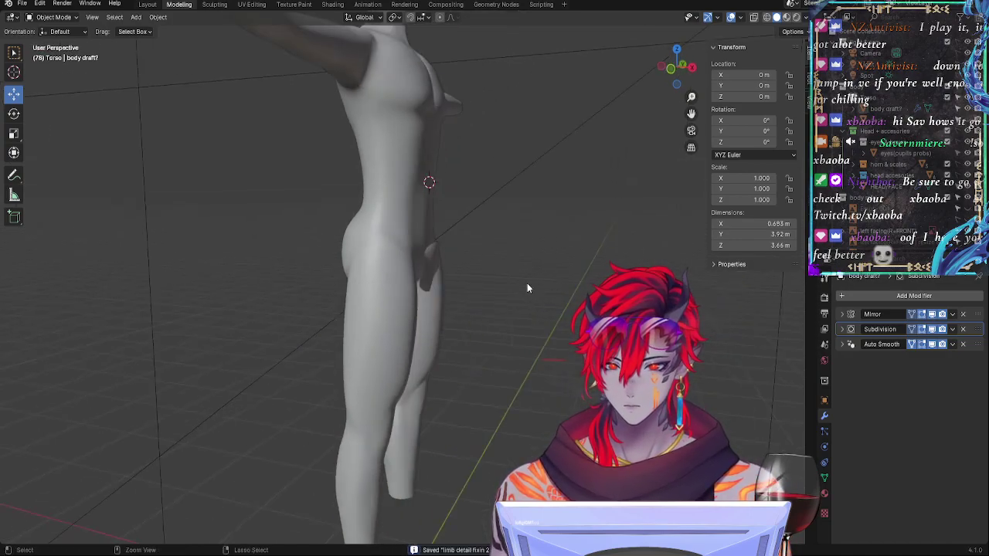
pyautogui.press('a')
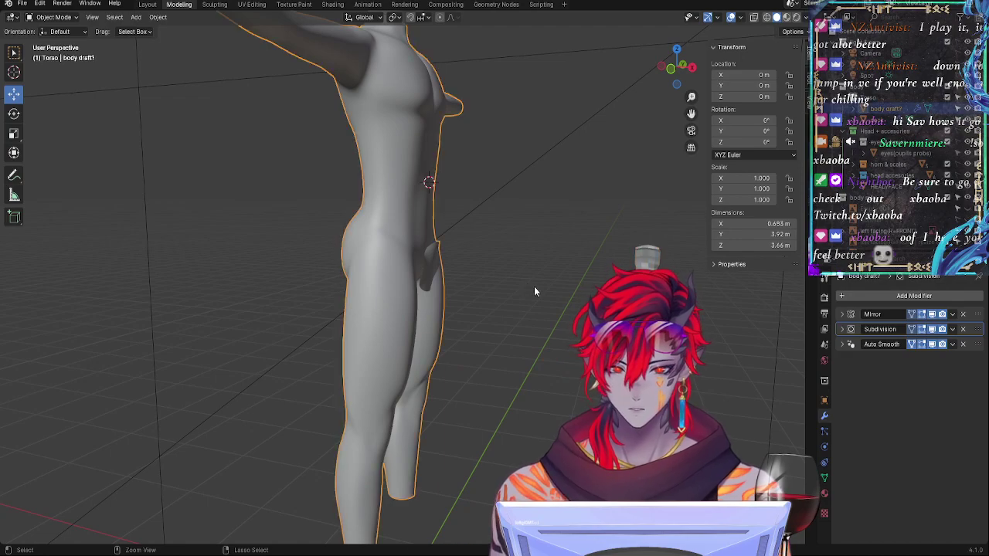
pyautogui.press('Tab')
pyautogui.moveTo(534, 286); pyautogui.dragTo(466, 293, button='middle')
# Step: Select a single waist vertex and check options in the File menu
pyautogui.press('a')
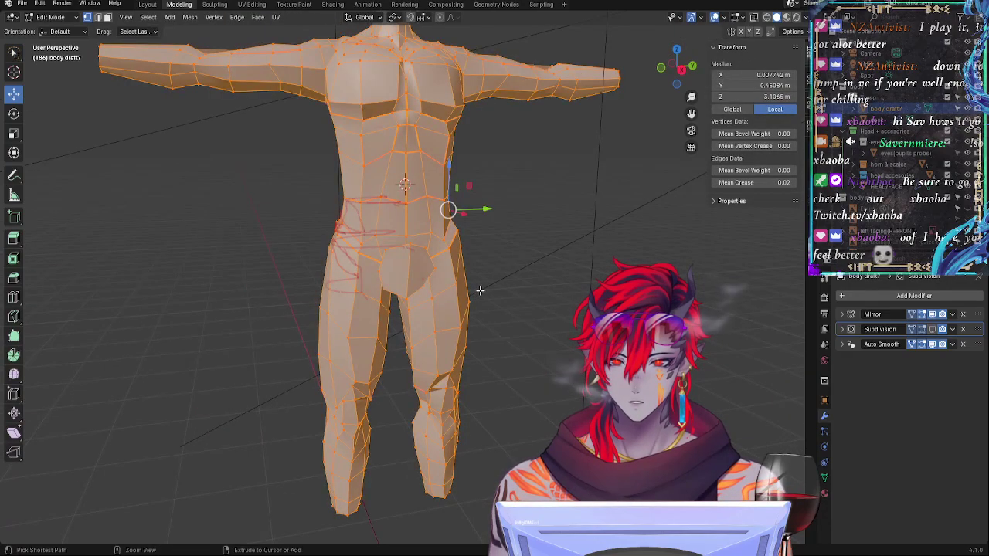
pyautogui.click(480, 290)
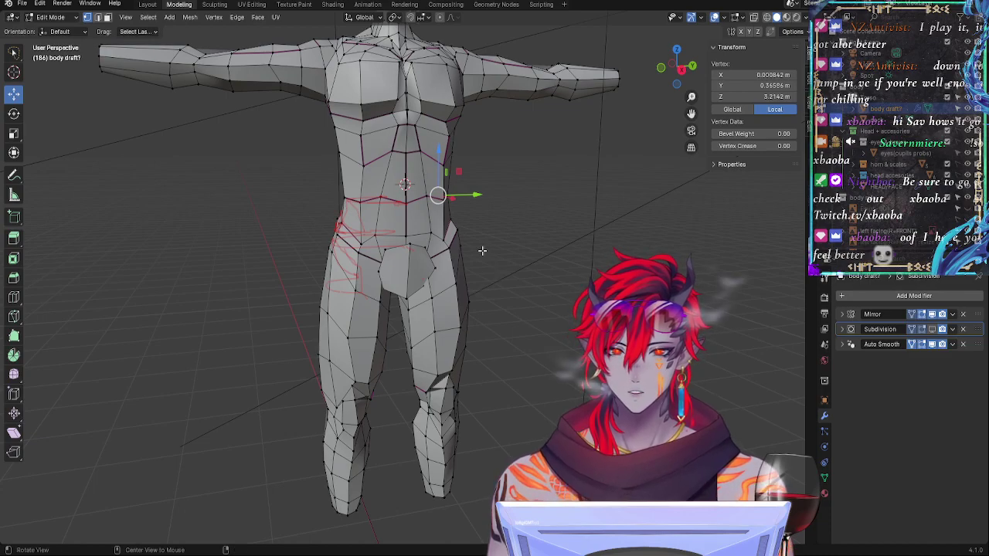
pyautogui.moveTo(504, 276); pyautogui.dragTo(567, 259, button='middle')
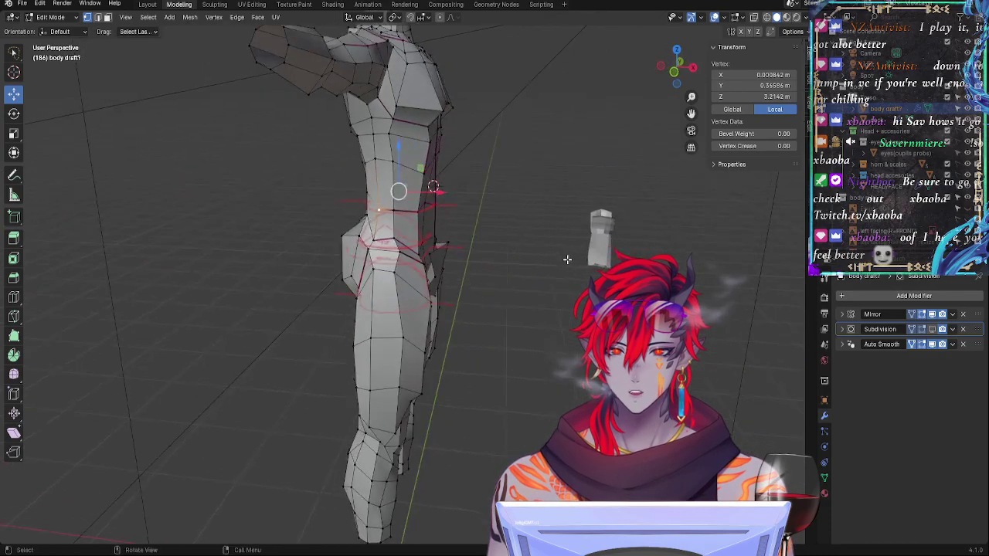
pyautogui.click(25, 4)
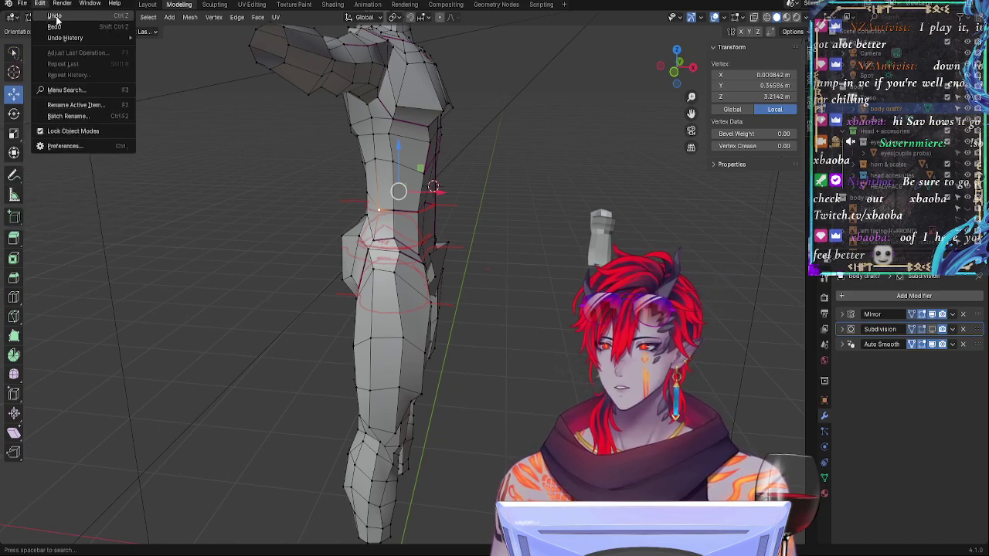
pyautogui.click(55, 18)
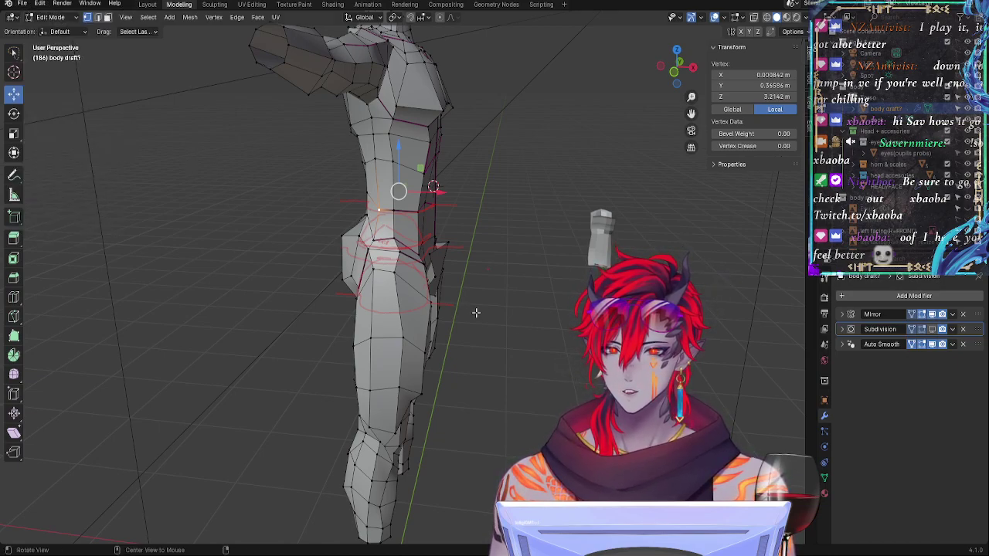
pyautogui.scroll(3, 476, 312)
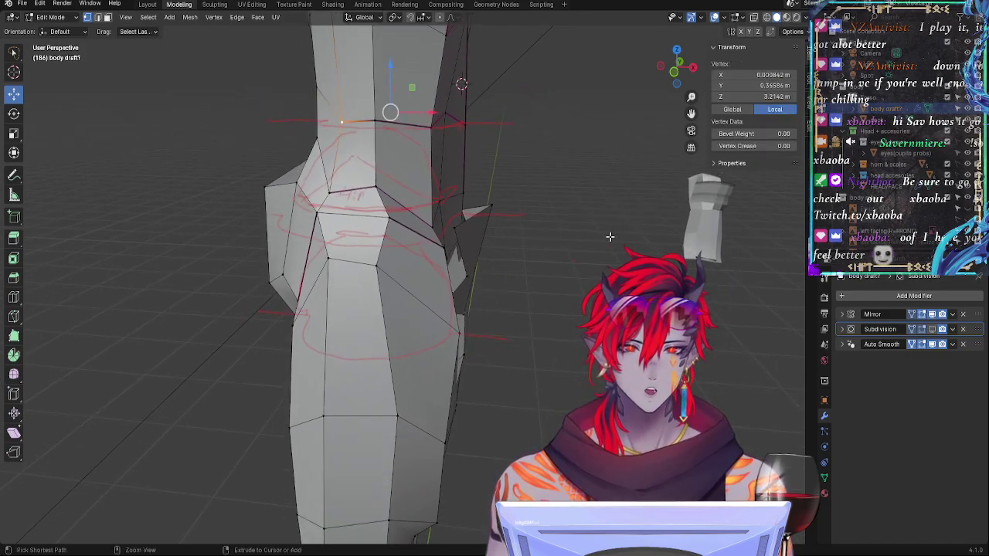
# Step: Inspect the hips and torso, then snap to a zoomed-in Right Orthographic view
pyautogui.moveTo(618, 237); pyautogui.dragTo(427, 241, button='middle')
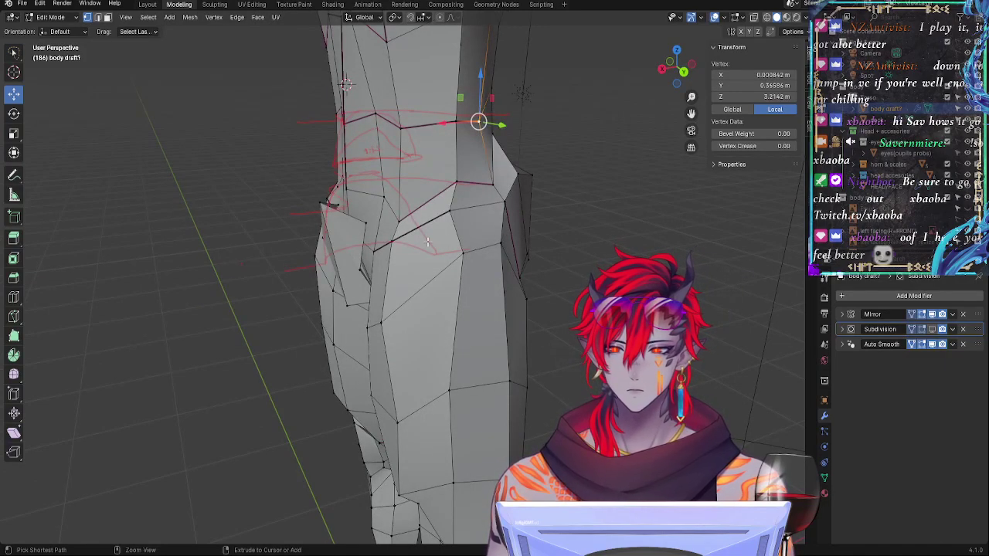
pyautogui.moveTo(284, 258); pyautogui.dragTo(470, 258, button='middle')
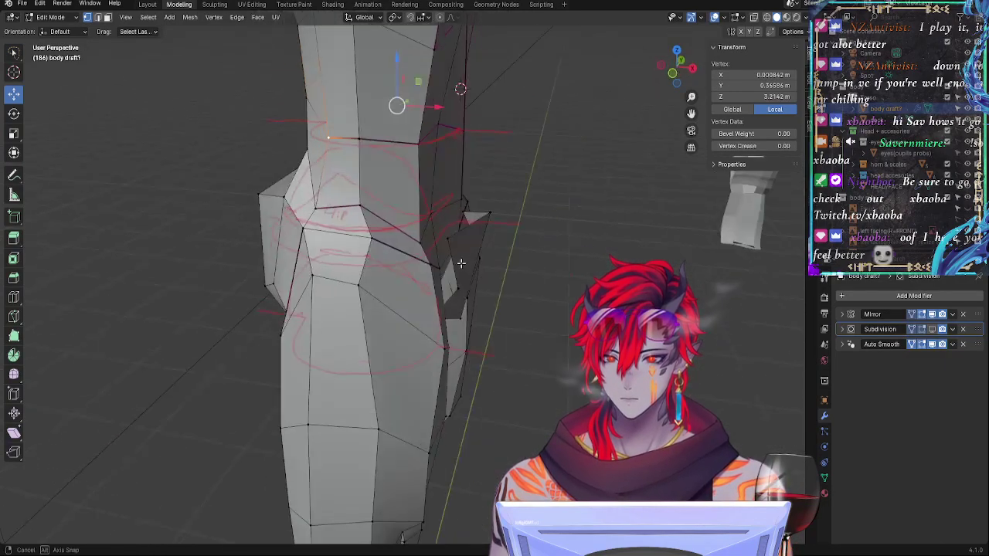
pyautogui.moveTo(642, 125); pyautogui.dragTo(557, 227, button='middle')
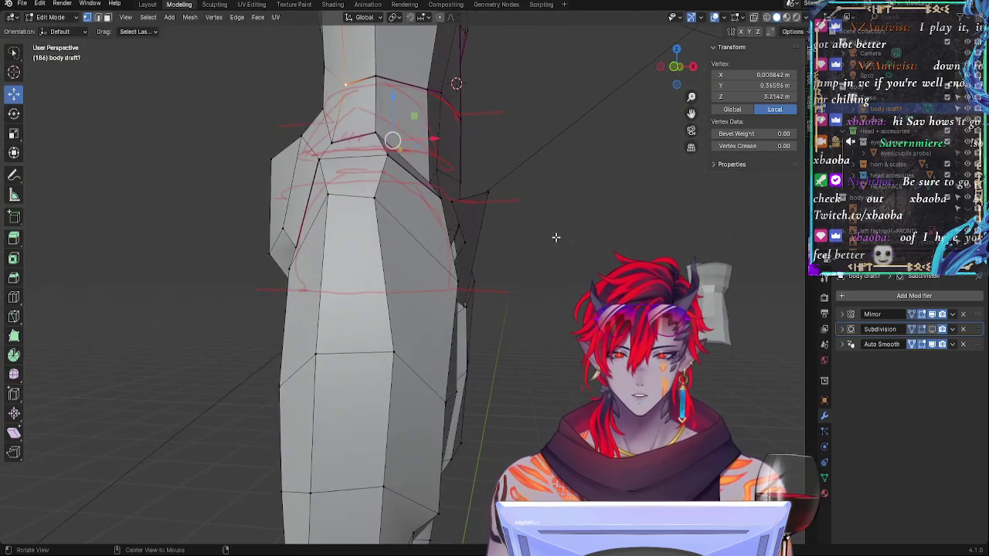
pyautogui.keyDown('ctrl'); pyautogui.keyDown('alt'); pyautogui.moveTo(556, 237); pyautogui.dragTo(421, 309); pyautogui.keyUp('alt'); pyautogui.keyUp('ctrl')
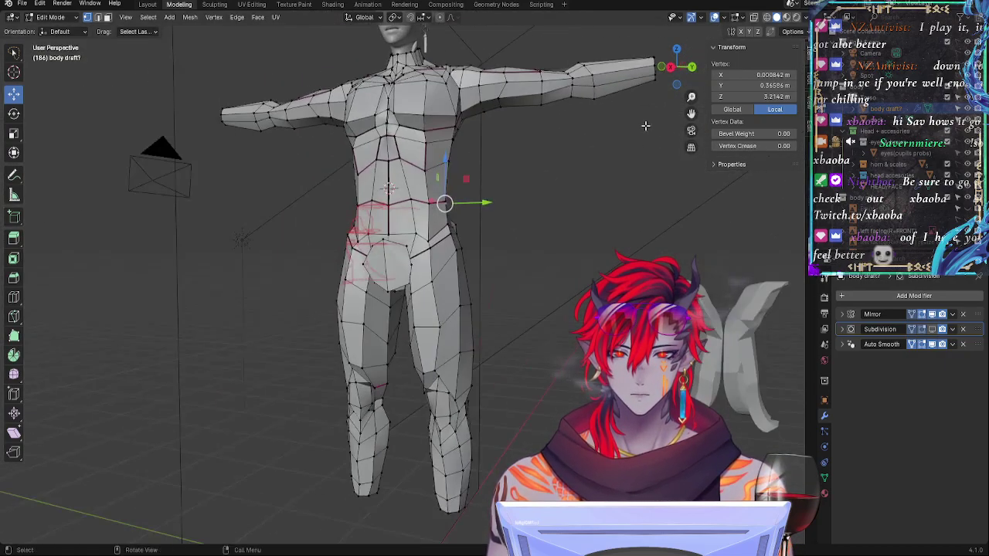
pyautogui.click(672, 68)
pyautogui.scroll(6, 565, 242)
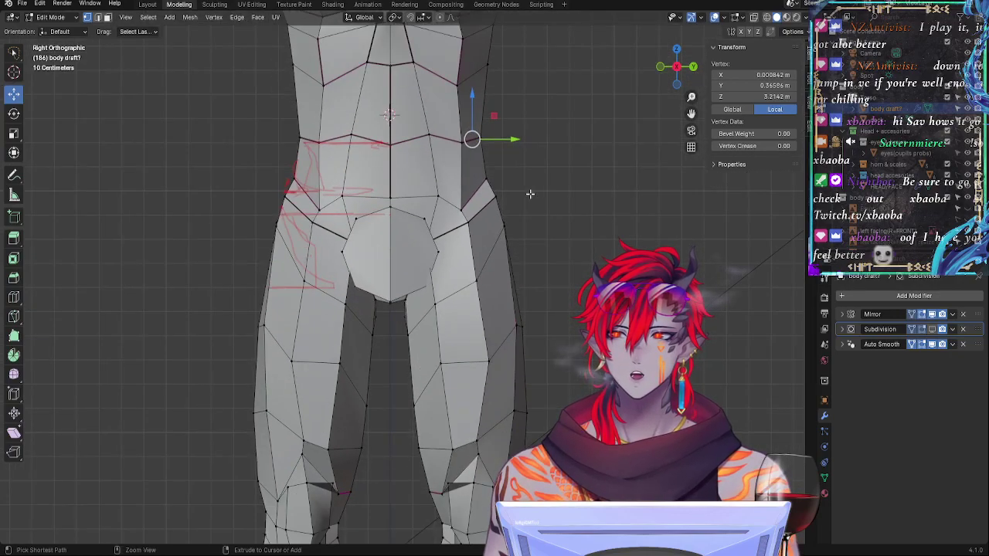
# Step: Return to Object Mode and enable the Subdivision modifier's viewport display for smooth shading
pyautogui.press('Tab')
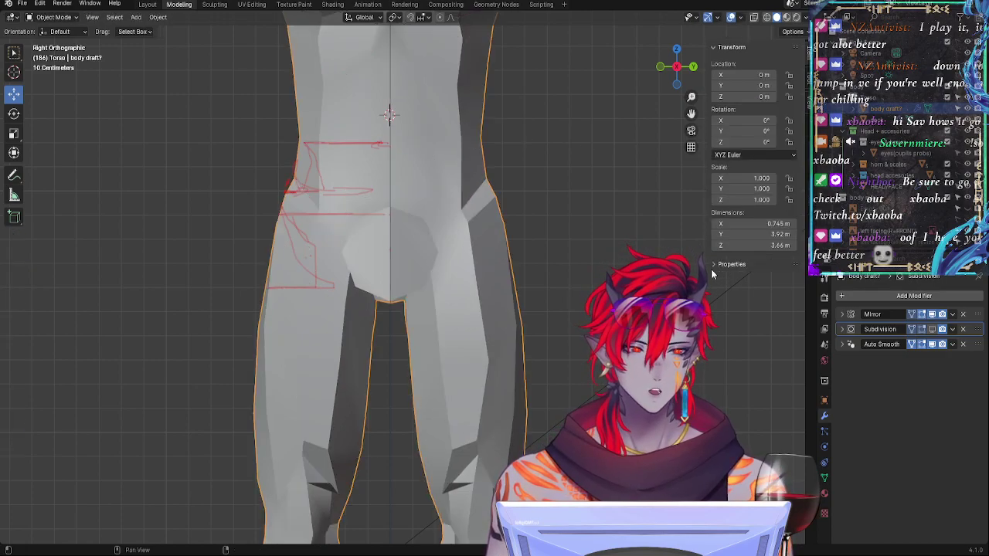
pyautogui.click(932, 329)
pyautogui.press('Tab')
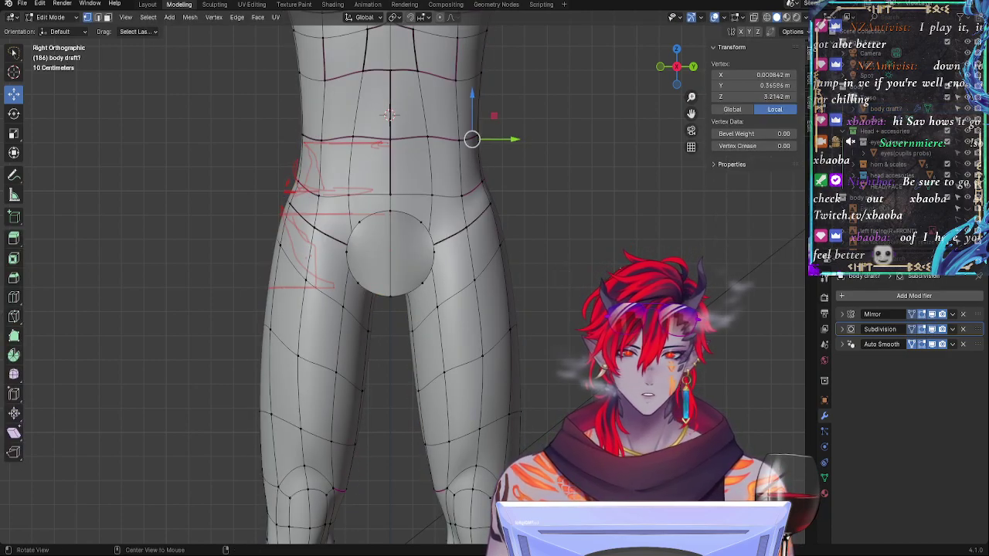
pyautogui.press('Tab')
# Step: Check the smoothed body from front view, zoomed in on the hip curve against the red guides
pyautogui.moveTo(470, 139); pyautogui.dragTo(549, 255, button='middle')
pyautogui.click(676, 68)
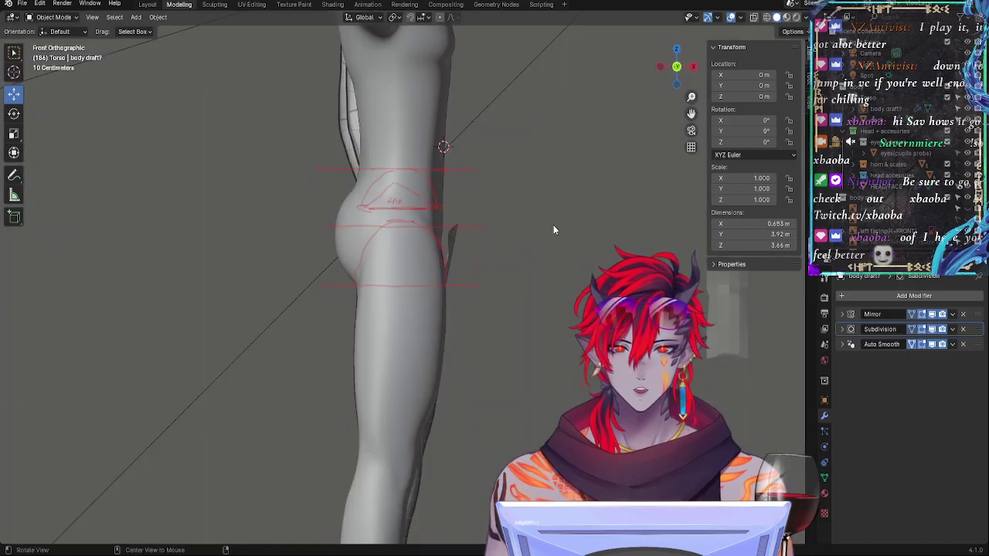
pyautogui.scroll(3, 525, 200)
pyautogui.keyDown('shift'); pyautogui.moveTo(523, 116); pyautogui.dragTo(499, 258, button='middle'); pyautogui.keyUp('shift')
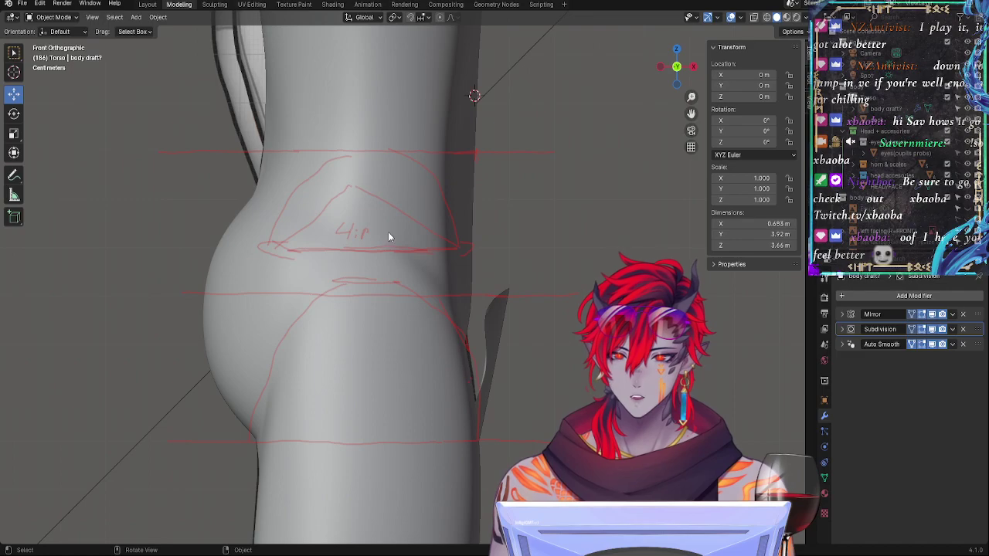
pyautogui.keyDown('ctrl'); pyautogui.moveTo(481, 276); pyautogui.dragTo(489, 259, button='middle'); pyautogui.keyUp('ctrl')
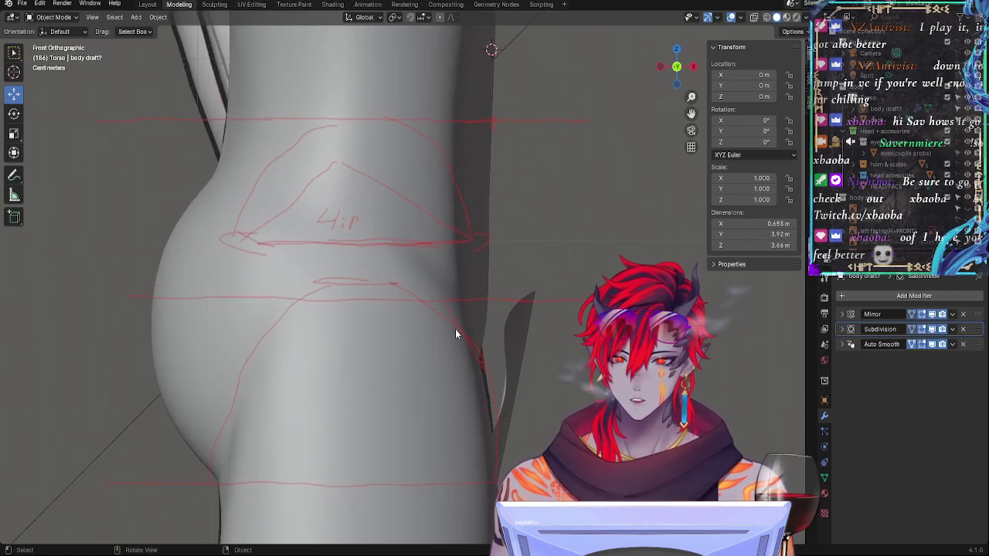
pyautogui.scroll(-2, 470, 308)
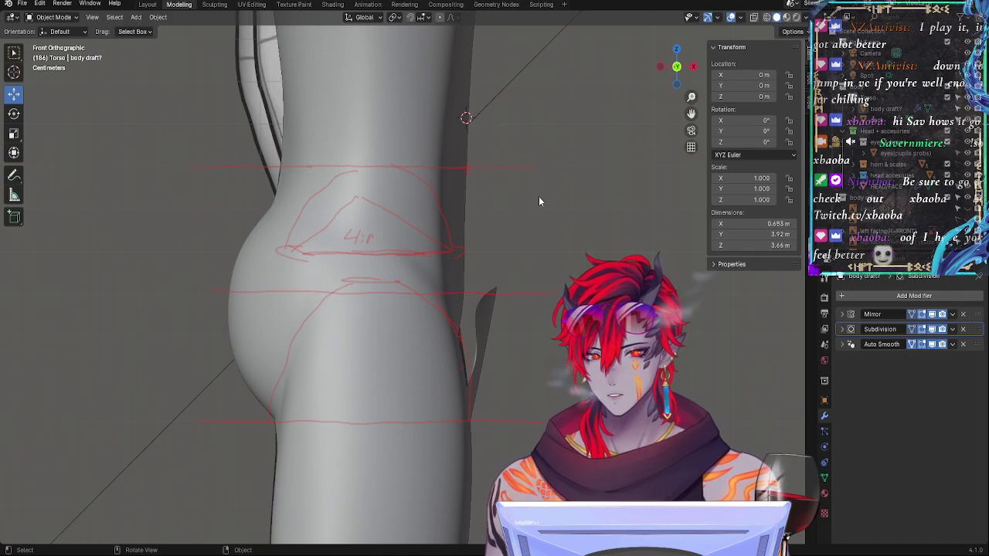
# Step: Inspect the hip loops in Edit Mode from front view, then frame the whole body in Object Mode
pyautogui.moveTo(538, 199); pyautogui.dragTo(628, 144, button='middle')
pyautogui.press('Tab')
pyautogui.click(674, 72)
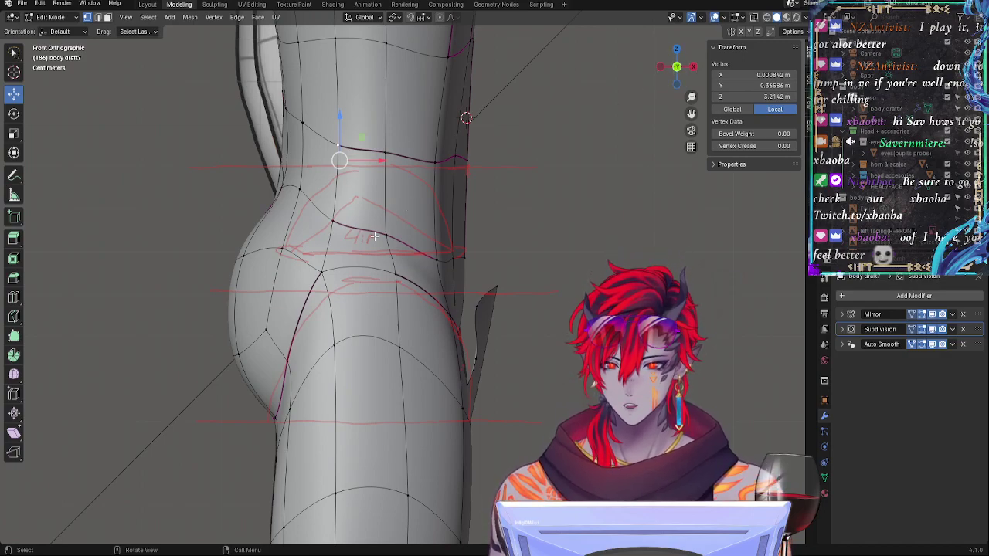
pyautogui.keyDown('alt'); pyautogui.moveTo(412, 238); pyautogui.dragTo(303, 248); pyautogui.keyUp('alt')
pyautogui.press('Tab')
pyautogui.keyDown('ctrl'); pyautogui.keyDown('alt'); pyautogui.moveTo(455, 244); pyautogui.dragTo(370, 247); pyautogui.keyUp('alt'); pyautogui.keyUp('ctrl')
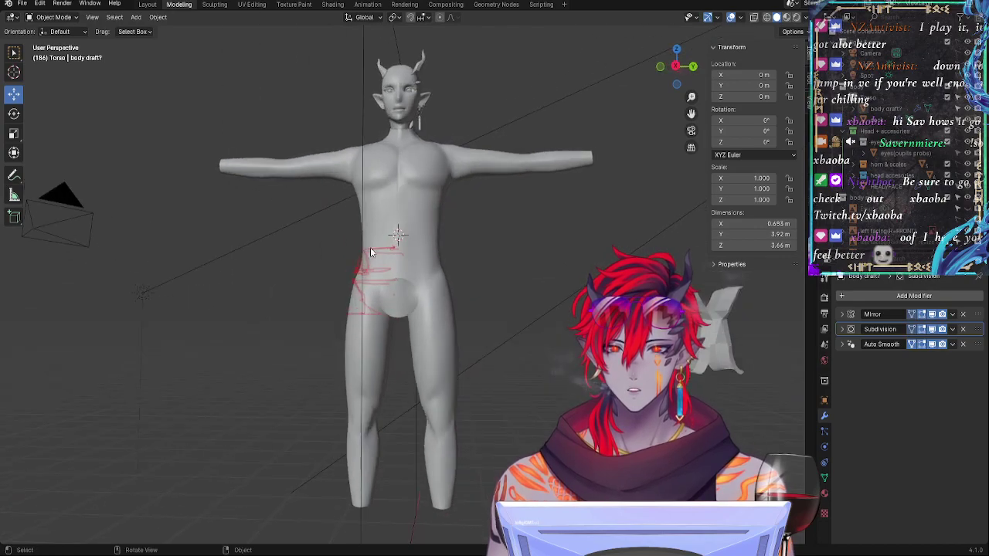
# Step: Save the project file with Ctrl+S
pyautogui.click(22, 4)
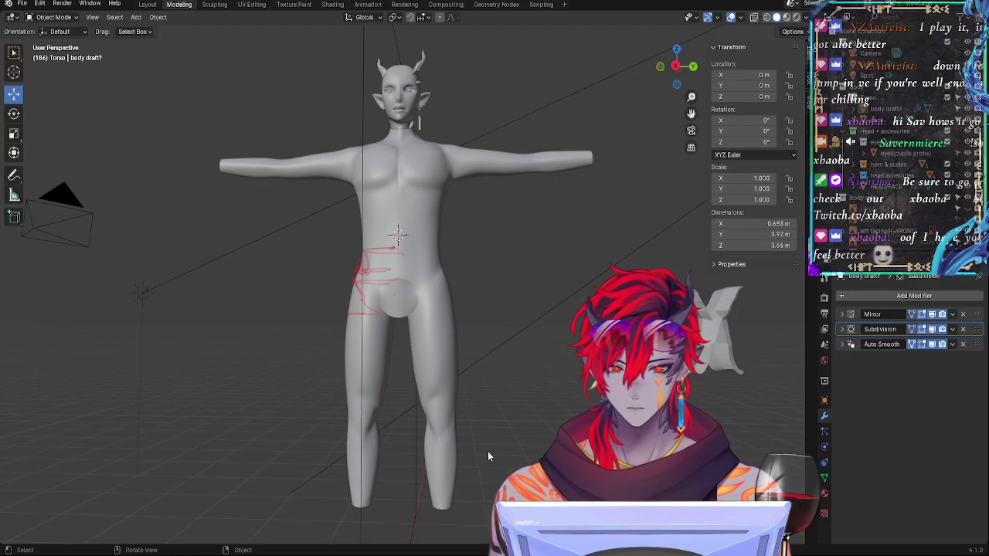
pyautogui.hotkey('ctrl', 's')
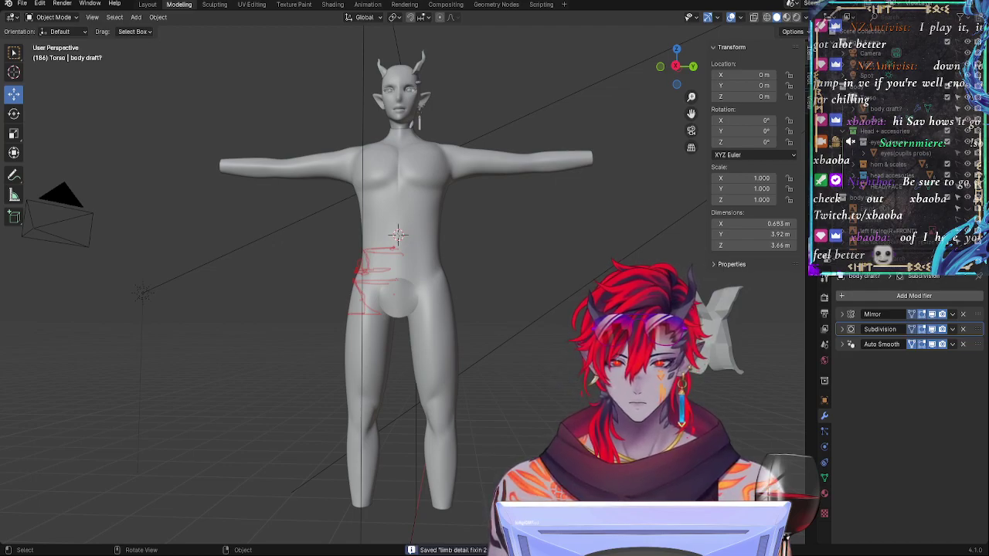
pyautogui.moveTo(560, 248)
pyautogui.keyDown('shift'); pyautogui.mouseDown(button='middle')
pyautogui.moveTo(547, 225)
pyautogui.moveTo(614, 279)
pyautogui.mouseUp(button='middle'); pyautogui.keyUp('shift')
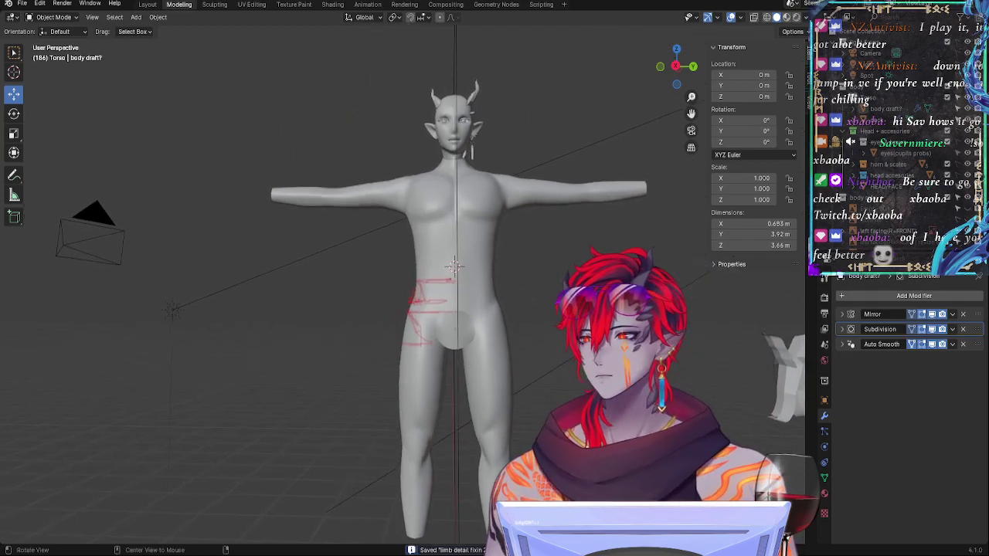
# Step: Hide the Note.002 annotation layer so the red guide strokes disappear
pyautogui.click(14, 174)
pyautogui.click(87, 35)
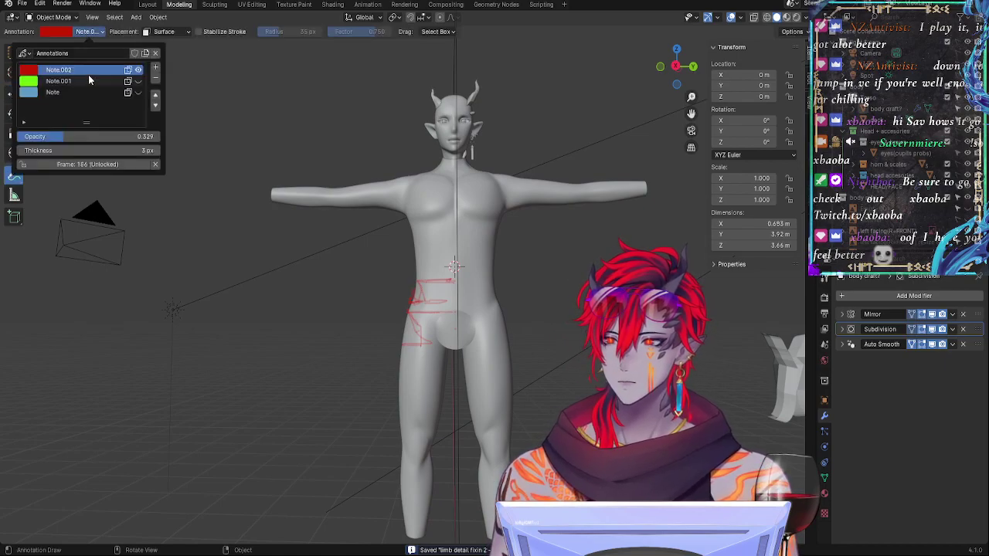
pyautogui.click(132, 75)
# Step: Review the clean smoothed body from the side and back, framing the whole figure
pyautogui.moveTo(363, 384)
pyautogui.mouseDown(button='middle')
pyautogui.moveTo(318, 373)
pyautogui.moveTo(362, 401)
pyautogui.mouseUp(button='middle')
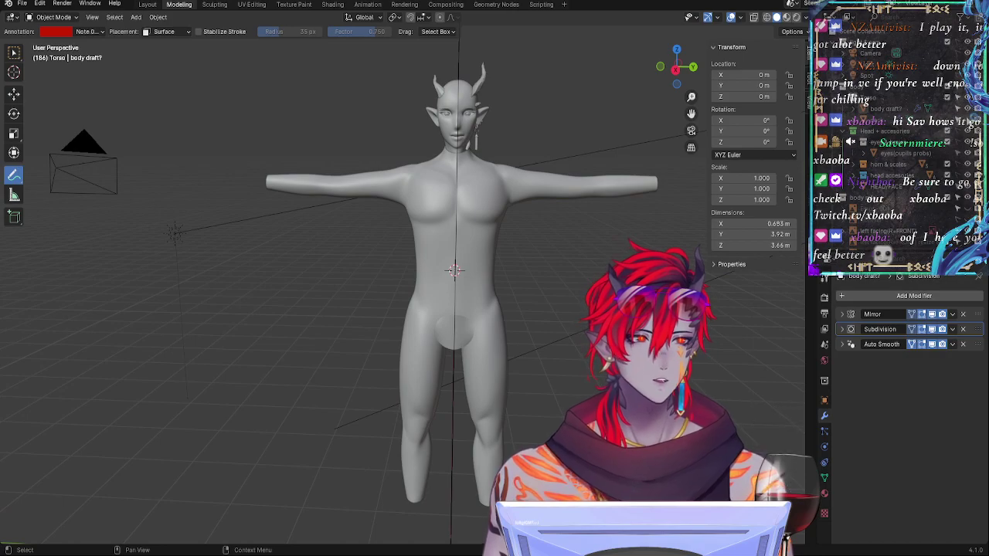
pyautogui.click(675, 71)
pyautogui.moveTo(564, 280)
pyautogui.keyDown('ctrl'); pyautogui.mouseDown(button='middle')
pyautogui.moveTo(564, 261)
pyautogui.moveTo(575, 283)
pyautogui.mouseUp(button='middle'); pyautogui.keyUp('ctrl')
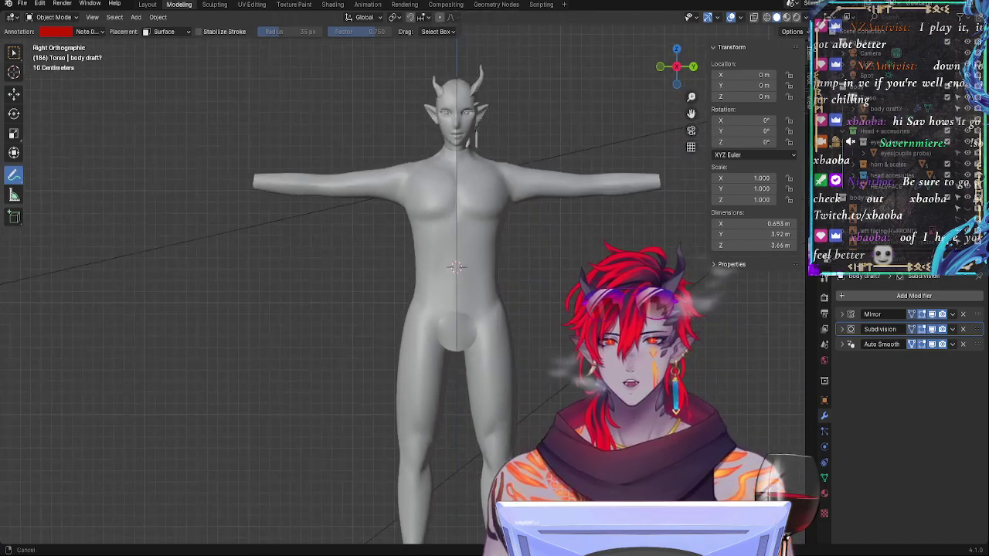
pyautogui.keyDown('shift'); pyautogui.moveTo(624, 314); pyautogui.dragTo(545, 276, button='middle'); pyautogui.keyUp('shift')
pyautogui.moveTo(547, 295)
pyautogui.keyDown('ctrl'); pyautogui.mouseDown(button='middle')
pyautogui.moveTo(551, 280)
pyautogui.moveTo(554, 295)
pyautogui.mouseUp(button='middle'); pyautogui.keyUp('ctrl')
pyautogui.keyDown('ctrl'); pyautogui.keyDown('alt'); pyautogui.moveTo(553, 295); pyautogui.dragTo(549, 282); pyautogui.keyUp('alt'); pyautogui.keyUp('ctrl')
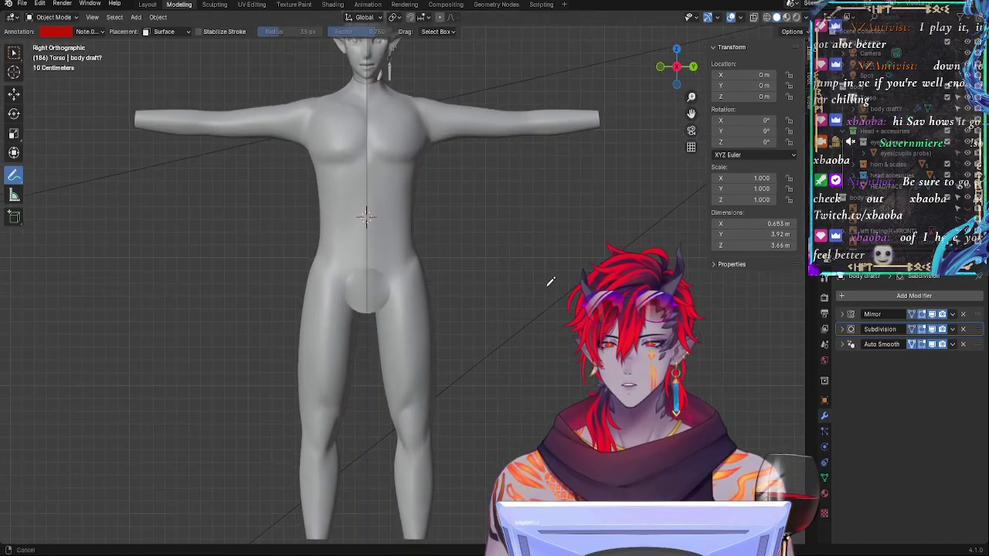
pyautogui.moveTo(501, 249)
pyautogui.keyDown('alt'); pyautogui.keyDown('shift'); pyautogui.mouseDown()
pyautogui.moveTo(518, 247)
pyautogui.moveTo(507, 249)
pyautogui.mouseUp(); pyautogui.keyUp('shift'); pyautogui.keyUp('alt')
pyautogui.moveTo(480, 256); pyautogui.dragTo(603, 193, button='middle')
pyautogui.click(692, 68)
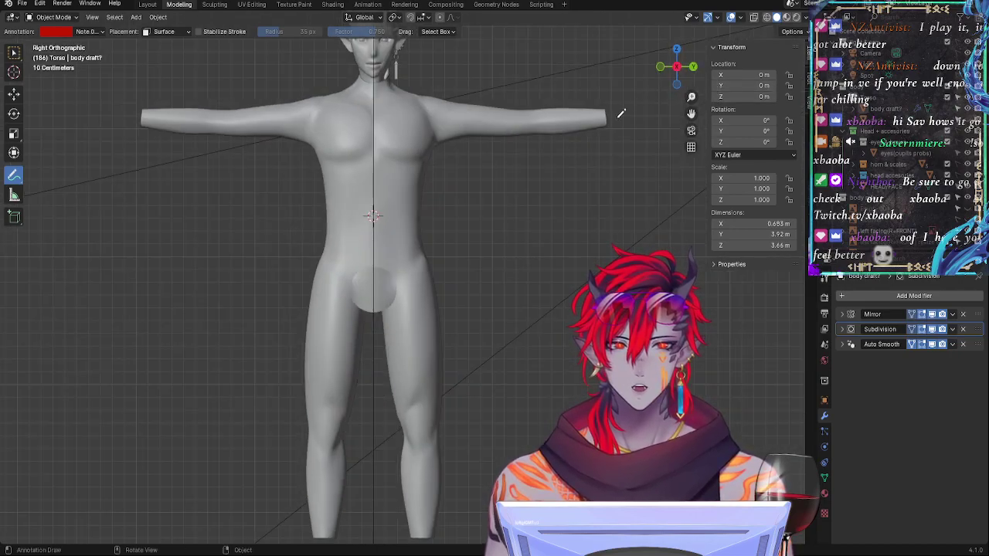
pyautogui.keyDown('ctrl'); pyautogui.moveTo(546, 229); pyautogui.dragTo(549, 268, button='middle'); pyautogui.keyUp('ctrl')
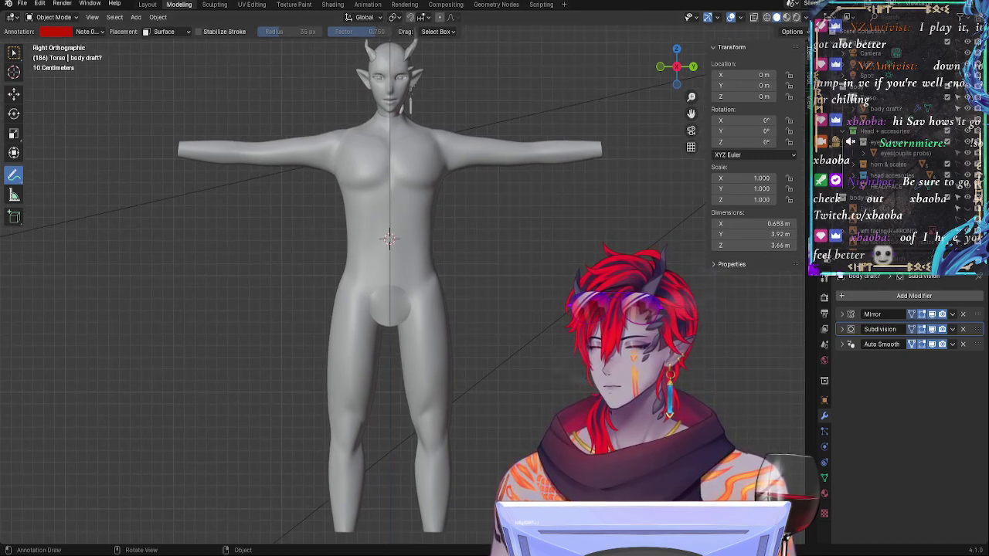